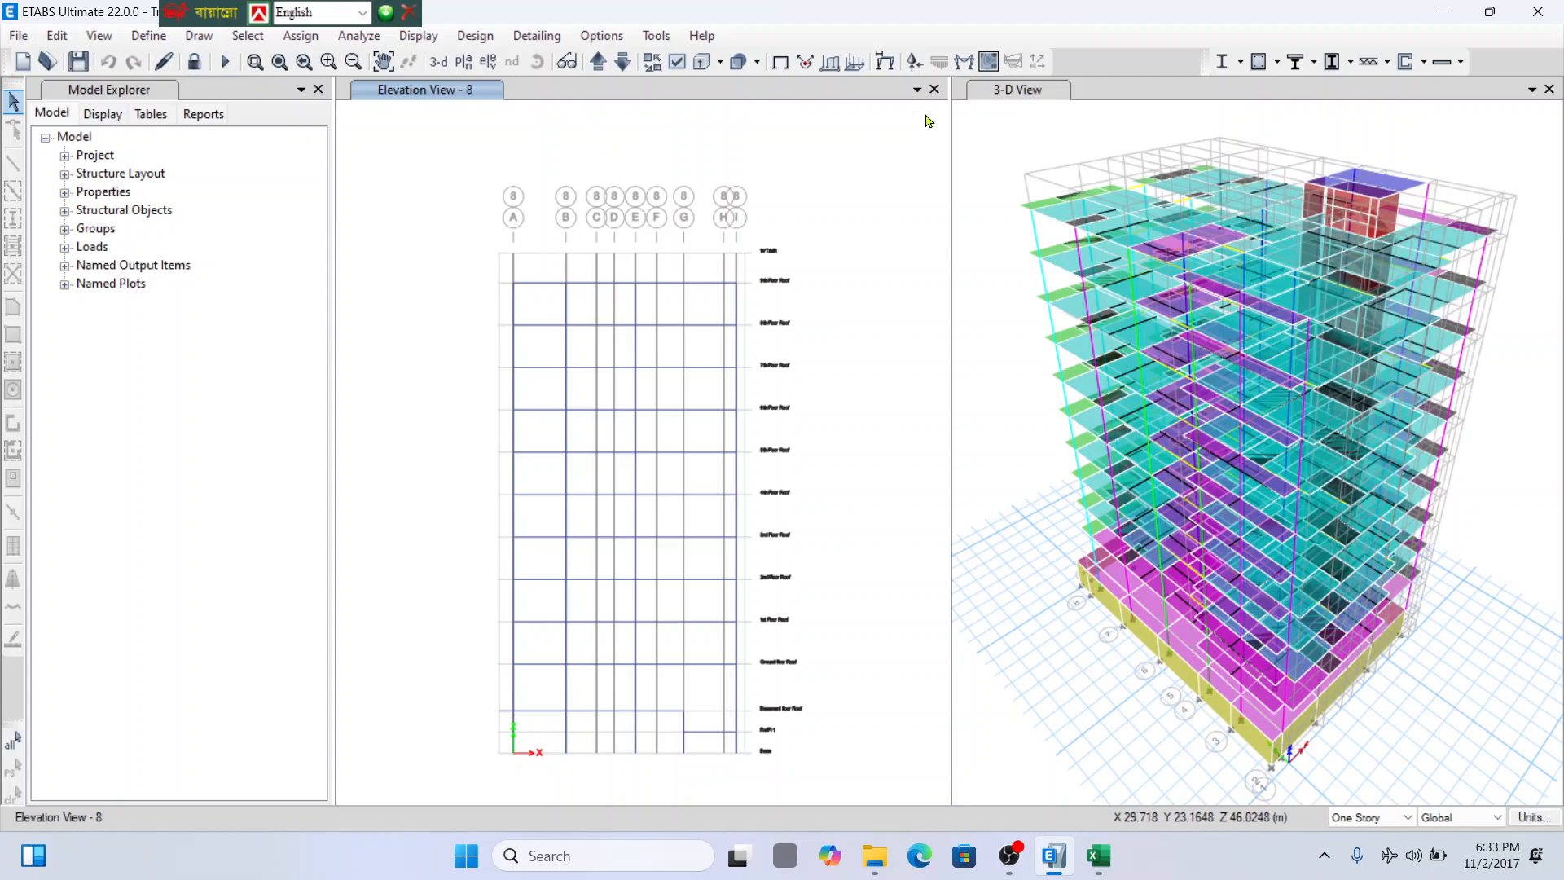
Set up a story export to a SAFE V12 .f2k file for the Base story, including floor loads and loads from above.
click(1113, 96)
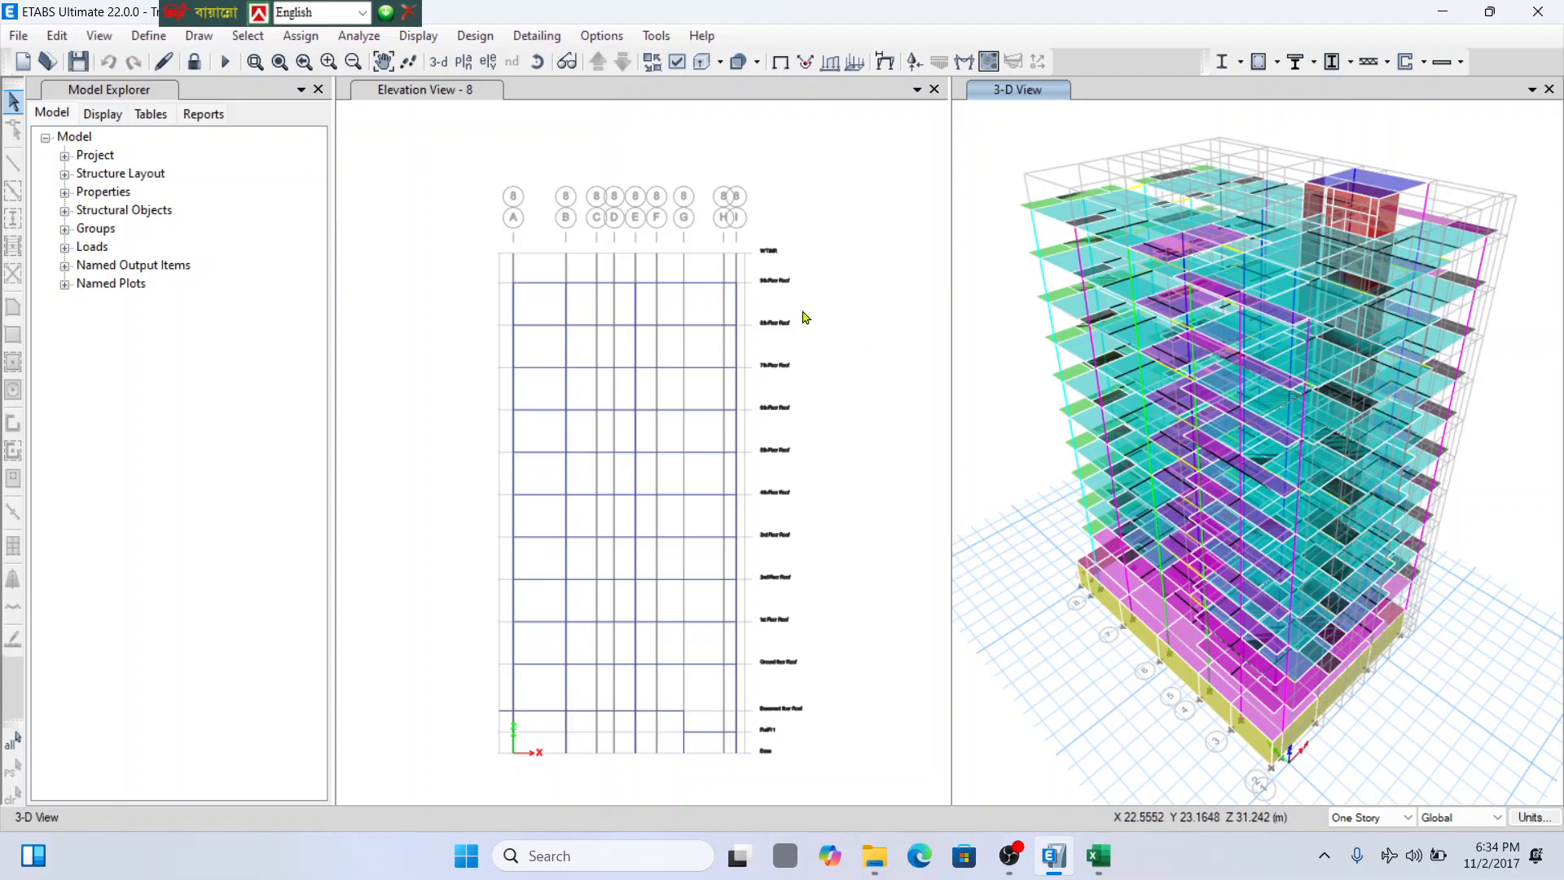
click(26, 37)
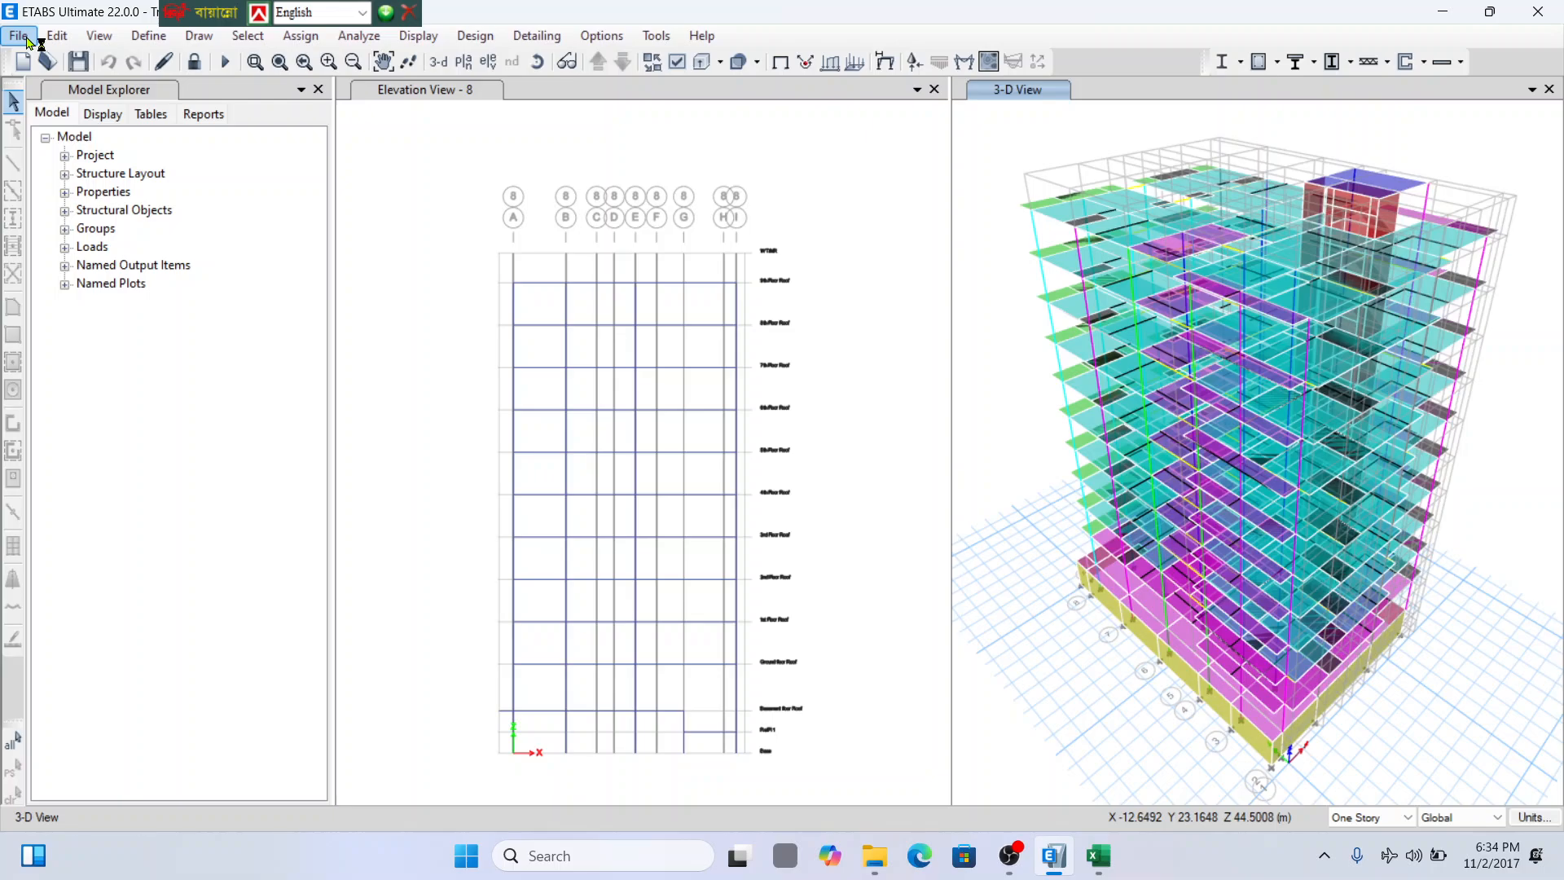
mouse_move(147, 239)
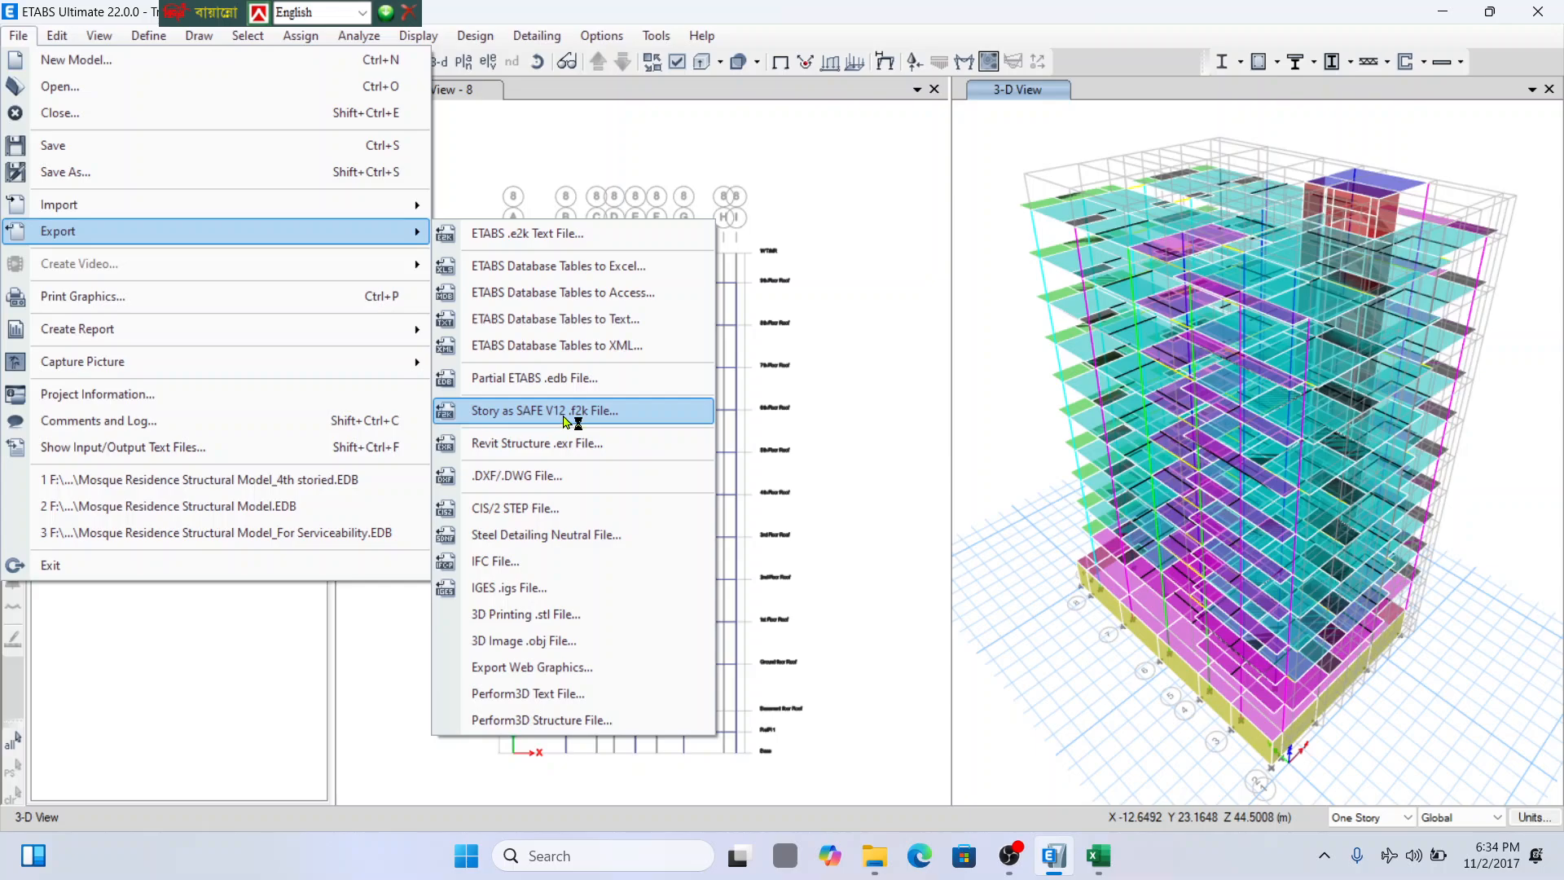
click(566, 417)
click(774, 289)
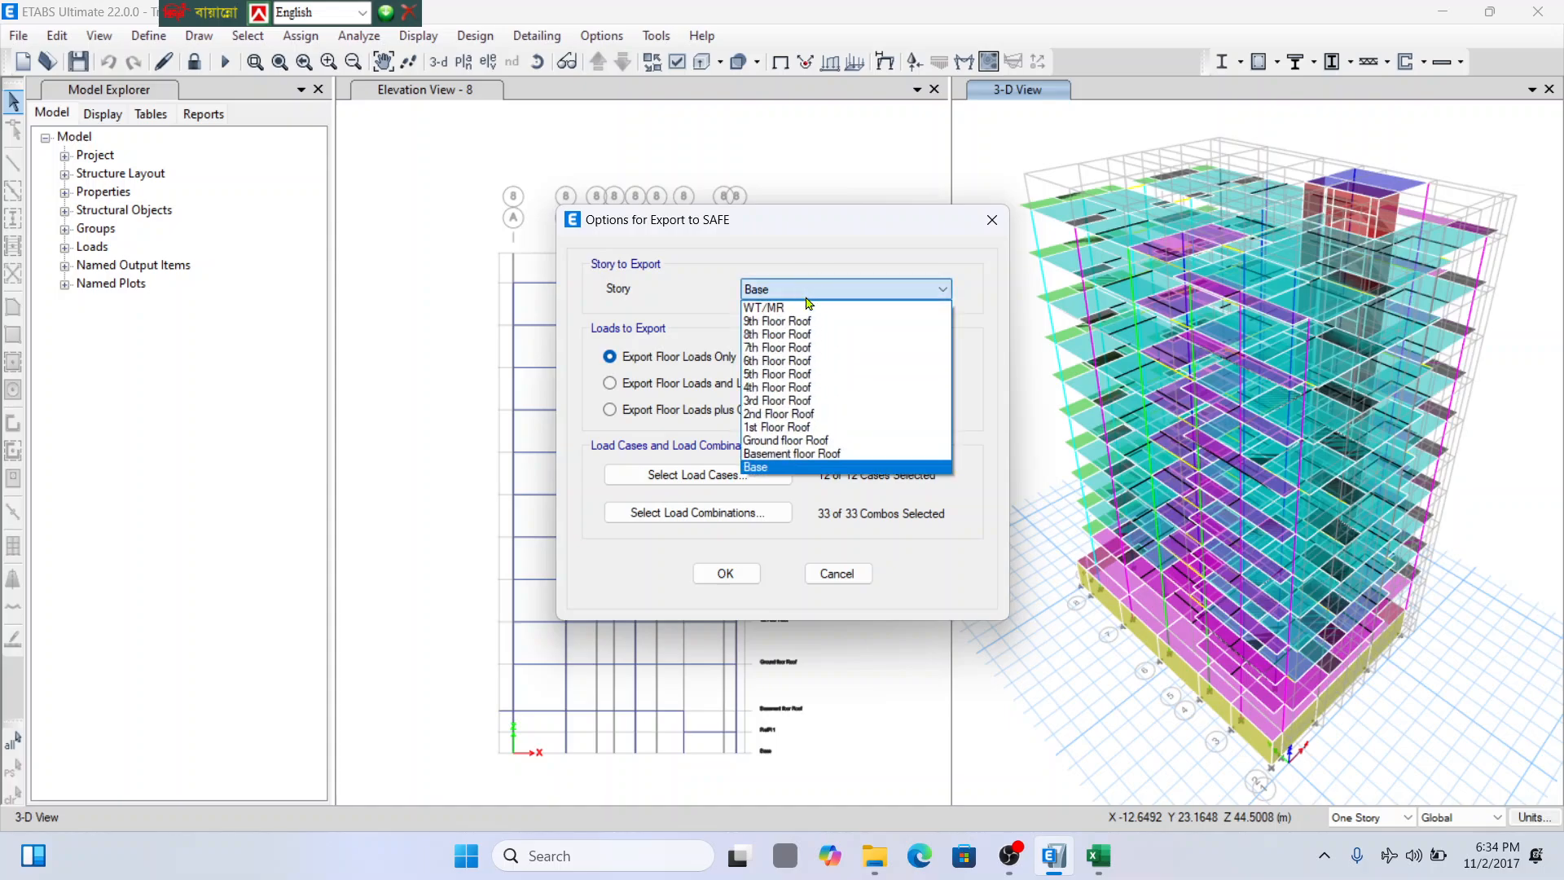
click(770, 470)
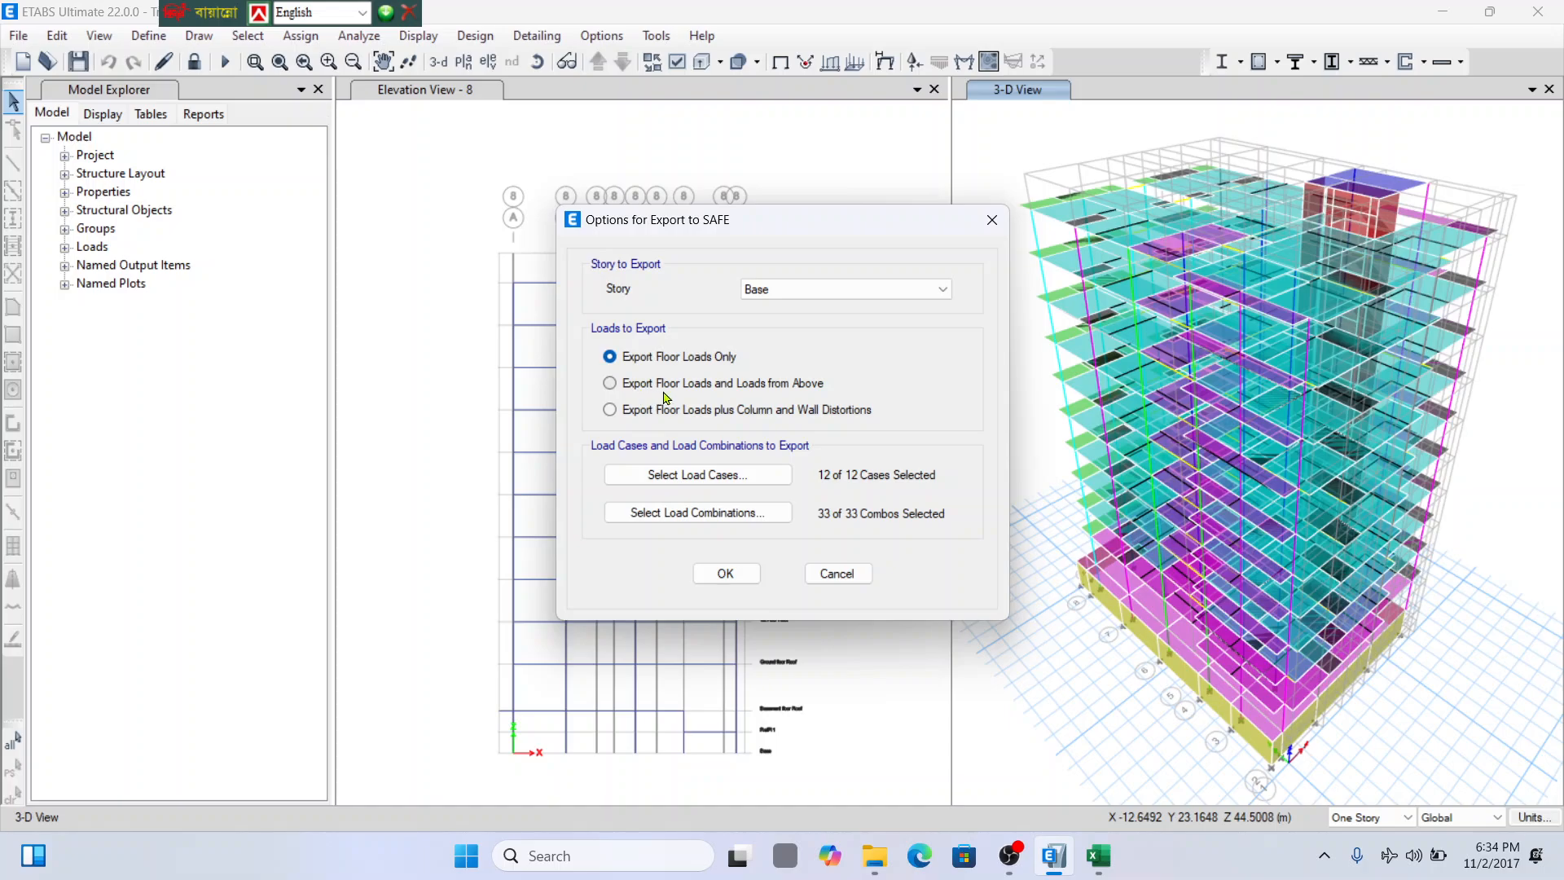
click(772, 389)
Keep all load cases and all load combinations selected for the SAFE export.
click(728, 479)
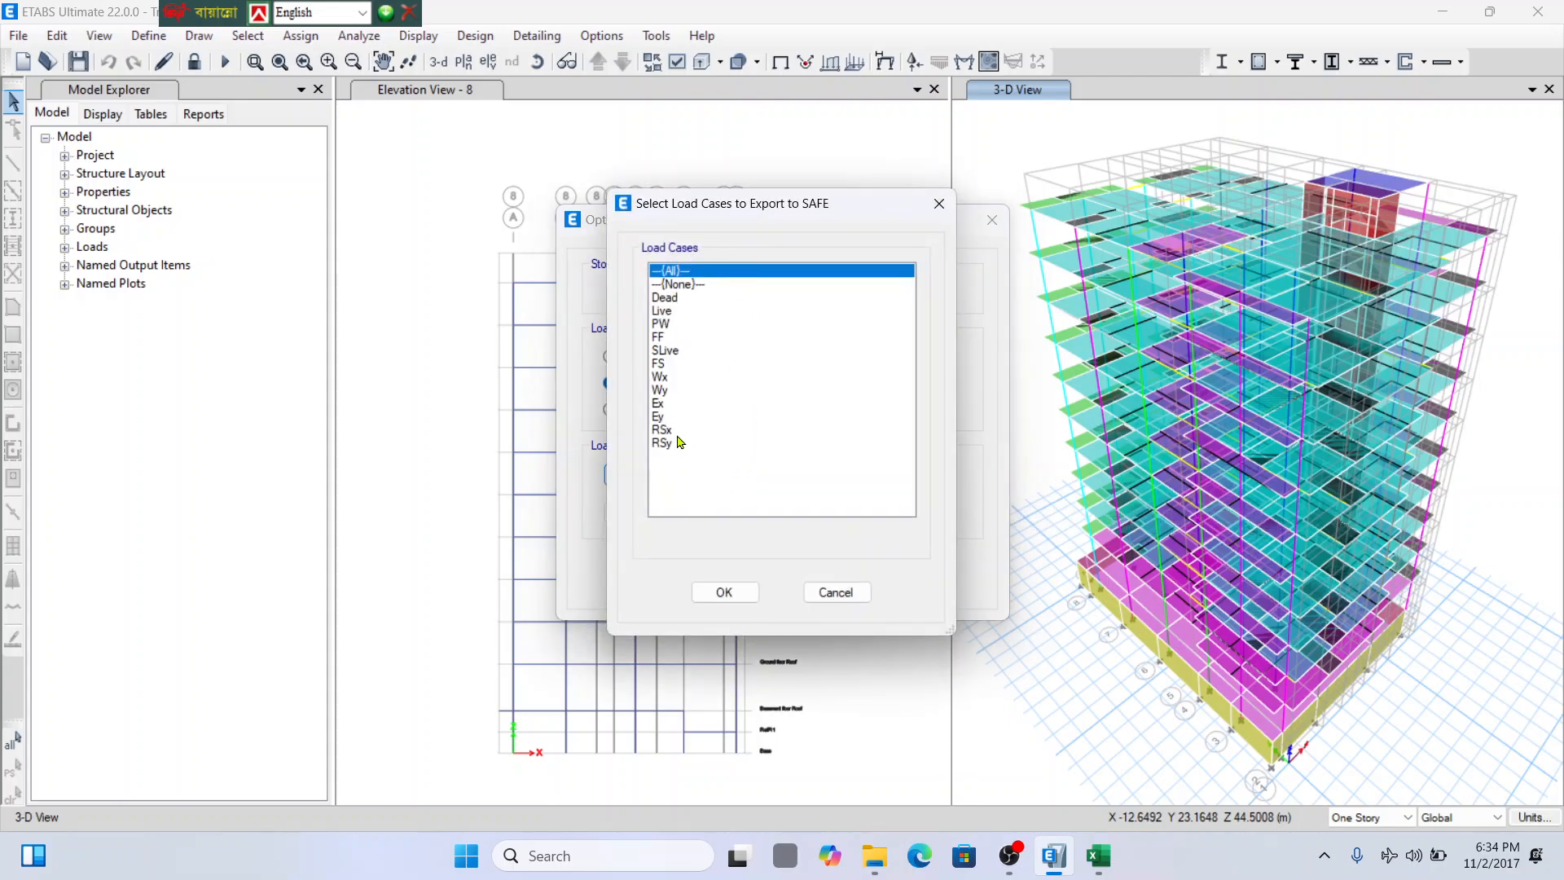
click(727, 594)
click(698, 513)
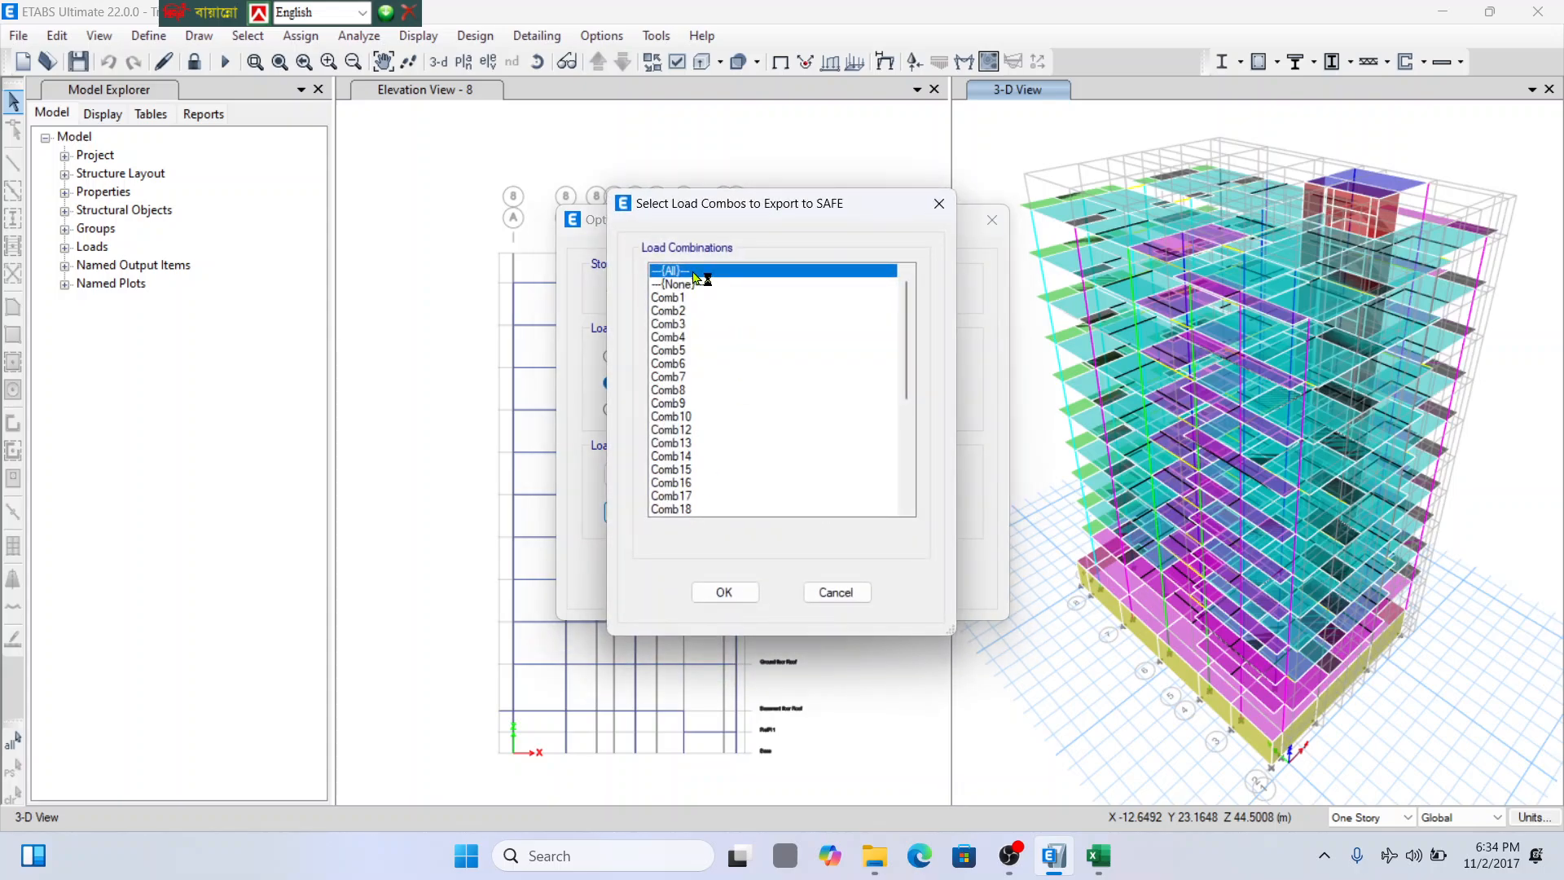
click(751, 593)
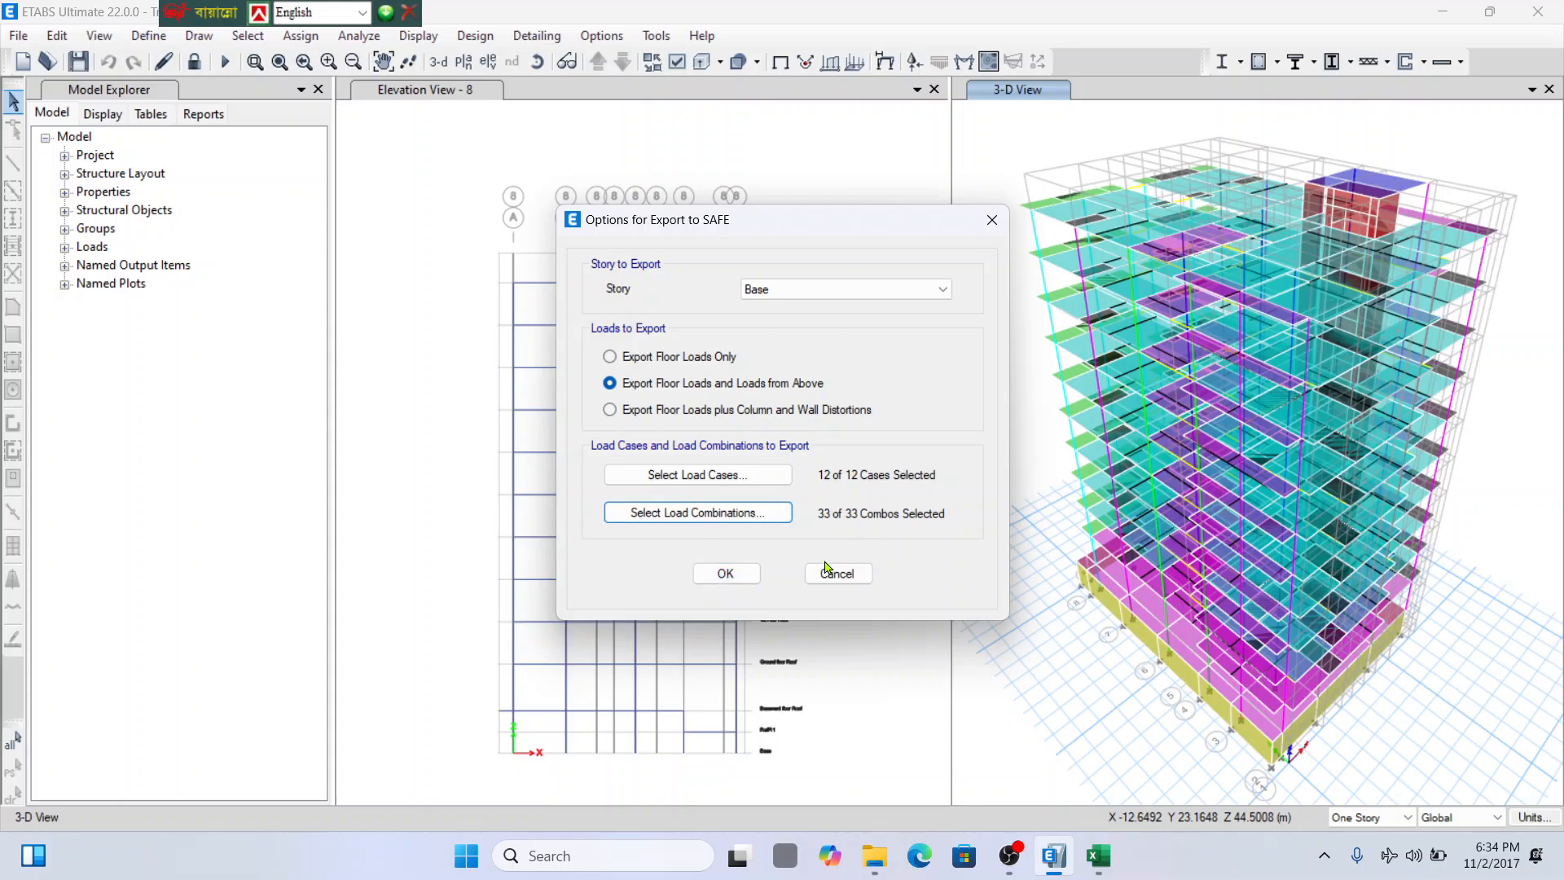
Accept the export options and save the SAFE text file as Trial_3_09.05.25 in F2K format.
click(749, 570)
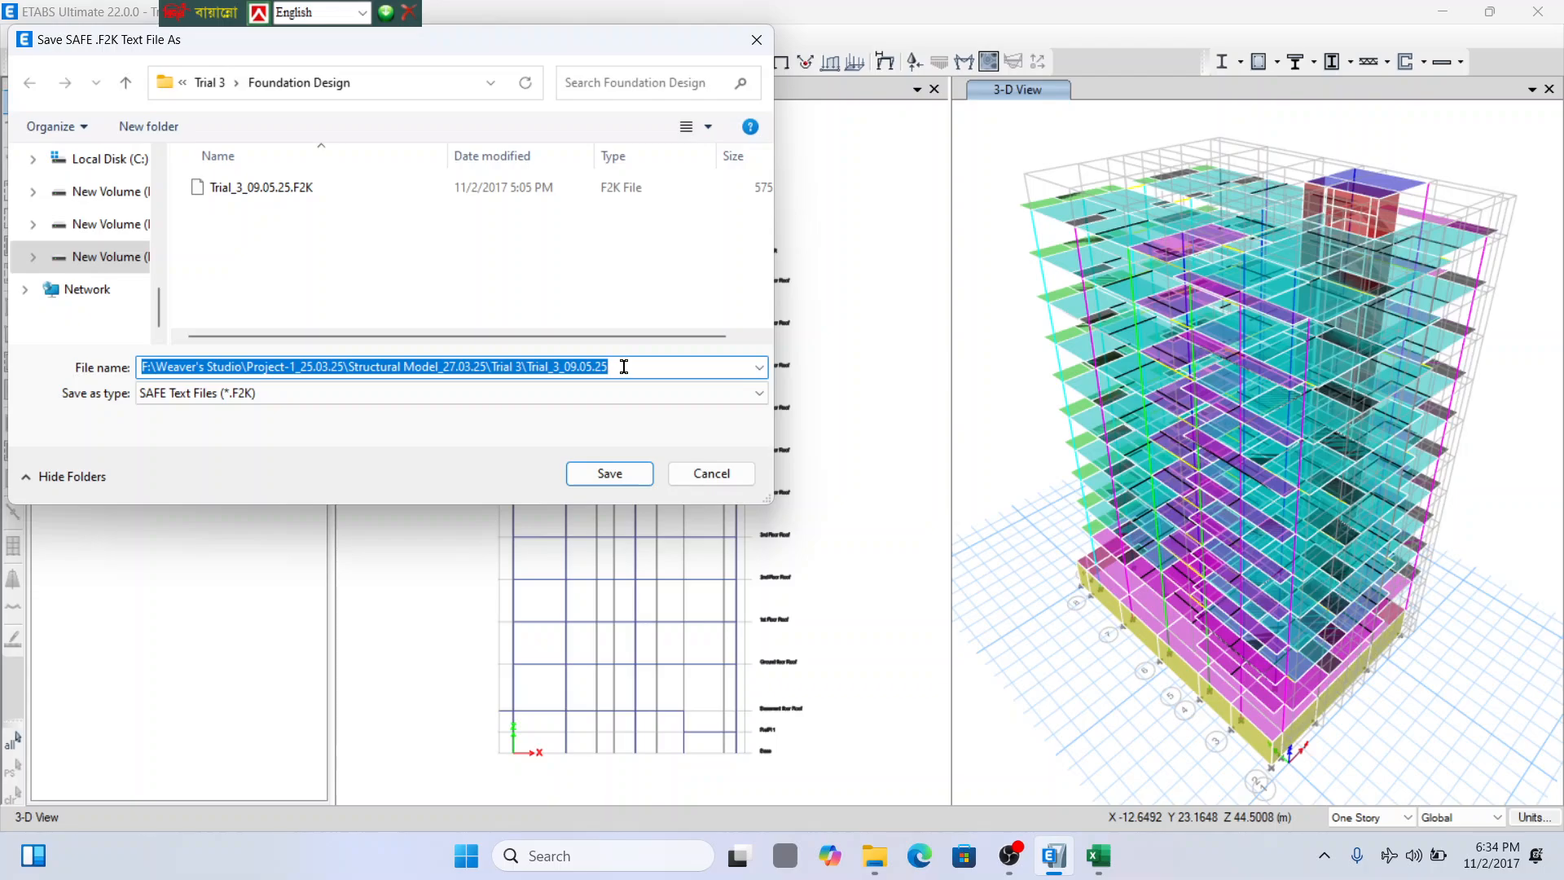
click(612, 476)
click(610, 475)
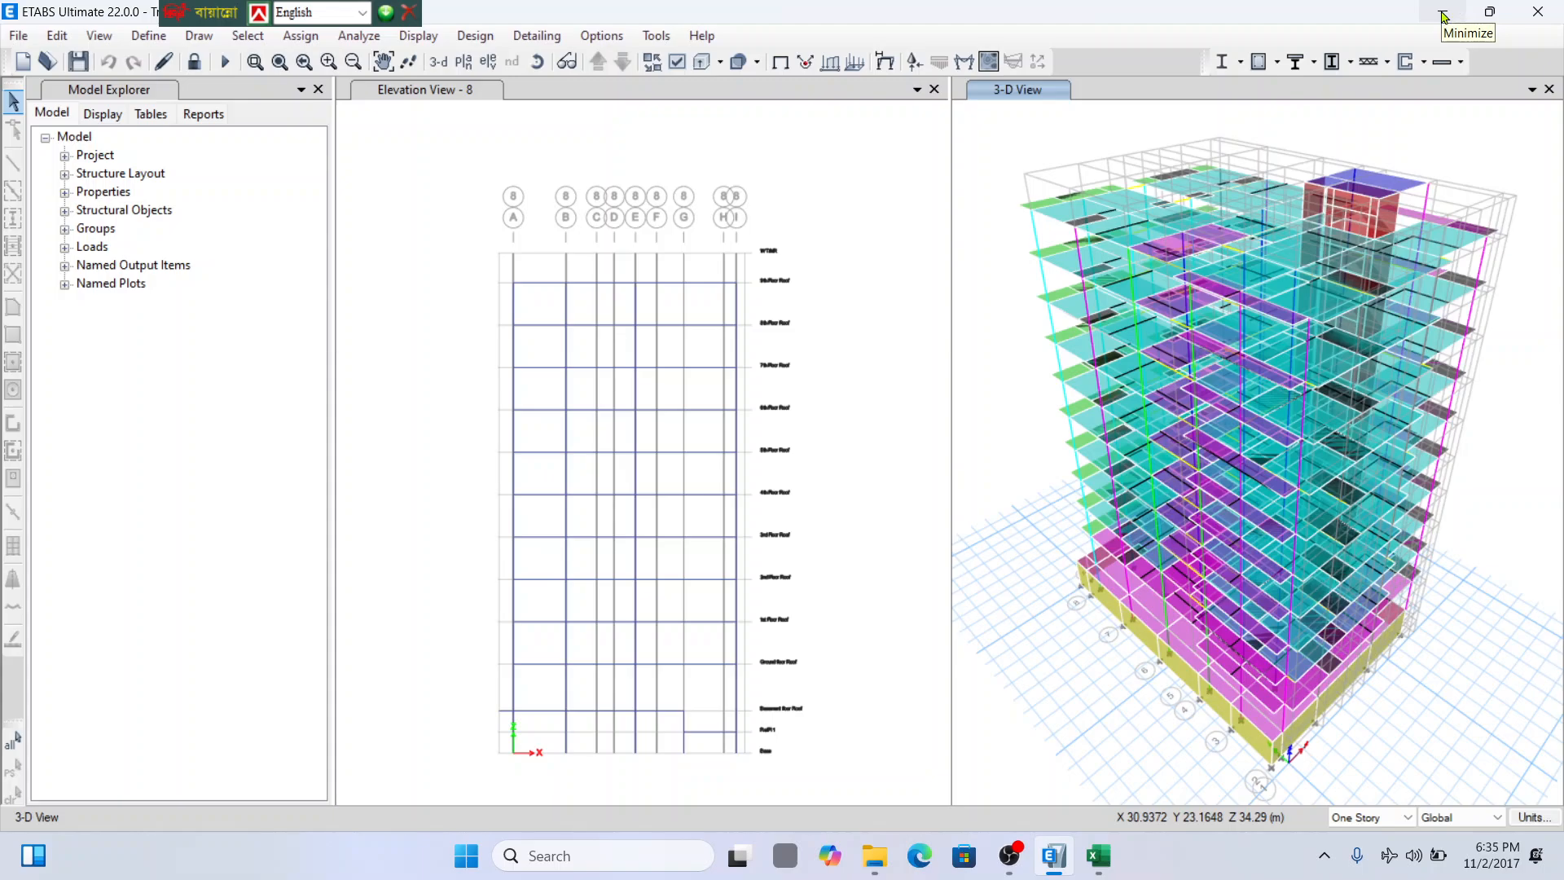
Minimize the open windows, switch to SAFE 2016 and dismiss its Tip of the Day.
click(1443, 14)
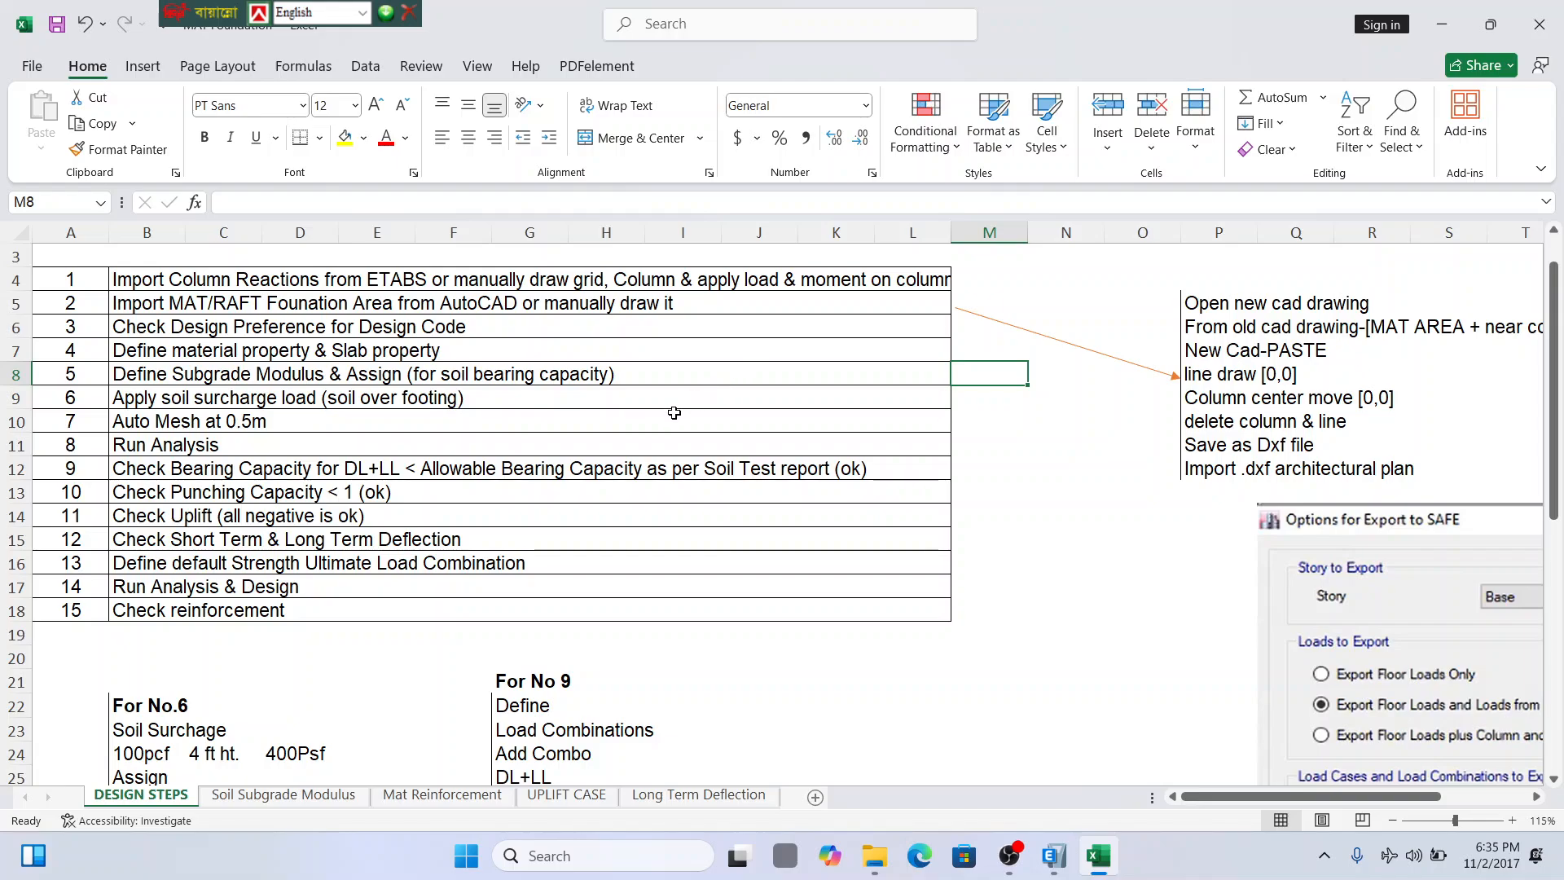
click(1441, 24)
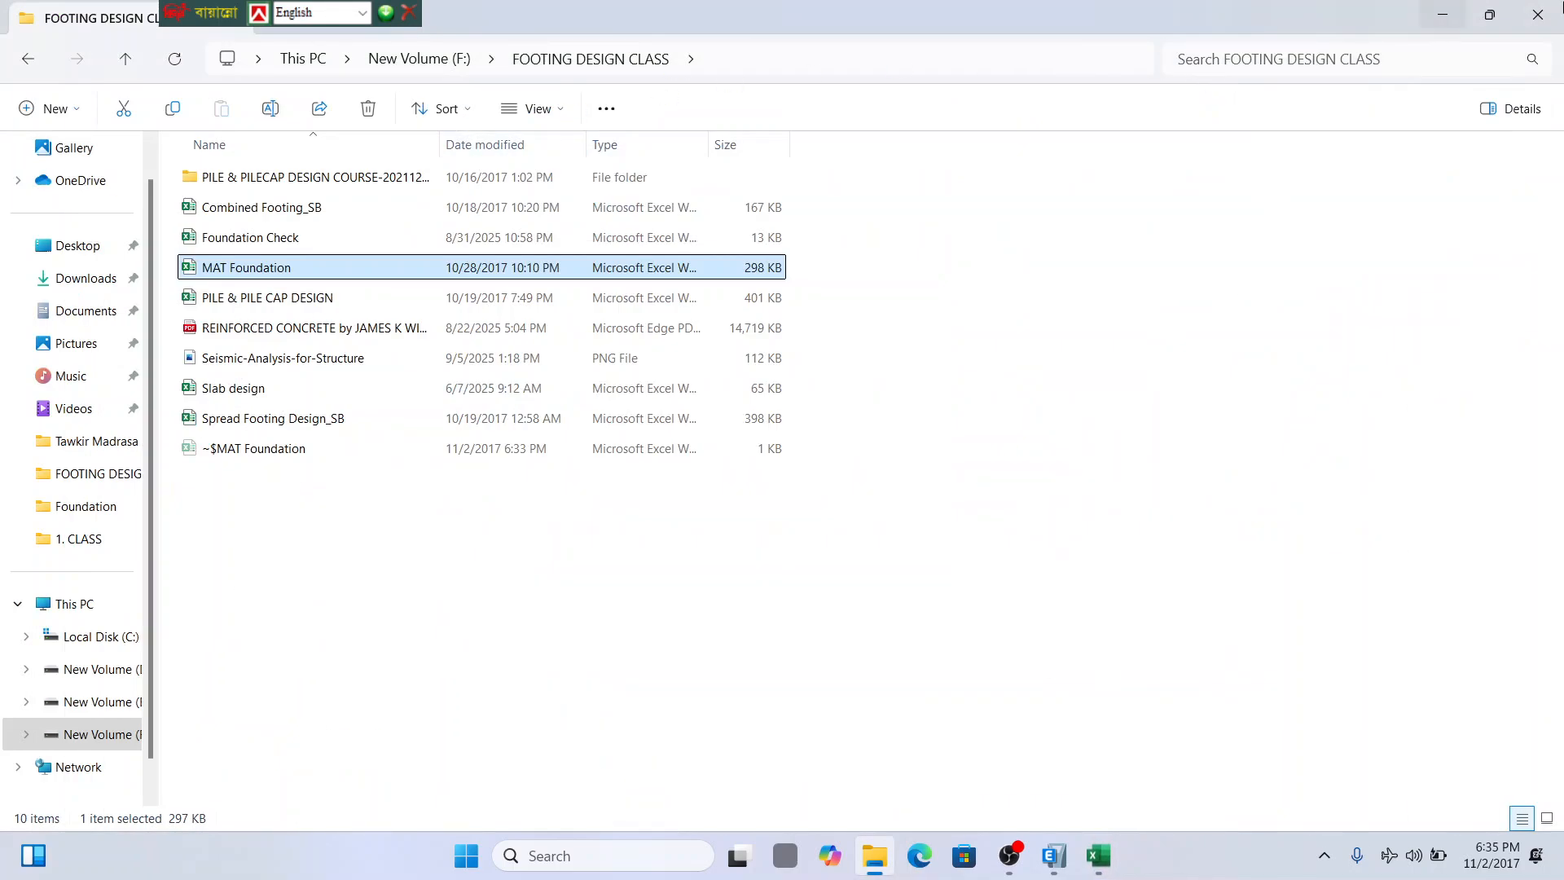
click(1431, 8)
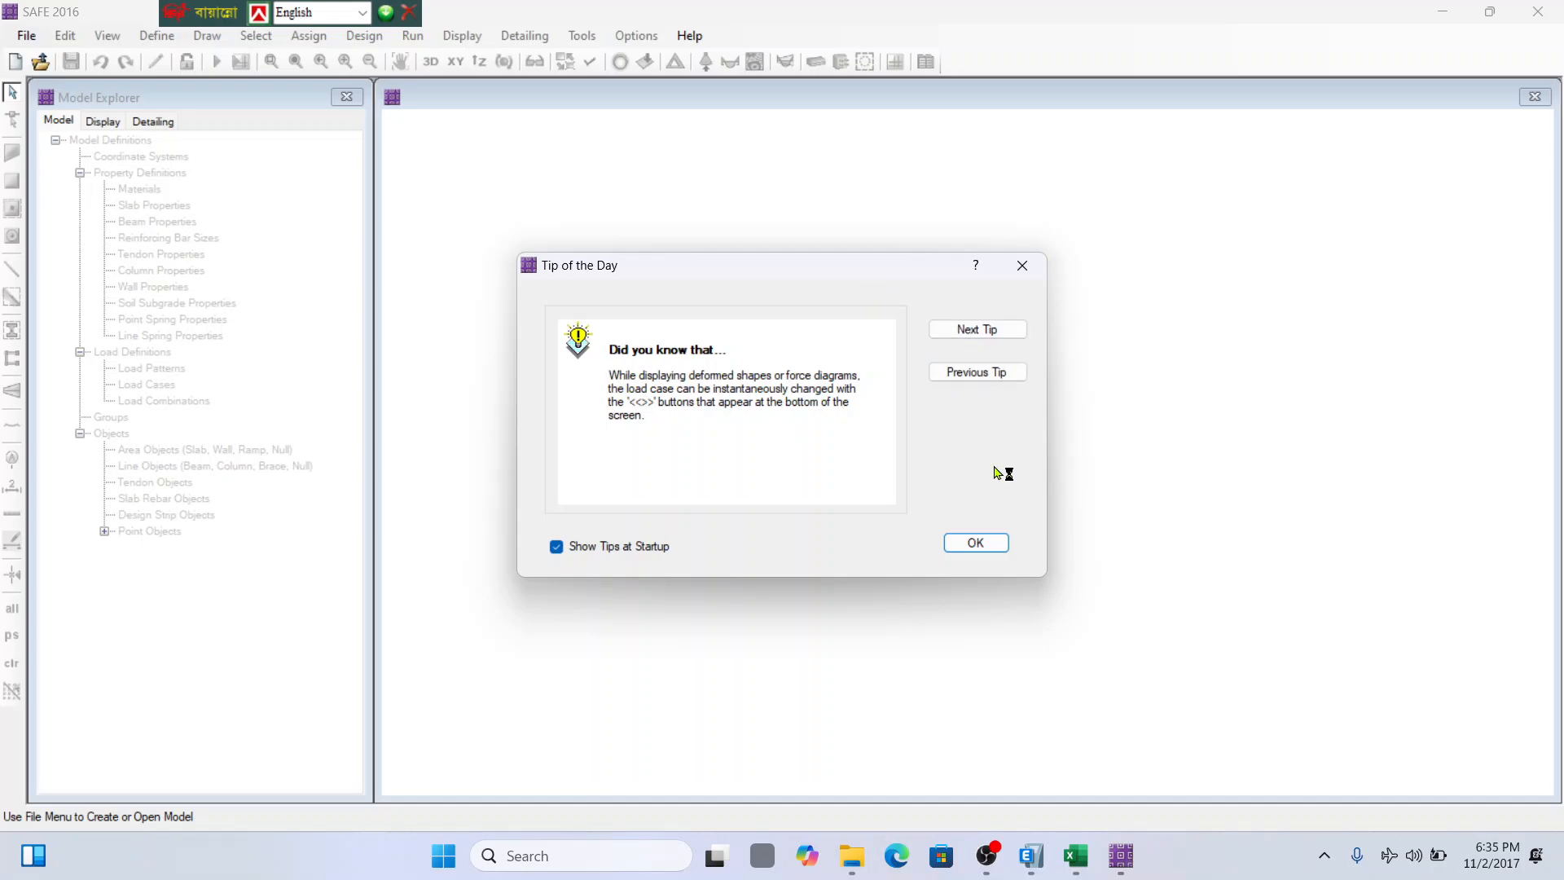
click(983, 543)
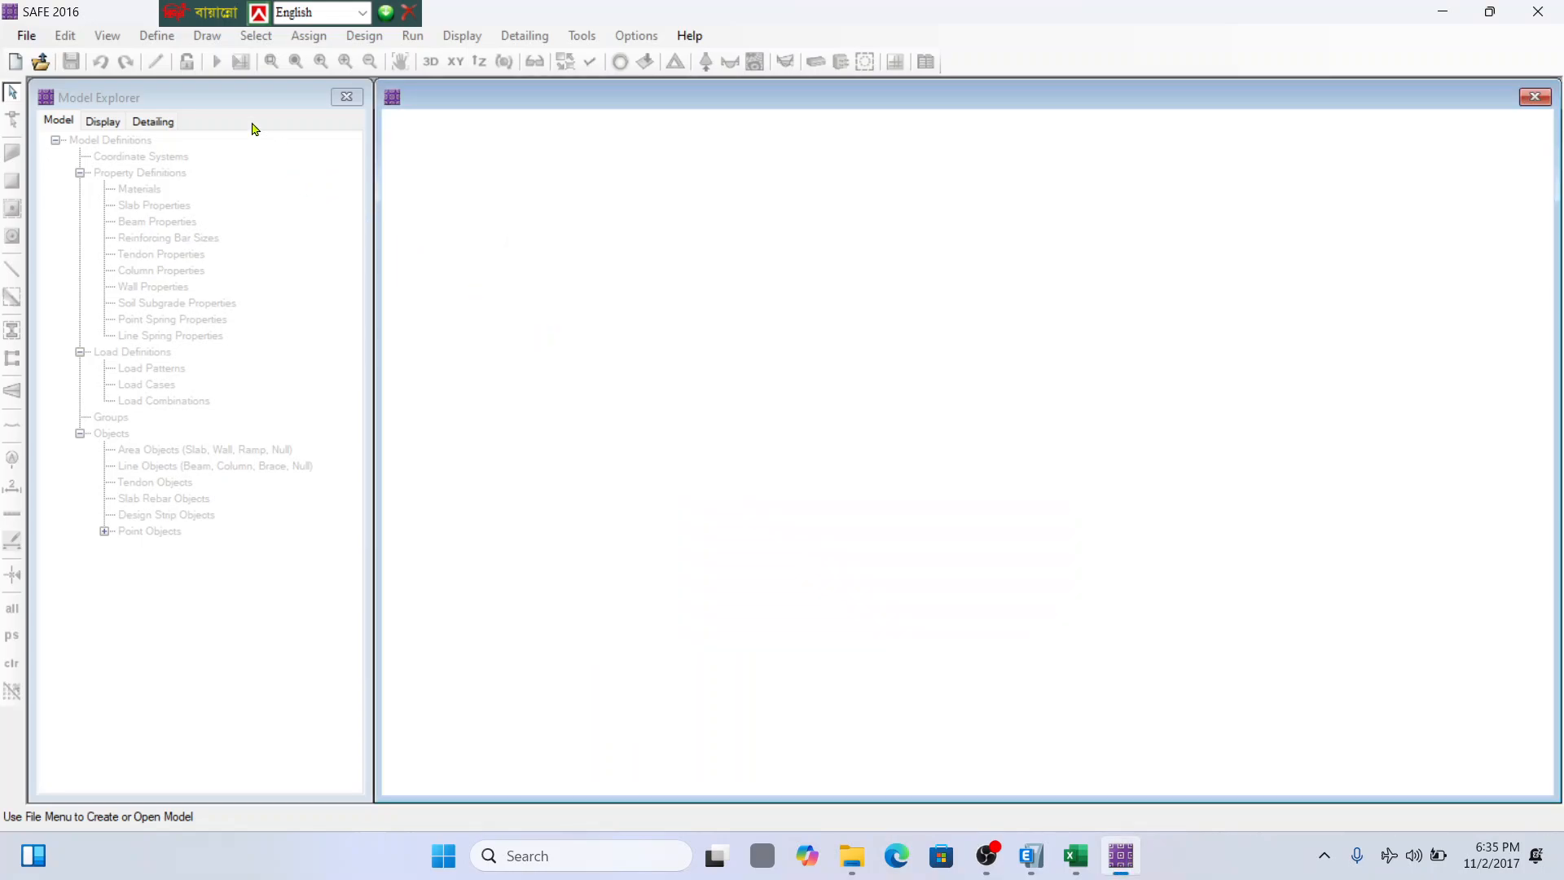
Import the SAFE file Trial_3_09.05.25.F2K from the Foundation Design folder, accepting the ignored line.
click(27, 36)
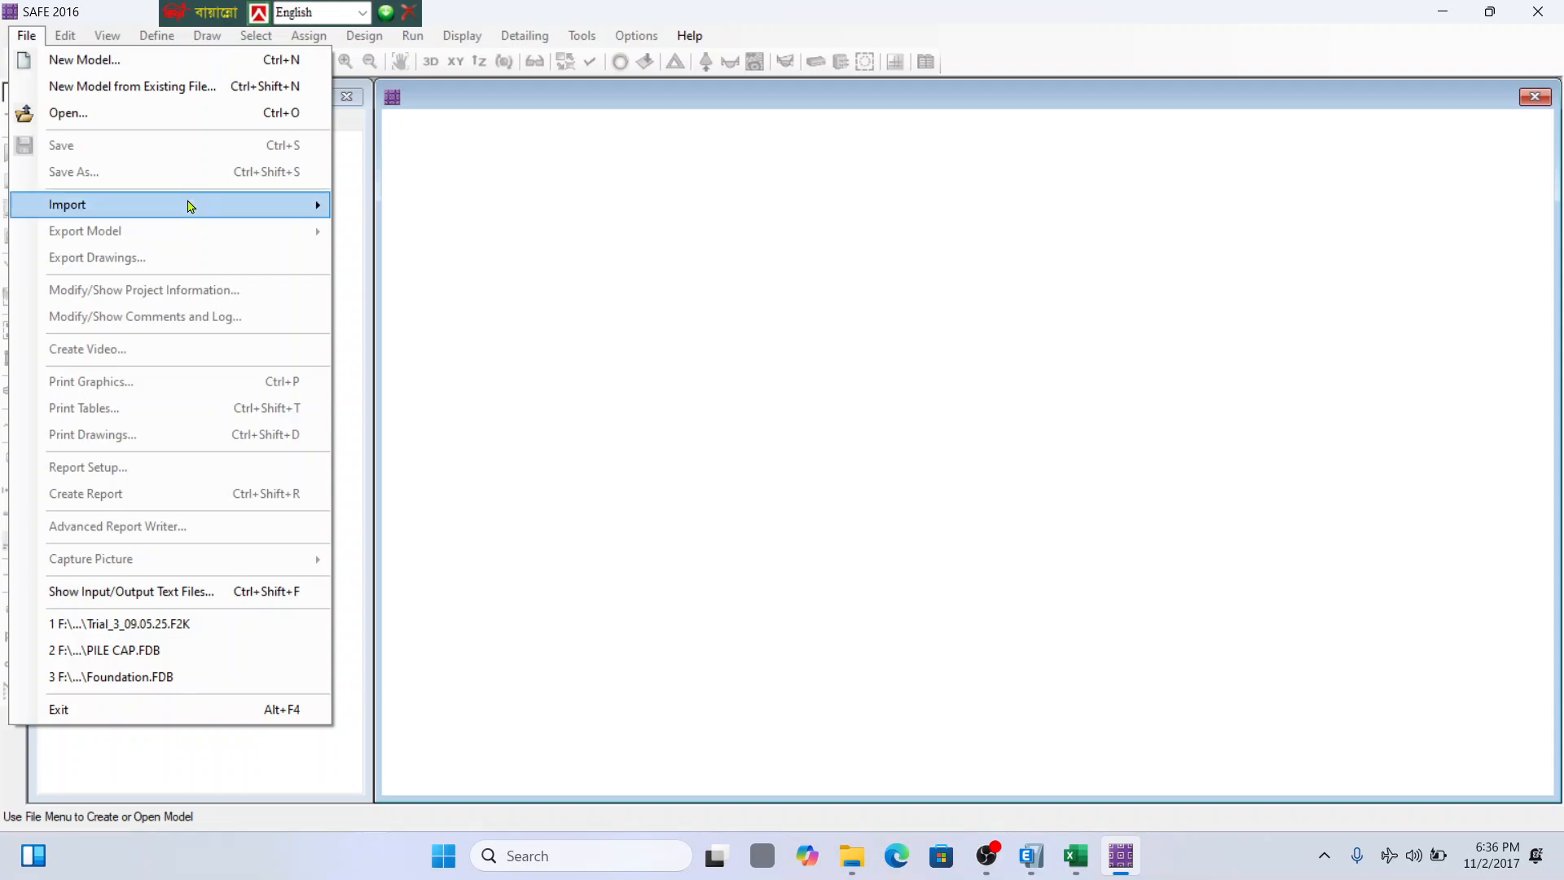
mouse_move(190, 206)
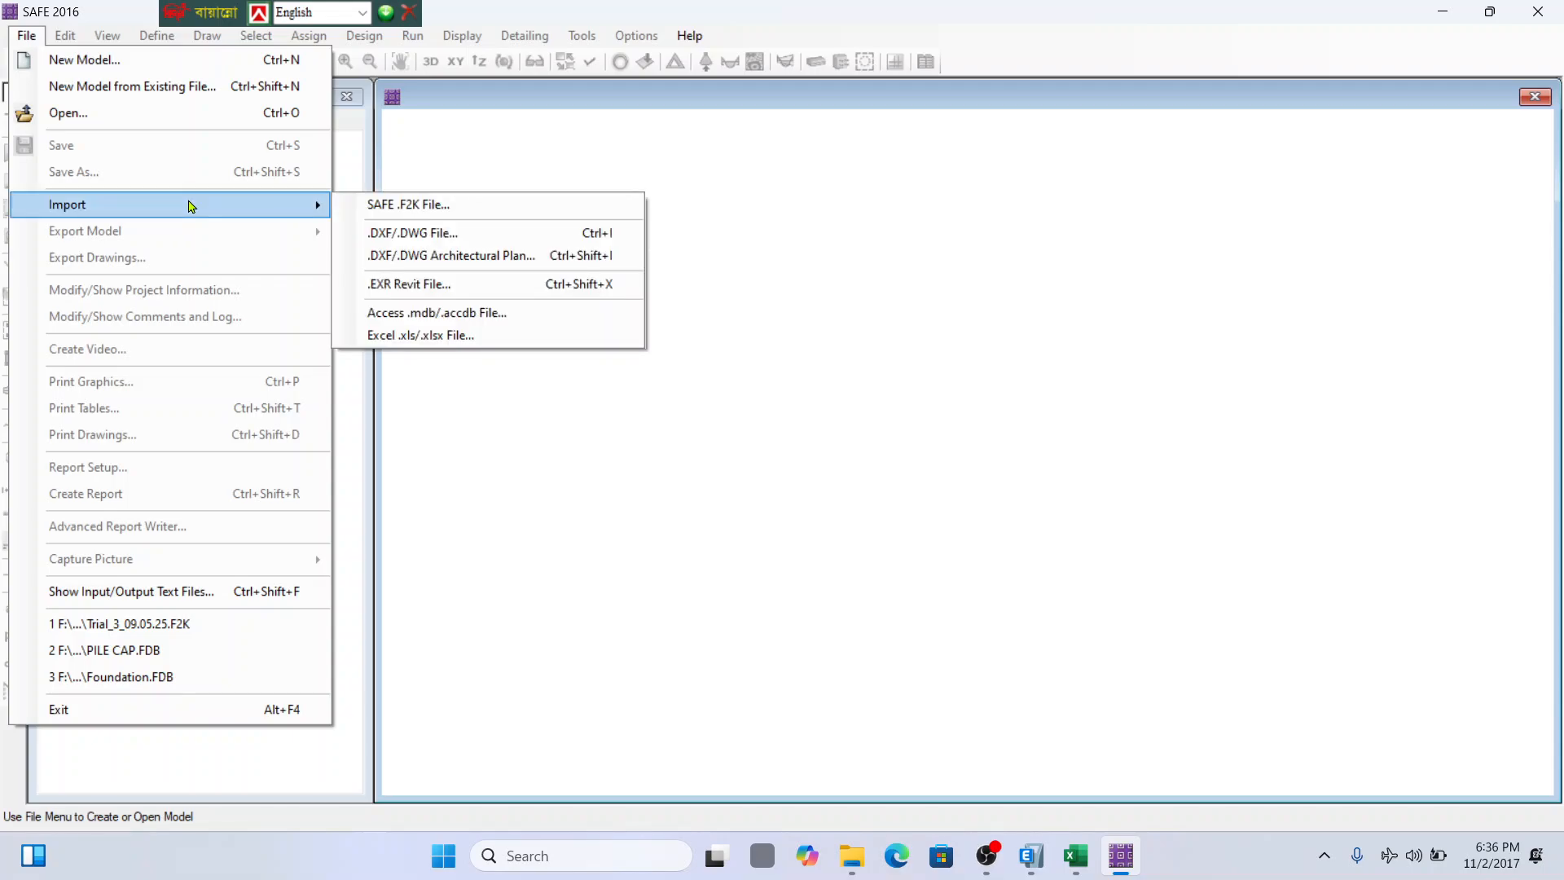
click(461, 205)
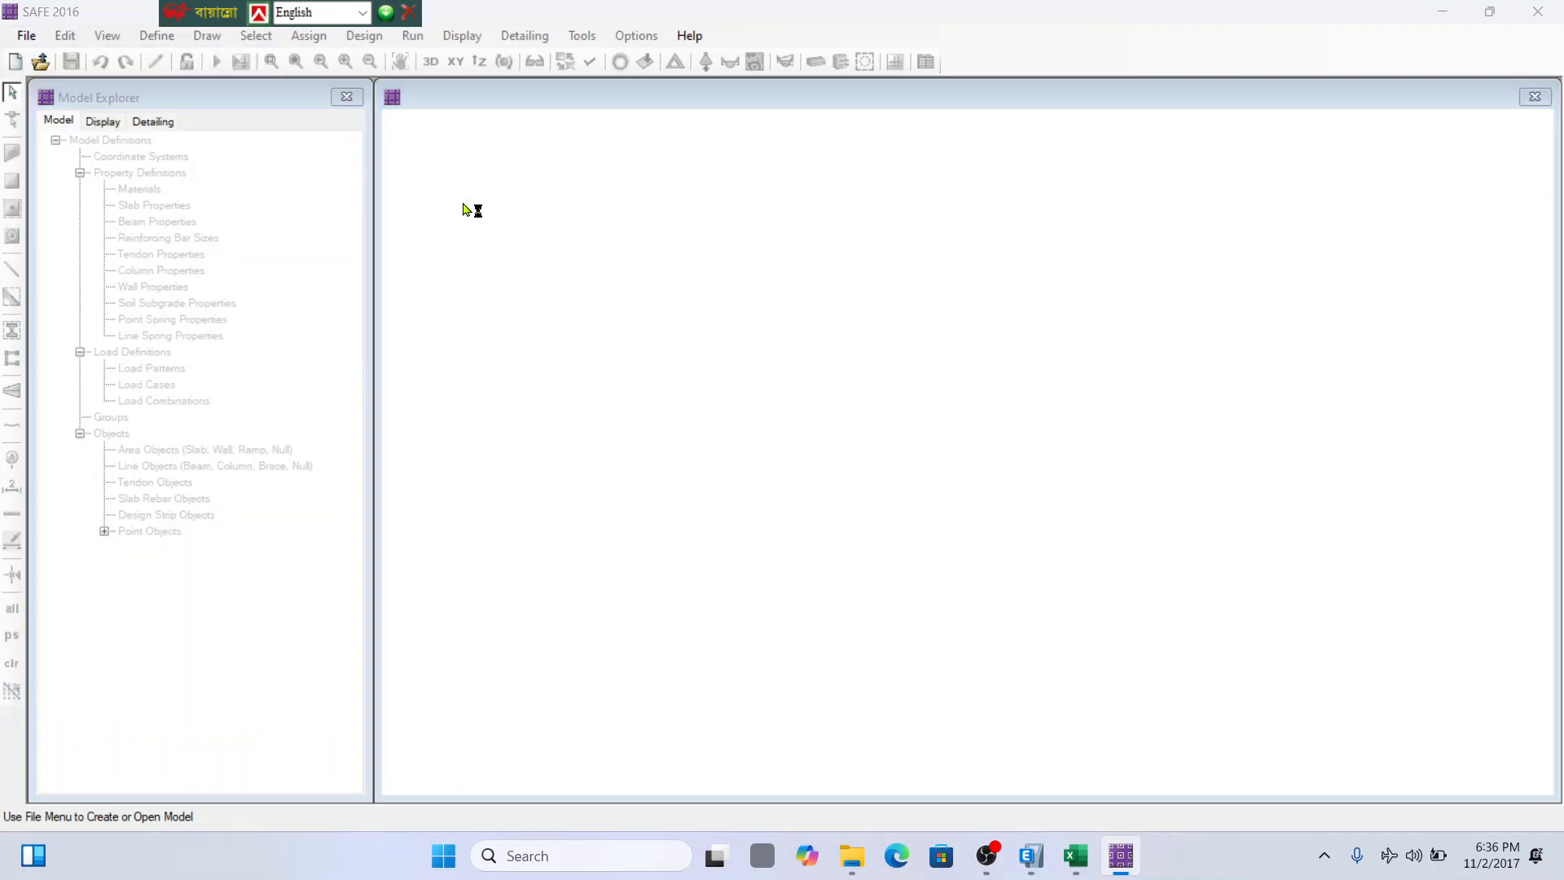
click(289, 192)
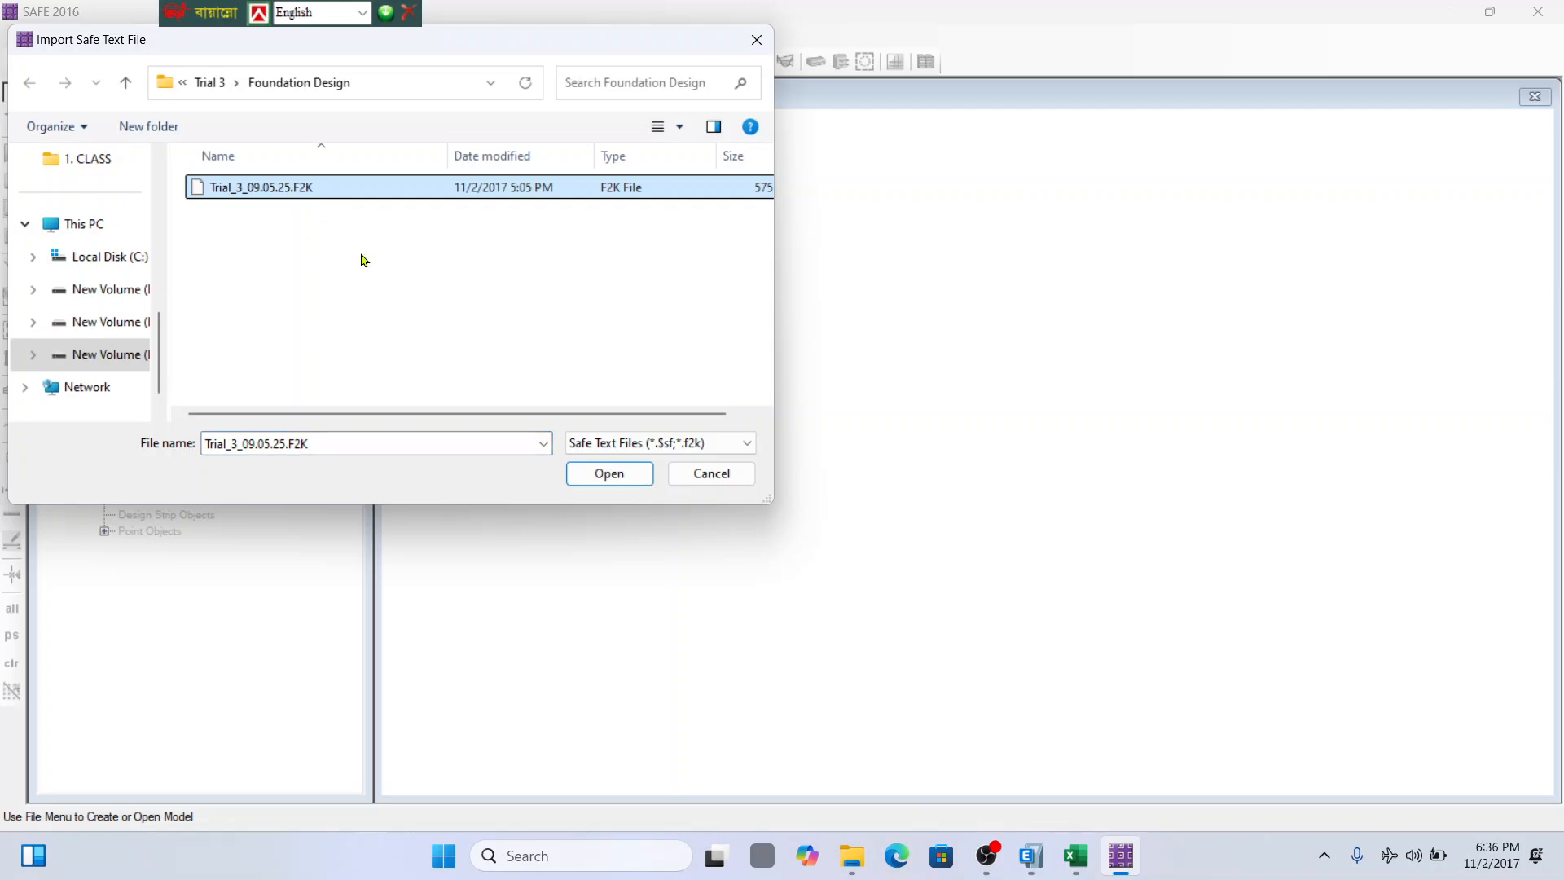
click(627, 475)
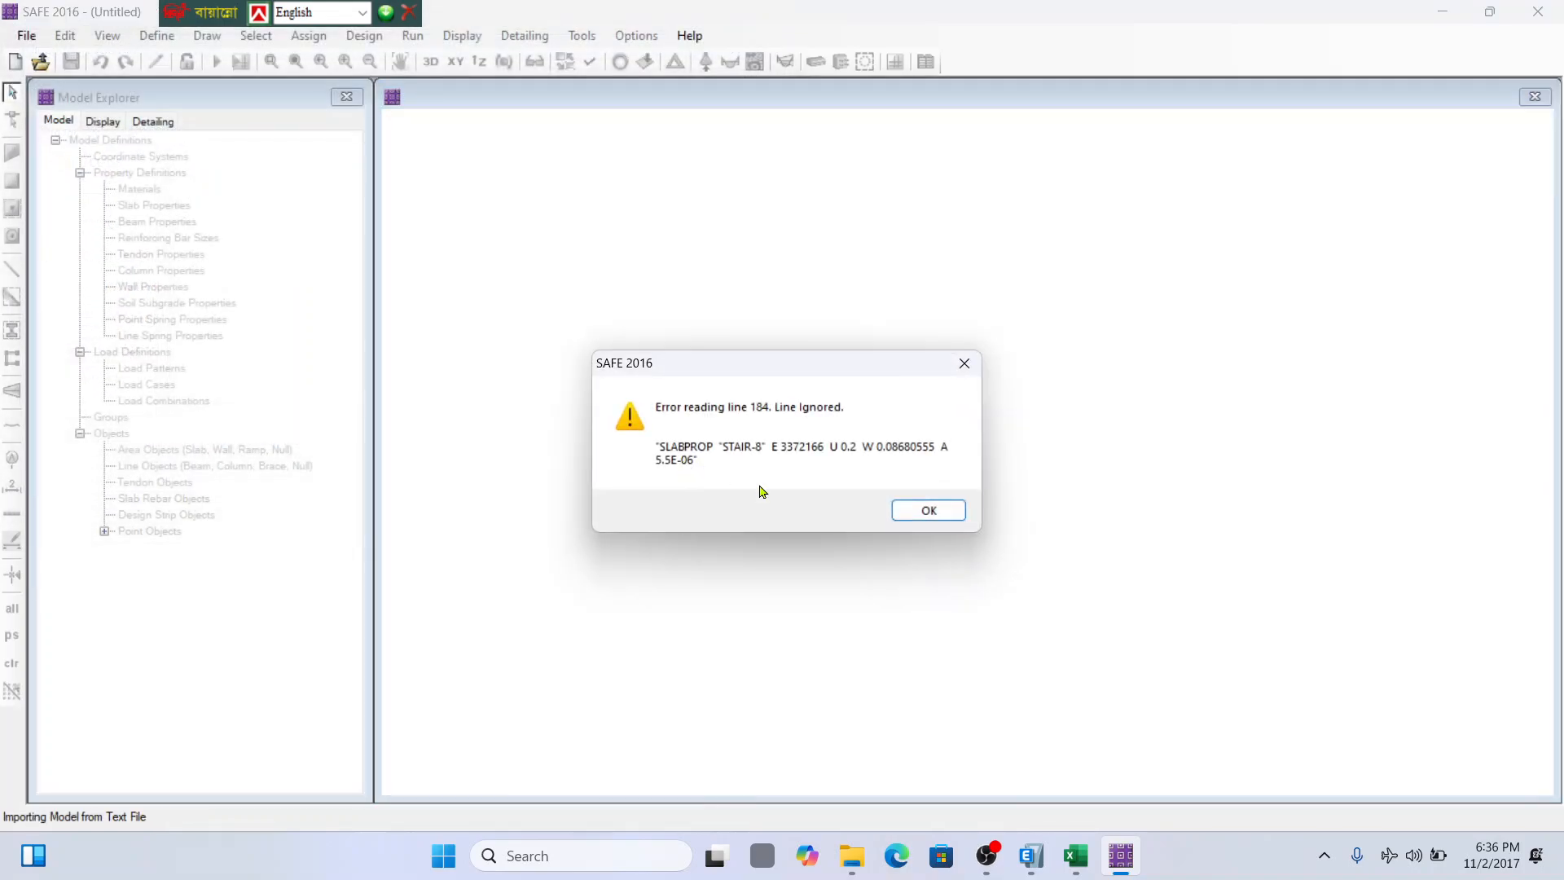
click(947, 513)
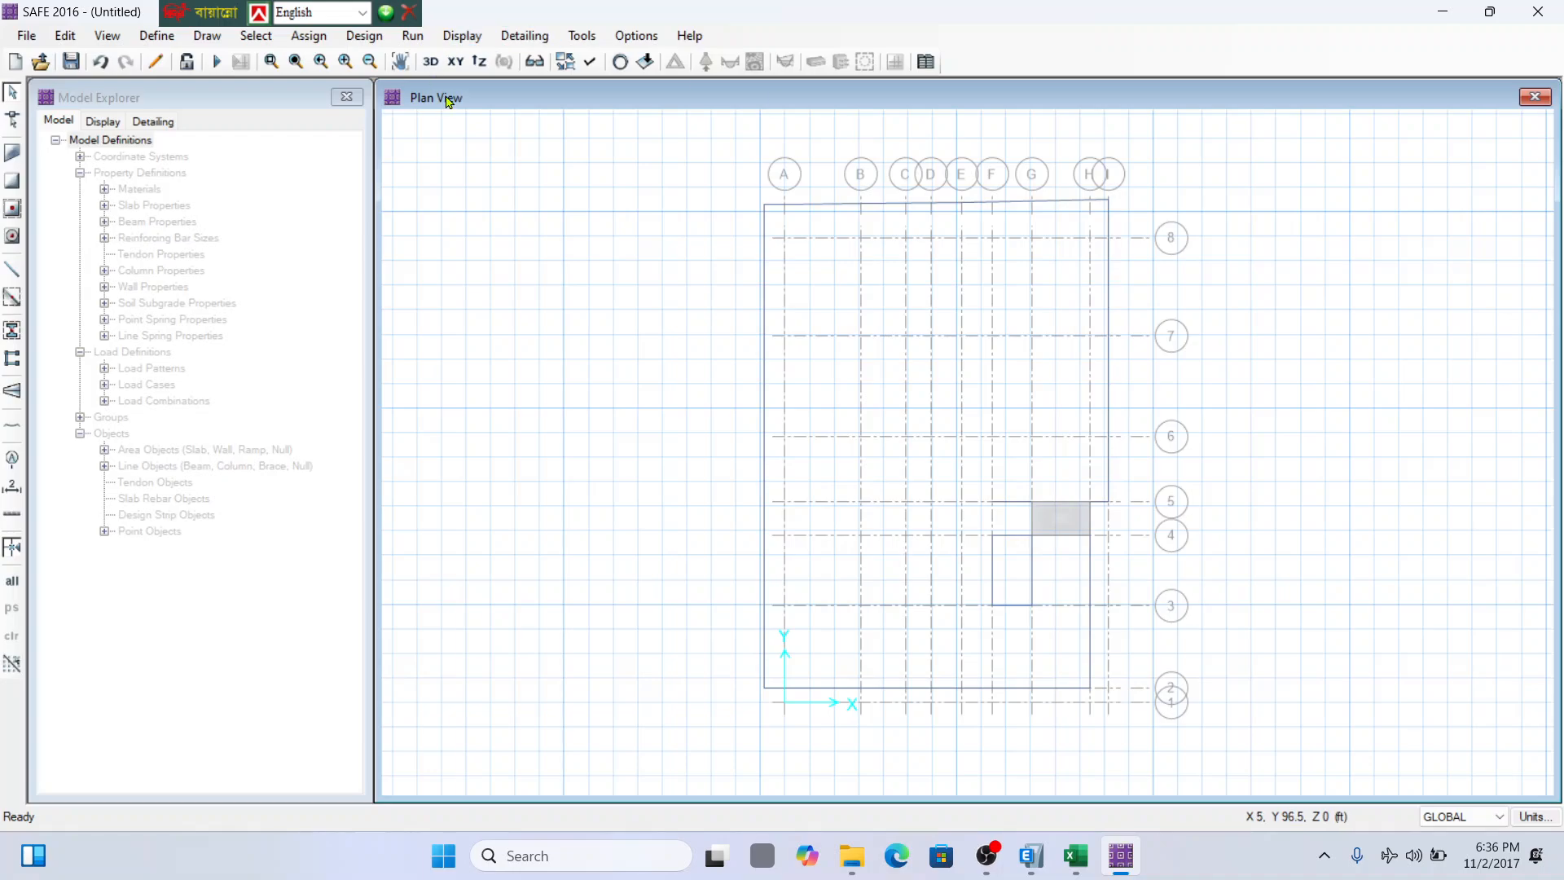
Display the point loads of the Dead_ABOVE load pattern on the plan, with loading values shown.
click(460, 36)
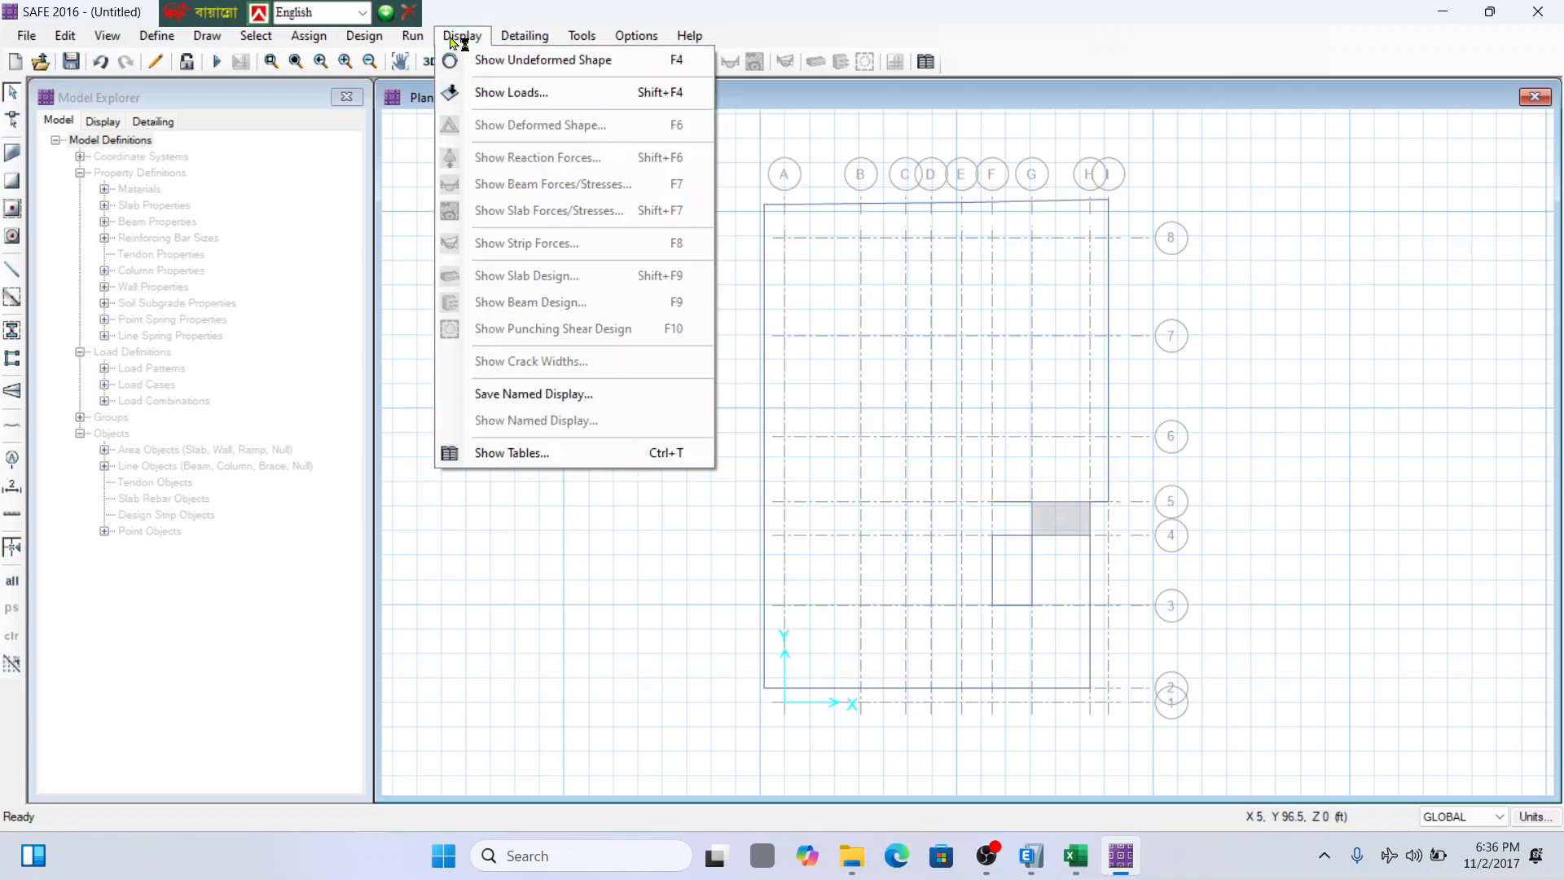
click(512, 94)
click(783, 255)
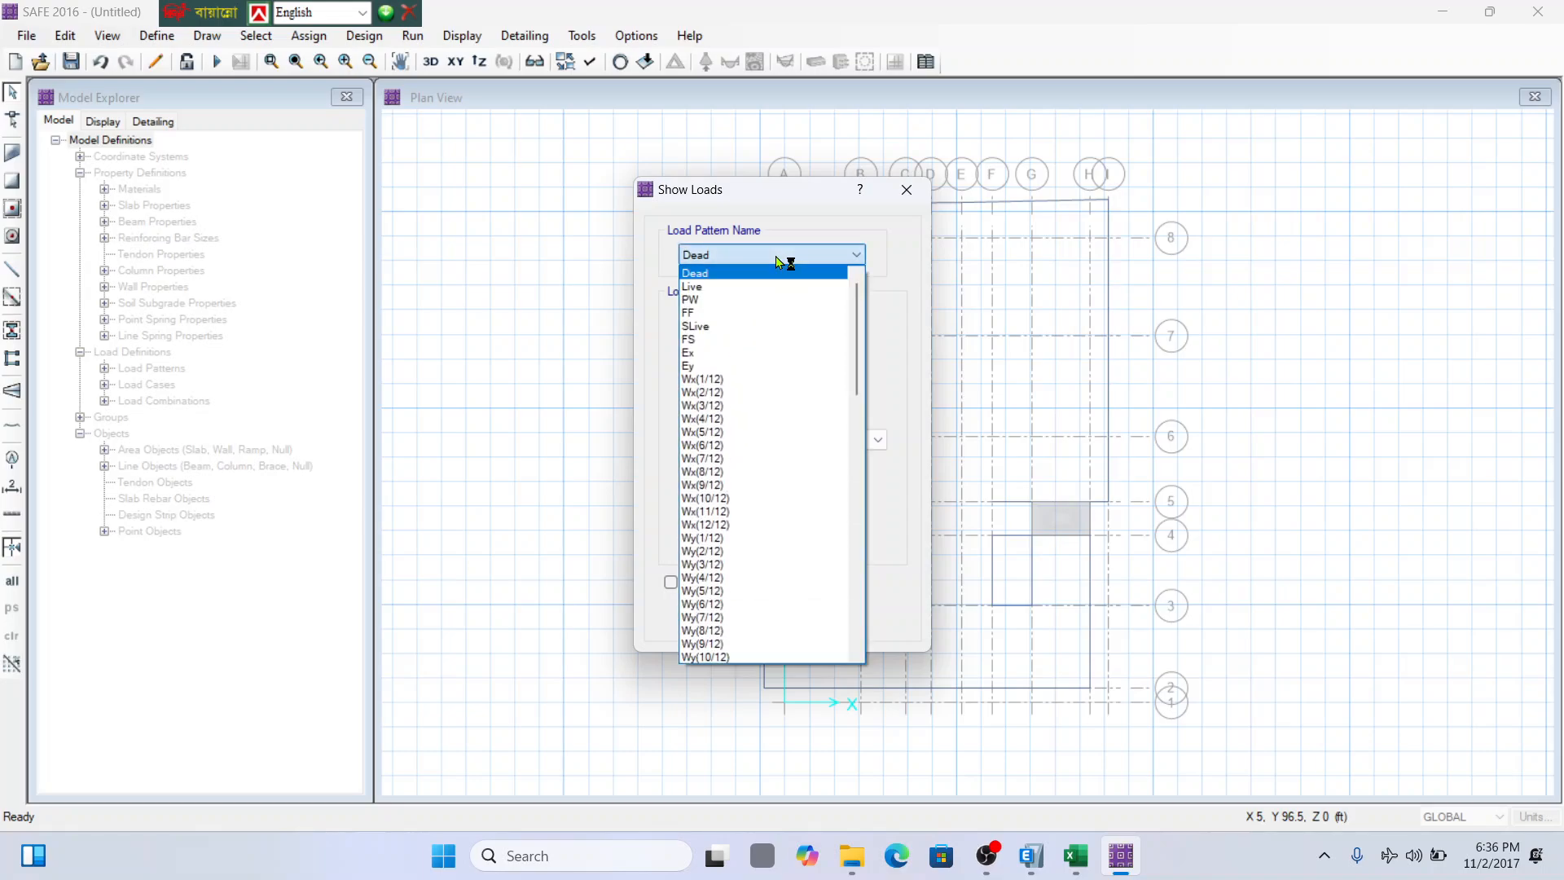
scroll(748, 500, down, 6)
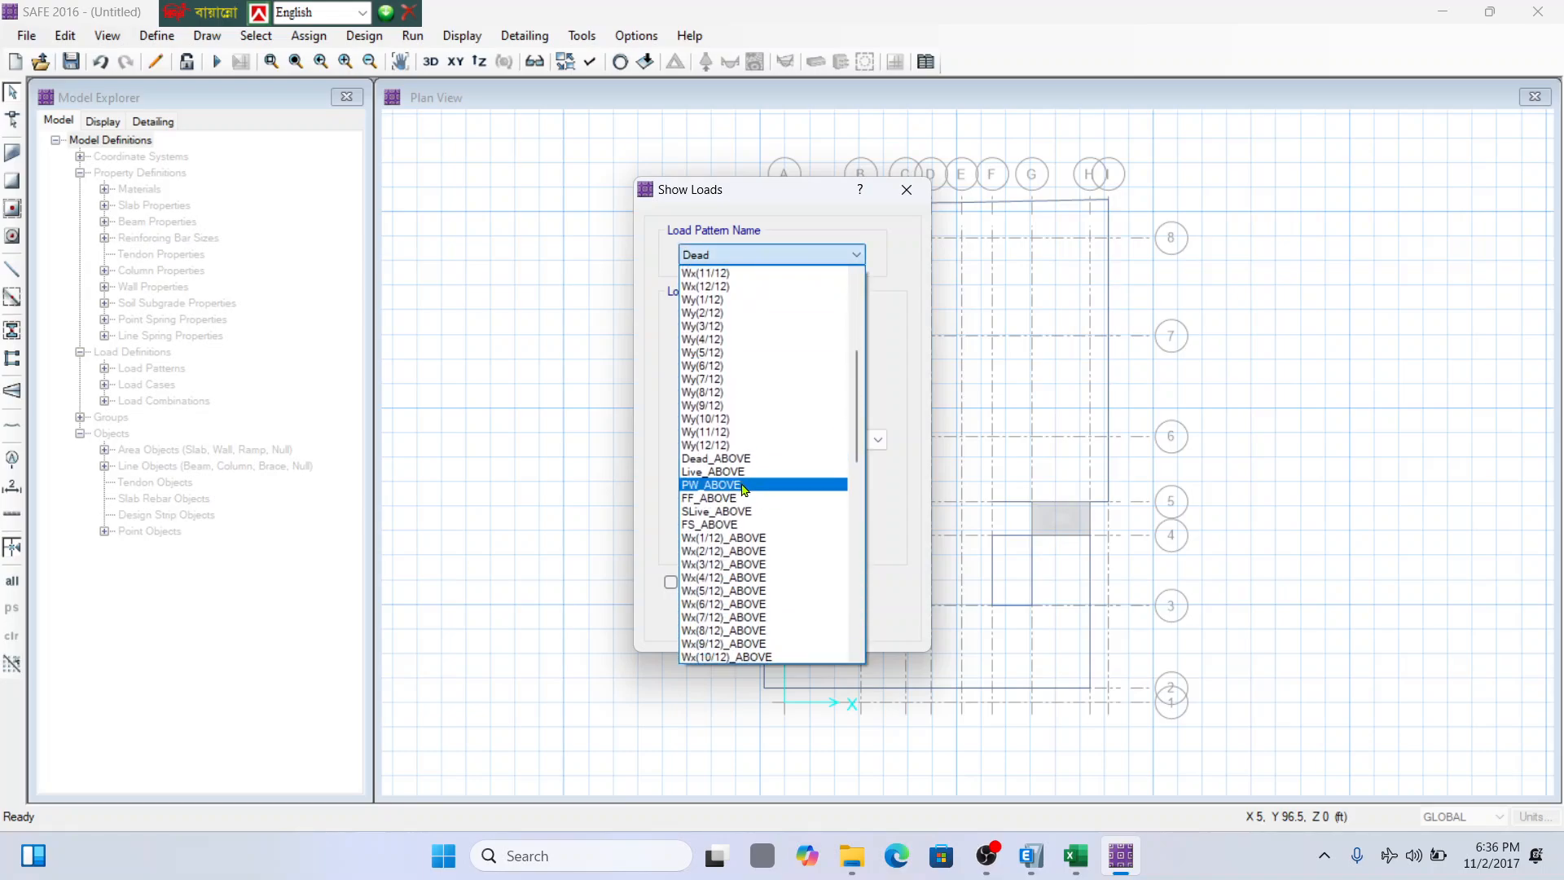
click(741, 460)
click(703, 591)
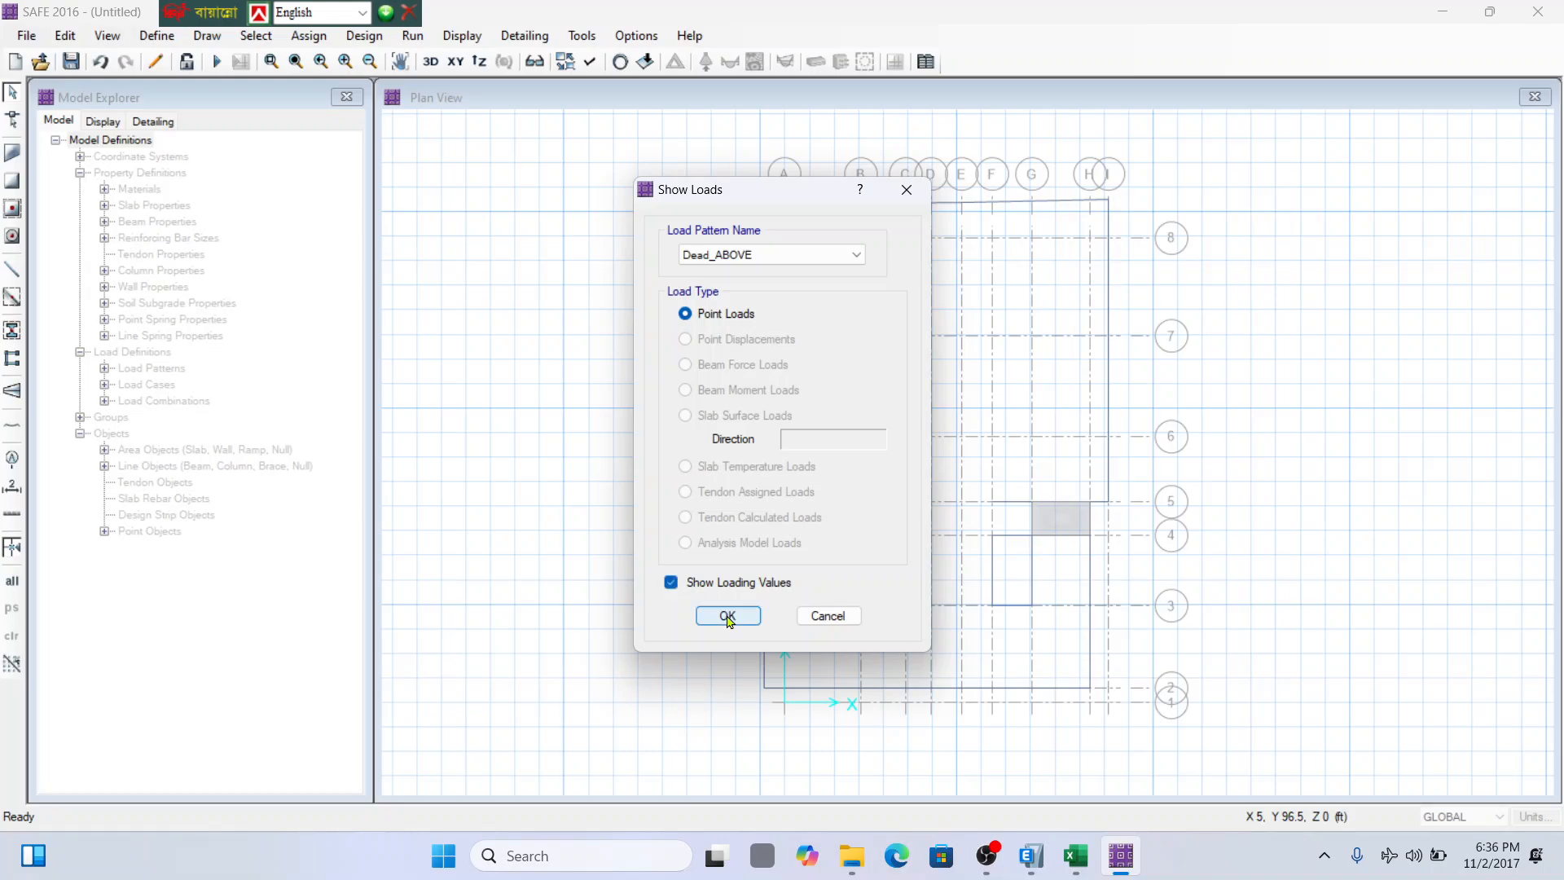
click(725, 614)
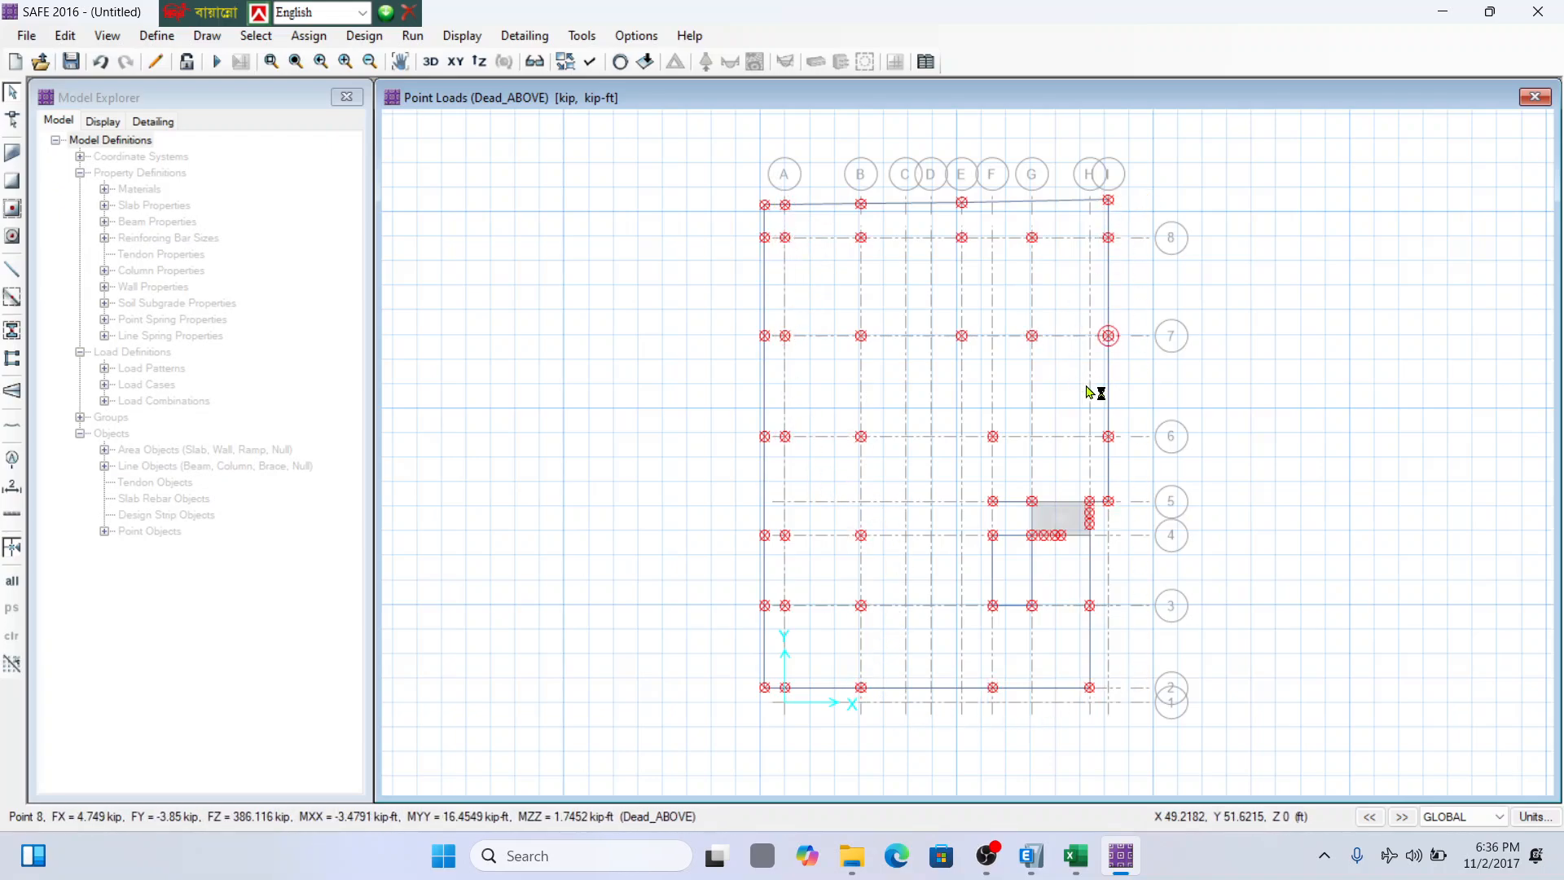
Switch the model to a 3D view and examine the Dead_ABOVE forces and moments at the column points.
click(432, 63)
scroll(914, 293, up, 2)
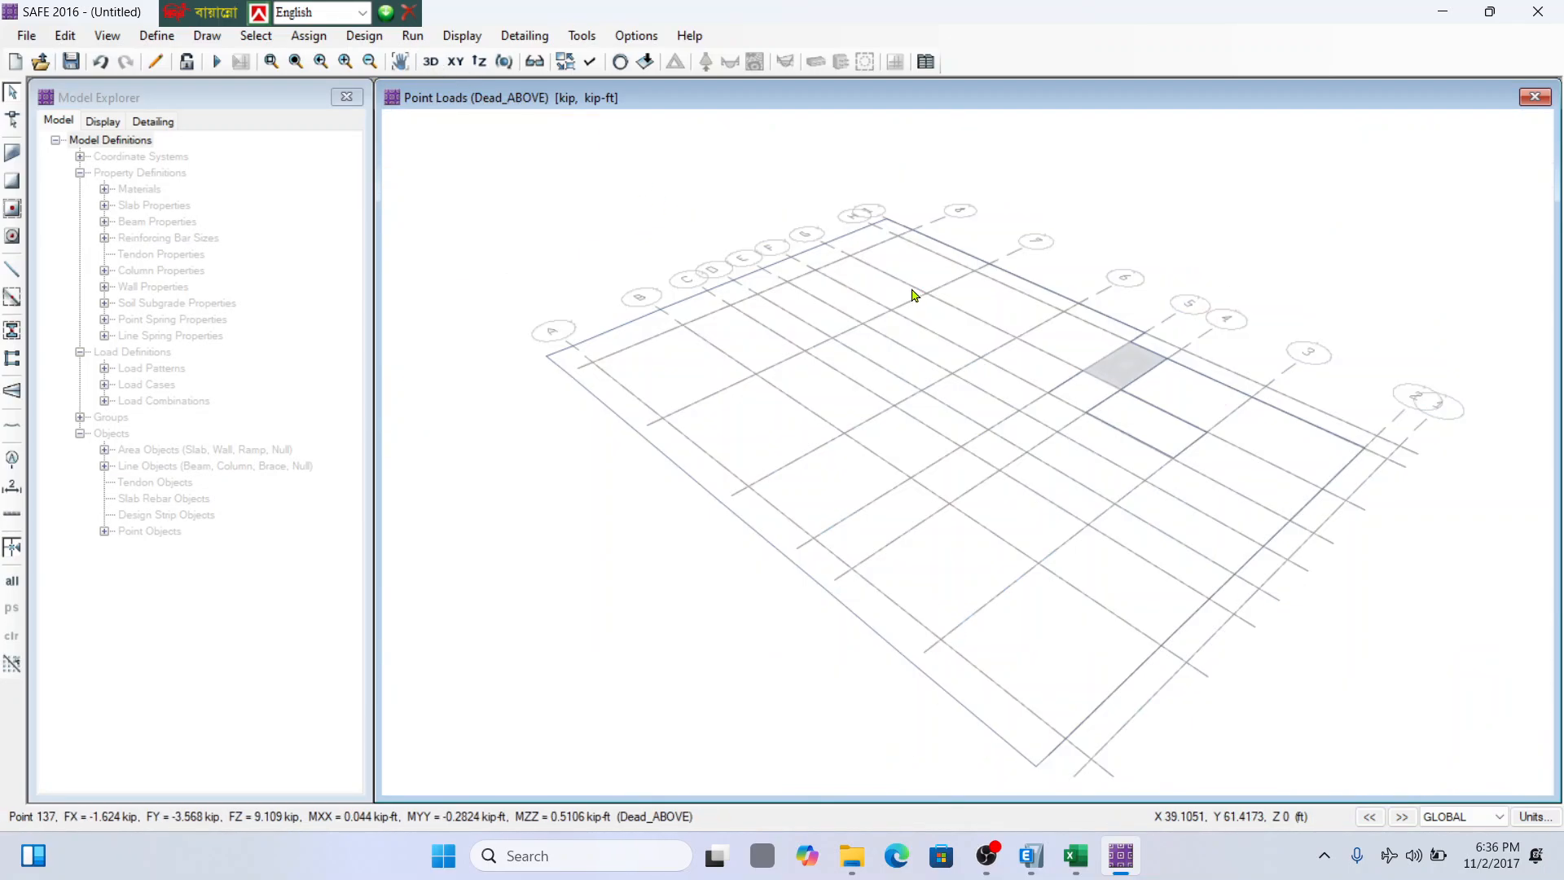
scroll(723, 237, up, 2)
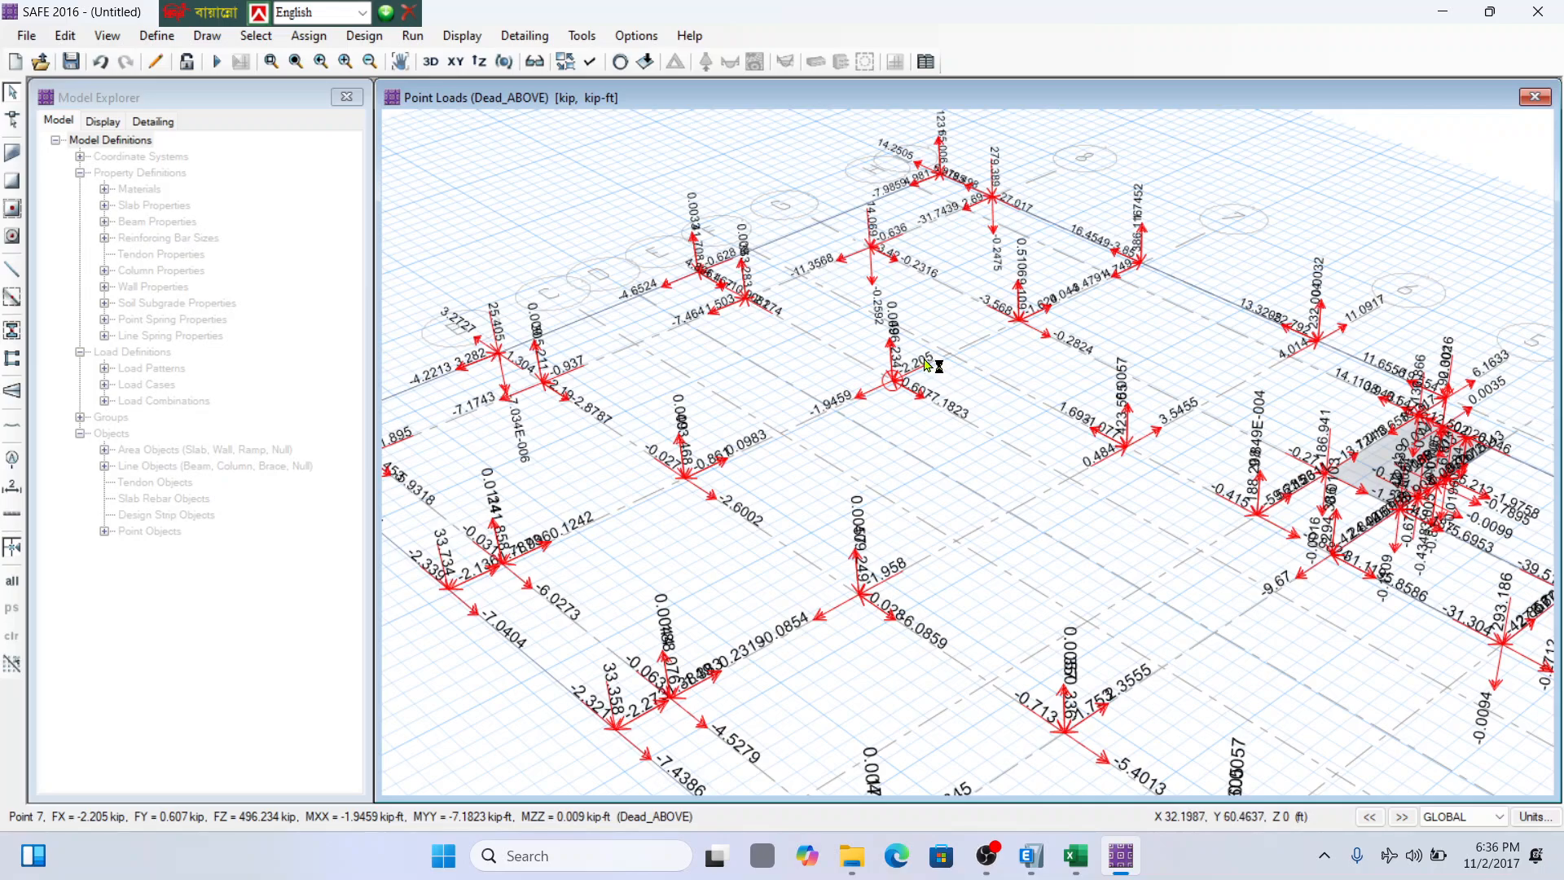
scroll(925, 356, up, 2)
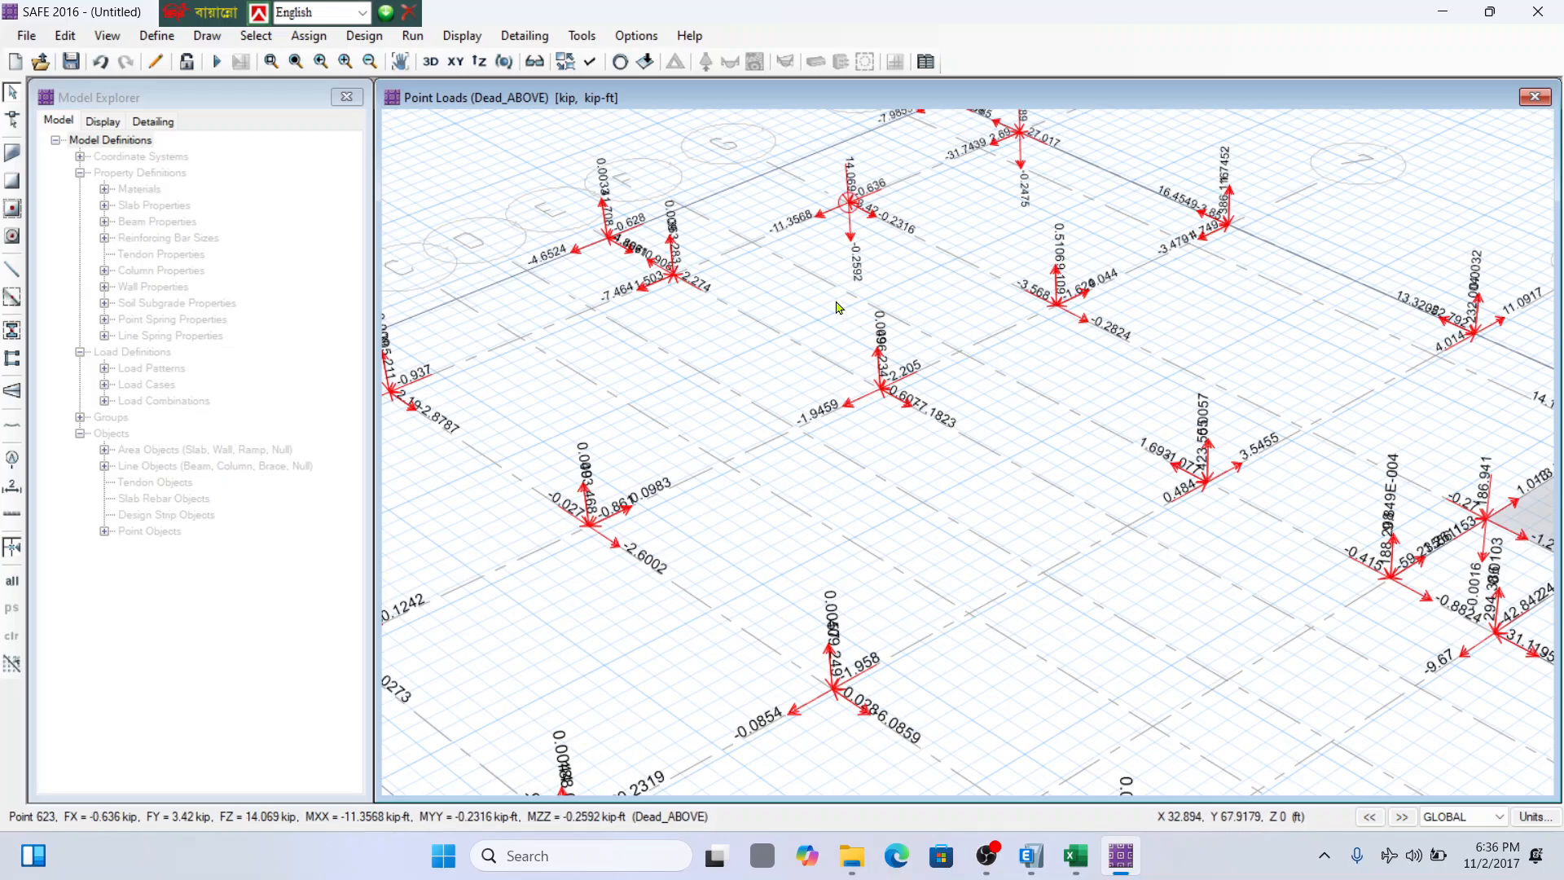
scroll(839, 308, down, 2)
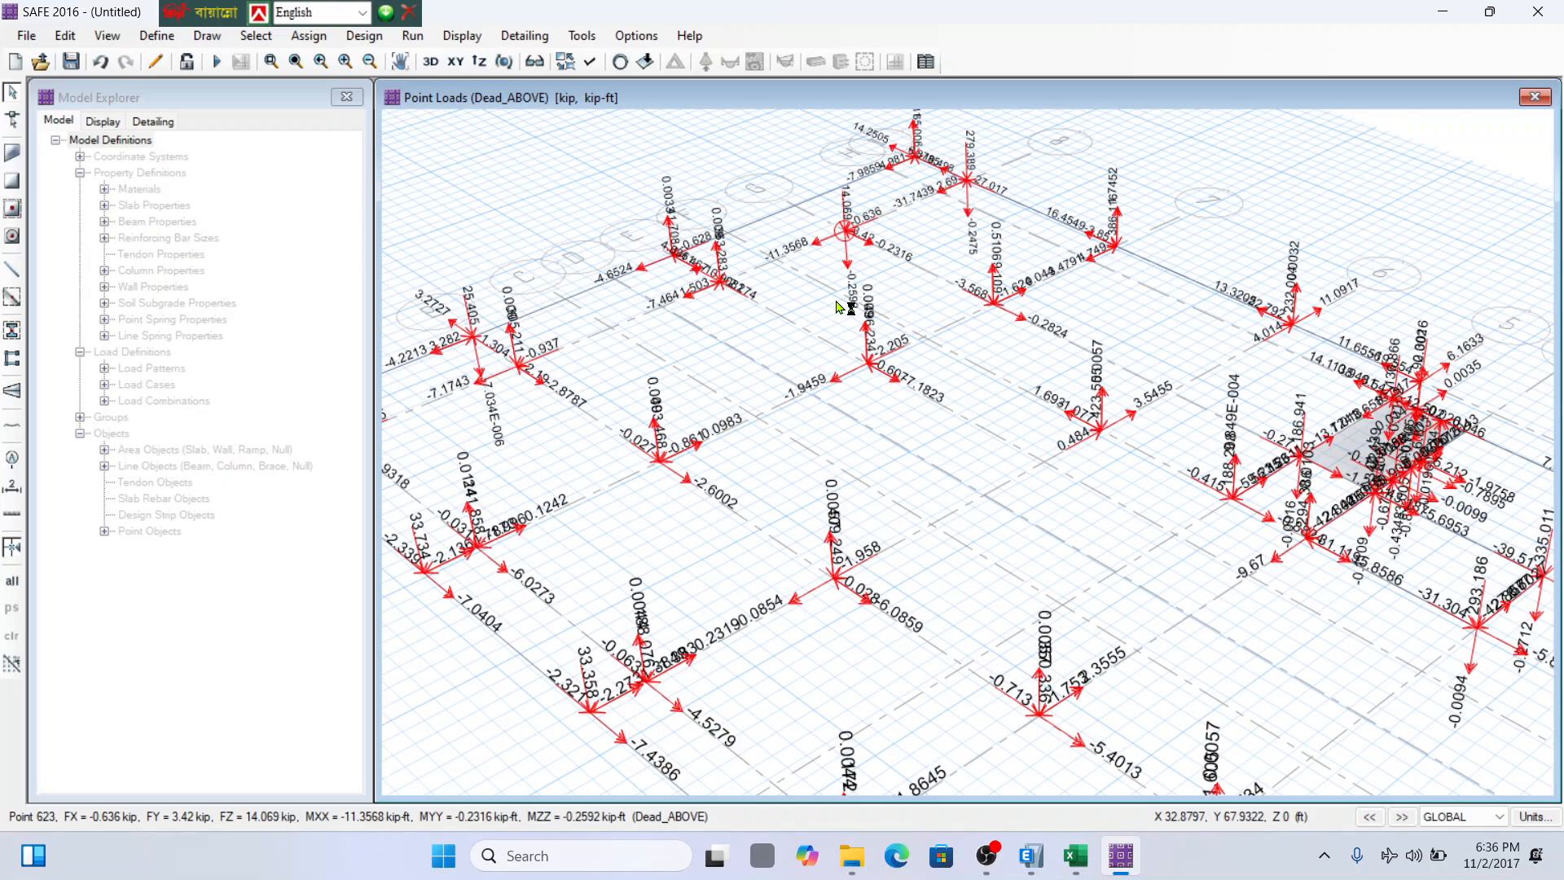
scroll(1103, 436, up, 2)
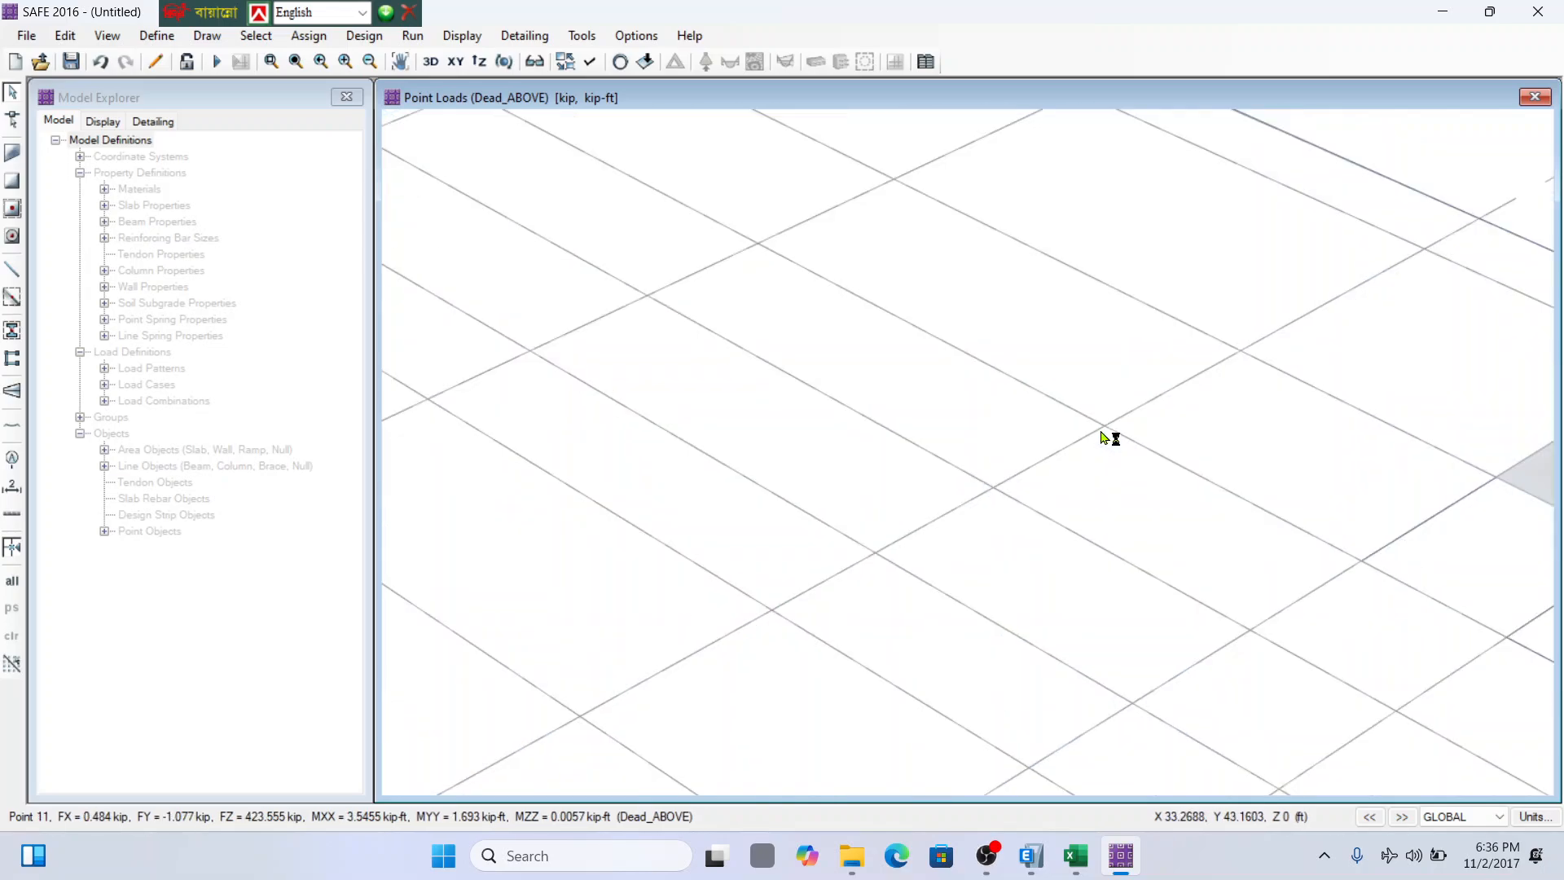
scroll(918, 364, down, 2)
Display the Live_ABOVE point loads with their values and examine them across the whole foundation.
click(462, 36)
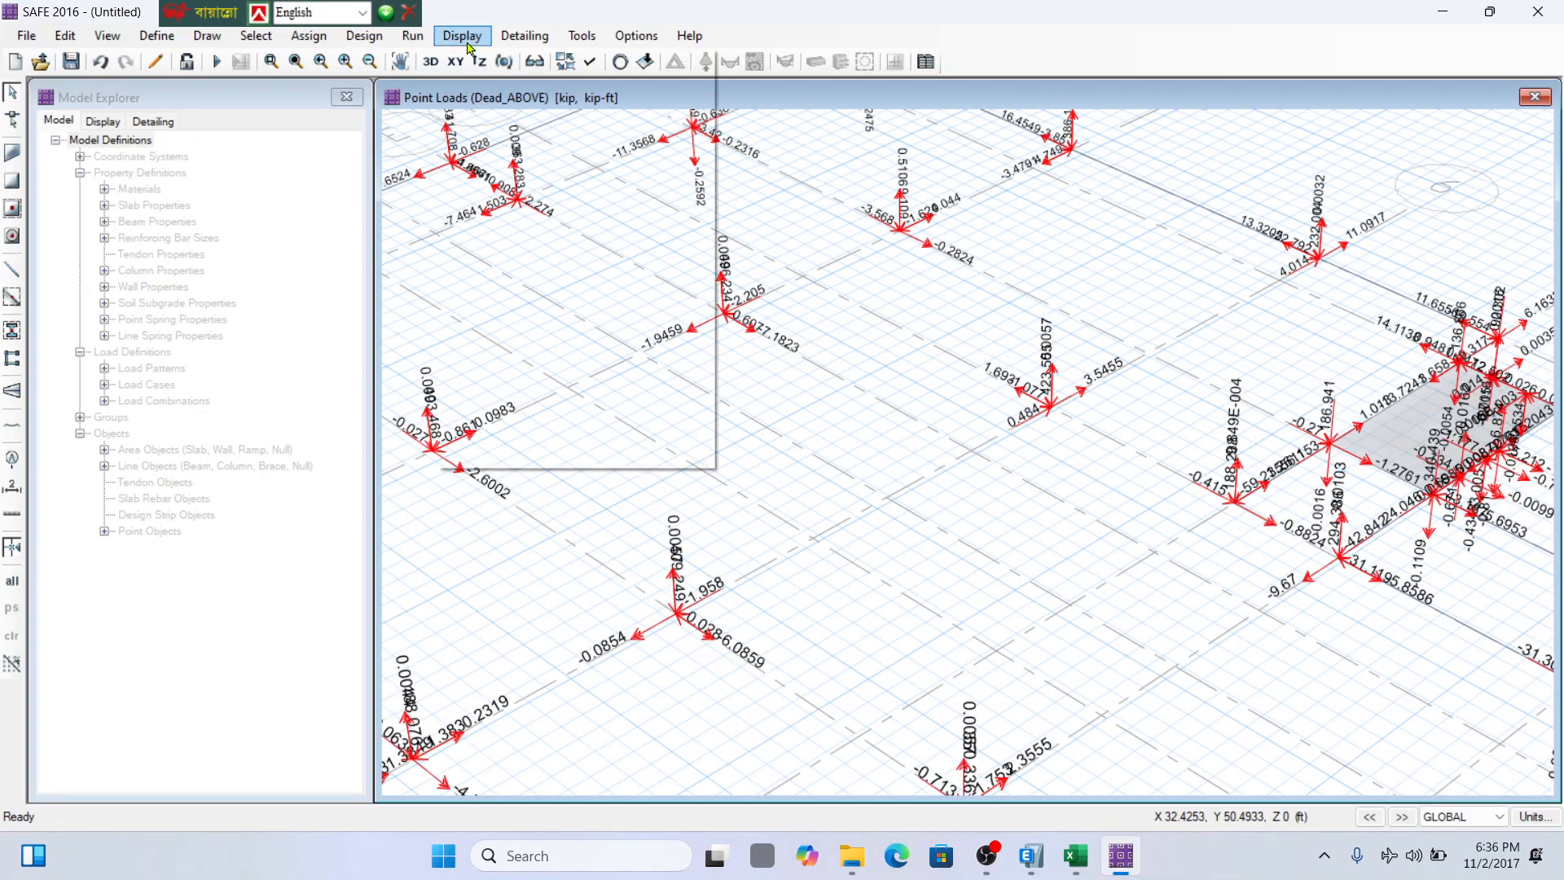
click(511, 92)
click(749, 255)
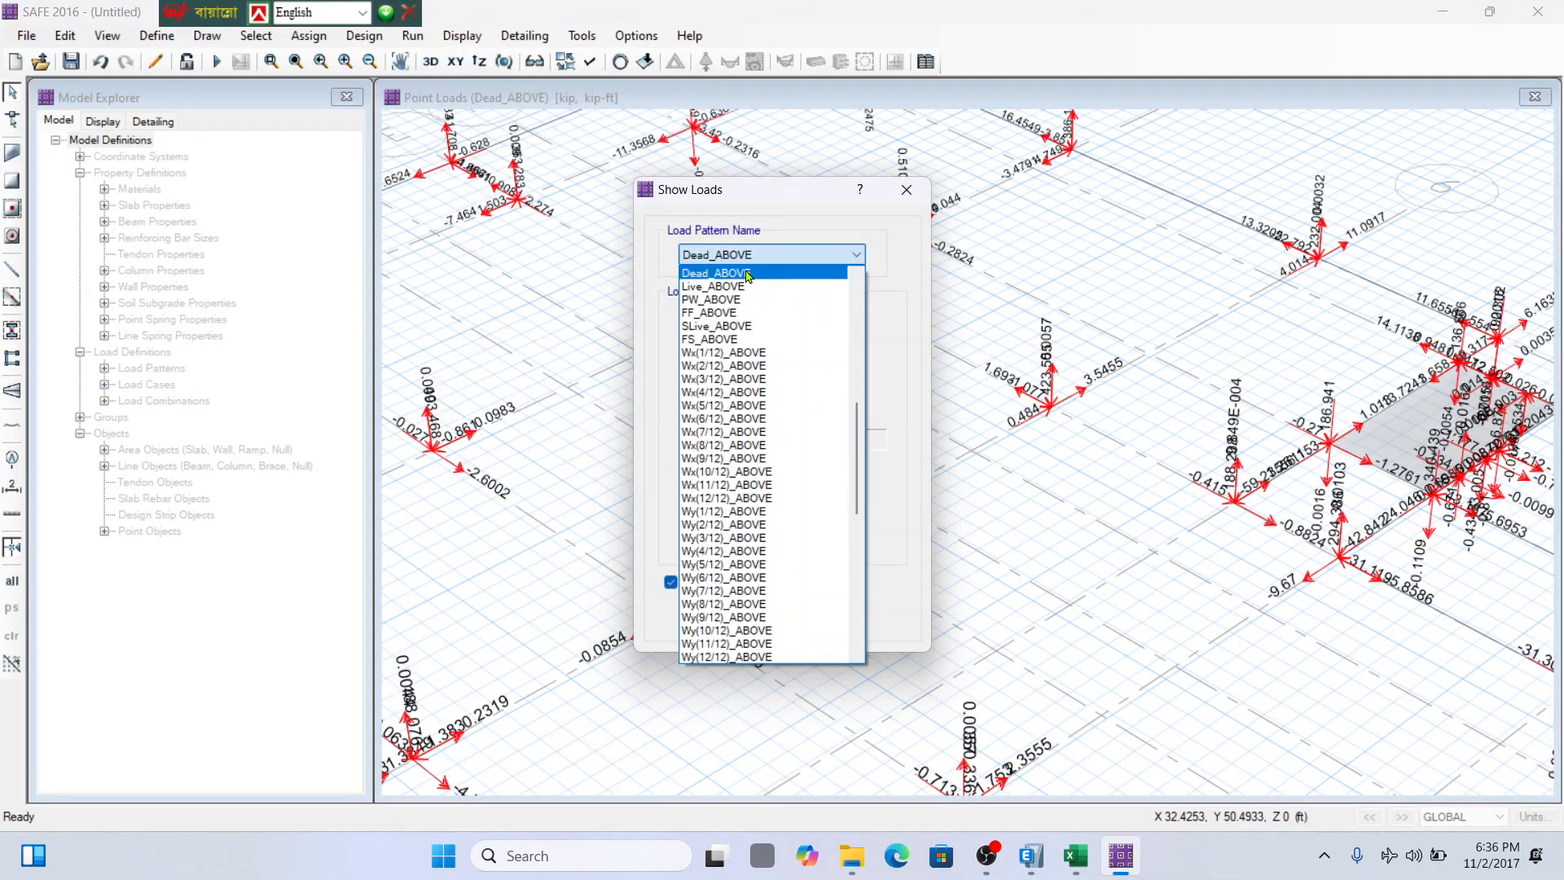
click(737, 286)
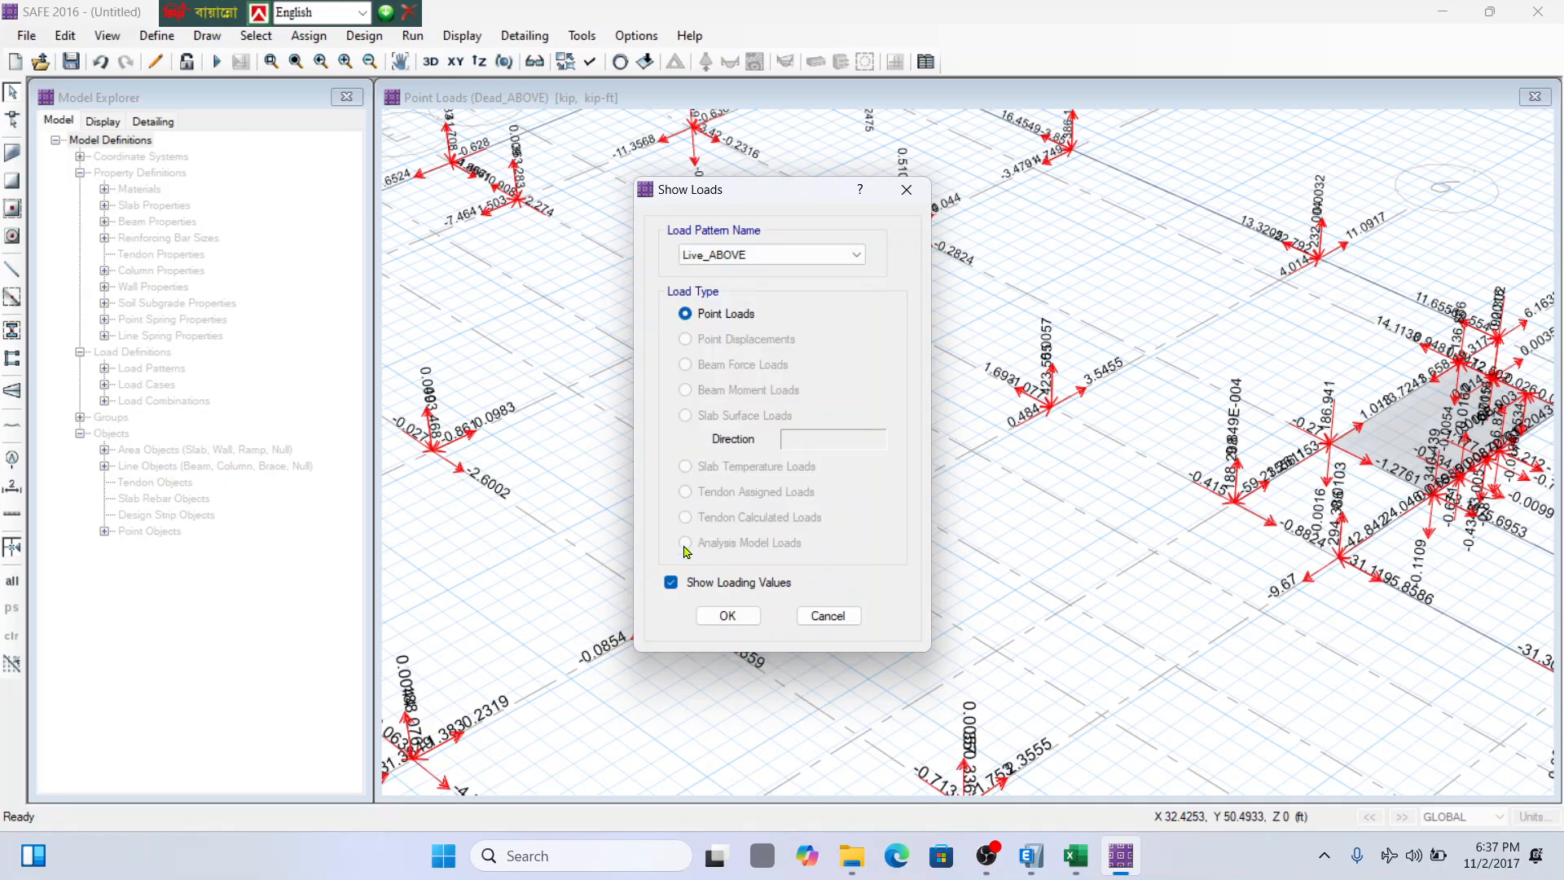
click(724, 617)
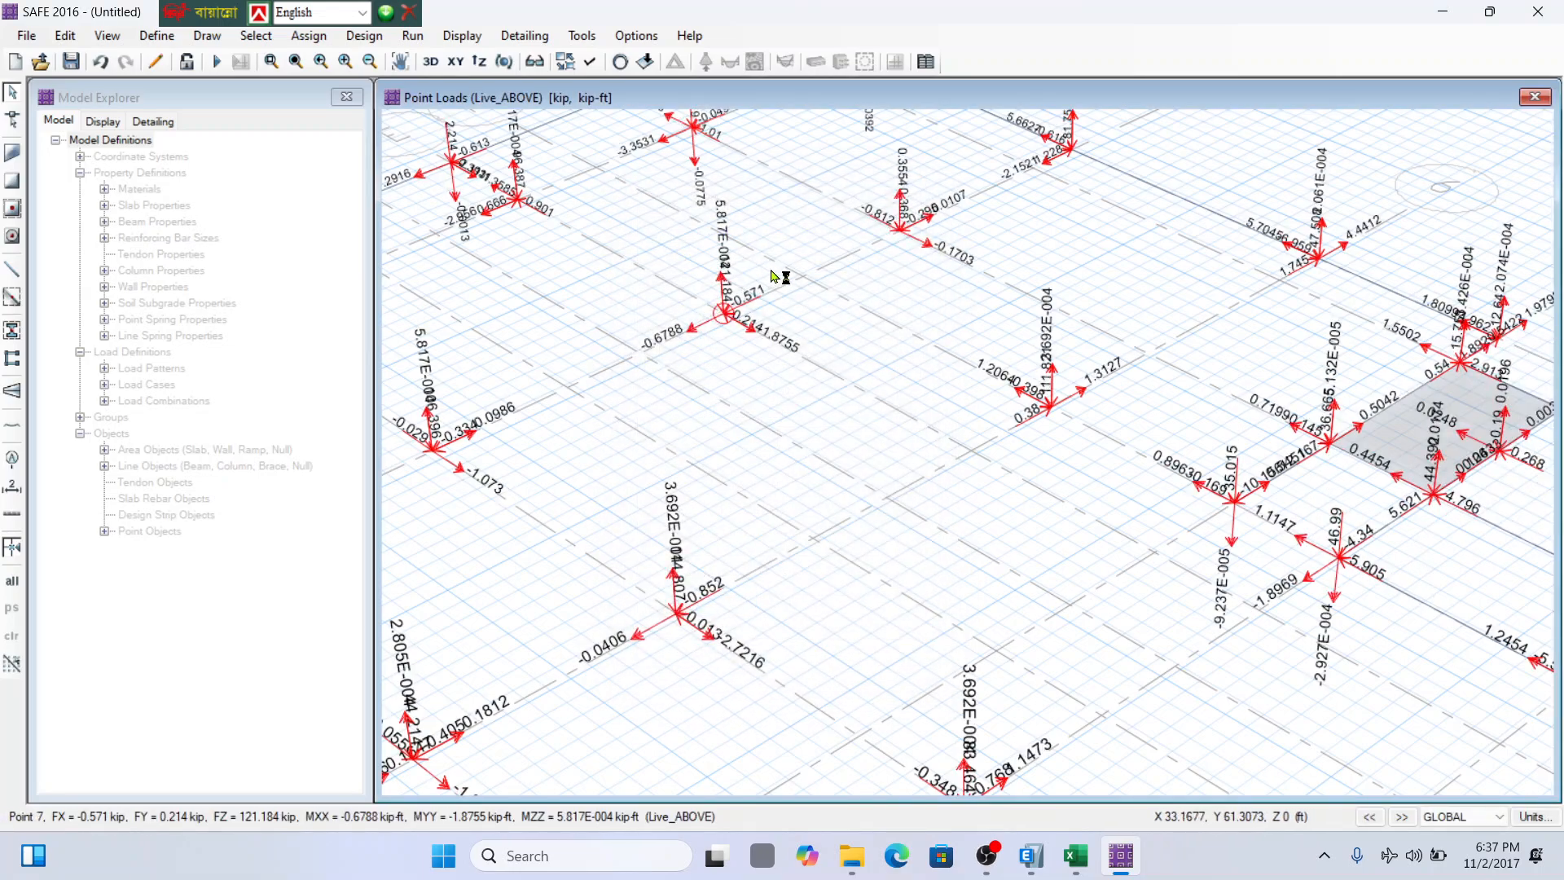
scroll(780, 281, down, 3)
scroll(827, 319, down, 1)
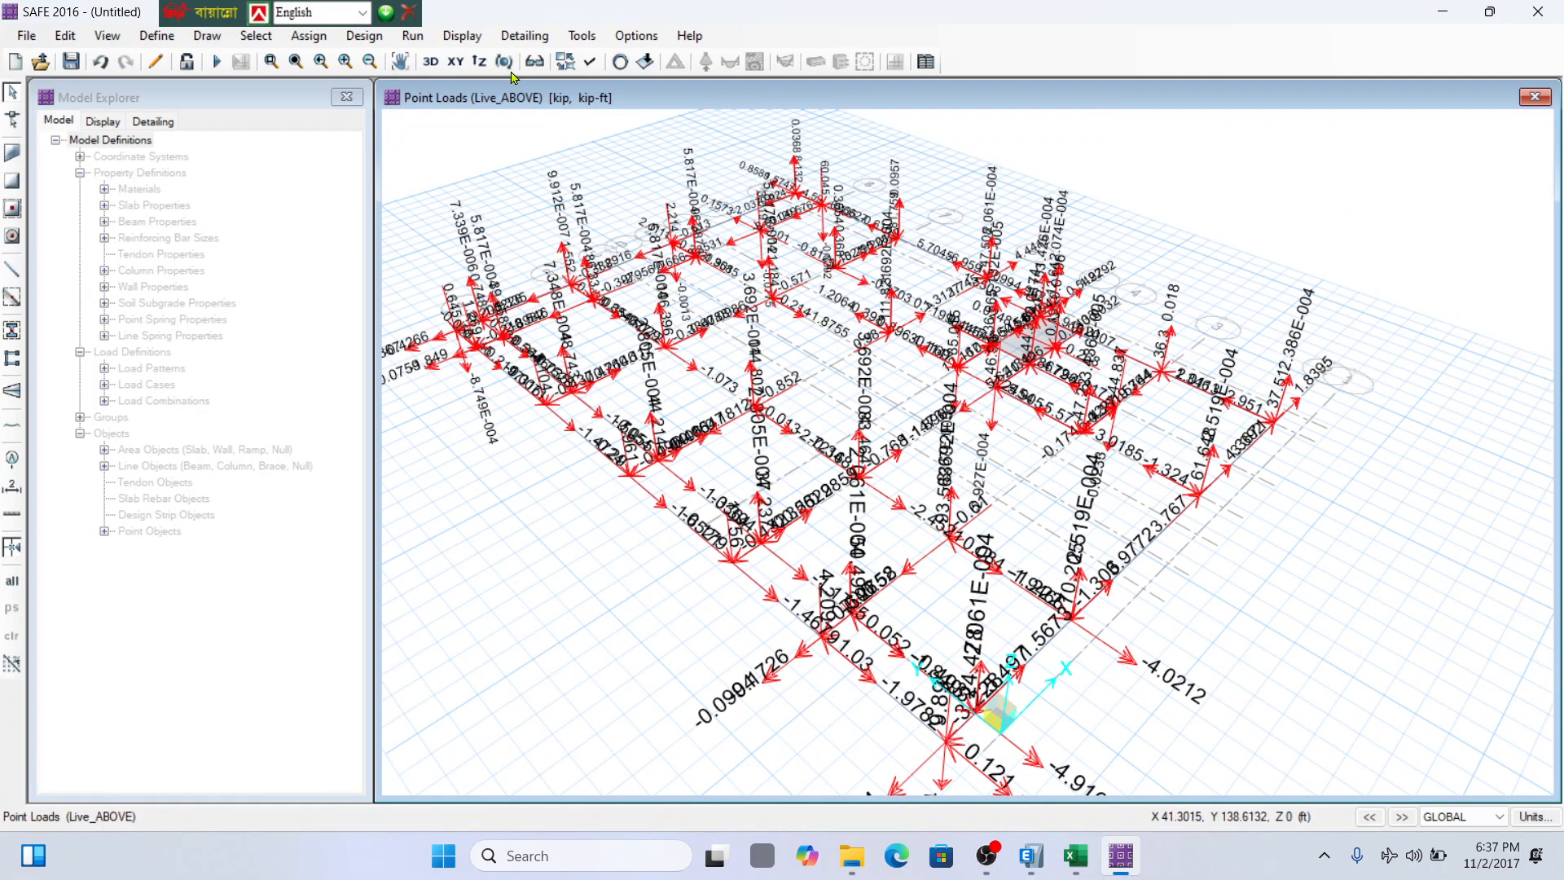
Return the SAFE point loads to plan view, and switch to ETABS to replace the elevation with the Base plan.
click(456, 63)
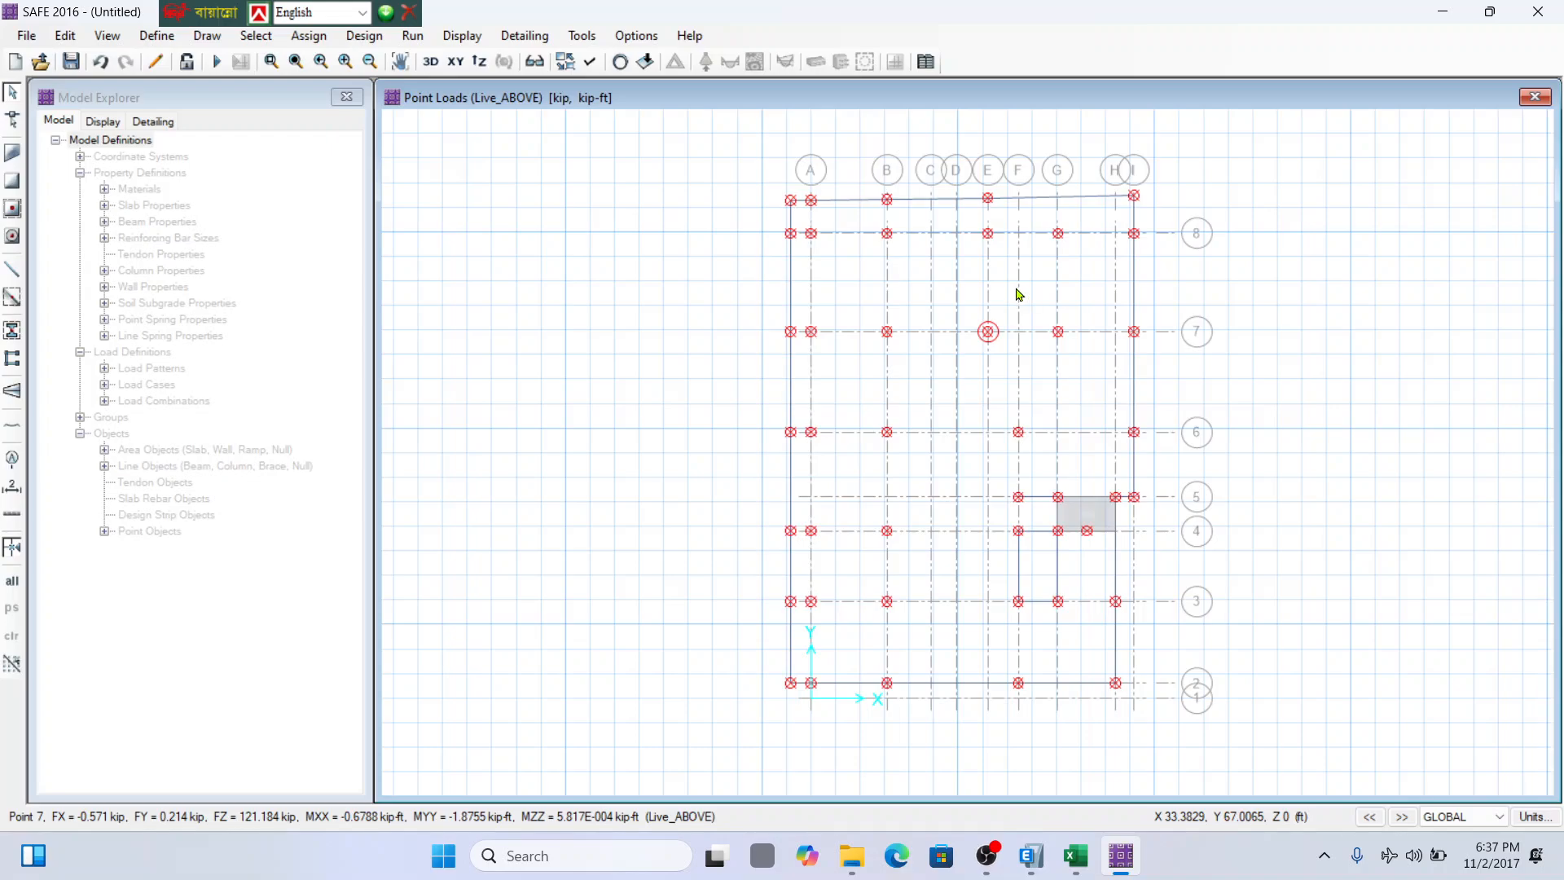
click(1042, 869)
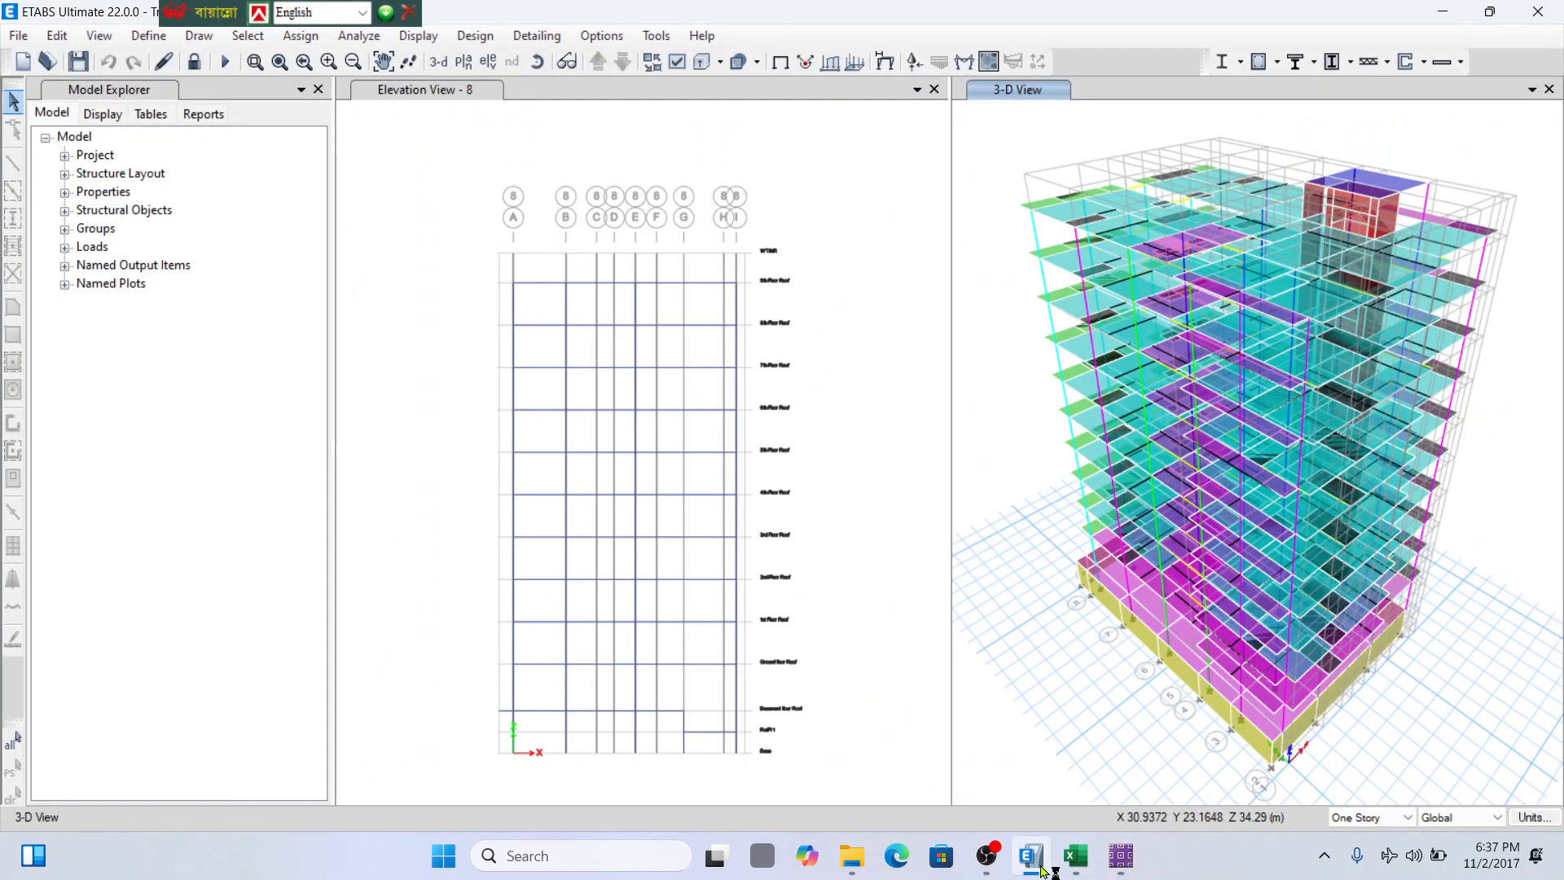
click(653, 94)
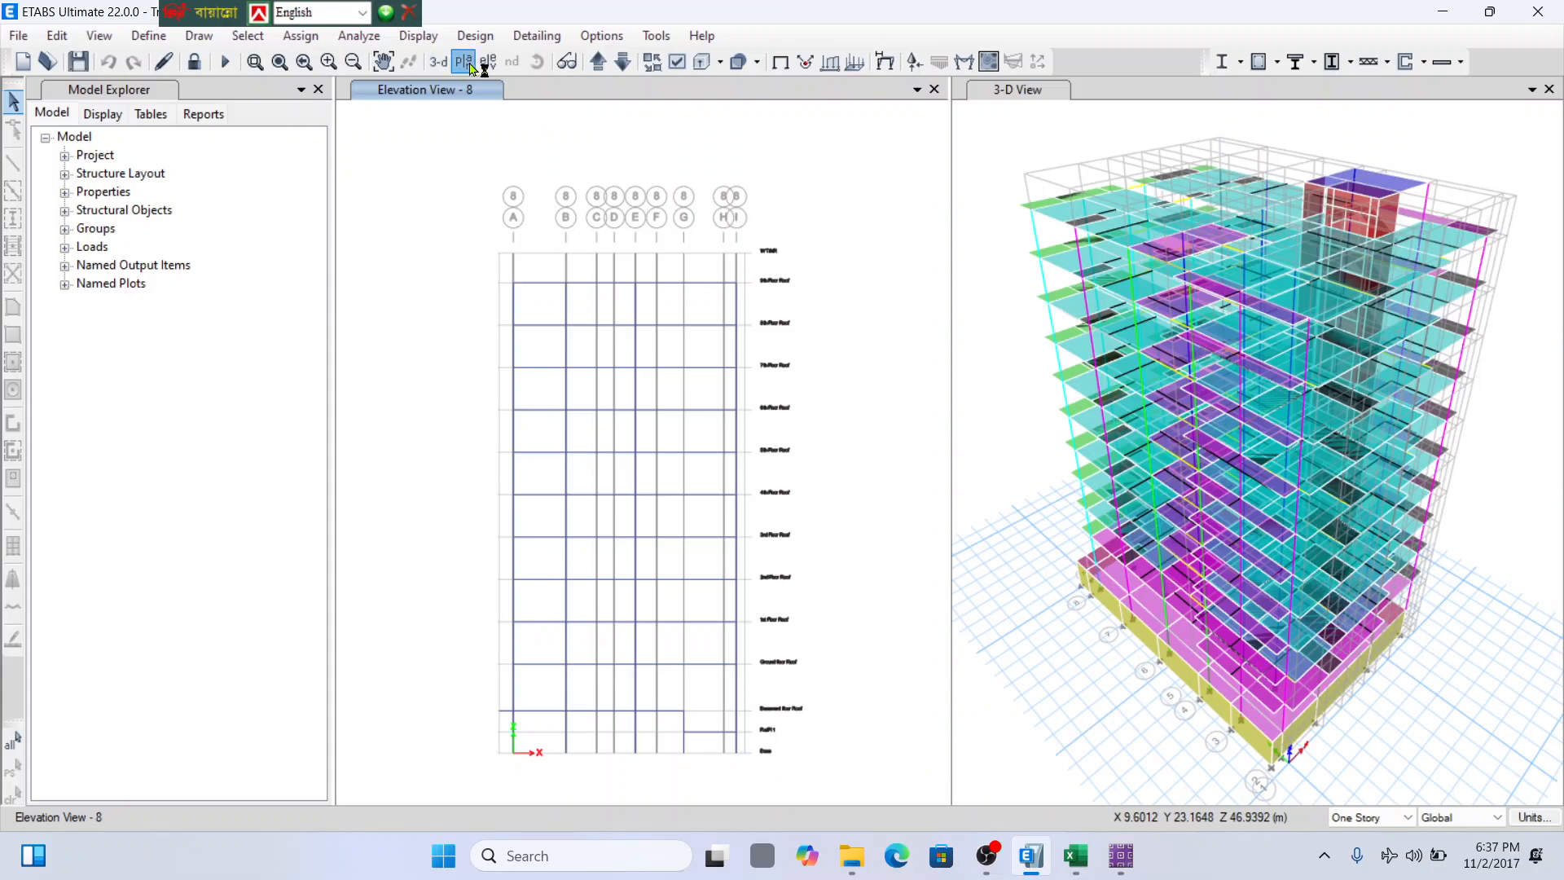
click(470, 64)
click(667, 566)
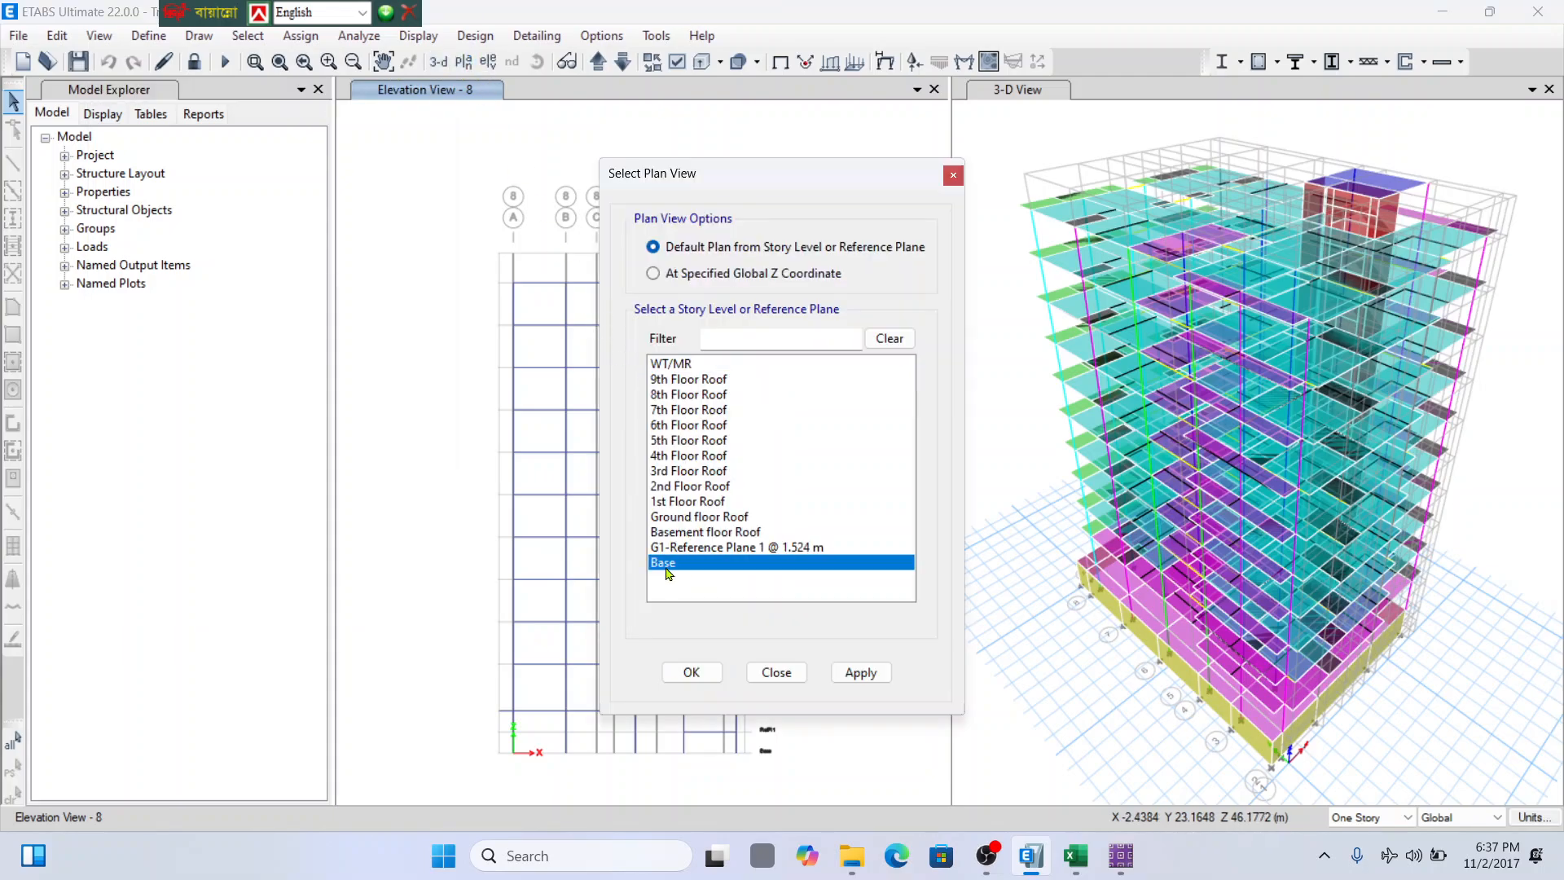
click(709, 668)
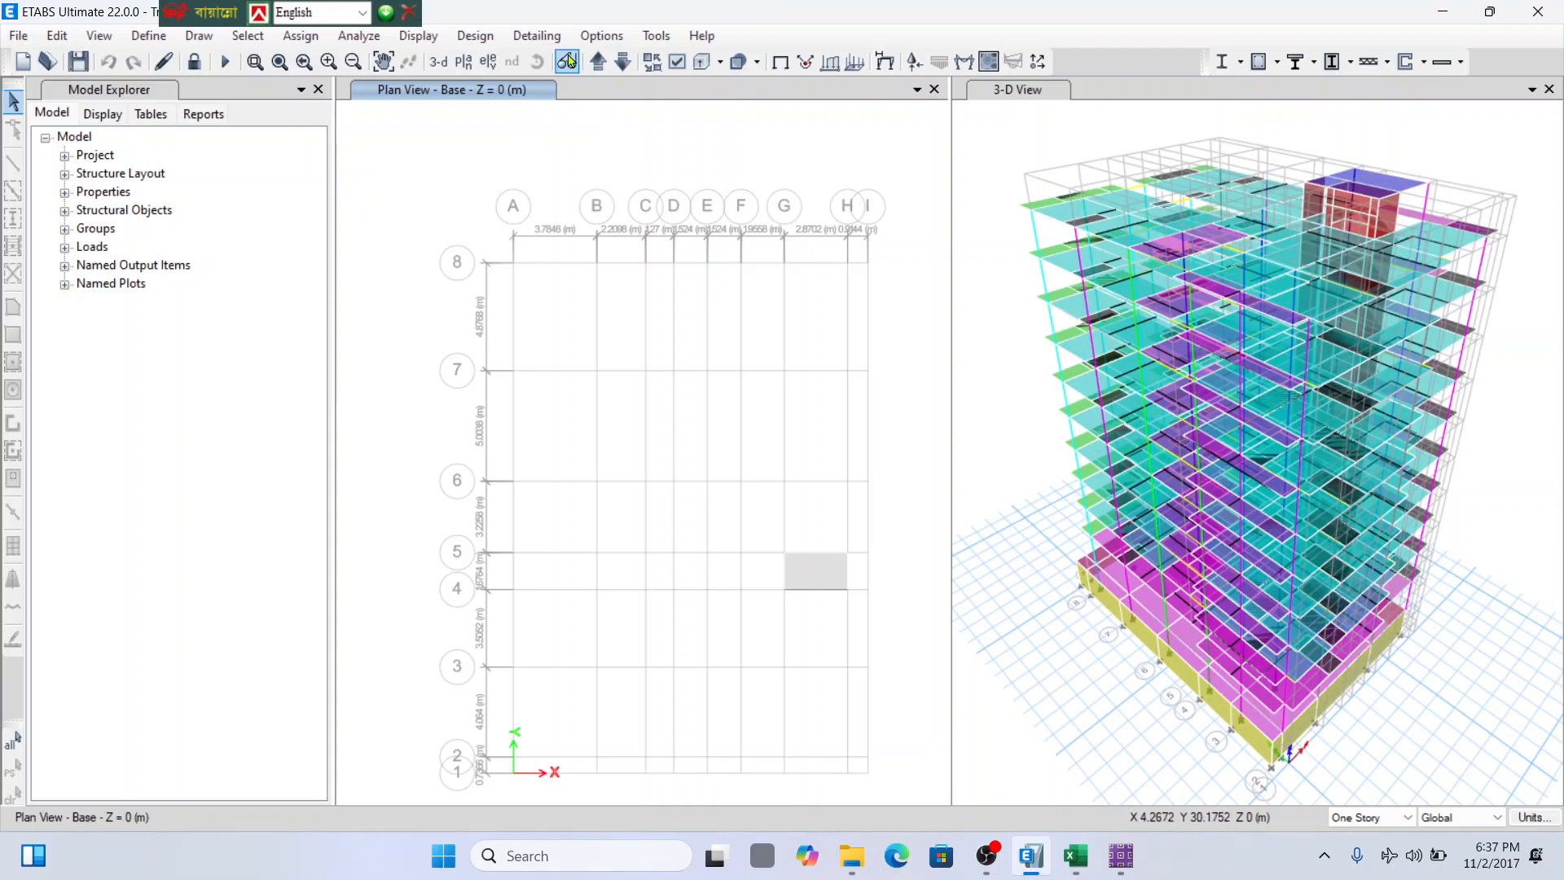
Raise the ETABS plan to Reference Plane 1 at 1.524 m and compare its column layout with the SAFE load points.
click(599, 61)
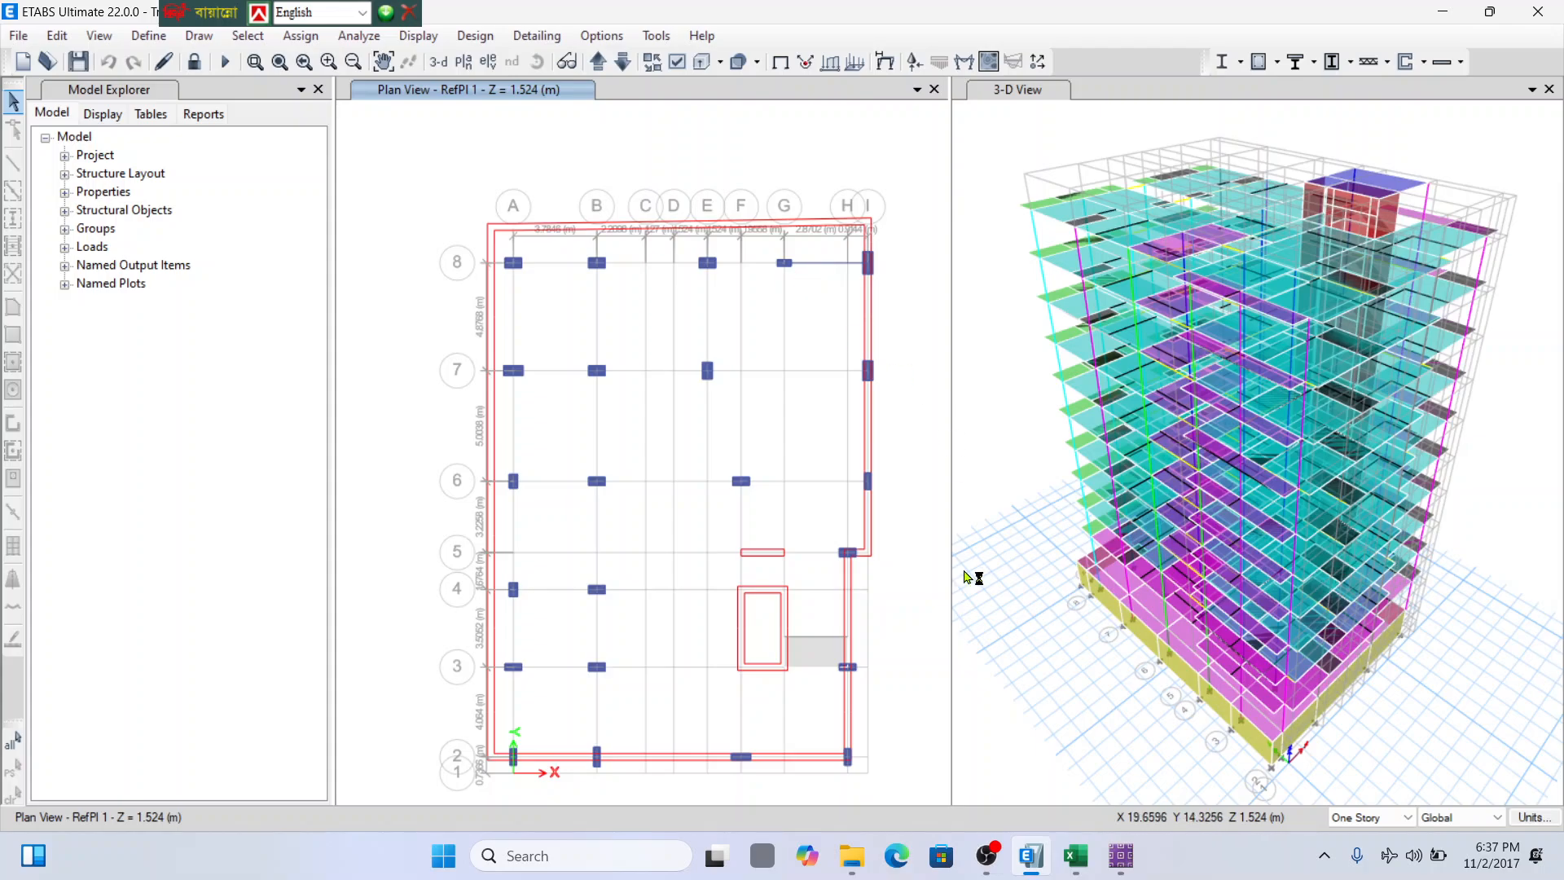
click(1120, 860)
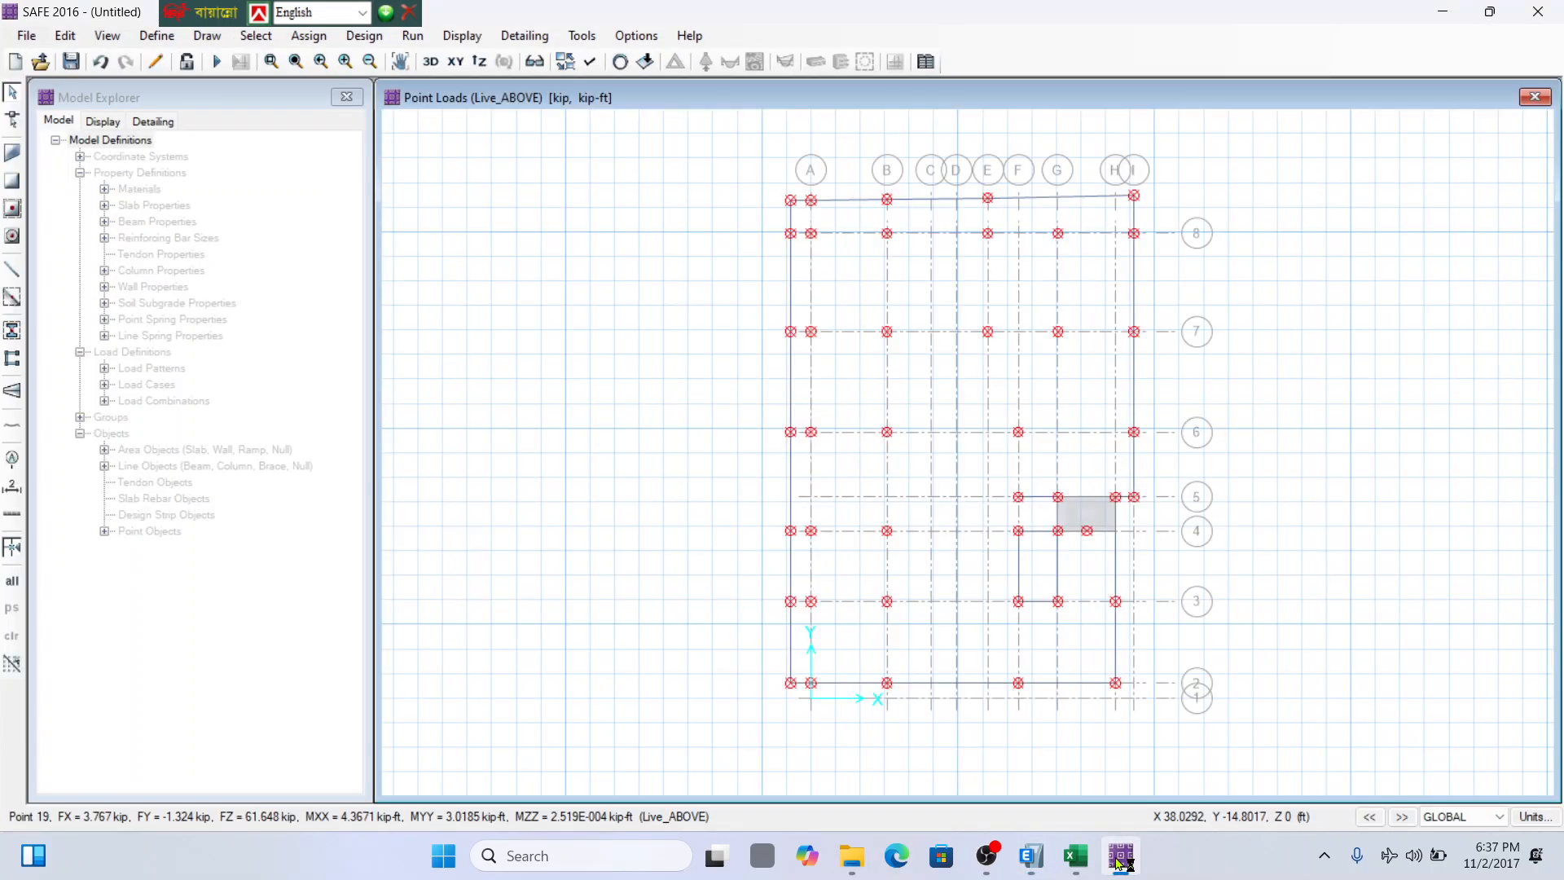
click(1120, 859)
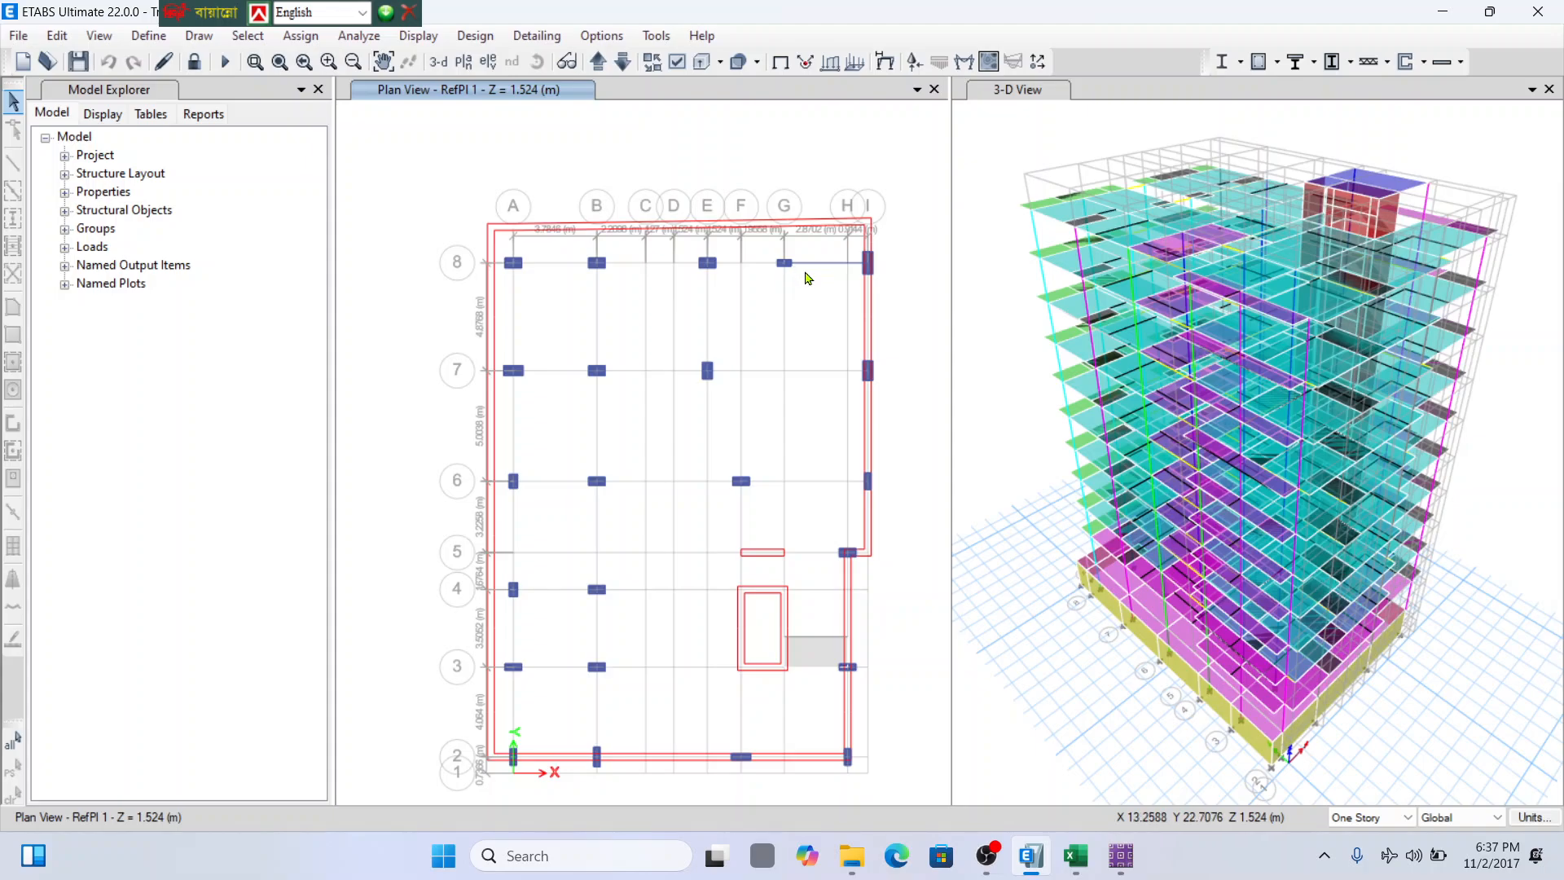
Rotate the ETABS 3-D model and examine the basement columns and wall around grids G to I.
click(1154, 96)
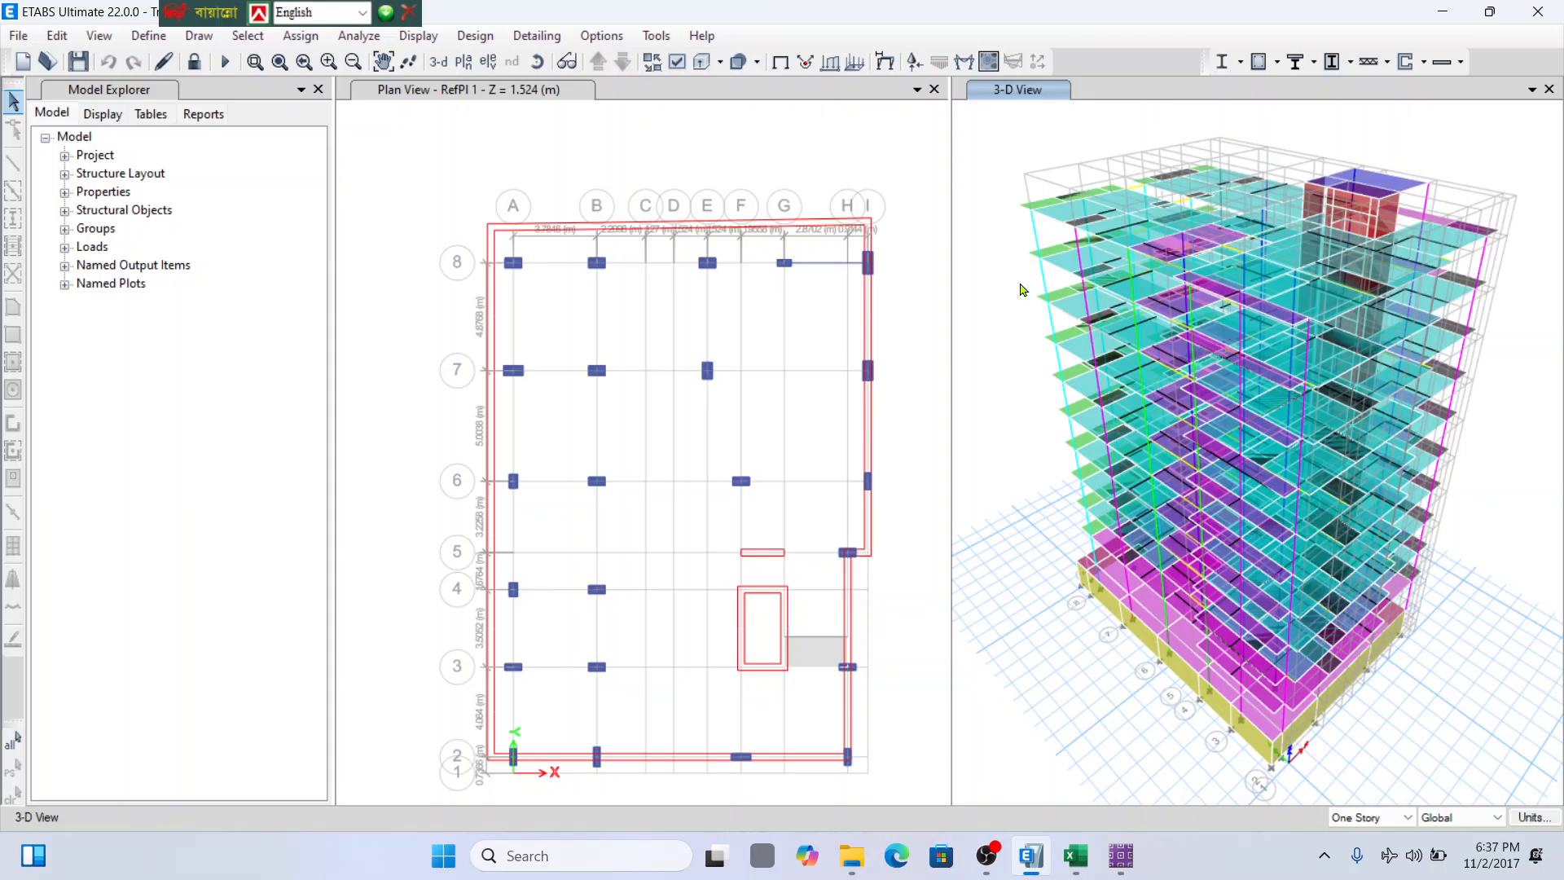
click(536, 61)
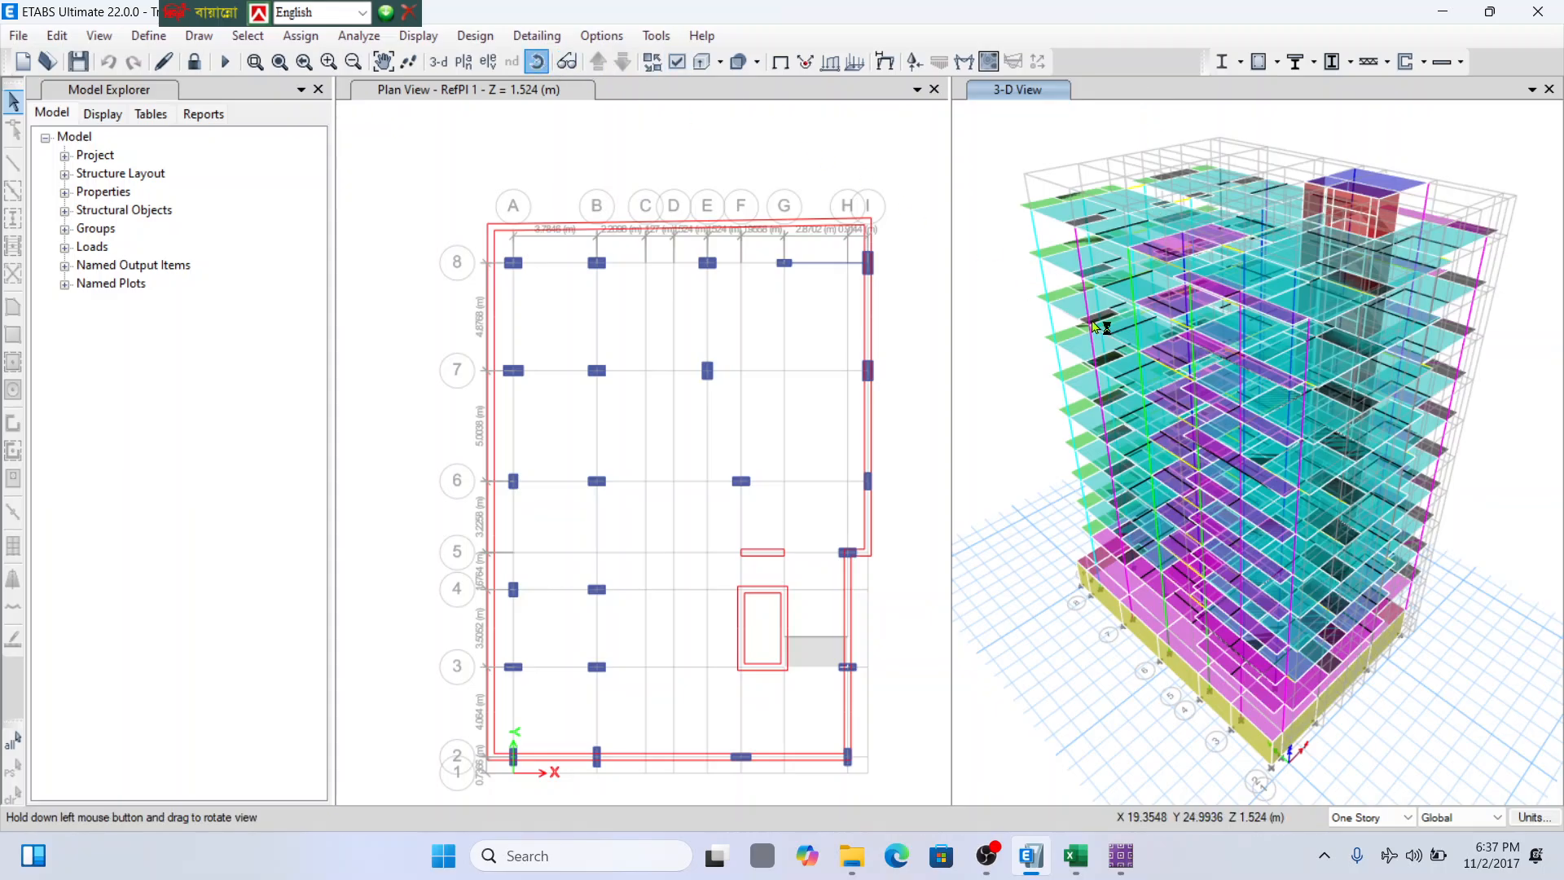
drag(1036, 457, 1246, 335)
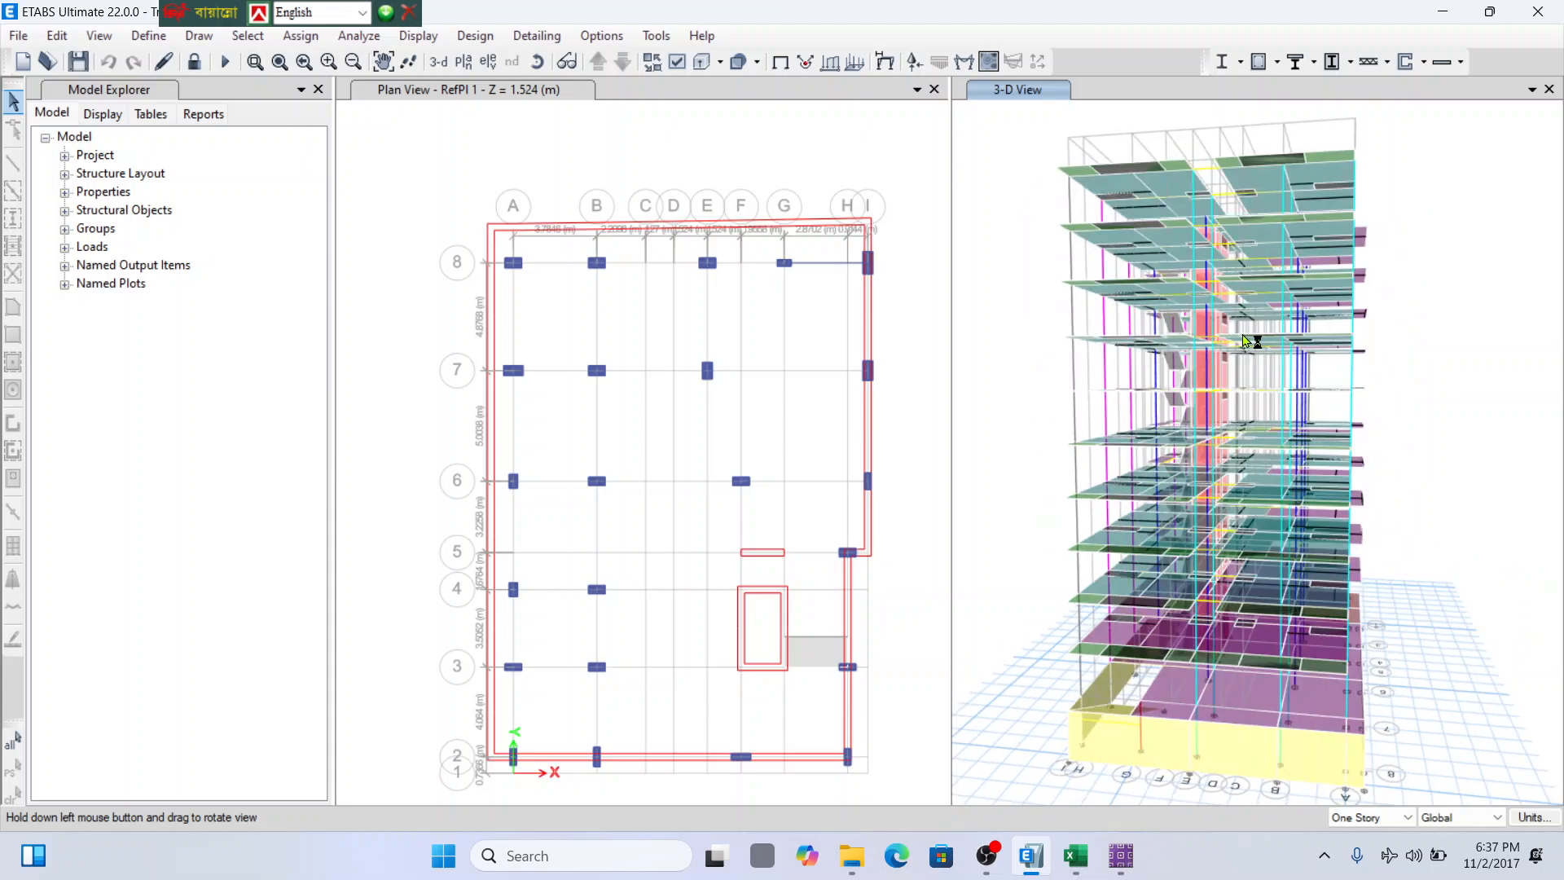
scroll(1111, 738, up, 5)
scroll(1114, 637, down, 4)
scroll(1118, 641, up, 3)
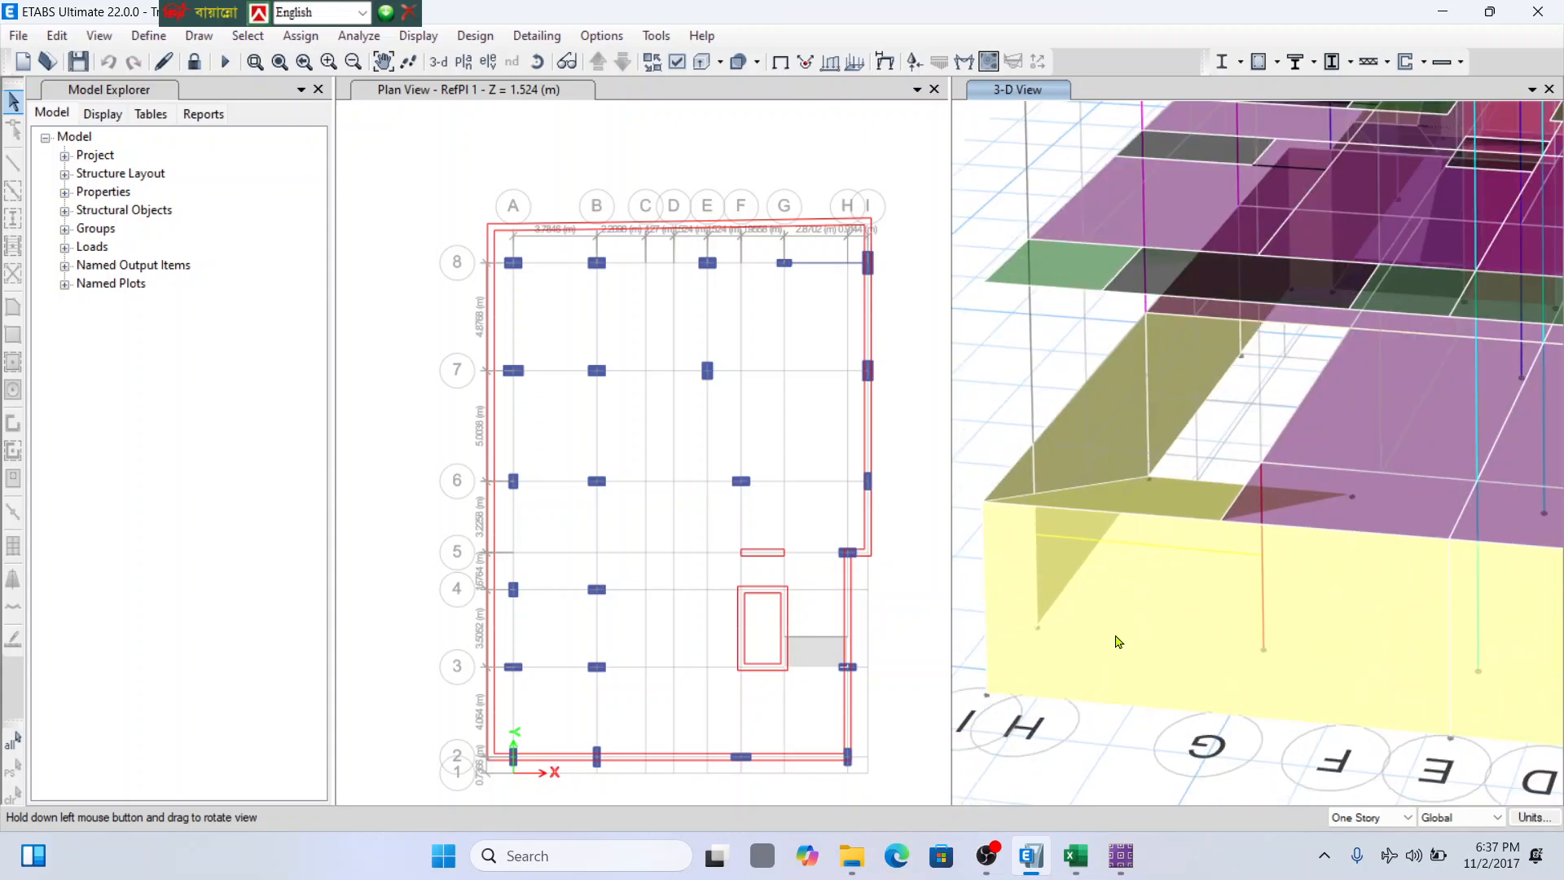
scroll(1148, 518, down, 3)
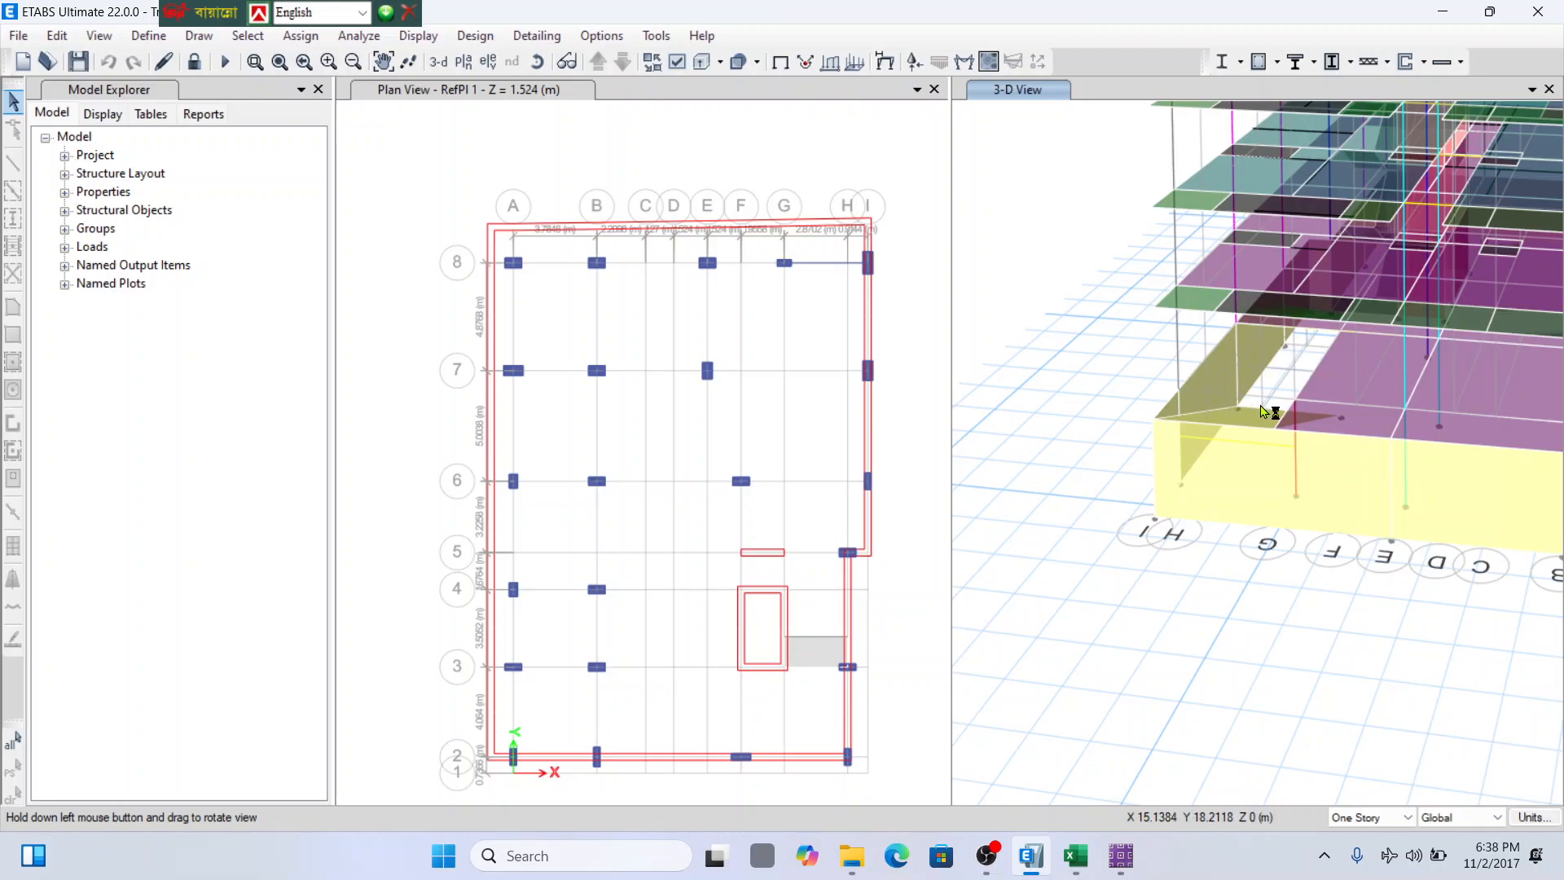
scroll(1275, 408, up, 2)
scroll(1183, 413, down, 2)
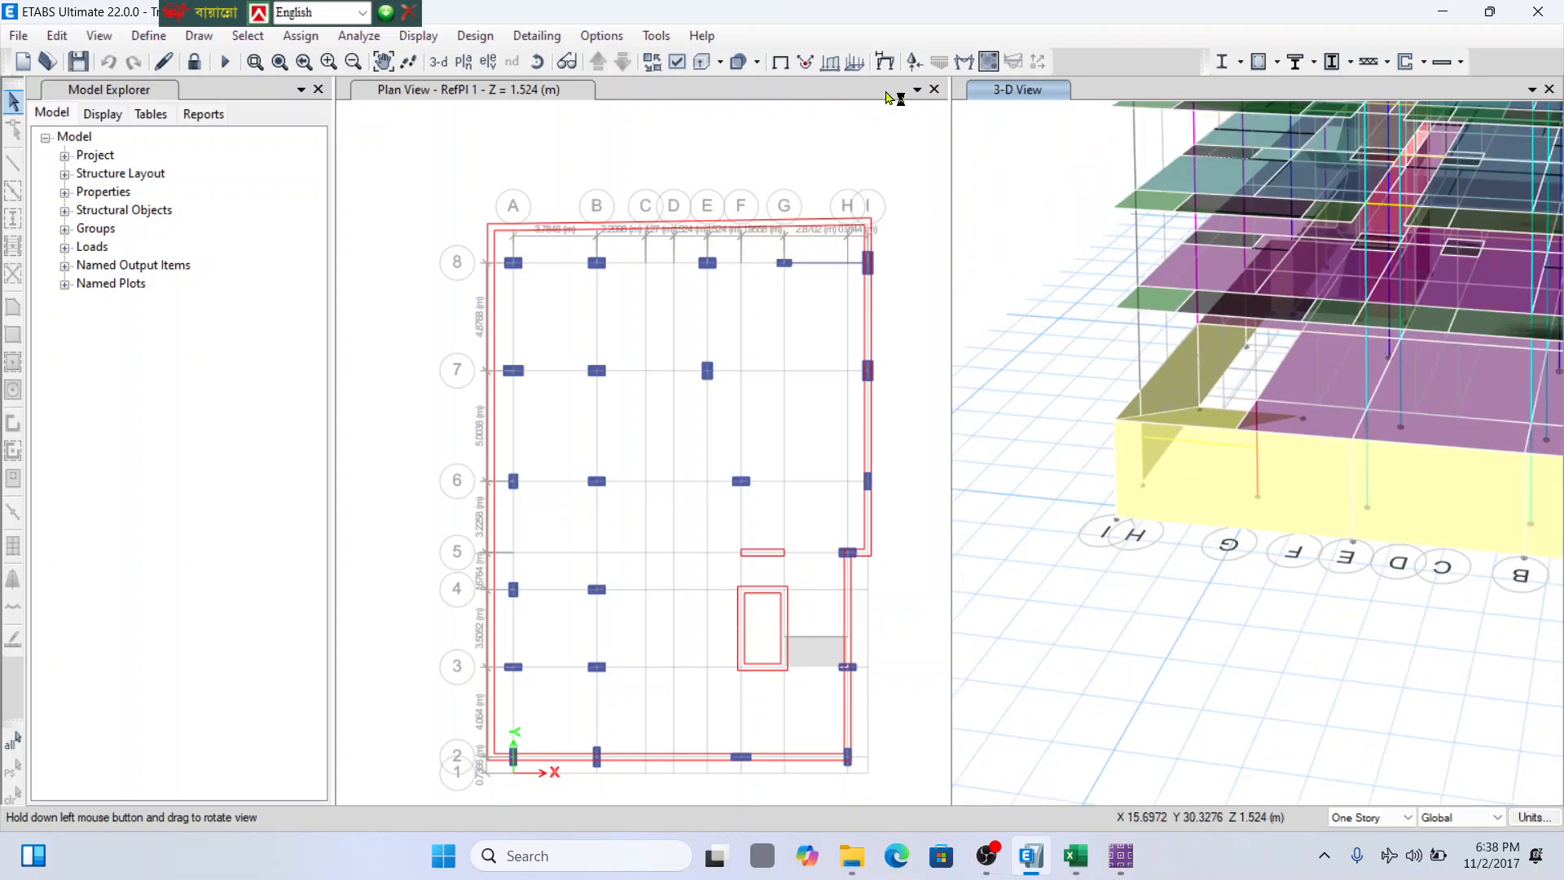
Display the undeformed 3-D model with Extrude Frames enabled and examine the short basement column at grid G.
click(782, 66)
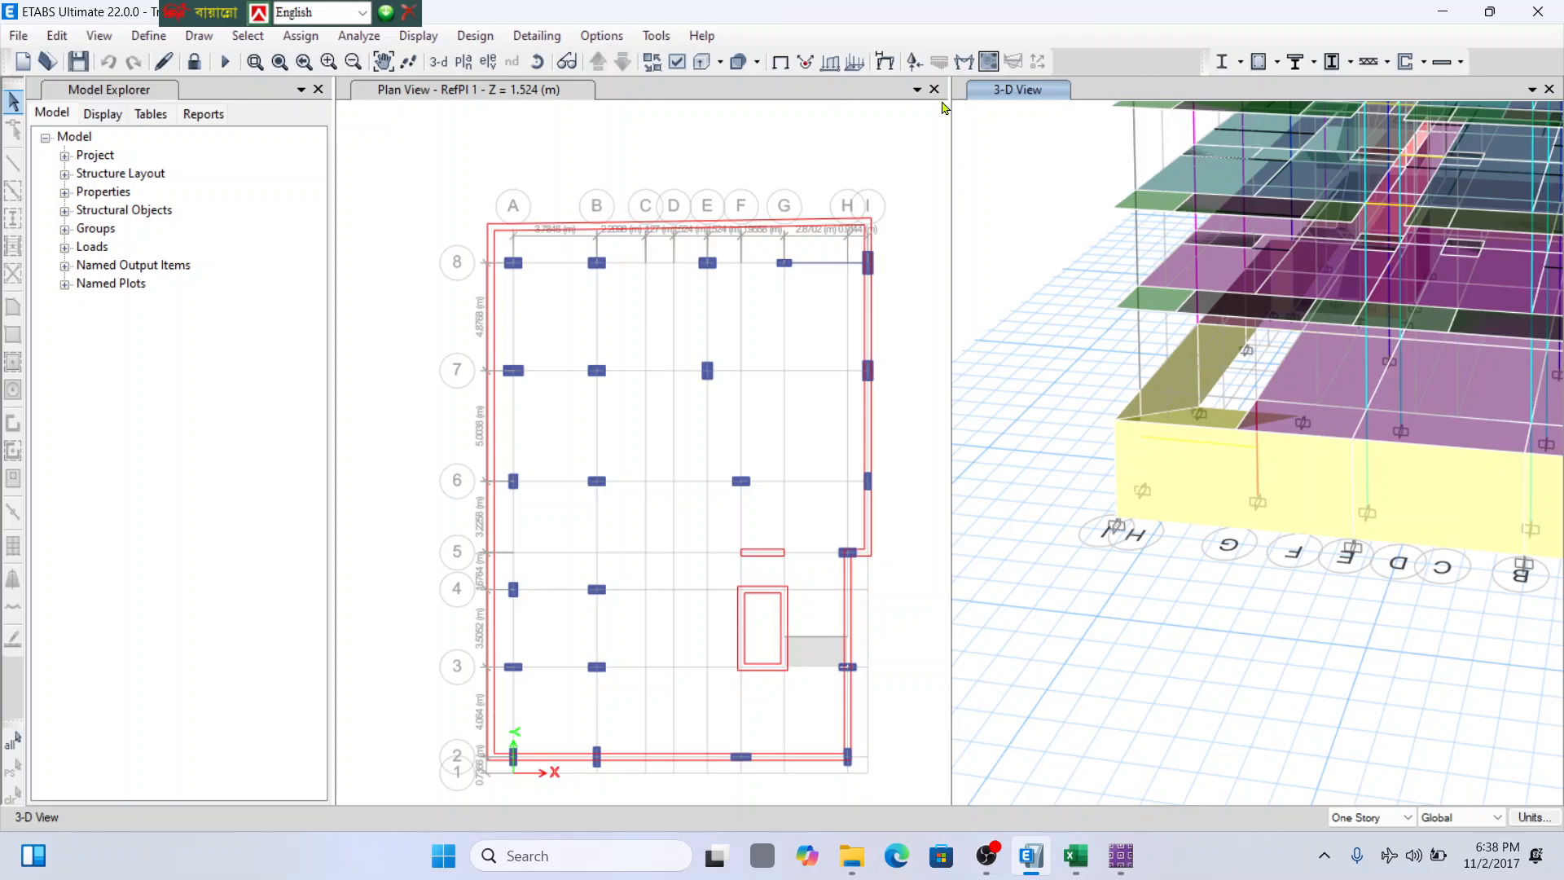
click(698, 64)
click(787, 297)
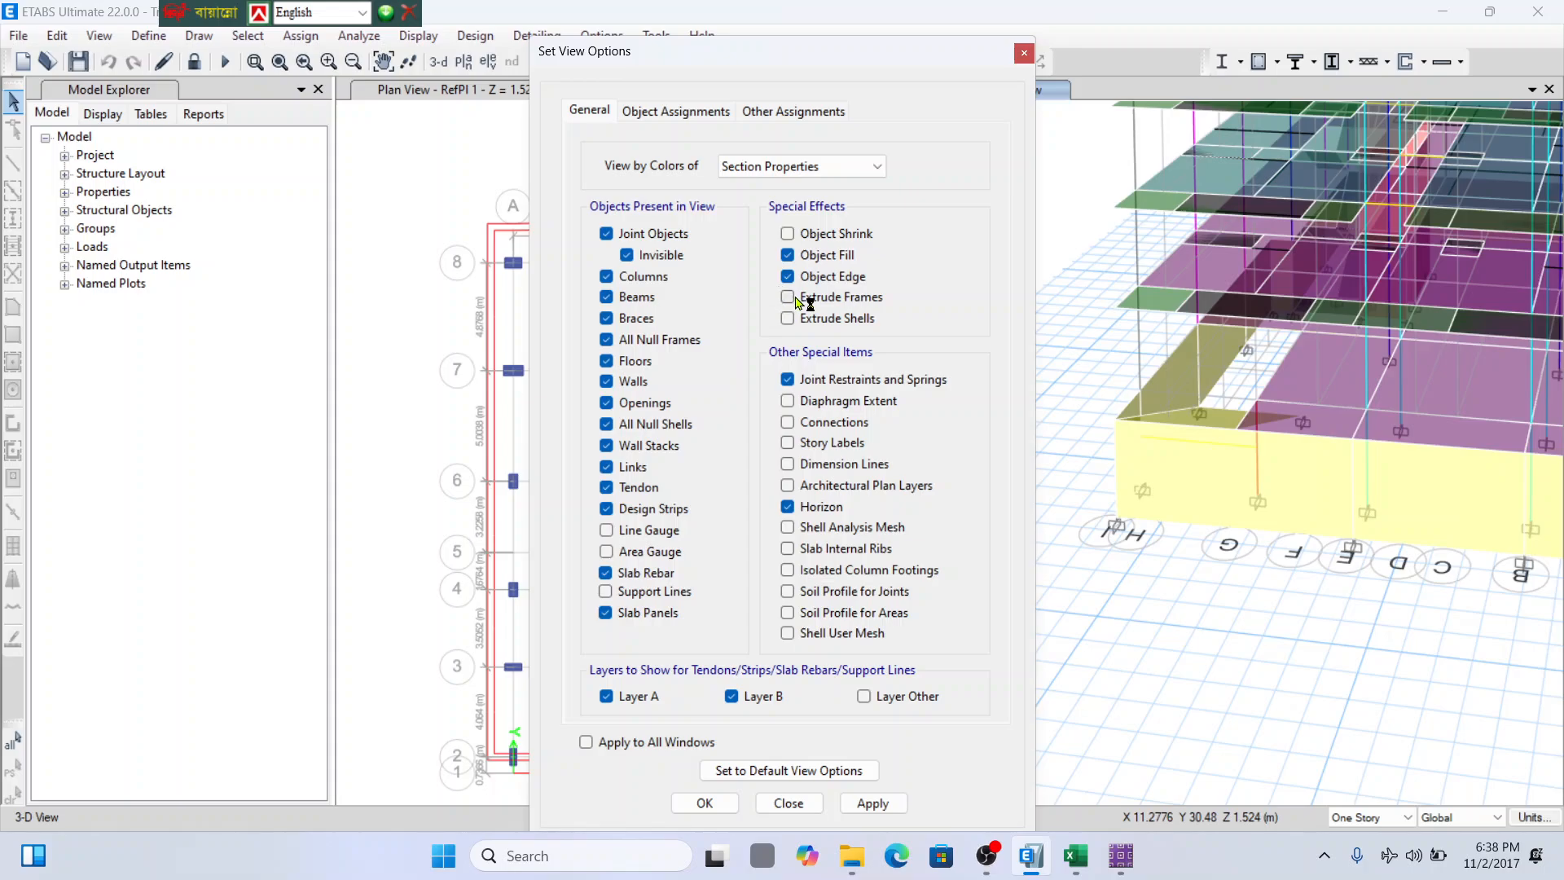
click(872, 803)
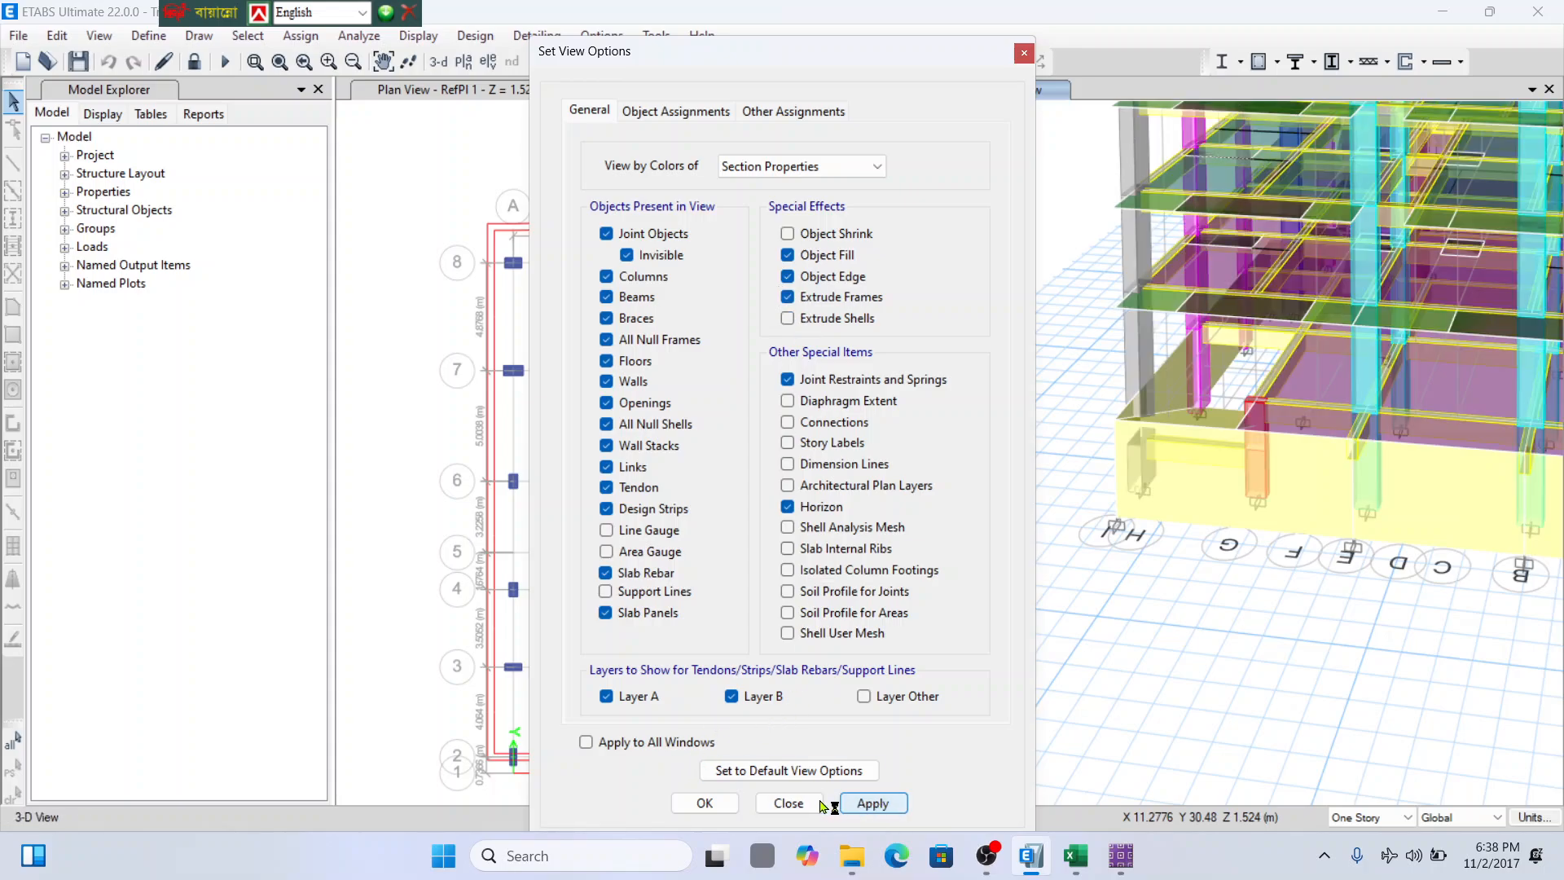
click(705, 803)
scroll(1275, 409, up, 5)
scroll(1295, 424, down, 2)
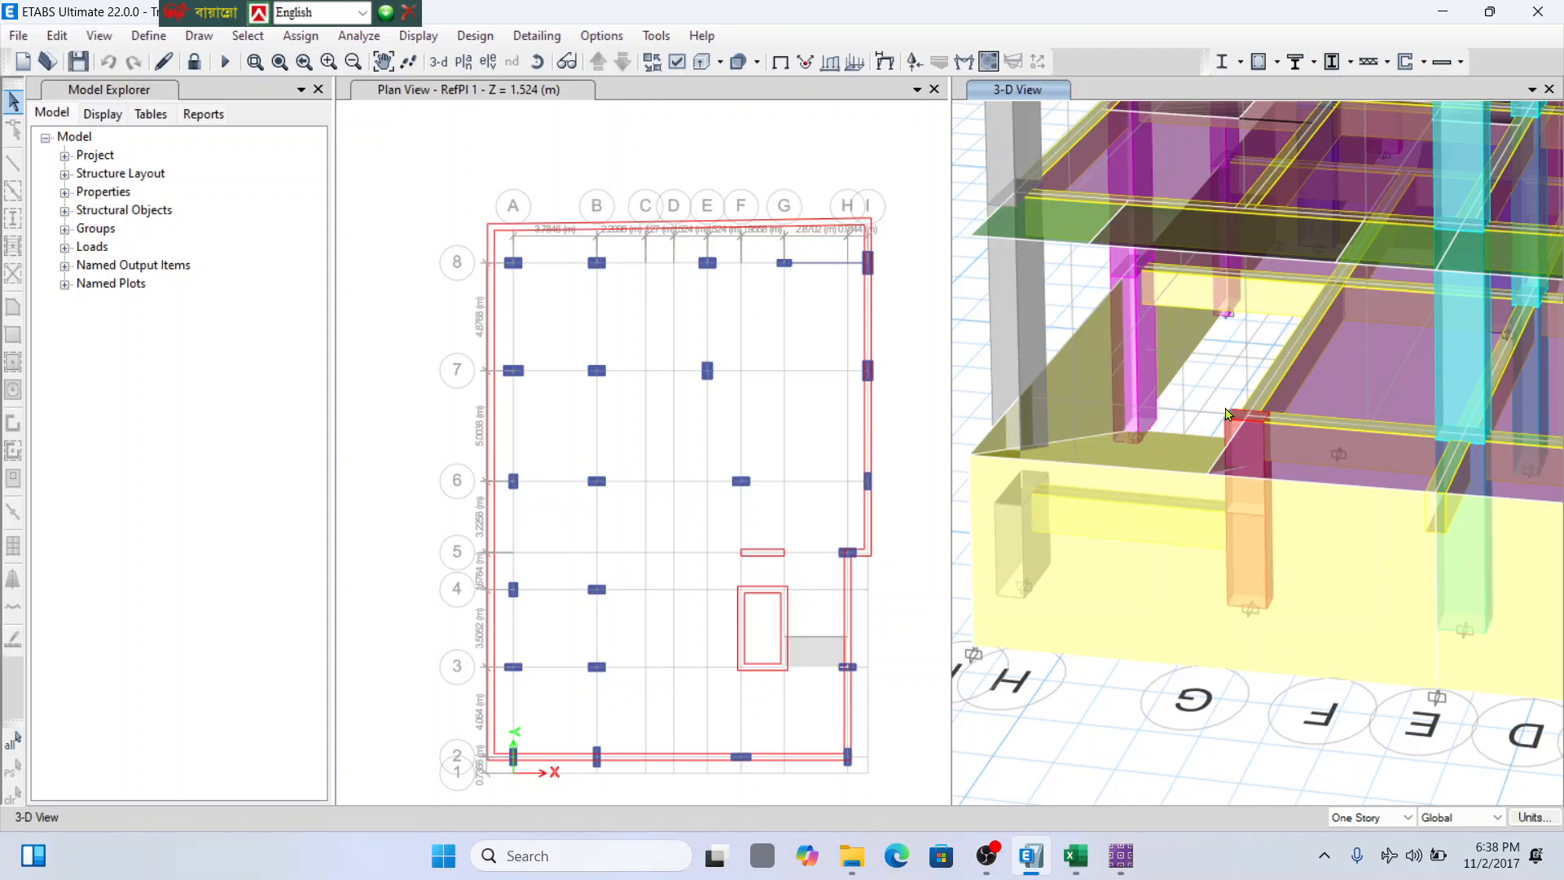
scroll(1228, 414, up, 2)
scroll(1272, 472, down, 2)
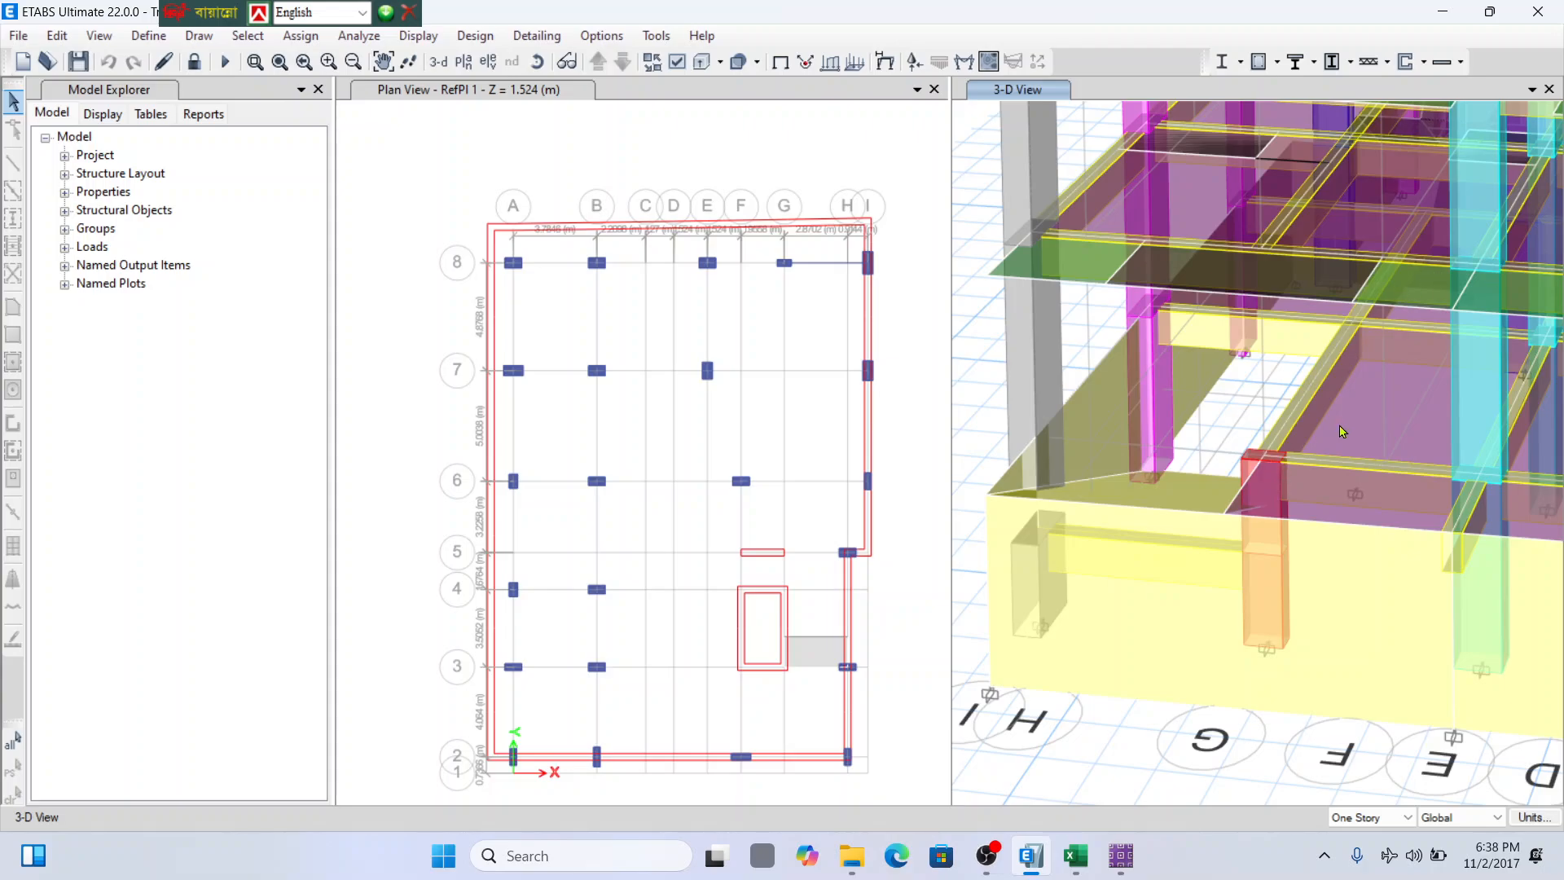
scroll(1342, 431, down, 3)
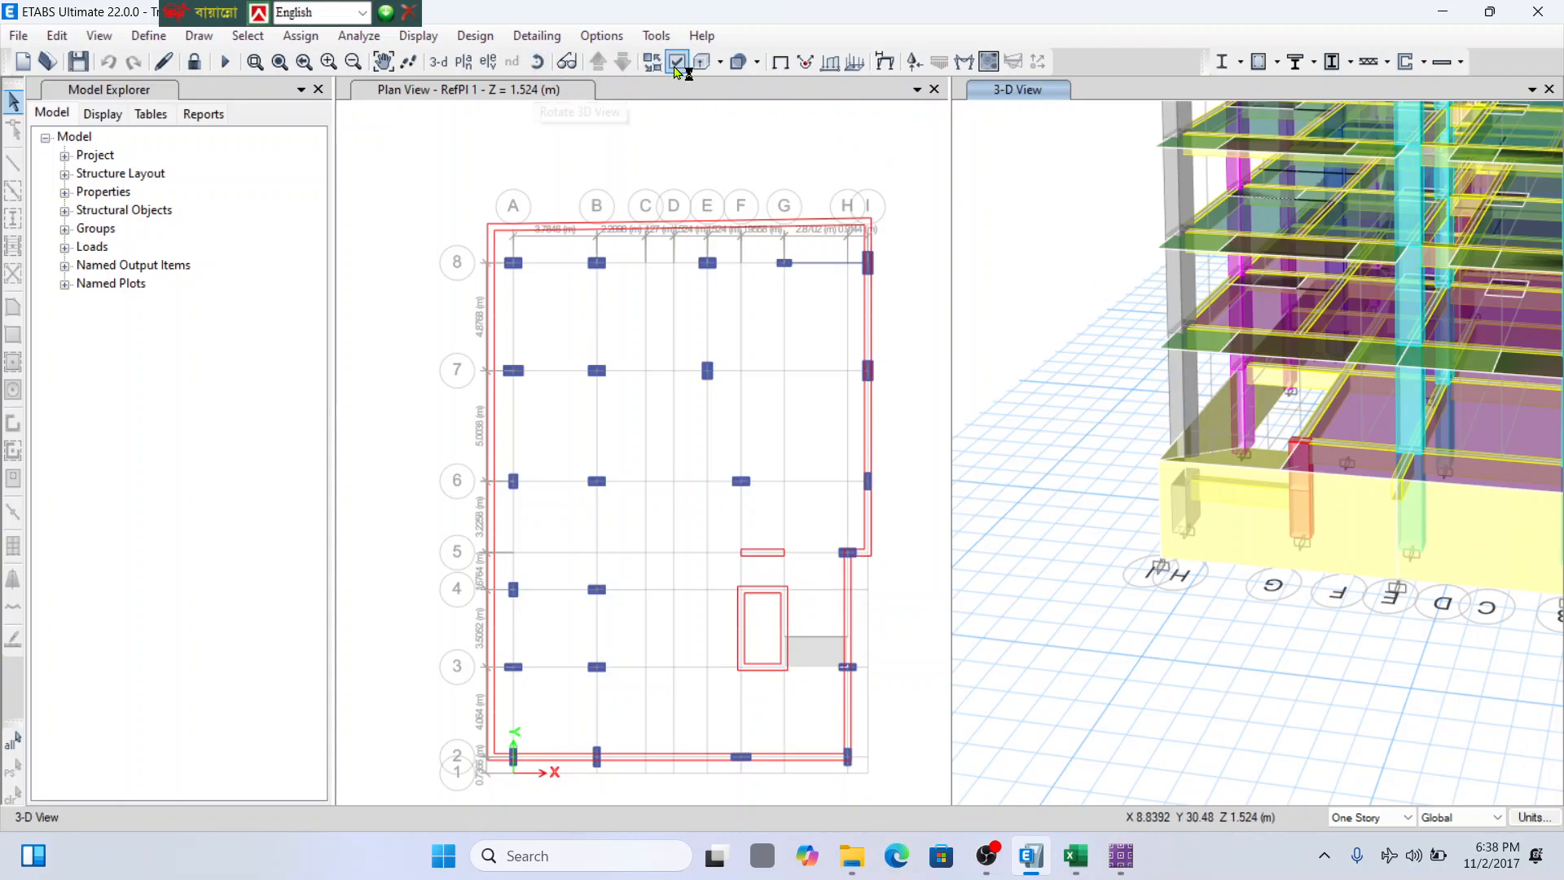
Display the Basement floor Roof plan, inspect the column at grid G-8, and compare it with the Ground floor Roof plan.
click(464, 62)
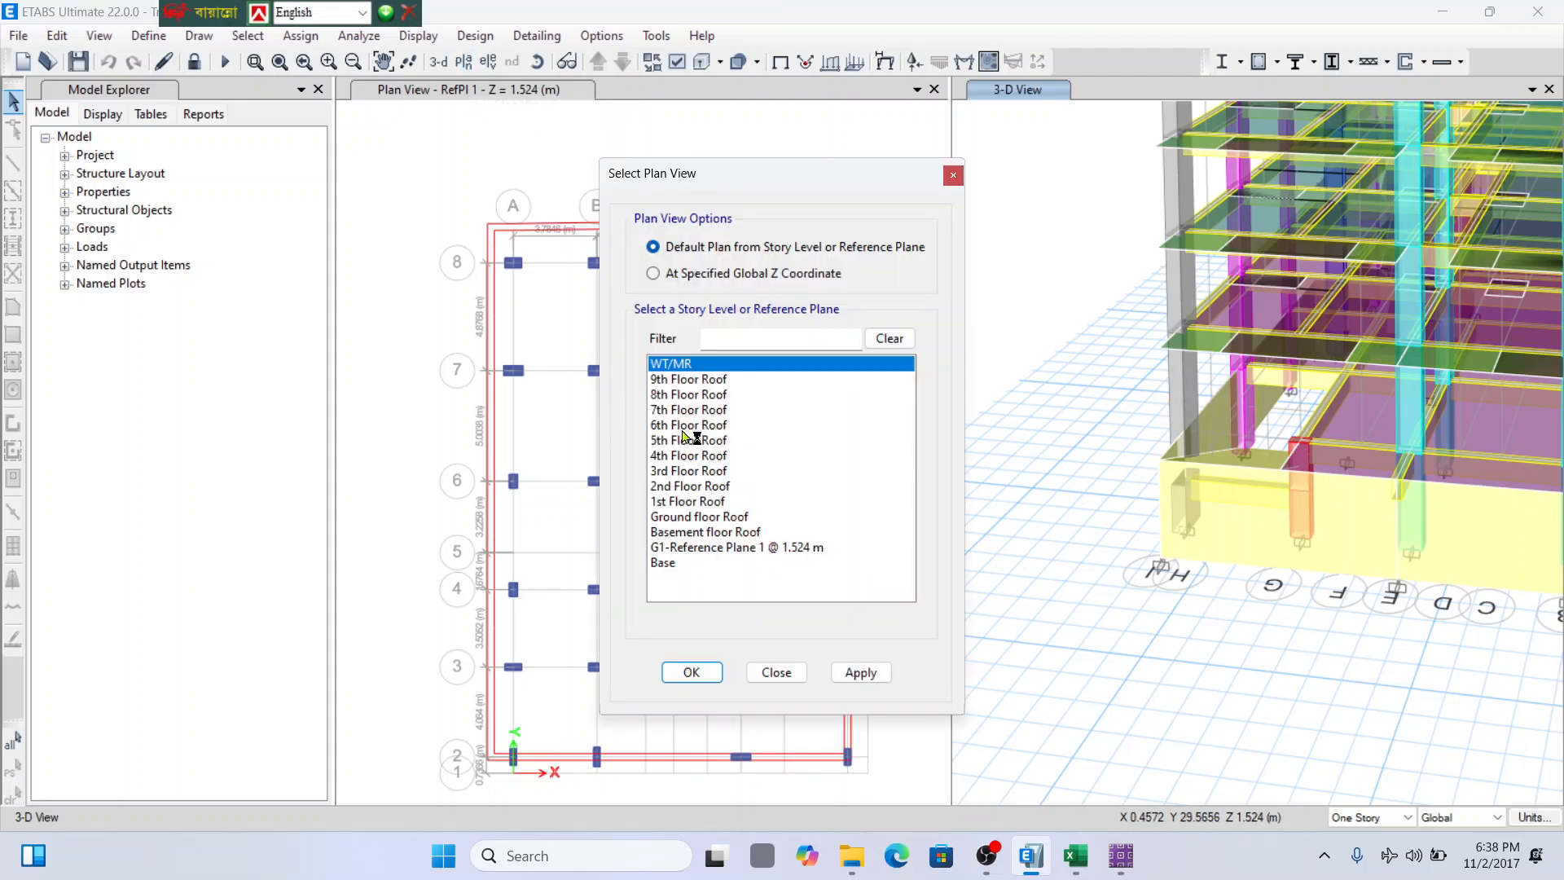
click(670, 564)
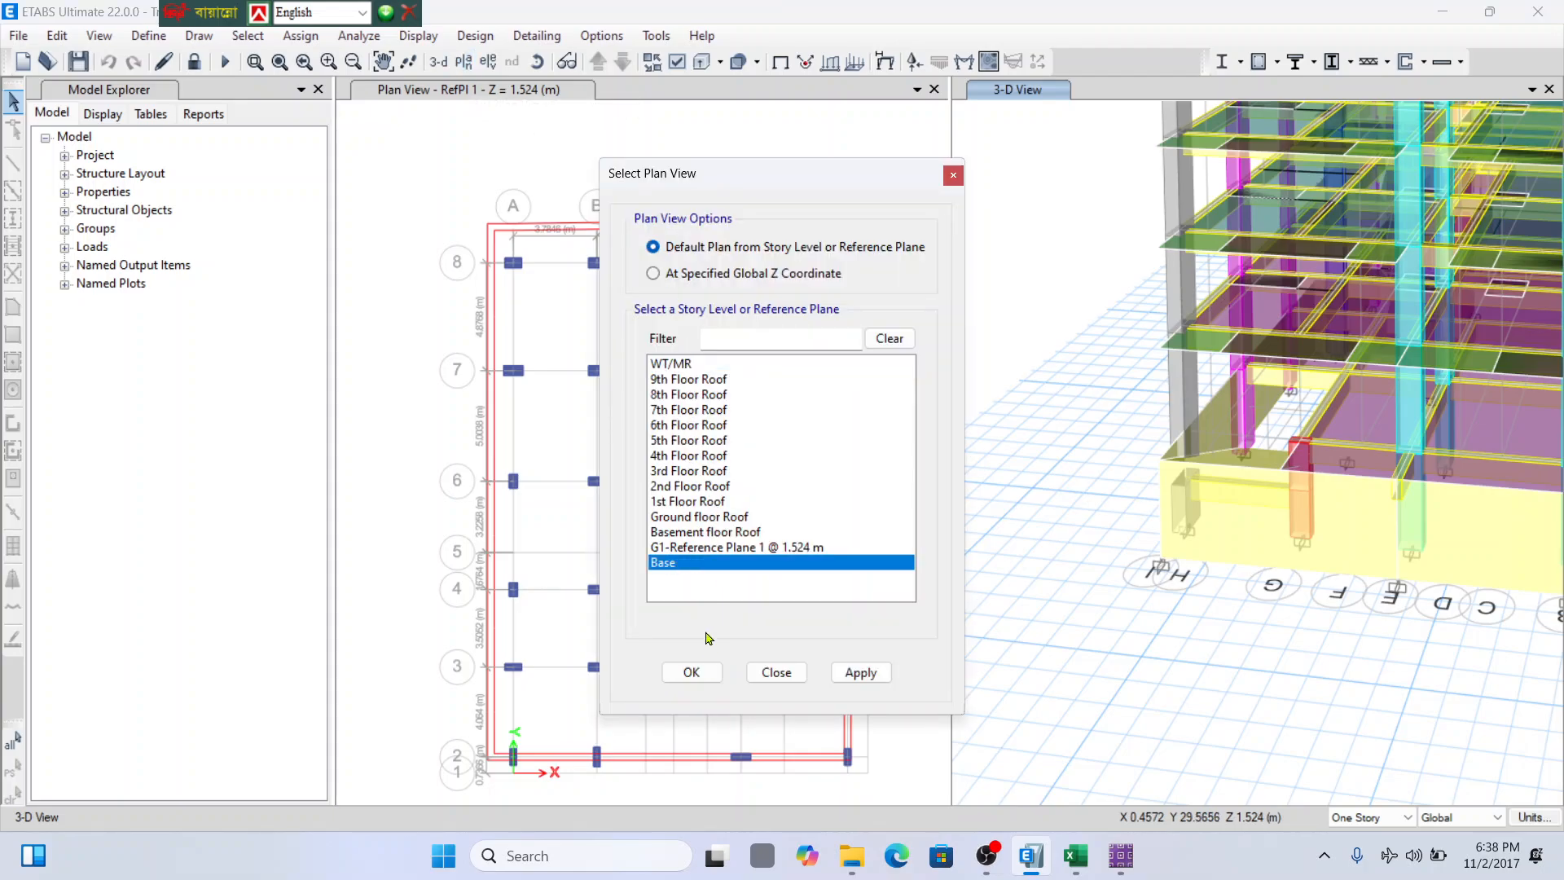
click(693, 531)
click(710, 674)
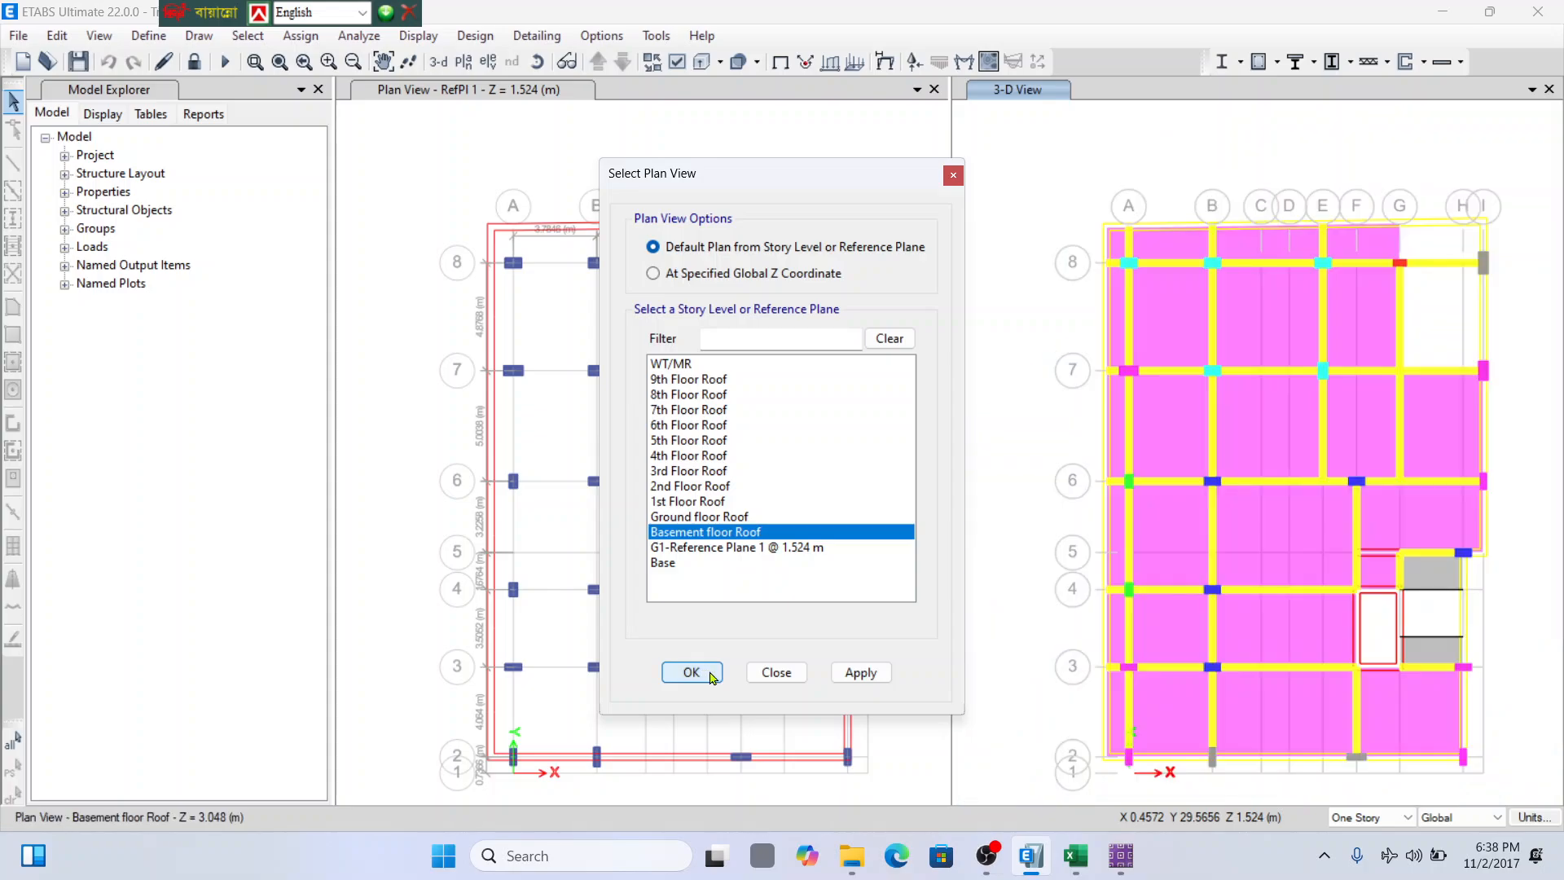
scroll(1482, 238, up, 3)
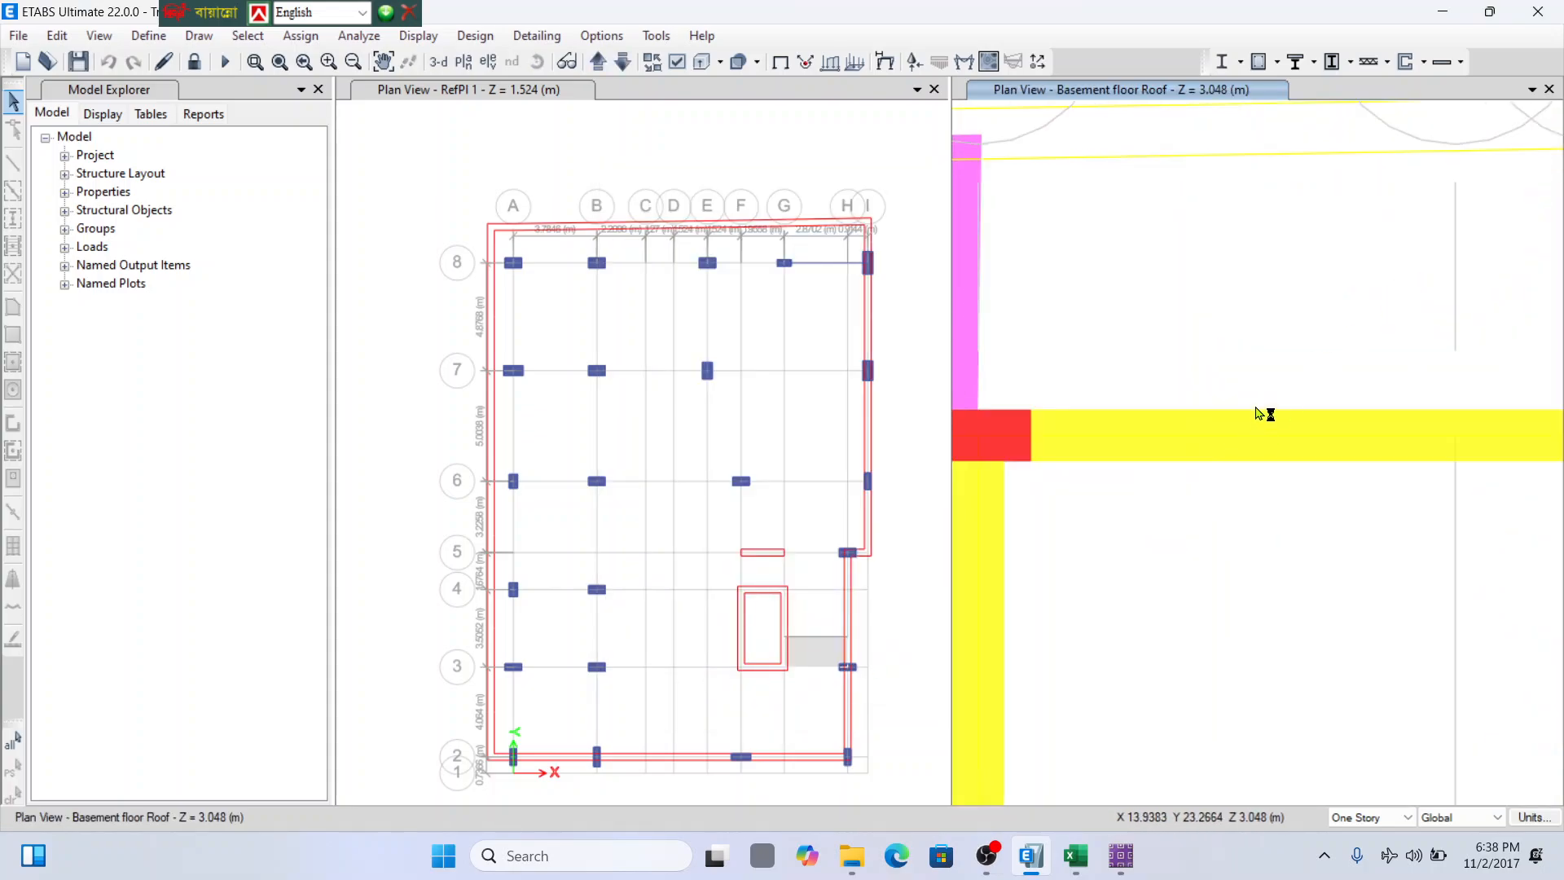
scroll(1258, 413, down, 3)
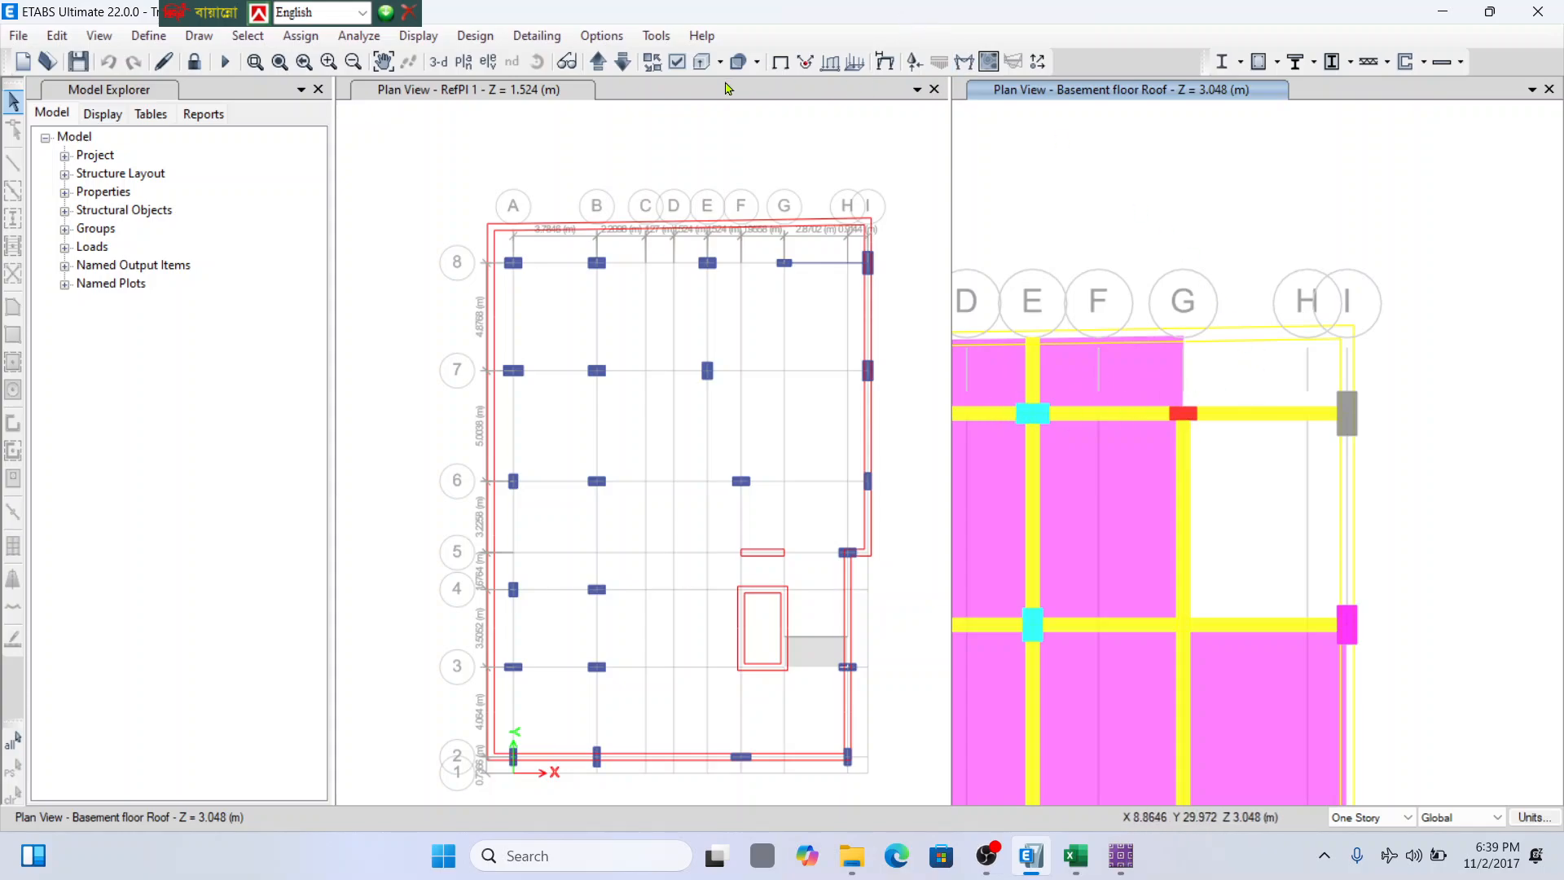
click(598, 61)
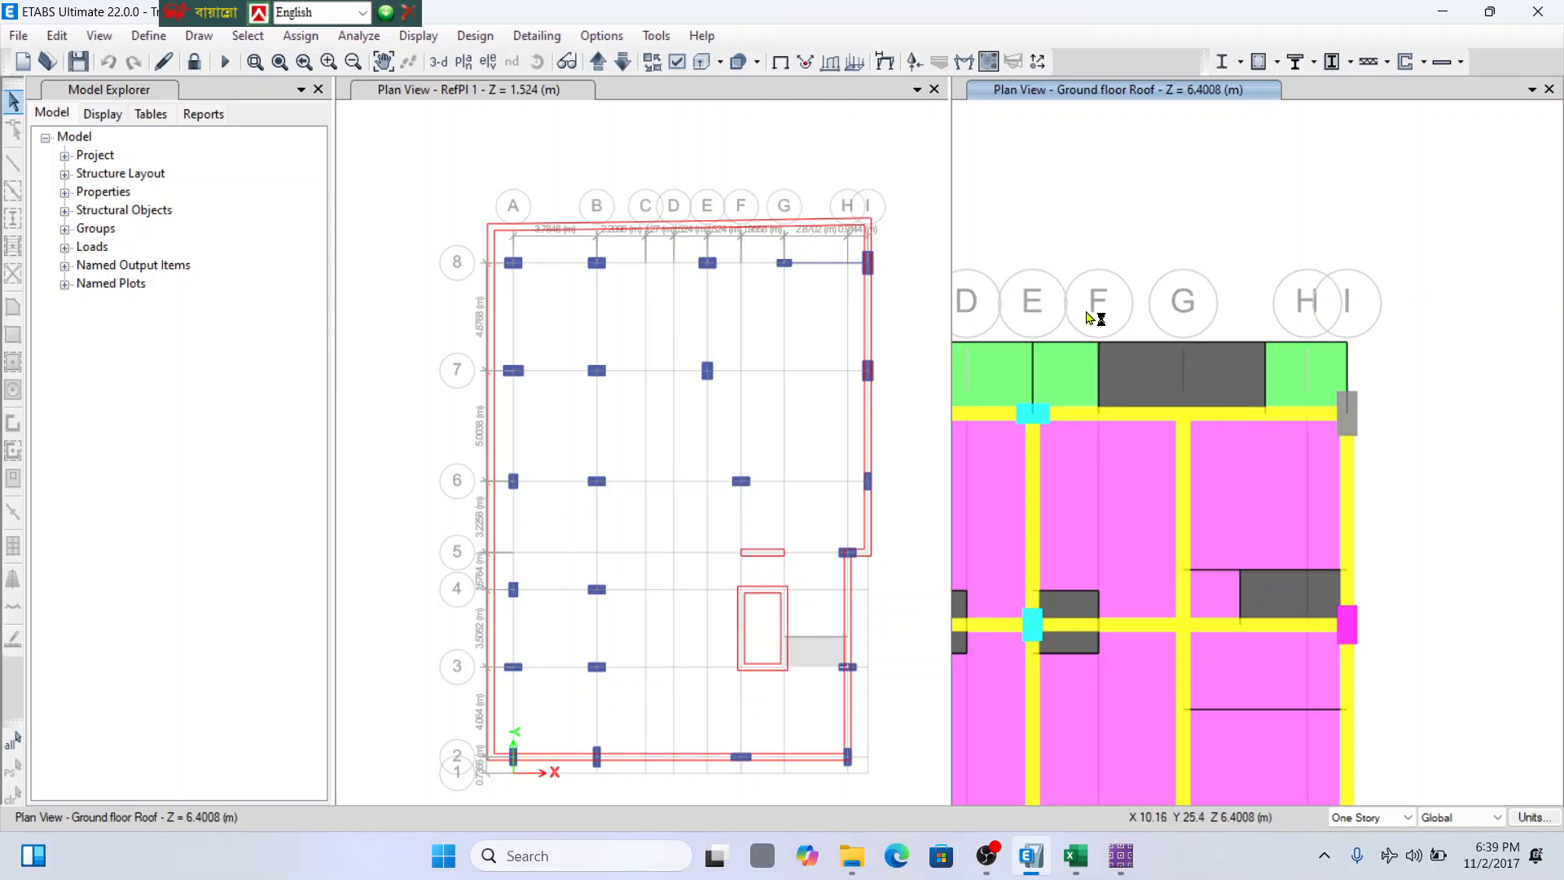
Restore the 3-D building view facing the grid 8 side and set its colours to display by Objects.
click(438, 63)
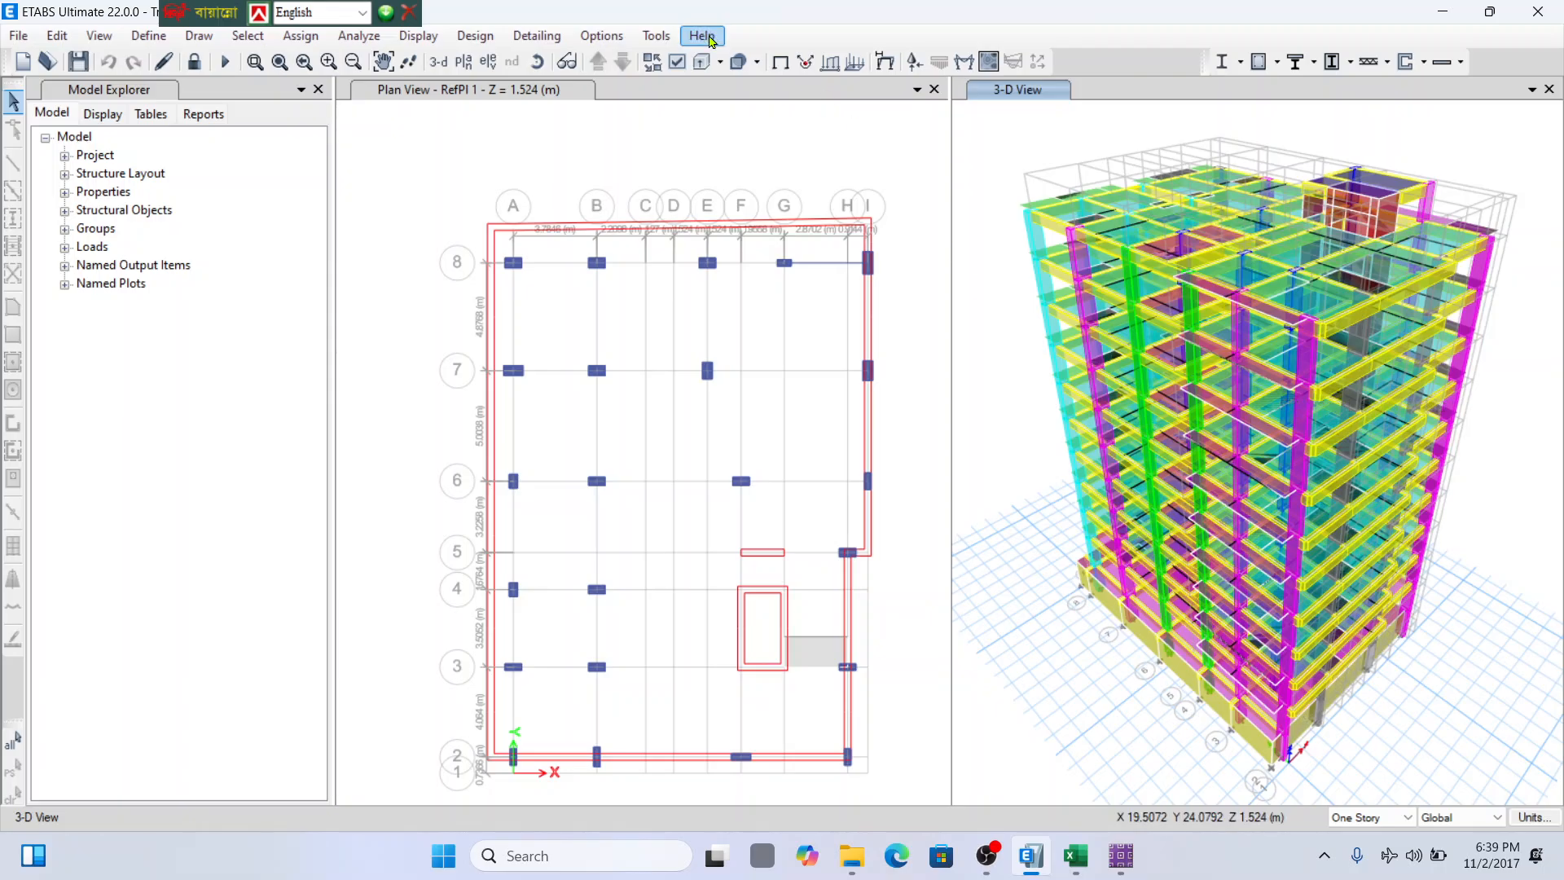
click(538, 62)
drag(982, 356, 1147, 409)
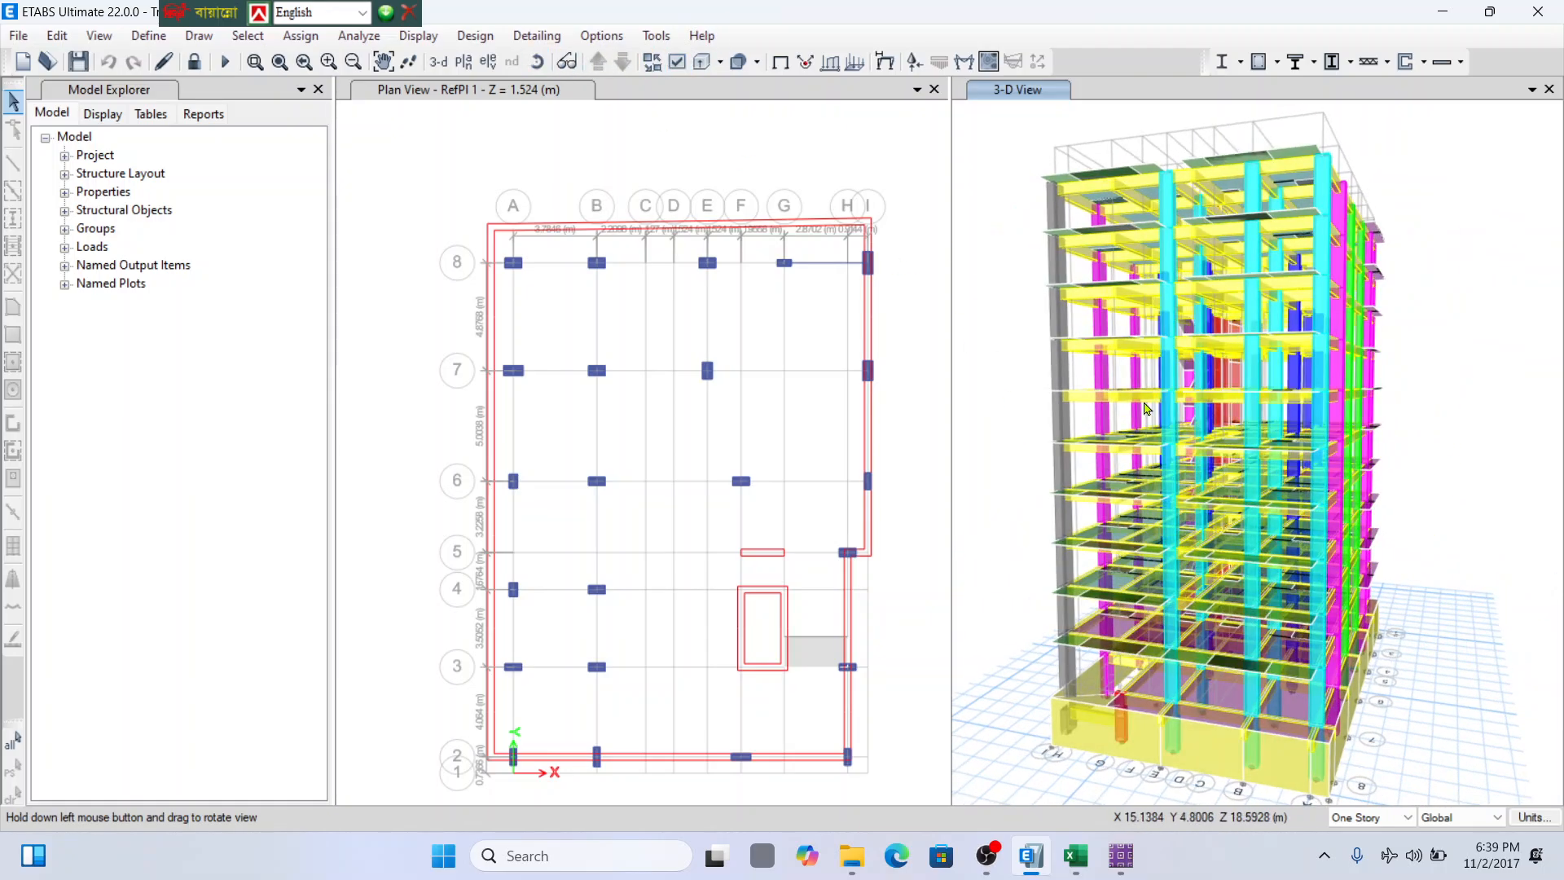
click(700, 63)
click(859, 166)
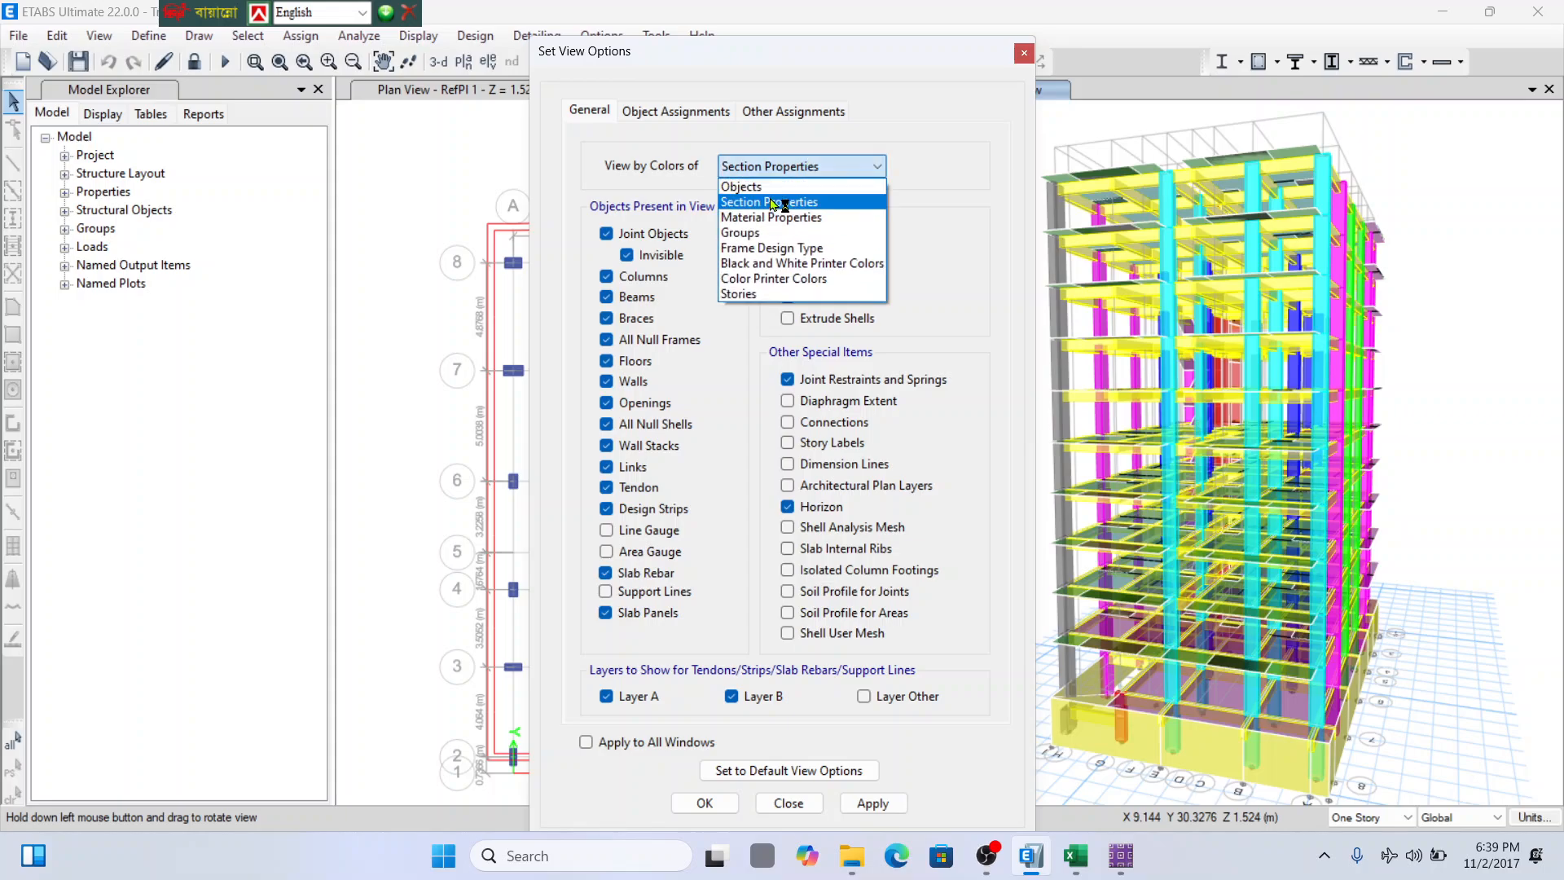
click(786, 182)
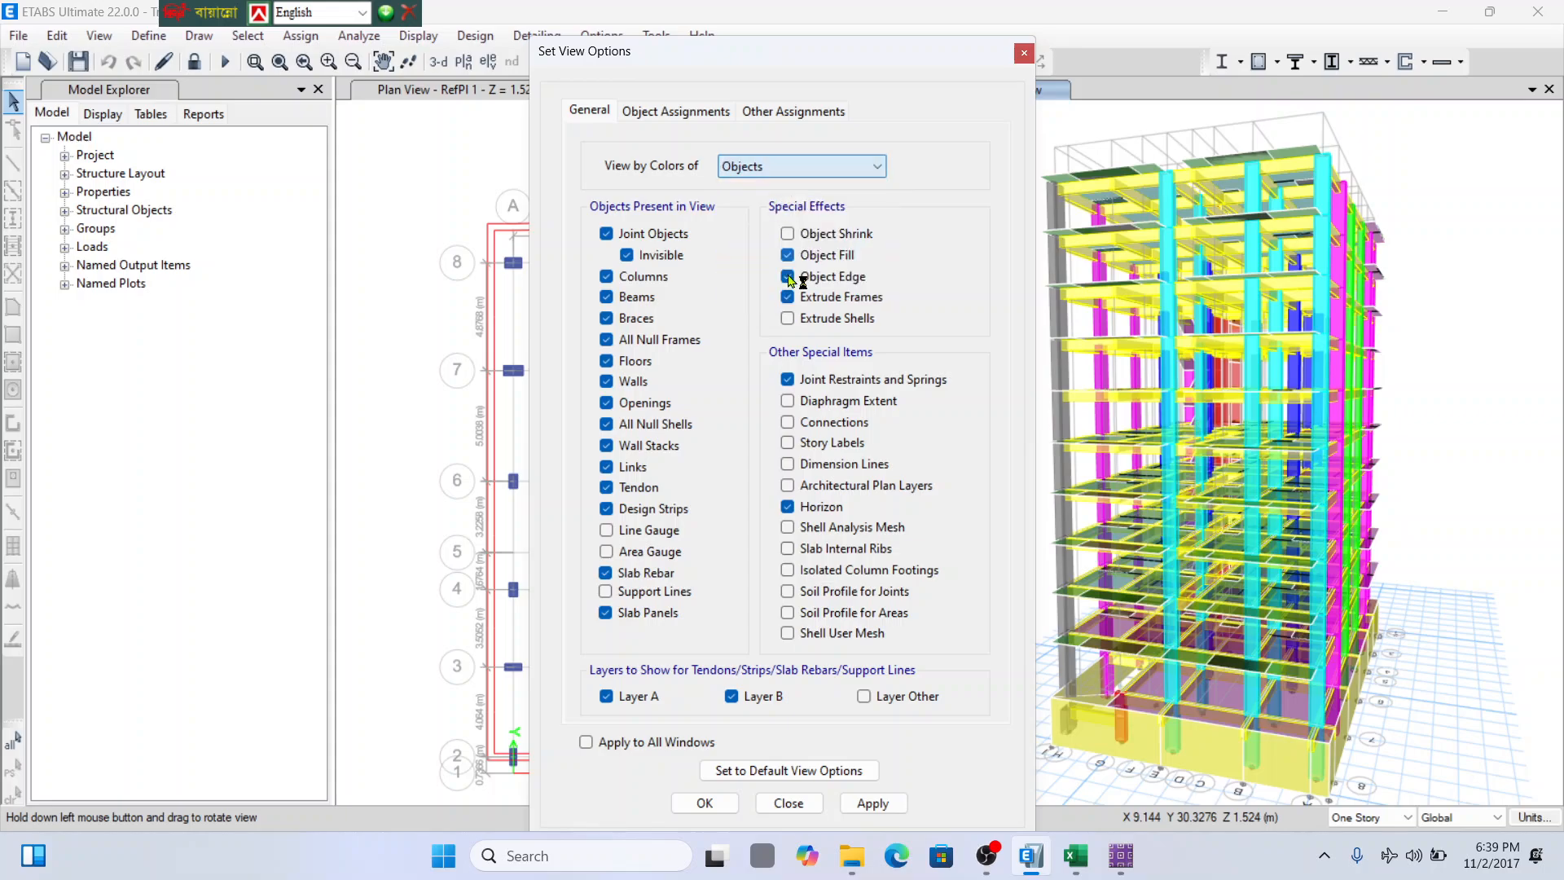
click(873, 803)
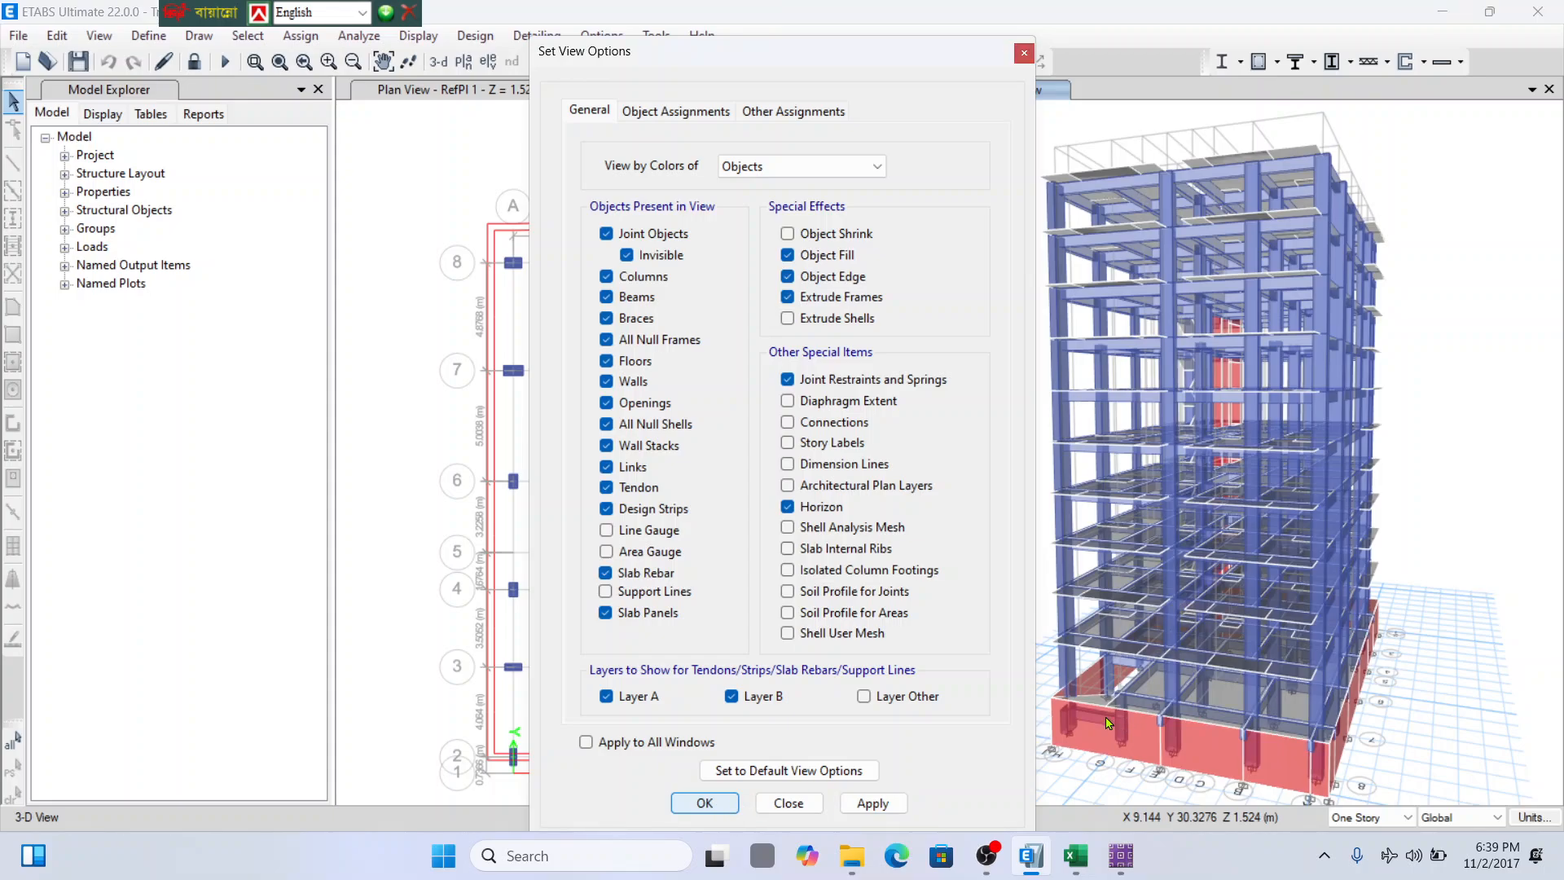
click(706, 802)
Examine the short column at grid G and its surrounding beams and basement wall from several 3-D angles.
scroll(1099, 699, up, 5)
scroll(1234, 320, down, 3)
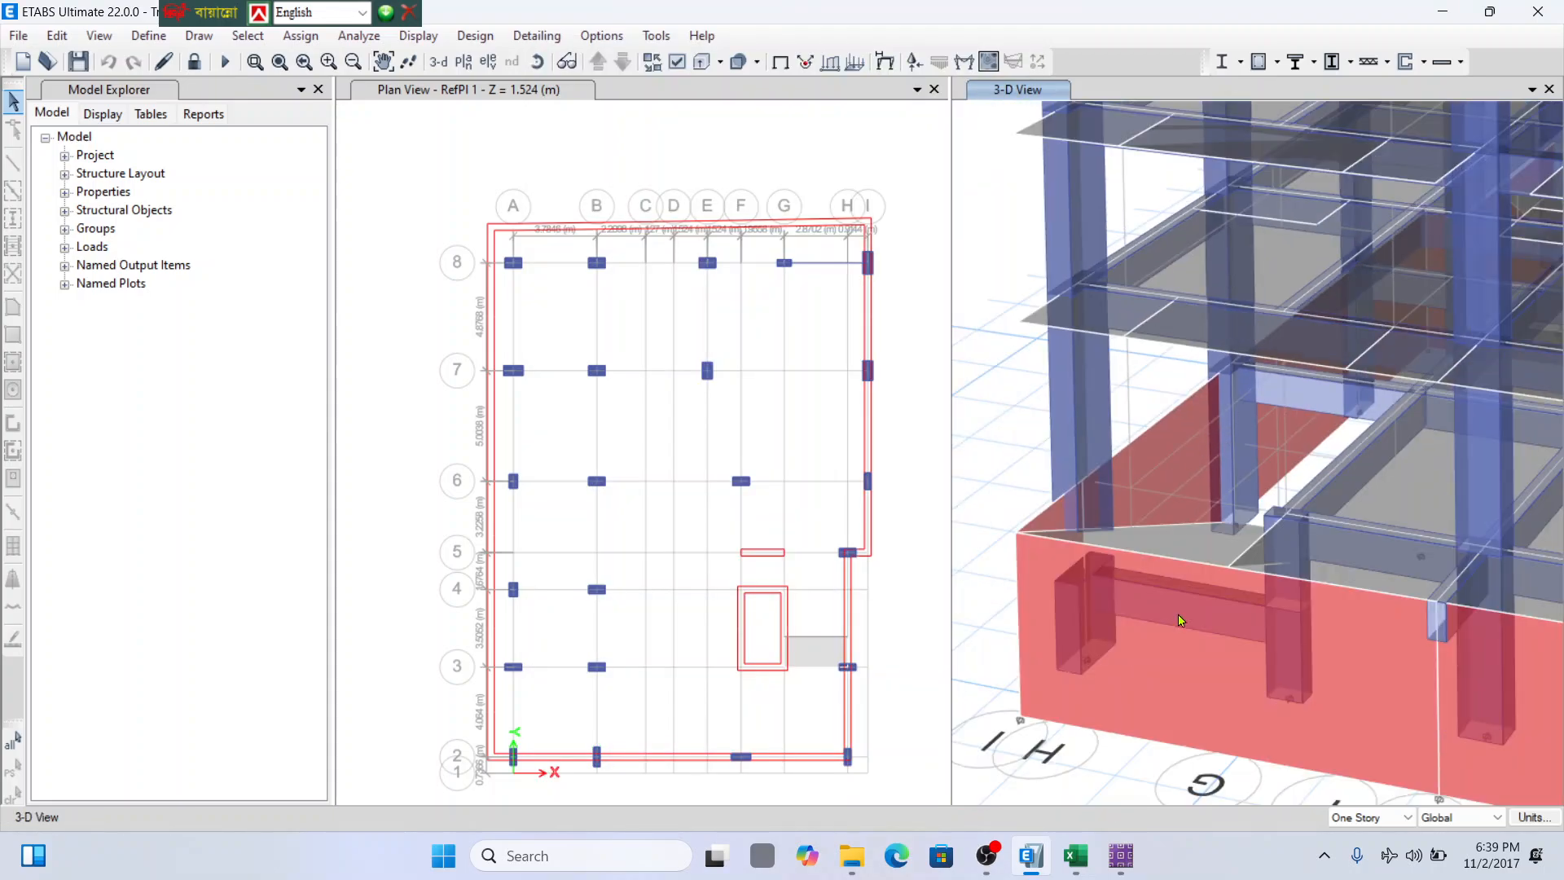
scroll(1218, 604, up, 3)
scroll(1341, 371, down, 3)
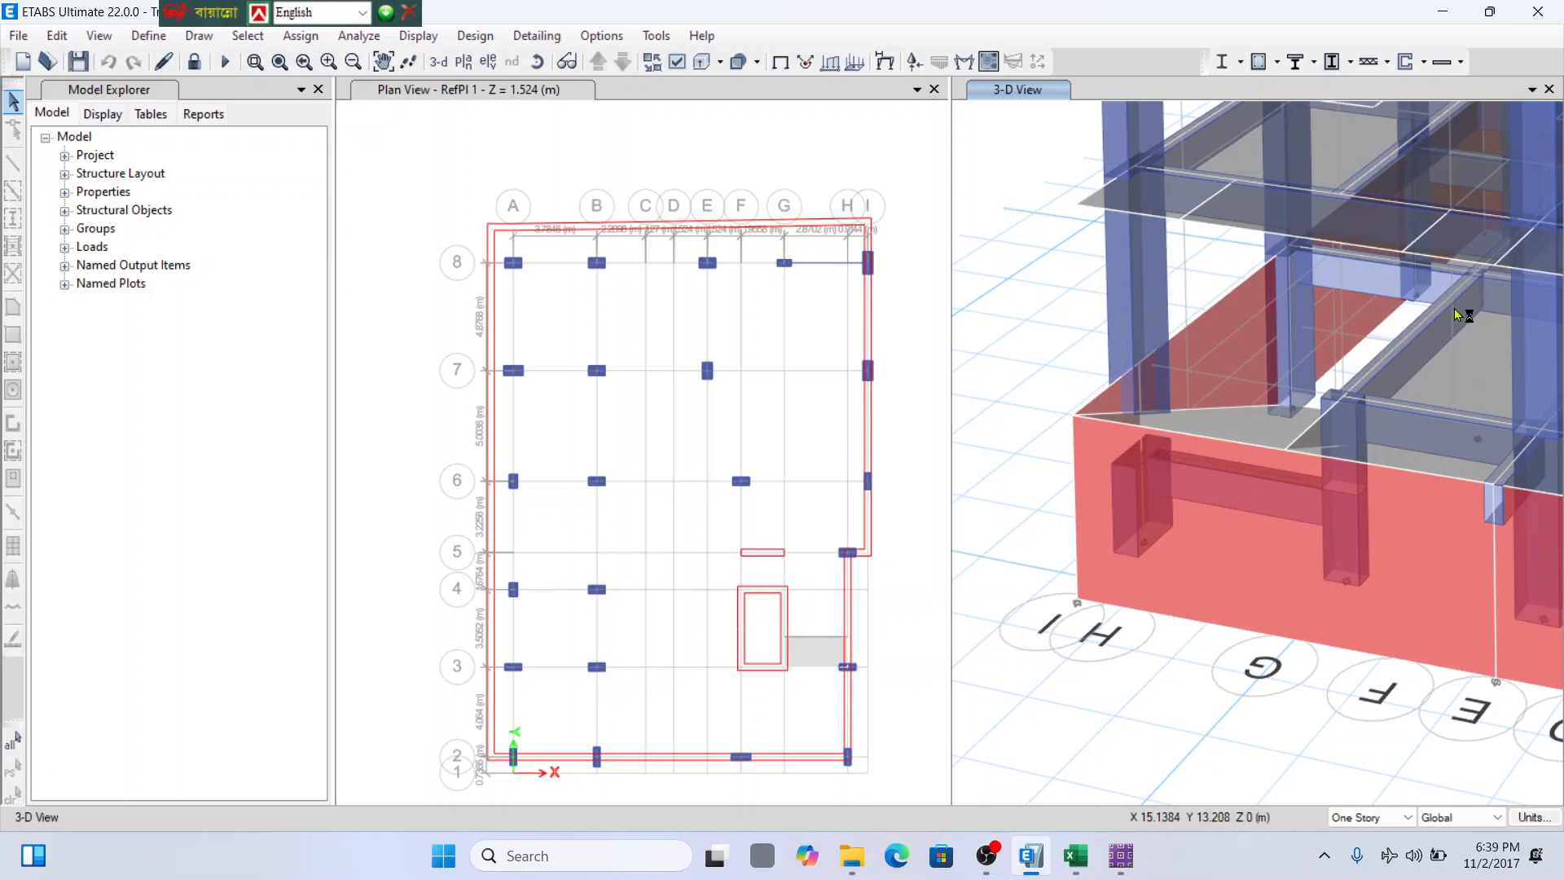
scroll(1374, 411, up, 3)
scroll(1343, 404, down, 3)
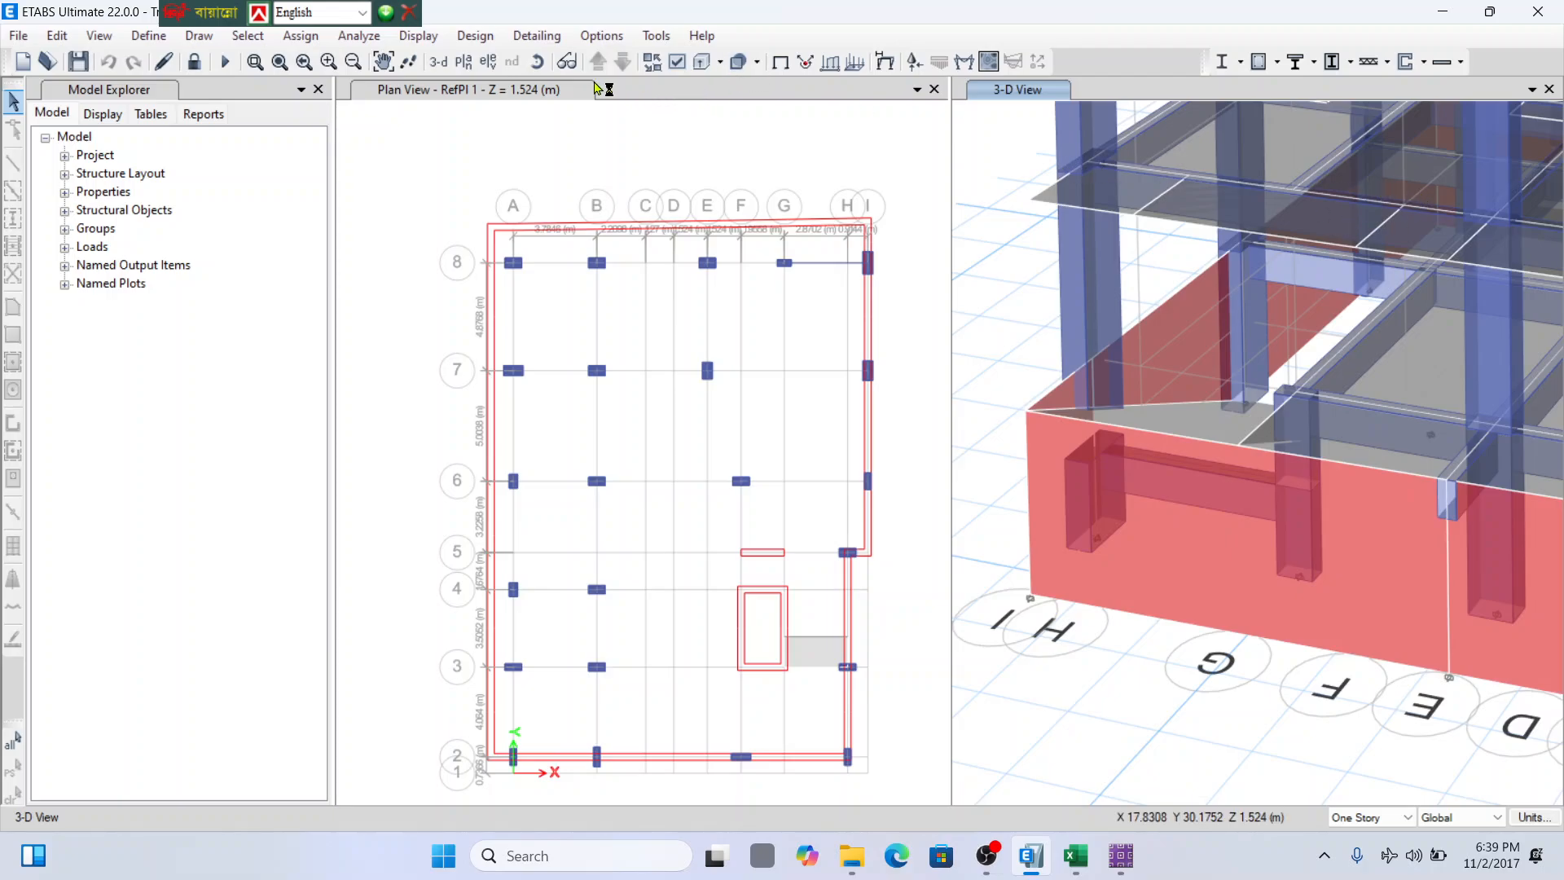
click(536, 61)
drag(1231, 462, 1234, 394)
scroll(1217, 399, down, 5)
scroll(1279, 344, up, 5)
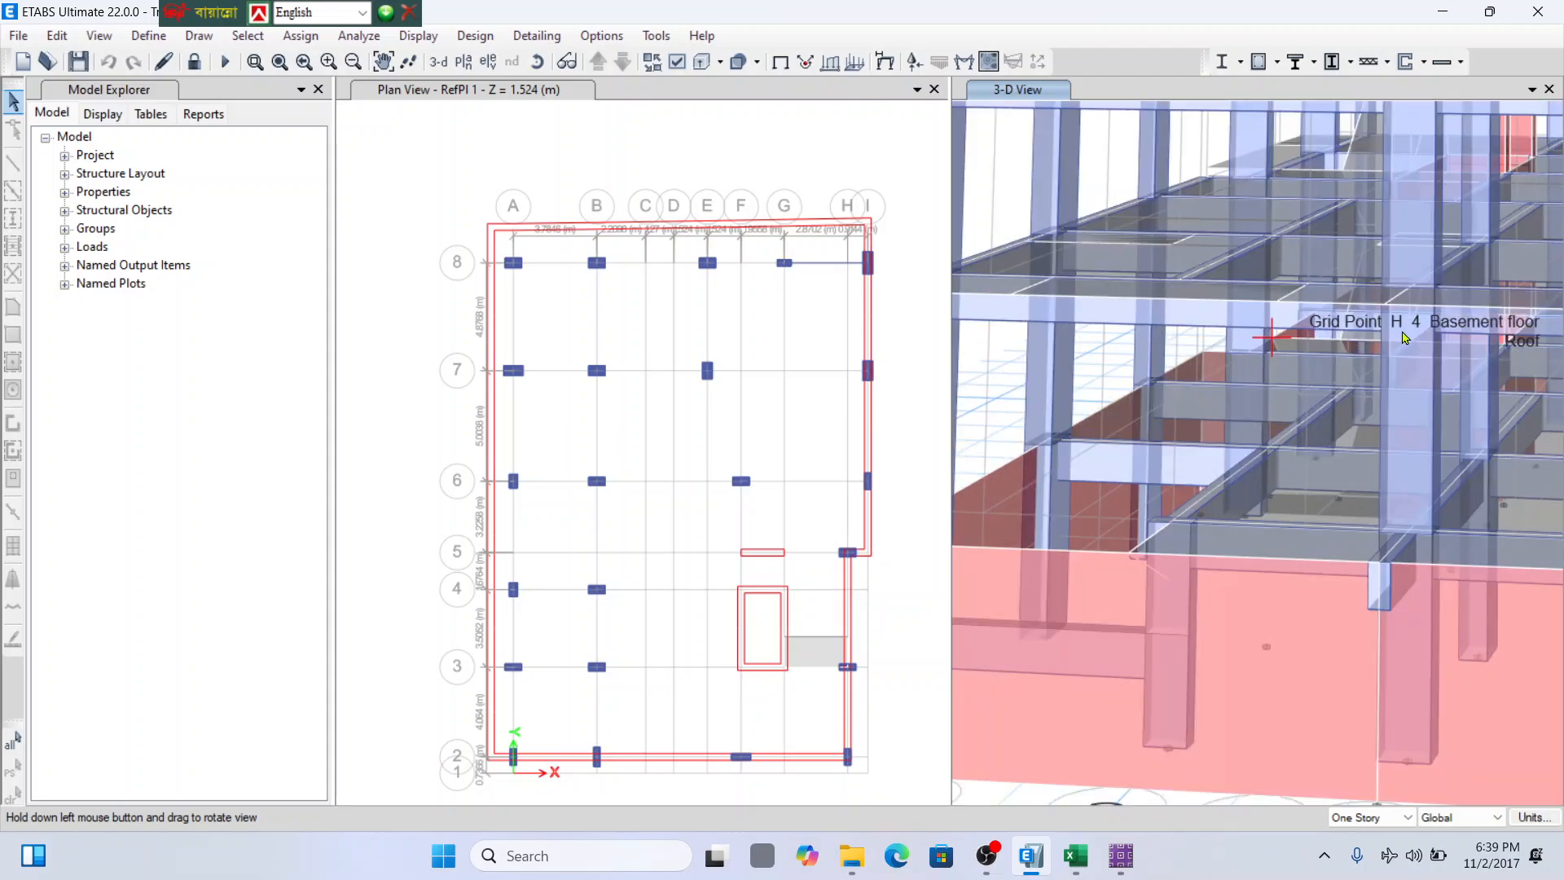
Examine the basement wall panel between grids E and I and the short column and tie beam behind it in 3-D.
scroll(1403, 337, down, 5)
scroll(1430, 441, up, 5)
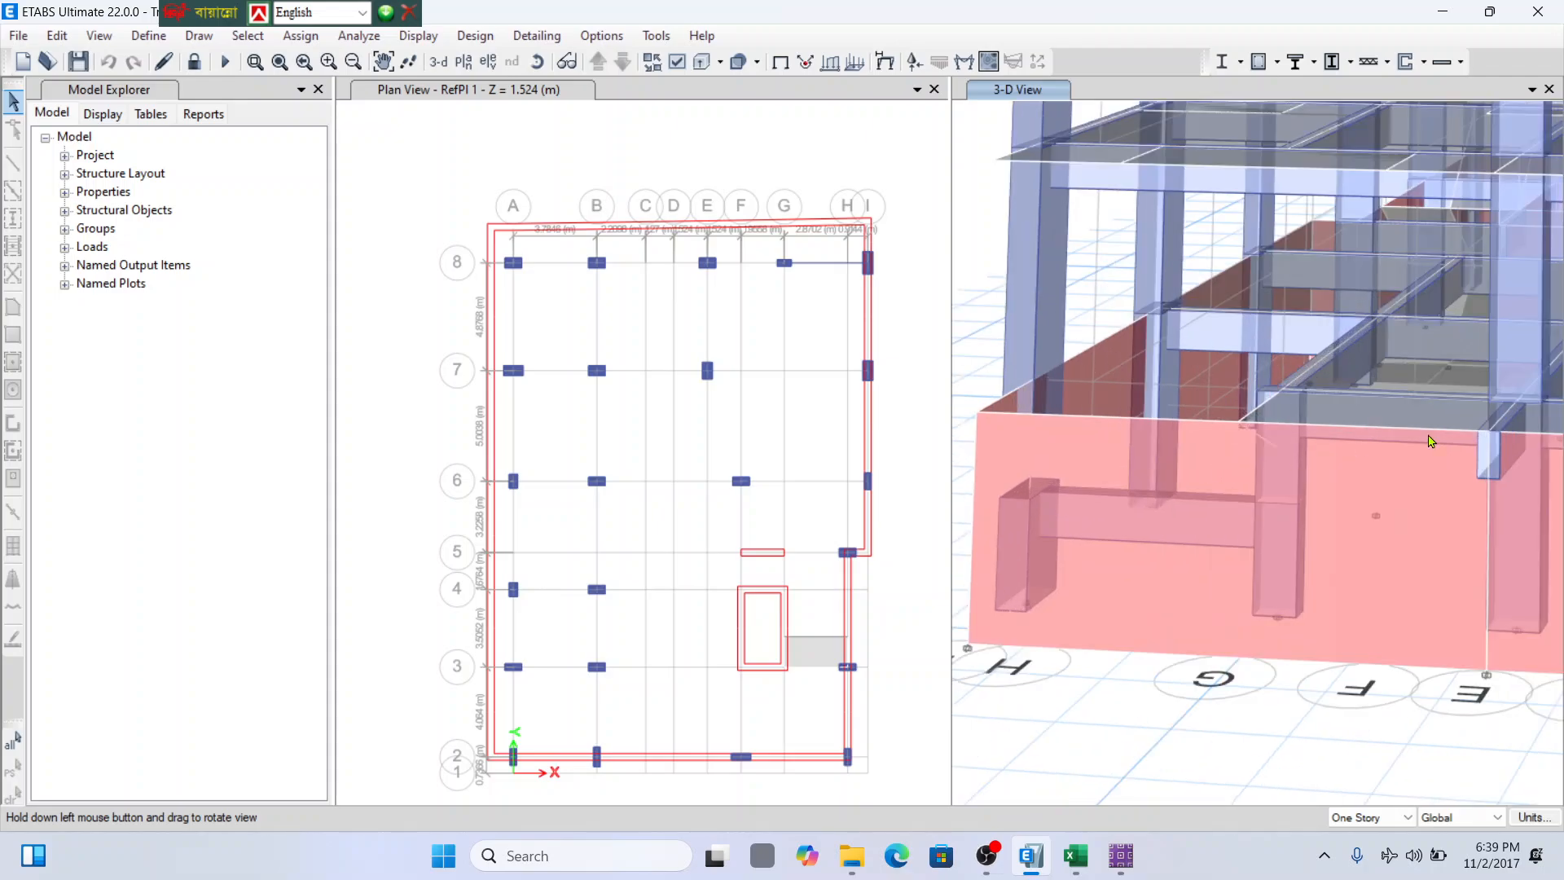
scroll(1446, 424, down, 2)
scroll(1287, 509, up, 2)
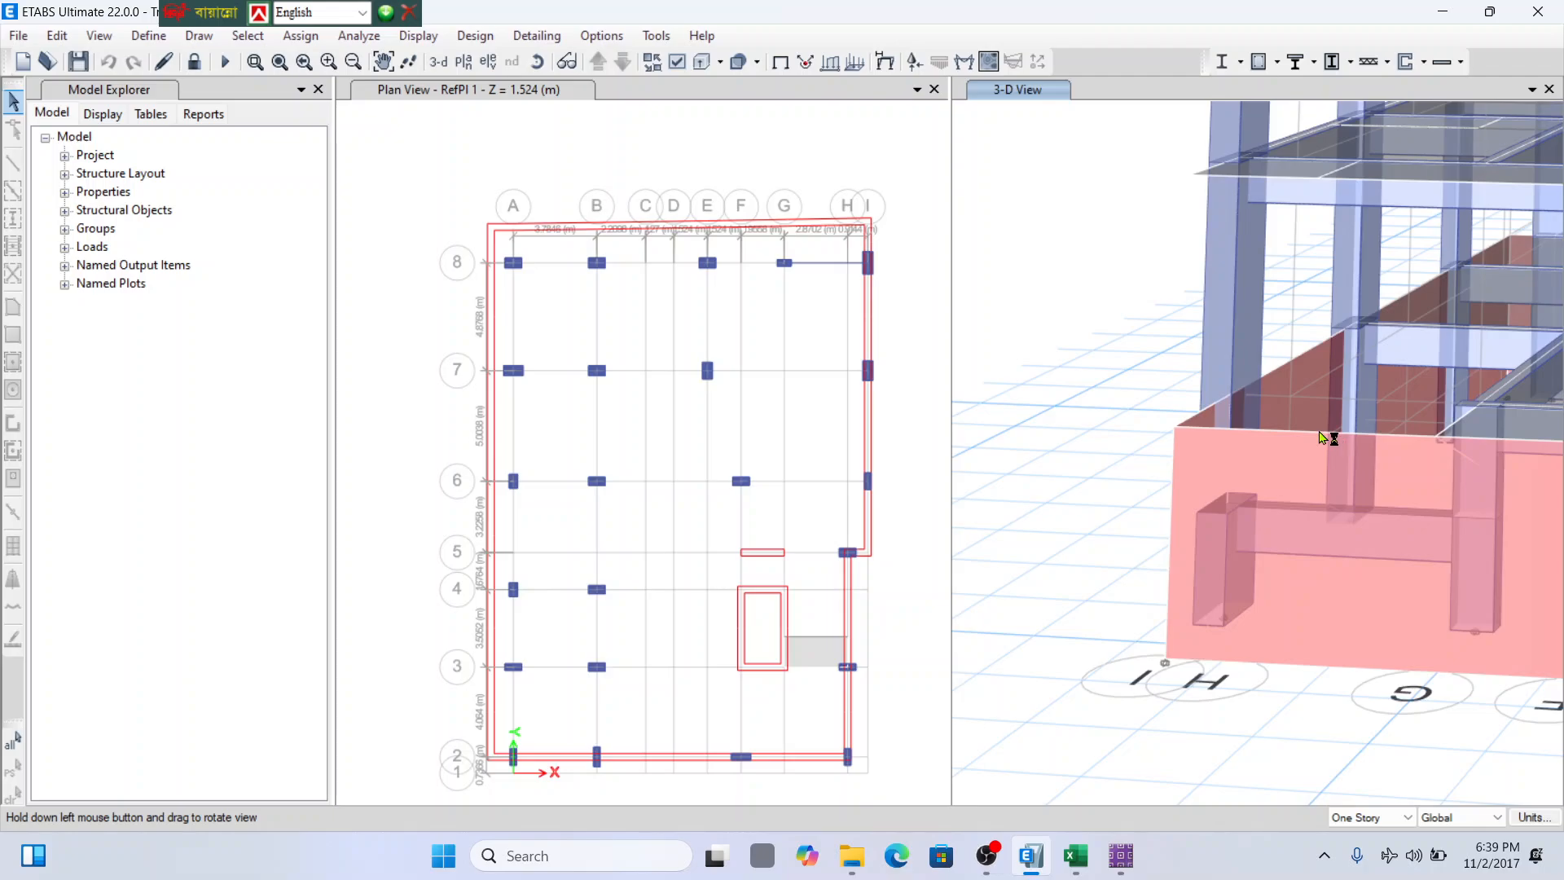
scroll(1317, 431, down, 2)
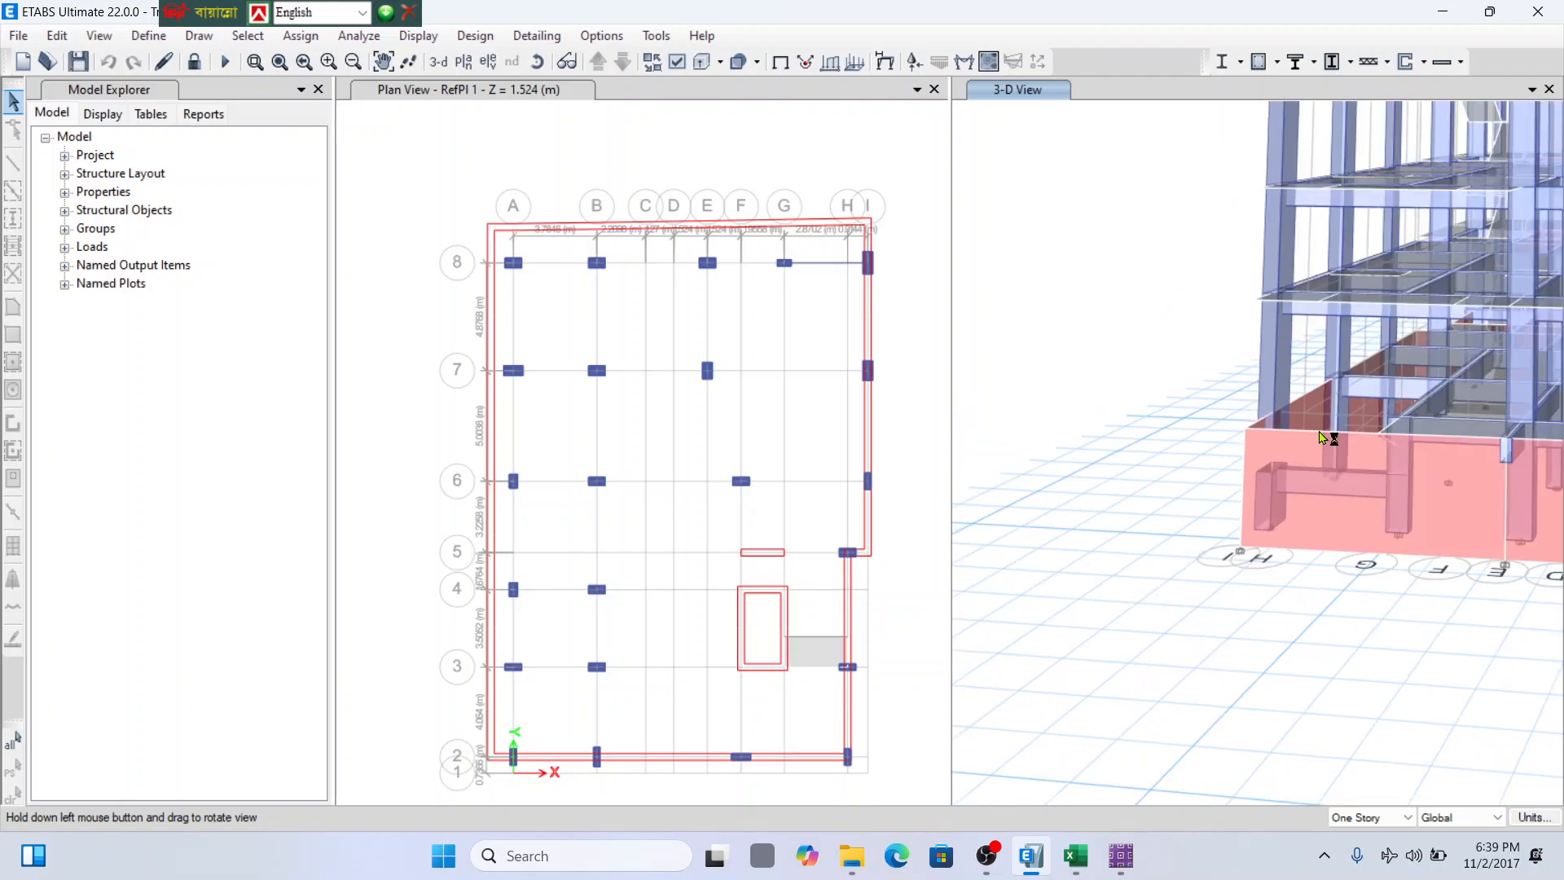
scroll(1380, 462, up, 2)
scroll(1407, 417, up, 2)
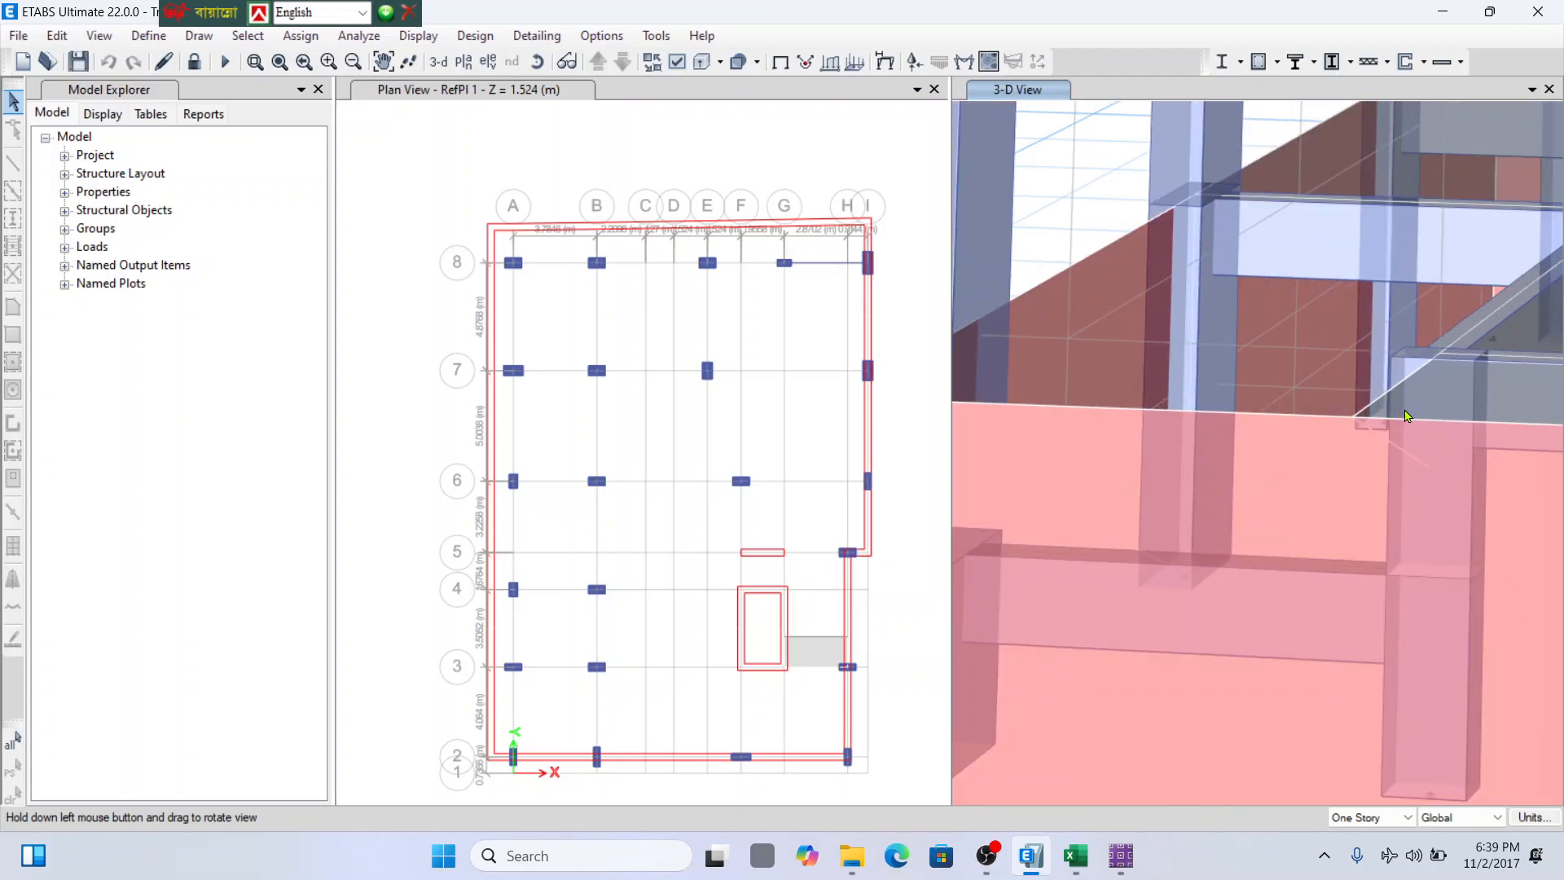
scroll(1325, 478, down, 2)
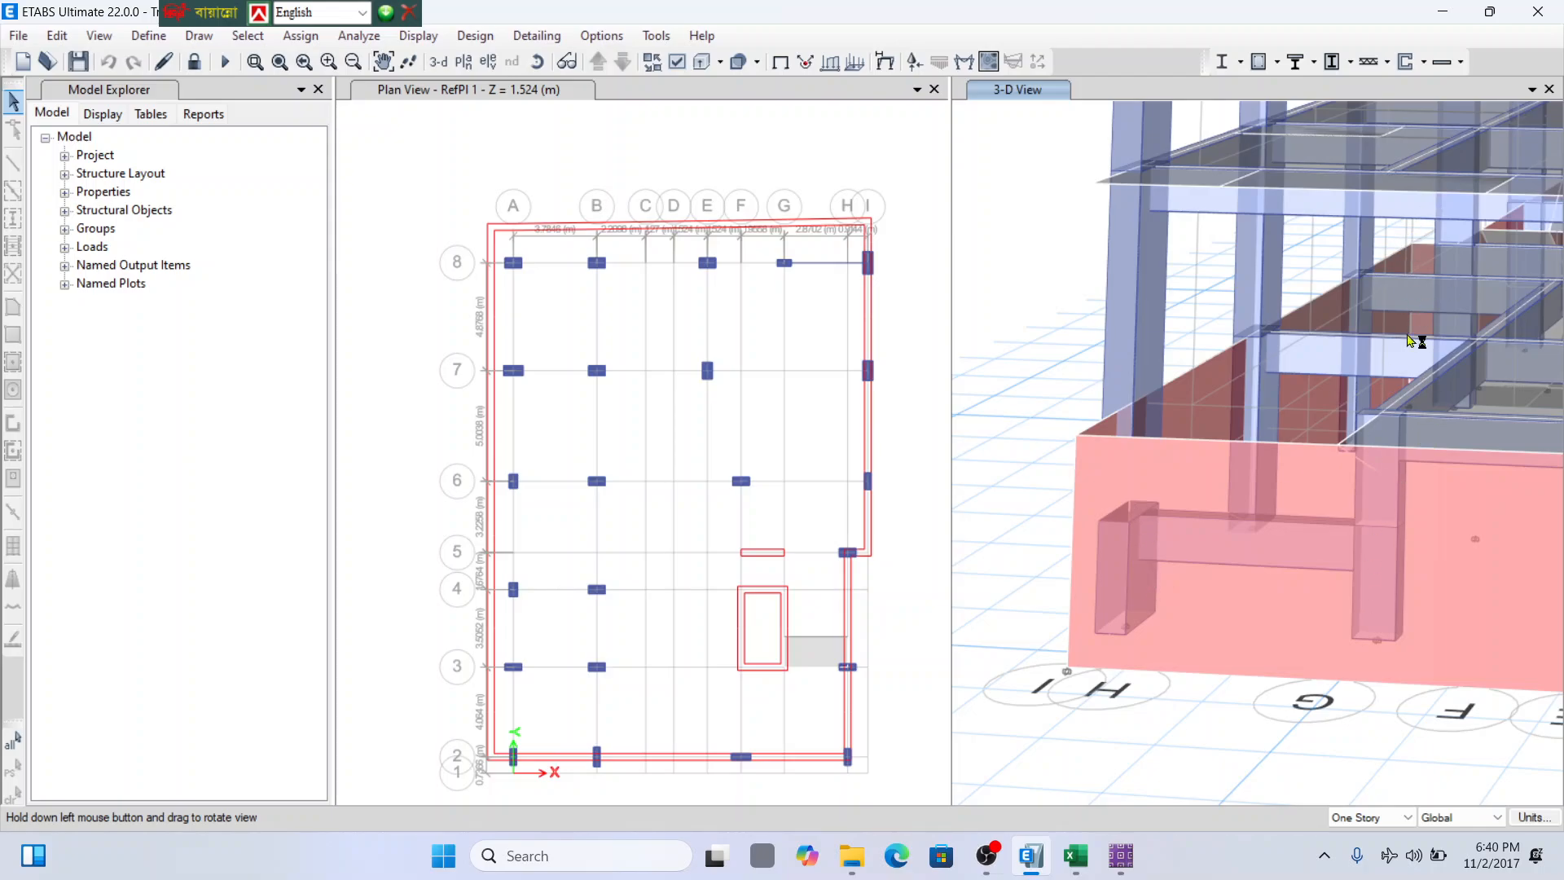
scroll(1313, 405, down, 2)
scroll(1356, 449, up, 2)
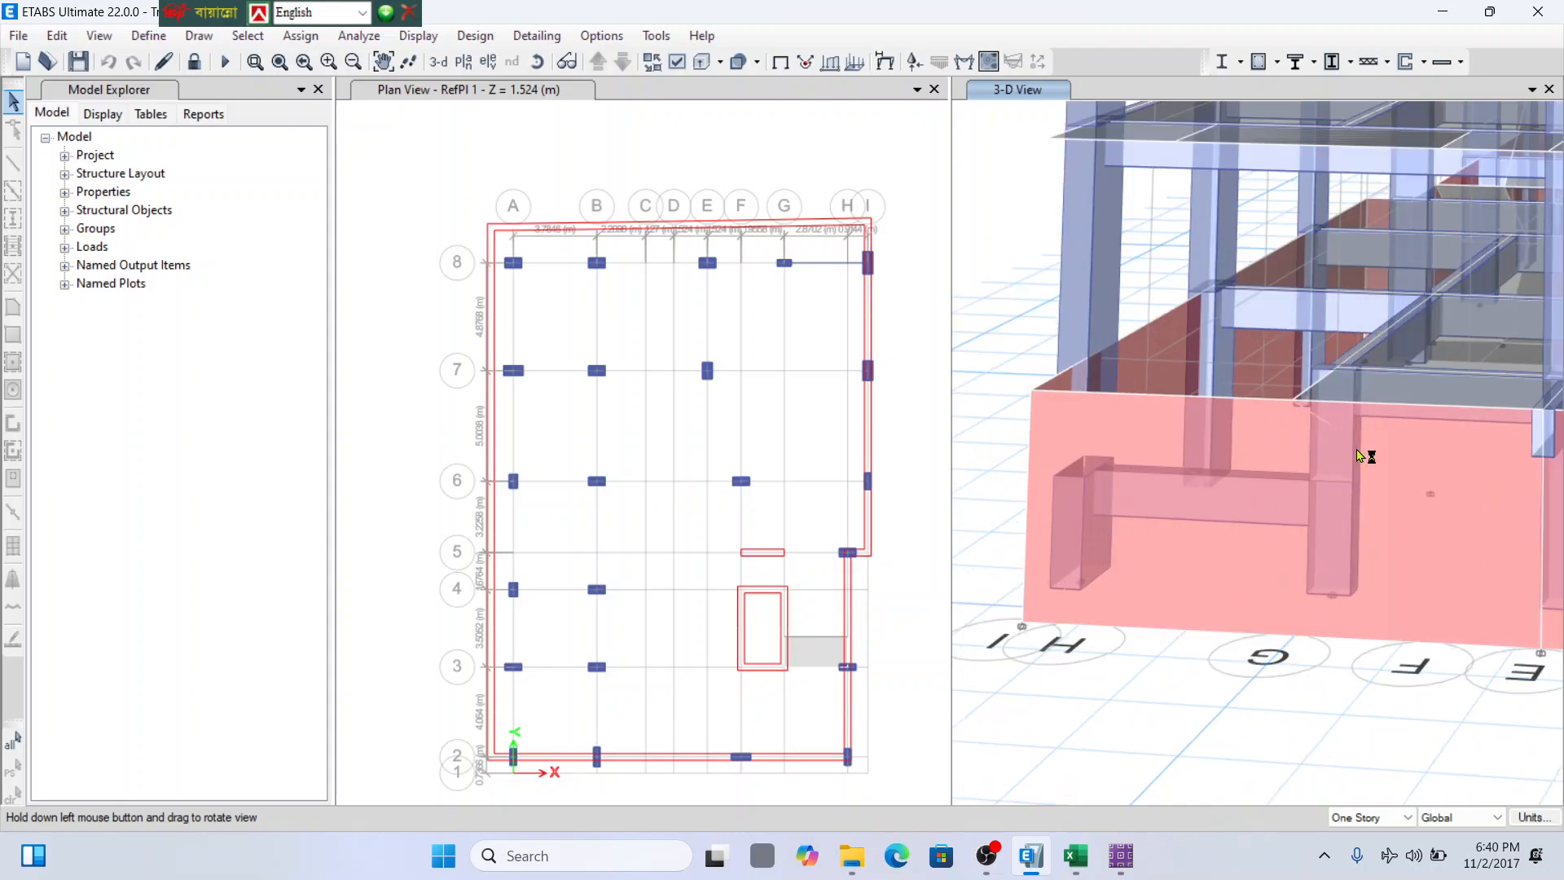
scroll(1293, 392, down, 2)
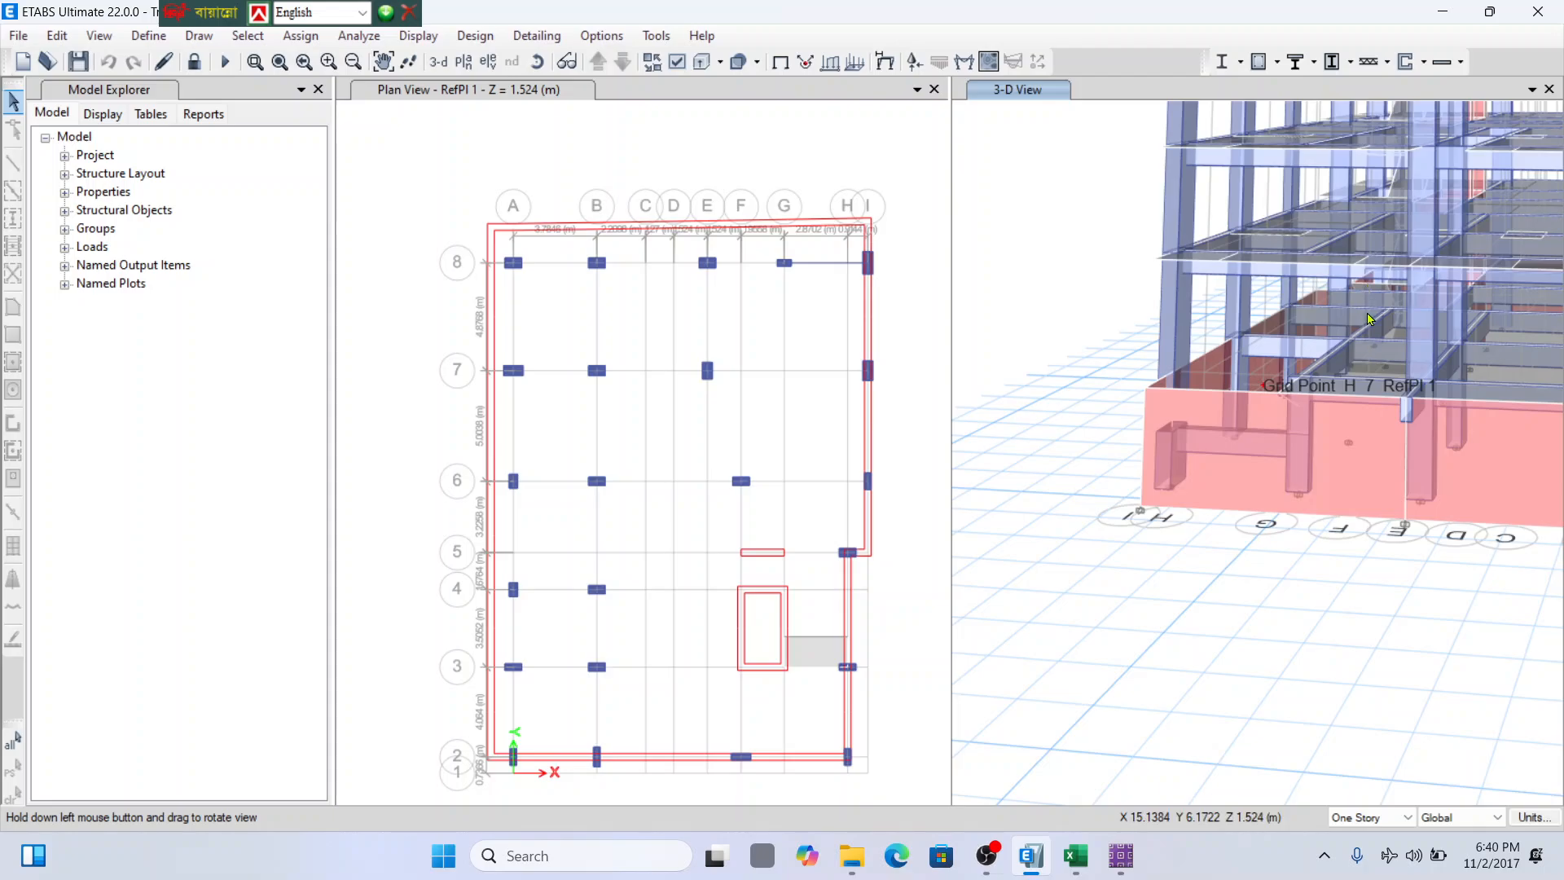
Inspect the columns and beams meeting the grid 8 basement wall, then view them against the whole 3-D building frame.
scroll(1336, 357, up, 2)
scroll(1291, 358, down, 3)
scroll(1295, 368, up, 3)
scroll(1296, 370, up, 2)
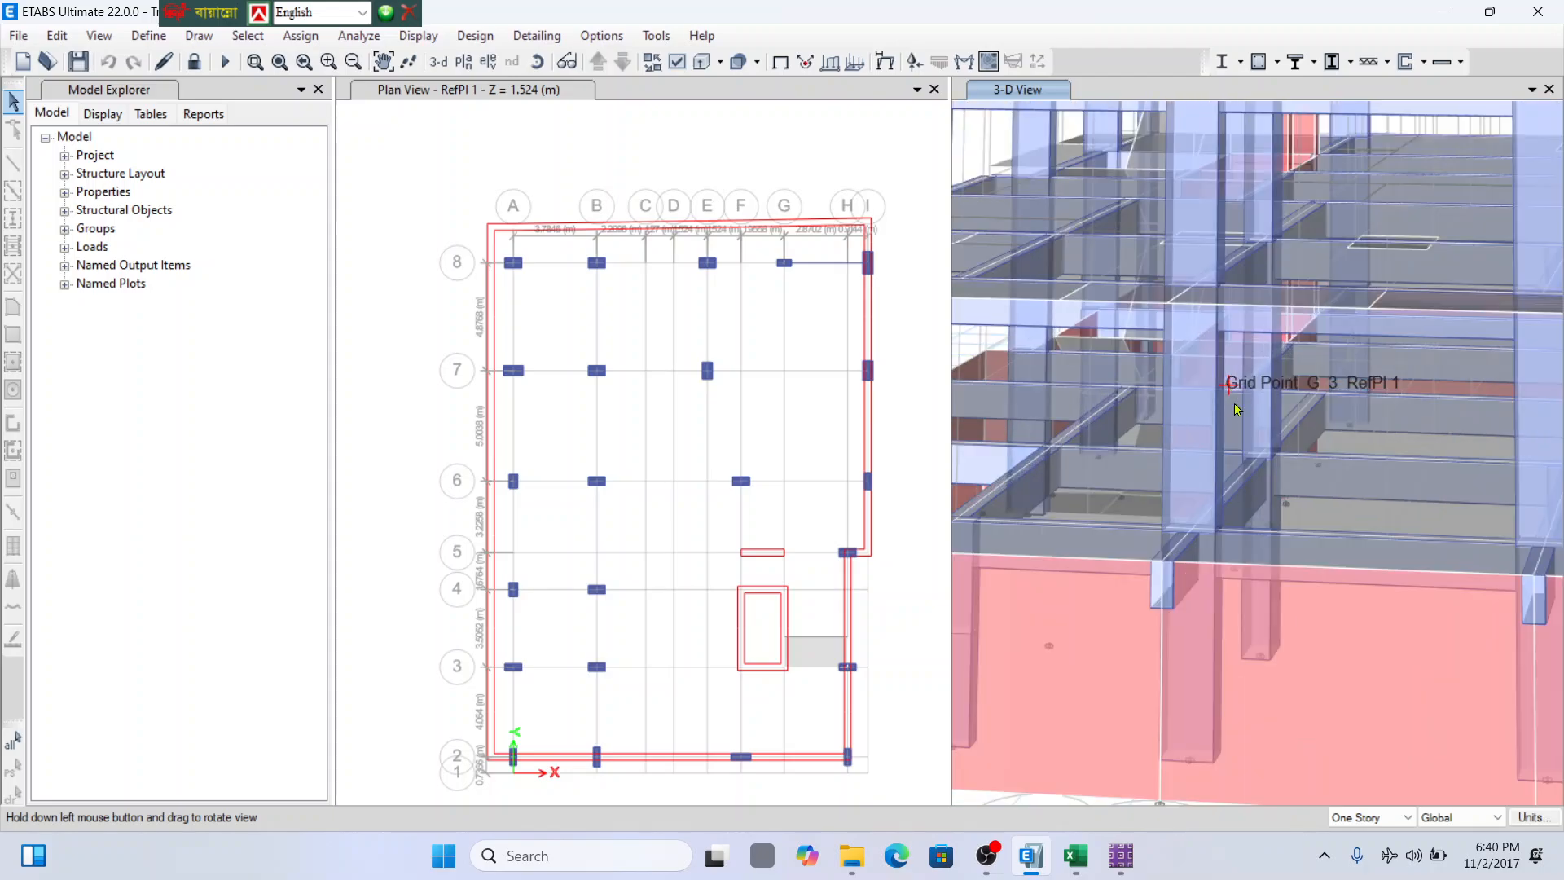
scroll(1205, 440, down, 2)
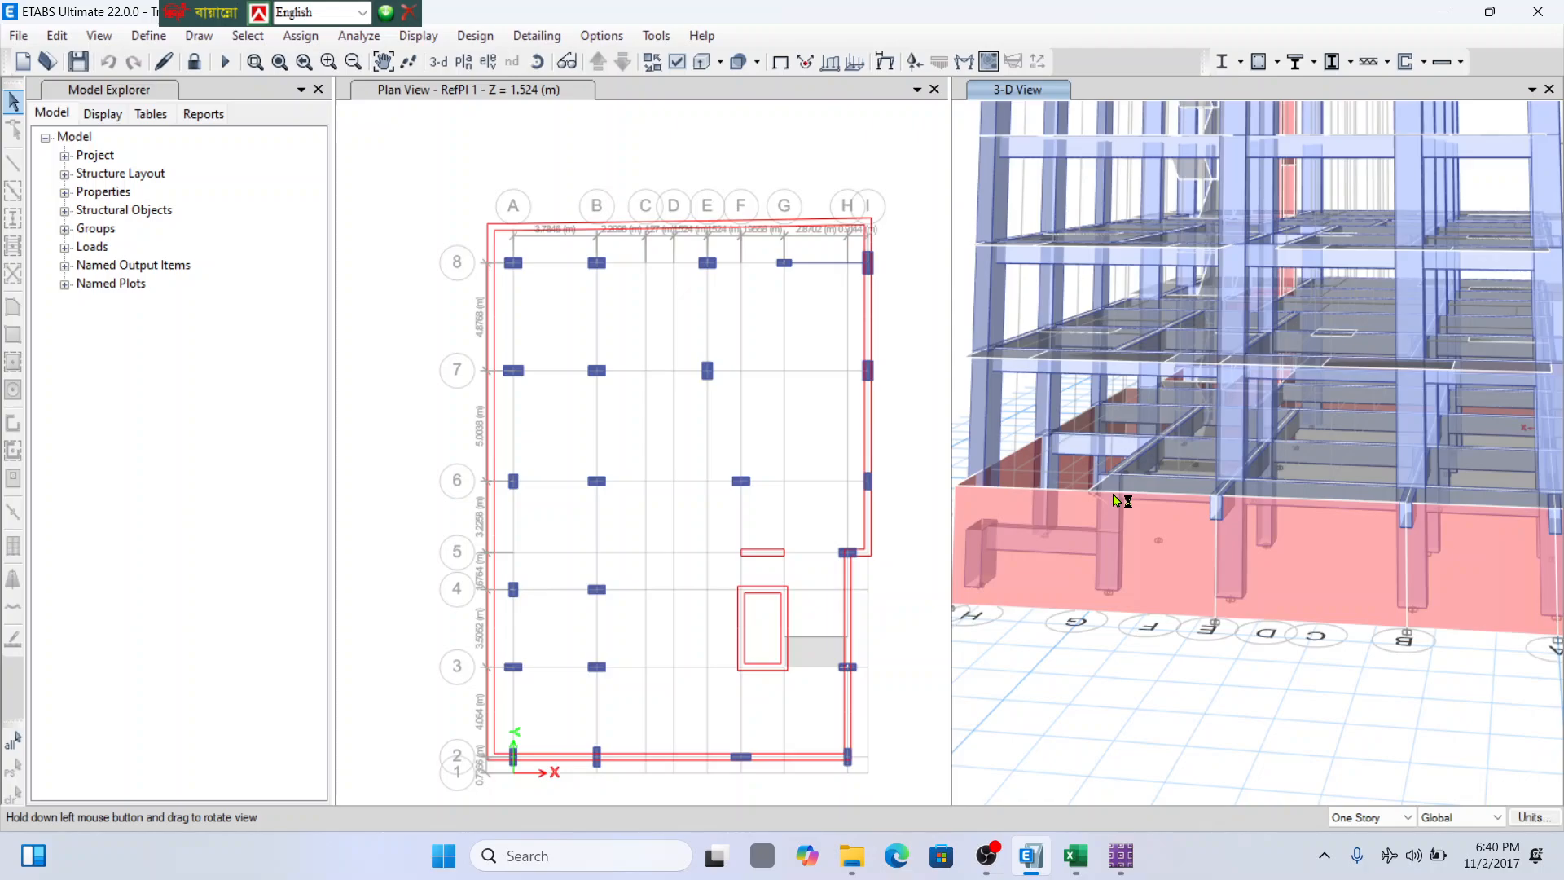
scroll(1159, 405, down, 3)
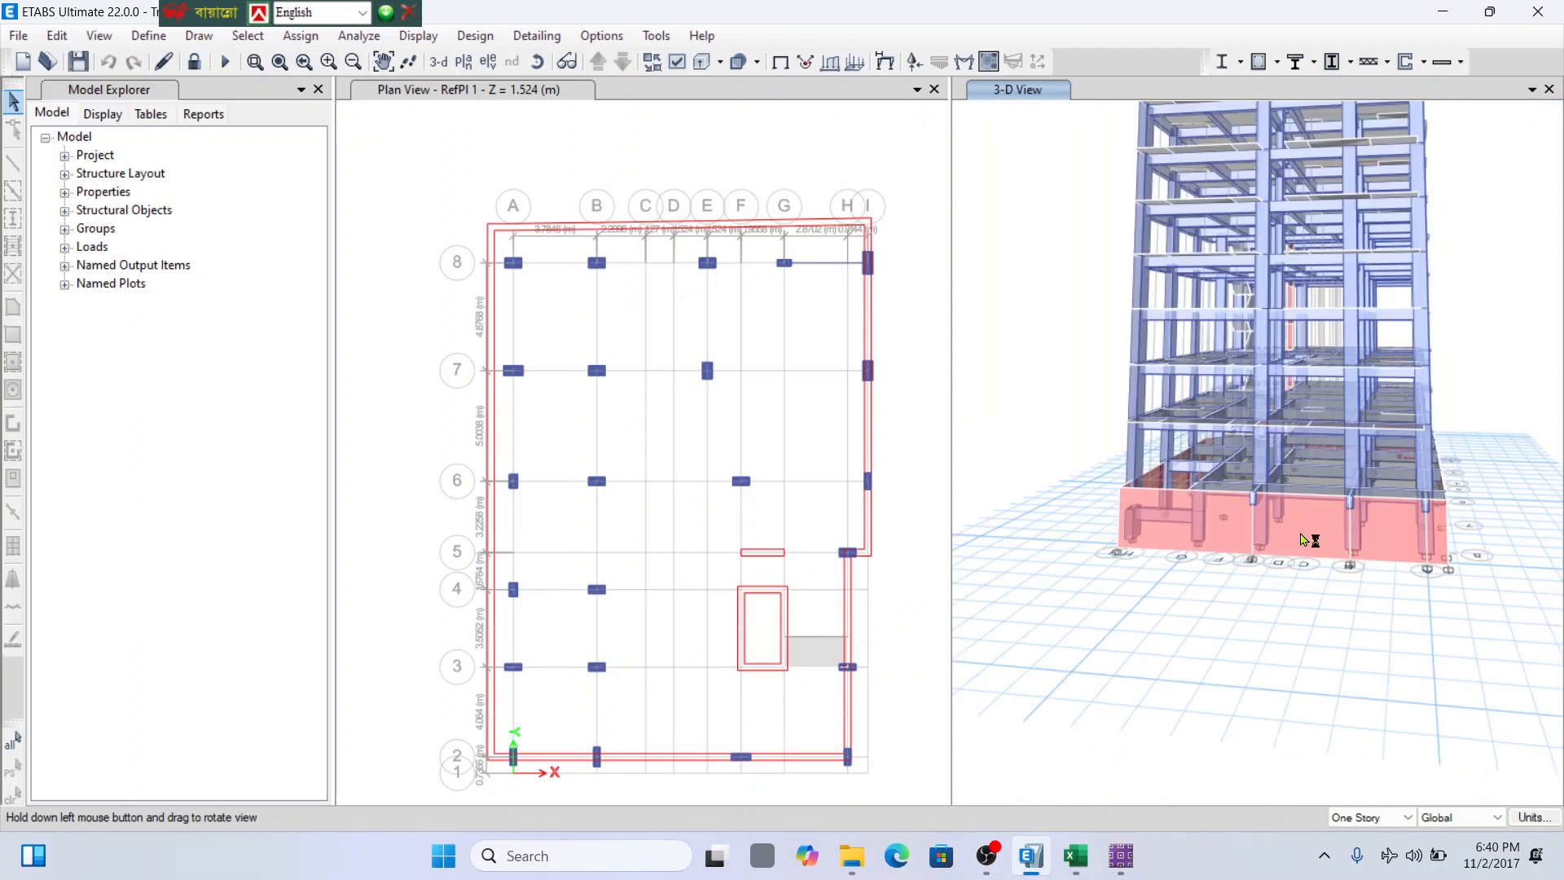
scroll(1126, 505, up, 3)
scroll(1127, 504, up, 1)
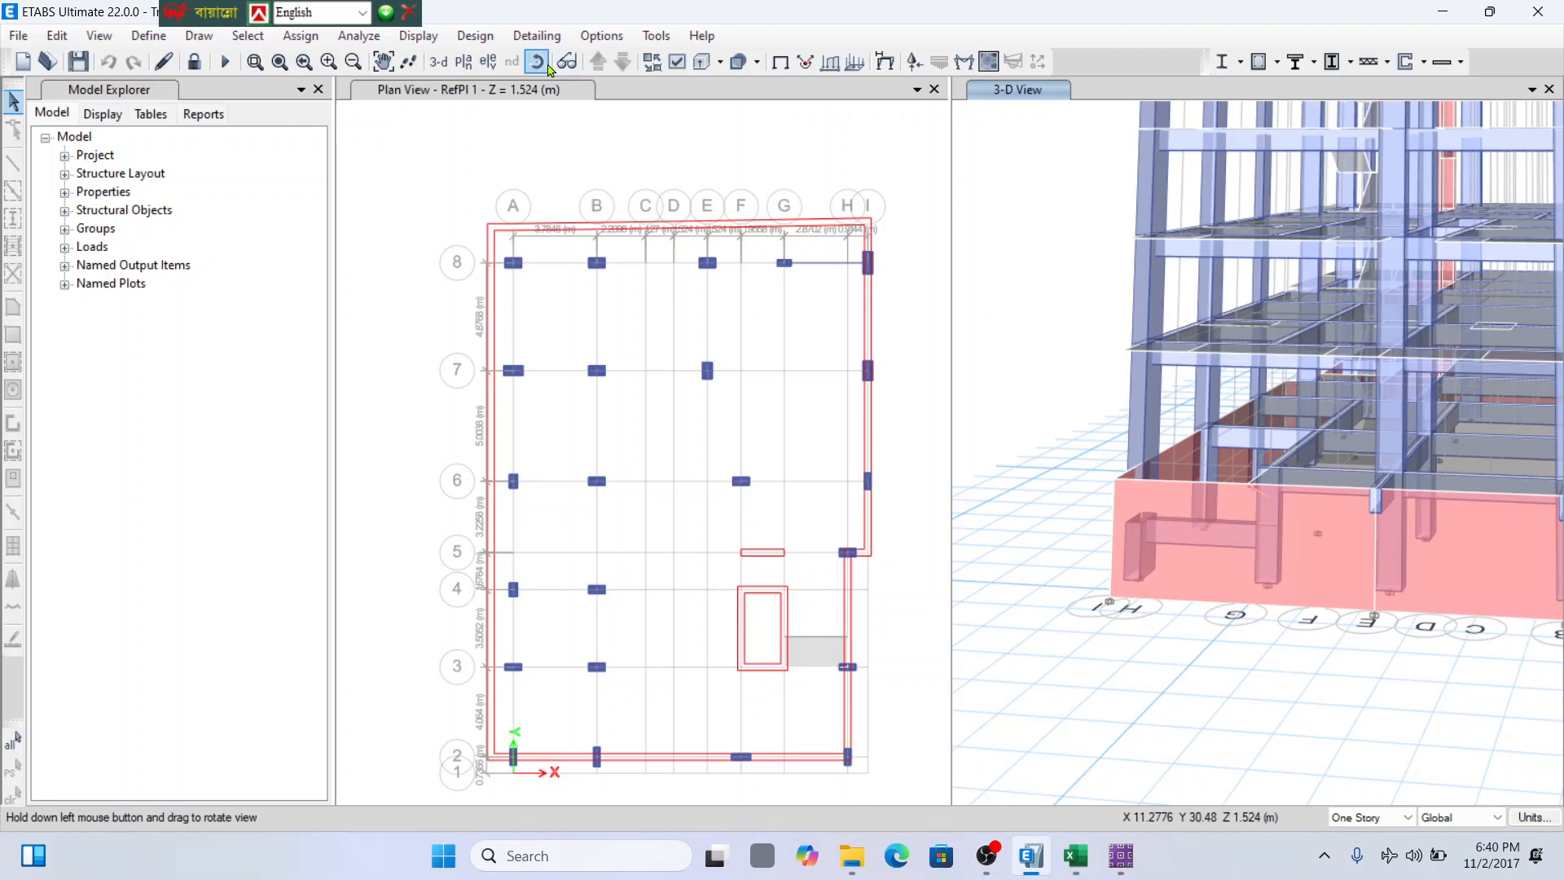
Replace the 3-D view with the Base plan, step up to the RefPl 1 plan, and inspect the beam between G-8 and I-8.
click(464, 61)
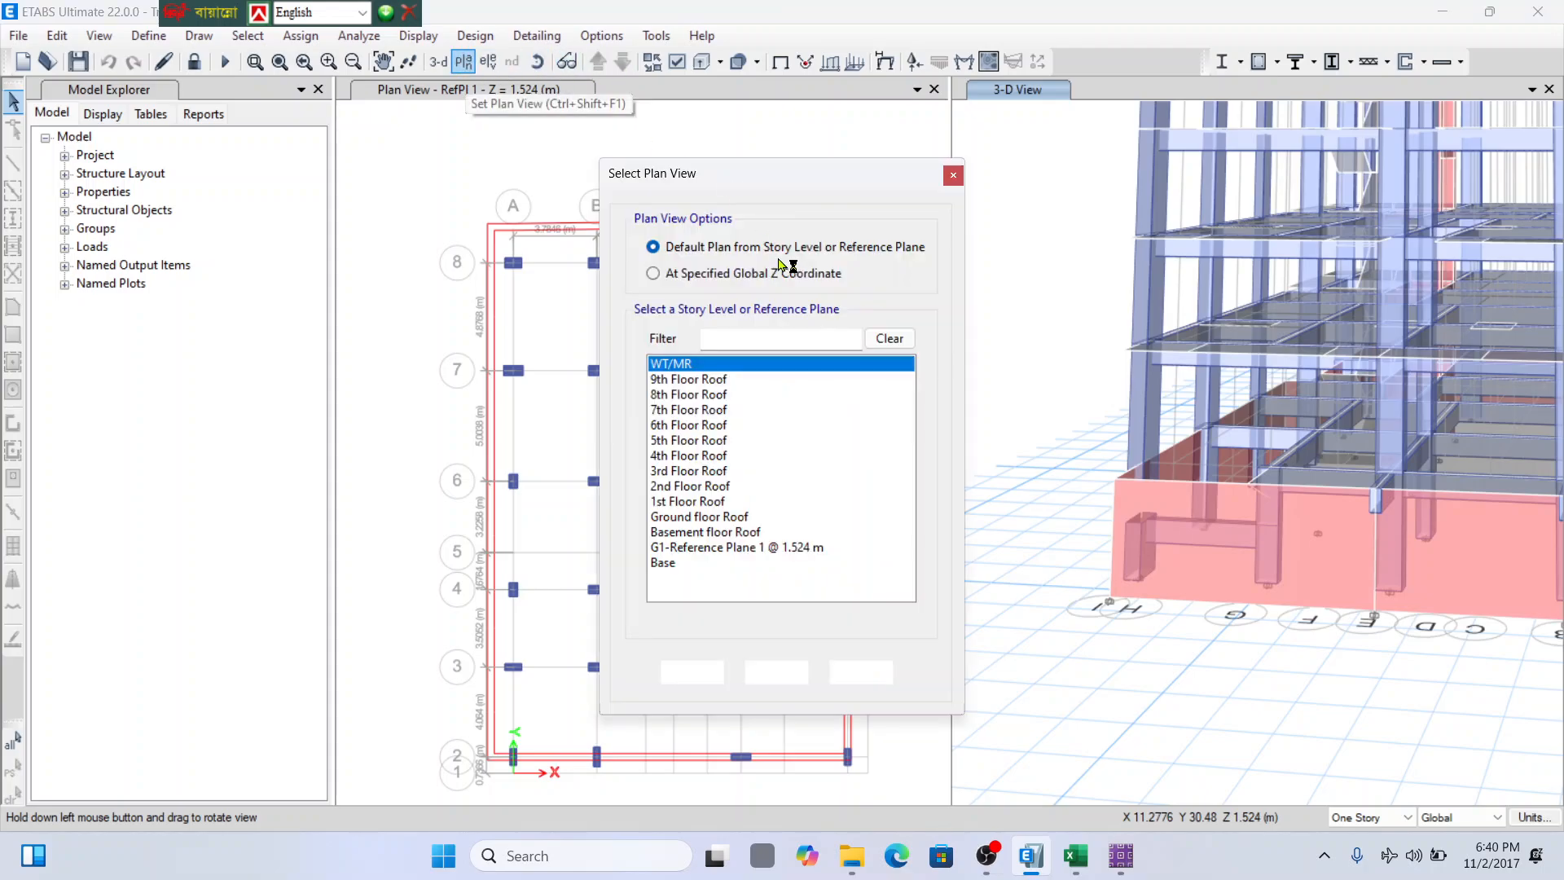
click(674, 564)
click(693, 672)
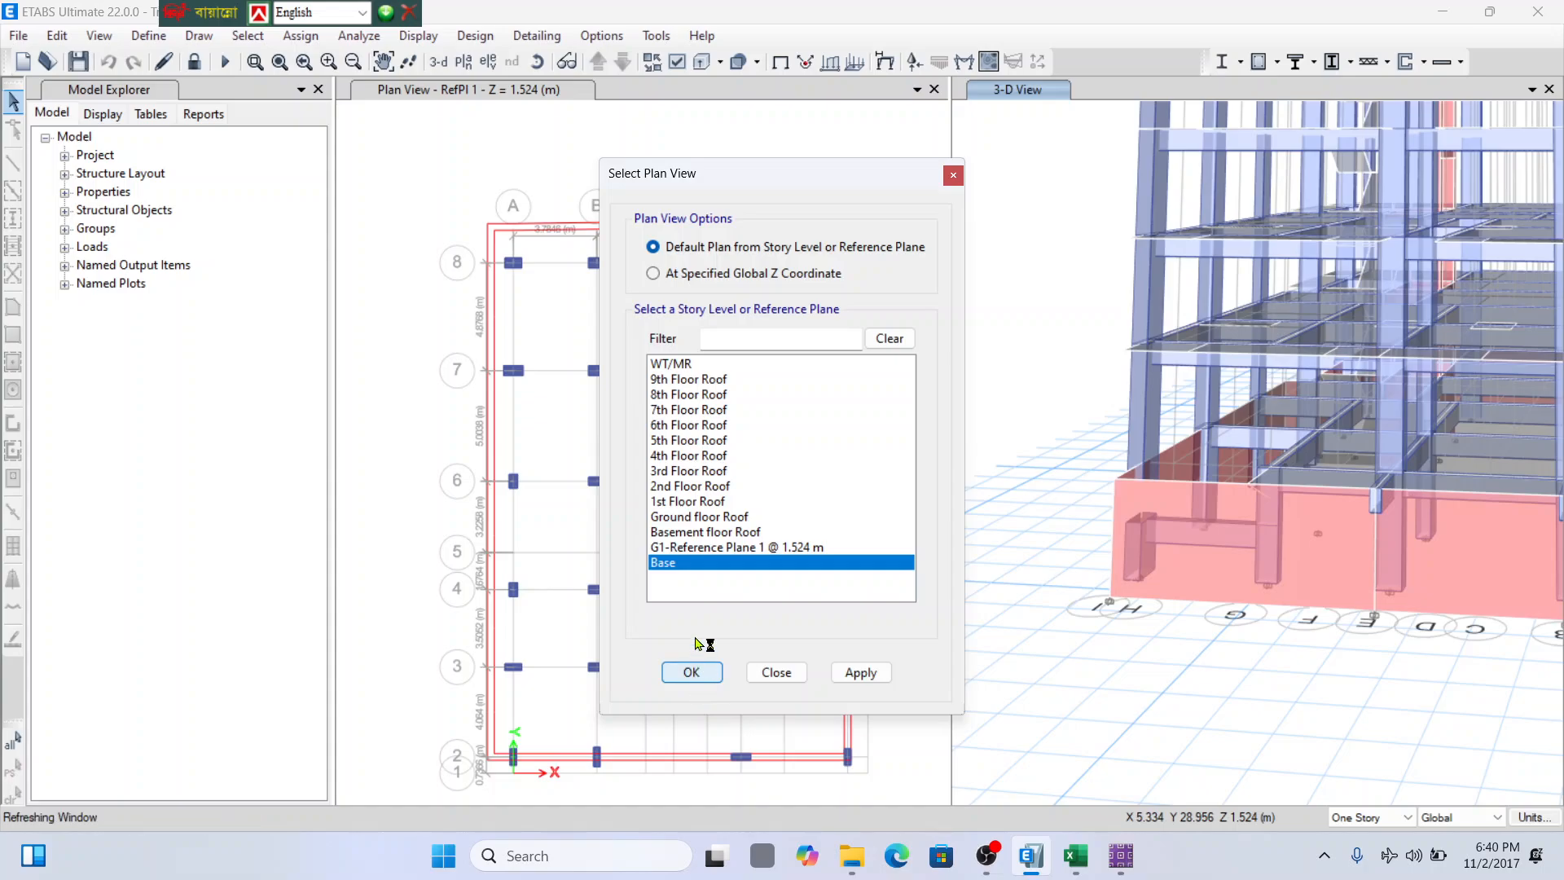
click(597, 61)
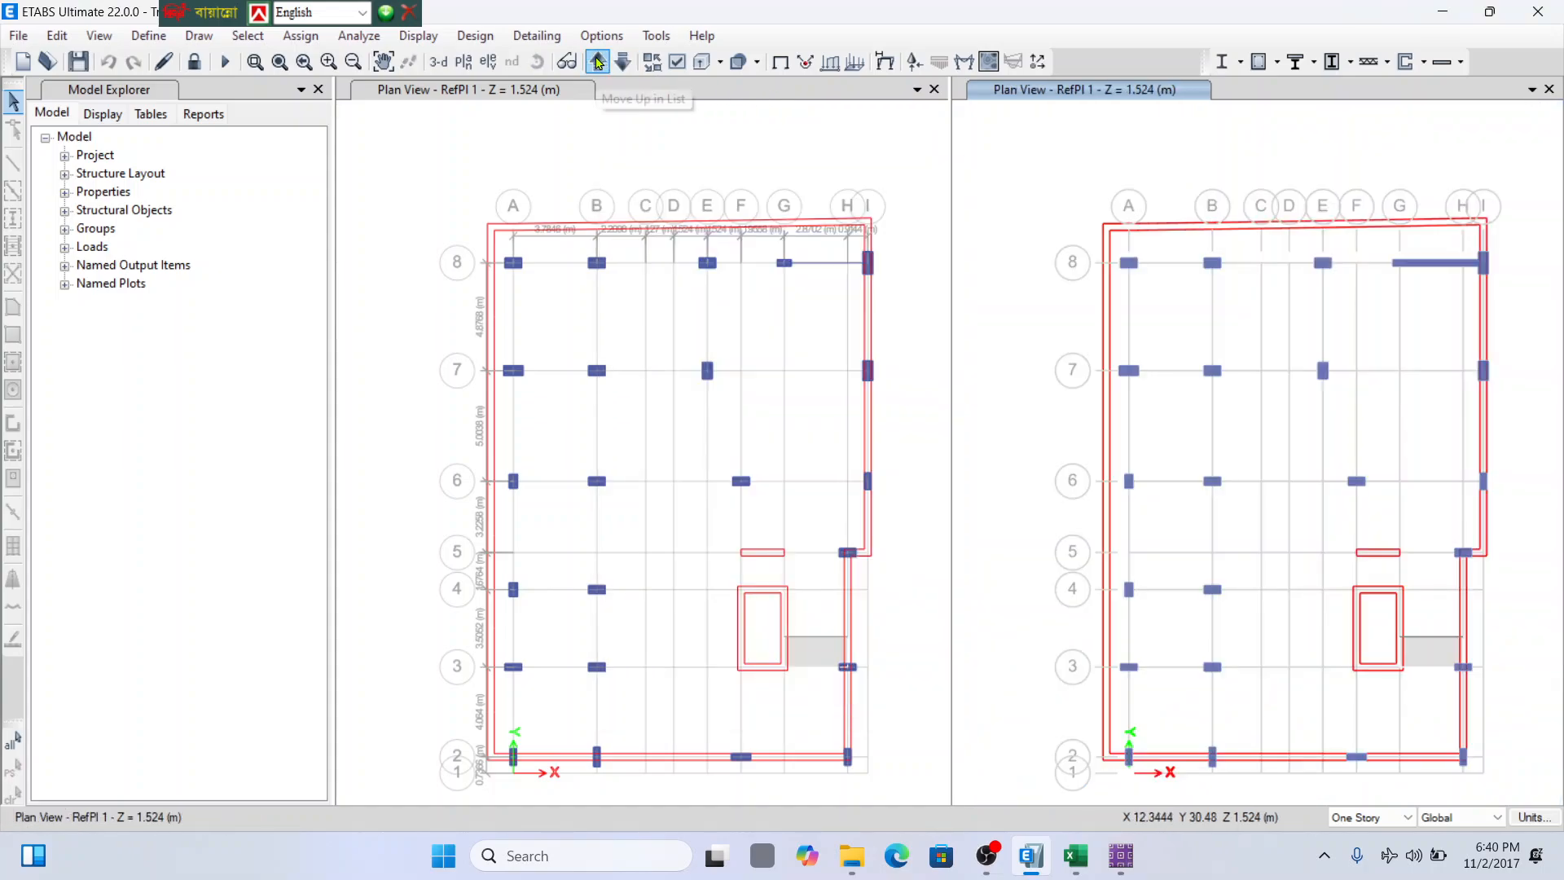
scroll(1433, 295, up, 5)
scroll(1431, 295, down, 3)
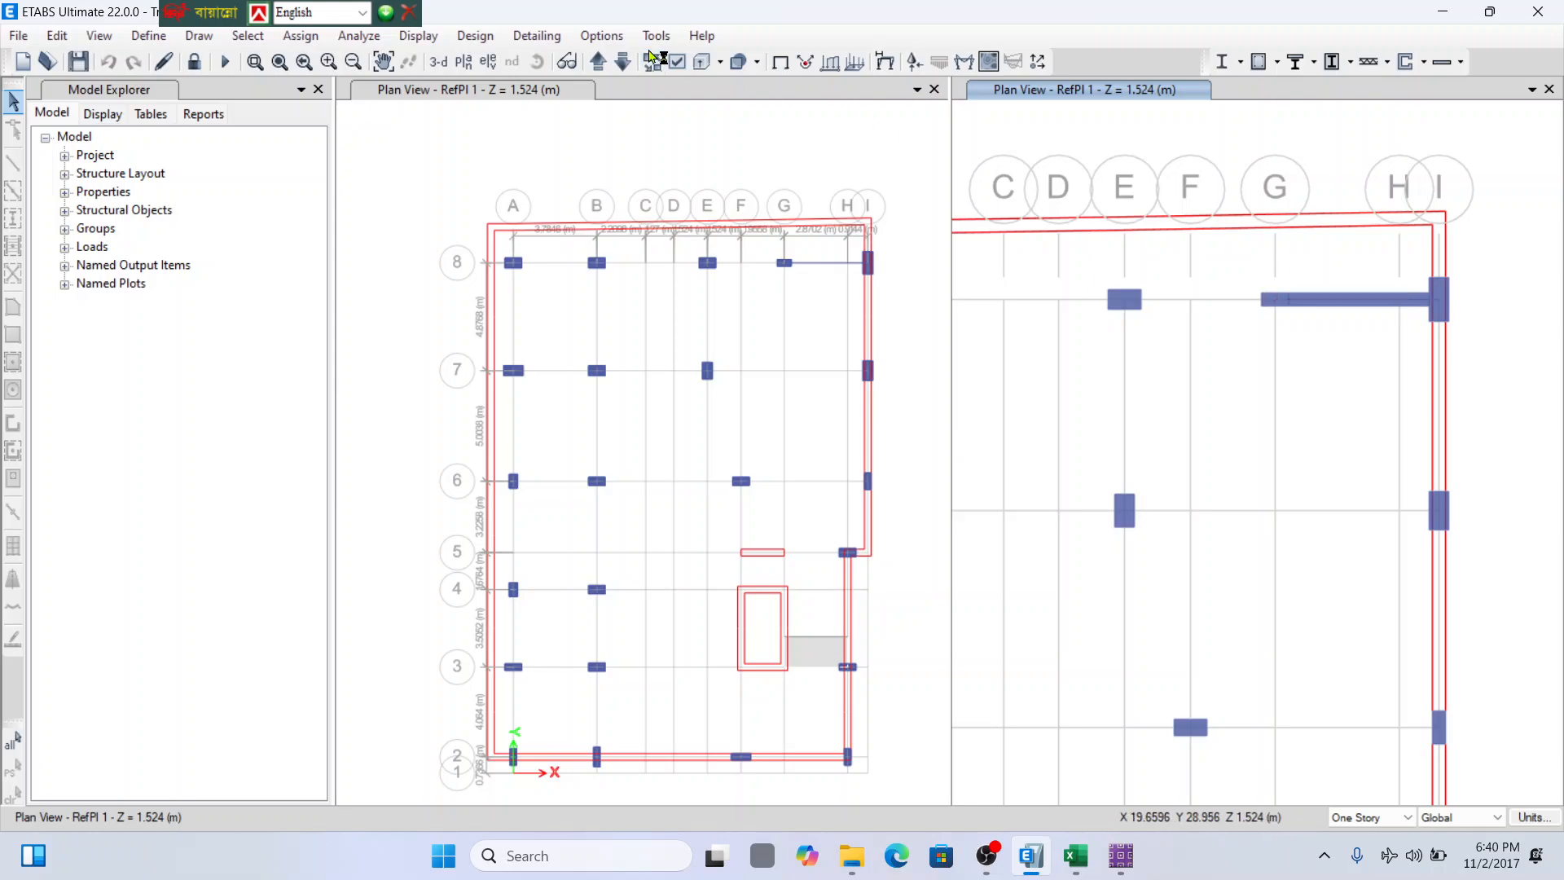
Display the Basement floor Roof plan and examine where the beams on grids A, B, E and 8 extend to the perimeter wall.
click(599, 63)
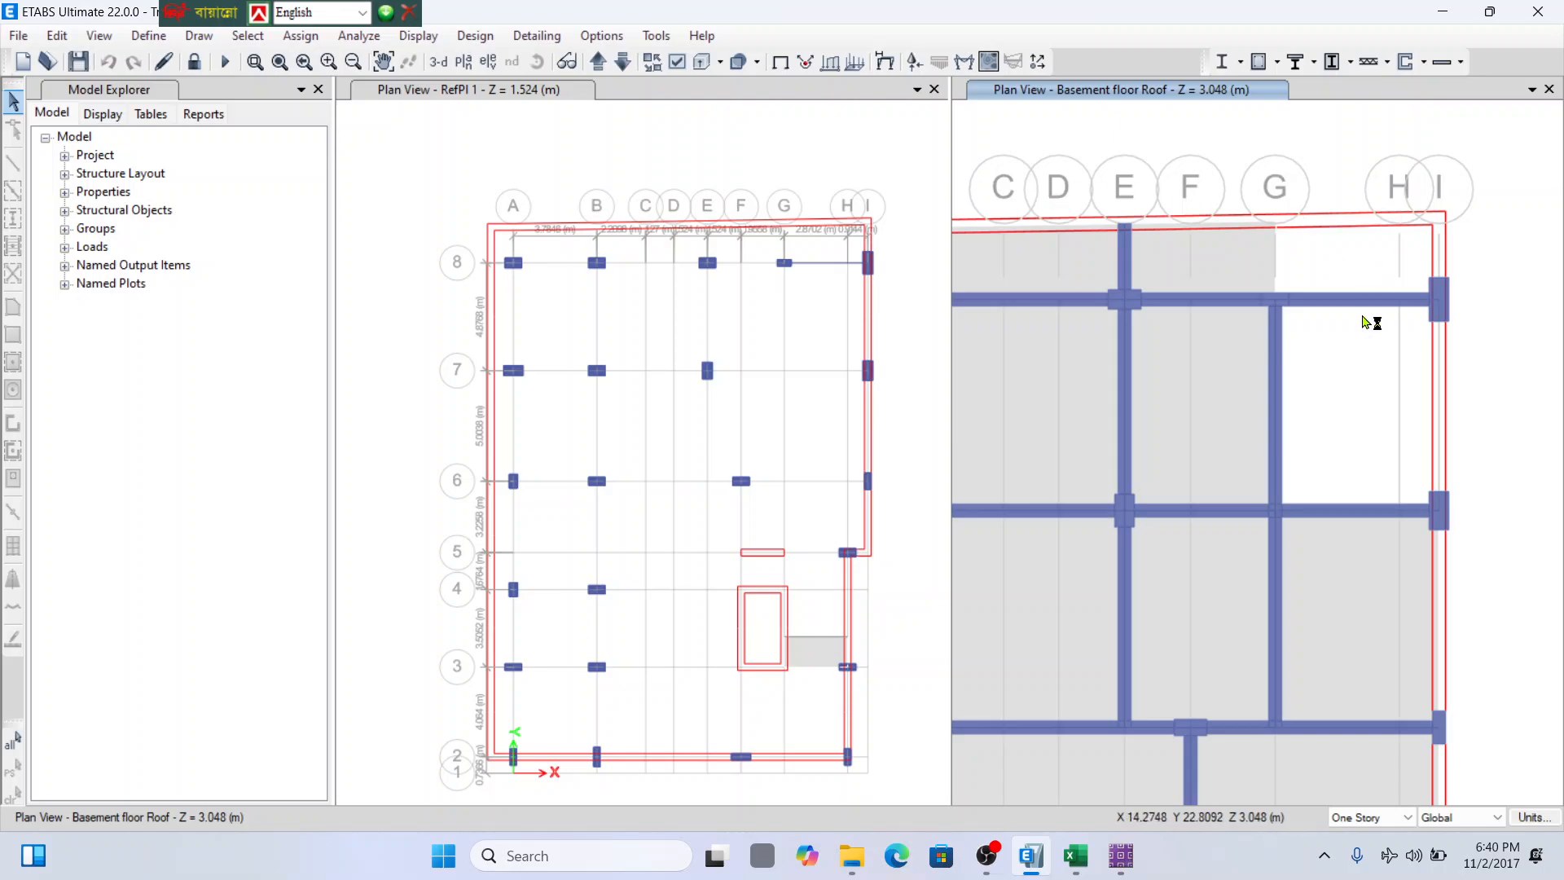
scroll(1396, 377, down, 5)
scroll(1397, 377, up, 6)
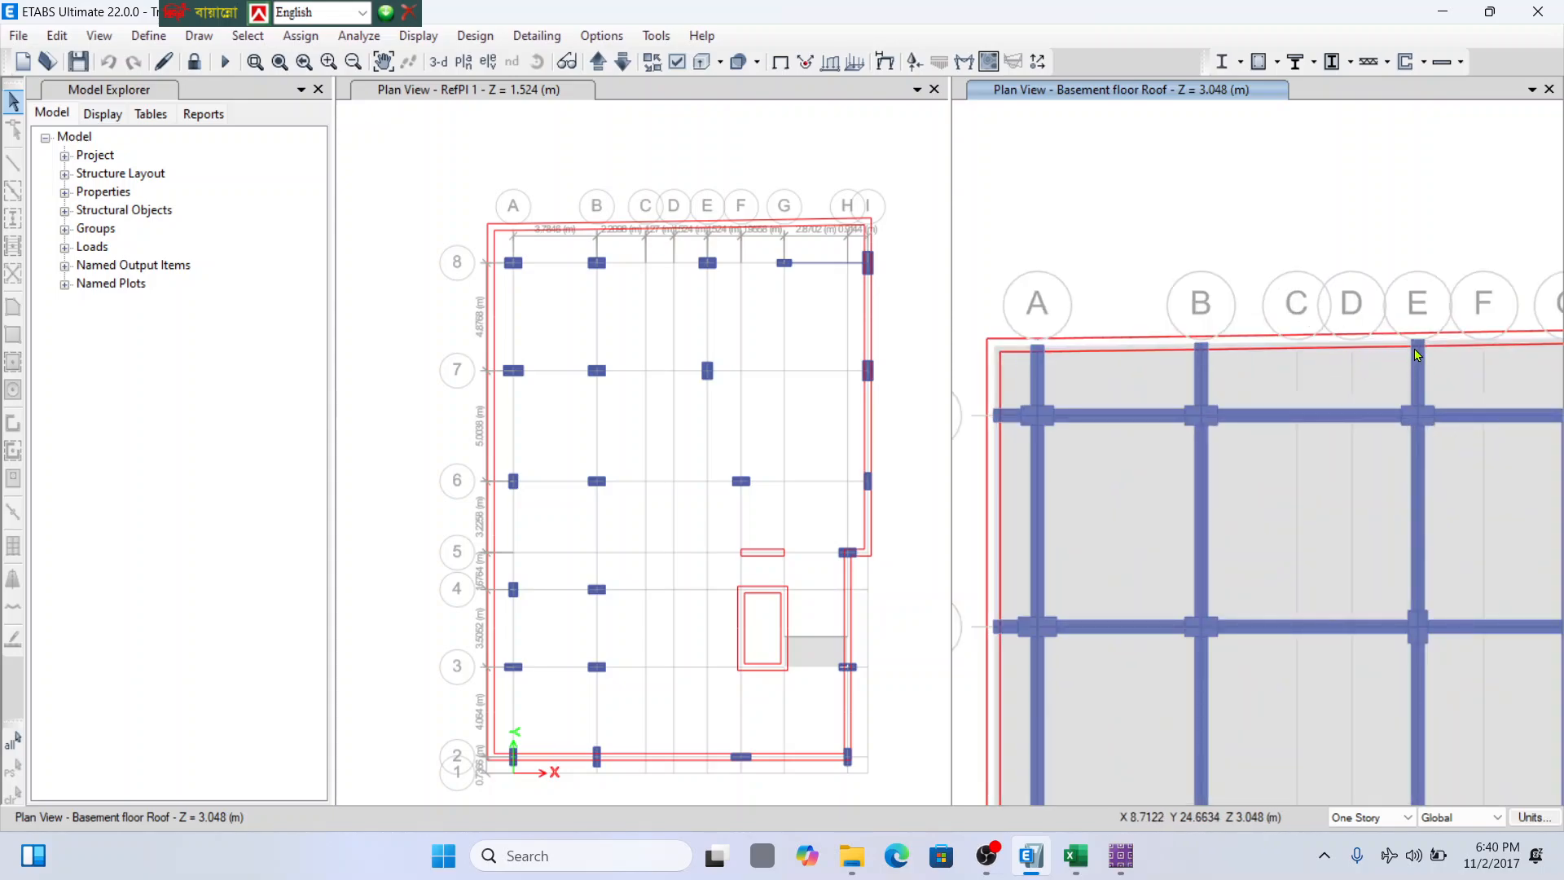
scroll(1417, 358, down, 2)
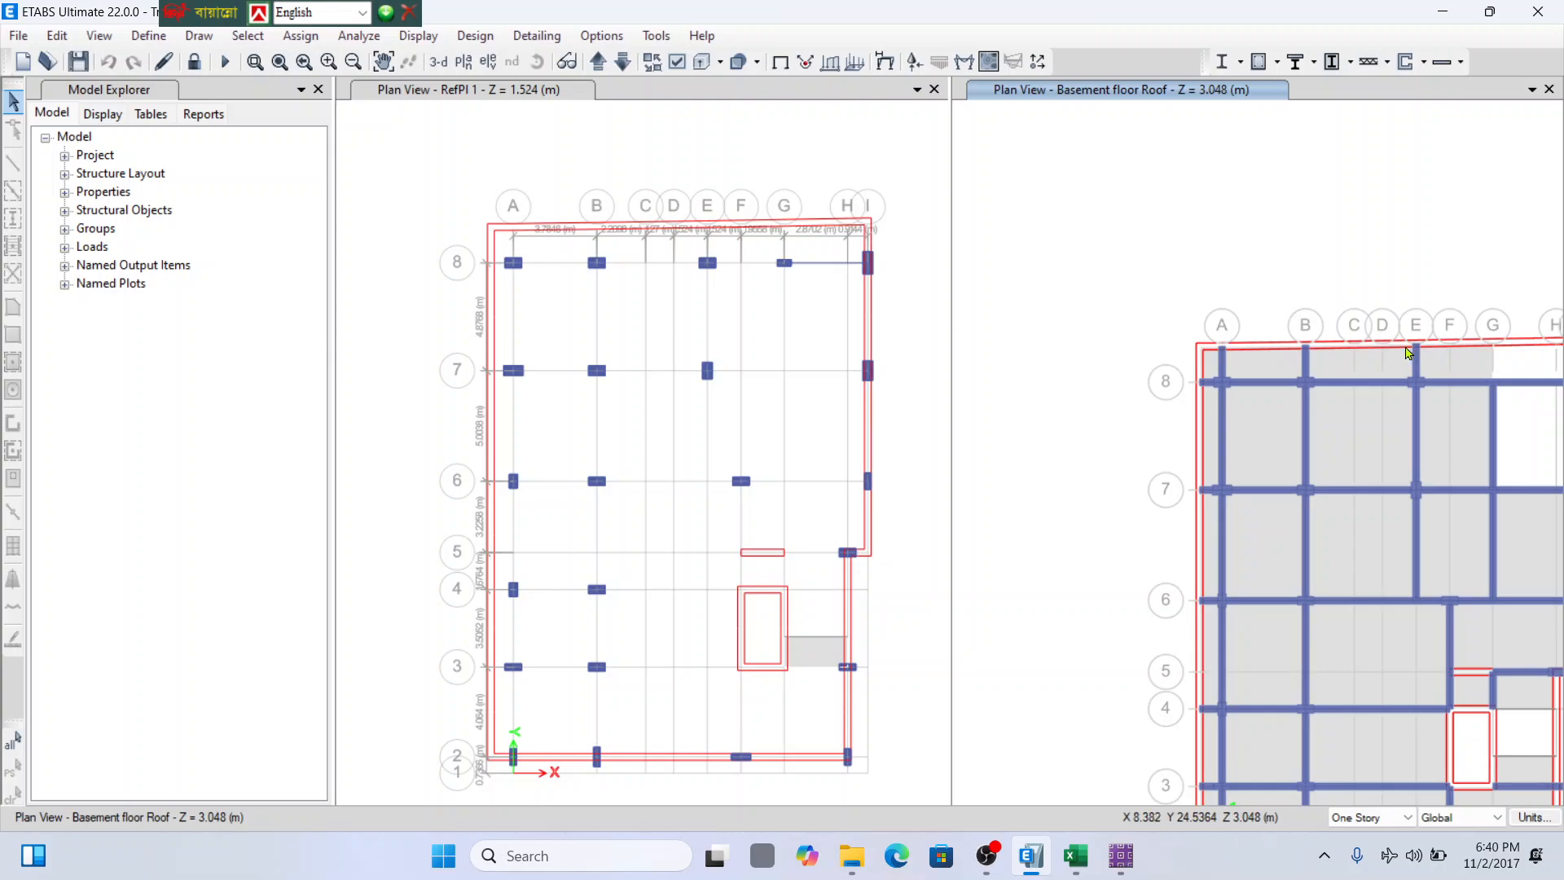
scroll(1187, 380, up, 5)
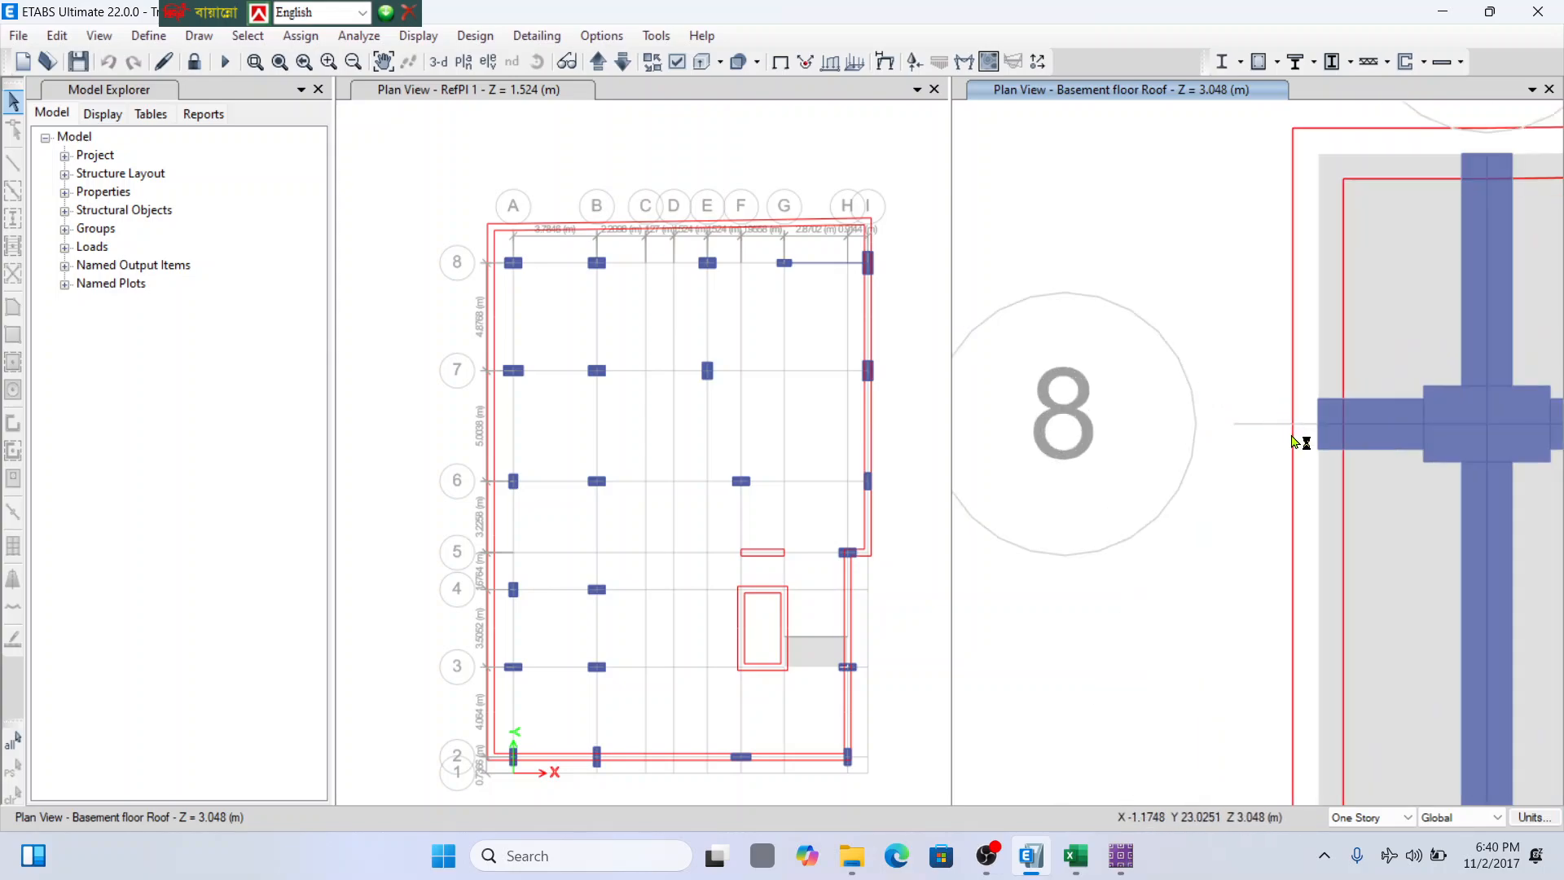
scroll(1300, 424, down, 4)
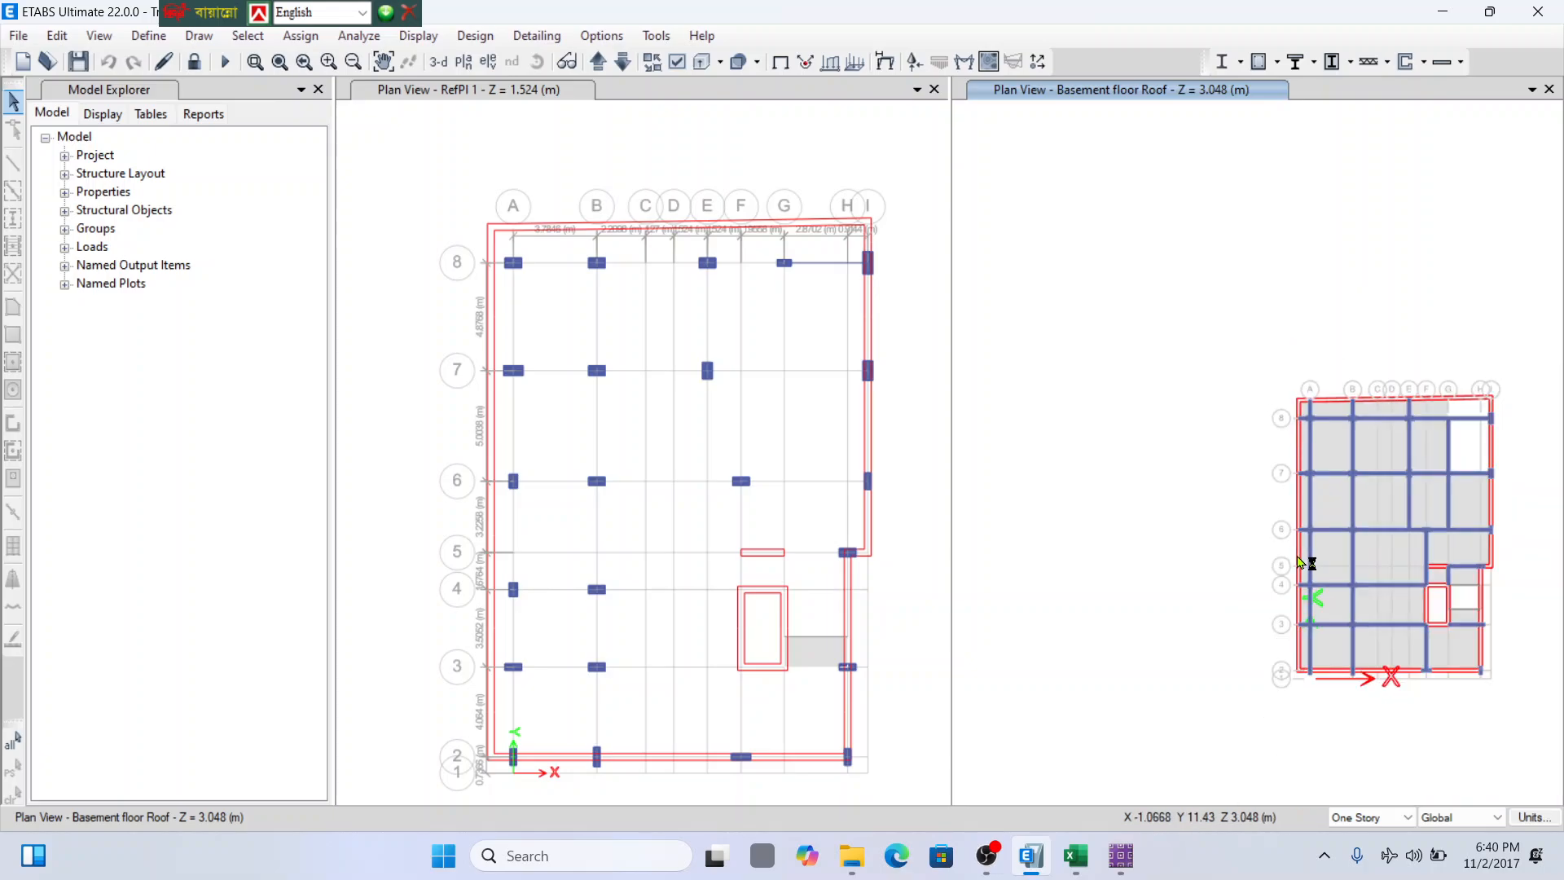
scroll(1302, 664, up, 3)
Switch to SAFE 2016 and check the imported Live_ABOVE point loads along the perimeter wall and at the column grid intersections.
click(1121, 855)
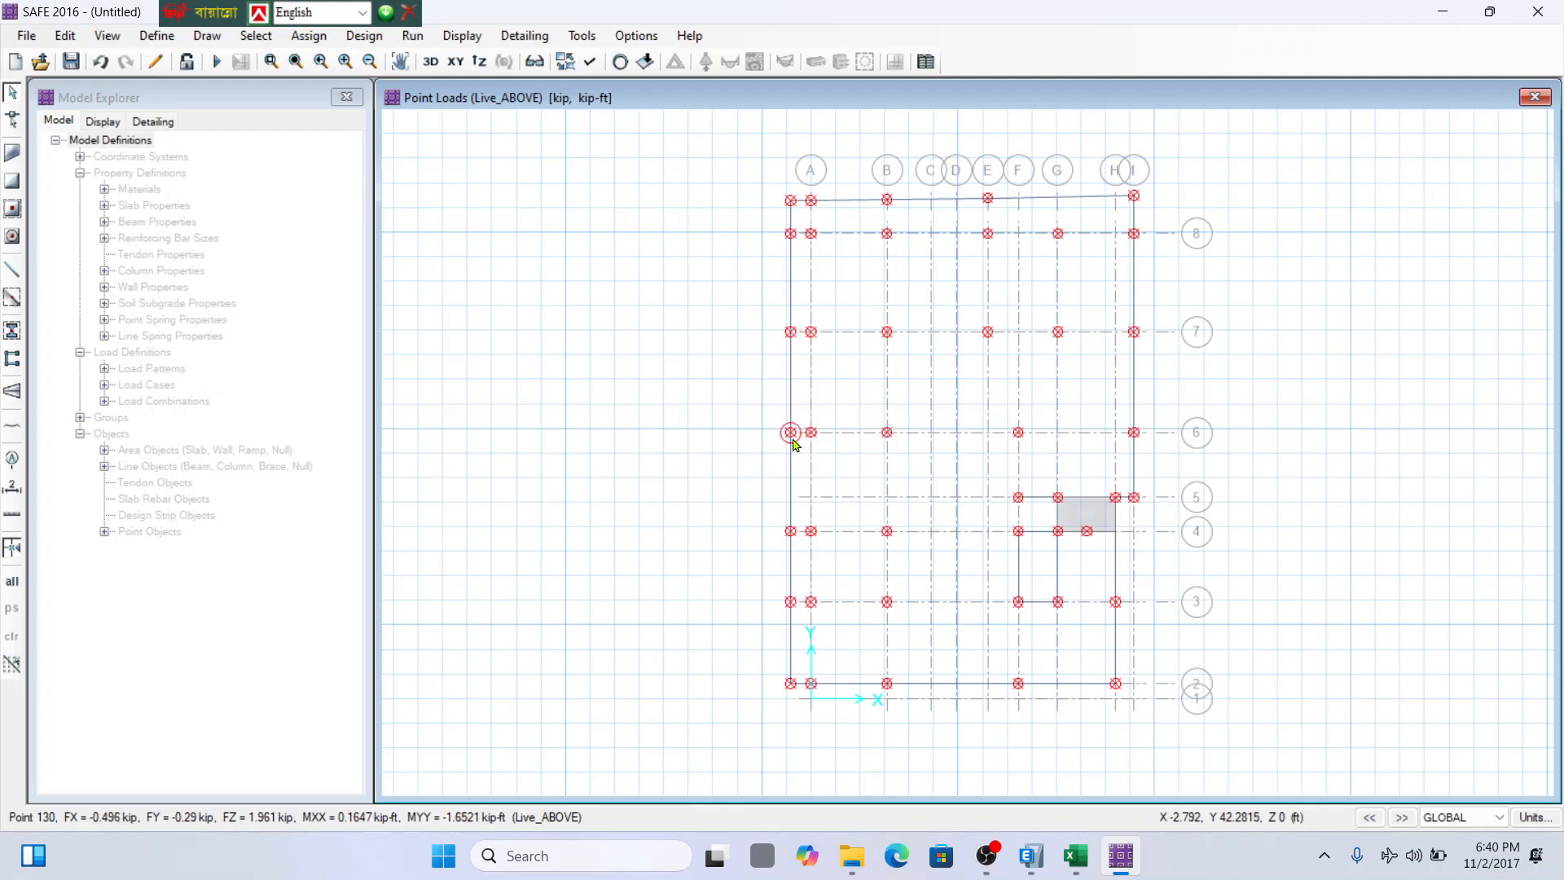
scroll(796, 444, down, 1)
scroll(953, 290, up, 2)
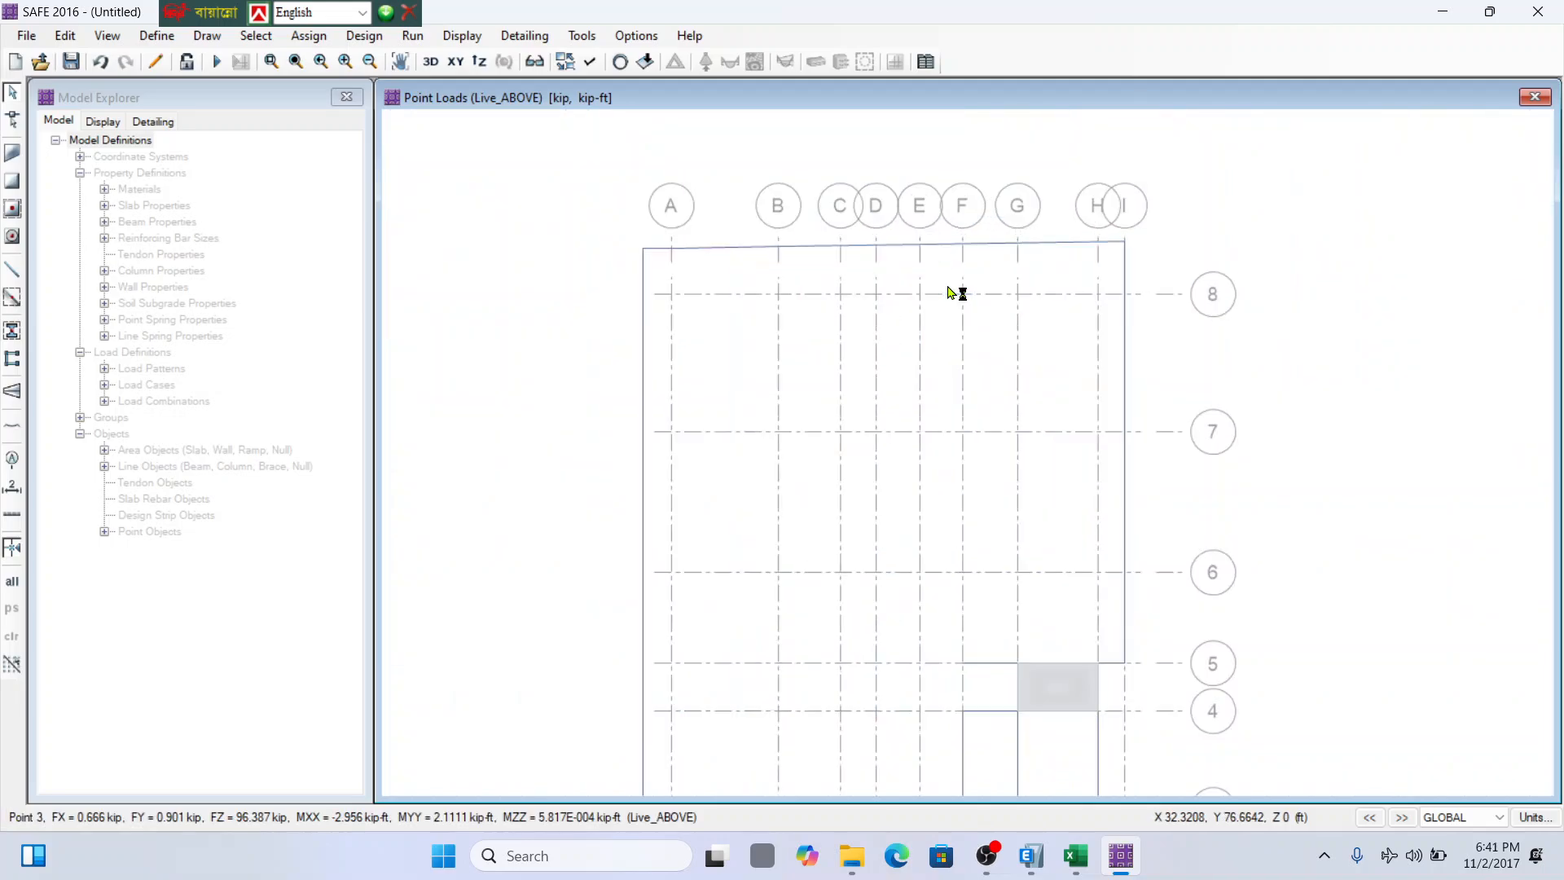
scroll(981, 544, down, 1)
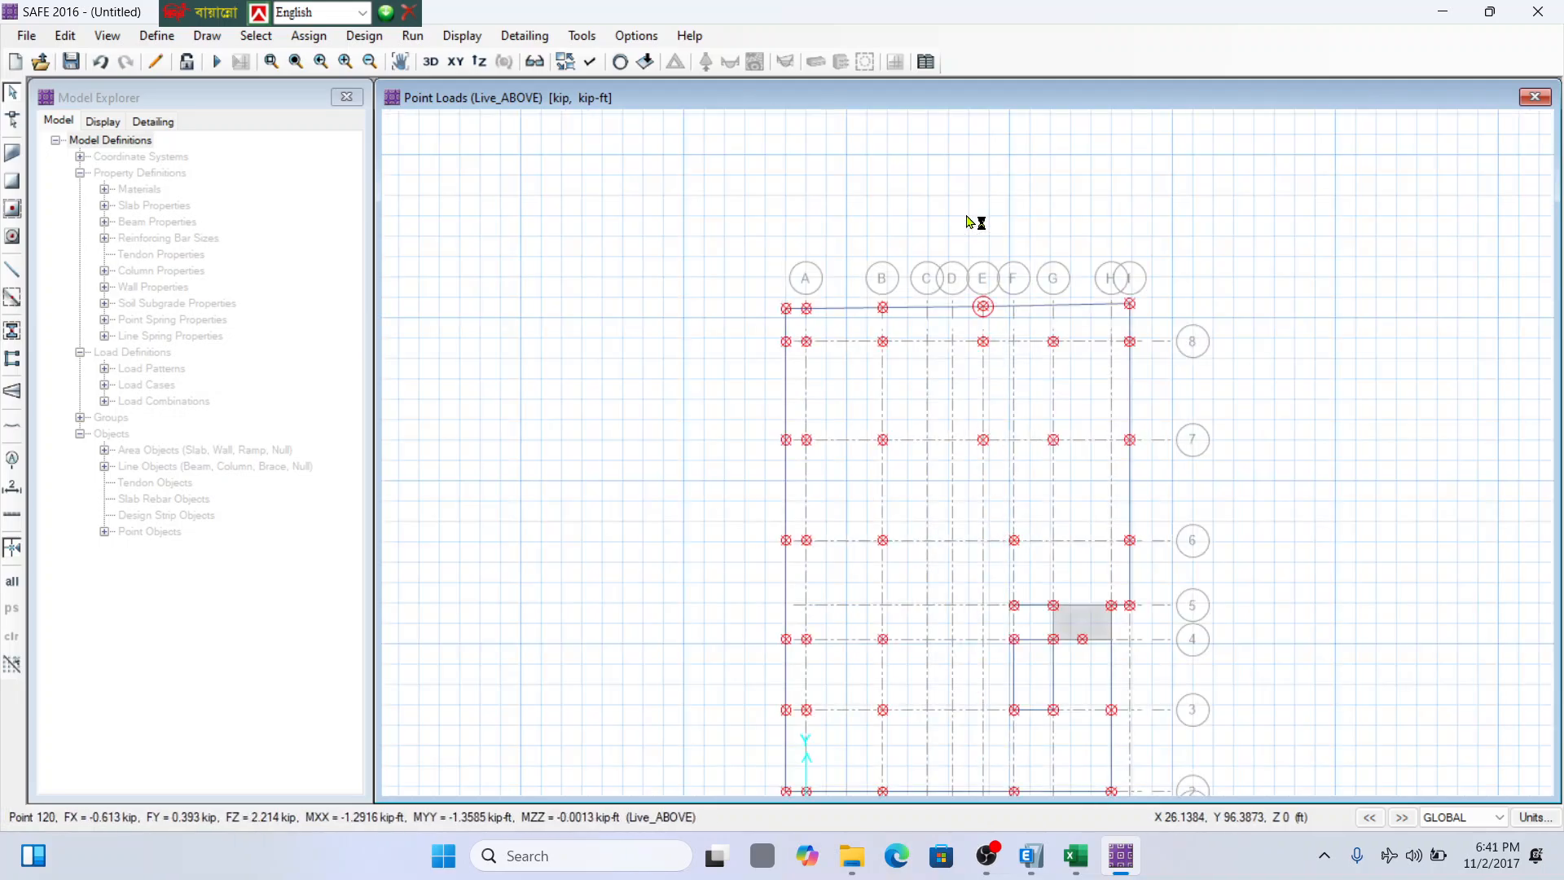
scroll(980, 344, down, 1)
scroll(980, 343, up, 2)
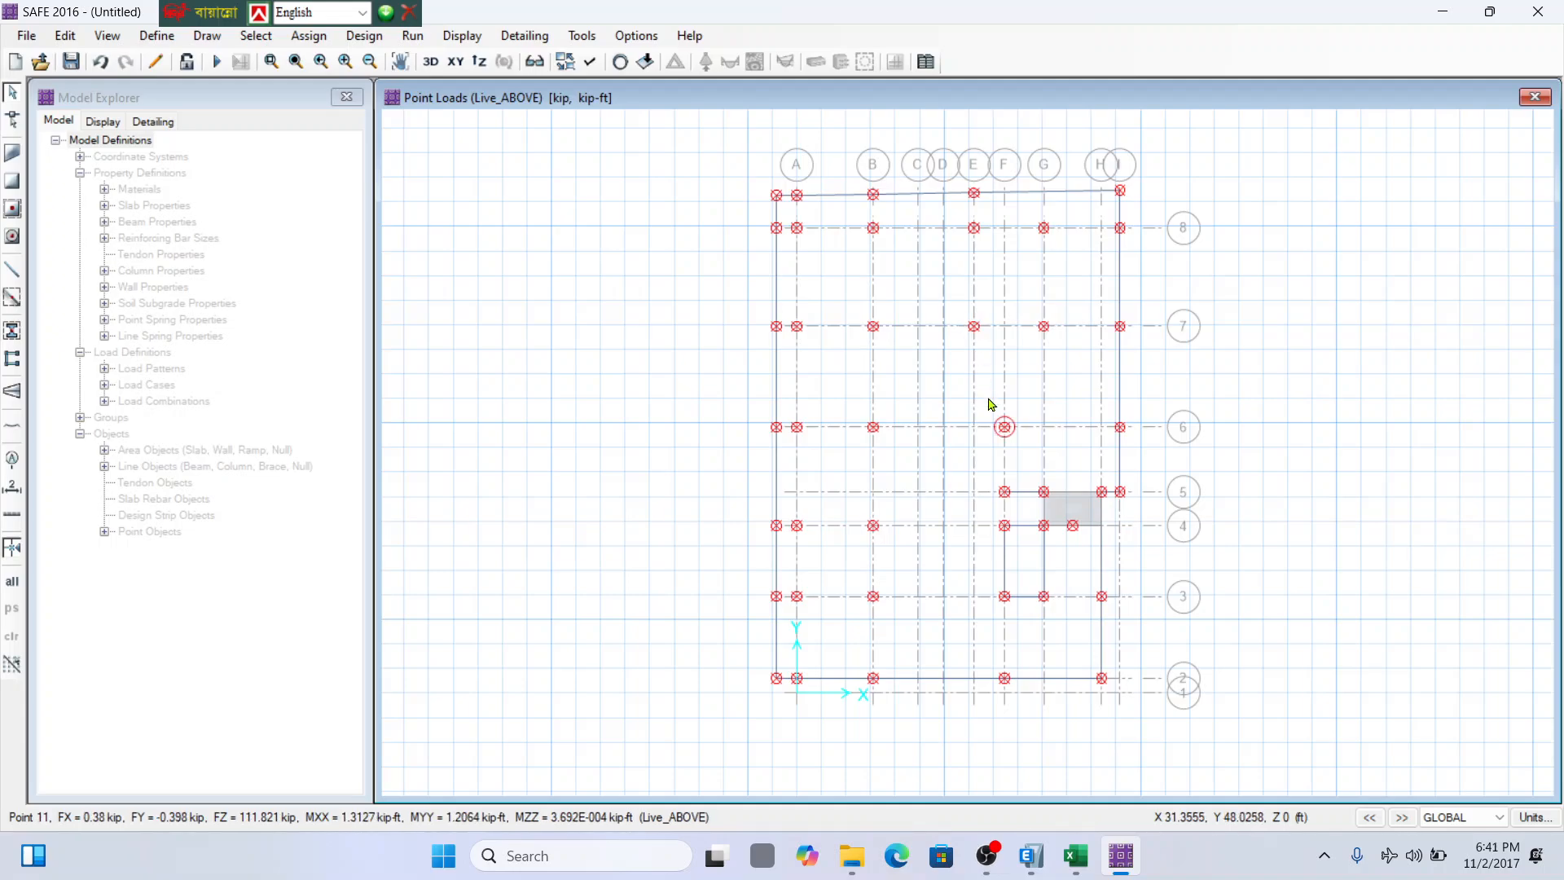
mouse_move(1088, 855)
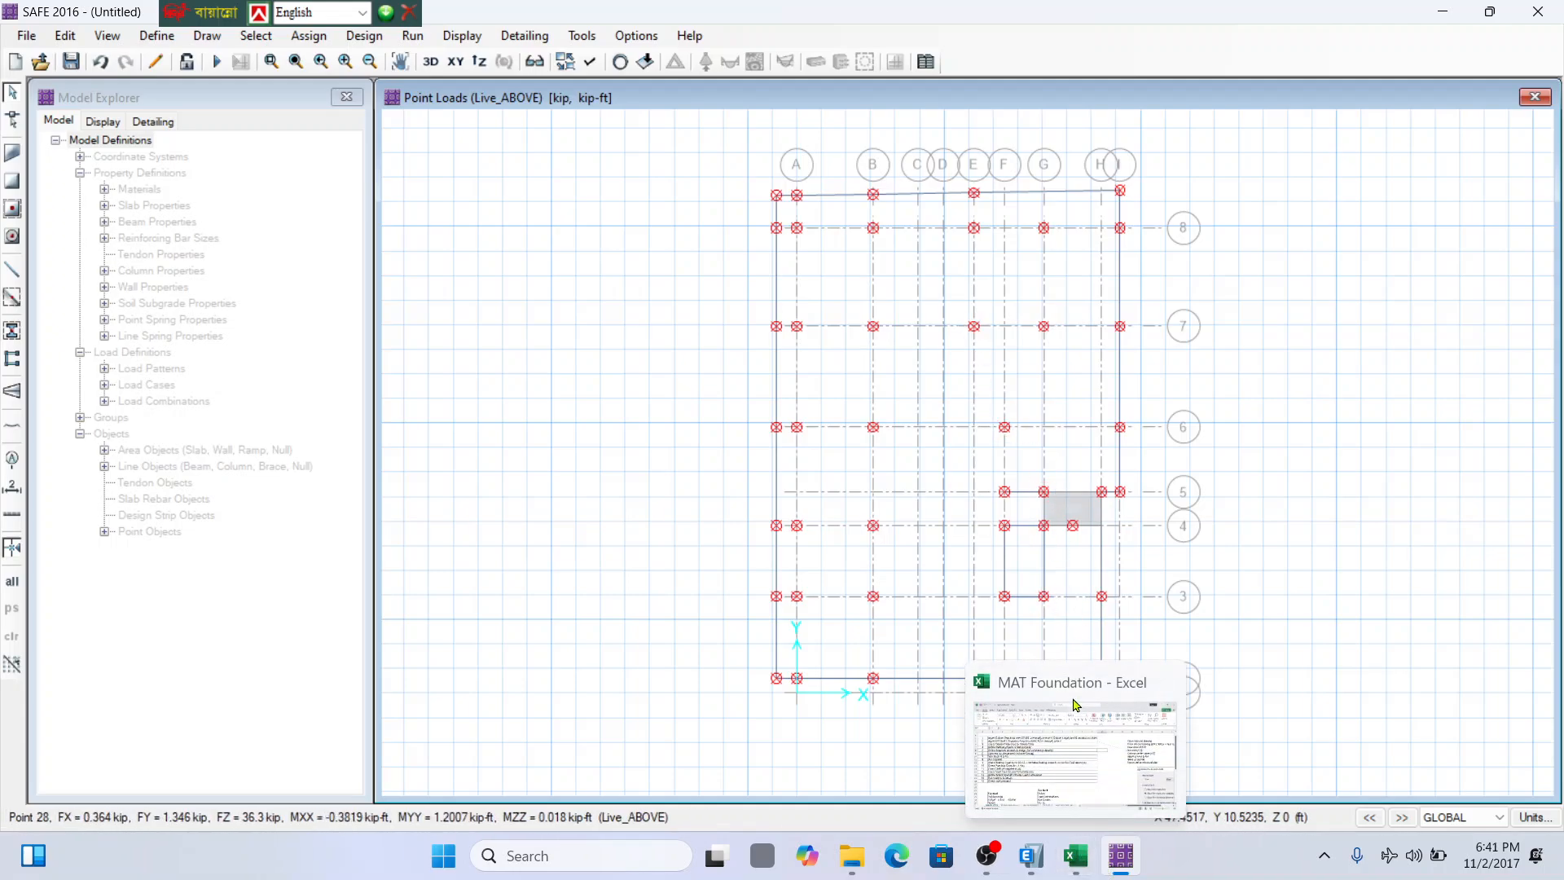
Start drawing a slab area with the SLAB1 property and straight-line edges.
click(13, 154)
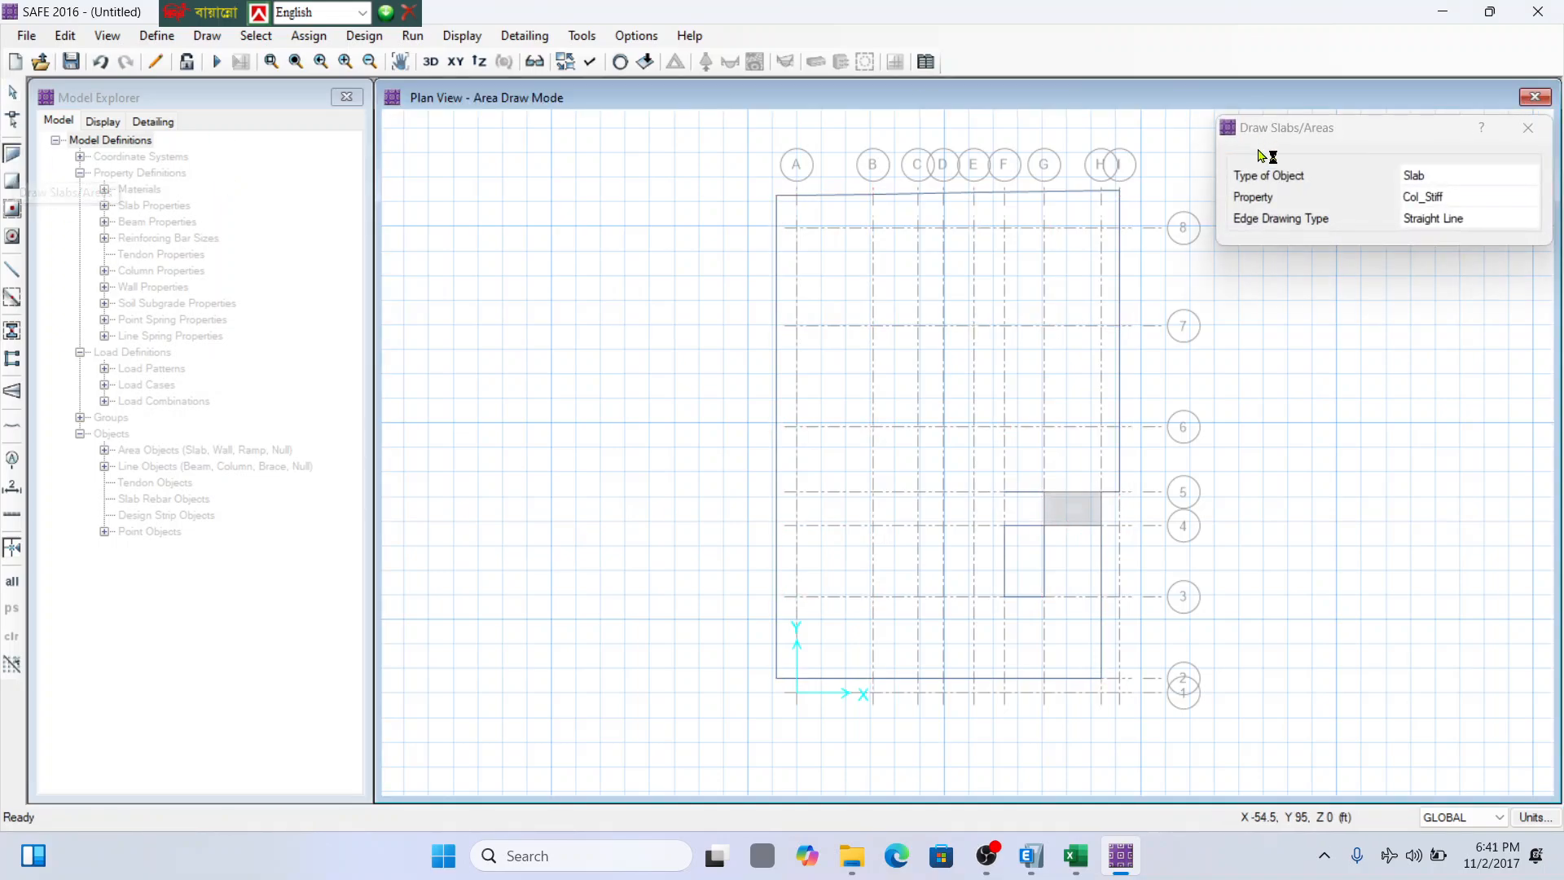
click(1474, 196)
click(1456, 197)
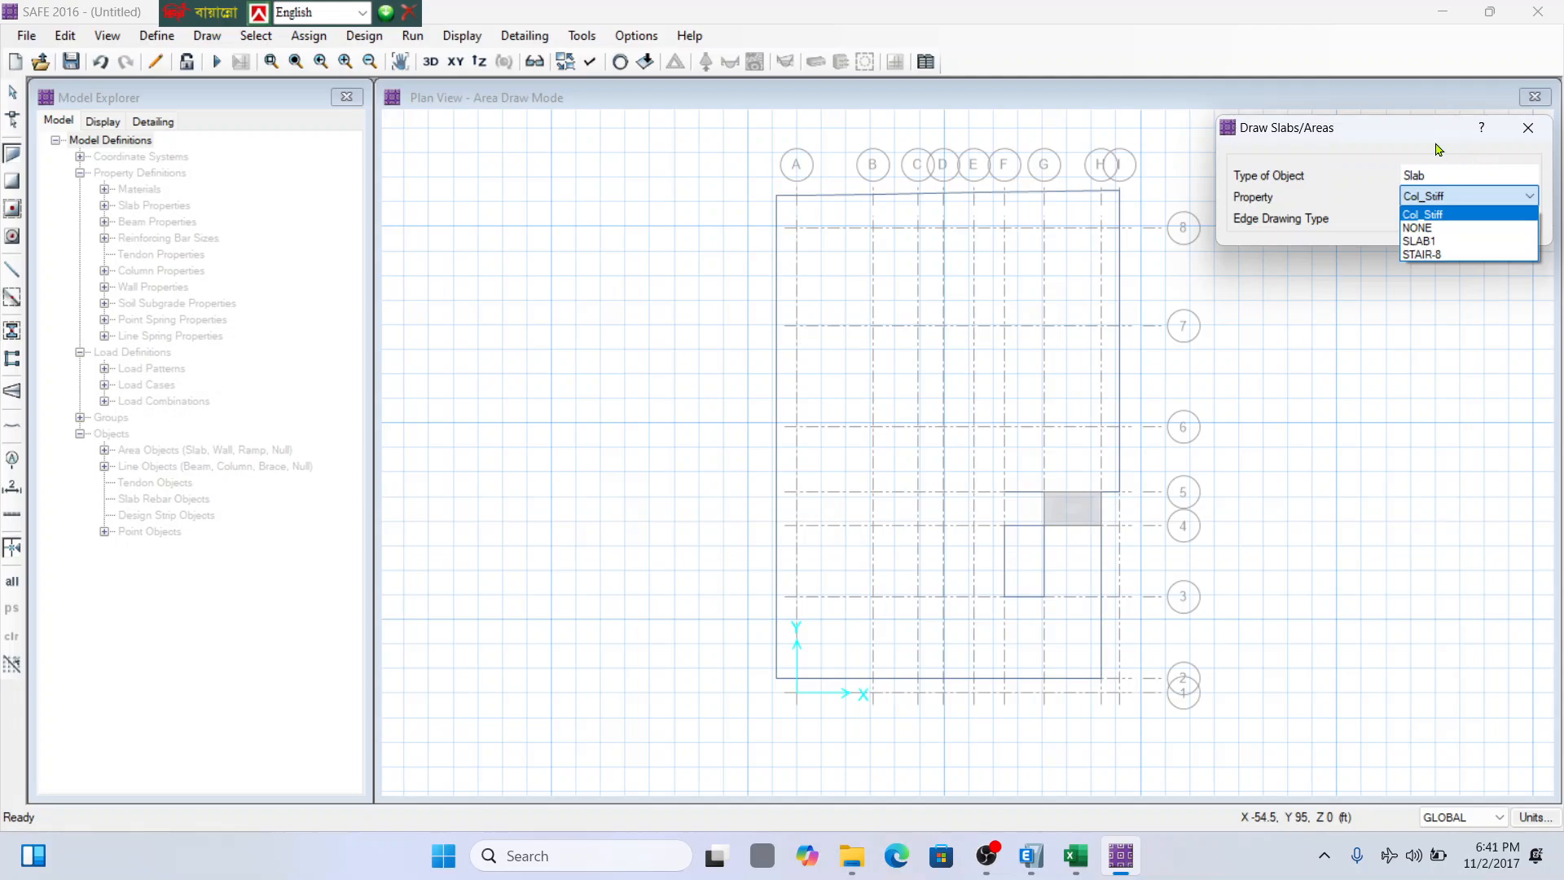
click(1438, 149)
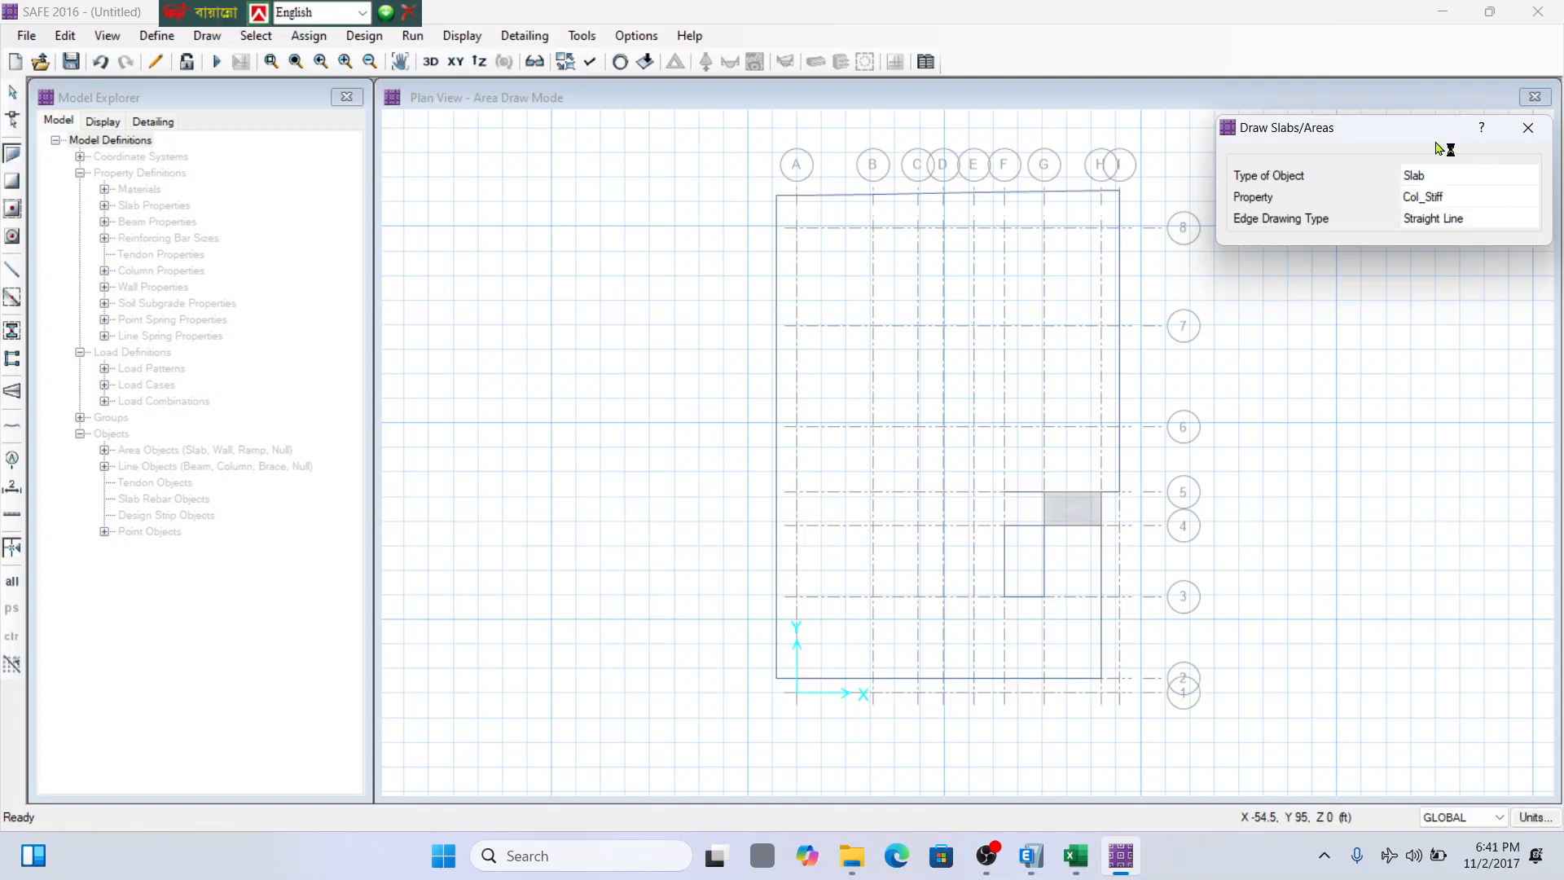
click(1448, 201)
click(1449, 255)
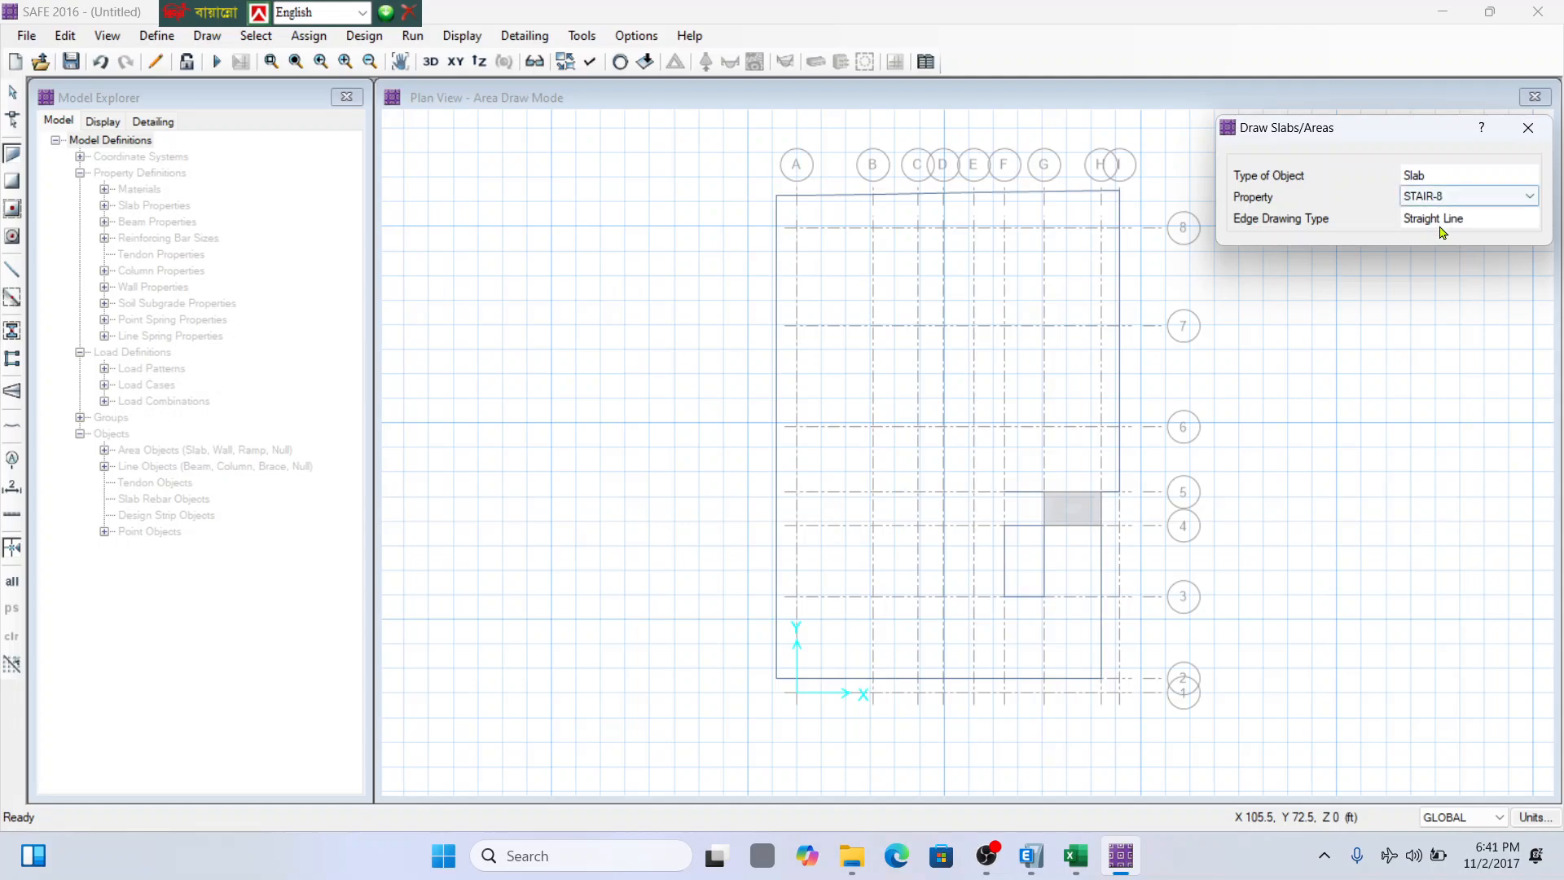
click(1438, 196)
click(1445, 241)
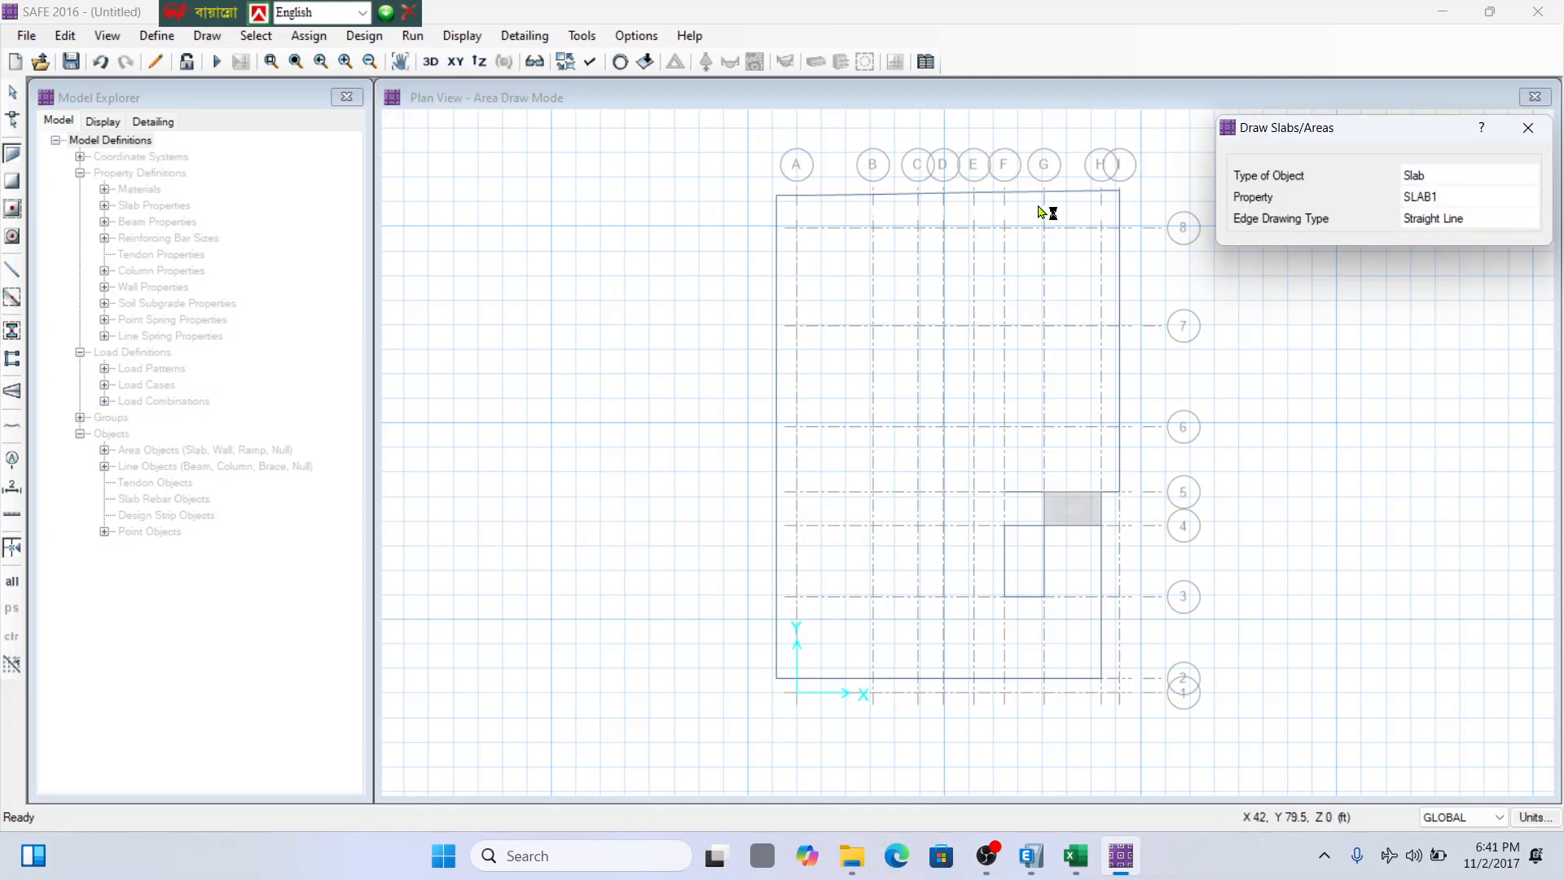
Trace the SLAB1 mat along the perimeter wall corners, through I-5, H-5 and H-2, with a 53 ft edge along grid 2.
click(778, 196)
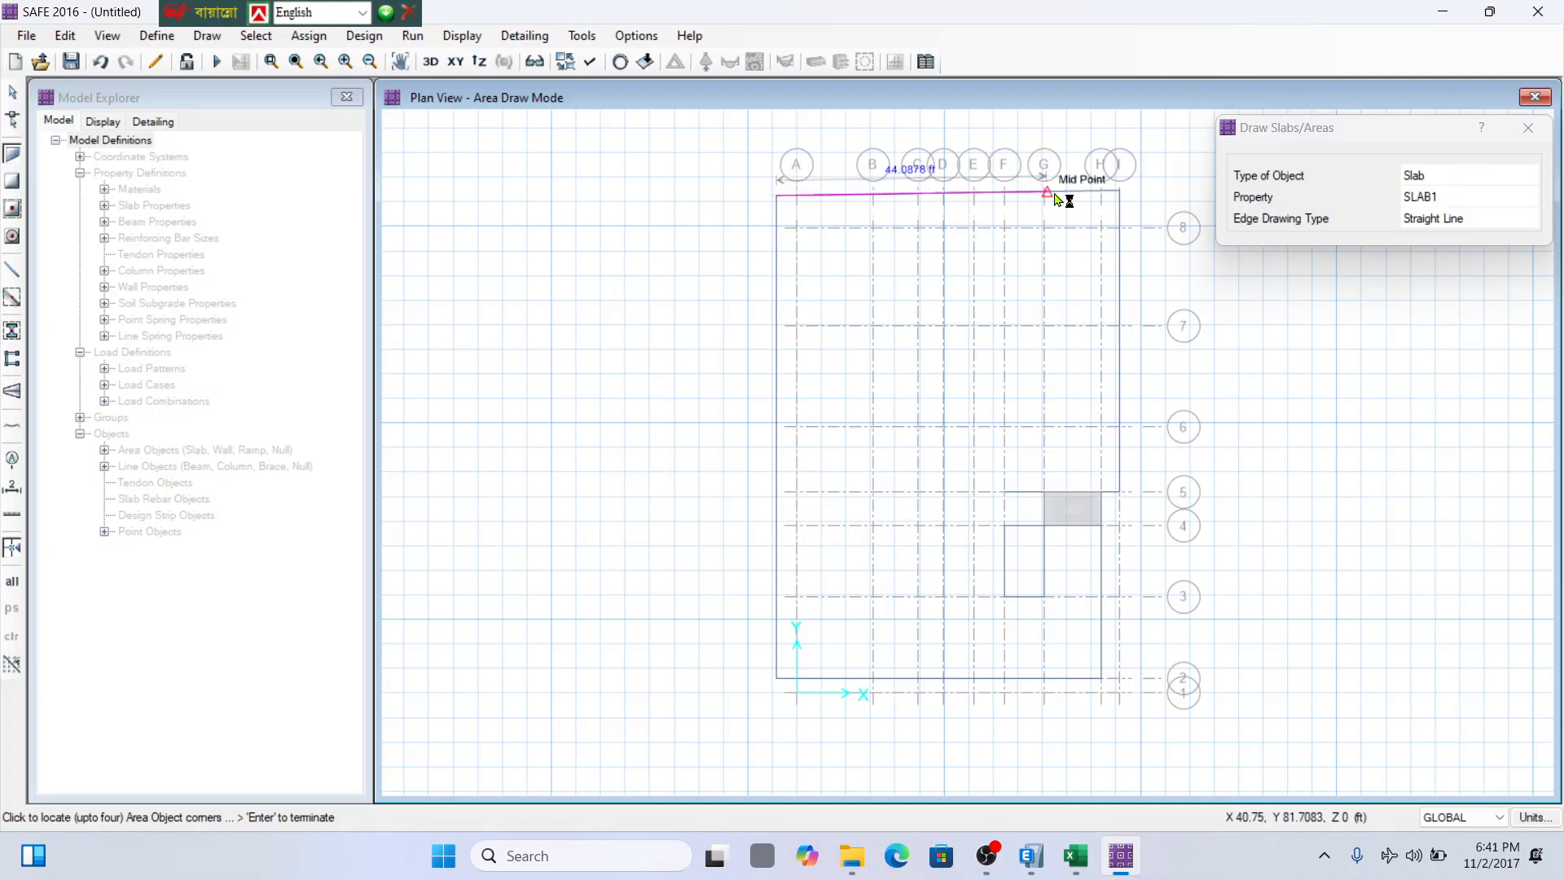
click(1119, 194)
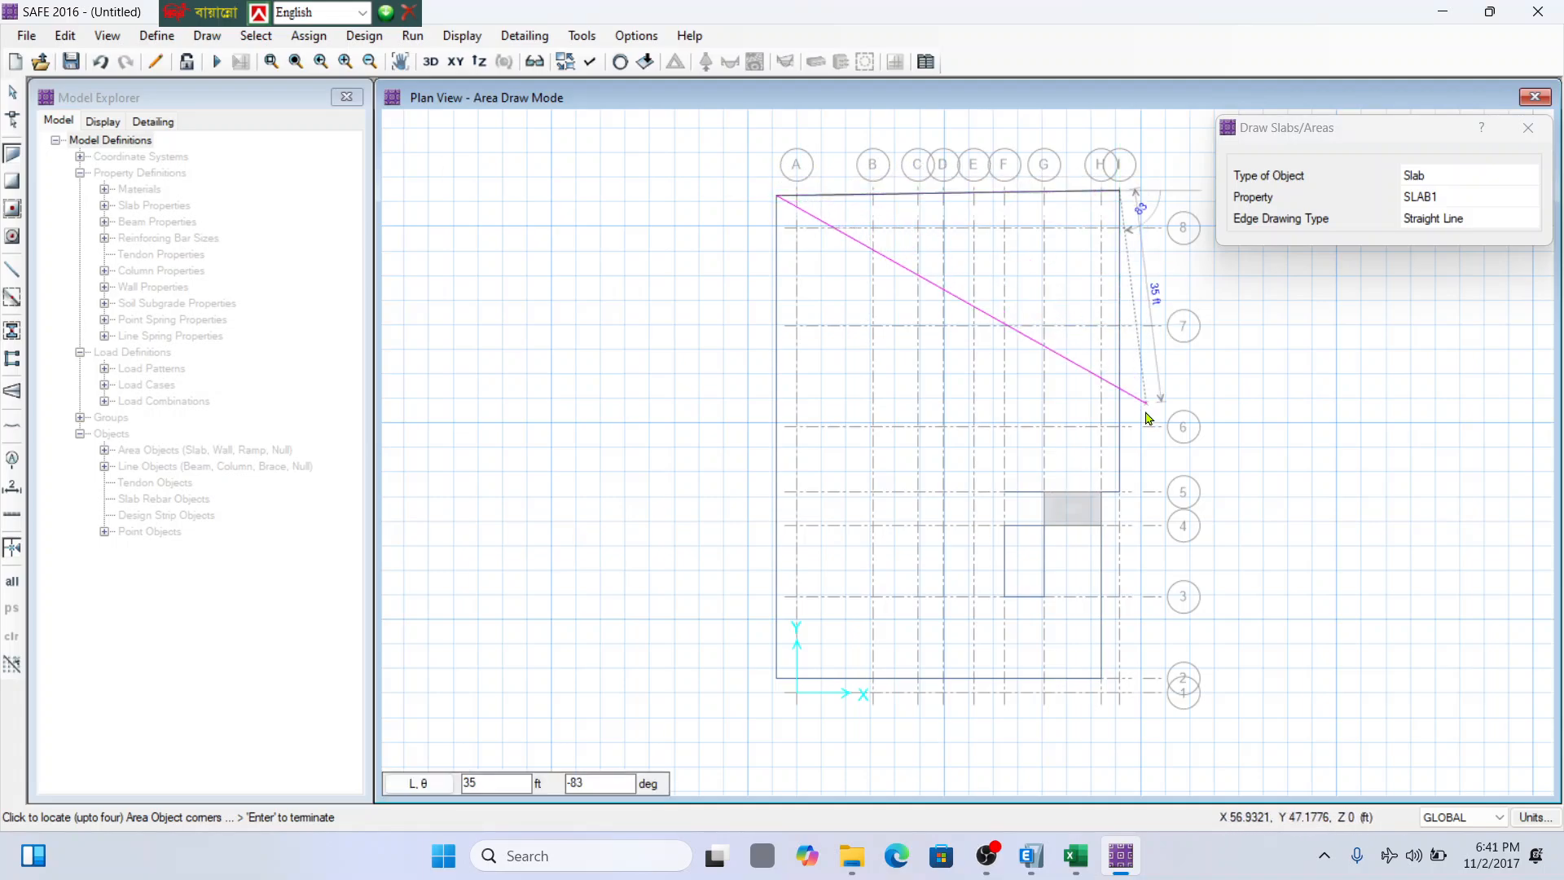
click(1119, 494)
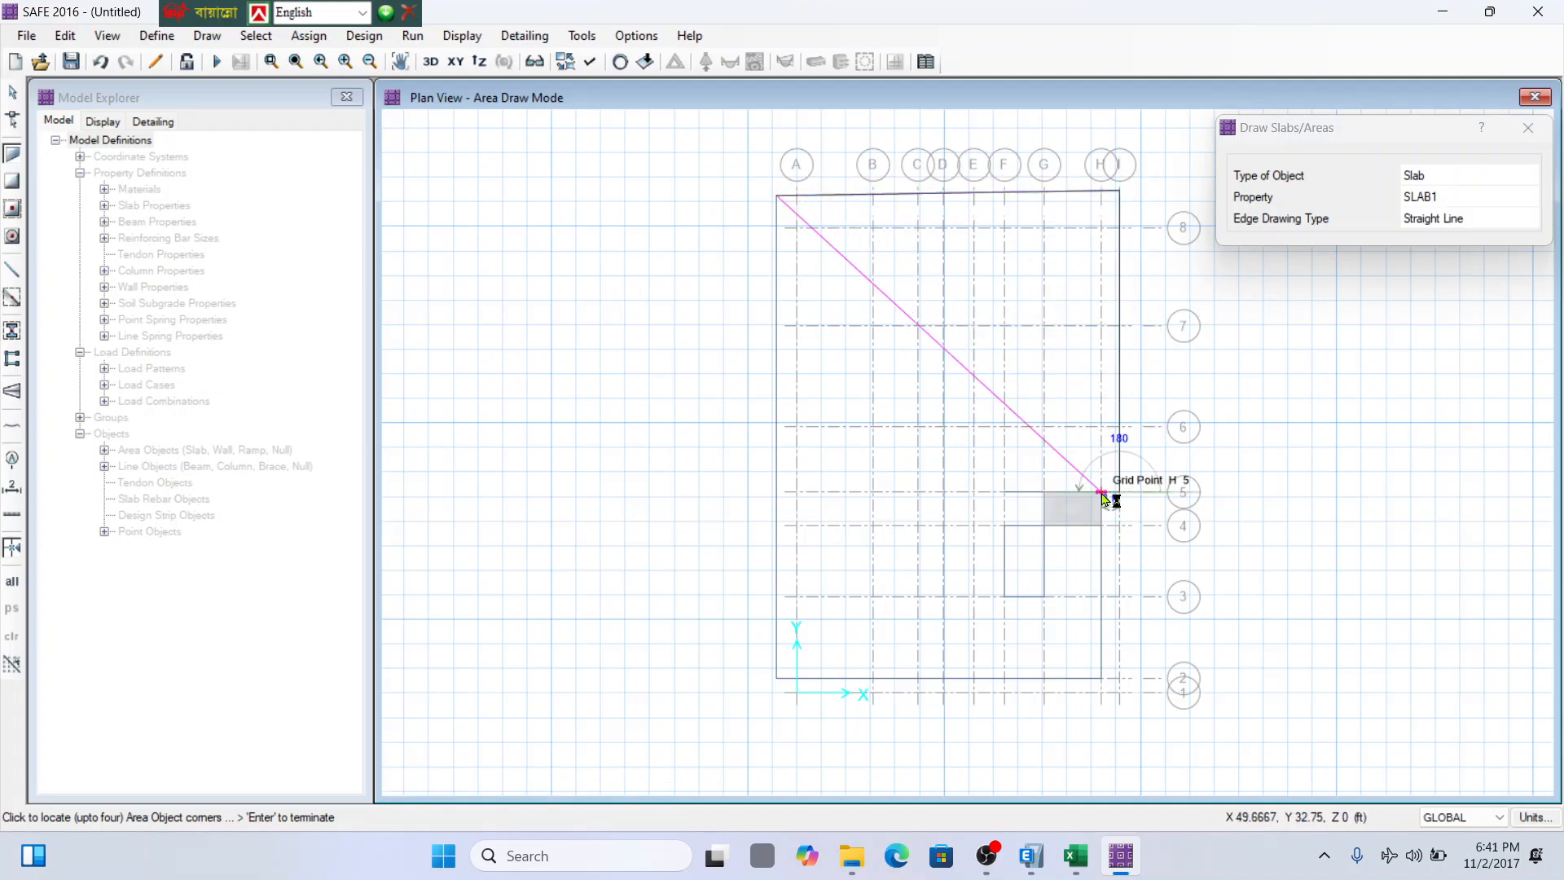
click(1101, 679)
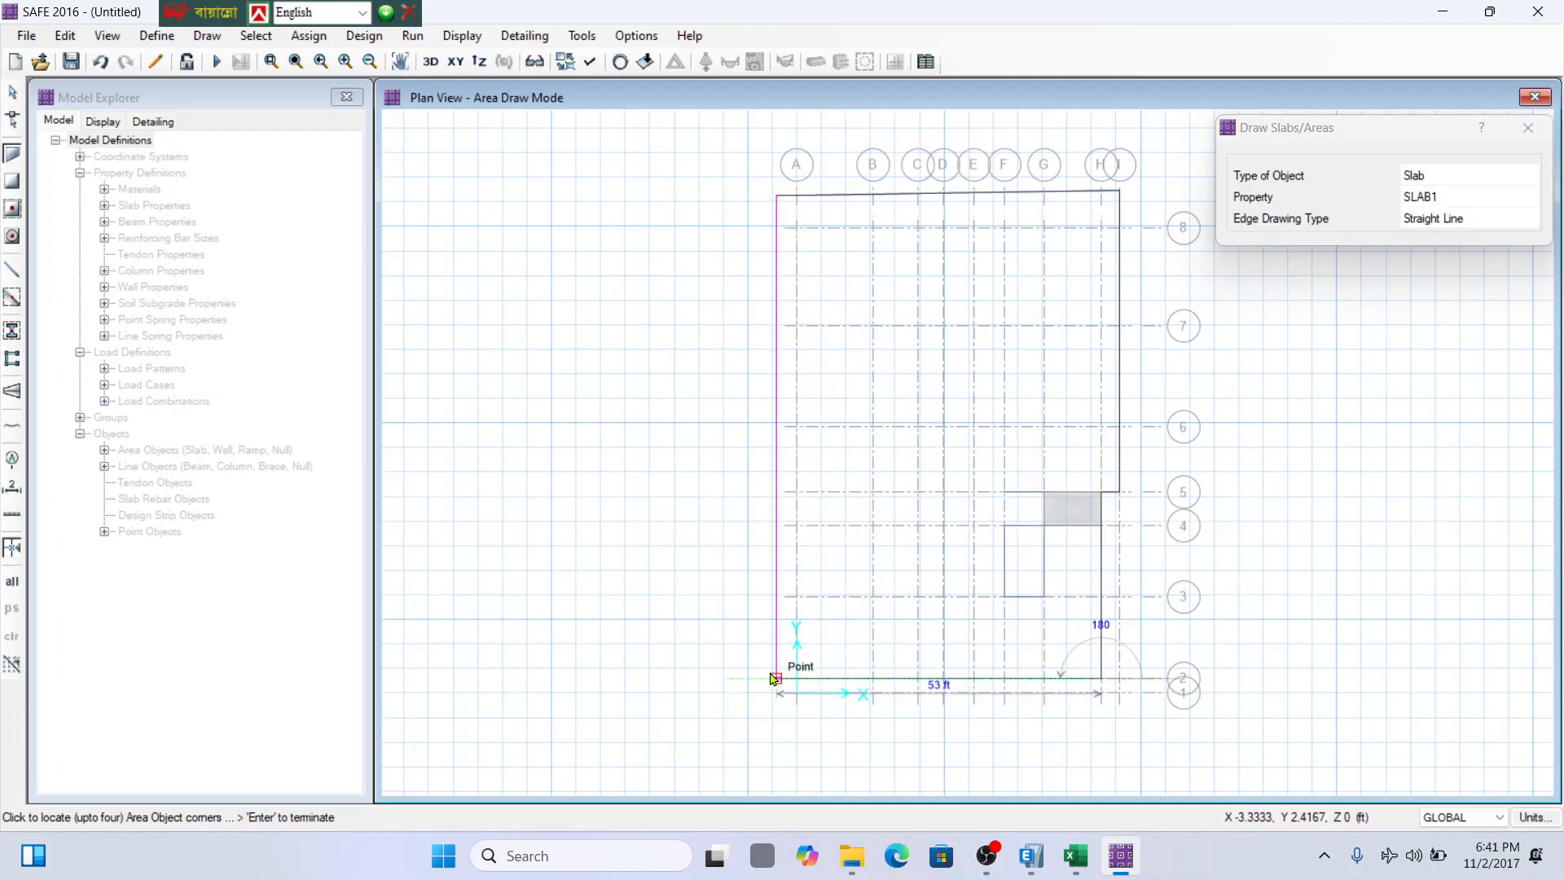
scroll(773, 683, up, 2)
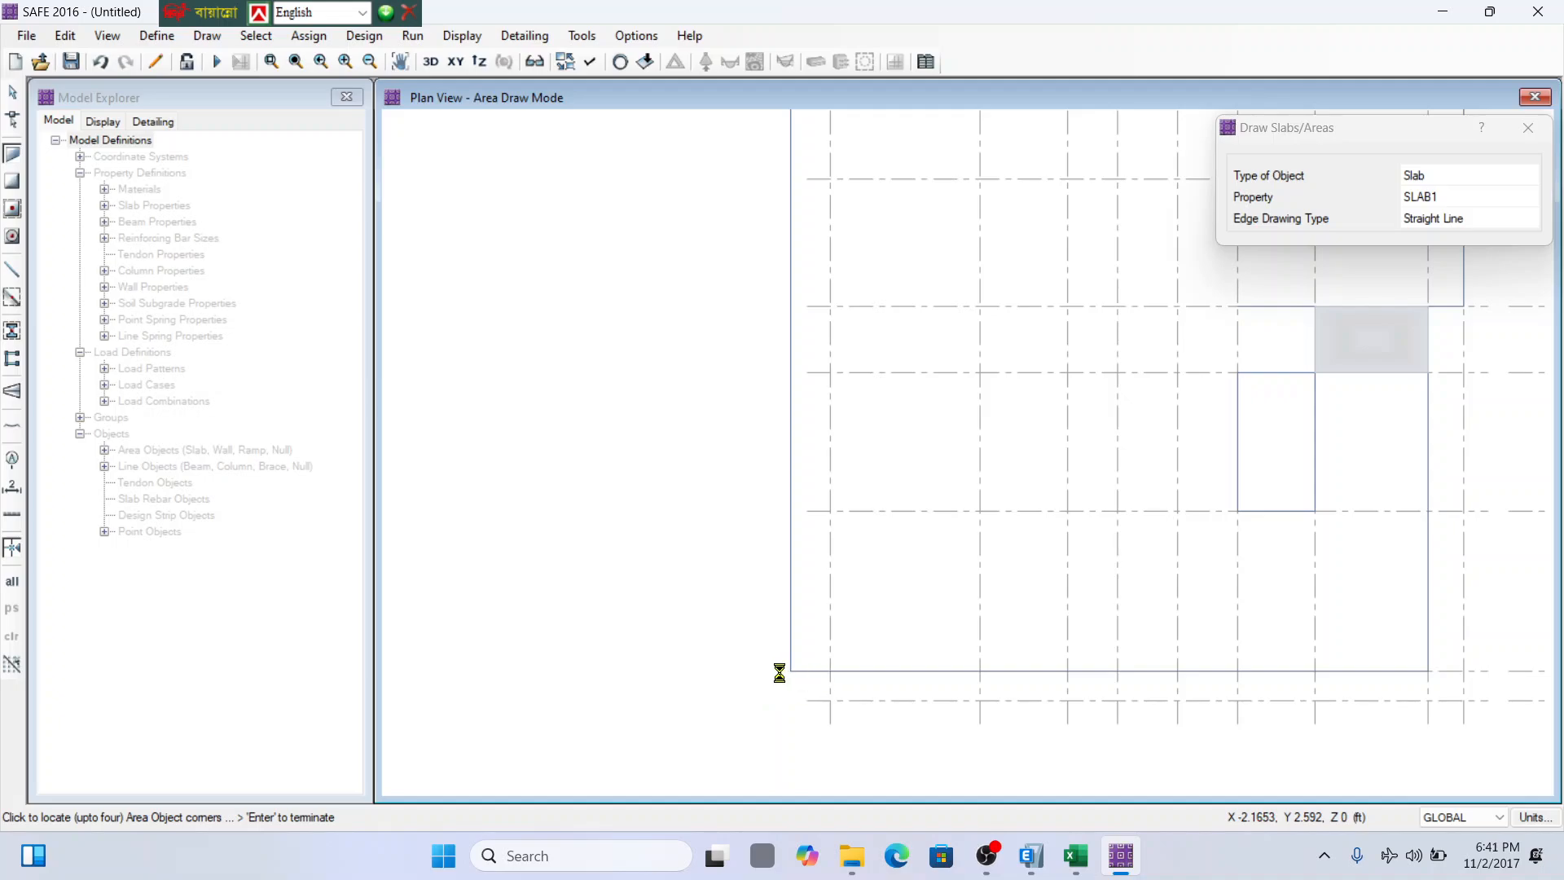
click(792, 673)
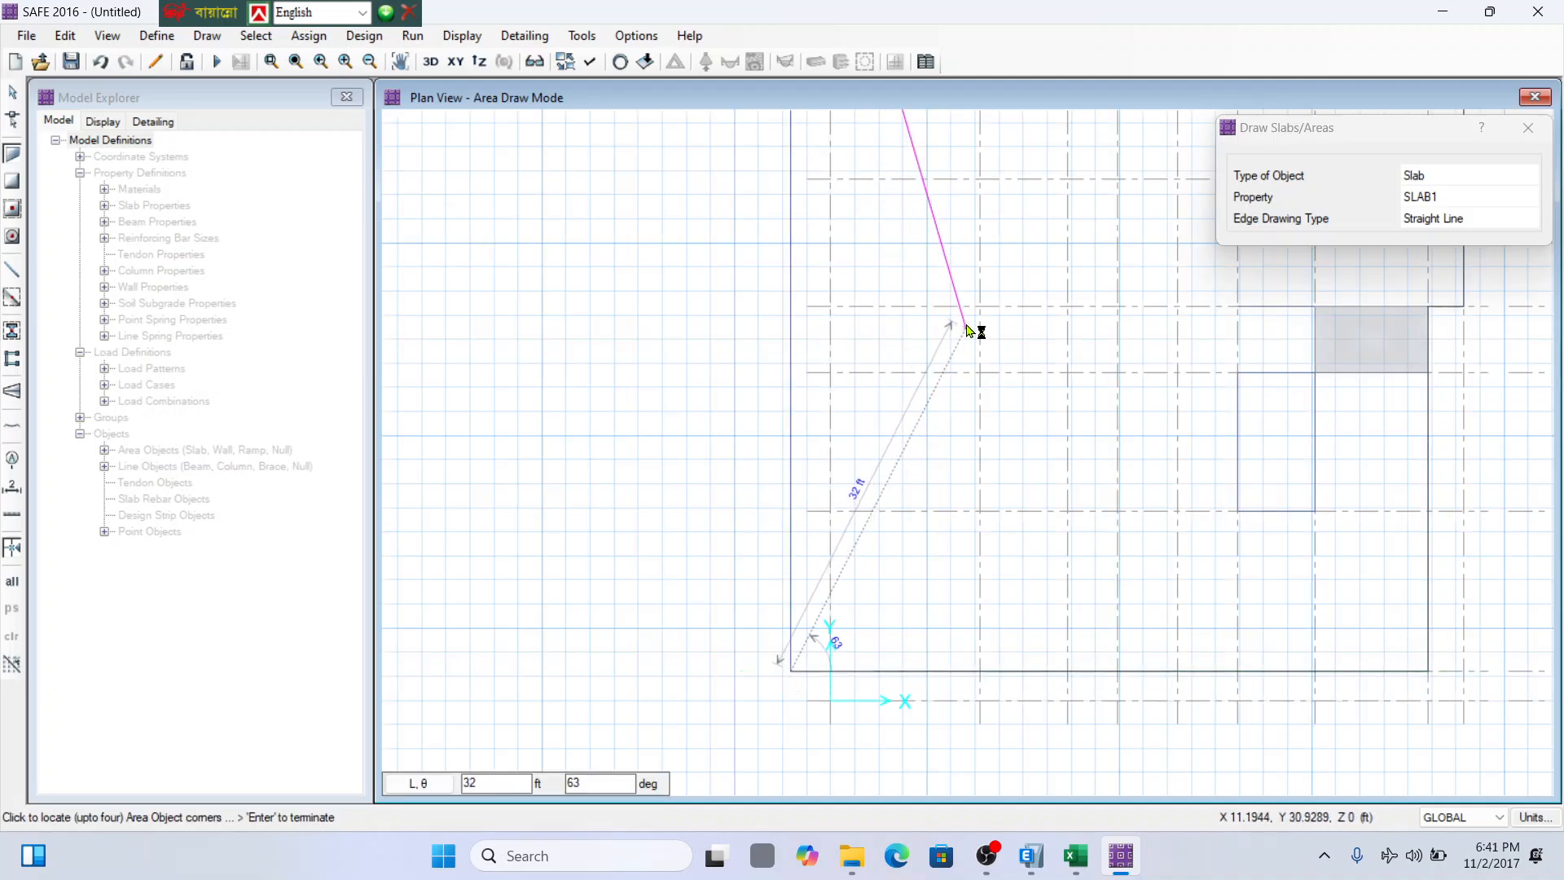
key(Return)
scroll(841, 457, down, 2)
scroll(928, 426, down, 1)
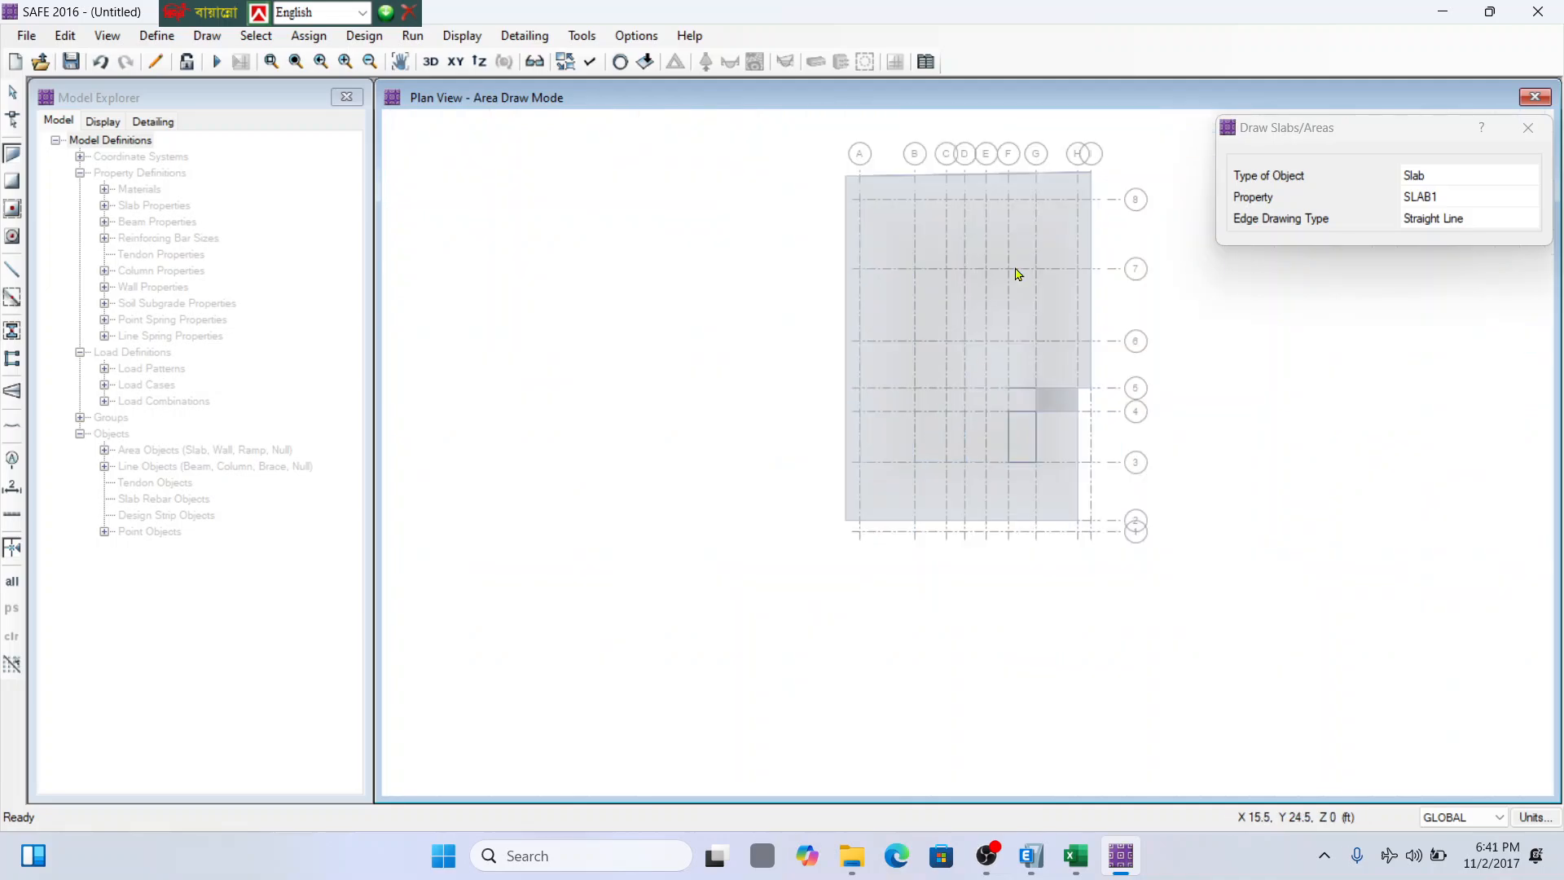
scroll(1024, 251, up, 1)
key(Escape)
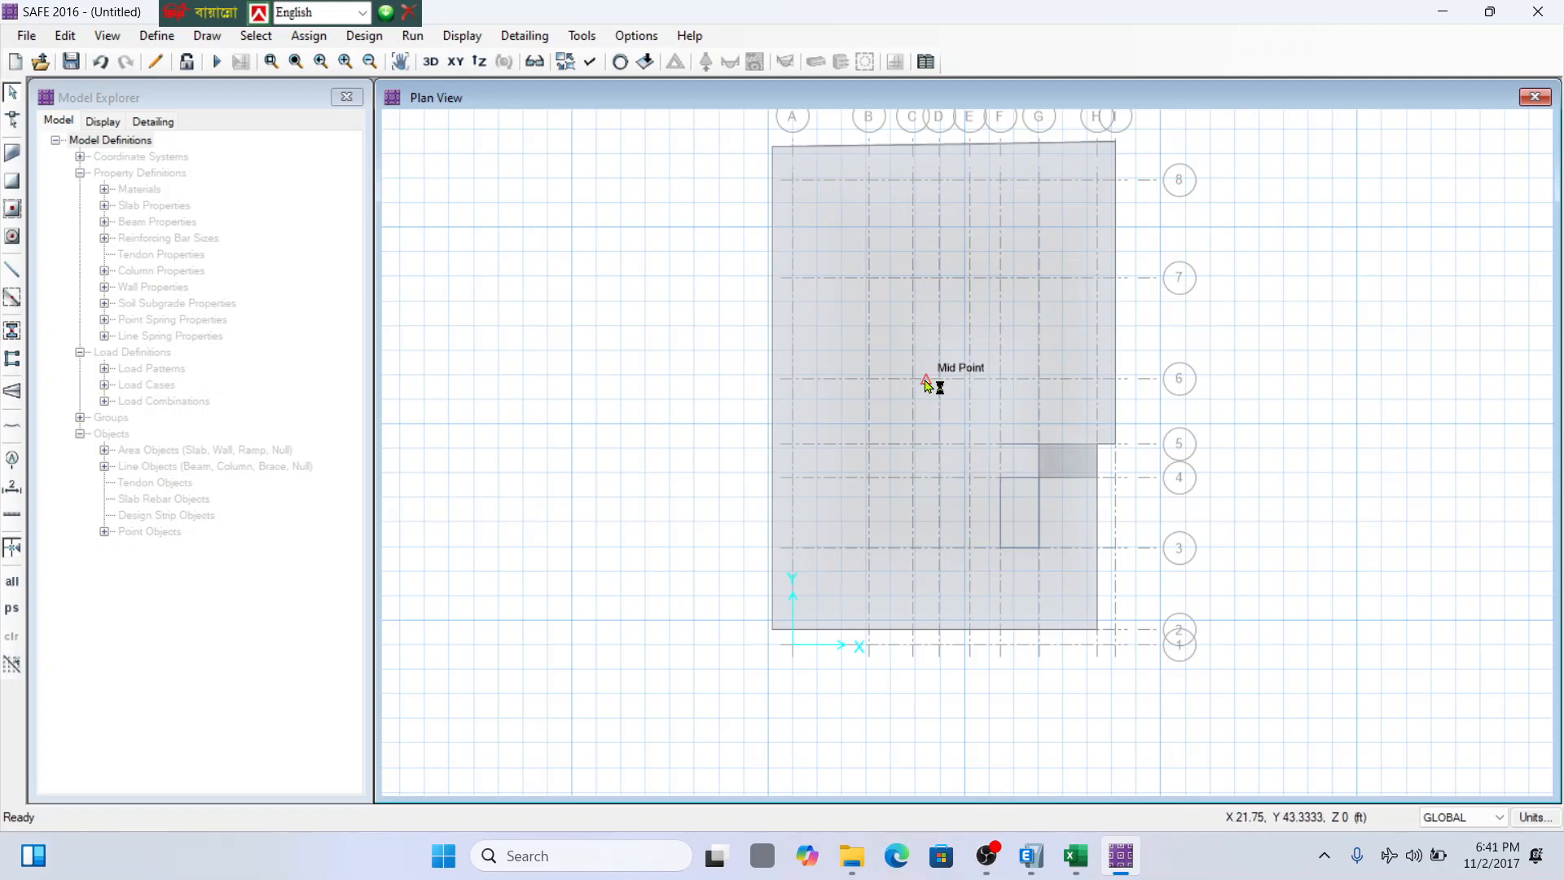
Inspect the mat slab's edges in plan, view it in 3-D, and restore the plan view.
click(1075, 855)
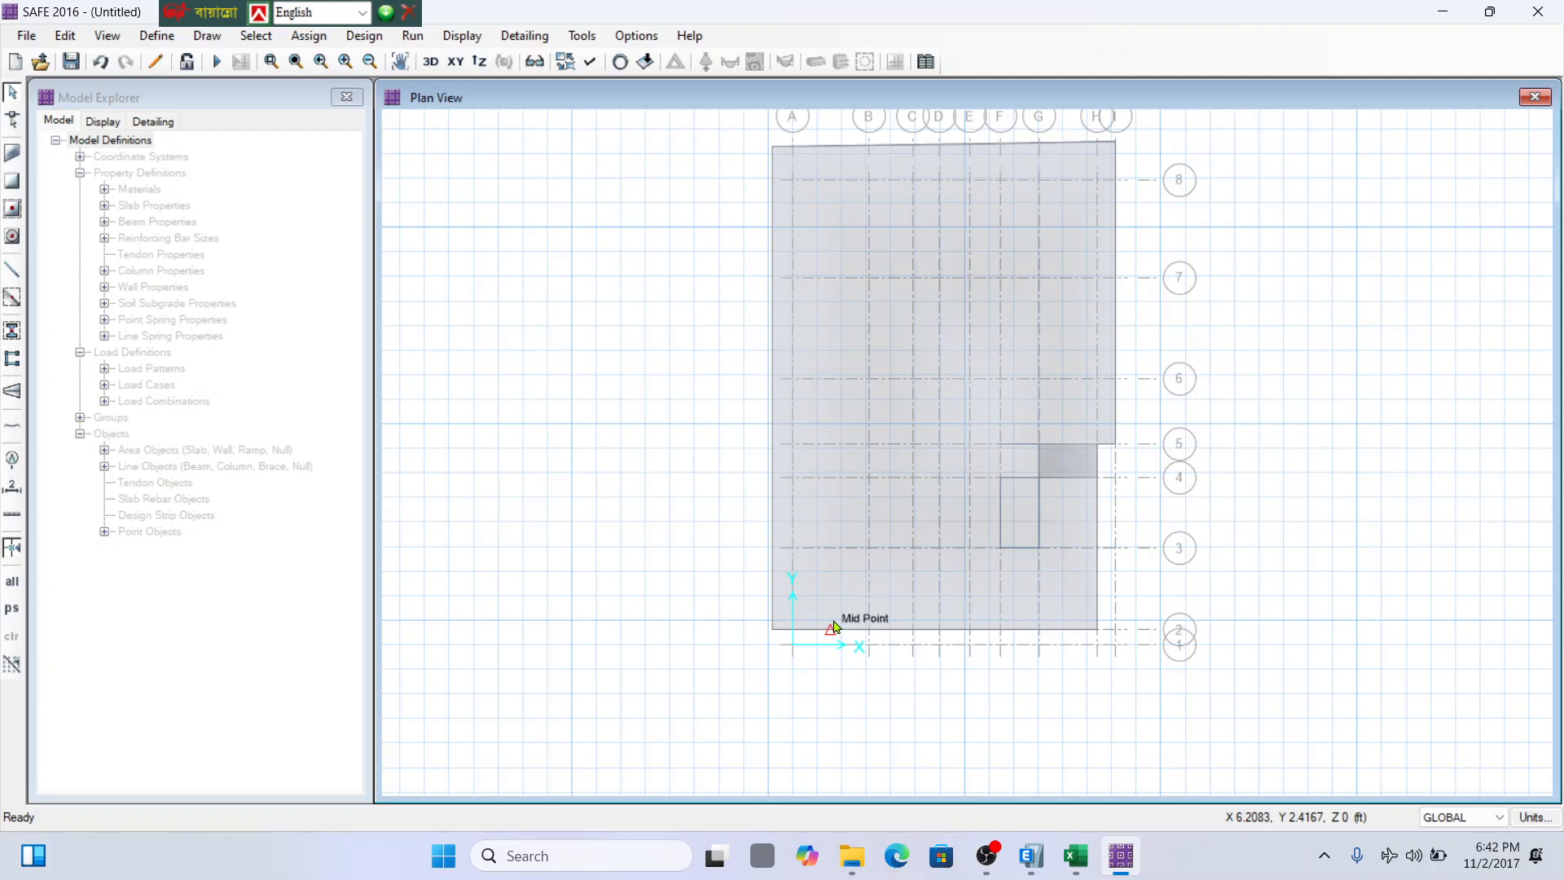
scroll(848, 157, up, 2)
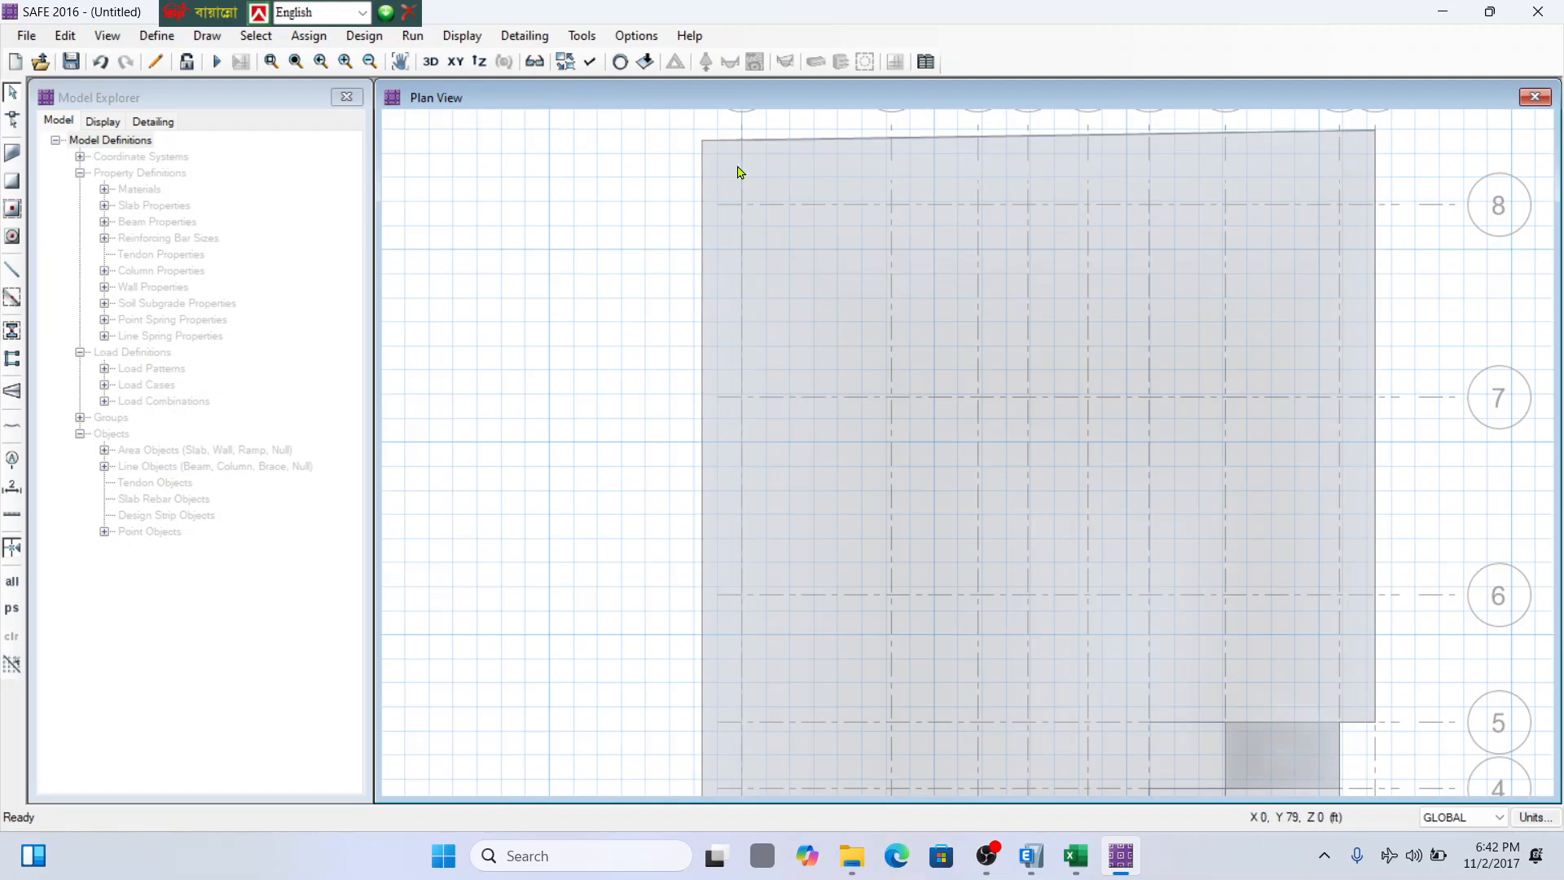
scroll(797, 220, down, 2)
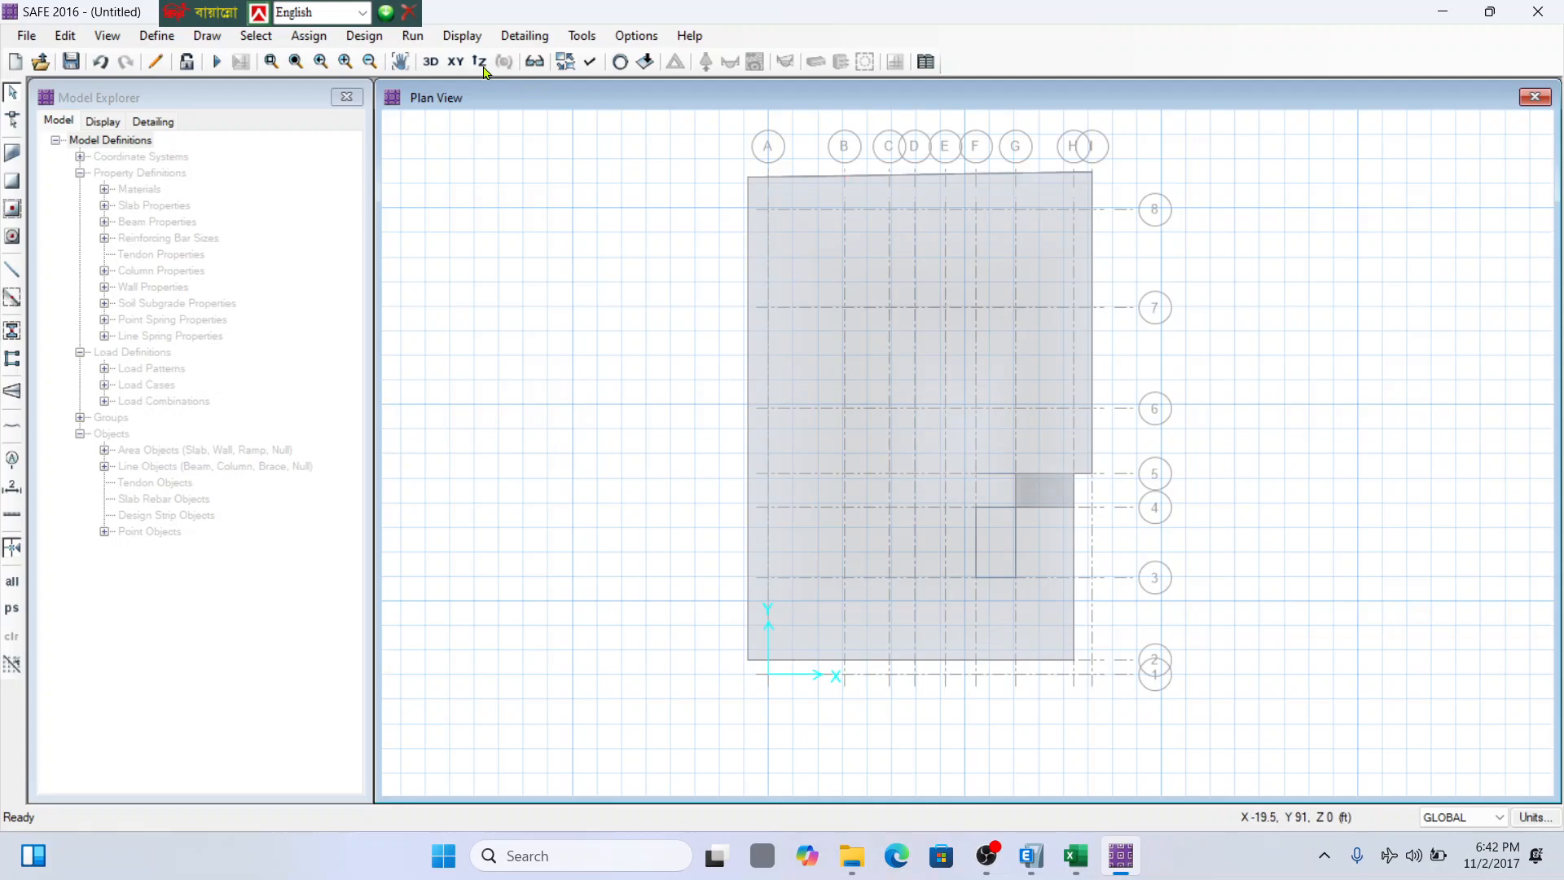
click(431, 61)
scroll(932, 359, up, 3)
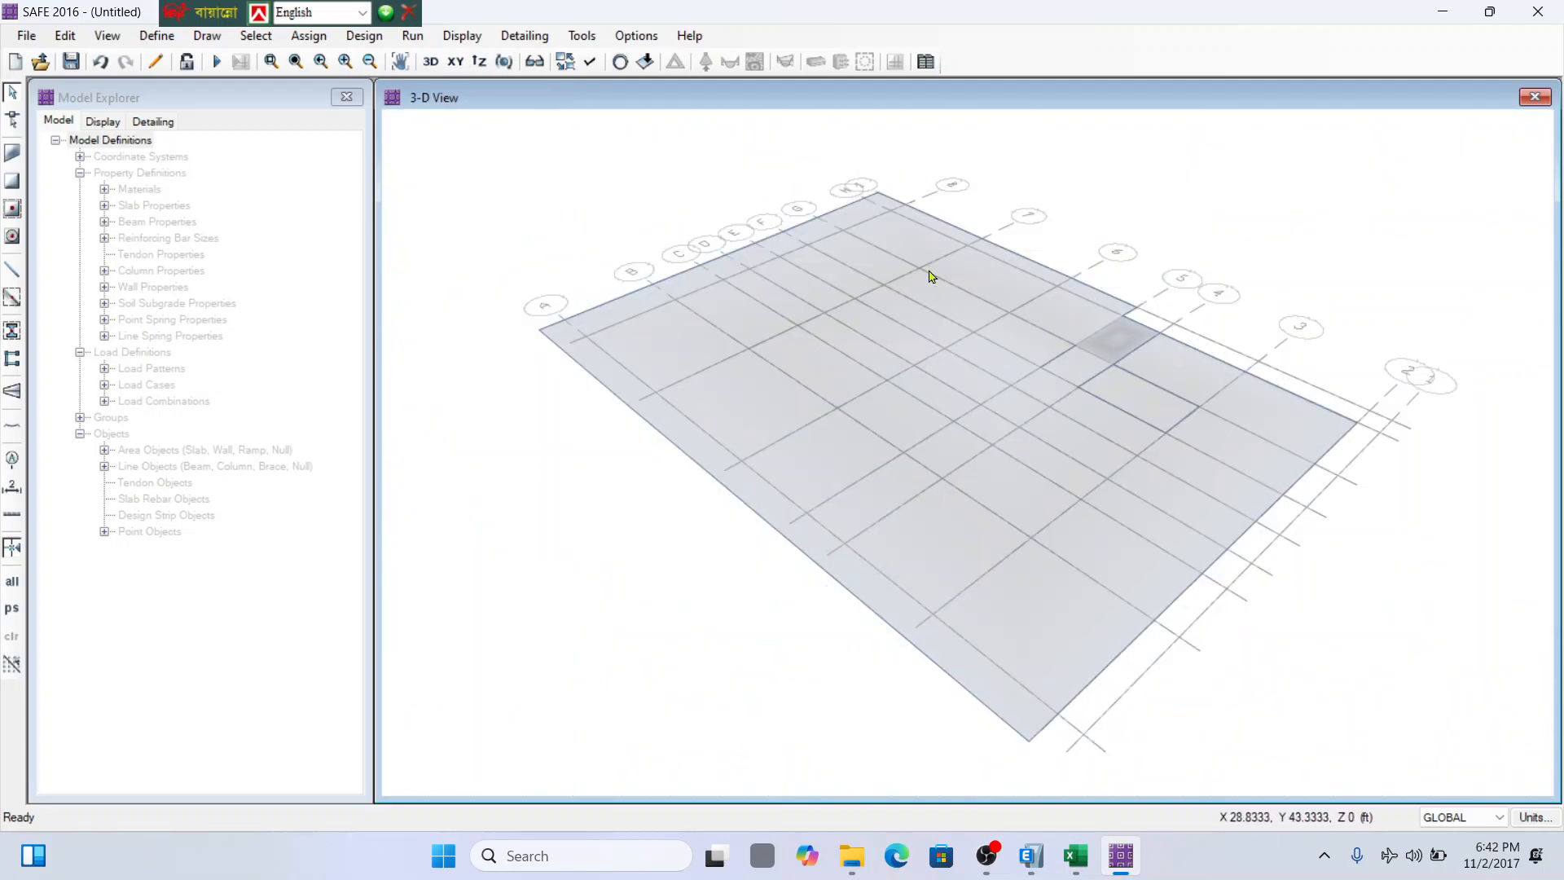
scroll(872, 304, down, 2)
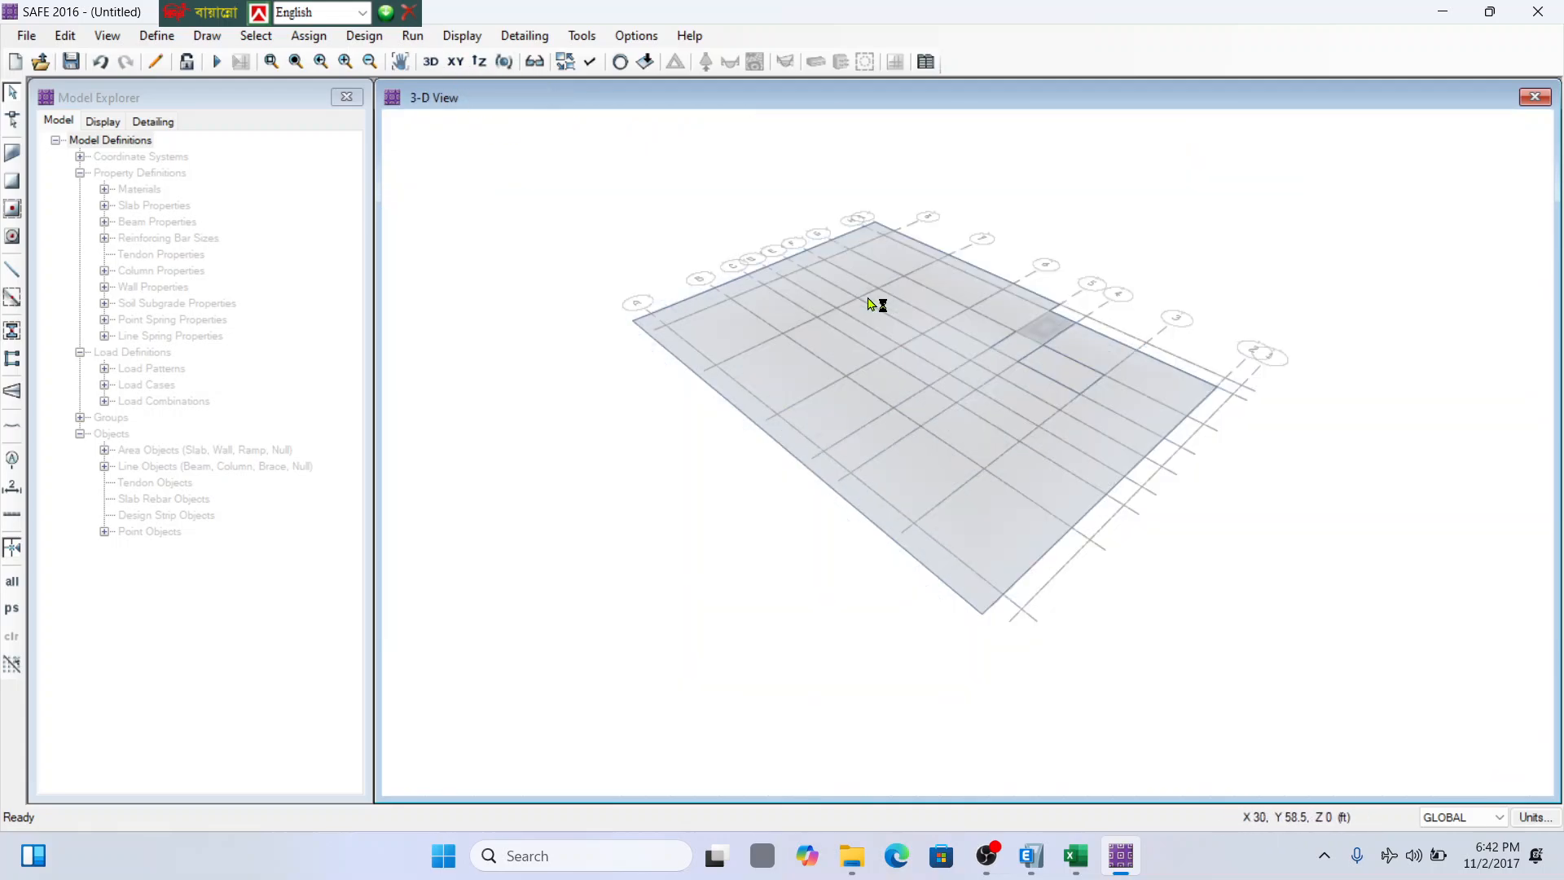
click(454, 62)
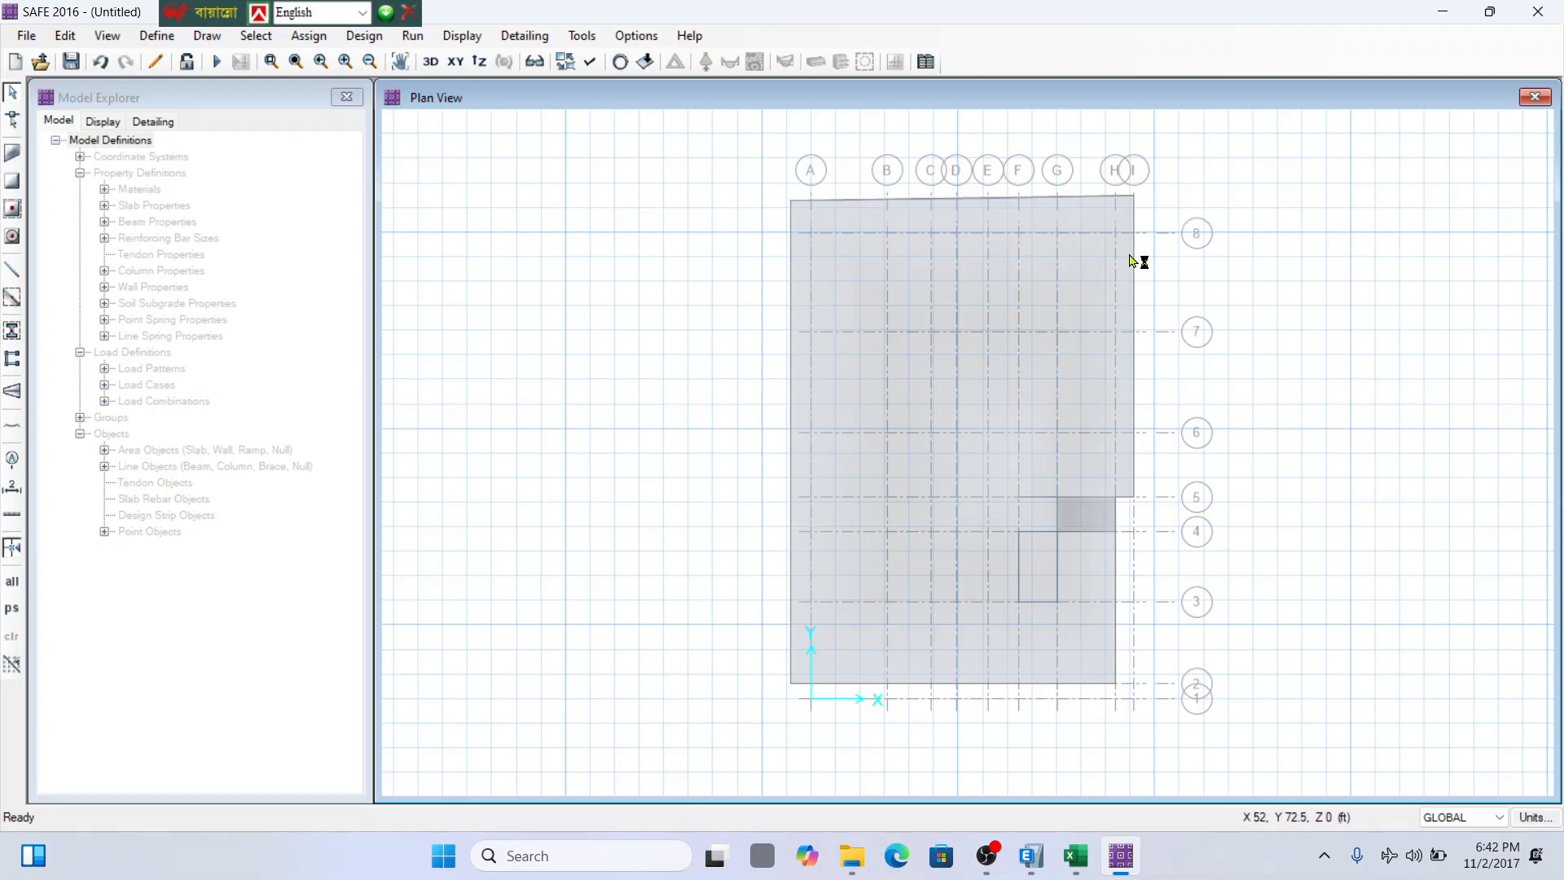
Switch to ETABS, examine the column and perimeter wall layout on the RefPl 1 plan, and return to SAFE 2016.
click(1028, 855)
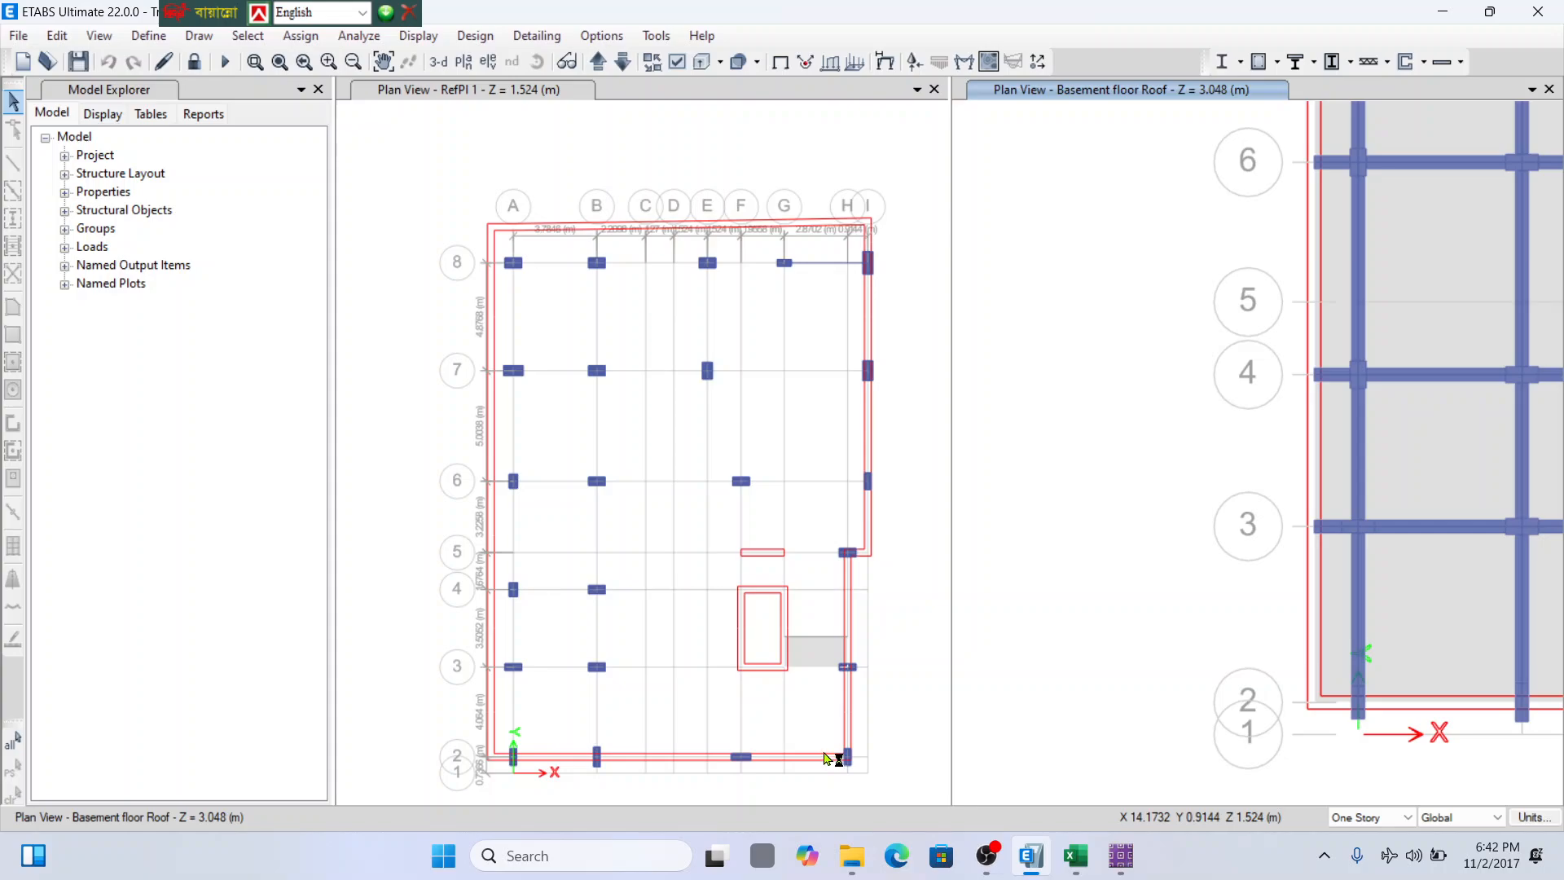
scroll(839, 203, down, 2)
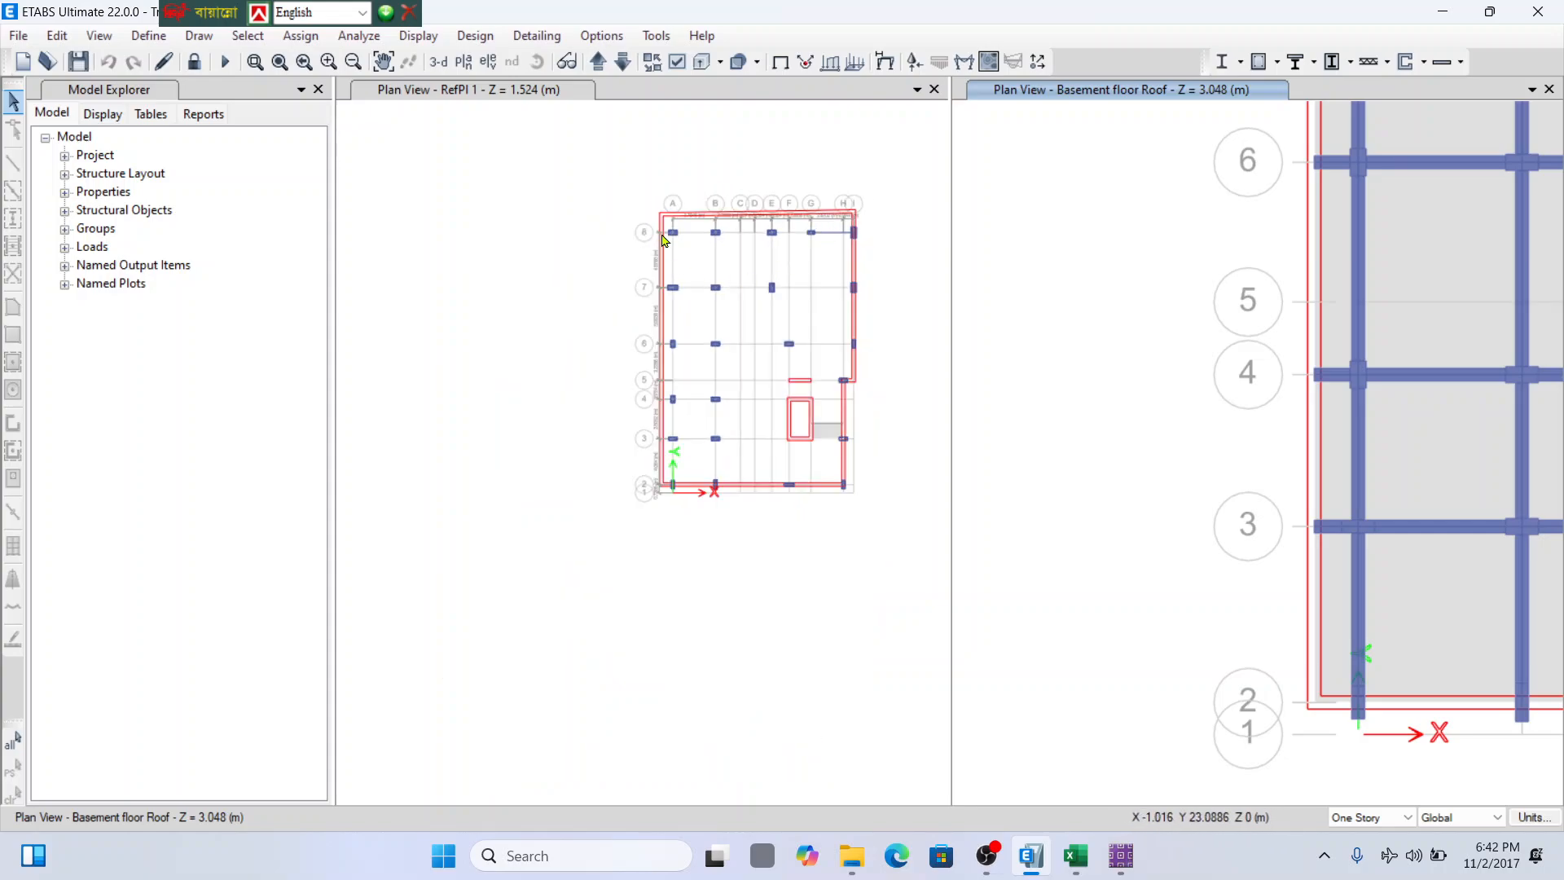
scroll(852, 219, up, 2)
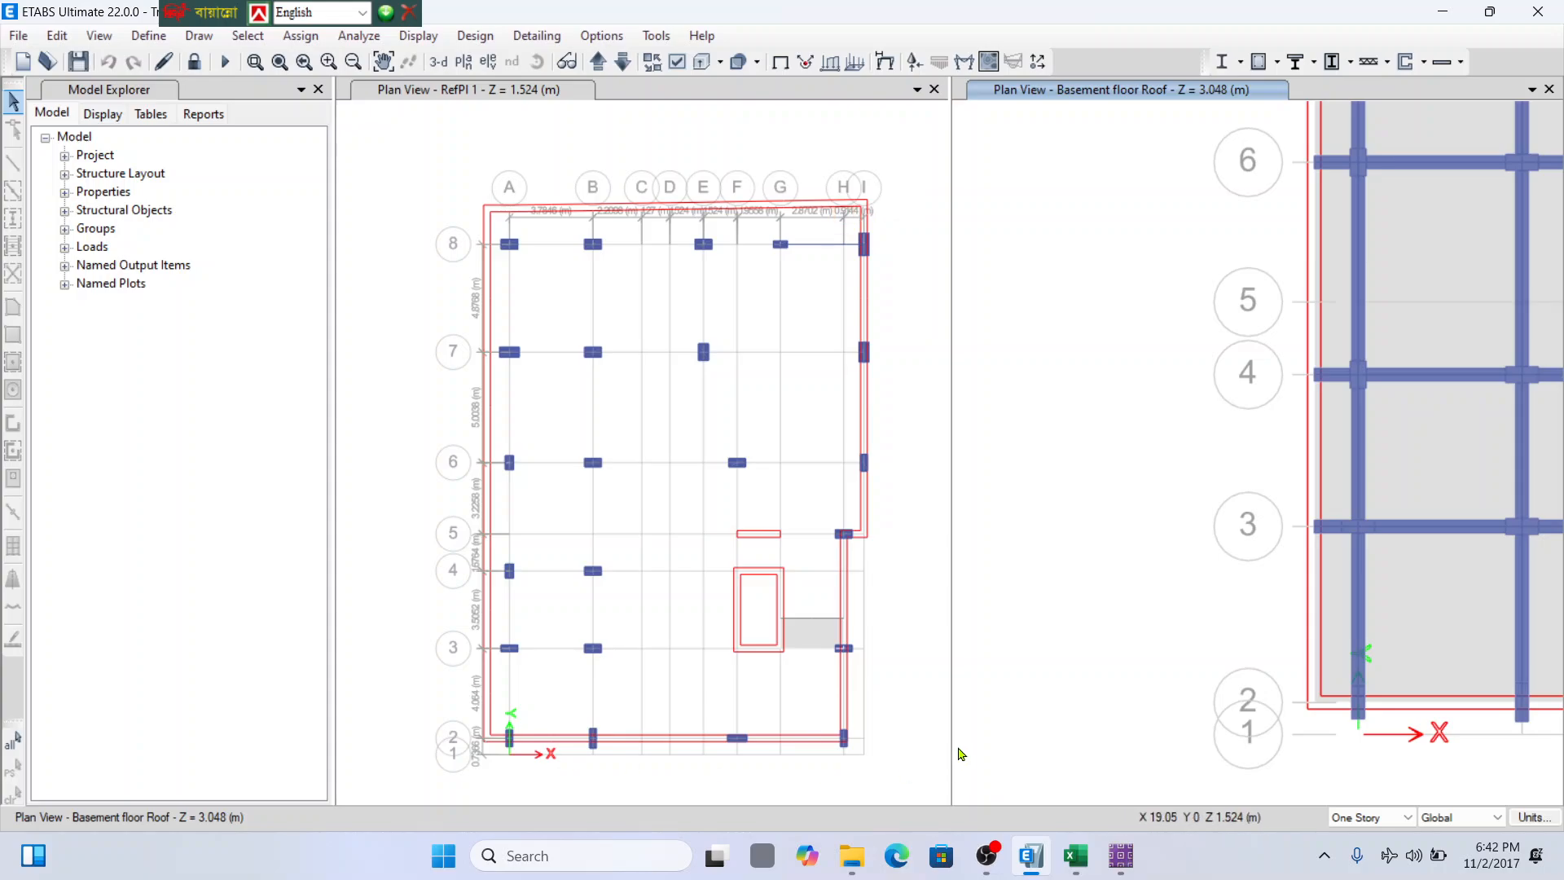
click(1122, 856)
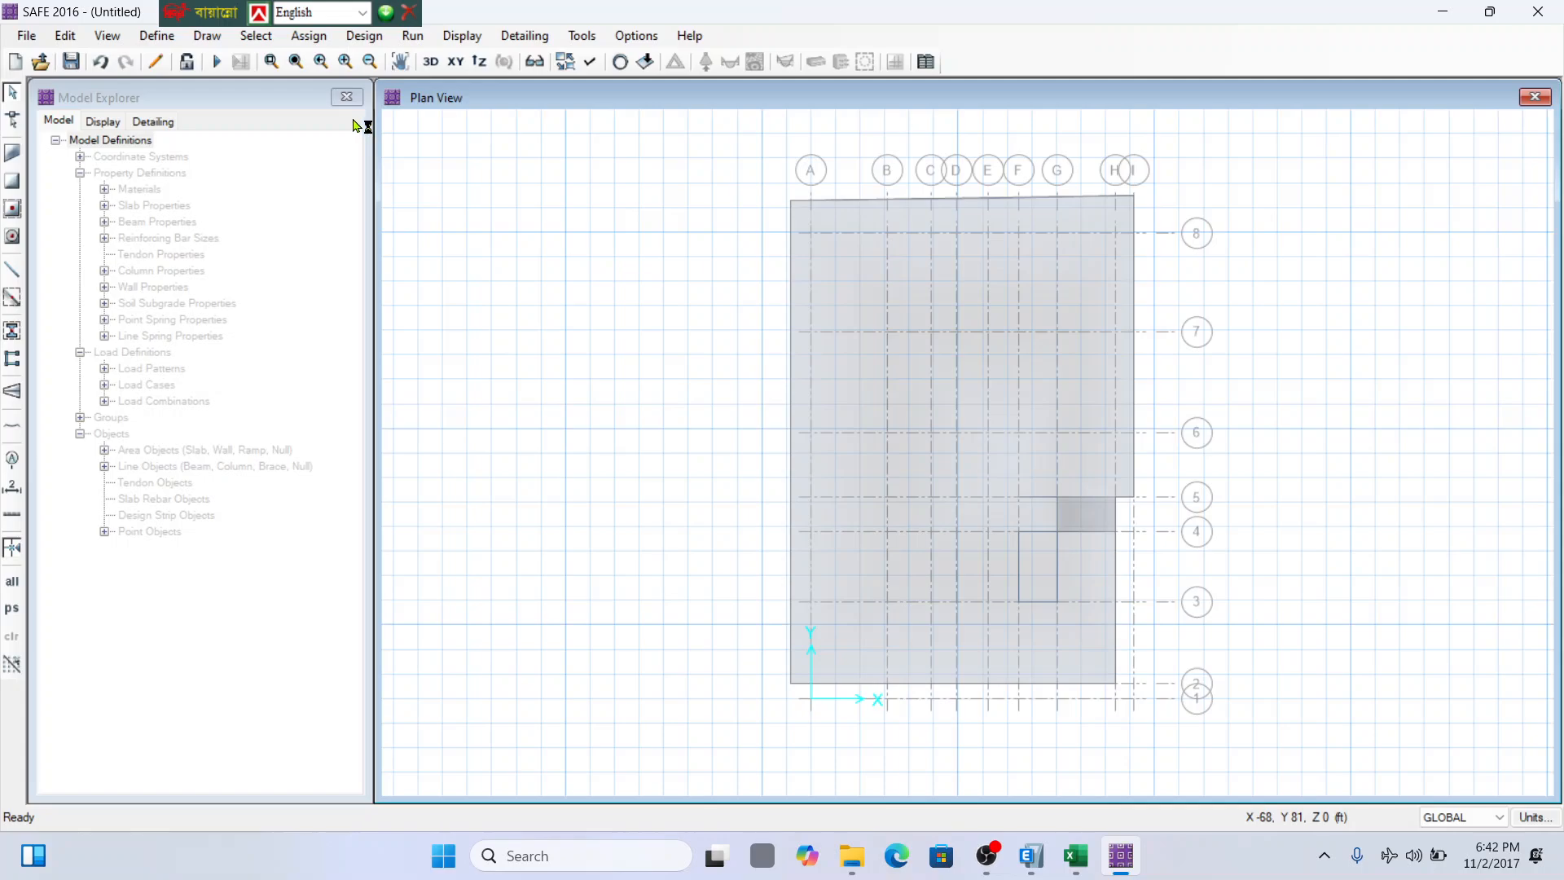
Switch to Excel and read the DESIGN STEPS item on importing the mat area from AutoCAD, including its linked notes.
click(1075, 855)
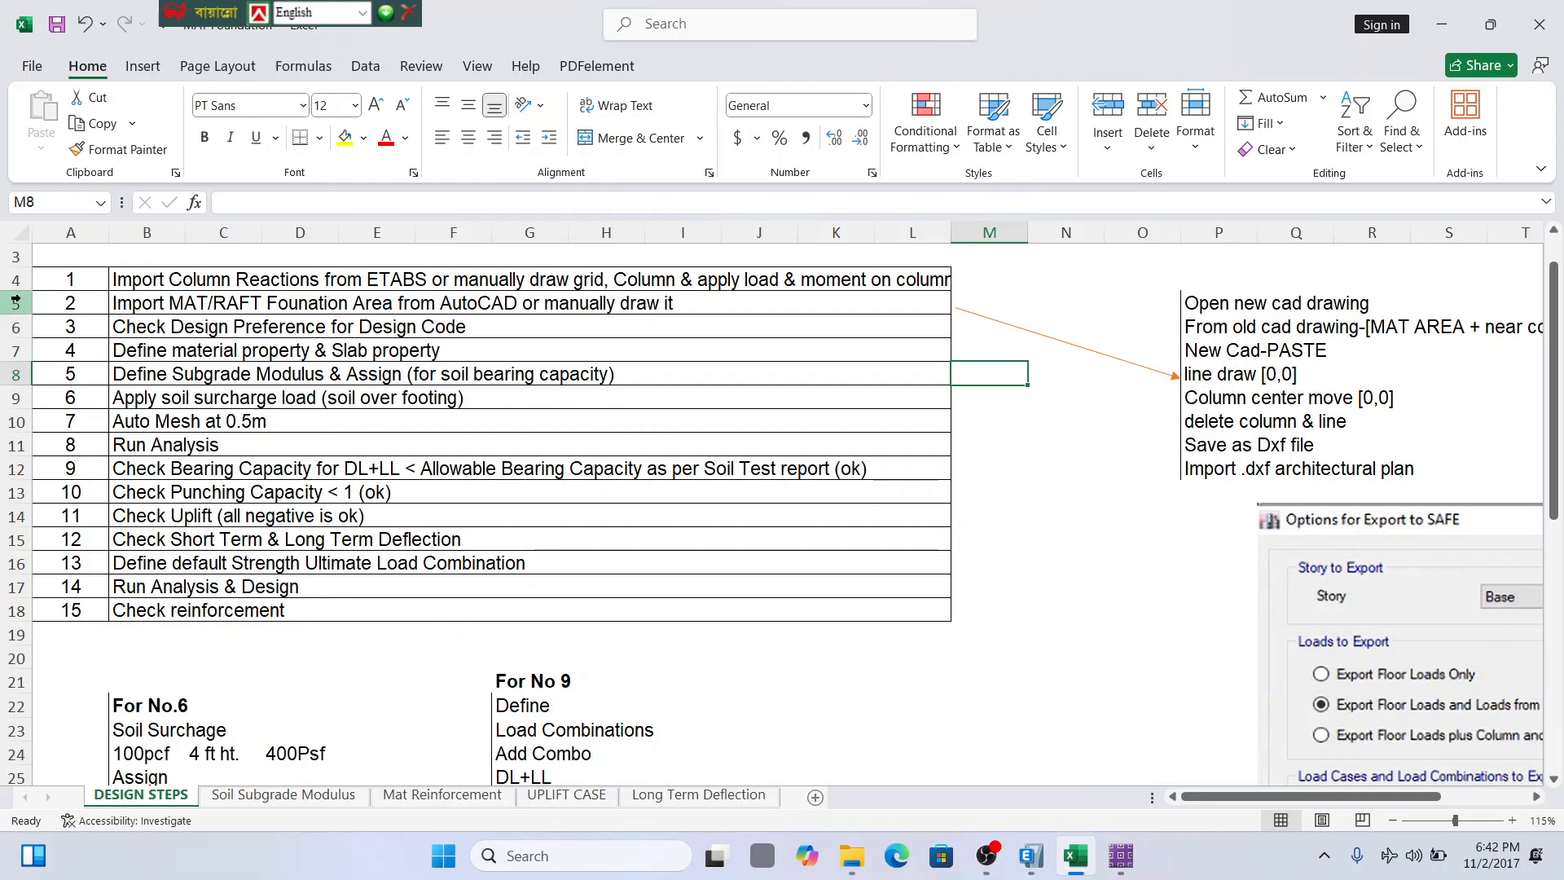
click(248, 324)
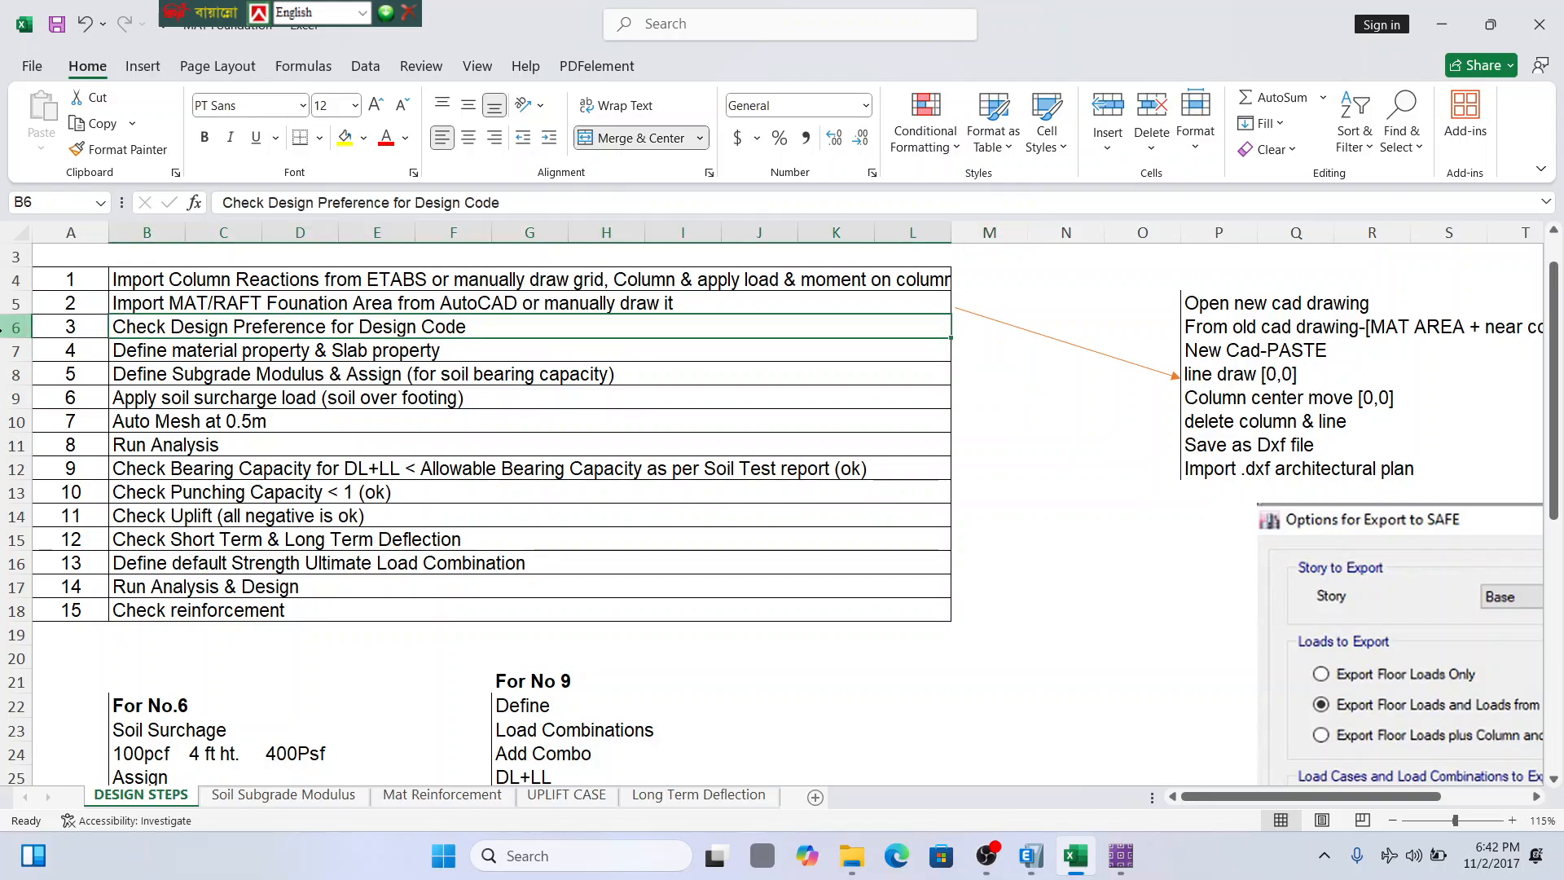
click(330, 294)
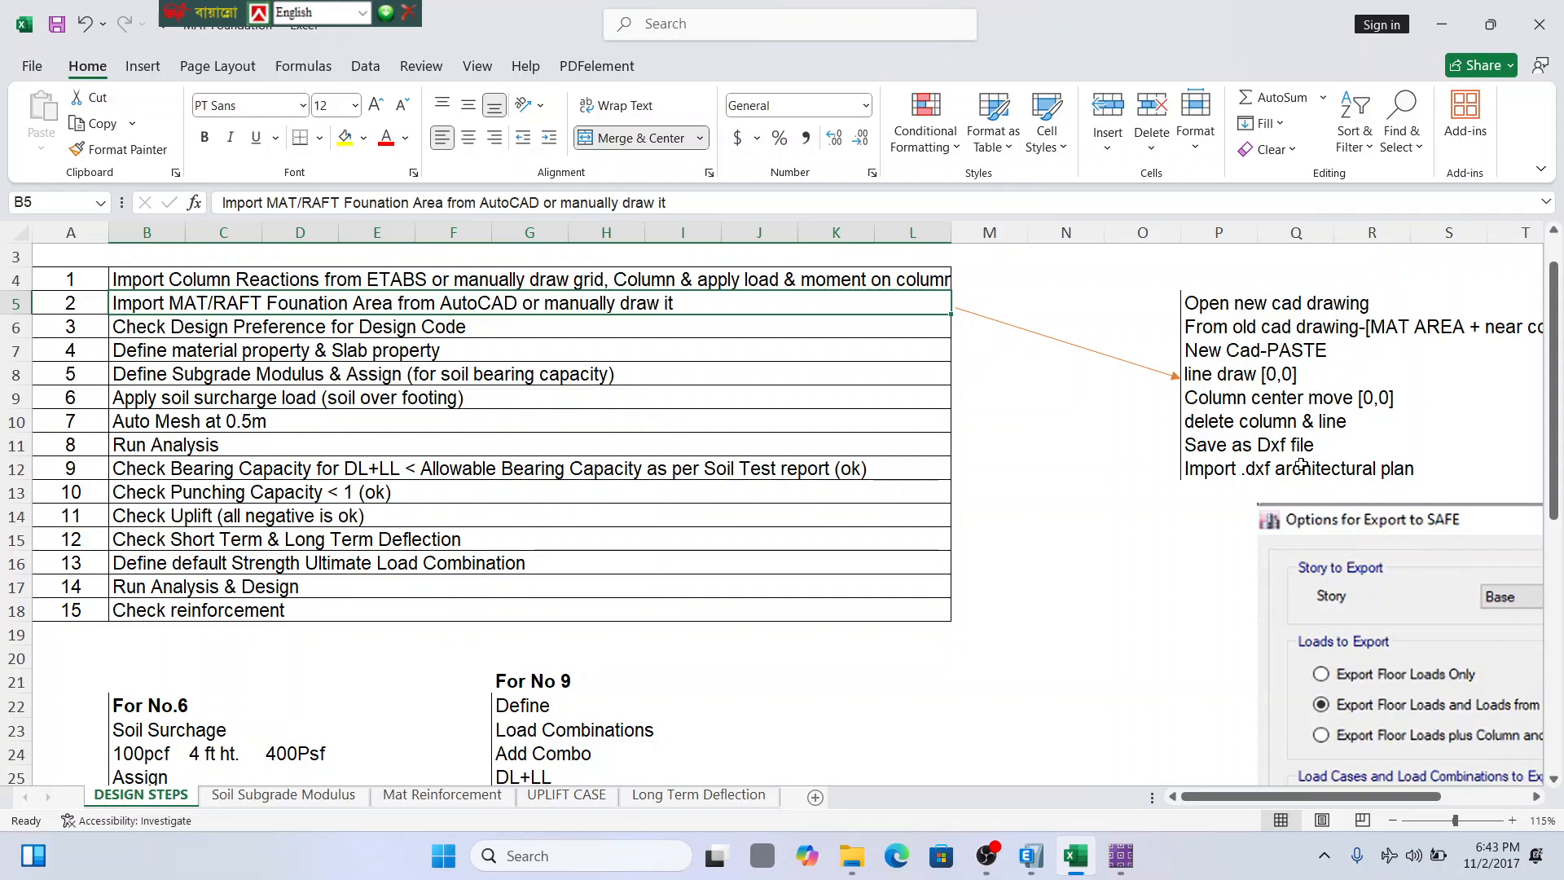
scroll(1258, 351, down, 1)
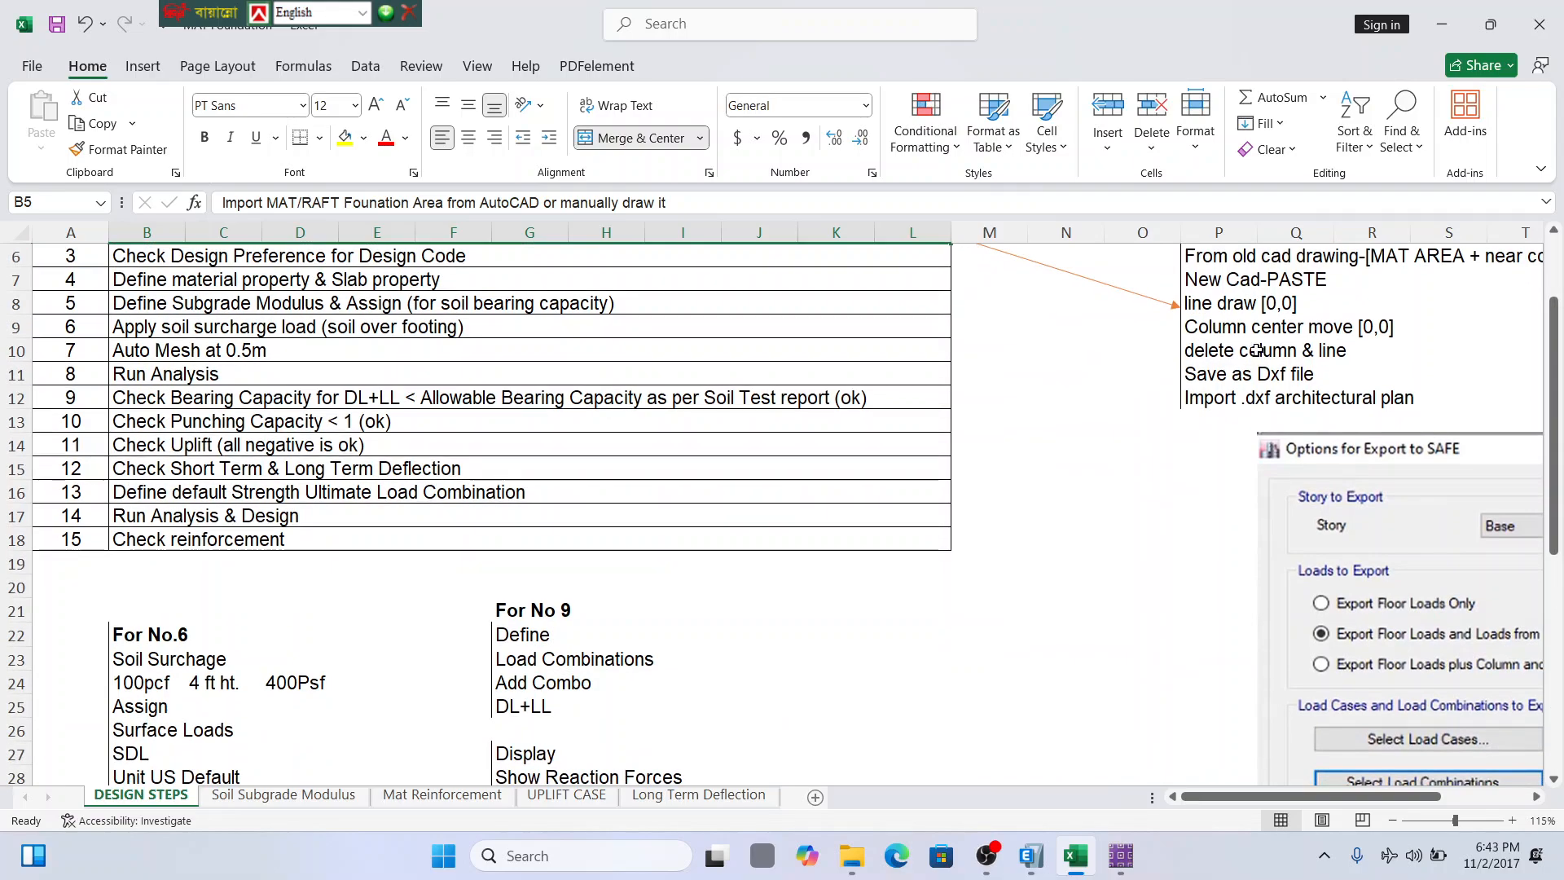
scroll(1289, 391, up, 2)
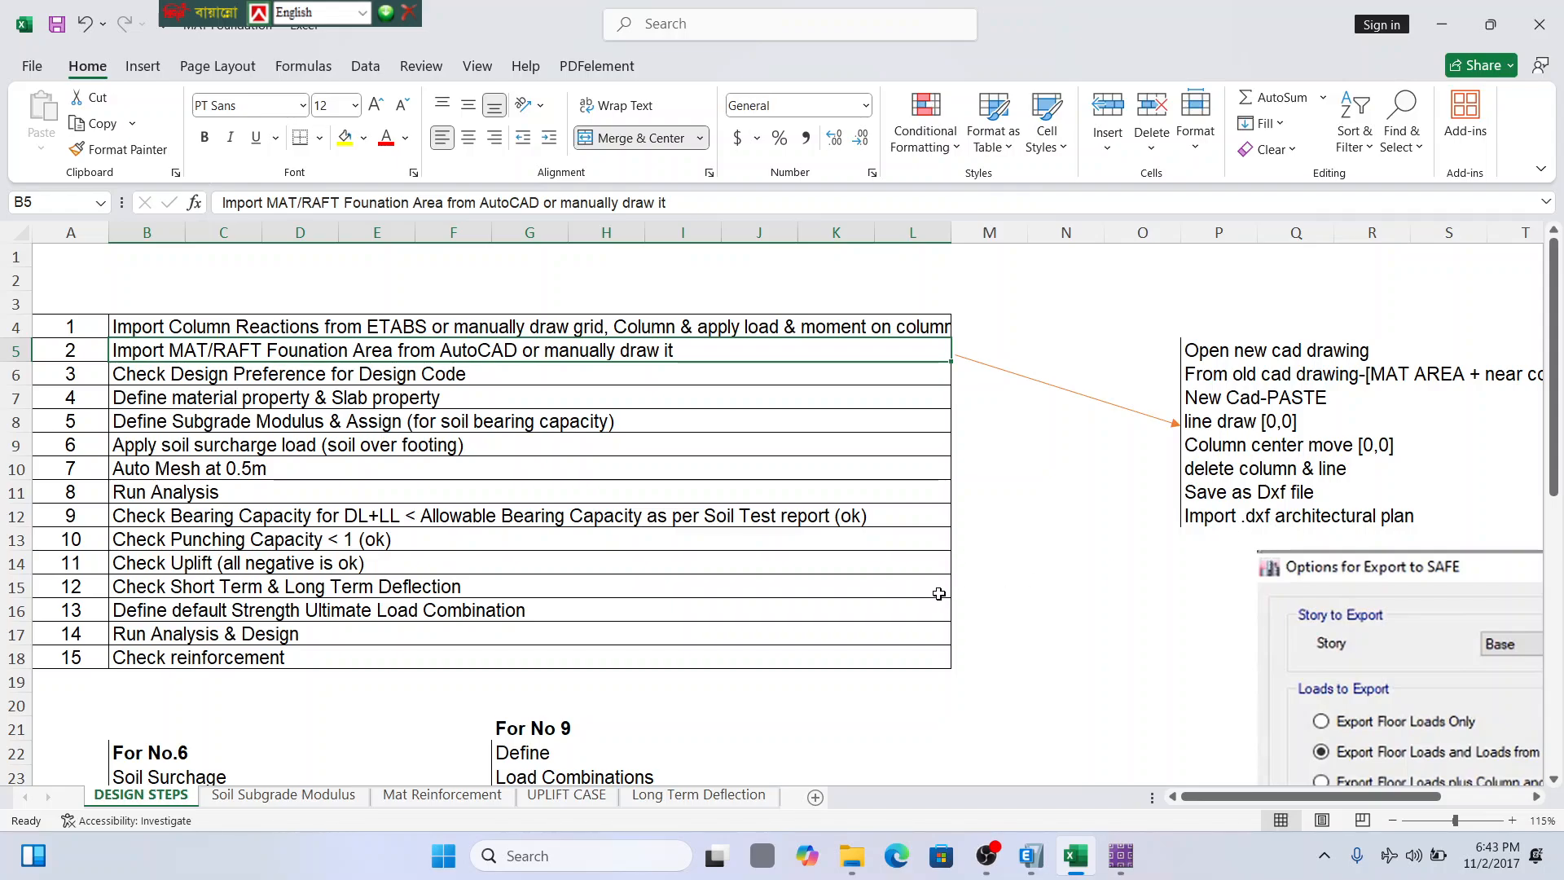
Return to SAFE 2016 and check the mat slab outline against the grid in plan.
click(1120, 855)
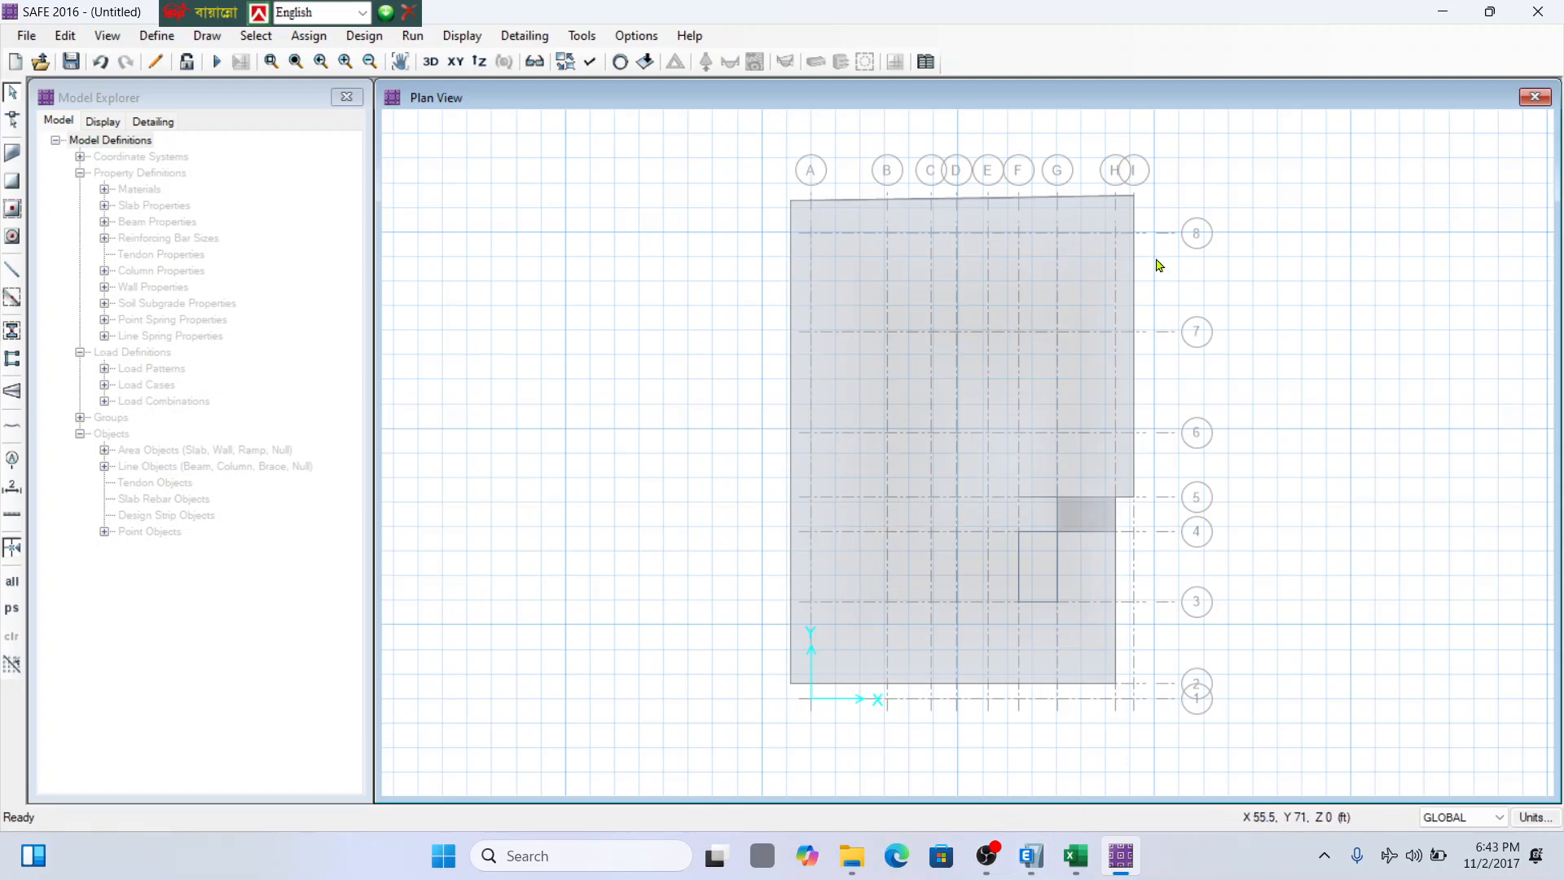
scroll(1145, 236, up, 2)
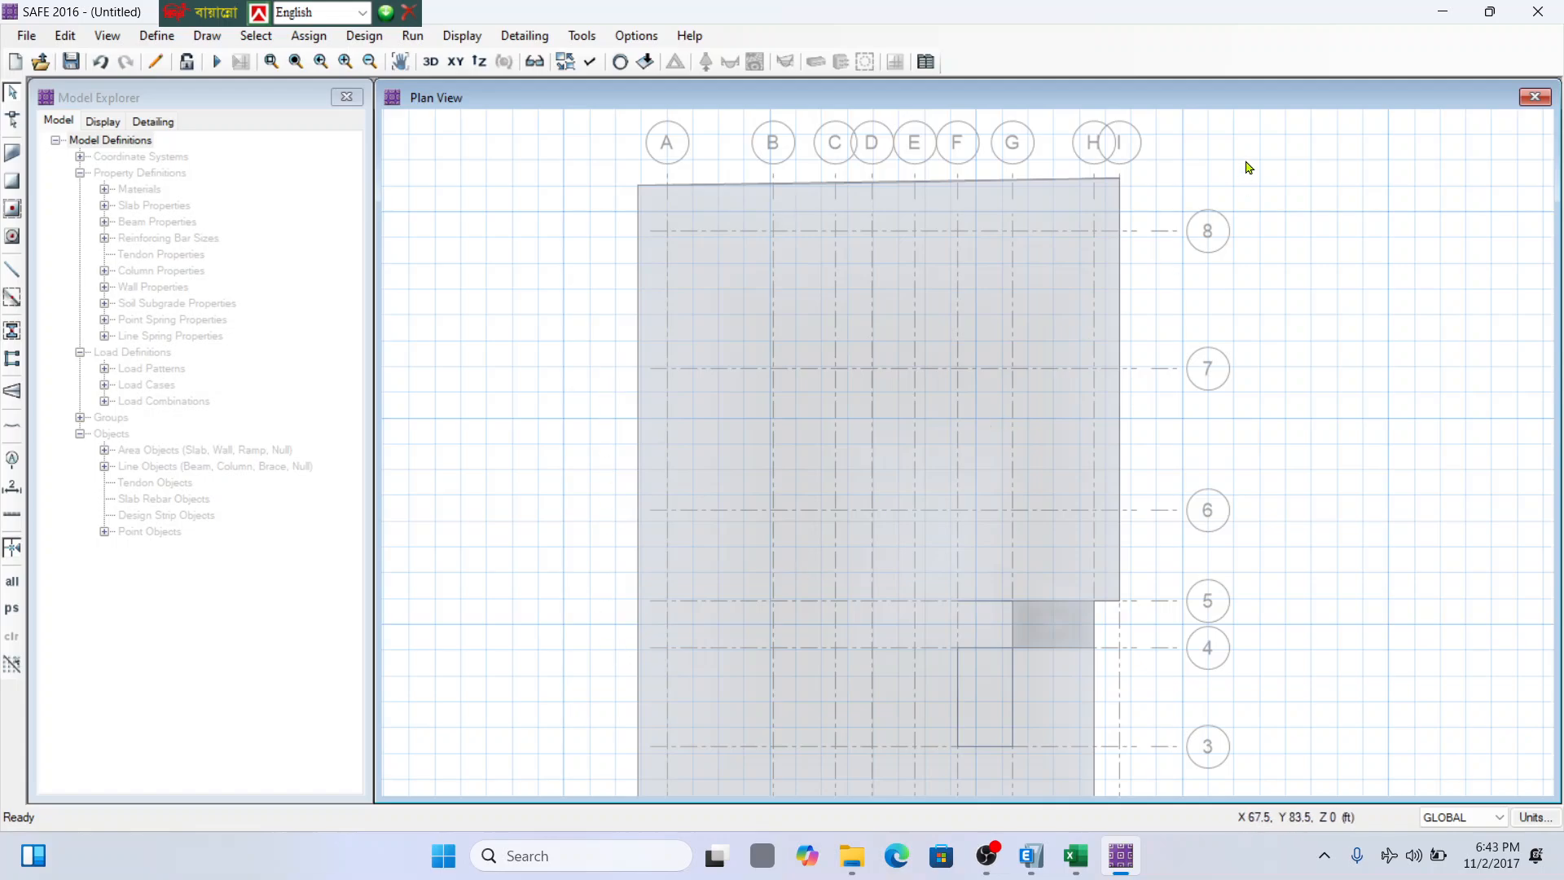
scroll(1114, 198, up, 2)
scroll(1059, 305, down, 3)
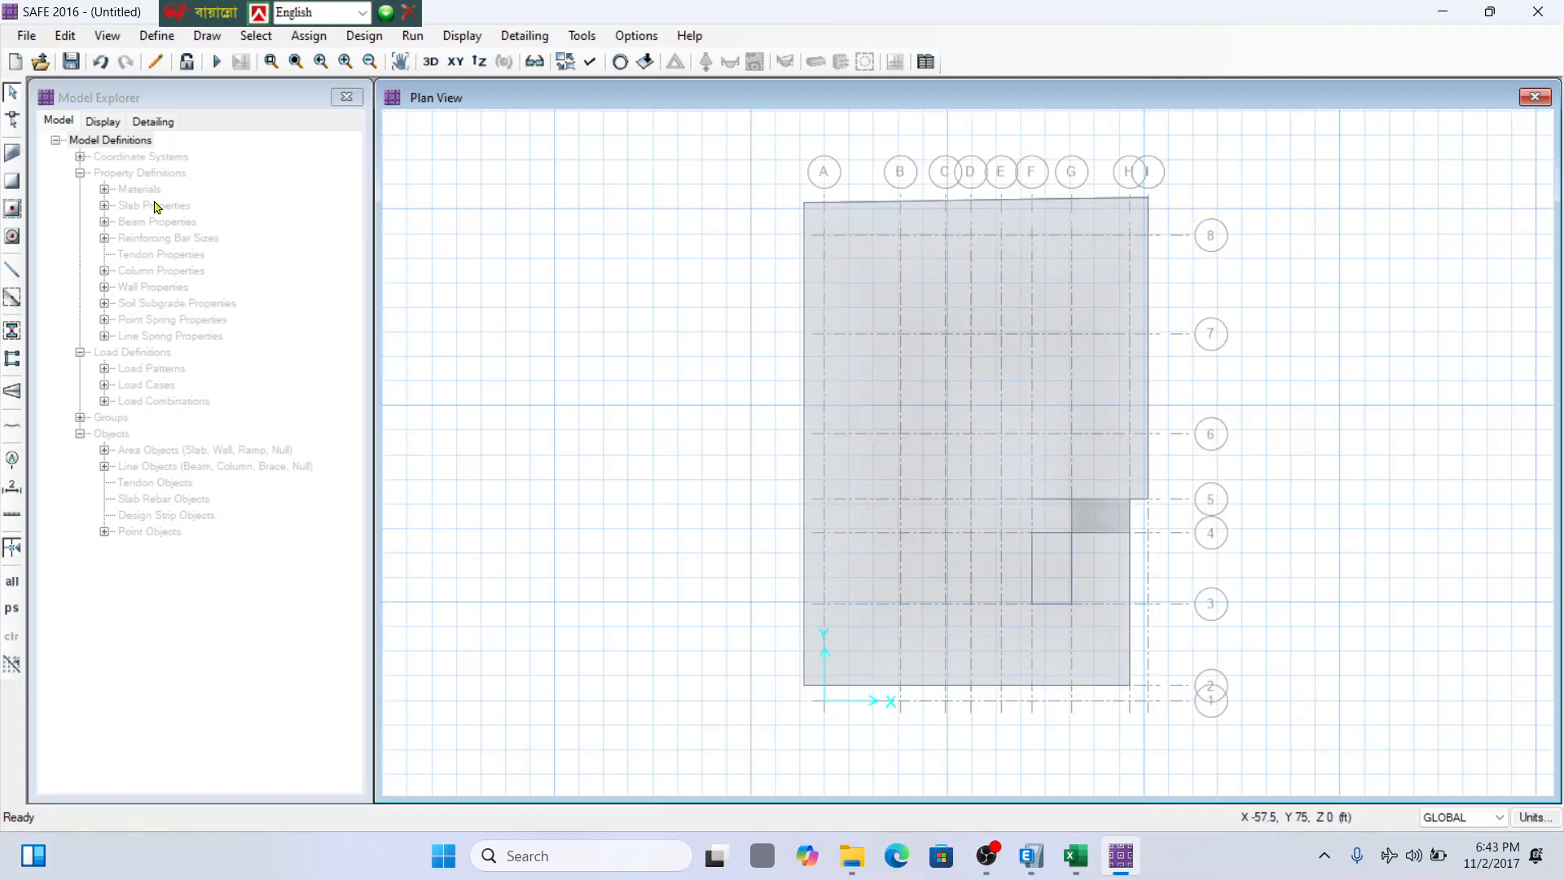
Review item 3 in the Excel design steps list, on checking the design code preference, and minimise the workbook.
click(1076, 857)
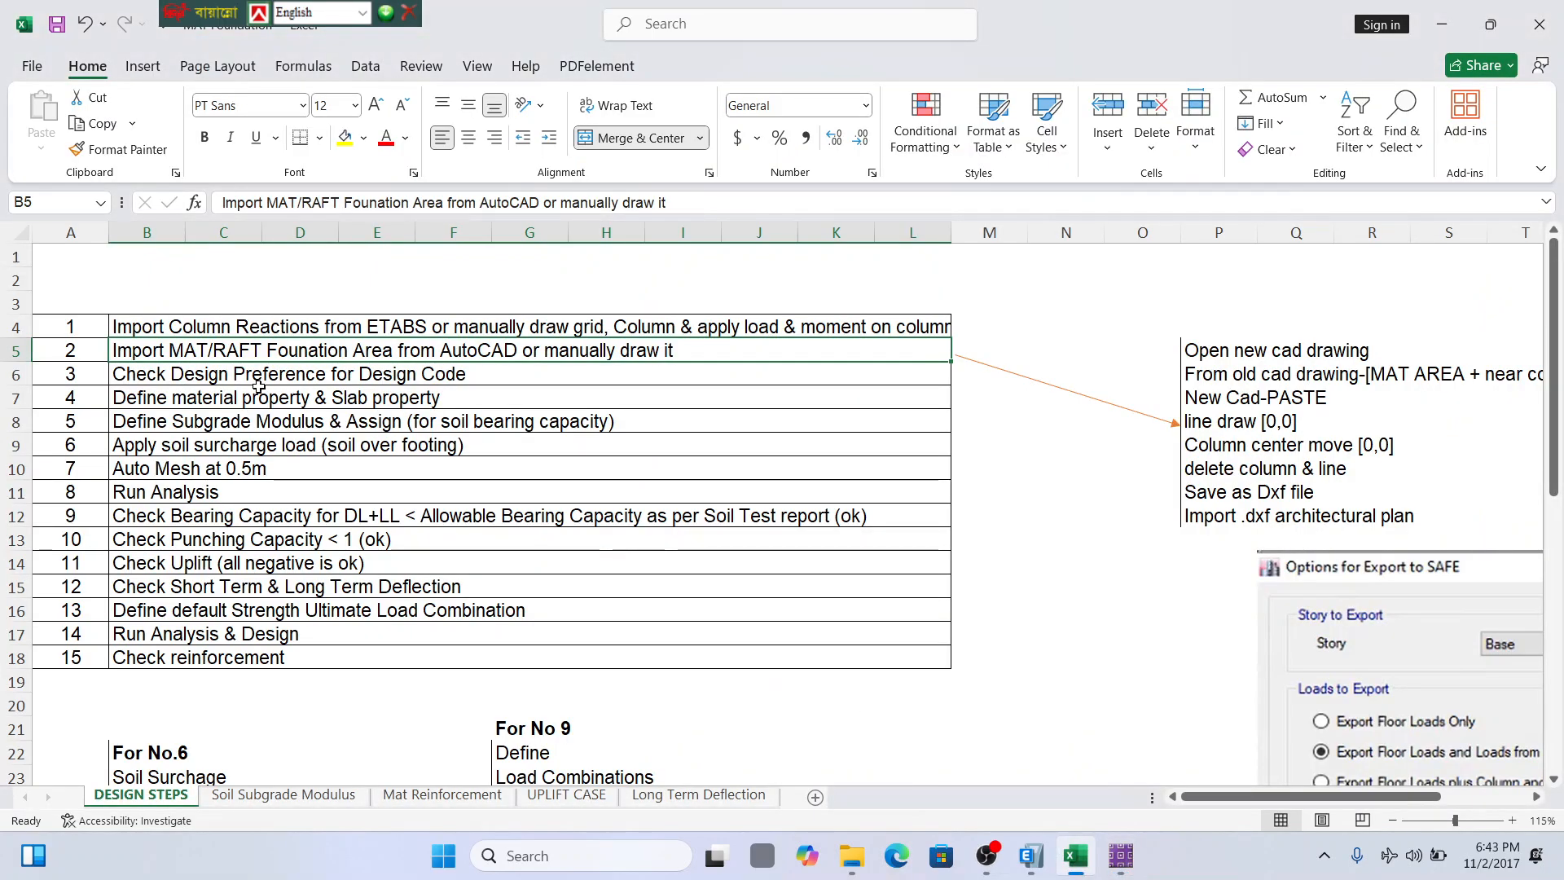
click(12, 374)
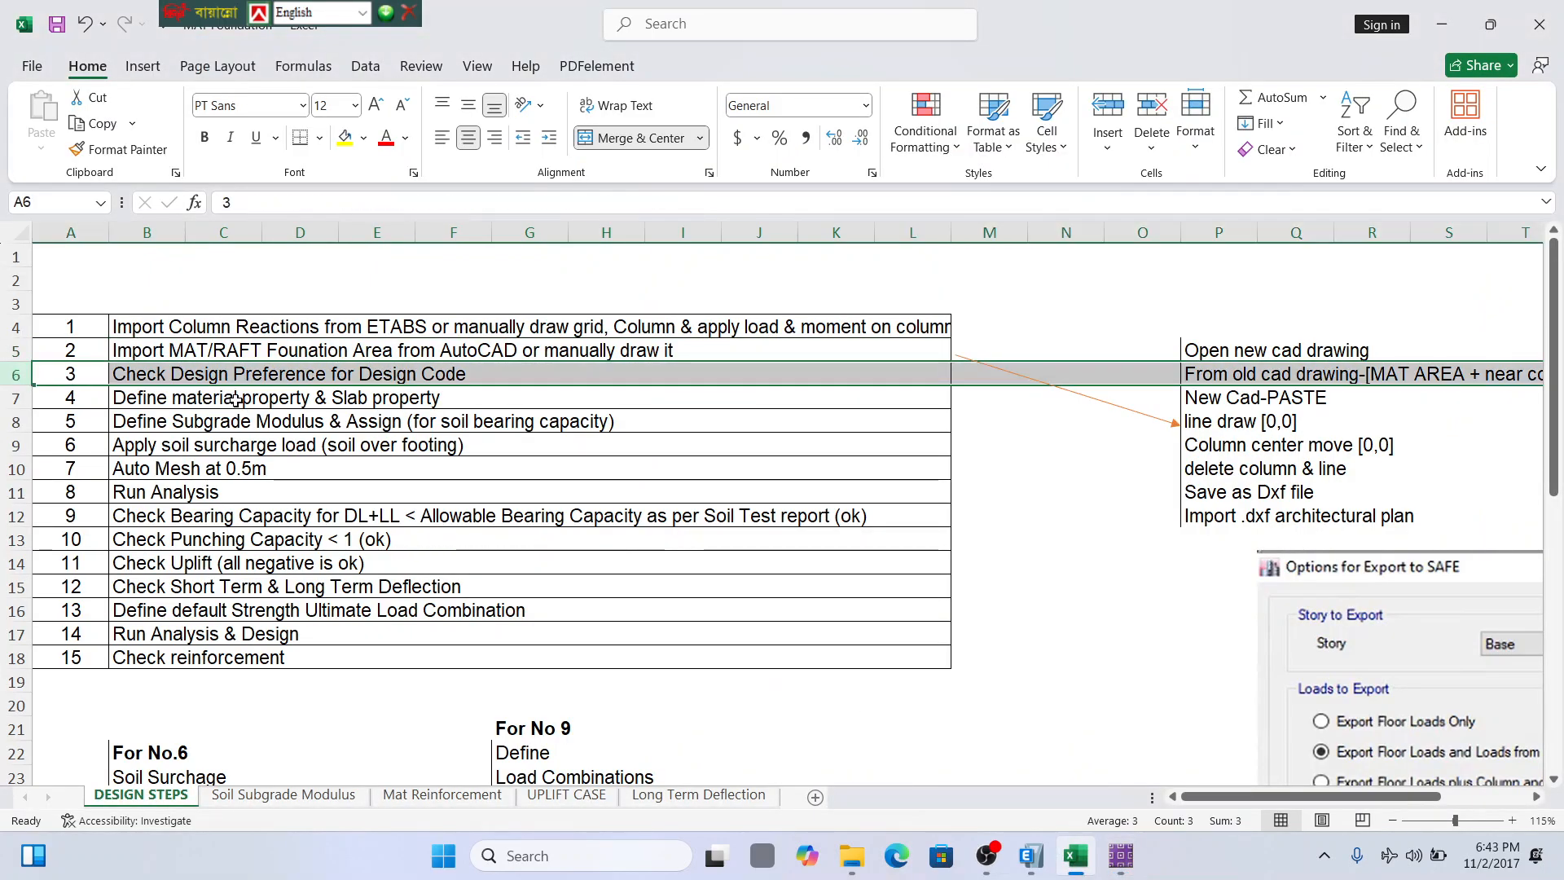
click(1441, 25)
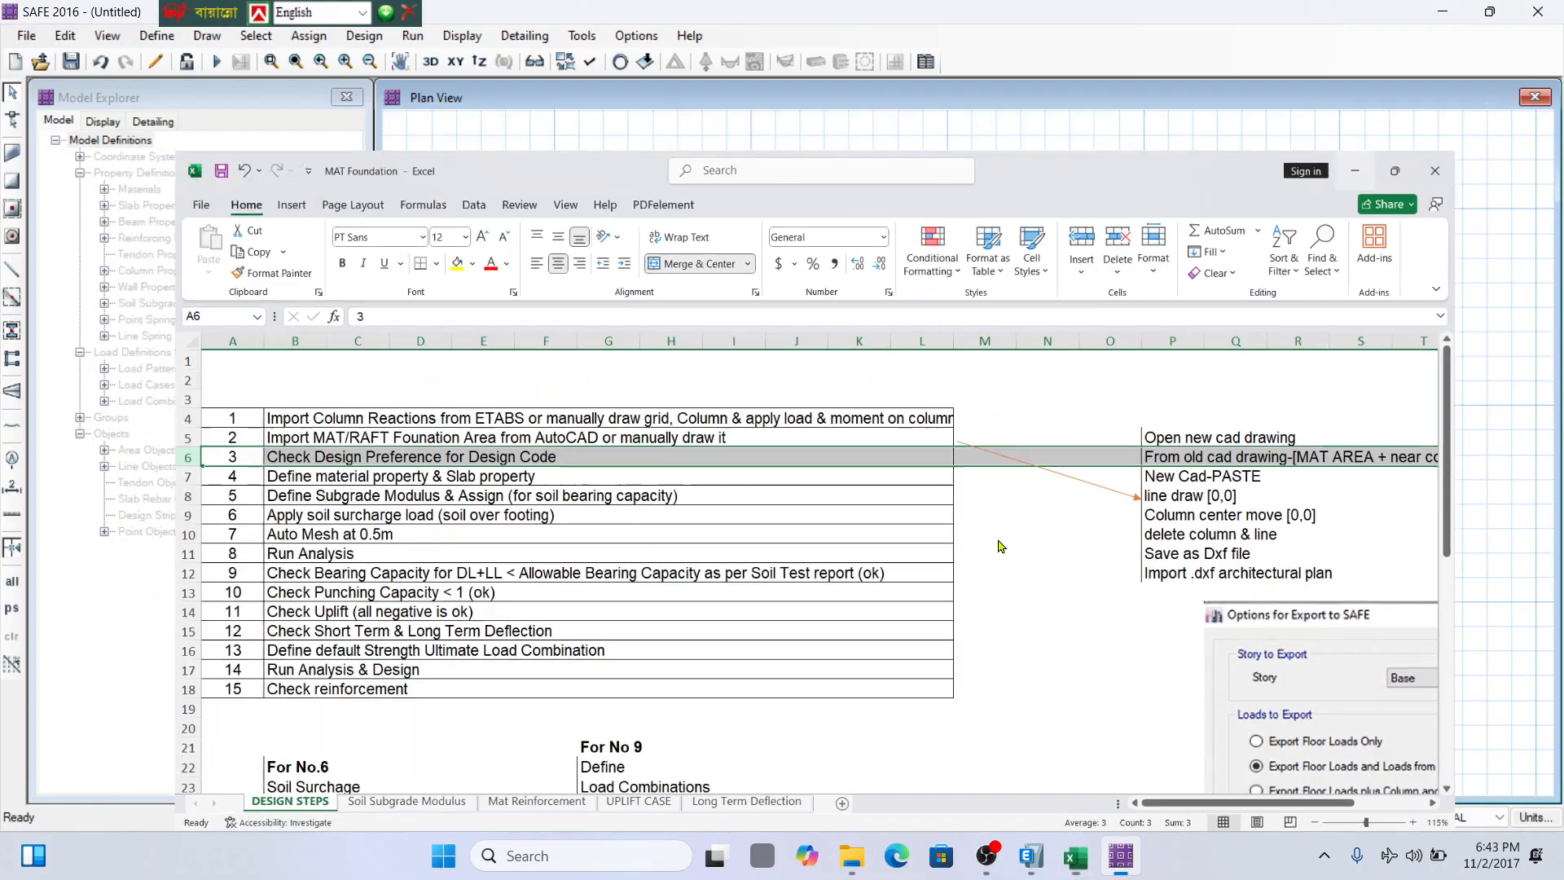
Open the design preferences and set the design code to ACI 318-08.
click(462, 36)
click(462, 35)
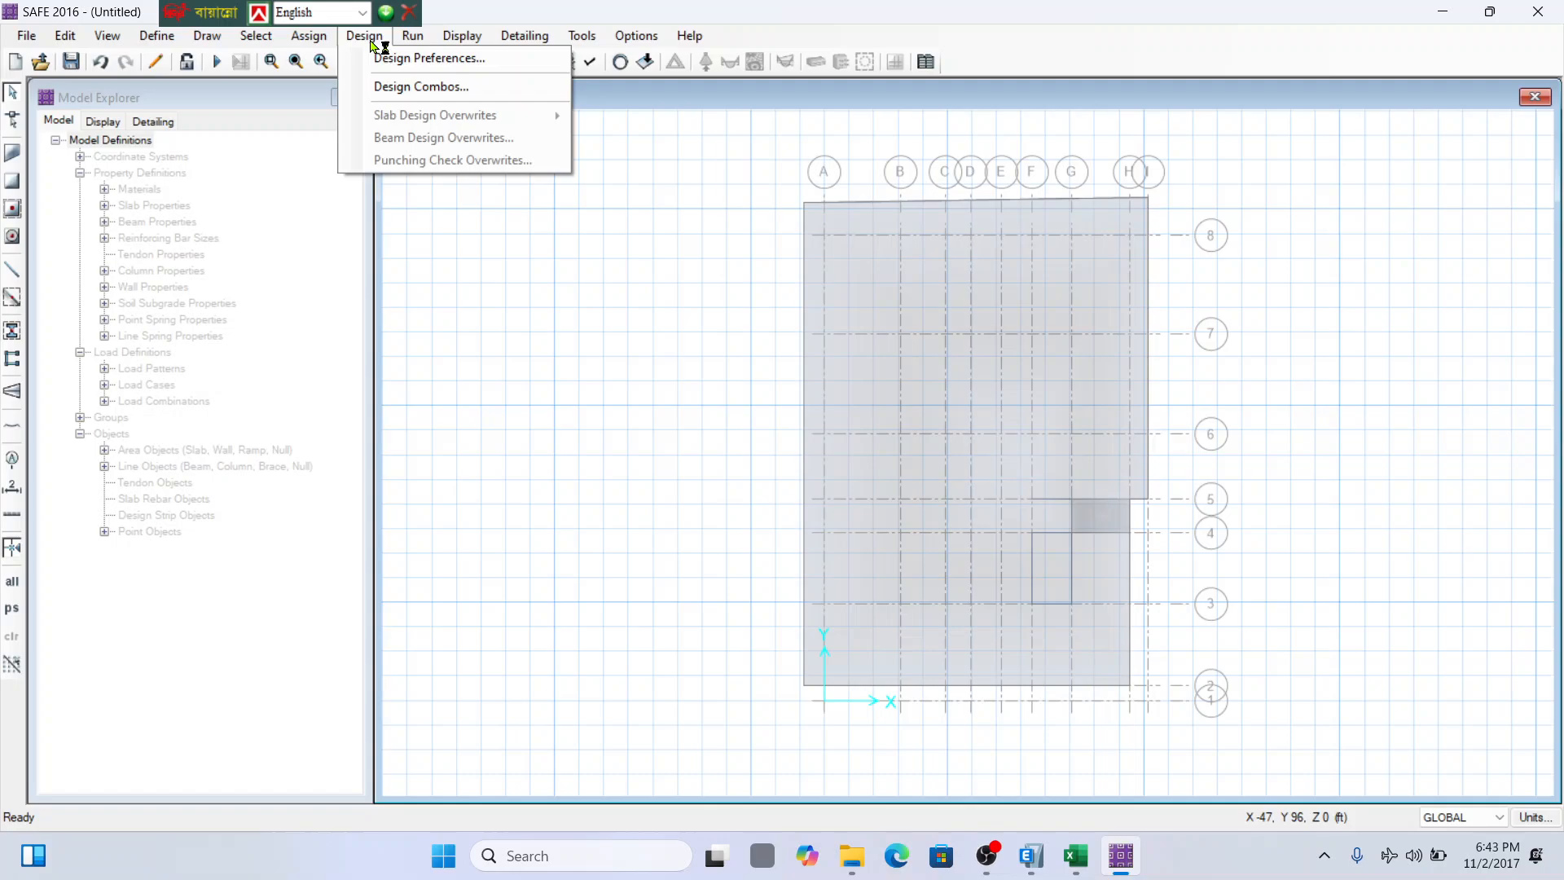
click(509, 60)
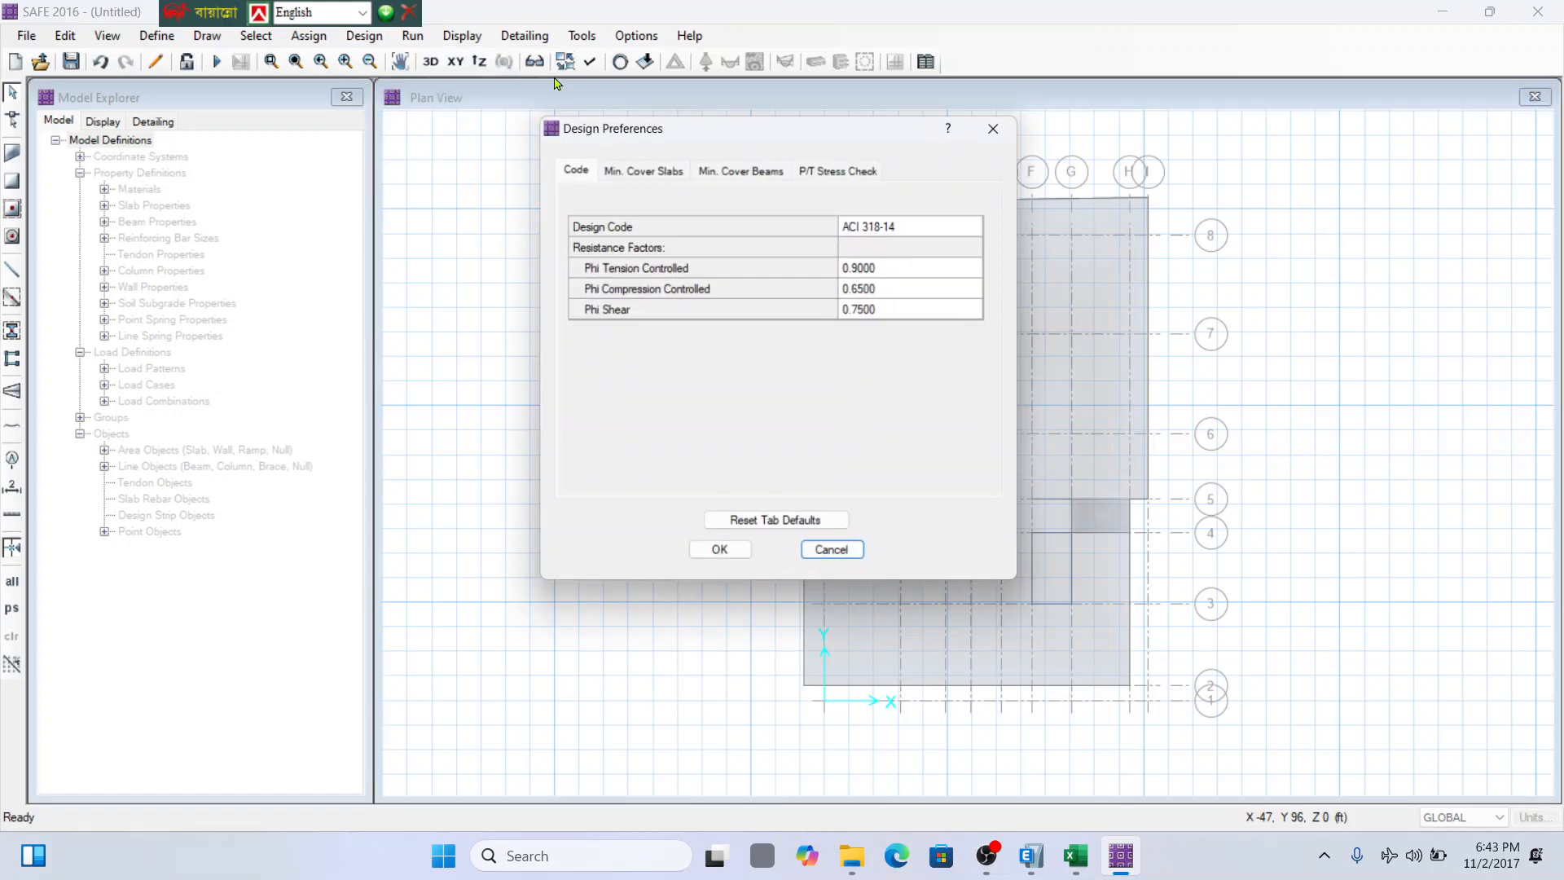
click(914, 232)
click(907, 272)
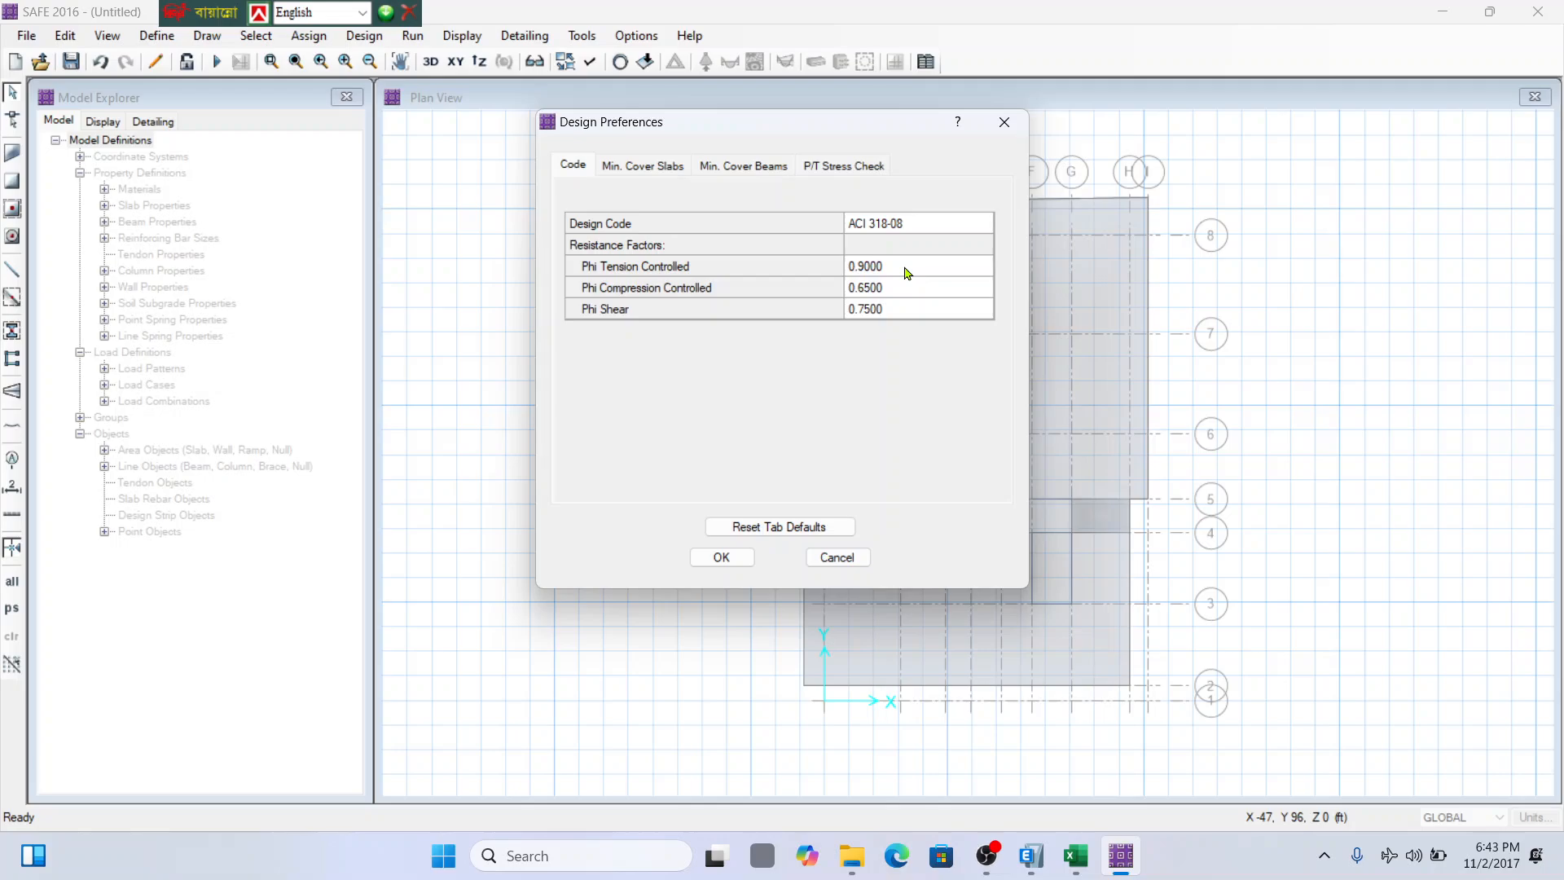
Set the slab minimum clear cover to 3 in at top and bottom, with #5 as the preferred bar size.
click(646, 171)
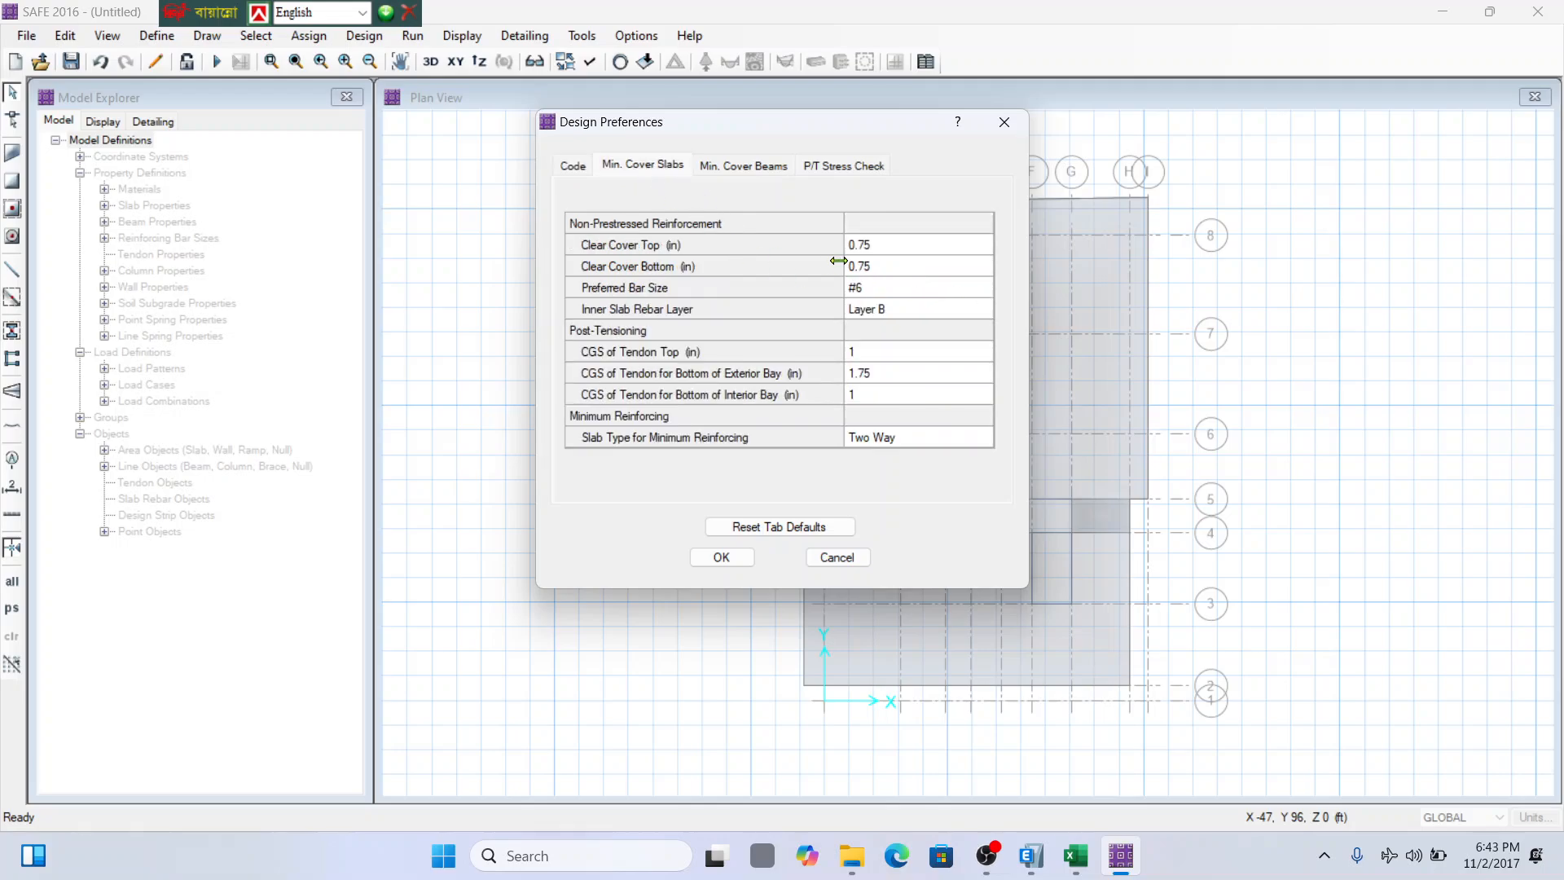
click(885, 251)
text(3)
click(885, 266)
text(3)
click(897, 293)
click(899, 293)
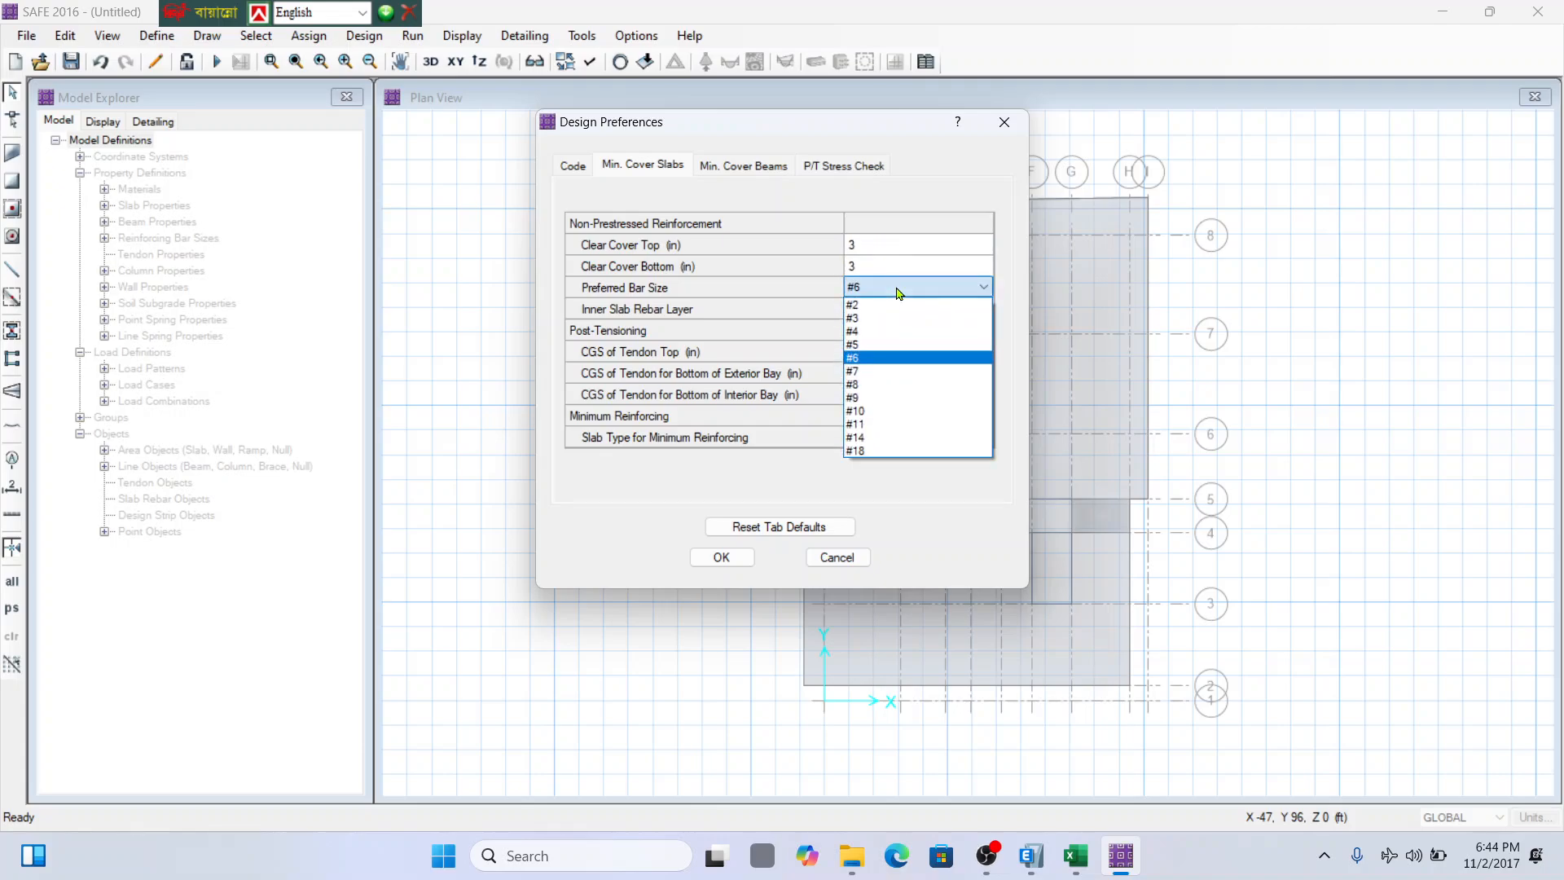
click(878, 345)
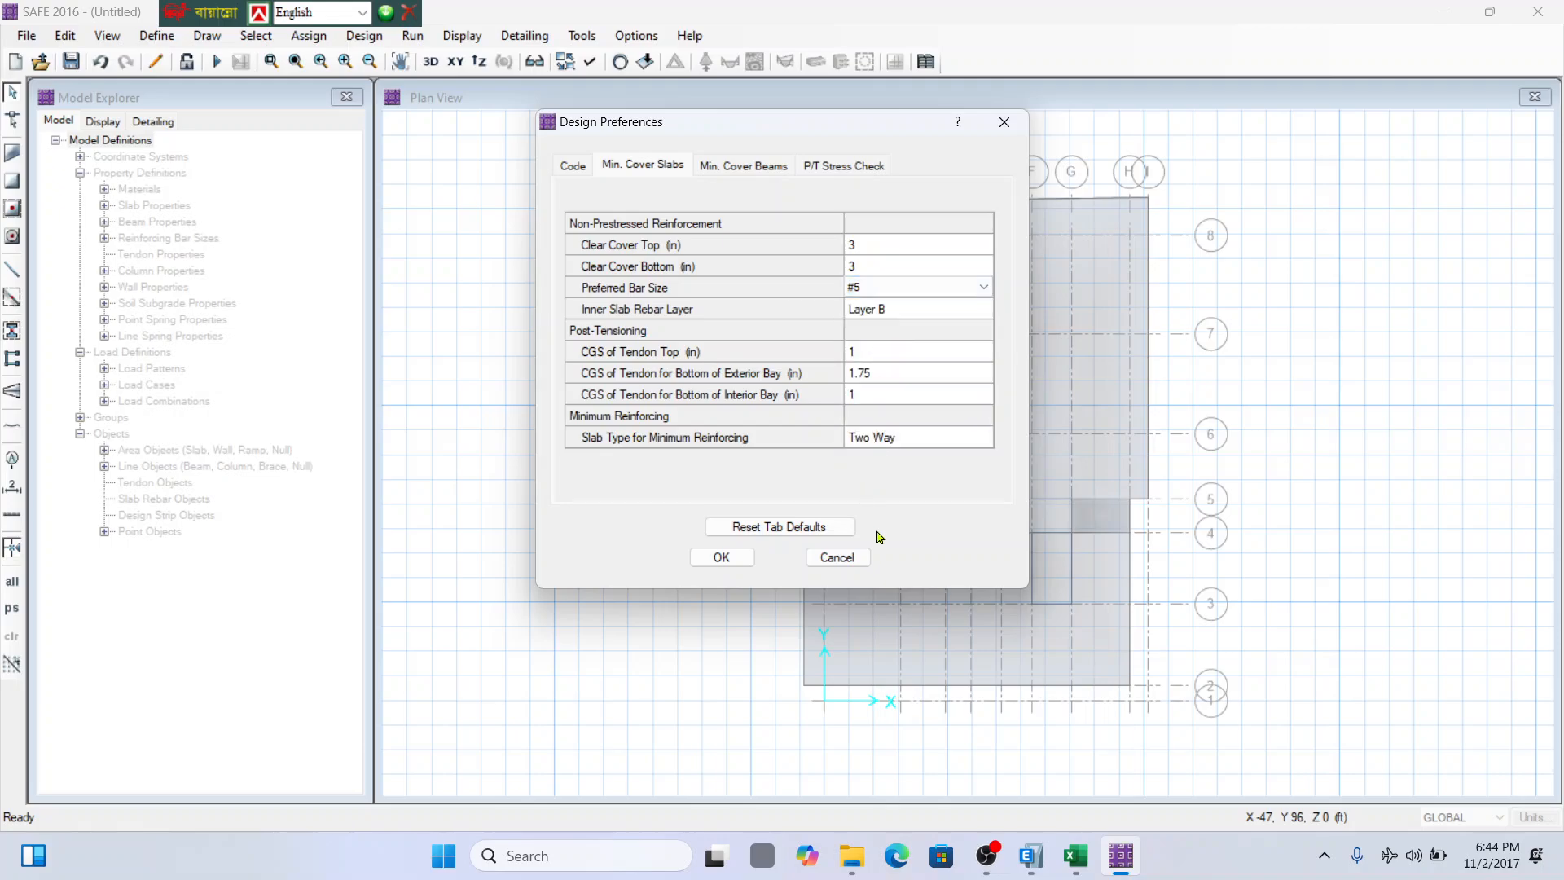
Review the beam cover and P/T stress check preferences, recheck the slab and code settings, and accept the design preferences.
click(730, 171)
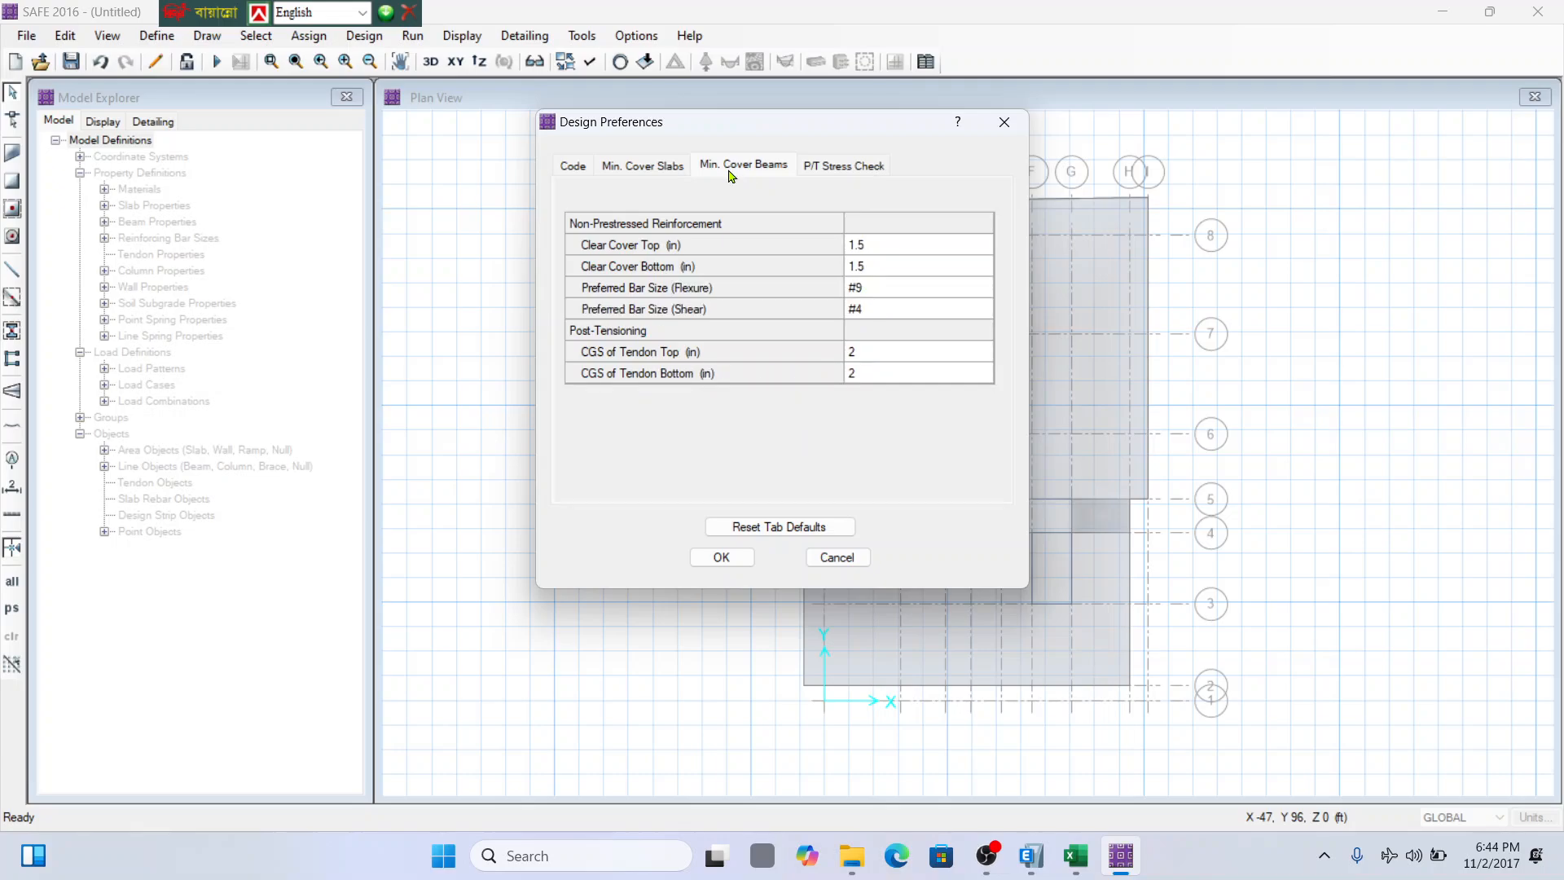
click(835, 166)
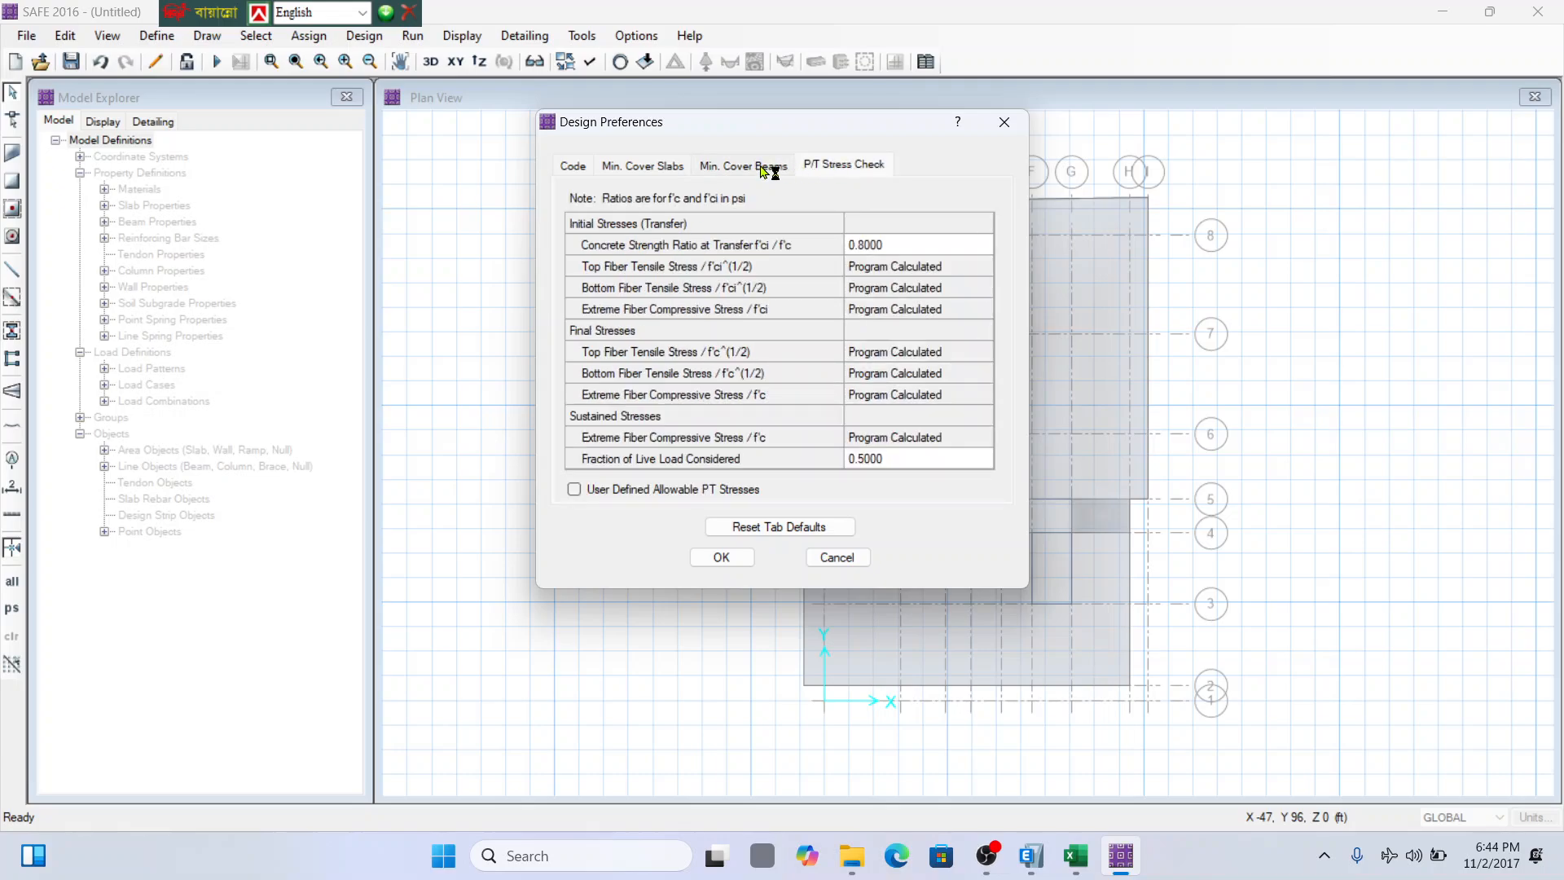
click(753, 165)
click(666, 171)
click(590, 172)
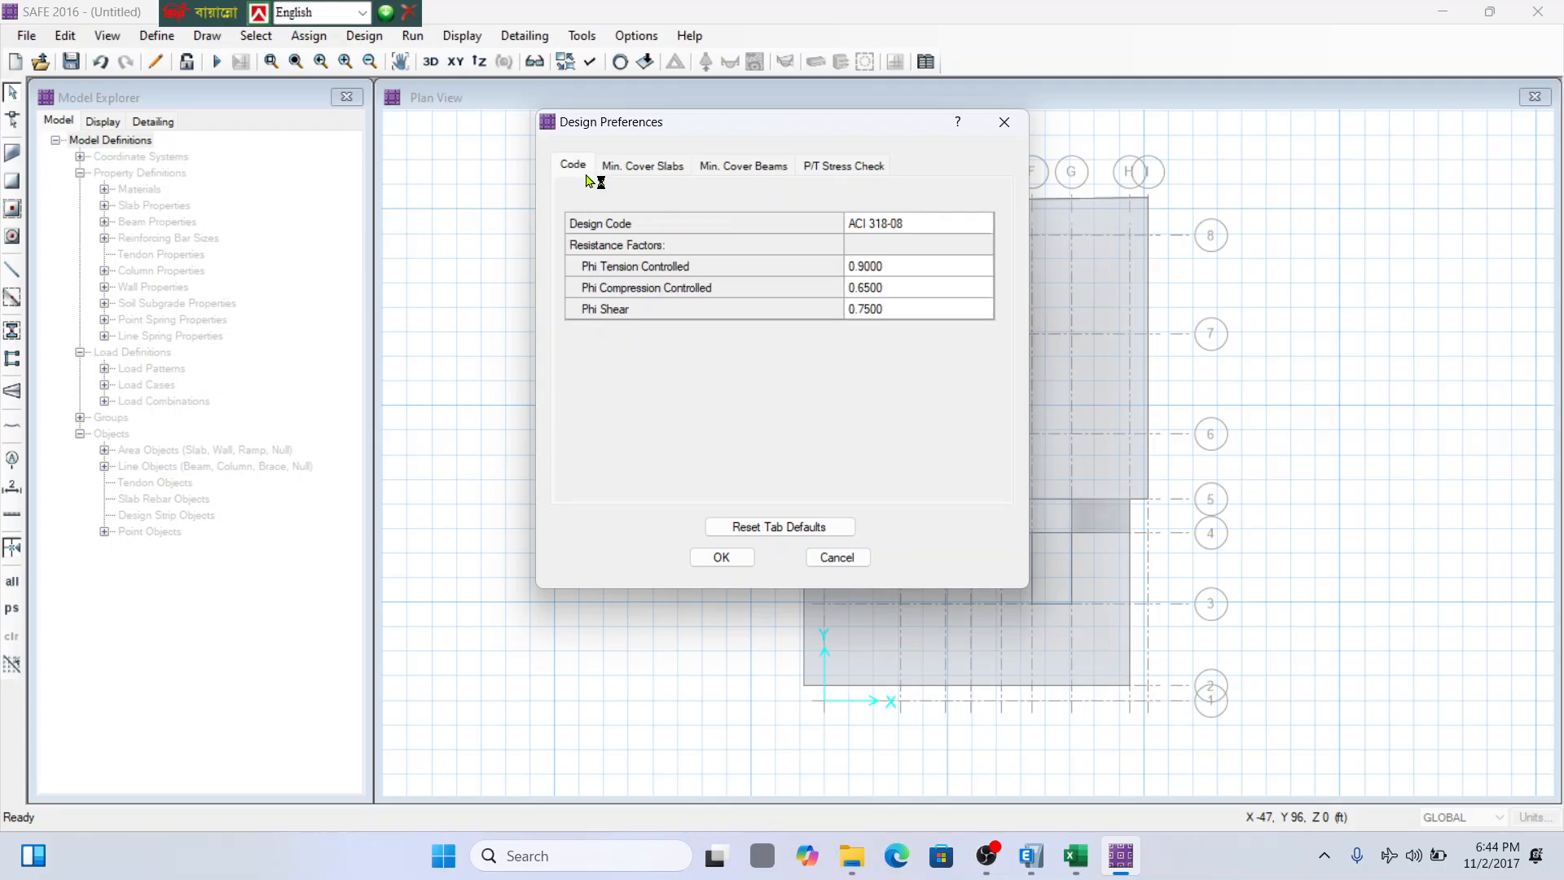
click(722, 557)
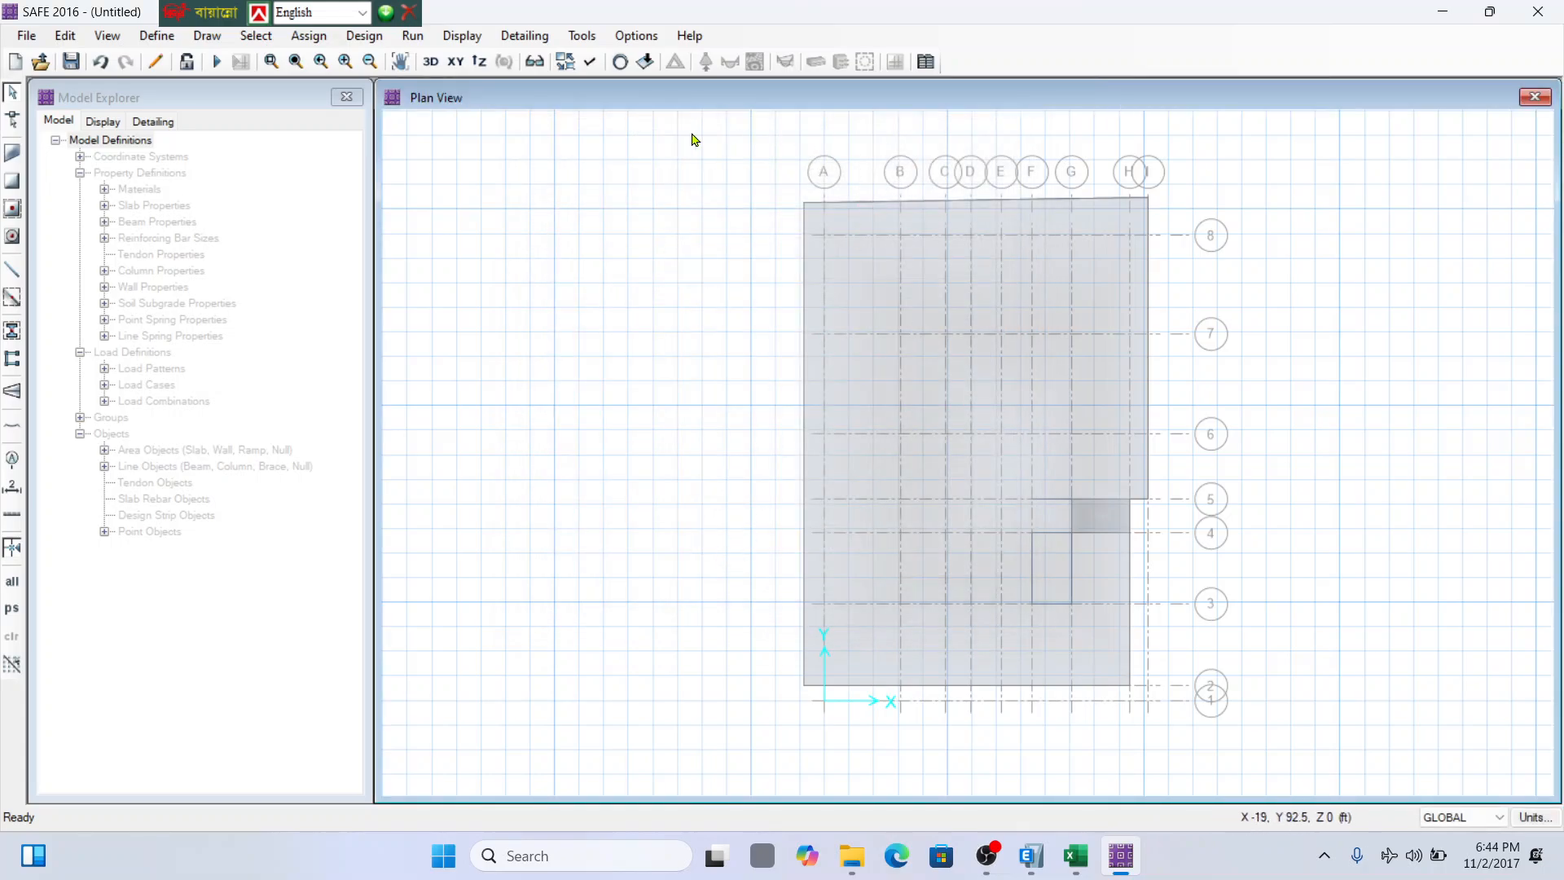
Switch to Excel, review item 4 of the design steps on material and slab properties, and minimise the workbook.
click(1075, 855)
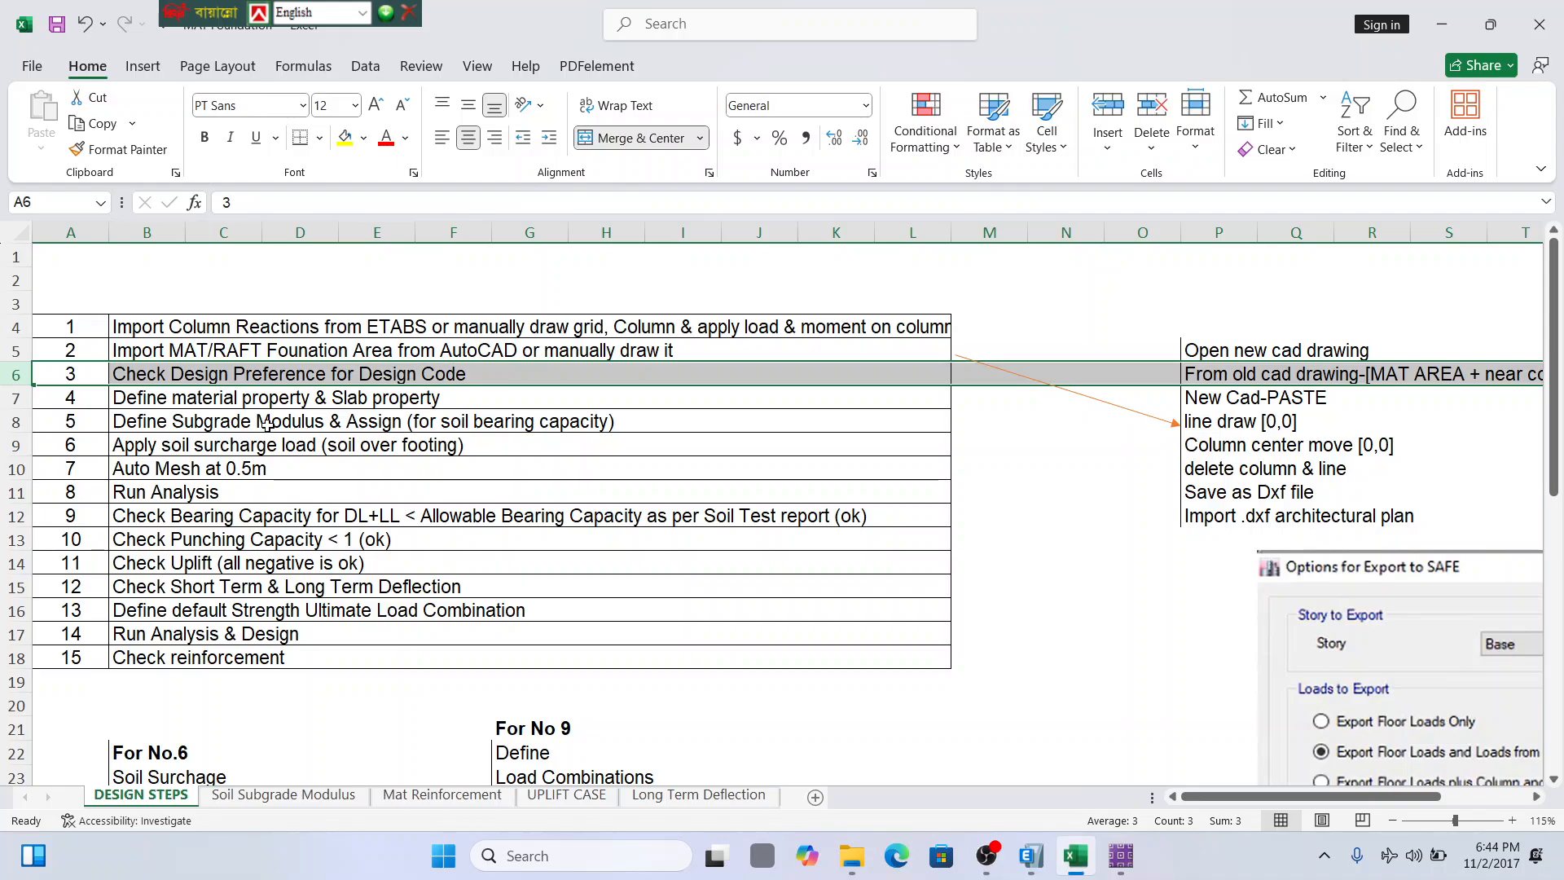
click(181, 399)
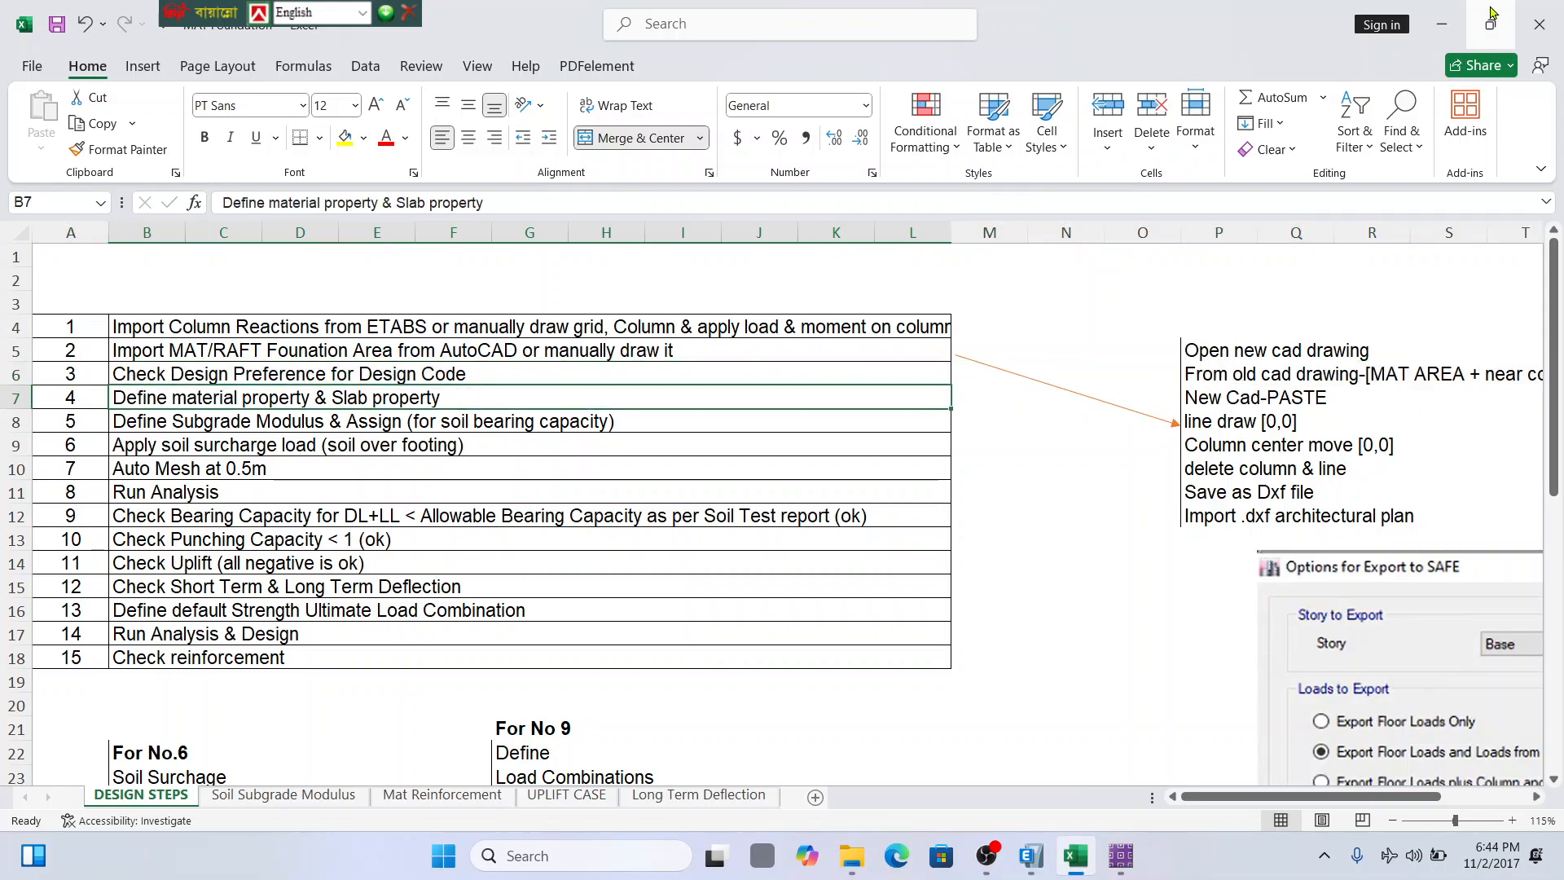
click(1441, 24)
Review the property data of the A615Gr60 rebar material and close the material definitions without changes.
click(157, 36)
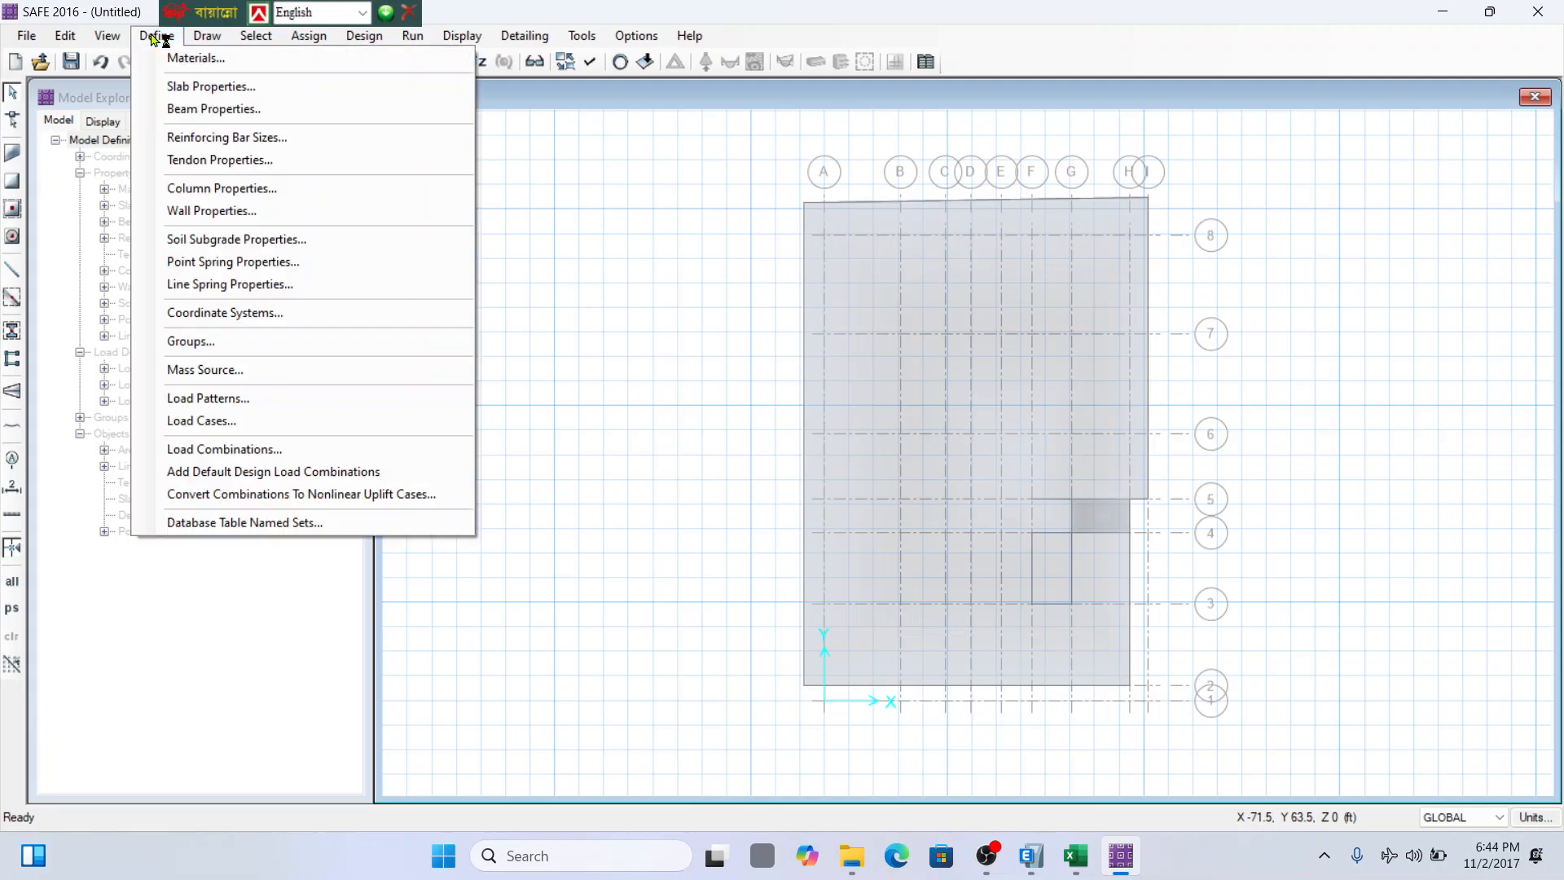
click(220, 66)
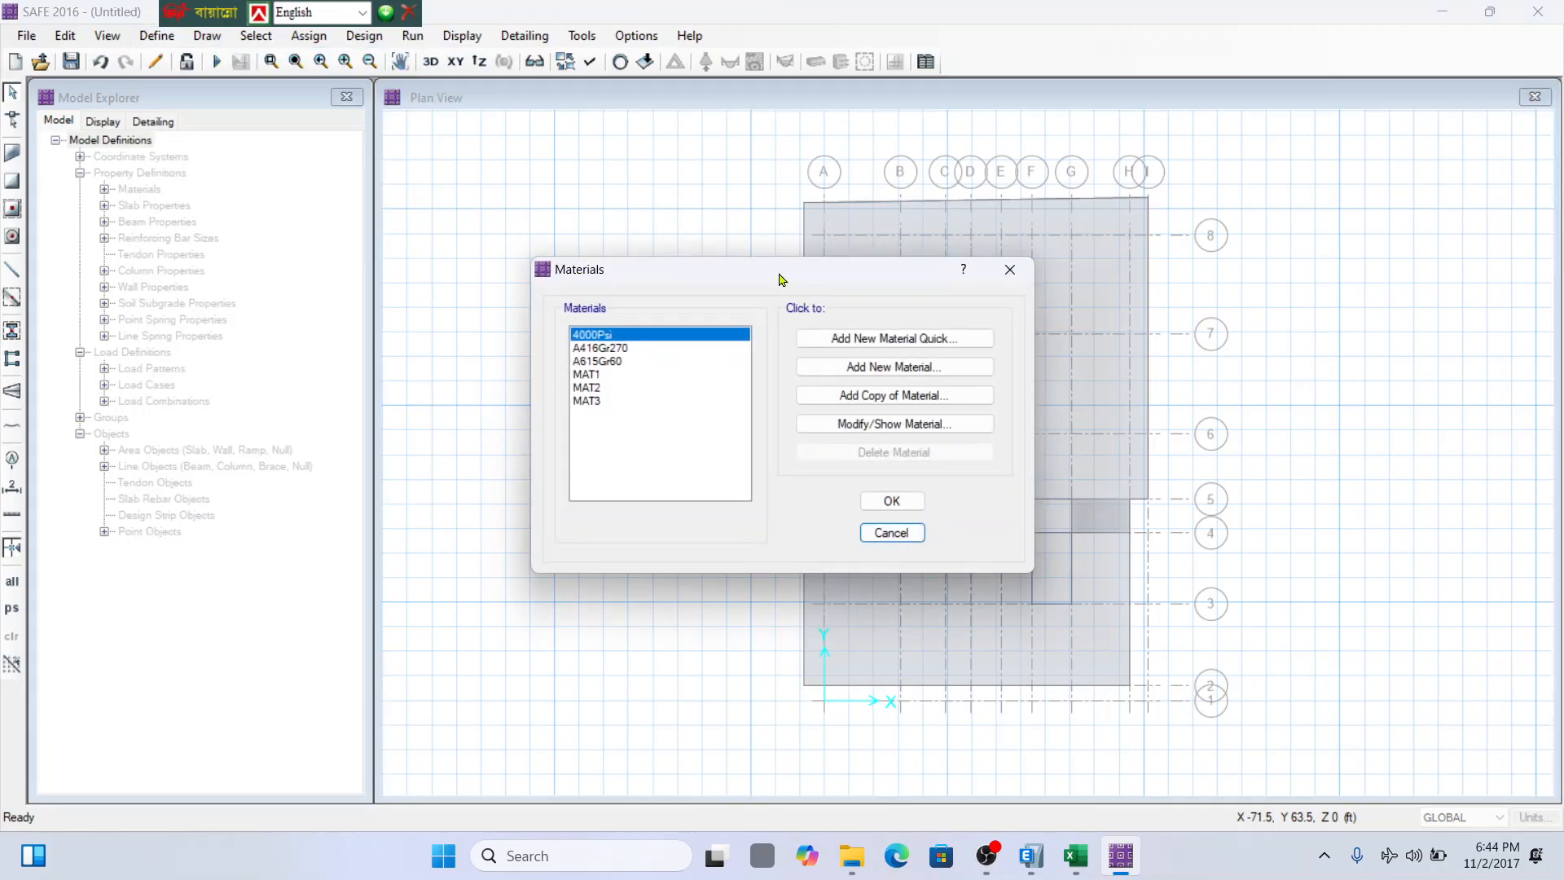
click(616, 362)
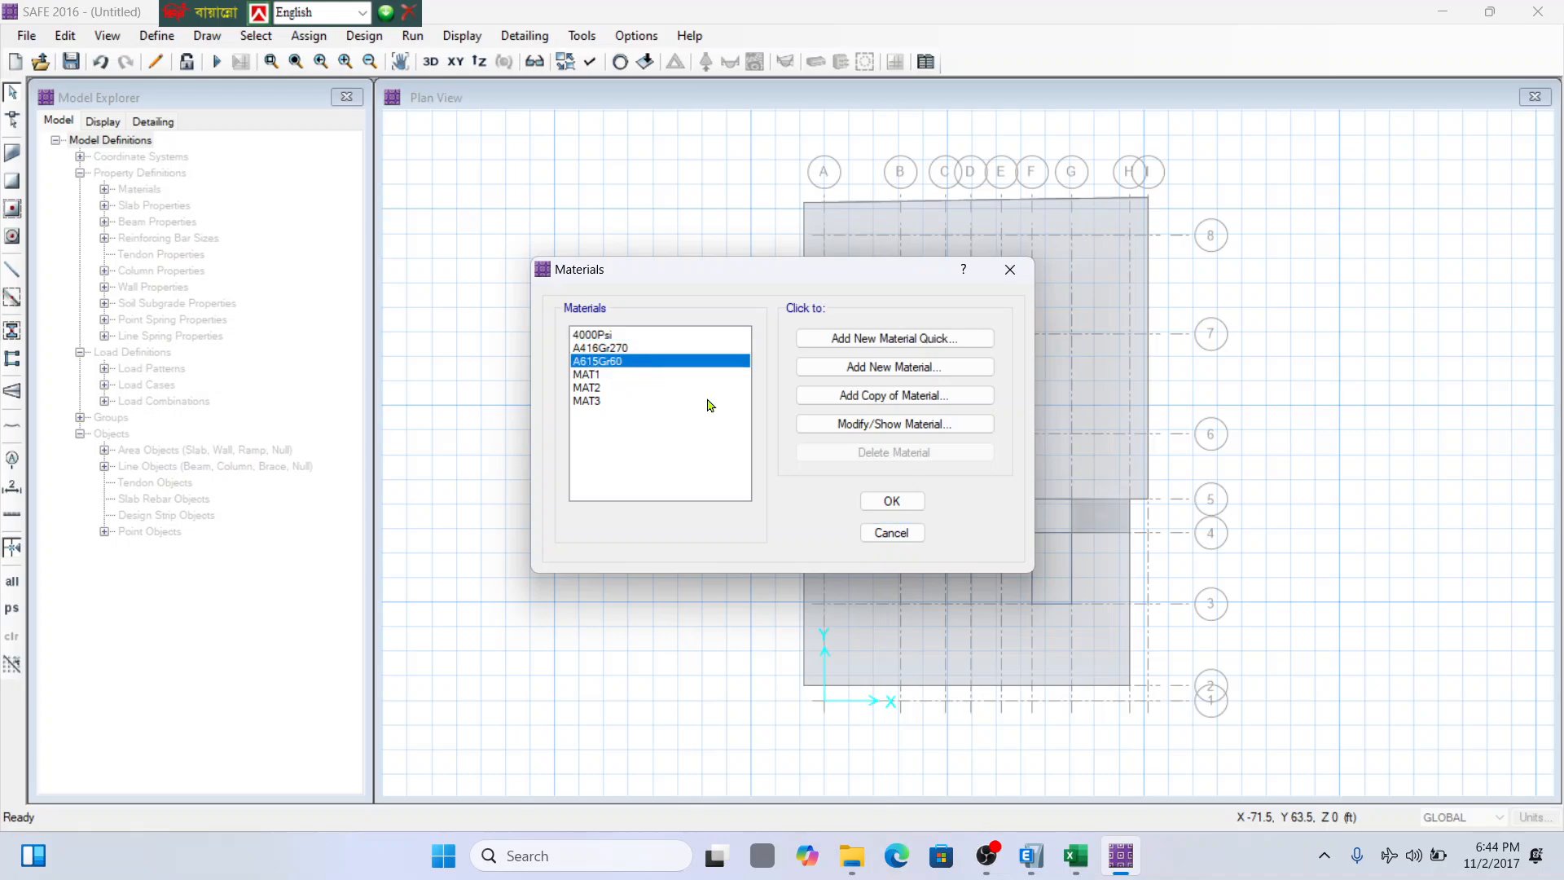
click(951, 395)
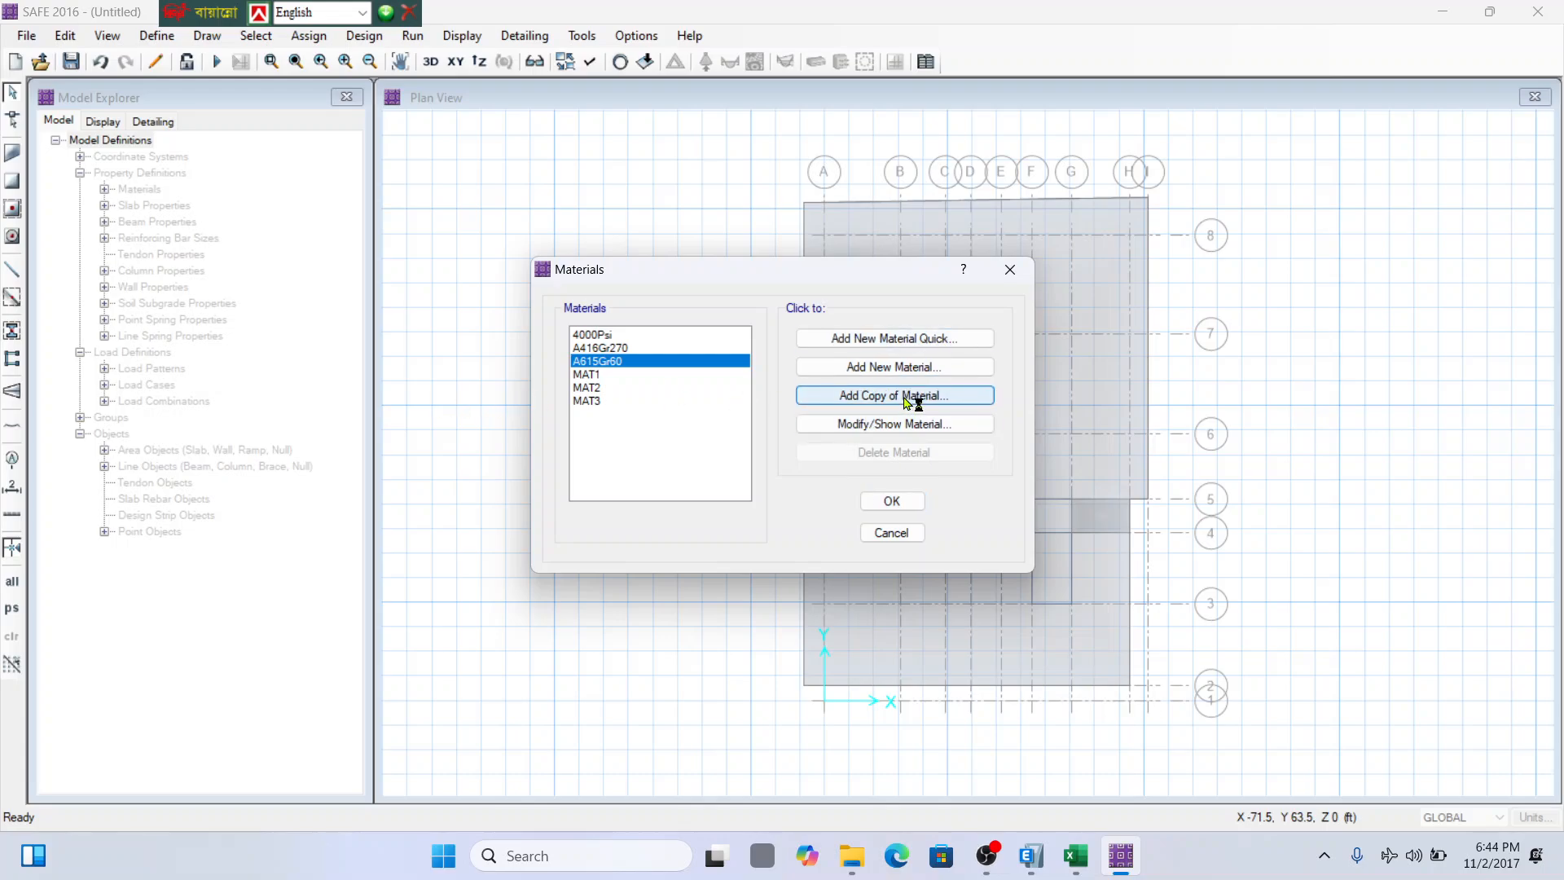
click(909, 423)
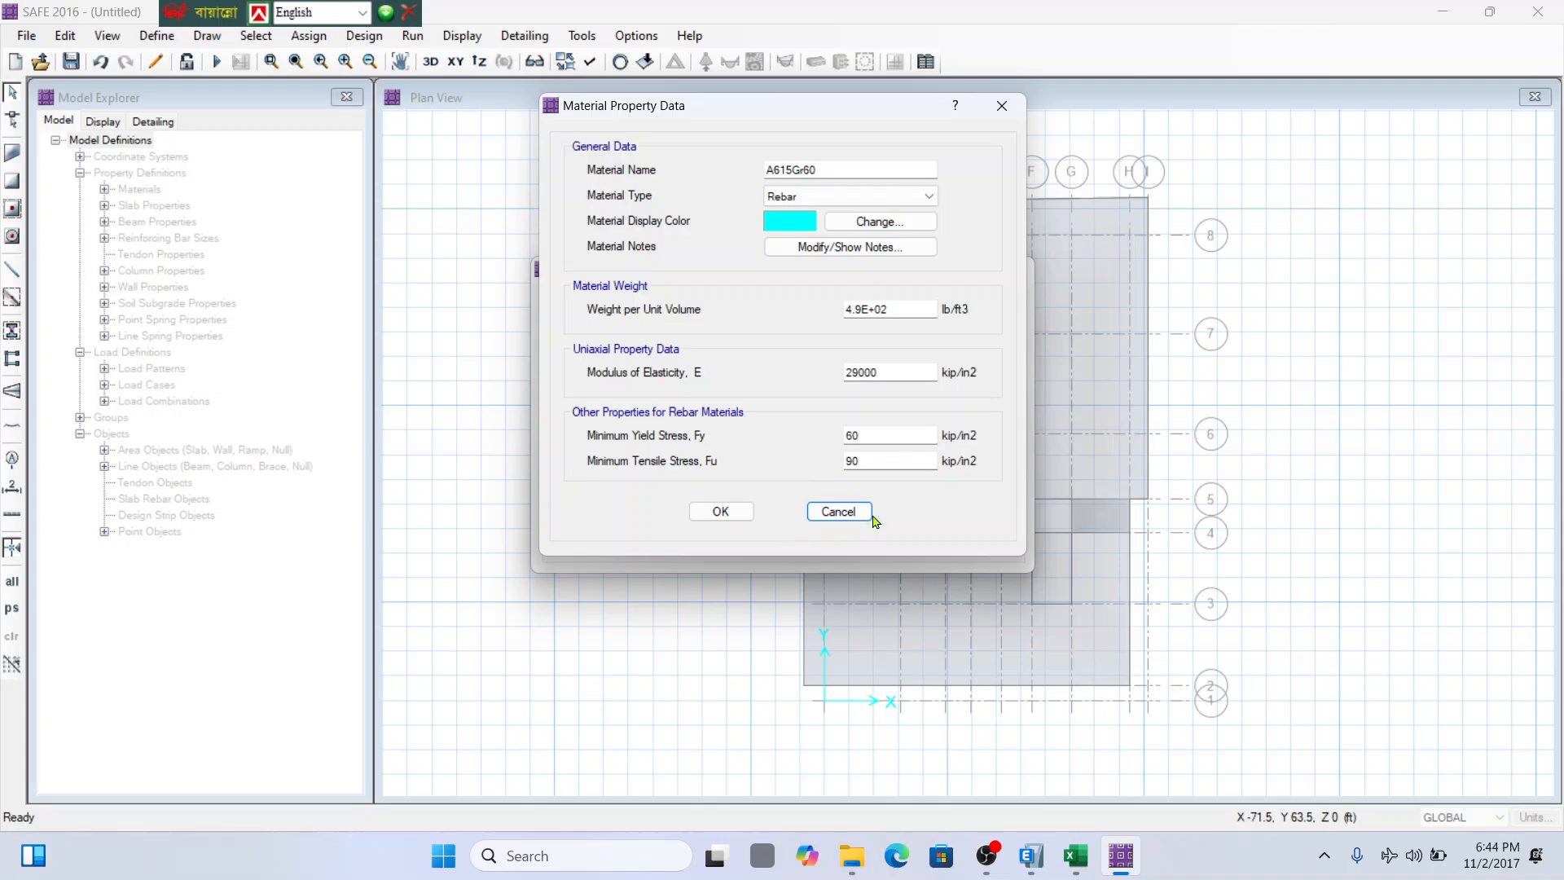
click(839, 512)
click(890, 536)
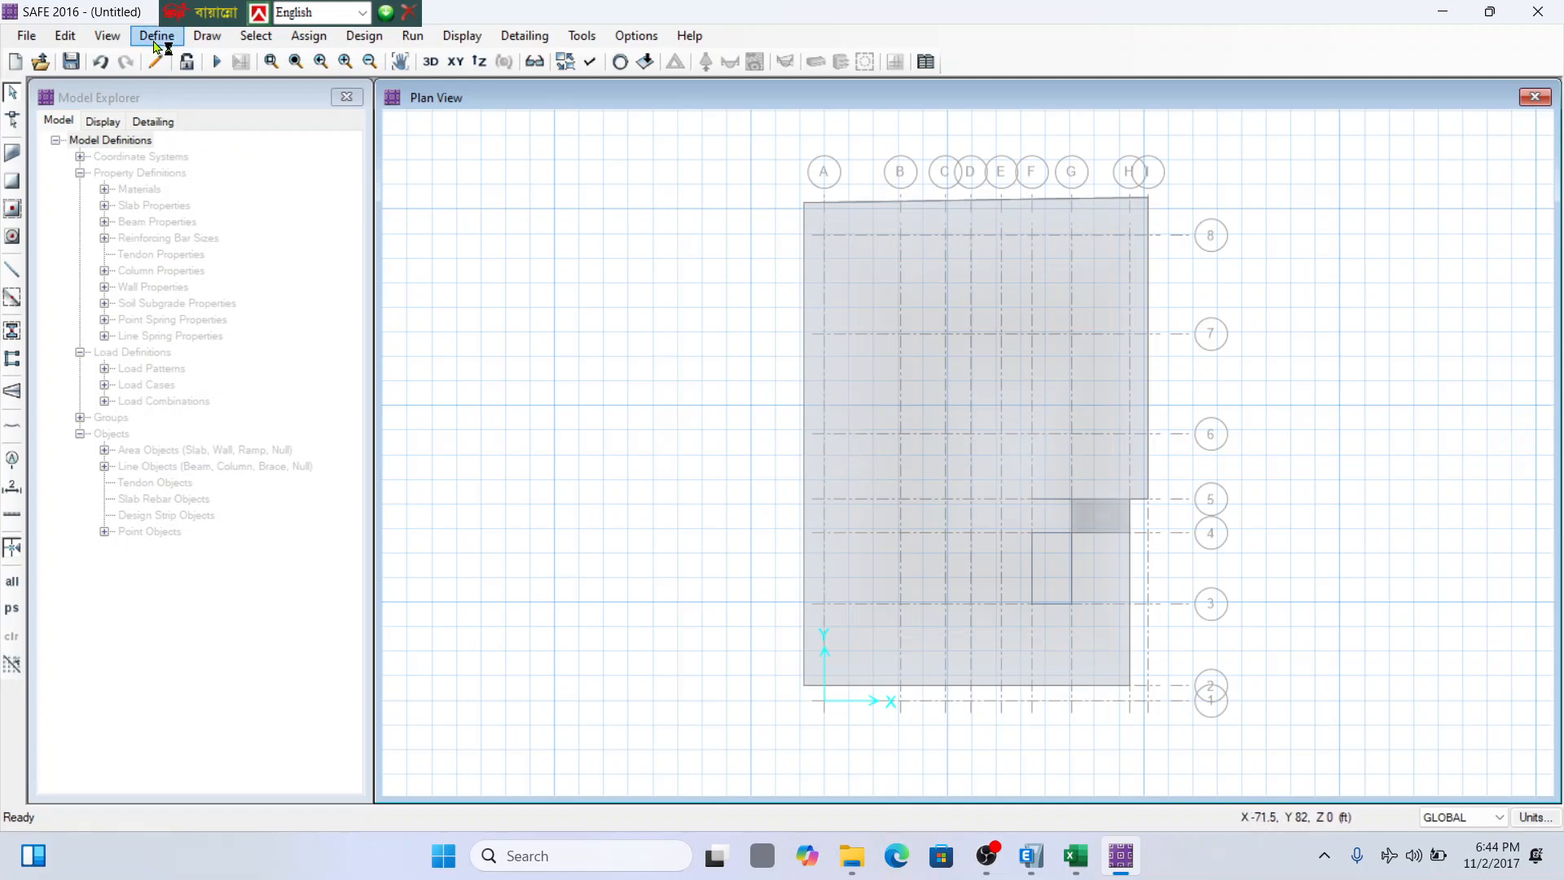
Redefine slab property SLAB1 as MAT, with type Mat and a thickness of 24 in.
click(155, 38)
click(224, 84)
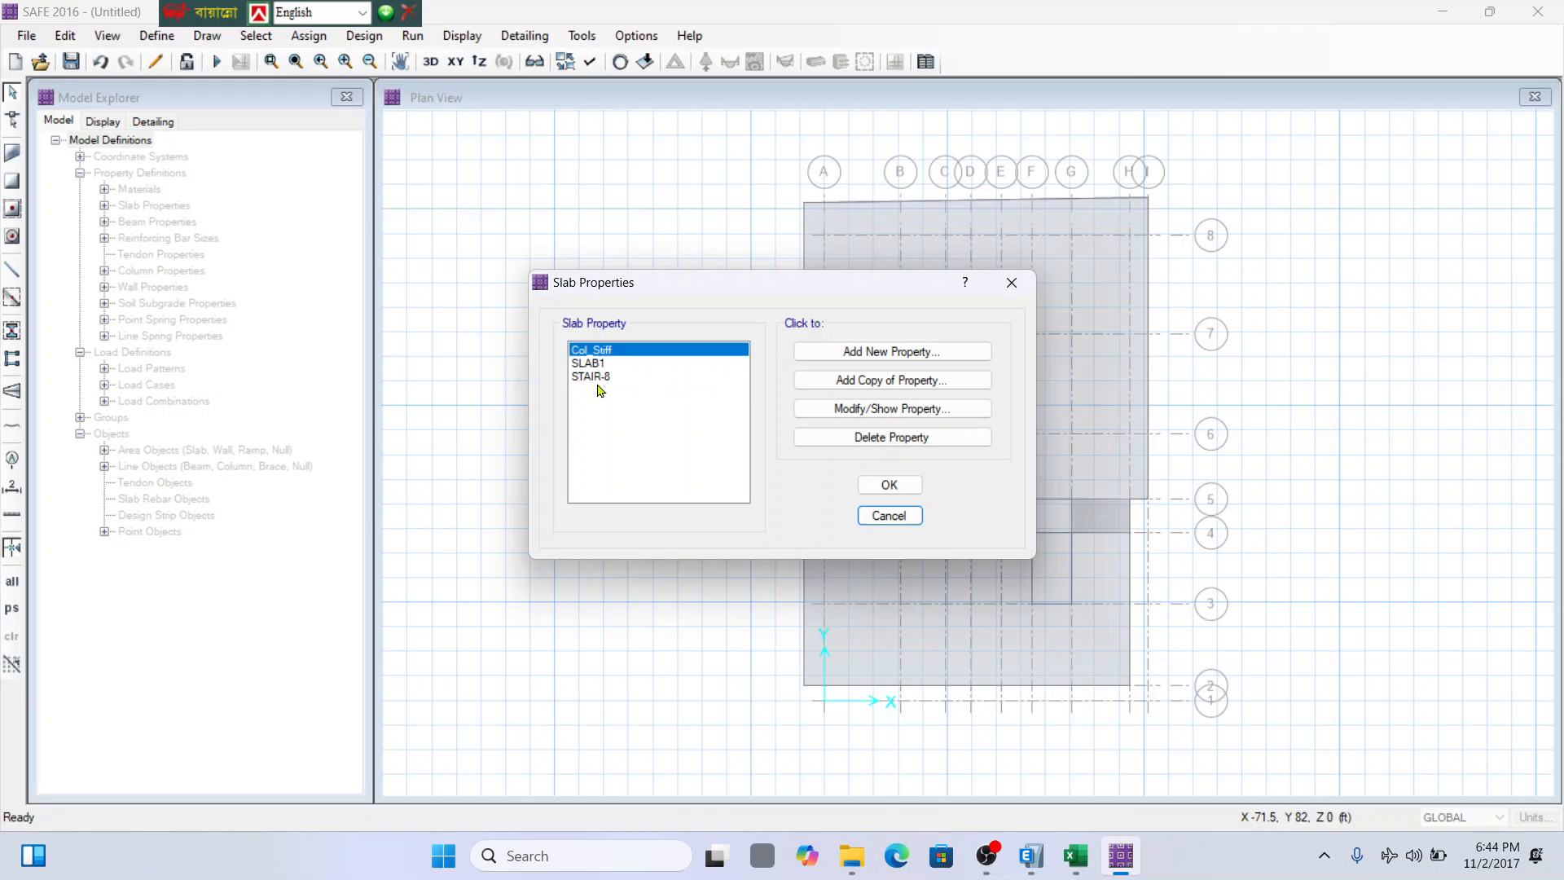
click(603, 364)
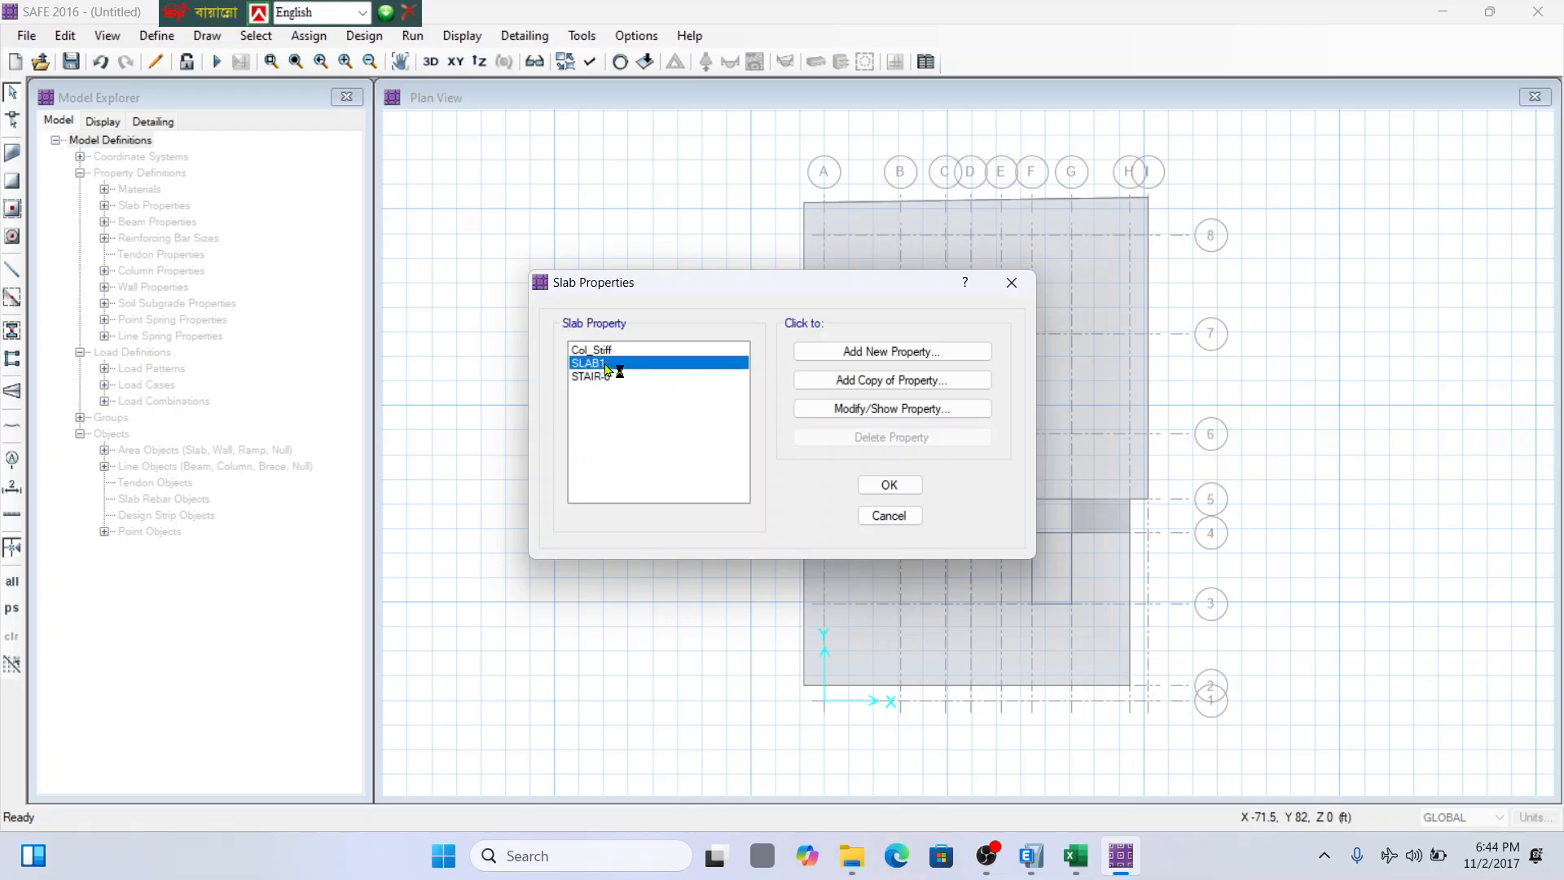
click(898, 408)
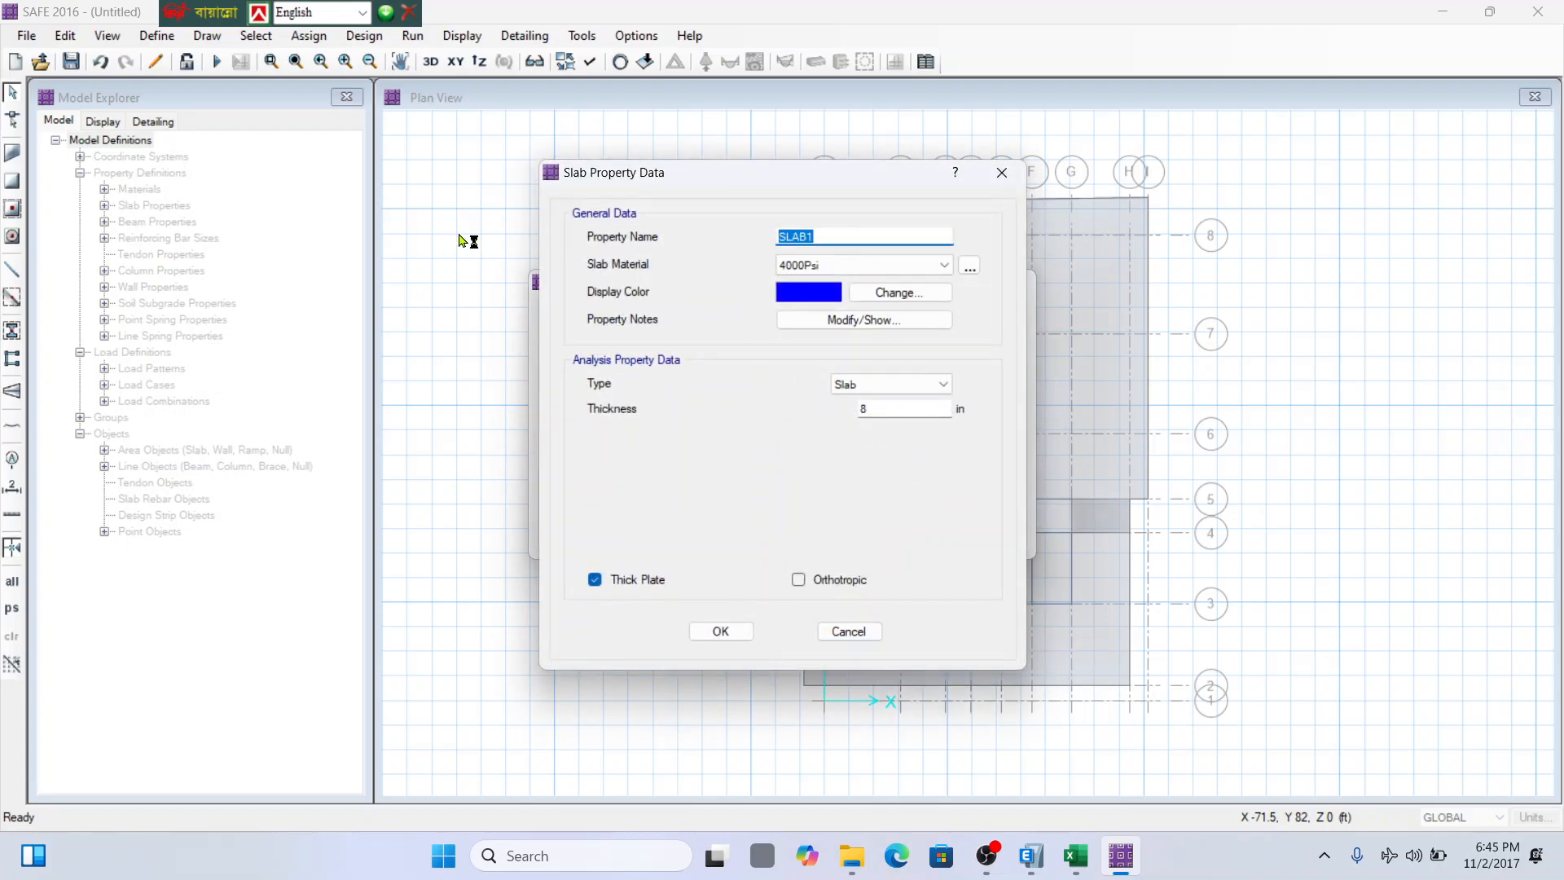
text(MAT)
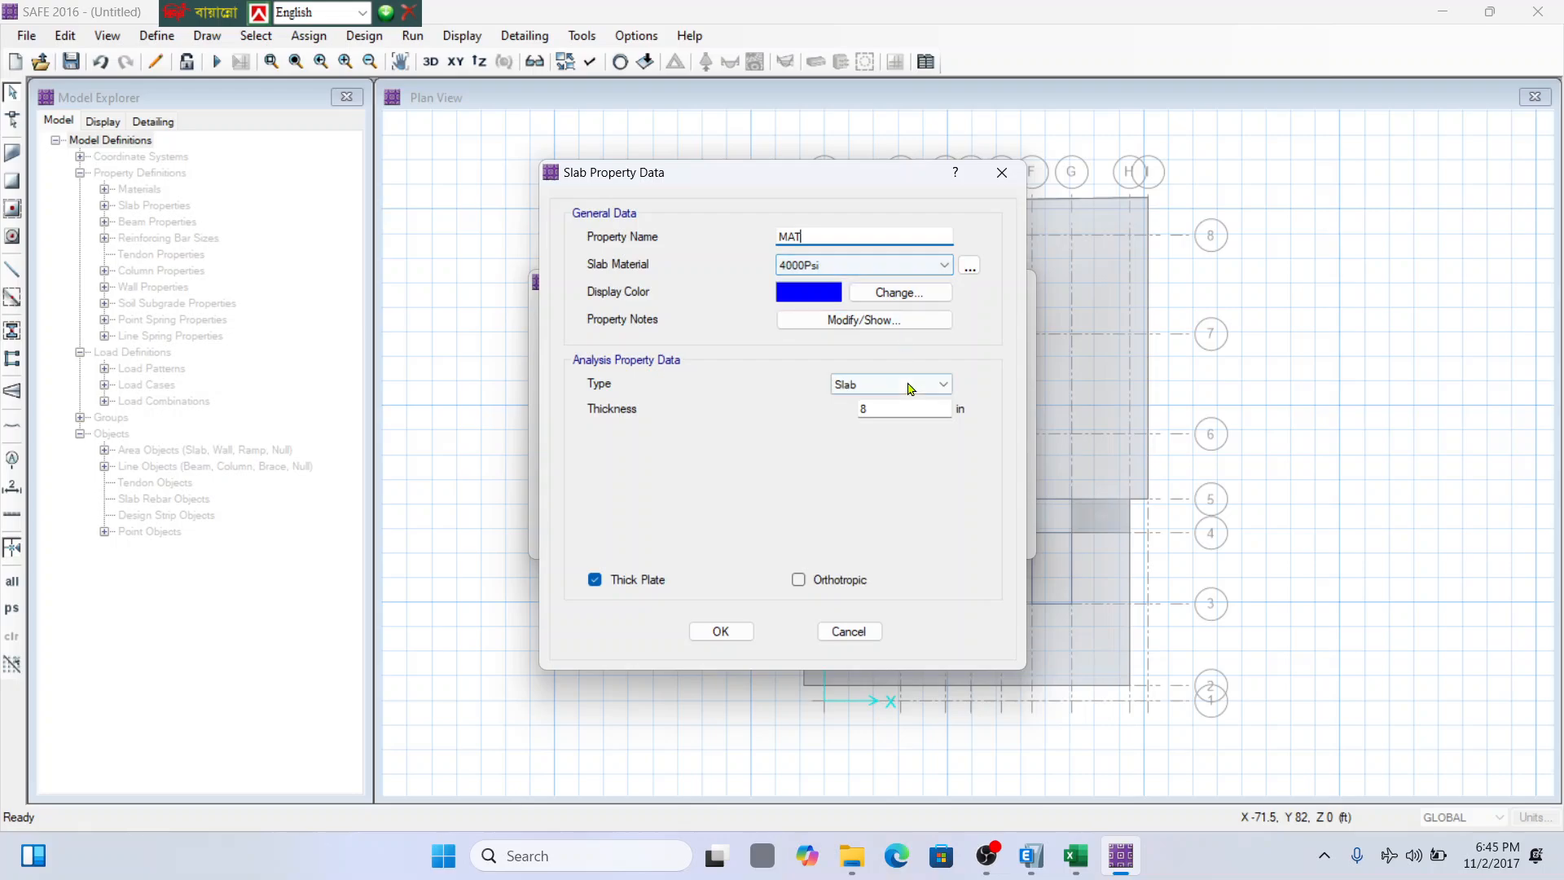
double_click(893, 410)
text(24)
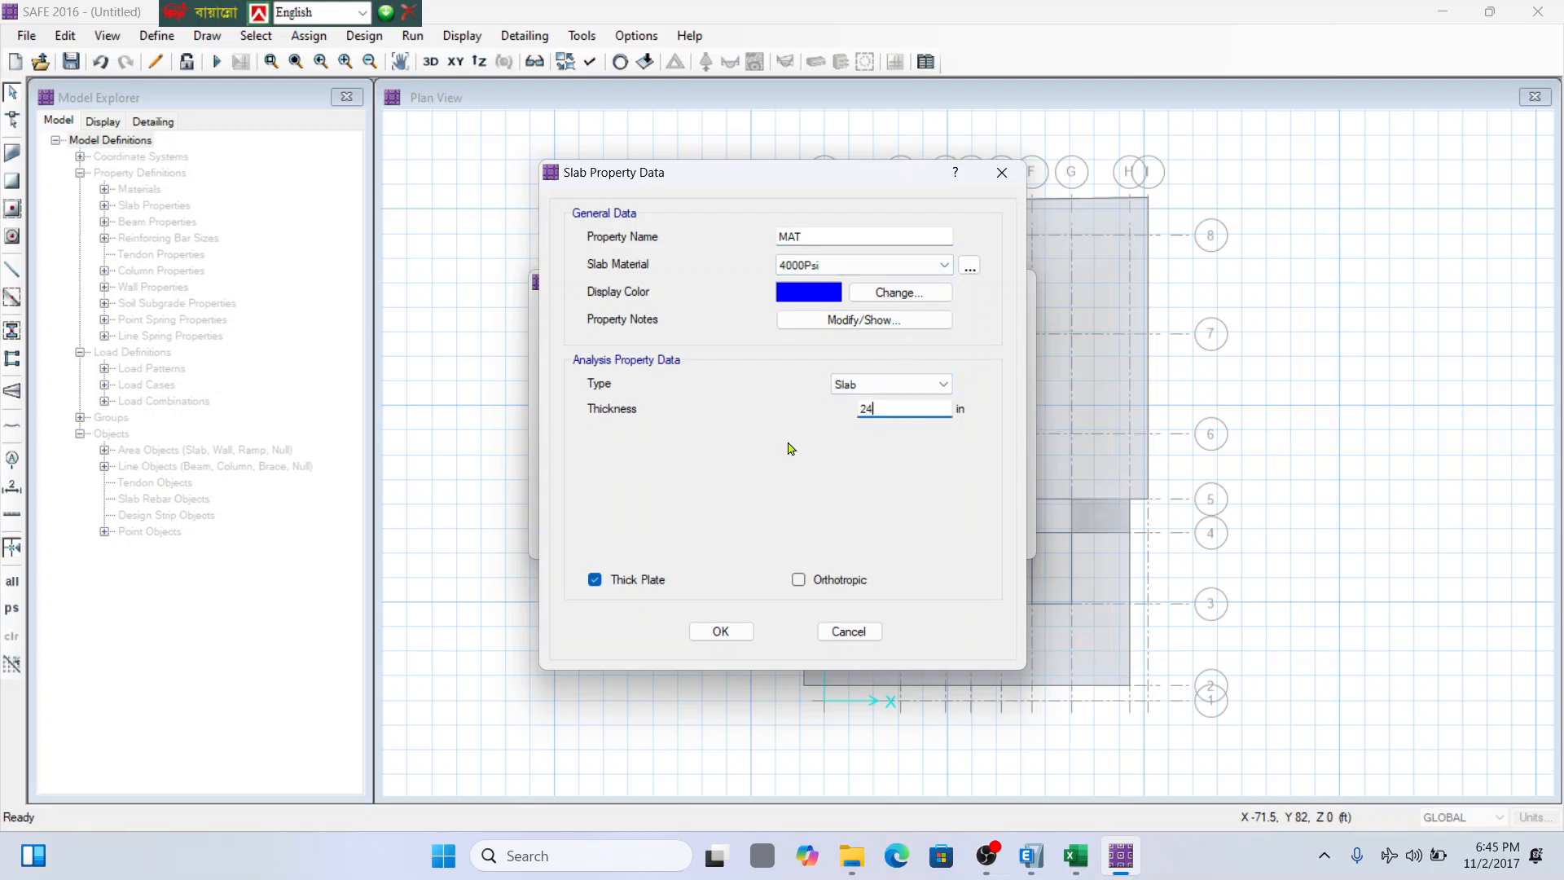
click(878, 385)
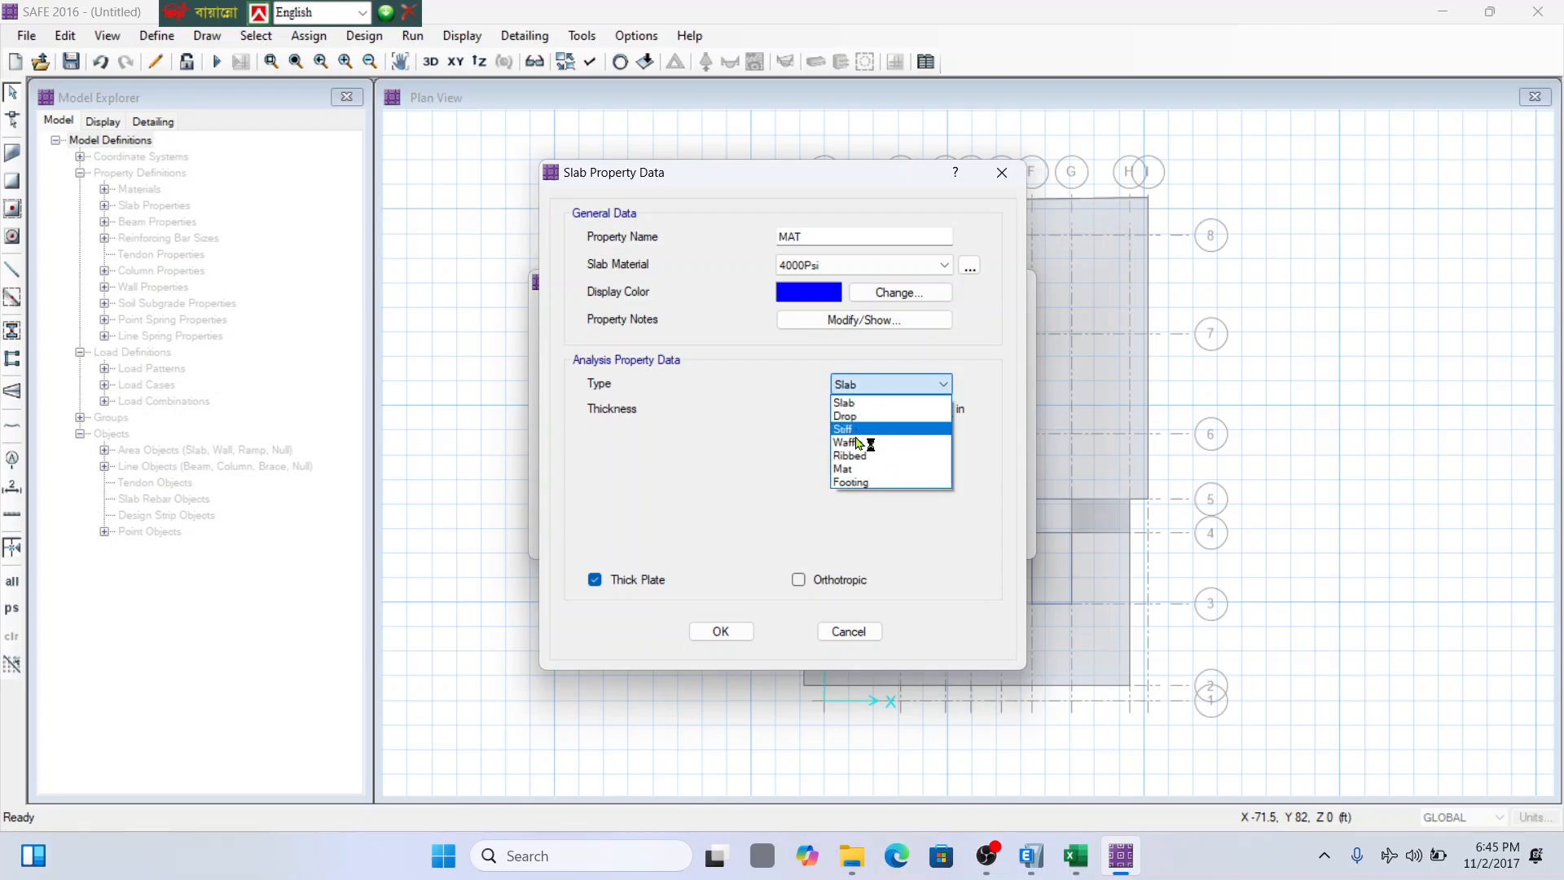
click(860, 471)
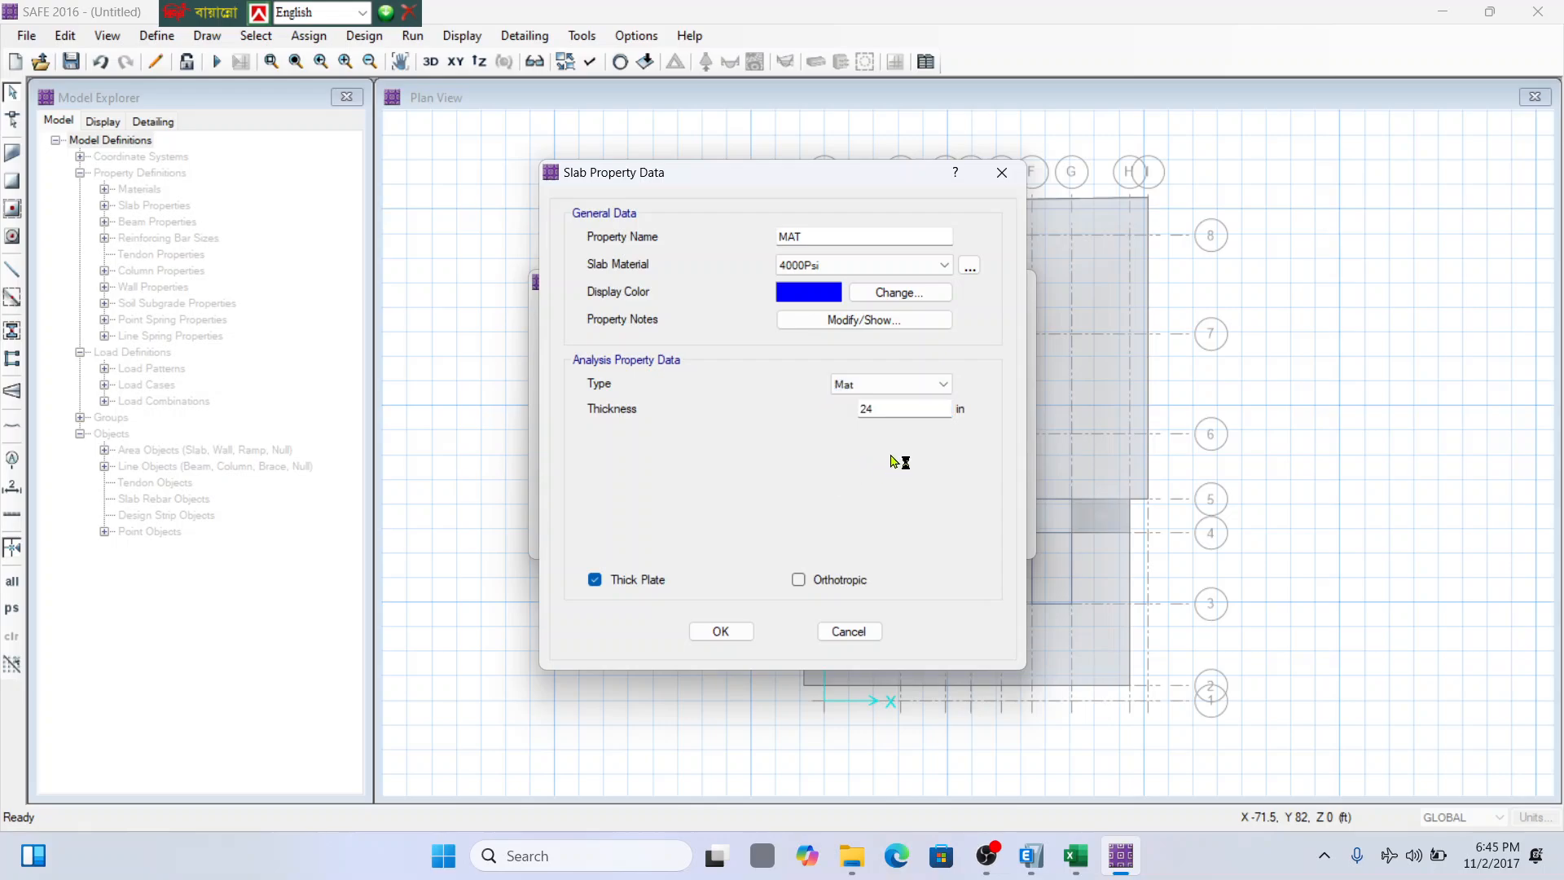
click(729, 633)
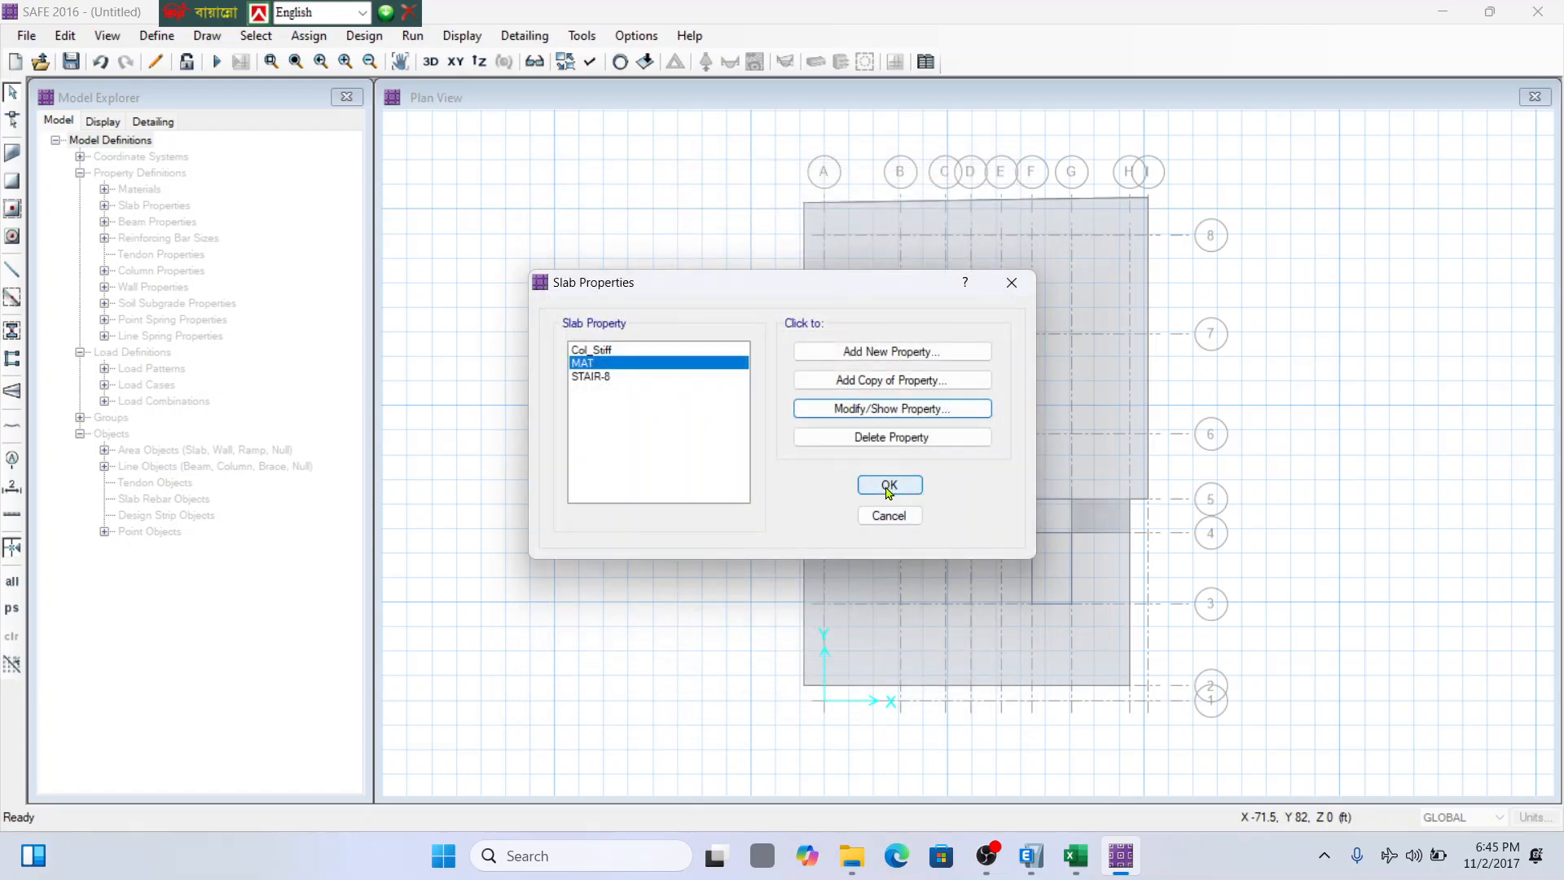
click(887, 485)
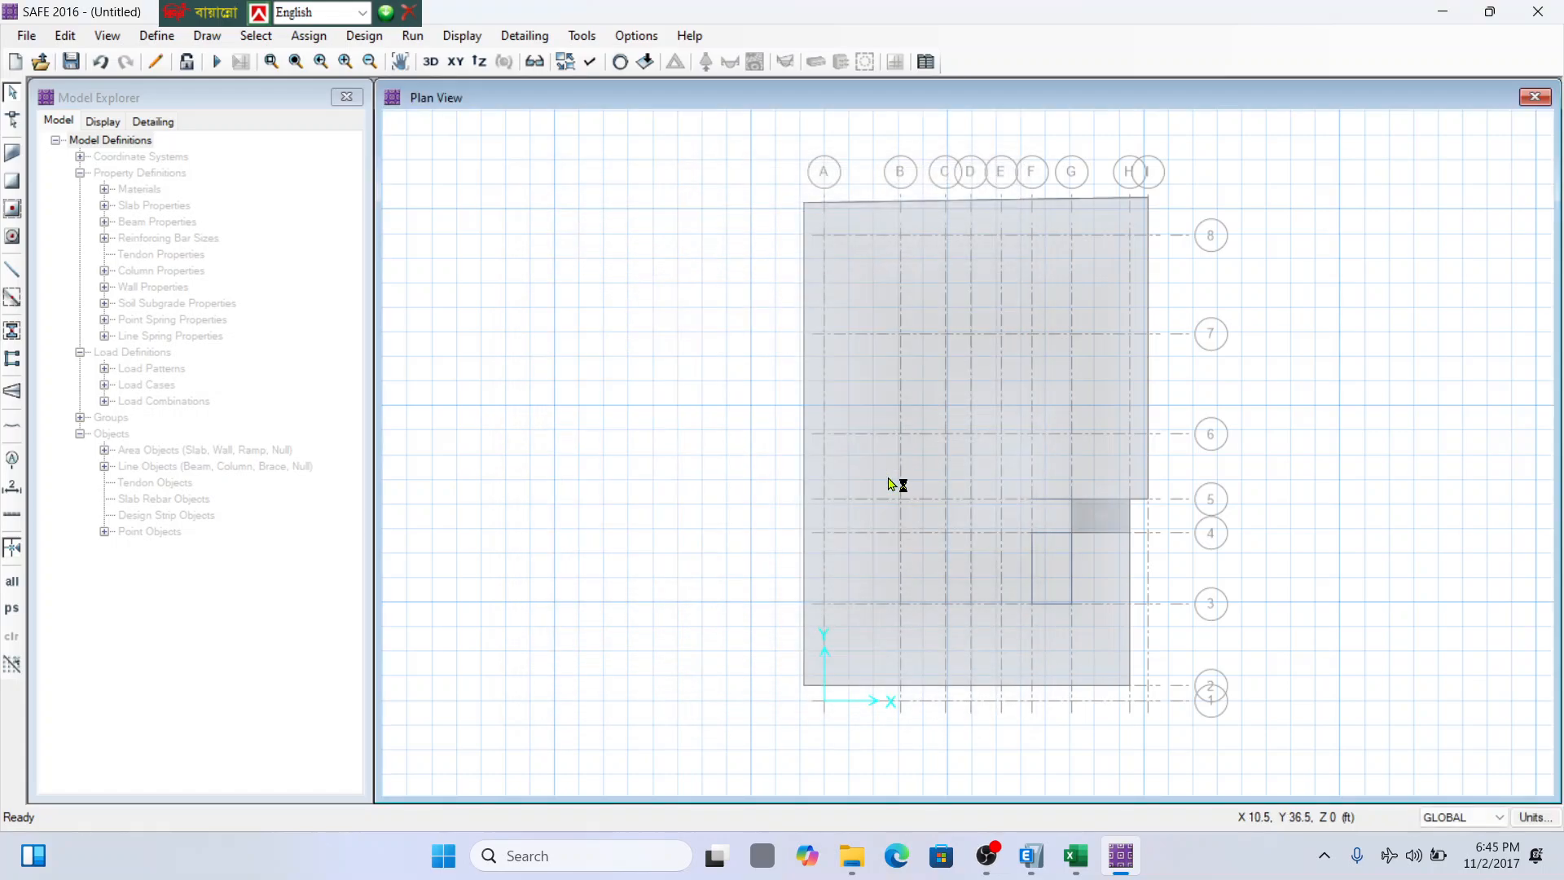
Check which slab property is assigned to the mat area object in plan and close its information without changes.
click(1055, 280)
right_click(1055, 280)
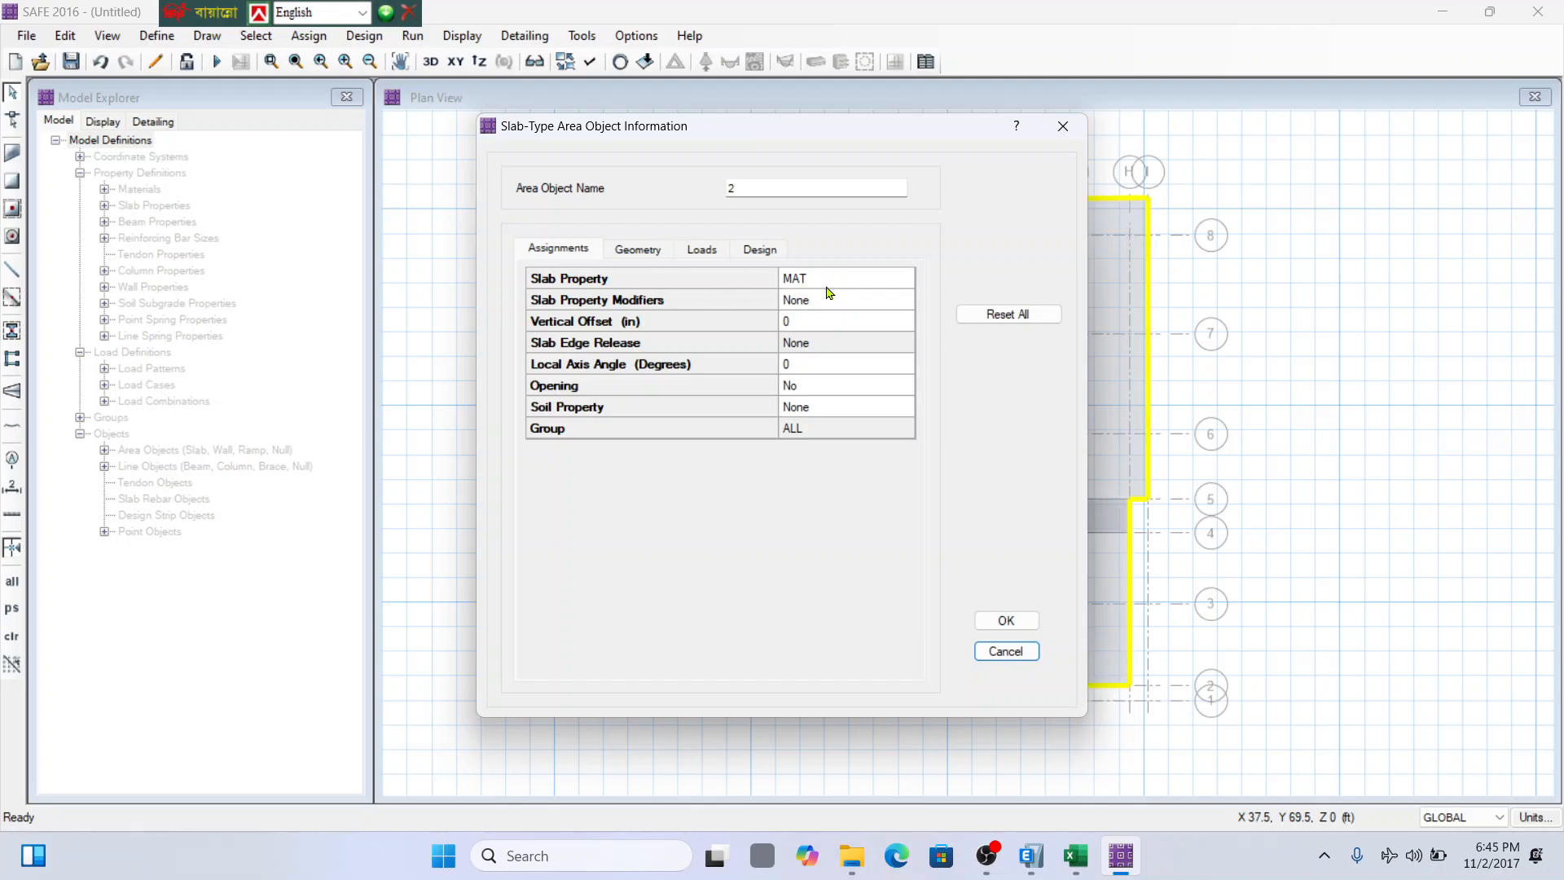
click(1003, 651)
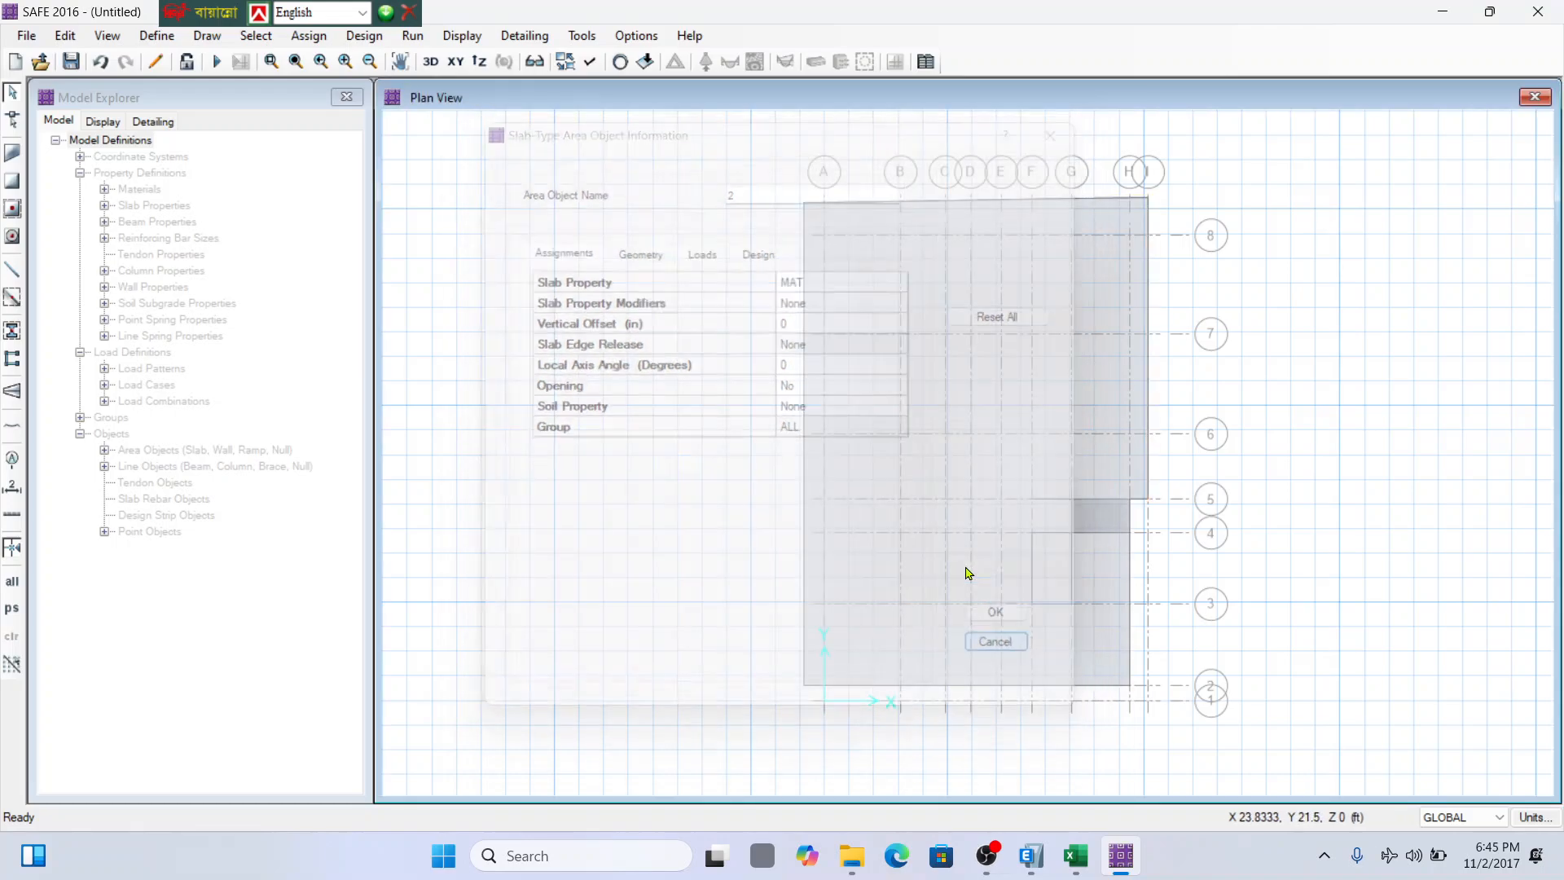
scroll(1378, 304, up, 1)
scroll(1120, 331, down, 1)
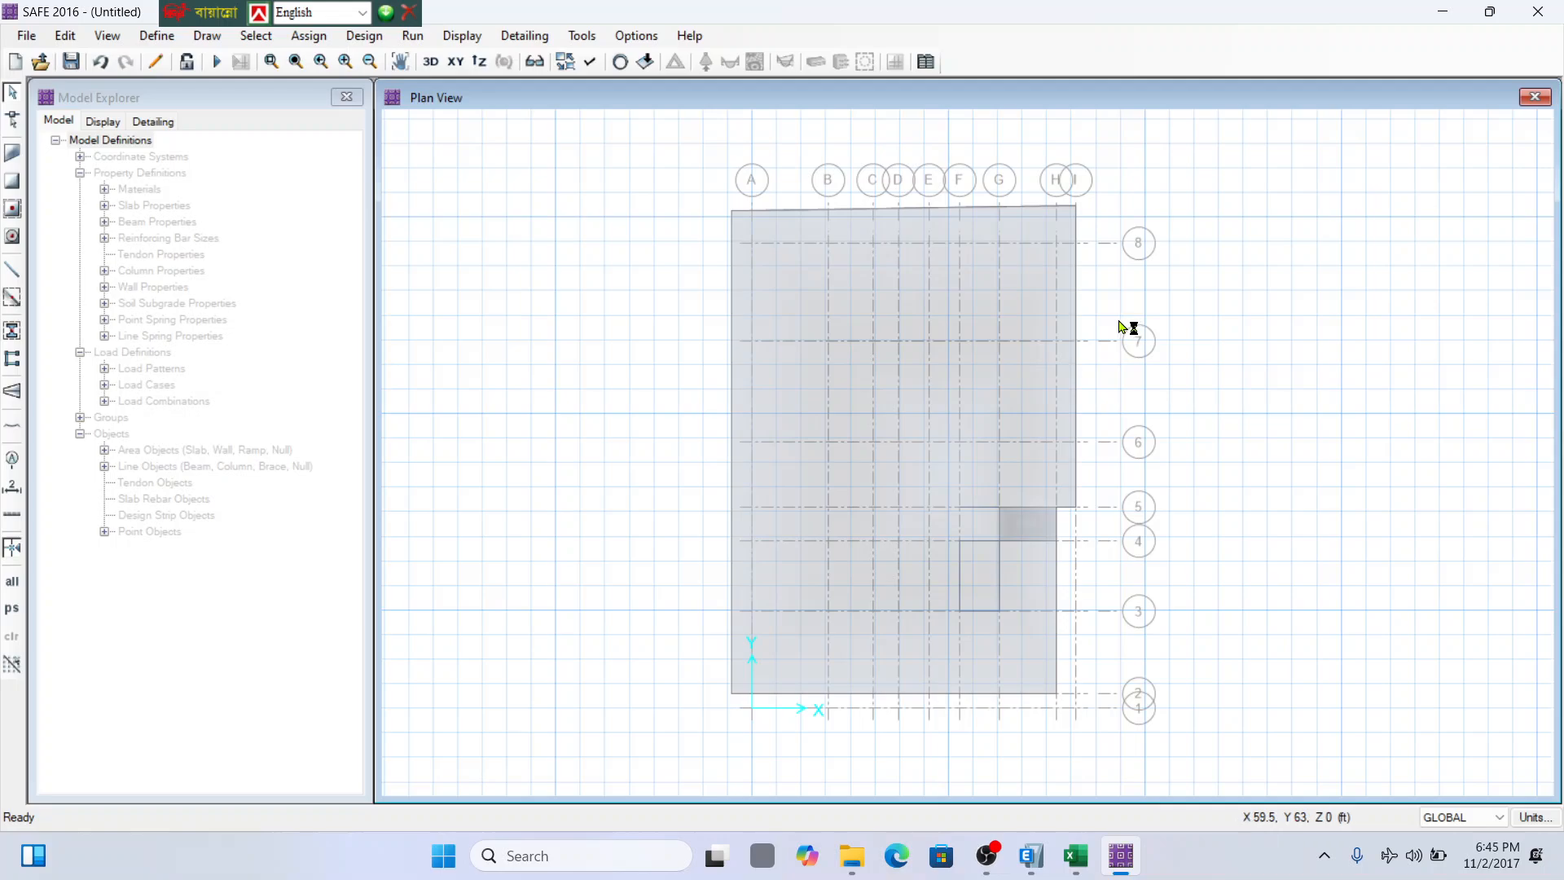
Switch to Excel, review item 5 of the design steps on defining and assigning the subgrade modulus, and minimise the workbook.
click(1065, 866)
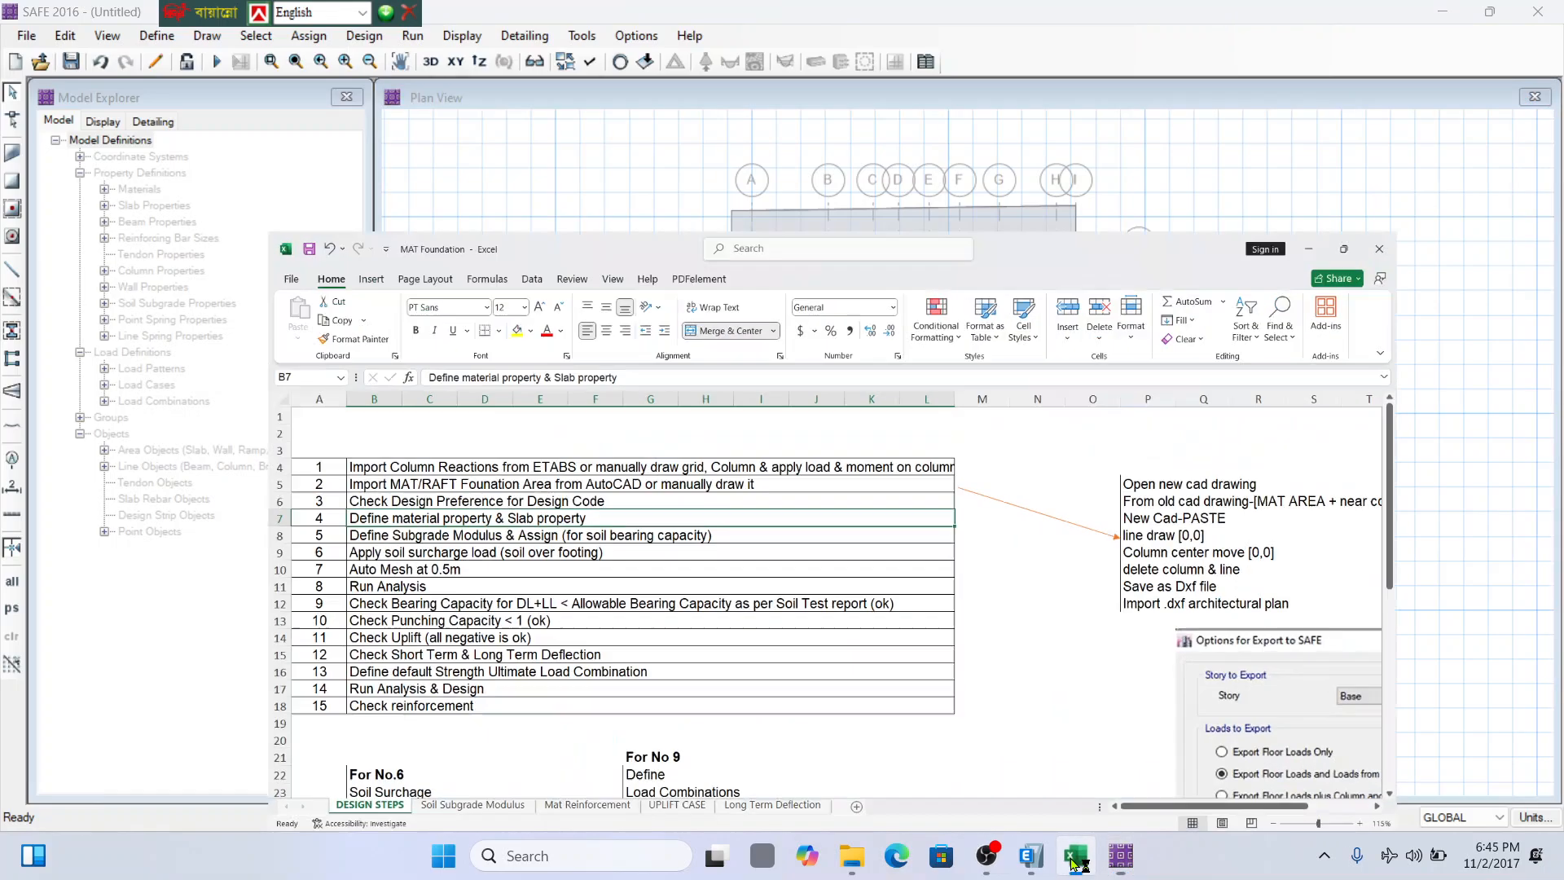
click(238, 424)
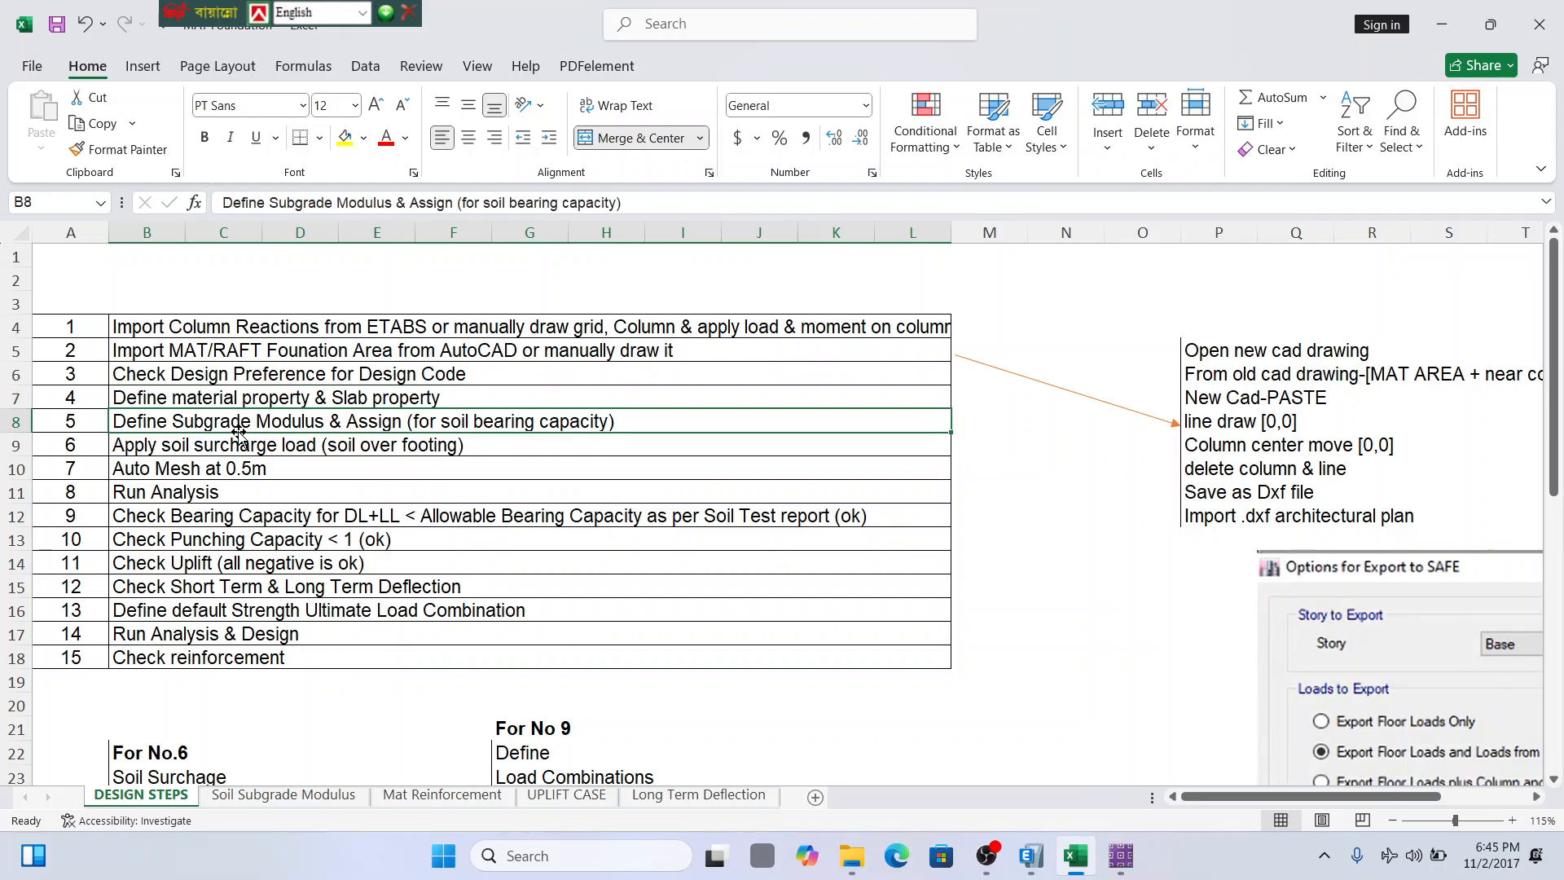
click(16, 424)
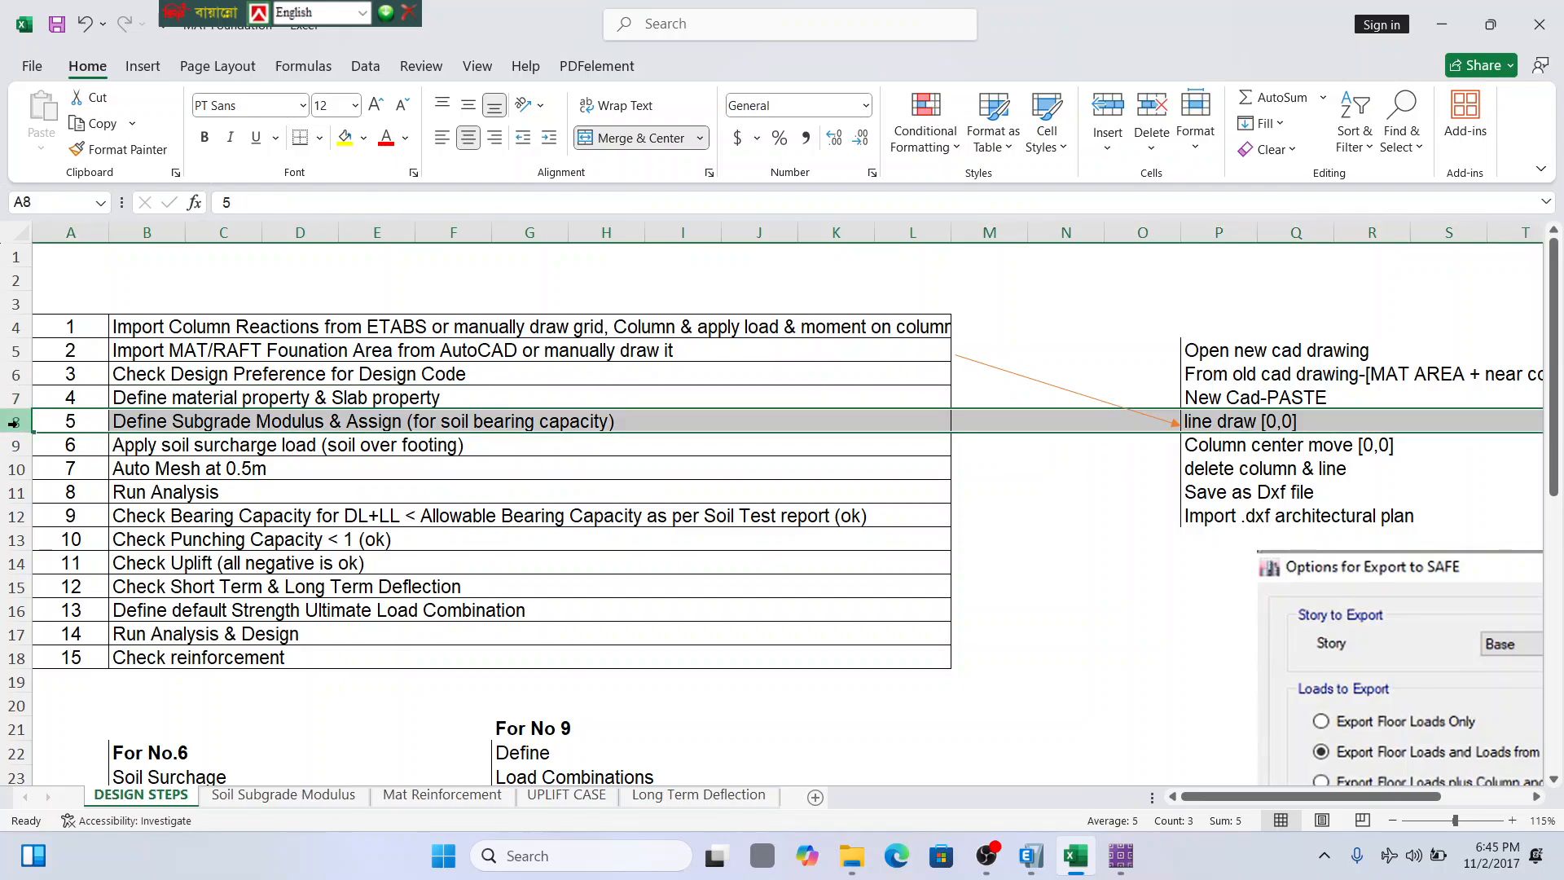
click(1442, 24)
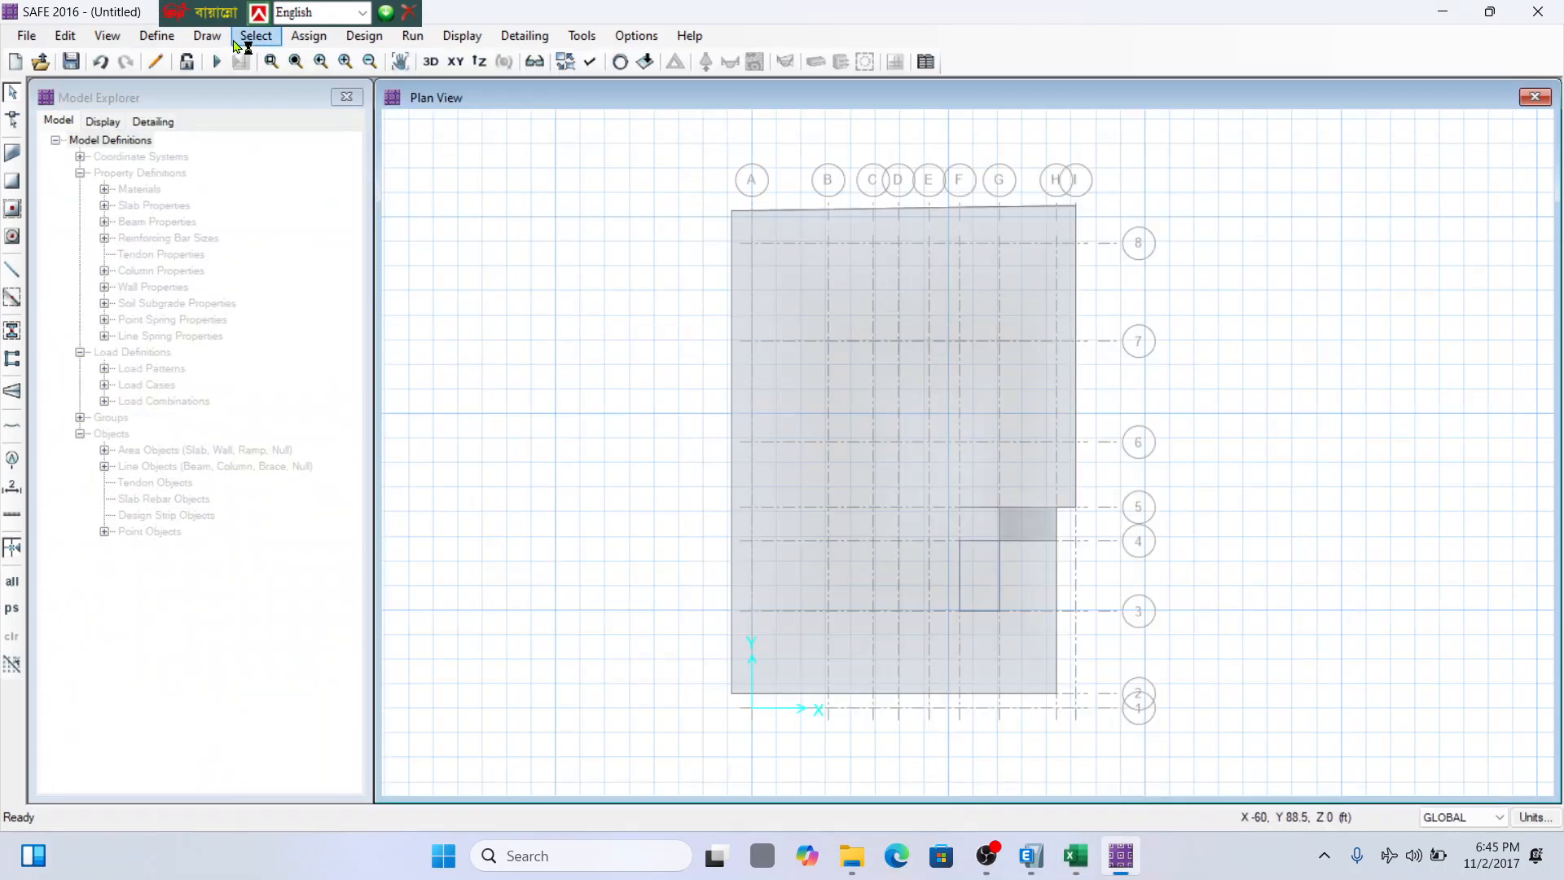
Return to Excel and examine the Soil Subgrade Modulus sheet, including its reference formula and the ksf cell of the conversion table.
click(1075, 855)
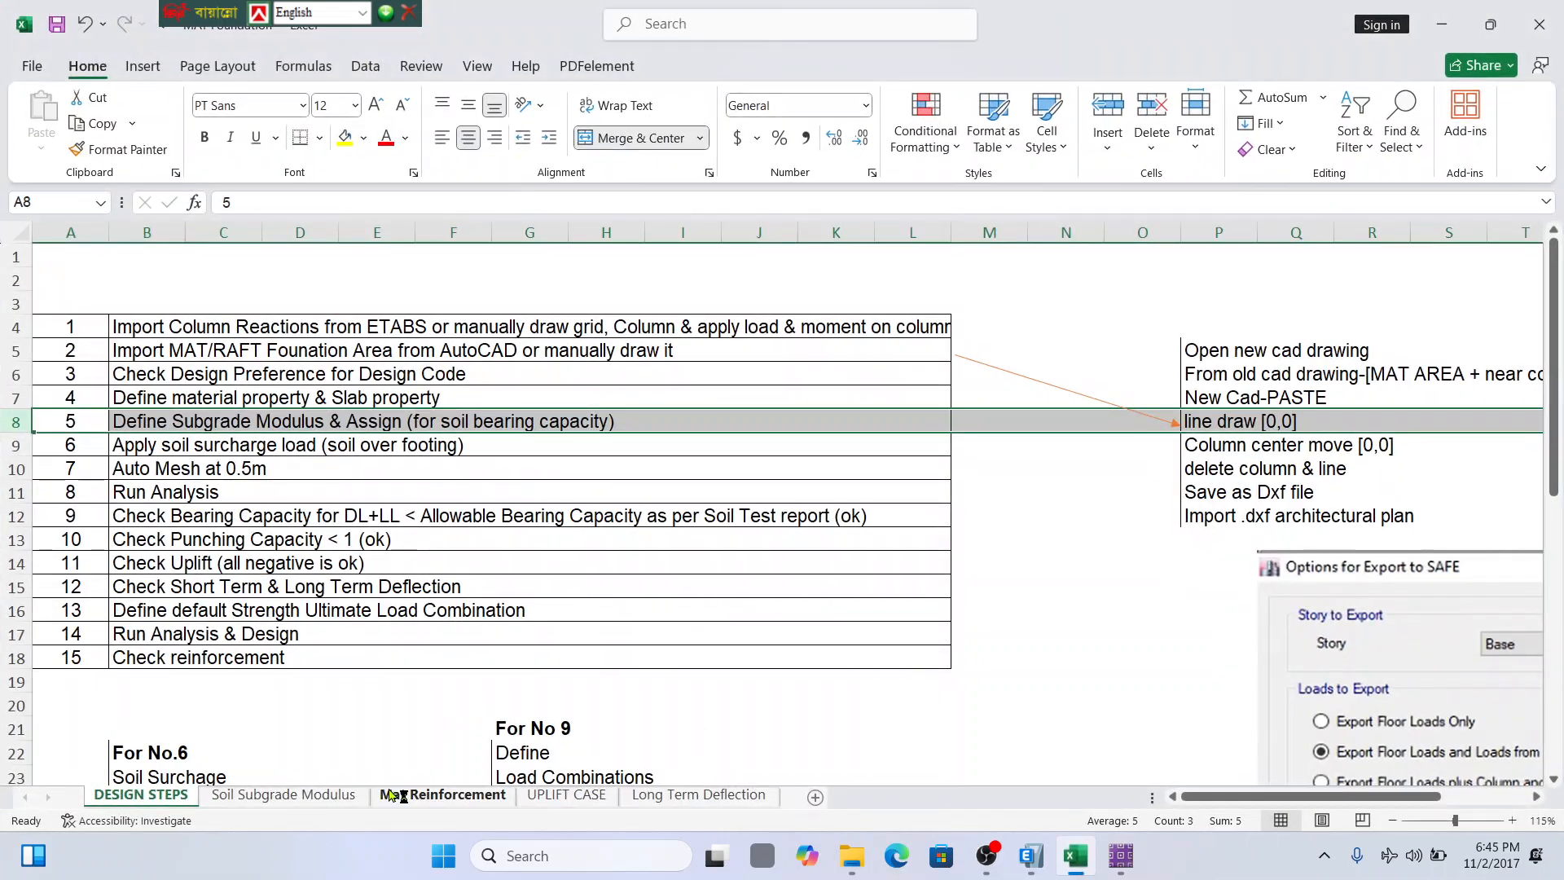
click(346, 794)
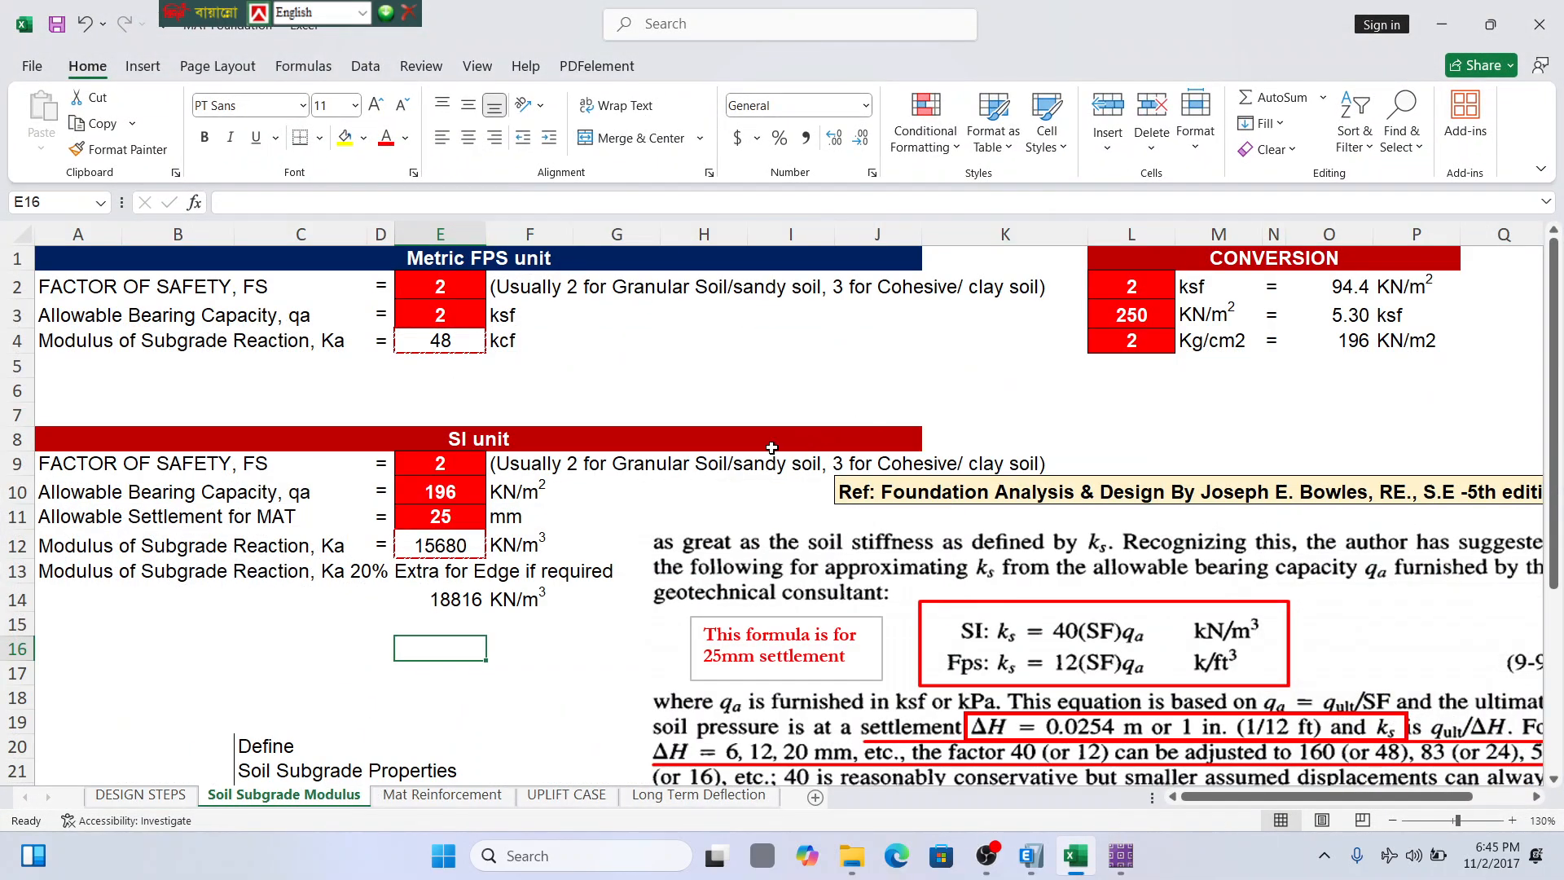
ctrl+scroll(772, 447, down, 1)
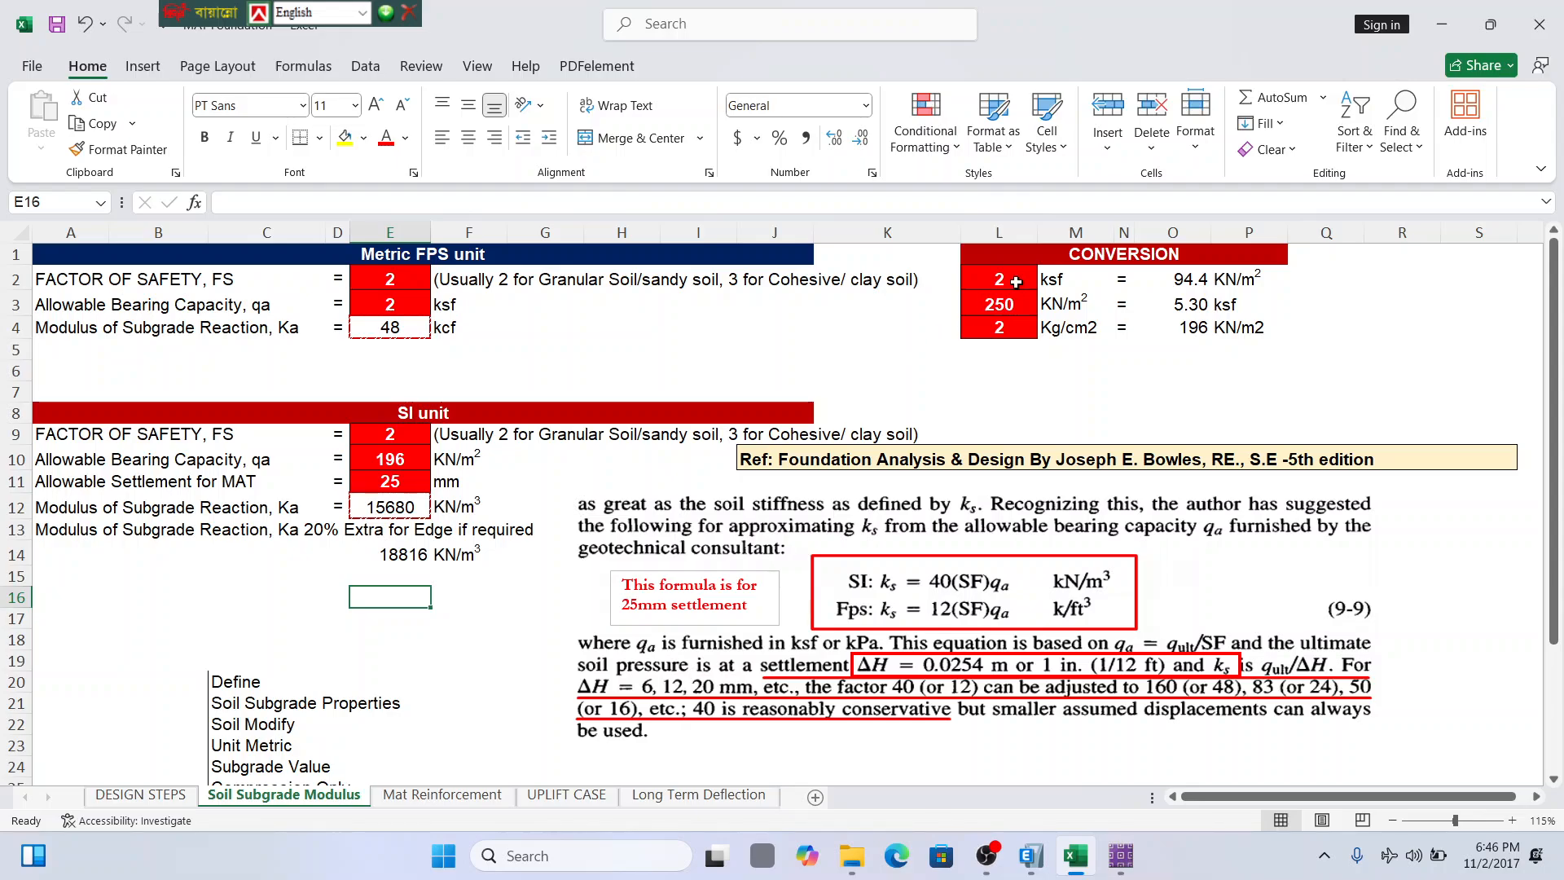
click(1015, 284)
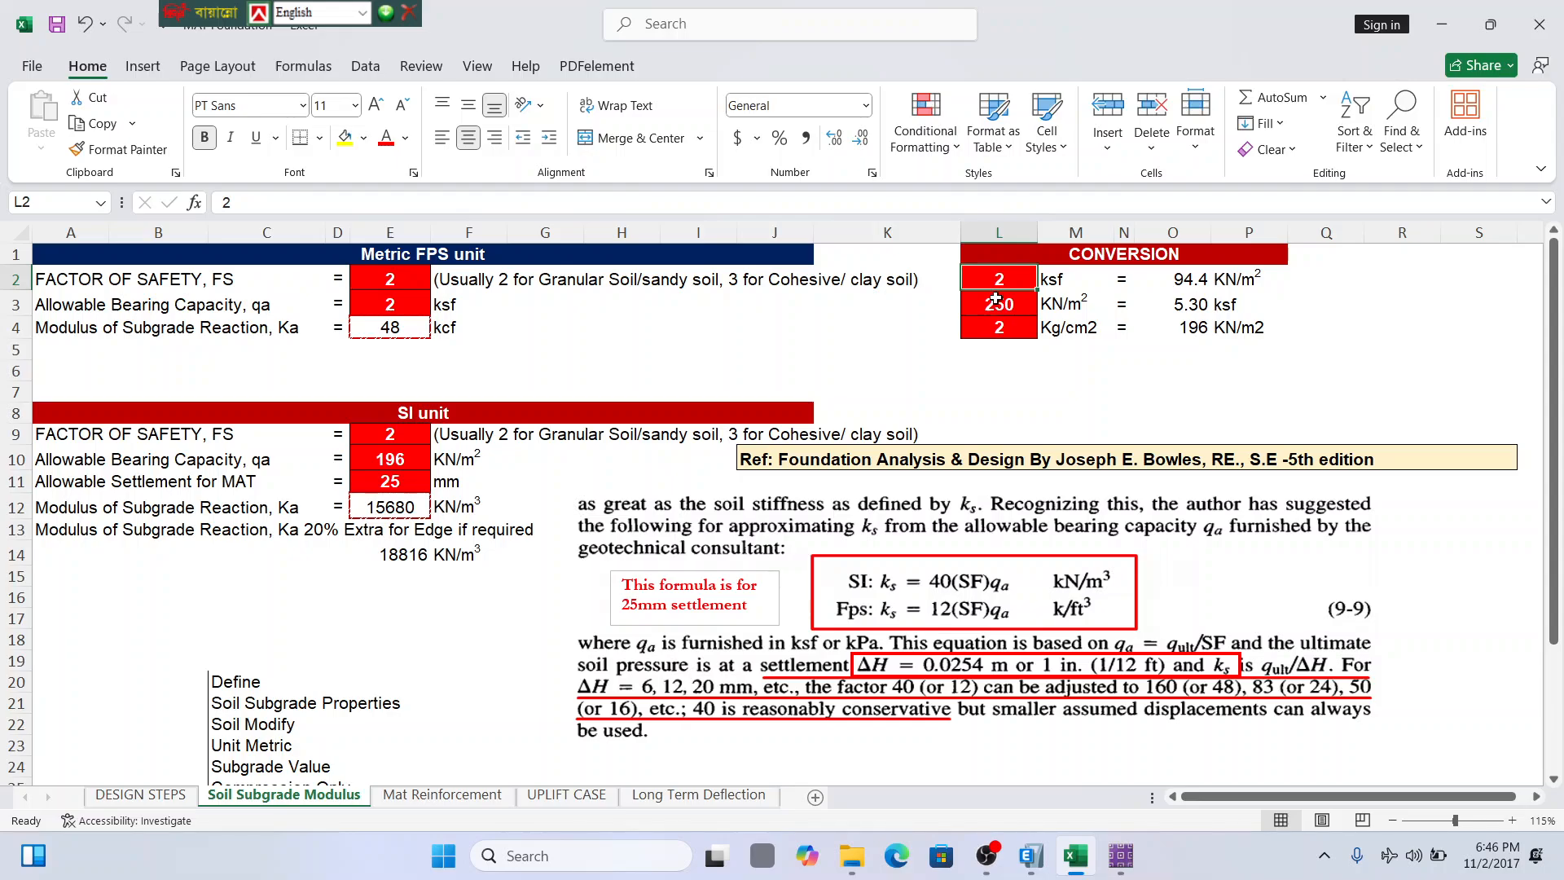
Review the input cells of the conversion table and the factor-of-safety guidance for granular and cohesive soils.
click(1010, 303)
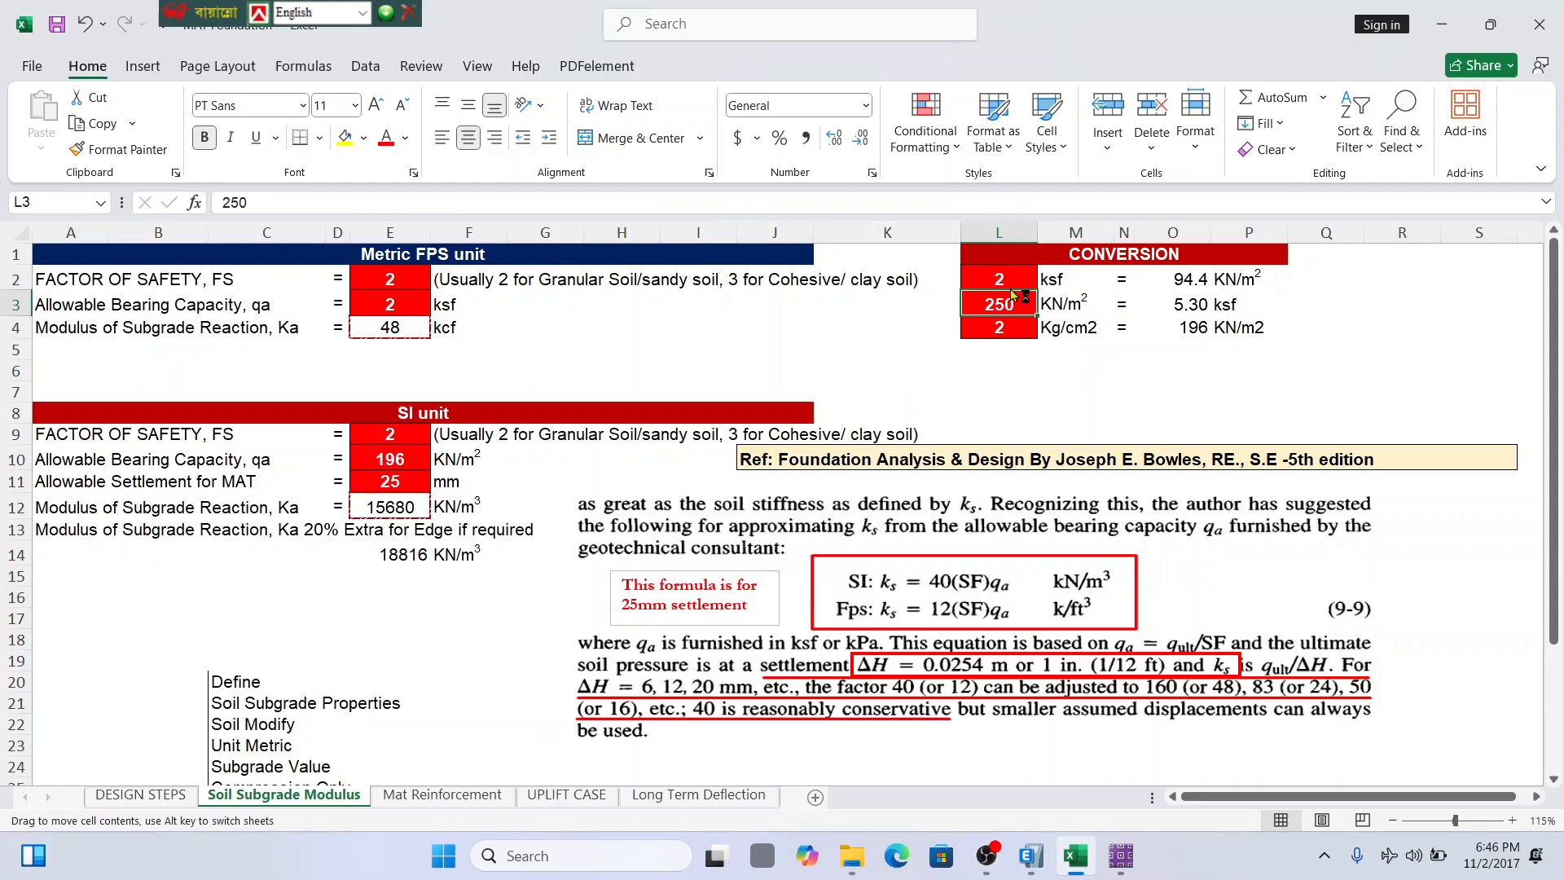
click(1012, 326)
click(1010, 279)
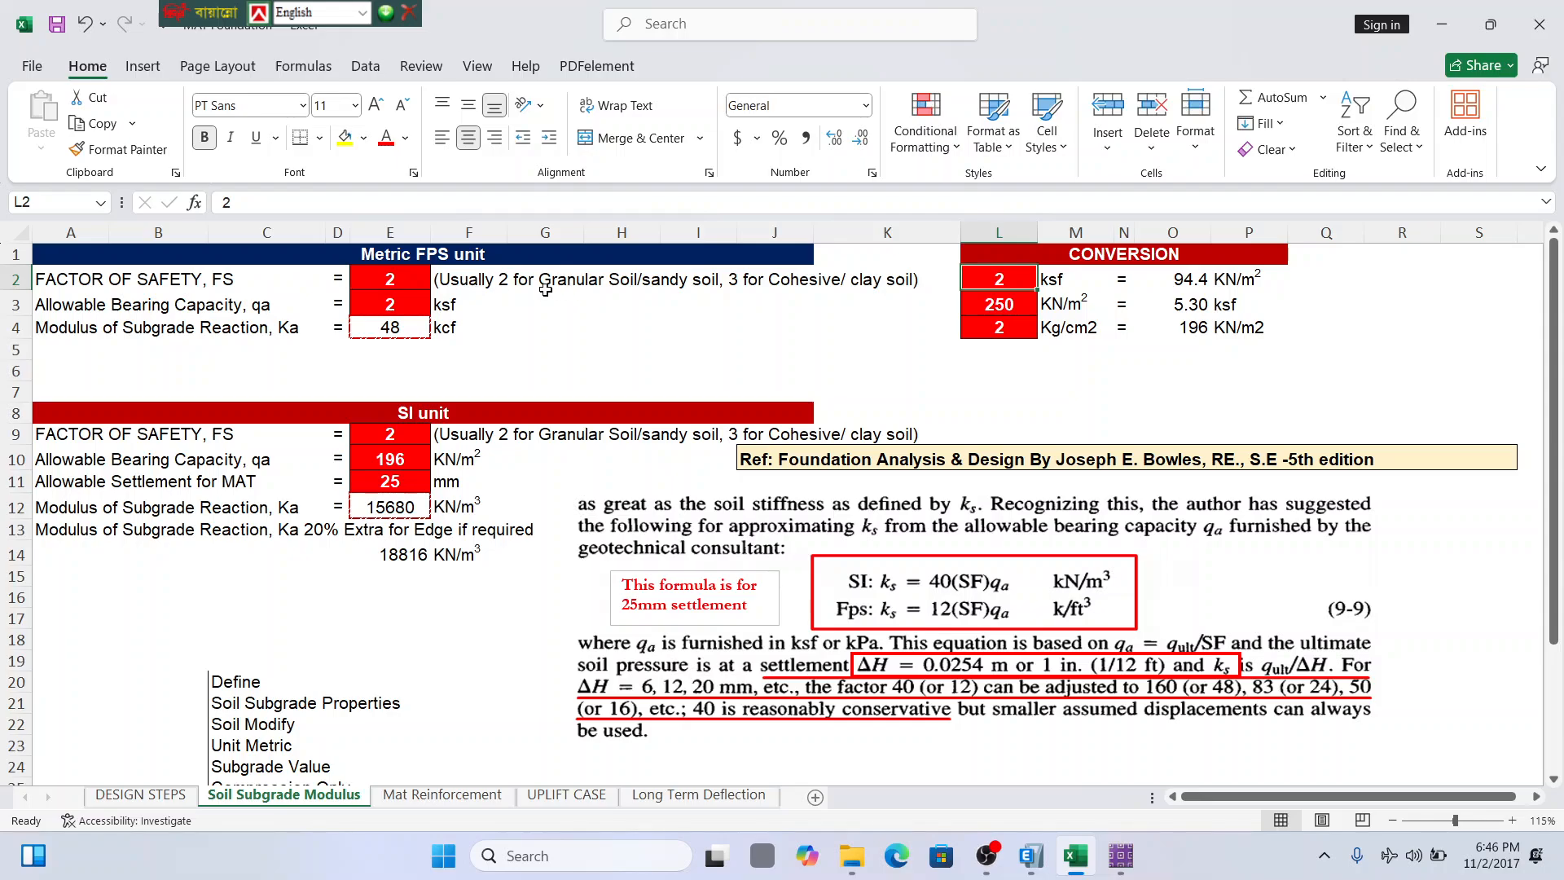
click(499, 289)
click(826, 296)
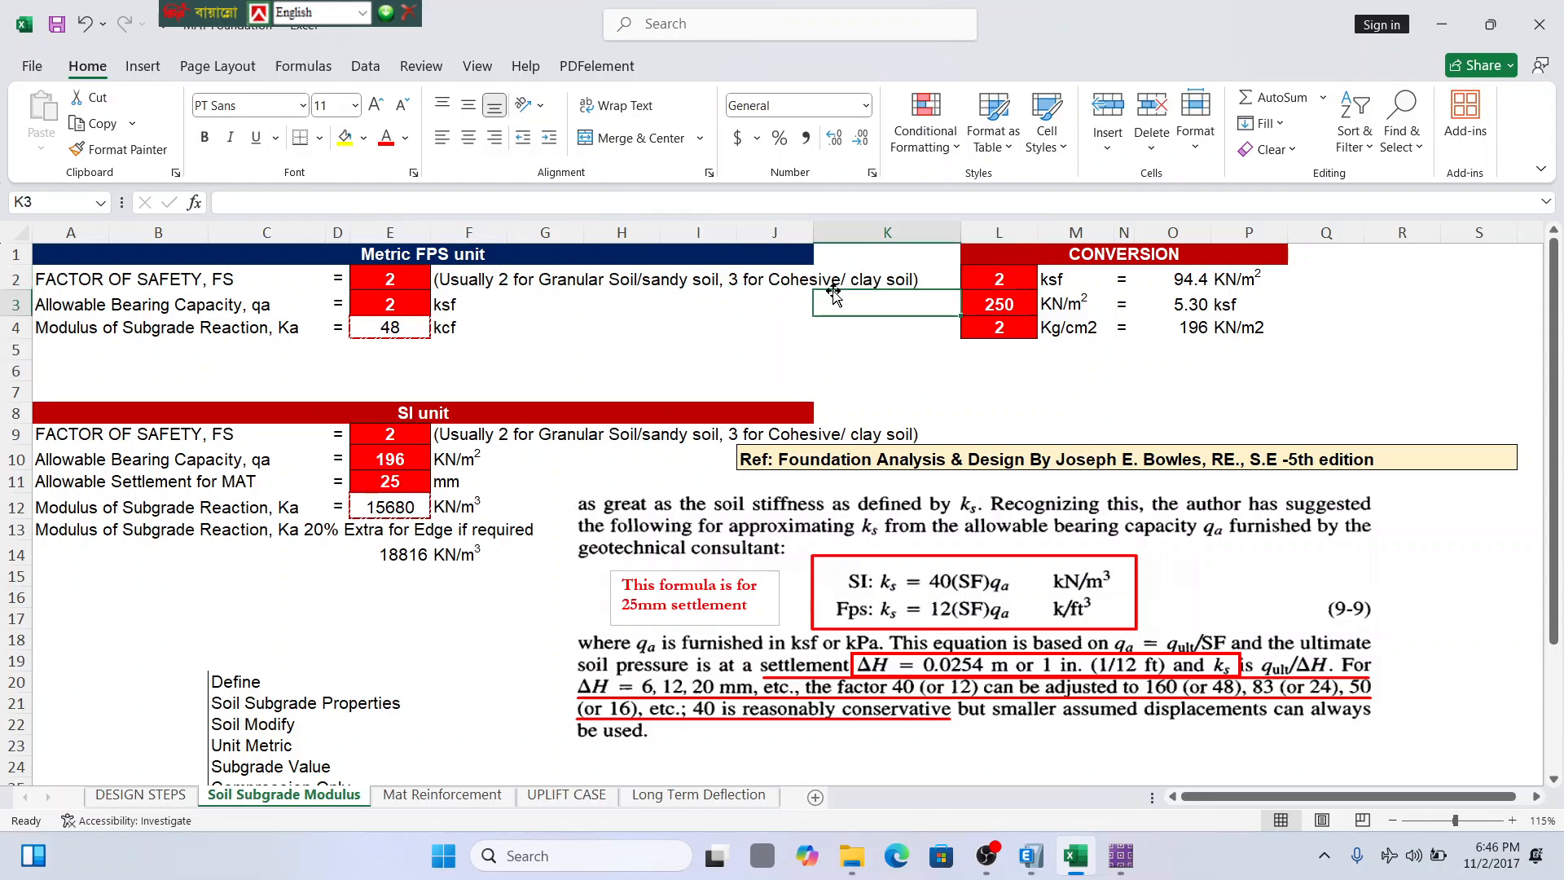
click(813, 275)
Set the factor of safety to 3 in both the Metric FPS unit and SI unit calculations.
click(390, 281)
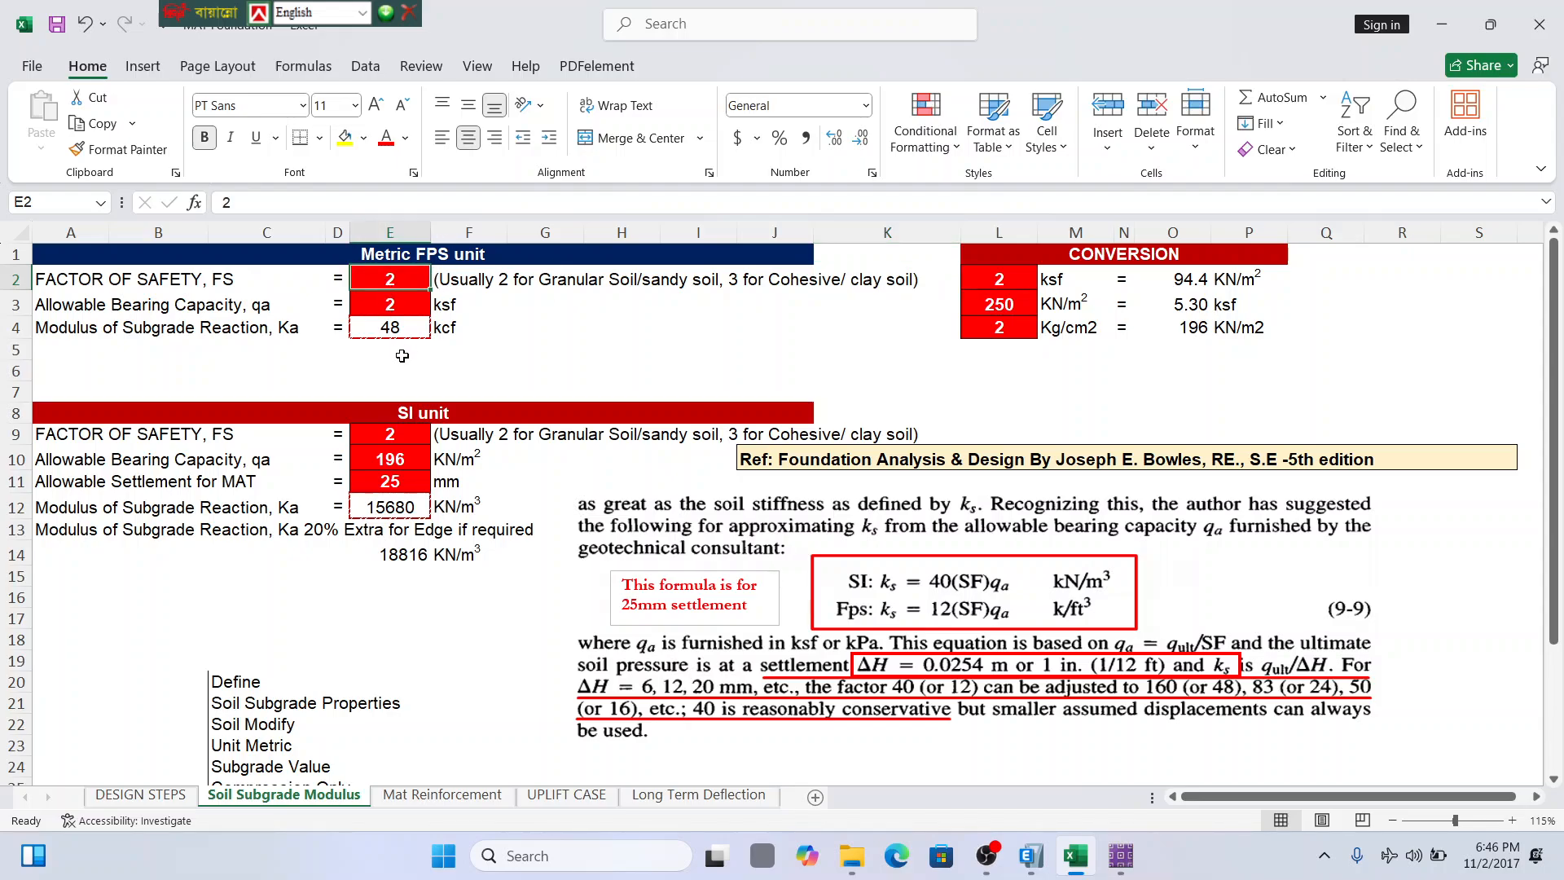
text(3)
key(Return)
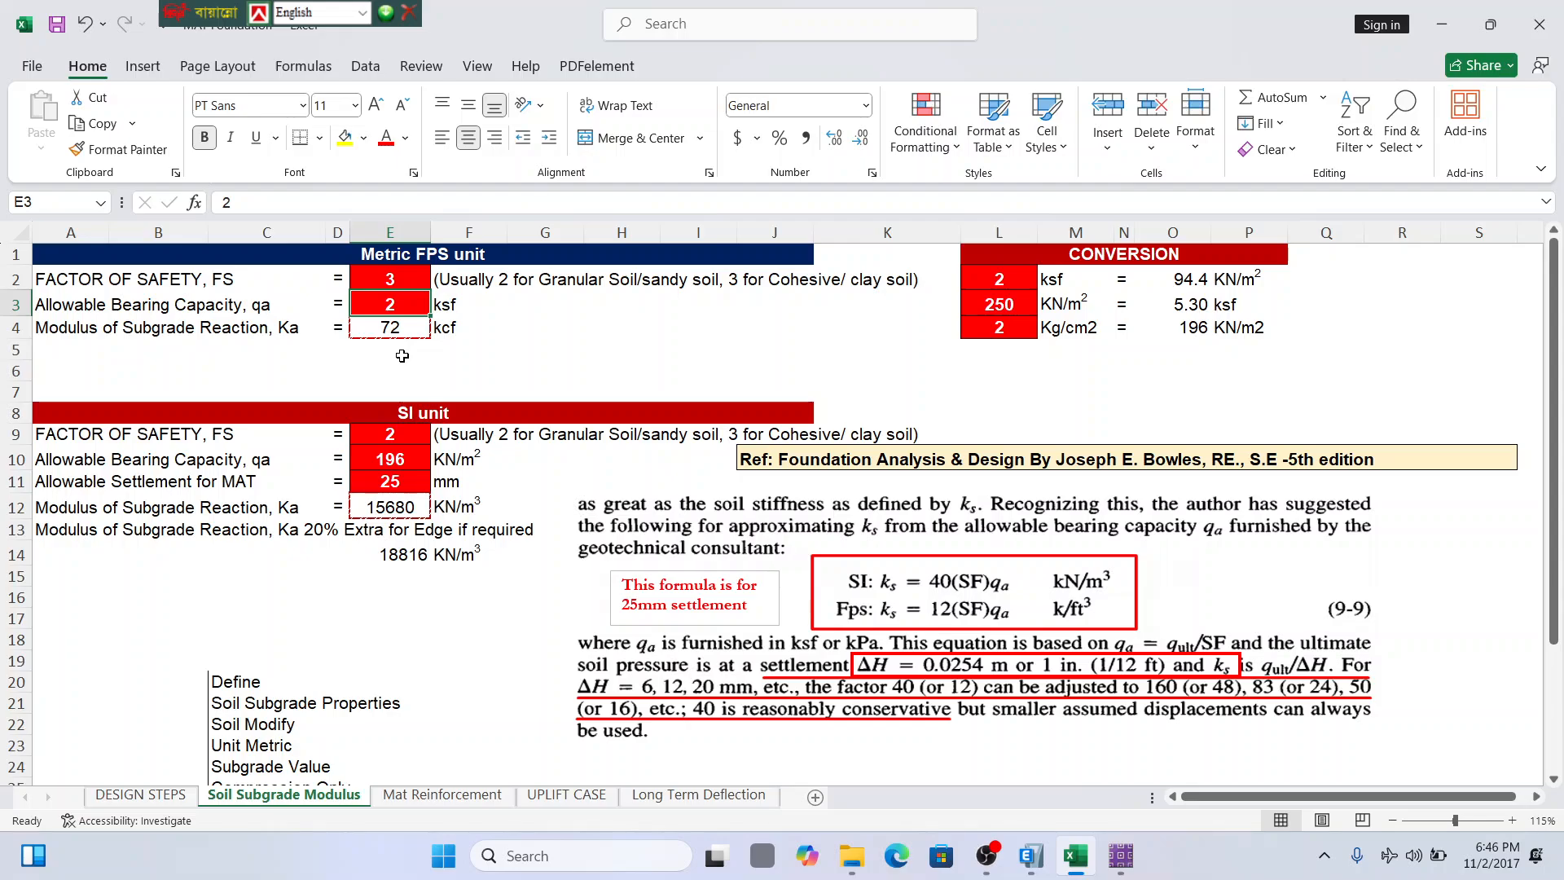
click(396, 437)
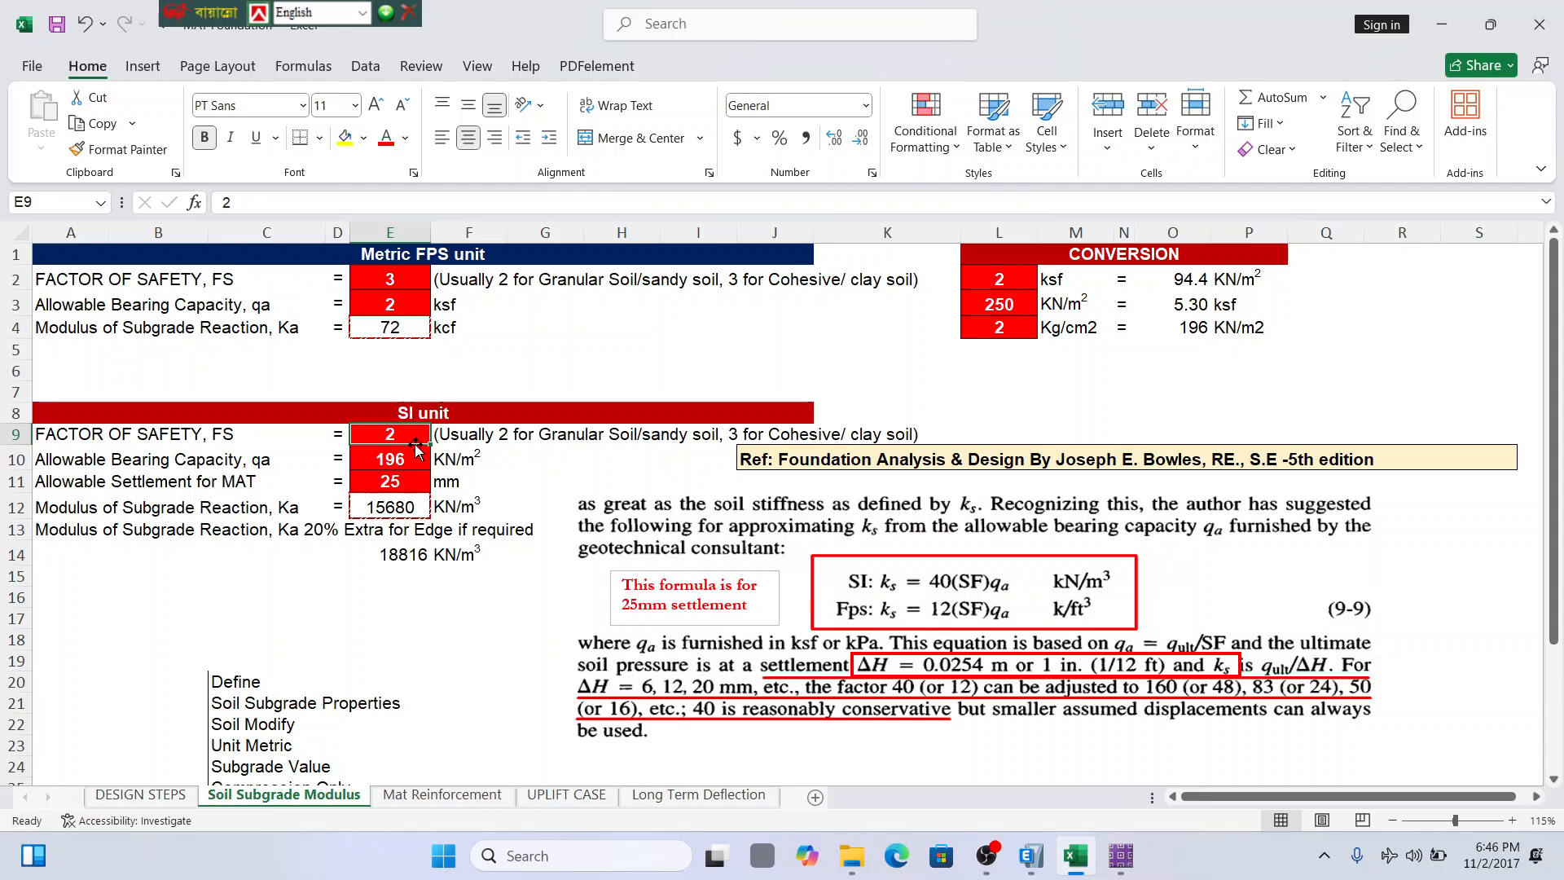
text(3)
key(Return)
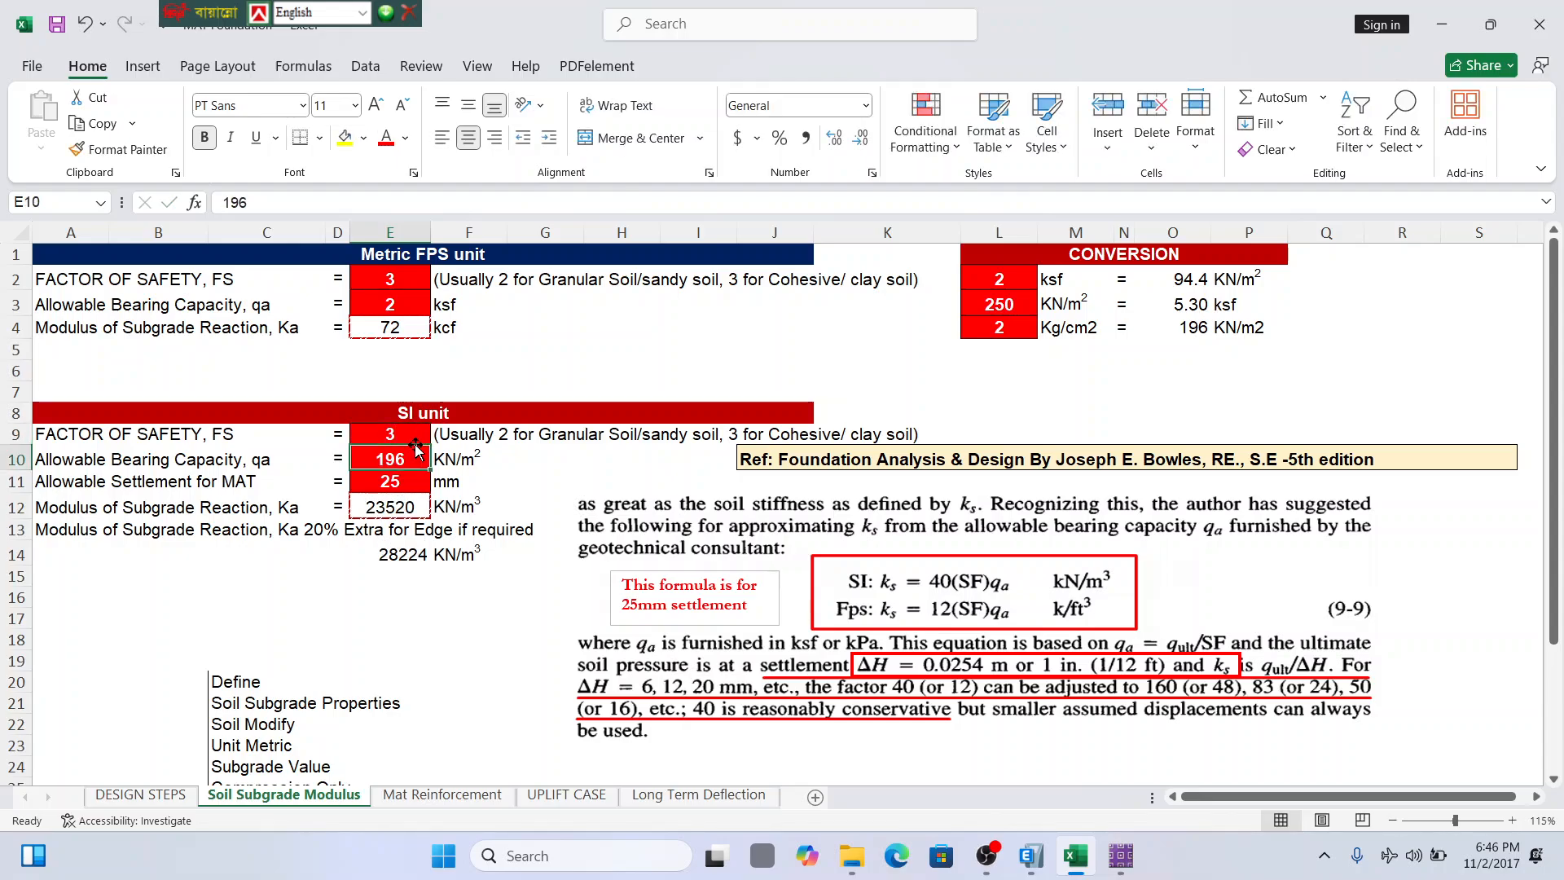
click(468, 639)
click(391, 434)
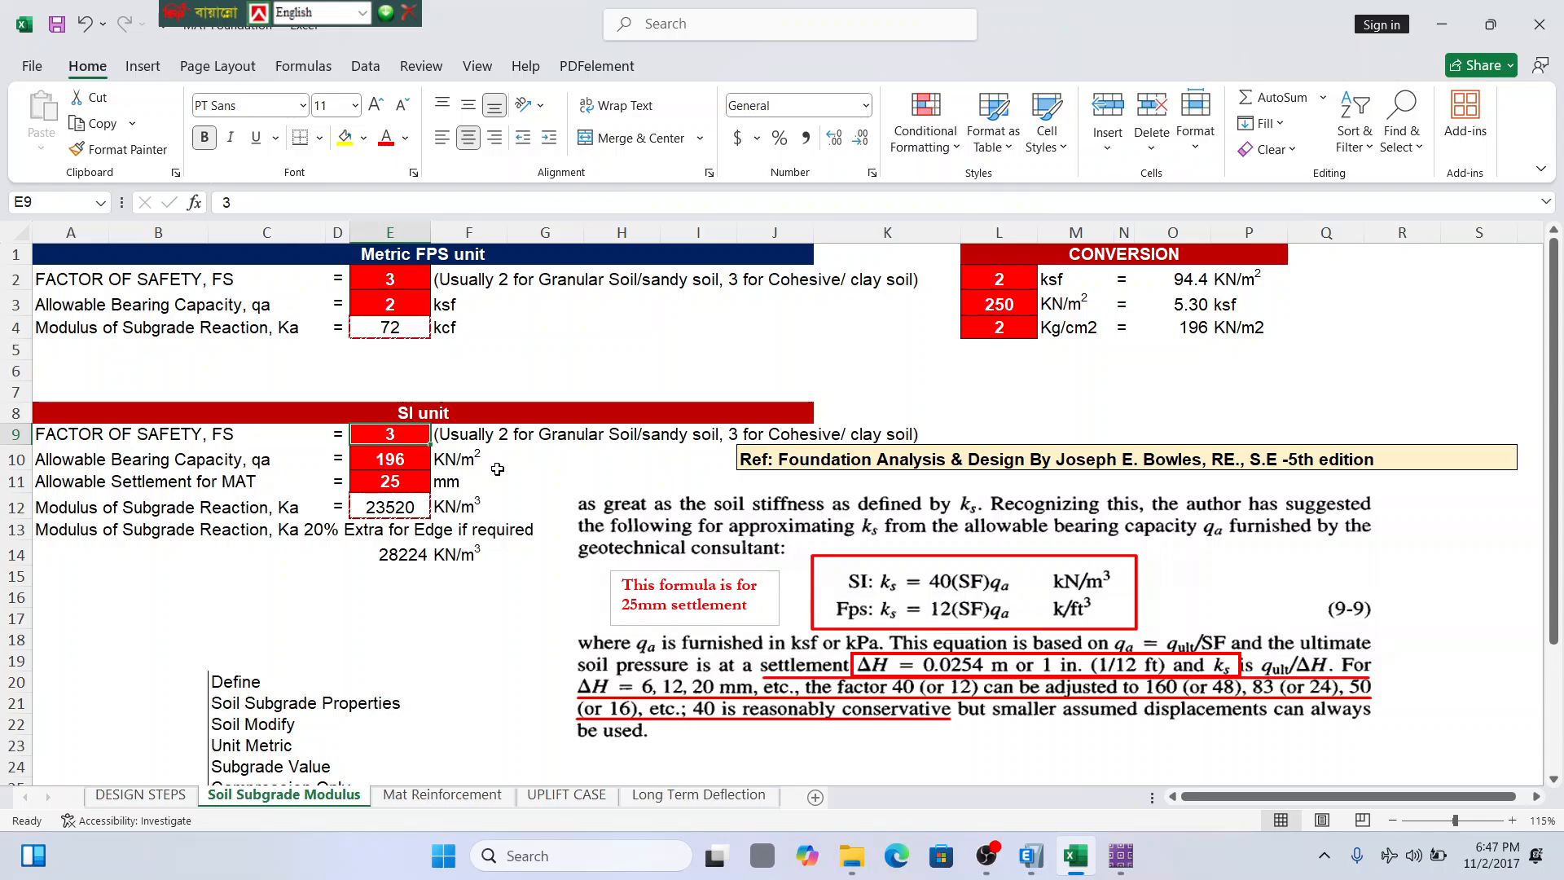
Minimise Excel and SAFE to view the ETABS plan, bring SAFE back up, and return to the Excel workbook.
scroll(507, 429, down, 1)
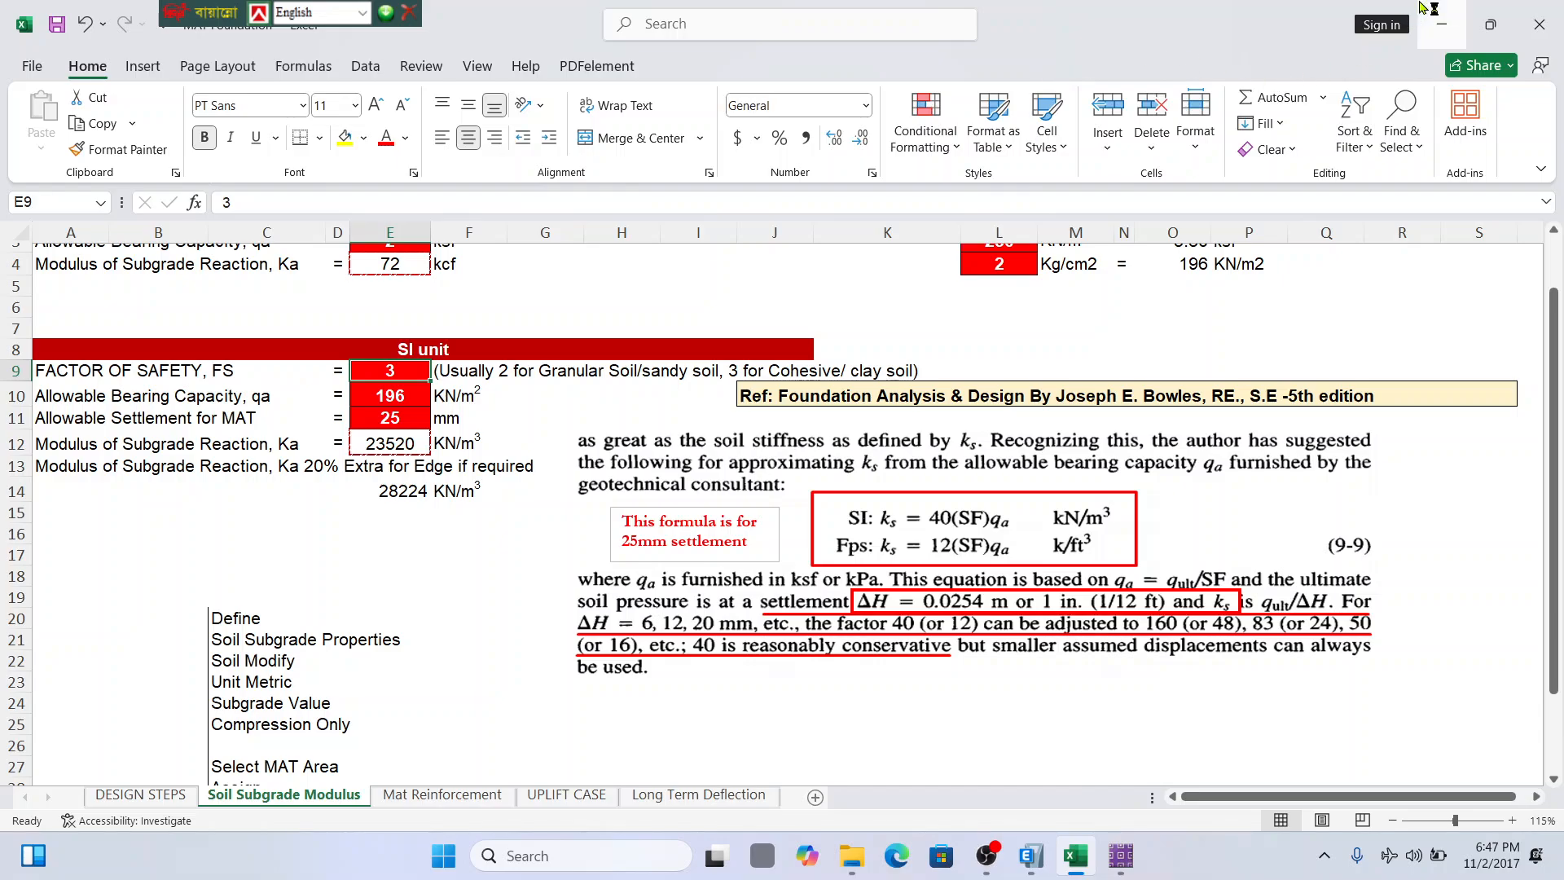
click(1441, 24)
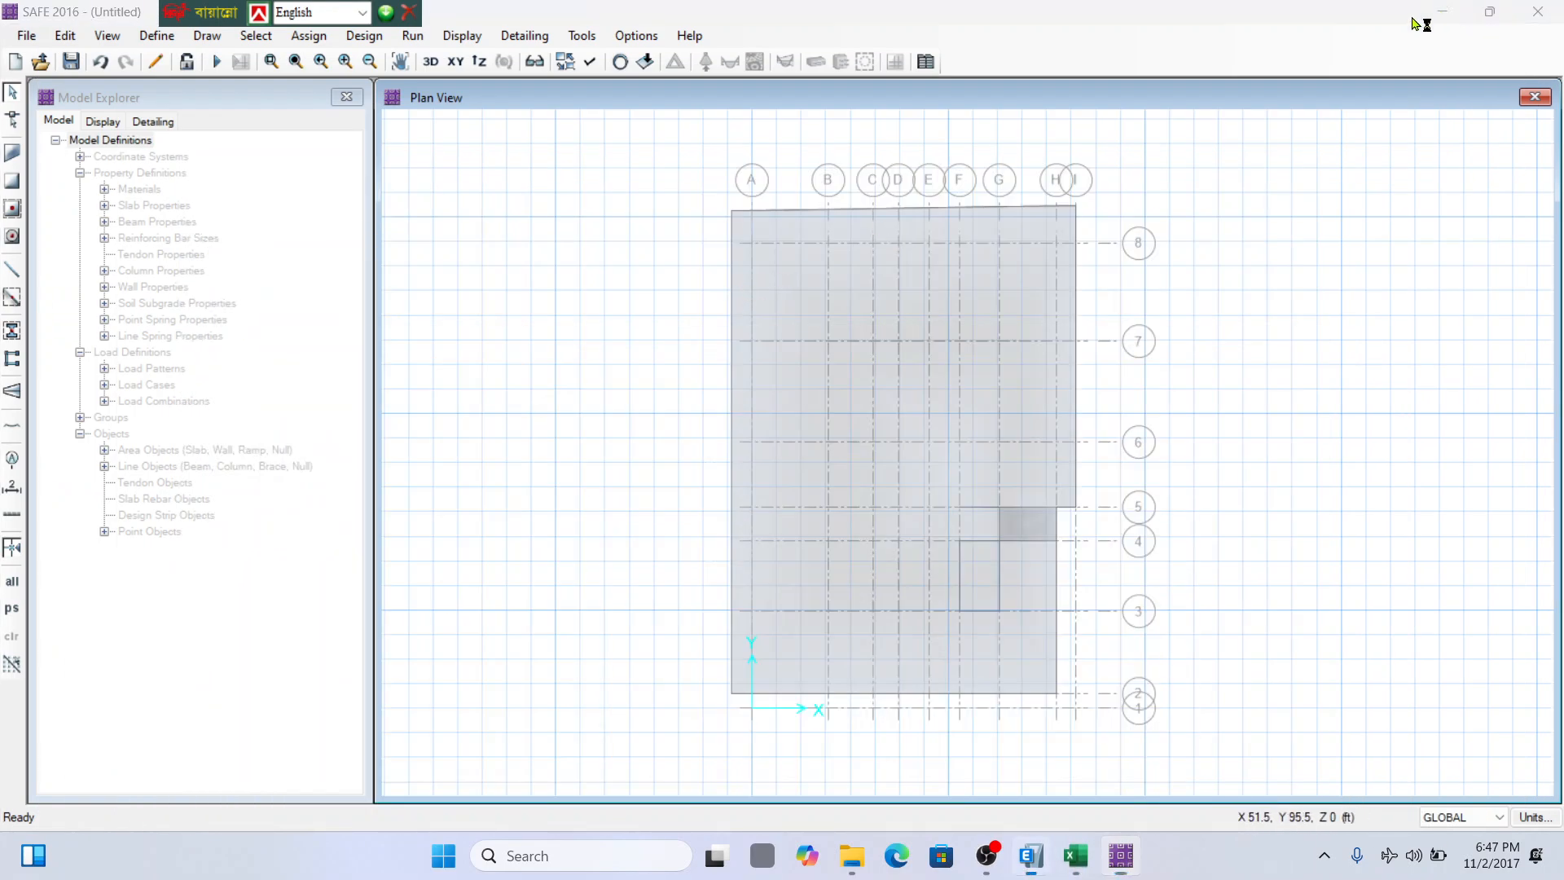
click(1442, 11)
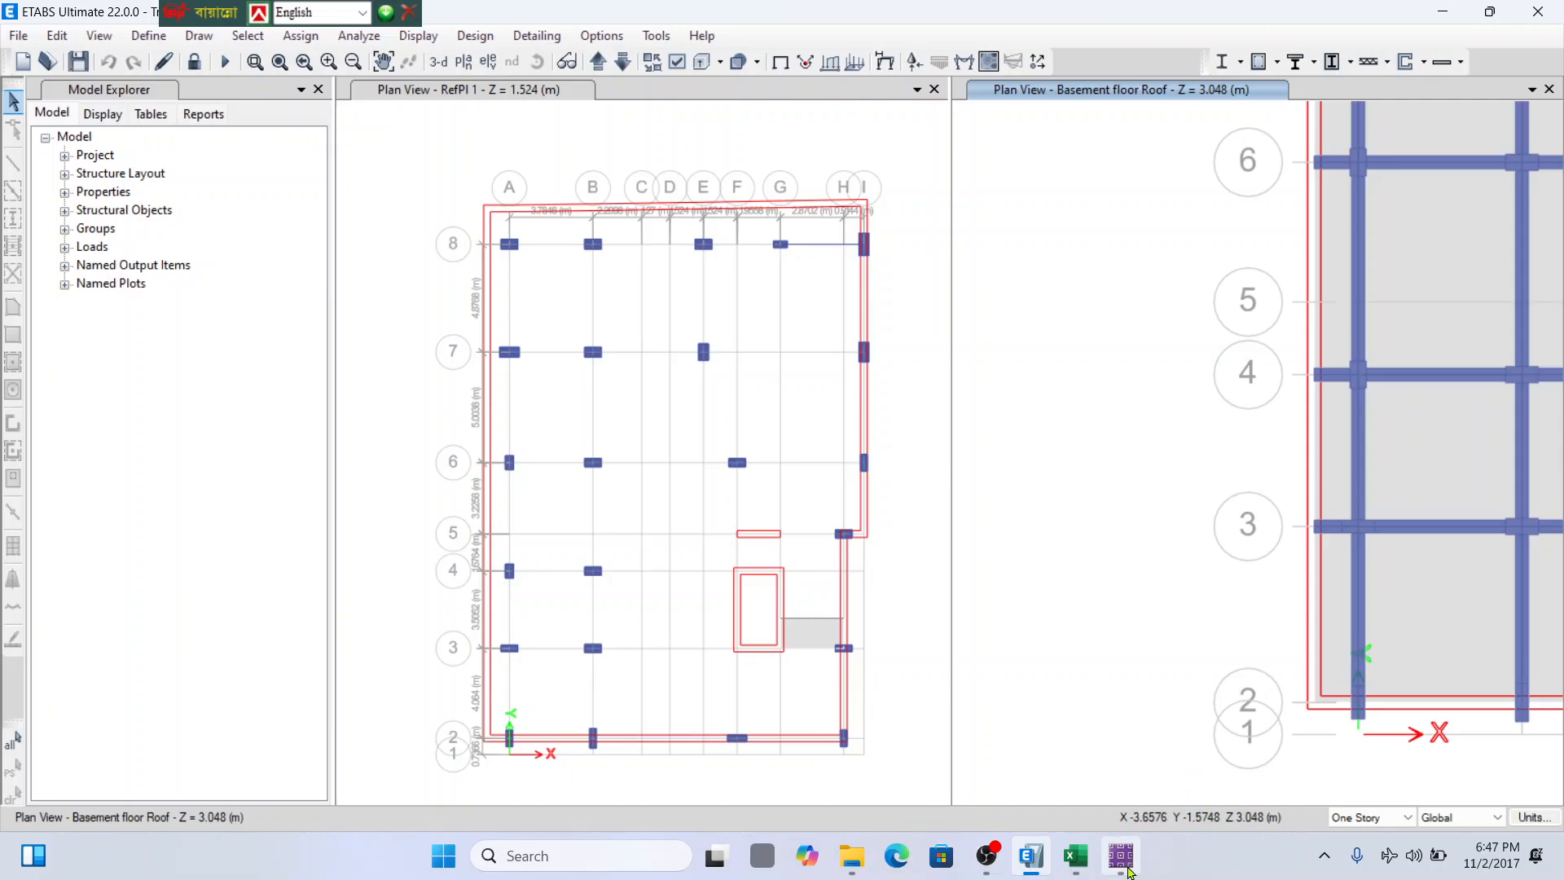
click(1121, 855)
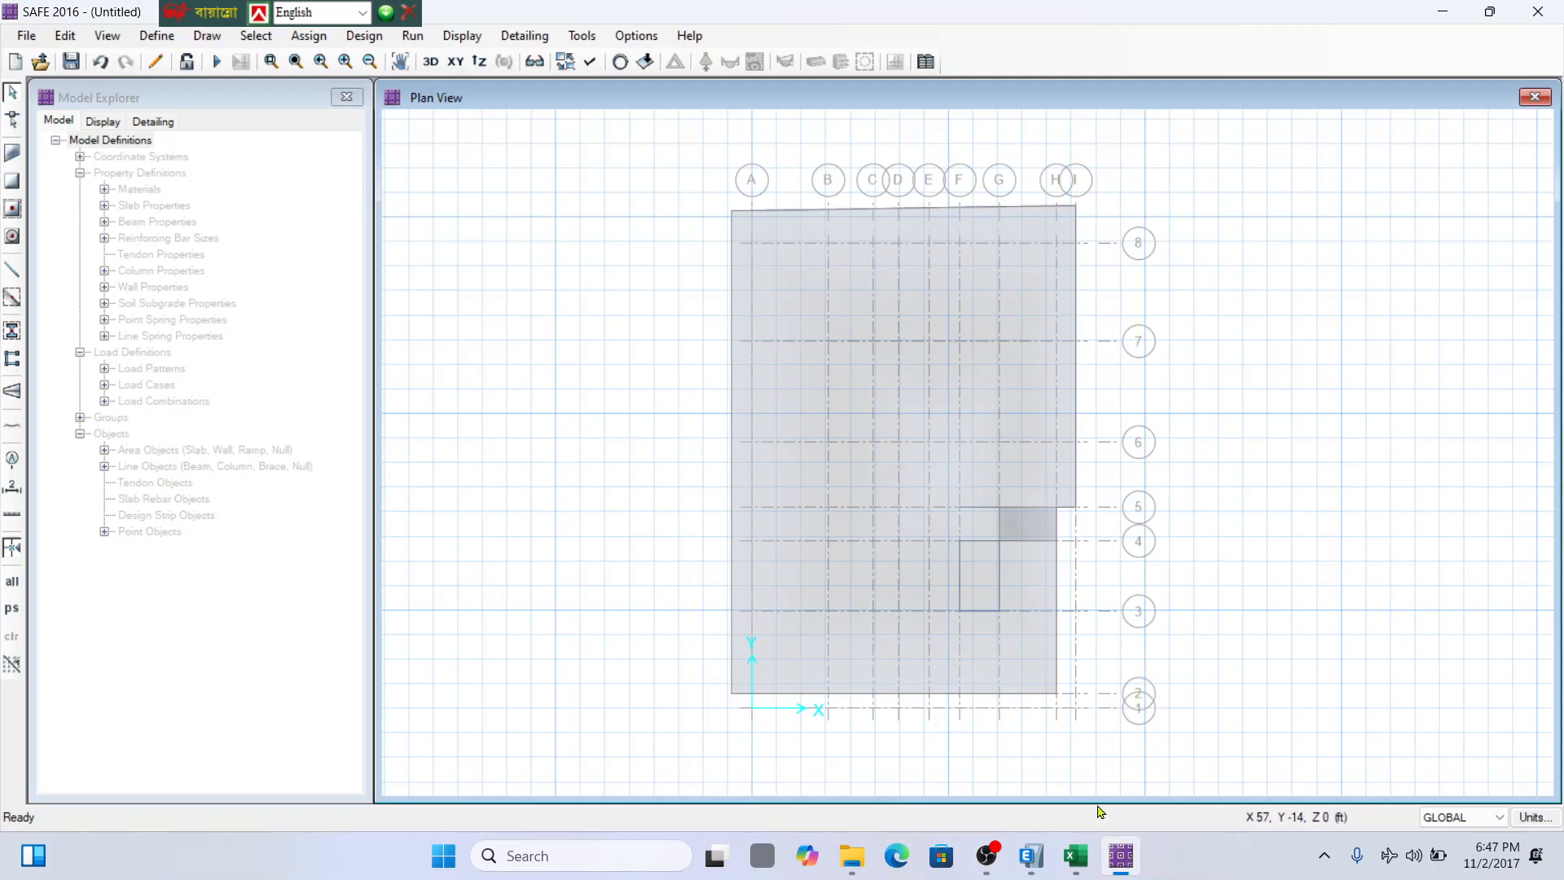
click(1075, 855)
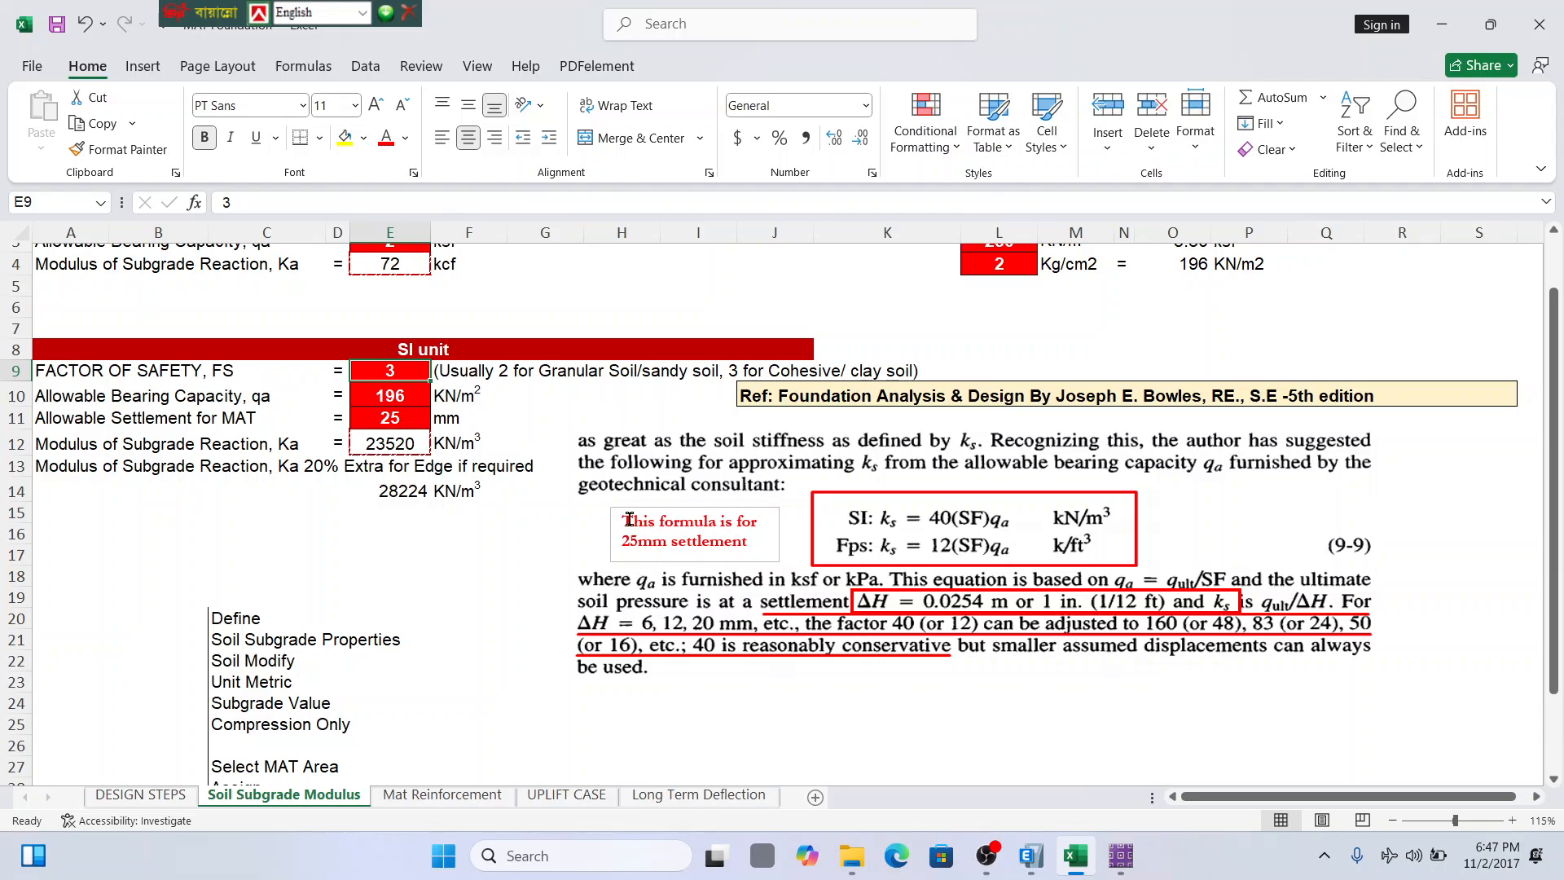
Examine the 25 mm settlement note, the reference formula excerpt, and the SI settlement and bearing capacity cells with their units.
drag(628, 523, 746, 542)
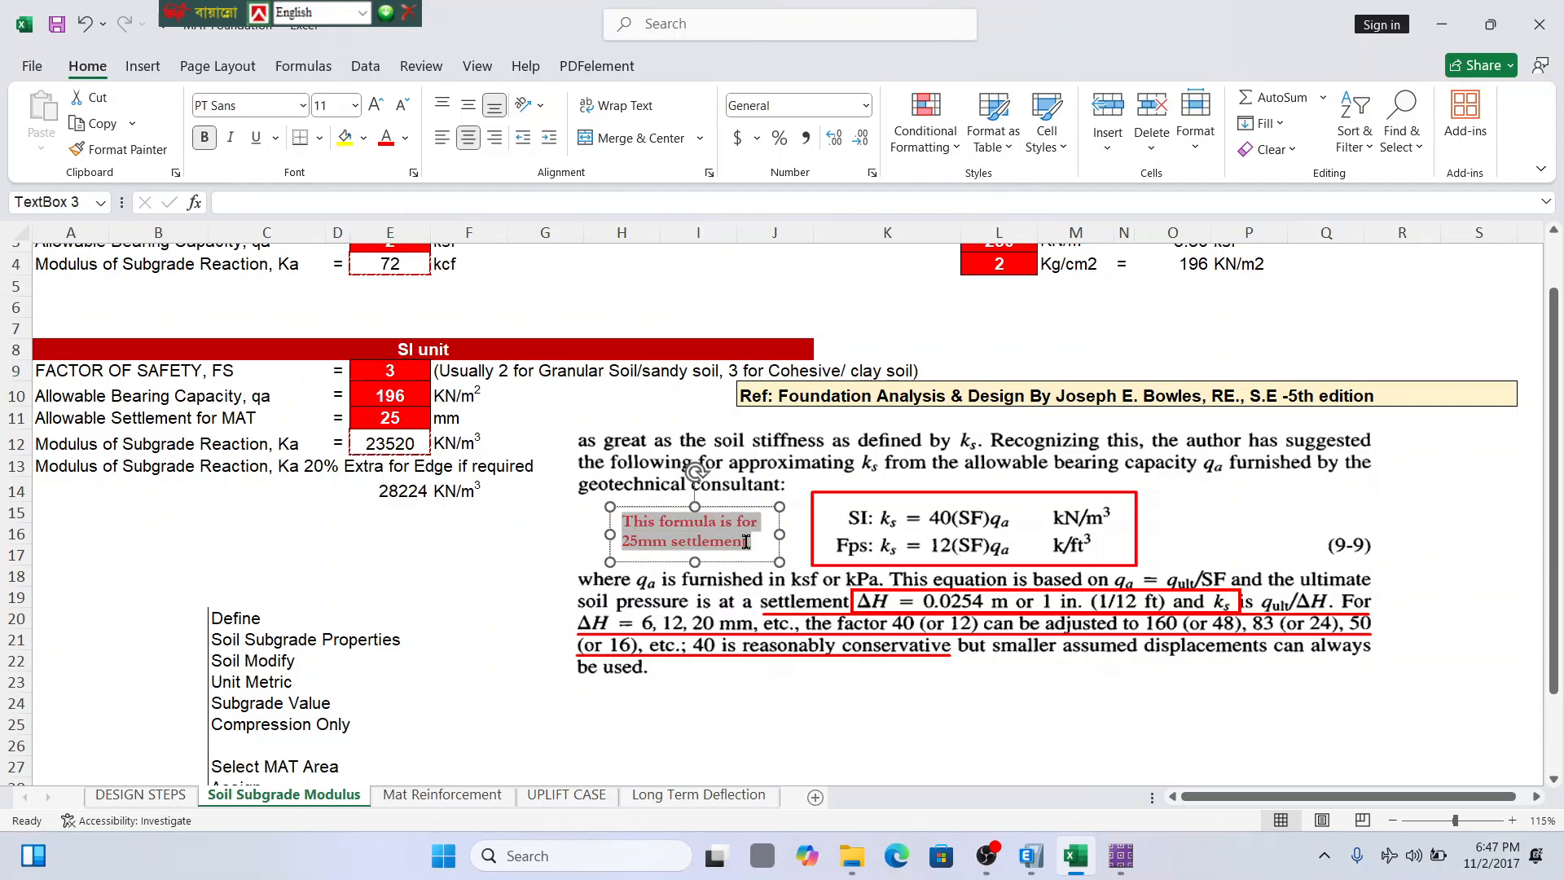
click(826, 672)
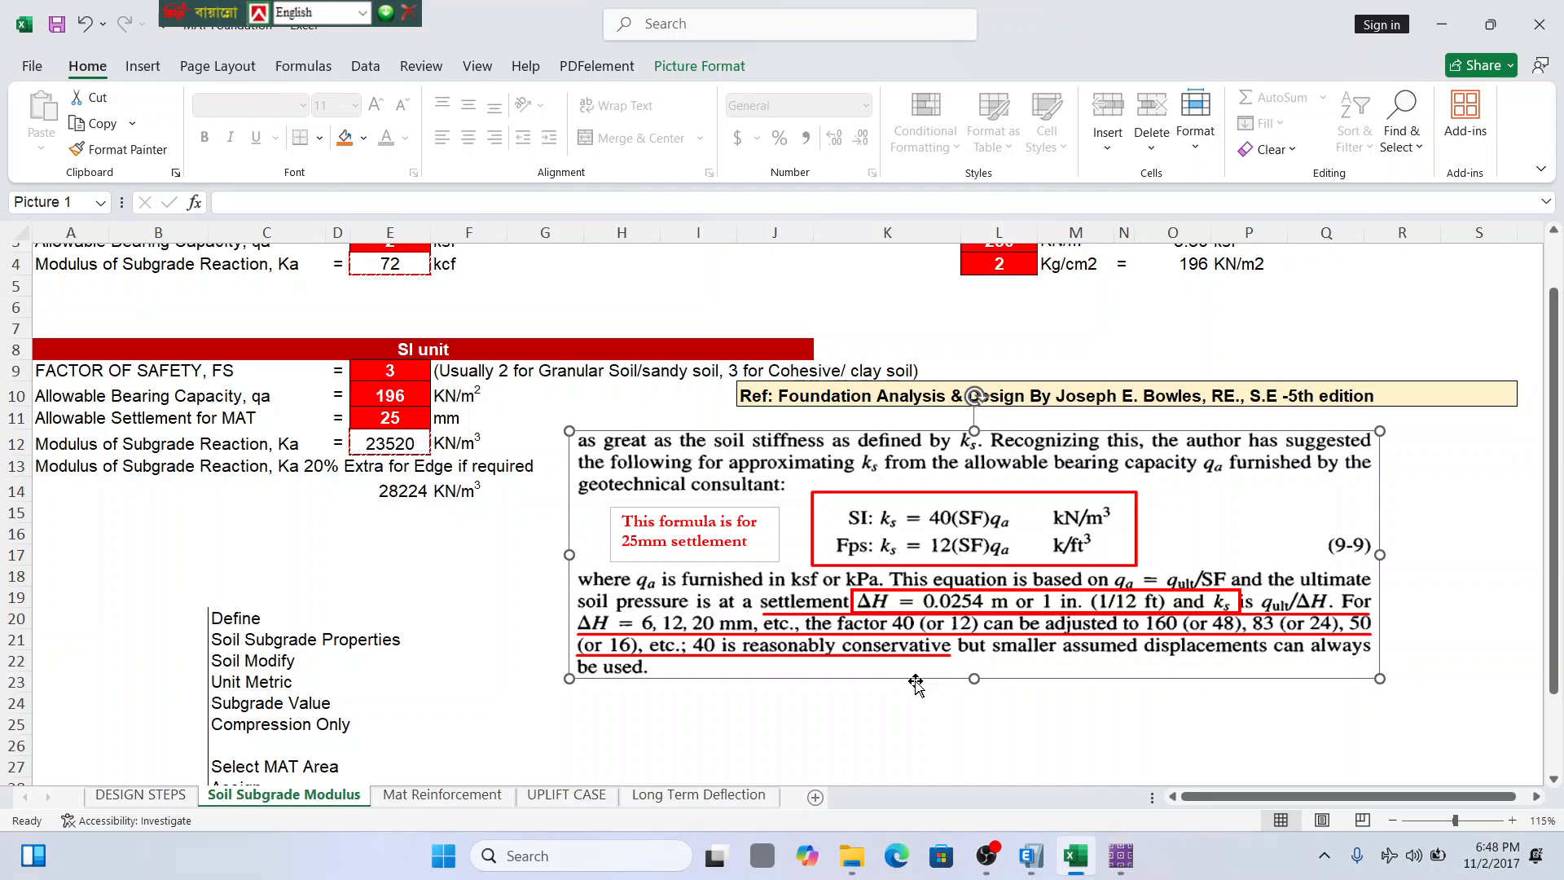
click(392, 416)
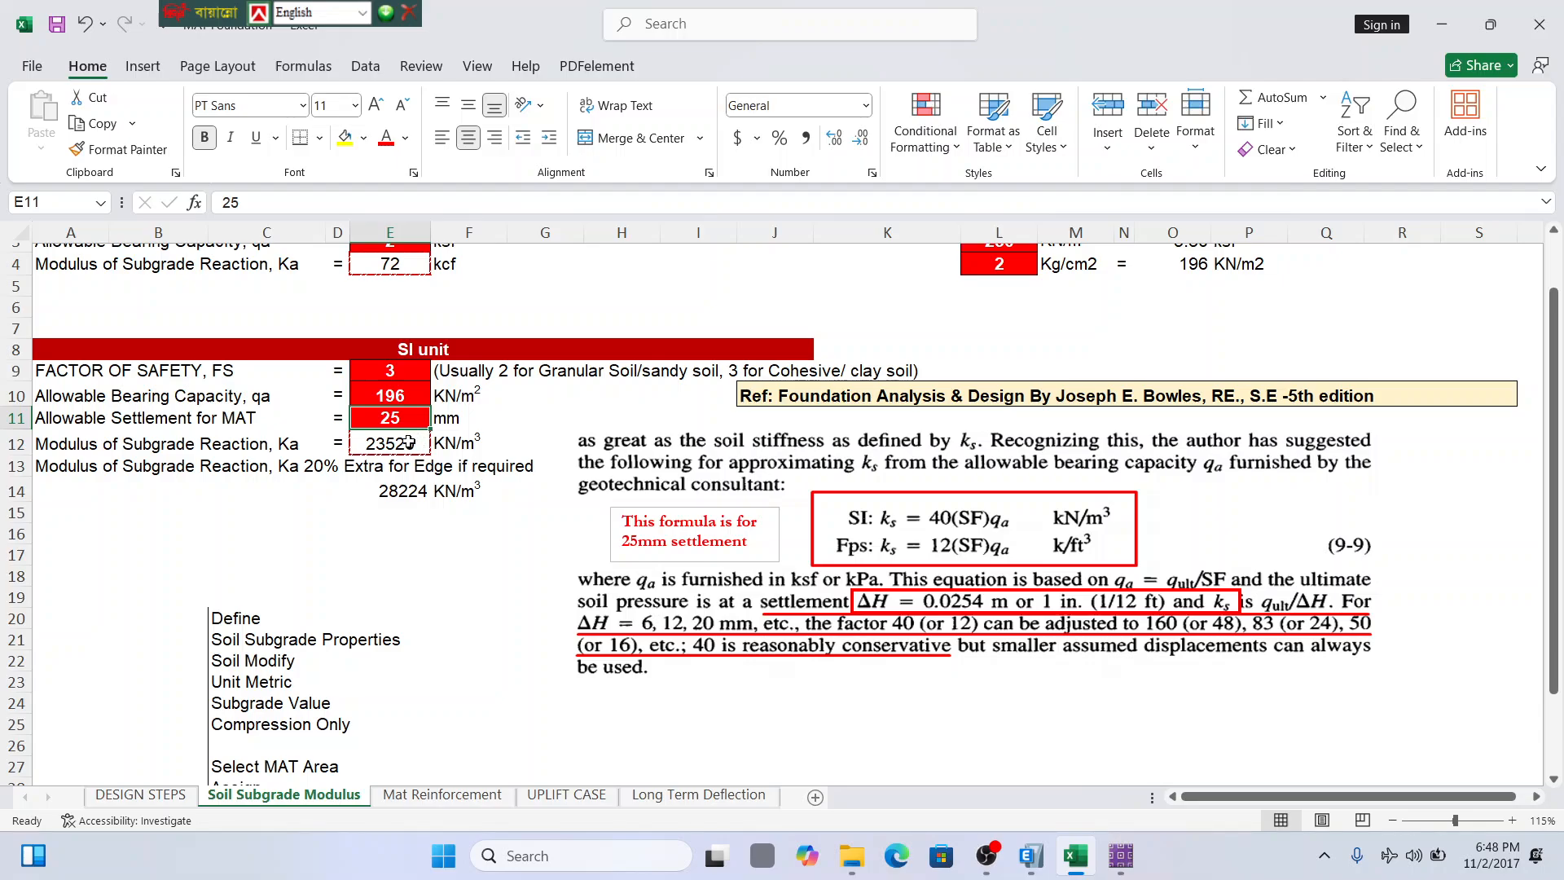
click(373, 392)
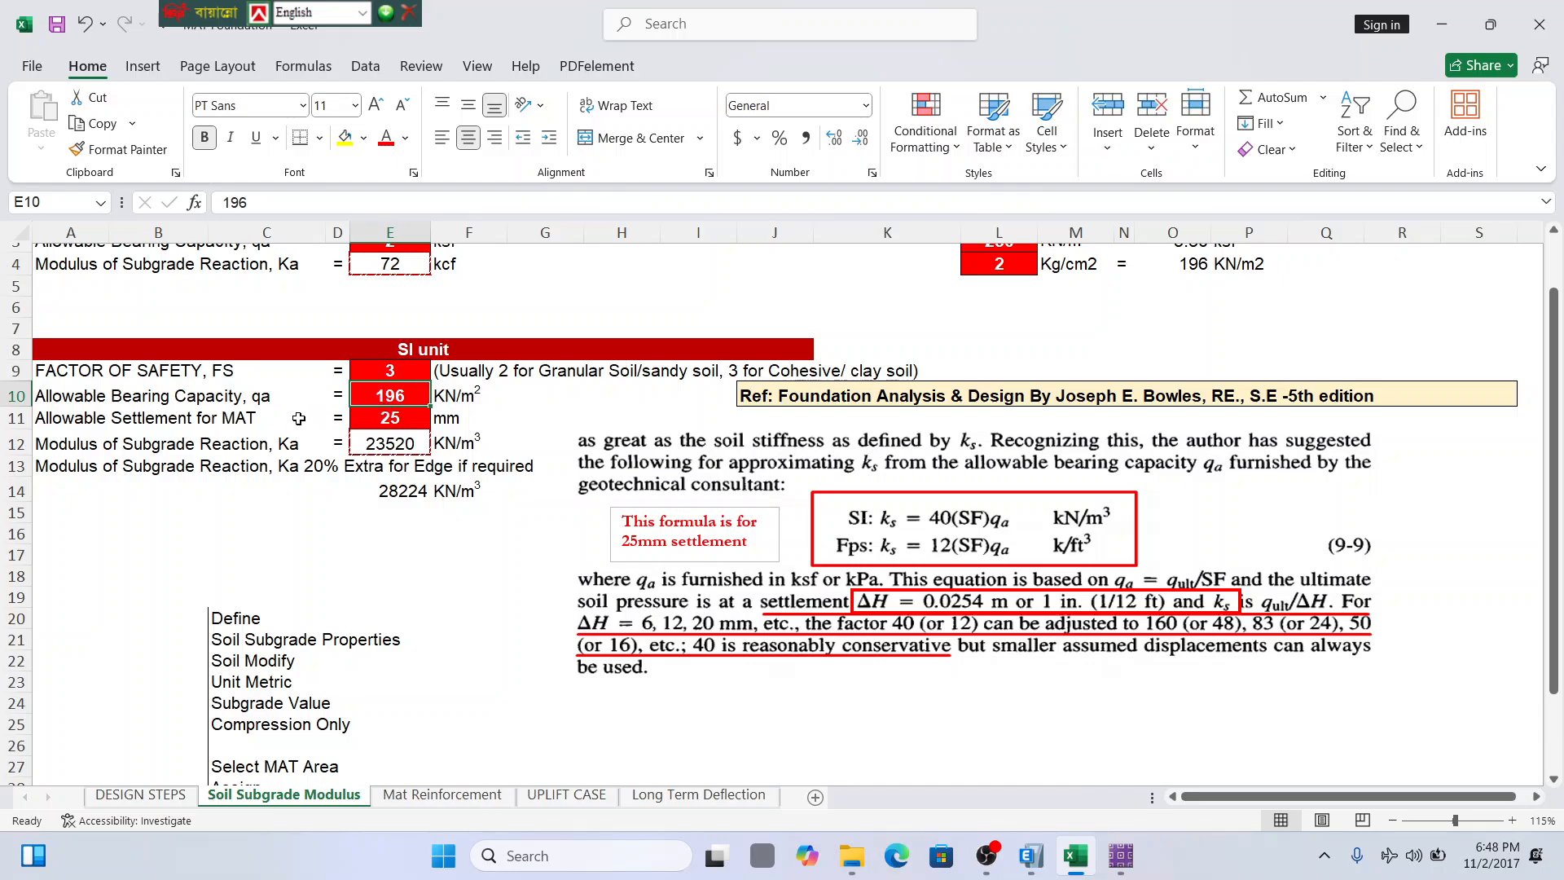
scroll(312, 428, up, 1)
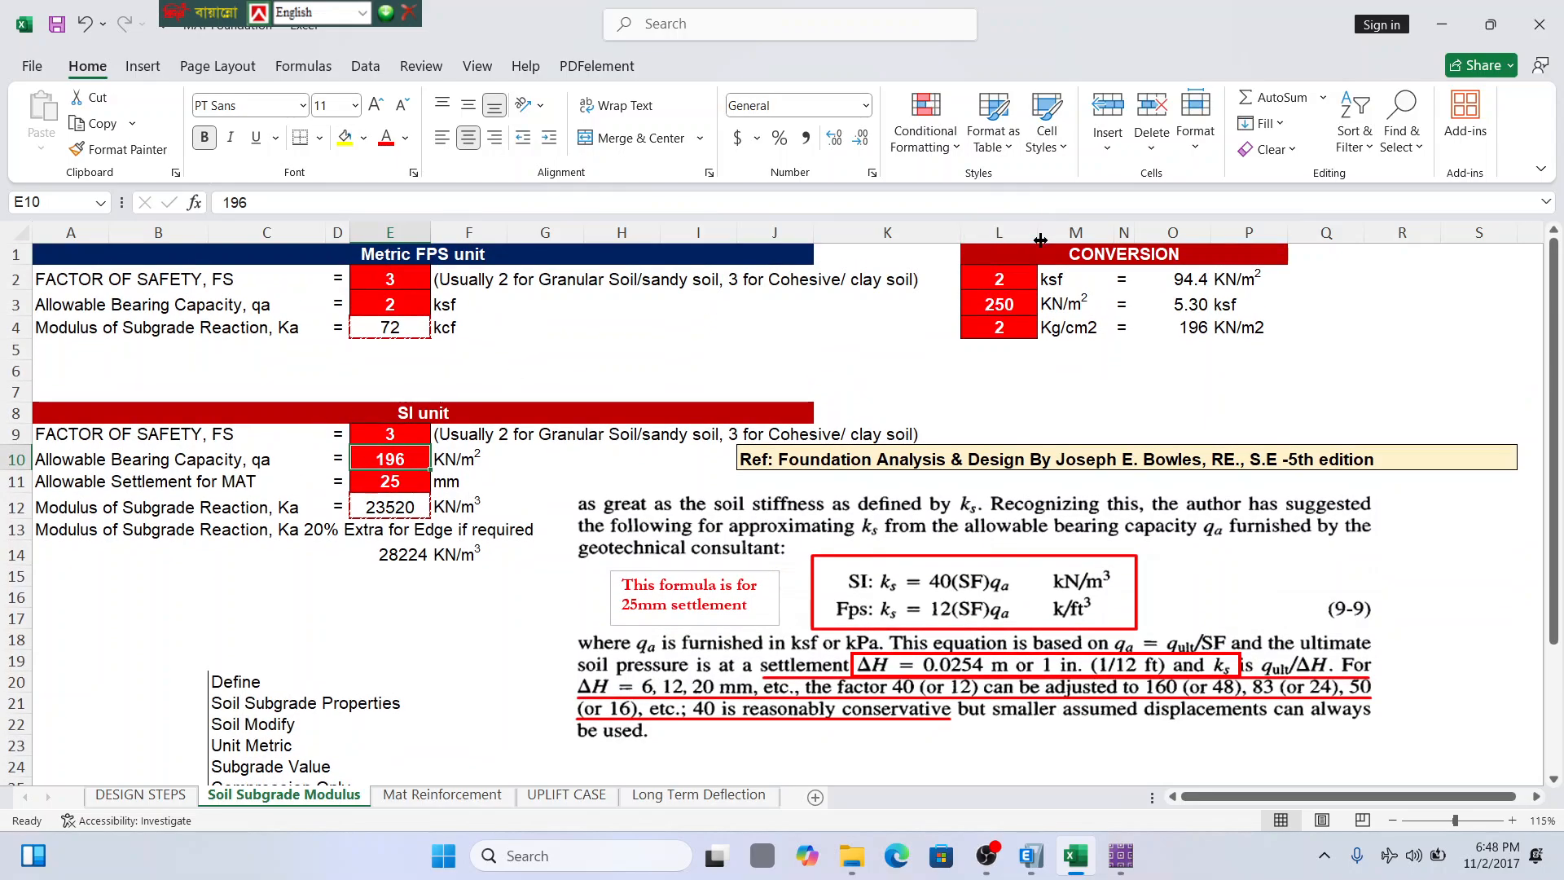
click(1007, 278)
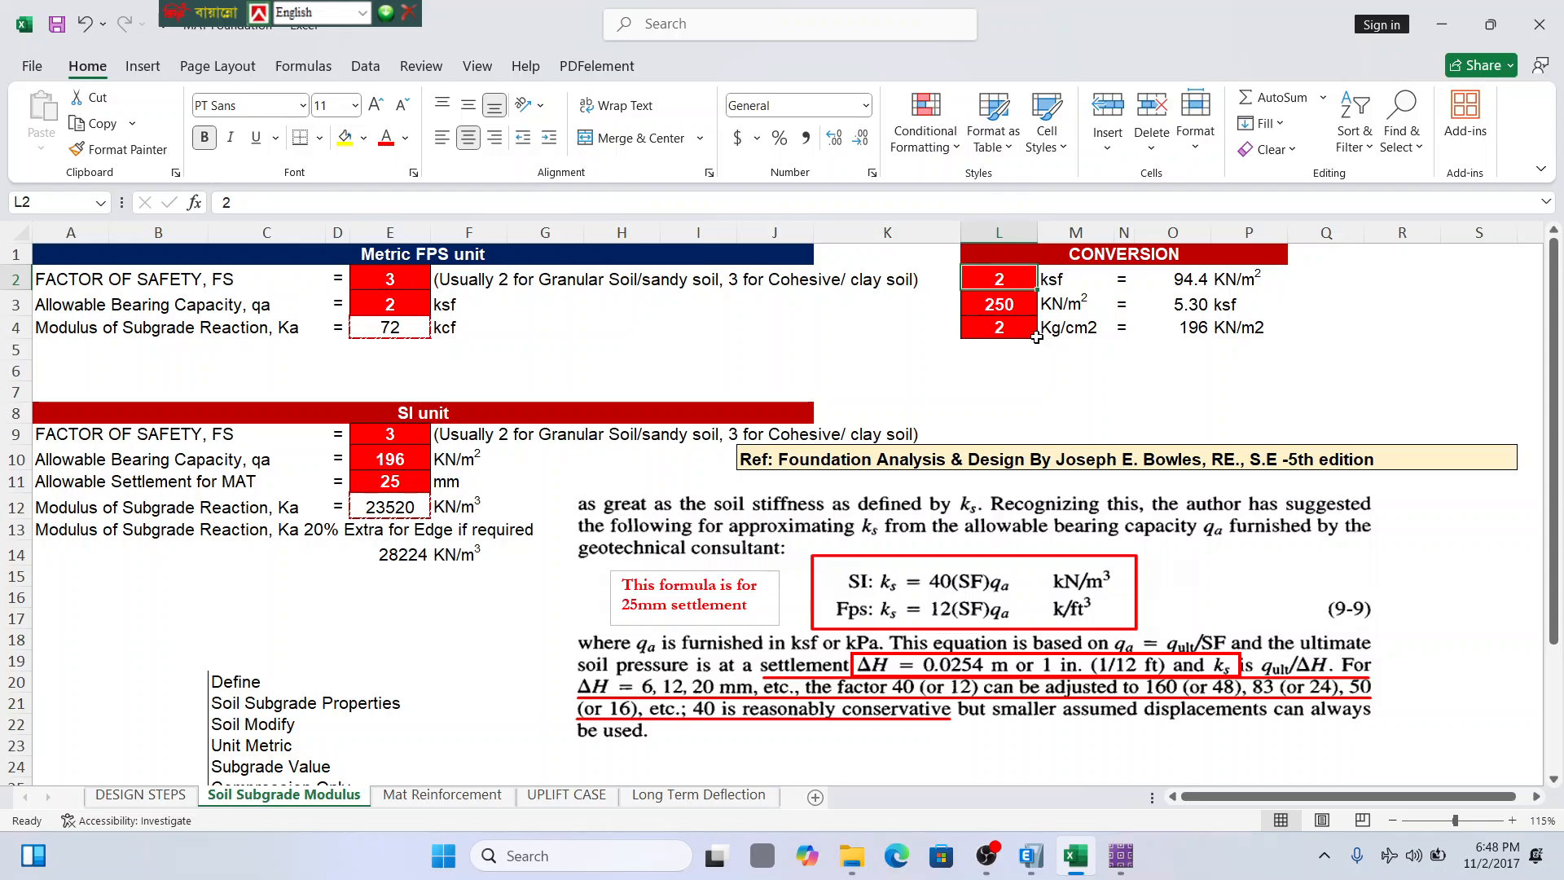
drag(464, 444, 463, 528)
click(414, 442)
click(447, 461)
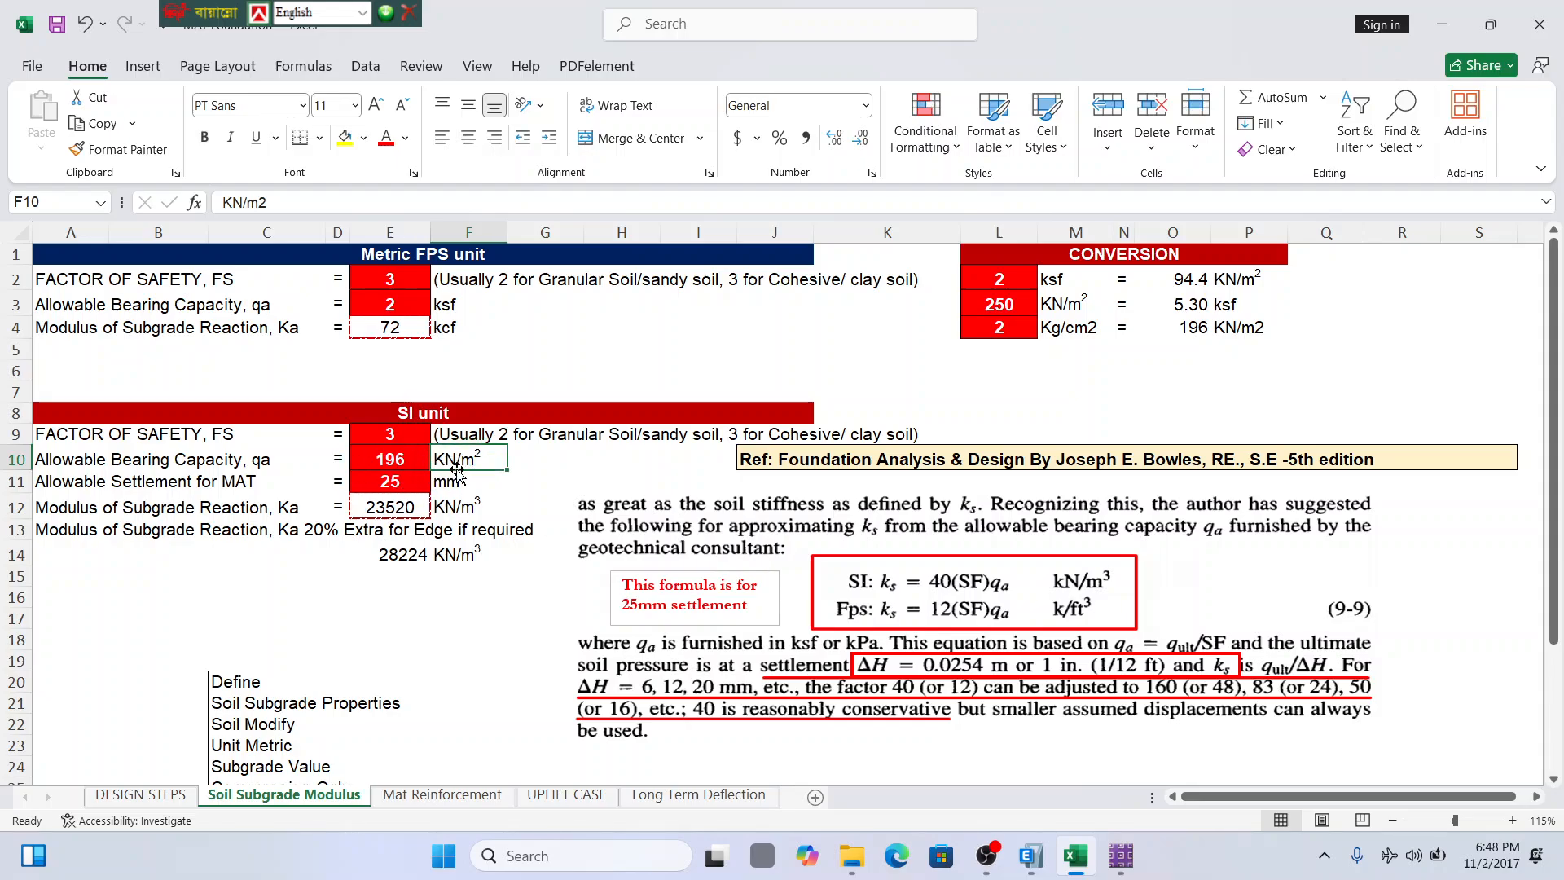
Convert 3 ksf to KN/m² in the conversion table.
click(1011, 281)
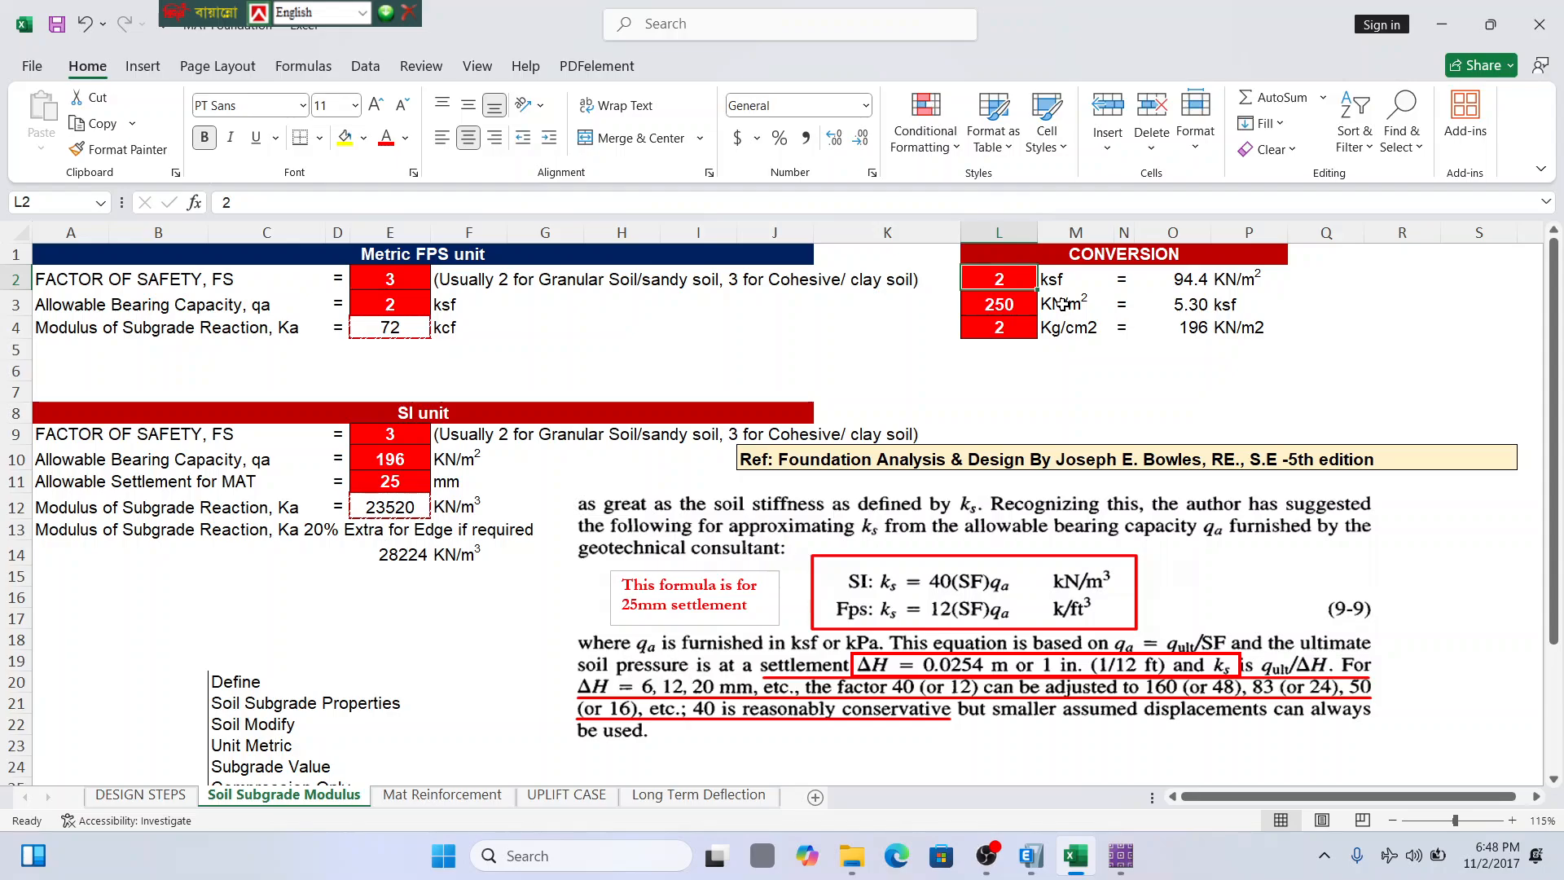
text(3)
key(Return)
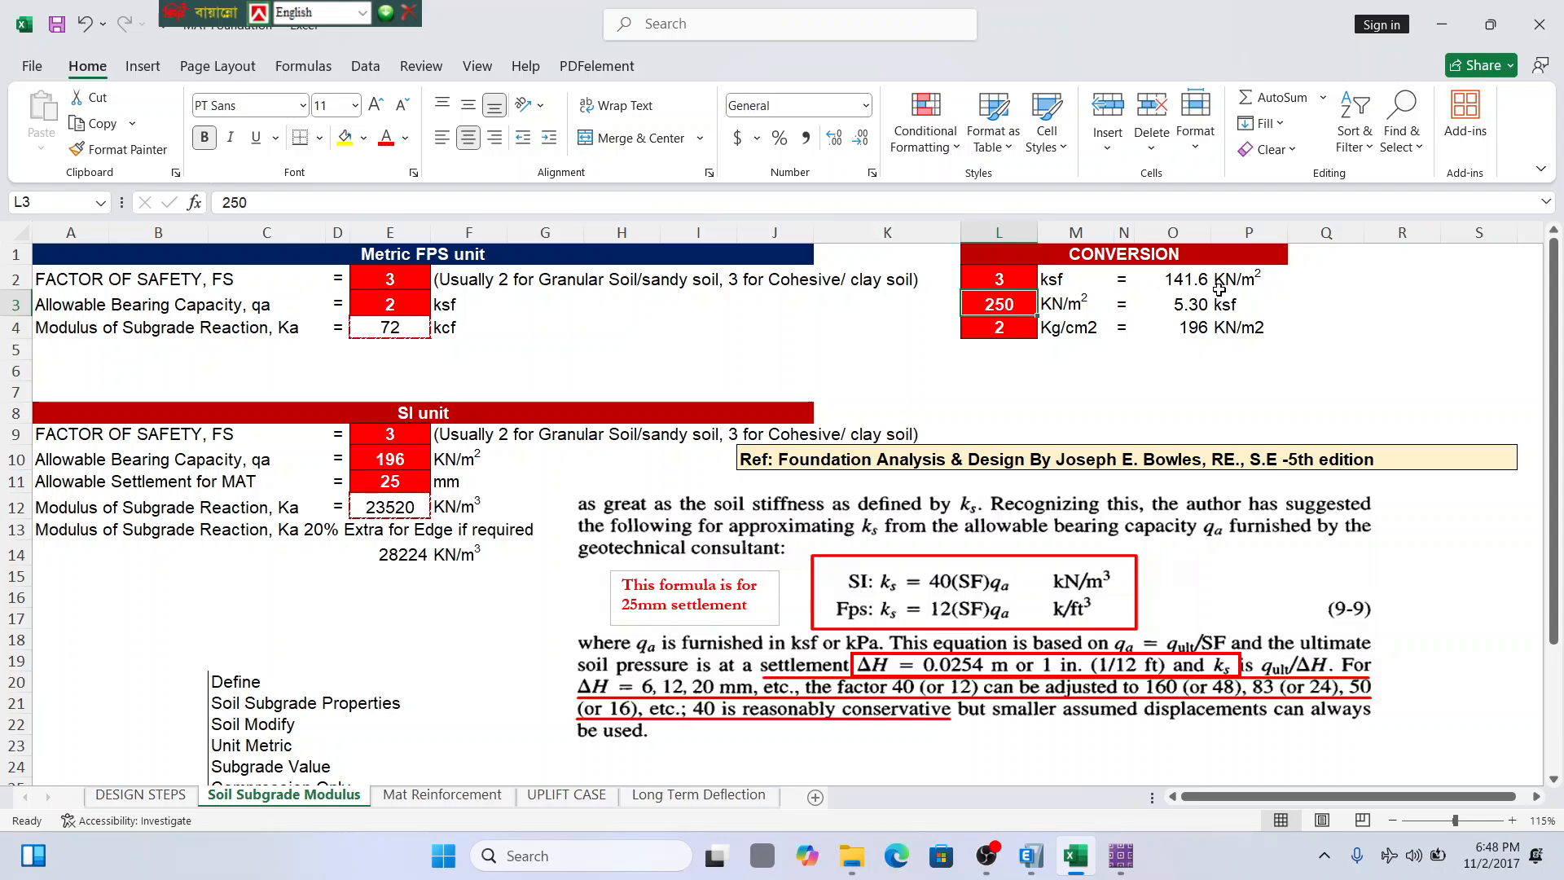
Convert 4 ksf to KN/m² in the conversion table and set the SI allowable bearing capacity to 188.8 KN/m².
click(1001, 279)
text(4)
key(Return)
click(373, 468)
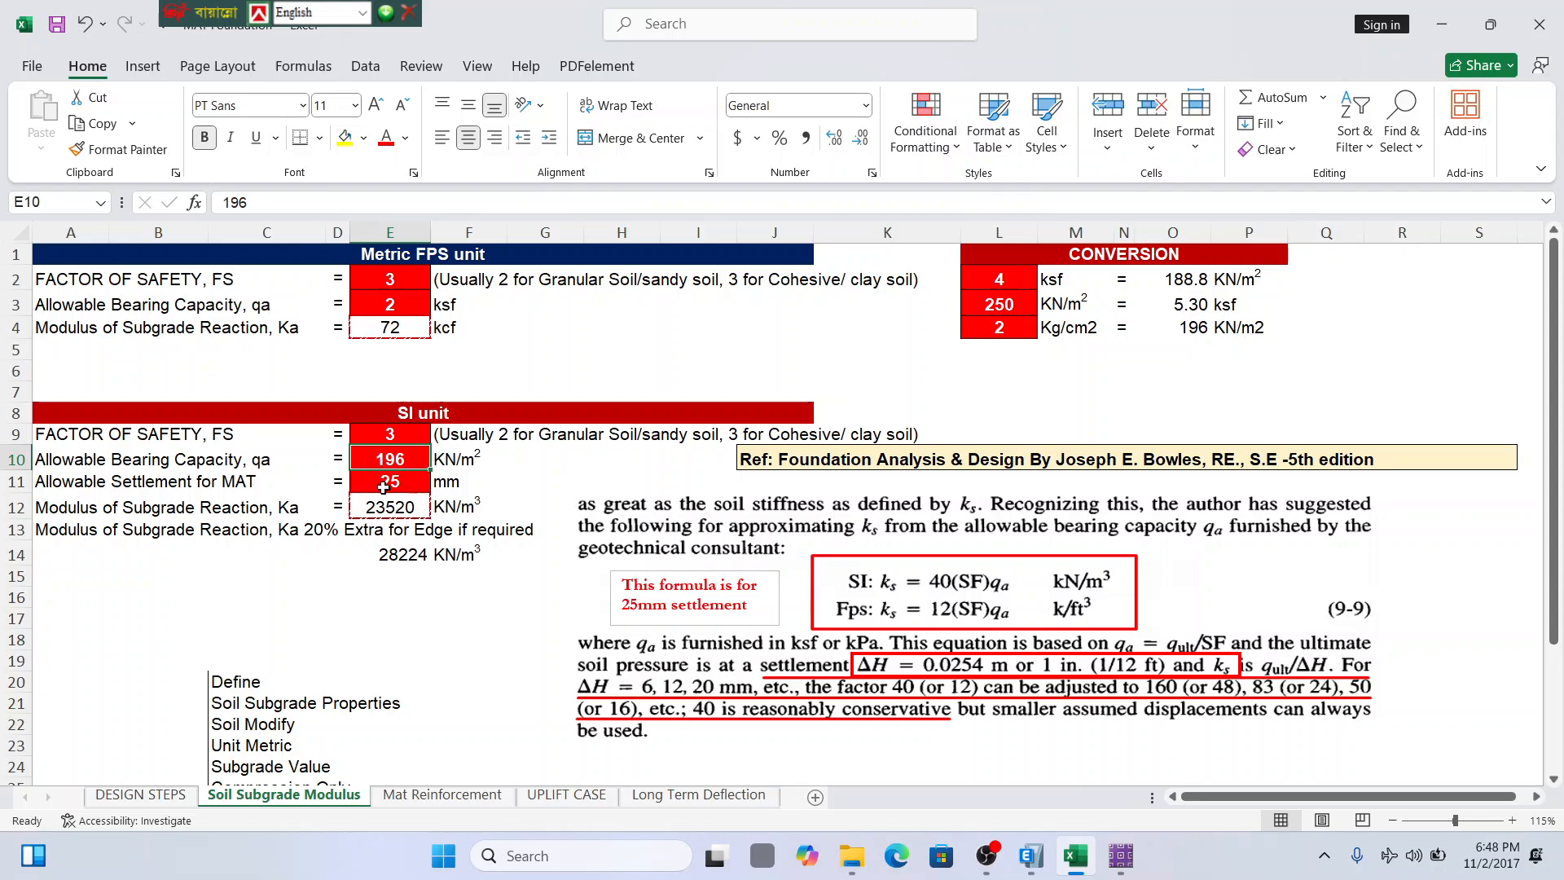
text(1)
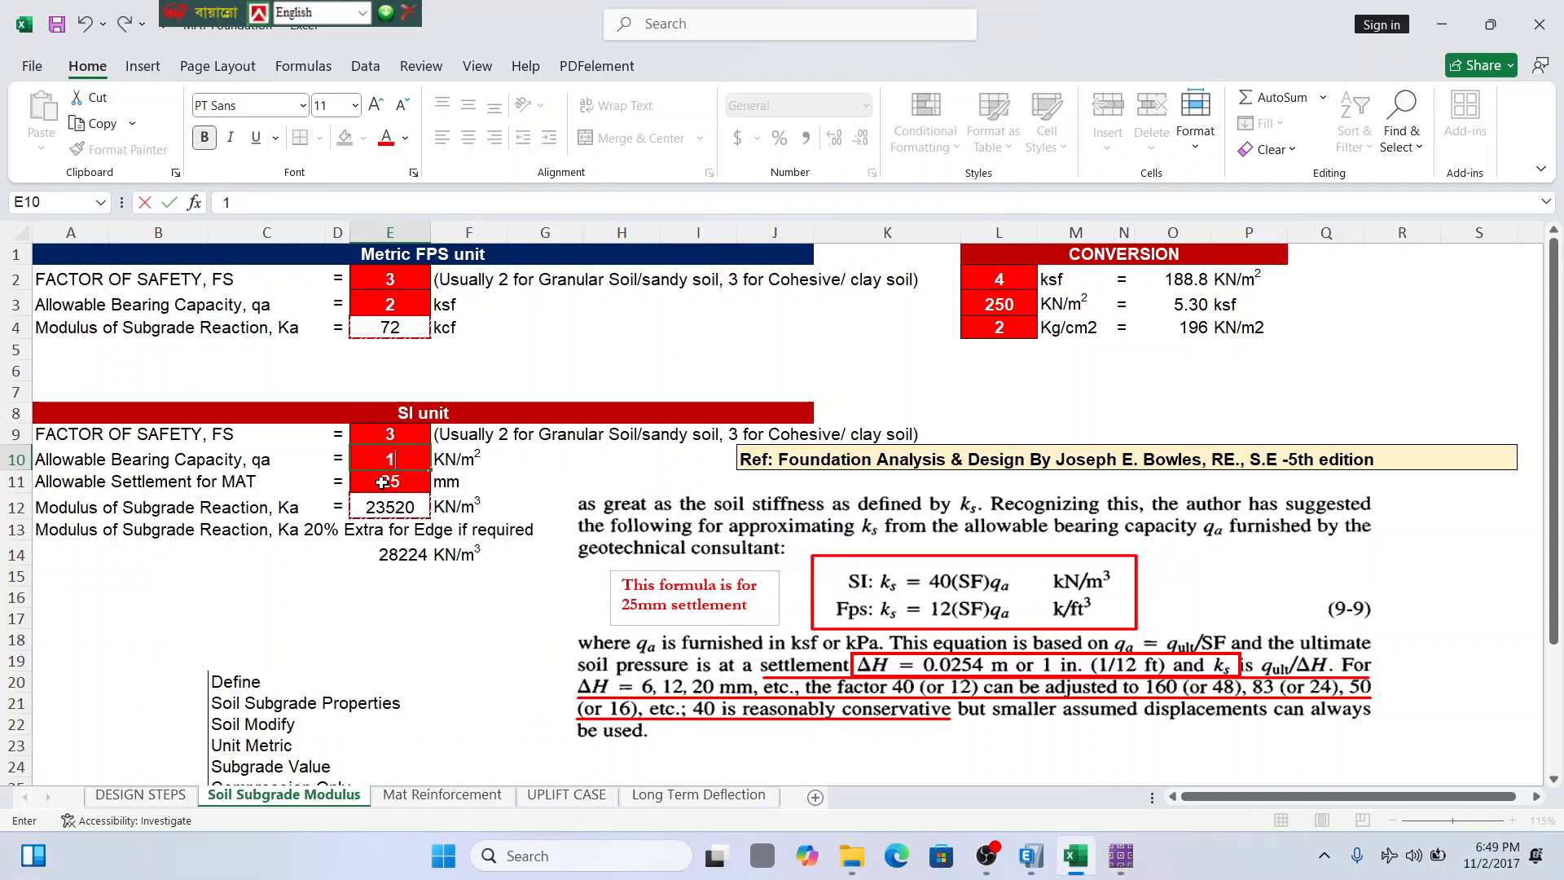
text(88.8)
key(Return)
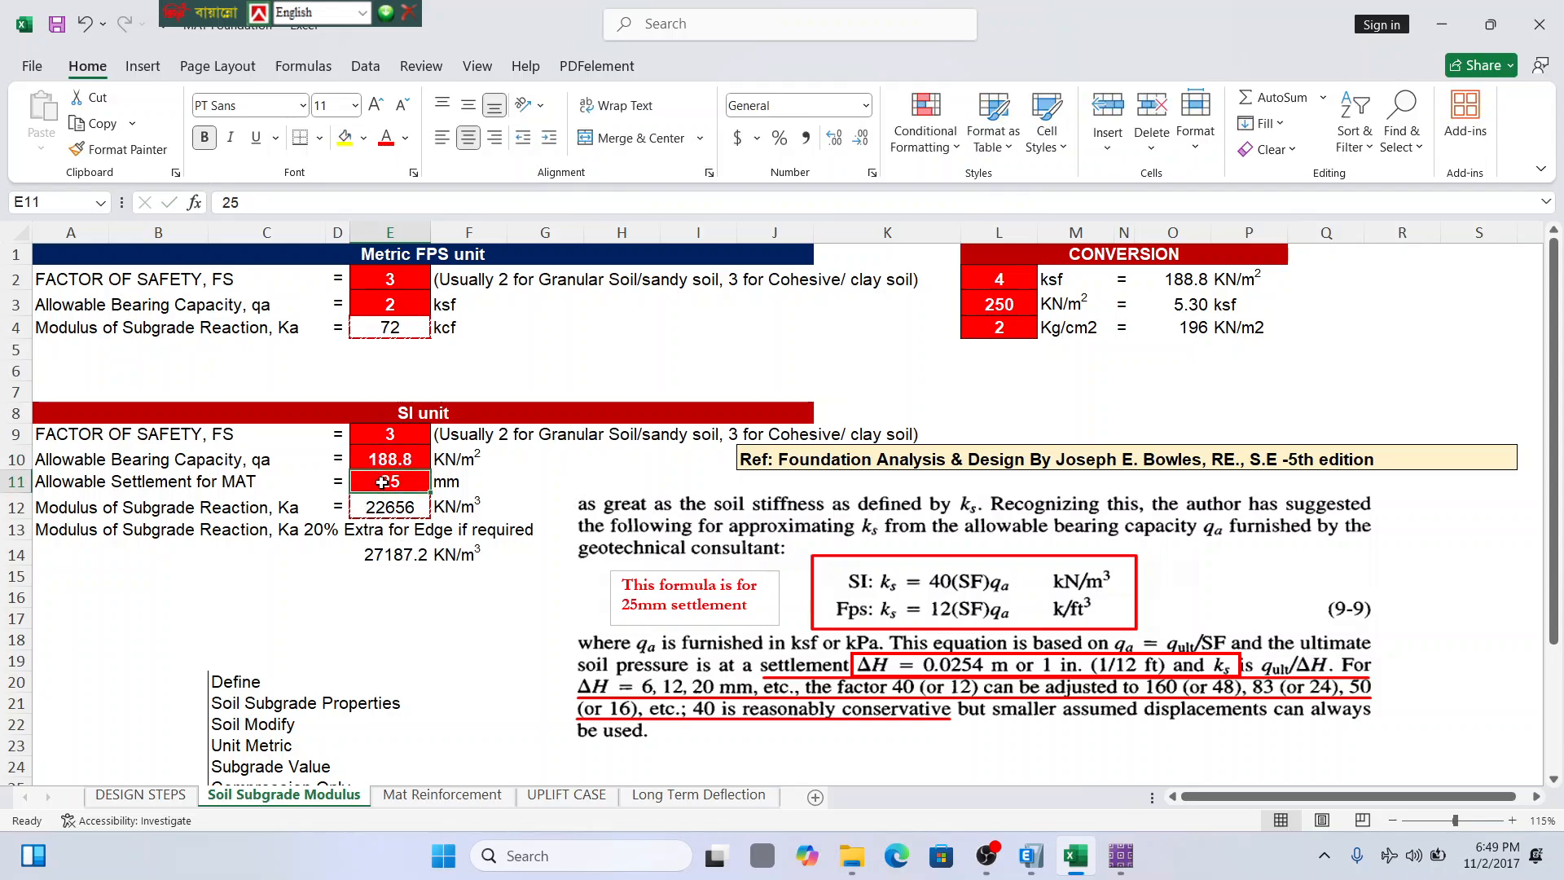
click(400, 595)
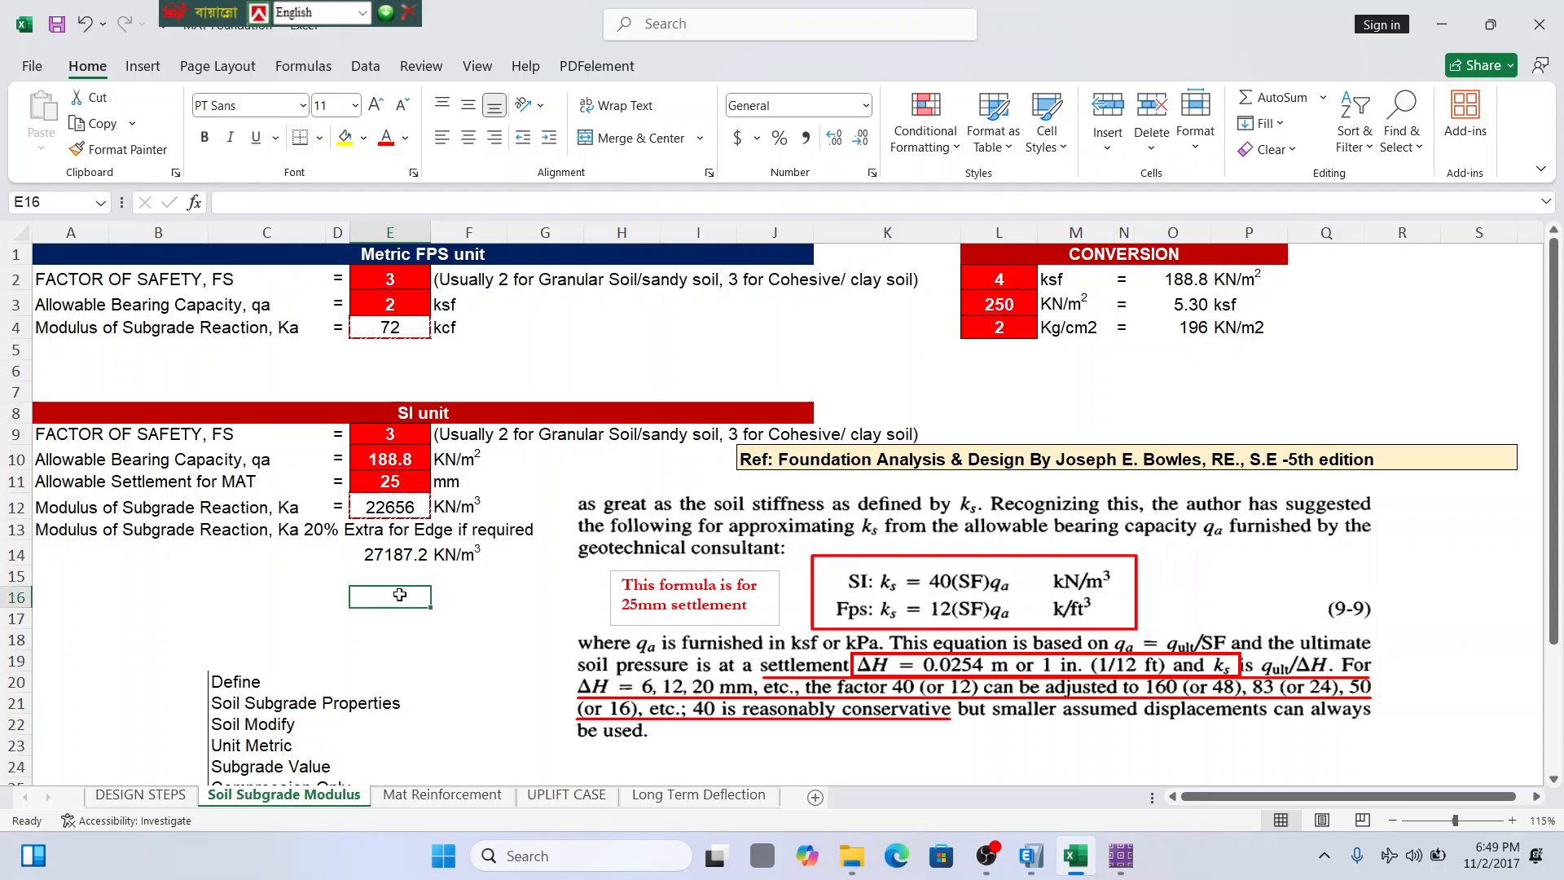
Examine the SI modulus of subgrade reaction formula and its factor of safety, bearing capacity and settlement inputs.
click(374, 484)
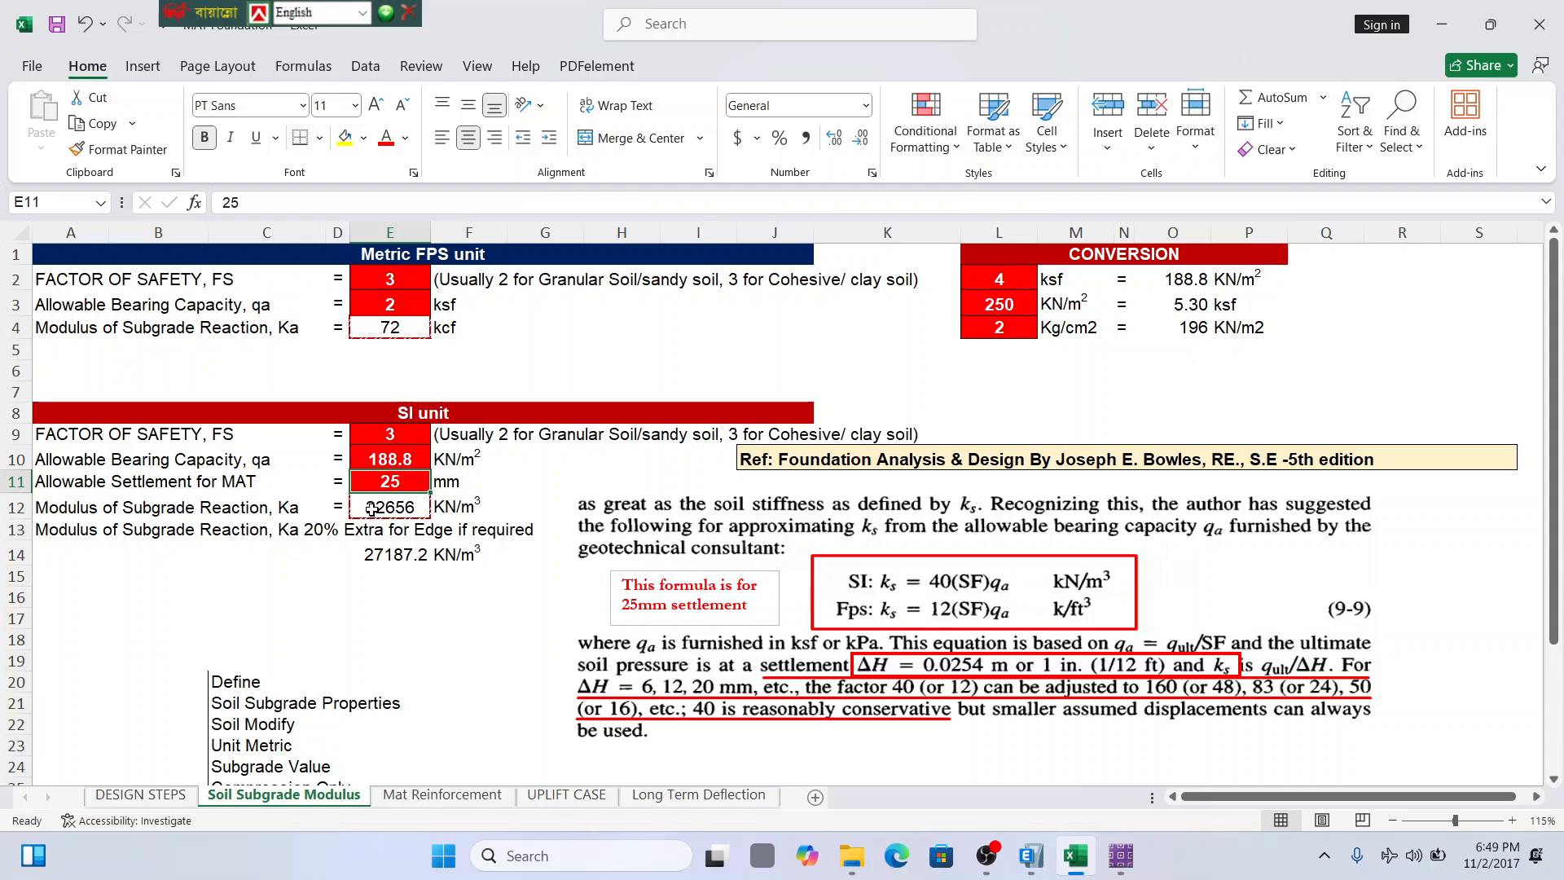
click(391, 506)
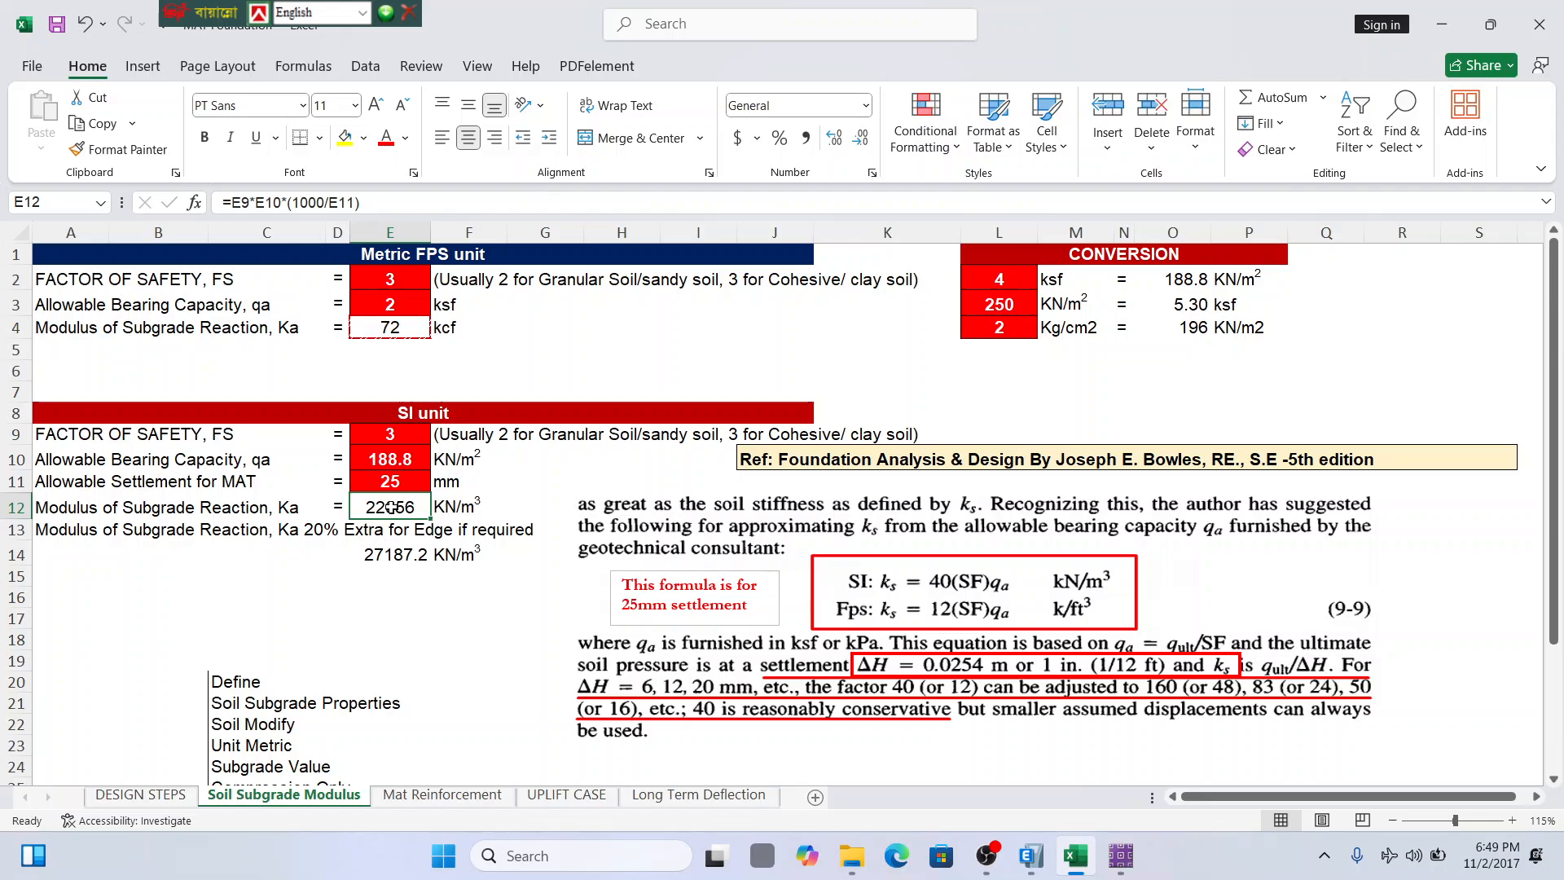
ctrl+scroll(399, 512, up, 3)
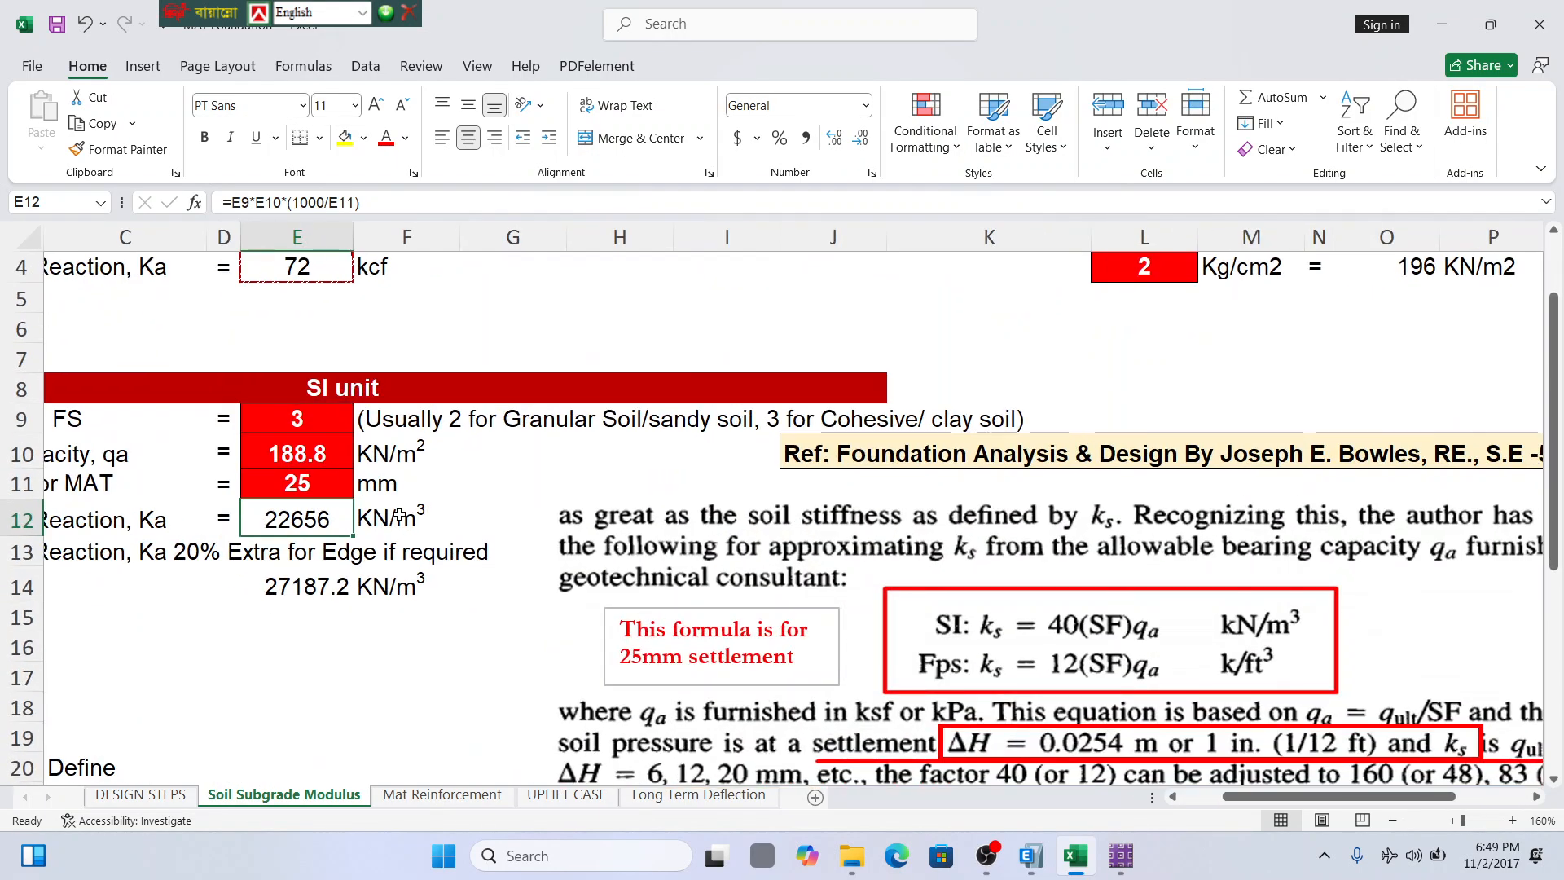
drag(1294, 797, 1171, 802)
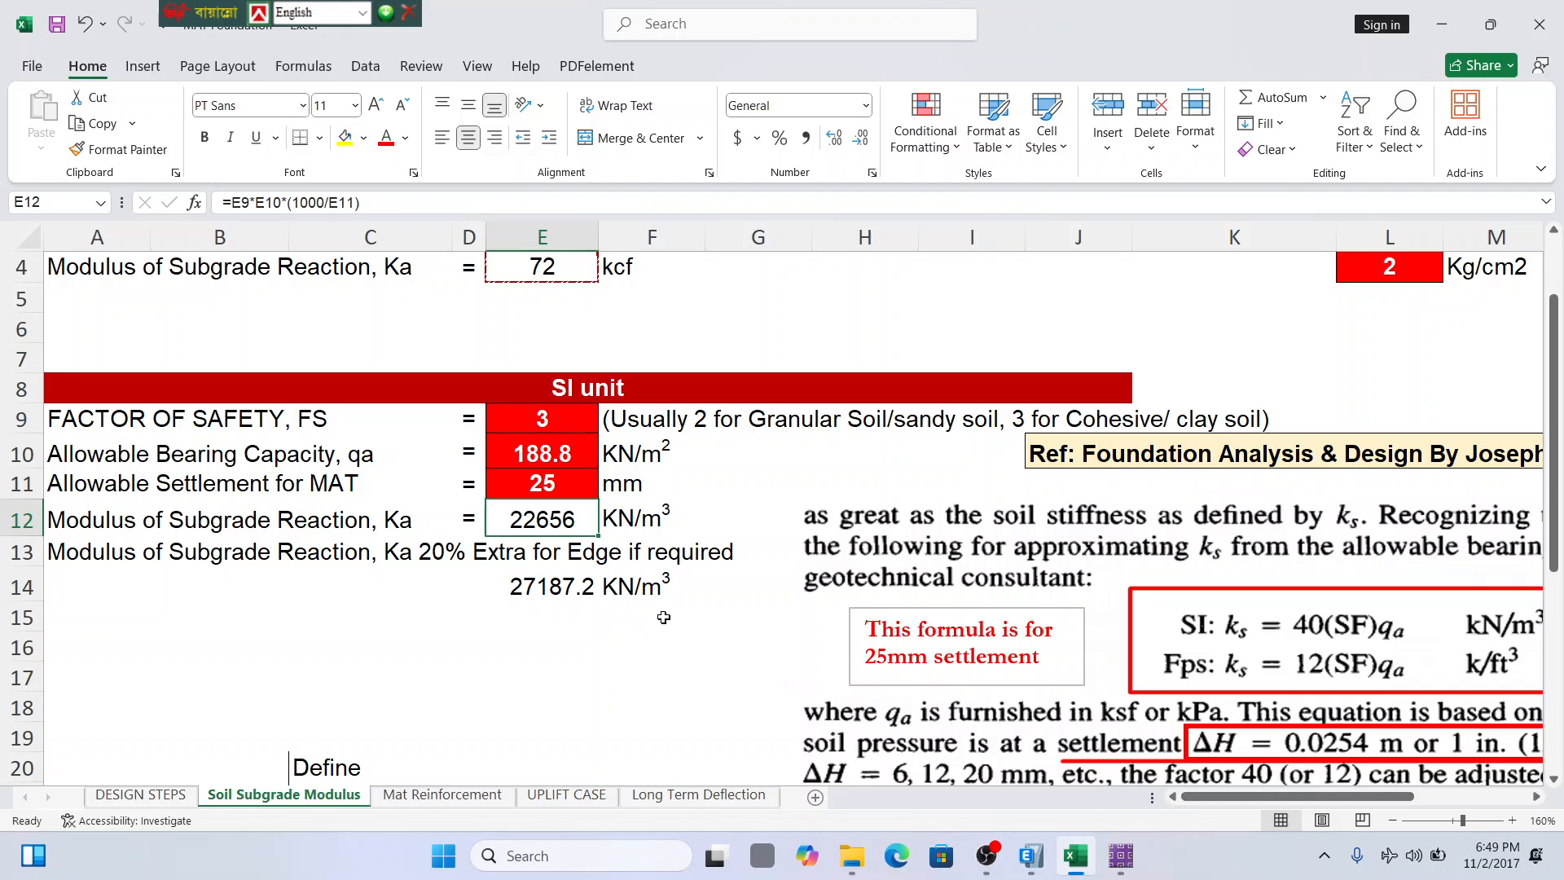
click(557, 413)
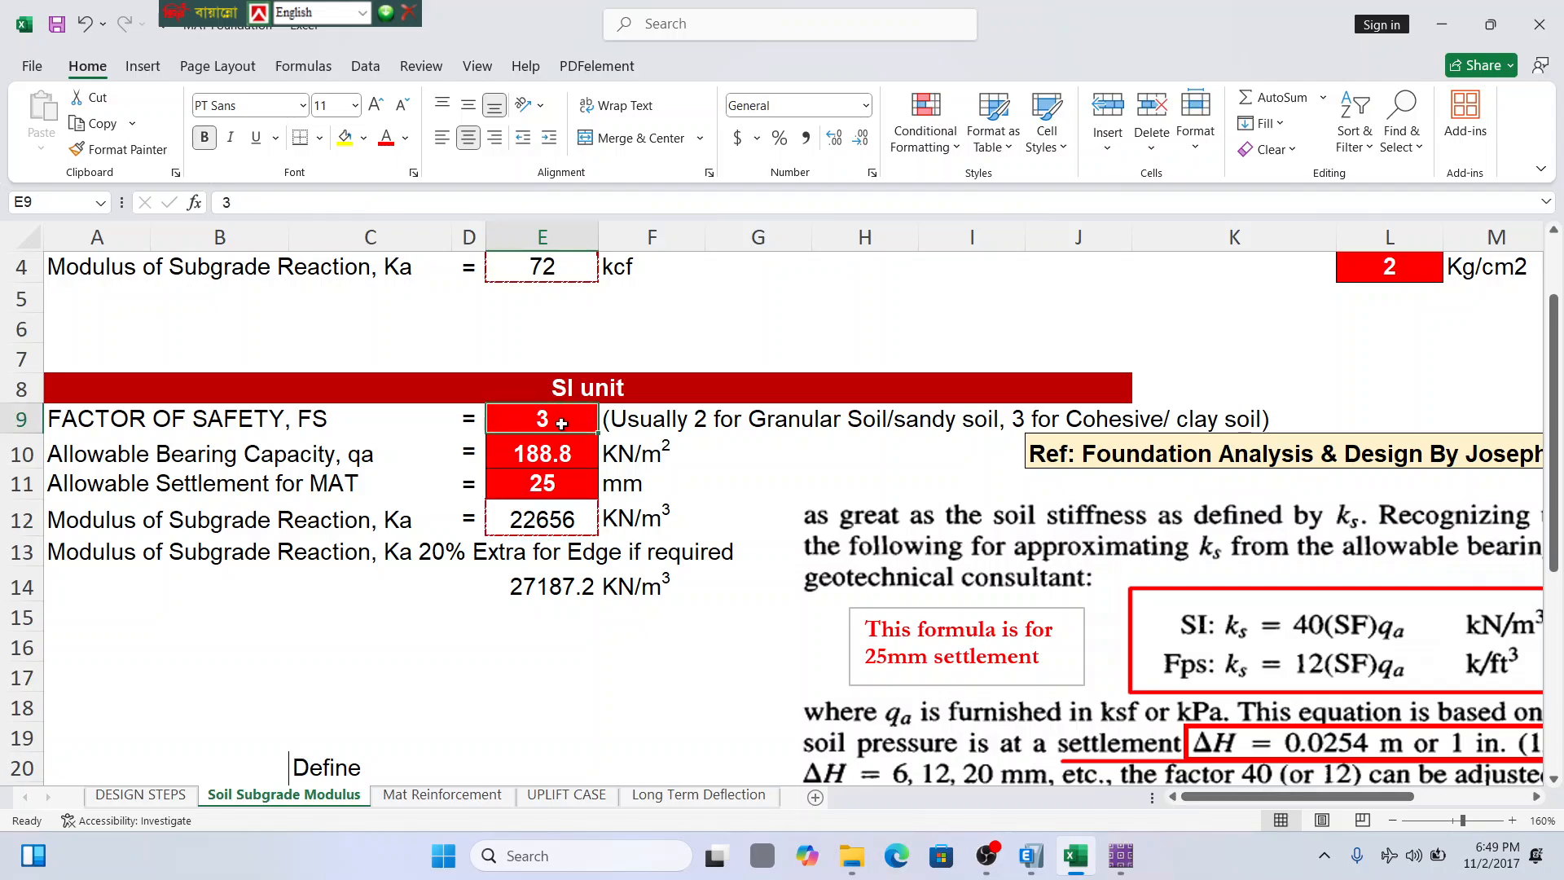
click(566, 459)
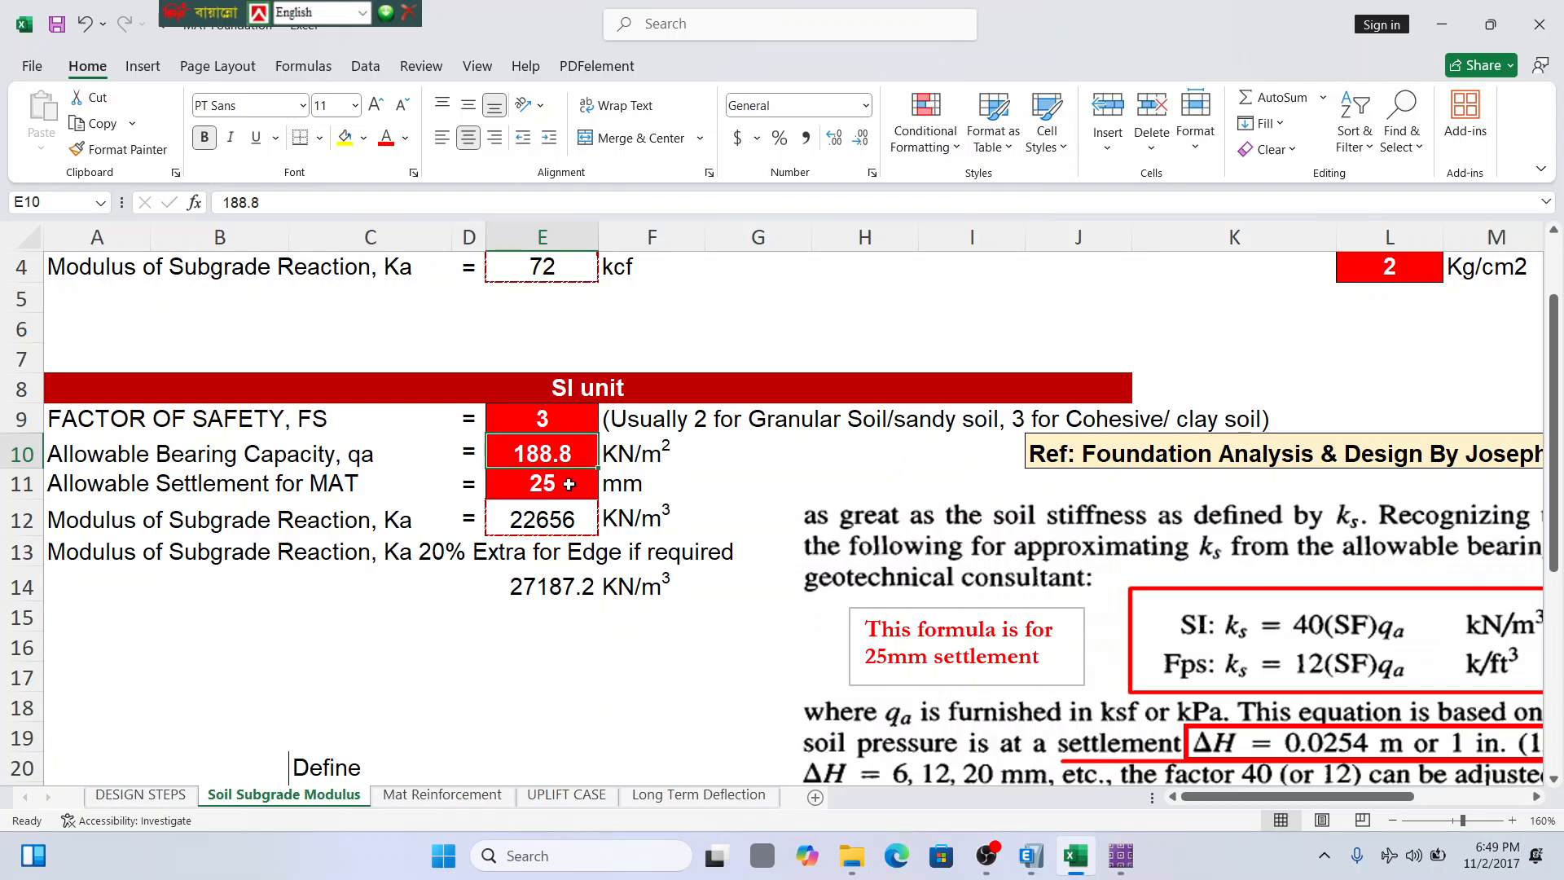
click(568, 483)
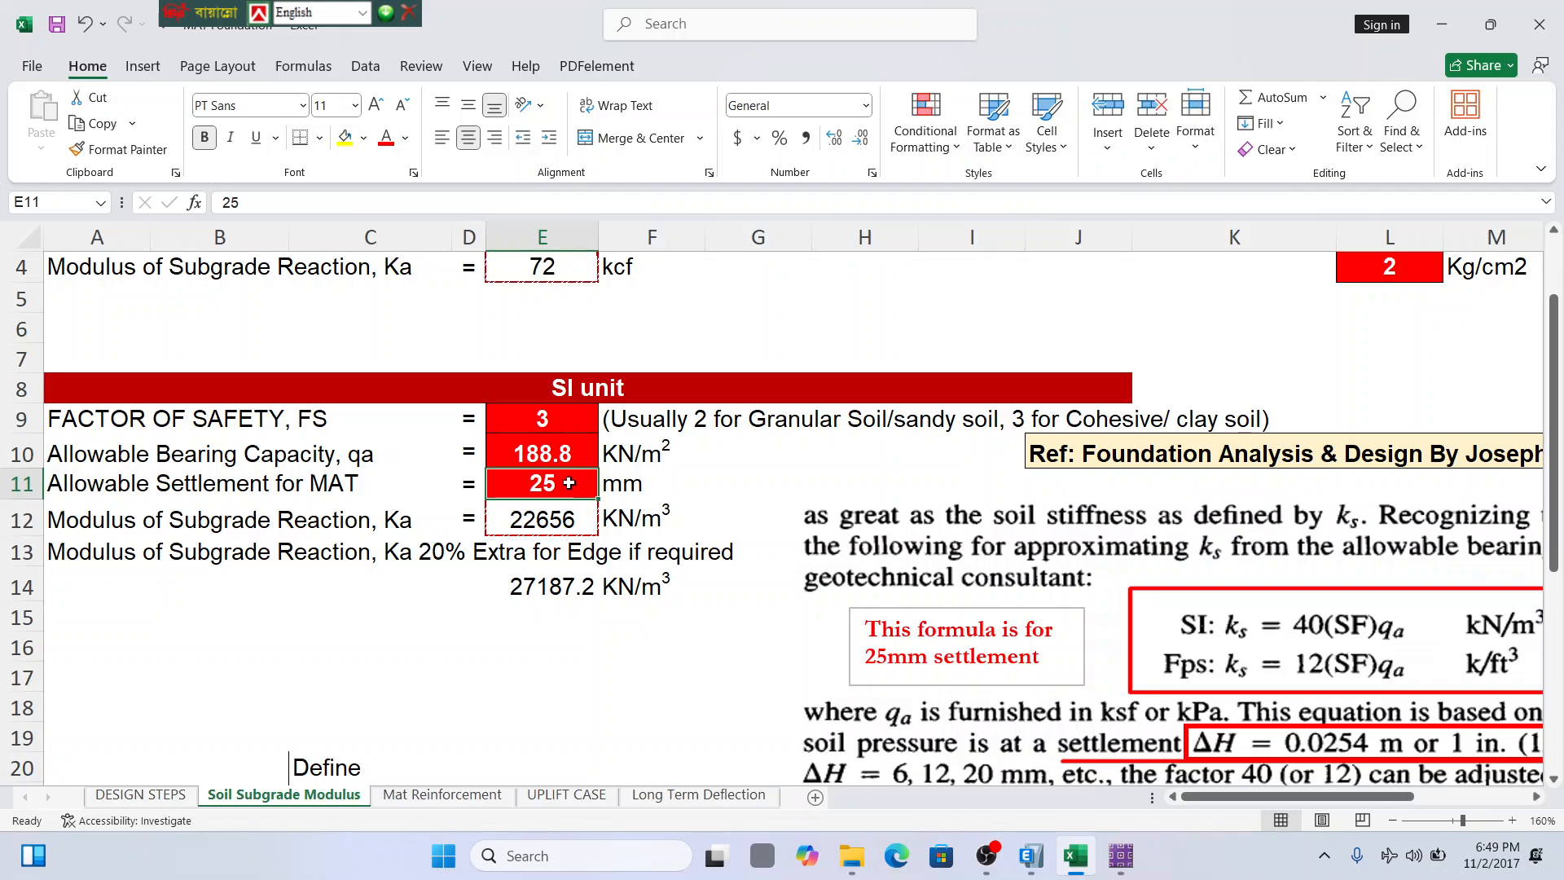
click(577, 527)
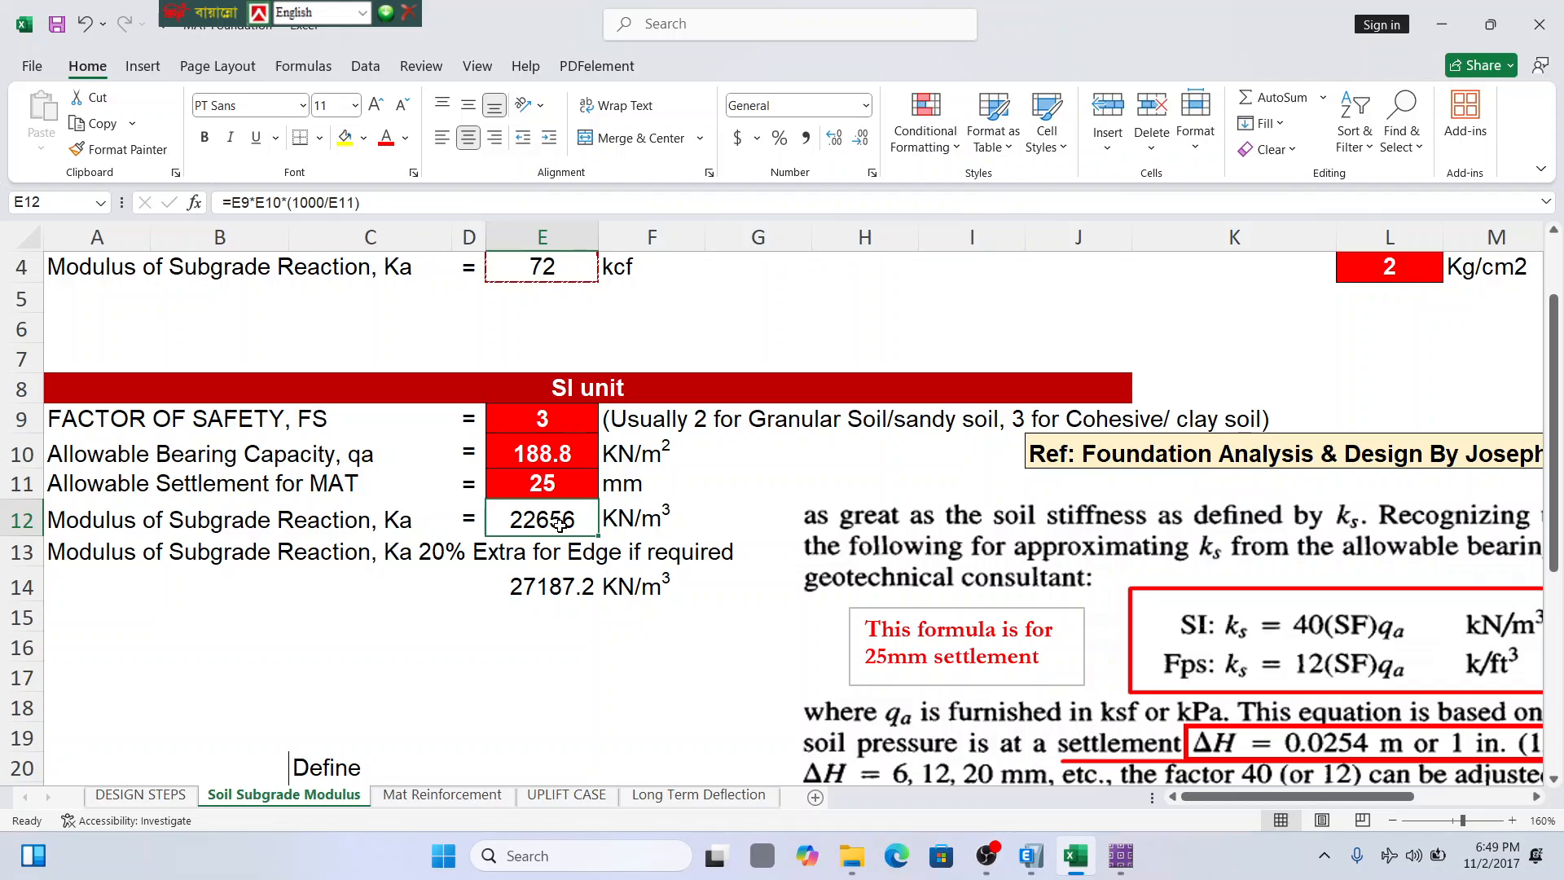
ctrl+scroll(589, 586, down, 2)
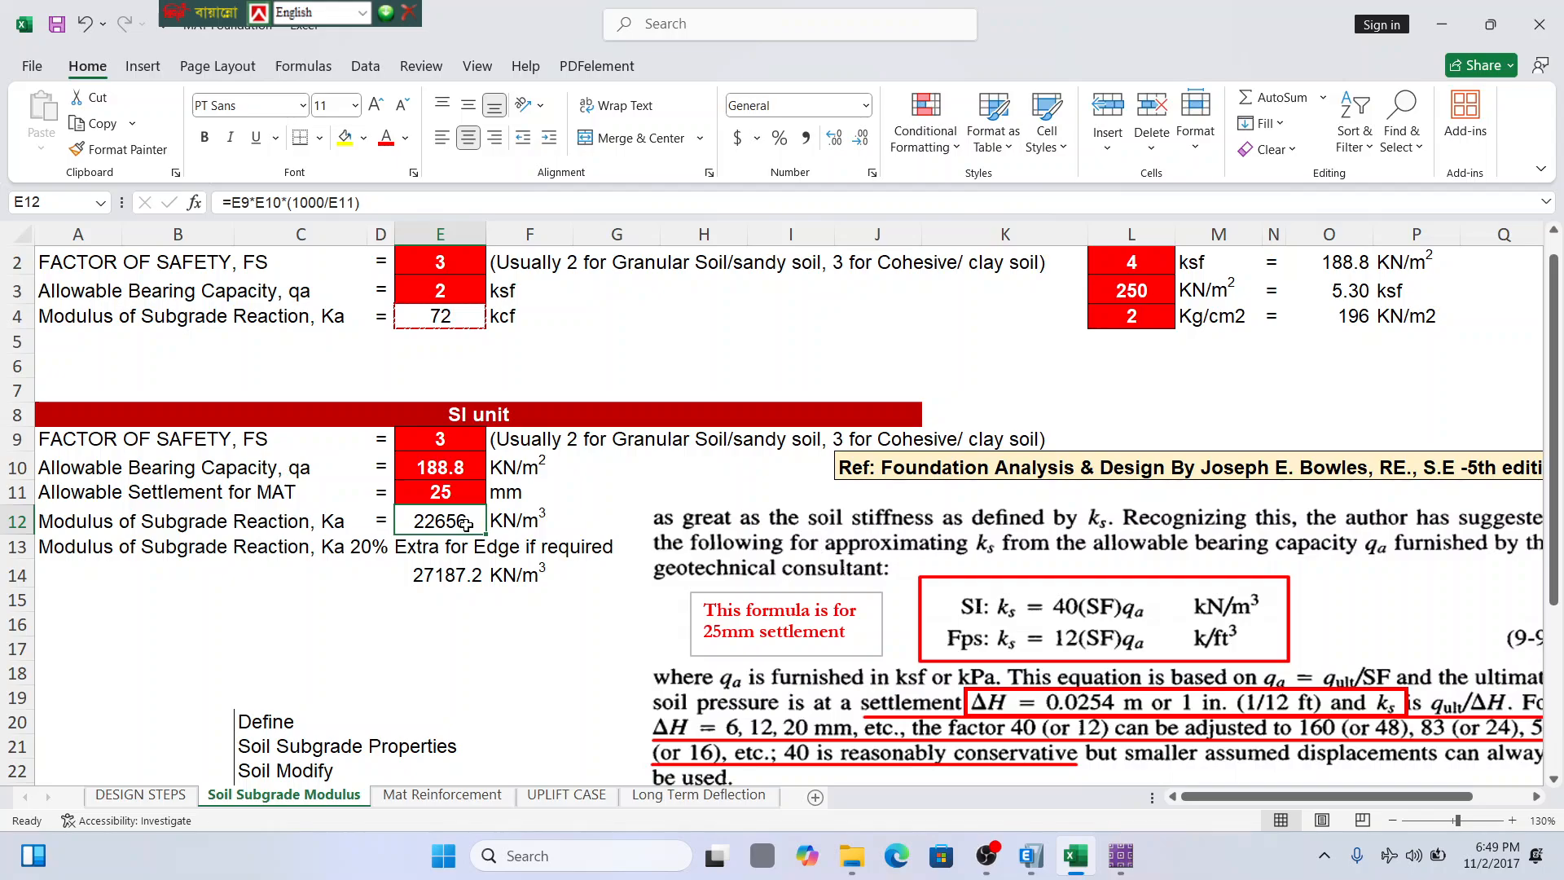
Review the design steps list in Excel for defining and assigning the subgrade modulus, and return to the SAFE model.
click(1122, 855)
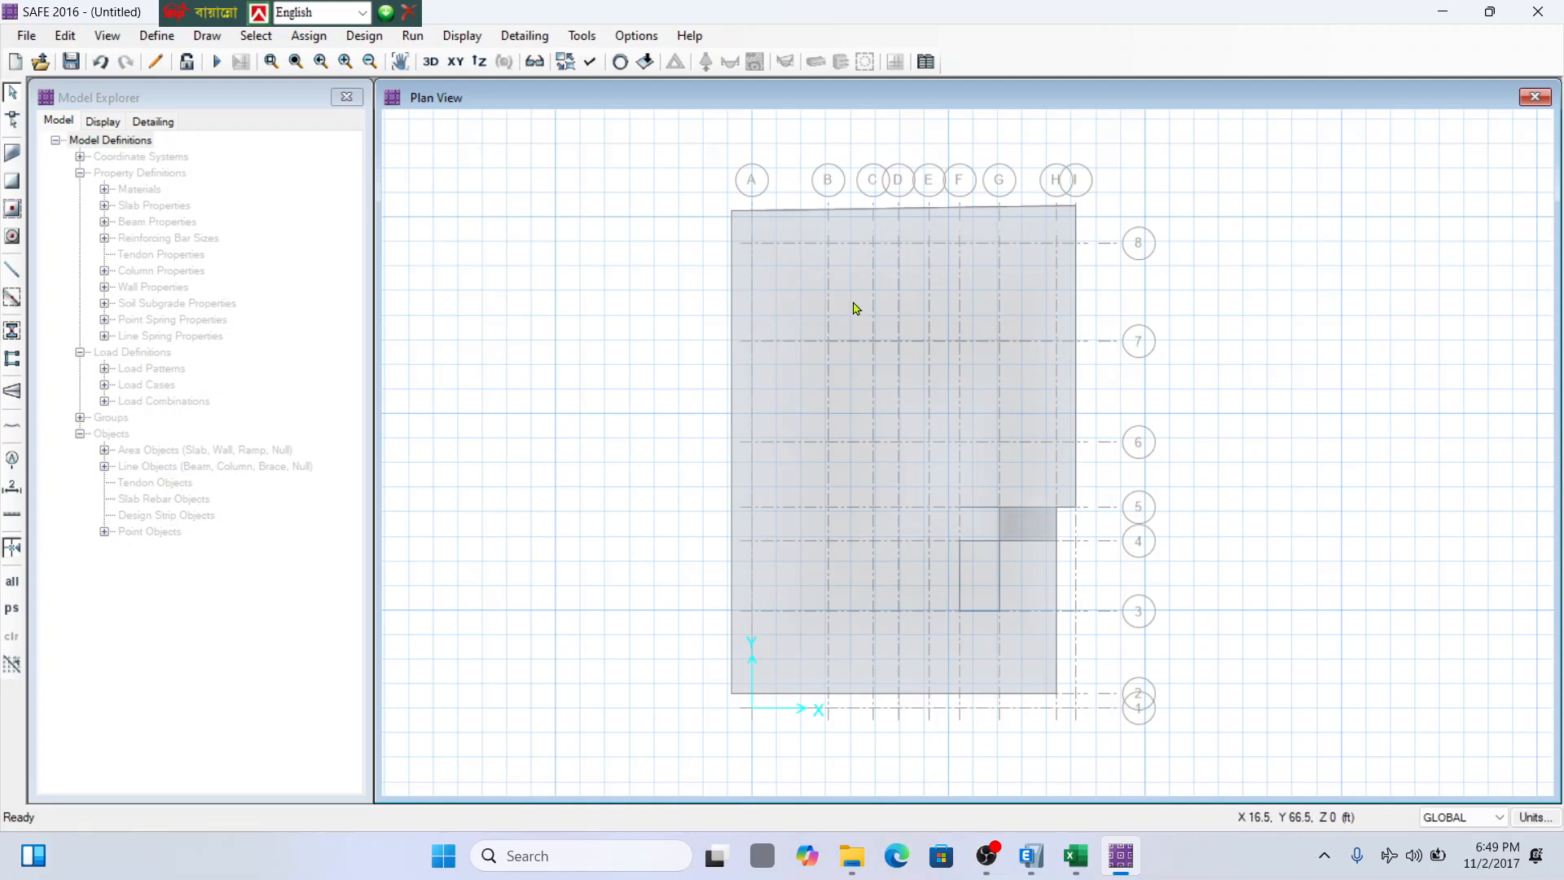
click(1075, 855)
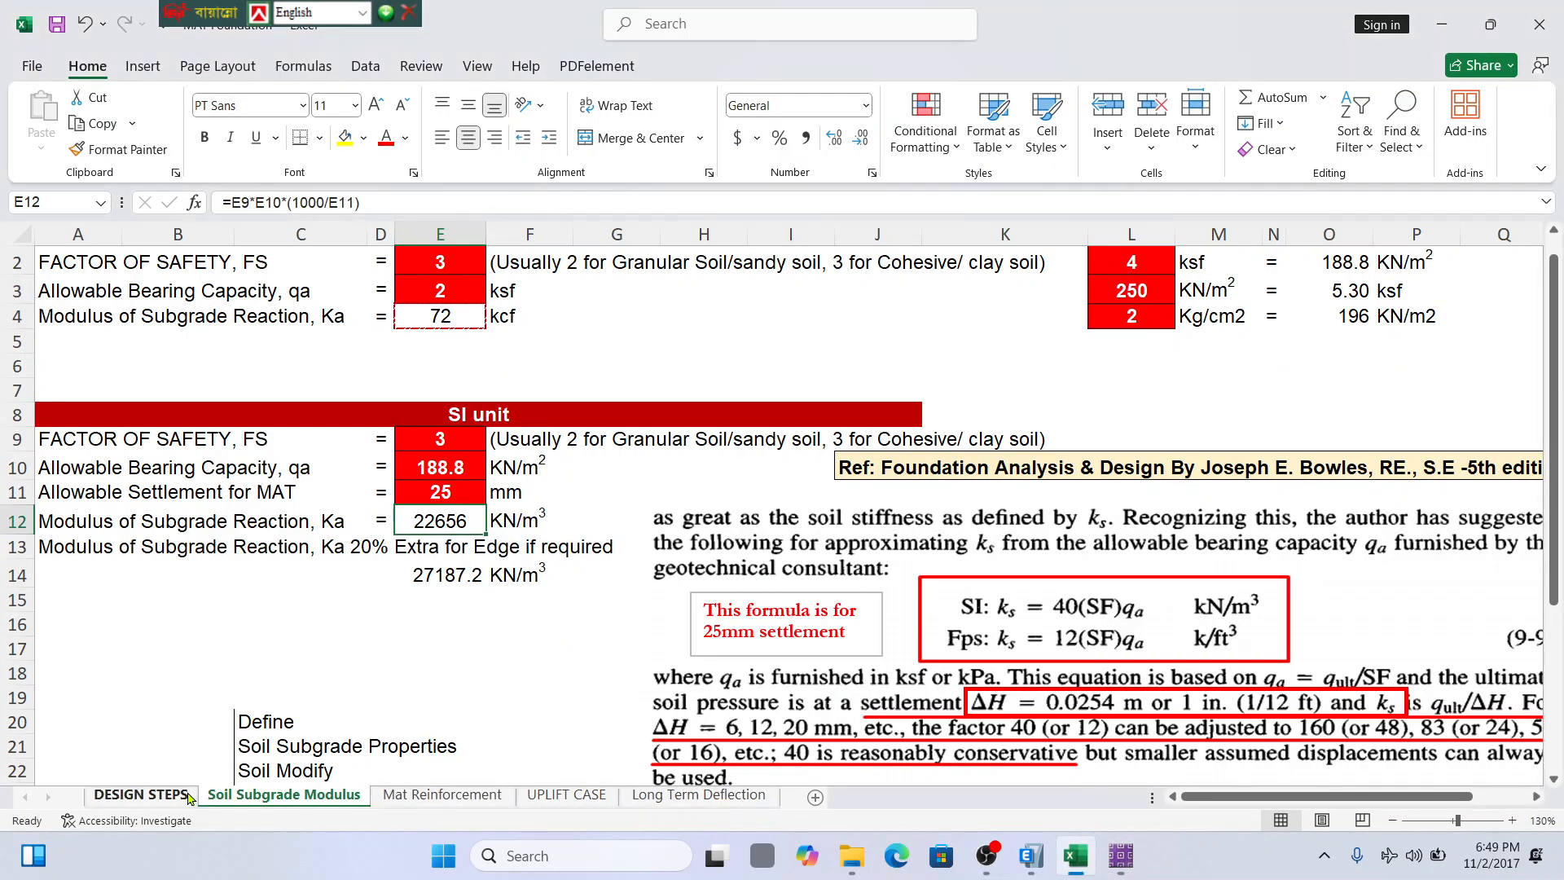
click(141, 795)
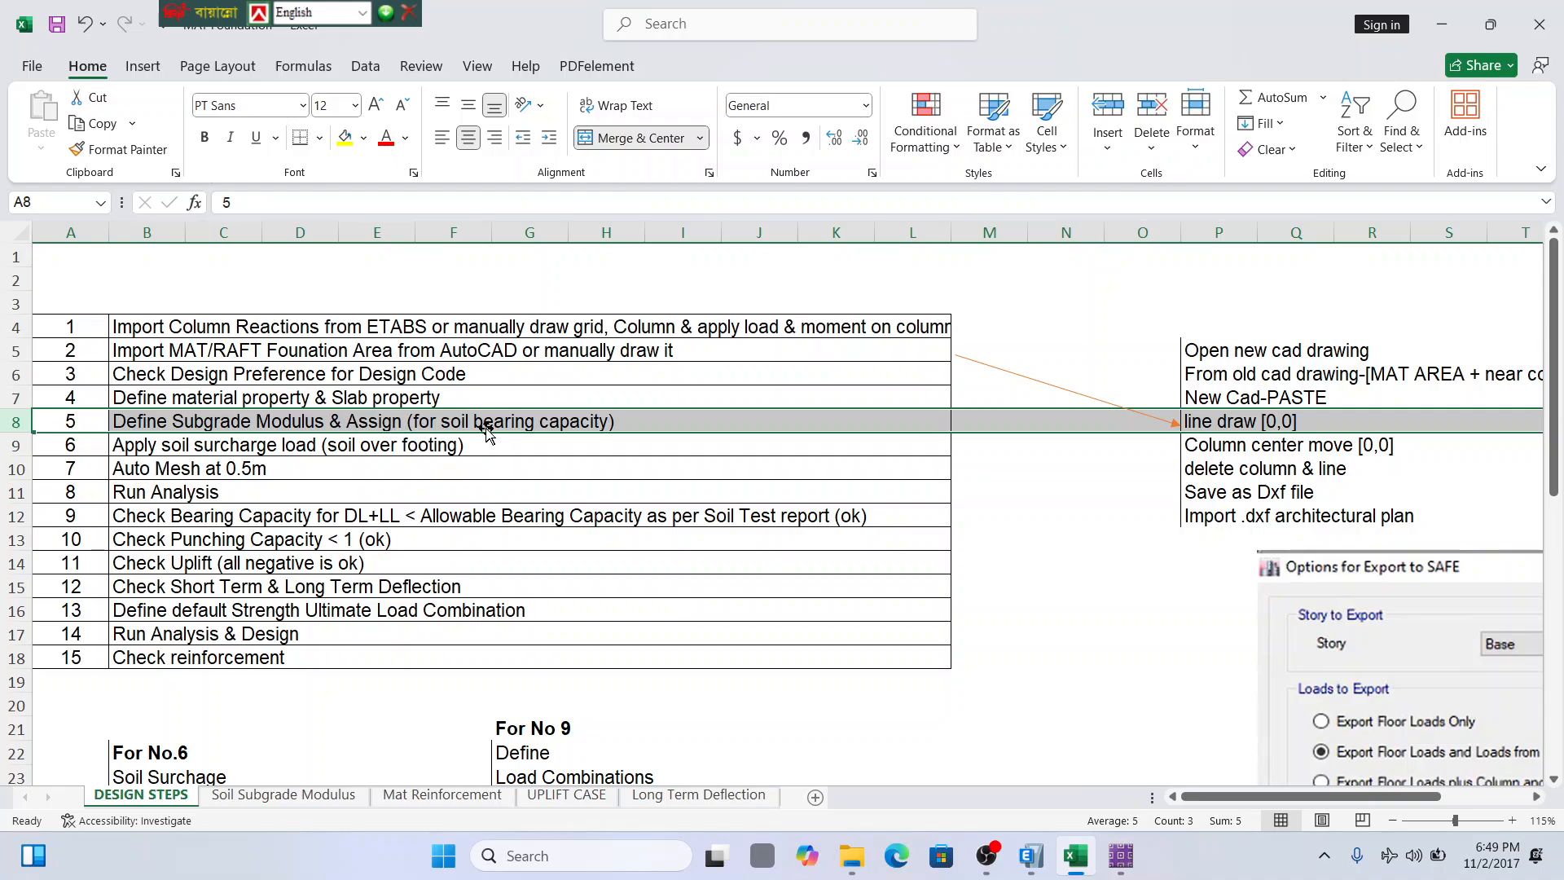
scroll(1479, 753, down, 3)
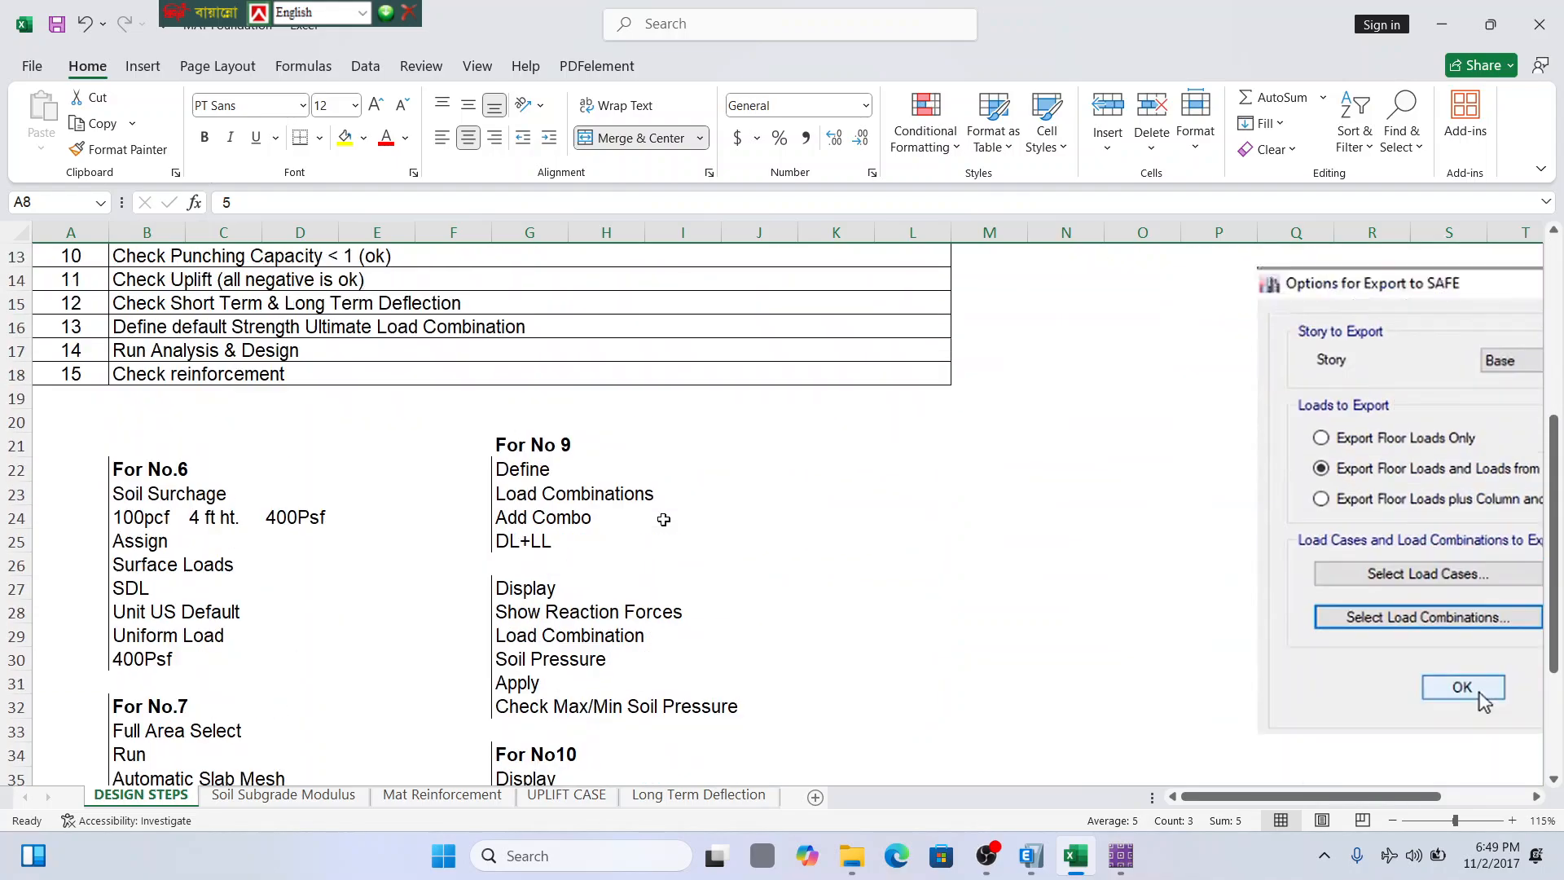
scroll(1480, 733, up, 3)
click(1441, 24)
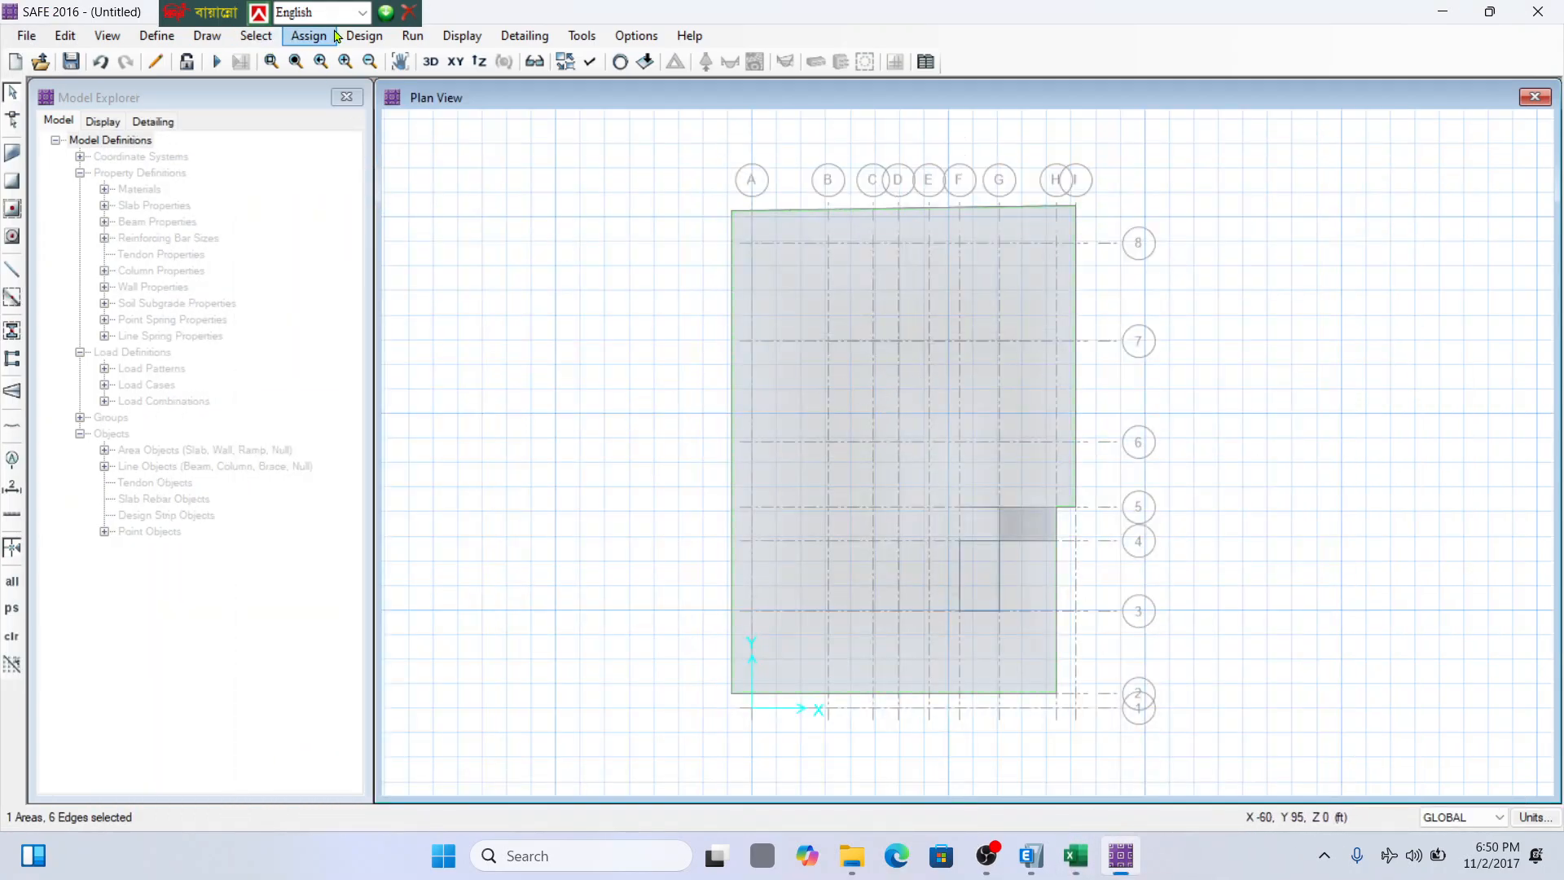
Inspect the subgrade modulus unit of SOIL1 for the selected mat and compare it with the worksheet's SI modulus of subgrade reaction.
click(308, 36)
mouse_move(450, 212)
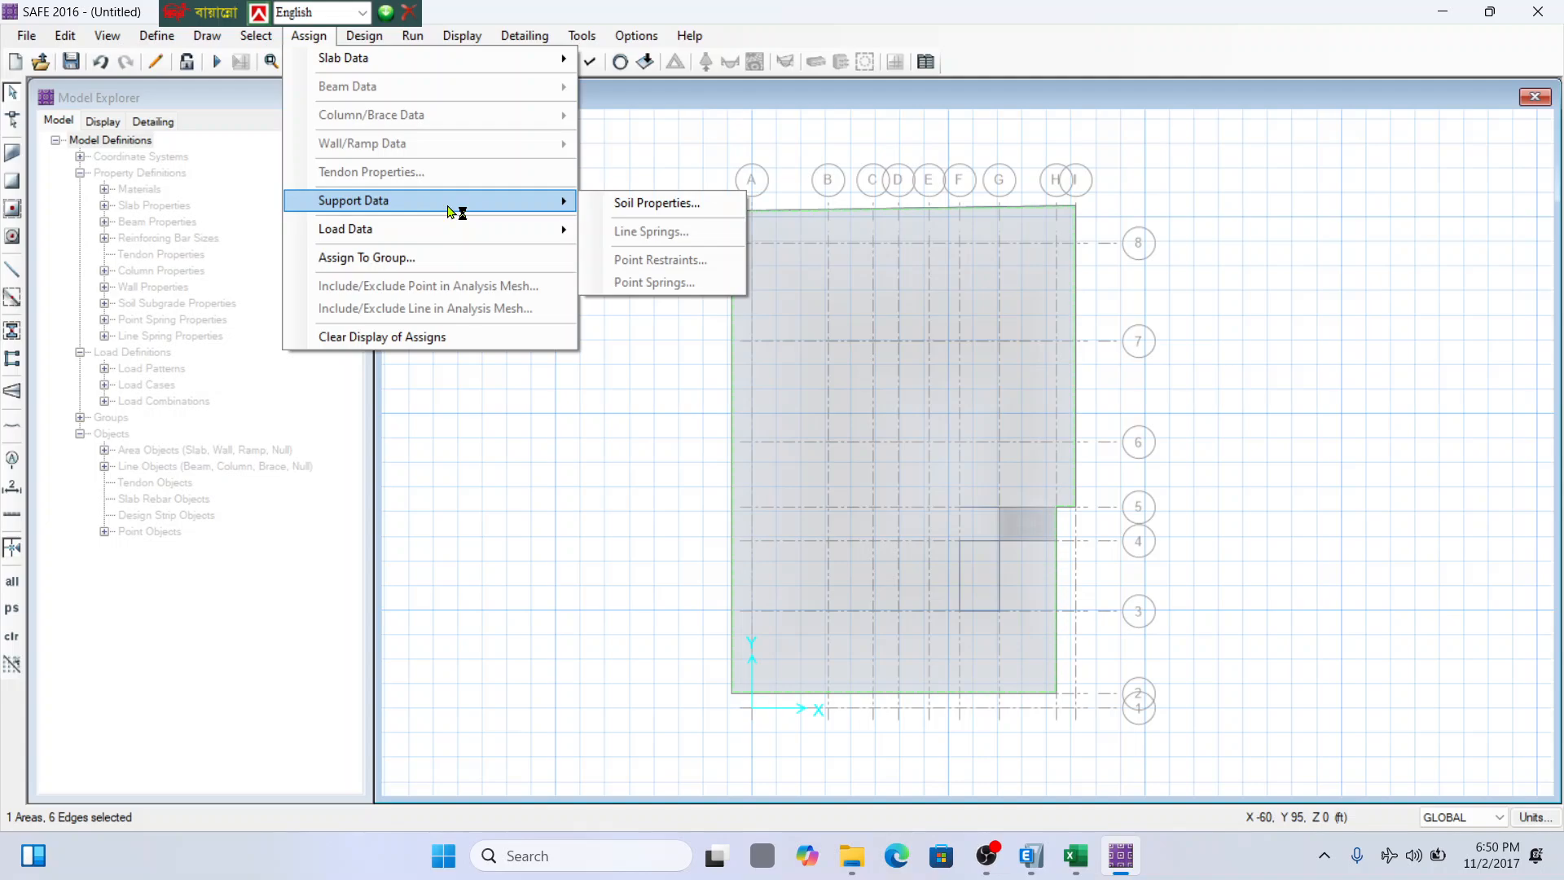
click(698, 213)
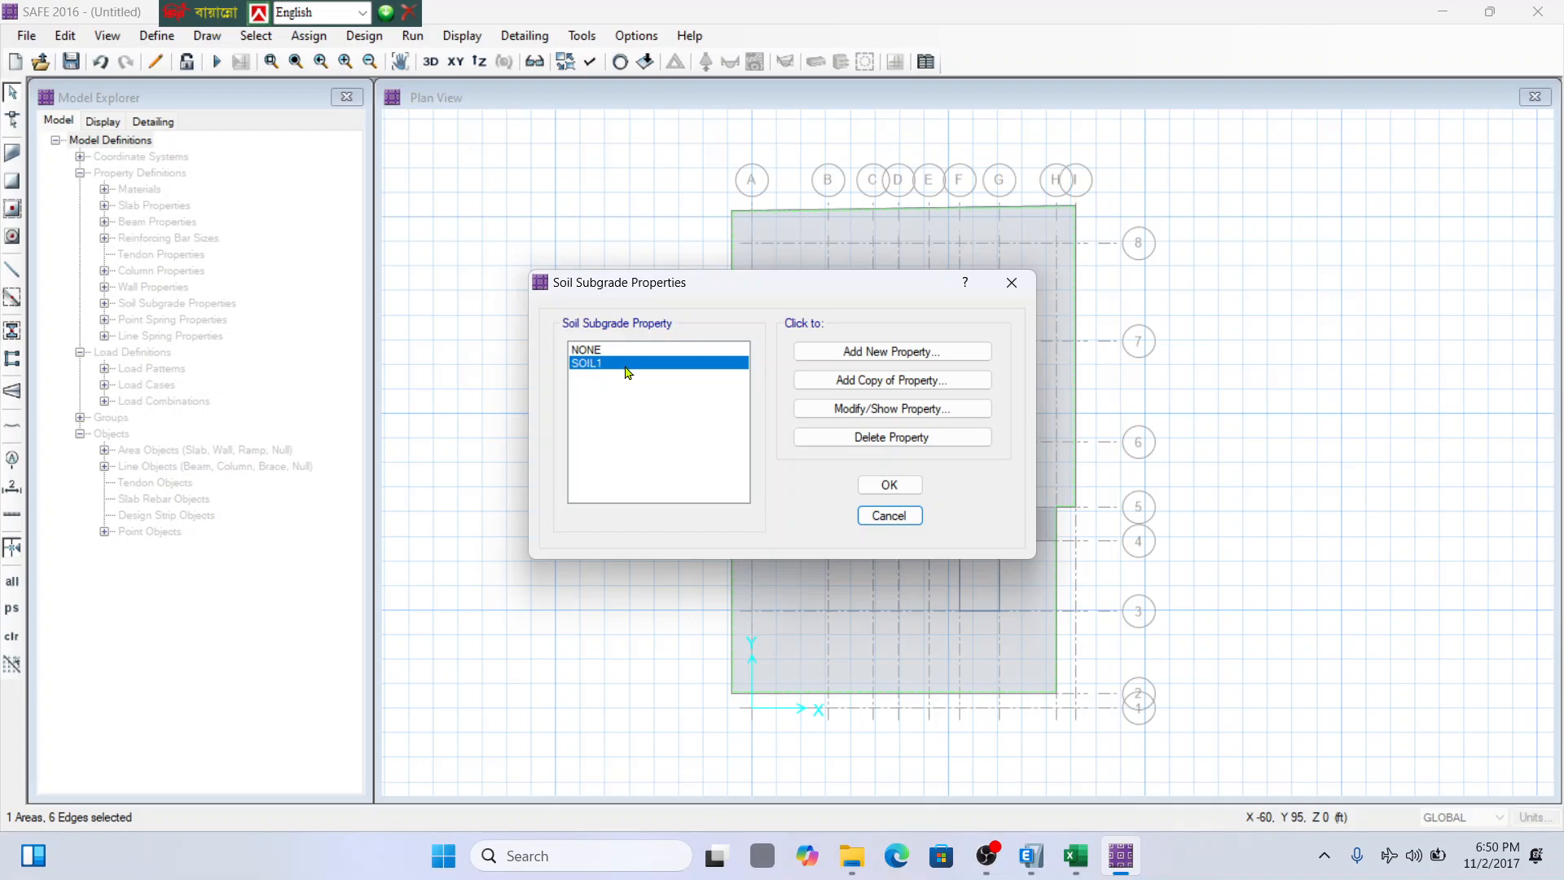
click(906, 410)
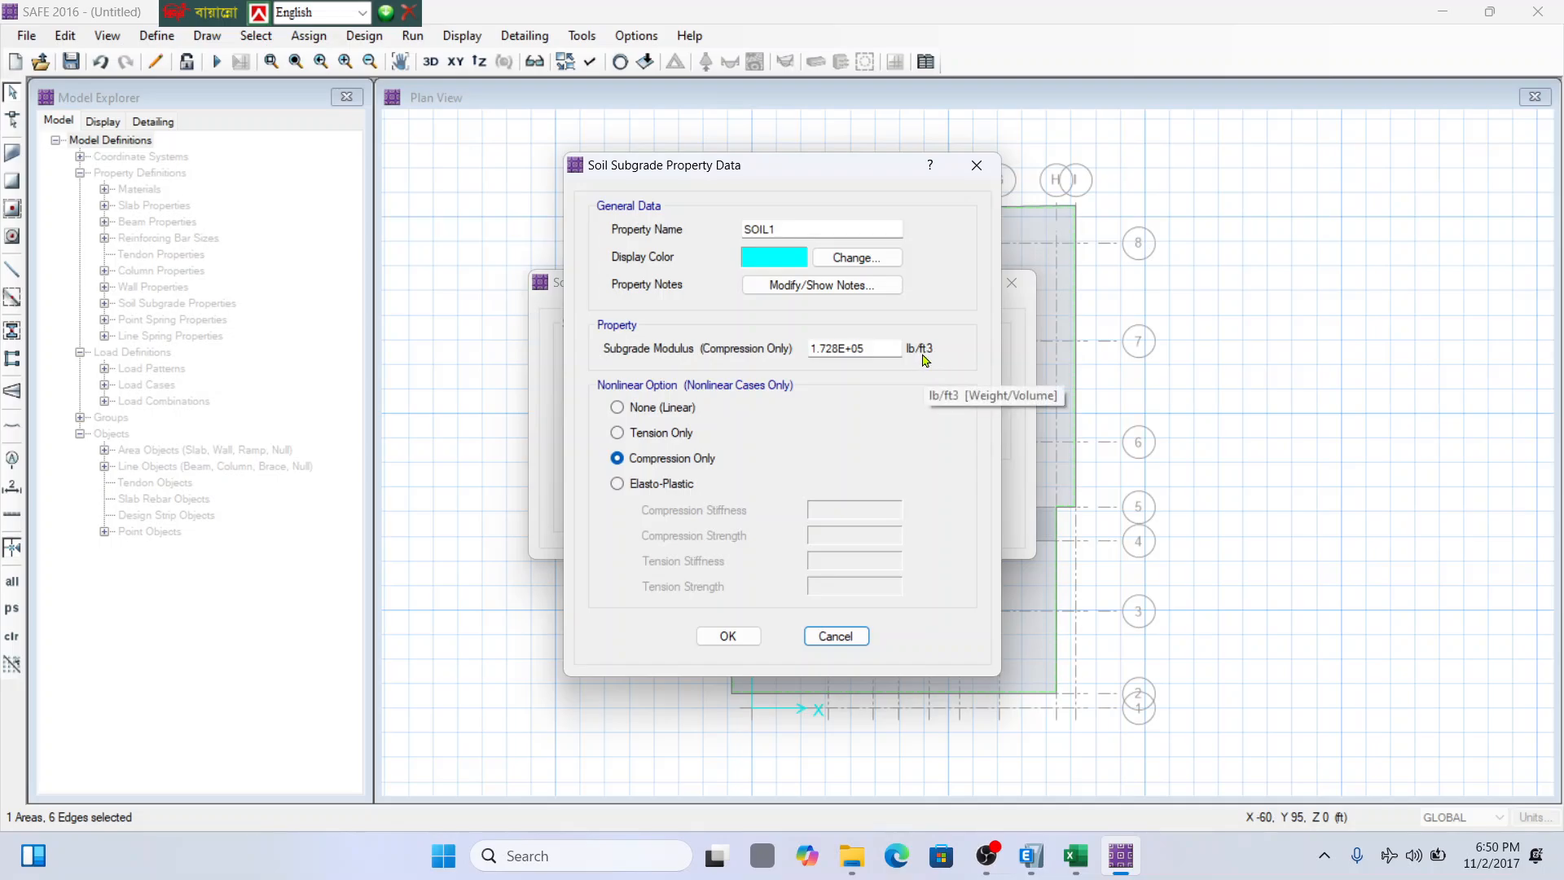
click(1075, 856)
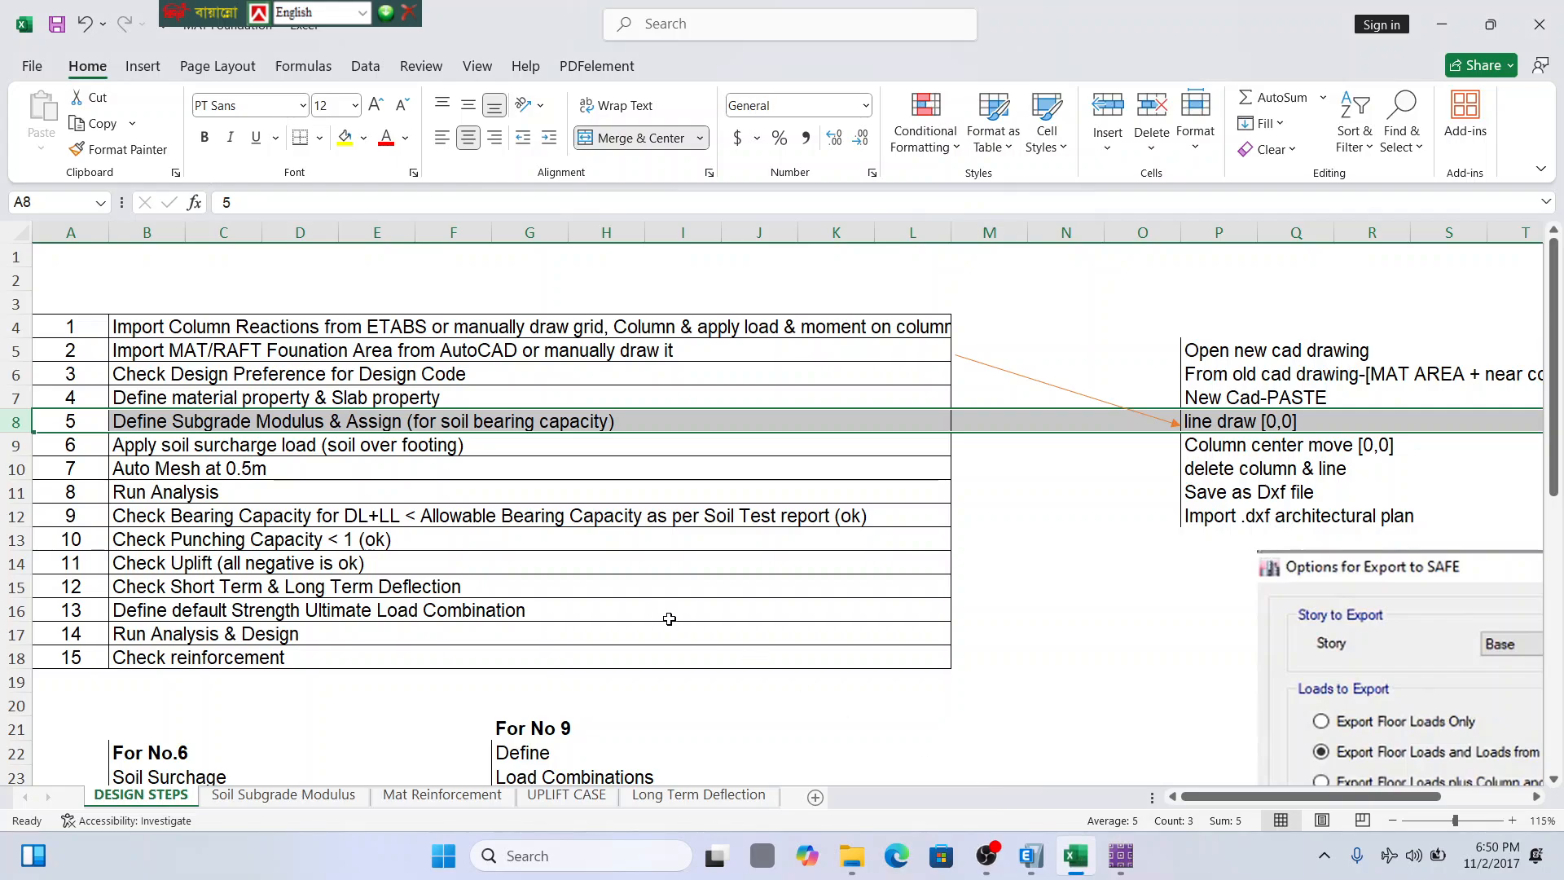
click(283, 794)
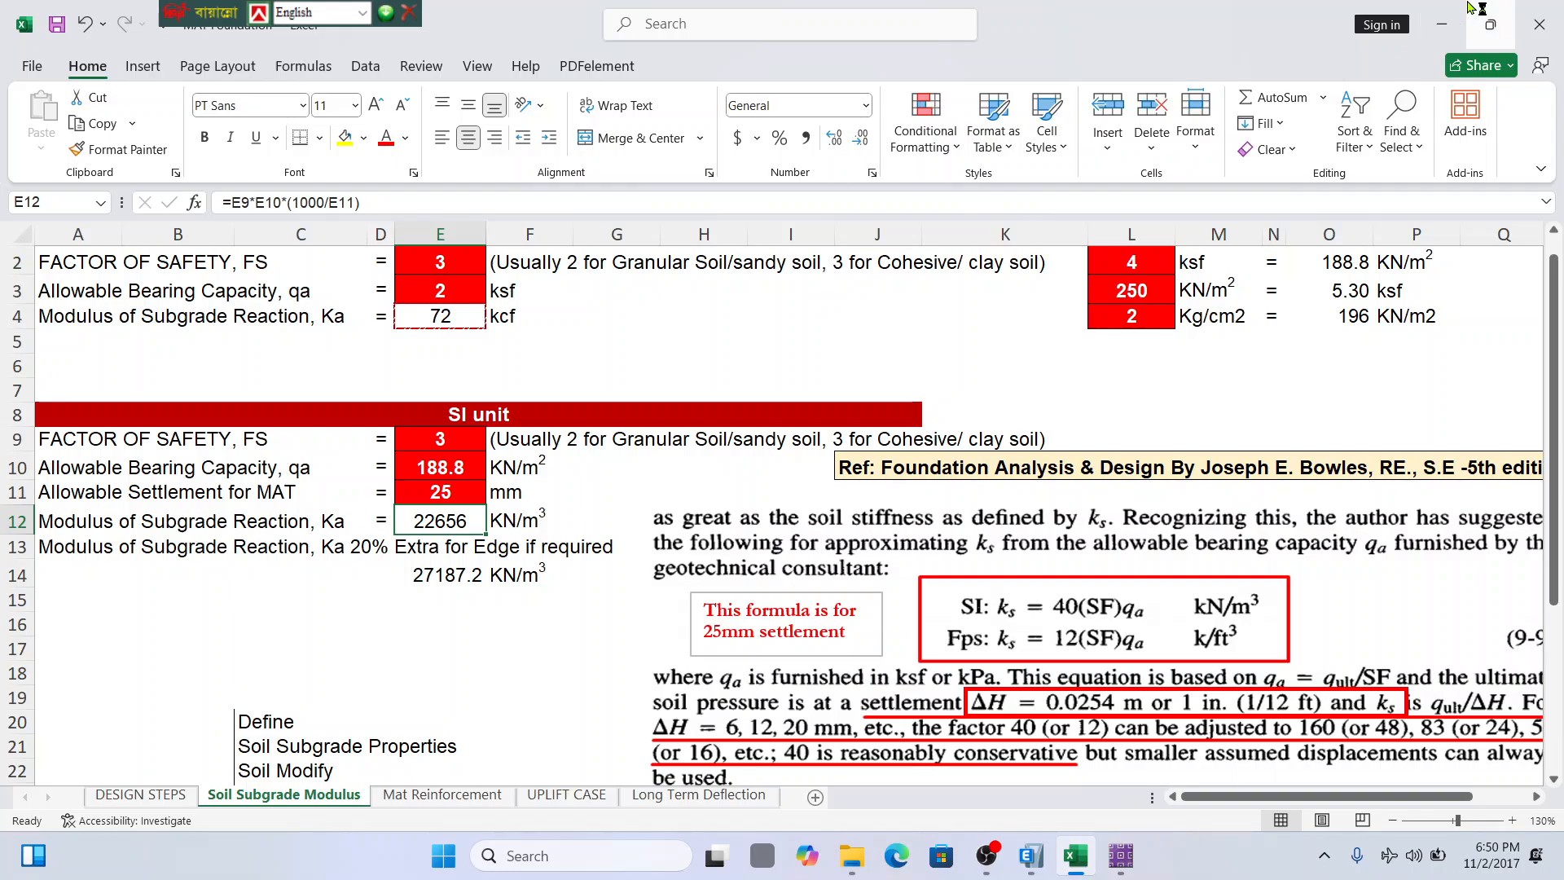
click(1442, 25)
click(843, 636)
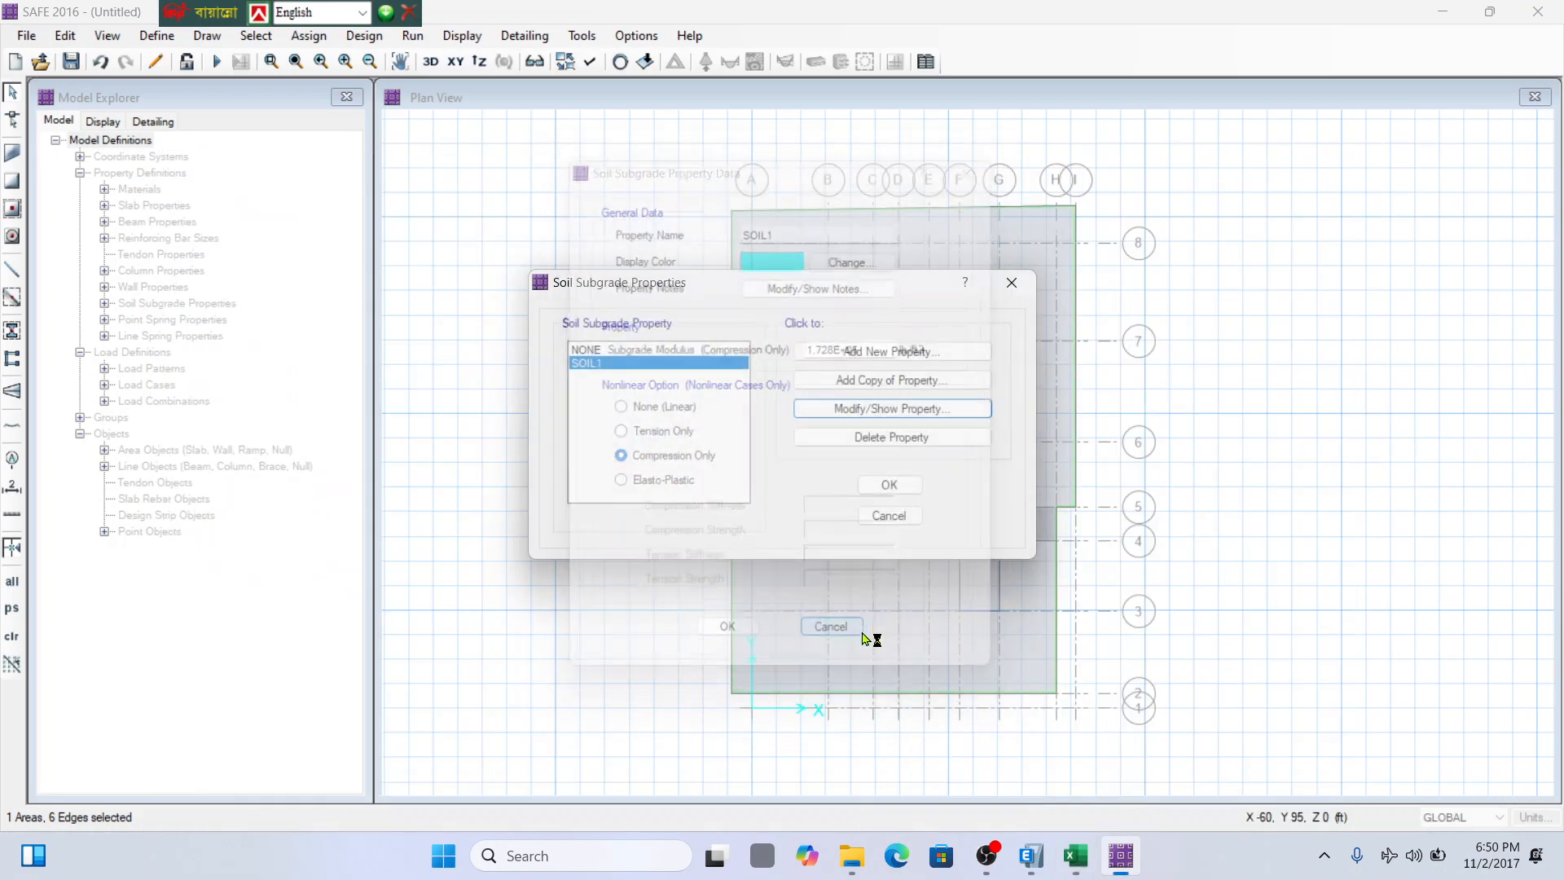
click(905, 519)
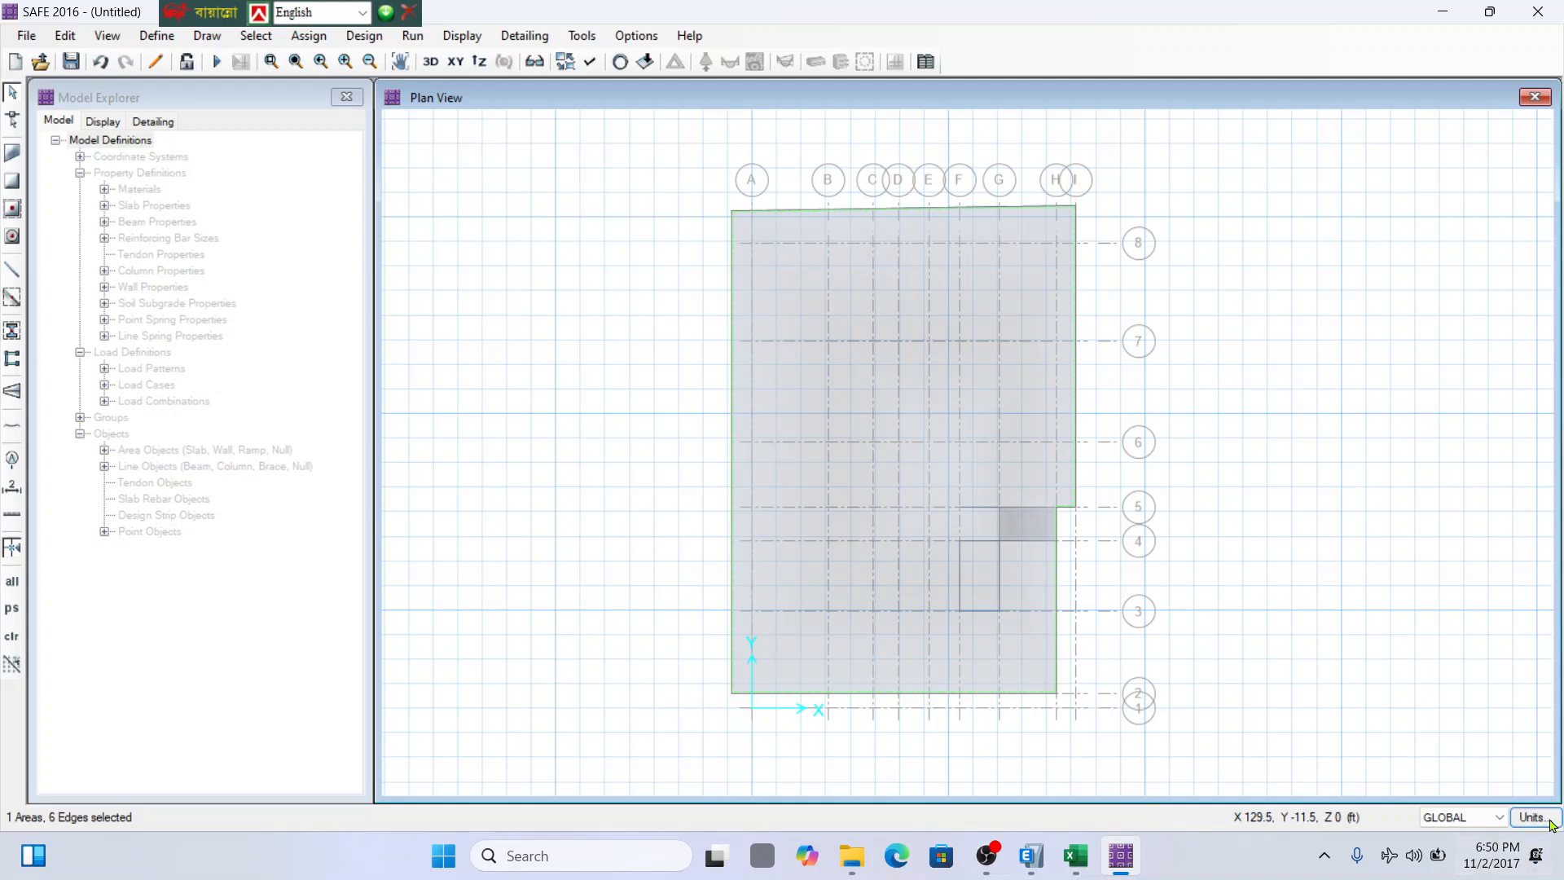
Set the model units to the consistent KN, m, C system.
click(1550, 818)
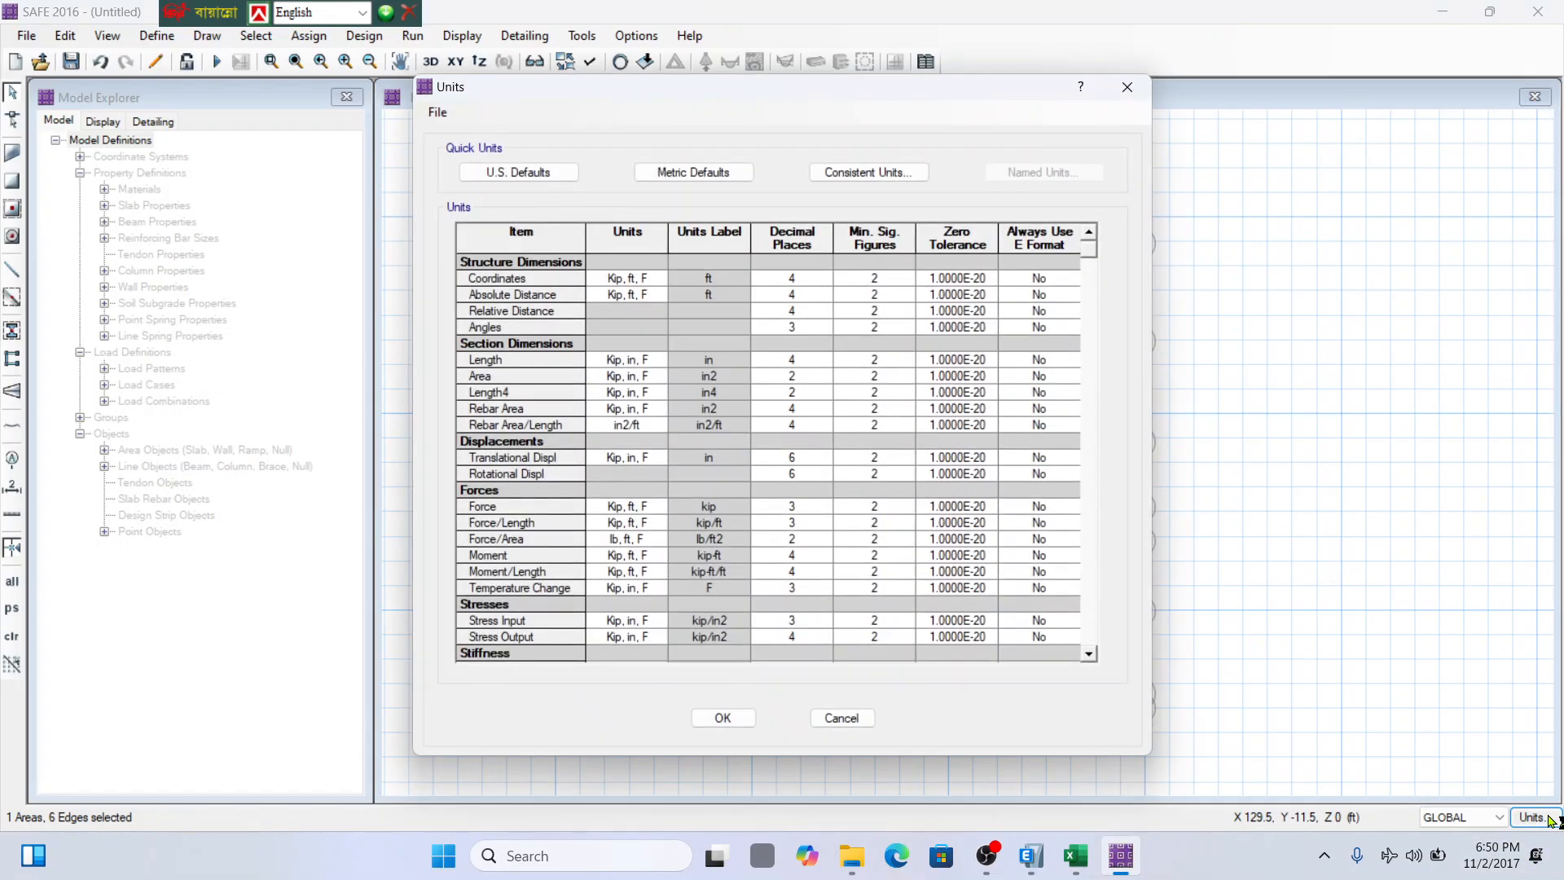
click(712, 174)
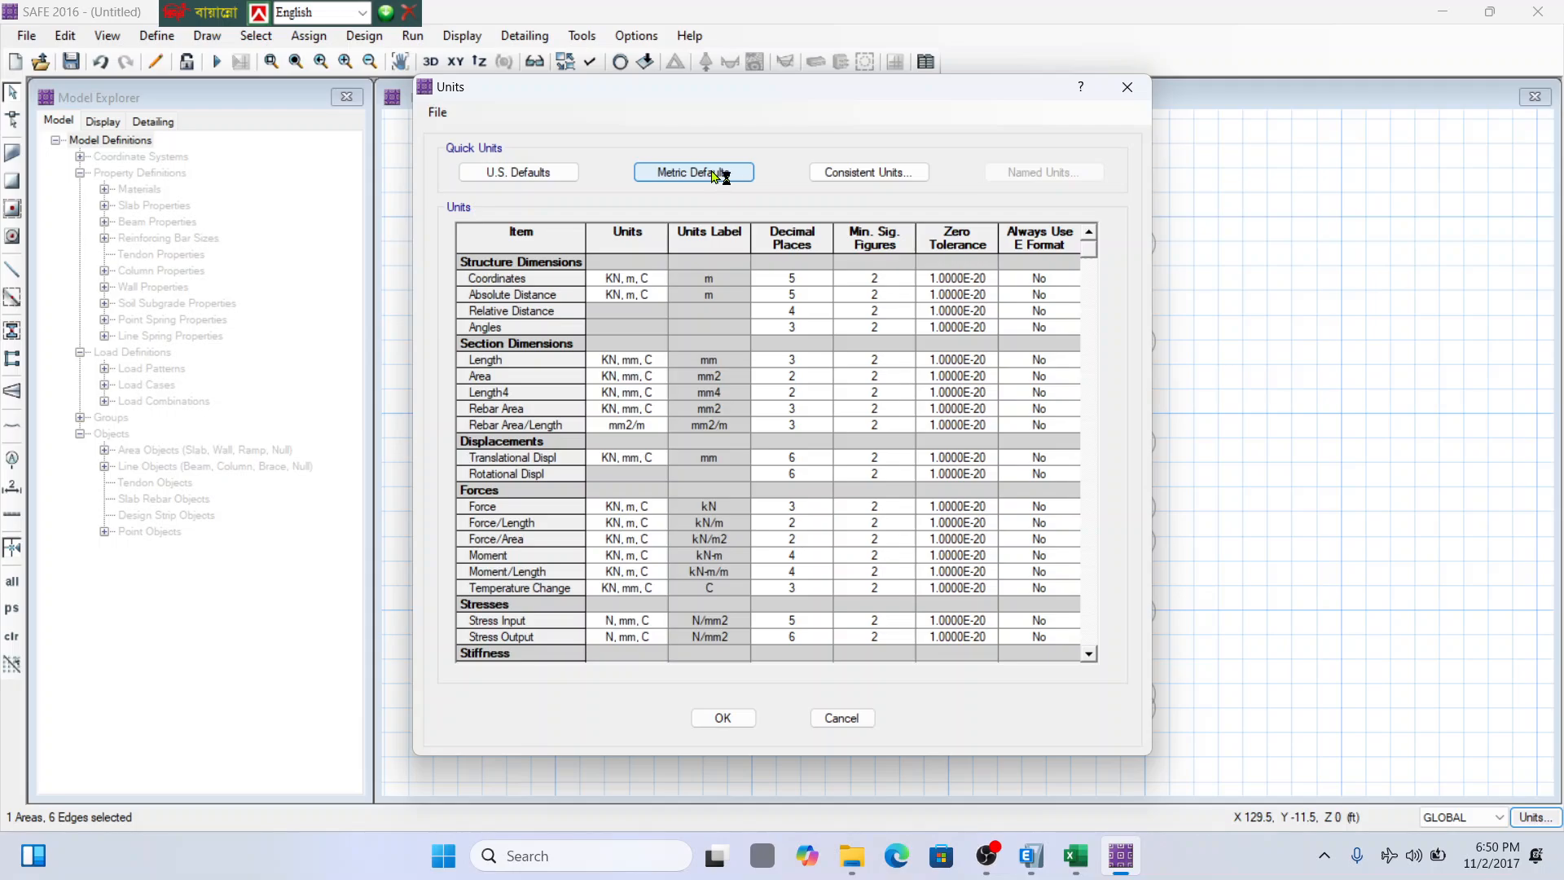
click(868, 172)
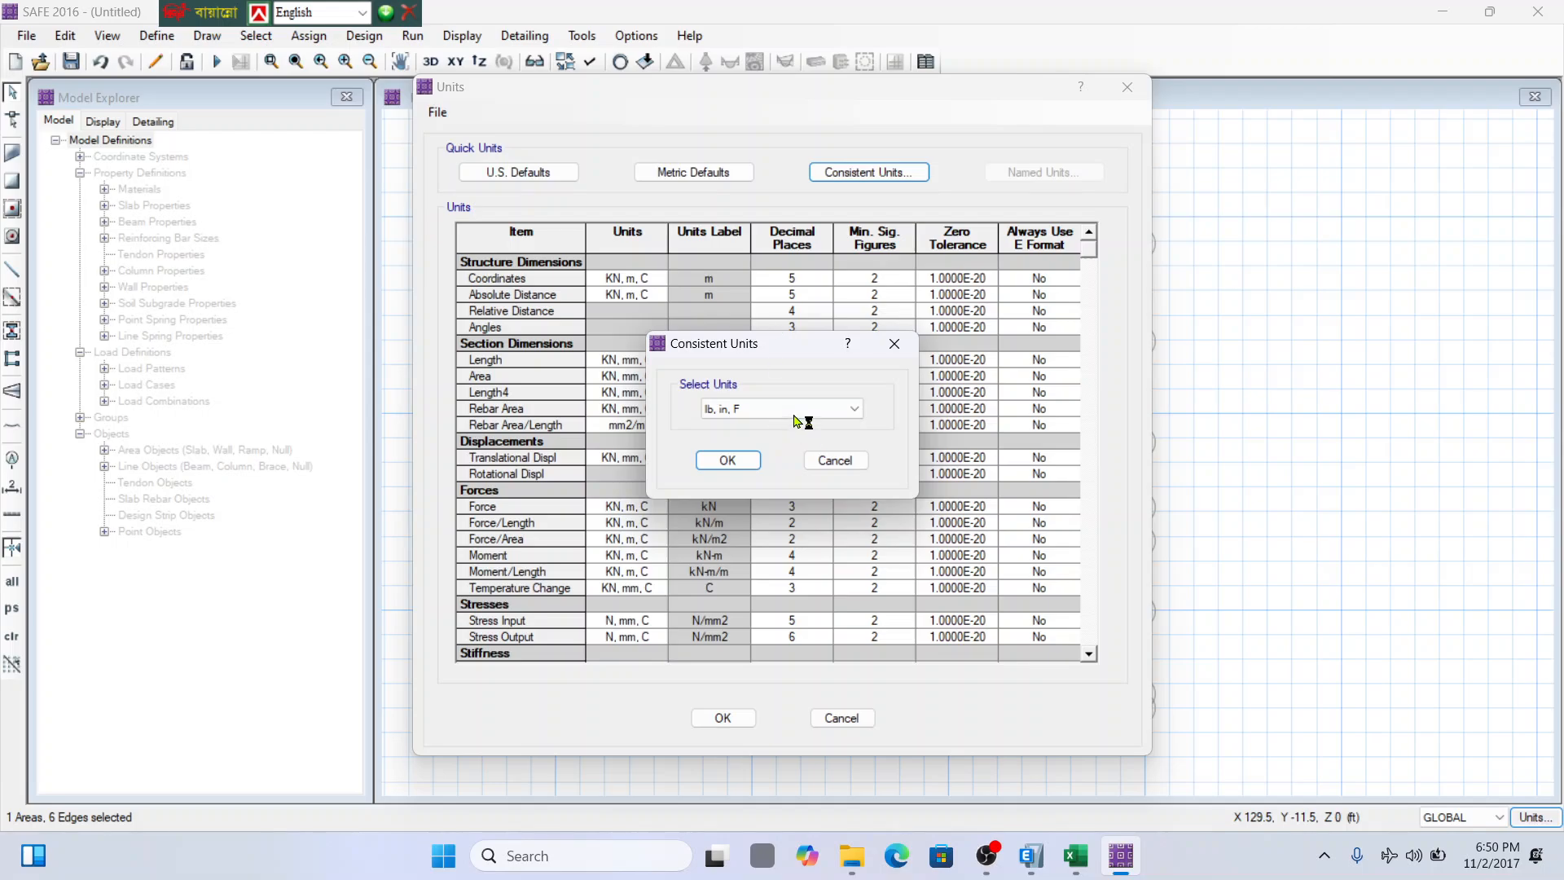
click(778, 408)
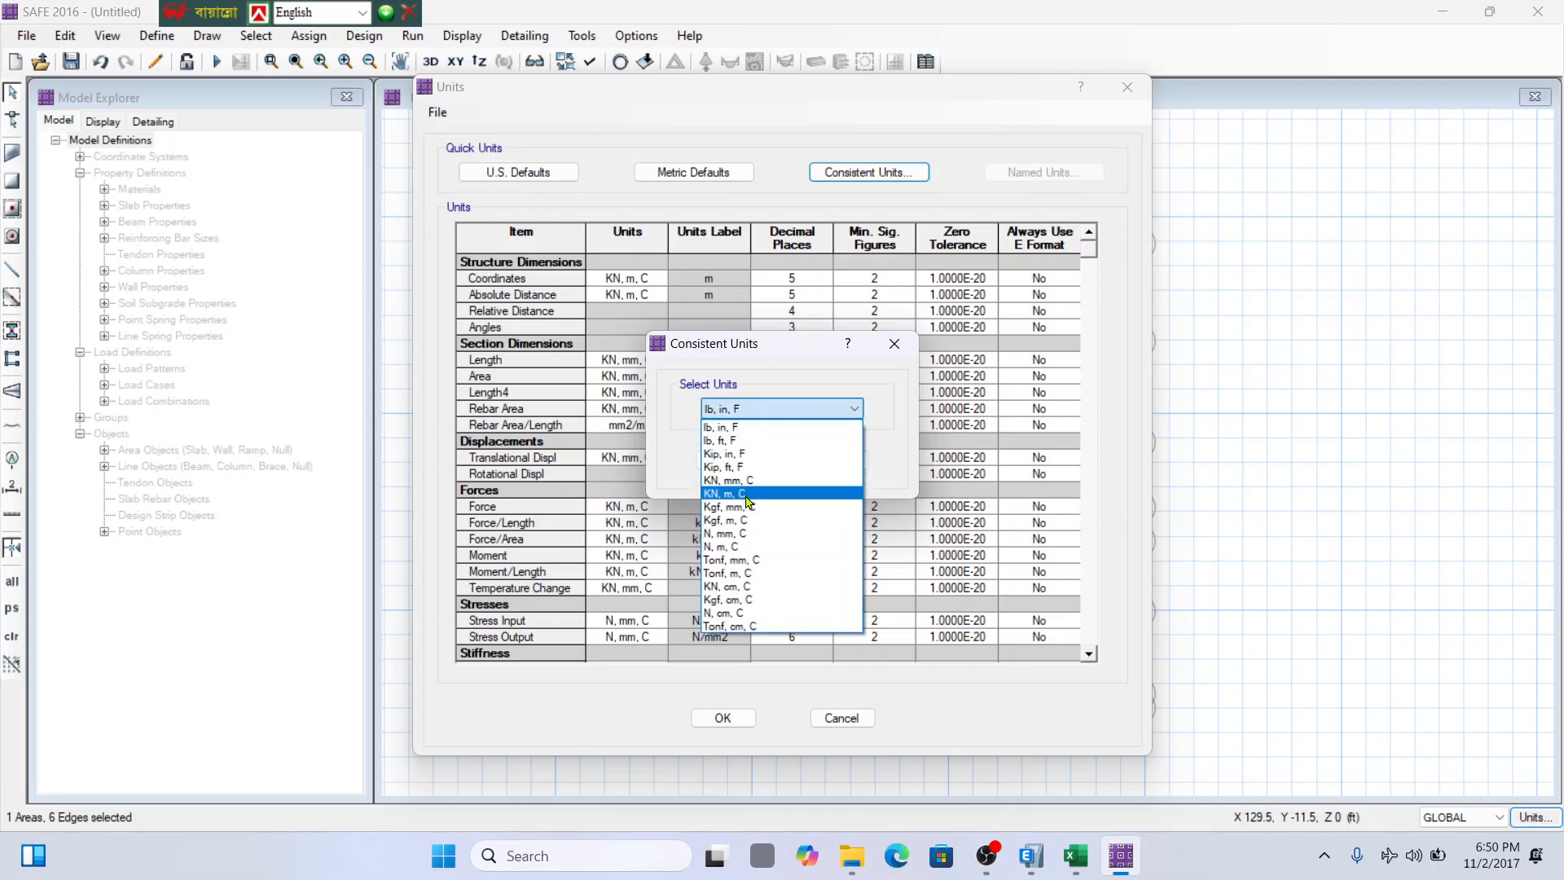
click(746, 493)
click(742, 472)
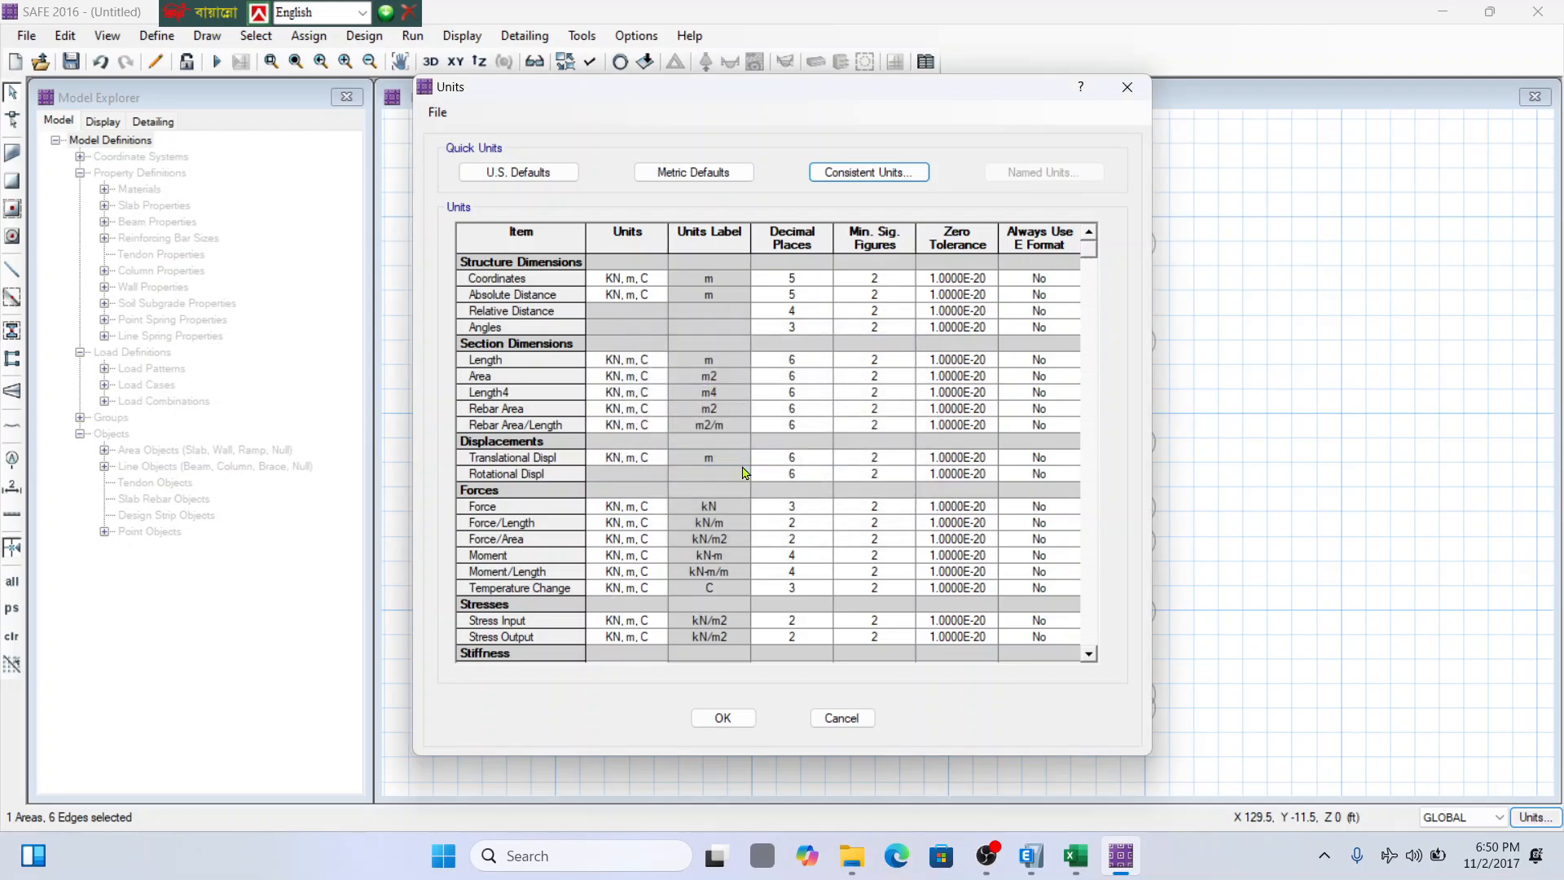
click(718, 727)
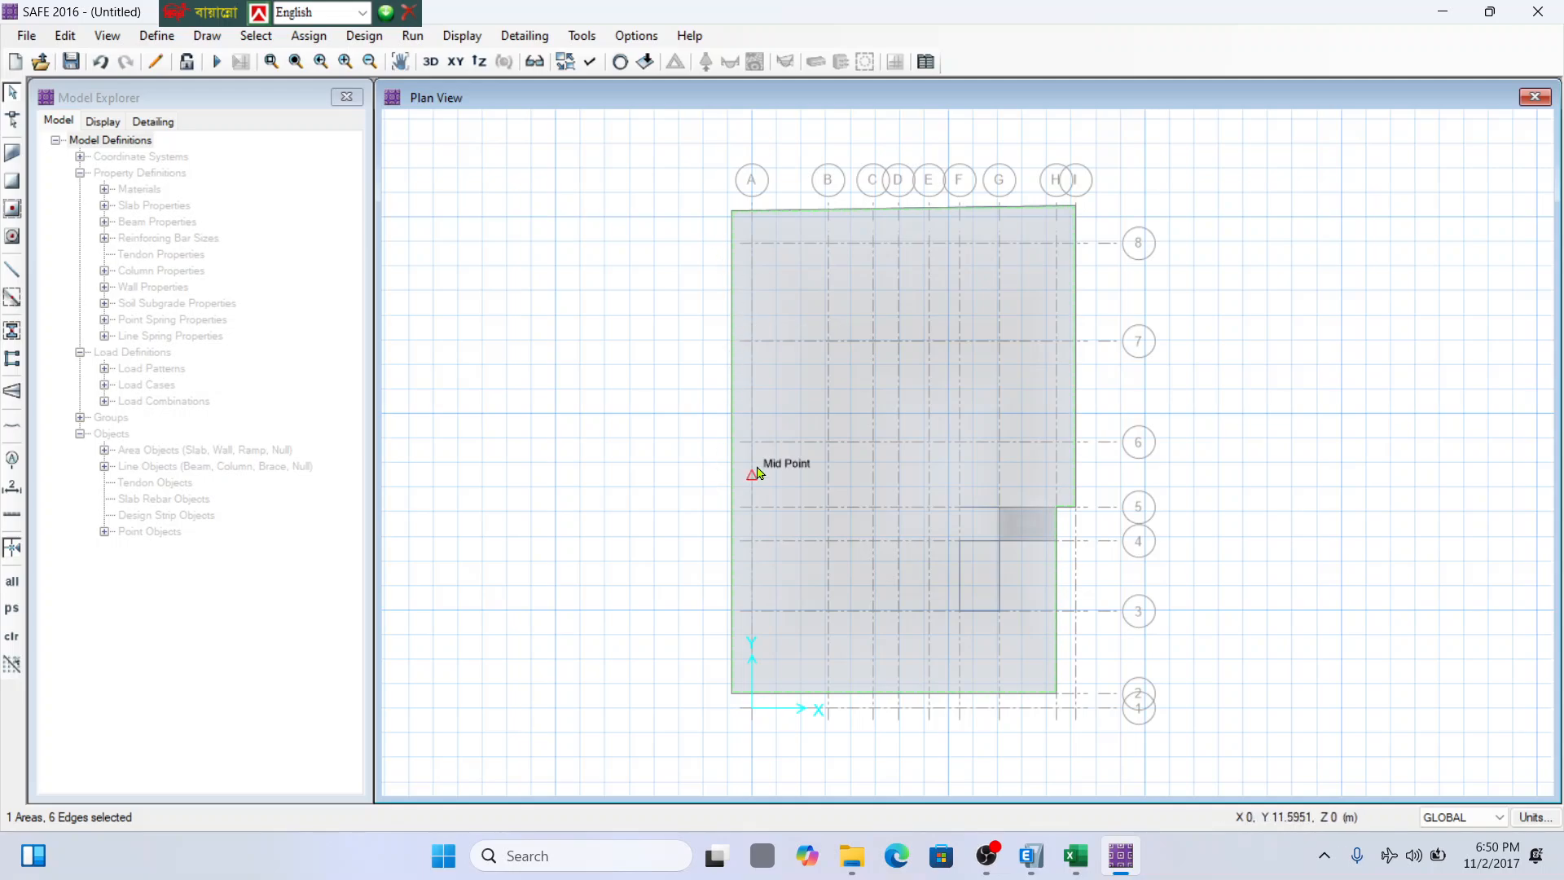
Set the subgrade modulus of SOIL1 to 22656 kN/m3, copied from the SI modulus result in the Excel worksheet.
click(309, 36)
mouse_move(500, 202)
click(721, 205)
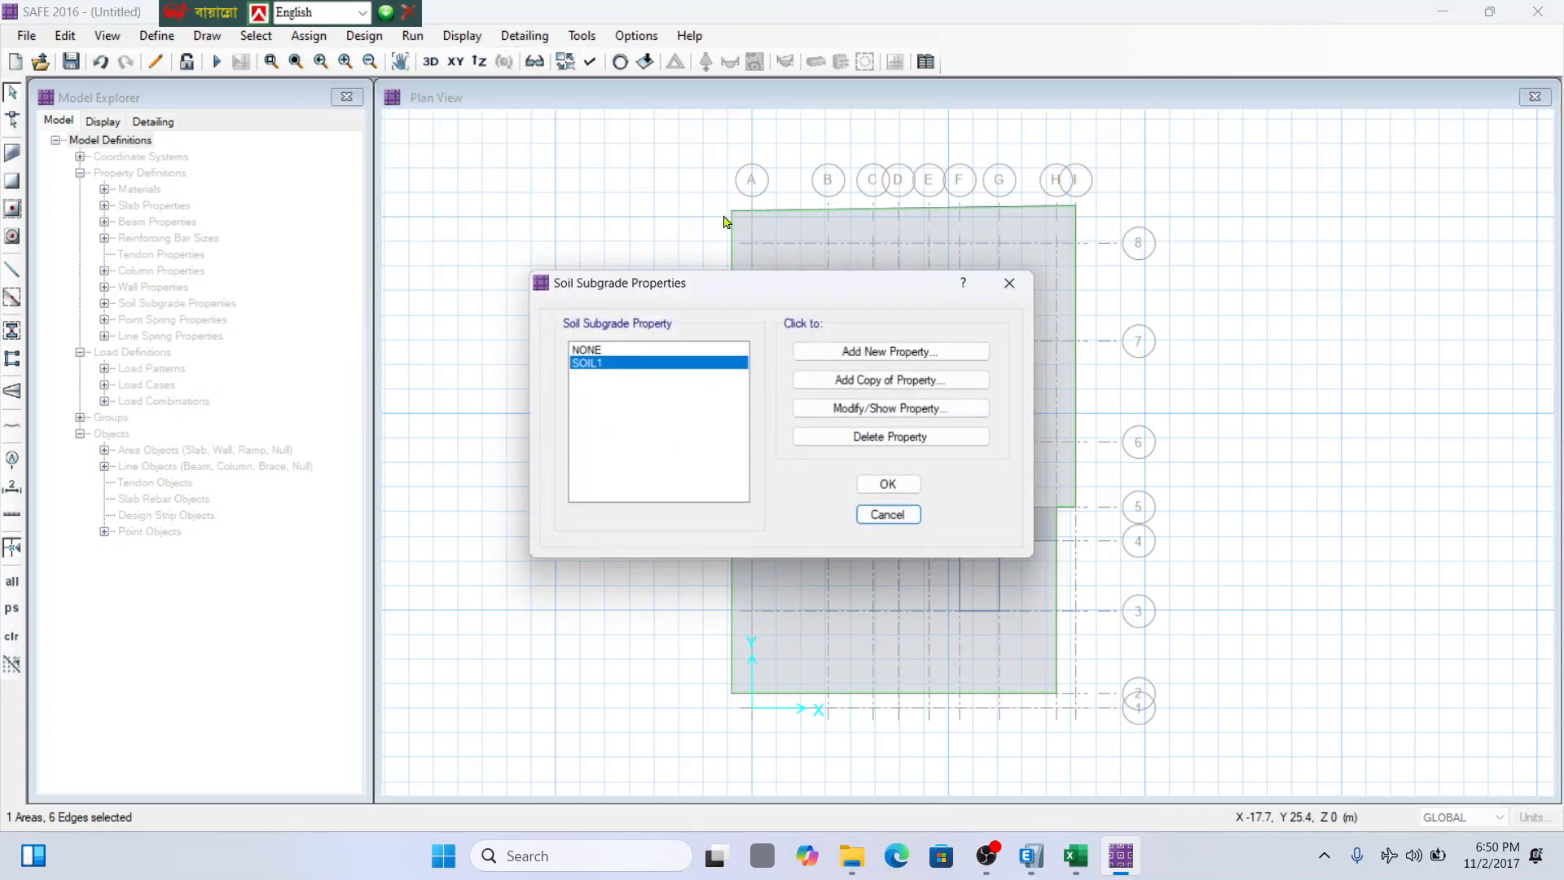
click(908, 418)
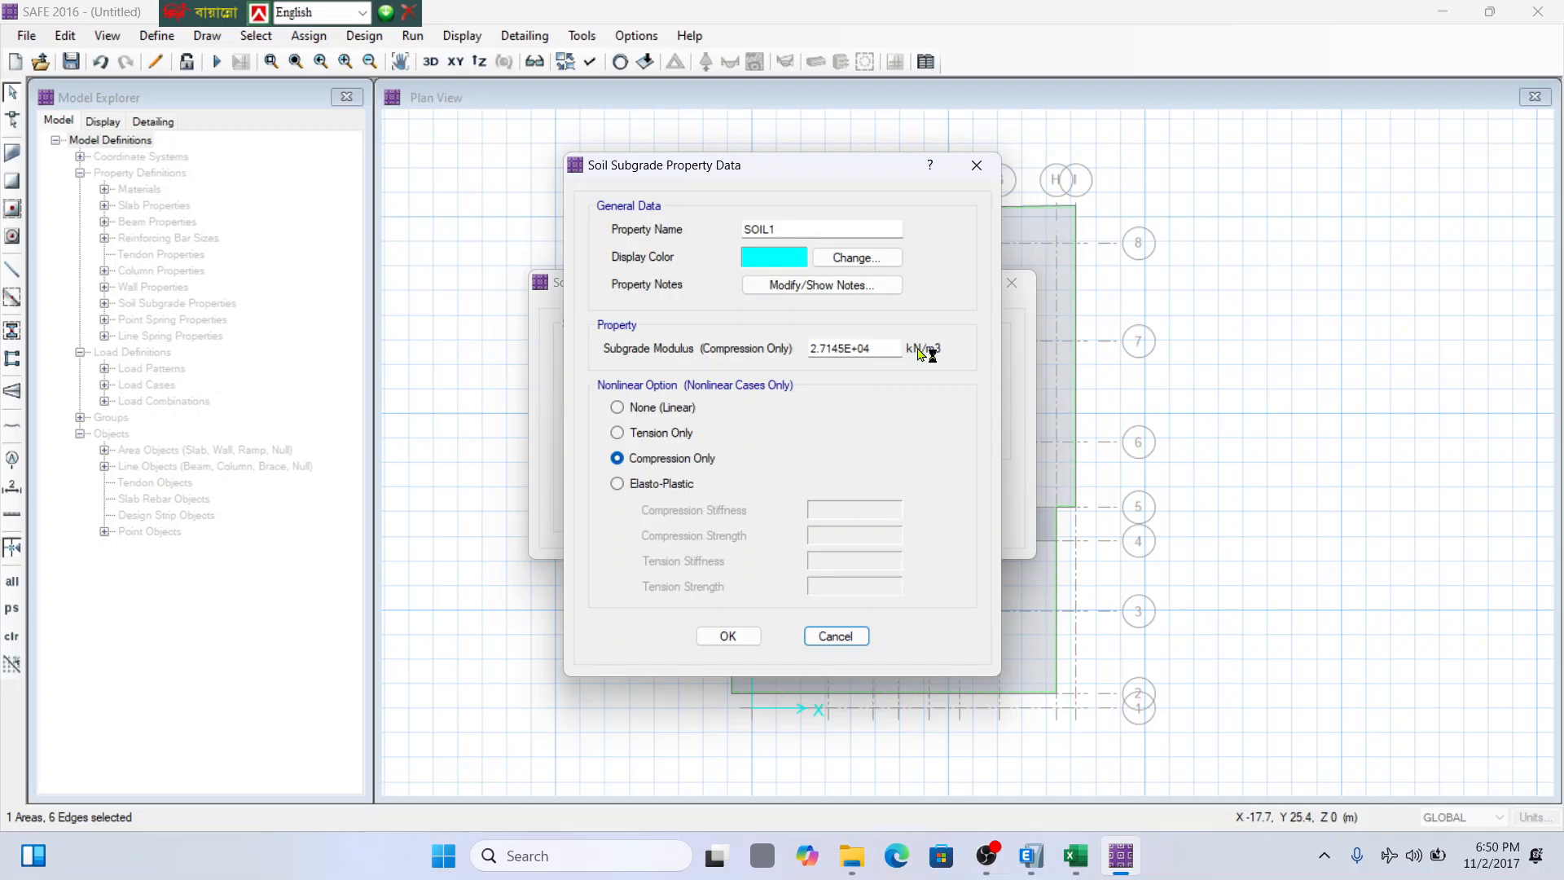
click(879, 348)
double_click(879, 348)
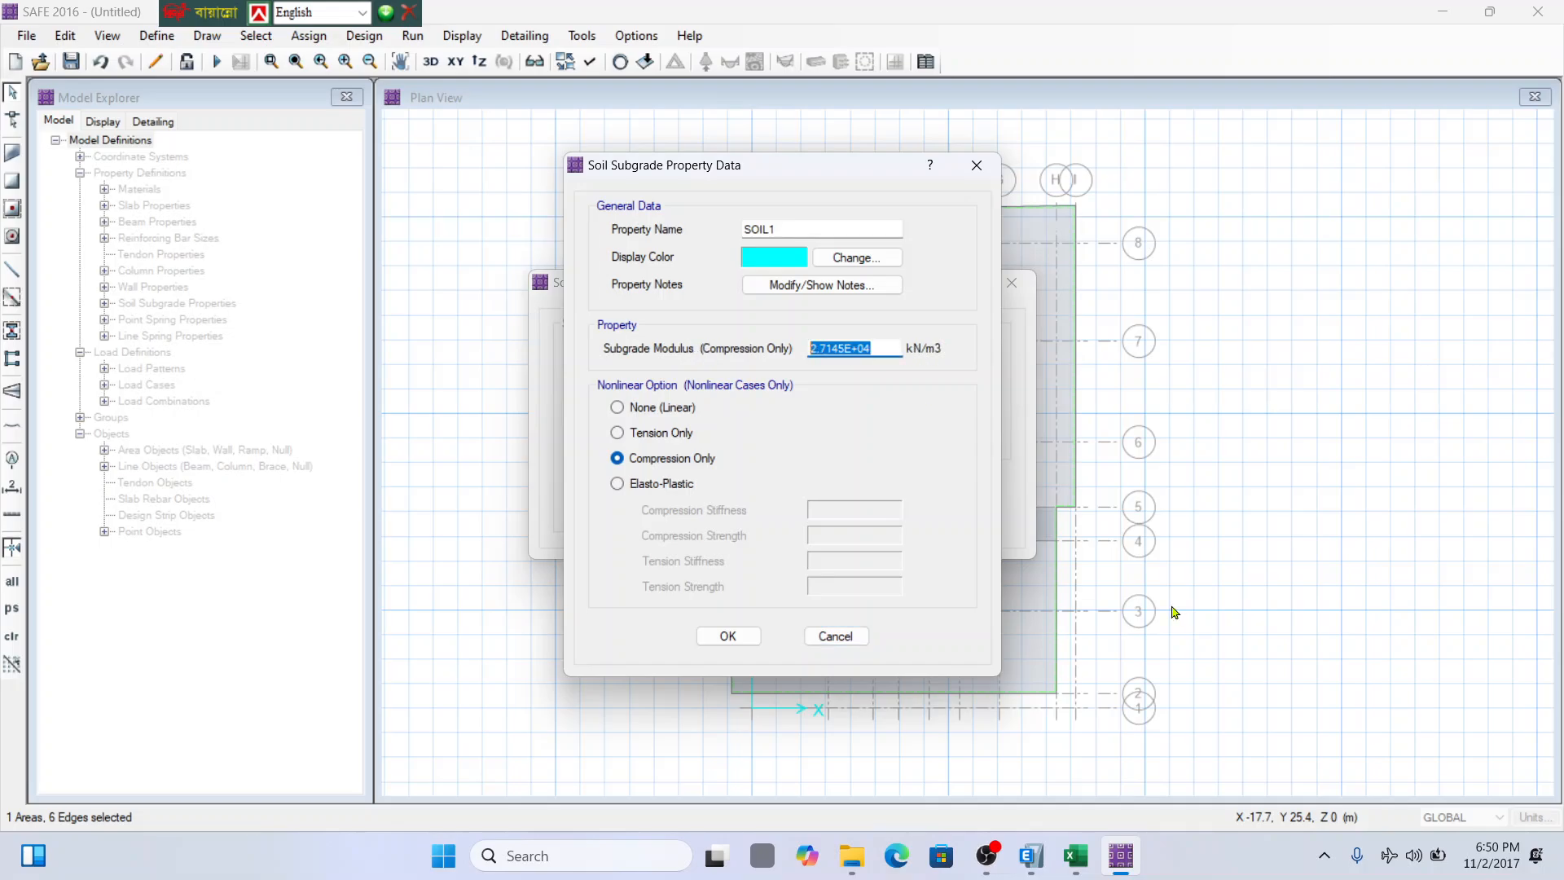
click(1075, 855)
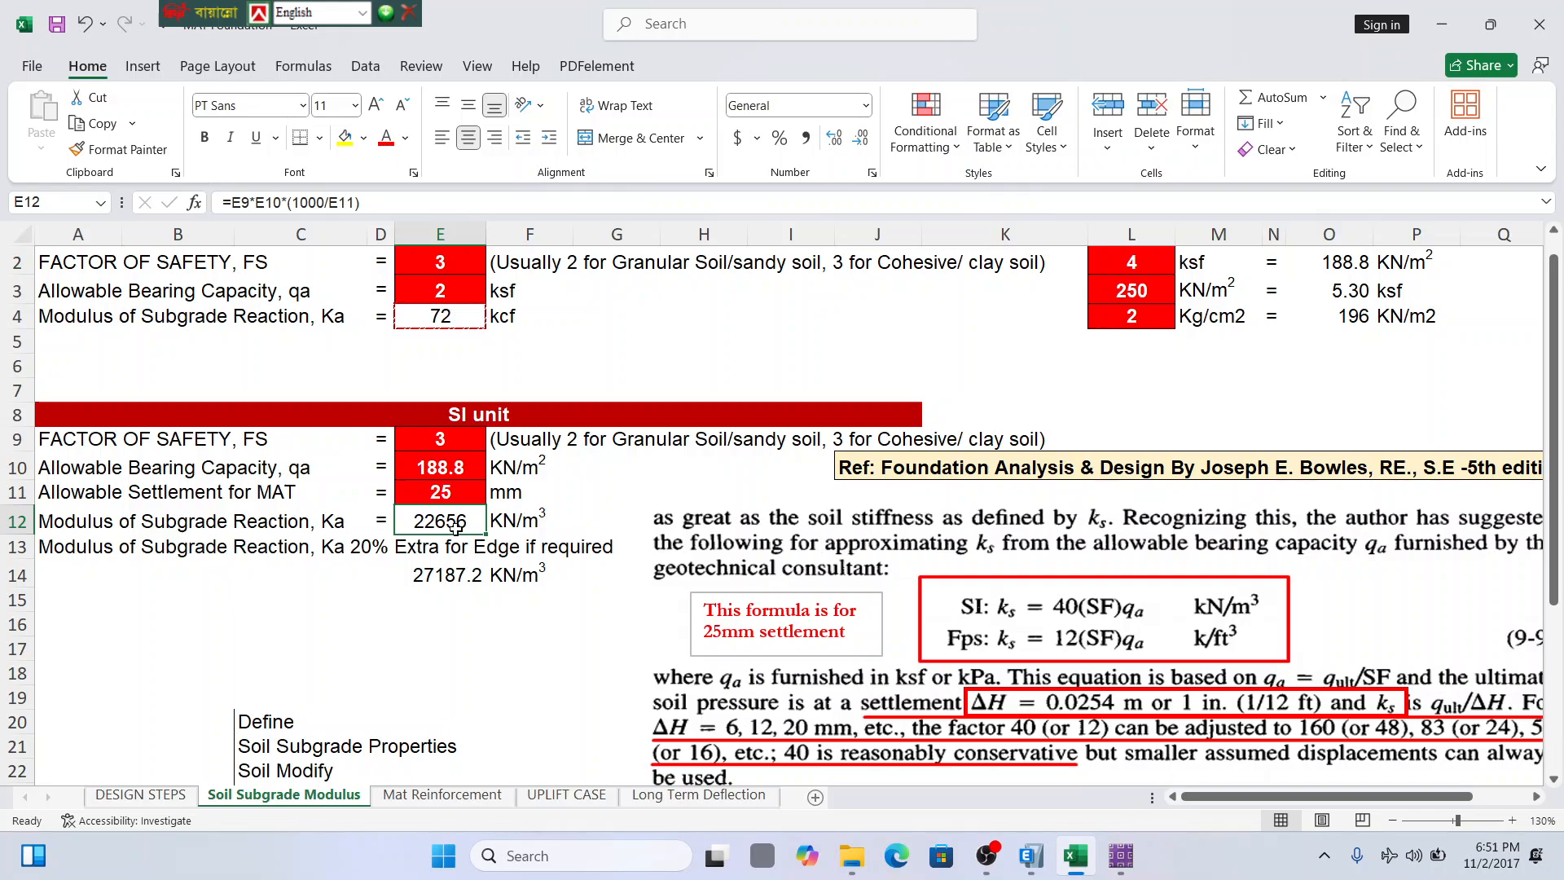
key(ctrl+c)
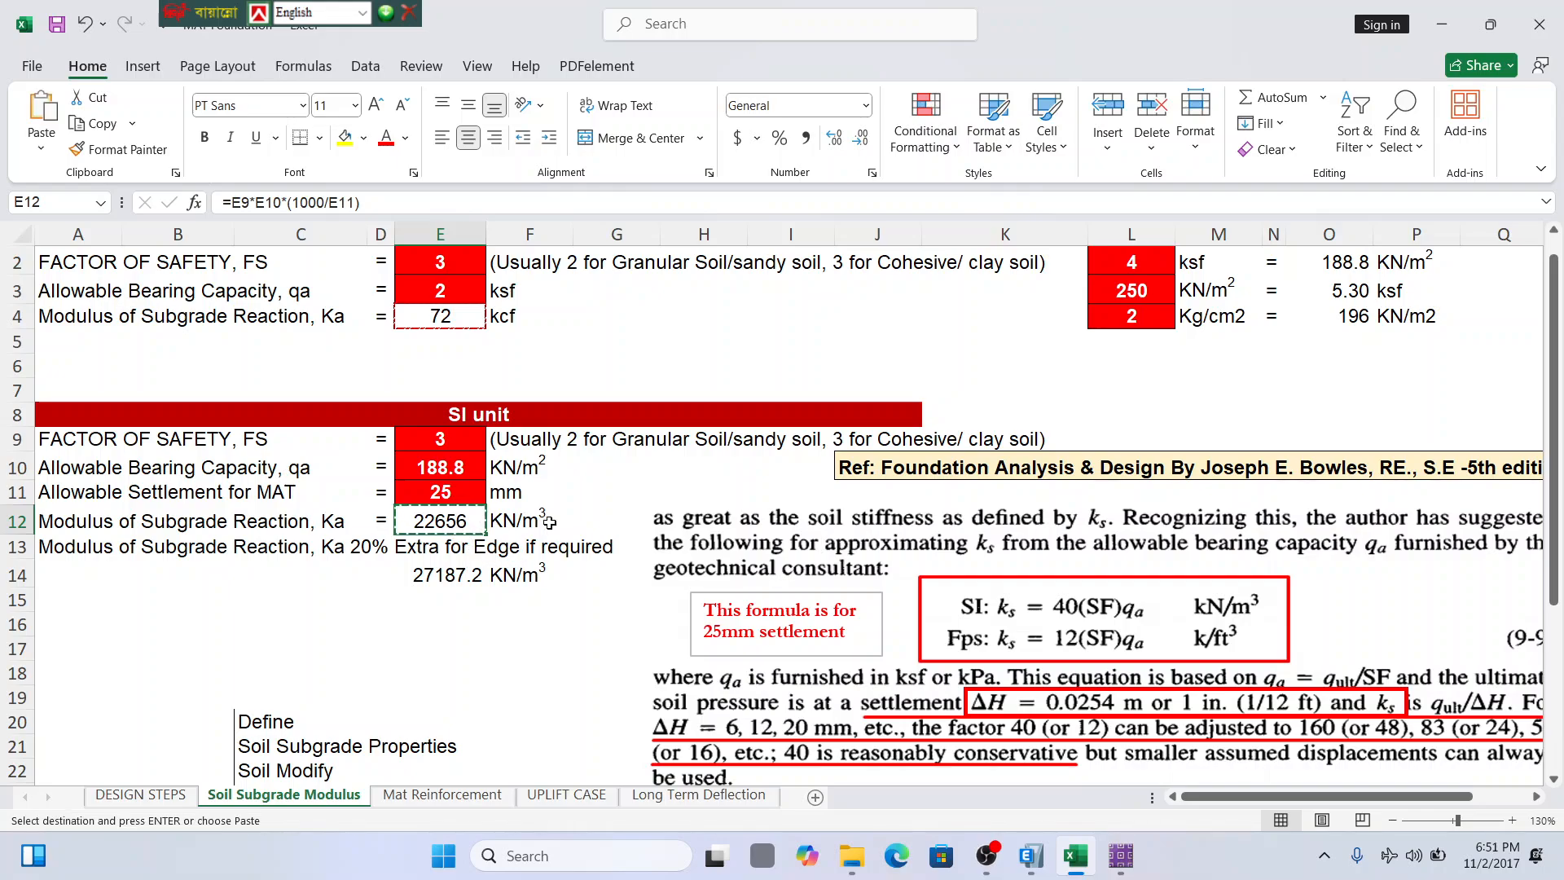
click(1441, 25)
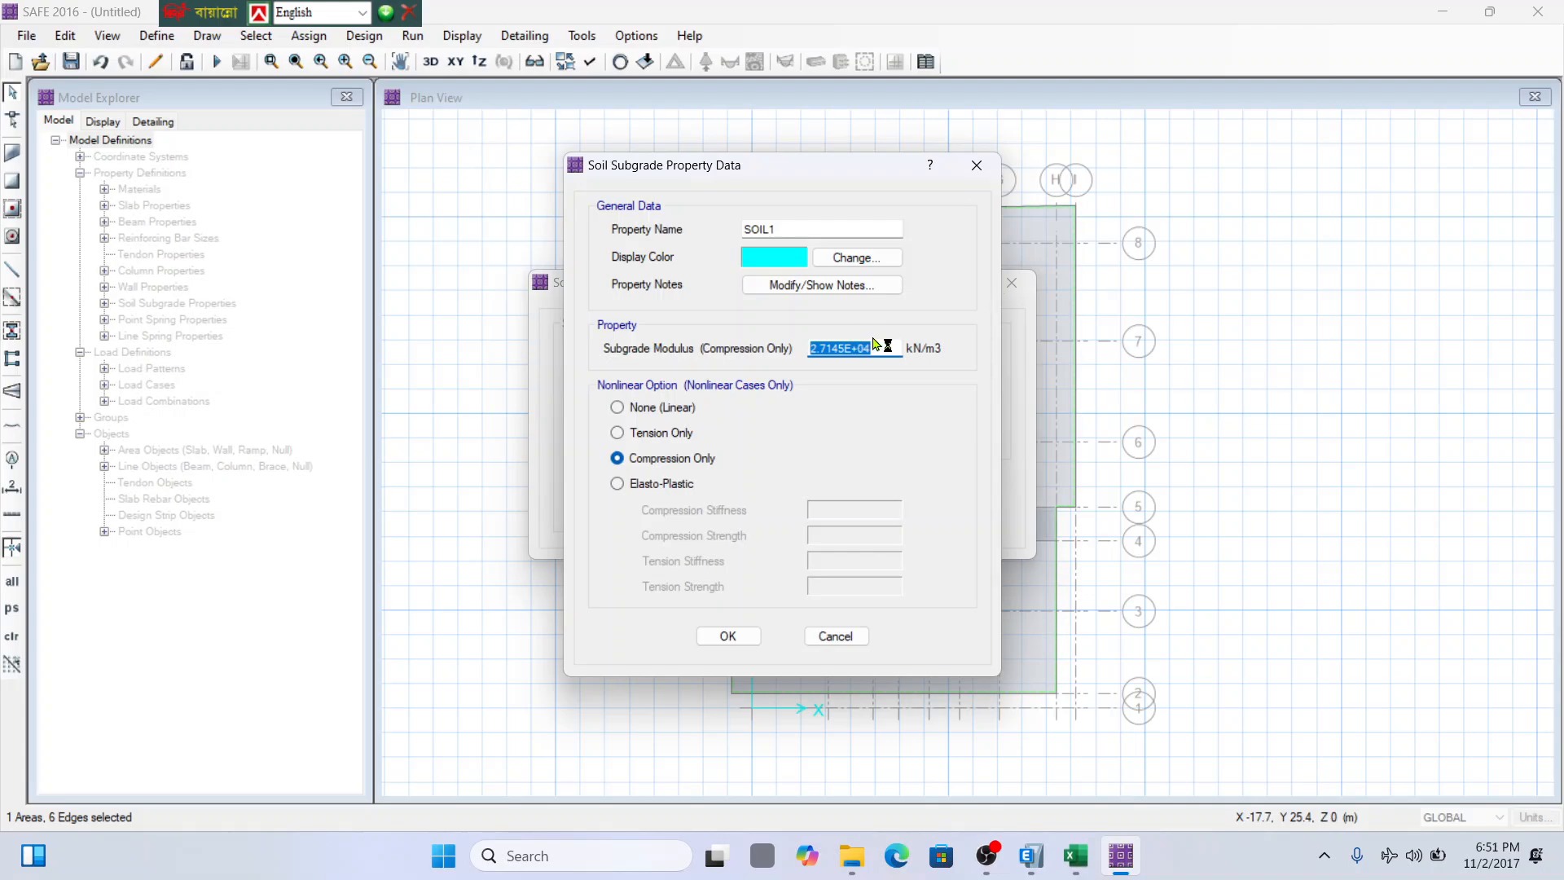
key(ctrl+v)
Keep the nonlinear option of SOIL1 at Compression Only and assign this soil property to the selected mat area.
click(1075, 855)
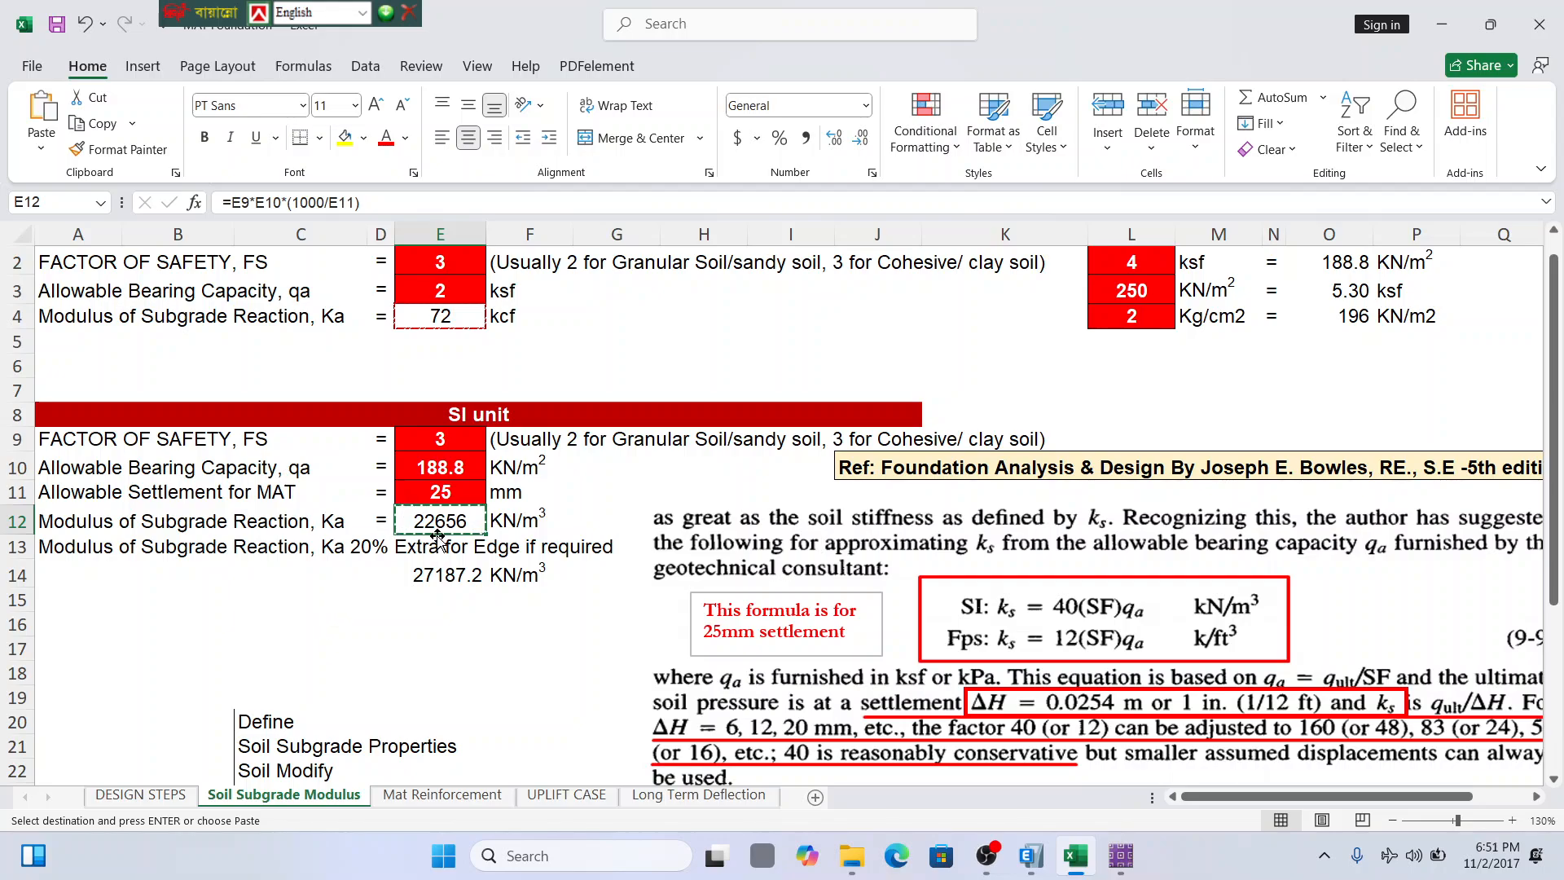
click(1442, 22)
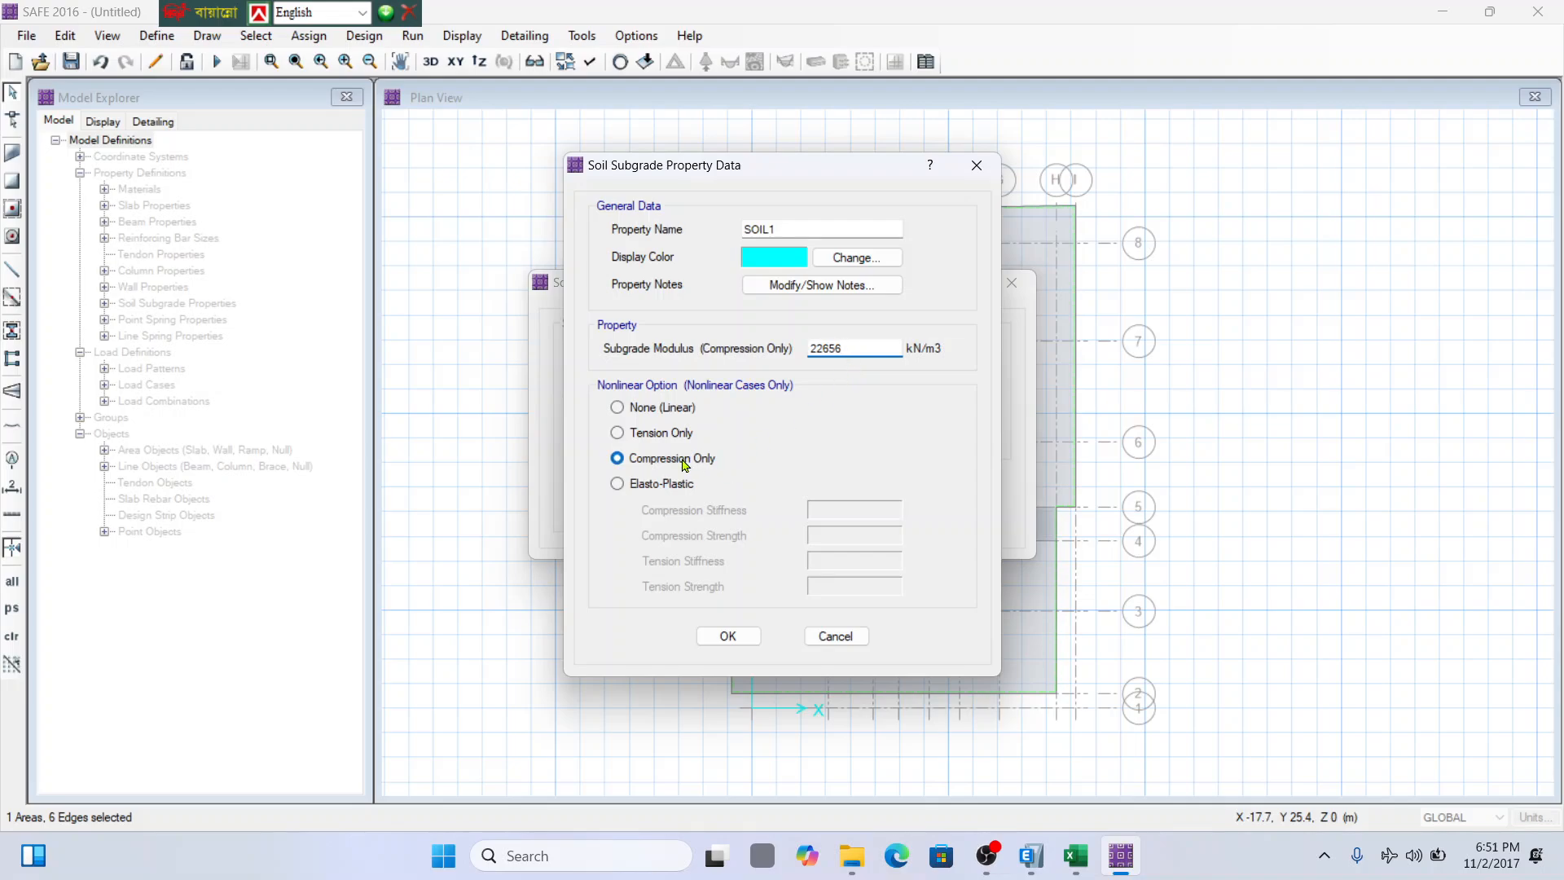
click(647, 433)
click(655, 458)
click(1075, 856)
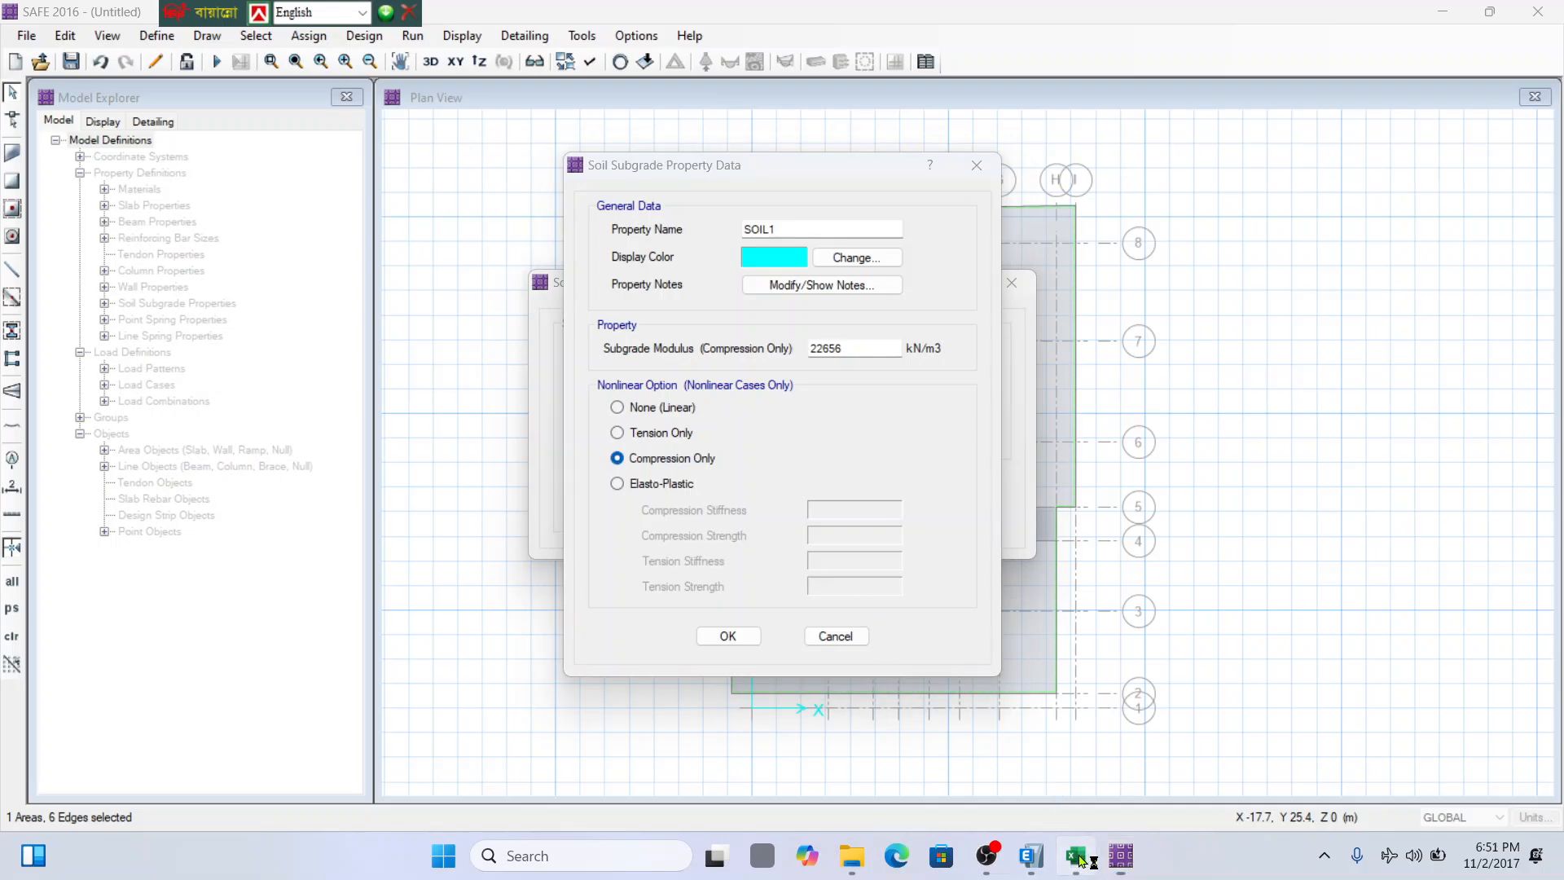
click(140, 794)
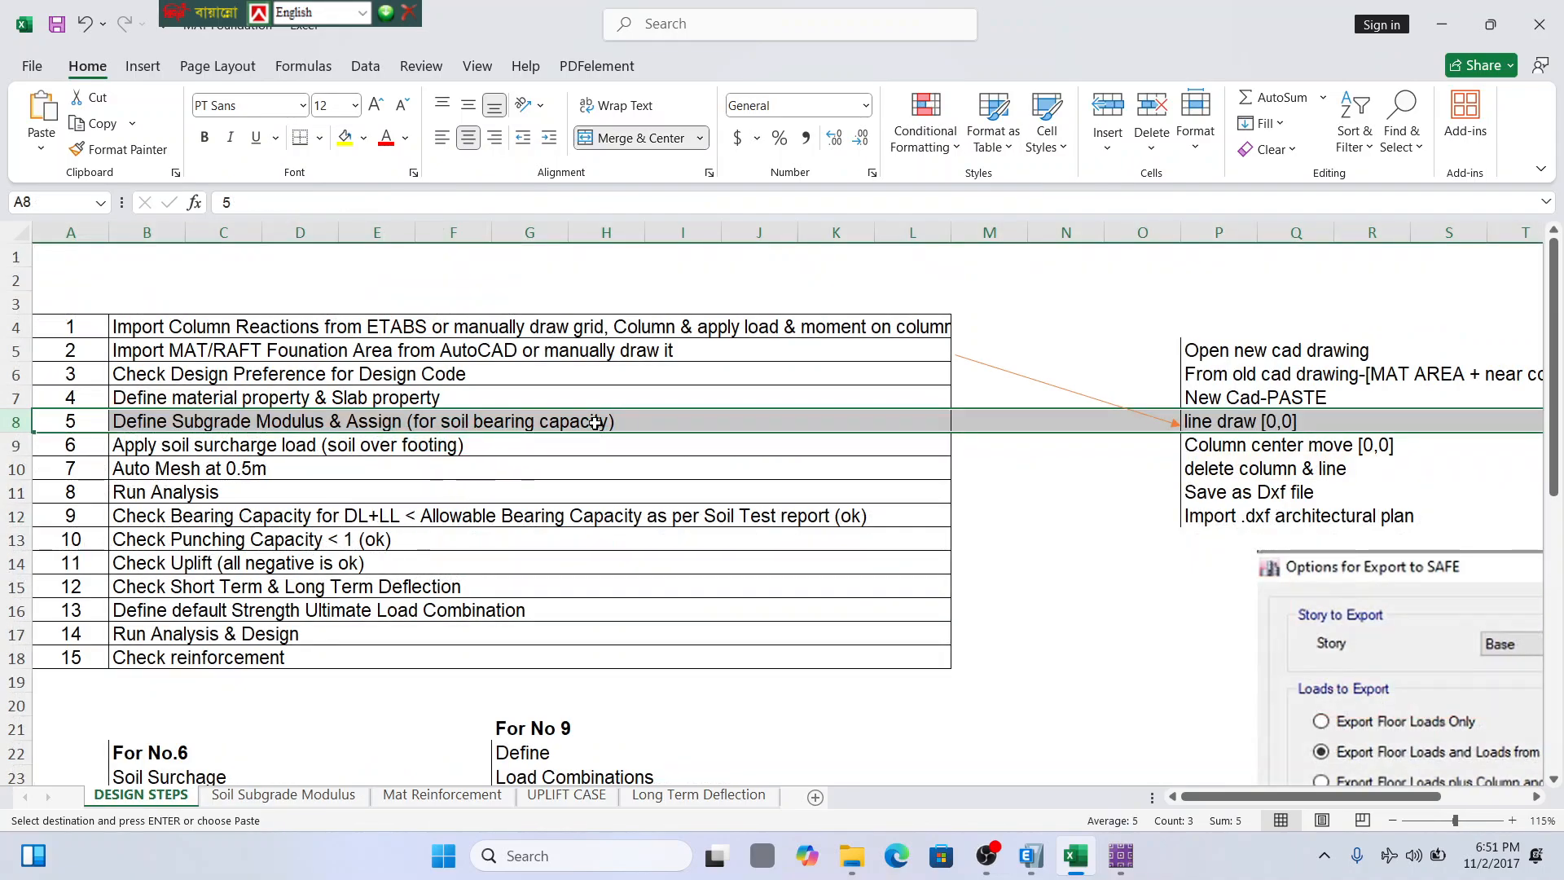
click(1462, 23)
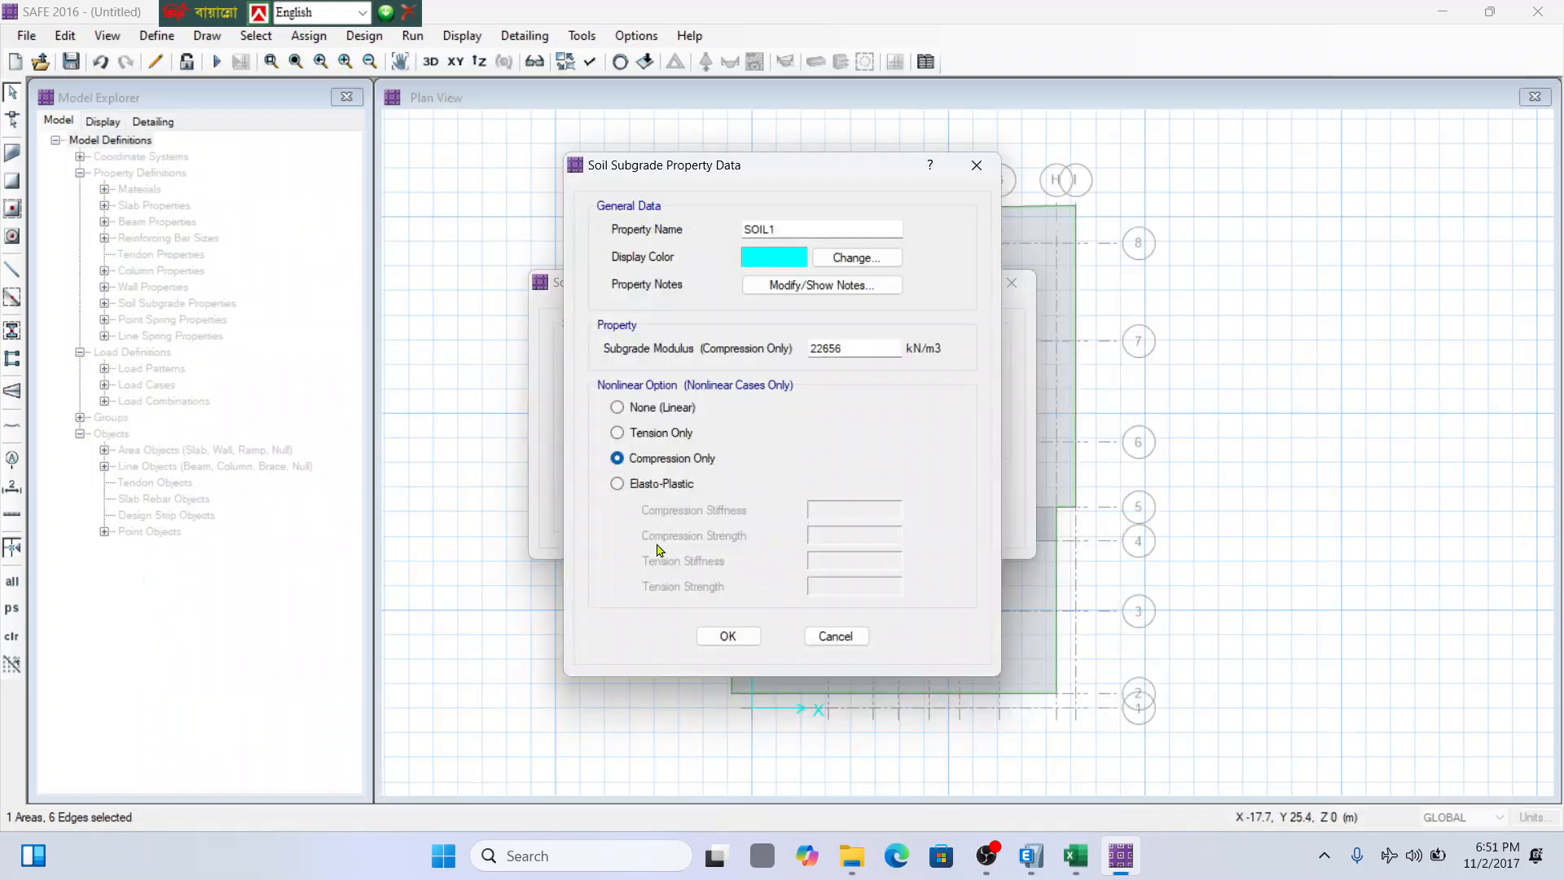
click(730, 636)
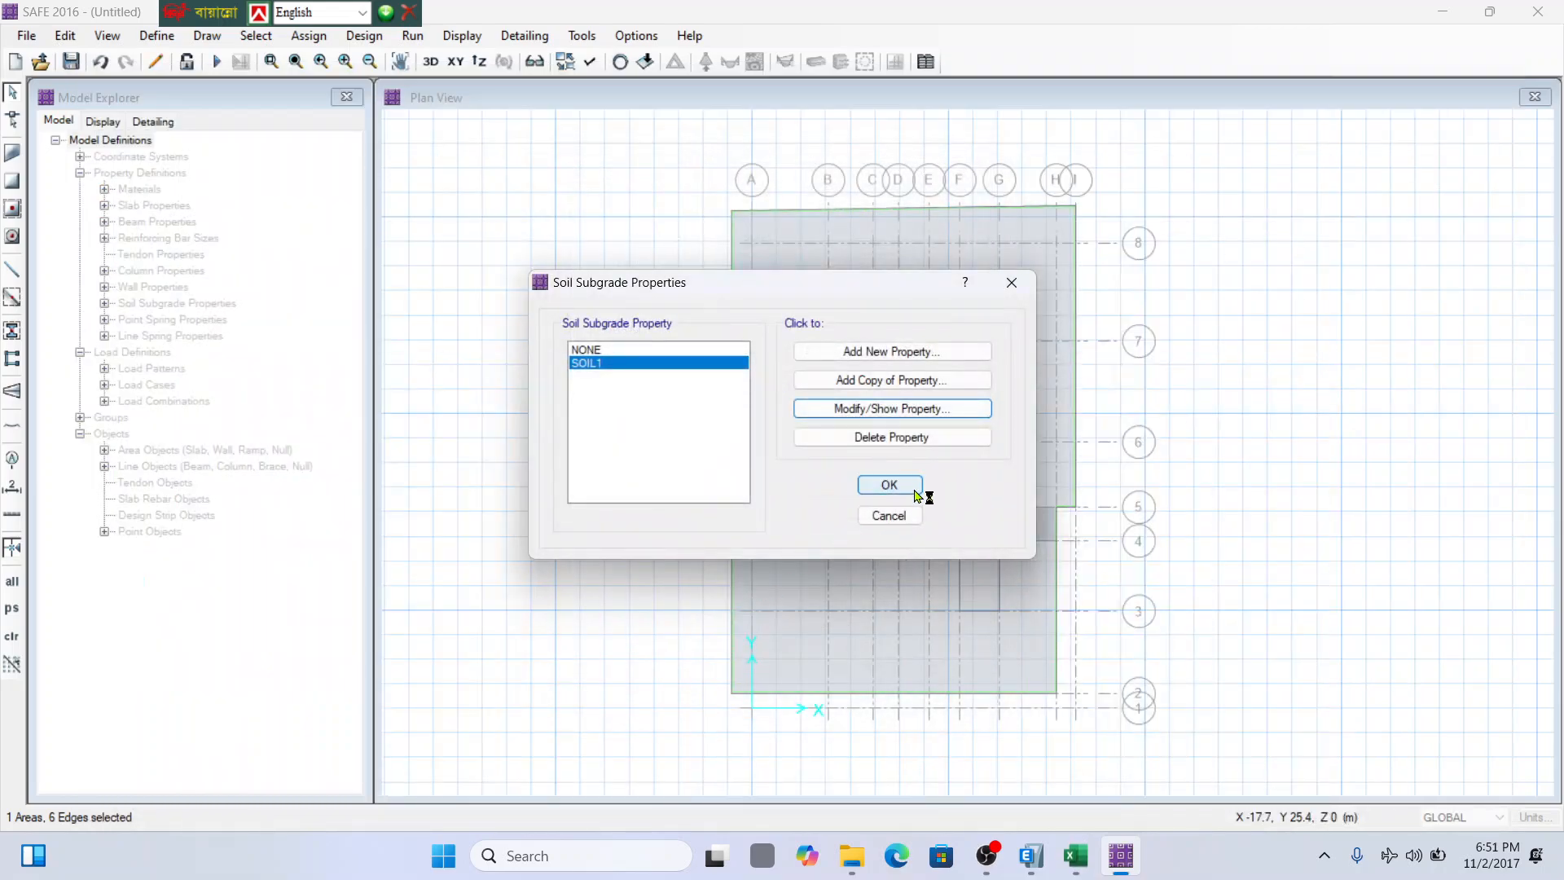
click(889, 487)
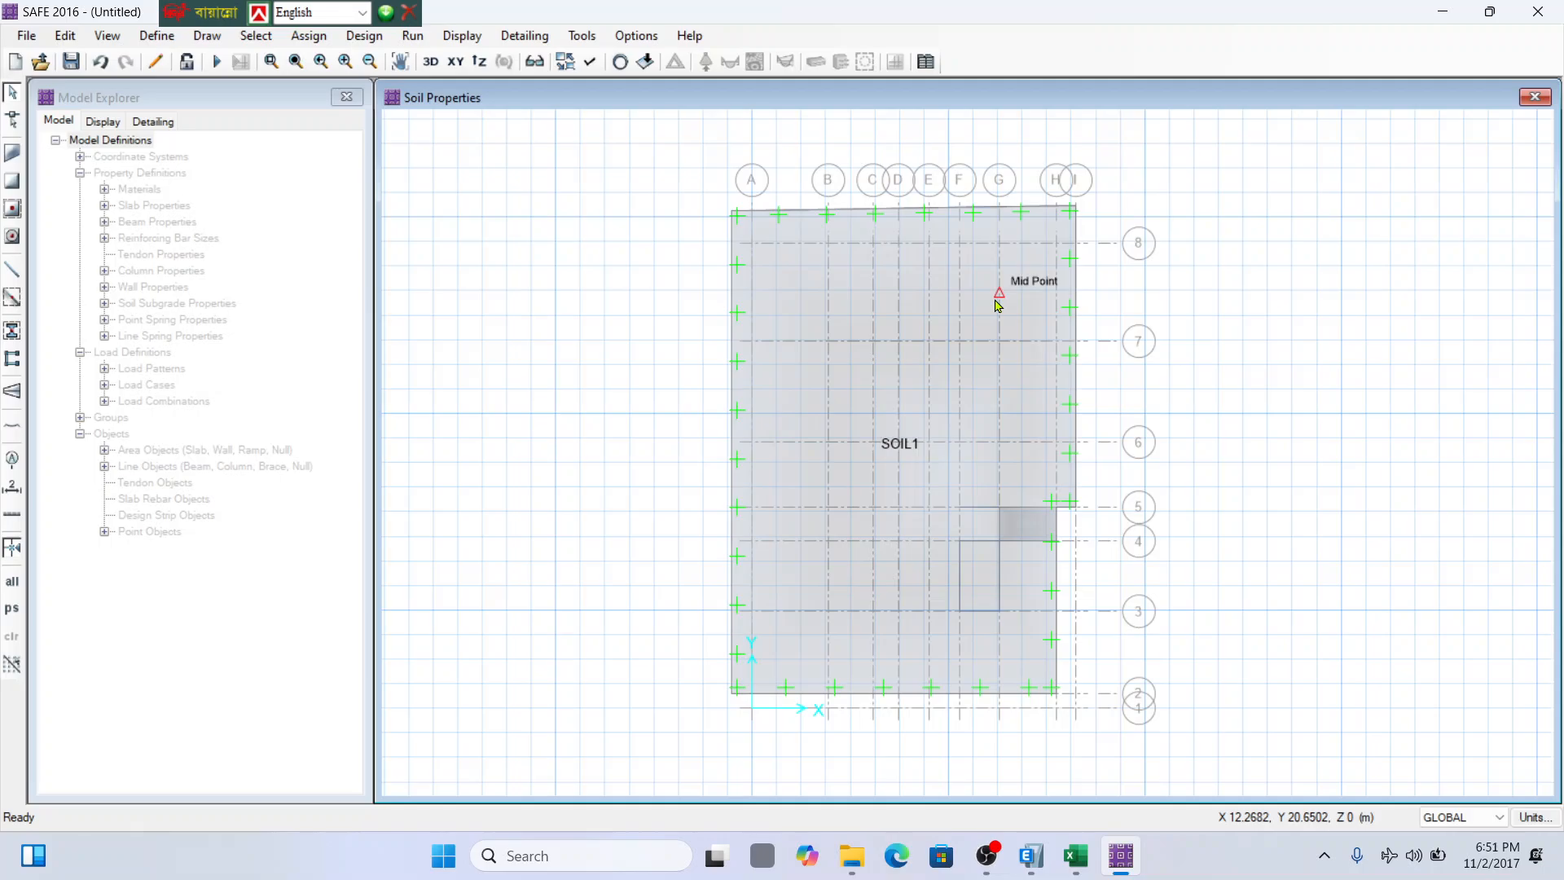
Review design step 6 in Excel and its notes on applying the soil surcharge load over the footing.
click(1075, 855)
click(123, 447)
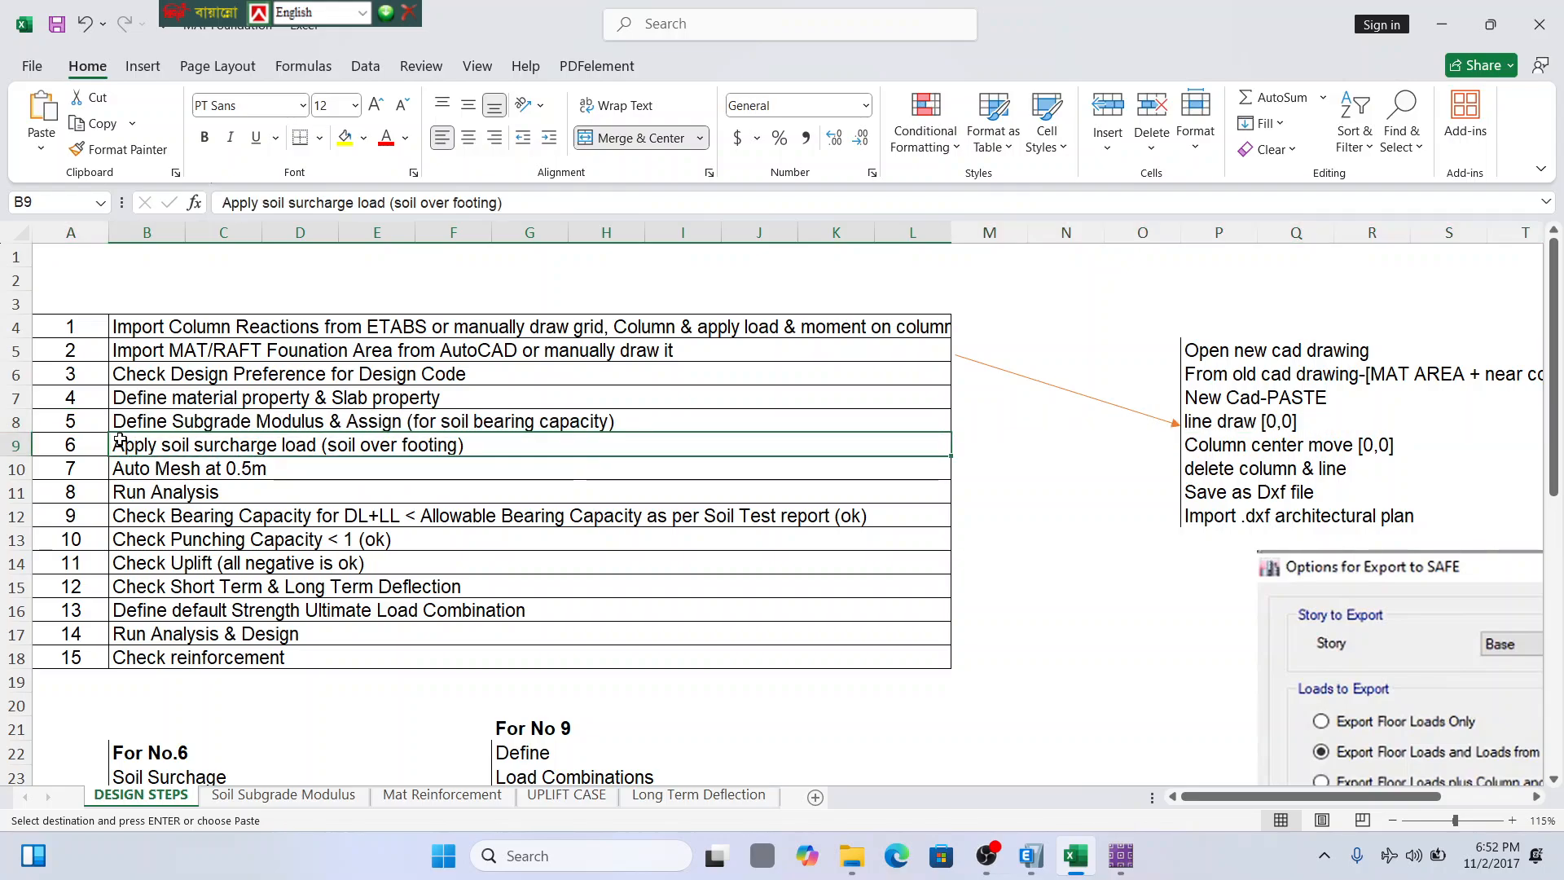
click(10, 445)
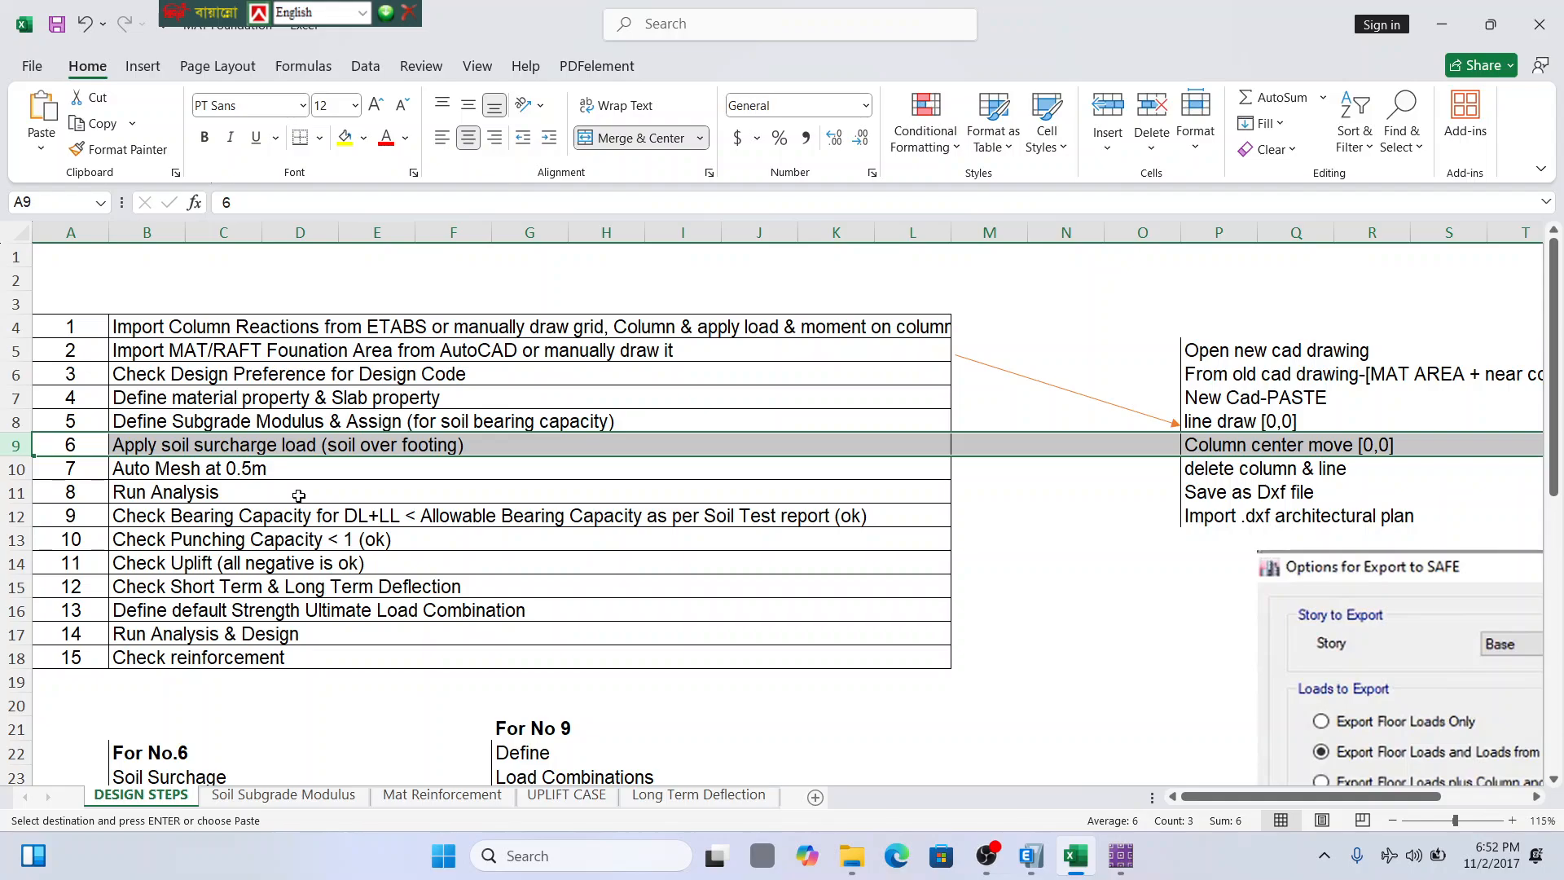
scroll(346, 530, down, 3)
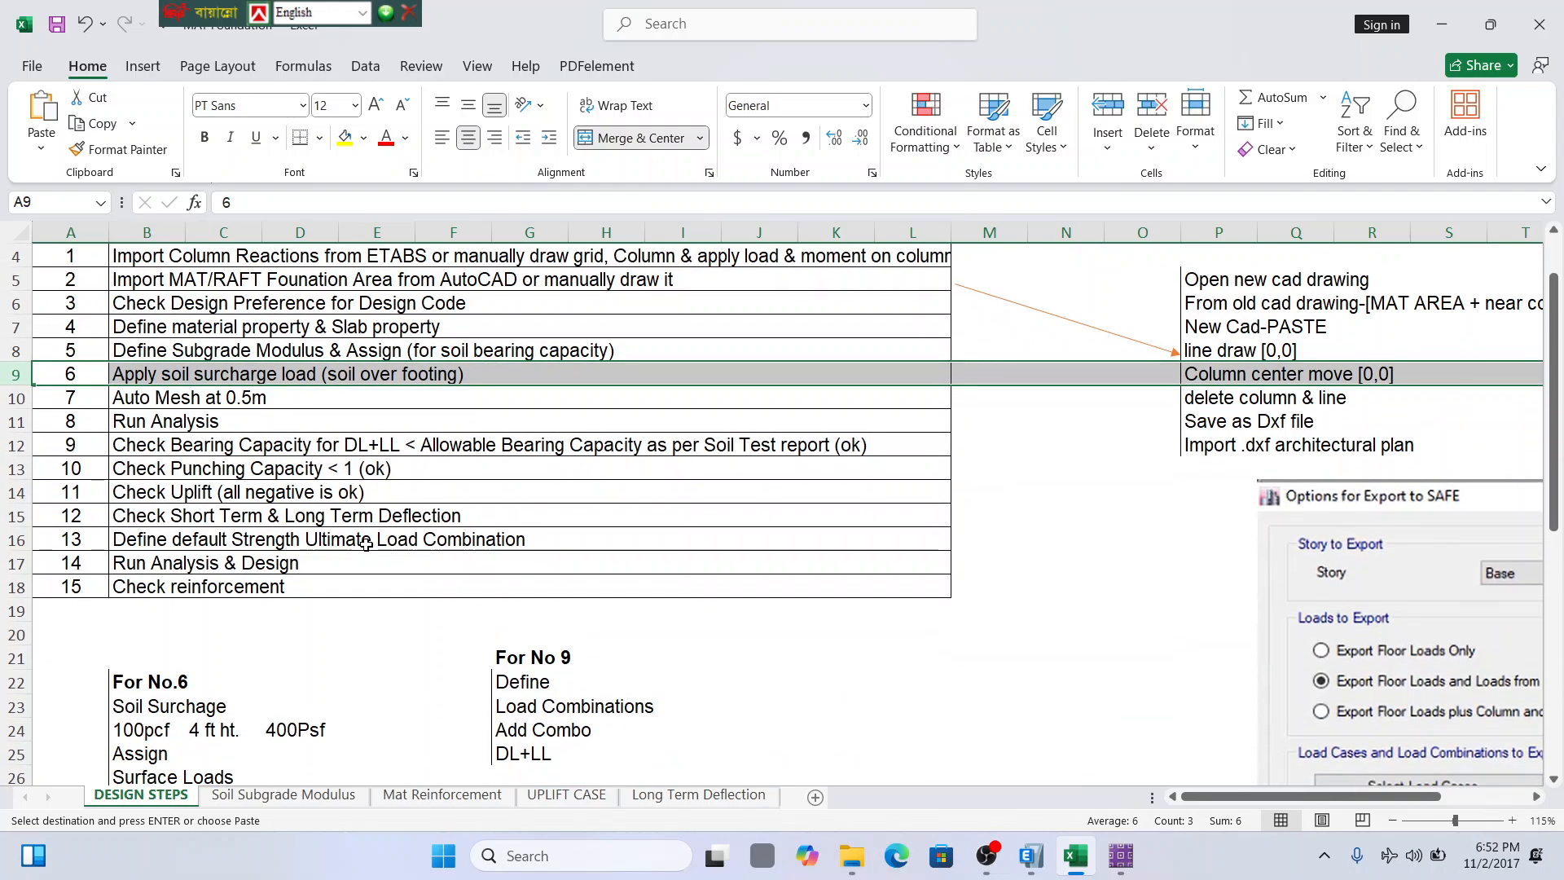
scroll(340, 568, down, 1)
drag(139, 566, 145, 728)
click(300, 658)
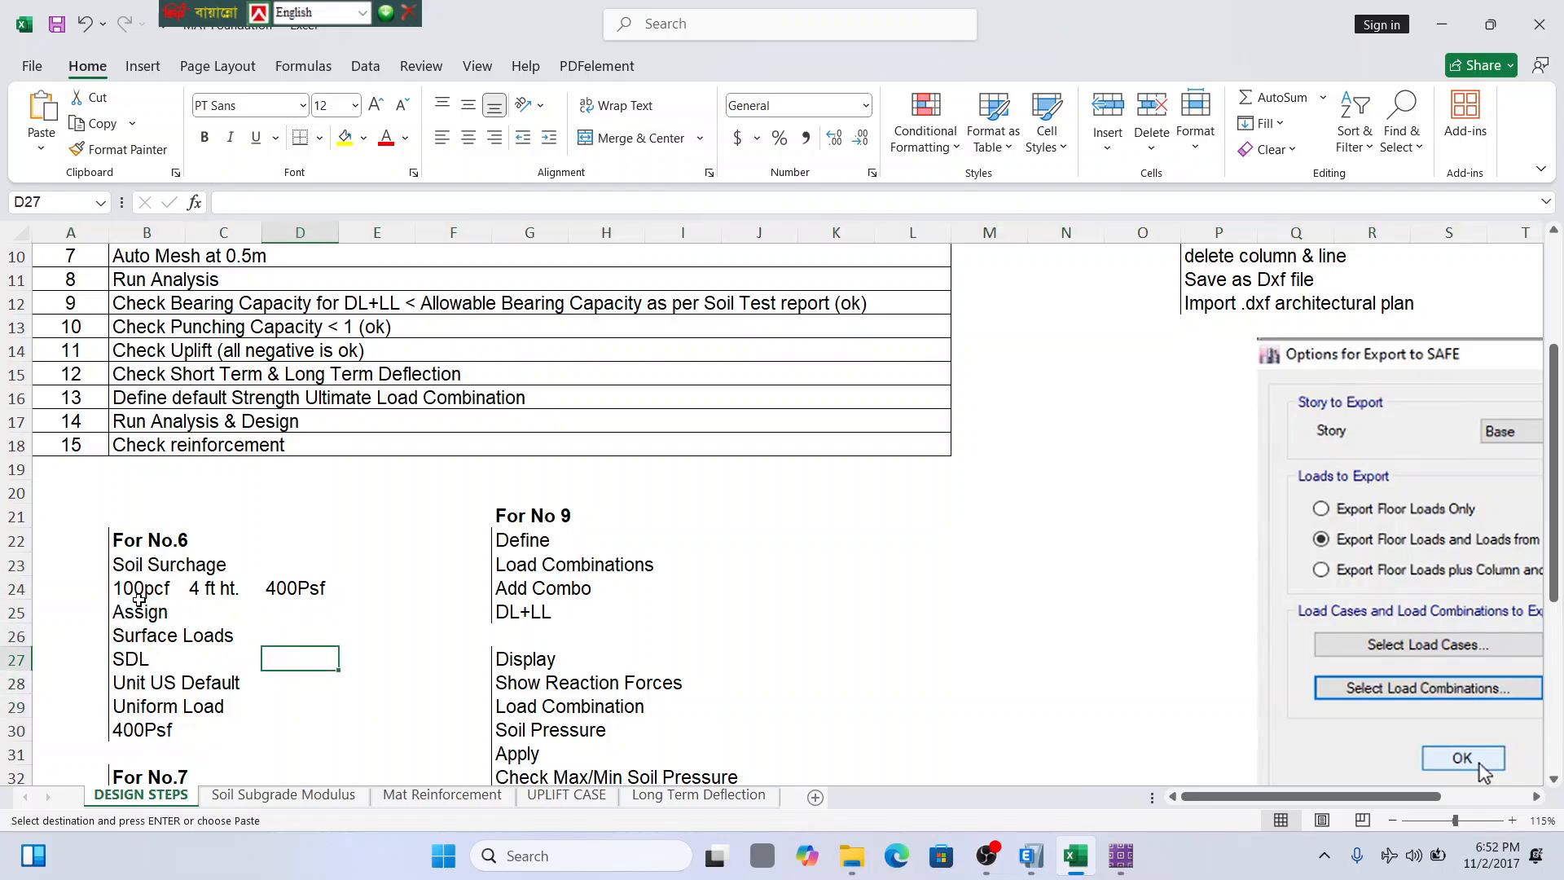
Switch to SAFE with the soil surcharge notes in mind, select the mat area and examine its Surface Loads settings without applying any load.
drag(139, 566, 145, 725)
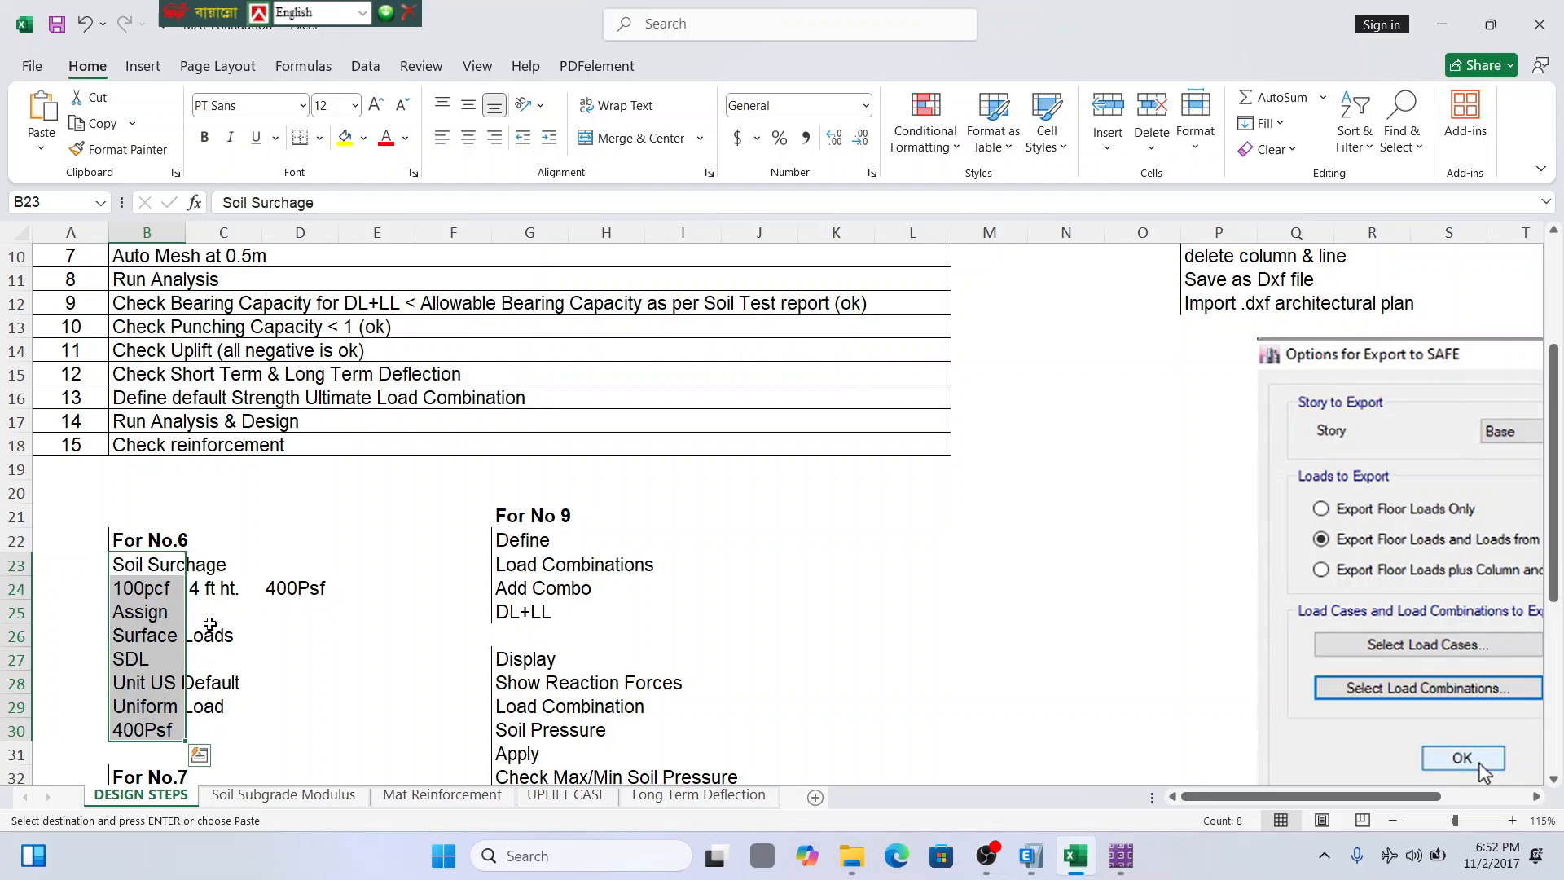
mouse_move(1120, 855)
click(1075, 771)
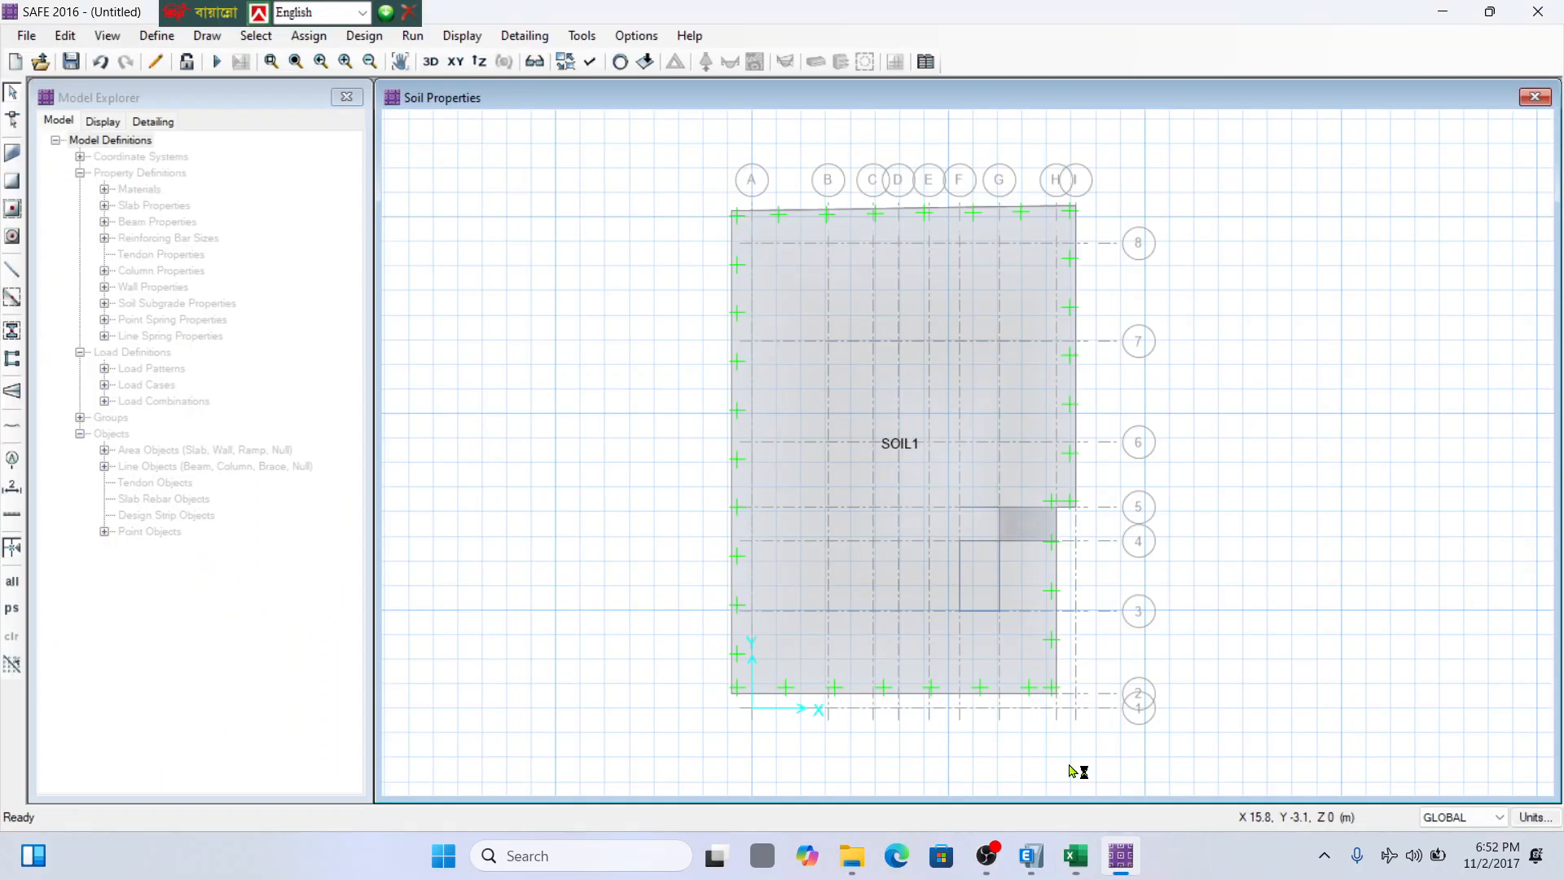
click(897, 338)
click(849, 278)
click(308, 35)
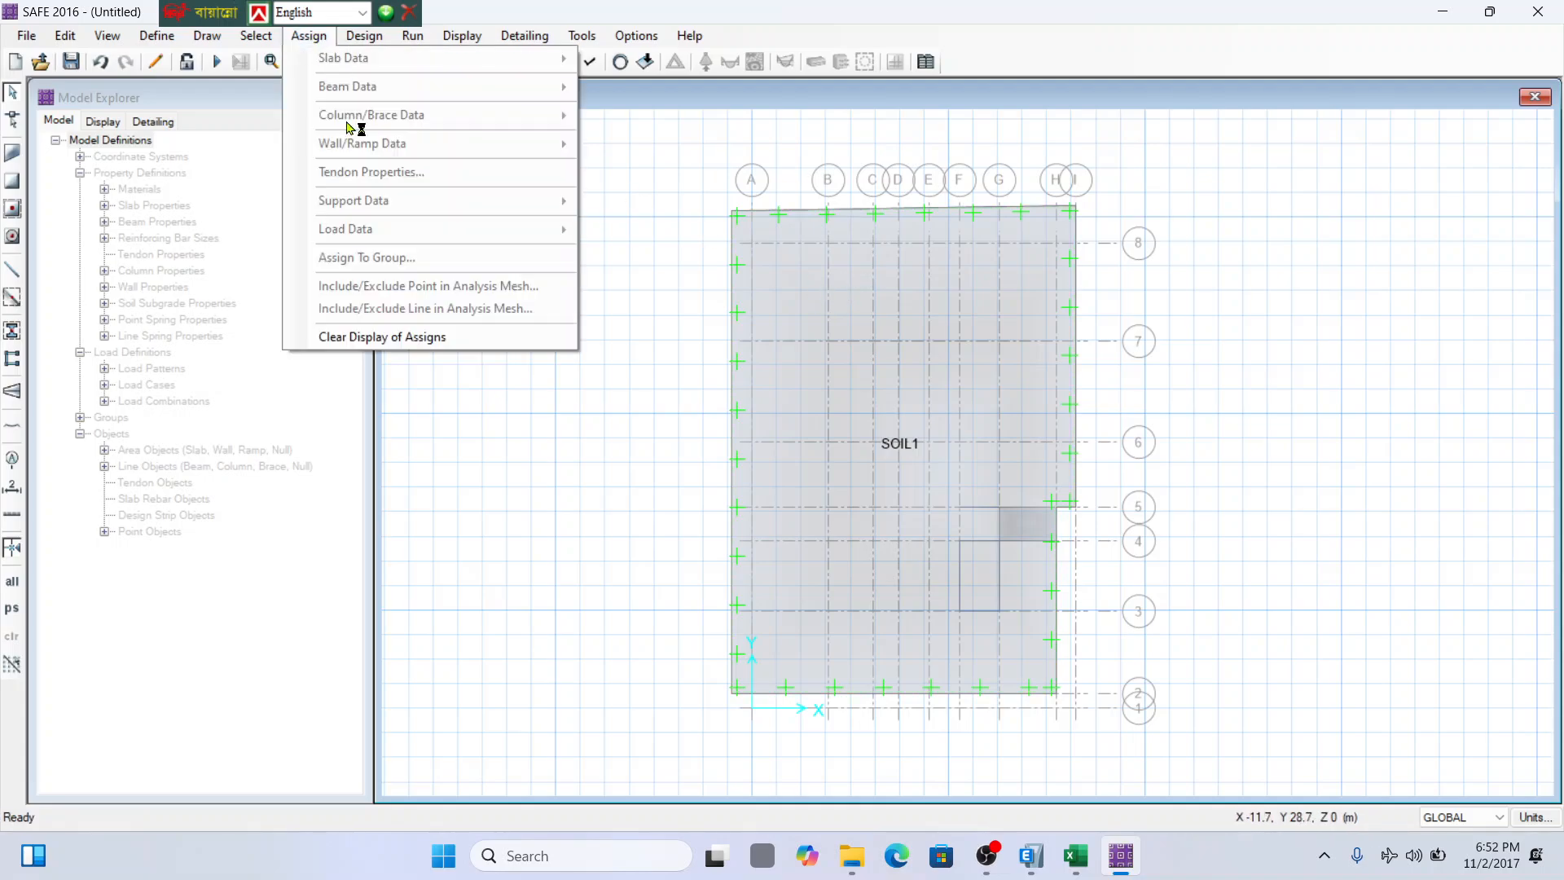
click(849, 229)
click(267, 38)
mouse_move(309, 35)
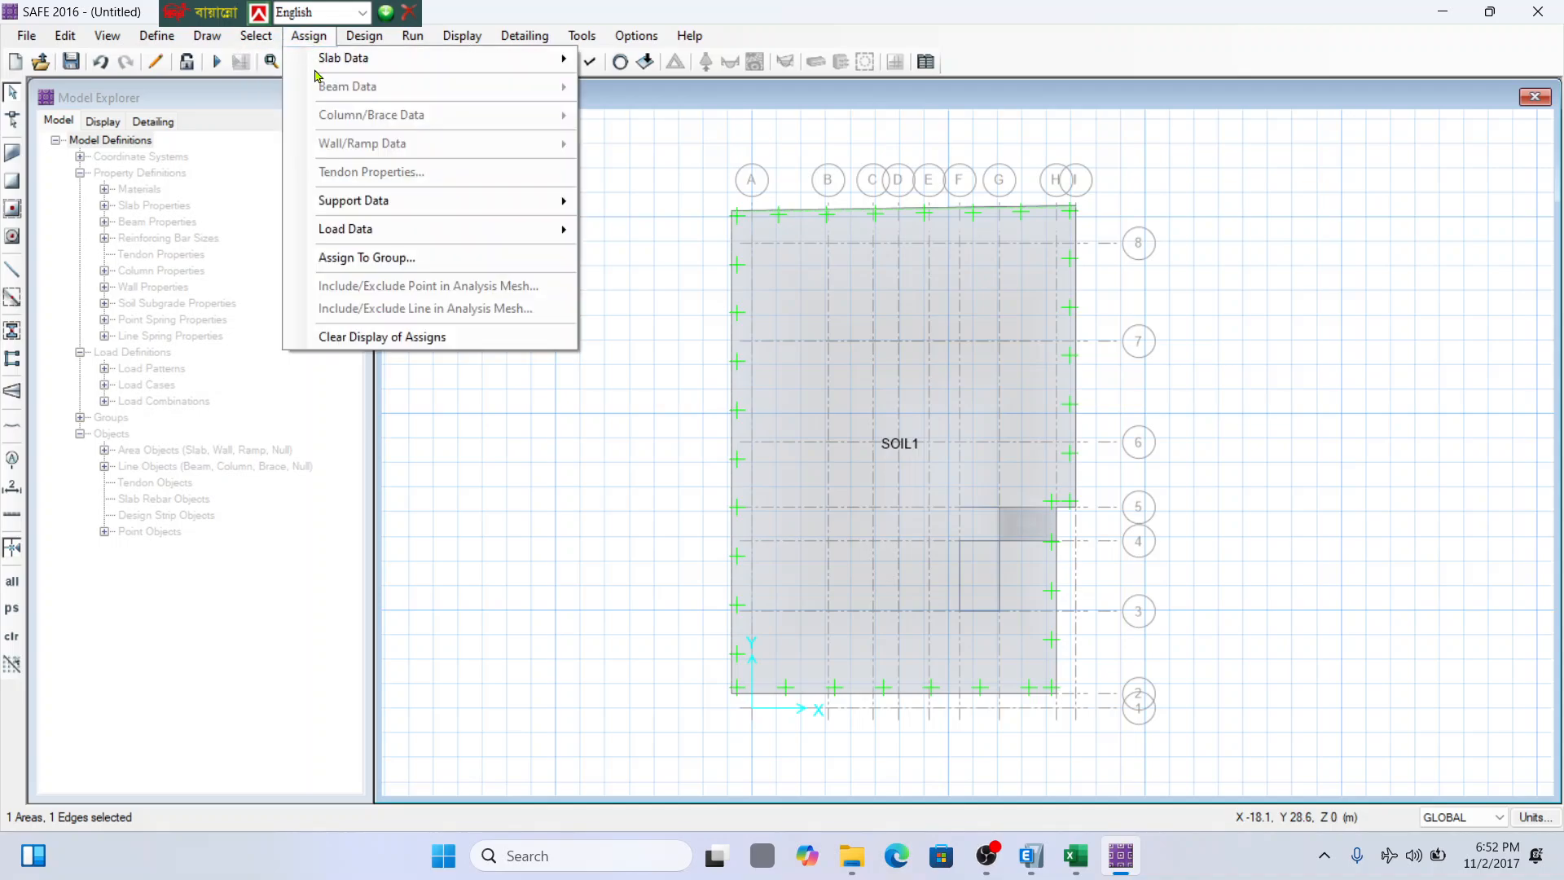
mouse_move(430, 225)
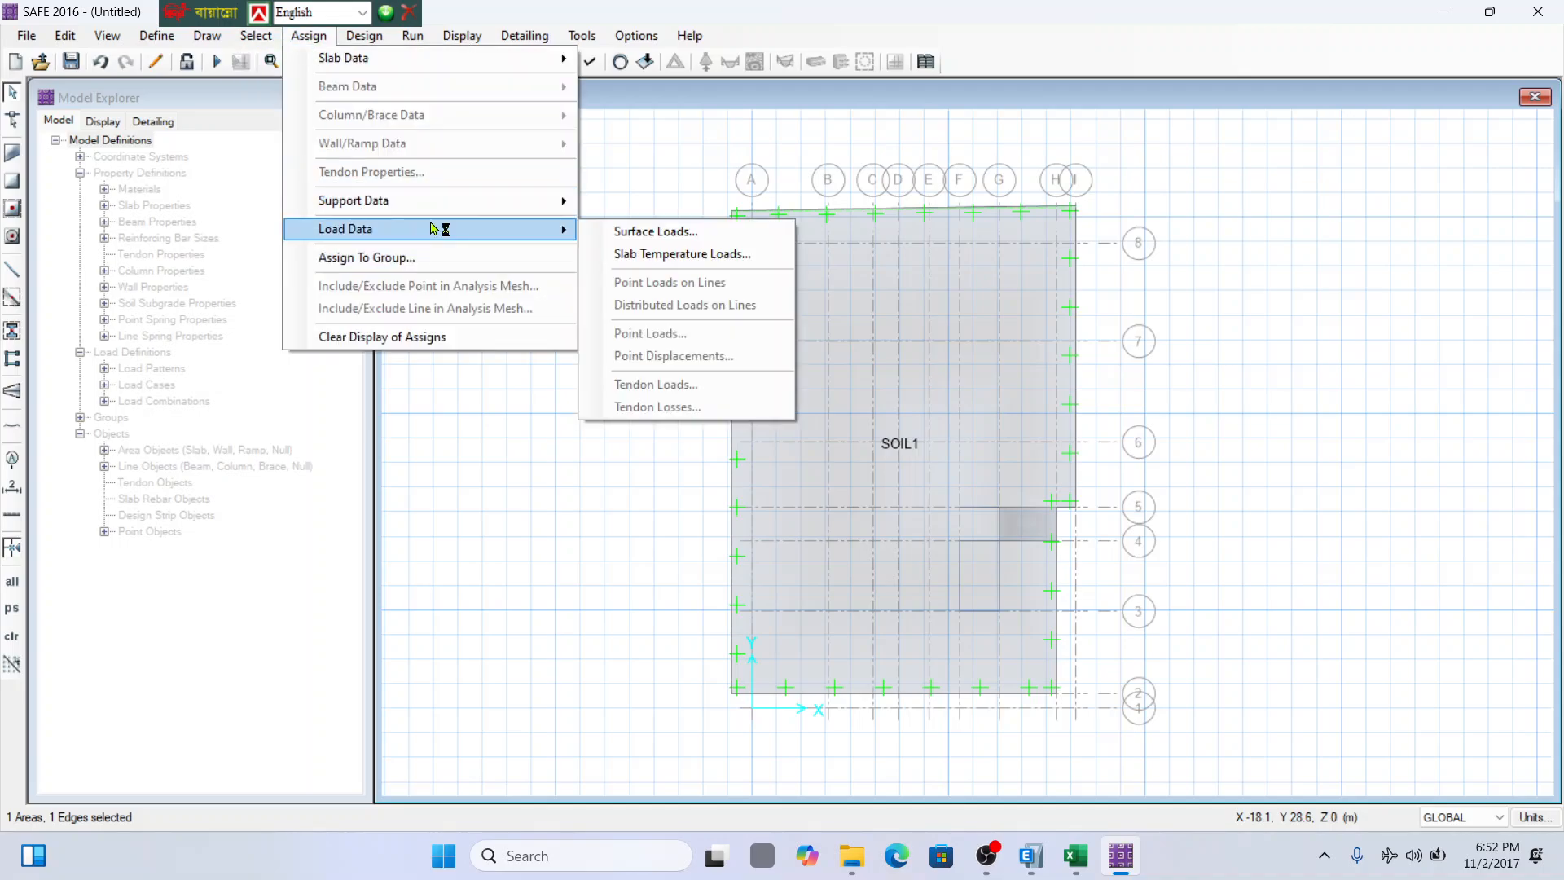
click(697, 233)
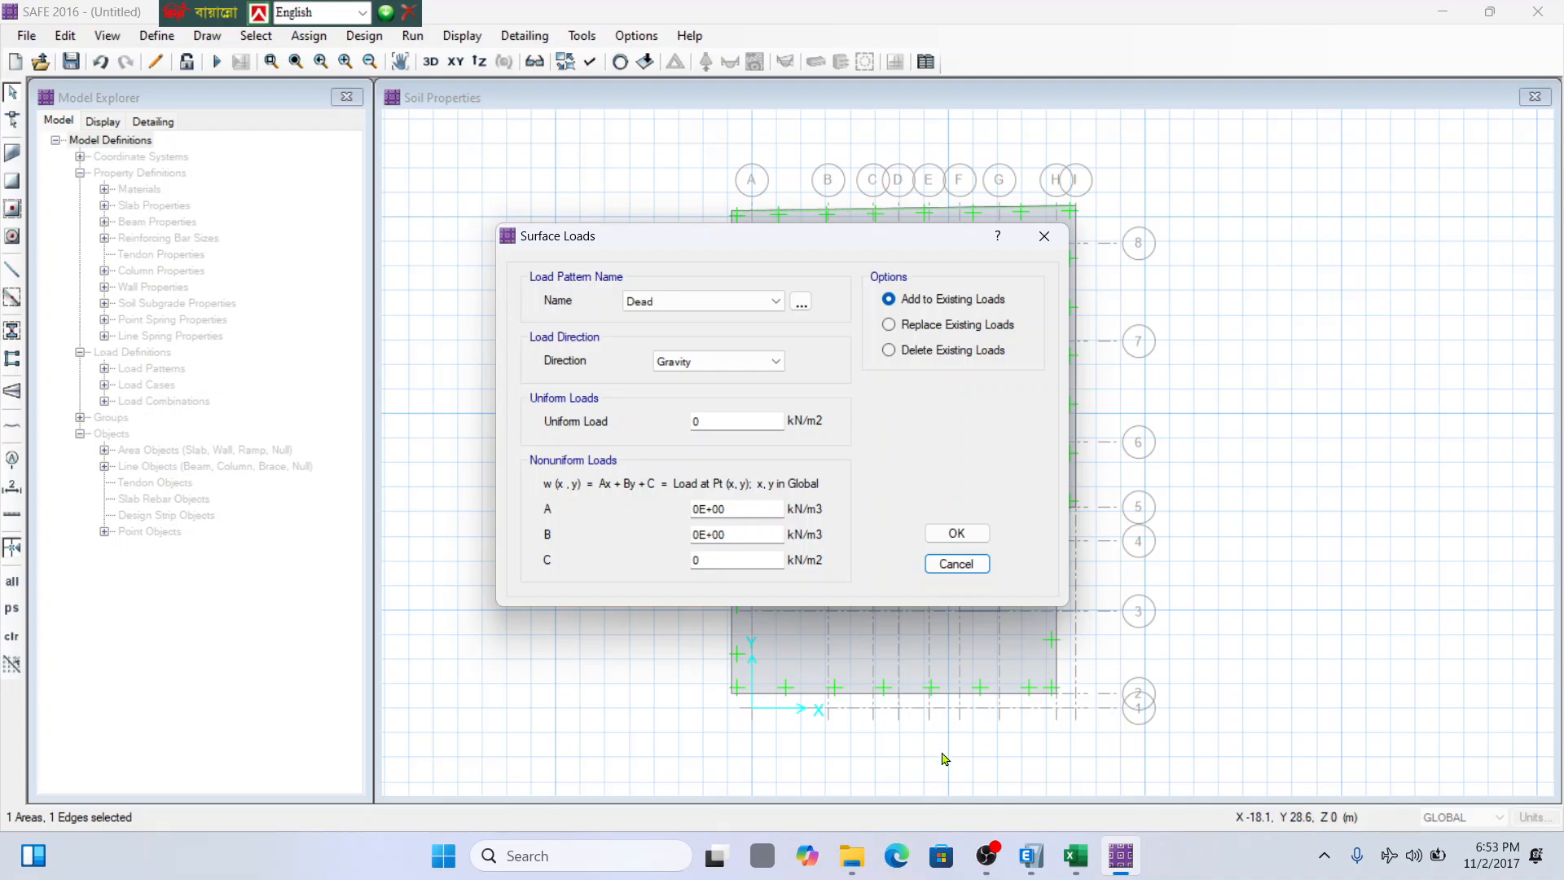
click(962, 566)
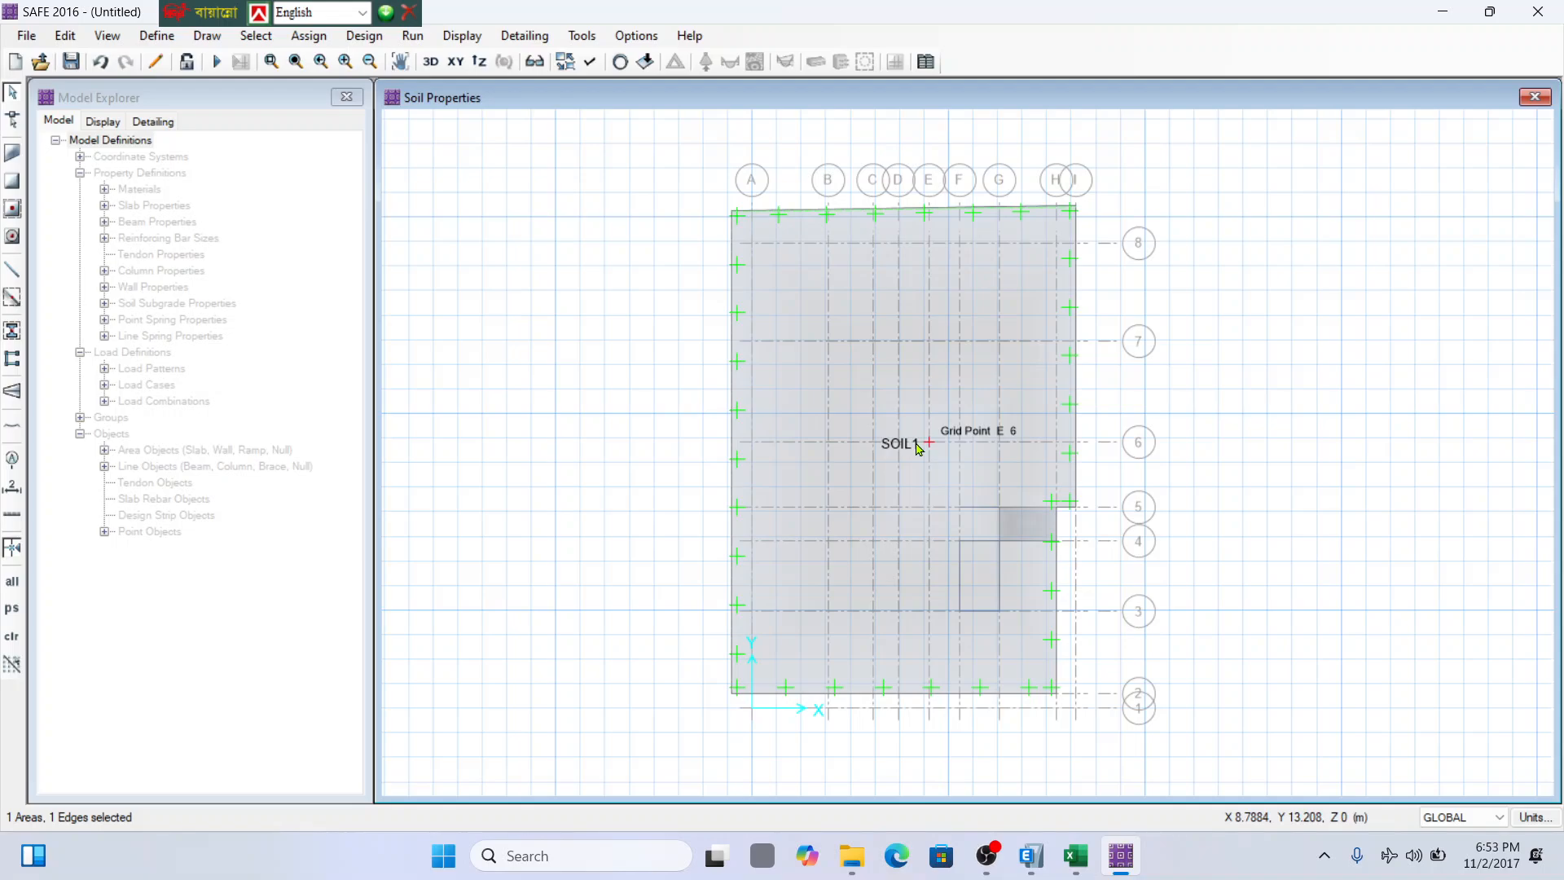
Examine the load pattern options available for a surface load on the selected mat, leaving the assignment unapplied.
mouse_move(1125, 856)
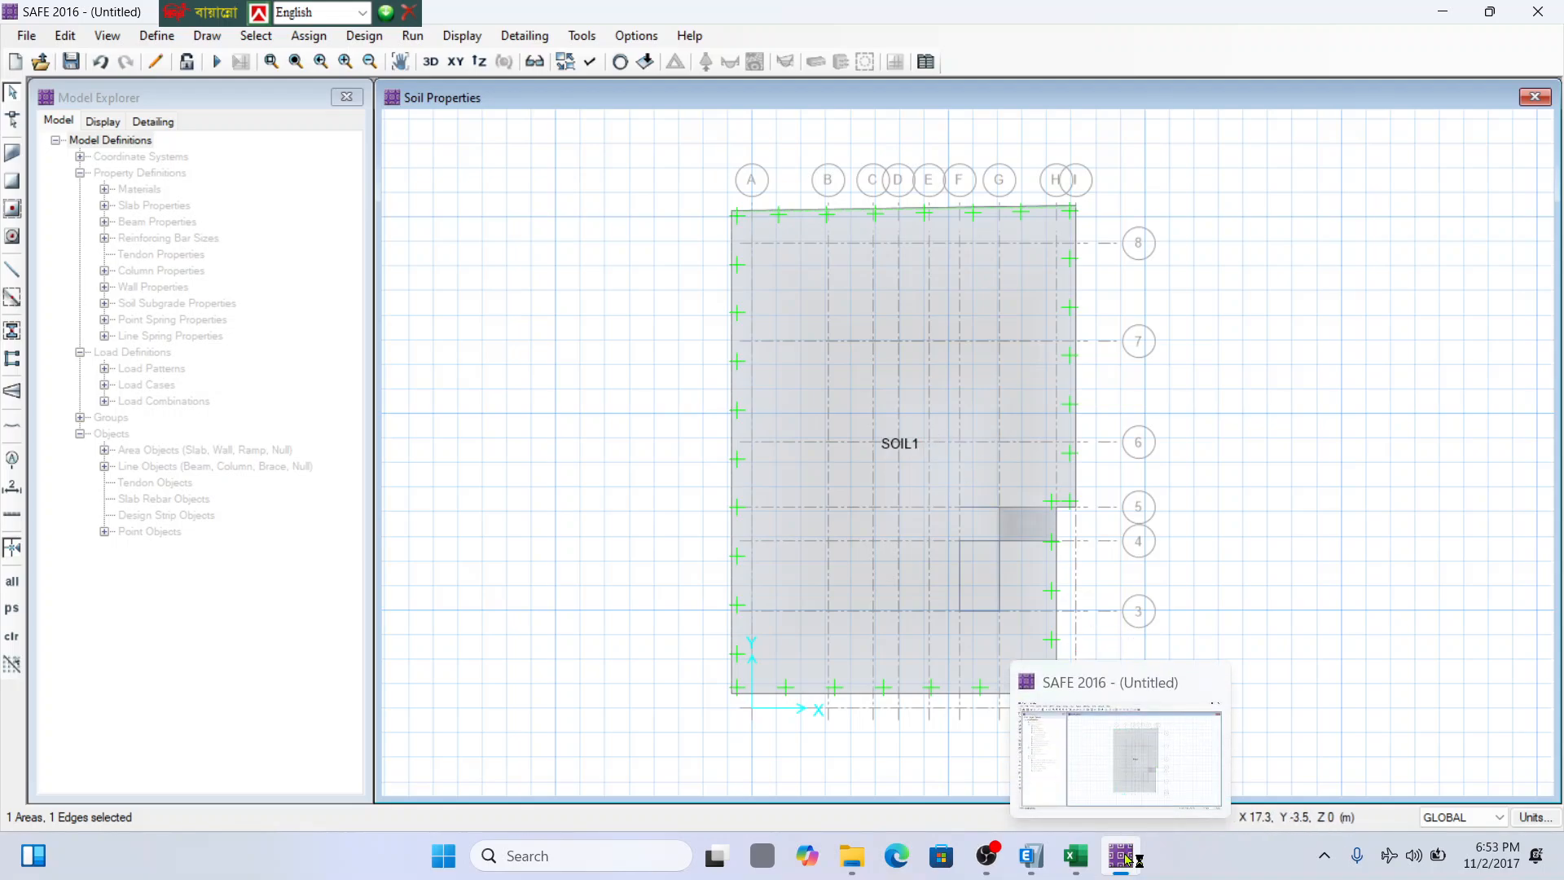
click(310, 43)
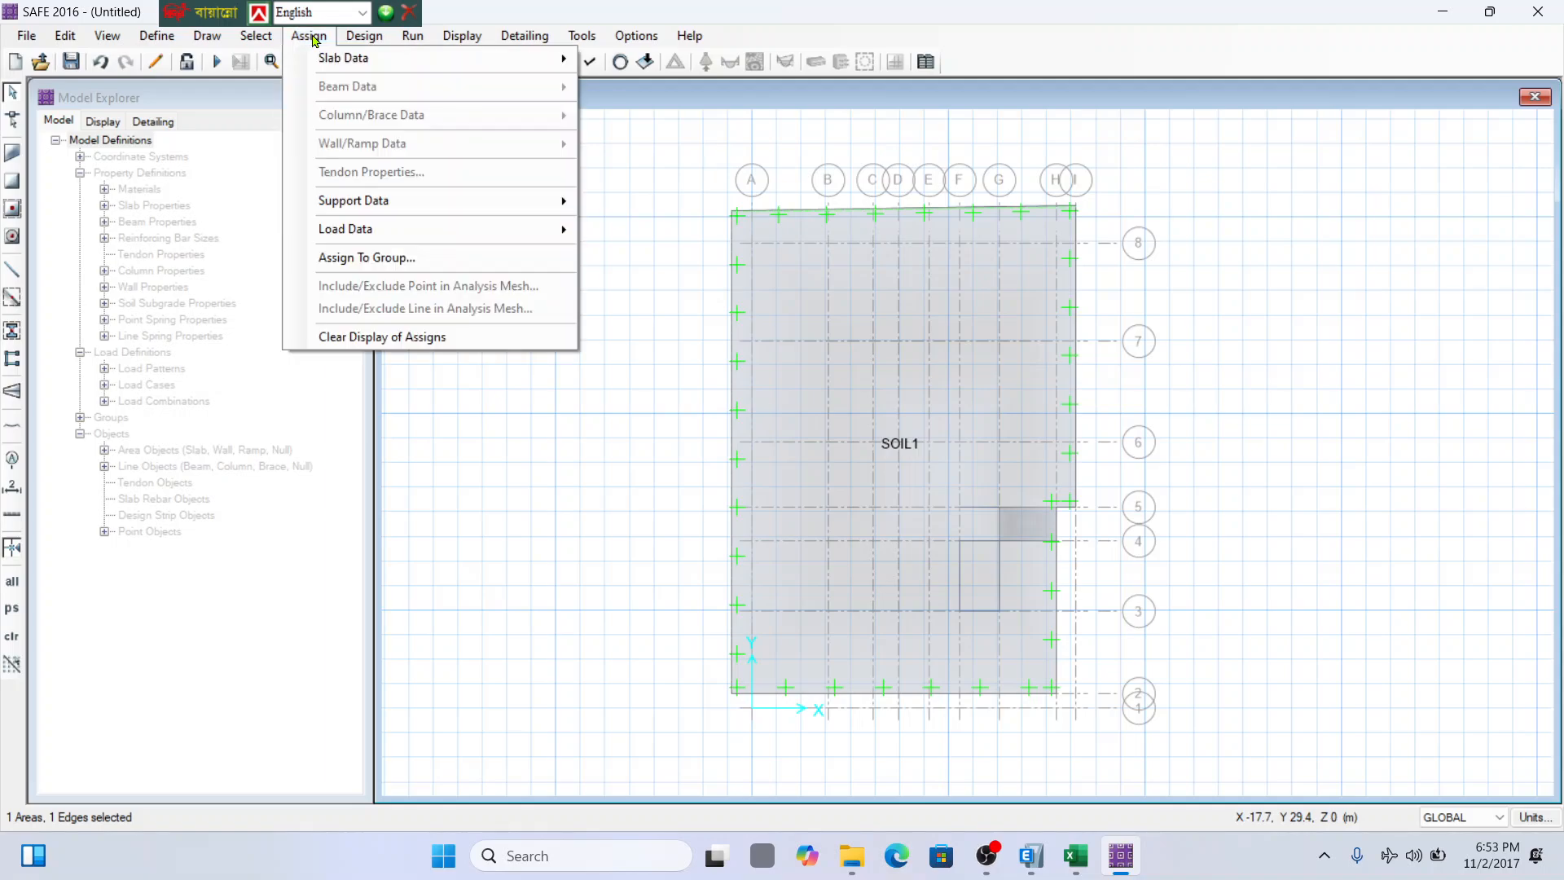
mouse_move(453, 232)
click(671, 234)
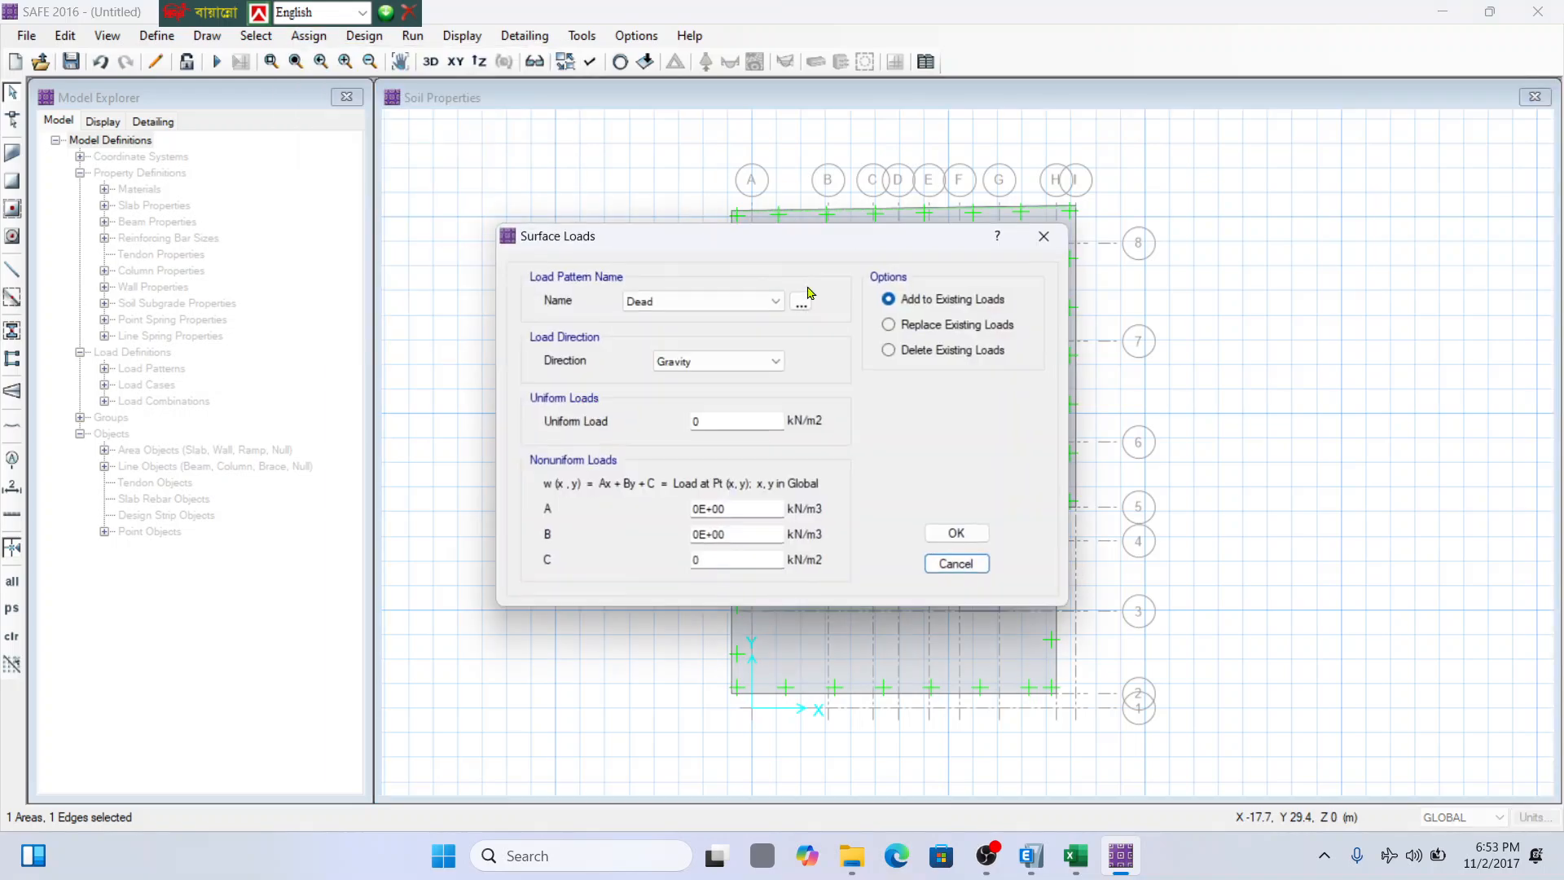
click(693, 302)
click(743, 311)
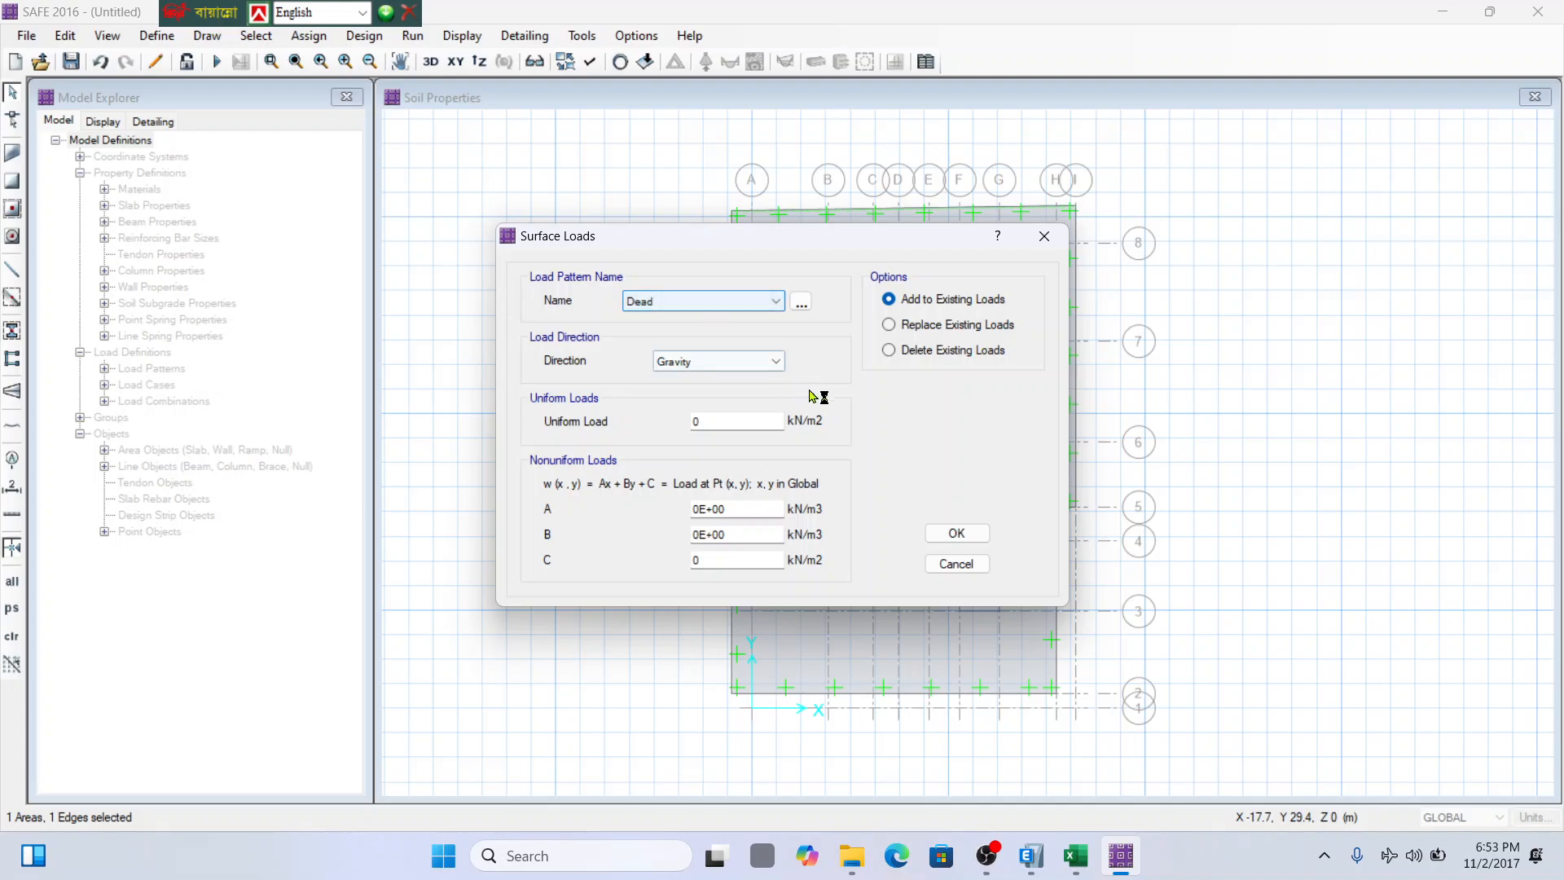
click(802, 303)
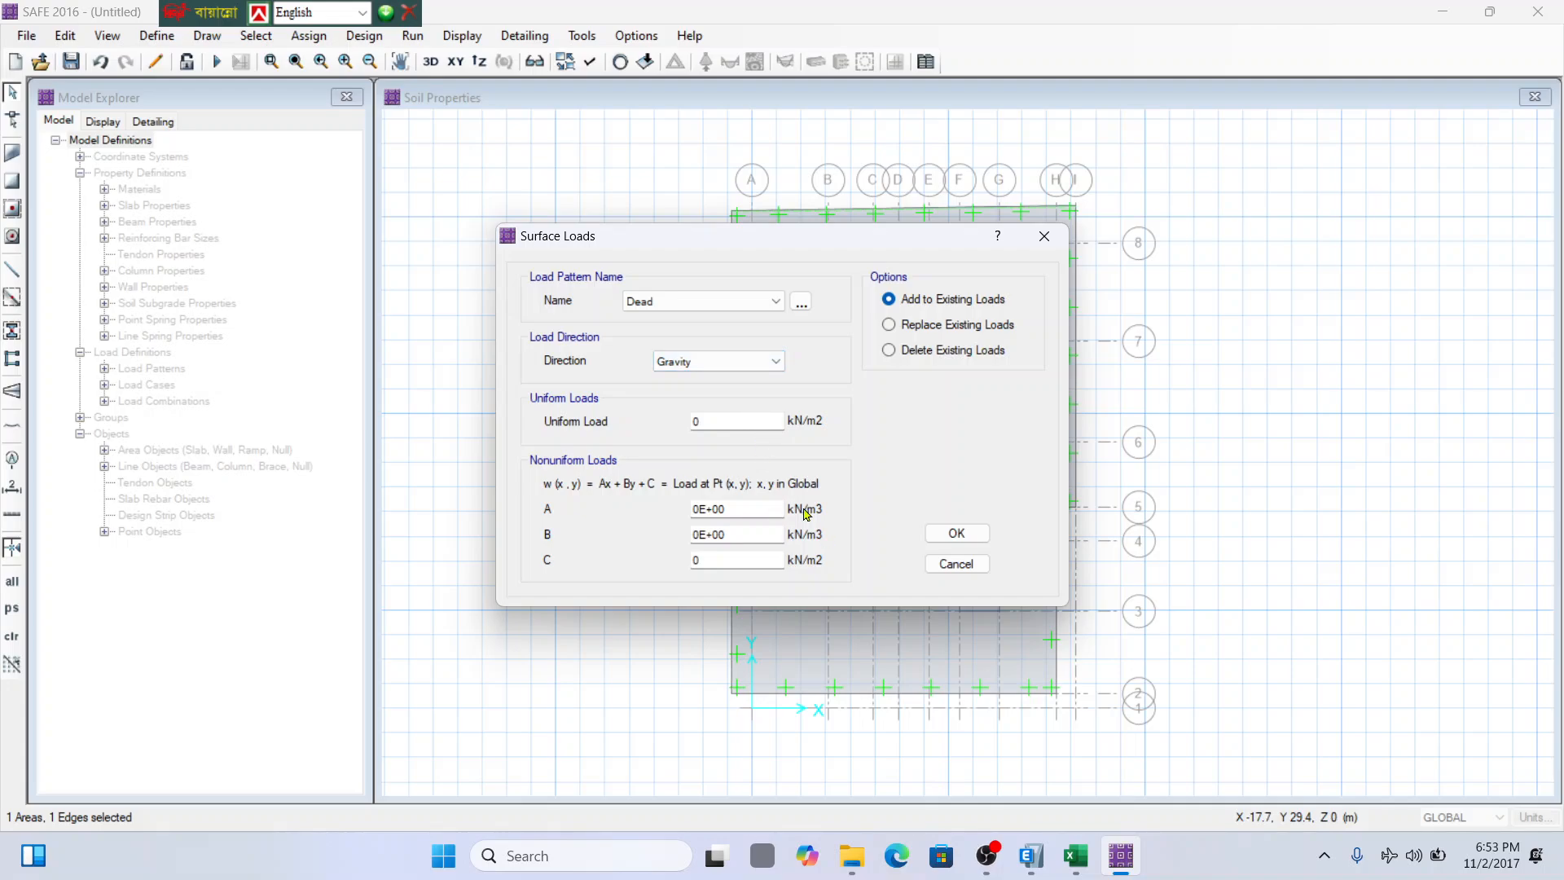
click(971, 573)
Switch to Excel and review the step 6 notes on soil surcharge, surface loads, the SDL pattern and the 400Psf value.
click(1075, 855)
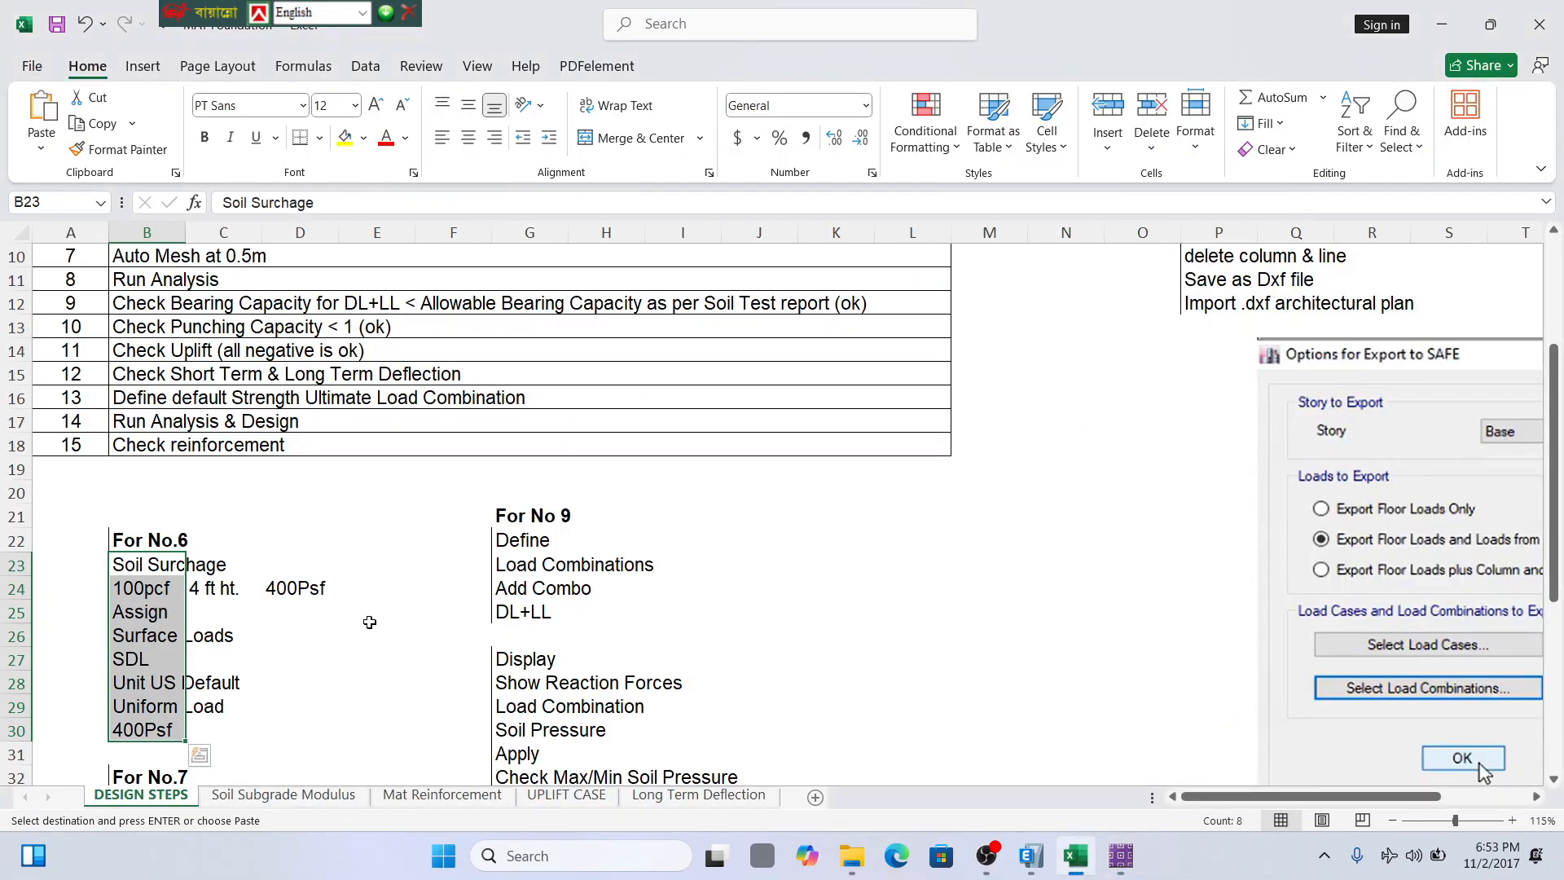
click(163, 613)
click(154, 564)
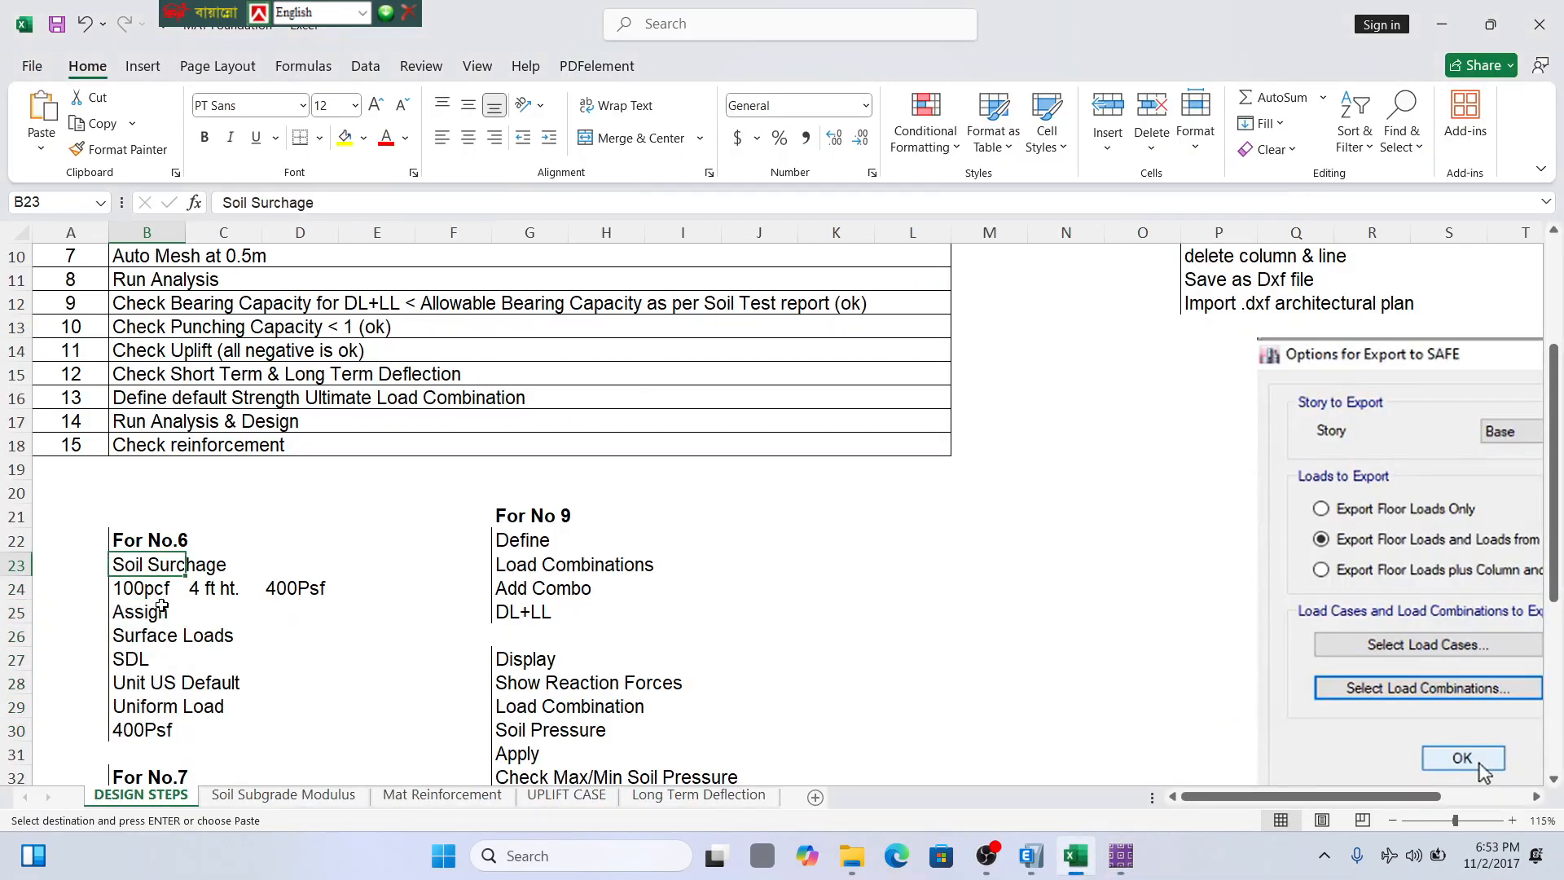
click(152, 640)
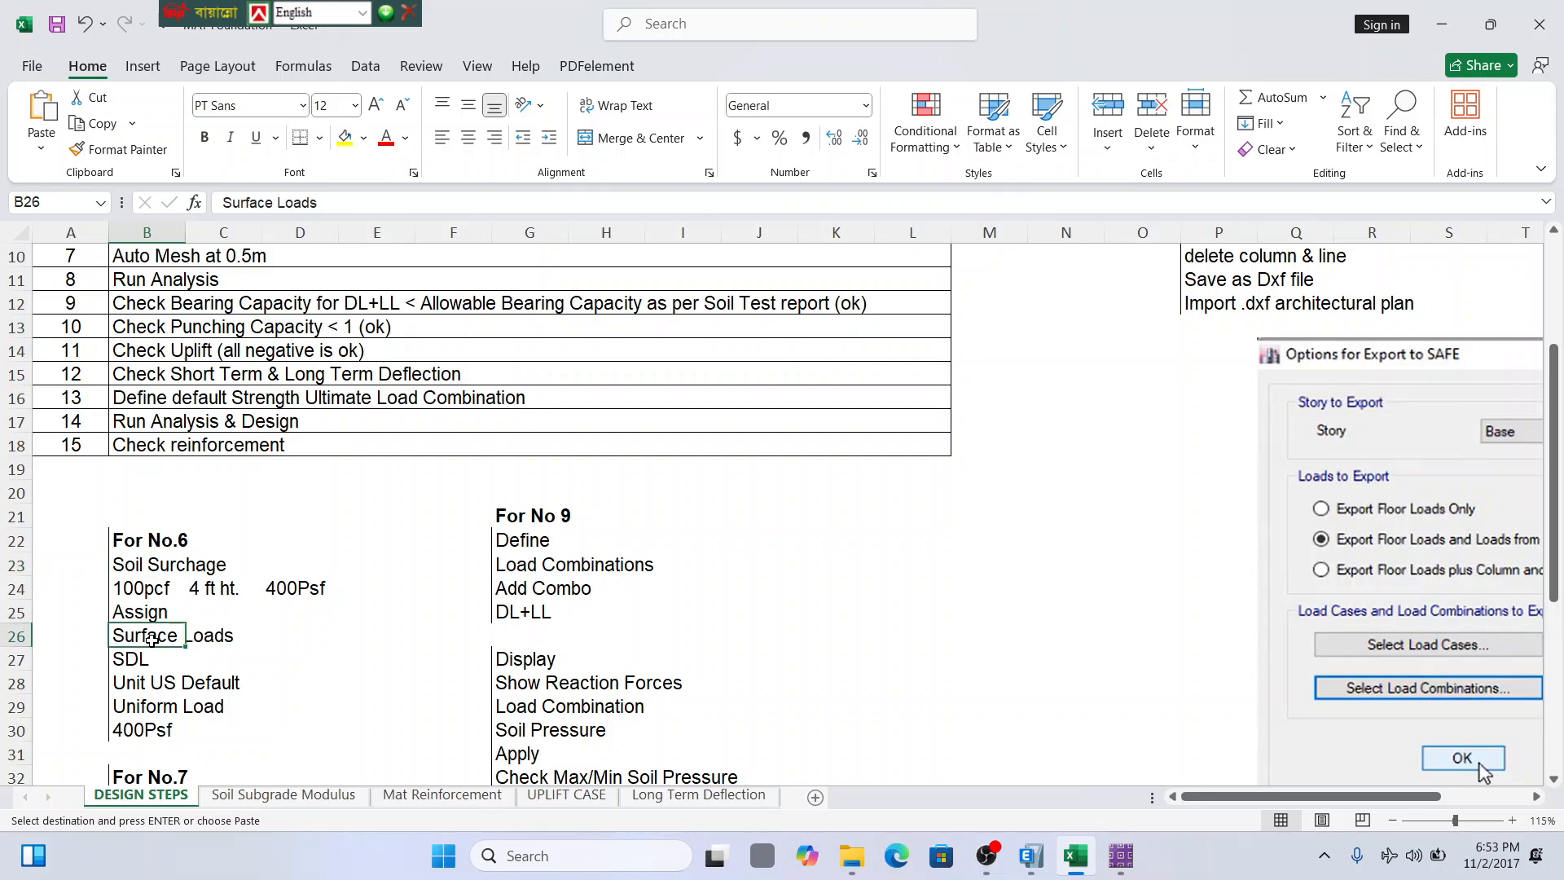
click(137, 666)
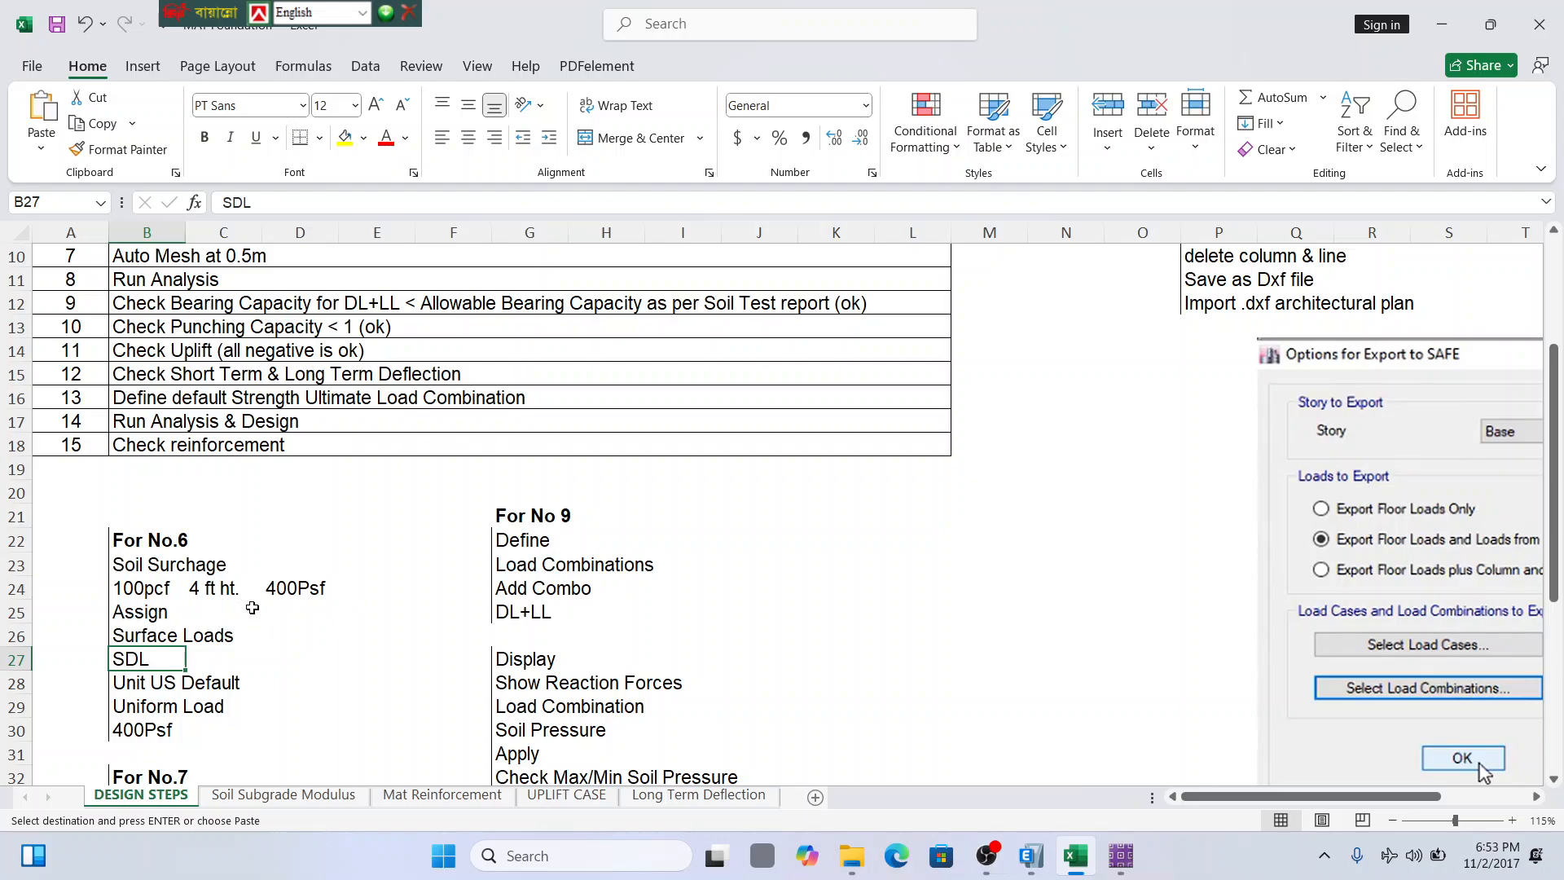
click(332, 594)
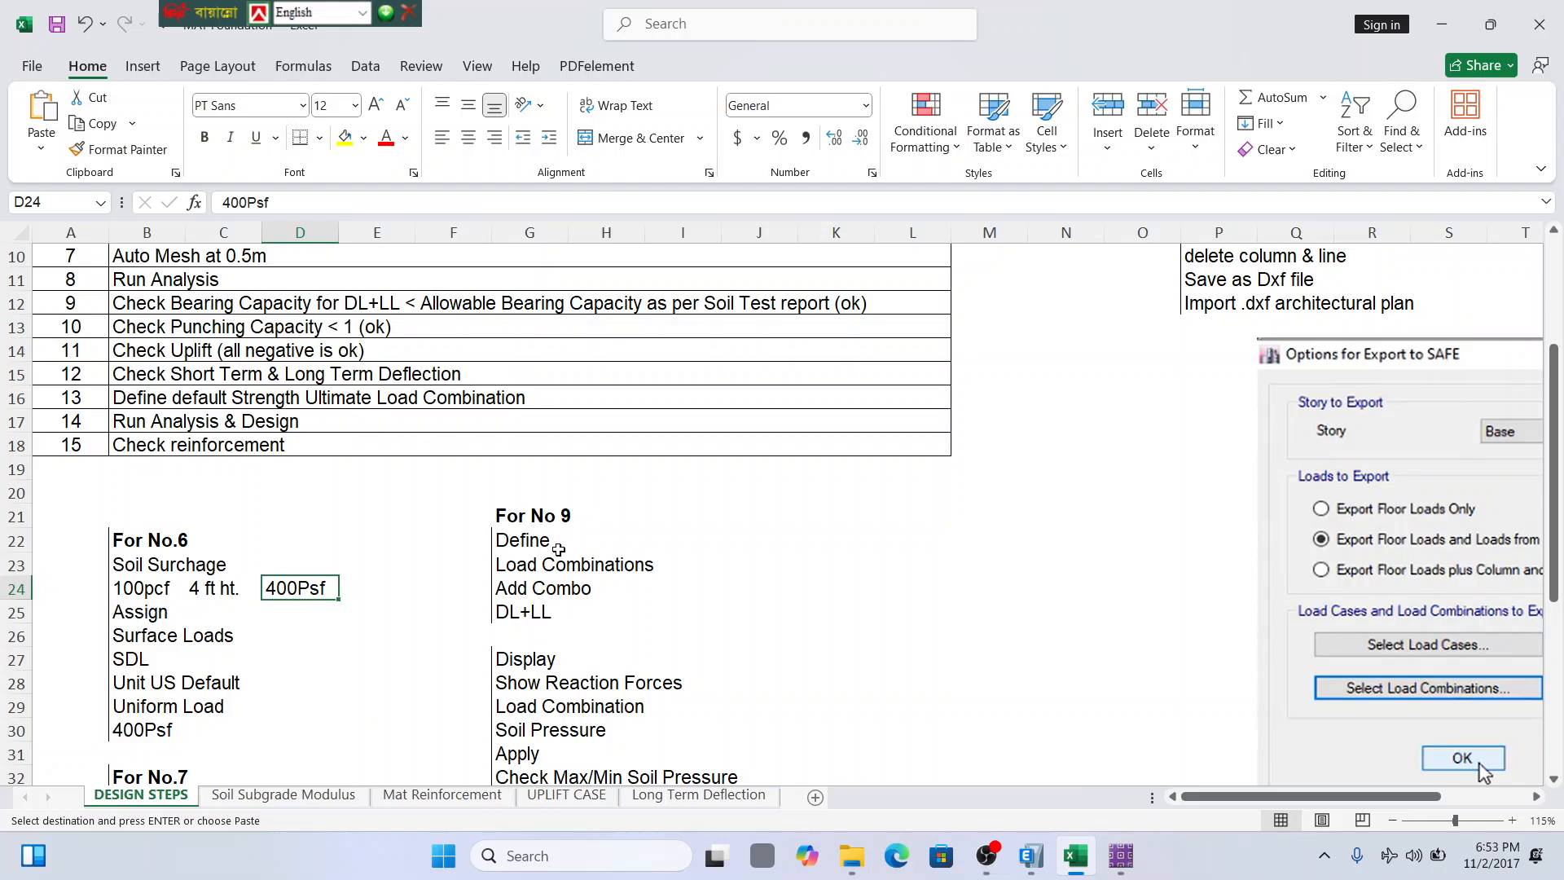
Go back to the design steps list in Excel and review step 7 on auto meshing at 0.5m.
click(1018, 796)
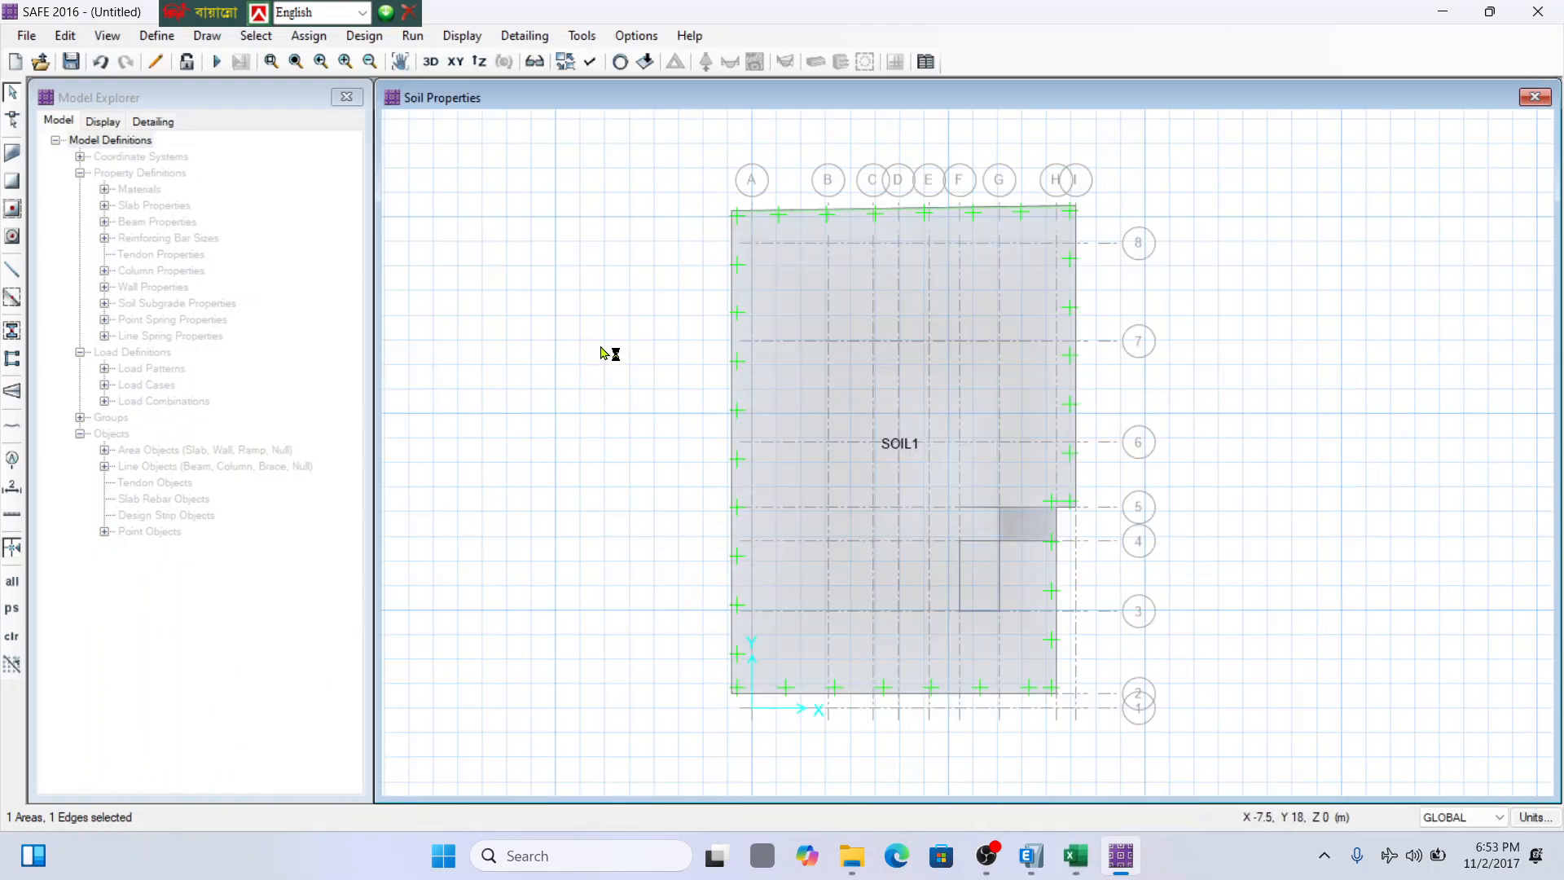
click(1070, 853)
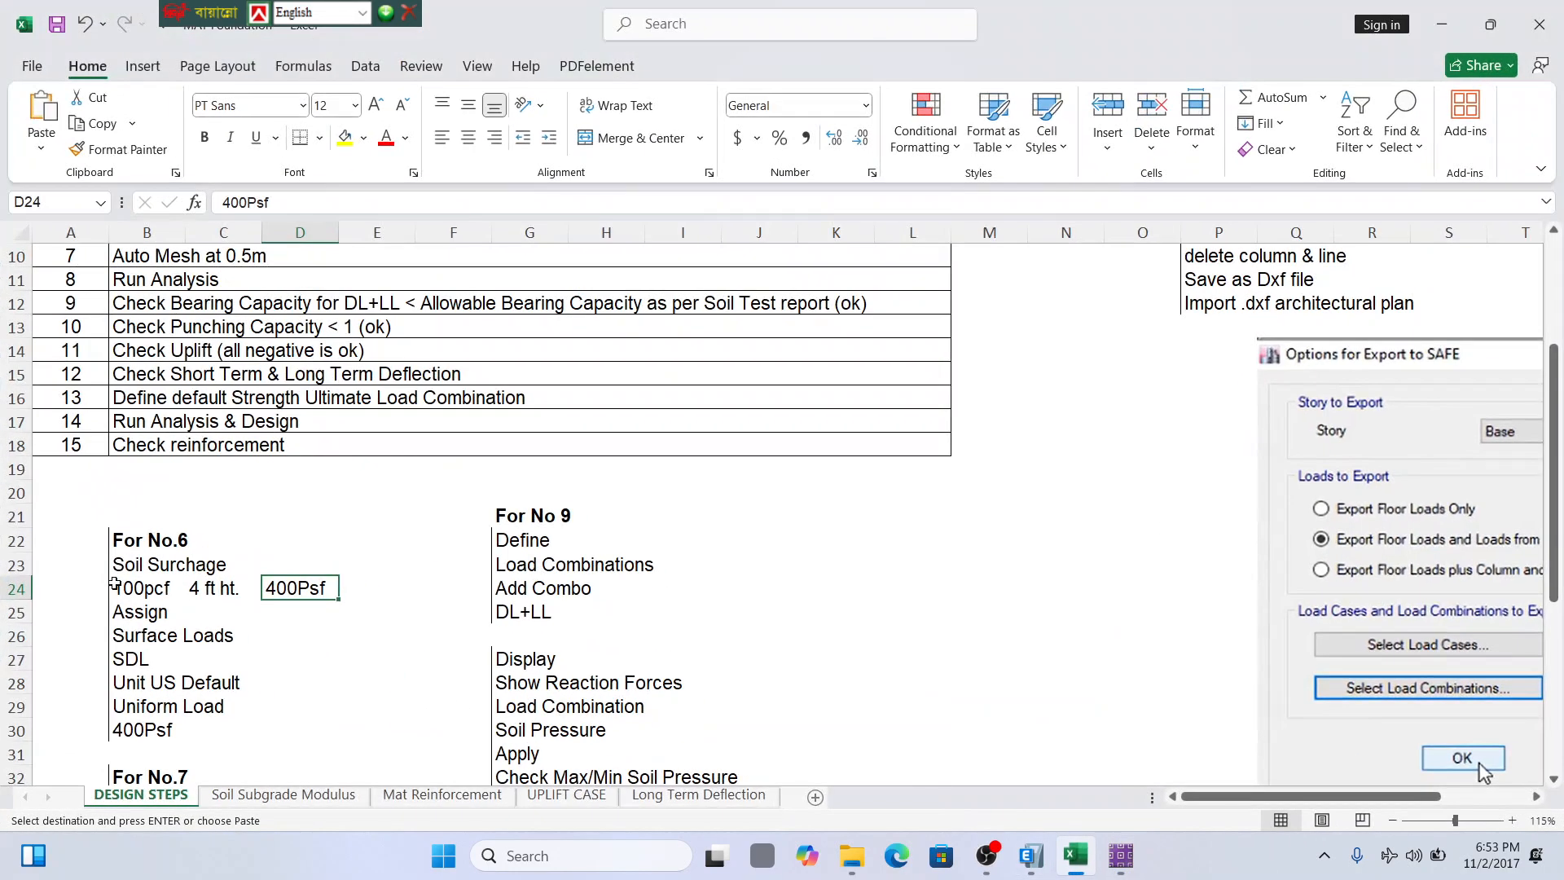
scroll(210, 391, up, 1)
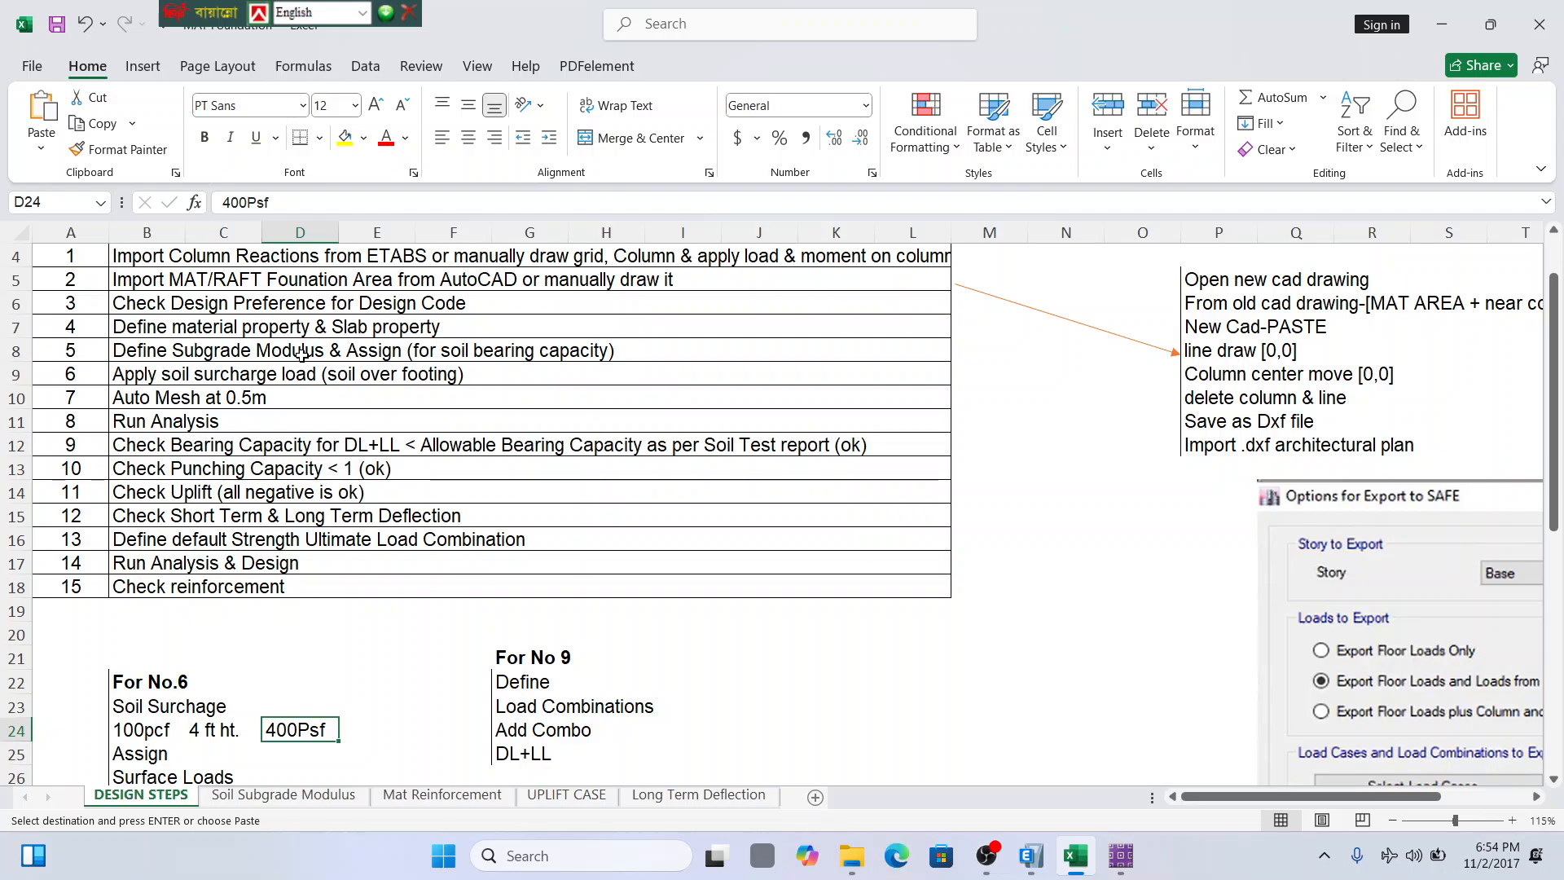
click(173, 375)
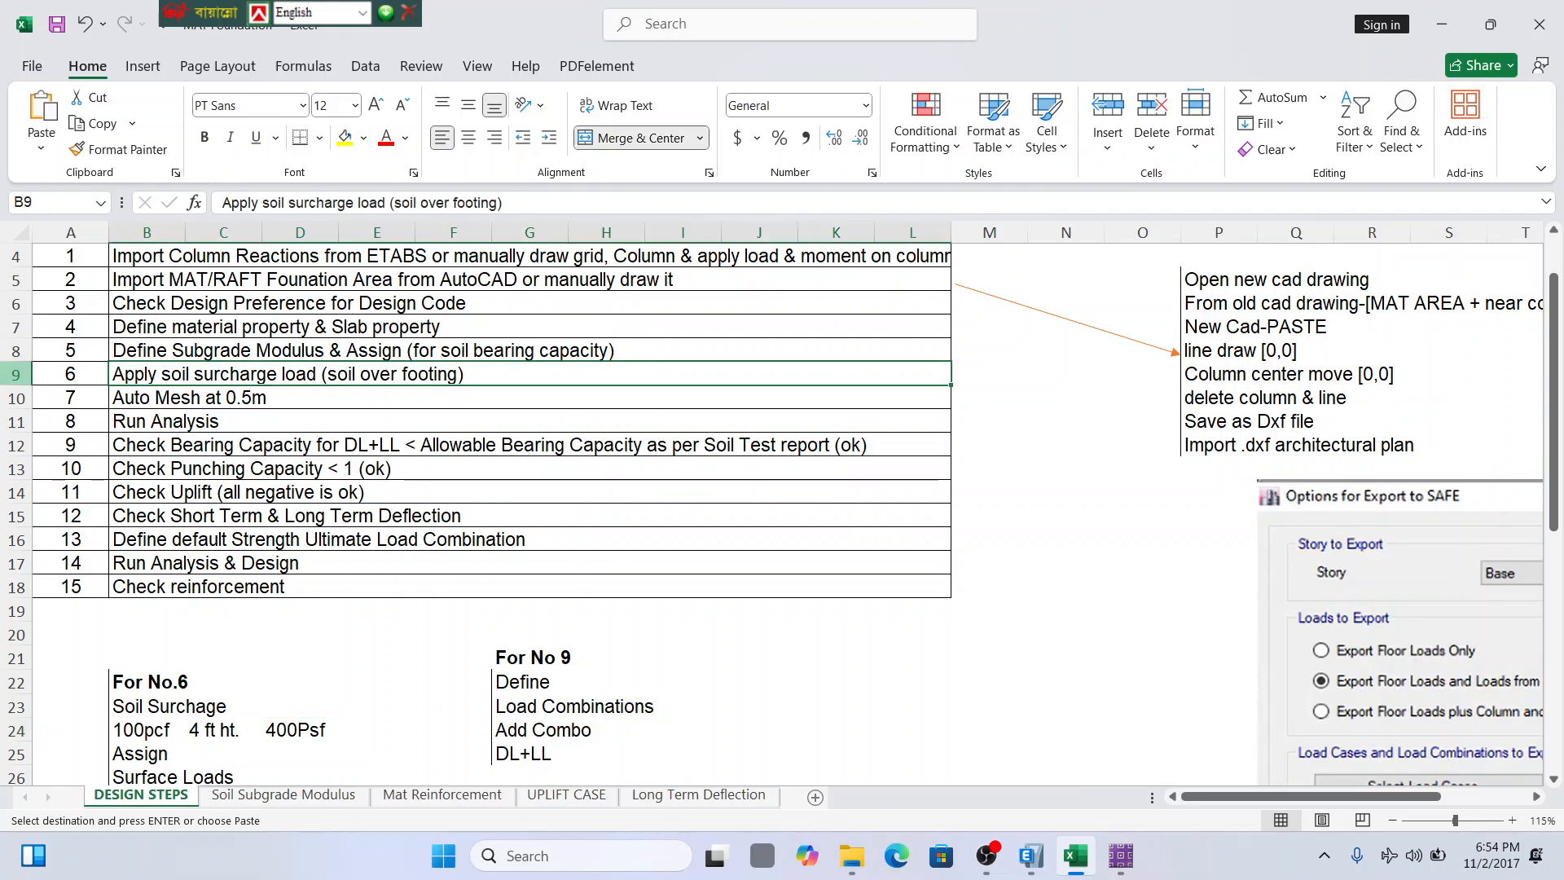
click(12, 399)
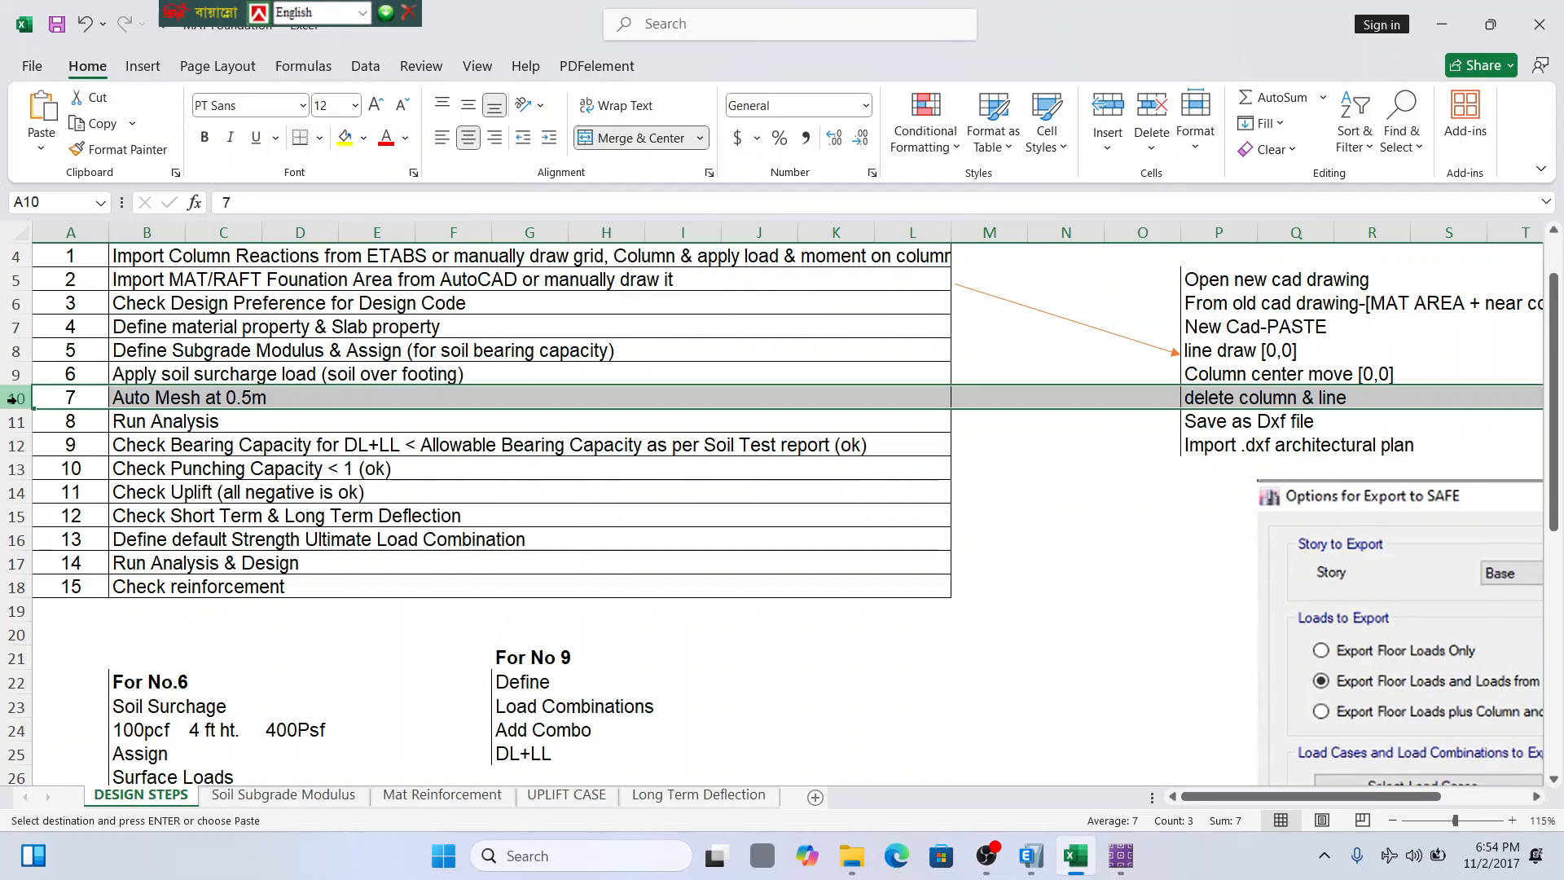
Switch to SAFE, clear the window selections of the whole model and select only the mat area.
click(1439, 24)
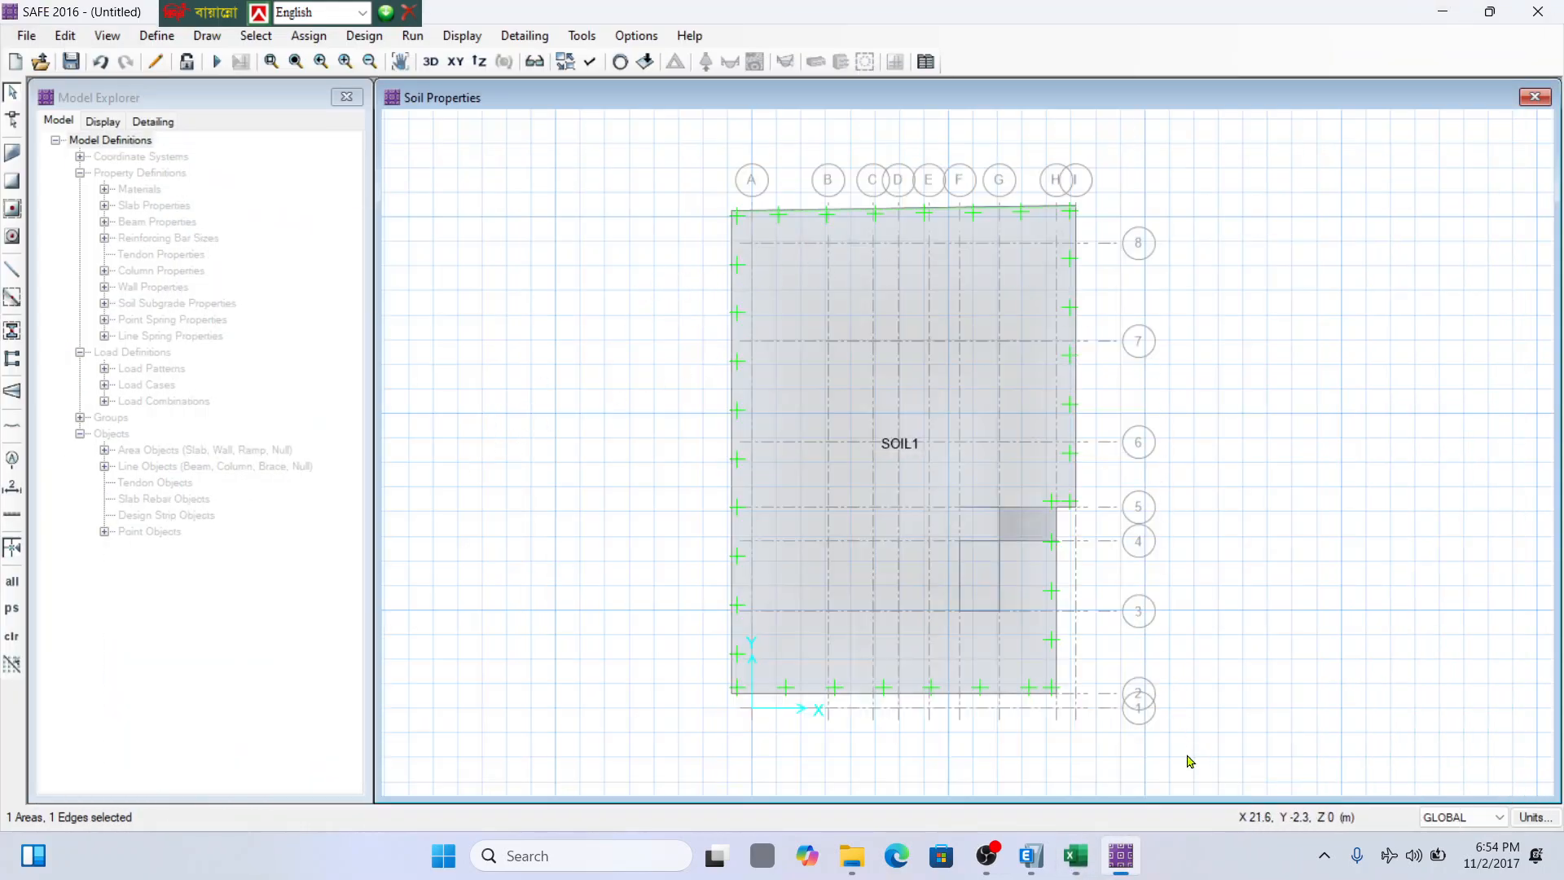
drag(1187, 755, 628, 149)
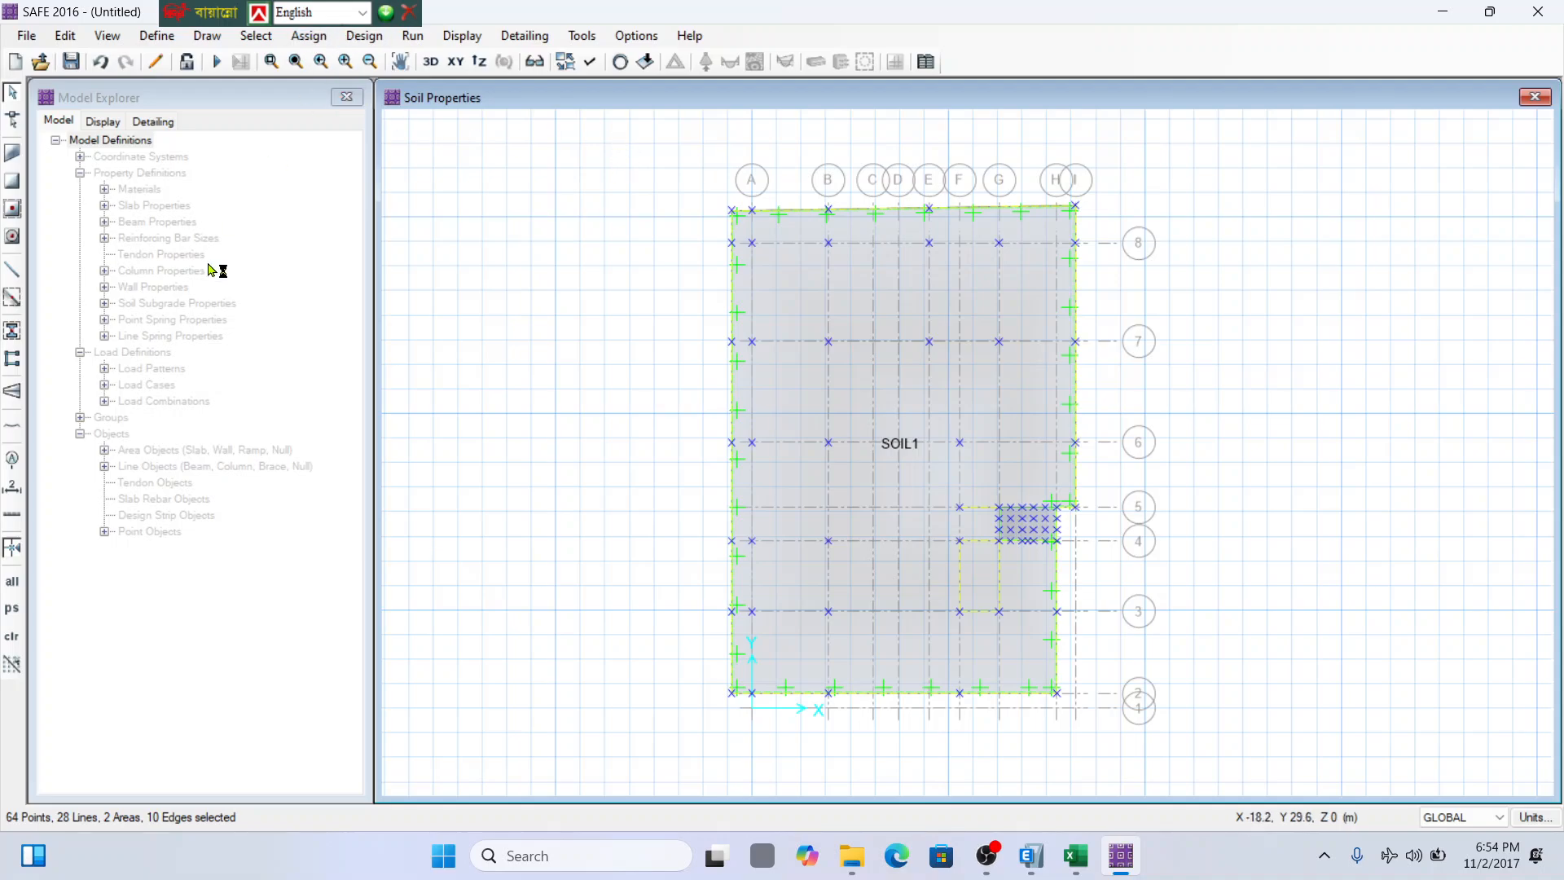
click(13, 637)
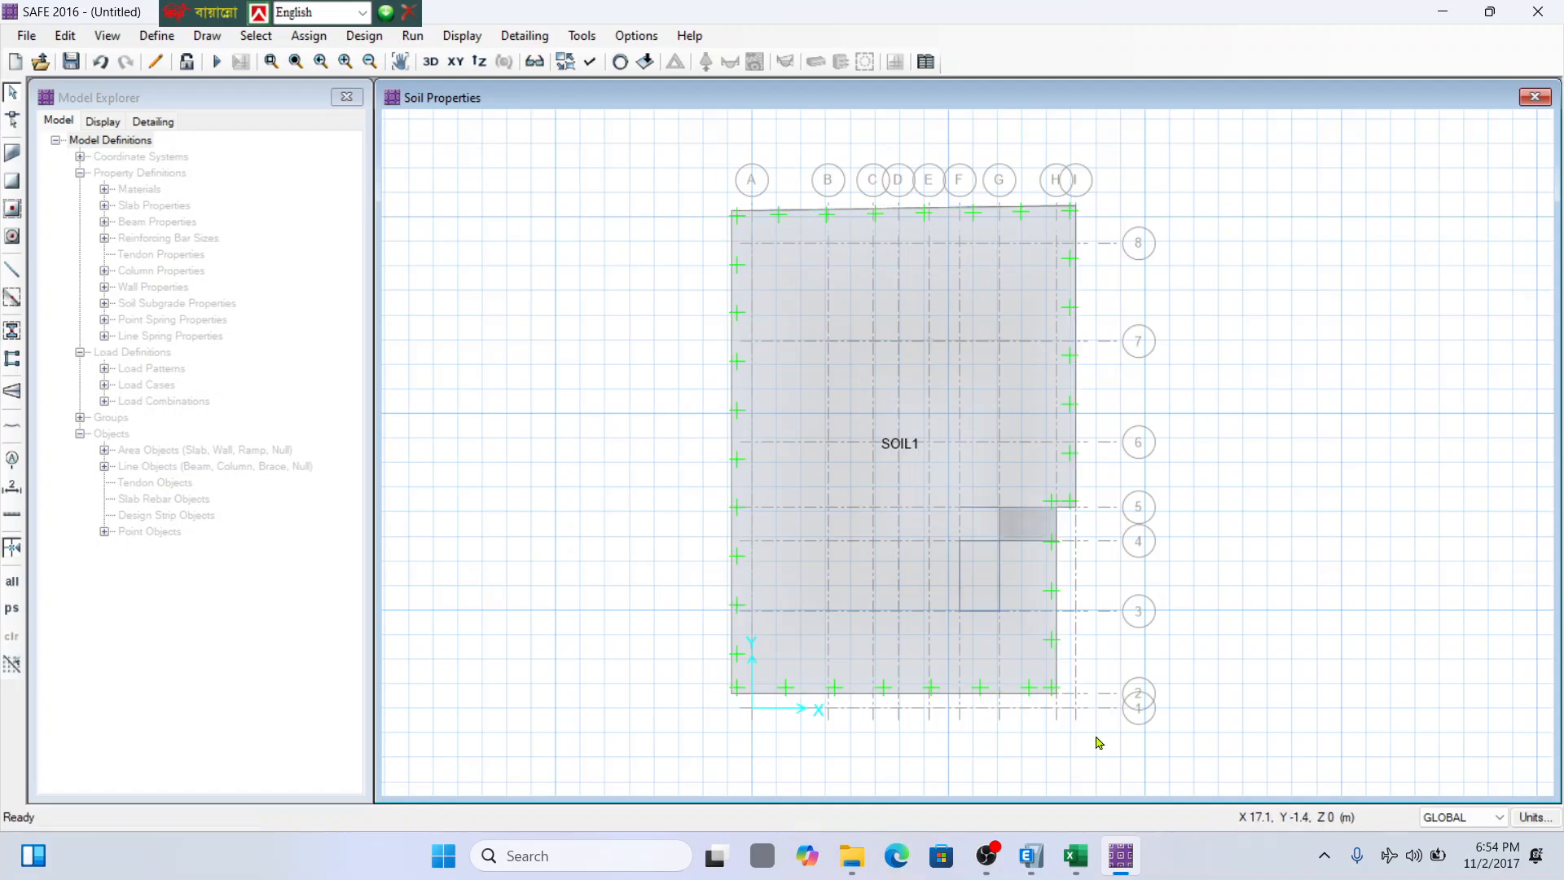
drag(1212, 770, 457, 144)
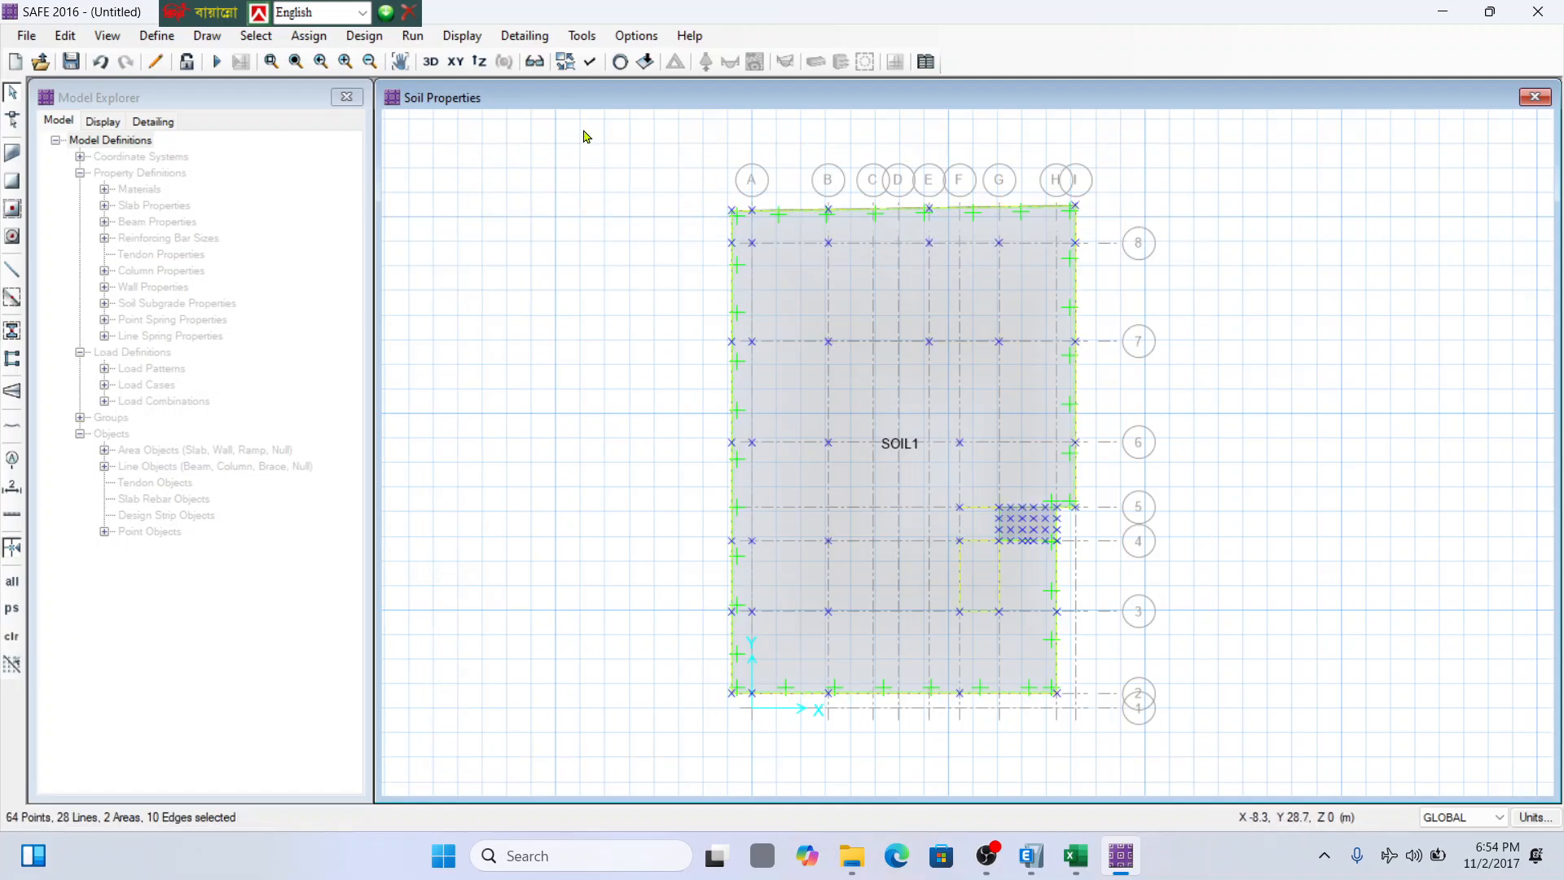
click(850, 287)
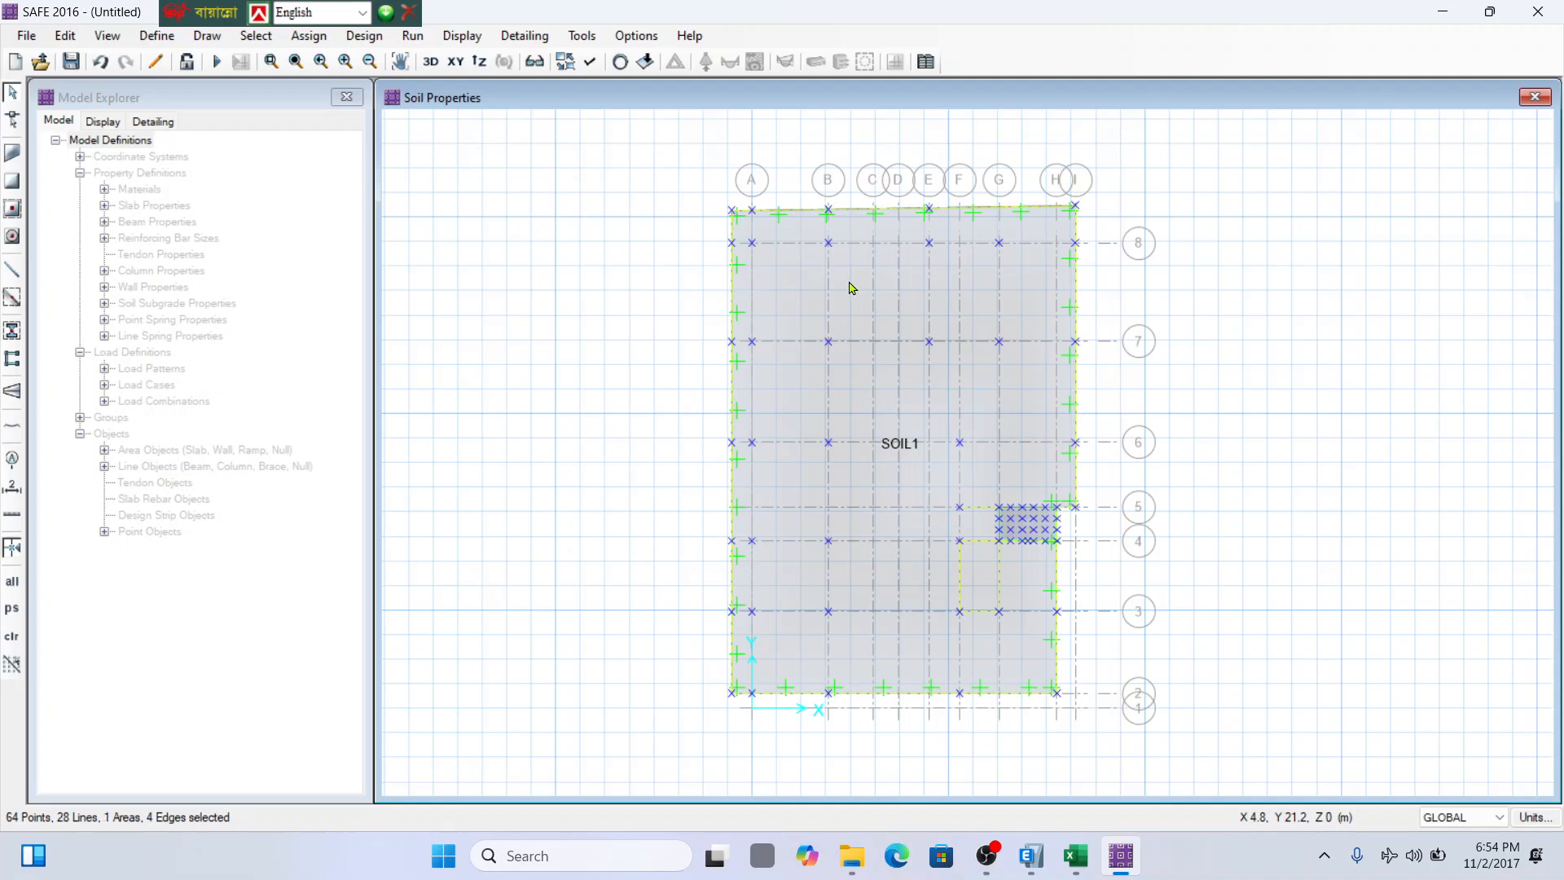
click(13, 637)
click(855, 304)
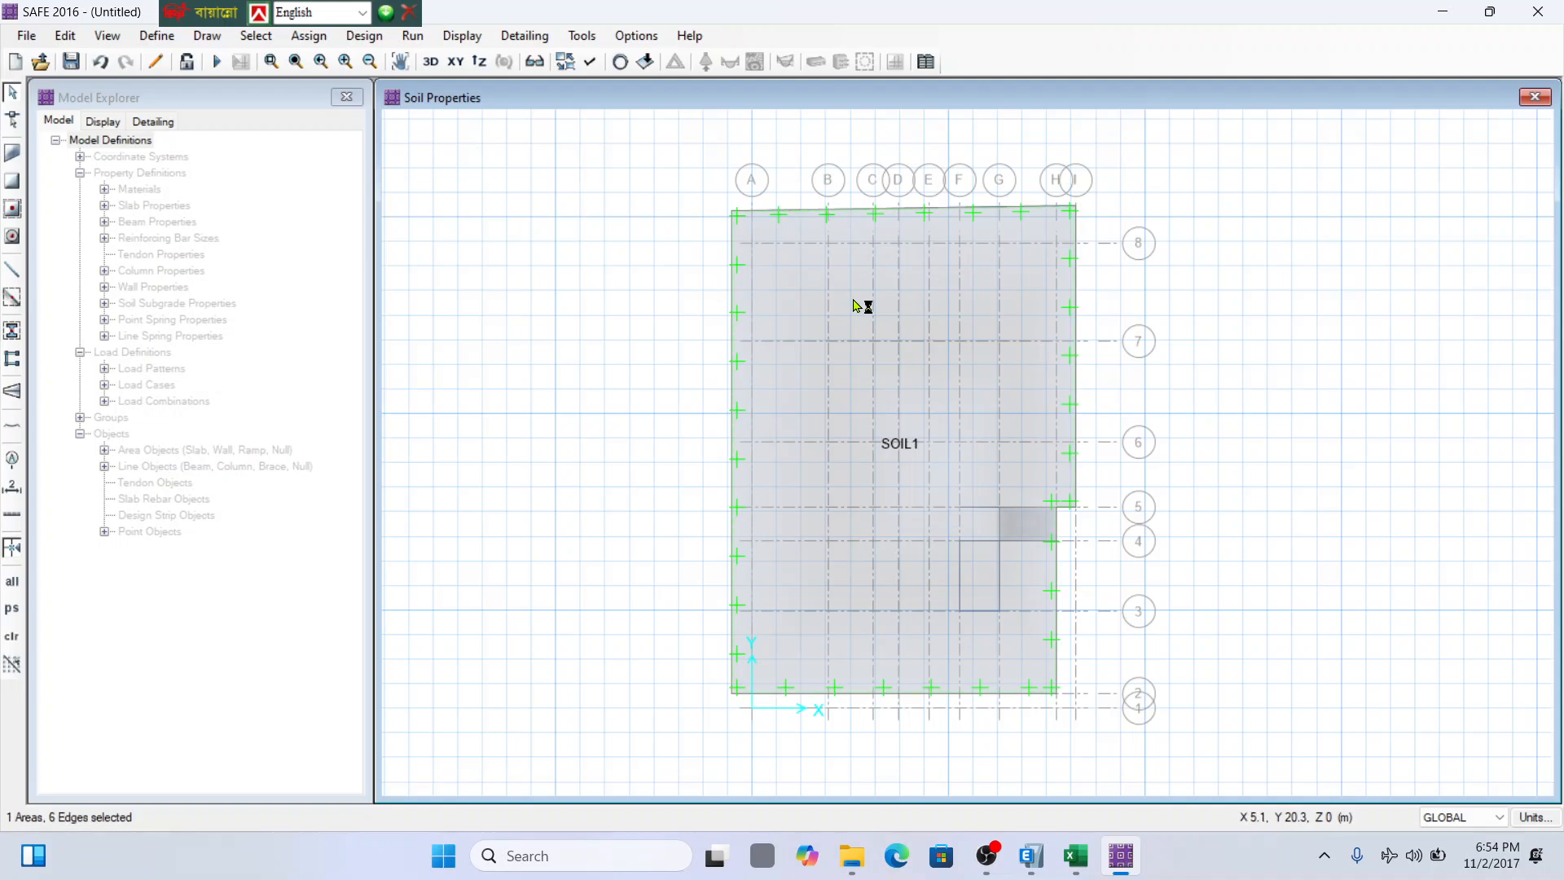
click(848, 234)
Set the approximate maximum mesh size of the automatic slab mesh to 0.5 m, keeping the rectangular mesh option.
click(316, 36)
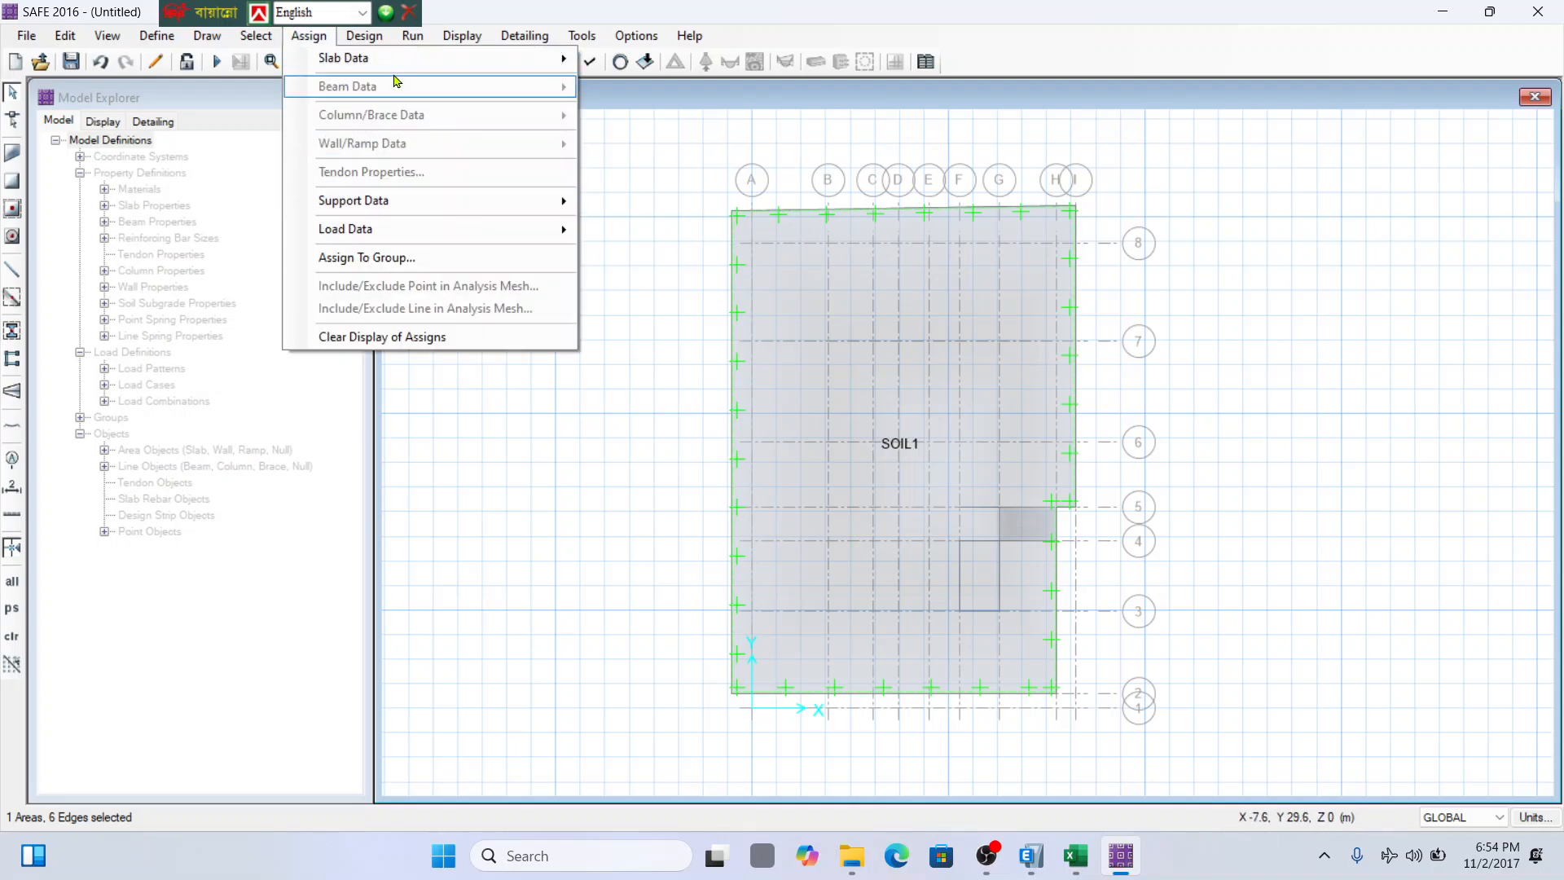
click(364, 36)
click(462, 36)
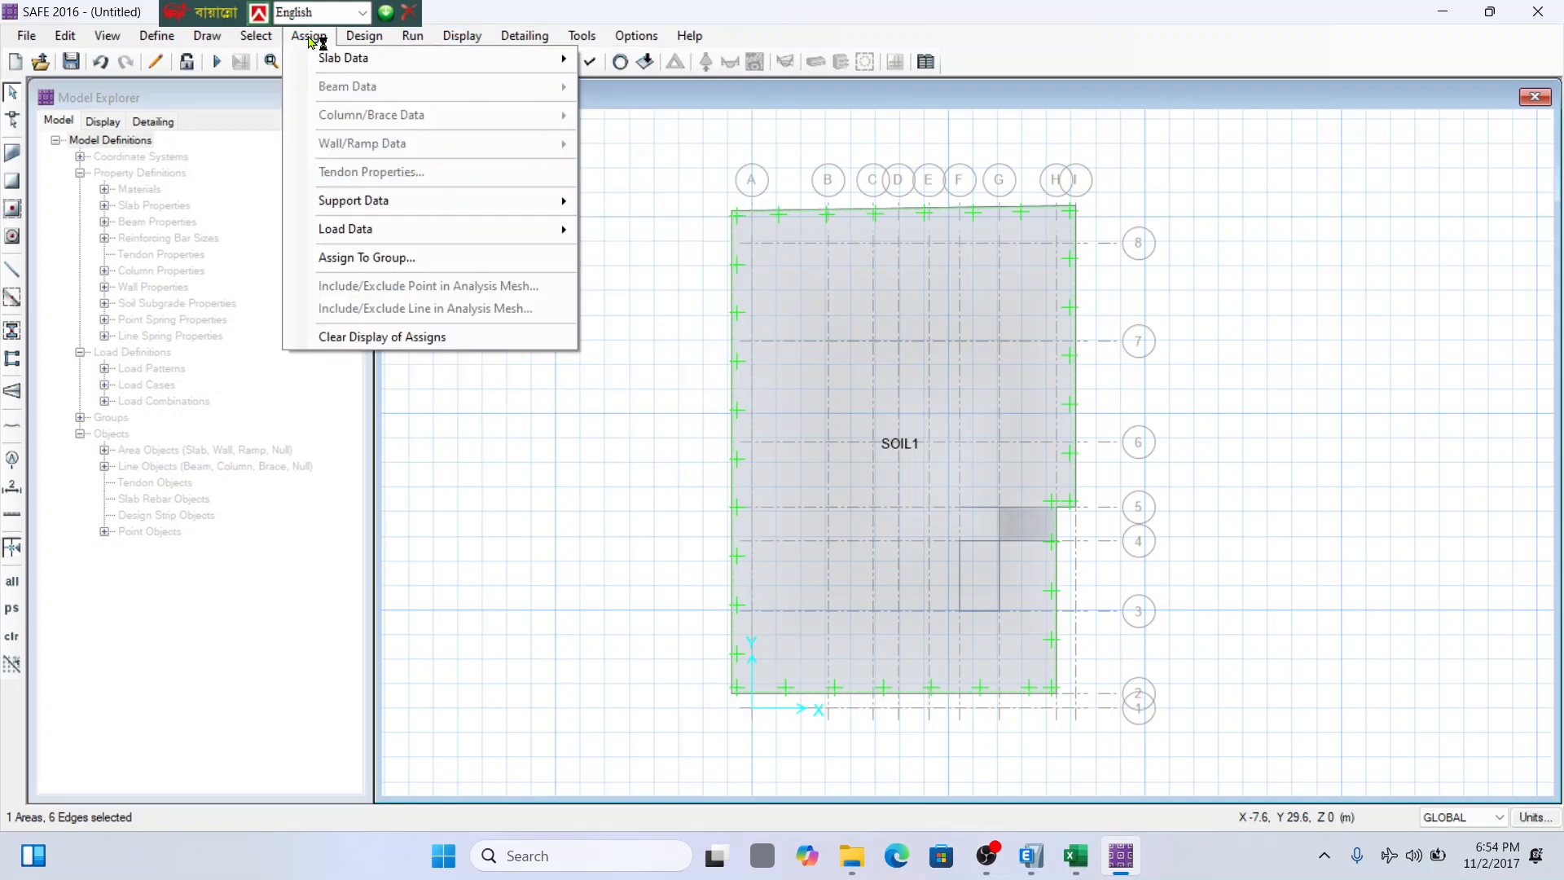
mouse_move(257, 41)
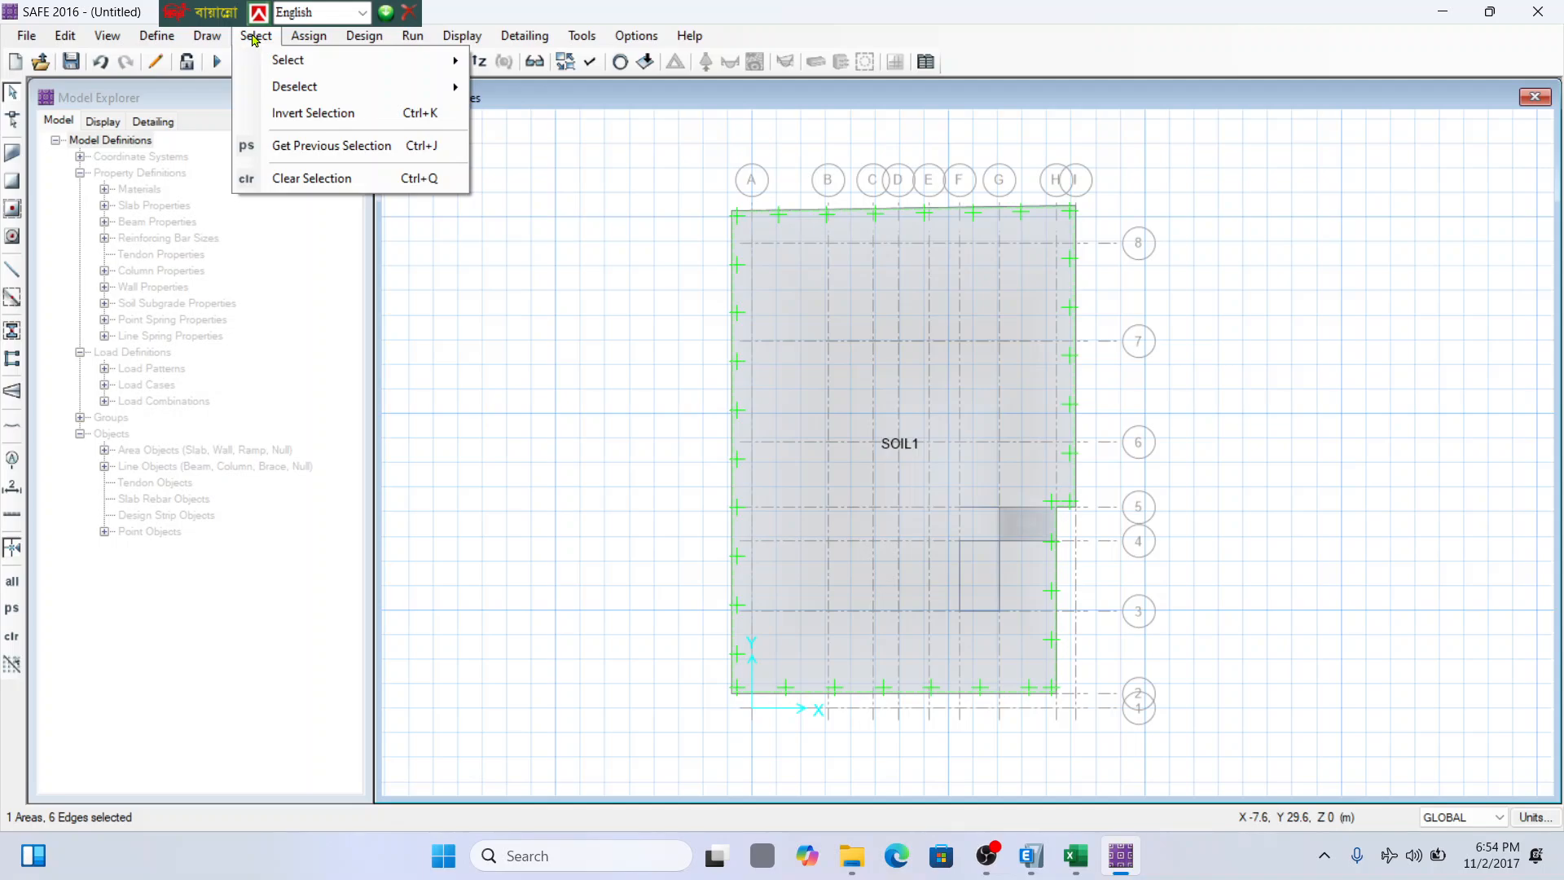
mouse_move(360, 40)
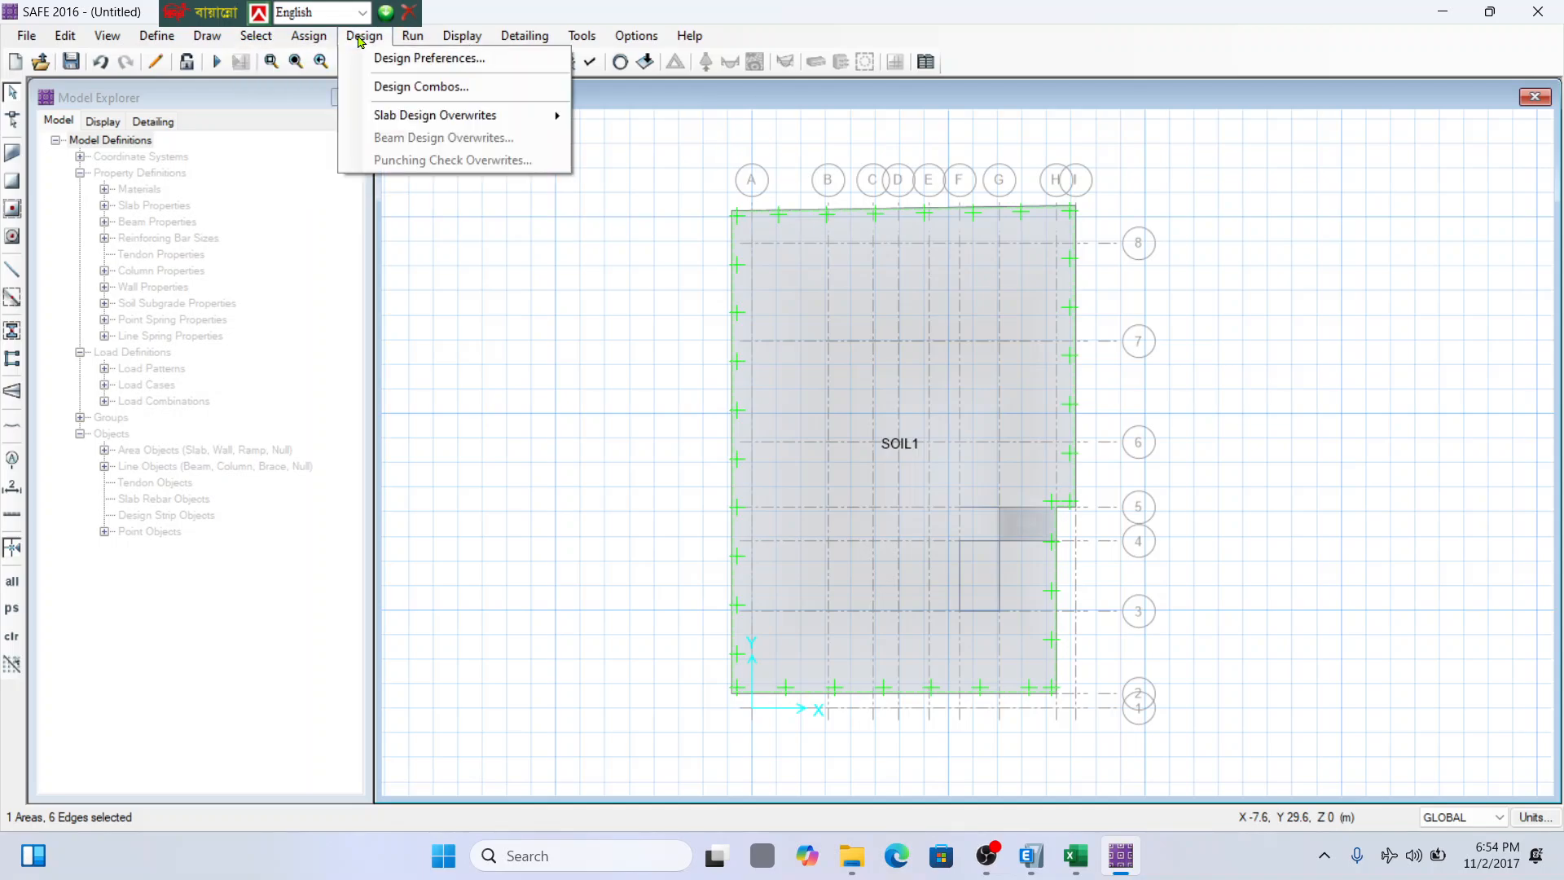
mouse_move(410, 40)
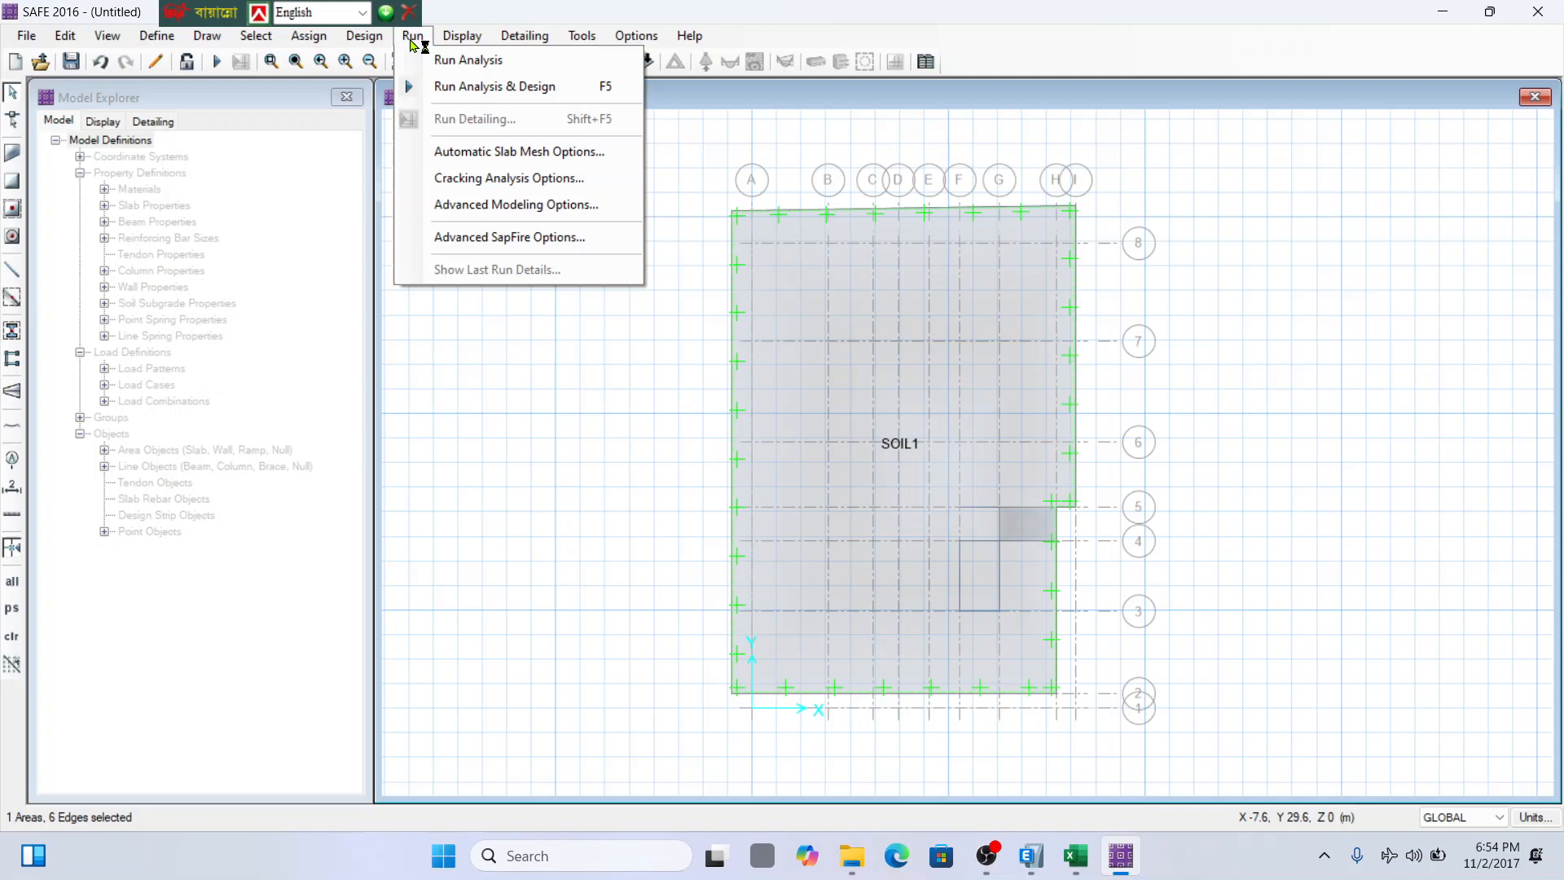
click(506, 152)
double_click(924, 448)
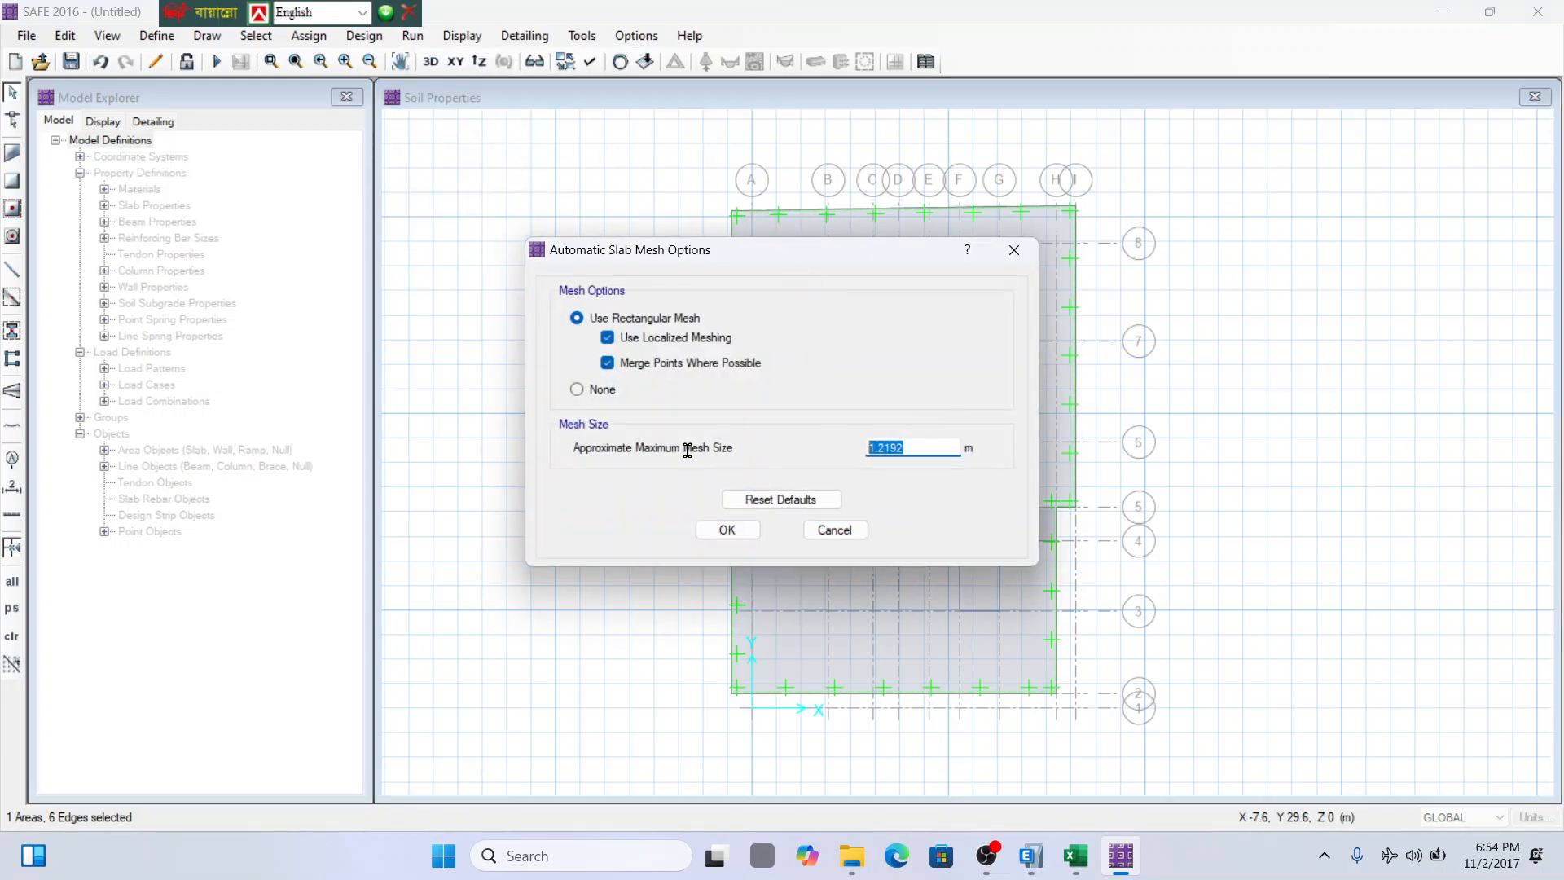
text(0.5)
click(726, 530)
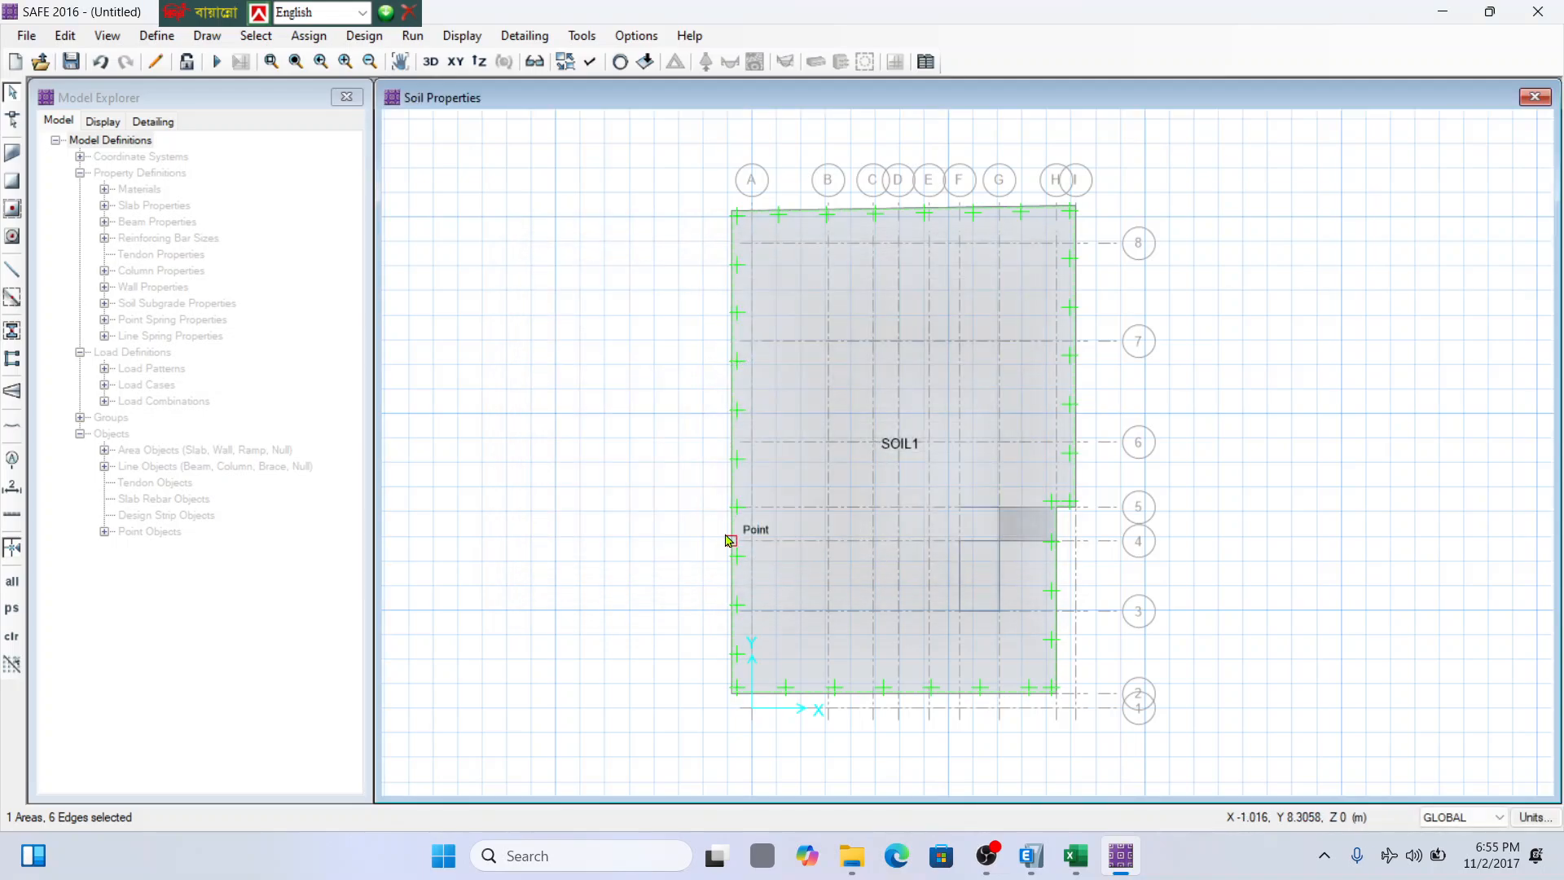
Inspect the mat slab's object information, covering its assignments, geometry, loads and design data, without changing anything.
right_click(935, 324)
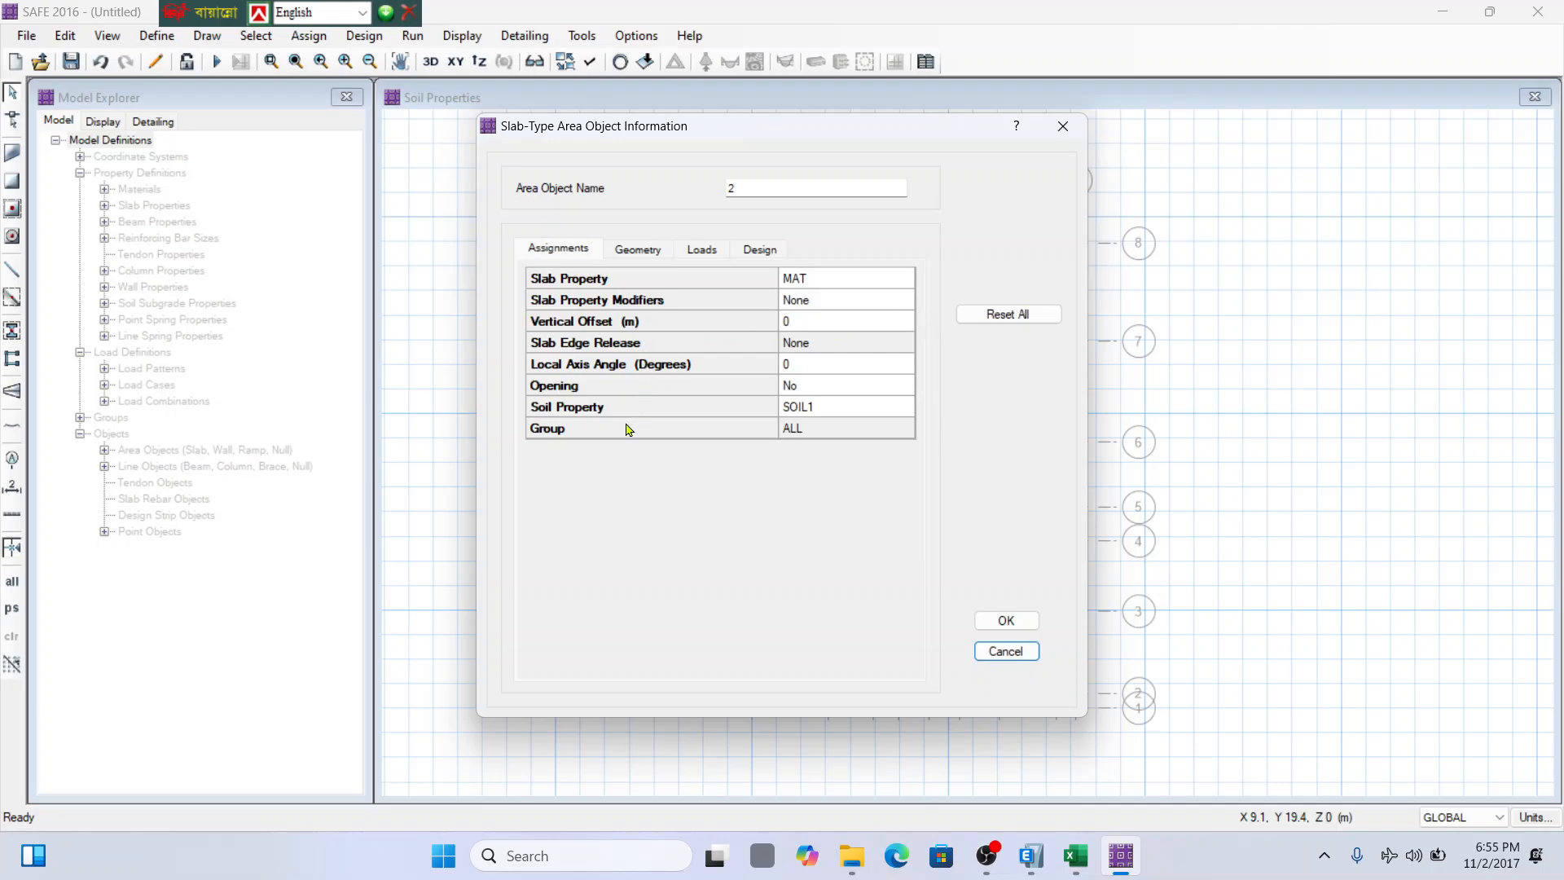
click(636, 250)
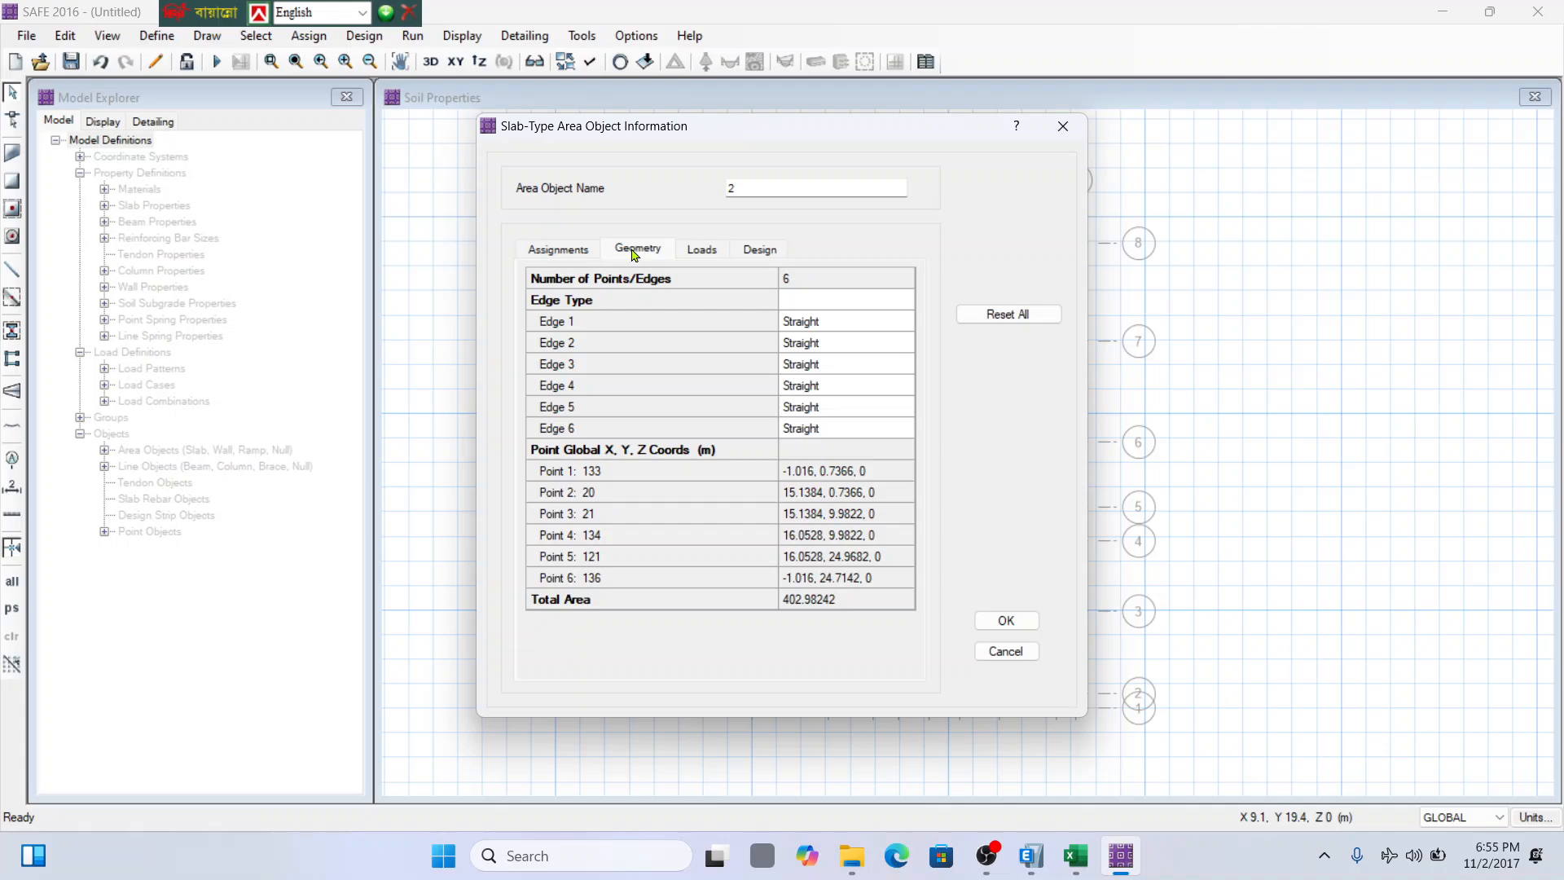
click(700, 252)
click(762, 250)
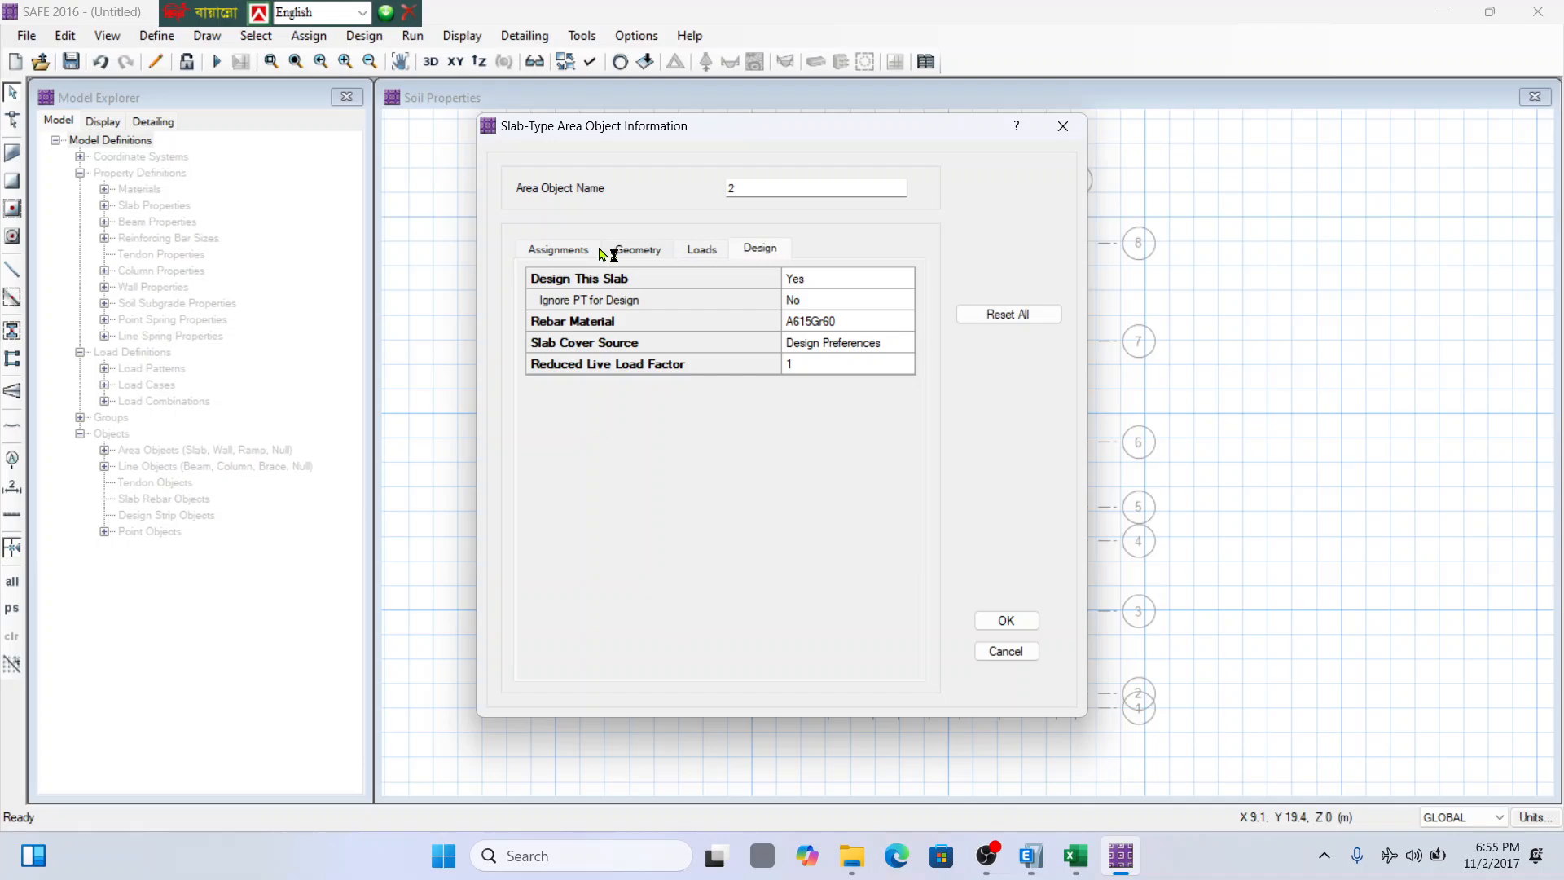
click(562, 249)
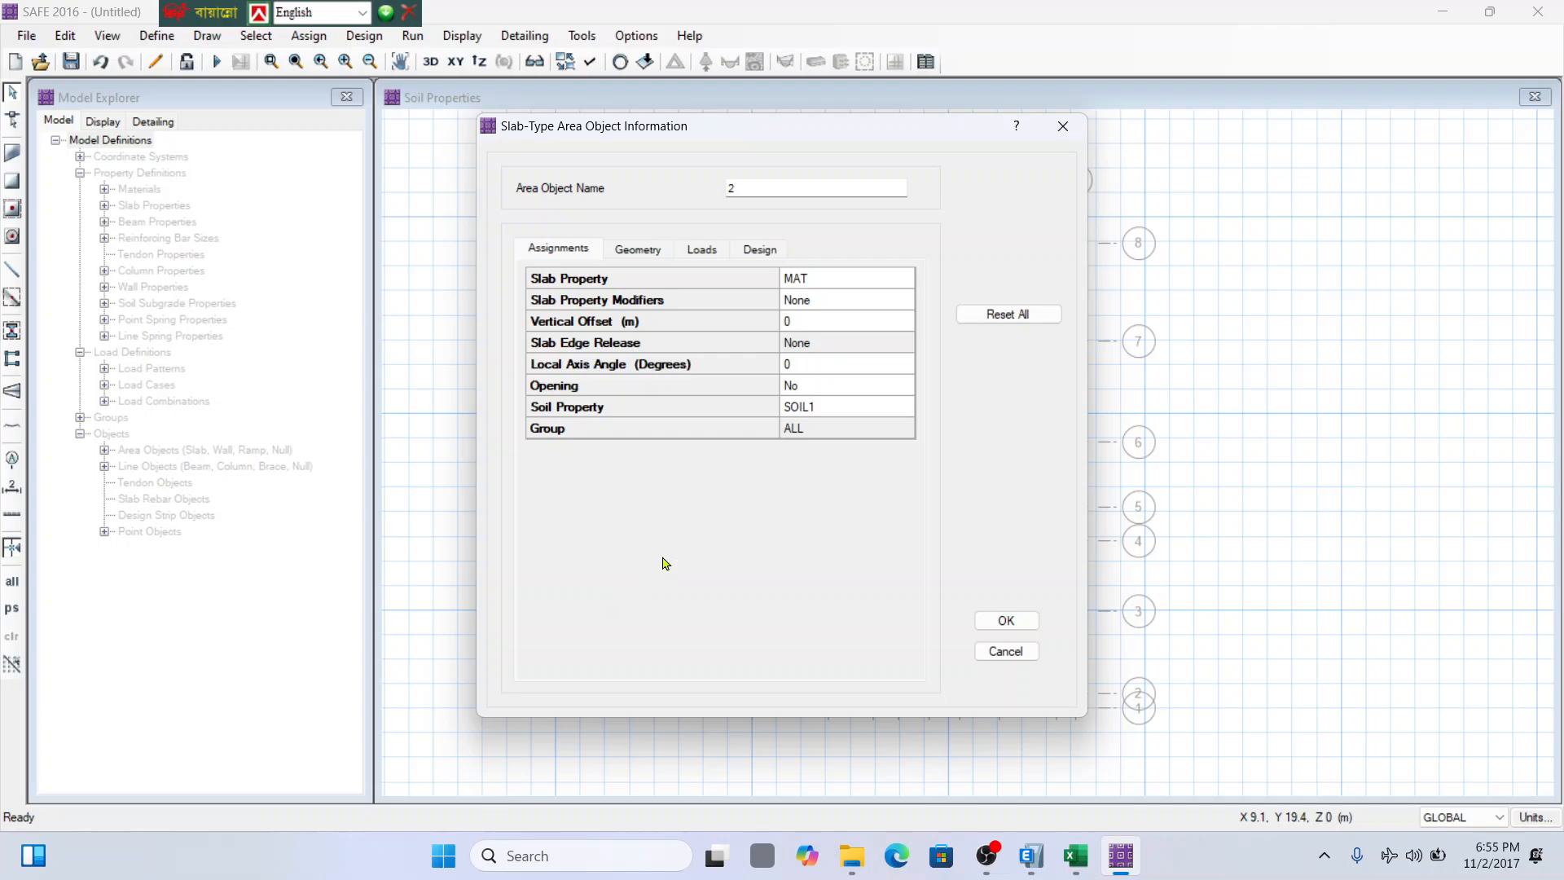
click(1018, 650)
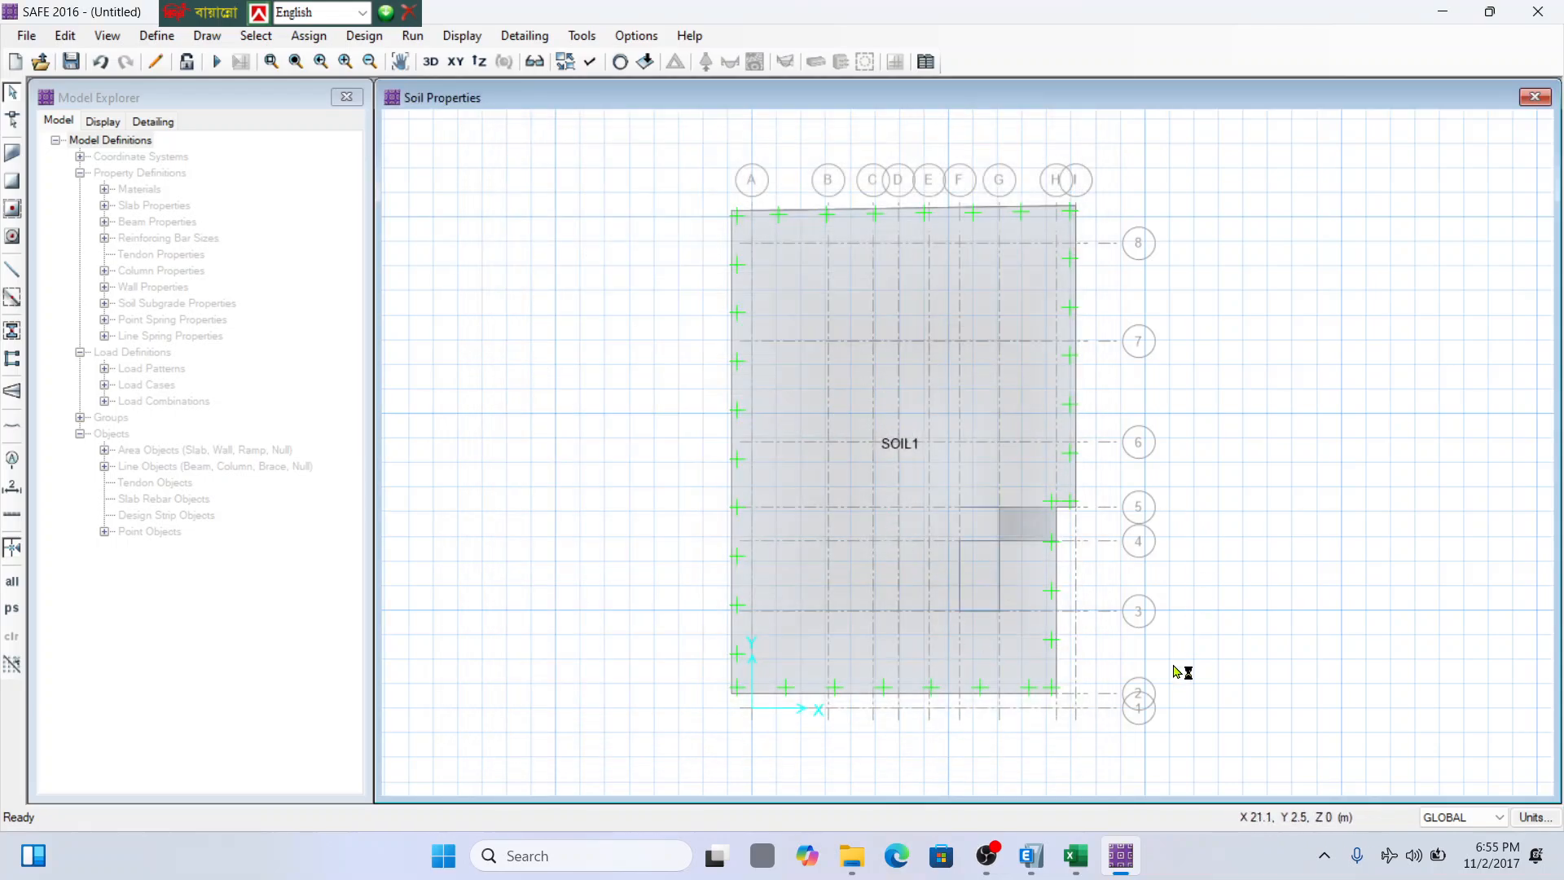
Switch to Excel to review step 8 on running the analysis, and return to SAFE.
click(1075, 856)
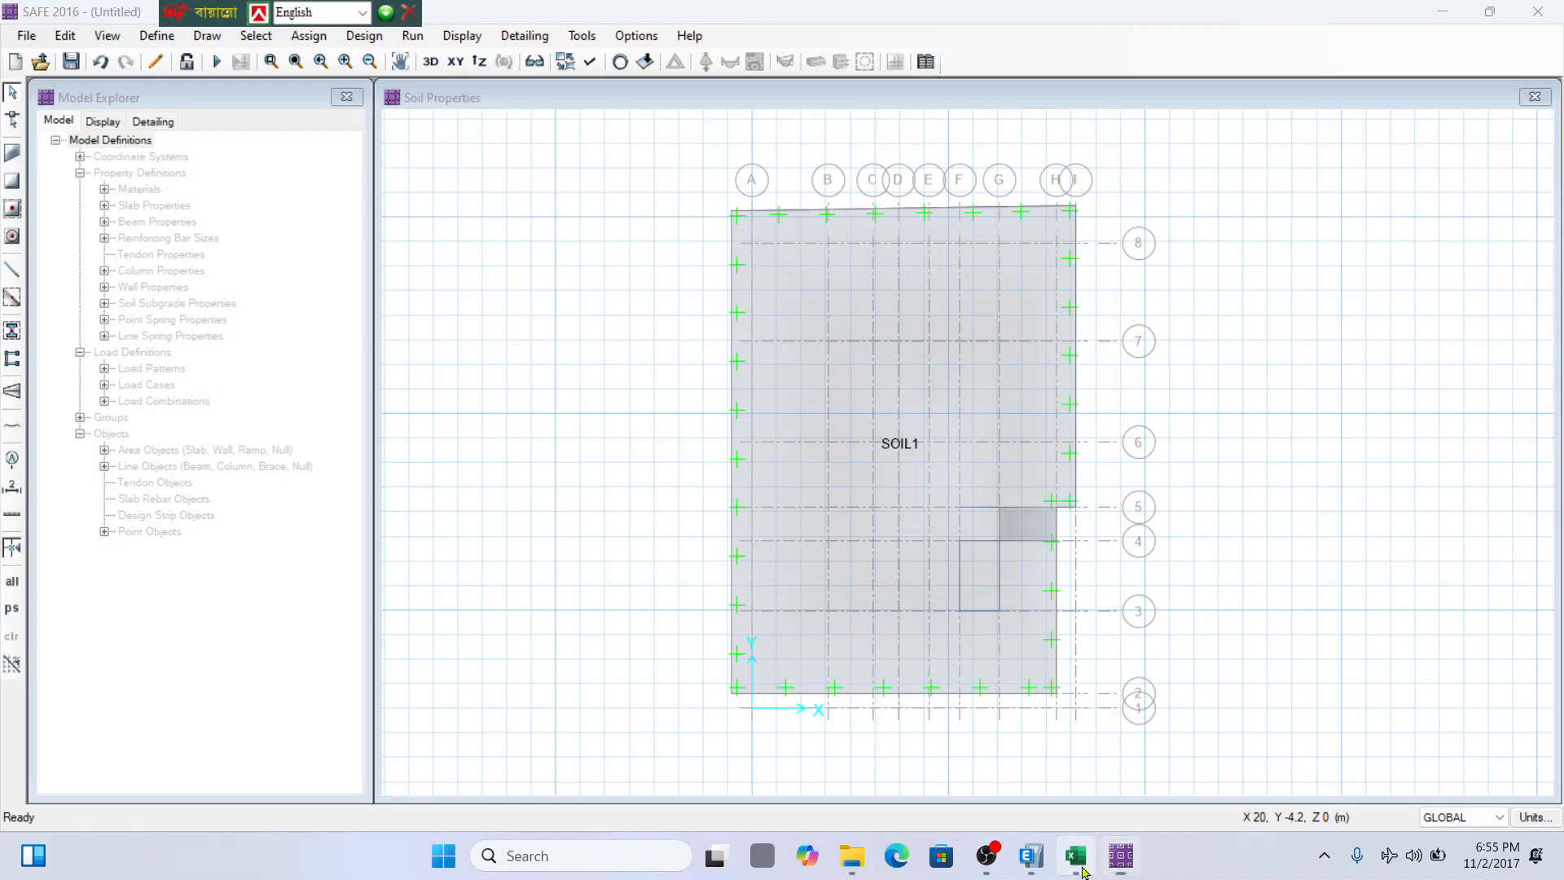
click(244, 422)
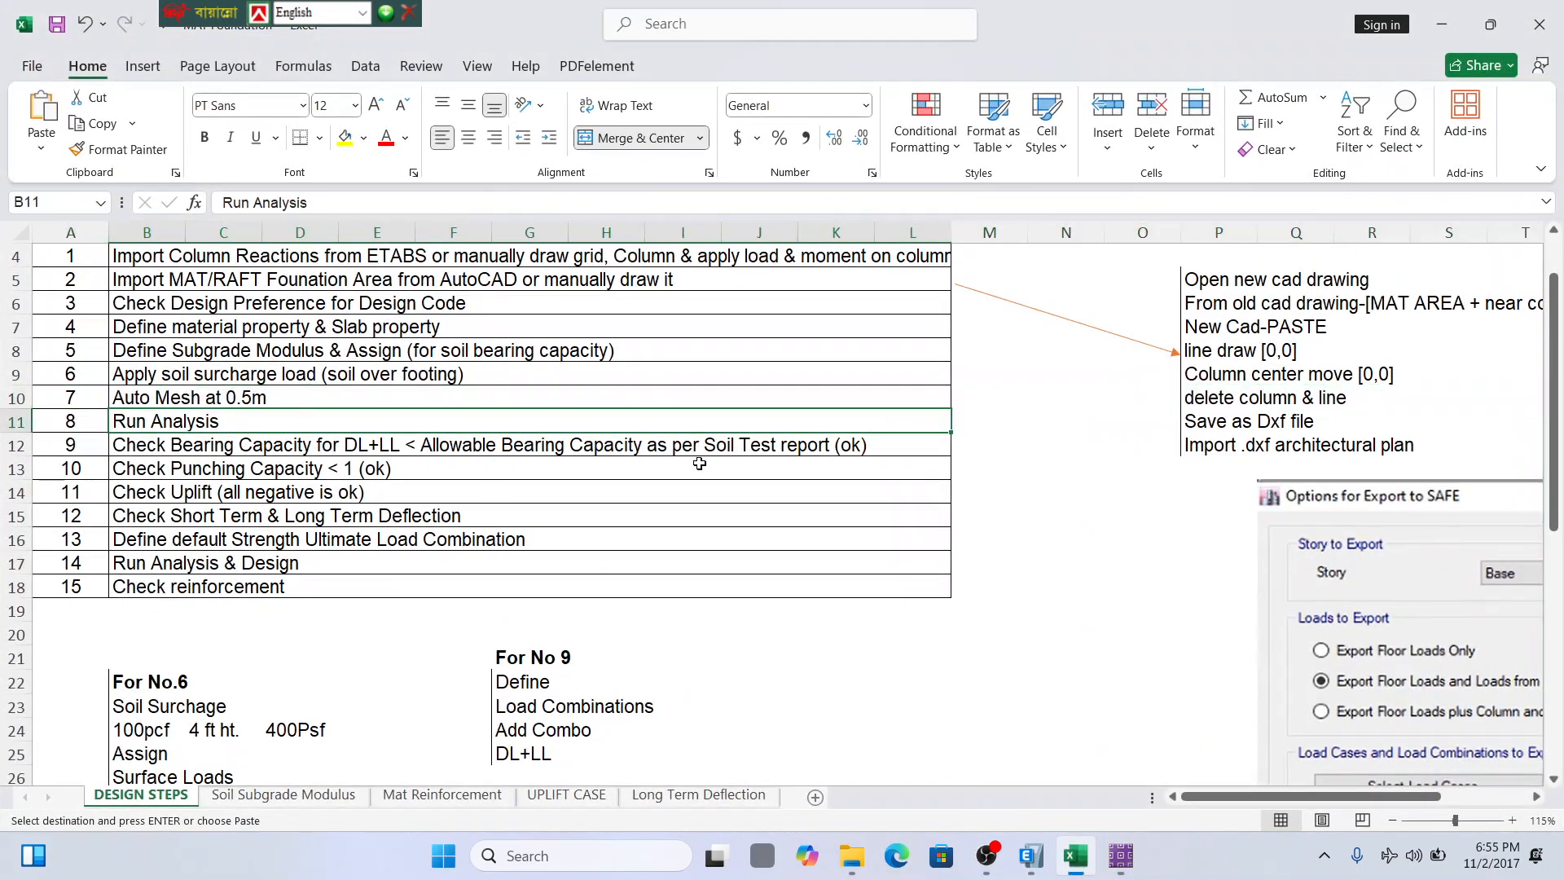
click(1442, 25)
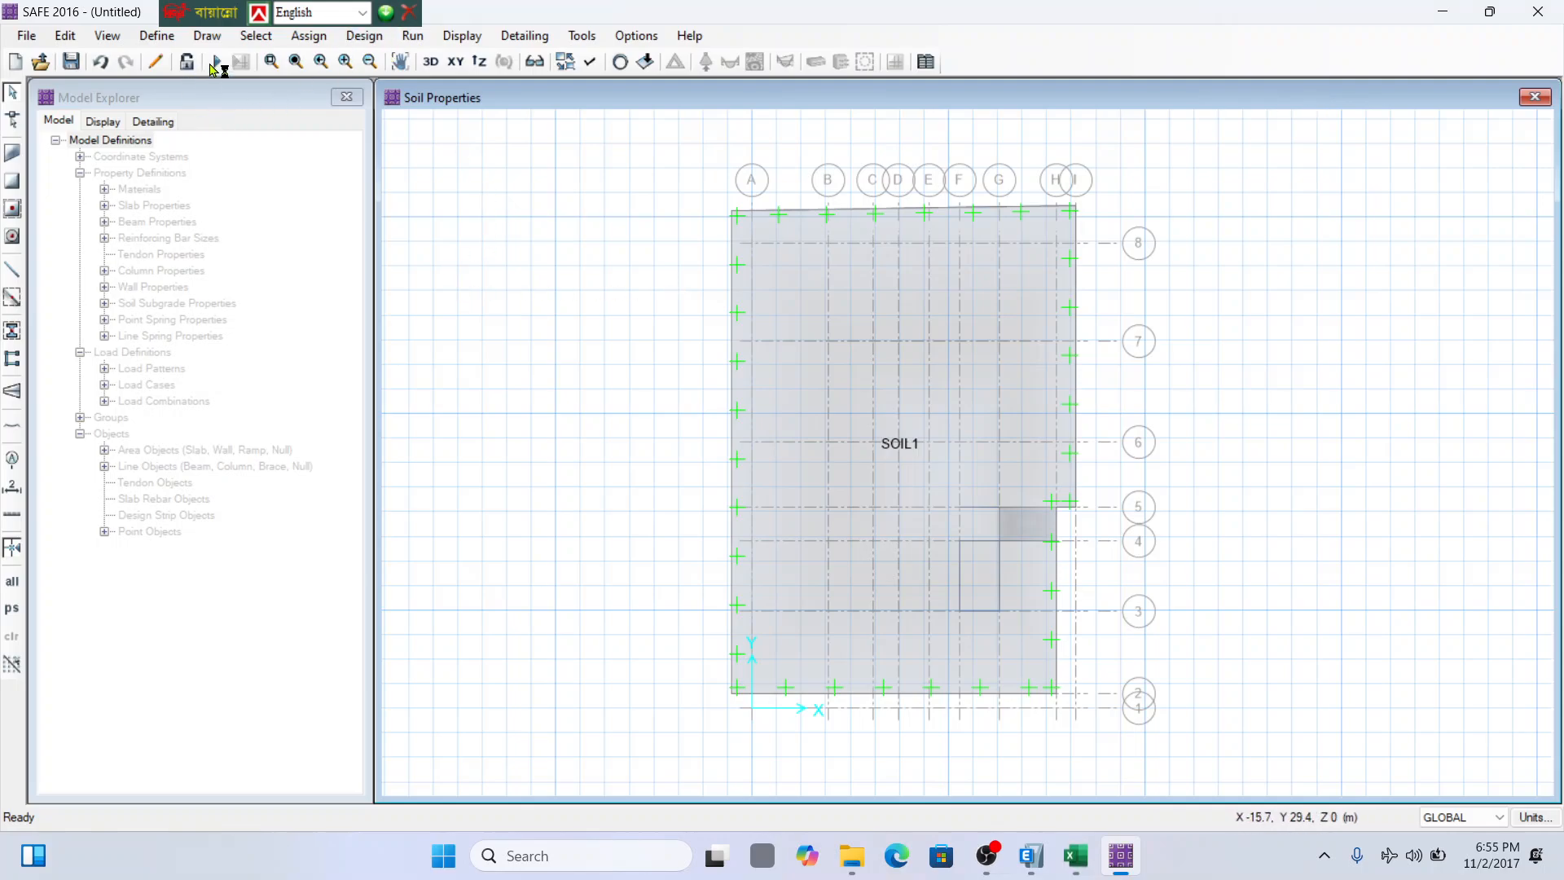
Save the model in the Foundation Design folder as MAT DESIGN.
click(70, 61)
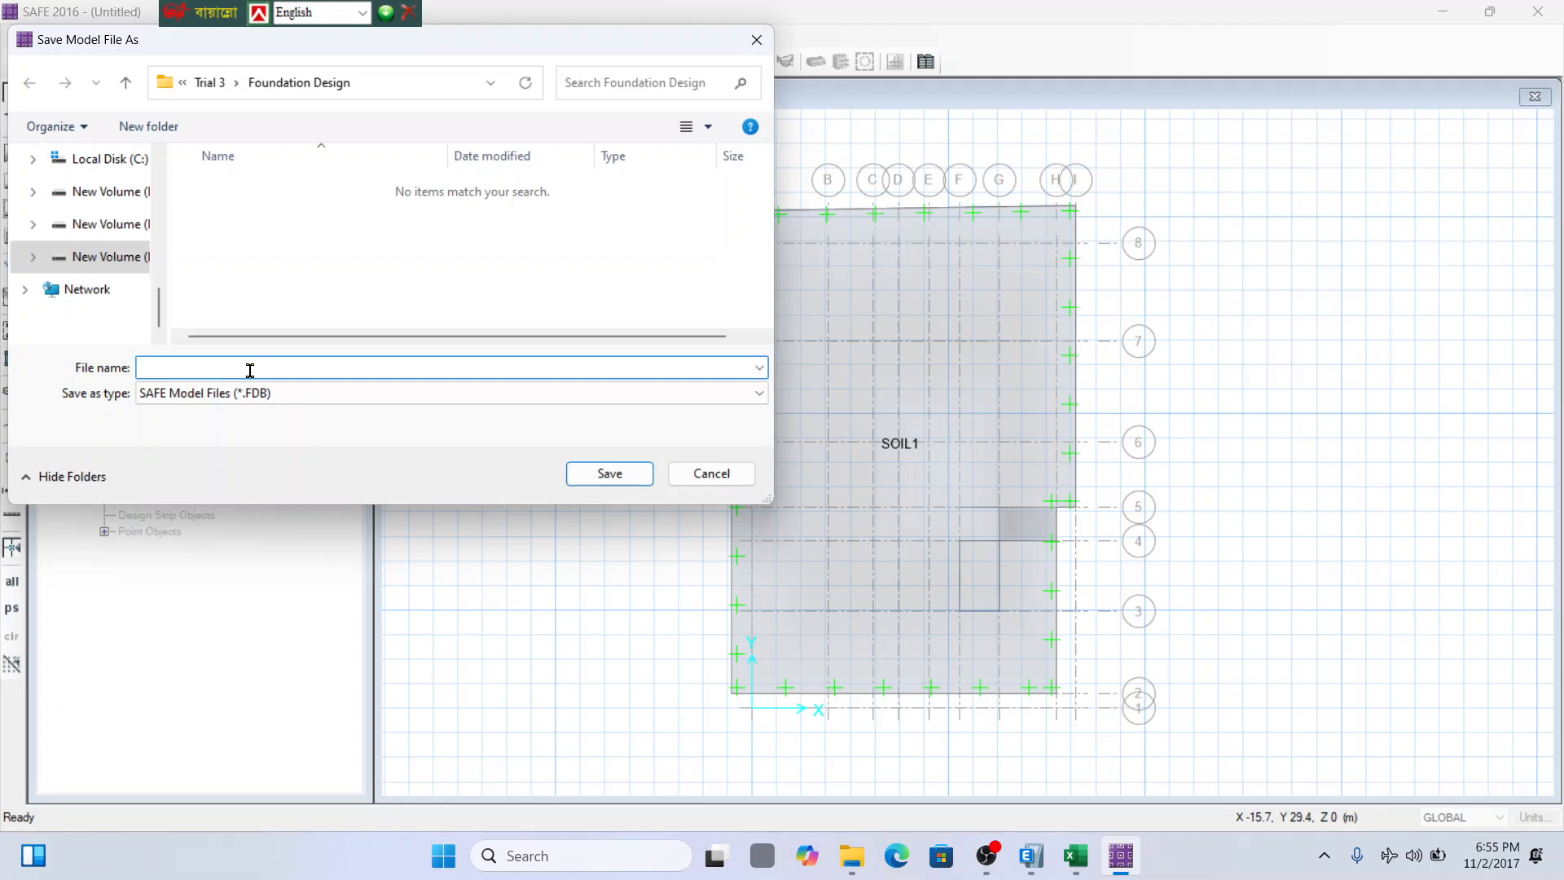
text(MA)
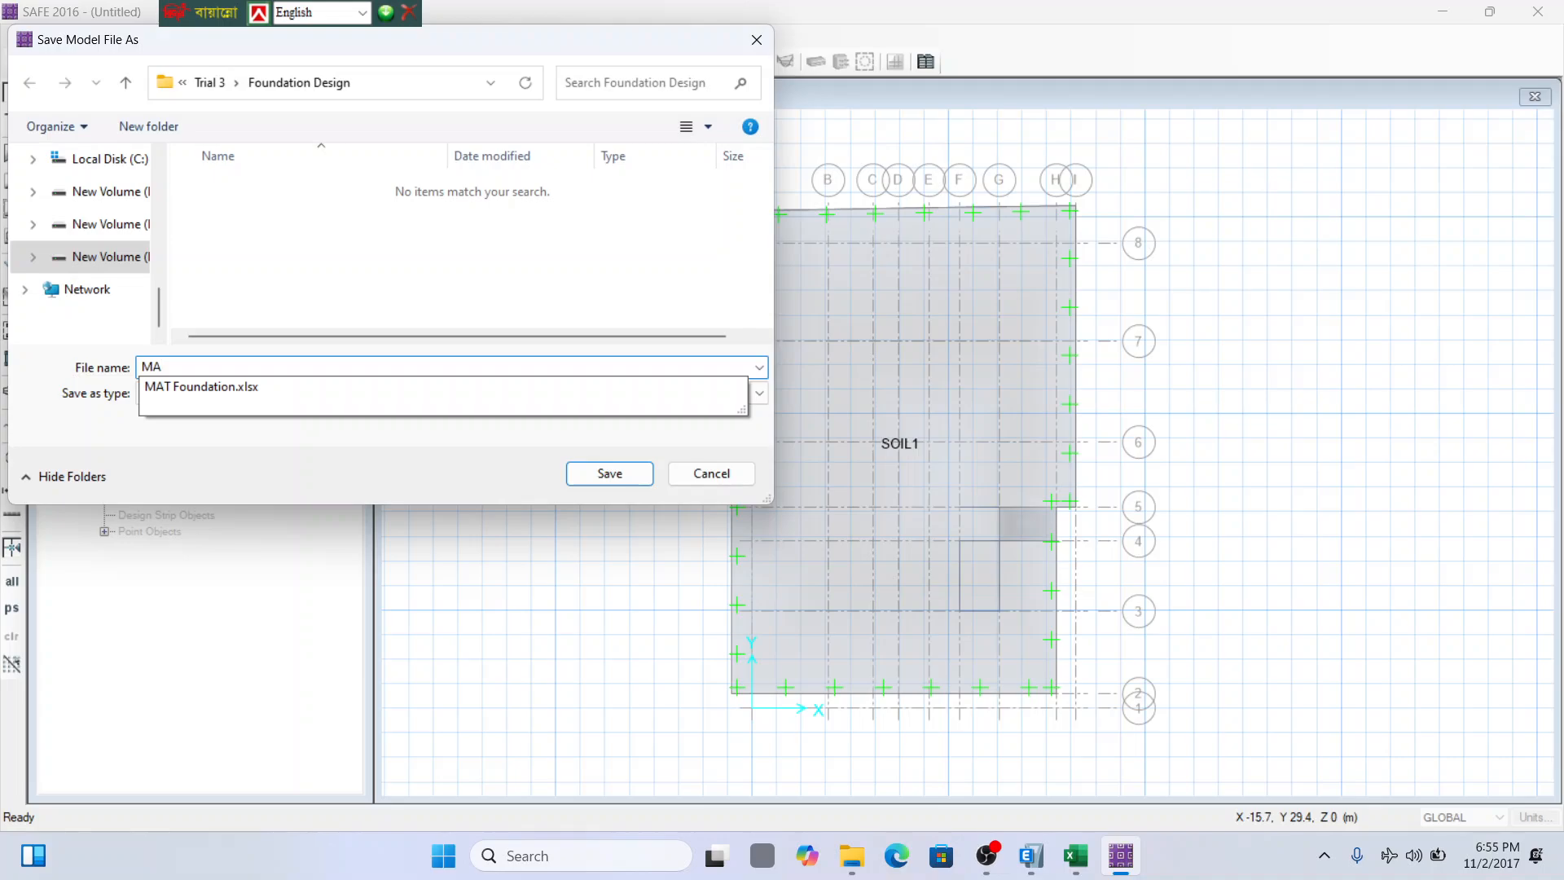
text(T DES)
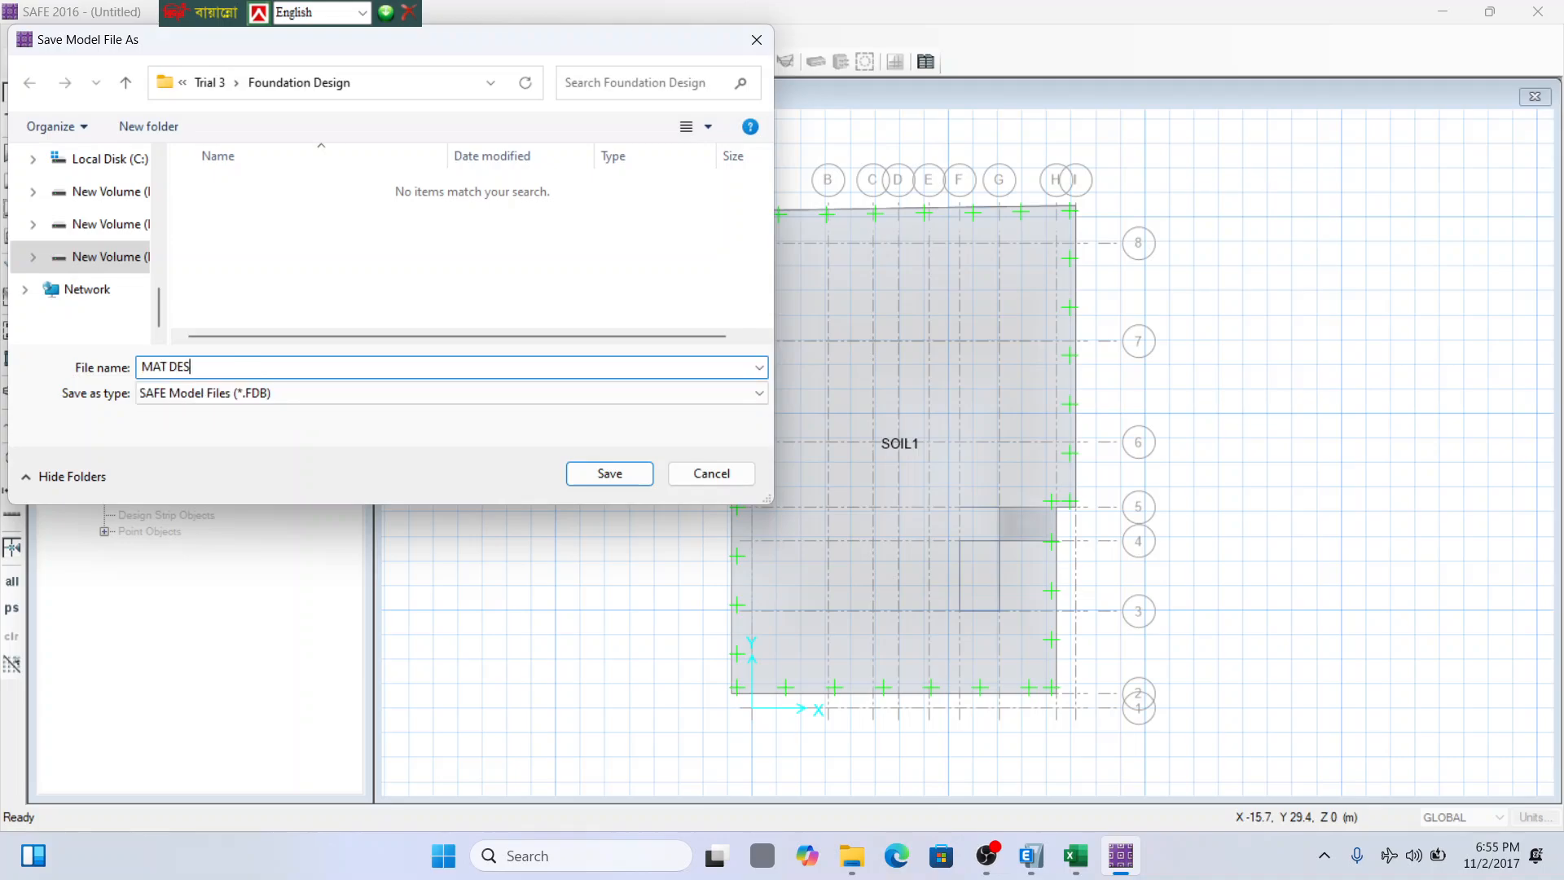
text(IGN)
click(621, 474)
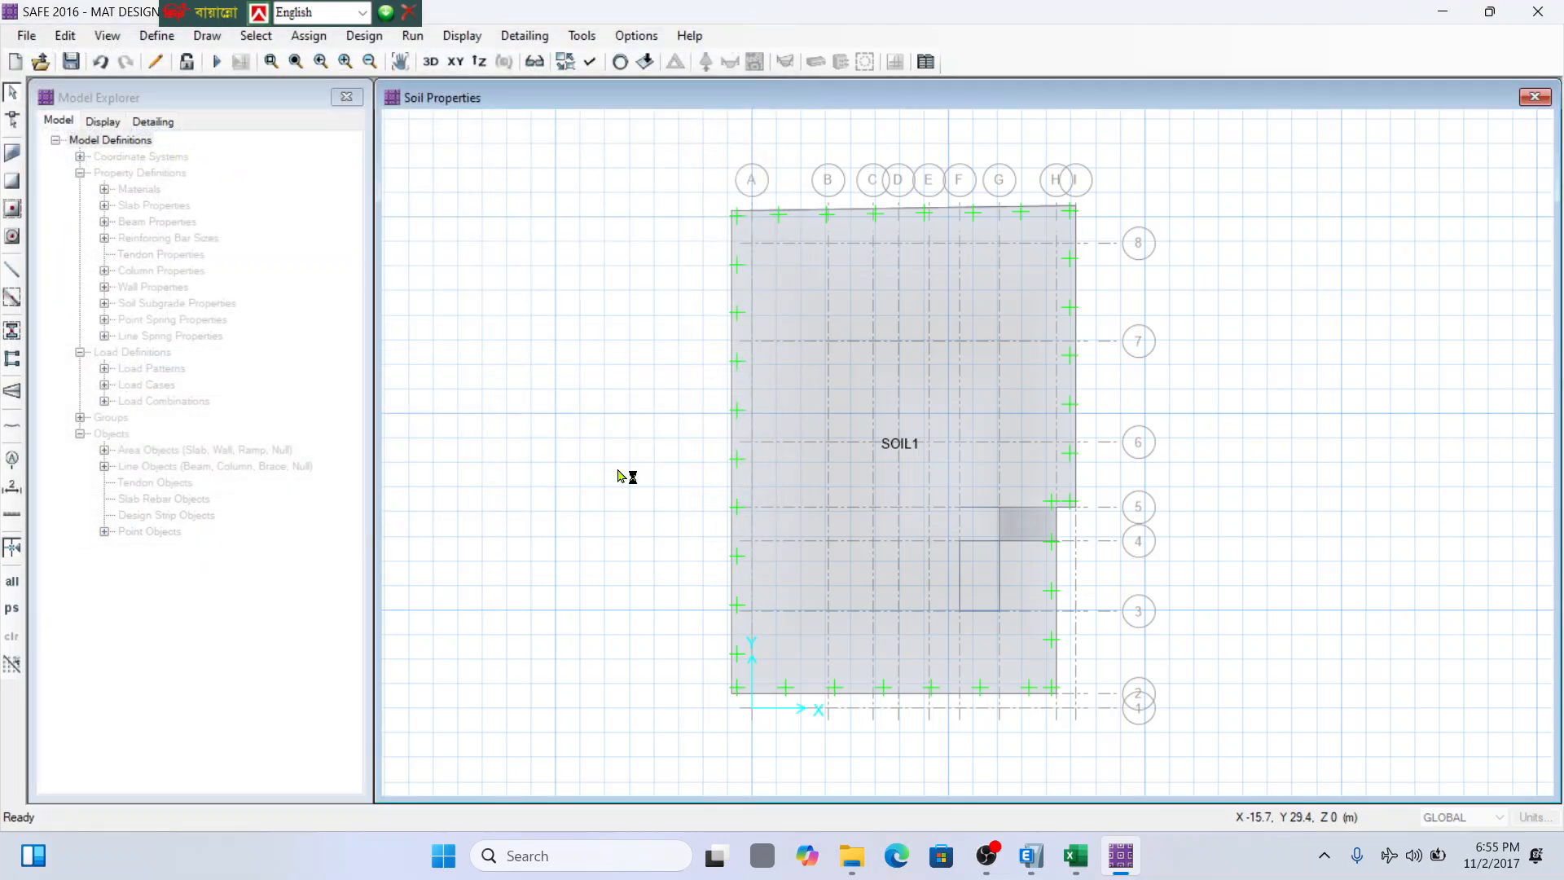
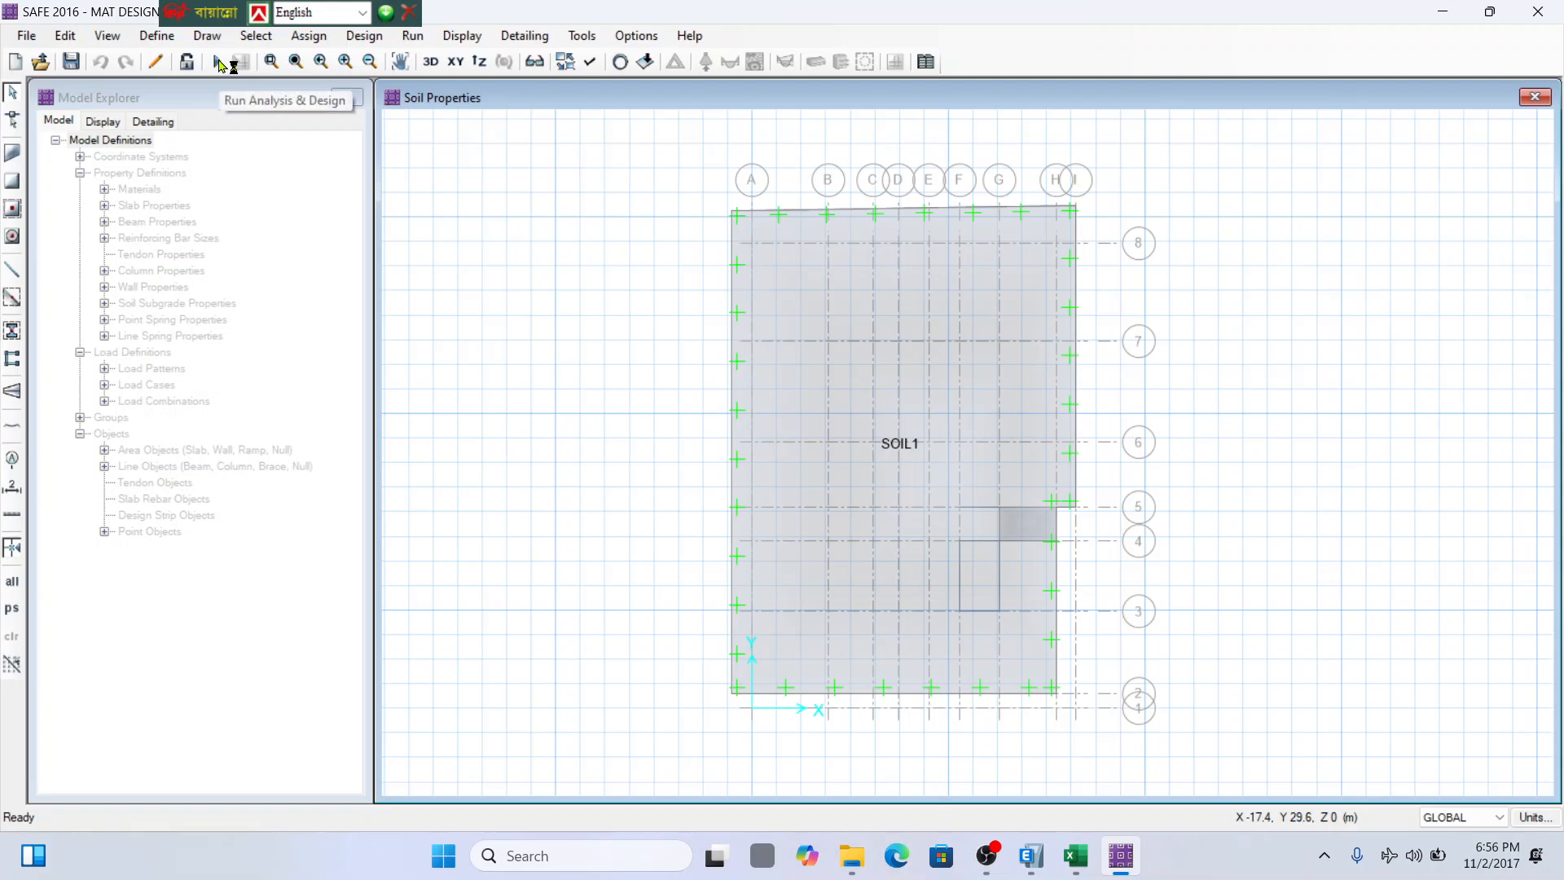
Run the analysis and design of the mat foundation model.
click(220, 63)
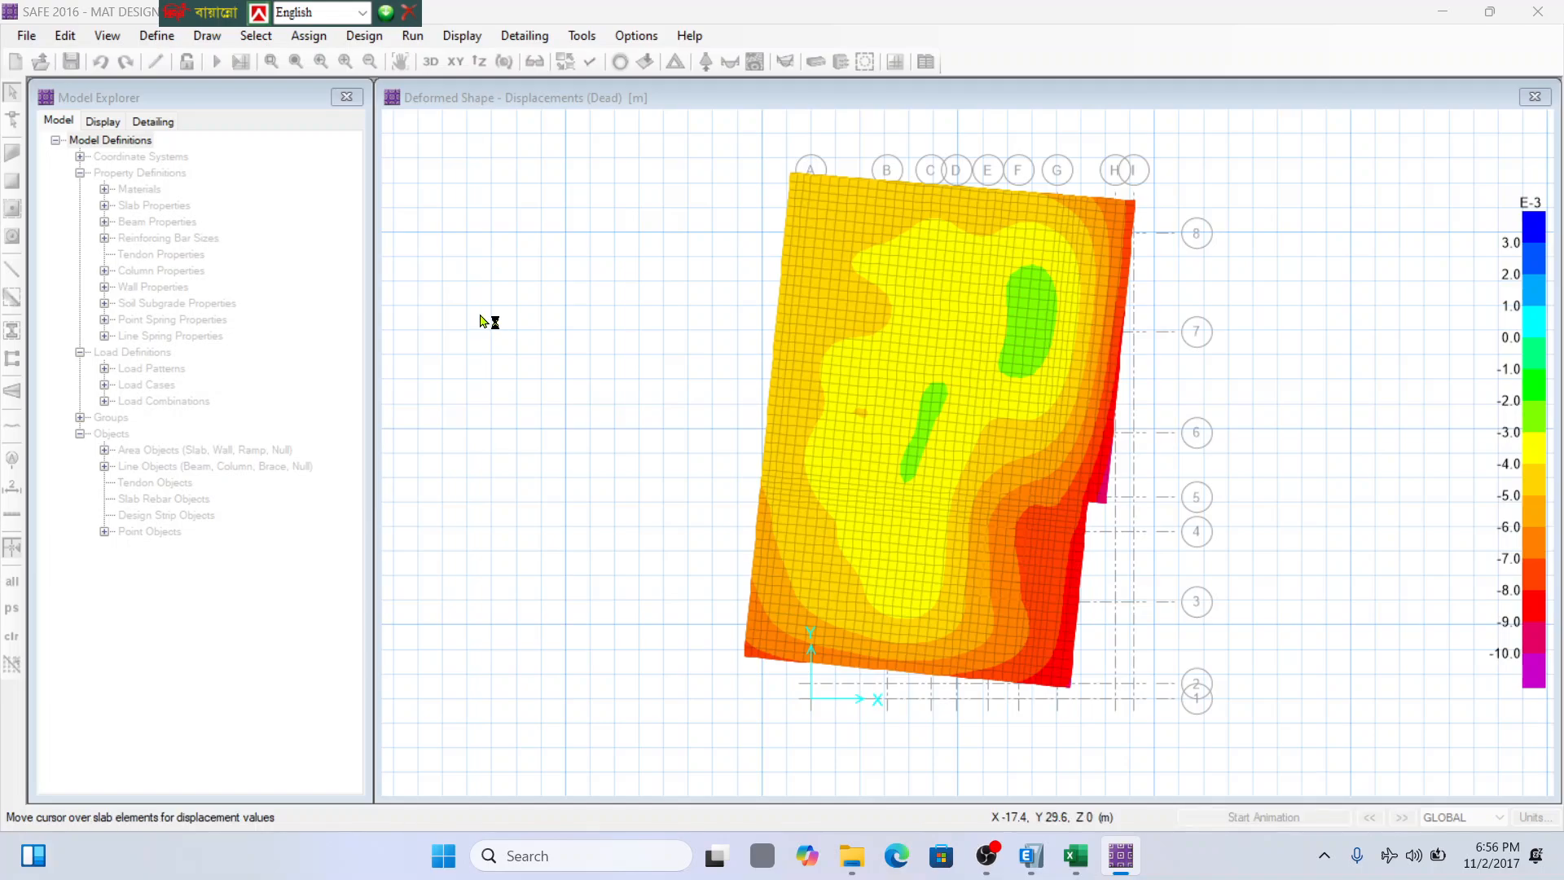
click(747, 104)
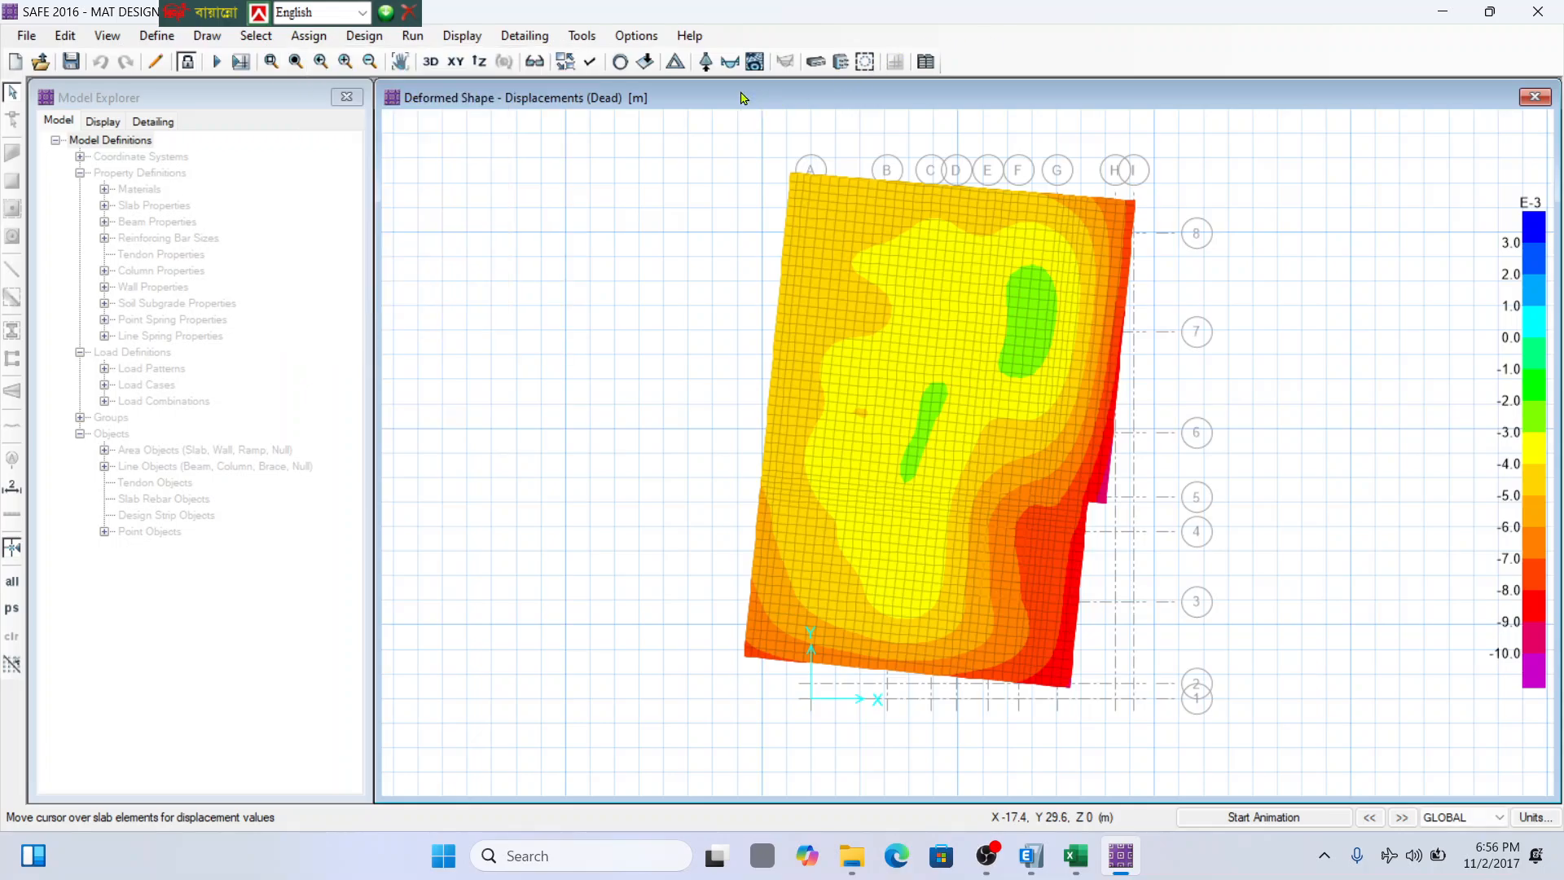
click(399, 45)
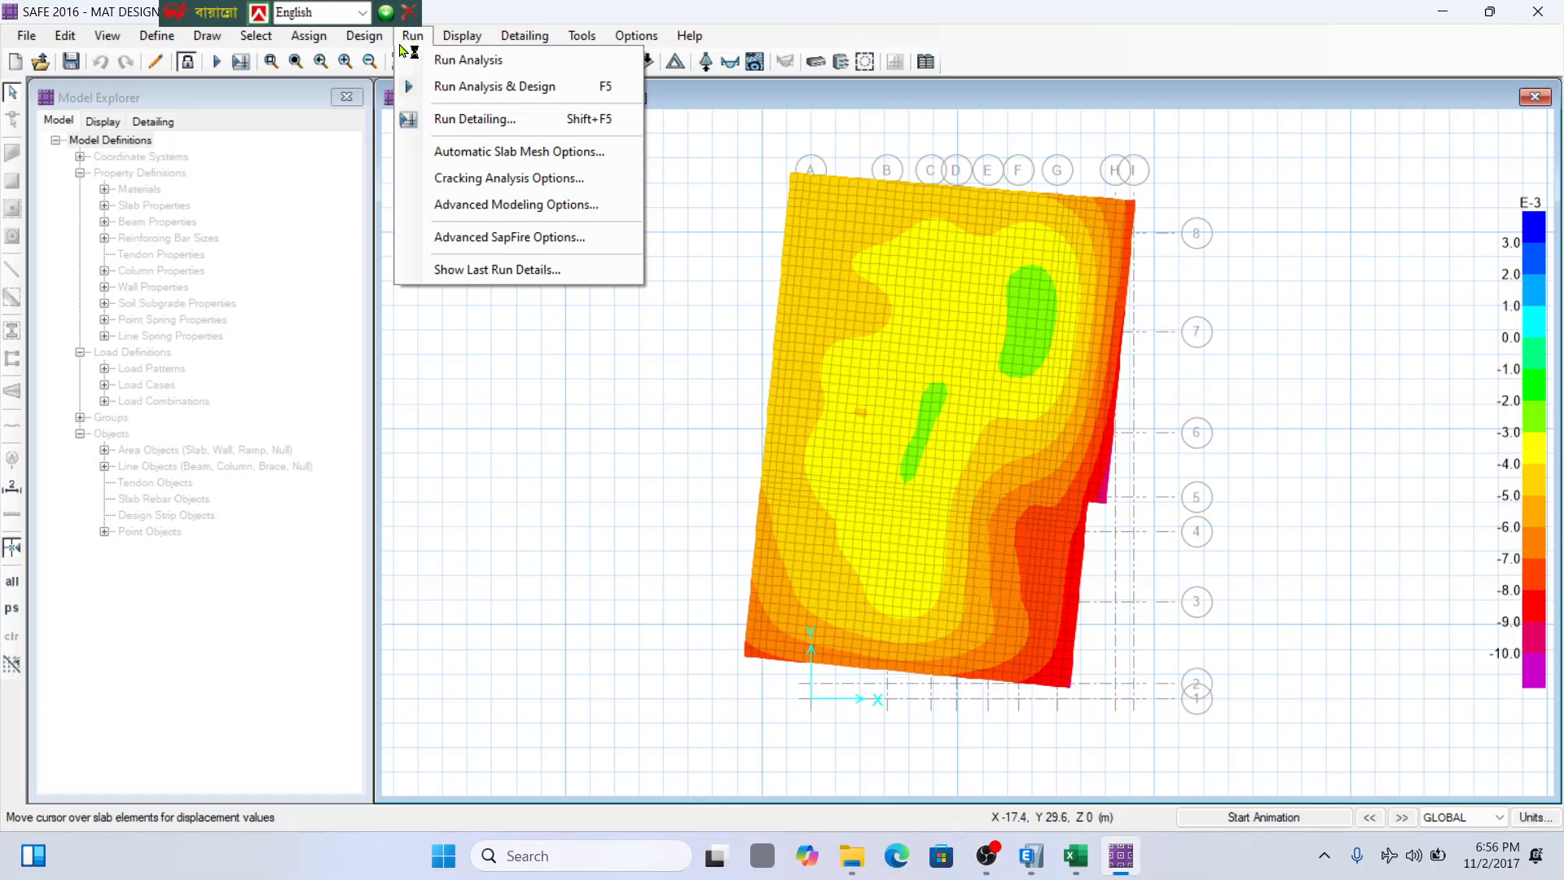
click(441, 101)
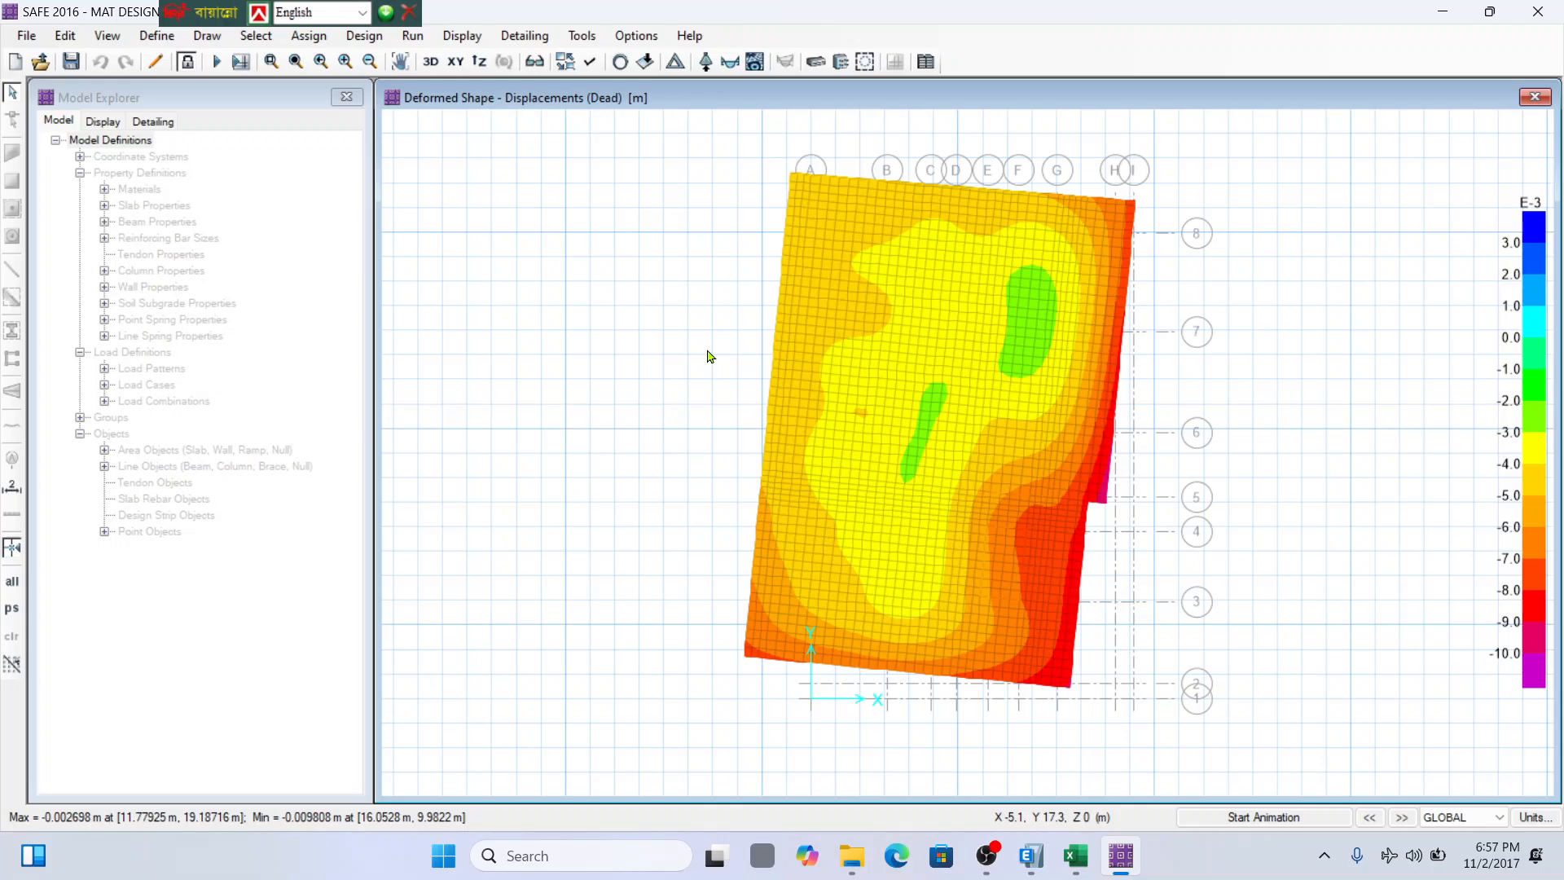
Switch to Excel and review step 9 on bearing capacity and its notes on defining the DL+LL load combination.
click(1075, 857)
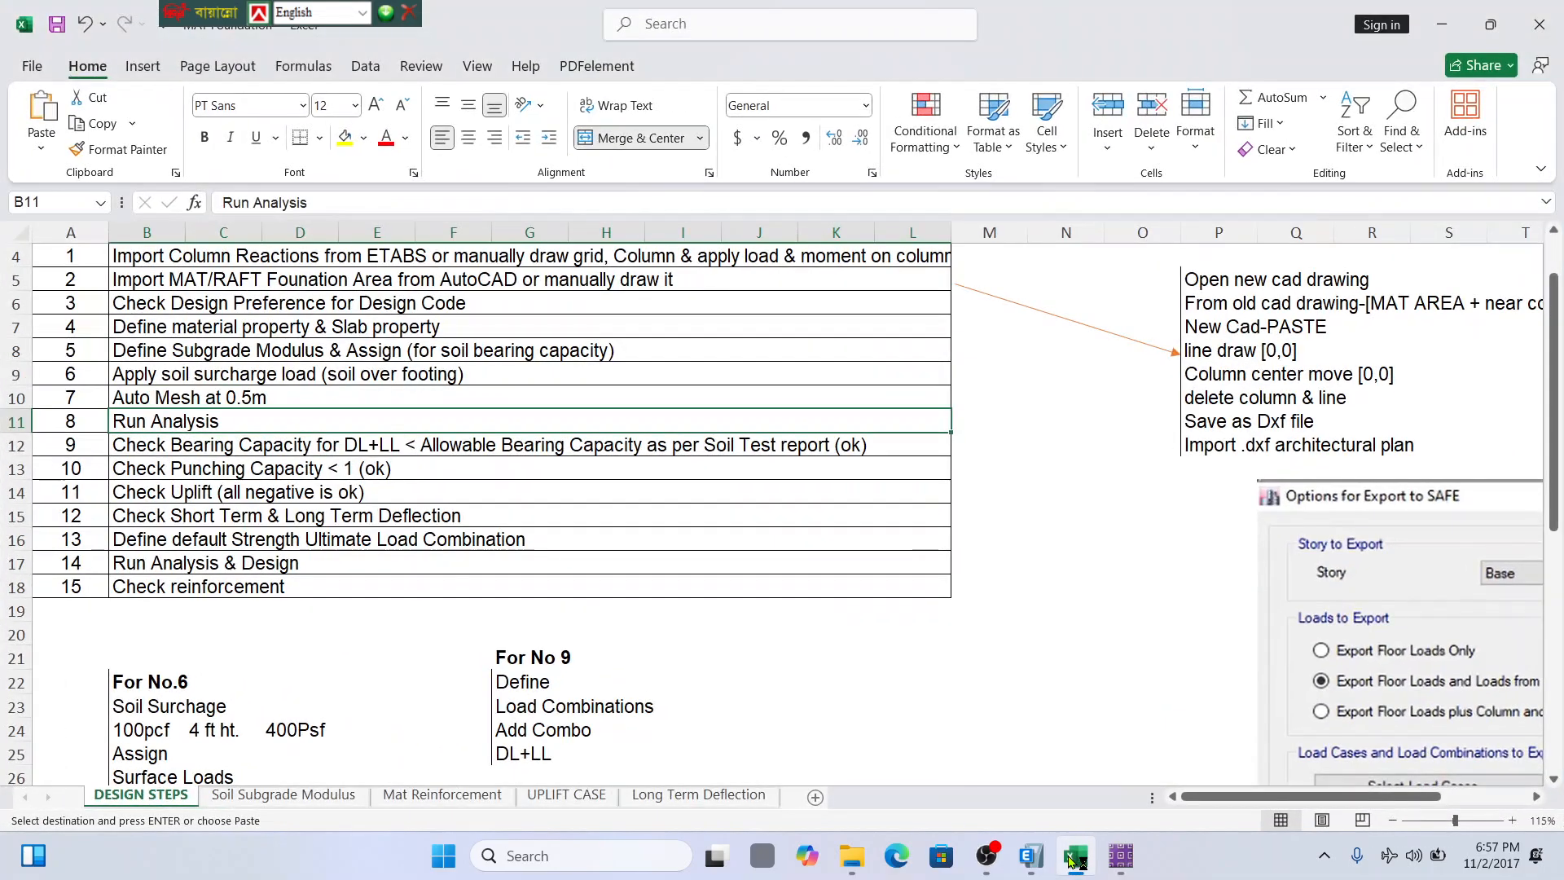
click(272, 450)
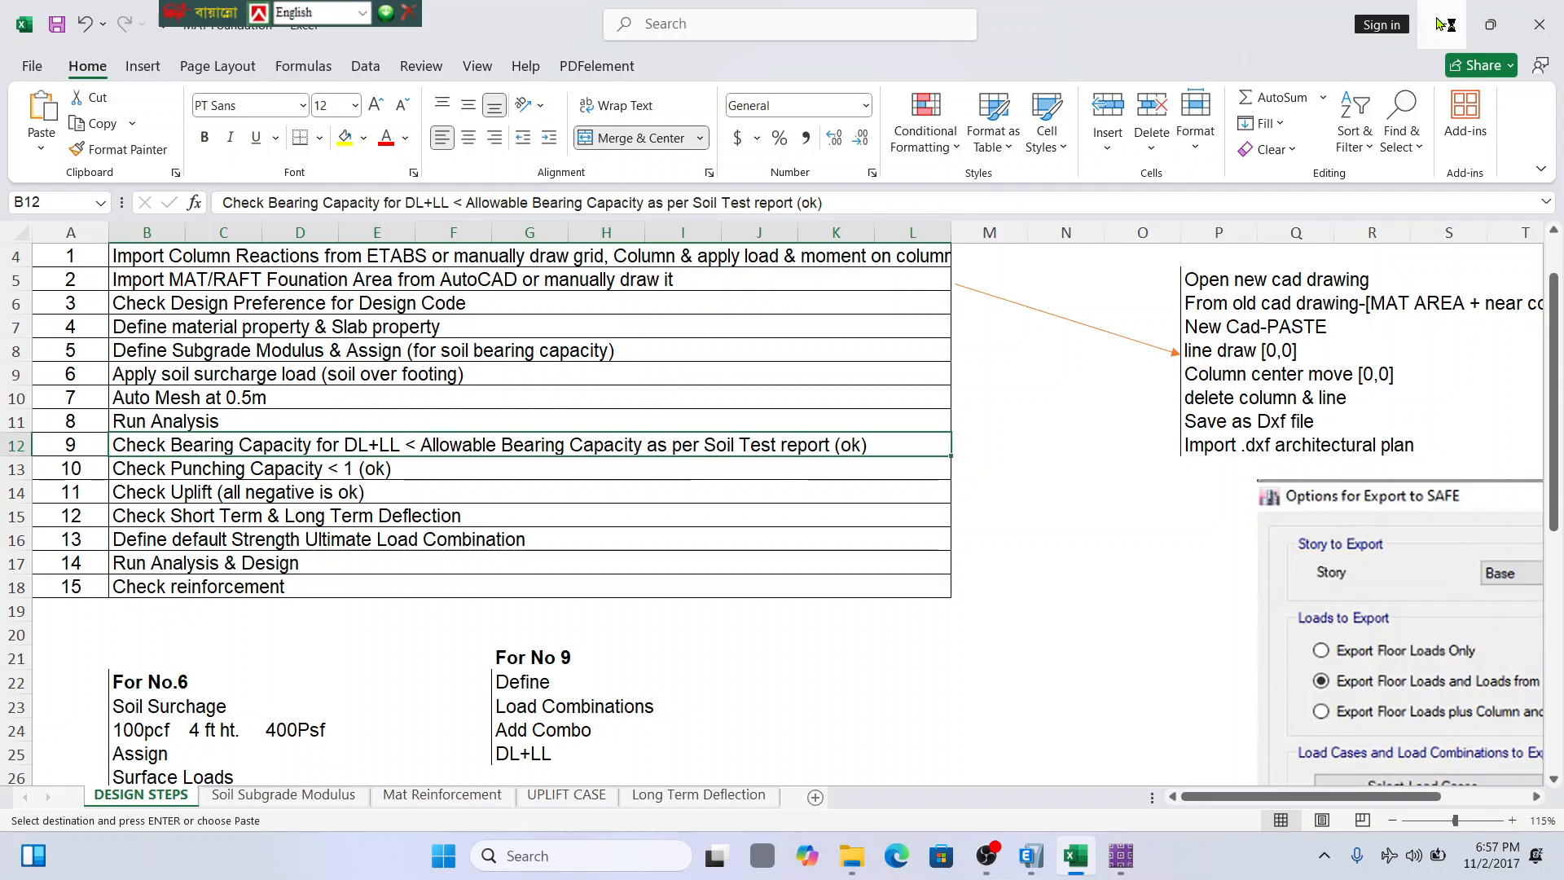
scroll(520, 588, down, 5)
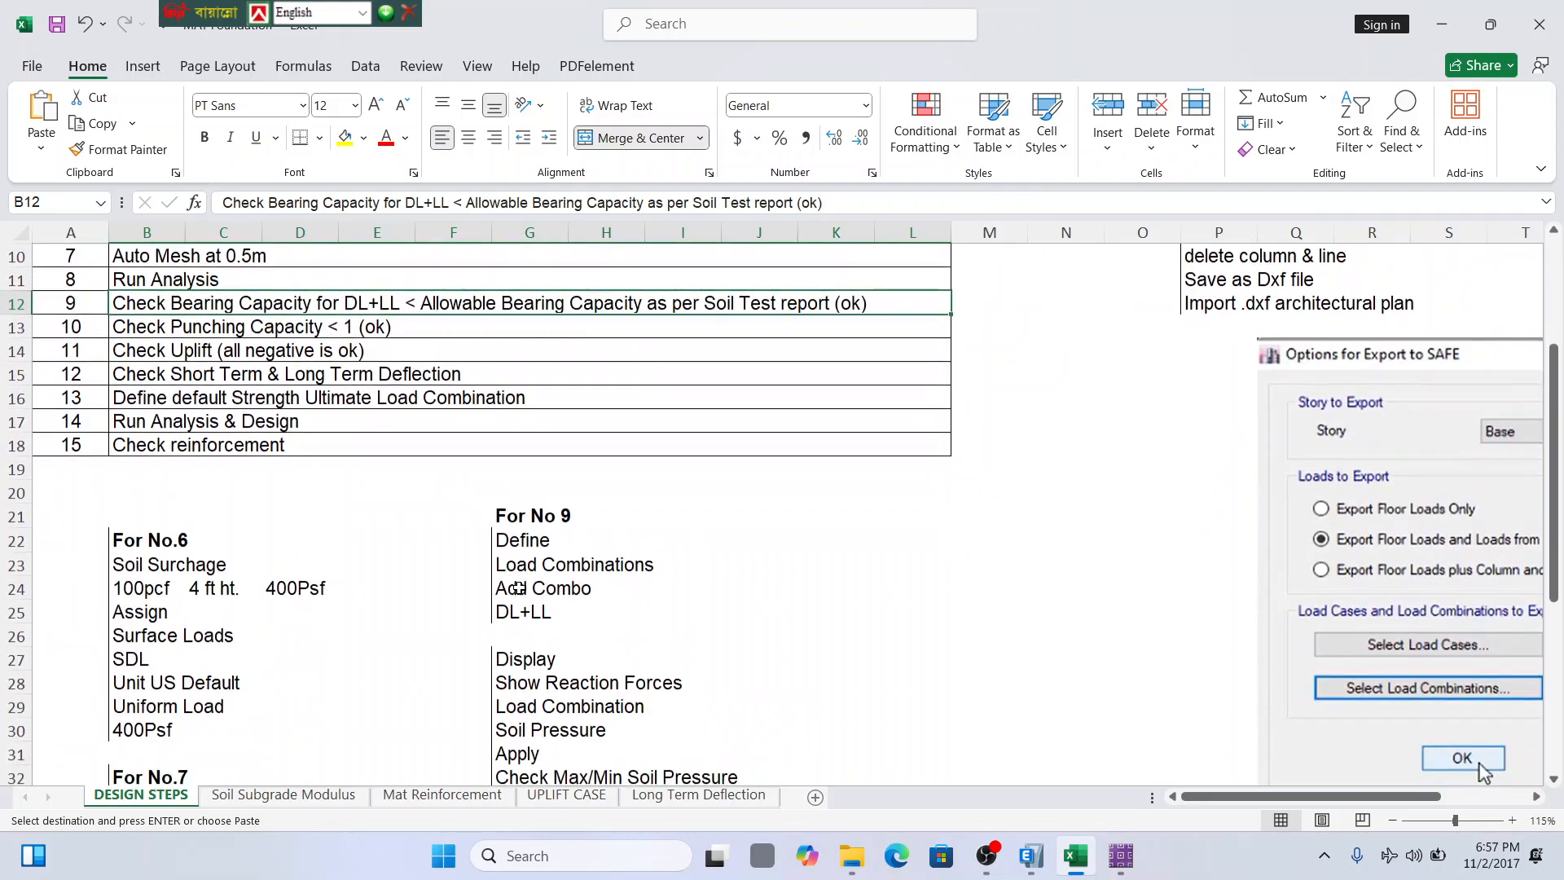
drag(527, 329, 539, 399)
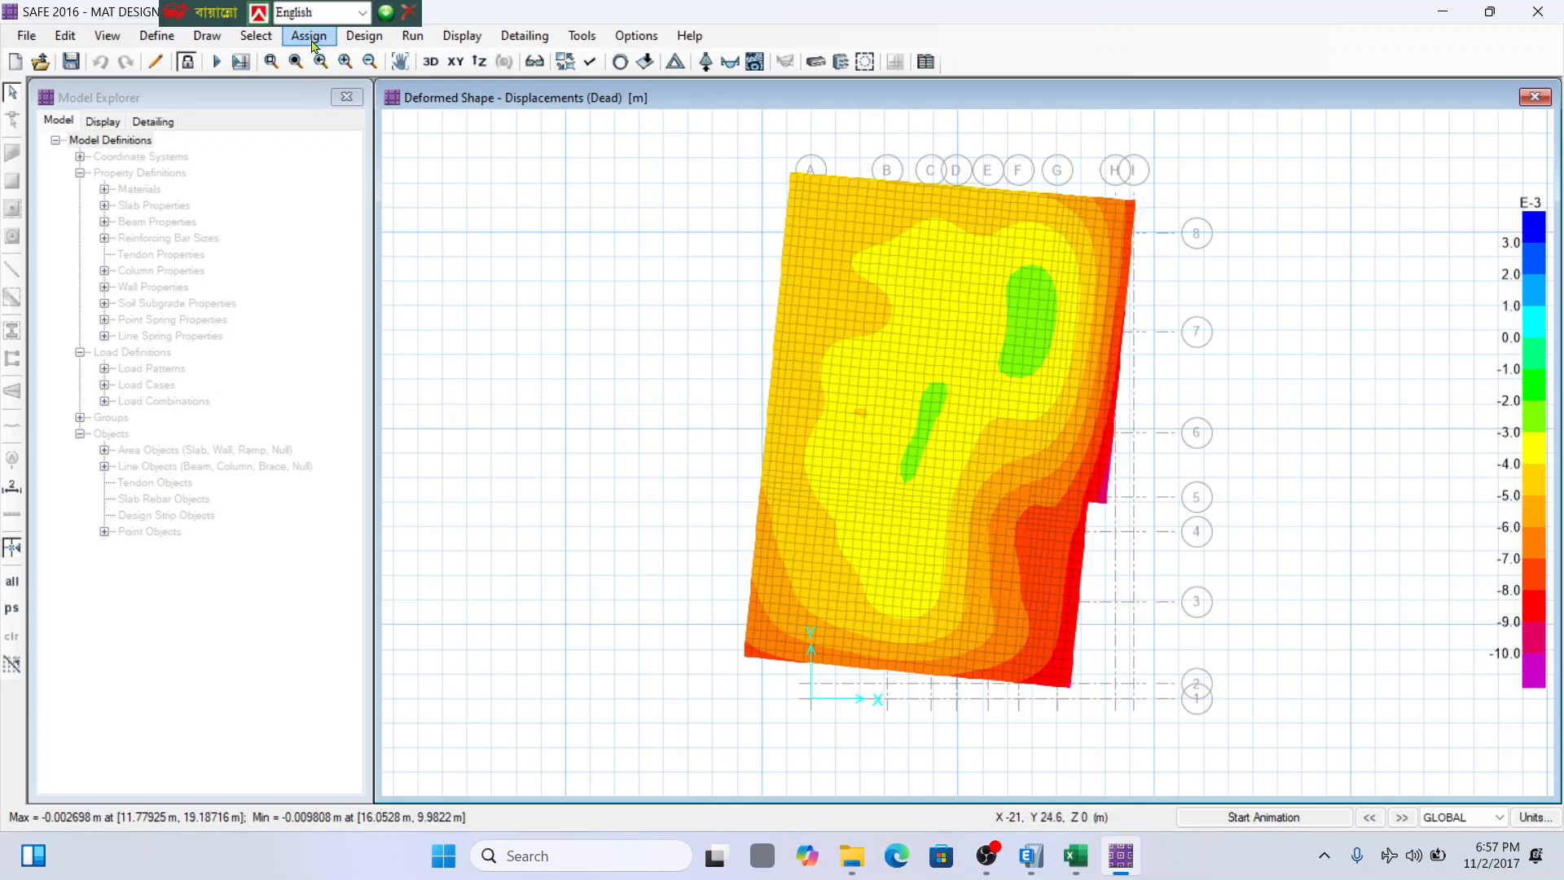
Switch to SAFE and show the mat's deformed shape for the SERVICE load combination with automatic scaling and contours.
click(358, 41)
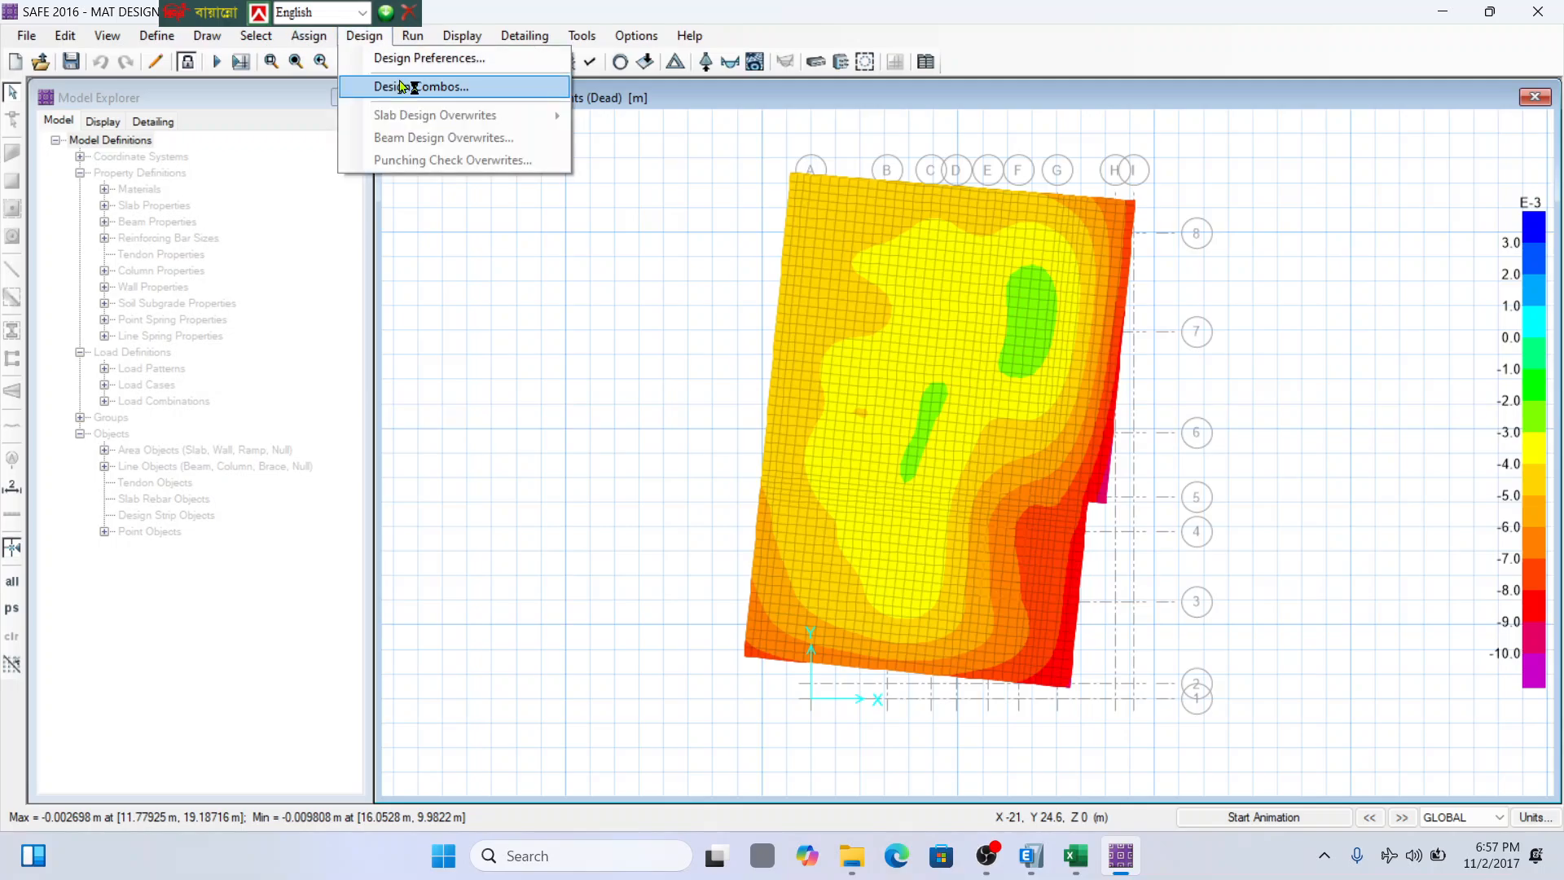
mouse_move(462, 35)
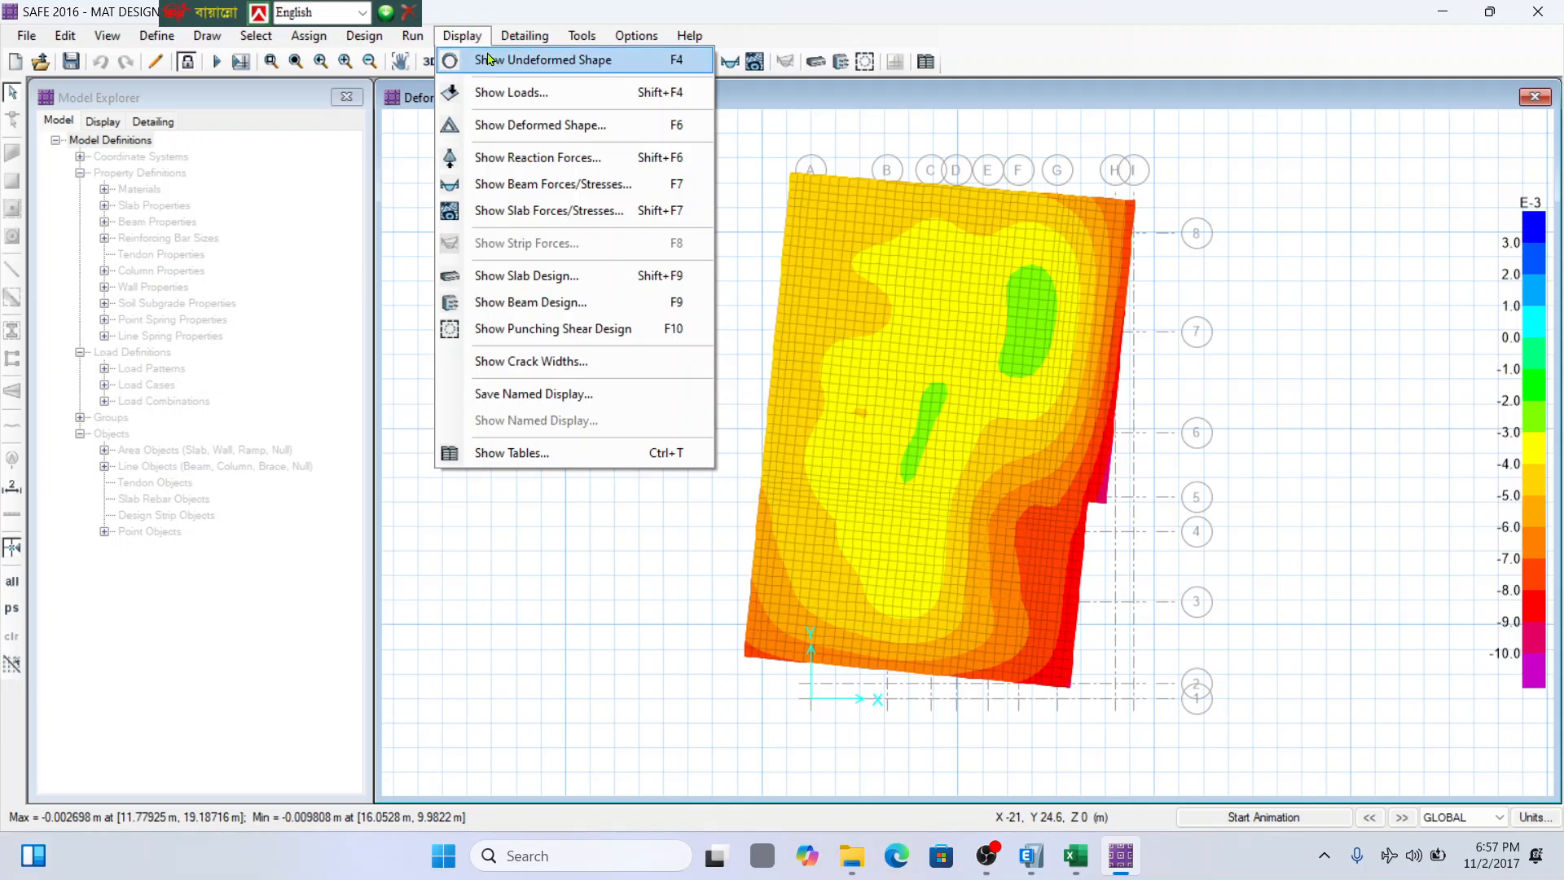
click(513, 127)
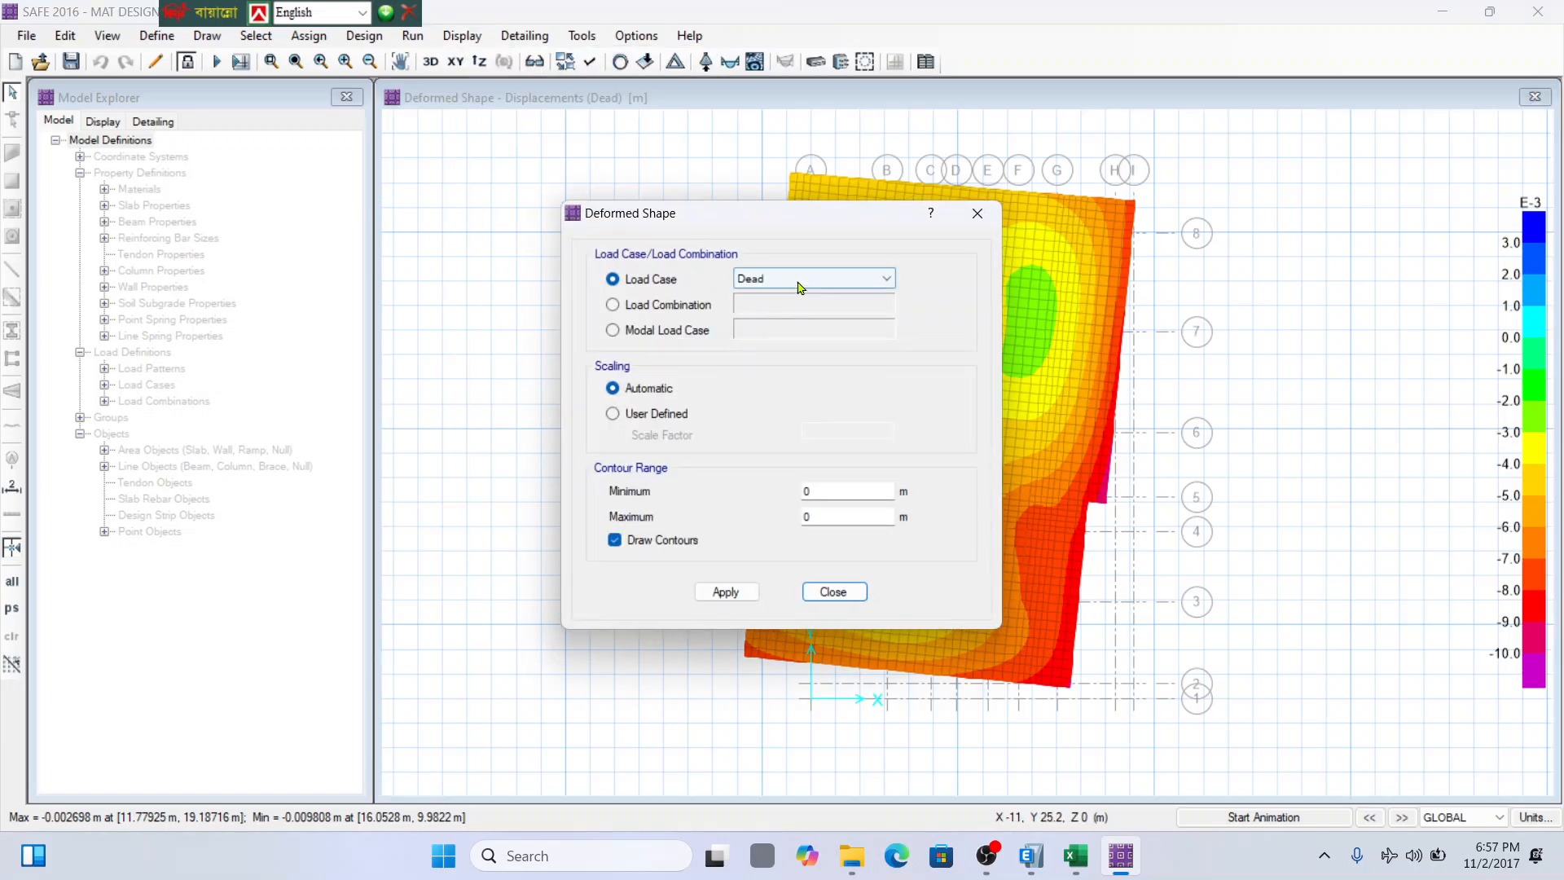
click(707, 308)
click(831, 306)
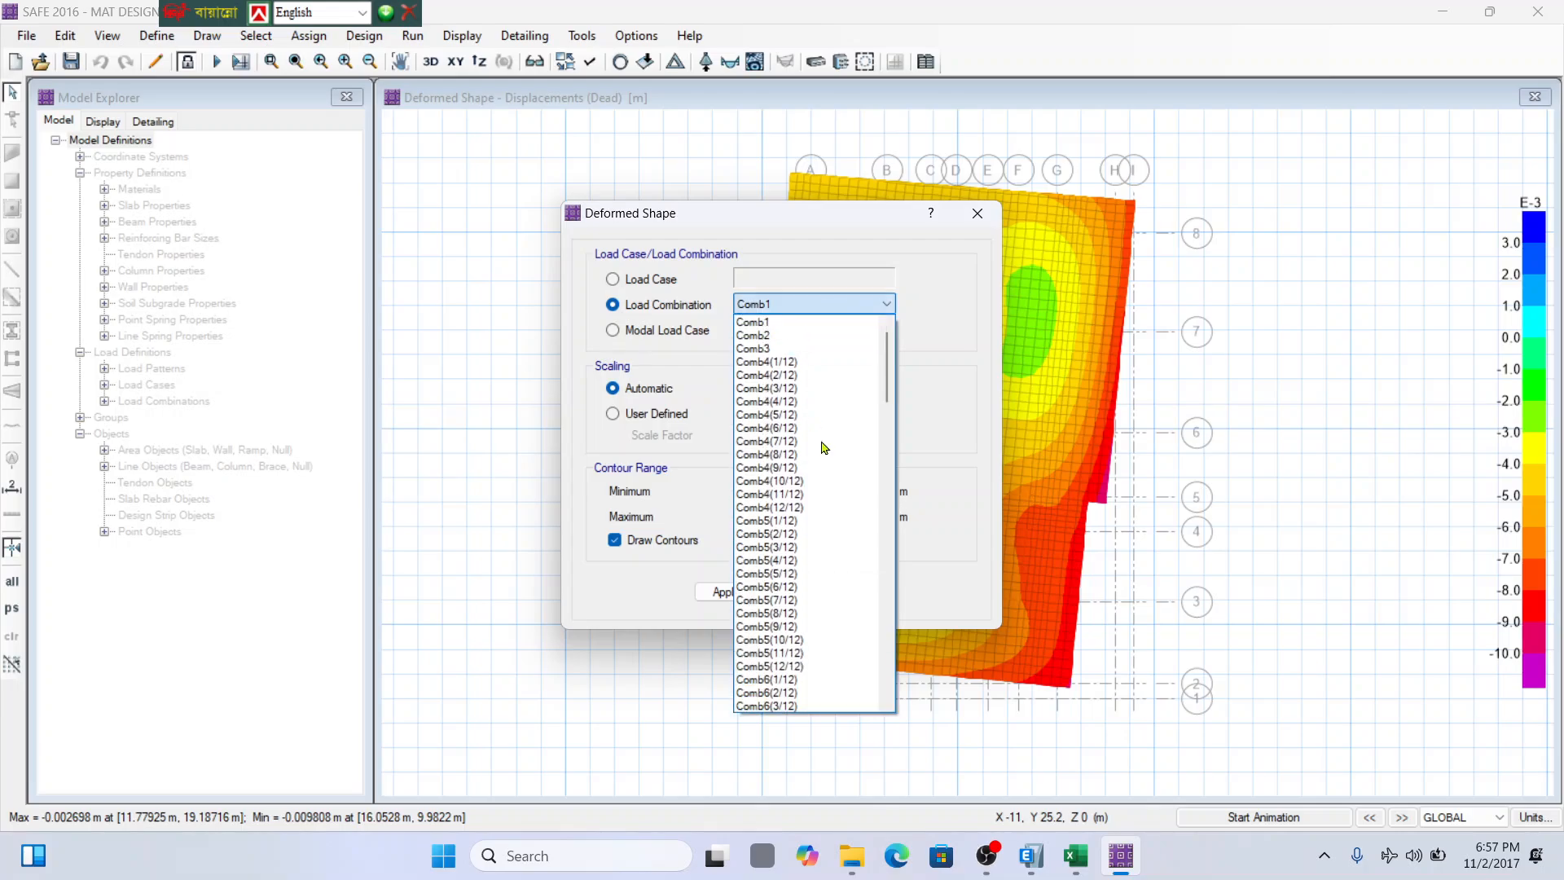
scroll(838, 534, down, 3)
scroll(839, 540, down, 20)
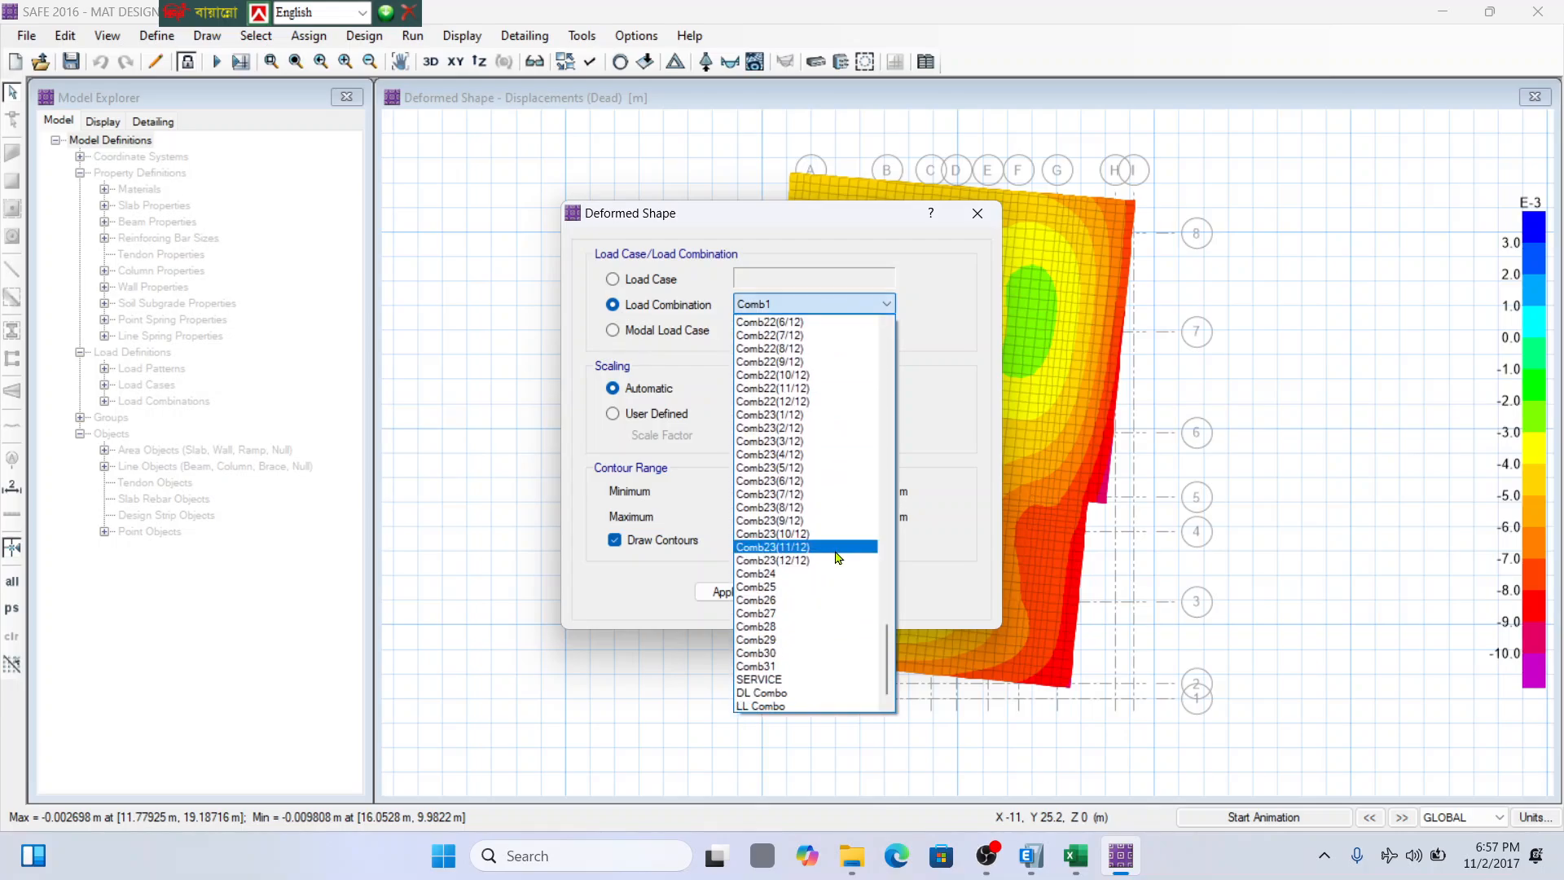
click(794, 680)
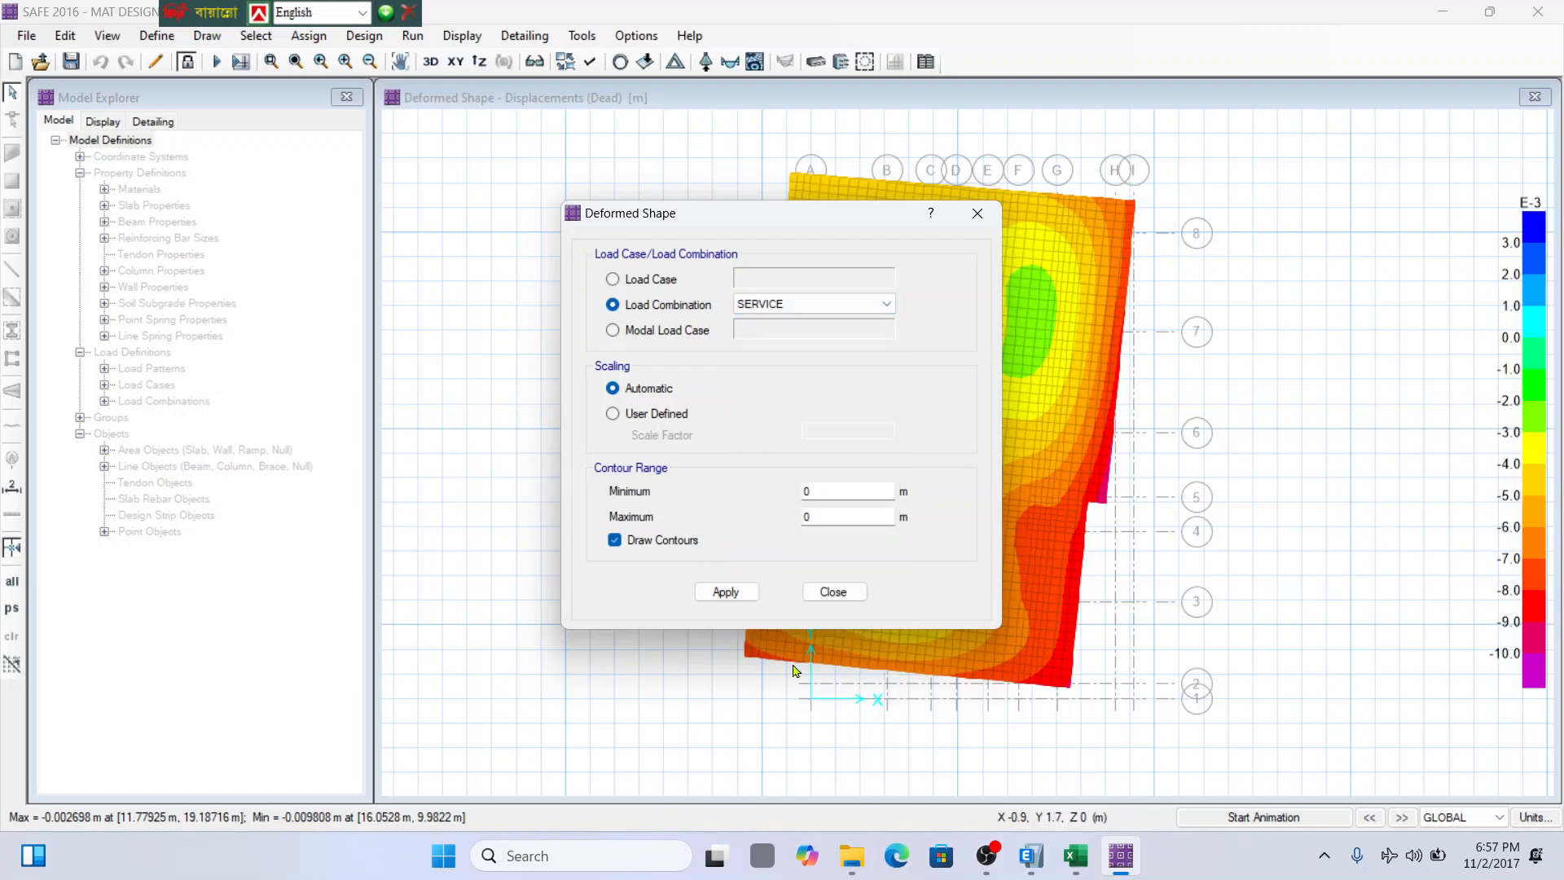
click(727, 593)
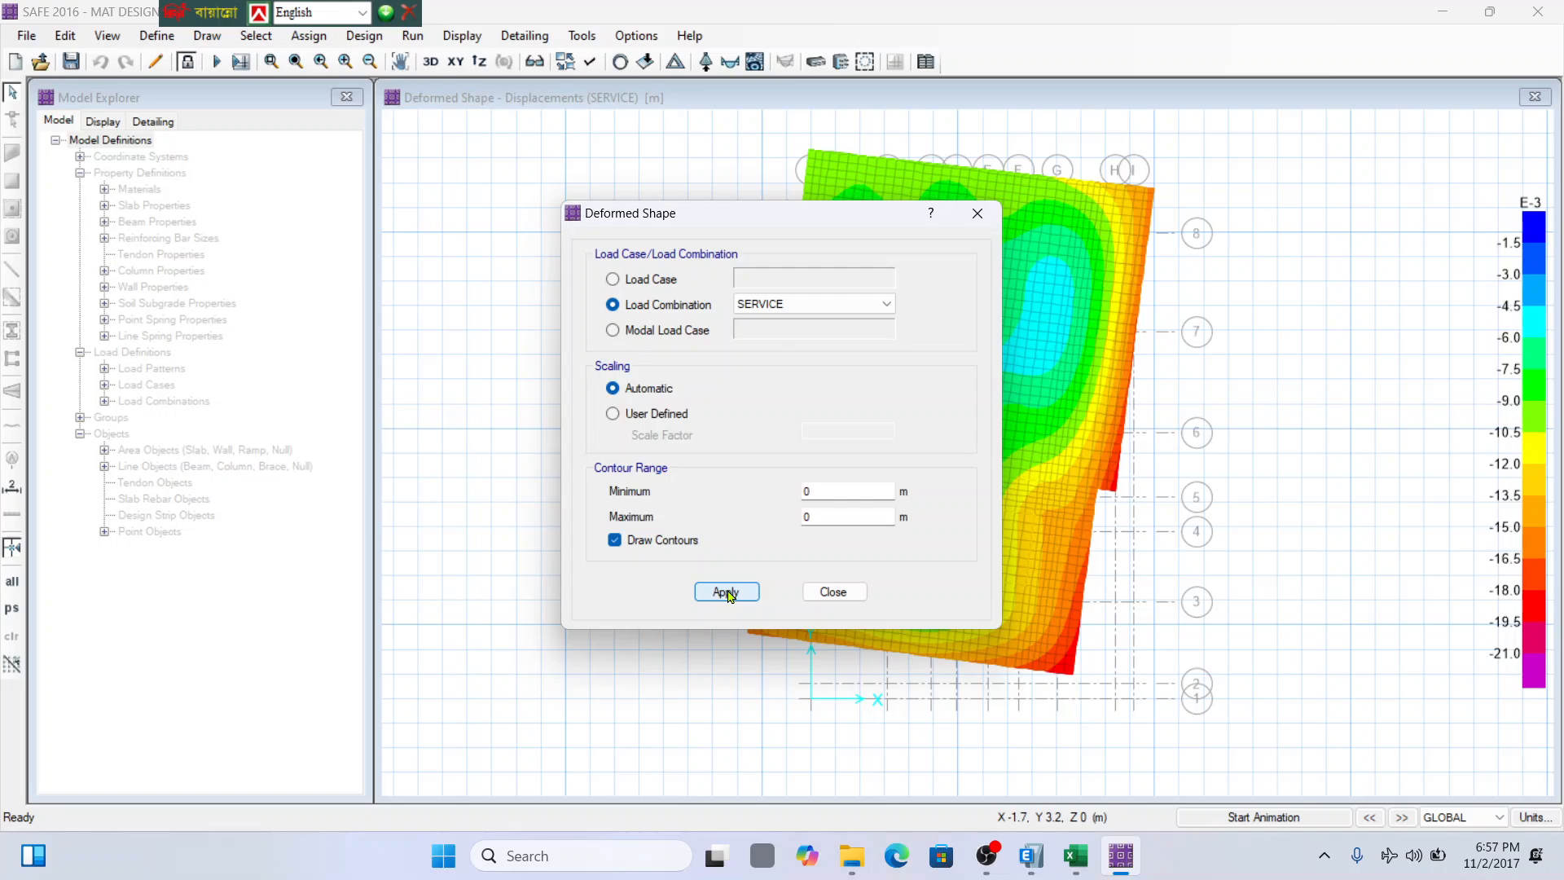
click(830, 594)
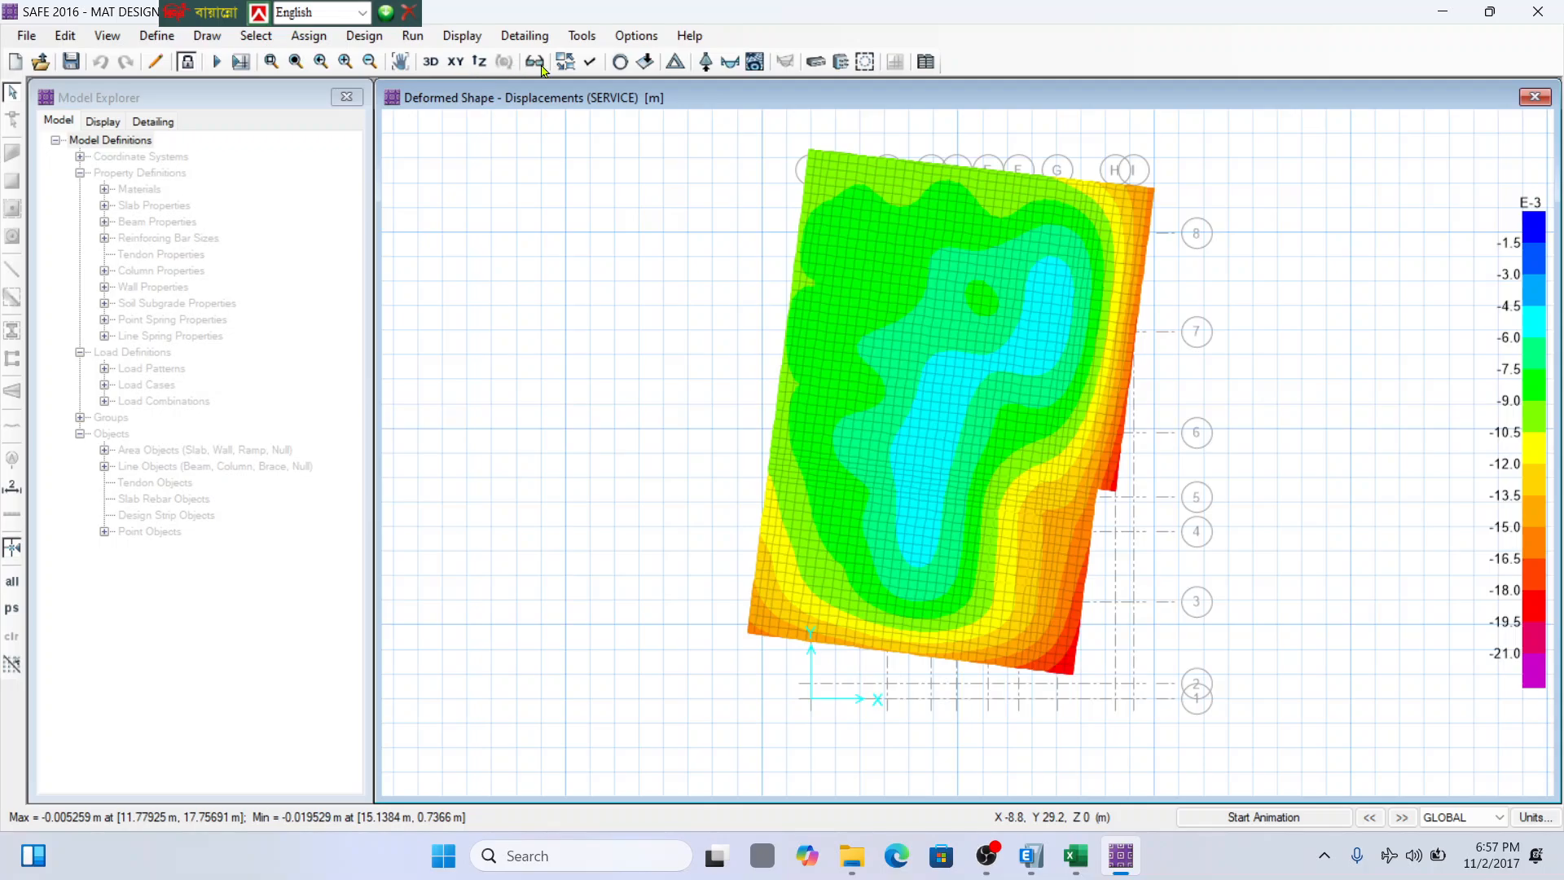
View the SERVICE deformed shape in 3D, return to the plan view, and check the available grid elevations without choosing one.
click(431, 63)
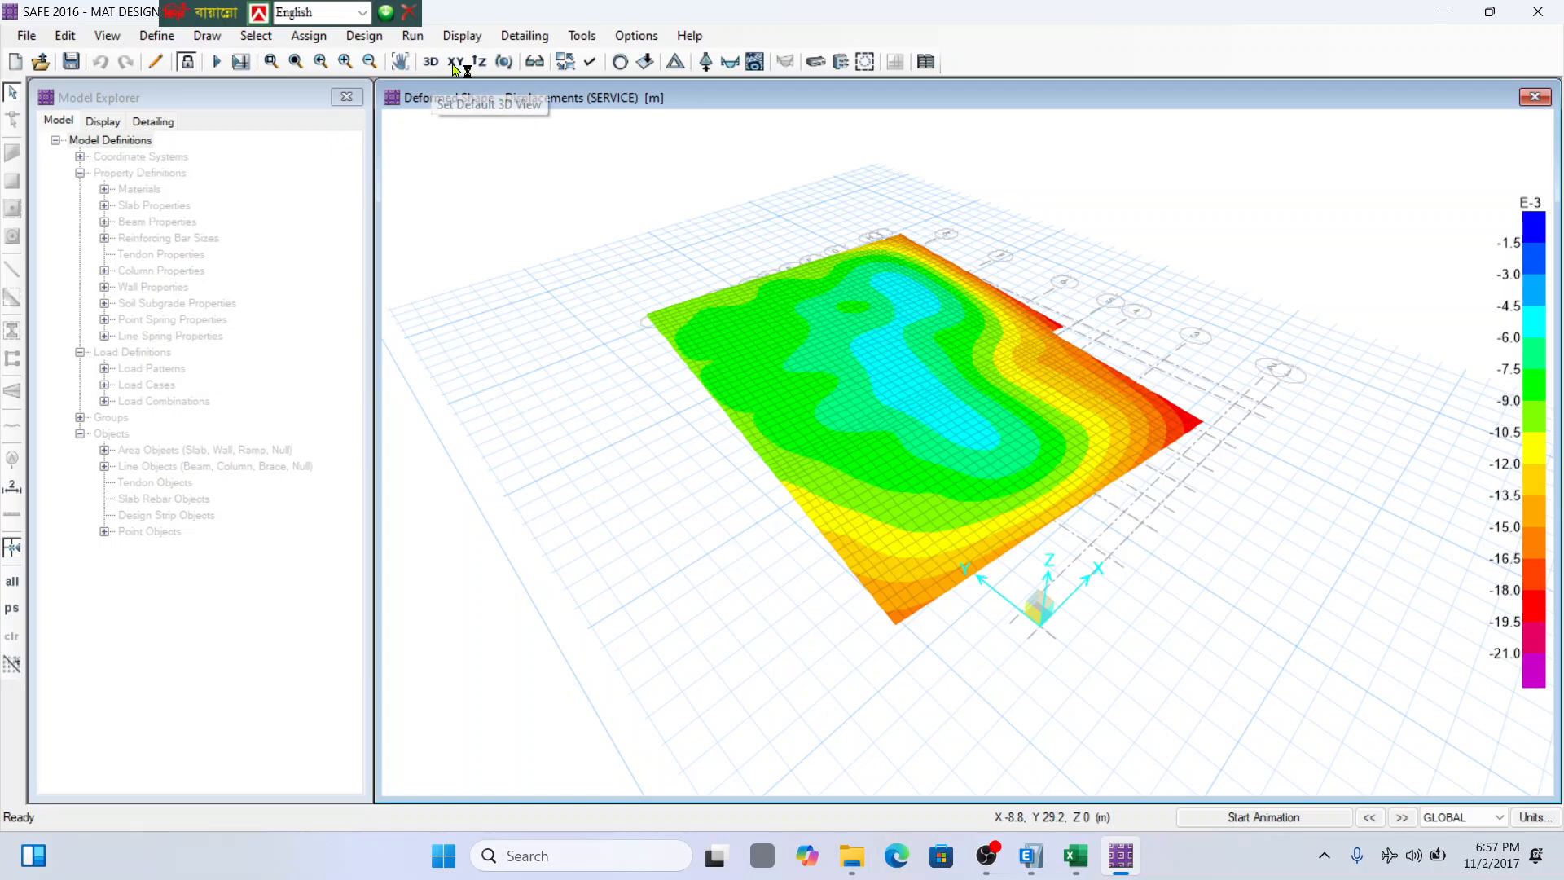
click(454, 62)
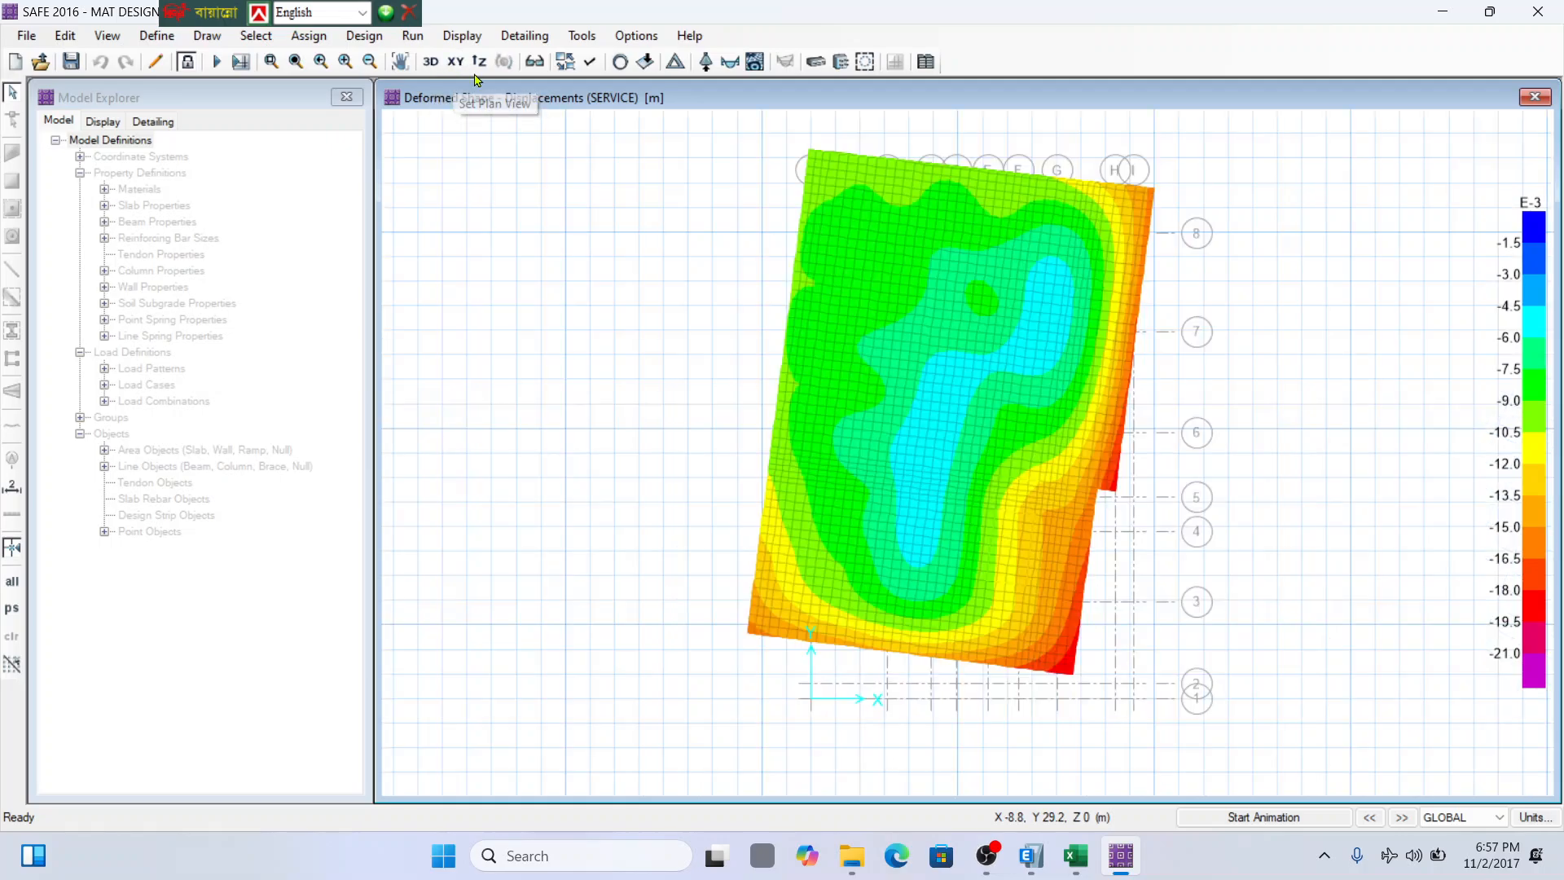
click(481, 64)
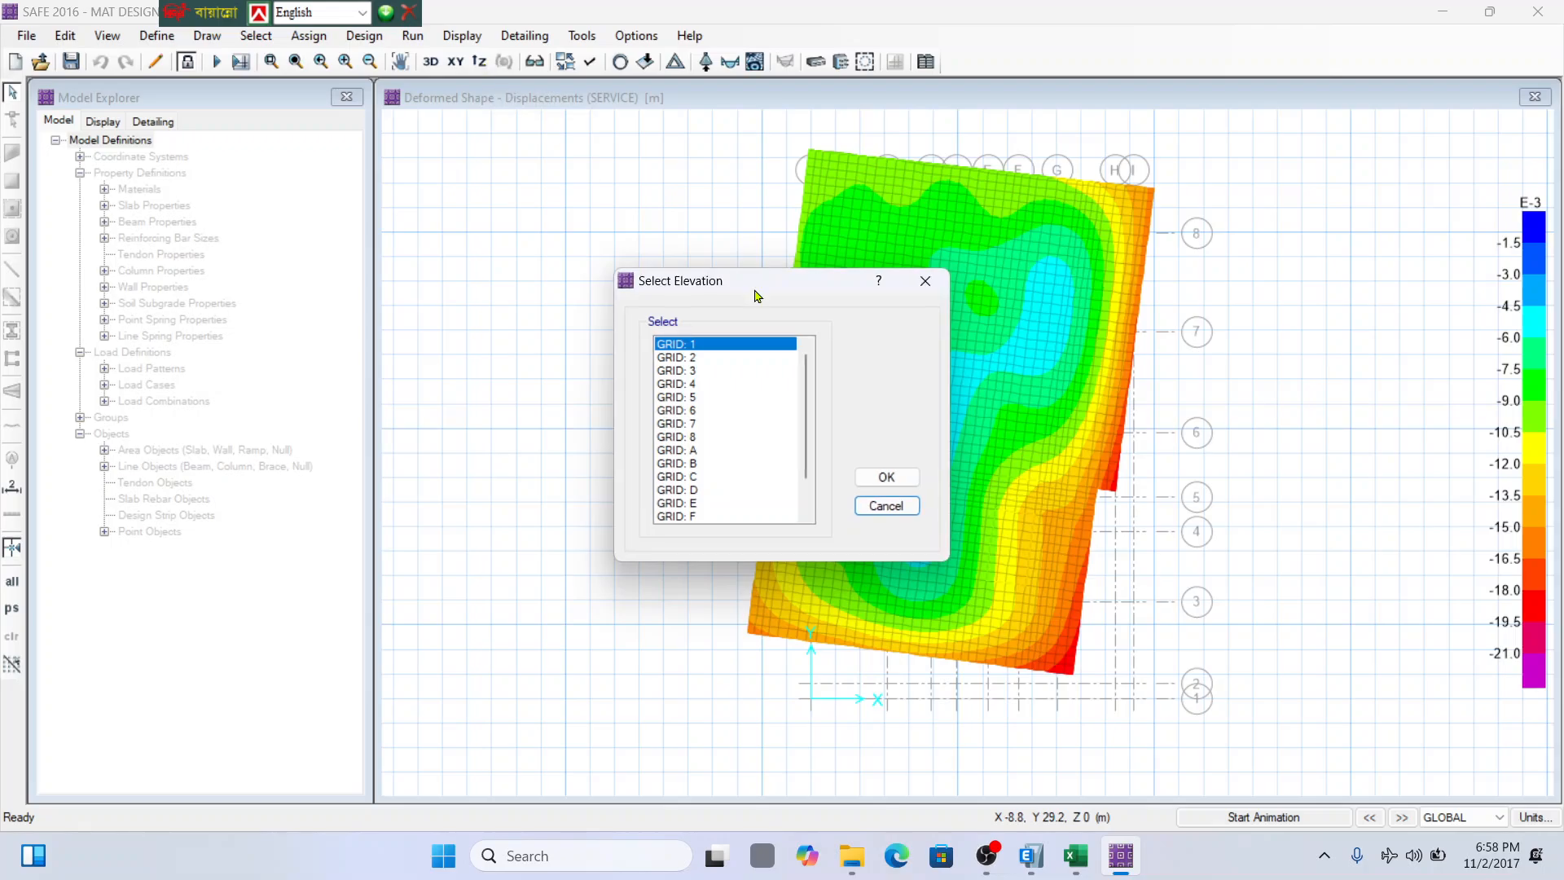
click(896, 505)
Switch to Excel and review the step 9 notes on showing reaction forces and soil pressure for the load combination.
click(1075, 857)
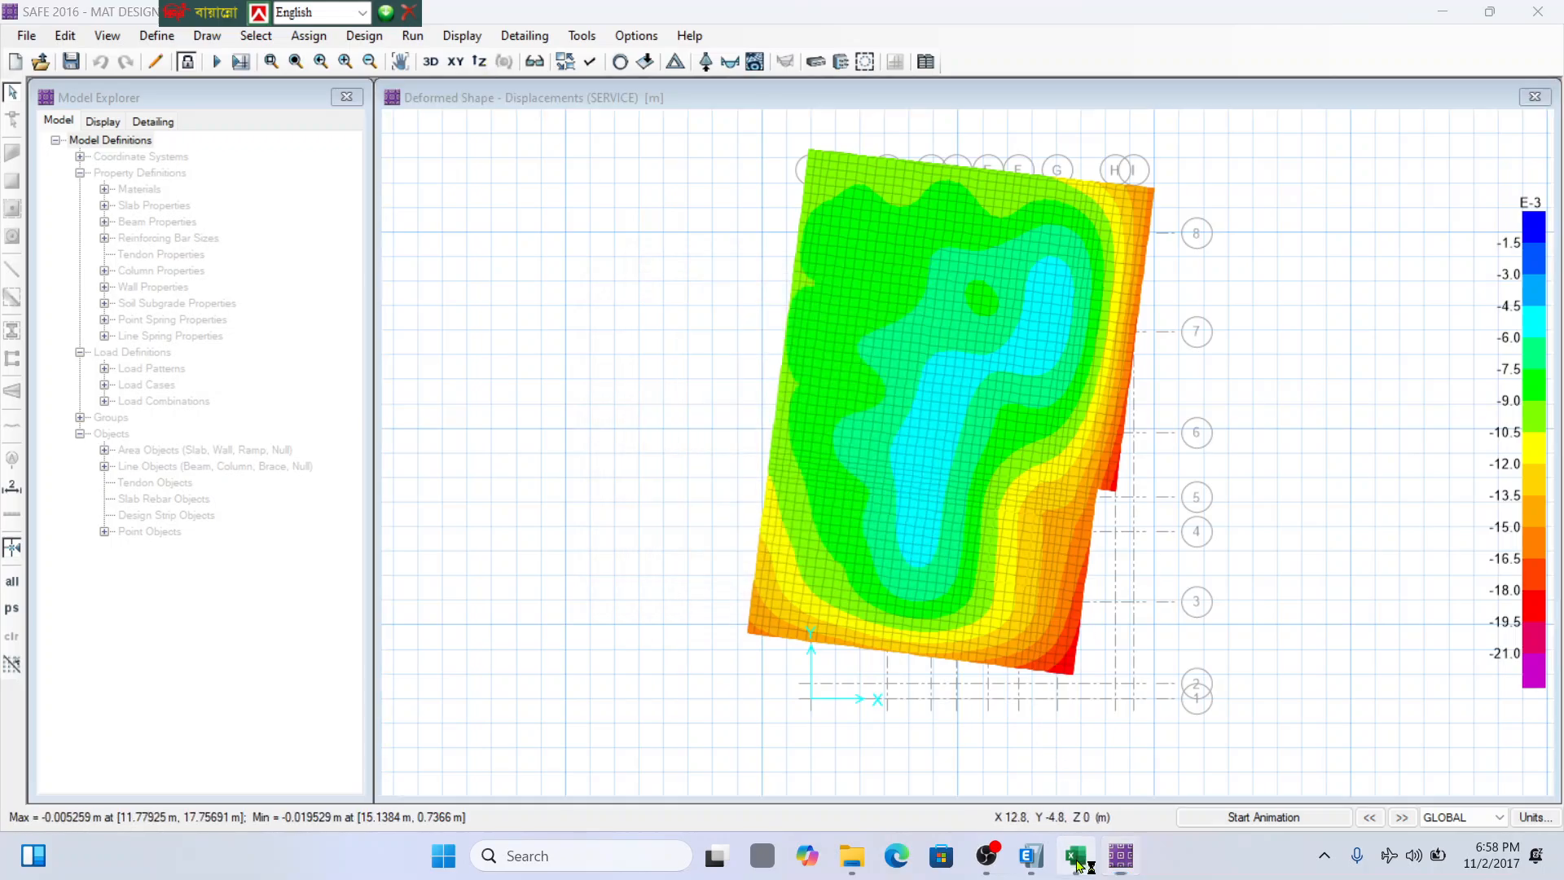
scroll(705, 546, up, 1)
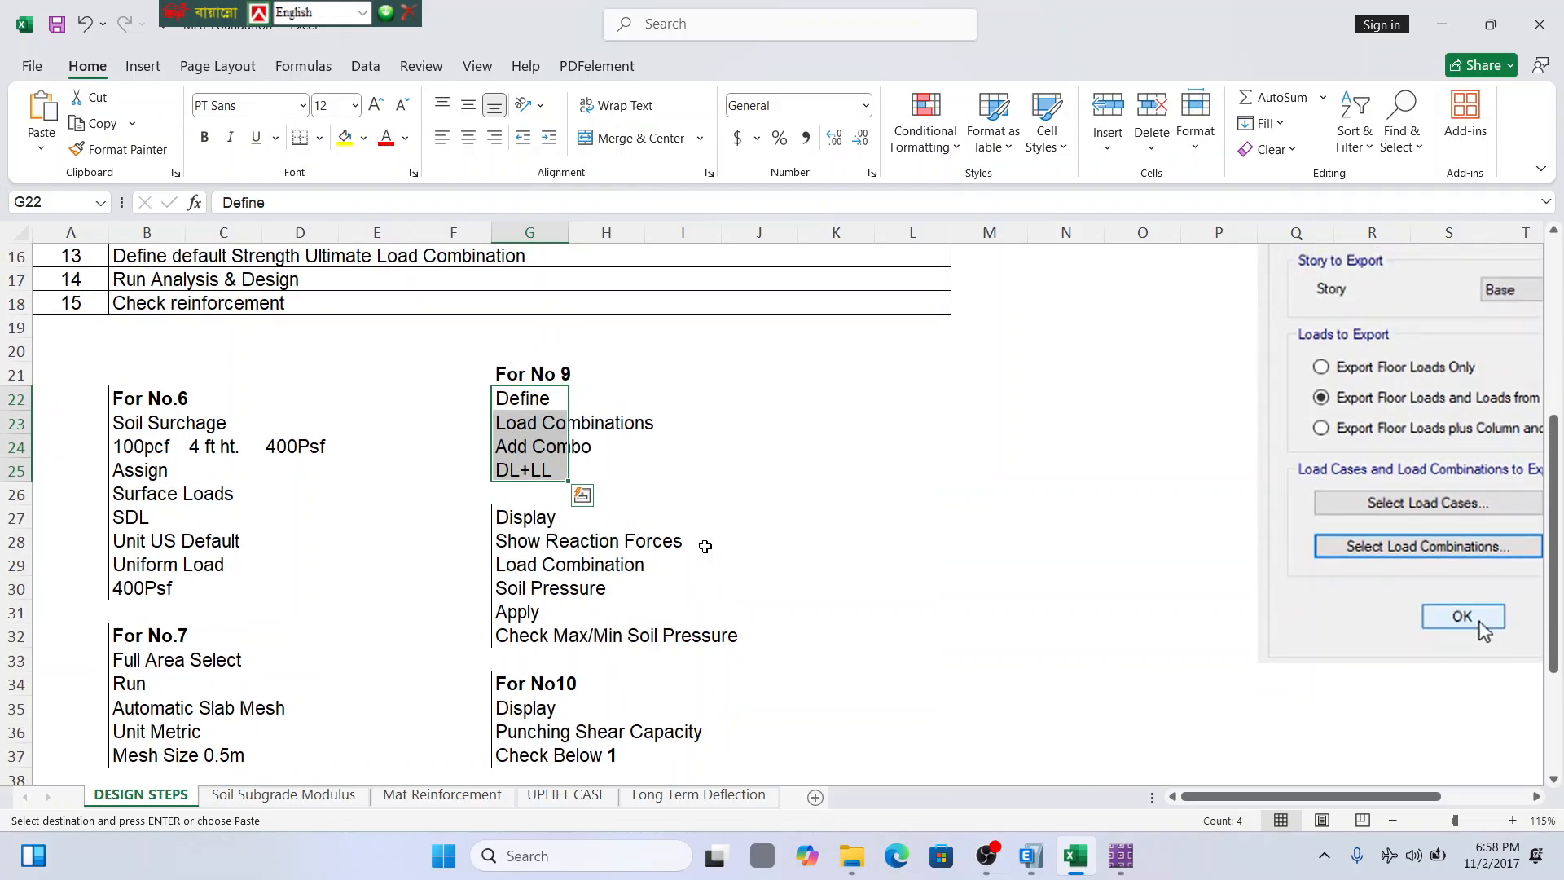
click(532, 565)
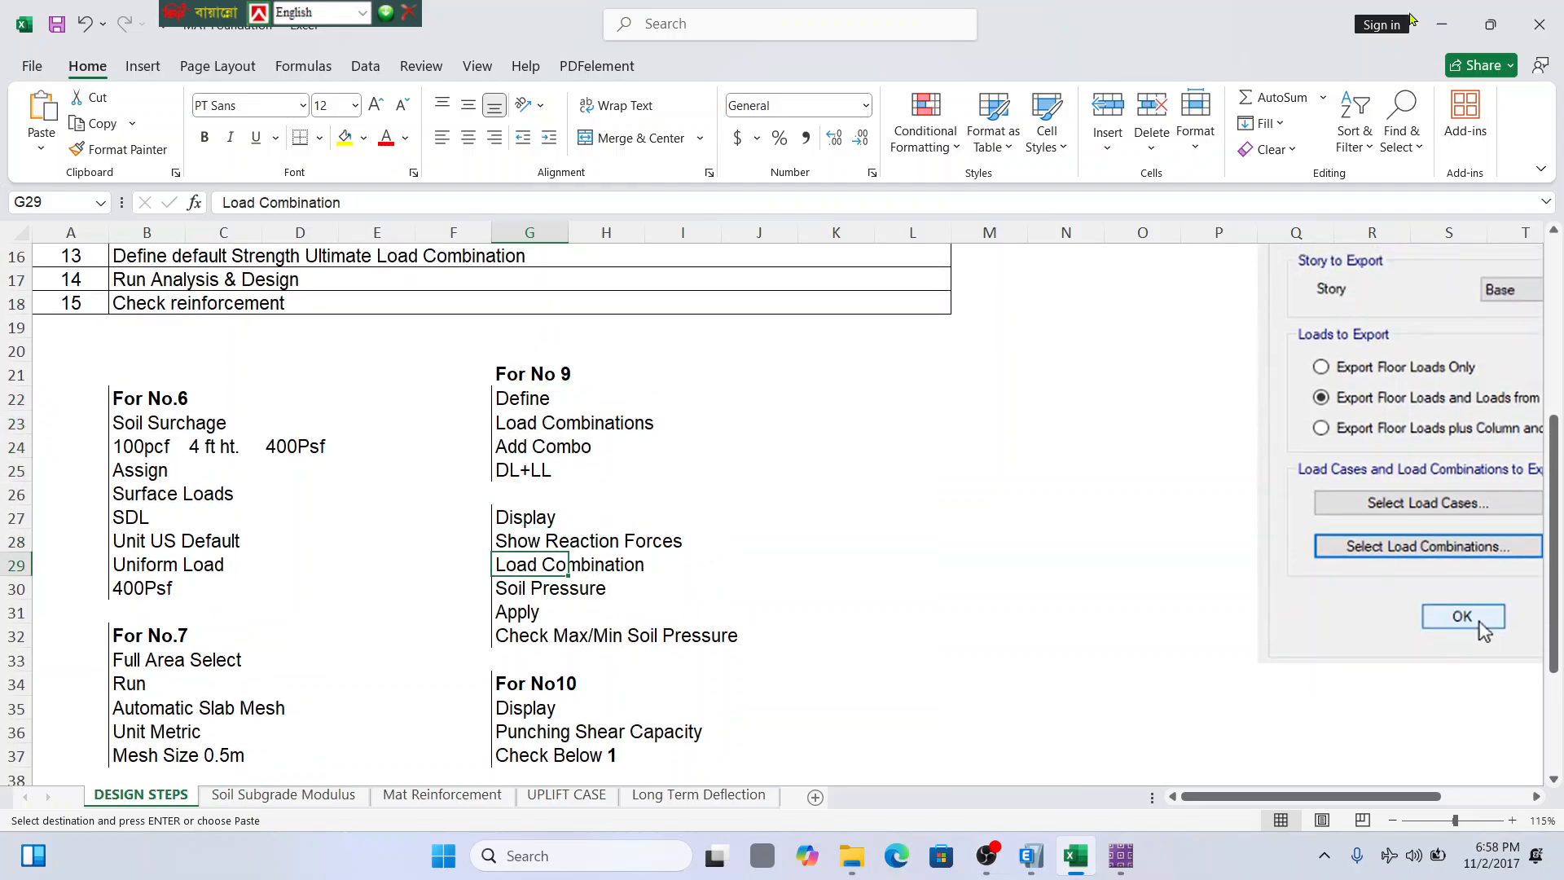
Switch to SAFE and set the reaction forces display to the SERVICE load combination.
click(1442, 24)
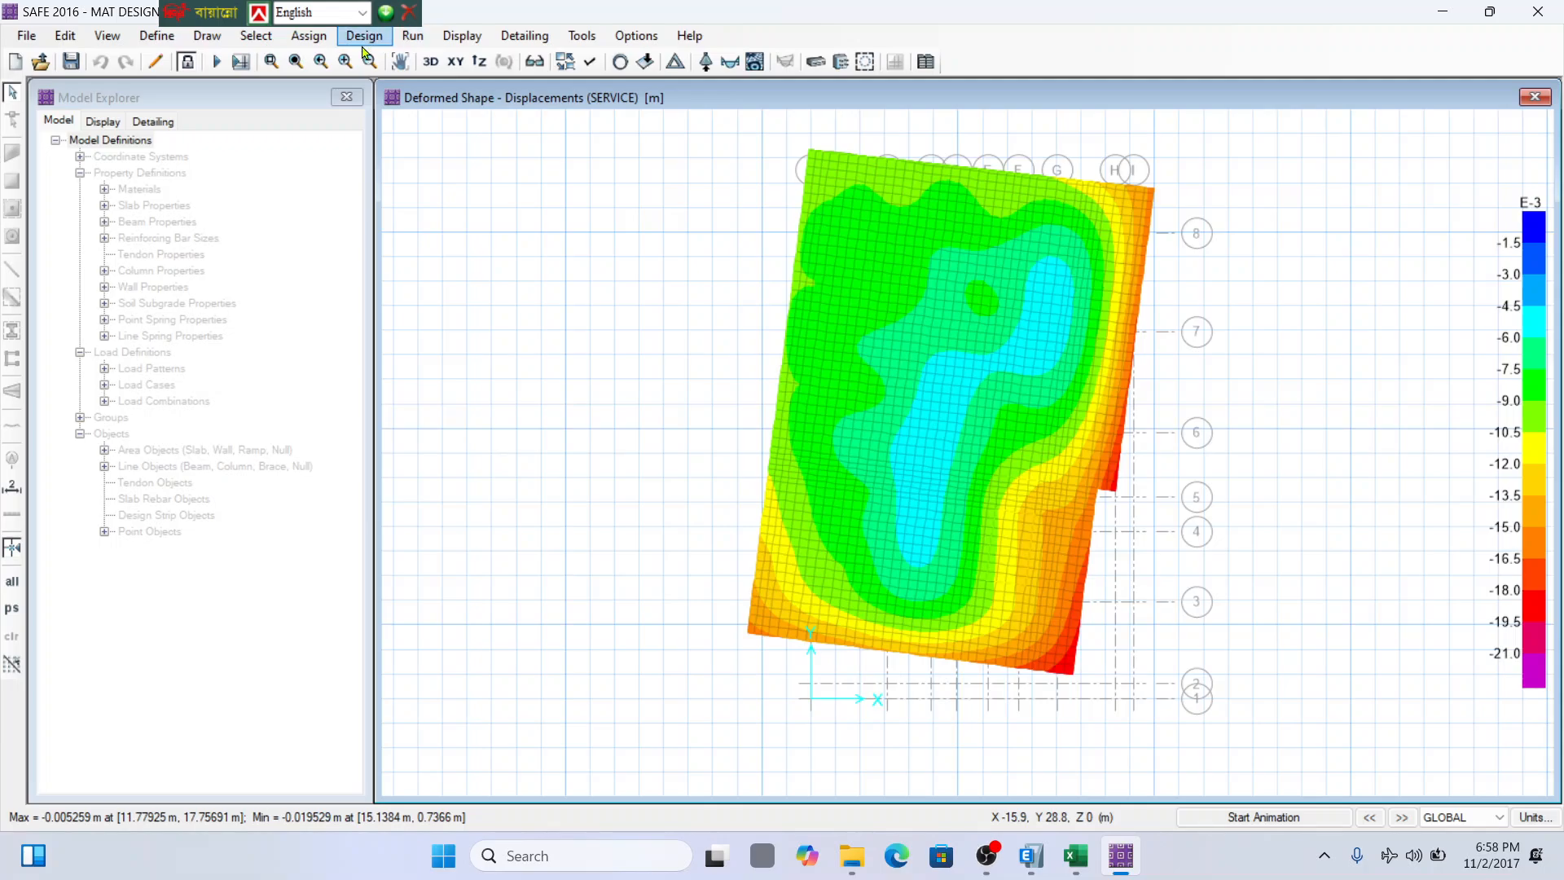
click(462, 36)
click(521, 160)
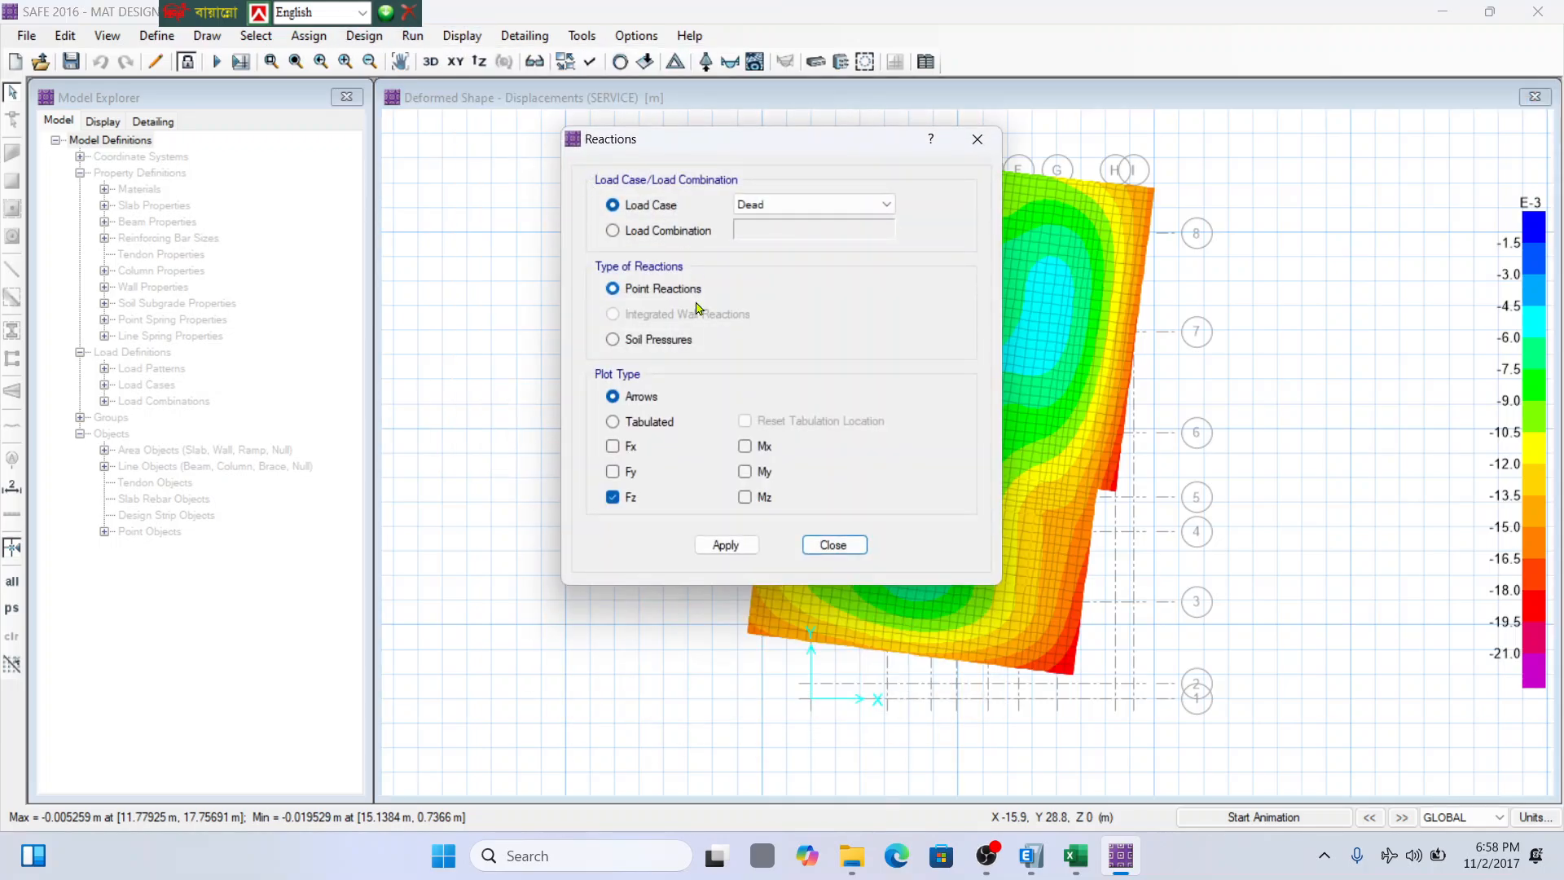
click(612, 231)
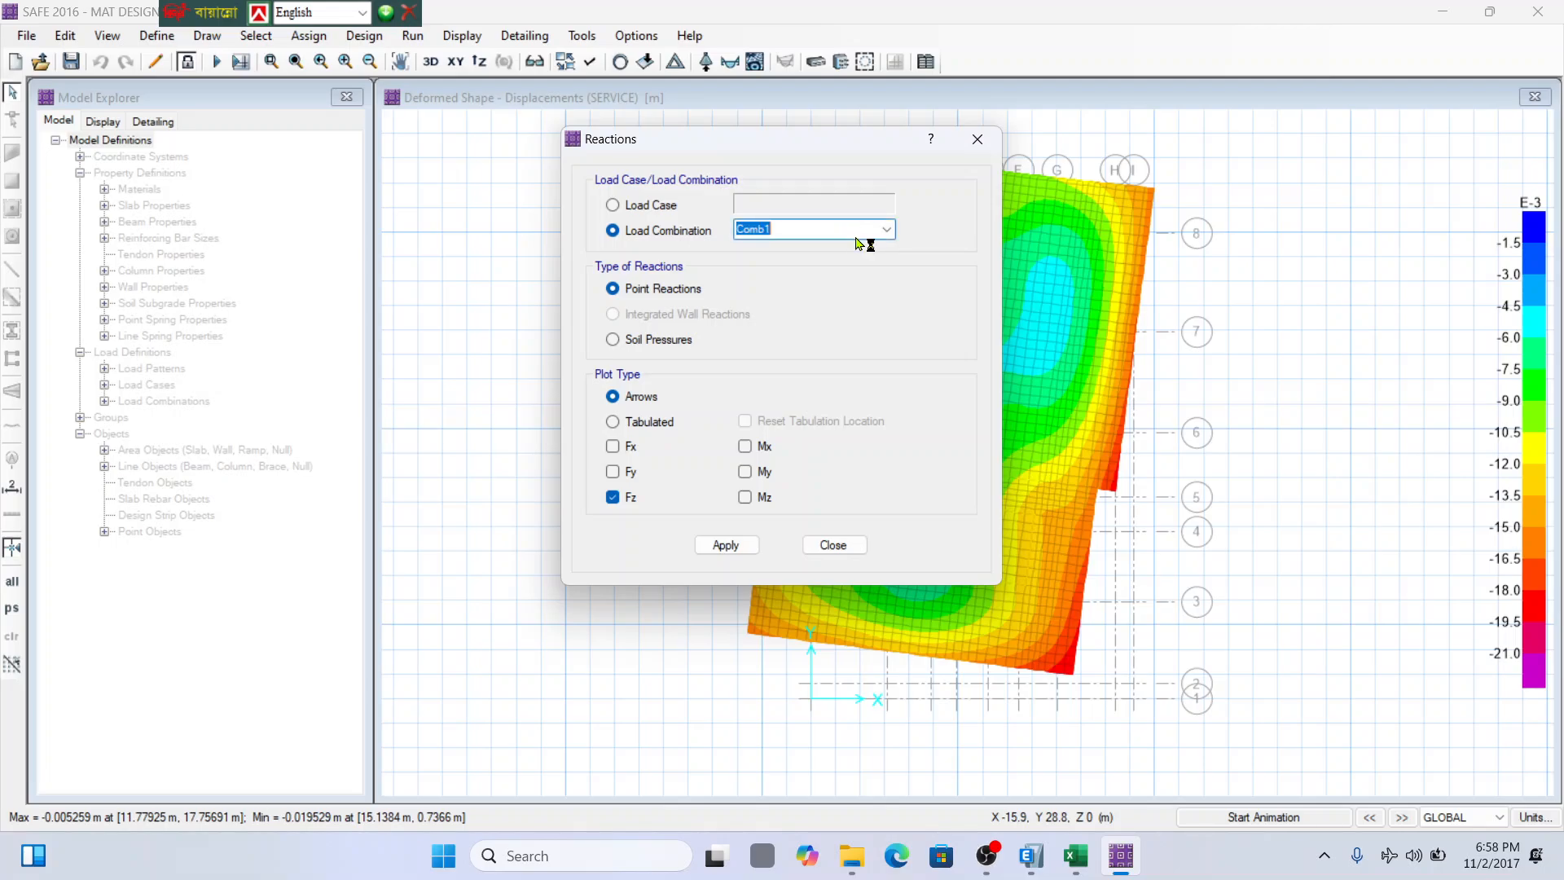
click(886, 229)
drag(888, 341, 894, 652)
click(757, 607)
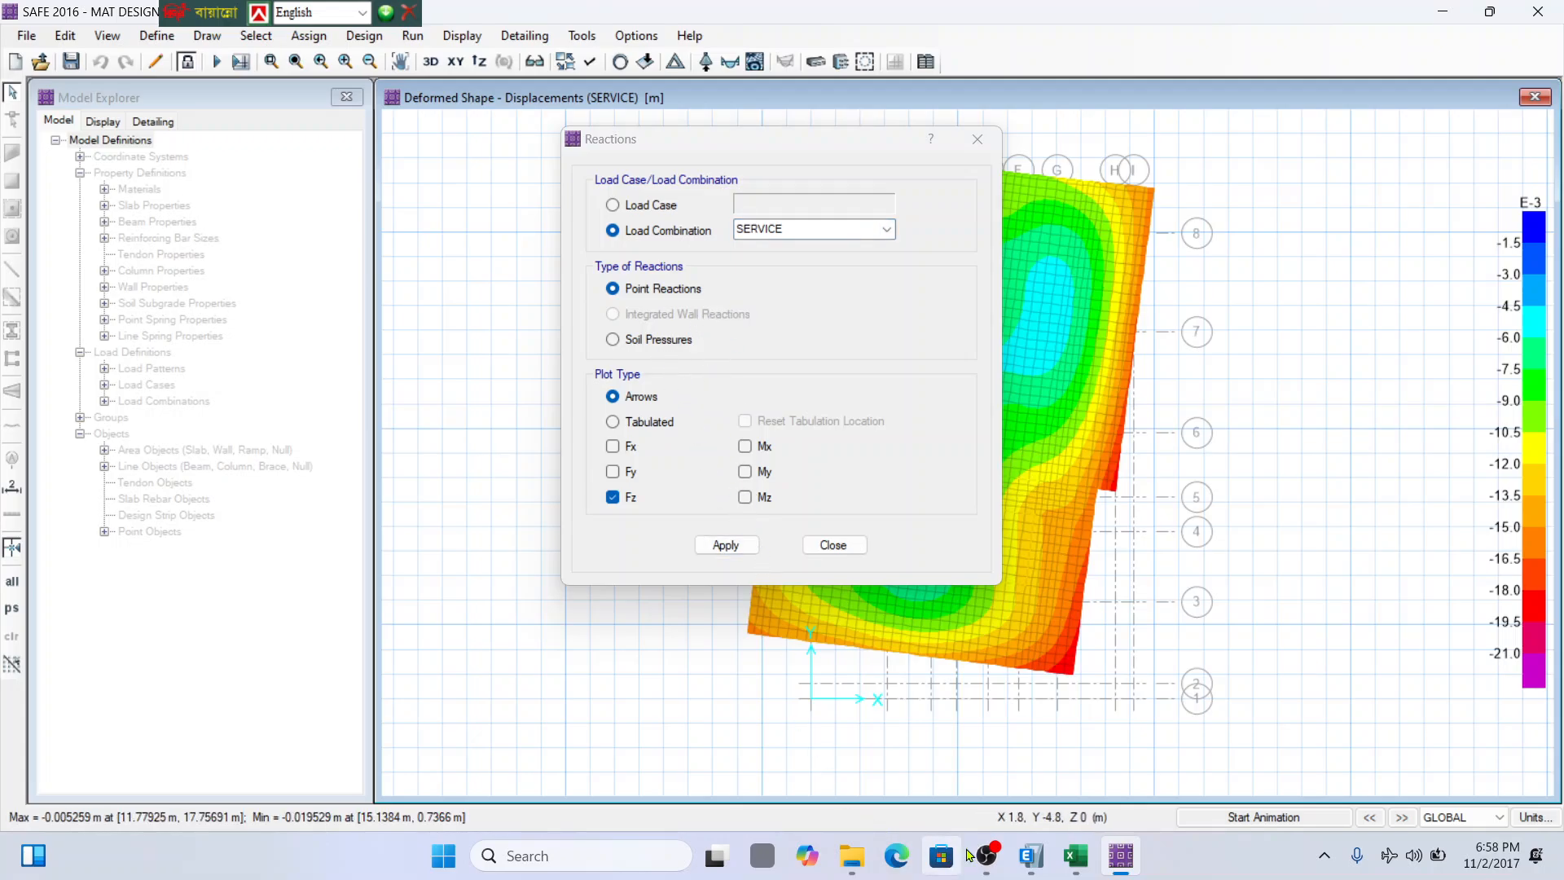
Plot the SERVICE soil pressures as contours on the deformed shape with automatic scaling, consulting the step 9 notes in Excel.
click(1077, 855)
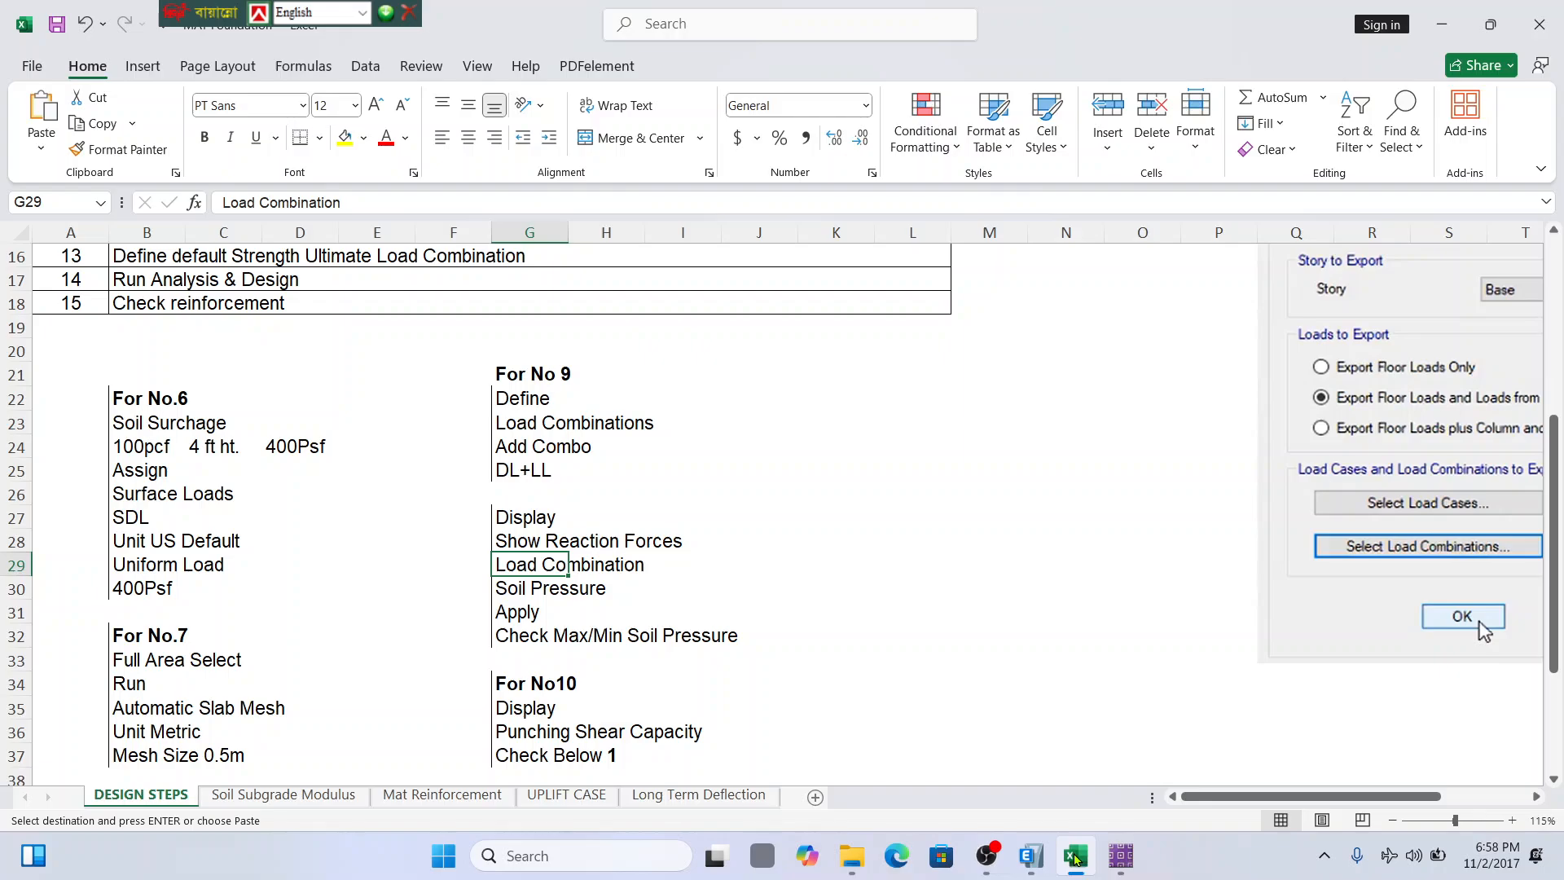
key(alt+Tab)
click(649, 340)
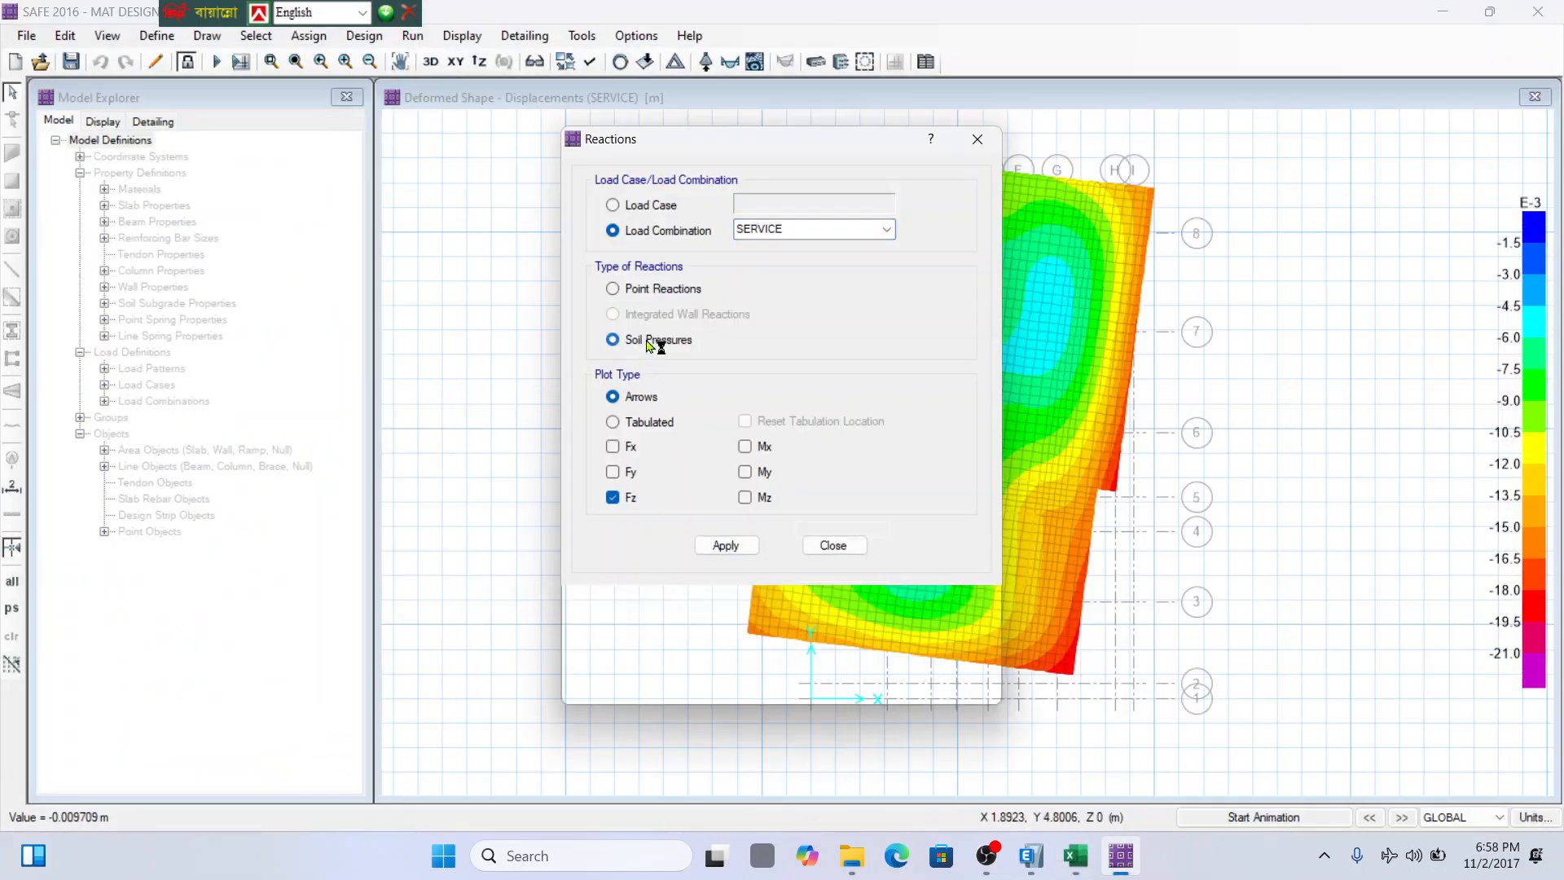
click(1076, 855)
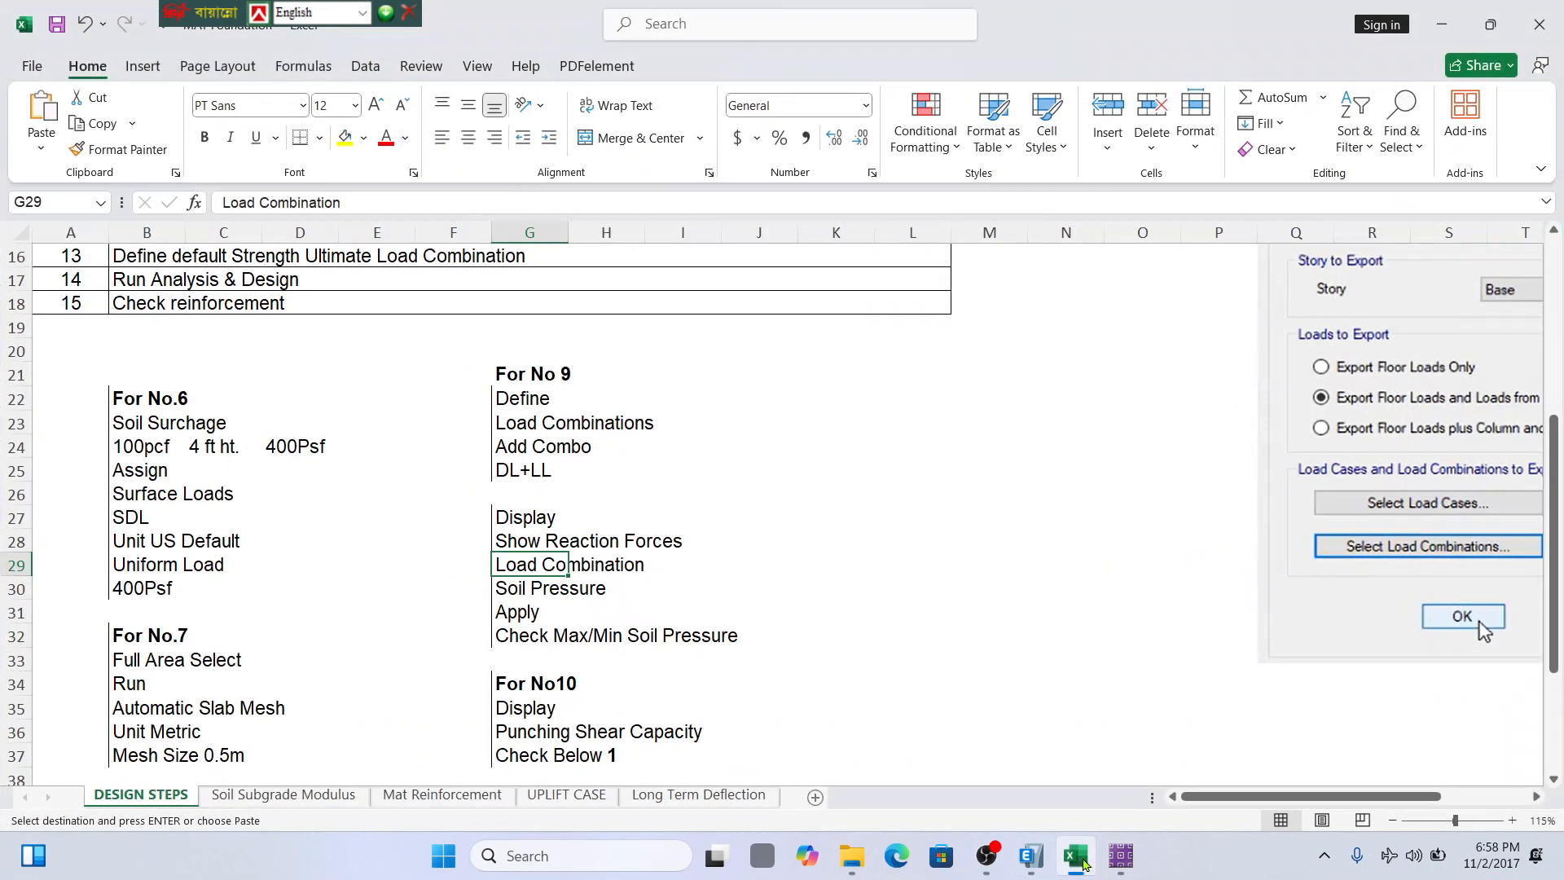
click(1076, 855)
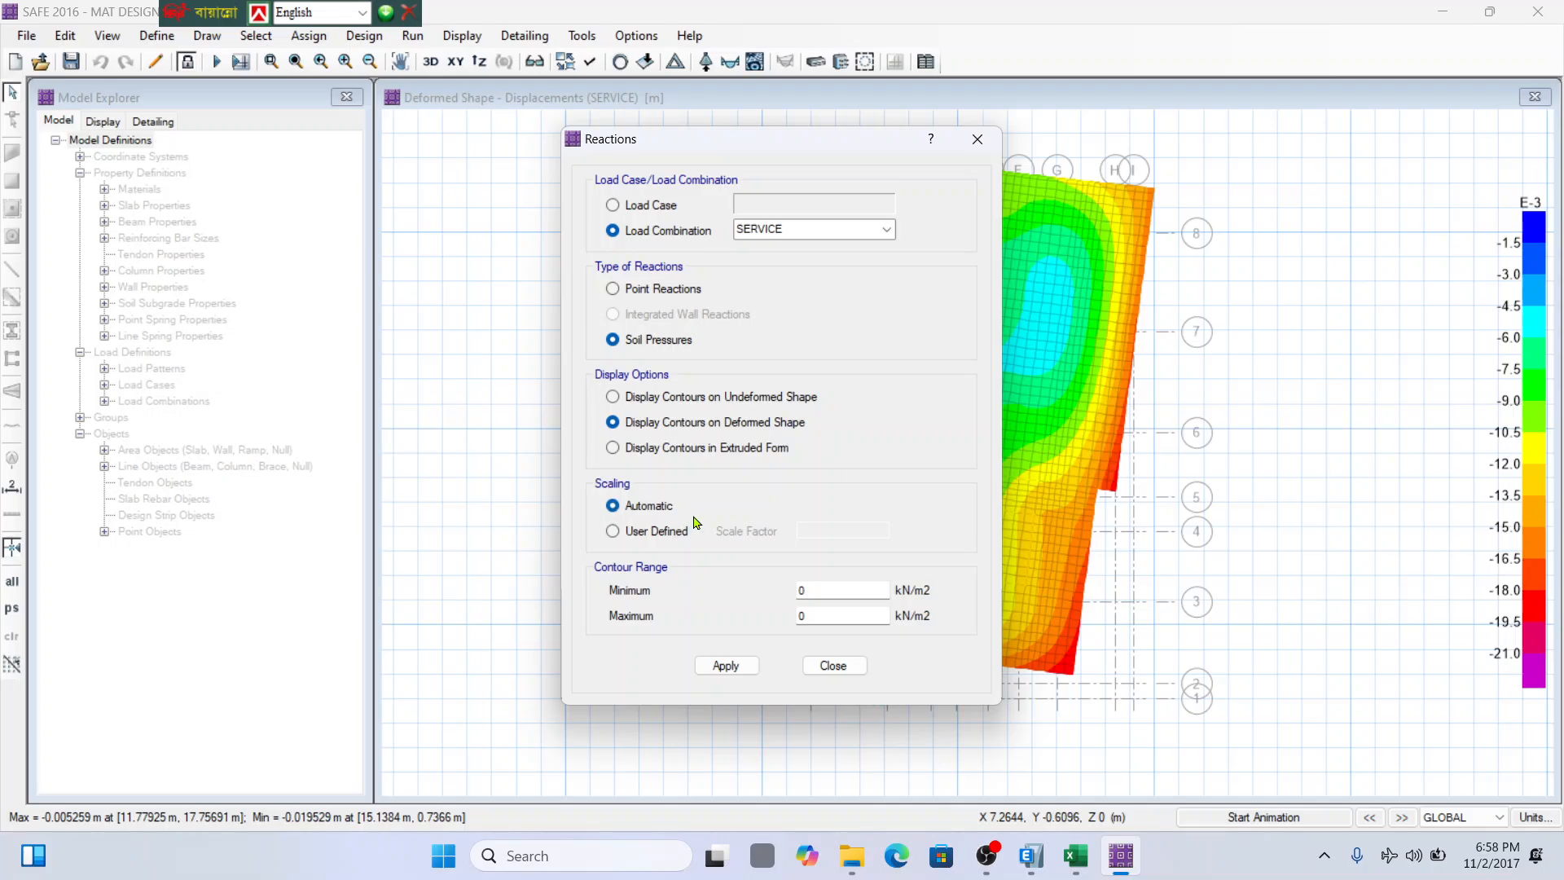
click(732, 668)
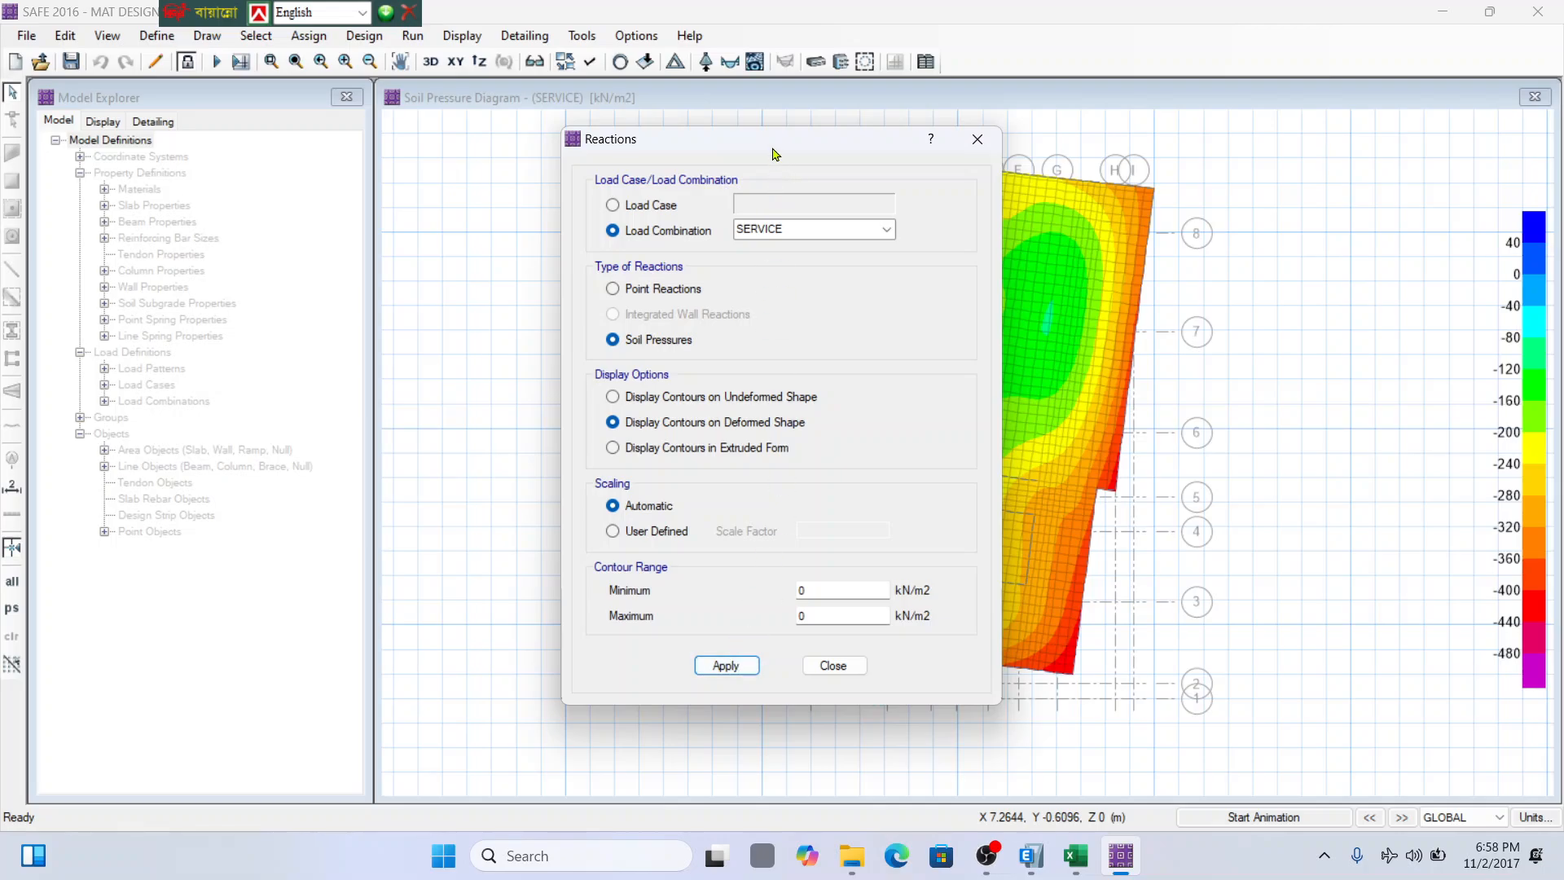
drag(774, 153, 844, 136)
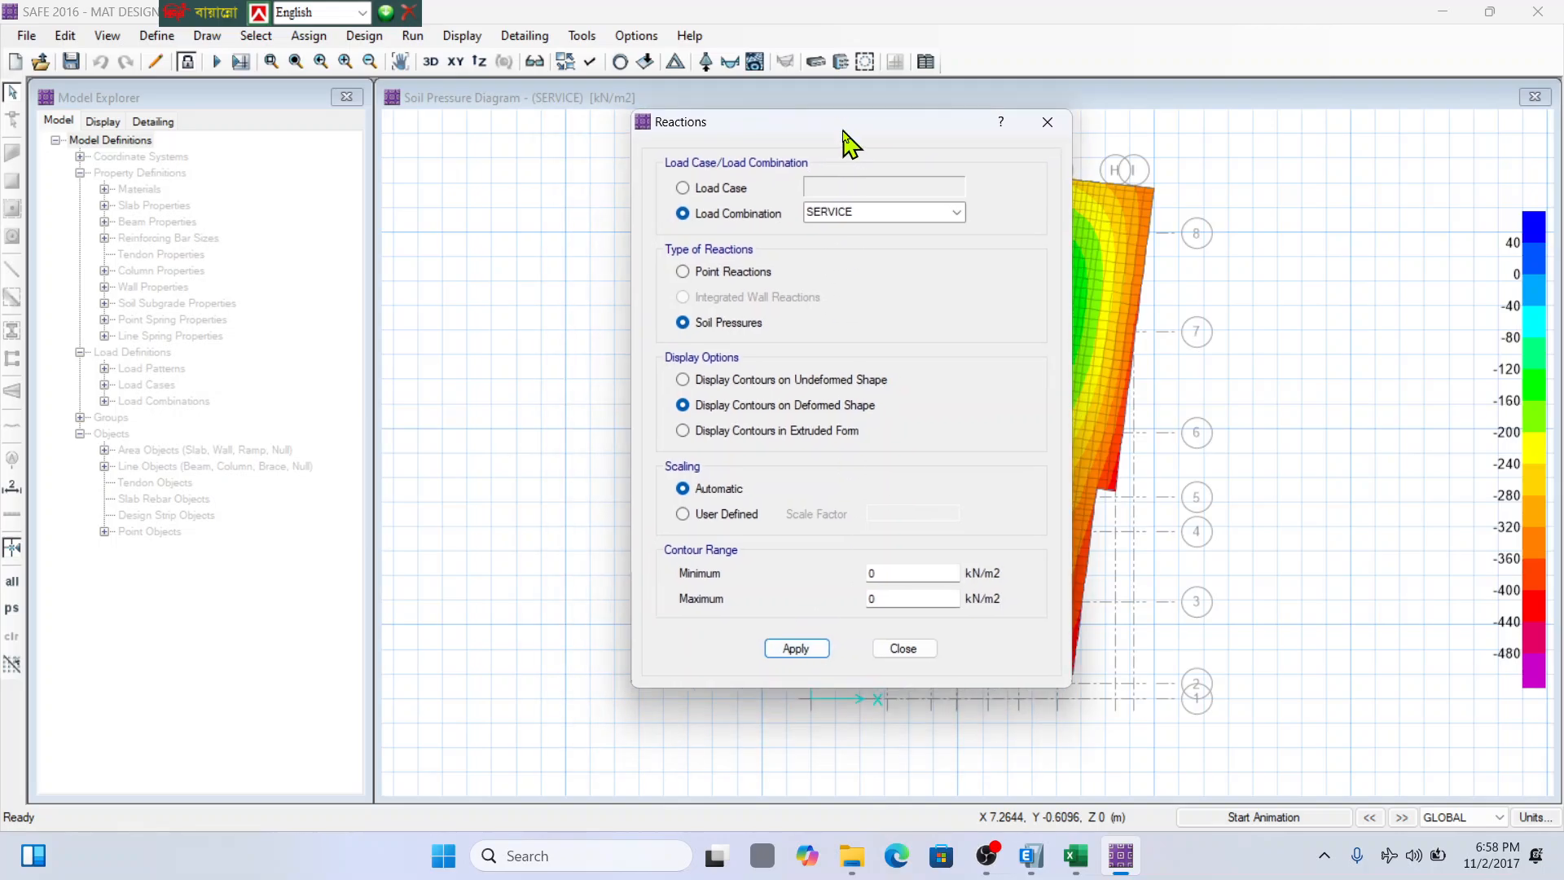
click(917, 655)
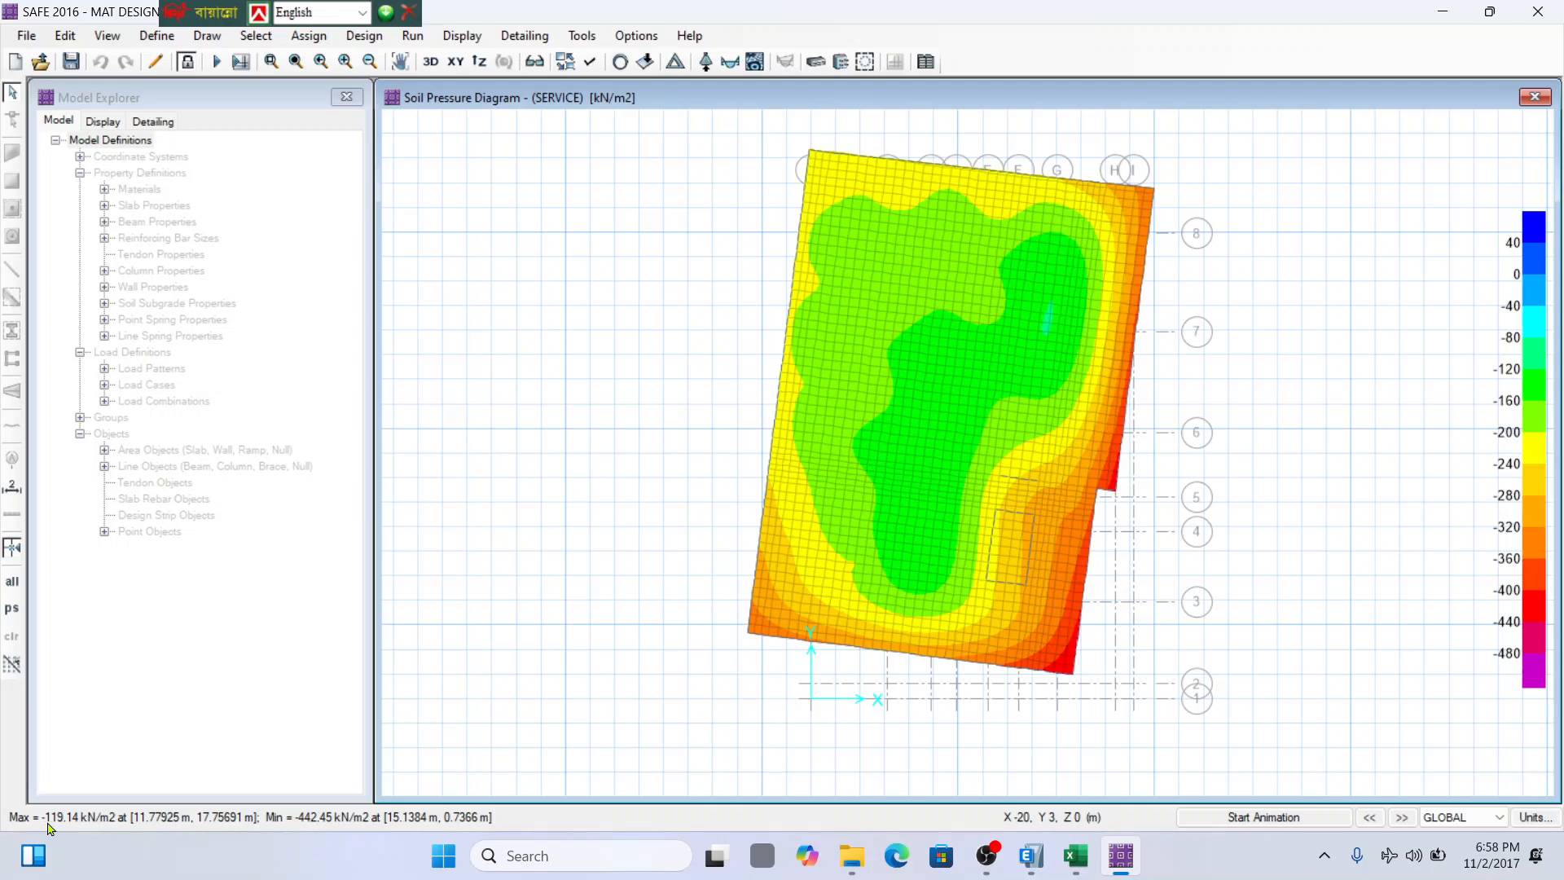
Switch to Excel and look up the mat's allowable bearing capacity in SI units on the Soil Subgrade Modulus sheet.
click(1076, 855)
scroll(900, 550, up, 5)
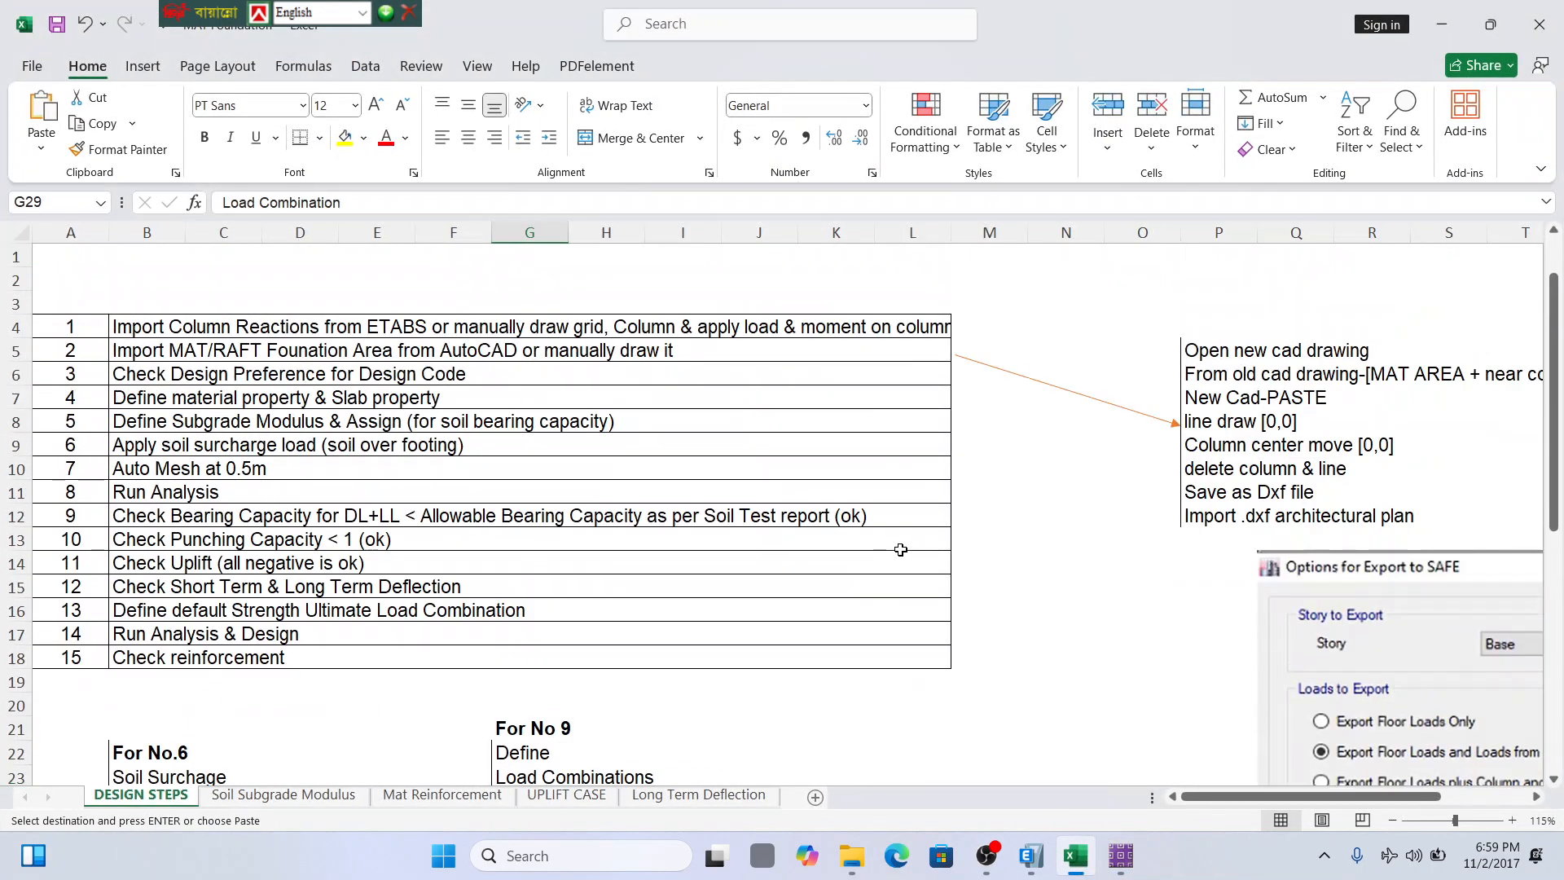
click(329, 790)
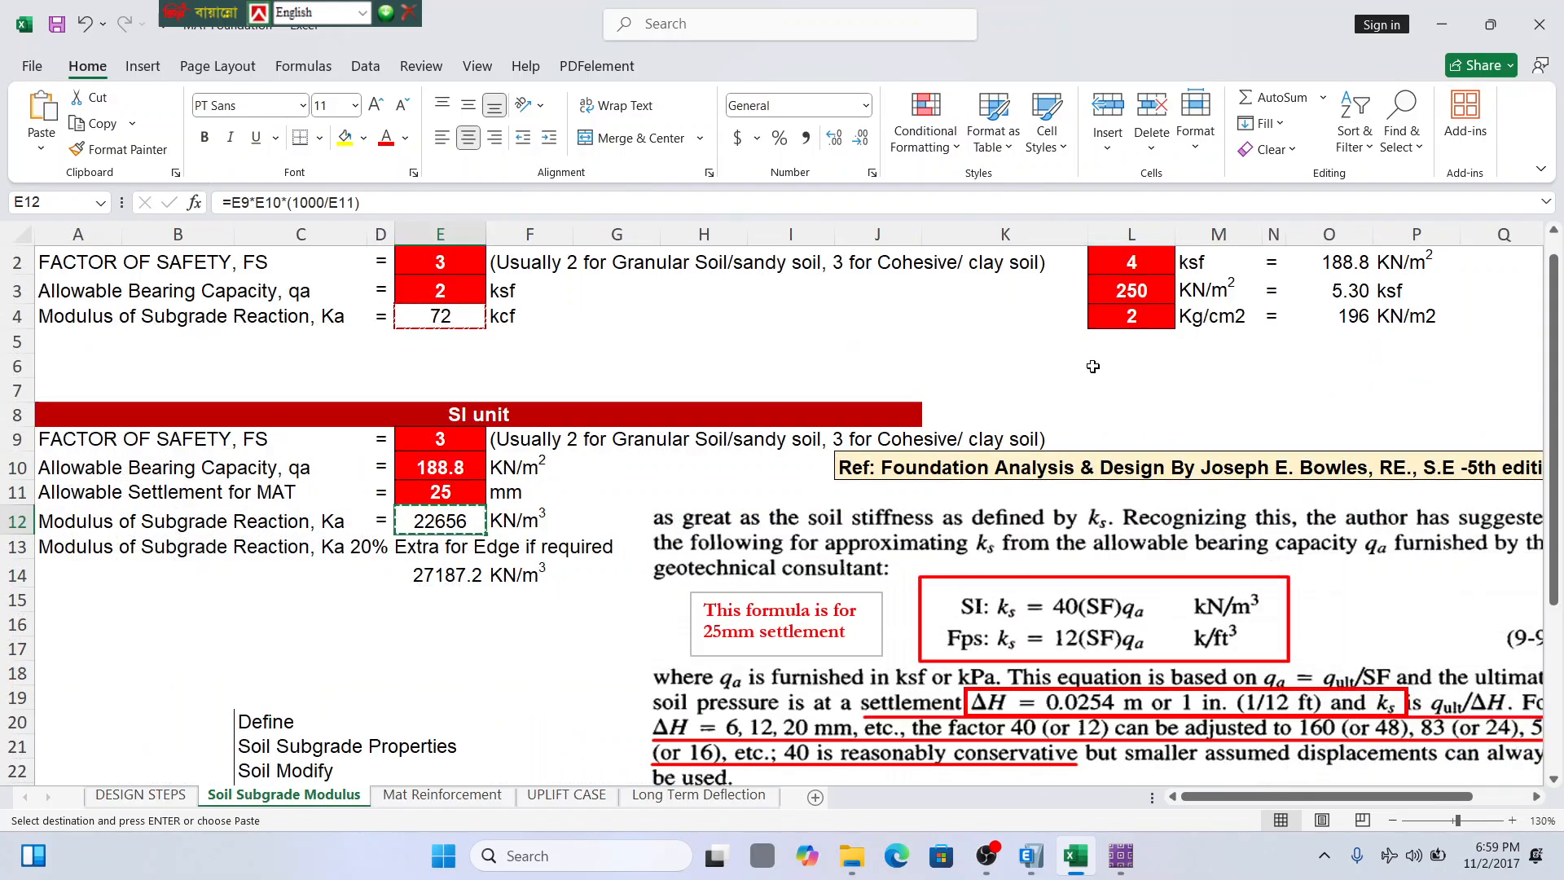
scroll(1246, 345, up, 1)
click(448, 495)
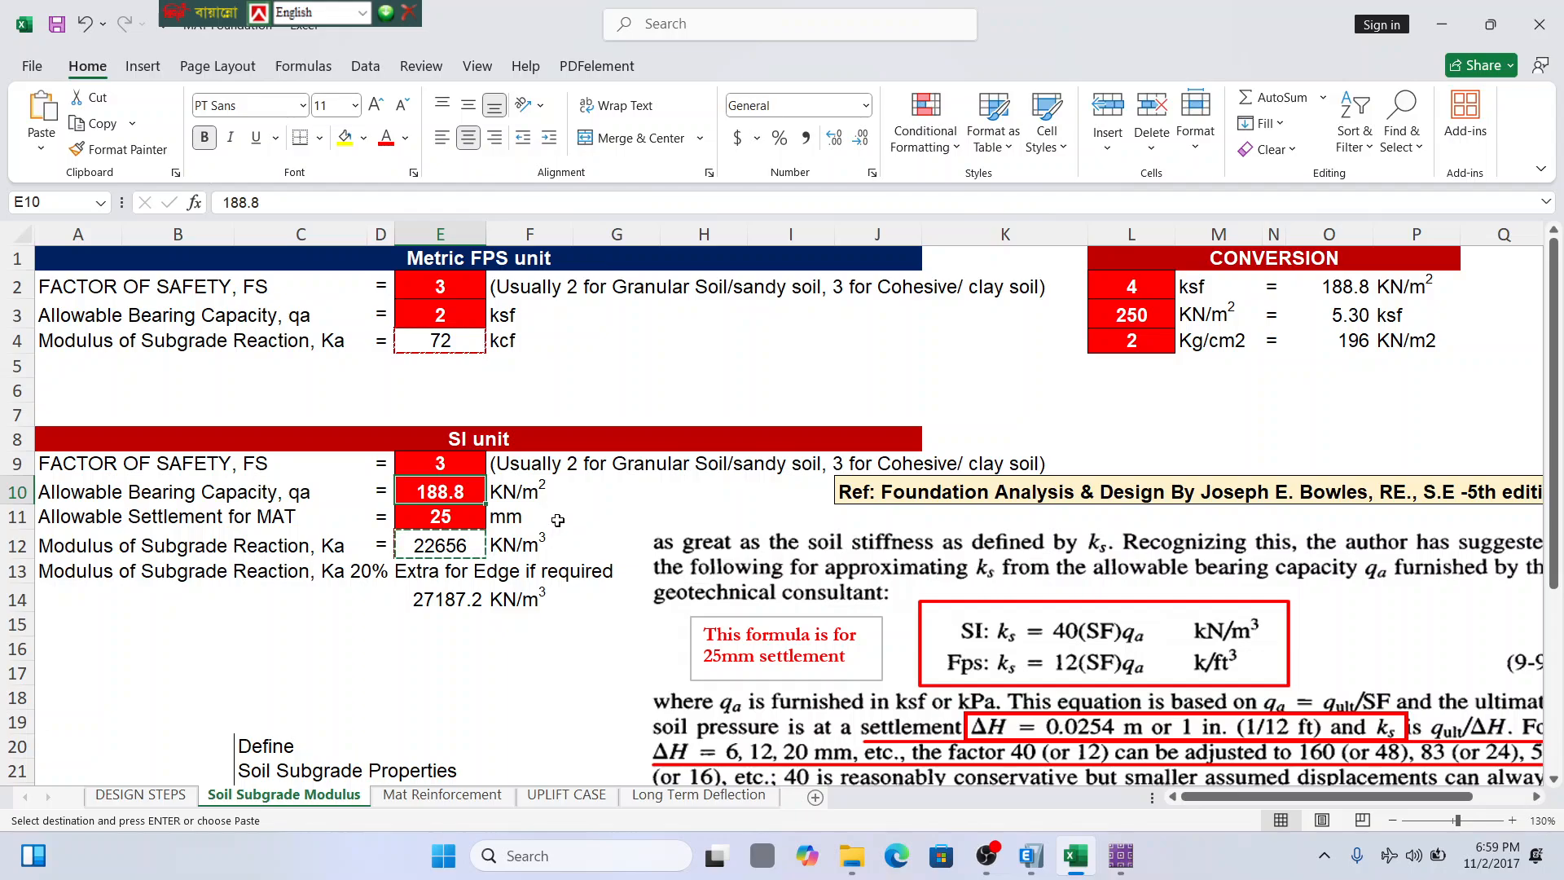
Switch to SAFE, review the deformed shape and reaction display settings without changing them, and inspect pressure values on the soil pressure diagram.
click(1121, 856)
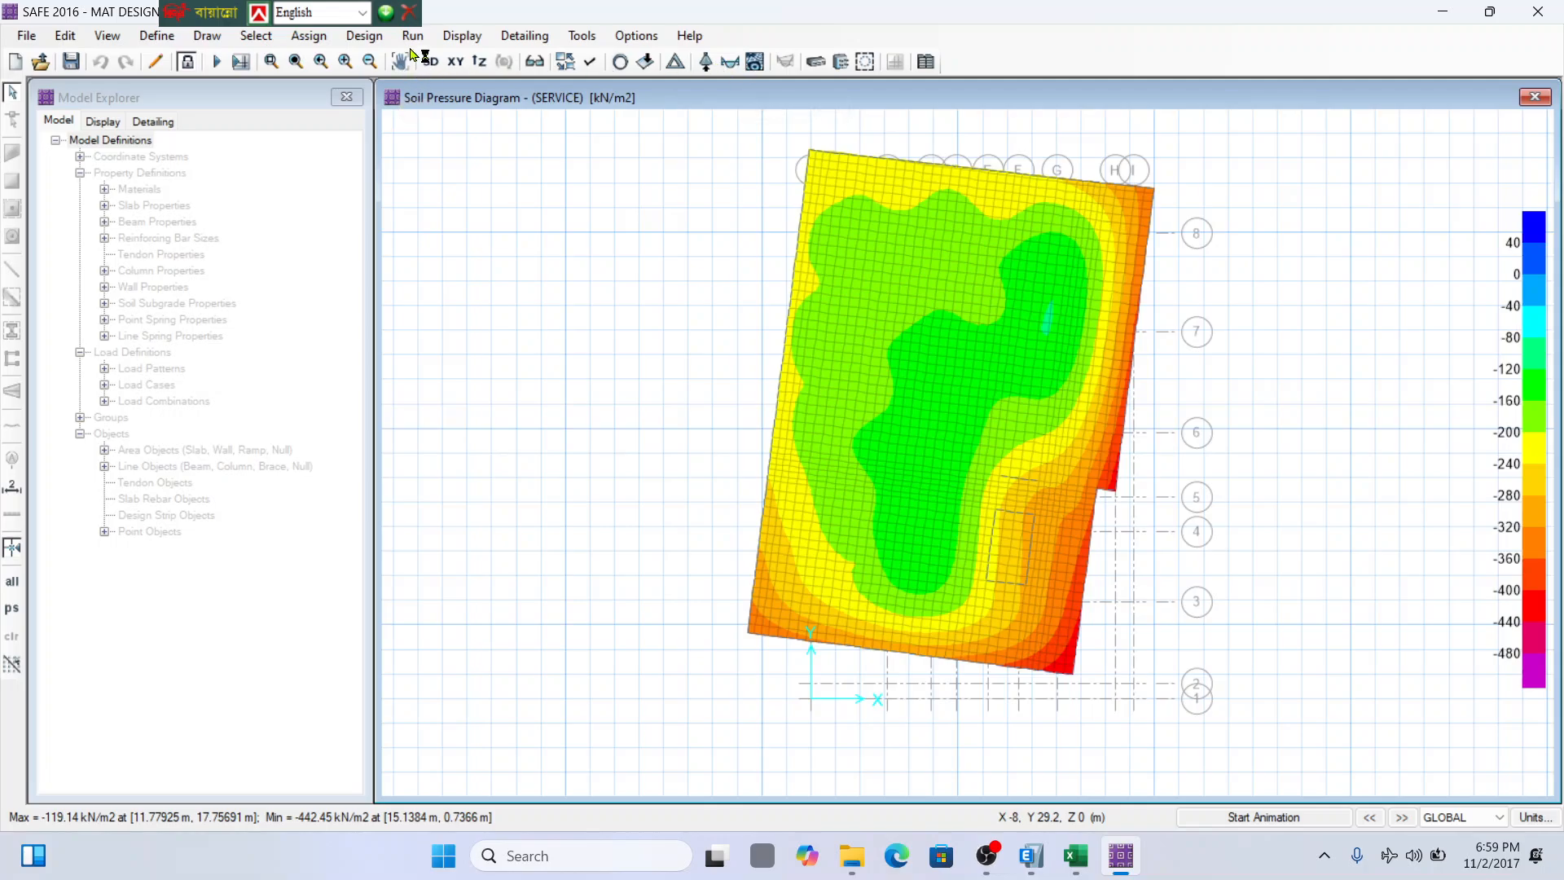
click(470, 39)
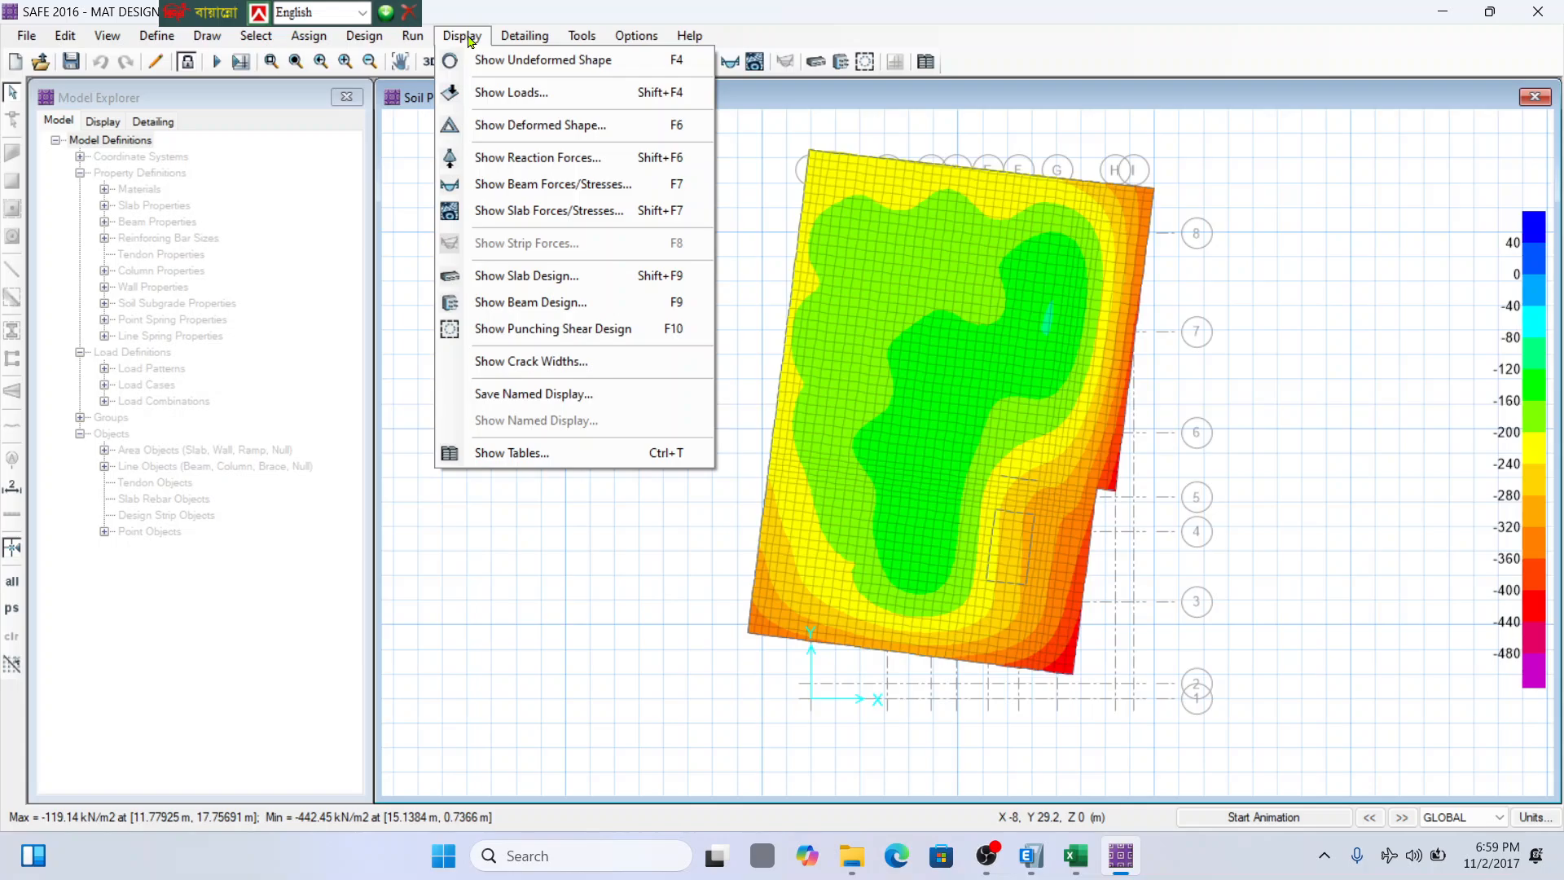
click(522, 137)
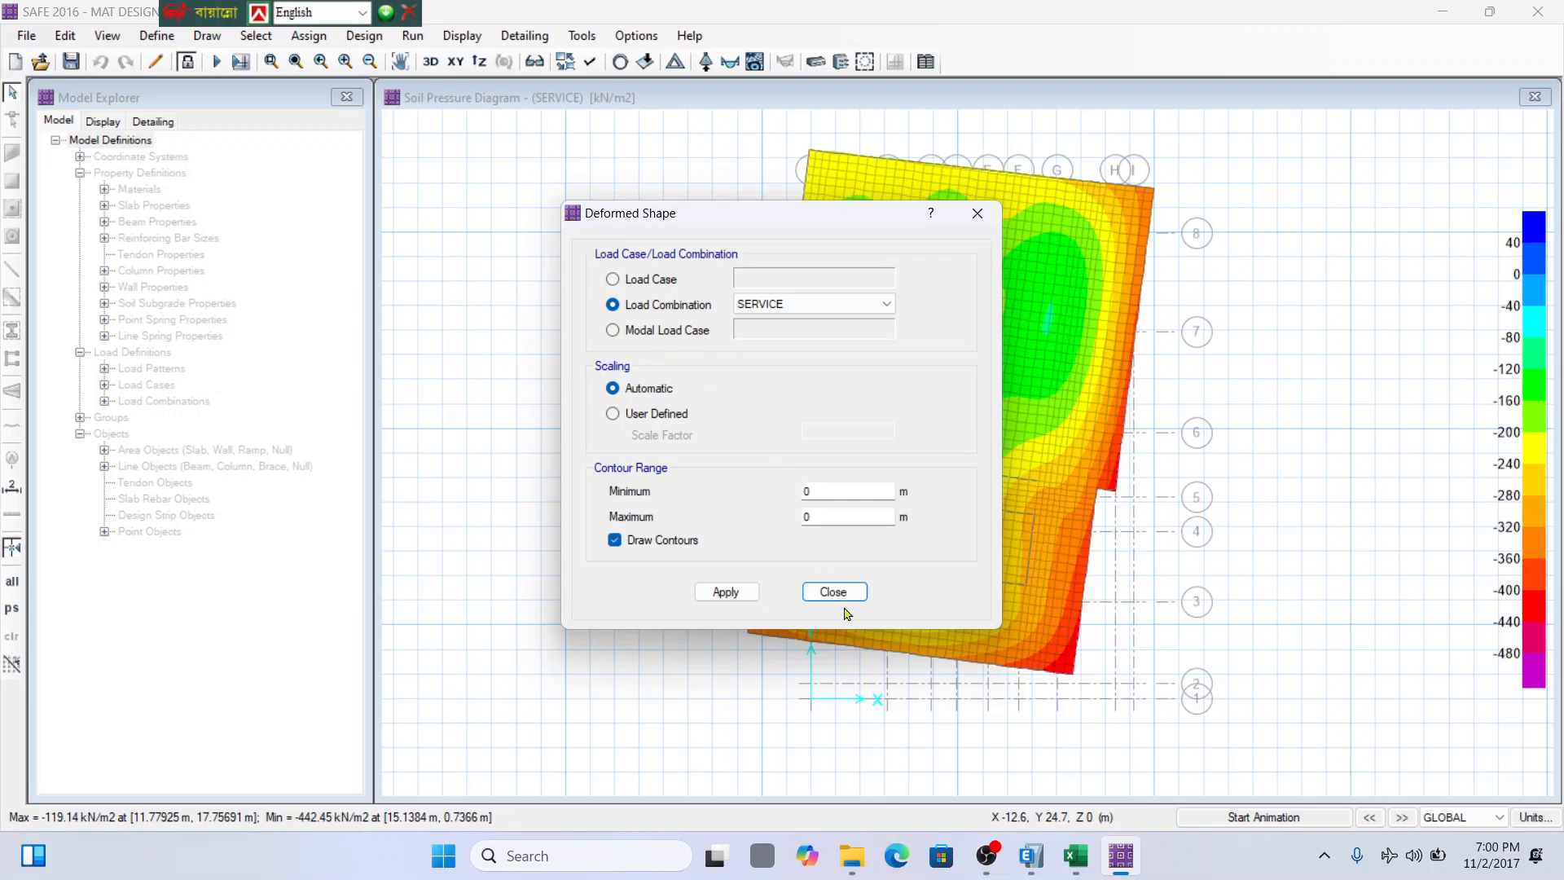
click(834, 592)
click(462, 35)
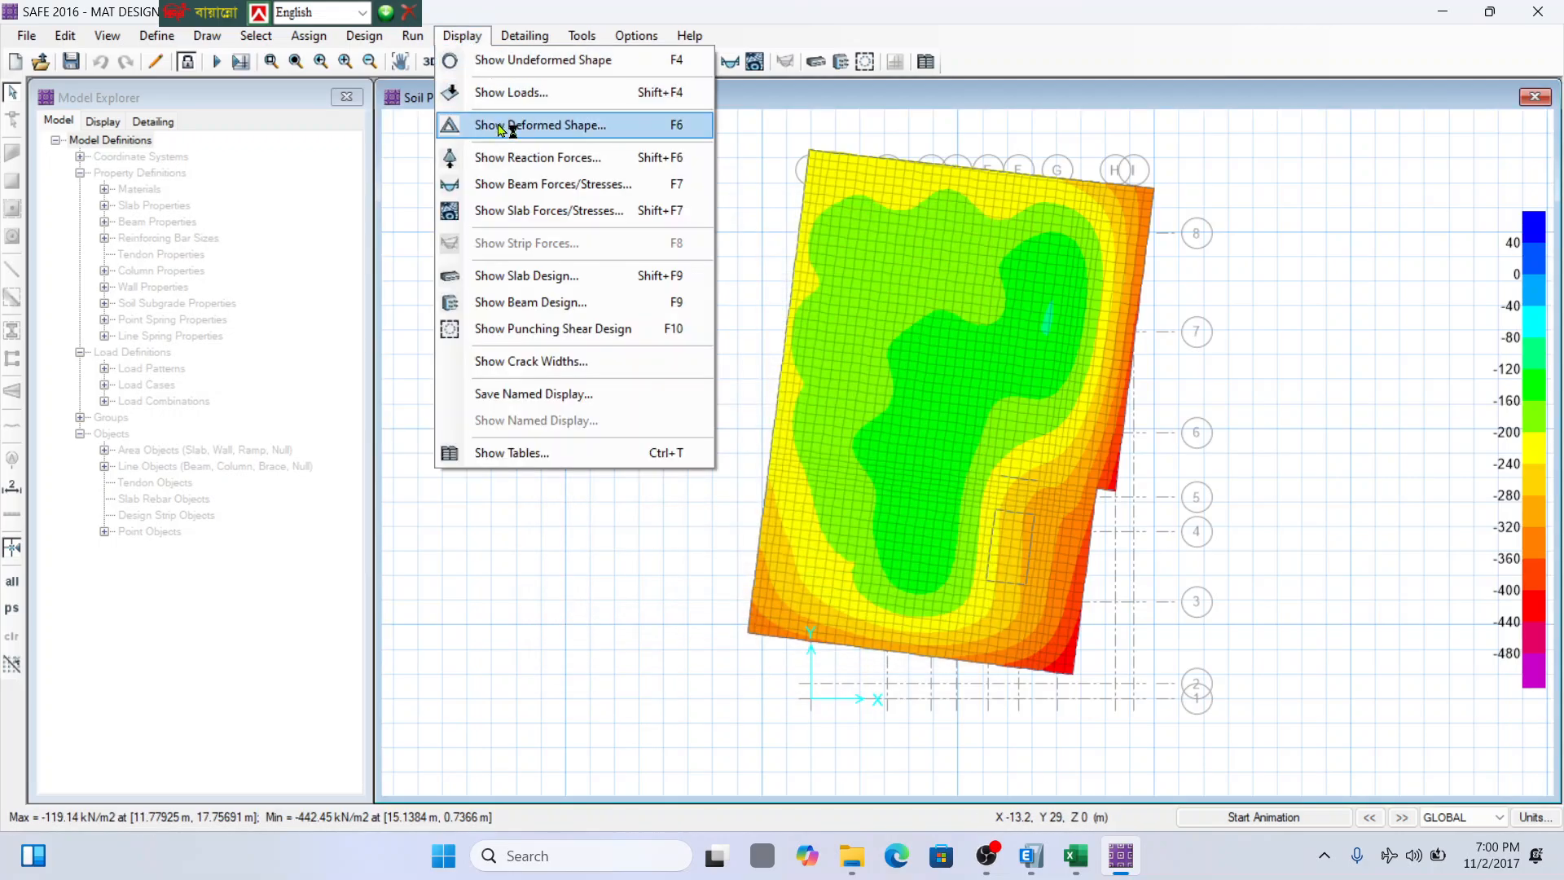
click(552, 157)
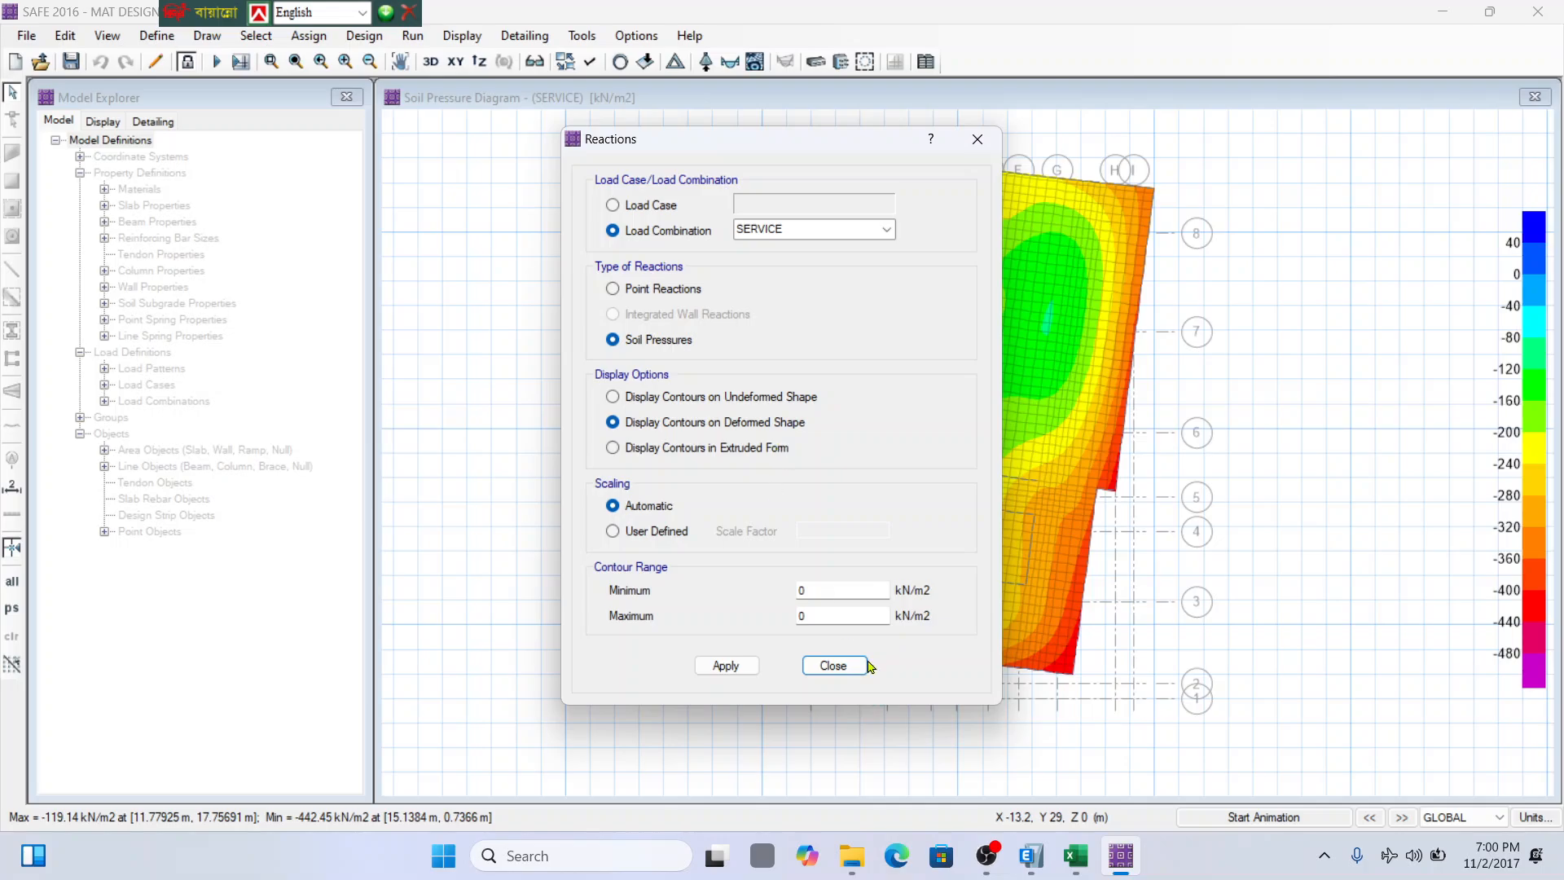
click(828, 664)
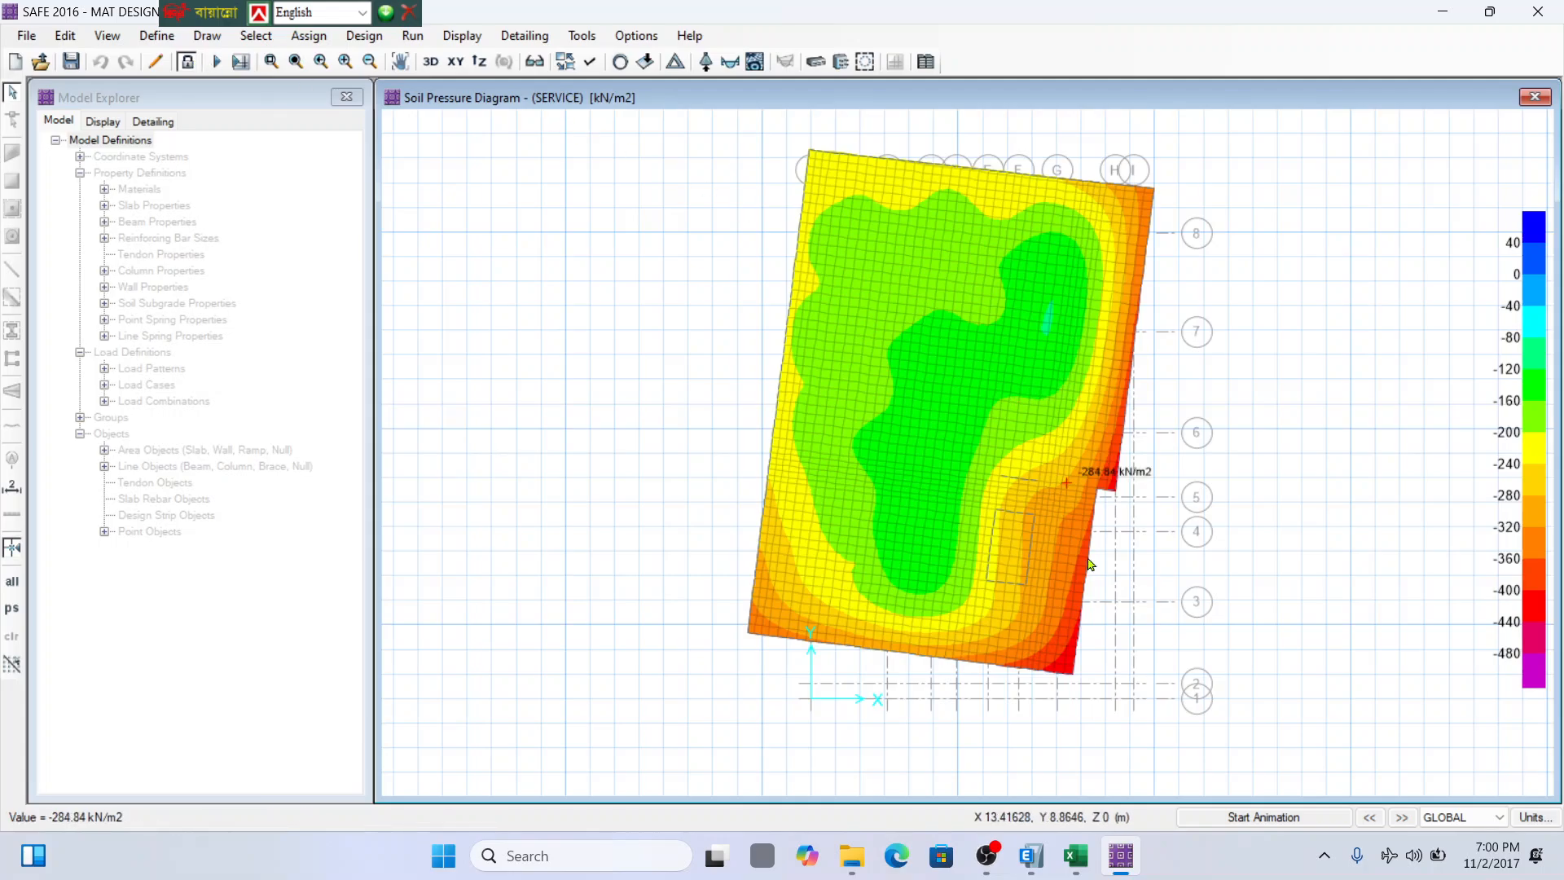
Switch to Excel, review step 10 on the DESIGN STEPS sheet and its punching shear capacity notes, and return to SAFE.
click(1075, 855)
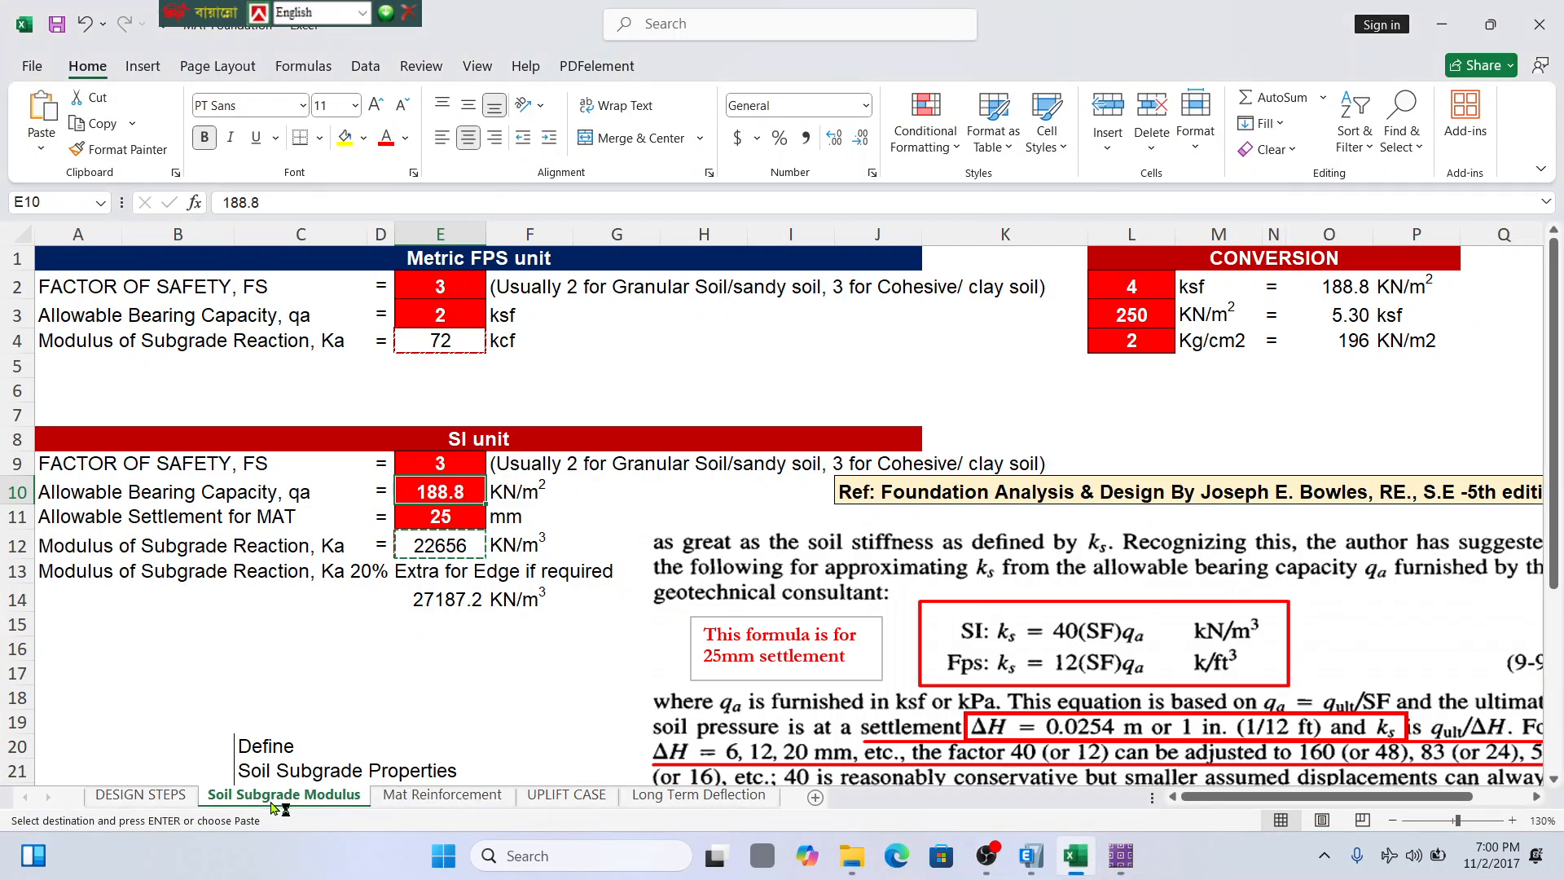
click(140, 794)
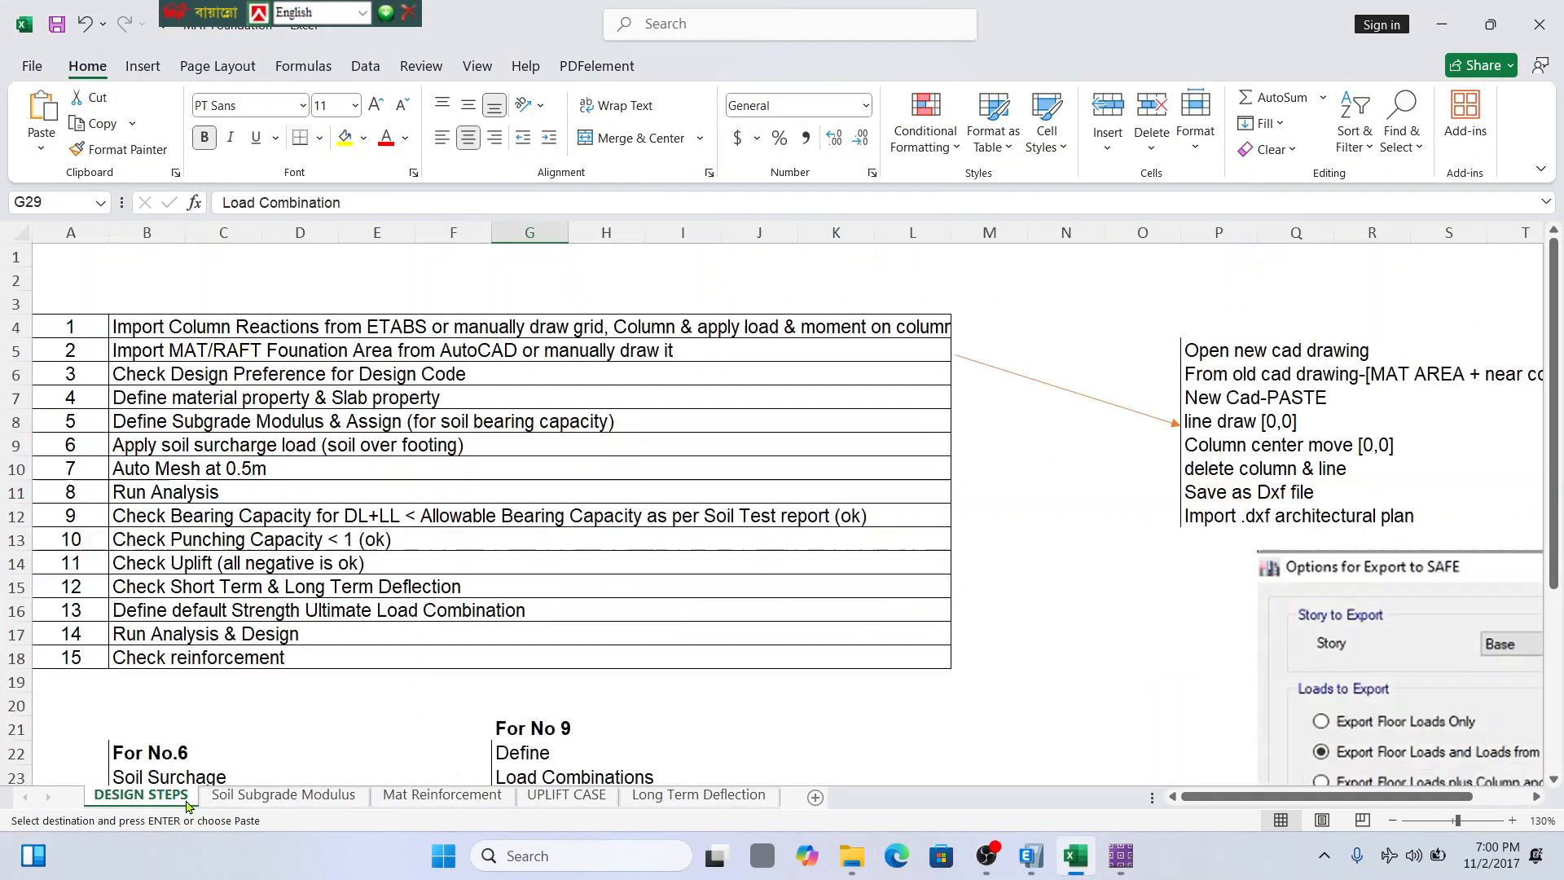
click(276, 537)
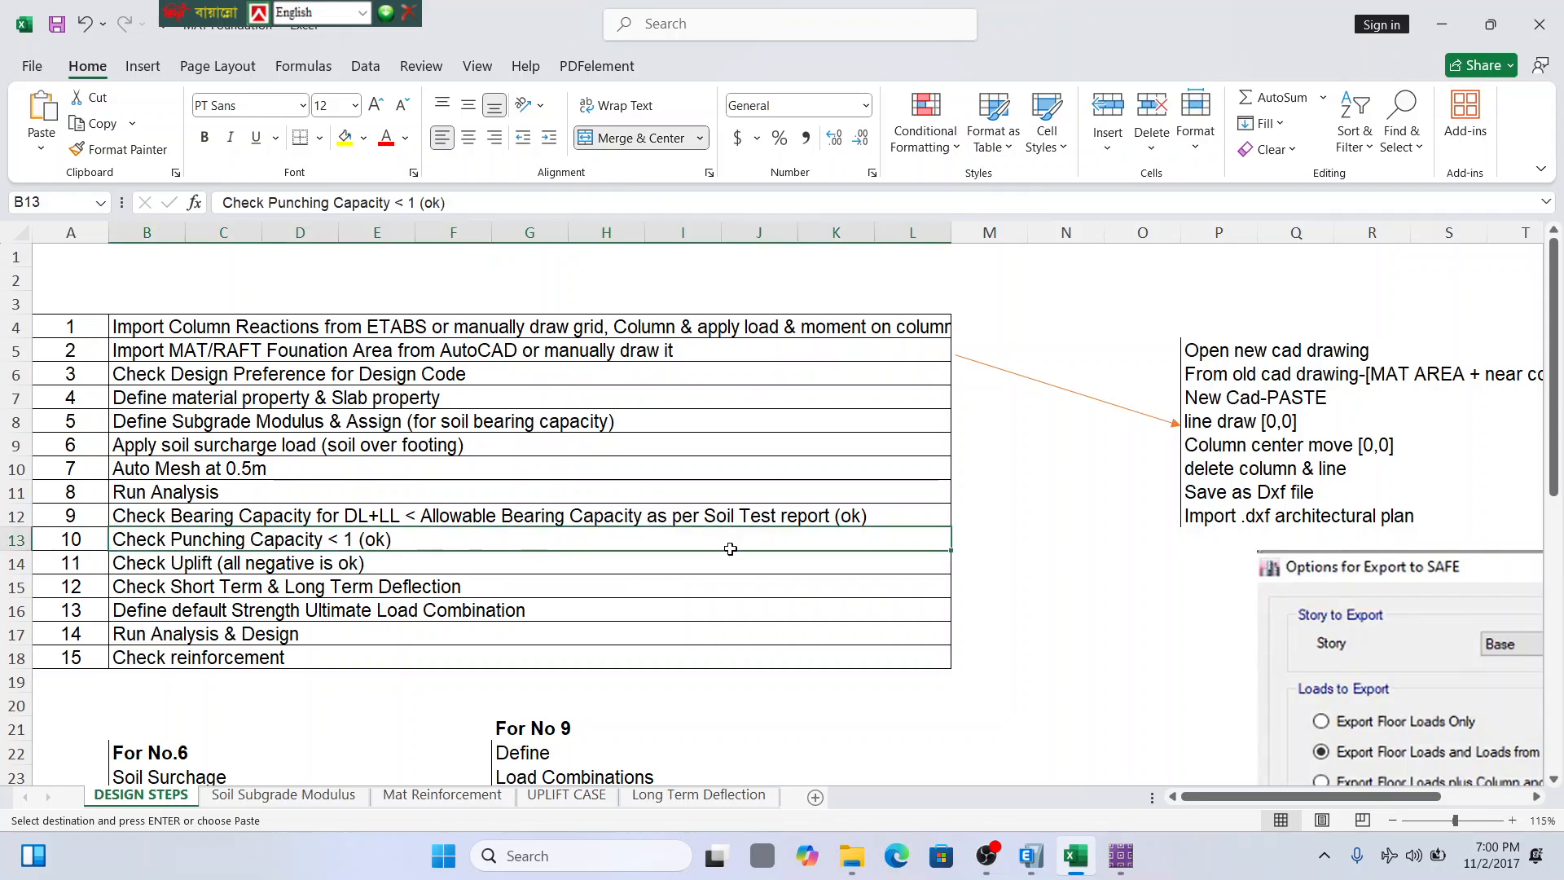
scroll(731, 550, down, 6)
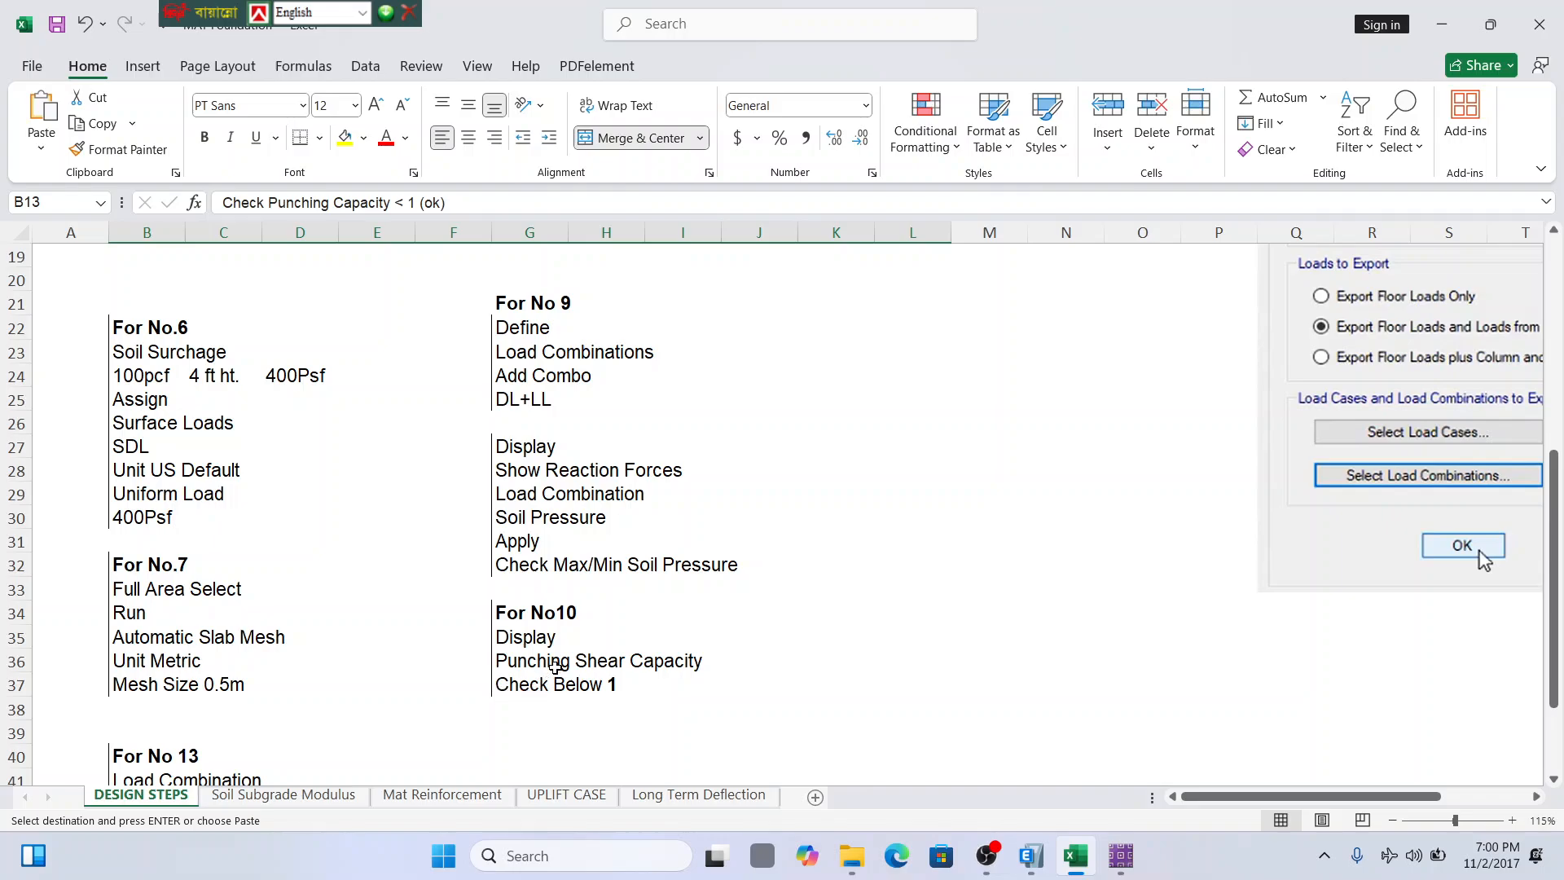
click(1443, 24)
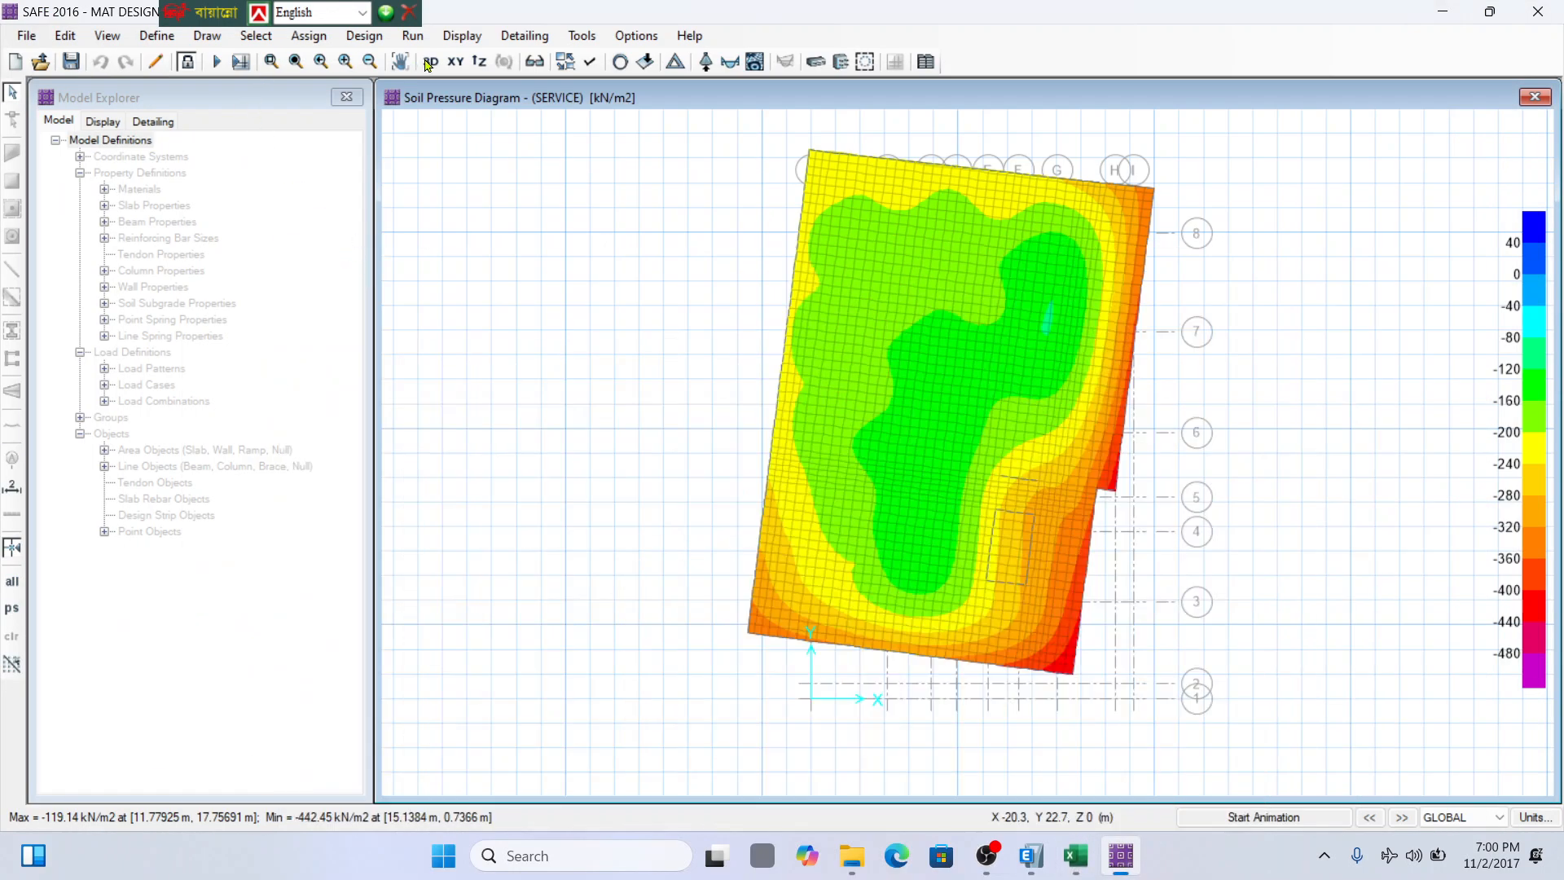
Display the punching shear design for the mat and consult the punching check in the Excel DESIGN STEPS sheet.
click(462, 35)
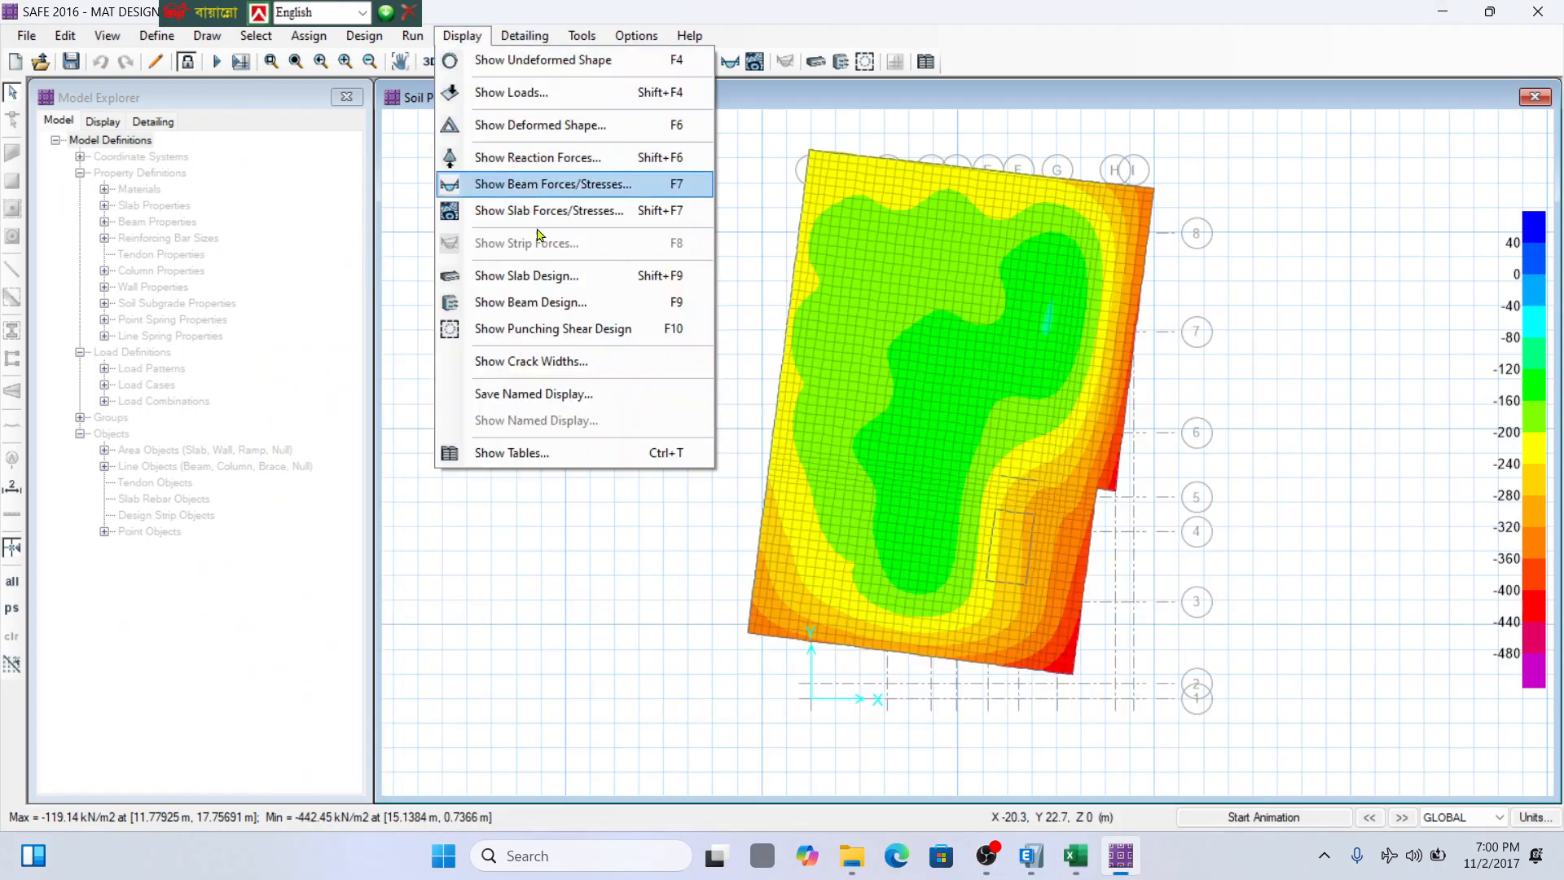
click(604, 334)
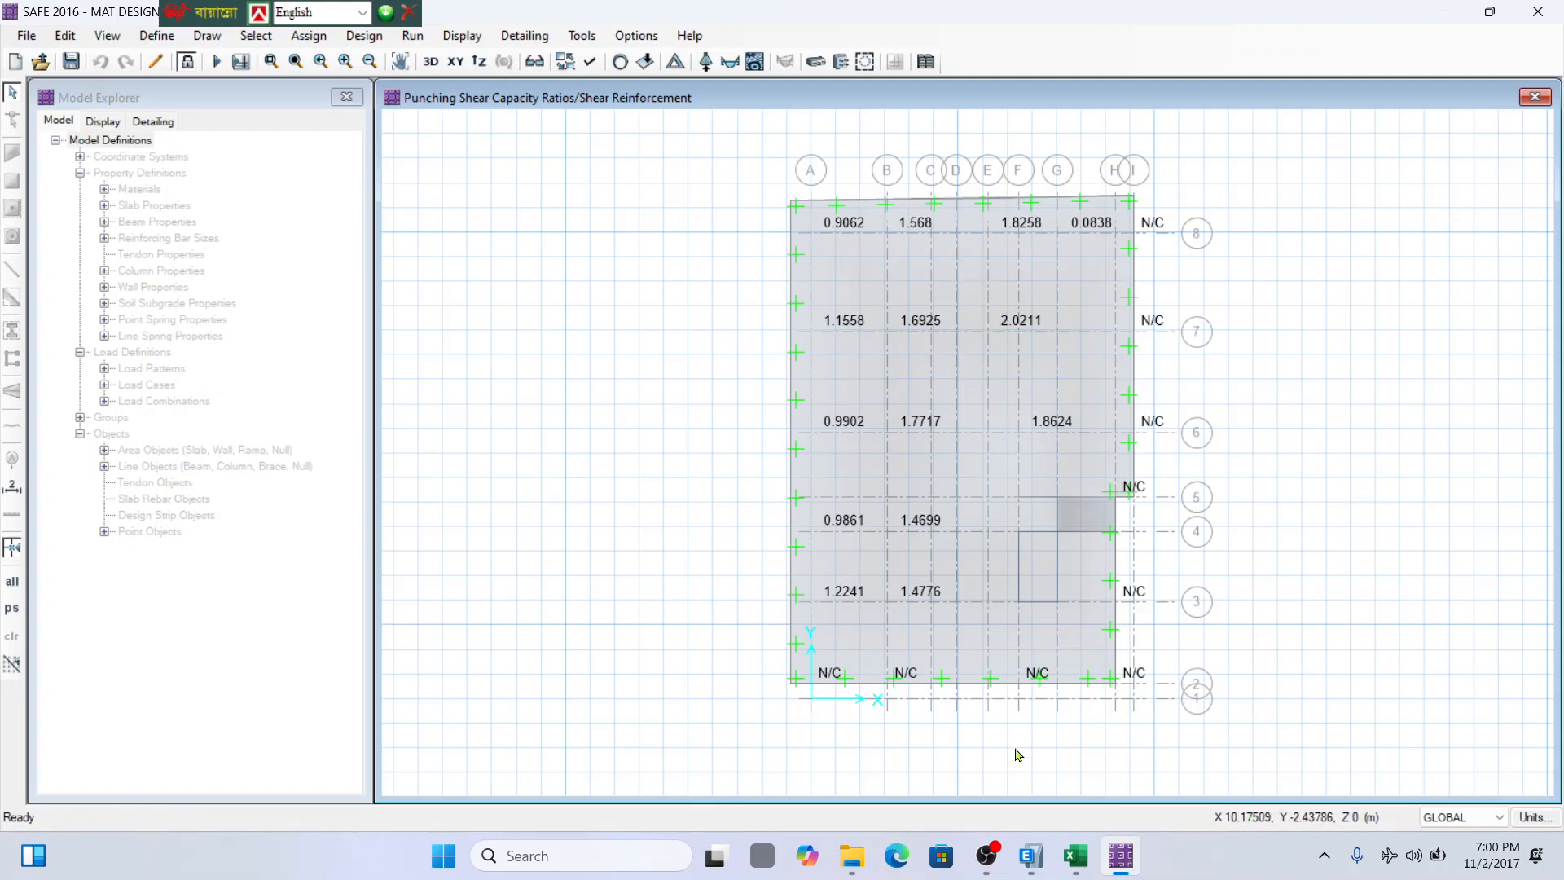
click(1088, 855)
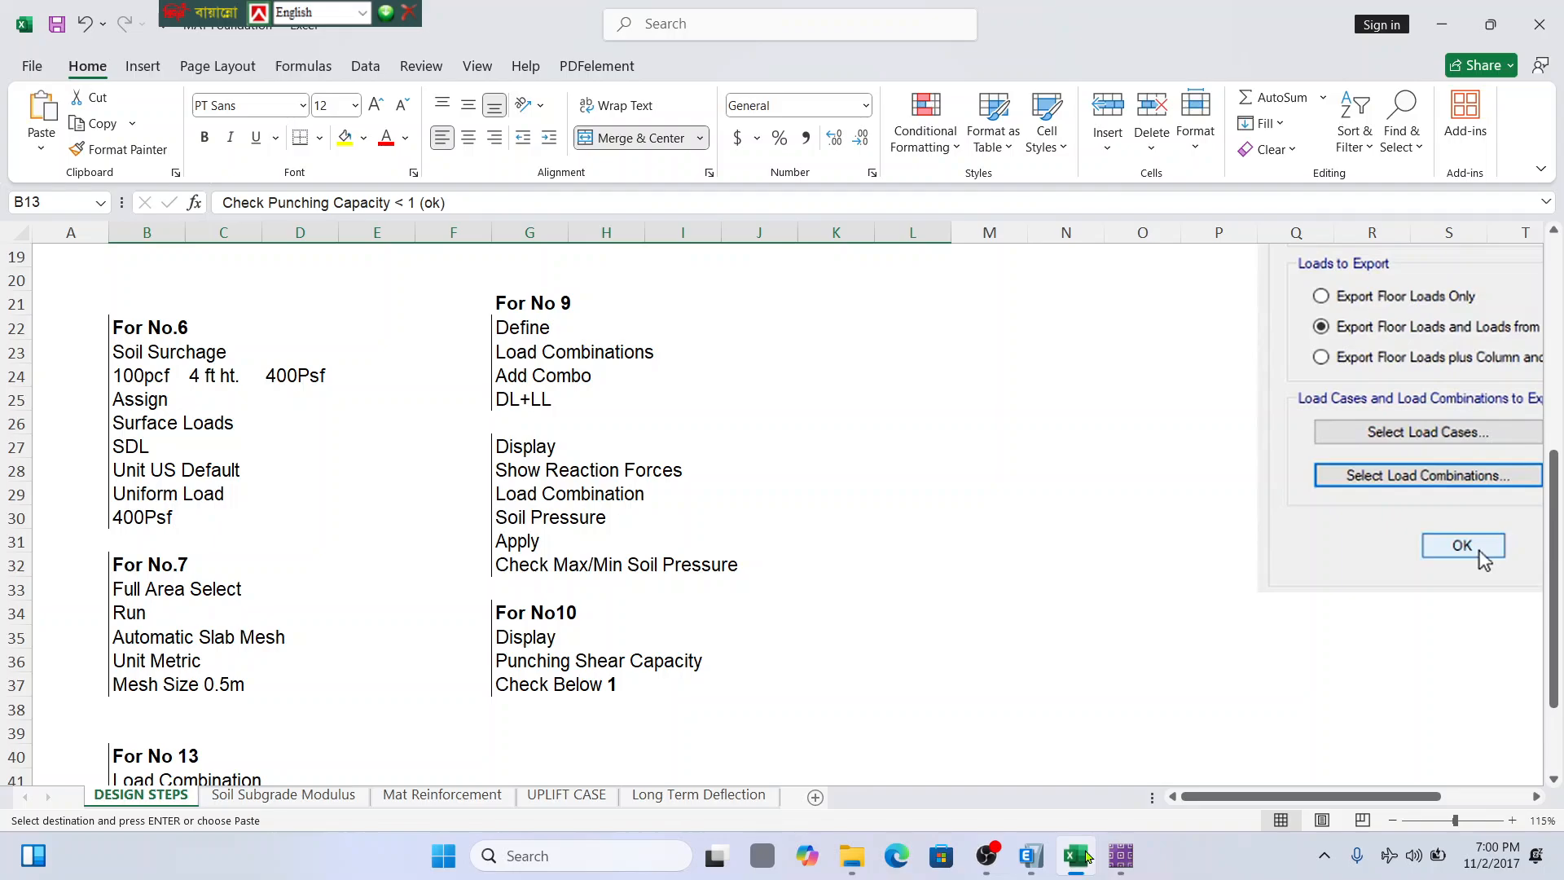
click(1087, 855)
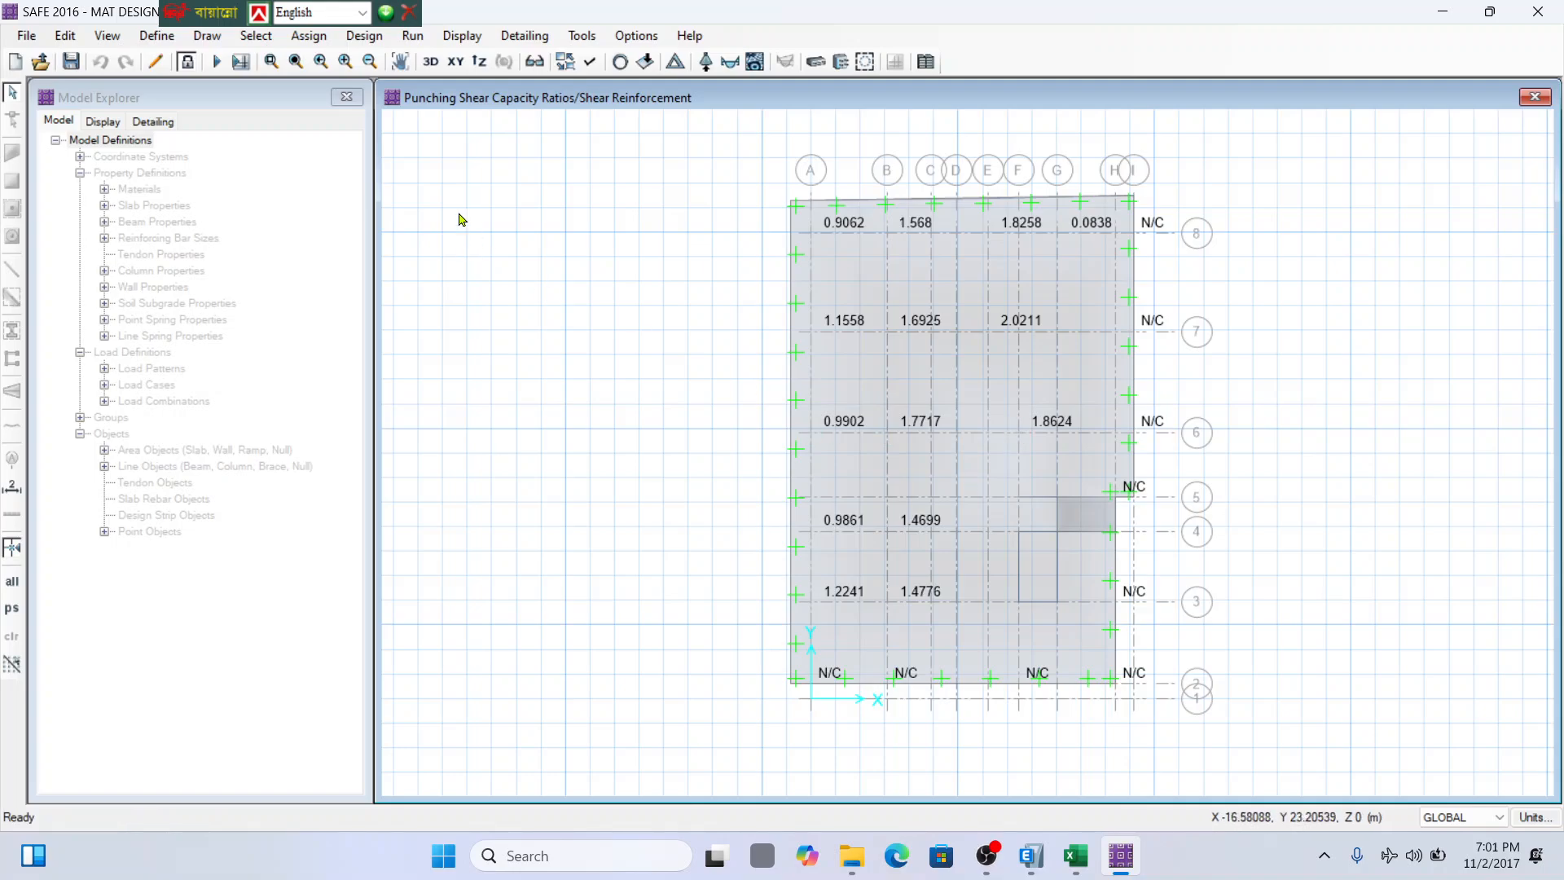
Unlock the model, discarding the analysis results, and increase the thickness of the MAT slab property.
click(187, 61)
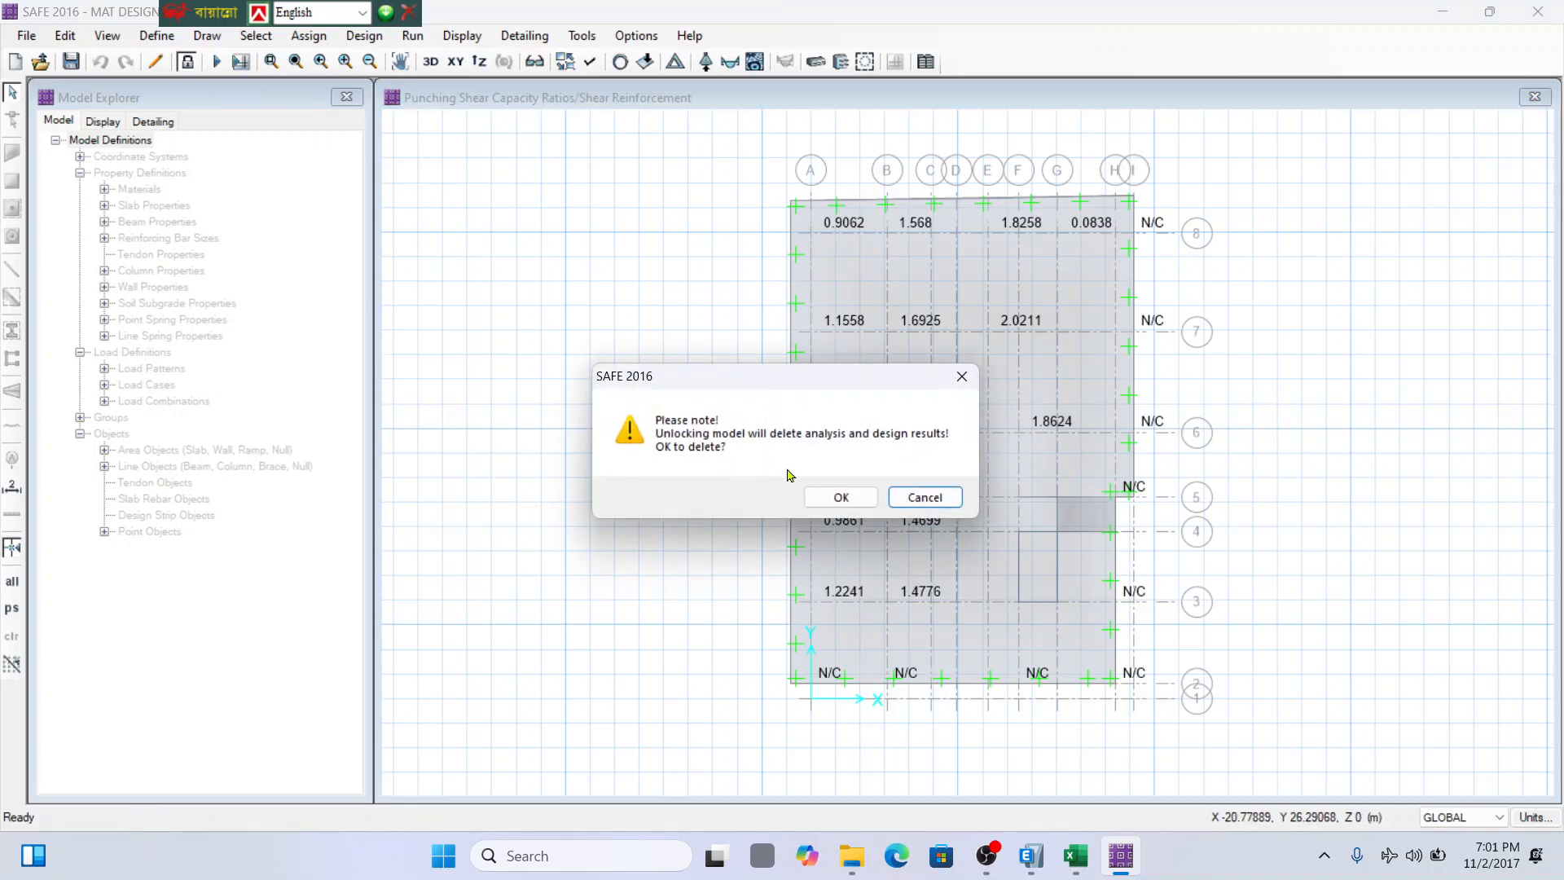
click(835, 497)
click(157, 36)
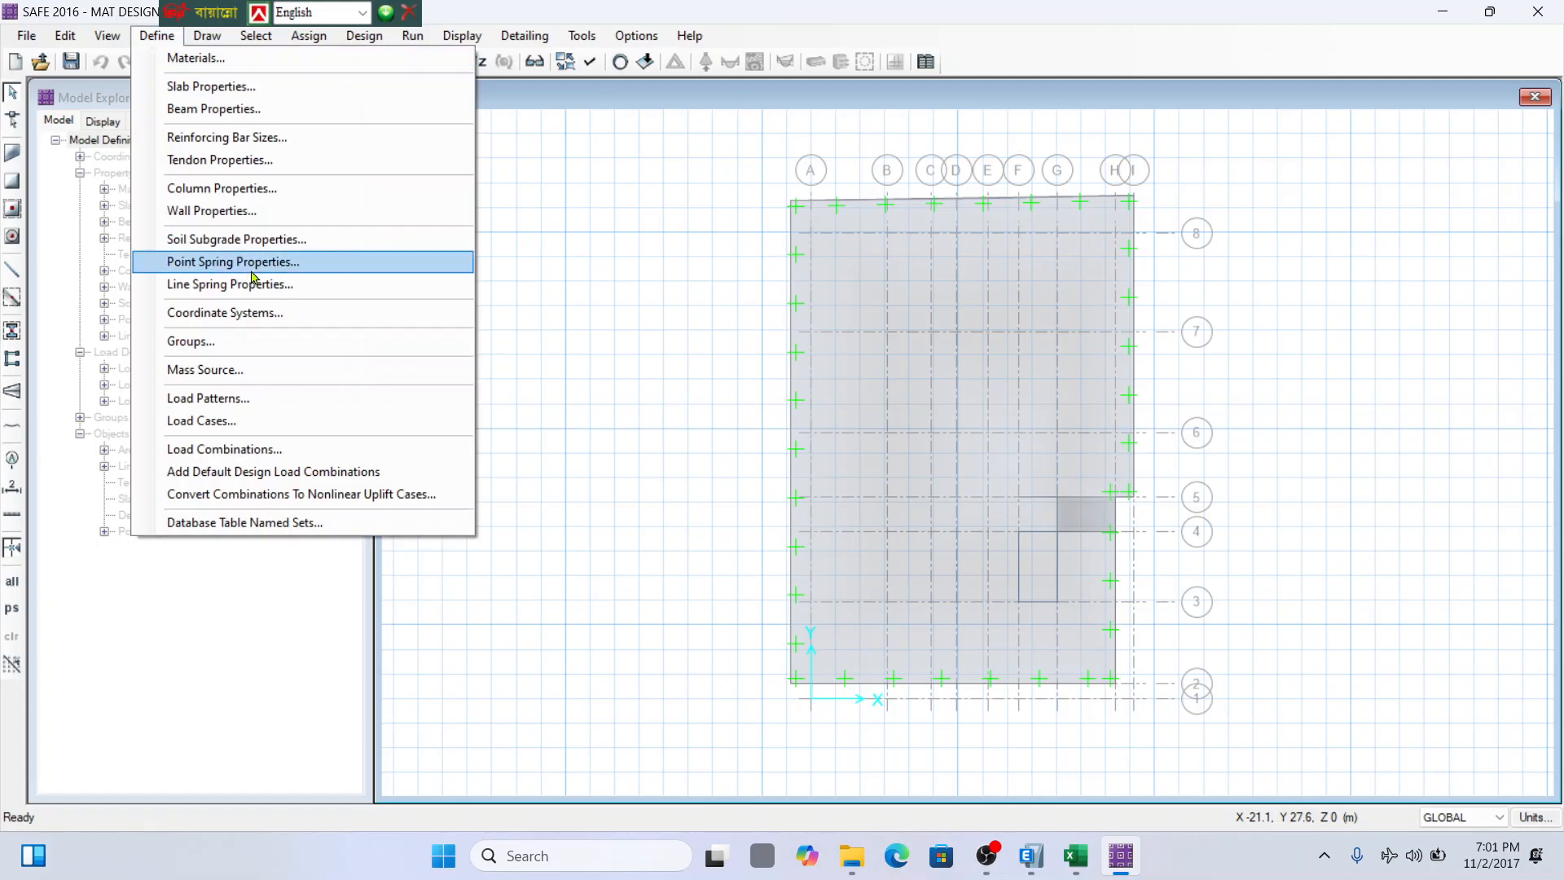
click(203, 84)
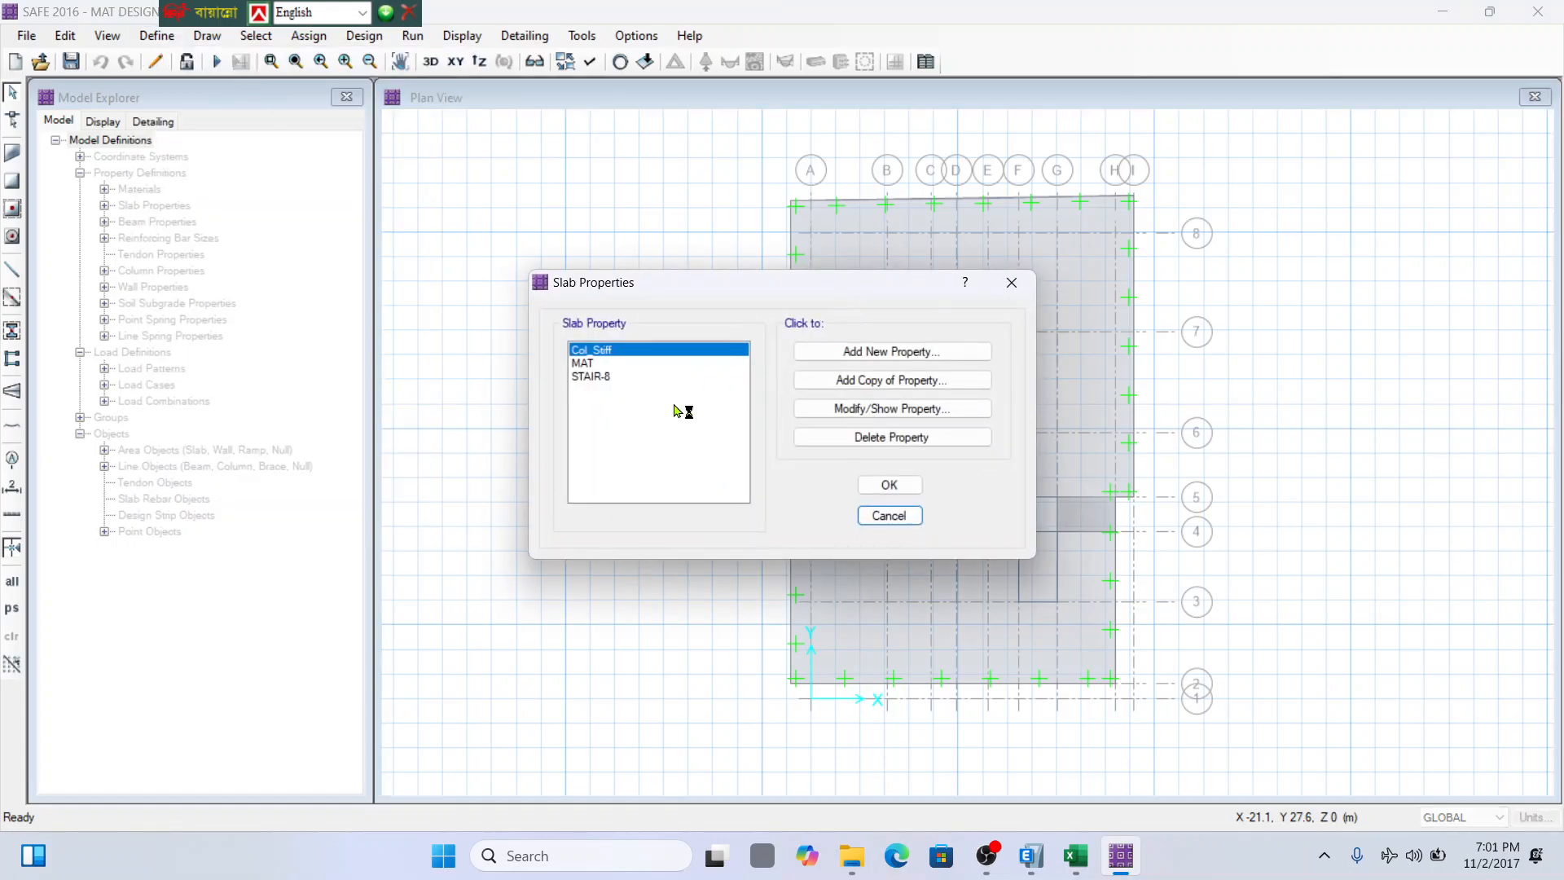
click(603, 363)
click(937, 408)
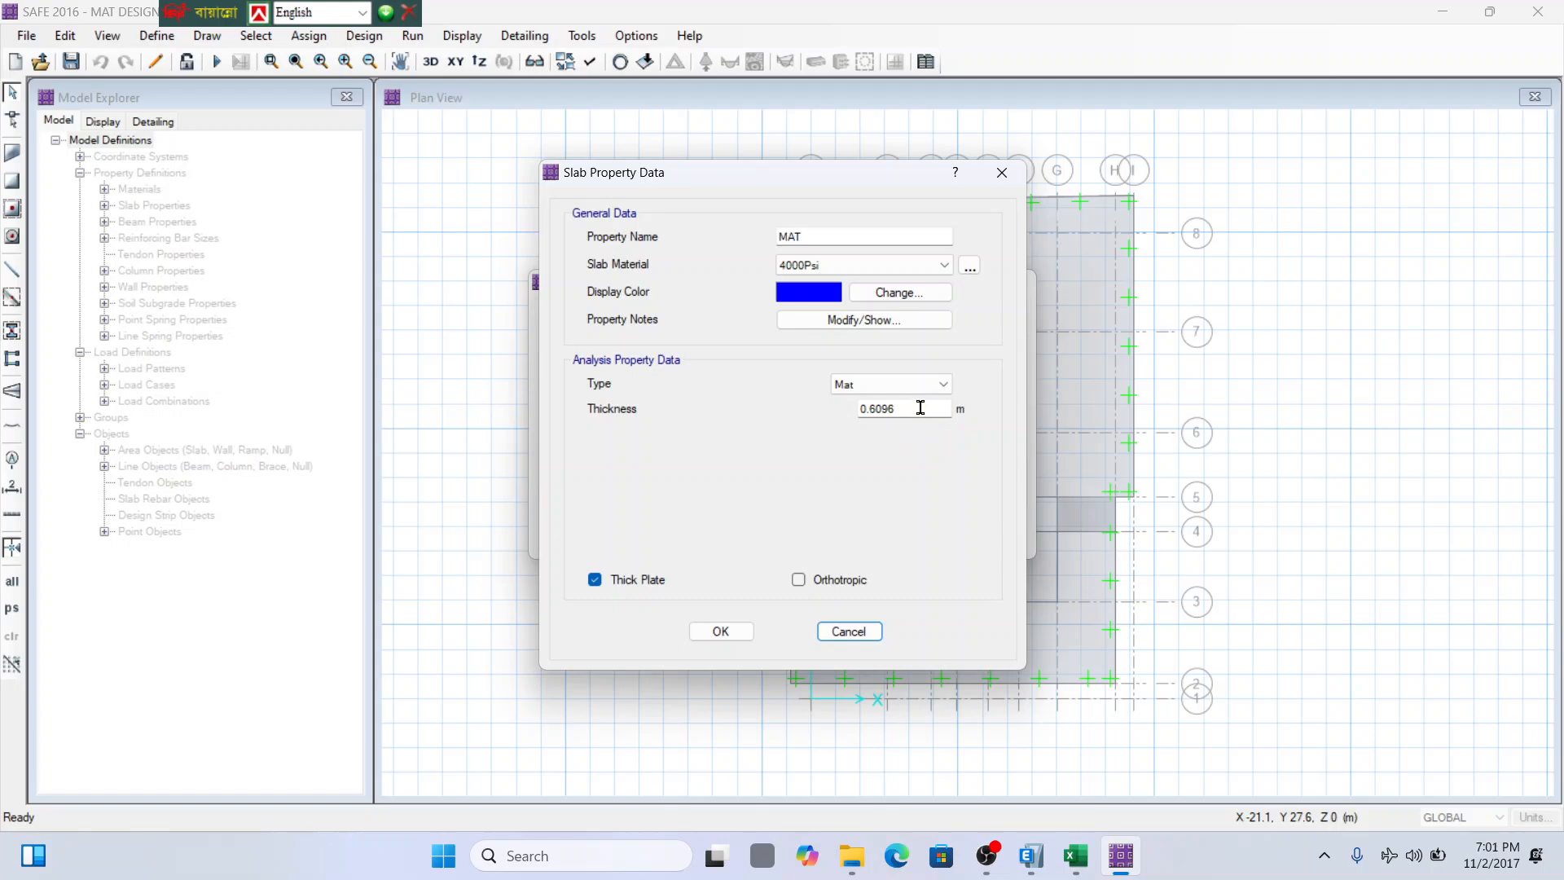
drag(920, 406, 674, 405)
text(0.6)
click(720, 631)
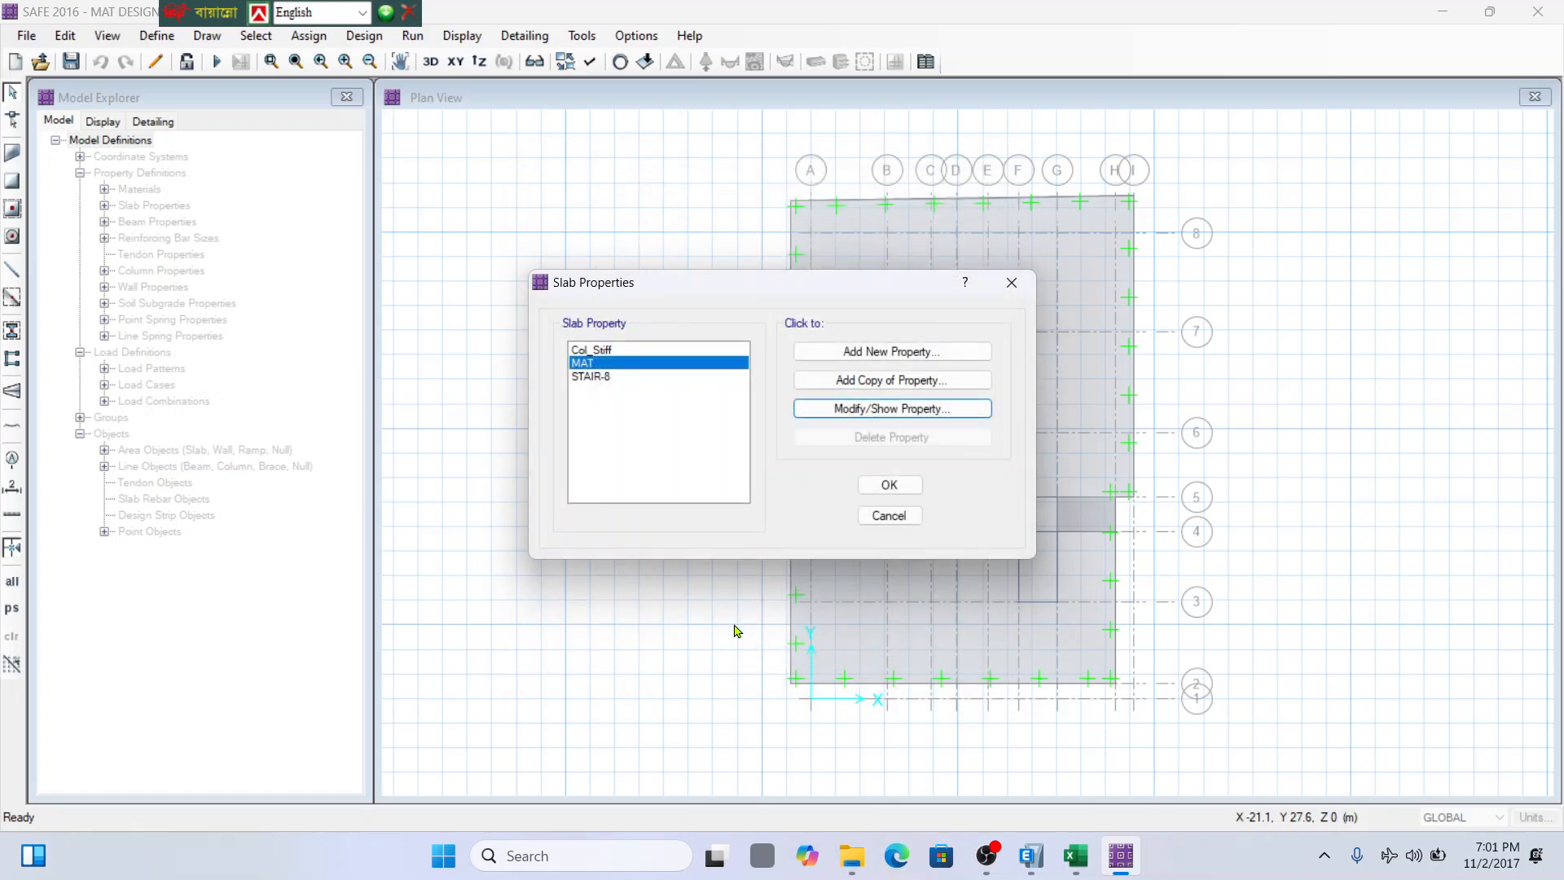
click(890, 485)
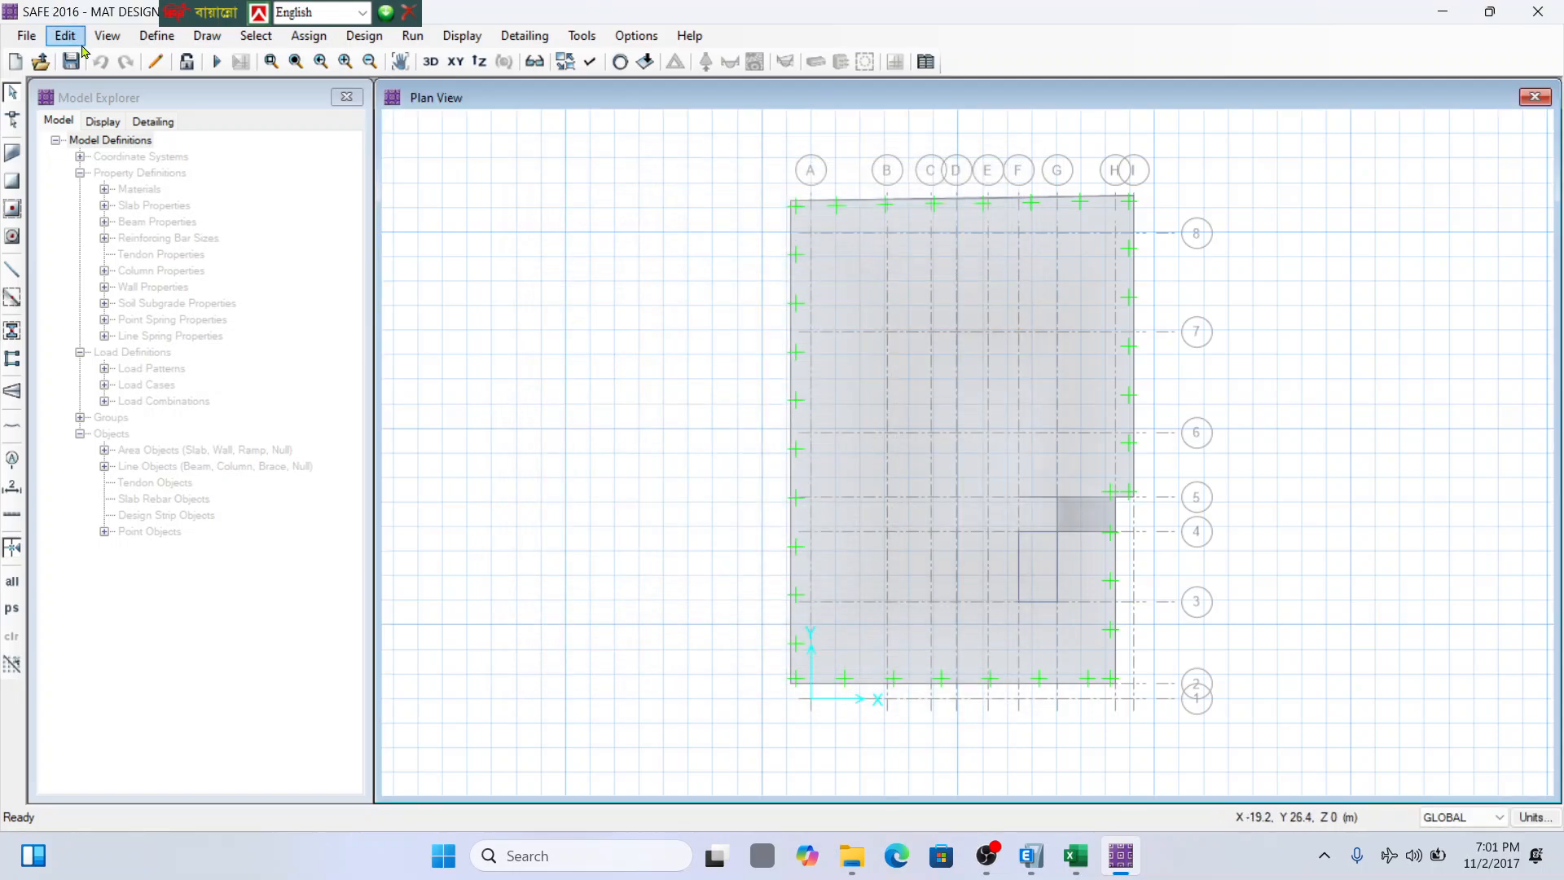
Run the analysis and display the punching shear capacity ratios for the mat.
click(217, 61)
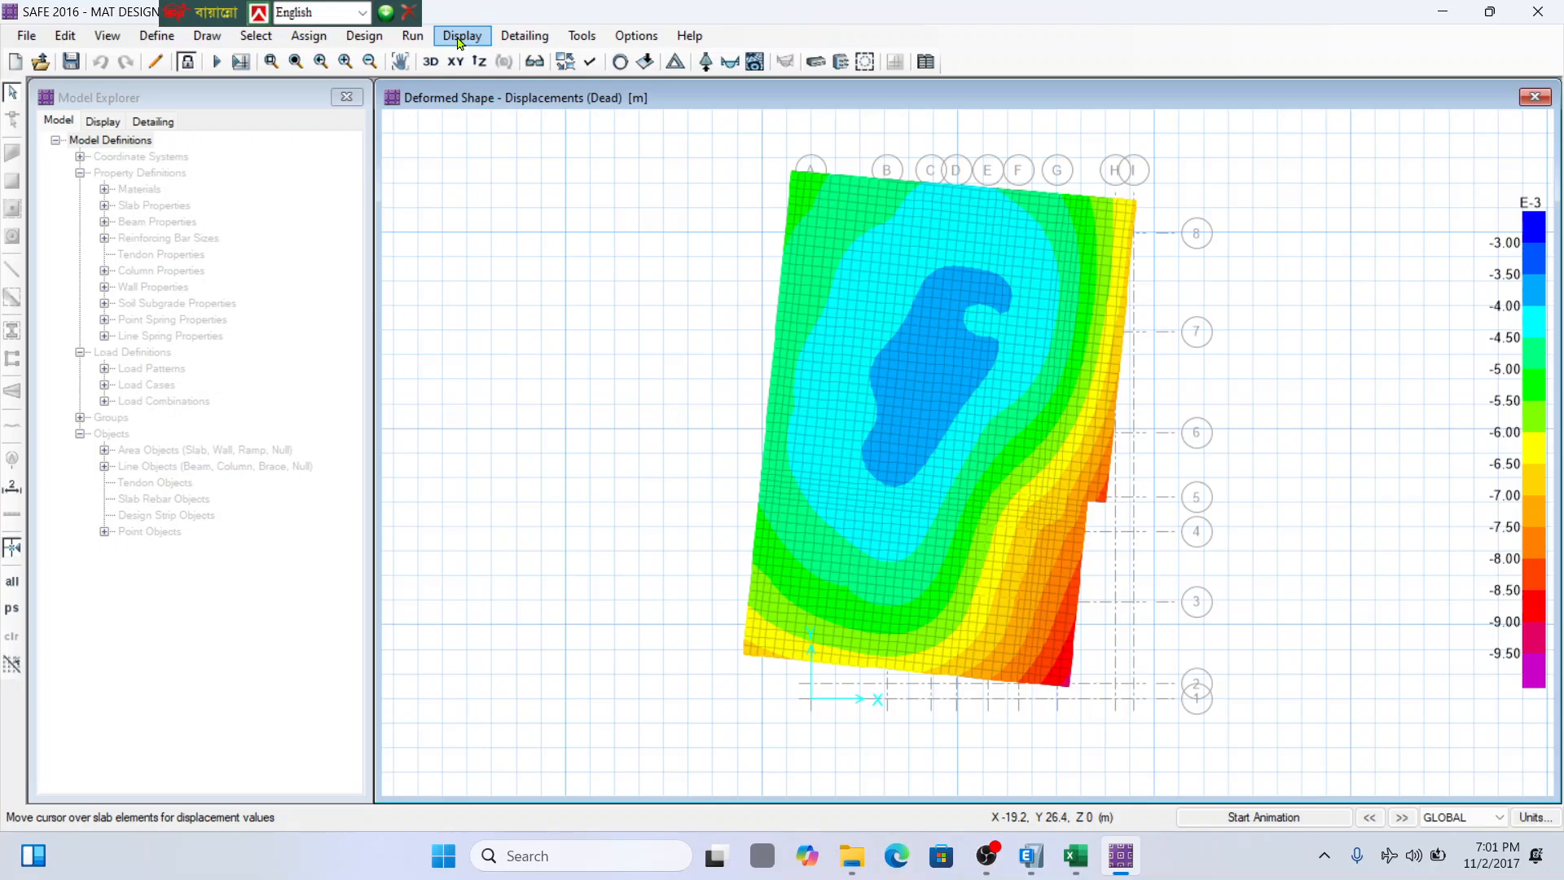
click(460, 36)
click(560, 329)
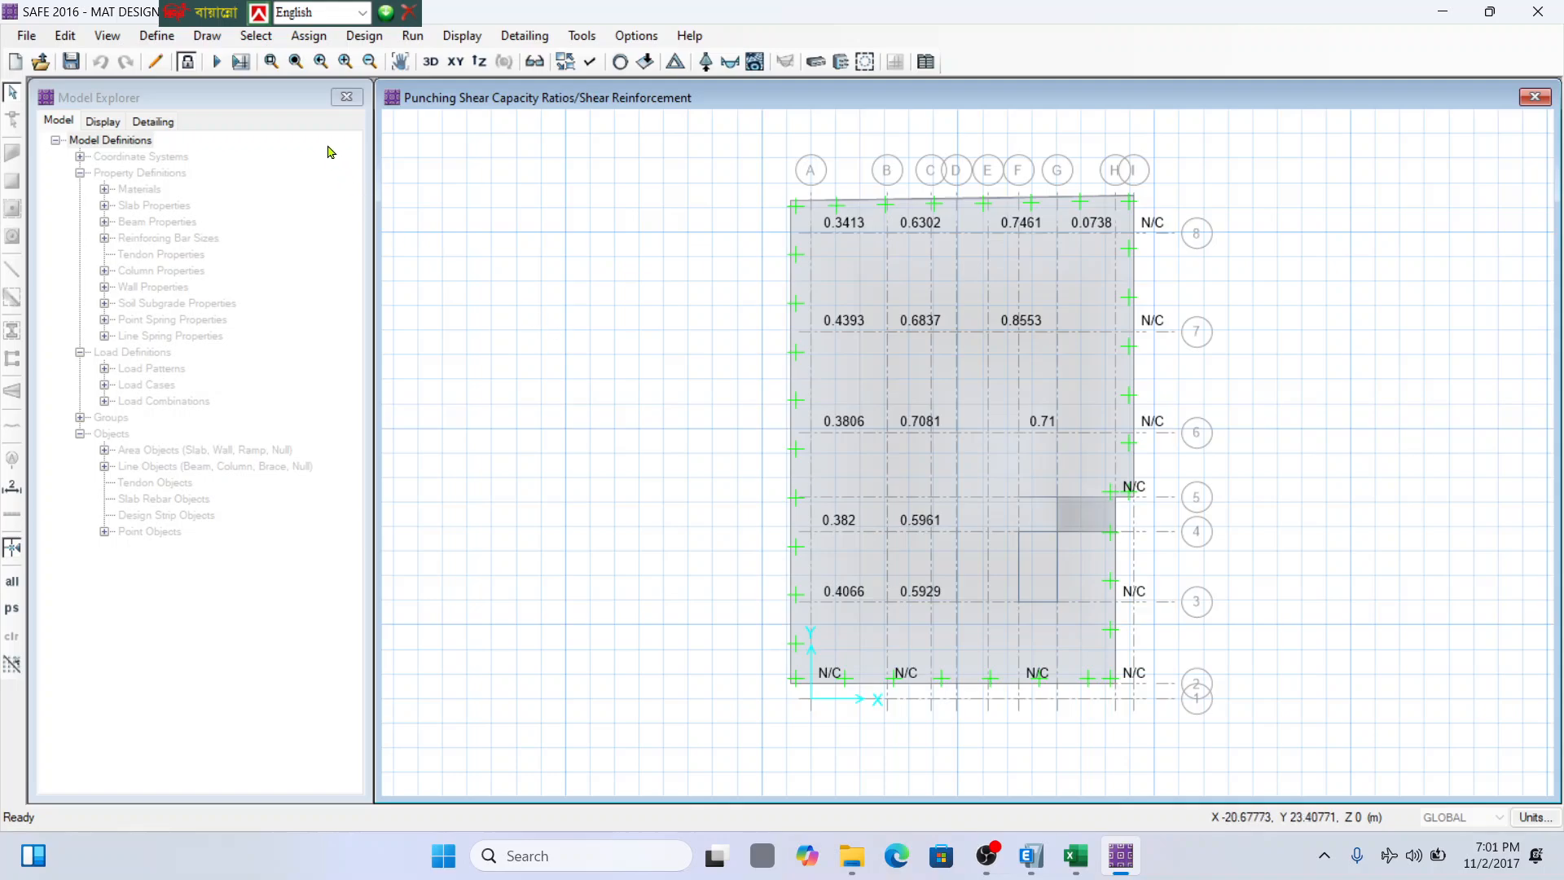
click(216, 65)
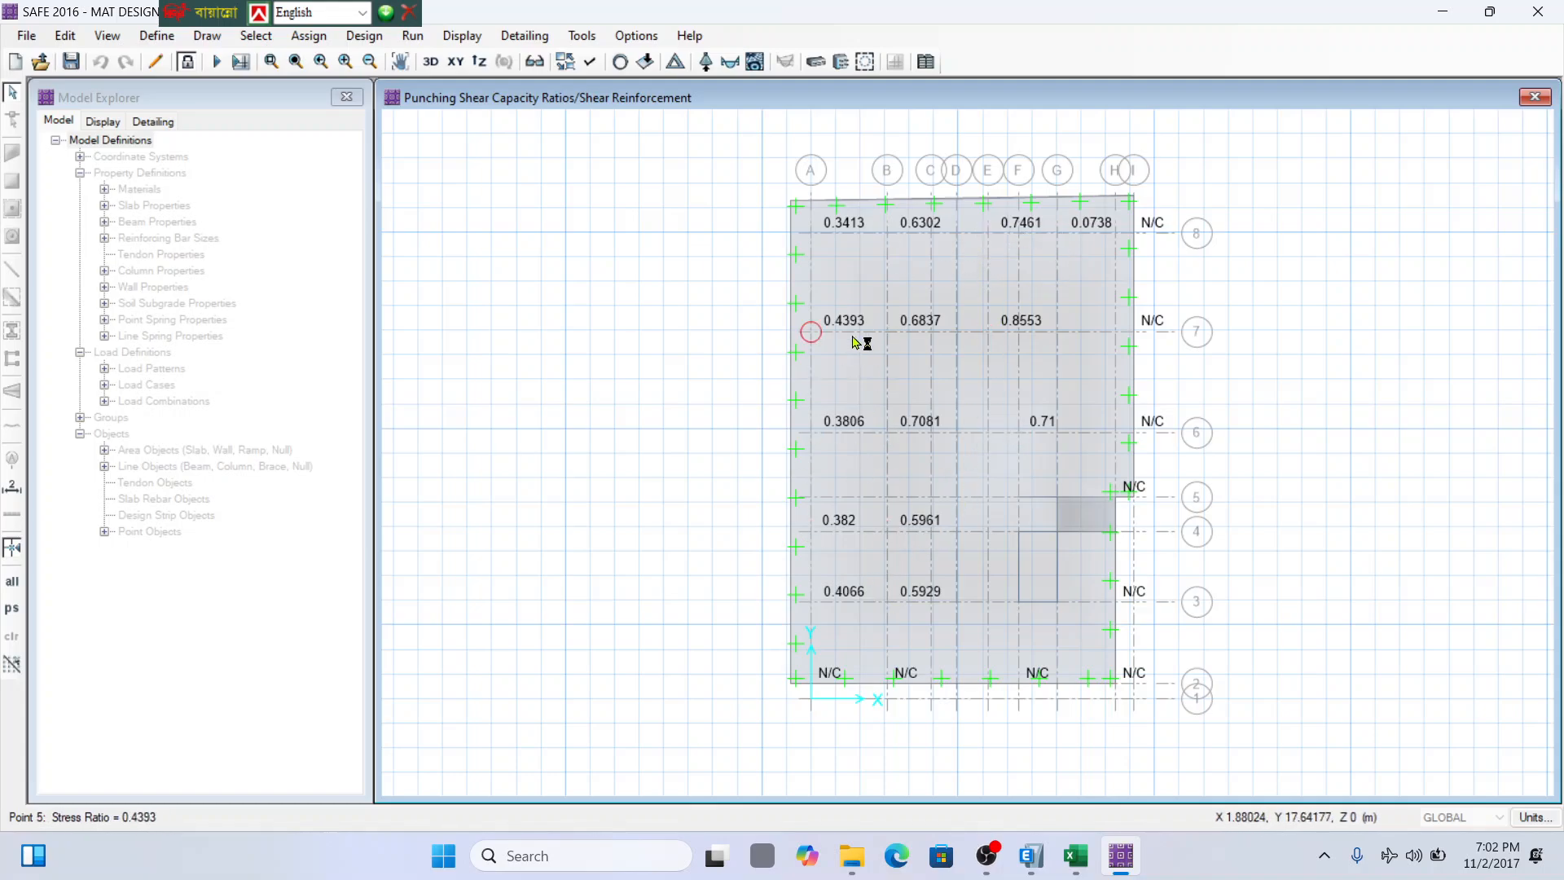
Display the soil pressure contours on the deformed shape for the SERVICE load combination.
click(461, 35)
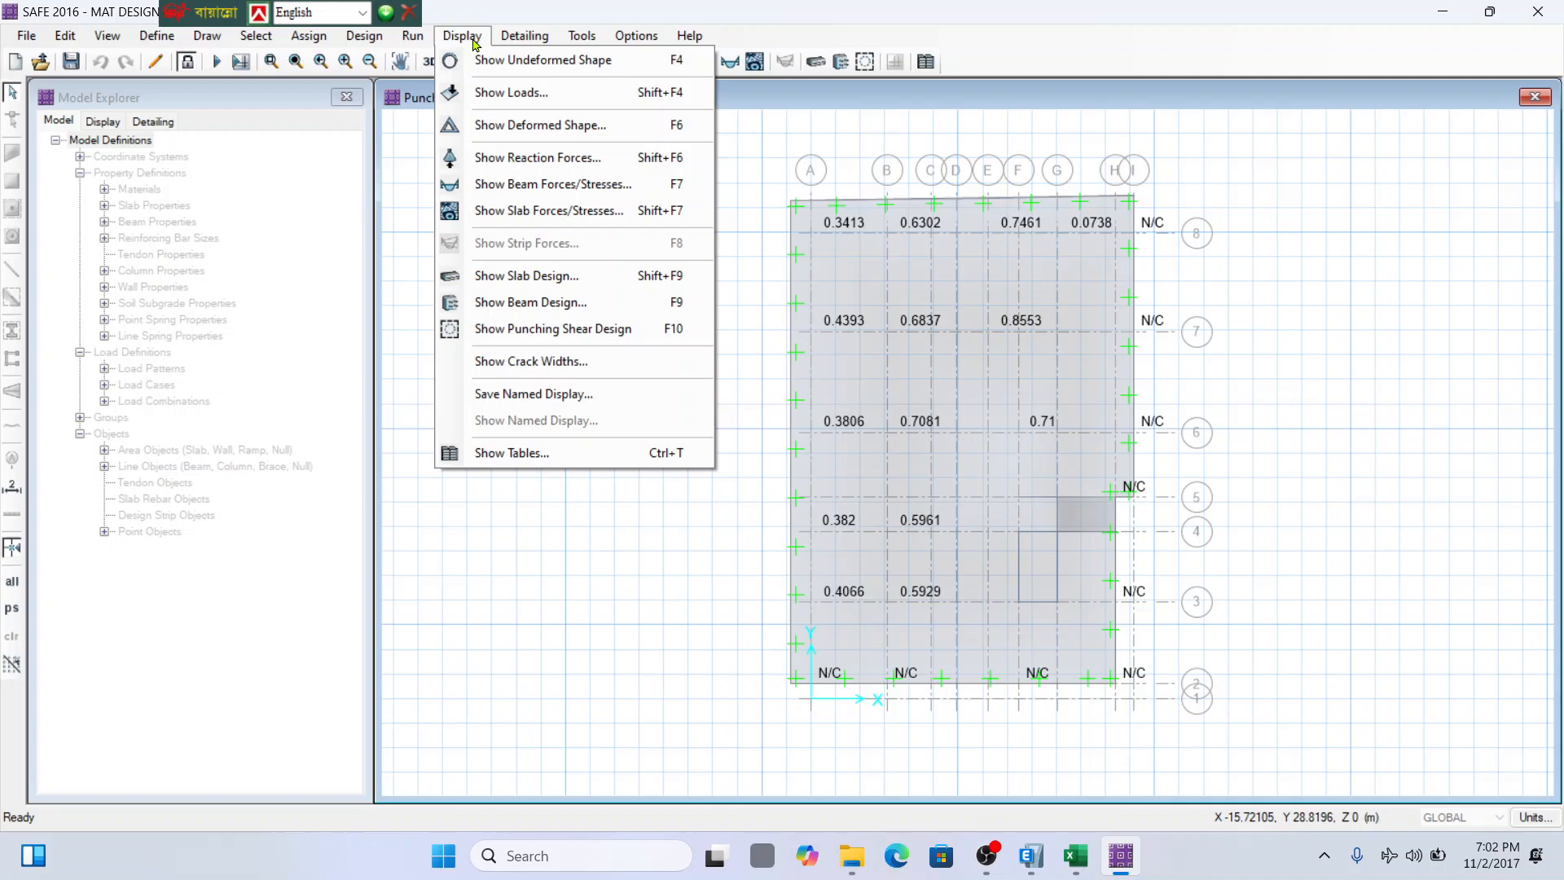
click(592, 160)
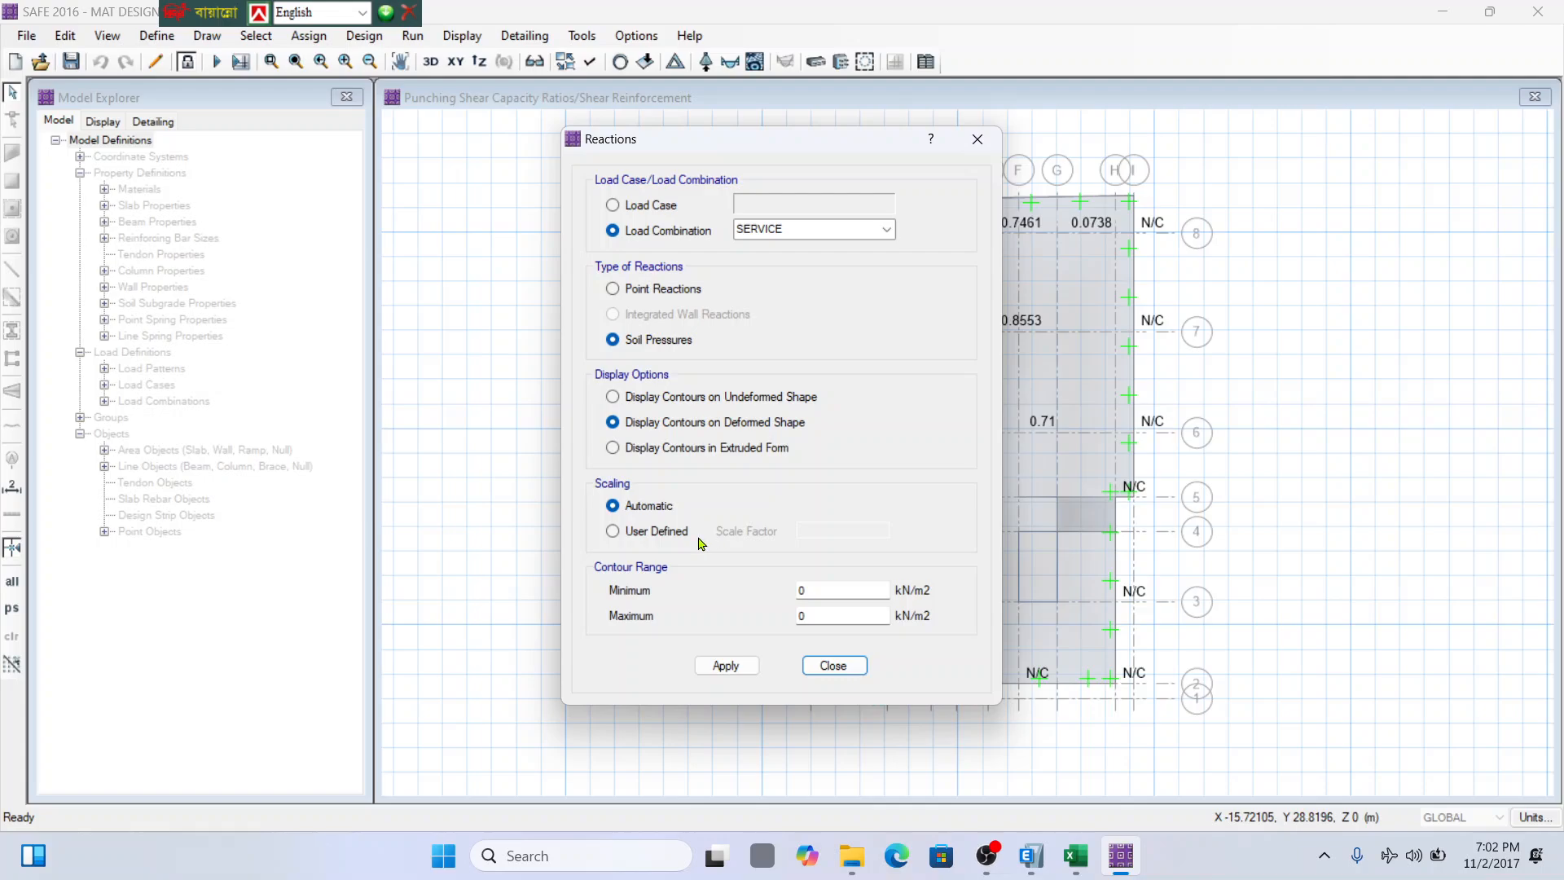
click(727, 666)
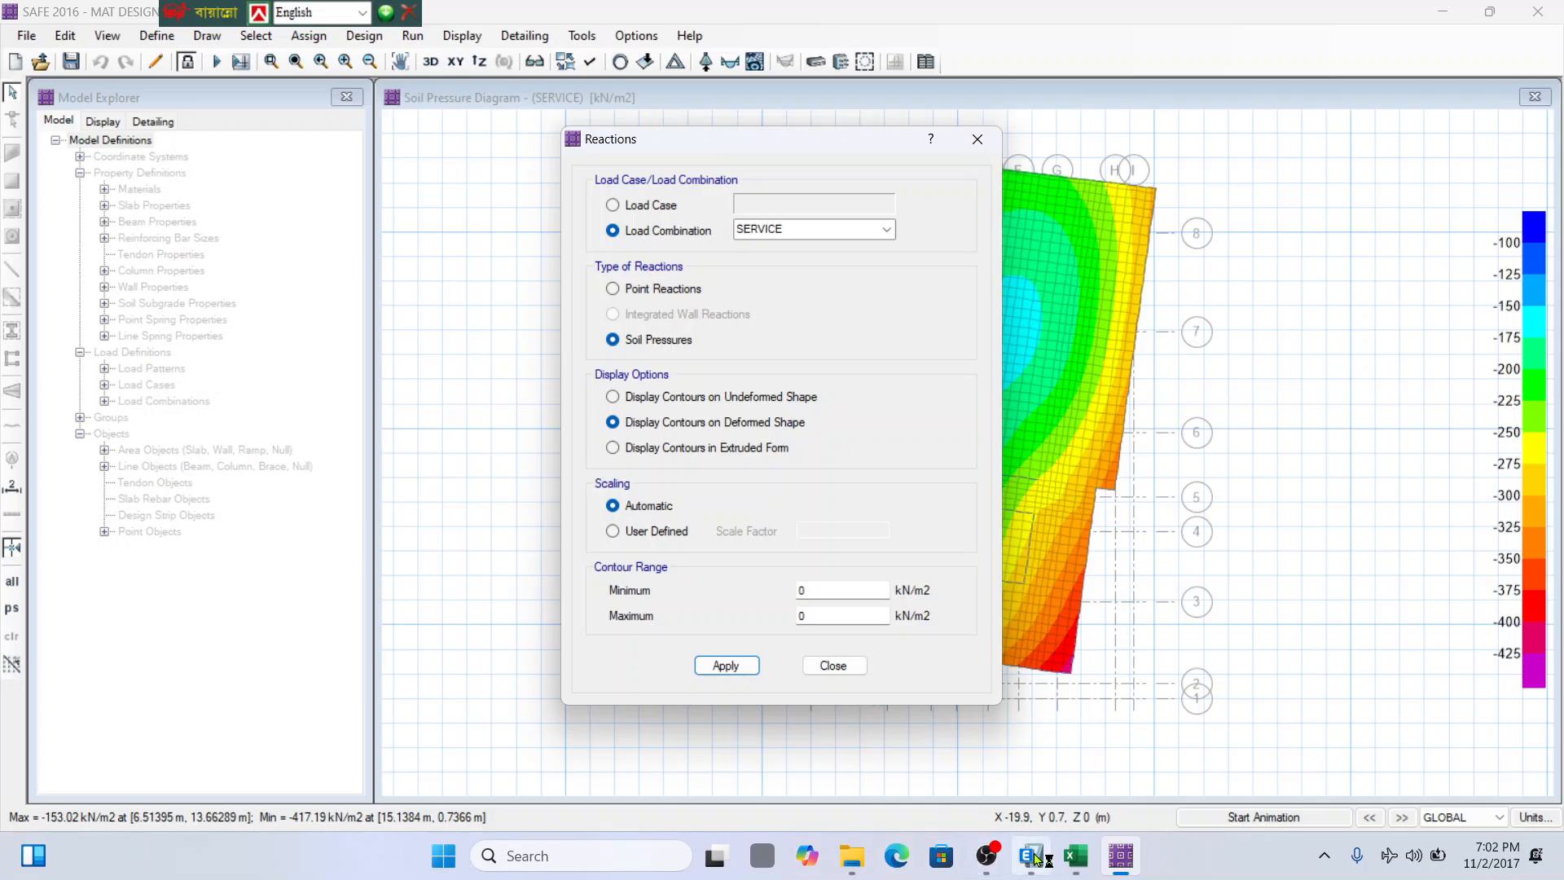
Check the allowable bearing capacity in the Excel Soil Subgrade Modulus sheet, then return to SAFE and close the reactions dialog.
click(1075, 855)
scroll(467, 503, up, 6)
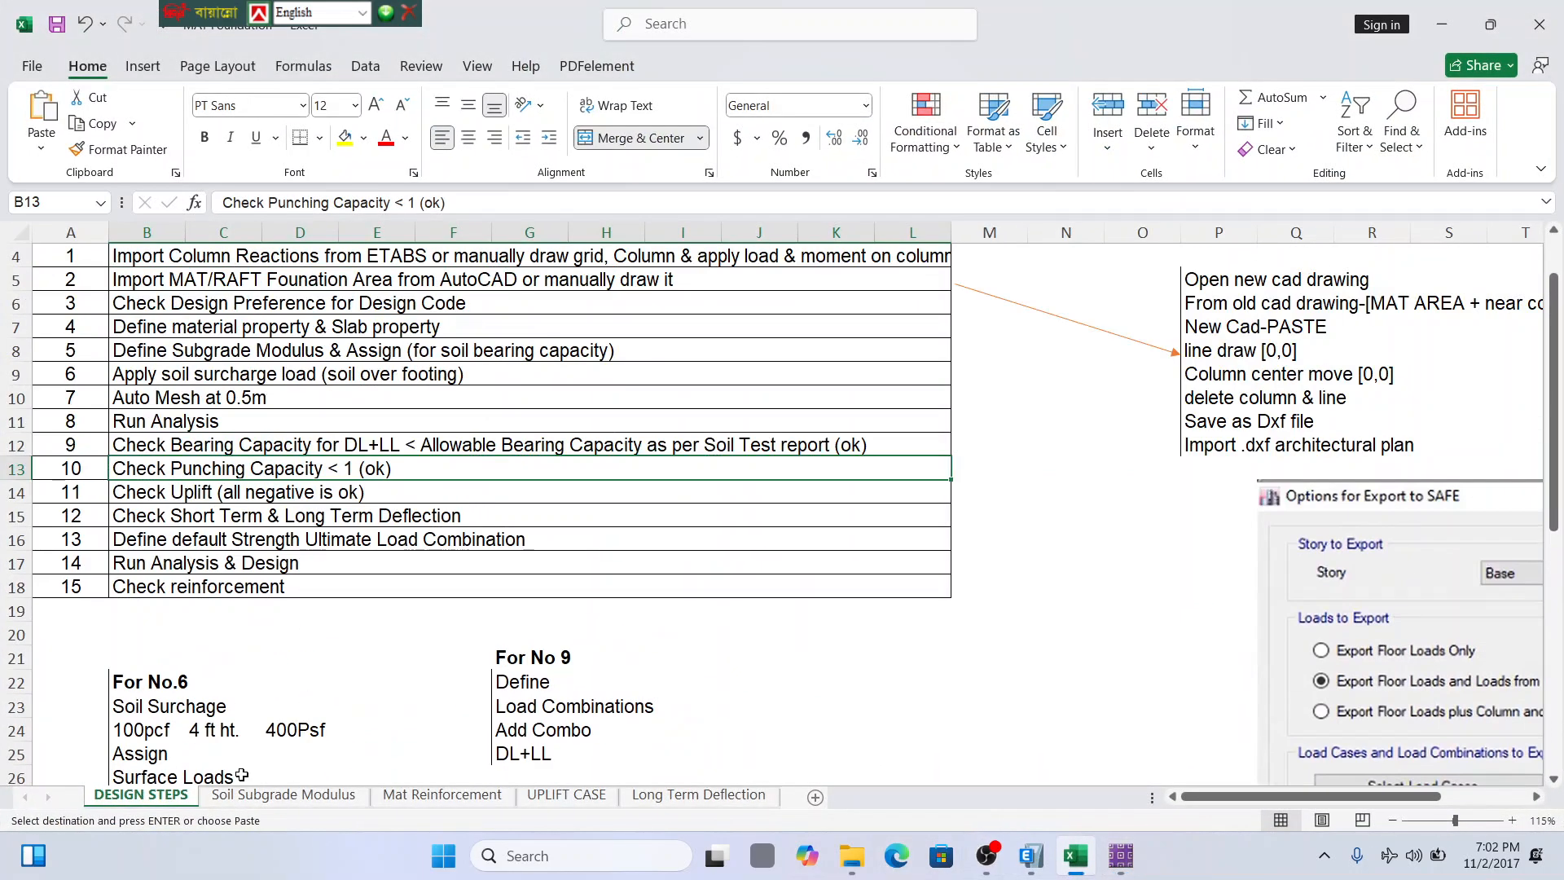
click(284, 794)
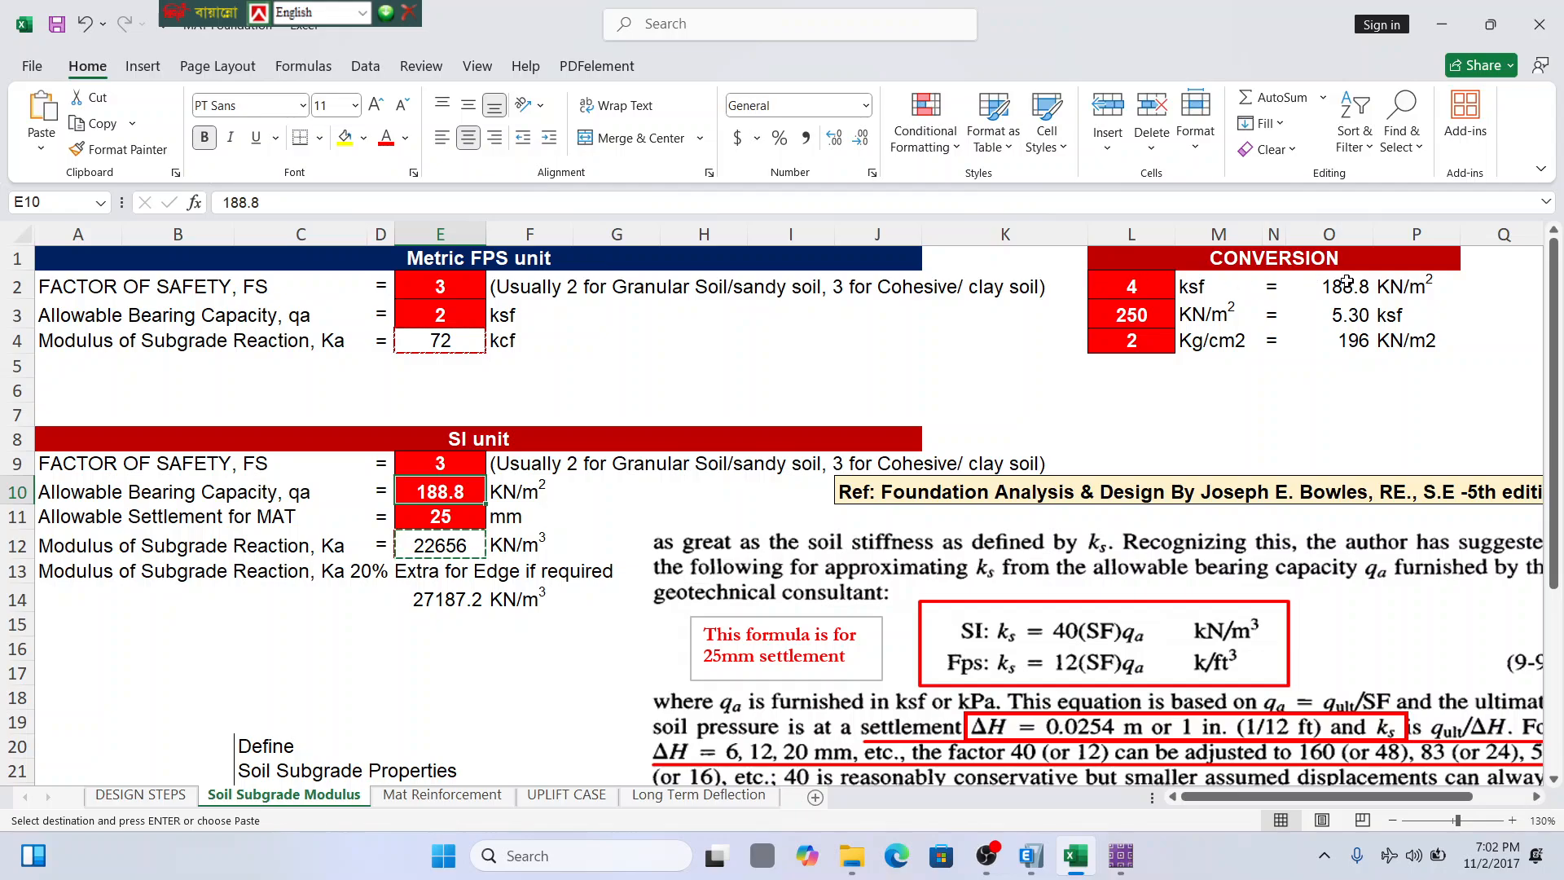
click(14, 492)
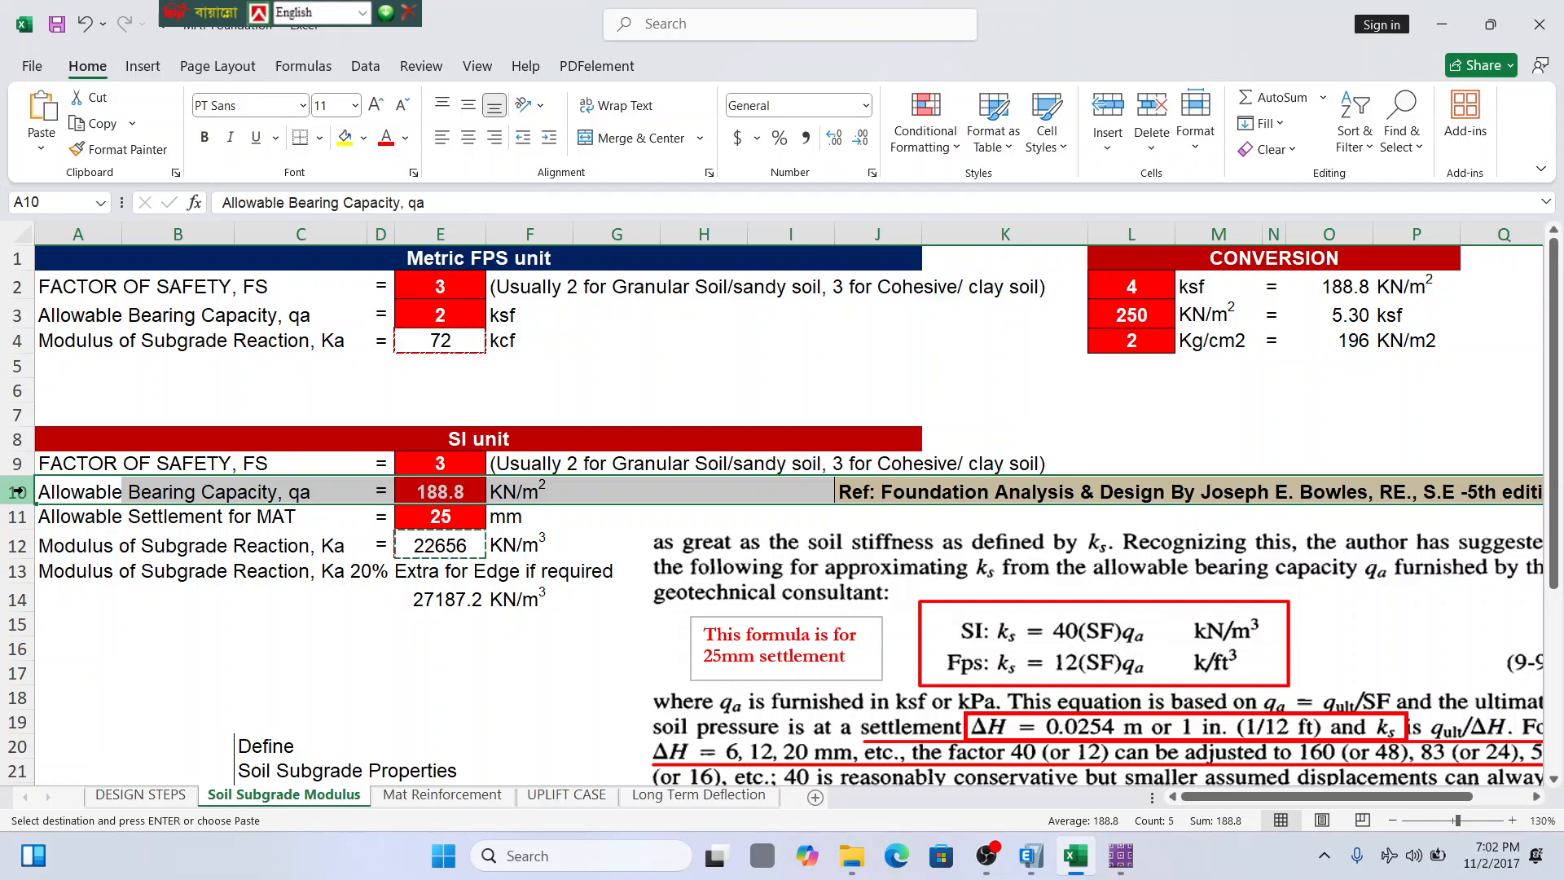
click(465, 490)
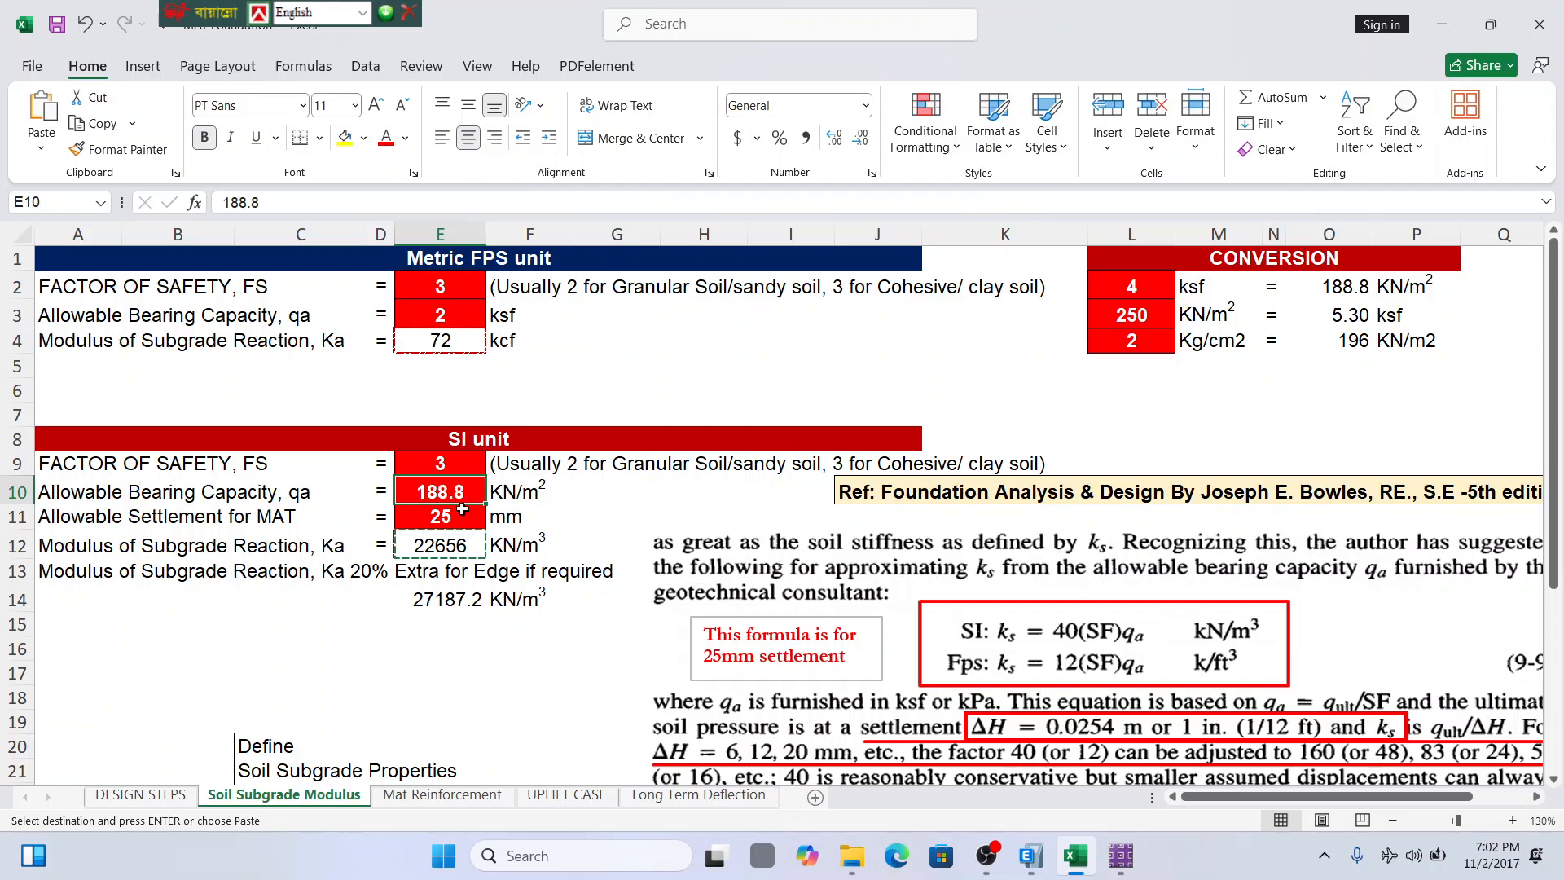
click(1440, 24)
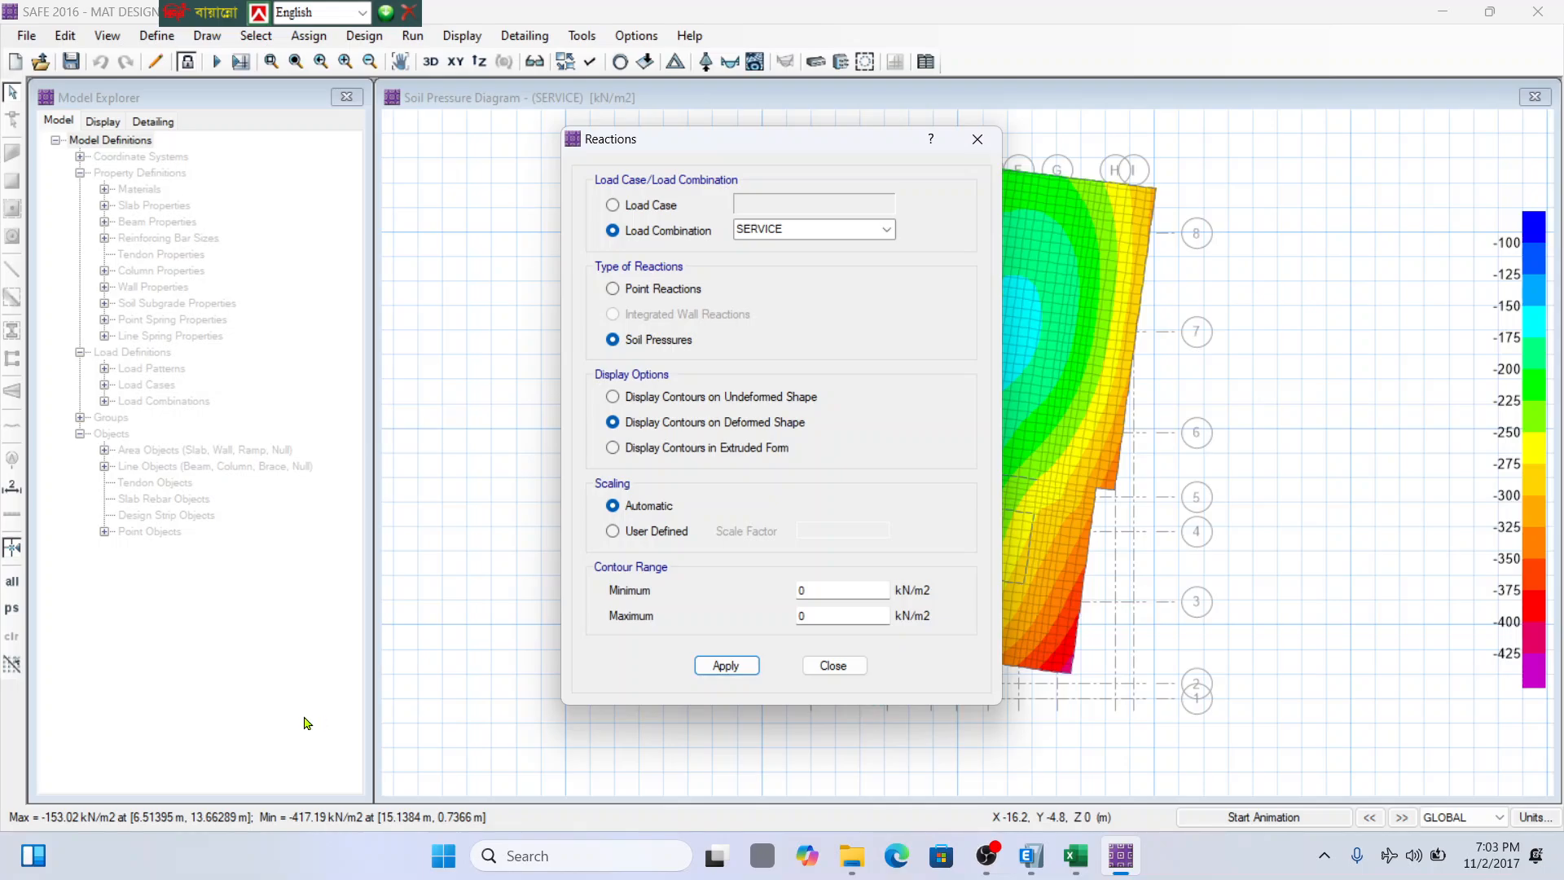
click(833, 666)
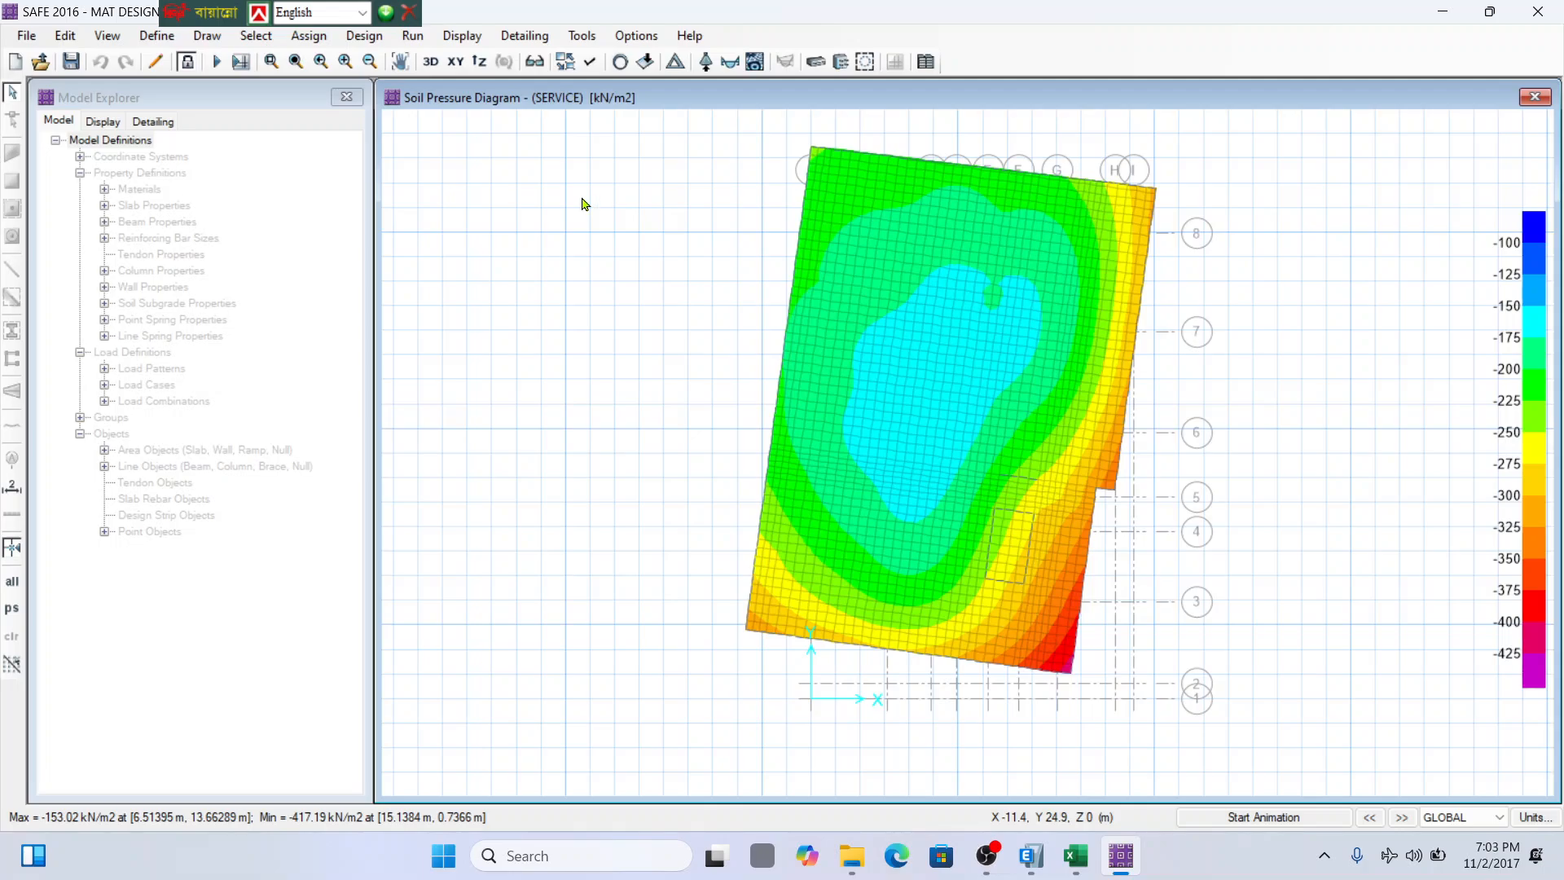
Switch to the Excel workbook and review the uplift and deflection checks in the DESIGN STEPS sheet.
click(1072, 863)
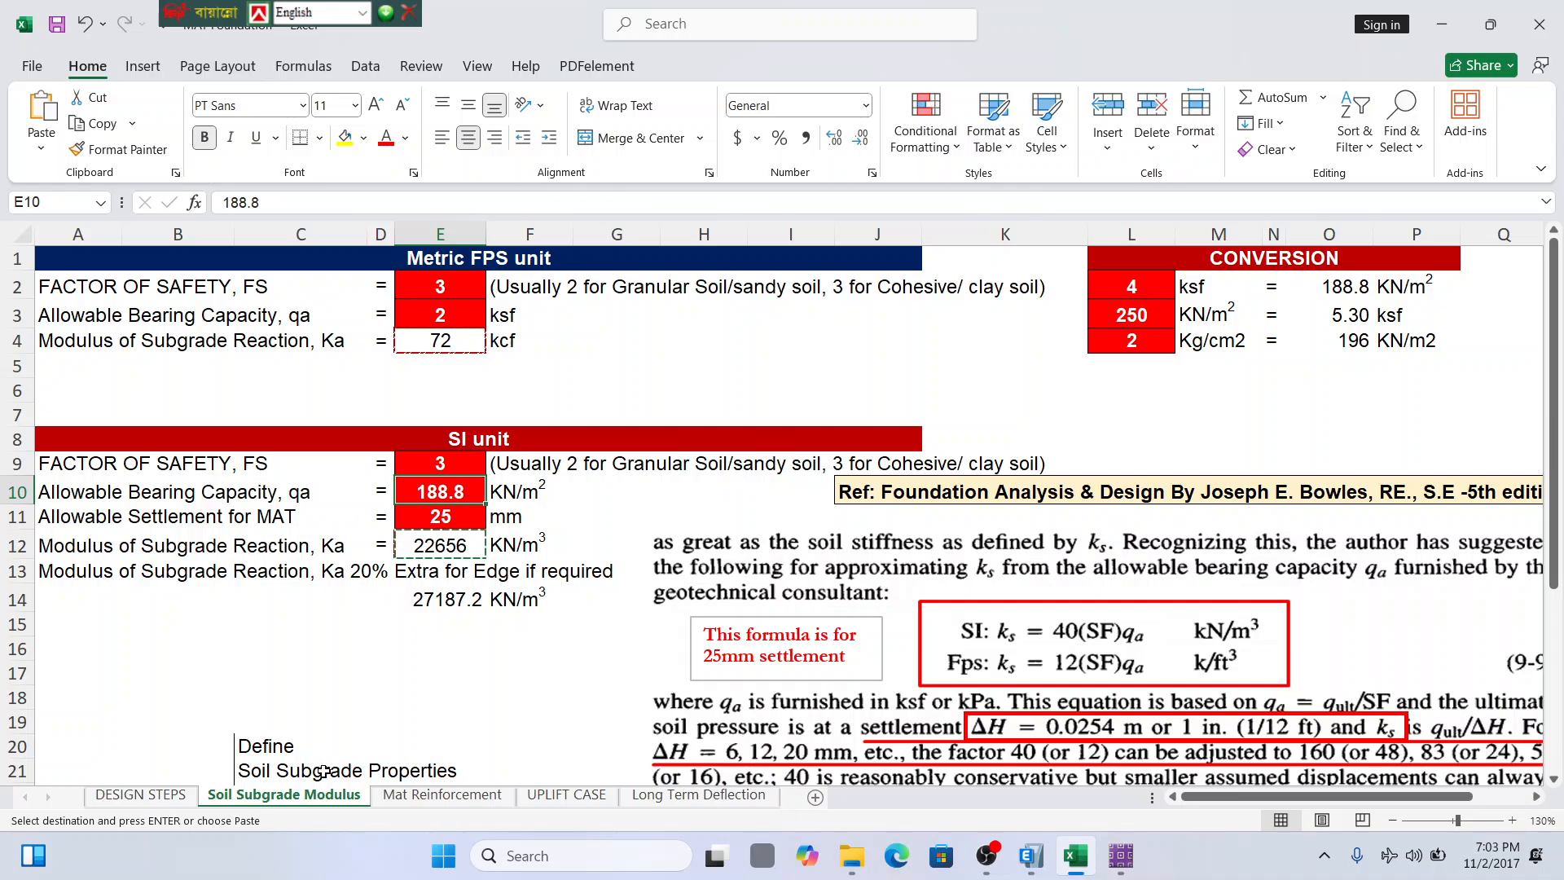
click(183, 799)
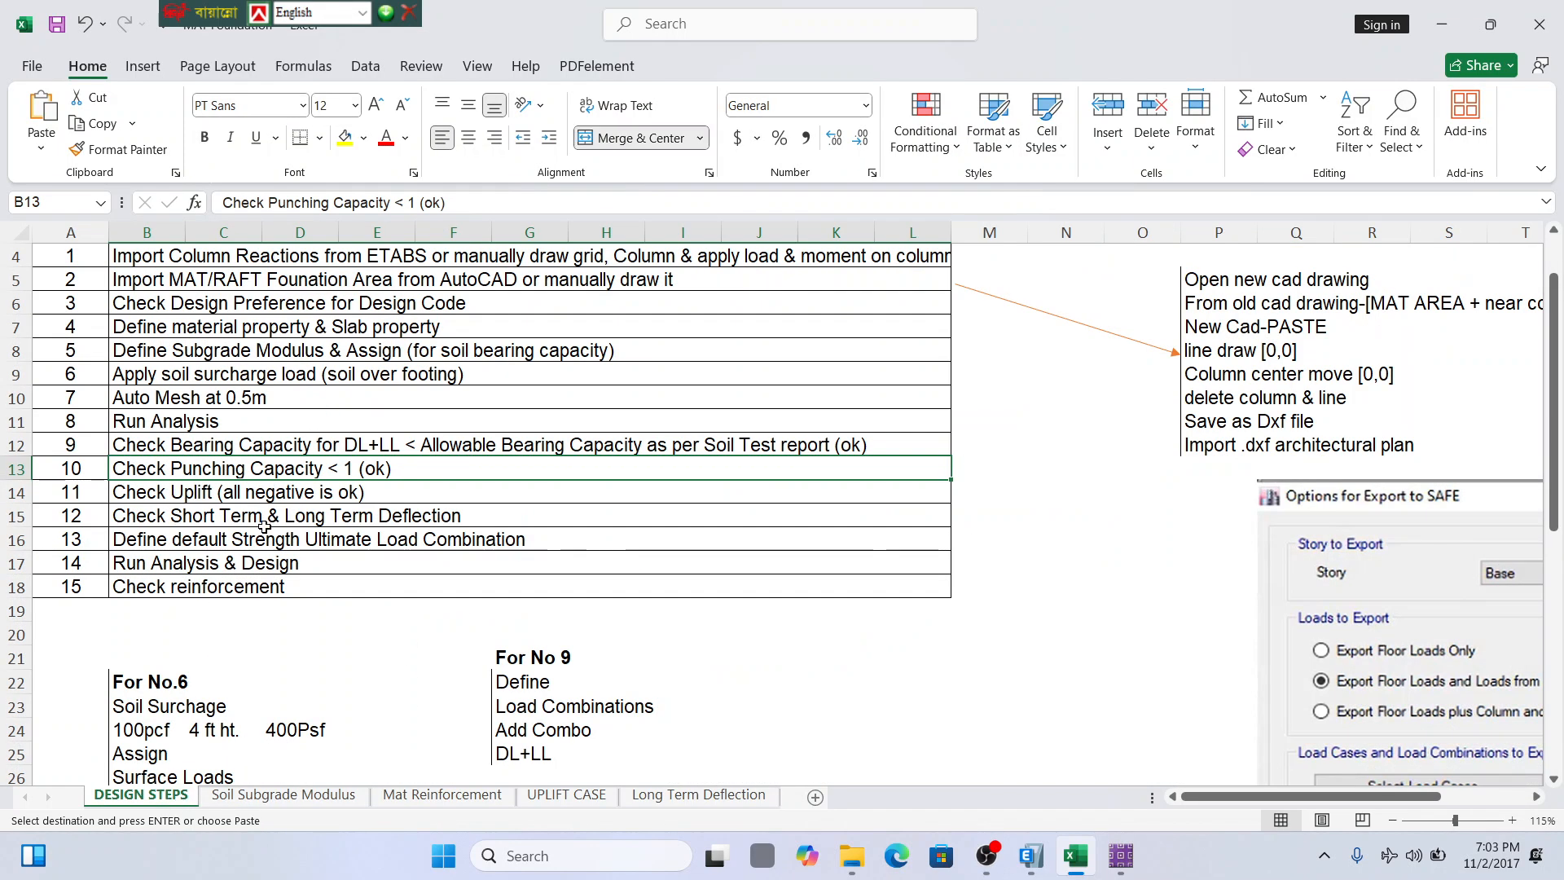
click(220, 493)
click(9, 493)
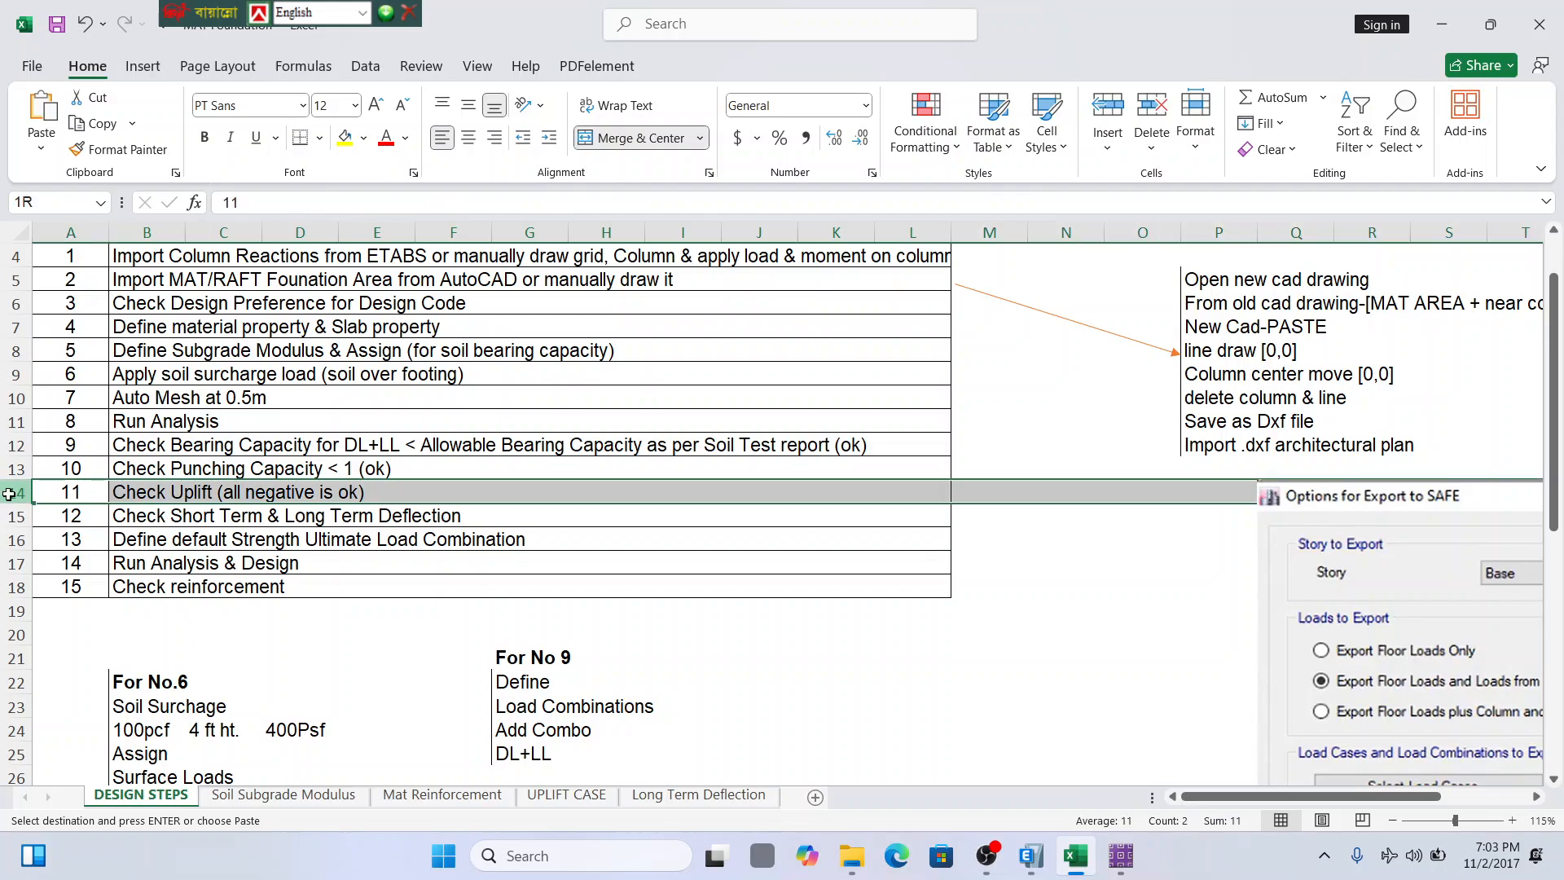
mouse_move(8, 493)
mouse_down()
mouse_move(13, 539)
mouse_move(13, 515)
mouse_up()
click(280, 626)
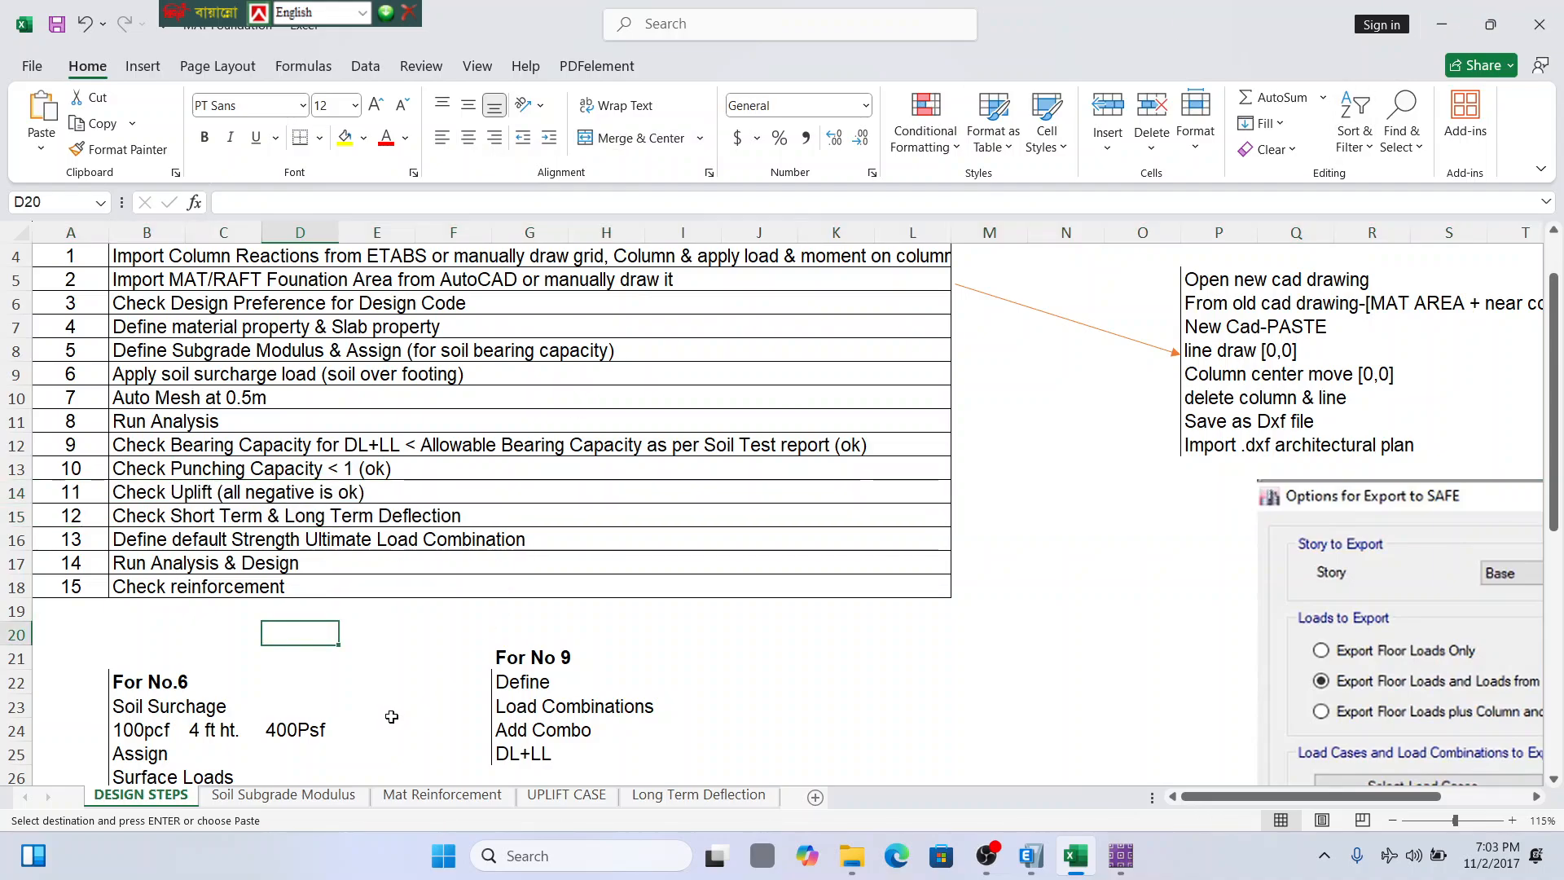
click(330, 493)
click(236, 512)
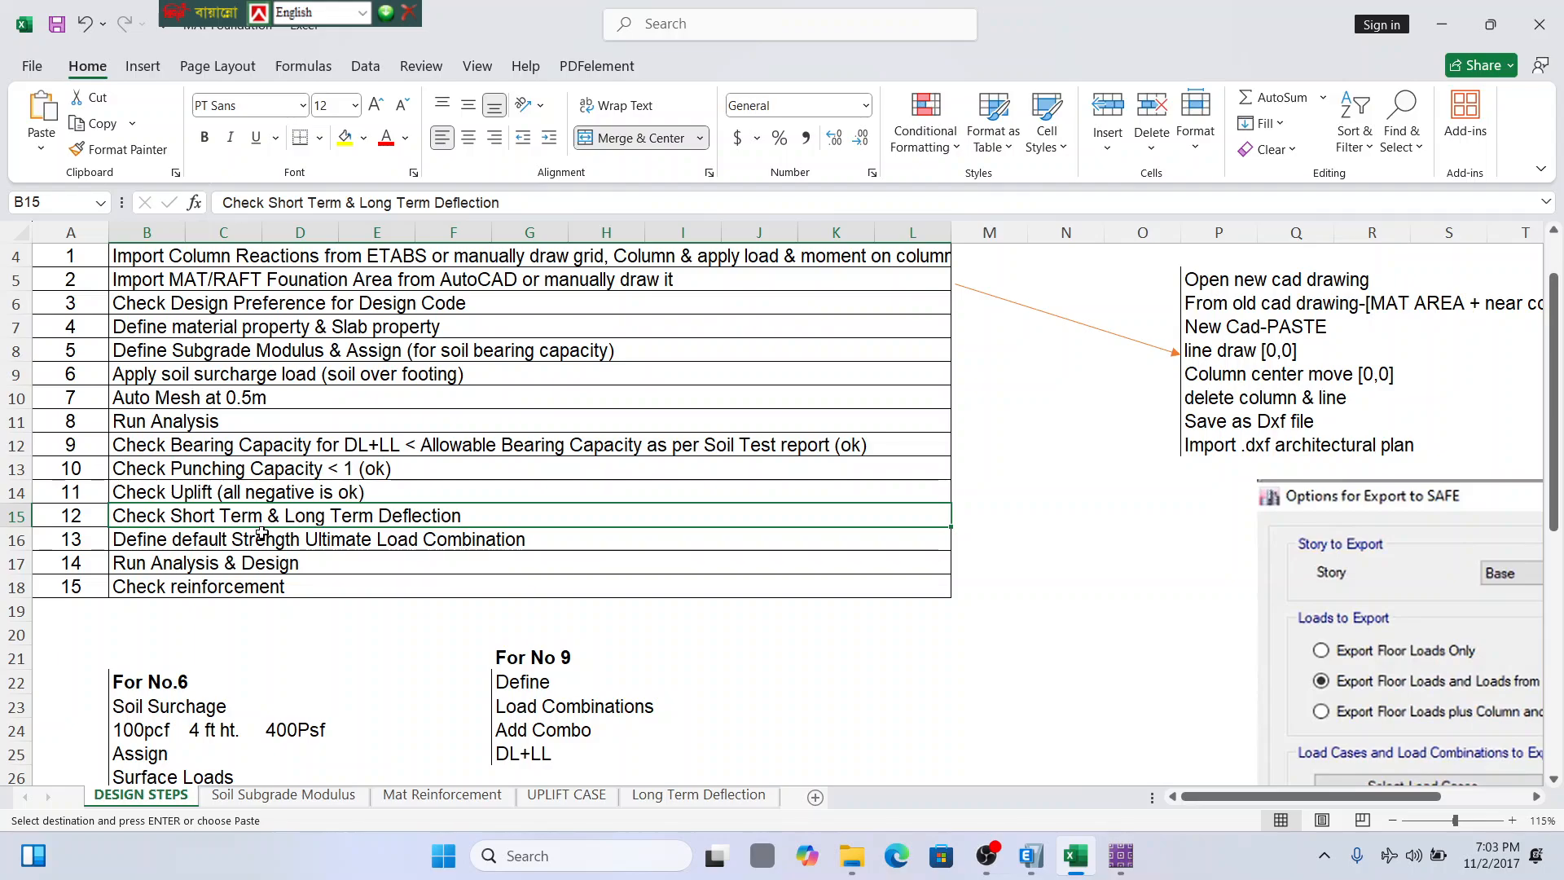
Review the load cases, combination and deflection limits in the Long Term Deflection sheet, then return to SAFE.
click(662, 797)
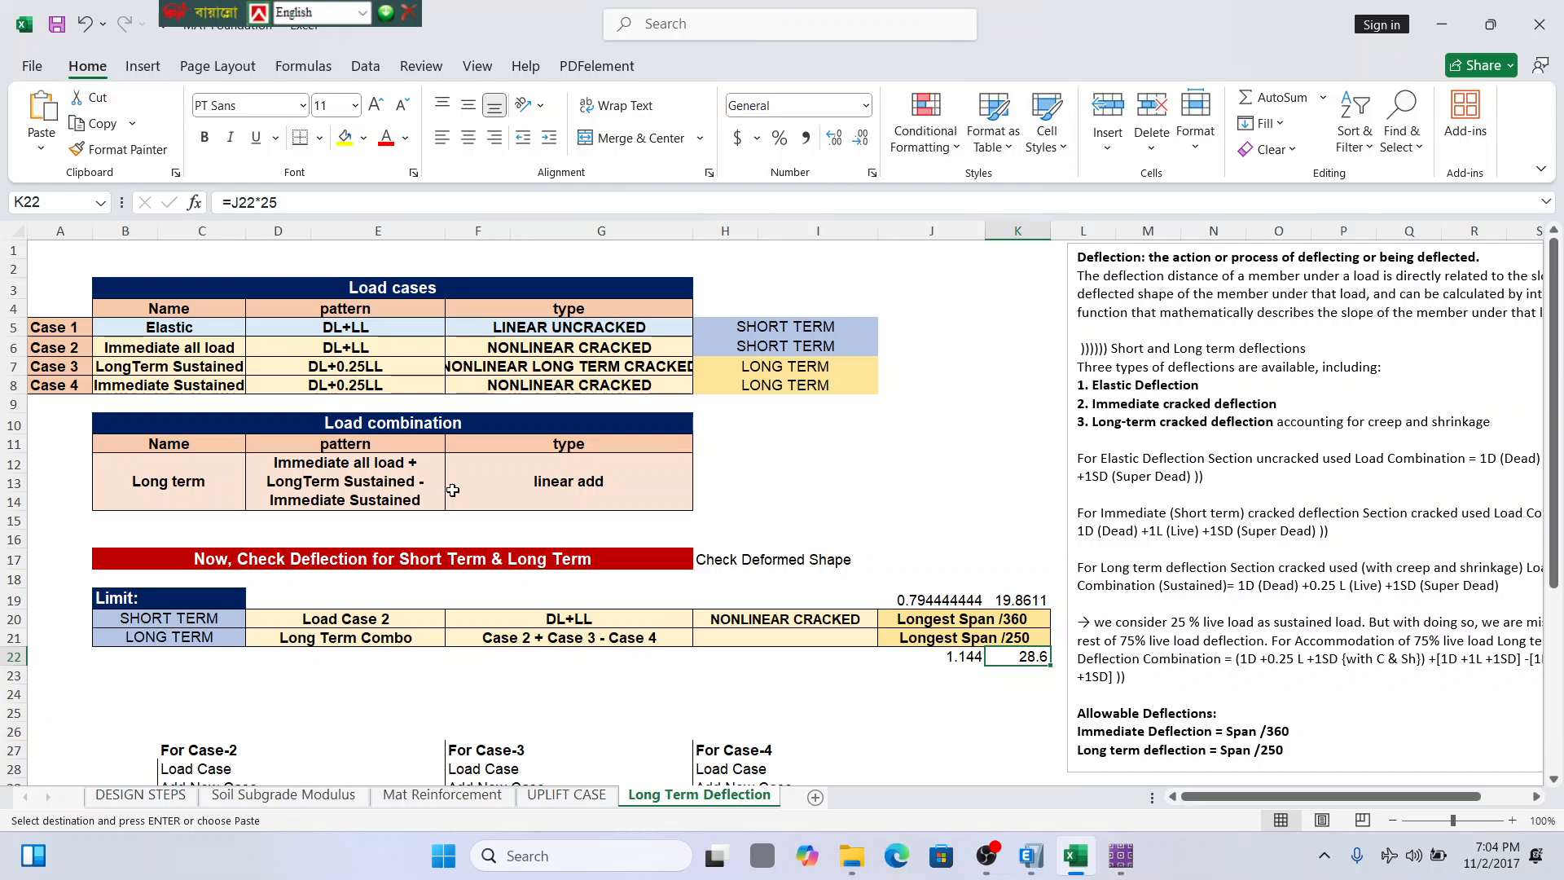
scroll(389, 316, down, 3)
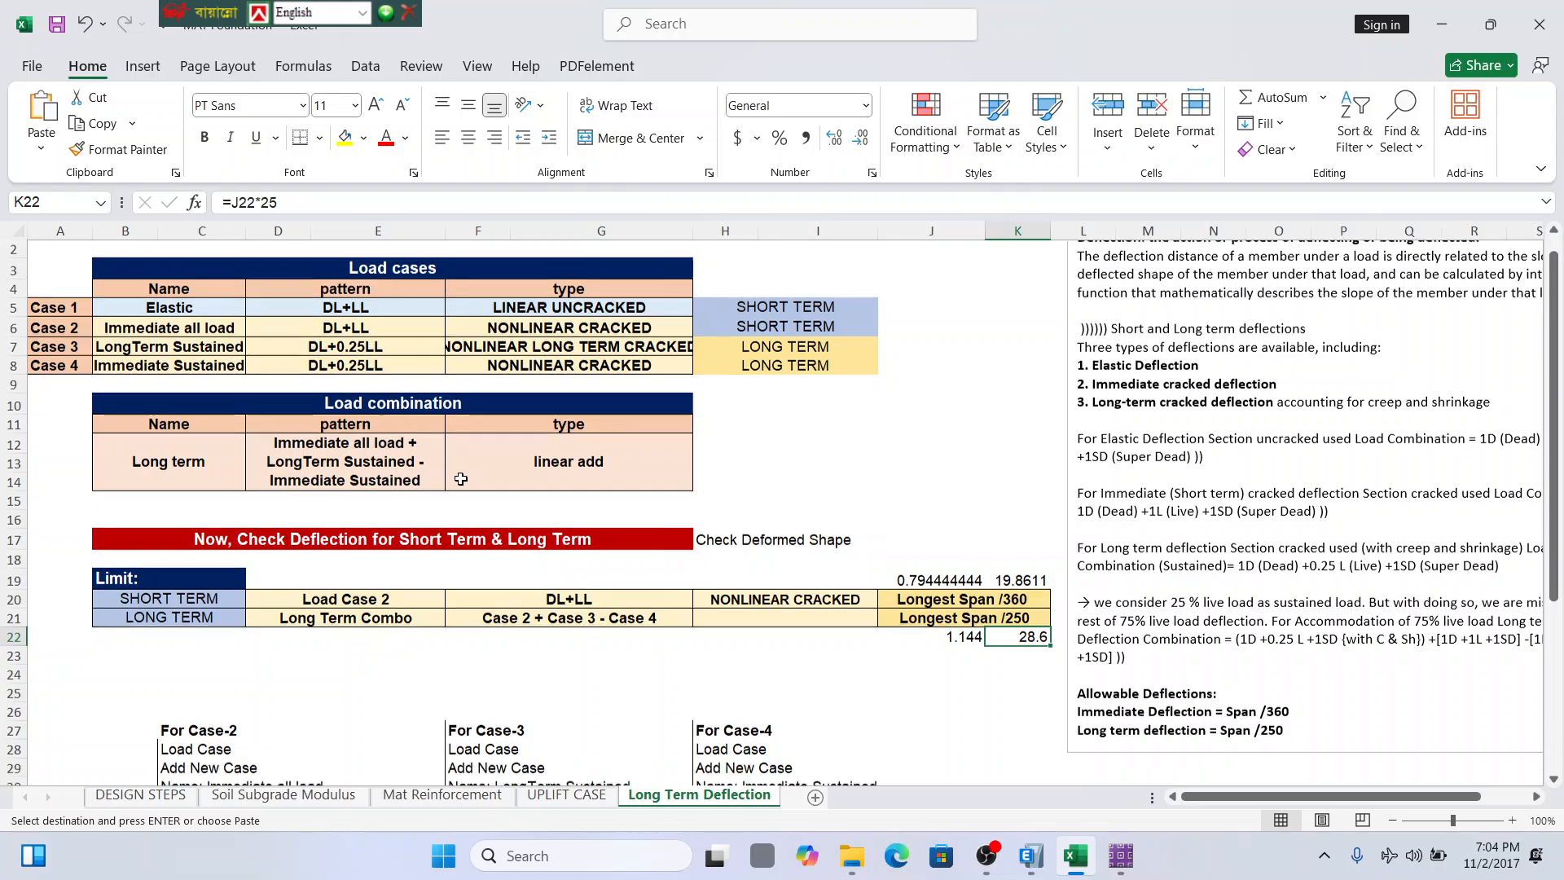
scroll(252, 628, up, 3)
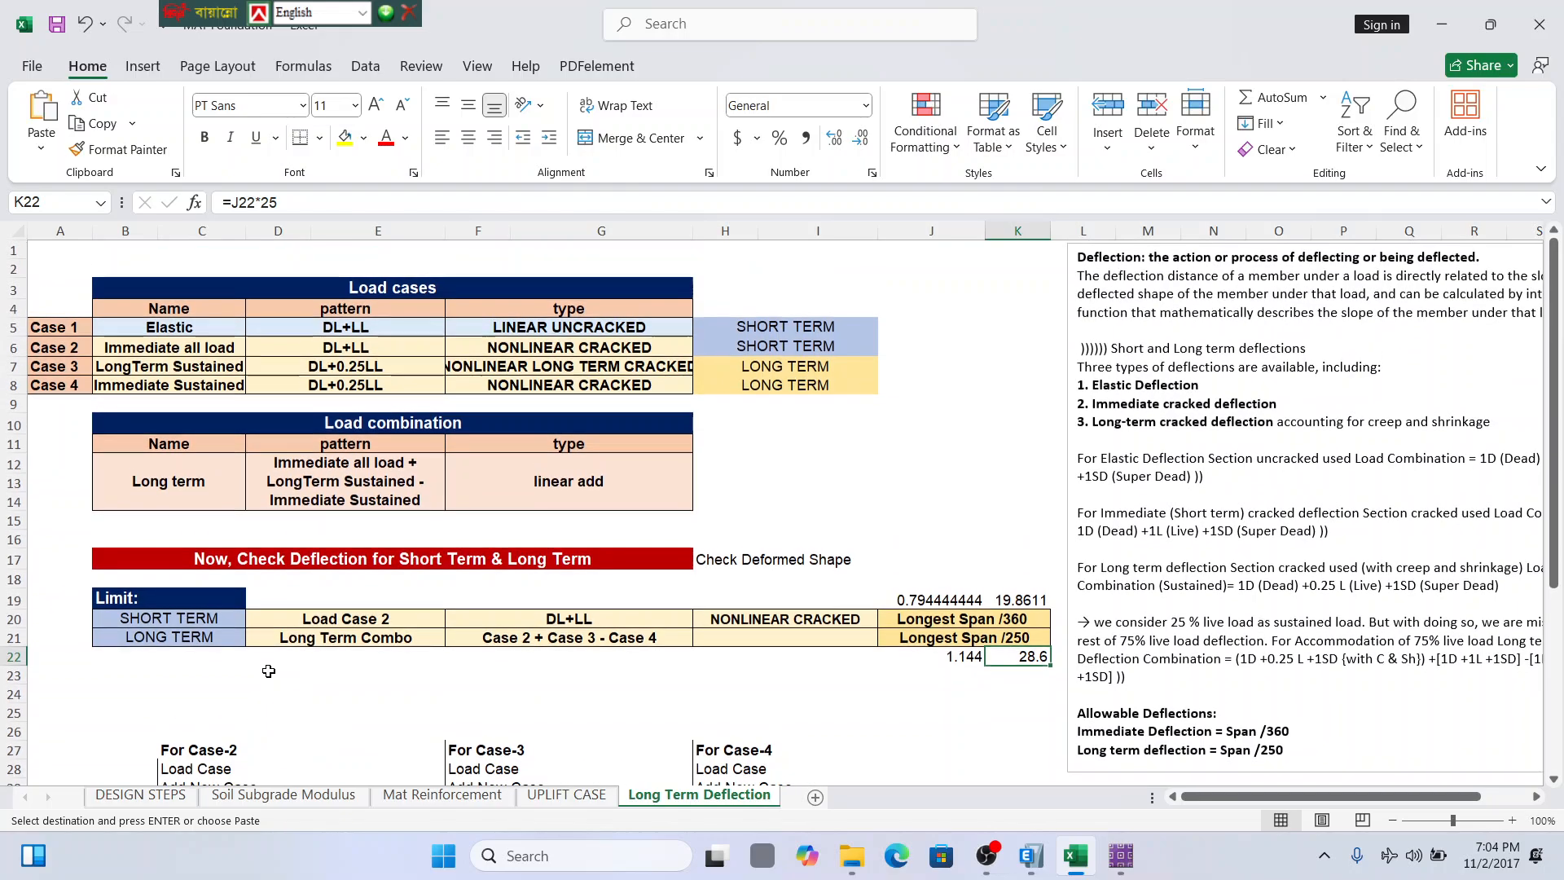
scroll(245, 474, down, 2)
scroll(228, 538, down, 1)
scroll(256, 340, up, 2)
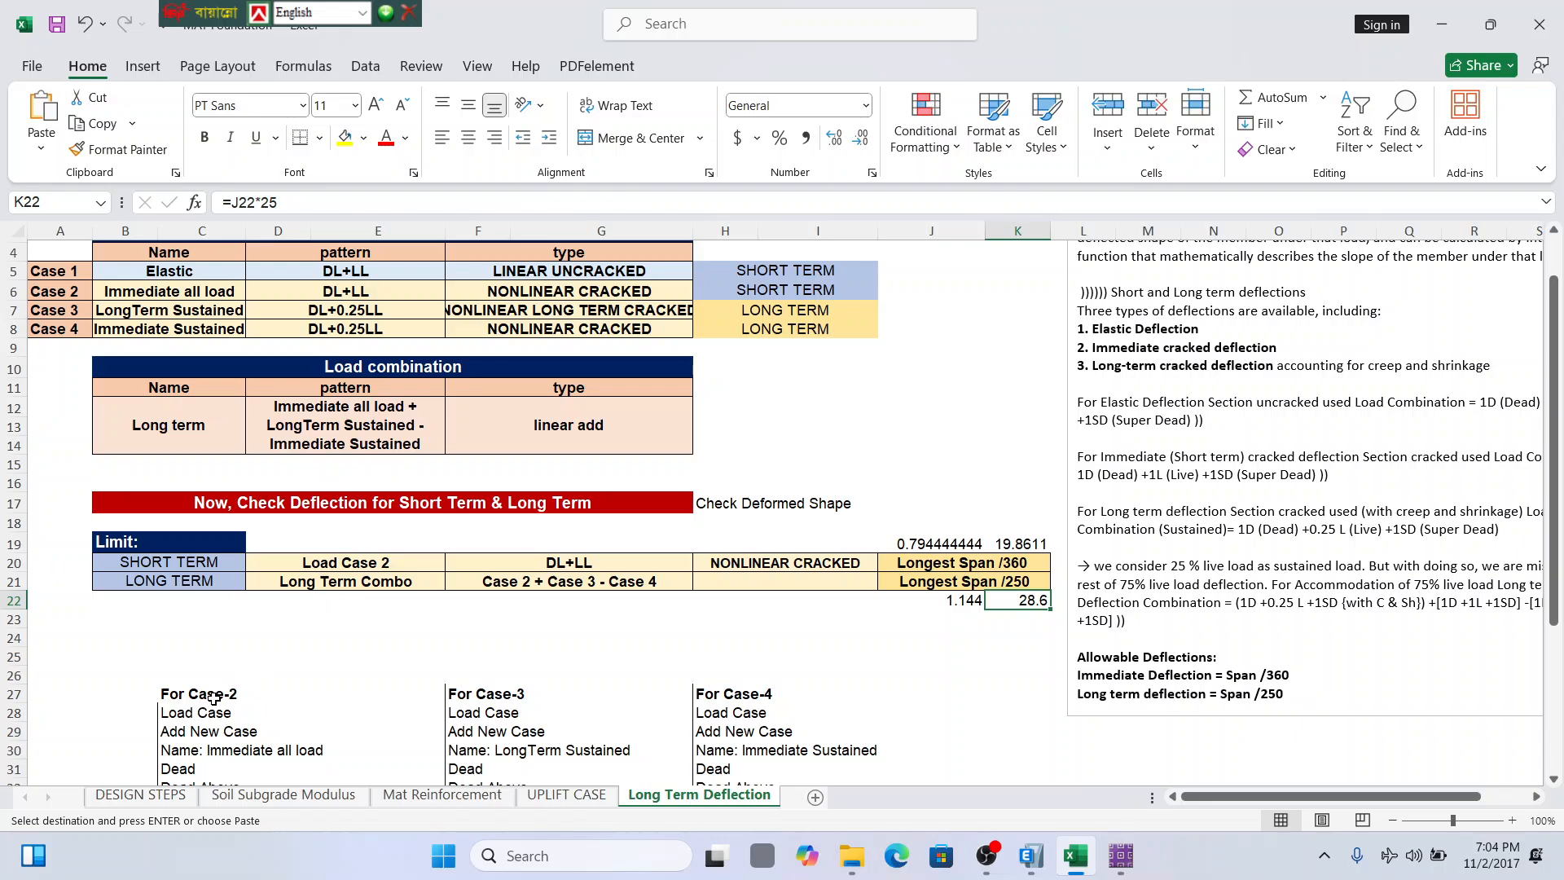
click(1458, 15)
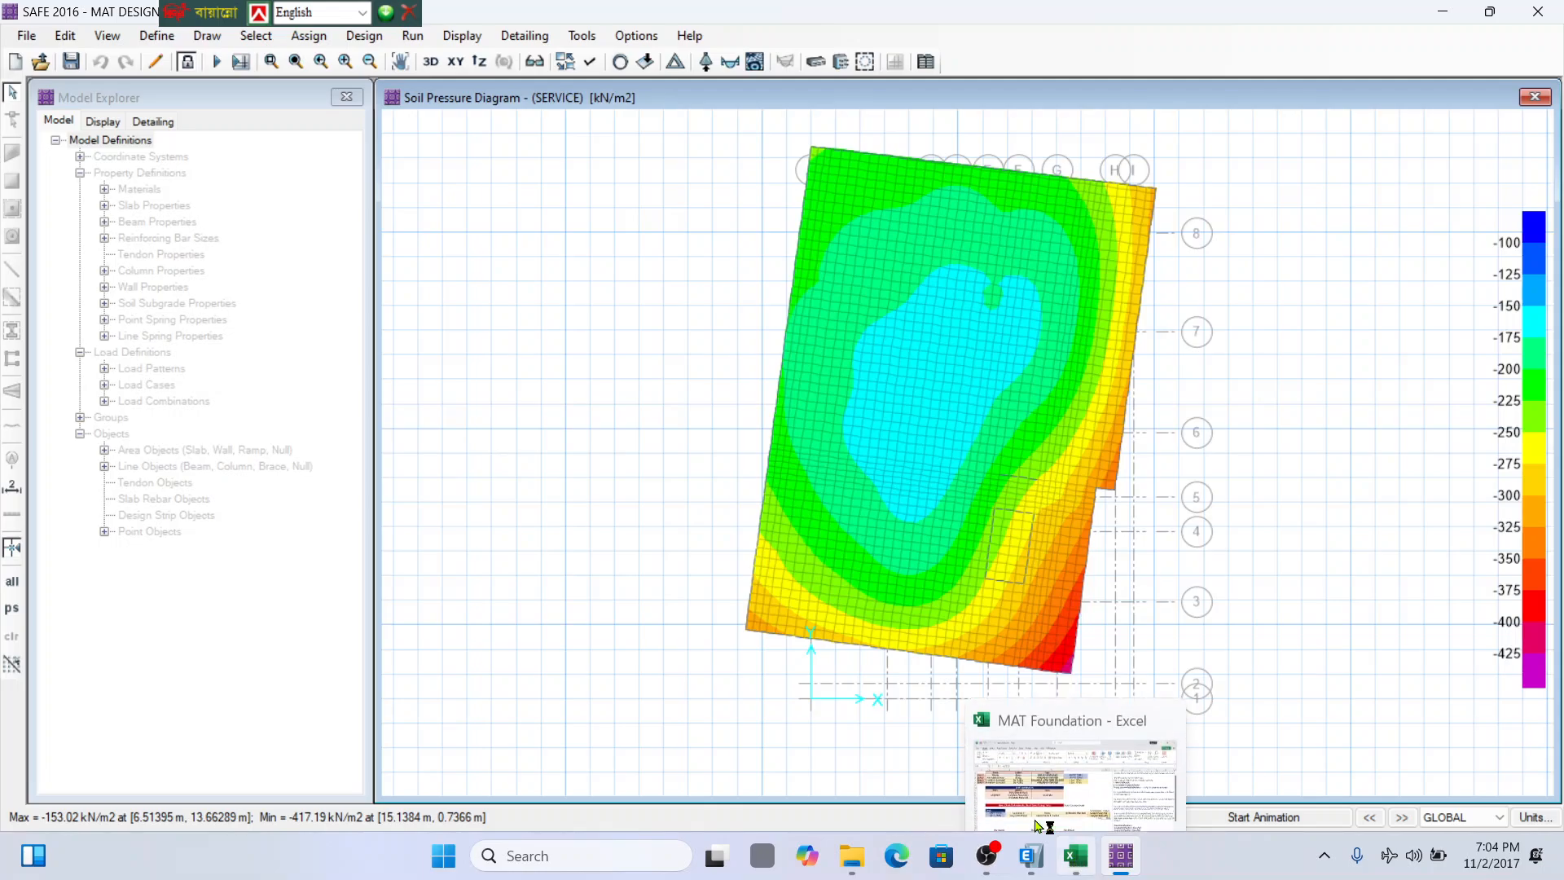
Unlock the model, discarding the analysis and design results, and open the load case definitions.
click(188, 65)
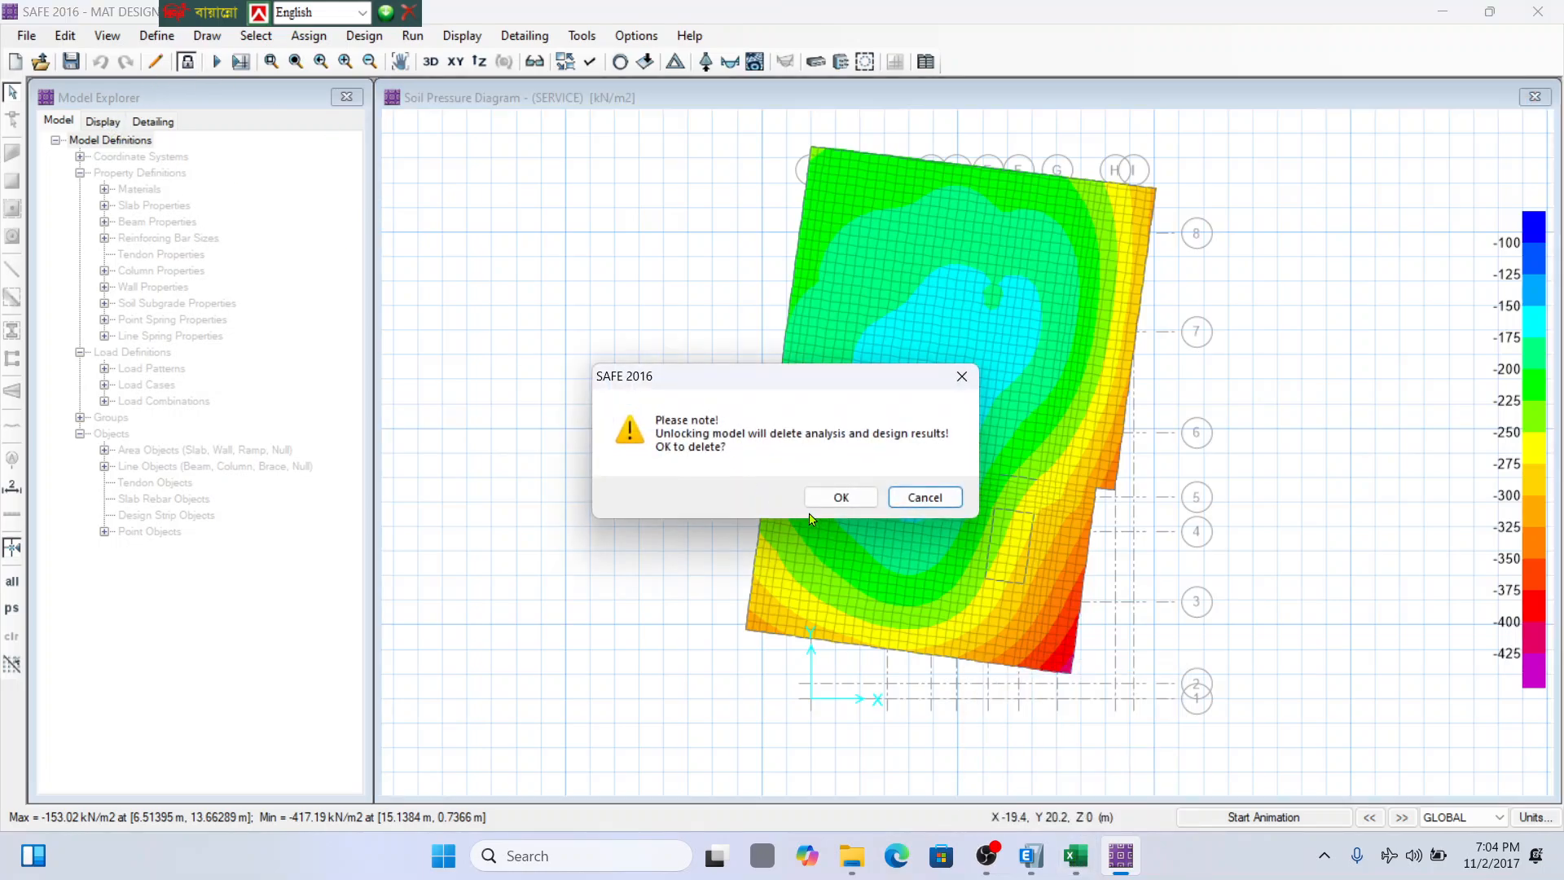
click(843, 495)
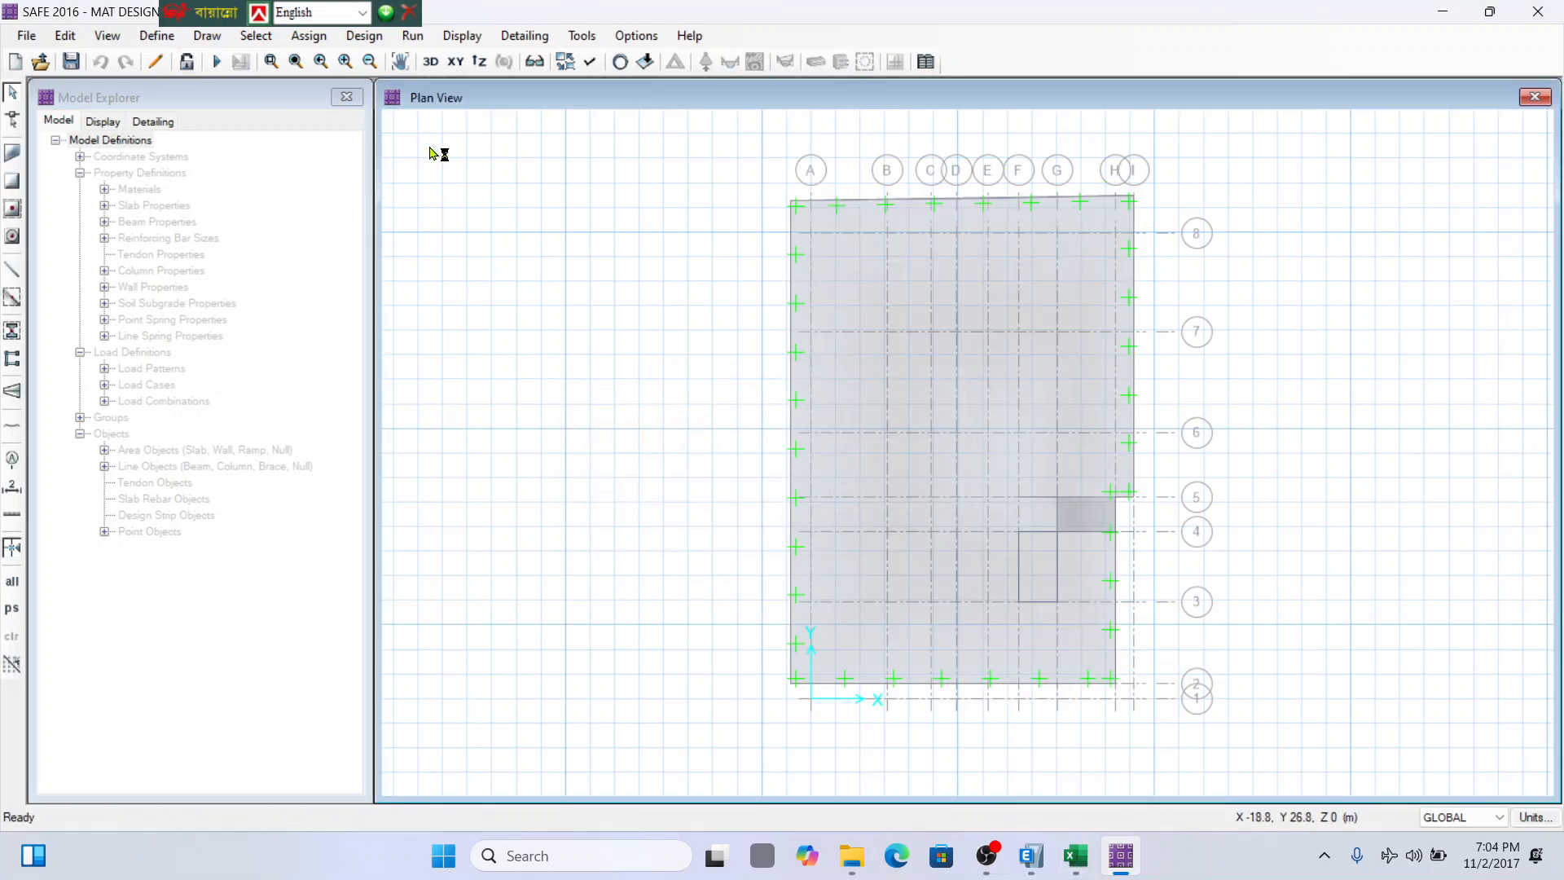
click(157, 36)
click(218, 428)
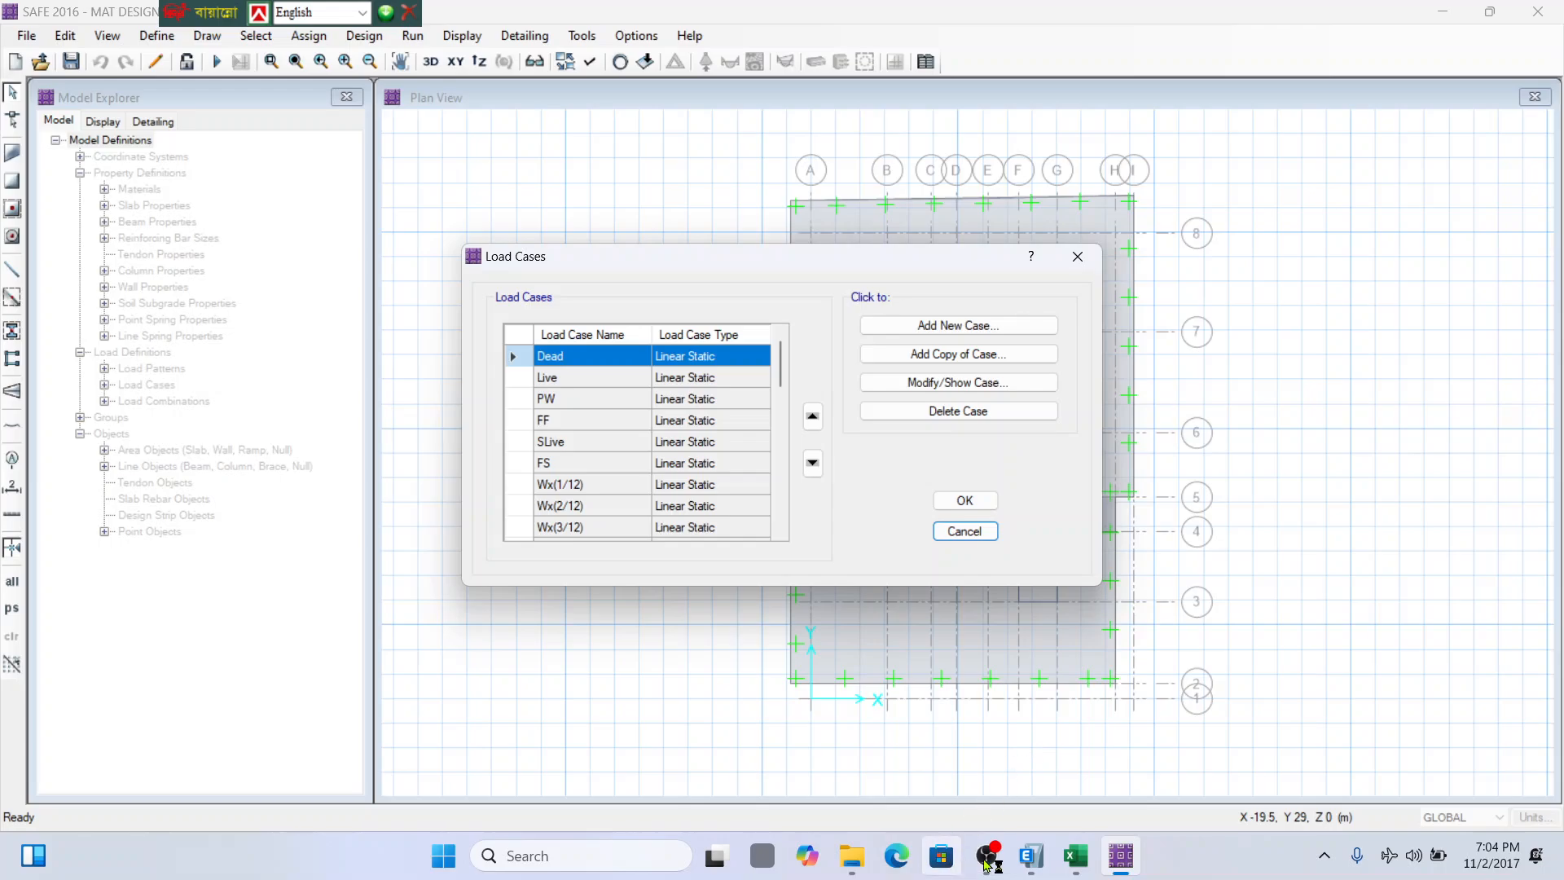
Check the load case table in the Excel Long Term Deflection sheet, then return to SAFE.
click(1031, 857)
click(1031, 857)
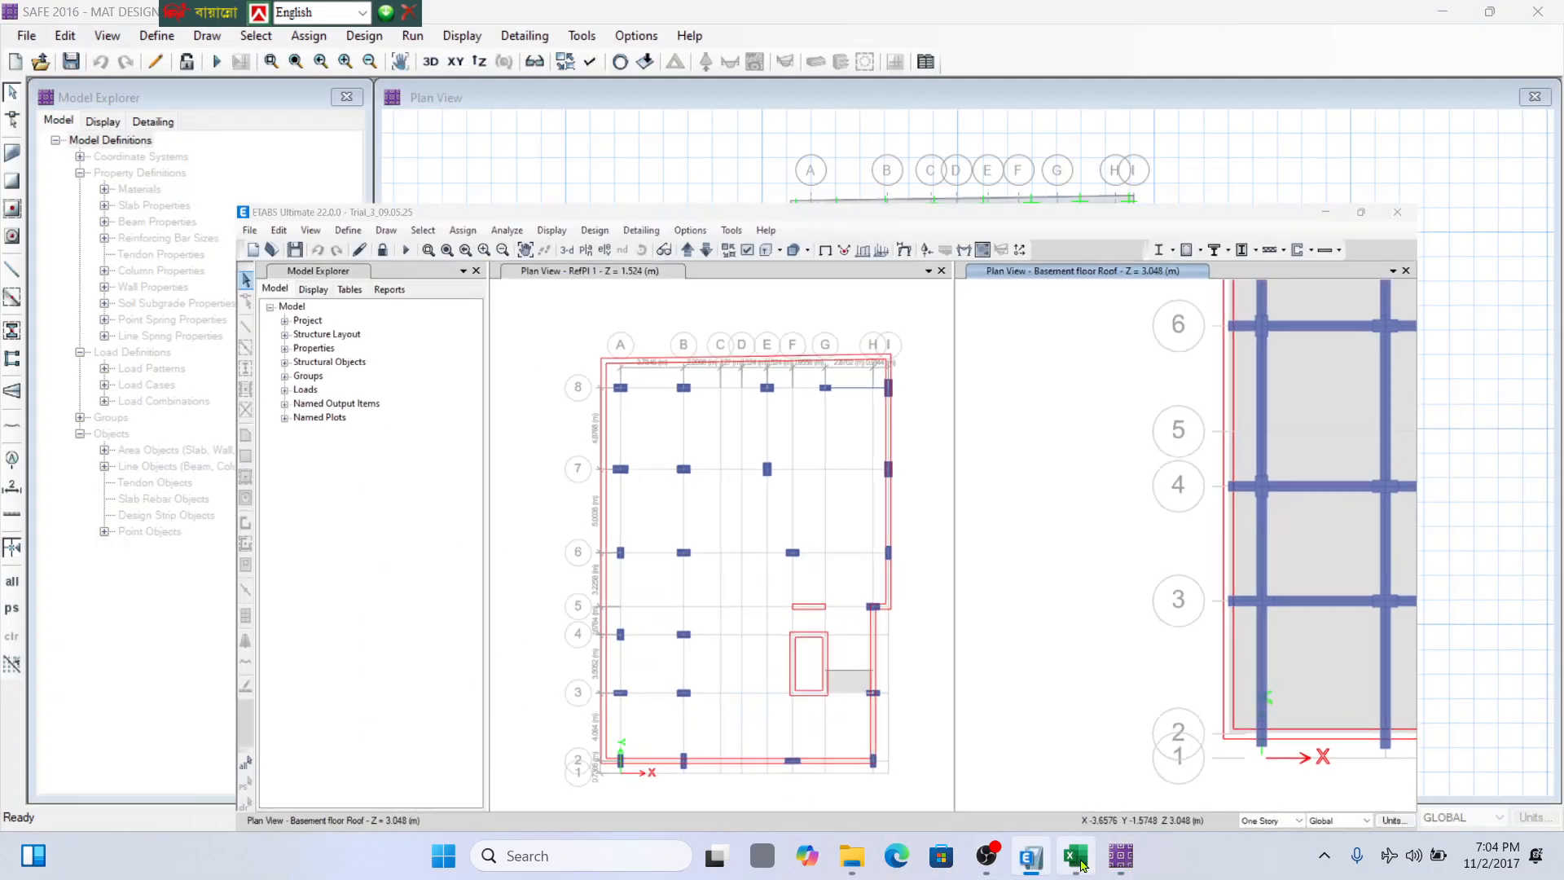
click(1076, 857)
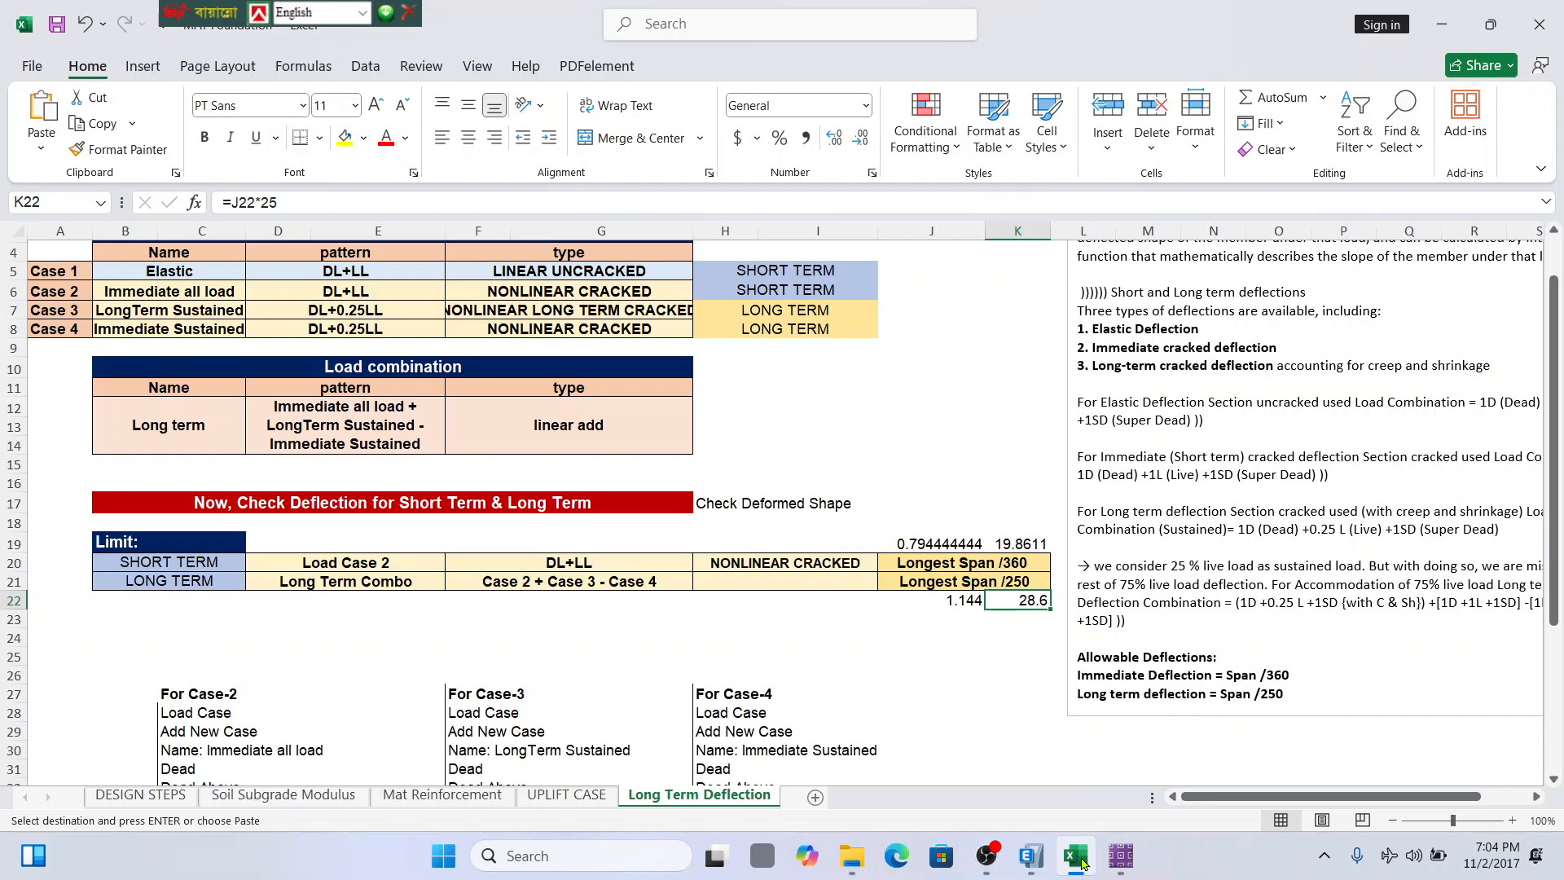
click(1076, 859)
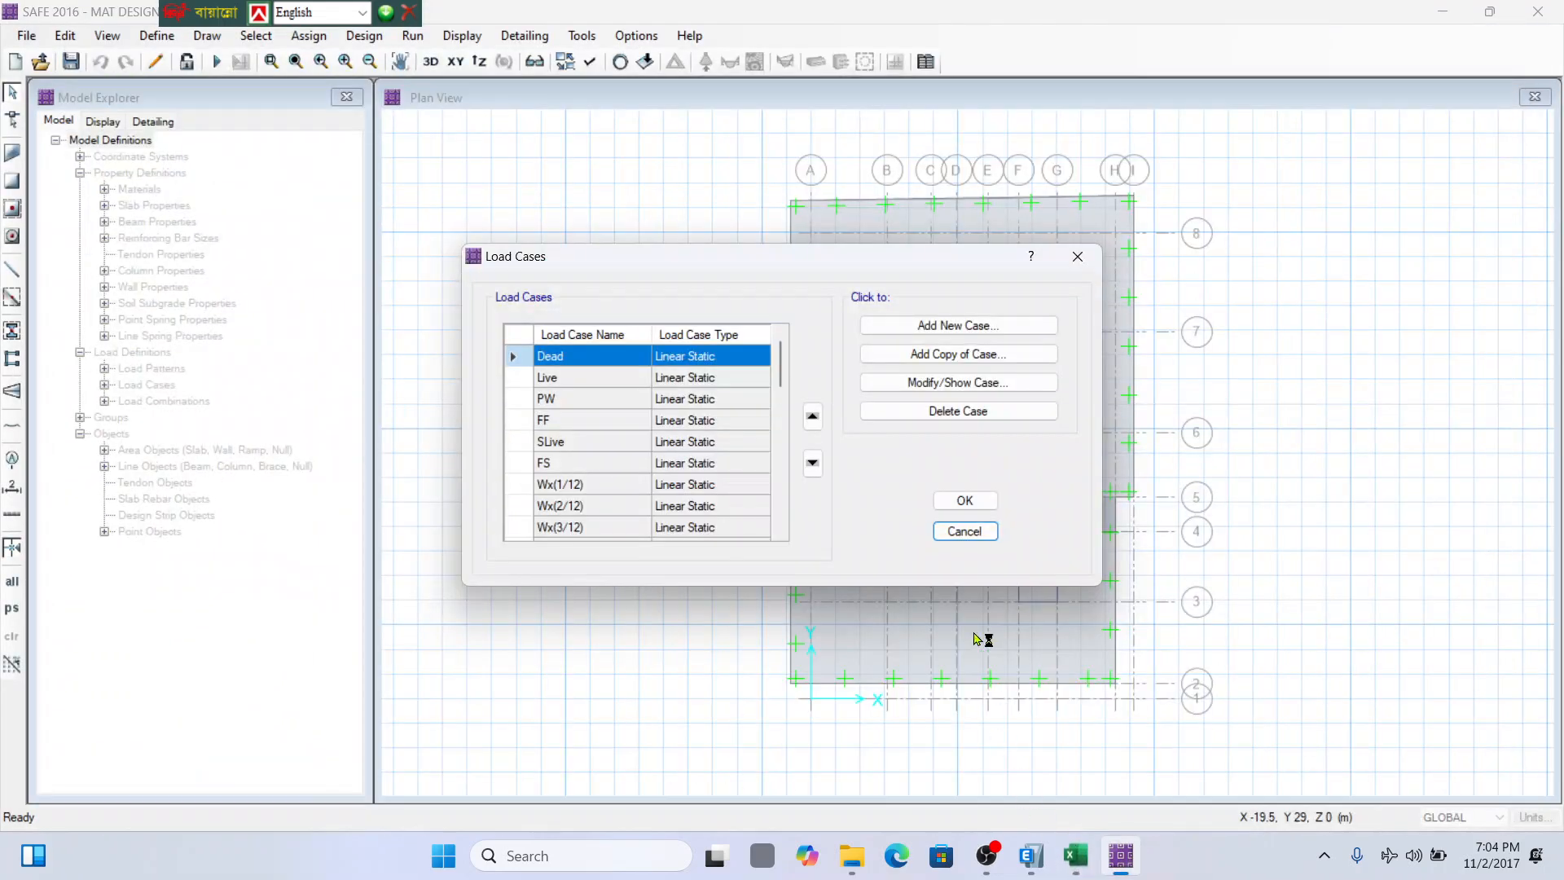
click(994, 326)
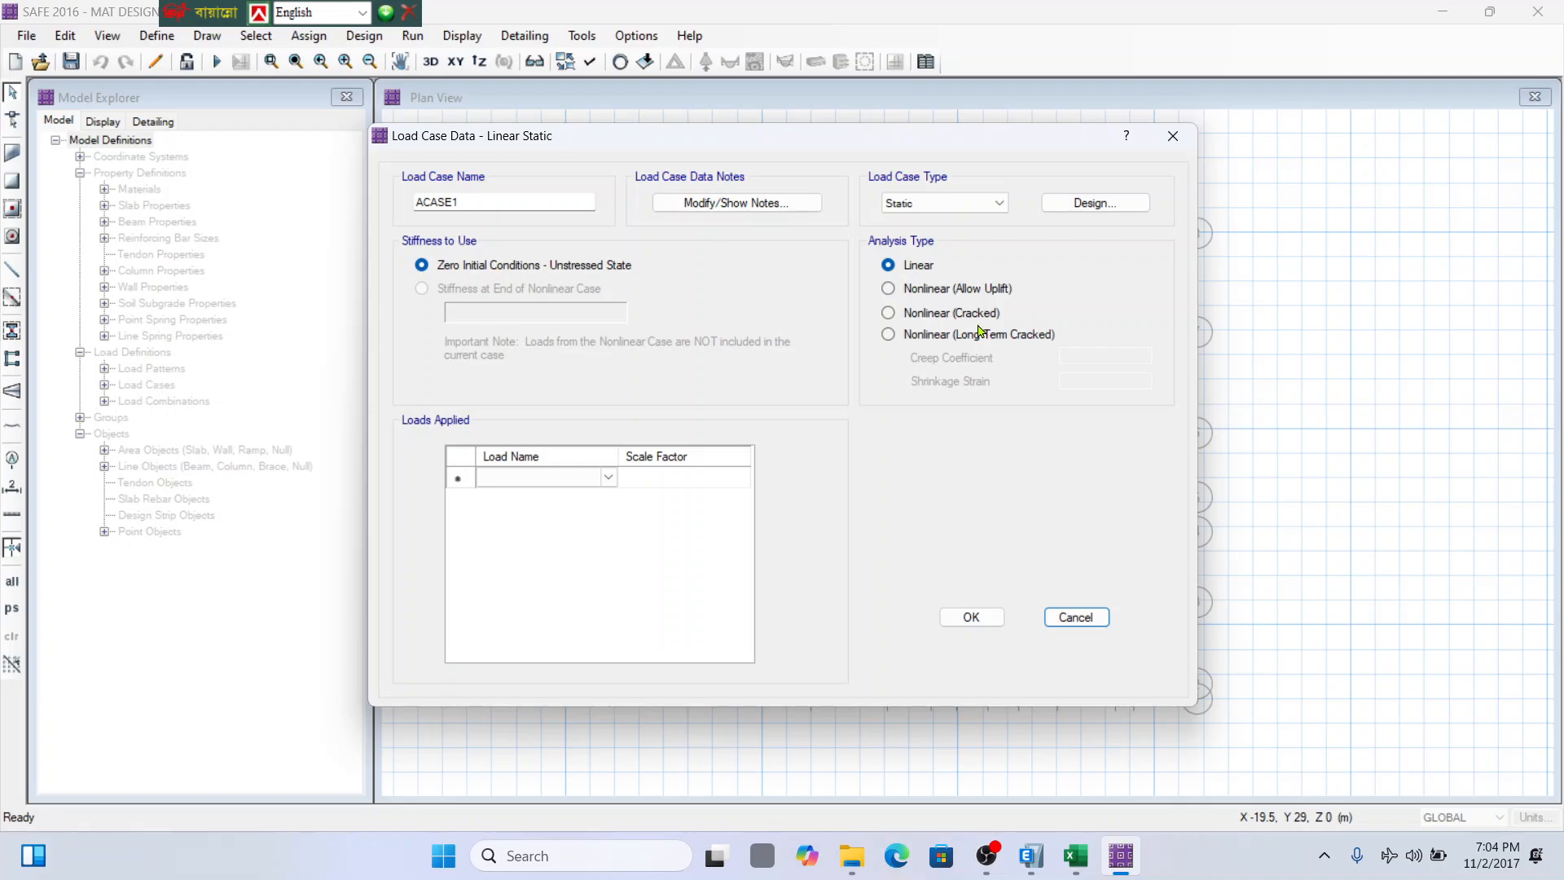
click(1079, 617)
click(973, 532)
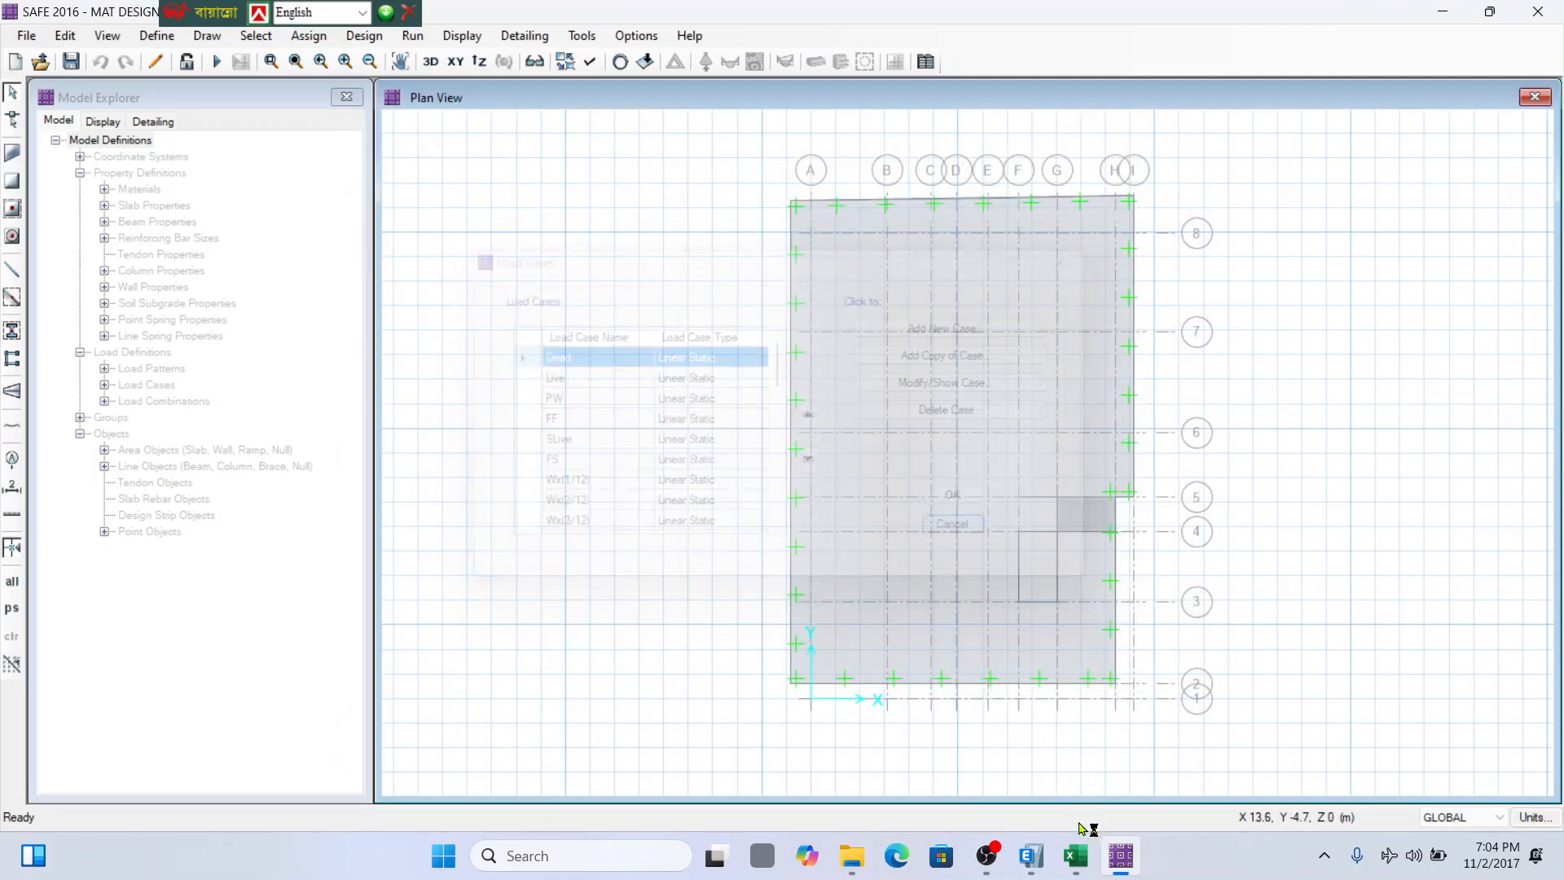
Review the Case-2, Case-3 and Case-4 definitions and the load combination notes in the Excel workbook, then return to SAFE.
click(1075, 859)
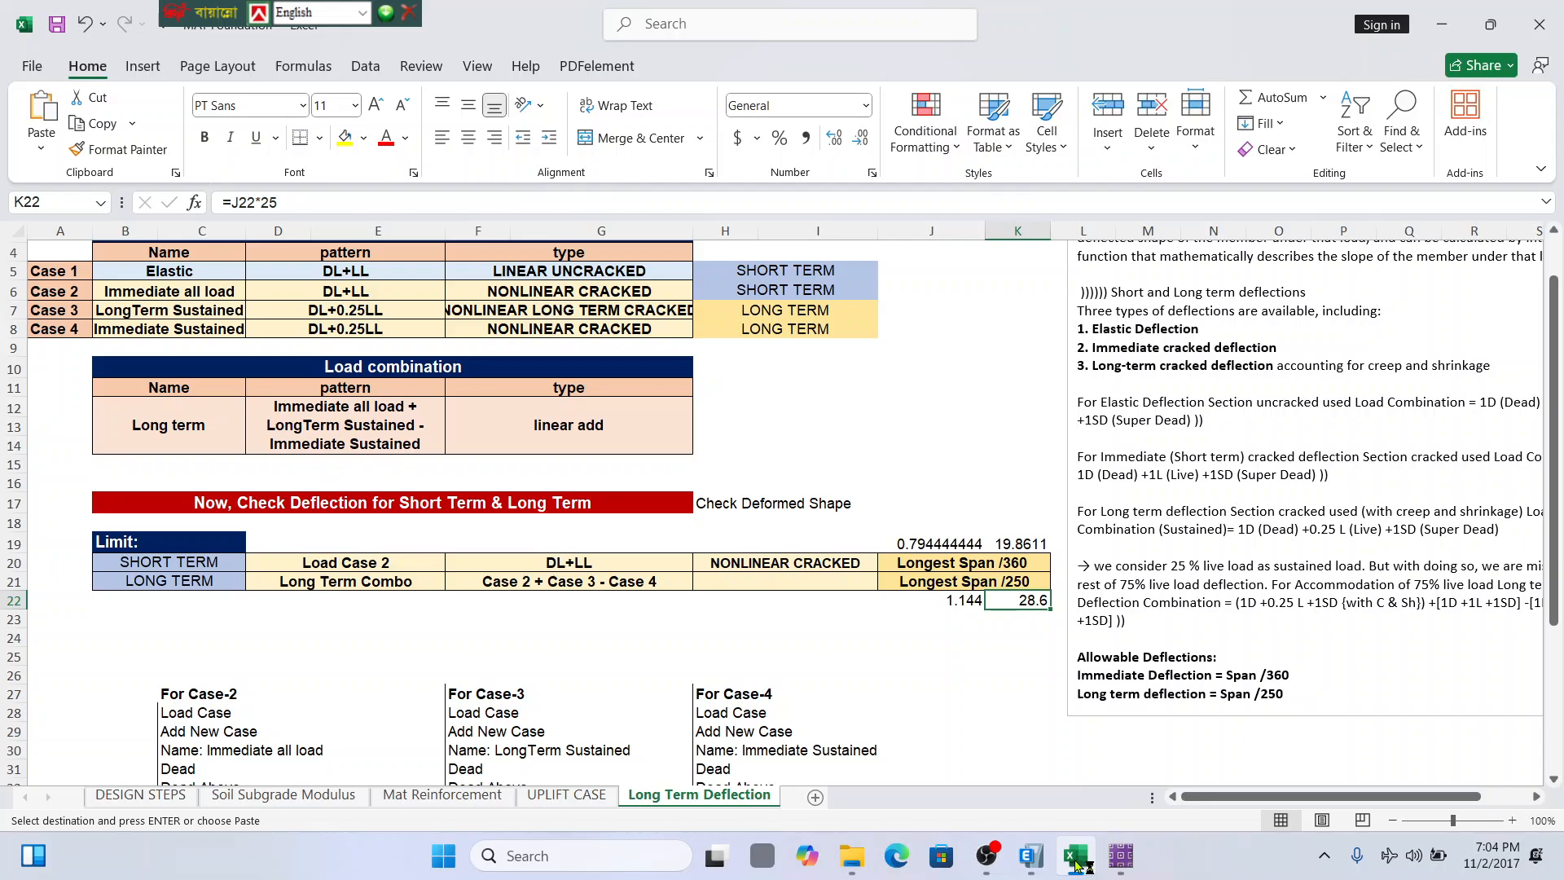
scroll(873, 689, down, 6)
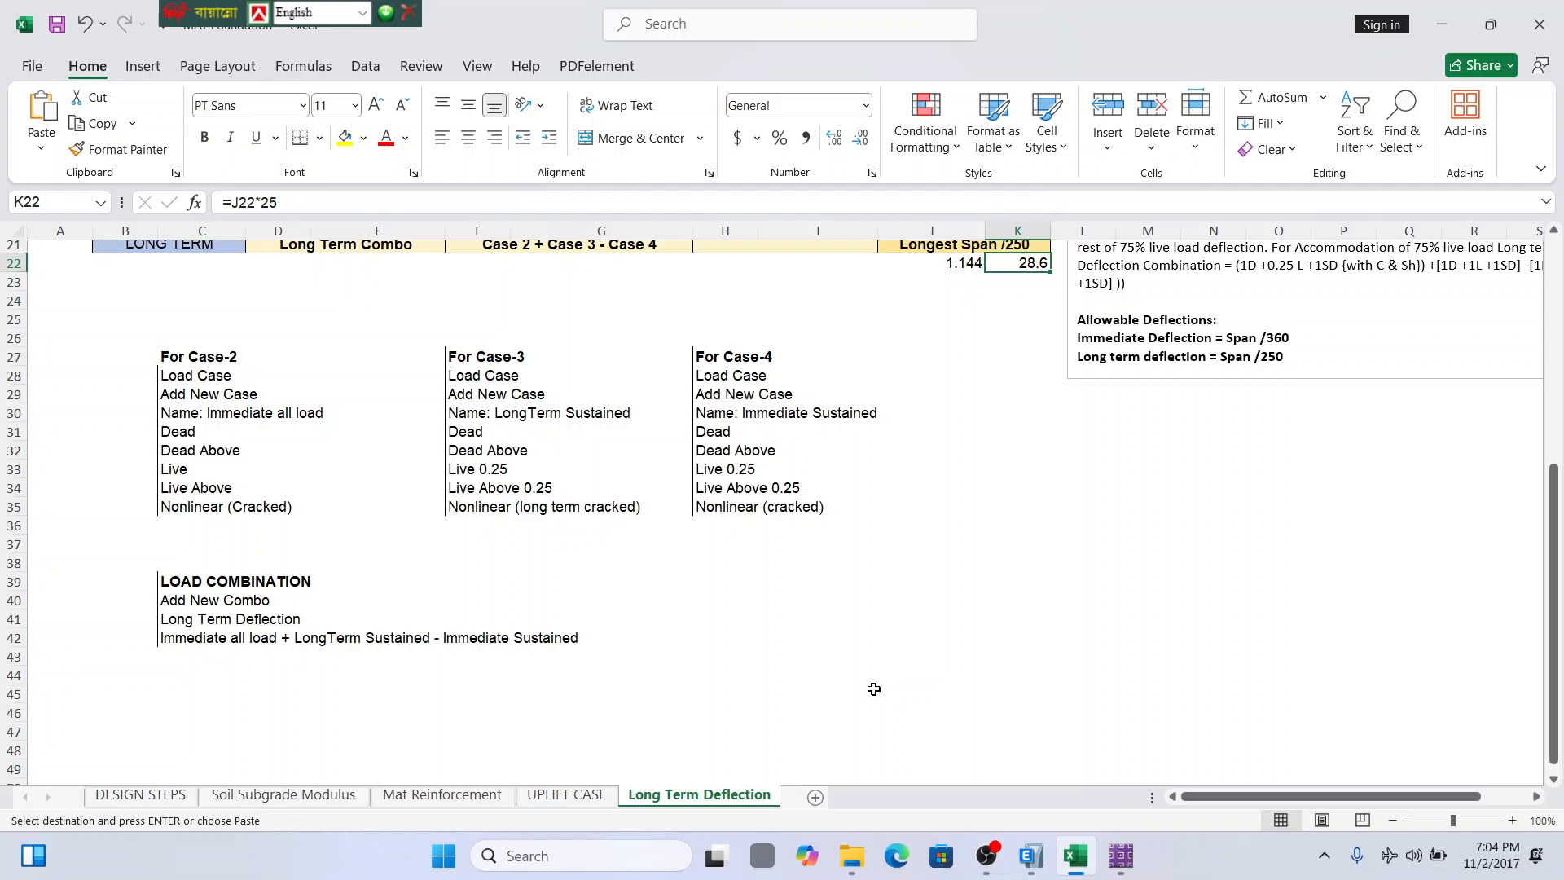
scroll(874, 689, up, 7)
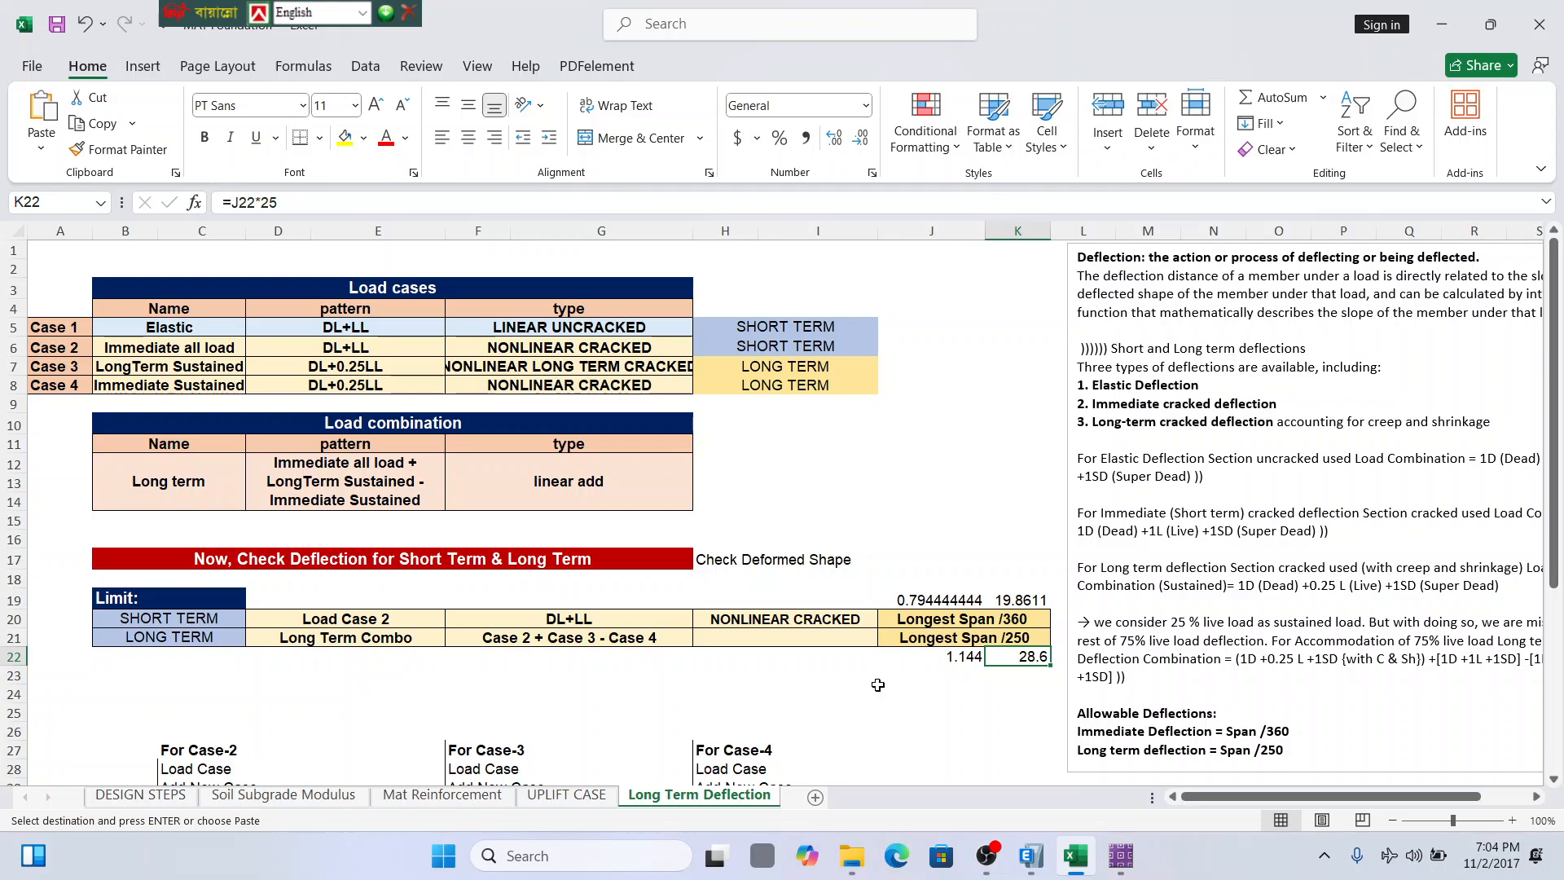
click(1075, 855)
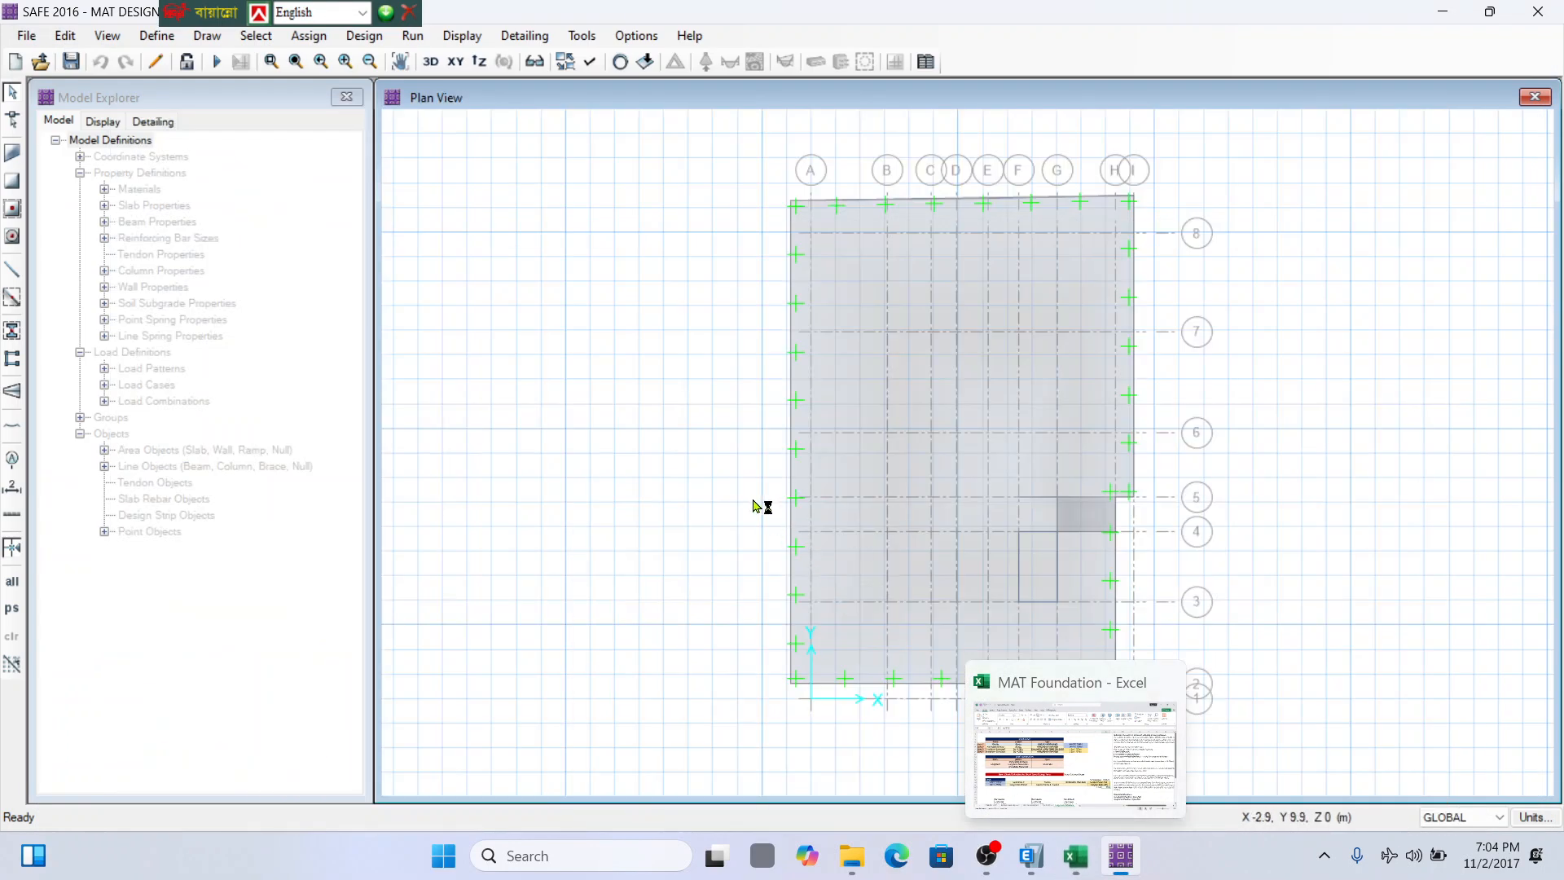
click(1075, 855)
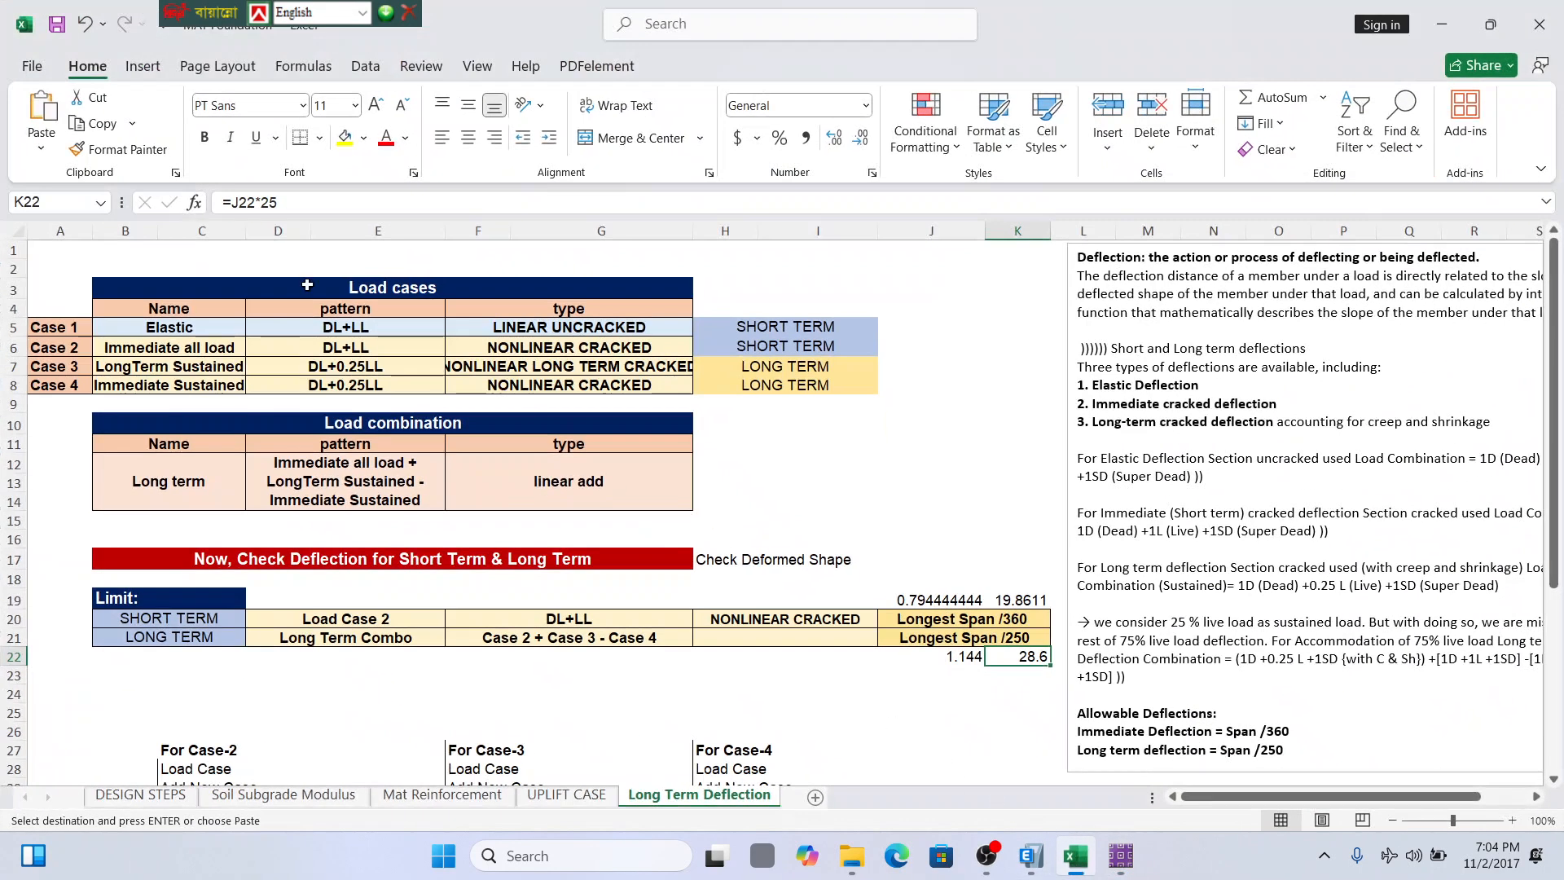
click(1121, 856)
click(157, 35)
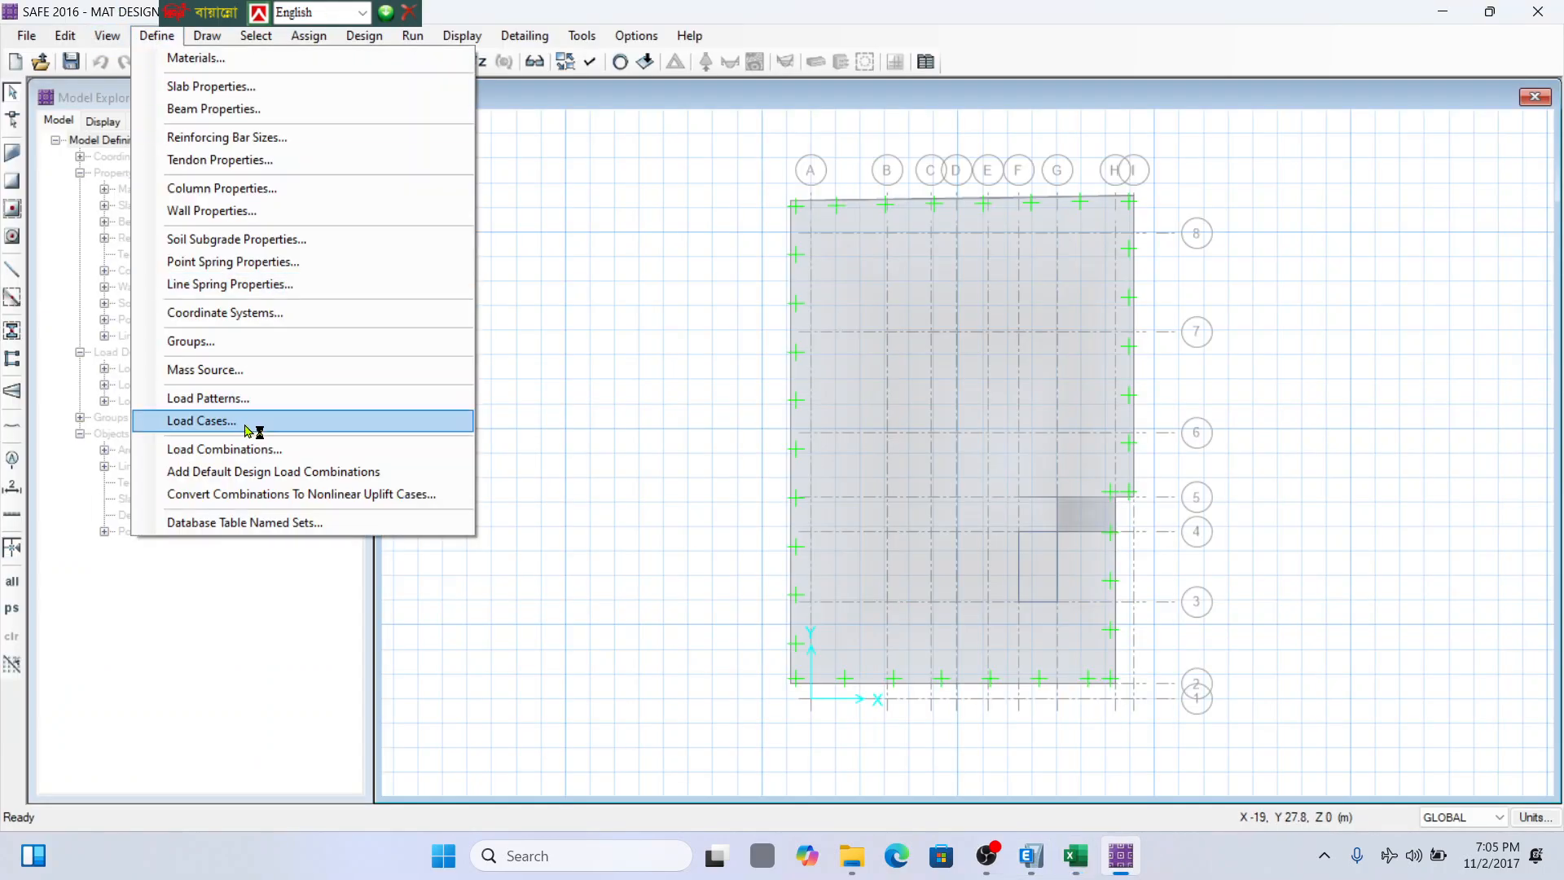
click(260, 449)
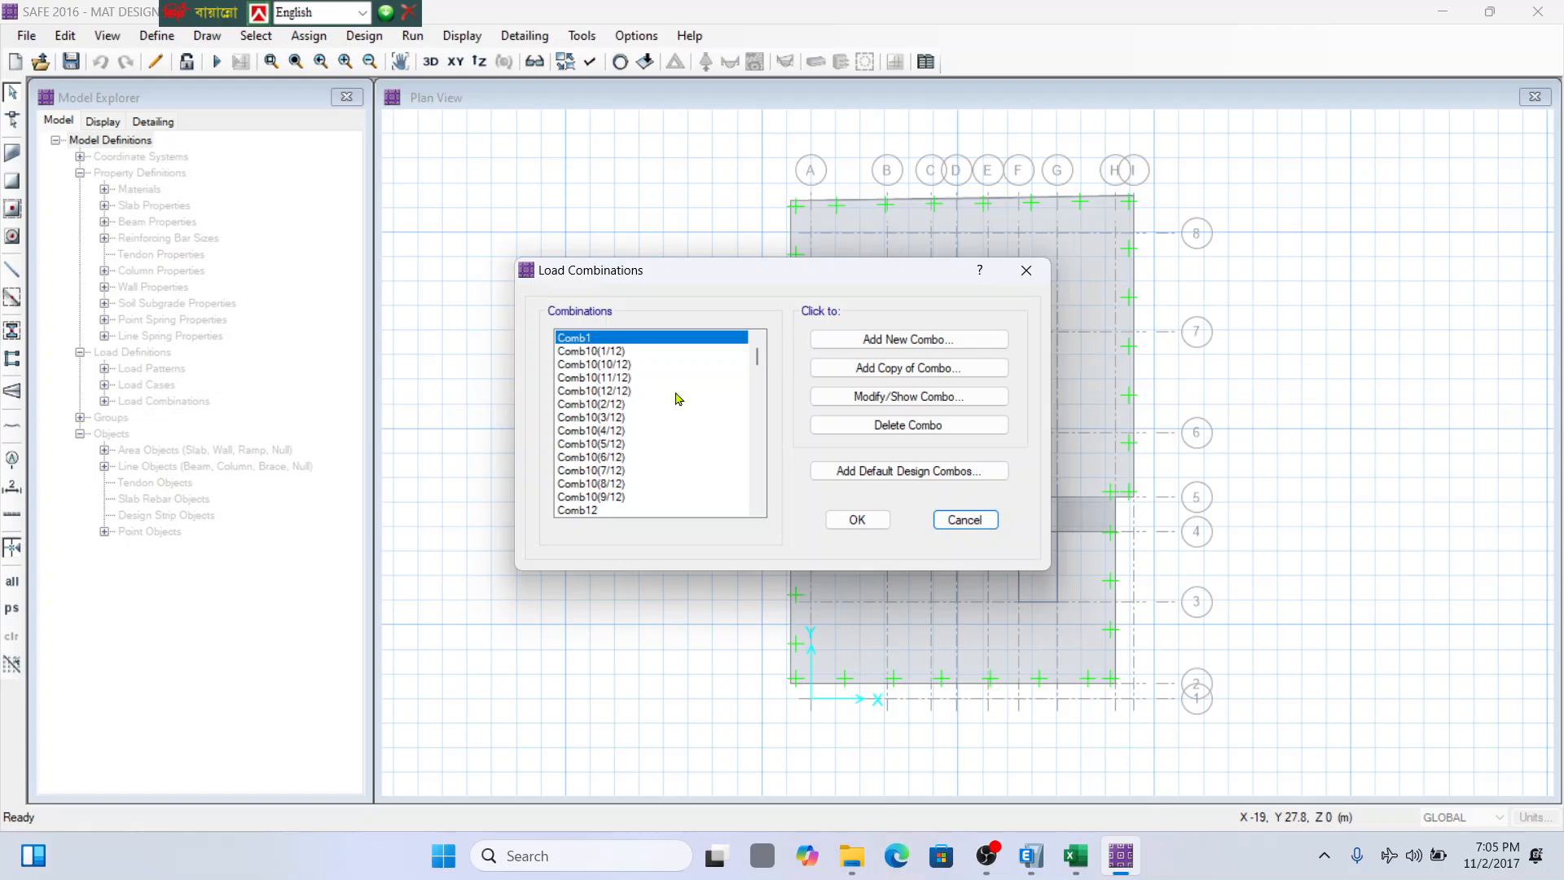
click(917, 342)
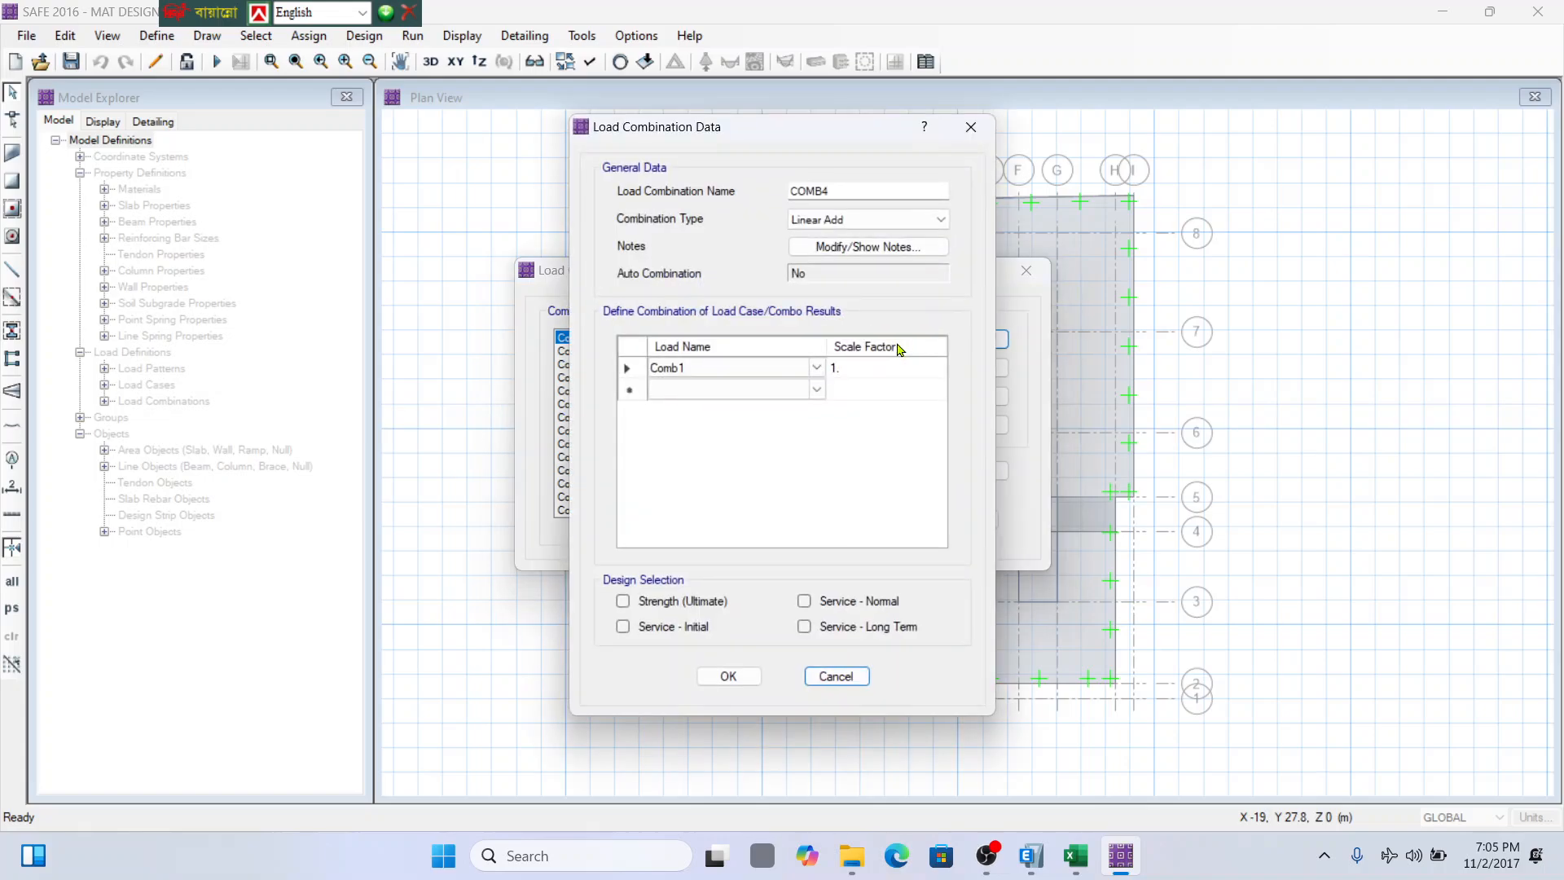
double_click(855, 192)
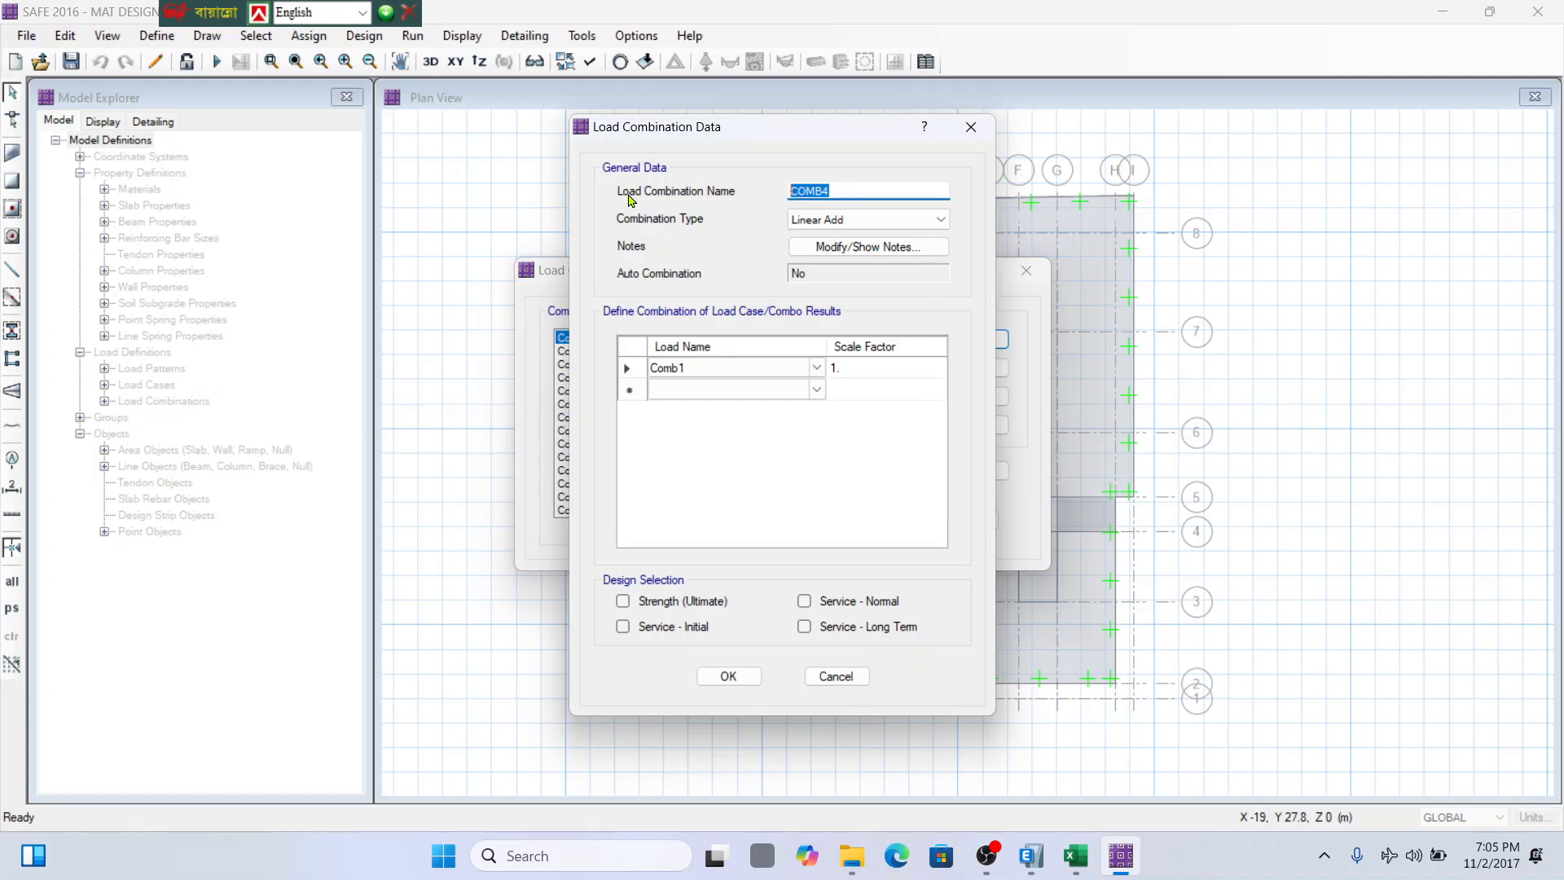
text(ELASTIC)
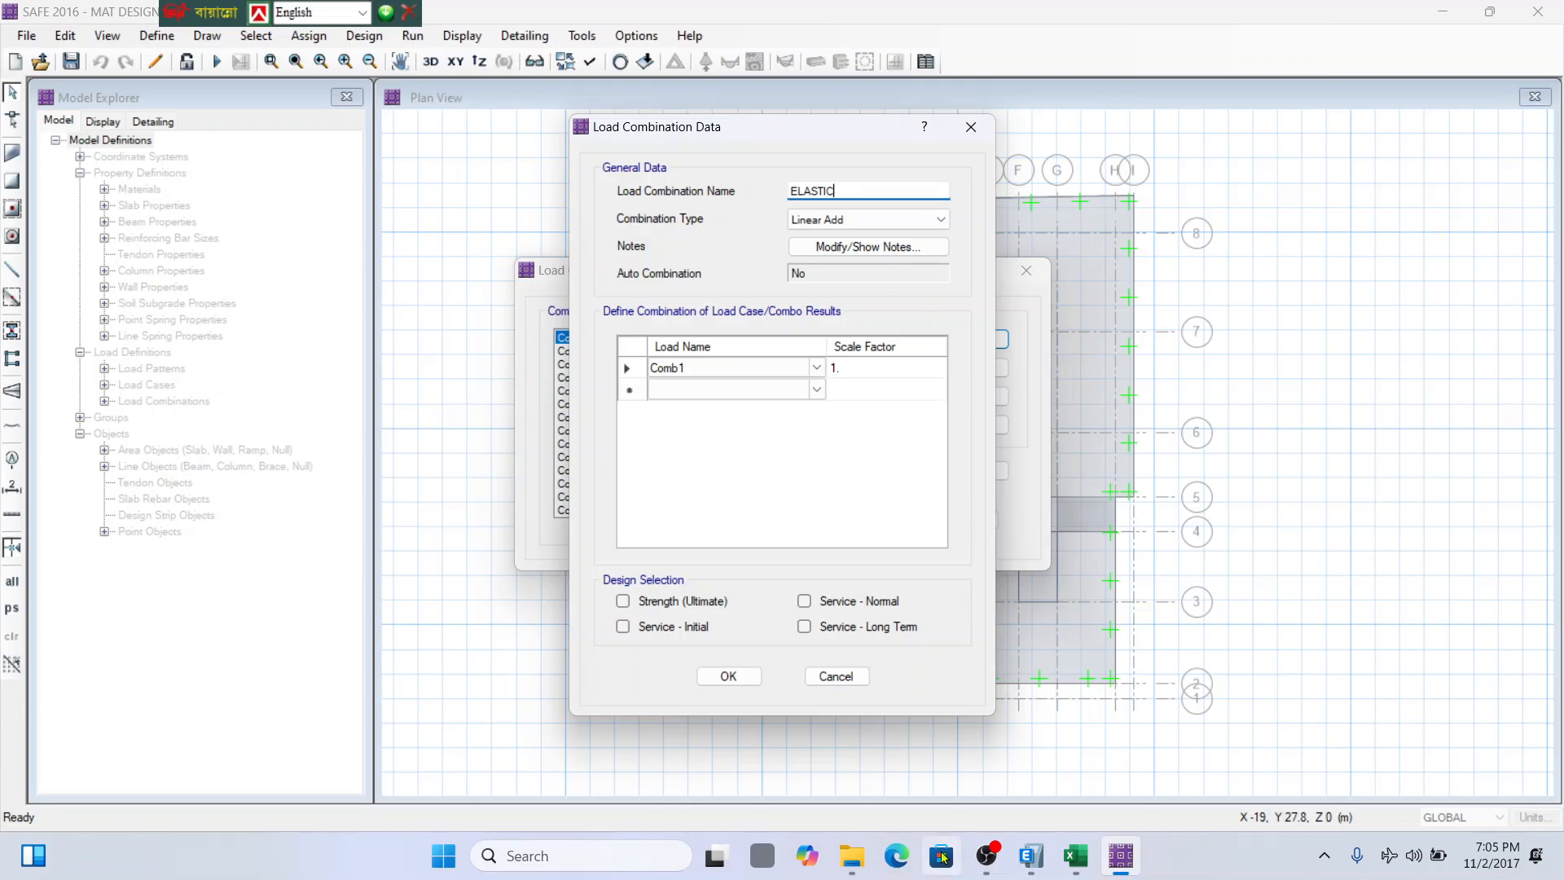
click(1033, 855)
click(1075, 855)
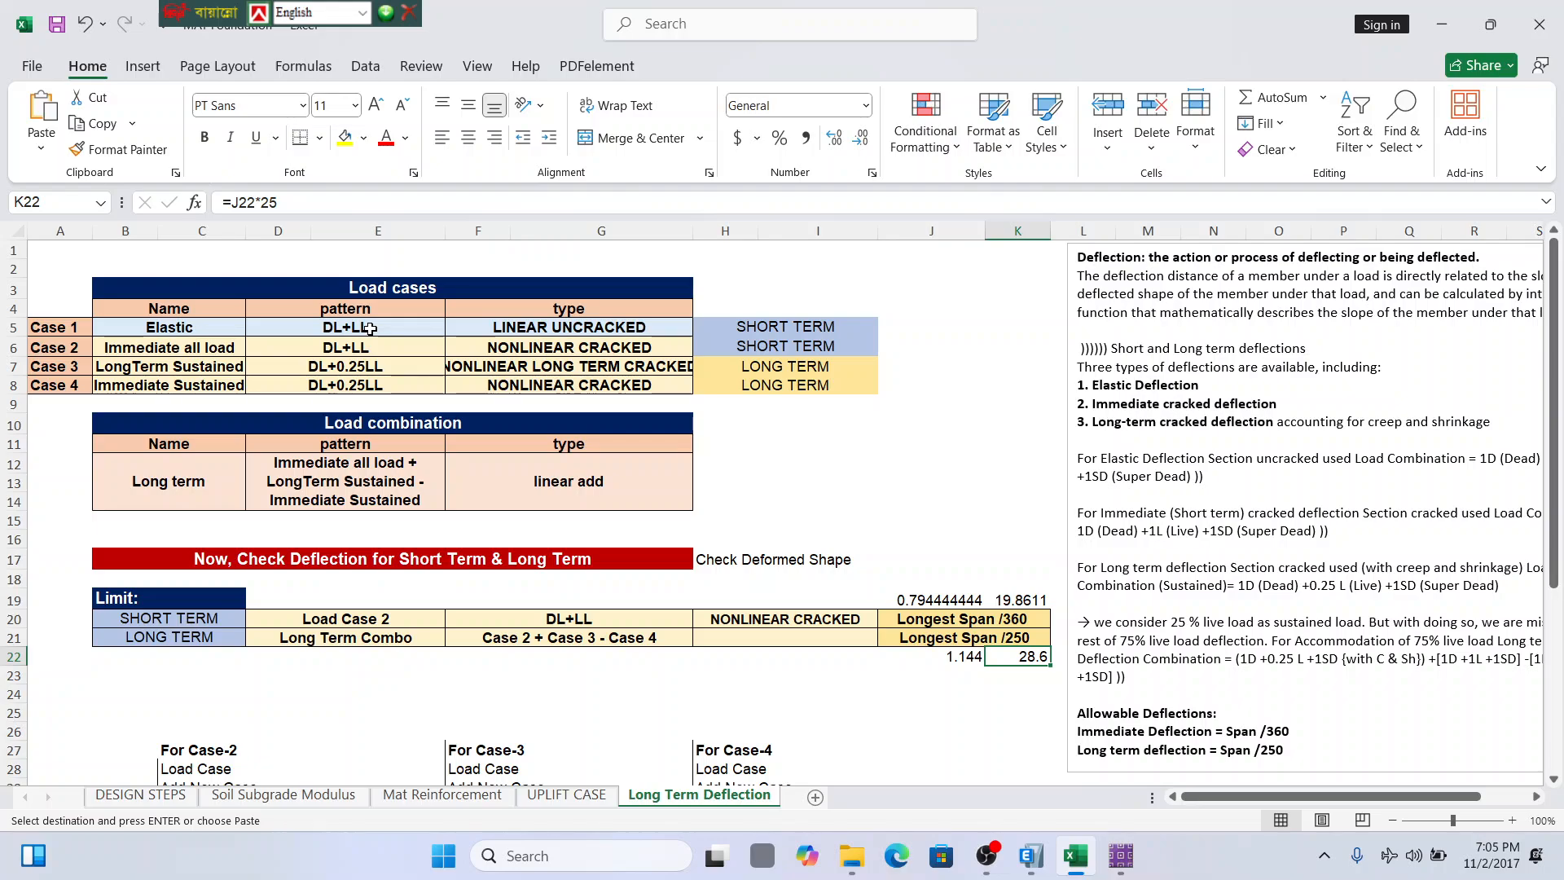
click(1441, 25)
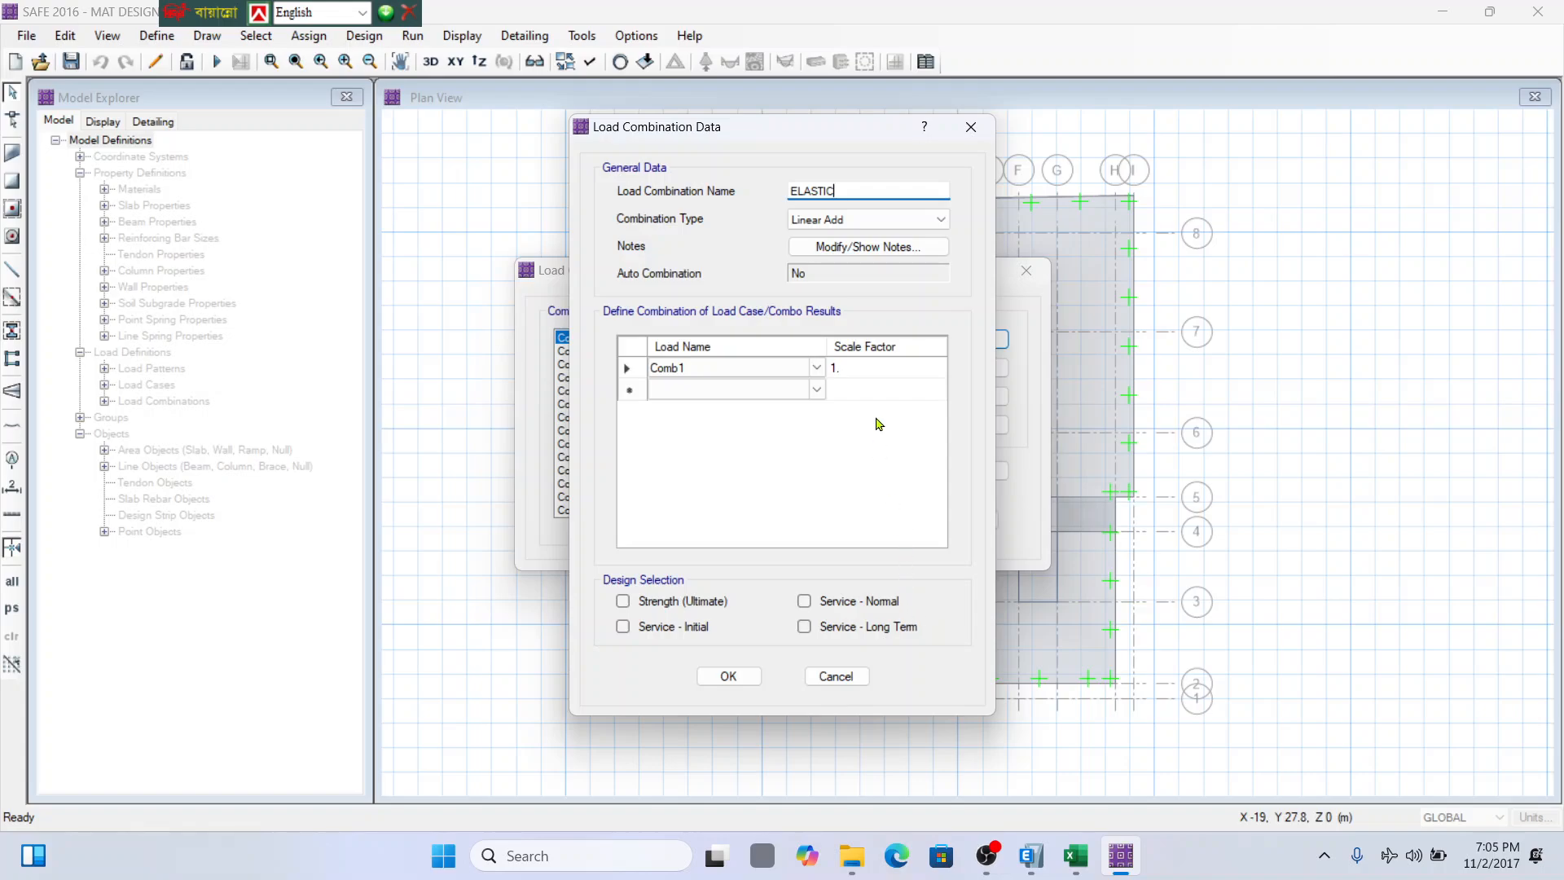
click(912, 219)
click(910, 220)
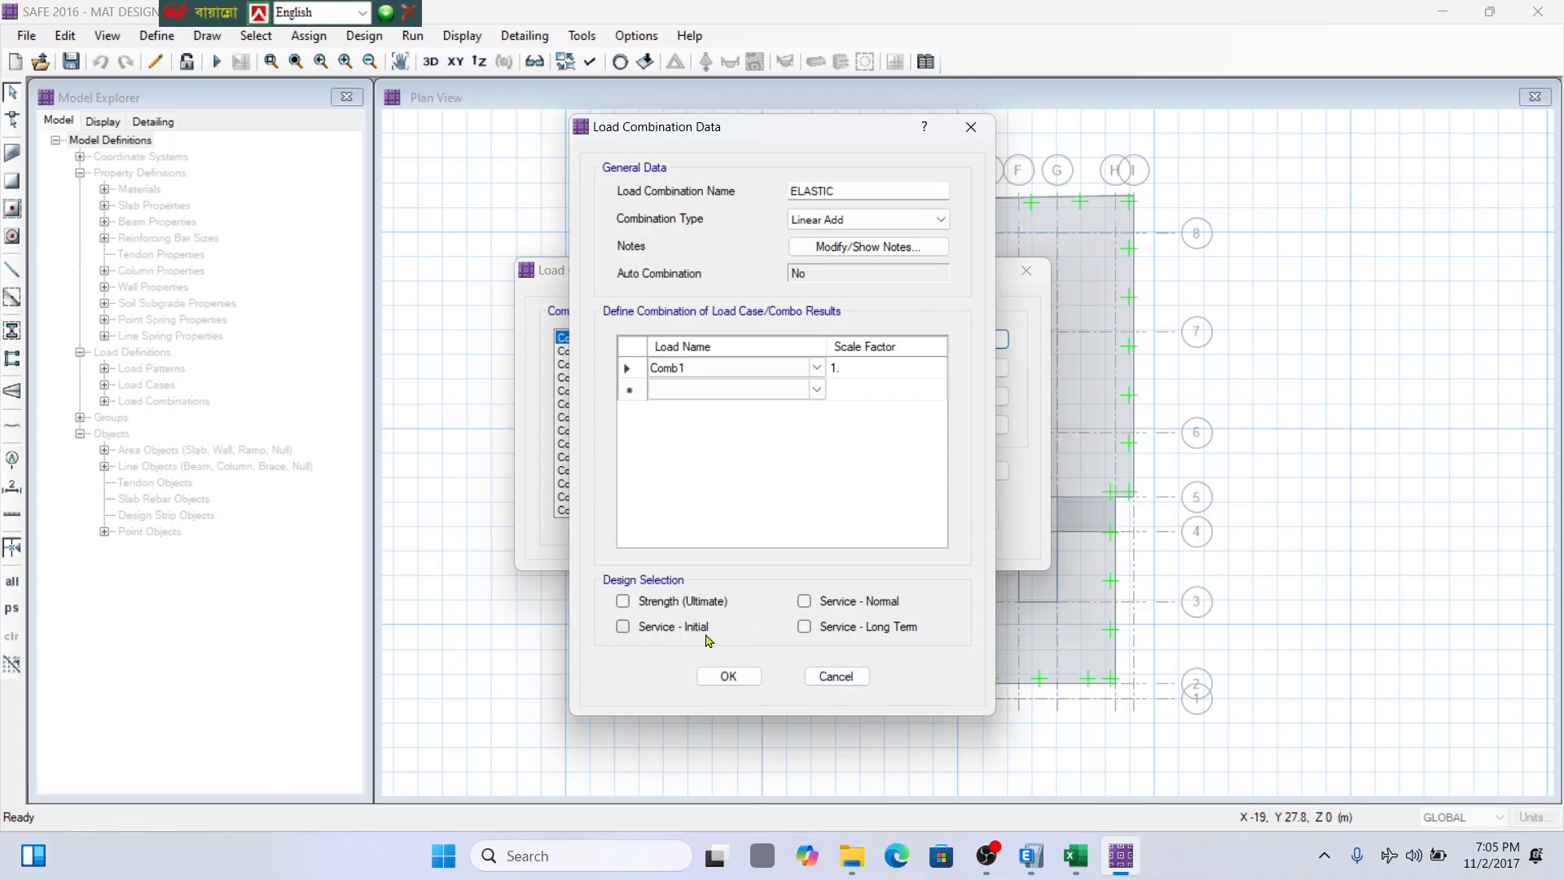
click(837, 676)
click(952, 515)
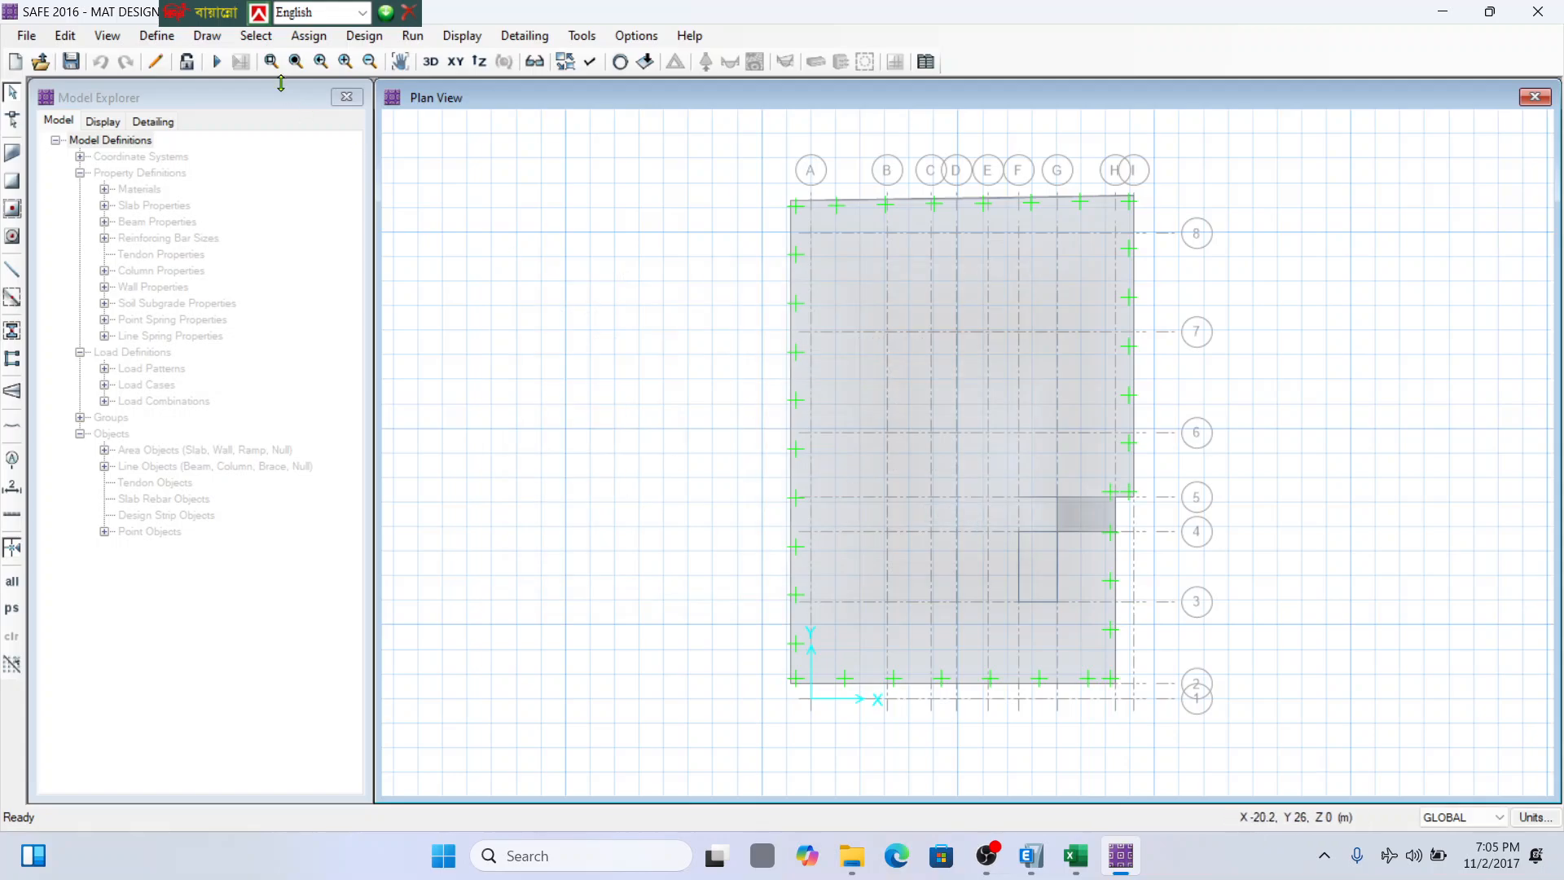
Open the load case definitions and start a new load case, with its default name selected for replacement.
click(255, 36)
click(179, 41)
click(167, 45)
click(271, 431)
click(995, 327)
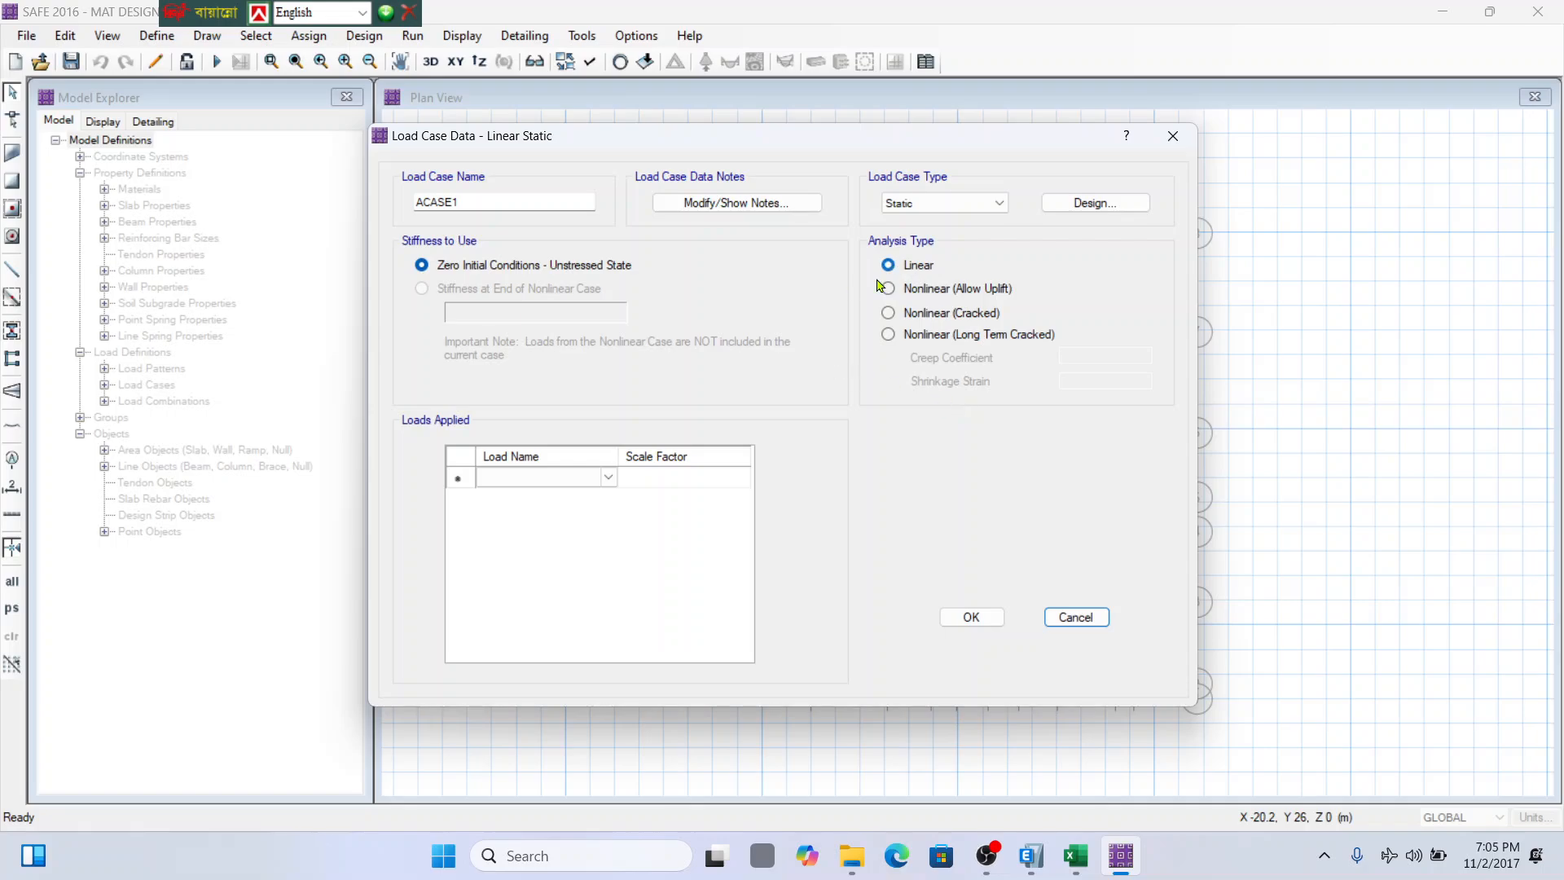
click(480, 199)
drag(481, 200, 177, 194)
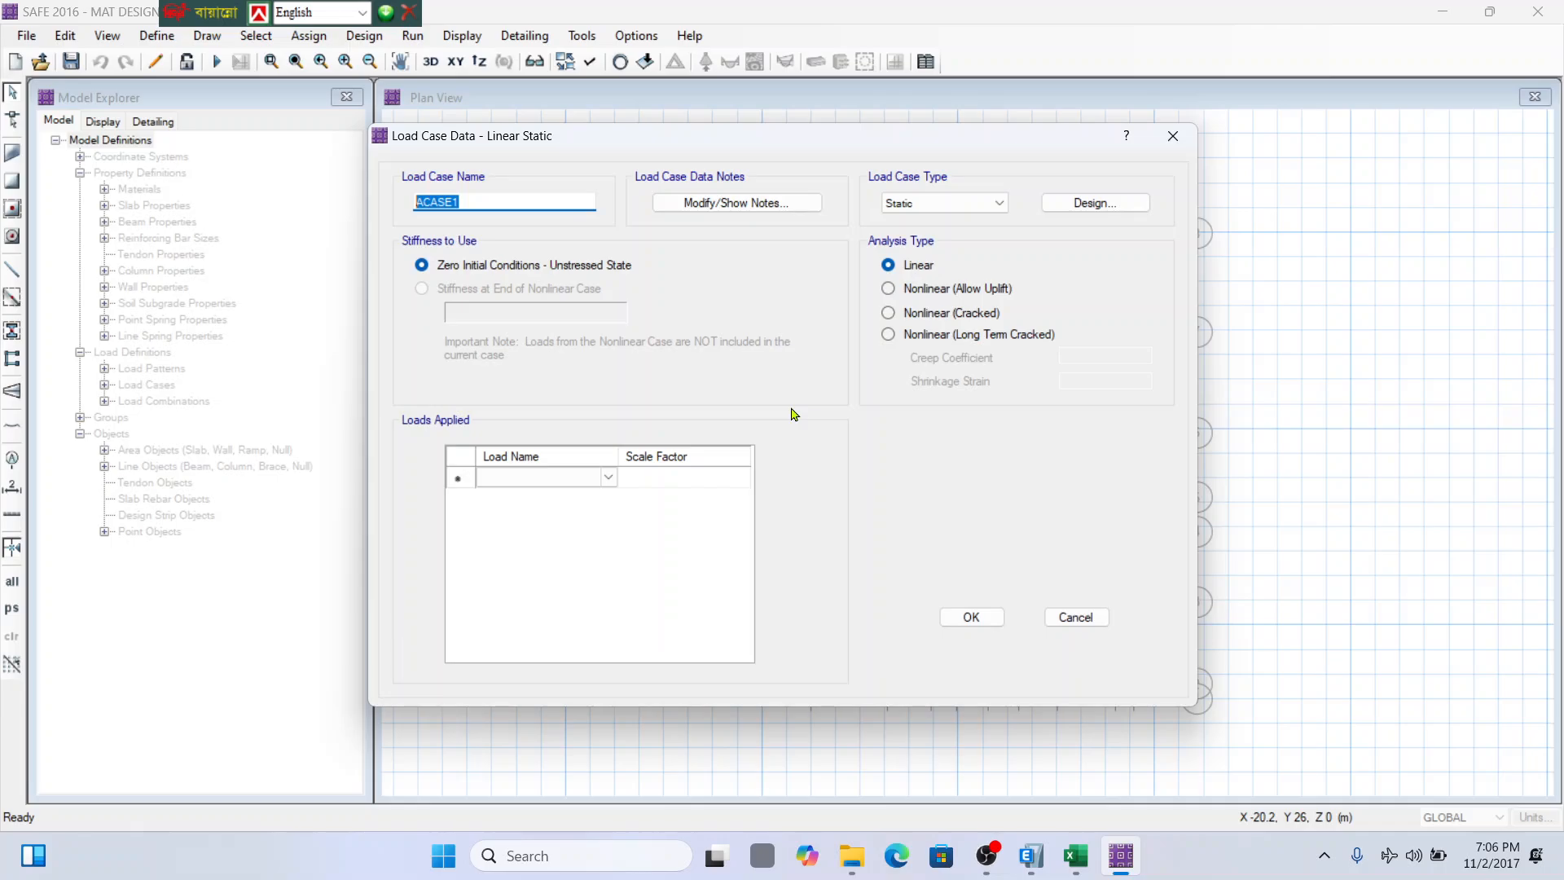
Switch to Excel to check the name, pattern and type of Case 1 in the load cases table, then return to SAFE.
click(1042, 860)
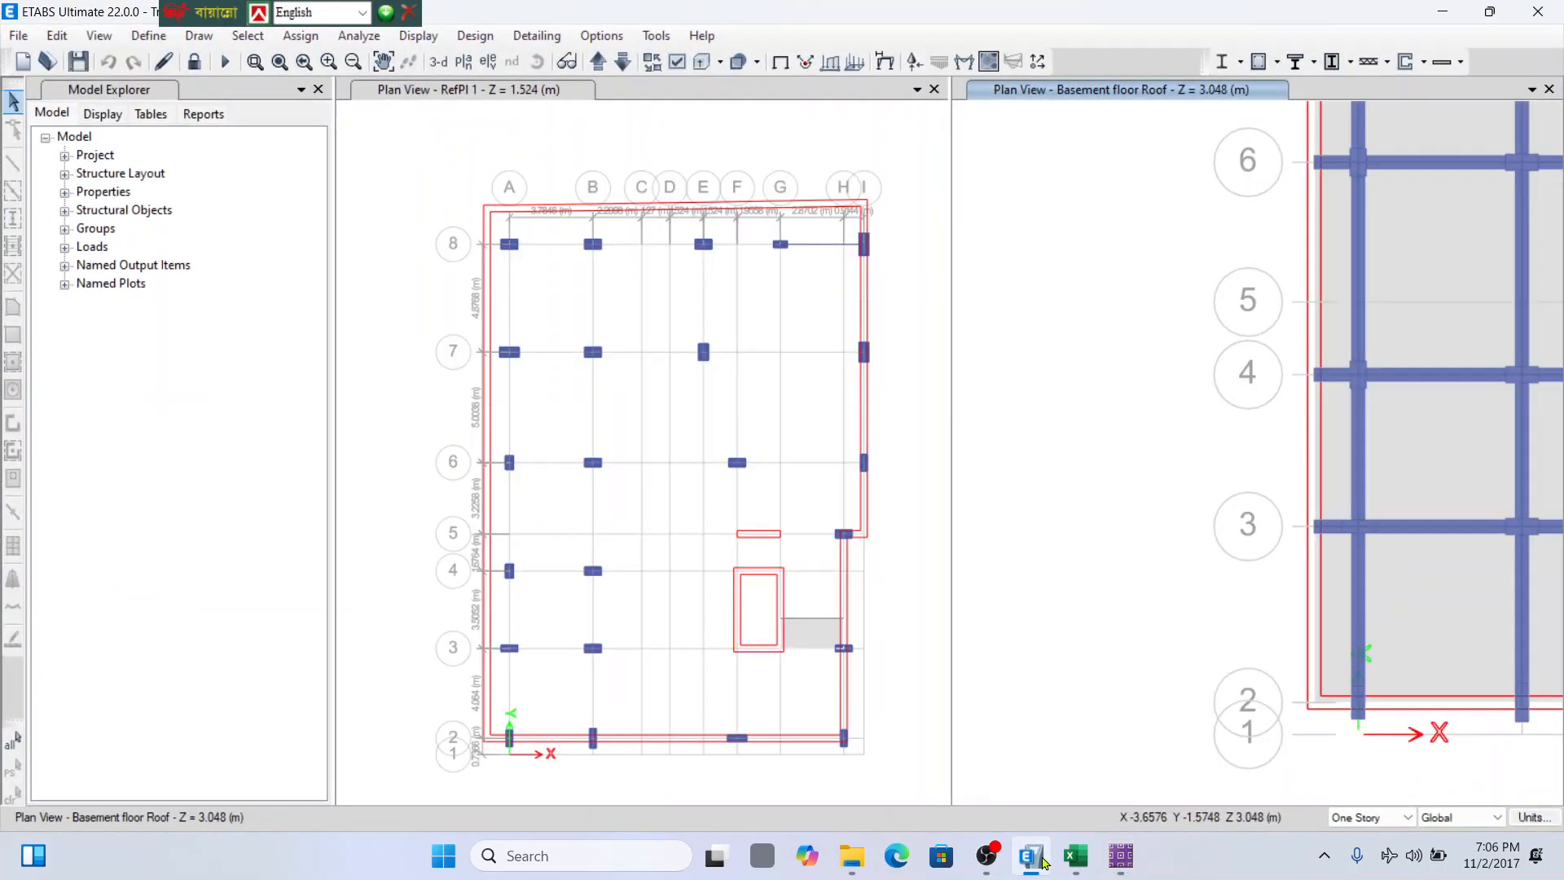
click(1075, 855)
scroll(802, 618, down, 2)
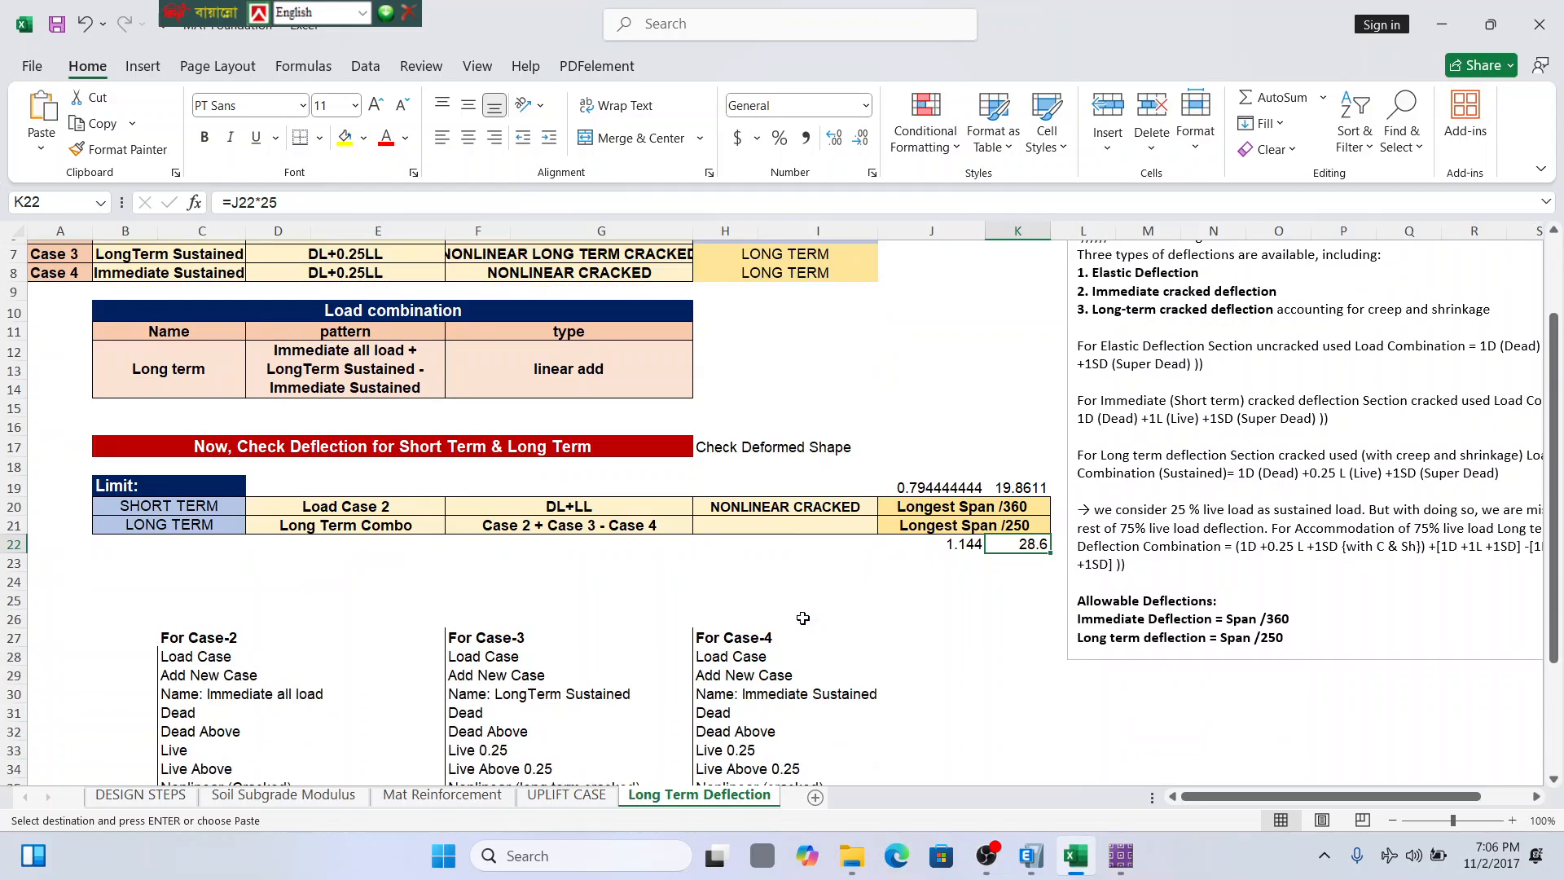
scroll(802, 618, up, 2)
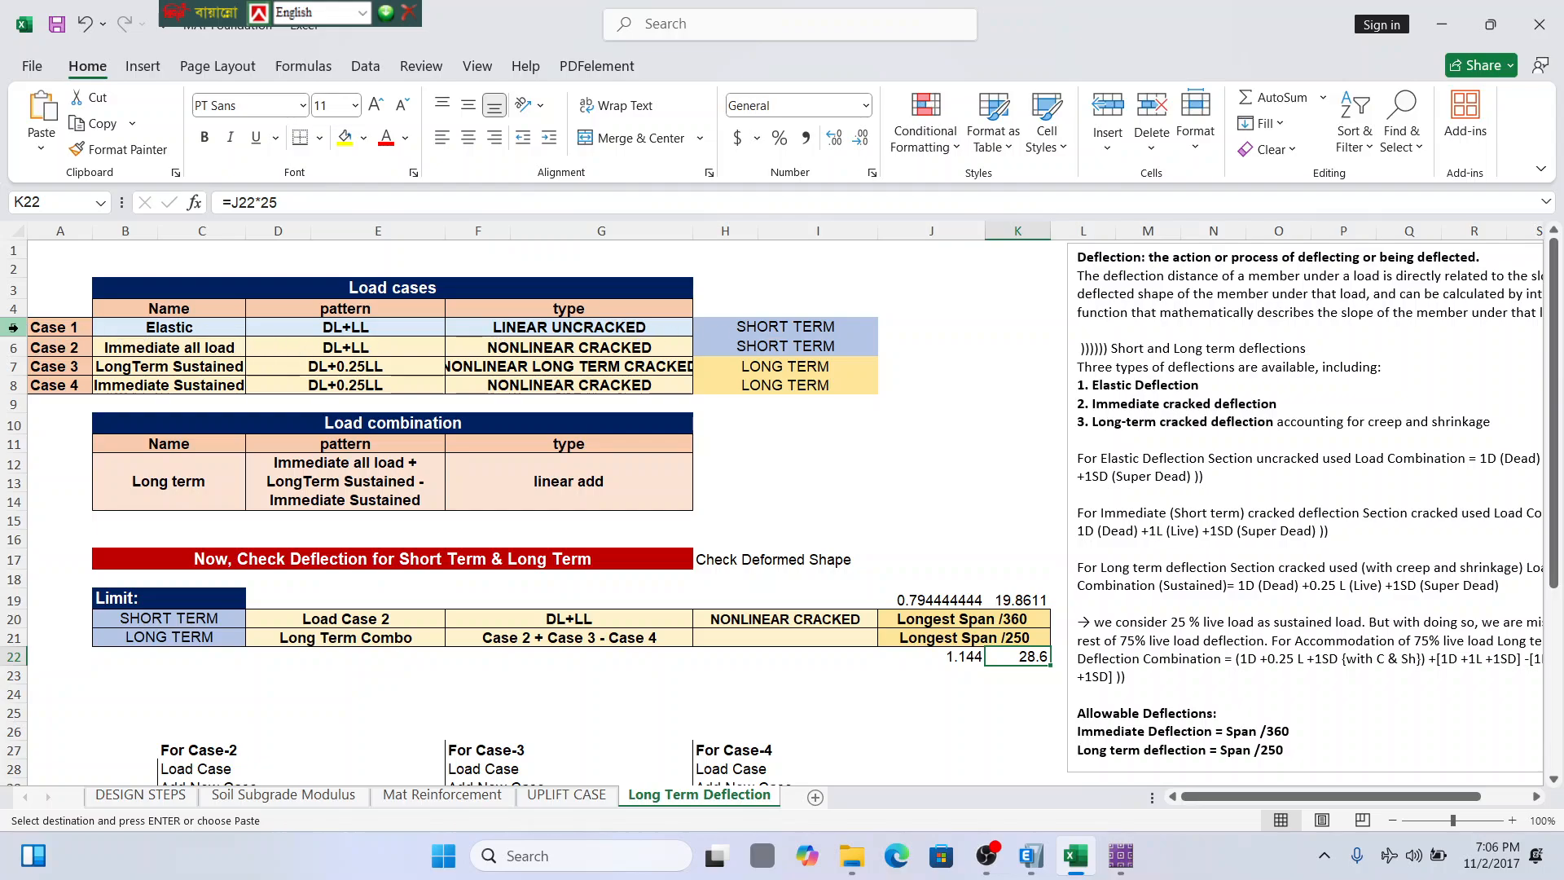
click(1030, 855)
click(1073, 855)
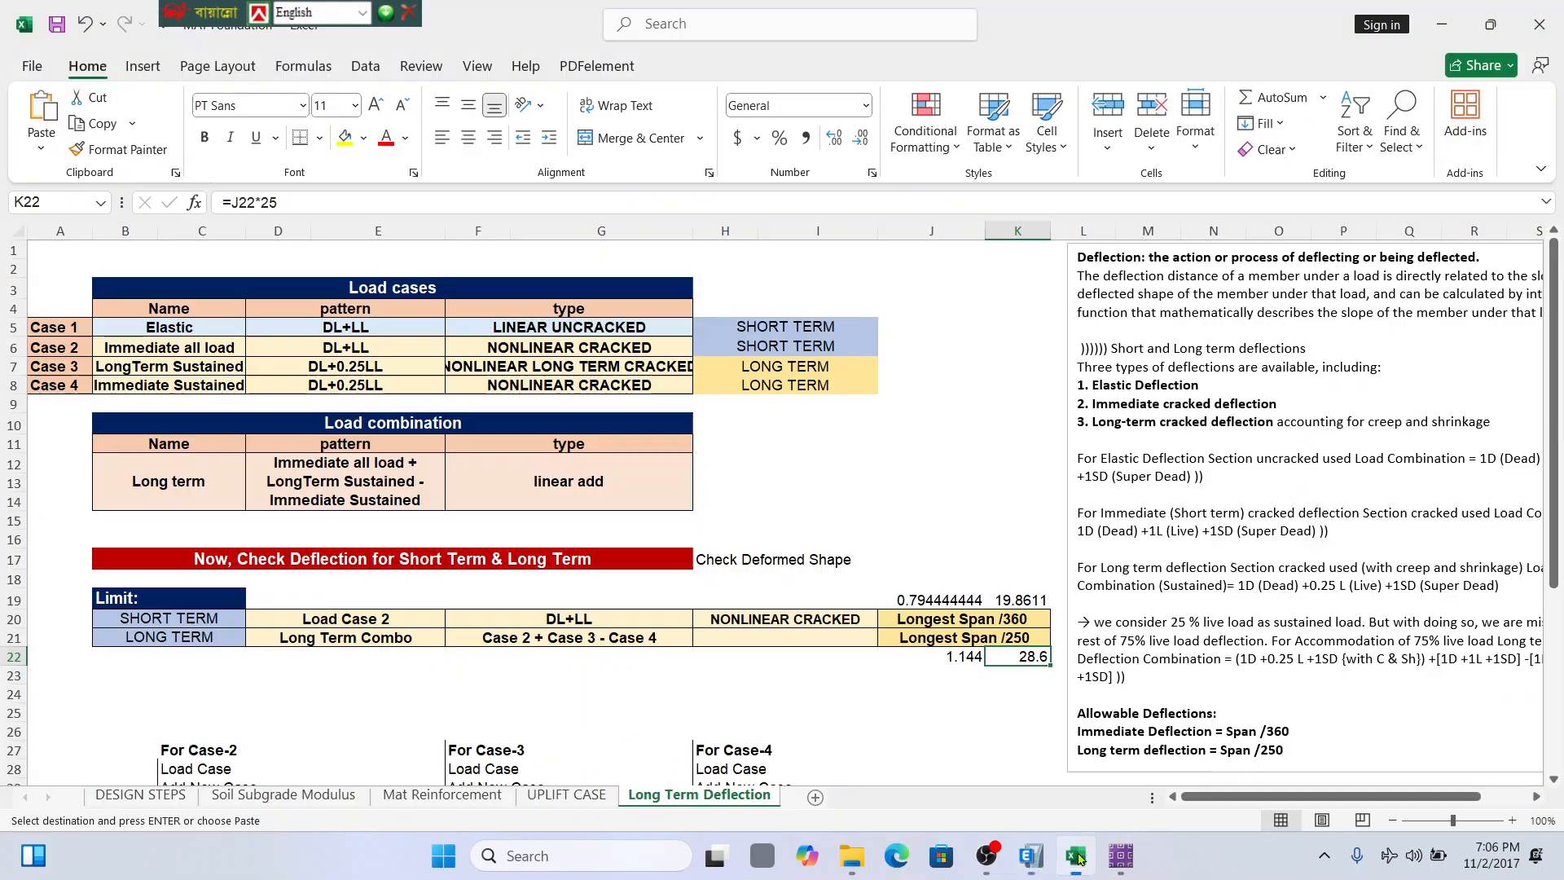
click(1120, 857)
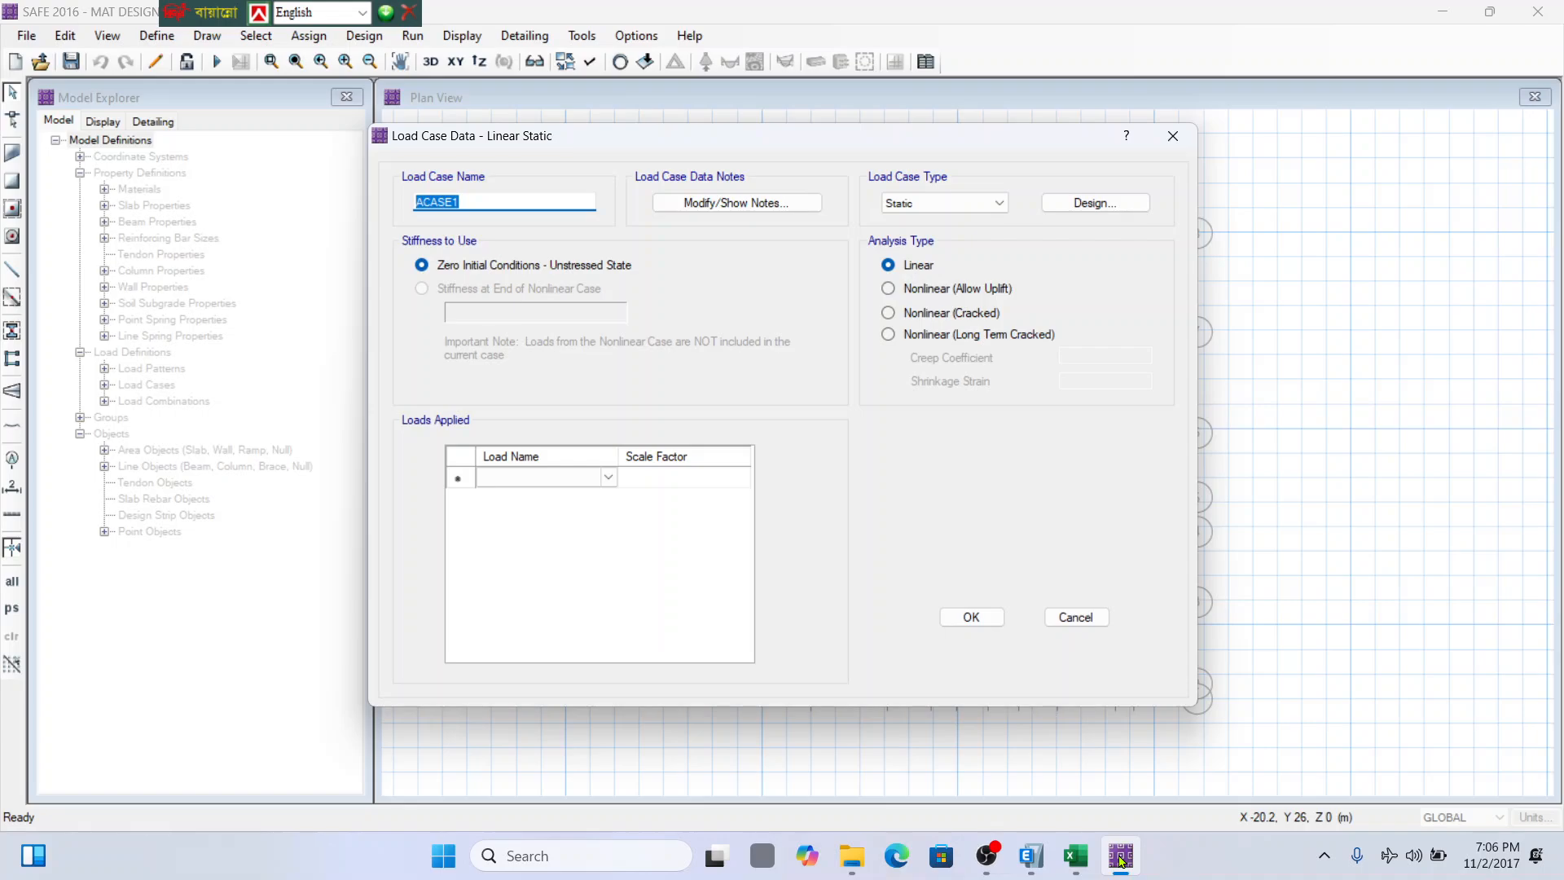
click(1075, 868)
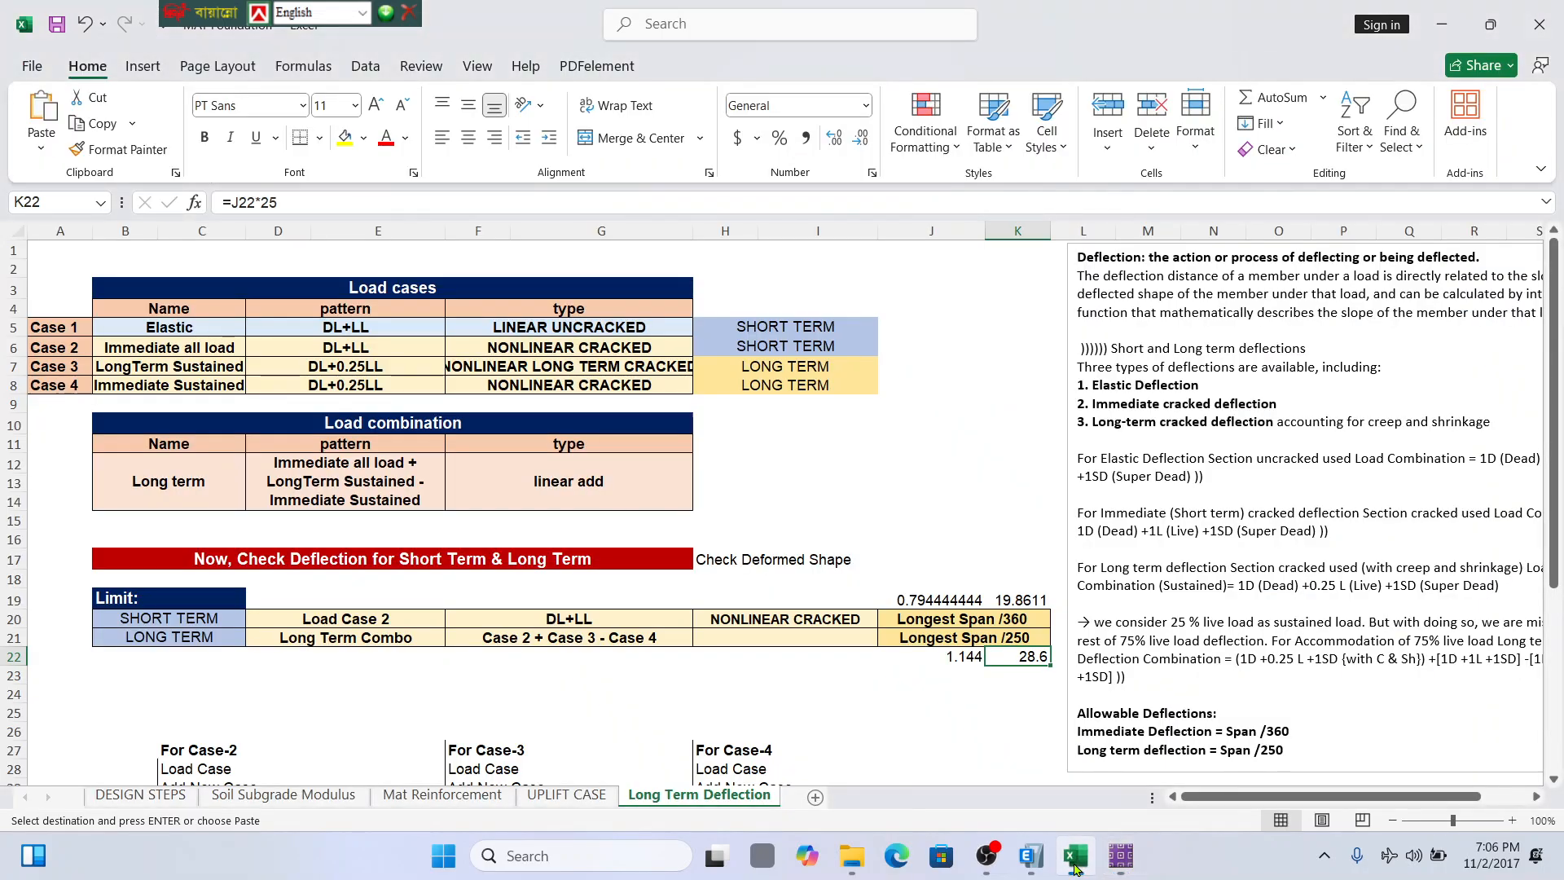
click(1117, 862)
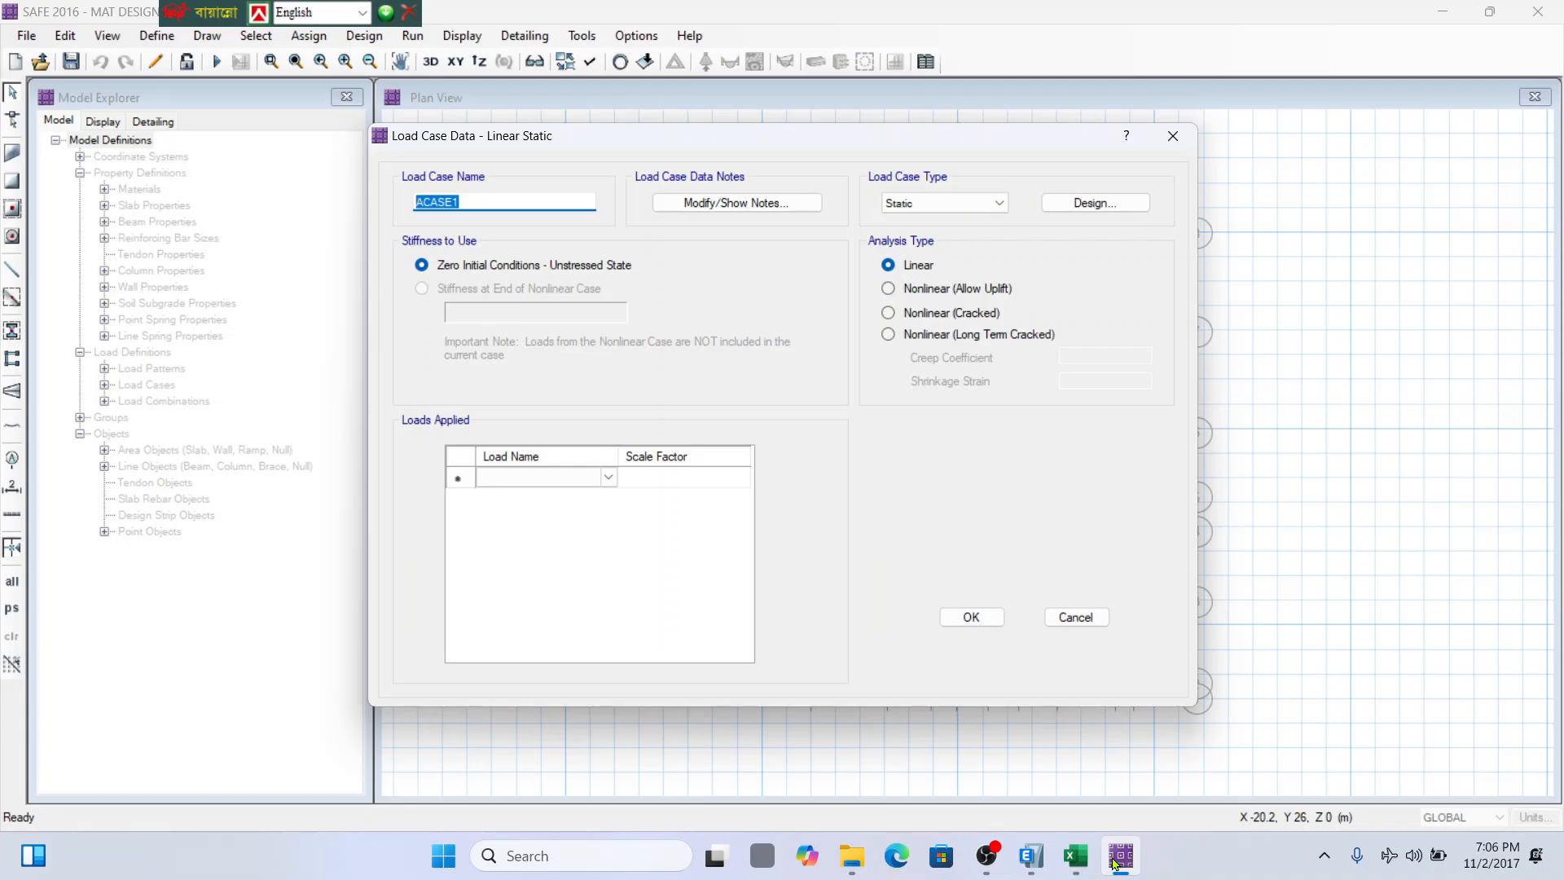
Name the new load case ELASTIC and keep its load case type as Static.
text(ELASTIC)
click(943, 206)
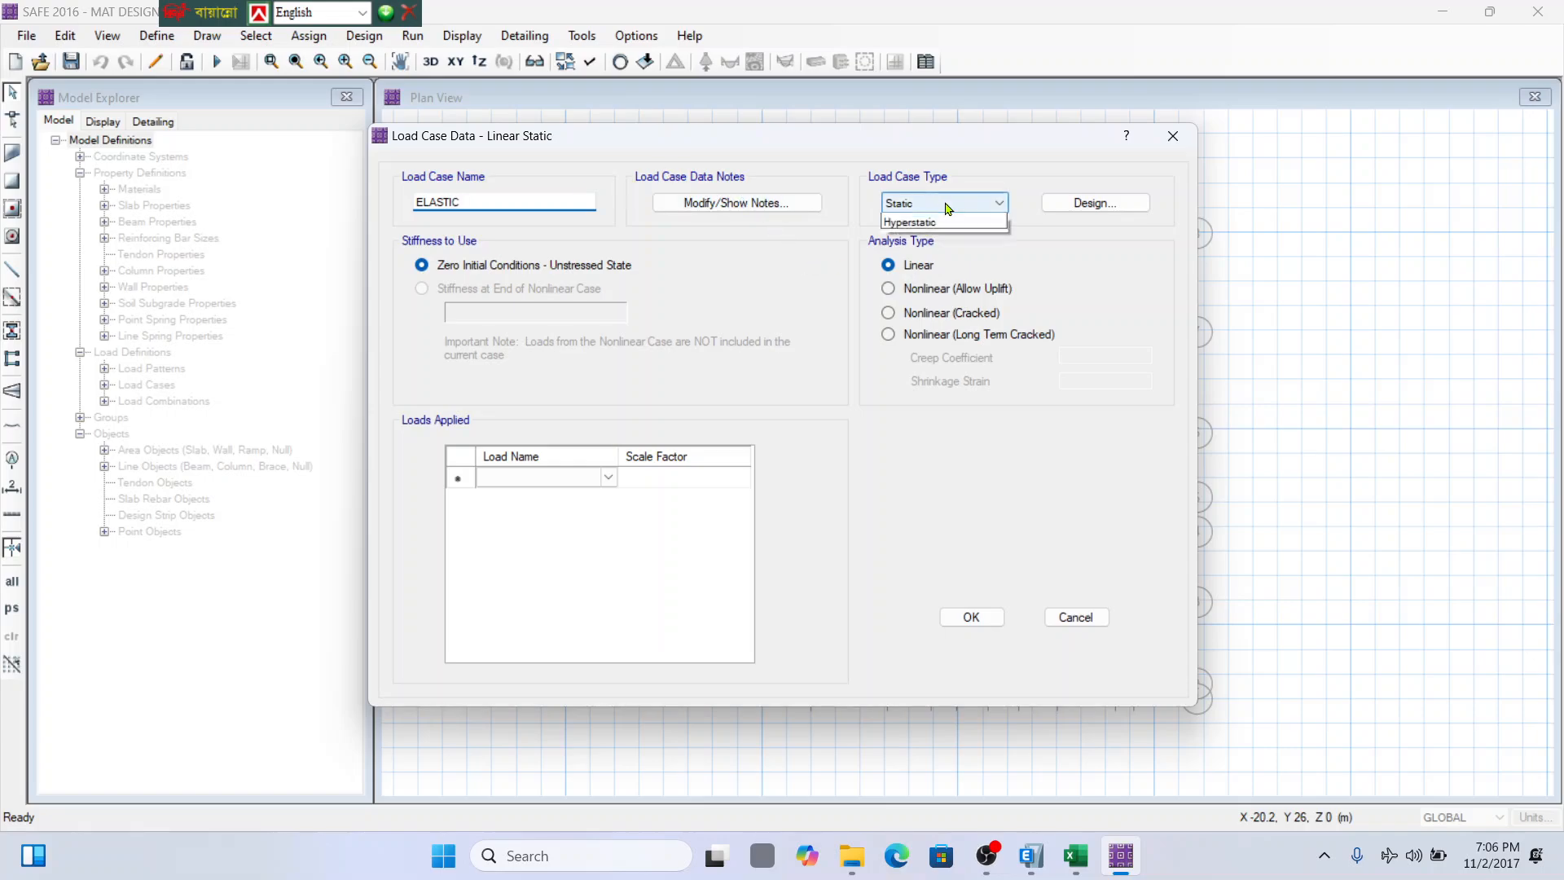
click(947, 208)
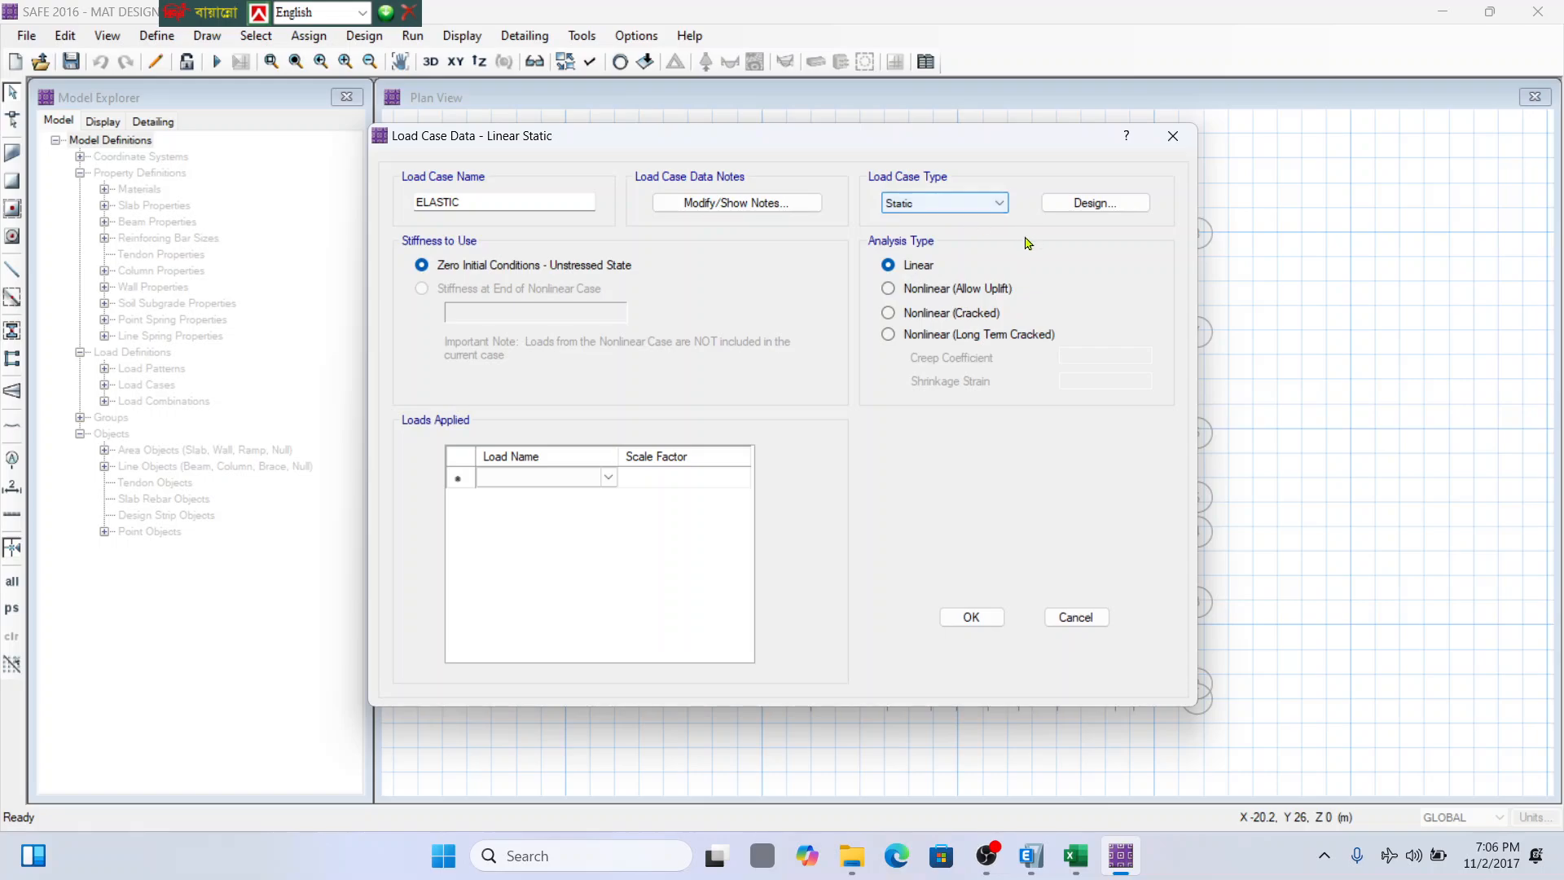
Add the Dead and Dead_ABOVE patterns to the ELASTIC case's applied loads, with scale factor 1.
click(592, 485)
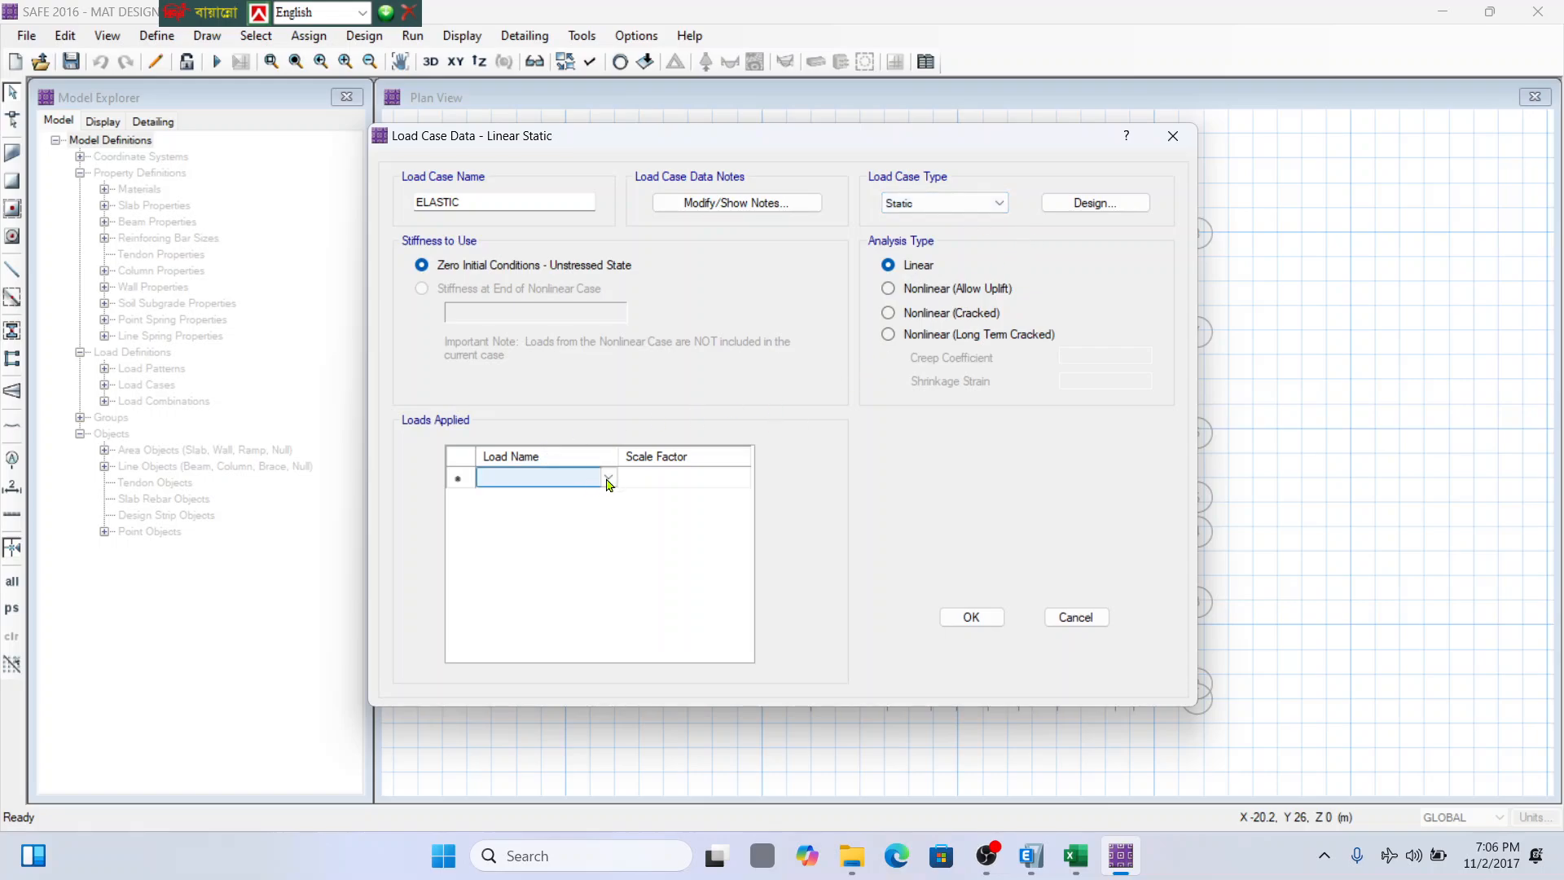
click(609, 482)
click(608, 482)
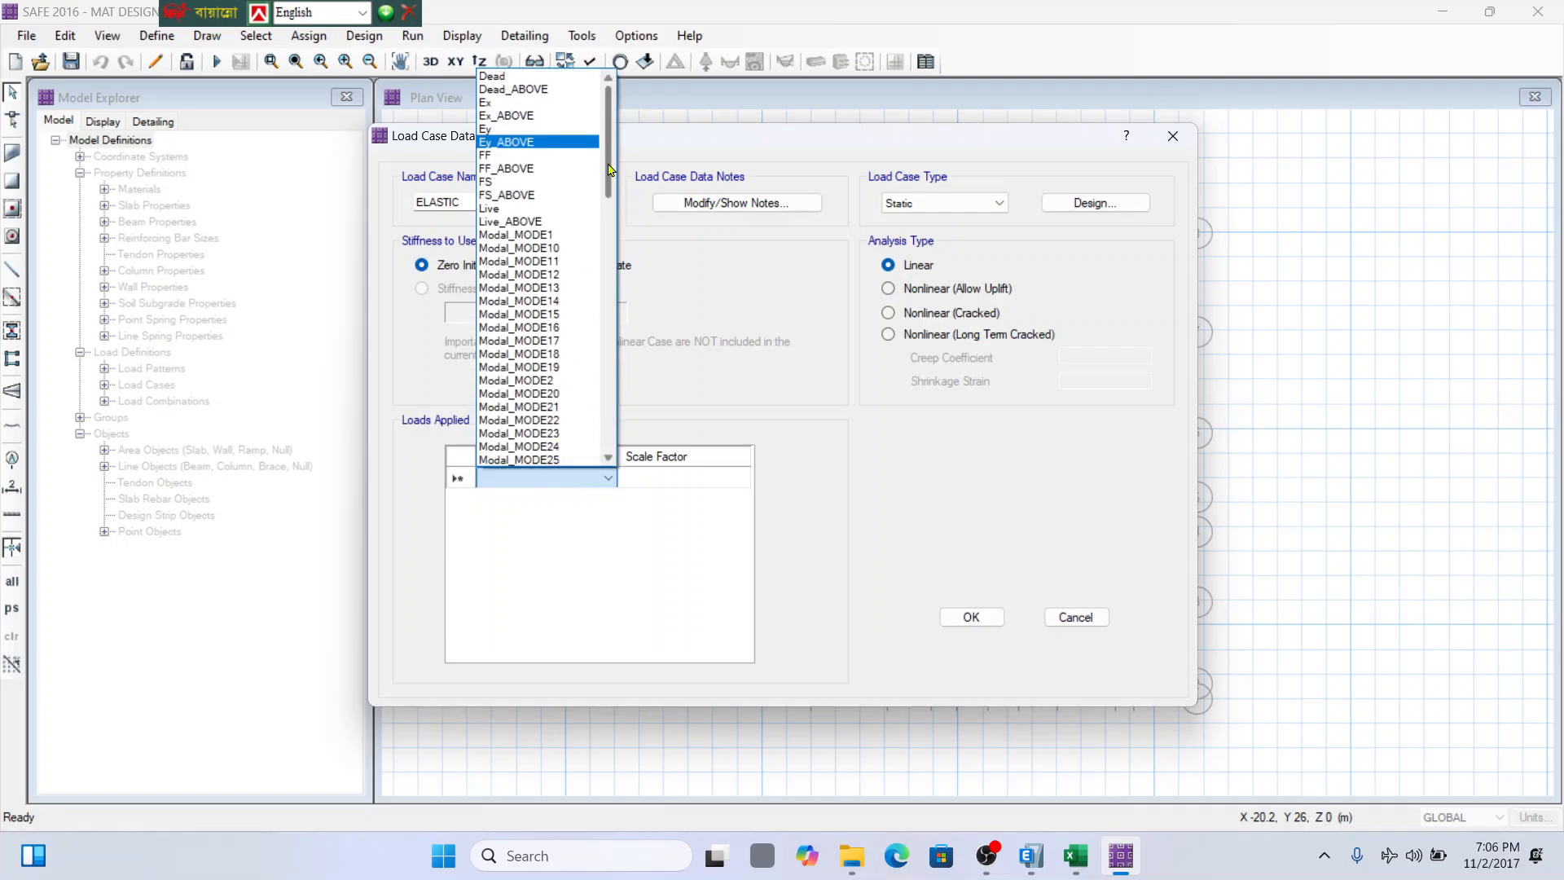
mouse_move(611, 170)
mouse_down()
mouse_move(622, 460)
mouse_move(611, 161)
mouse_up()
click(497, 76)
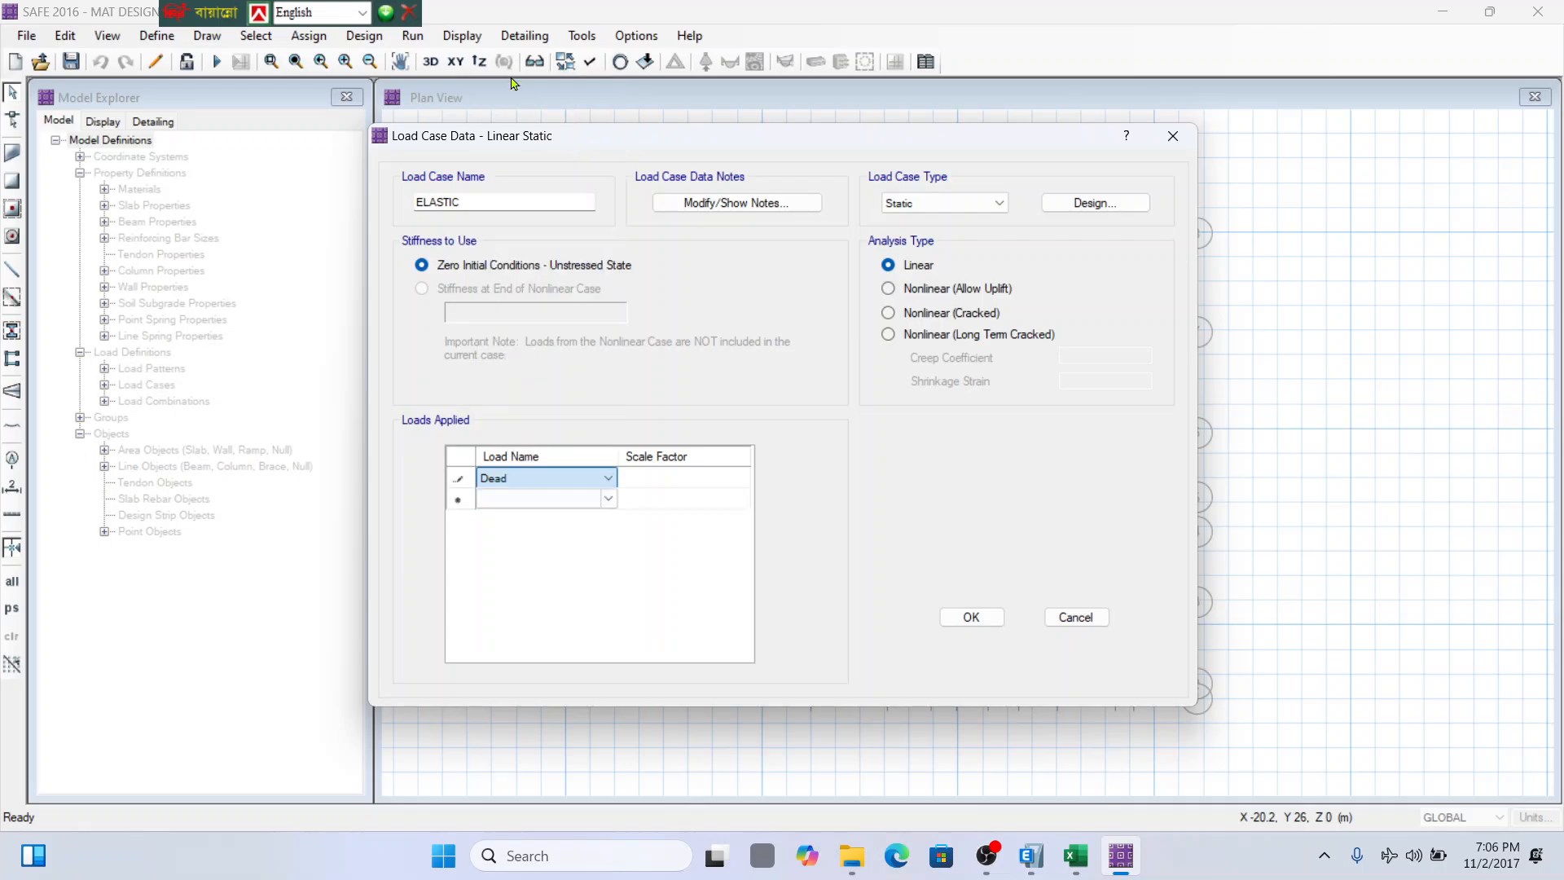
click(655, 479)
click(603, 499)
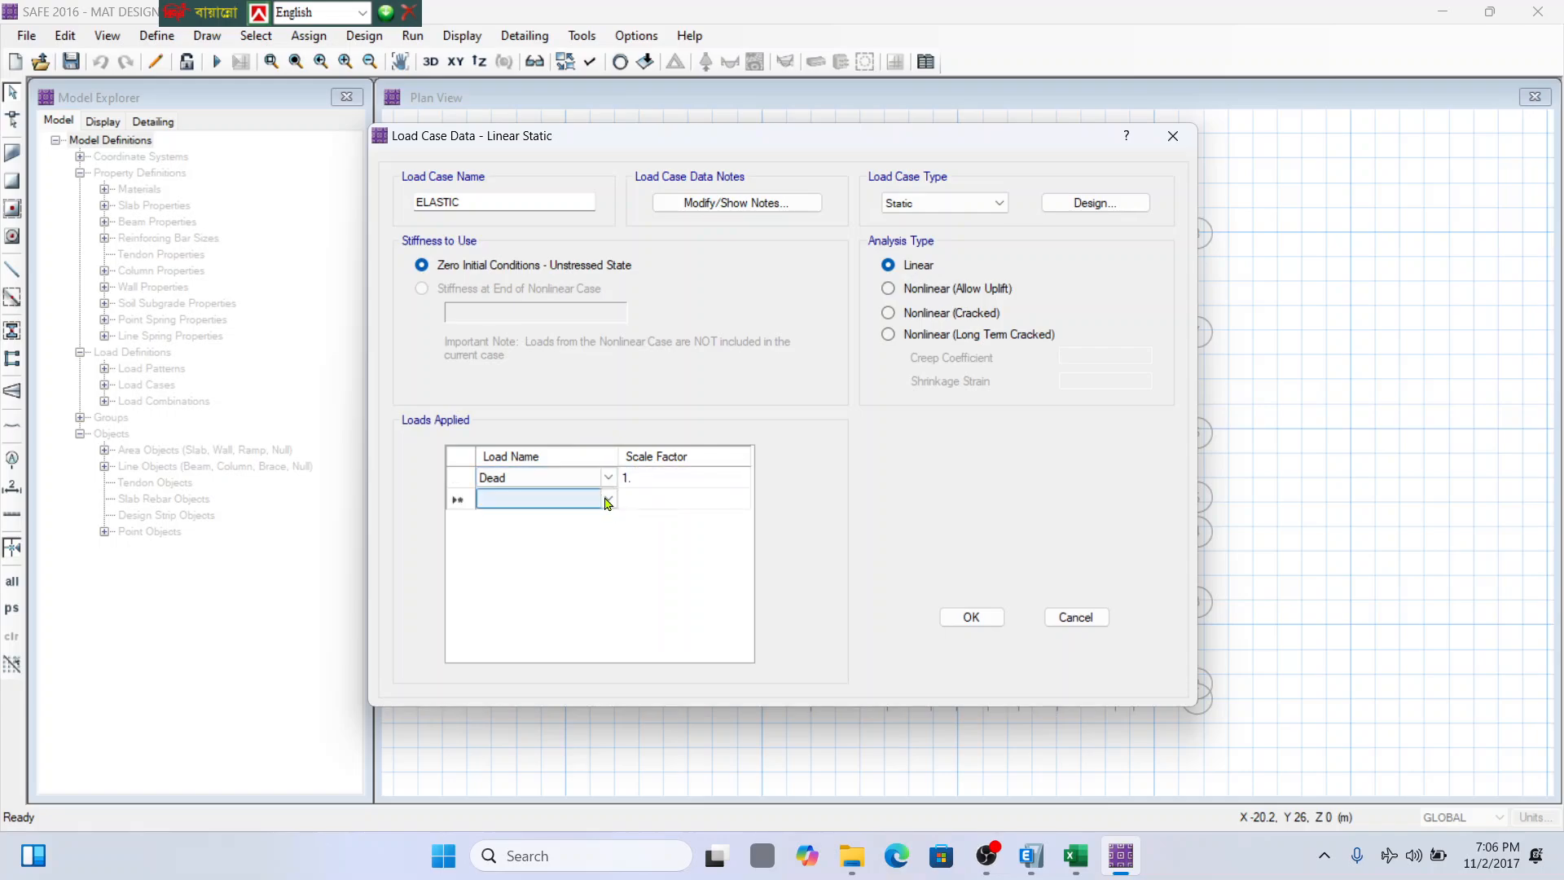
click(606, 499)
click(529, 124)
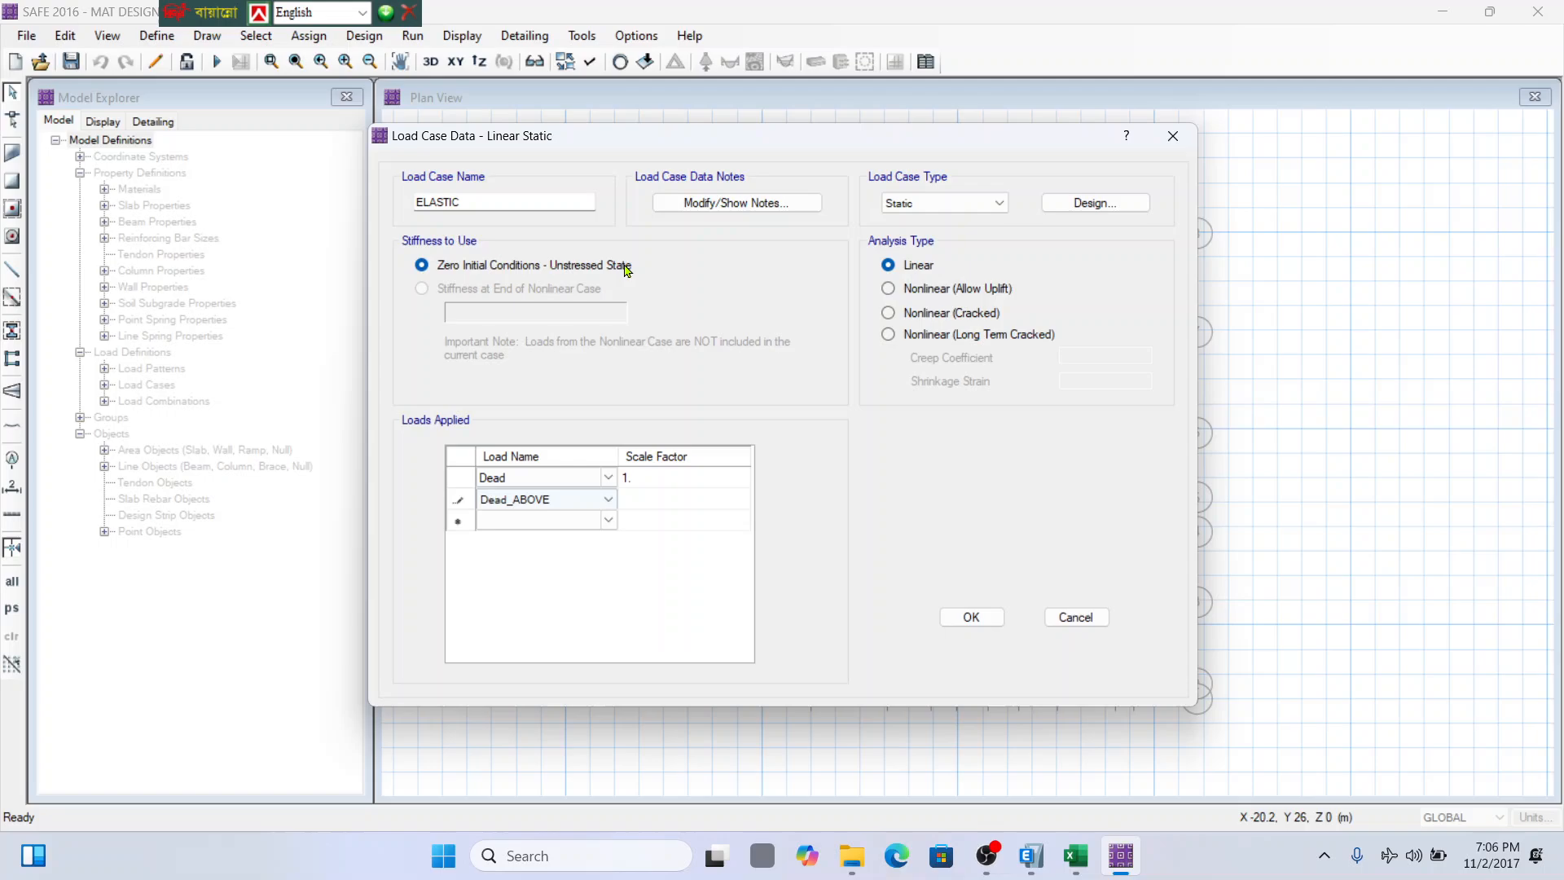
Add the FF and FF_ABOVE patterns to the ELASTIC case's applied loads, with scale factor 1.
click(612, 525)
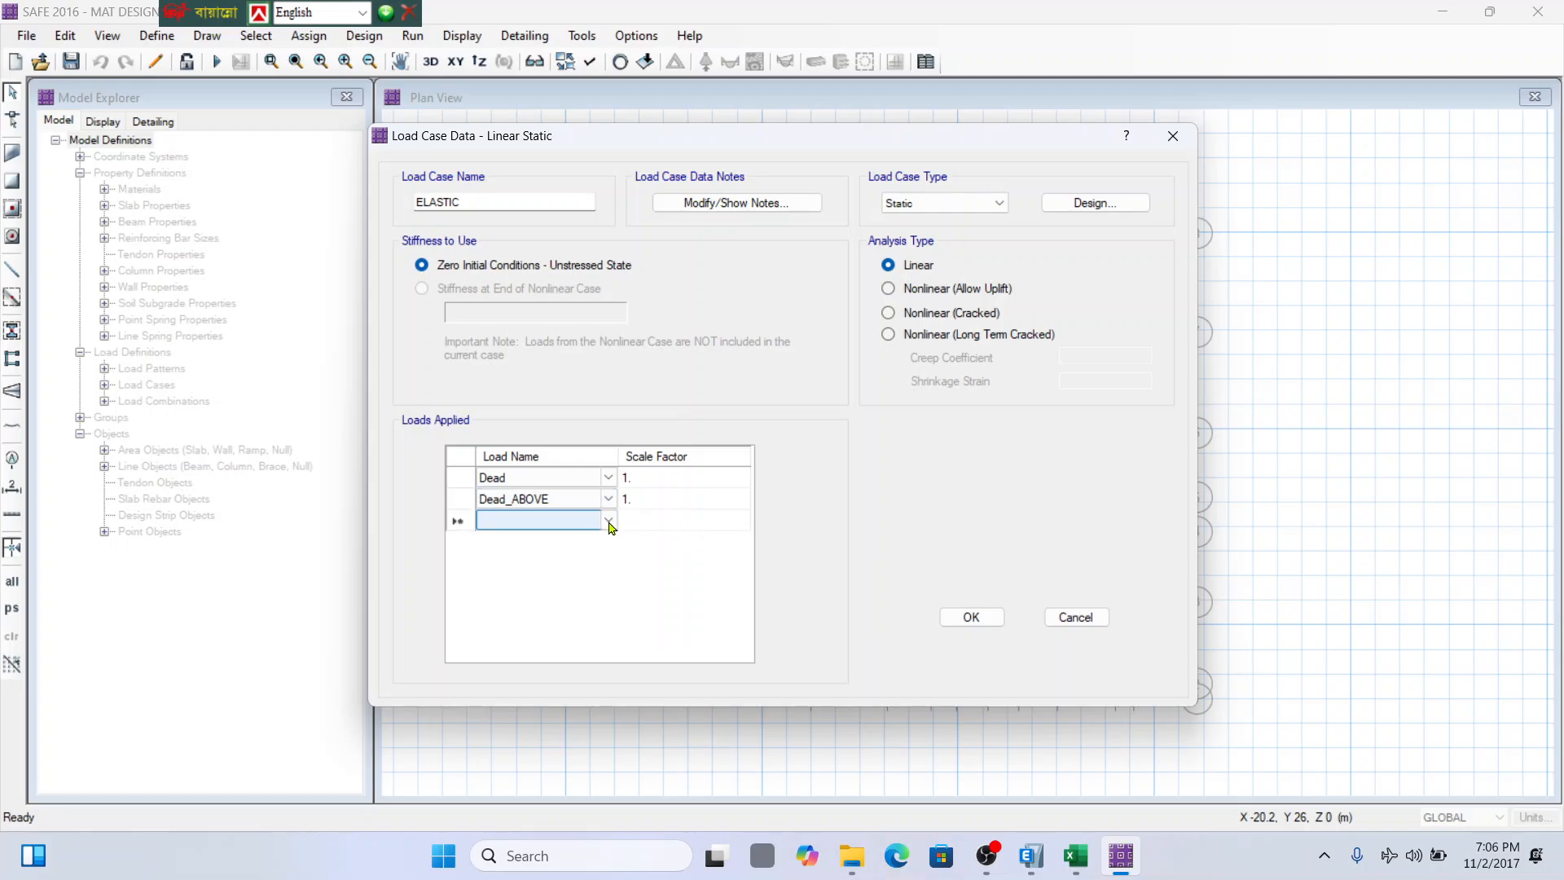
click(609, 522)
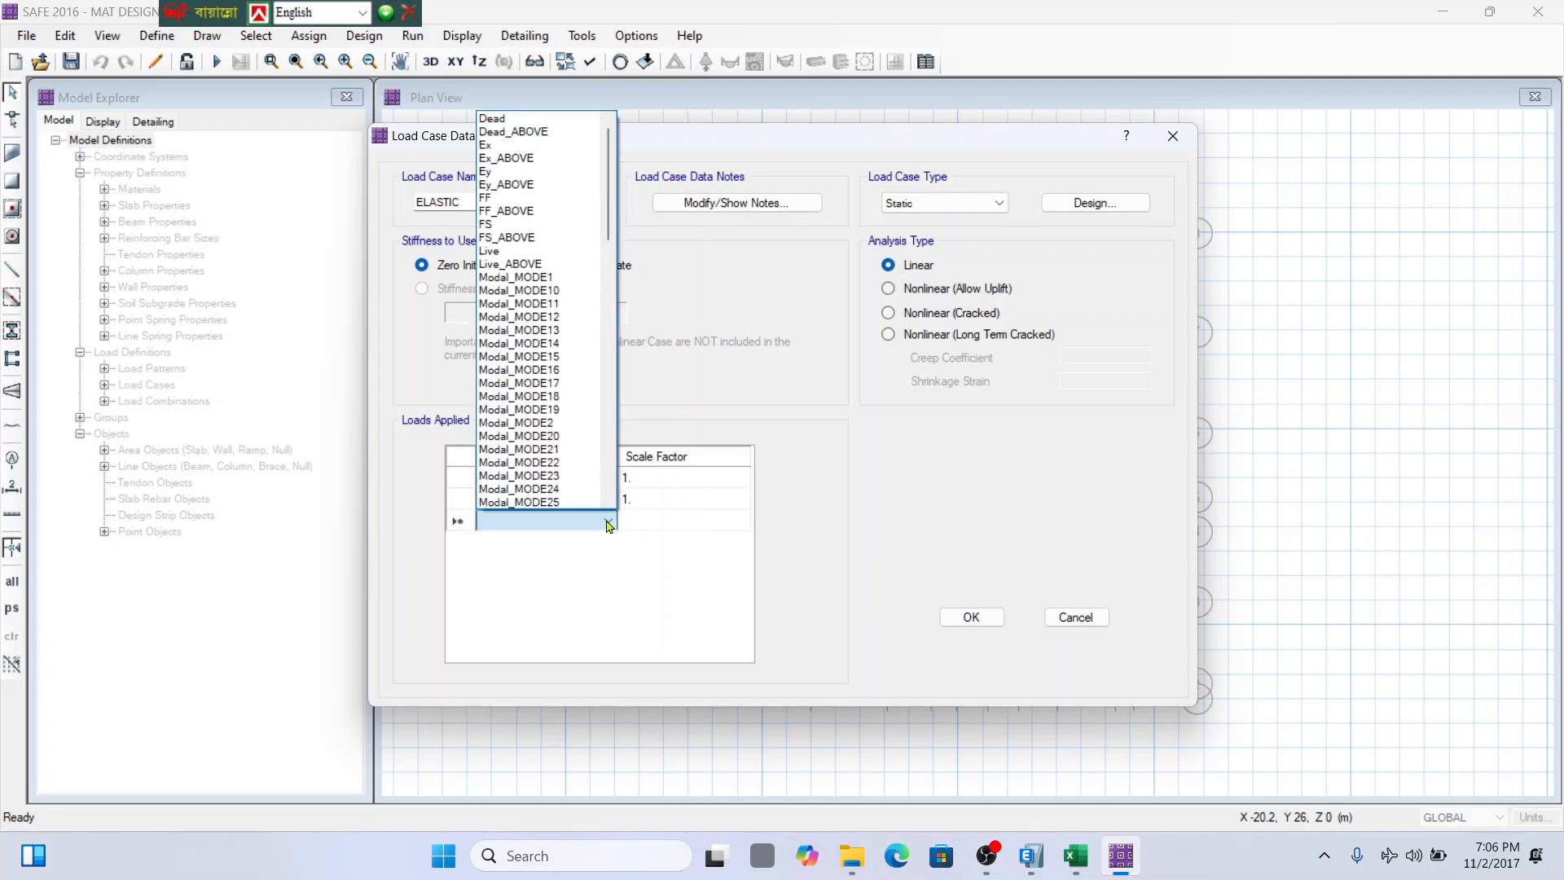
click(528, 198)
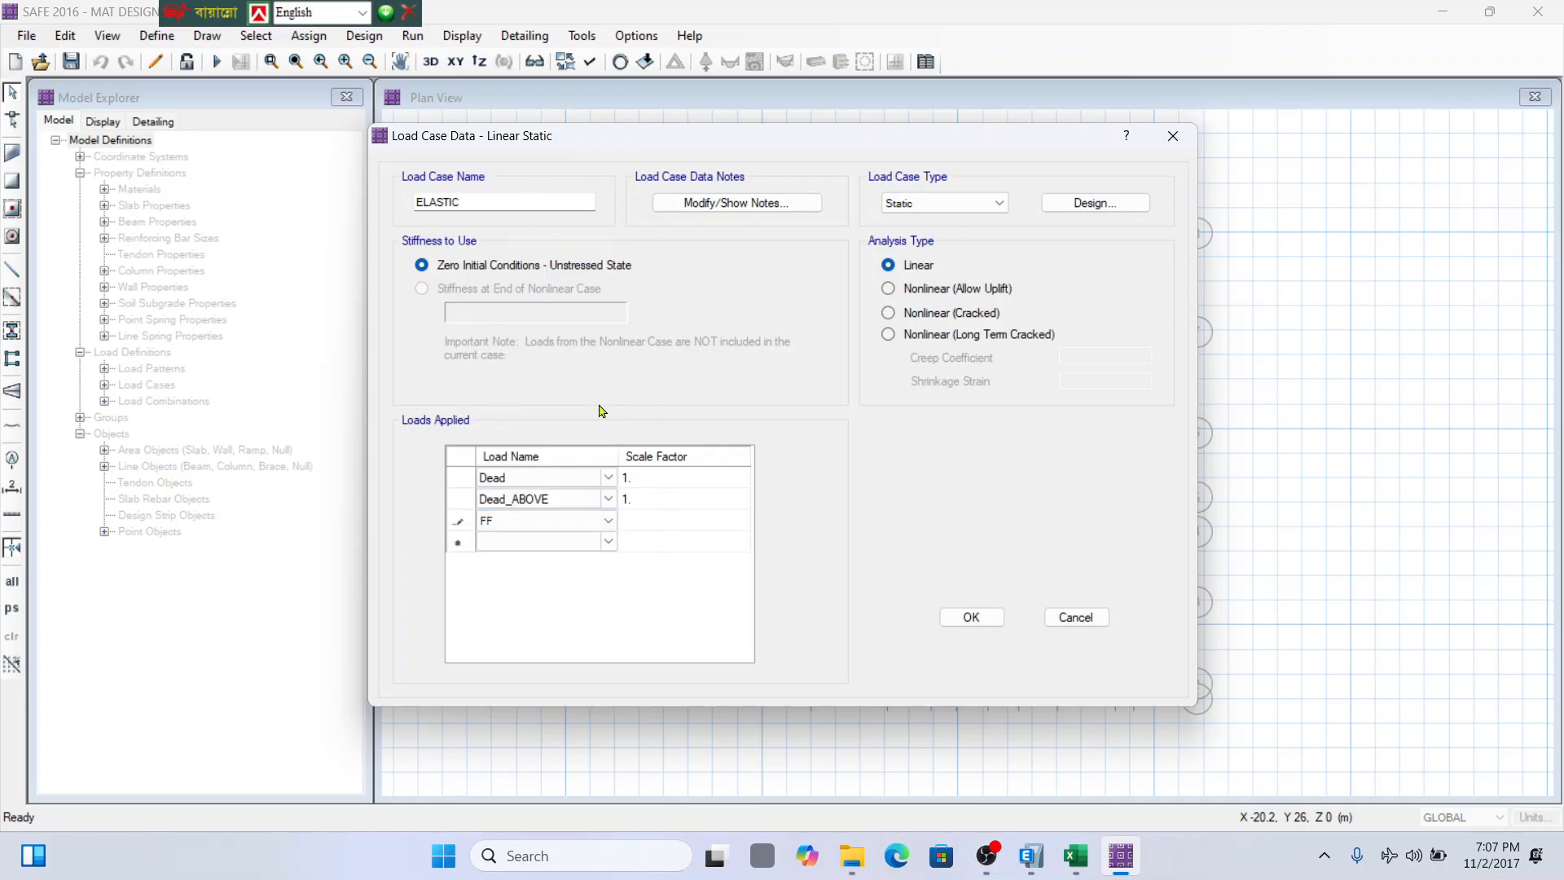
click(607, 544)
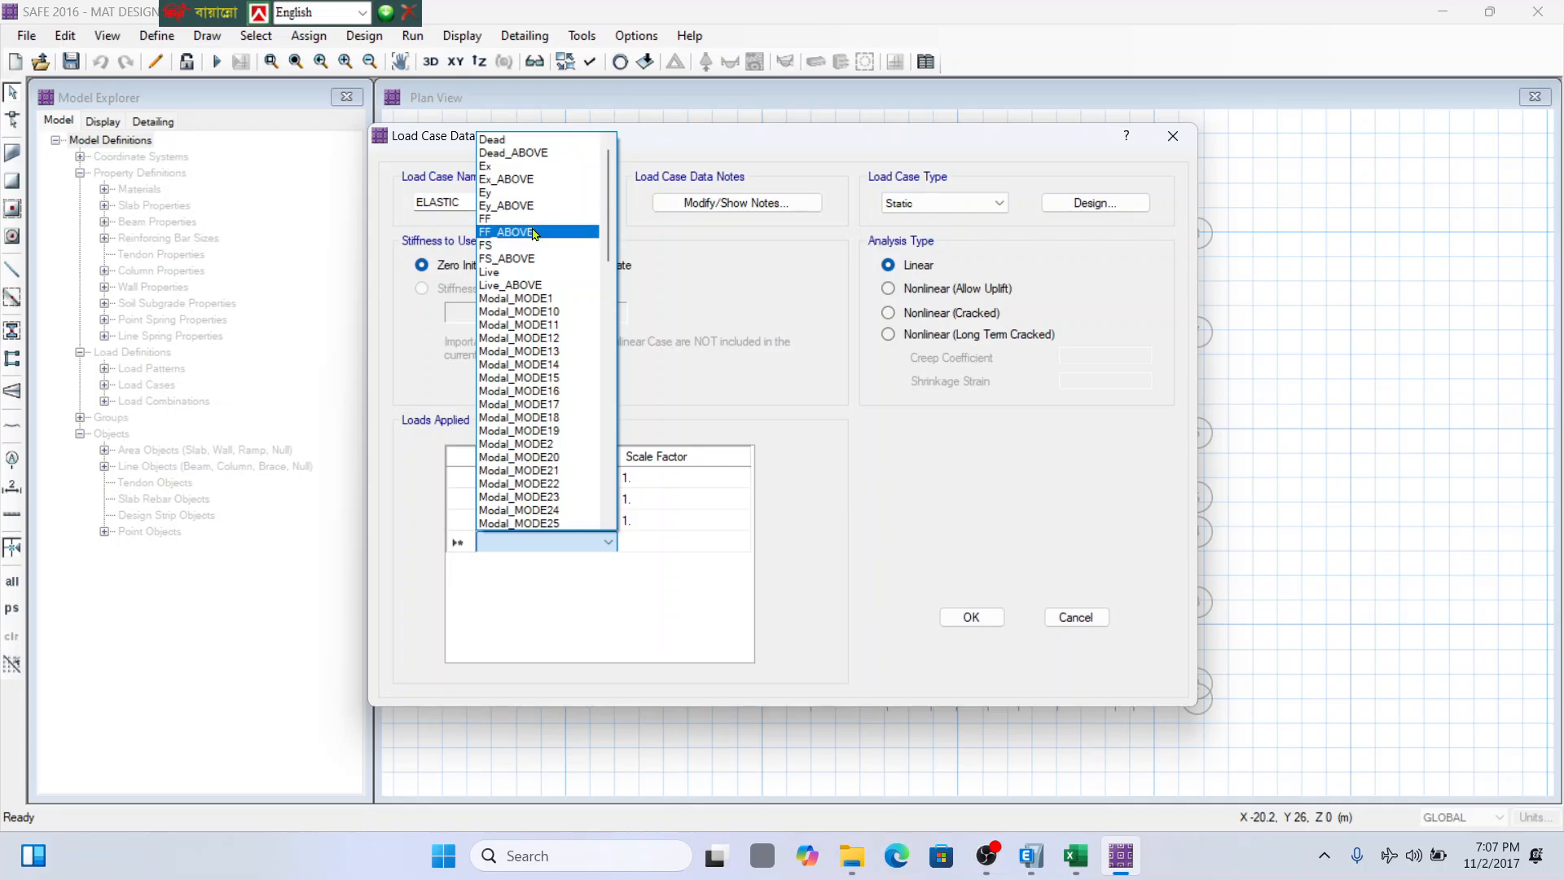
click(535, 233)
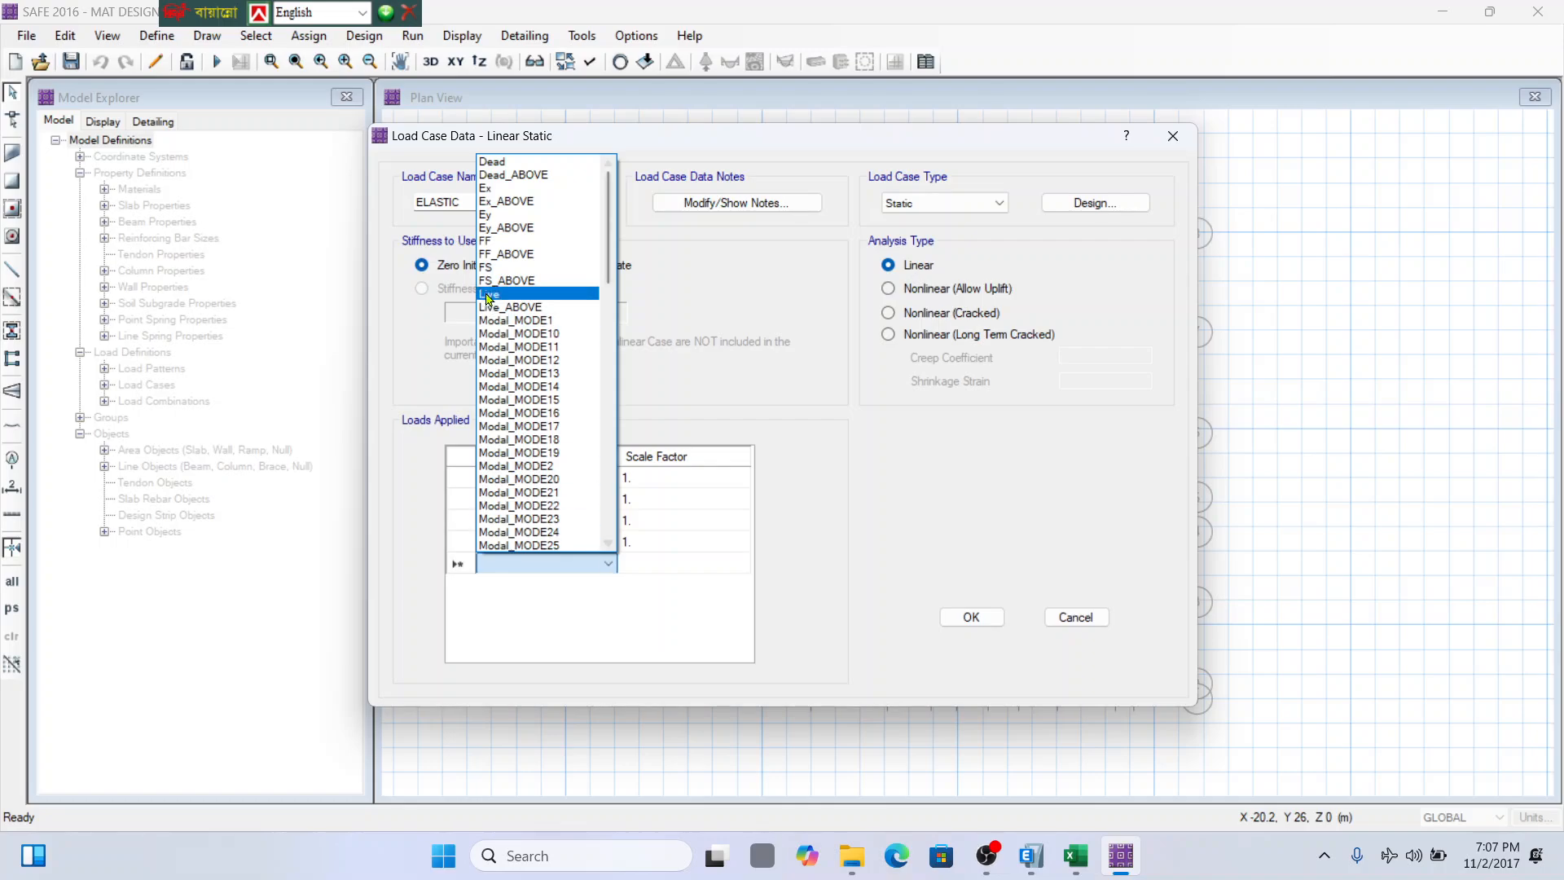
Add the FS and FS_ABOVE patterns to the ELASTIC case's applied loads, with scale factor 1.
click(501, 267)
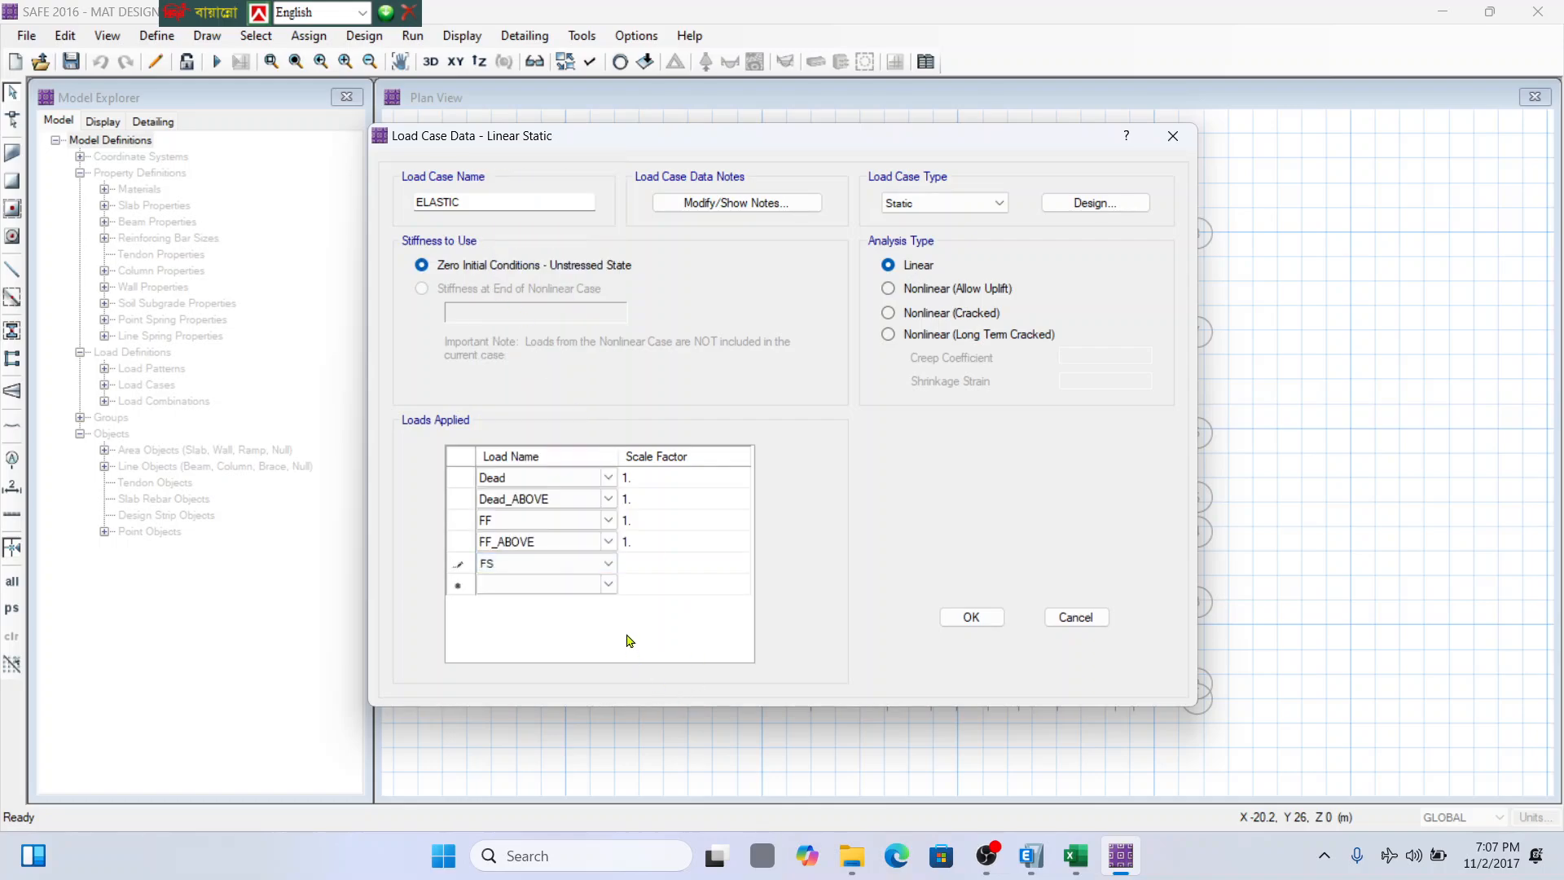
click(609, 587)
click(608, 585)
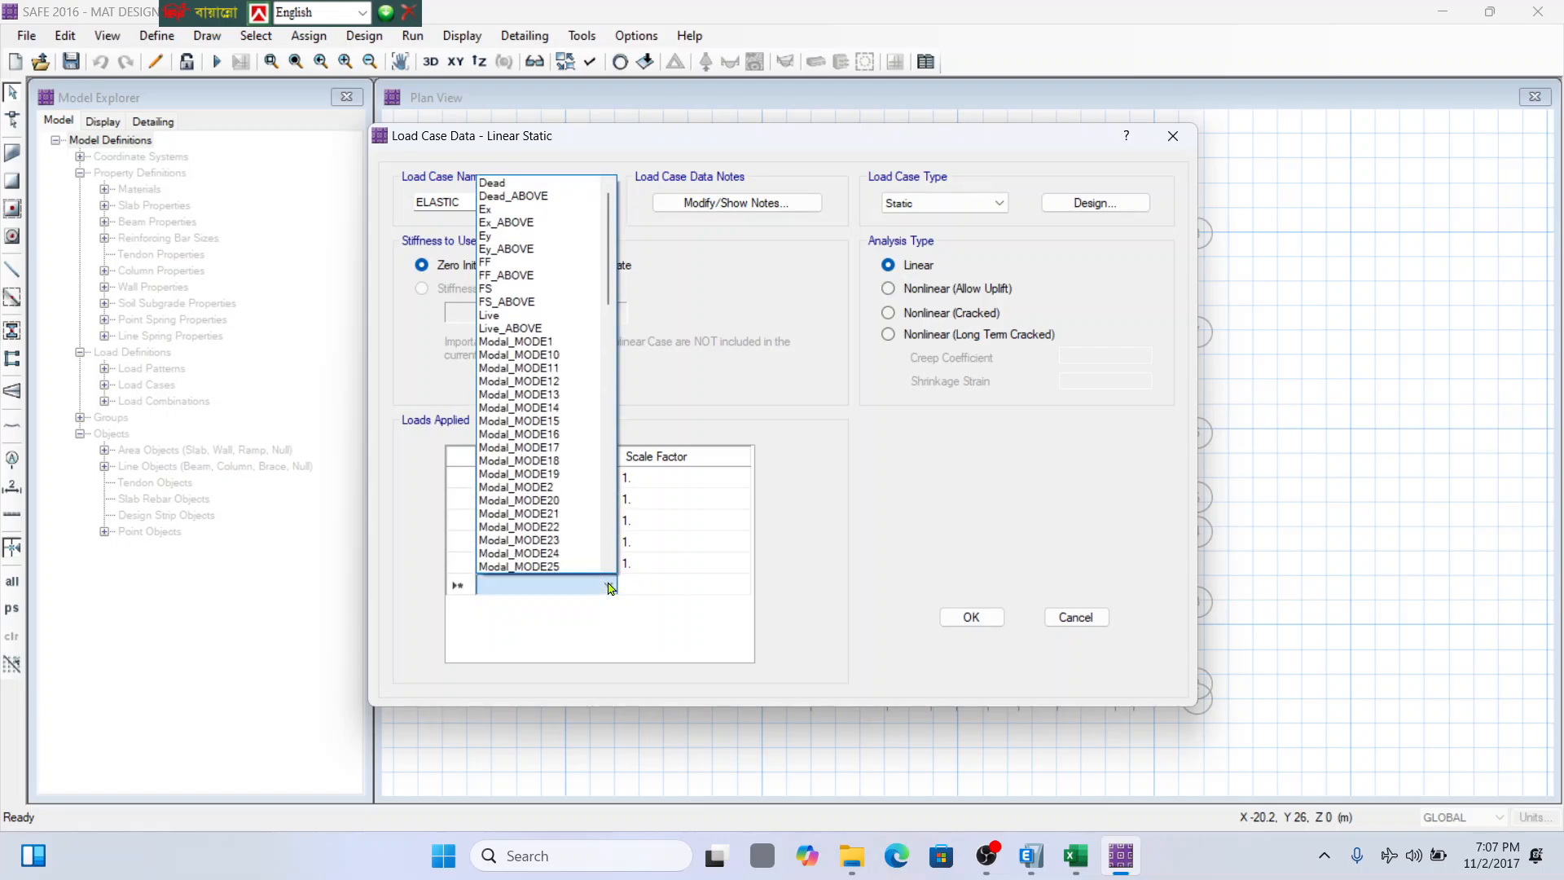
click(533, 303)
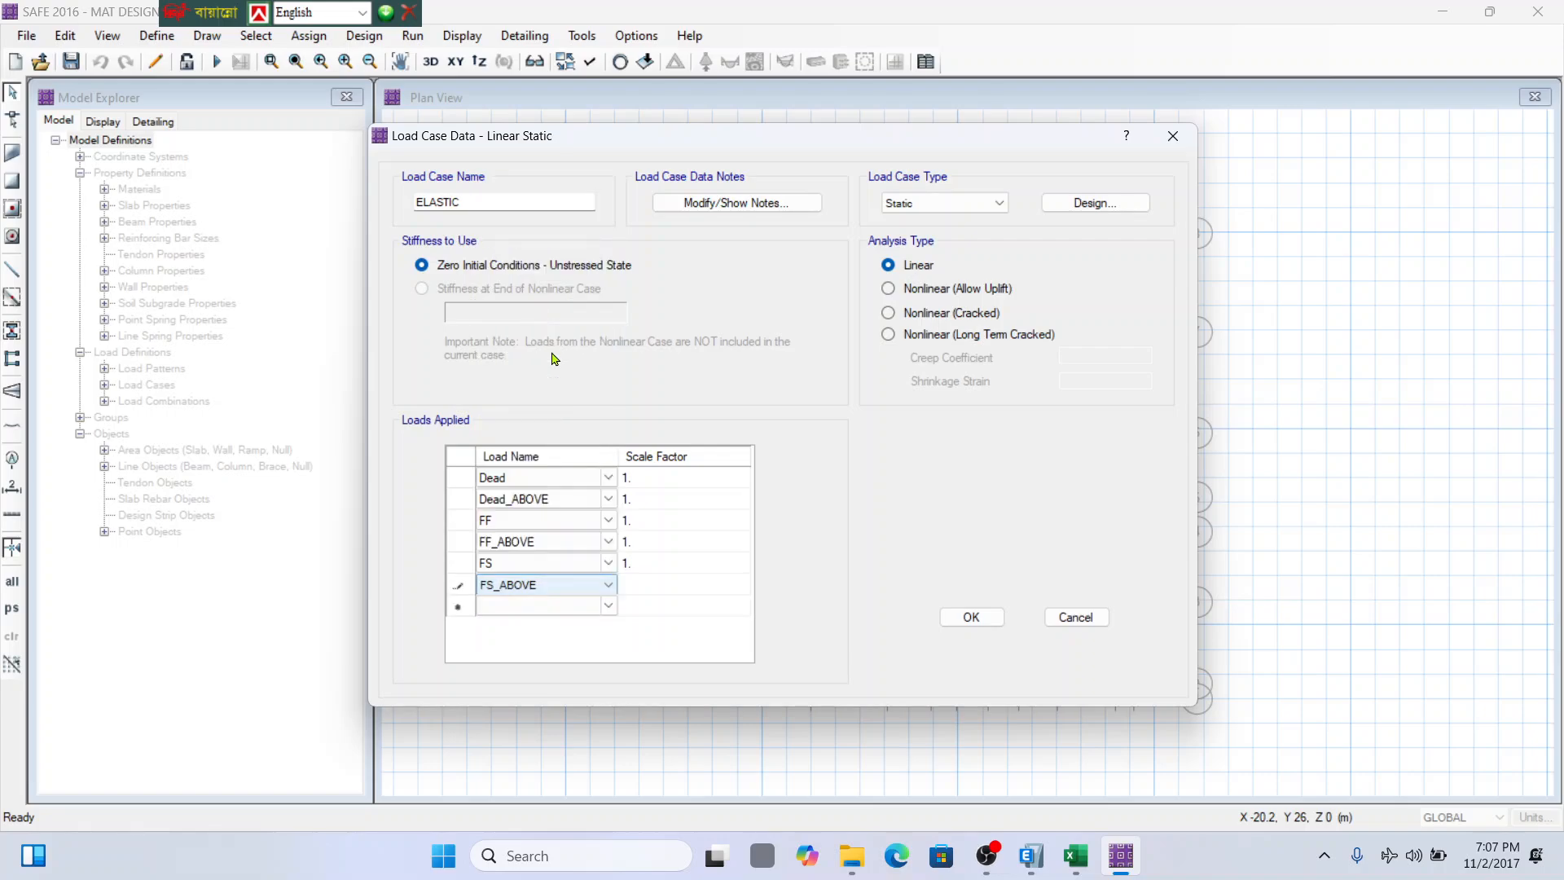
Add the Live and Live_ABOVE patterns to the ELASTIC case's applied loads, with scale factor 1.
click(609, 608)
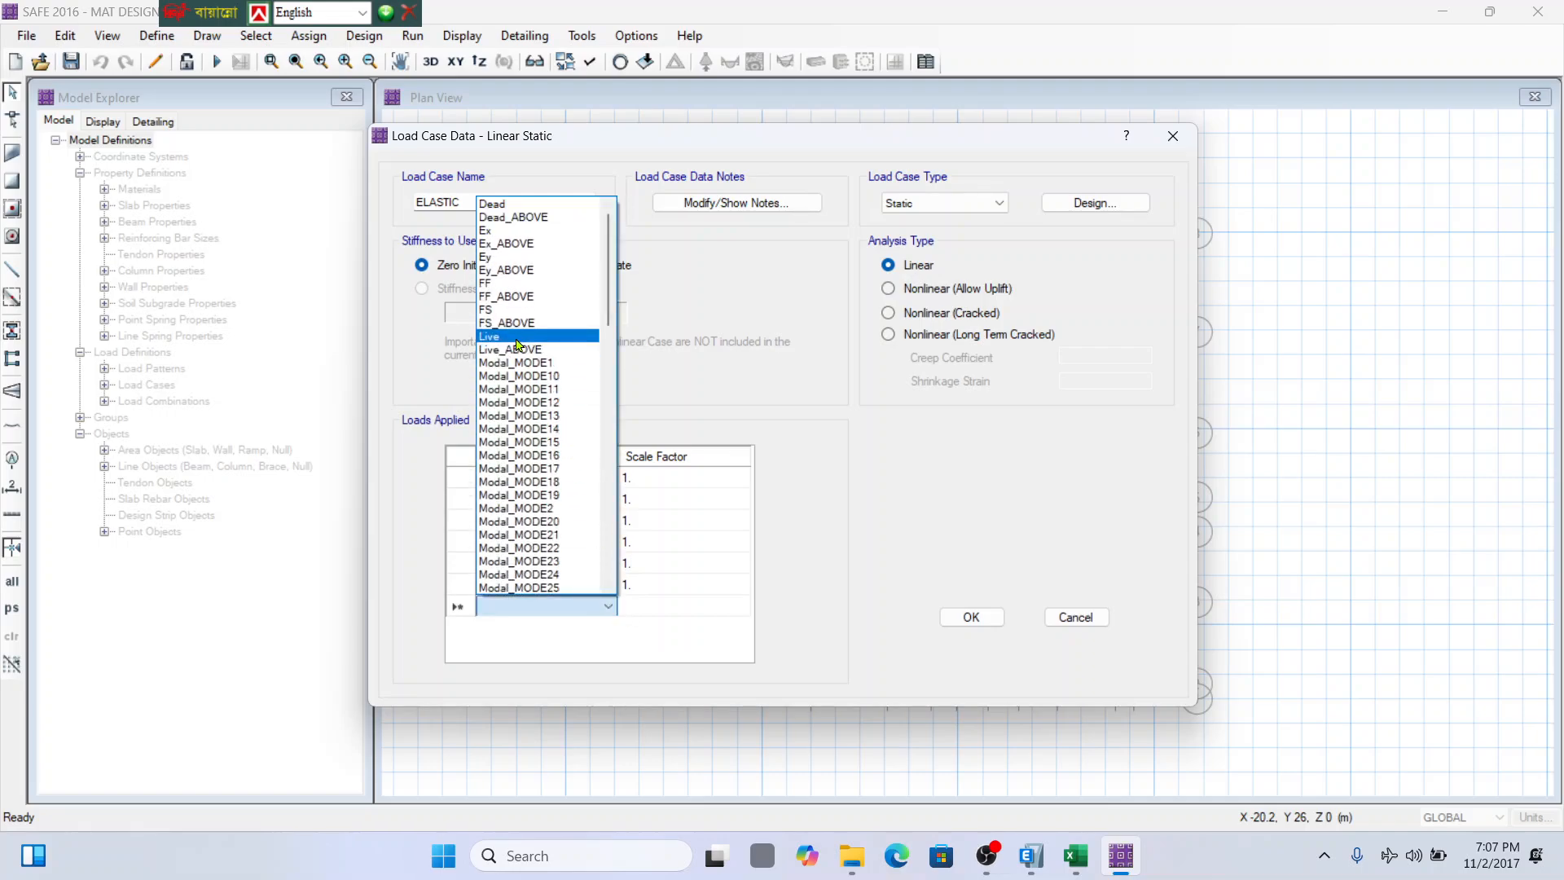
click(524, 340)
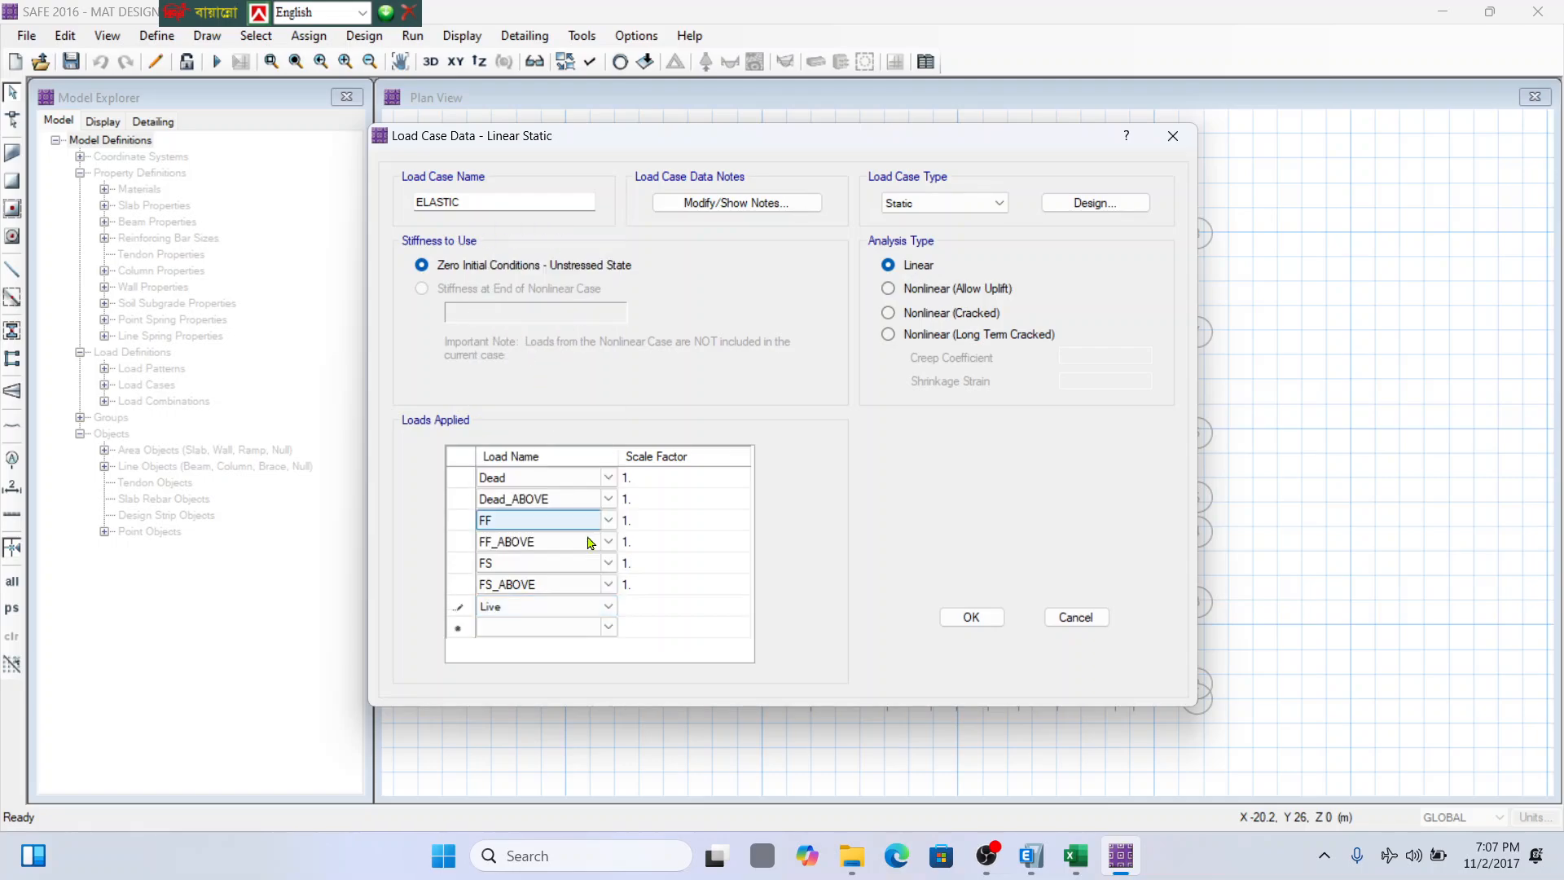
click(610, 632)
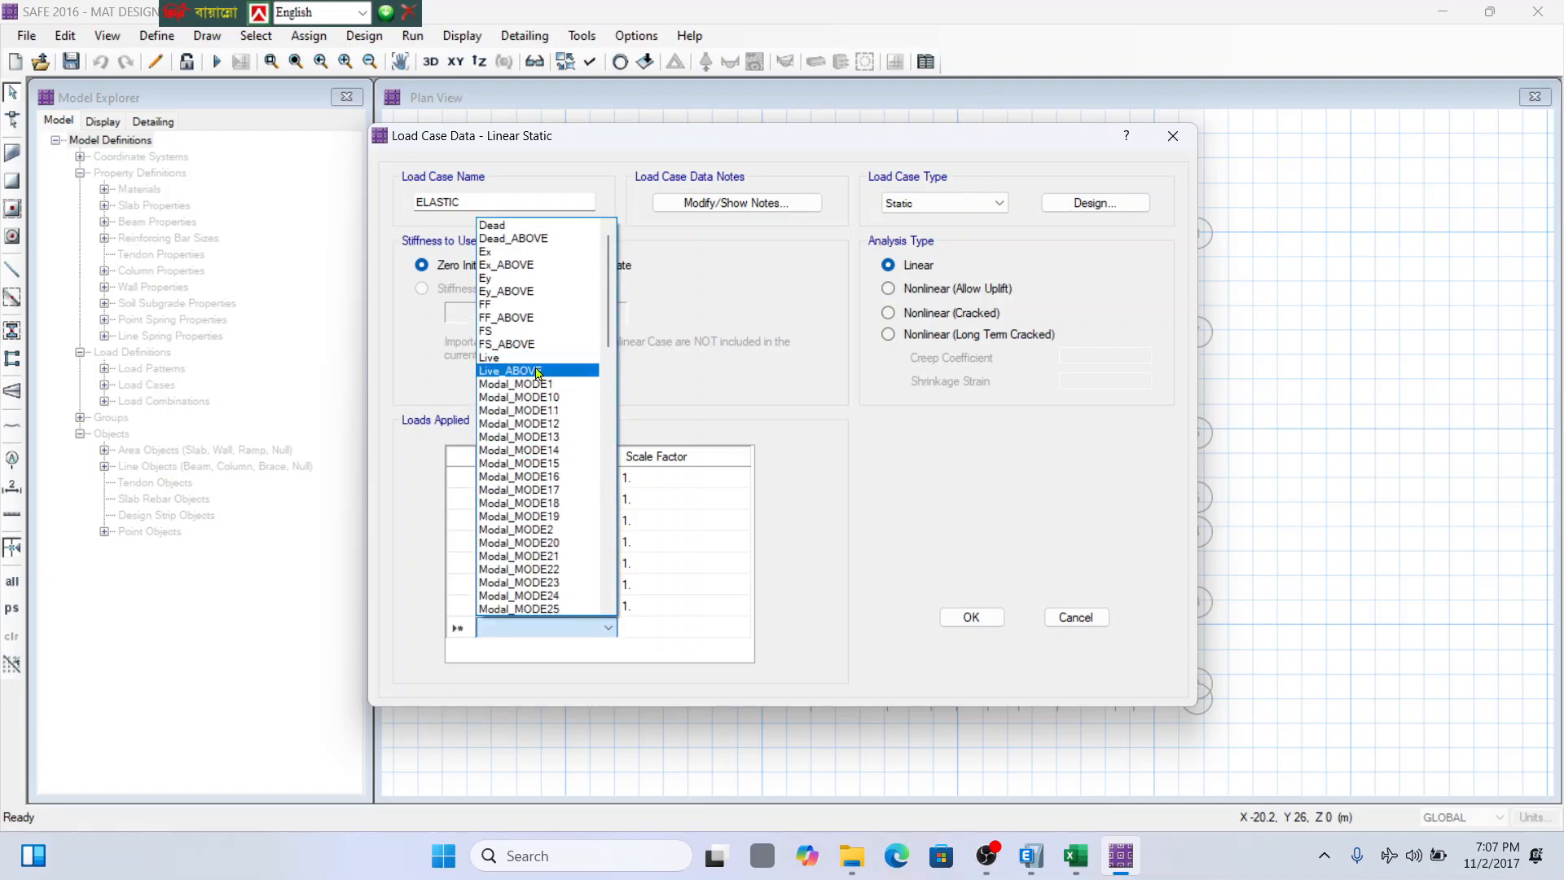
click(536, 378)
Add the PW pattern to the ELASTIC case's applied loads, with scale factor 1.
click(608, 648)
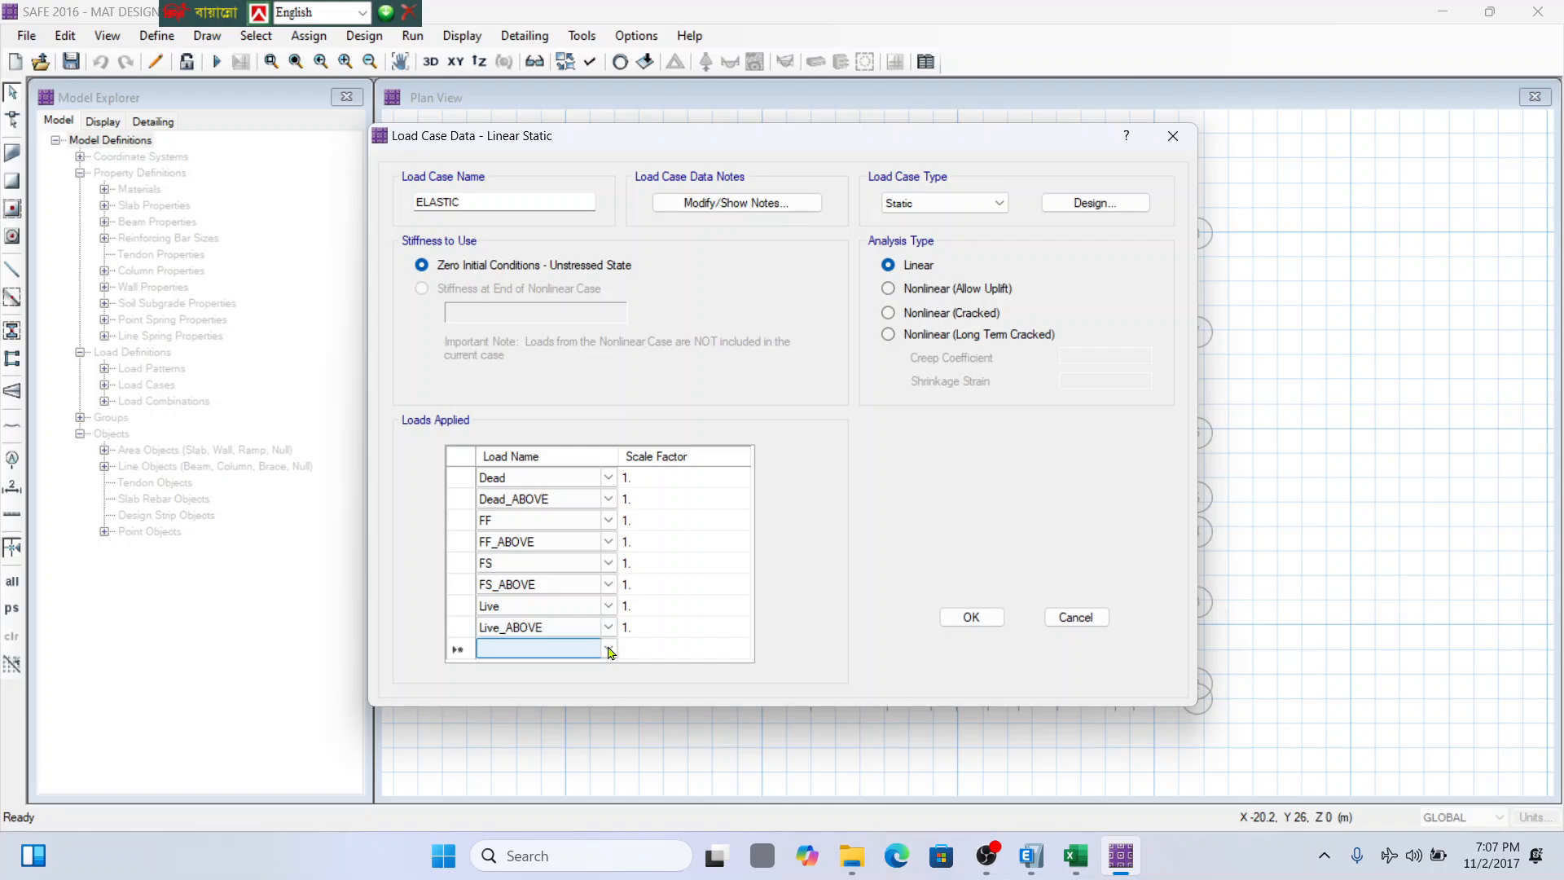
click(611, 650)
drag(611, 269, 616, 466)
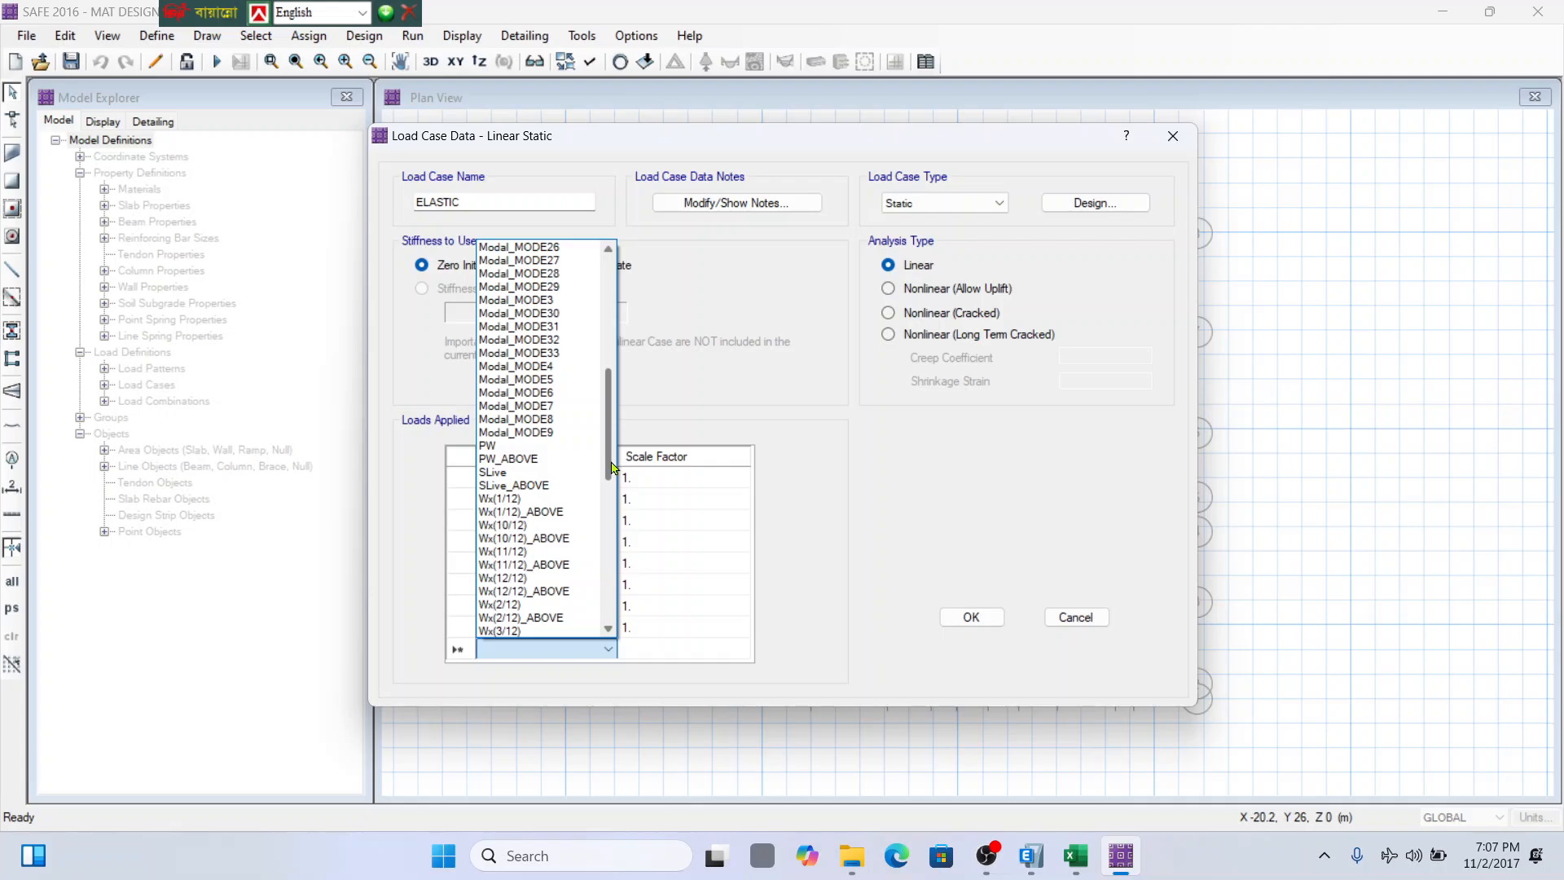
click(515, 449)
scroll(611, 607, down, 3)
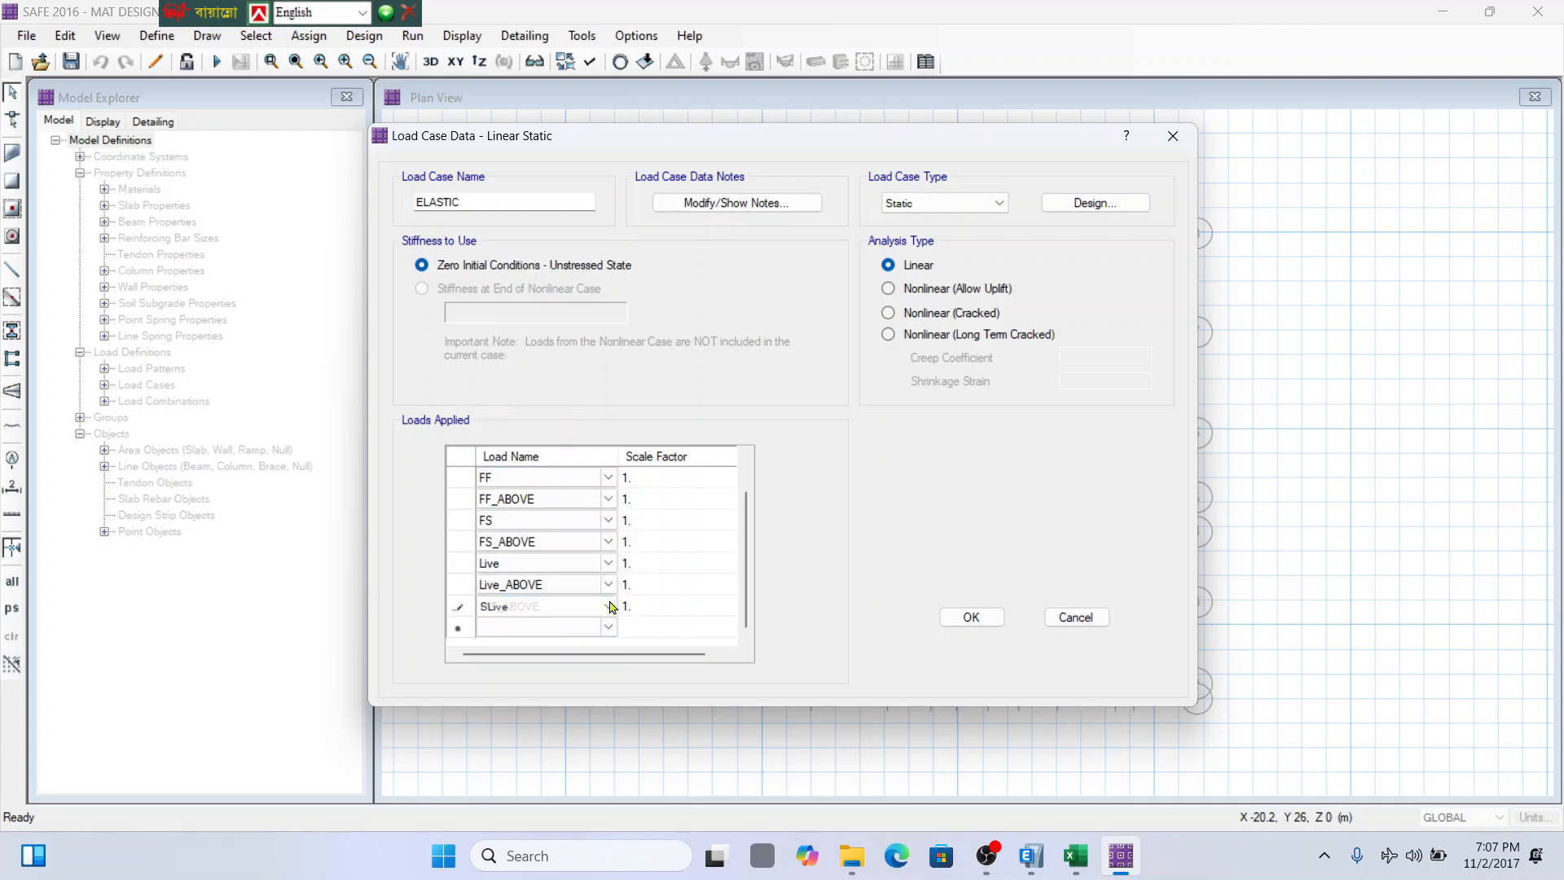
scroll(611, 607, down, 5)
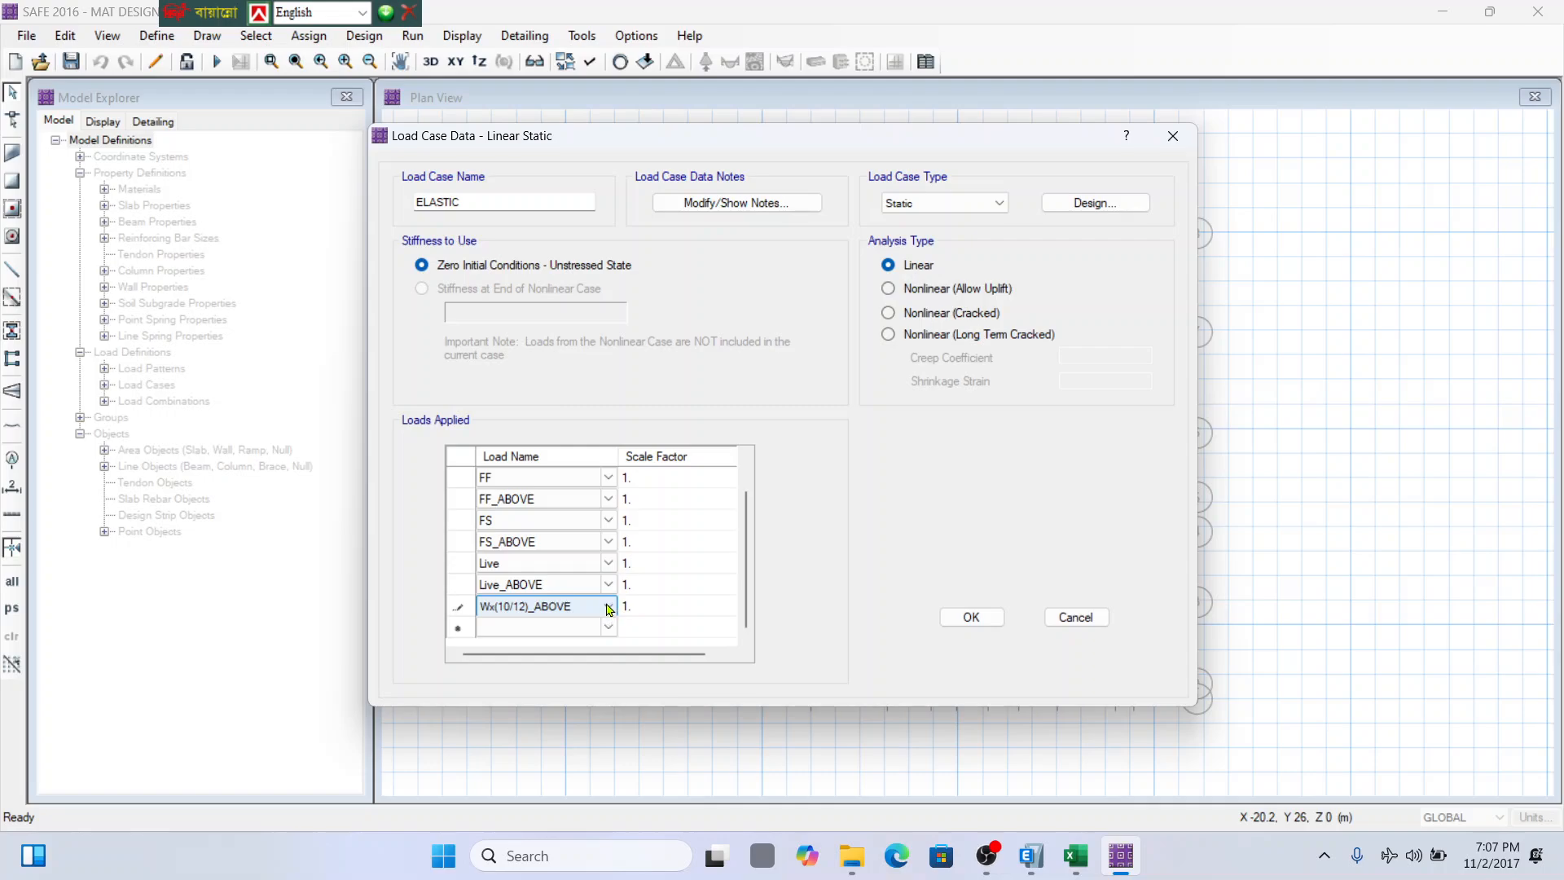
click(609, 607)
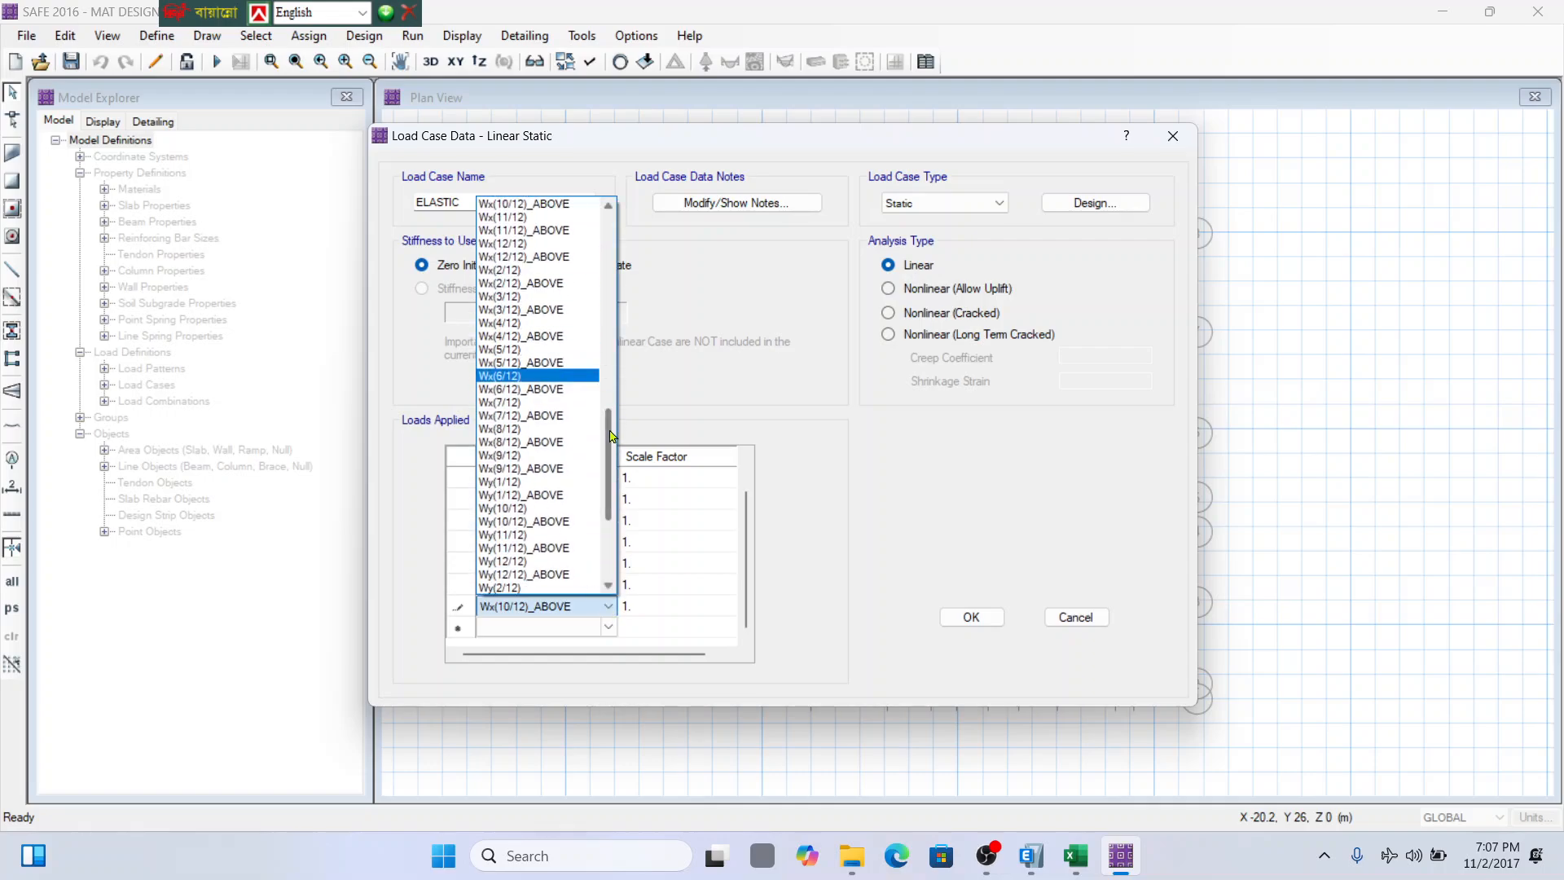
drag(613, 435, 605, 351)
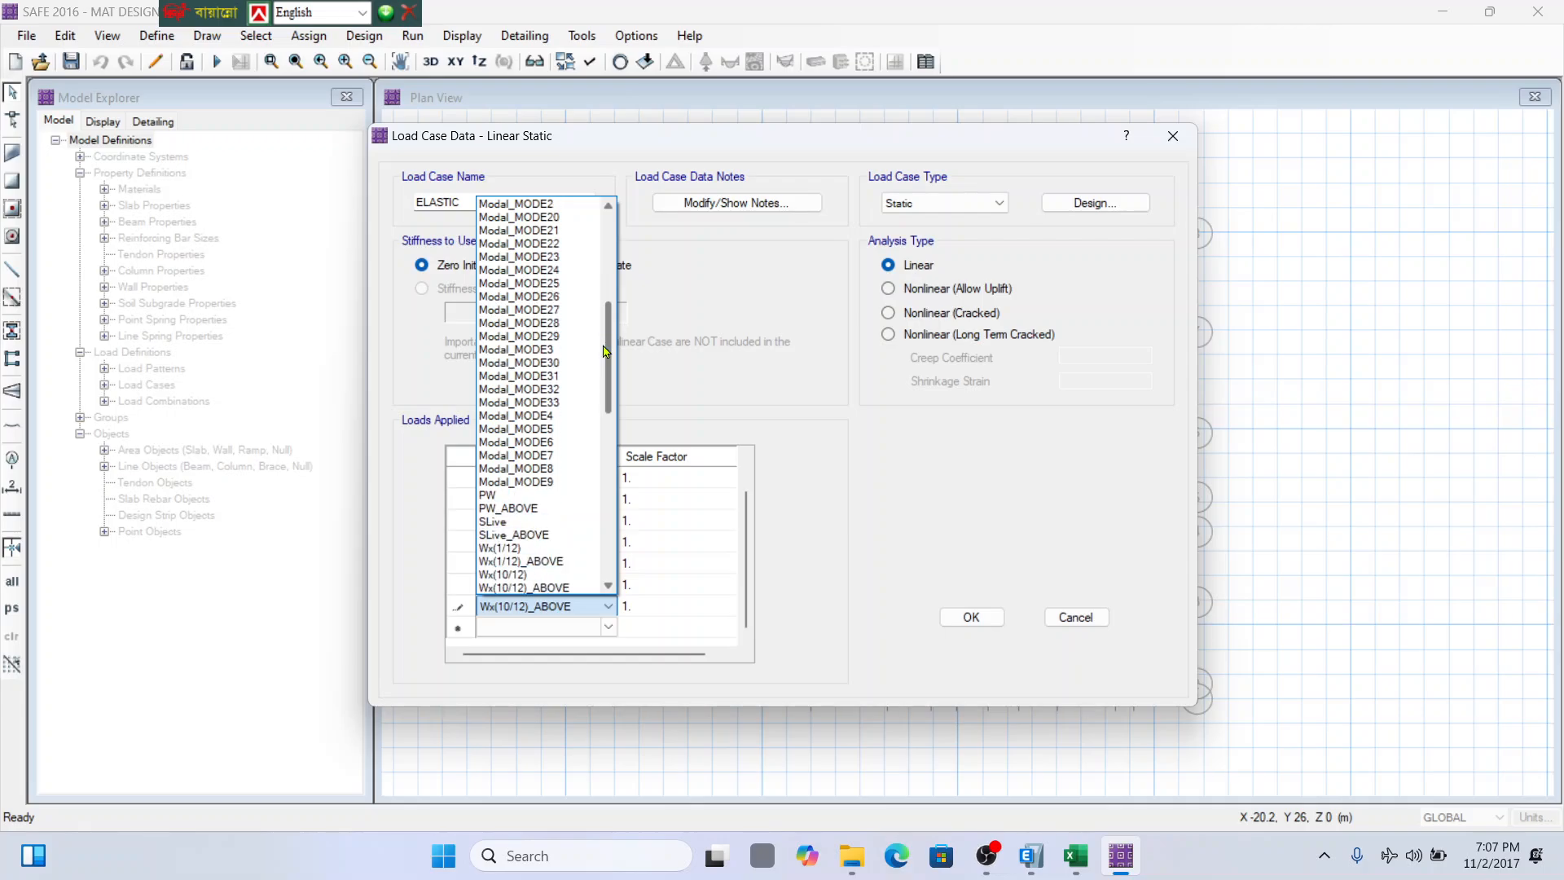
click(513, 496)
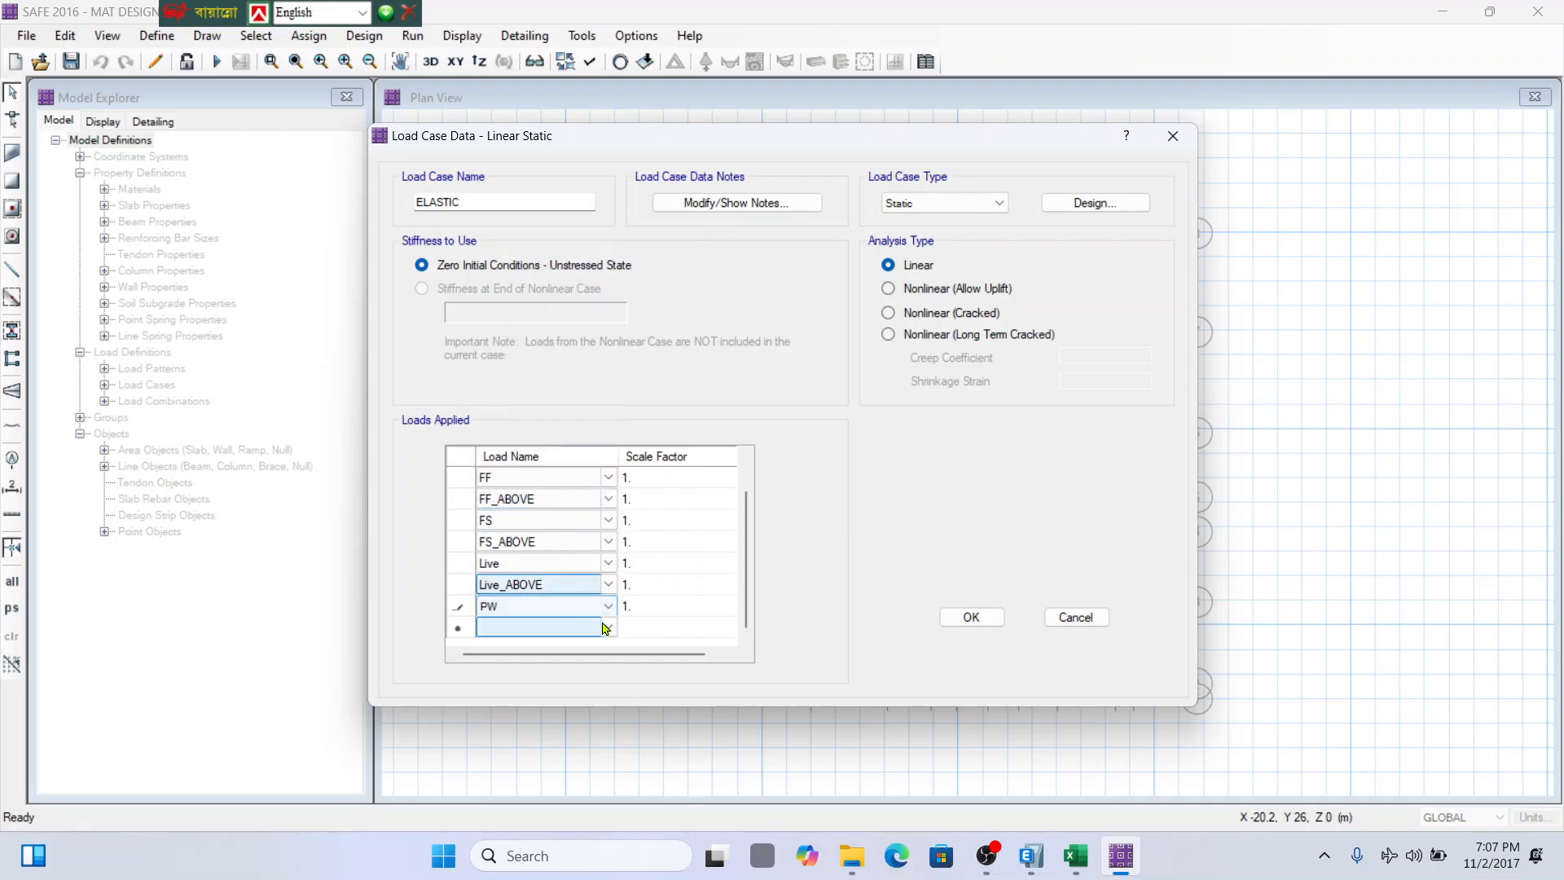
Add the PW_ABOVE pattern to the ELASTIC case's applied loads, with scale factor 1.
click(606, 629)
click(607, 628)
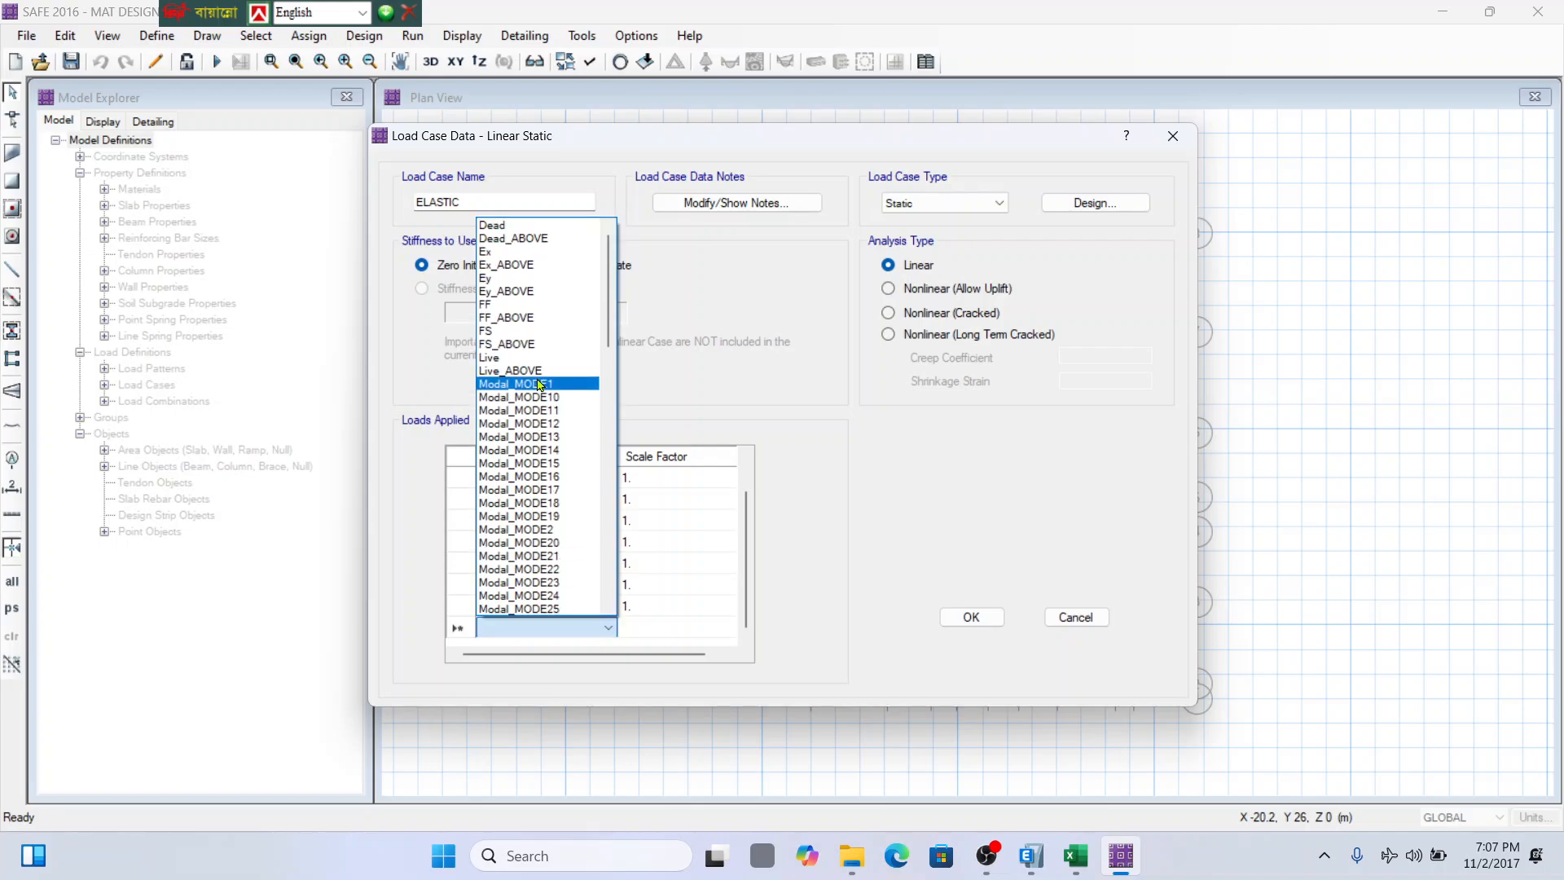
drag(607, 325, 624, 489)
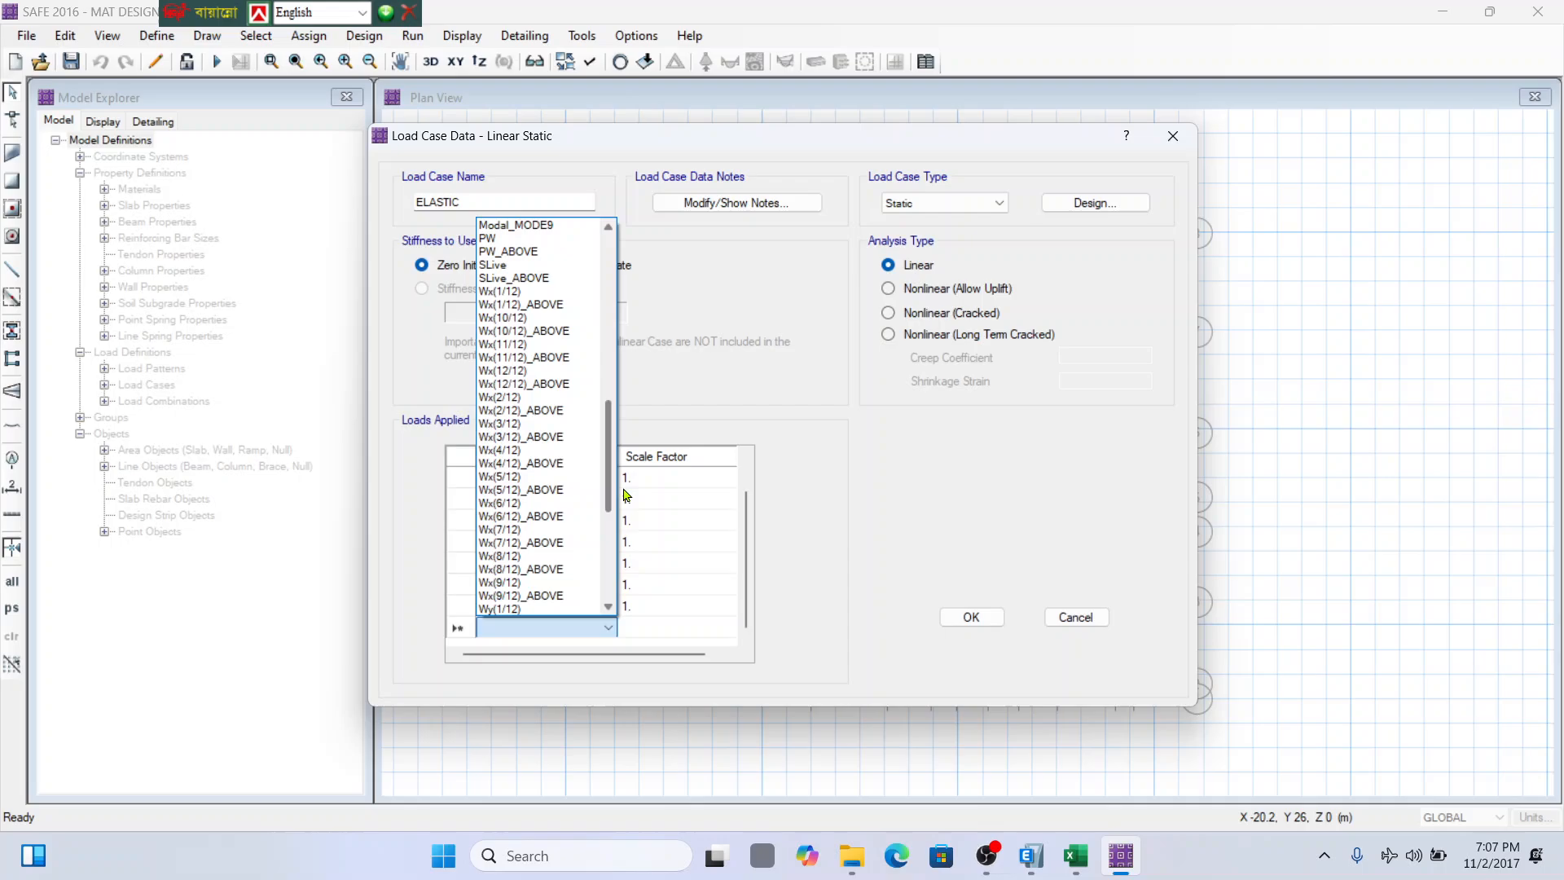
click(522, 250)
scroll(620, 609, down, 2)
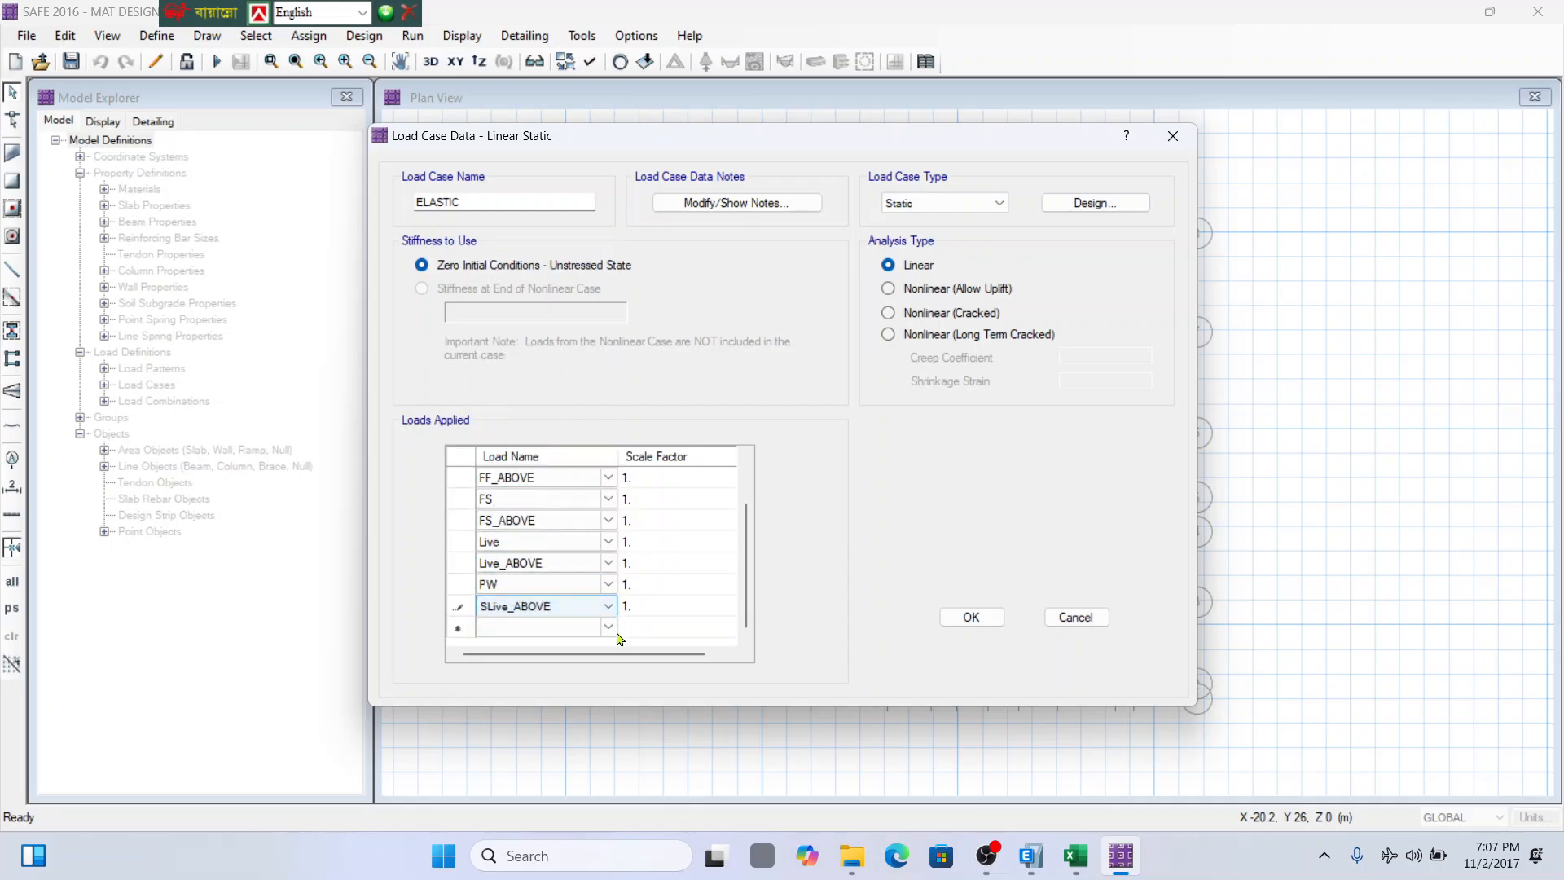
click(608, 607)
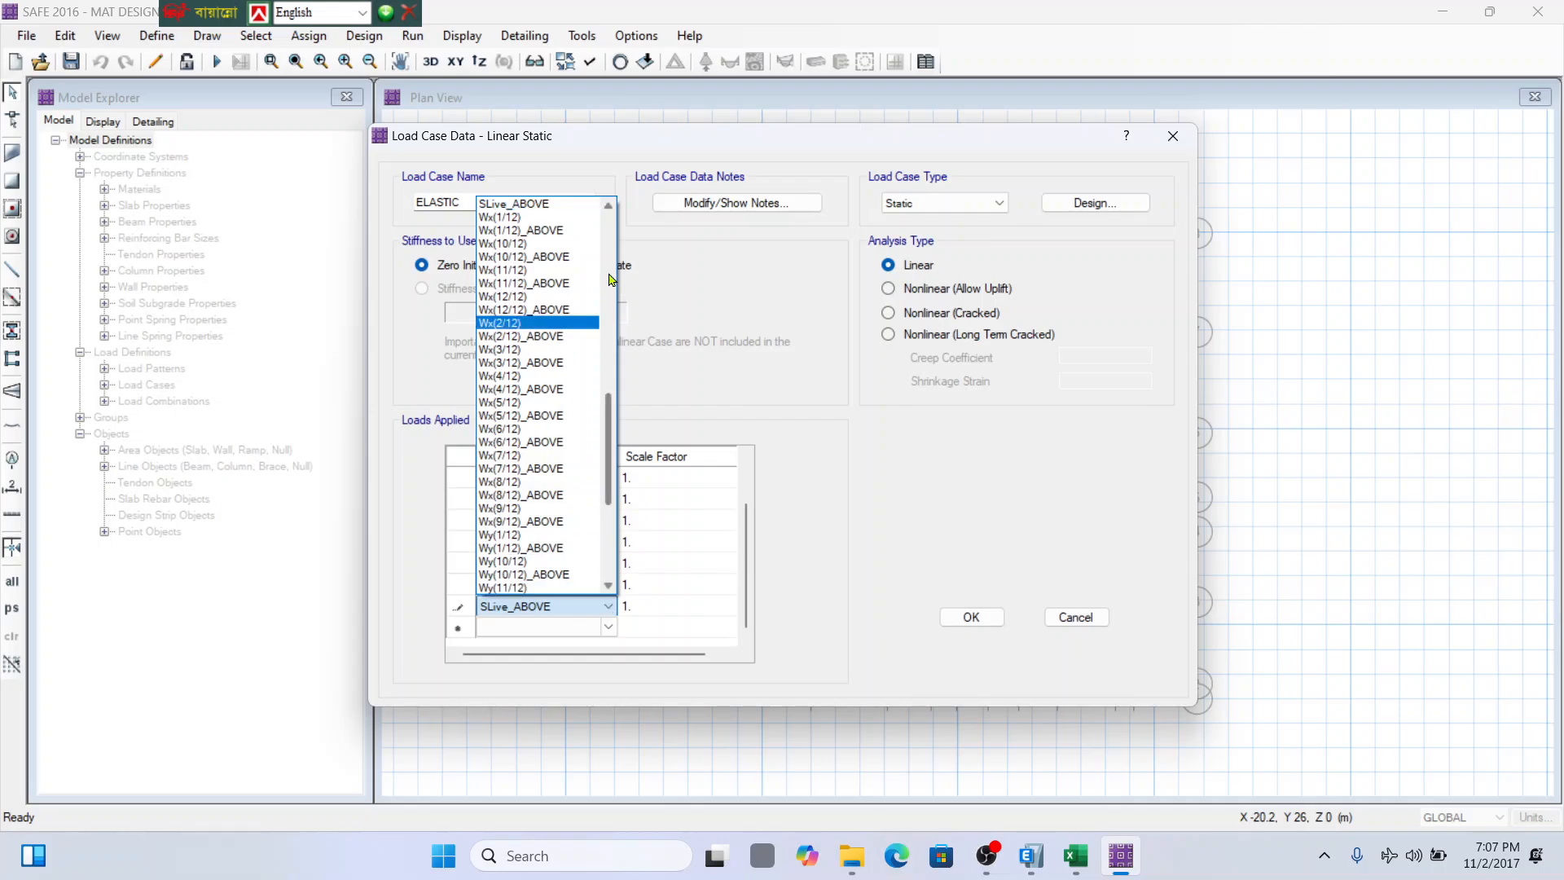
drag(610, 417, 610, 351)
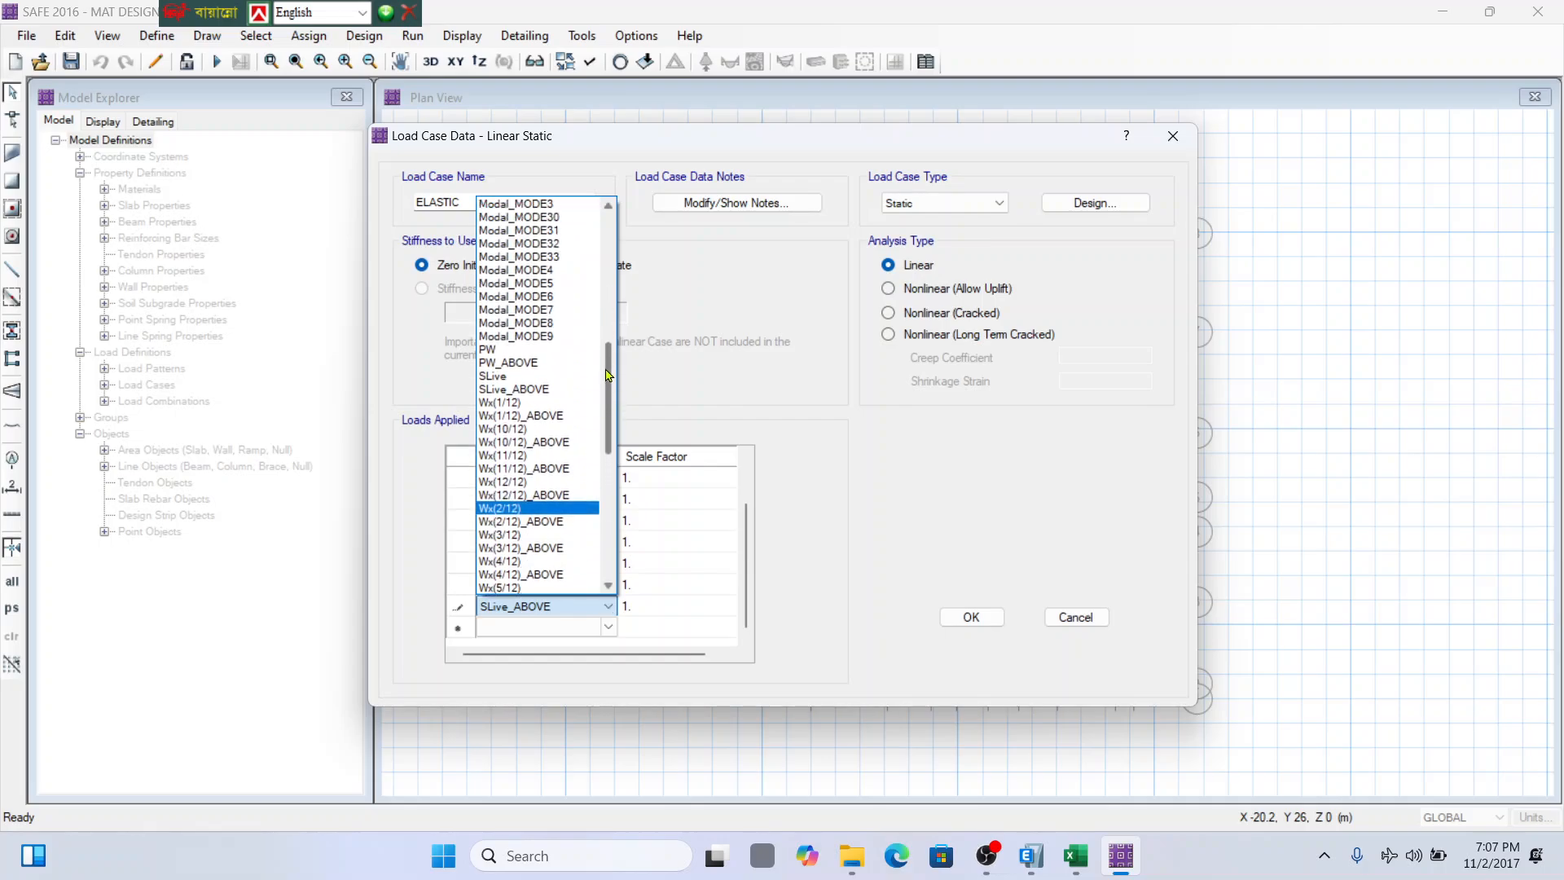
click(533, 366)
Add the SLive pattern below PW_ABOVE in the ELASTIC case's applied loads.
click(608, 628)
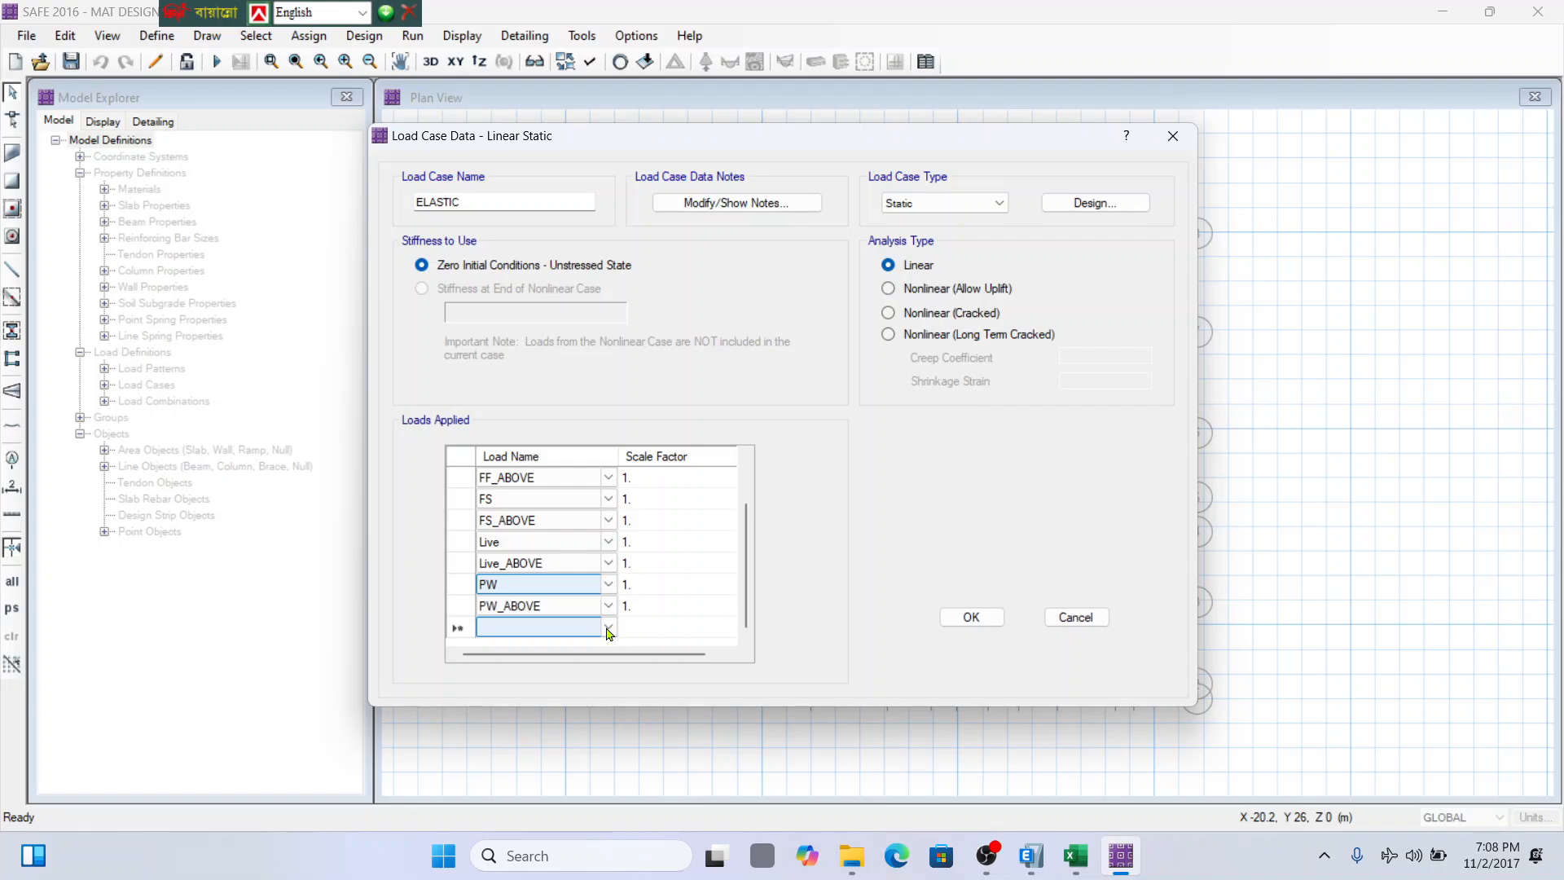
click(609, 630)
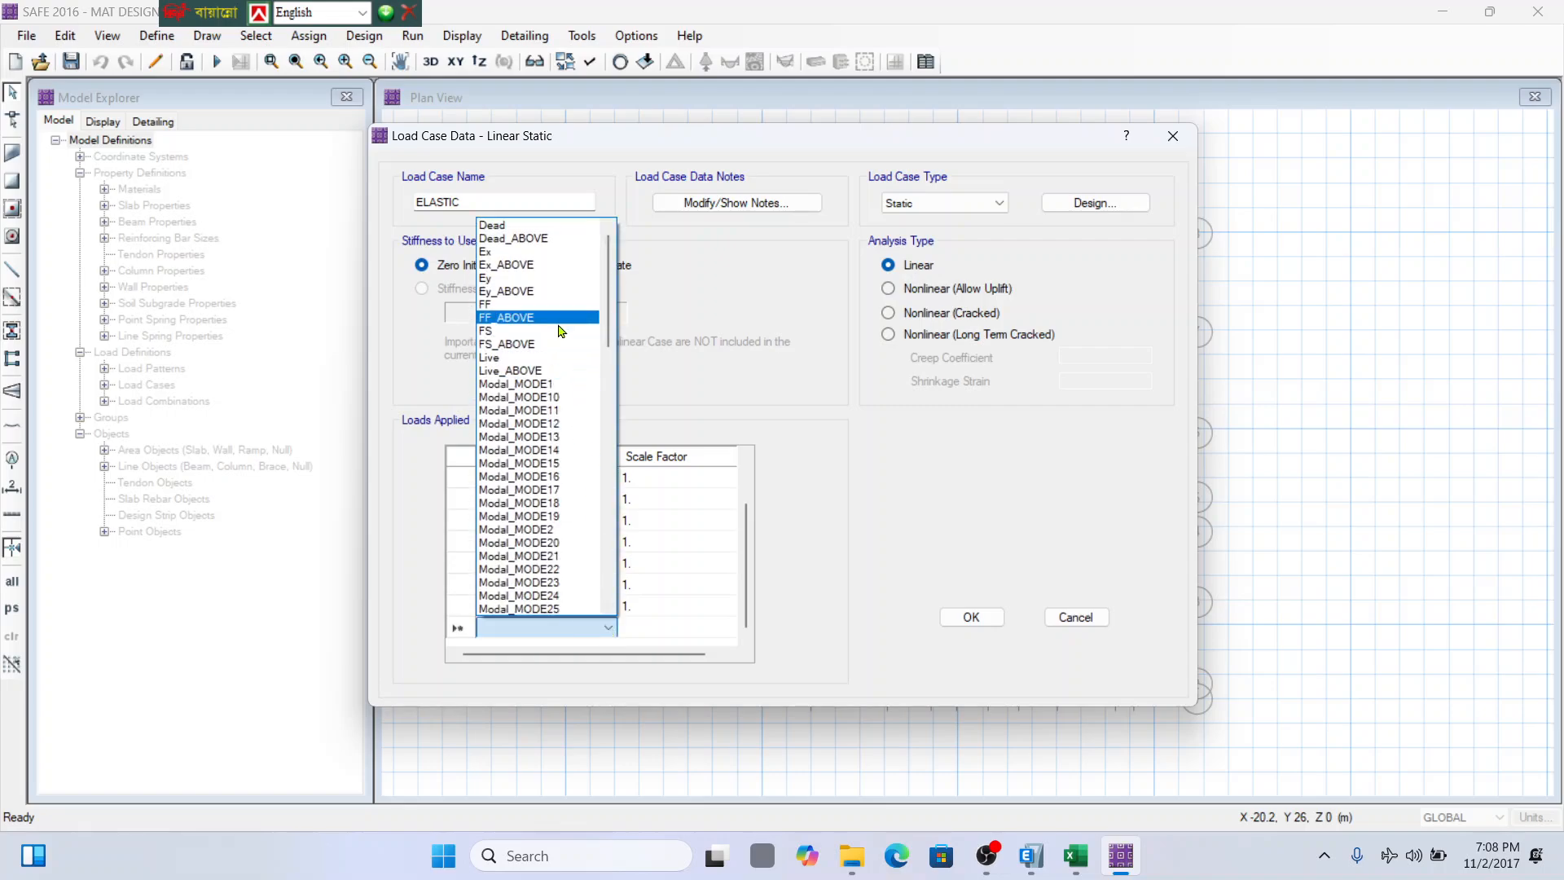
drag(609, 332, 610, 451)
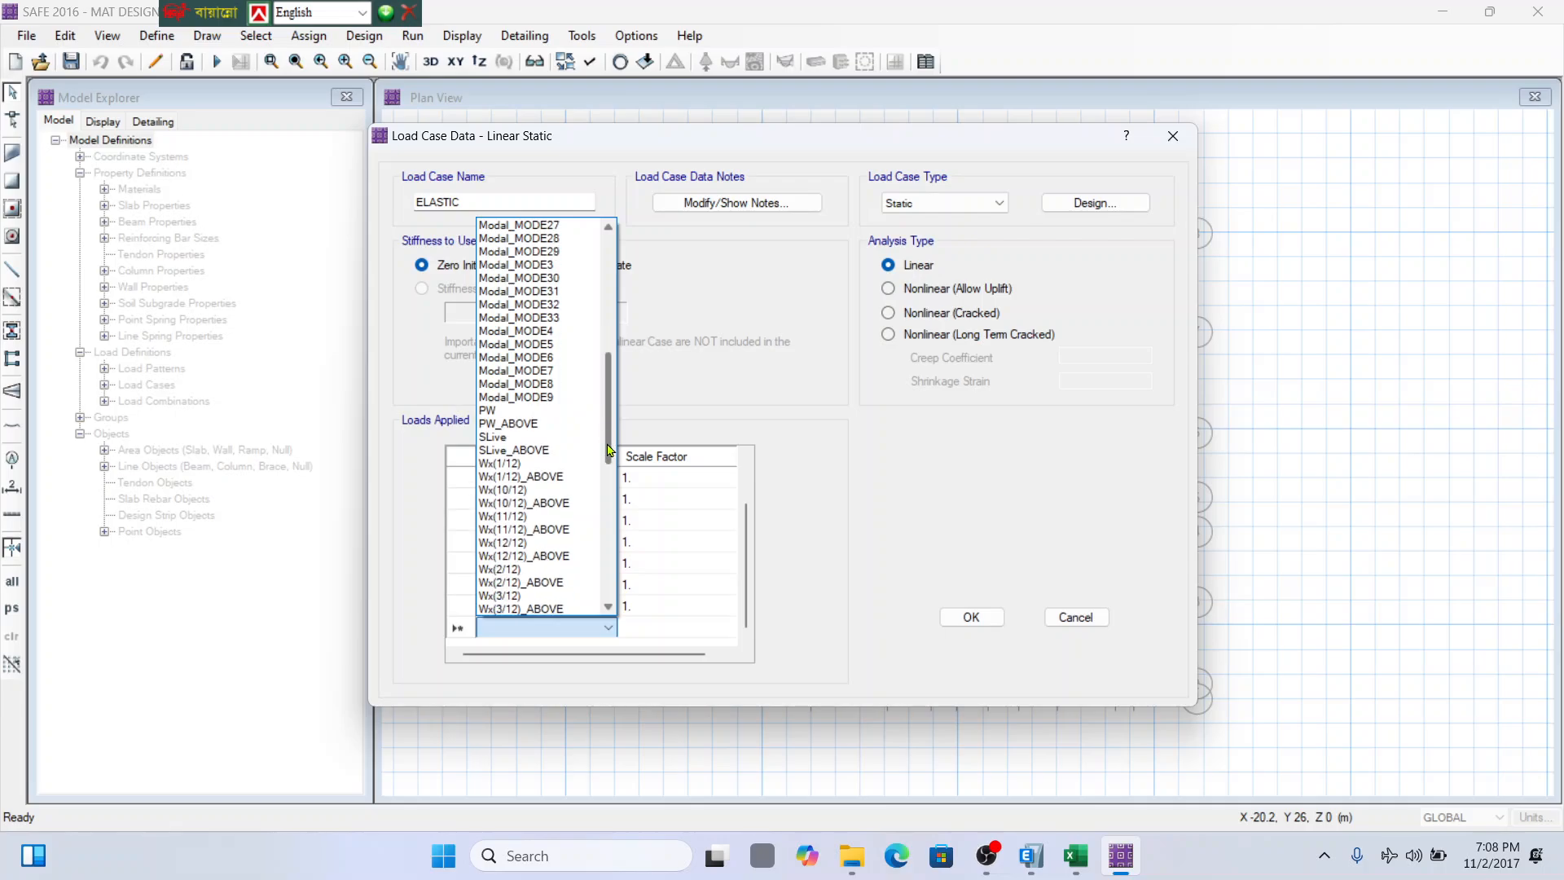
click(542, 438)
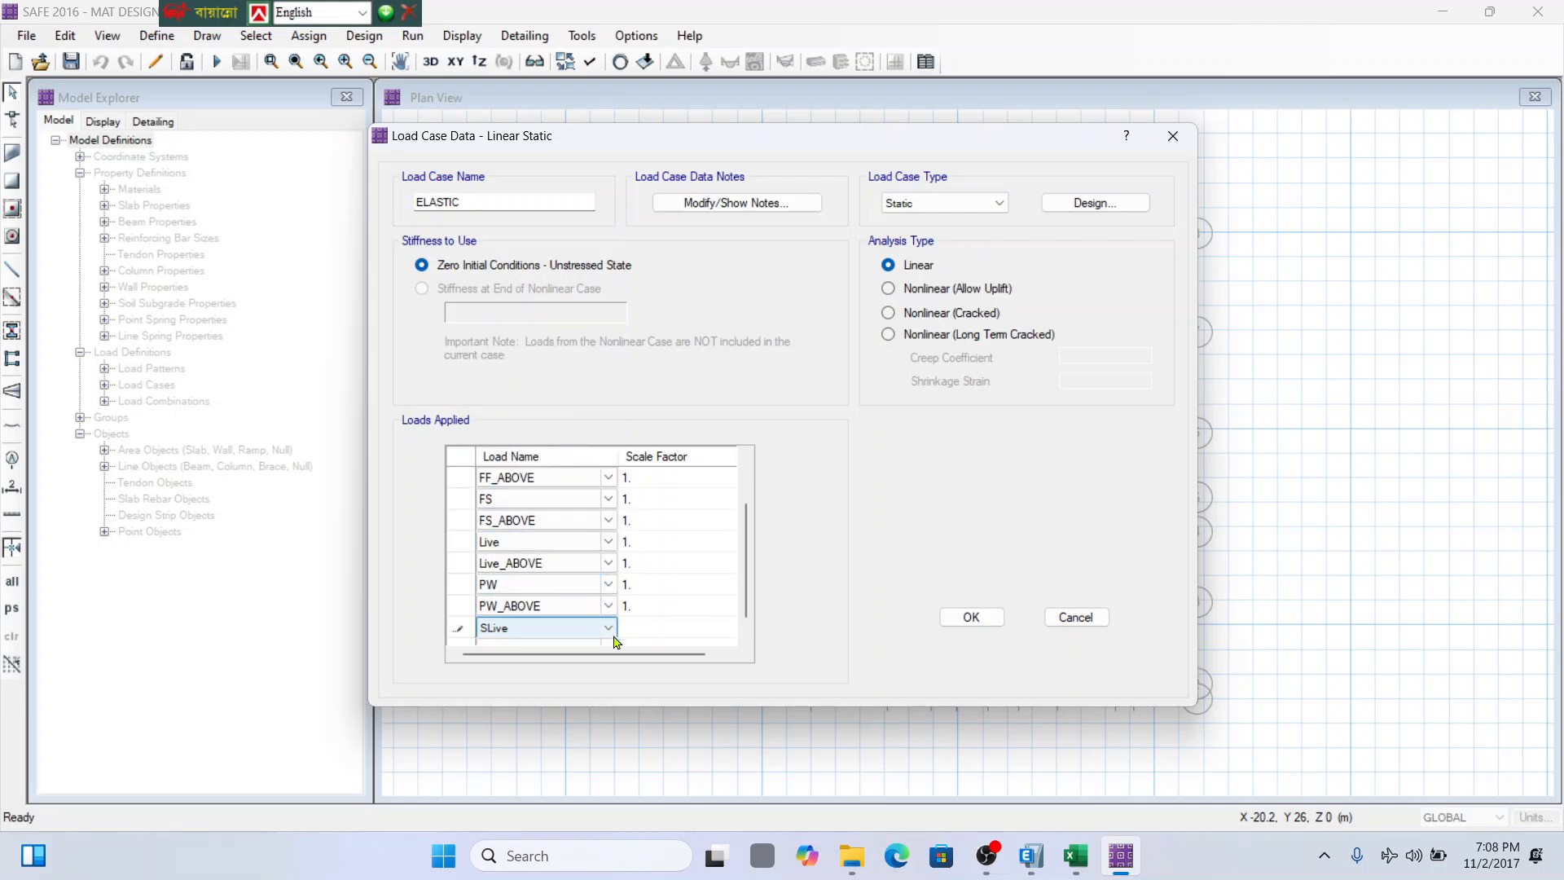
click(745, 633)
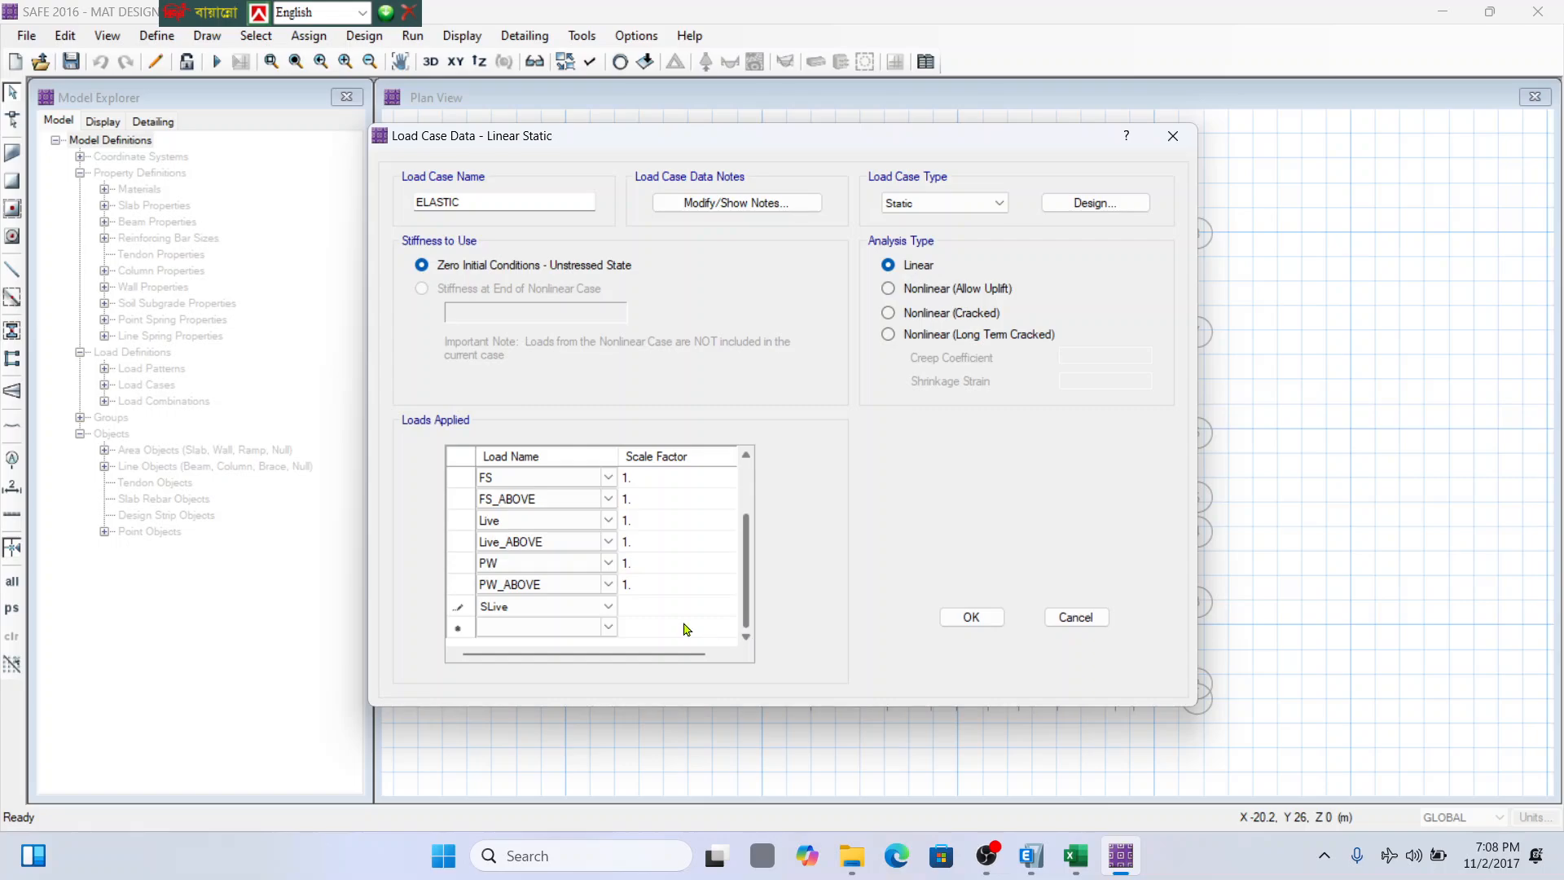
Add the SLive_ABOVE pattern below SLive in the ELASTIC case's applied loads.
click(606, 633)
click(606, 633)
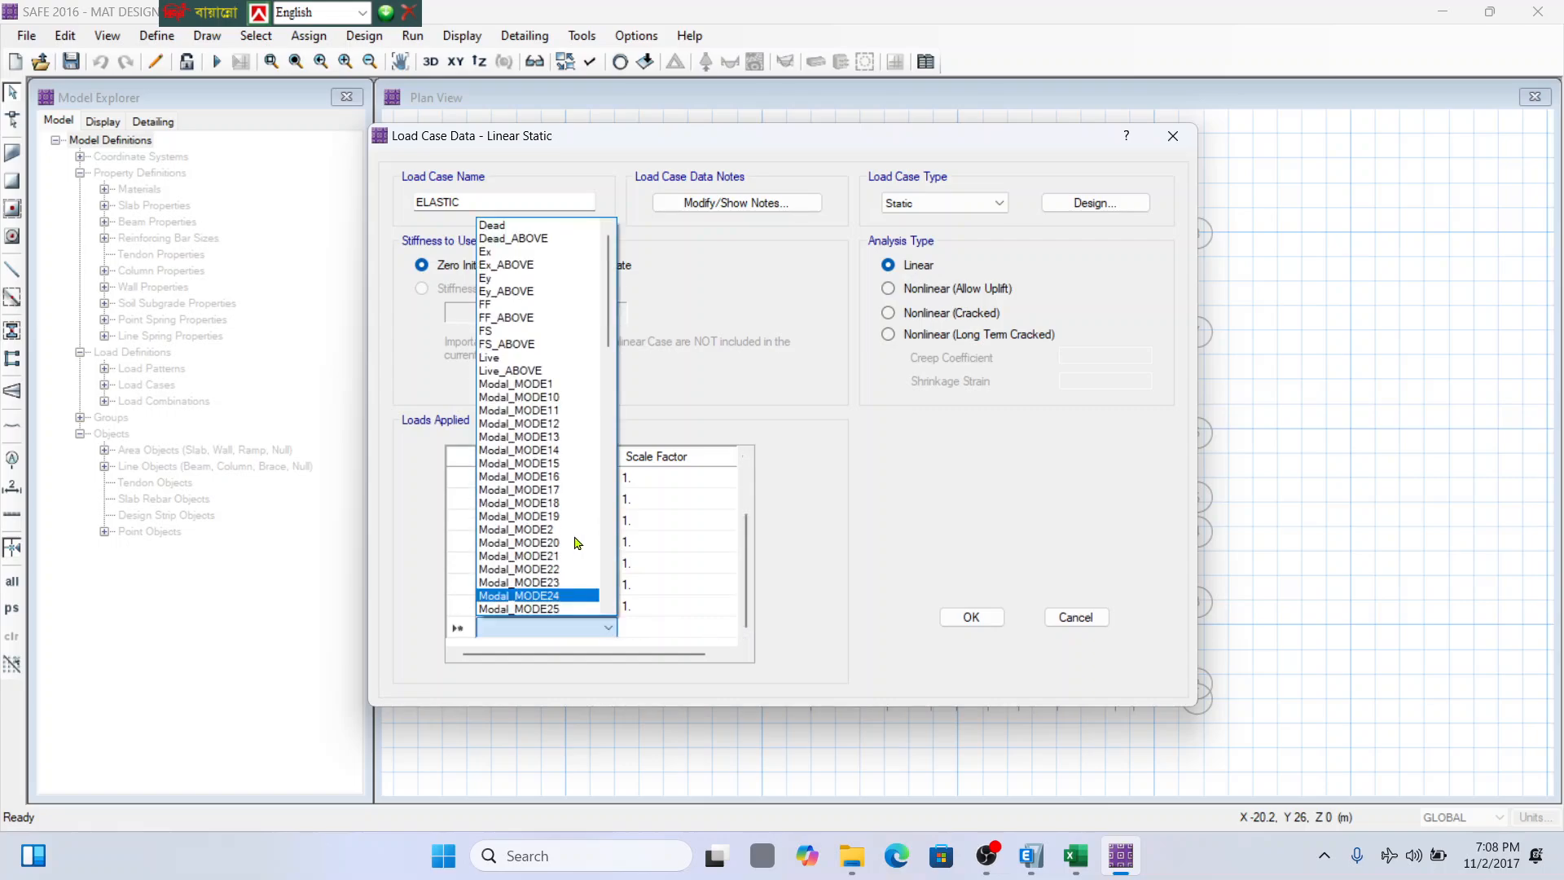
drag(610, 325, 615, 487)
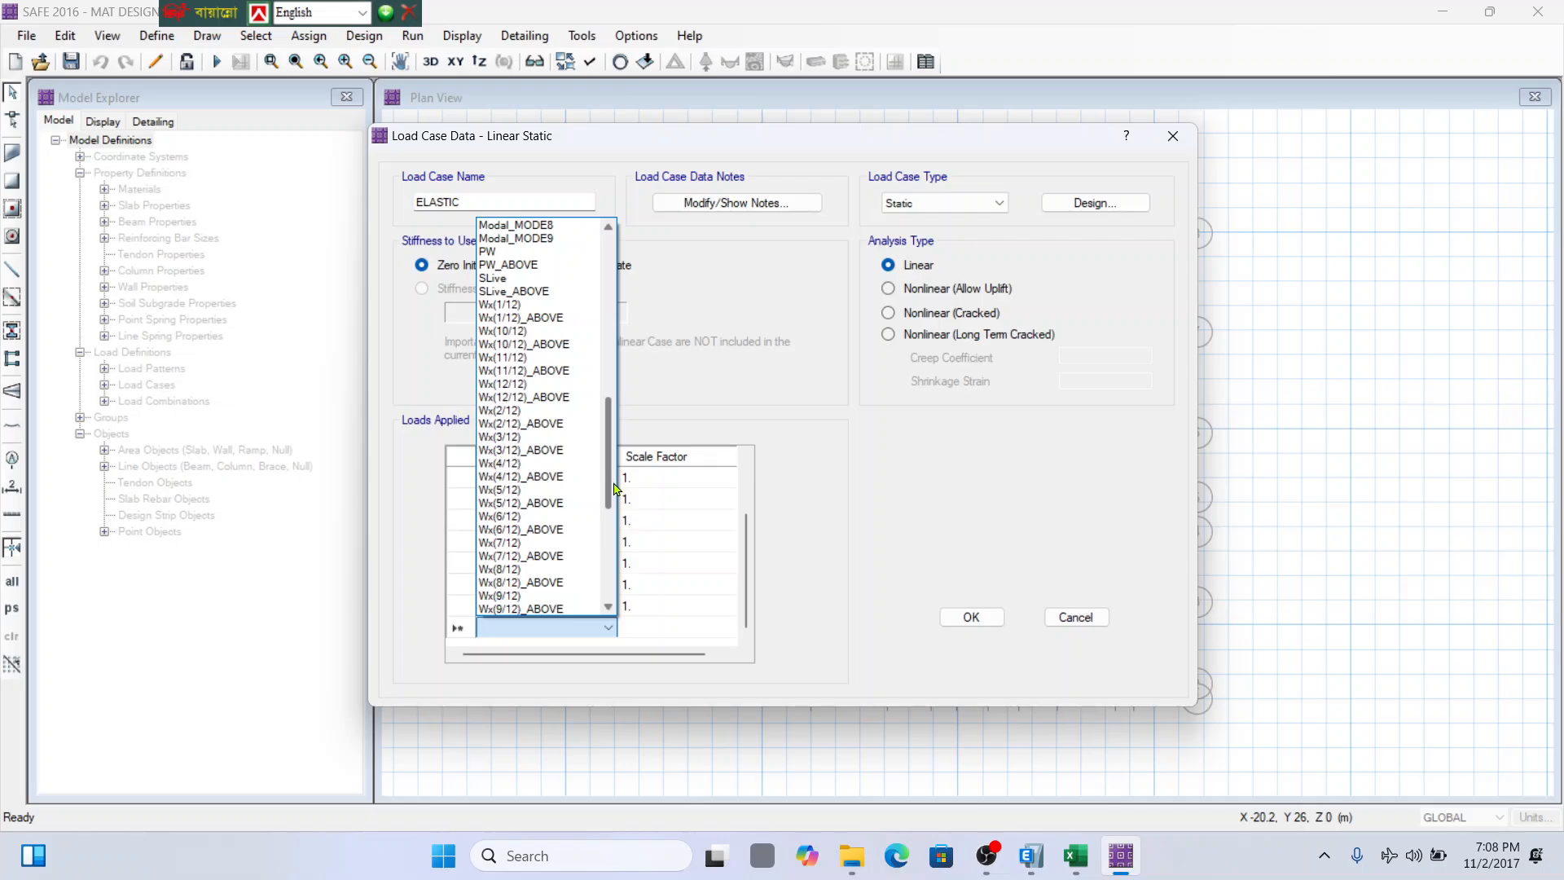
click(521, 292)
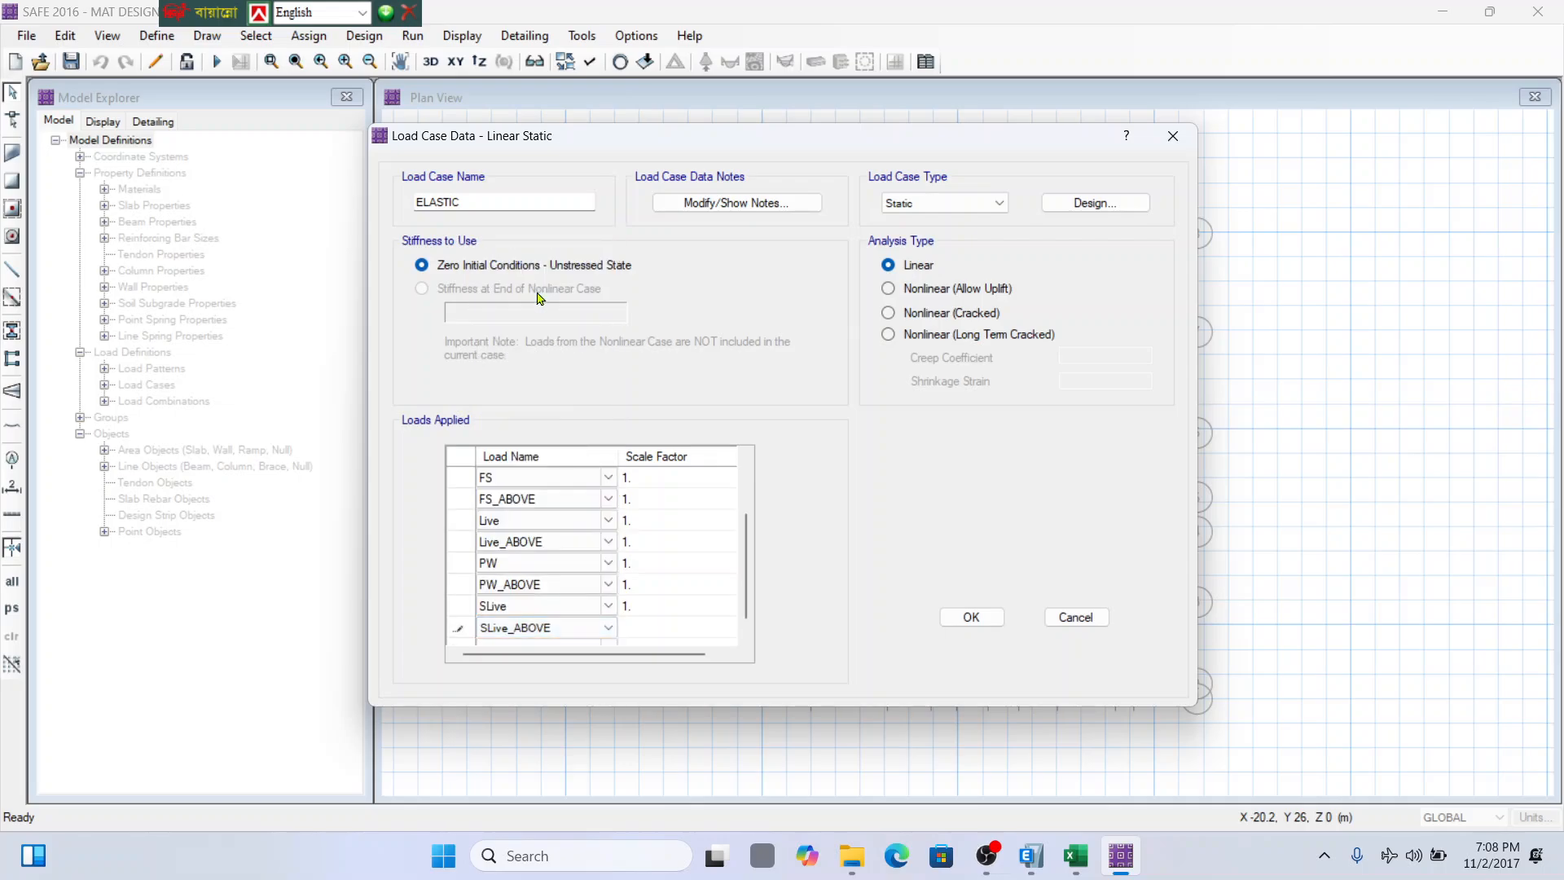
Check the ELASTIC case against the Case 1 row of the Excel load case table, and accept the case in SAFE.
click(1074, 859)
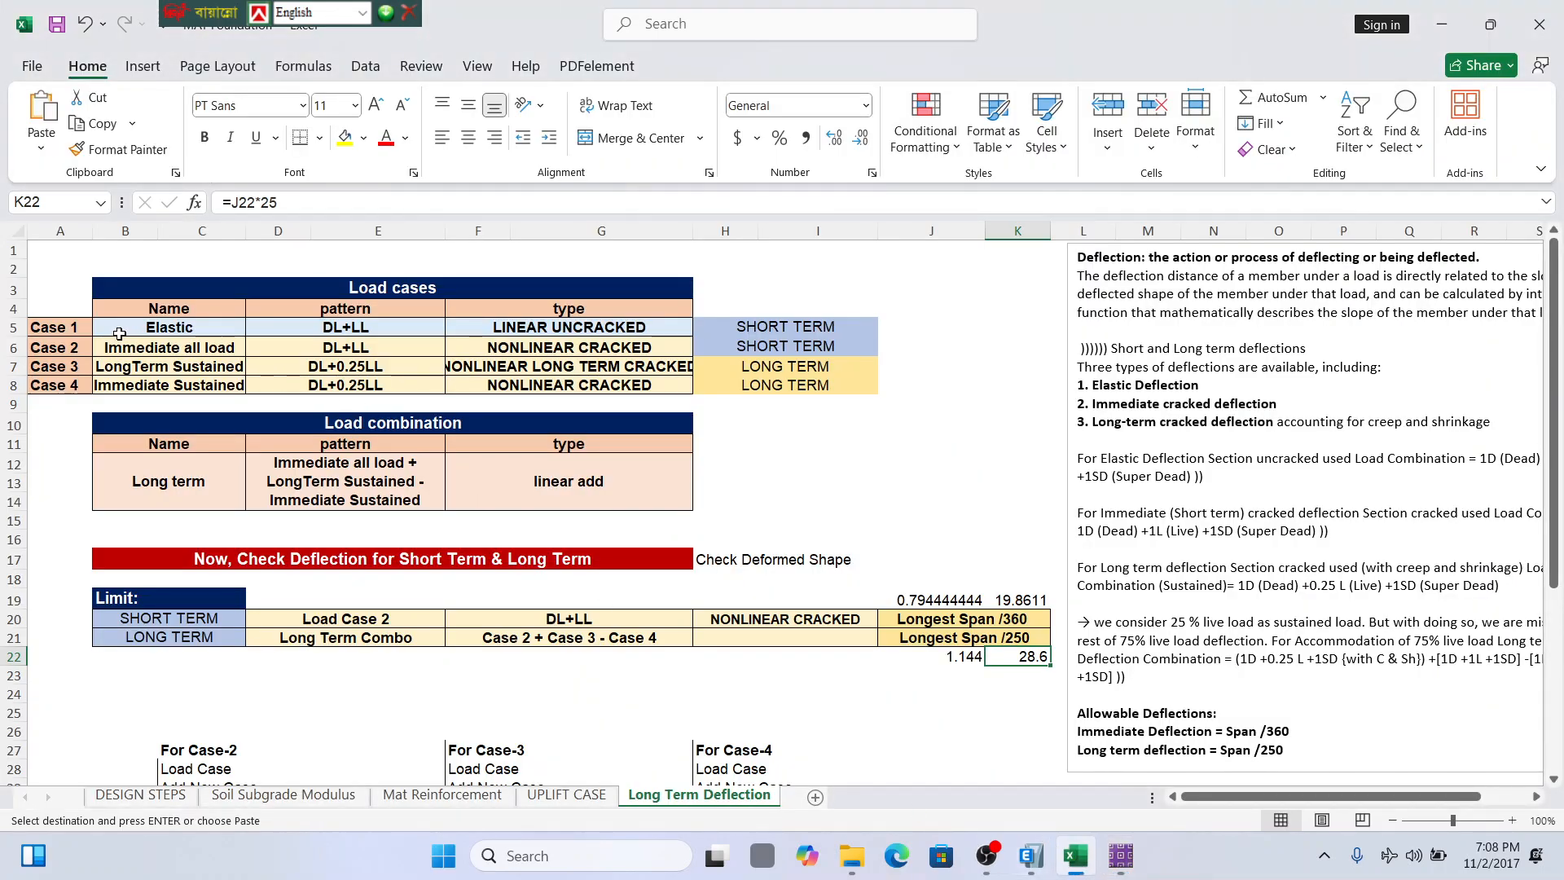
click(13, 326)
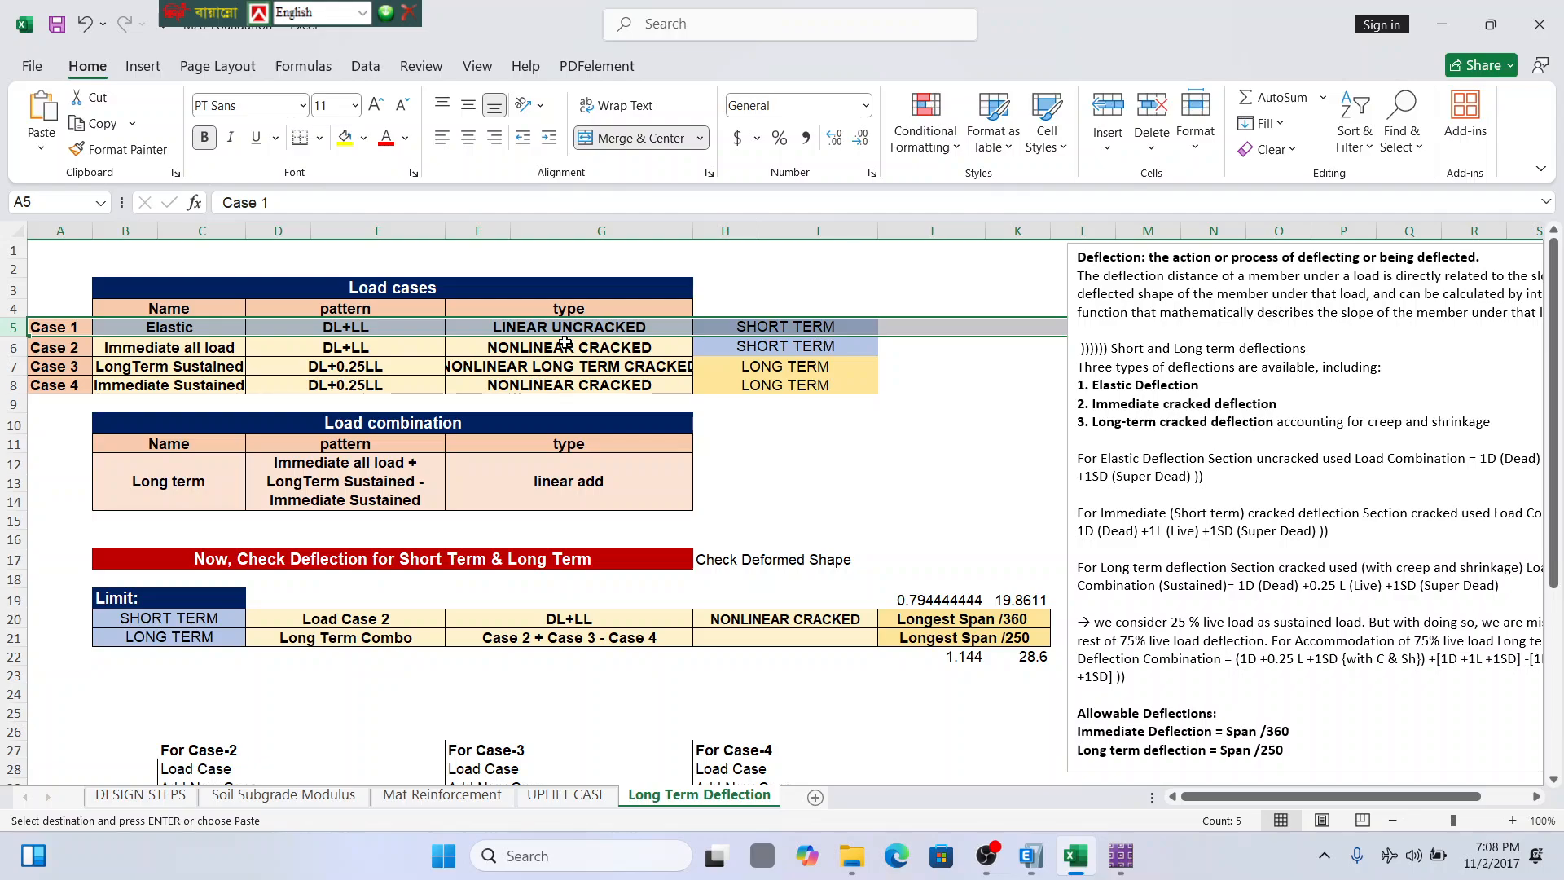
click(1120, 855)
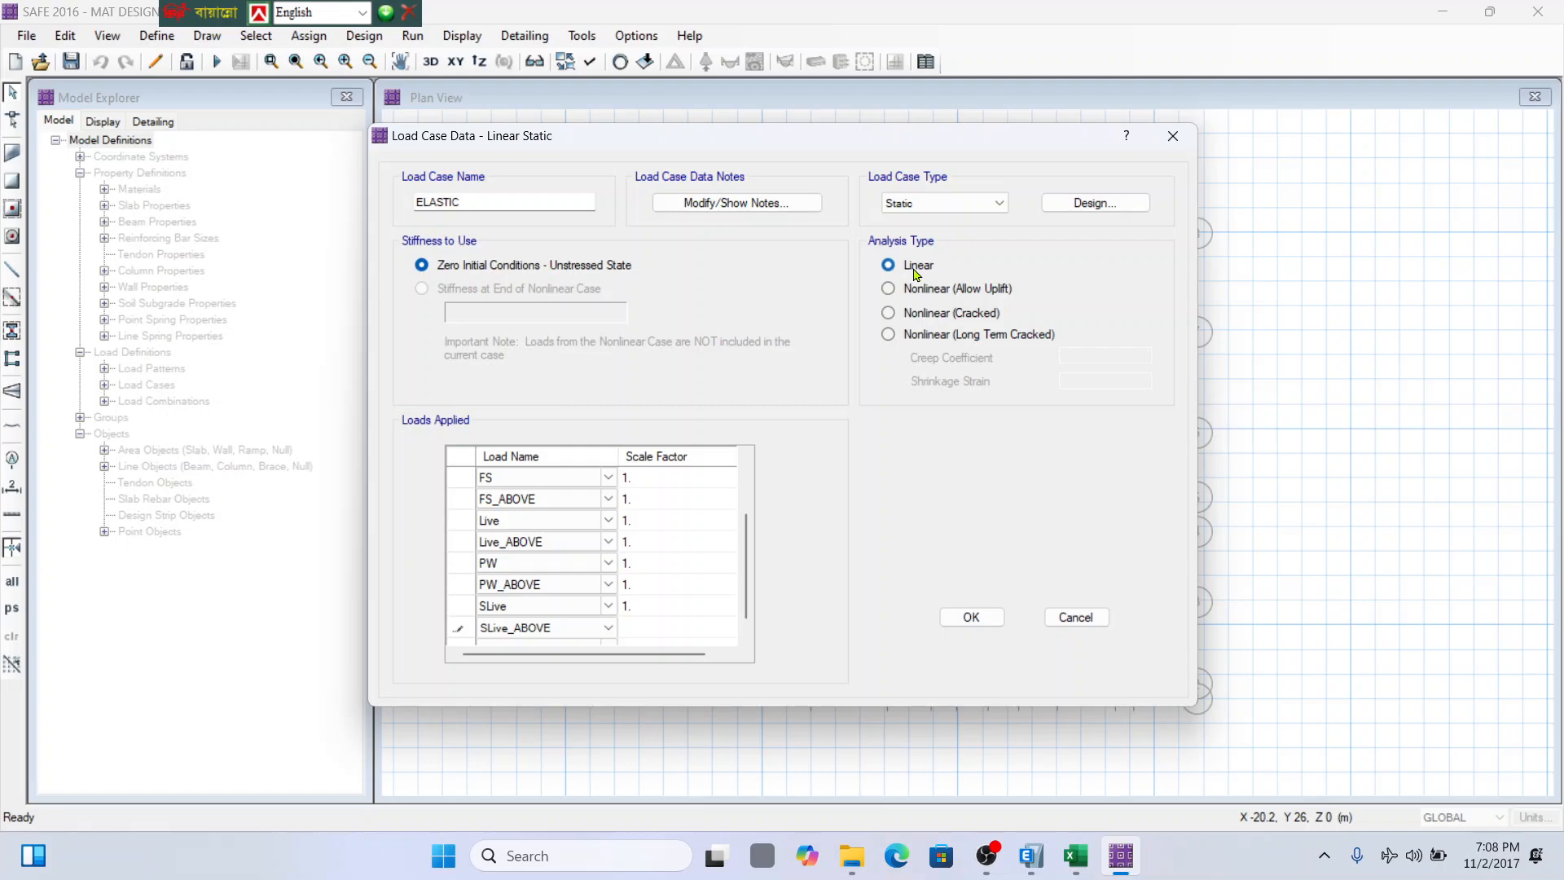
click(985, 618)
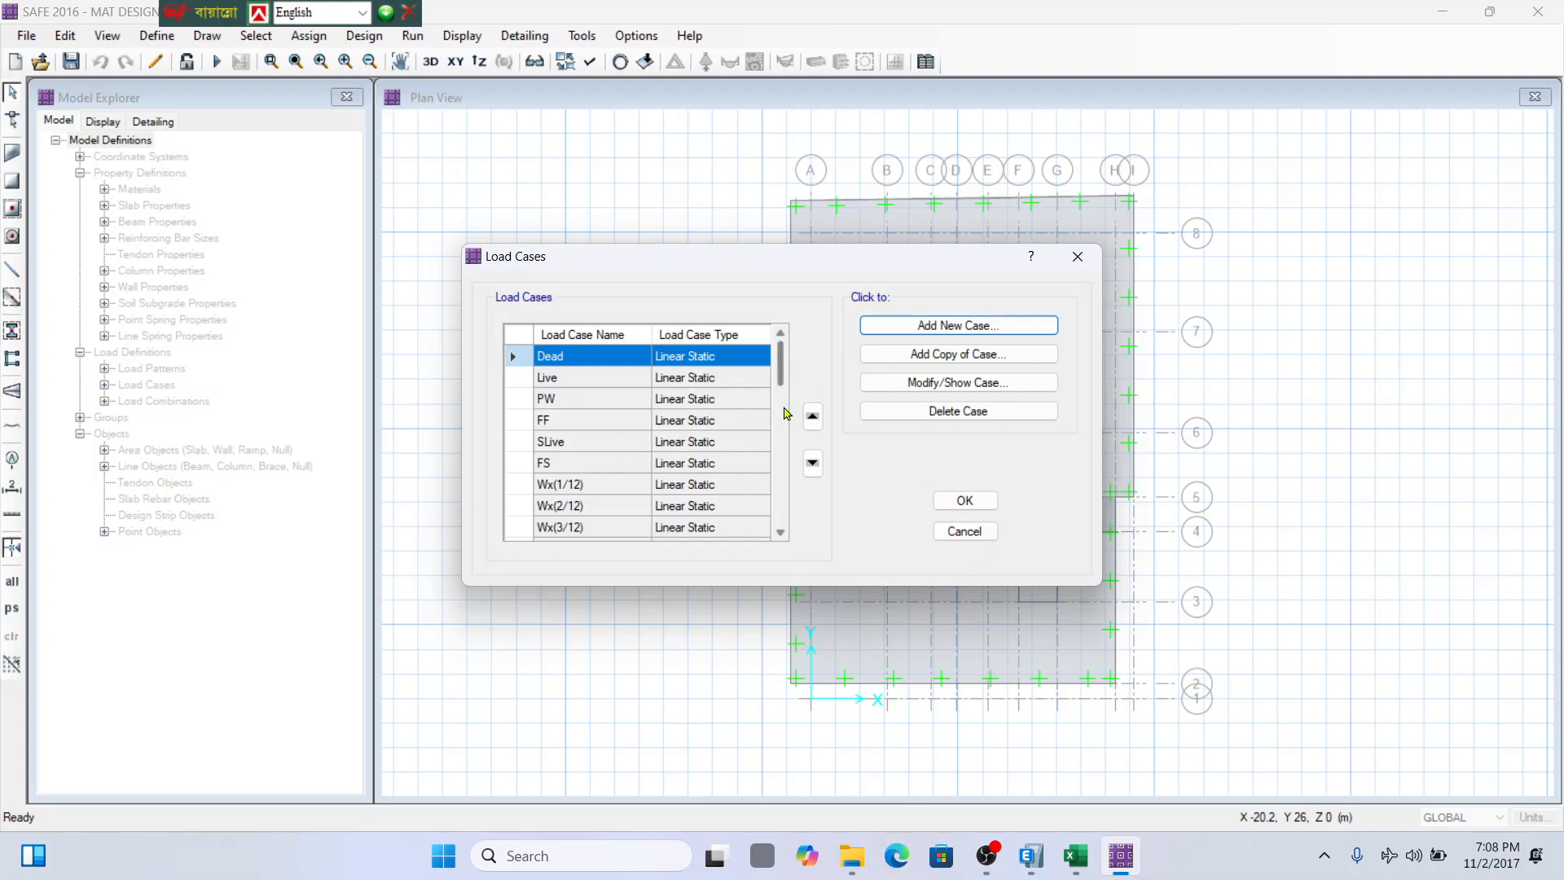
Create a copy of the ELASTIC load case and name it "Immediate all load", copying the Case 2 name from the Excel table.
drag(782, 375, 788, 552)
click(591, 508)
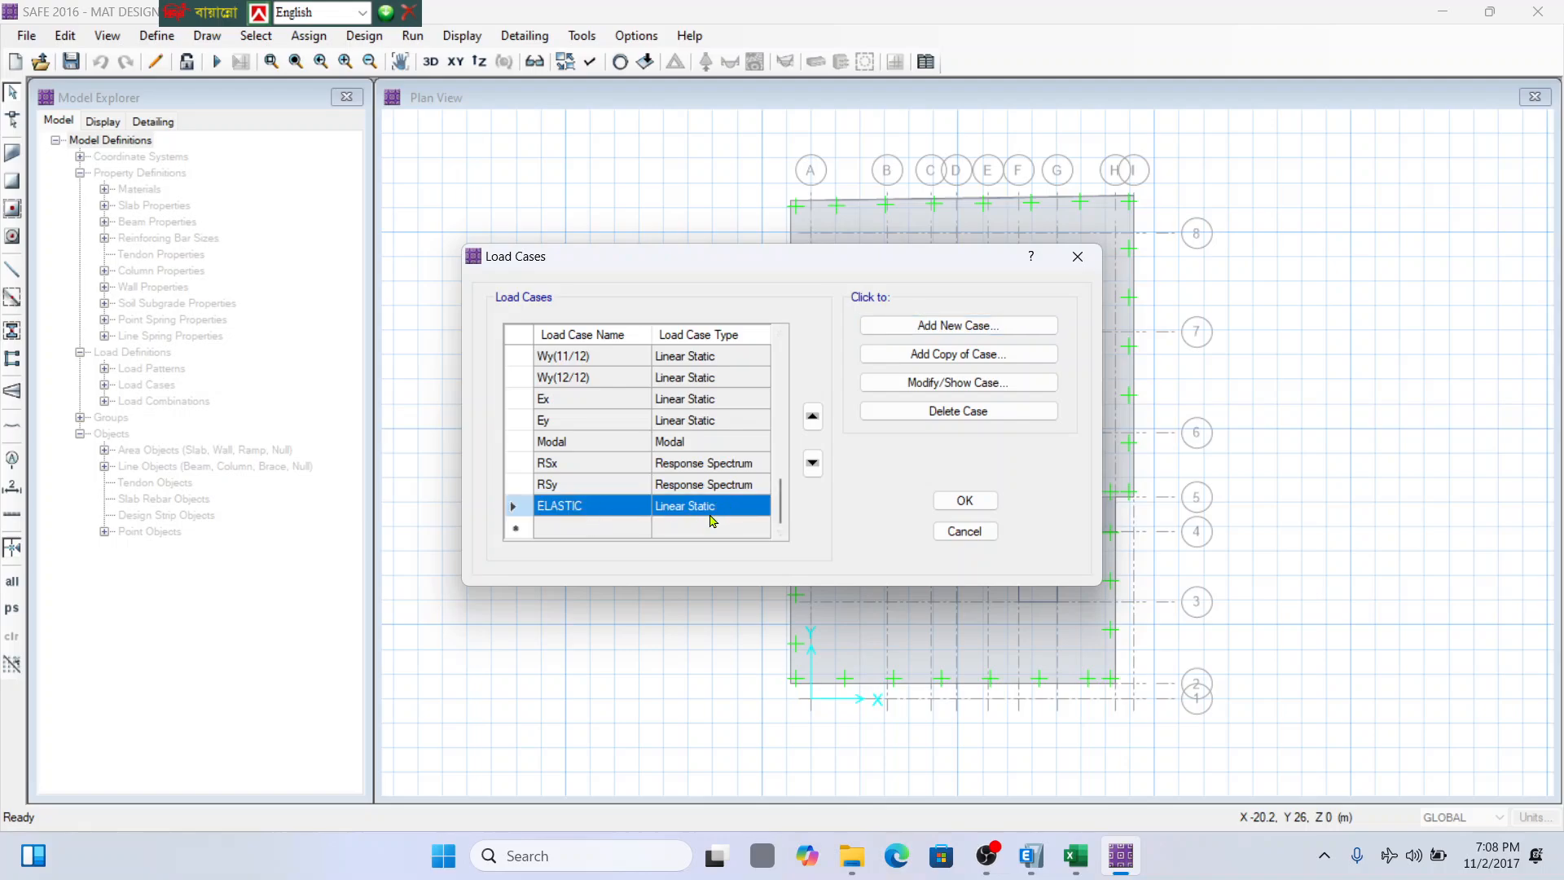
click(980, 355)
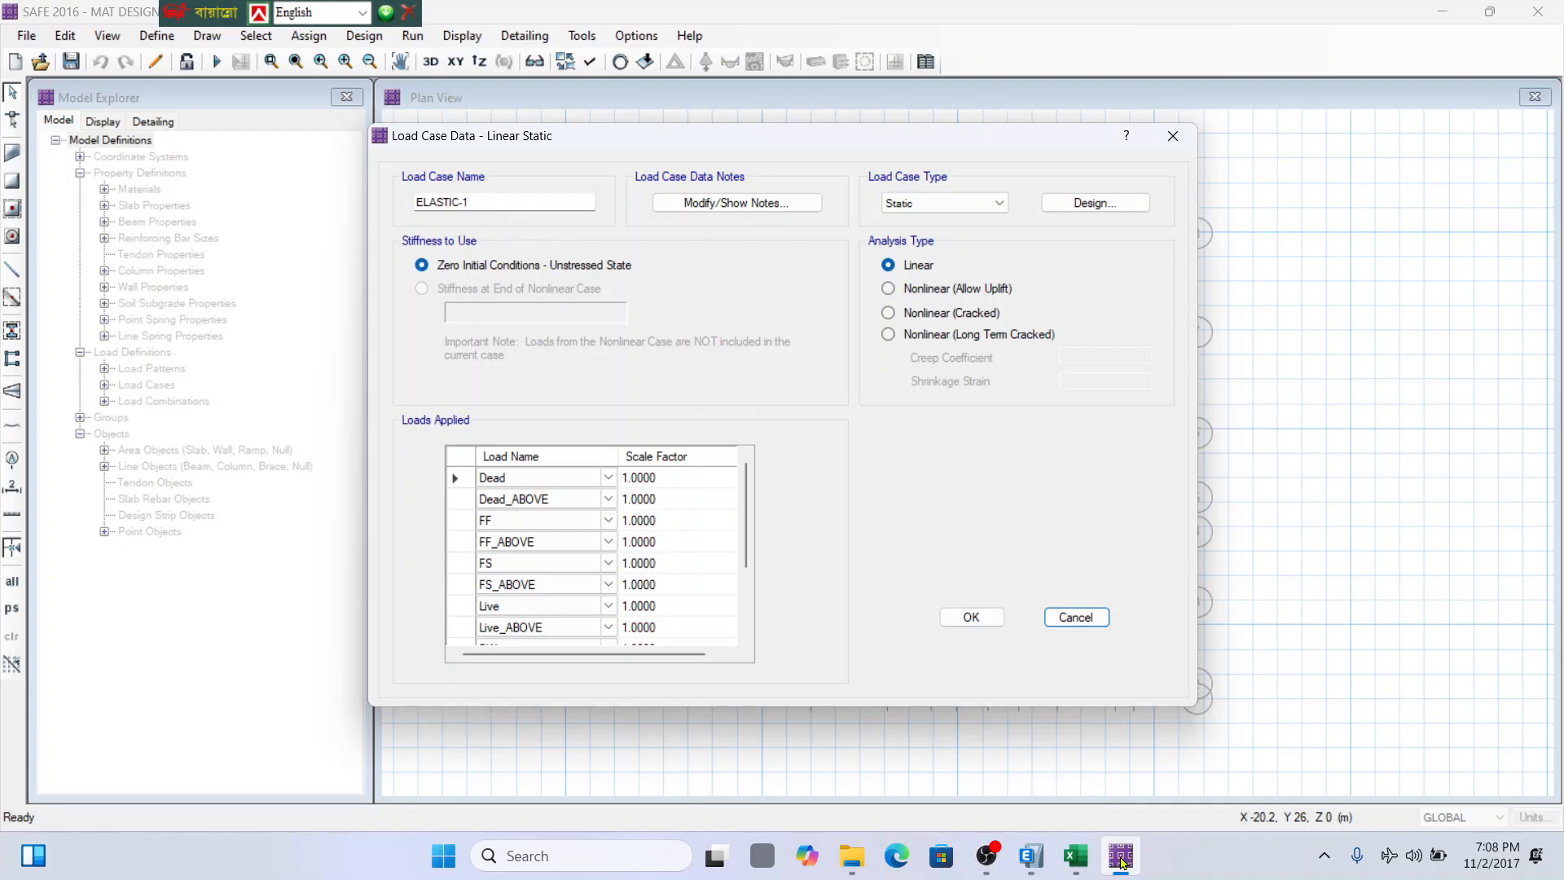
mouse_move(1121, 862)
click(1075, 855)
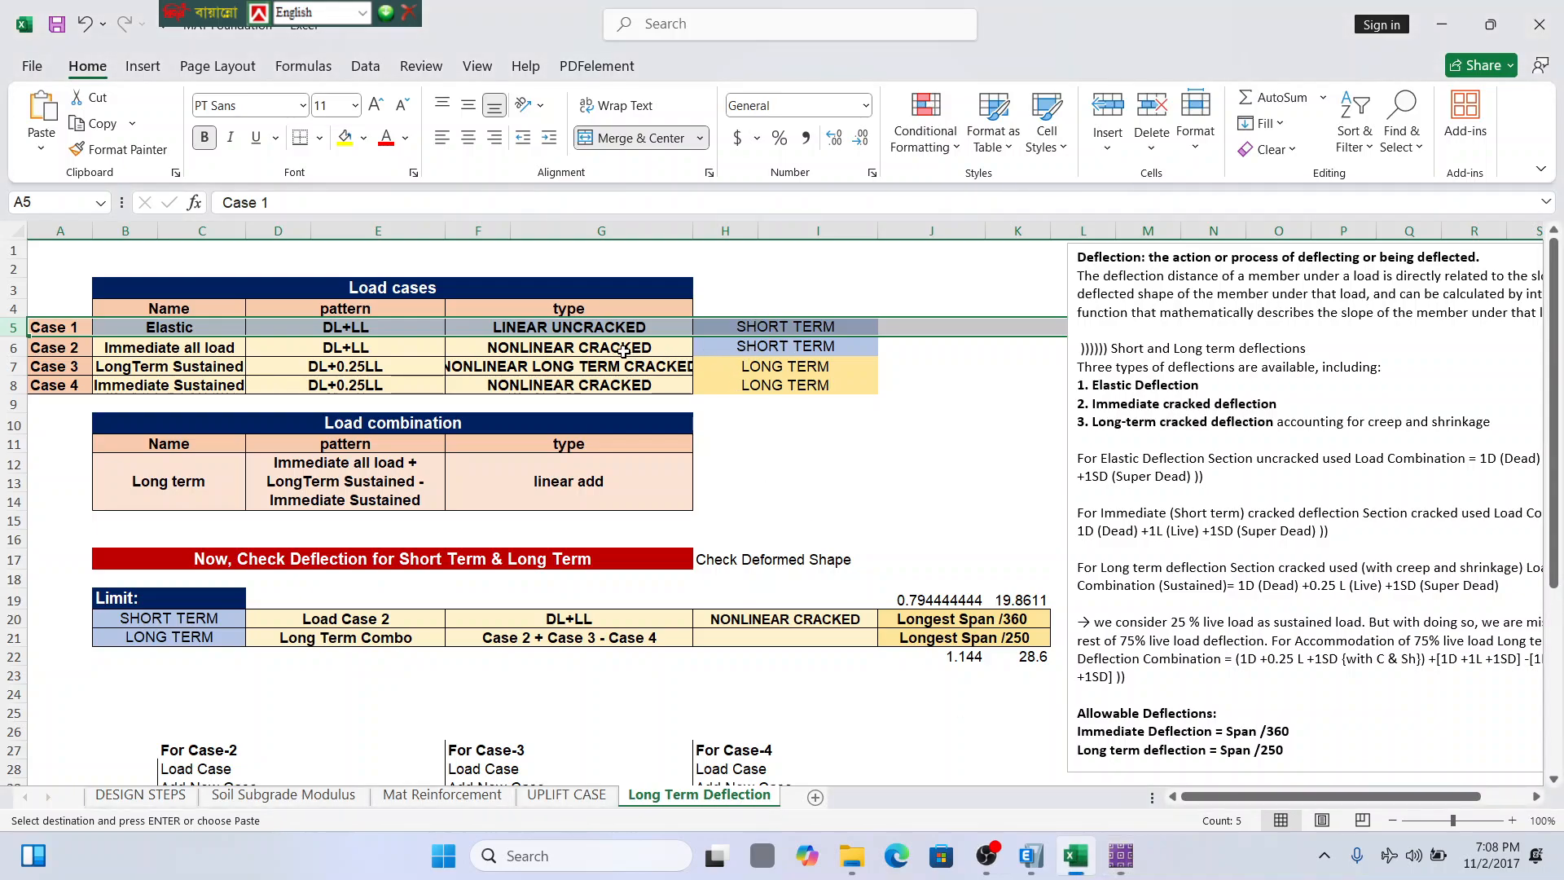
click(140, 352)
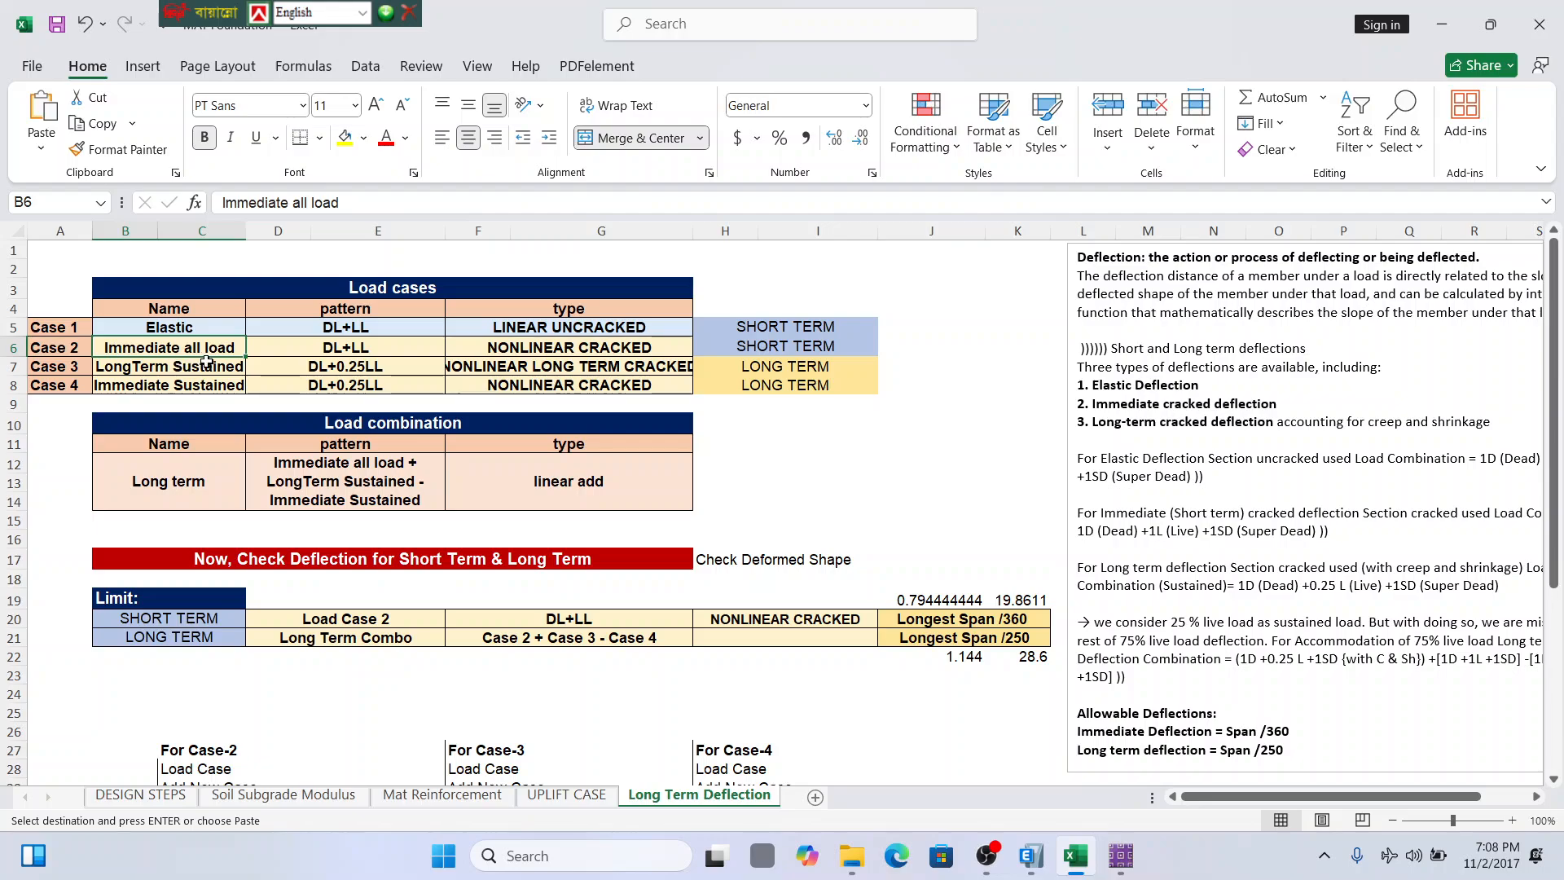
drag(359, 207, 145, 214)
key(ctrl+c)
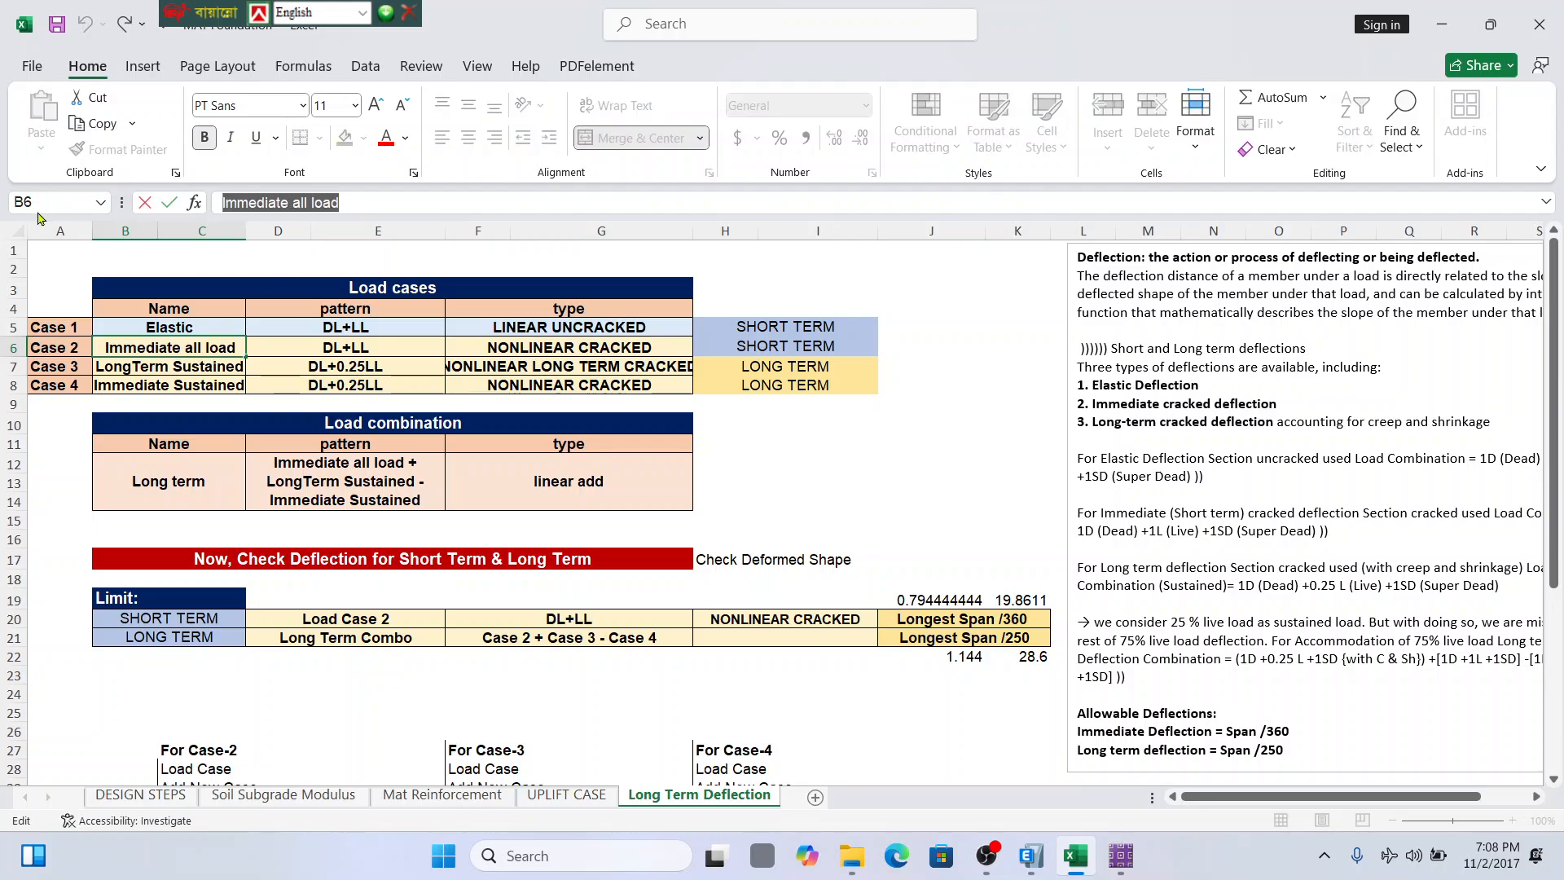
click(1441, 24)
drag(499, 196, 356, 196)
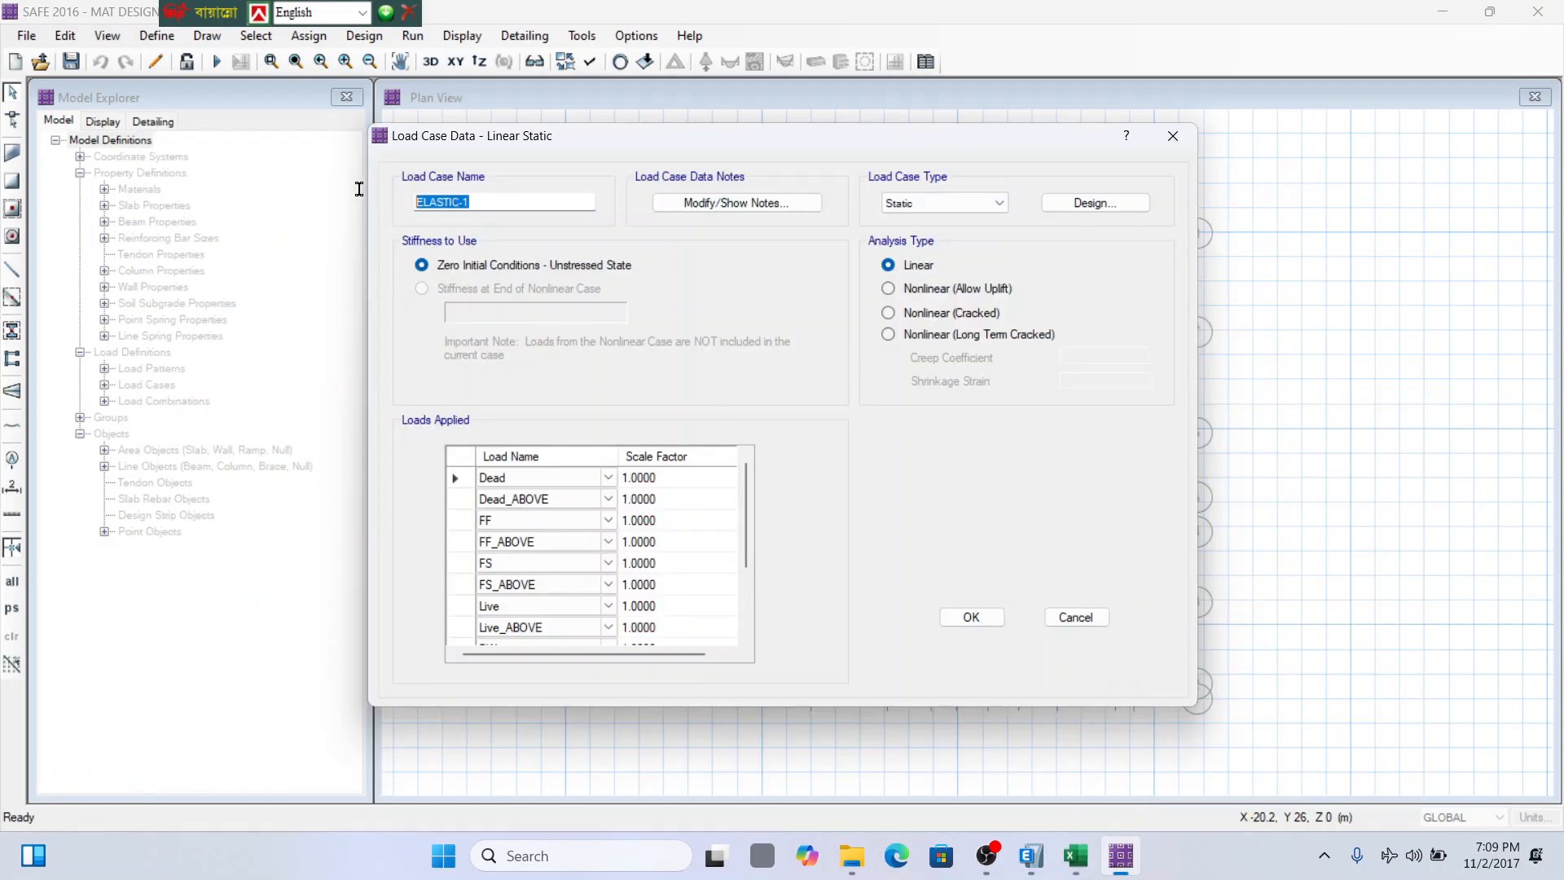
key(ctrl+v)
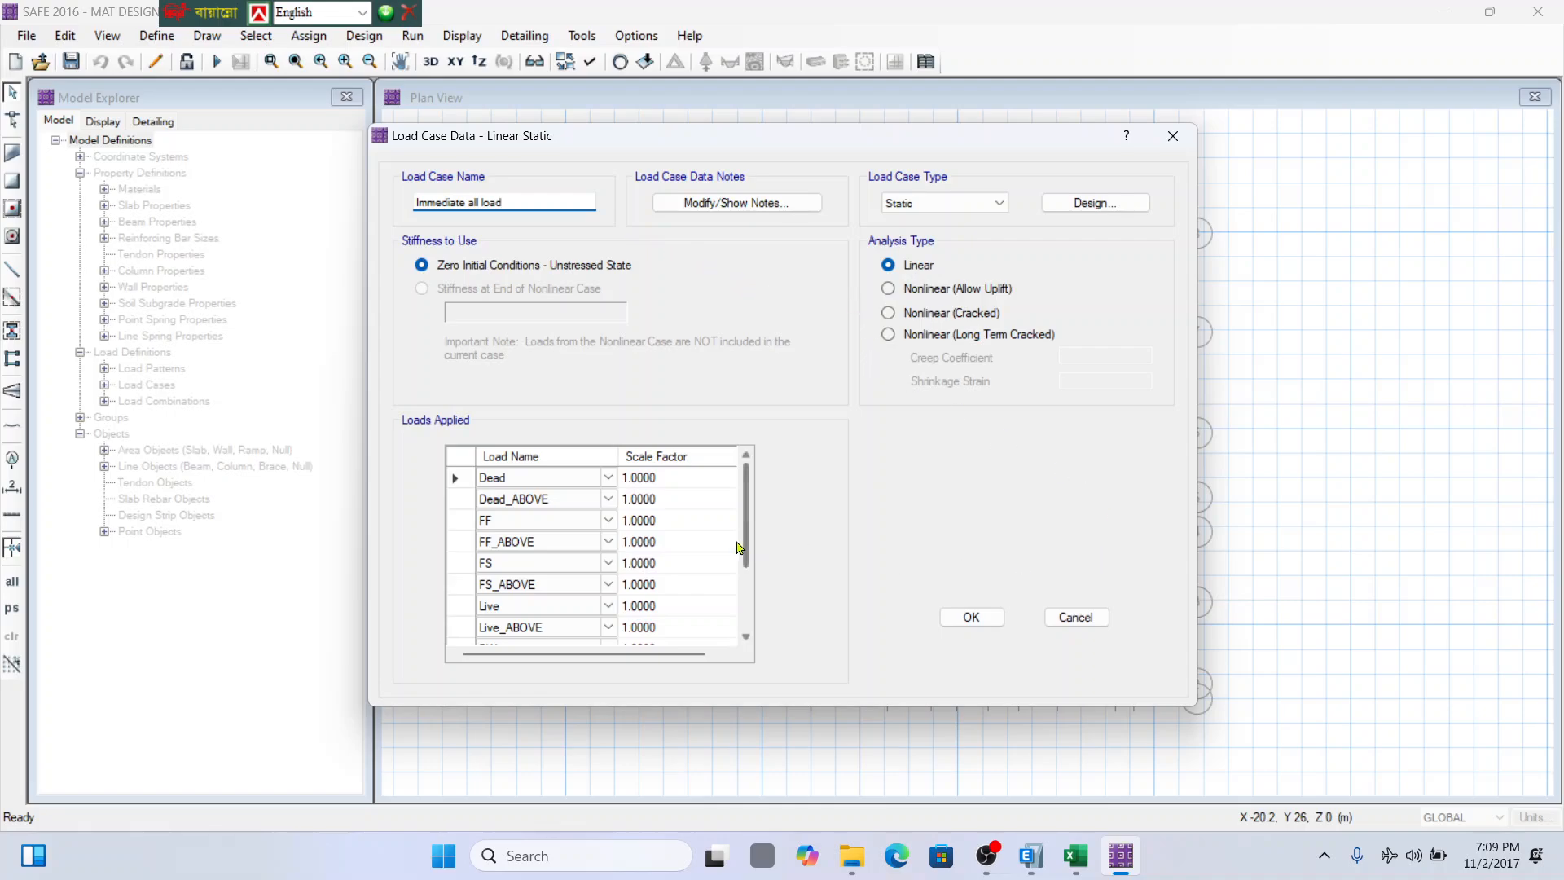
Check the Case 2 type in the Excel table, set the Immediate all load case's analysis to Nonlinear (Cracked), and accept it.
mouse_move(1077, 866)
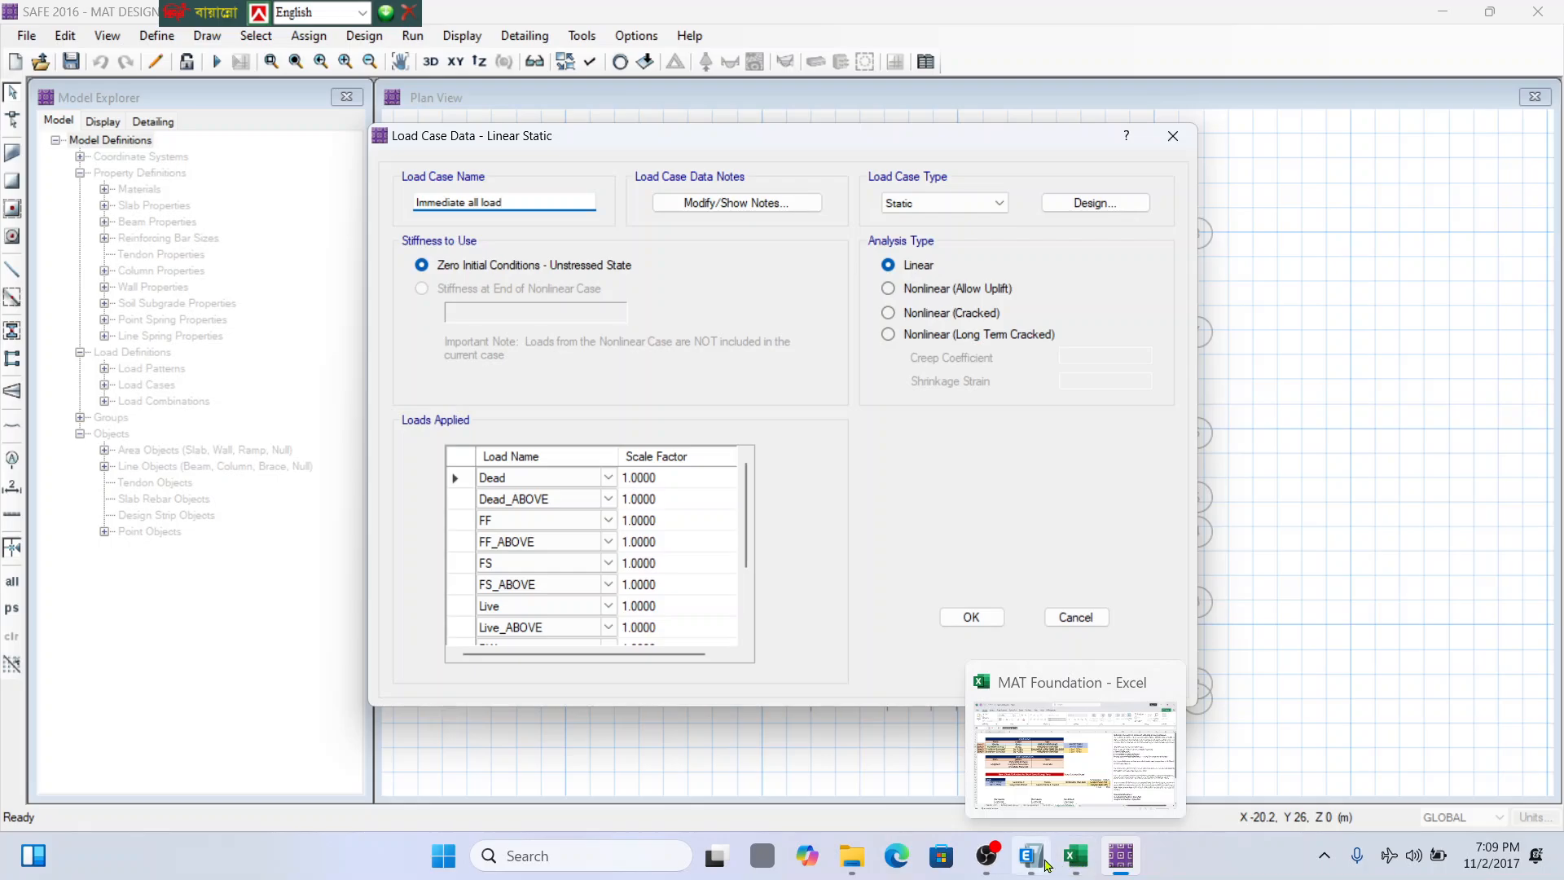
click(1075, 857)
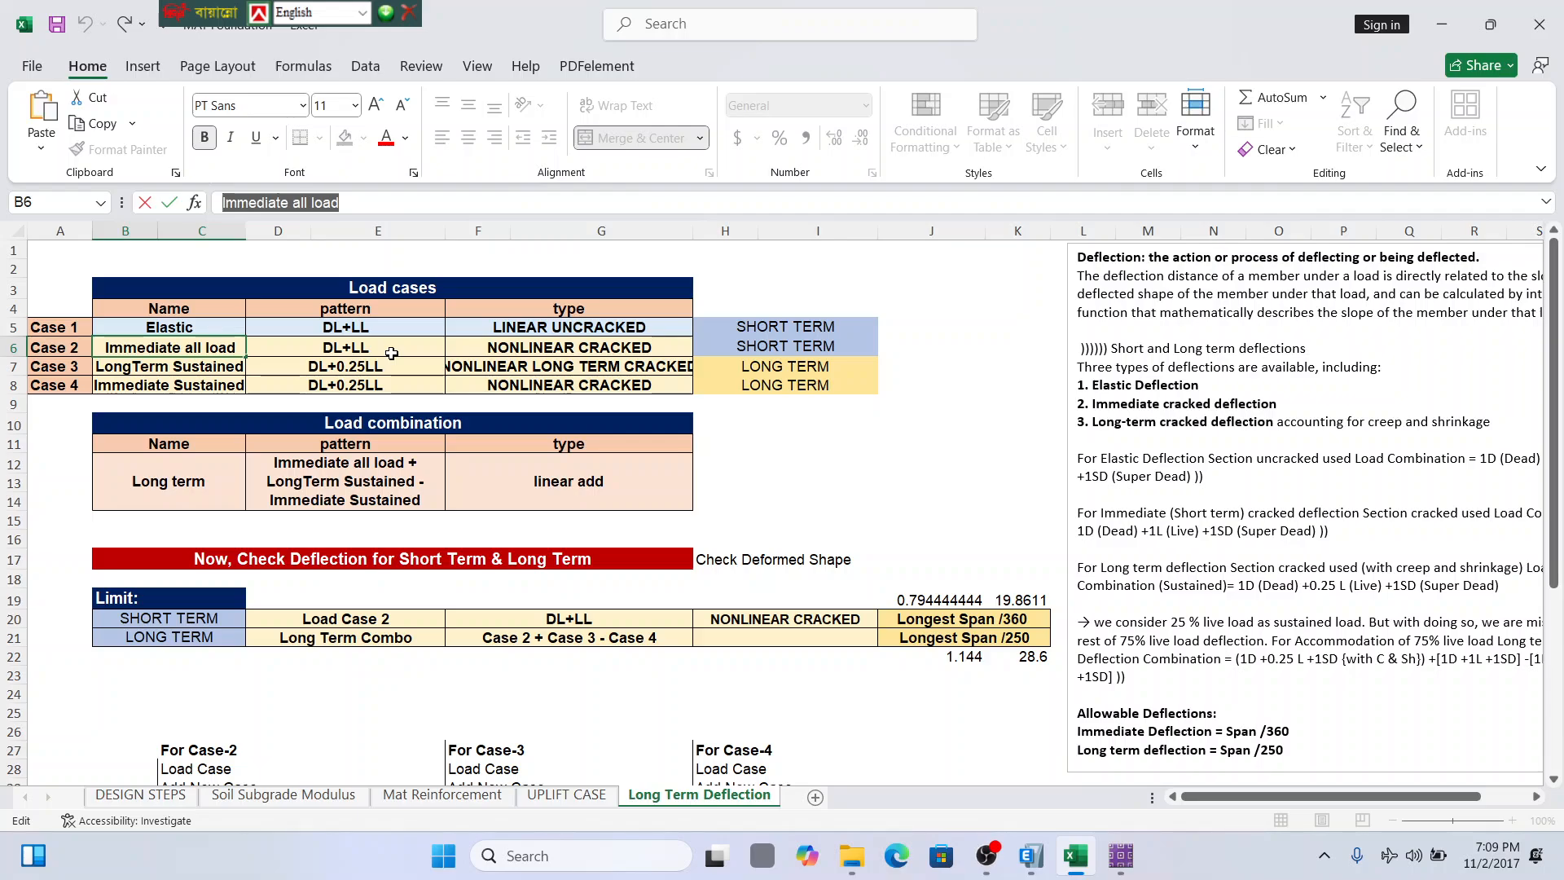
click(1441, 24)
click(931, 316)
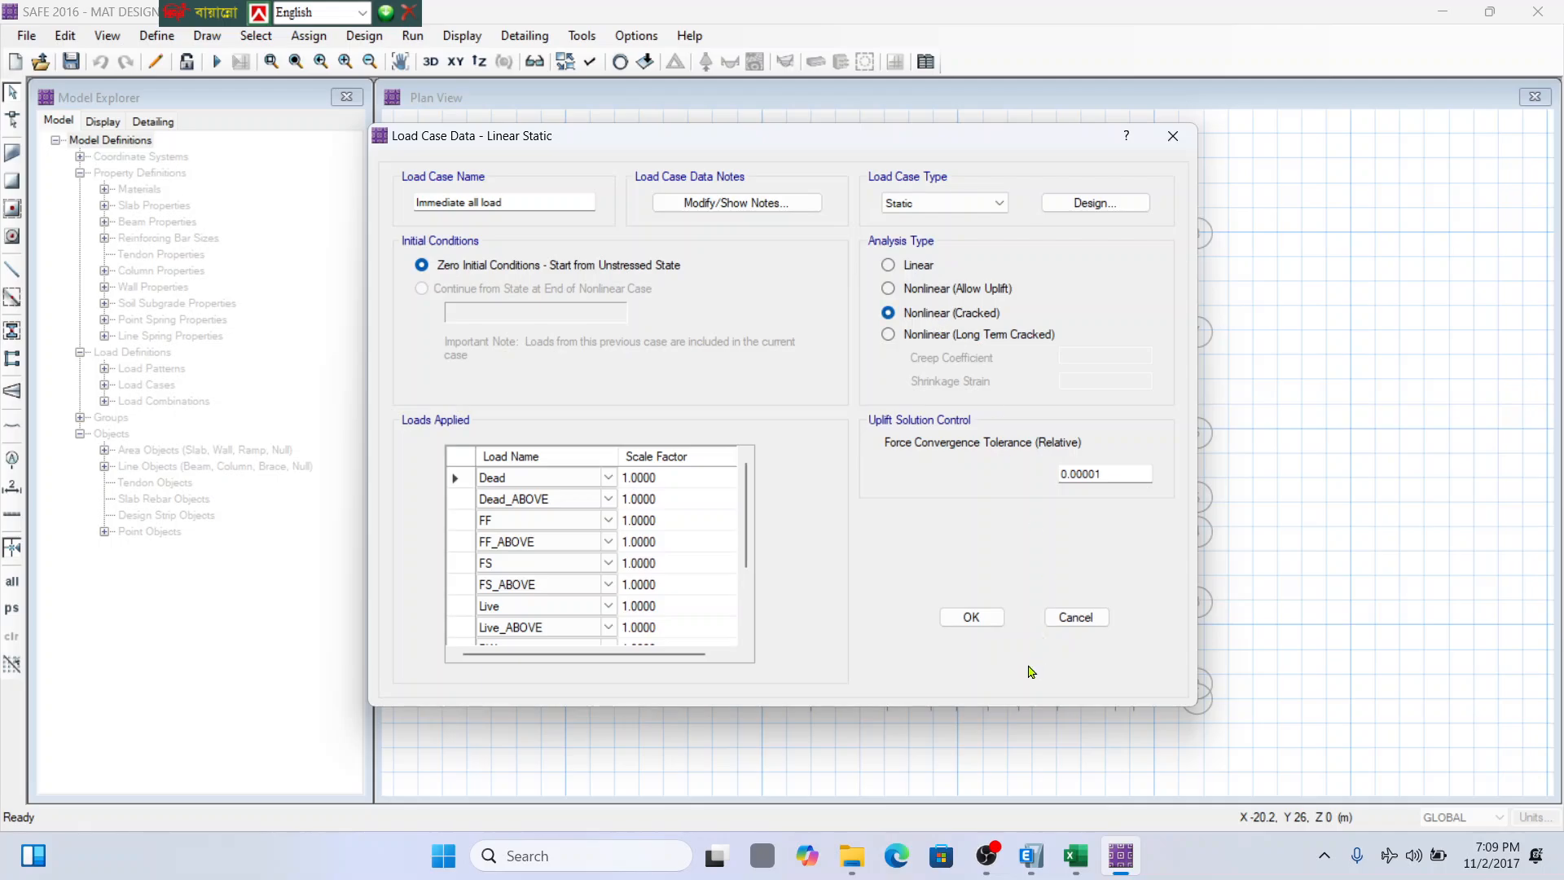
click(969, 616)
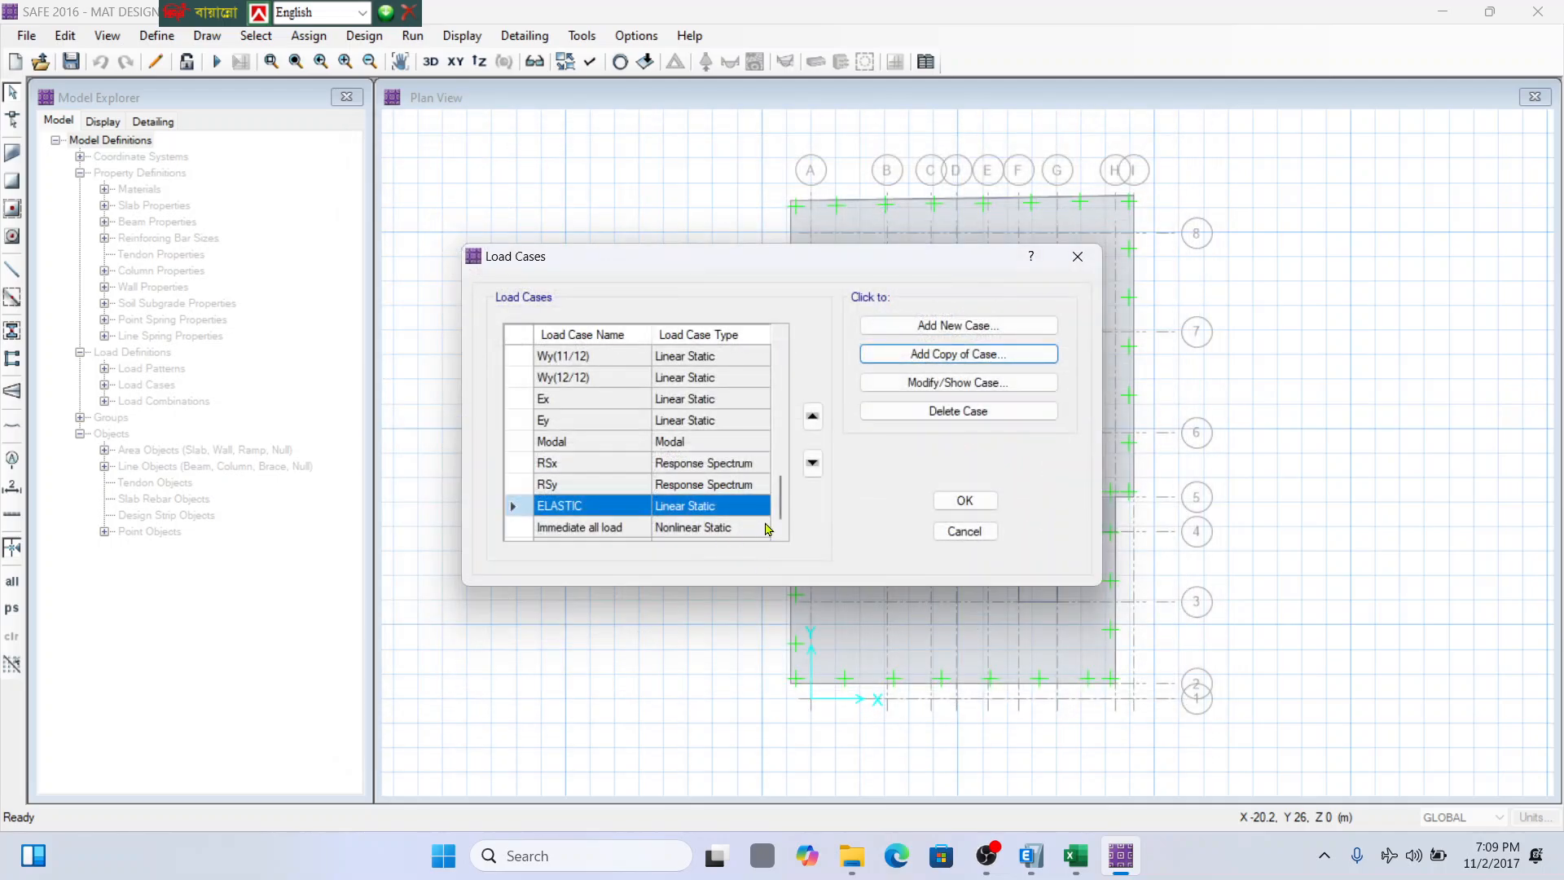
Create another copy of the ELASTIC load case and name it "LongTerm Sustained", copying the Case 3 name from the Excel table.
scroll(782, 526, down, 1)
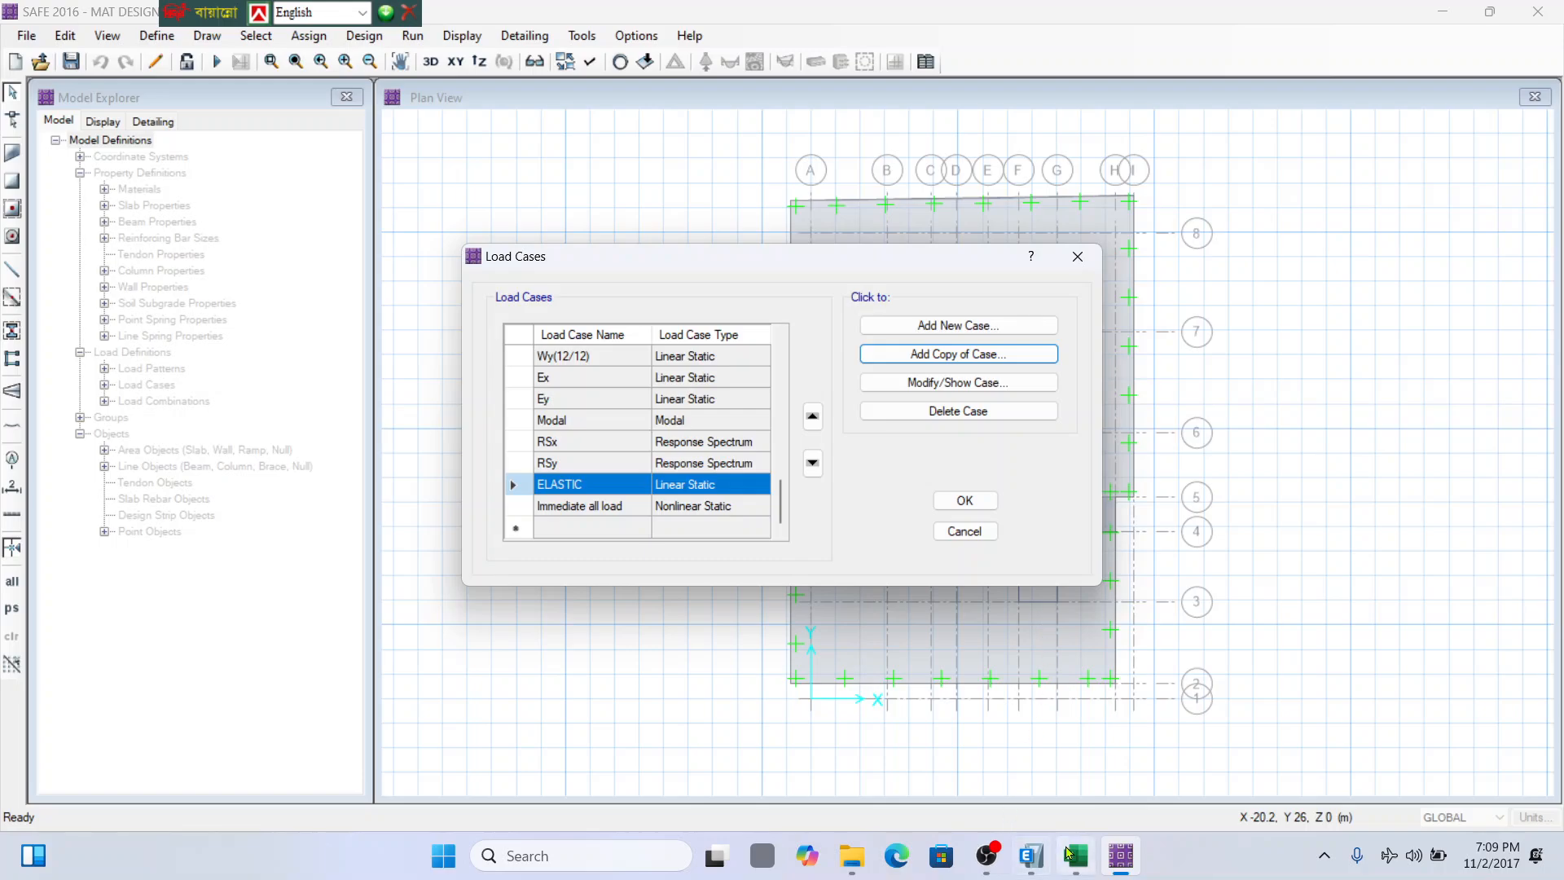
click(994, 353)
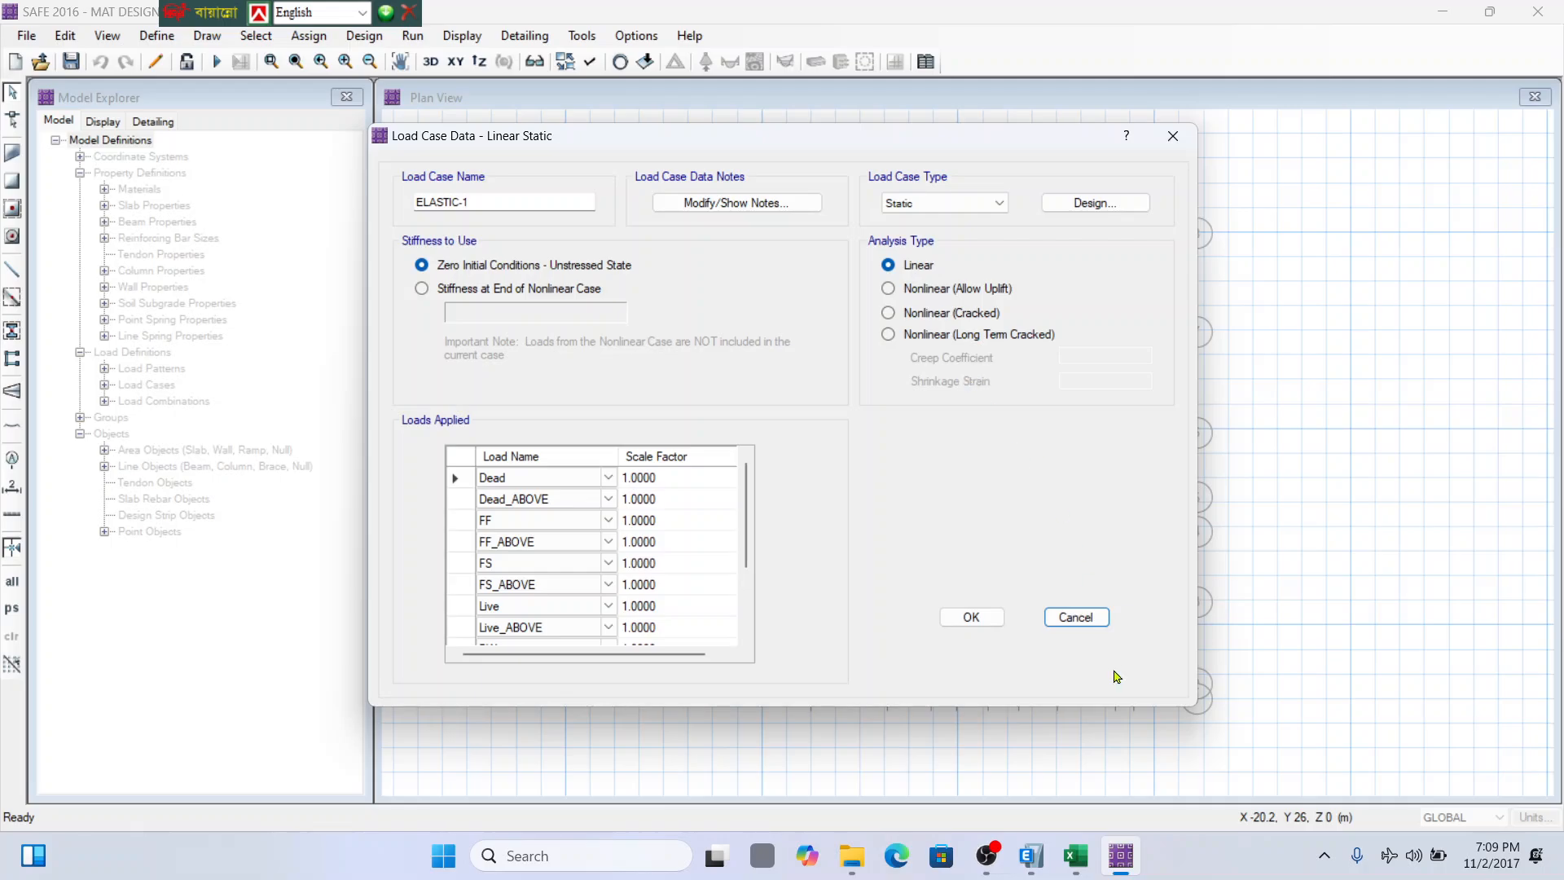
click(1075, 855)
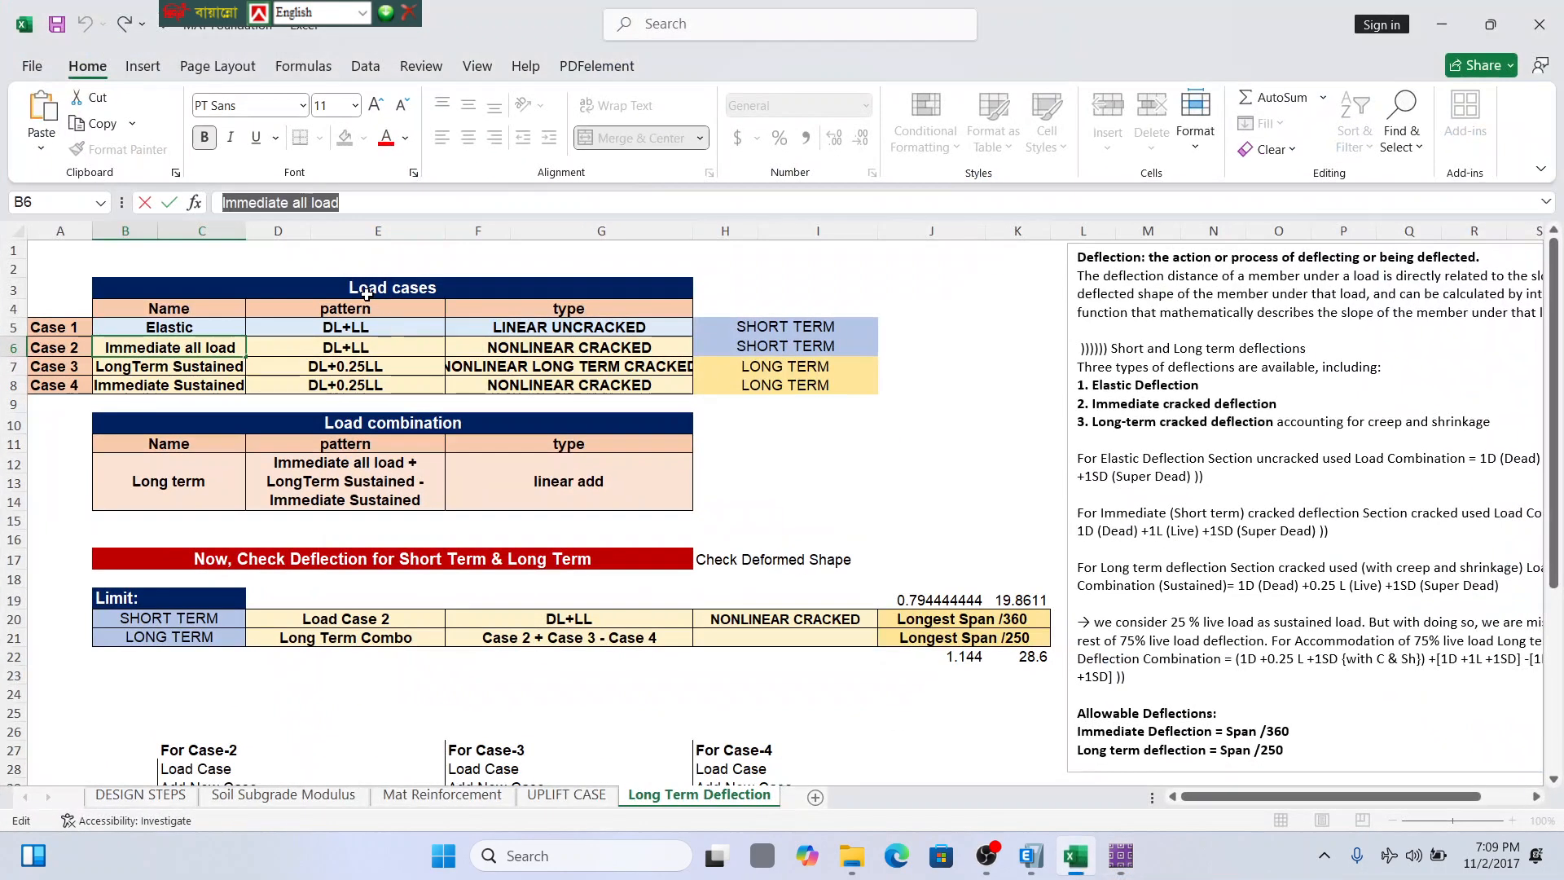
click(208, 368)
drag(364, 203, 4, 210)
key(ctrl+c)
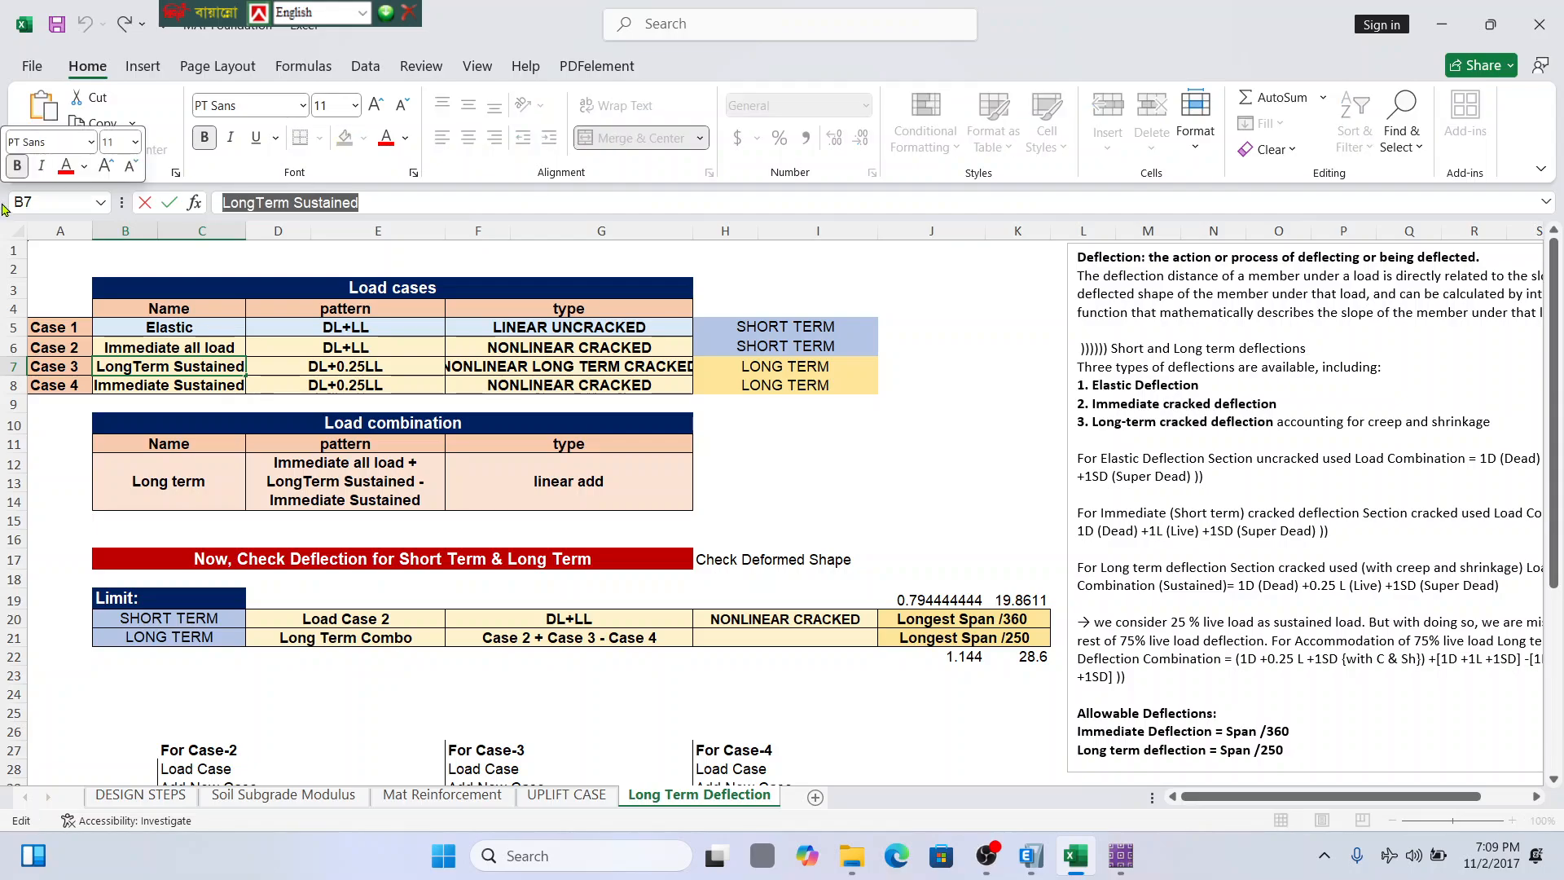
click(1439, 24)
drag(509, 202, 419, 202)
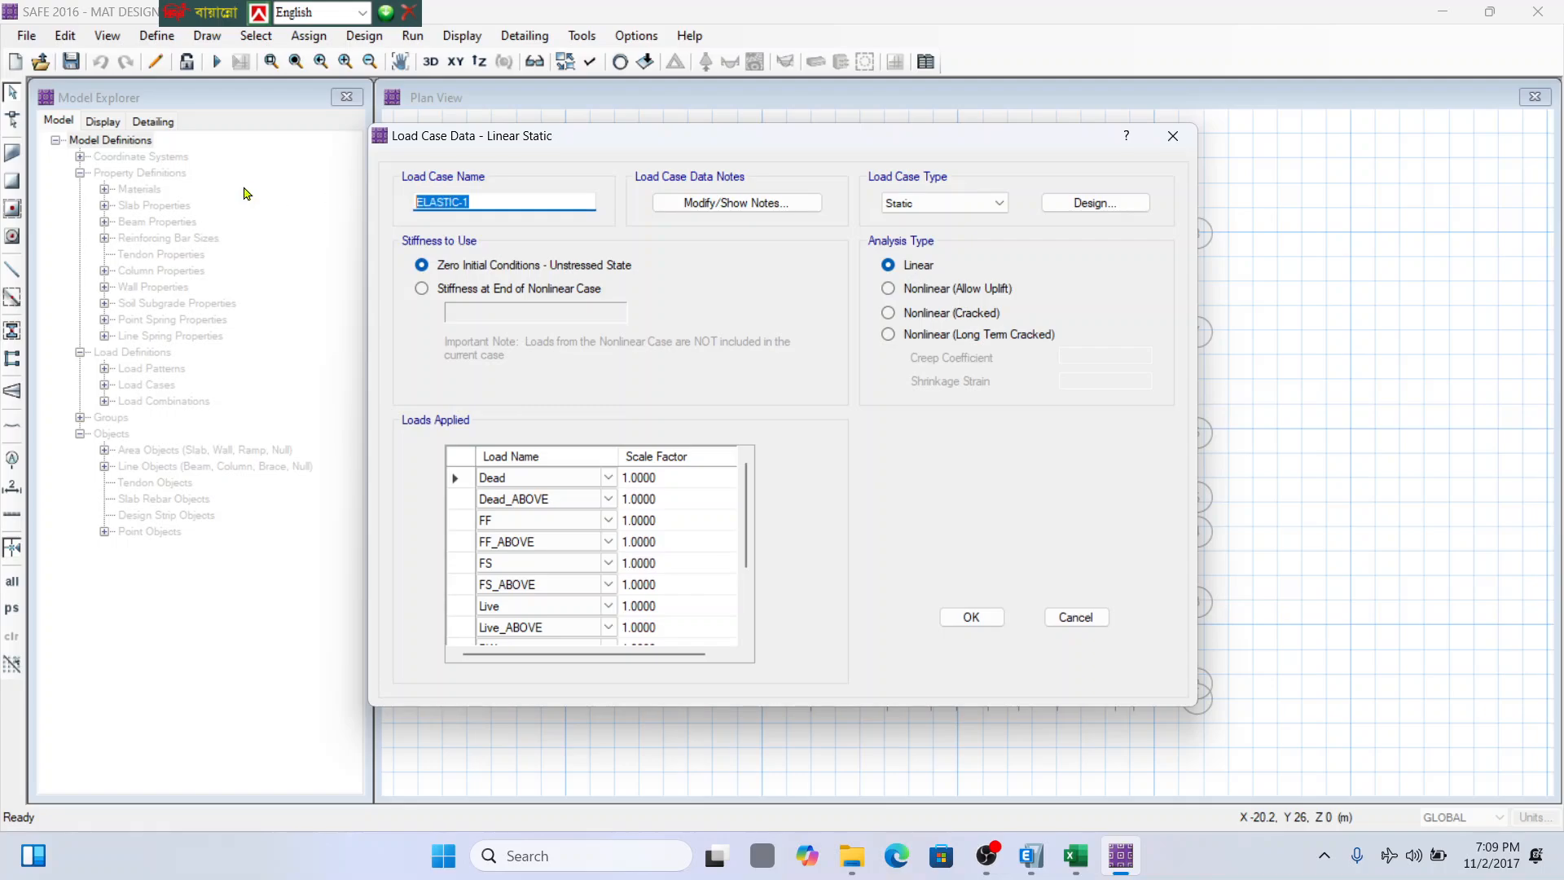
key(ctrl+v)
Check the Case 3 pattern in Excel and set the scale factors of SLive and SLive_ABOVE to 0.25 in the LongTerm Sustained case.
click(1075, 859)
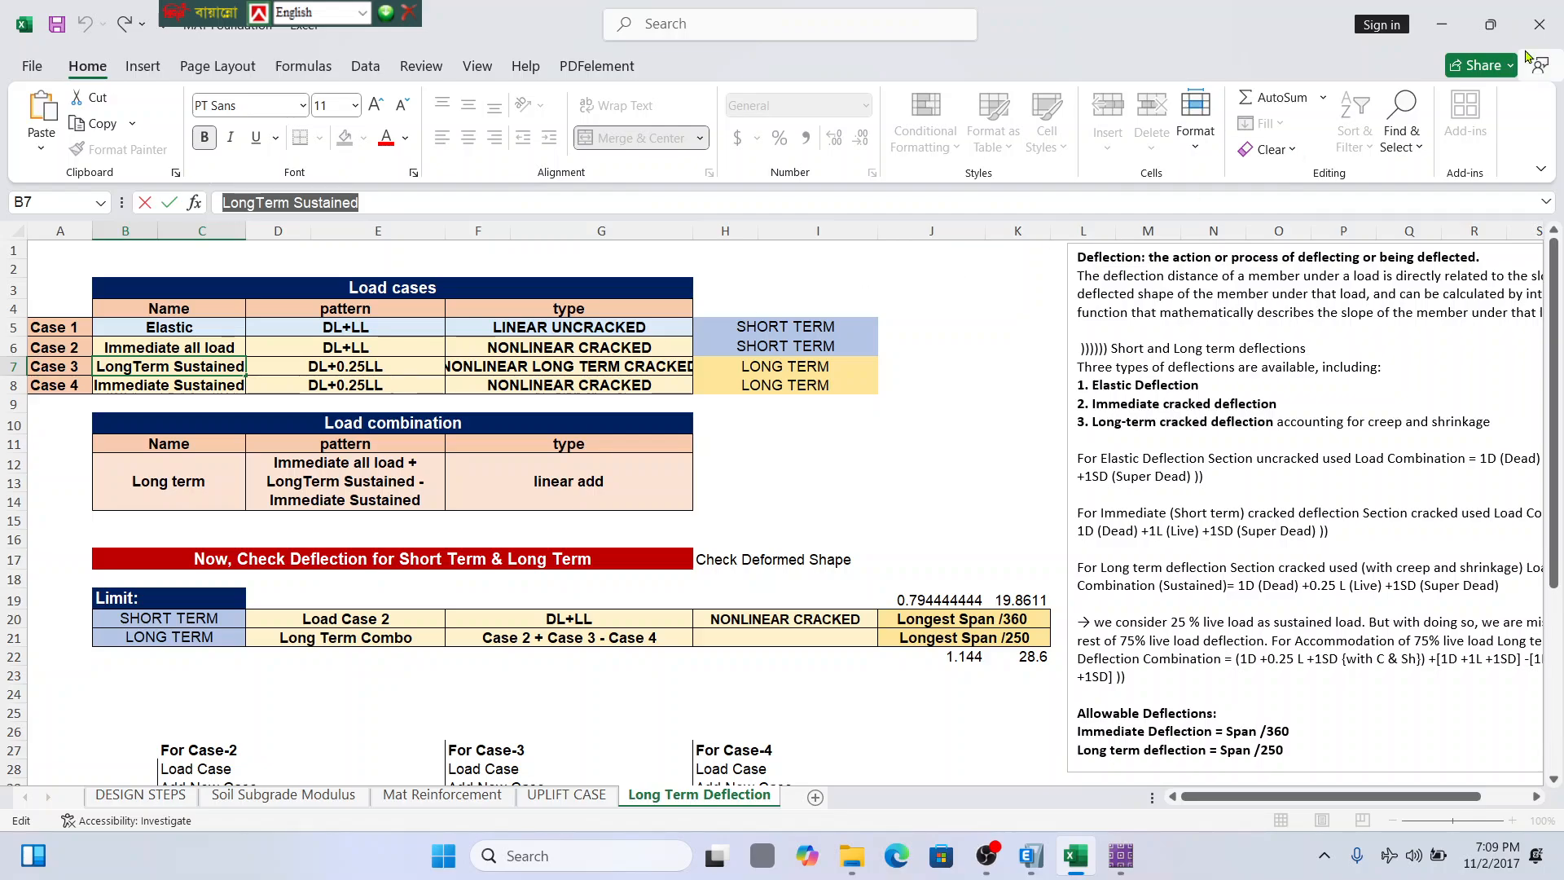
click(1442, 24)
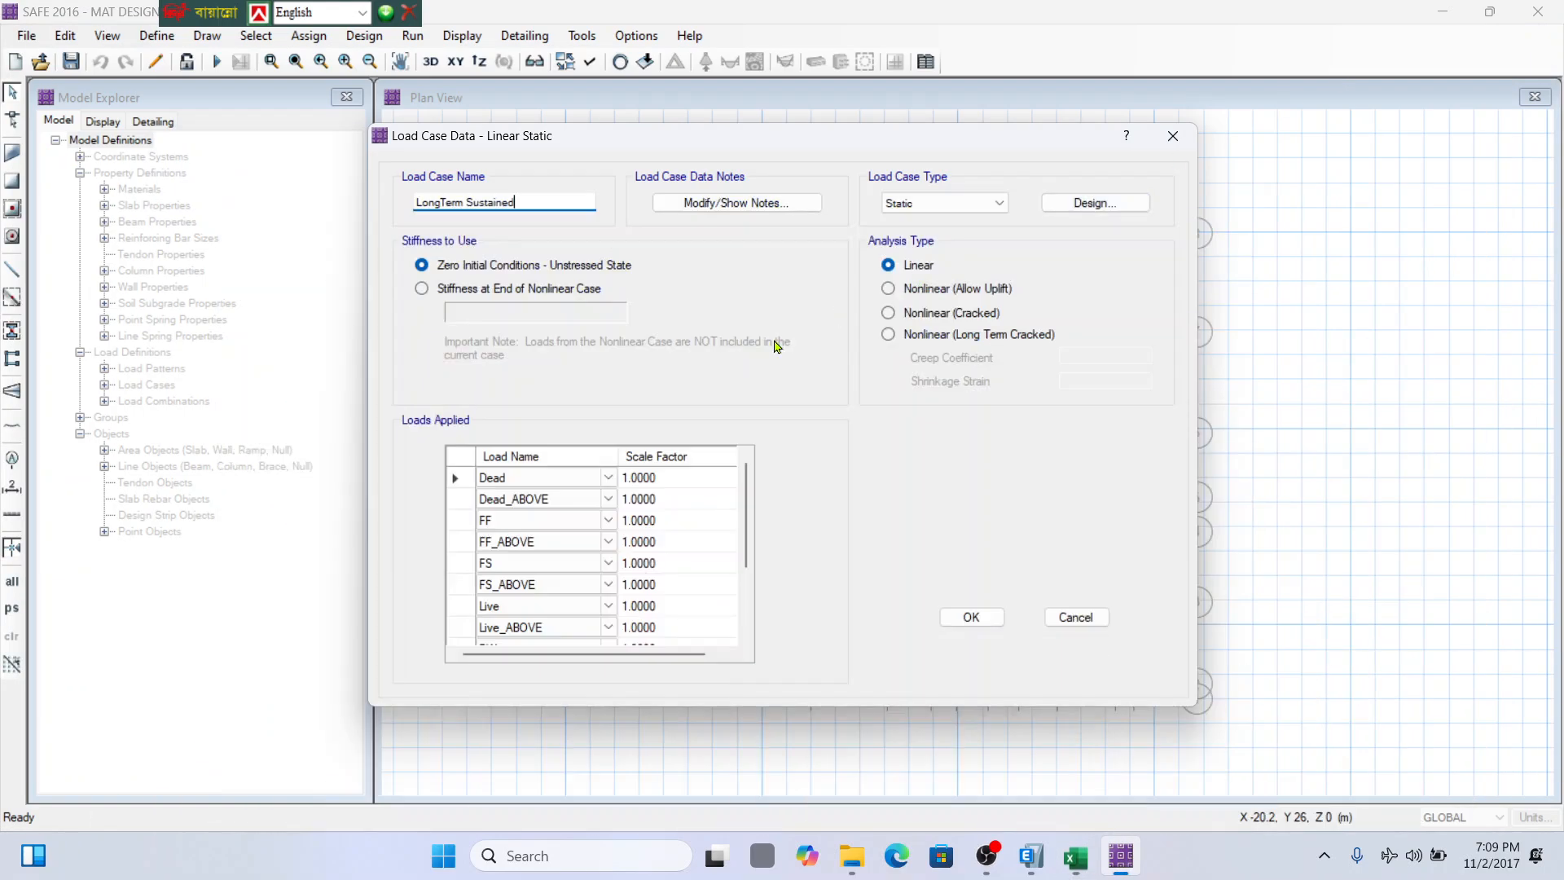
scroll(546, 624, down, 2)
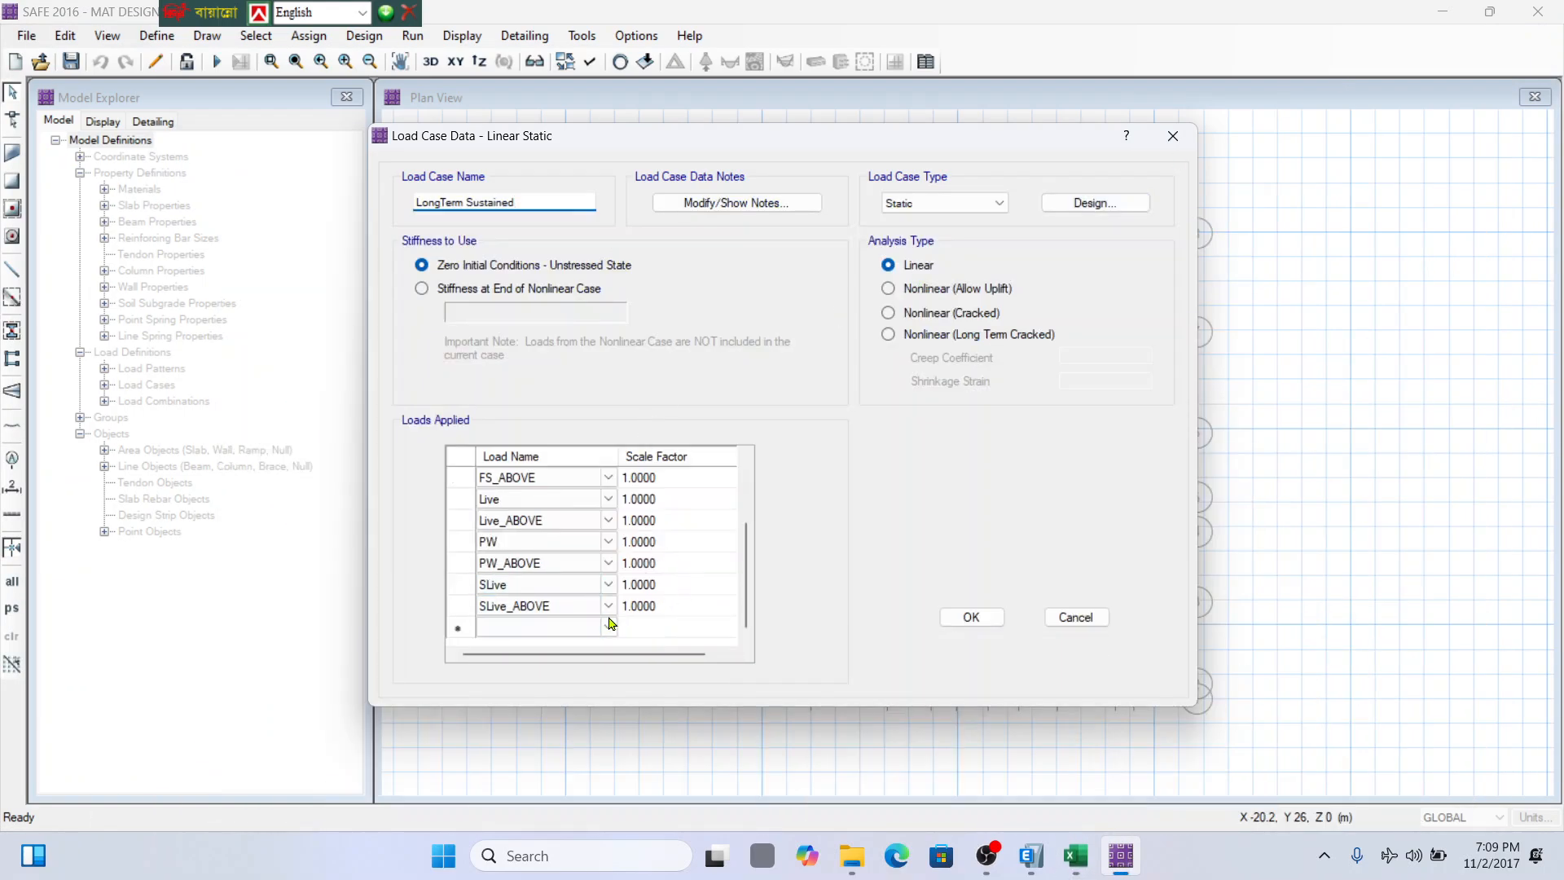
click(637, 584)
text(0.25)
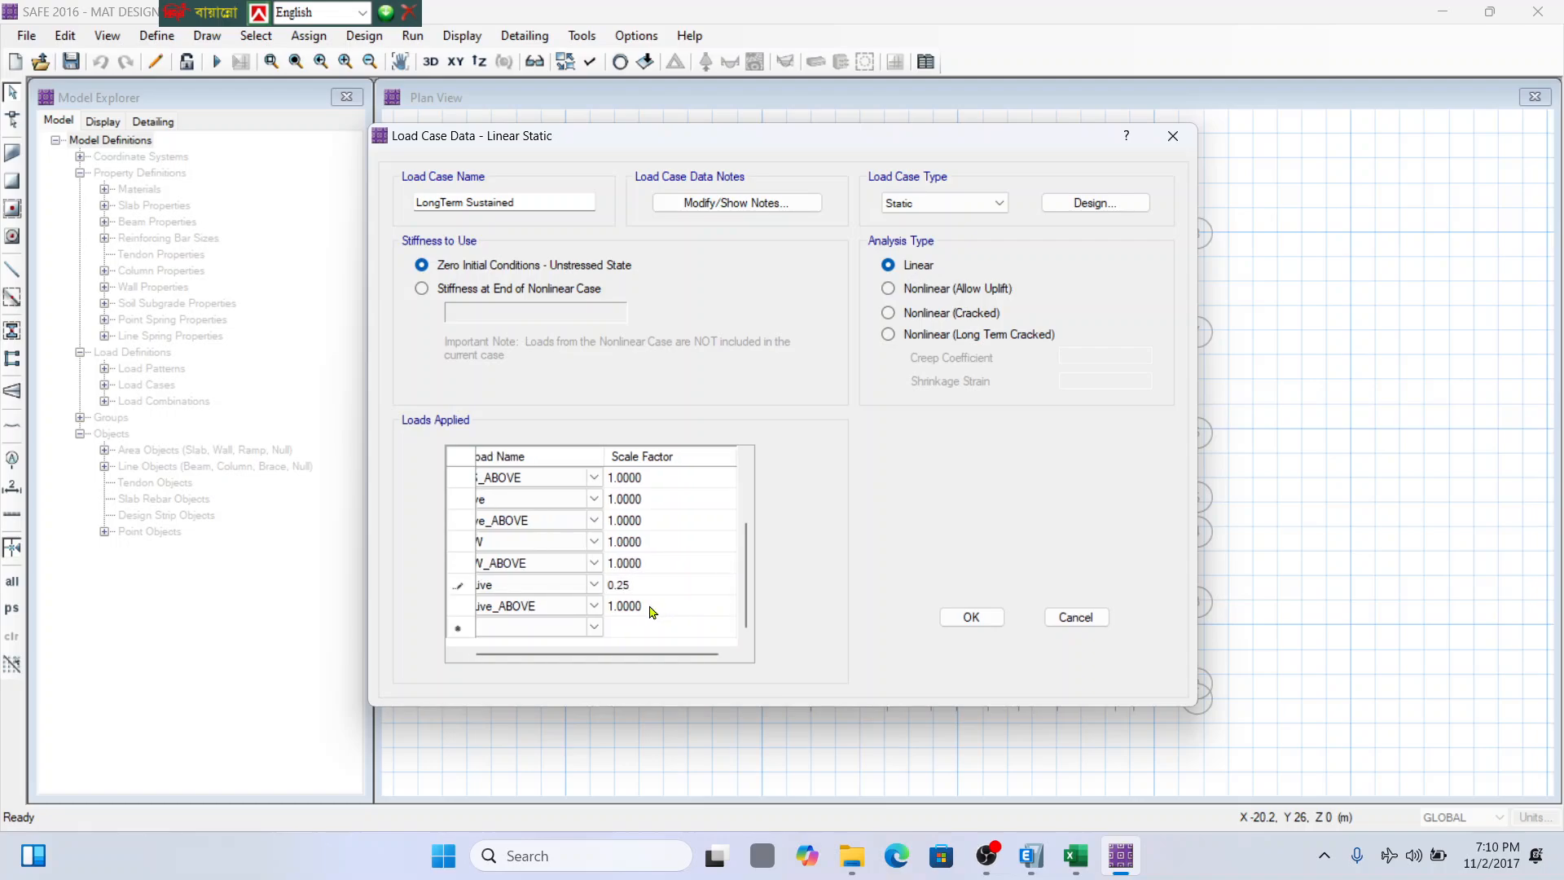
click(652, 611)
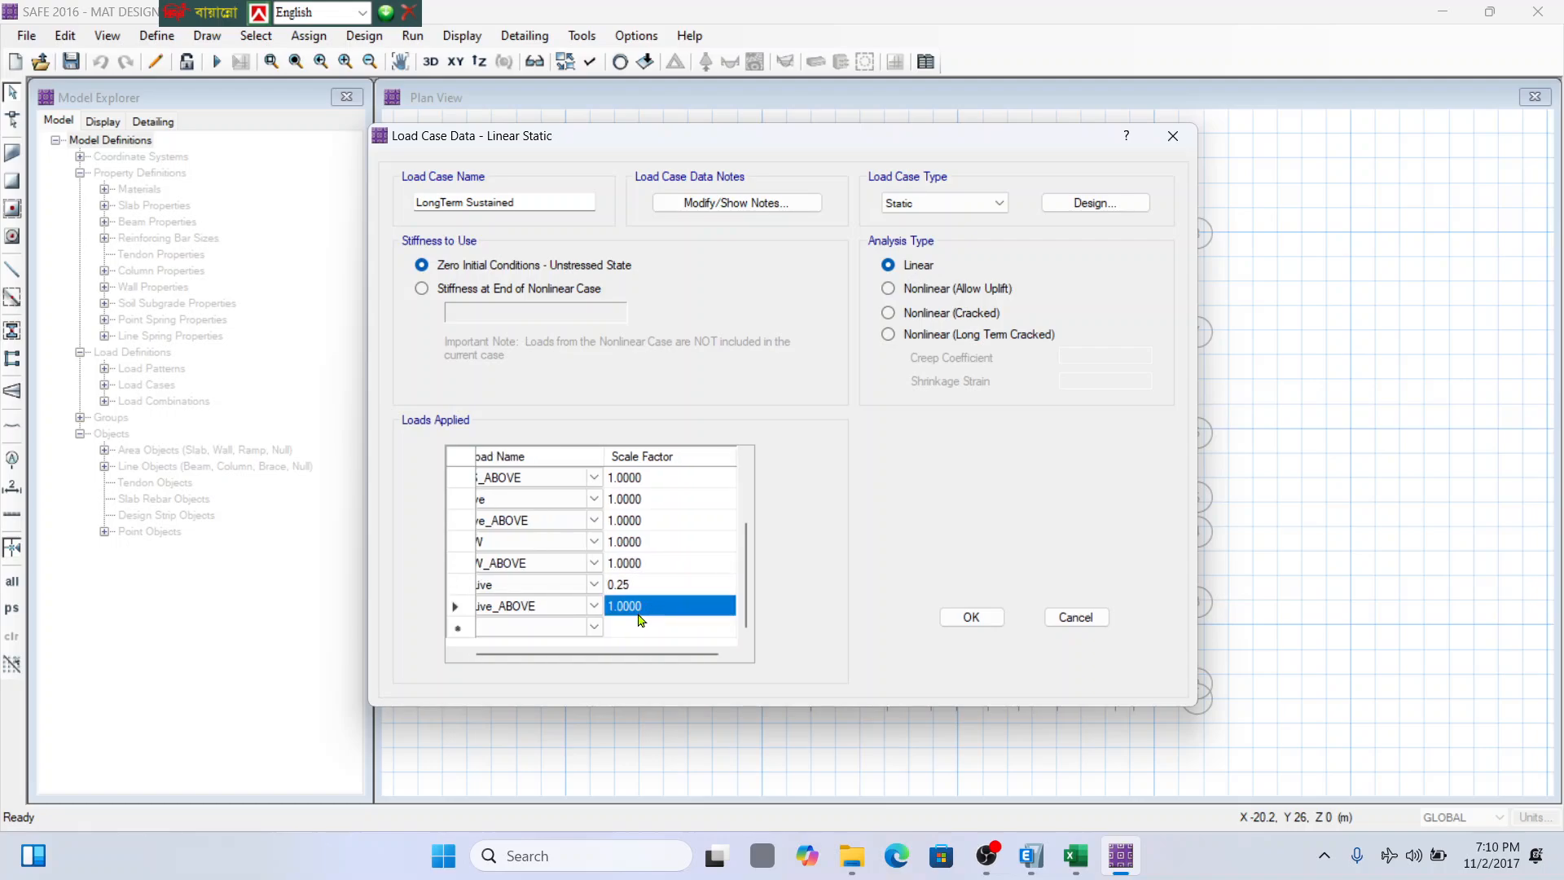
text(0.25)
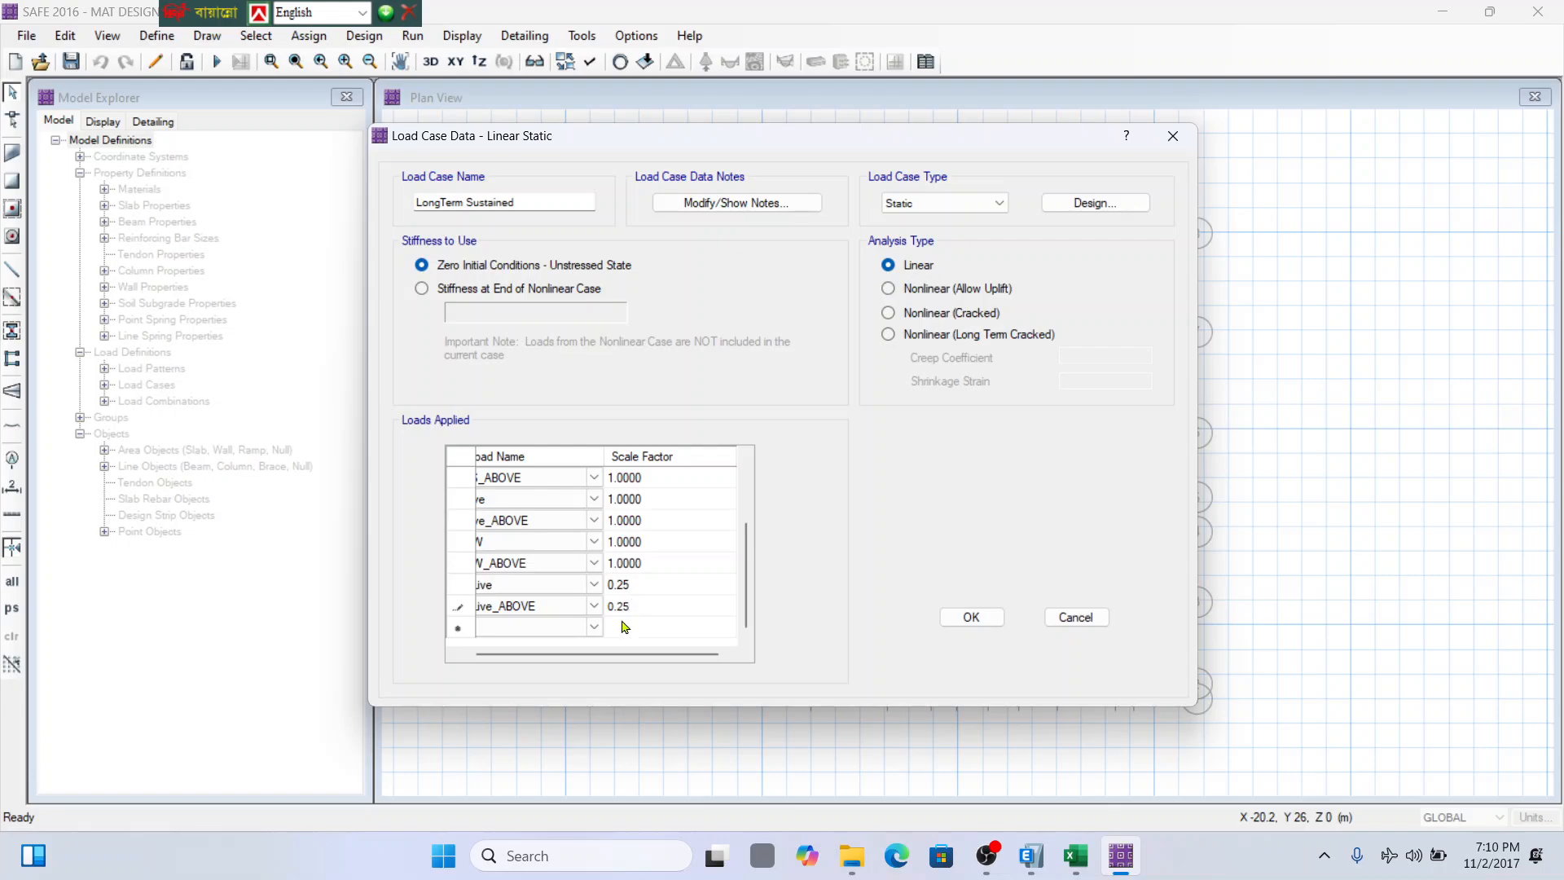
drag(589, 657, 576, 659)
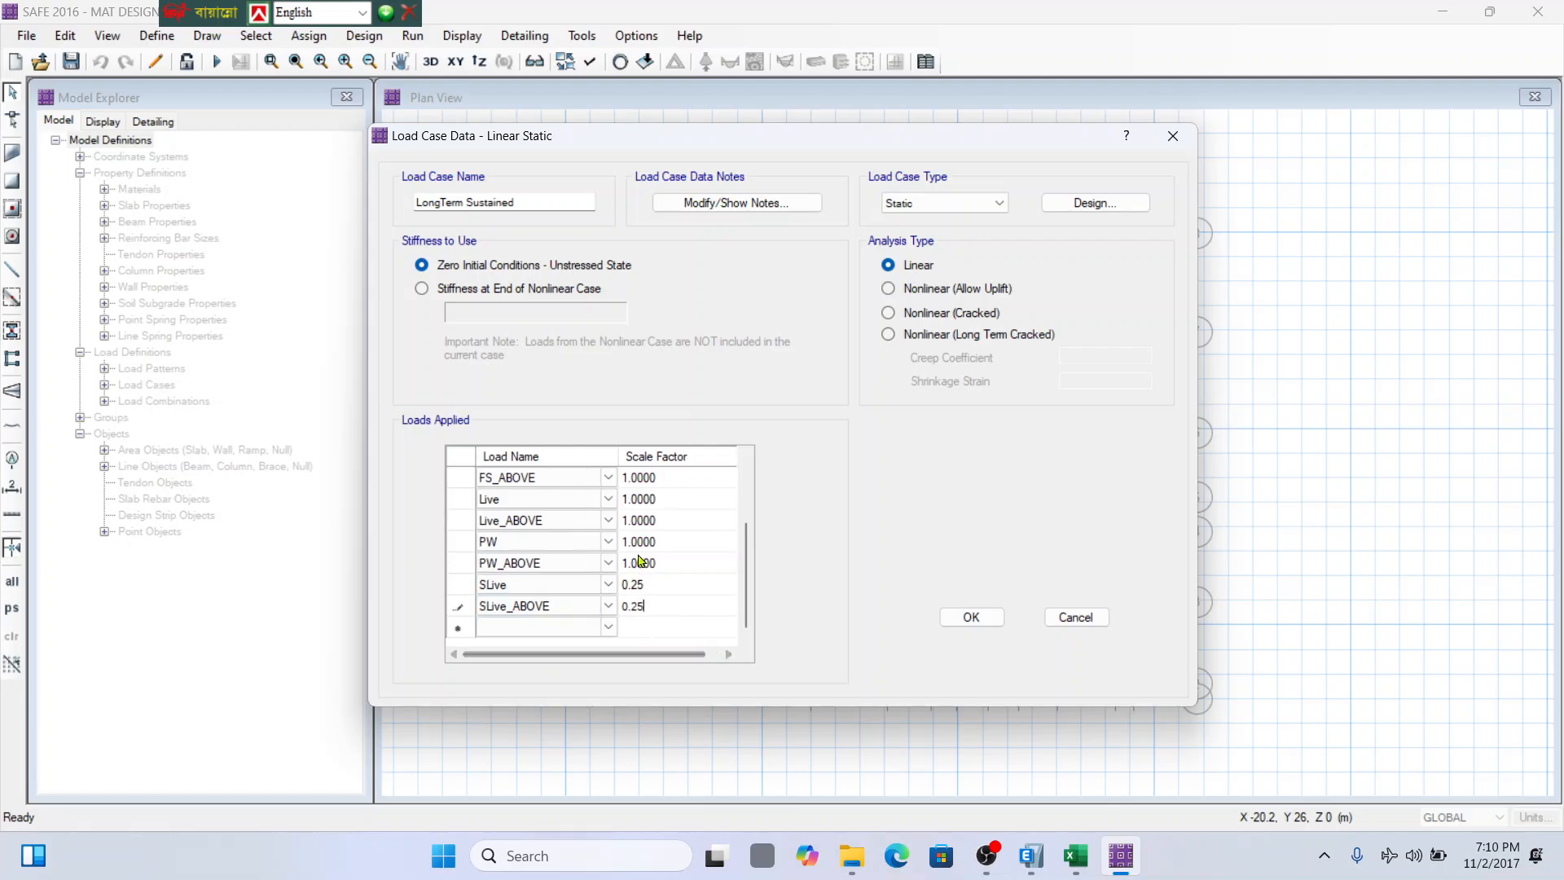
Set the scale factors of Live and Live_ABOVE to 0.25 in the LongTerm Sustained case's applied loads.
click(650, 504)
text(0.25)
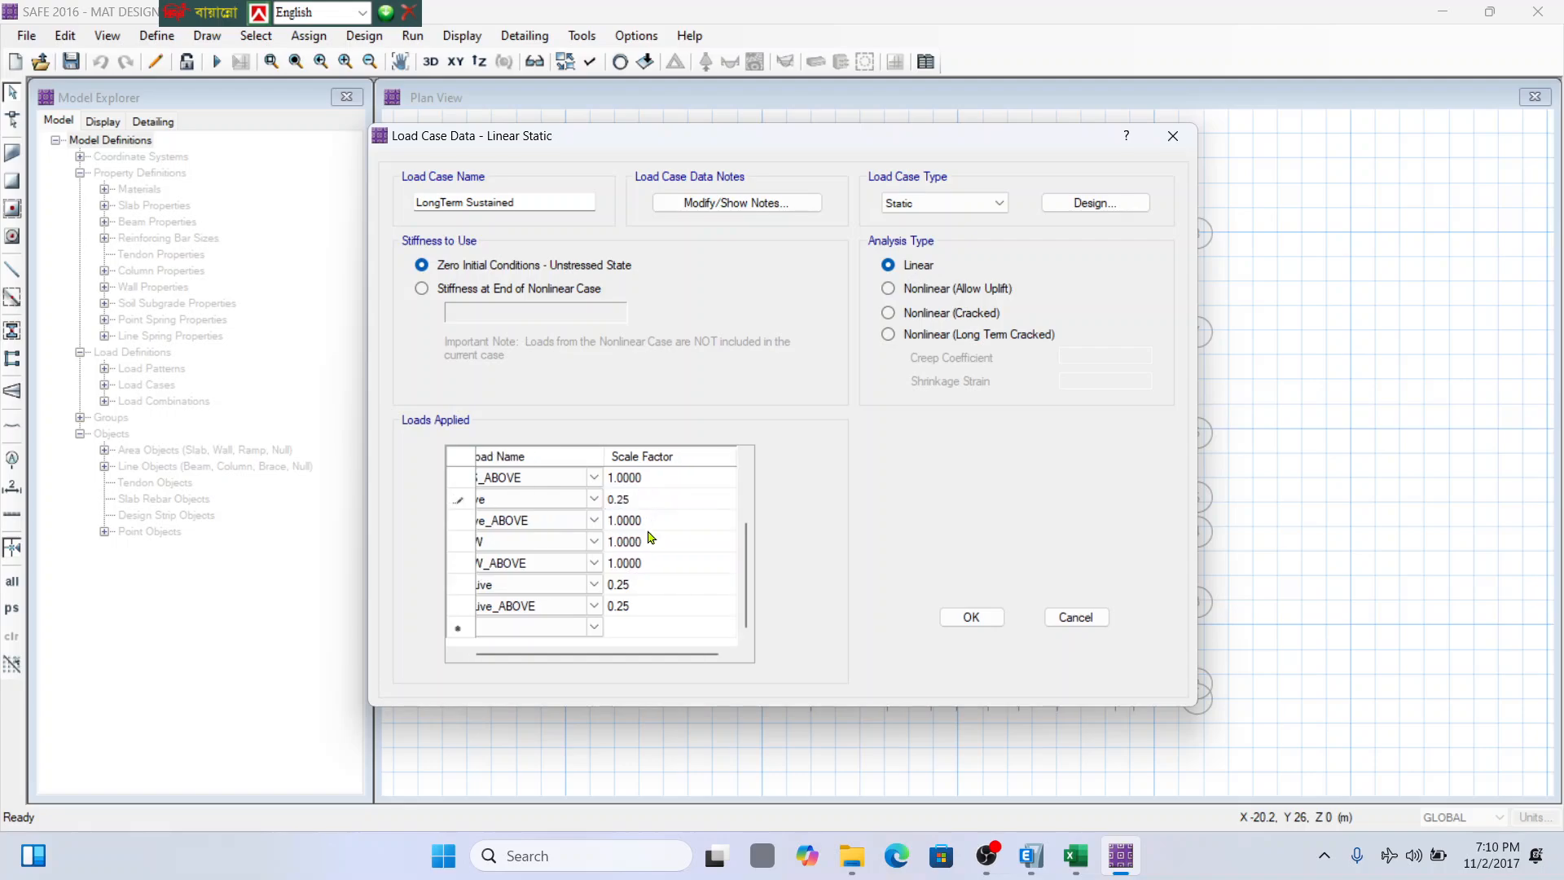
click(644, 521)
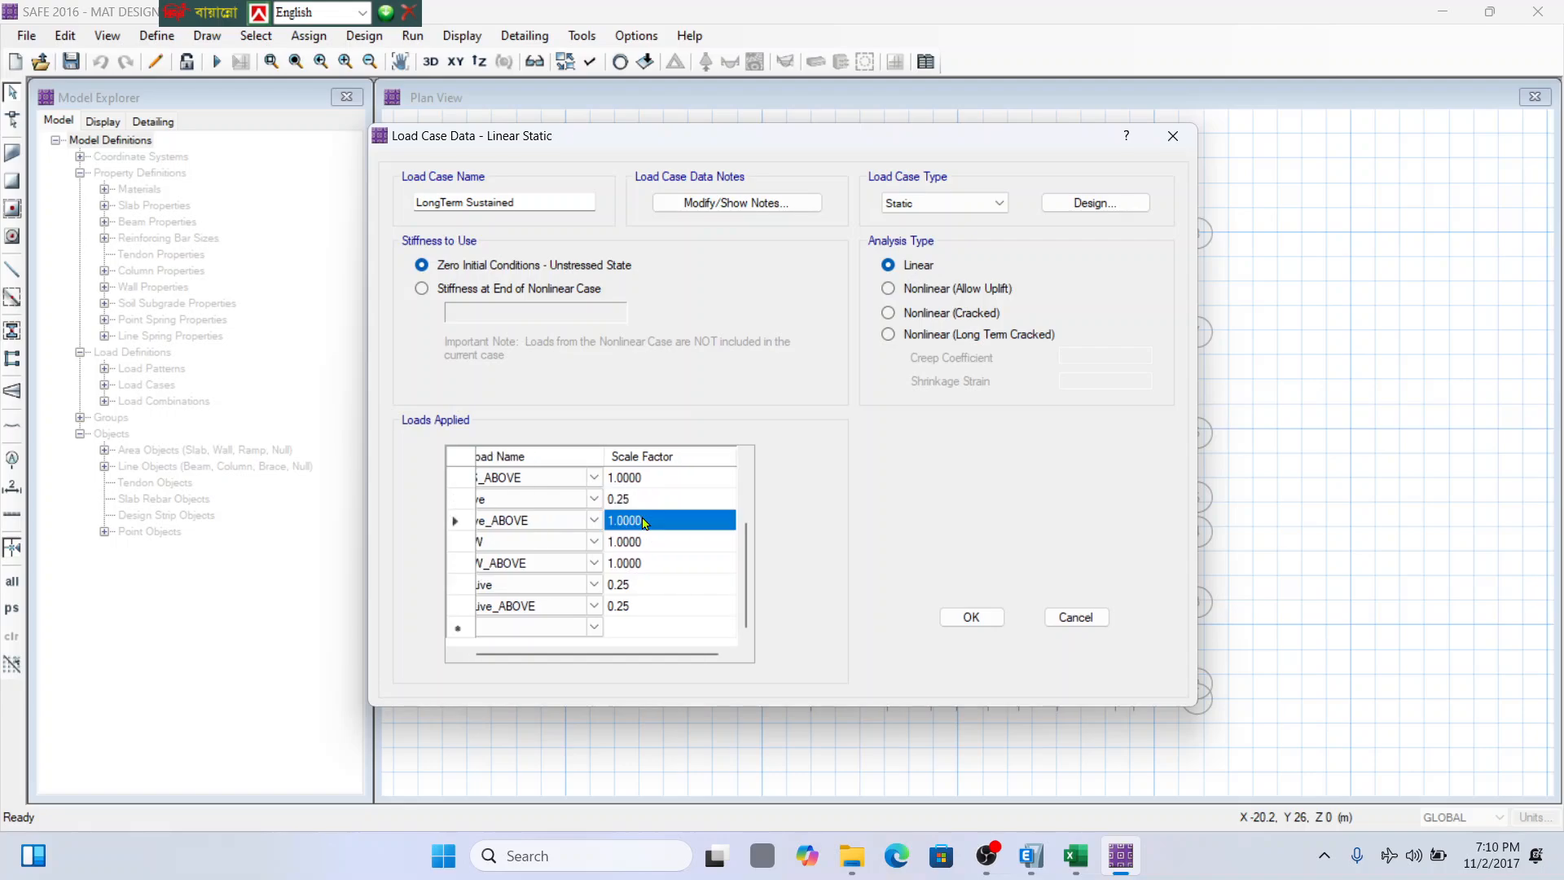
text(0.25)
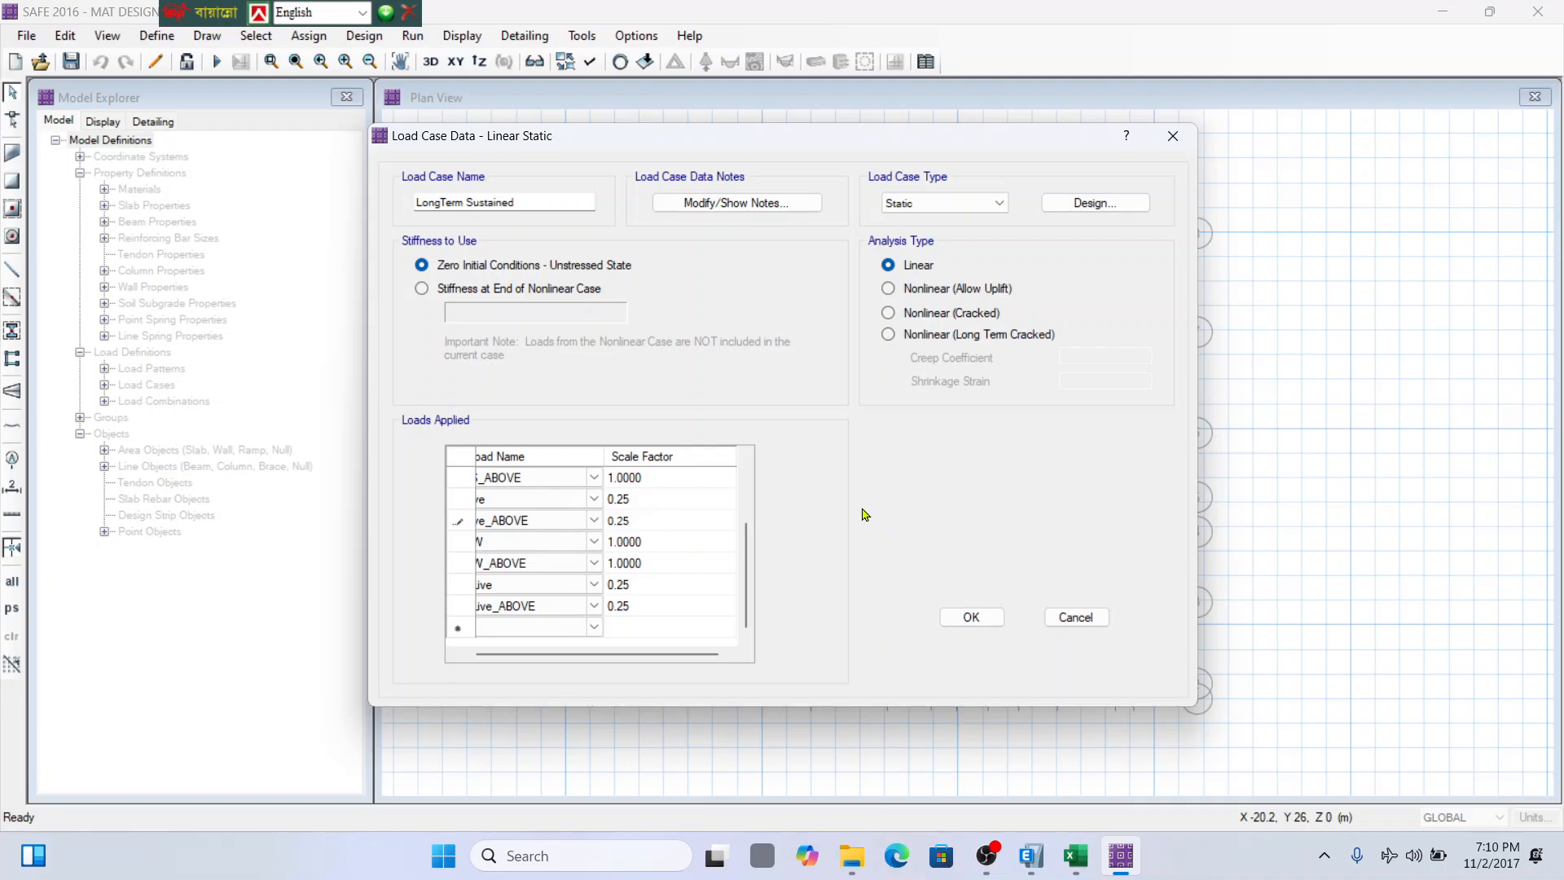
click(644, 548)
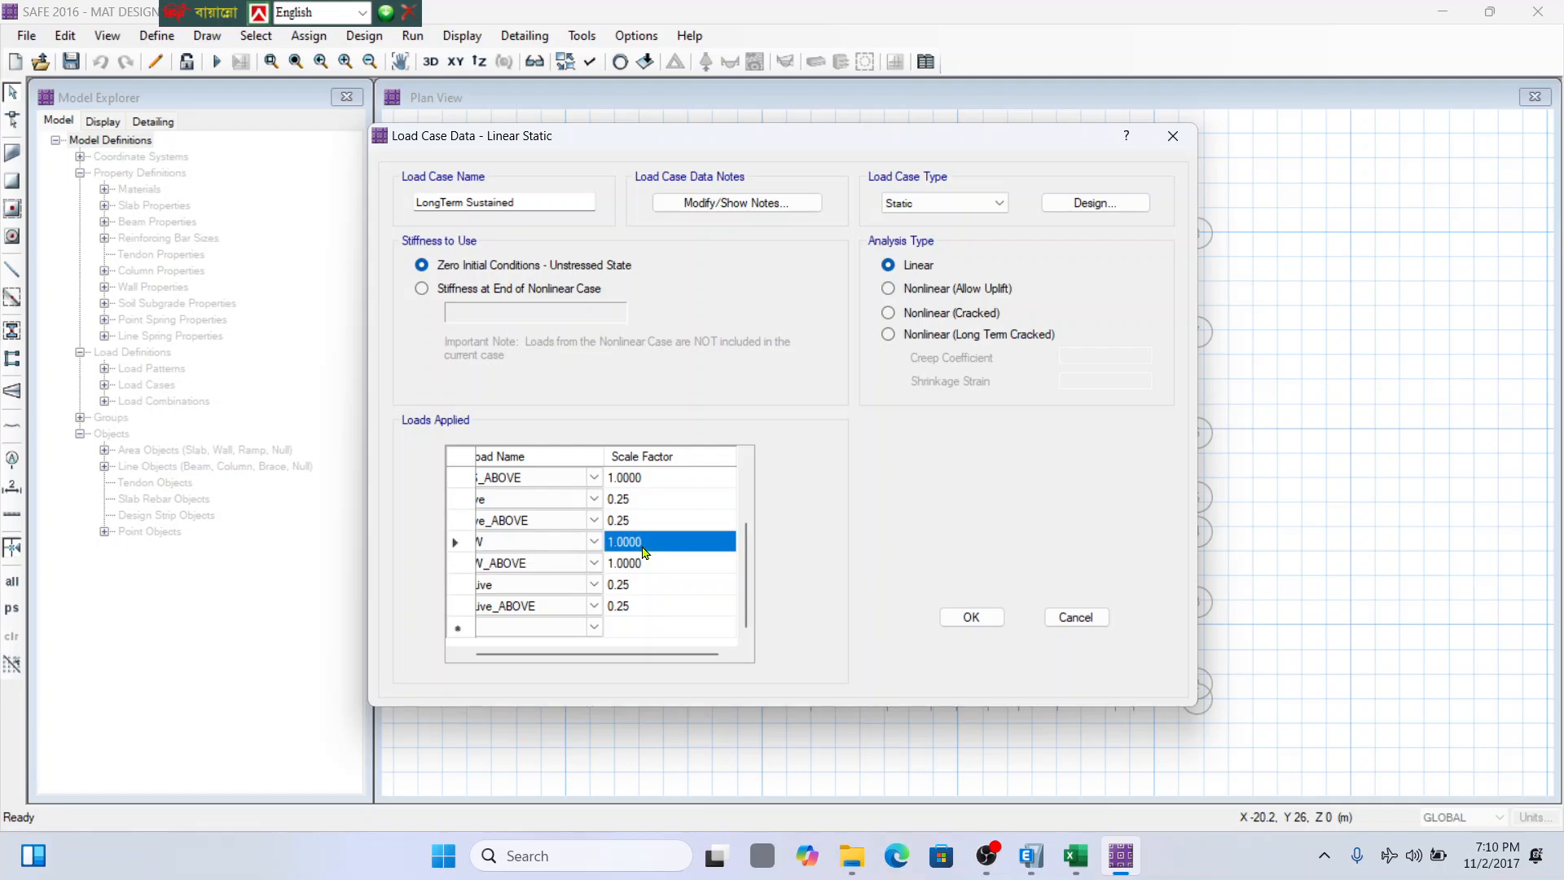
drag(702, 653, 569, 659)
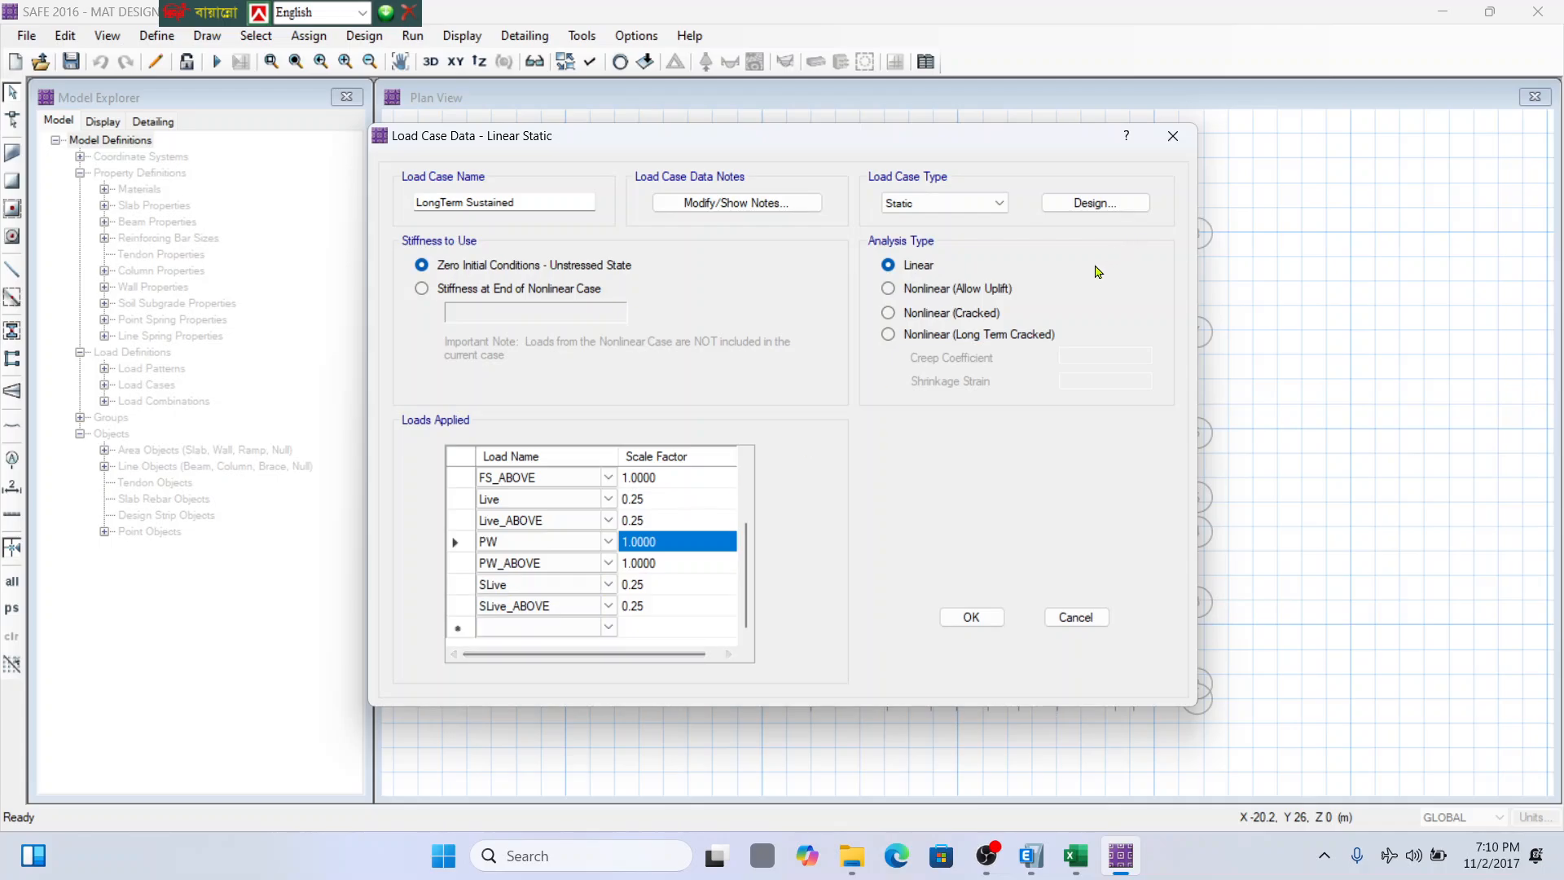
Check the Case 3 type in the Excel table, set the LongTerm Sustained case's analysis to Nonlinear (Long Term Cracked) in SAFE, and accept it.
click(1084, 862)
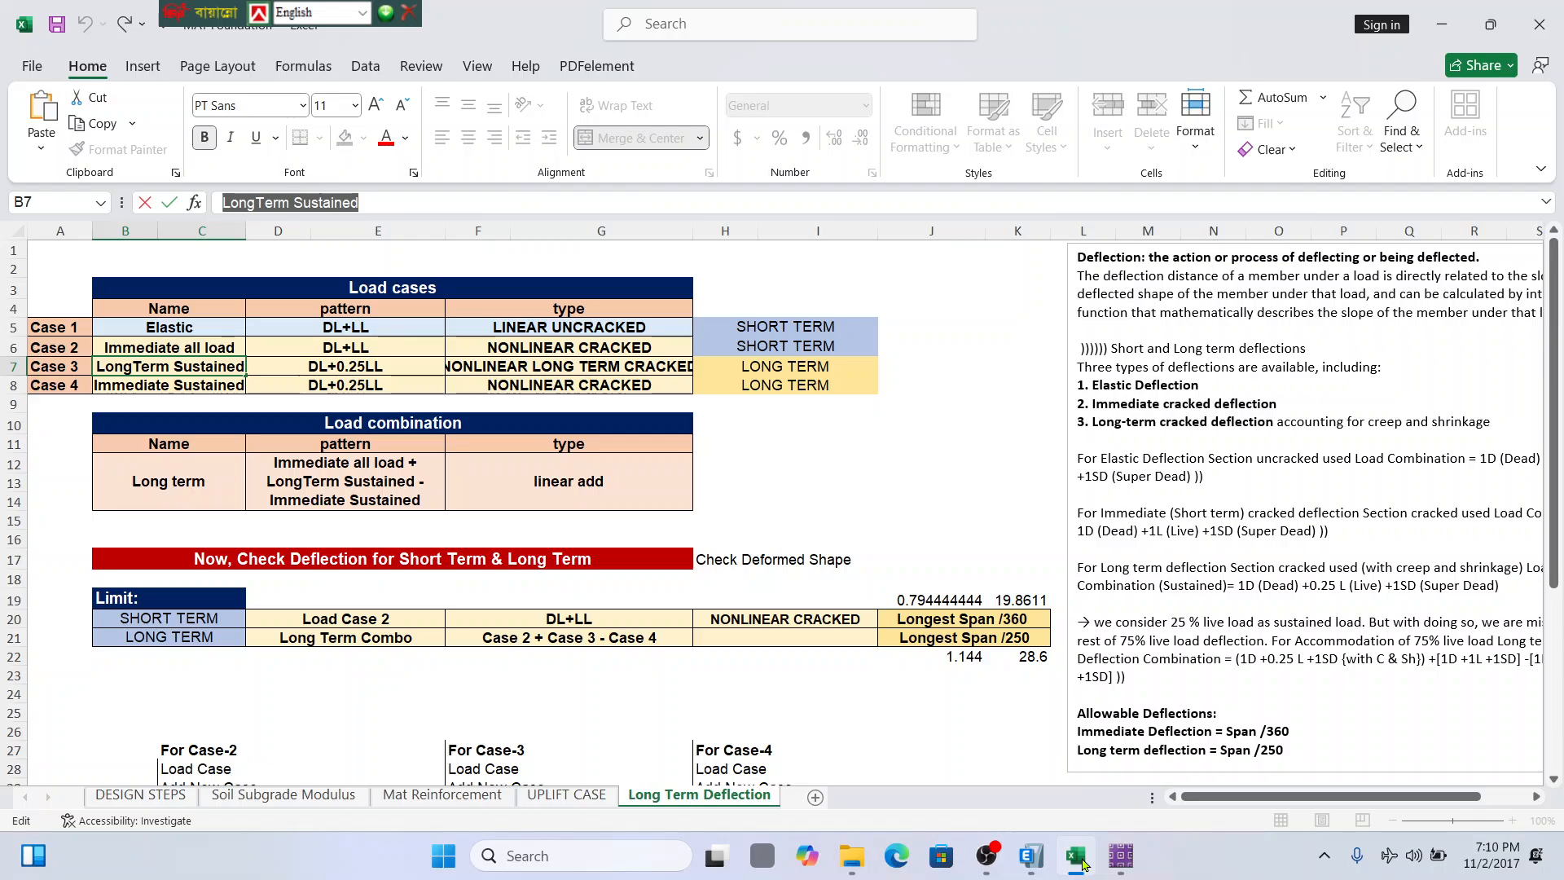
click(1084, 864)
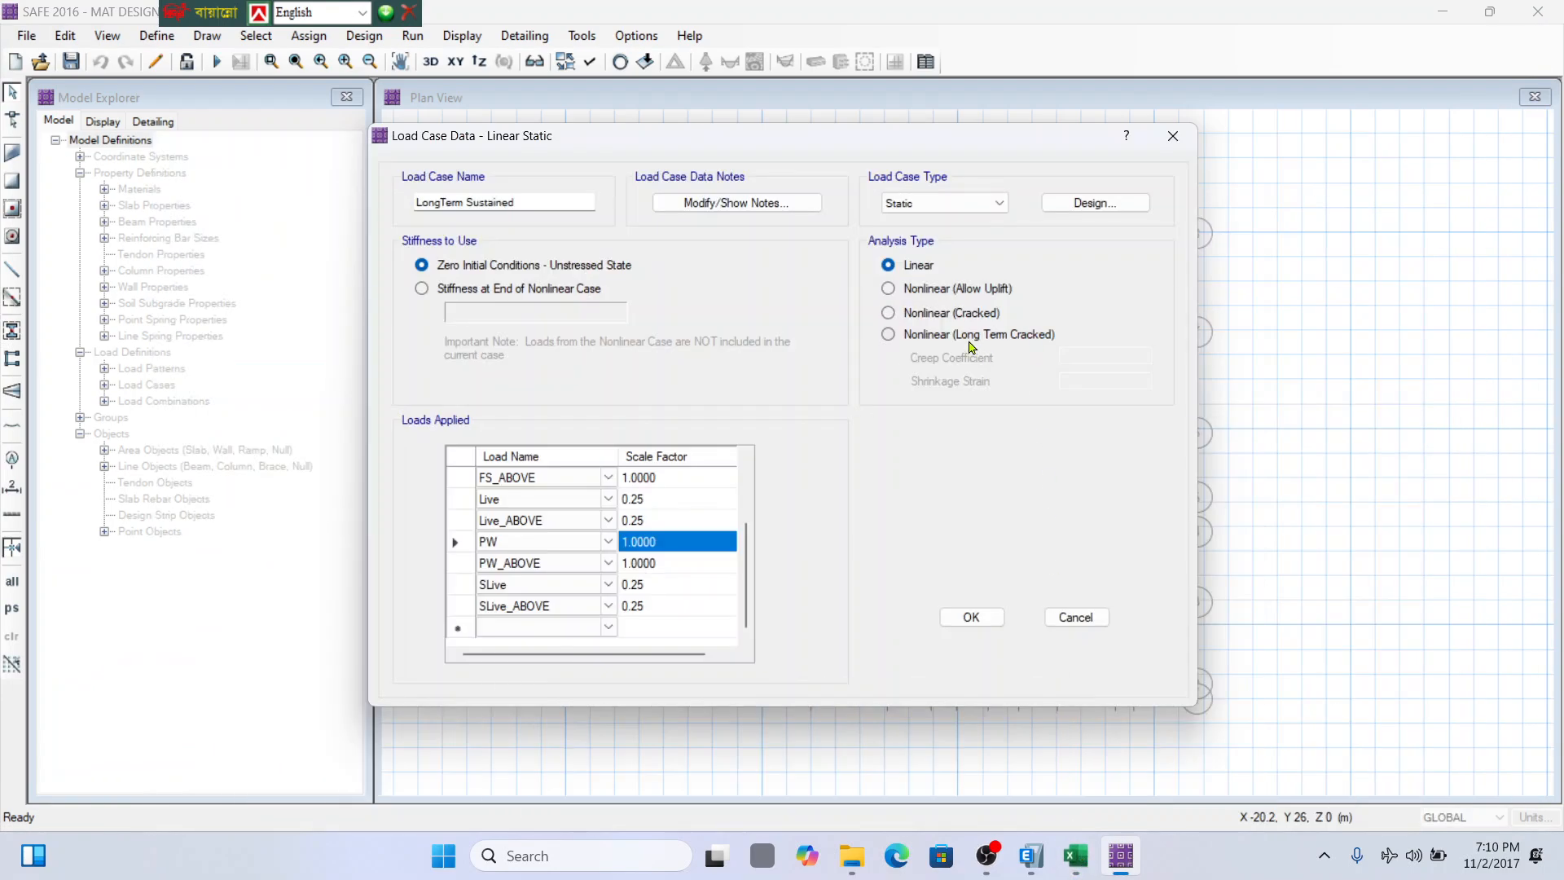
click(970, 337)
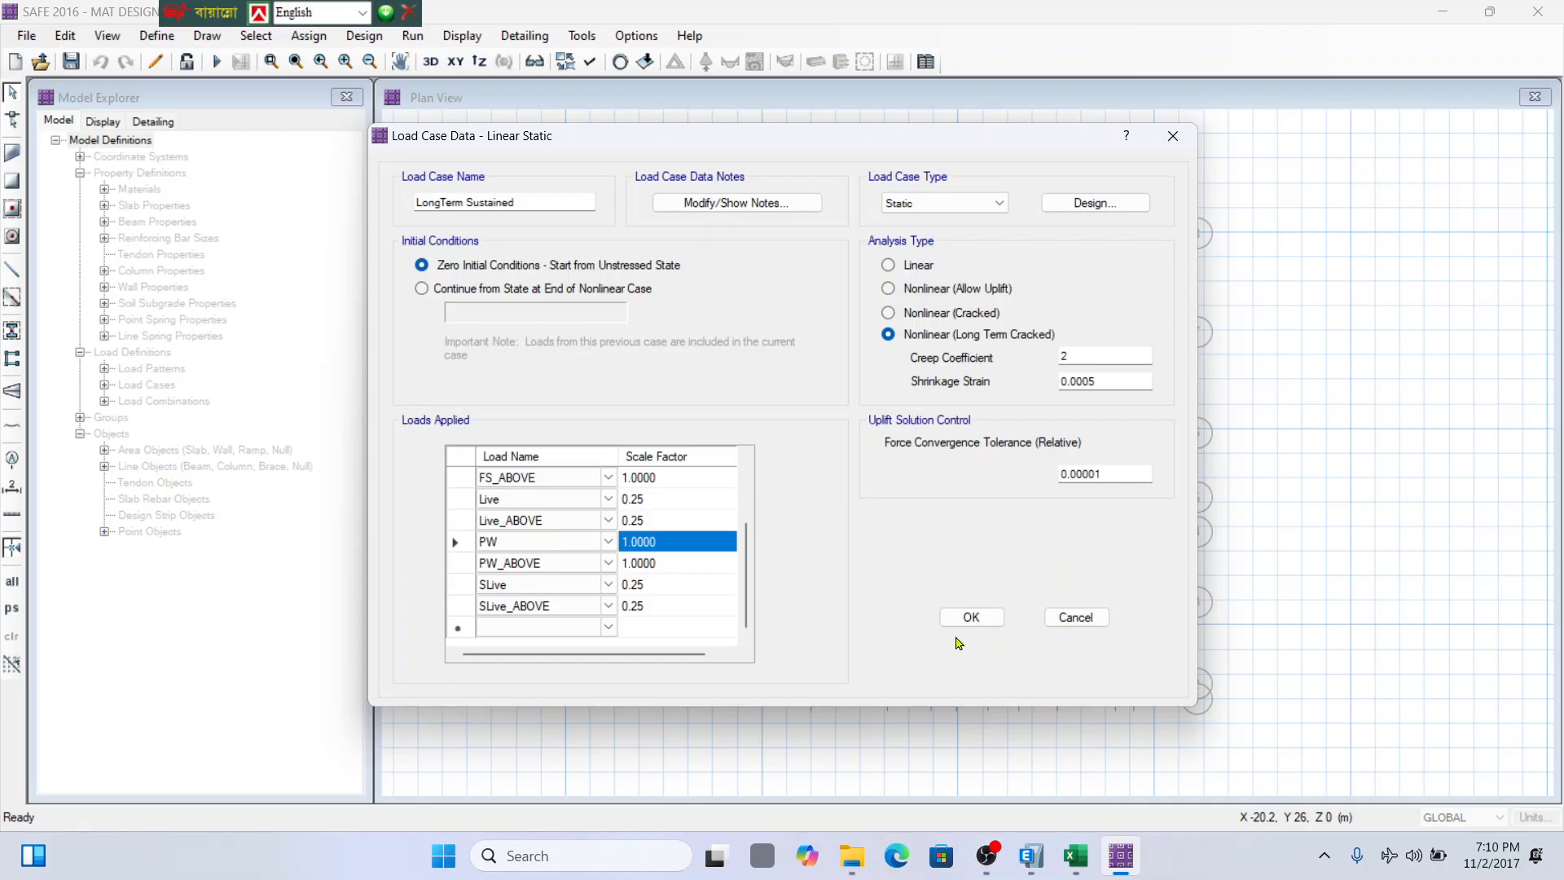
click(1077, 865)
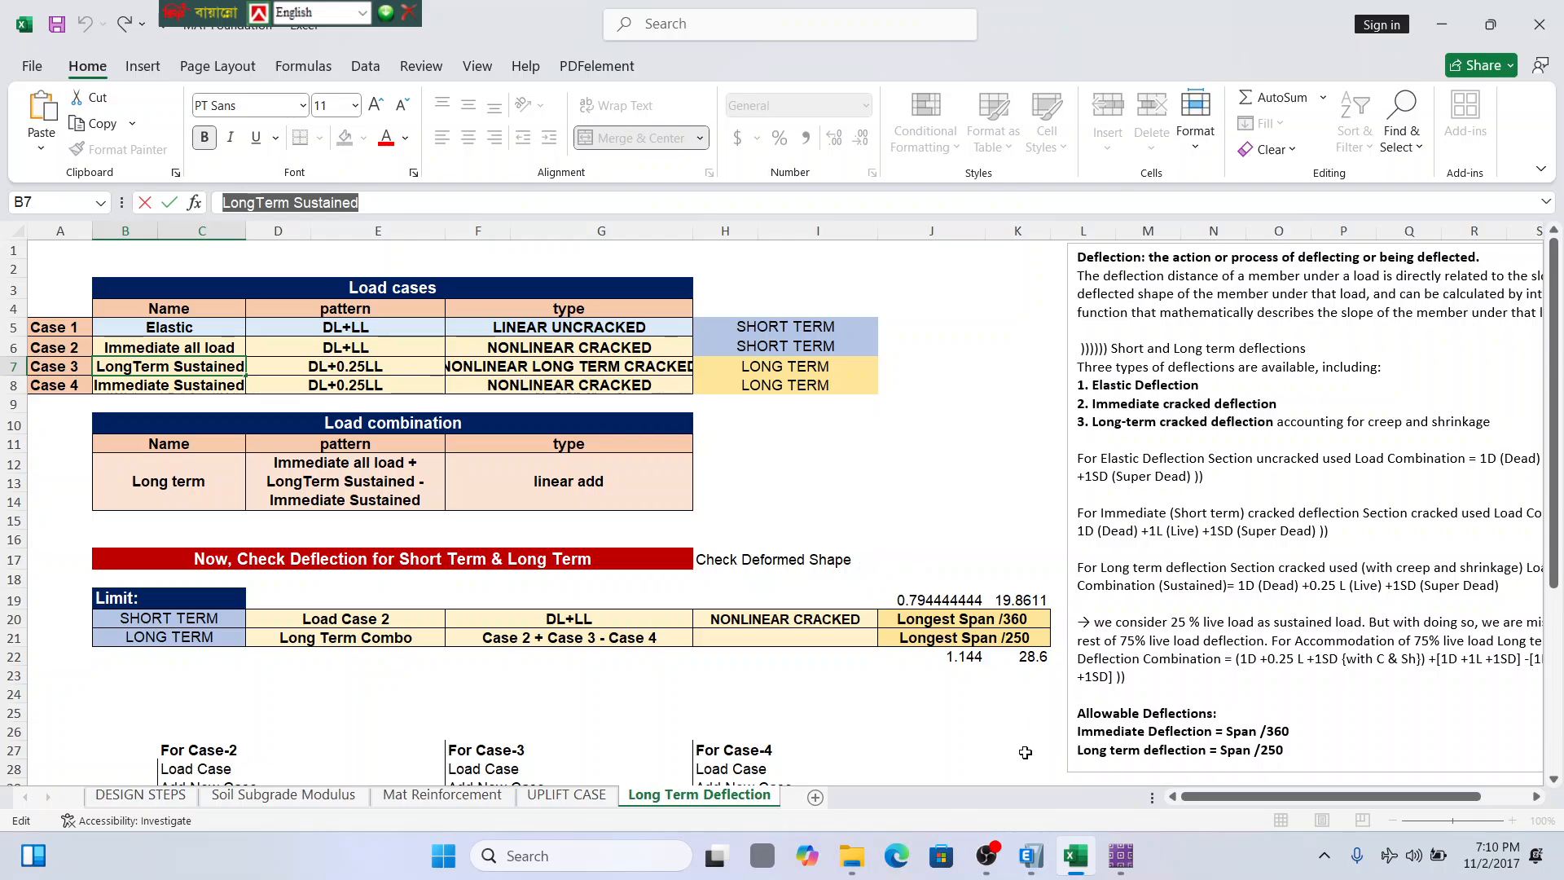
click(1073, 860)
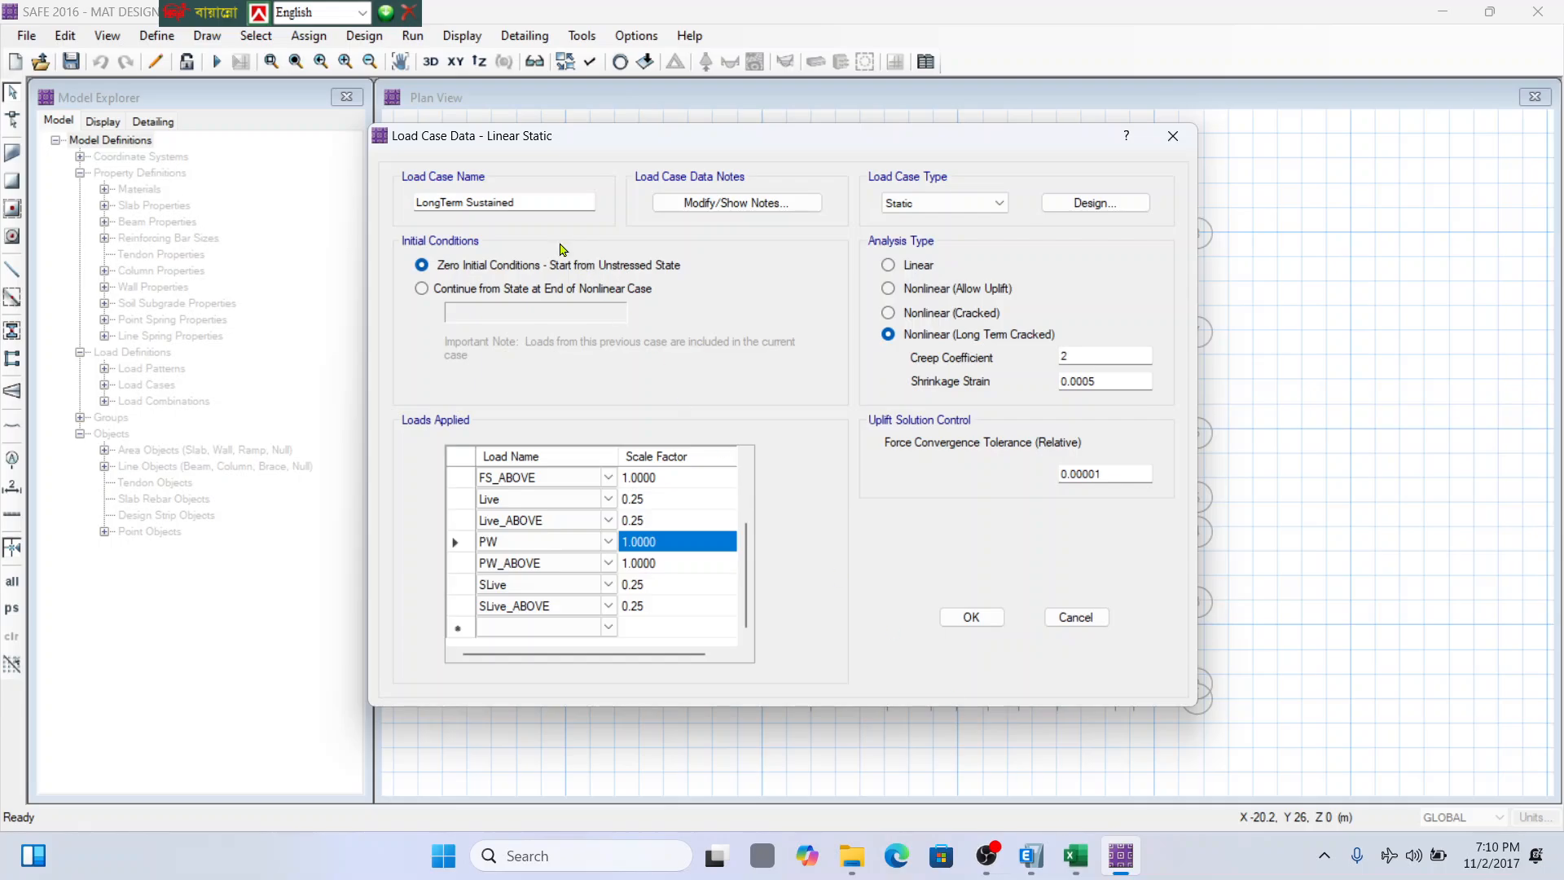
click(973, 619)
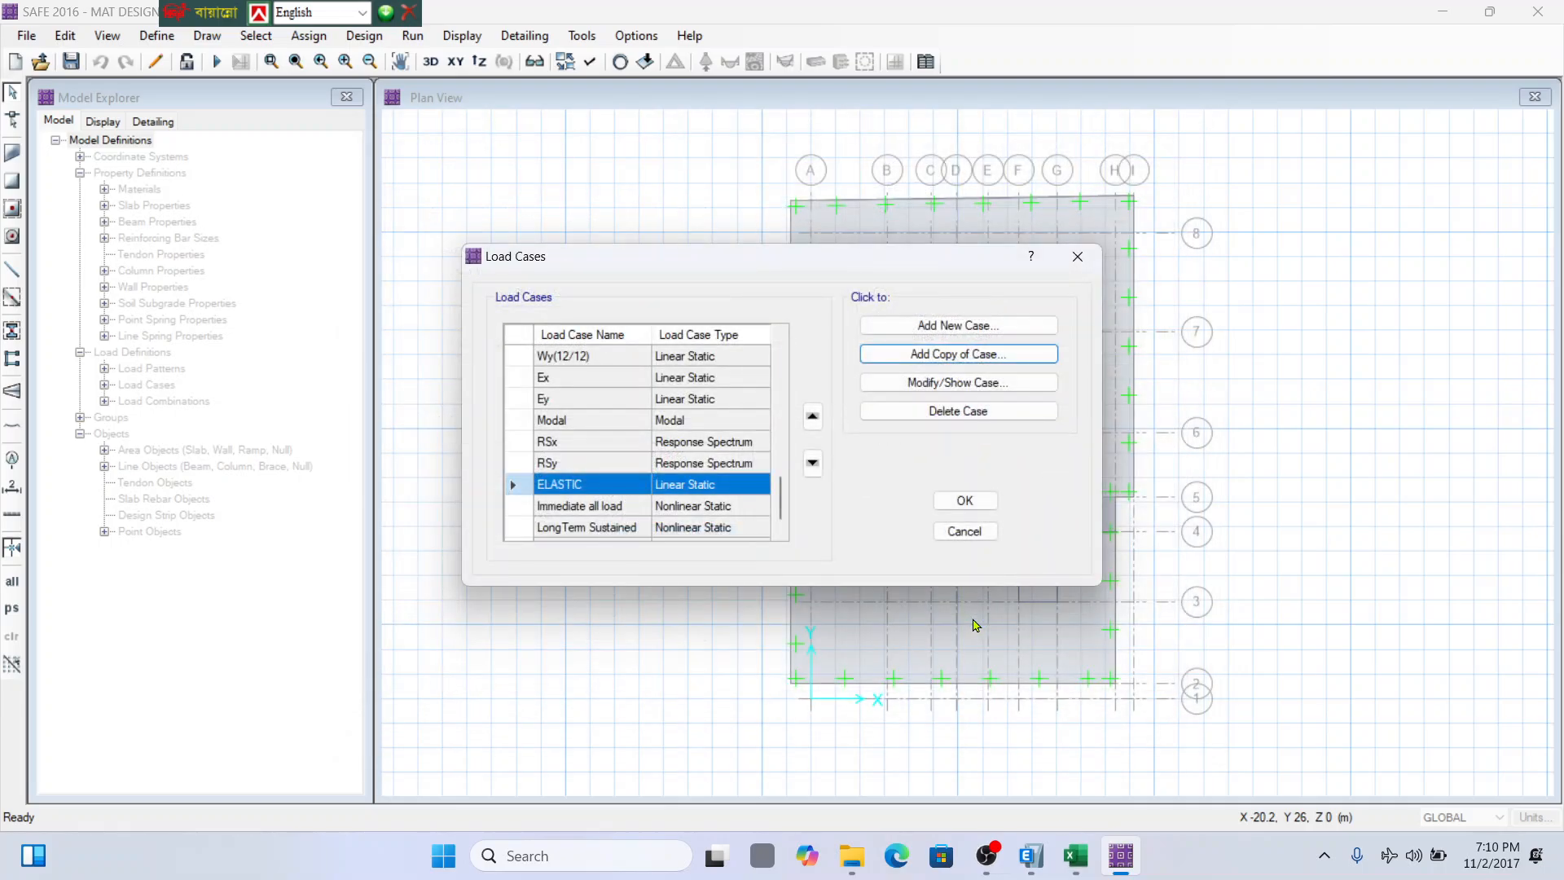
Create a copy of the LongTerm Sustained load case and name it "Immediate Sustained", copying the Case 4 name from the Excel table.
click(607, 529)
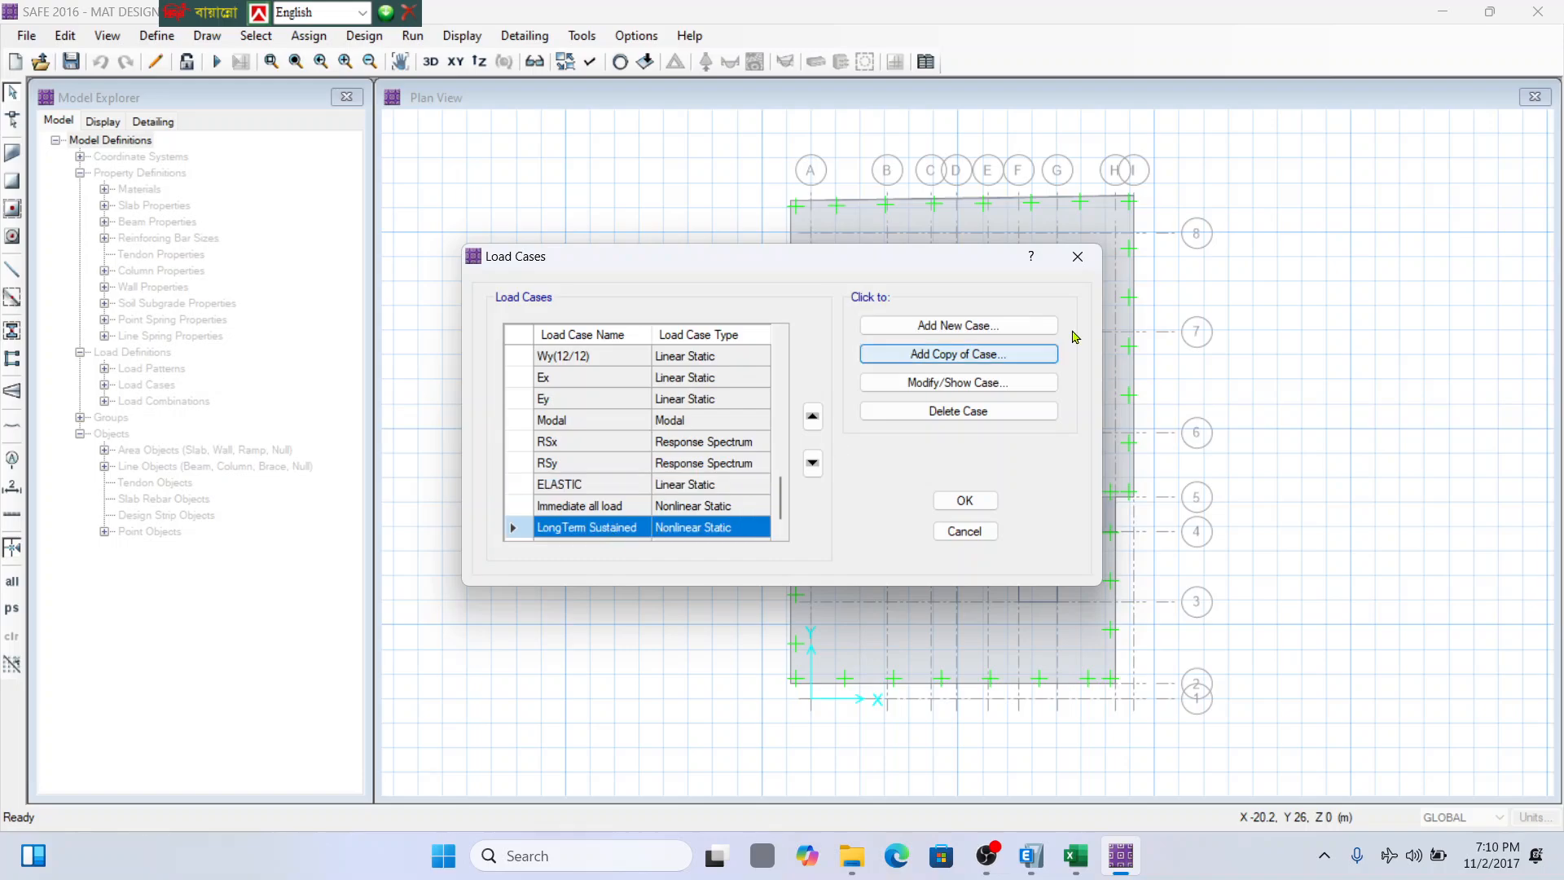
click(988, 380)
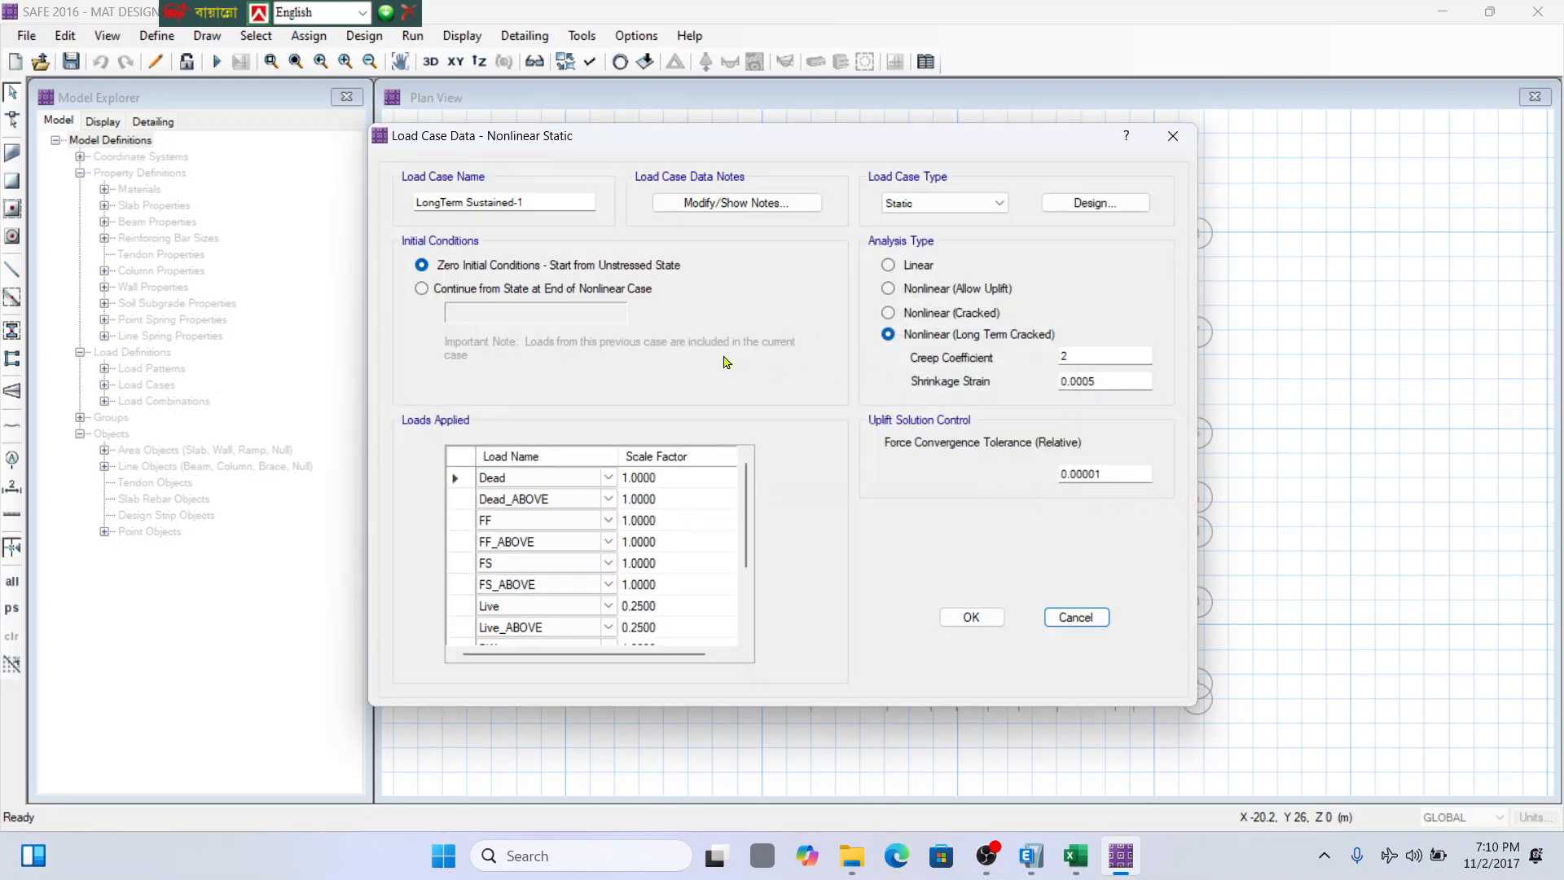
click(1030, 855)
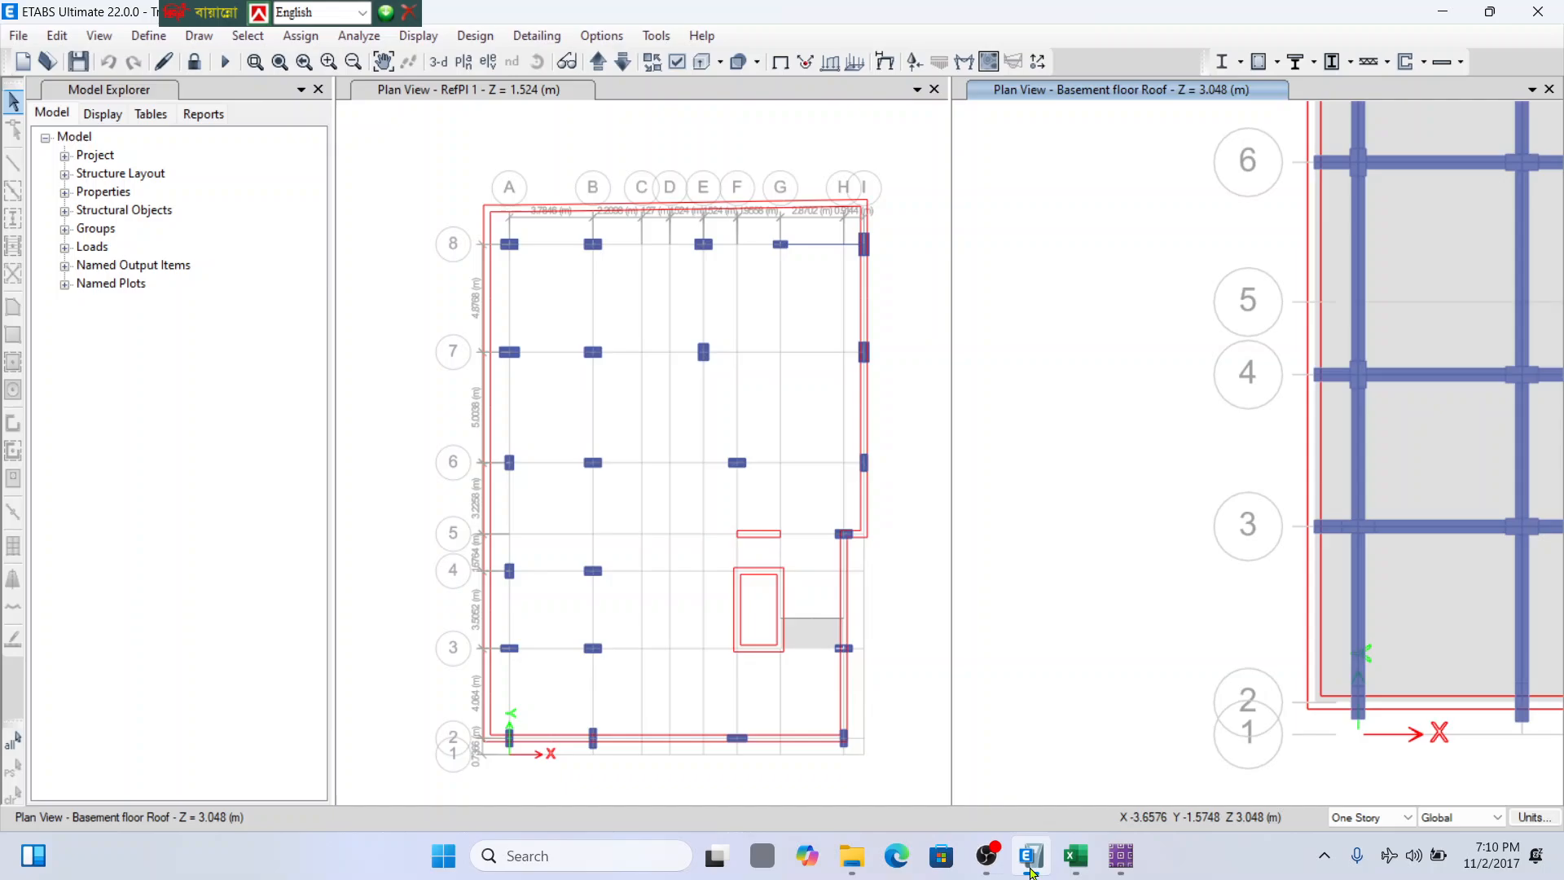
click(1104, 851)
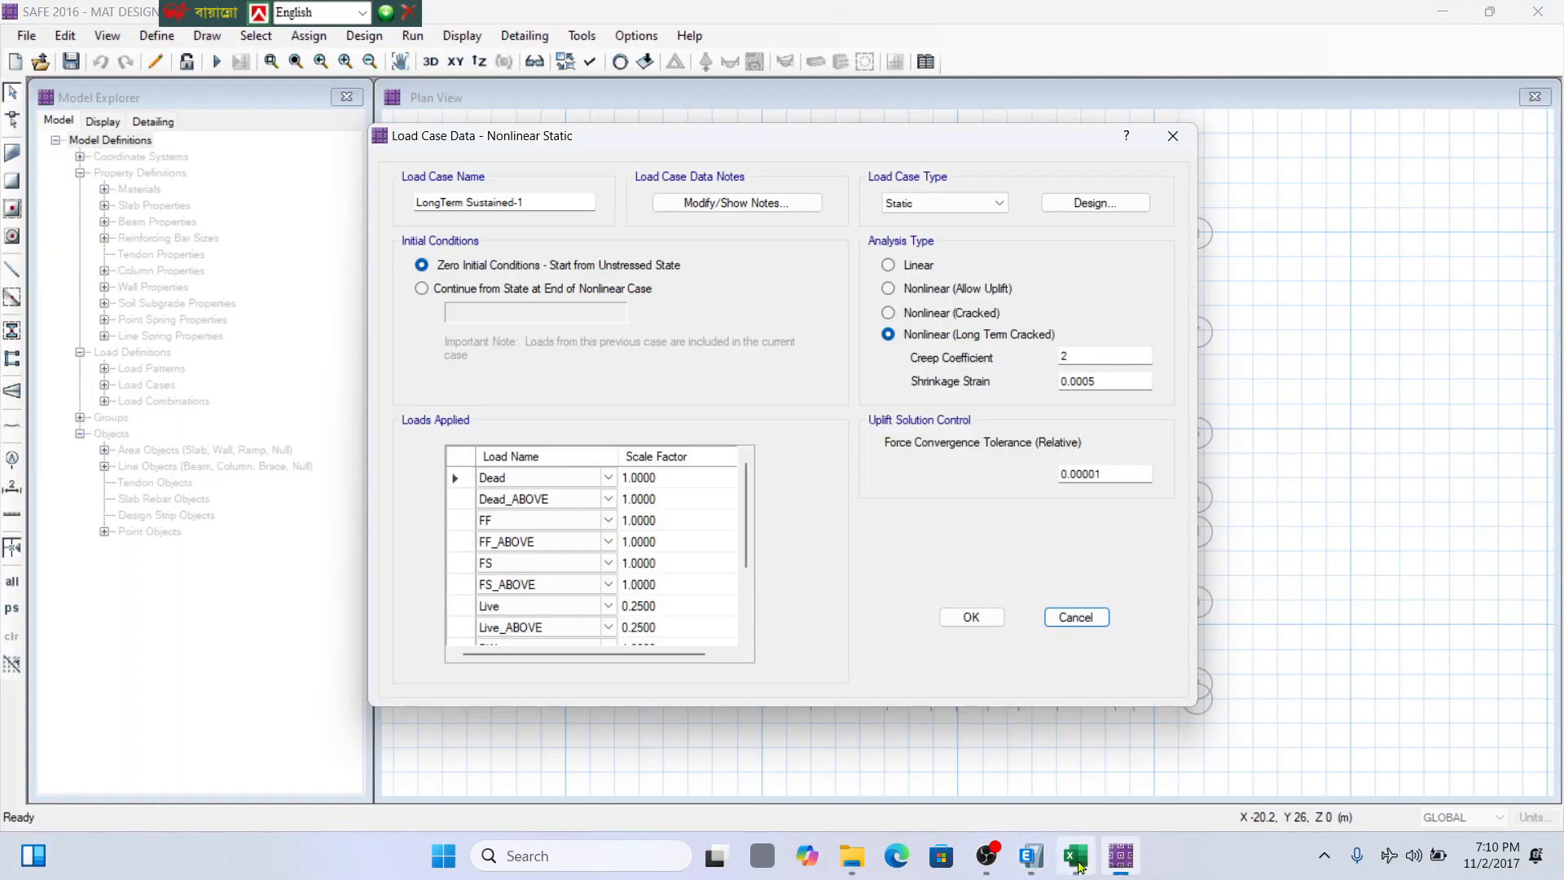
click(1075, 855)
click(125, 389)
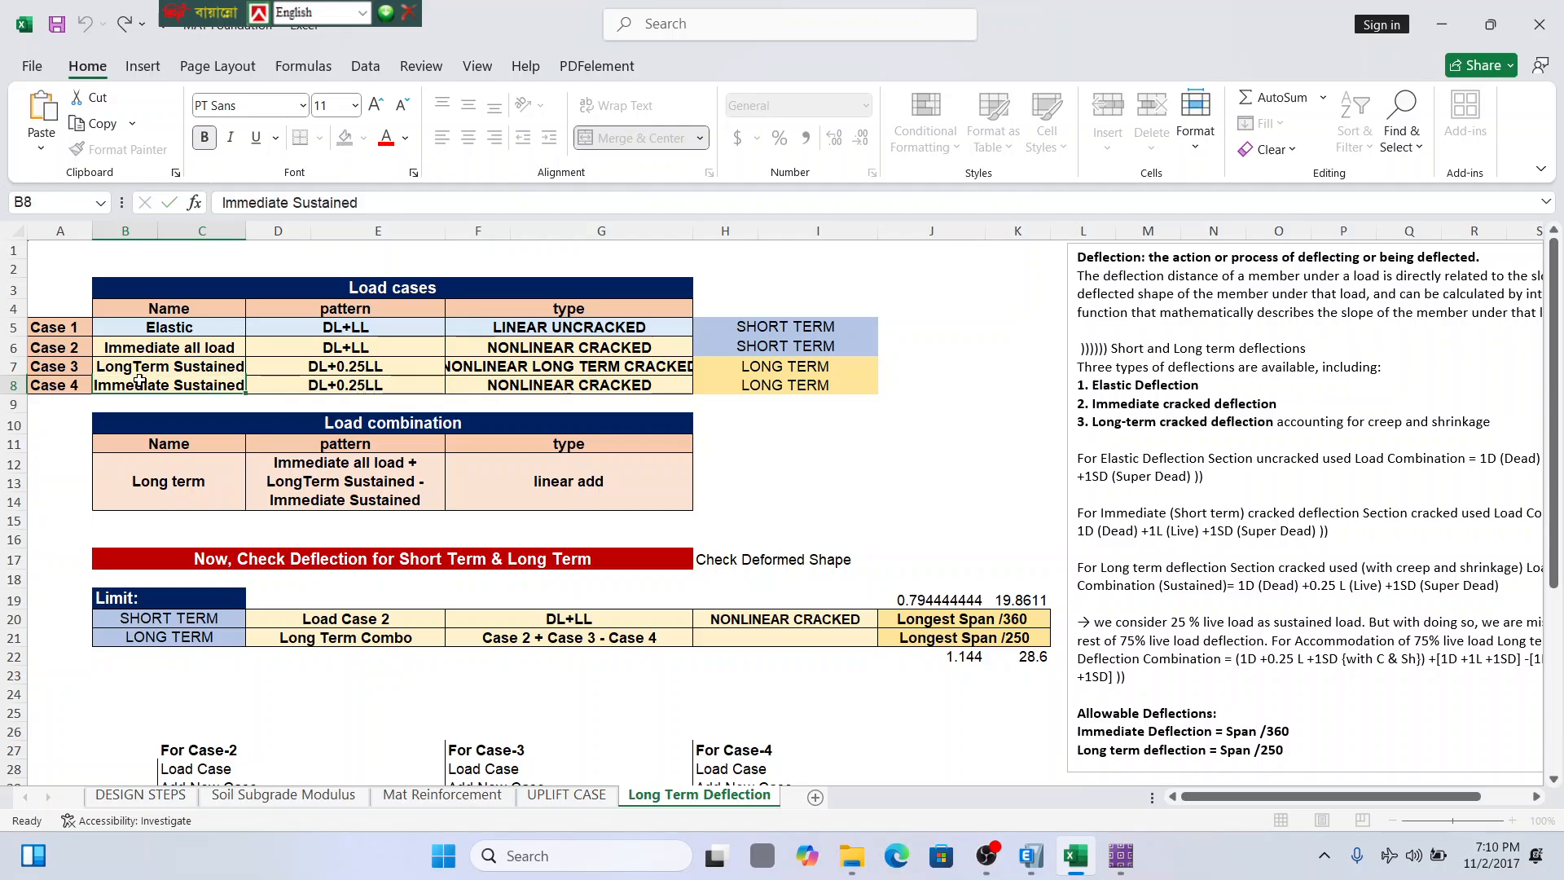
drag(381, 202, 221, 202)
key(ctrl+c)
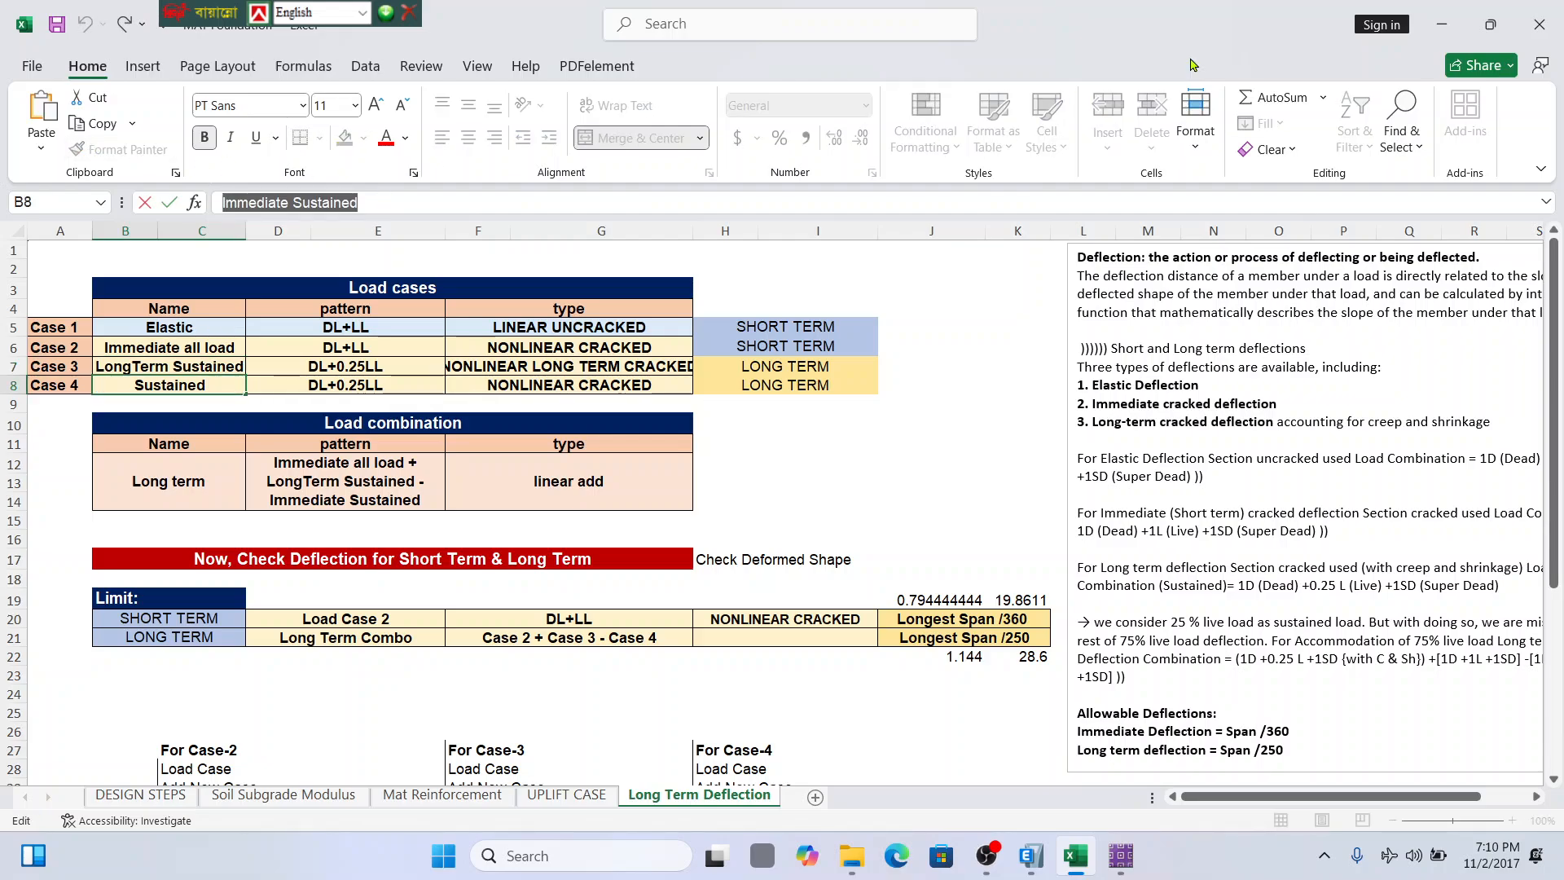
click(1451, 25)
drag(543, 204, 415, 203)
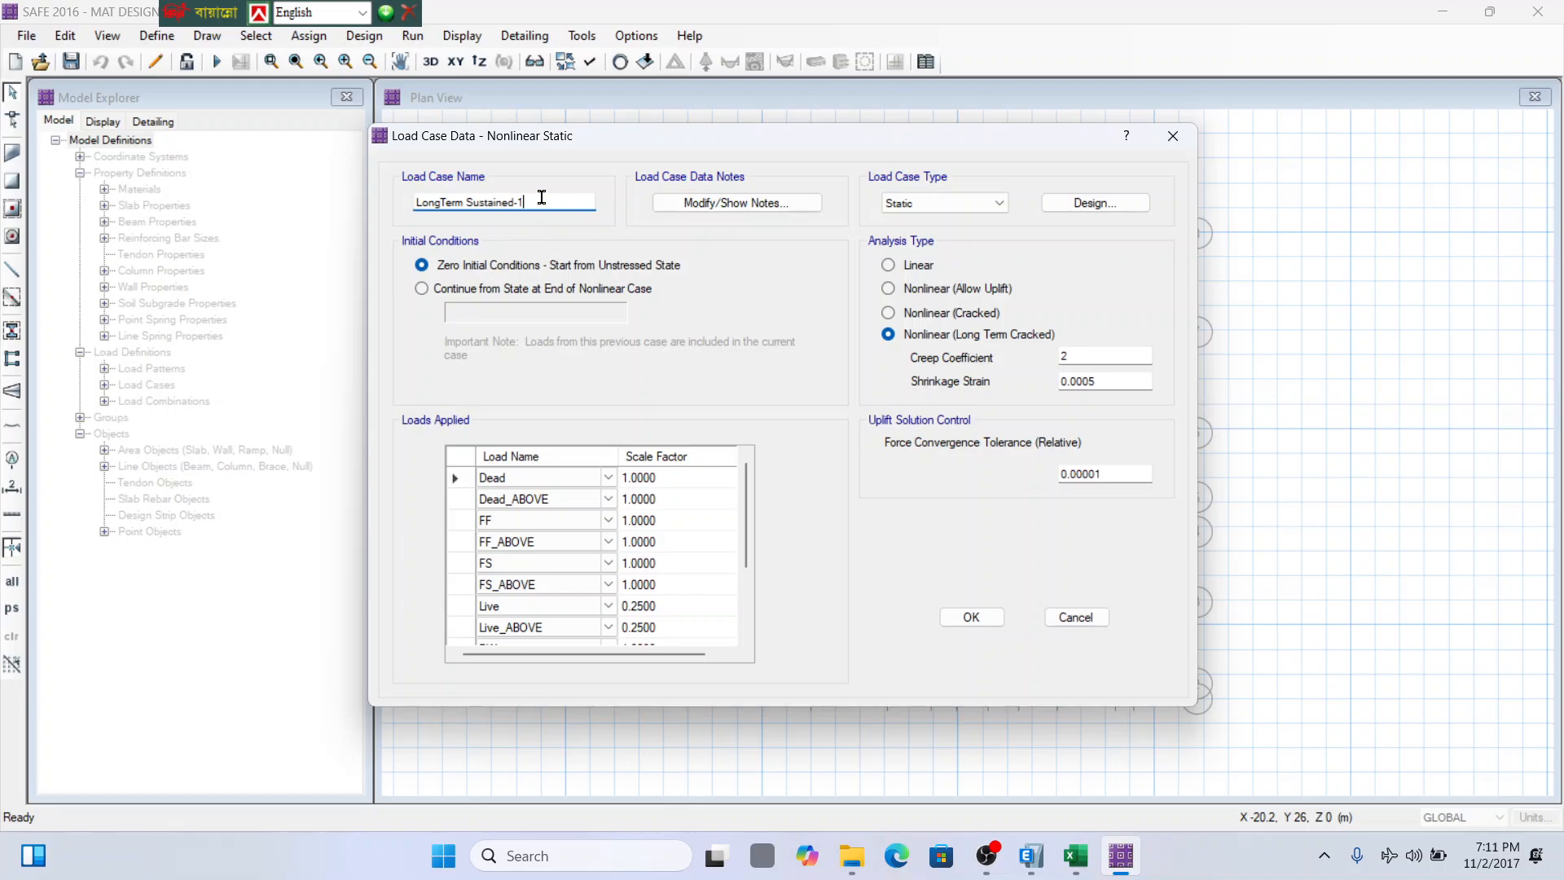
key(ctrl+v)
Check the Case 4 type in Excel, set the Immediate Sustained case's analysis to Nonlinear (Cracked), and accept it.
click(1076, 859)
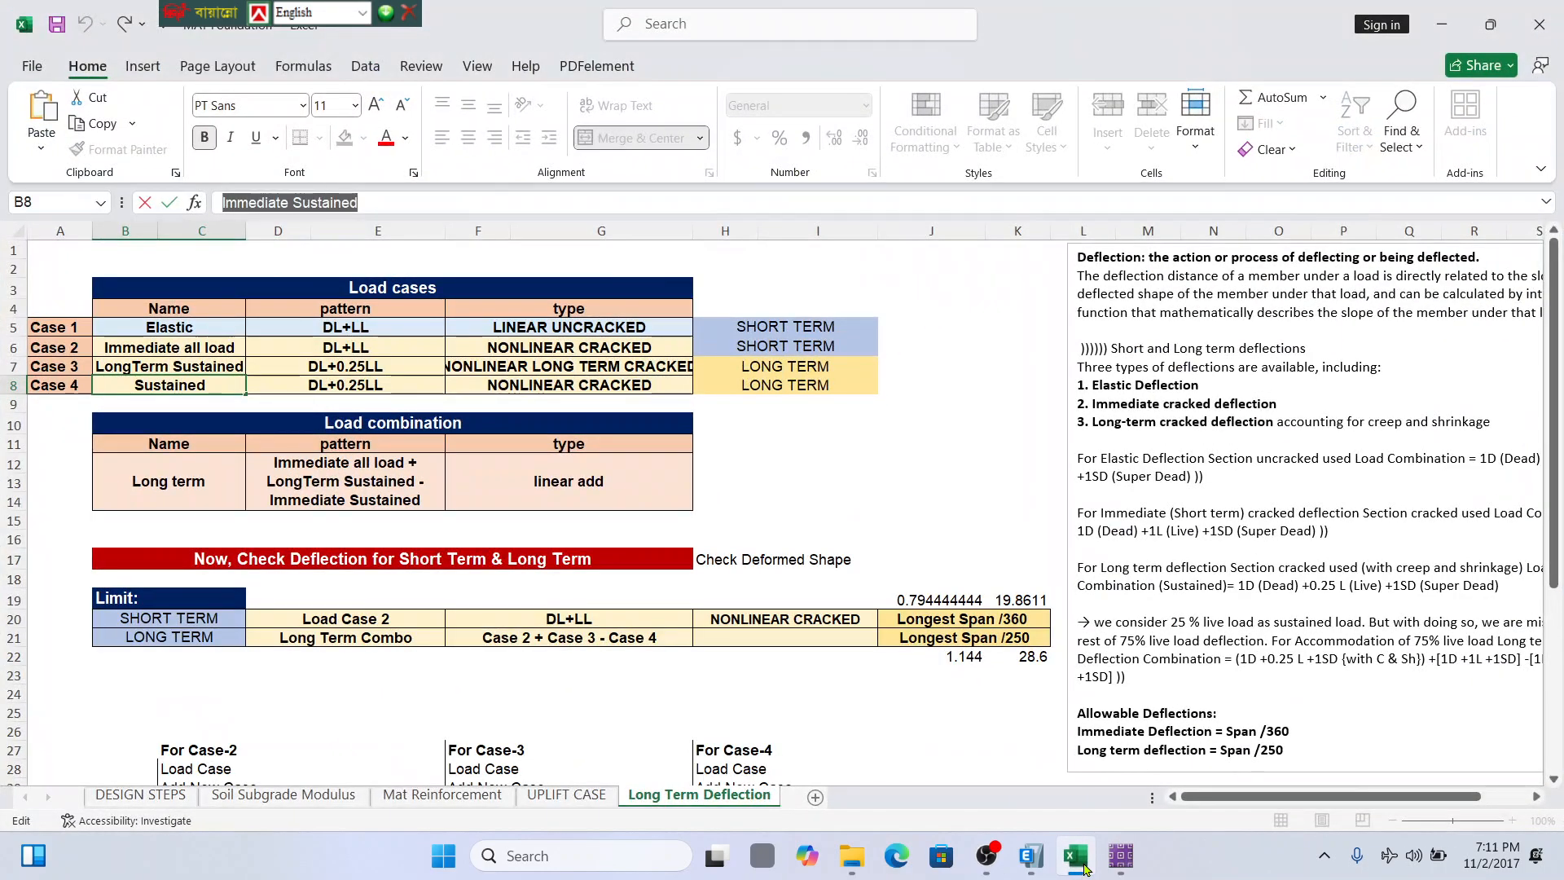
click(1084, 869)
click(924, 316)
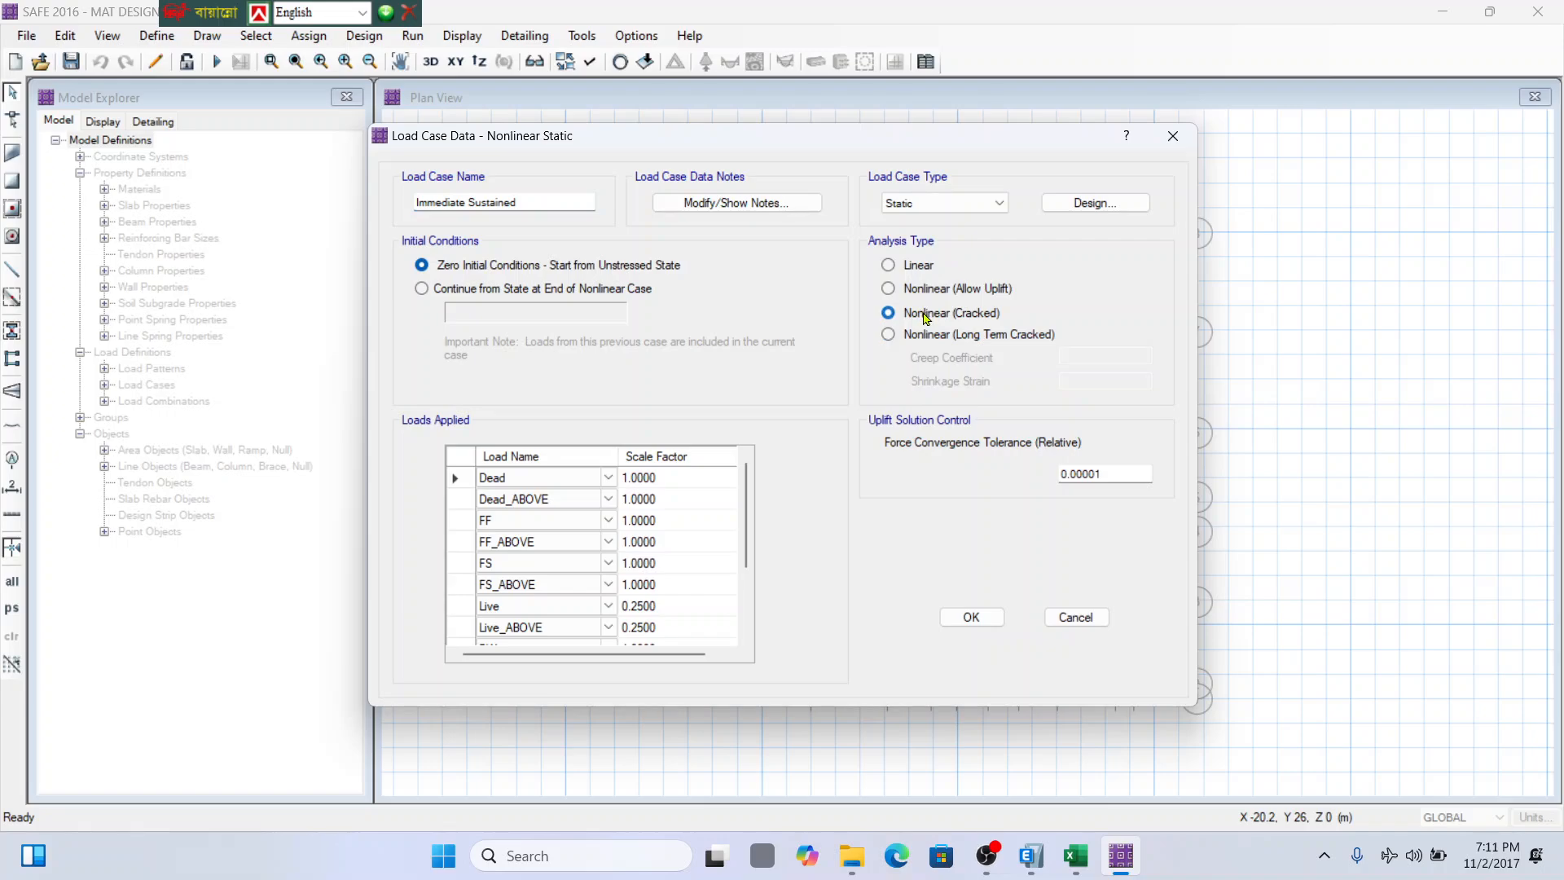
click(974, 617)
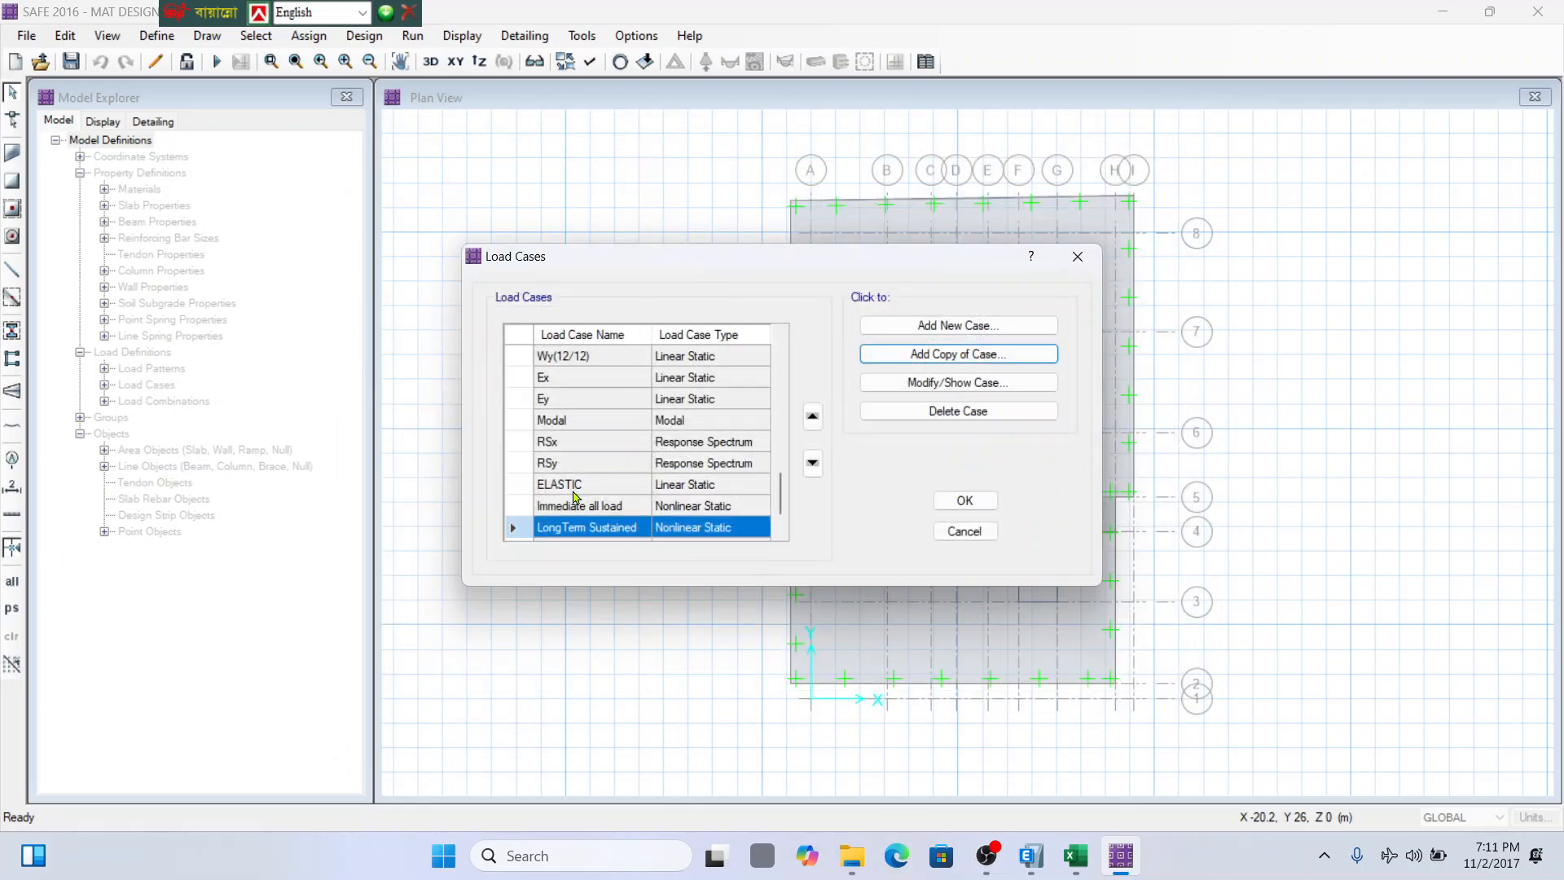
Review the ELASTIC, Immediate all load, LongTerm Sustained and Immediate Sustained cases and accept the load case list.
scroll(590, 530, down, 1)
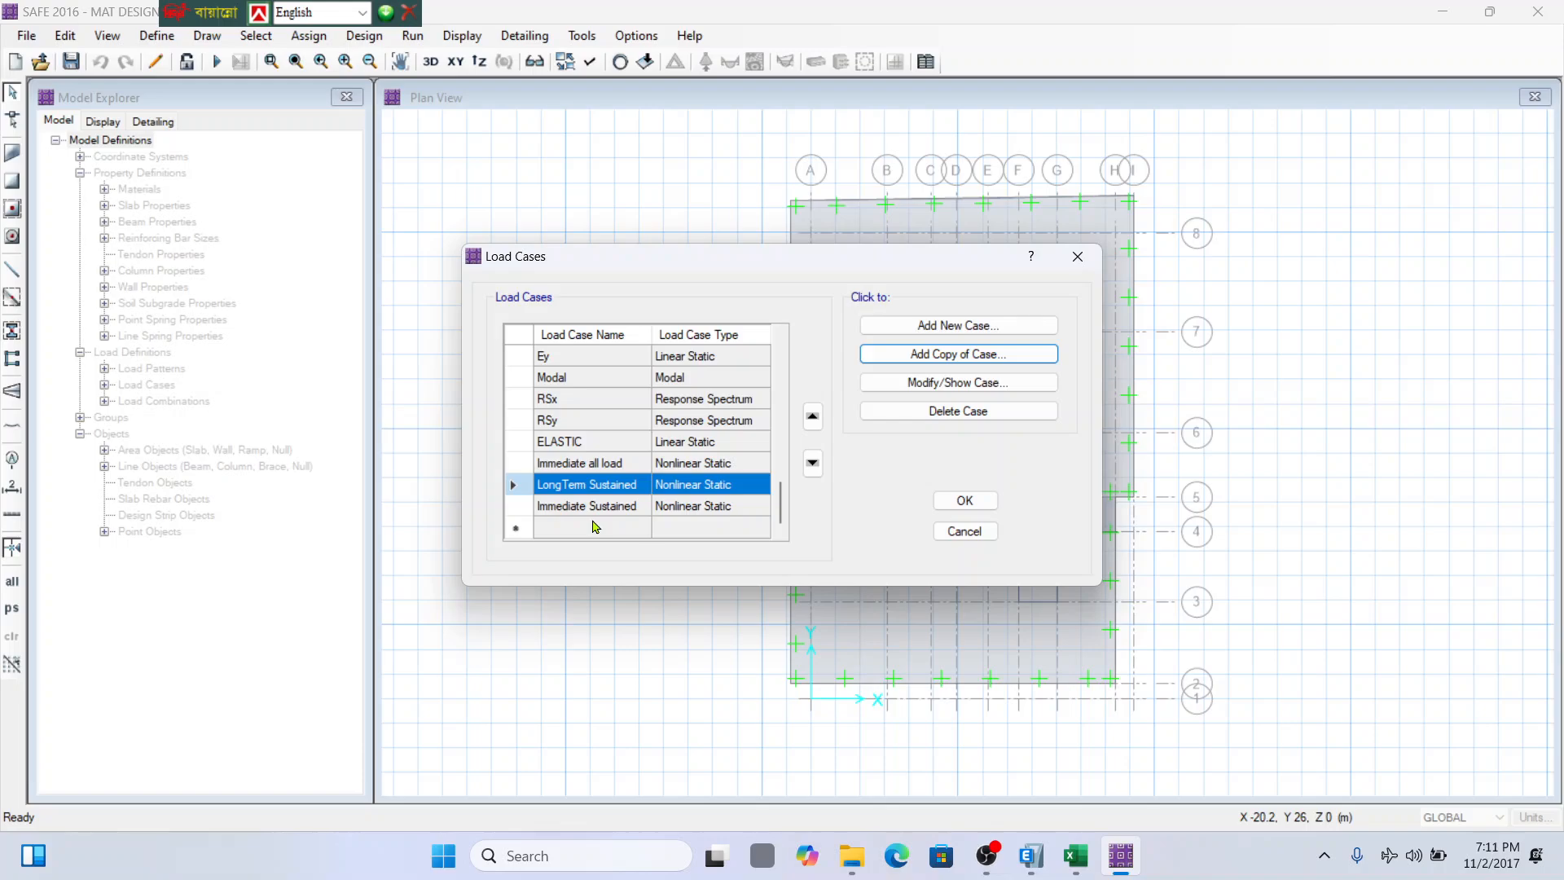
click(603, 507)
click(600, 486)
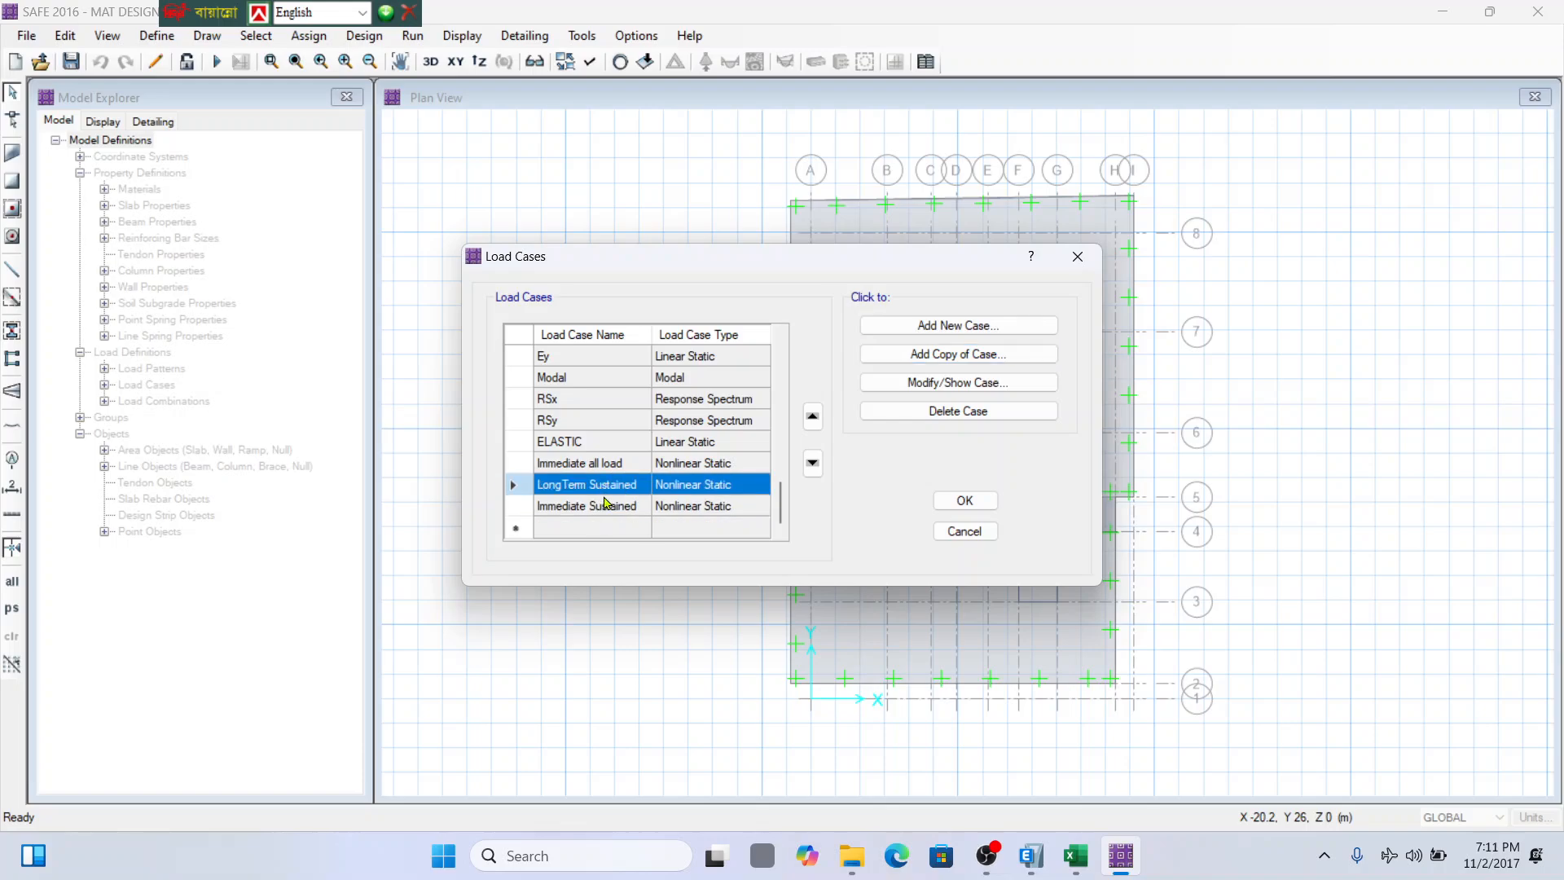
click(610, 505)
click(613, 483)
click(605, 446)
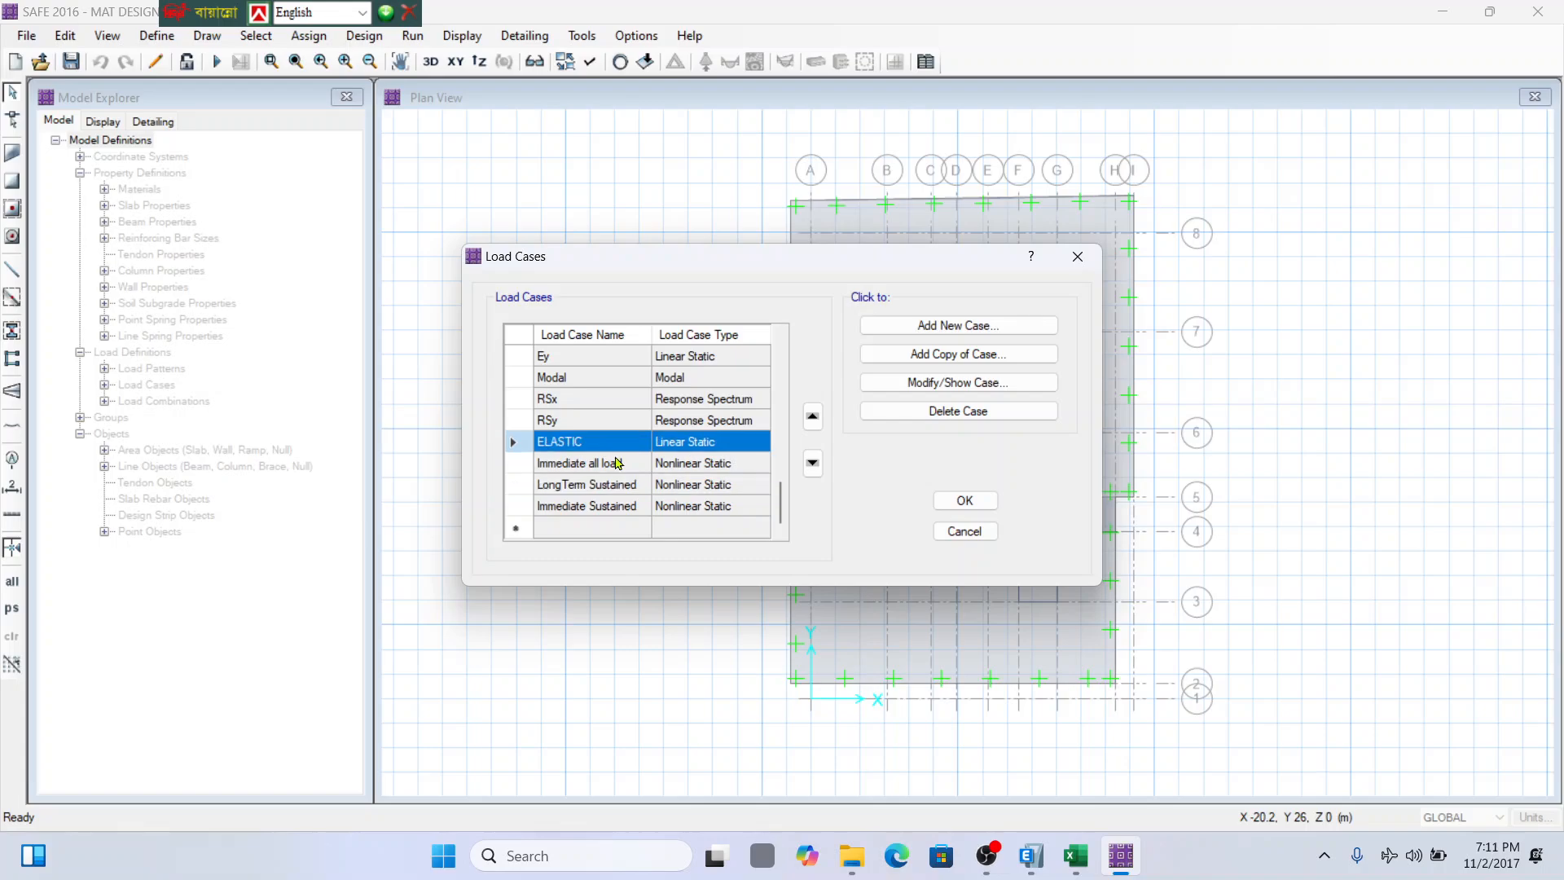
click(619, 464)
click(605, 439)
click(982, 504)
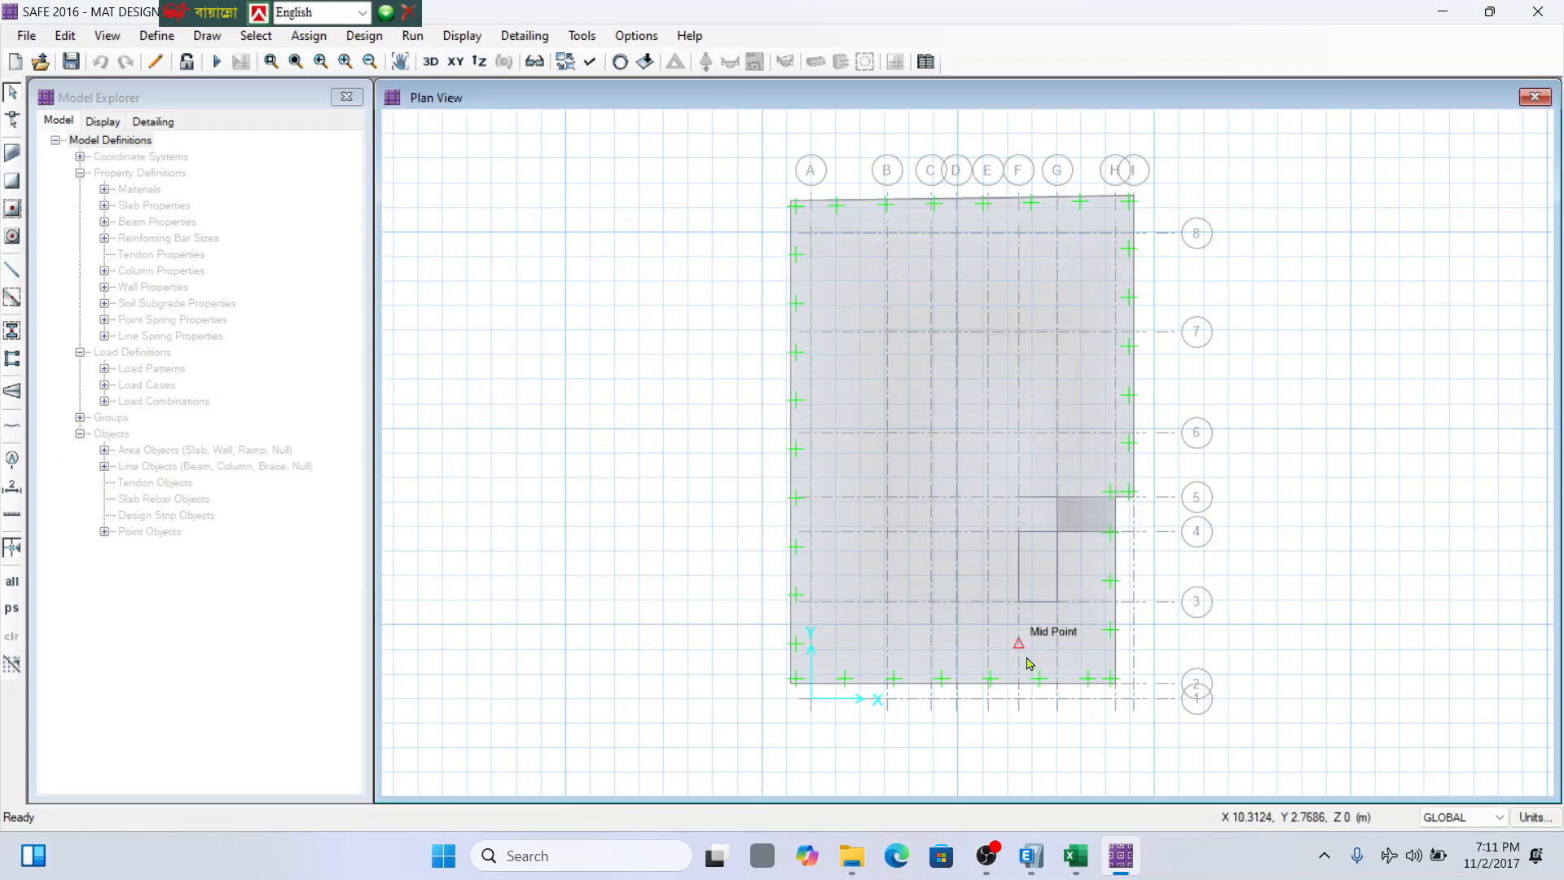
Consult the Load combination table in Excel and add a new load combination named "LONG TERM" in SAFE.
click(1070, 863)
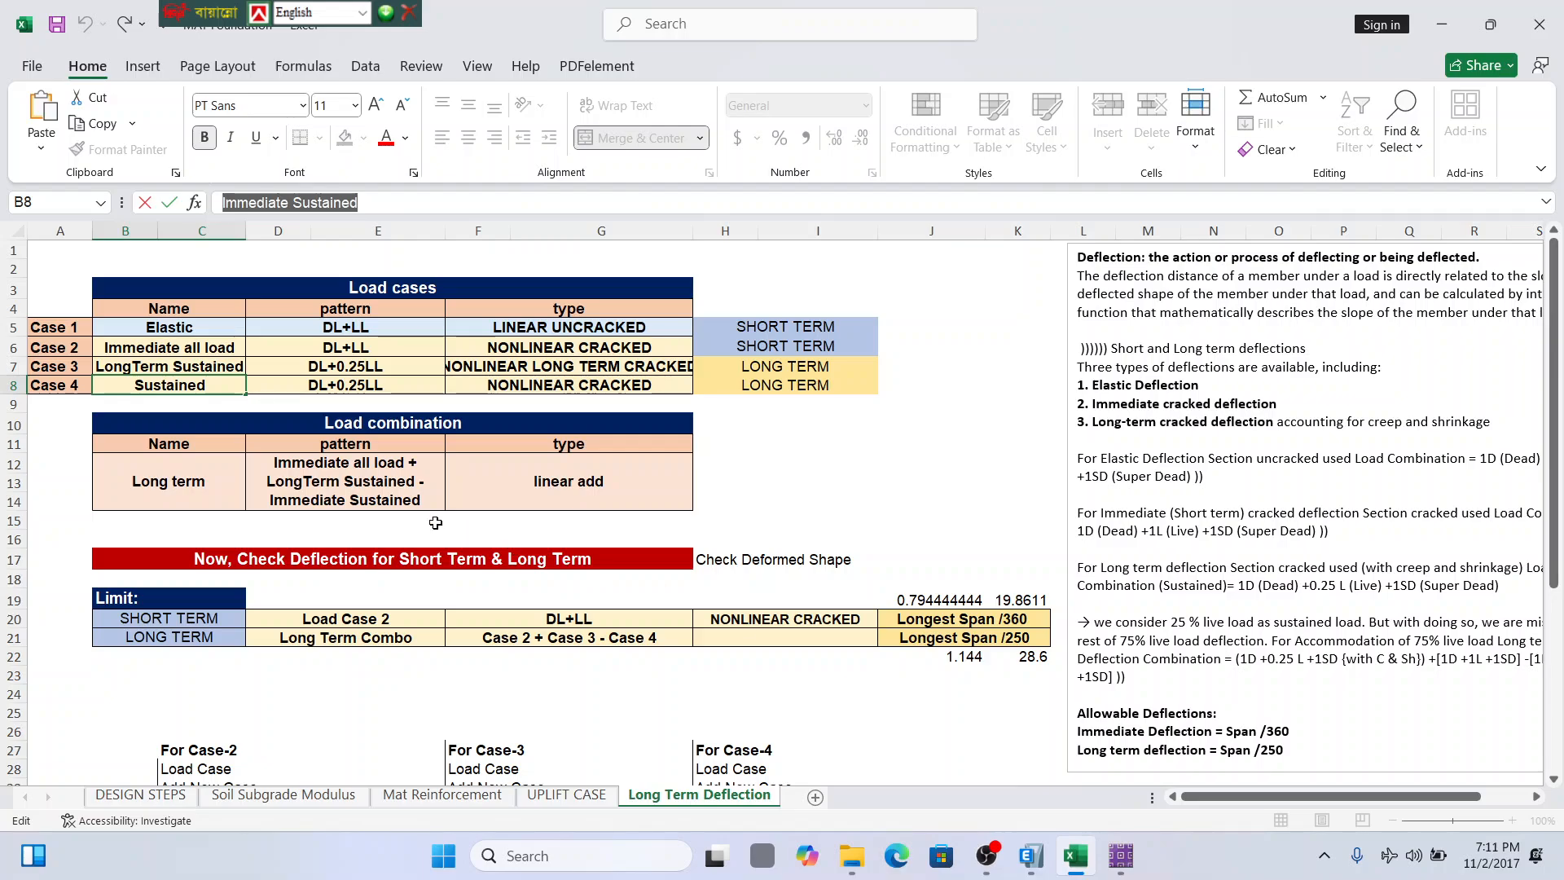
click(162, 446)
drag(338, 423, 352, 487)
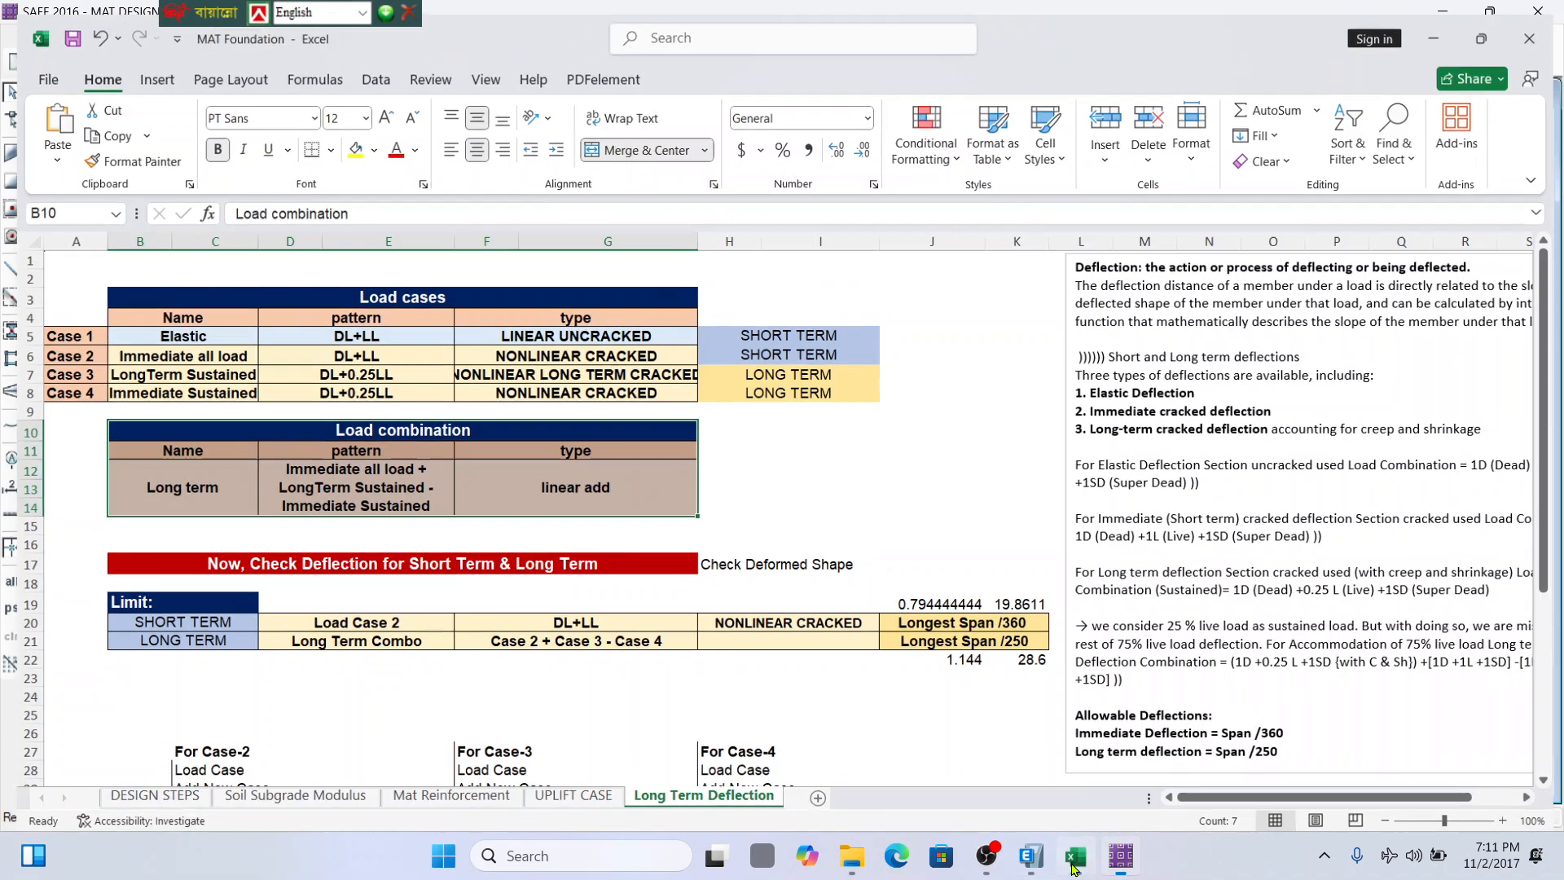
click(1119, 857)
click(157, 36)
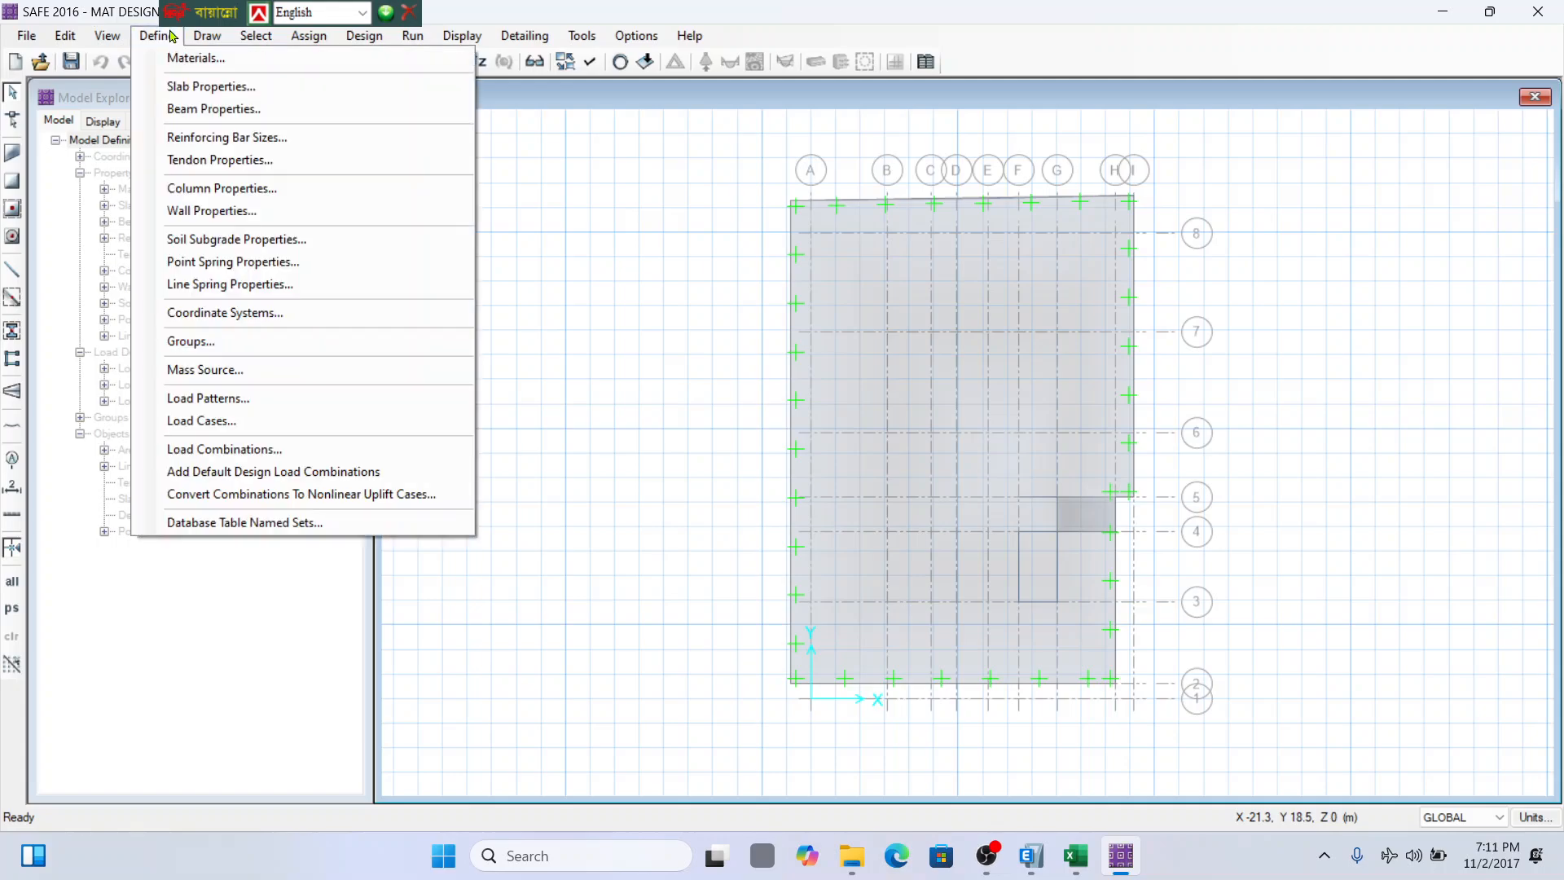
click(281, 448)
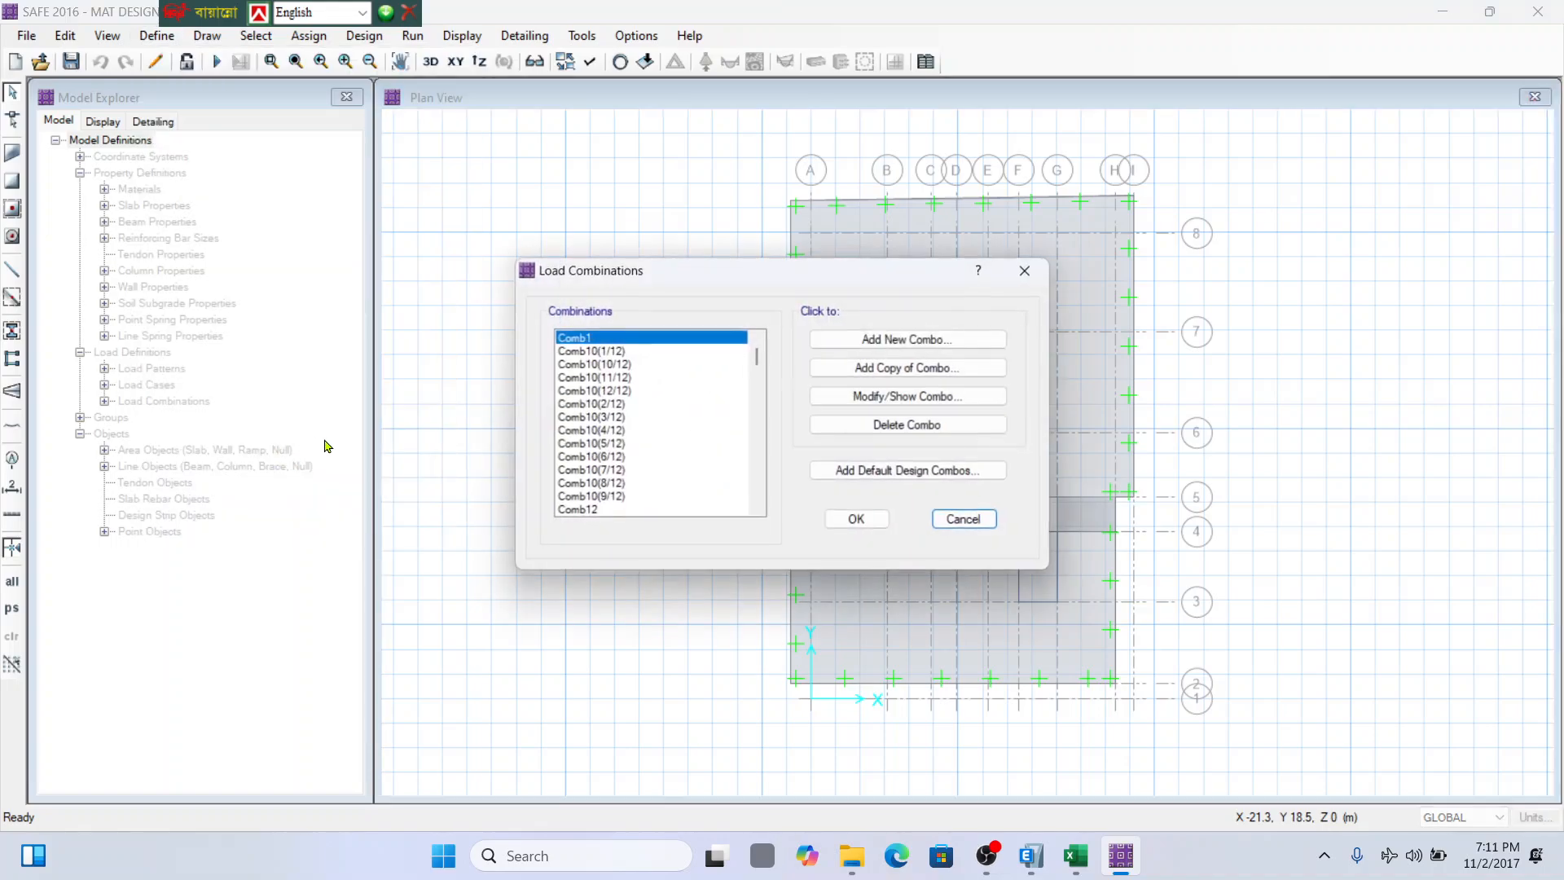
click(908, 339)
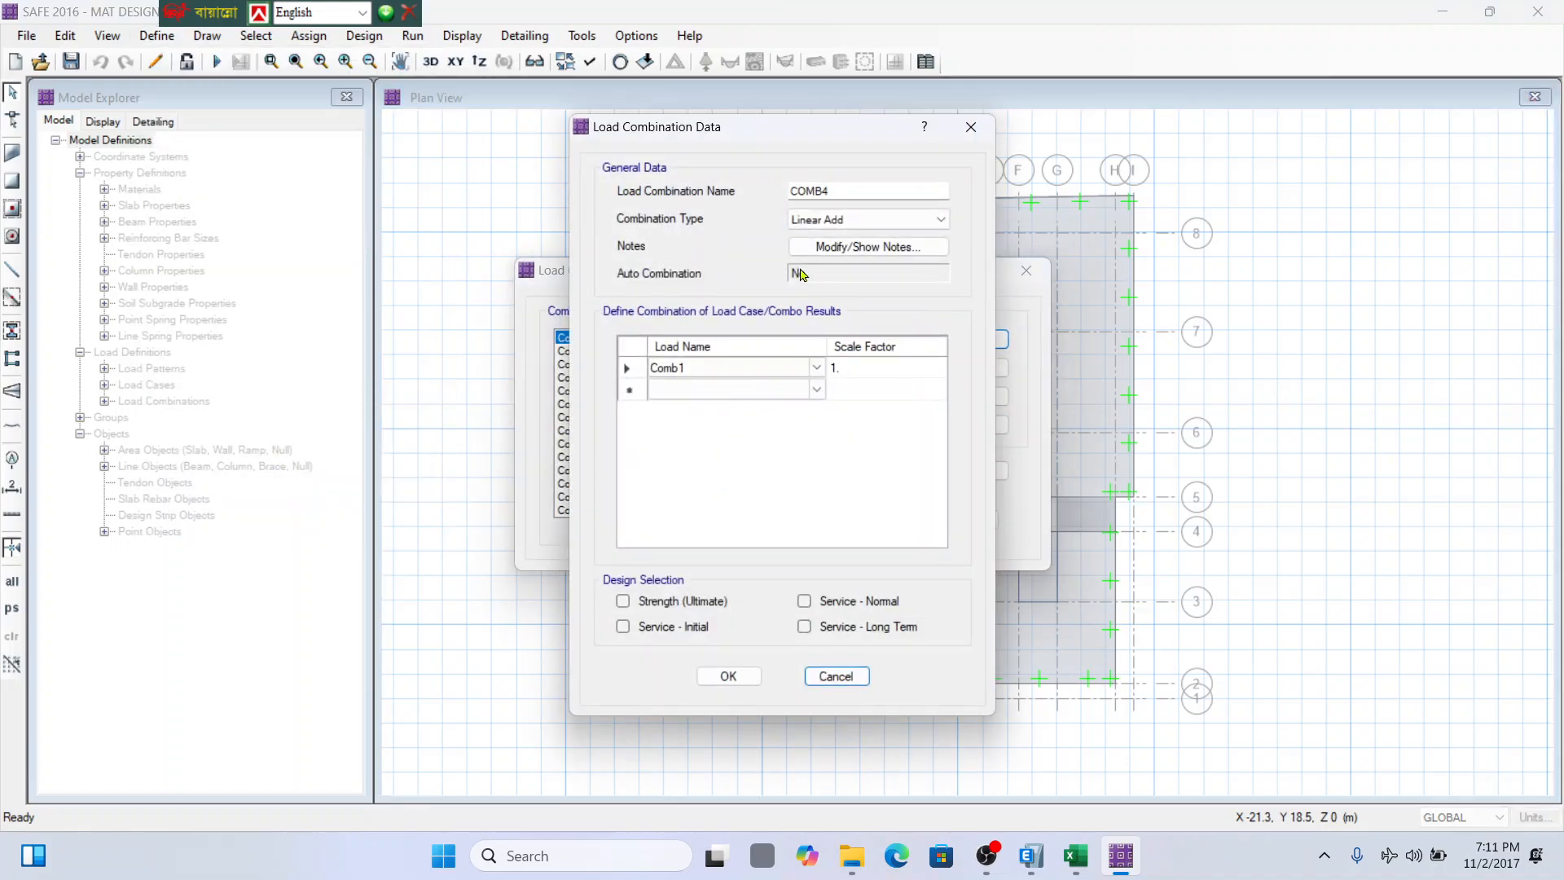
double_click(849, 191)
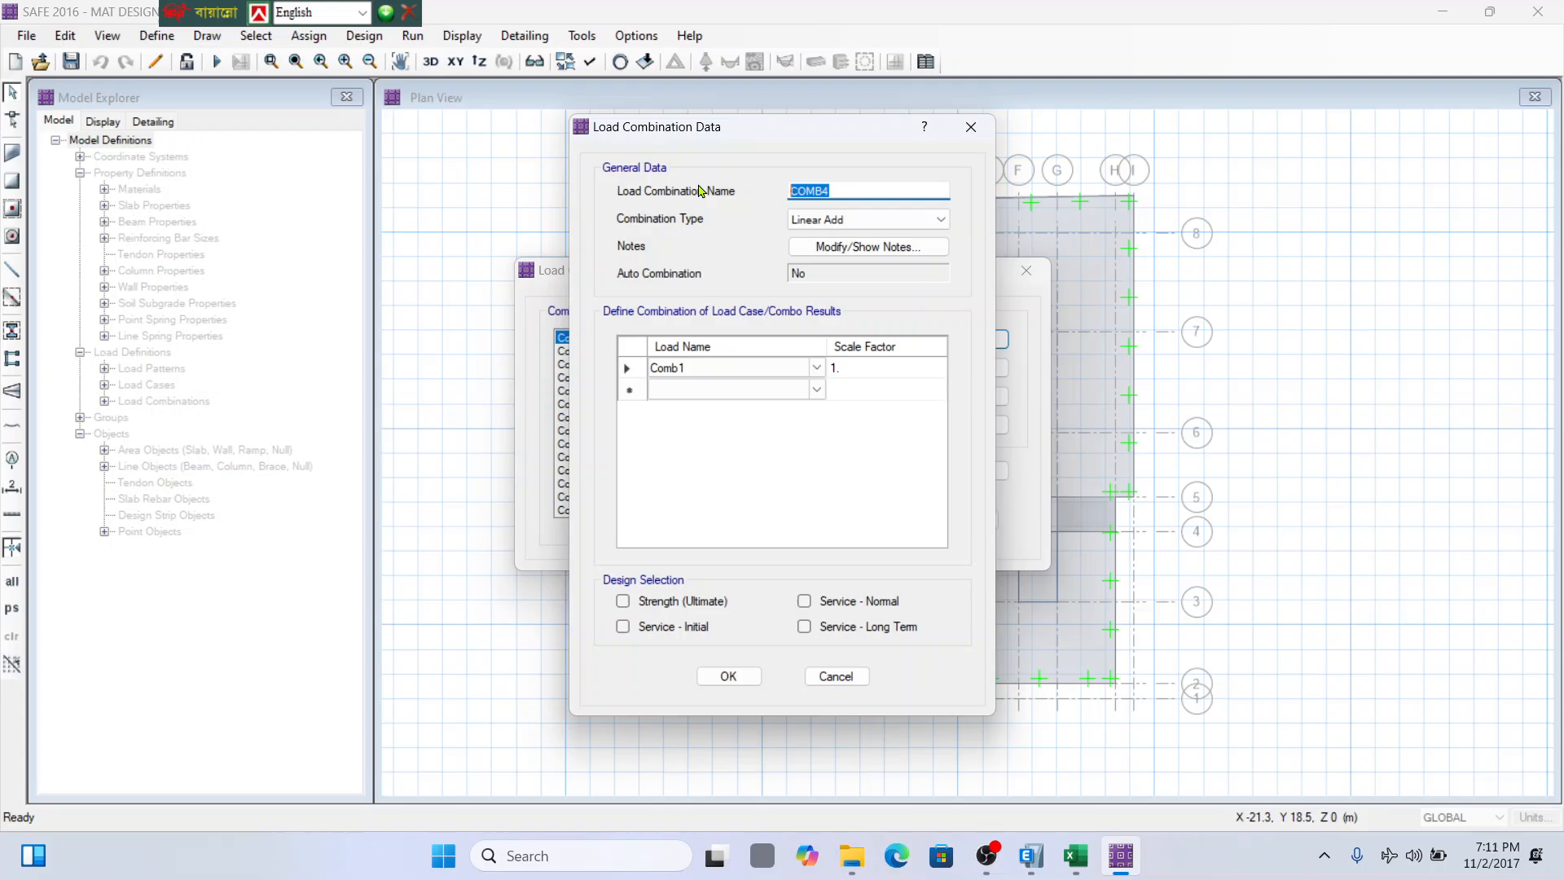
click(1075, 855)
click(1075, 855)
text(LONG TERM)
Check the combination pattern in Excel and set Immediate all load as the first load of the LONG TERM combination.
click(1076, 865)
click(1076, 865)
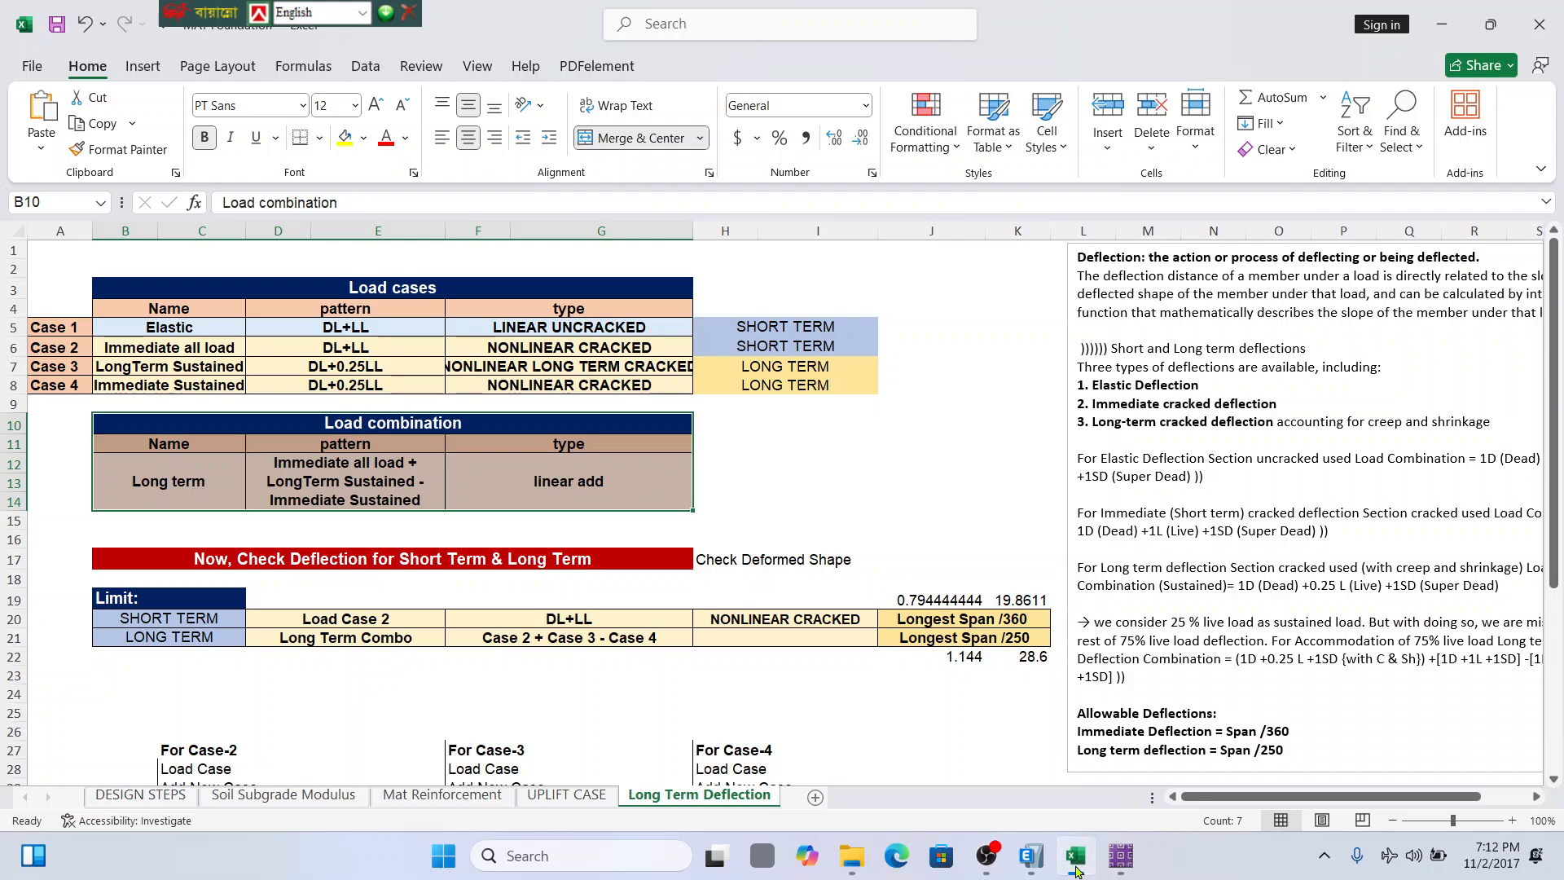
click(787, 369)
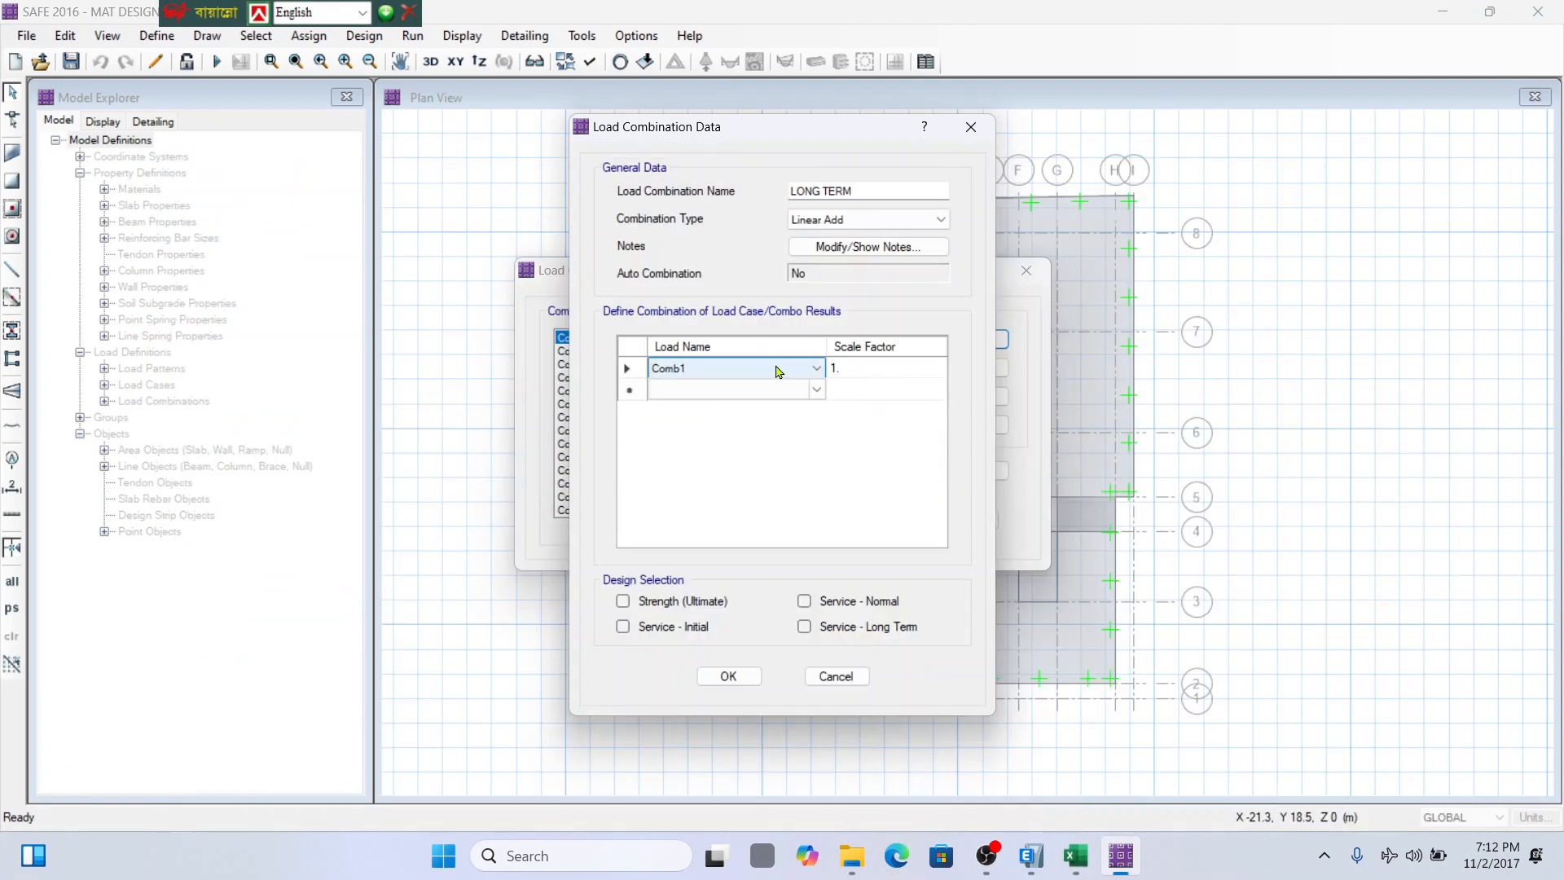
click(816, 369)
scroll(774, 733, down, 10)
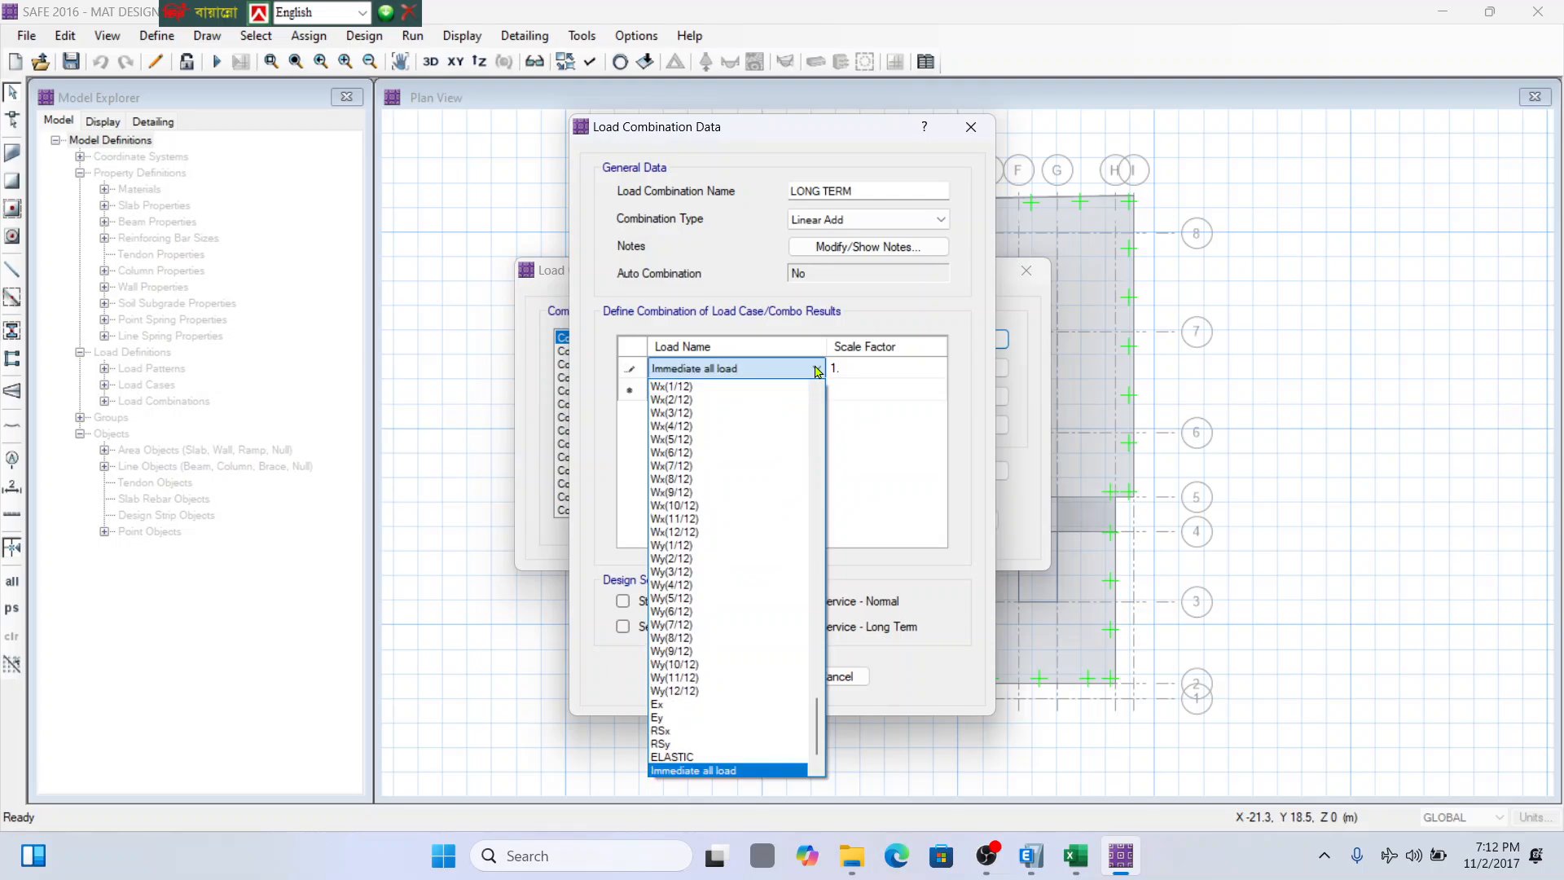
click(774, 767)
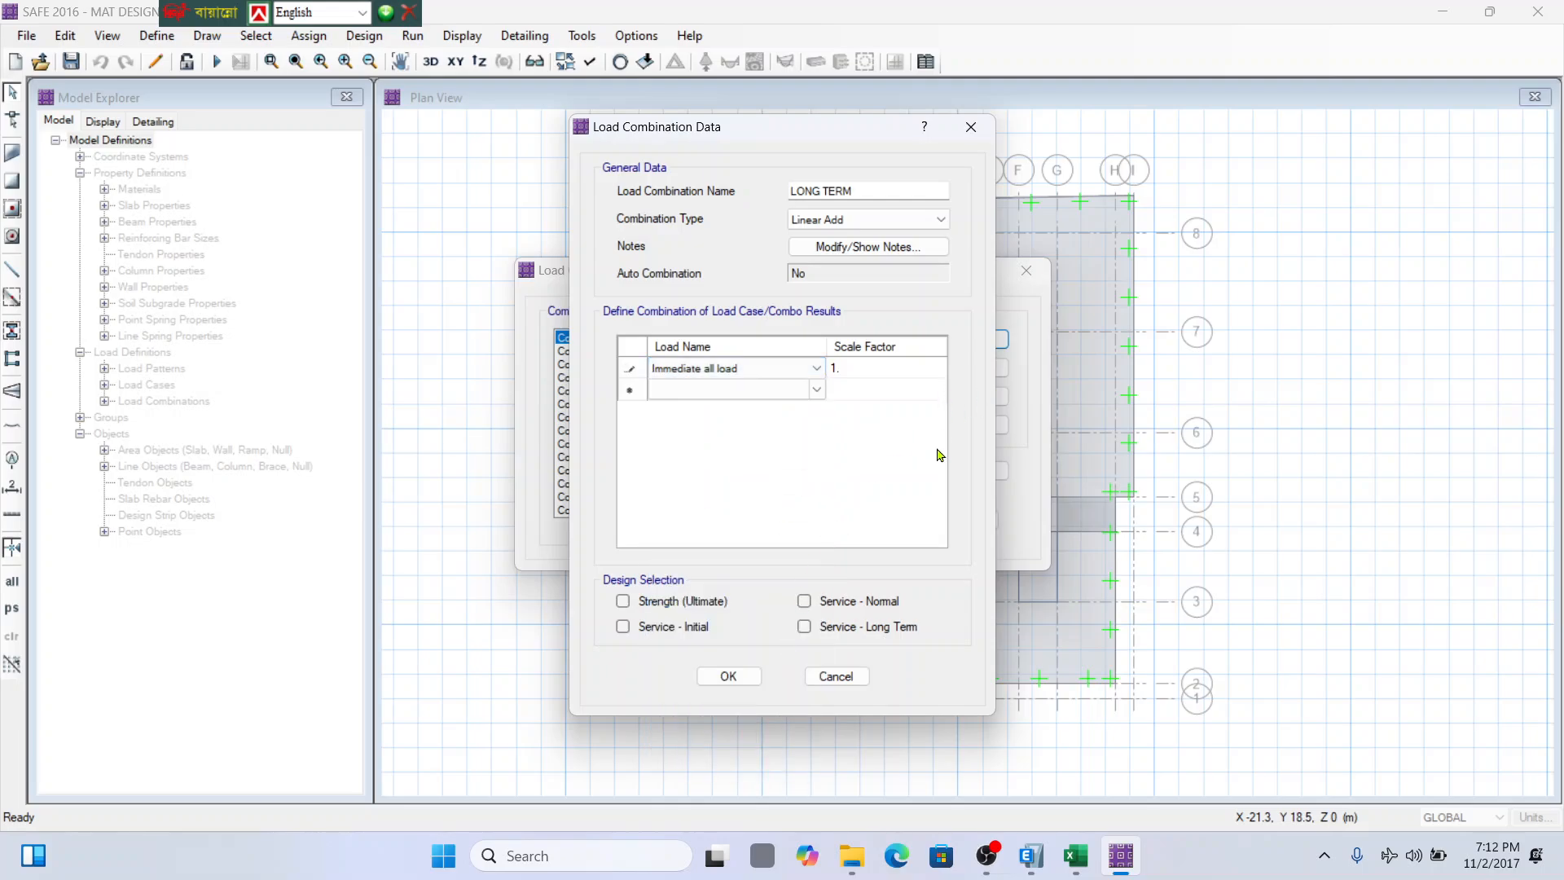
Recheck the combination pattern in Excel and add LongTerm Sustained as the second load of the LONG TERM combination.
click(1077, 857)
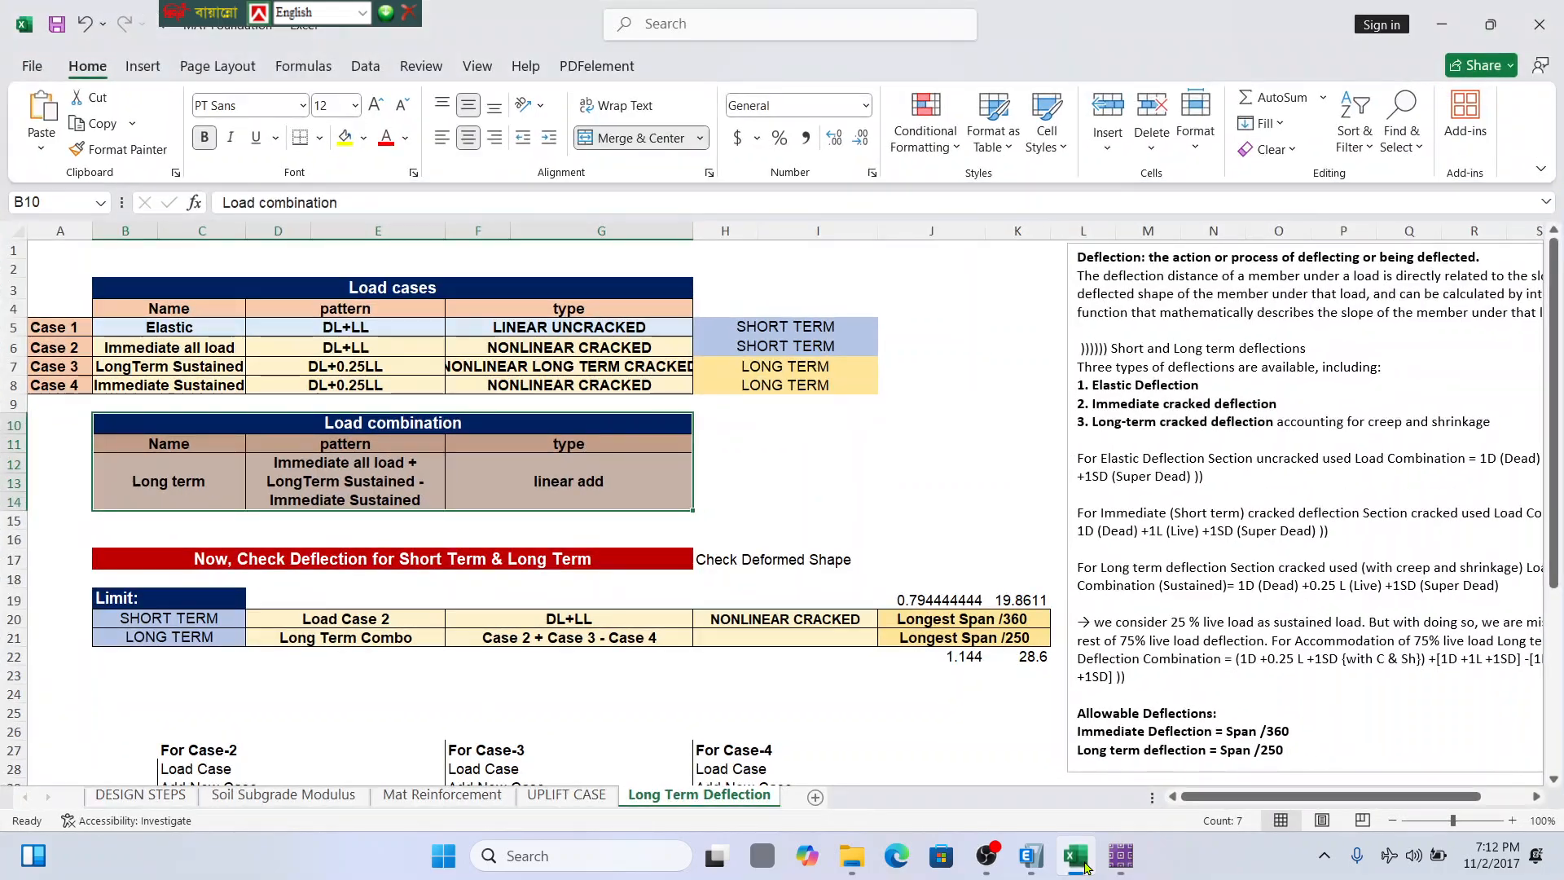
click(1084, 865)
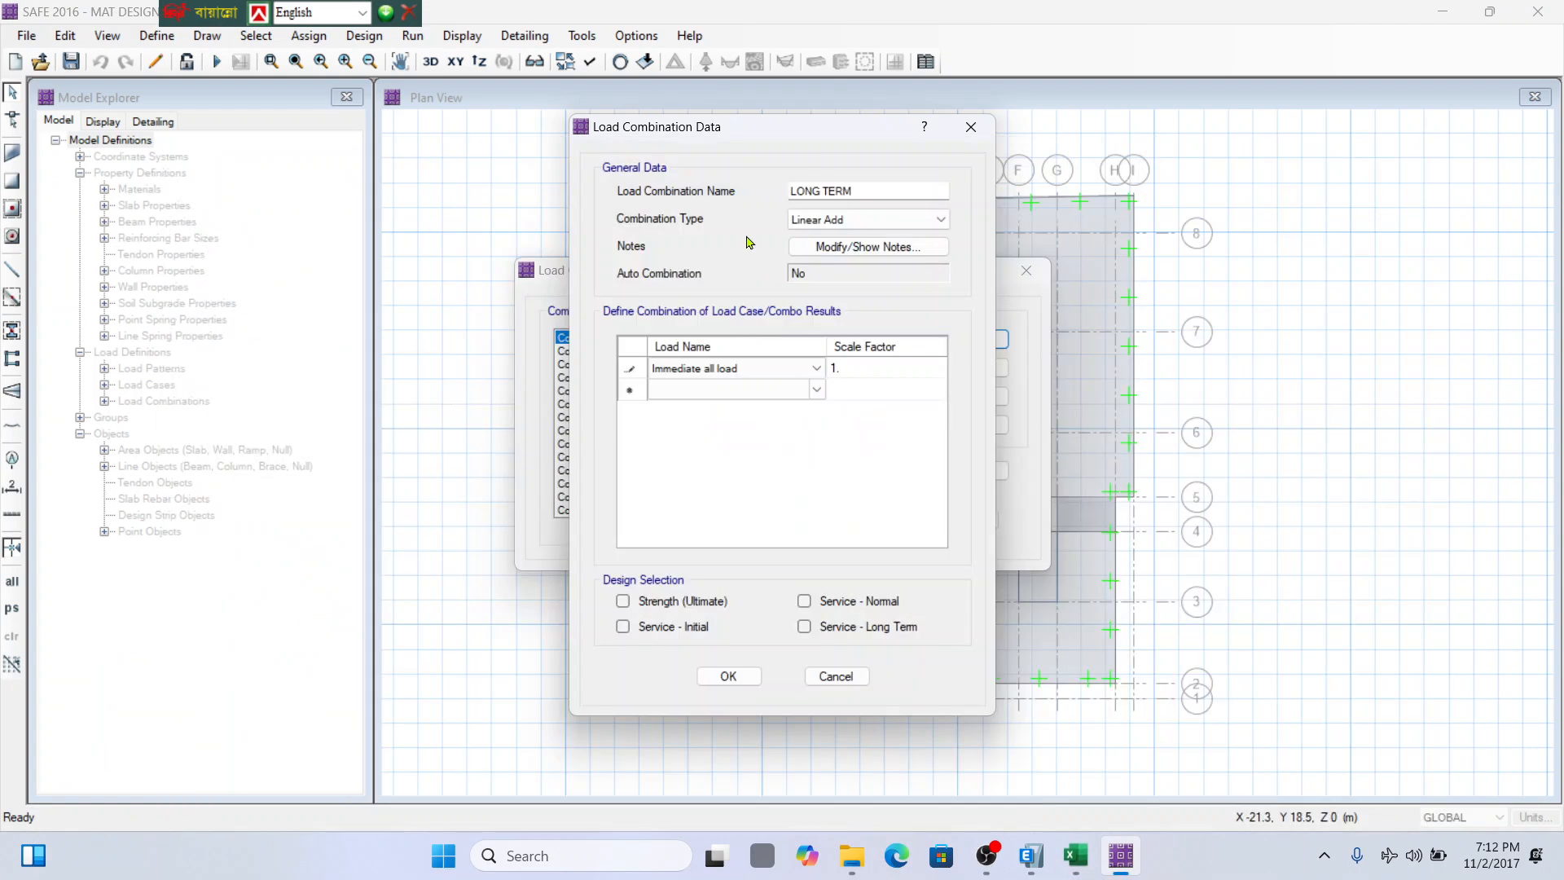
click(811, 391)
click(817, 391)
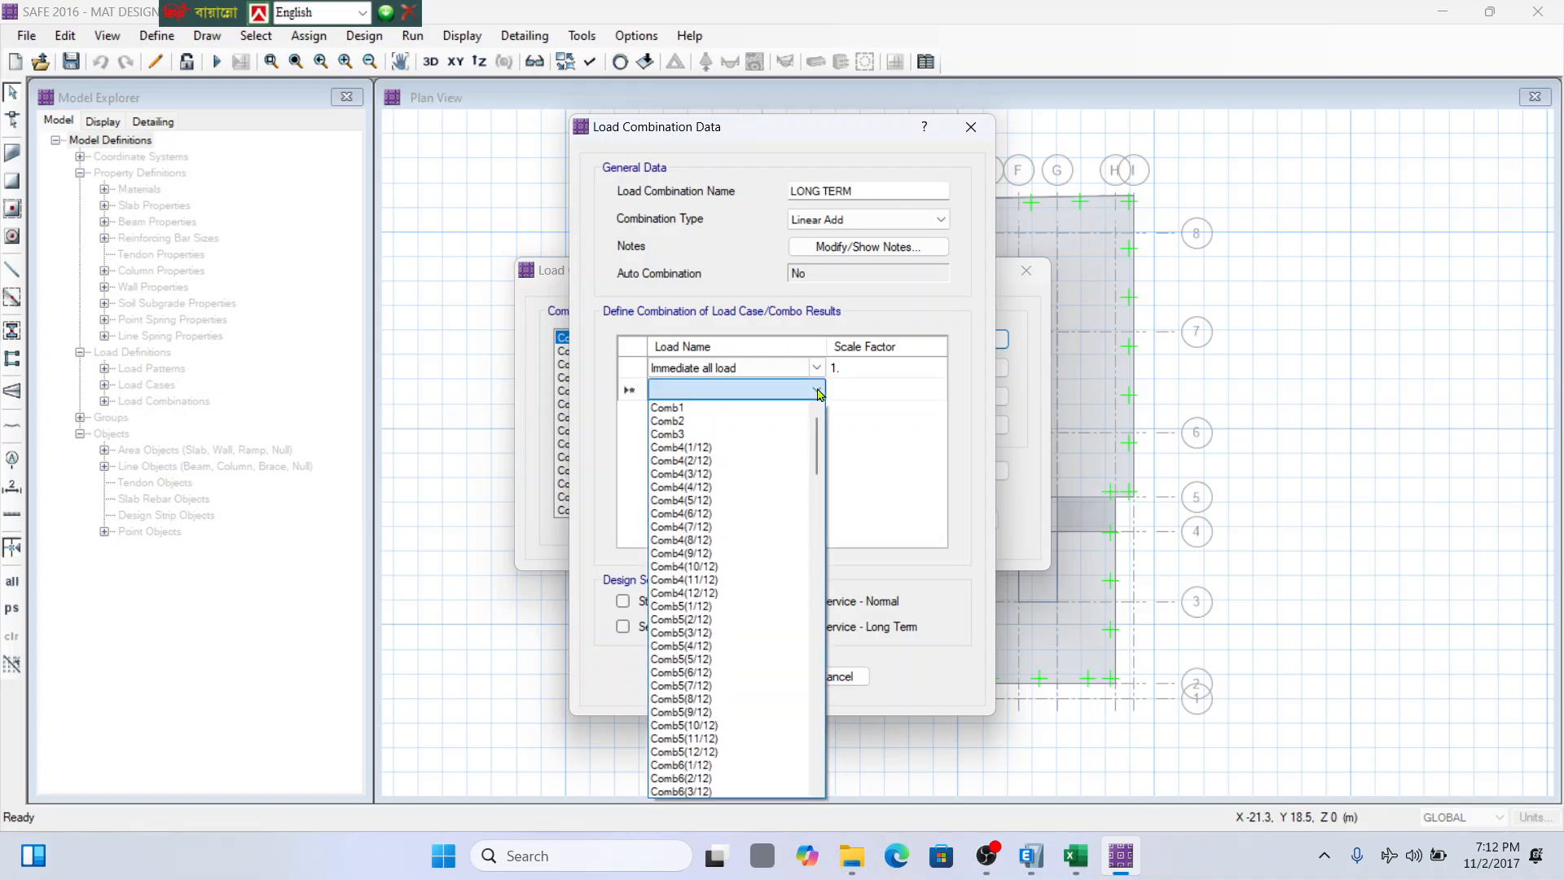
key(l)
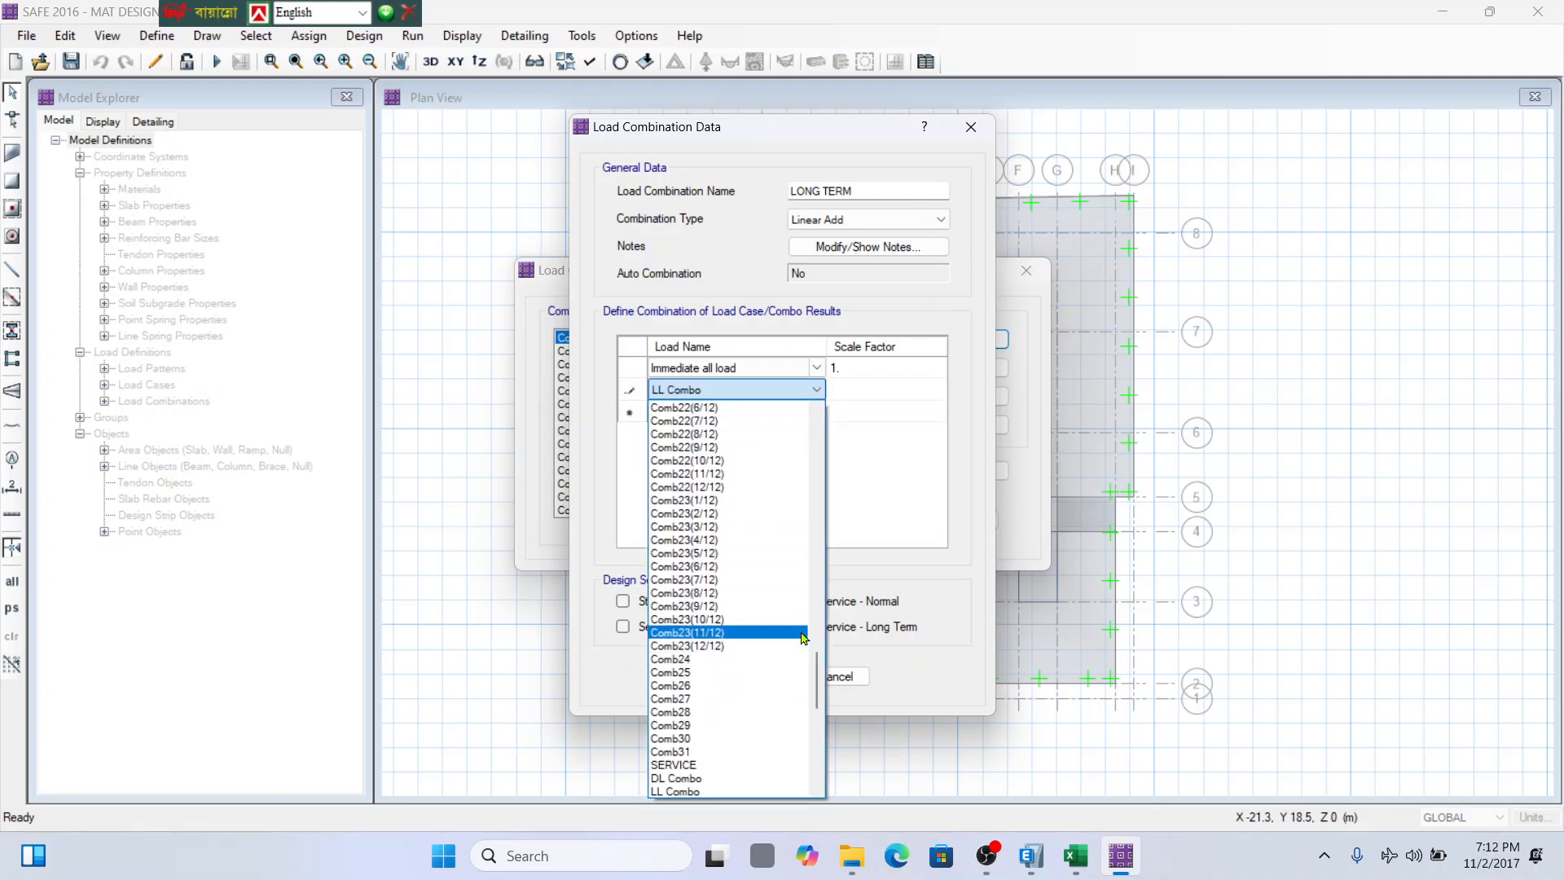
drag(818, 692, 822, 771)
click(733, 778)
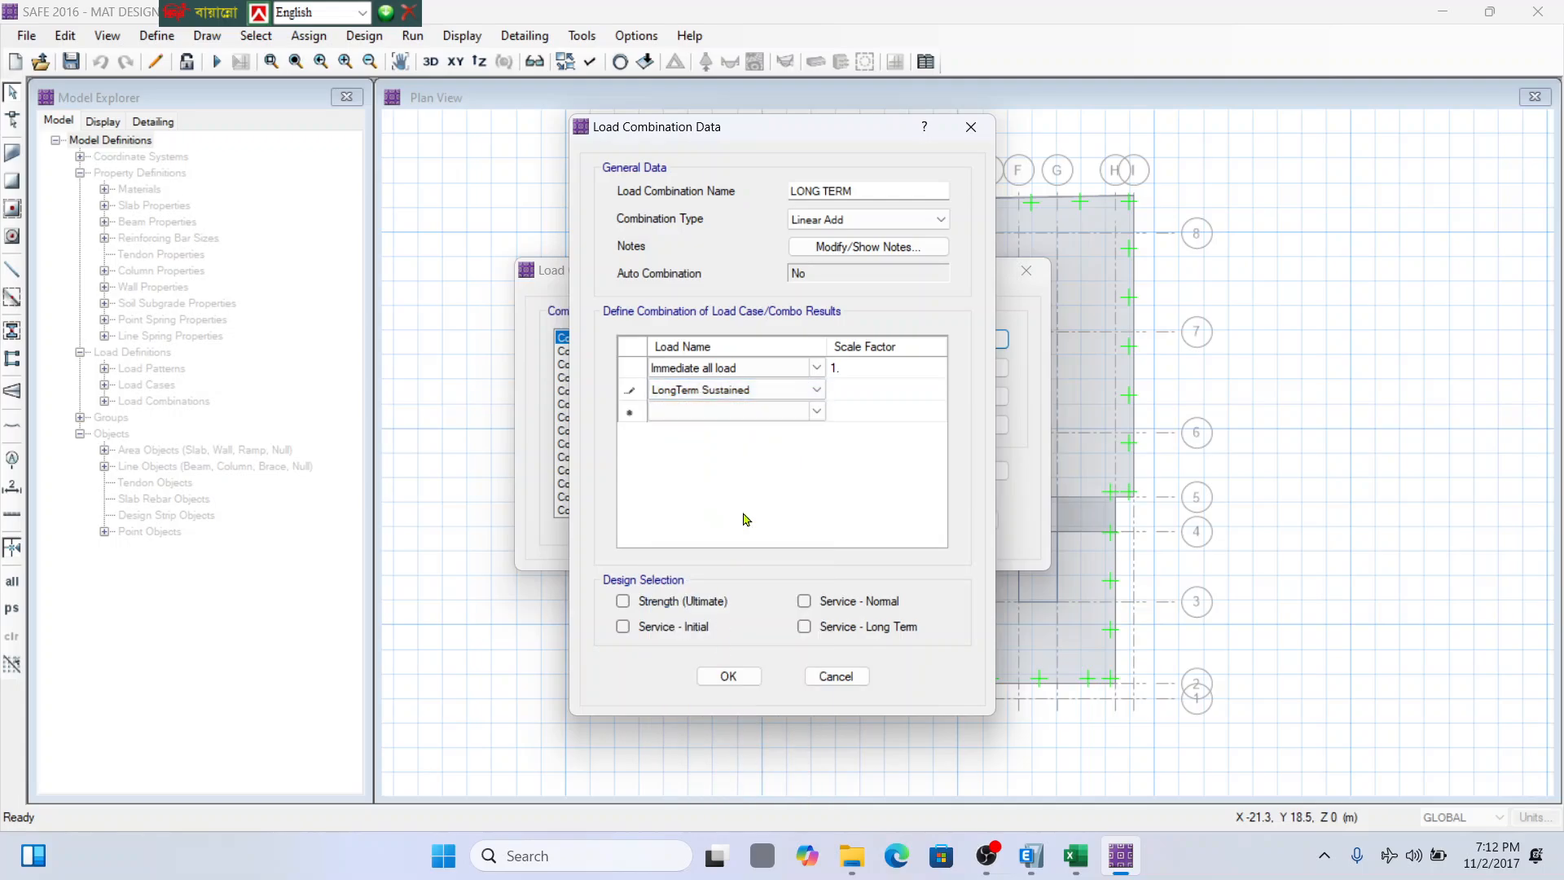
Recheck the combination pattern in Excel and add Immediate Sustained as the third load of the LONG TERM combination with scale factor -1.
click(810, 410)
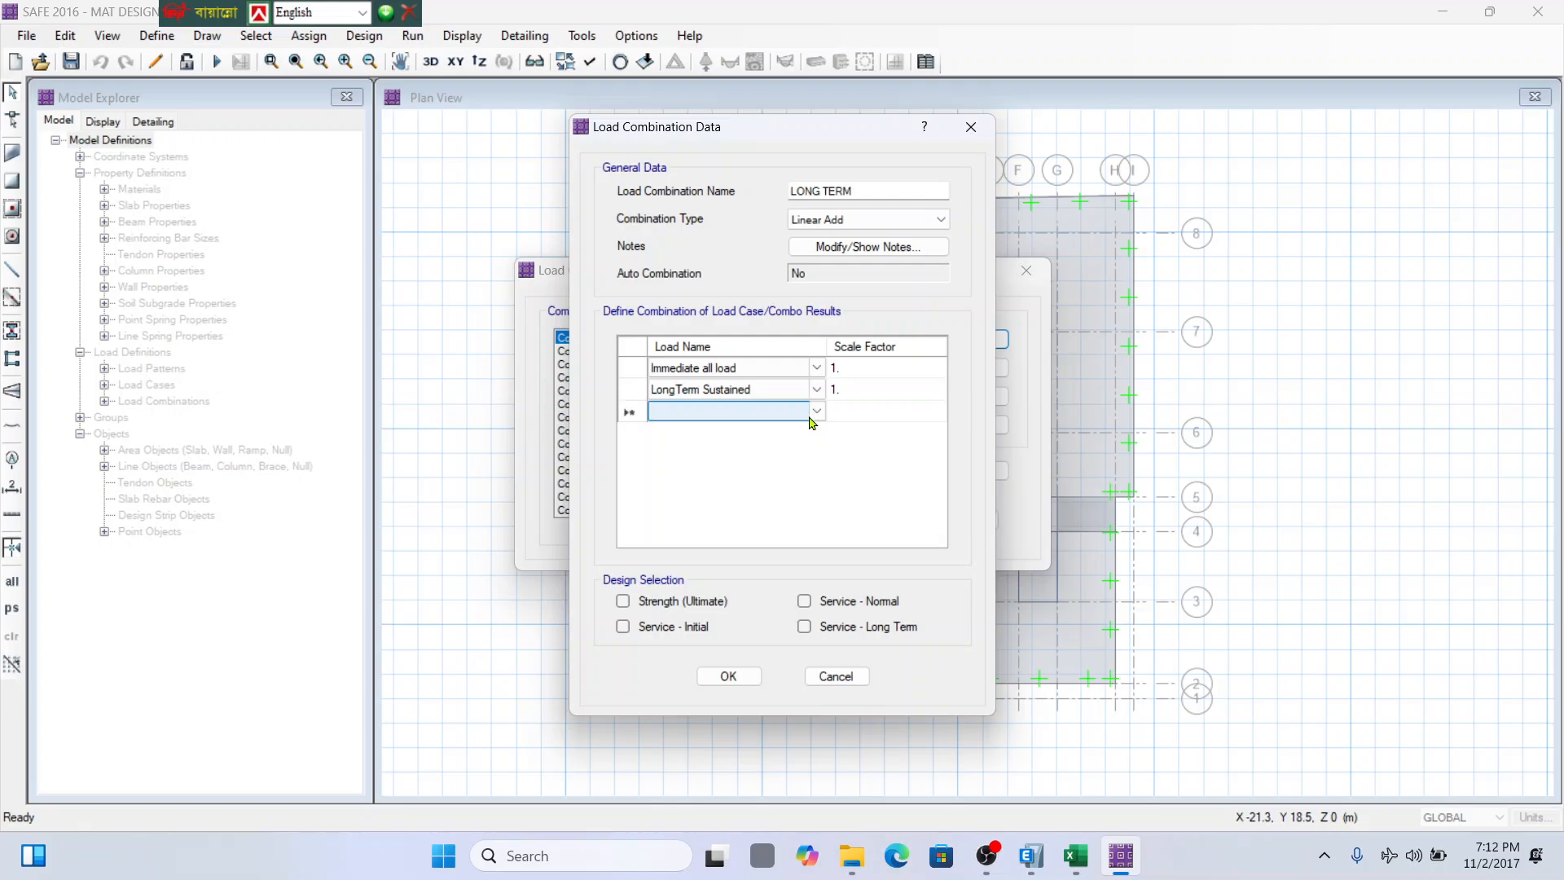
click(1083, 867)
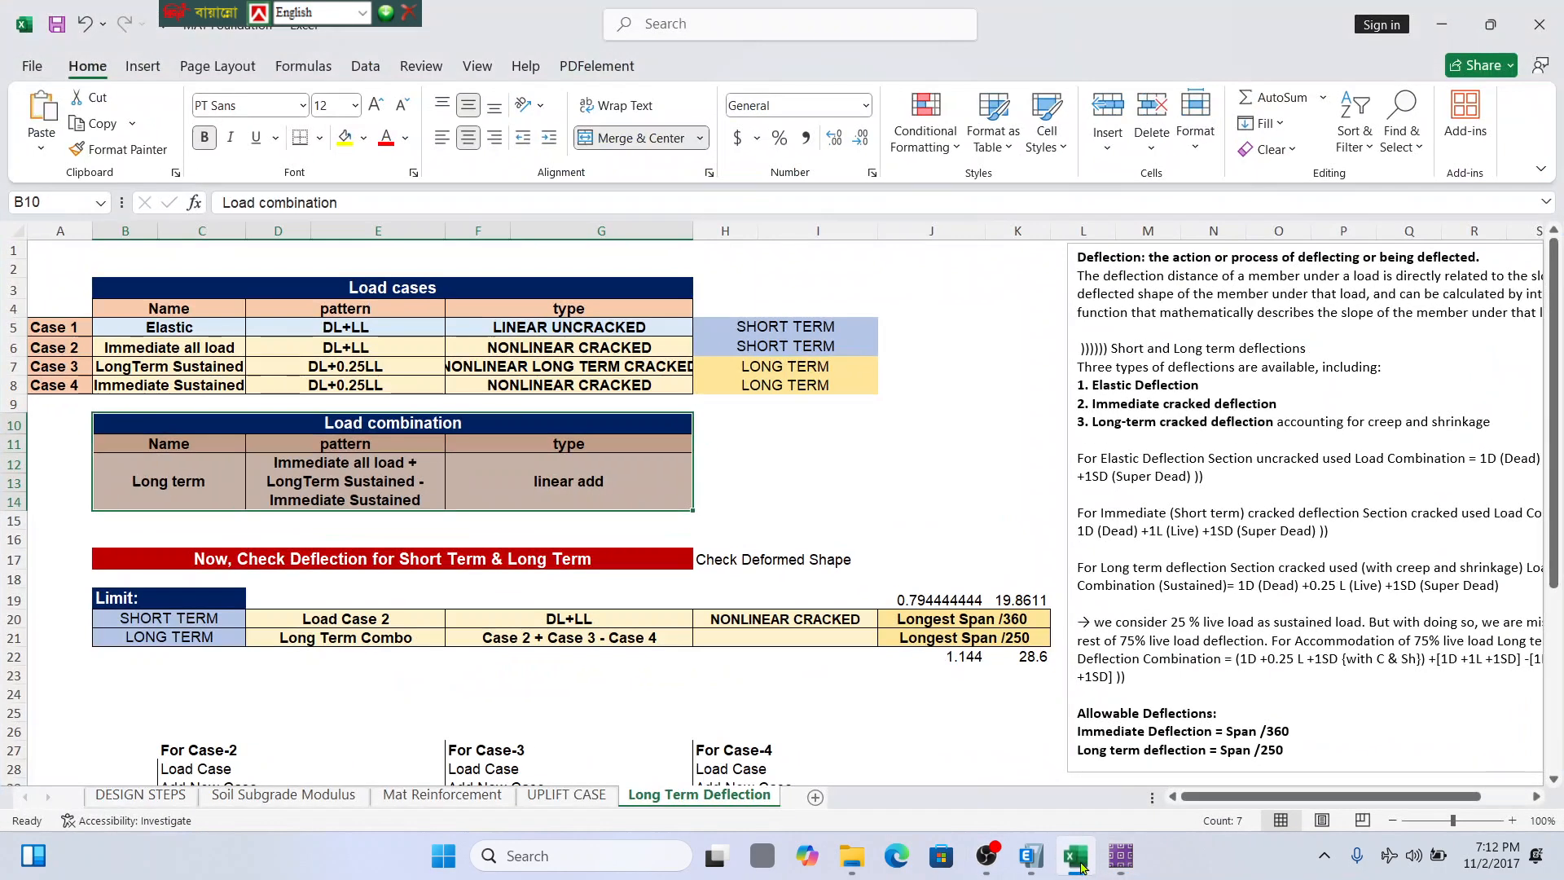
click(1080, 866)
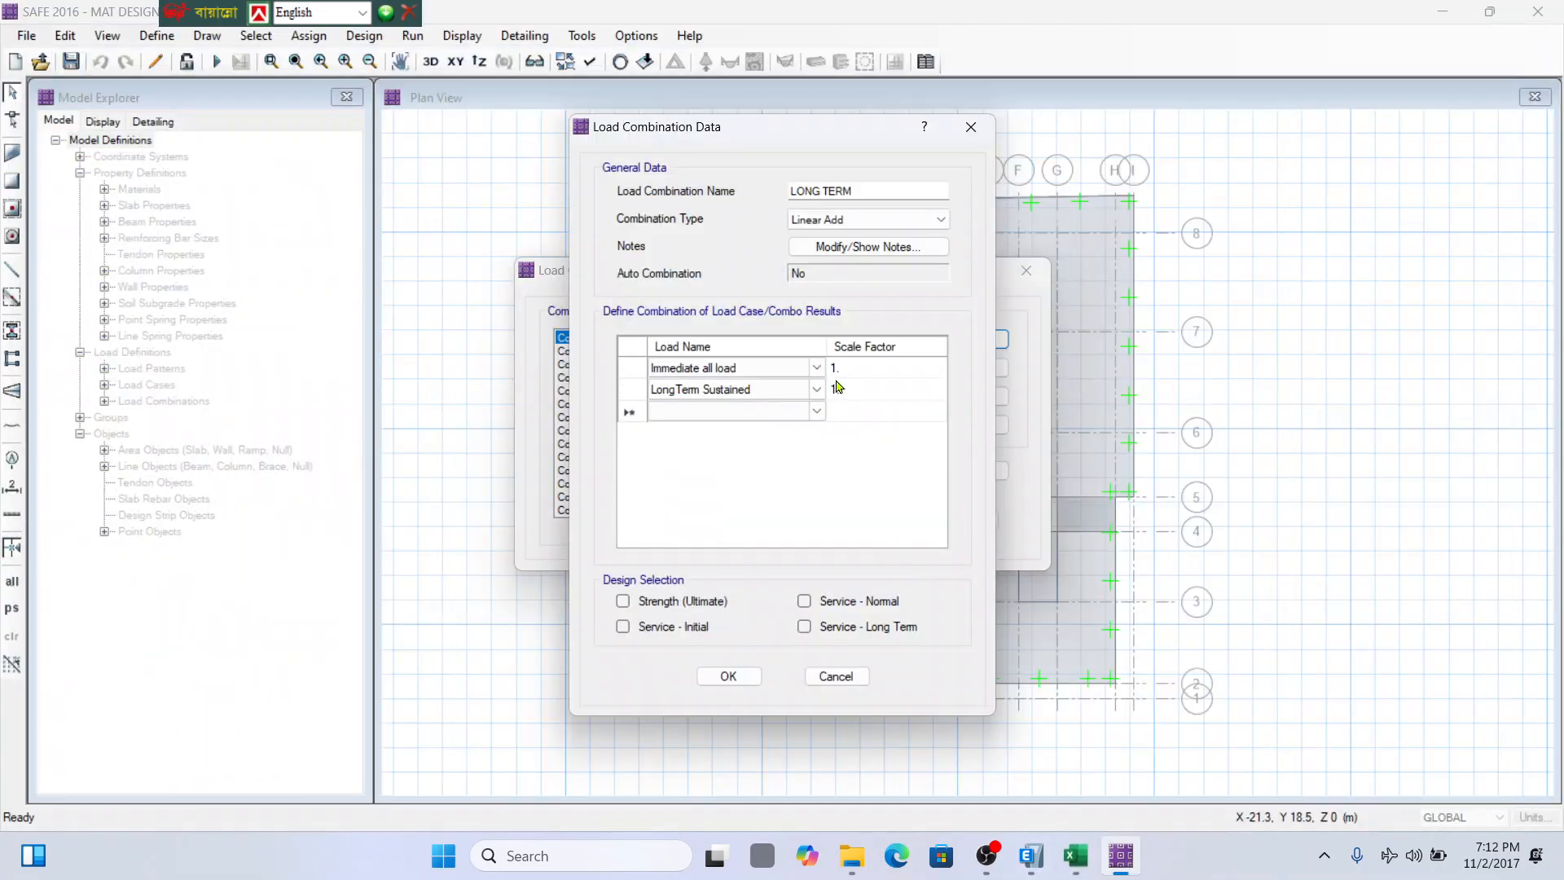
click(820, 414)
click(821, 416)
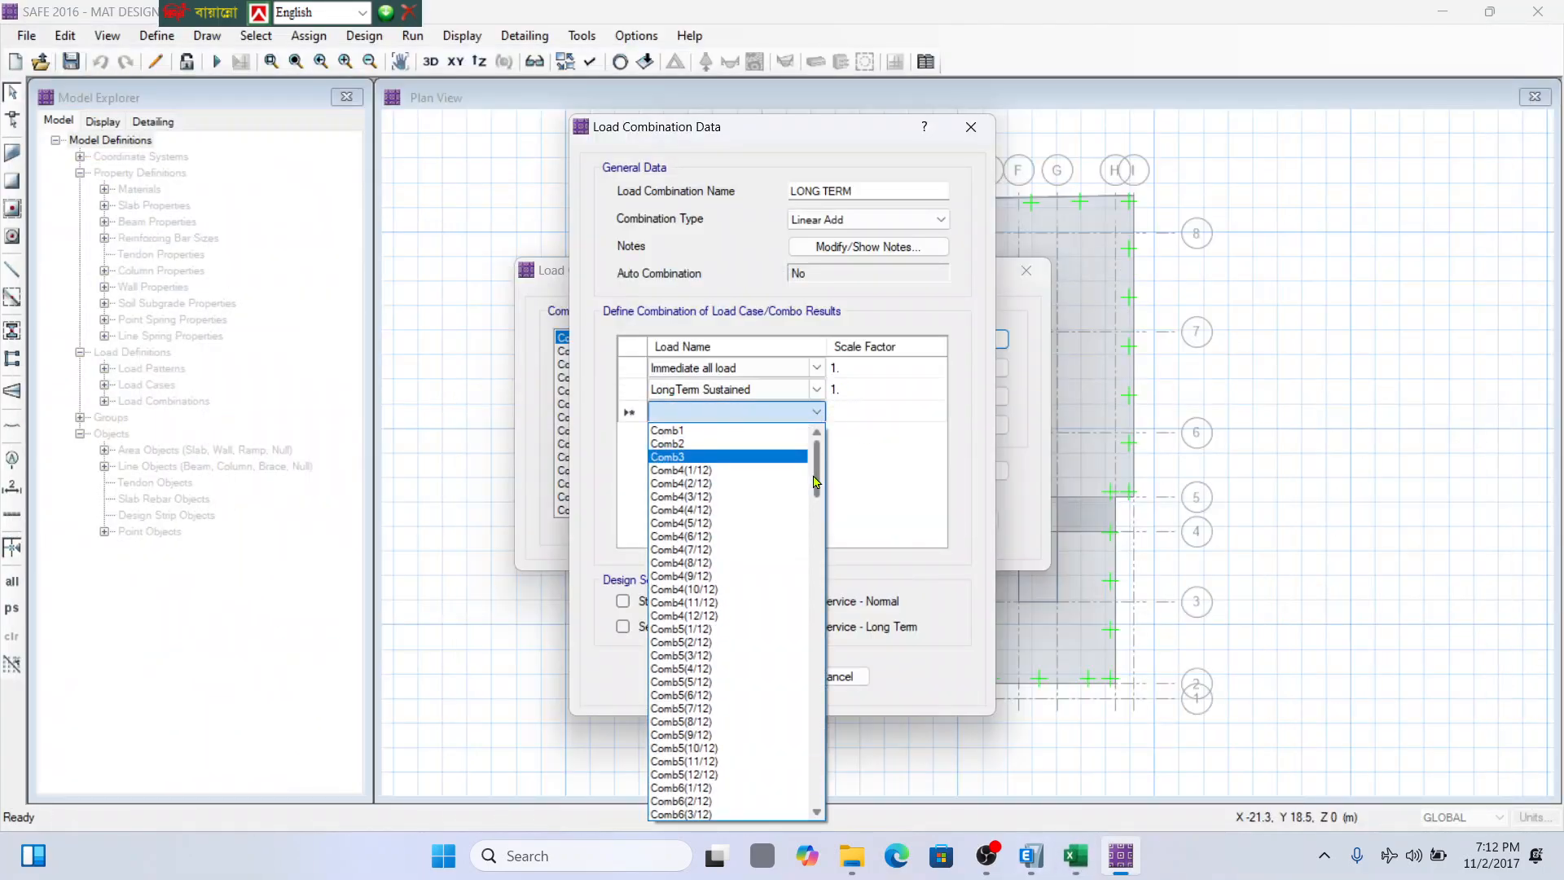
key(i)
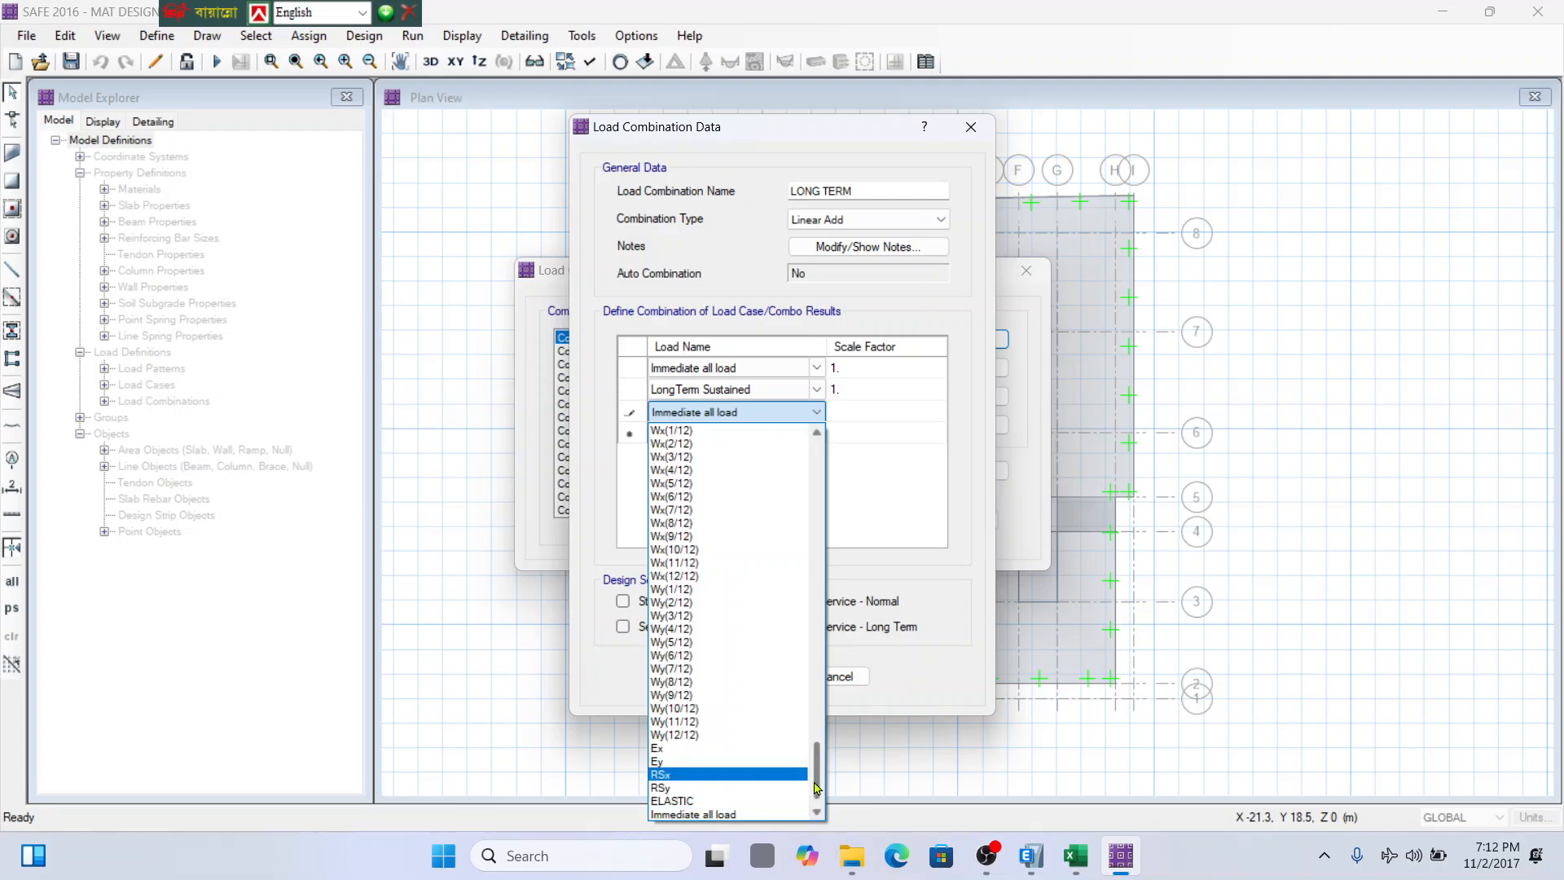
scroll(733, 773, down, 1)
click(756, 812)
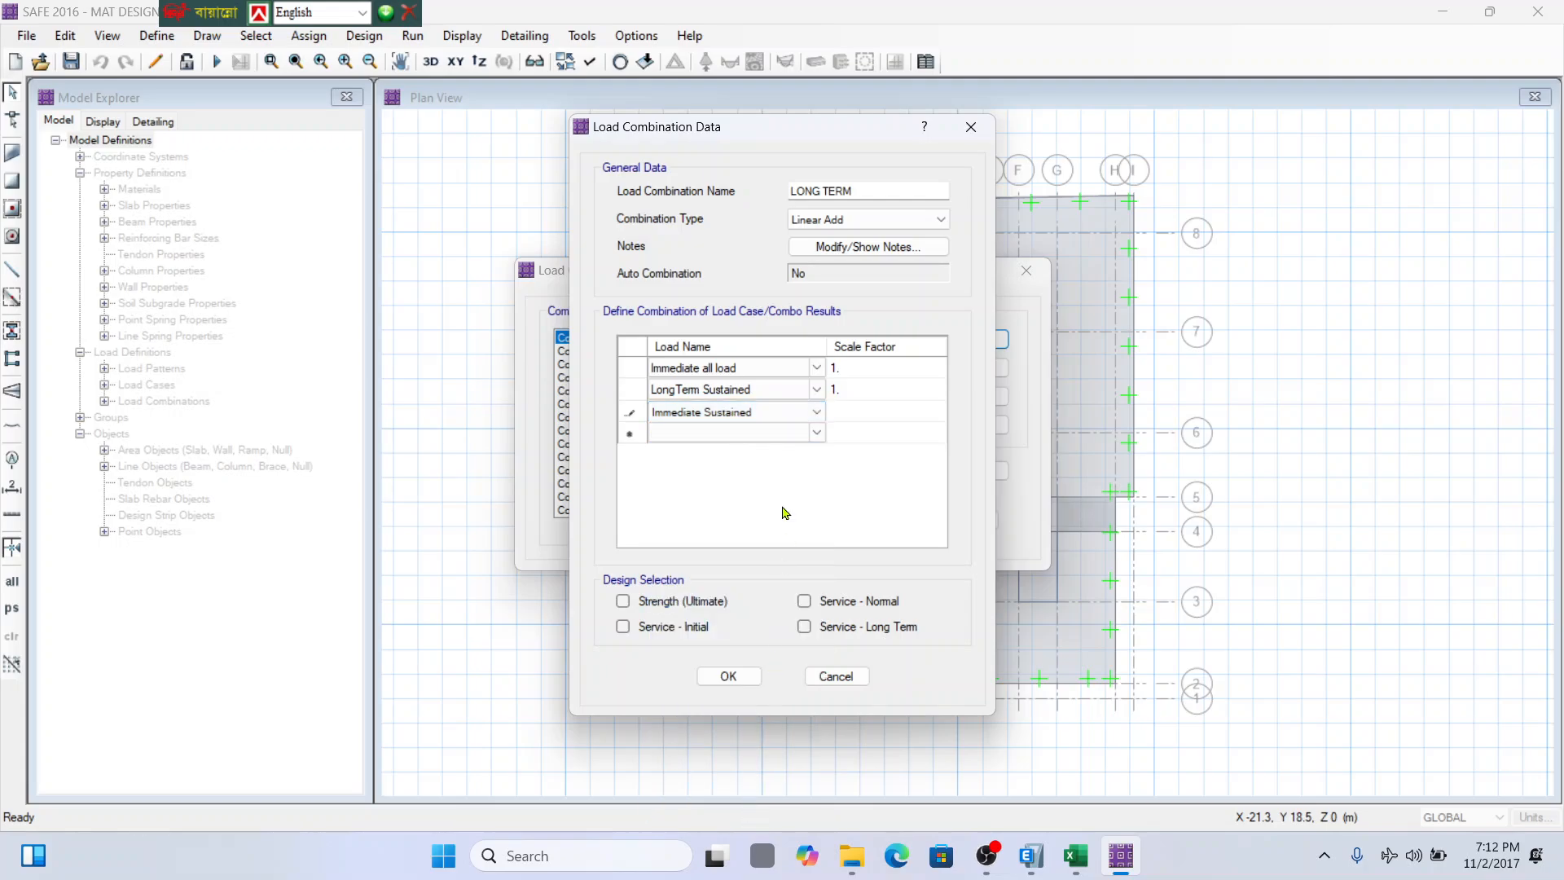
click(855, 413)
text(-1)
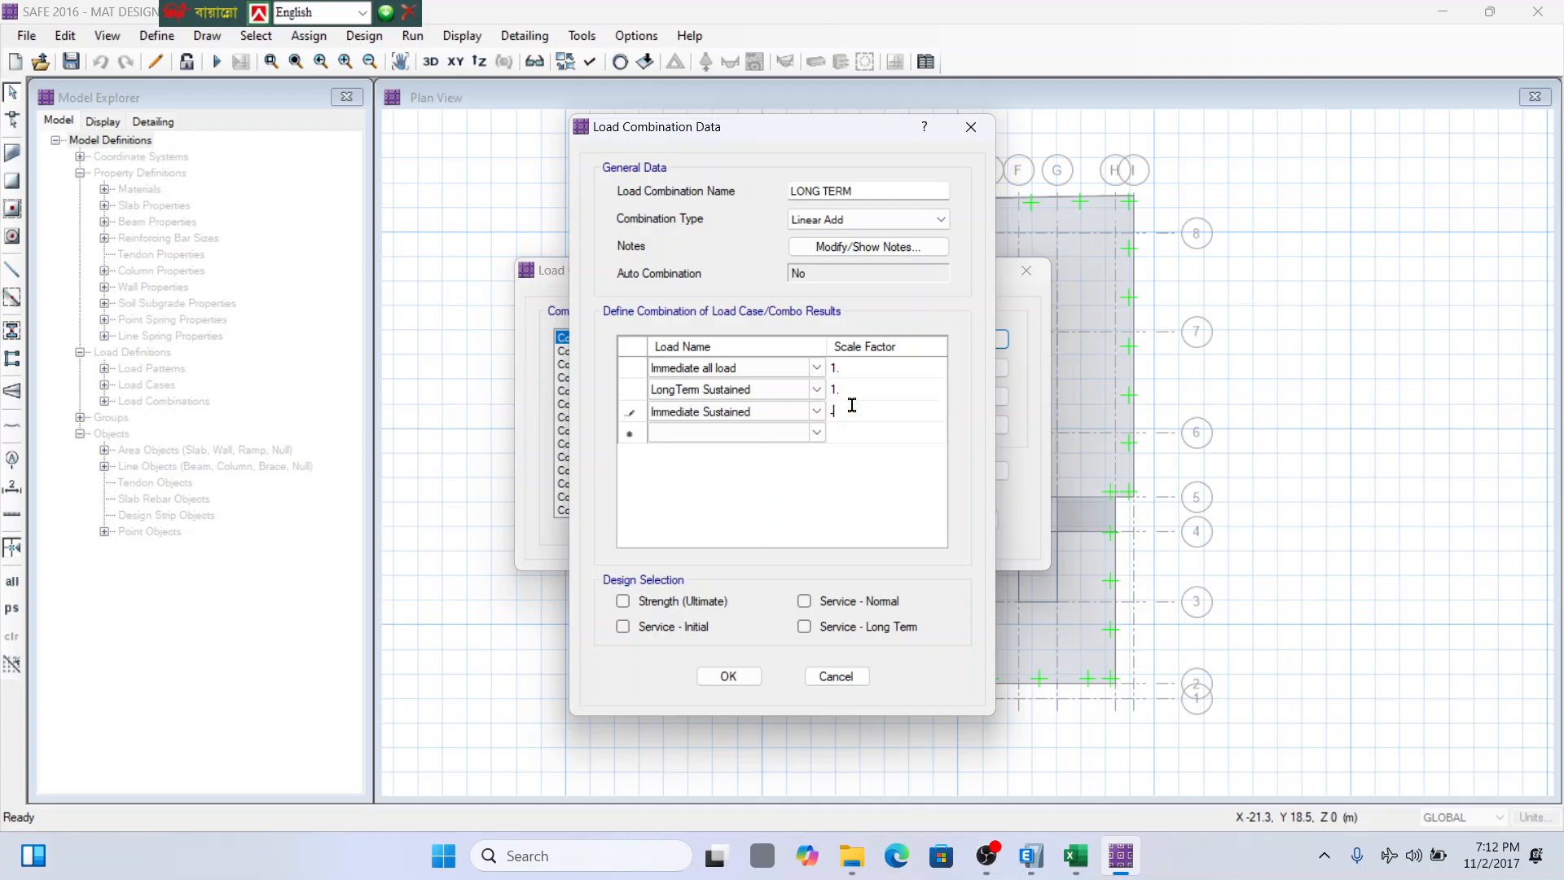
click(865, 397)
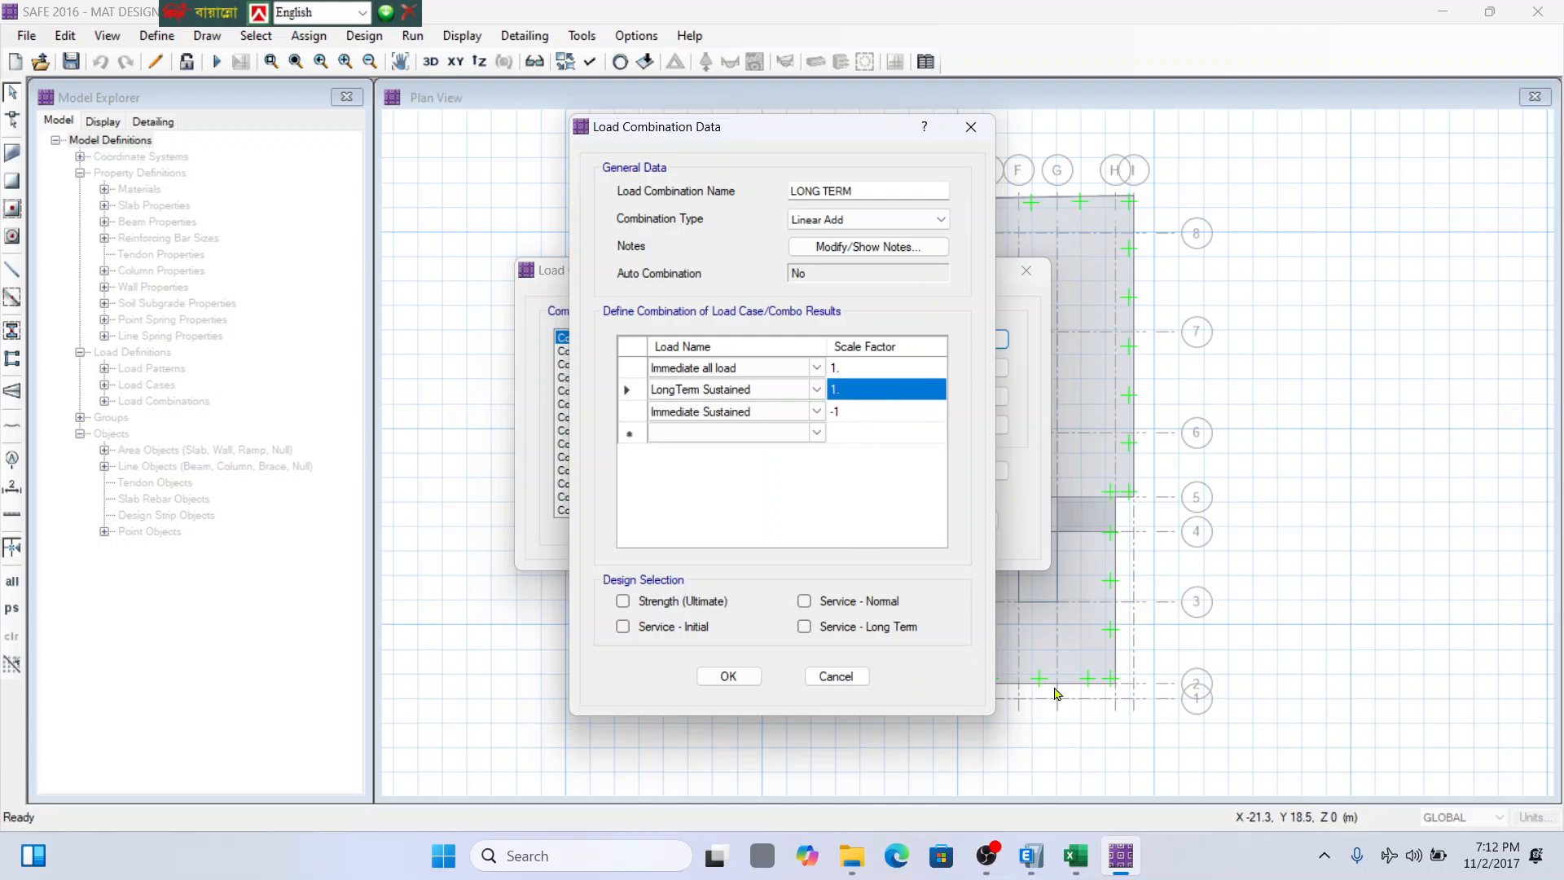
Compare the LONG TERM combination with the Load combination table in Excel, then accept it and the combination list in SAFE.
click(1075, 855)
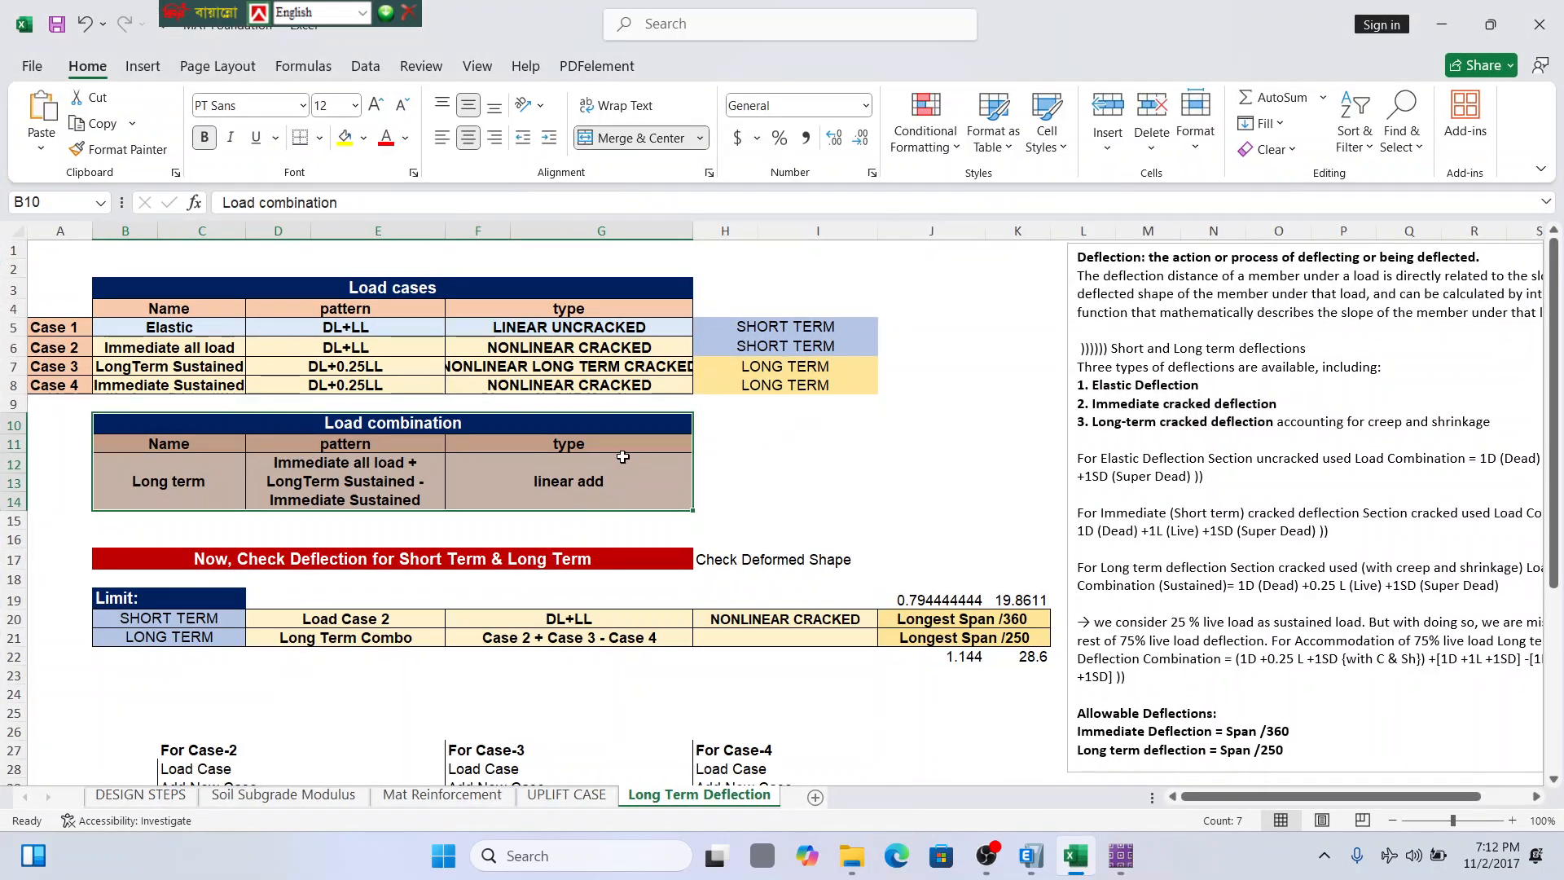
click(1439, 25)
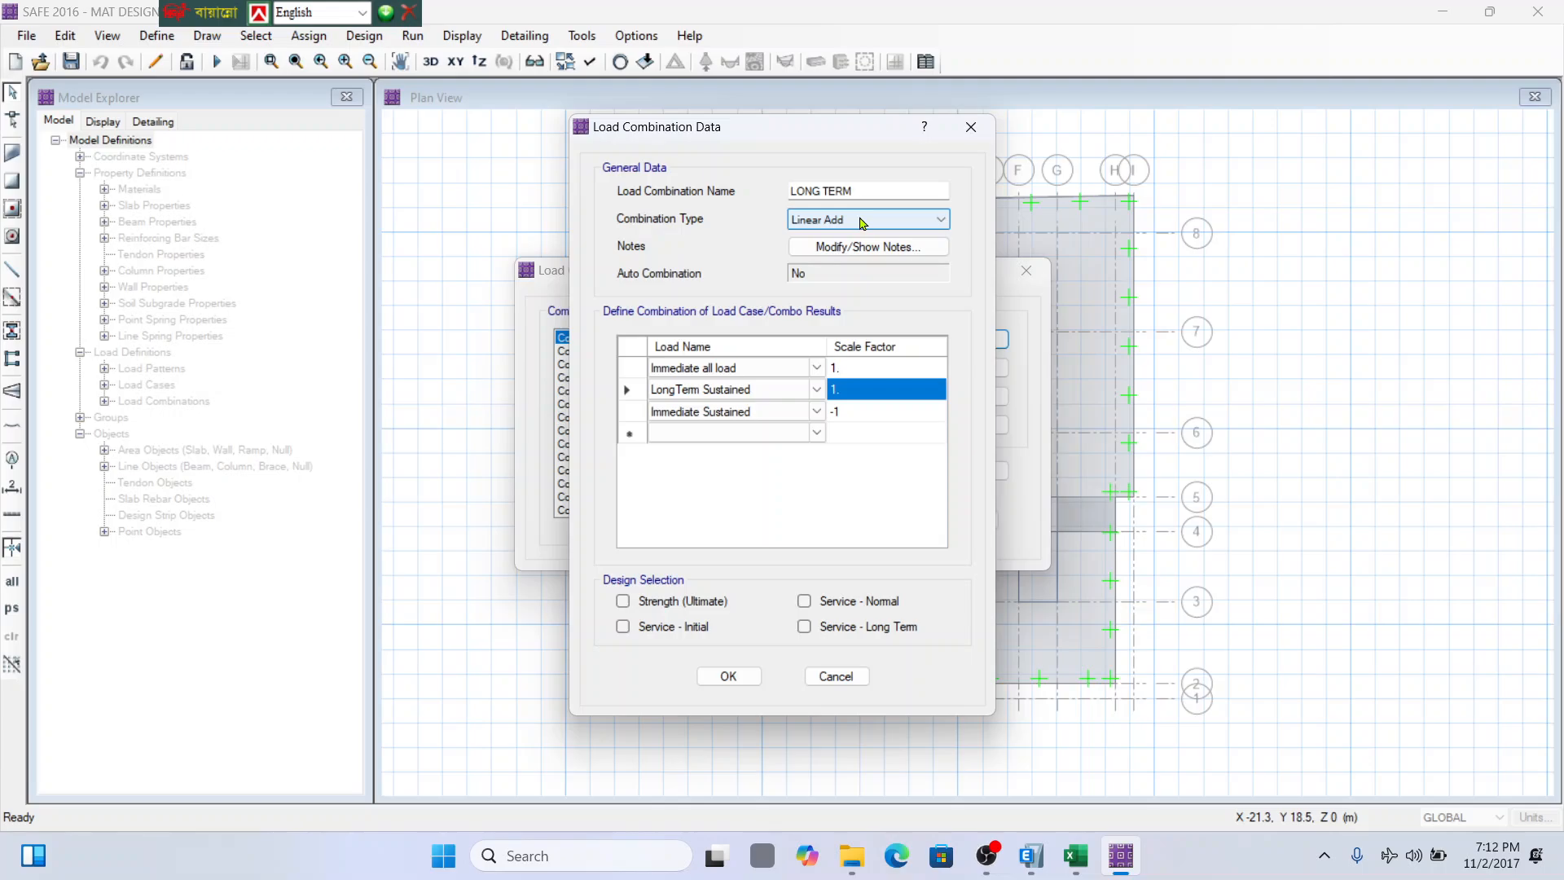
click(1083, 862)
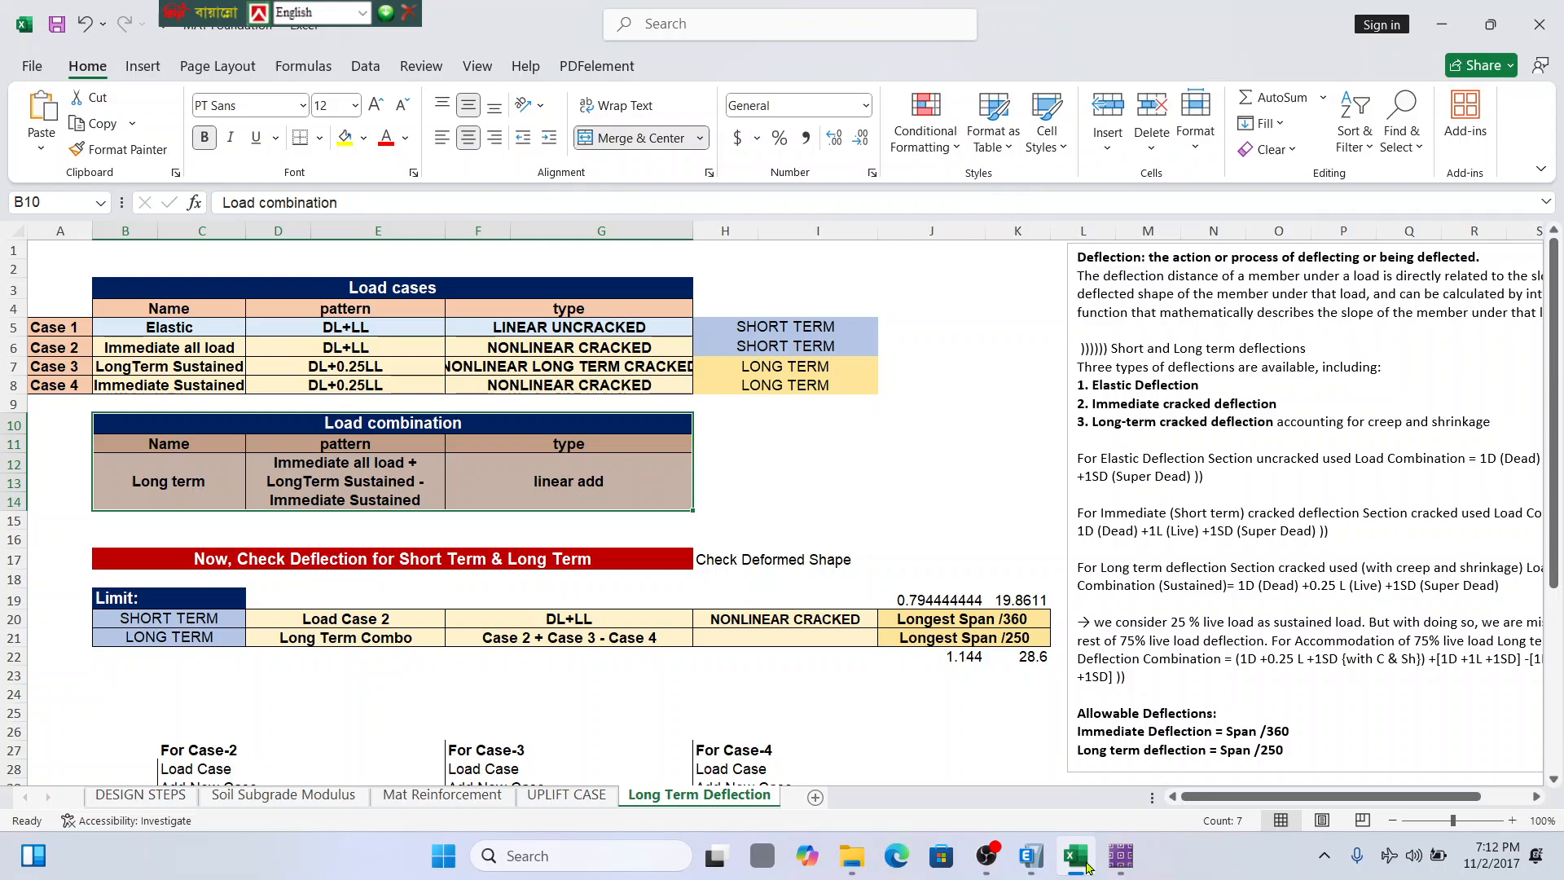
click(1076, 856)
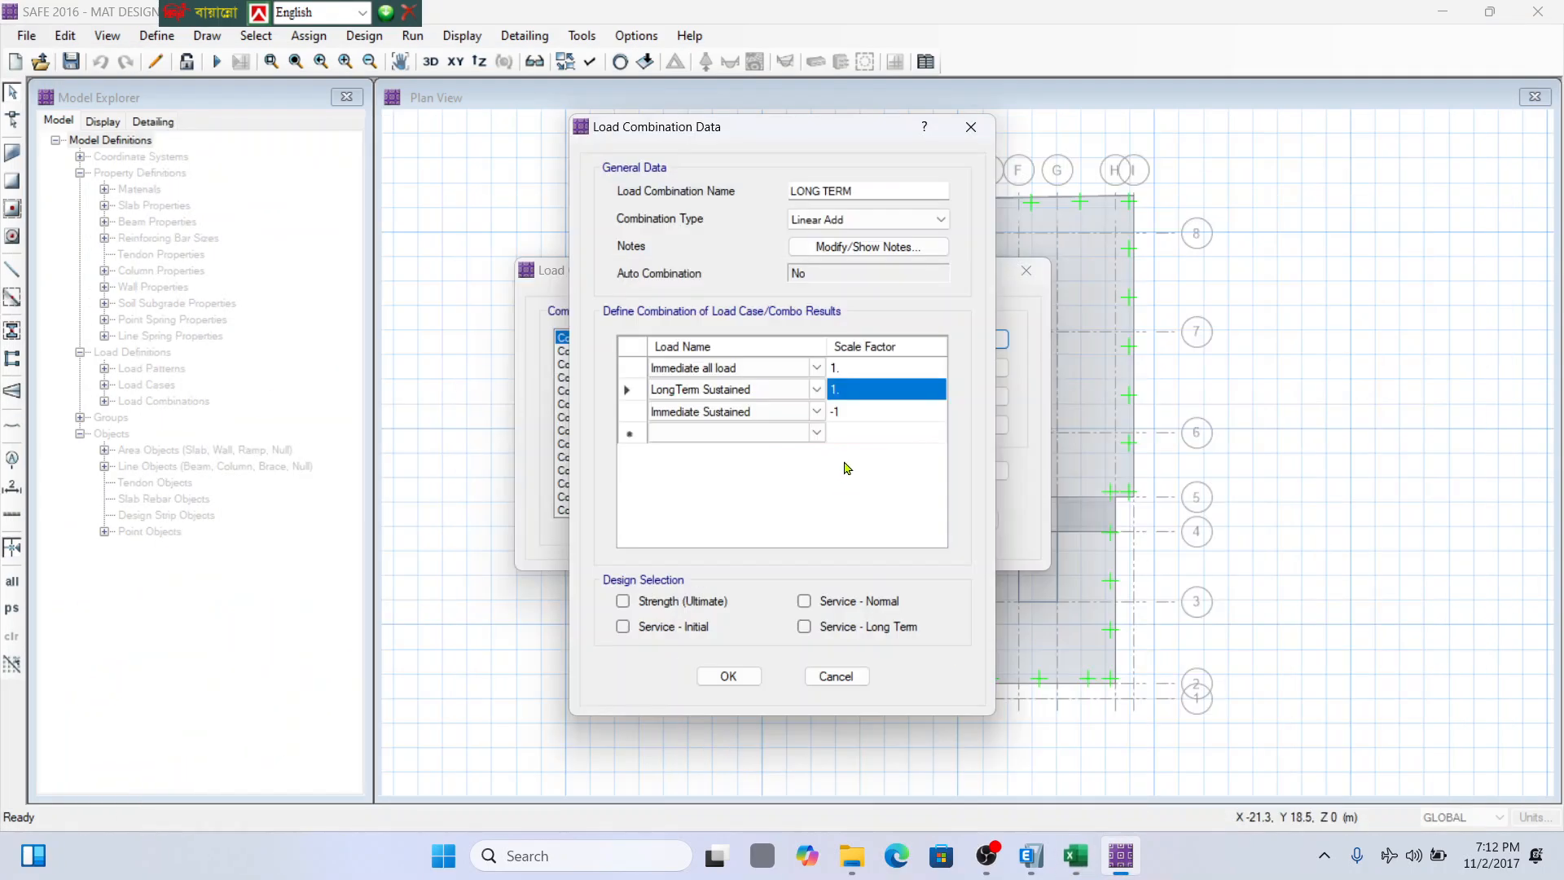
click(693, 675)
click(857, 518)
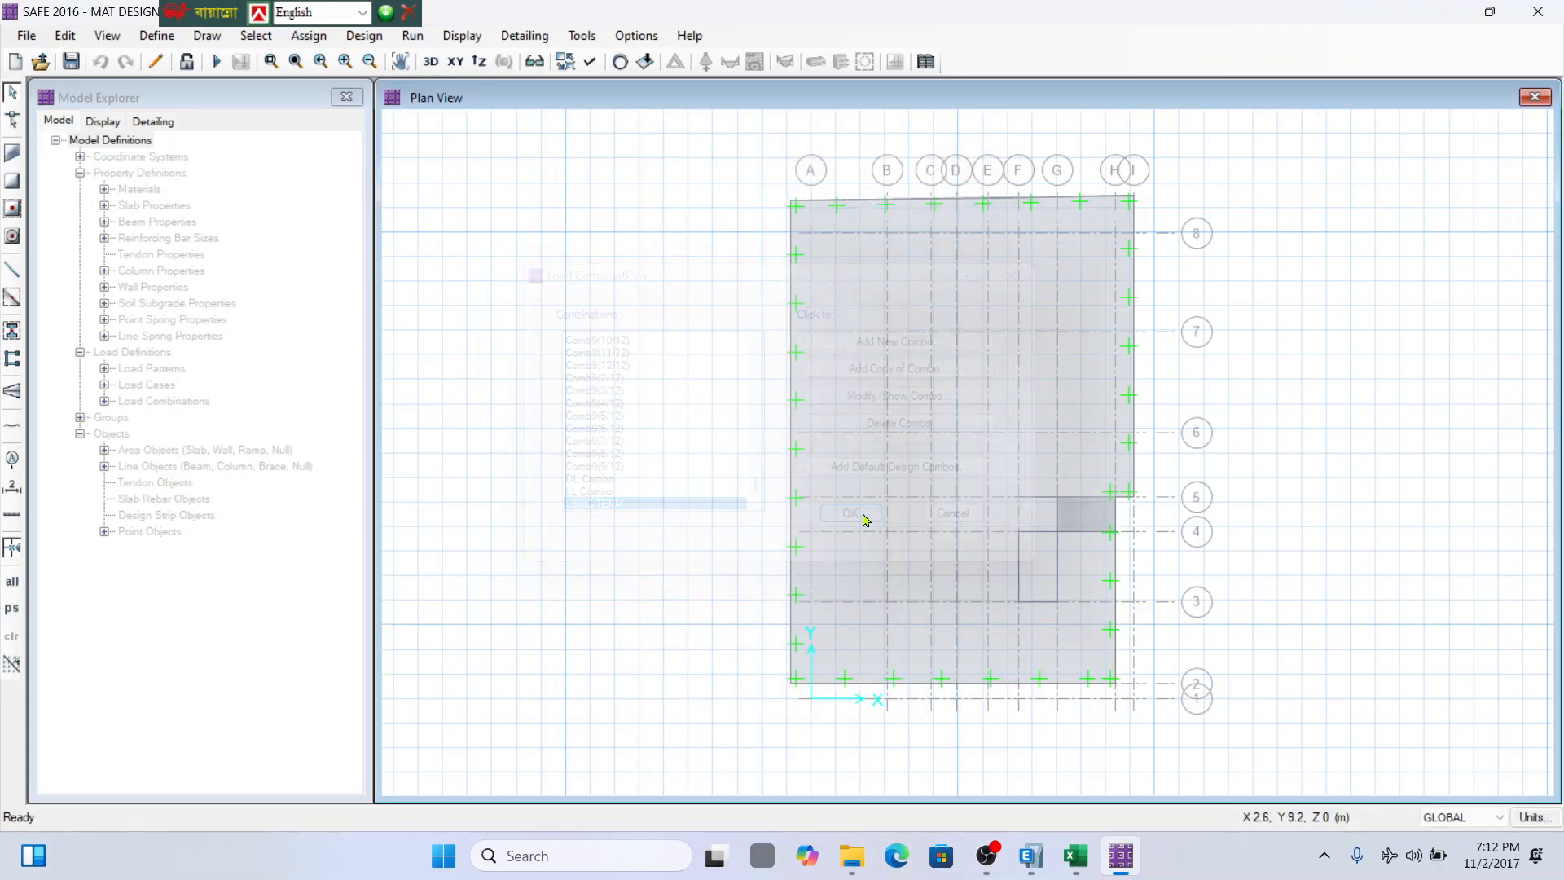
Review the short-term and long-term deflection limits, Longest Span /360 and Longest Span /250, in the Long Term Deflection sheet in Excel.
click(1073, 857)
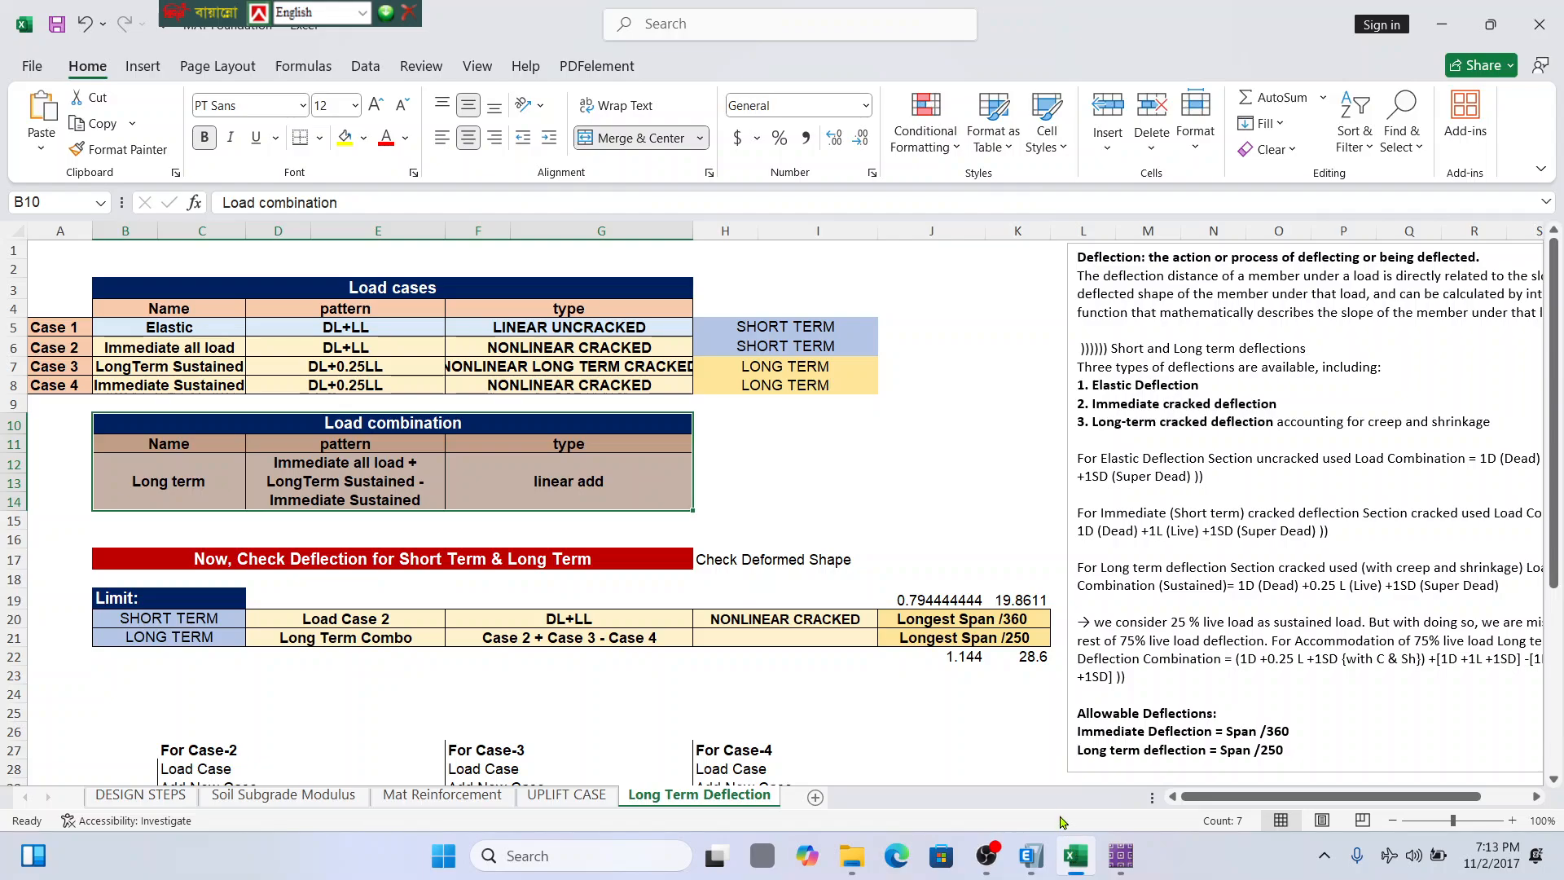
scroll(423, 592, down, 1)
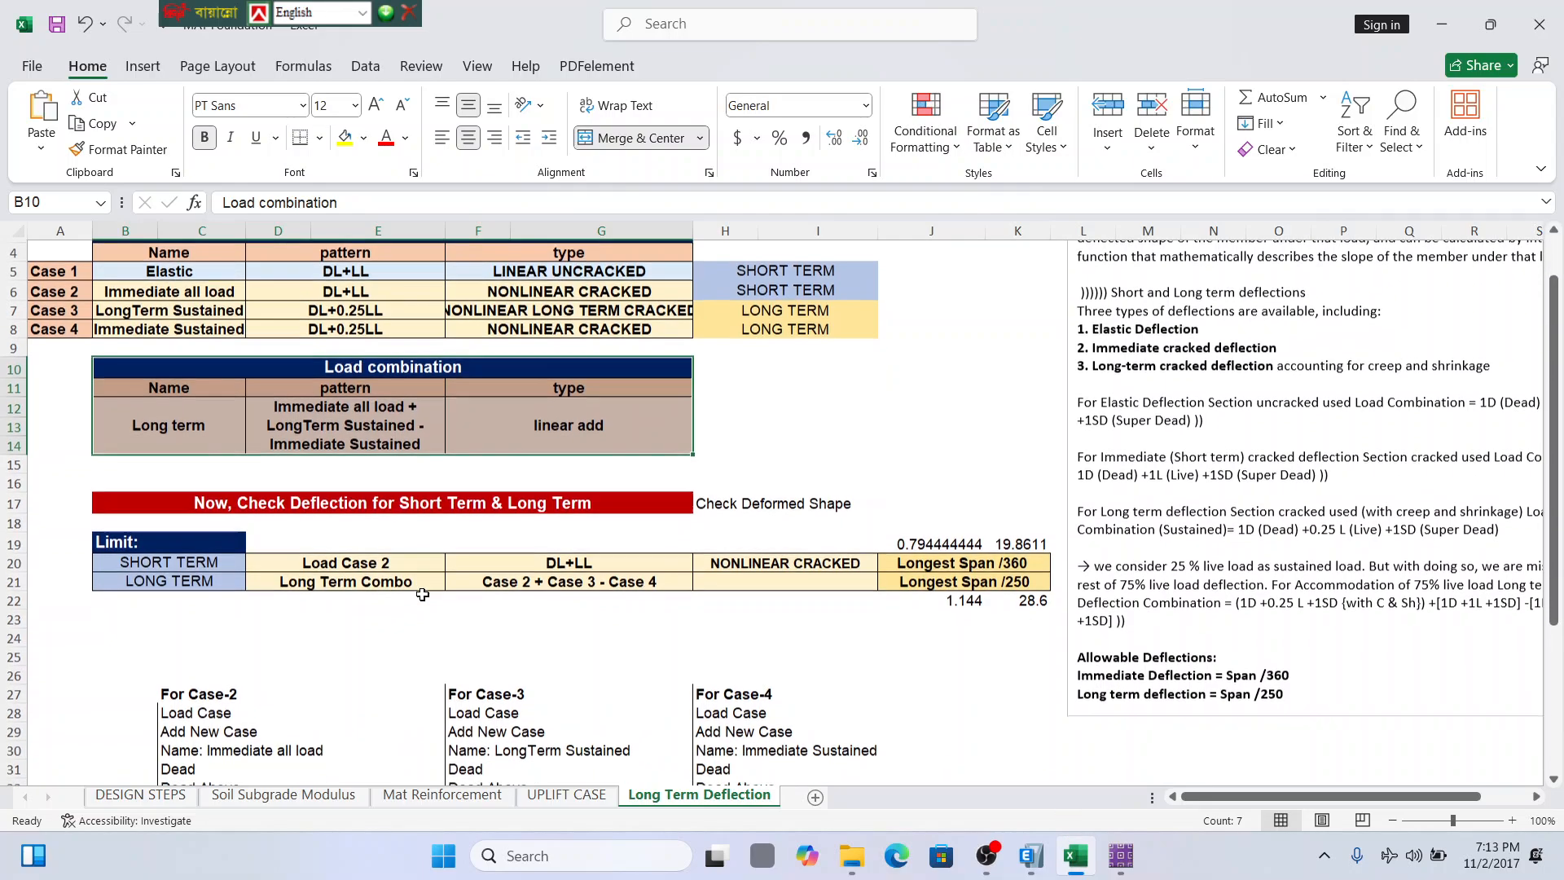
click(177, 568)
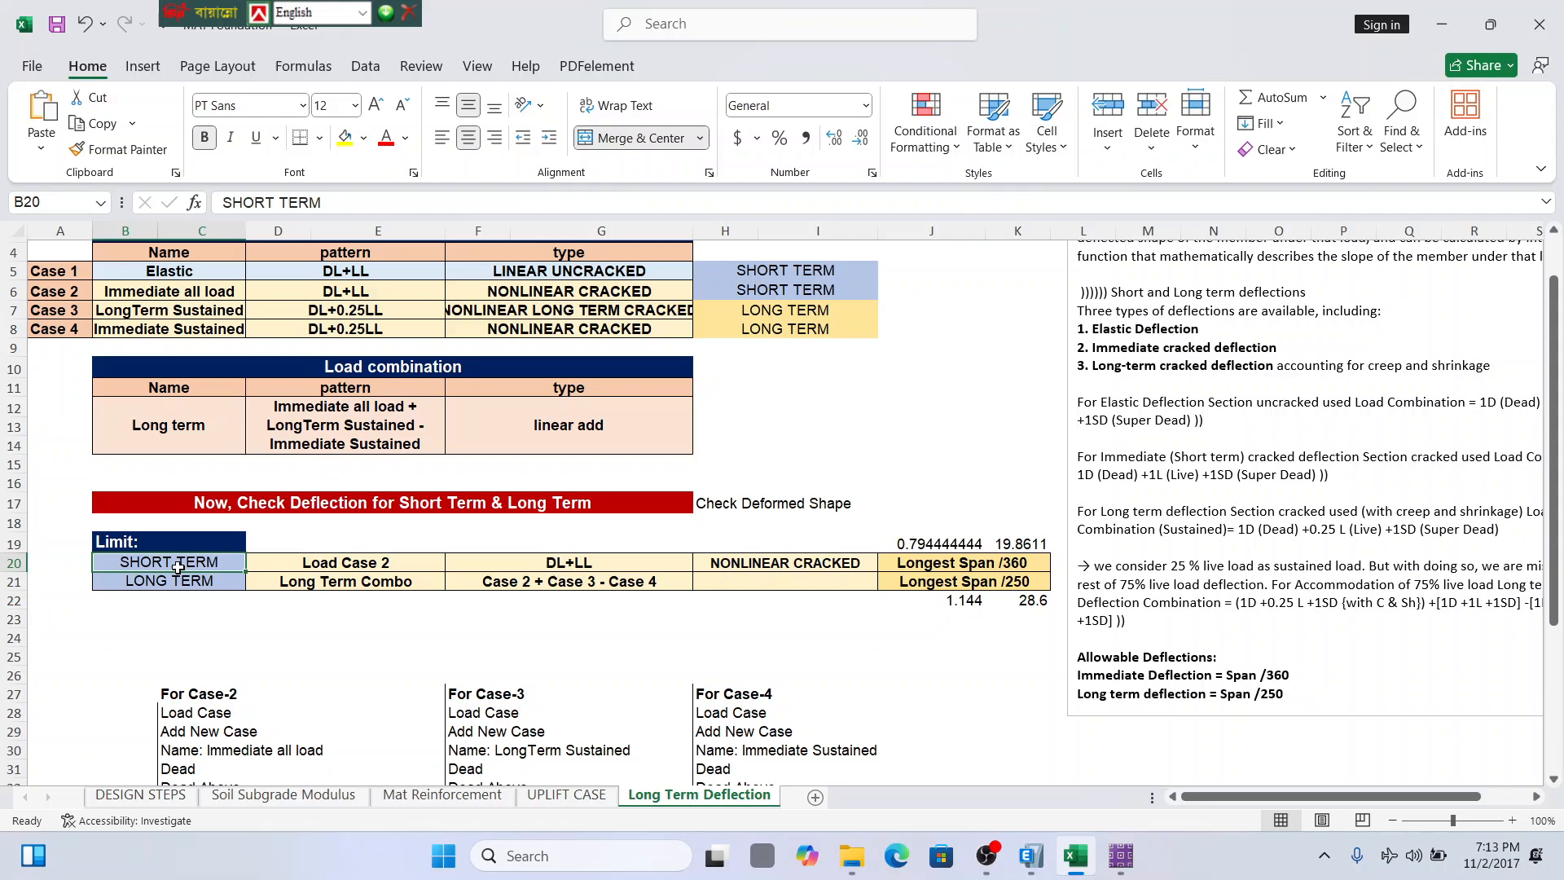
drag(178, 567, 1018, 568)
click(836, 620)
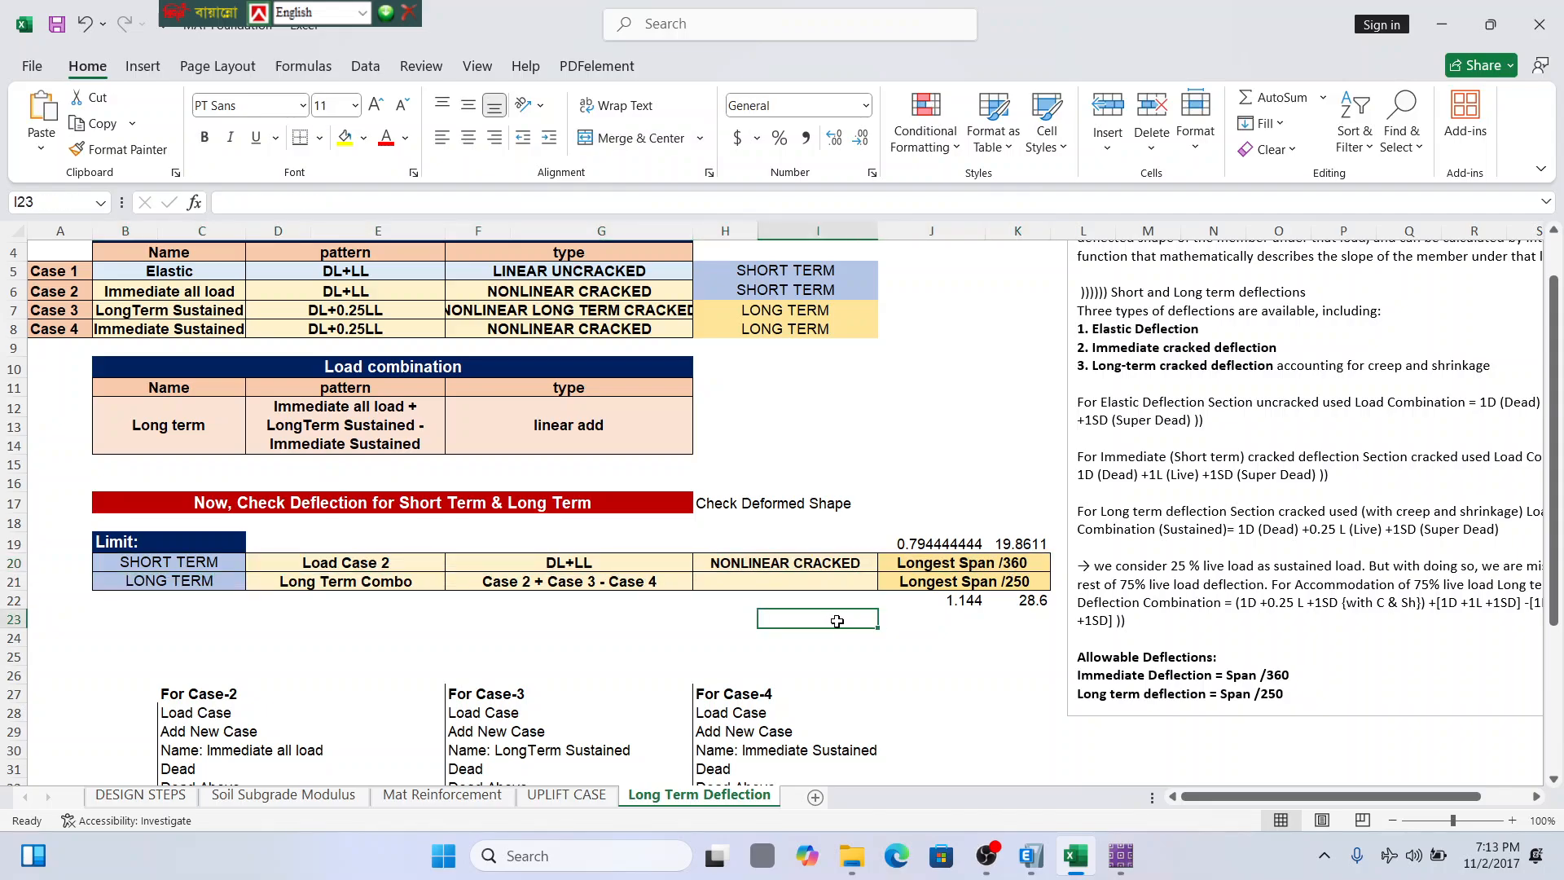
click(970, 561)
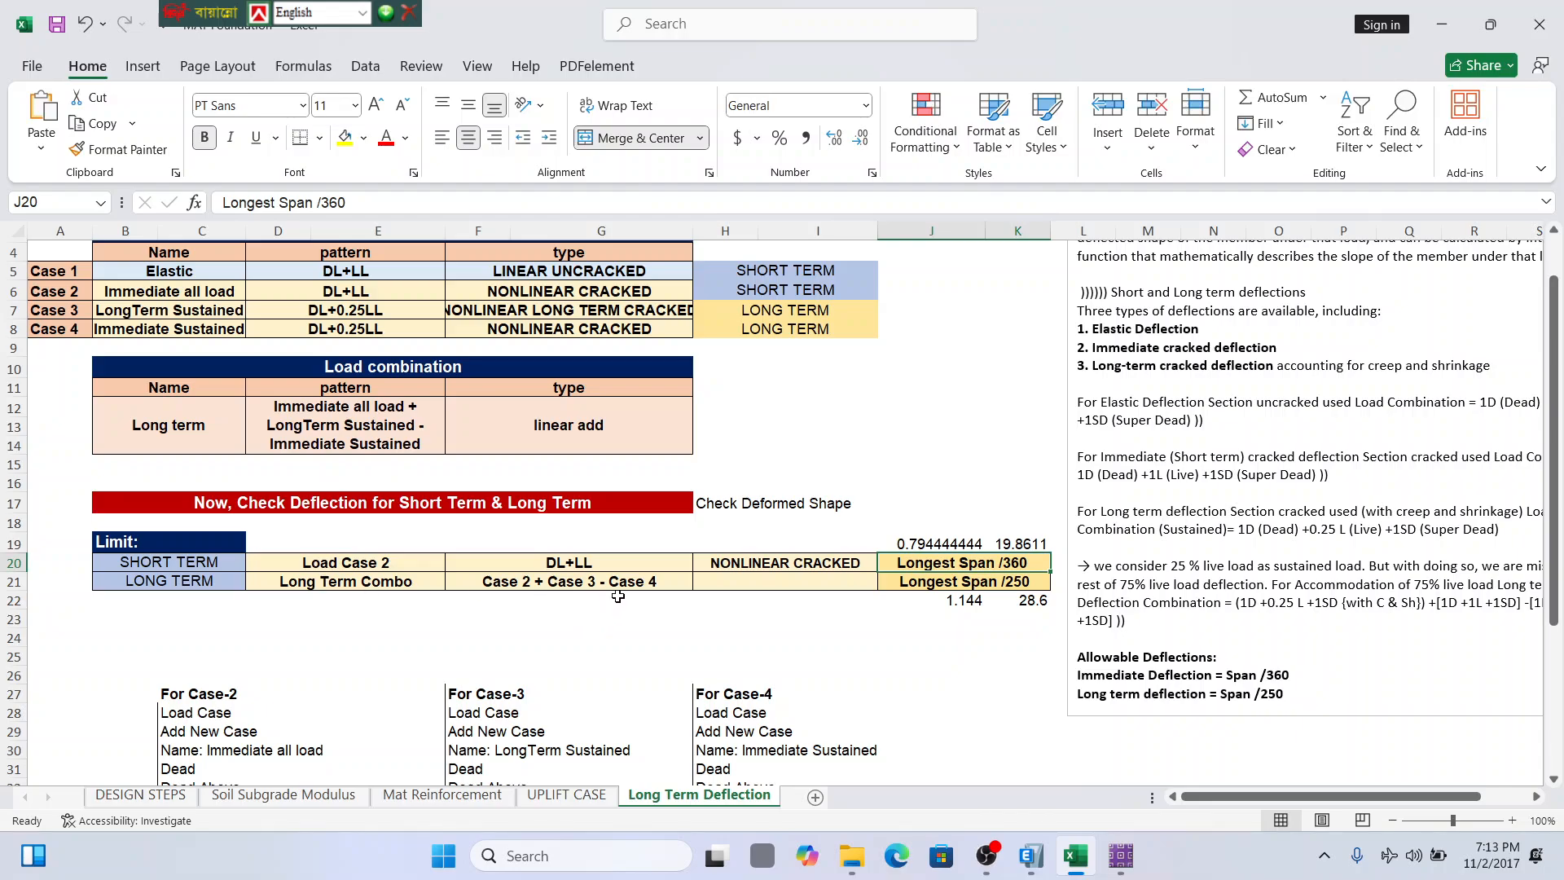
click(1006, 584)
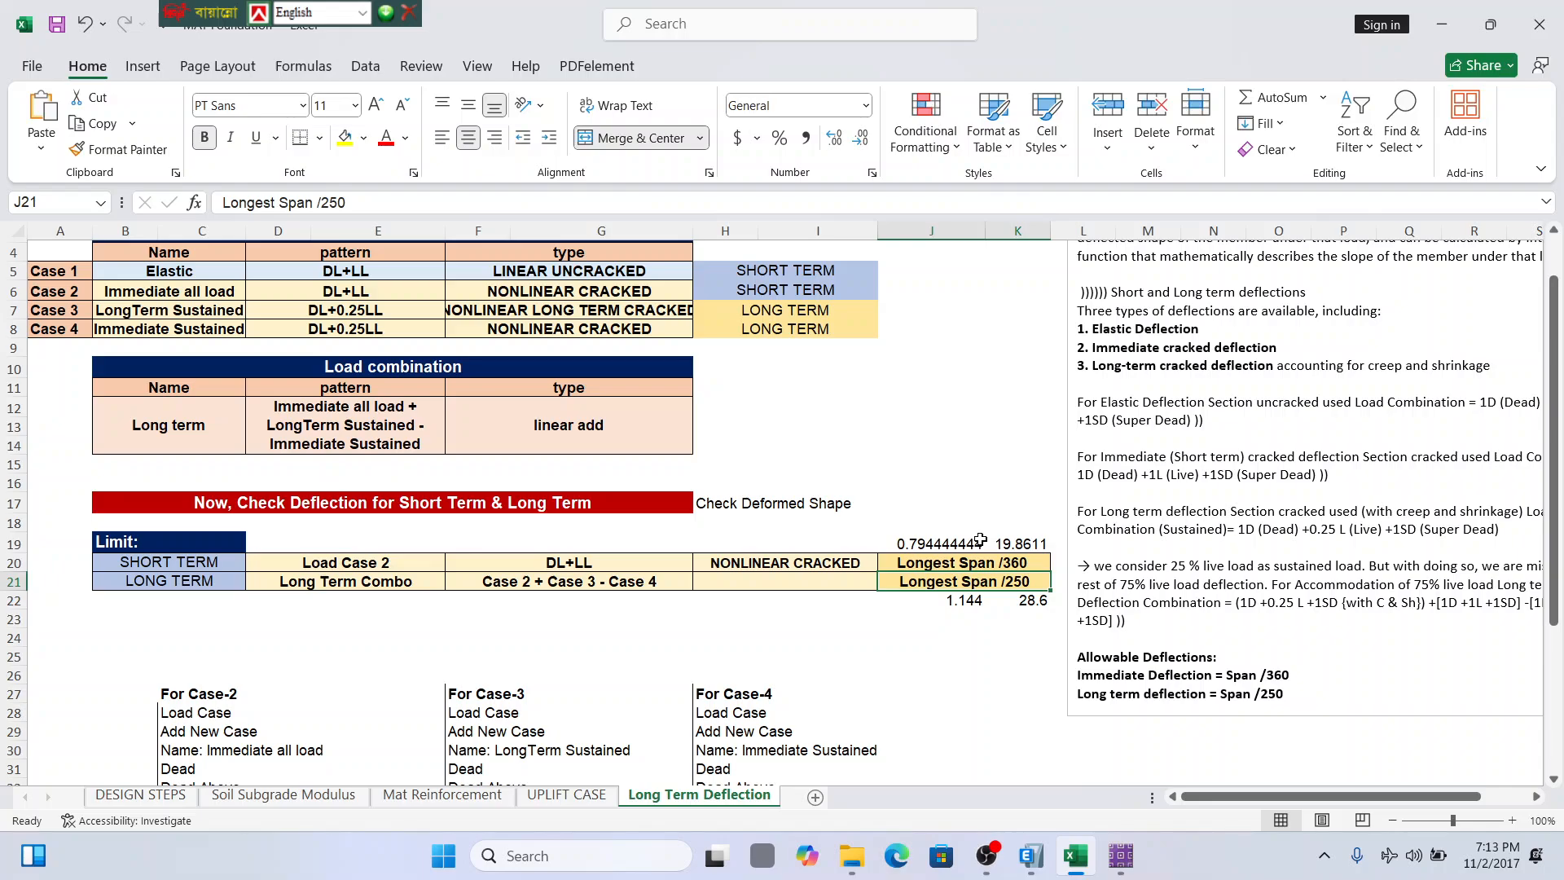
Switch to ETABS and examine the column layout and grid spacings on the RefPl 1 plan to identify the longest span.
click(1116, 864)
click(1030, 855)
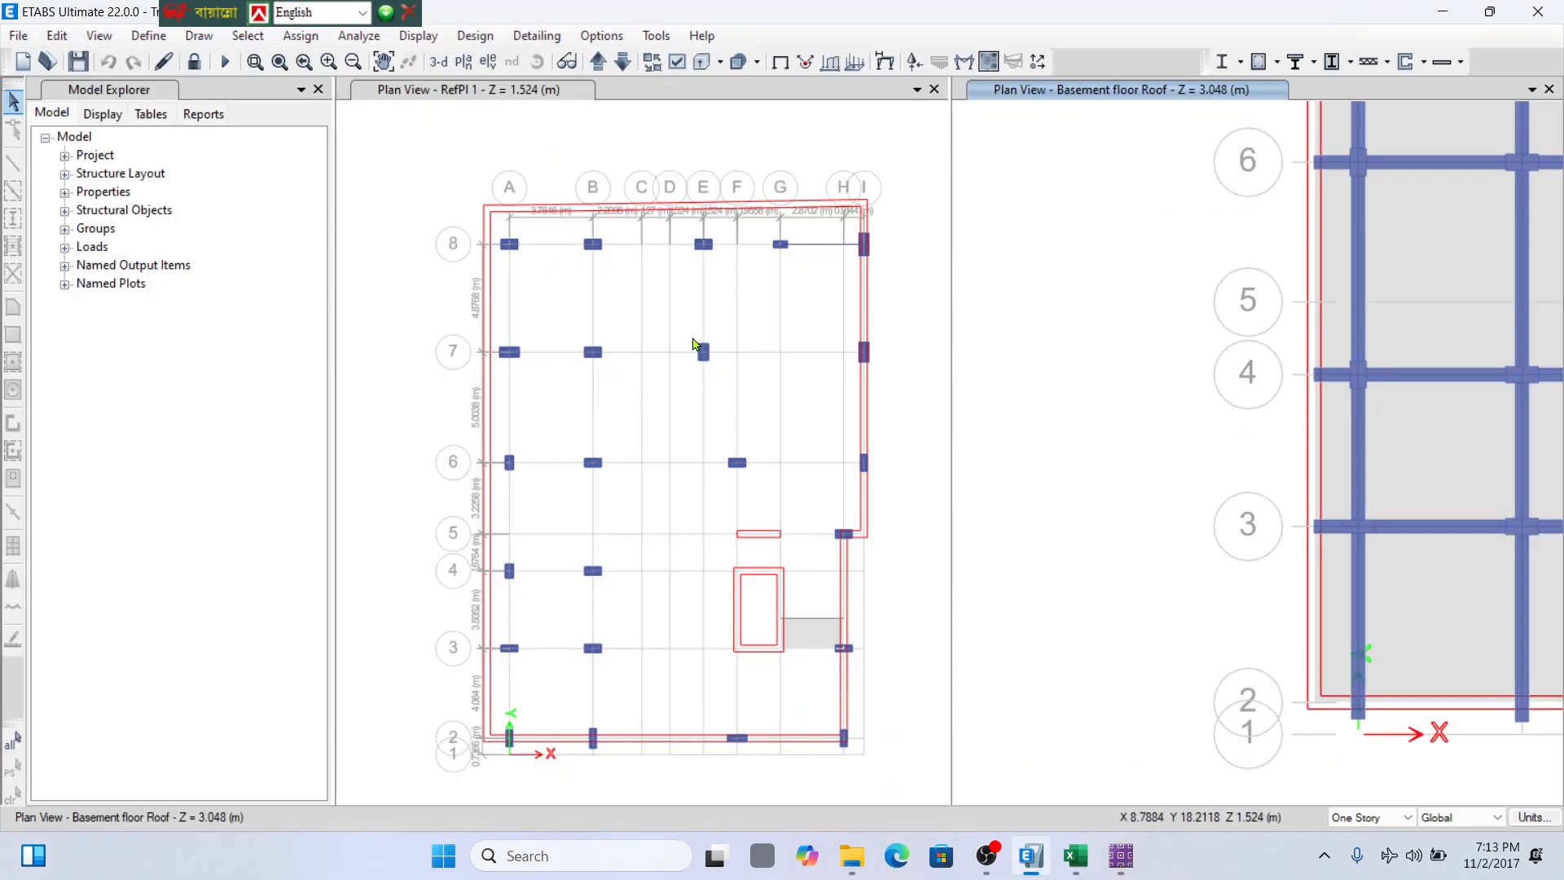
scroll(663, 244, up, 5)
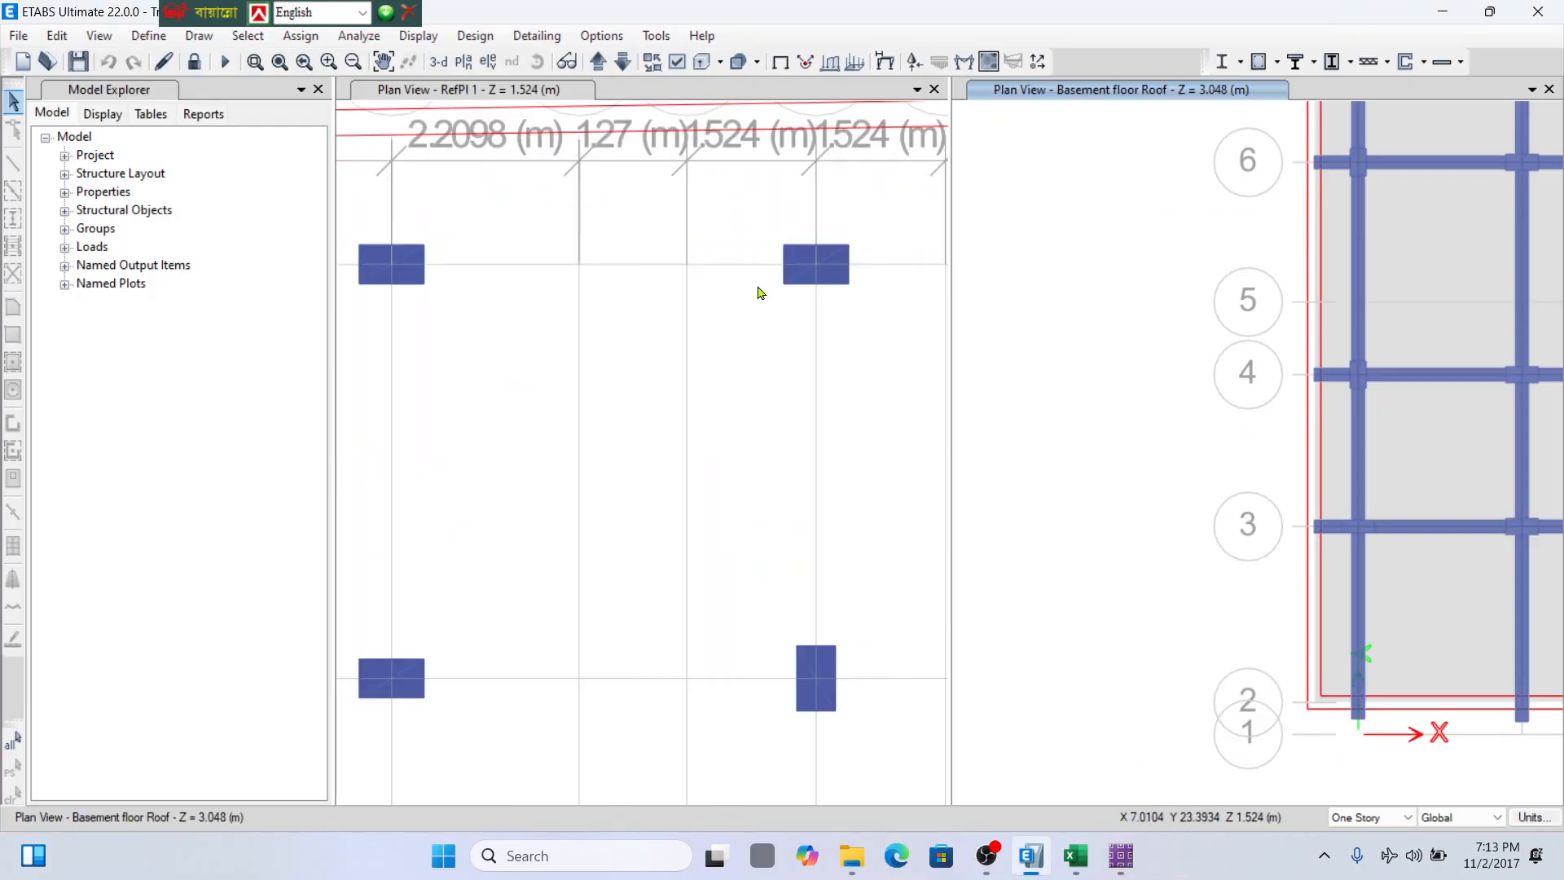
scroll(745, 297, down, 4)
scroll(603, 437, up, 2)
scroll(615, 331, down, 1)
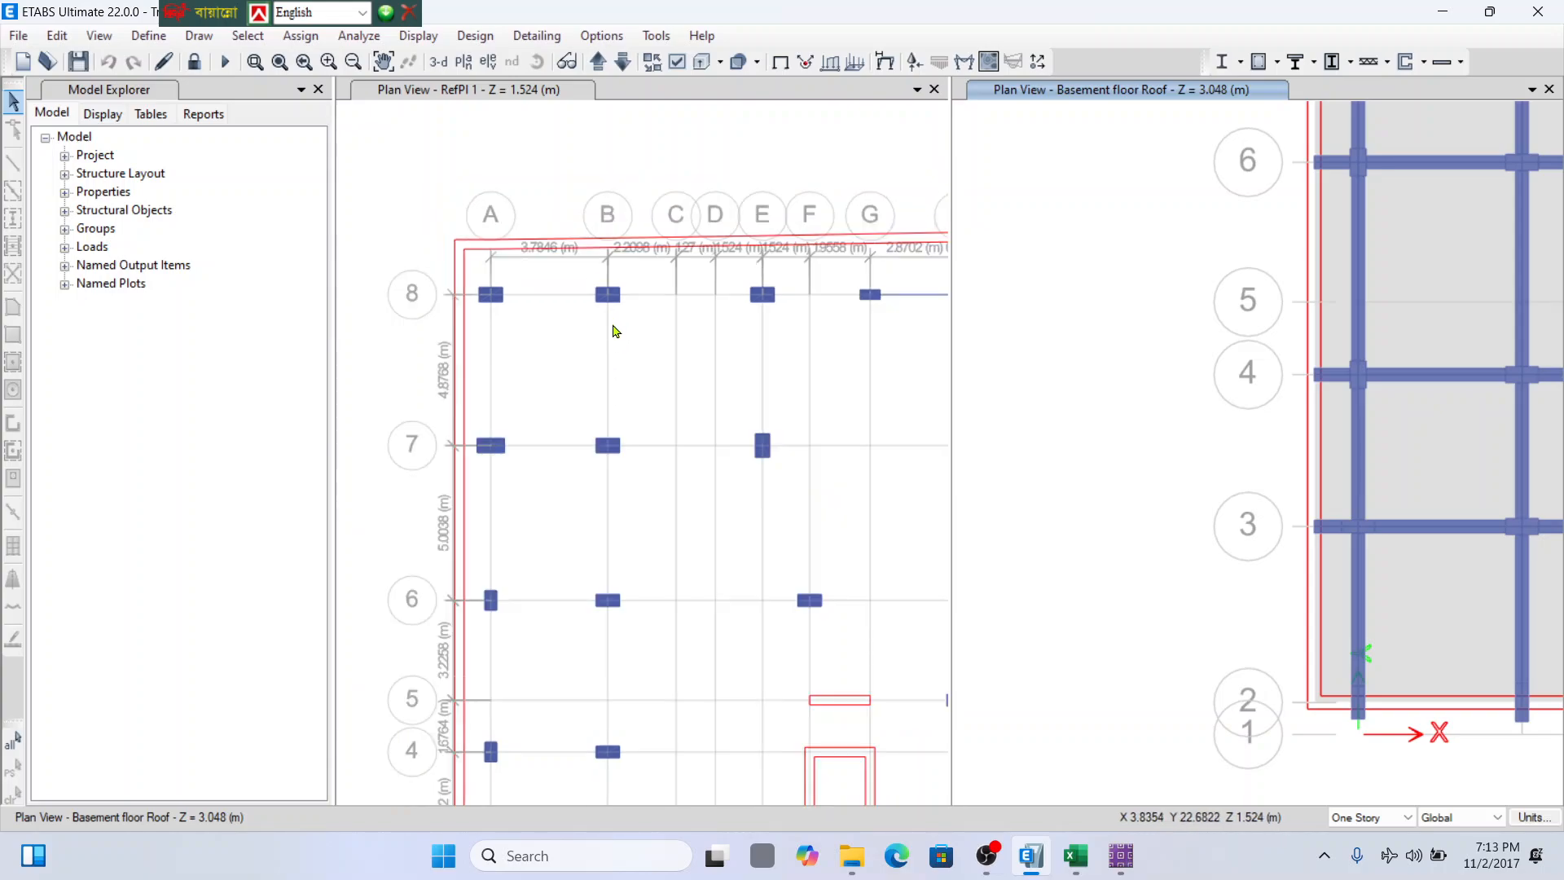
scroll(615, 331, down, 2)
scroll(709, 329, up, 4)
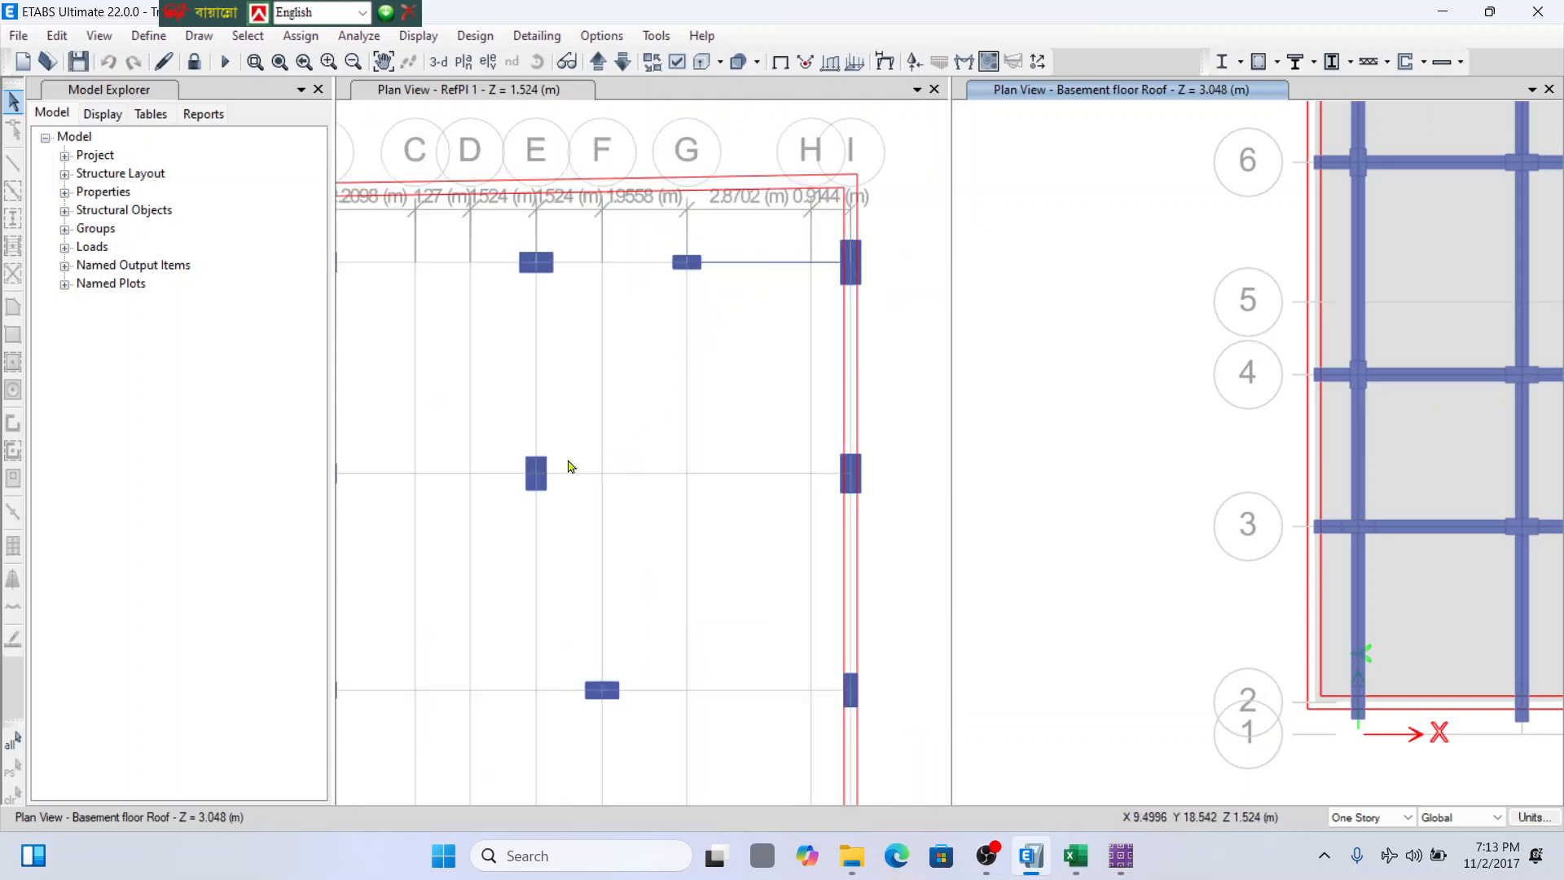
scroll(743, 475, down, 3)
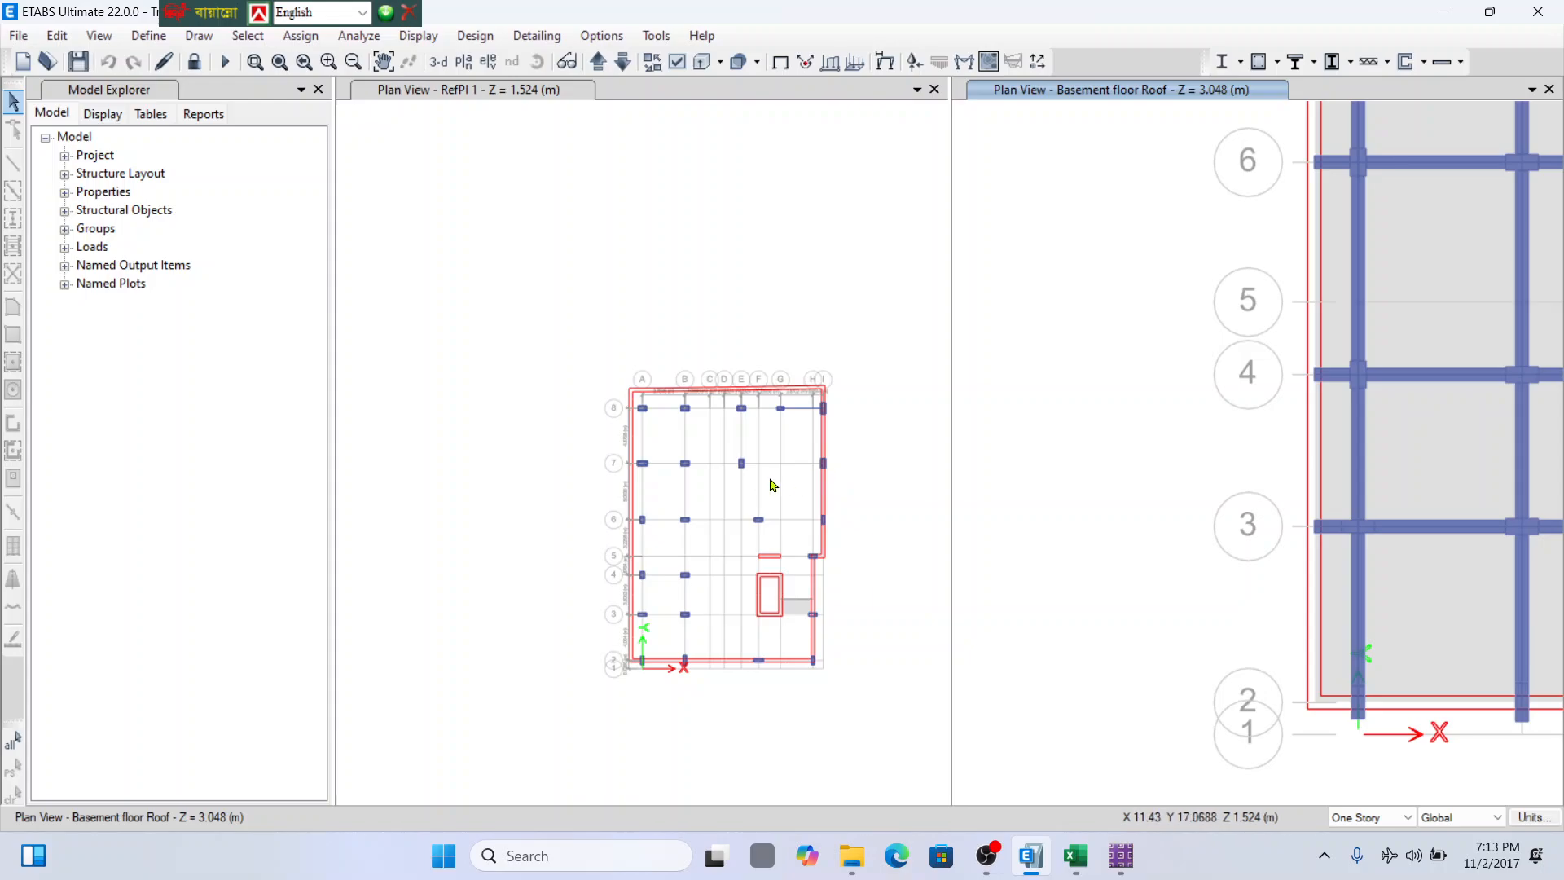
scroll(773, 485, up, 2)
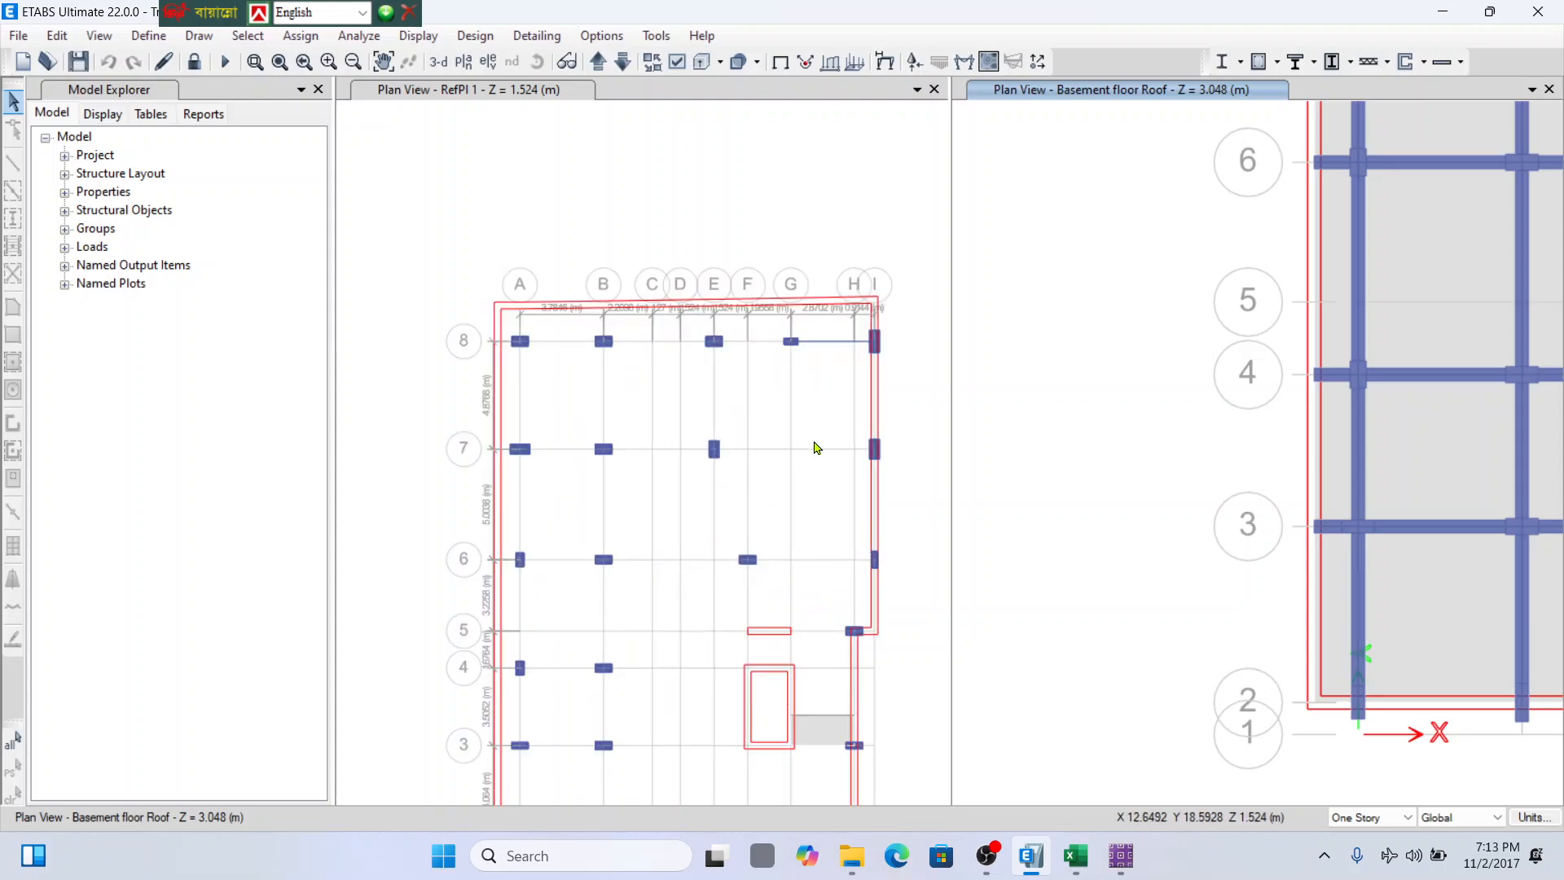
scroll(832, 430, up, 4)
scroll(833, 434, down, 2)
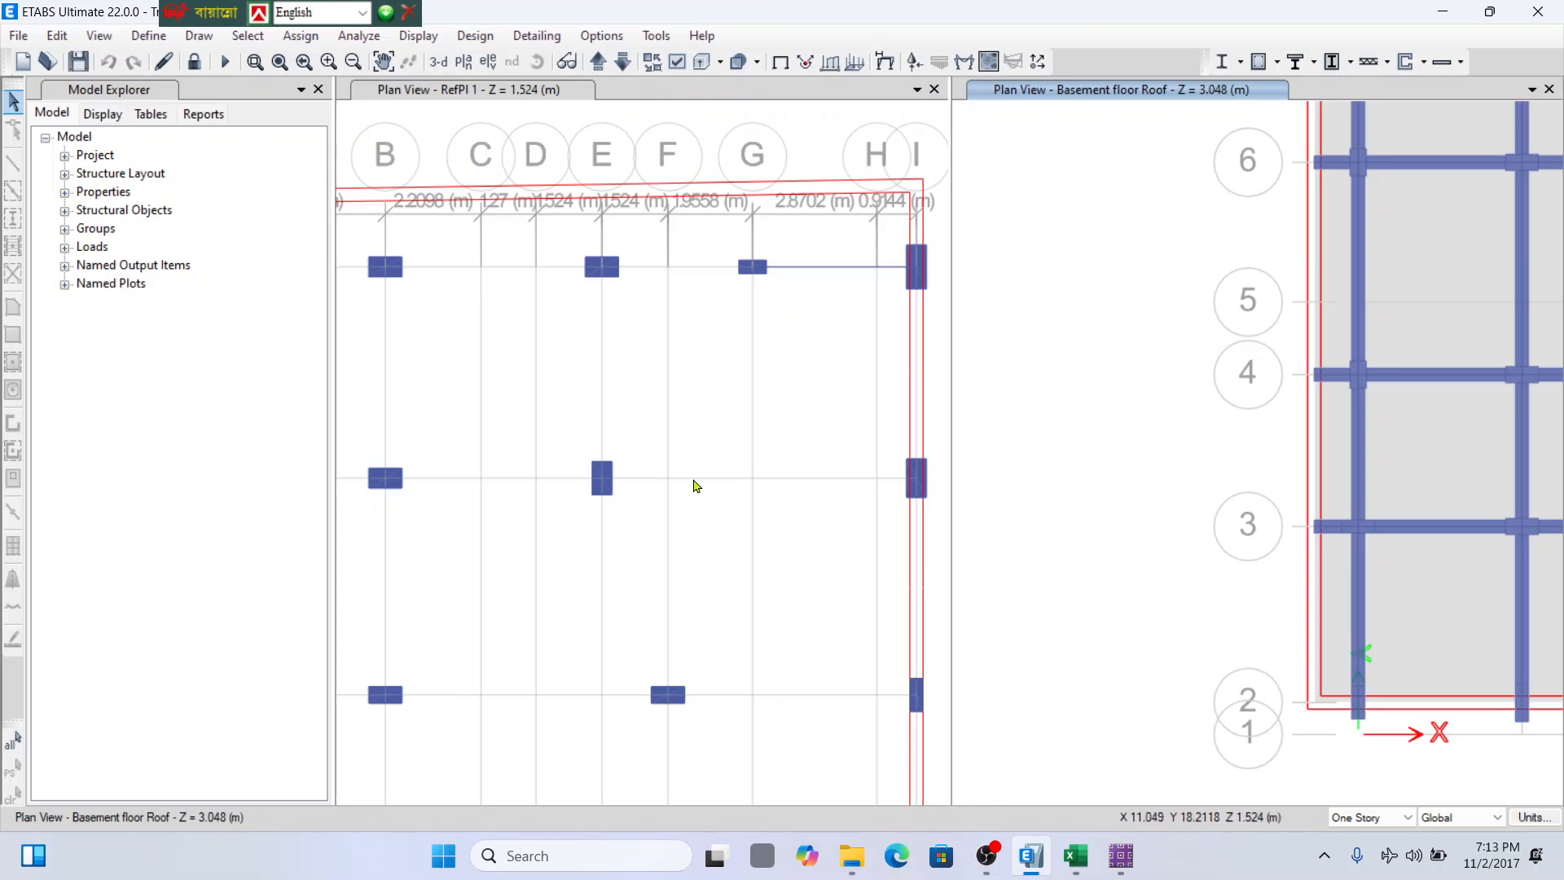
scroll(790, 423, down, 2)
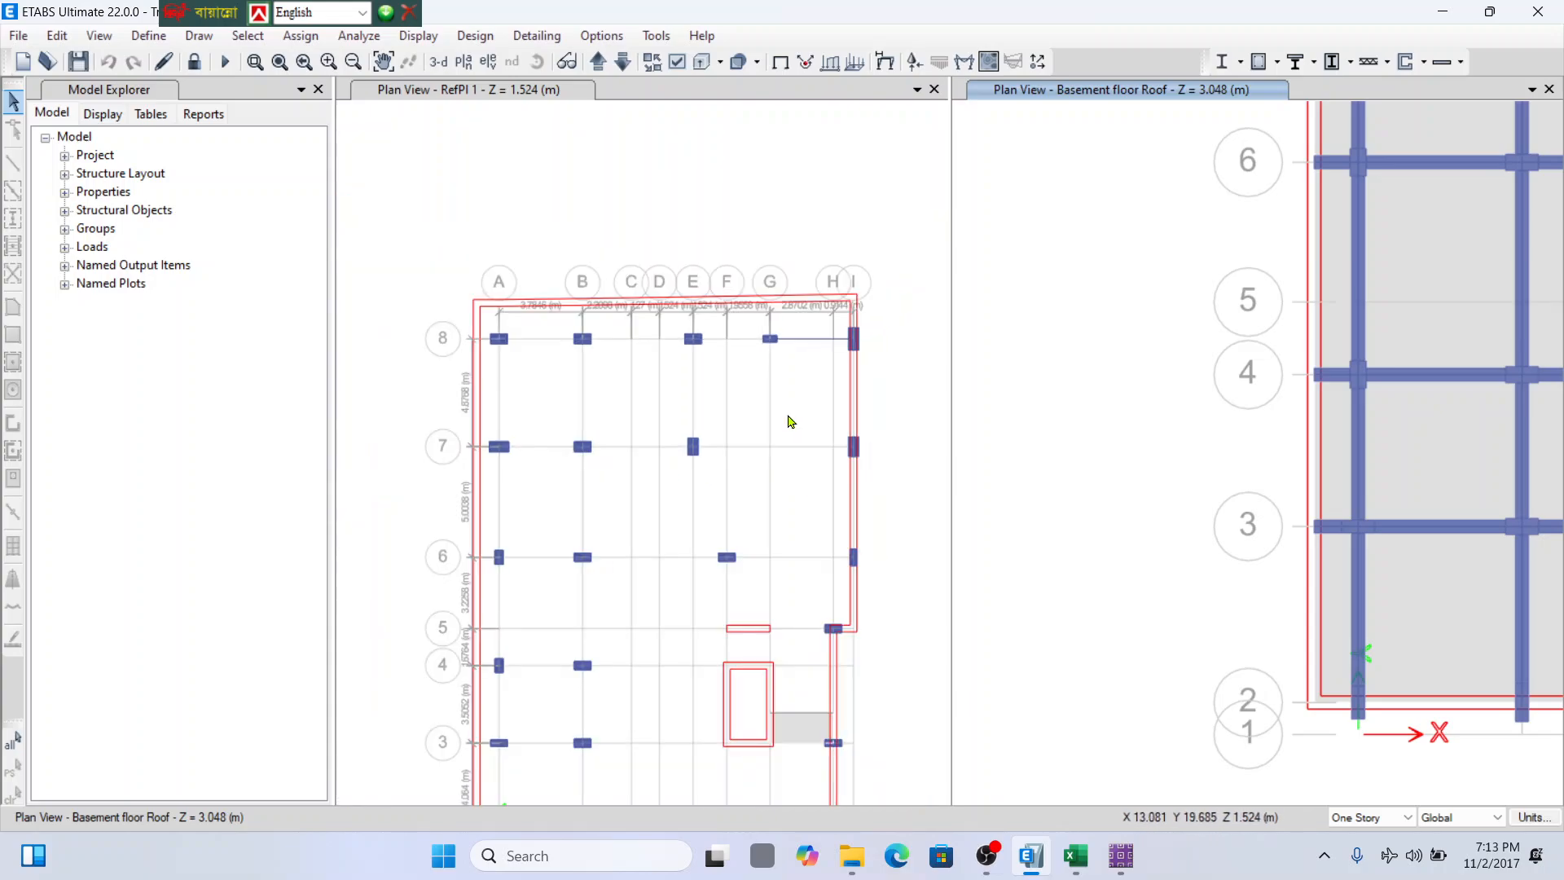
scroll(782, 407, down, 2)
scroll(741, 571, up, 3)
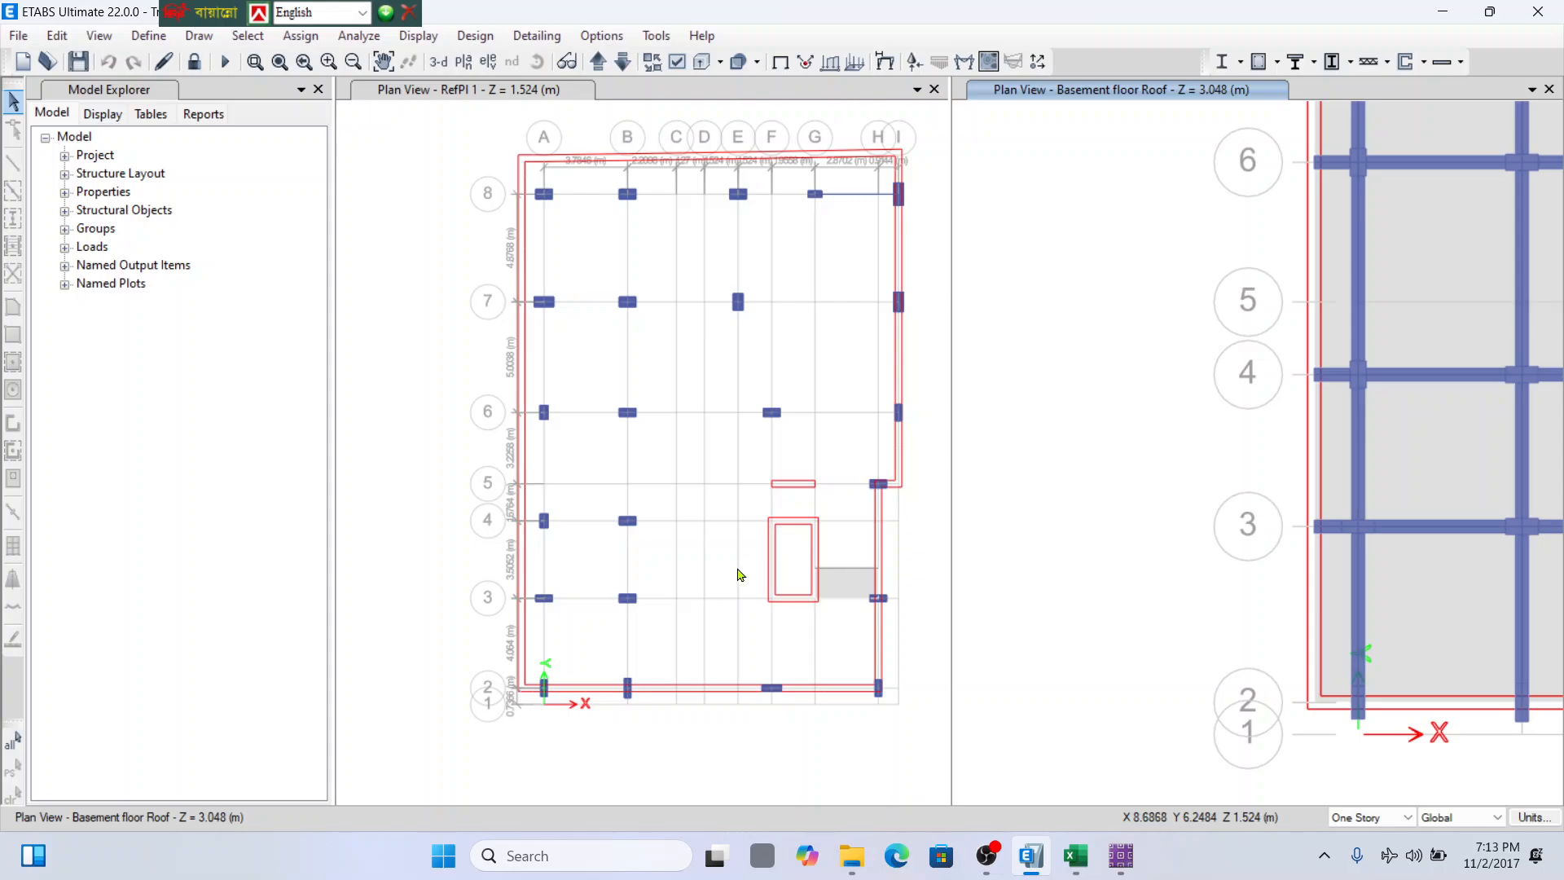
scroll(901, 255, up, 2)
scroll(866, 301, up, 1)
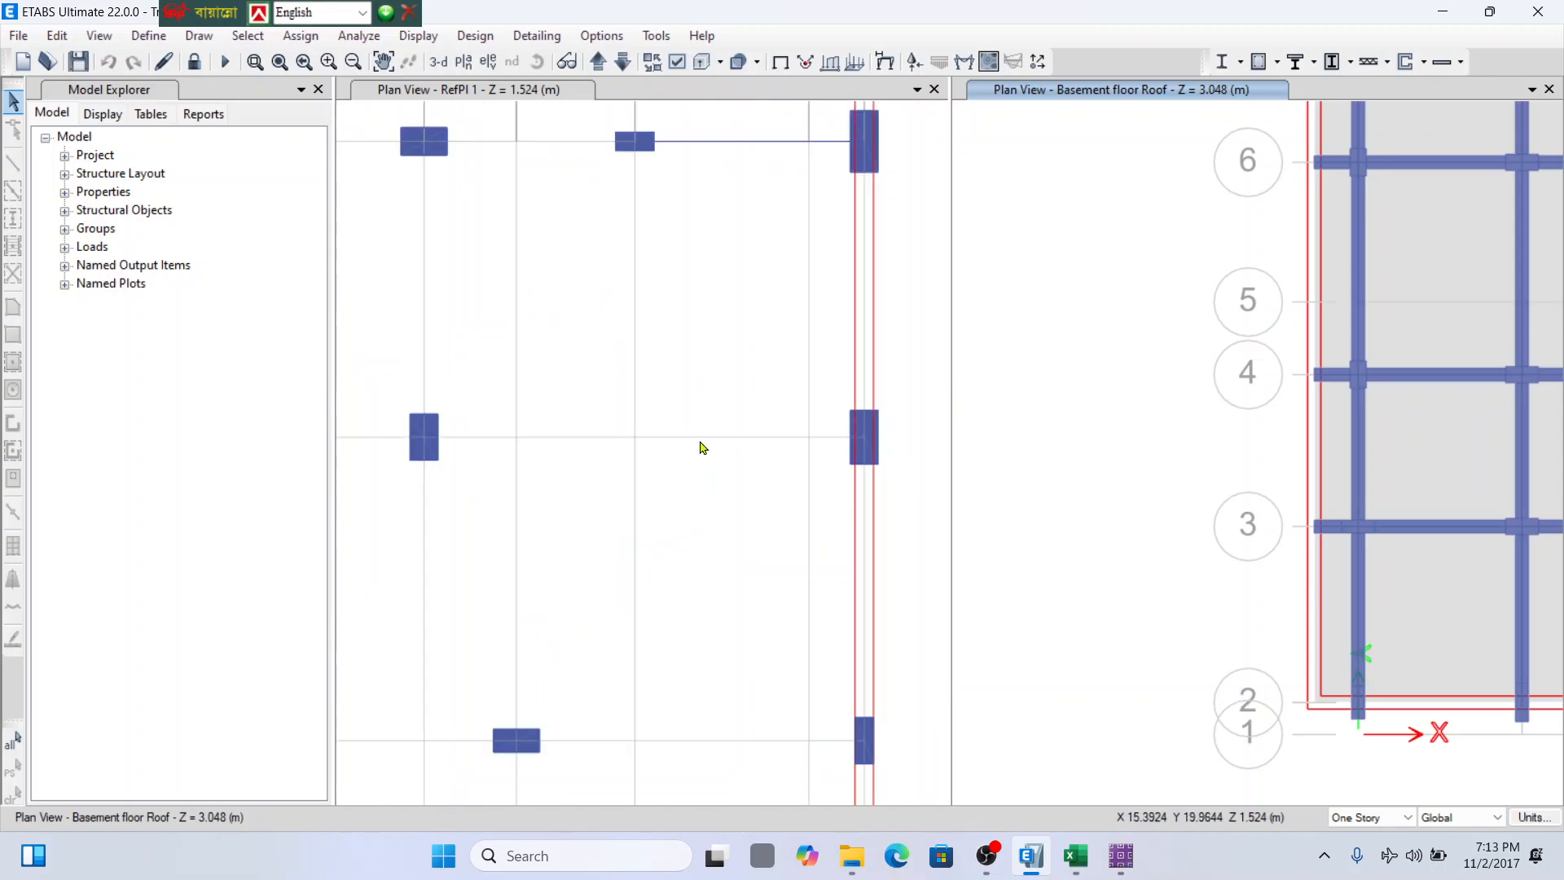
scroll(634, 405, down, 3)
scroll(612, 418, up, 2)
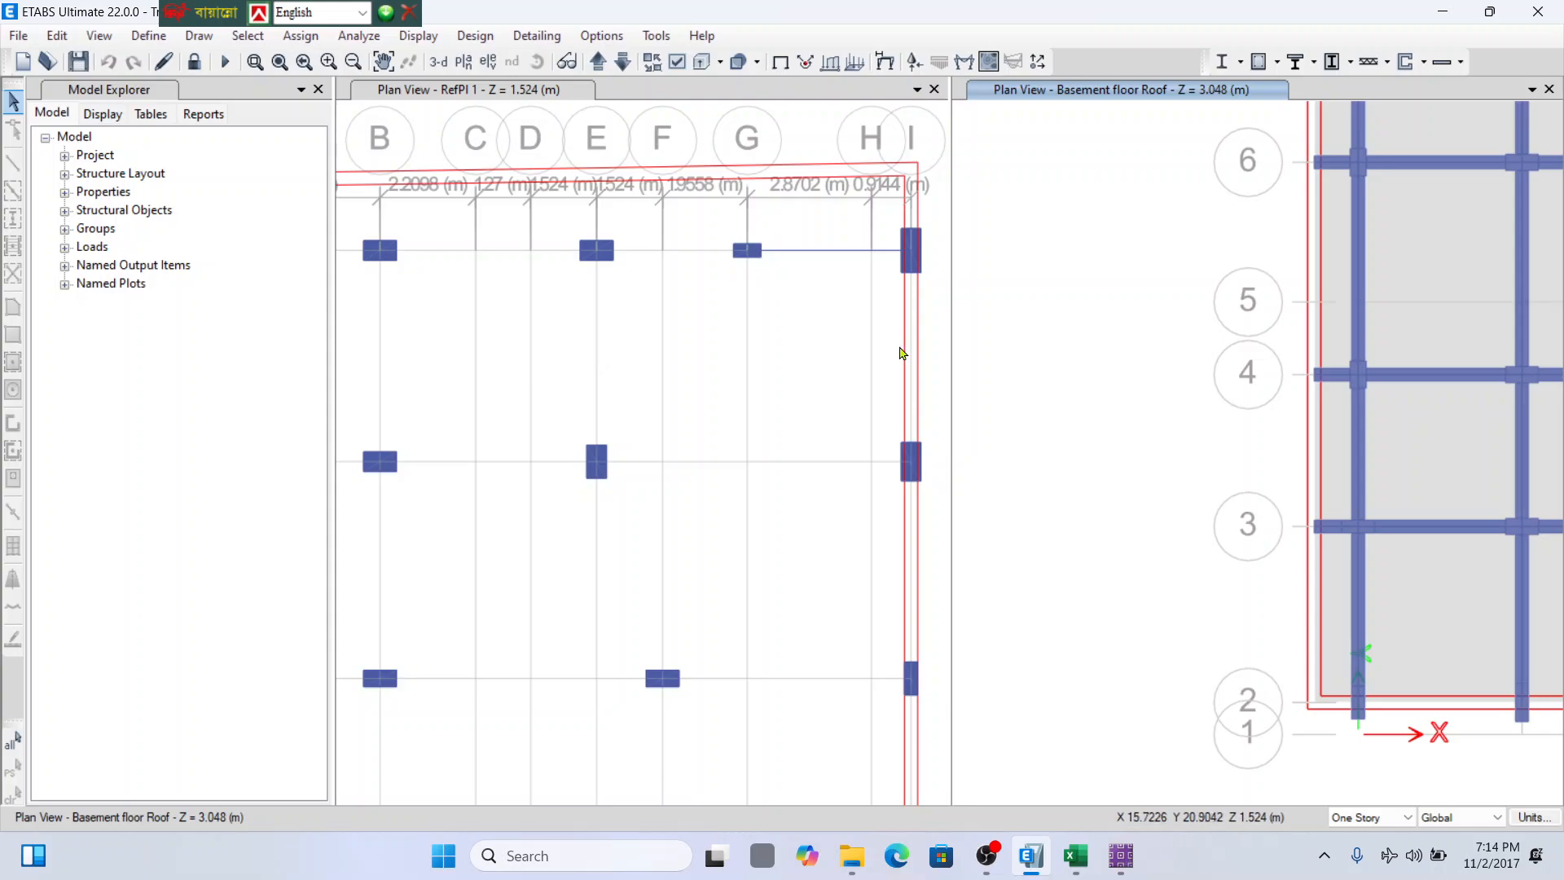
Examine the beam layout on the Basement floor Roof plan and compare its spans with the RefPl 1 grid dimensions.
scroll(897, 349, down, 3)
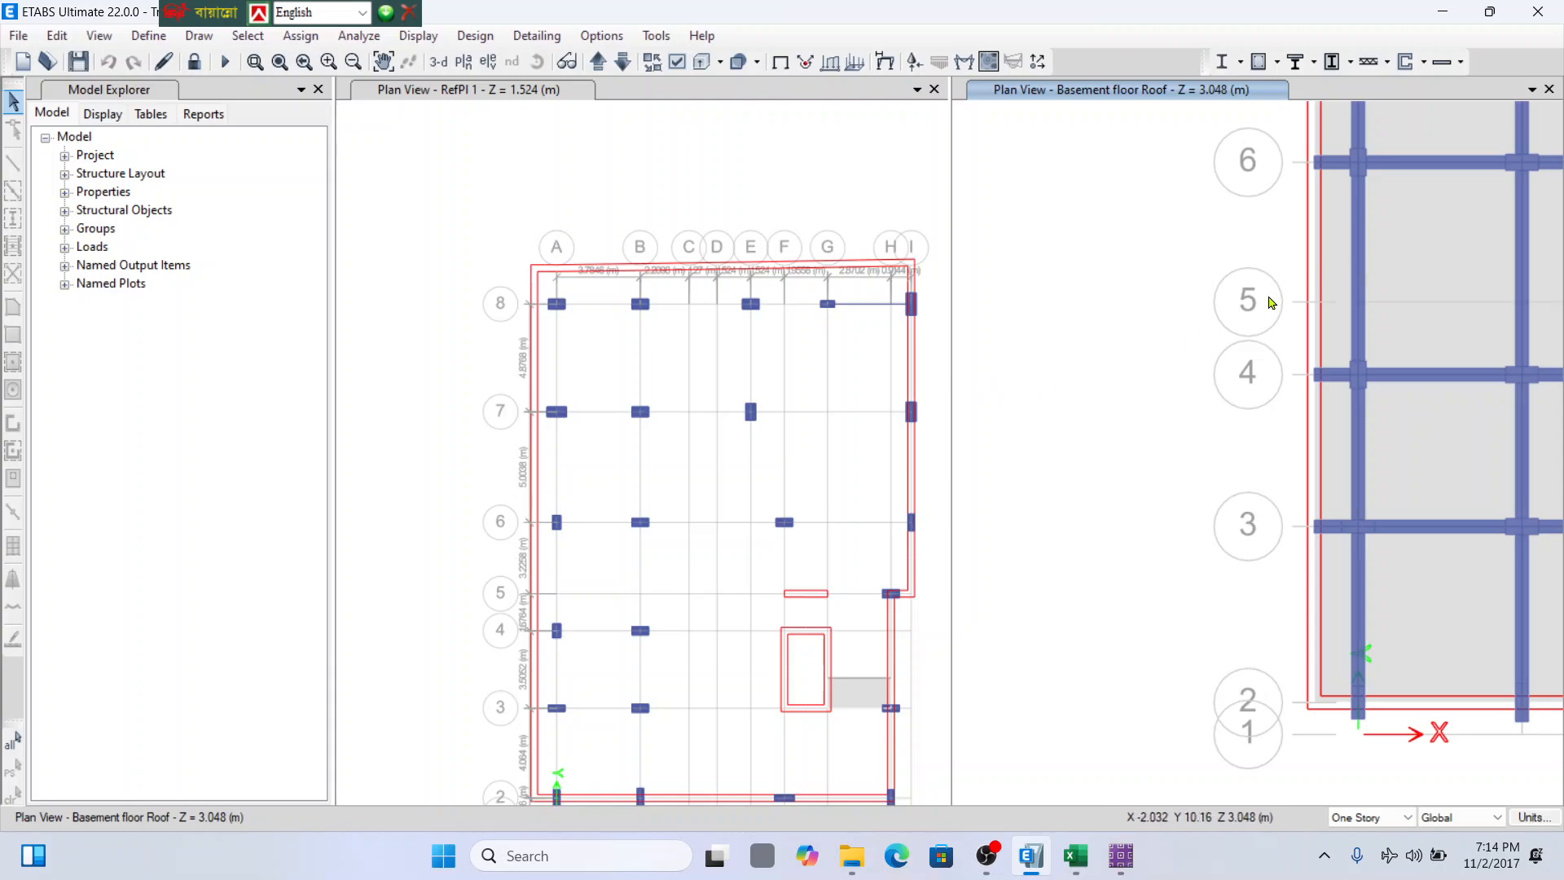
scroll(1242, 363, down, 5)
scroll(1198, 492, up, 5)
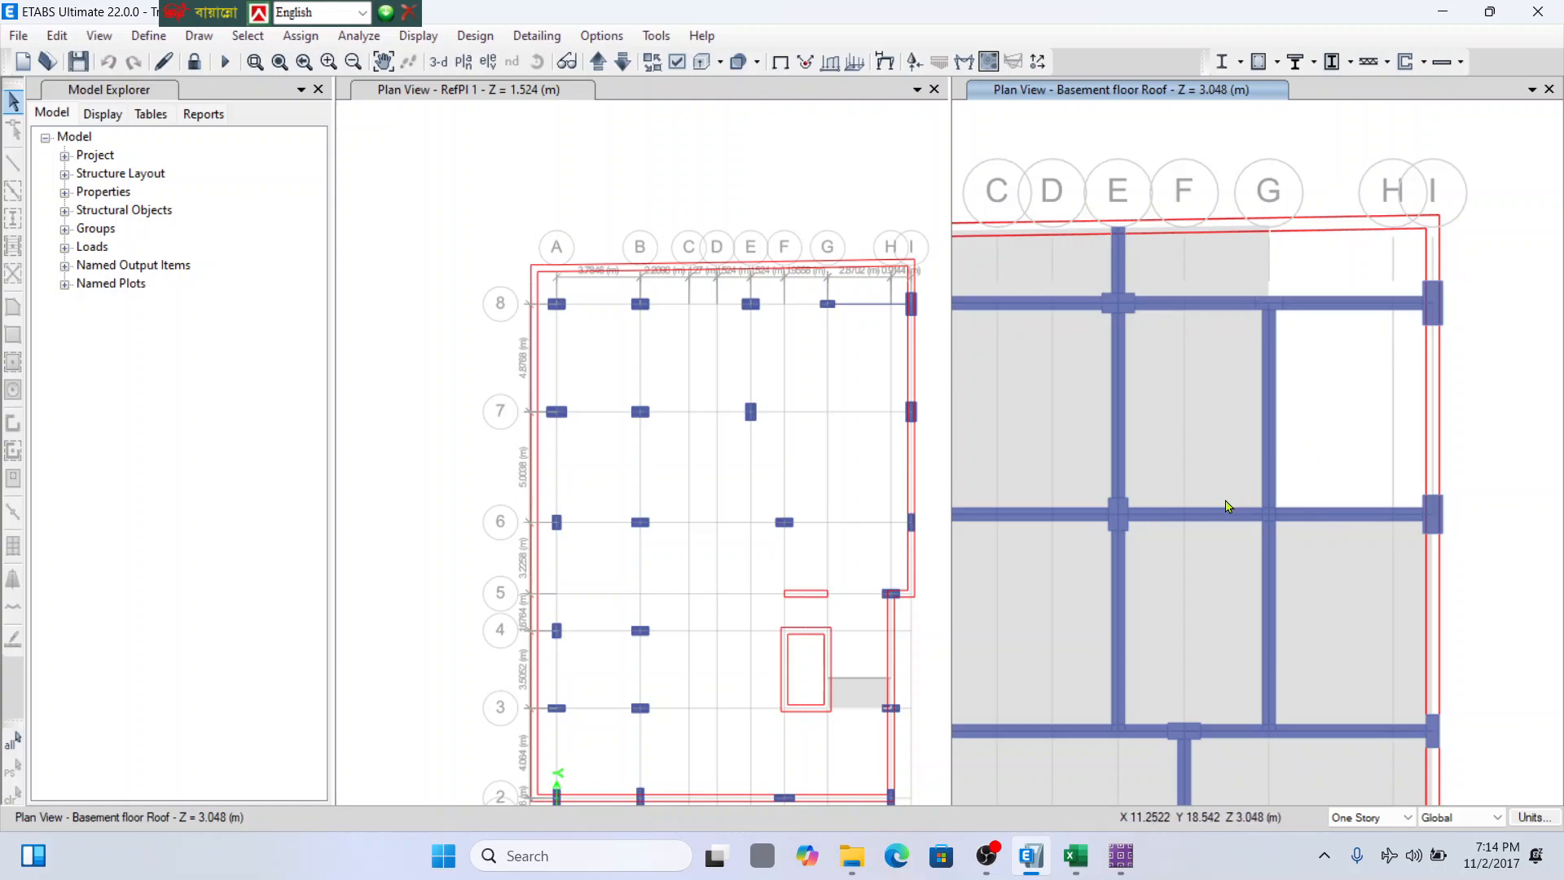
scroll(1331, 450, down, 5)
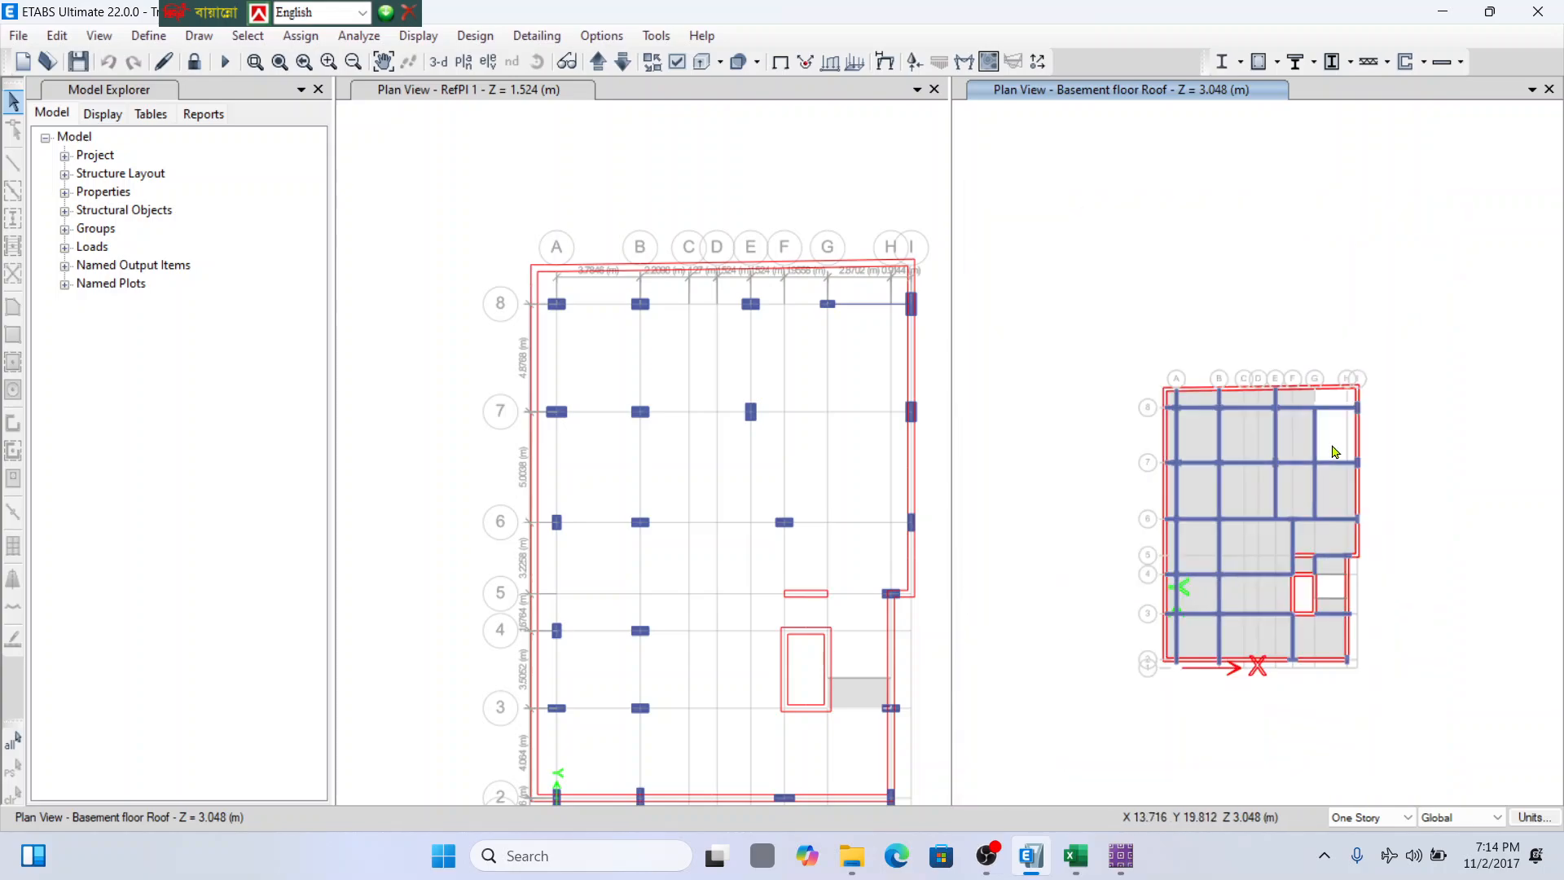
scroll(1308, 476, up, 3)
scroll(1290, 487, down, 5)
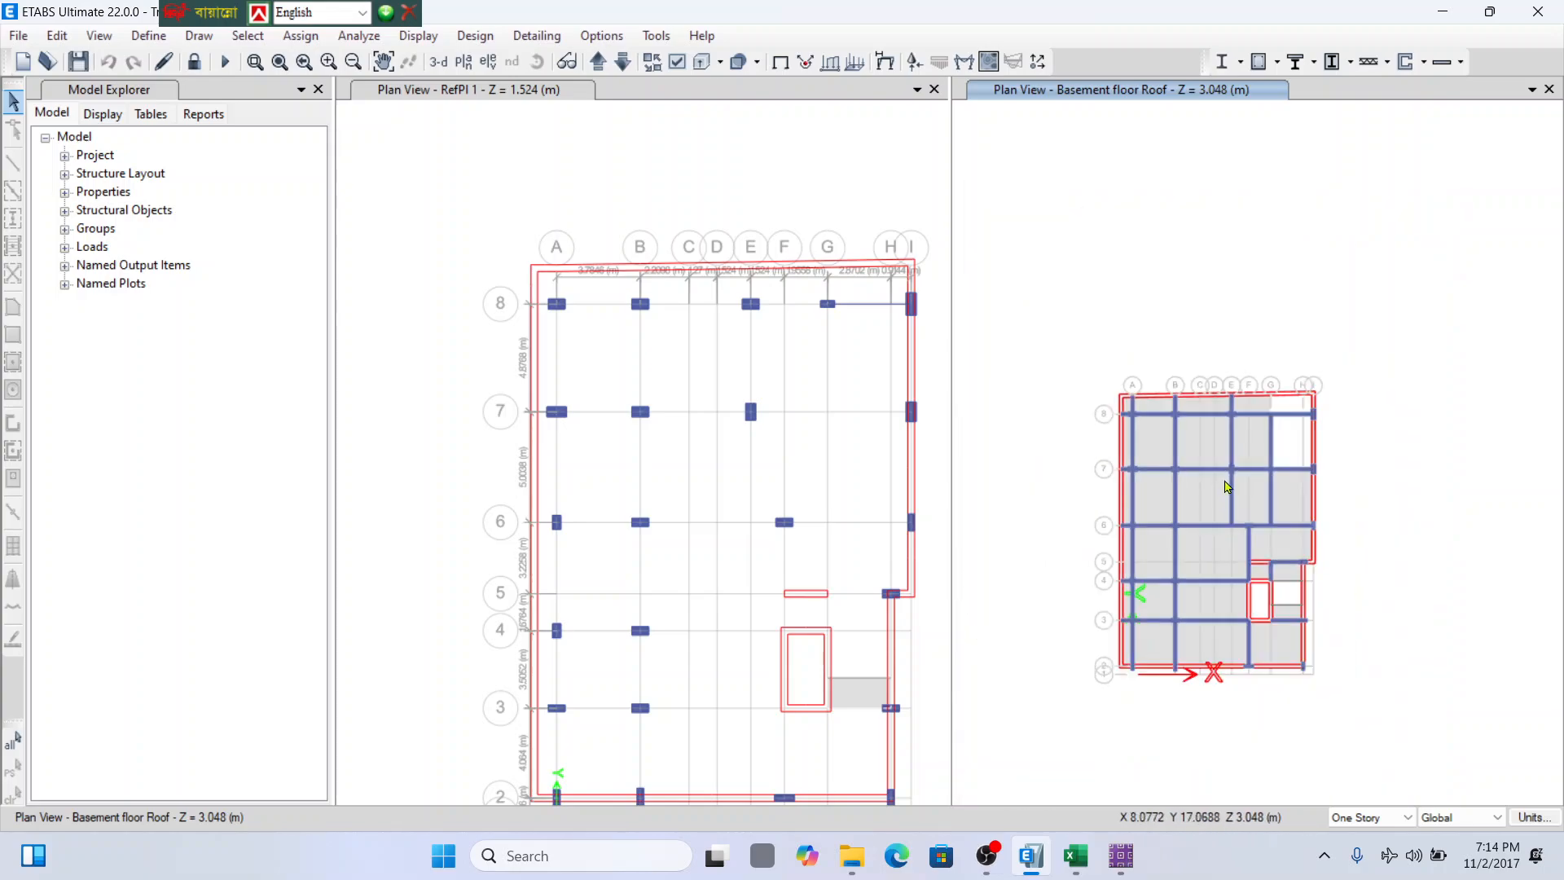
scroll(1294, 383, up, 8)
scroll(1293, 366, down, 3)
scroll(847, 281, up, 8)
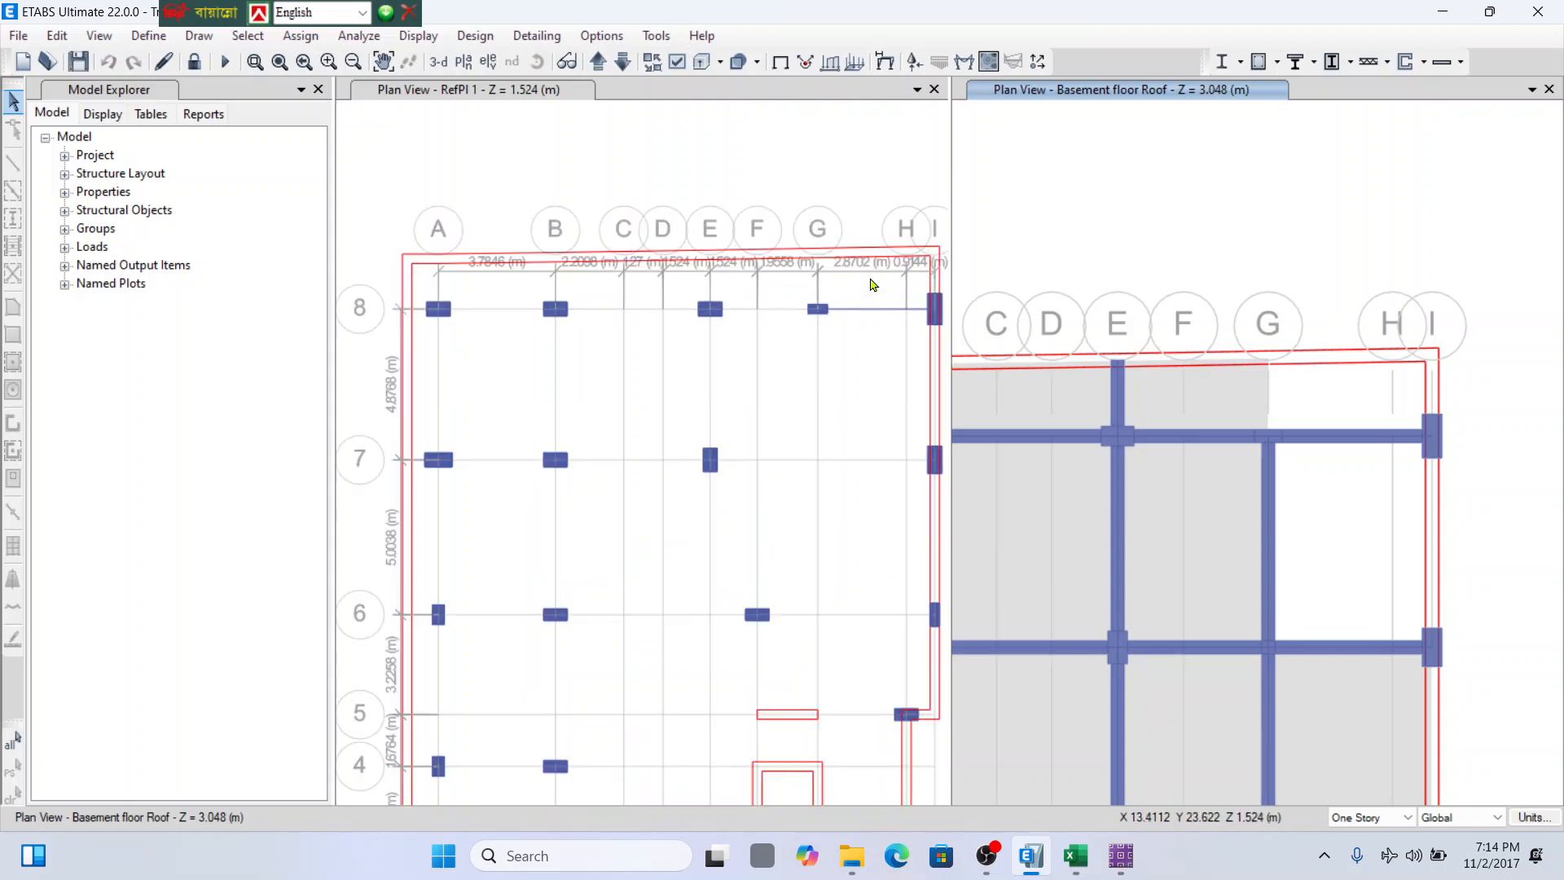
Examine the grid spacings between grids E and I along grid 8 on the RefPl 1 plan.
scroll(618, 279, down, 3)
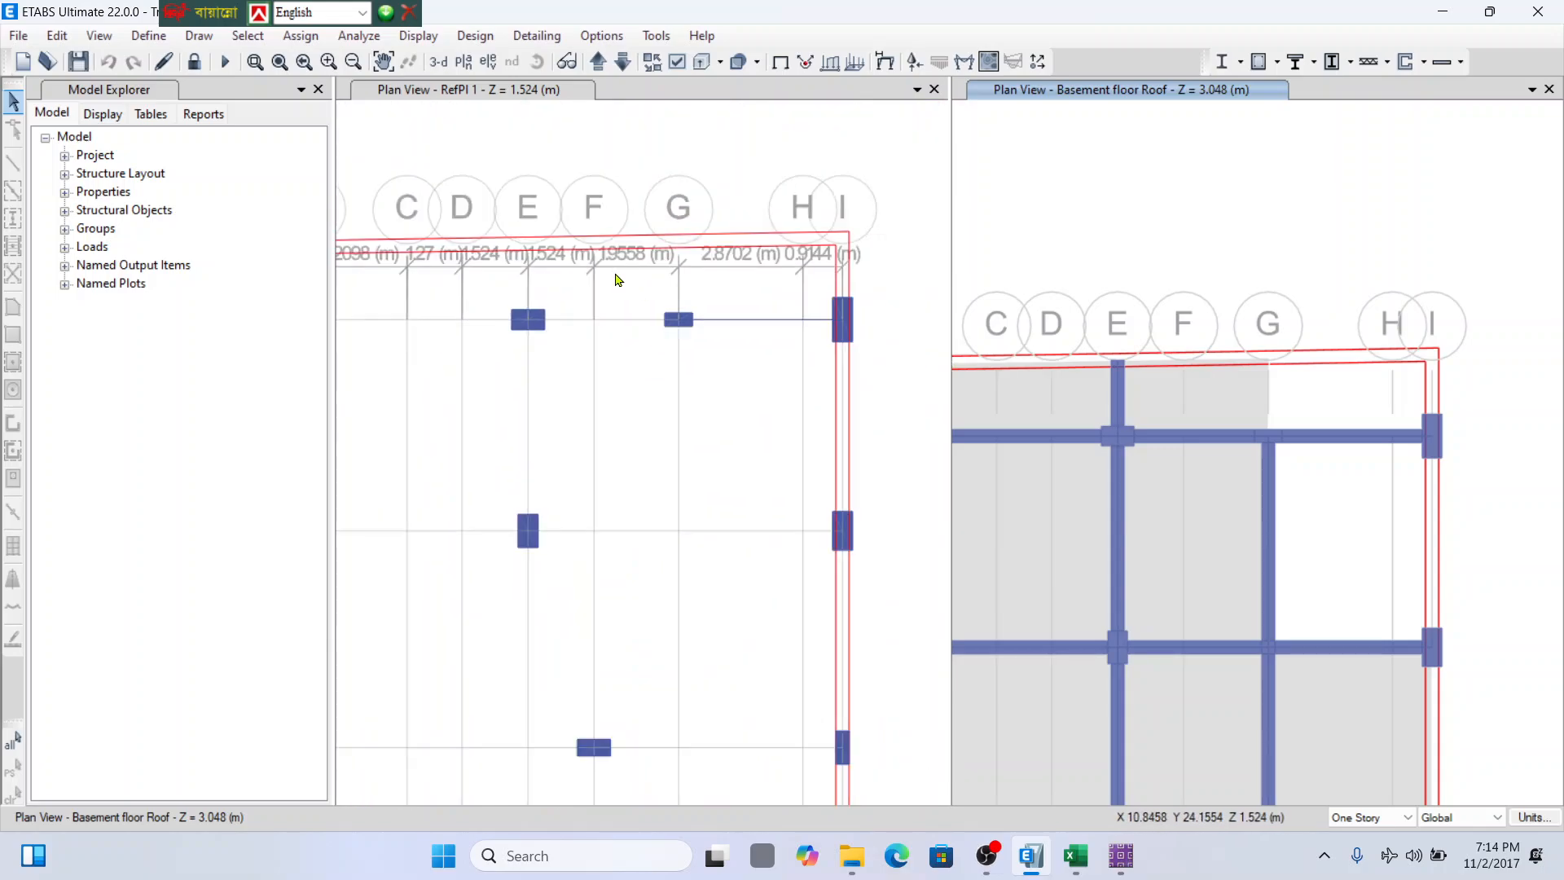
scroll(599, 266, up, 5)
scroll(483, 263, down, 1)
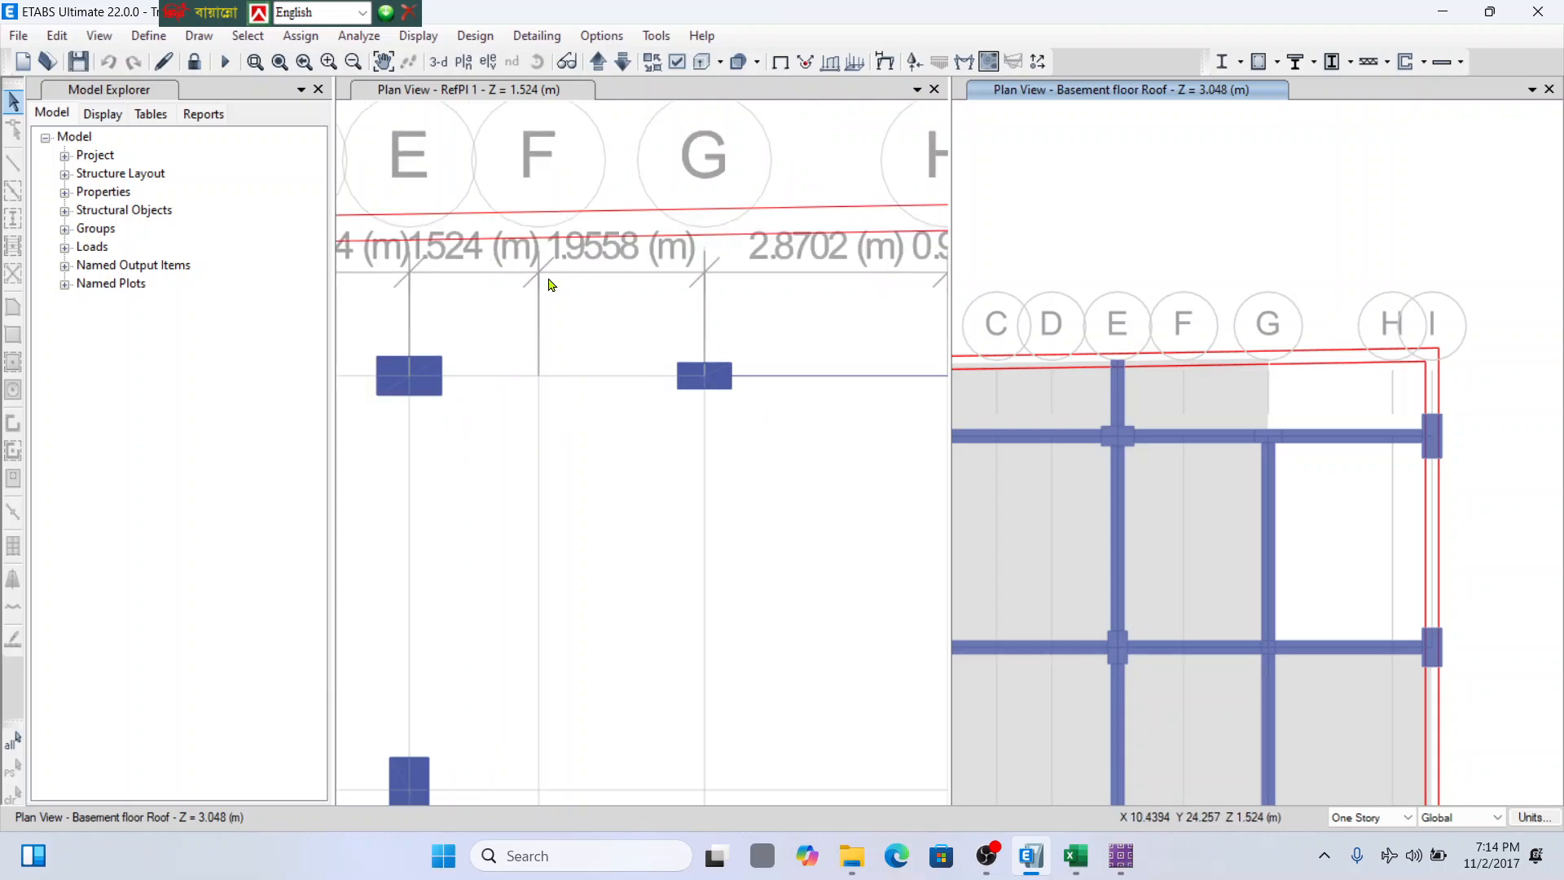
scroll(514, 272, down, 2)
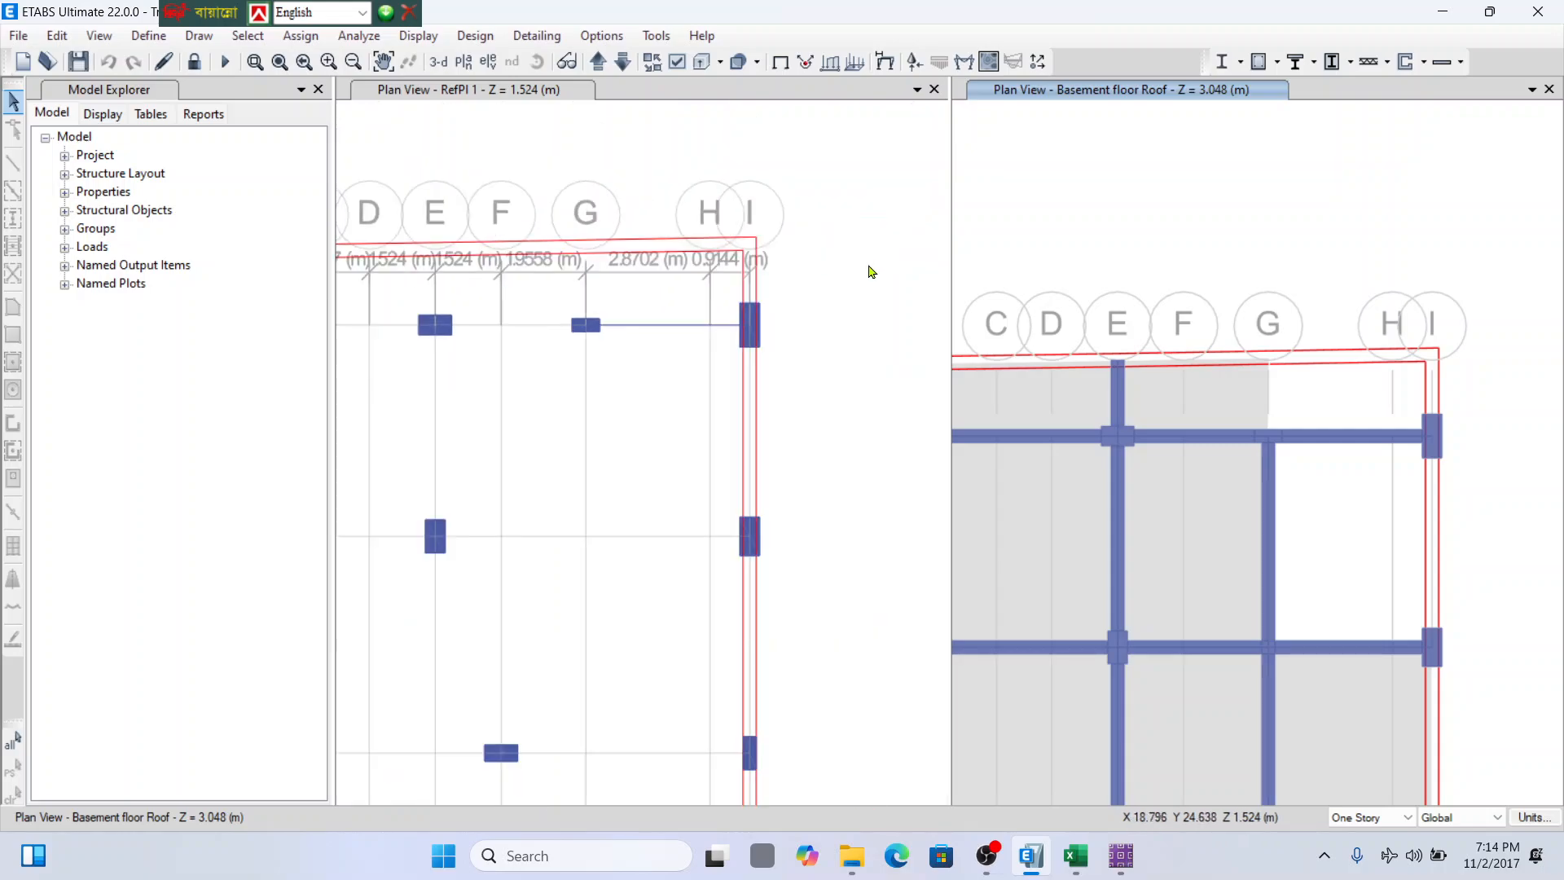
scroll(627, 269, up, 4)
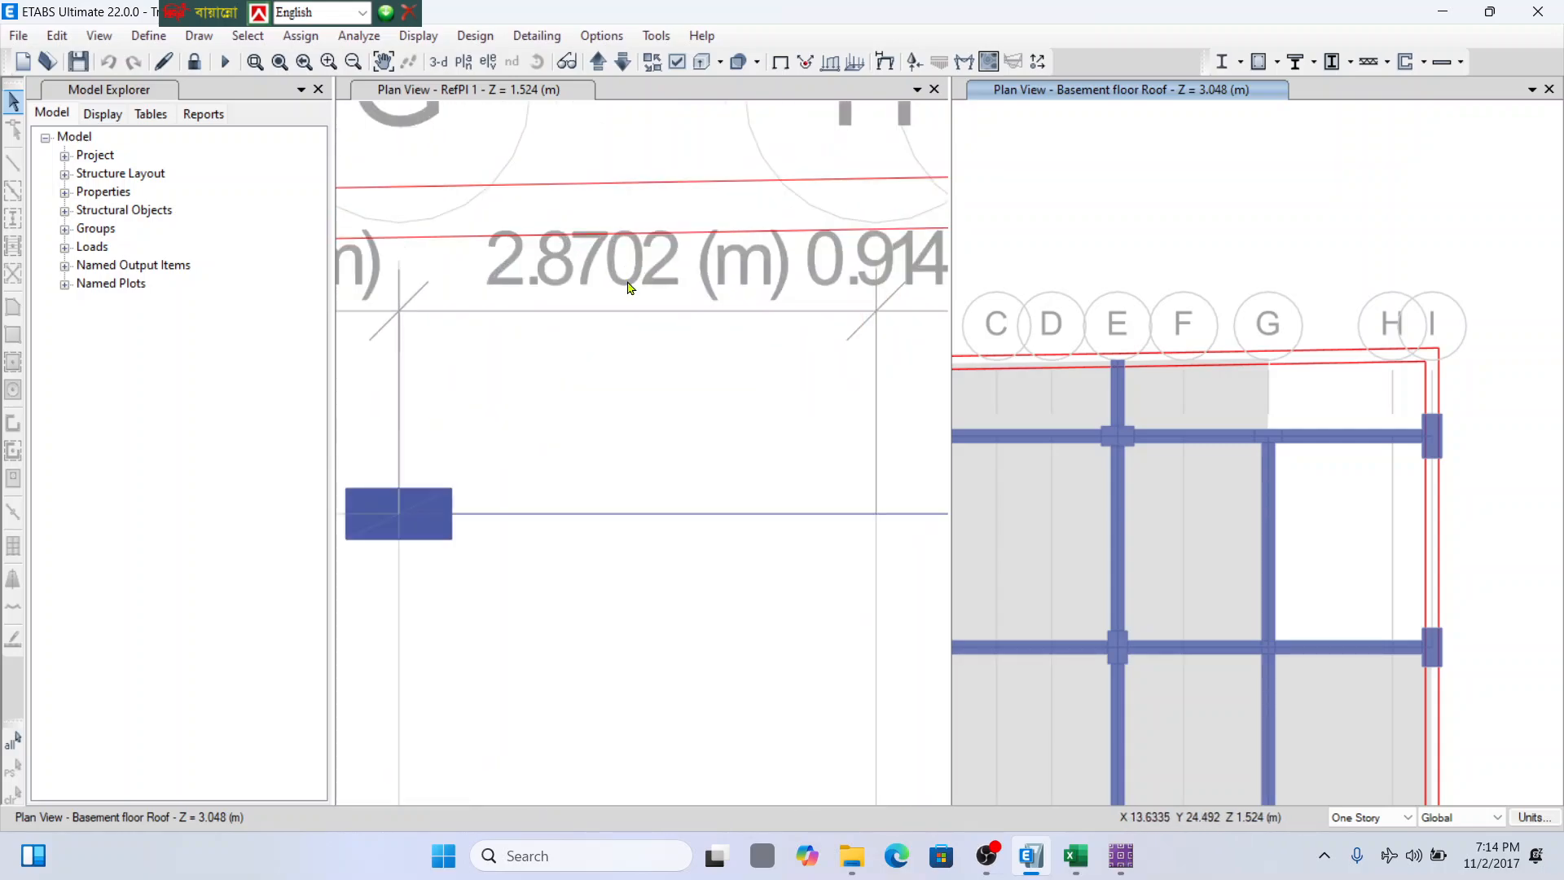
scroll(627, 277, down, 2)
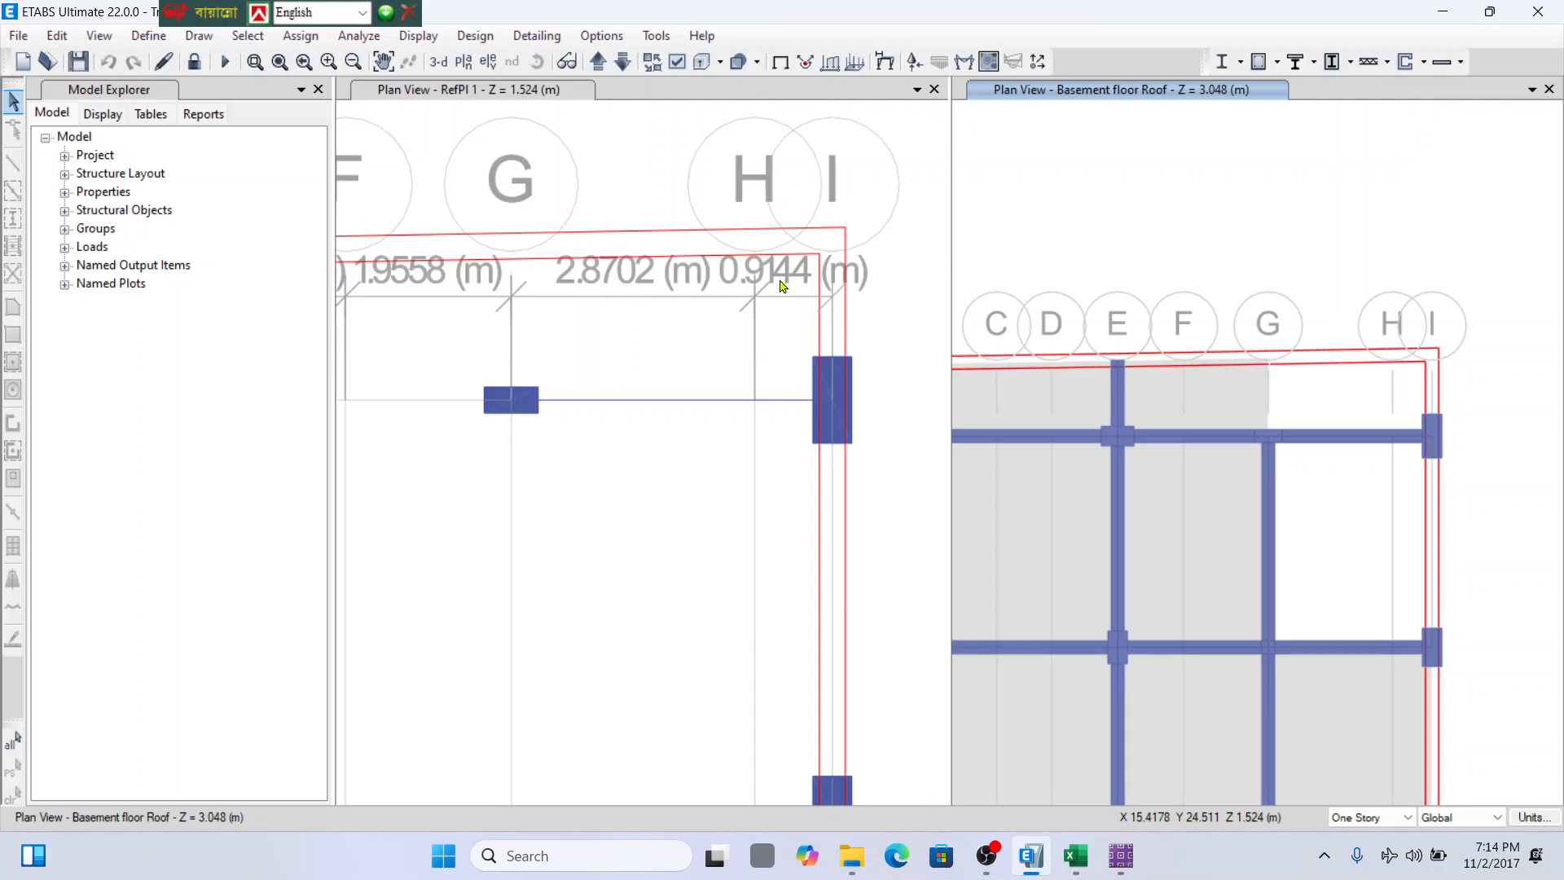
scroll(779, 285, down, 2)
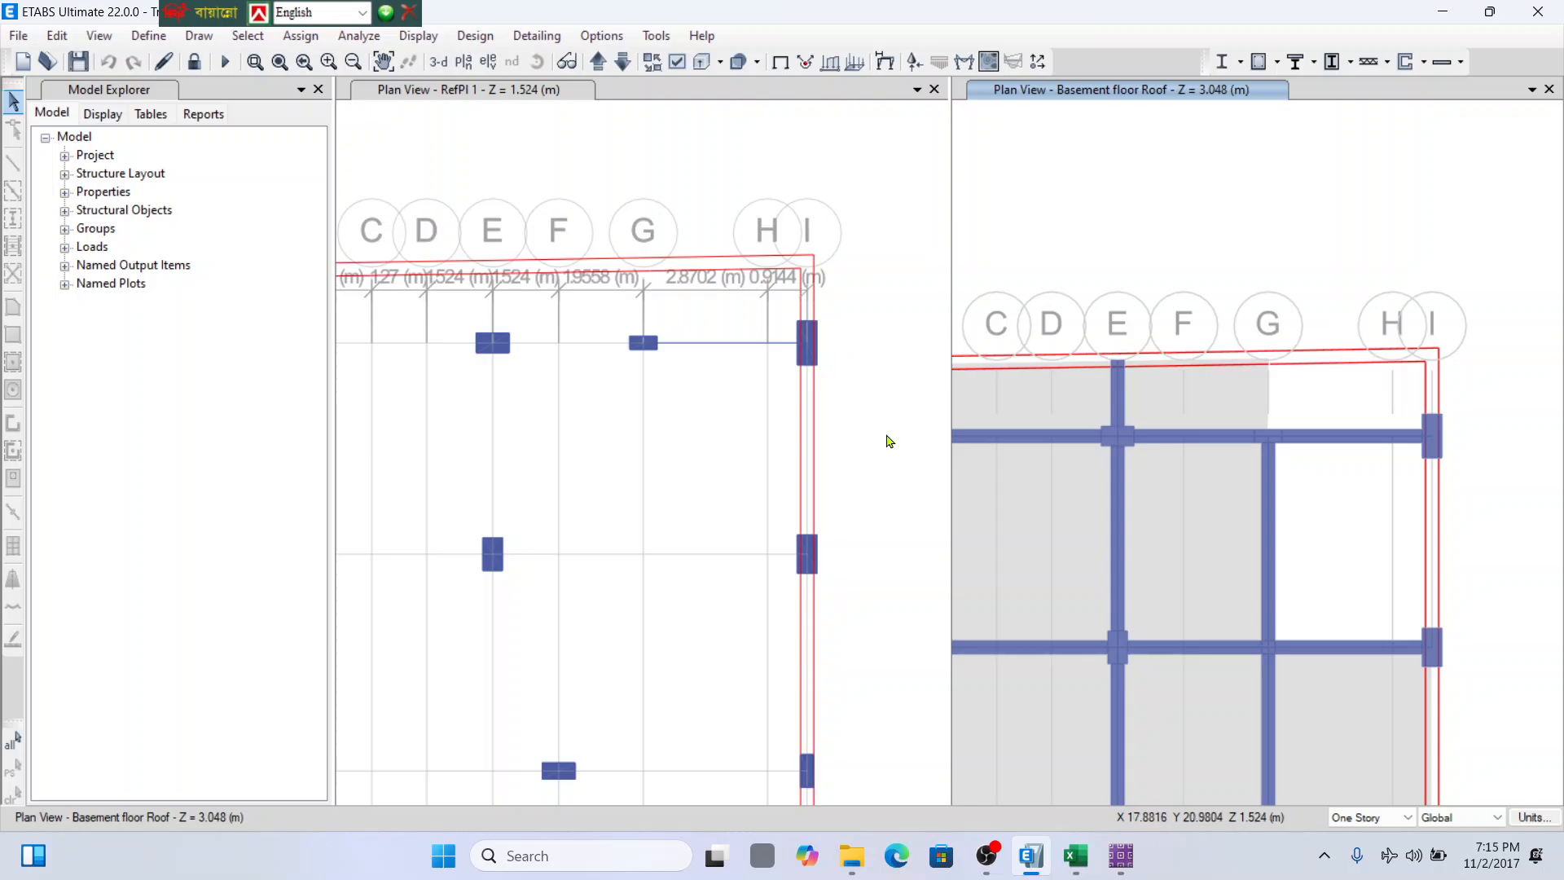
Switch to Excel and review the deflection limit formulas in J19 and K19 for the Longest Span /360 limit.
click(1122, 855)
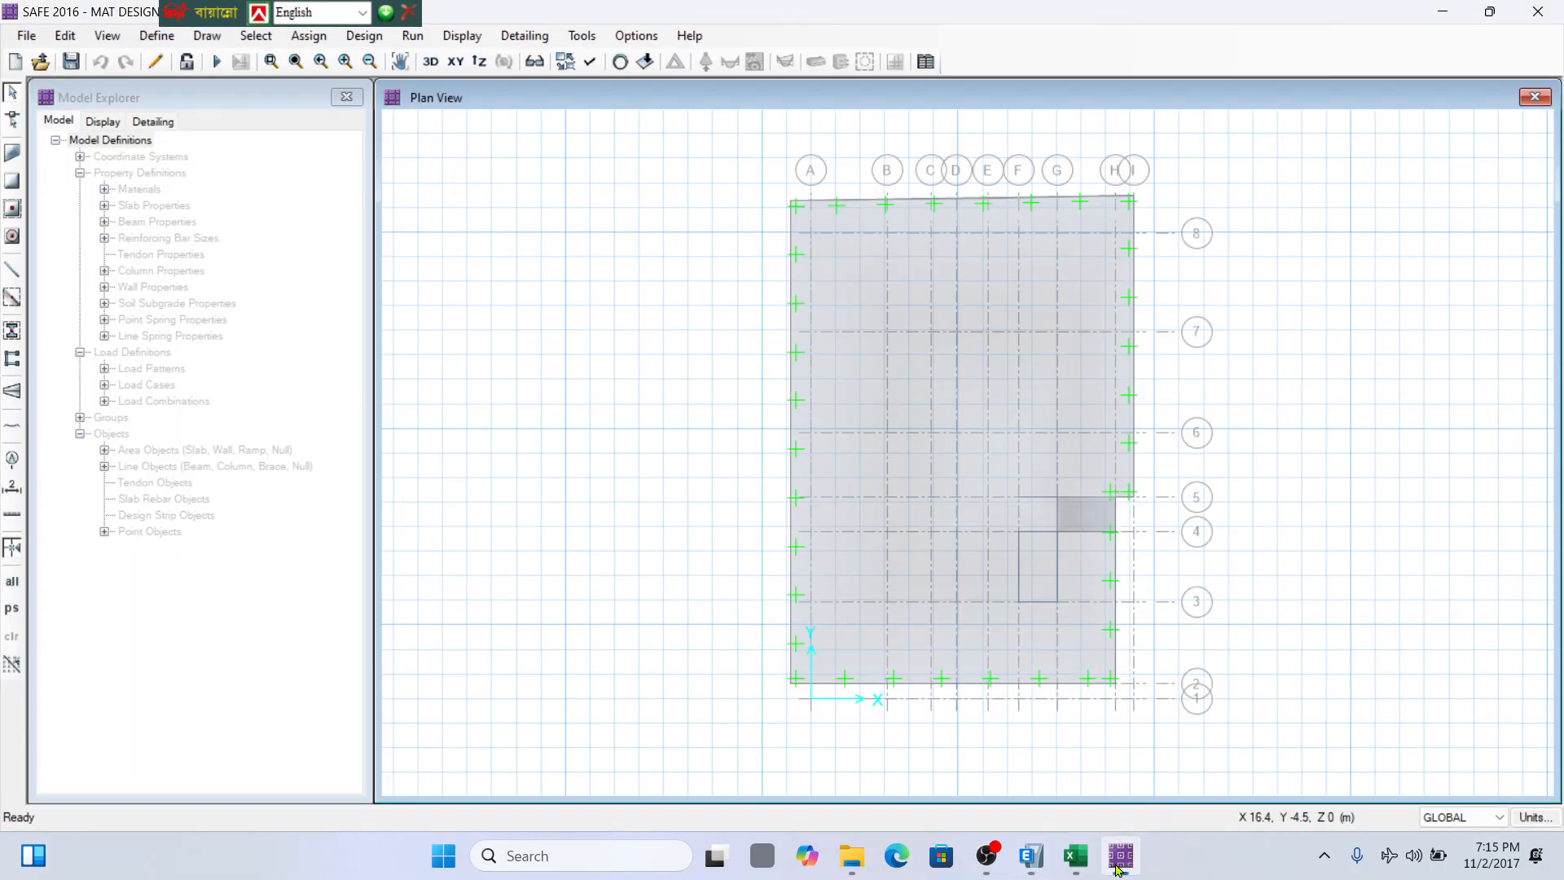
click(1075, 855)
click(945, 546)
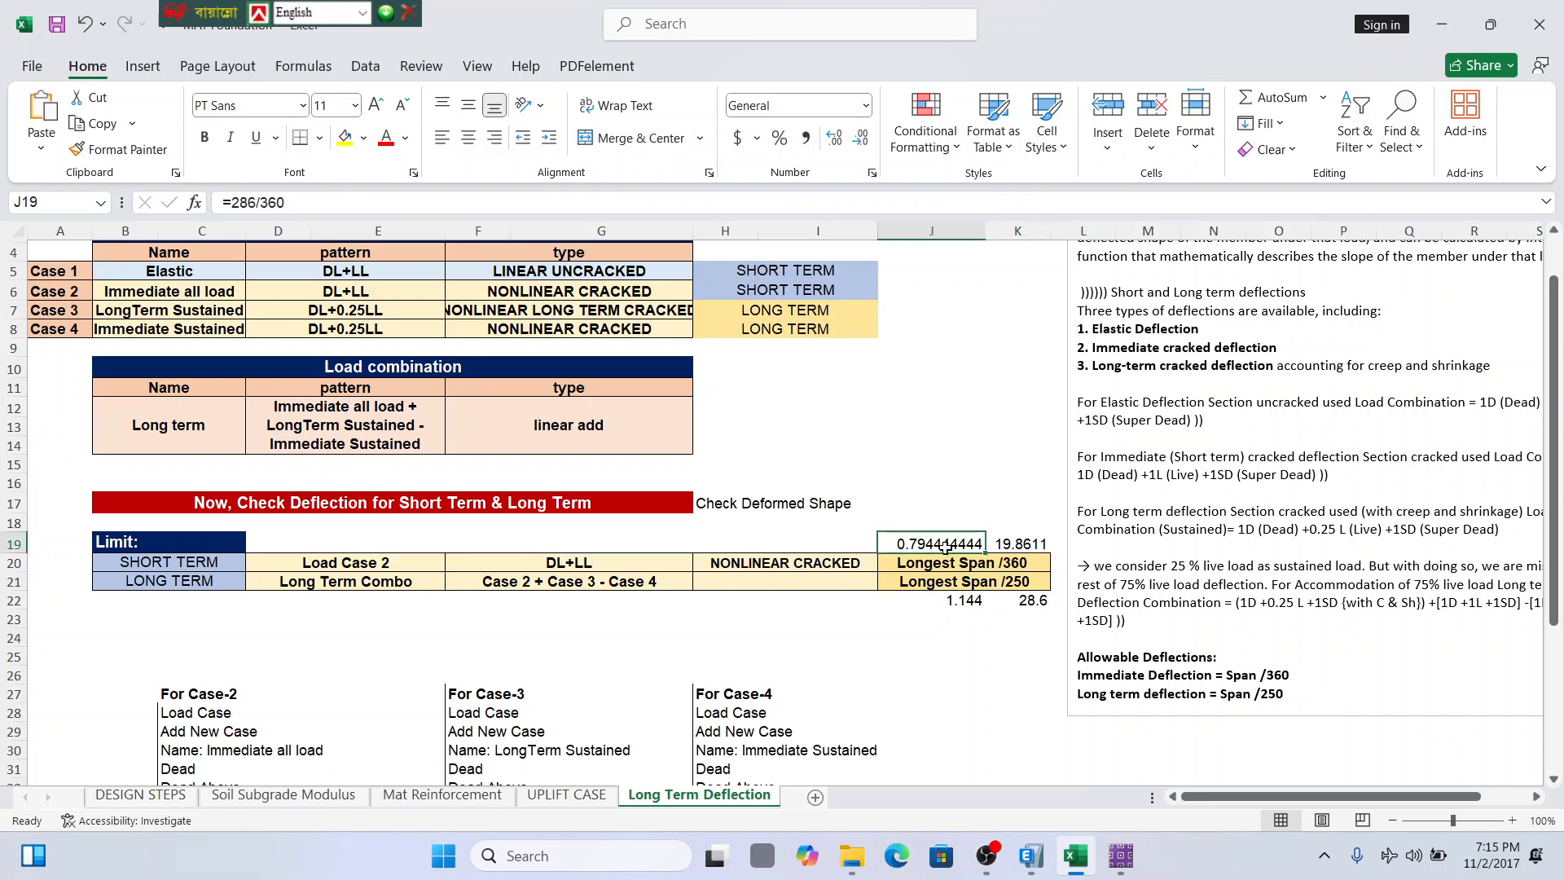
click(1029, 543)
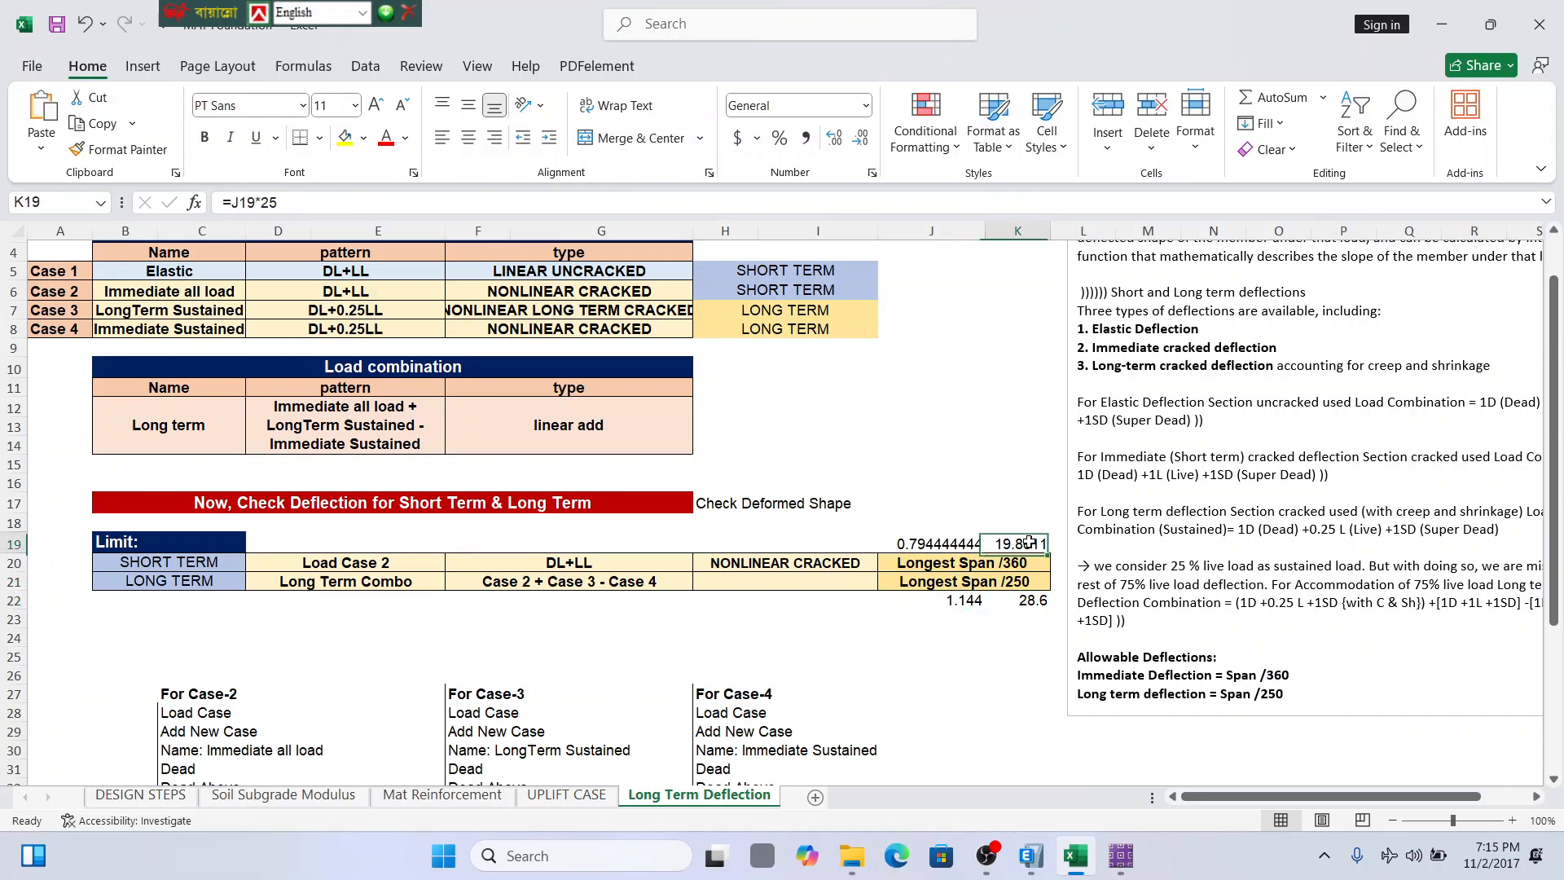
click(956, 544)
click(1053, 540)
click(1023, 545)
click(949, 545)
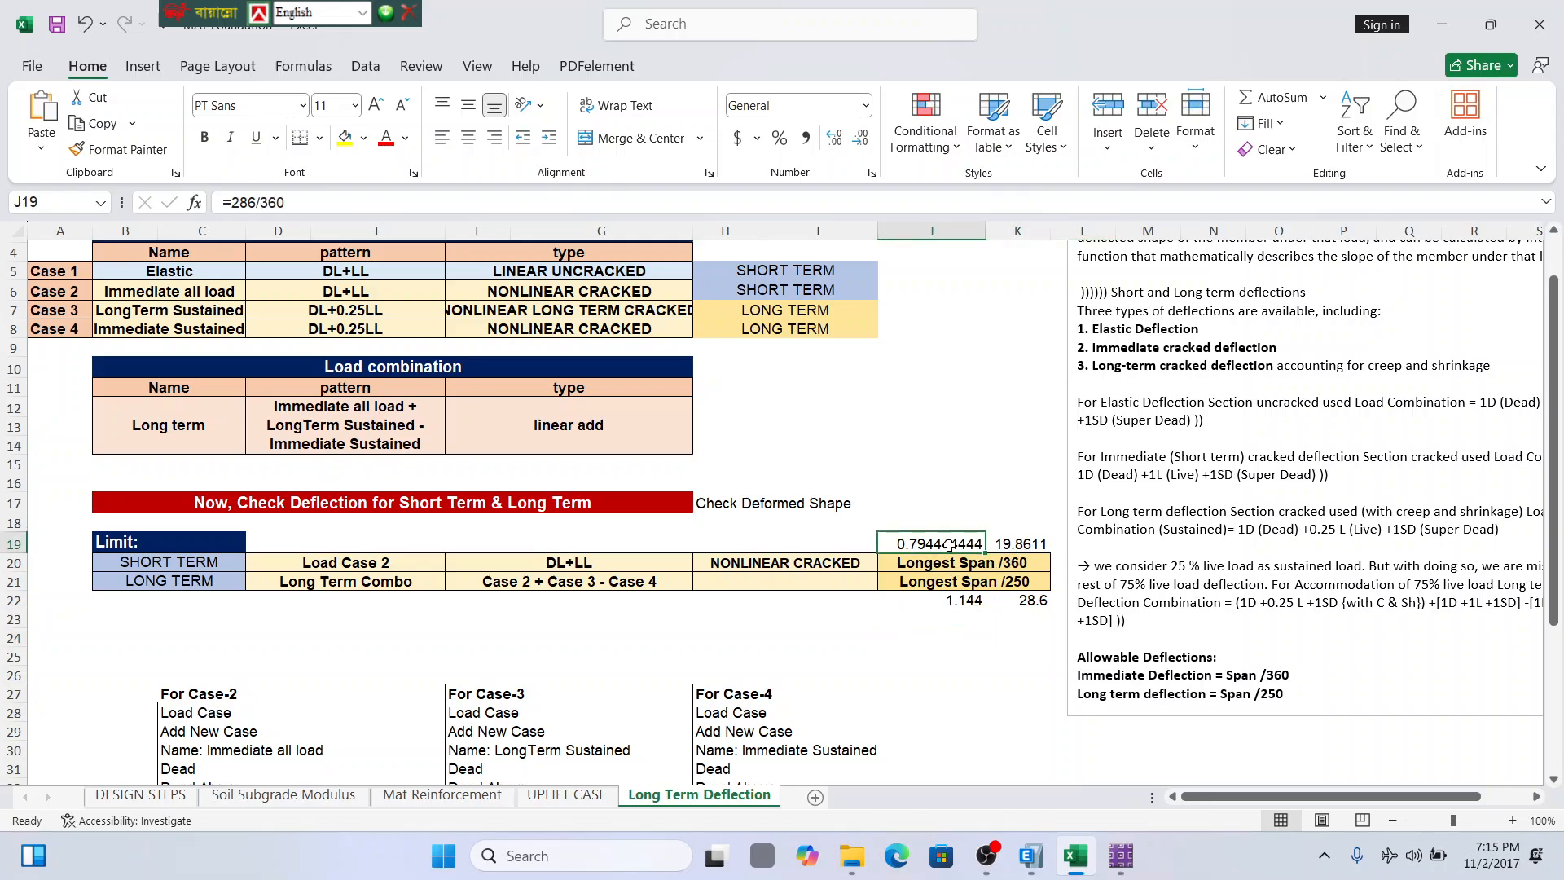
click(951, 636)
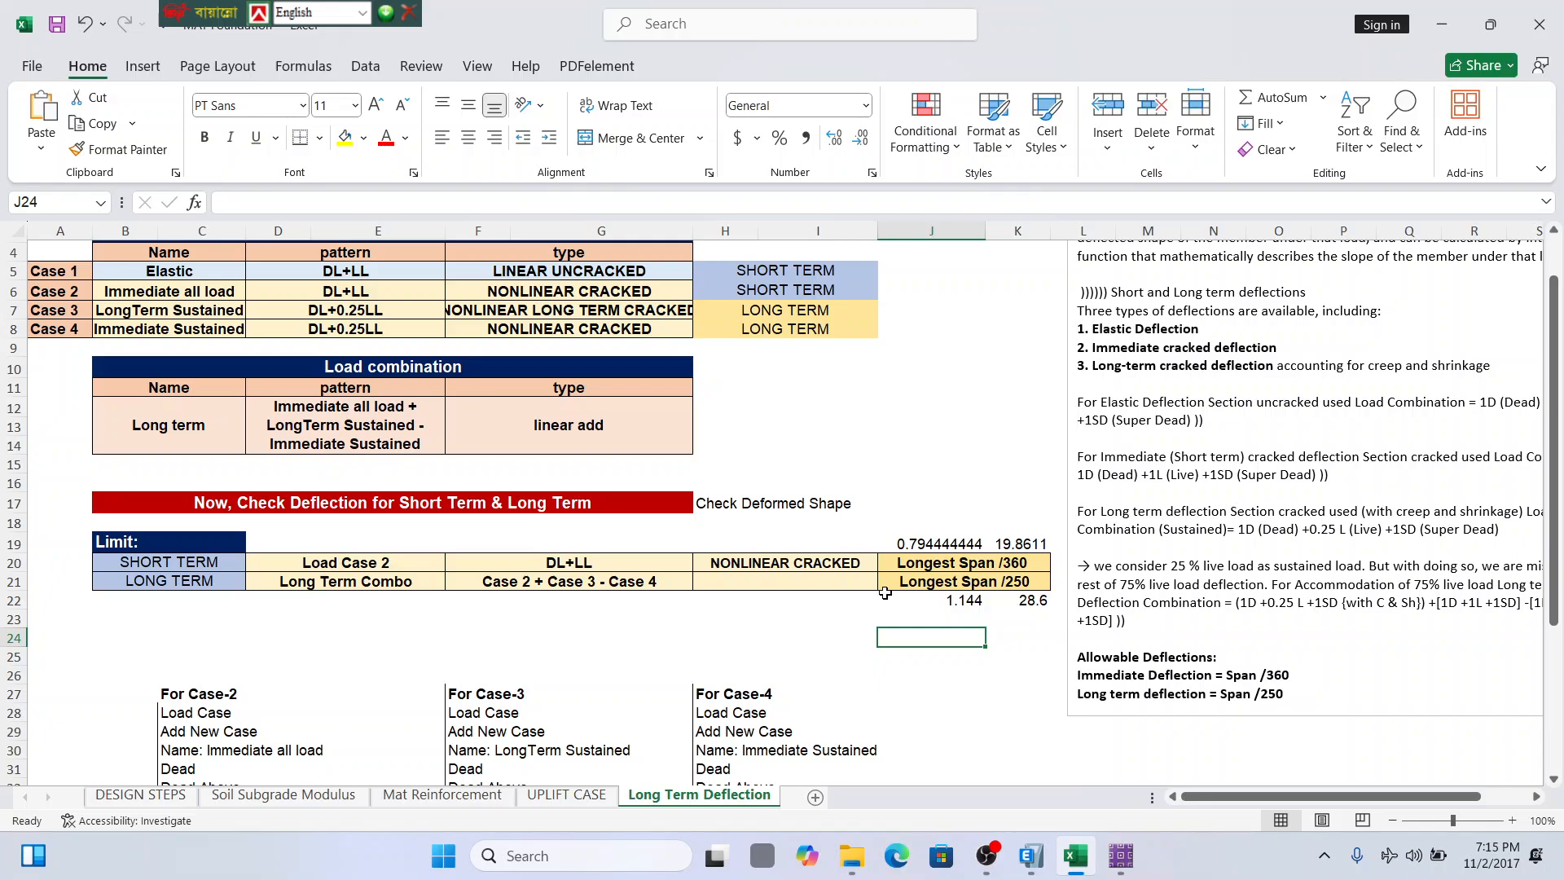
Switch to SAFE and run the analysis and design of the mat foundation model.
click(1076, 853)
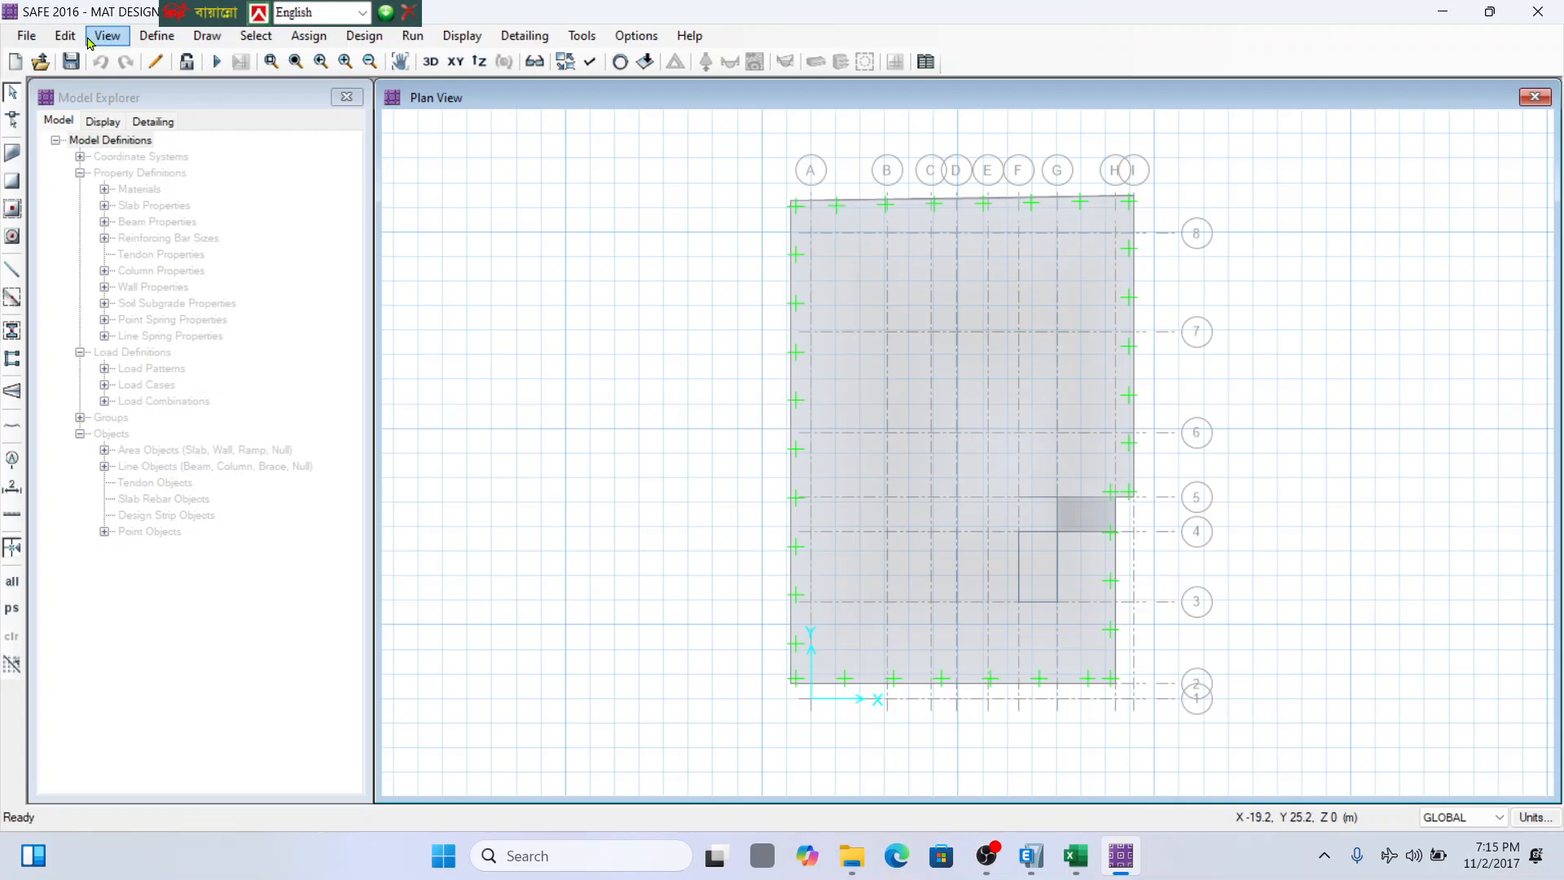
click(217, 62)
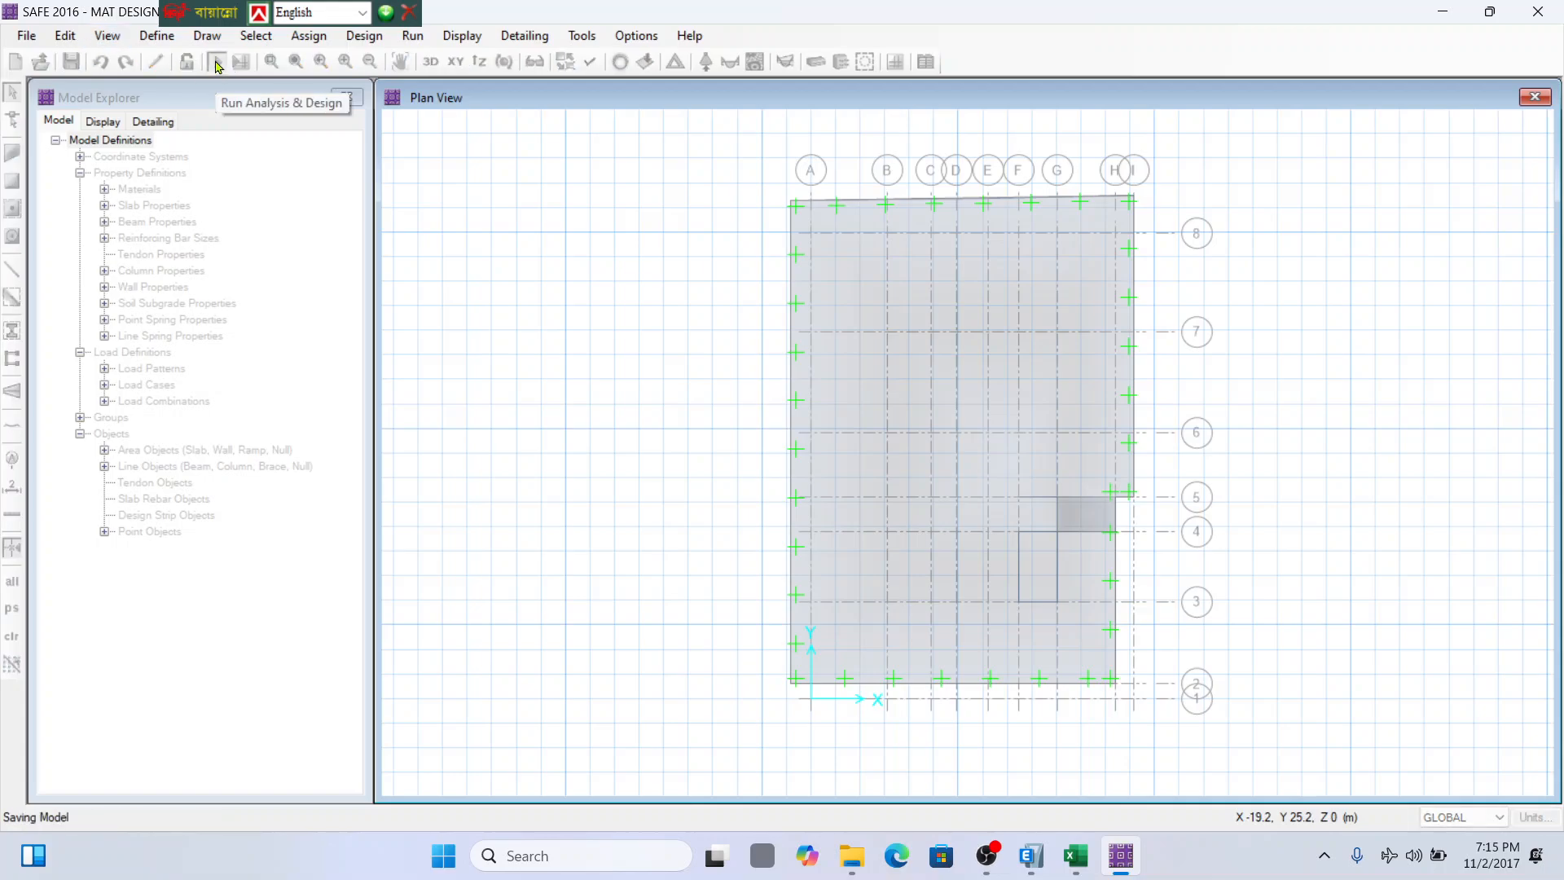
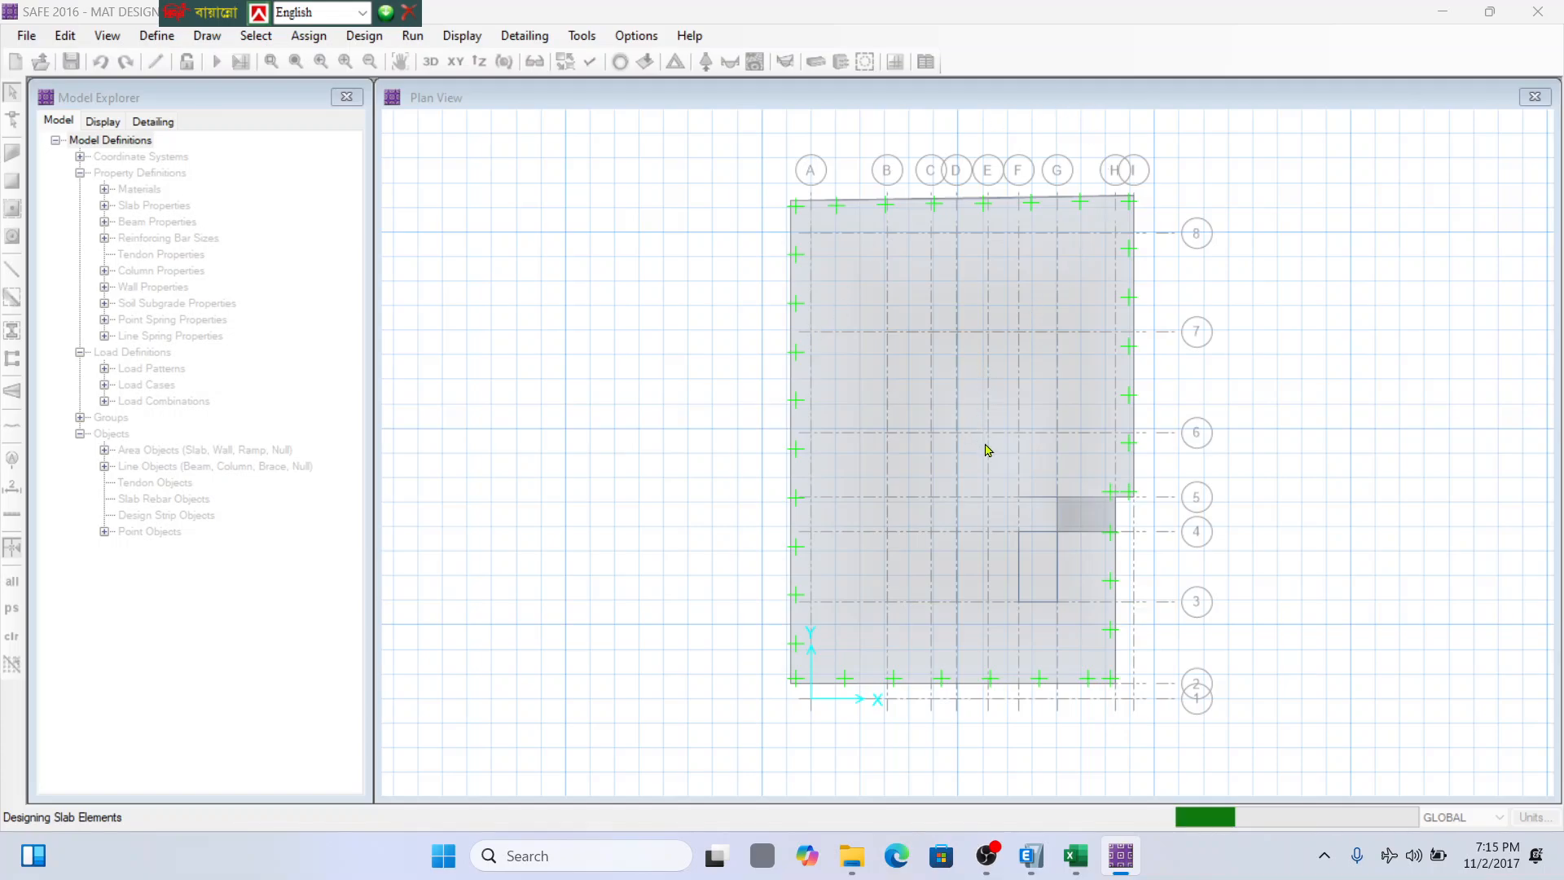
Switch to Excel and review the UPLIFT CASE sheet's load cases, load case definition notes and Run Analysis checks.
click(1075, 856)
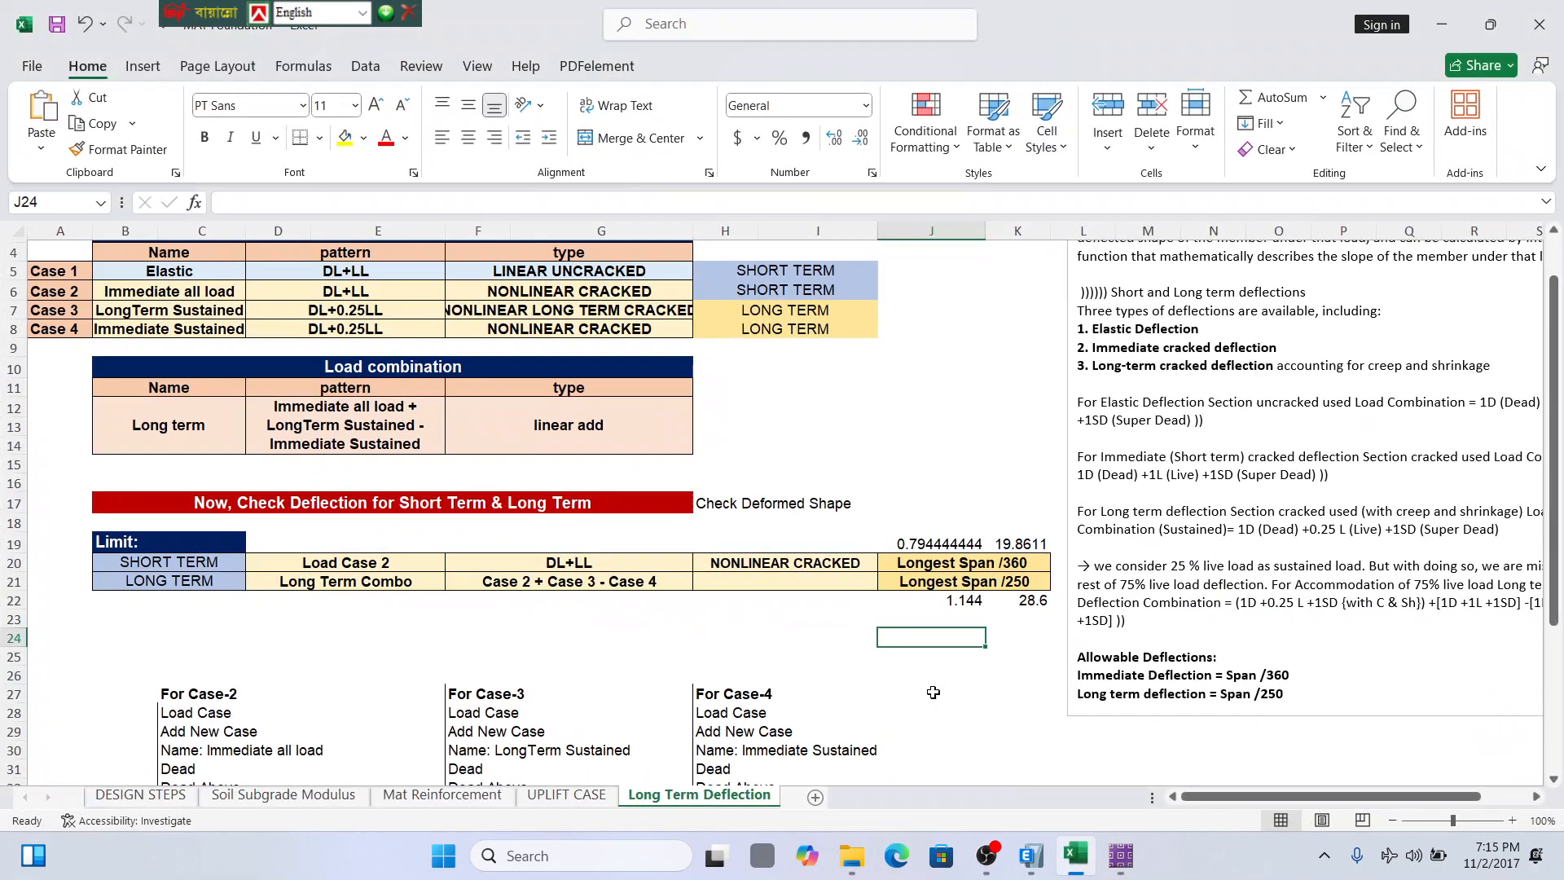
click(567, 794)
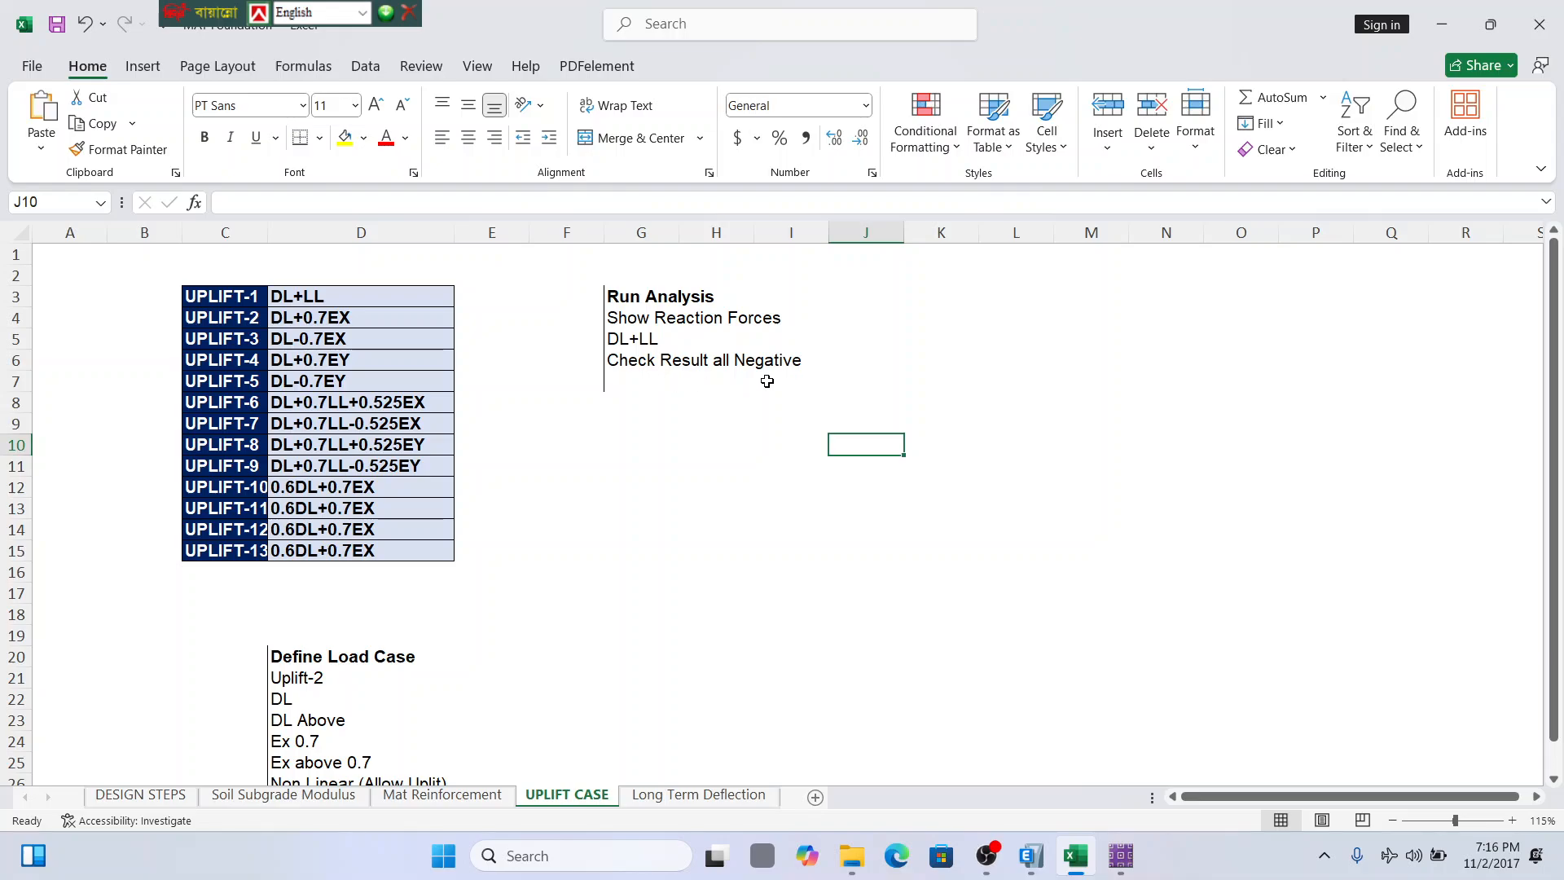
drag(205, 300, 239, 547)
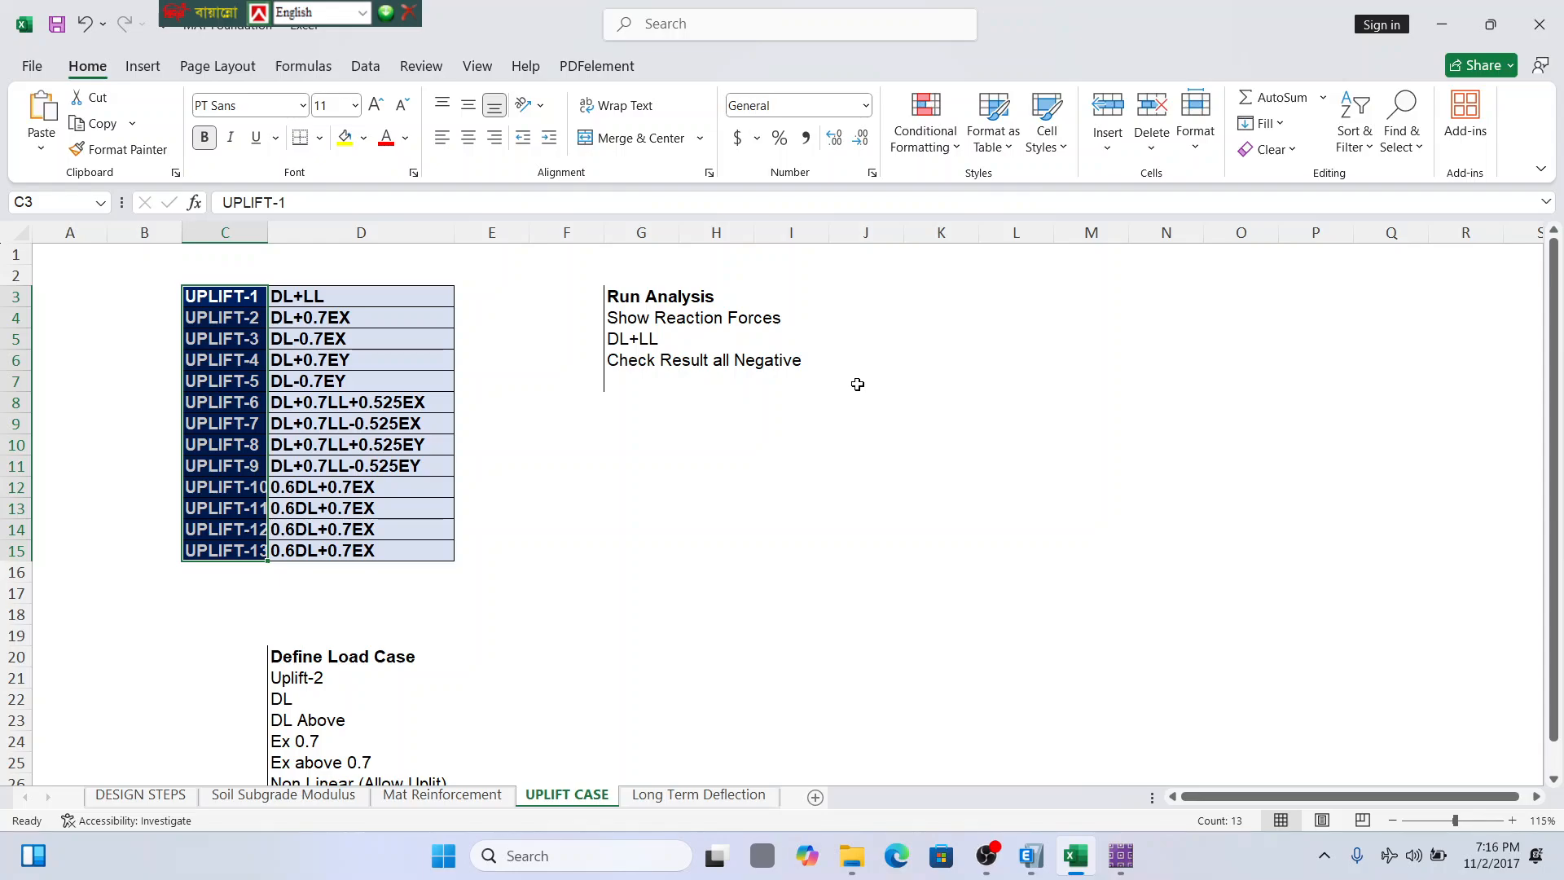
scroll(851, 393, down, 2)
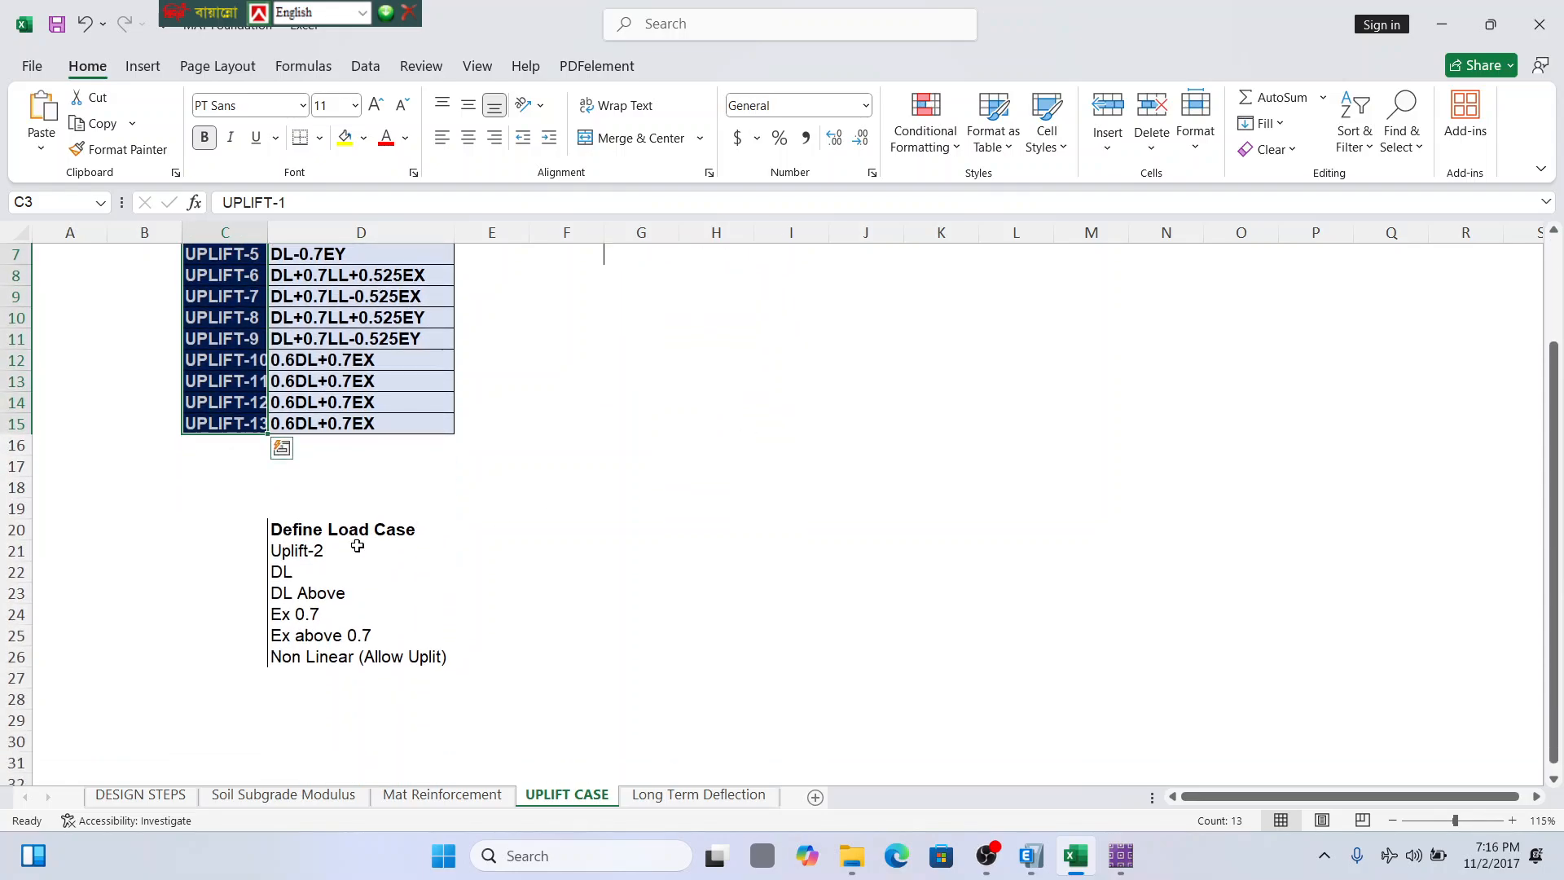
click(291, 554)
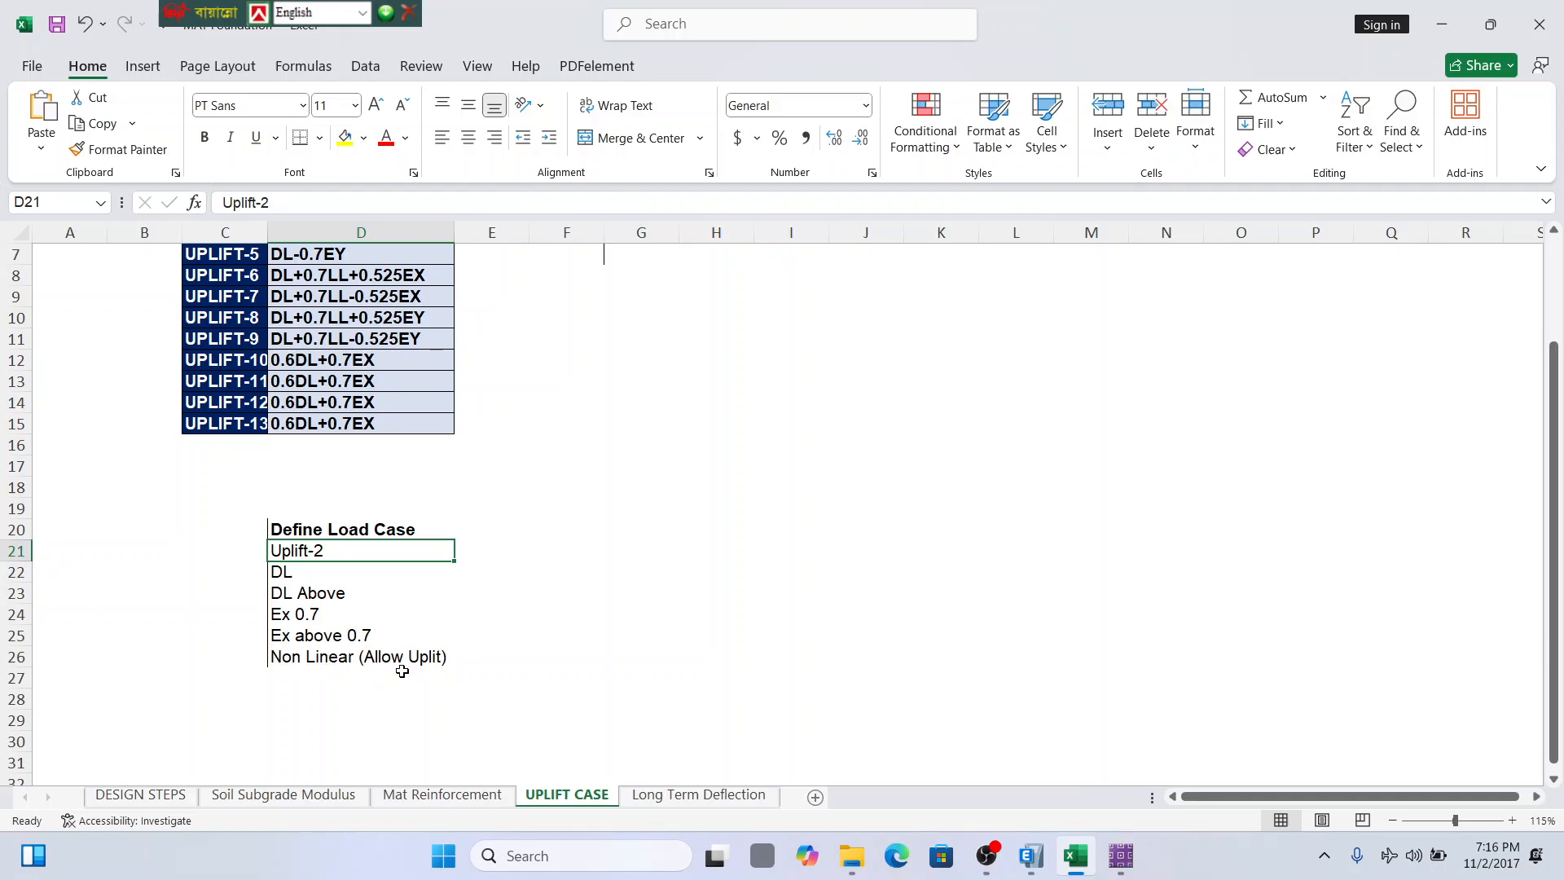
scroll(402, 651, up, 2)
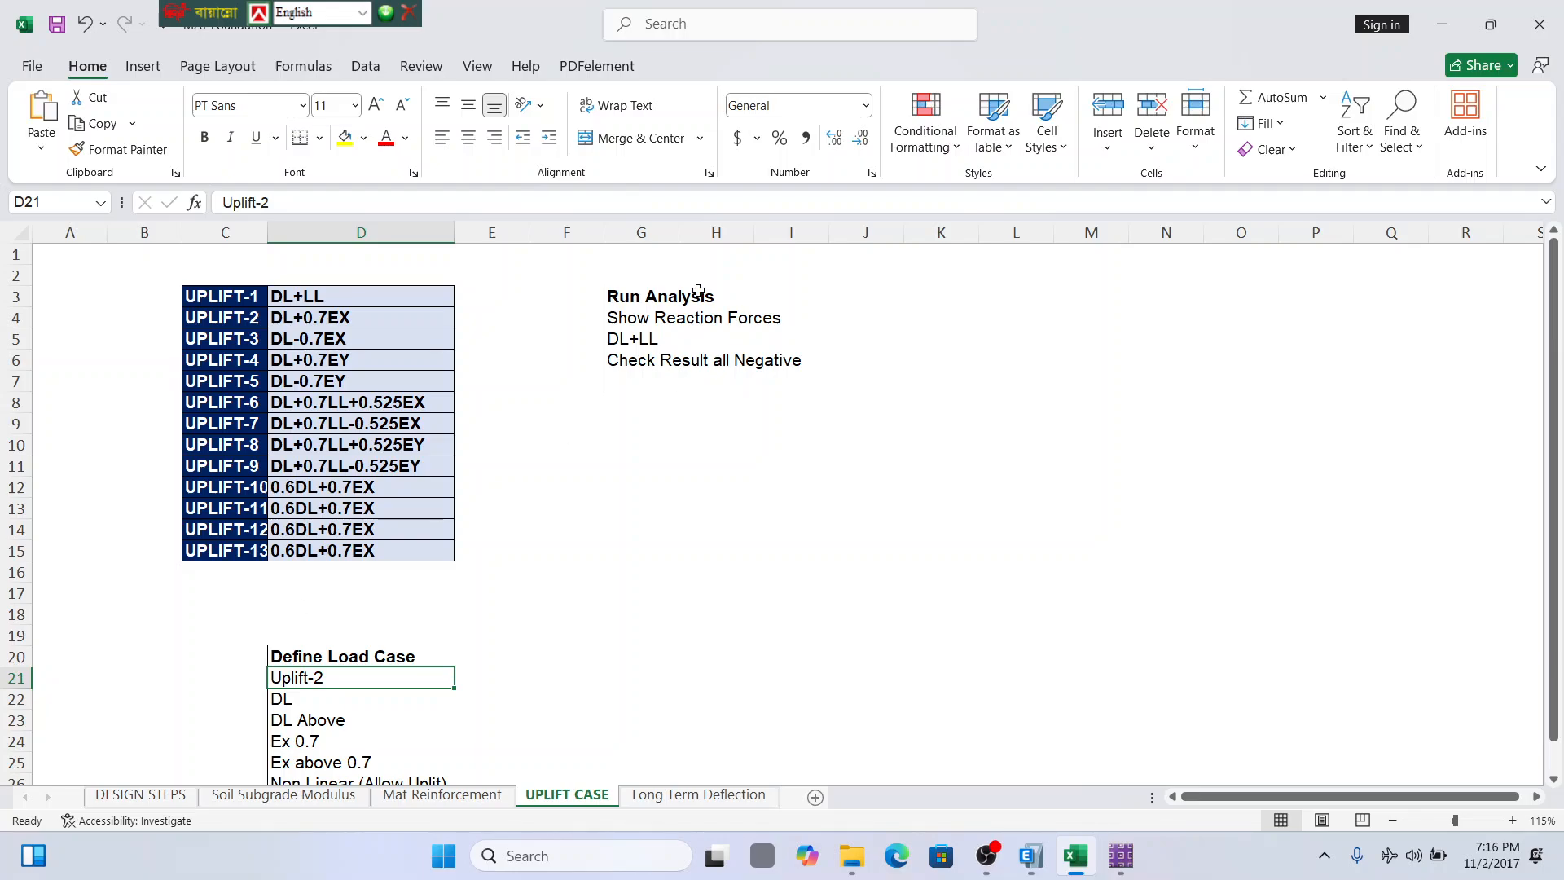
click(645, 300)
click(643, 342)
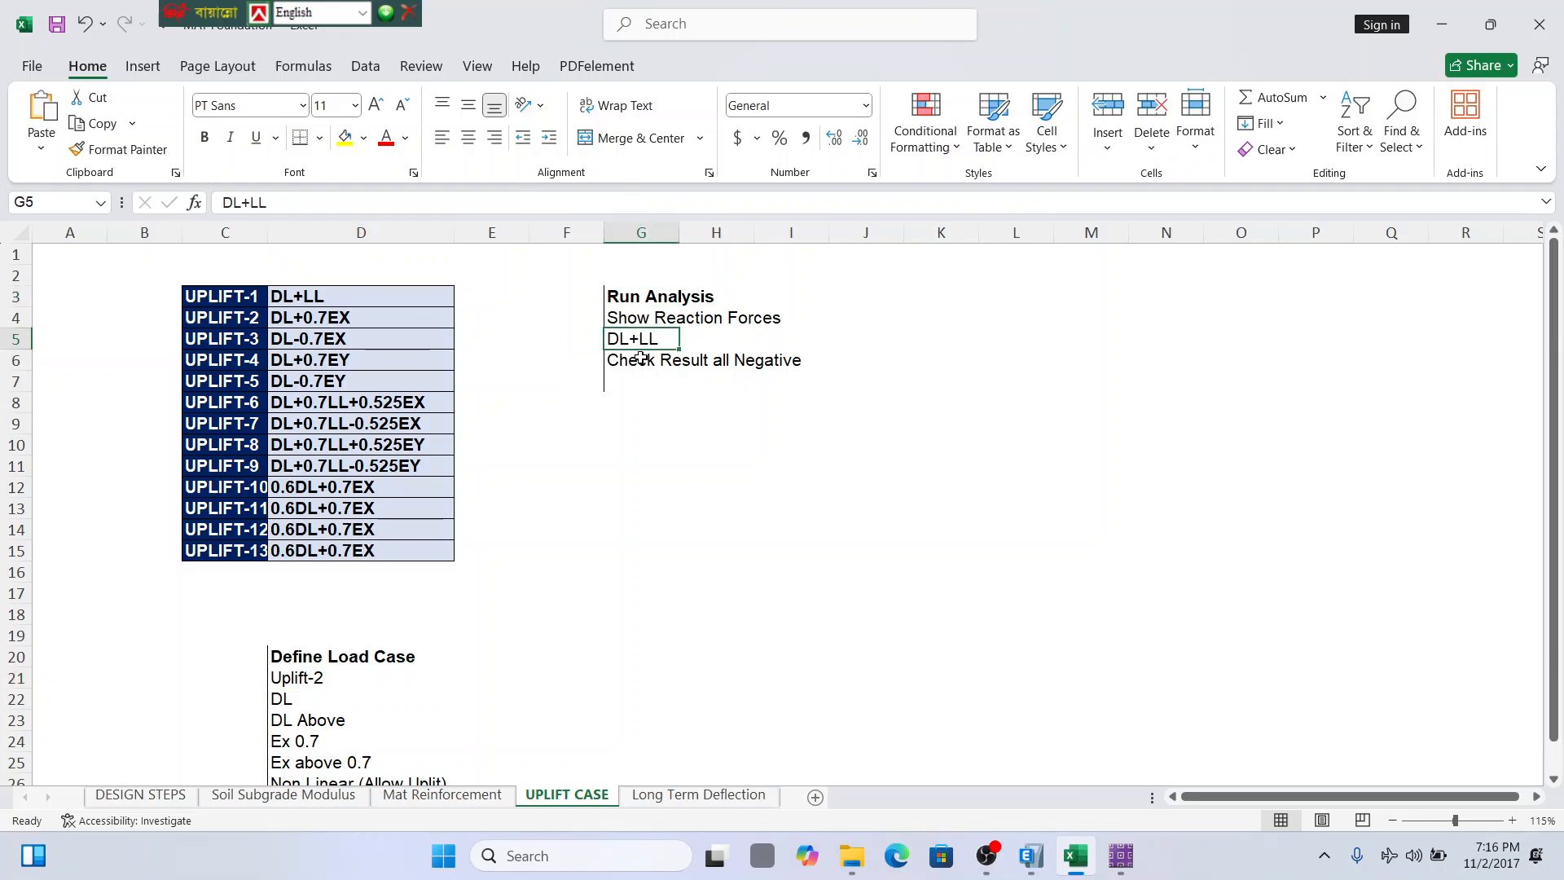
click(671, 380)
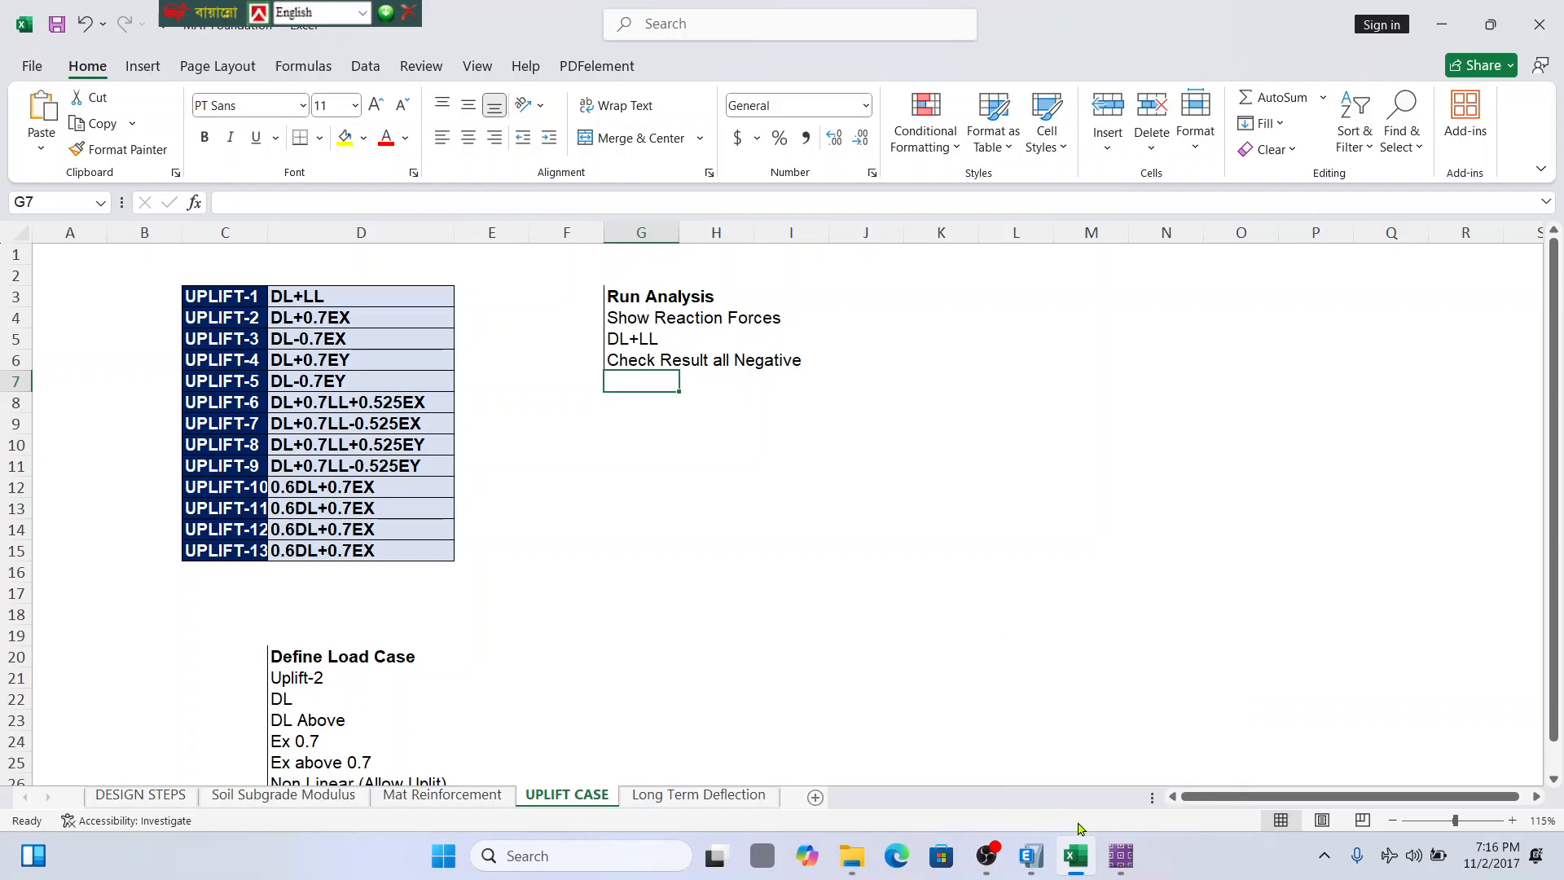
Return to the Long Term Deflection workbook window and review the SHORT TERM limit row and its DL+LL pattern.
mouse_move(1082, 864)
click(1010, 745)
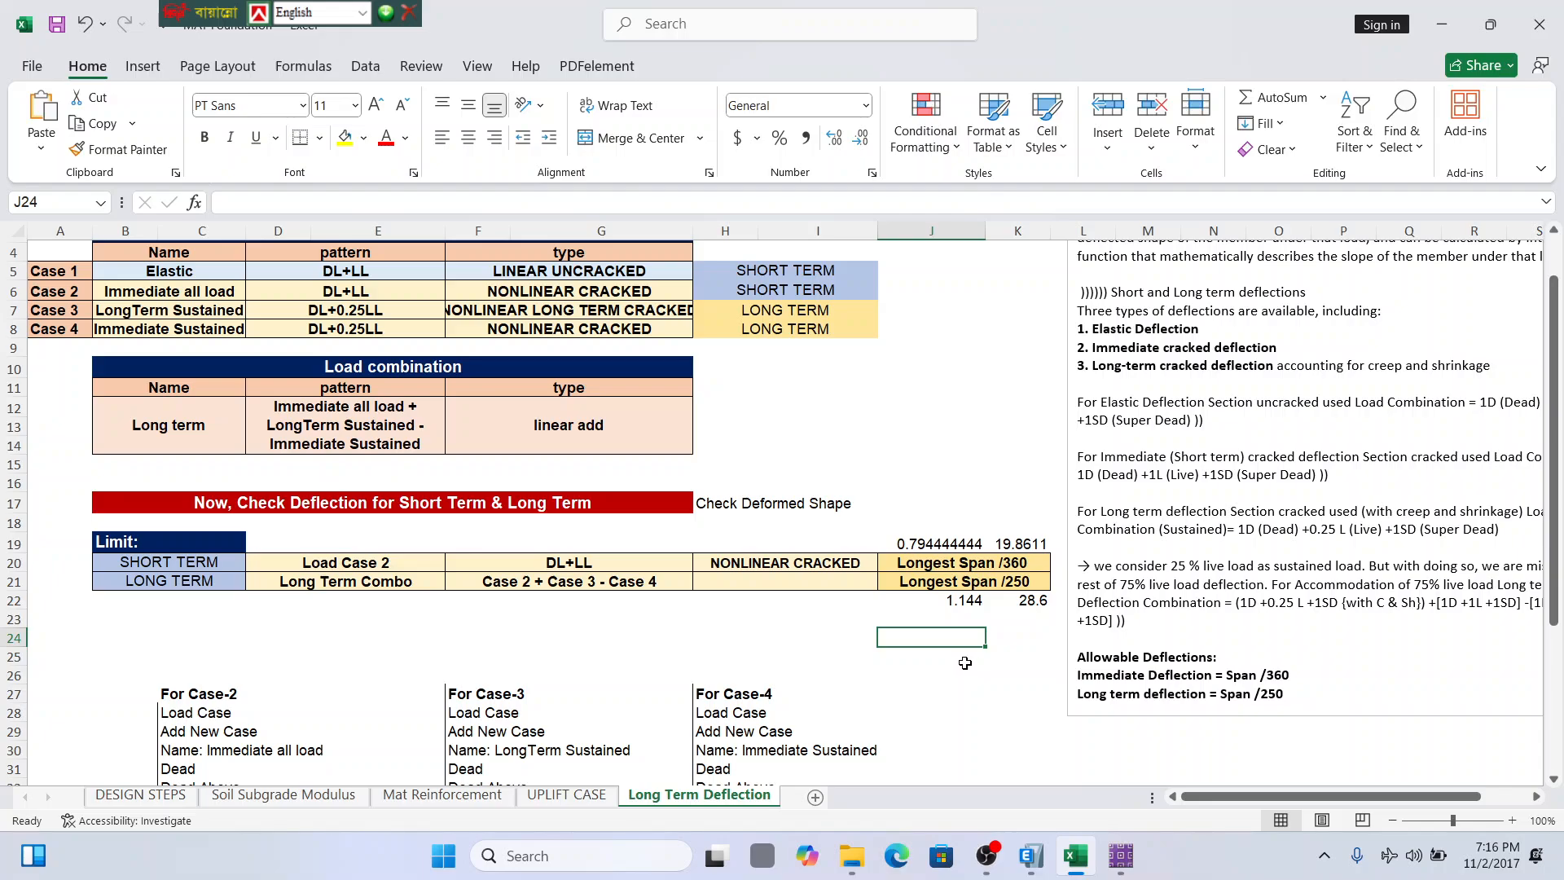
click(151, 563)
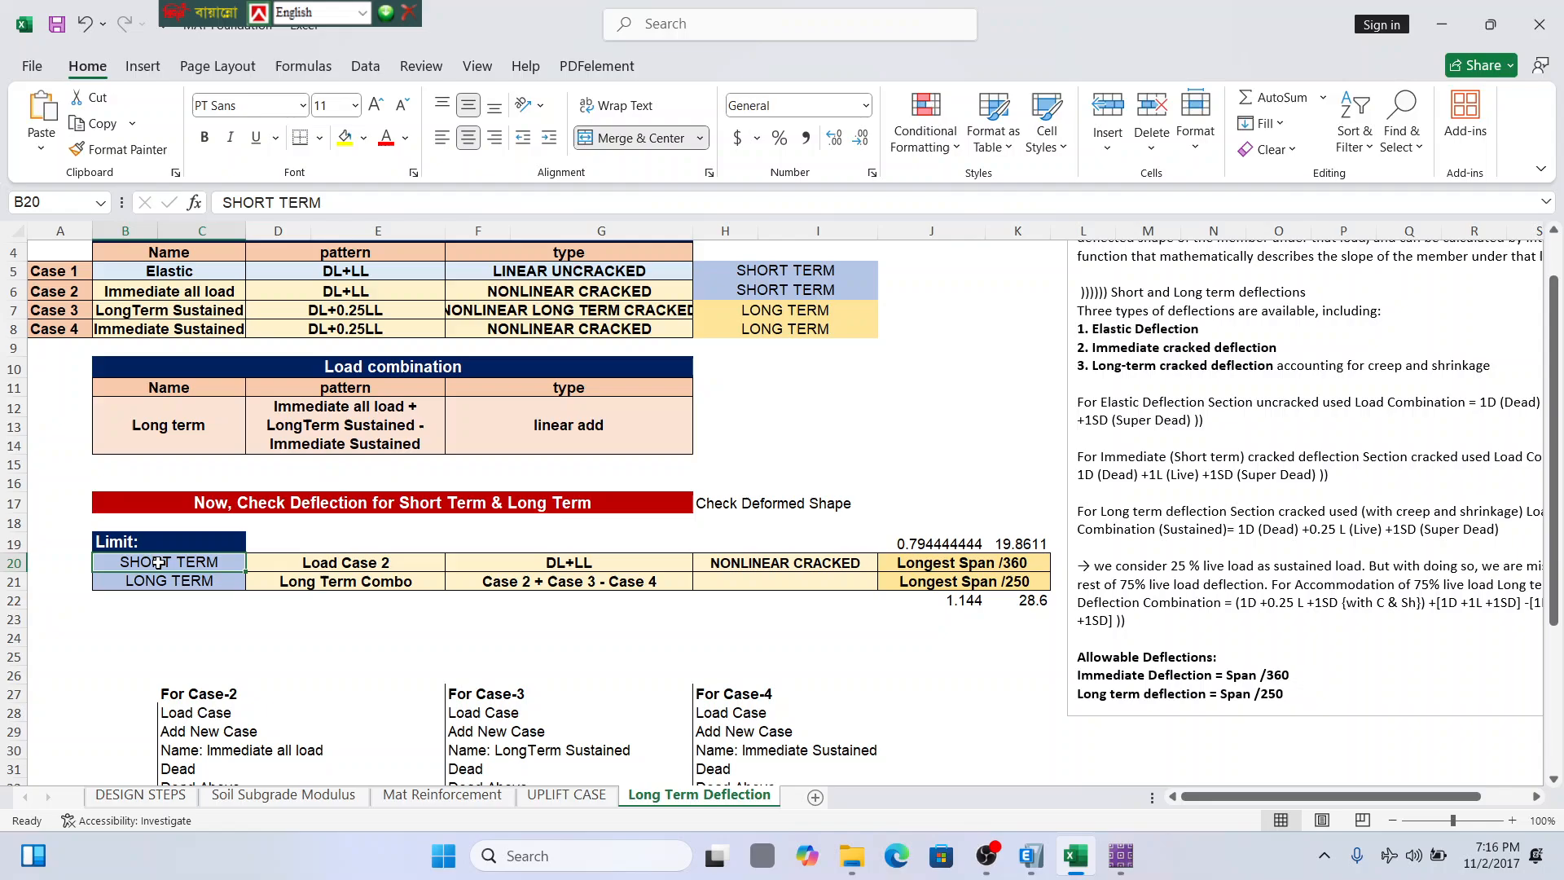
click(591, 564)
Switch to SAFE and open the reaction forces display settings, rechecking the short-term load pattern in Excel.
click(1121, 855)
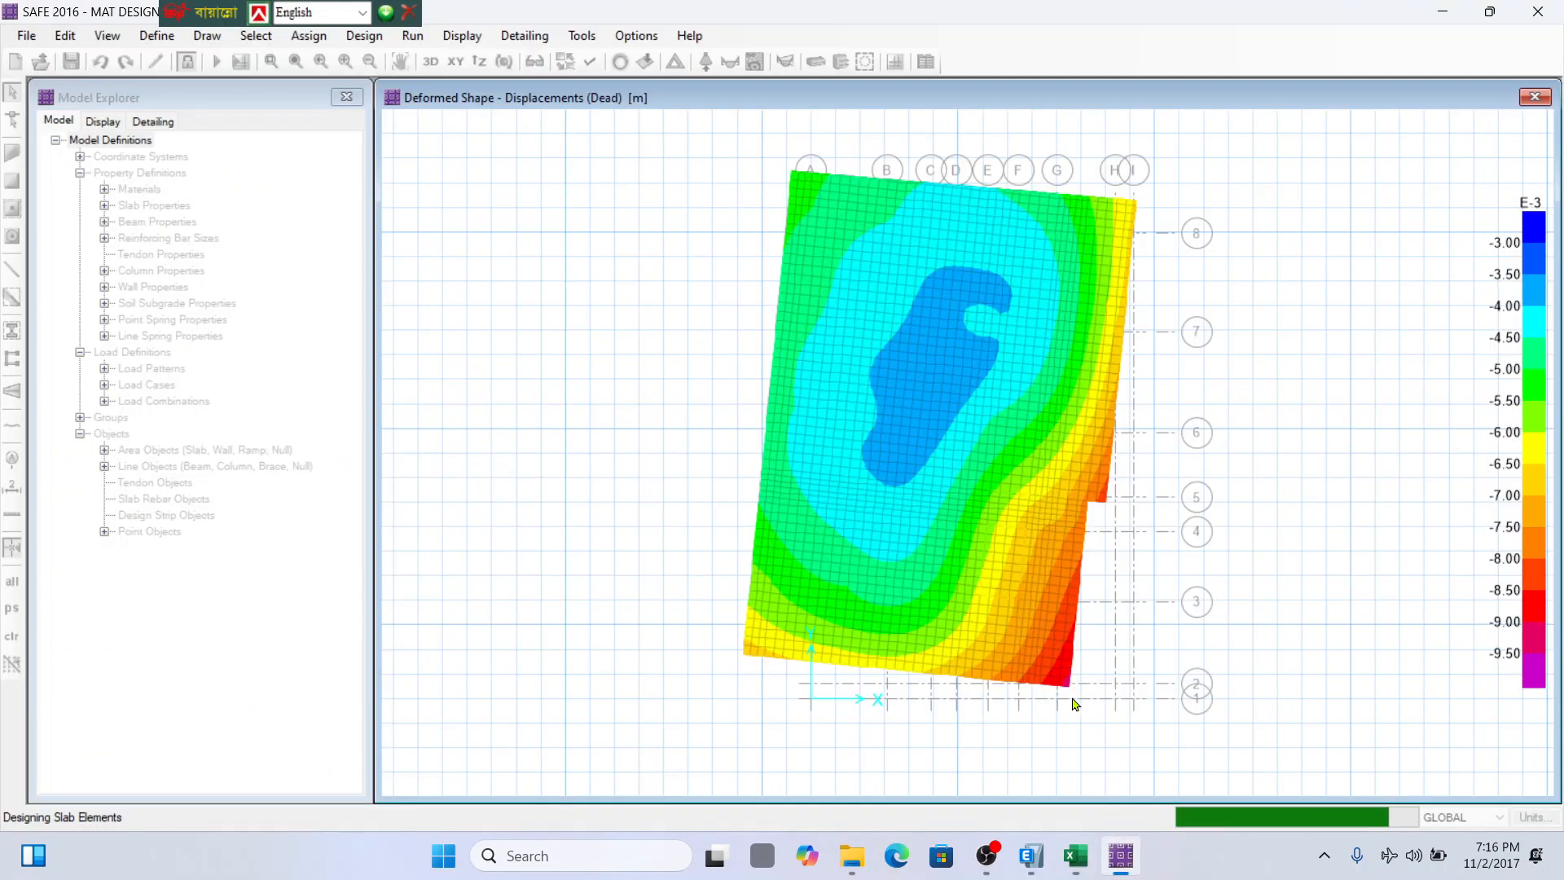
click(461, 38)
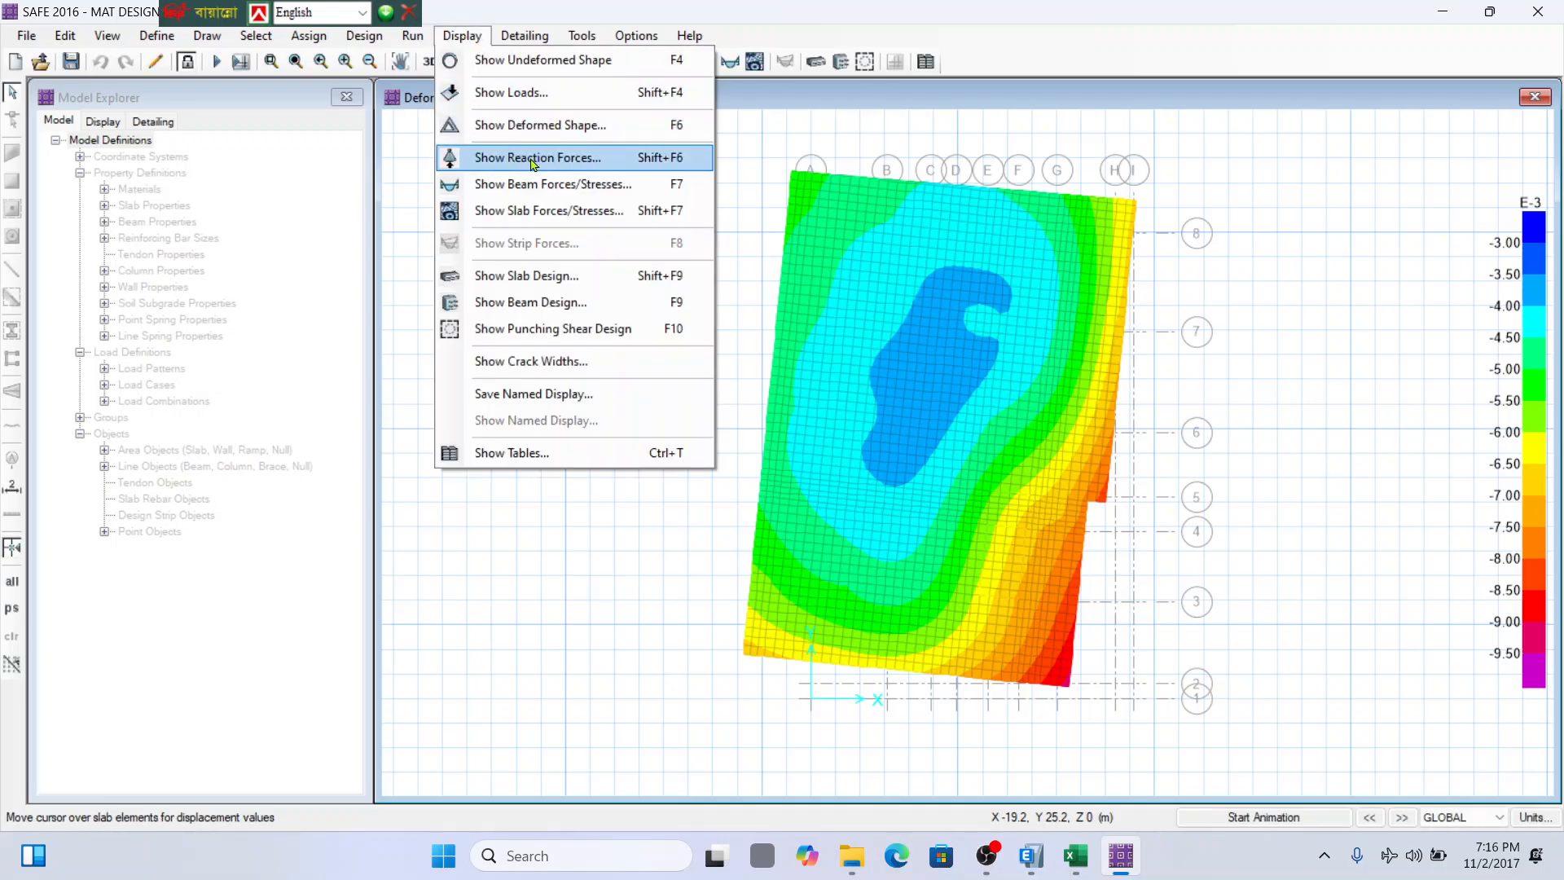
click(534, 158)
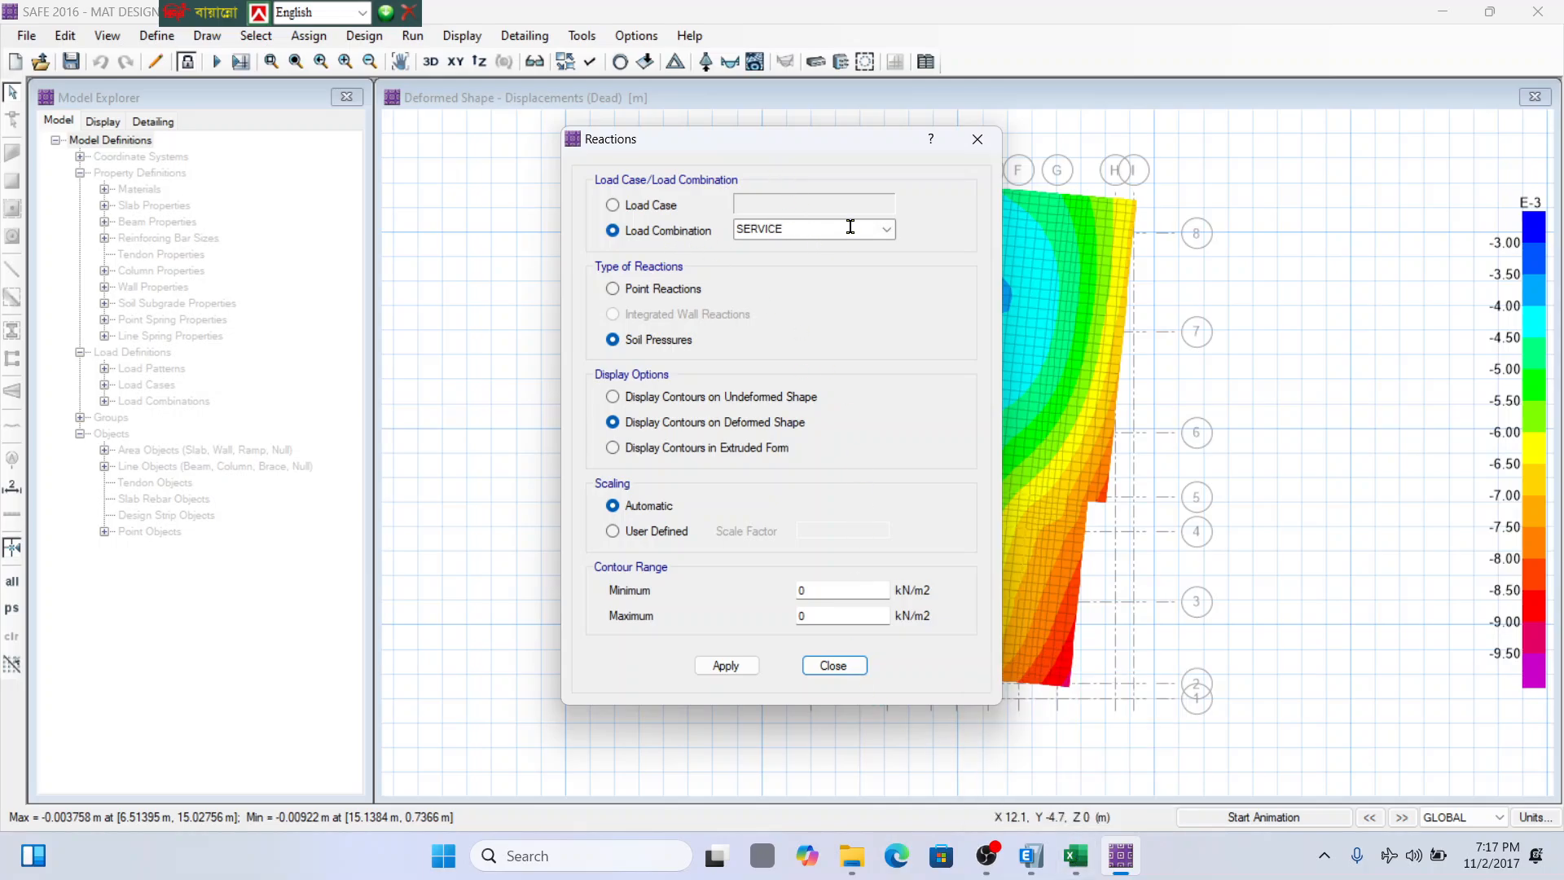
click(1075, 855)
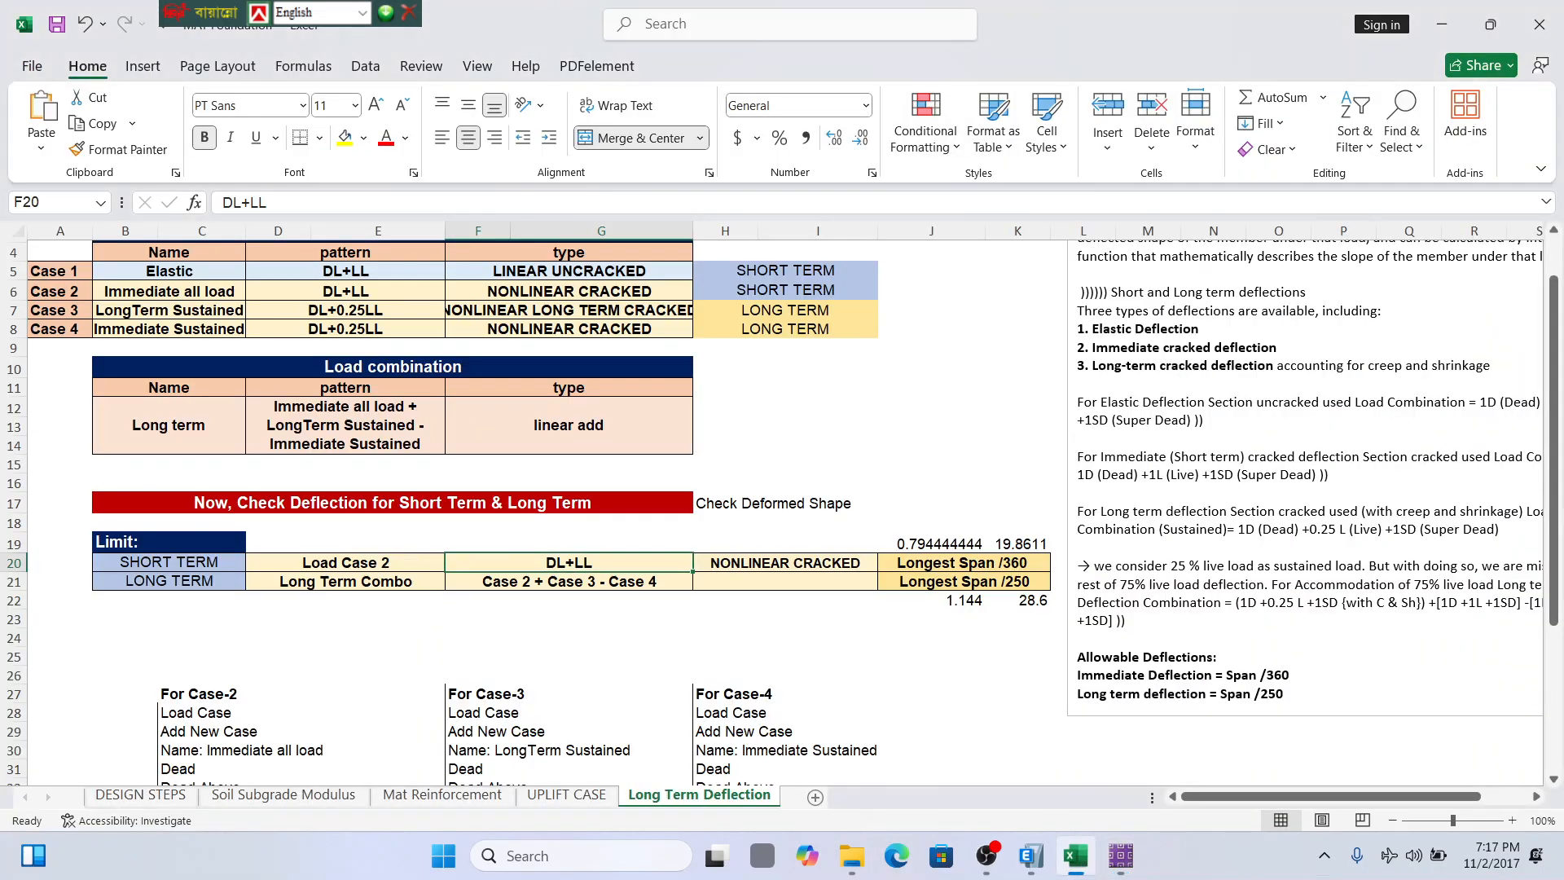
click(1075, 857)
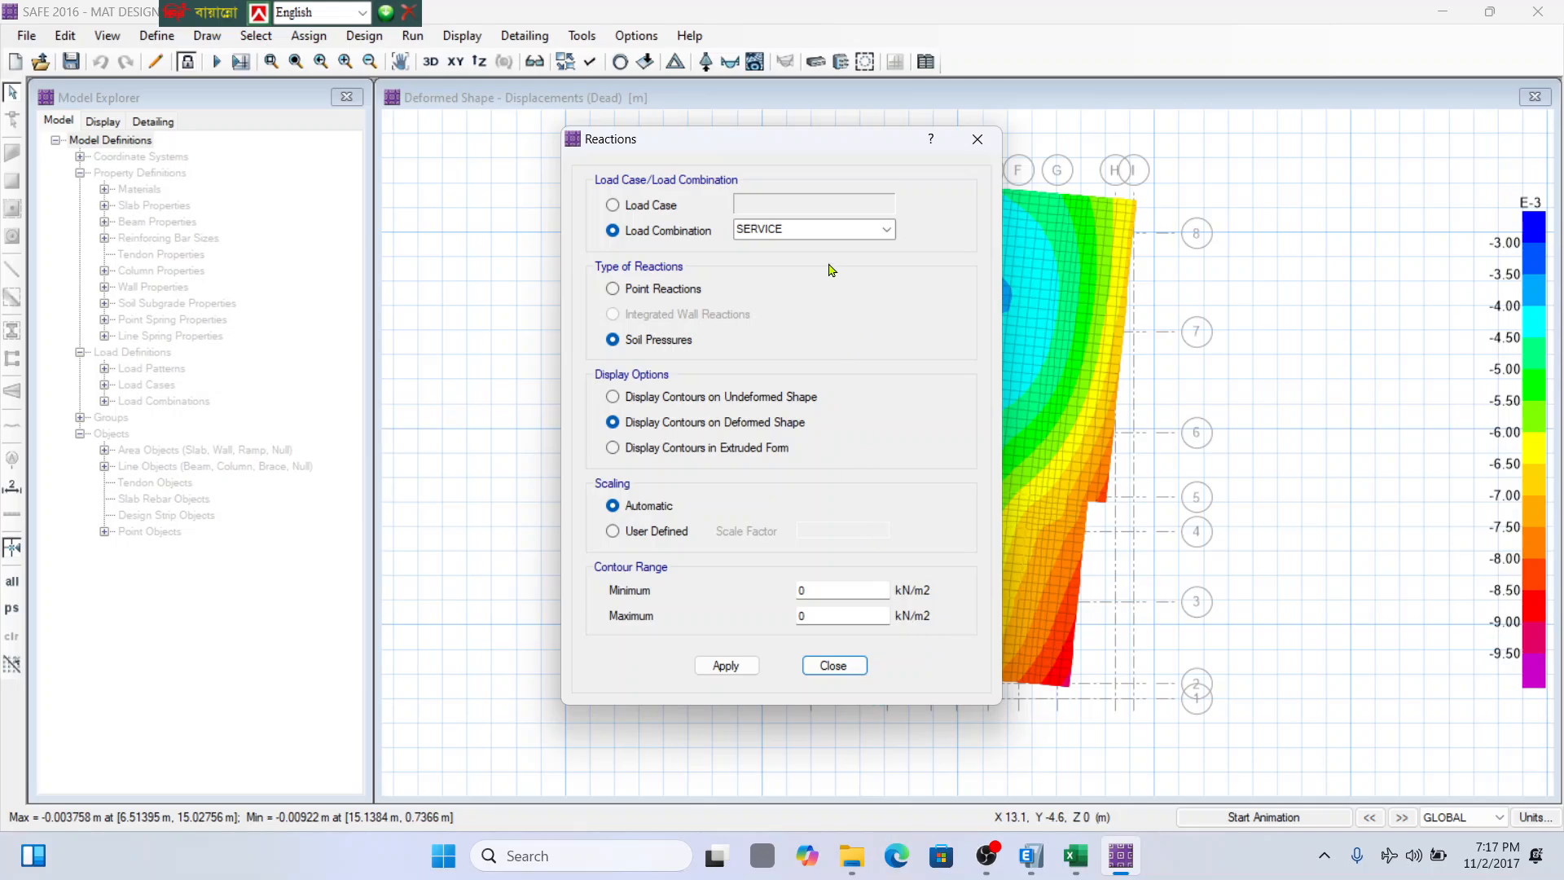
click(827, 229)
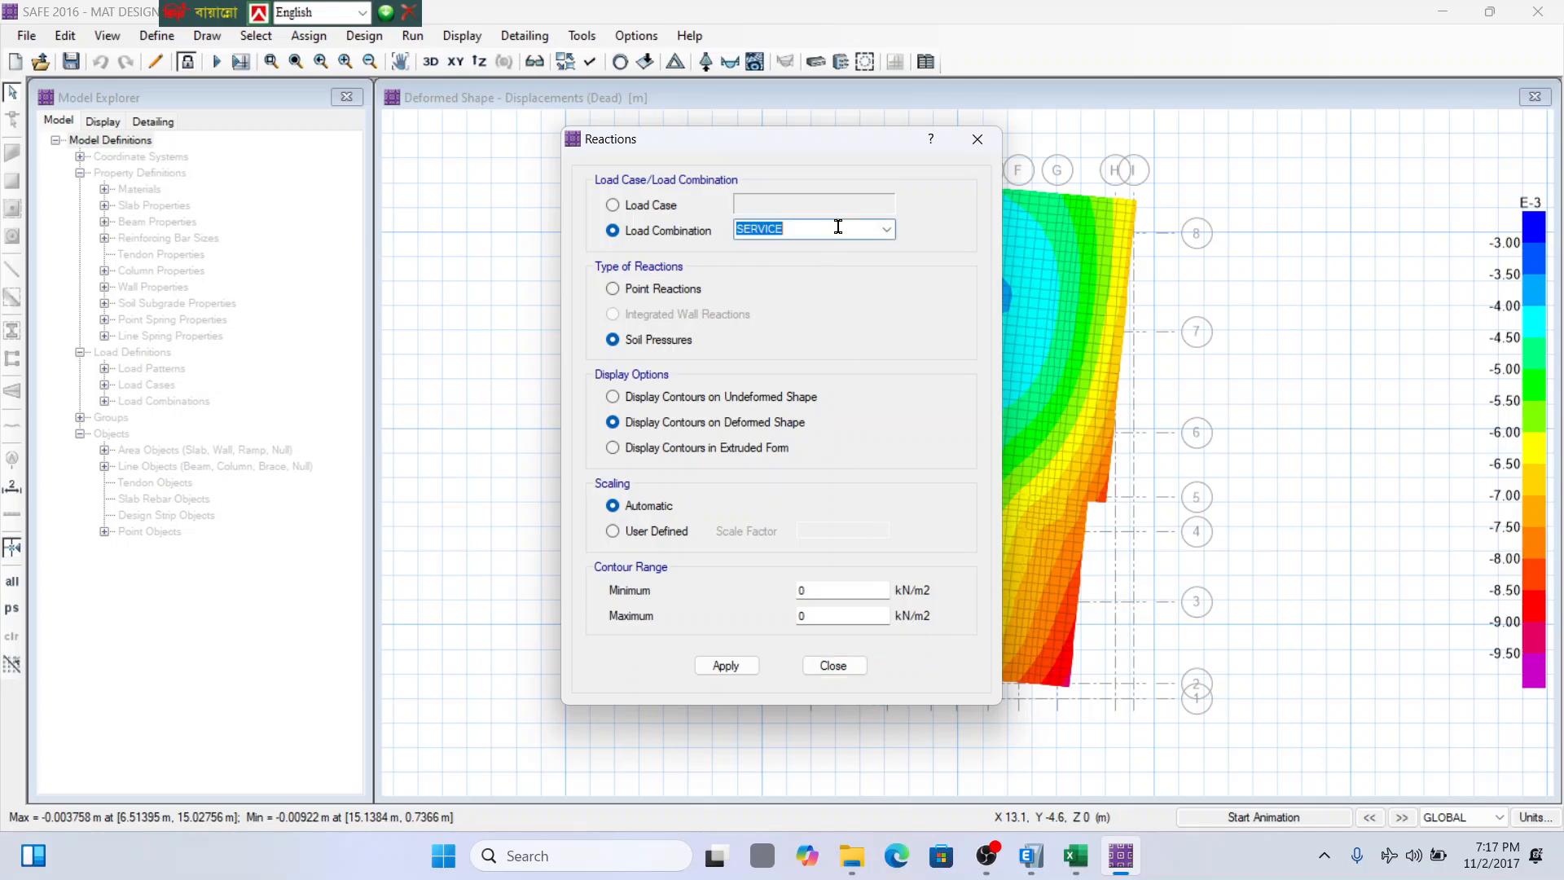
click(887, 230)
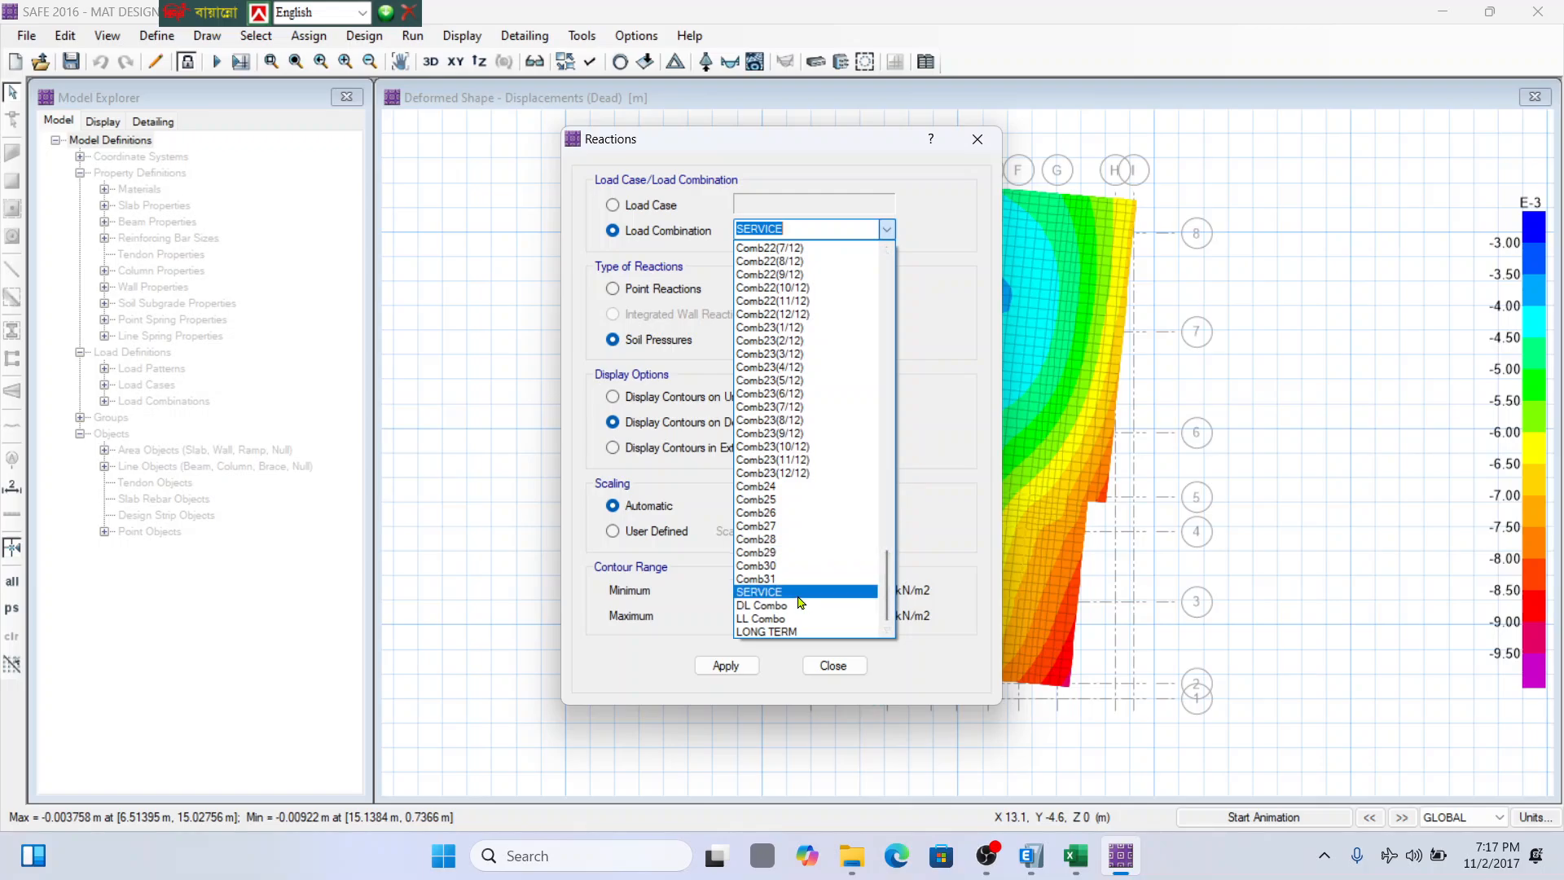
scroll(798, 598, up, 20)
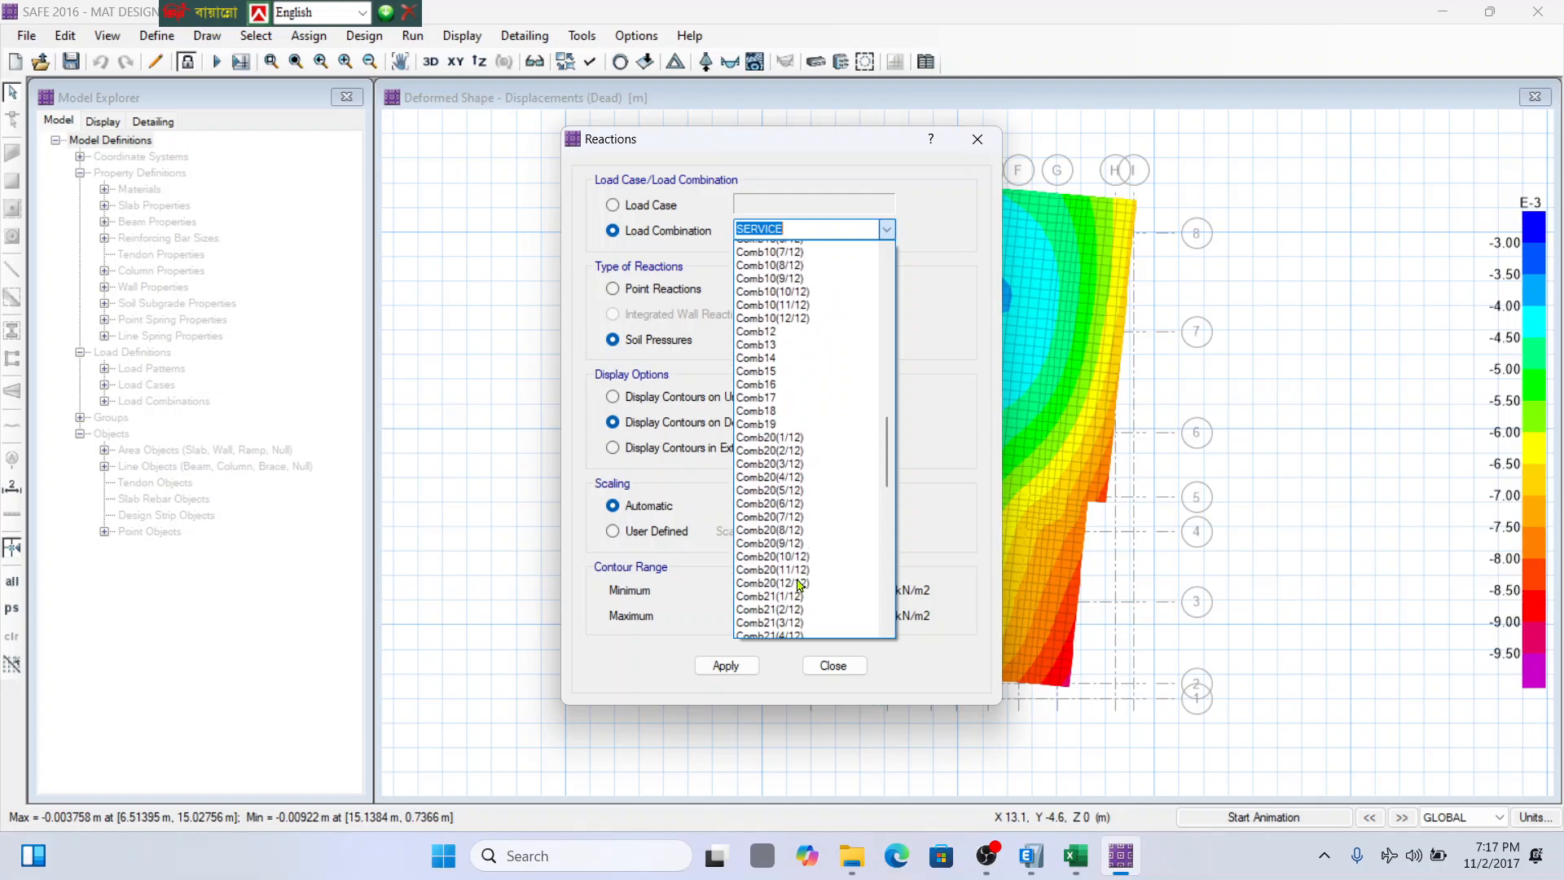
click(768, 461)
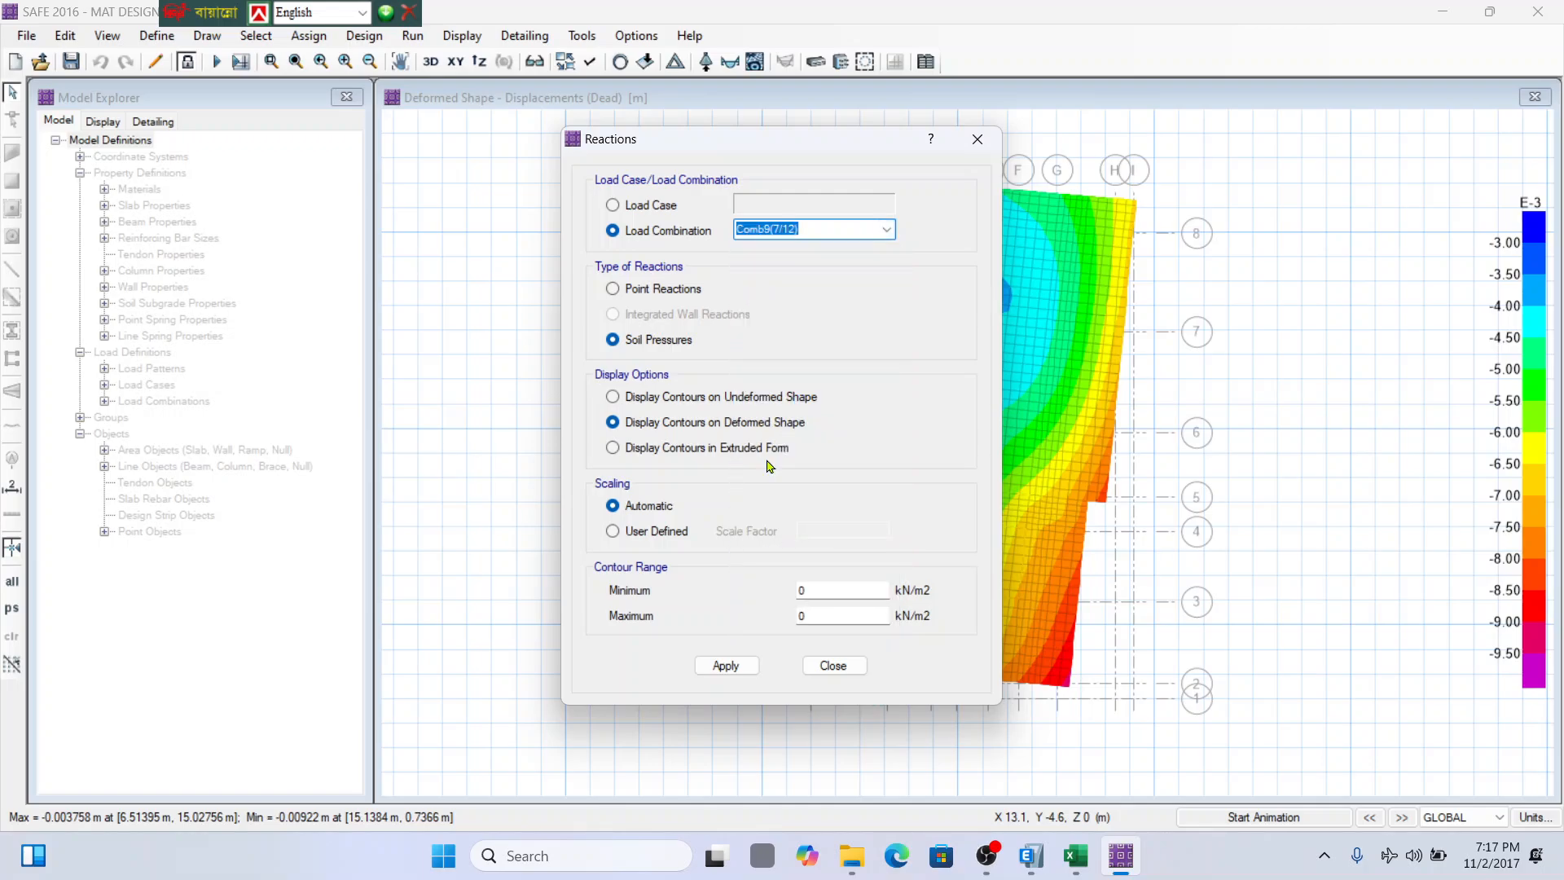
text(e)
click(886, 230)
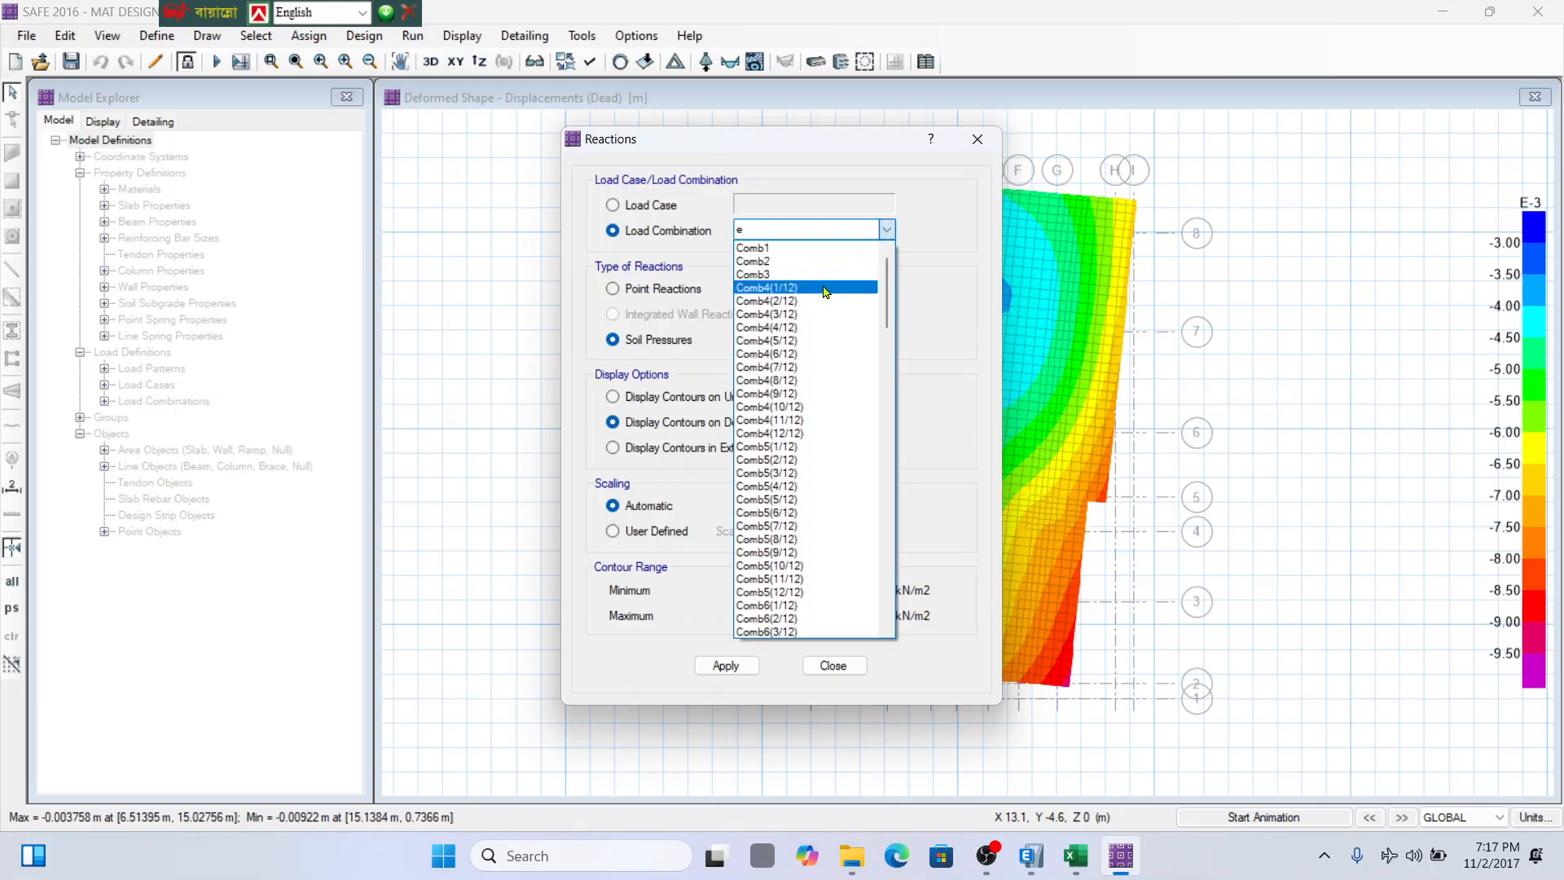
key(BackSpace)
text(e)
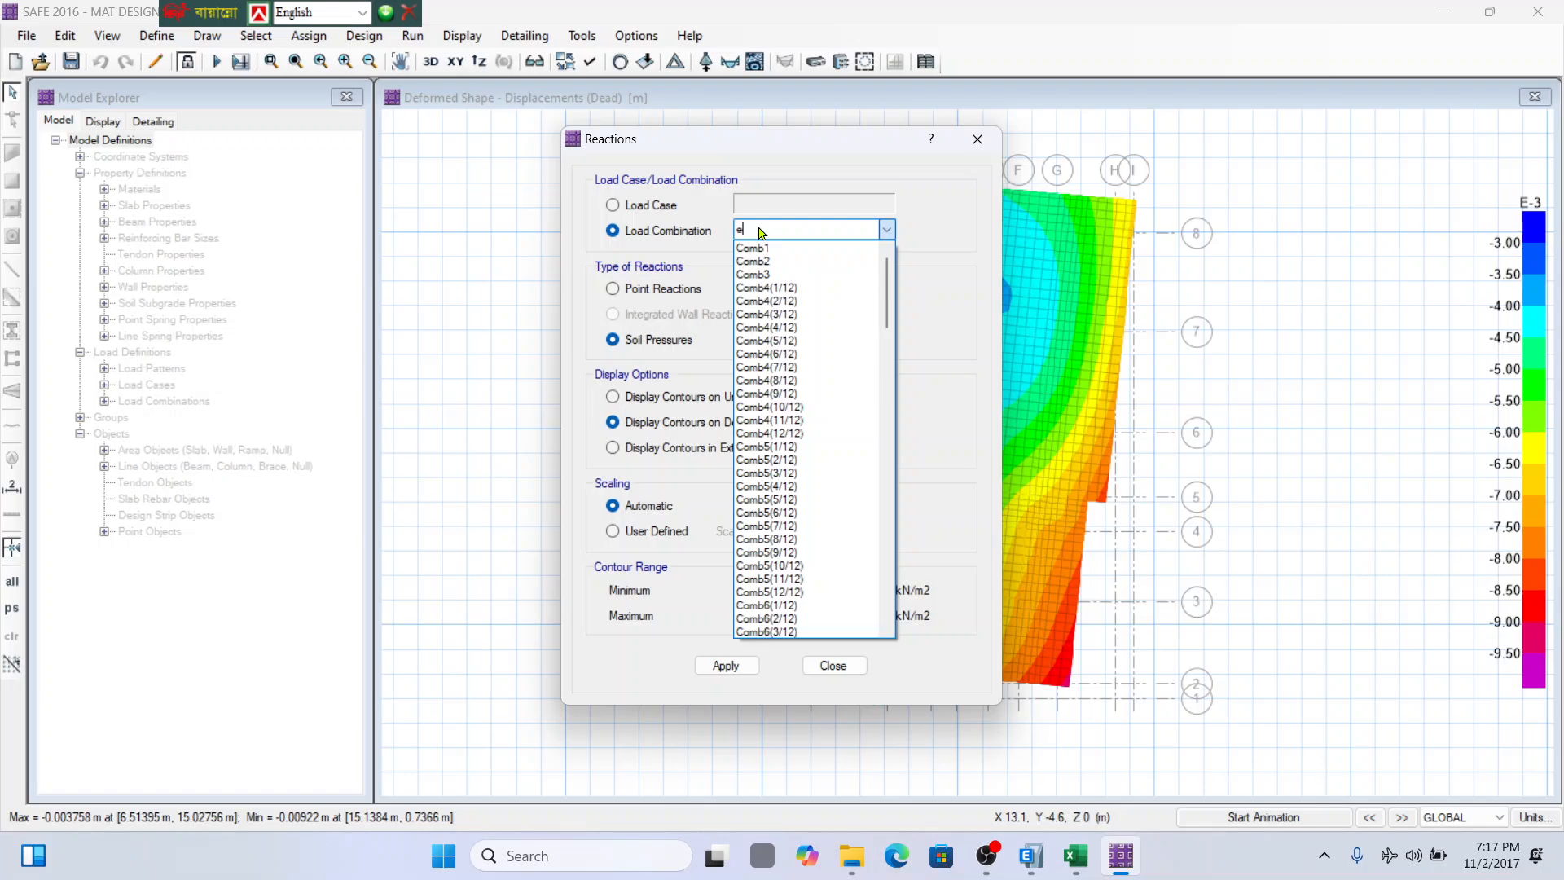
text(e)
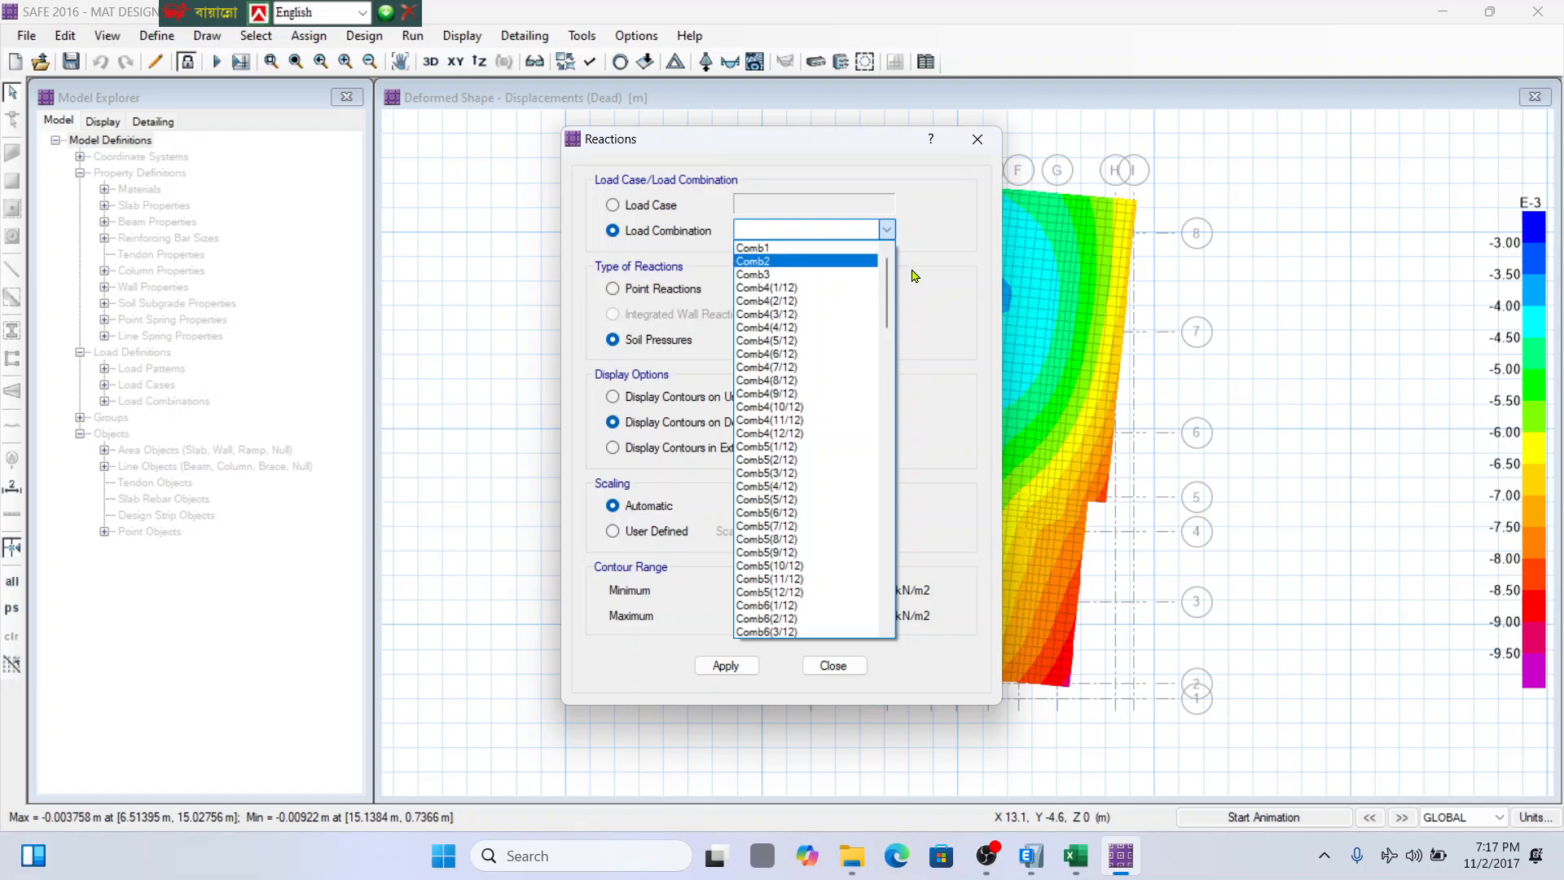
Display the soil pressure contours on the deformed shape for the SERVICE load combination, and move the Reactions dialog aside.
drag(886, 290, 889, 632)
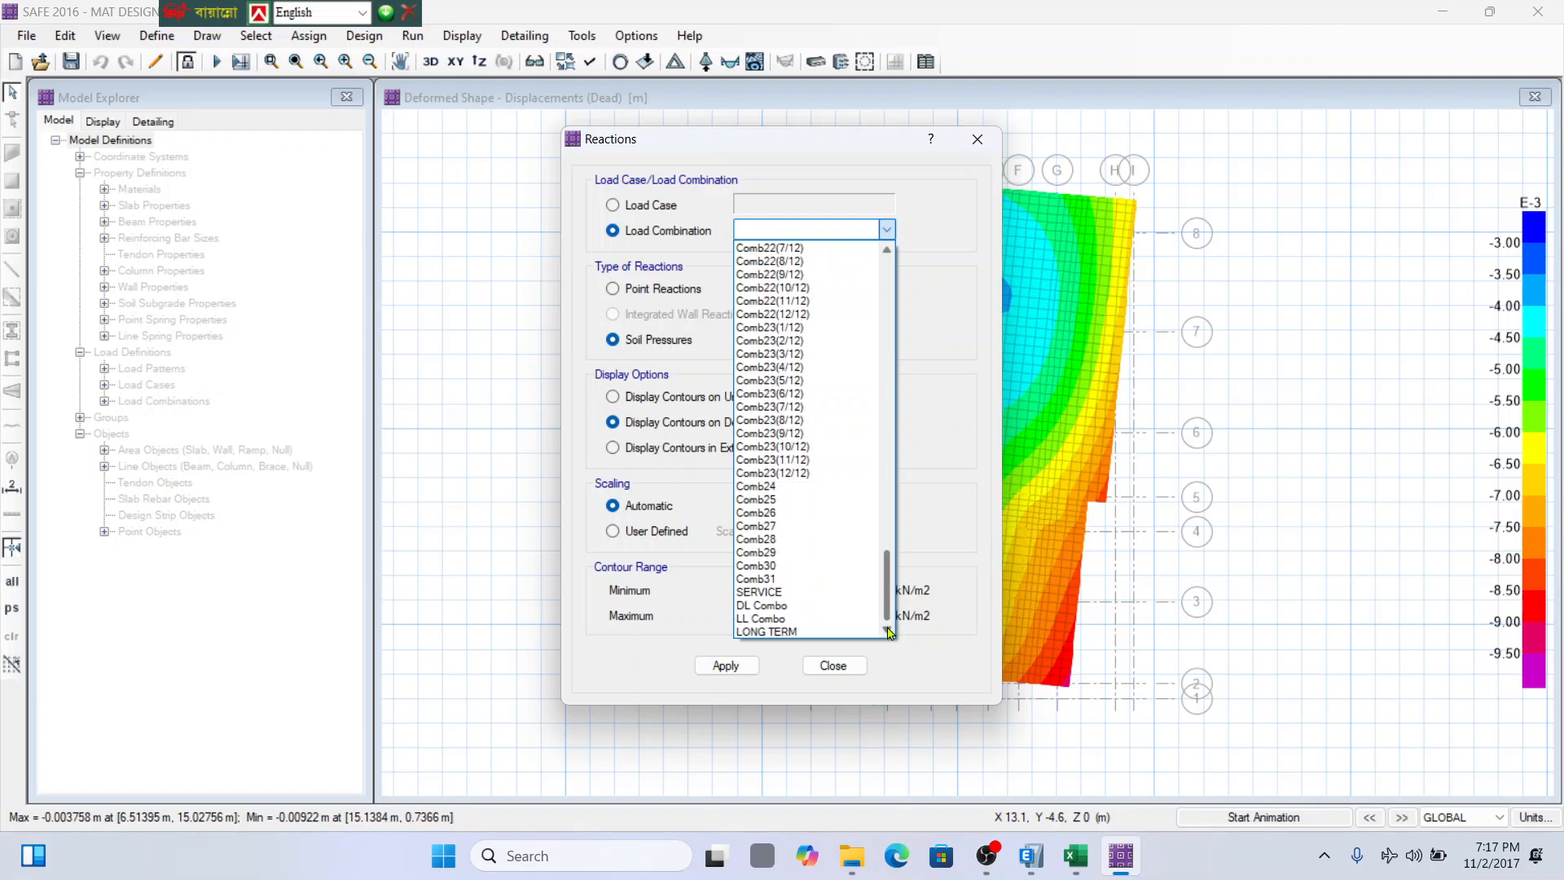
click(779, 593)
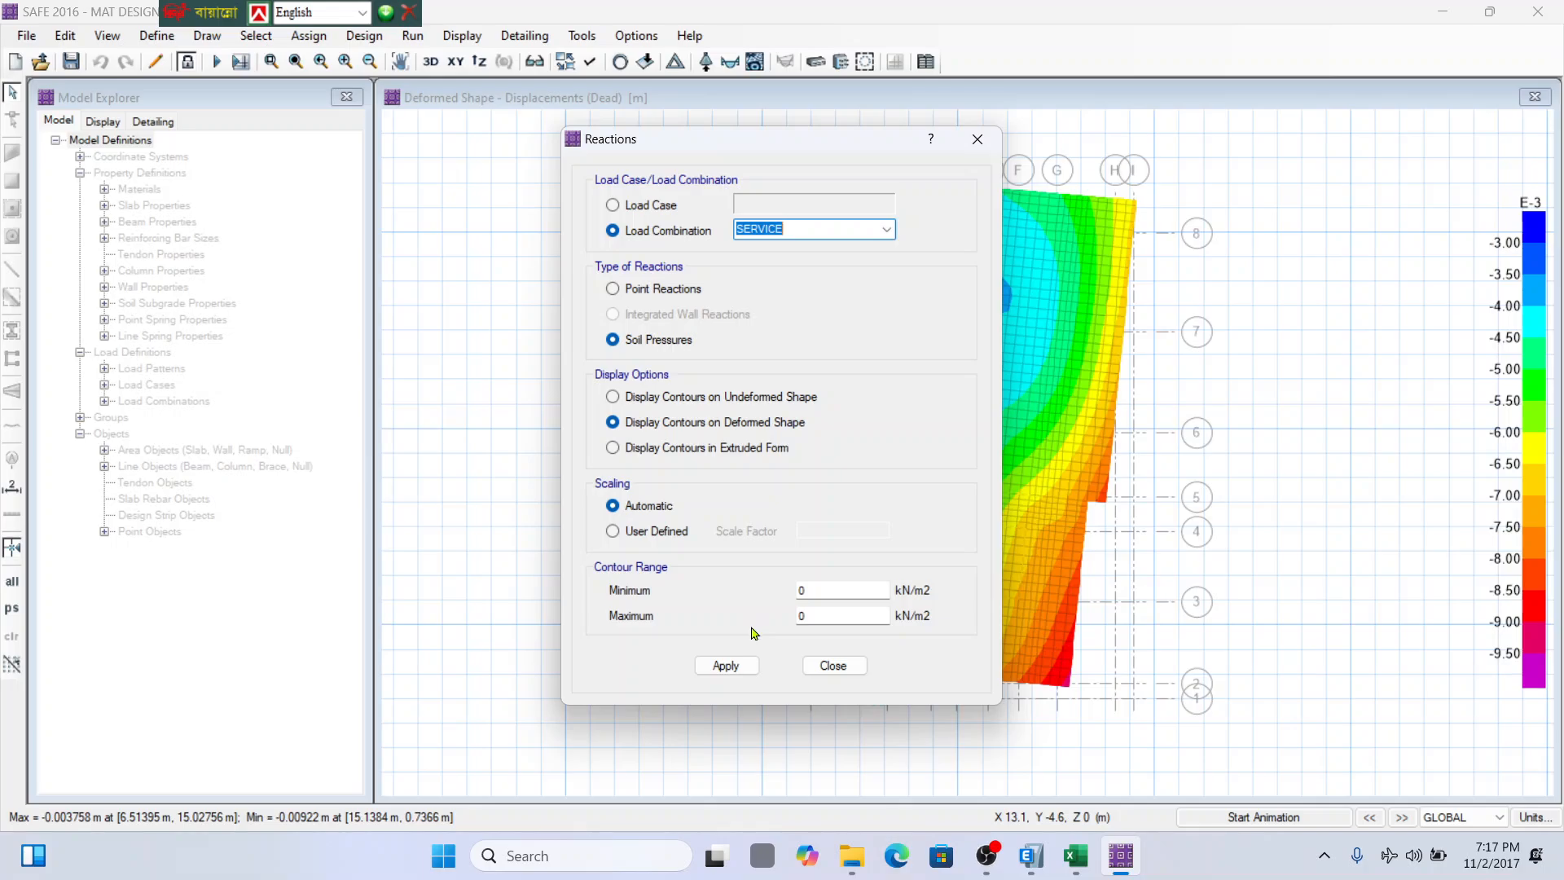
click(742, 666)
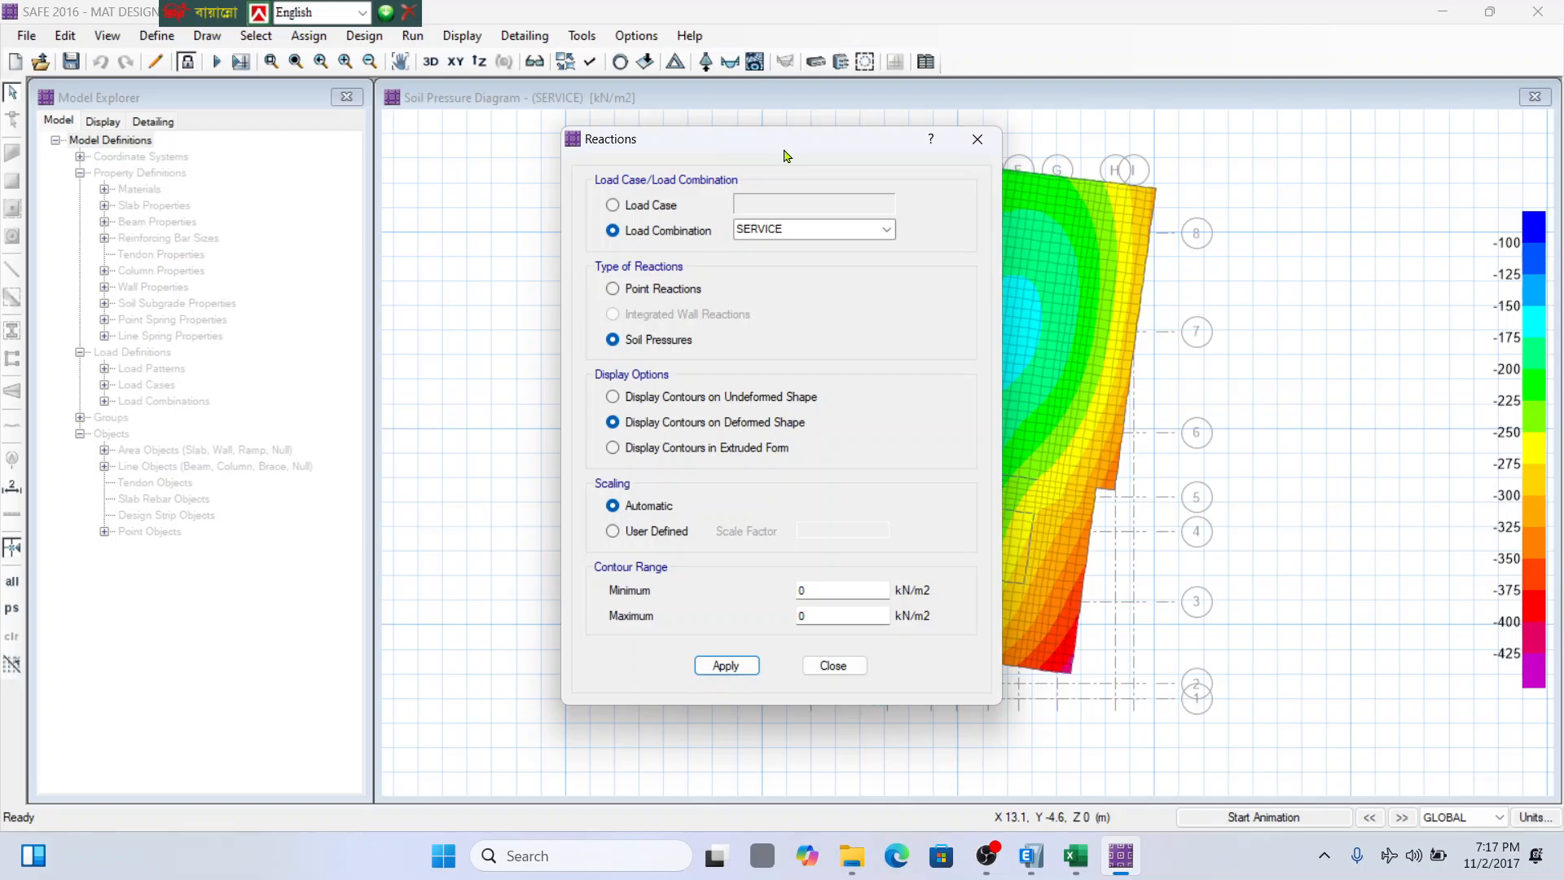
drag(786, 155, 870, 124)
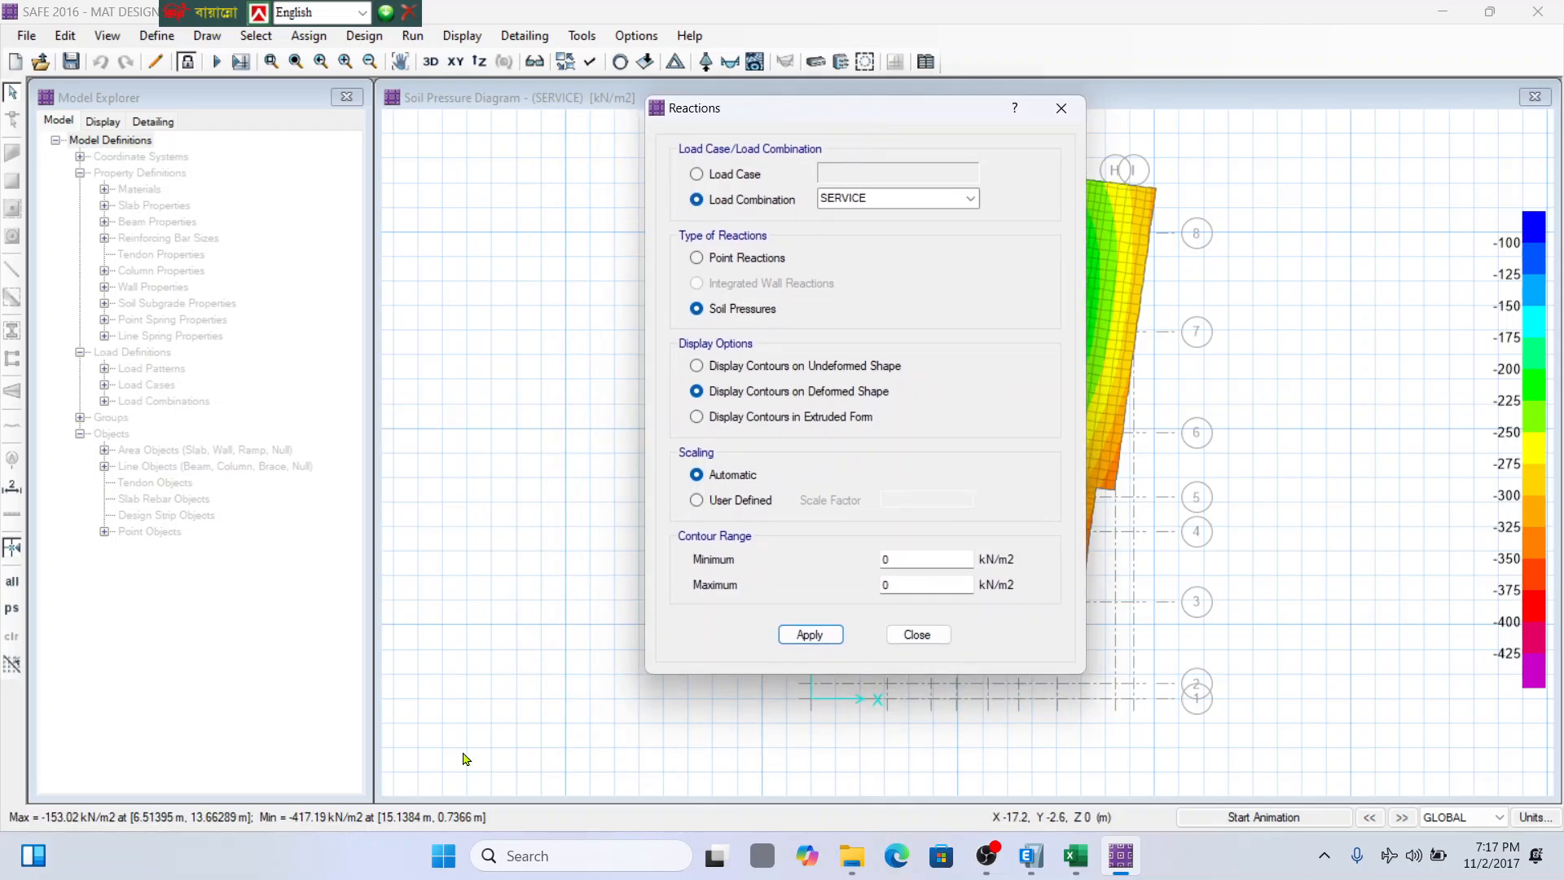
Apply the Fz point reactions display for SERVICE and return to the soil pressure contours on the deformed shape.
click(744, 261)
click(816, 518)
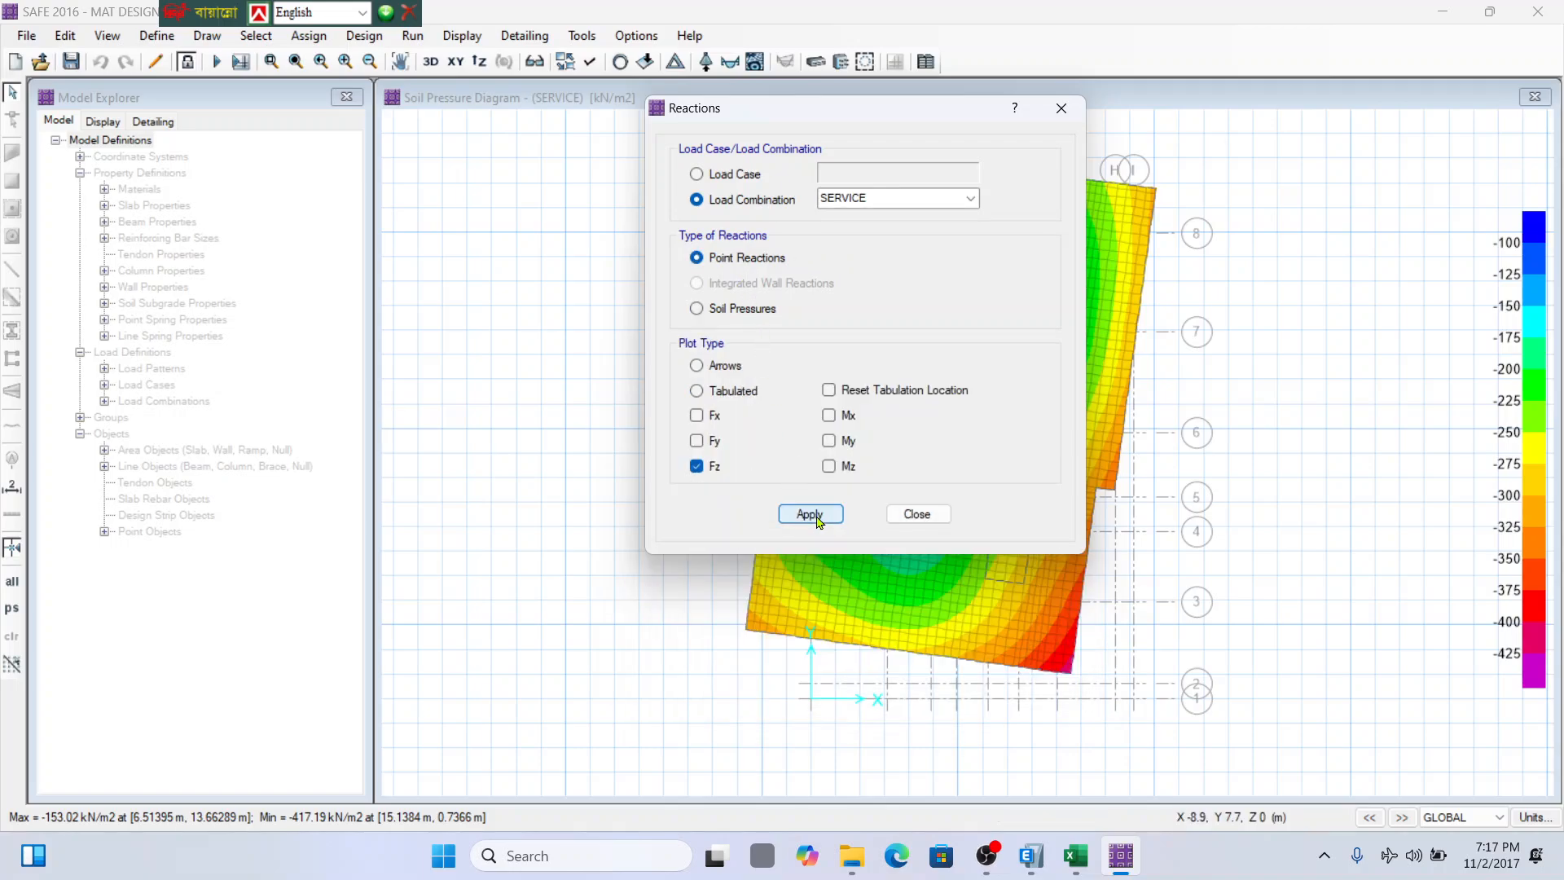
click(749, 307)
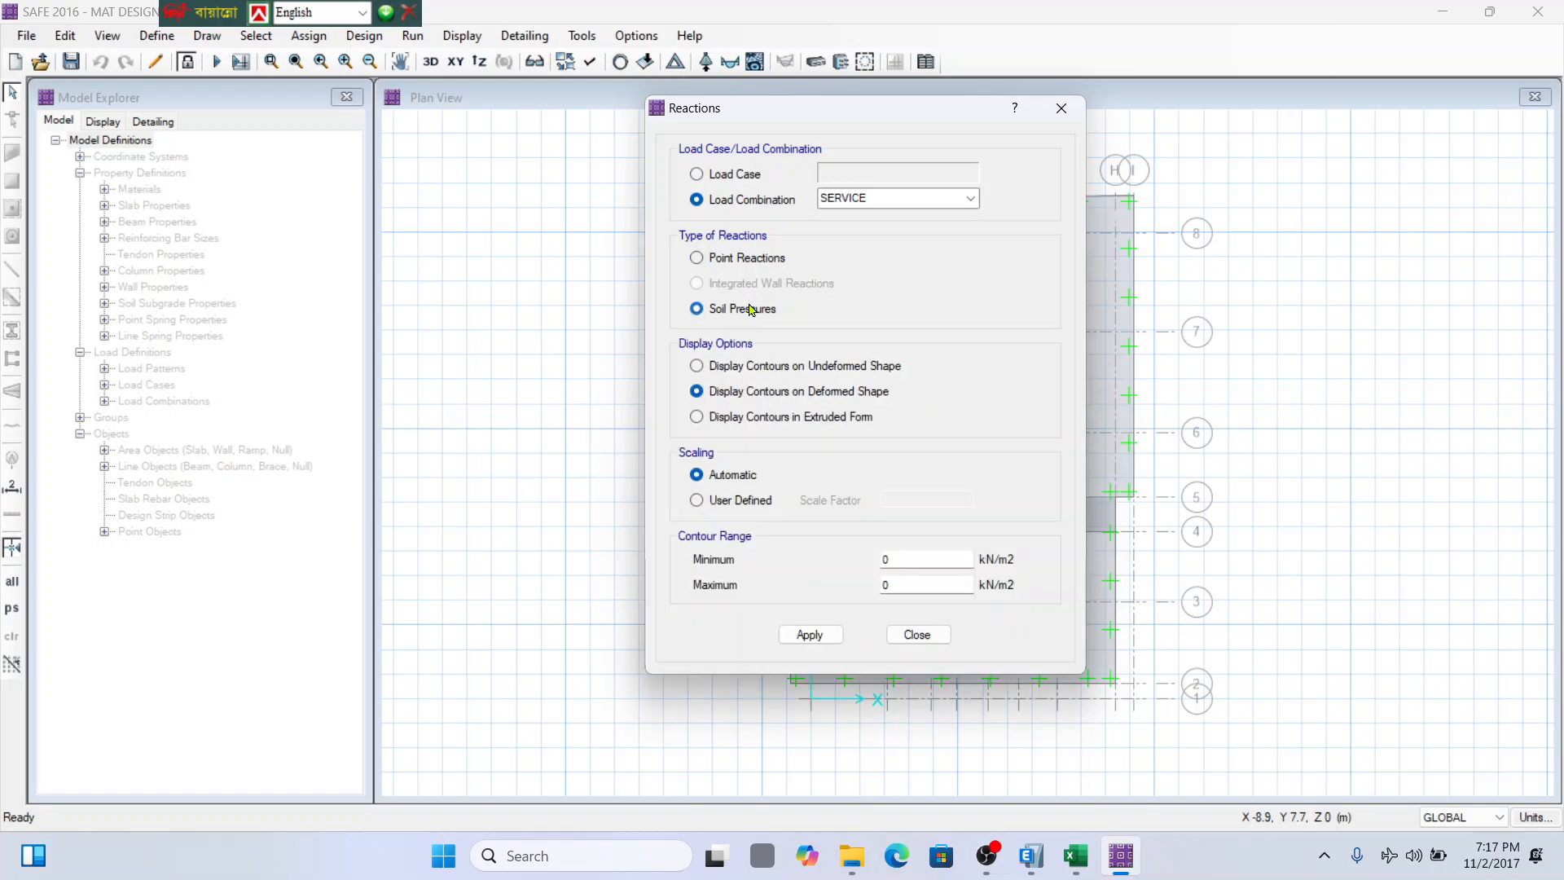
click(829, 642)
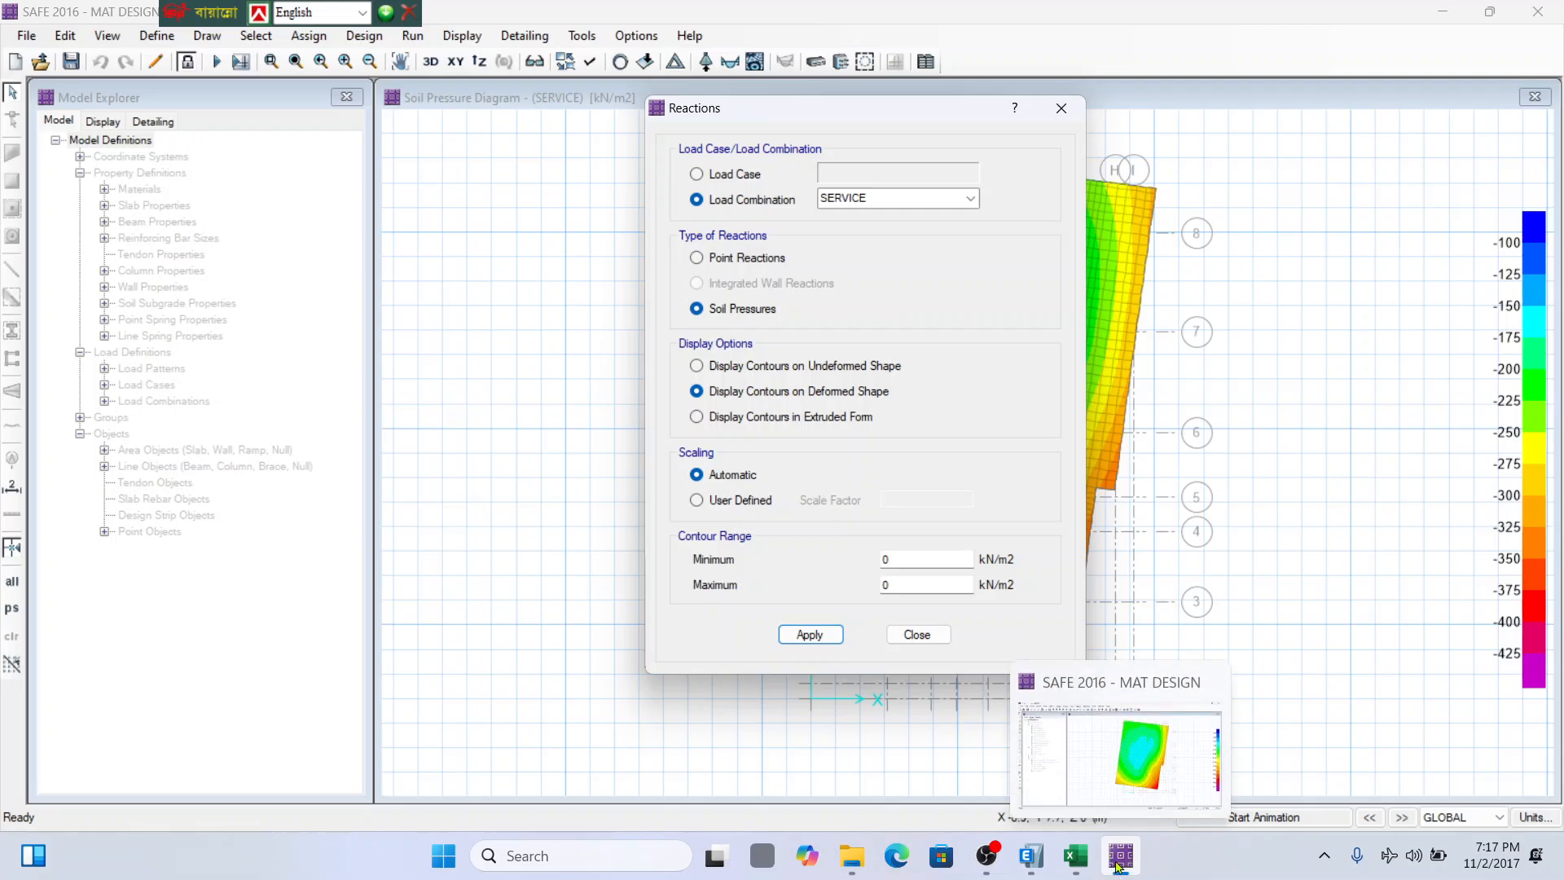
Switch to Excel and review the Long Term Deflection sheet's limit rows, Case 2 to Case 4 notes and load combination notes.
click(1144, 849)
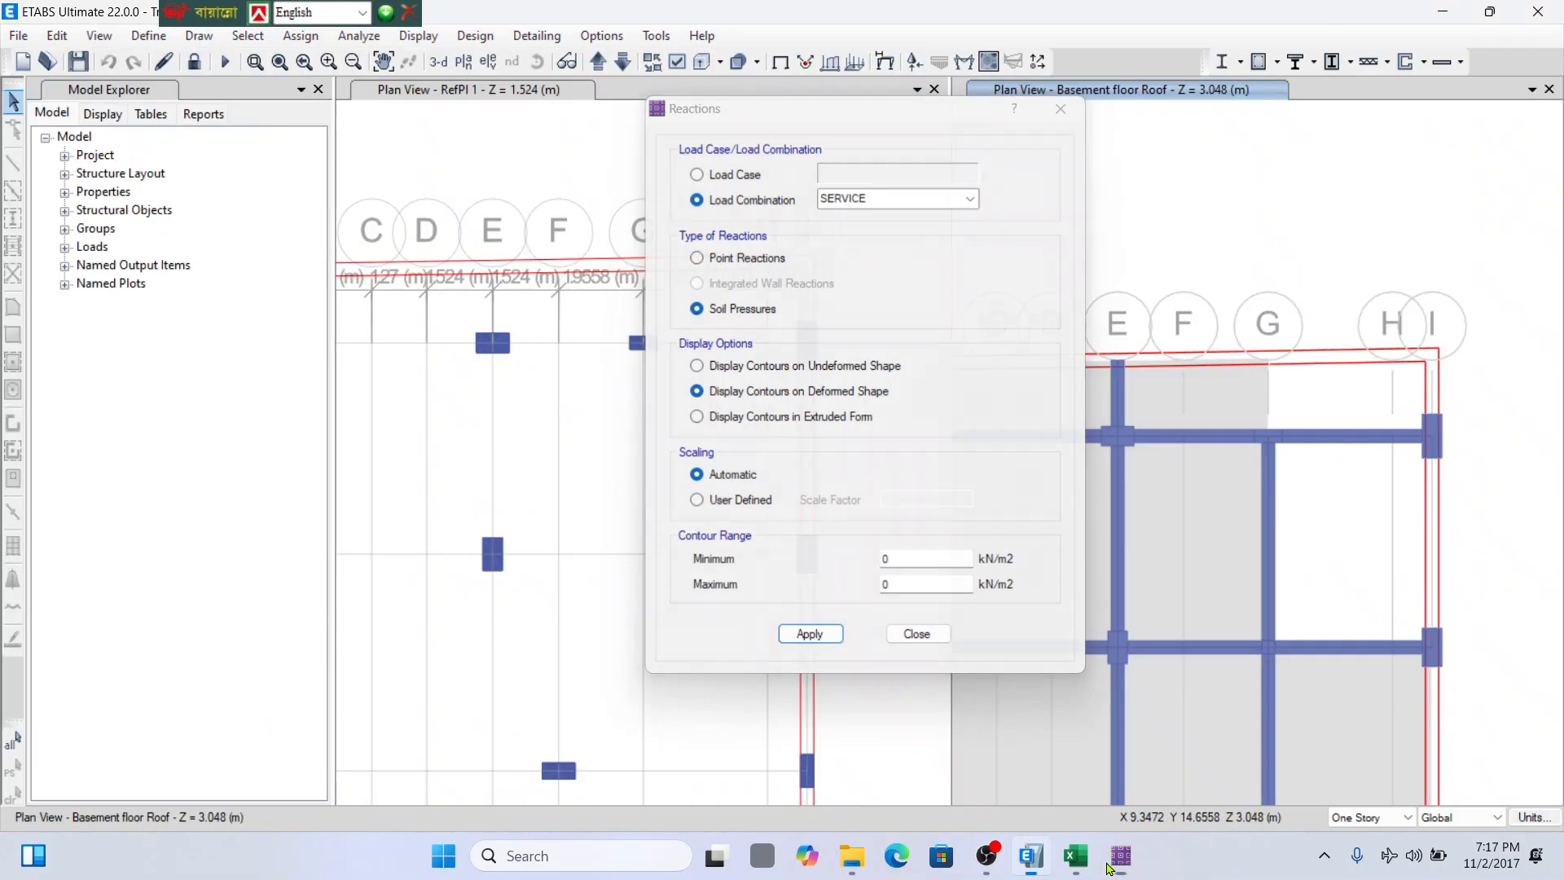
click(1069, 859)
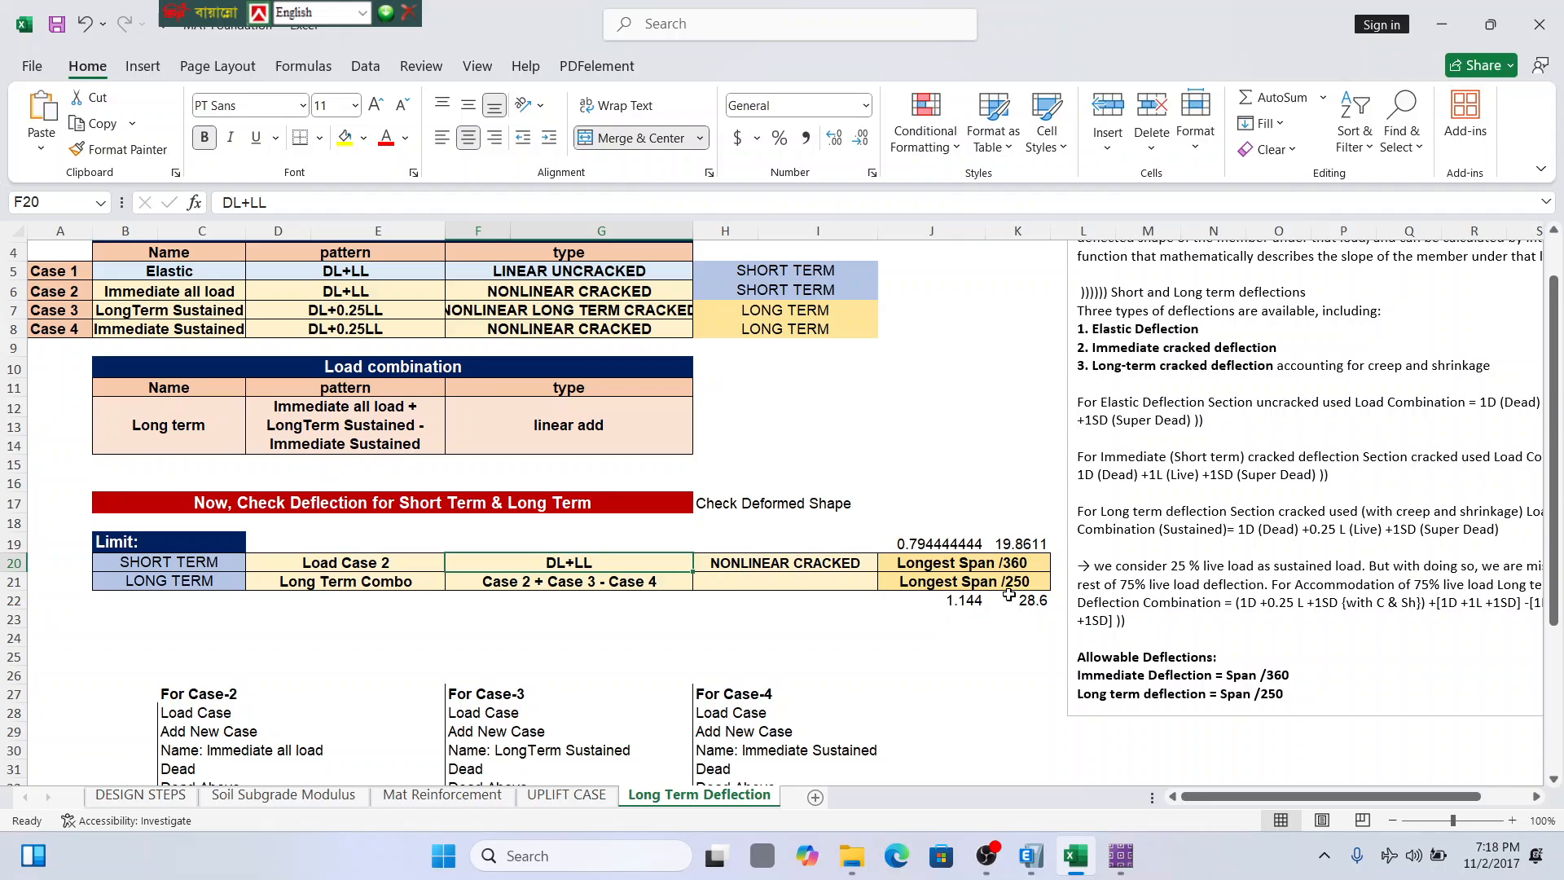
scroll(912, 580, down, 2)
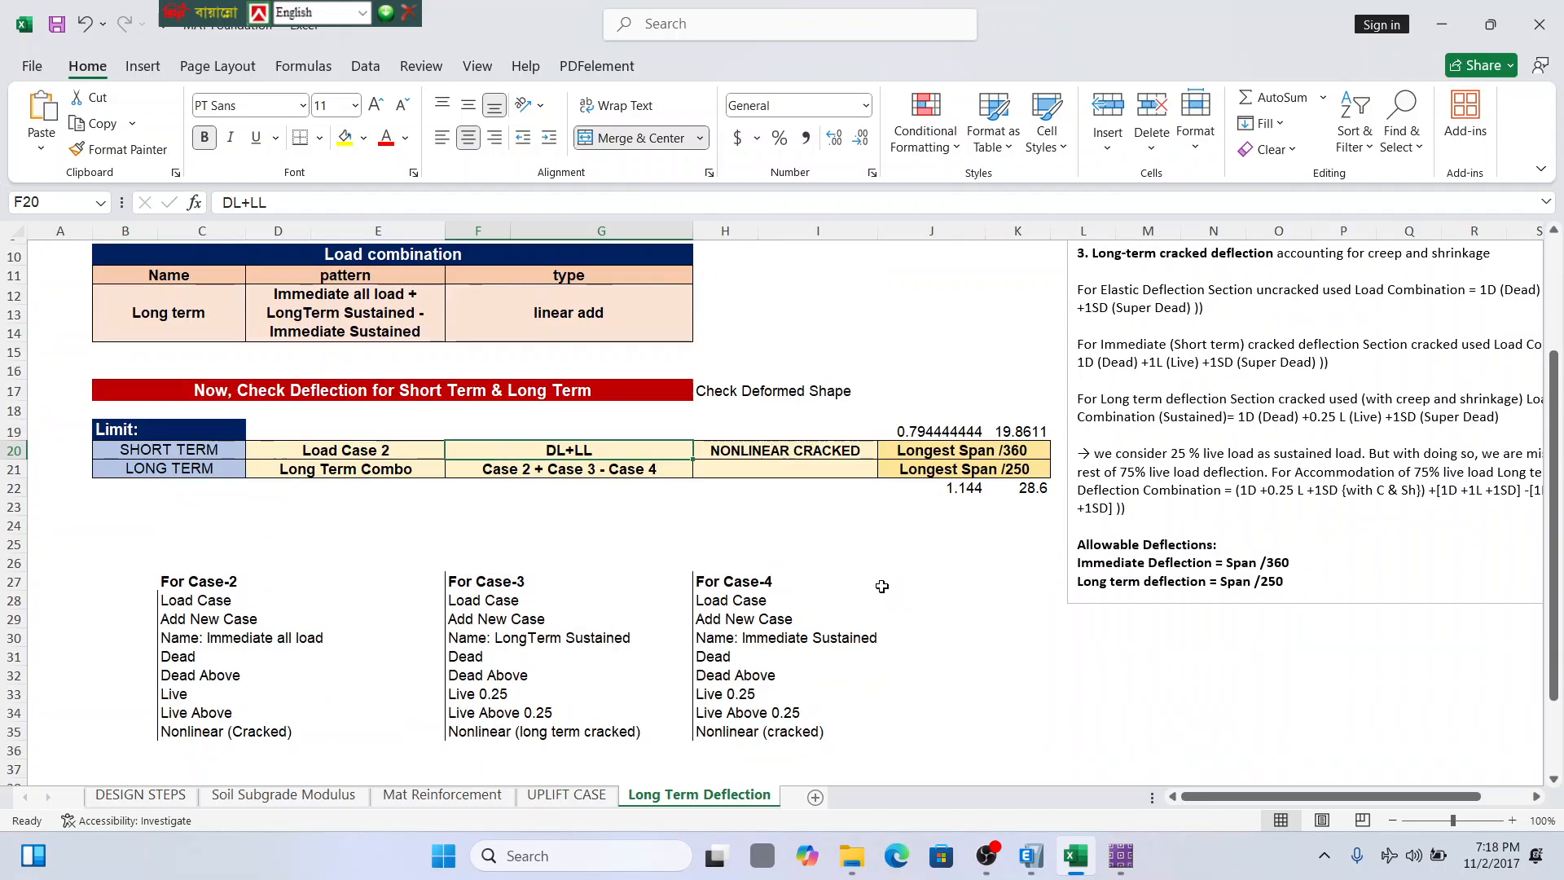
scroll(871, 591, down, 2)
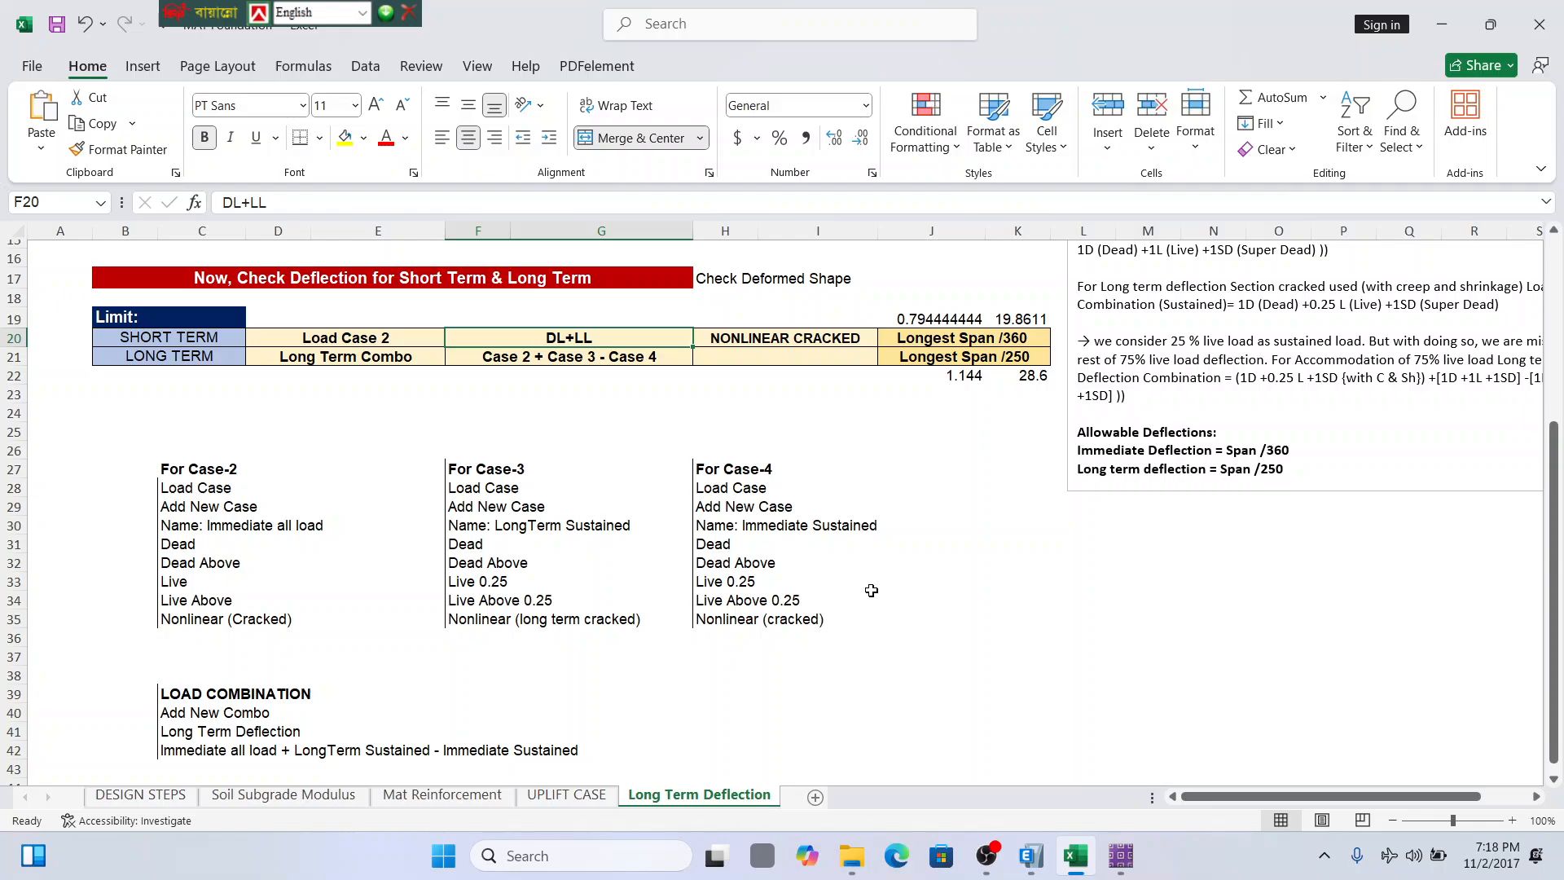
scroll(870, 590, down, 1)
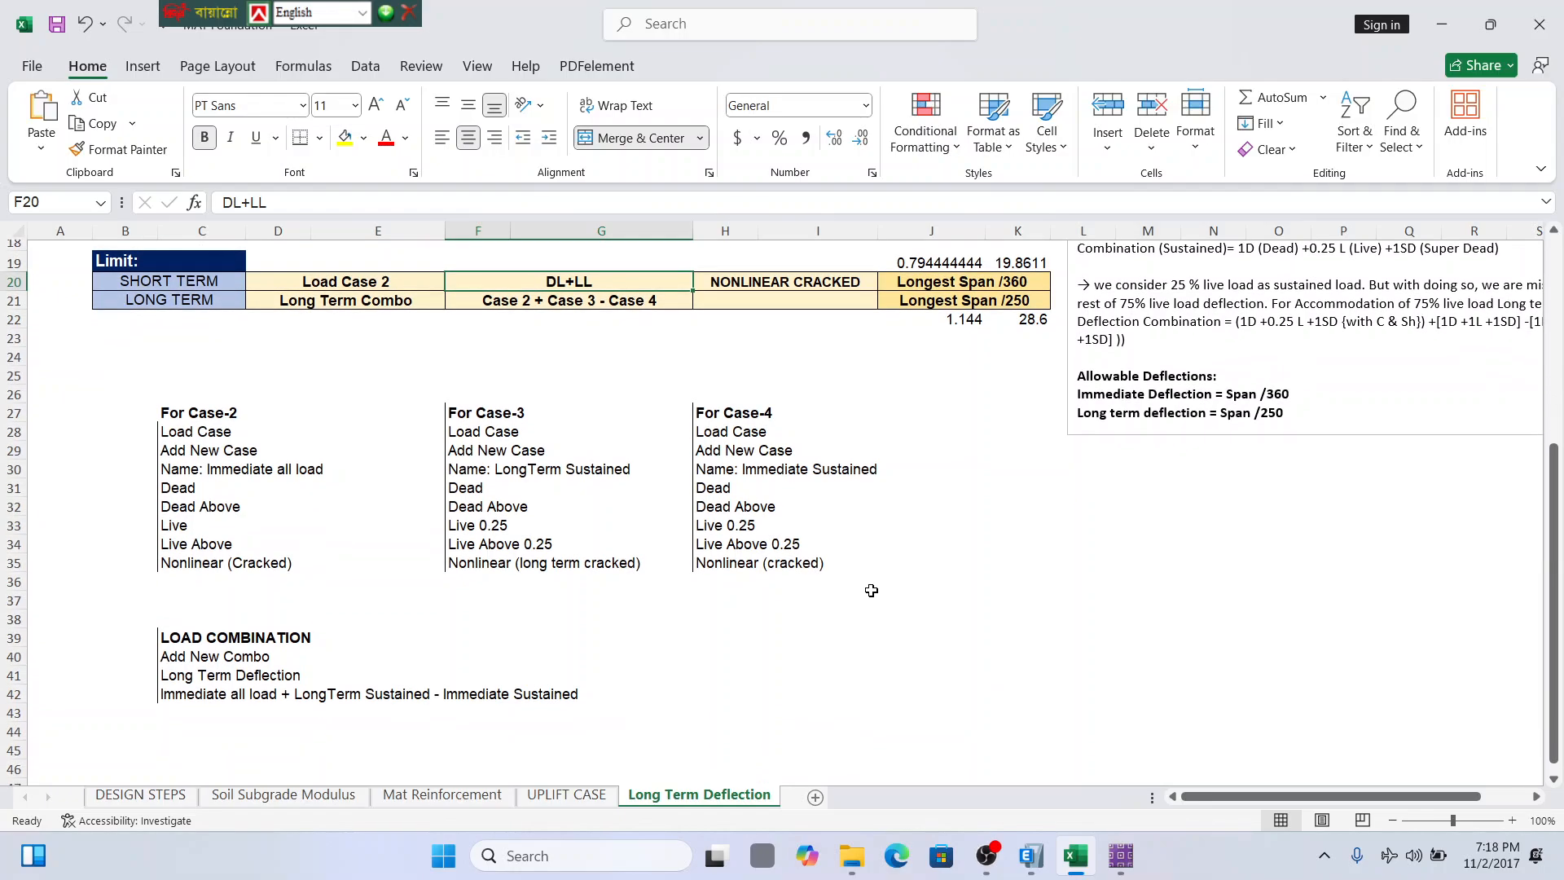
scroll(871, 590, up, 1)
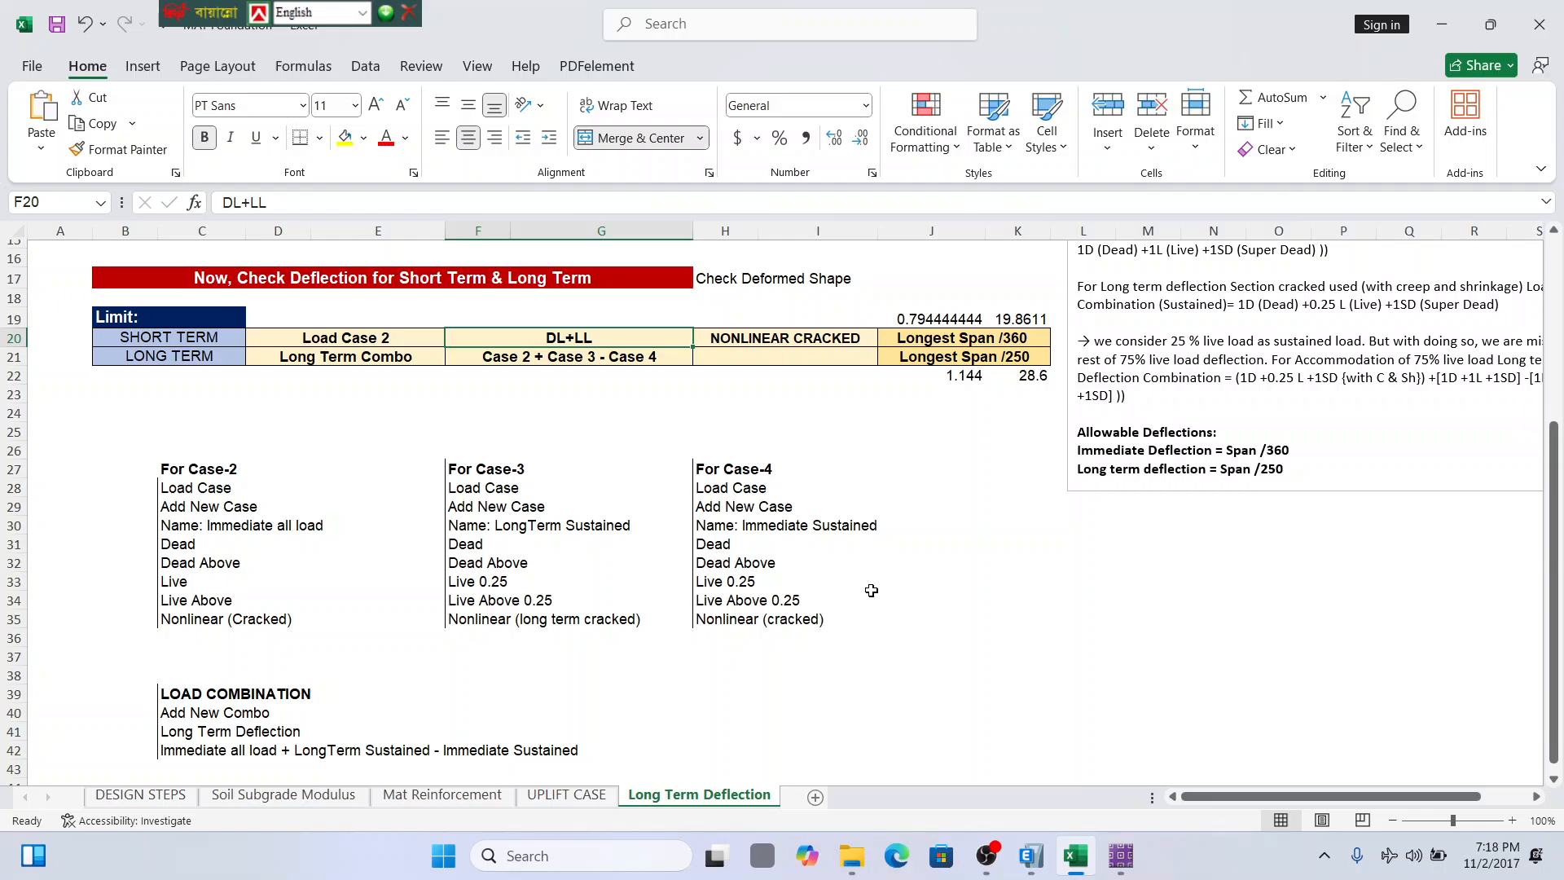
scroll(871, 591, up, 1)
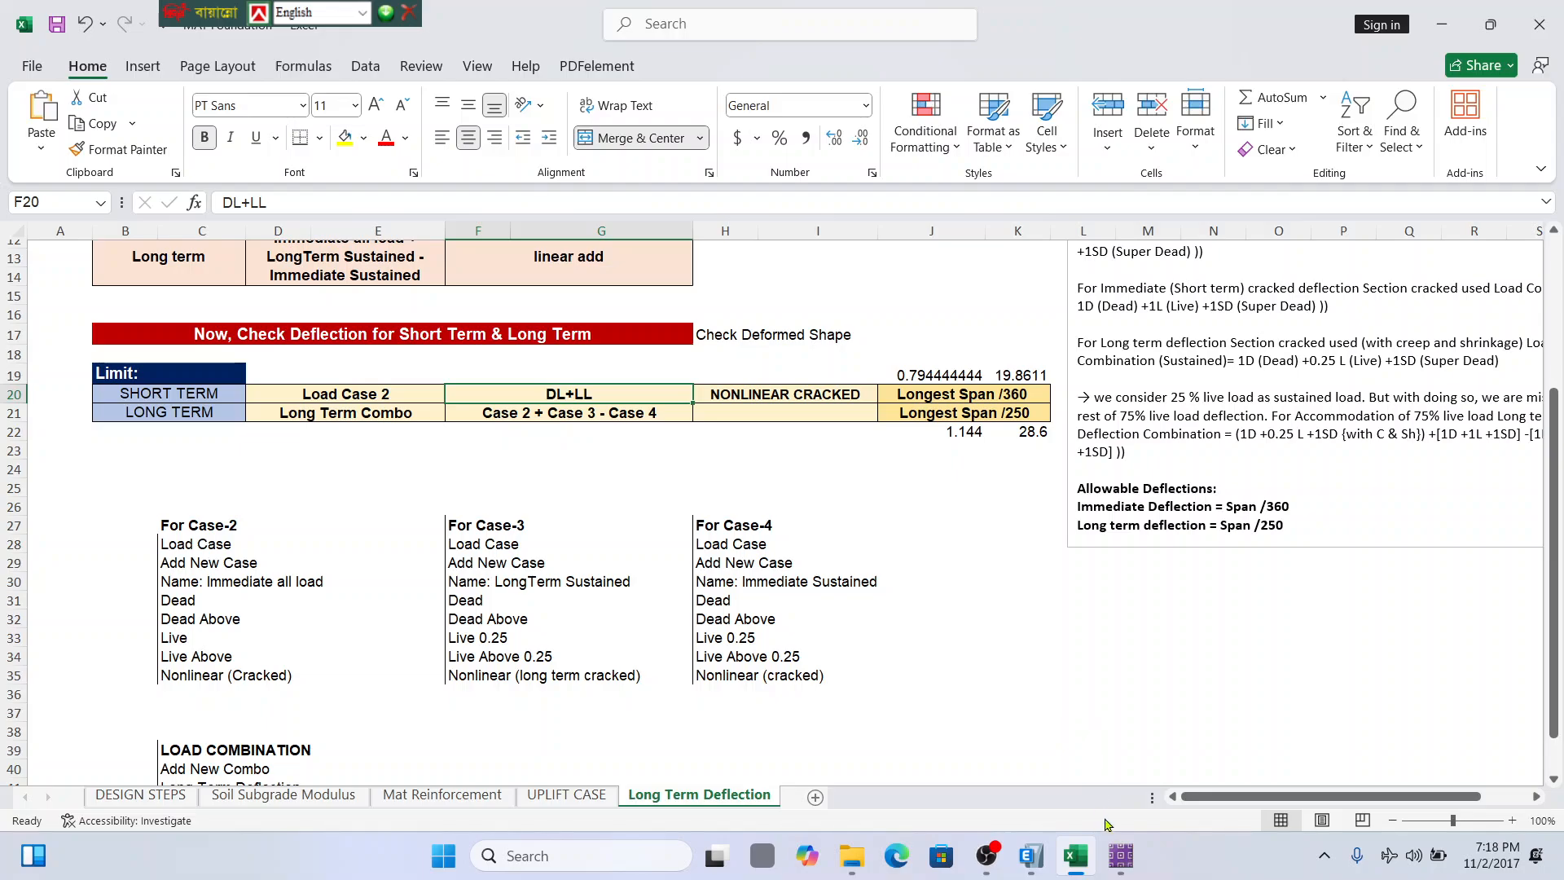
Switch to SAFE and display the soil pressure diagram for the LONG TERM load combination.
click(1121, 855)
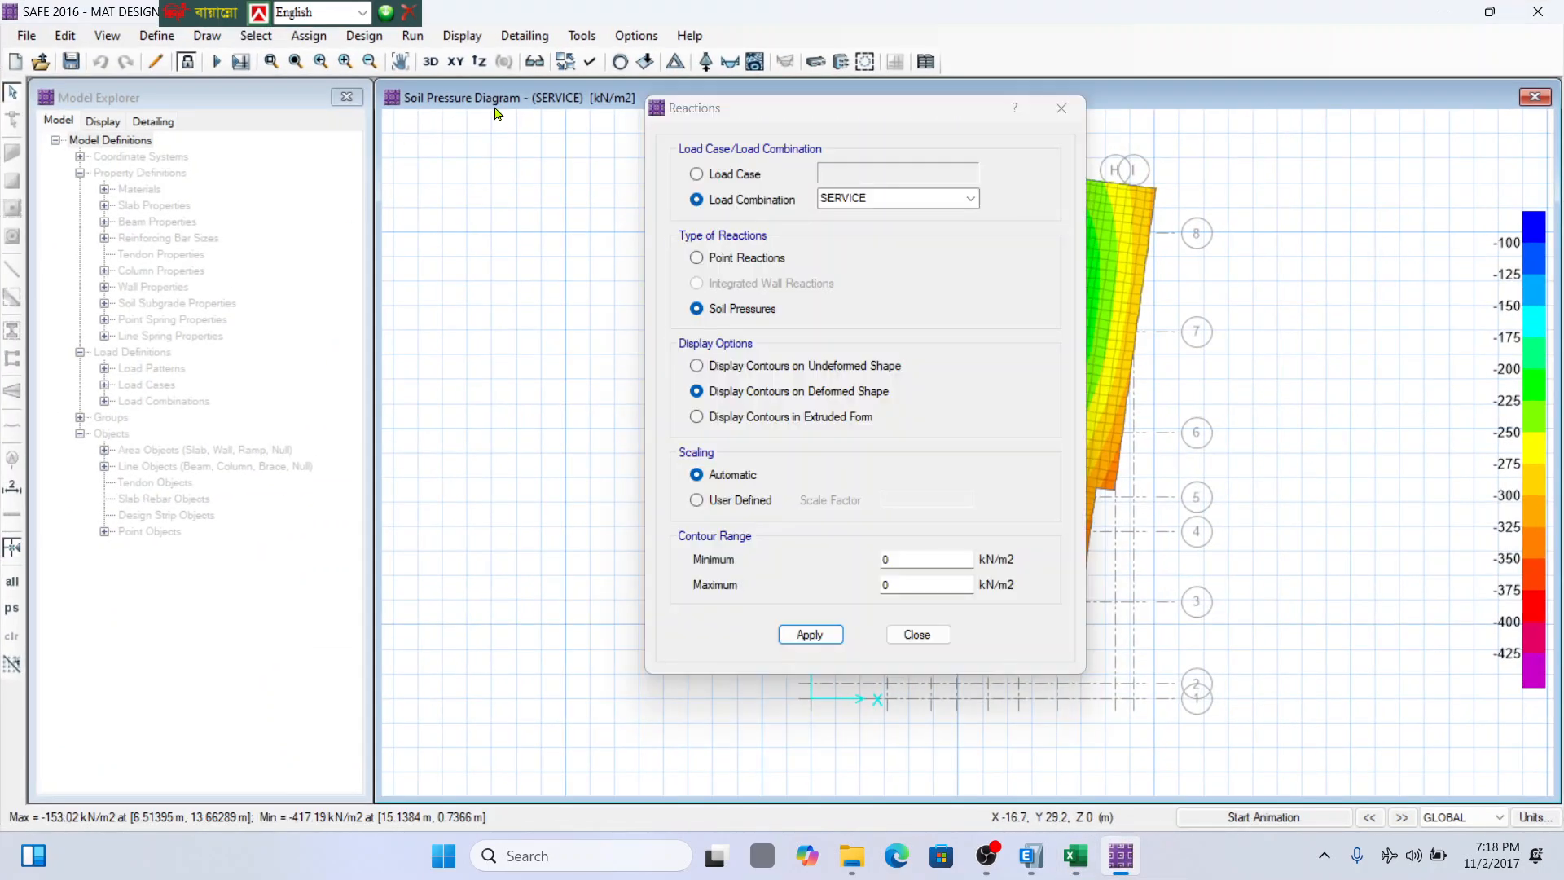
click(970, 199)
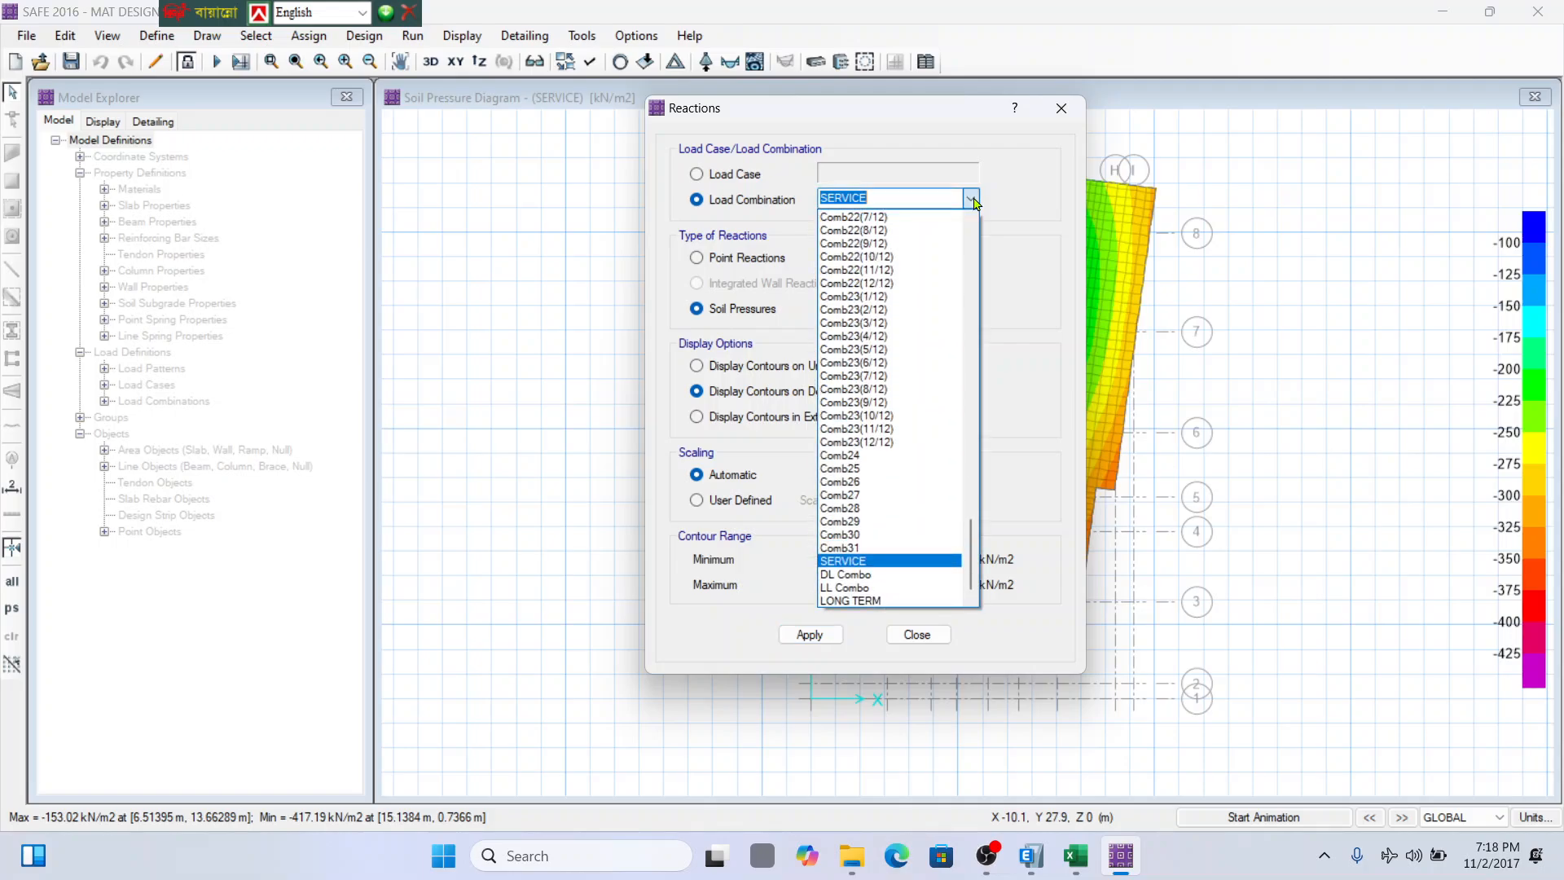
click(866, 601)
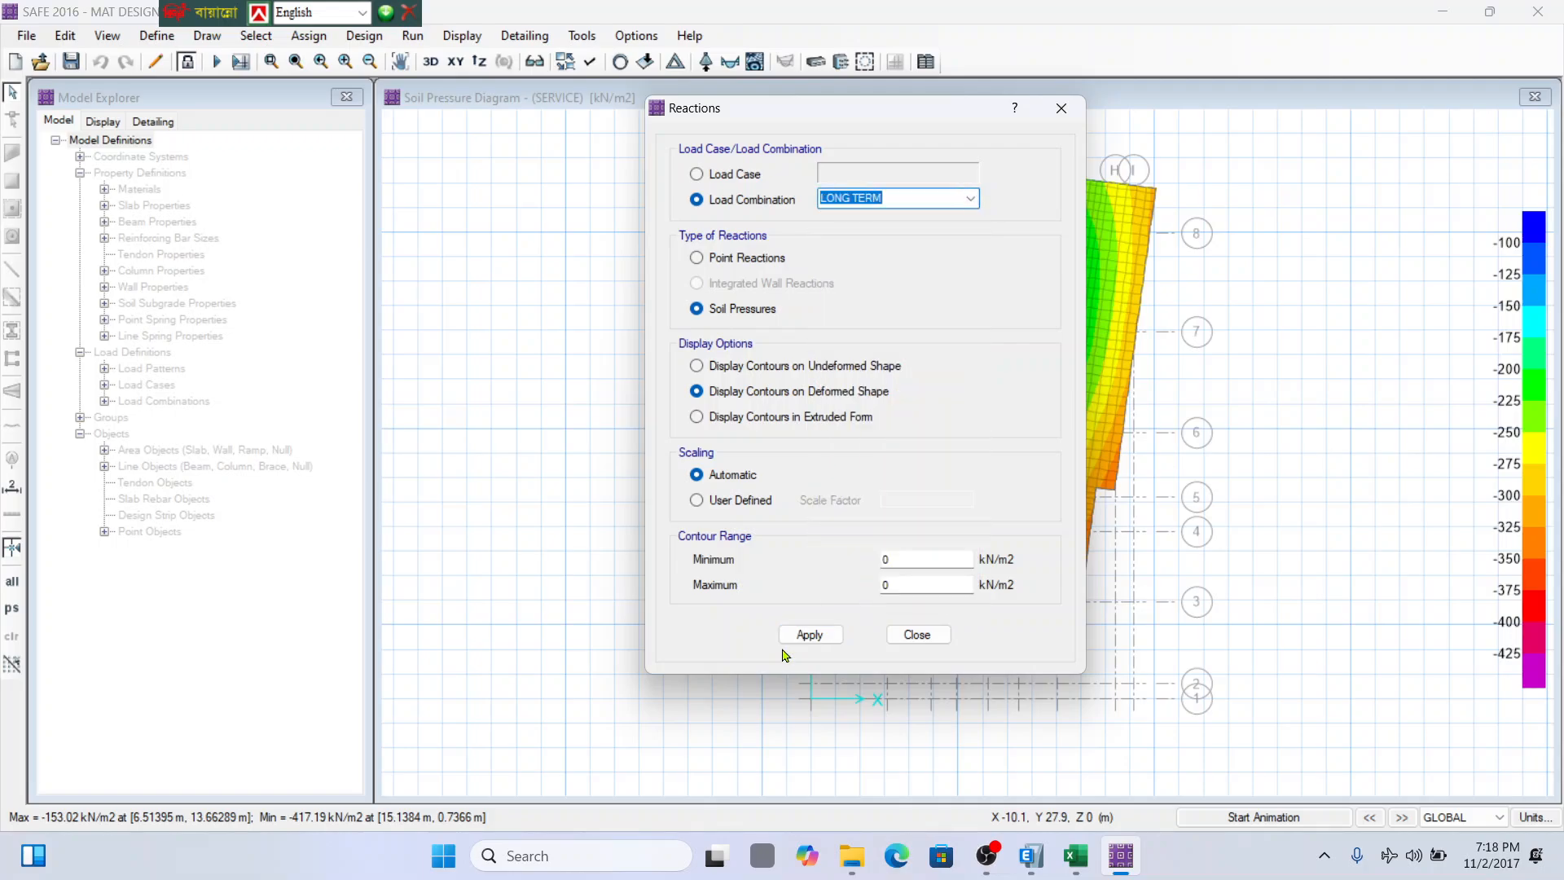
click(808, 636)
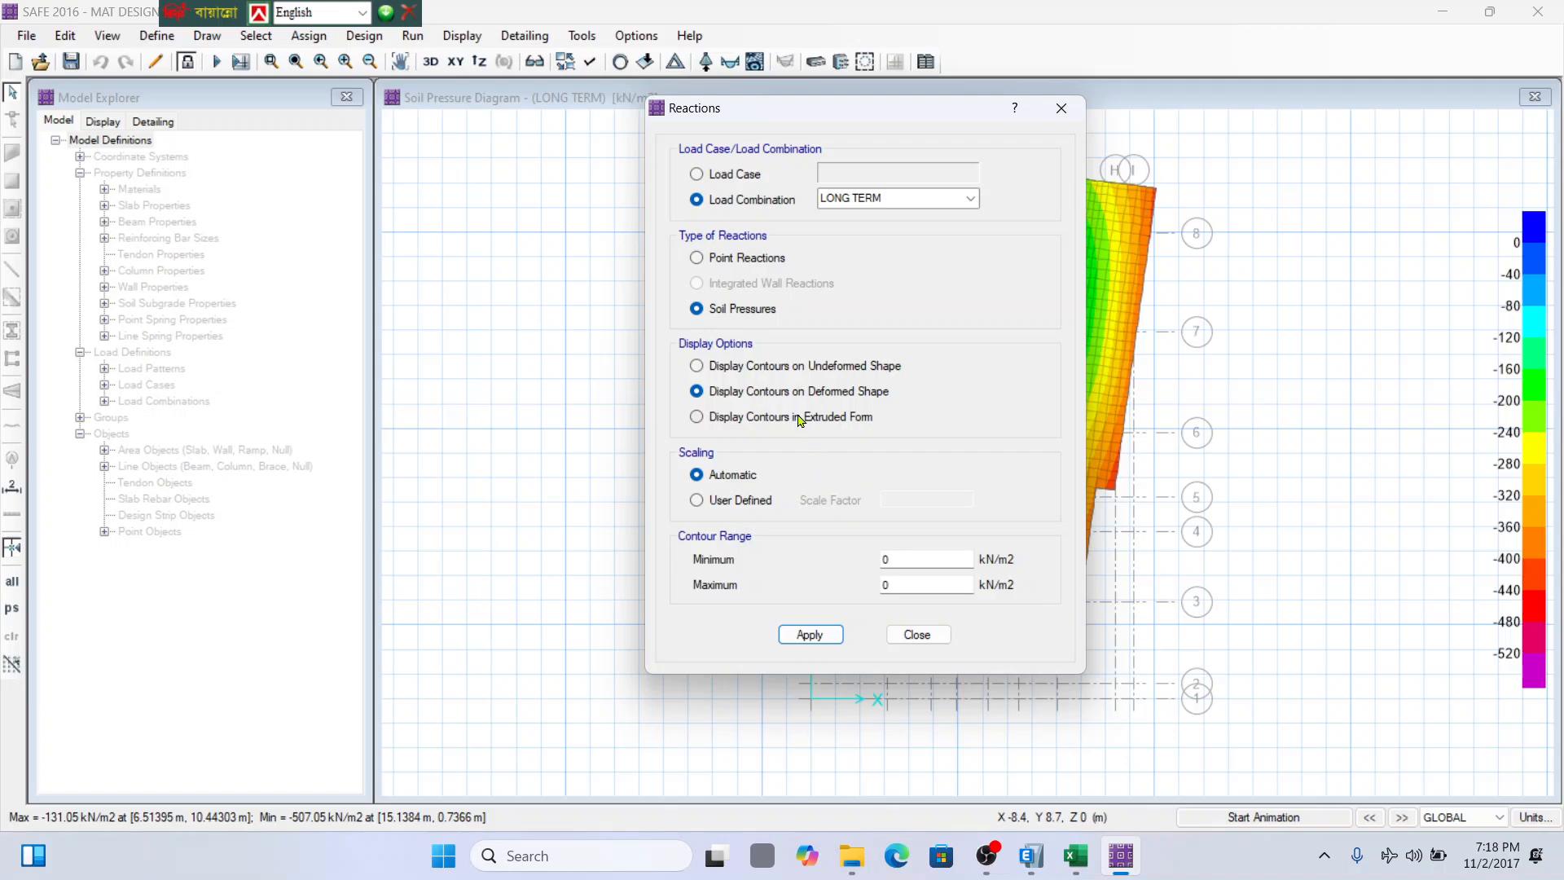
Show the LONG TERM soil pressure contours on the undeformed shape and switch them back to the deformed shape.
click(783, 373)
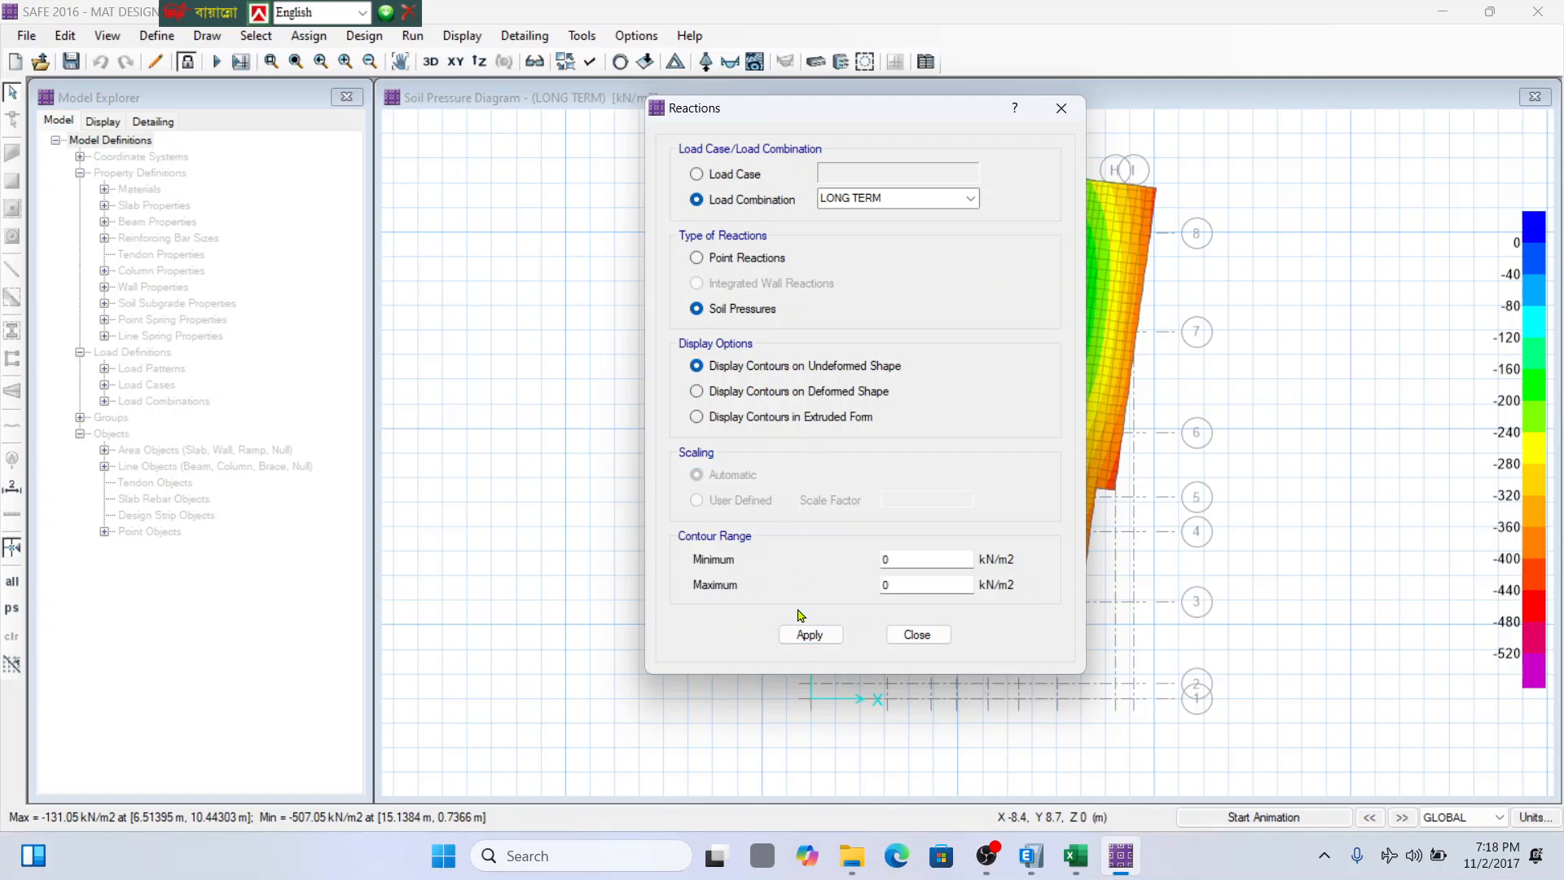
click(808, 632)
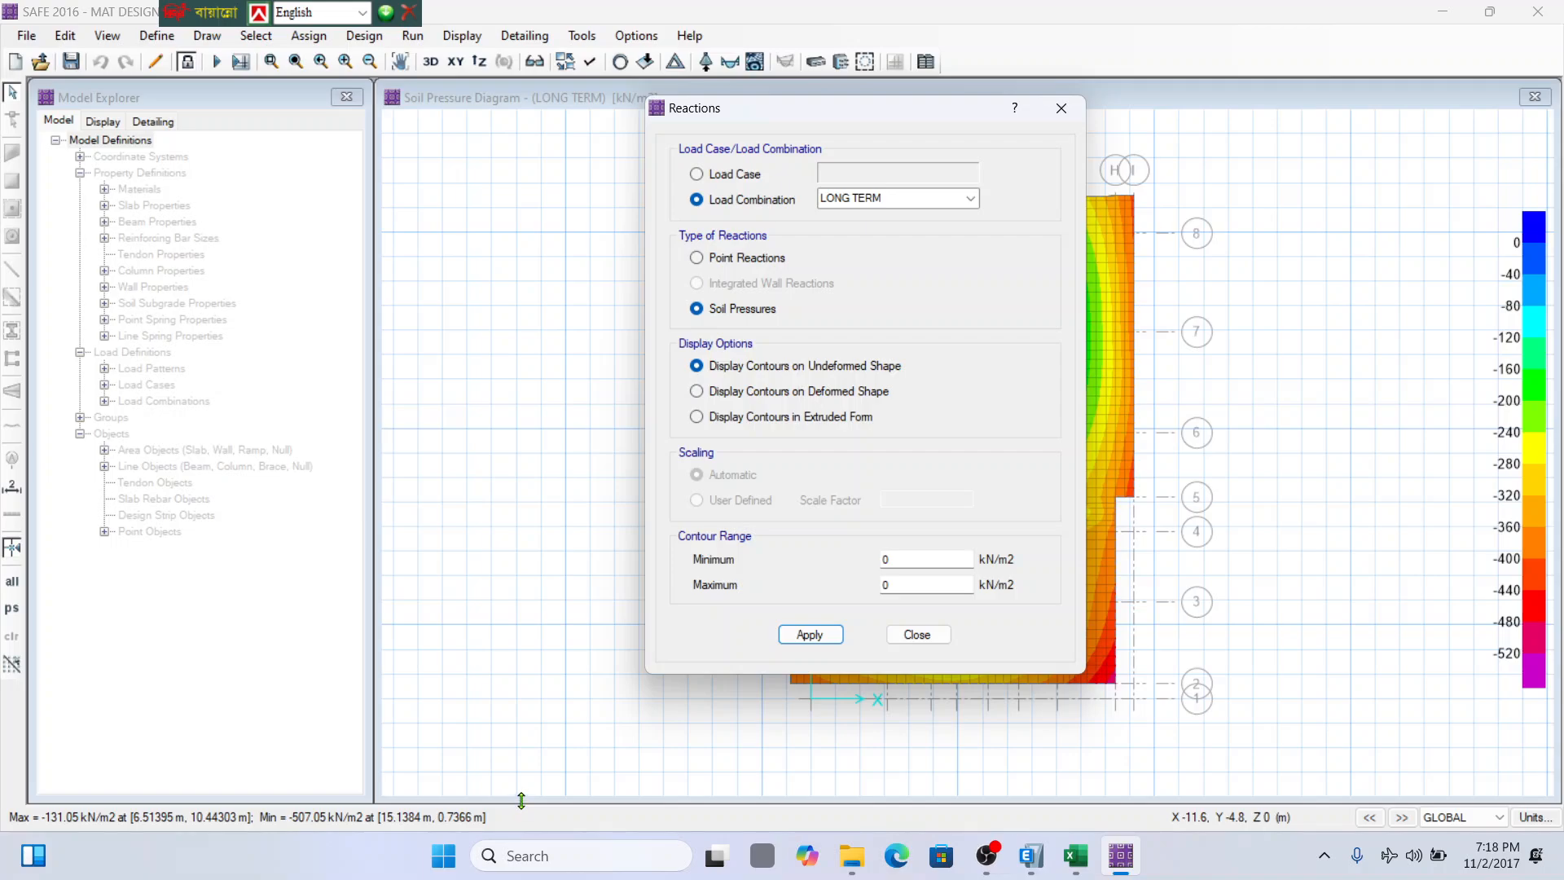
click(762, 392)
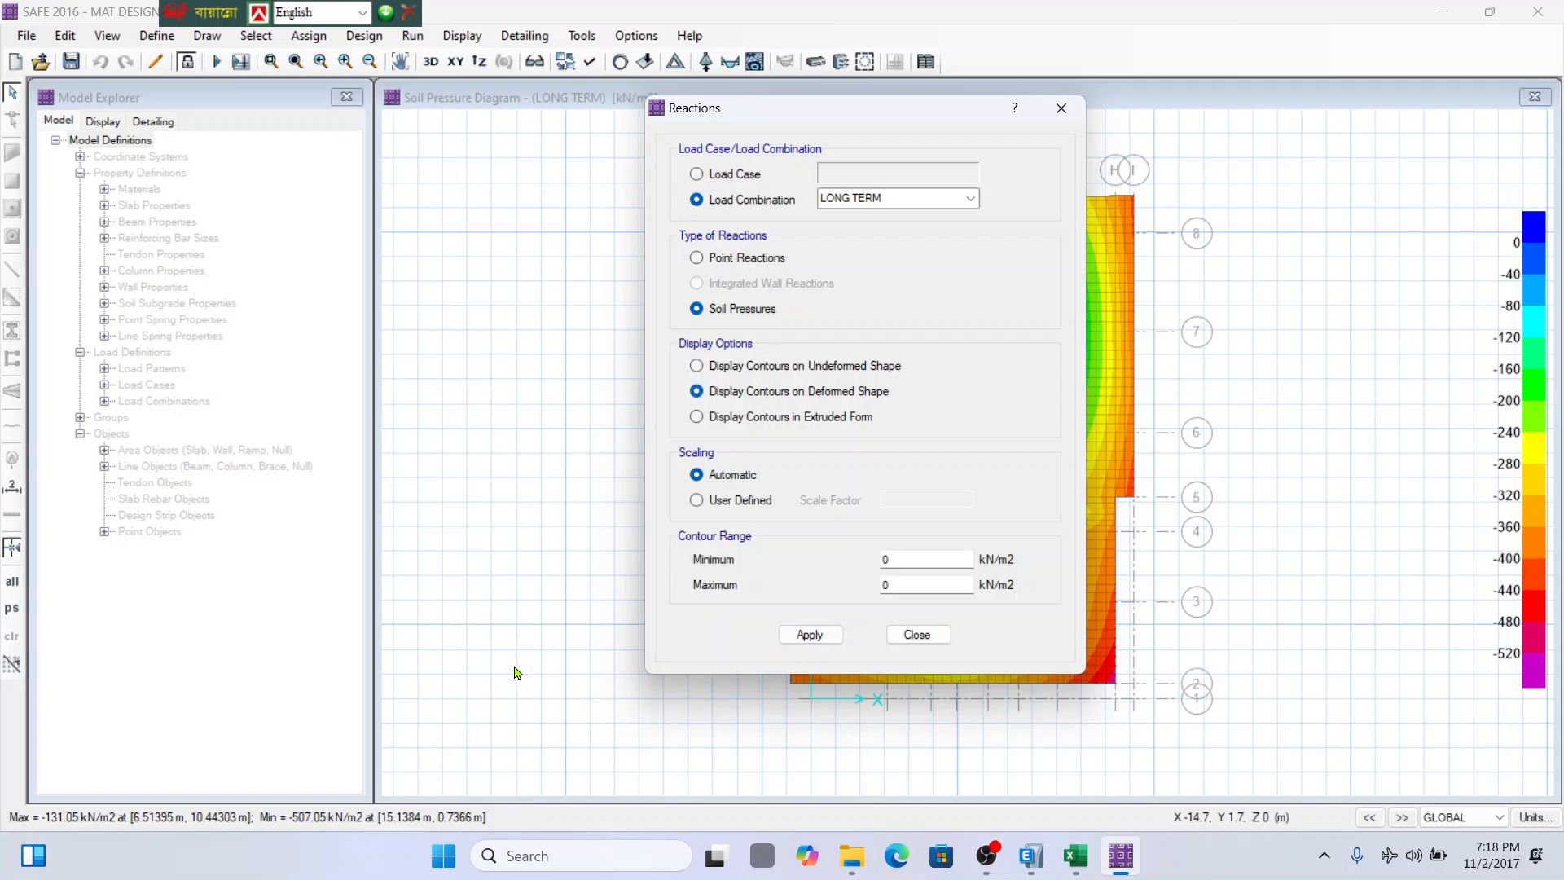
click(808, 635)
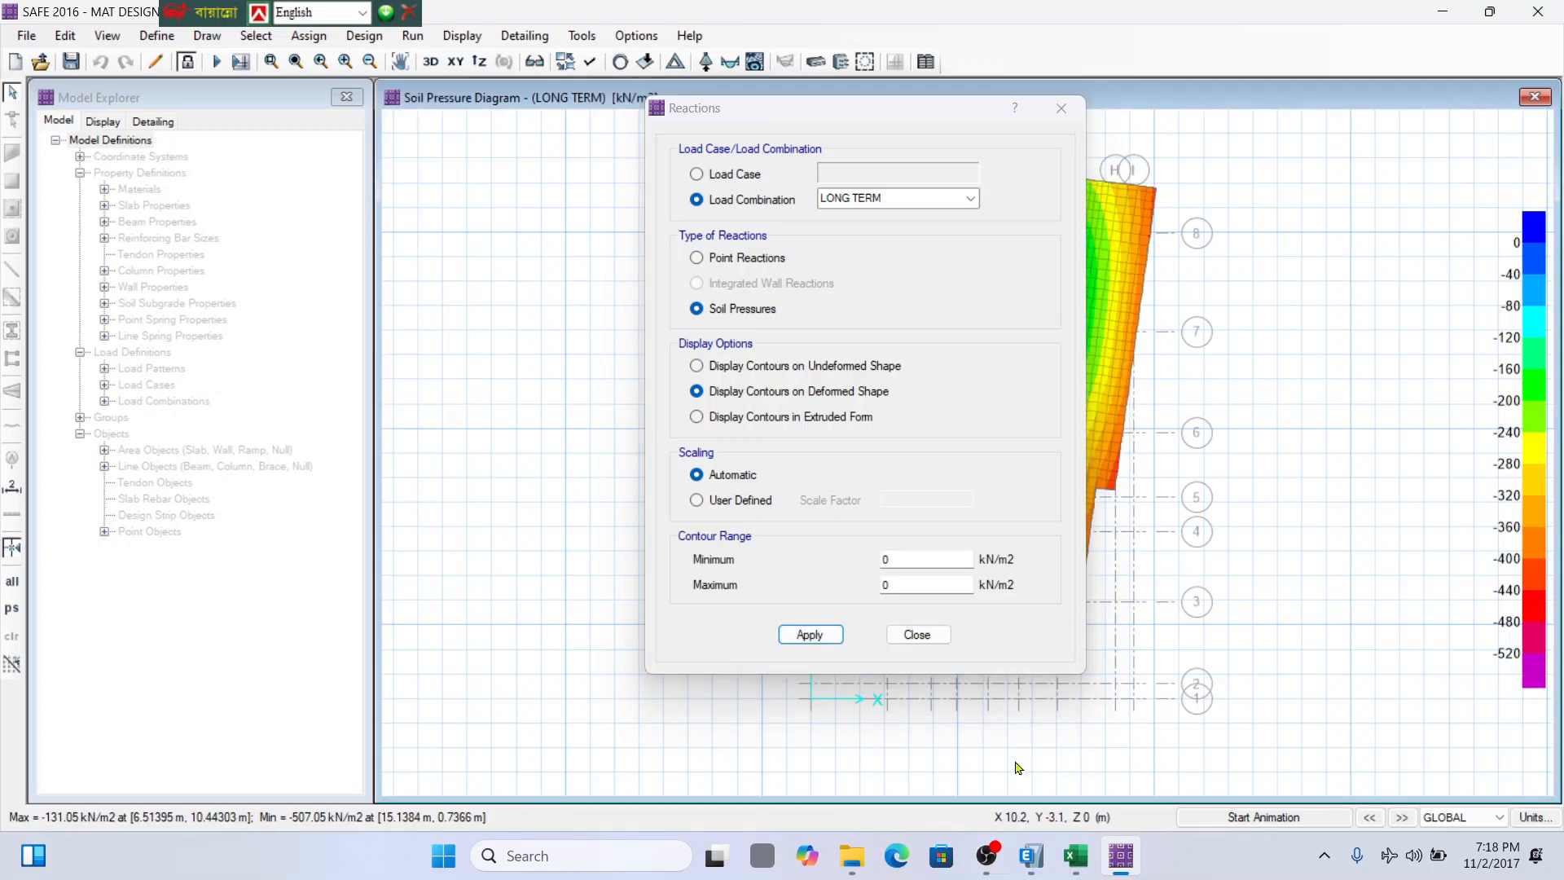
Switch to Excel and inspect the long-term deflection limit formulas in J22 and K22 beneath Longest Span /250.
click(1076, 855)
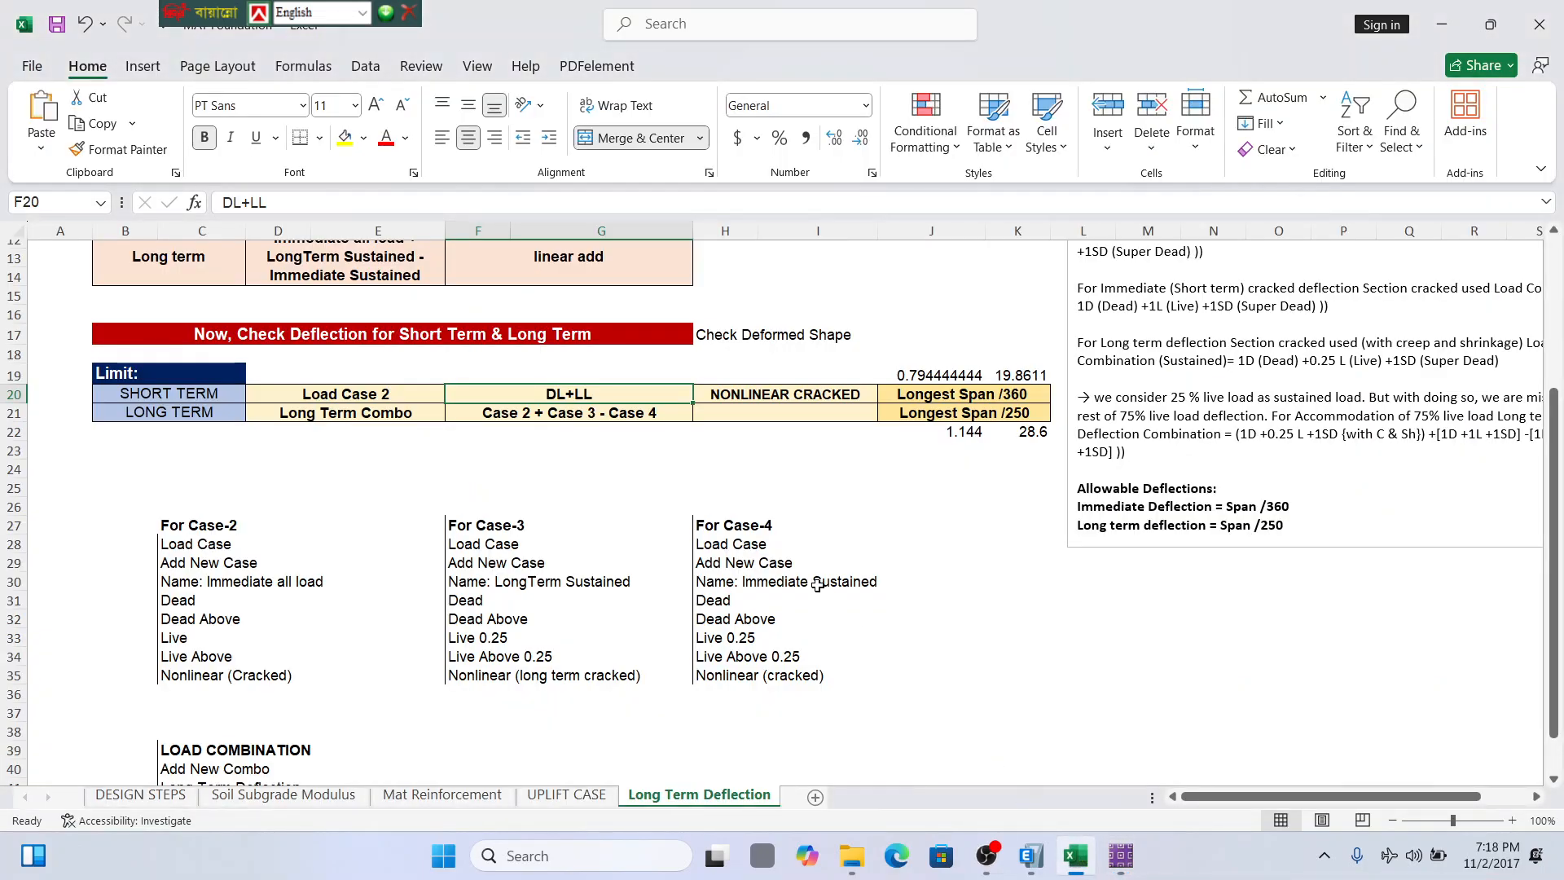
click(966, 405)
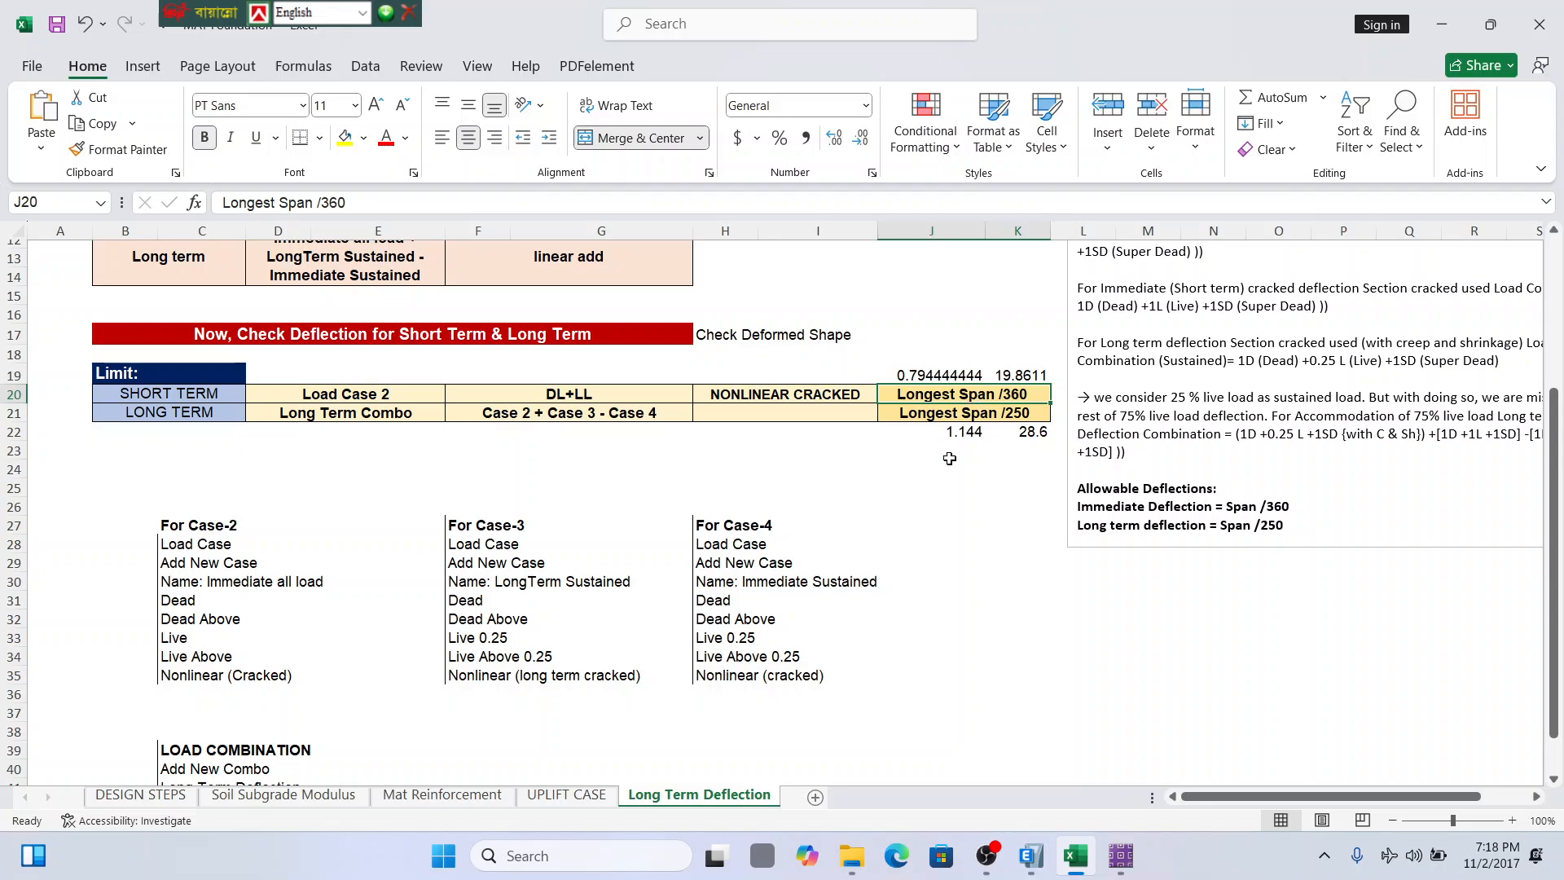
click(952, 485)
click(970, 432)
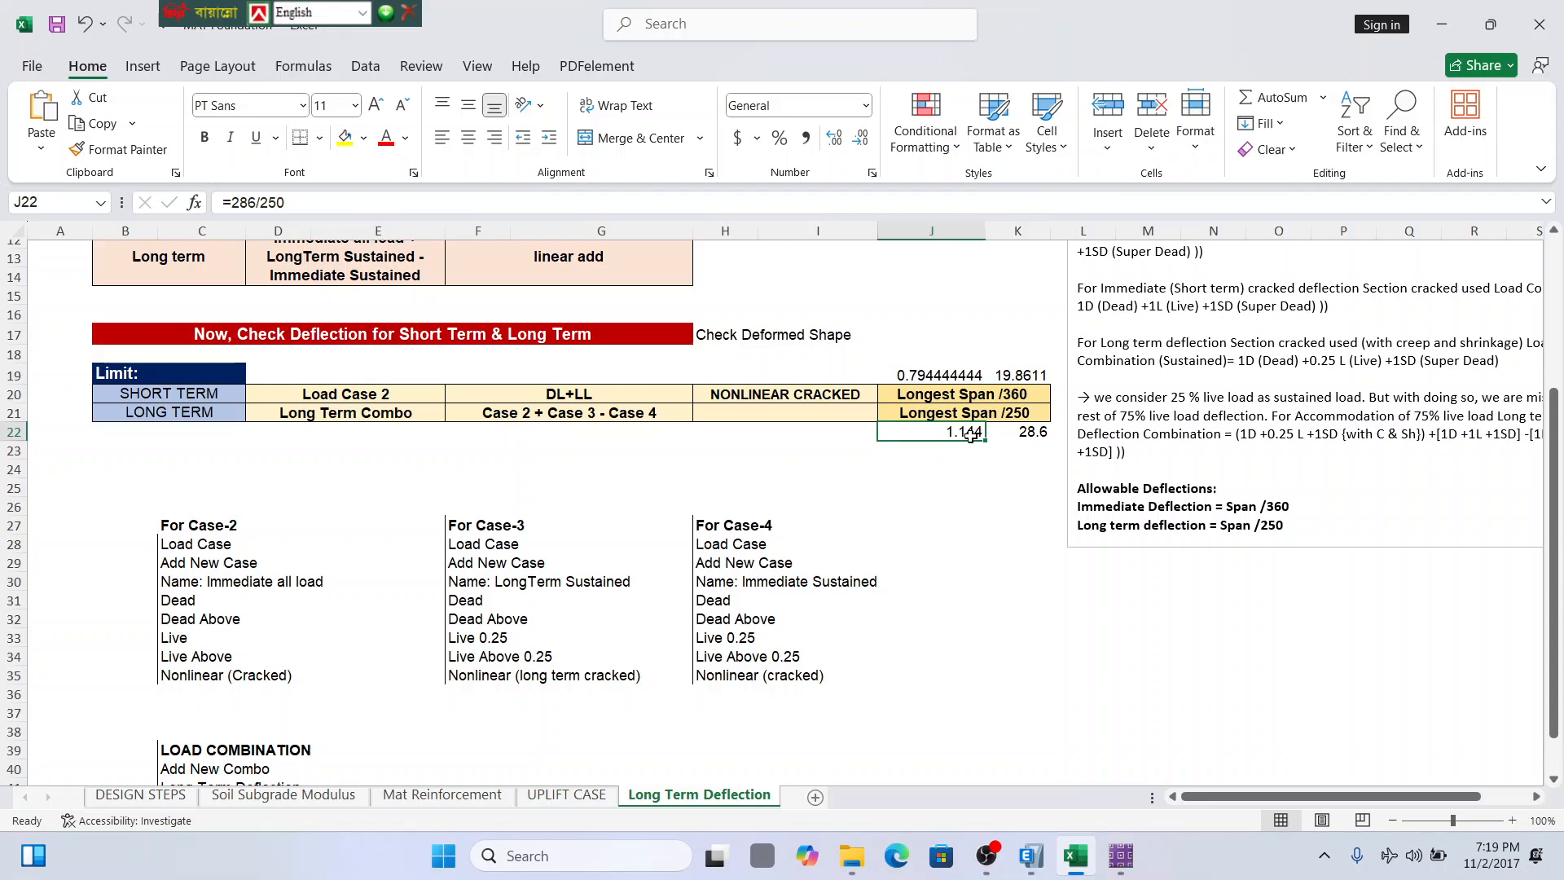
click(1023, 431)
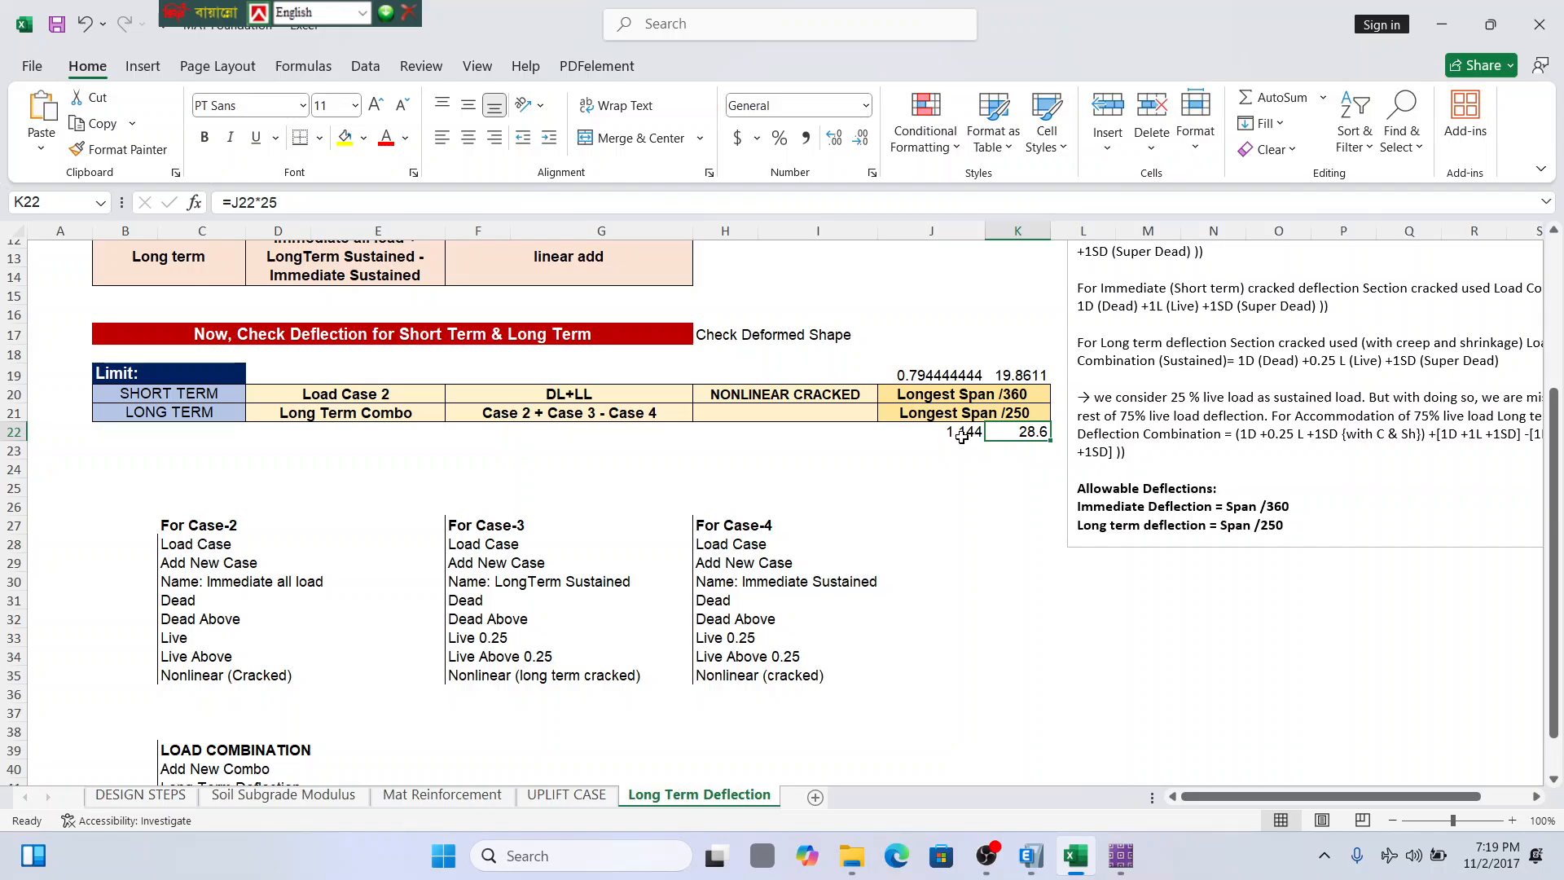
click(962, 433)
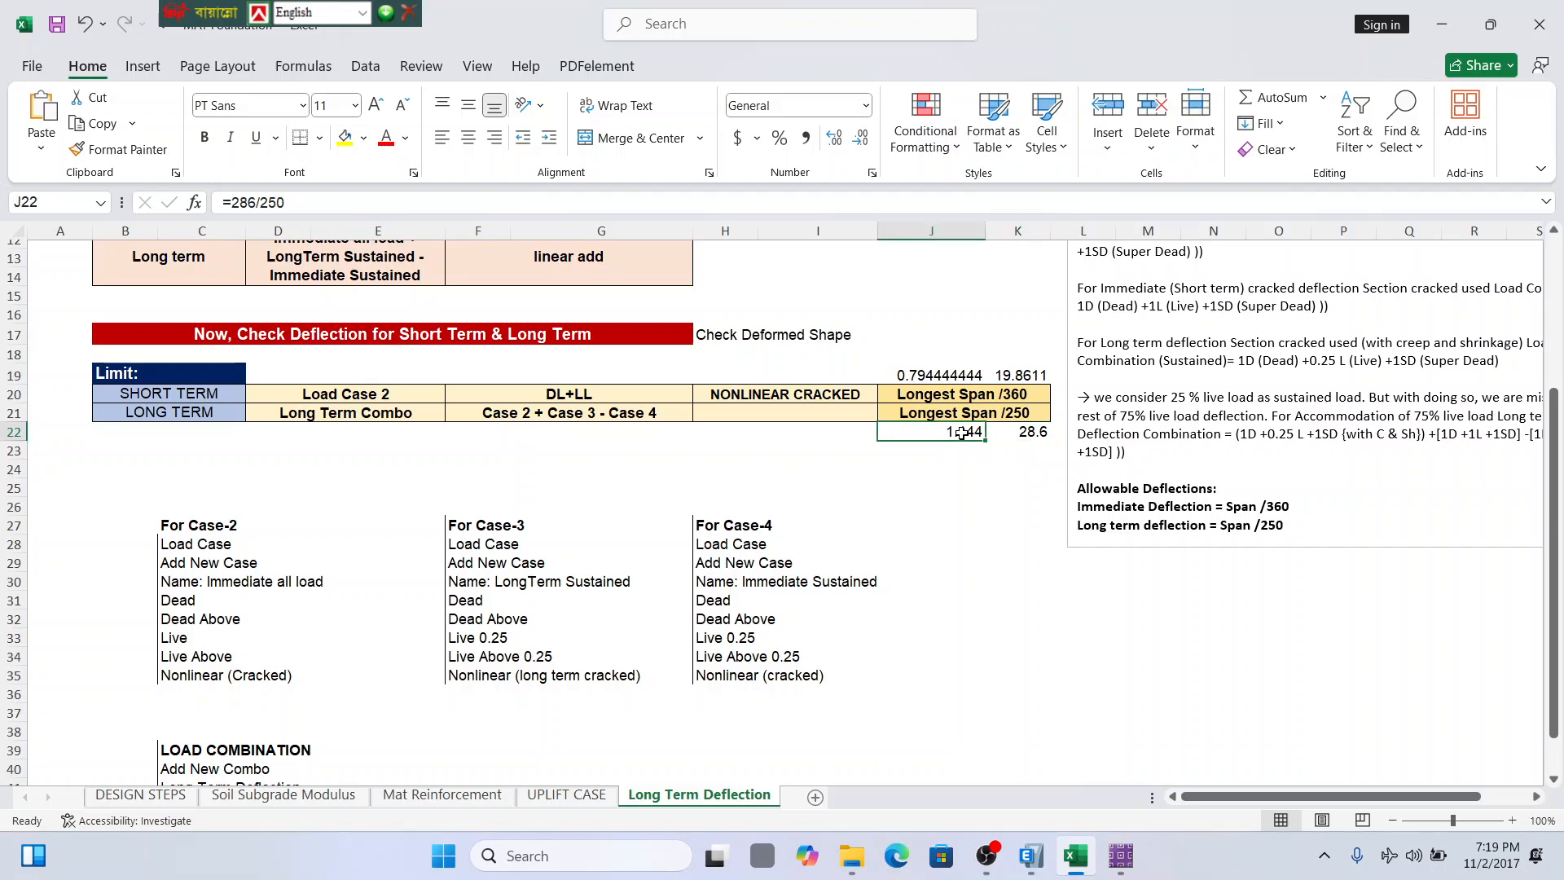
double_click(962, 431)
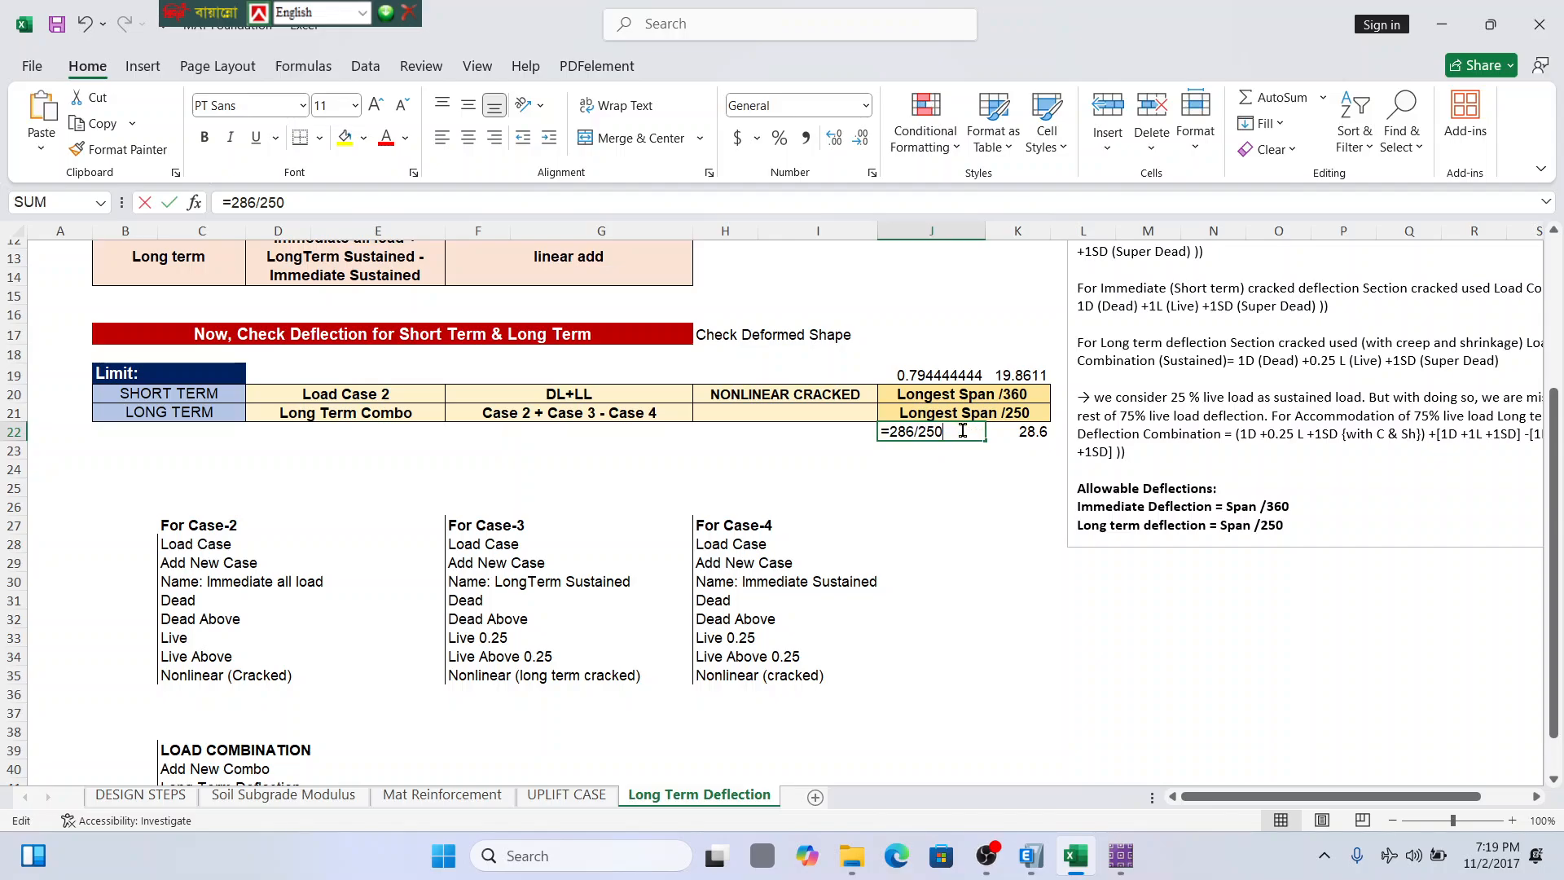
key(Escape)
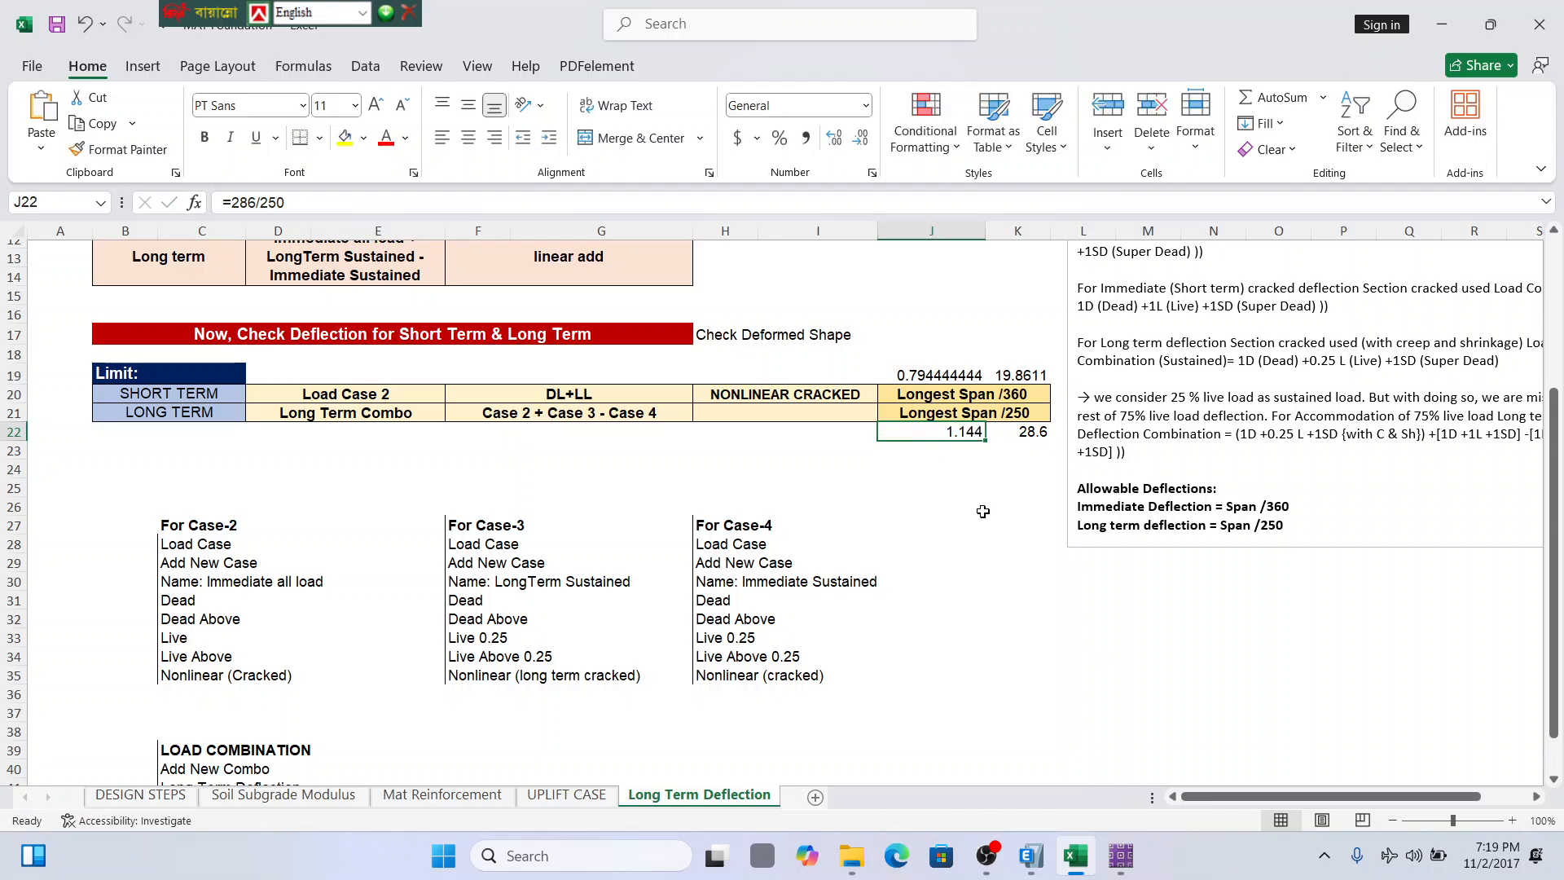
Inspect the short-term deflection limit formula in J19 and compare it with the long-term formula in J22.
click(941, 377)
double_click(941, 377)
key(Escape)
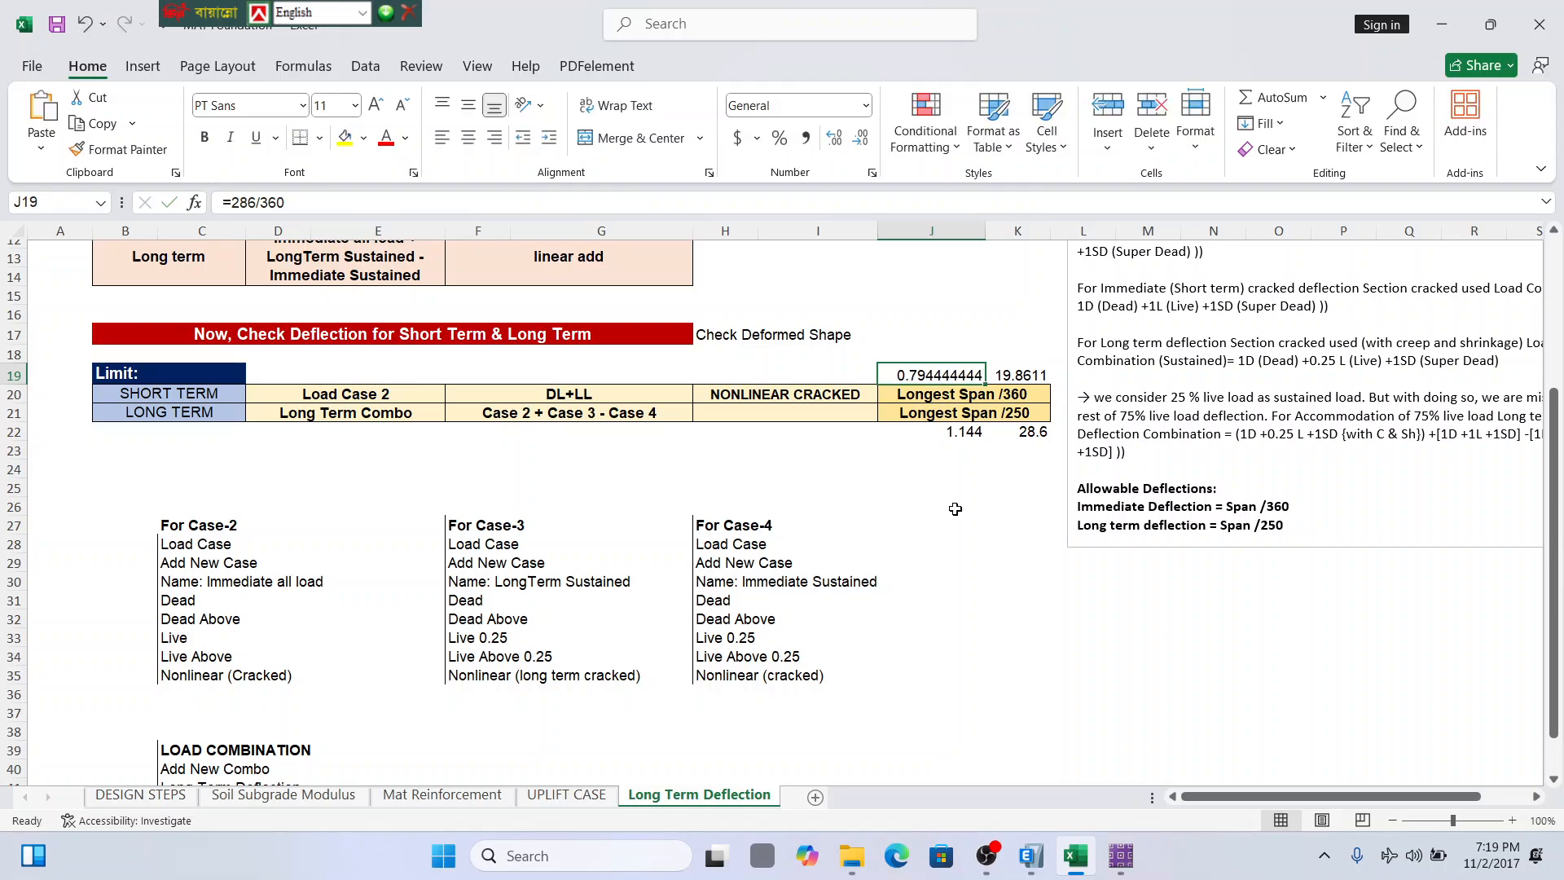
click(952, 521)
click(943, 381)
click(943, 430)
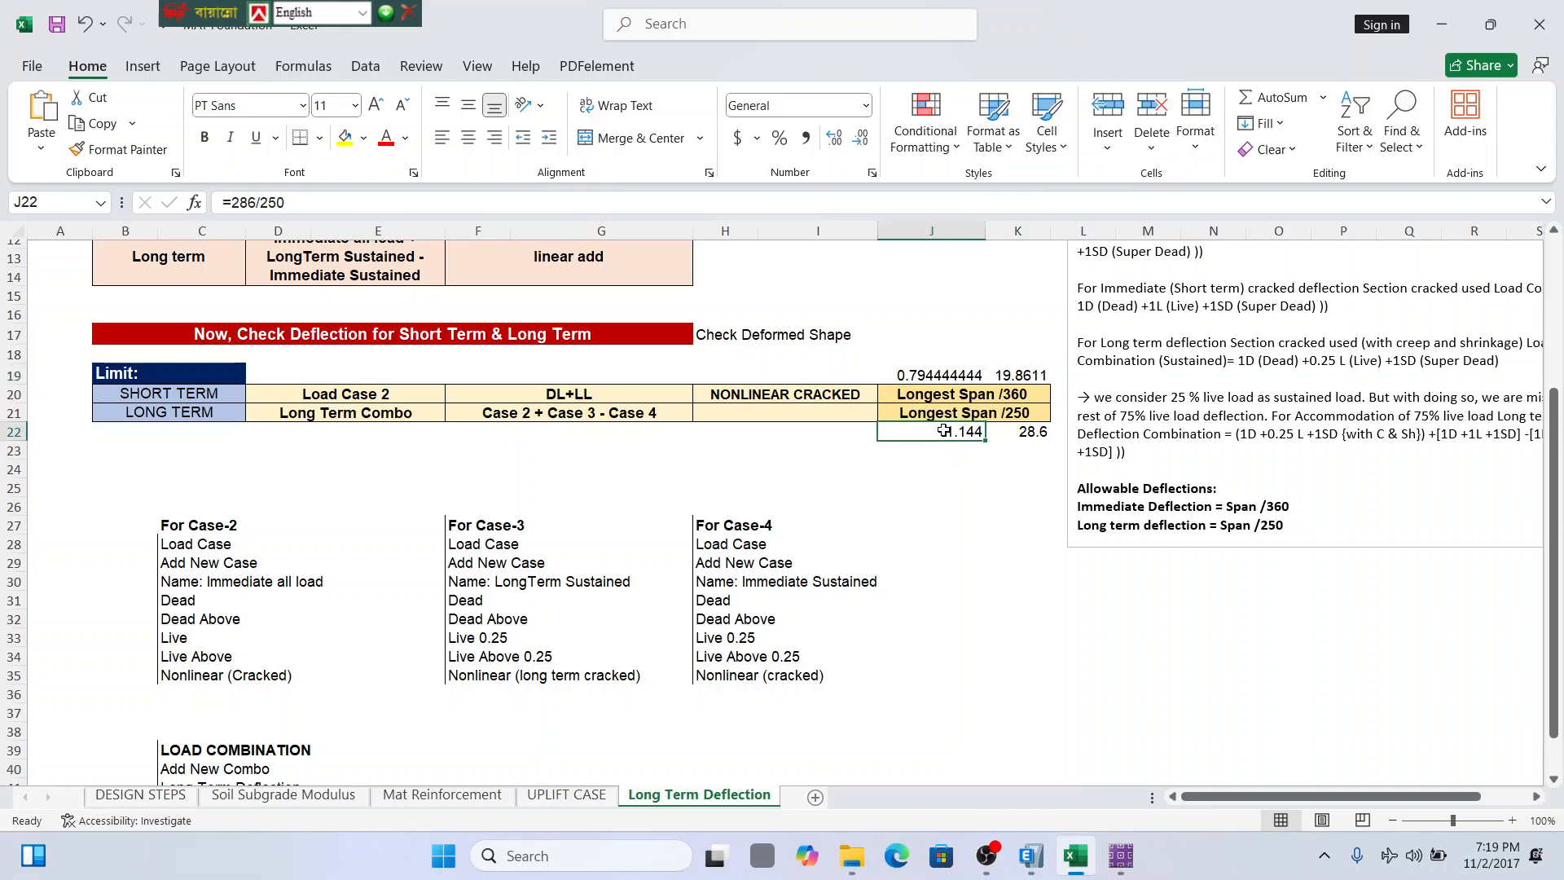
click(943, 373)
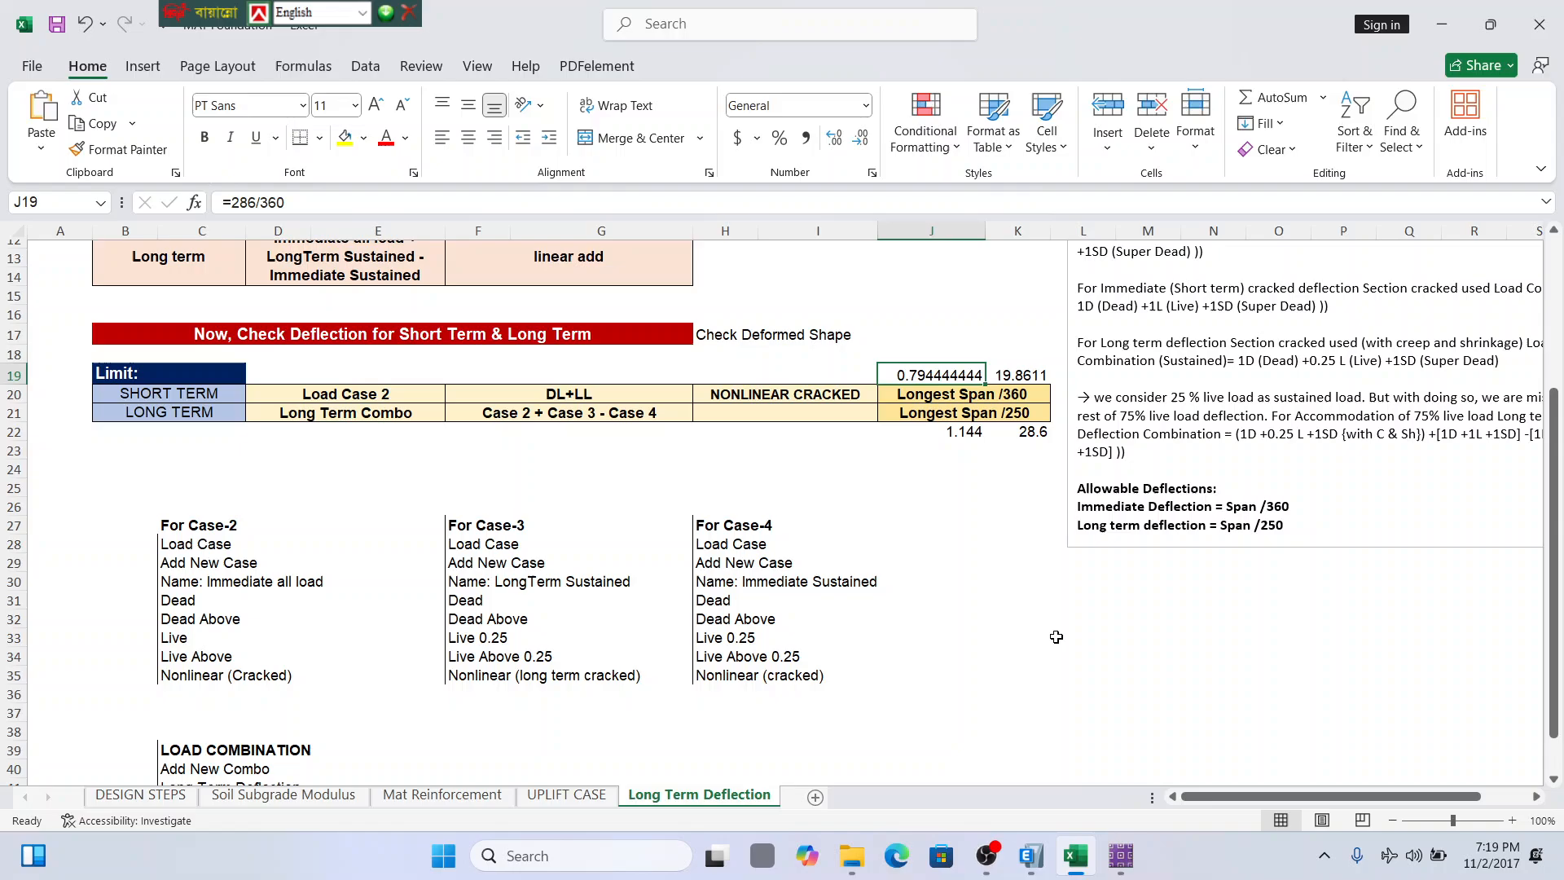
Switch to SAFE, close the Reactions dialog and set the consistent units to KN, mm, C.
click(1121, 859)
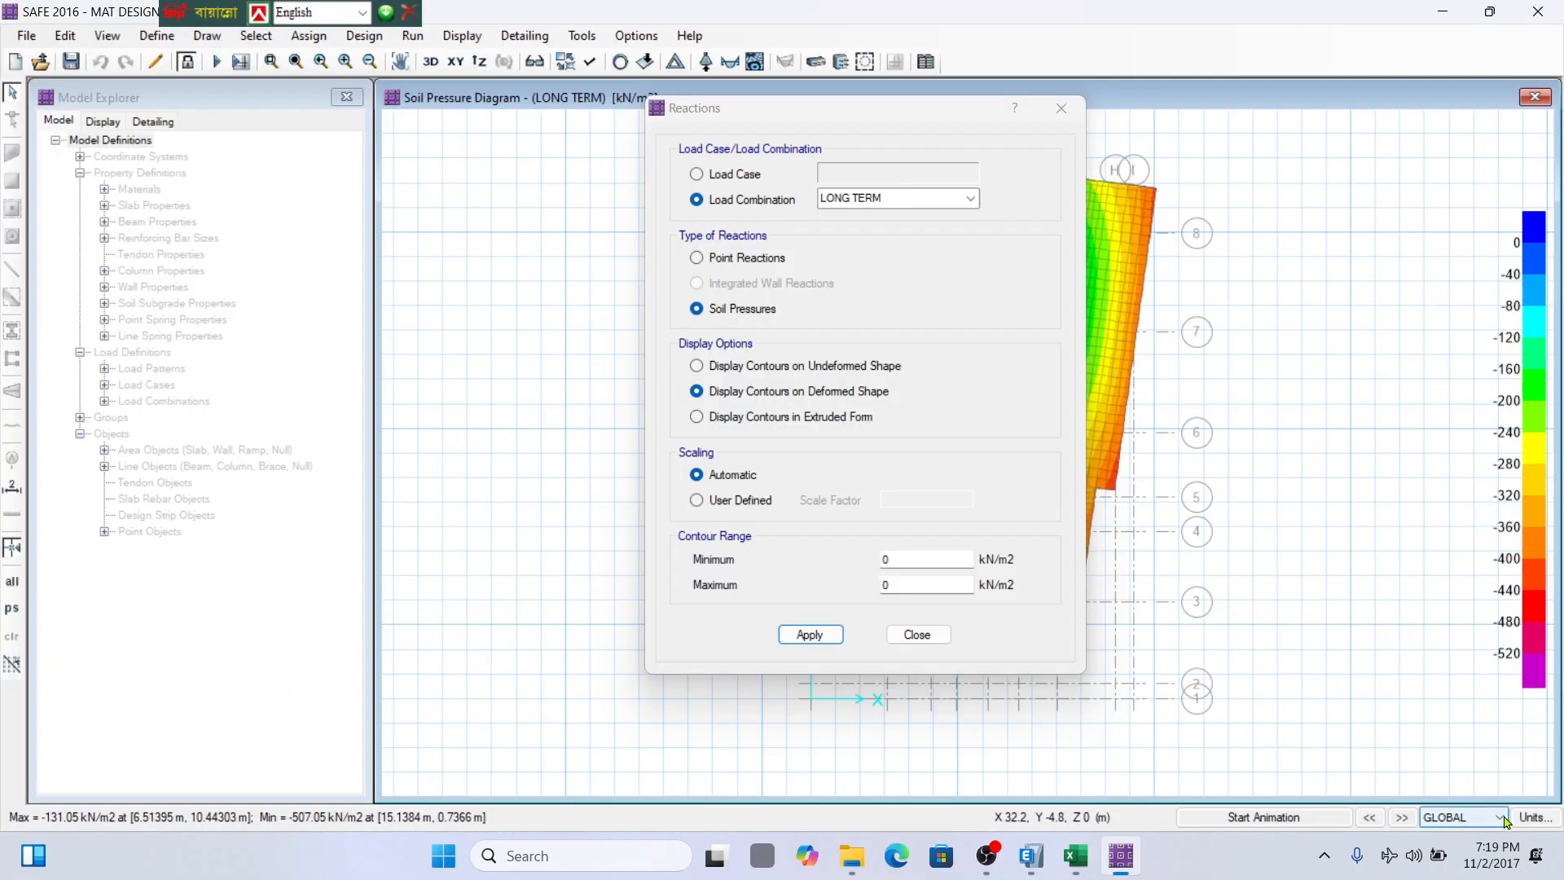
click(1531, 821)
click(844, 717)
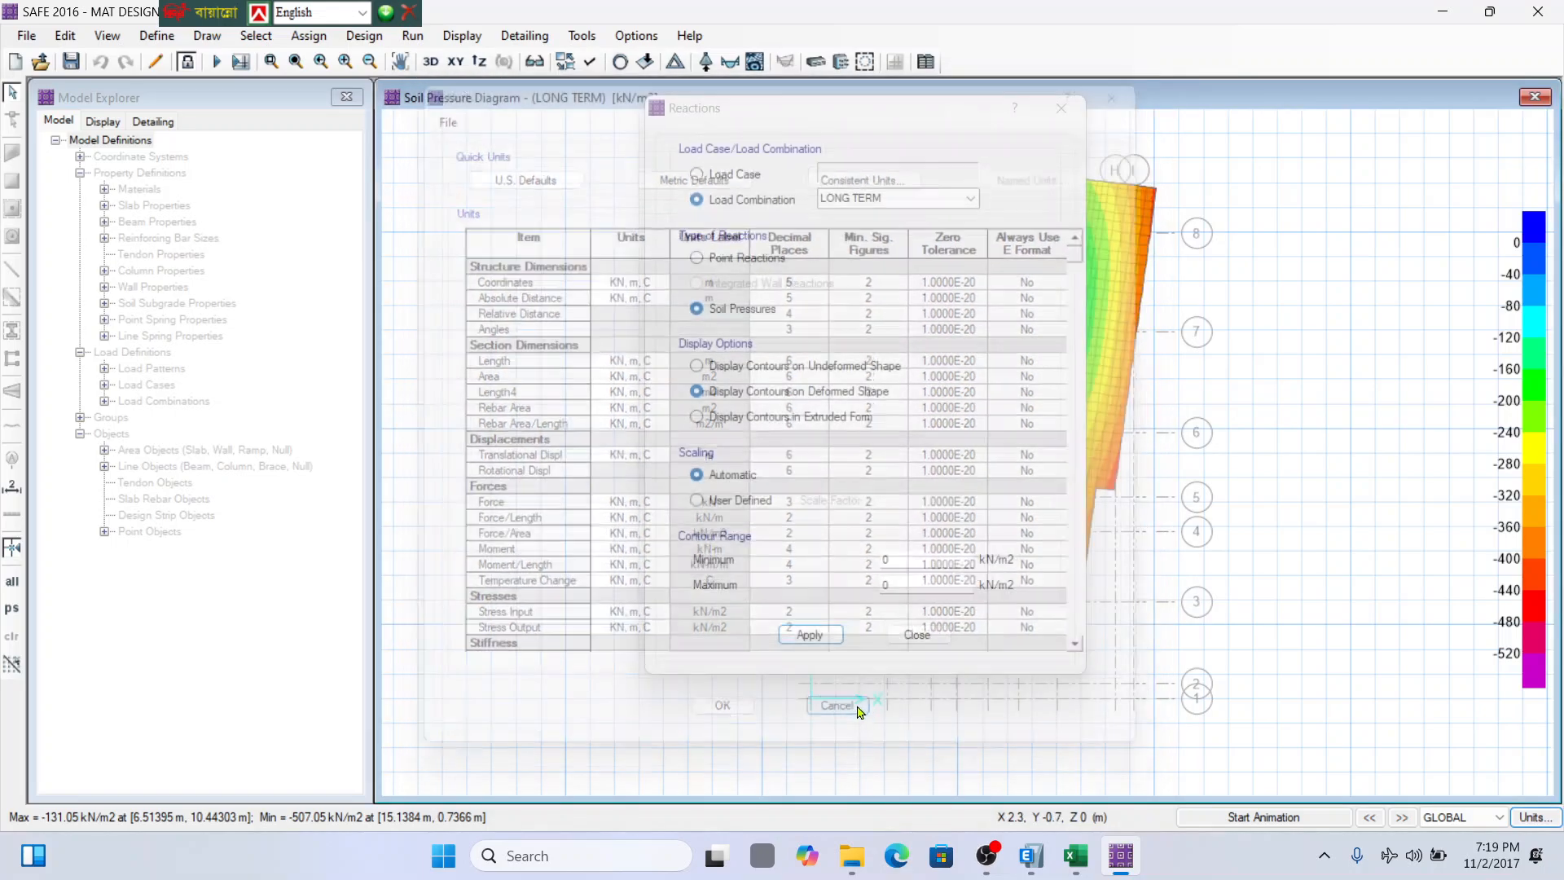
click(915, 635)
click(1534, 817)
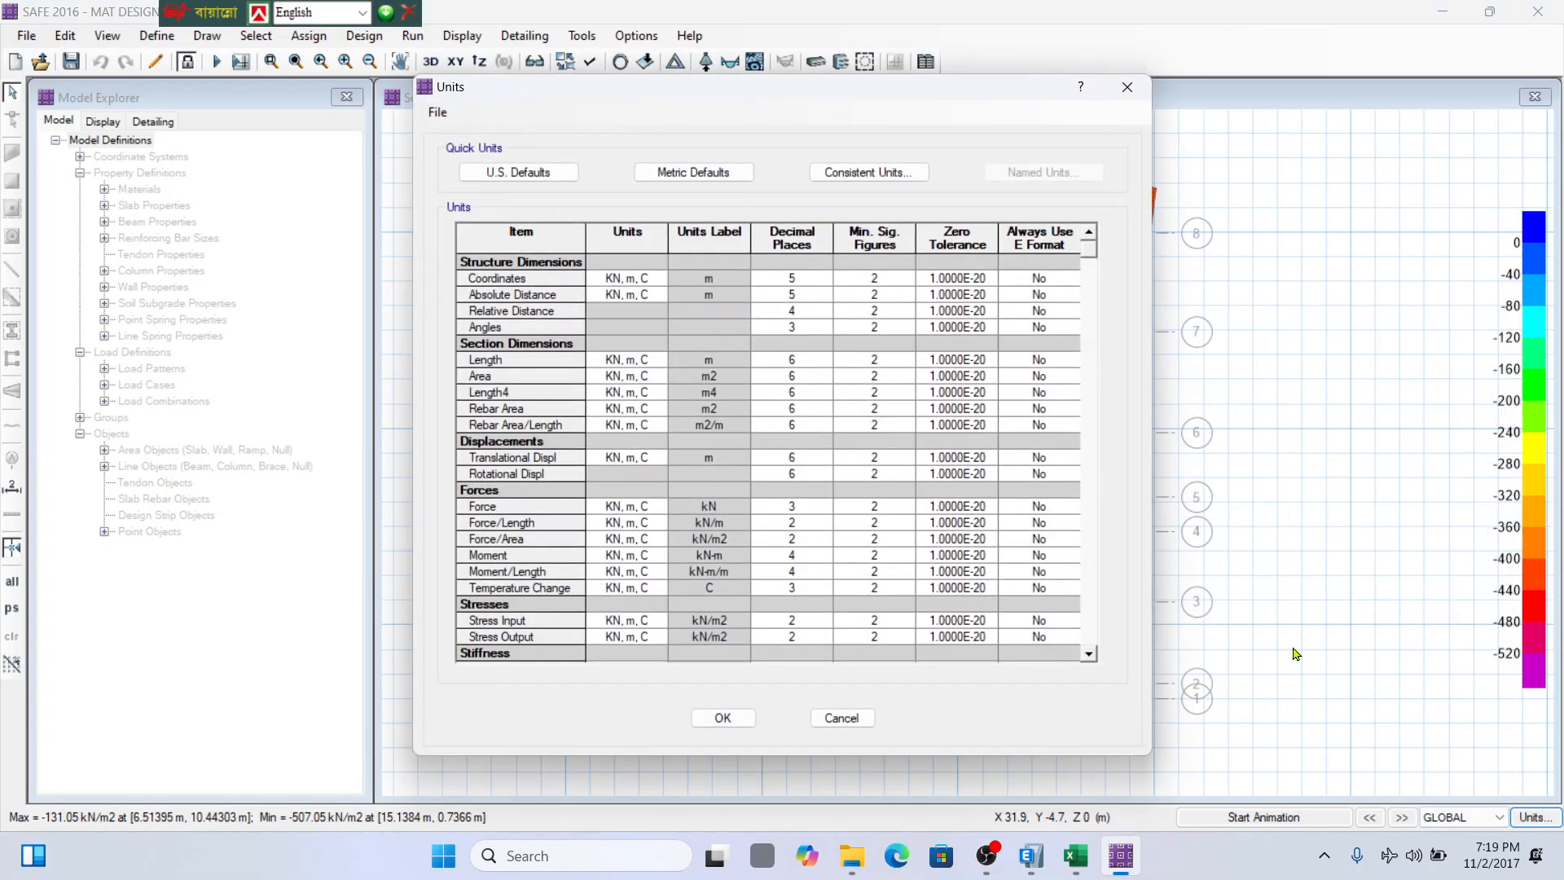
click(900, 174)
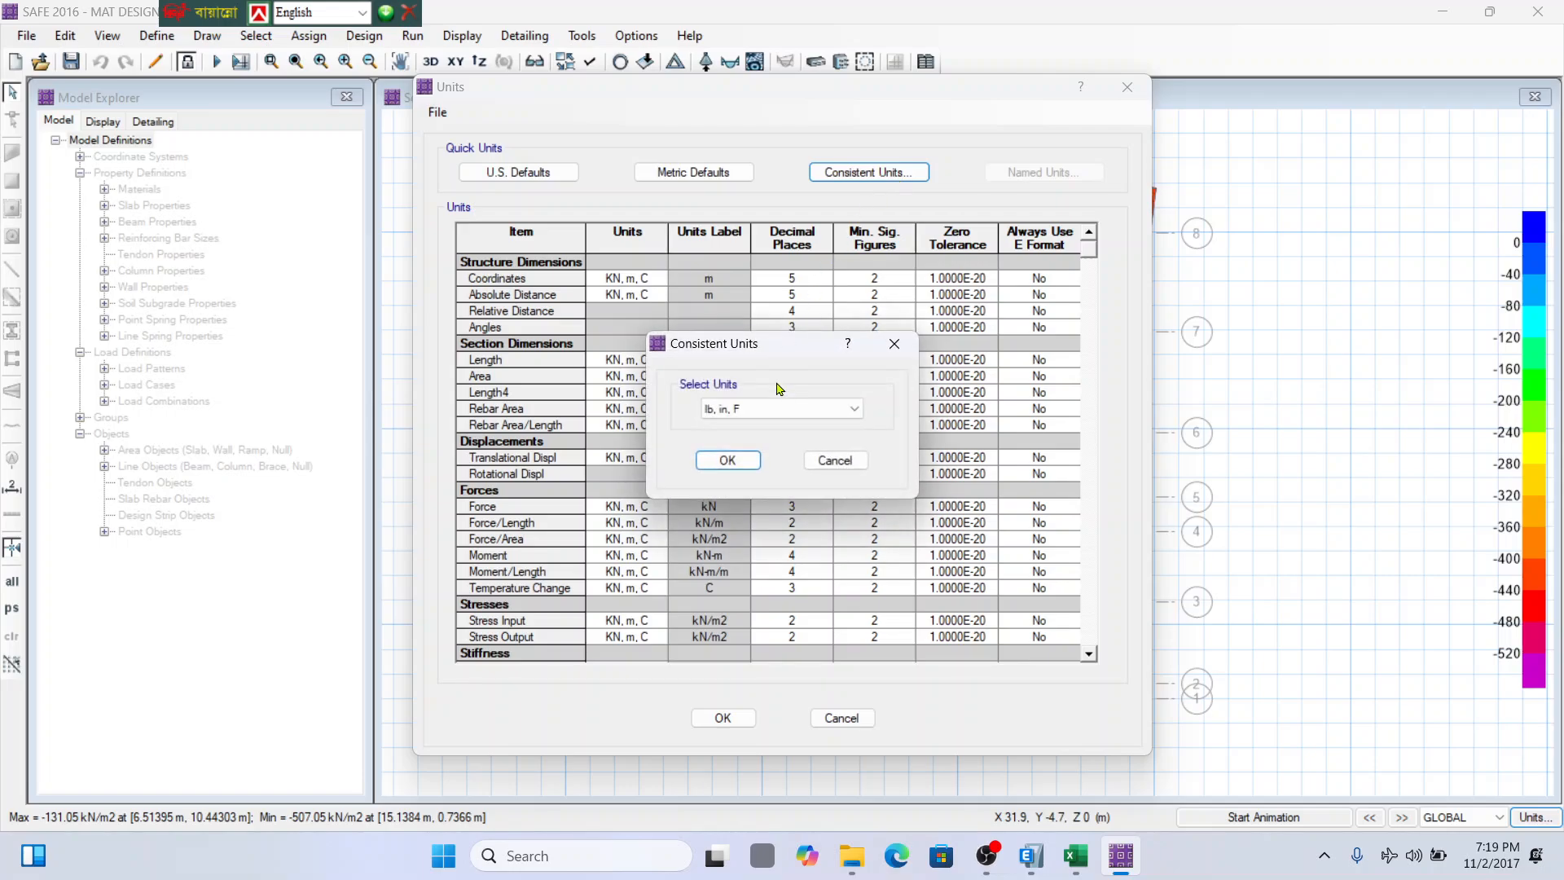
click(787, 415)
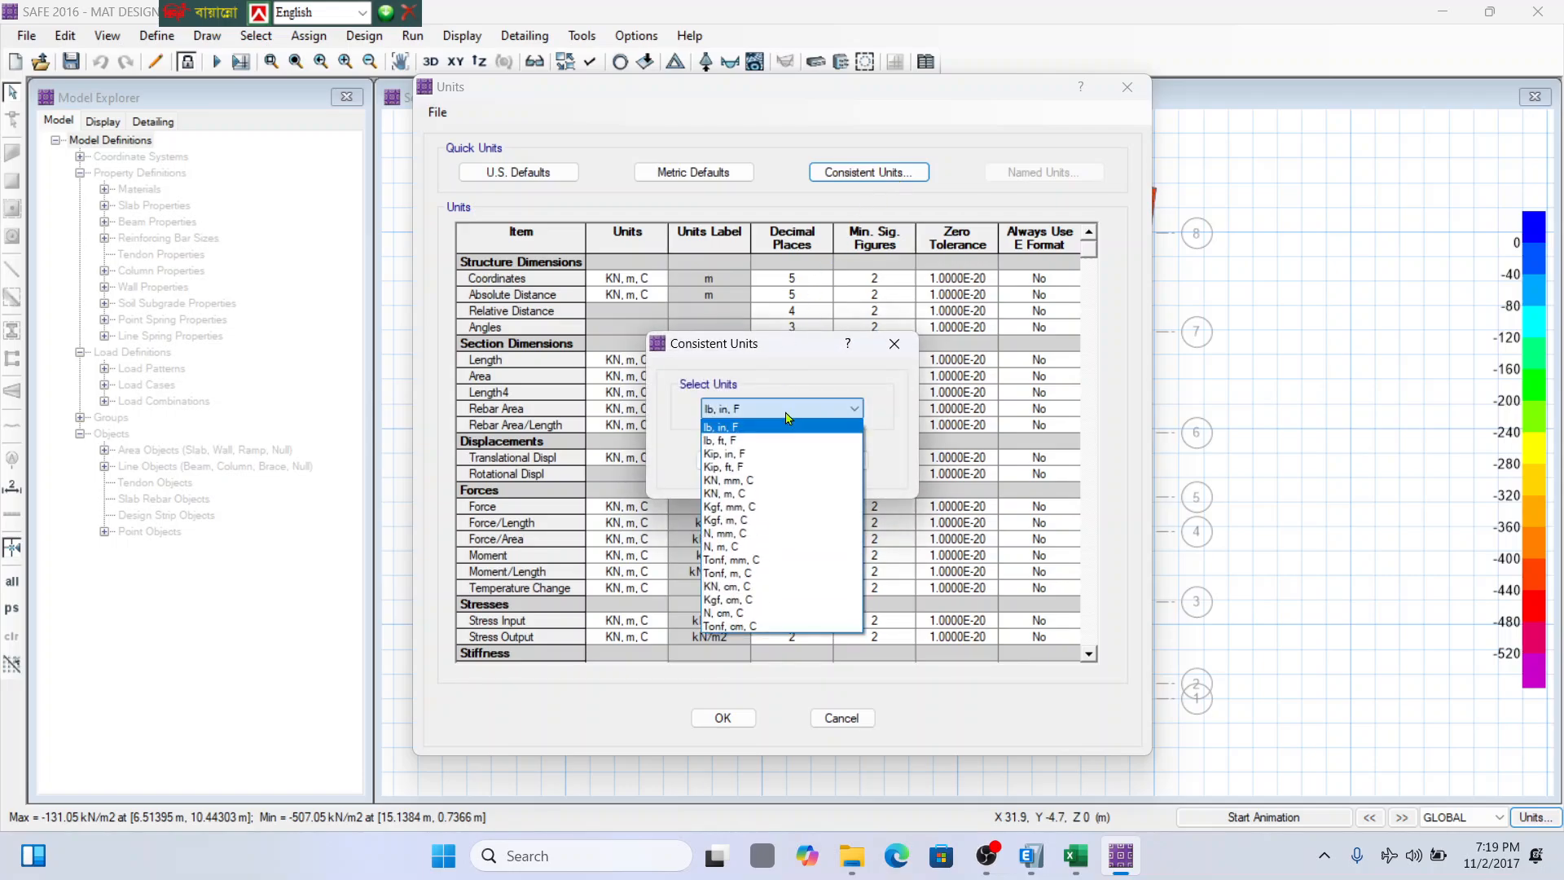
click(753, 481)
click(730, 460)
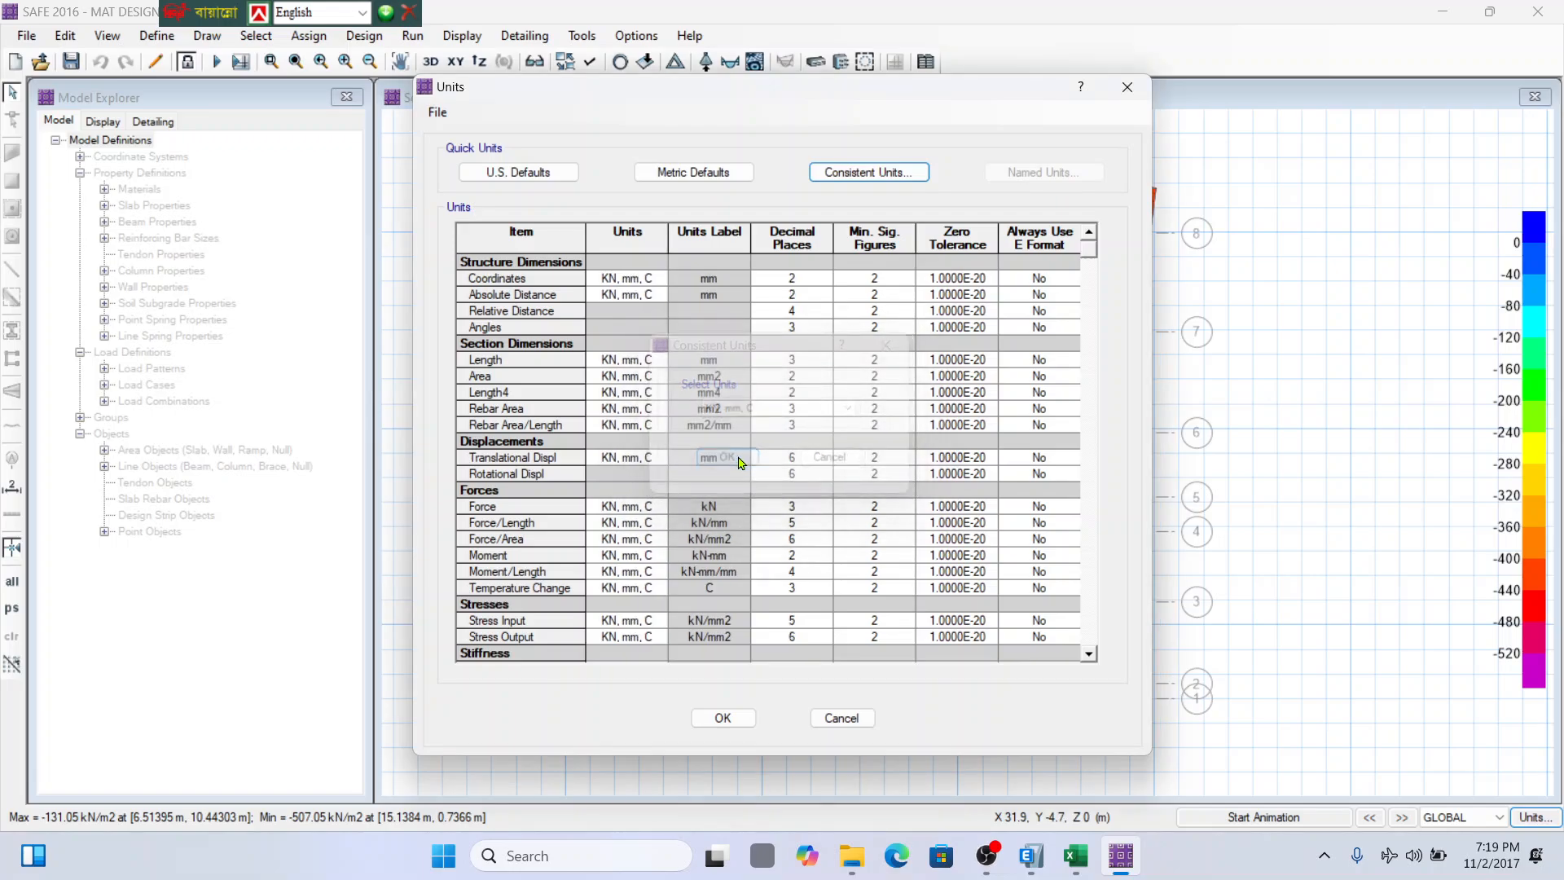
click(738, 721)
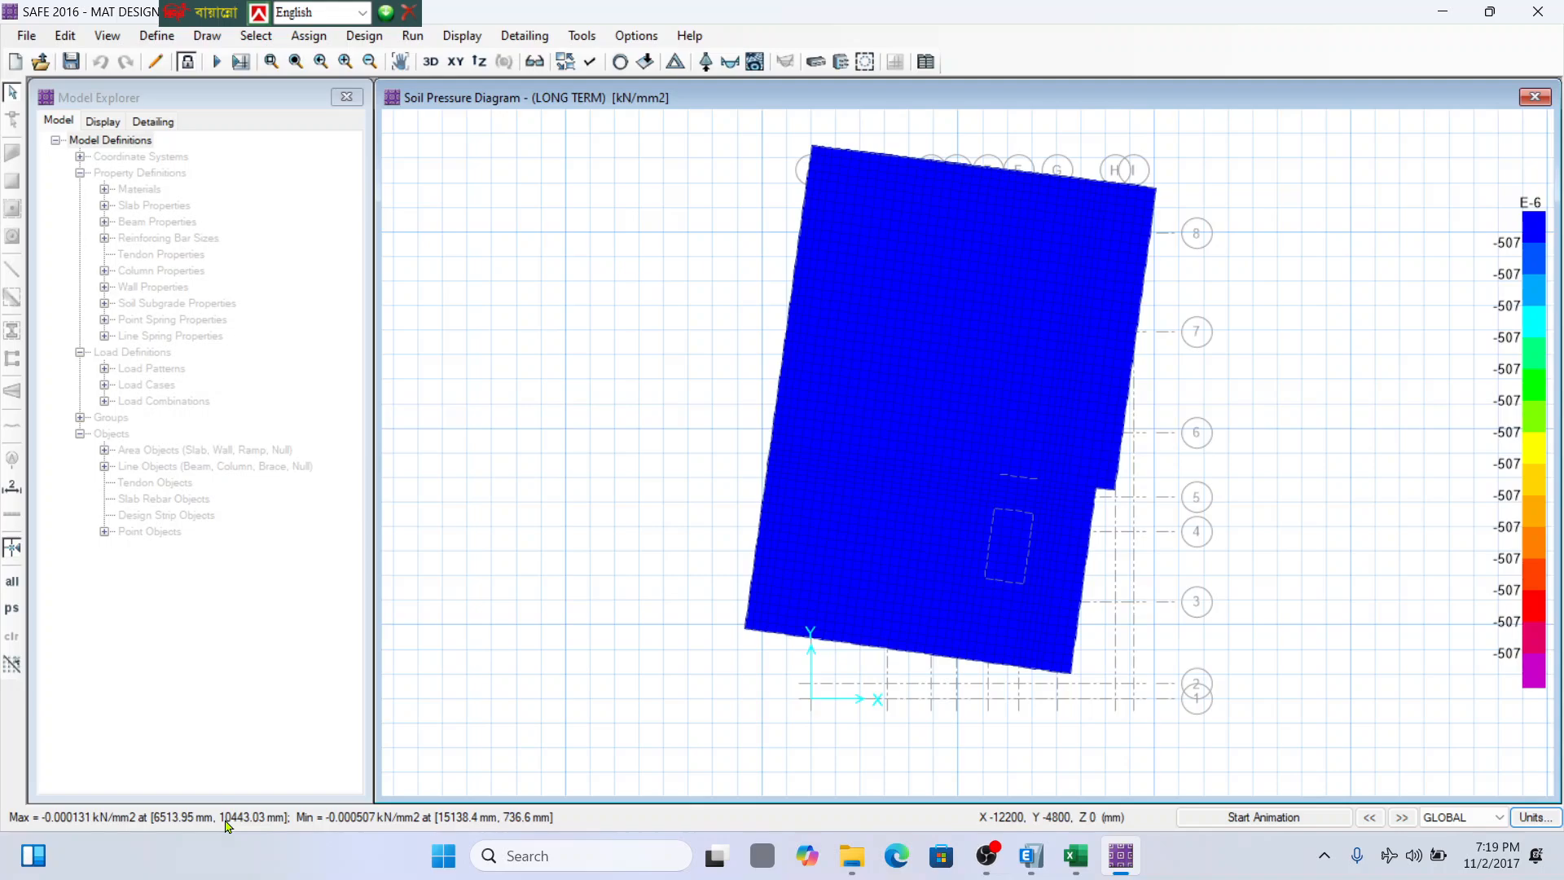
Reapply the LONG TERM soil pressure contours on the deformed shape in the new units.
mouse_move(963, 176)
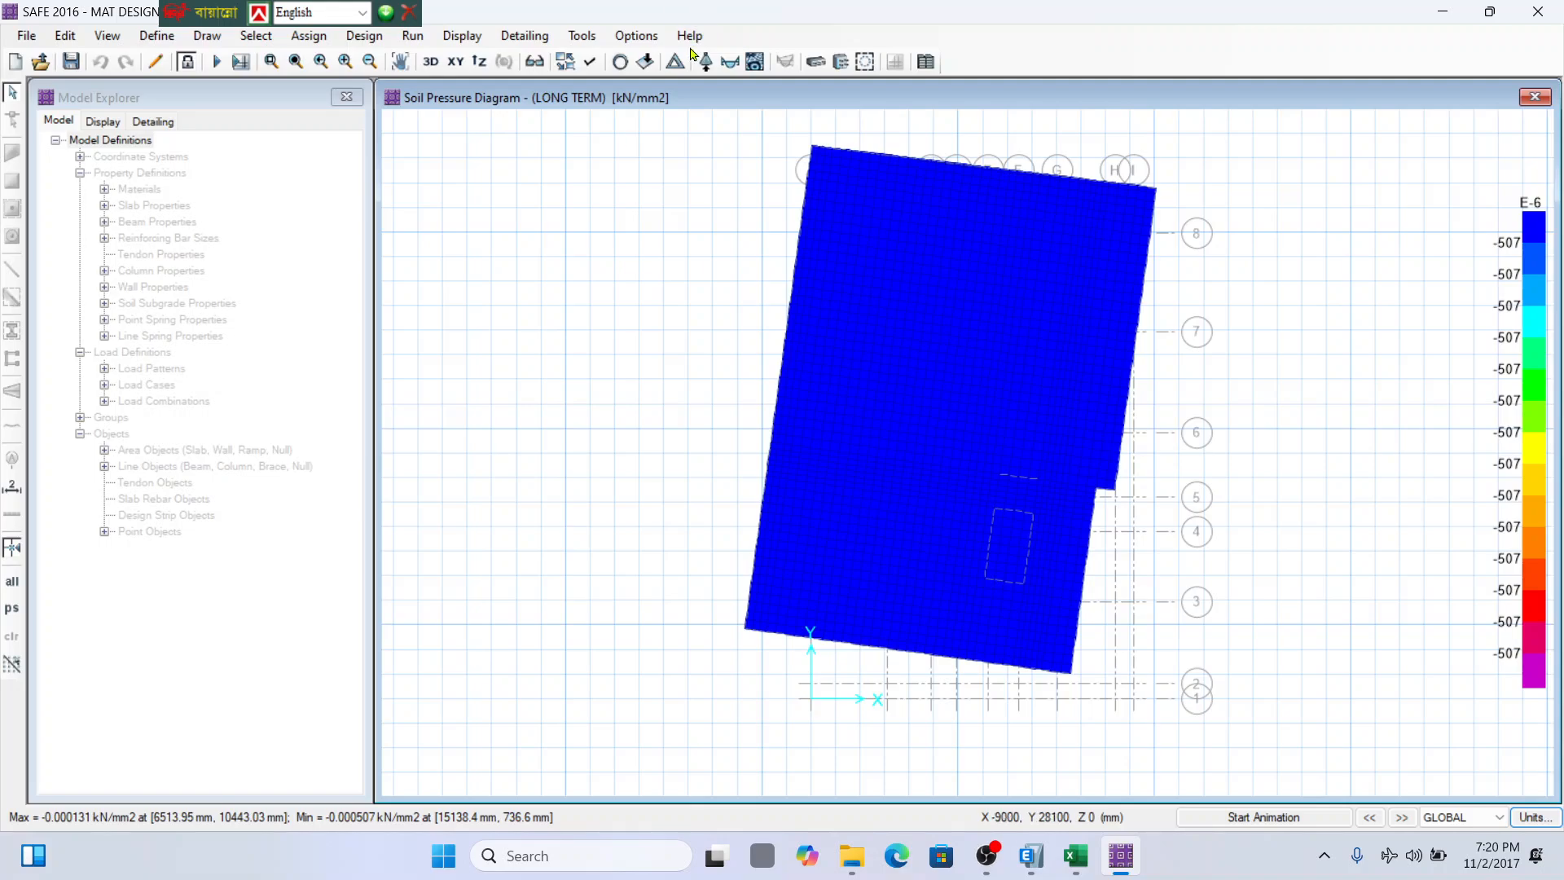
click(461, 37)
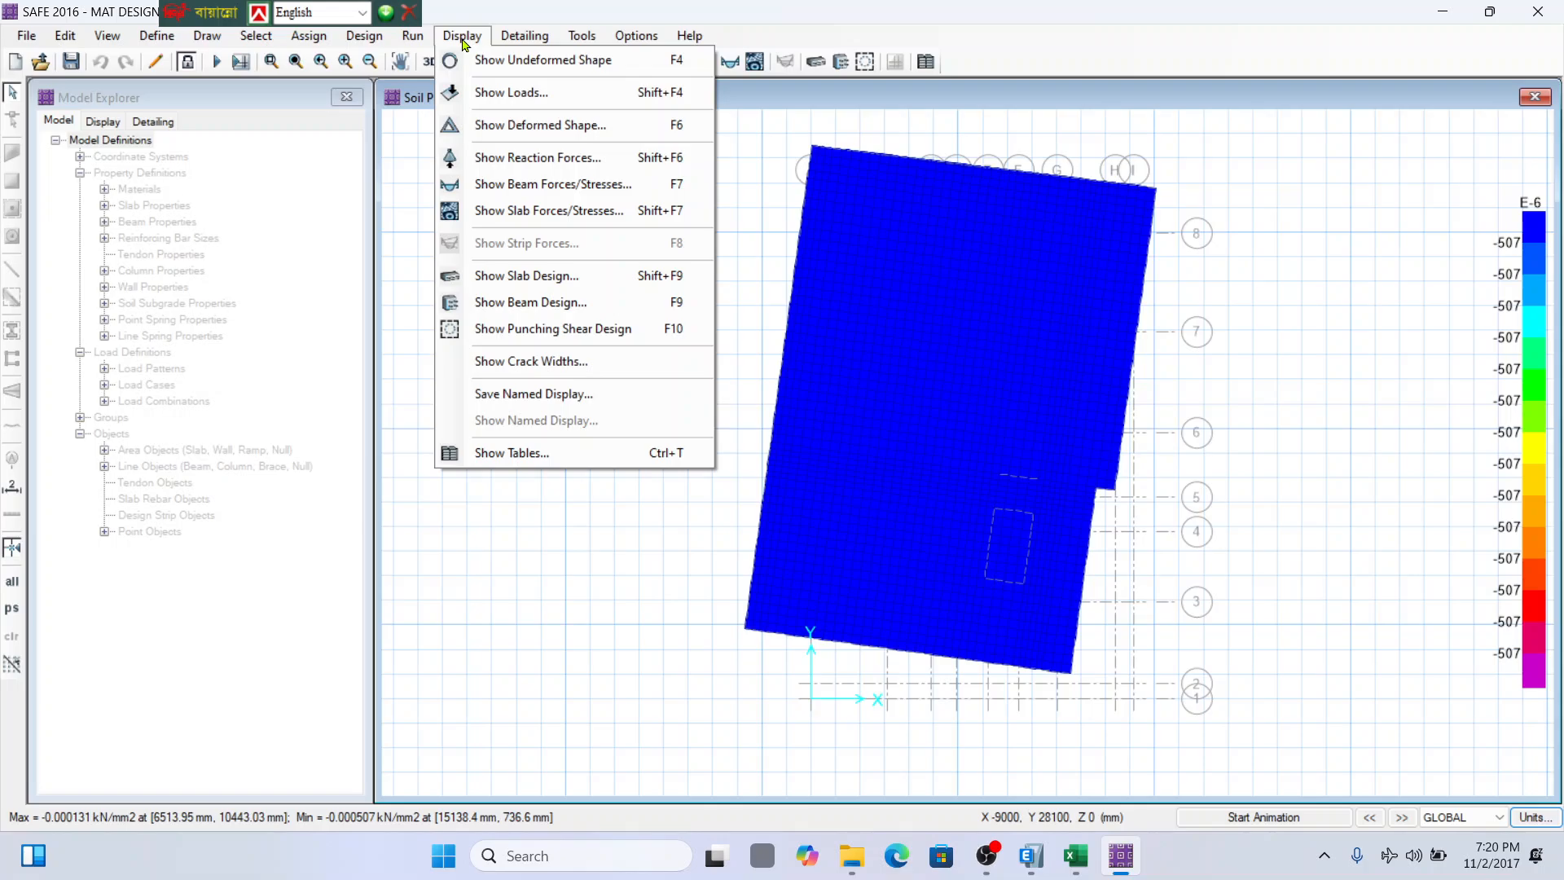
click(531, 158)
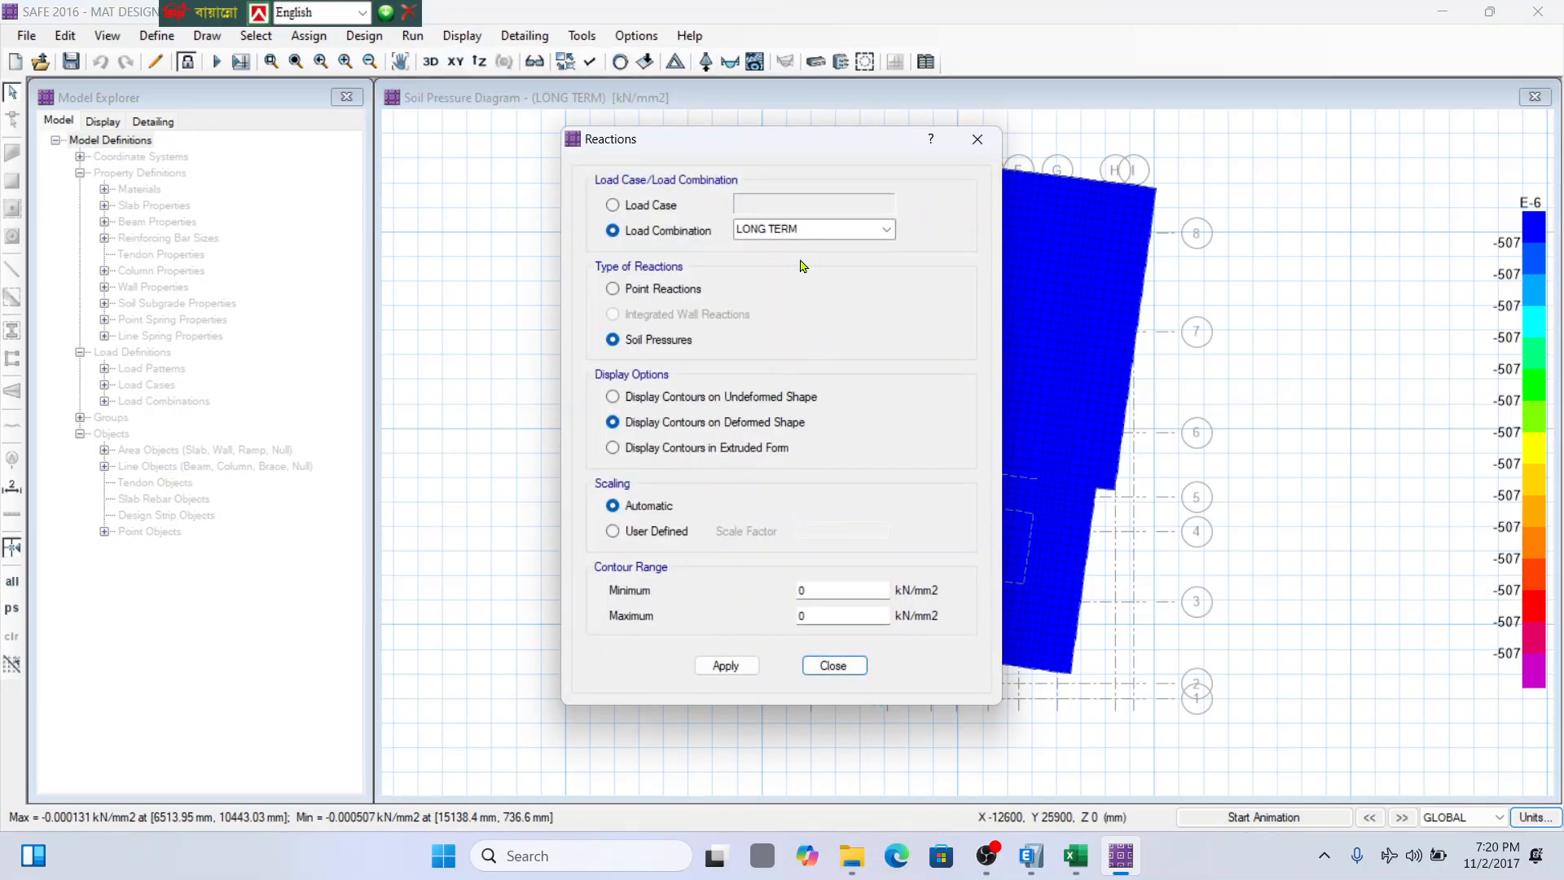
click(735, 666)
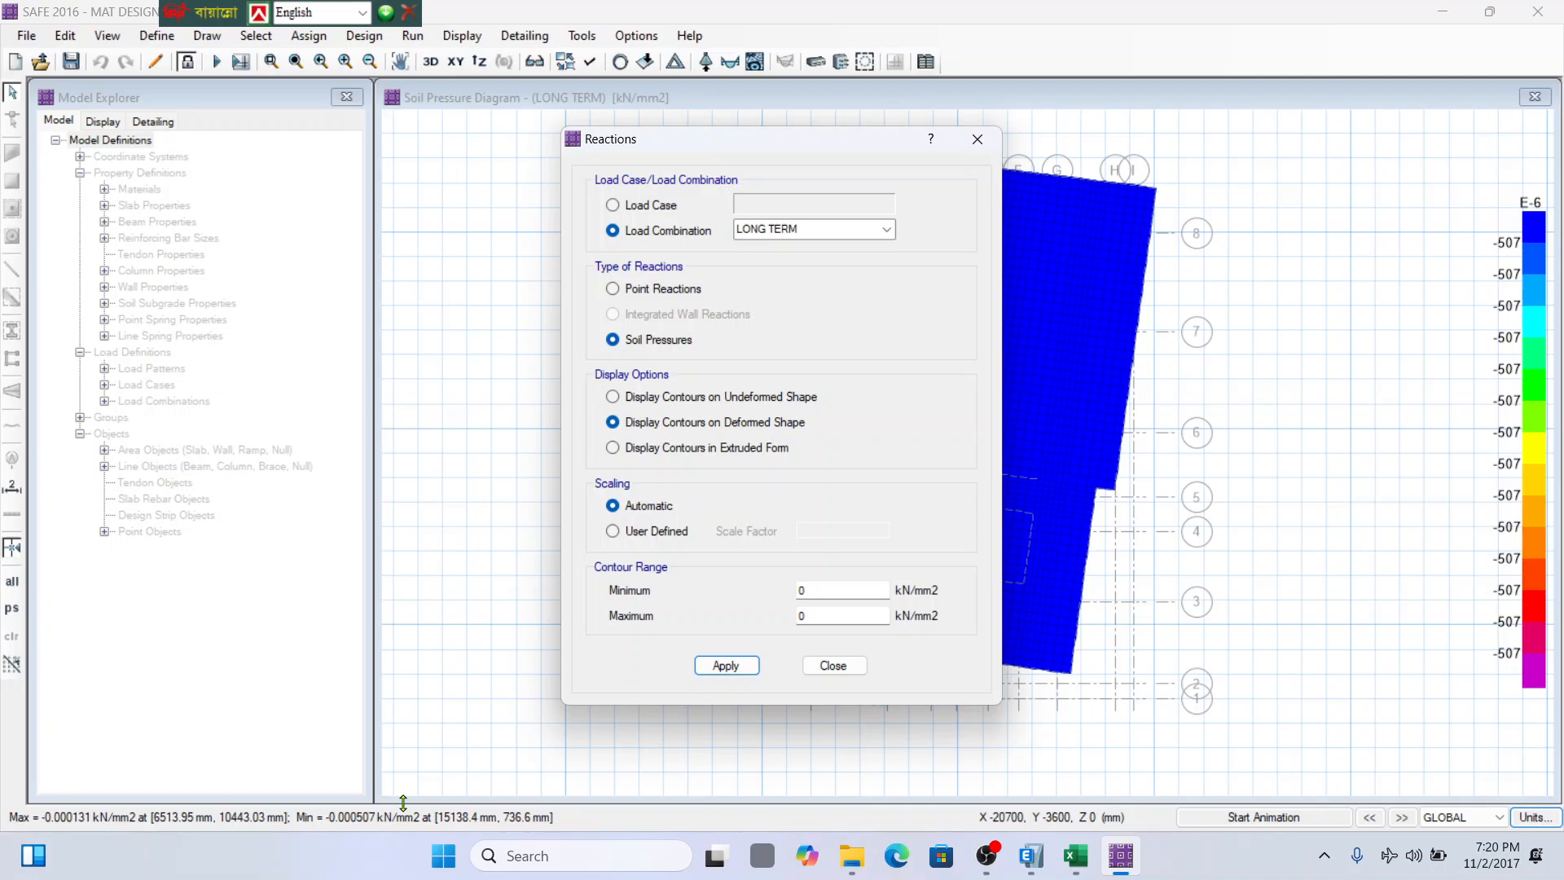
Display the Fz point reactions for the LONG TERM load combination and close the Reactions dialog.
click(664, 290)
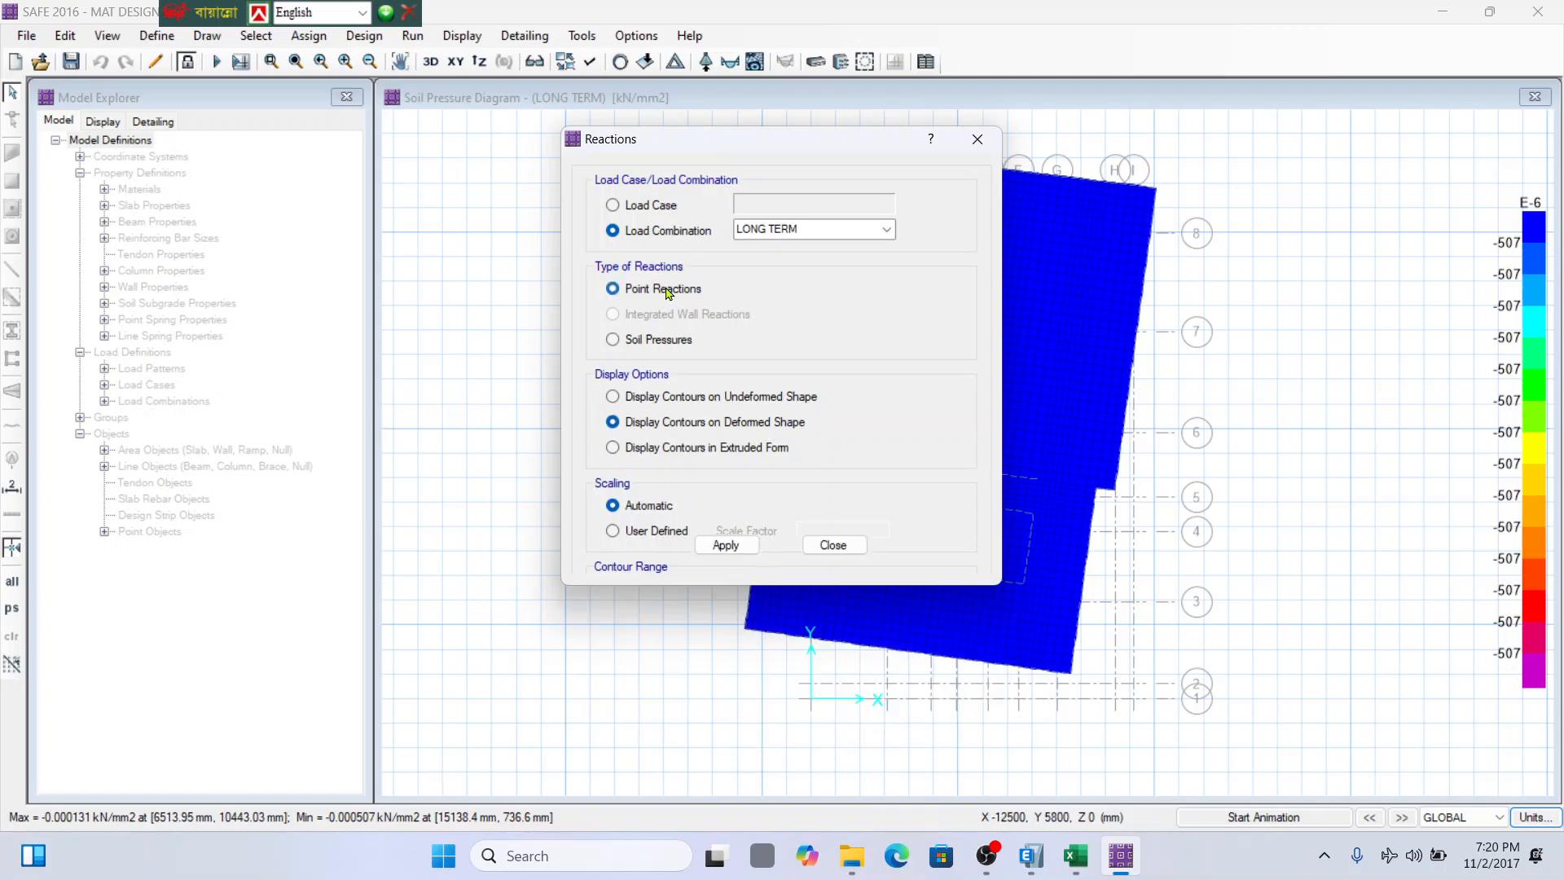
click(715, 547)
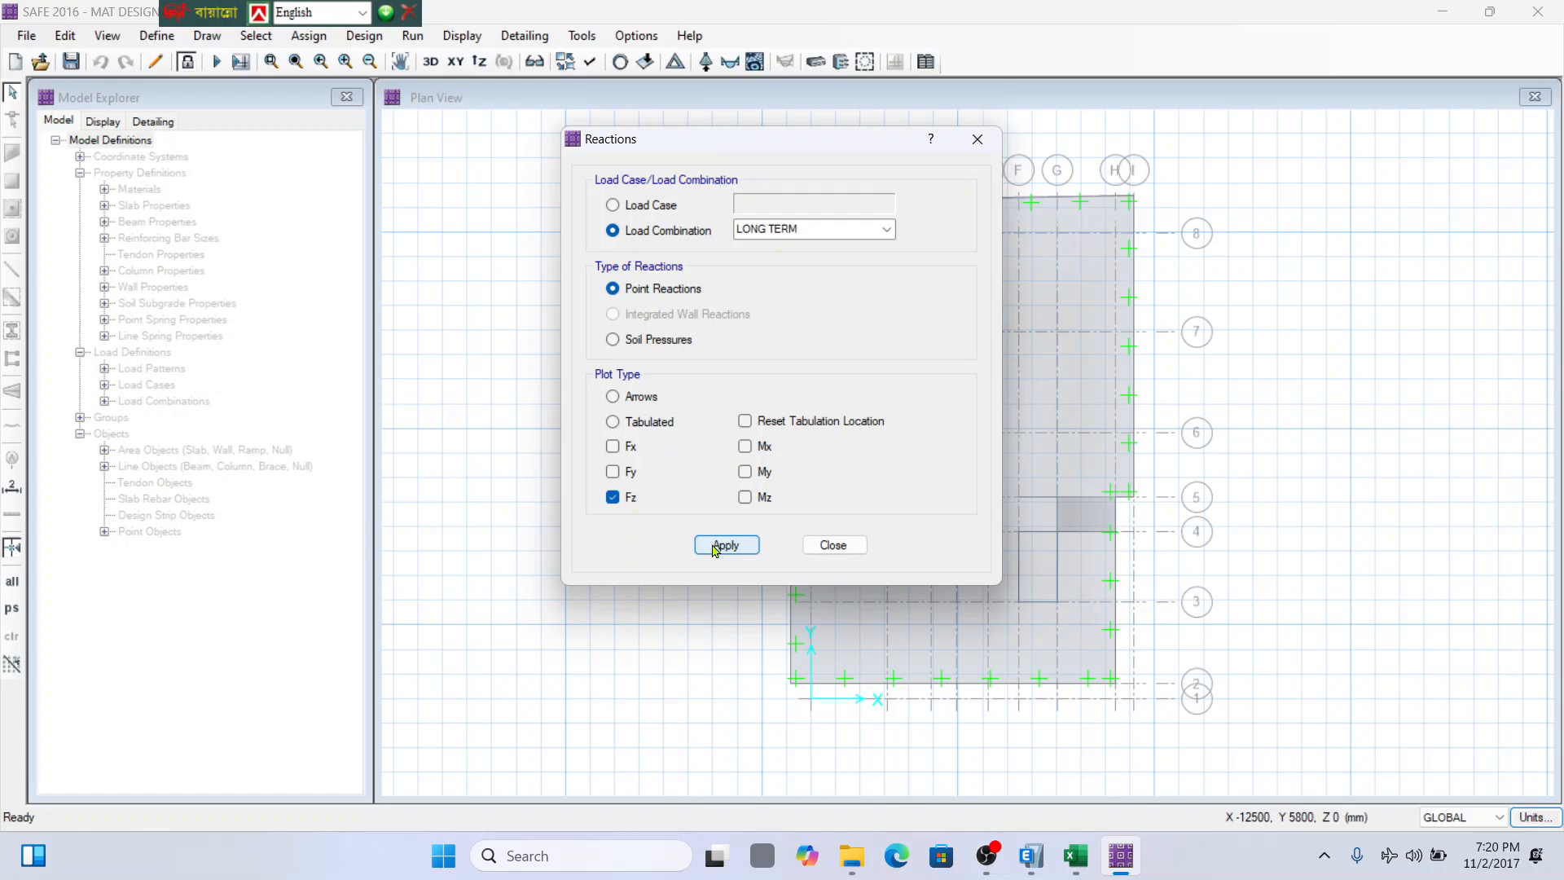
click(834, 545)
click(489, 35)
click(491, 35)
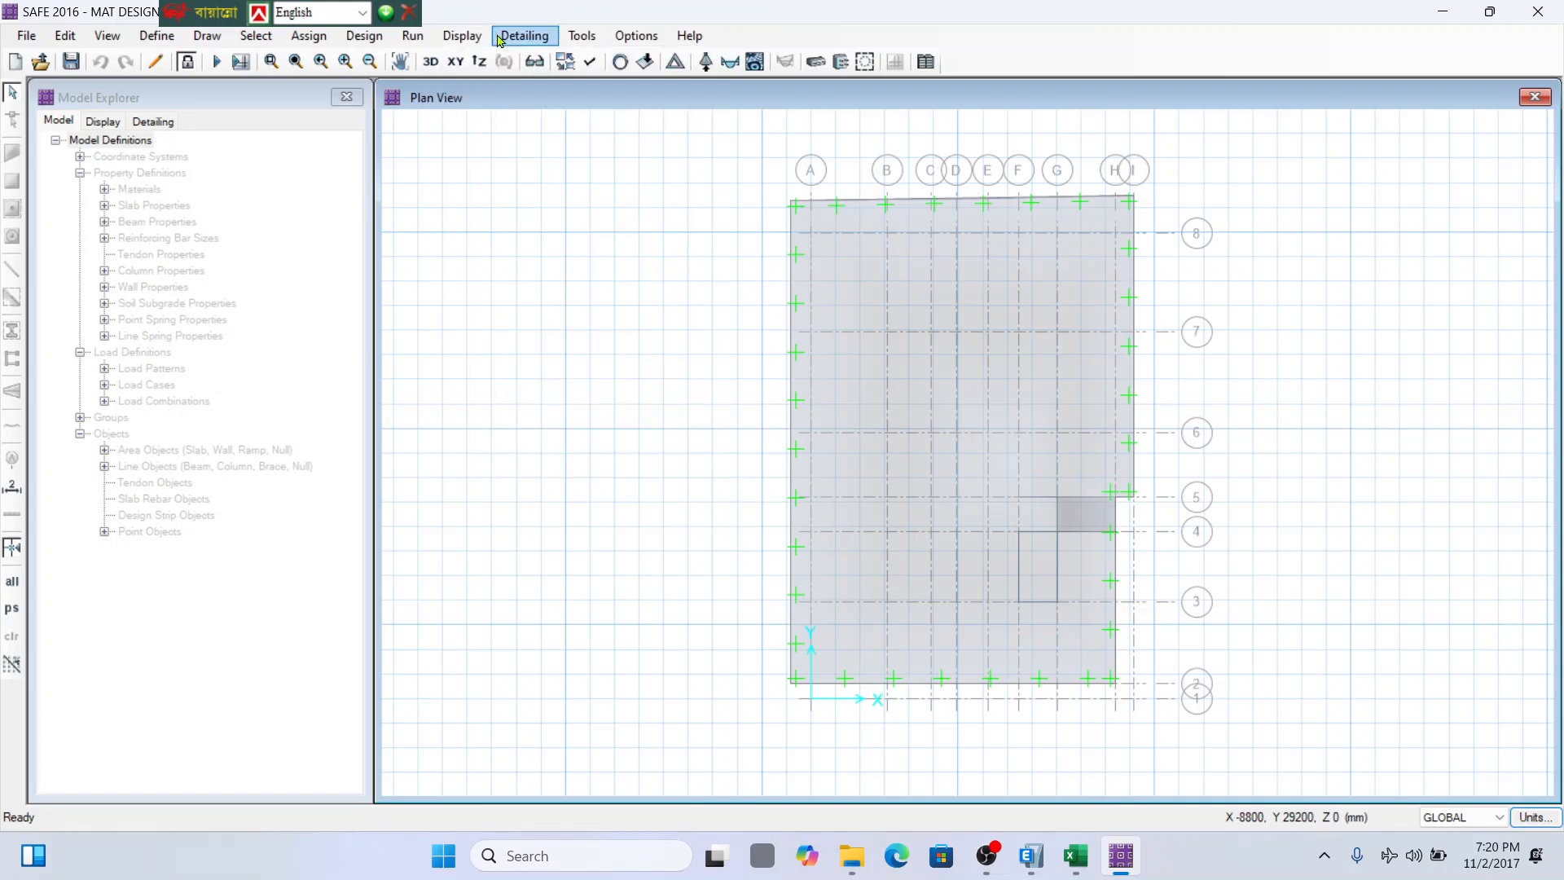
click(452, 35)
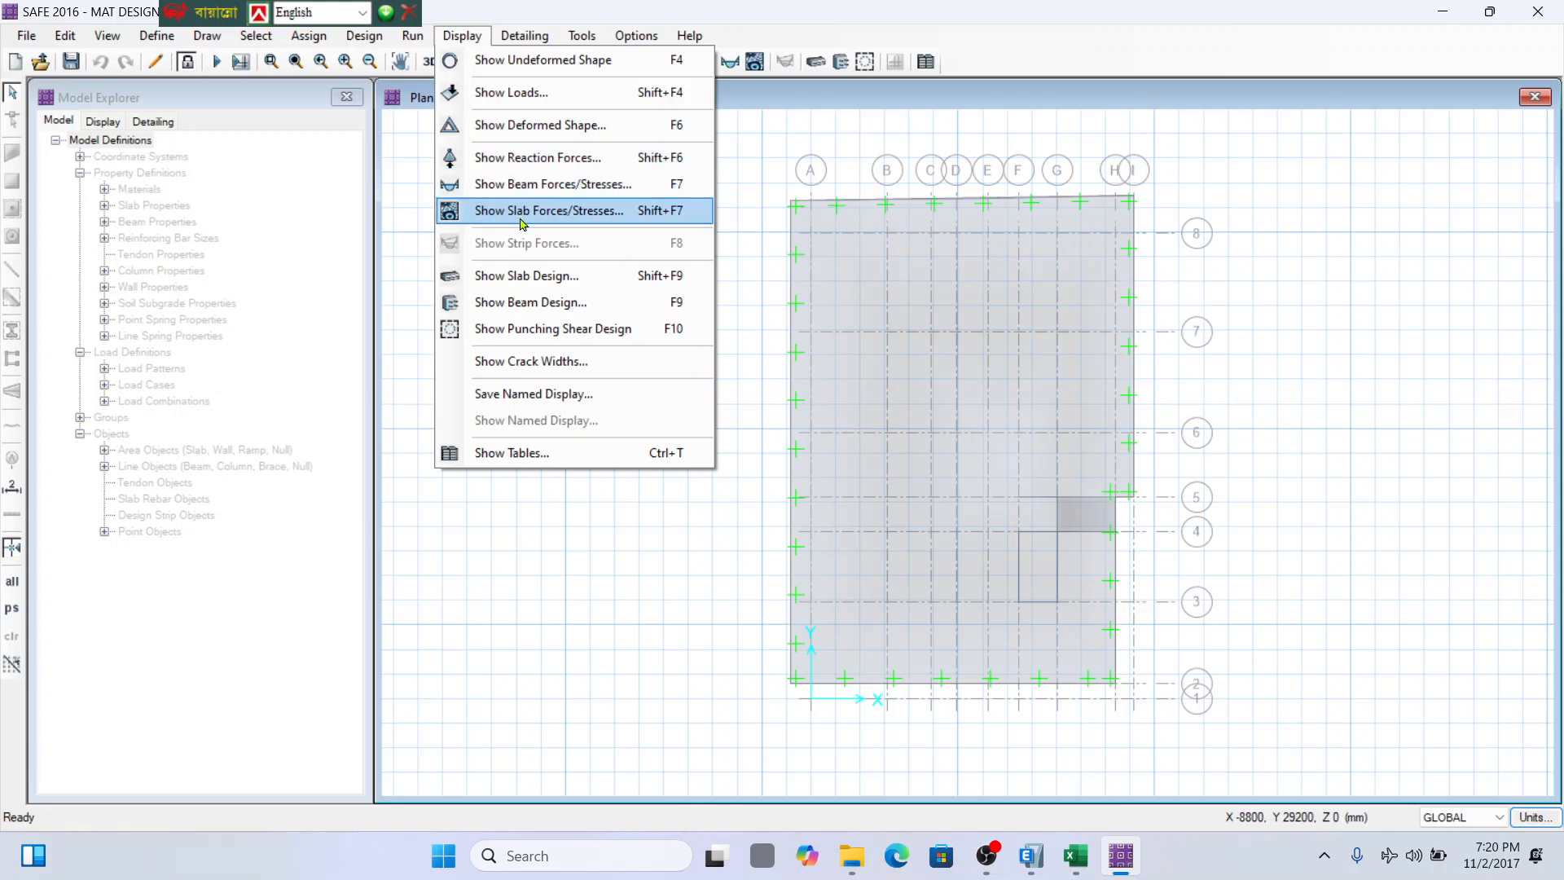
click(535, 131)
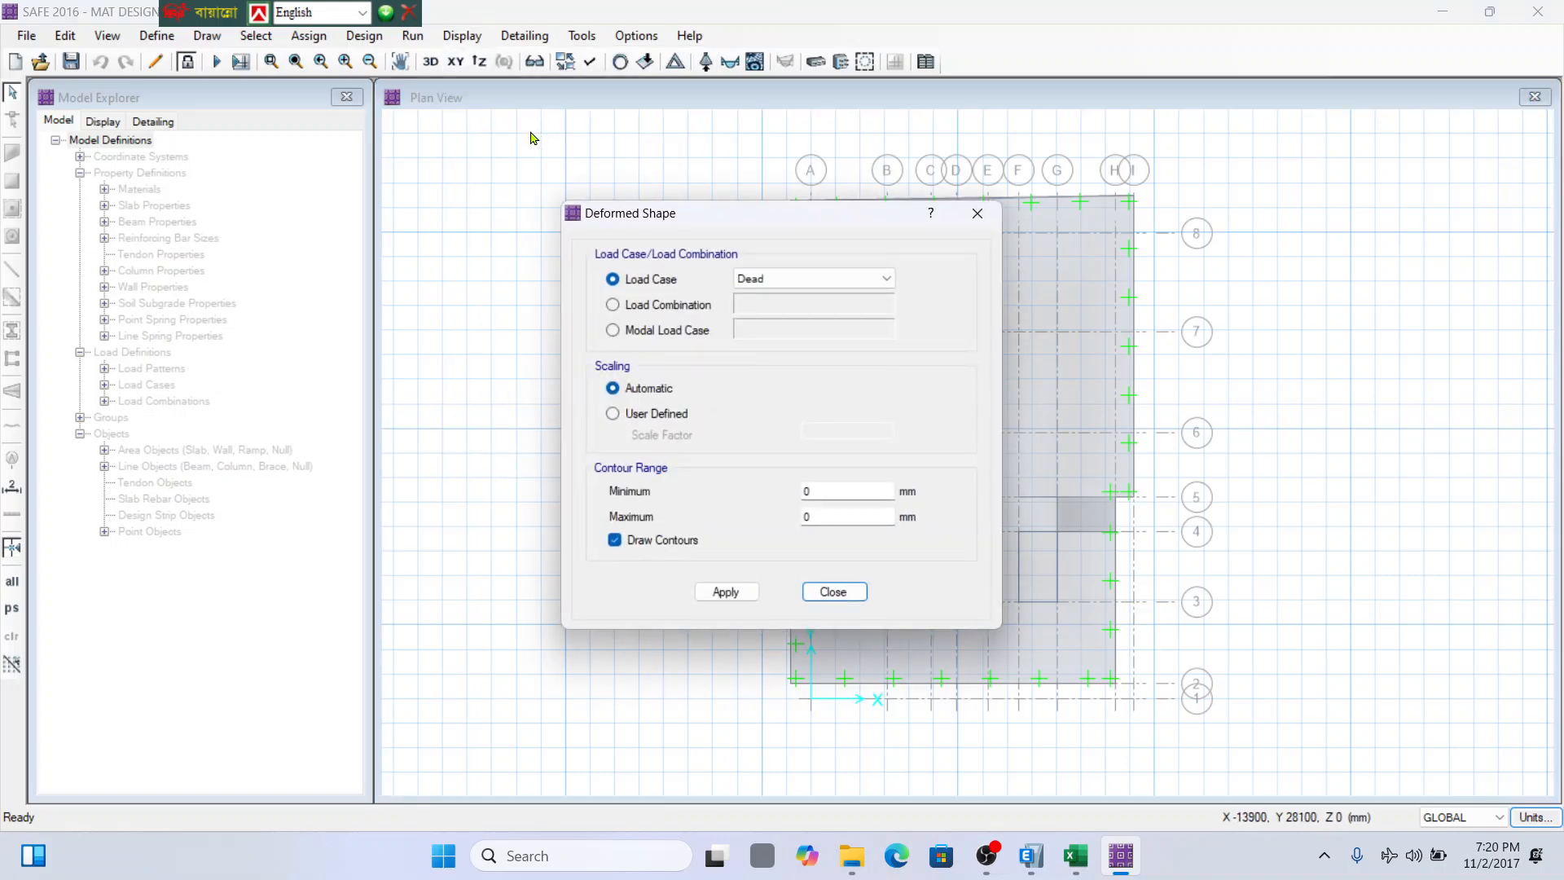
click(834, 591)
Change the LONG TERM reaction display from point reactions back to soil pressure contours on the deformed shape.
click(472, 37)
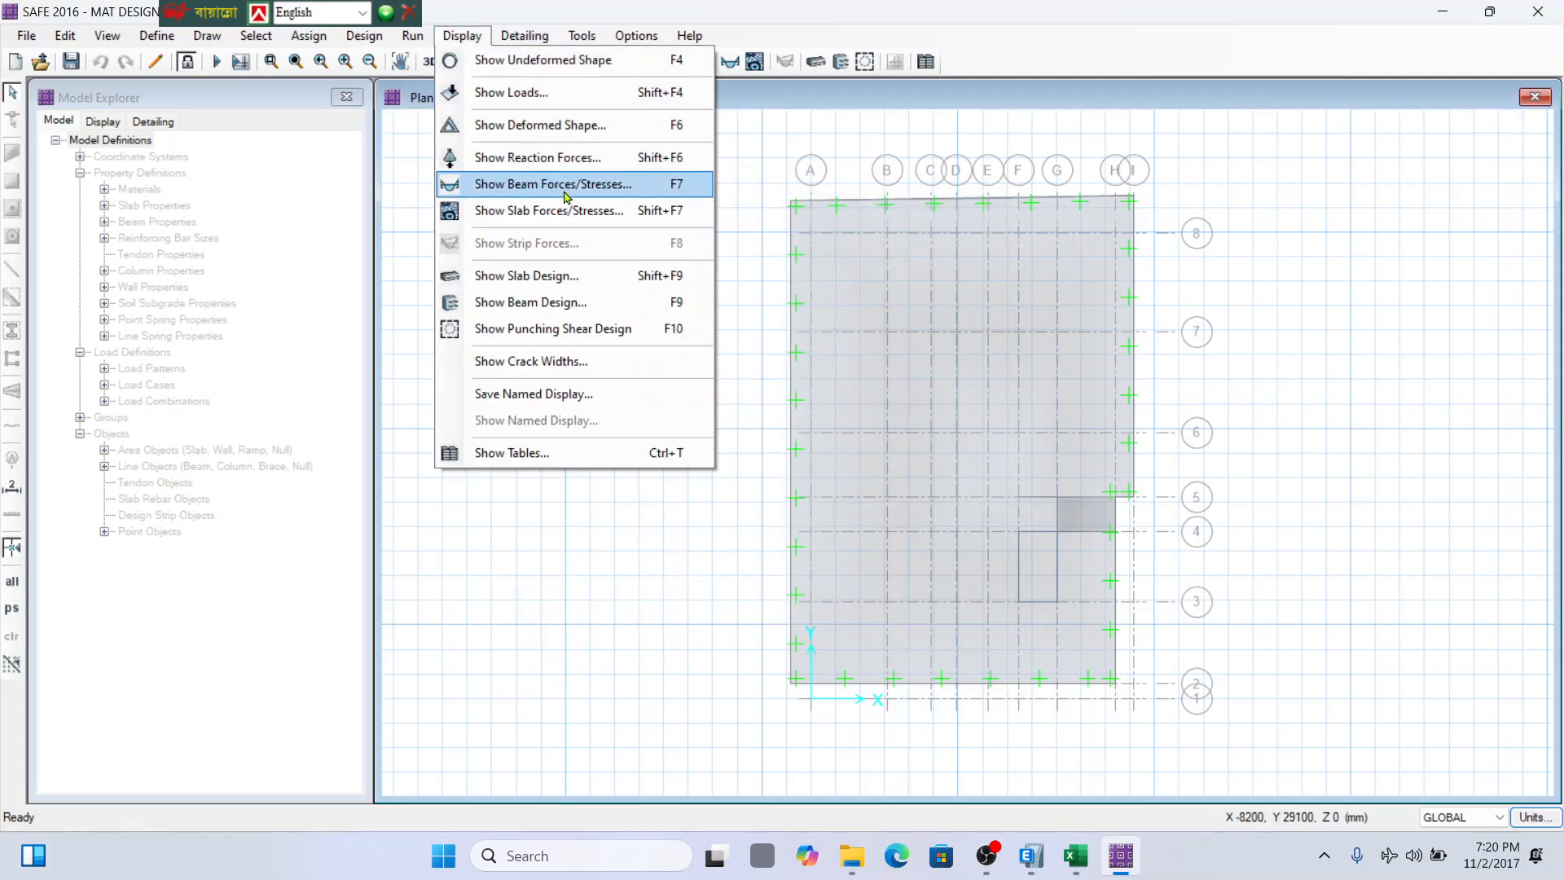
click(592, 159)
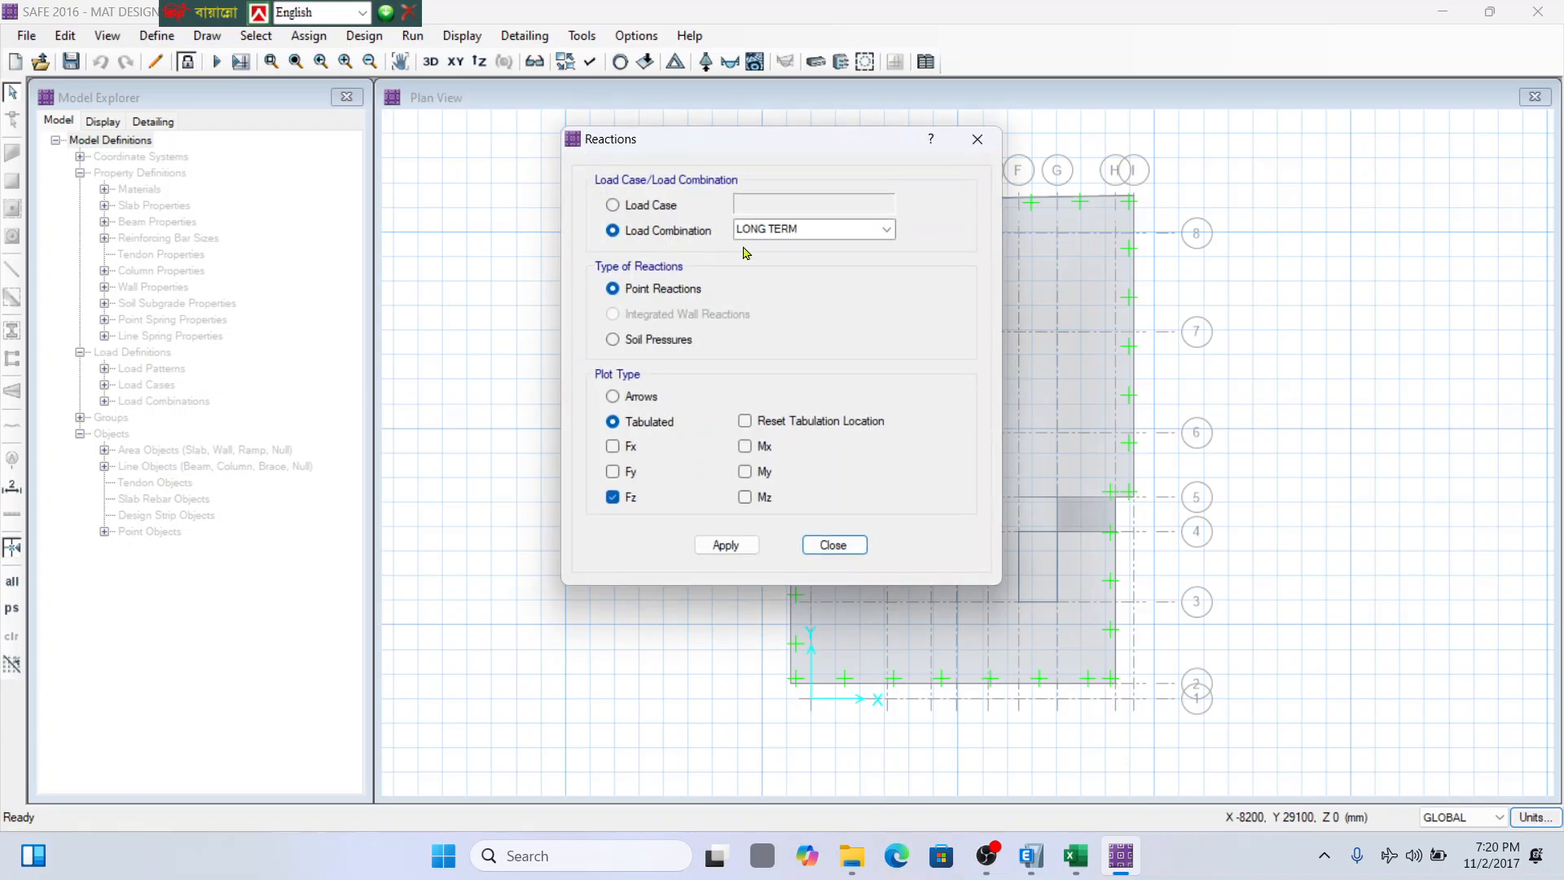
click(666, 347)
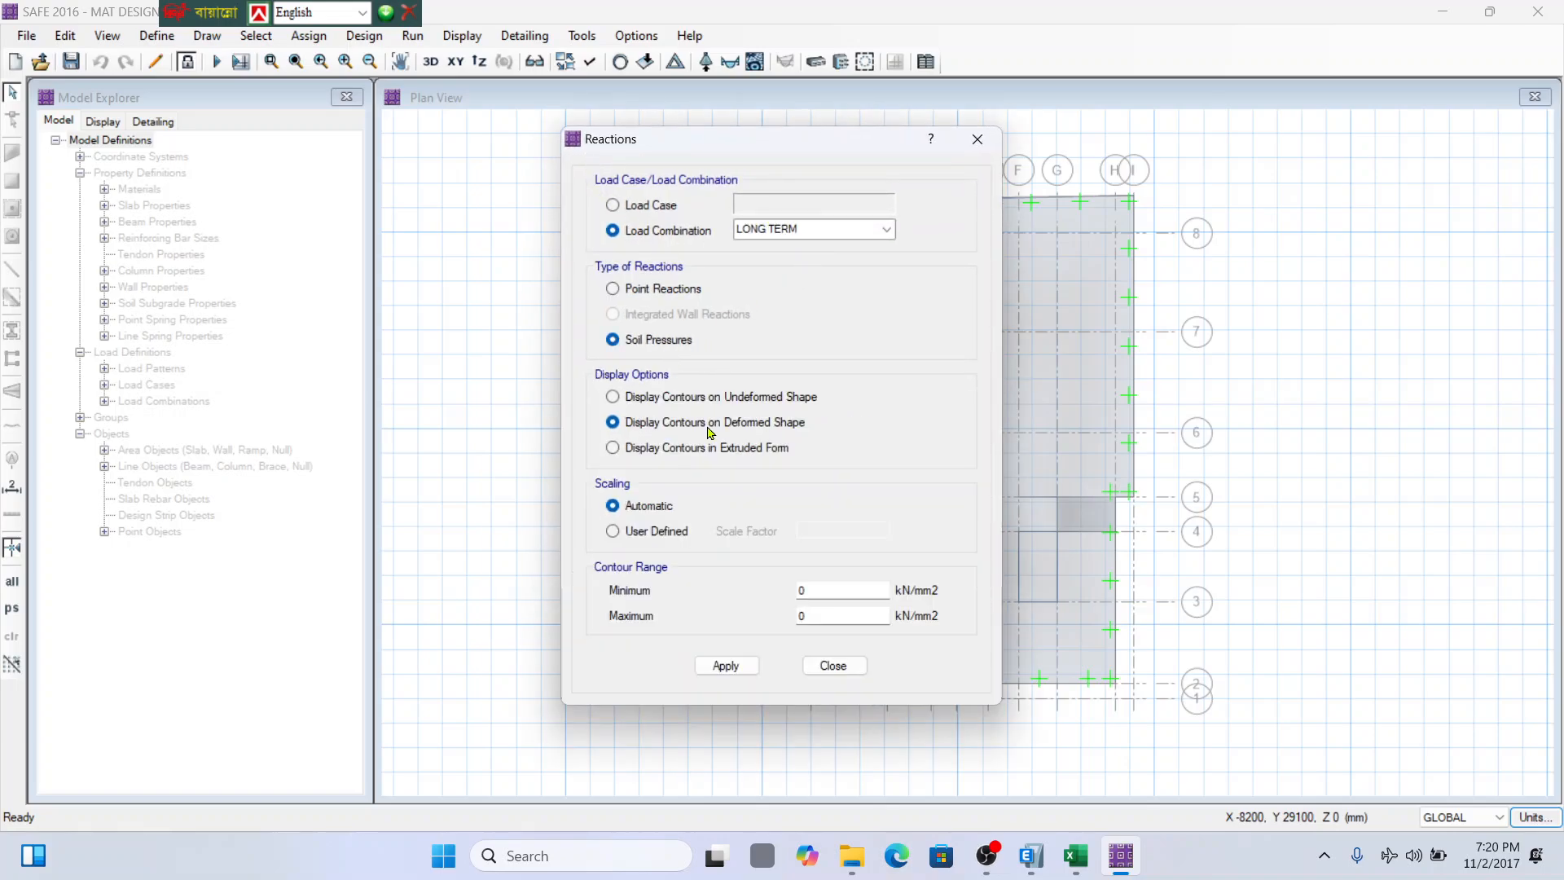
click(750, 668)
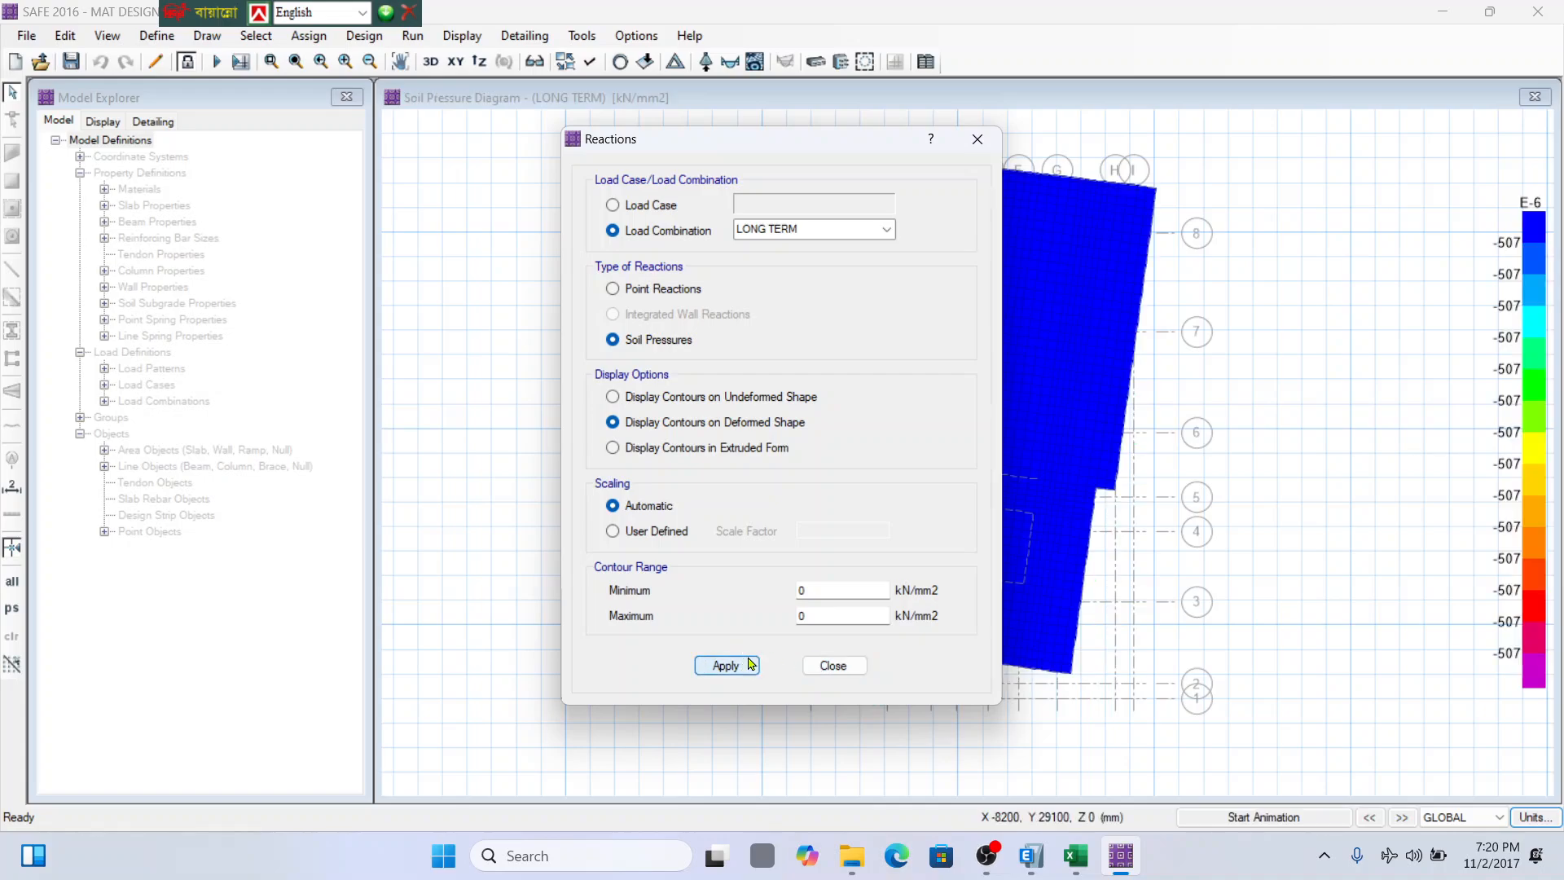
click(835, 666)
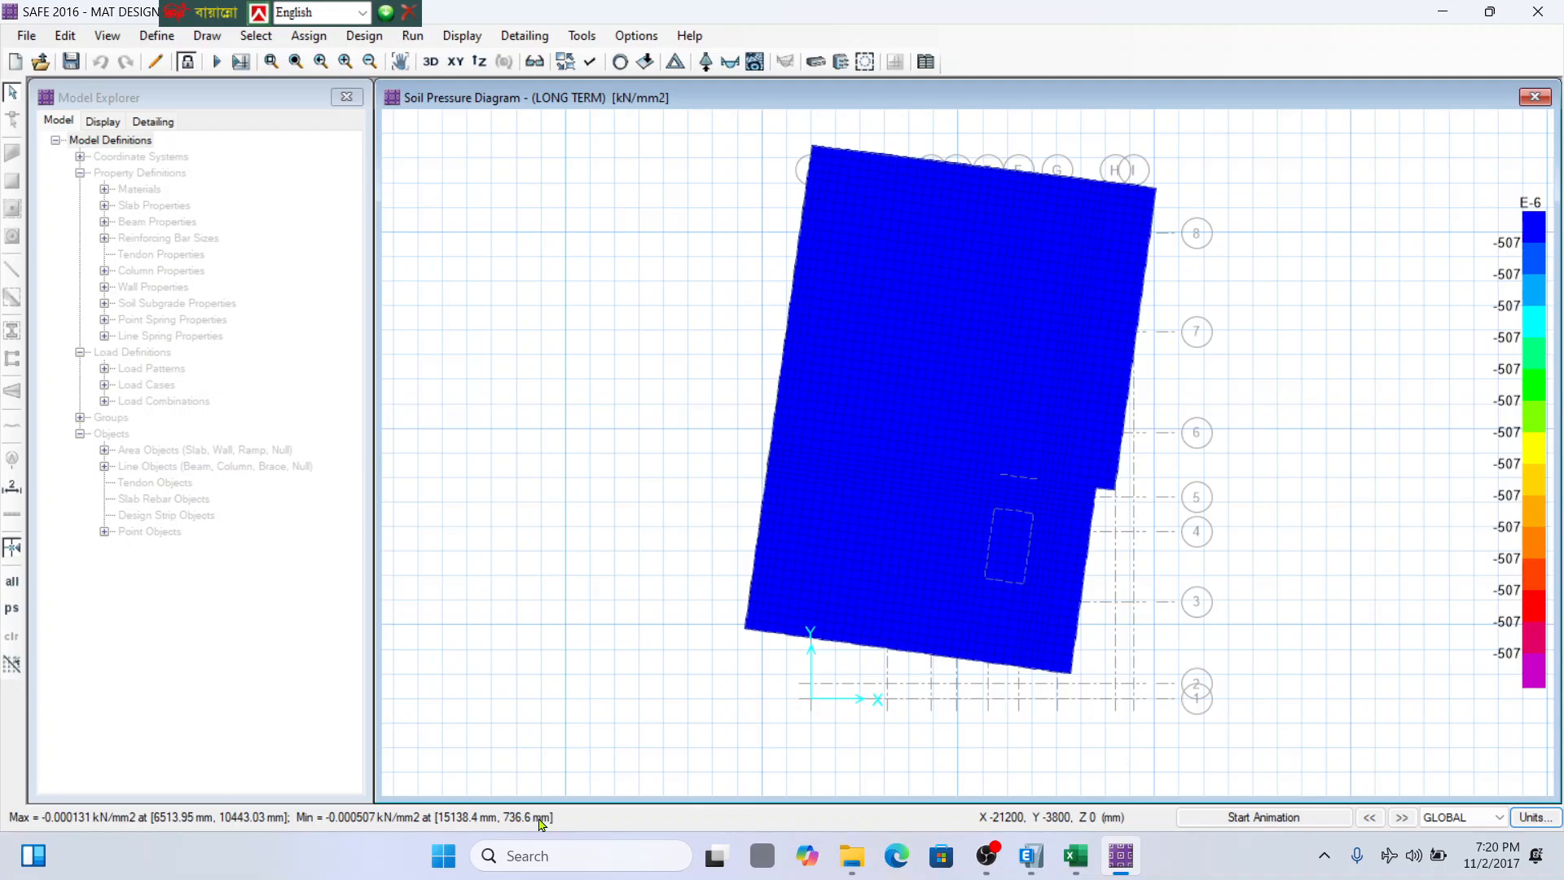
Switch to Excel and examine the short-term and long-term deflection limit formulas in J19, J22 and K22.
click(1132, 862)
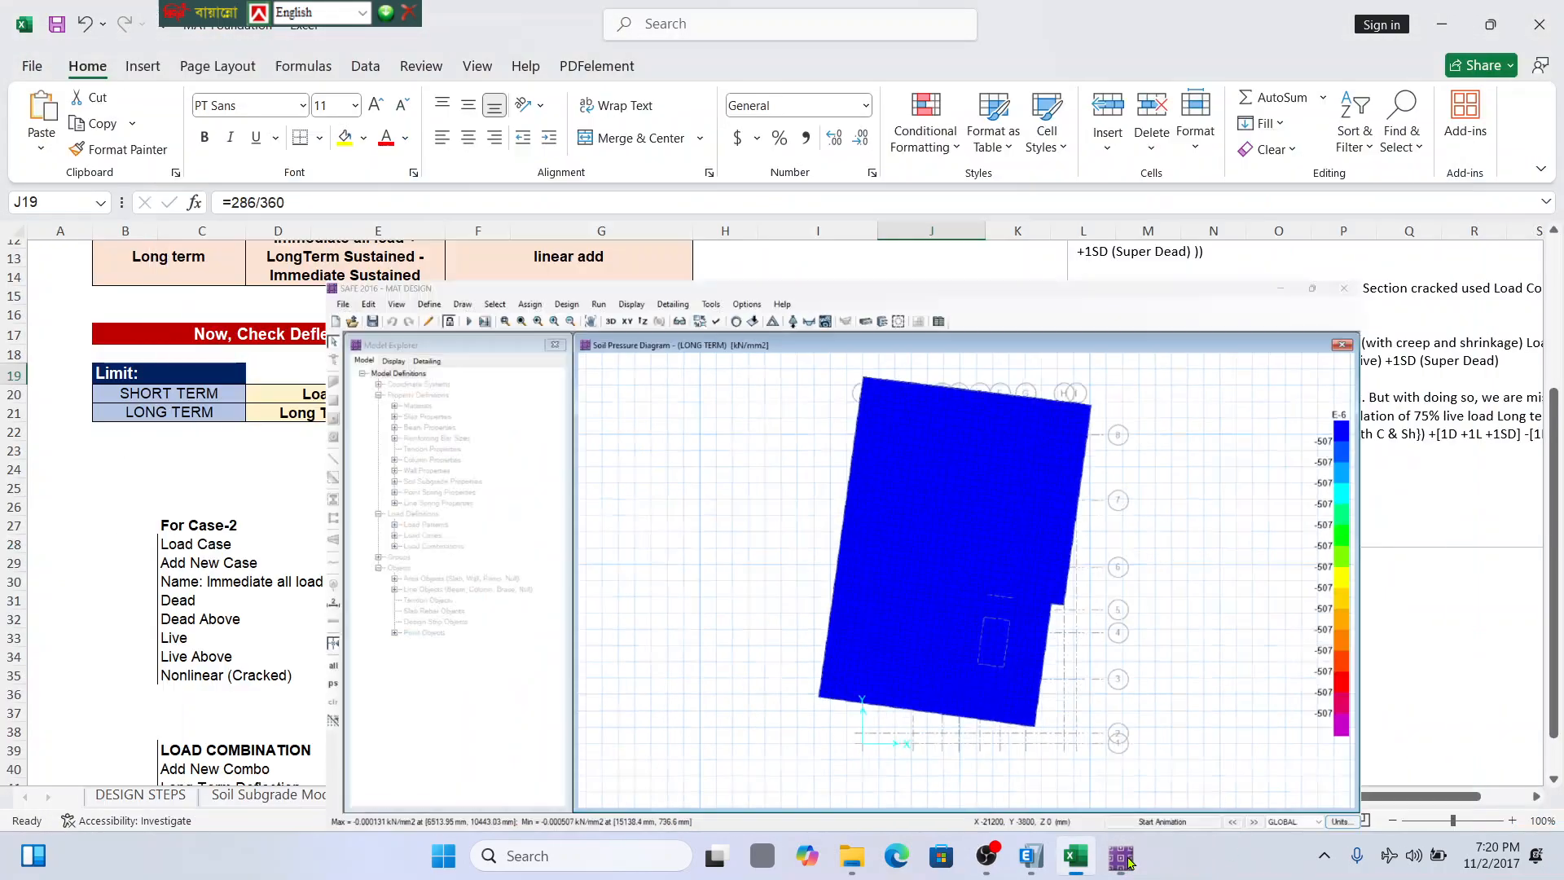
click(970, 438)
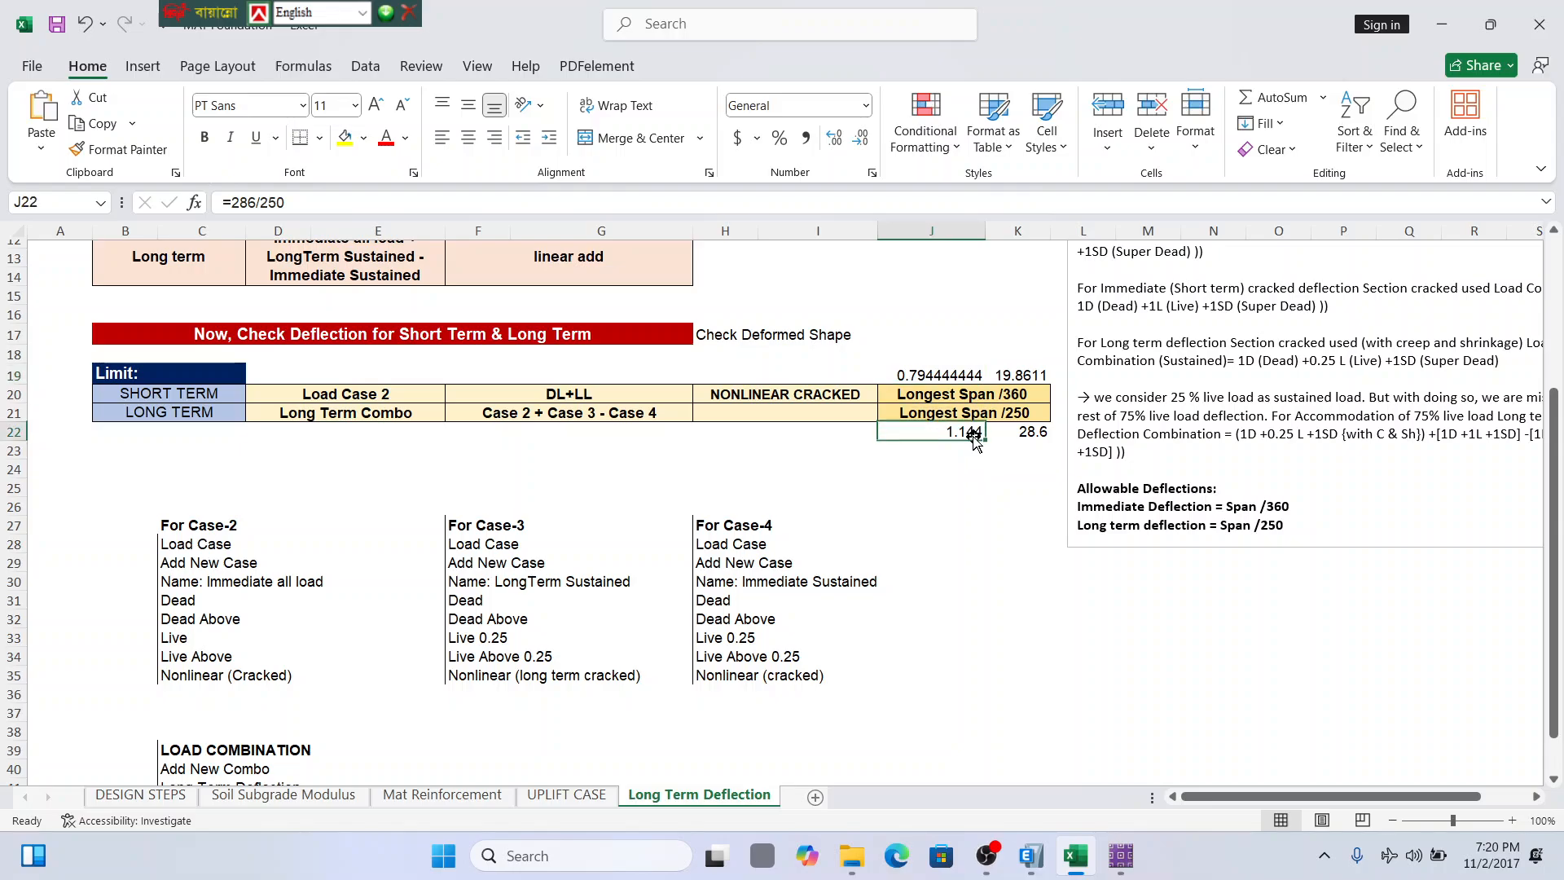
double_click(1030, 430)
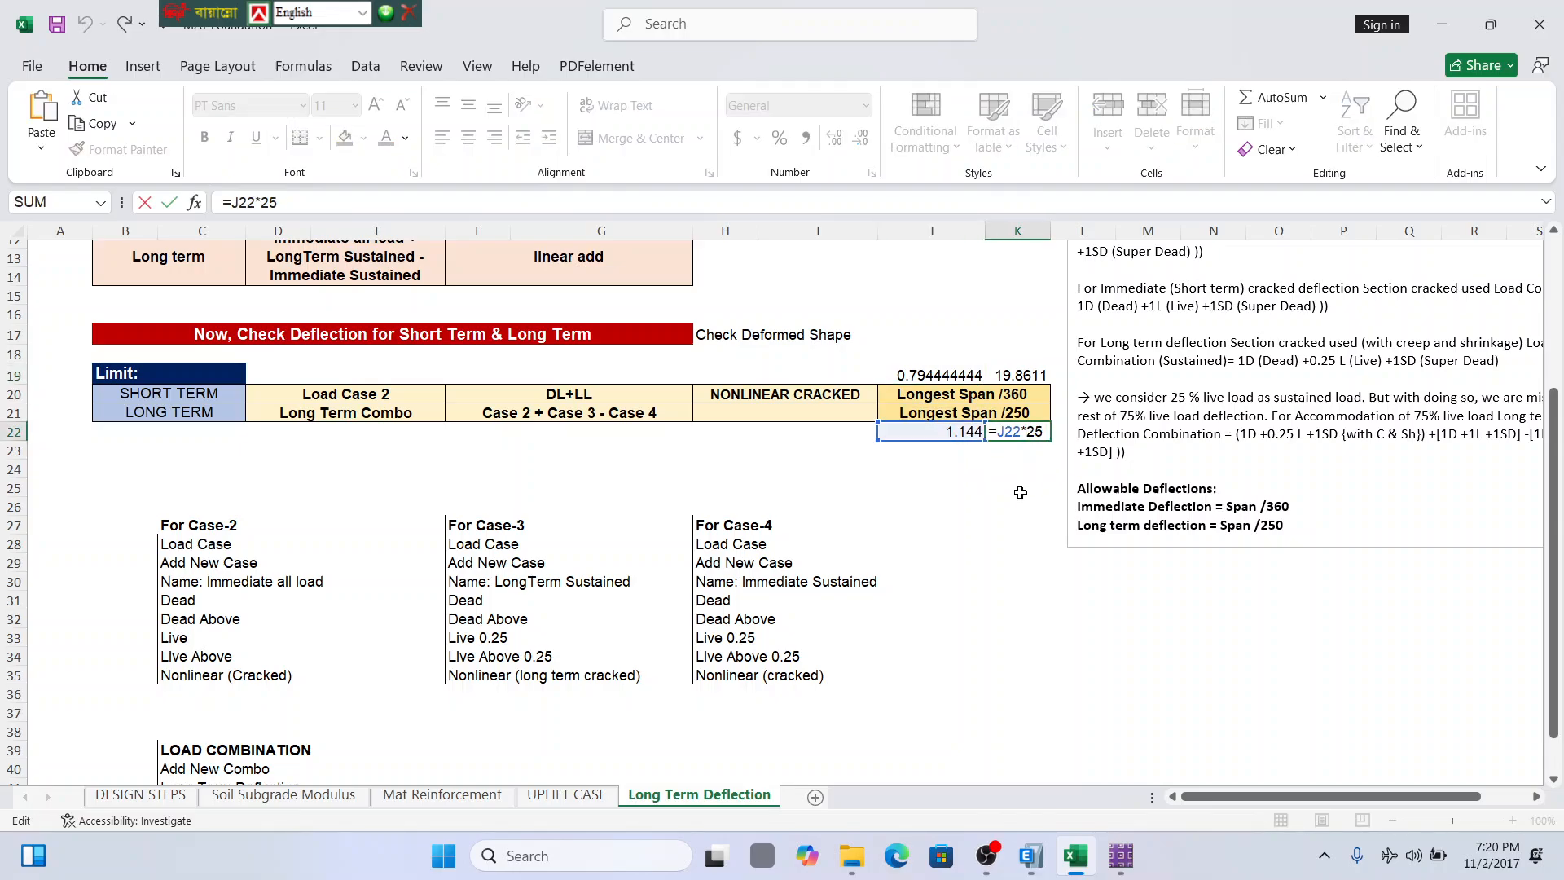
key(Escape)
double_click(1026, 429)
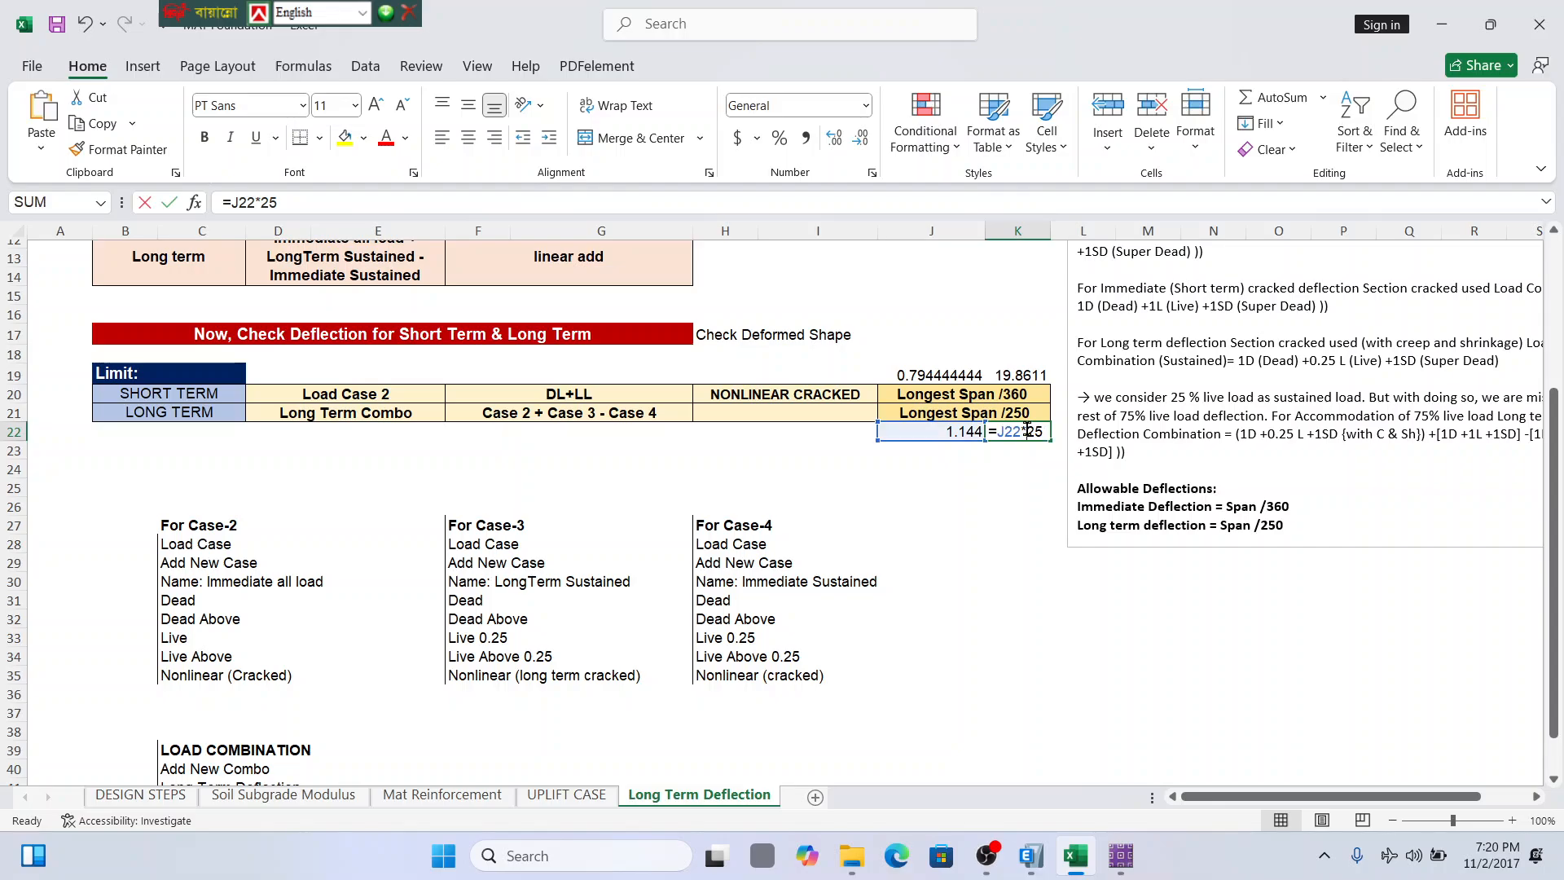
key(Escape)
click(975, 433)
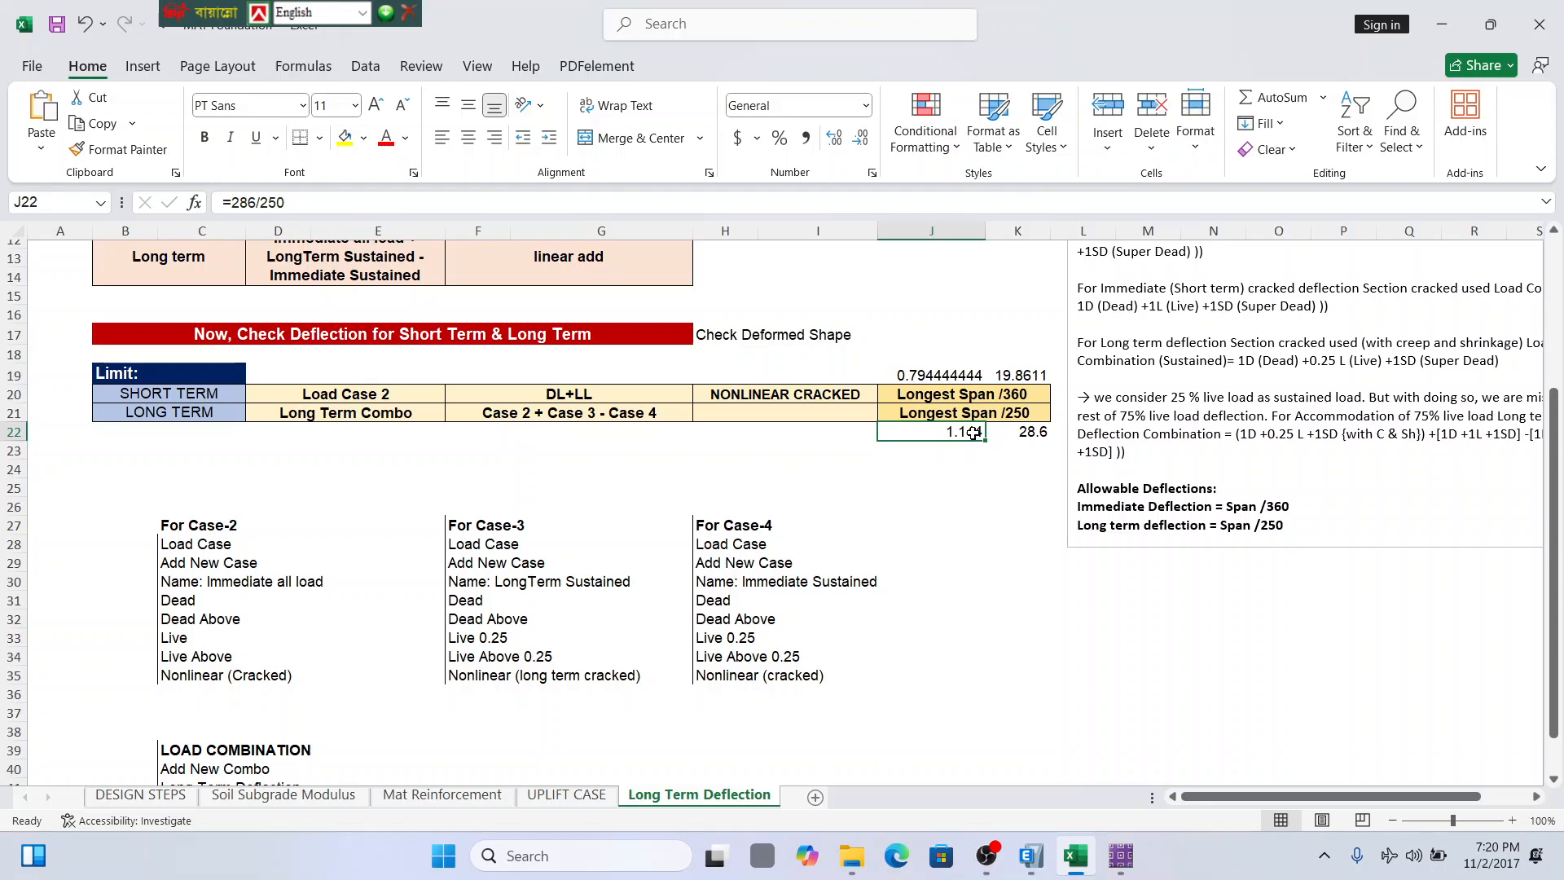
click(966, 370)
click(966, 426)
click(954, 377)
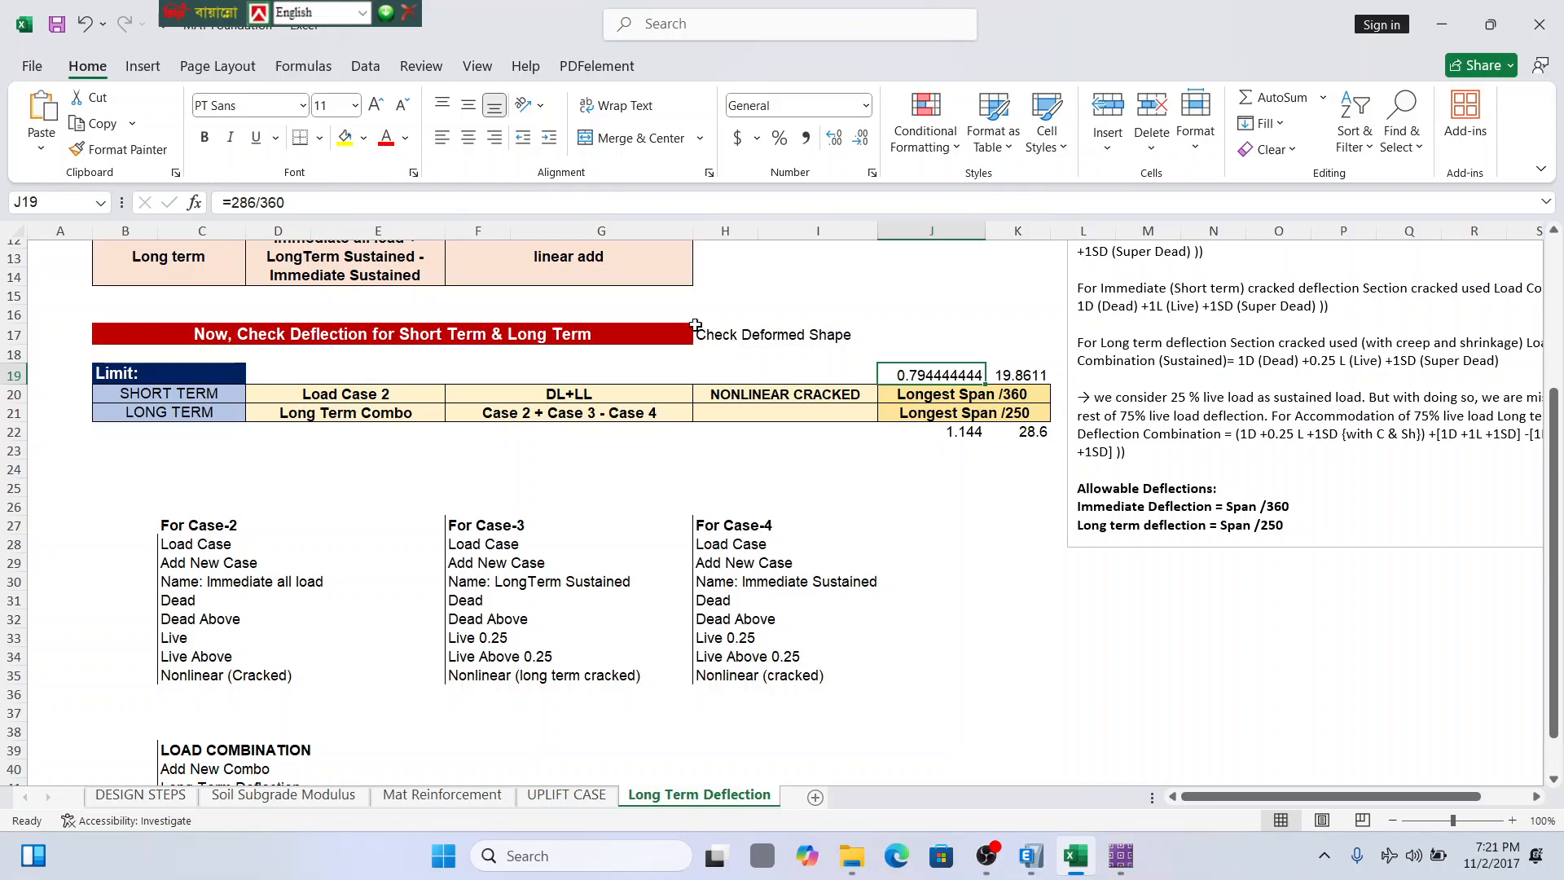
click(1083, 618)
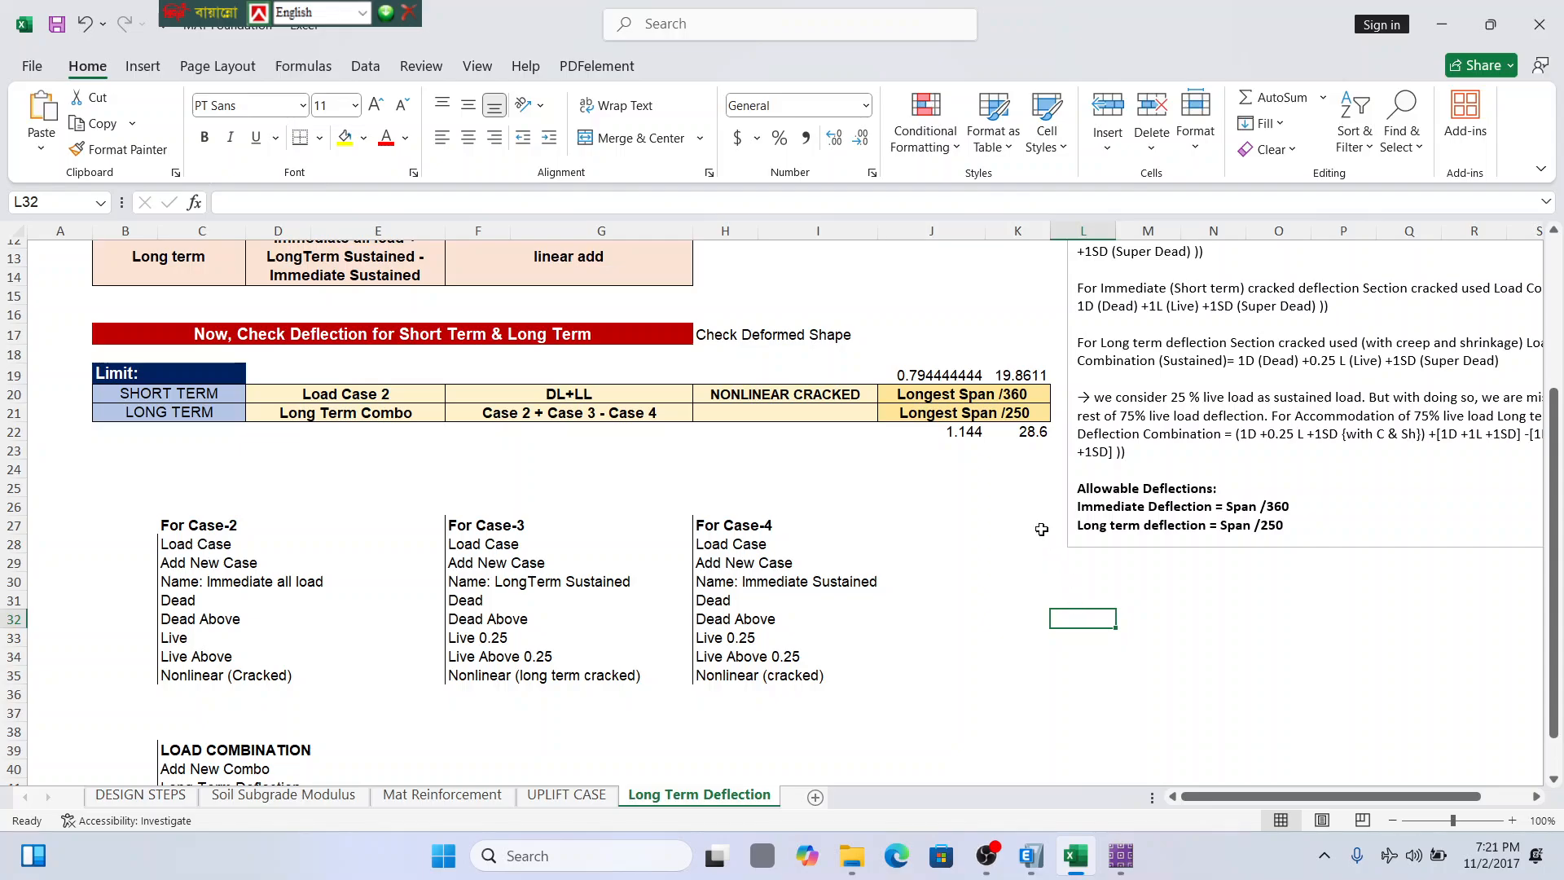
Change the short-term deflection limit formula in J19 to =7000/360.
click(945, 371)
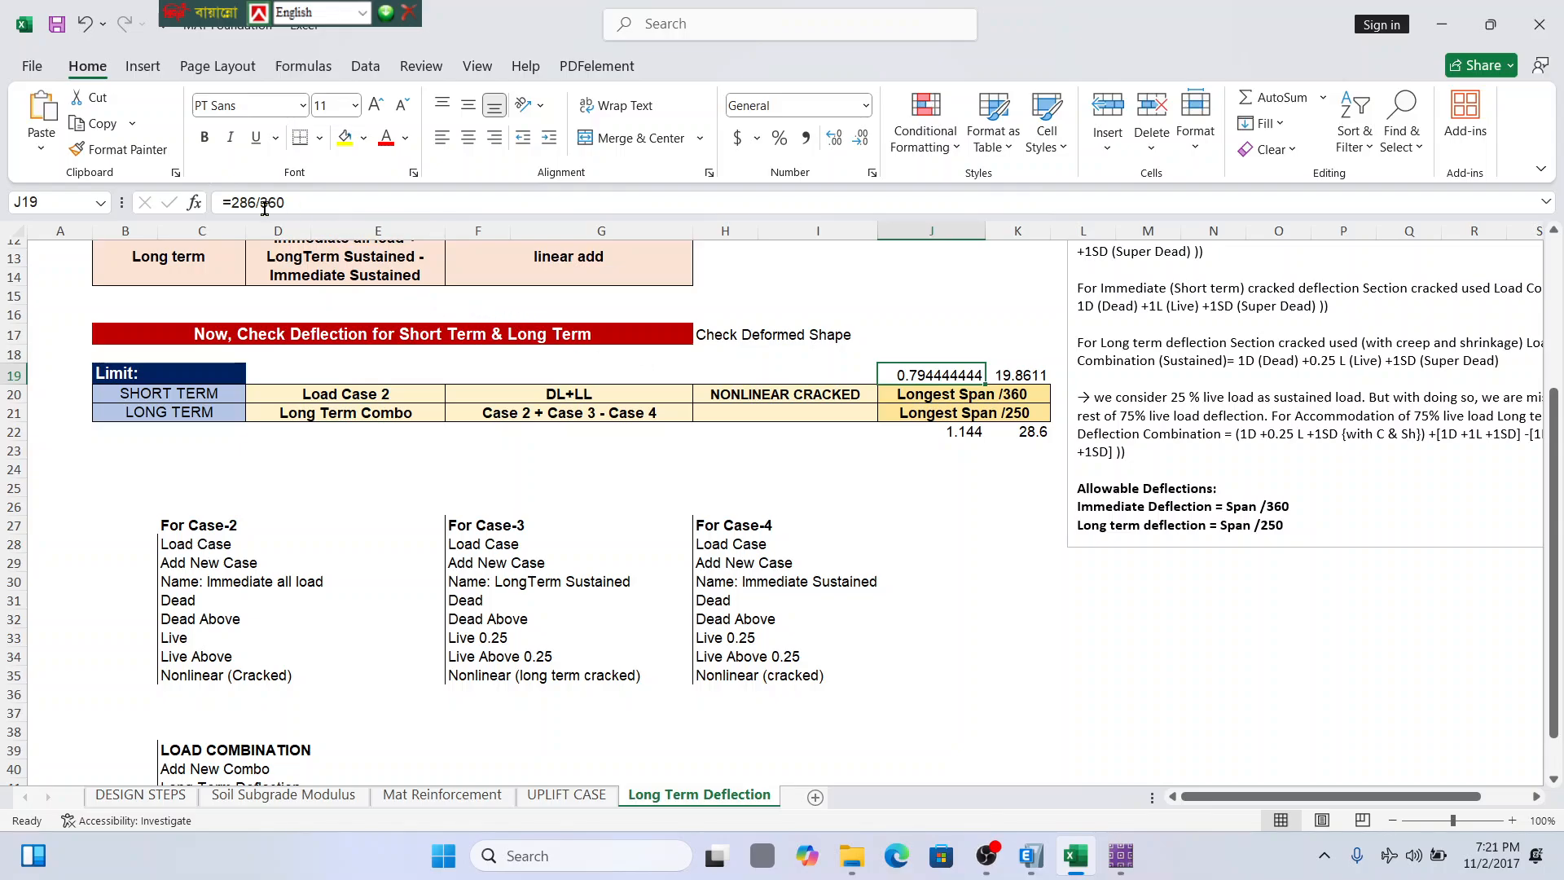
drag(255, 204, 231, 202)
text(7000)
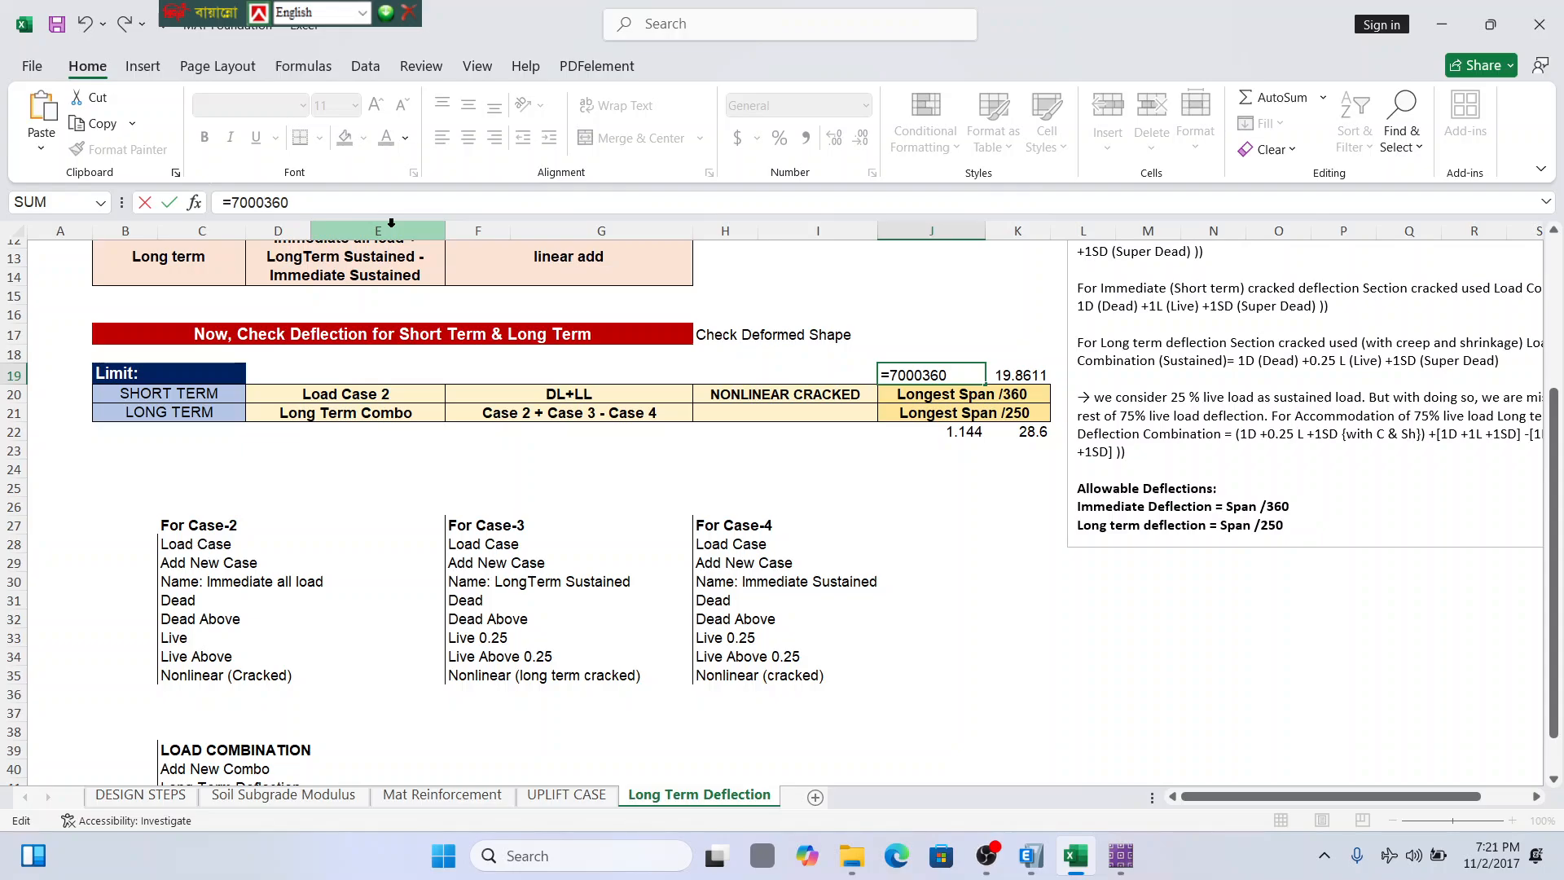
text(/)
key(Return)
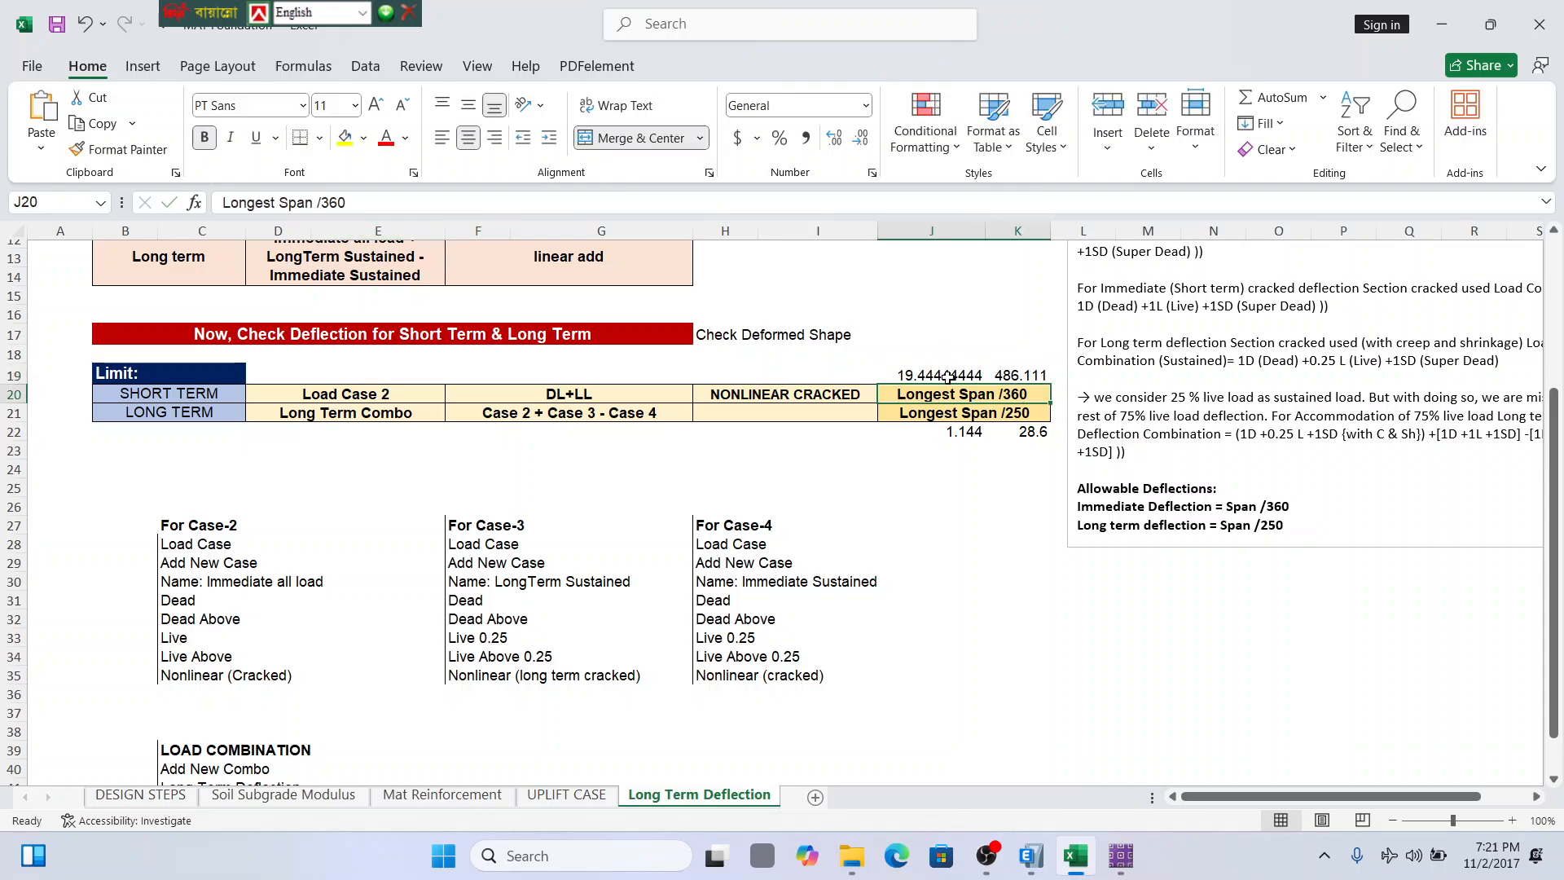
click(947, 376)
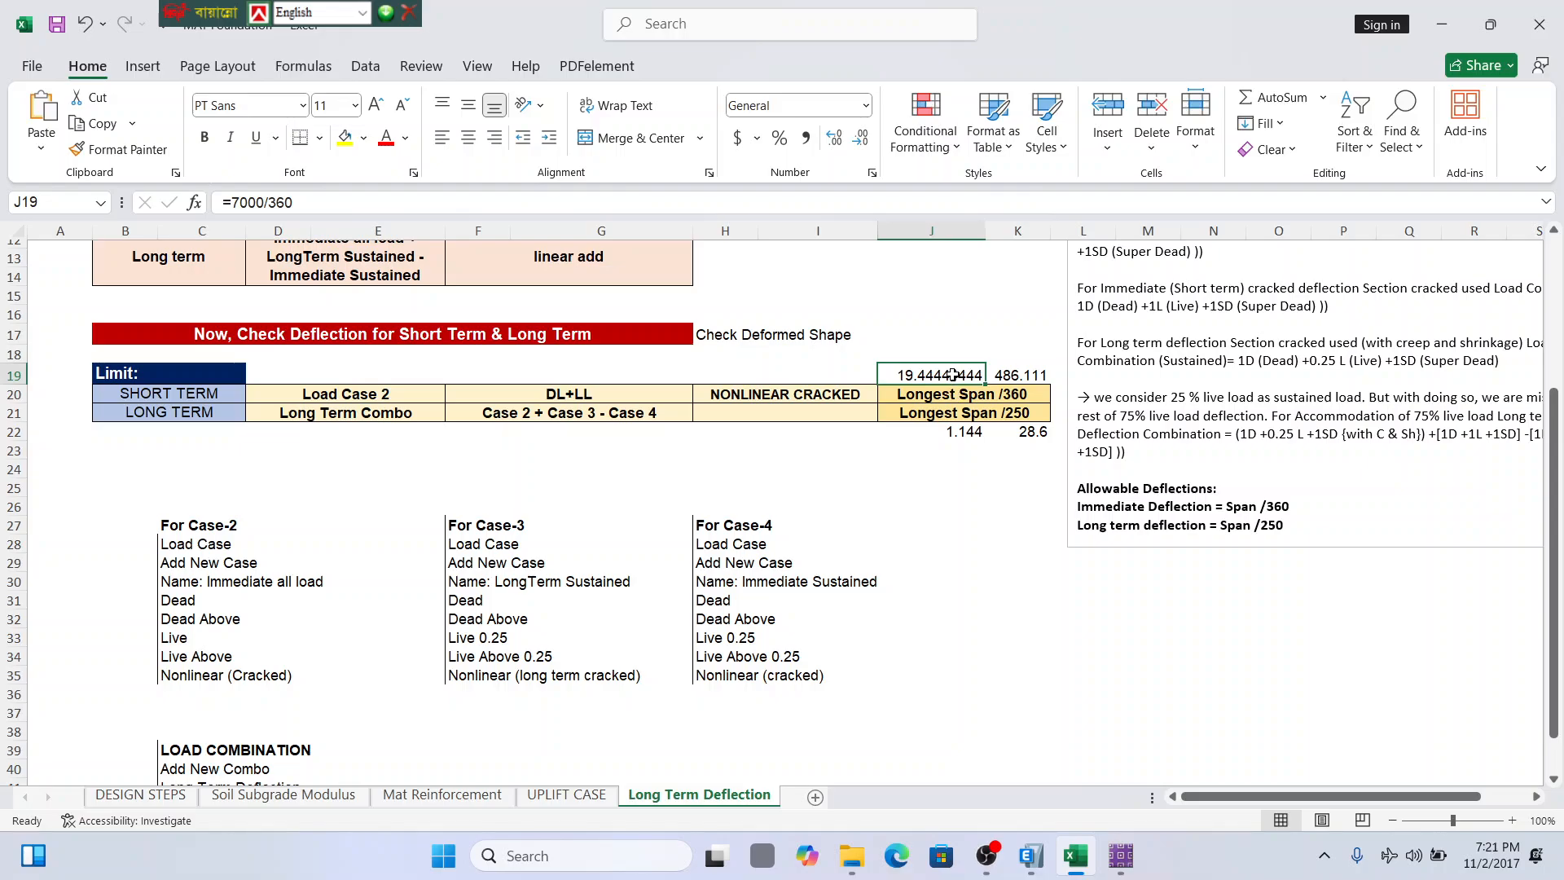
double_click(953, 375)
key(Return)
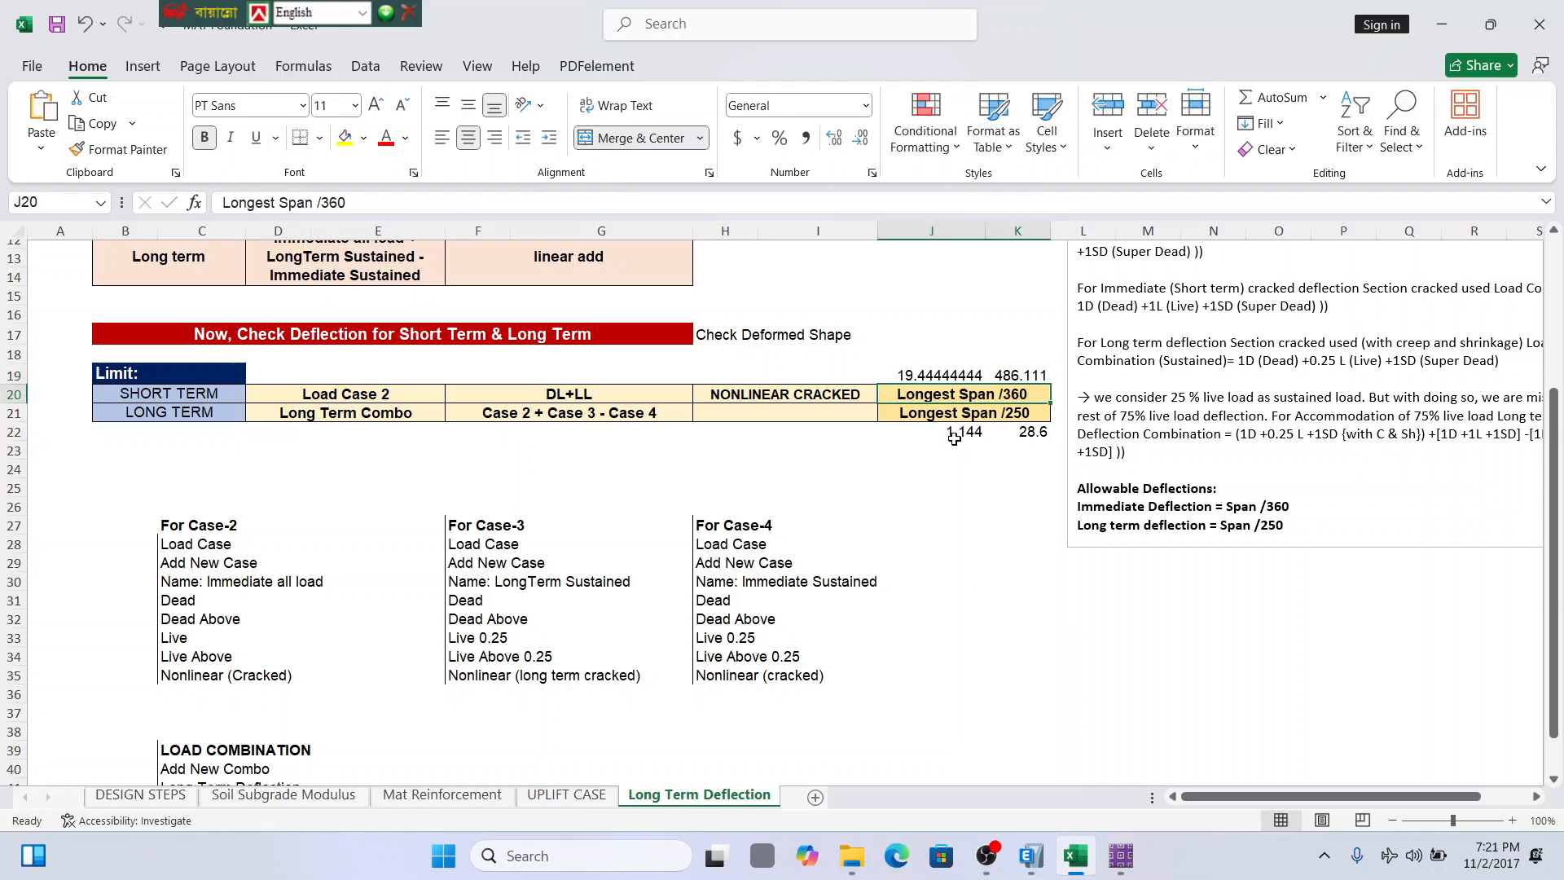
Change the long-term deflection limit formula in J22 to =7000/250.
click(941, 428)
key(Return)
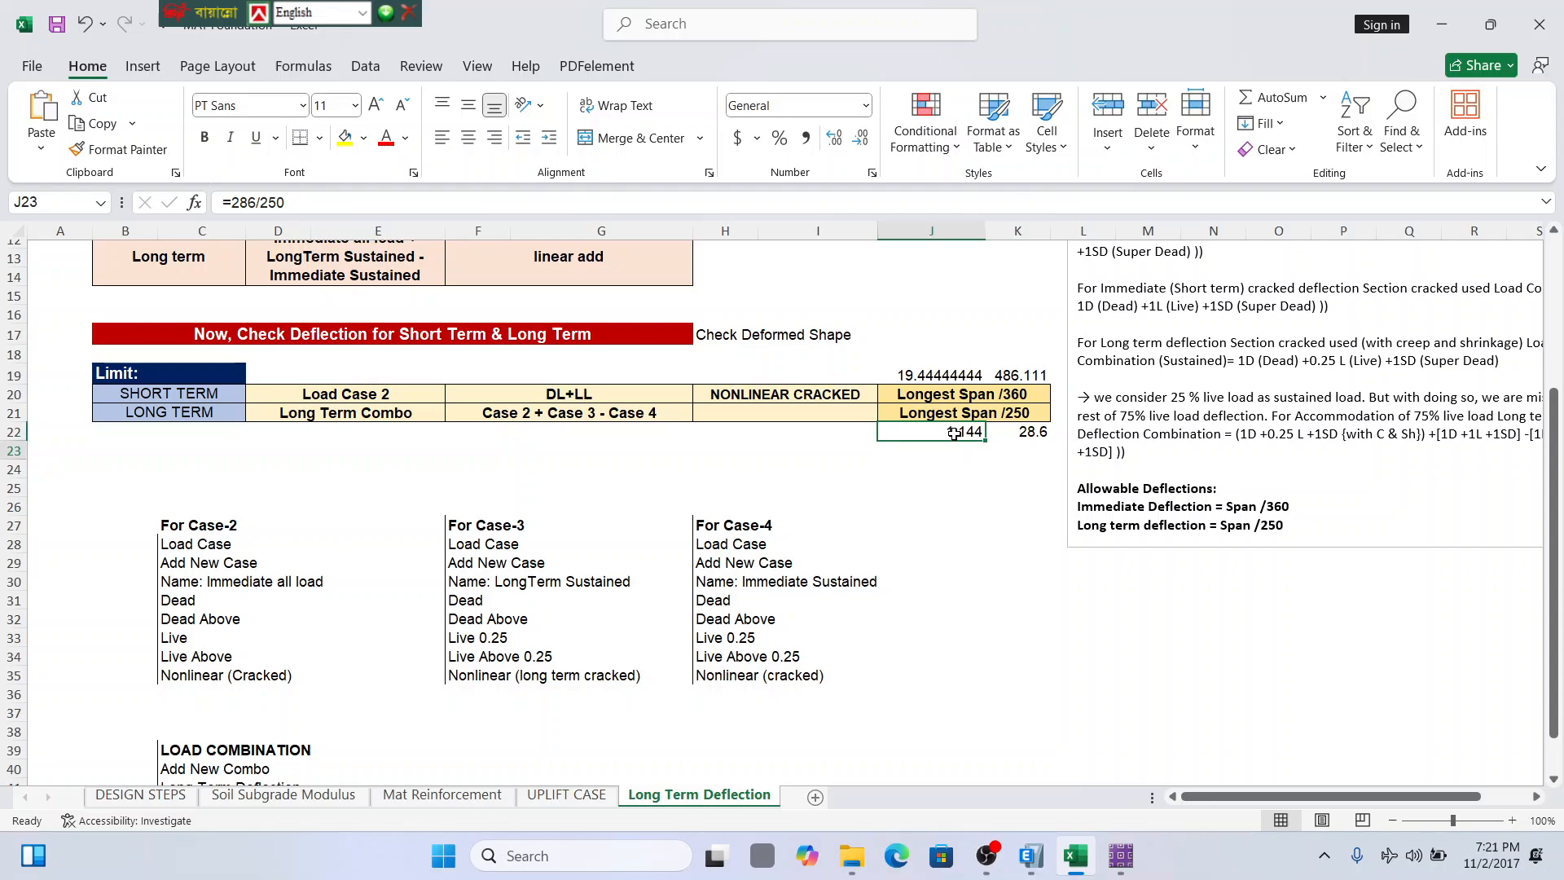
click(936, 430)
drag(255, 201, 232, 202)
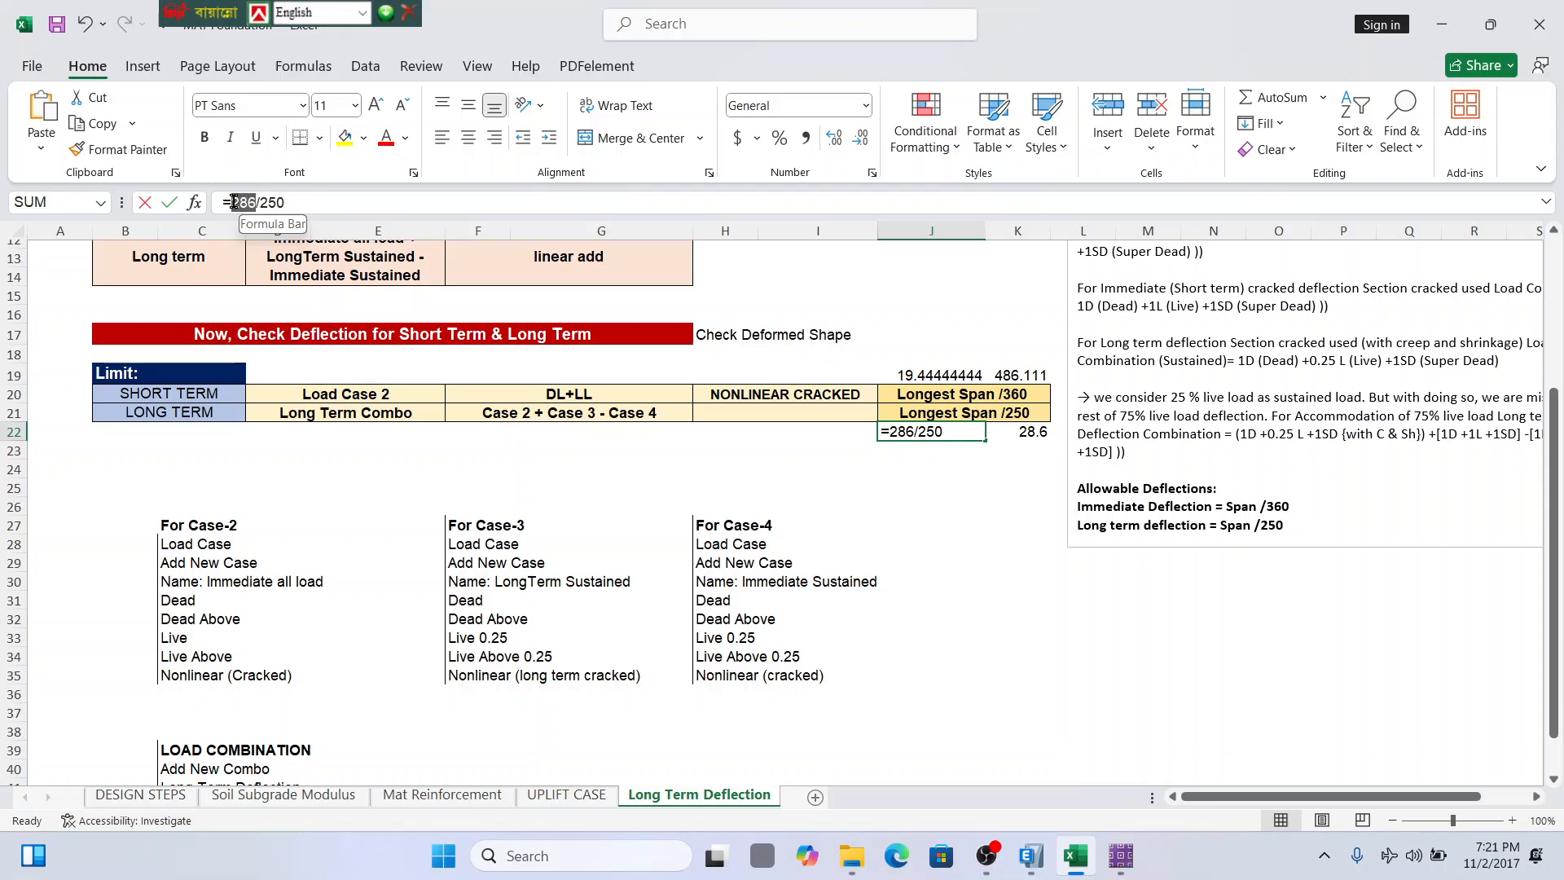
text(7000)
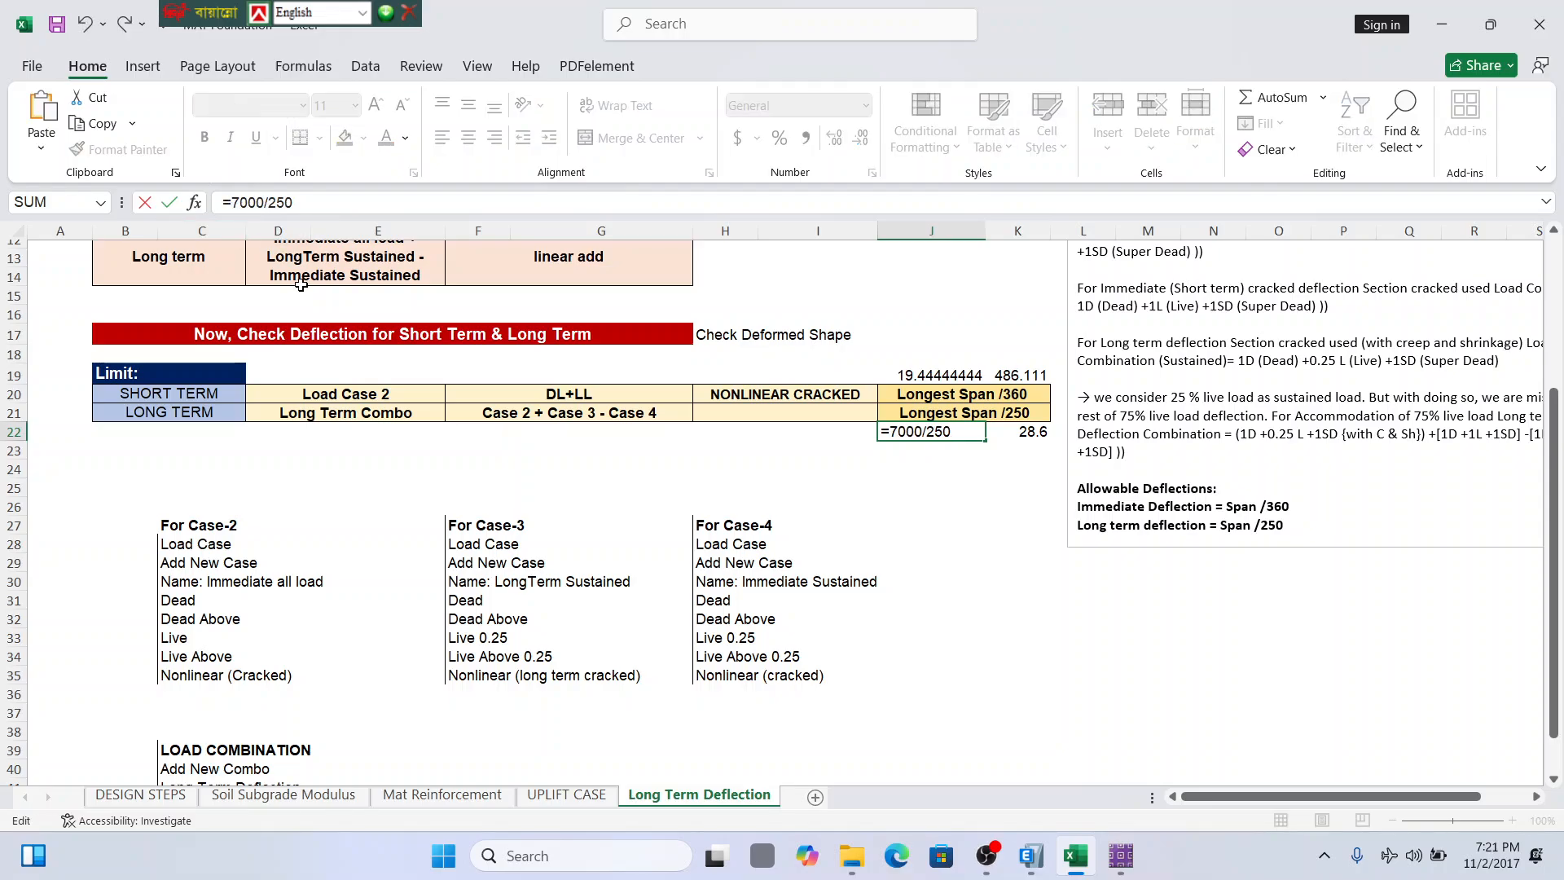
key(Return)
click(938, 432)
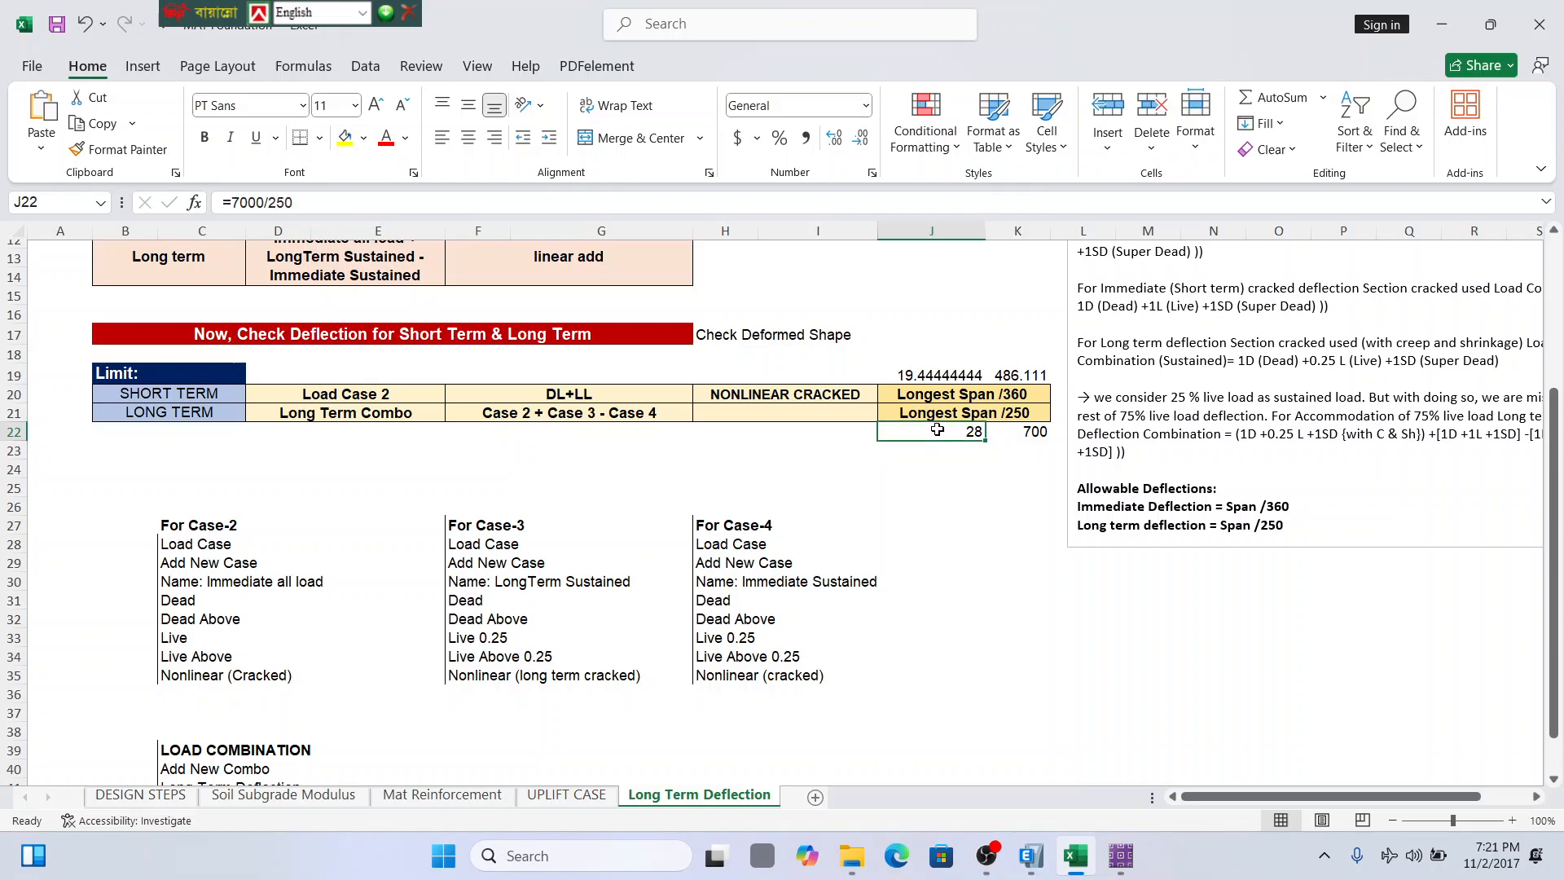
Compare the short-term limit in J19 with the long-term limit in J22.
click(943, 381)
click(954, 429)
click(944, 379)
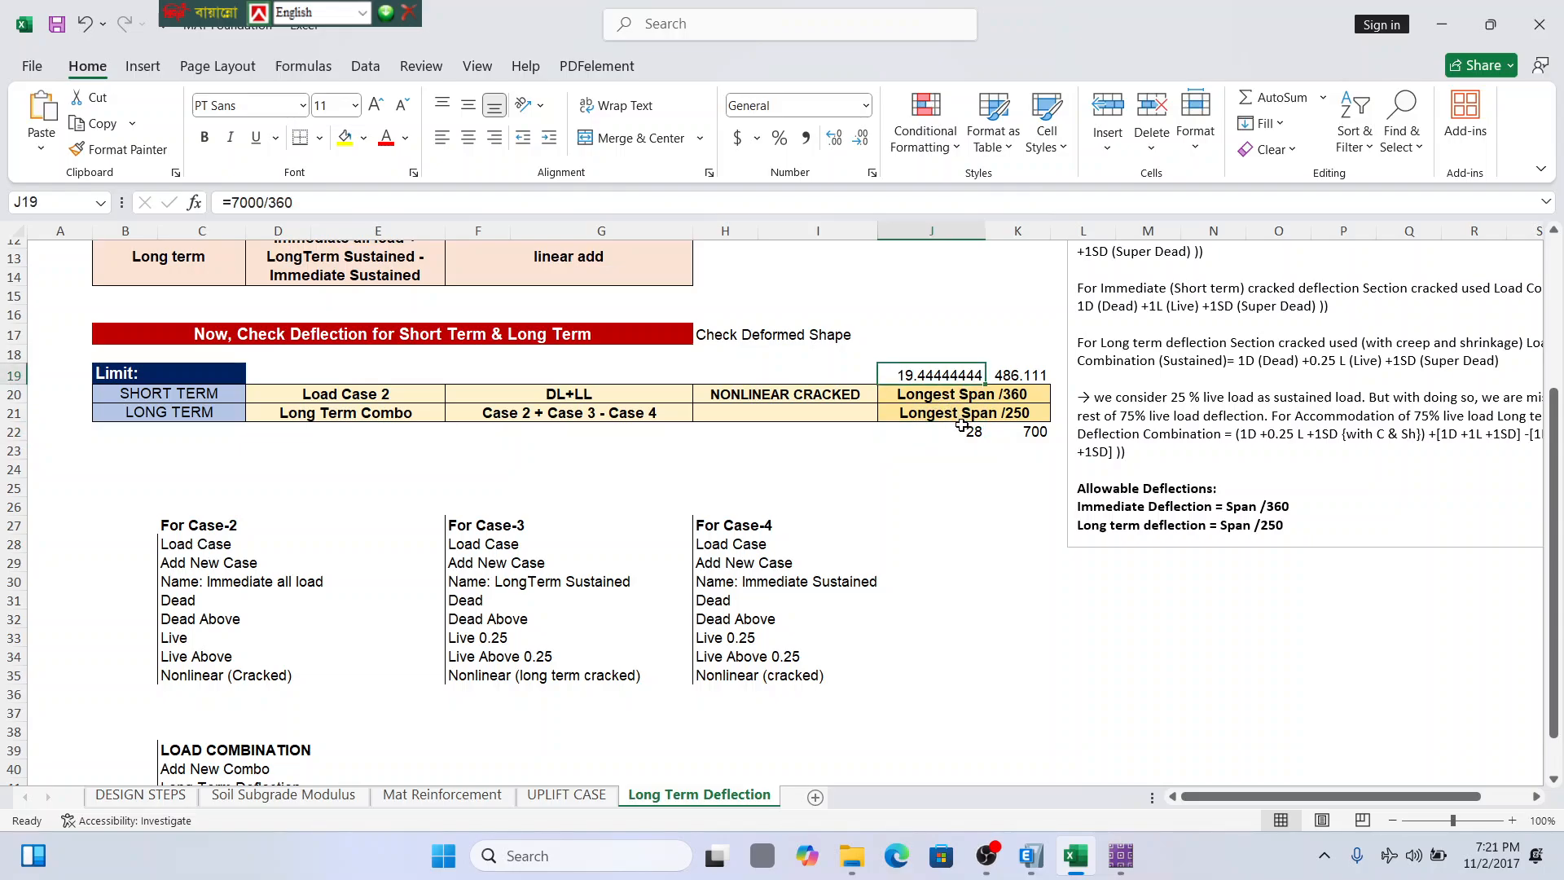
click(962, 425)
click(960, 373)
click(972, 425)
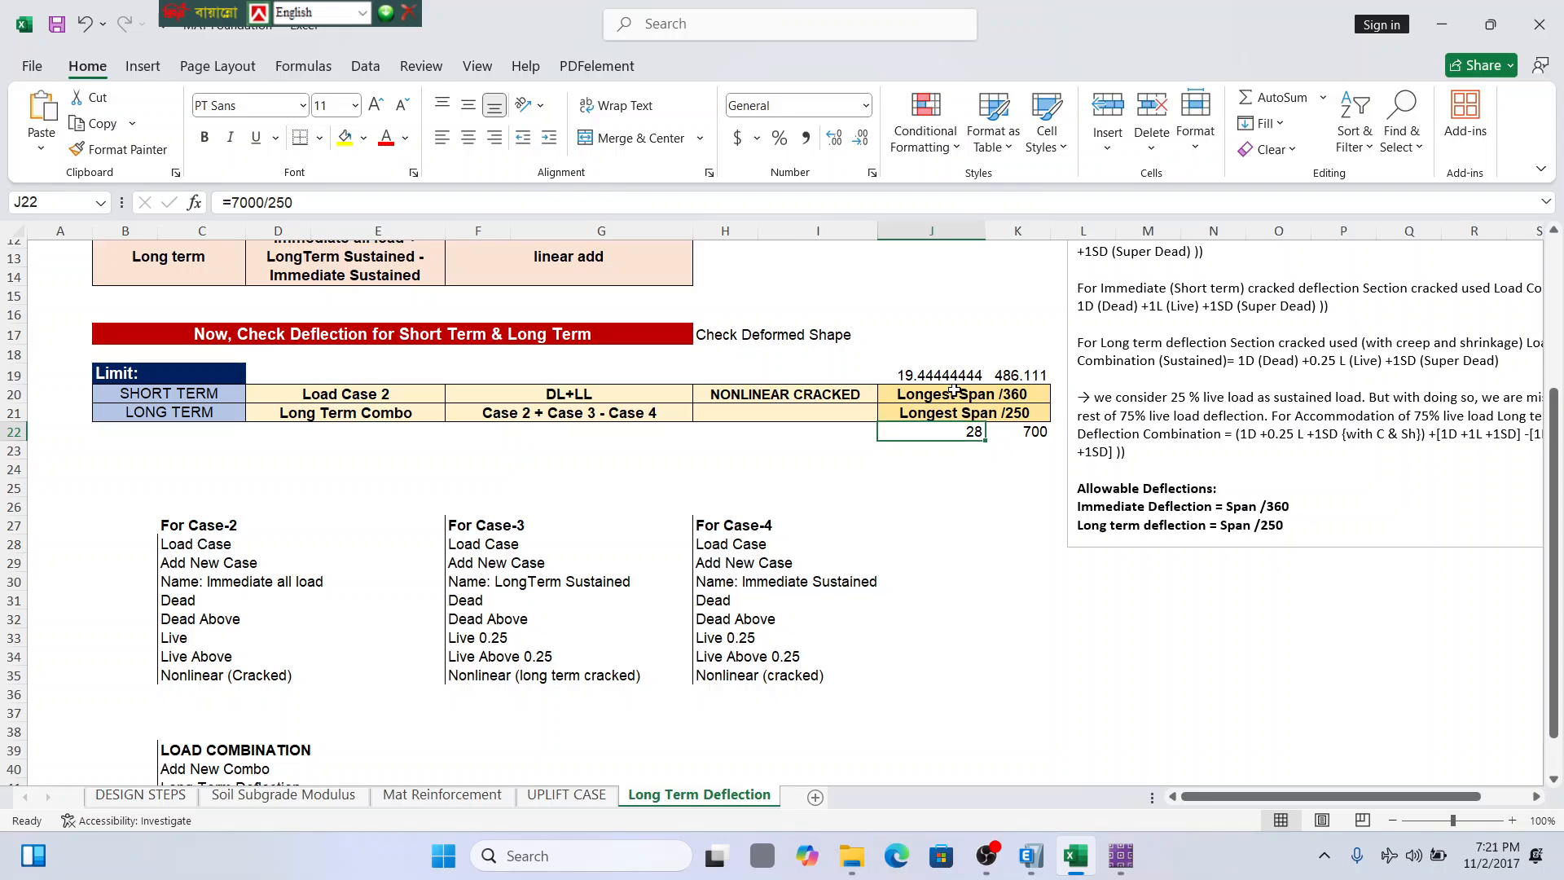
click(956, 391)
click(958, 375)
click(939, 432)
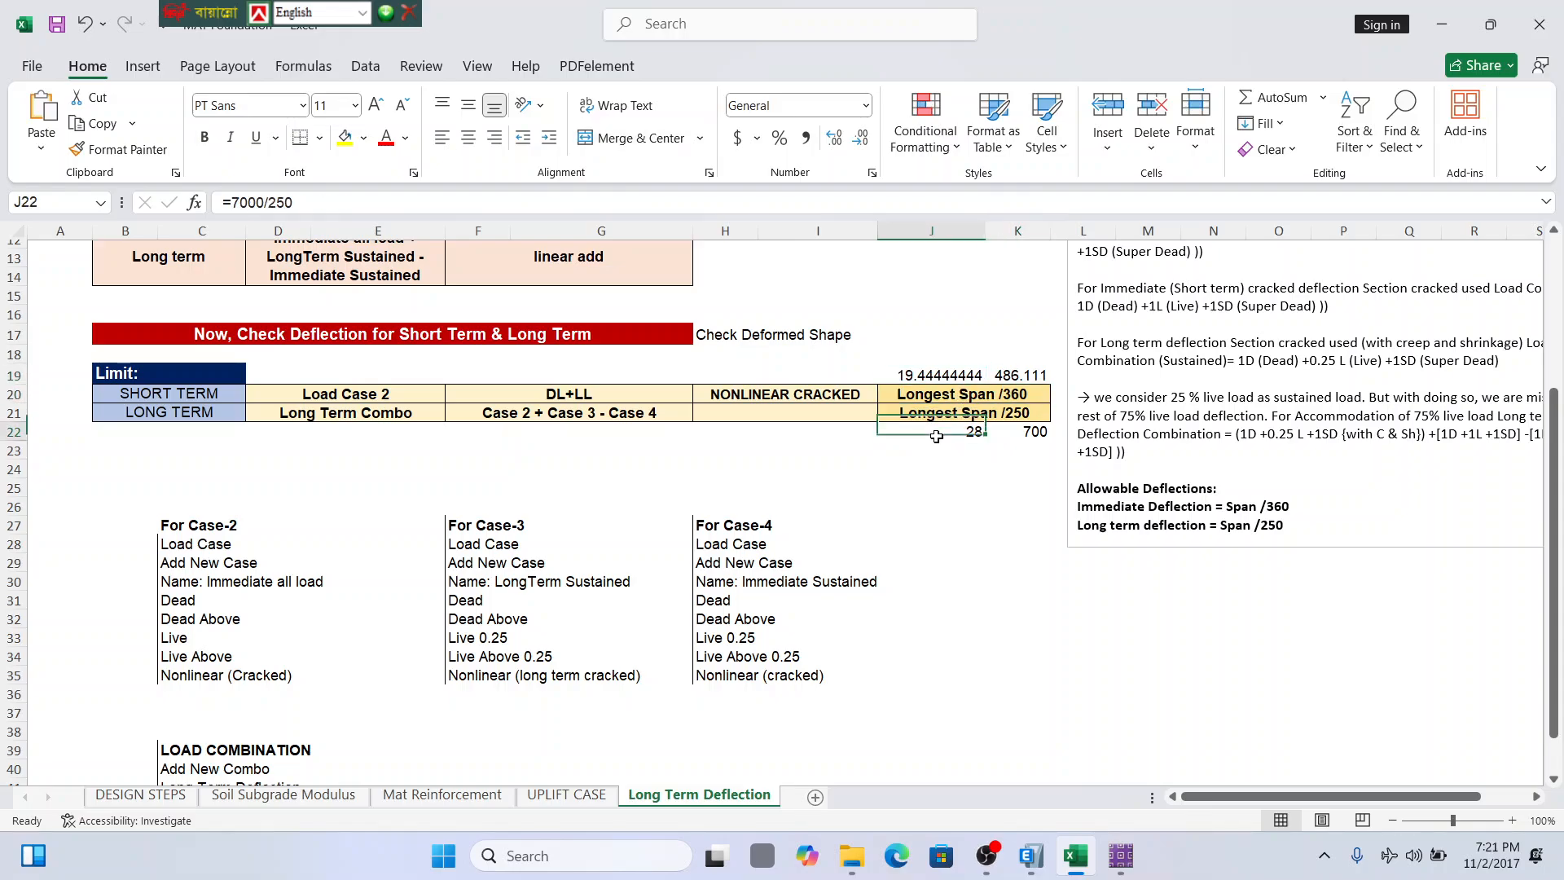
click(968, 376)
Examine the multiplied limit values in K19 and K22 and the formula behind K19.
click(1027, 372)
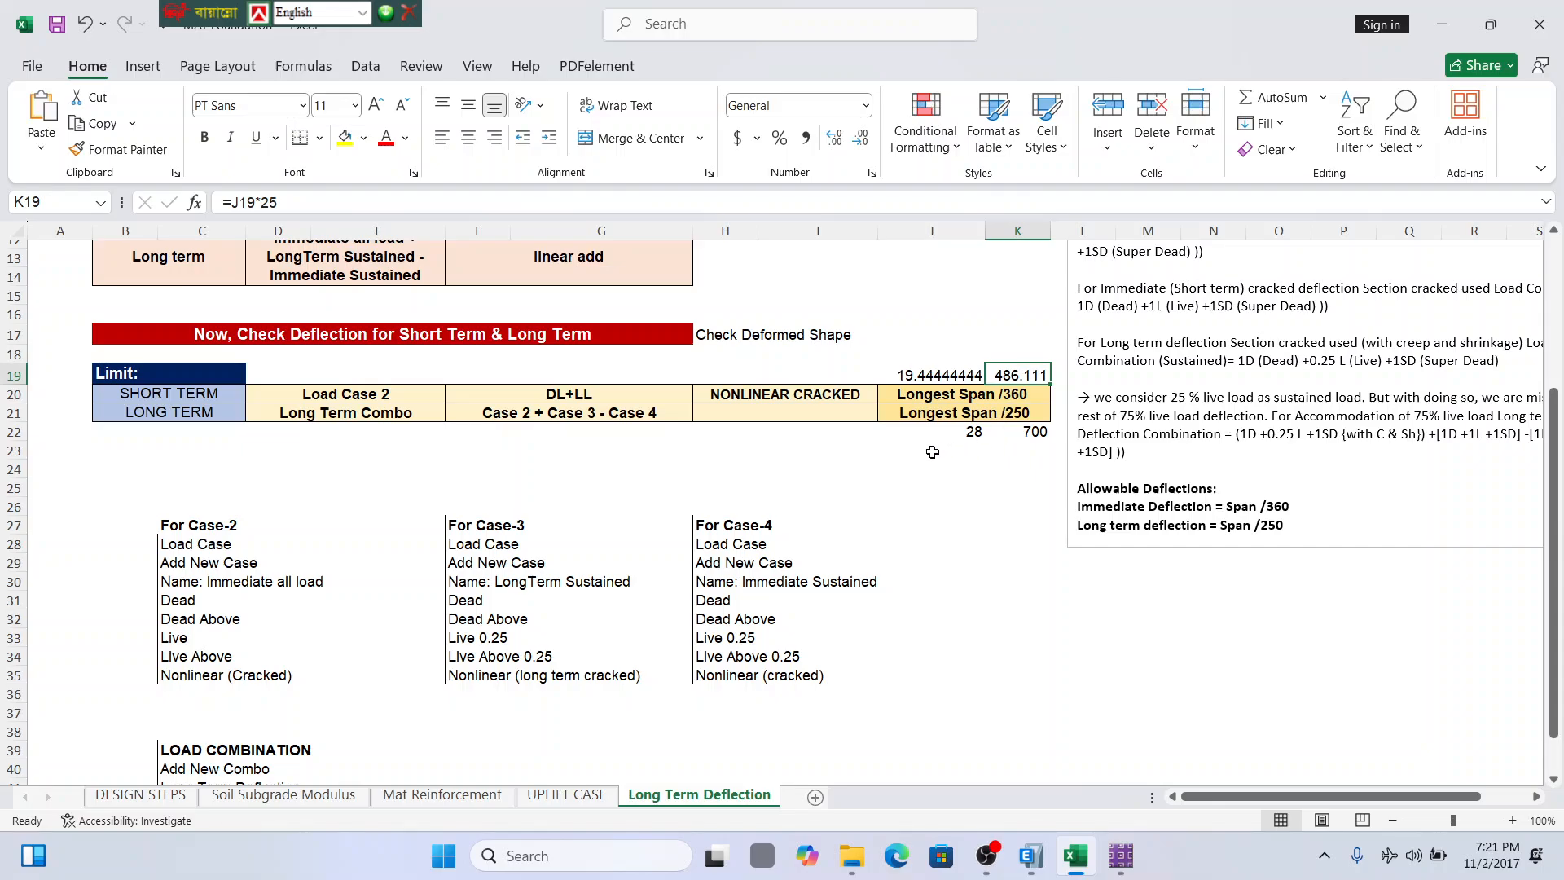
double_click(1023, 374)
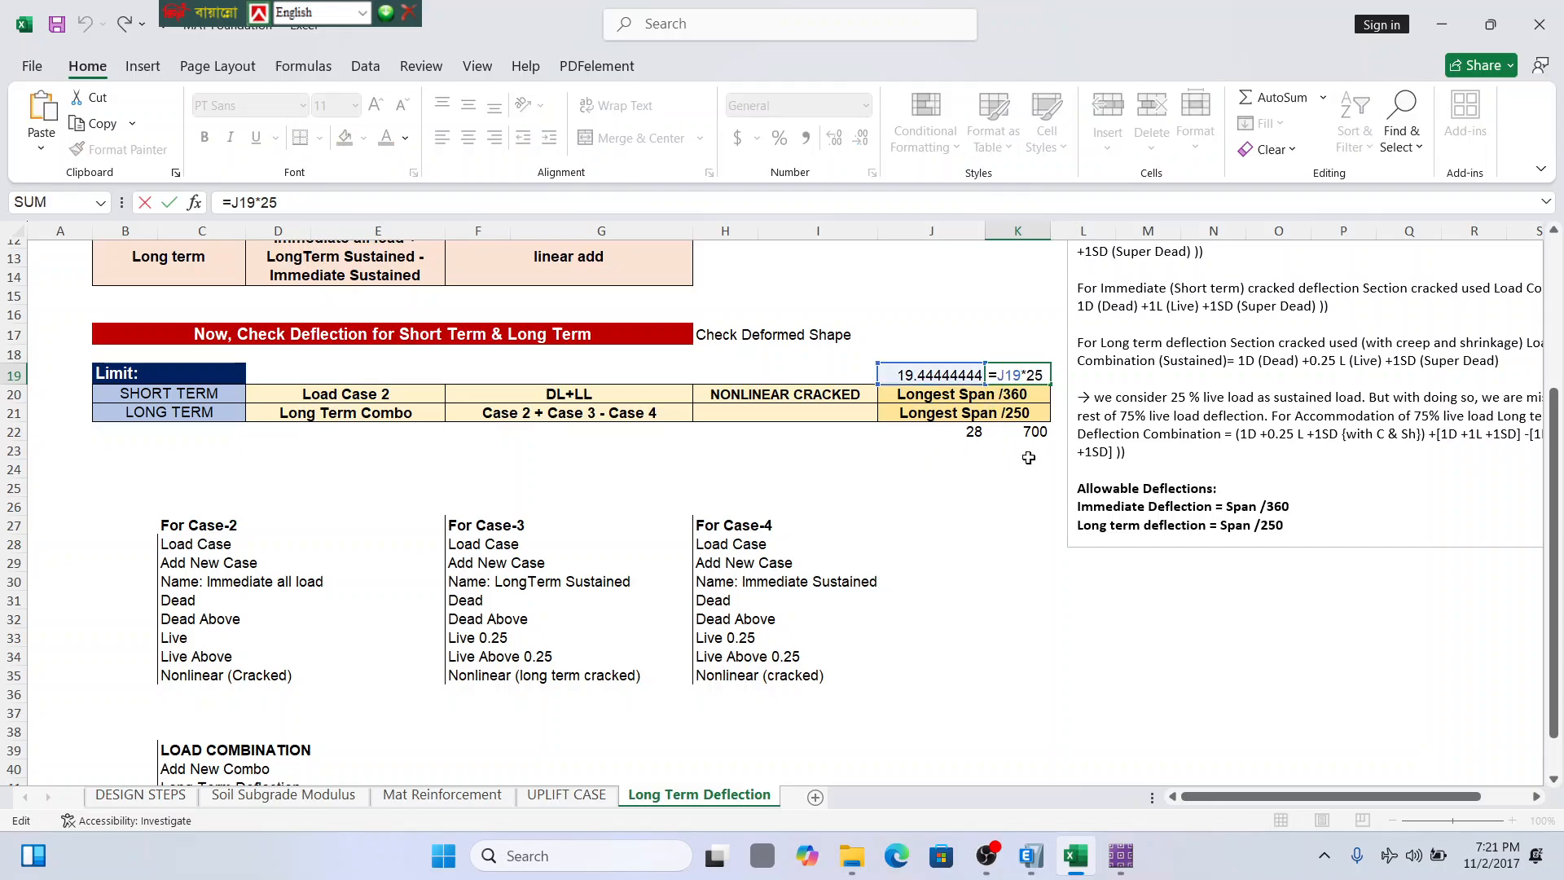
key(Escape)
double_click(1025, 376)
key(Escape)
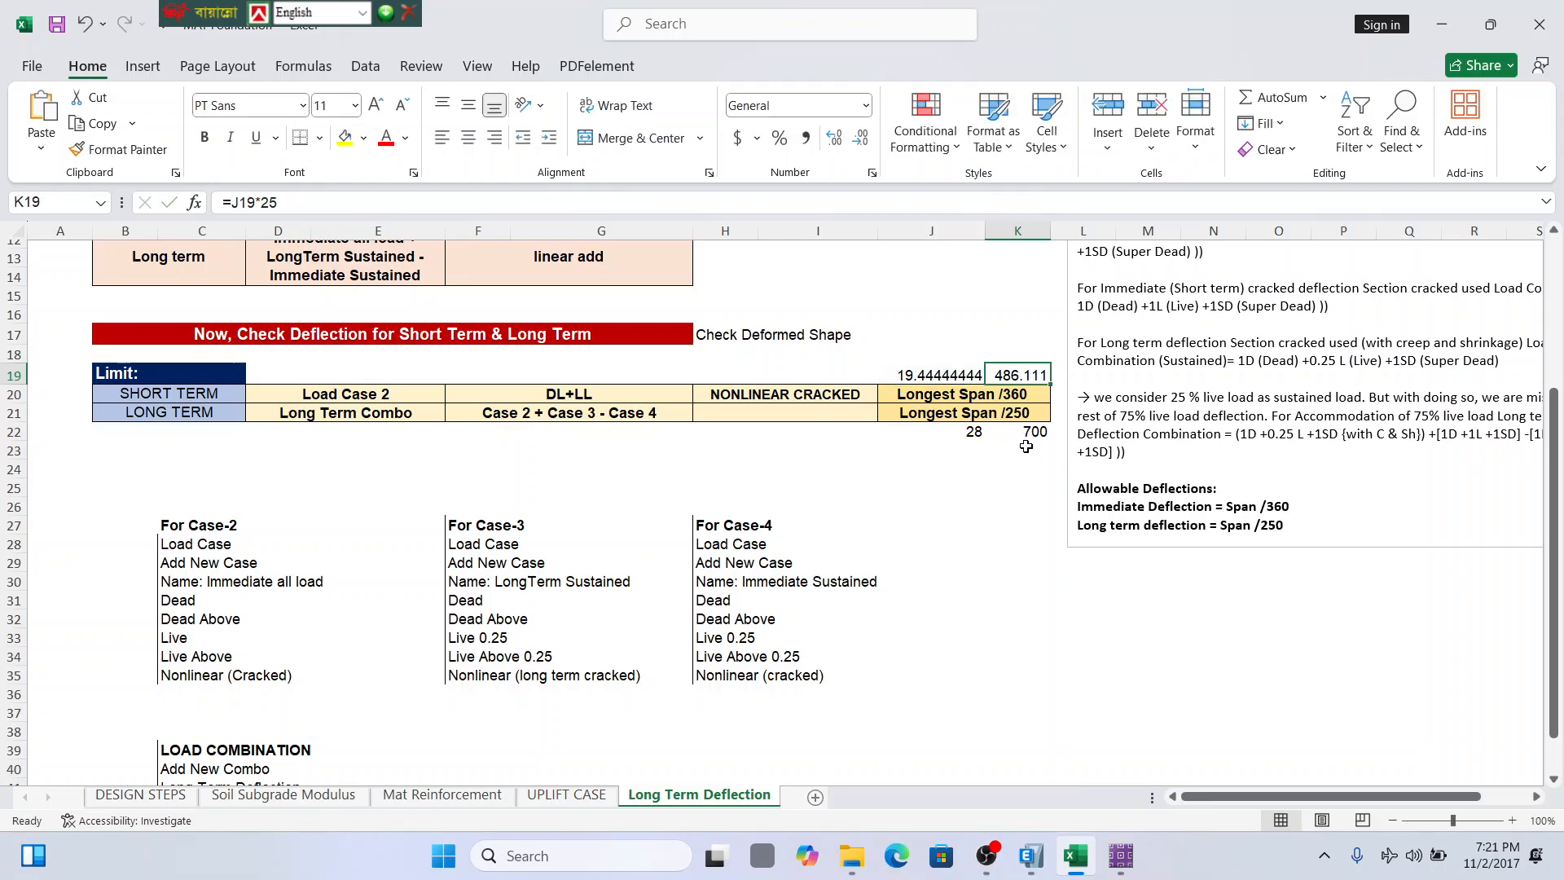
click(1026, 432)
click(950, 376)
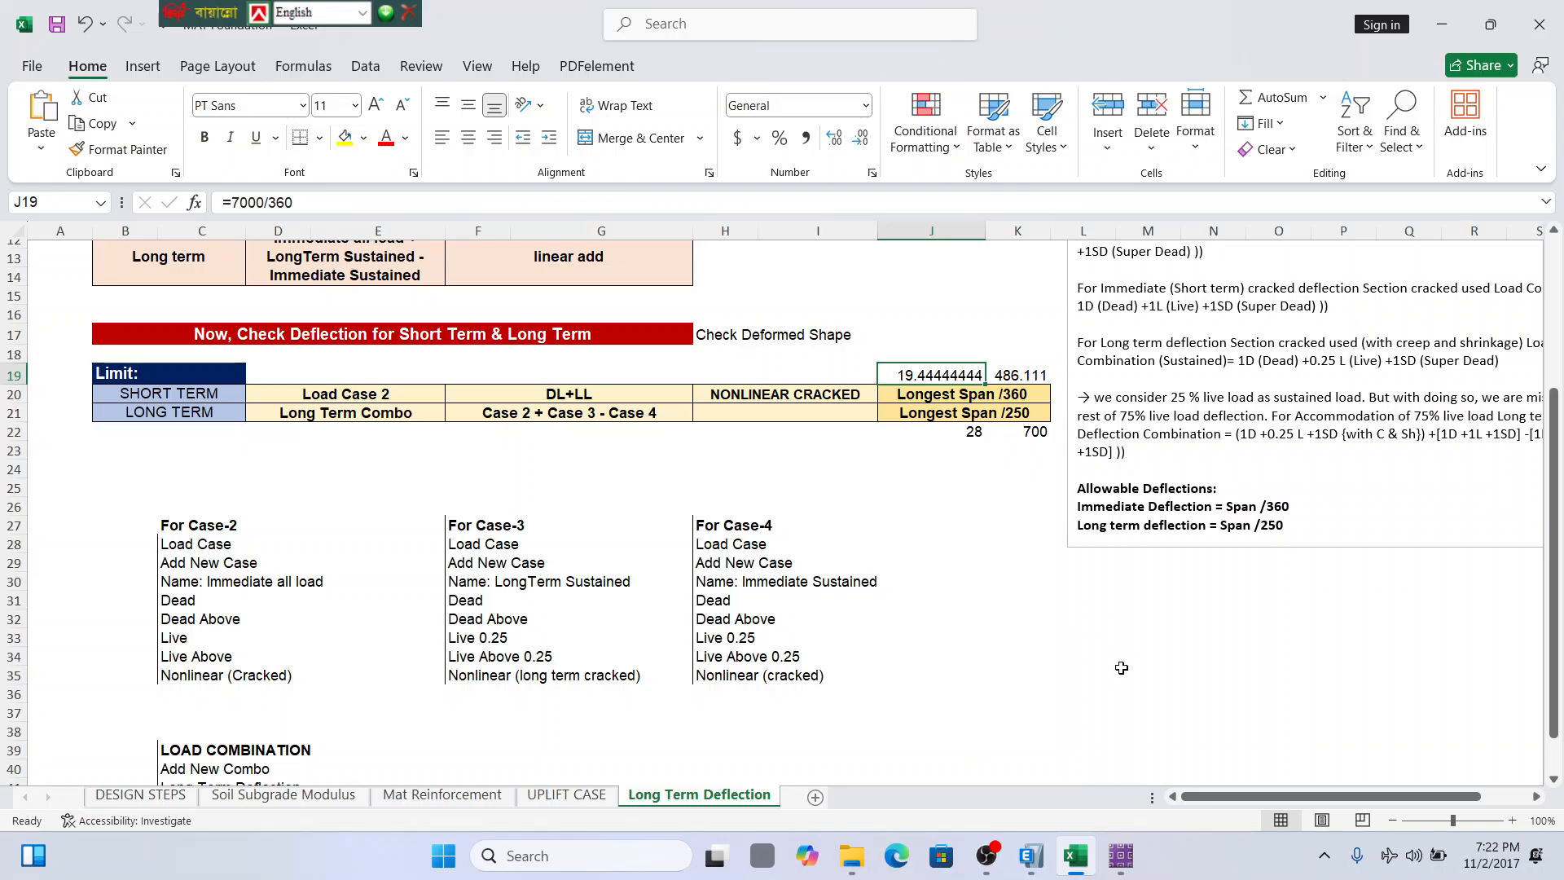
Switch to SAFE and replace the soil pressure diagram with the undeformed shape.
click(1075, 871)
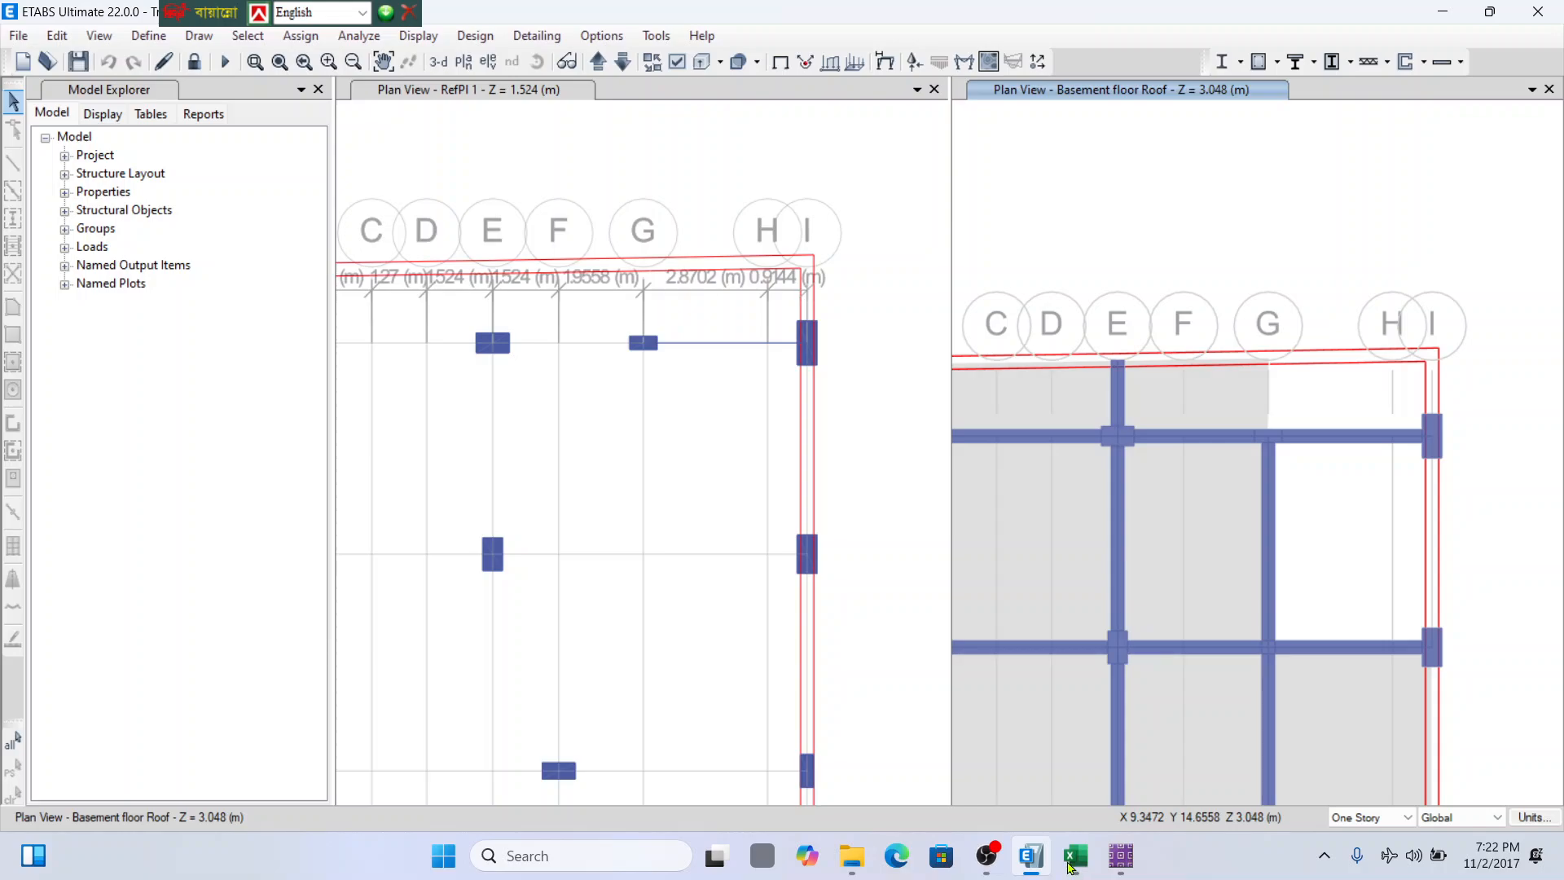
click(1121, 857)
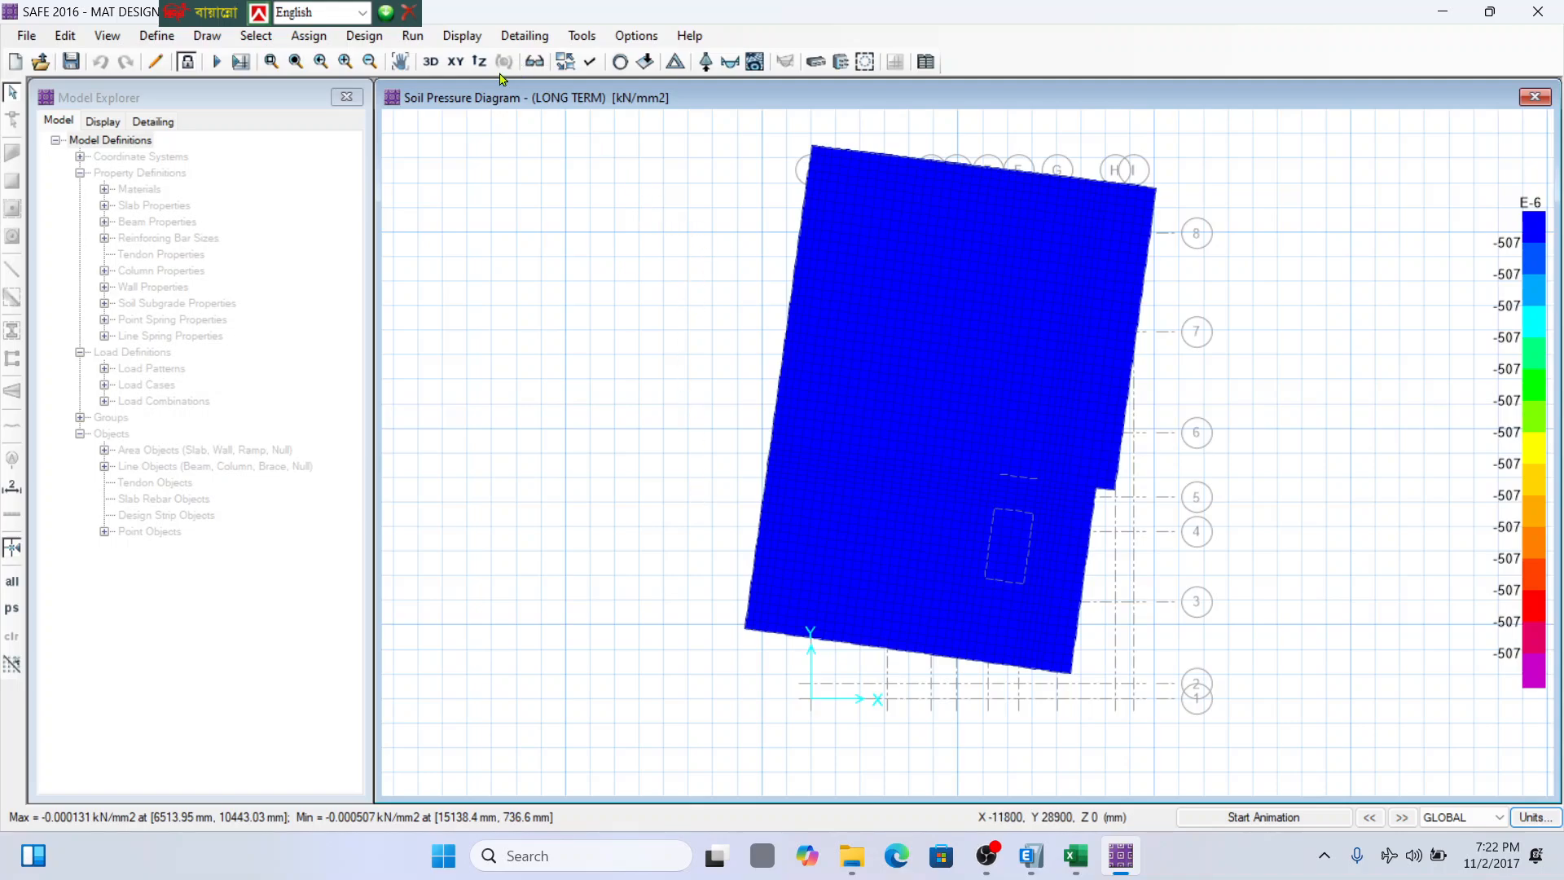
click(470, 35)
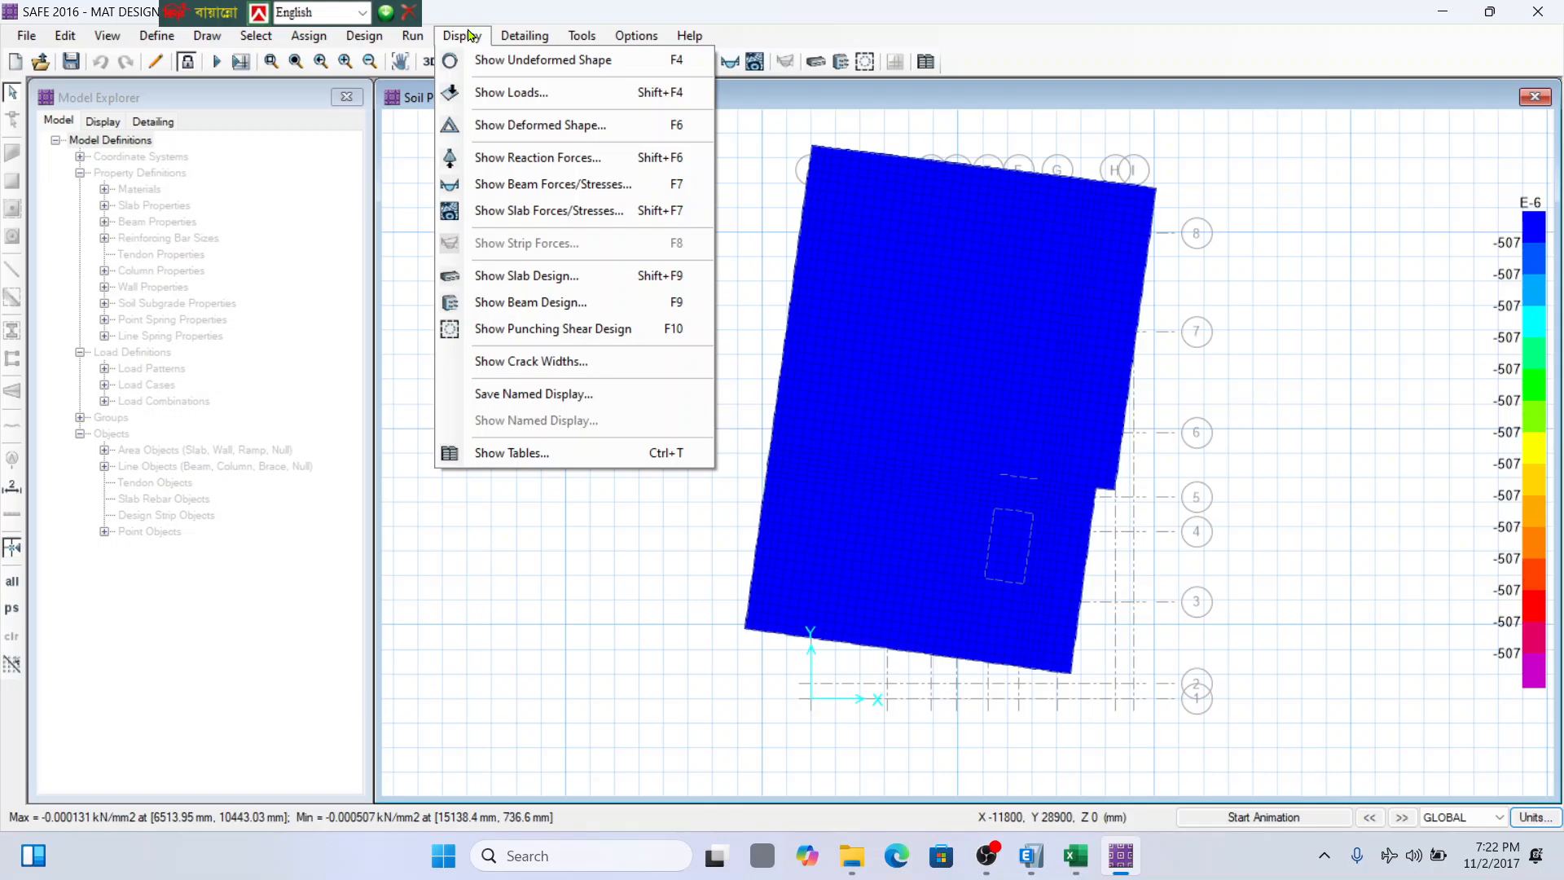
click(545, 61)
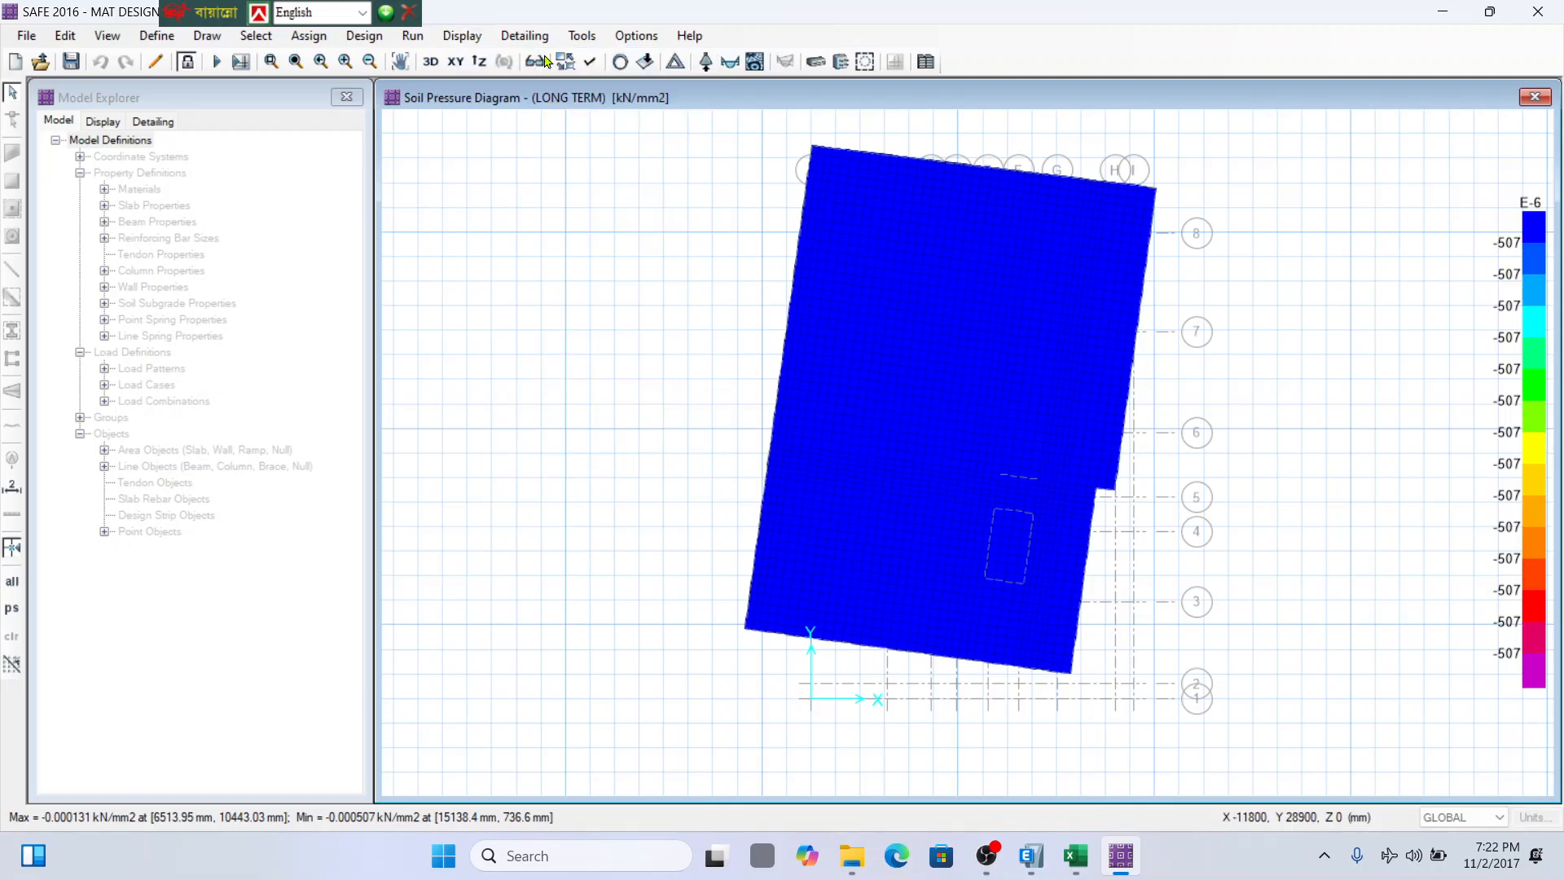
Display the deformed shape for the ELASTIC load case with automatic scaling and contours drawn.
click(460, 39)
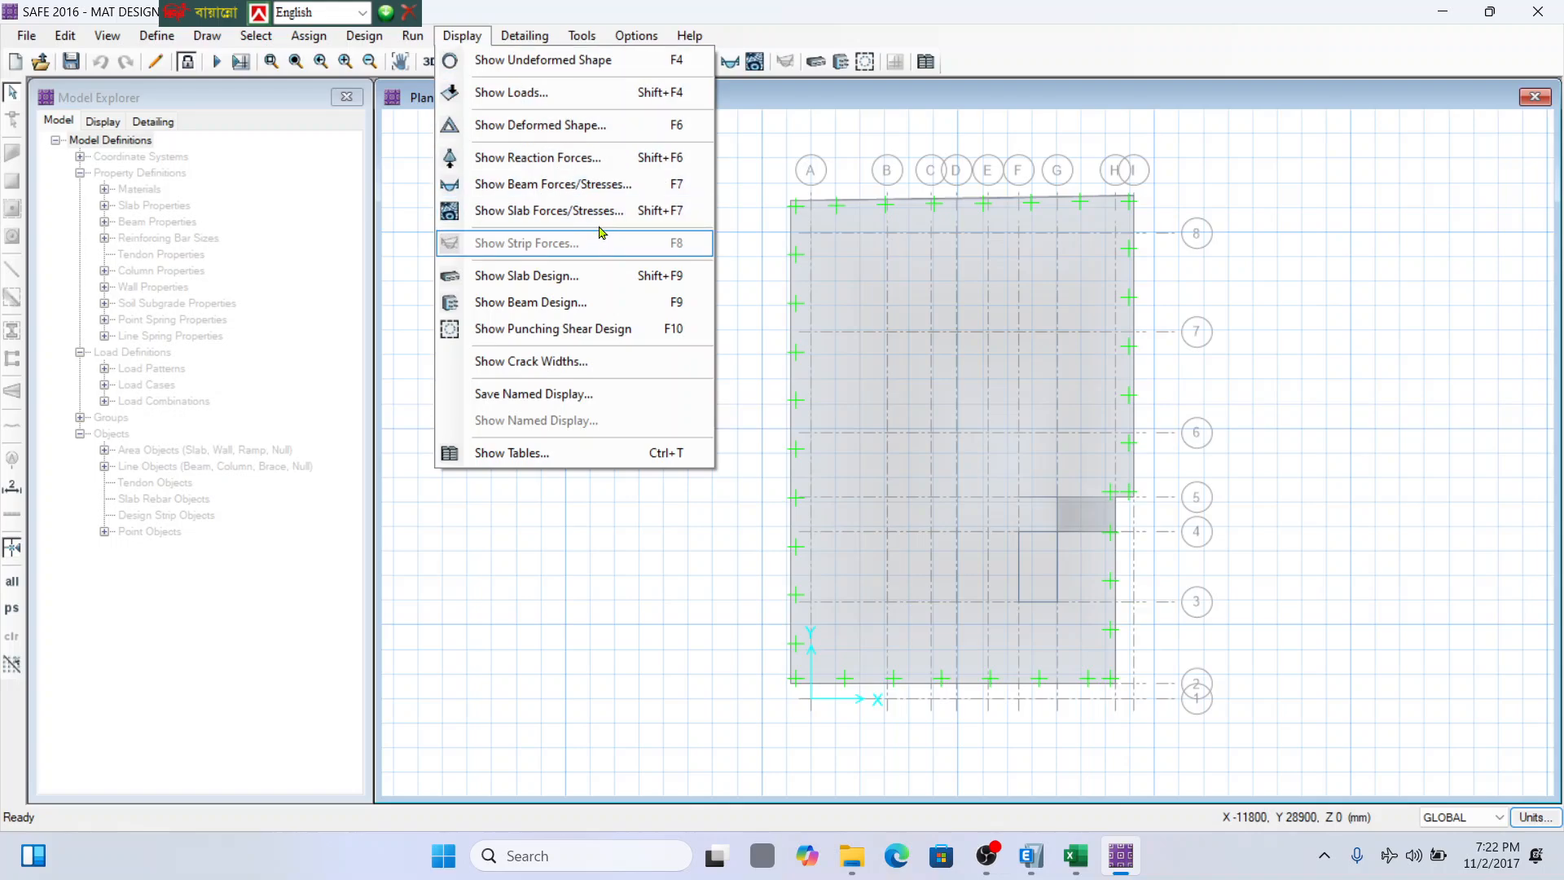
click(612, 133)
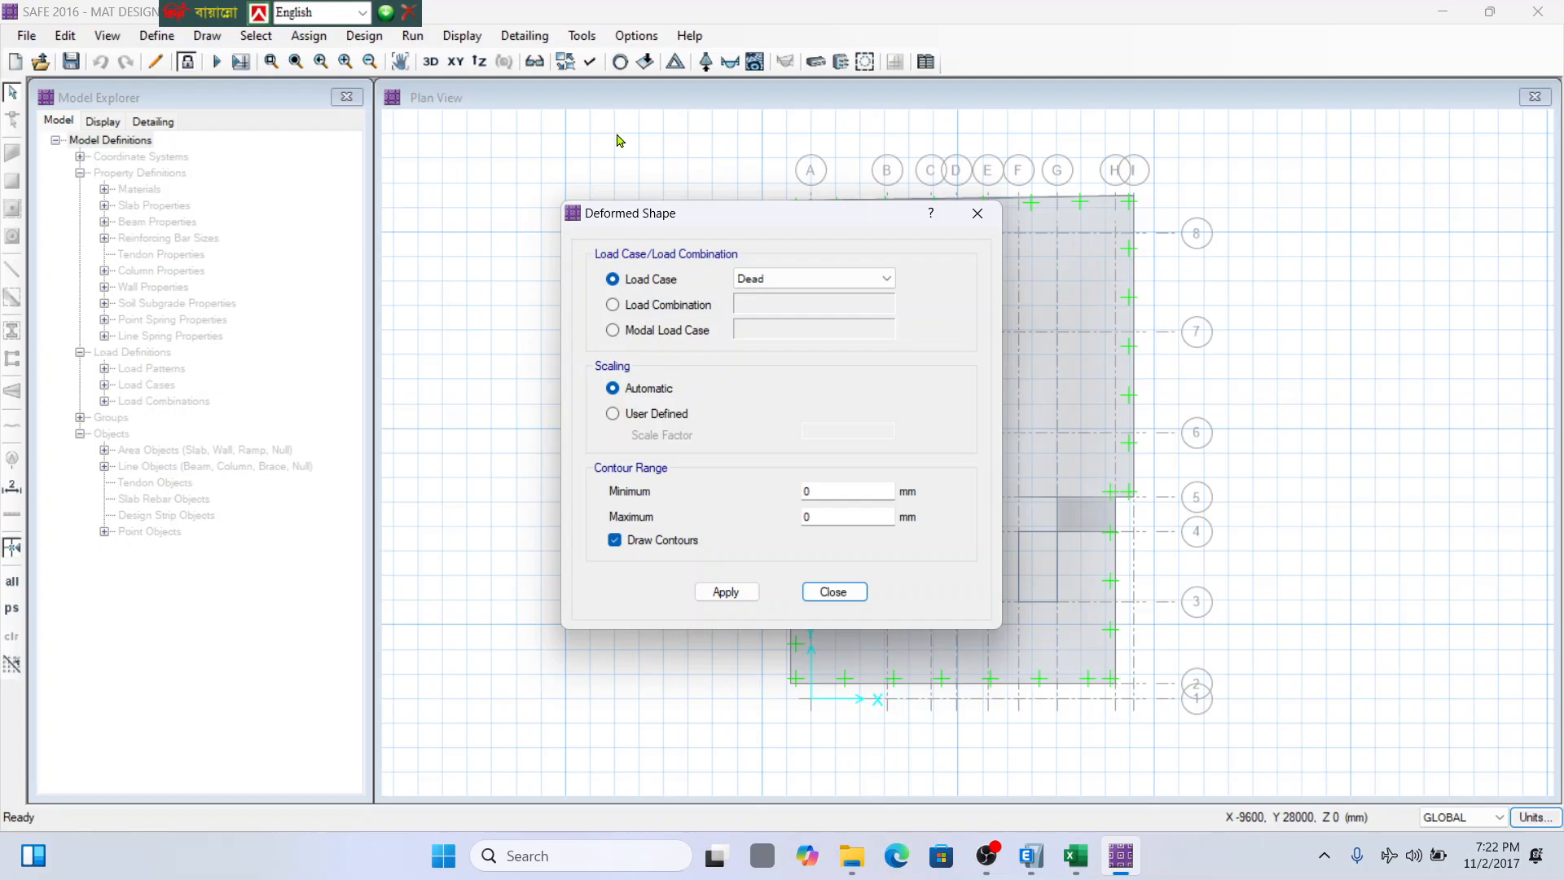
click(651, 311)
click(803, 311)
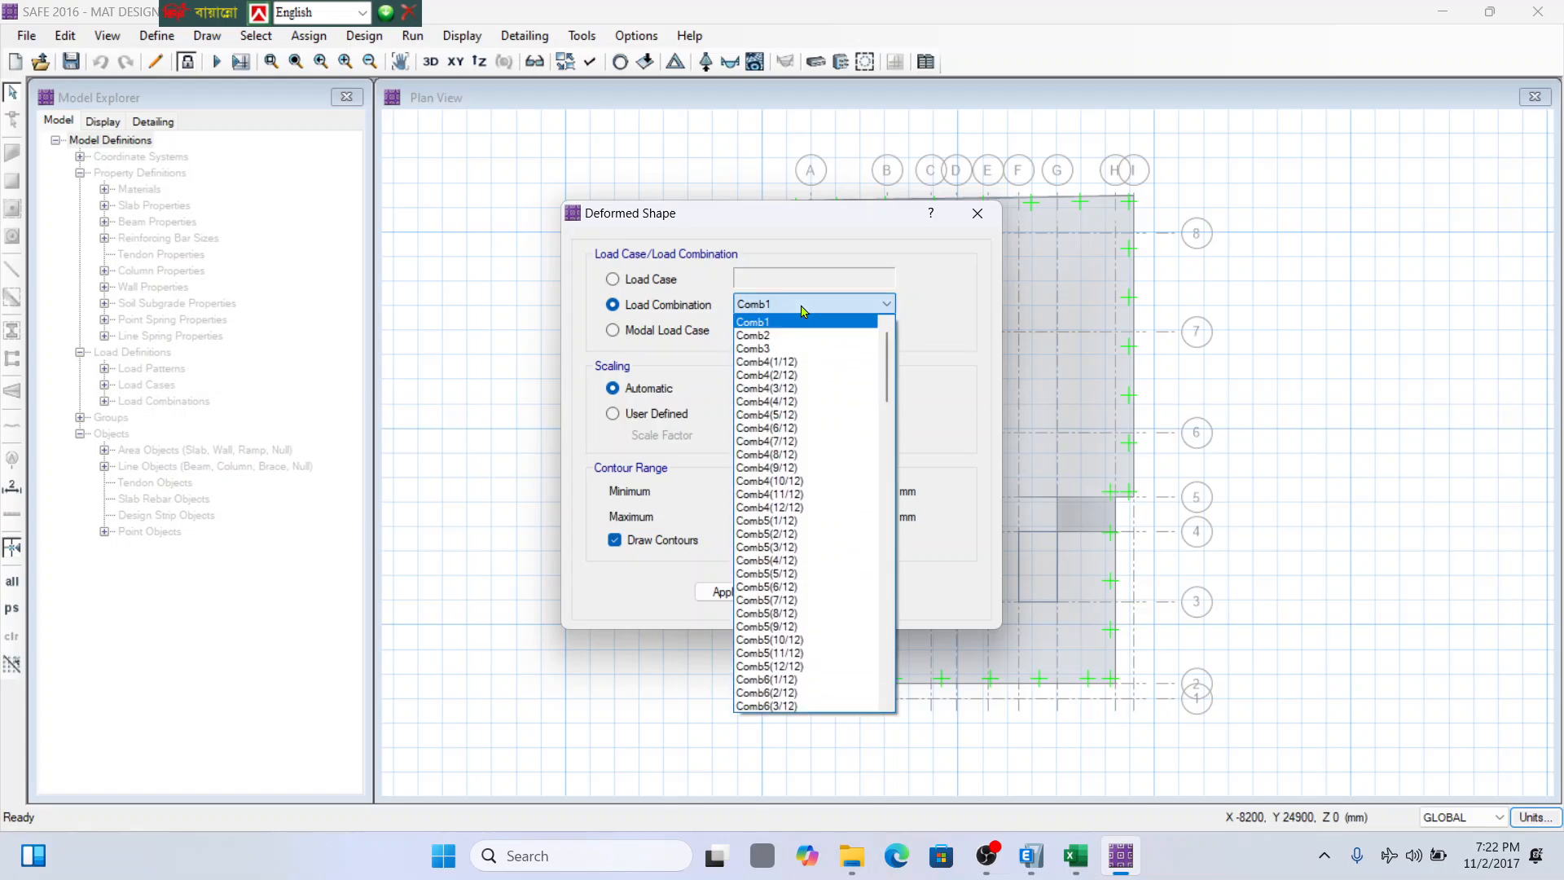
click(841, 310)
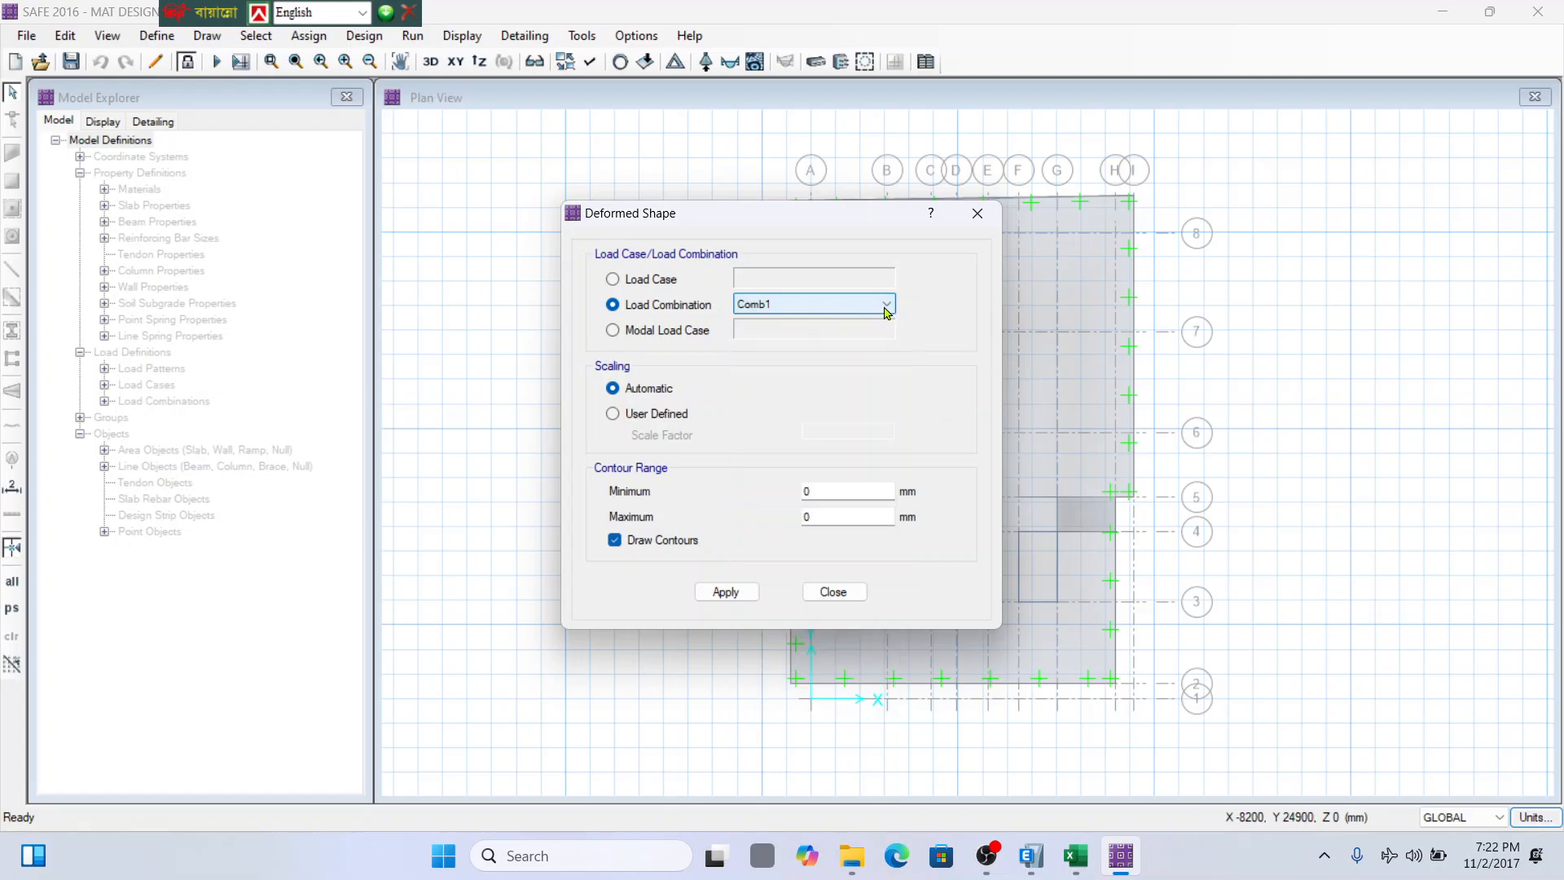
click(648, 280)
click(886, 280)
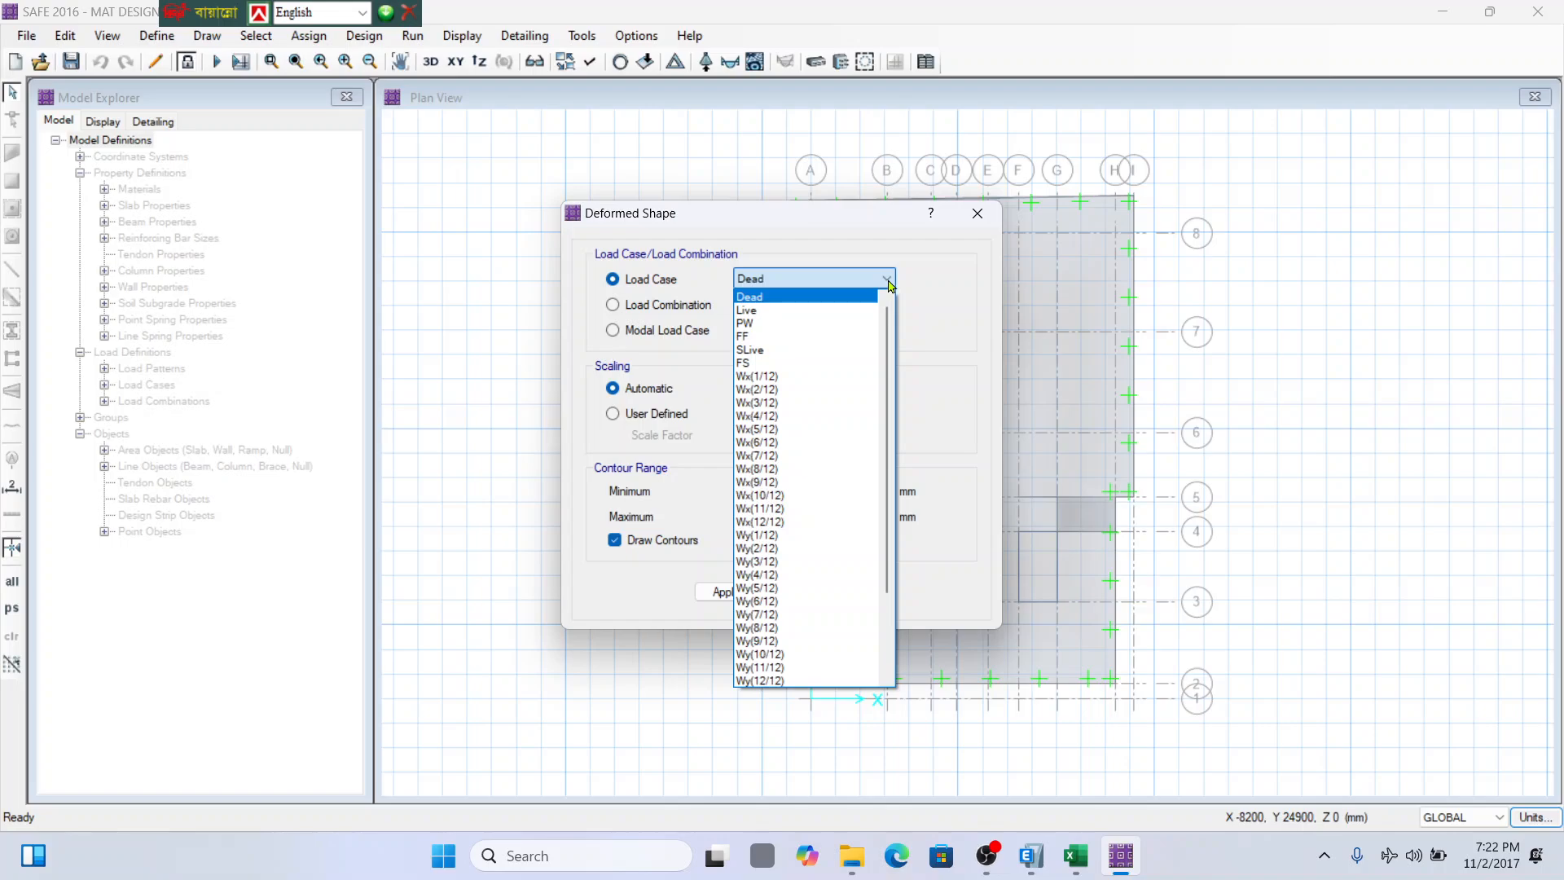
key(Down)
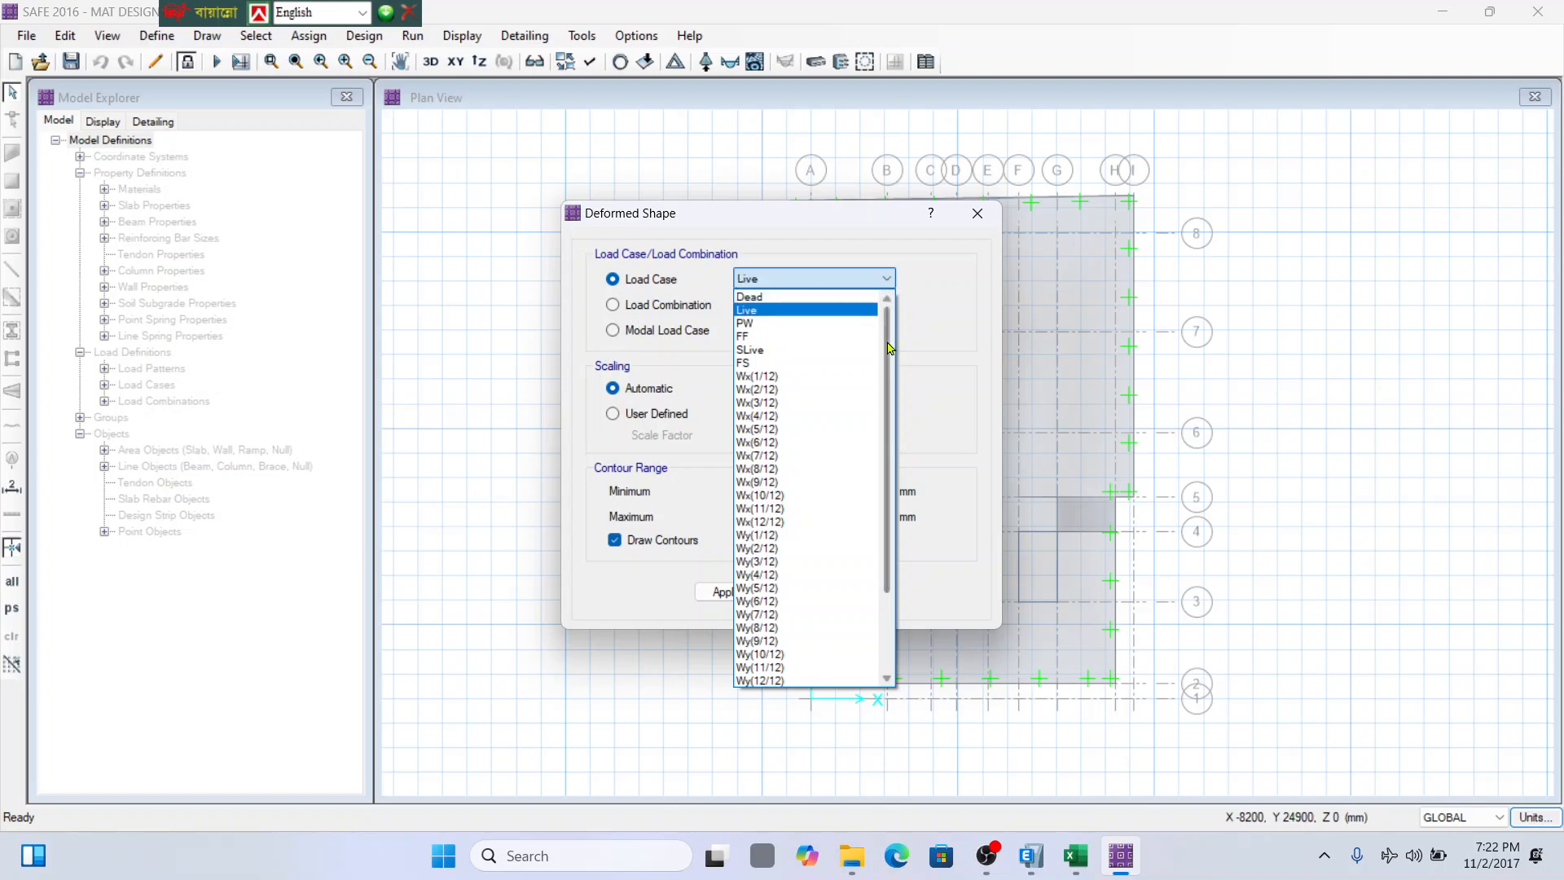
drag(889, 366, 889, 444)
click(763, 644)
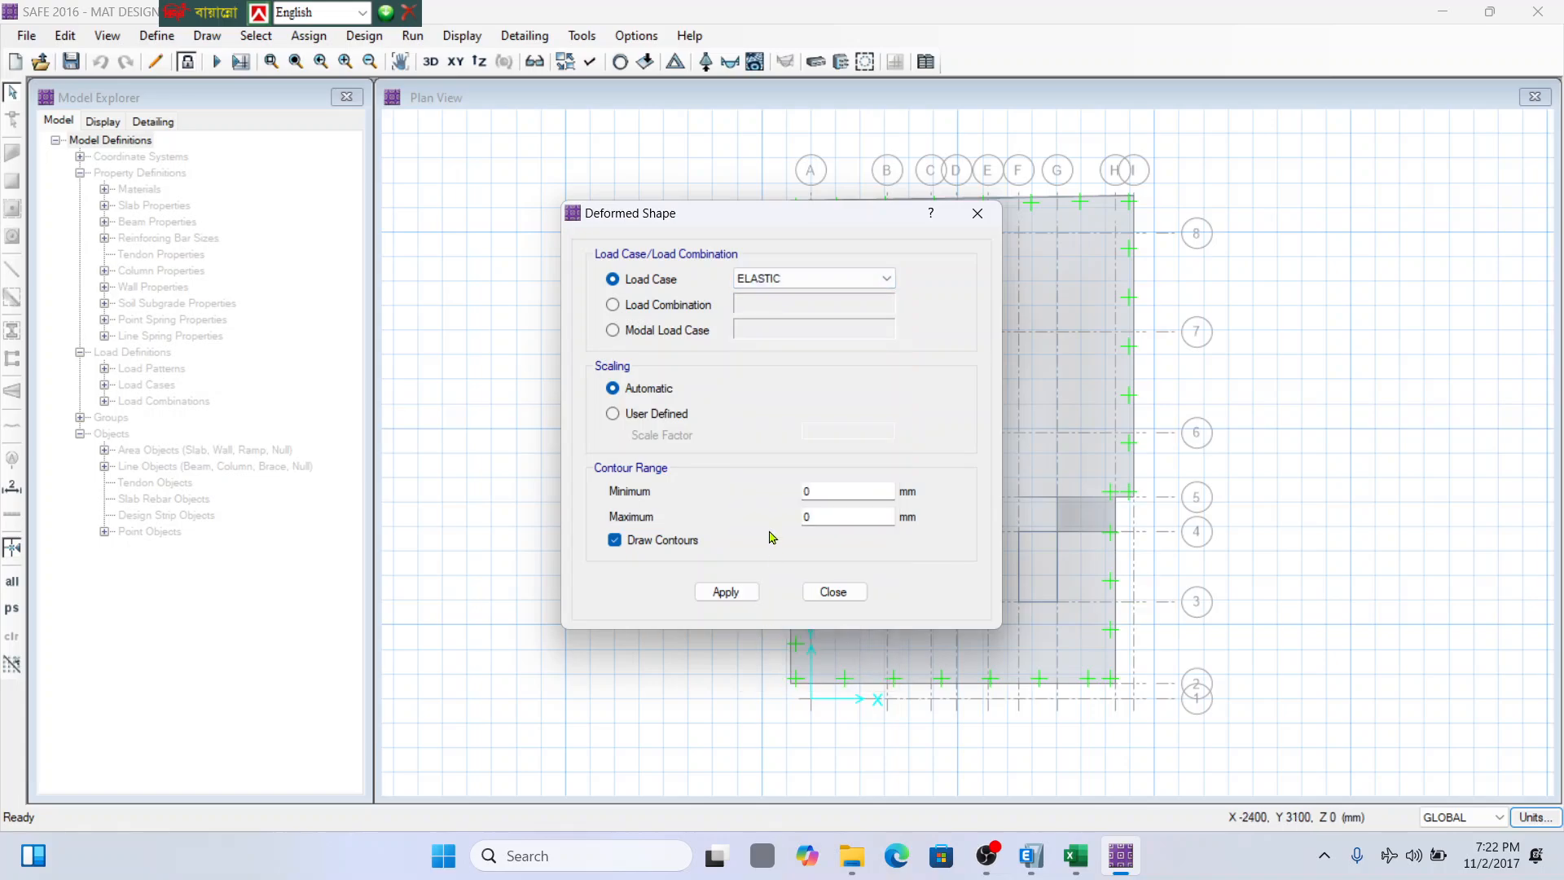
click(732, 589)
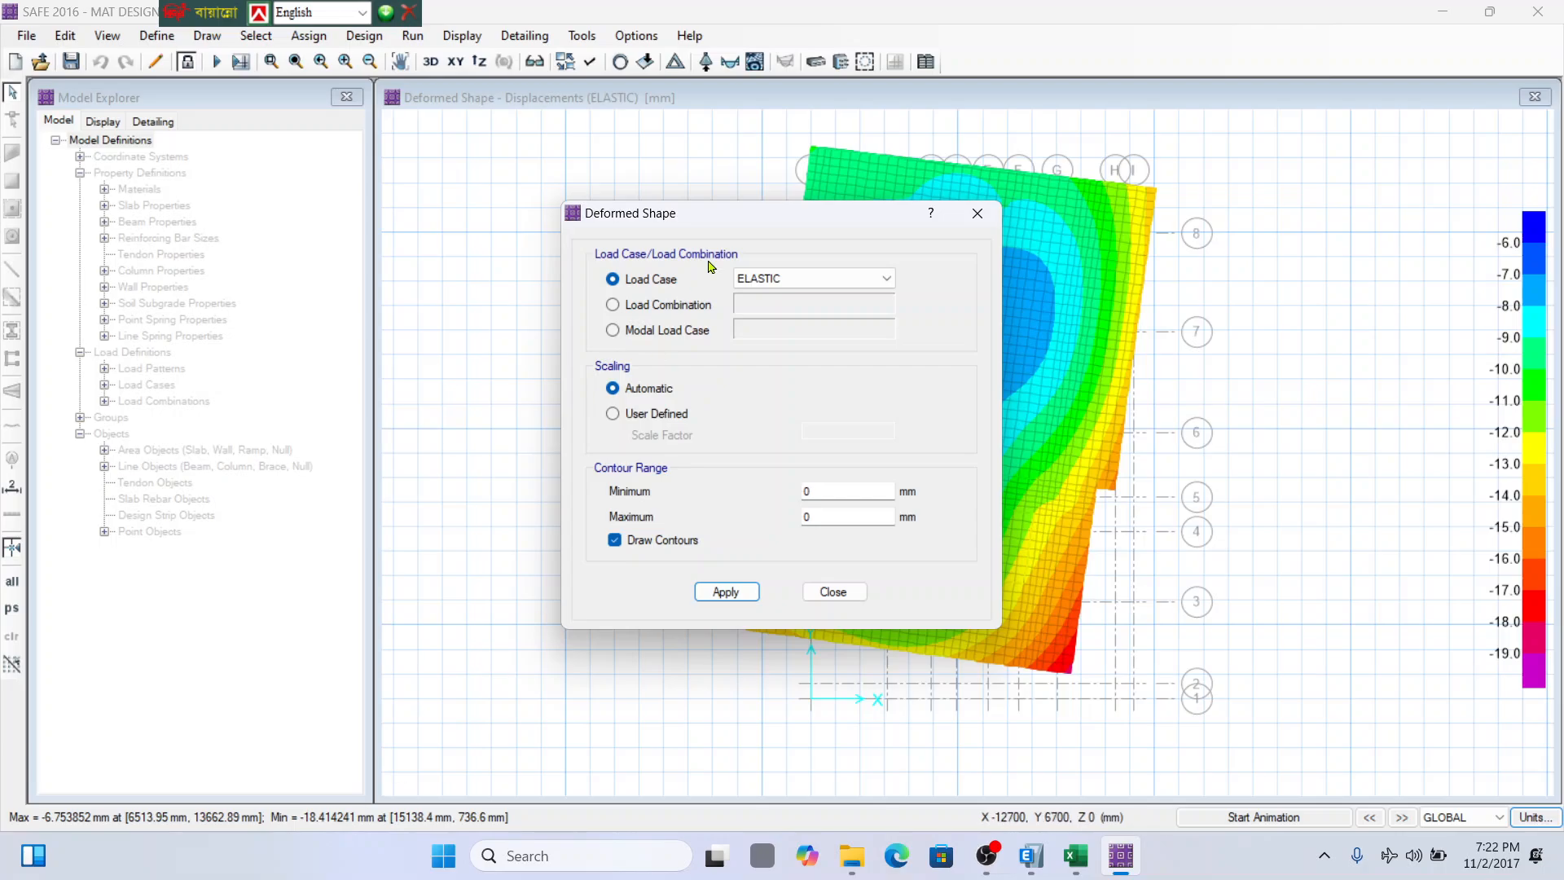
Review the available load cases, then switch the deformed shape source to Load Combination and browse to the end of the combinations.
click(847, 278)
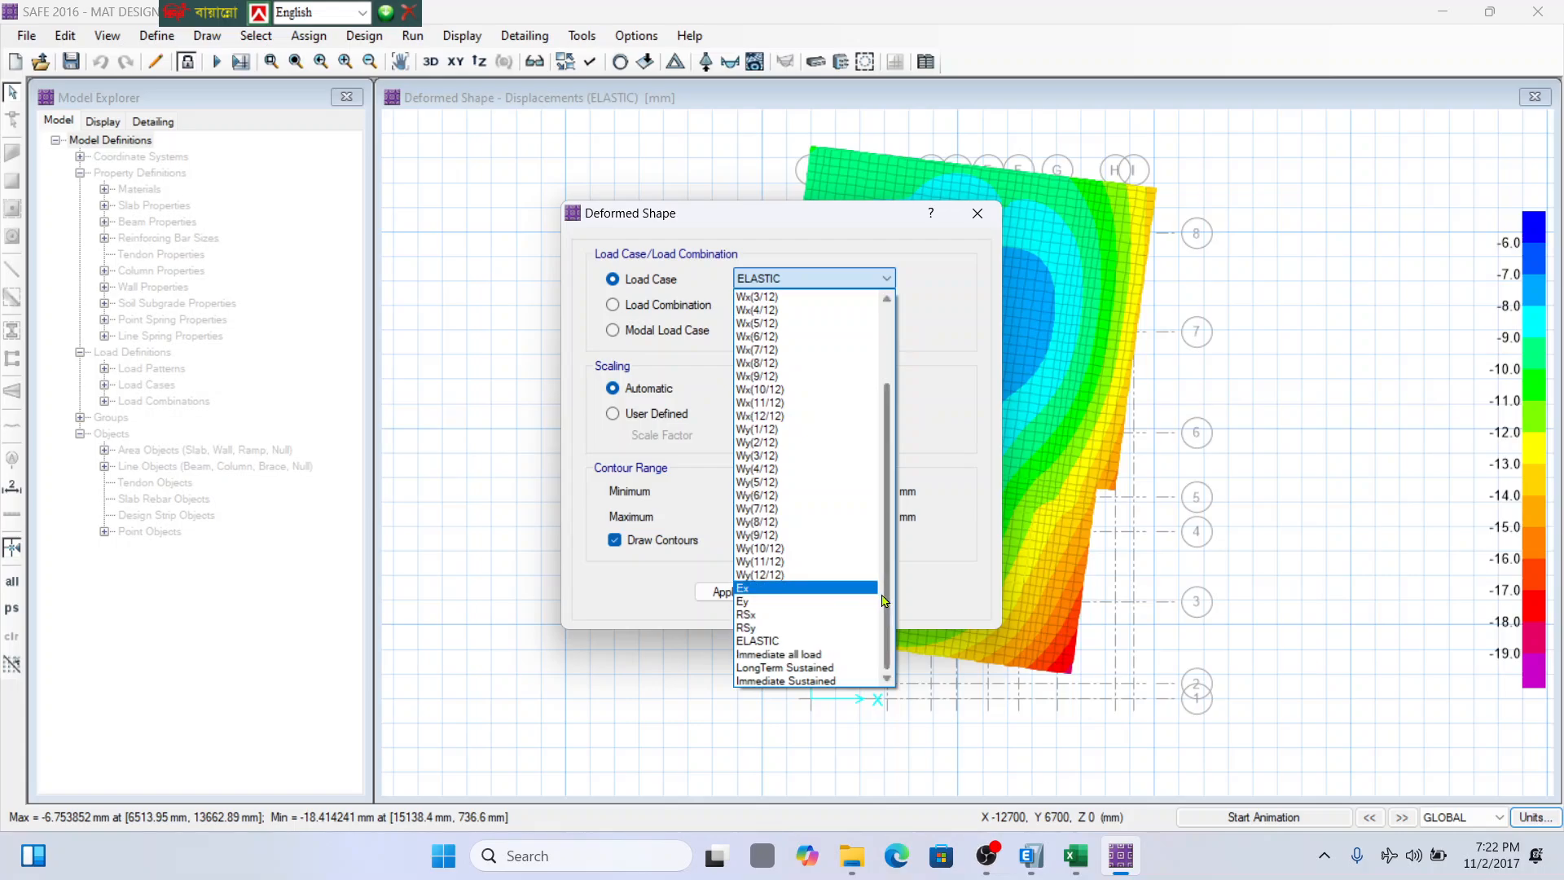
mouse_move(884, 665)
mouse_down()
mouse_move(886, 420)
mouse_move(902, 672)
mouse_up()
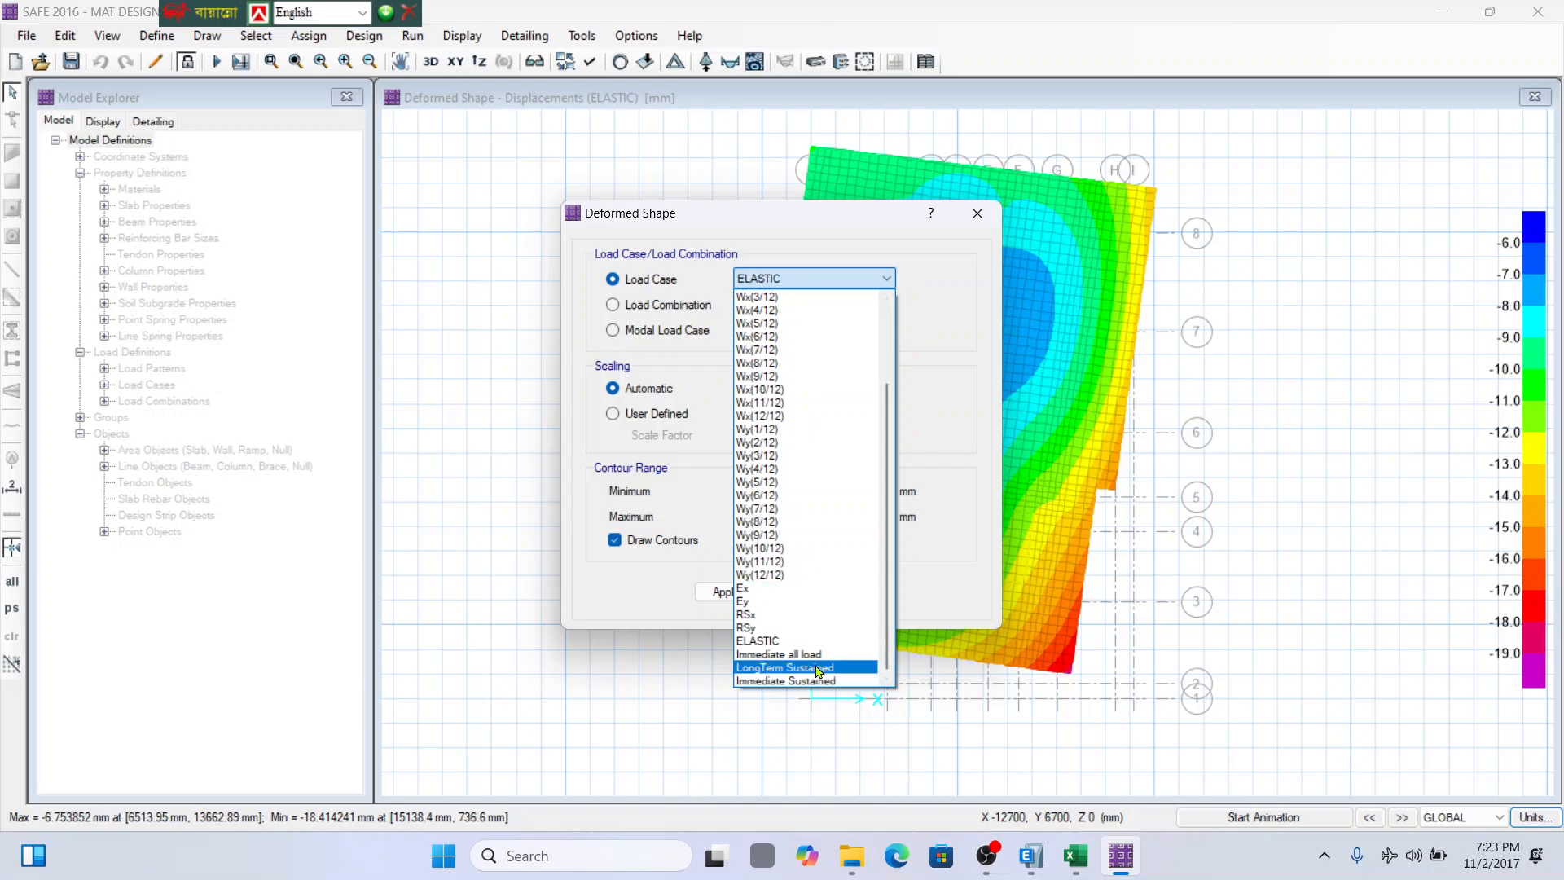
click(705, 334)
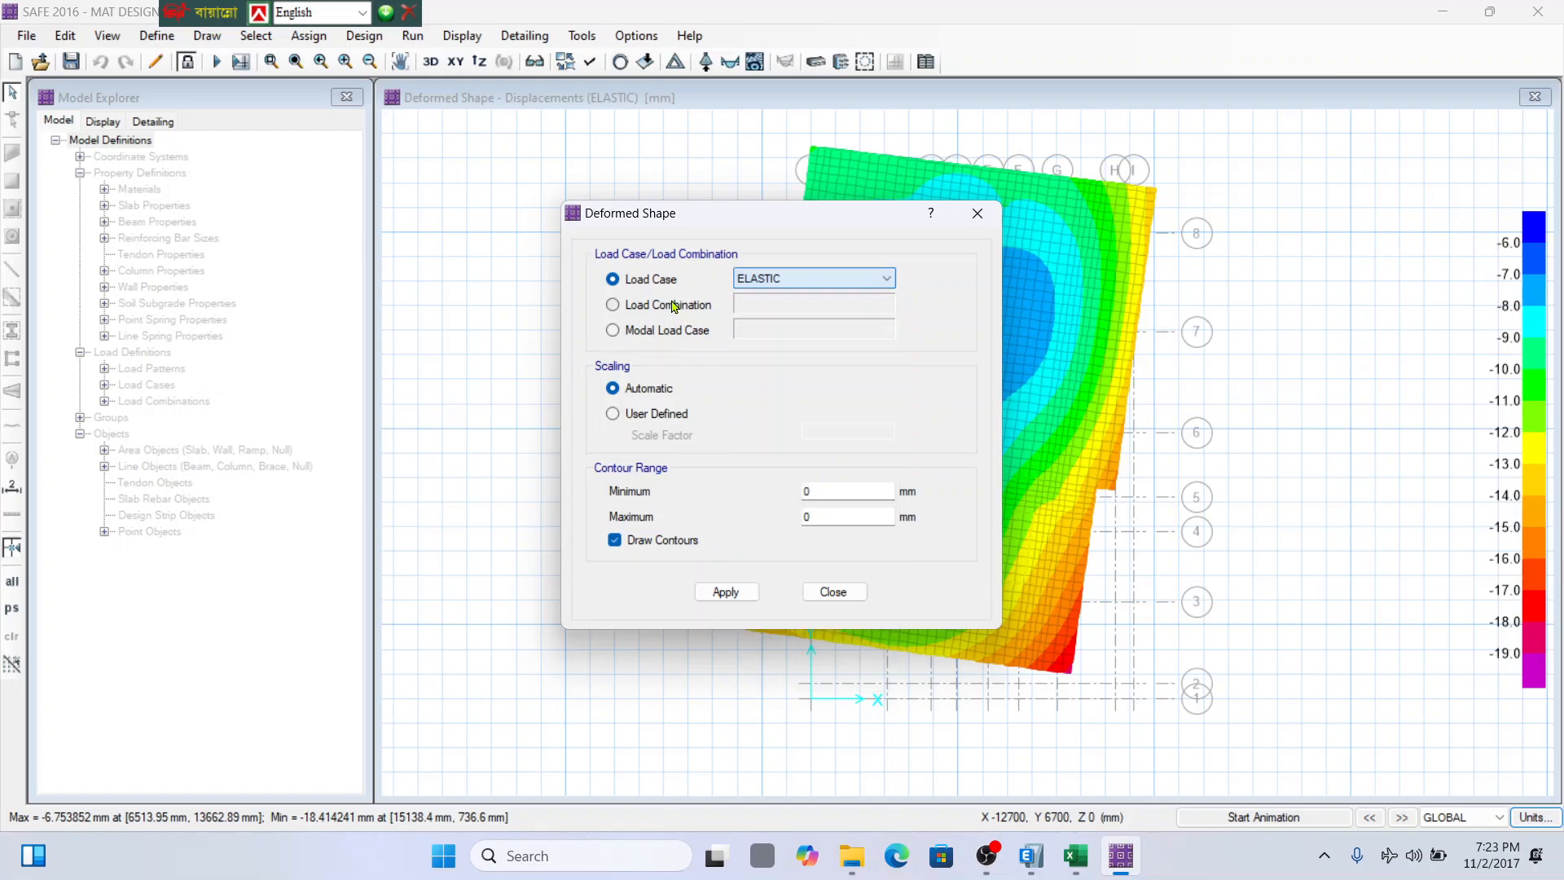
click(698, 304)
click(886, 304)
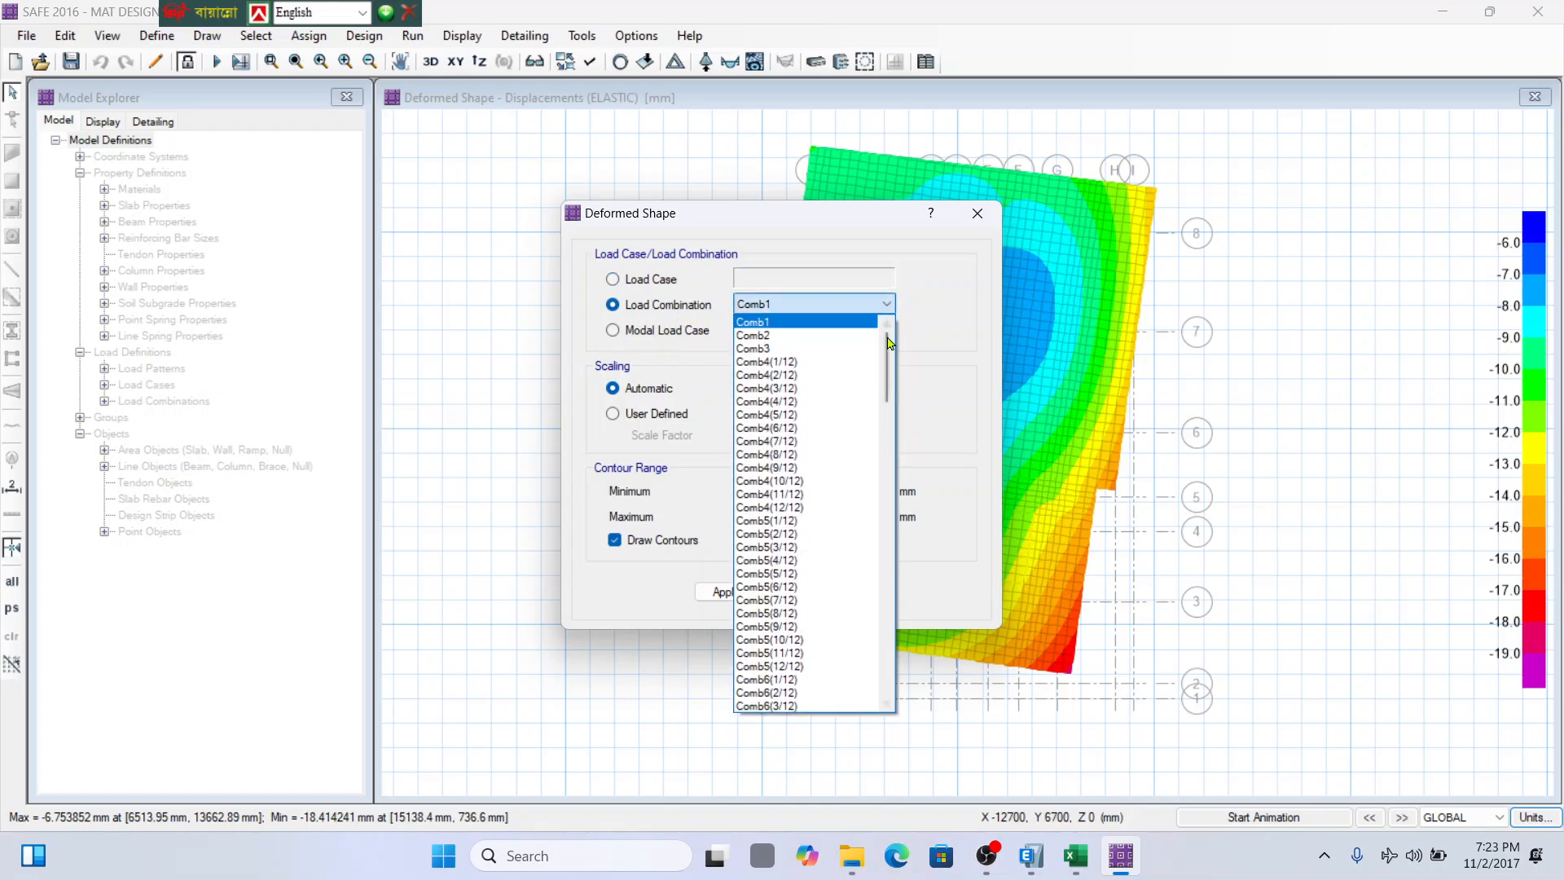
drag(886, 366, 883, 736)
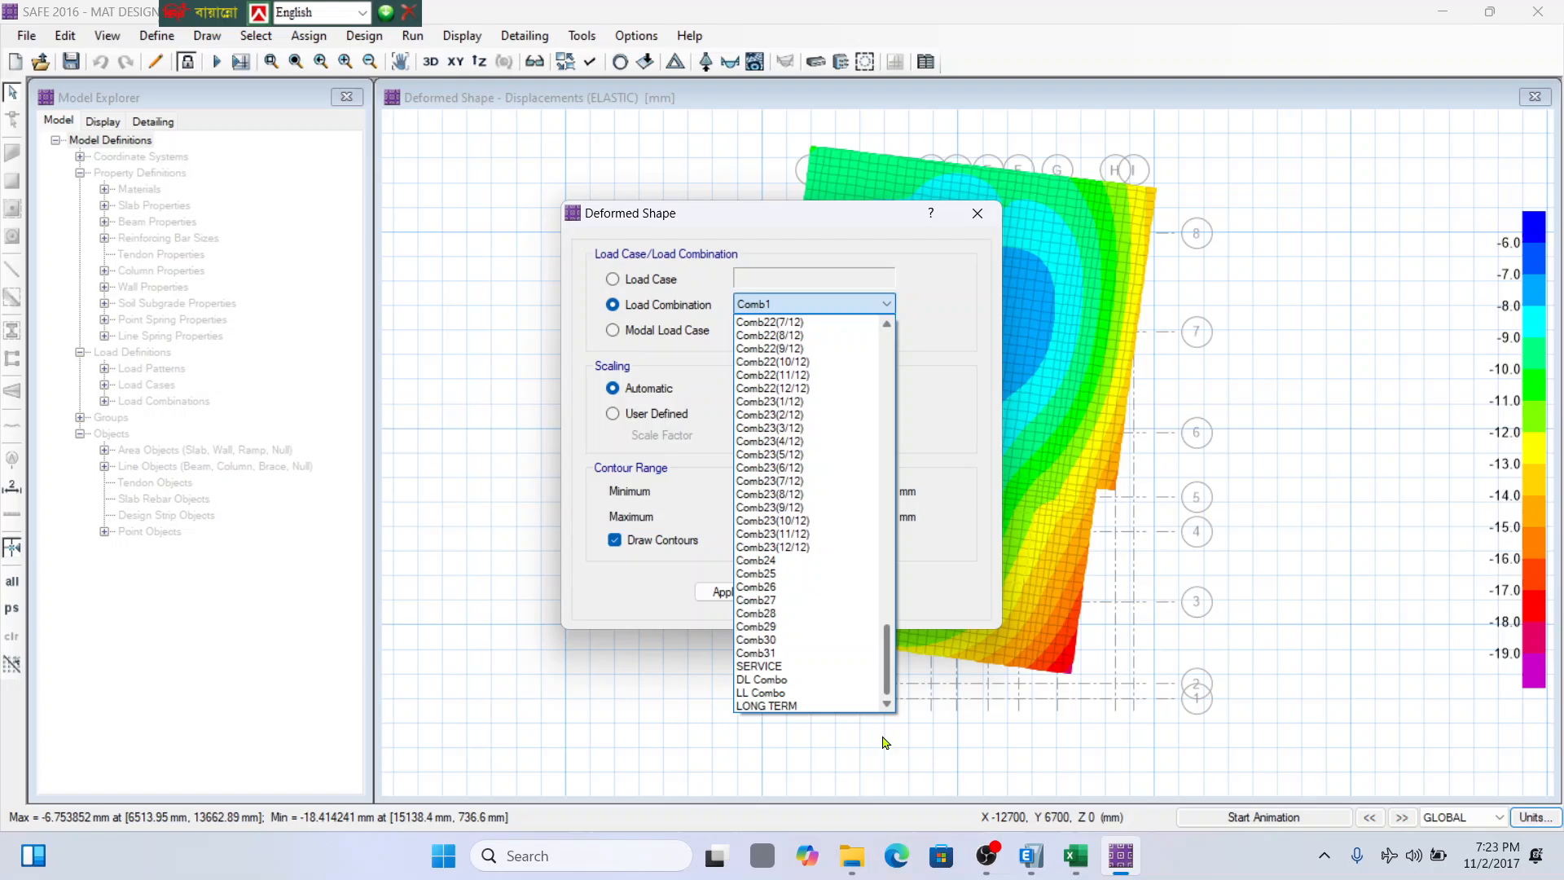
Display the deformed shape for the LONG TERM load combination.
click(775, 706)
click(713, 592)
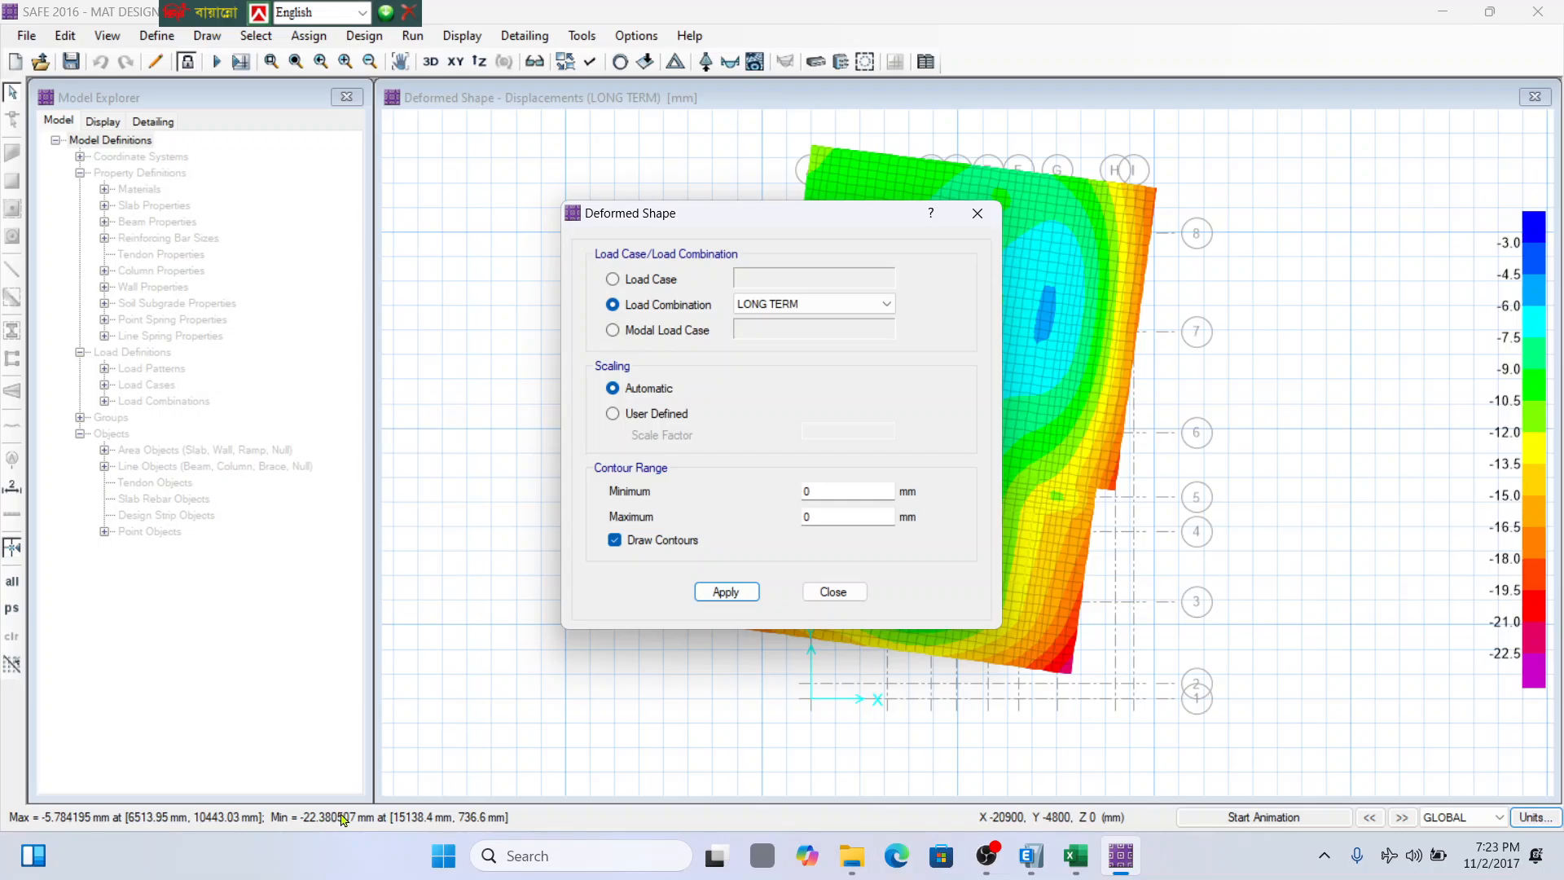
click(1152, 740)
Switch to Excel and check the short-term Span/360 and long-term Span/250 deflection limits in cells J19 and J22.
click(1078, 865)
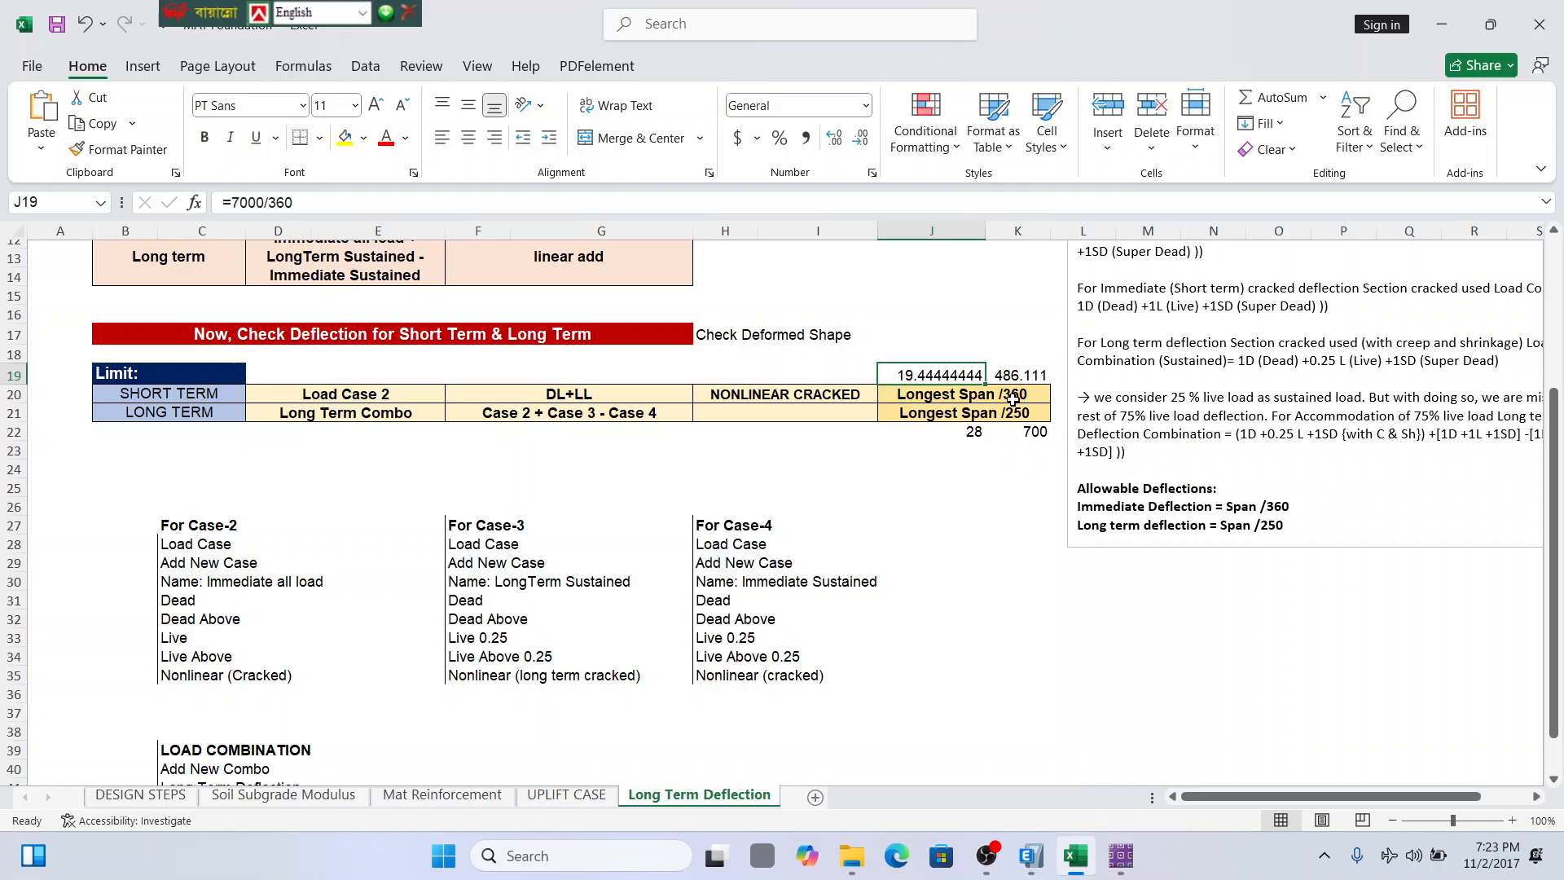
click(961, 419)
click(966, 438)
click(943, 375)
click(965, 428)
click(961, 381)
click(950, 443)
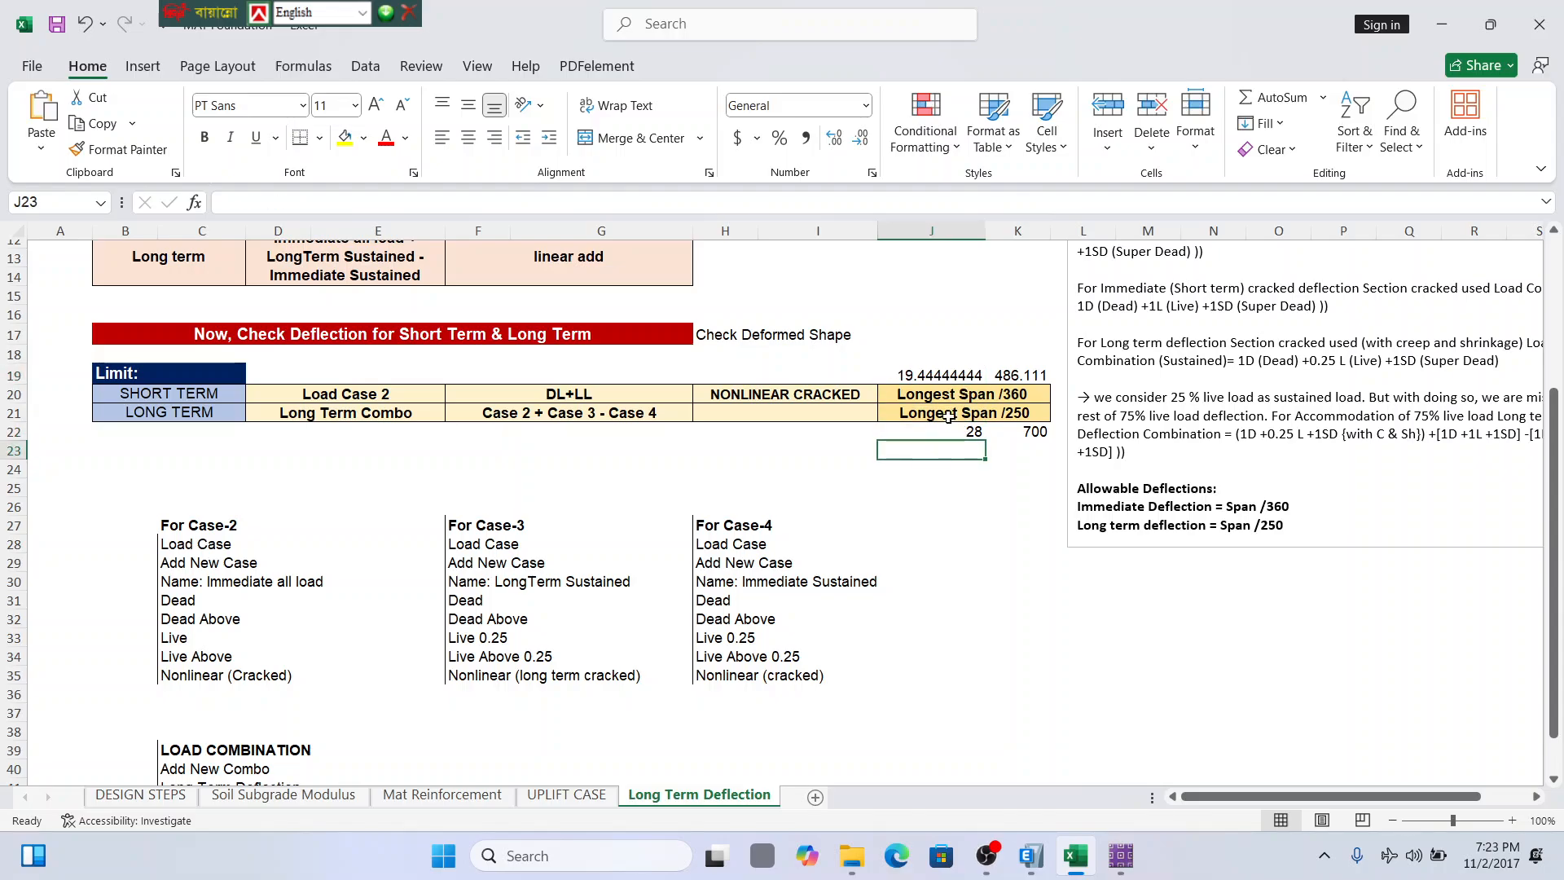
click(941, 377)
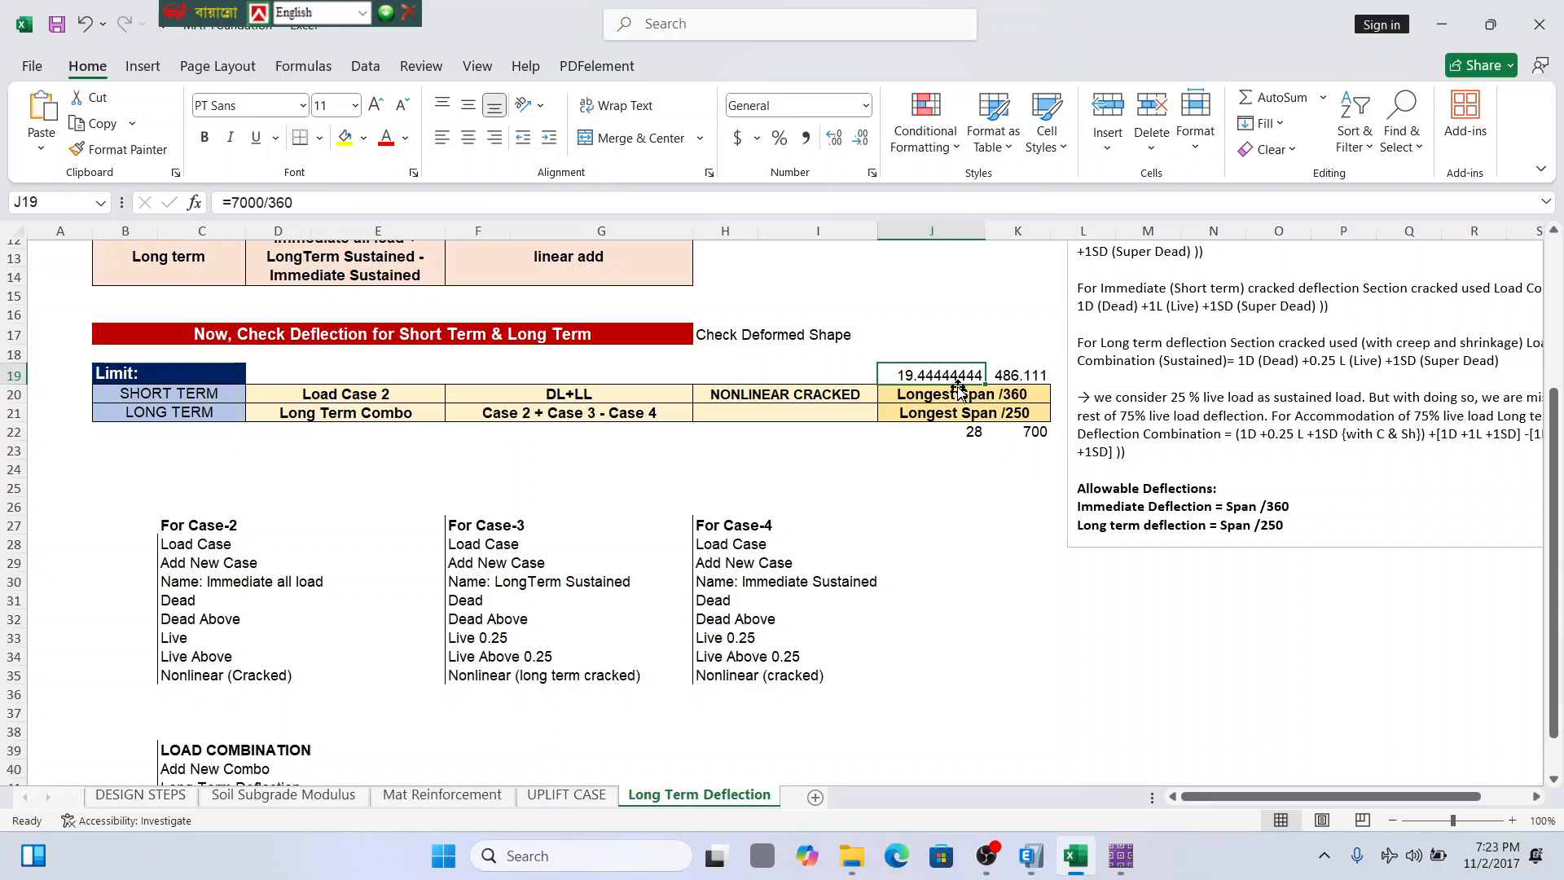
click(951, 432)
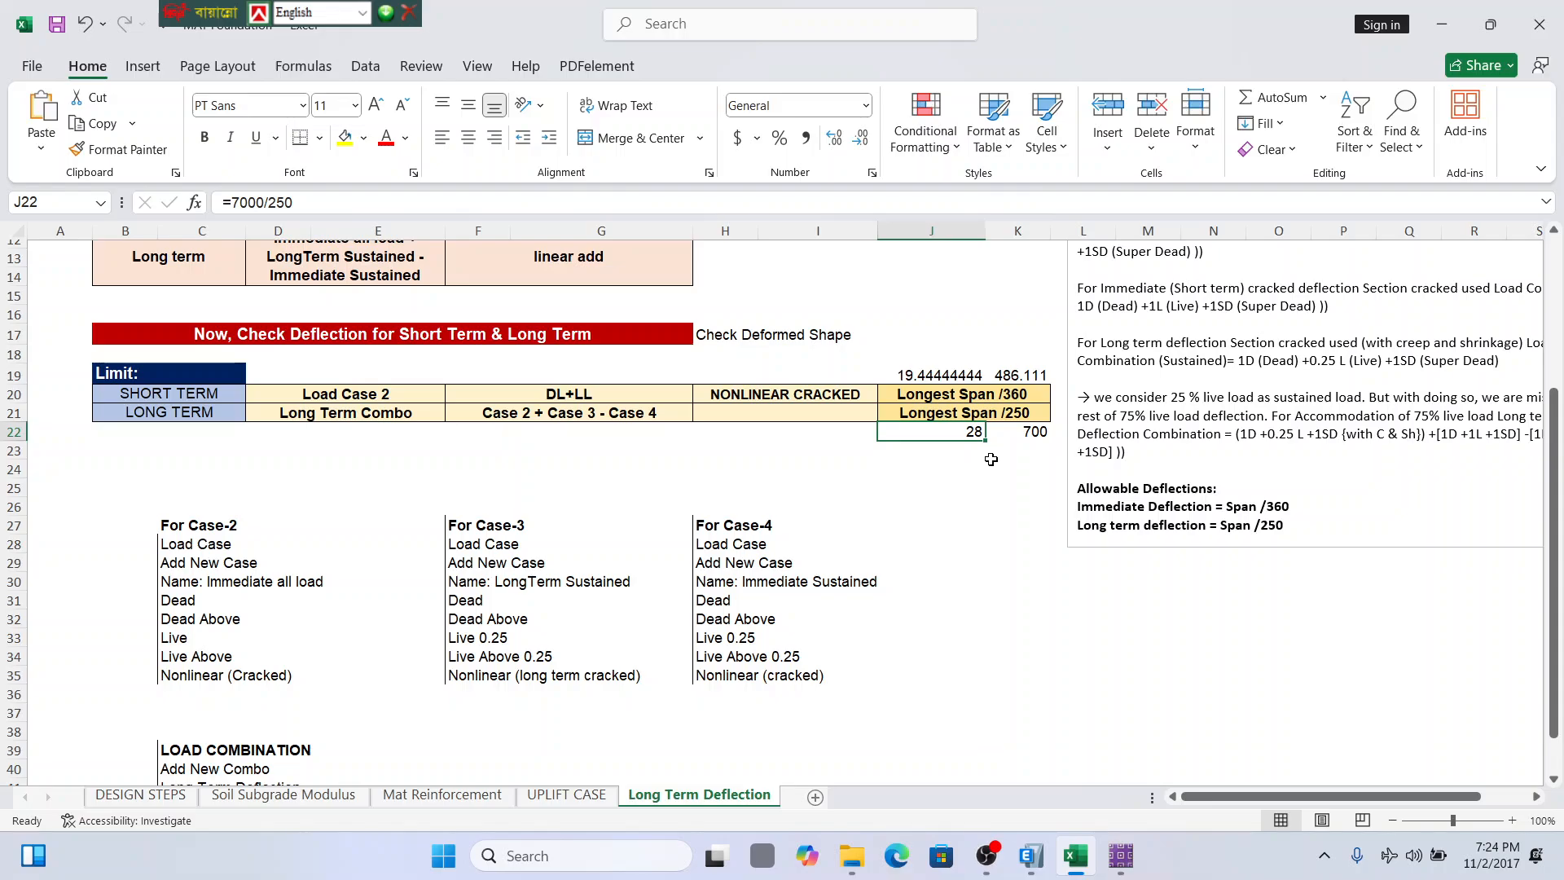
Switch back to SAFE and display the deformed shape for the SERVICE load combination.
click(1075, 855)
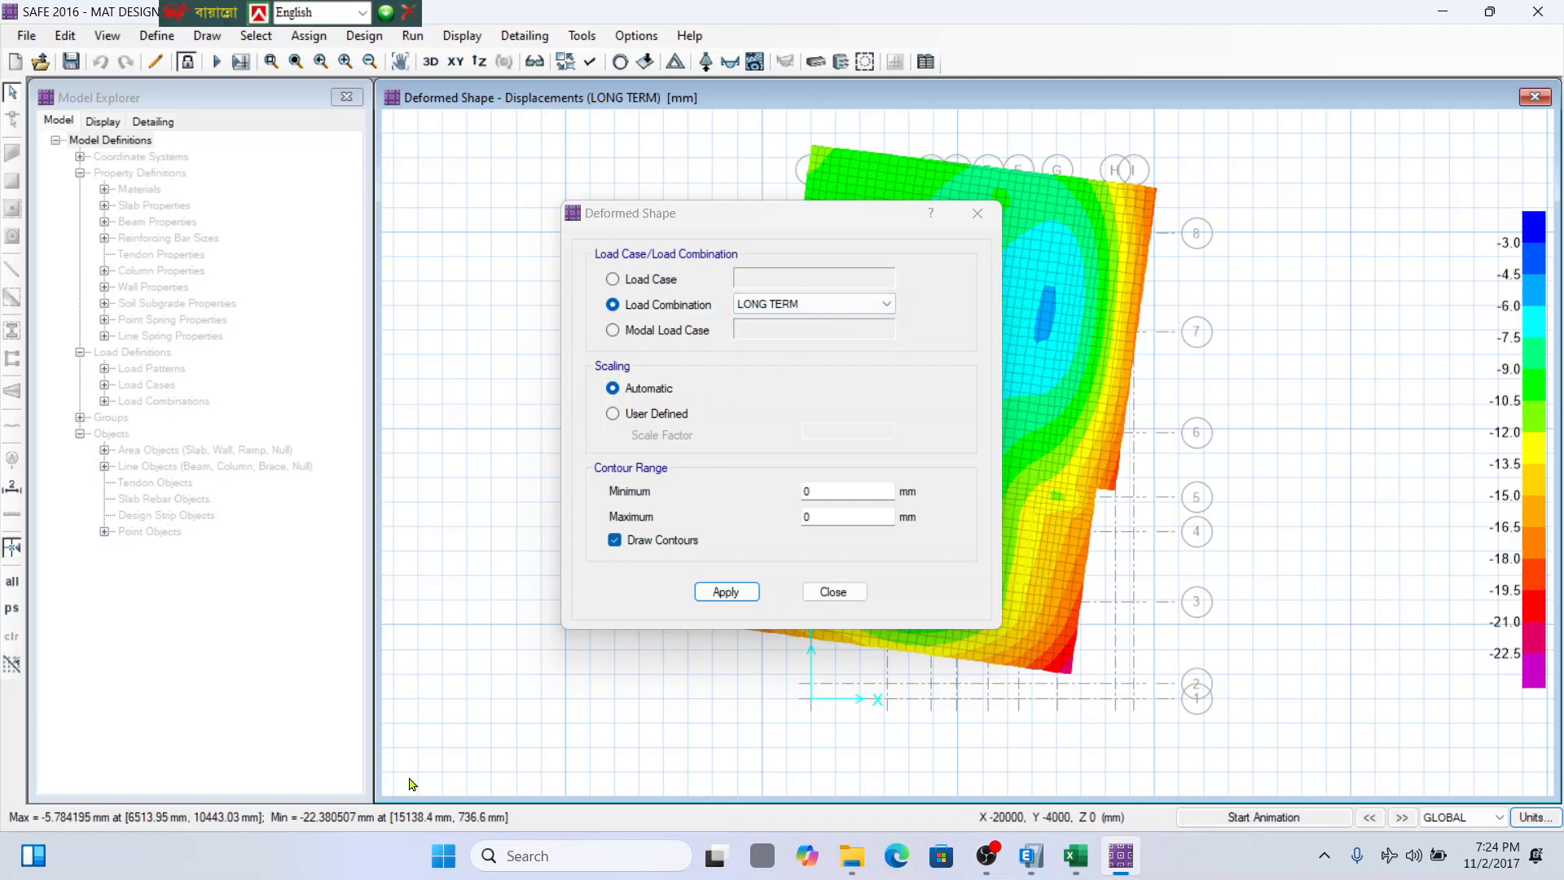
click(885, 303)
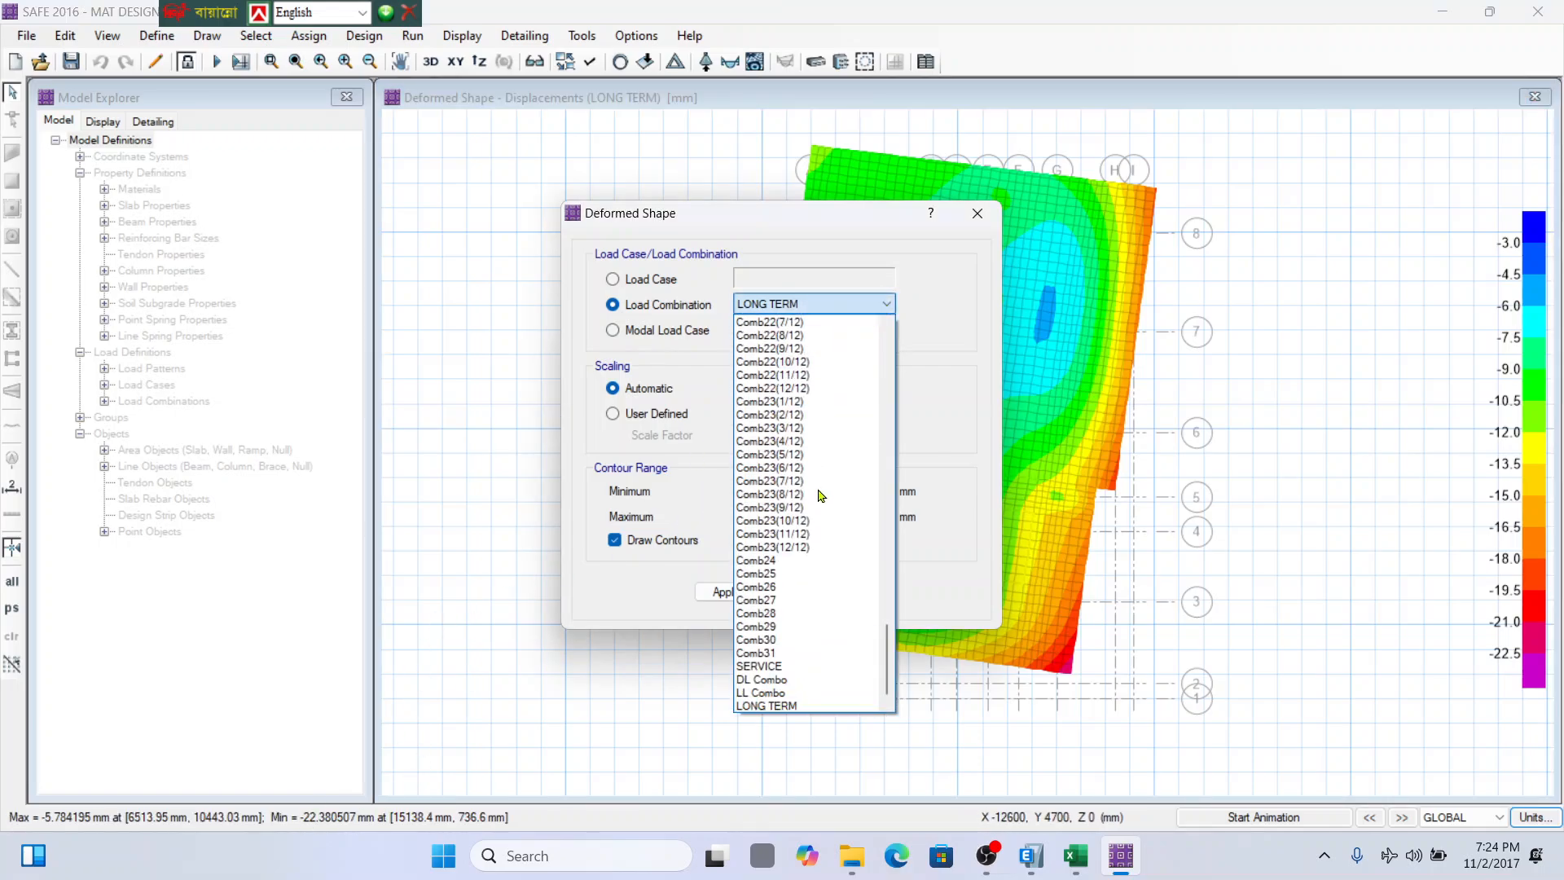
click(761, 665)
click(743, 596)
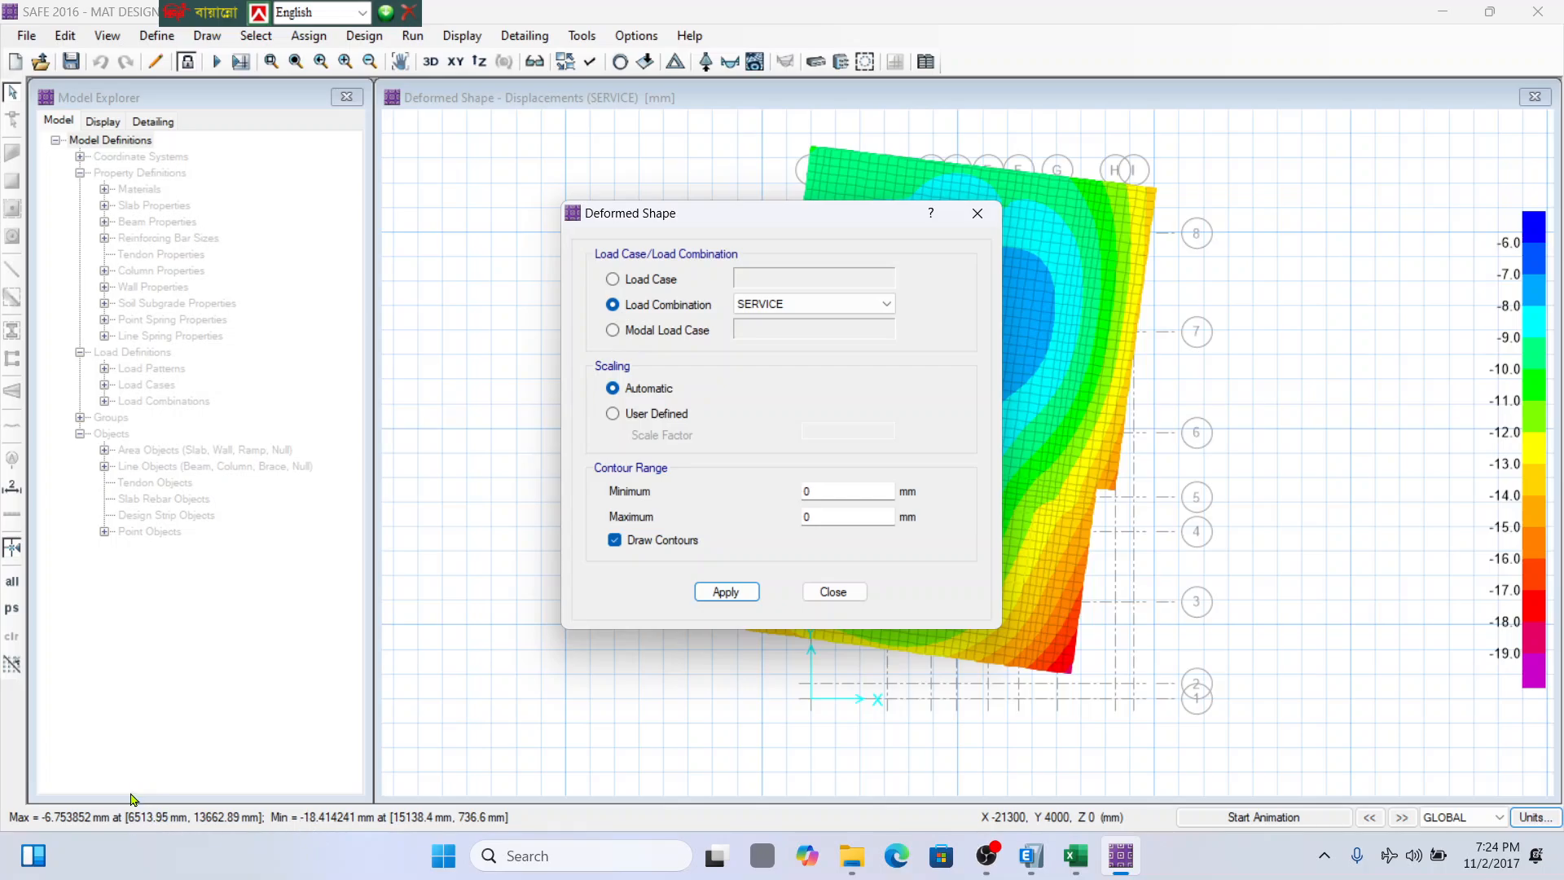
click(546, 767)
Return to Excel and compare the short-term and long-term limit formulas in J19 and J22 on the Long Term Deflection sheet.
click(1089, 850)
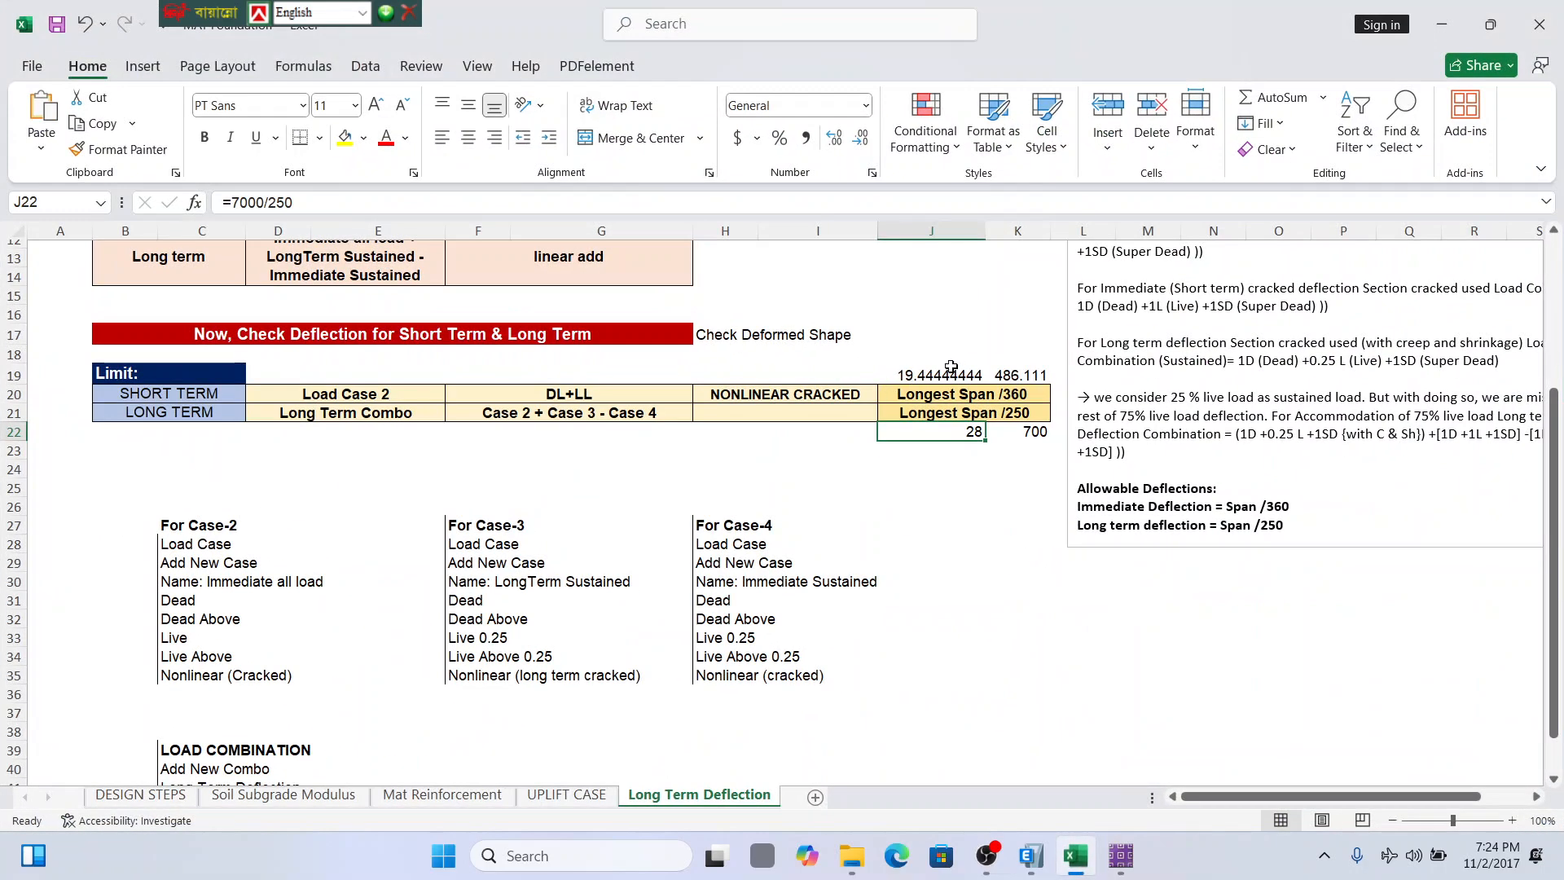
click(949, 356)
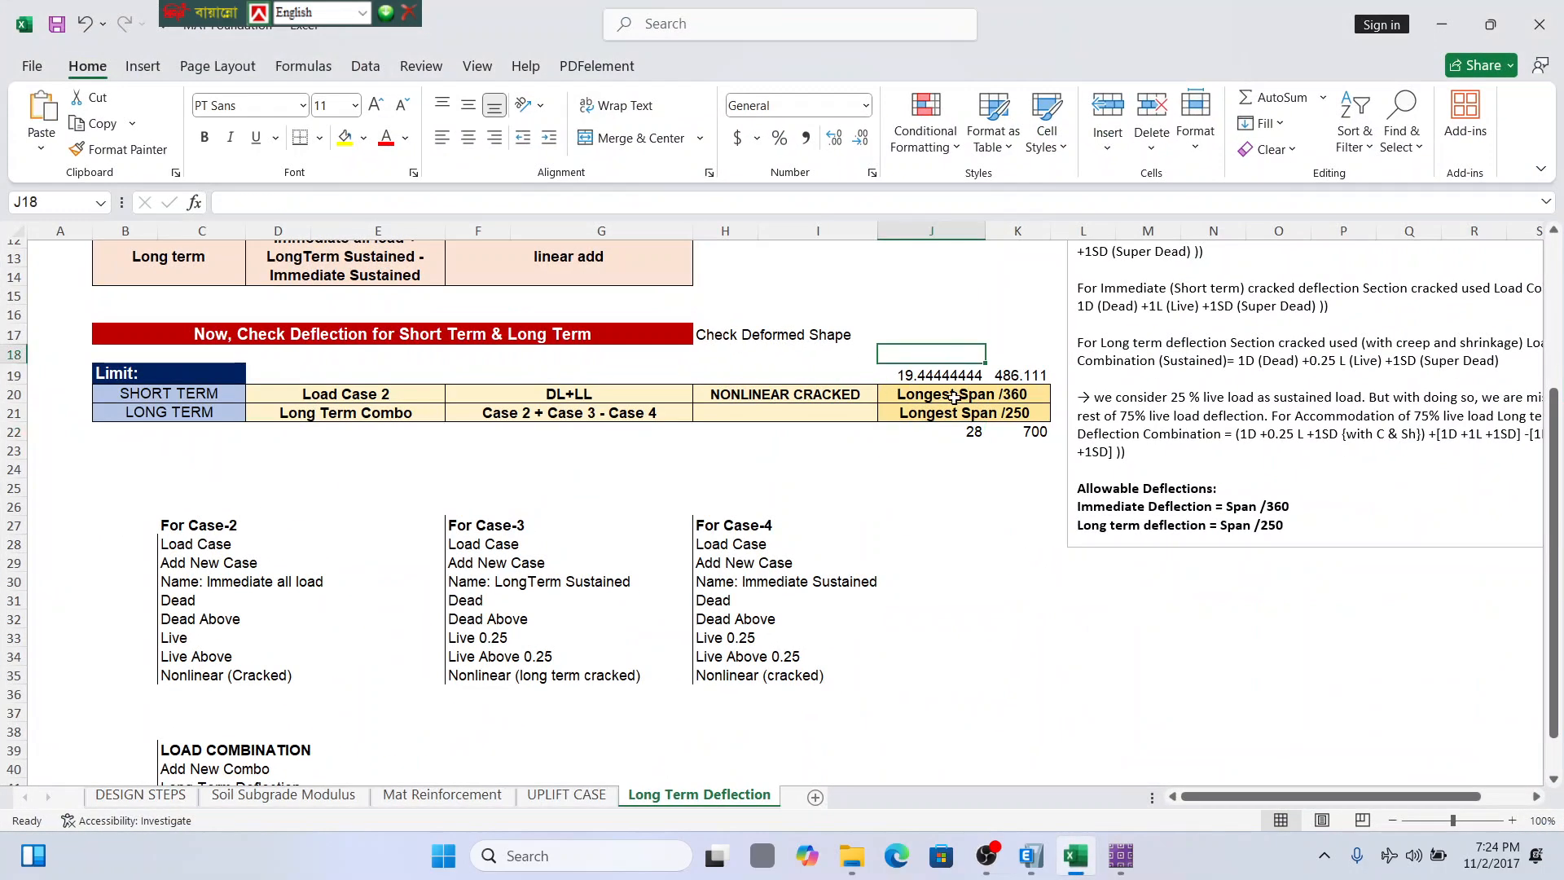
click(952, 420)
click(952, 431)
click(940, 377)
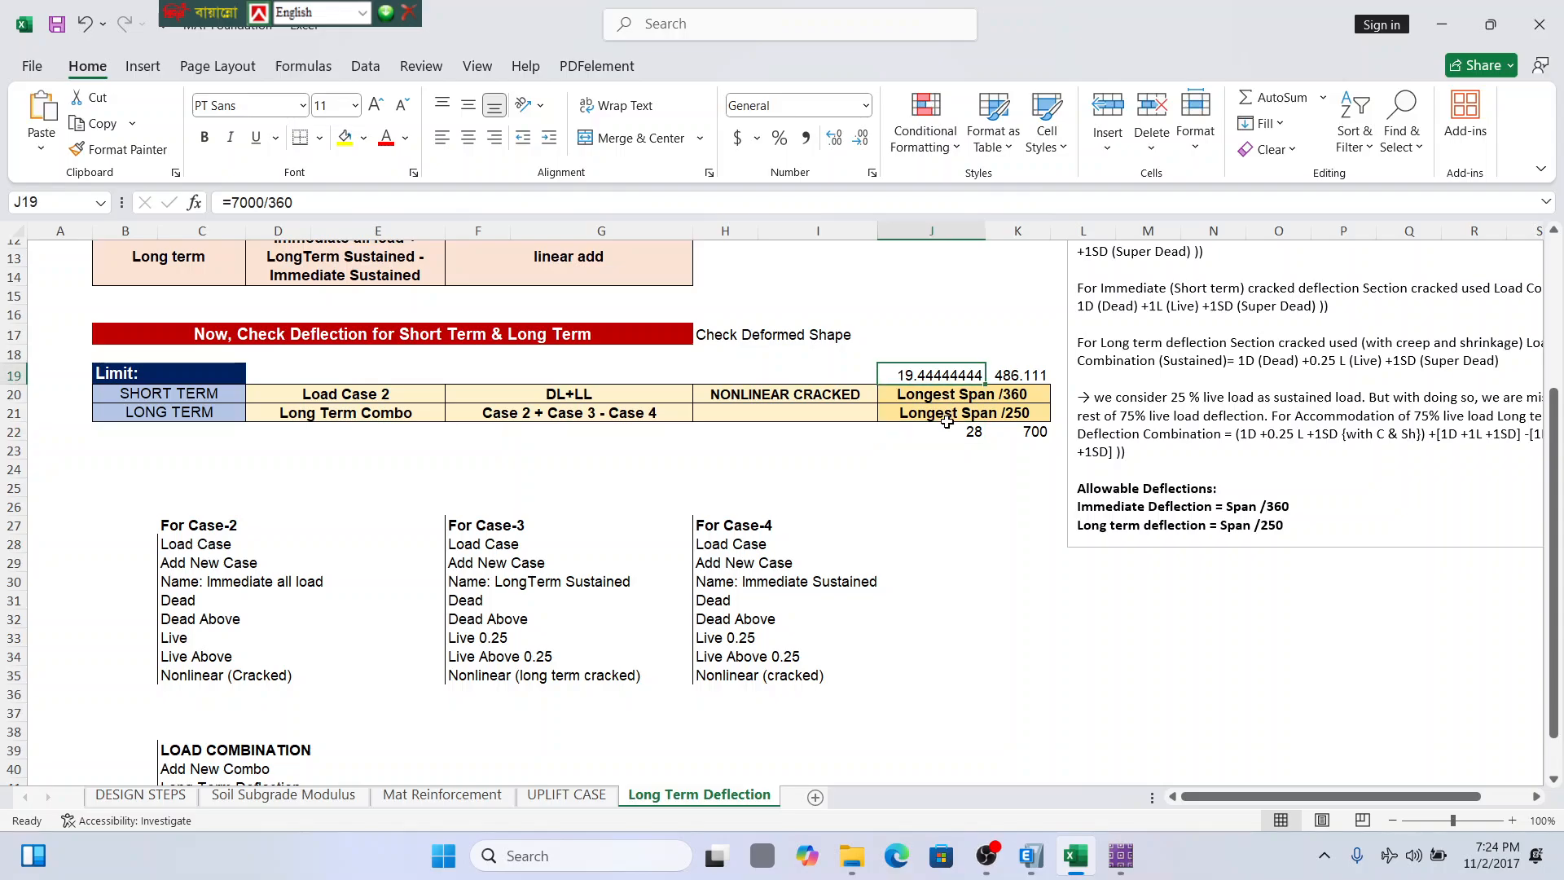
click(952, 432)
click(945, 375)
click(958, 432)
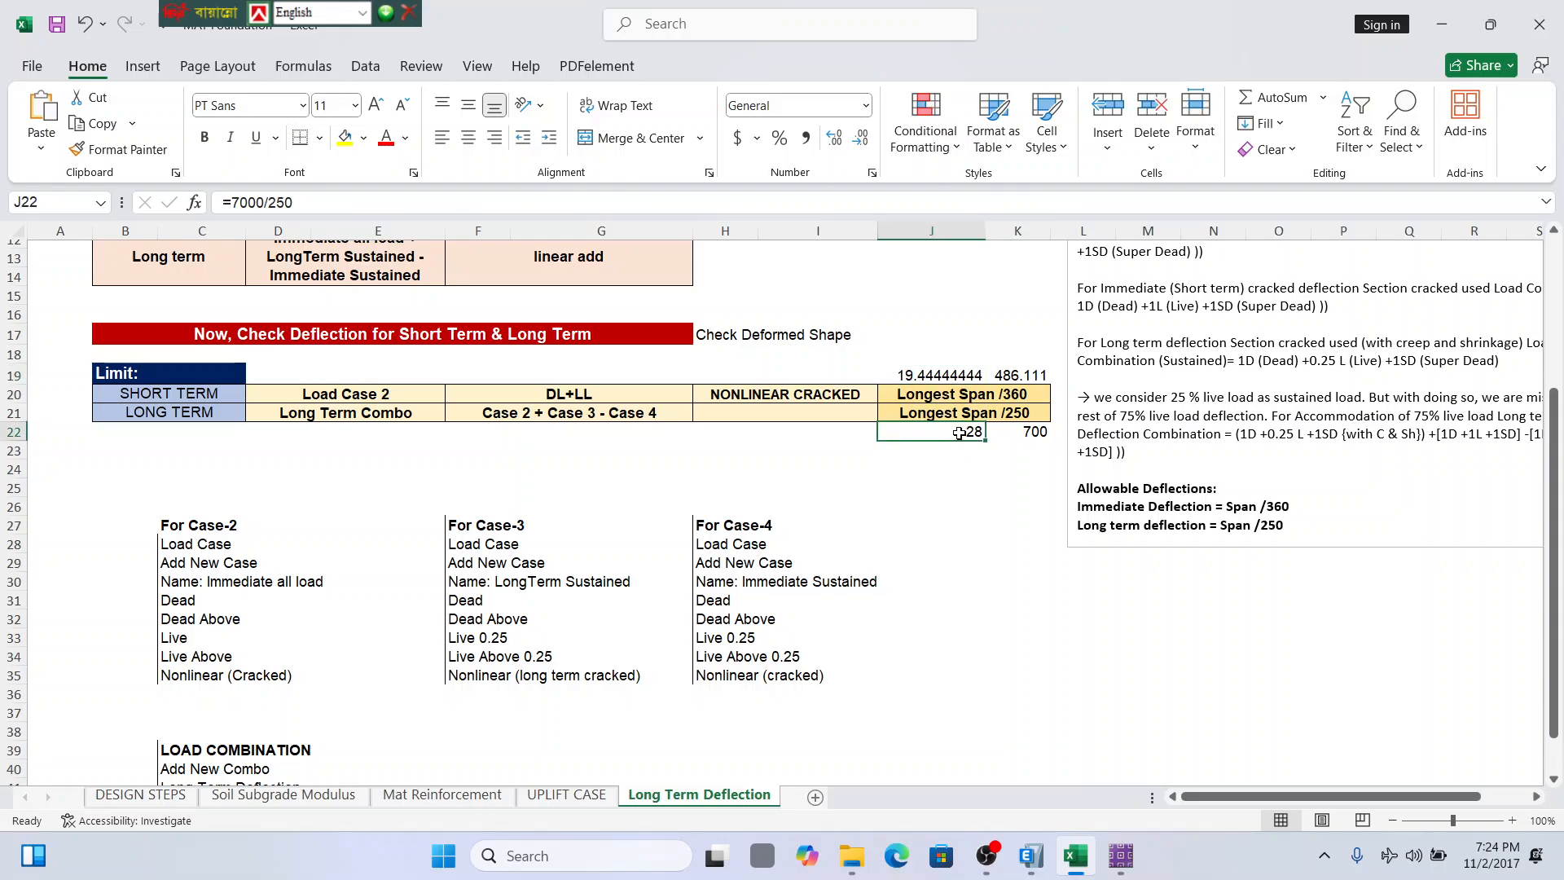
click(943, 373)
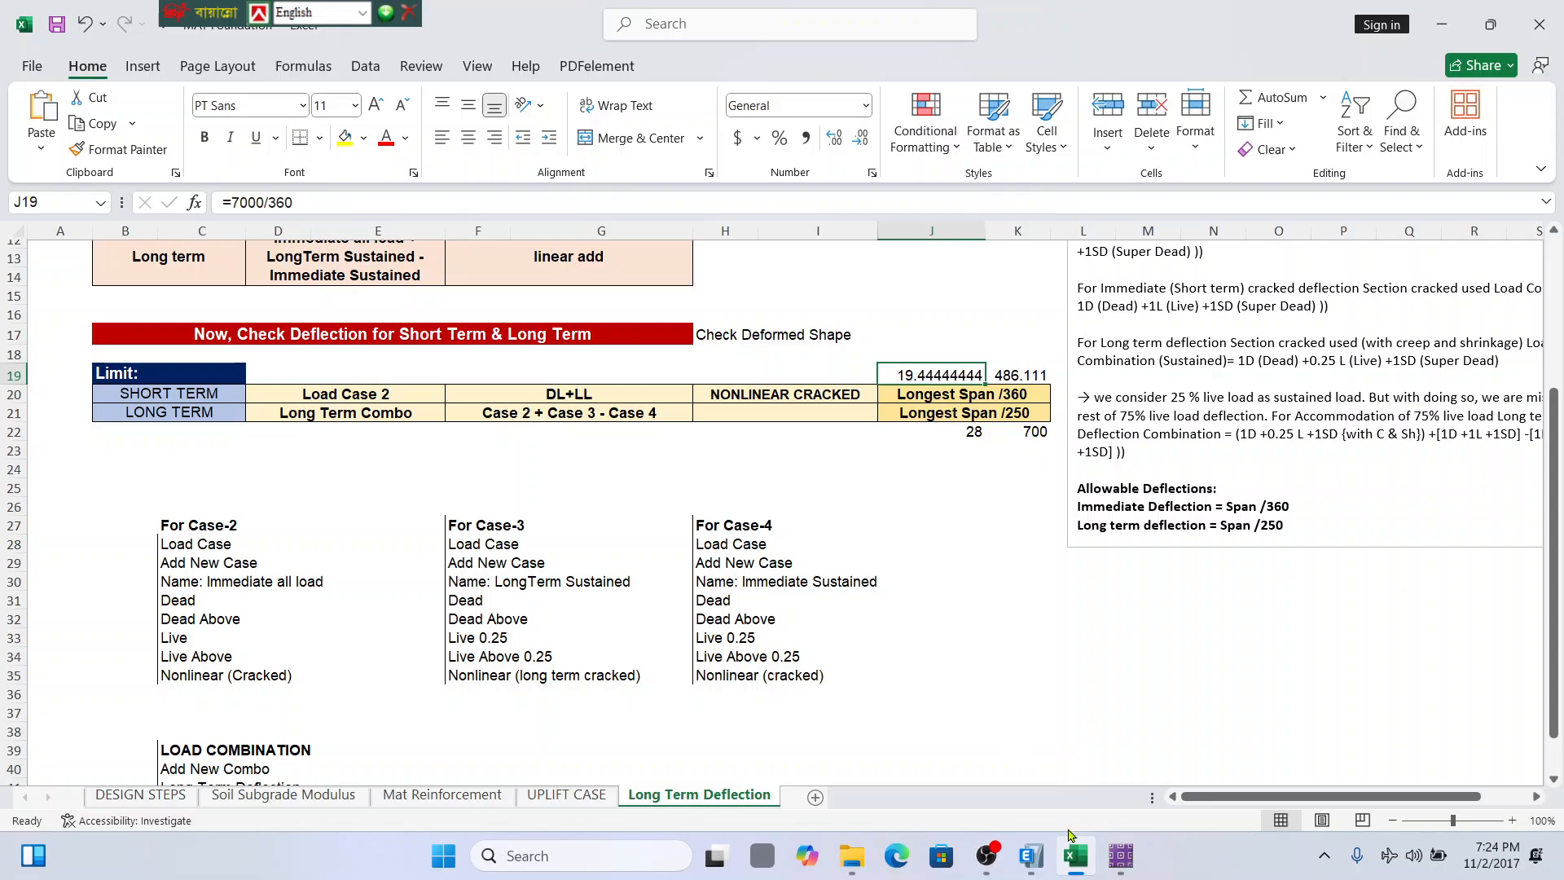
Switch to SAFE, display the deformed shape for the LONG TERM combination again and close the display settings.
click(1075, 855)
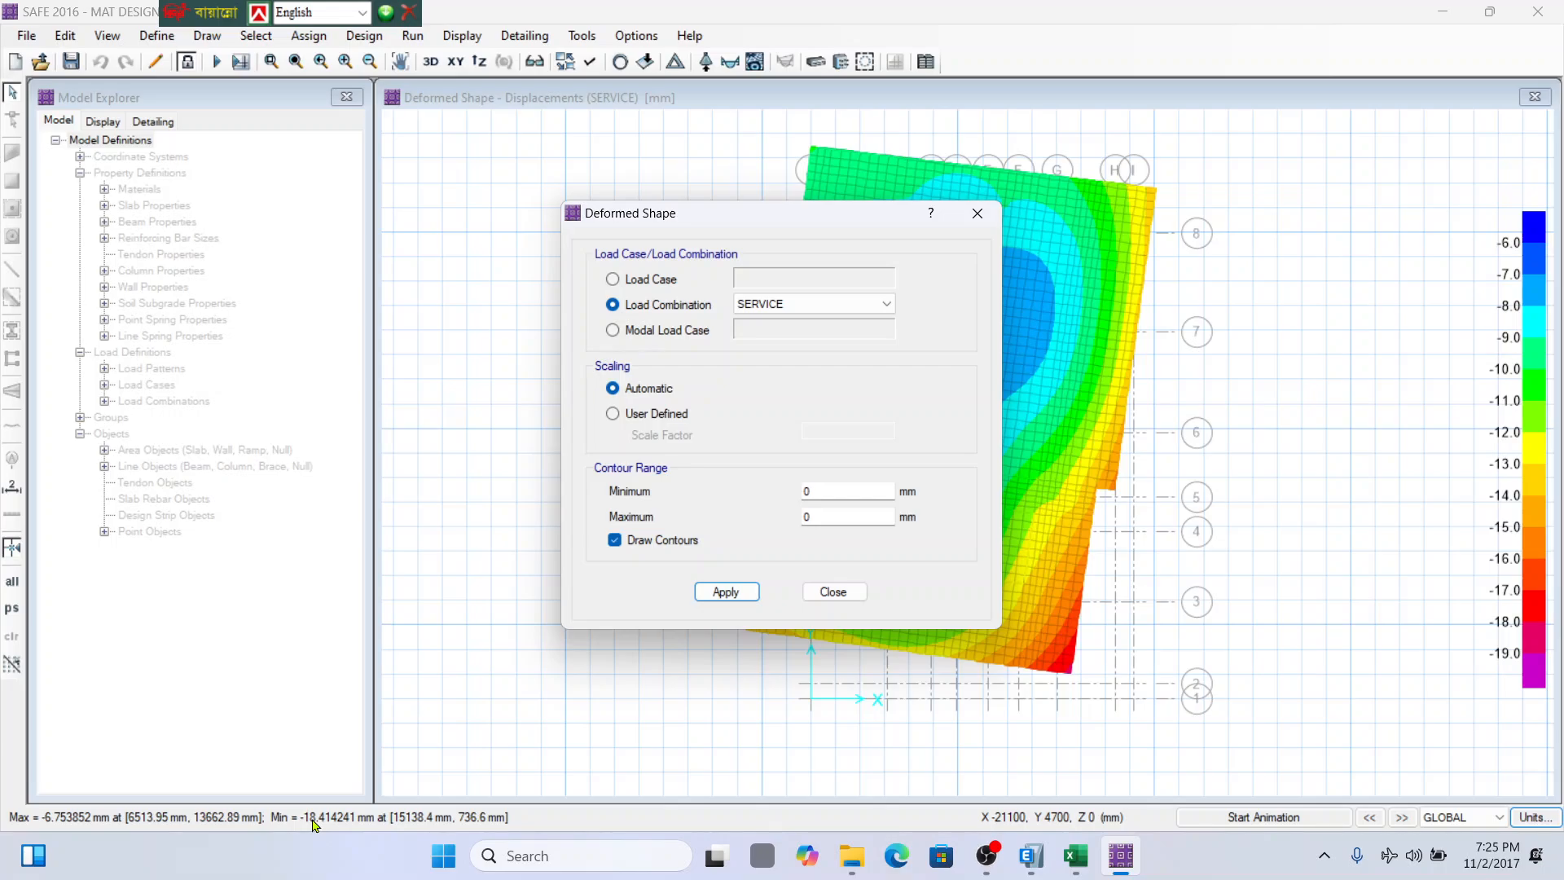
click(834, 308)
click(786, 707)
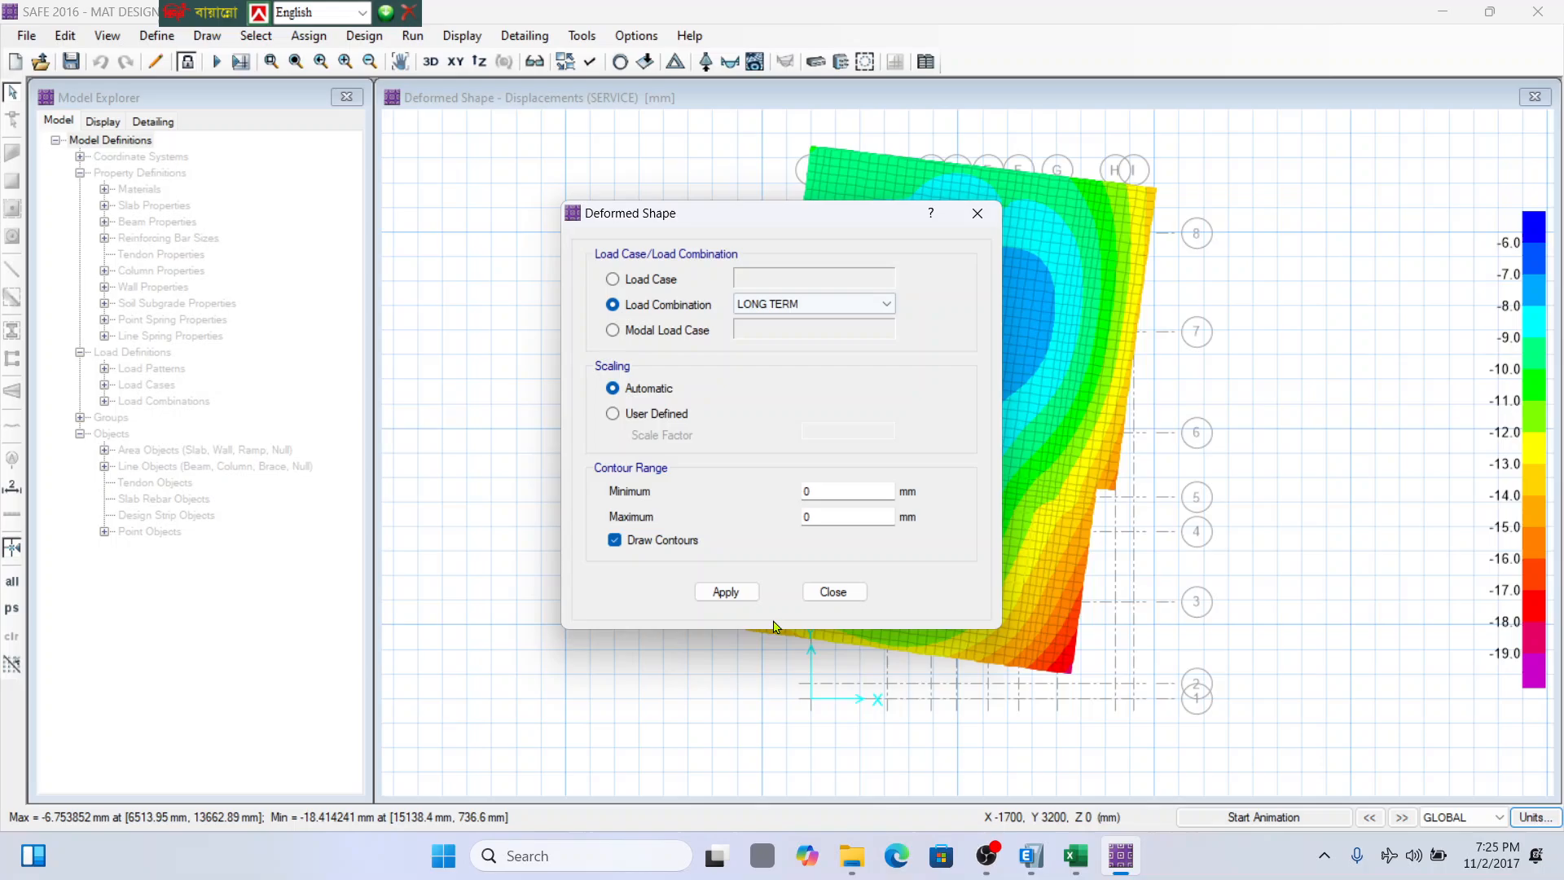
click(727, 593)
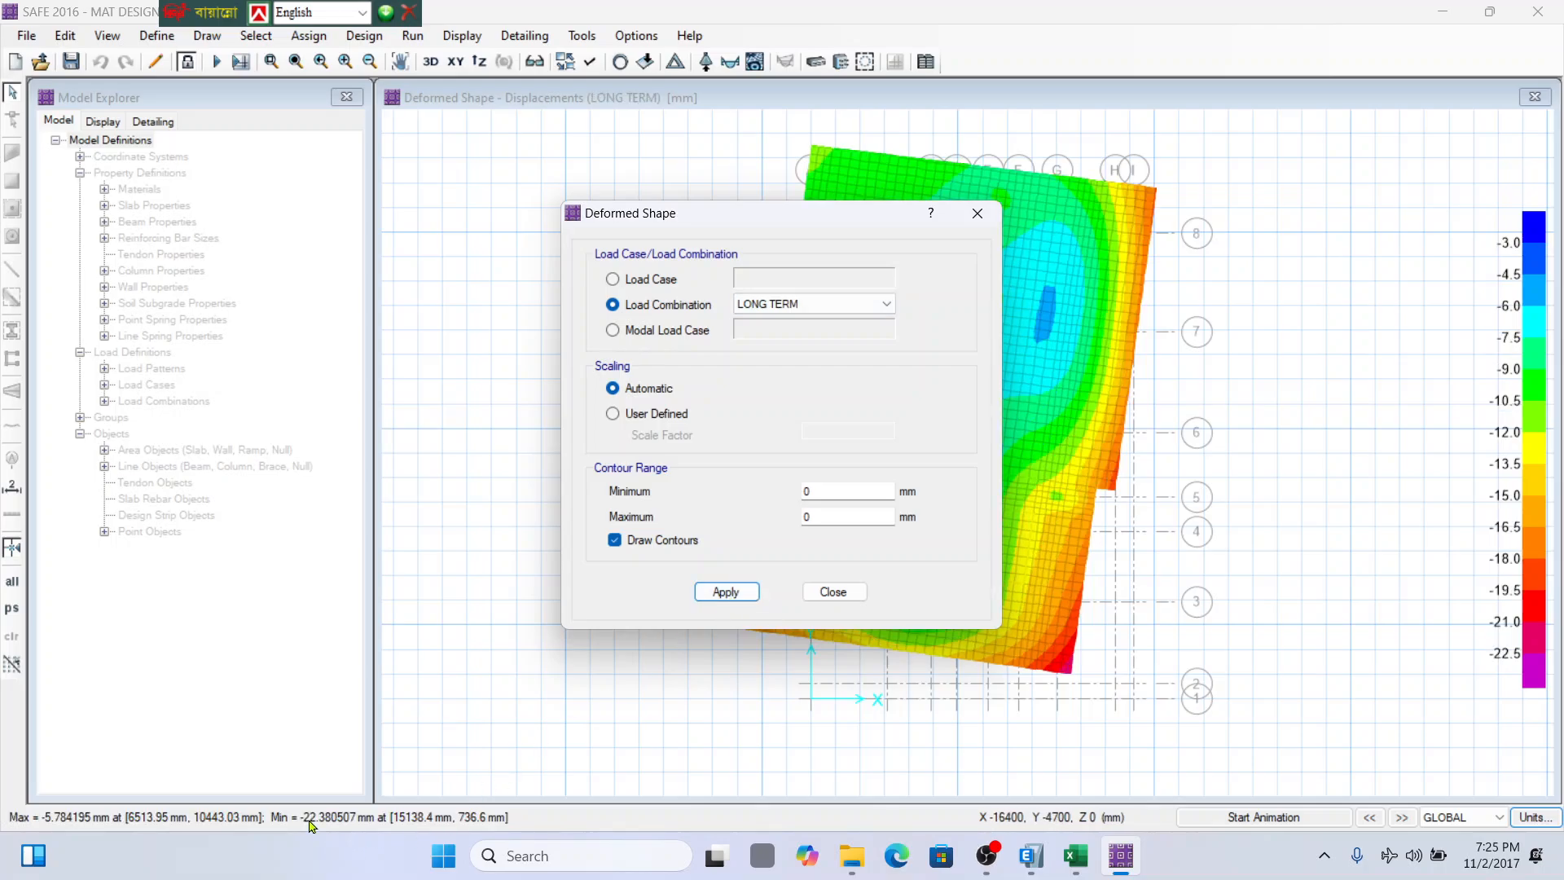
click(834, 591)
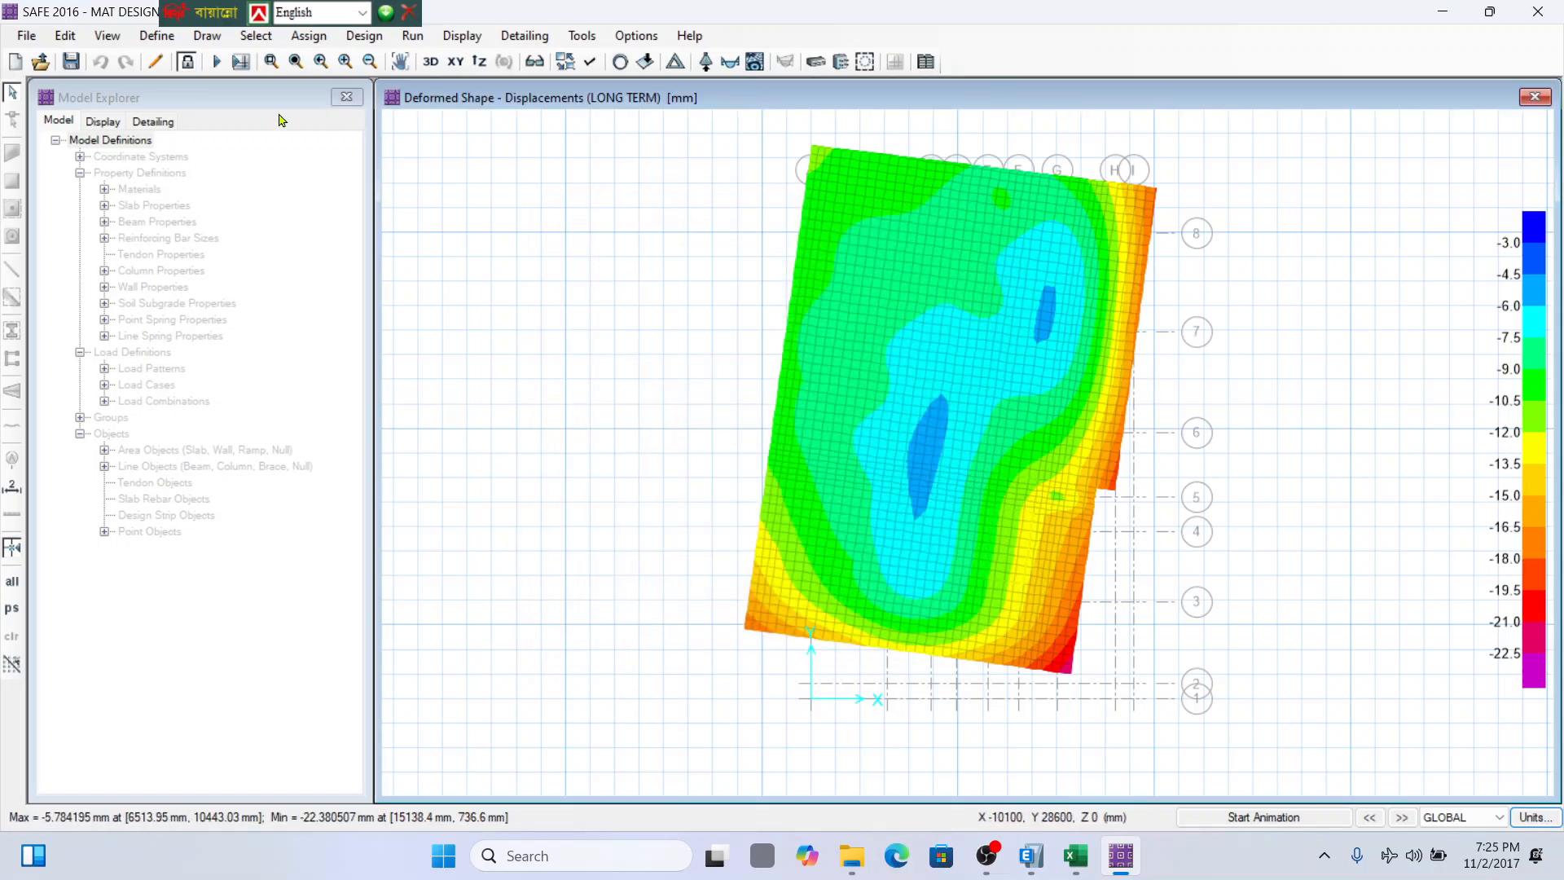
Unlock the model and accept deletion of the analysis and design results.
click(186, 61)
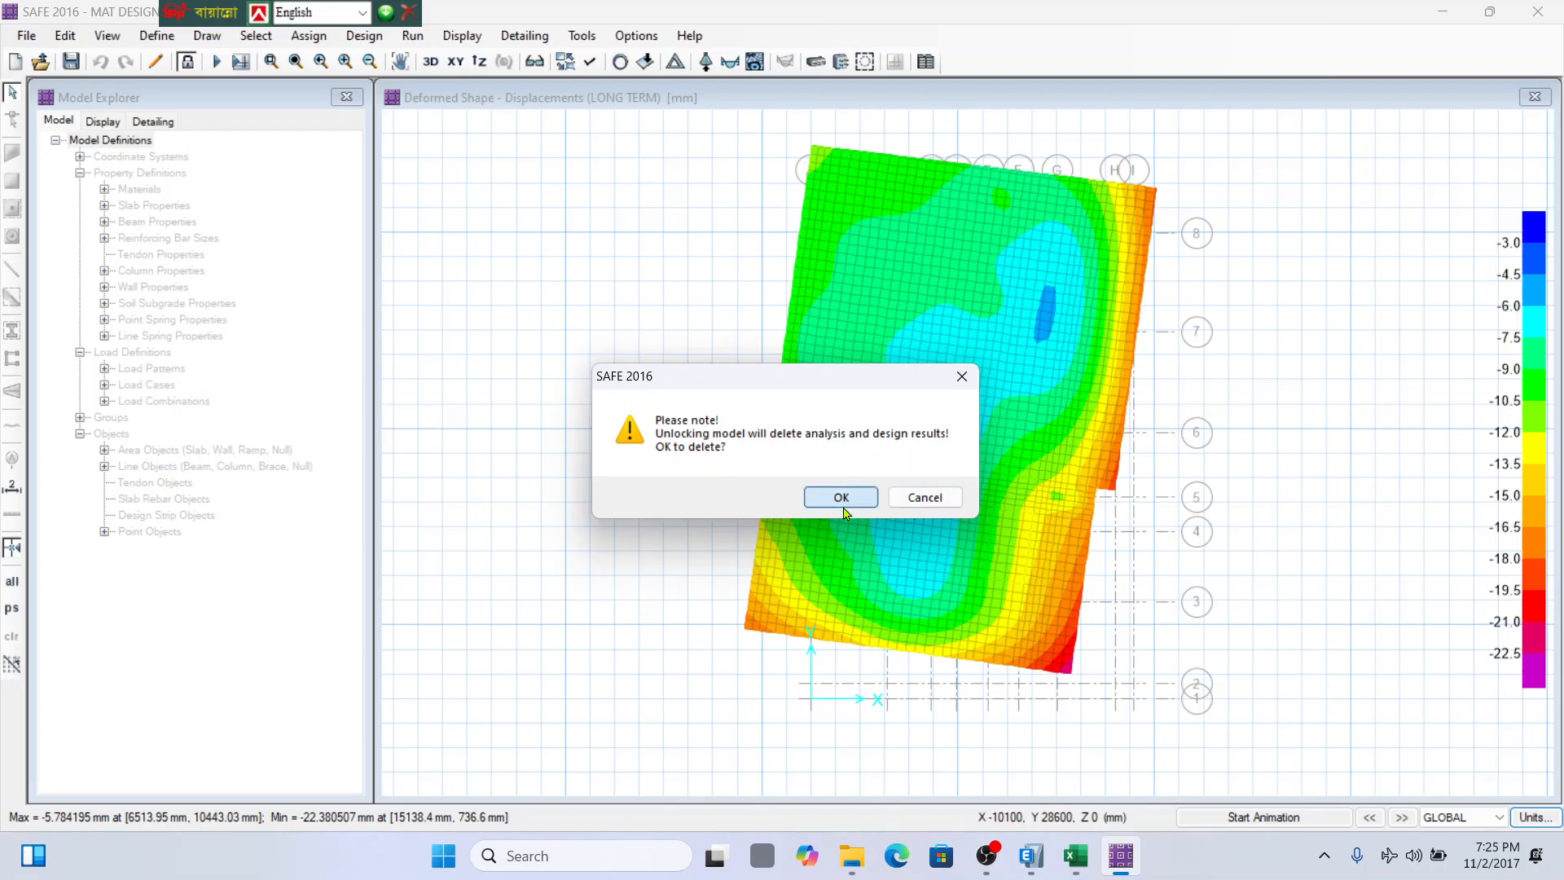
click(843, 510)
Switch to Excel and review the uplift combinations table and the Define Load Case notes on the UPLIFT CASE sheet.
click(1076, 857)
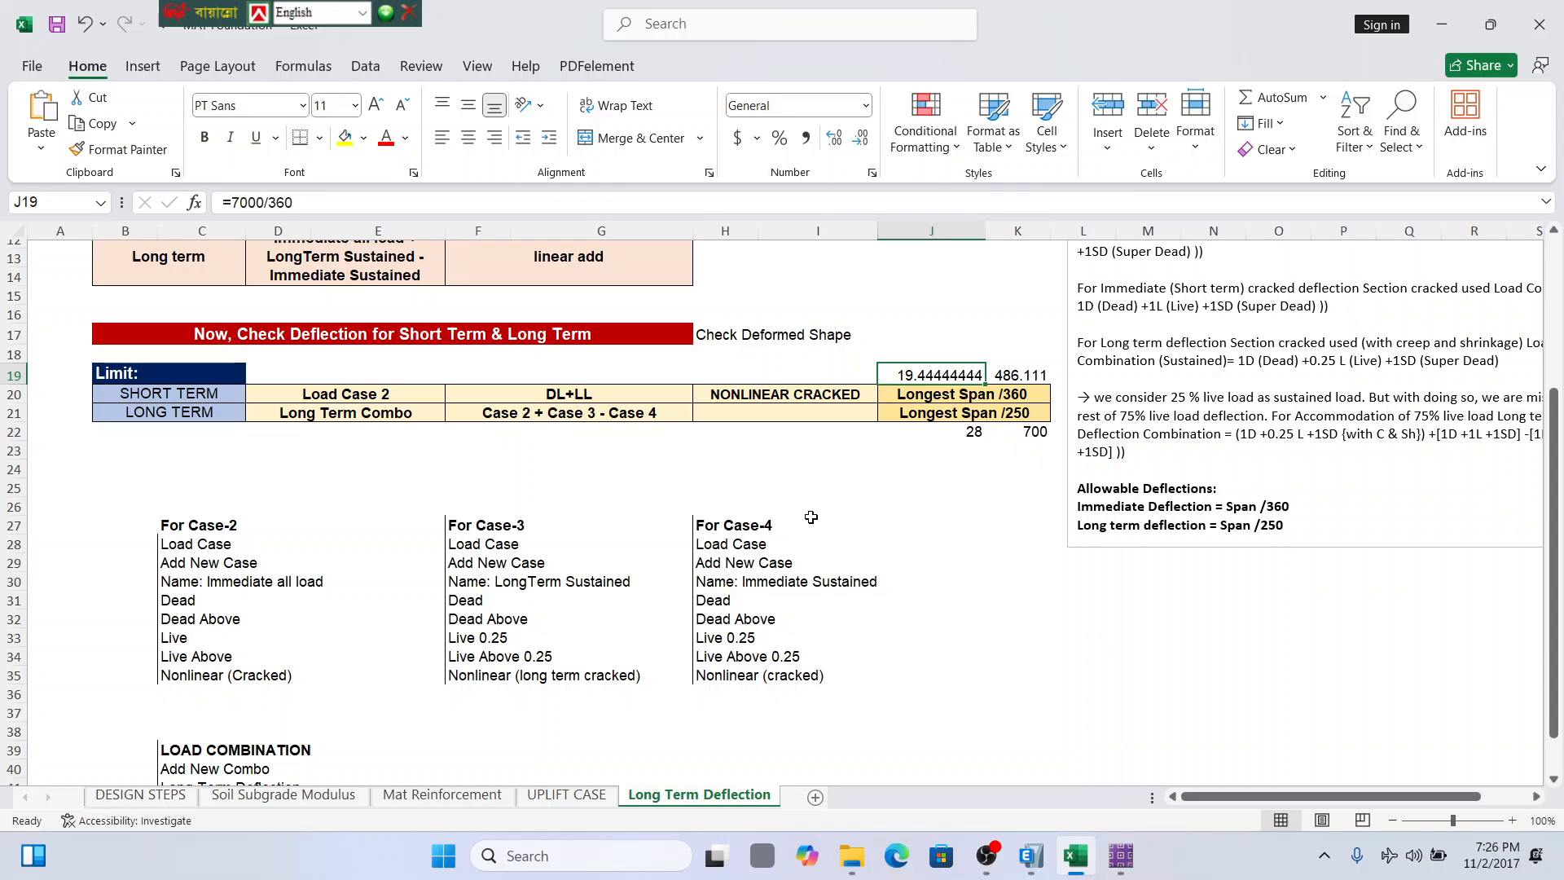
scroll(809, 528, down, 2)
click(598, 798)
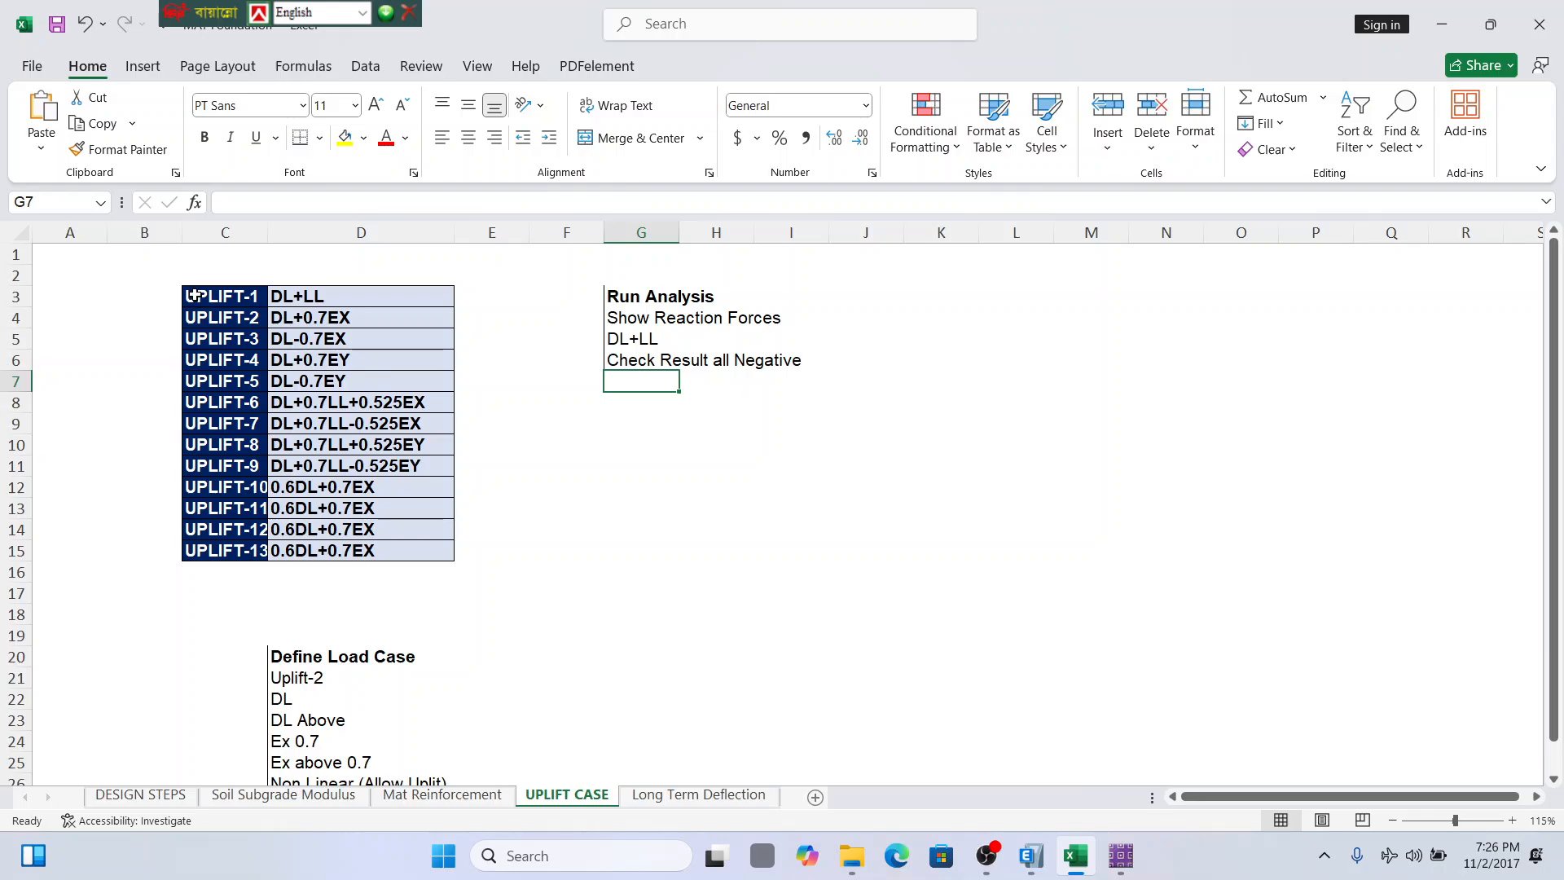
drag(195, 296, 382, 551)
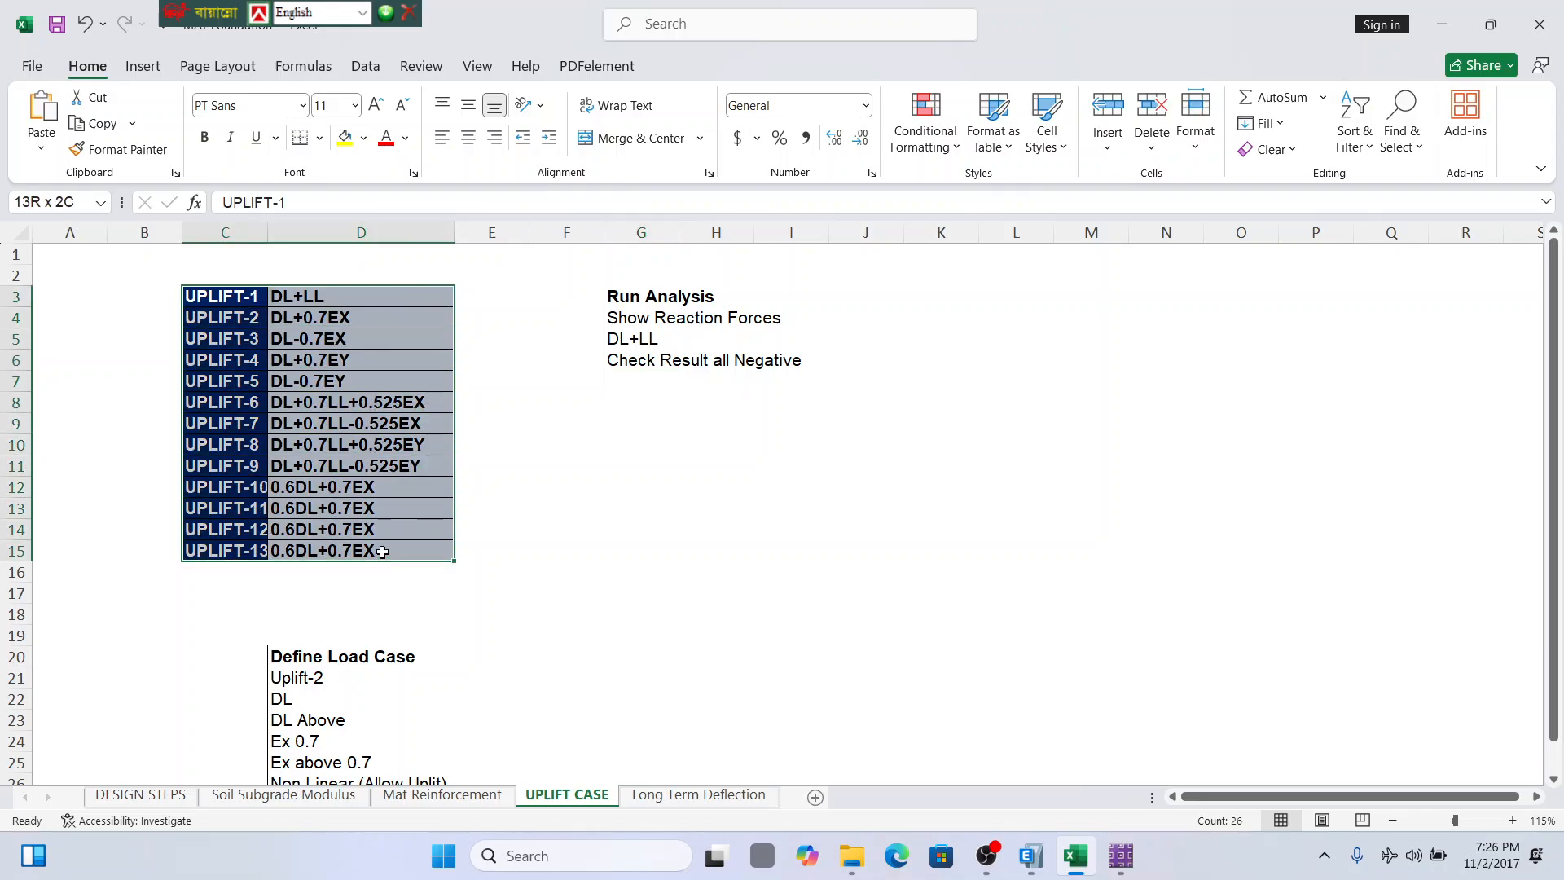
click(918, 516)
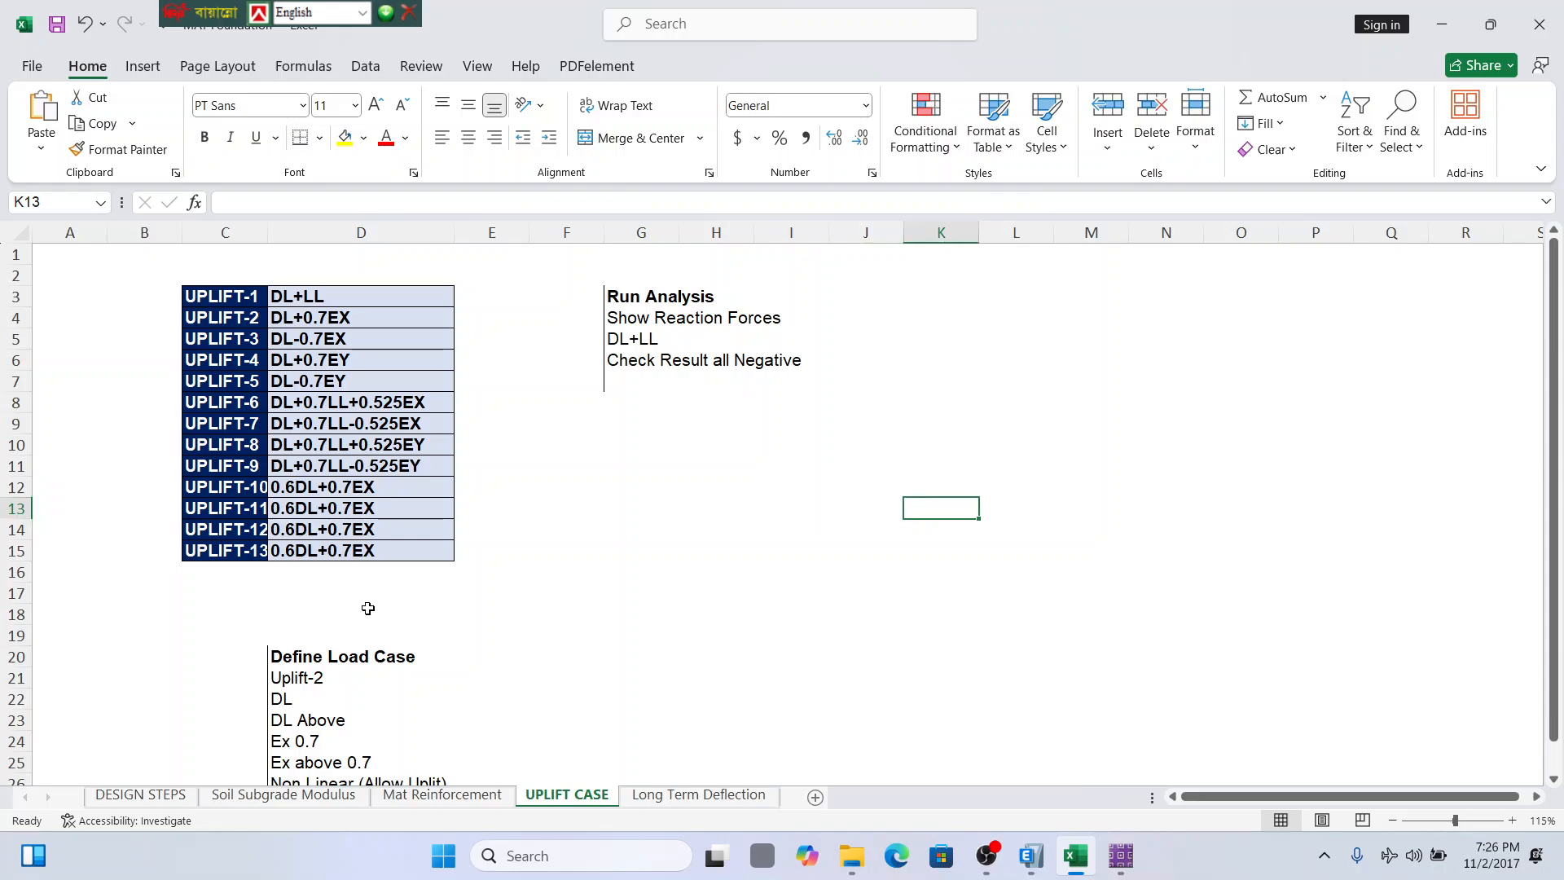
scroll(368, 608, down, 3)
drag(358, 465, 374, 593)
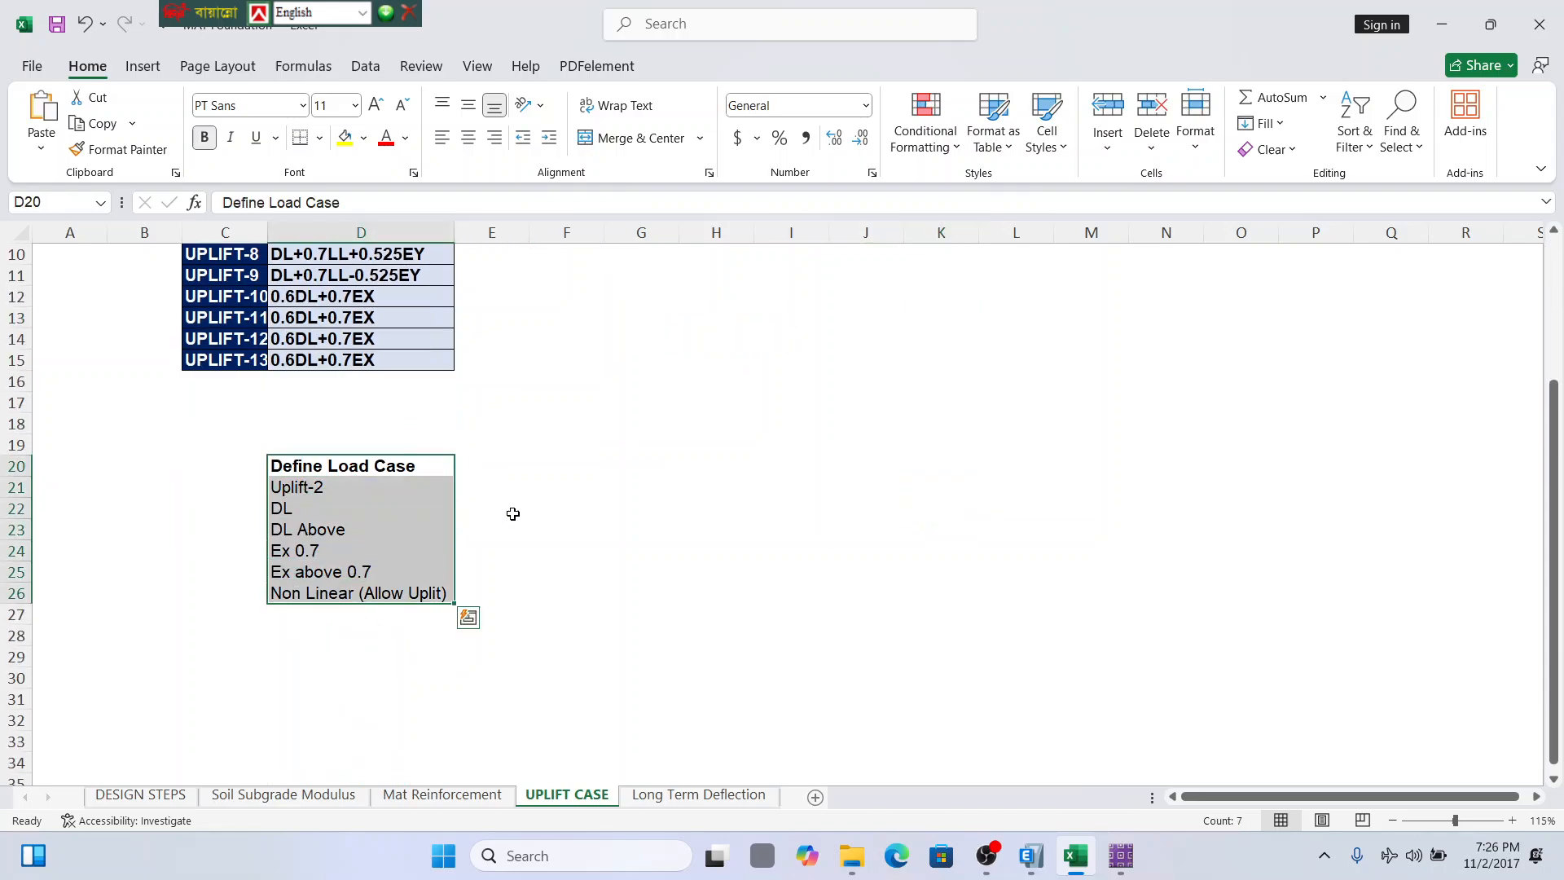
Read the Run Analysis notes on checking DL+LL reaction forces, and revisit the UPLIFT-1 entry in the combinations table.
scroll(570, 510, up, 3)
click(625, 297)
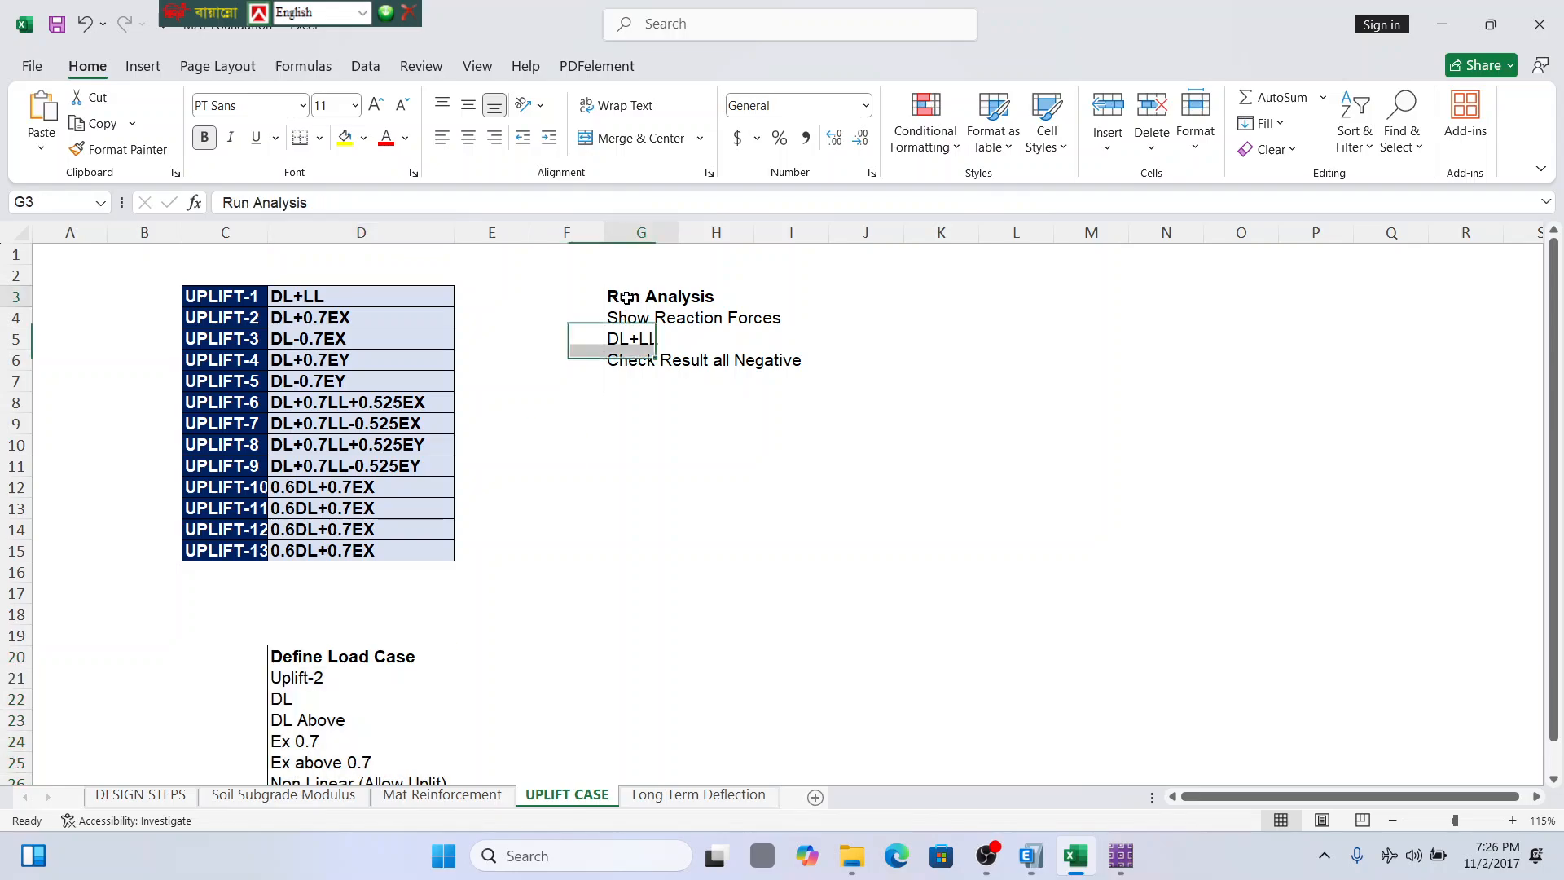
click(634, 335)
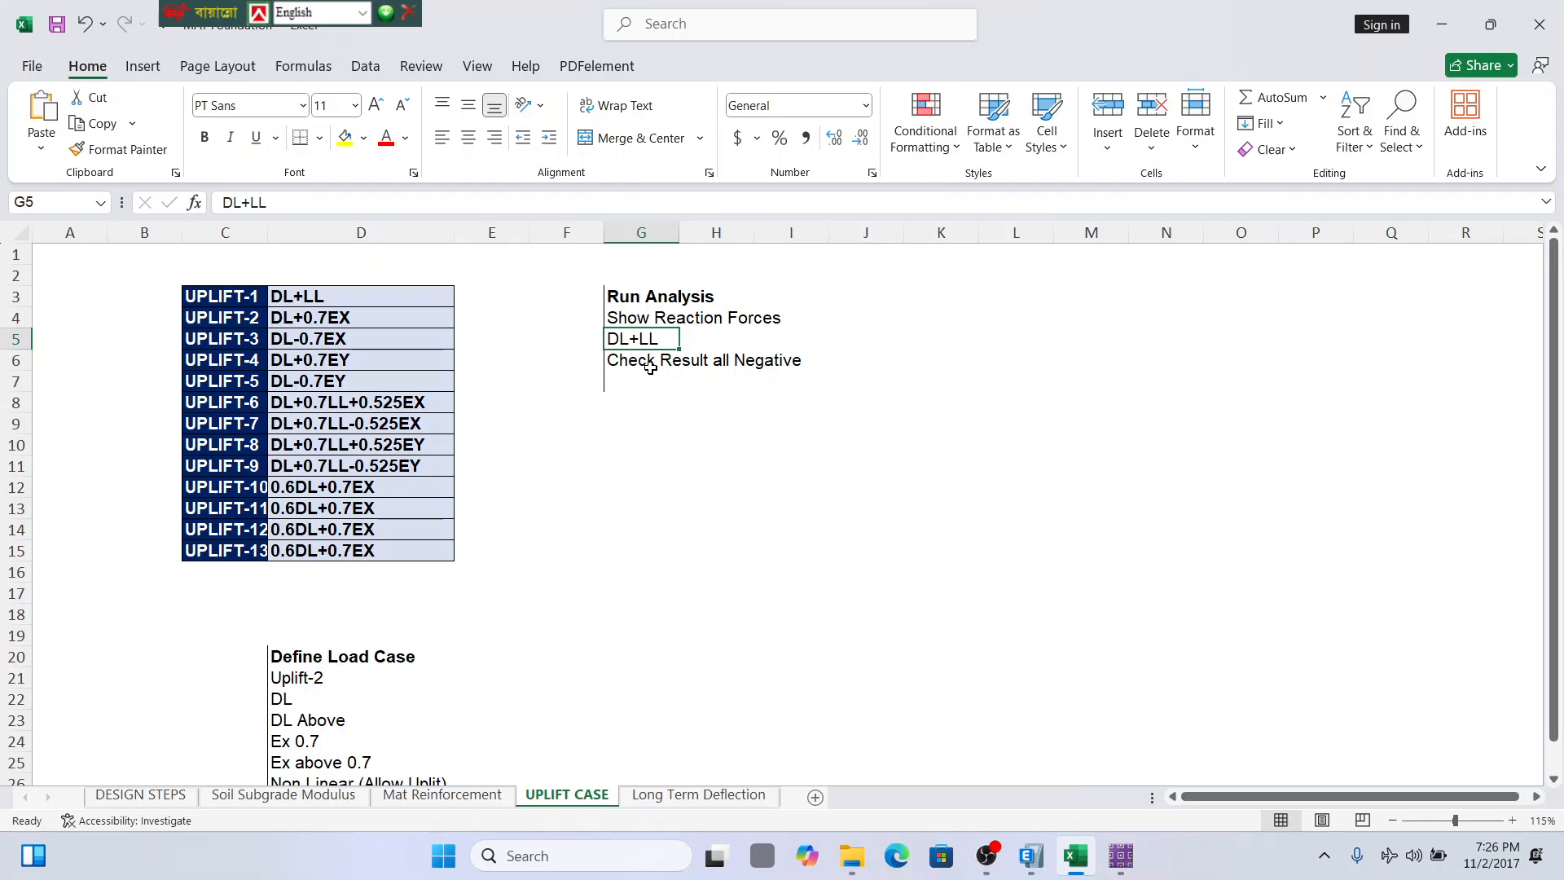
click(650, 367)
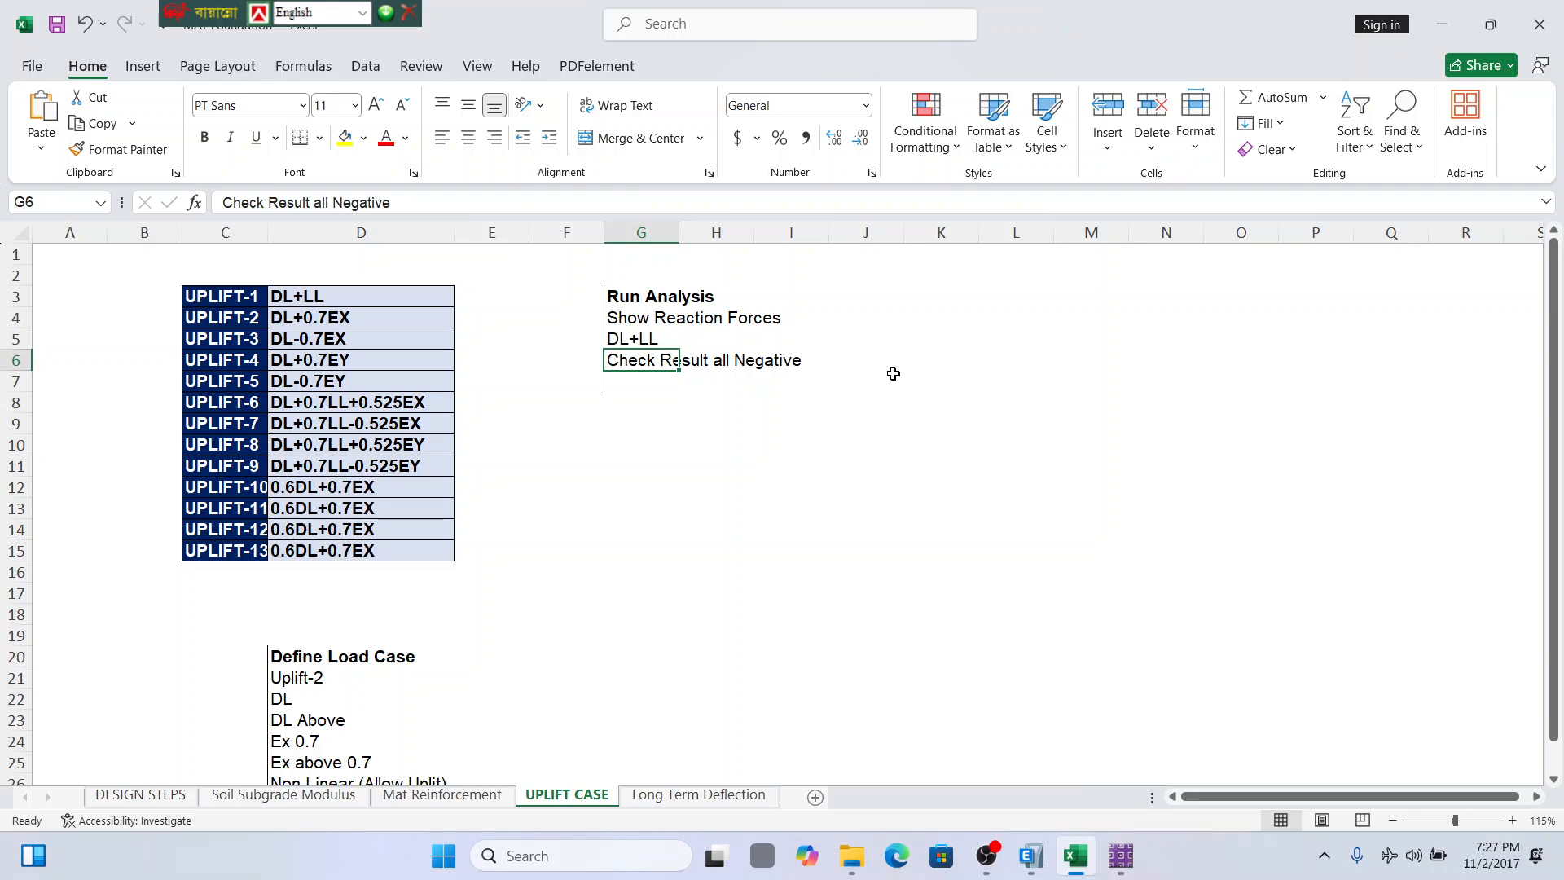
click(252, 296)
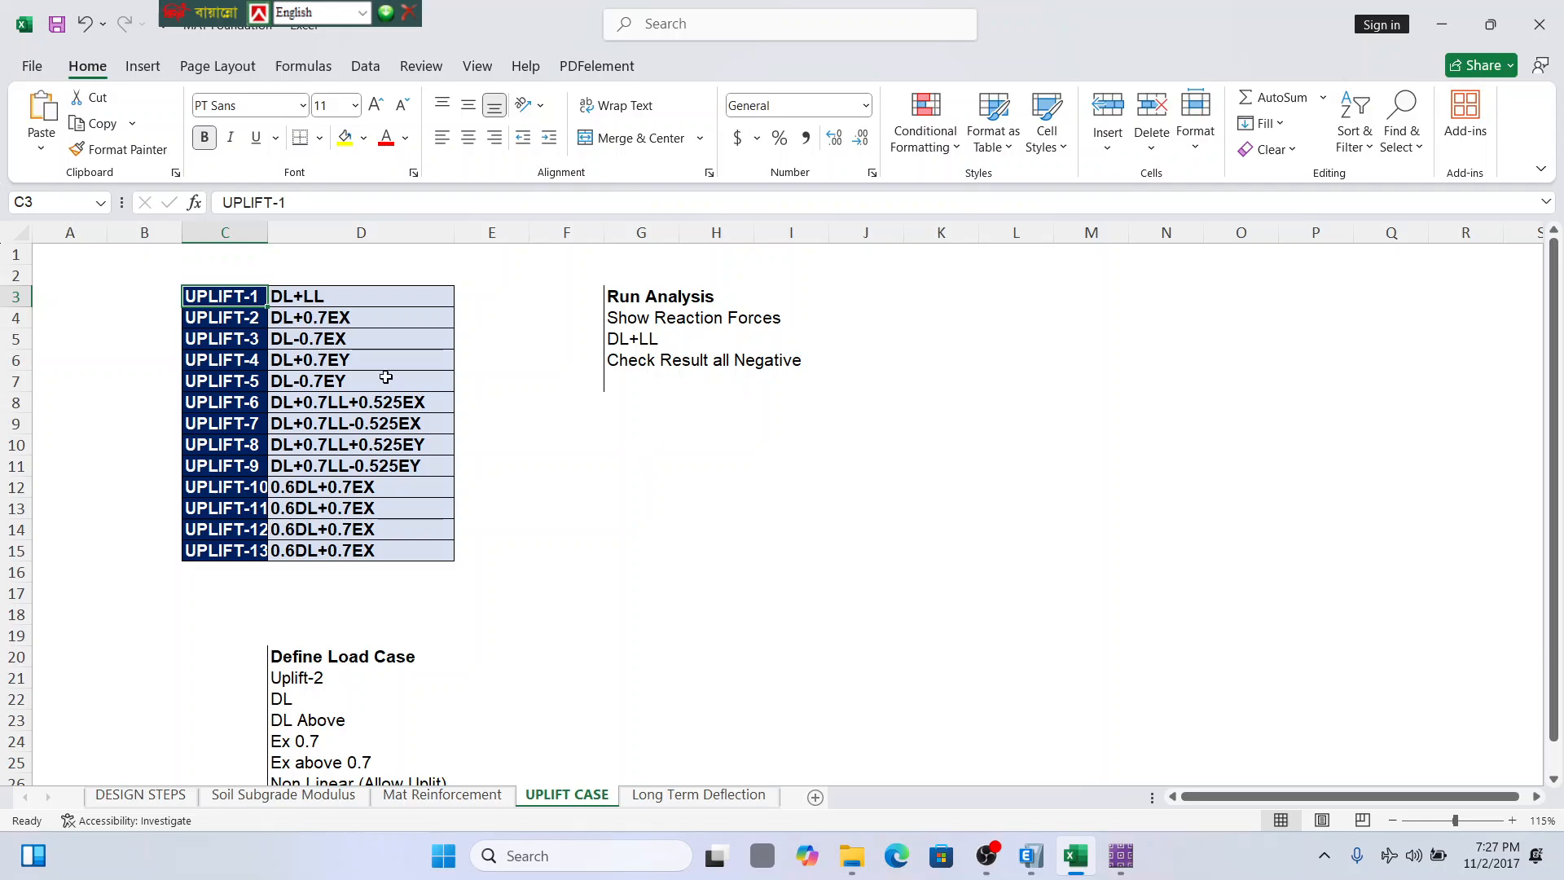
scroll(698, 657, down, 1)
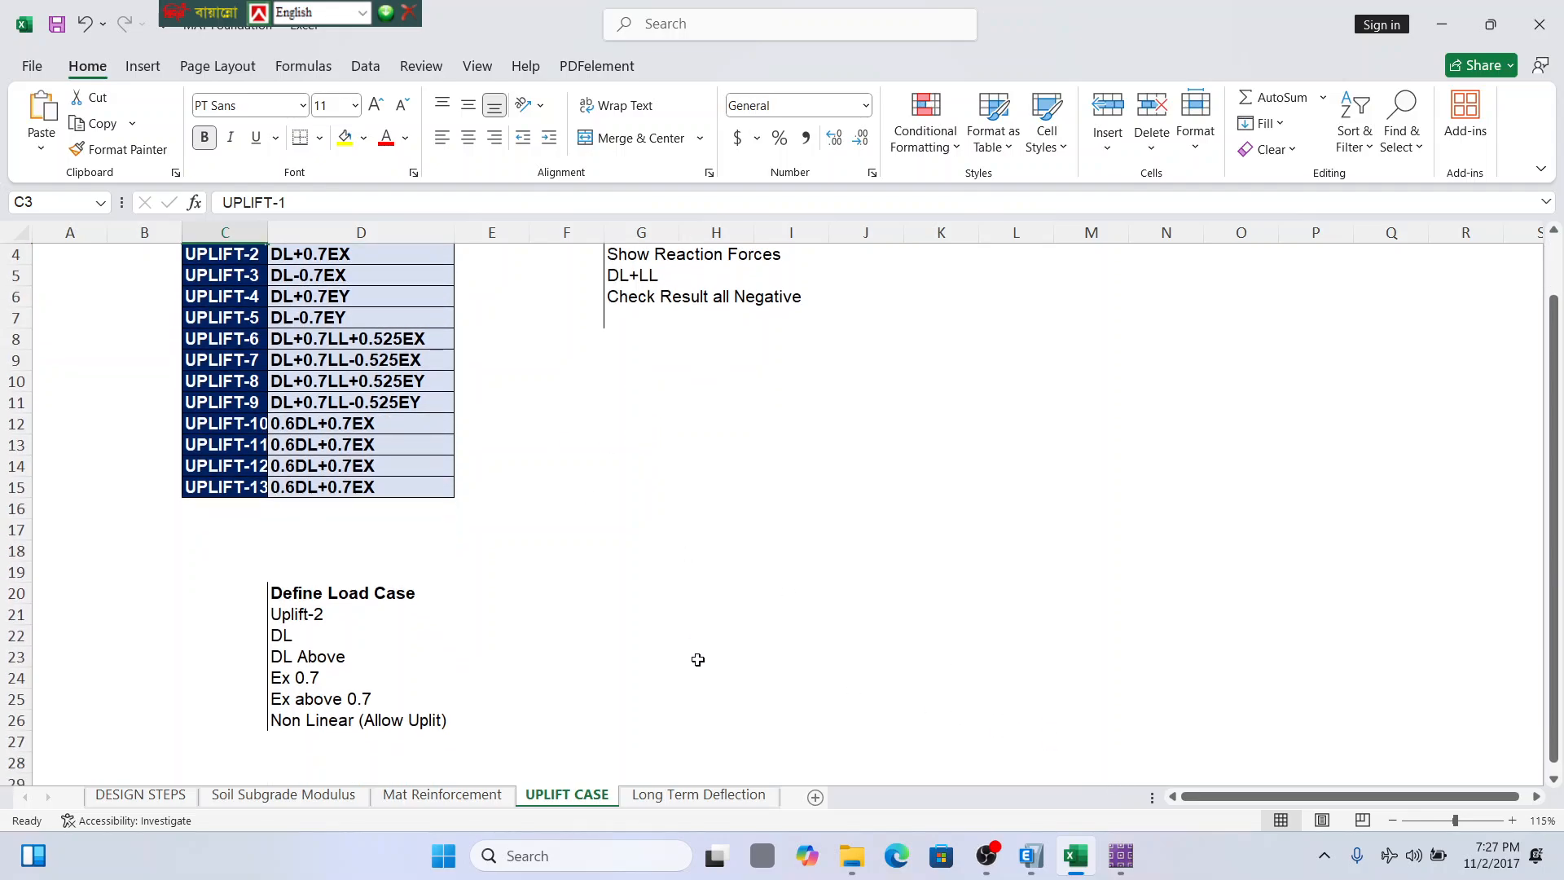
Switch to the unlocked mat model in SAFE.
click(1031, 860)
click(1121, 856)
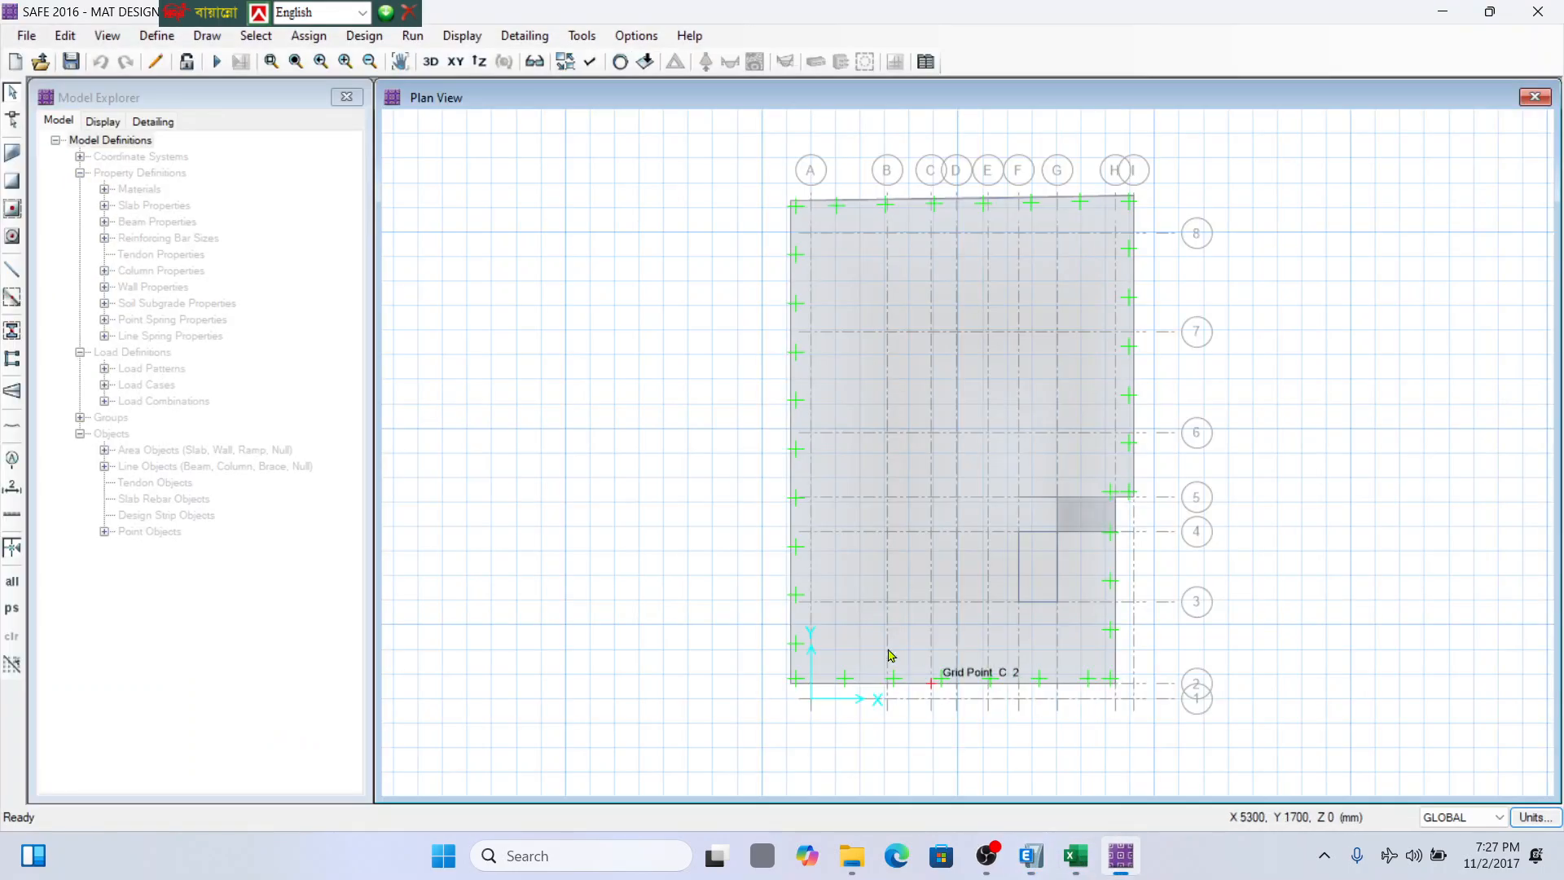
click(157, 36)
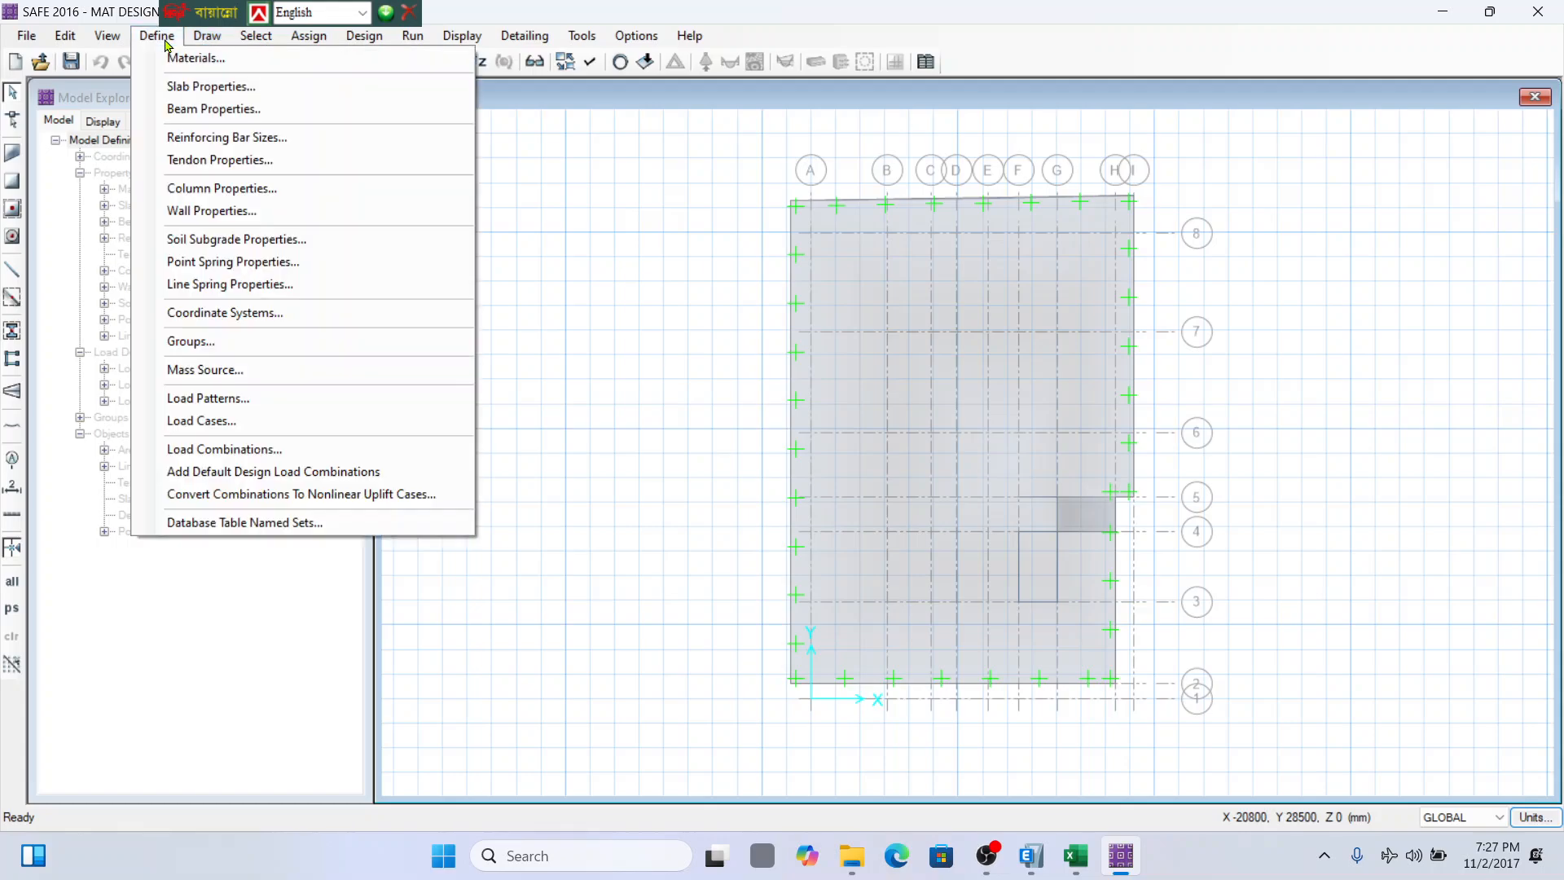
click(285, 448)
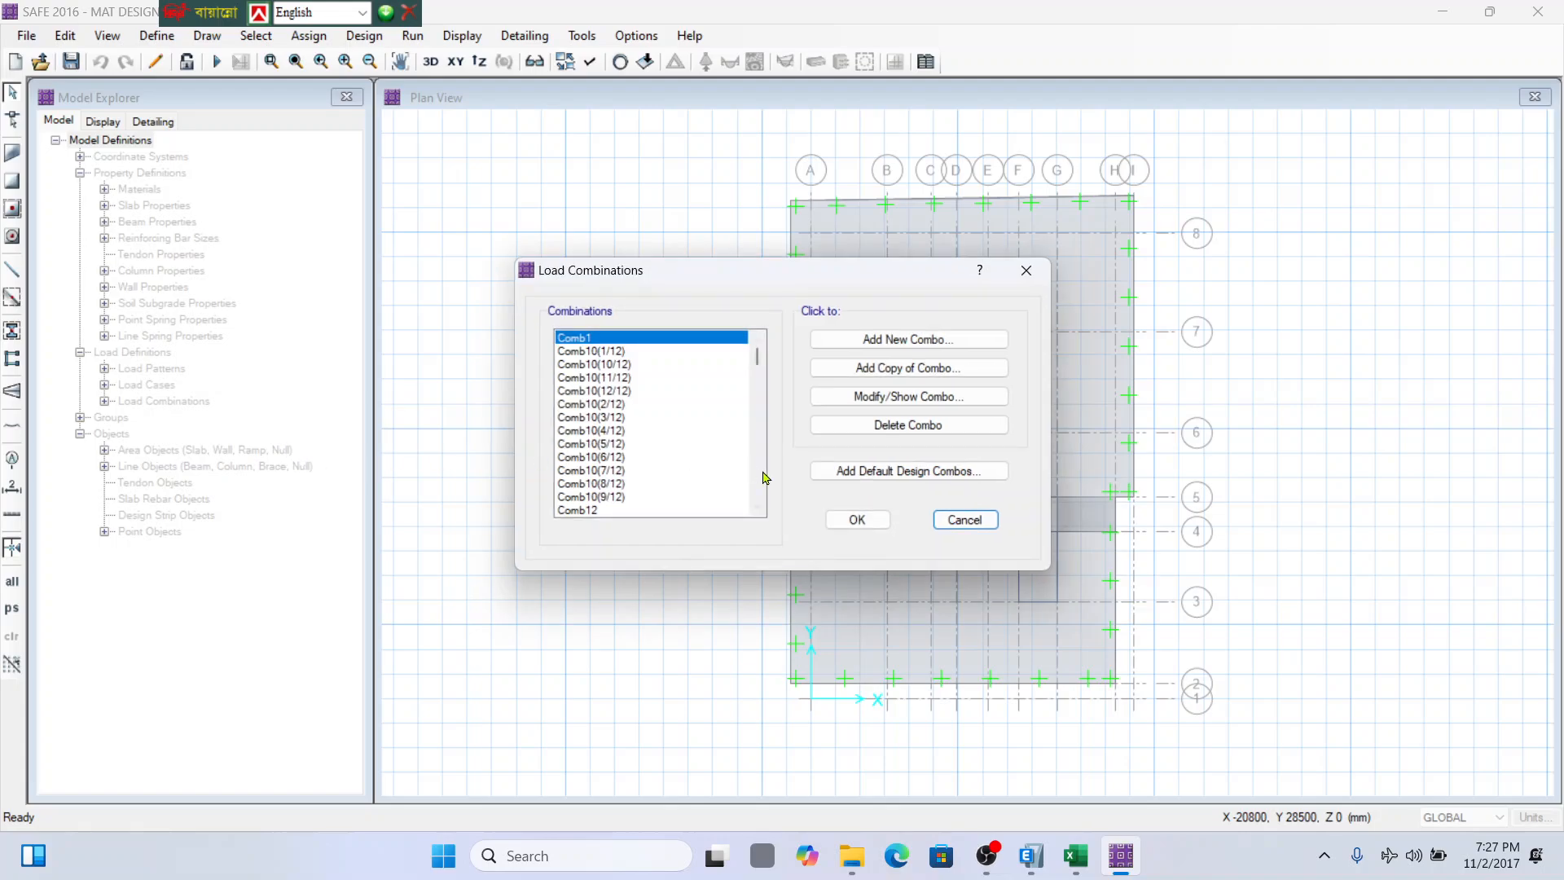
click(926, 341)
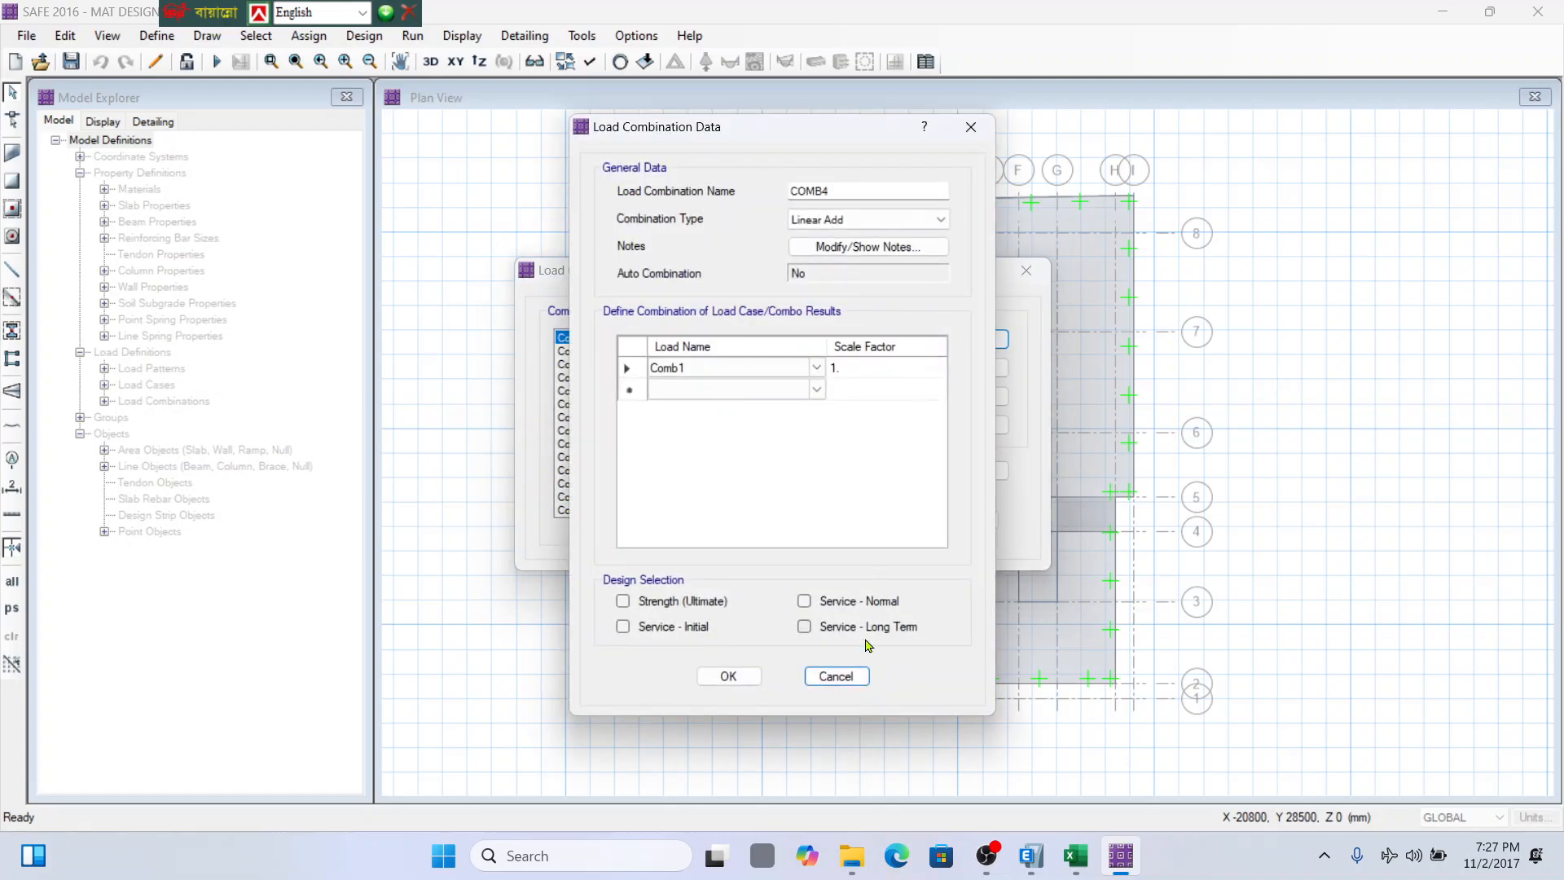
click(835, 676)
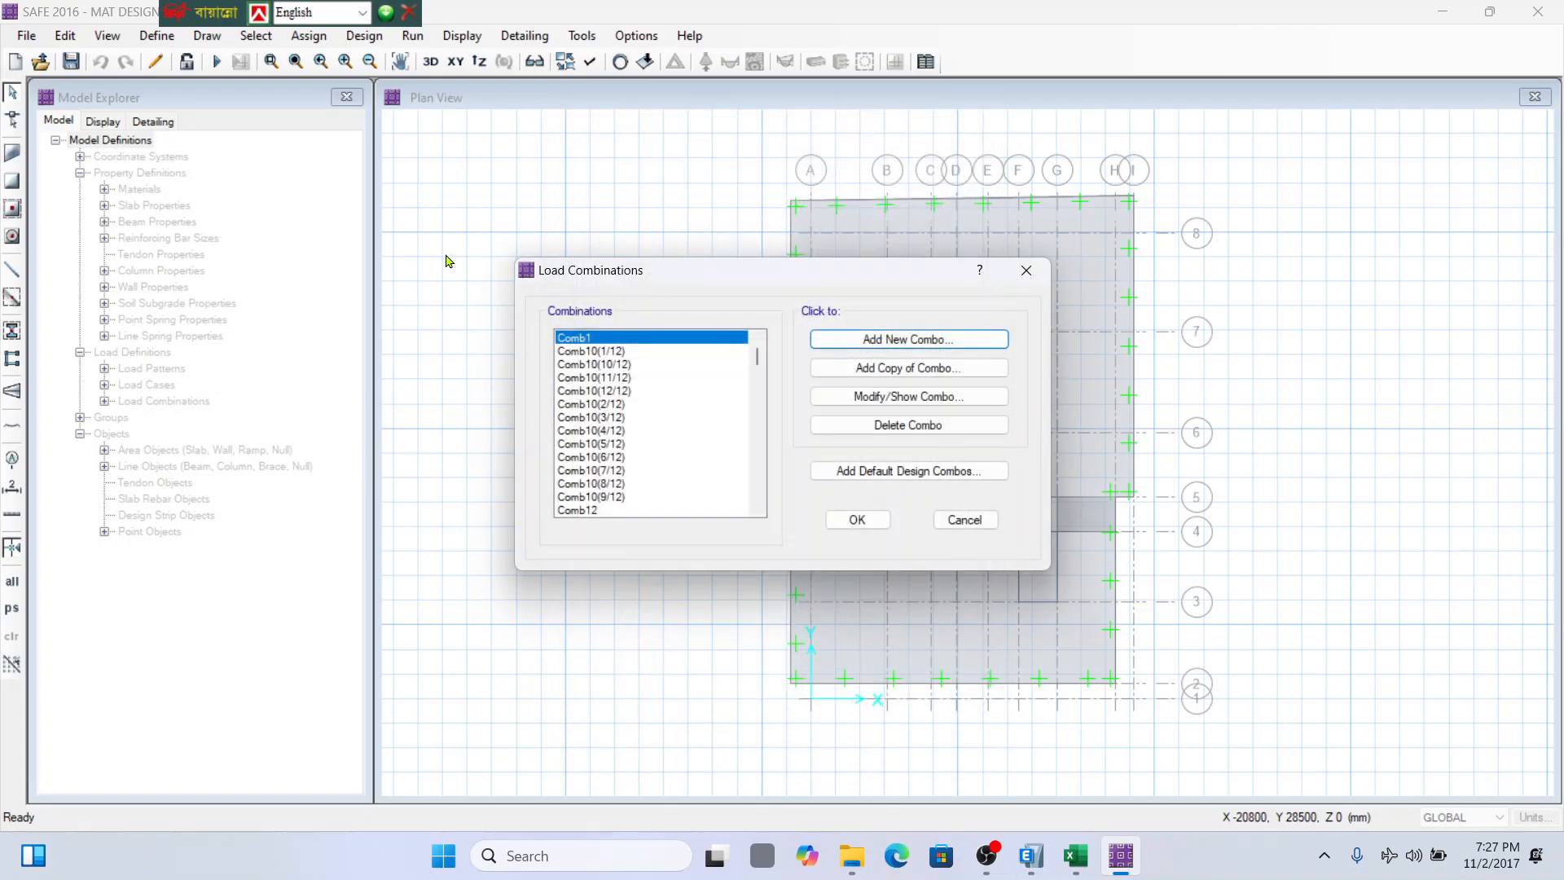
click(964, 520)
Open the load case definitions.
click(157, 36)
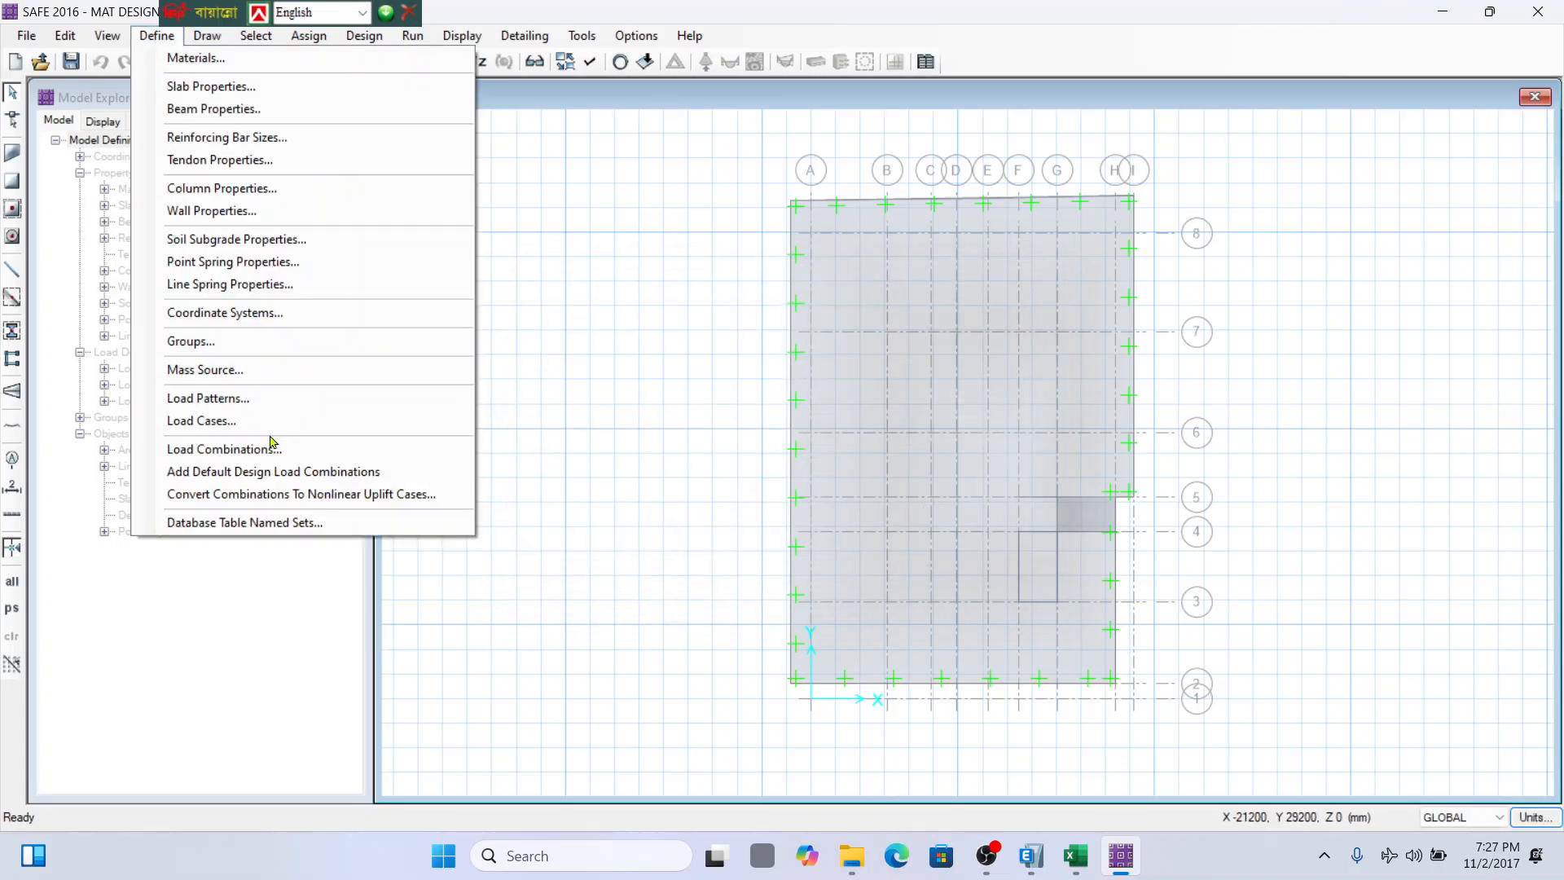
click(334, 421)
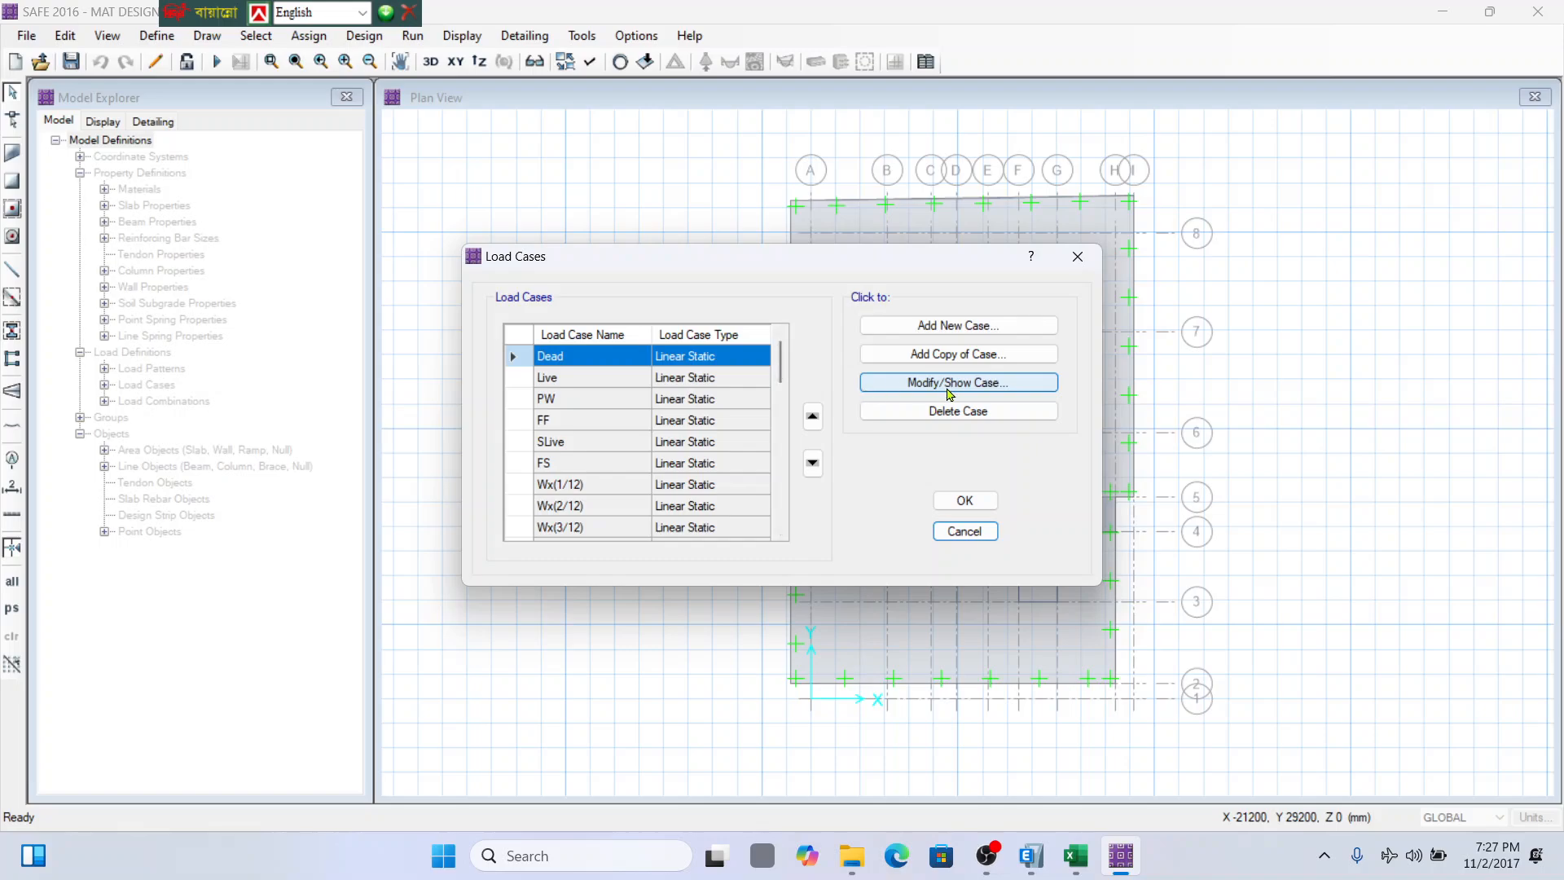
click(973, 325)
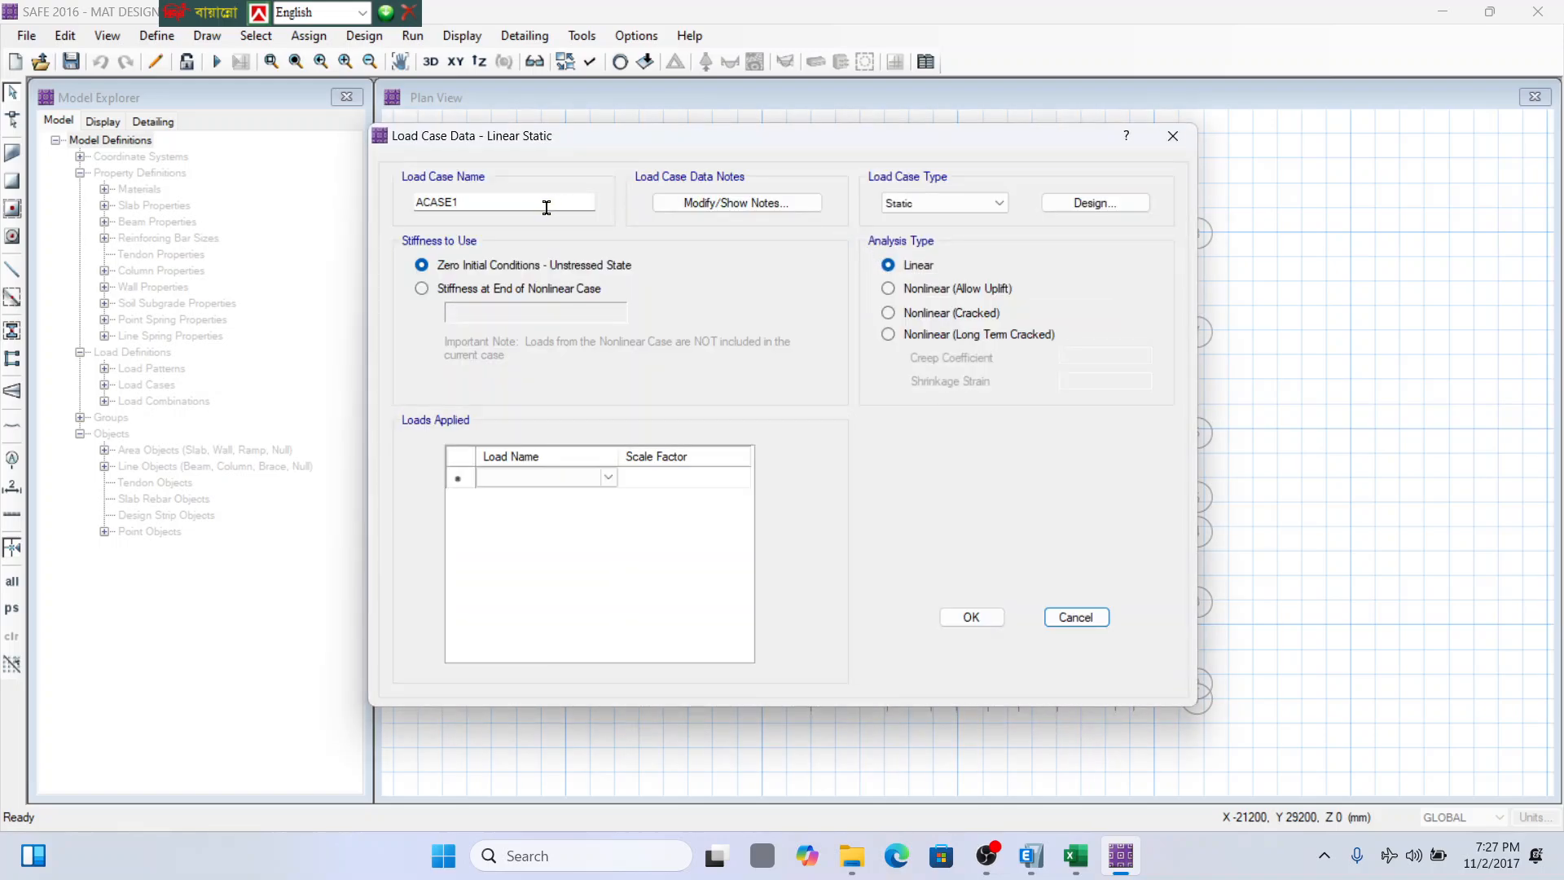
double_click(458, 205)
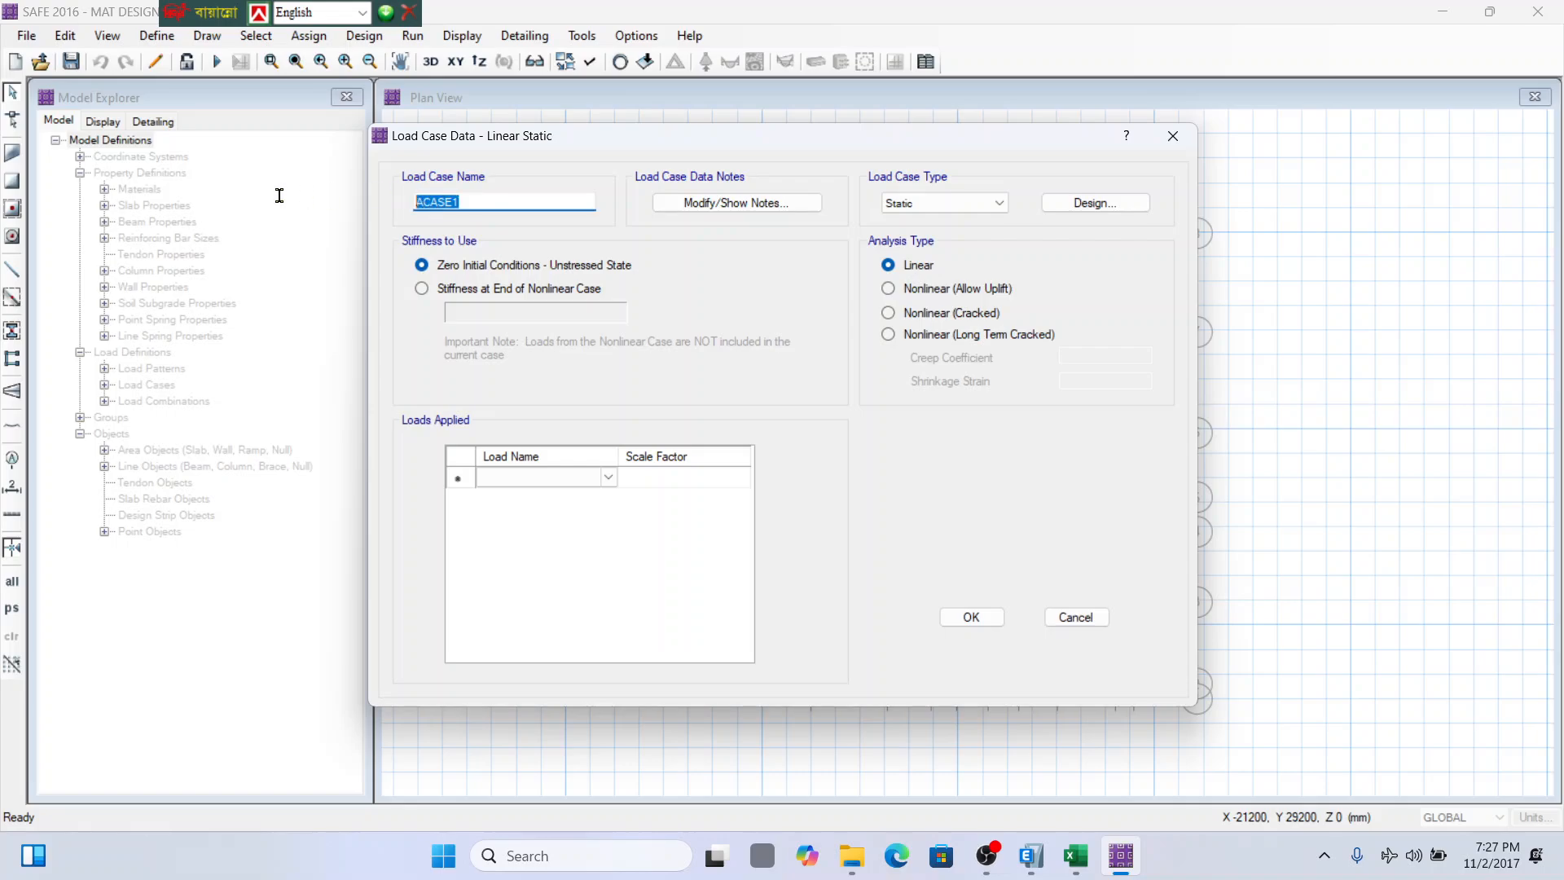
text(UPLIFT-1)
click(611, 482)
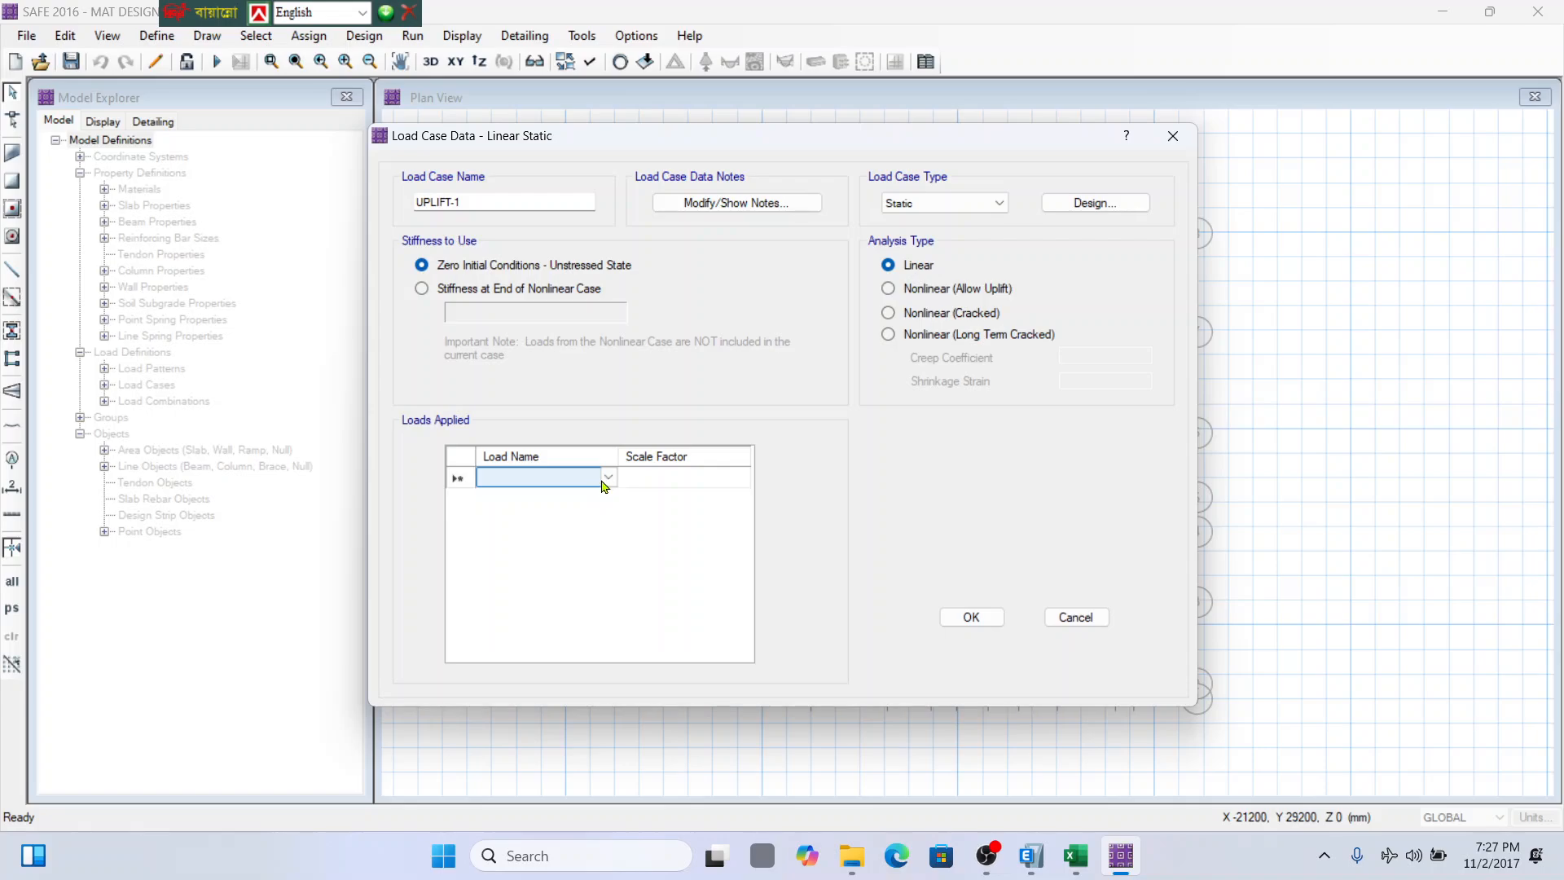
click(609, 479)
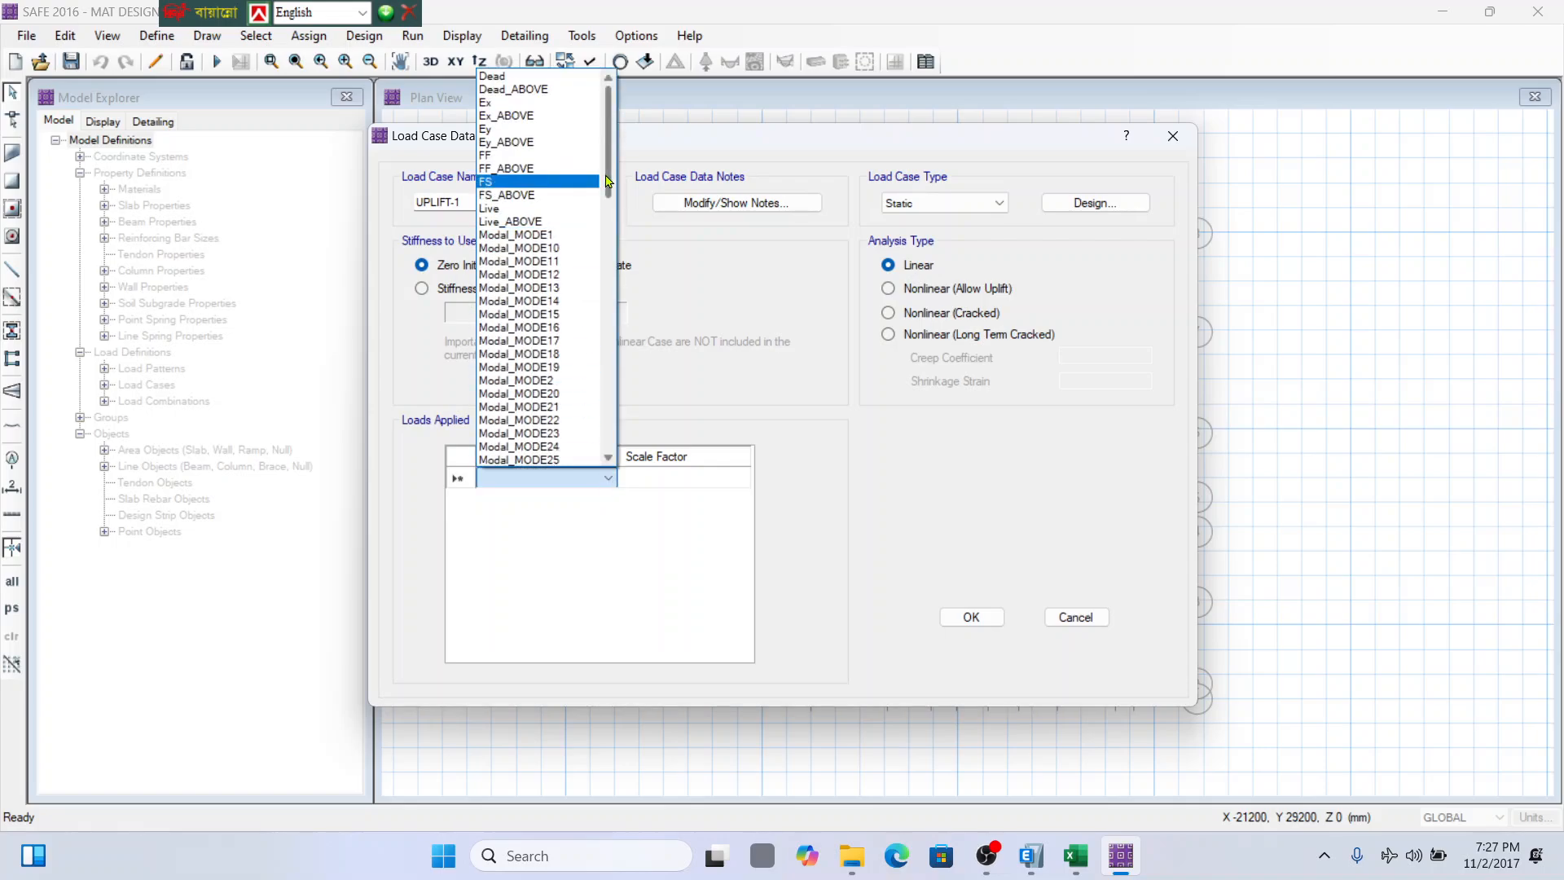
mouse_move(610, 186)
mouse_down()
mouse_move(601, 375)
mouse_move(596, 166)
mouse_up()
click(521, 76)
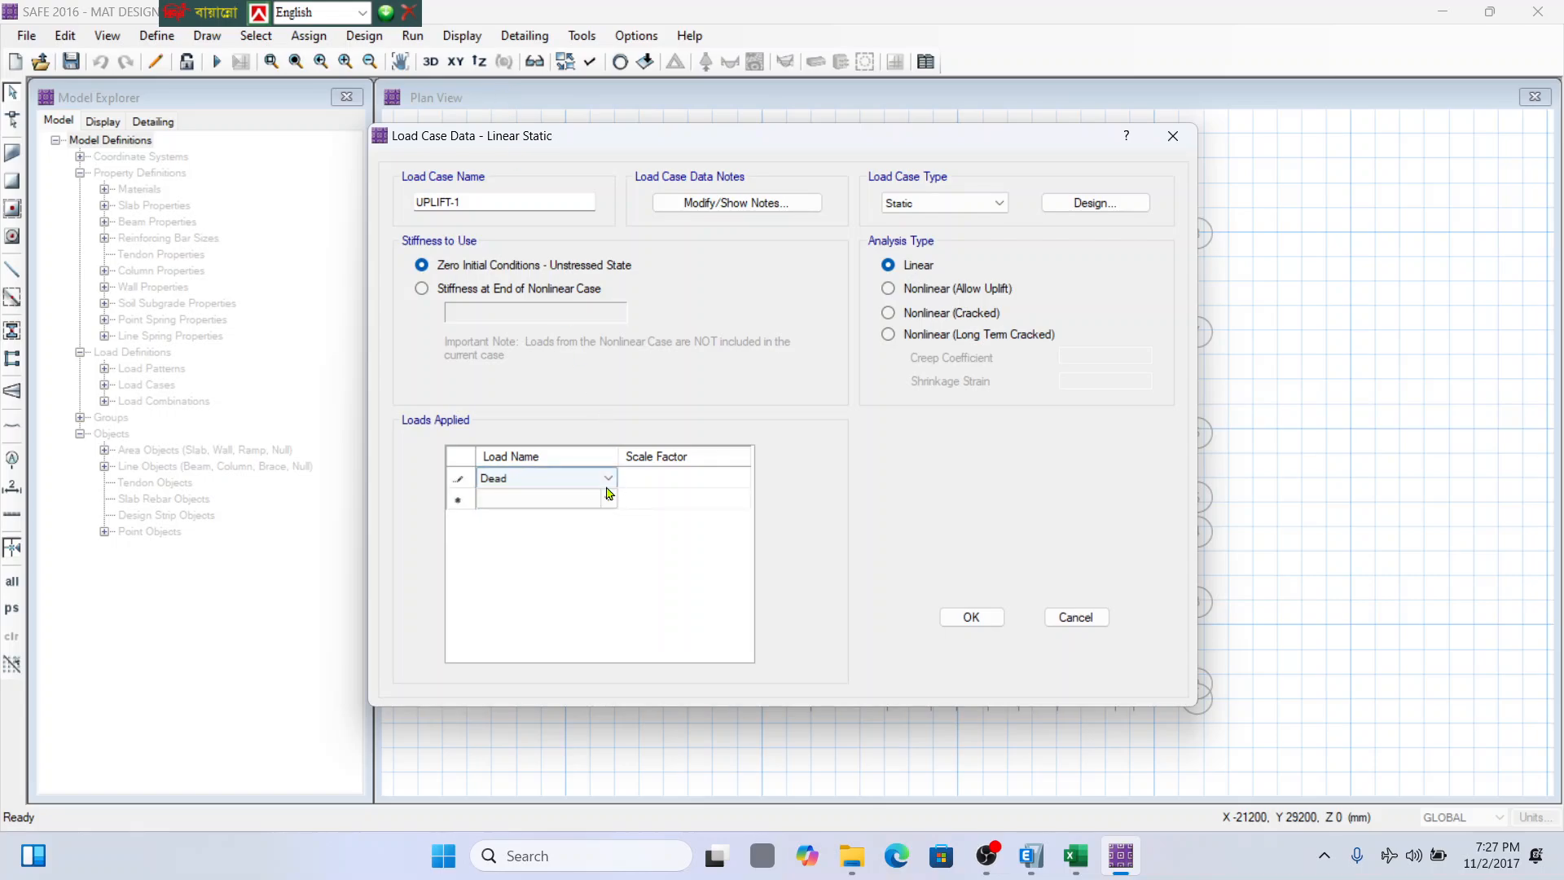
click(611, 500)
click(611, 503)
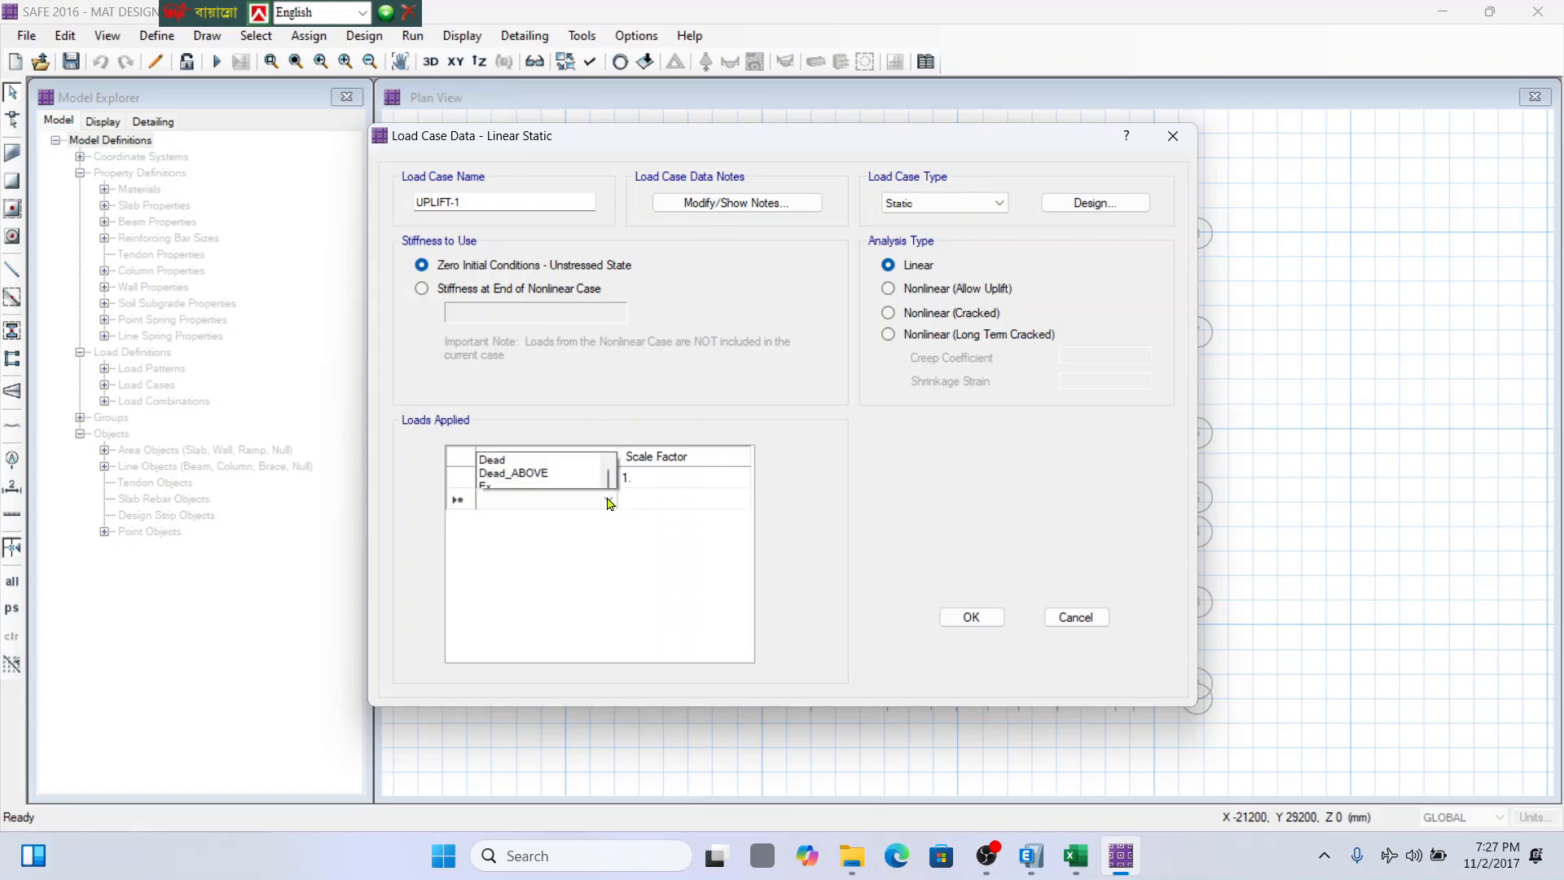
click(570, 114)
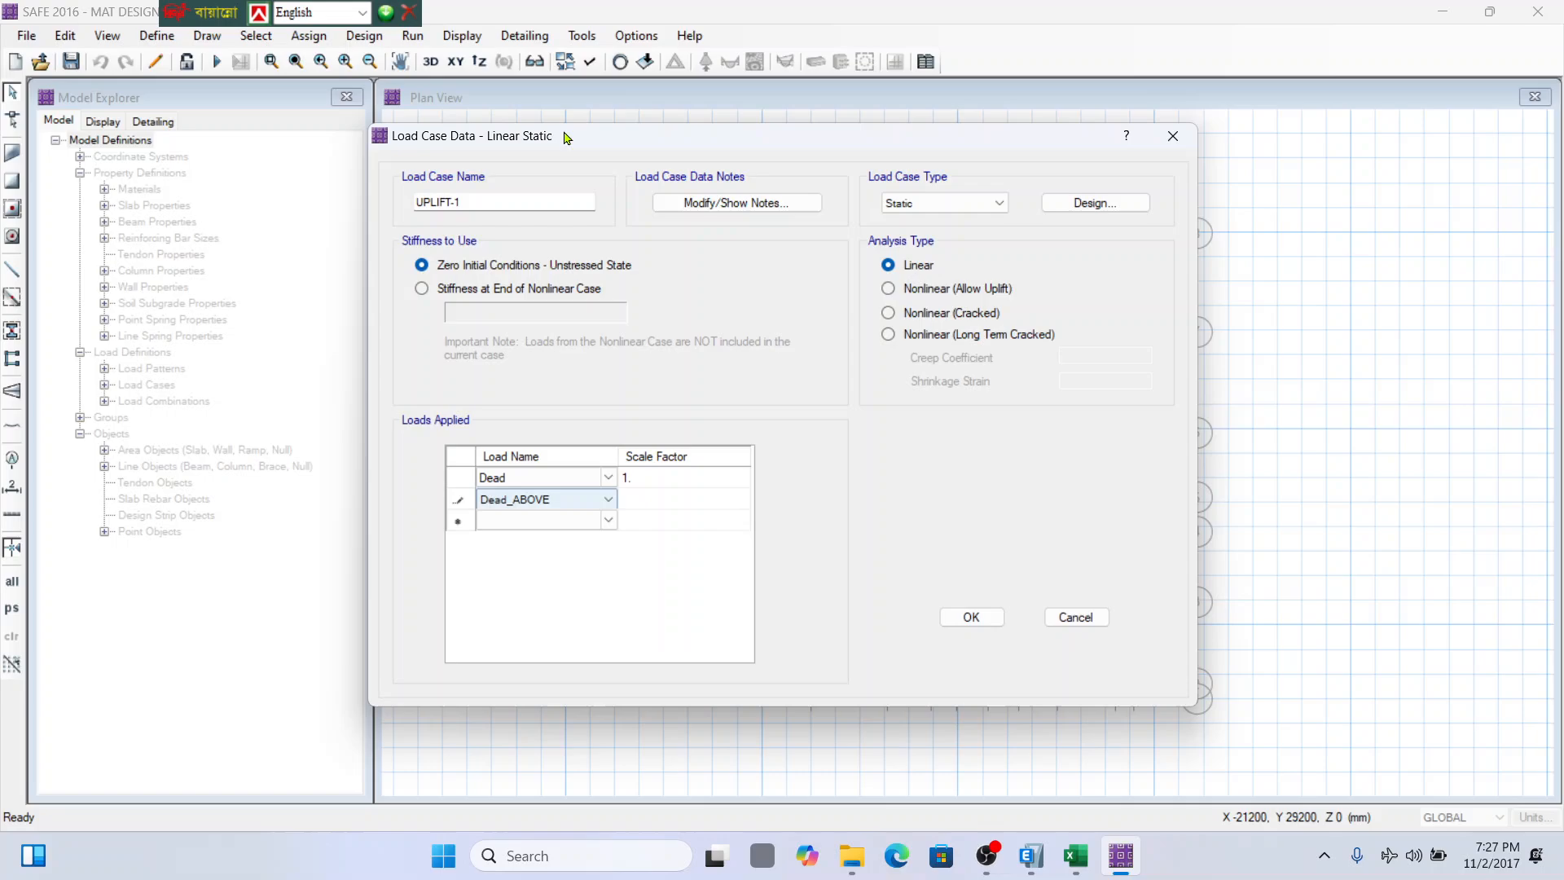
click(612, 521)
click(607, 521)
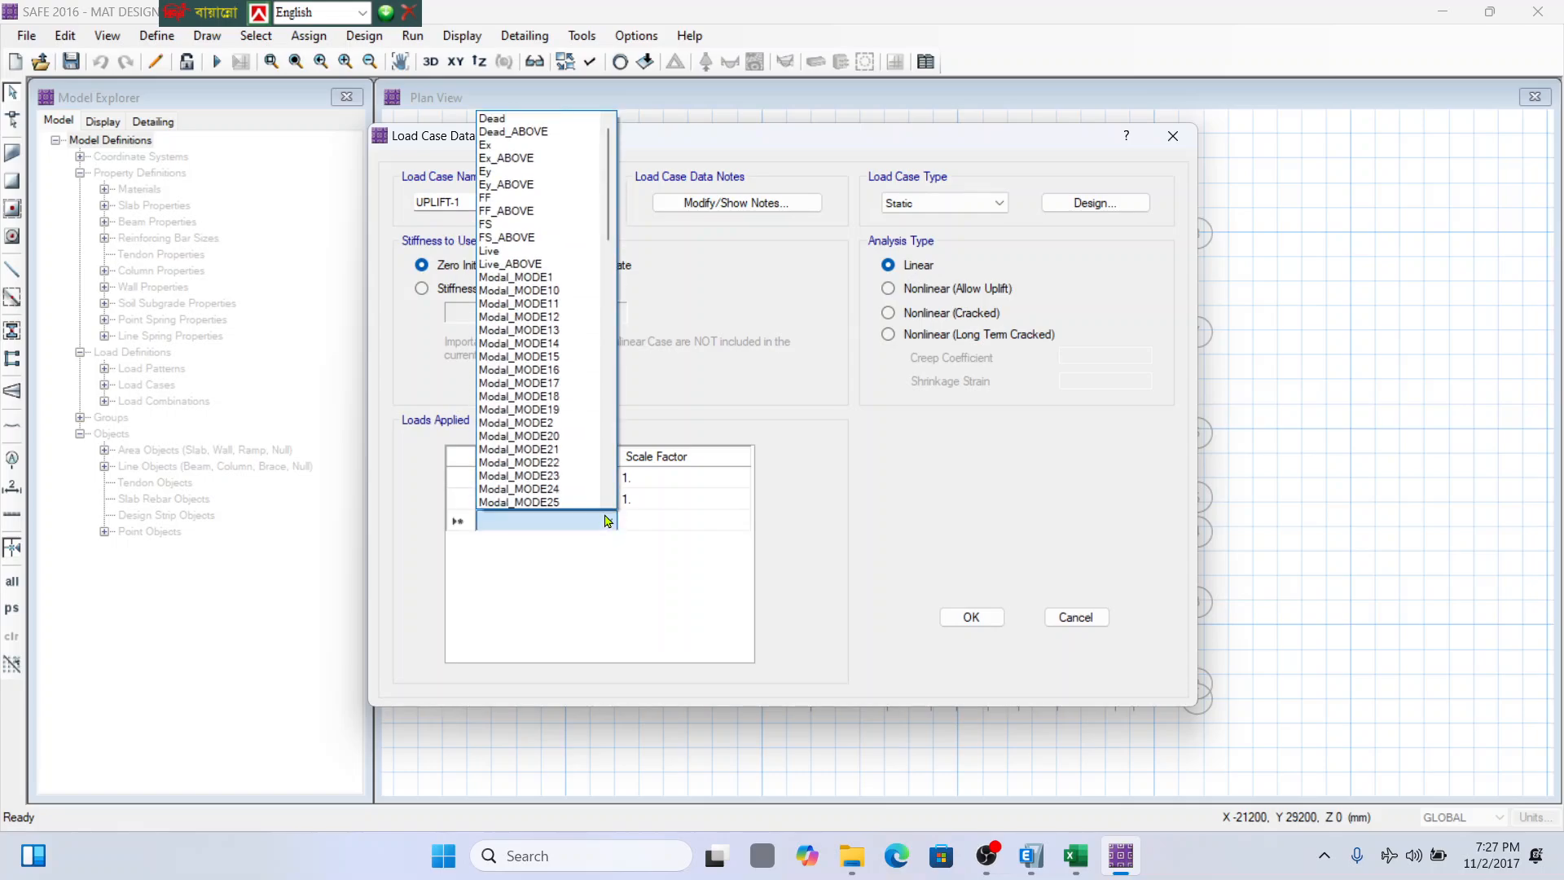
click(525, 221)
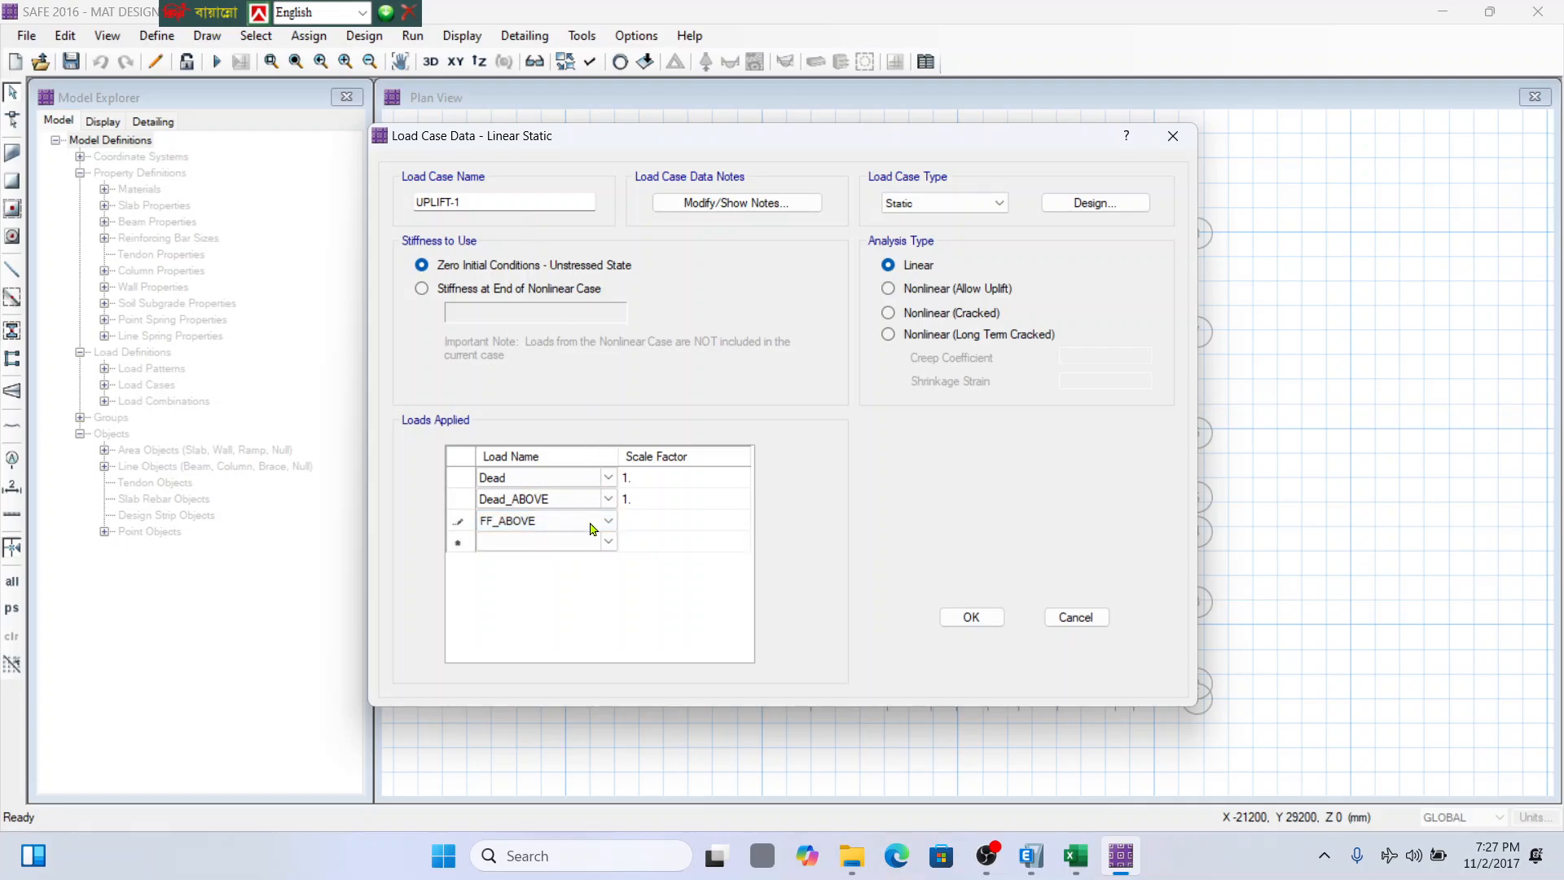
click(612, 544)
click(609, 544)
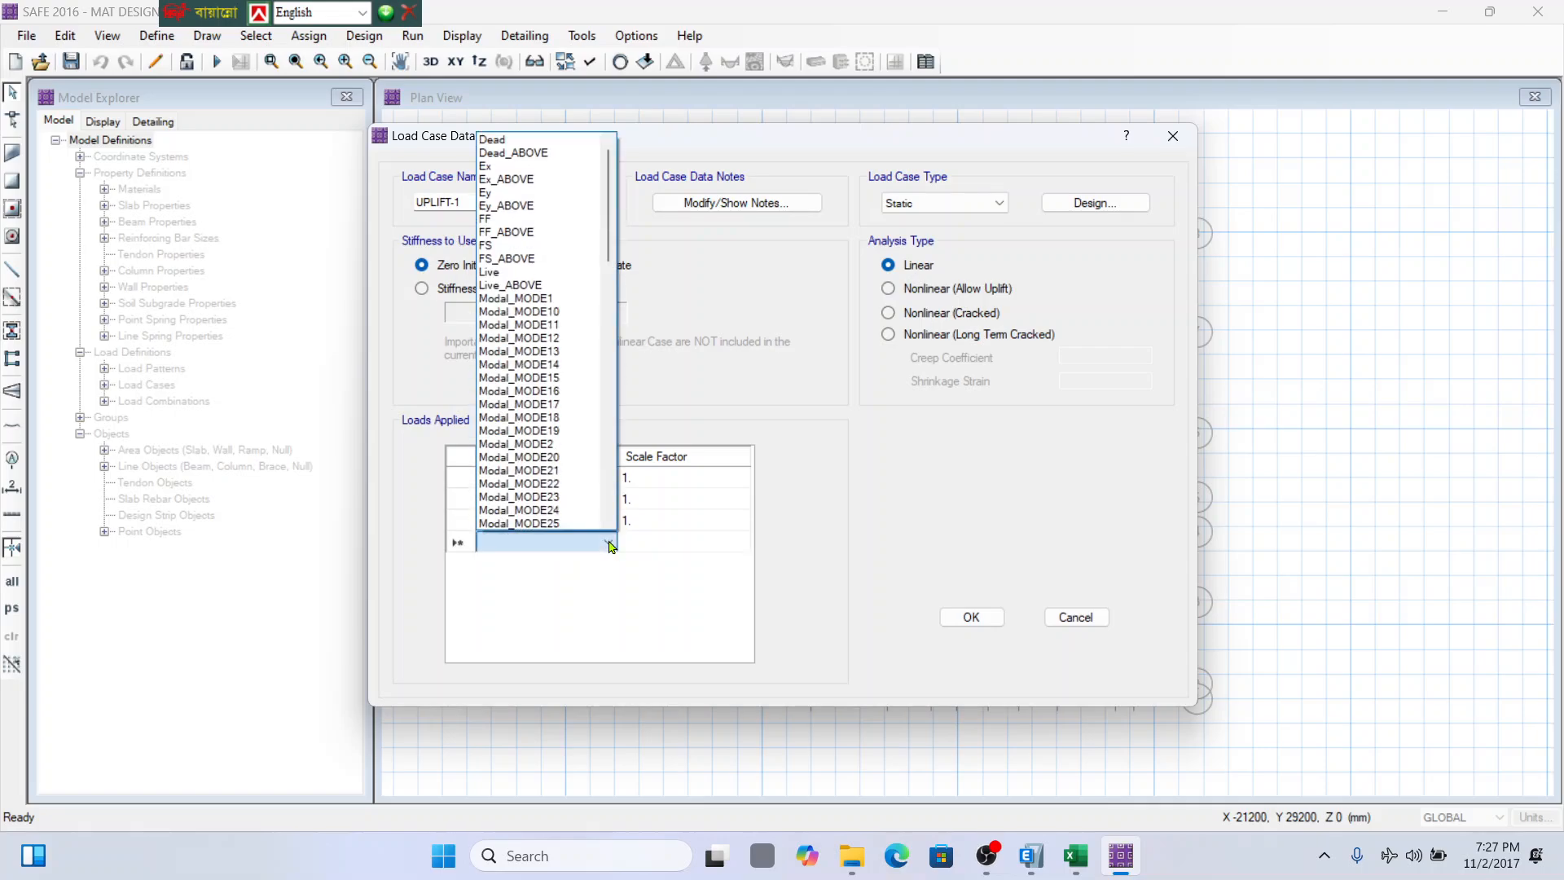
click(525, 204)
click(613, 564)
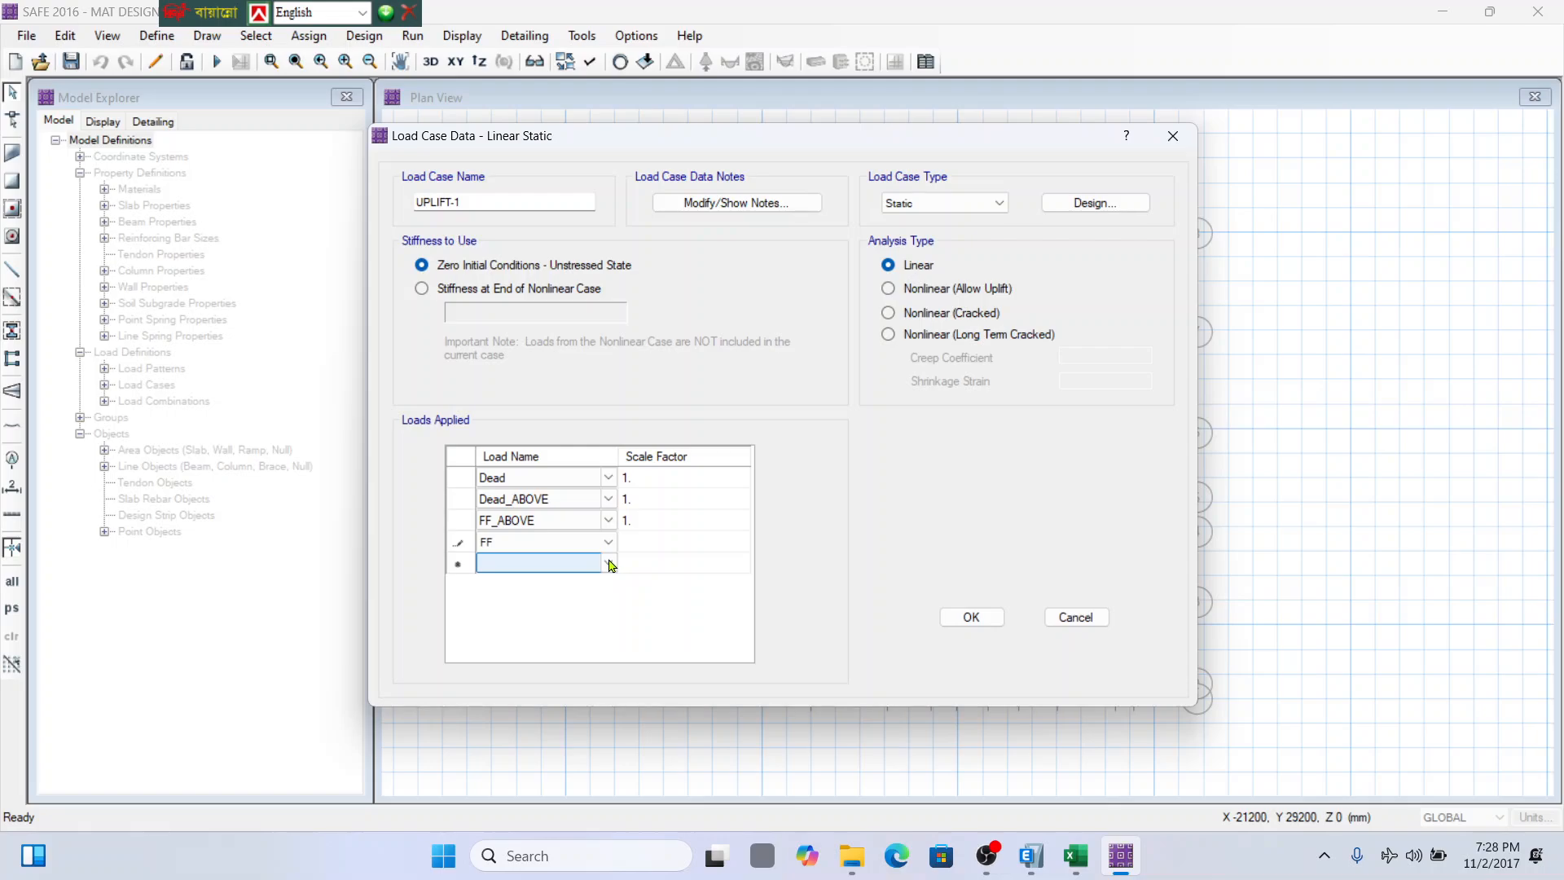
click(610, 563)
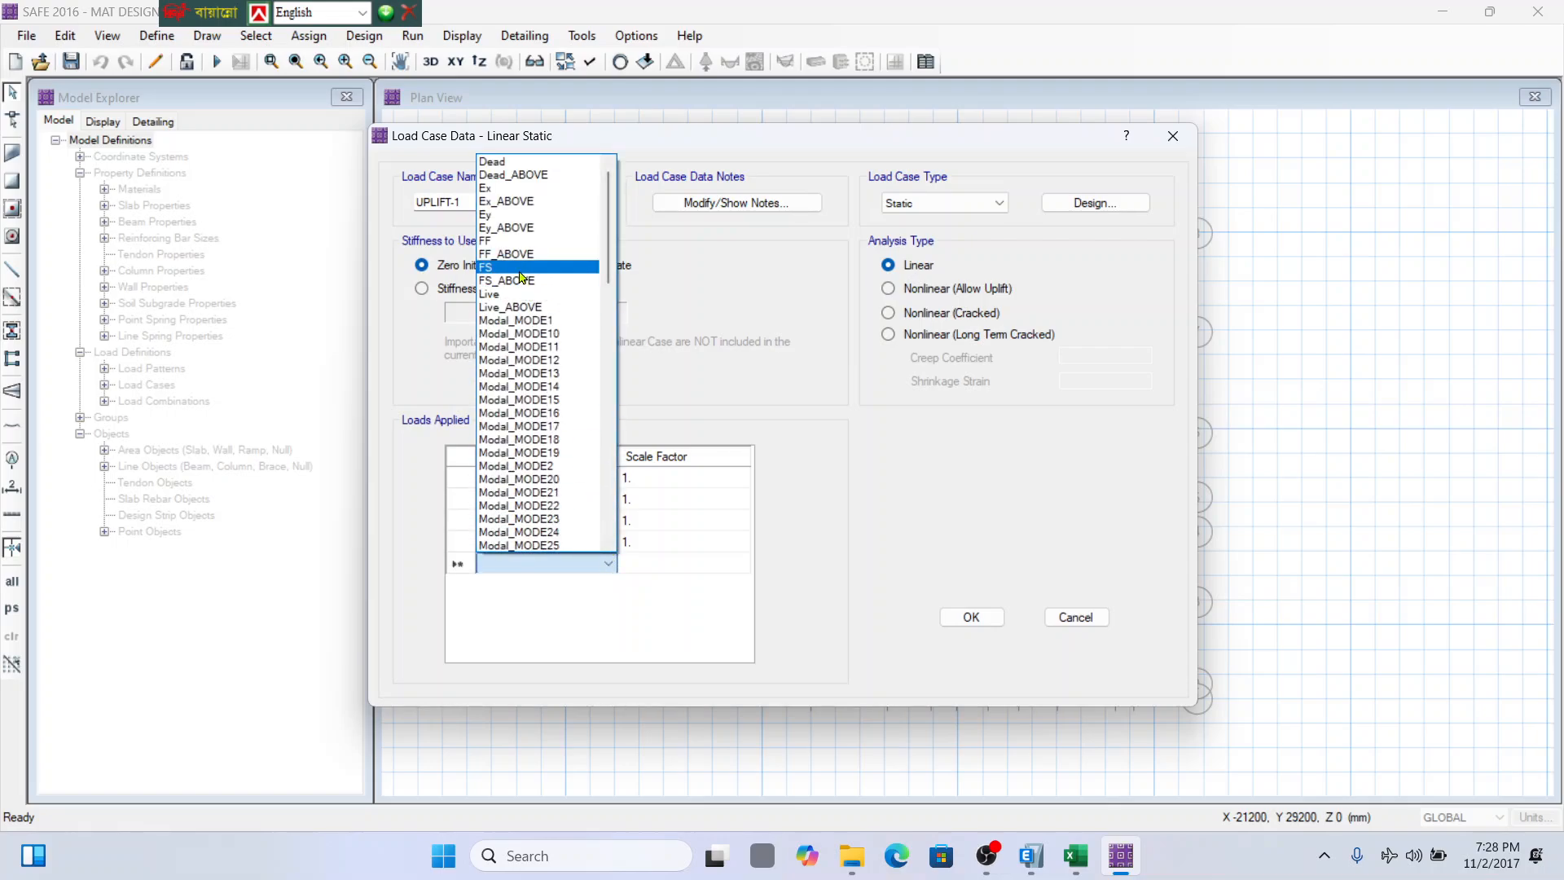
click(522, 277)
click(609, 586)
click(610, 588)
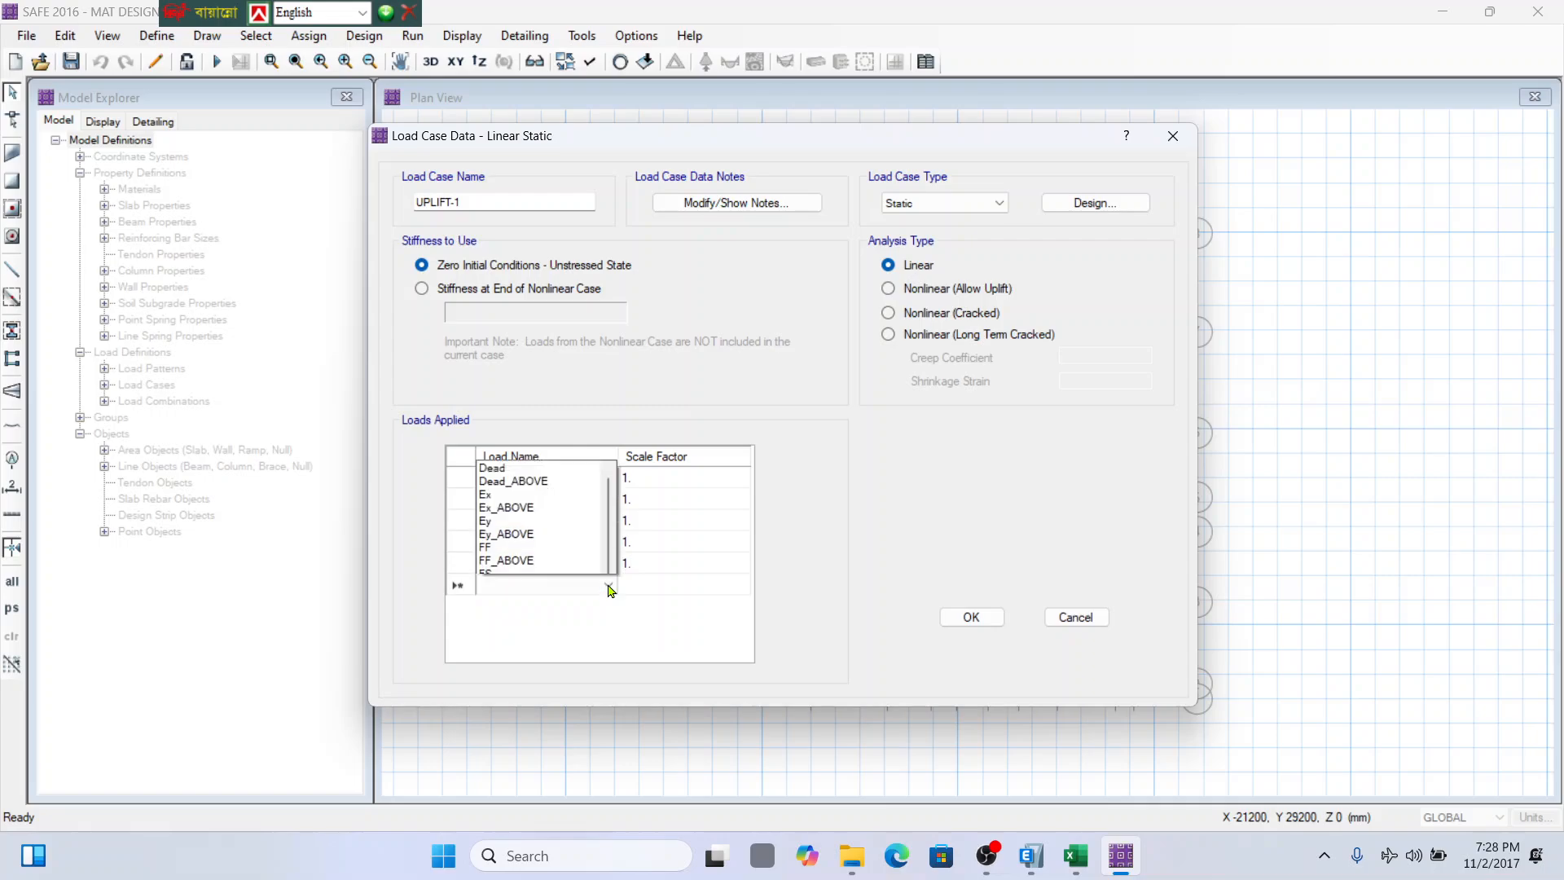
click(513, 303)
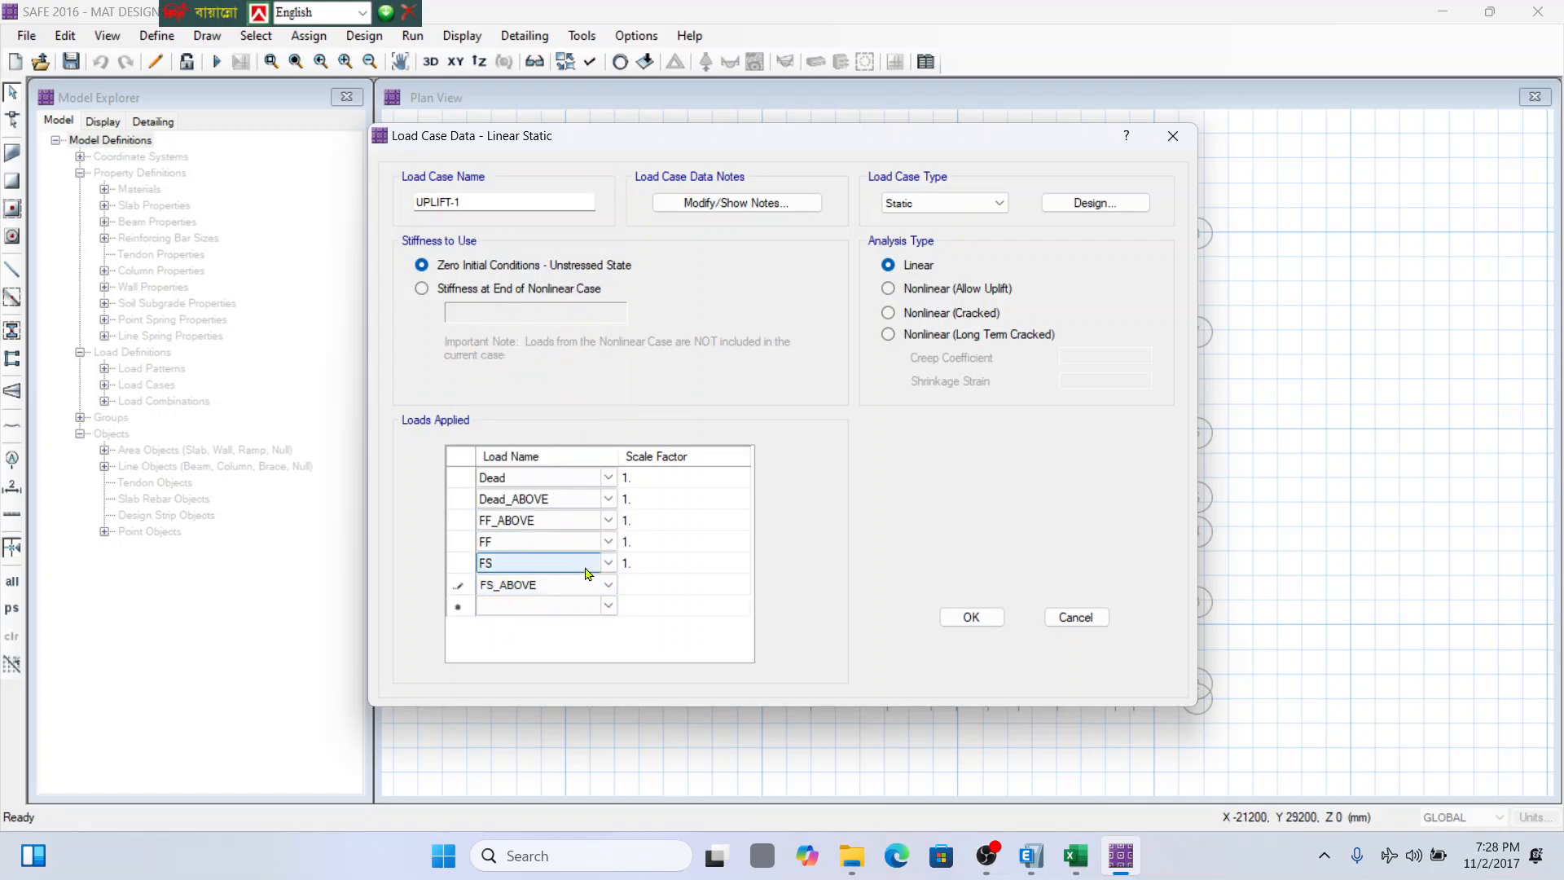
click(609, 607)
click(610, 610)
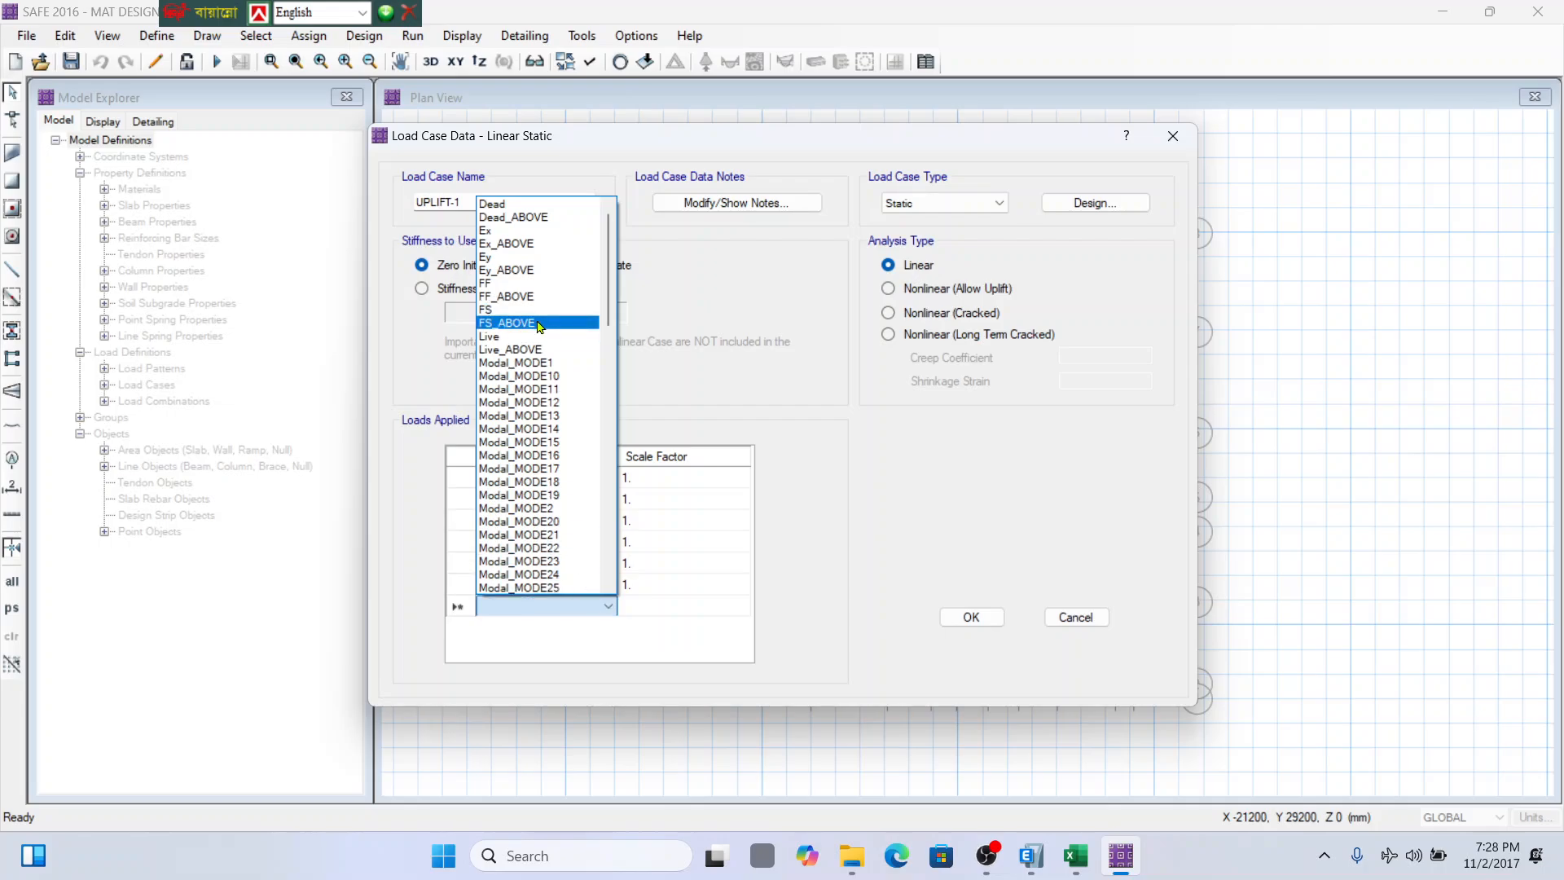
click(977, 483)
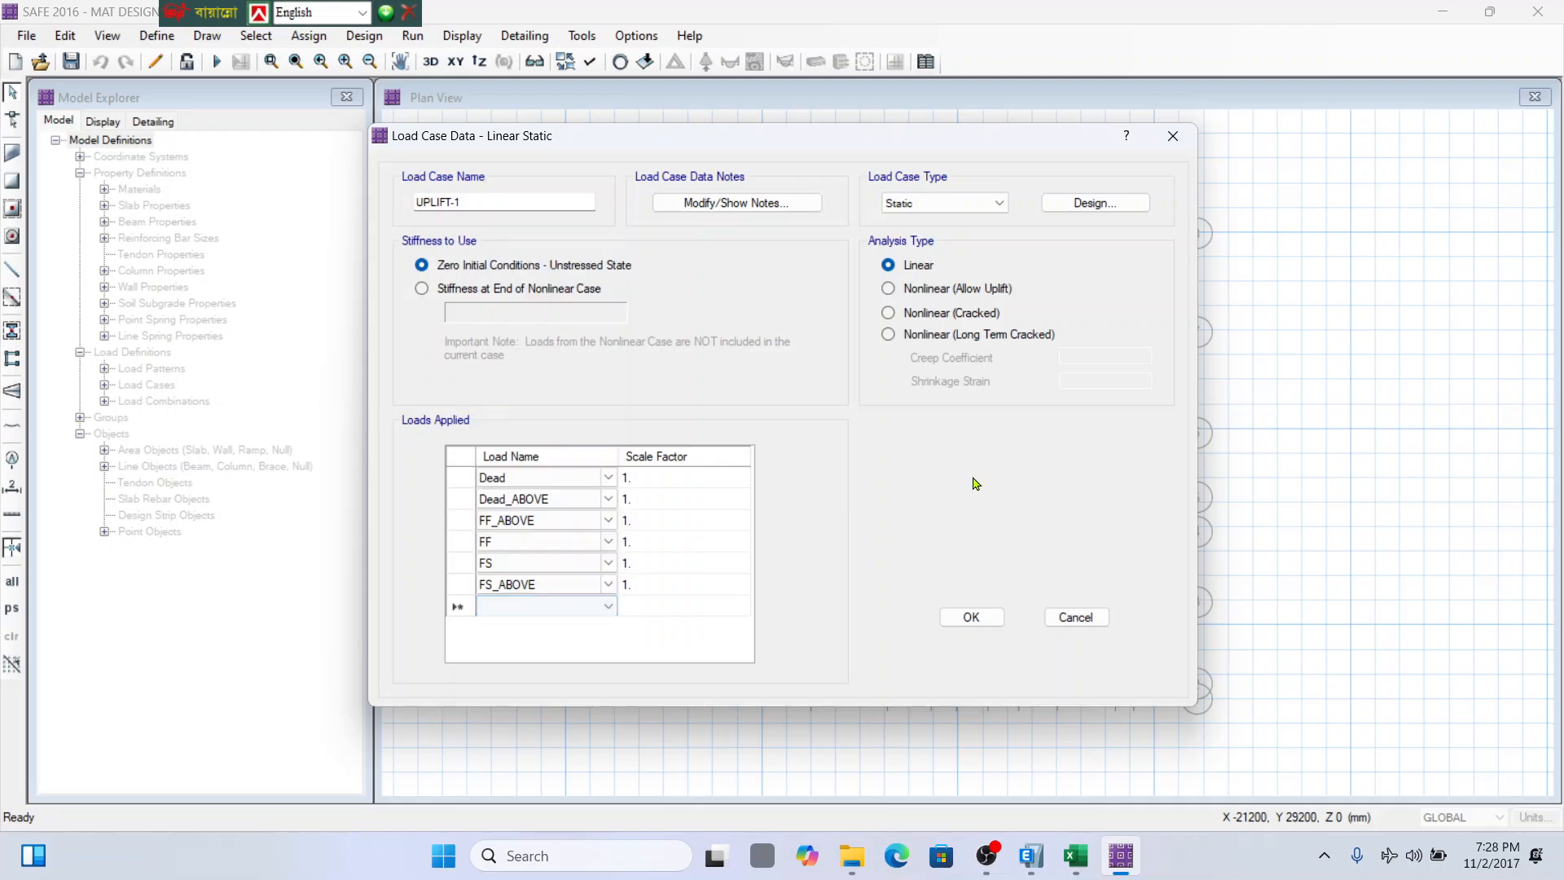
click(1067, 622)
Add a copy of the ELASTIC load case and name it UPLIFT-1.
scroll(692, 497, down, 3)
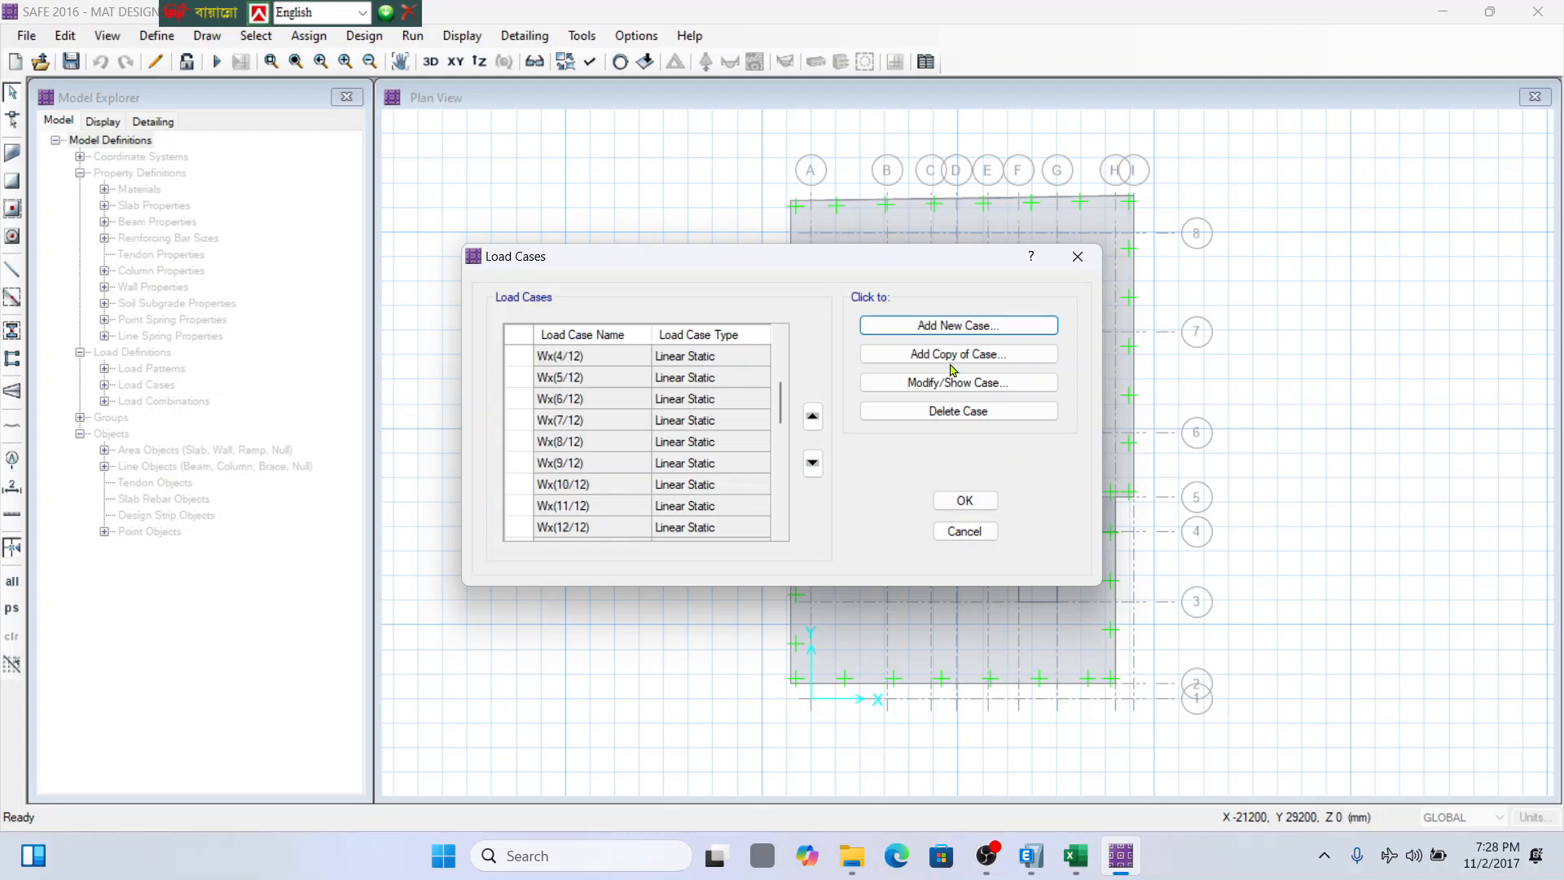
scroll(656, 503, down, 3)
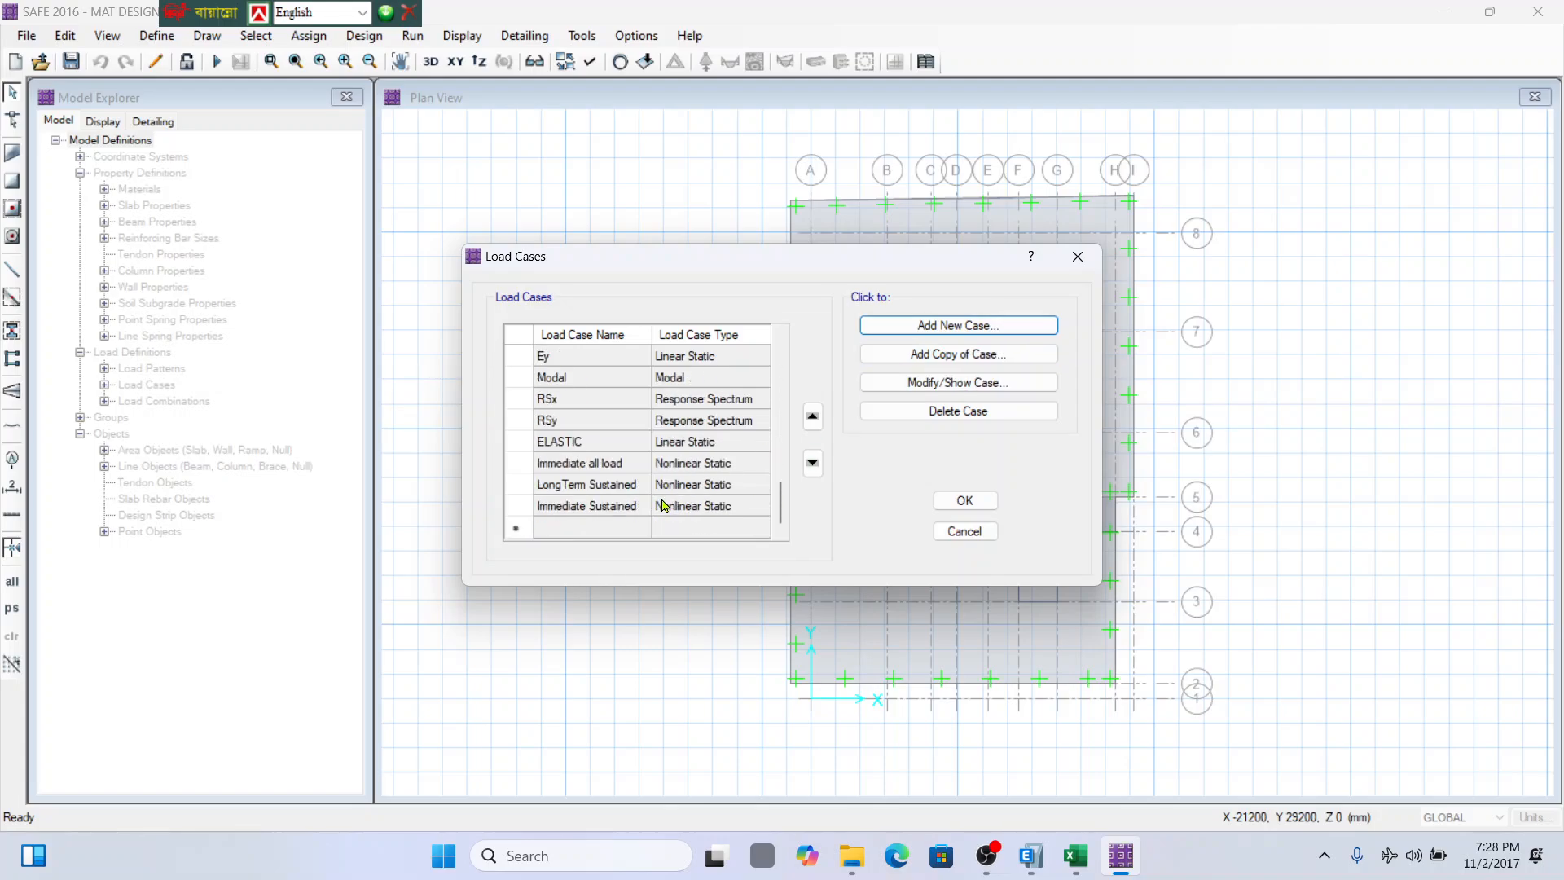
click(600, 442)
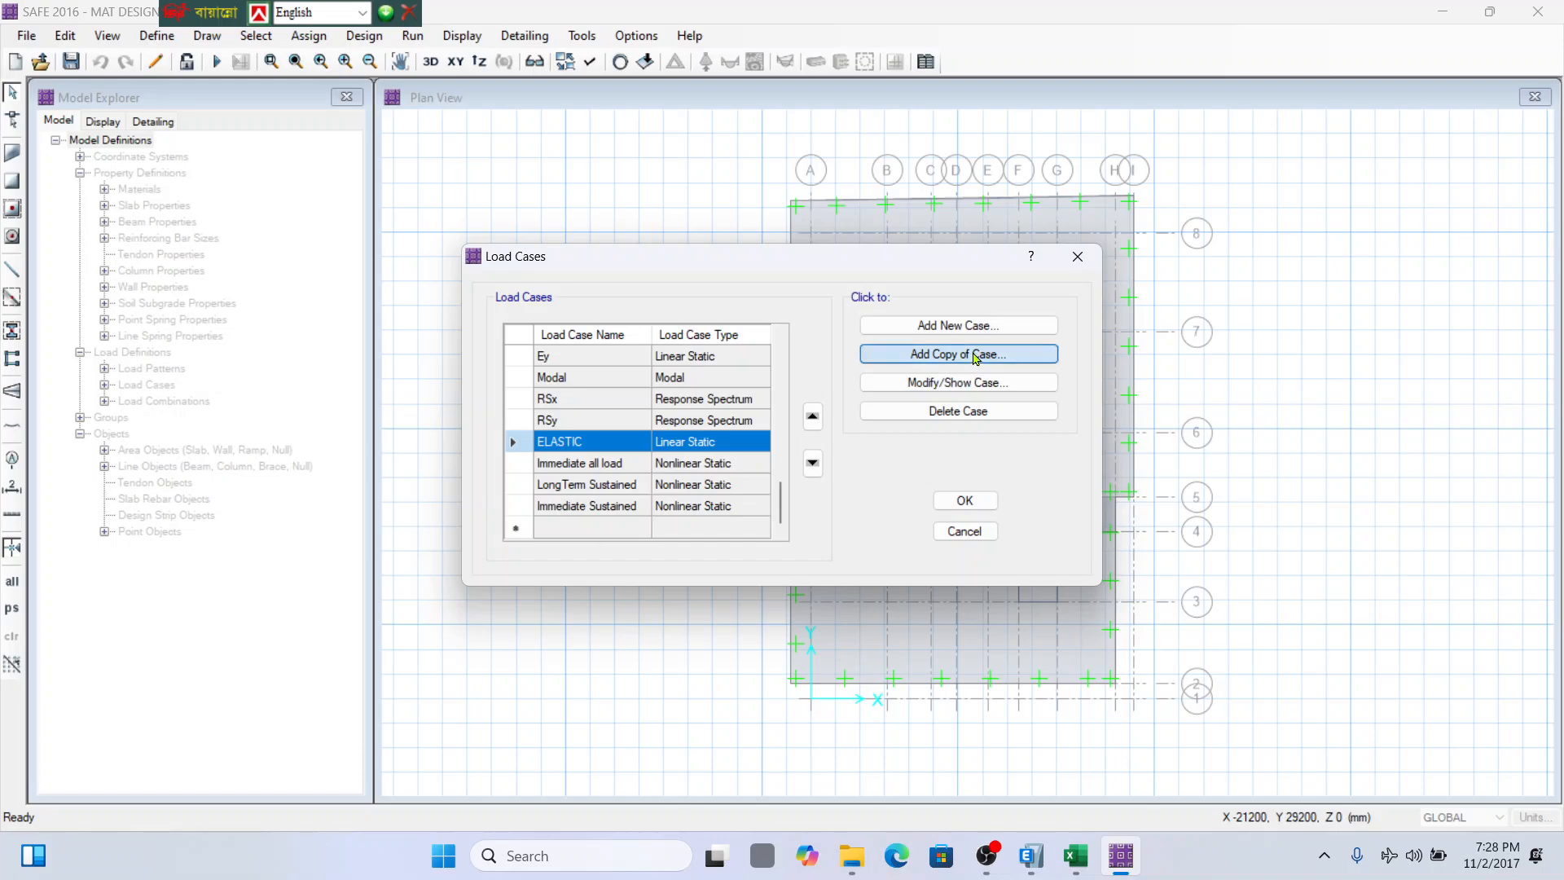
click(937, 355)
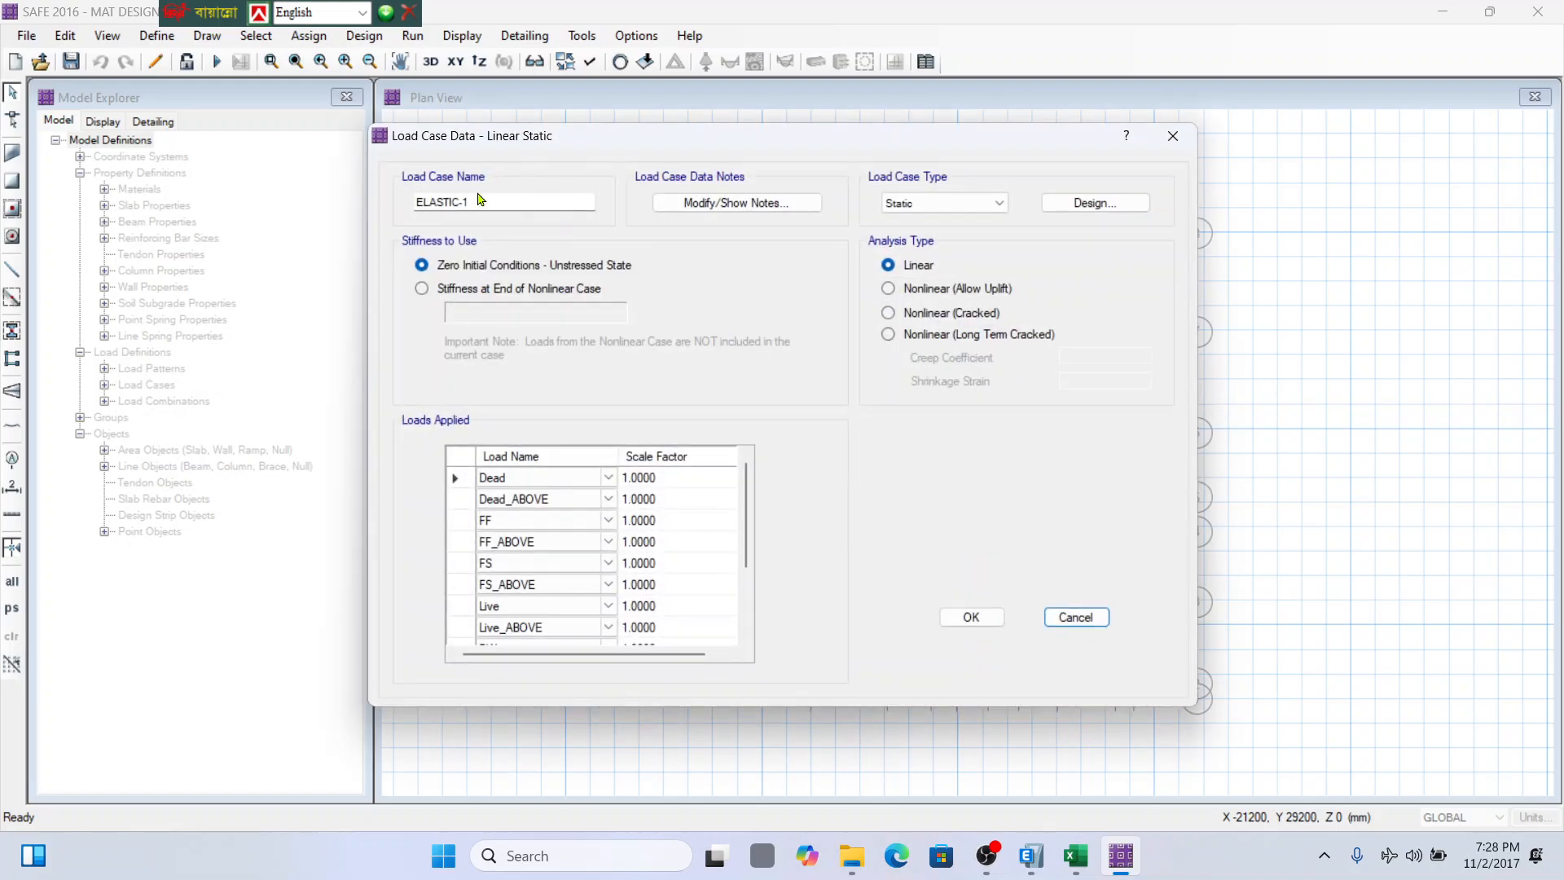
drag(482, 201, 355, 194)
text(UPLIFT)
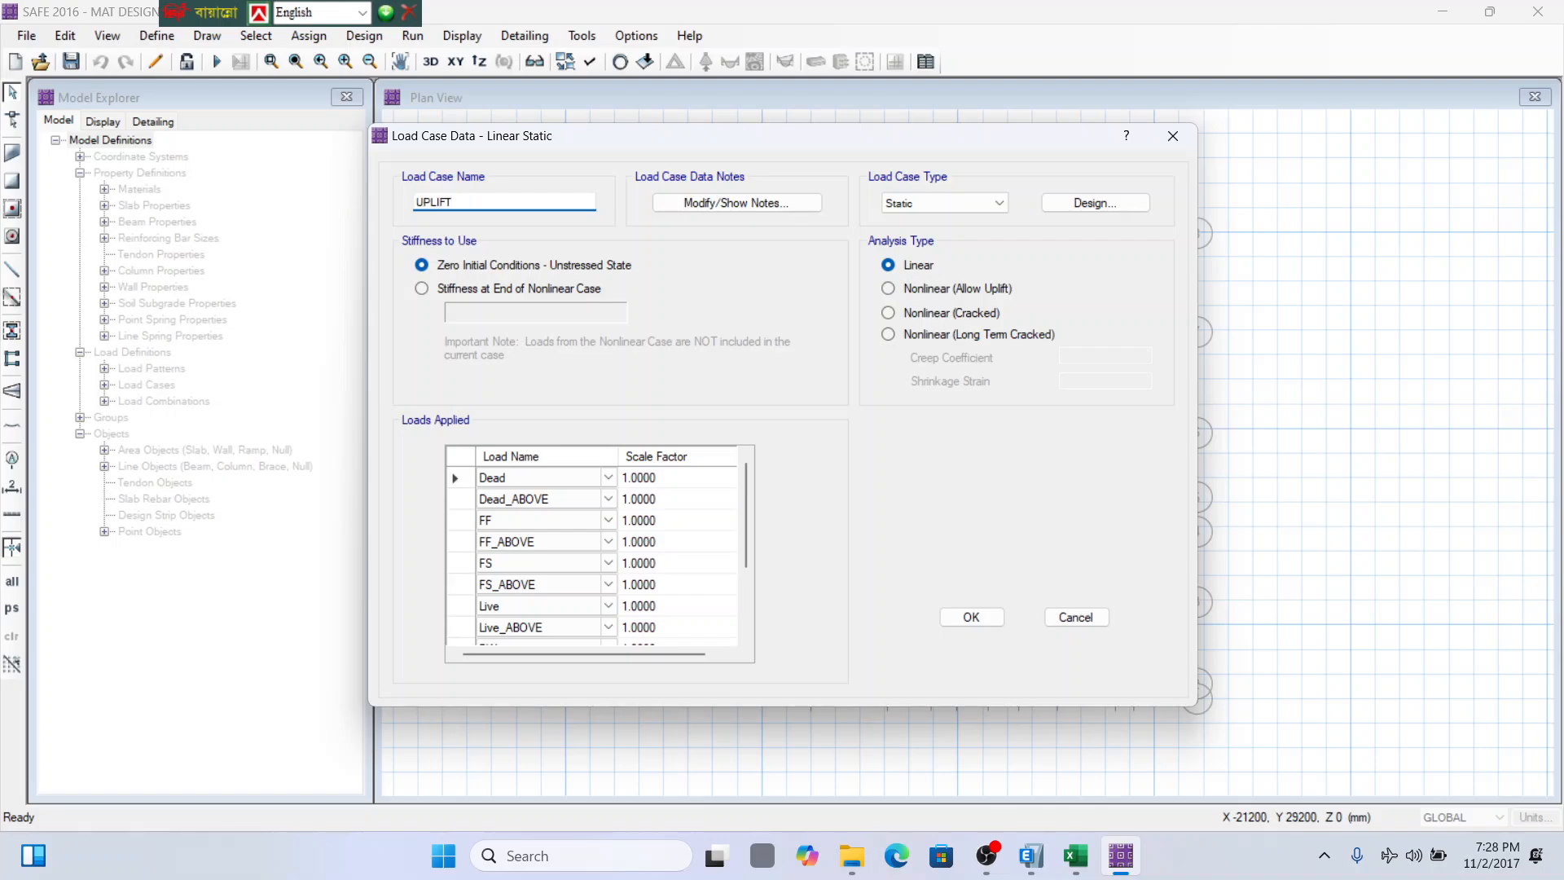
Set the UPLIFT-1 analysis type to Nonlinear (Allow Uplift), check its applied loads, and accept the load case definitions.
click(978, 293)
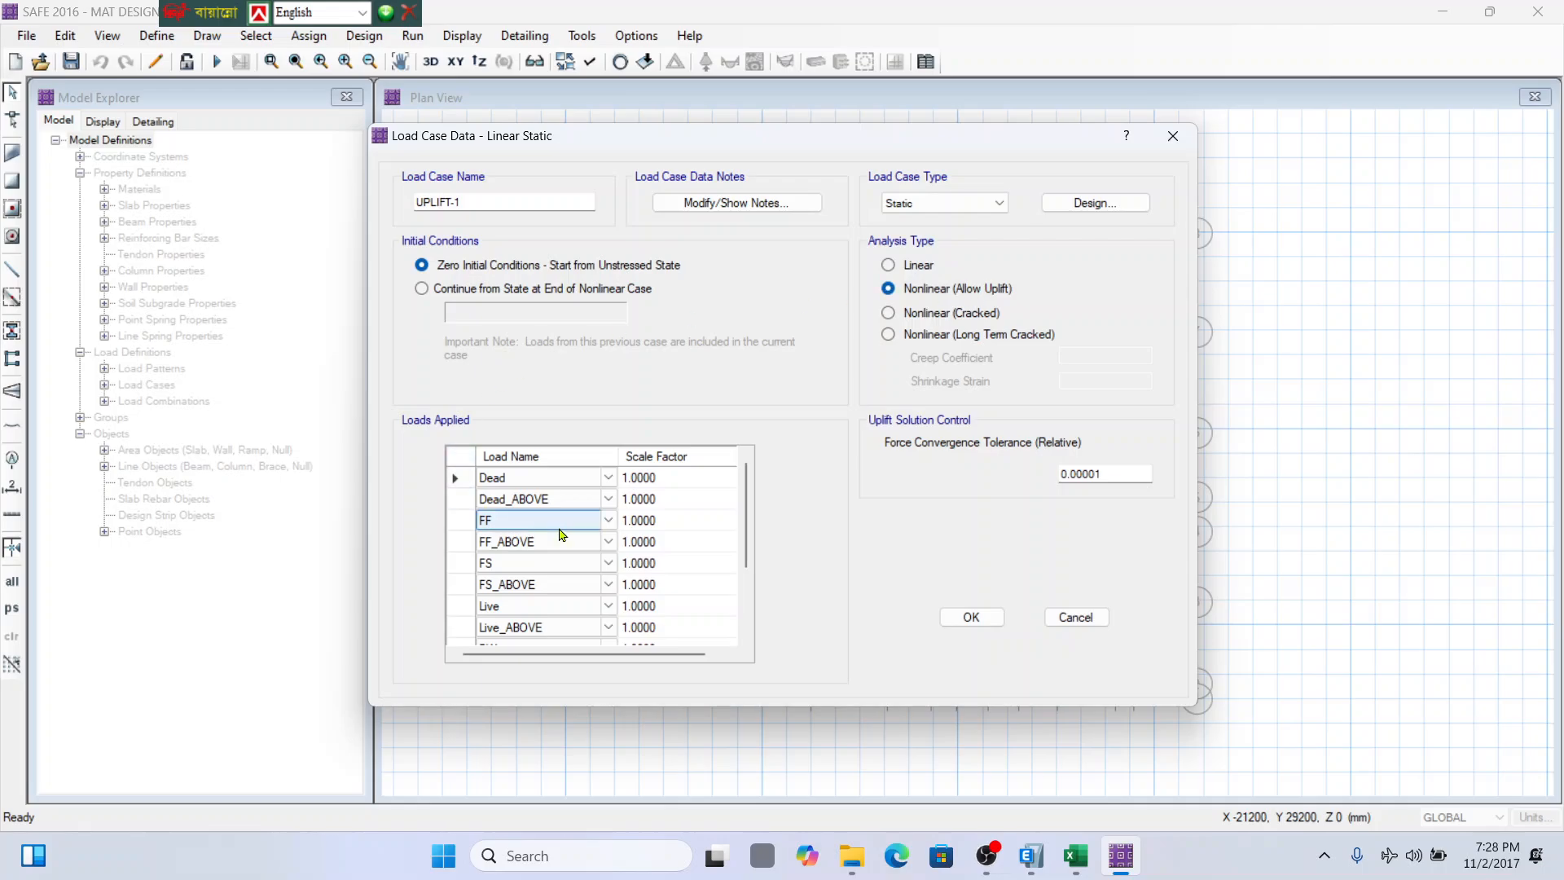
scroll(643, 554, down, 2)
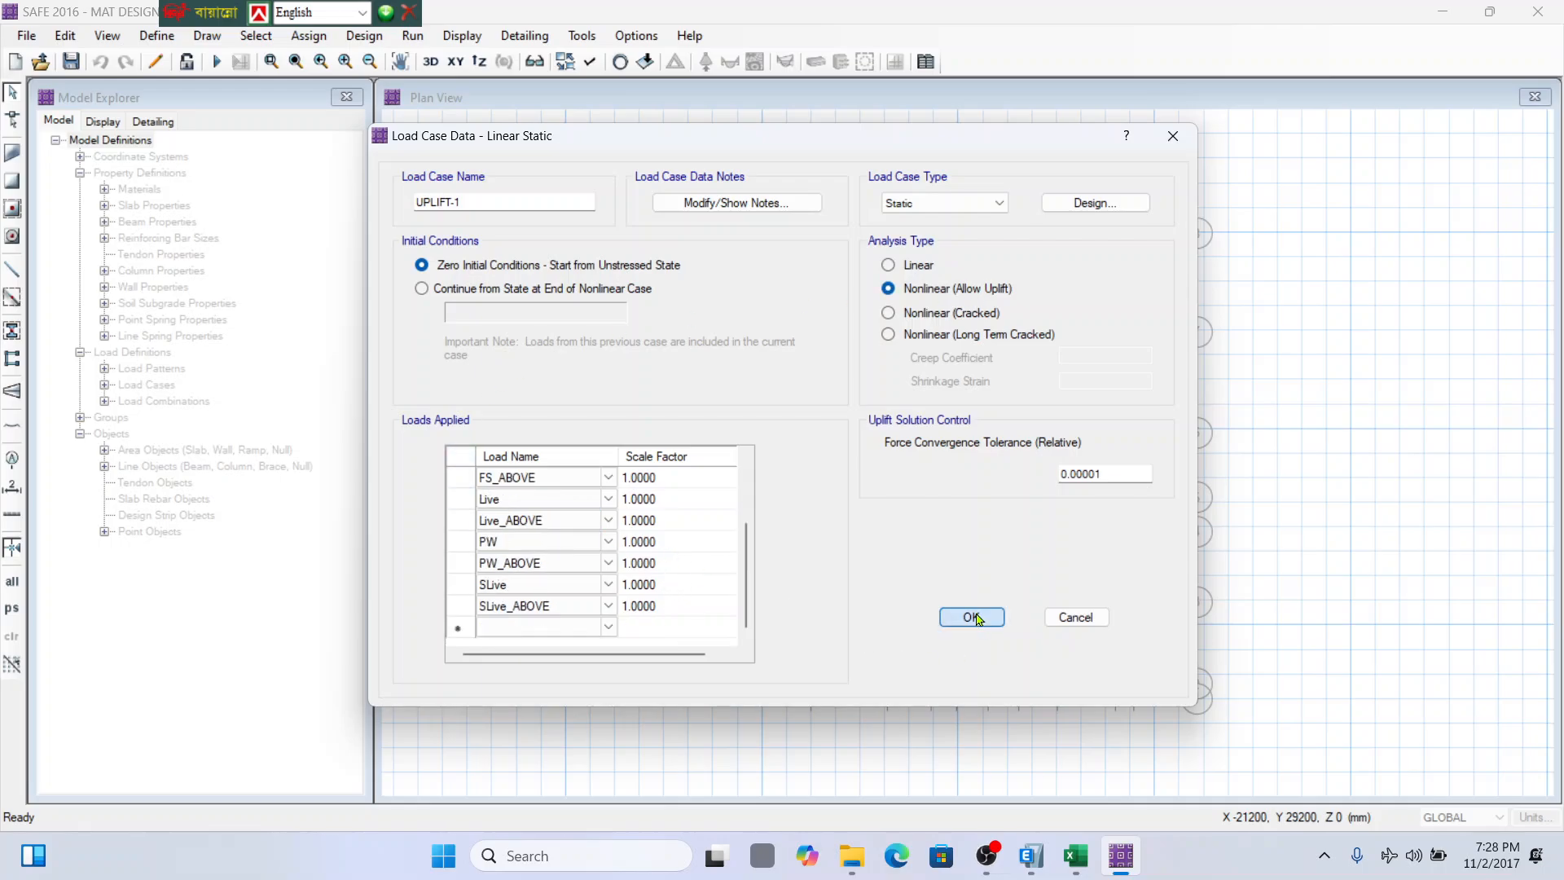
click(973, 618)
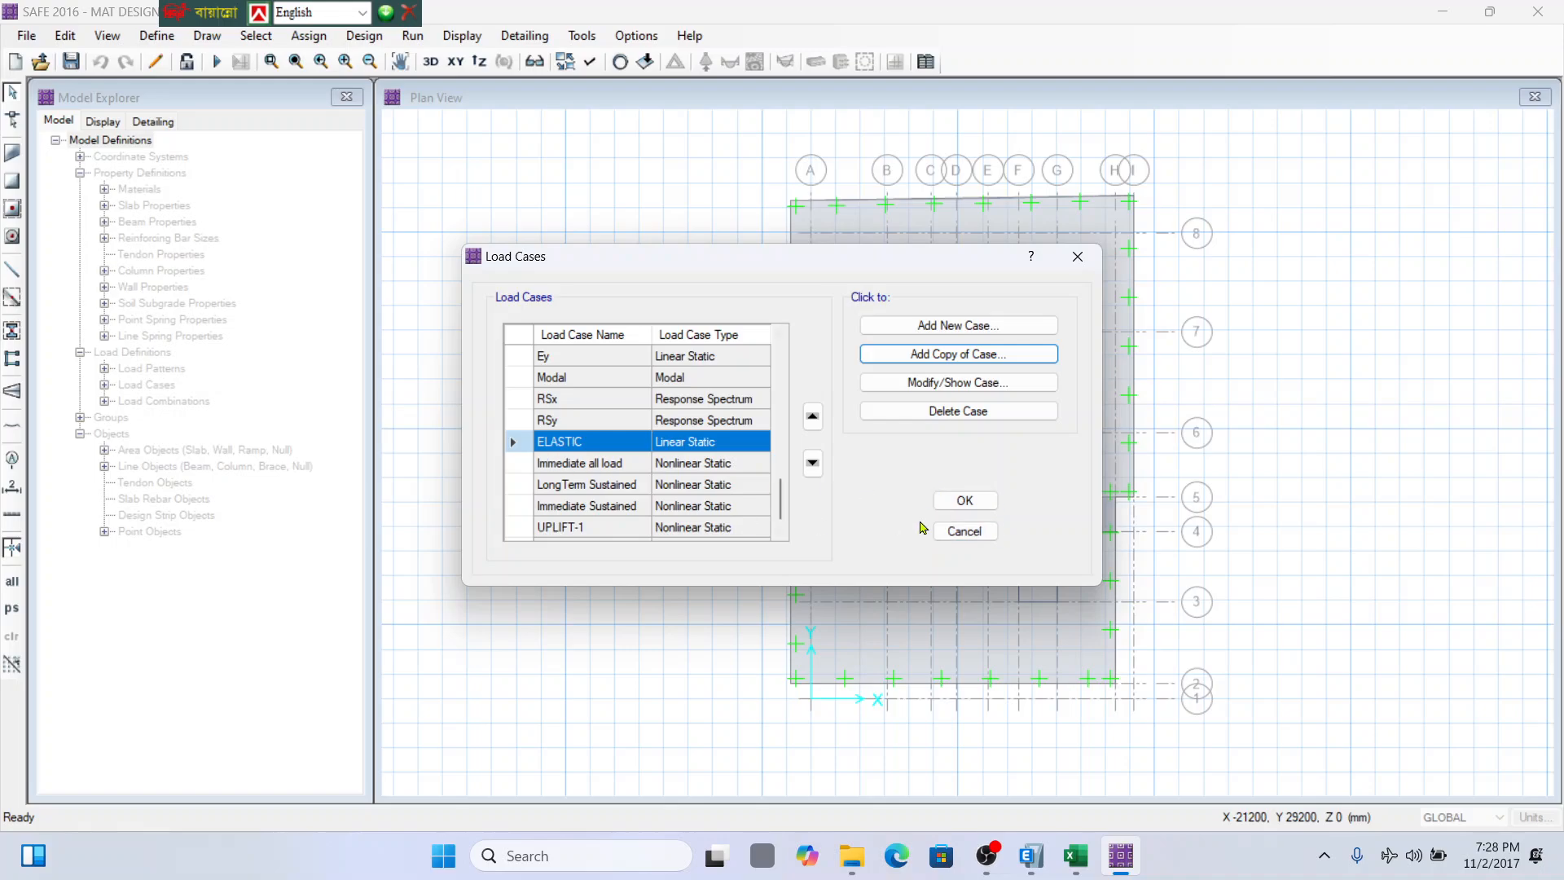
click(977, 505)
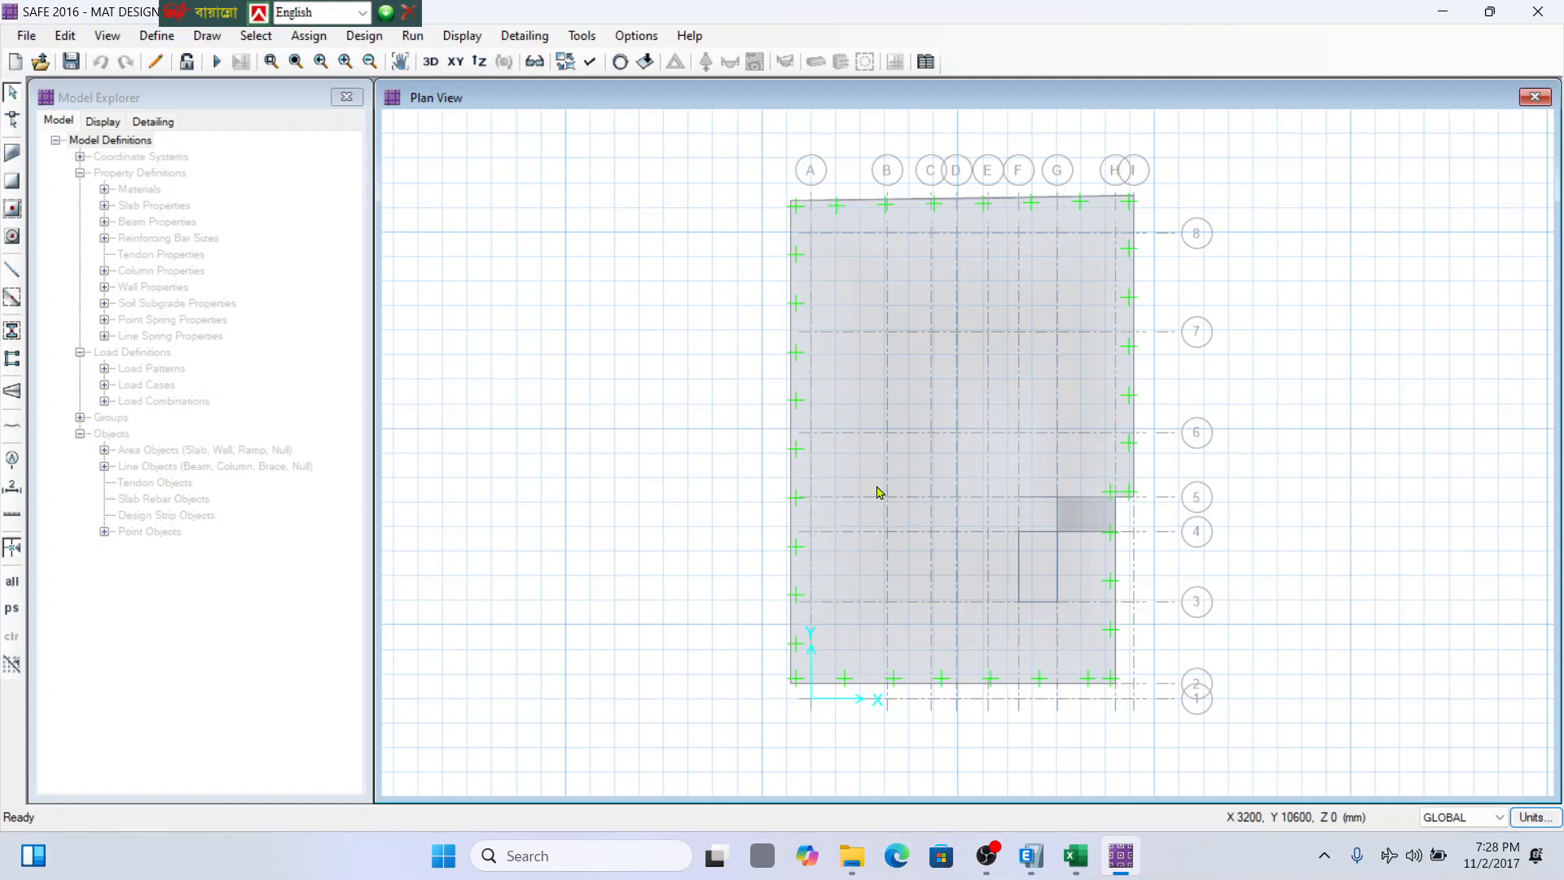
Switch to Excel and review the UPLIFT-1 to UPLIFT-13 combinations together with the Define Load Case notes for Uplift-2.
click(1075, 856)
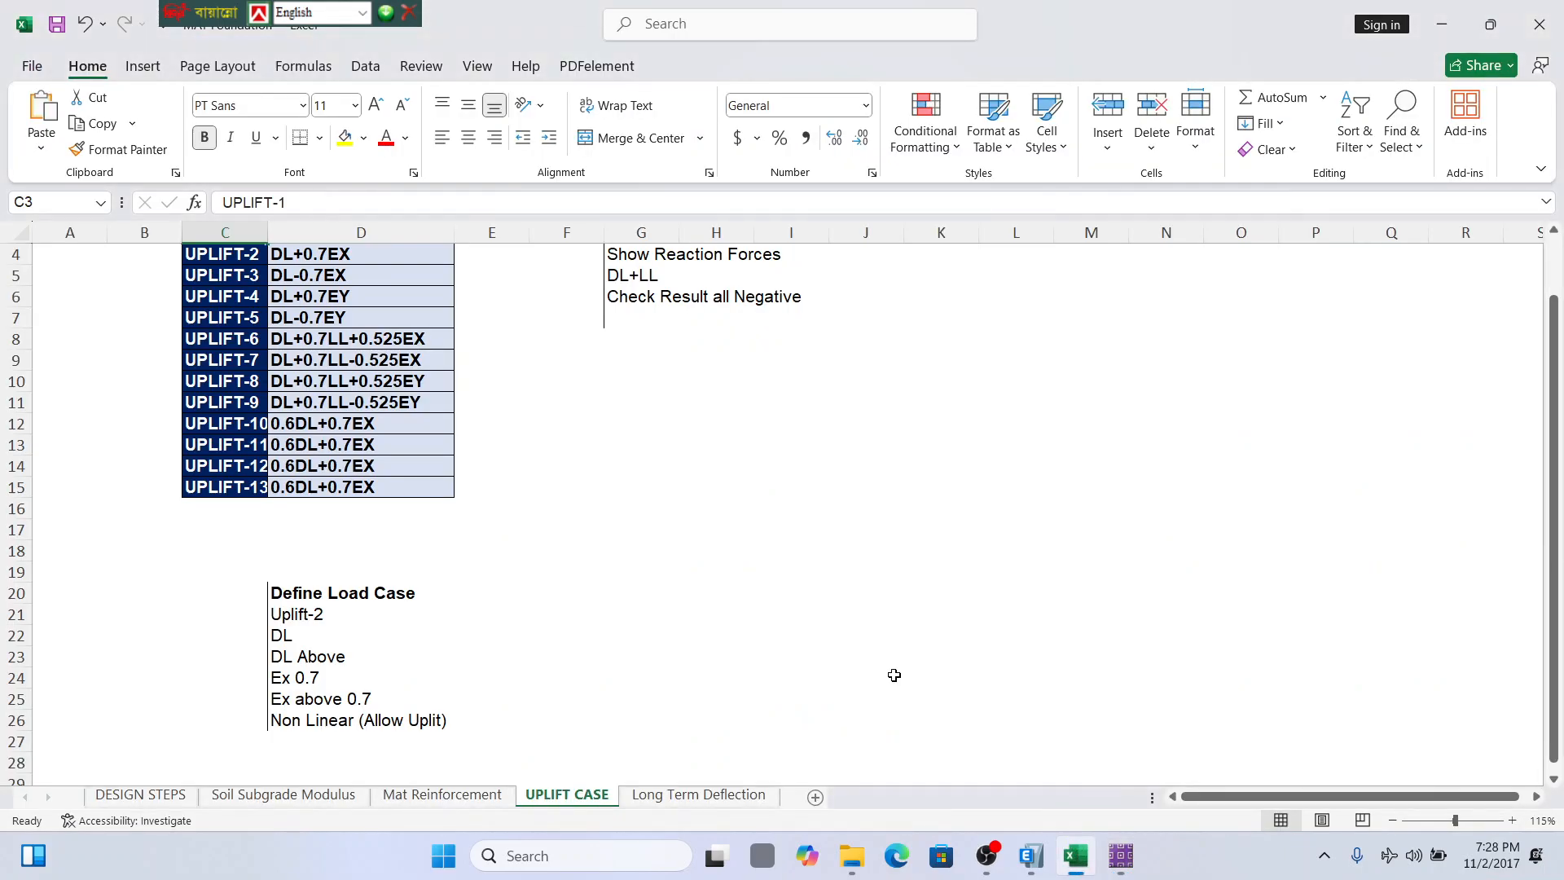
scroll(323, 498, up, 1)
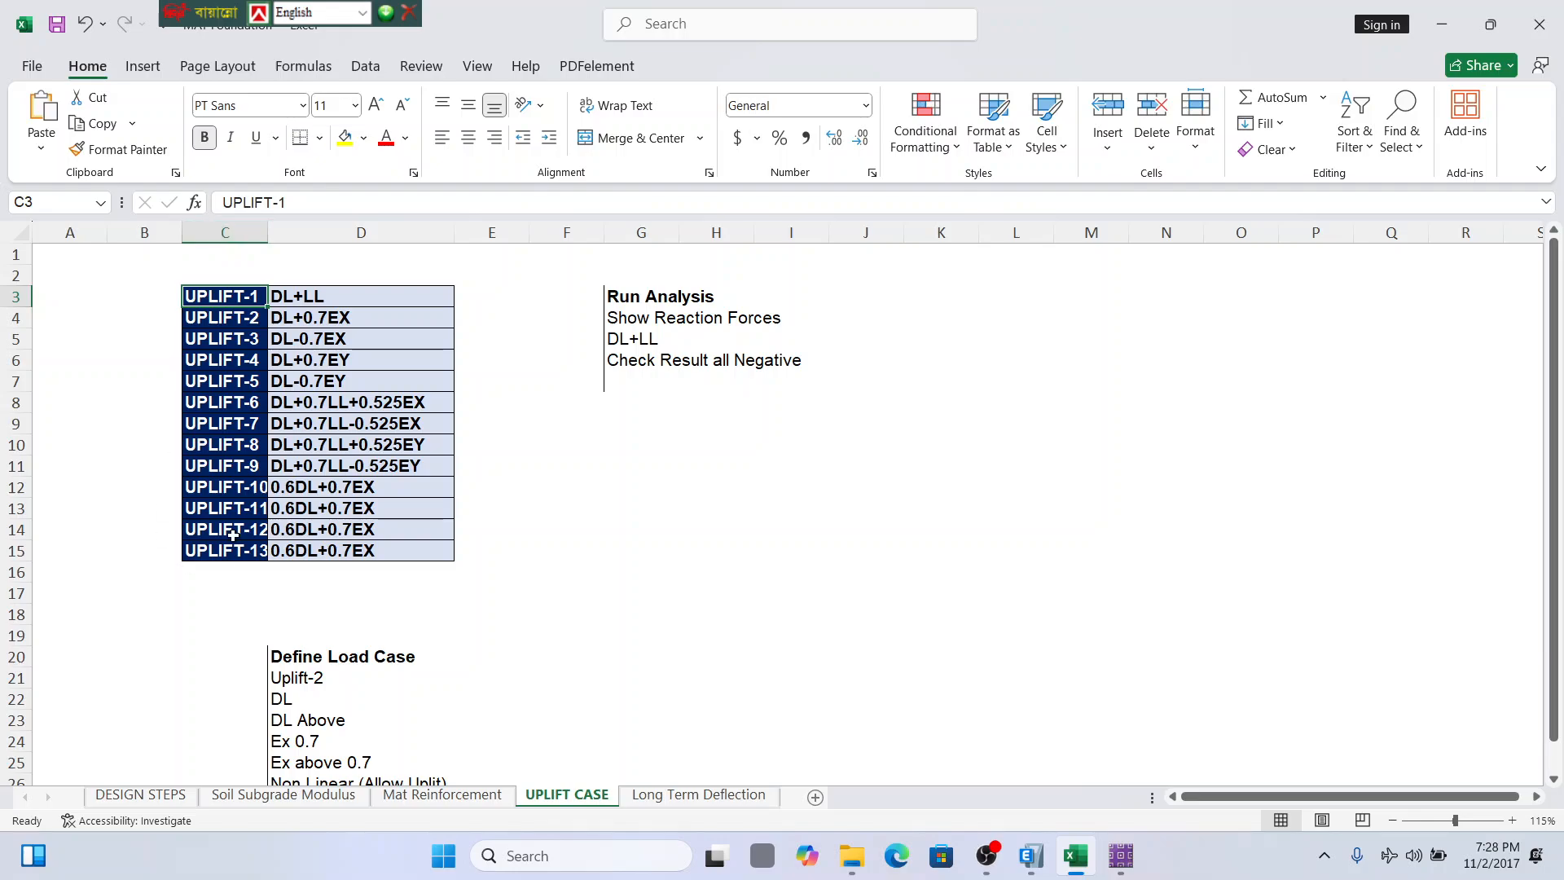
scroll(369, 582, down, 2)
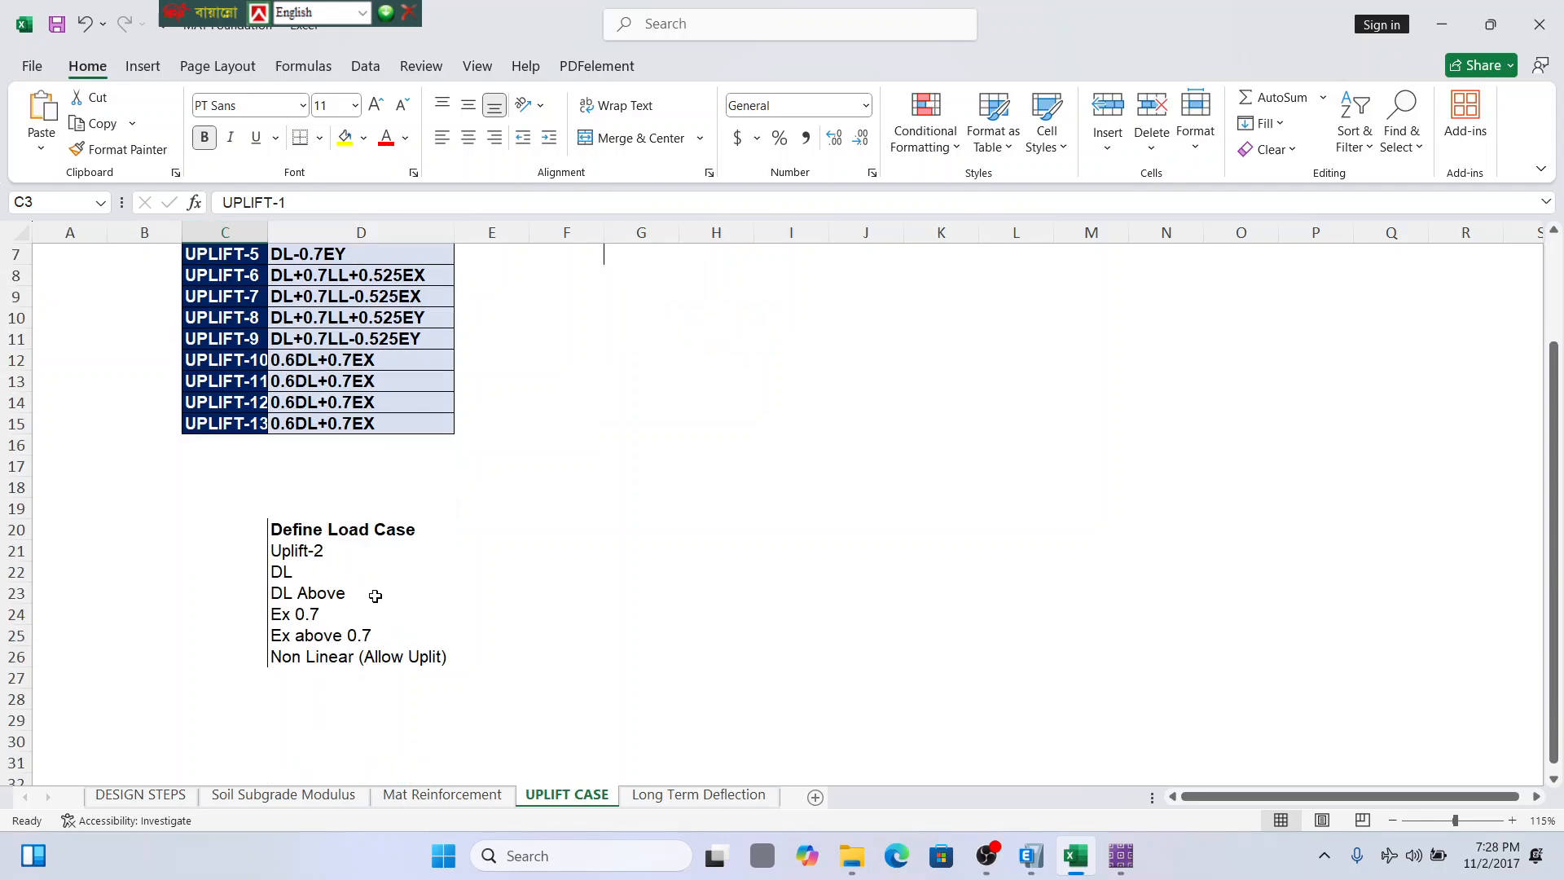
scroll(374, 595, up, 2)
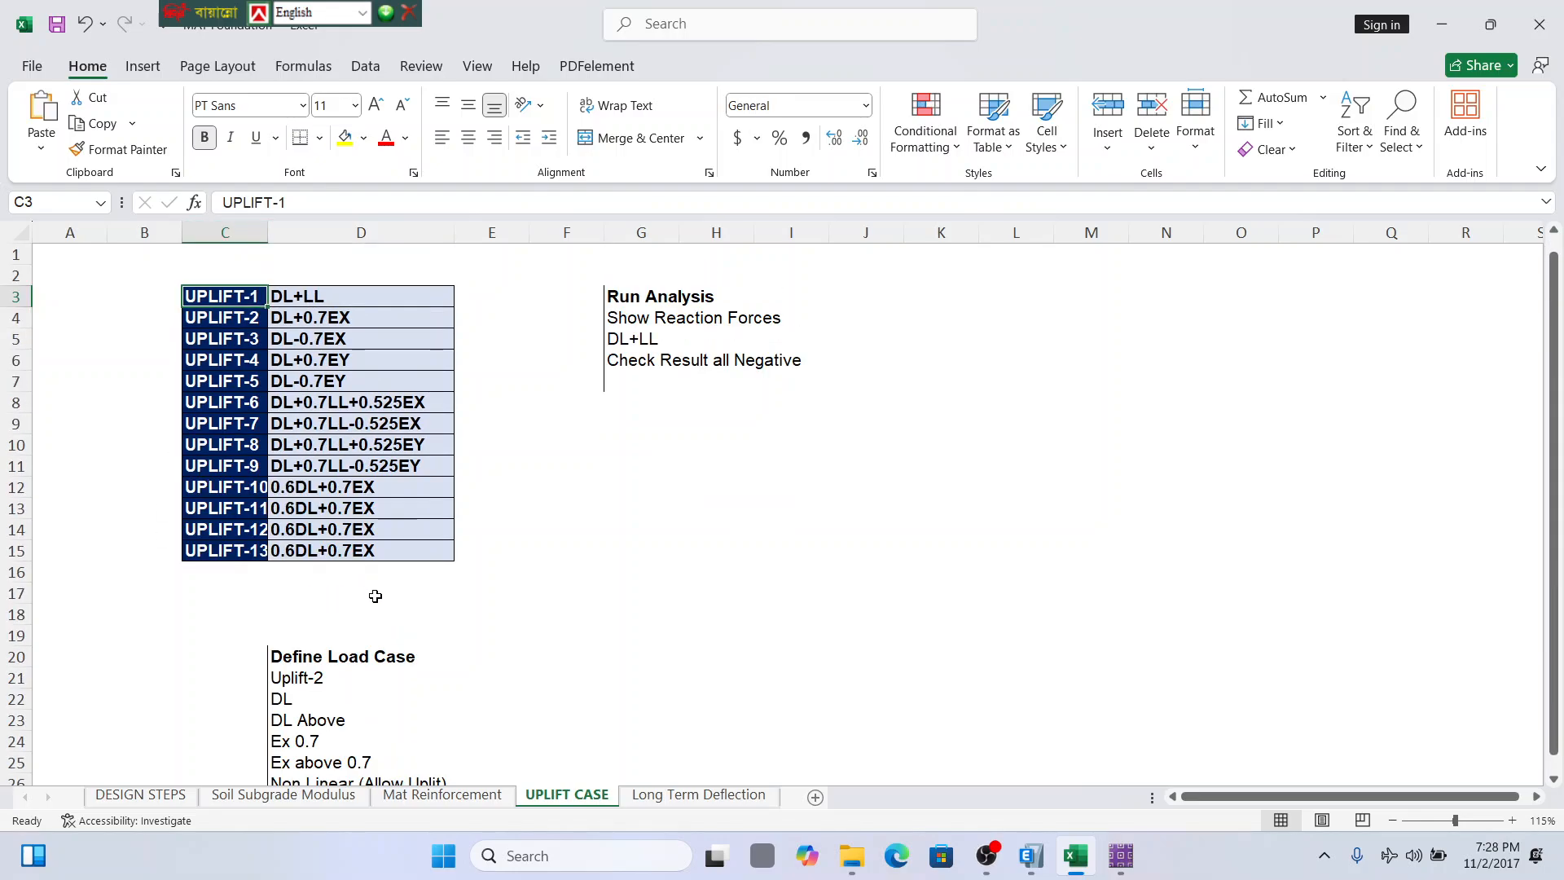
Return to the mat model in SAFE, save it, and run the analysis.
click(1083, 868)
click(1119, 858)
click(1119, 858)
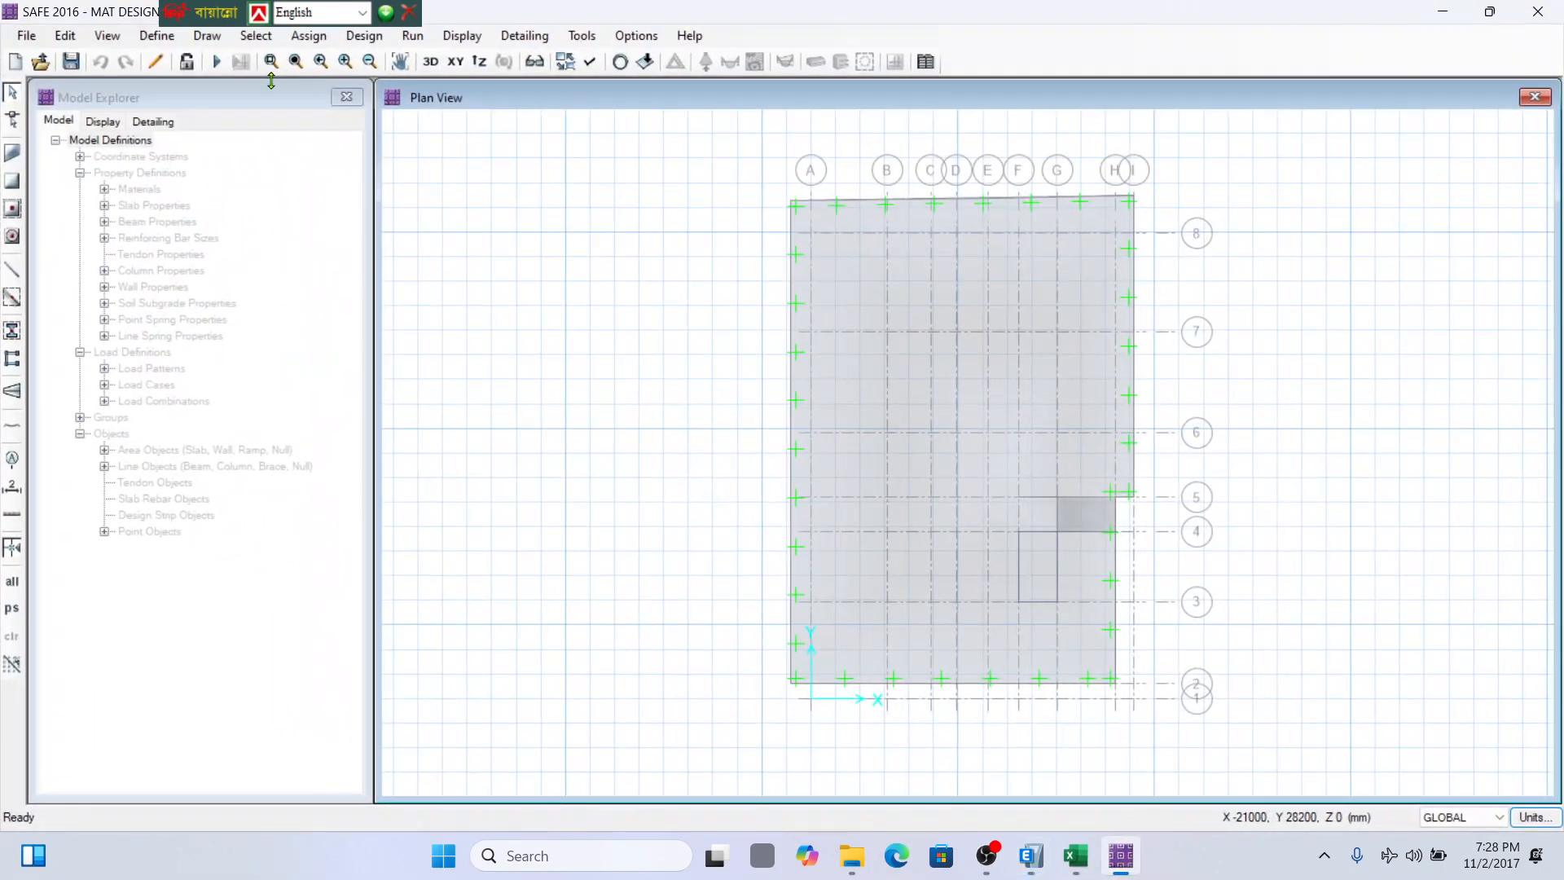
click(72, 63)
click(222, 62)
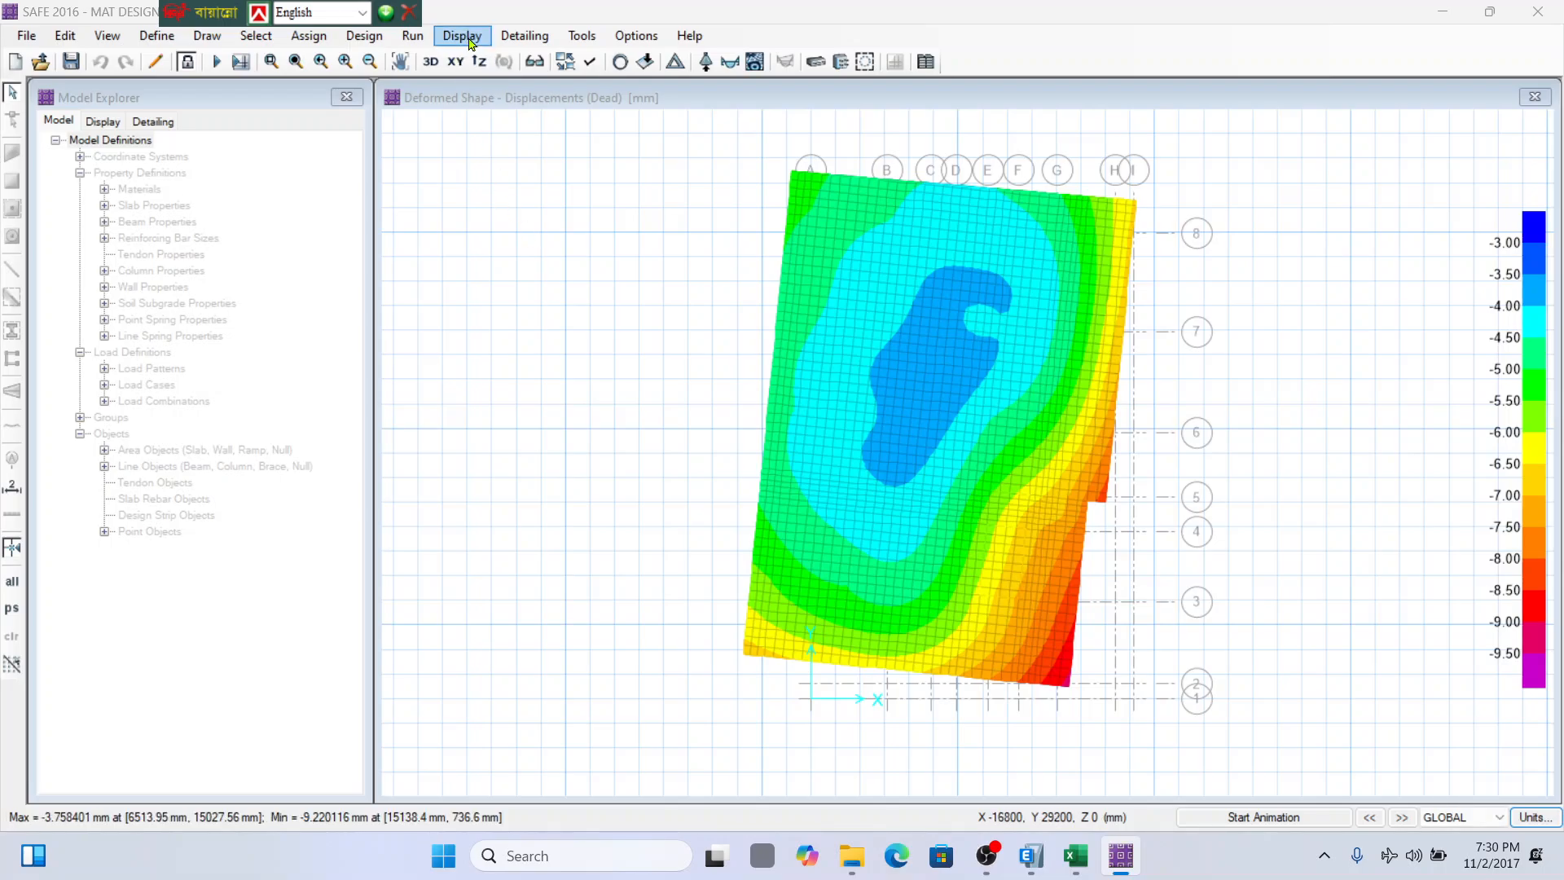
Open the deformed shape settings and look through the available load combinations and modal load cases.
click(470, 38)
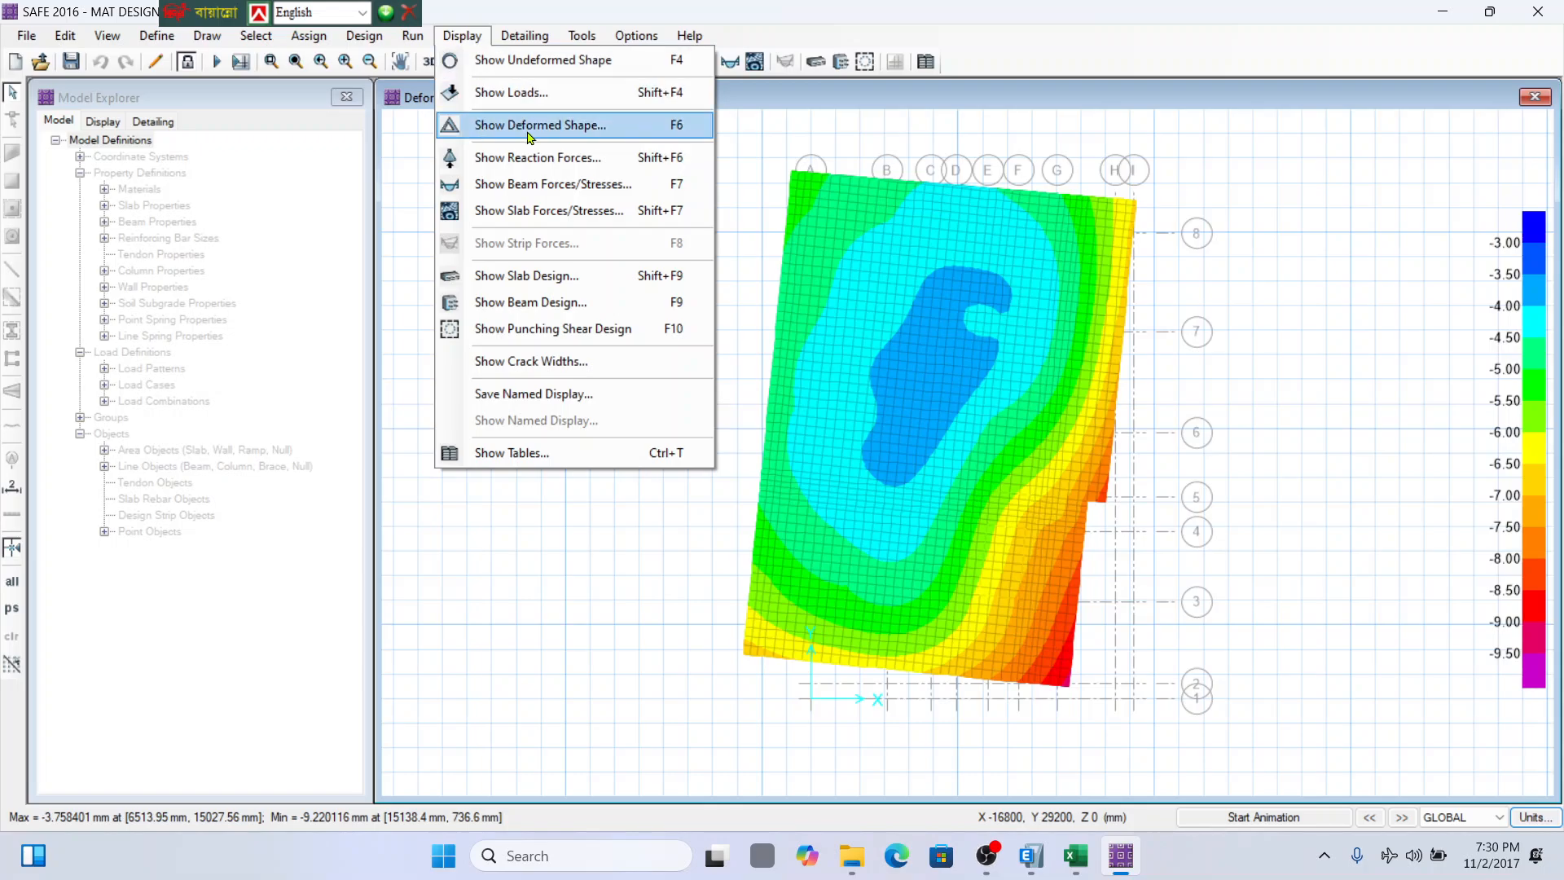
click(489, 122)
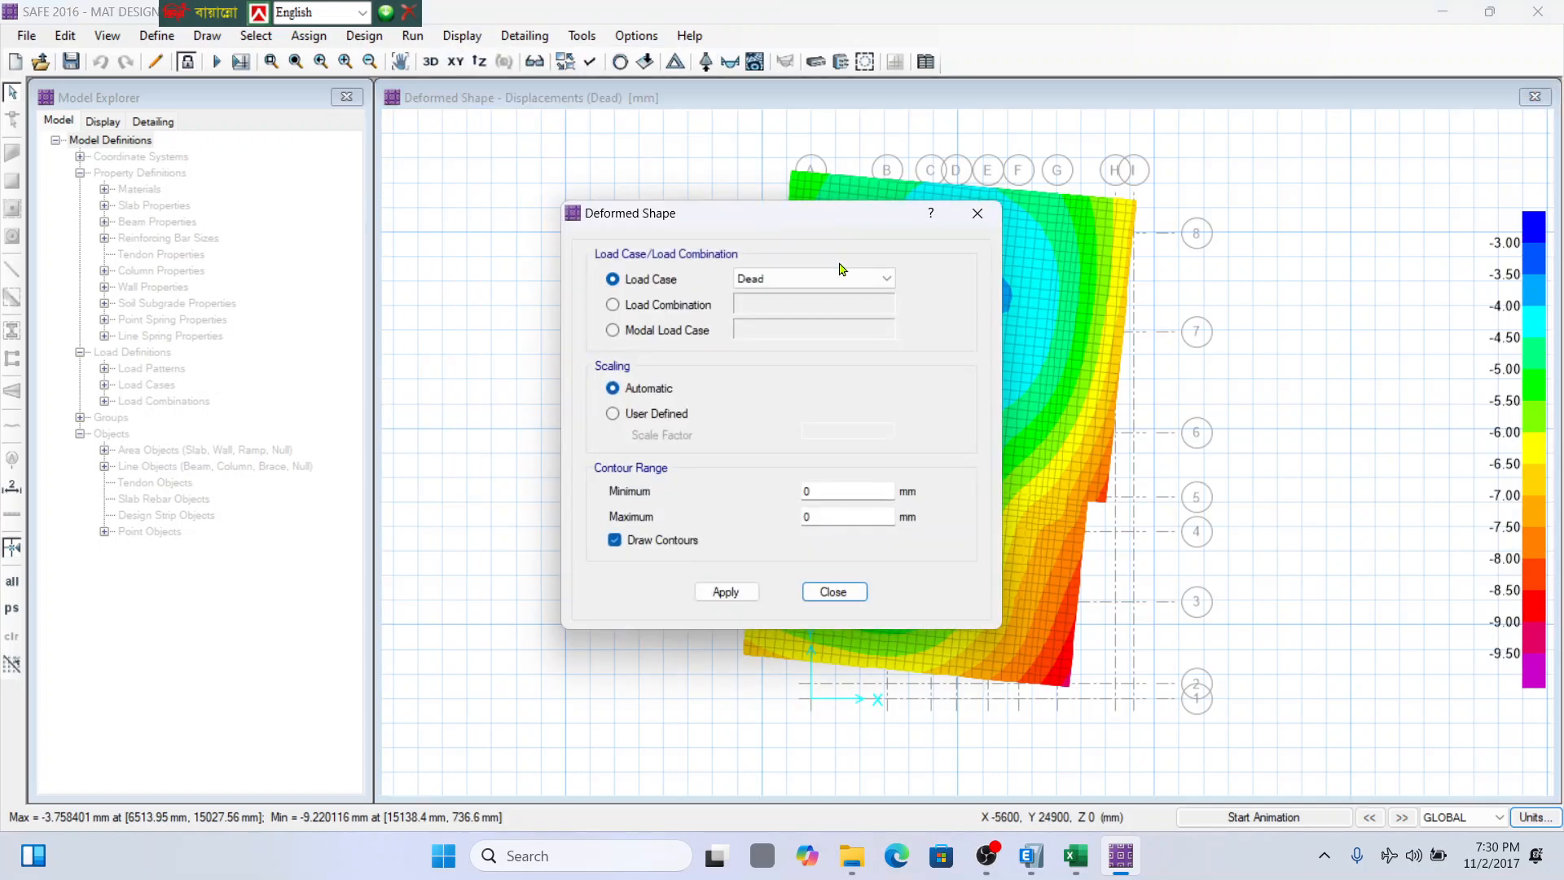
click(680, 307)
click(875, 308)
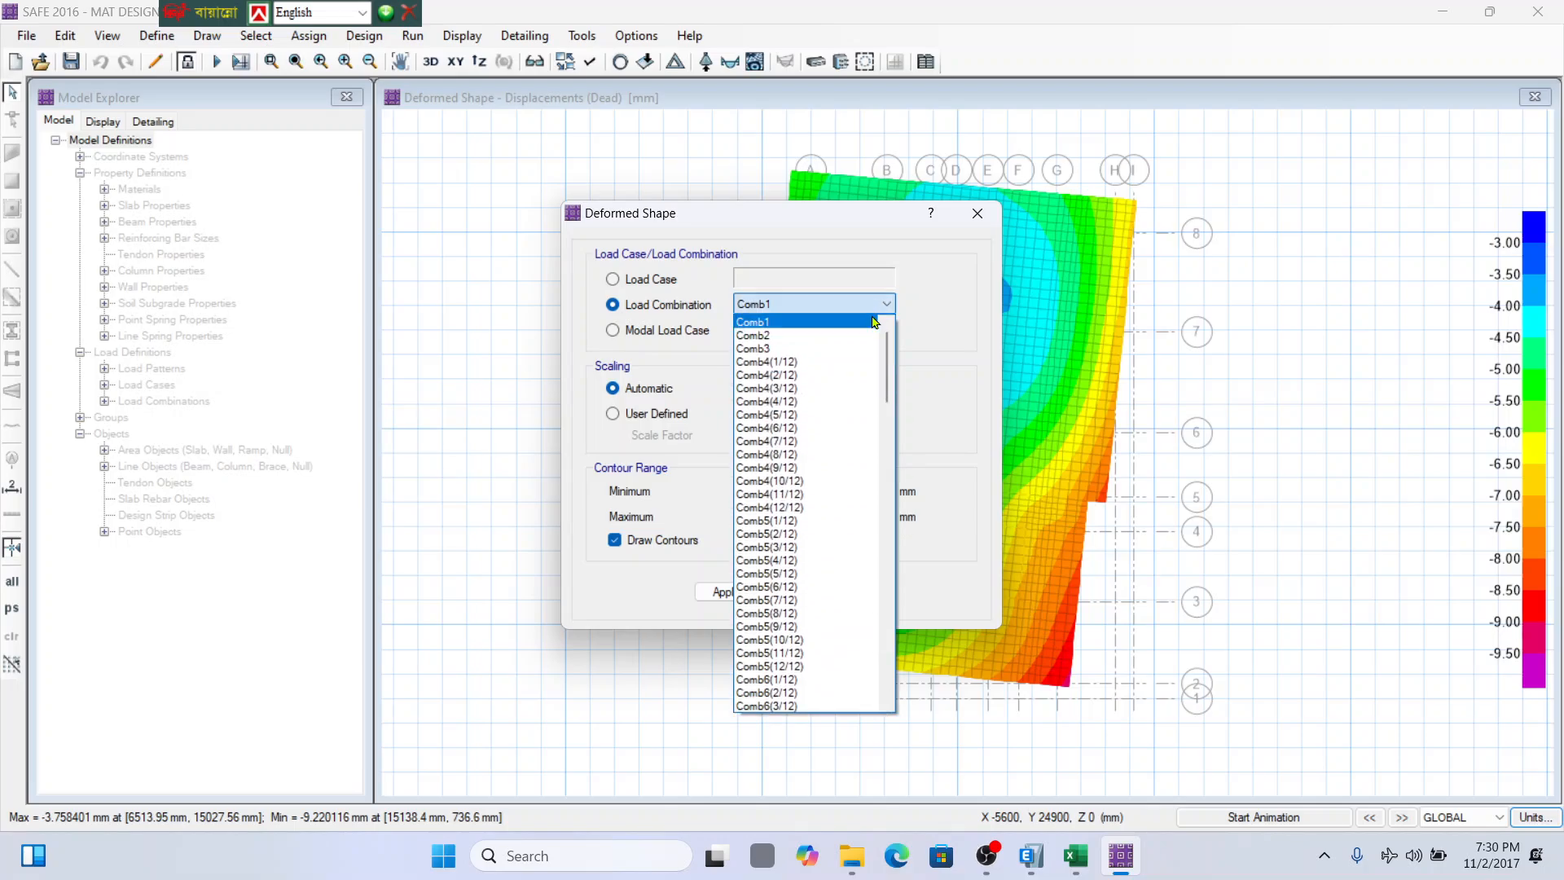
drag(894, 362, 874, 285)
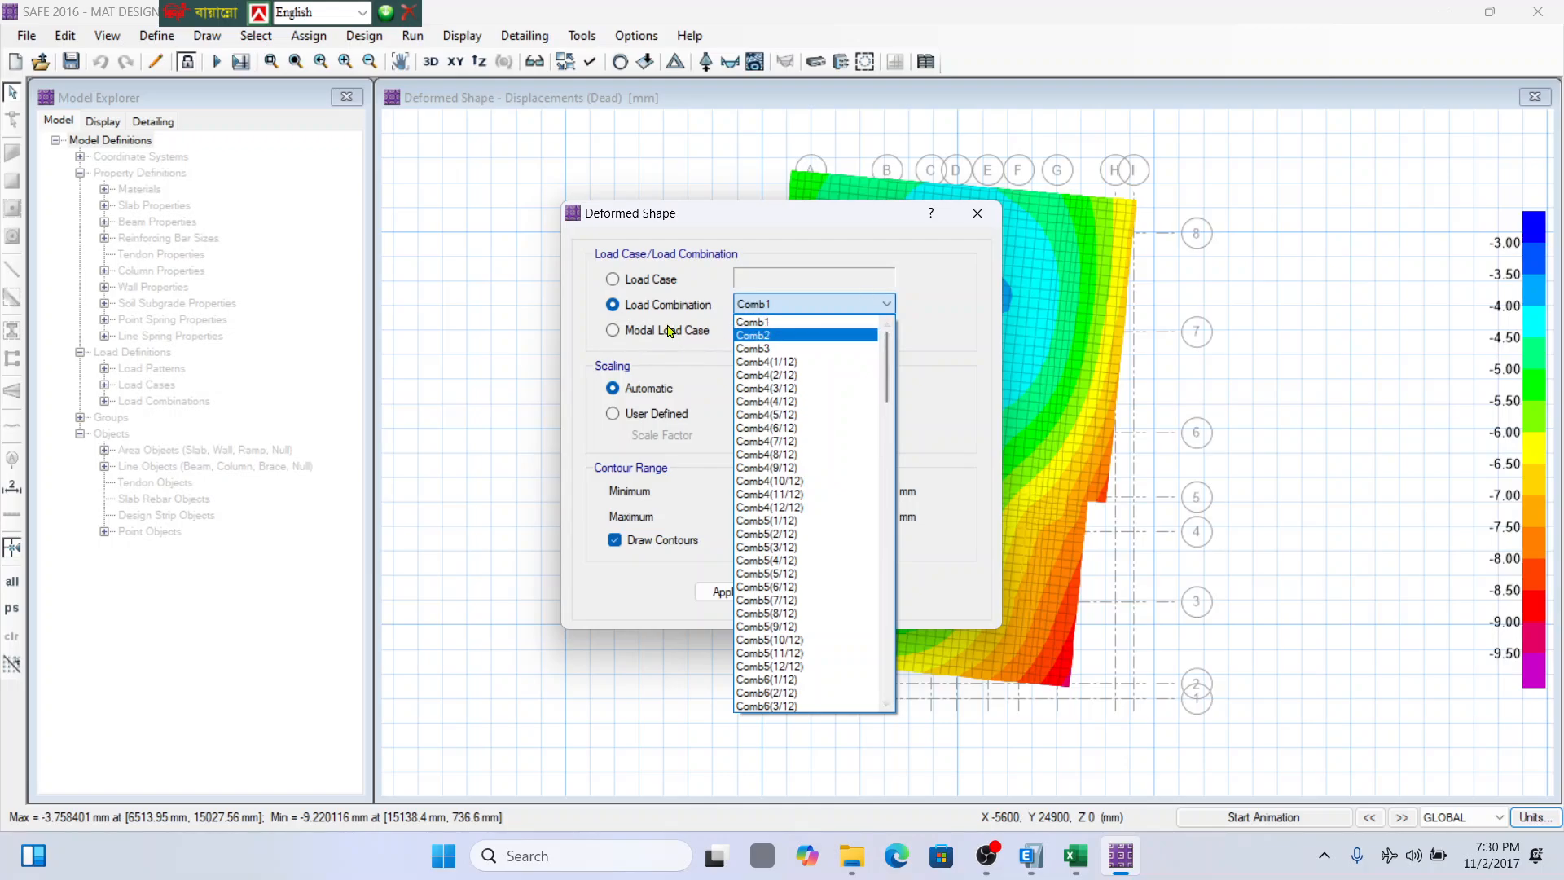
click(668, 330)
click(670, 337)
click(884, 329)
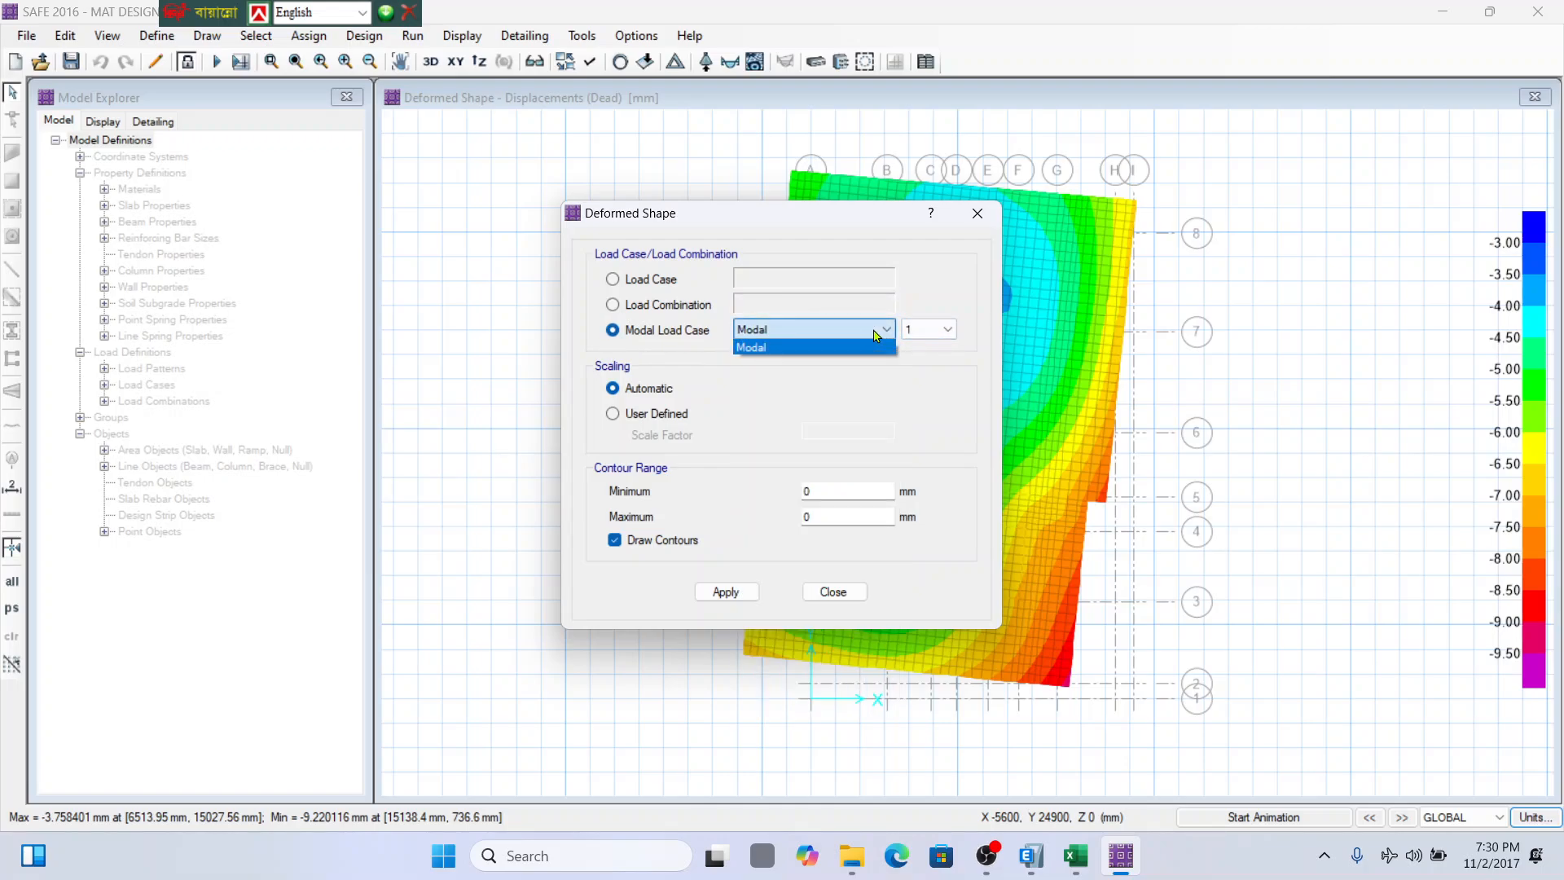
click(762, 311)
Display the mat's deformed shape for load case UPLIFT-1.
click(651, 279)
click(884, 279)
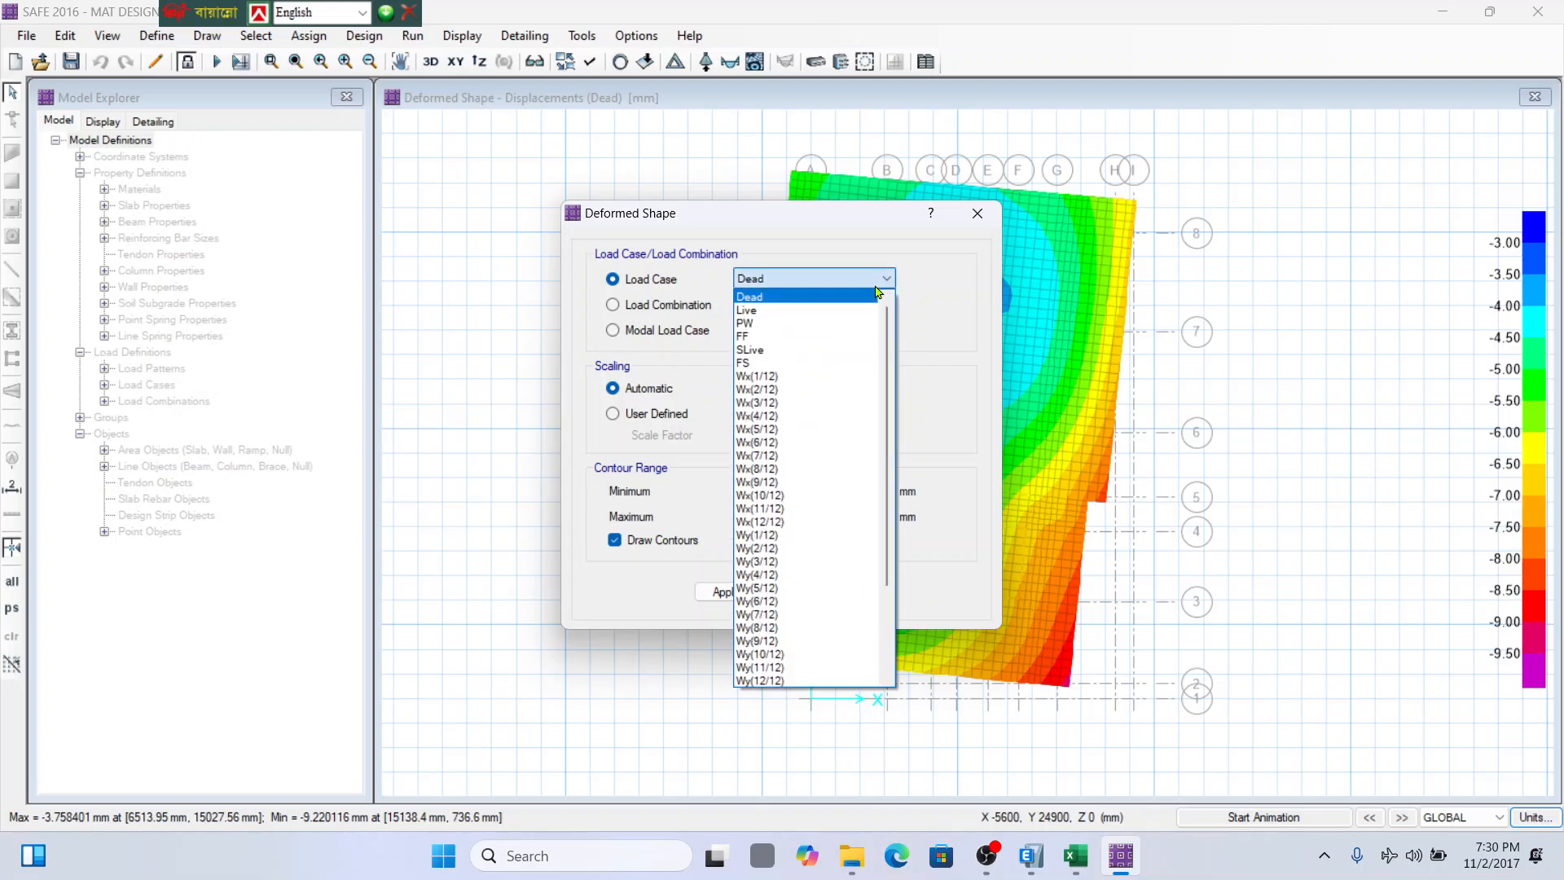
drag(887, 336, 906, 601)
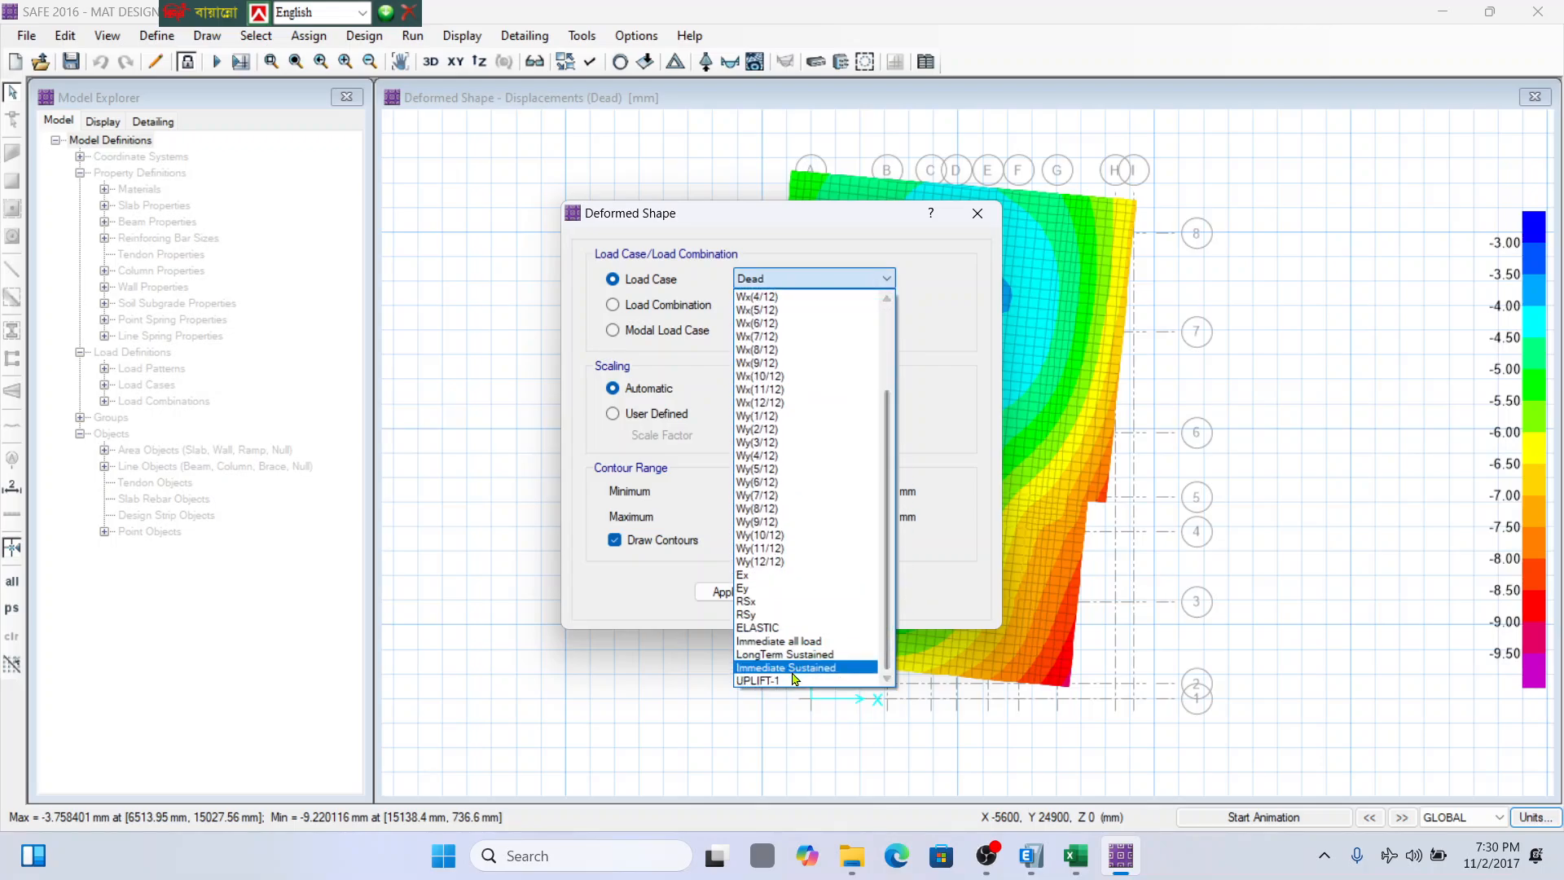
click(758, 680)
click(742, 592)
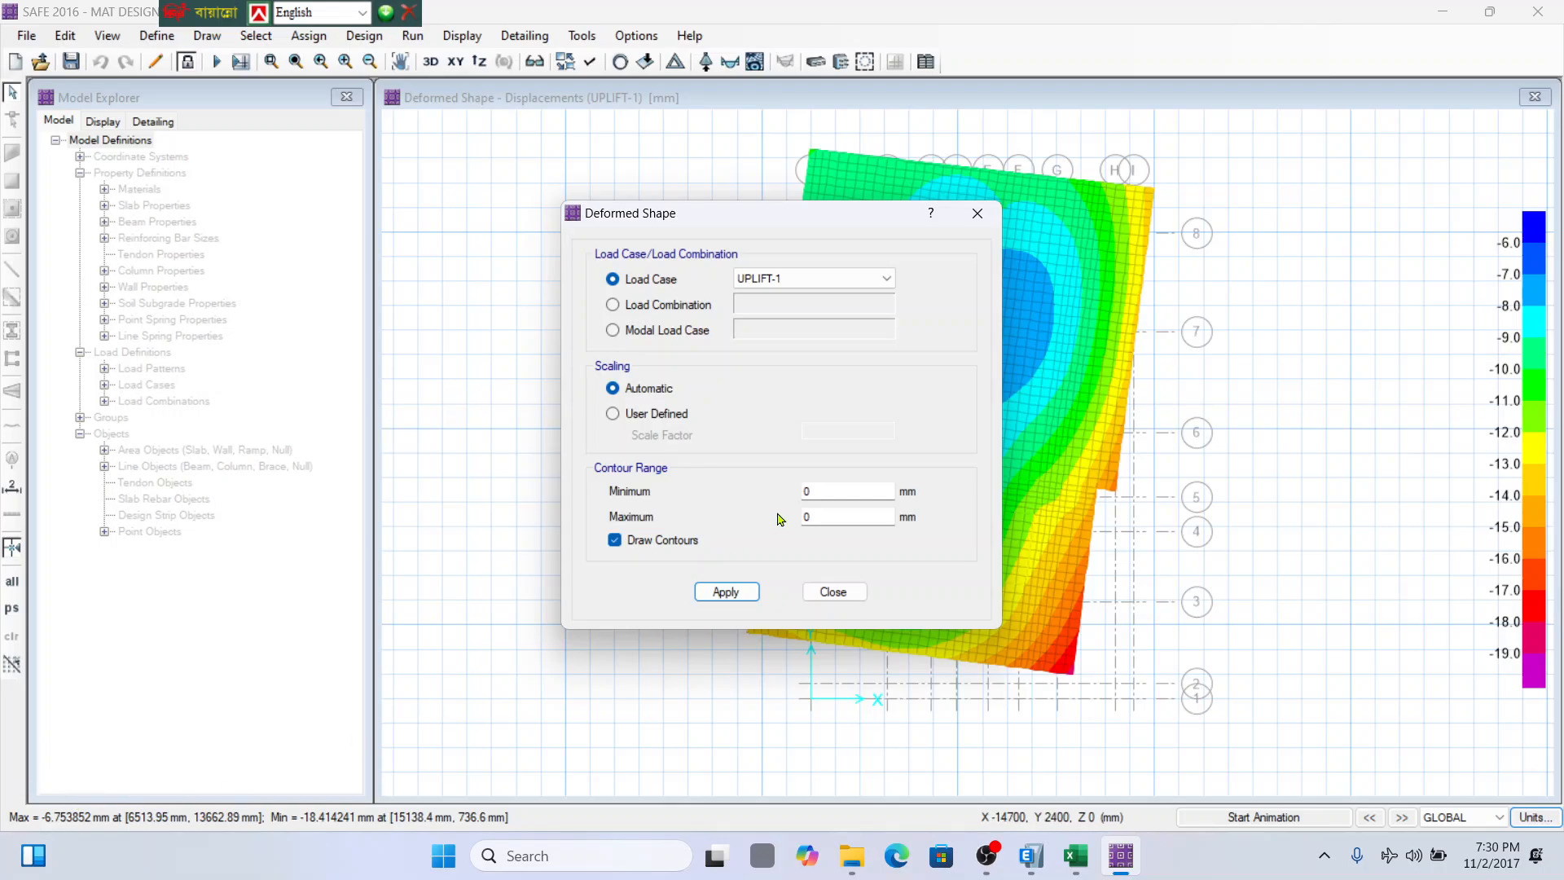
Switch to Excel and review the Run Analysis notes and the formulas for combinations UPLIFT-1 to UPLIFT-13.
click(1087, 857)
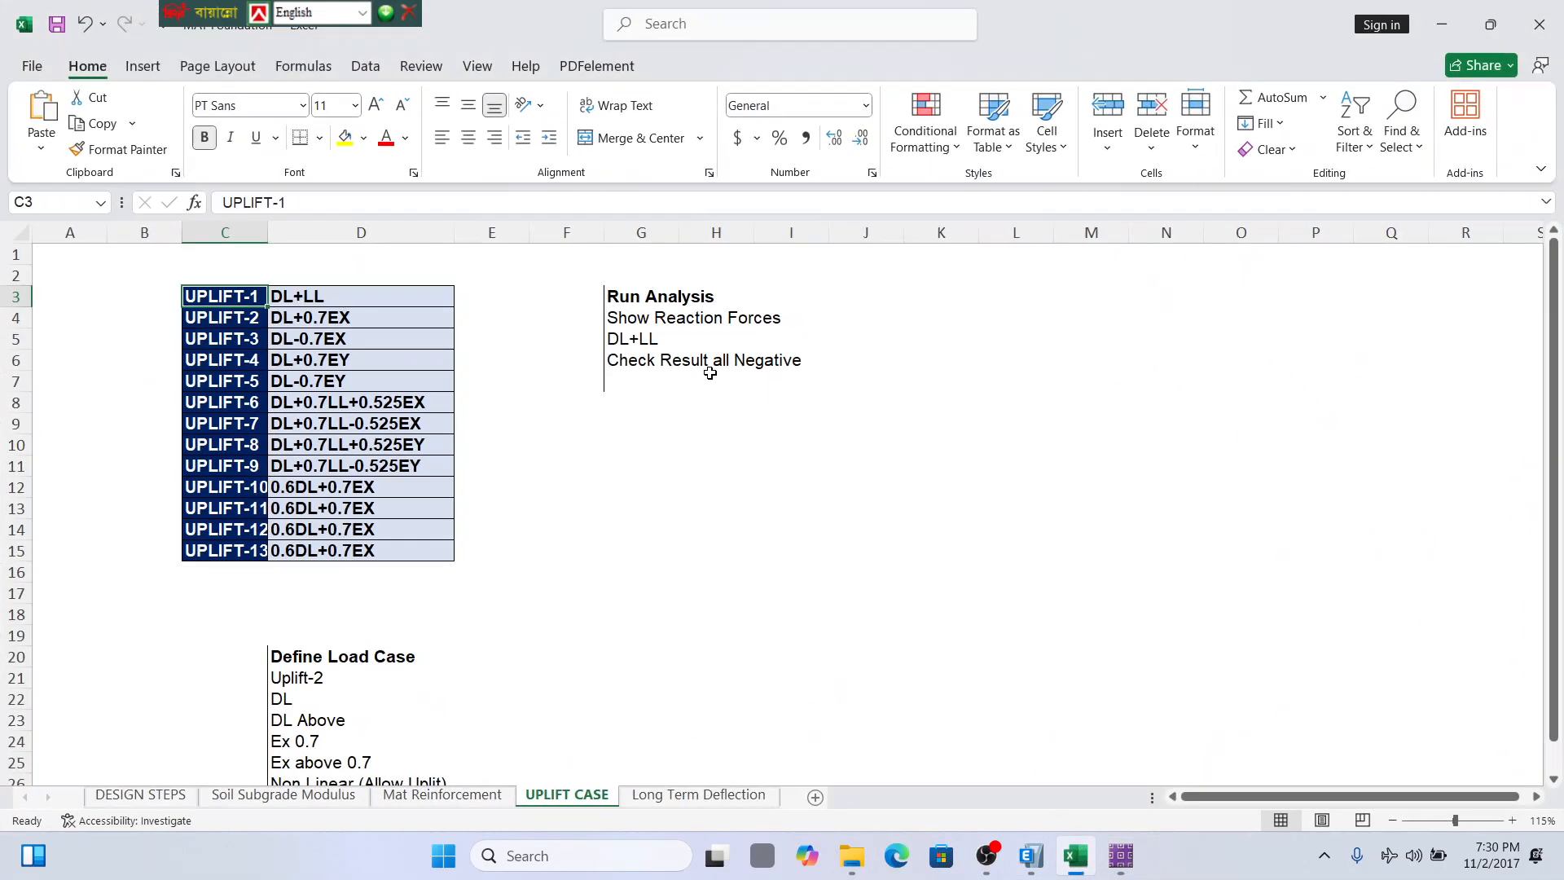
click(710, 377)
click(647, 357)
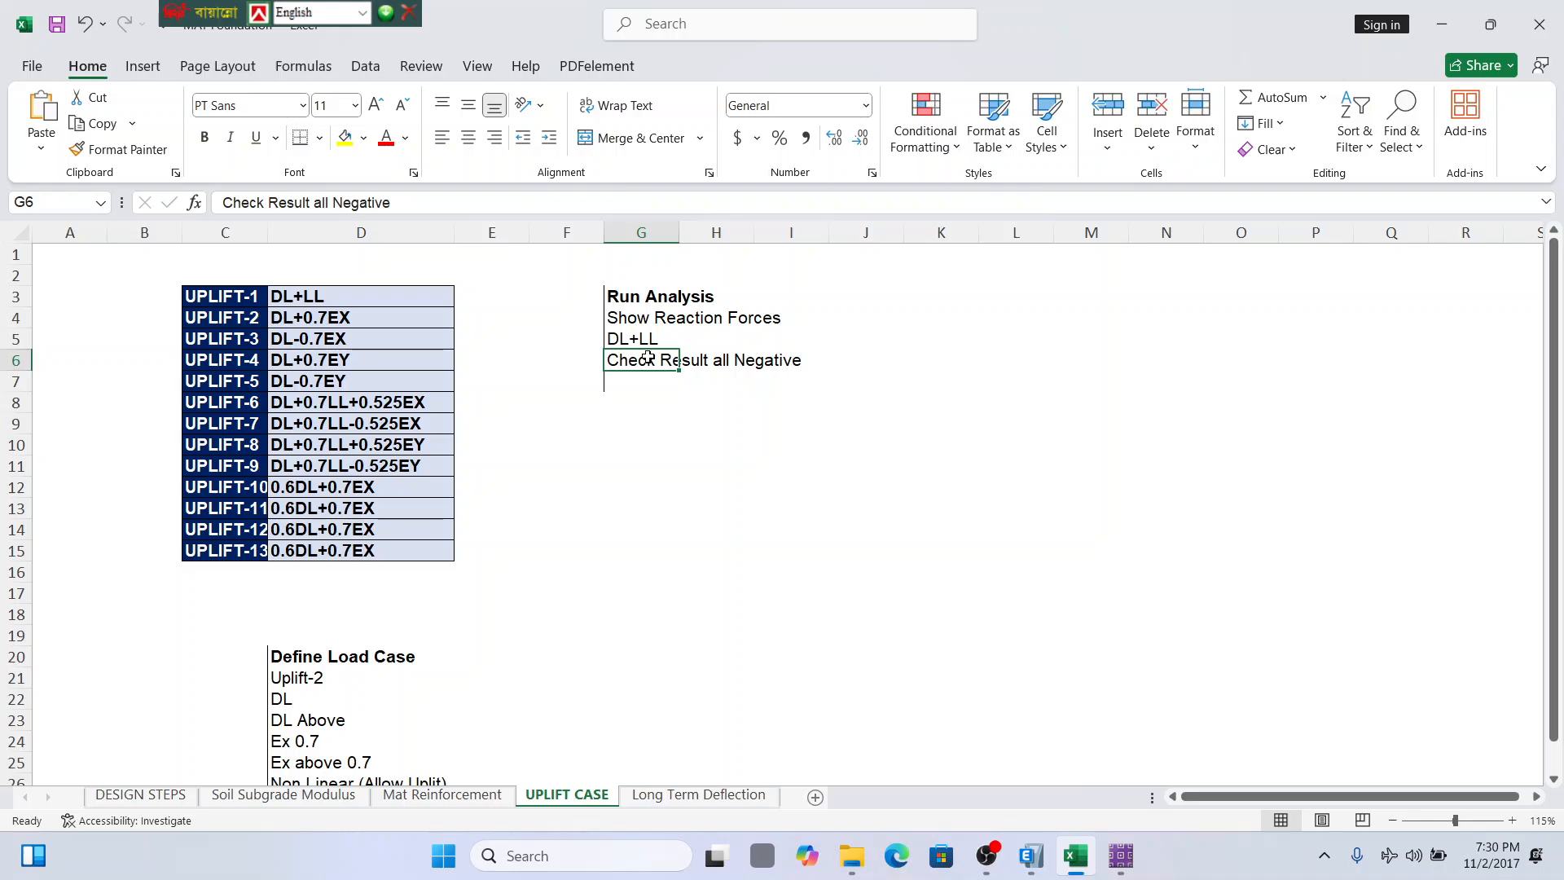
drag(334, 279, 330, 544)
scroll(559, 656, down, 3)
scroll(559, 649, up, 3)
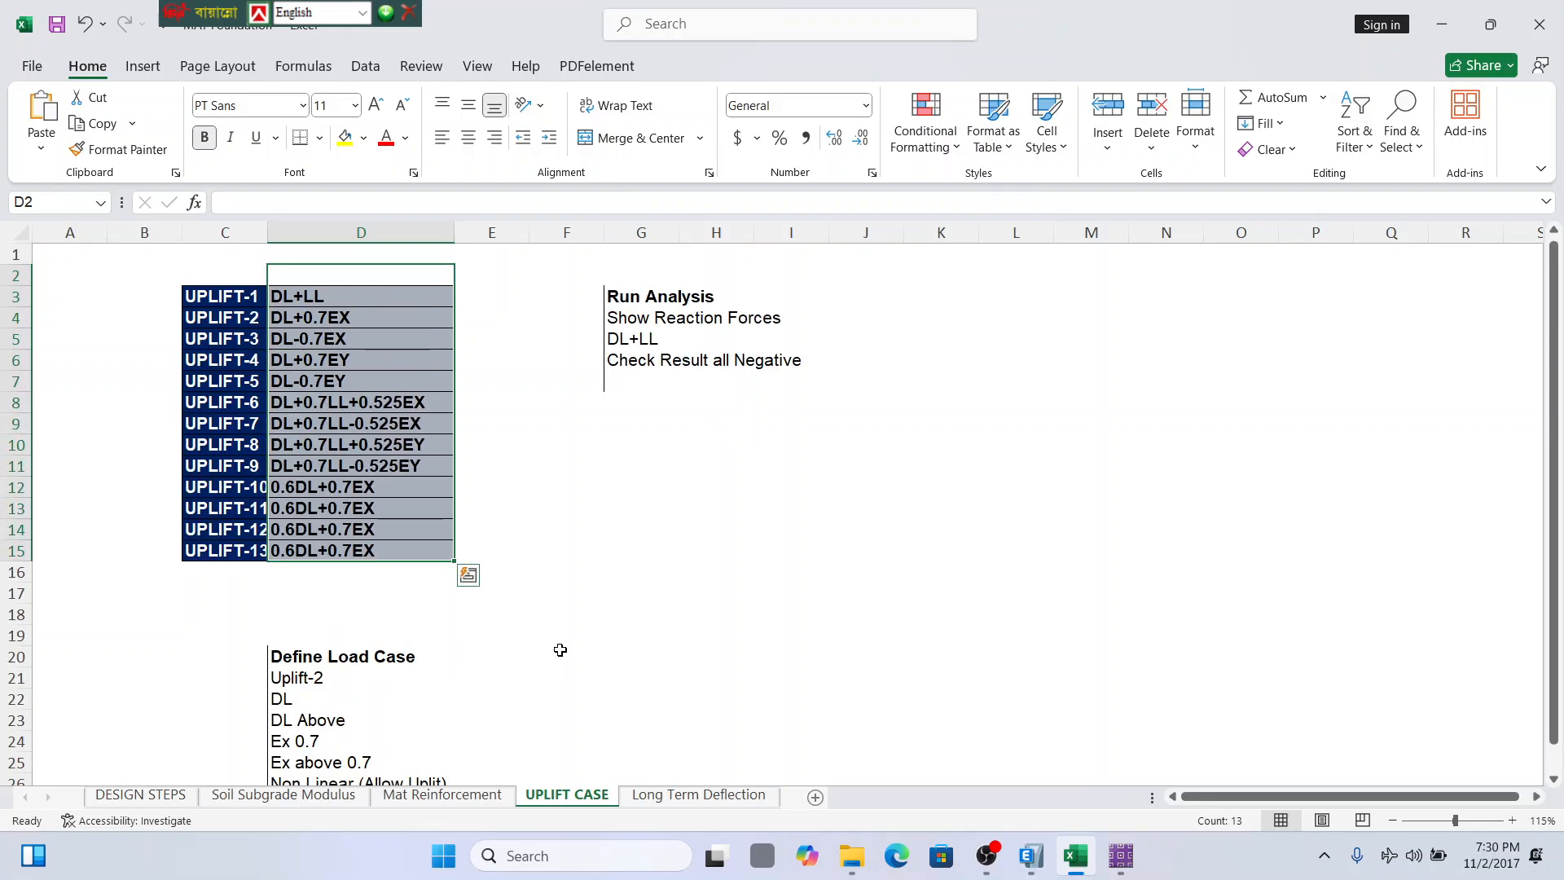
scroll(563, 635, down, 1)
scroll(564, 635, down, 1)
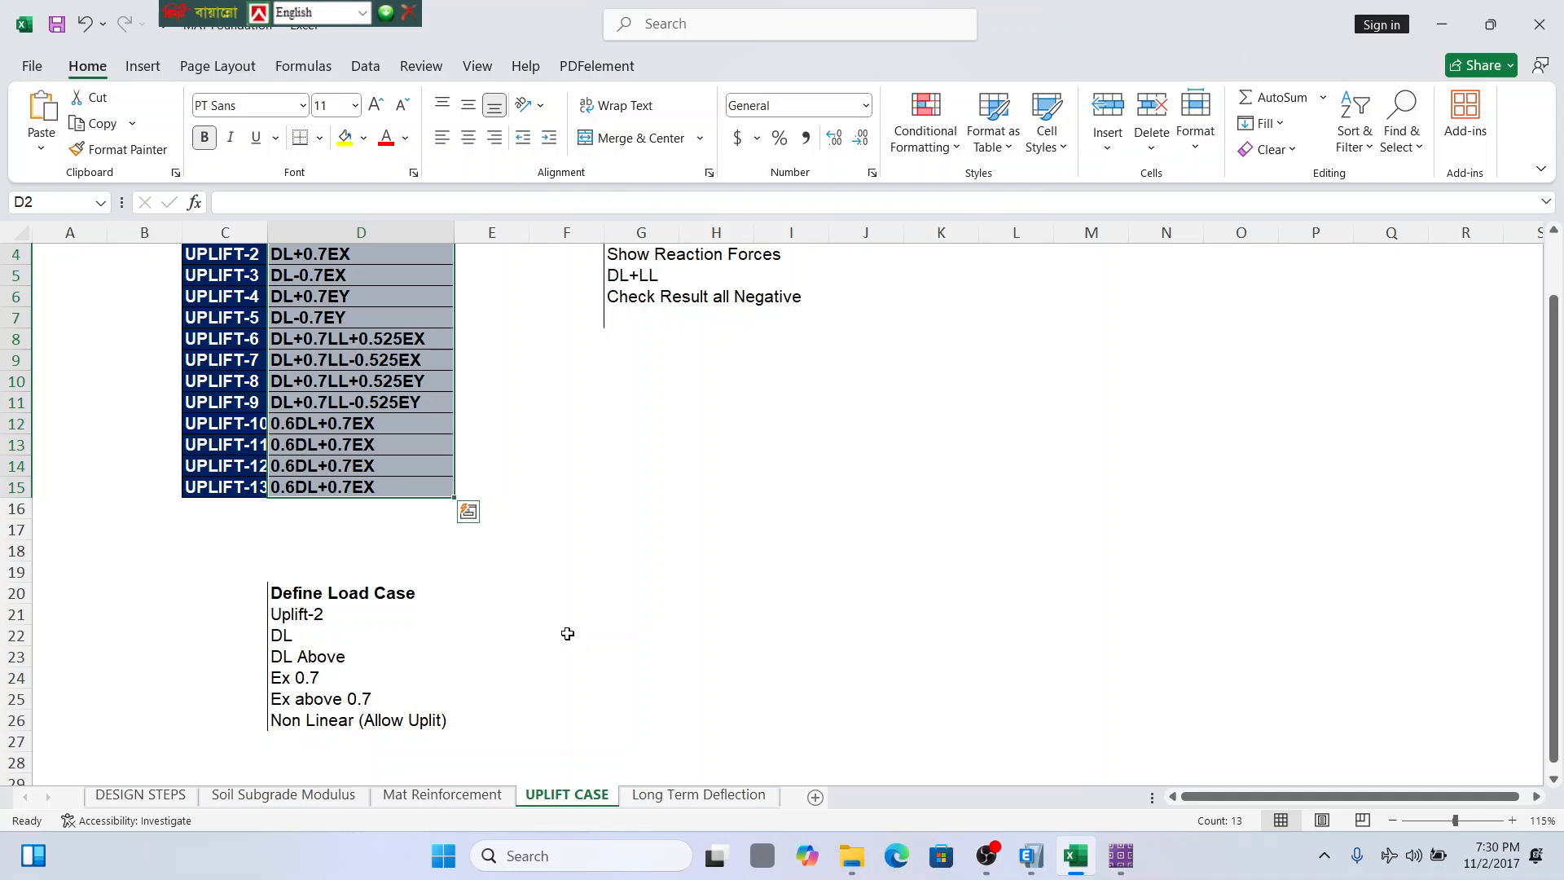
click(778, 568)
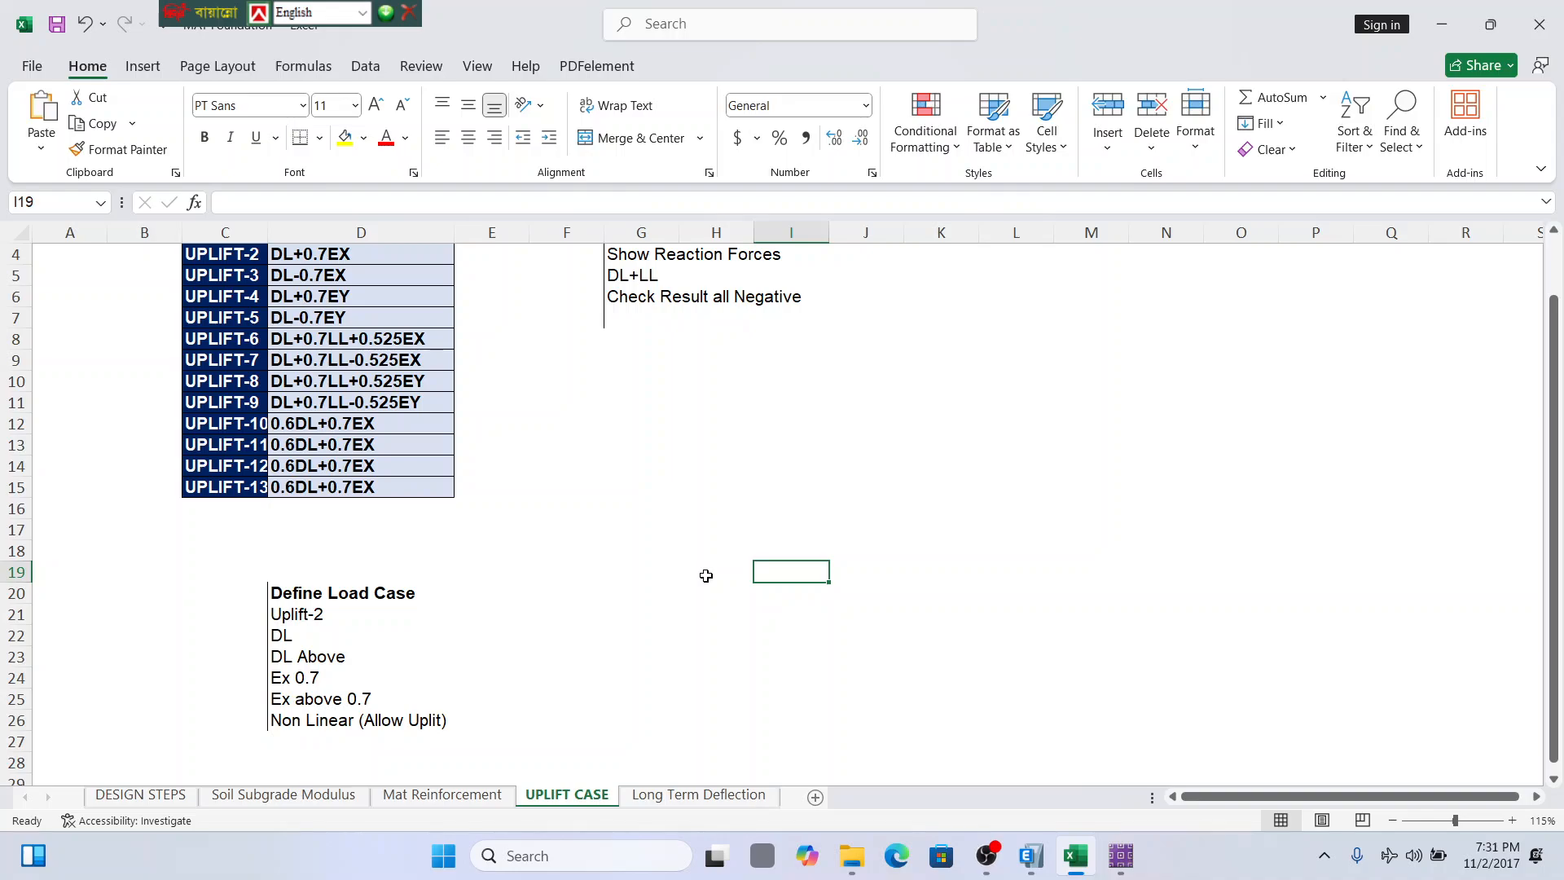
scroll(896, 705, up, 3)
scroll(876, 671, down, 3)
Go through the Define Load Case notes for Uplift-2, from the DL and Ex 0.7 entries to Non Linear (Allow Uplit).
click(293, 596)
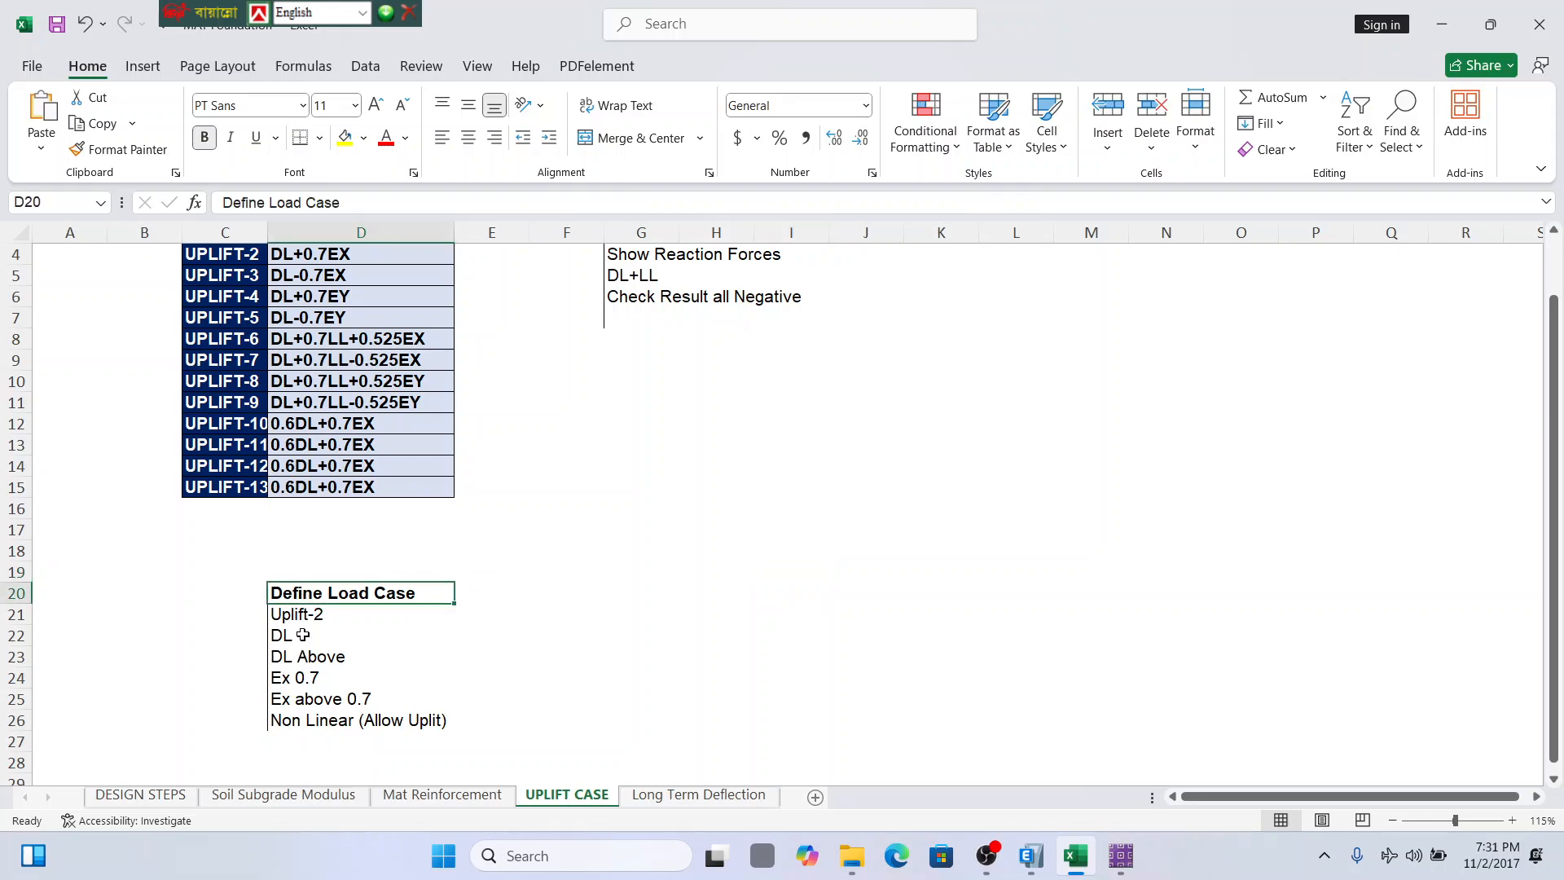
click(302, 617)
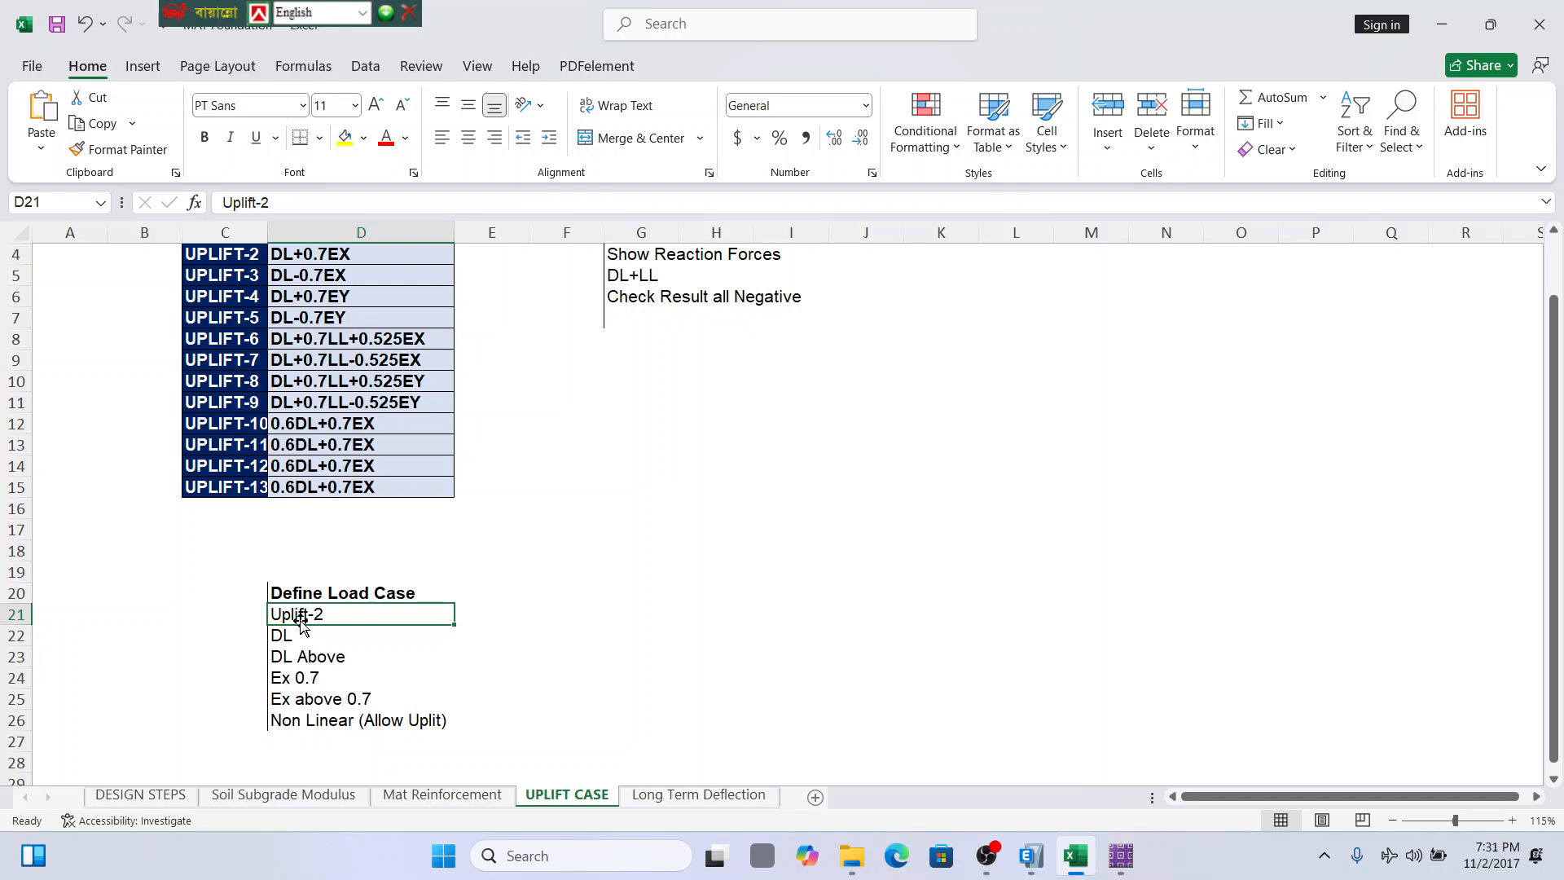
click(295, 637)
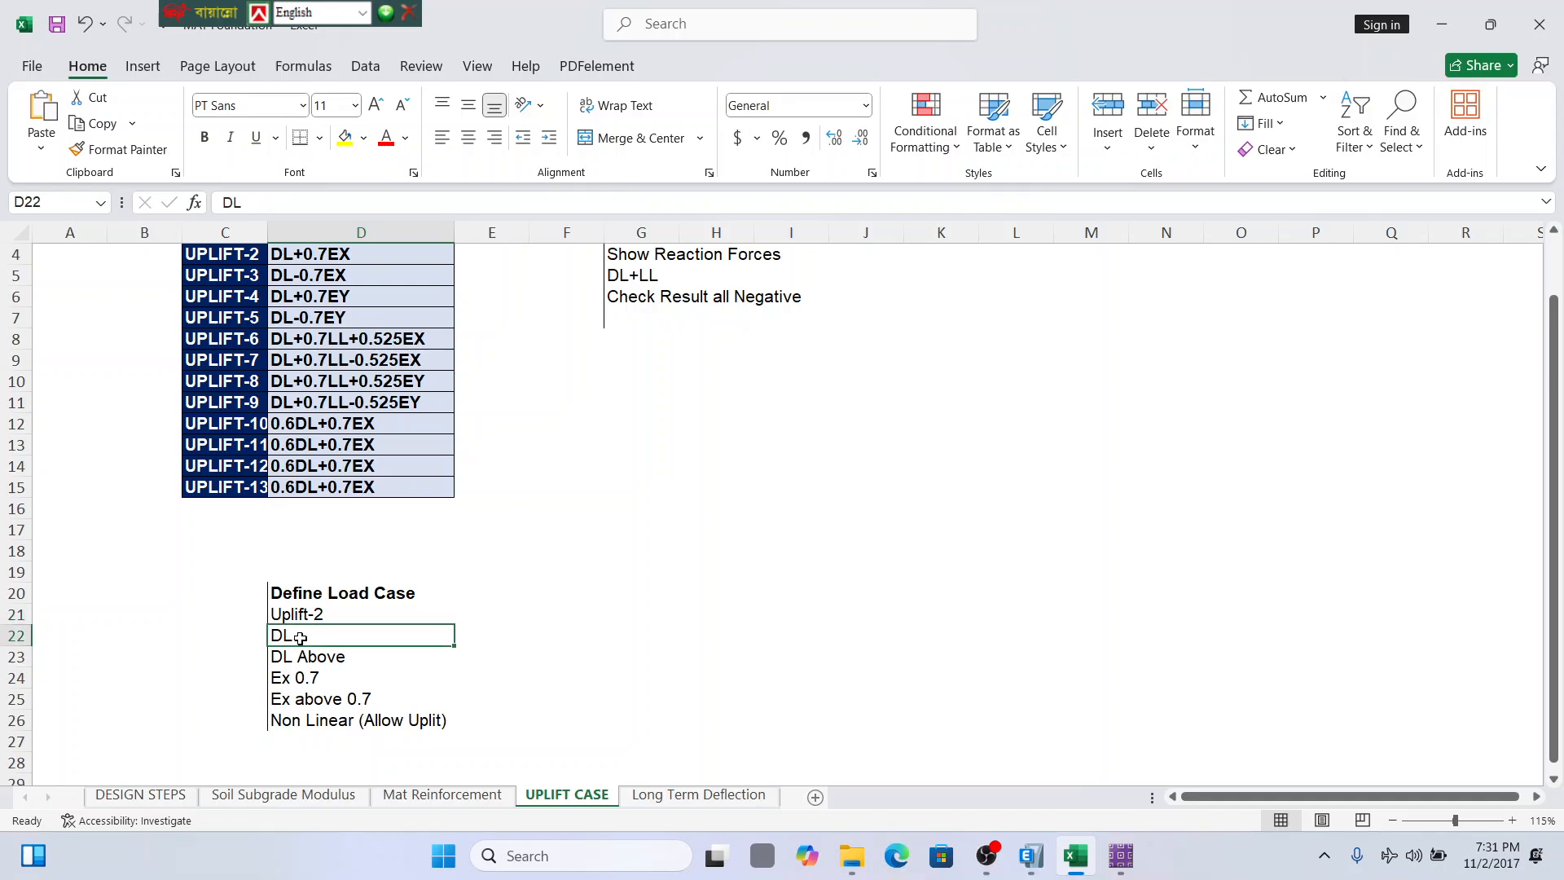
click(342, 658)
scroll(367, 651, up, 1)
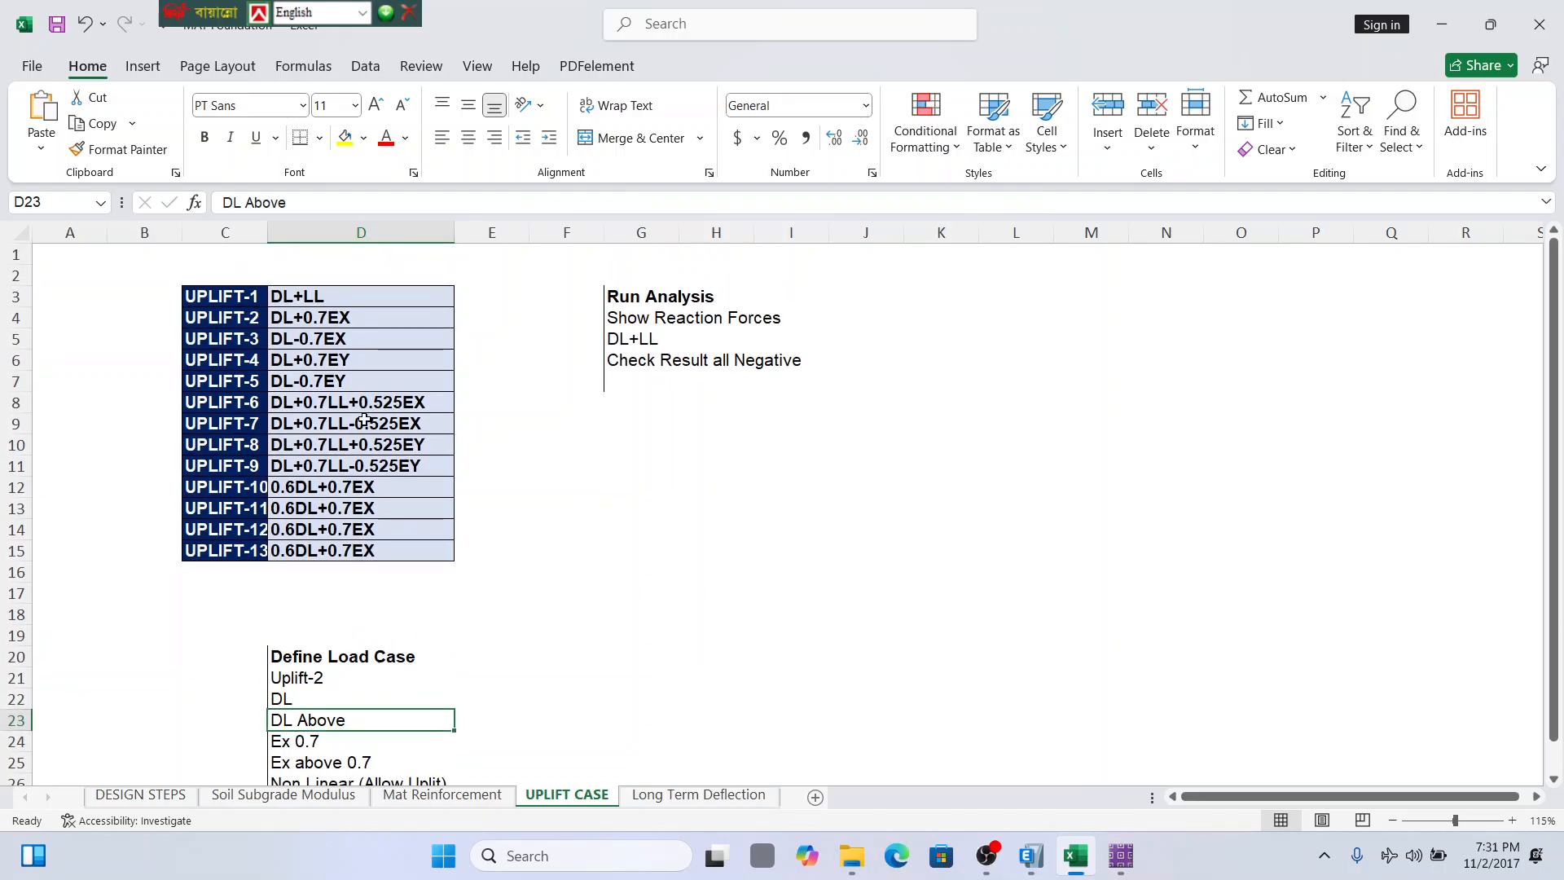
scroll(372, 608, down, 1)
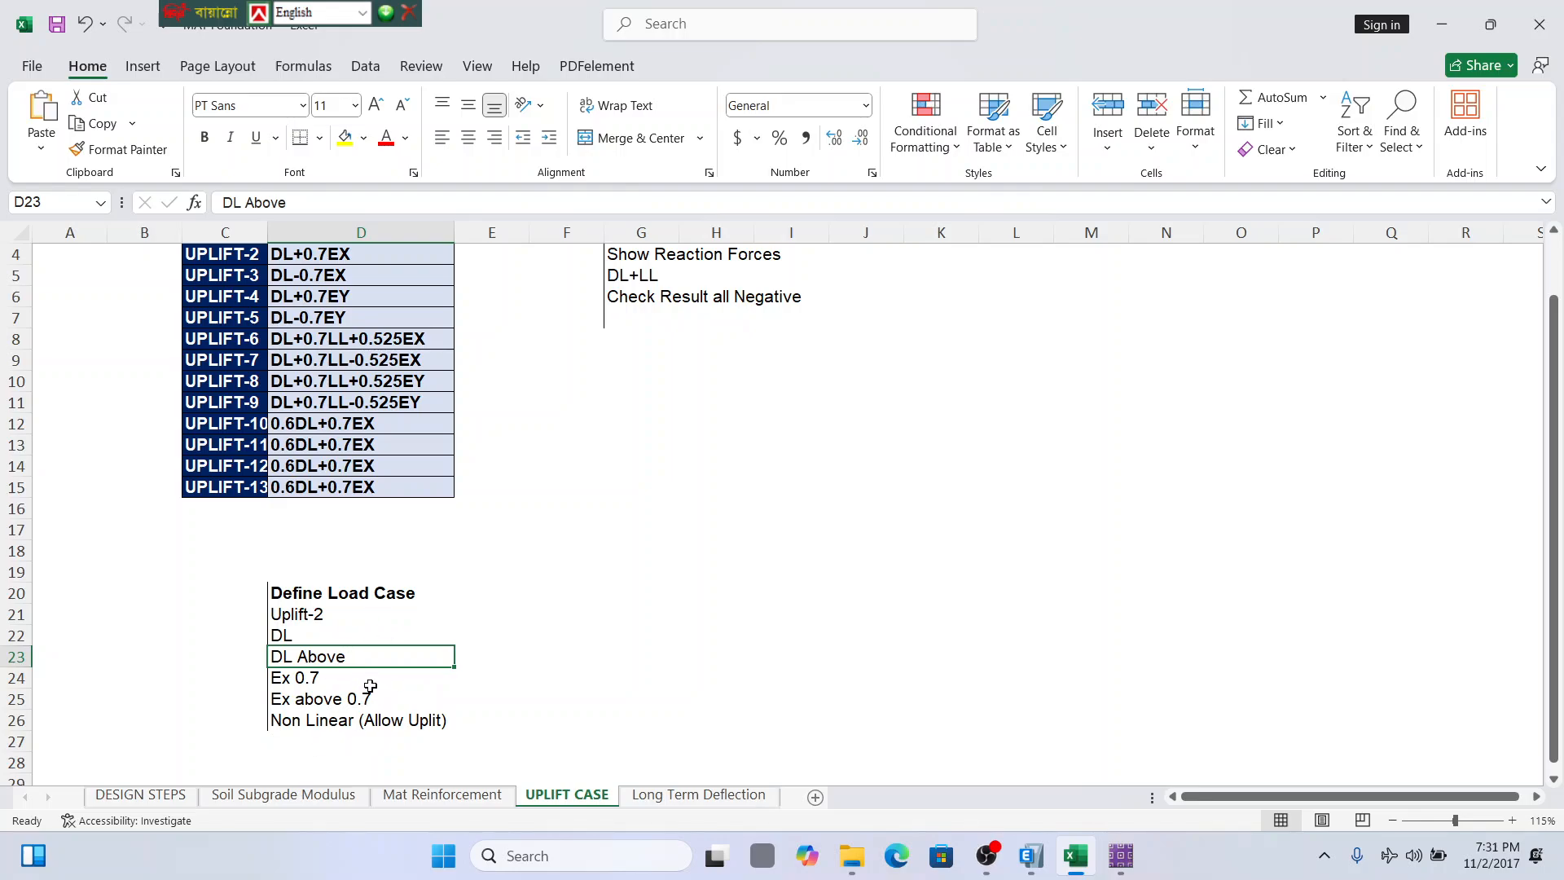
click(306, 721)
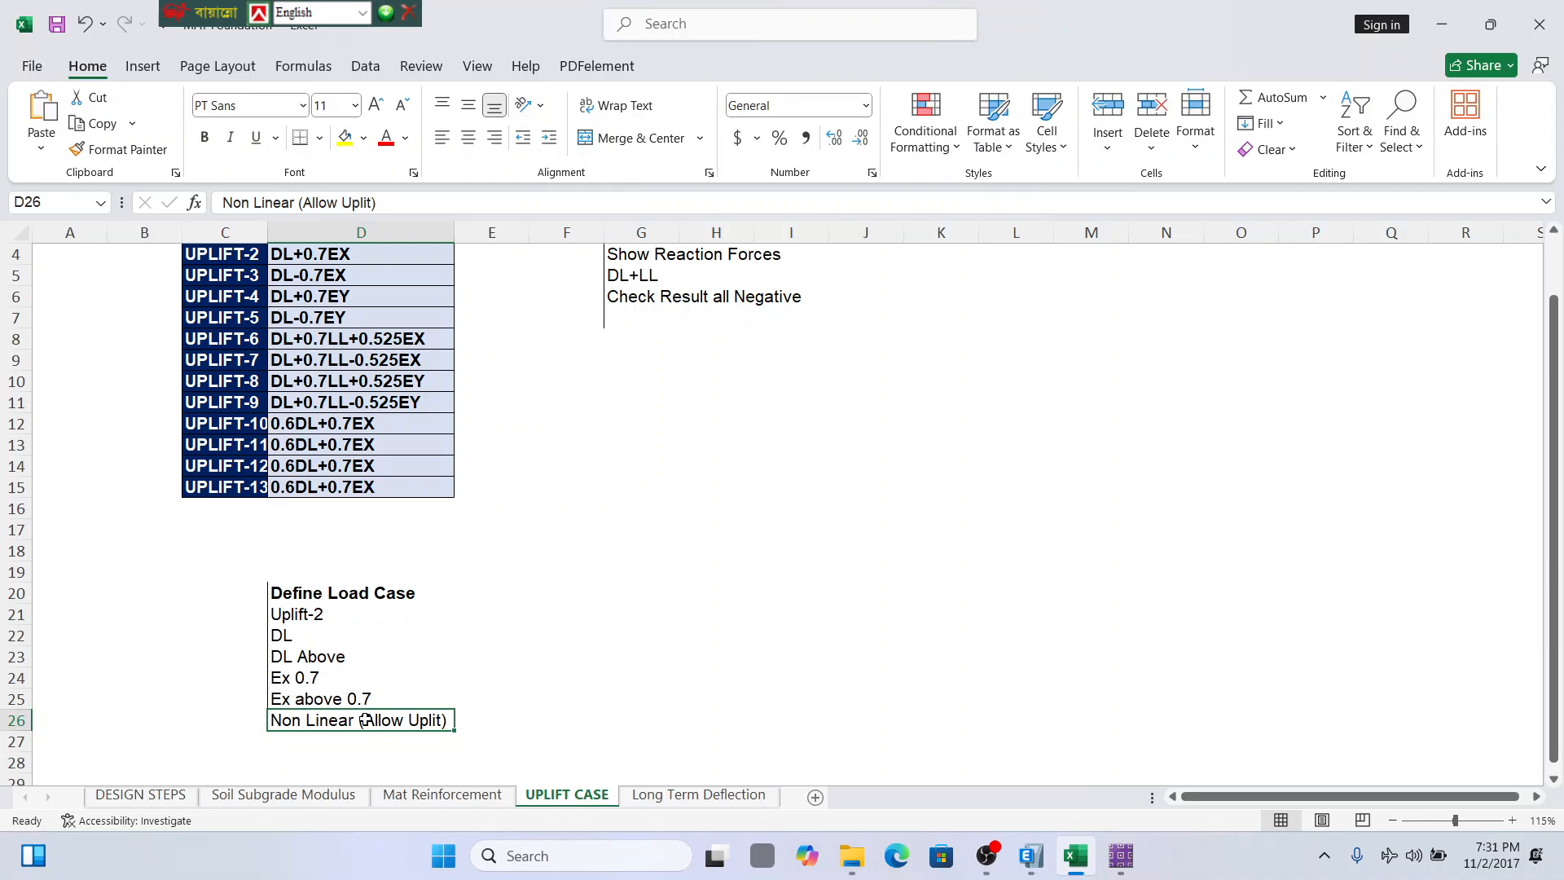
Review the Run Analysis notes on showing reaction forces for DL+LL and checking the sign of the results.
scroll(366, 721, up, 1)
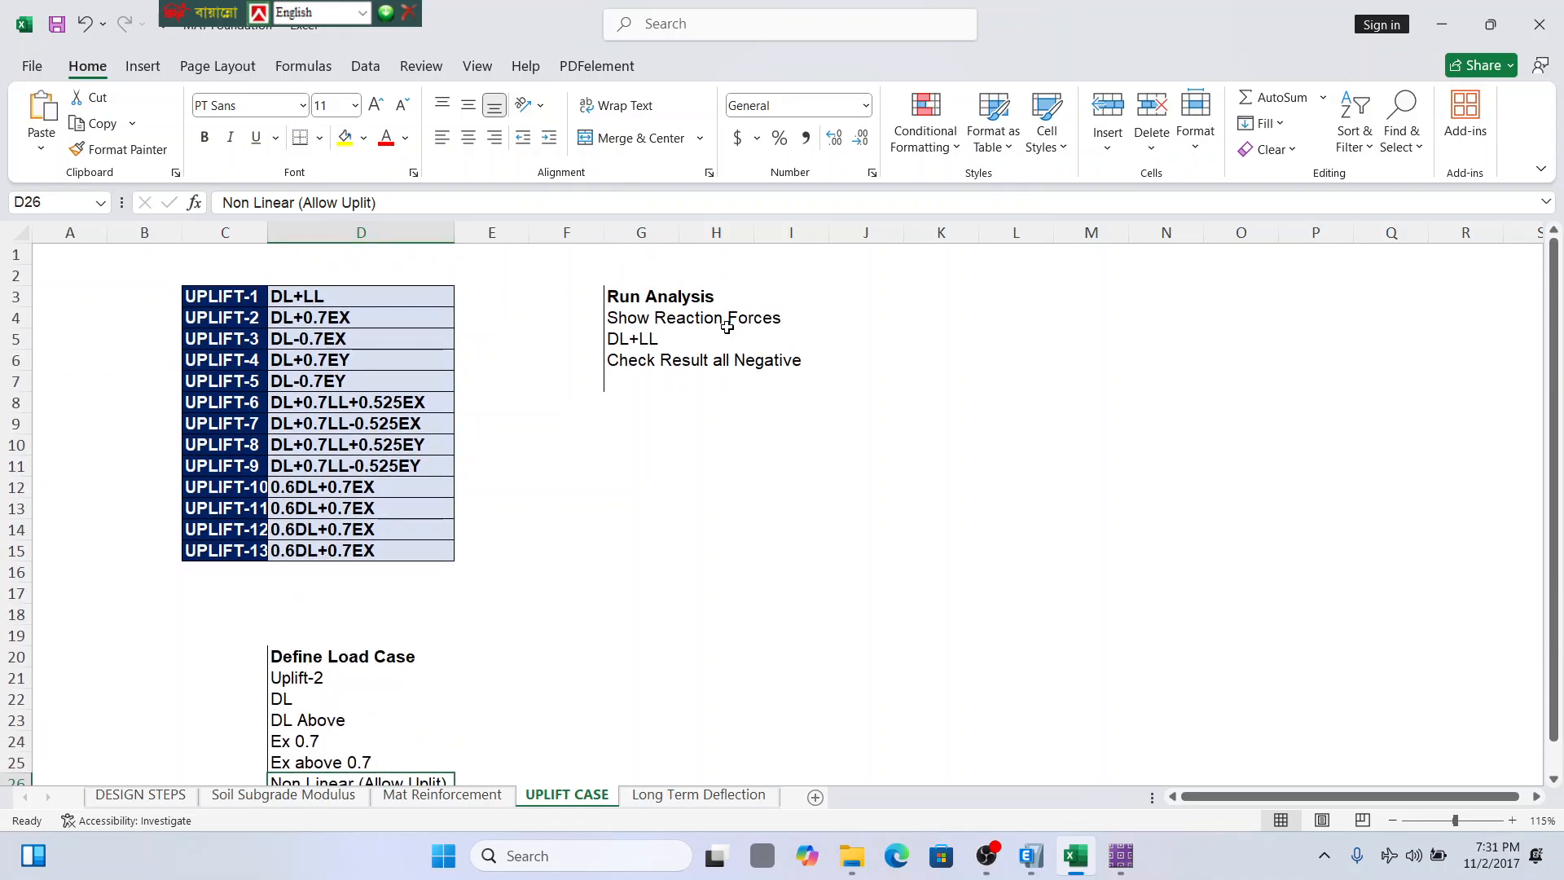
click(667, 298)
click(680, 323)
click(624, 345)
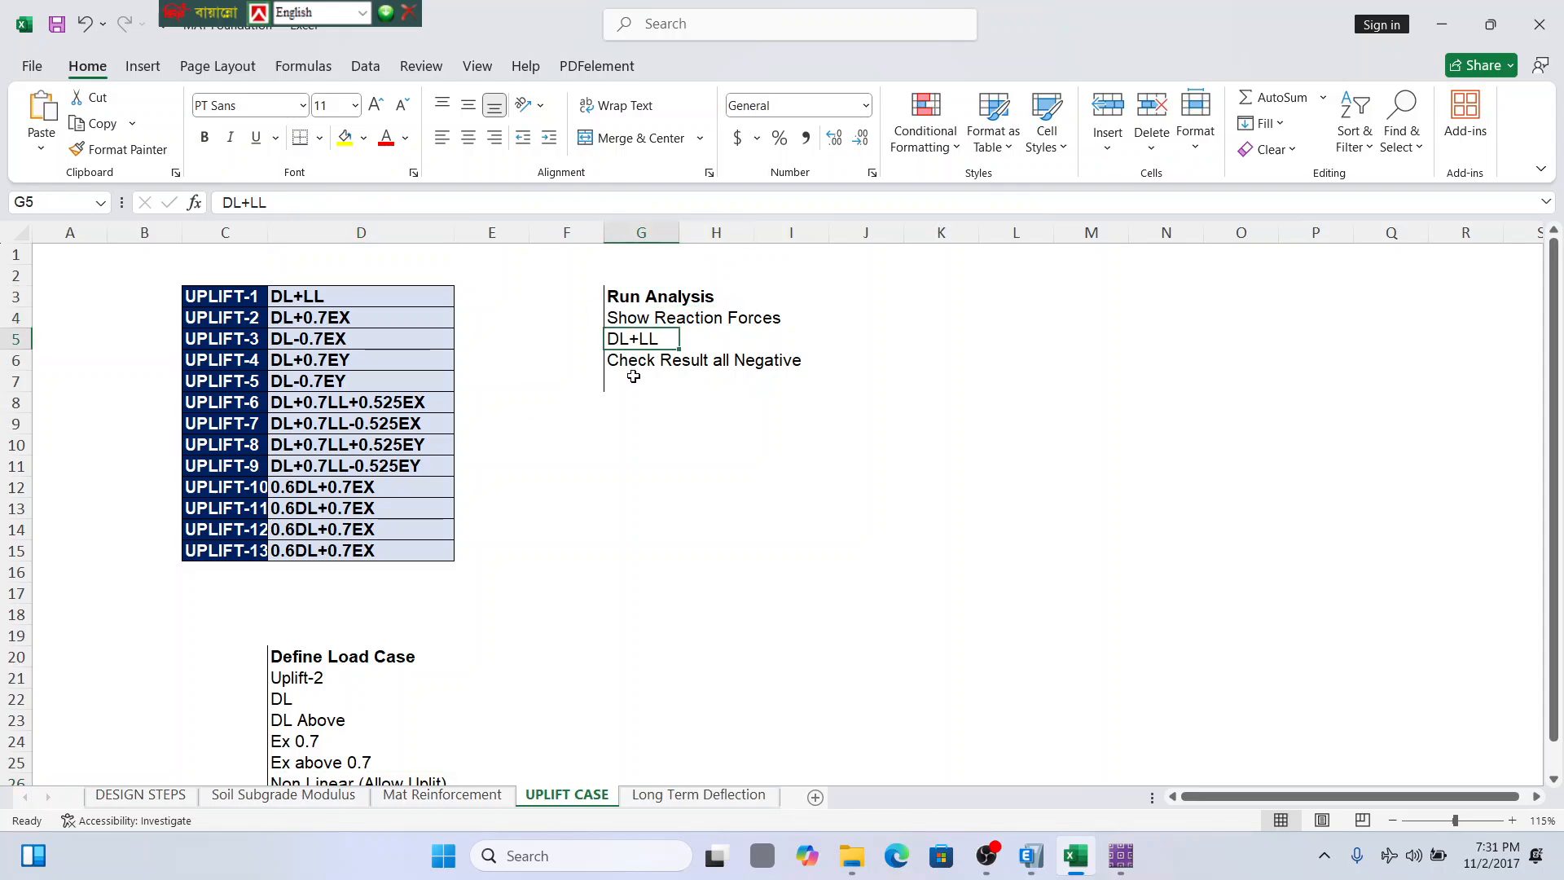
click(640, 375)
click(628, 341)
click(632, 360)
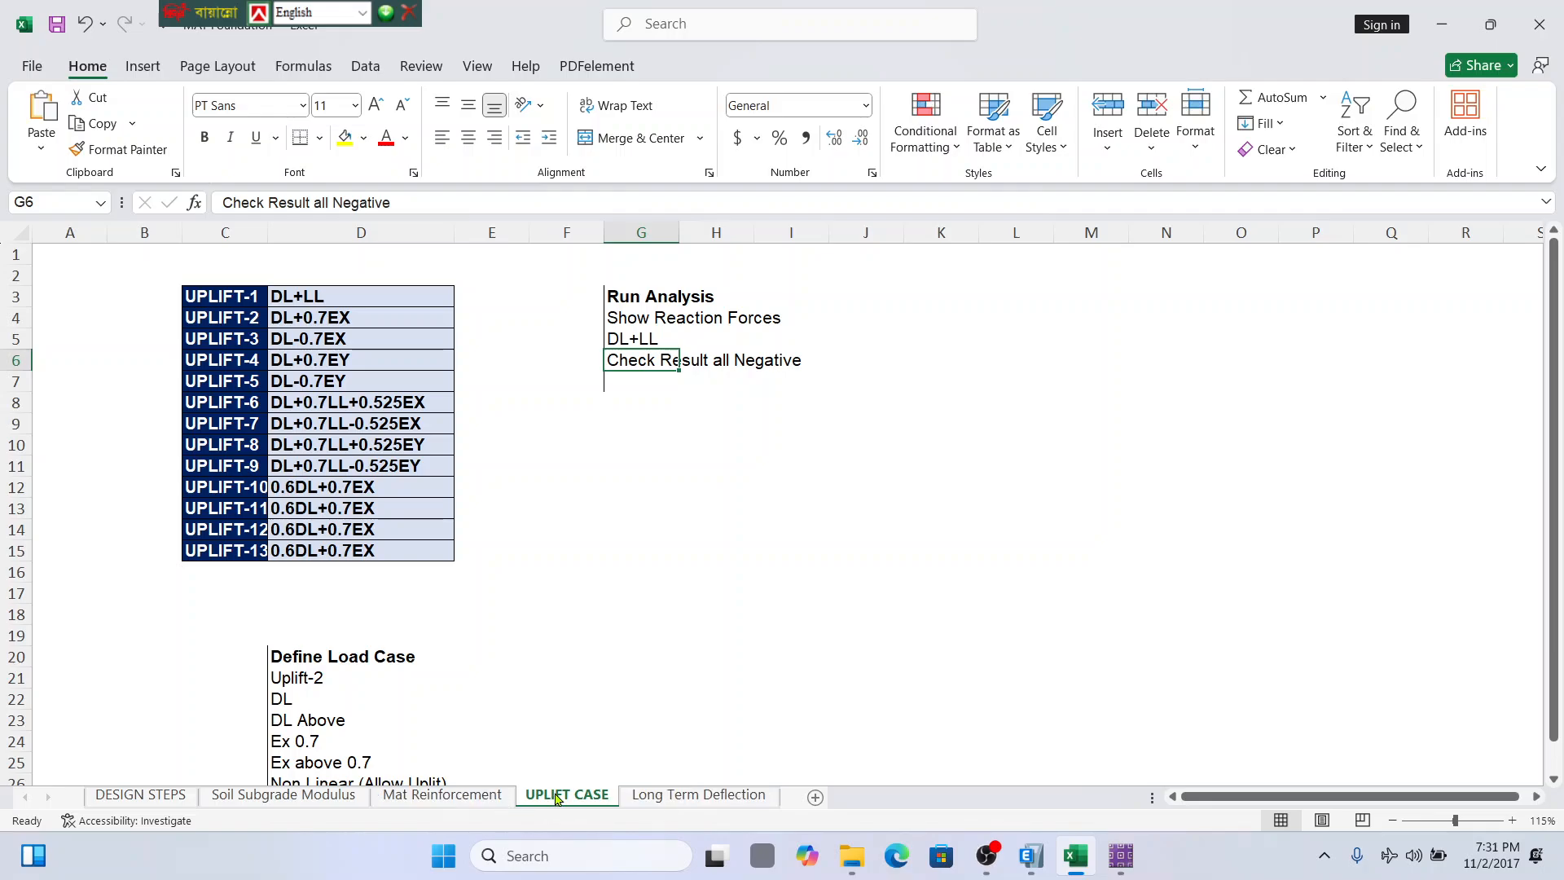
Consult the DESIGN STEPS sheet for item 13, Define default Strength Ultimate Load Combination.
click(442, 795)
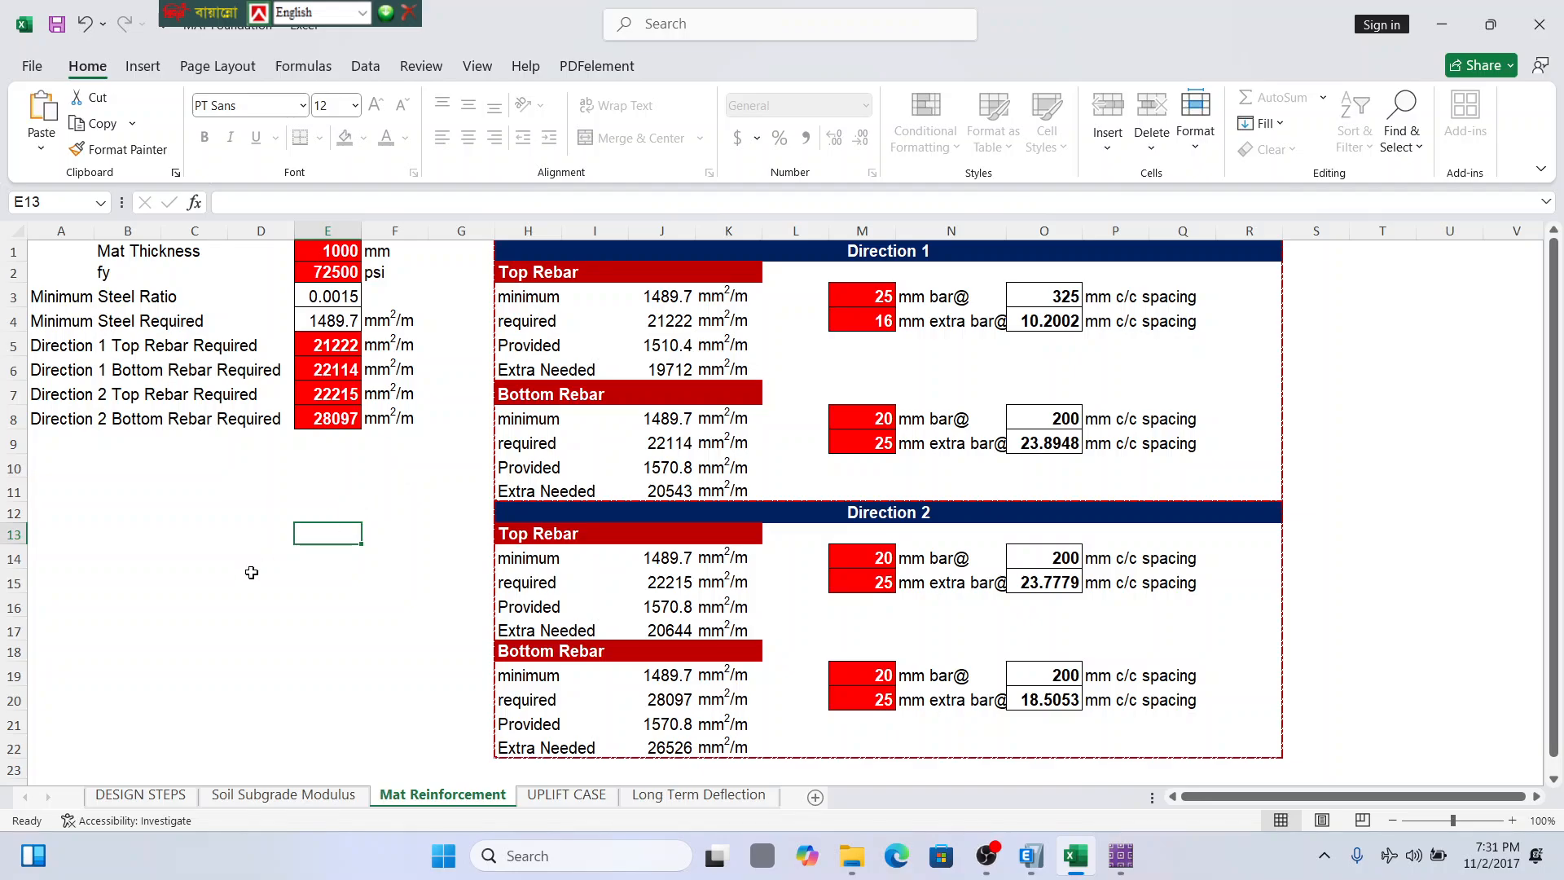
click(284, 794)
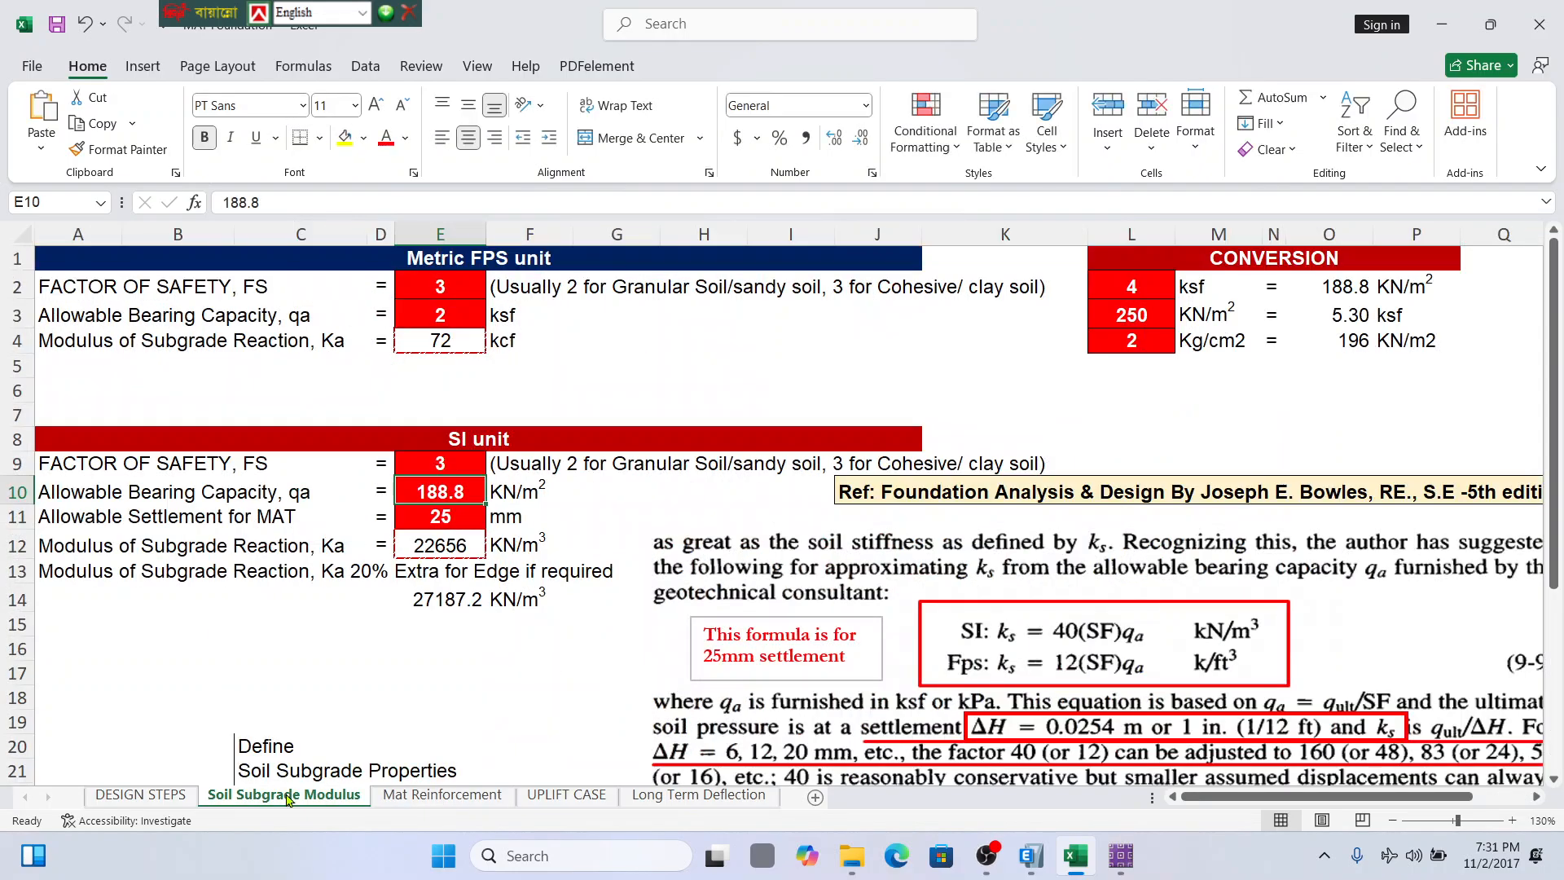
click(140, 795)
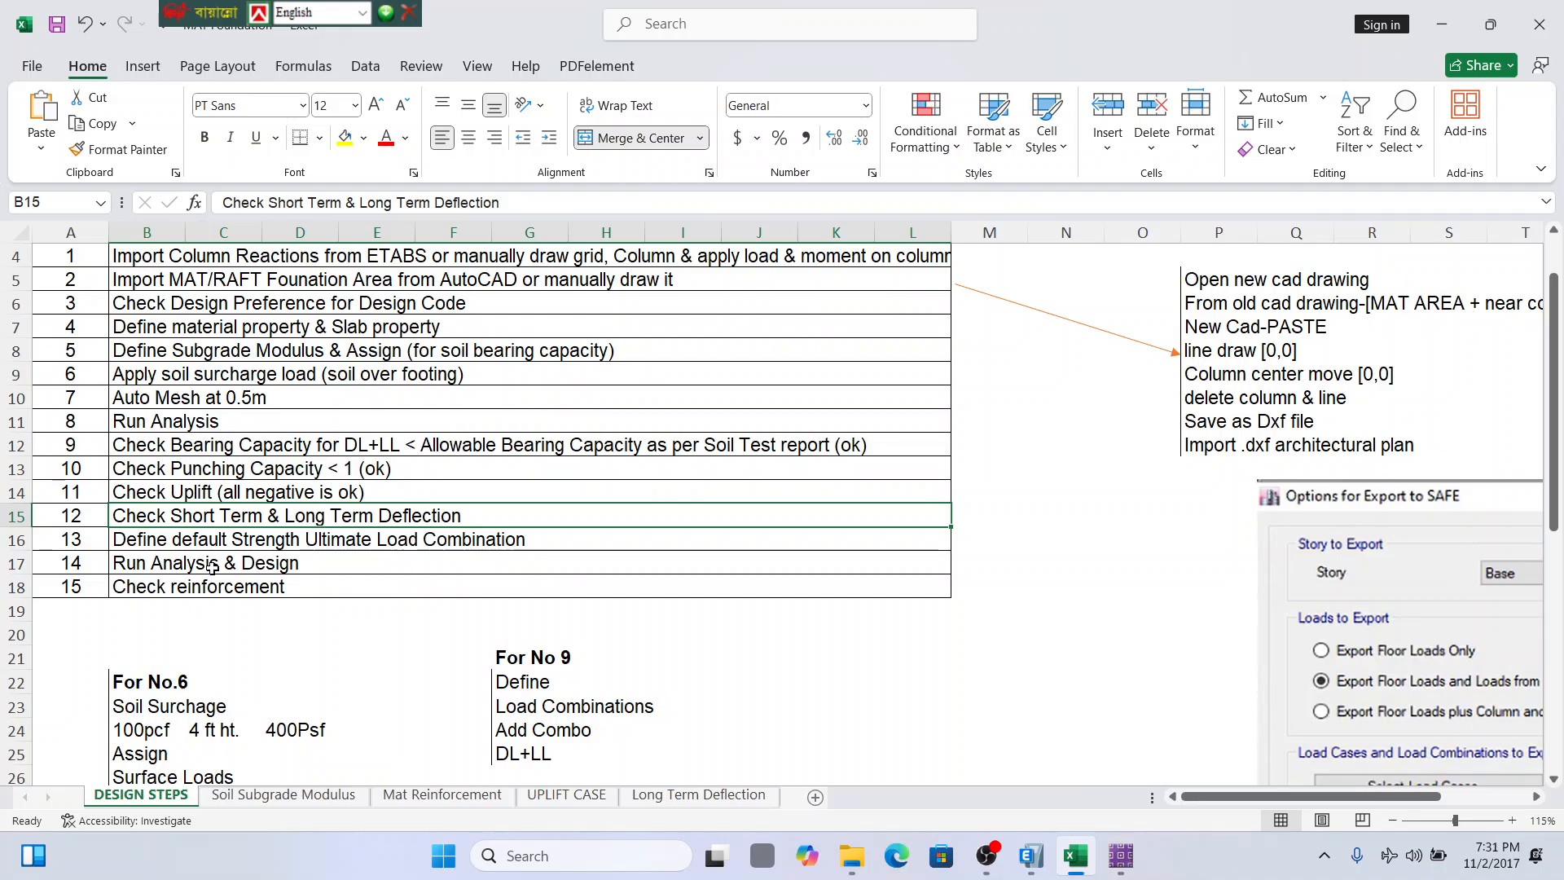
click(245, 544)
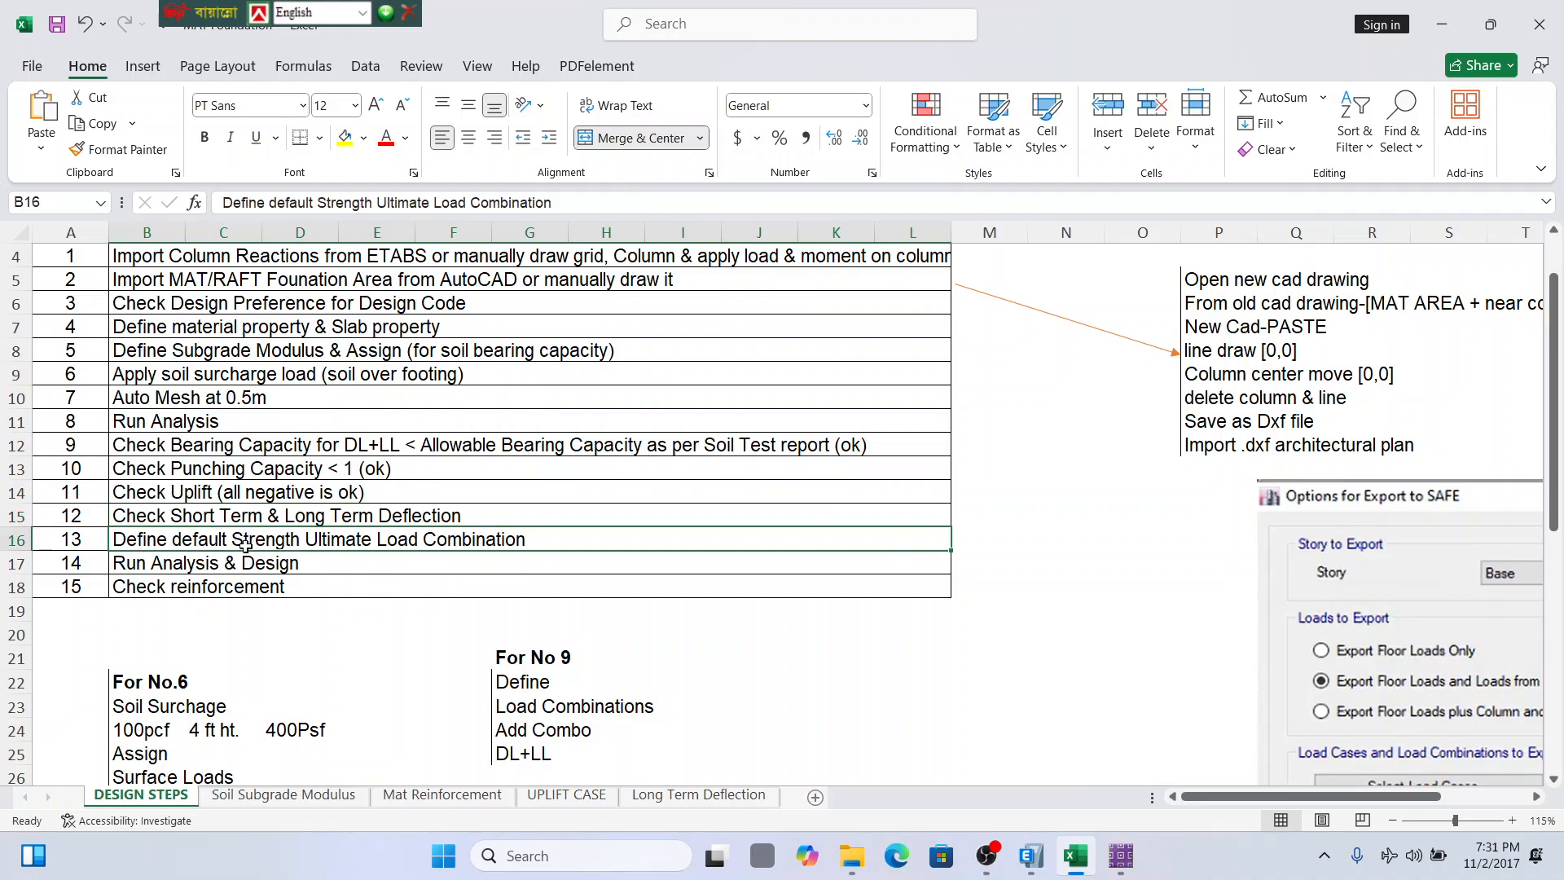
Return to SAFE, close the deformed shape settings, and unlock the model, deleting the analysis results.
click(1440, 23)
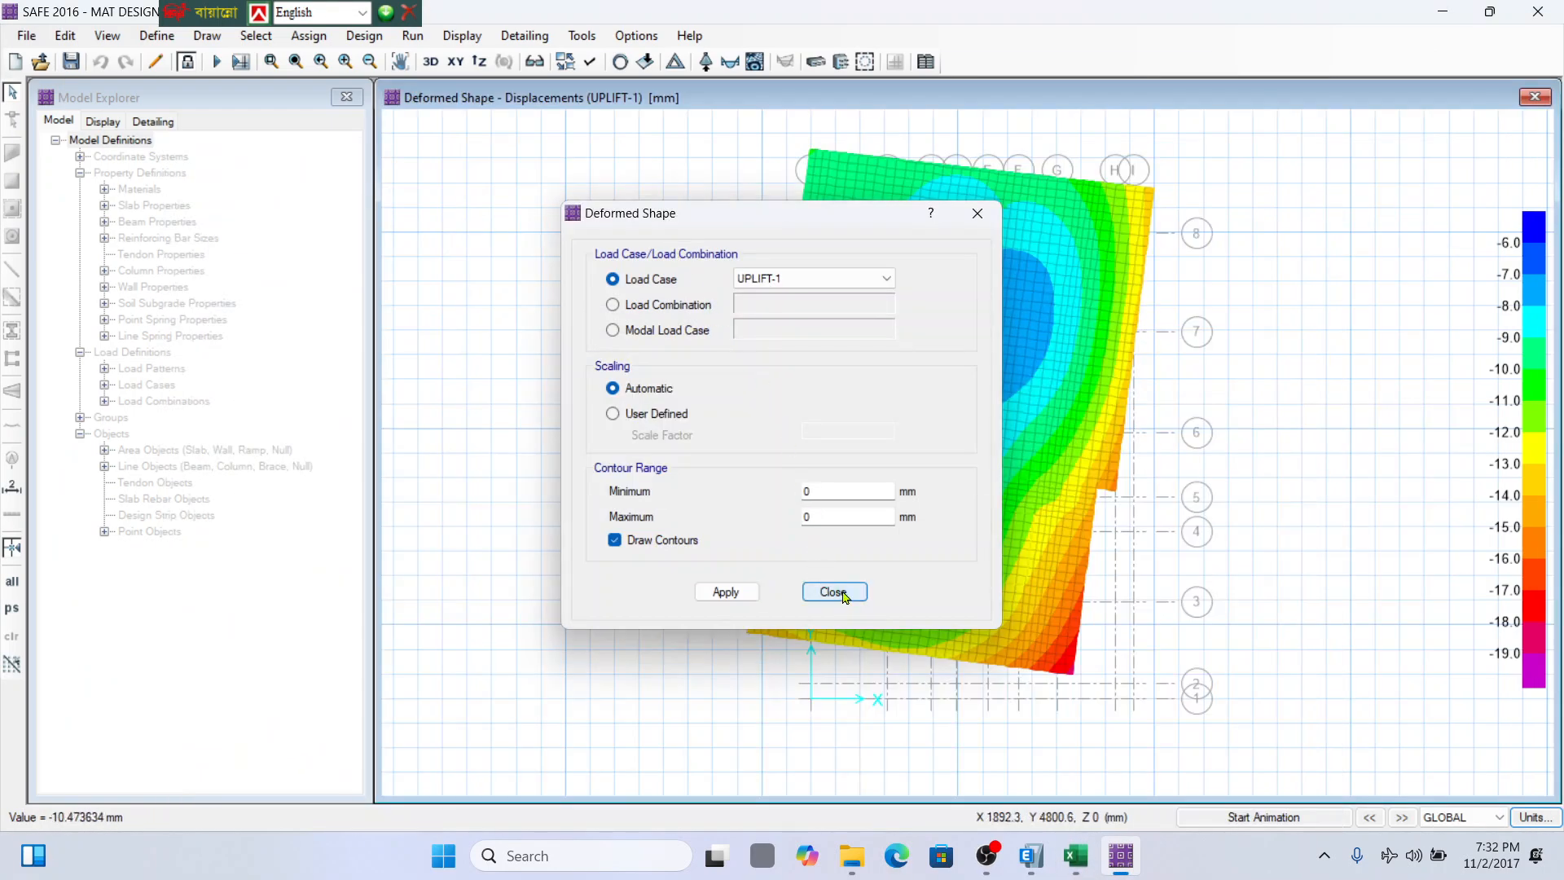
click(834, 593)
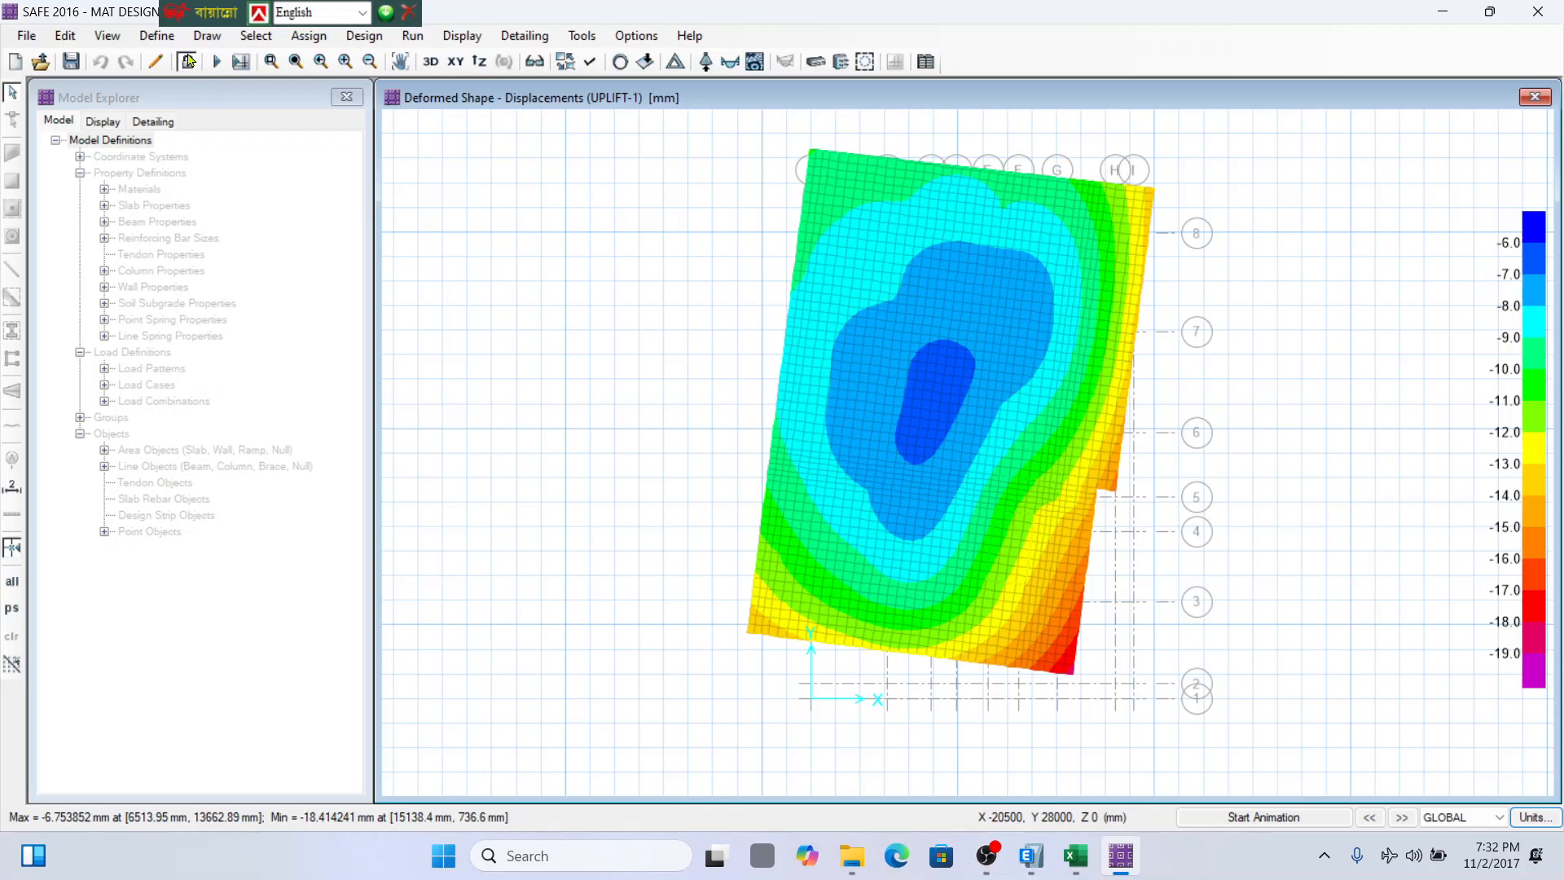
click(188, 62)
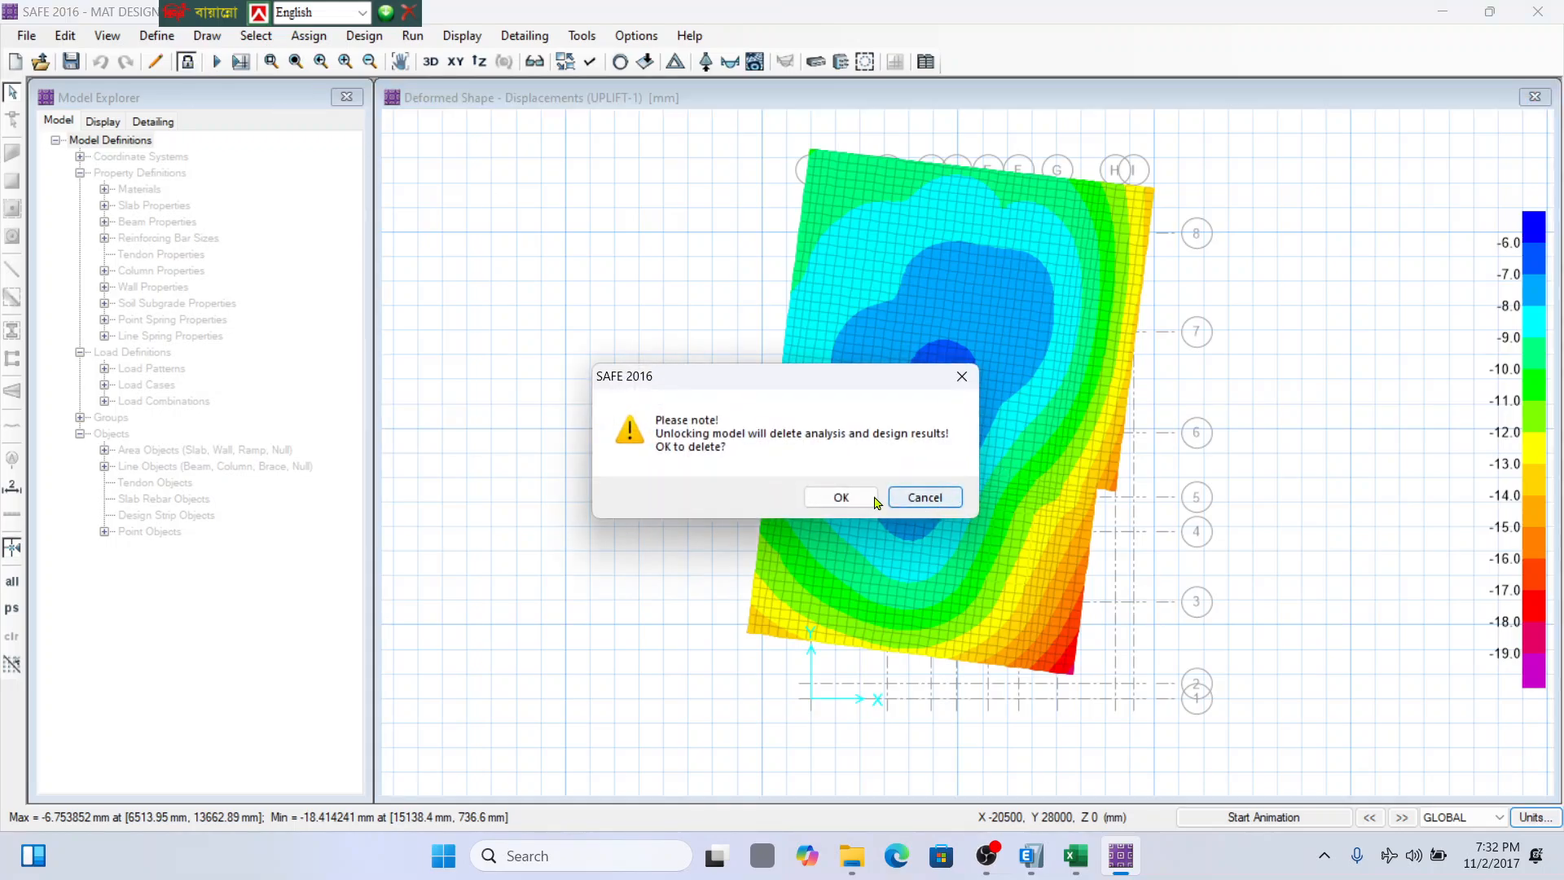
click(842, 496)
Add the default design load combinations for Strength (Ultimate), leaving out Service - Initial and Service - Long Term.
click(157, 36)
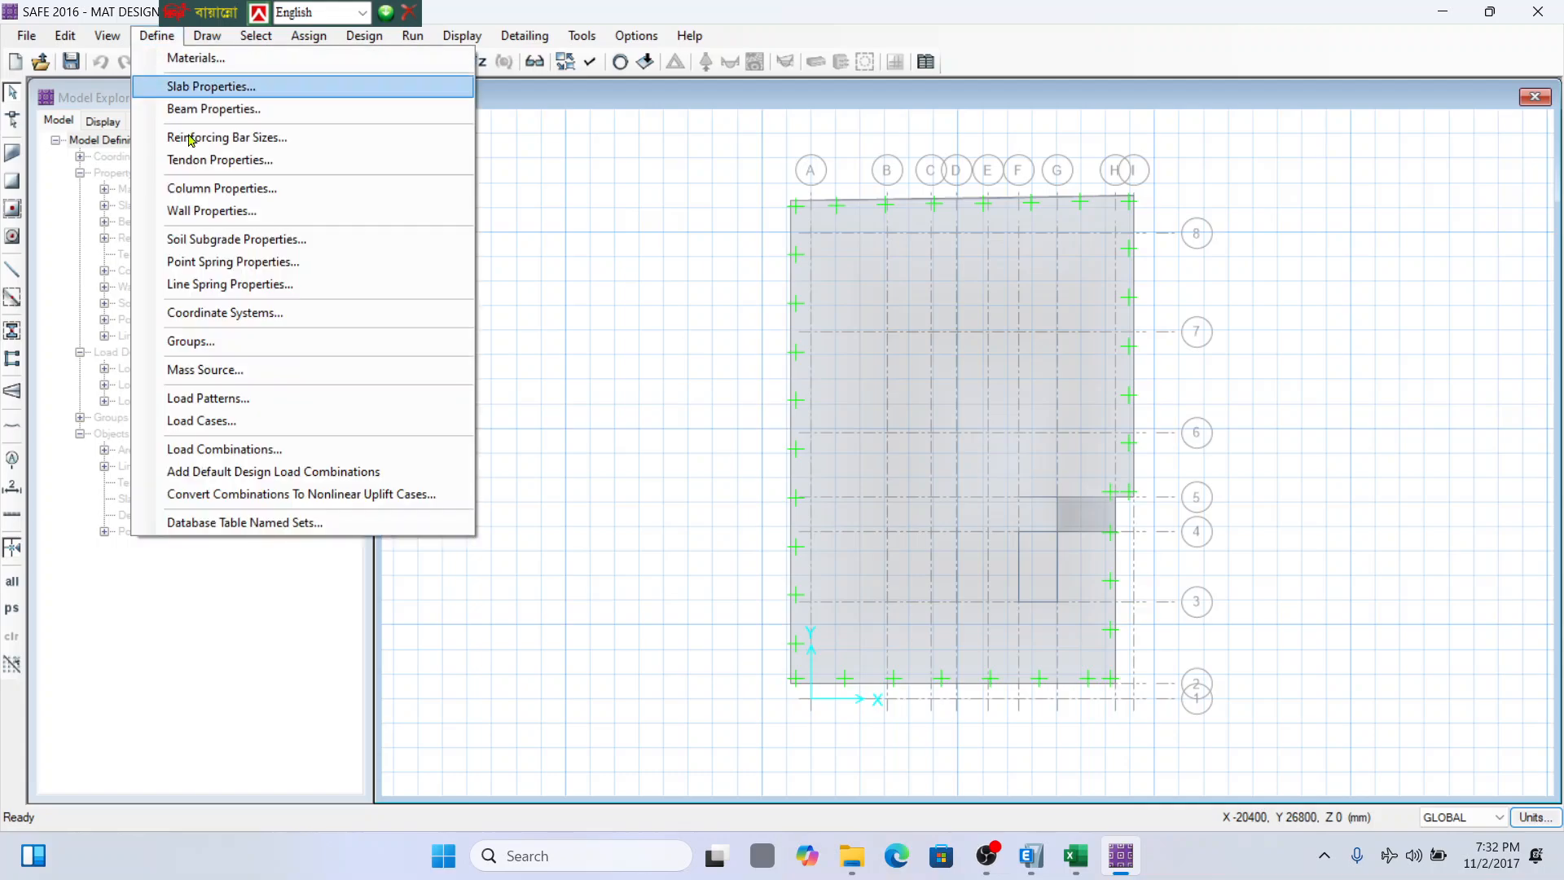
click(282, 476)
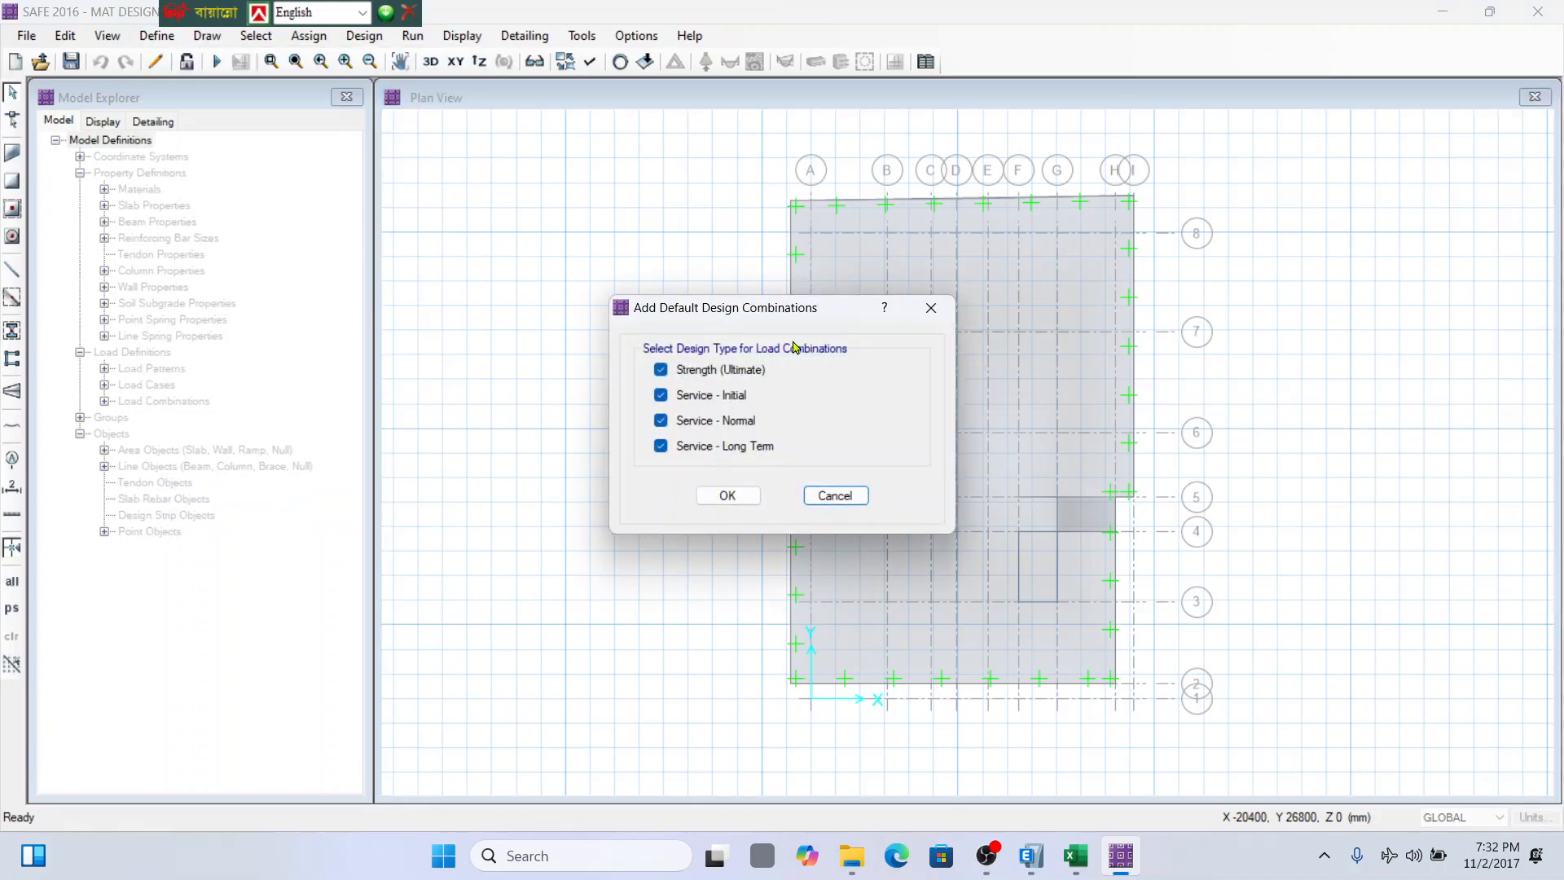
click(661, 396)
click(665, 372)
click(660, 445)
click(725, 496)
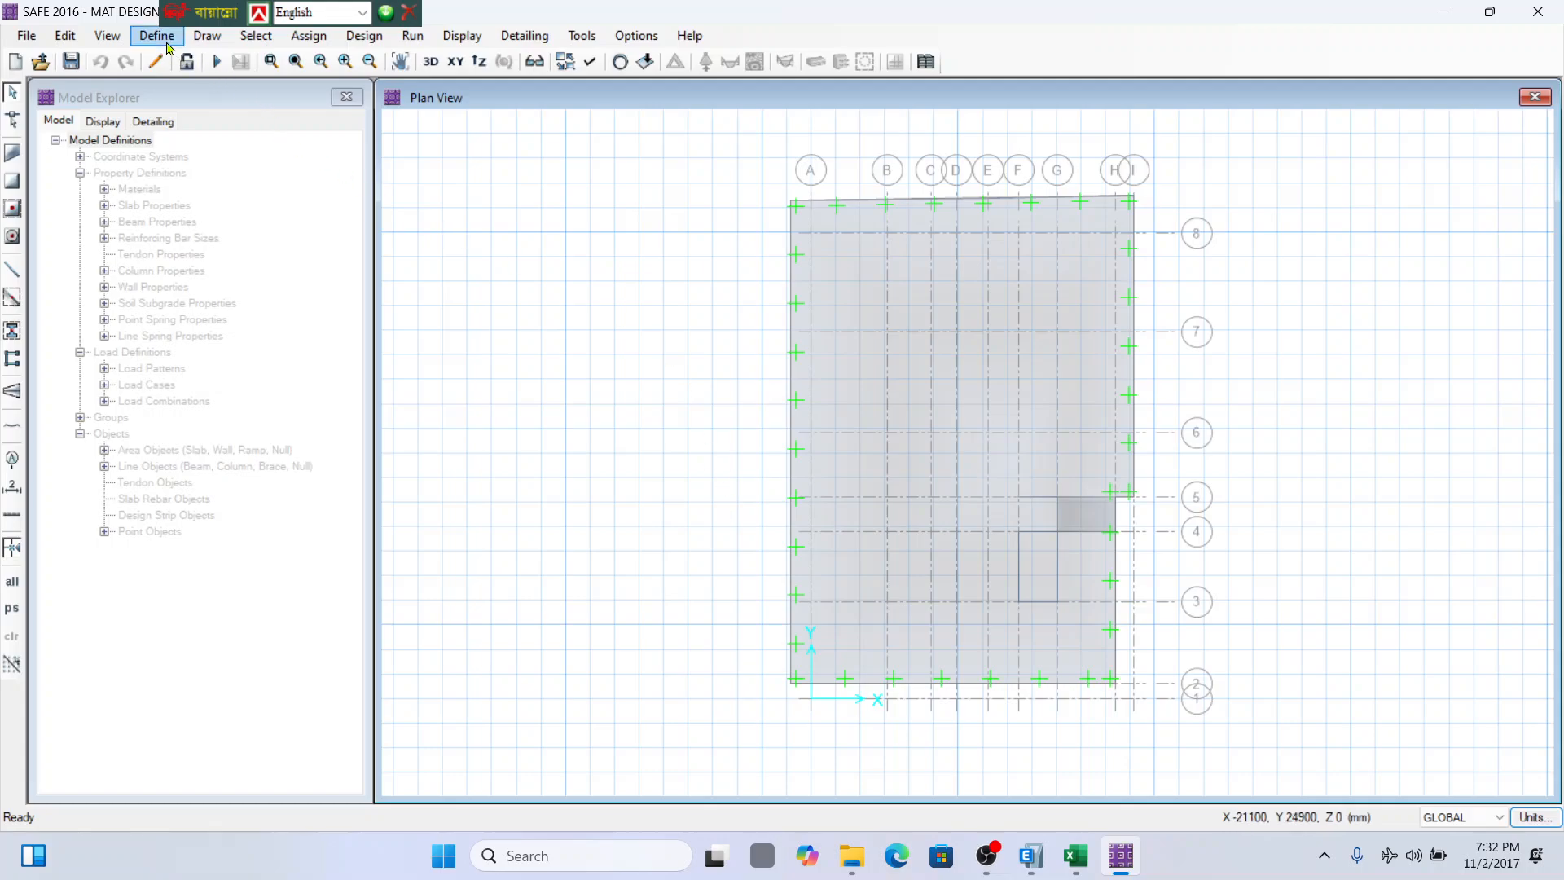
click(468, 41)
click(471, 37)
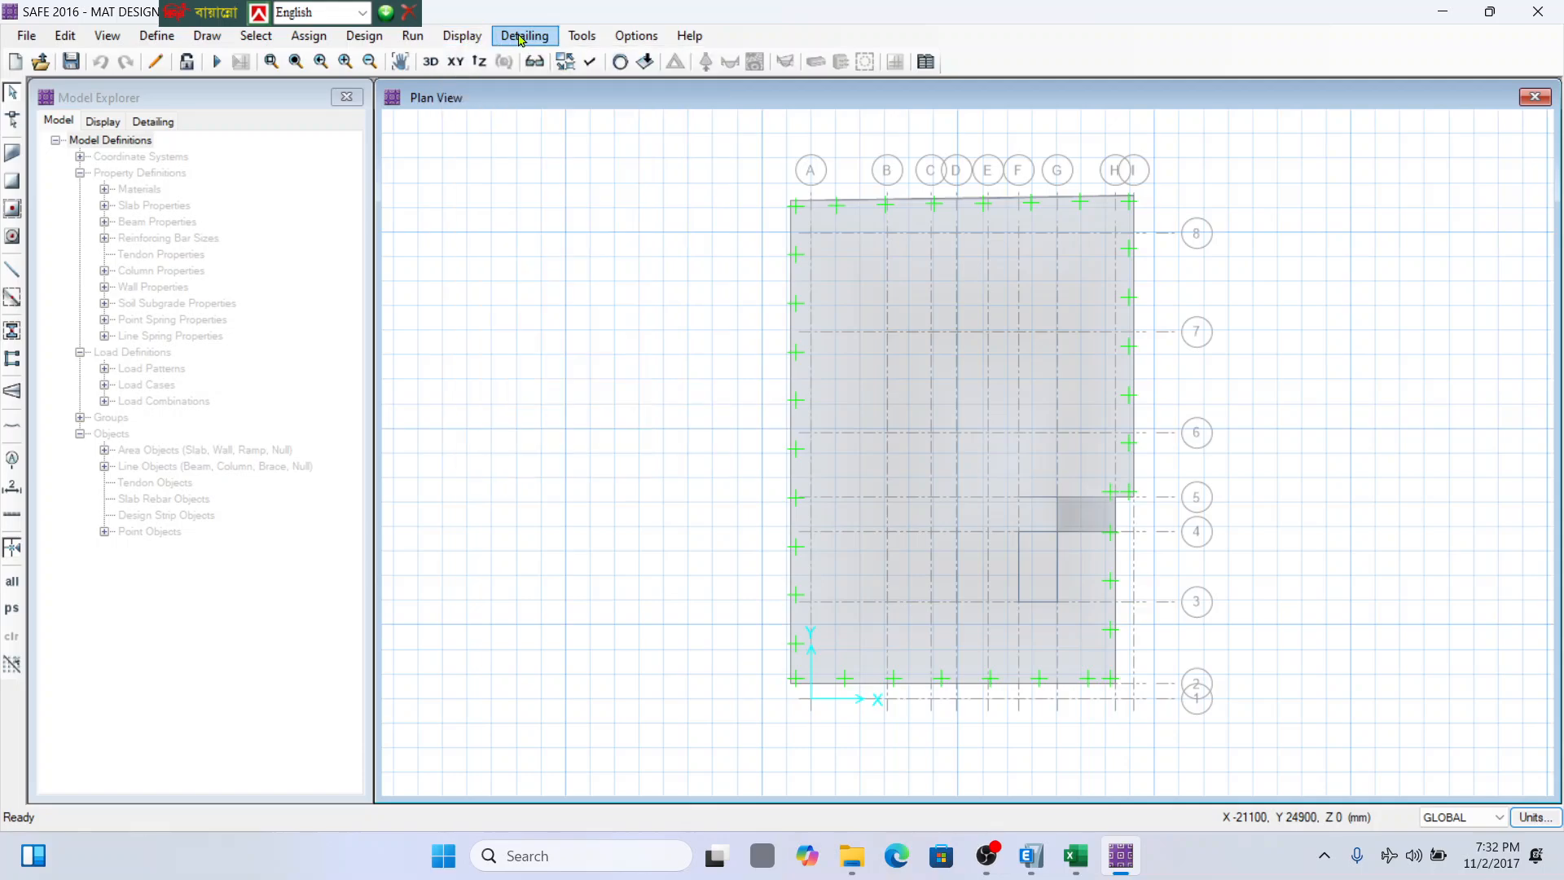
click(522, 37)
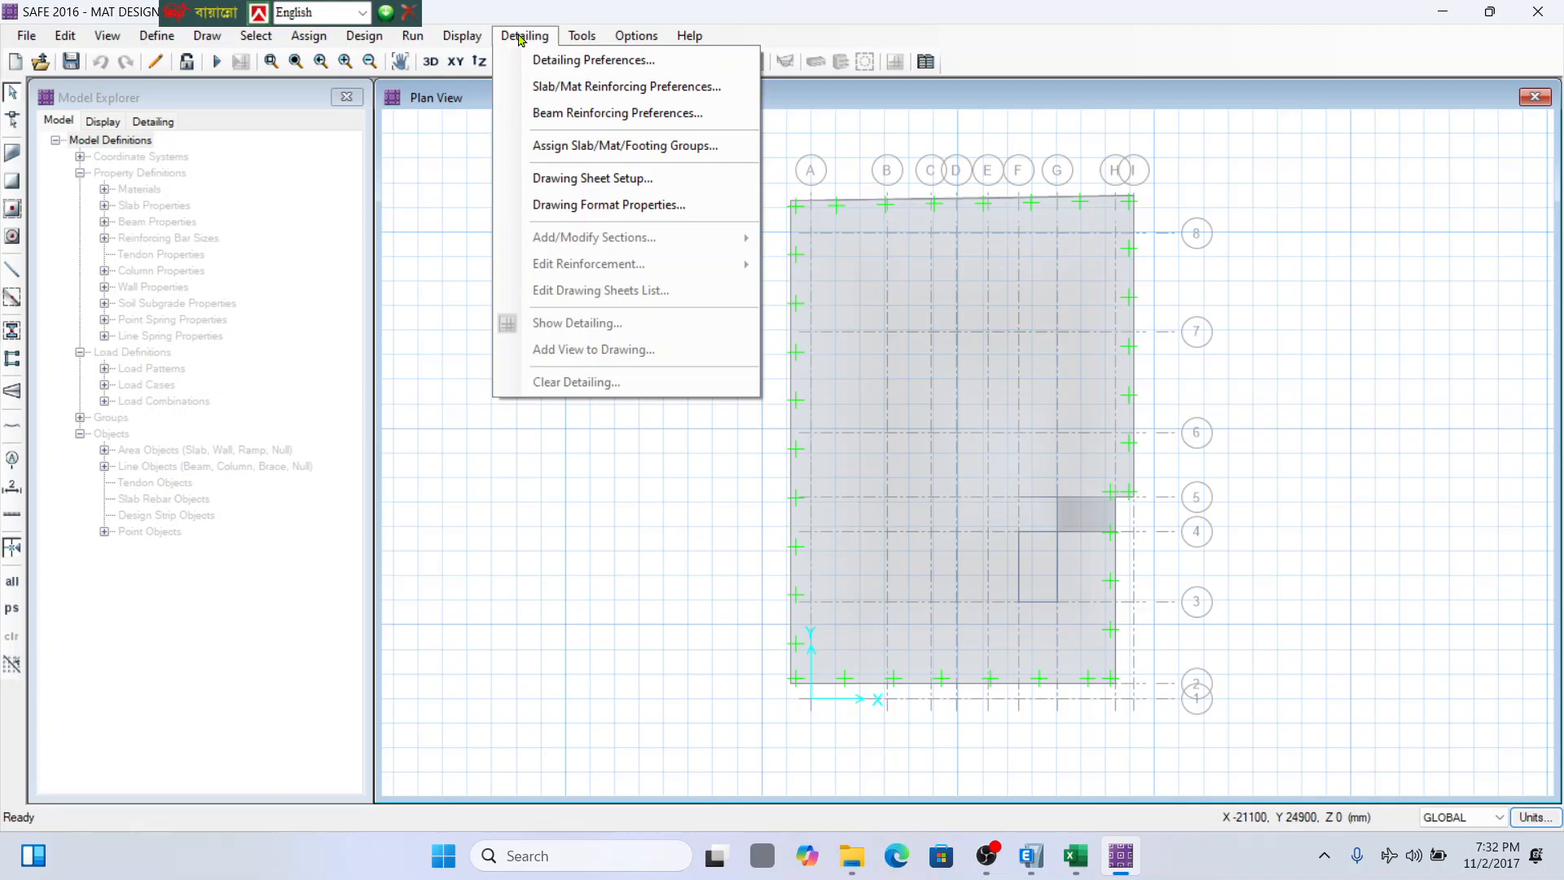
mouse_move(407, 45)
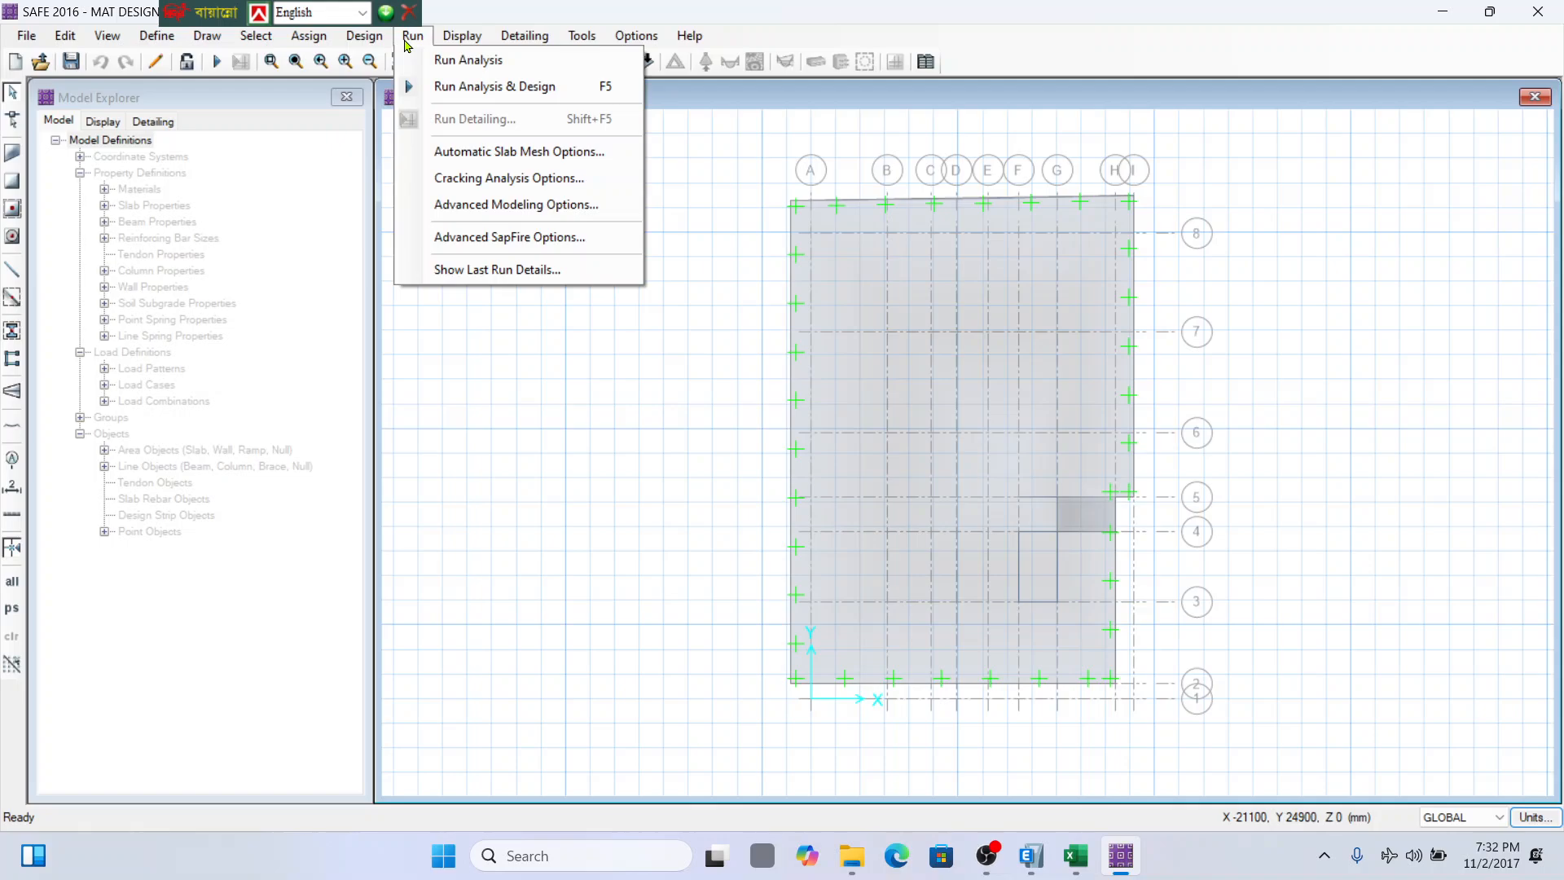
click(409, 39)
click(468, 41)
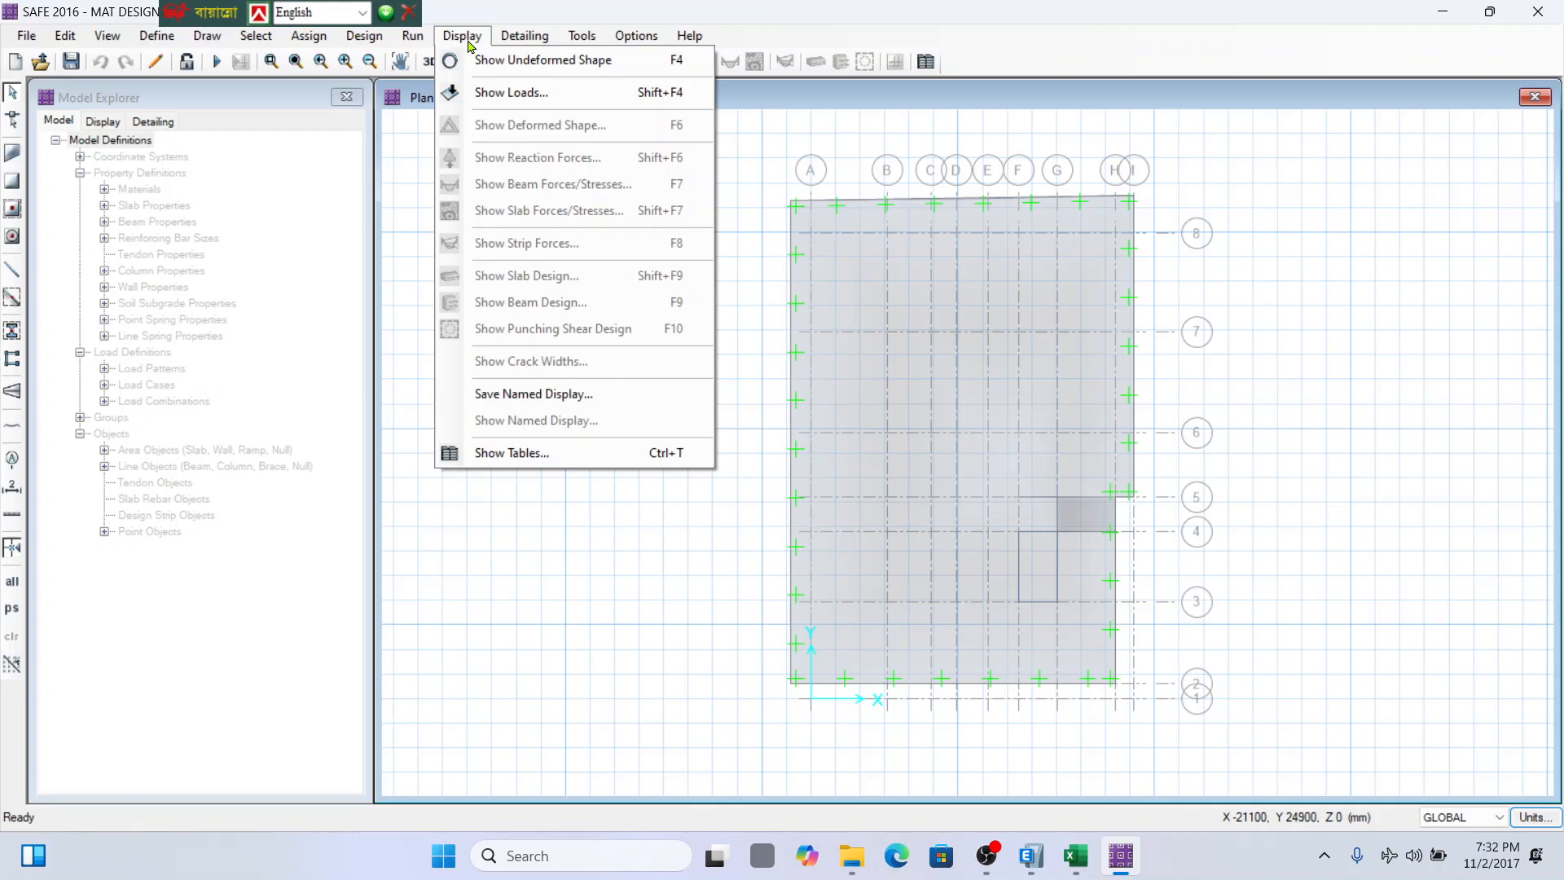
click(469, 41)
Open the load combination definitions and generate the default design combinations for Service - Normal only.
click(156, 35)
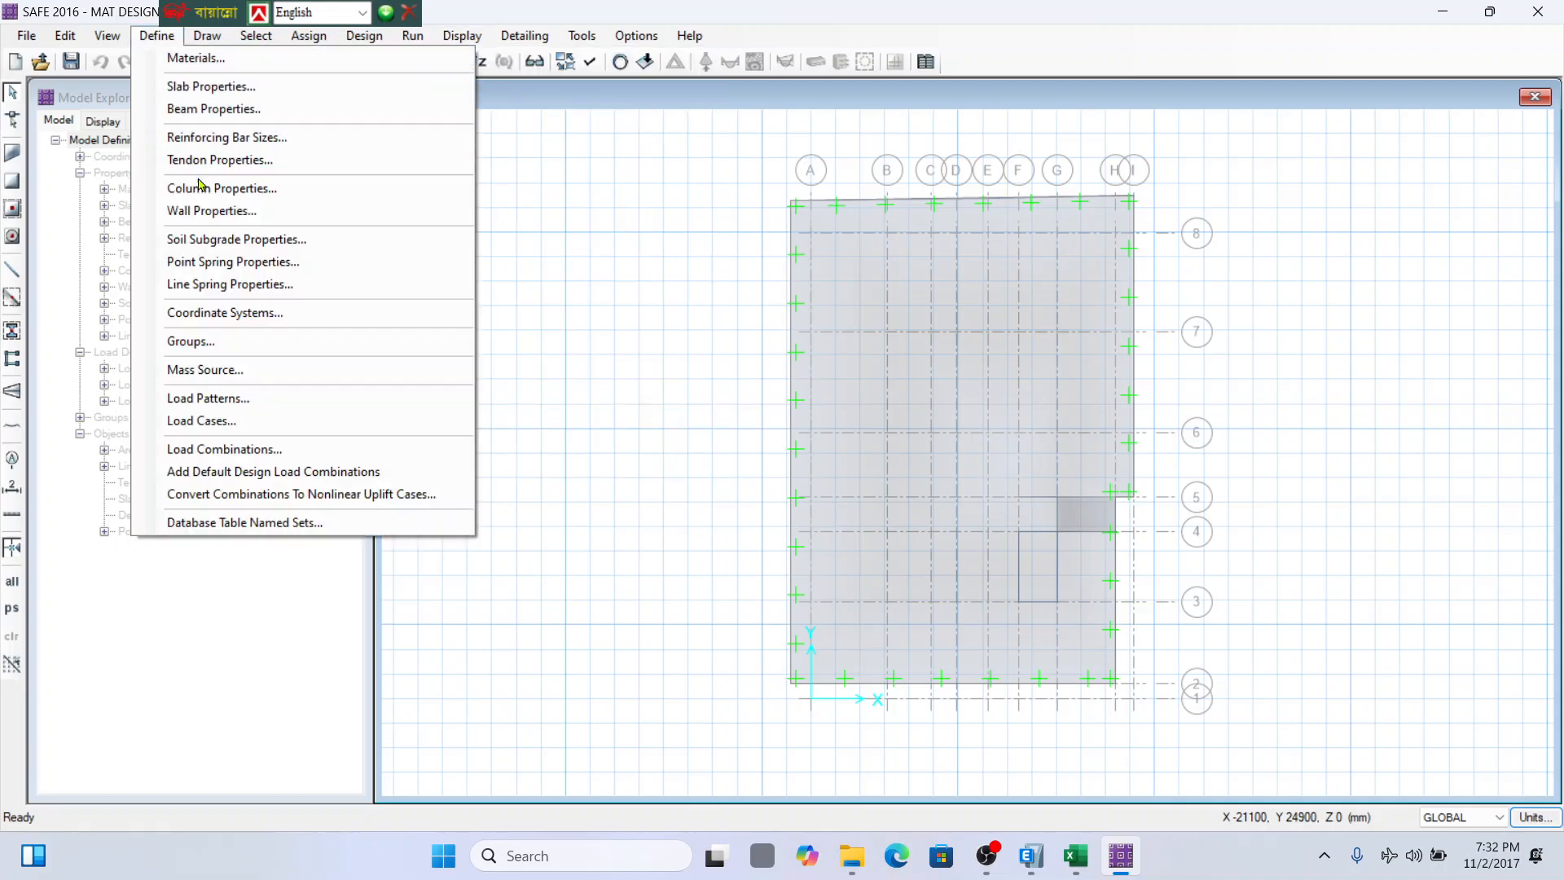
click(262, 455)
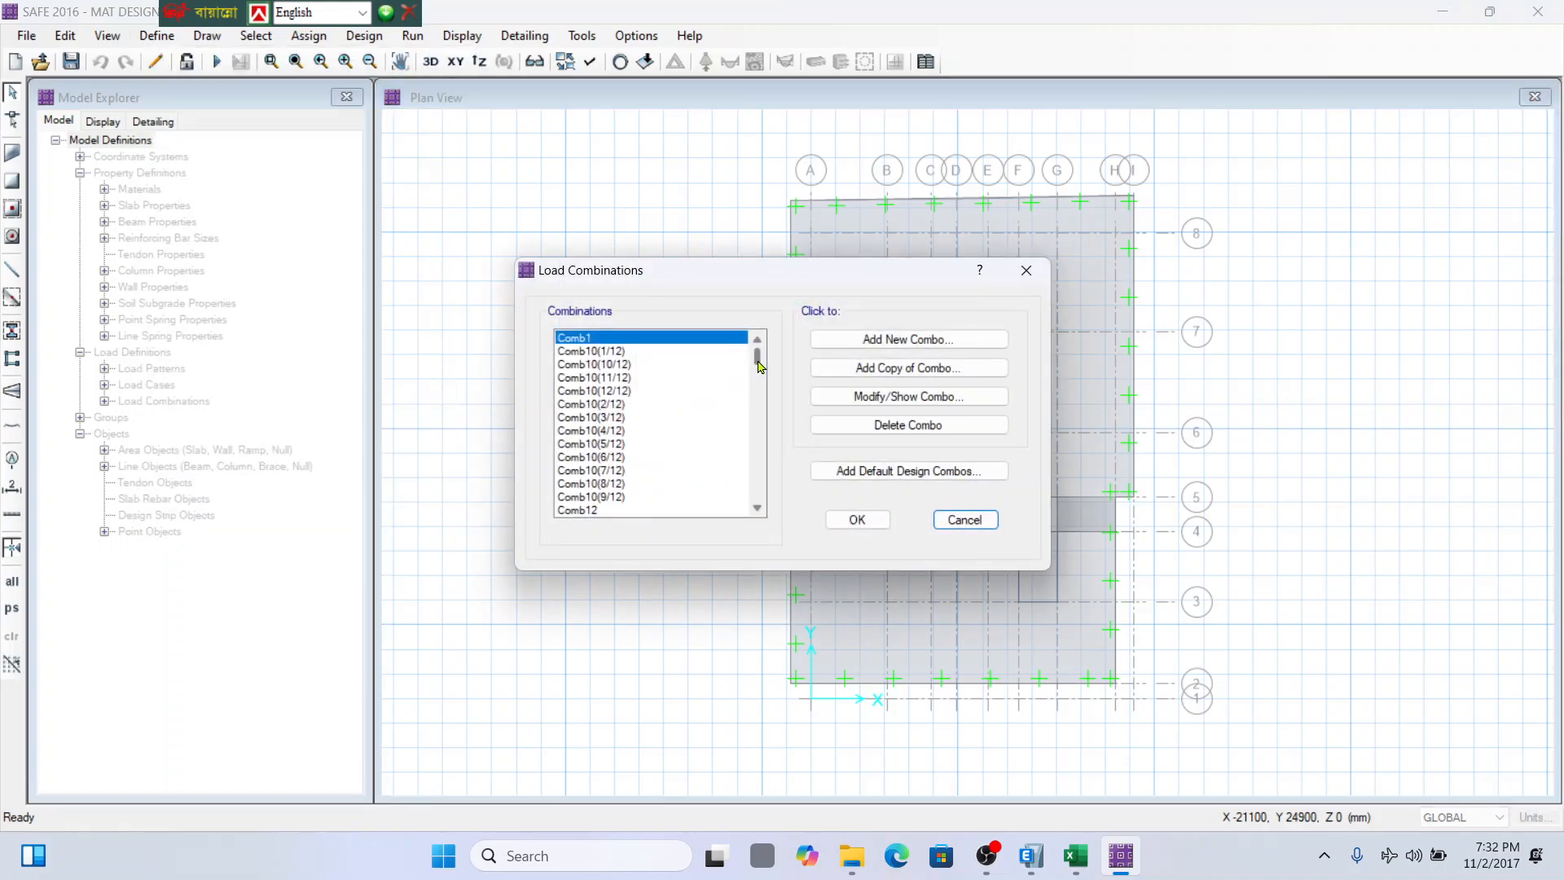
drag(759, 366, 758, 319)
click(894, 472)
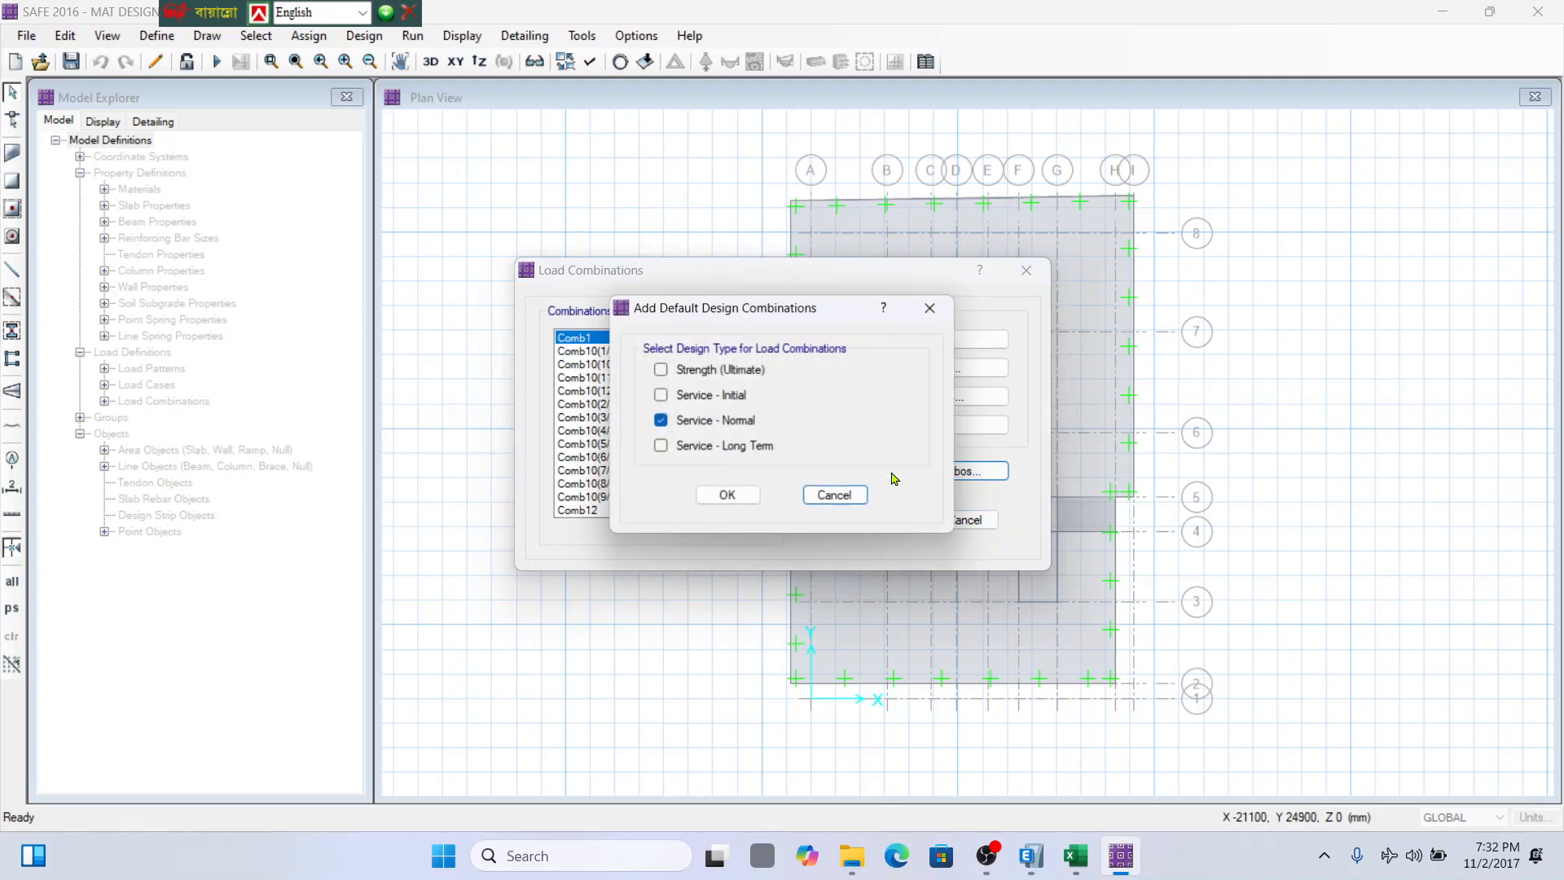
click(725, 496)
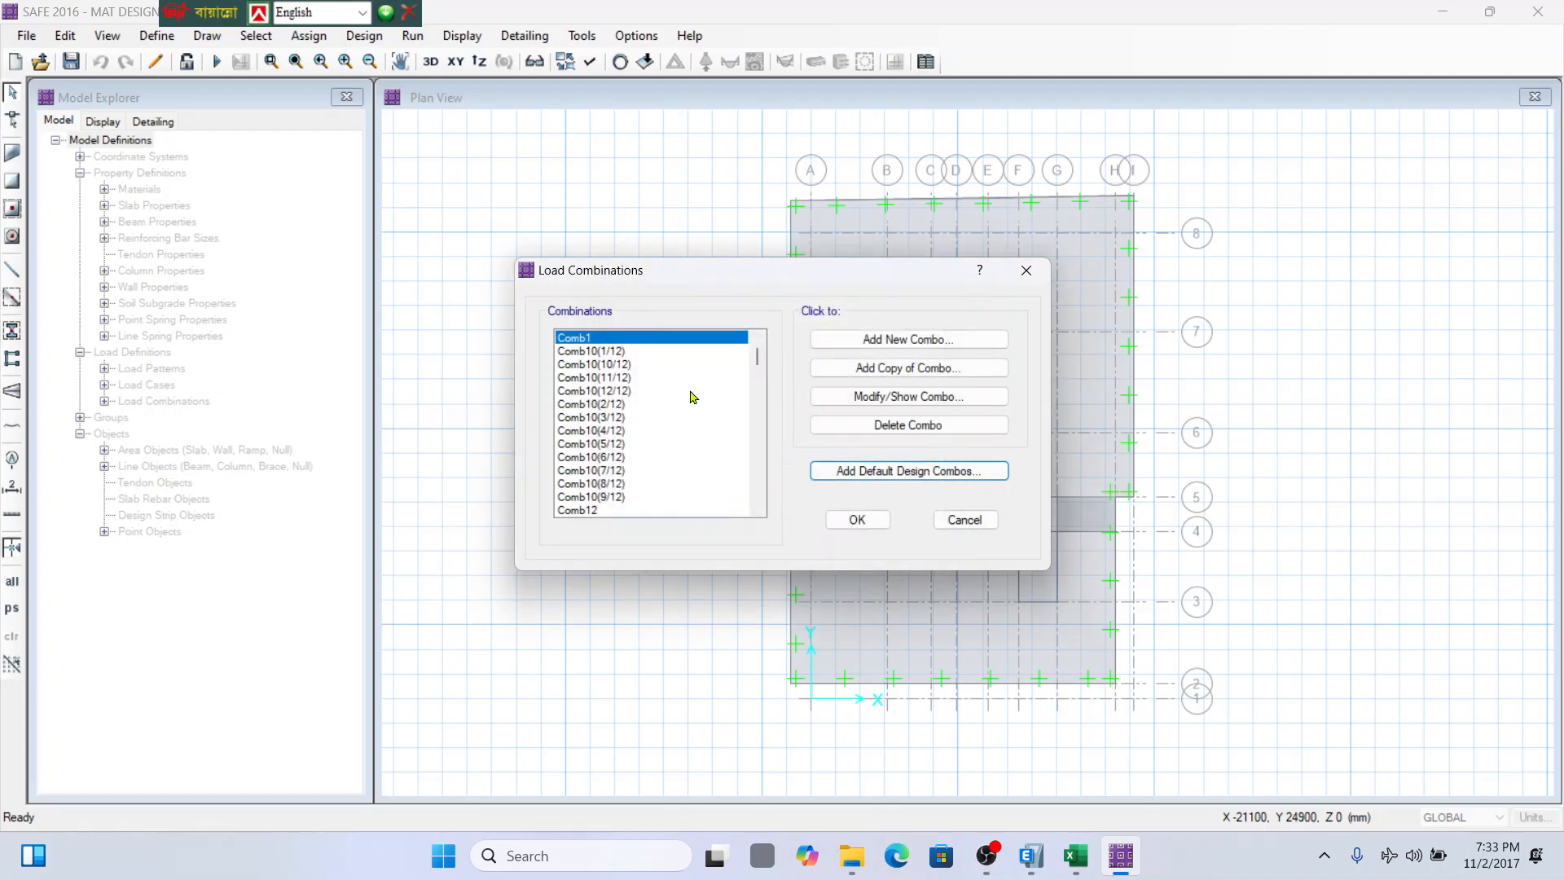
Look through the whole load combination list to check which default design combinations it contains.
scroll(692, 397, down, 4)
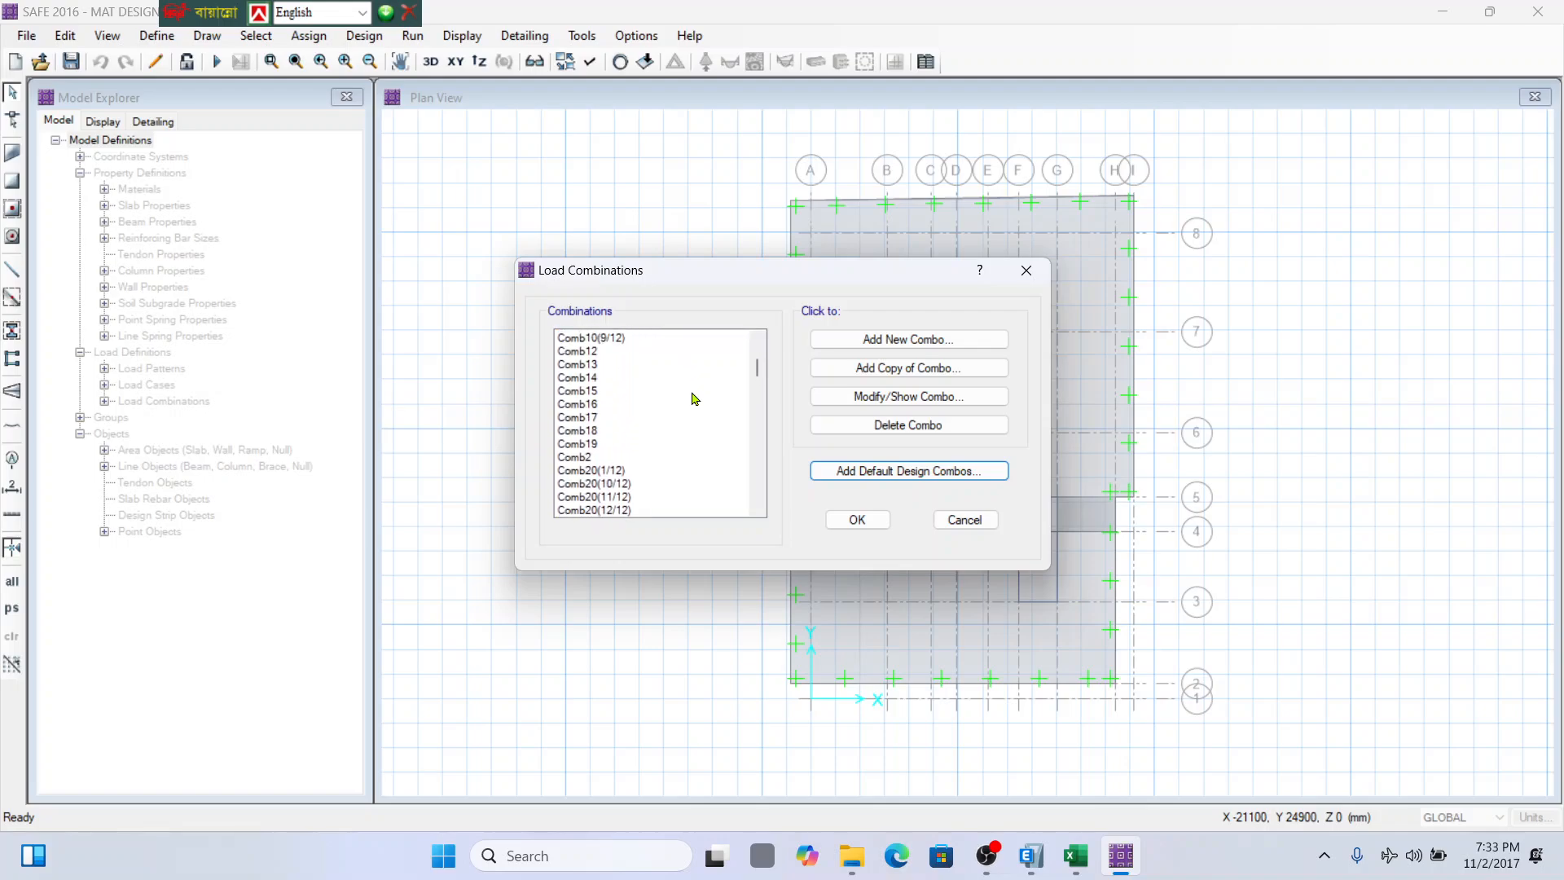
scroll(692, 398, down, 2)
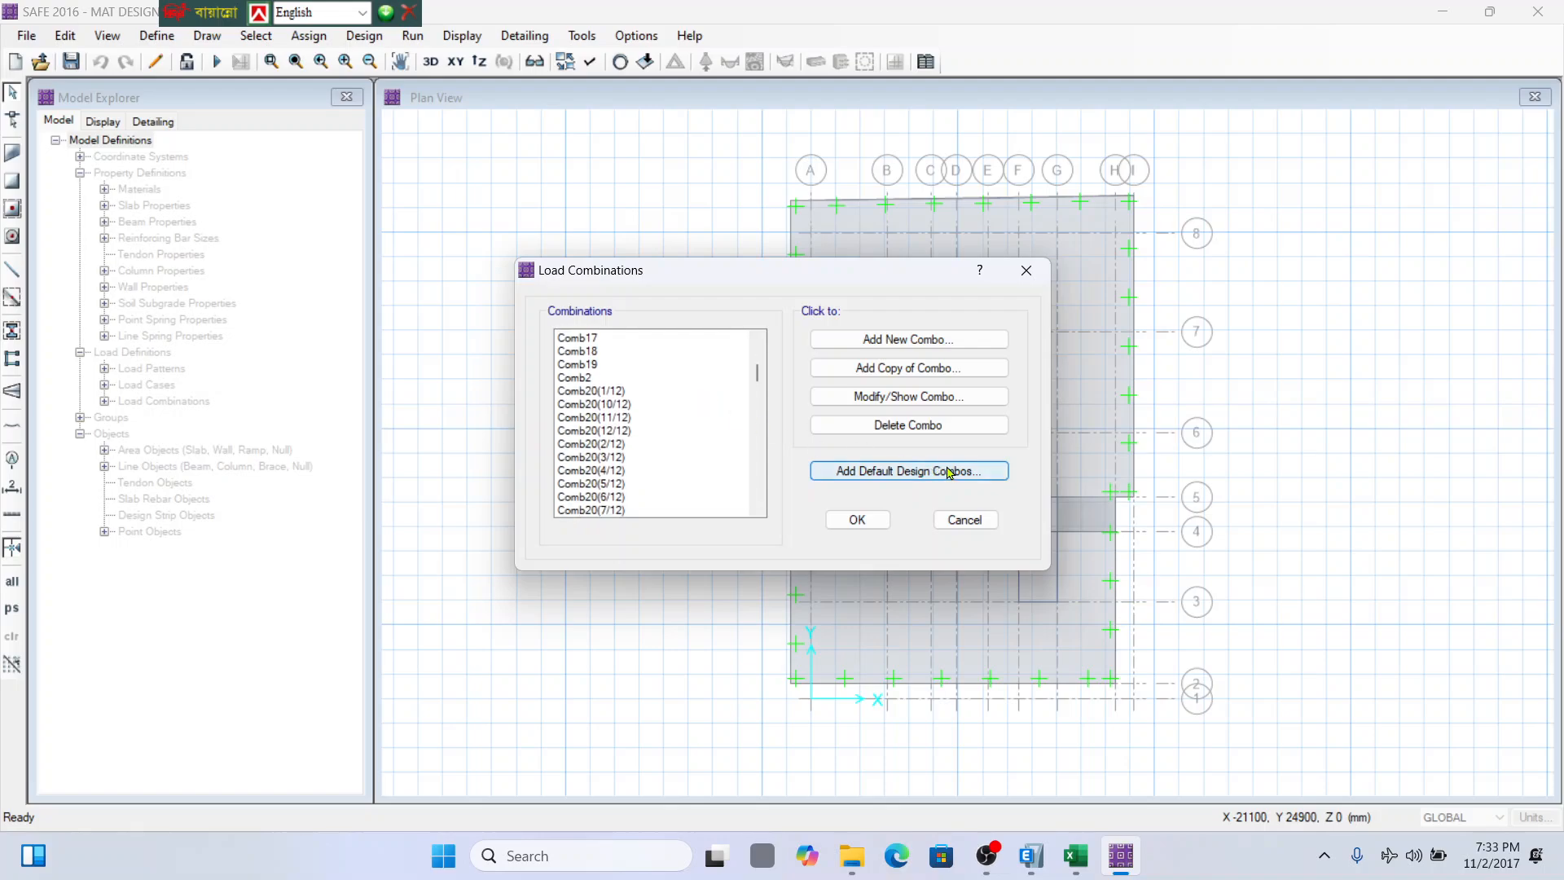
scroll(729, 461, down, 9)
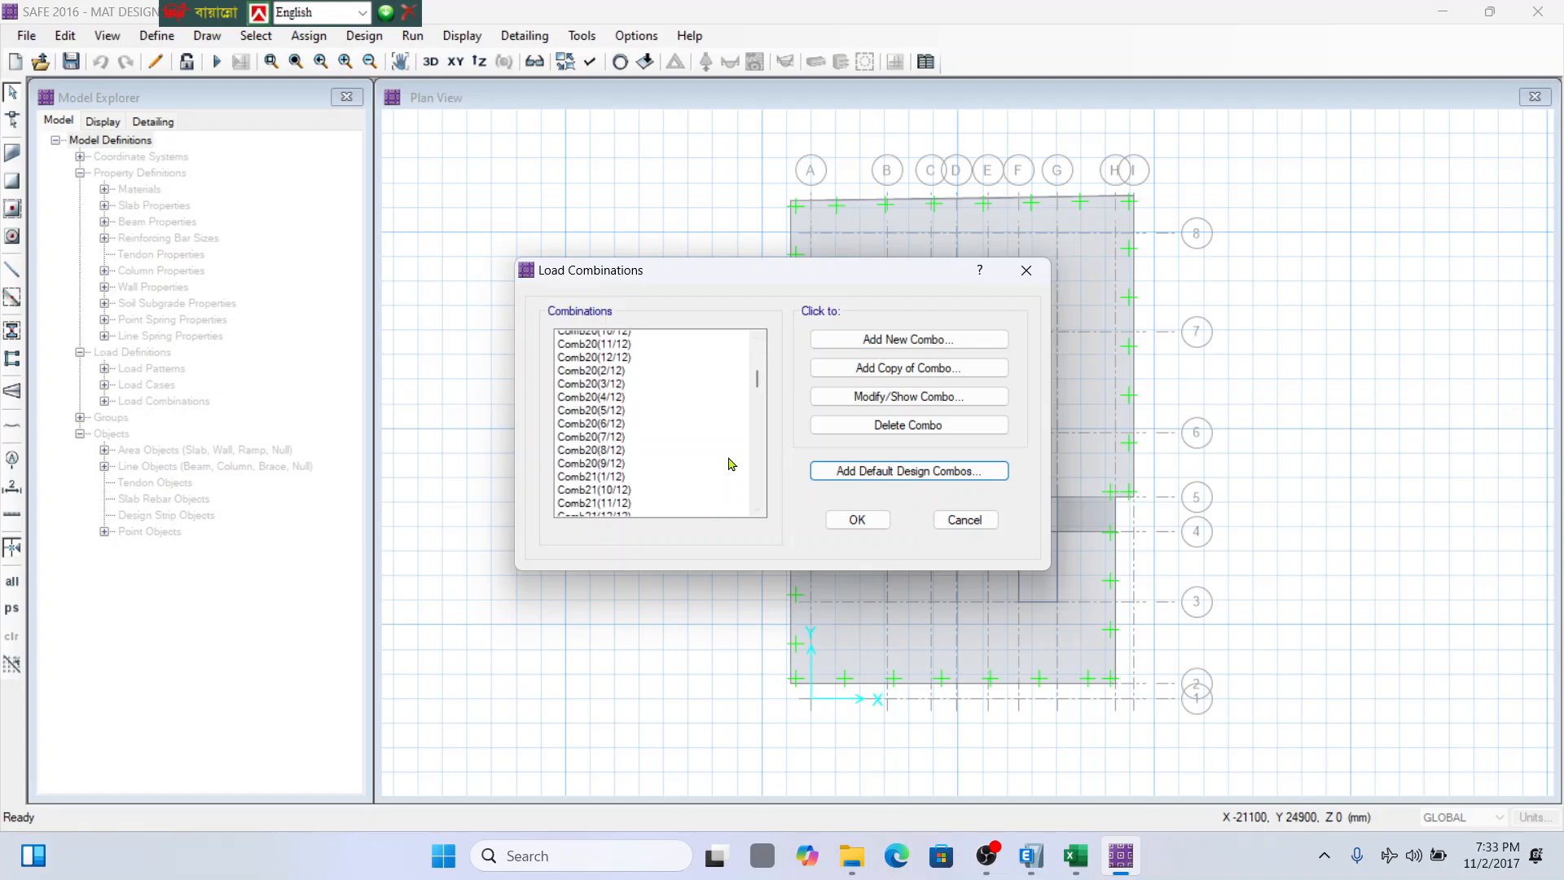
scroll(730, 464, down, 20)
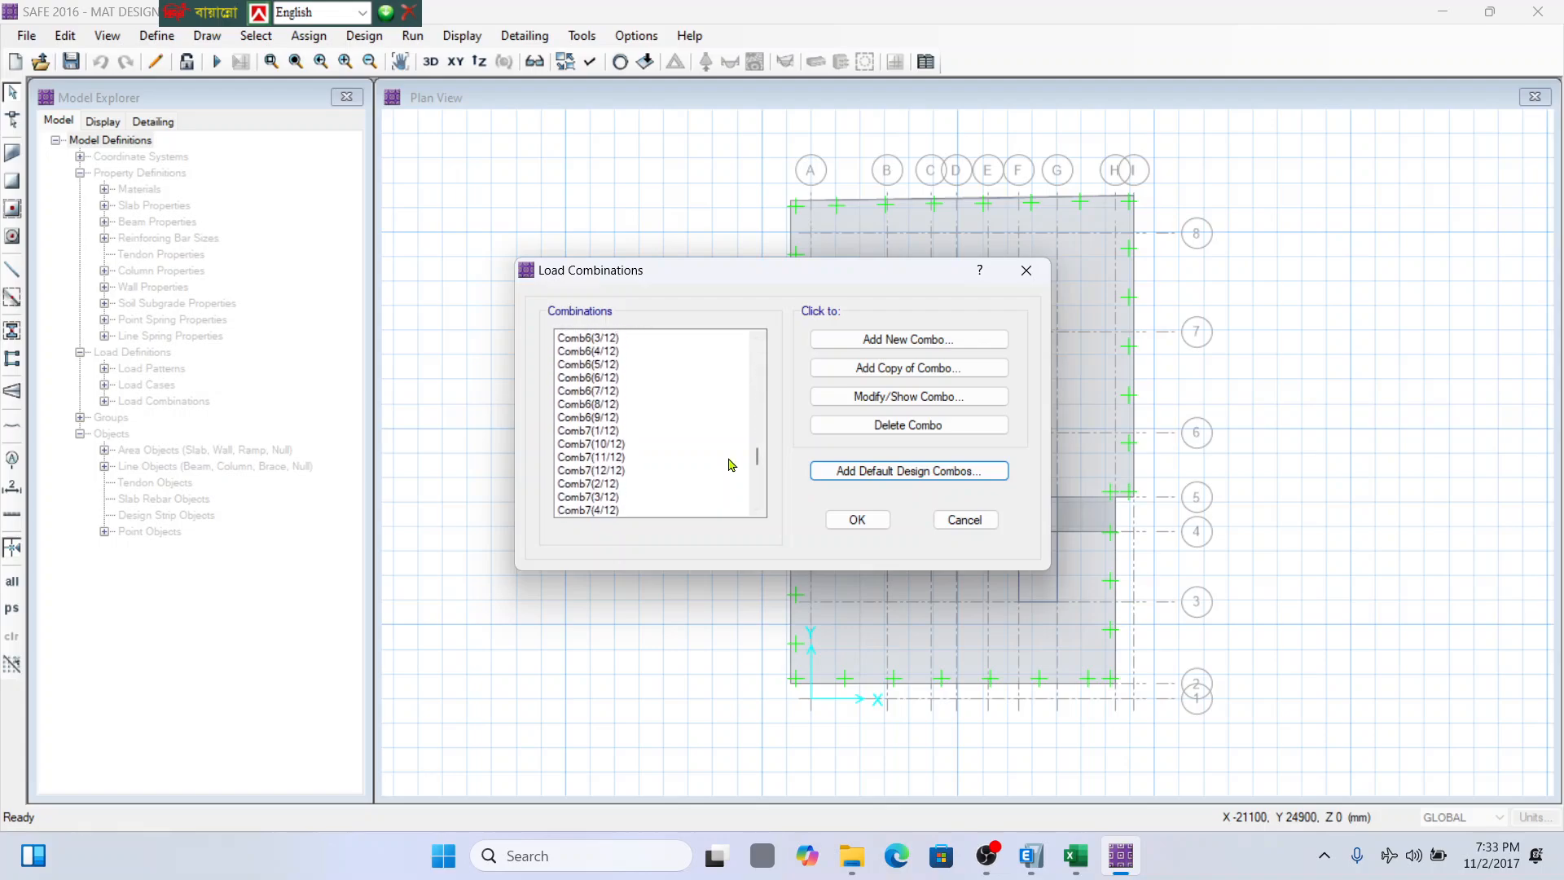
scroll(730, 463, down, 11)
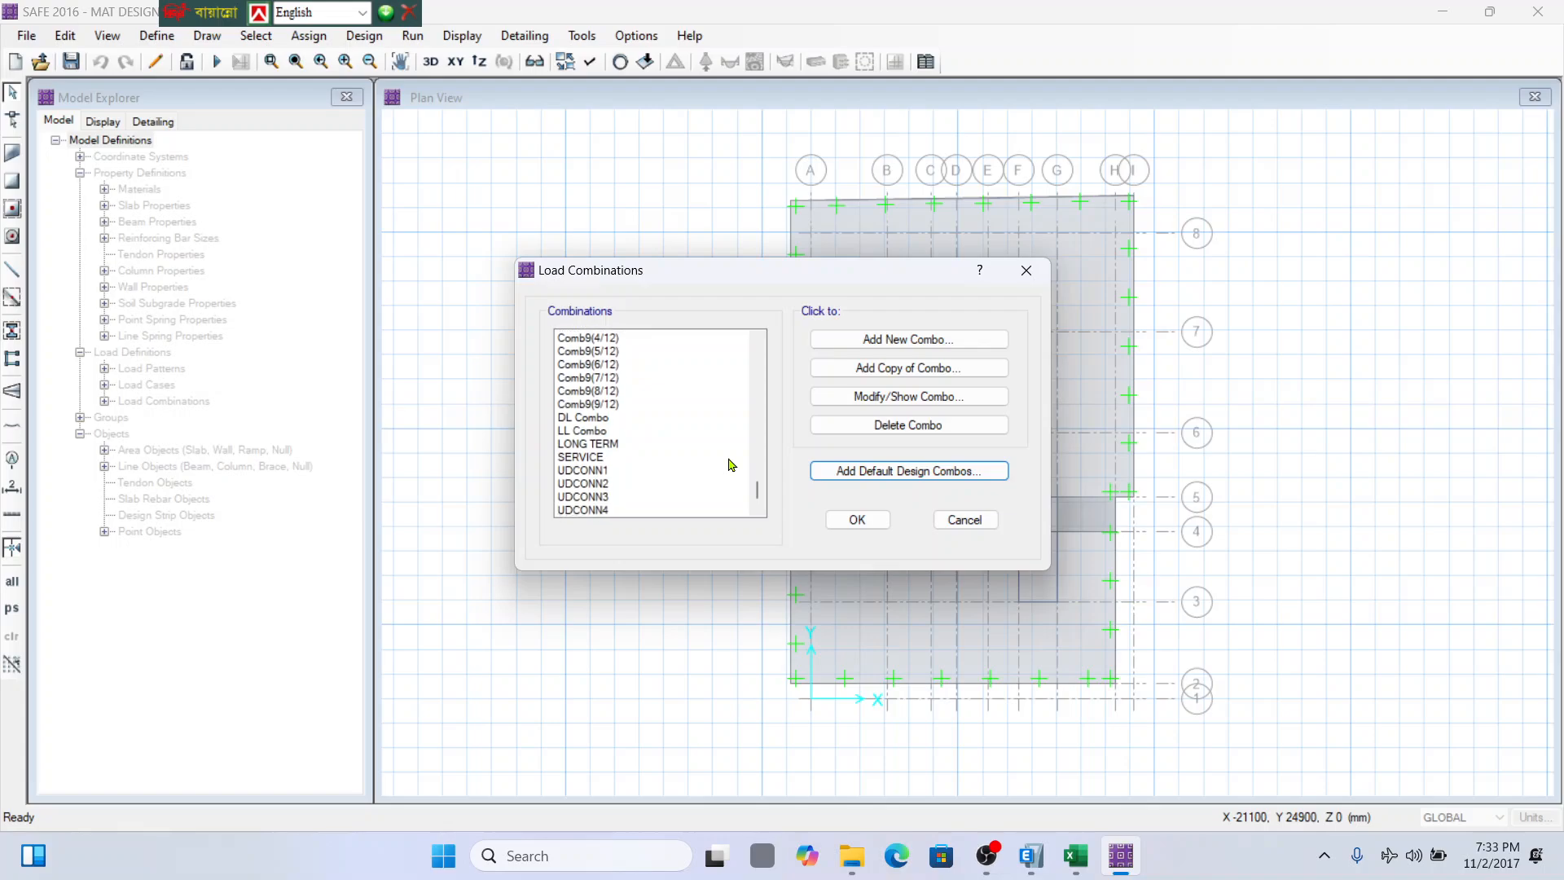
scroll(729, 464, down, 1)
scroll(636, 463, up, 20)
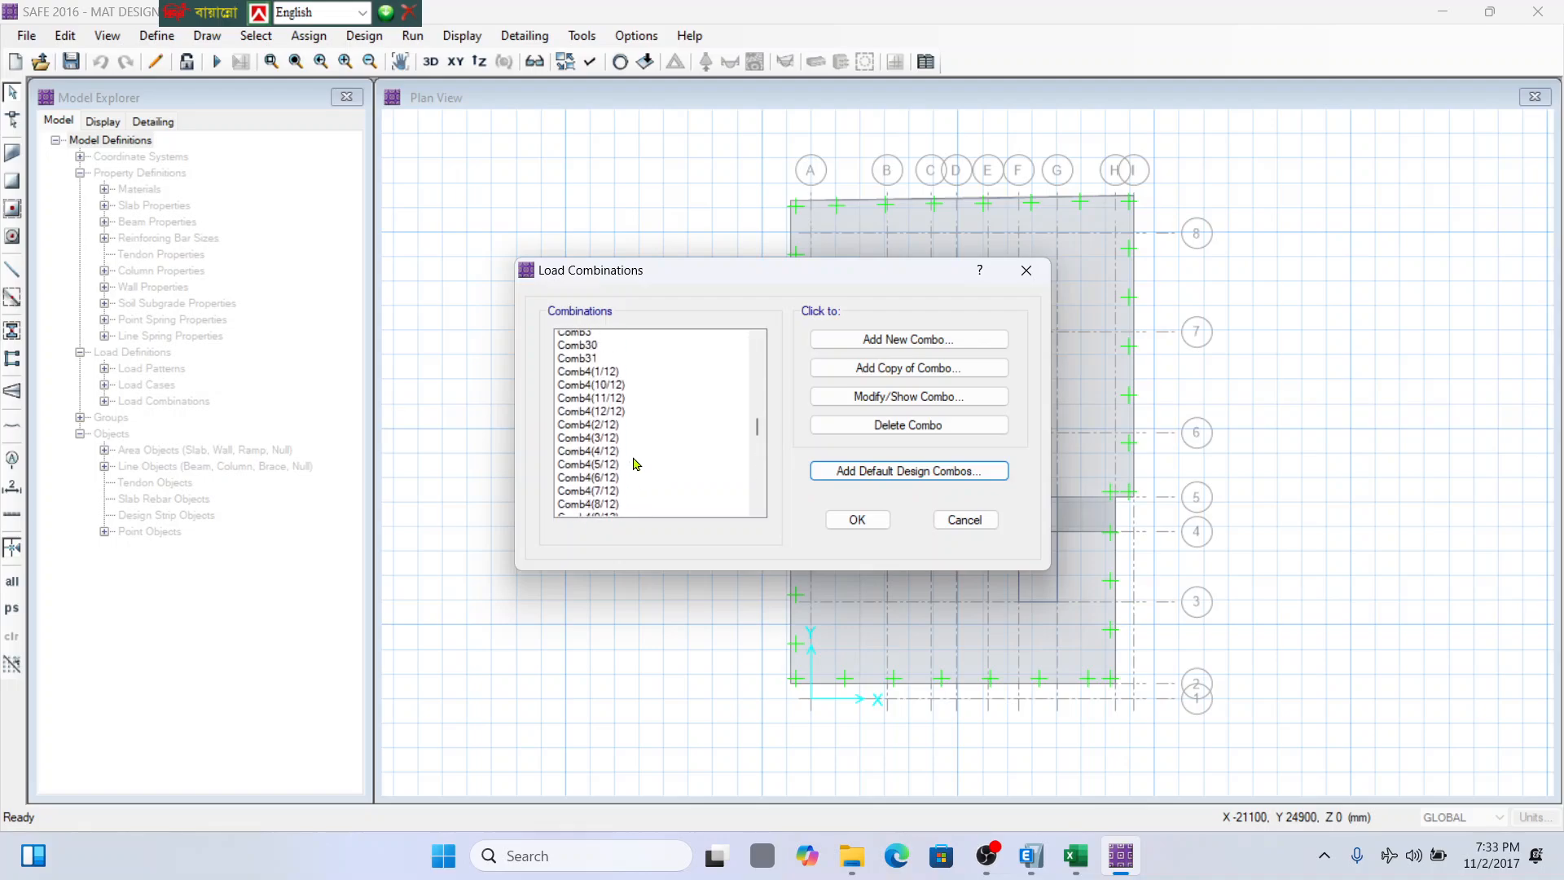
scroll(636, 460, up, 12)
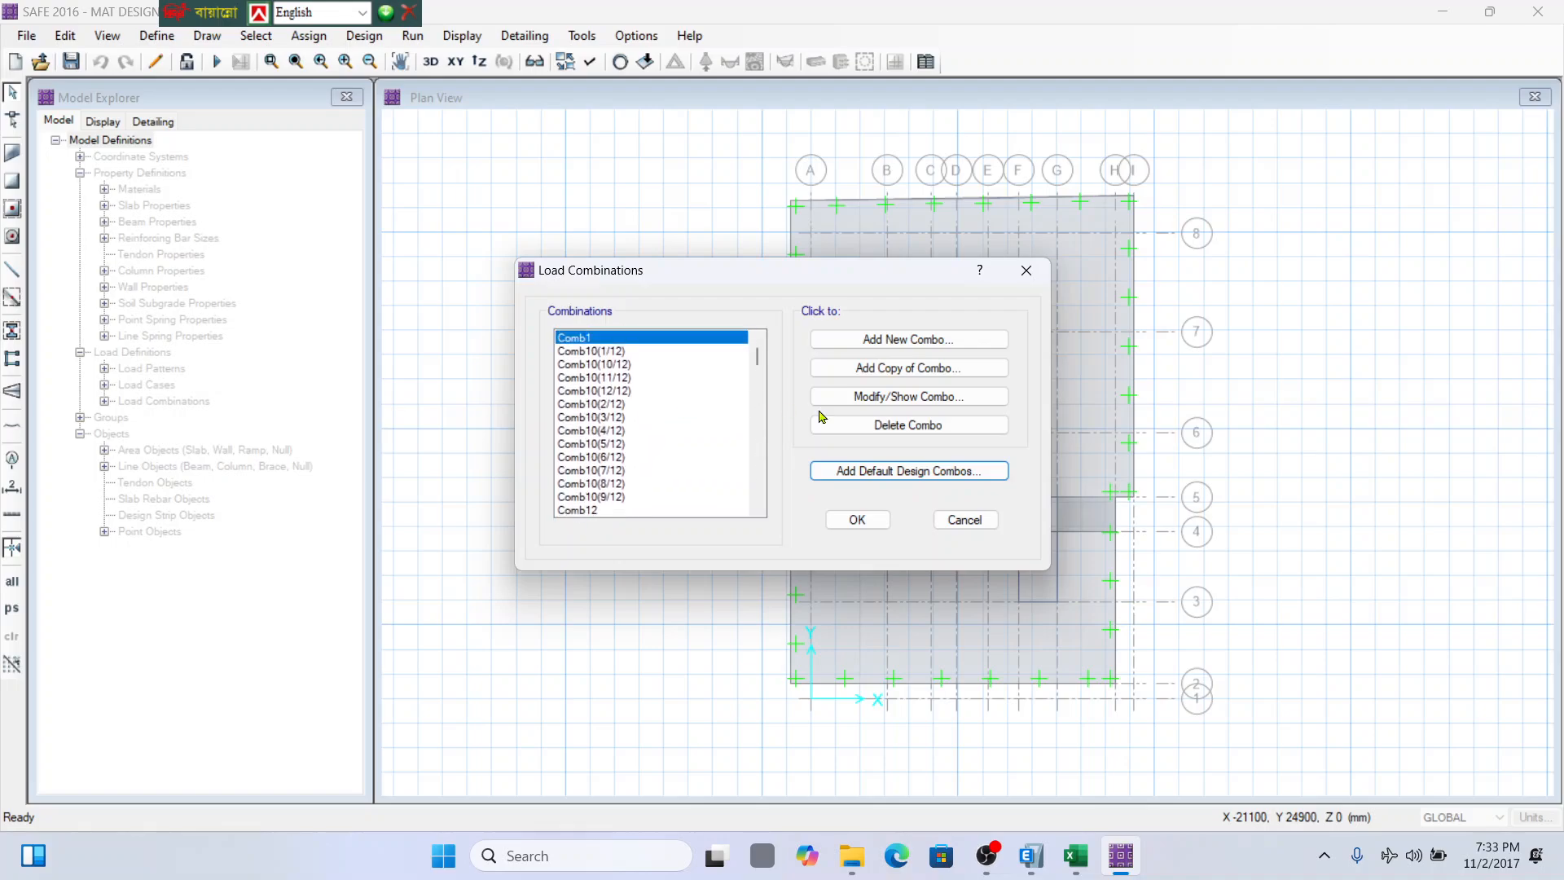
Generate the default design combinations for Strength (Ultimate) and Service - Normal, and check them in the combination list.
click(903, 470)
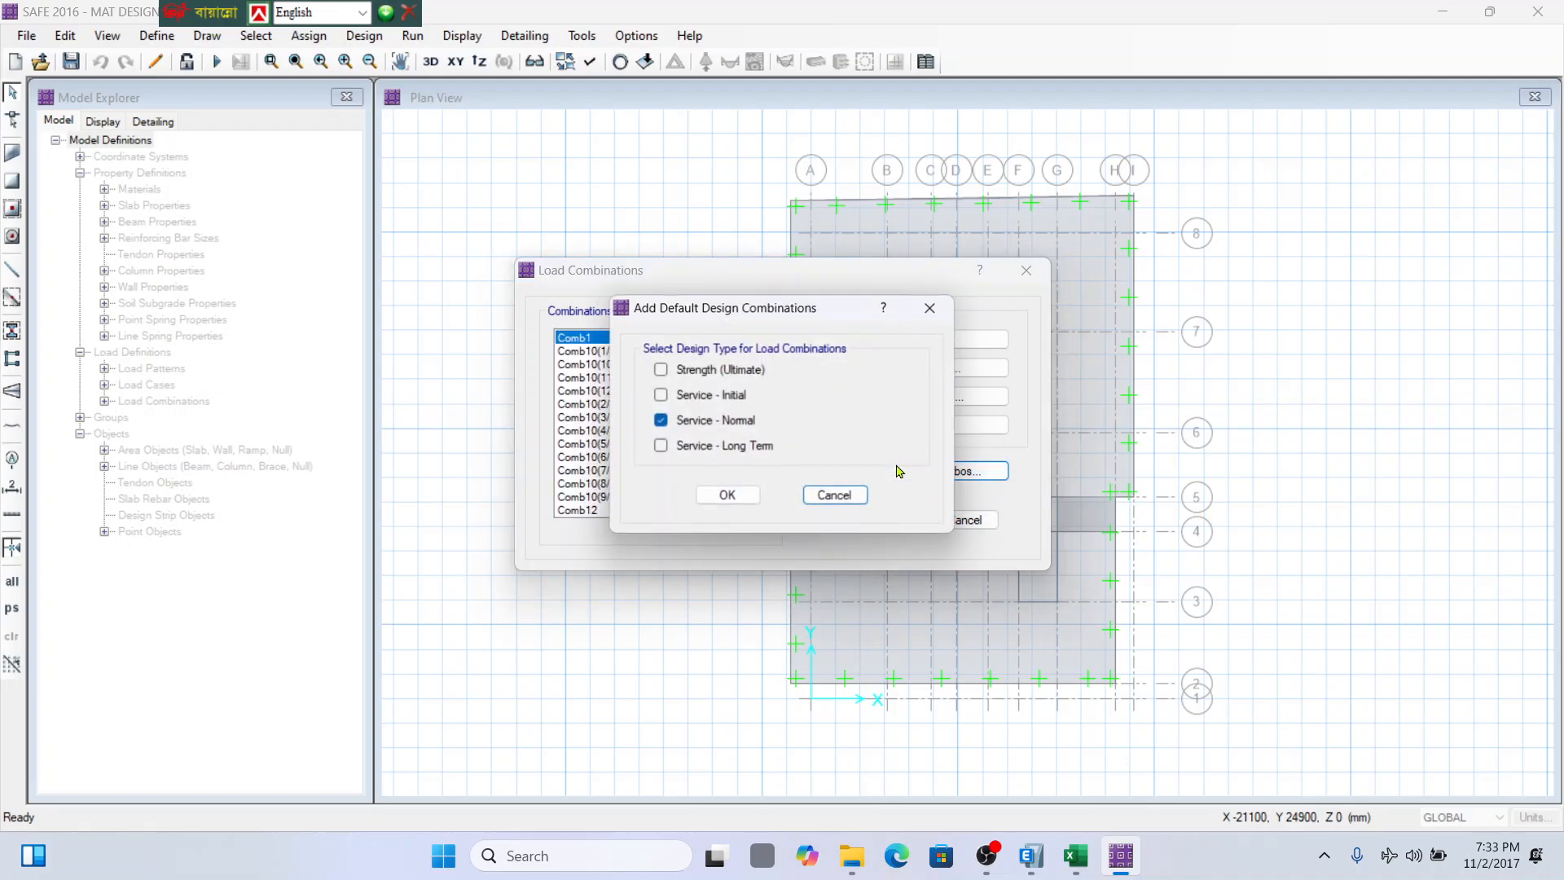
click(701, 398)
click(700, 371)
click(702, 399)
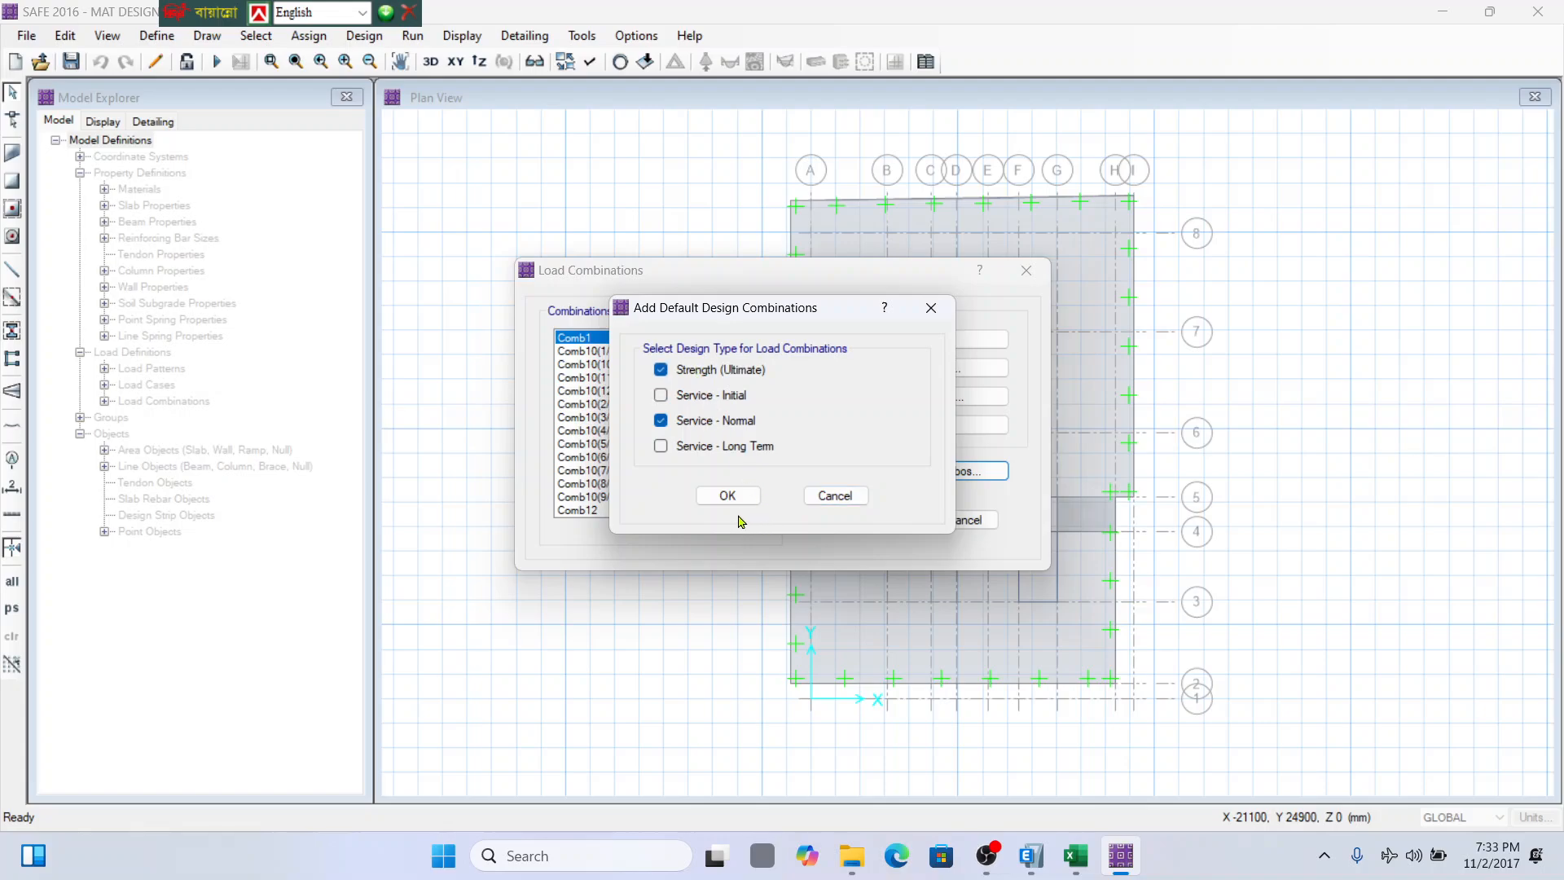
click(727, 497)
drag(757, 352, 754, 463)
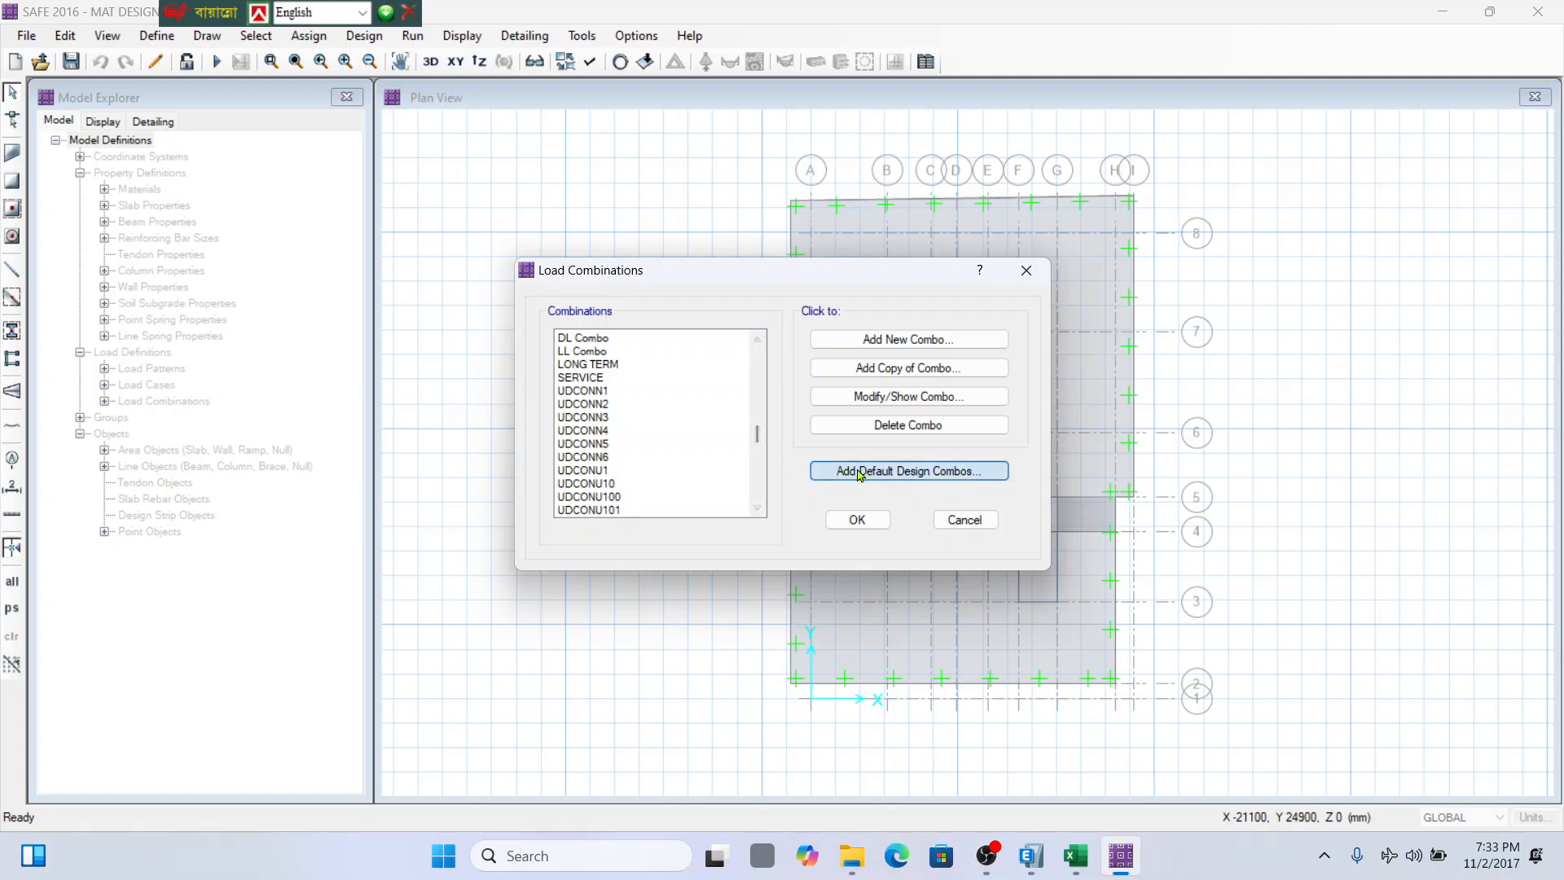
Regenerate the default design combinations with Service - Initial included alongside Strength (Ultimate) and Service - Normal.
click(912, 471)
click(710, 401)
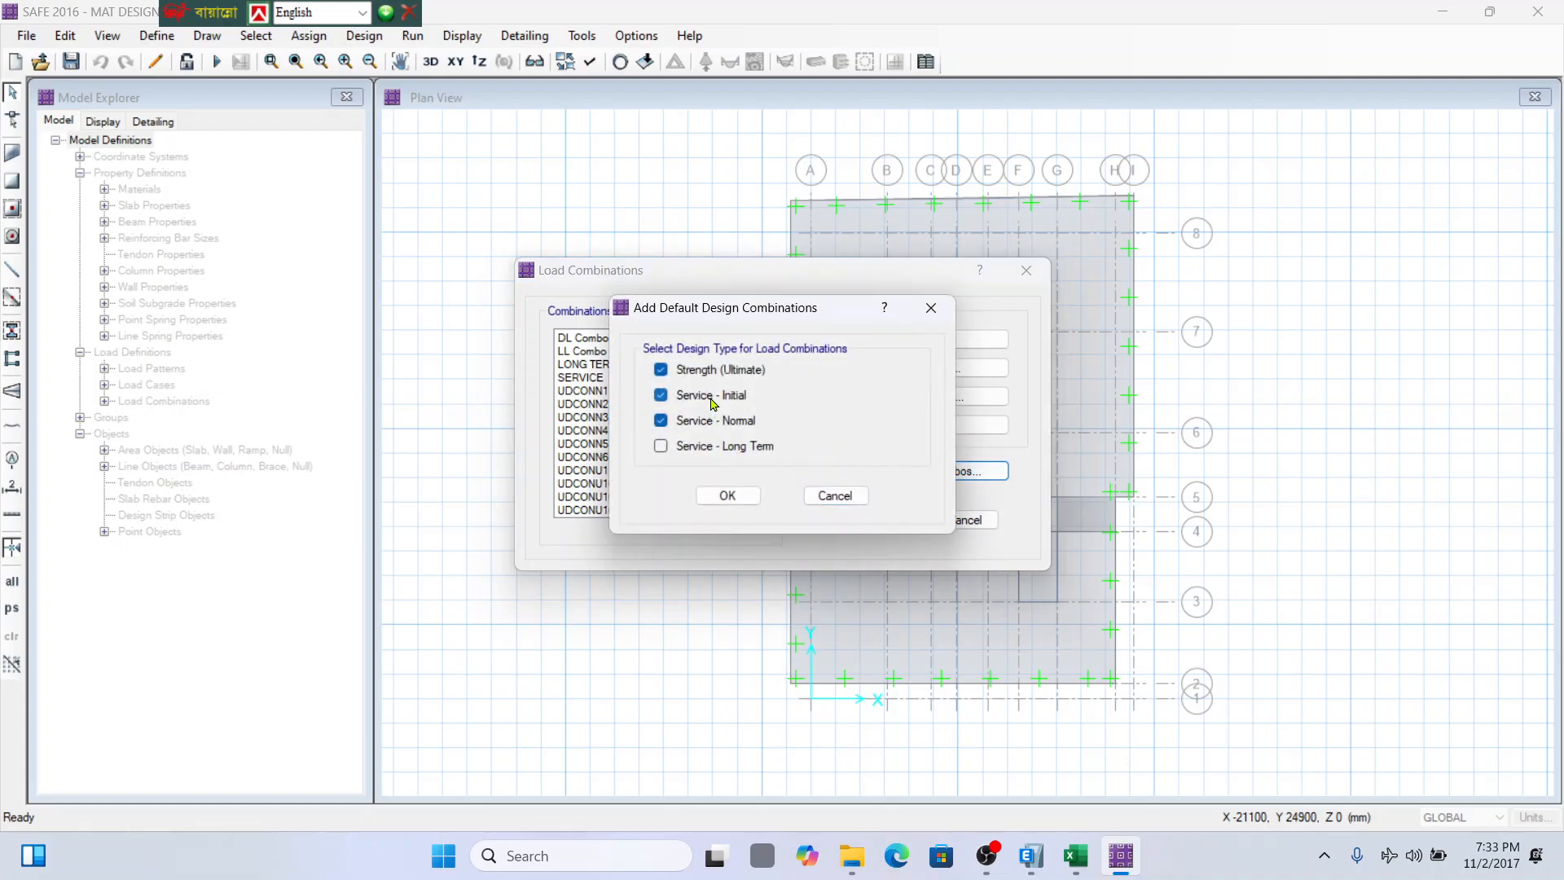
click(727, 495)
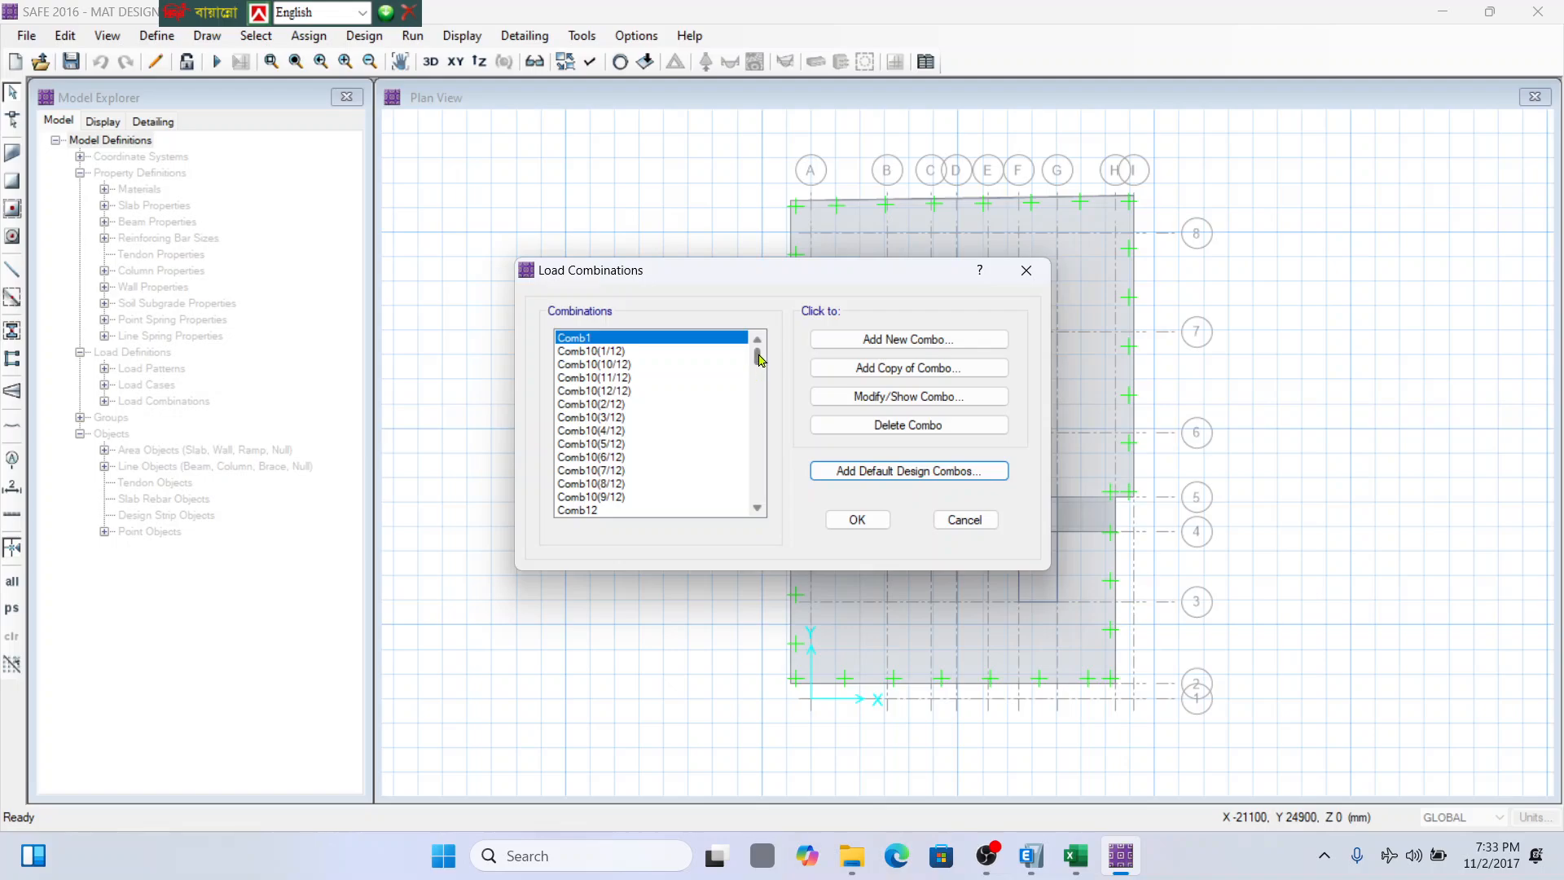
drag(758, 360, 758, 412)
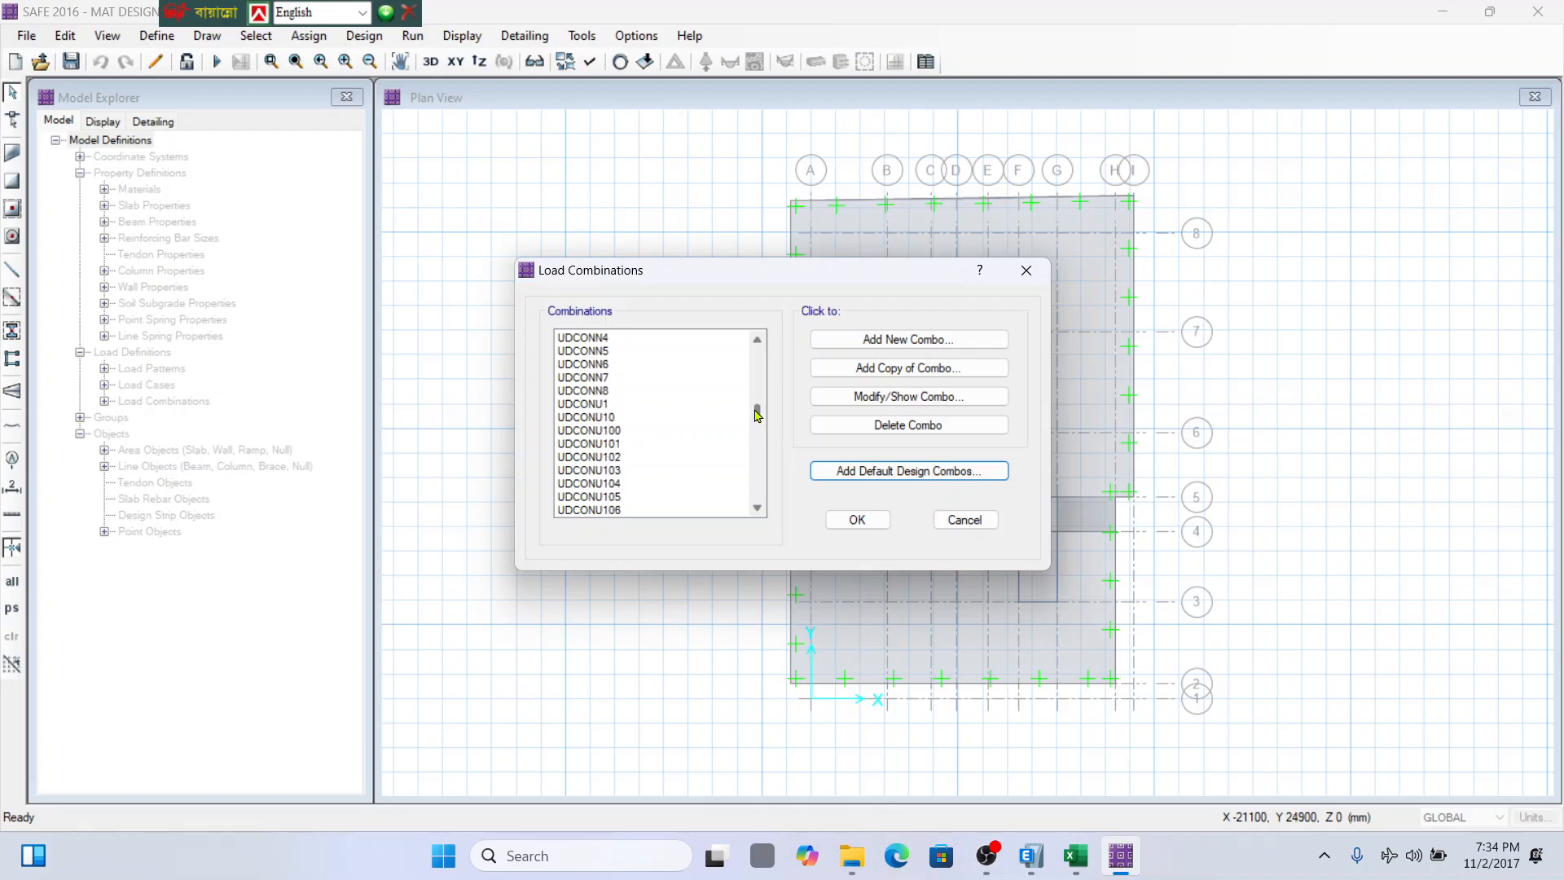
Regenerate the default design combinations without Service - Initial, and check the strength combinations in the list.
click(859, 472)
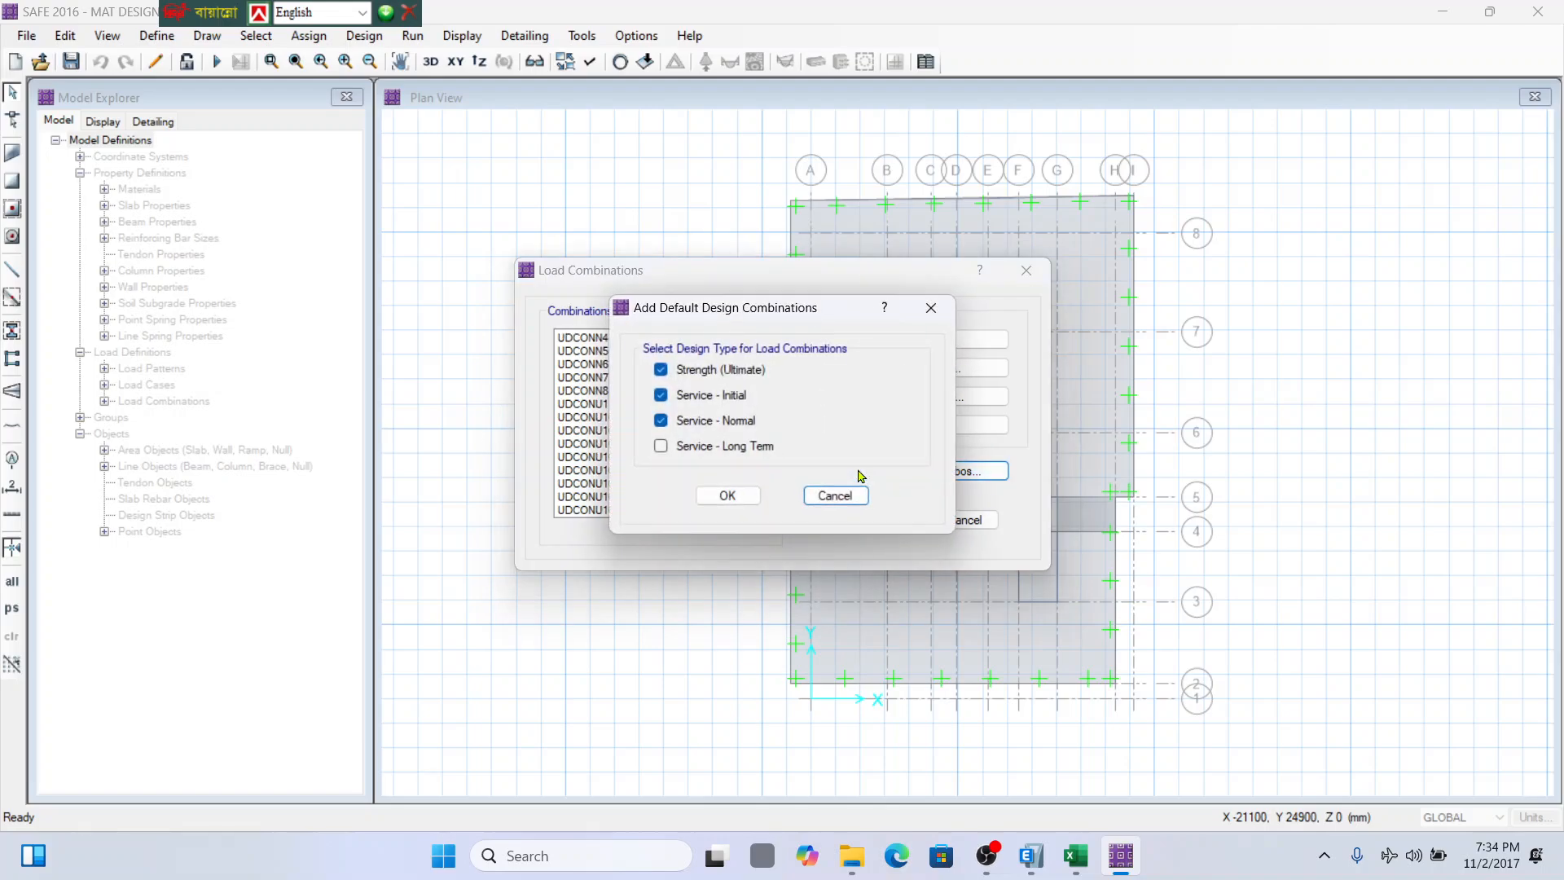
click(699, 399)
click(727, 495)
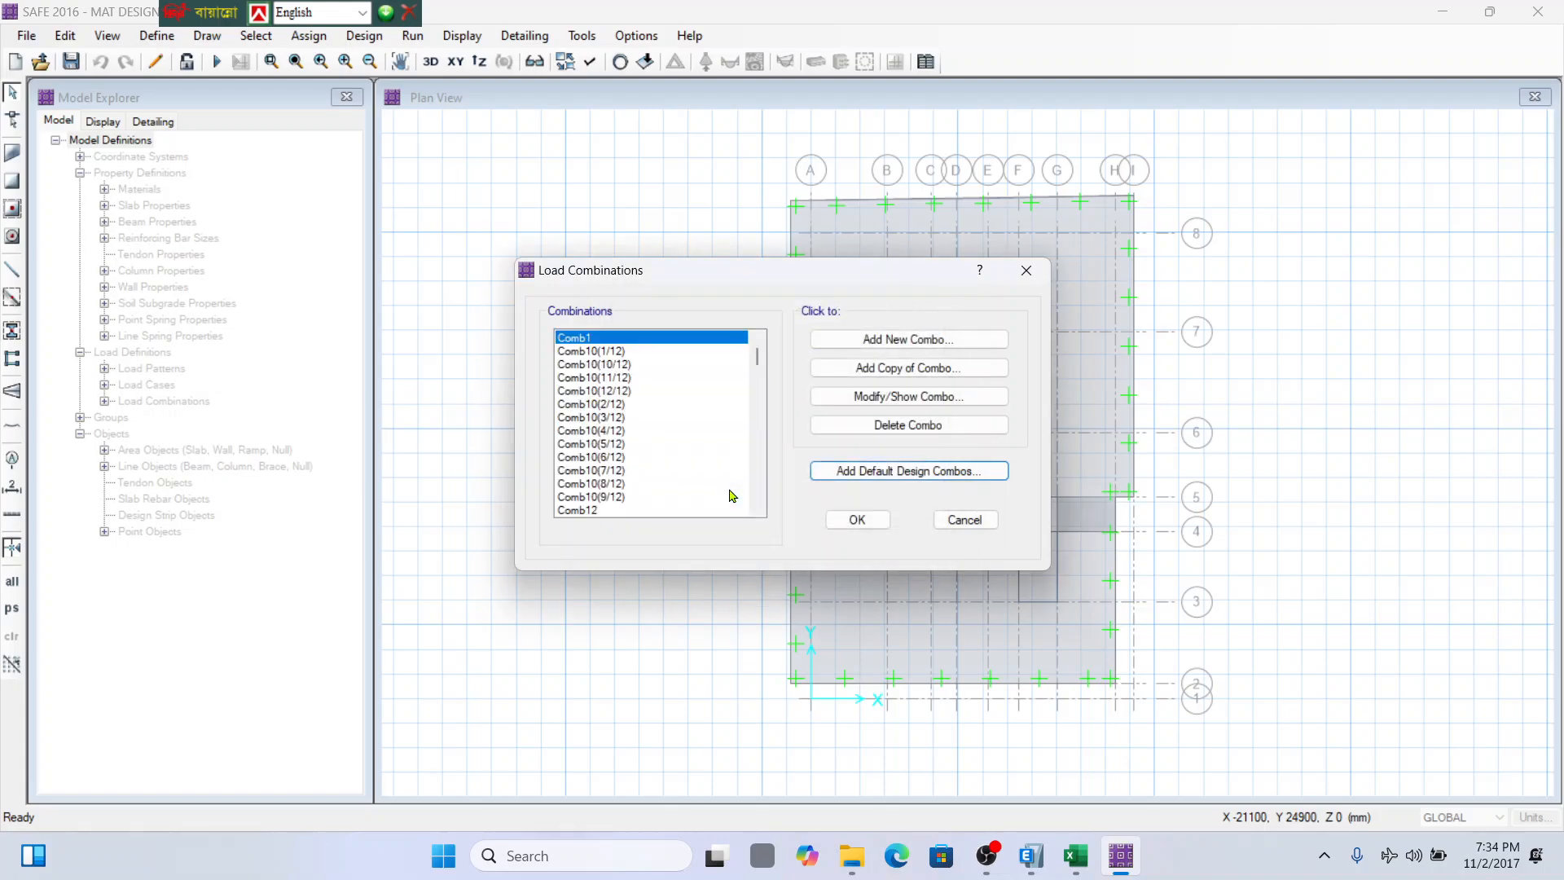
drag(756, 359, 763, 418)
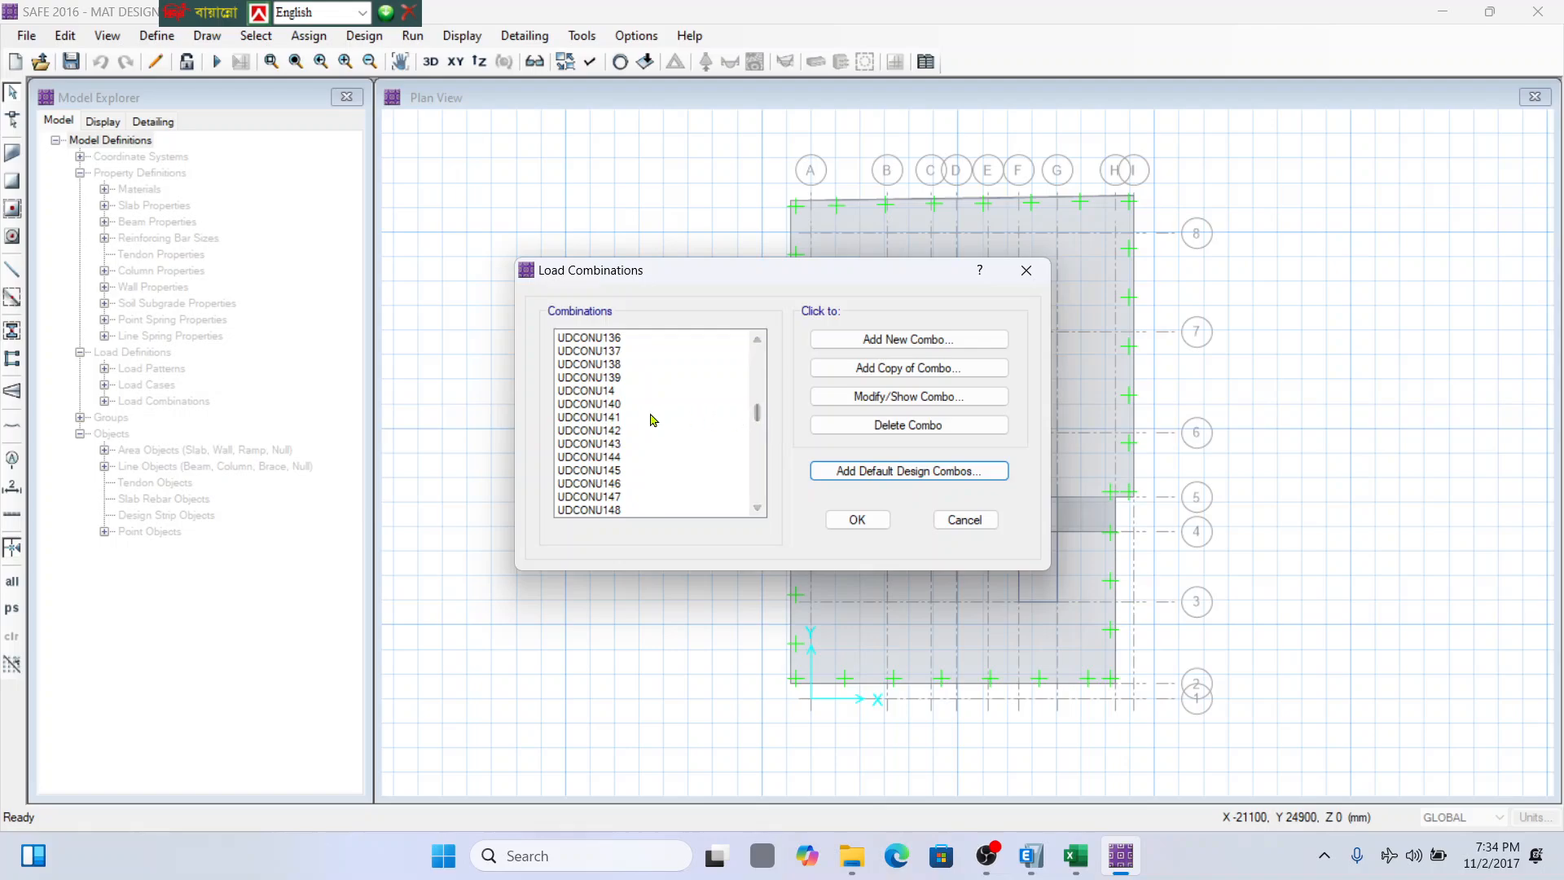
click(614, 392)
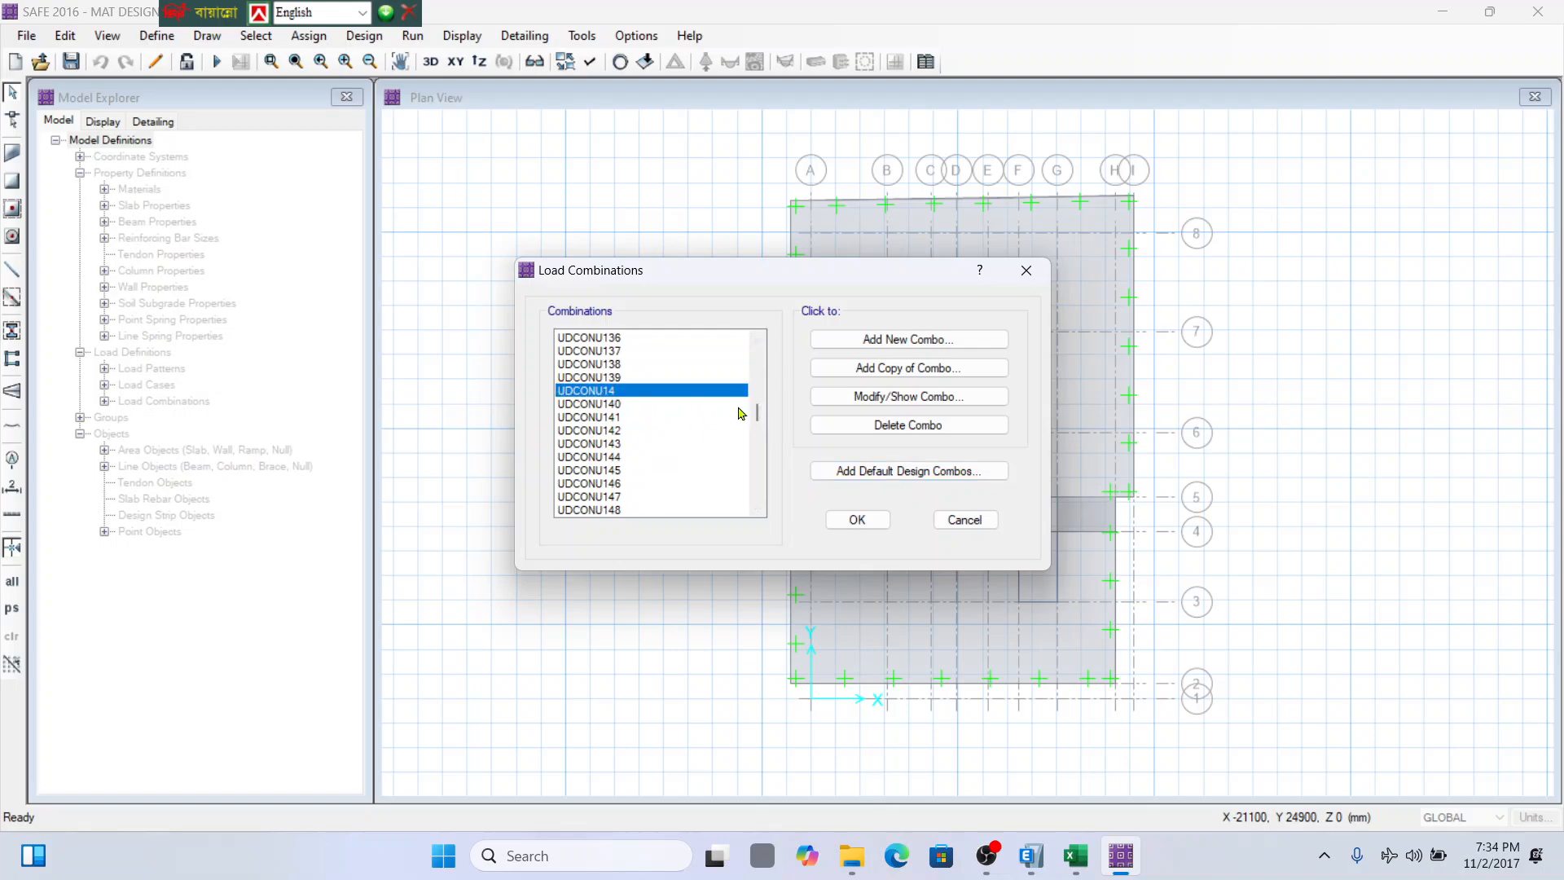
drag(758, 416, 756, 430)
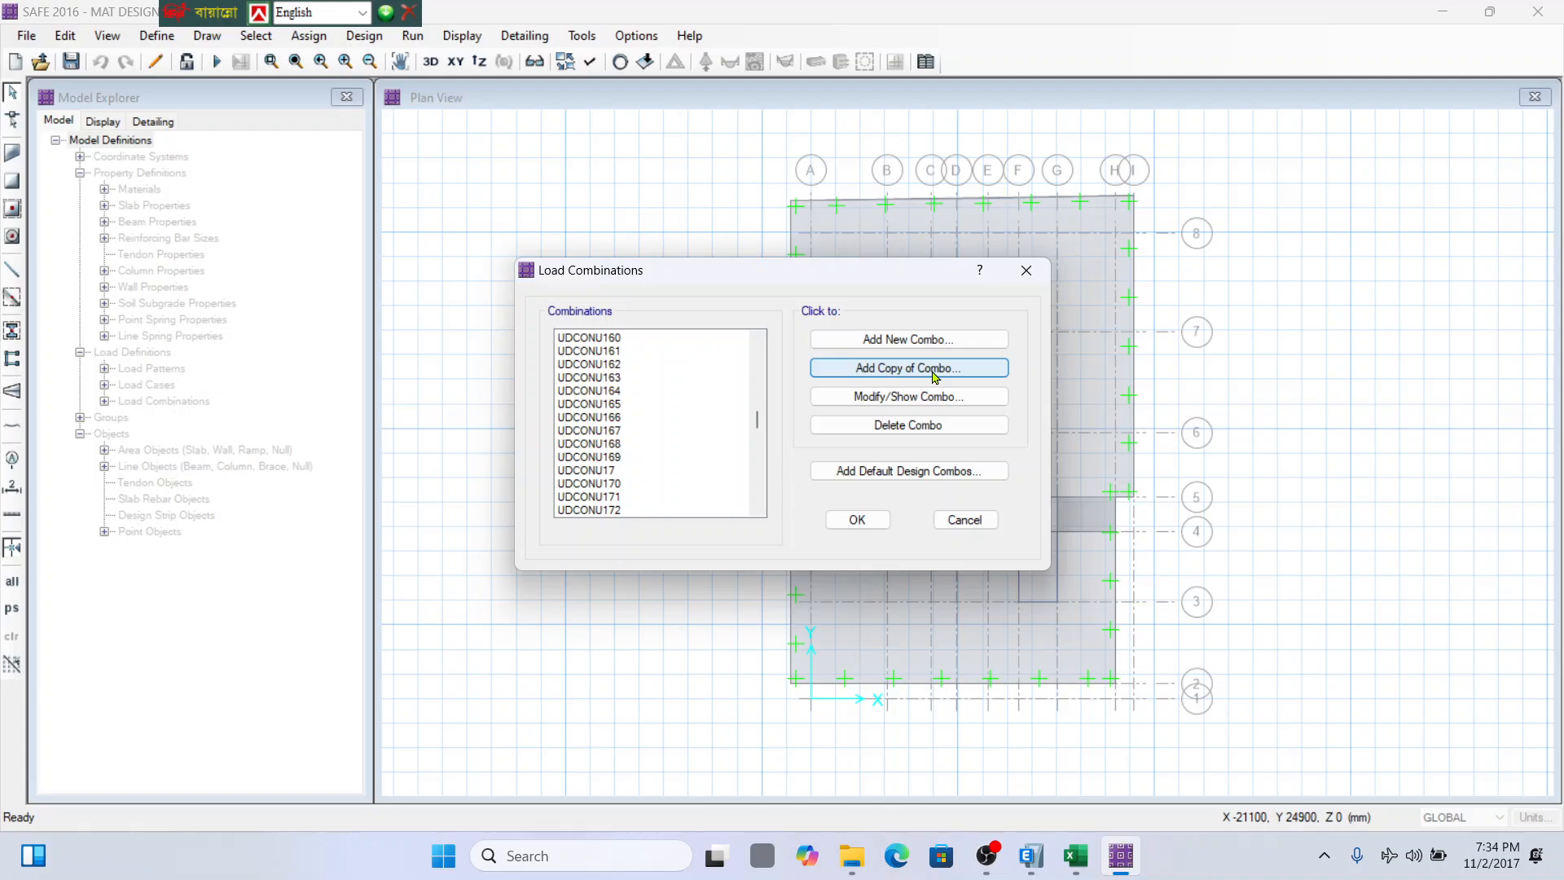
Start a new load combination named ENVELOPE and set its combination type to Envelope.
click(941, 339)
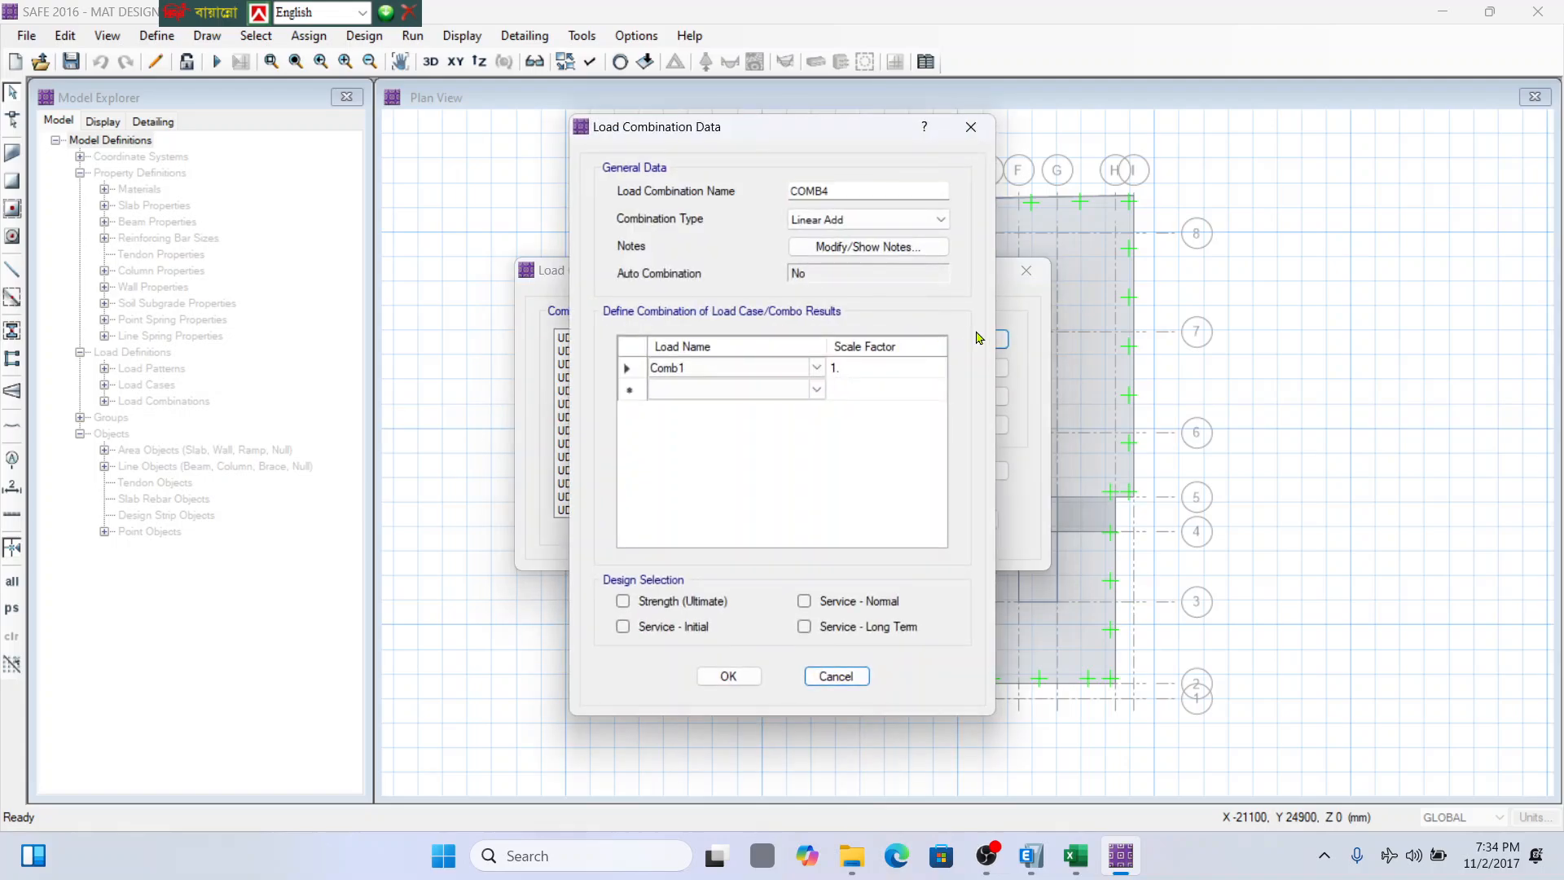
click(849, 217)
click(829, 188)
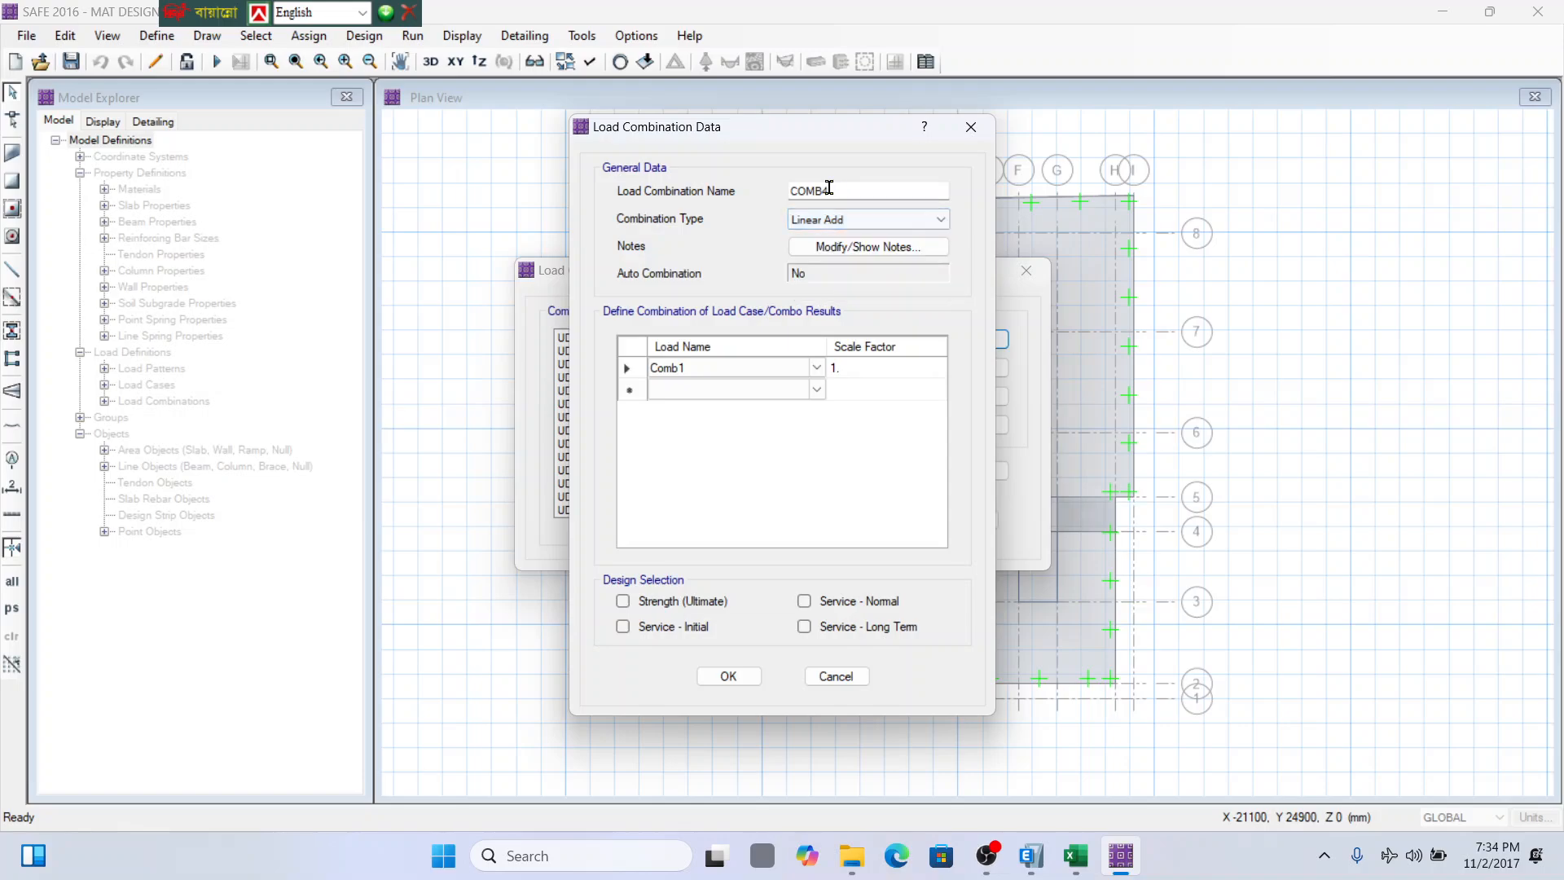
drag(829, 188, 764, 188)
text(ENVELOPE)
click(937, 218)
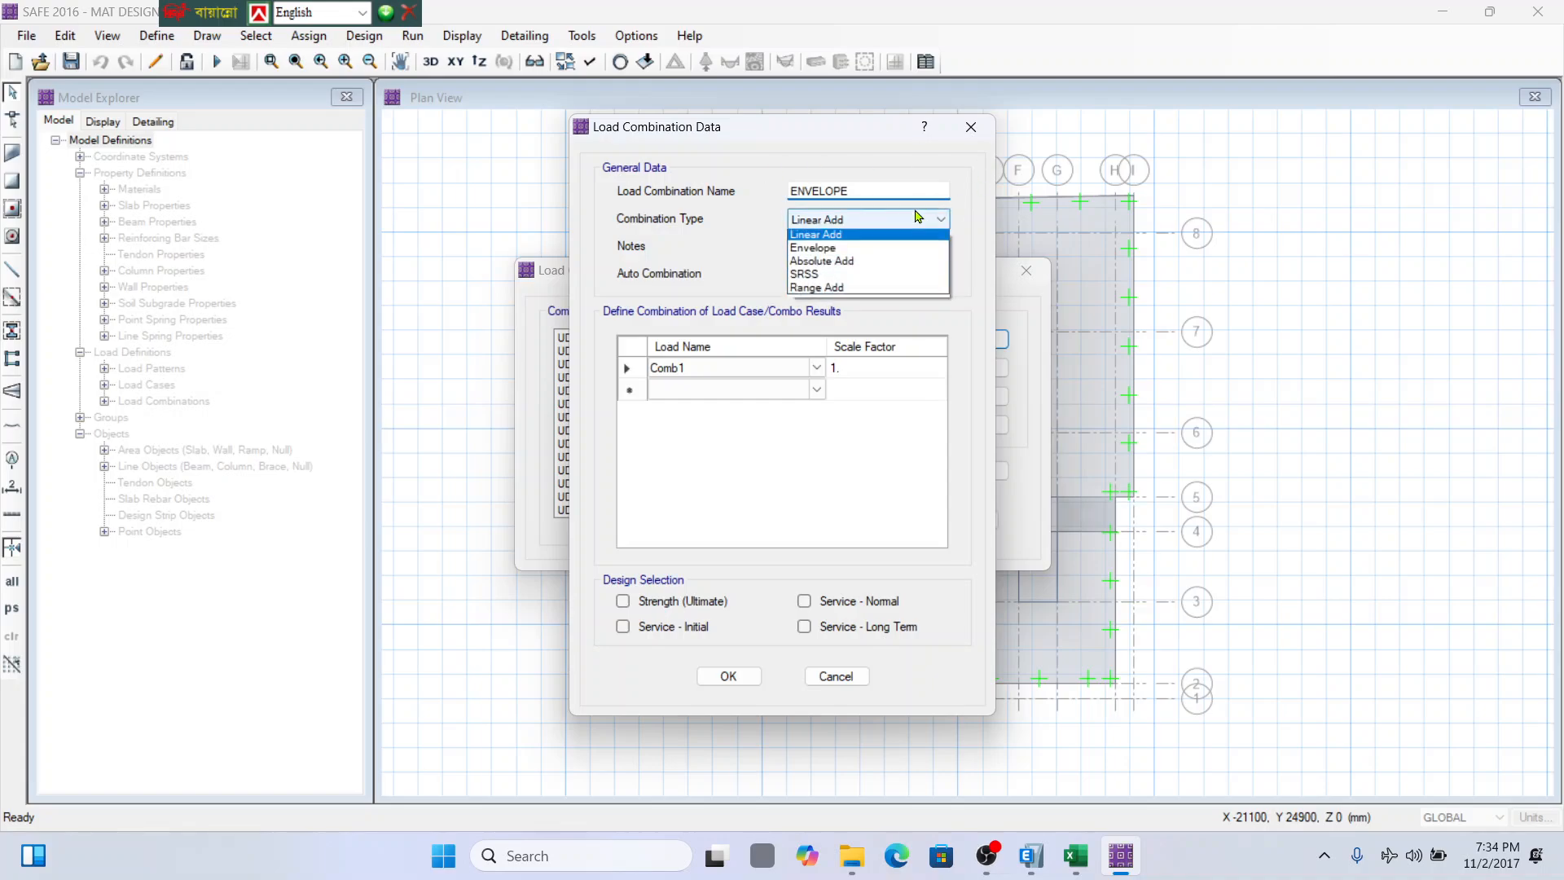
click(823, 251)
Add UDCONU1 and UDCONN2 to the ENVELOPE combination's load list.
click(802, 368)
click(818, 371)
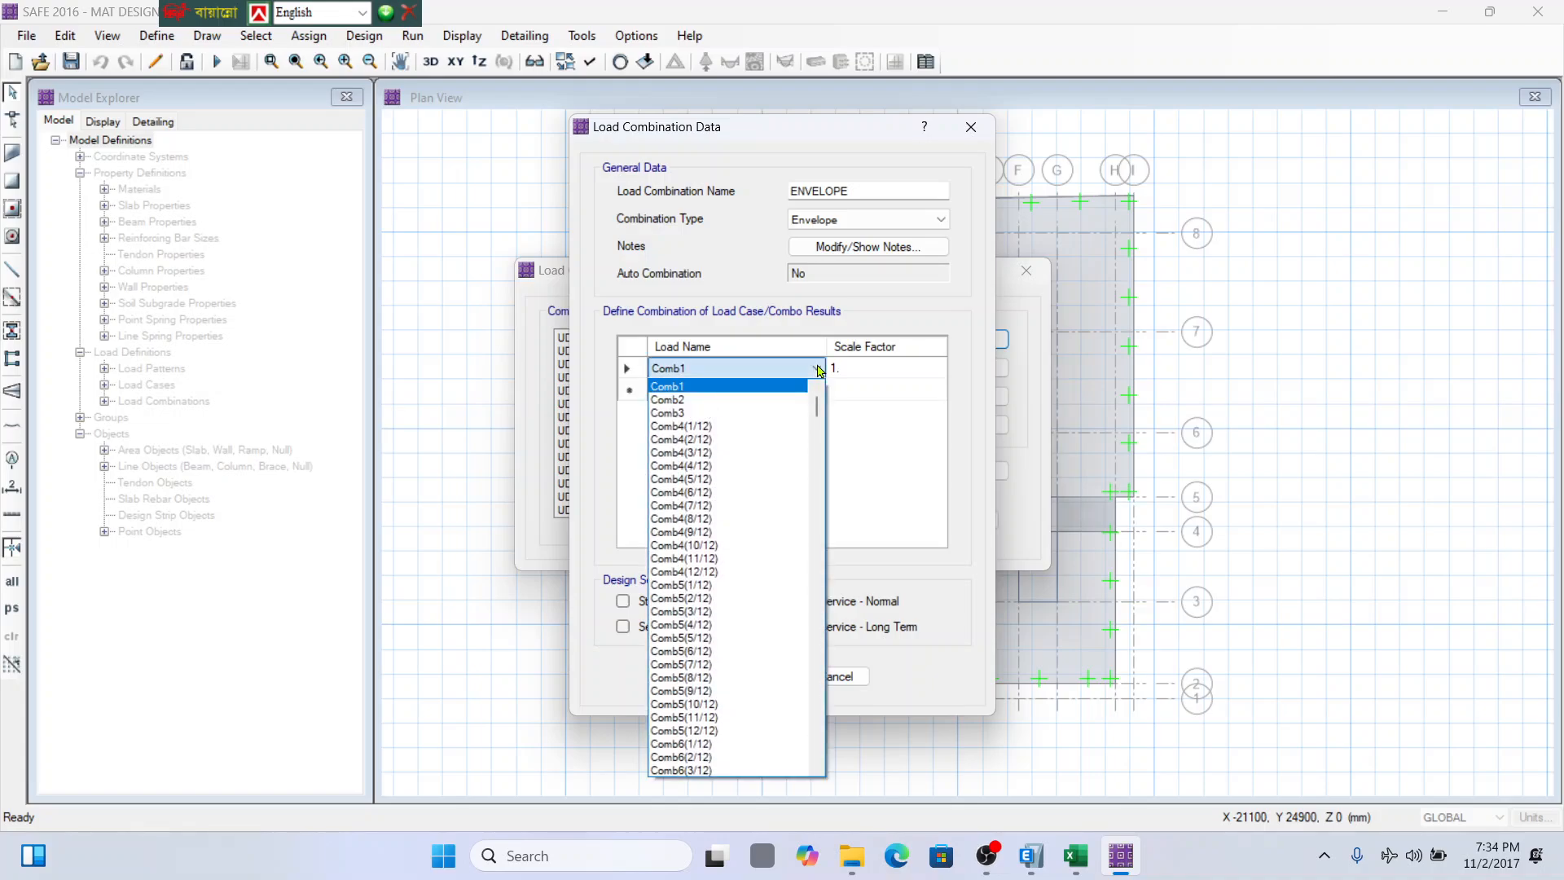
drag(816, 400, 823, 517)
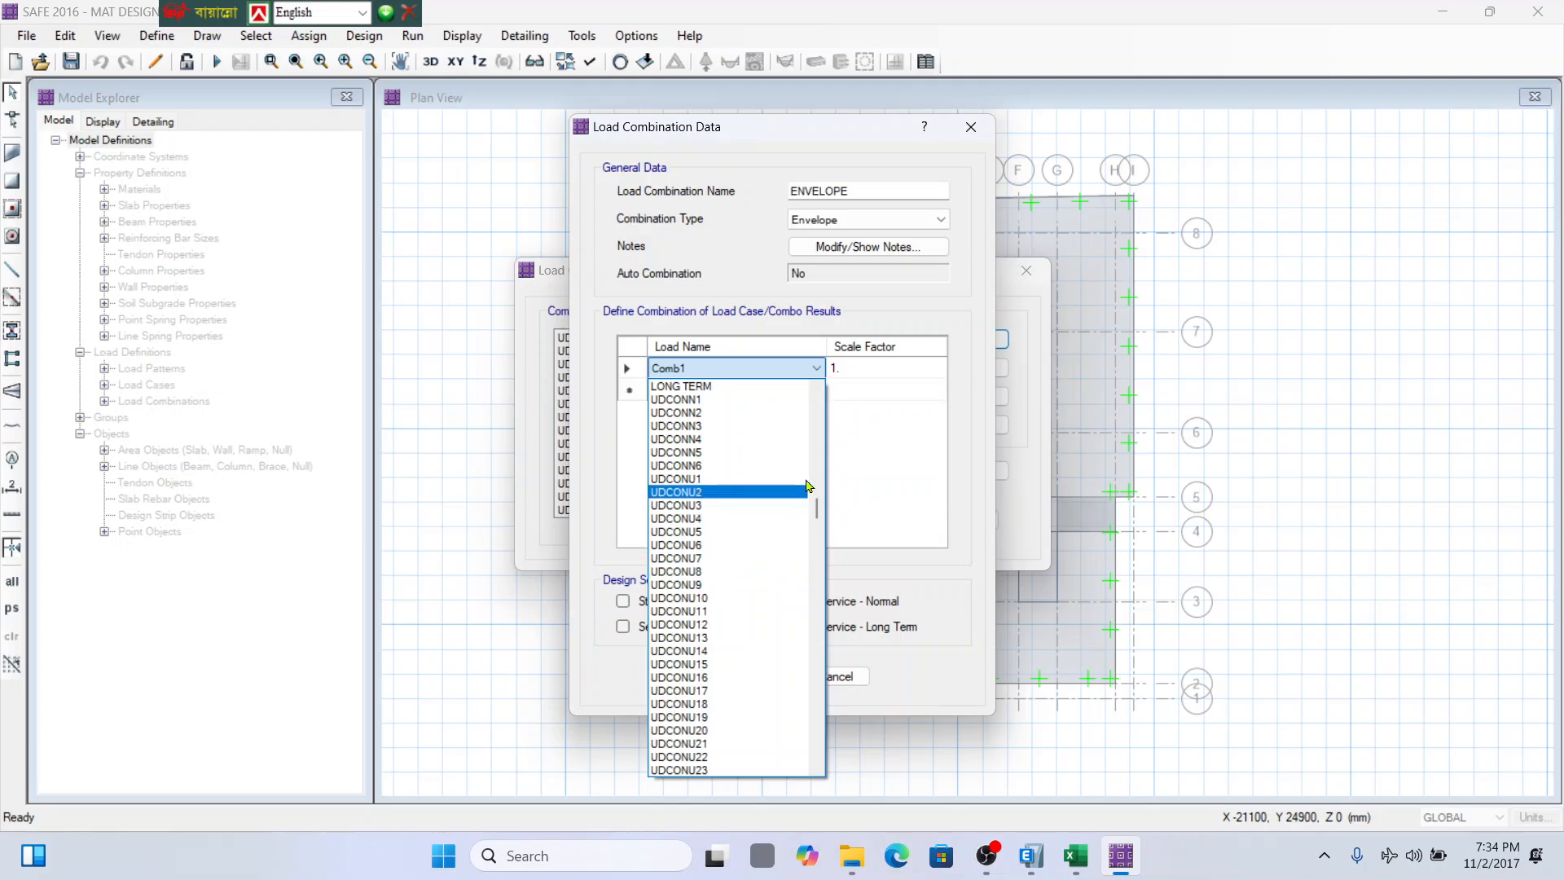
click(727, 483)
click(821, 390)
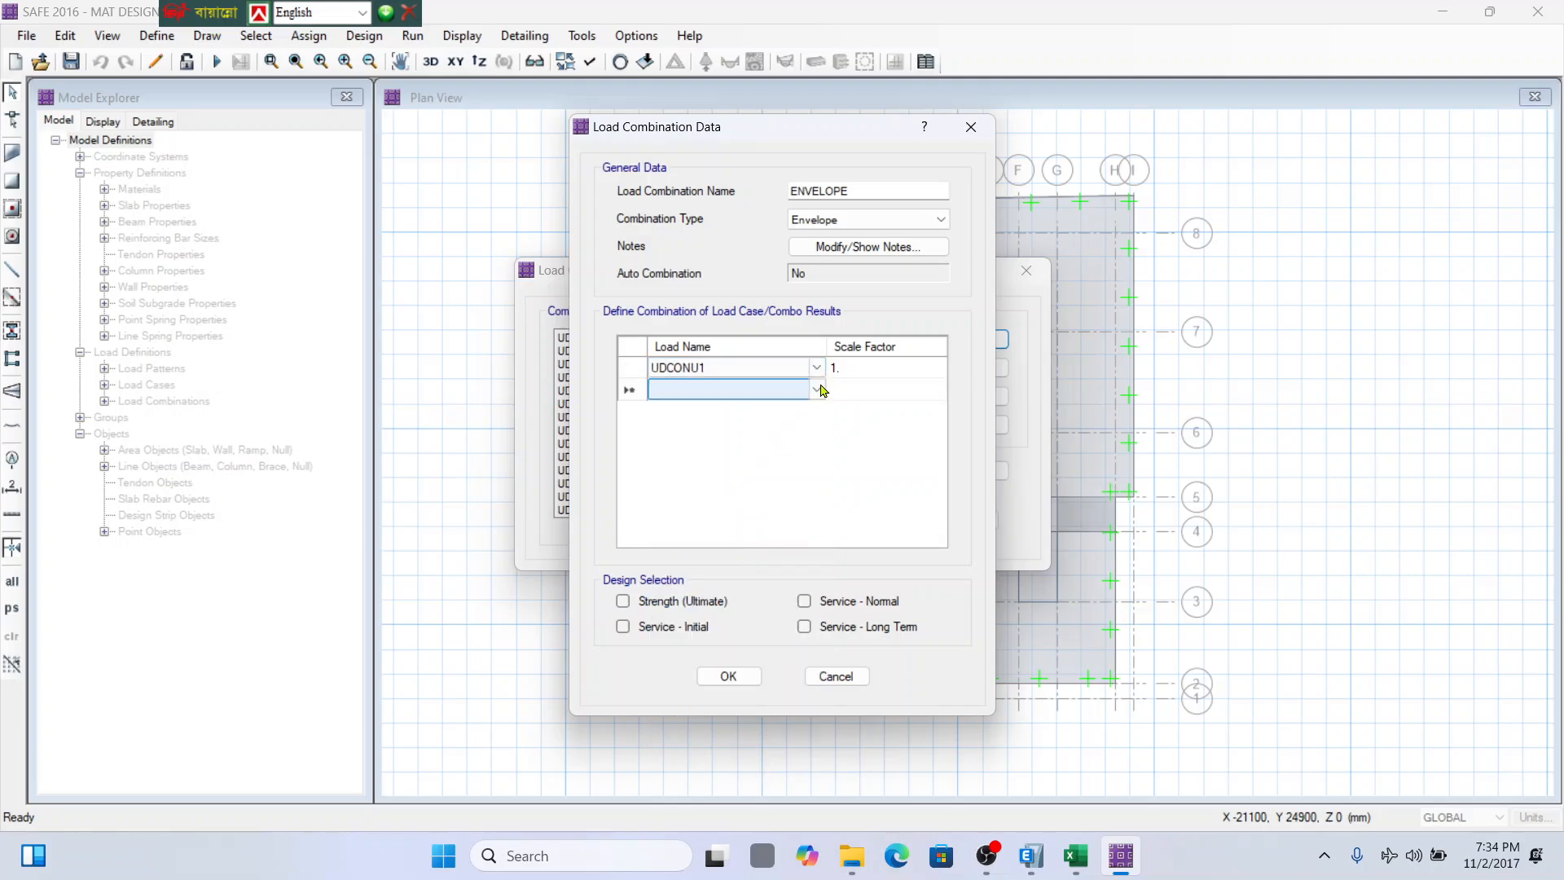
click(818, 392)
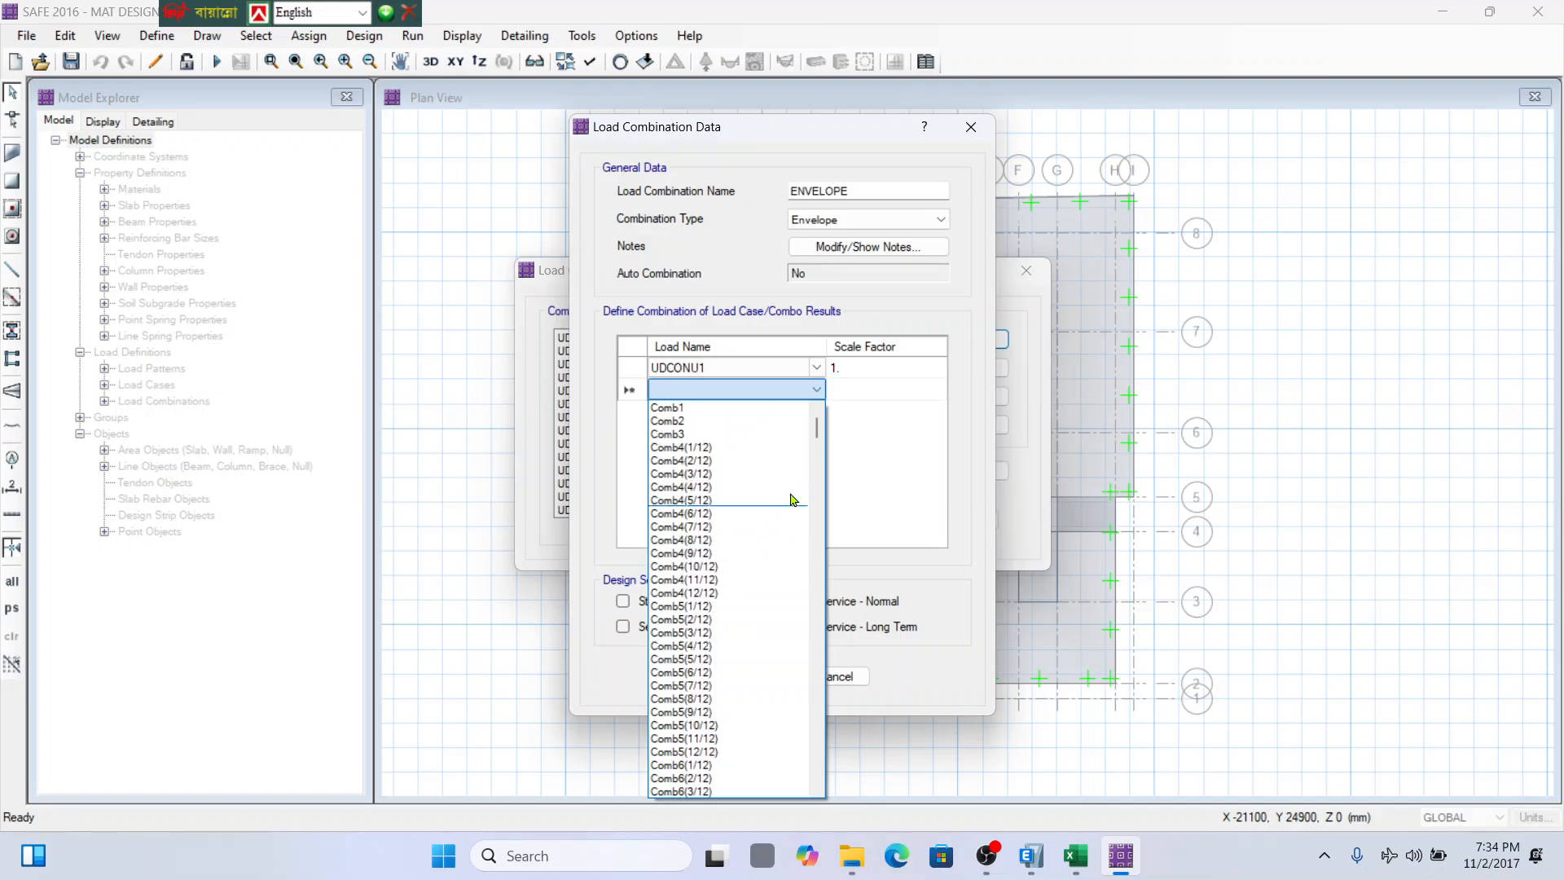
scroll(821, 451, down, 1)
drag(816, 434, 812, 542)
click(720, 540)
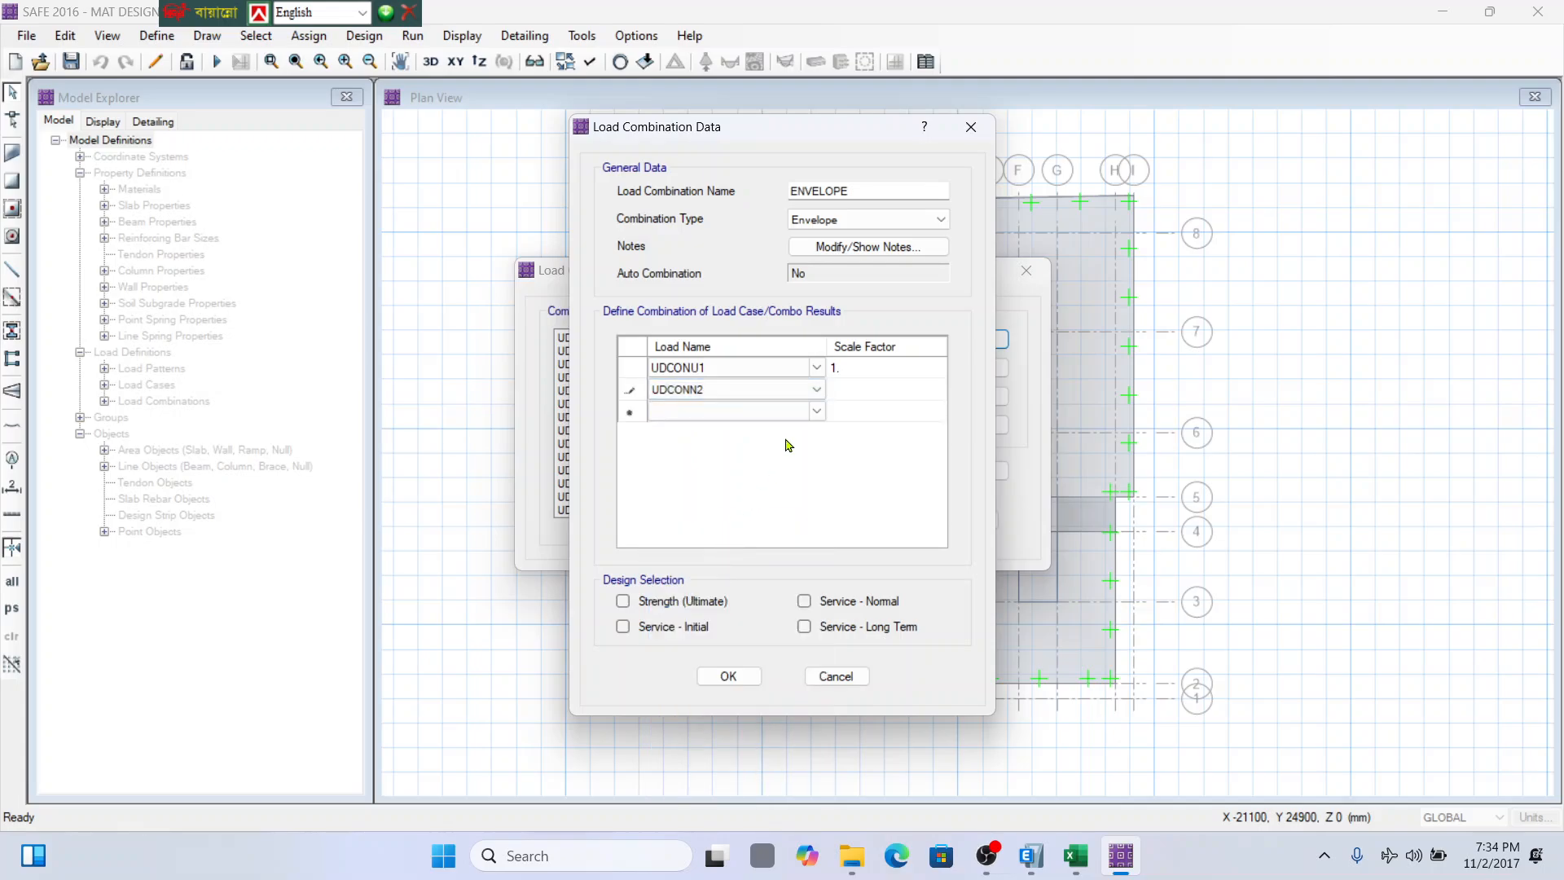
Add UDCONU3 and UDCONN4 as the third and fourth entries of the ENVELOPE combination.
click(812, 413)
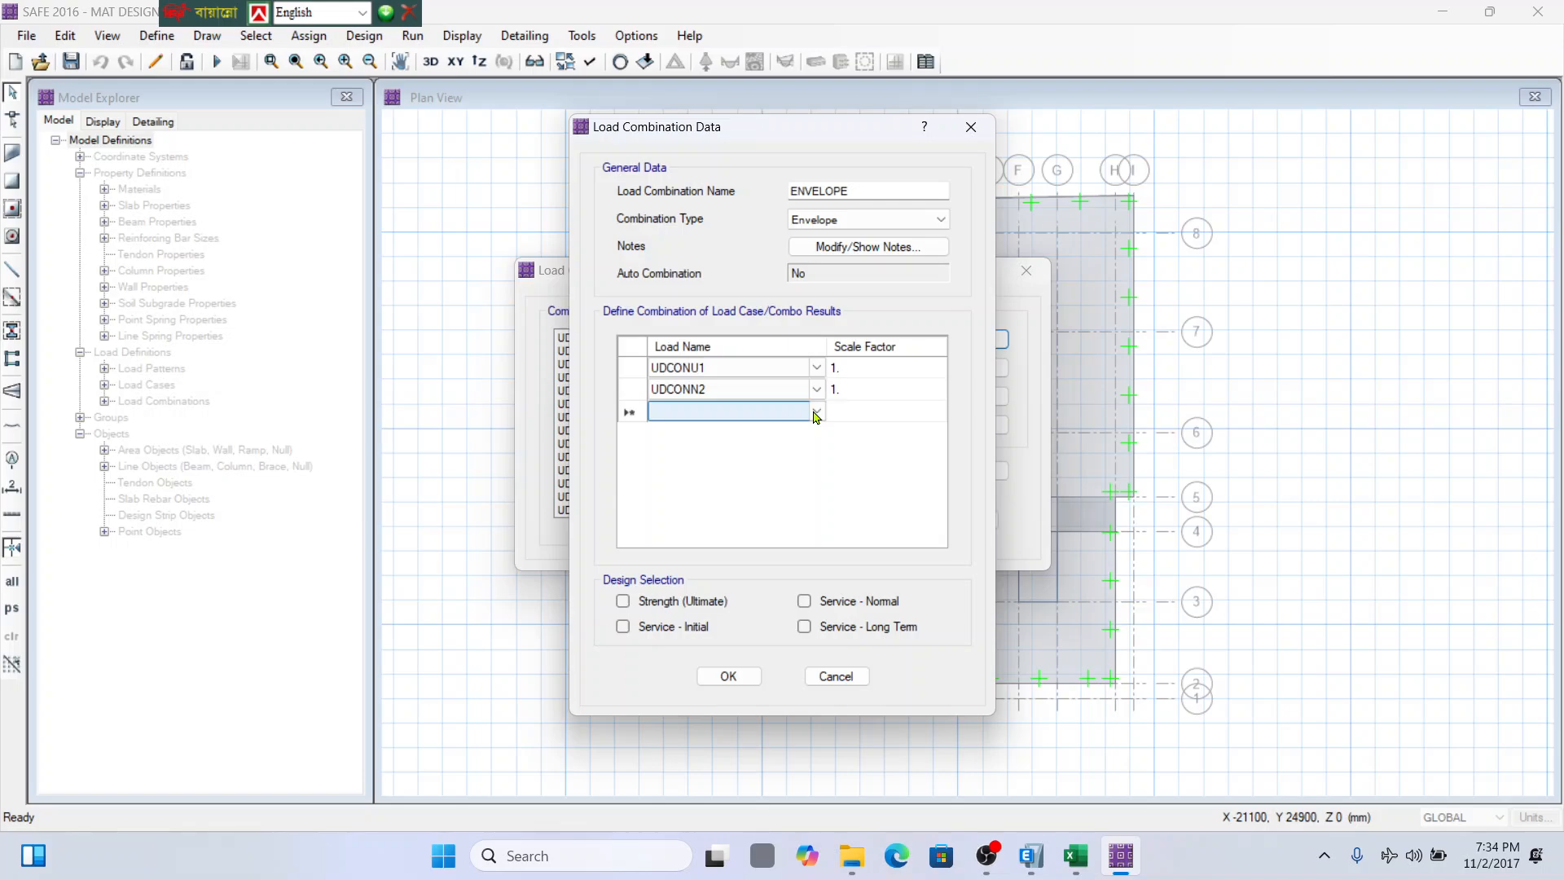
click(814, 414)
drag(816, 433, 818, 557)
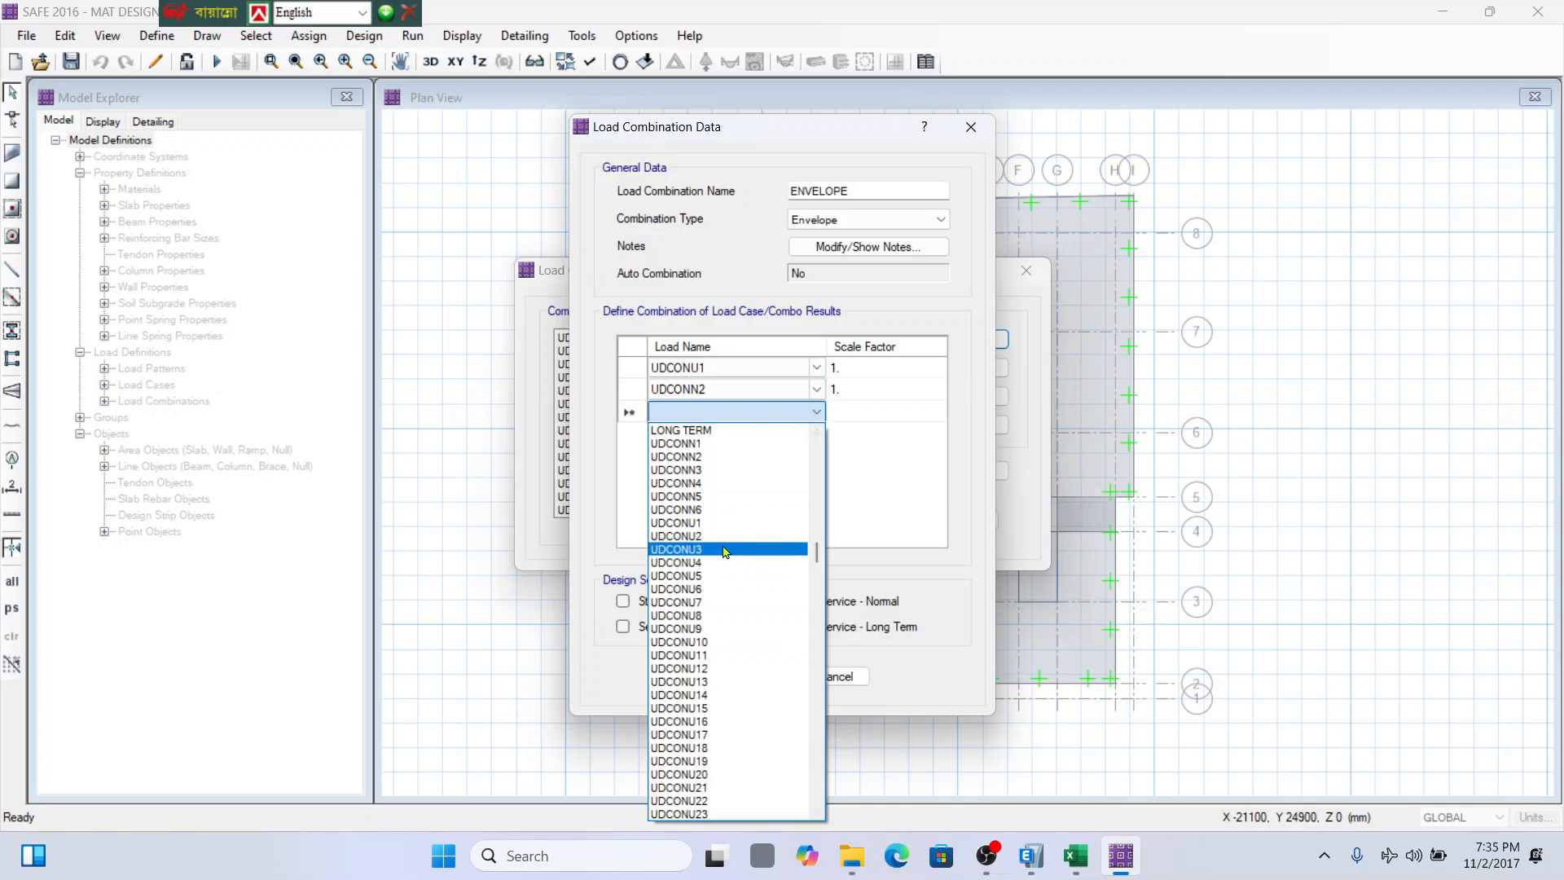
click(722, 537)
click(817, 434)
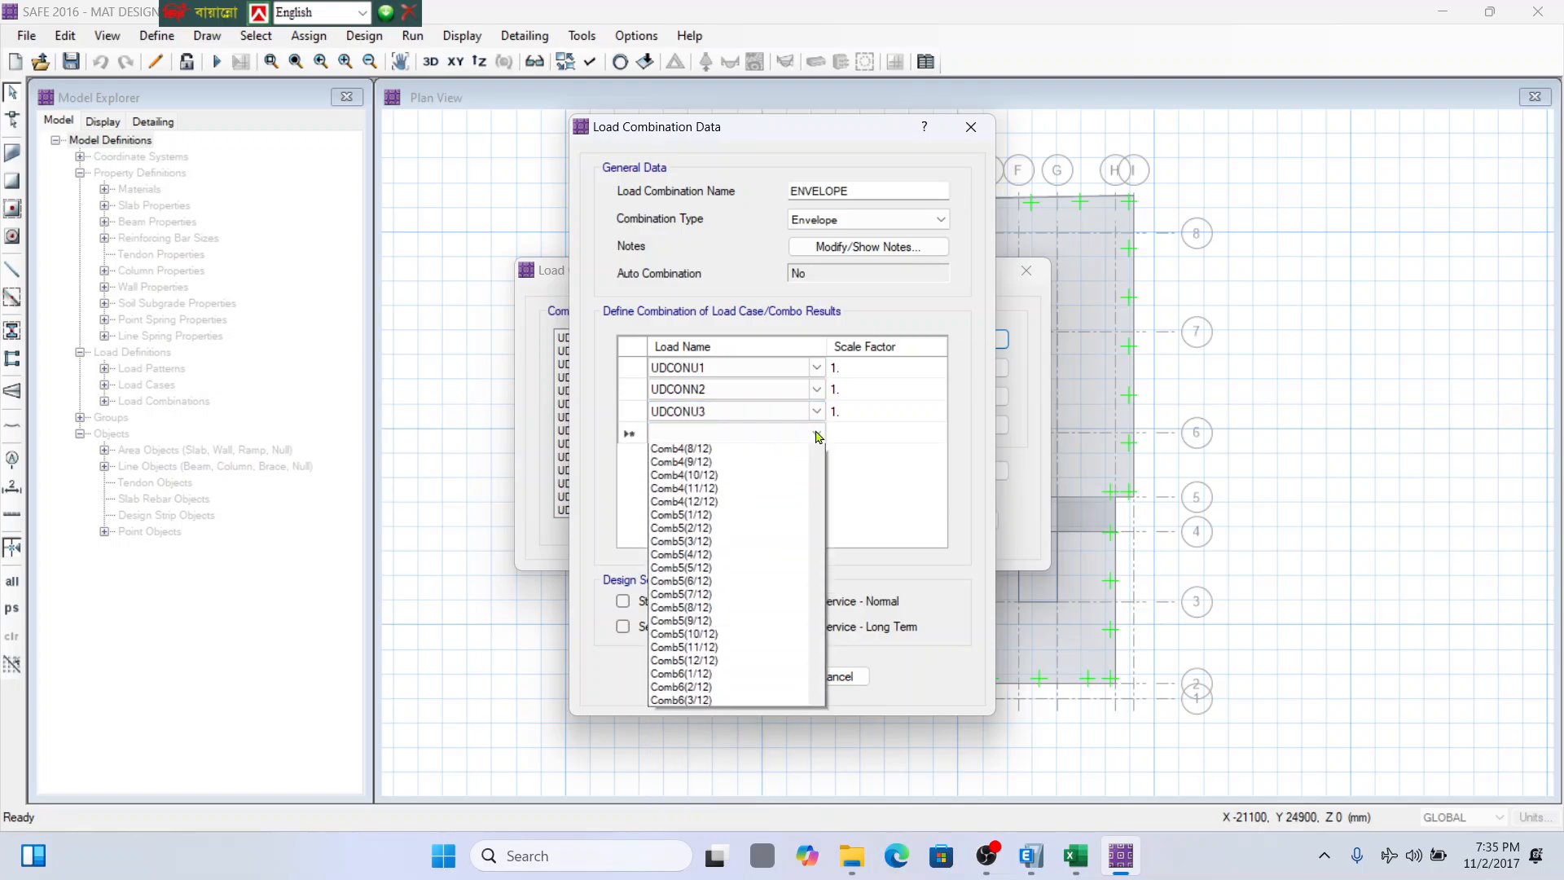
drag(812, 493, 799, 575)
click(727, 539)
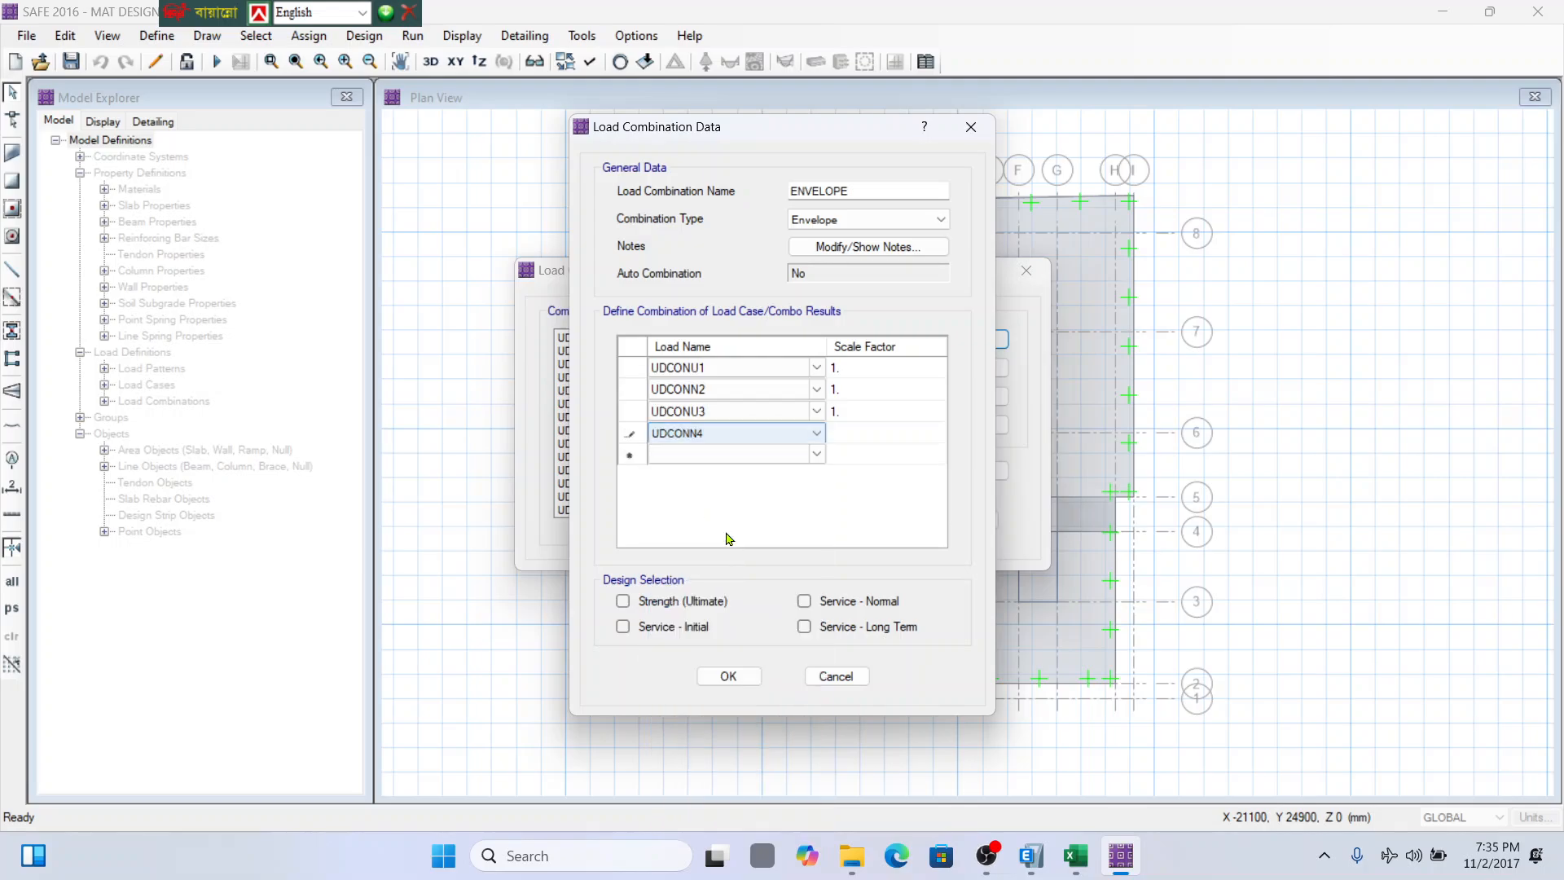
Add UDCONN5 as the fifth and last load entry of the ENVELOPE combination.
click(799, 453)
click(816, 459)
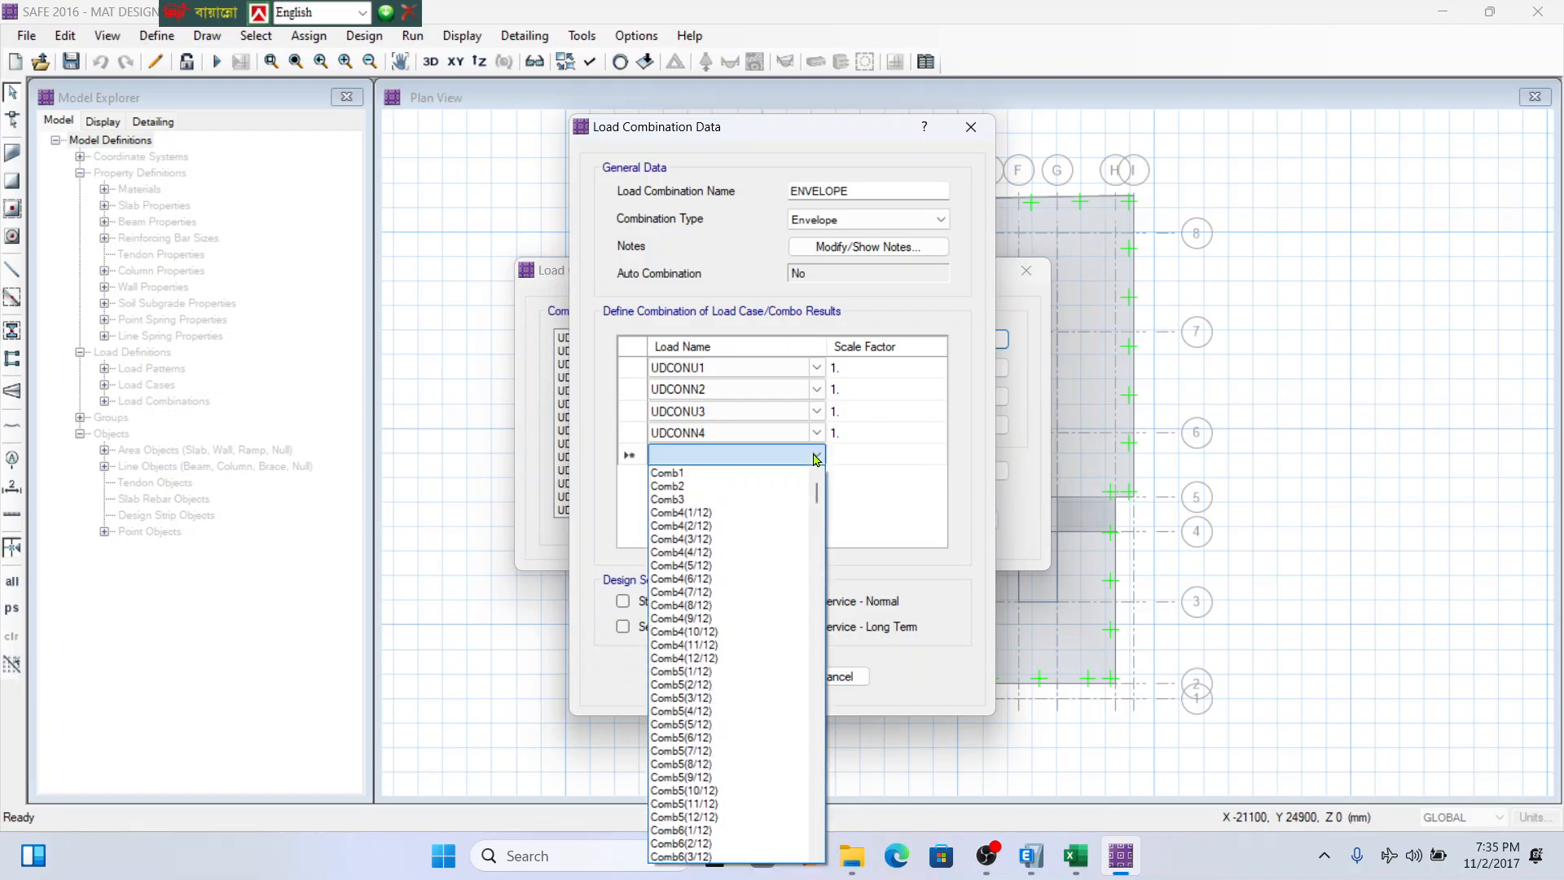
drag(816, 493, 804, 597)
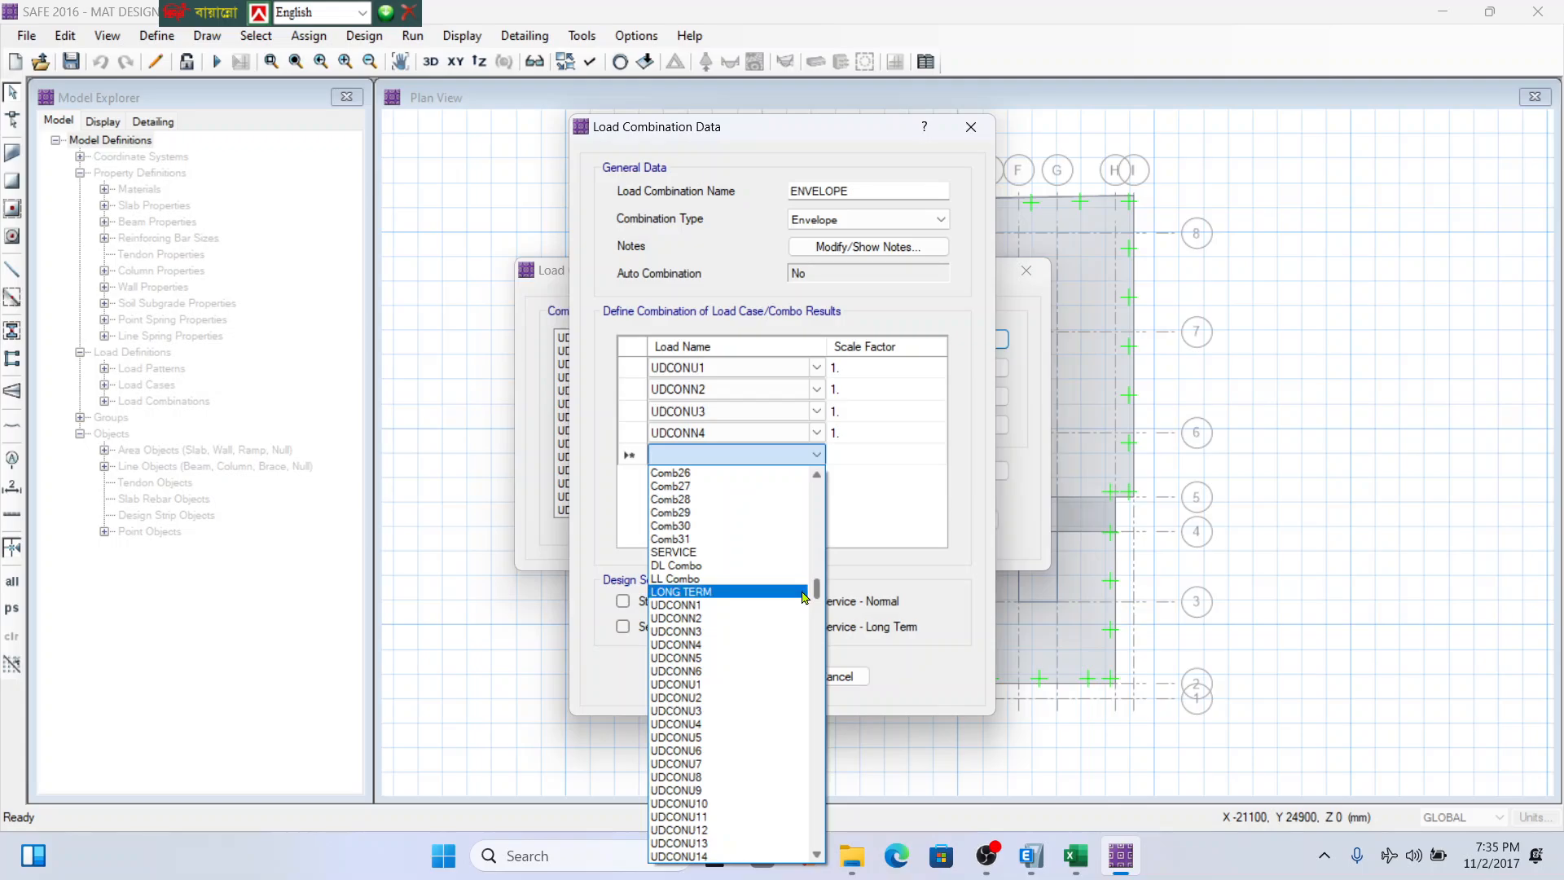
click(717, 657)
click(815, 481)
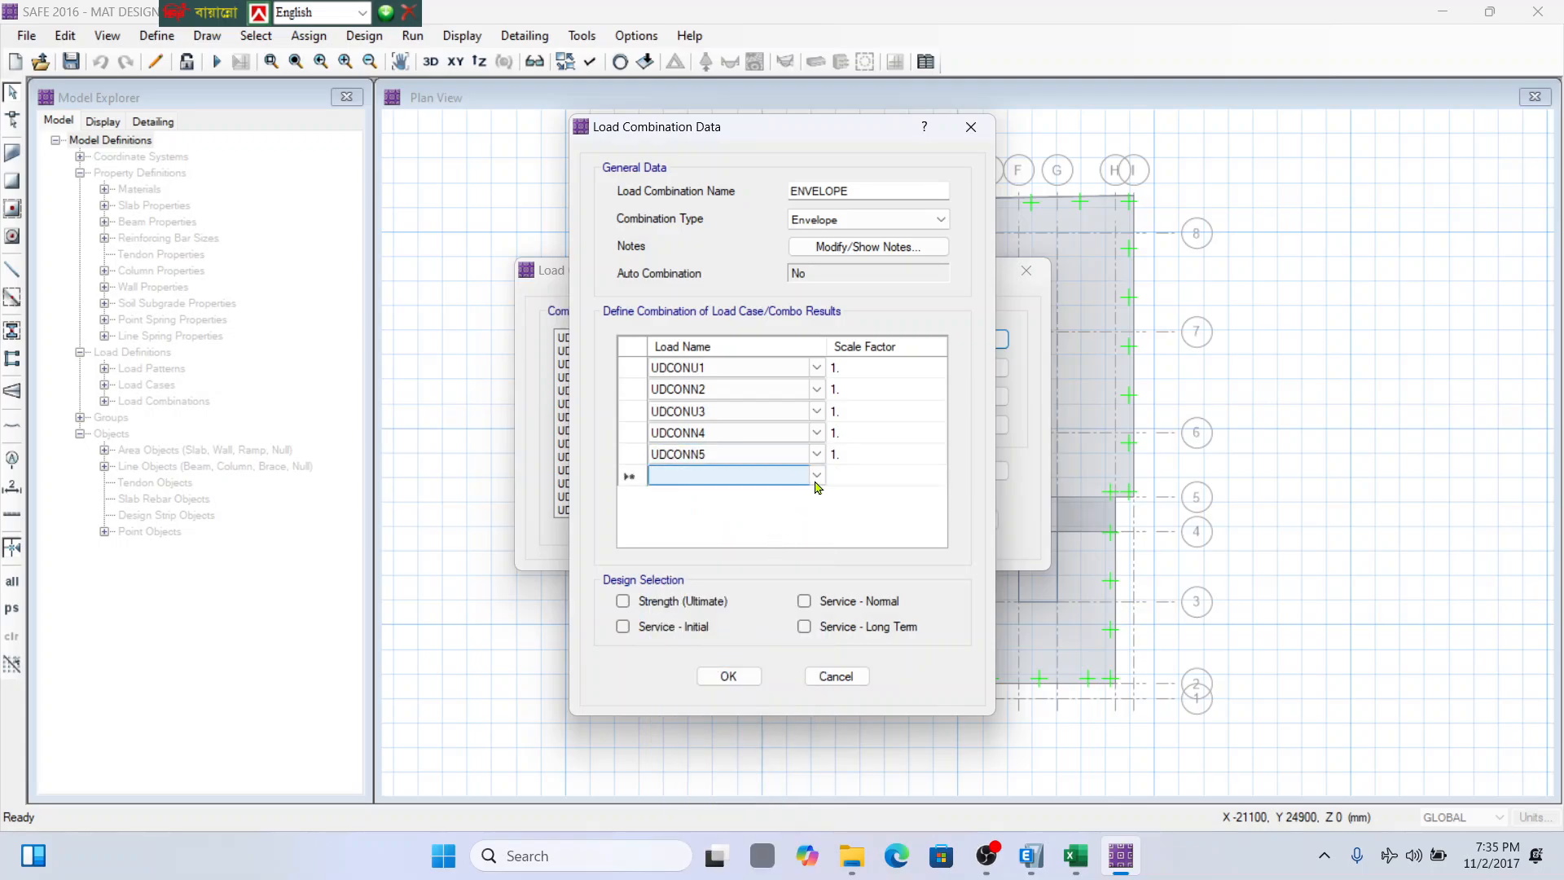
click(816, 482)
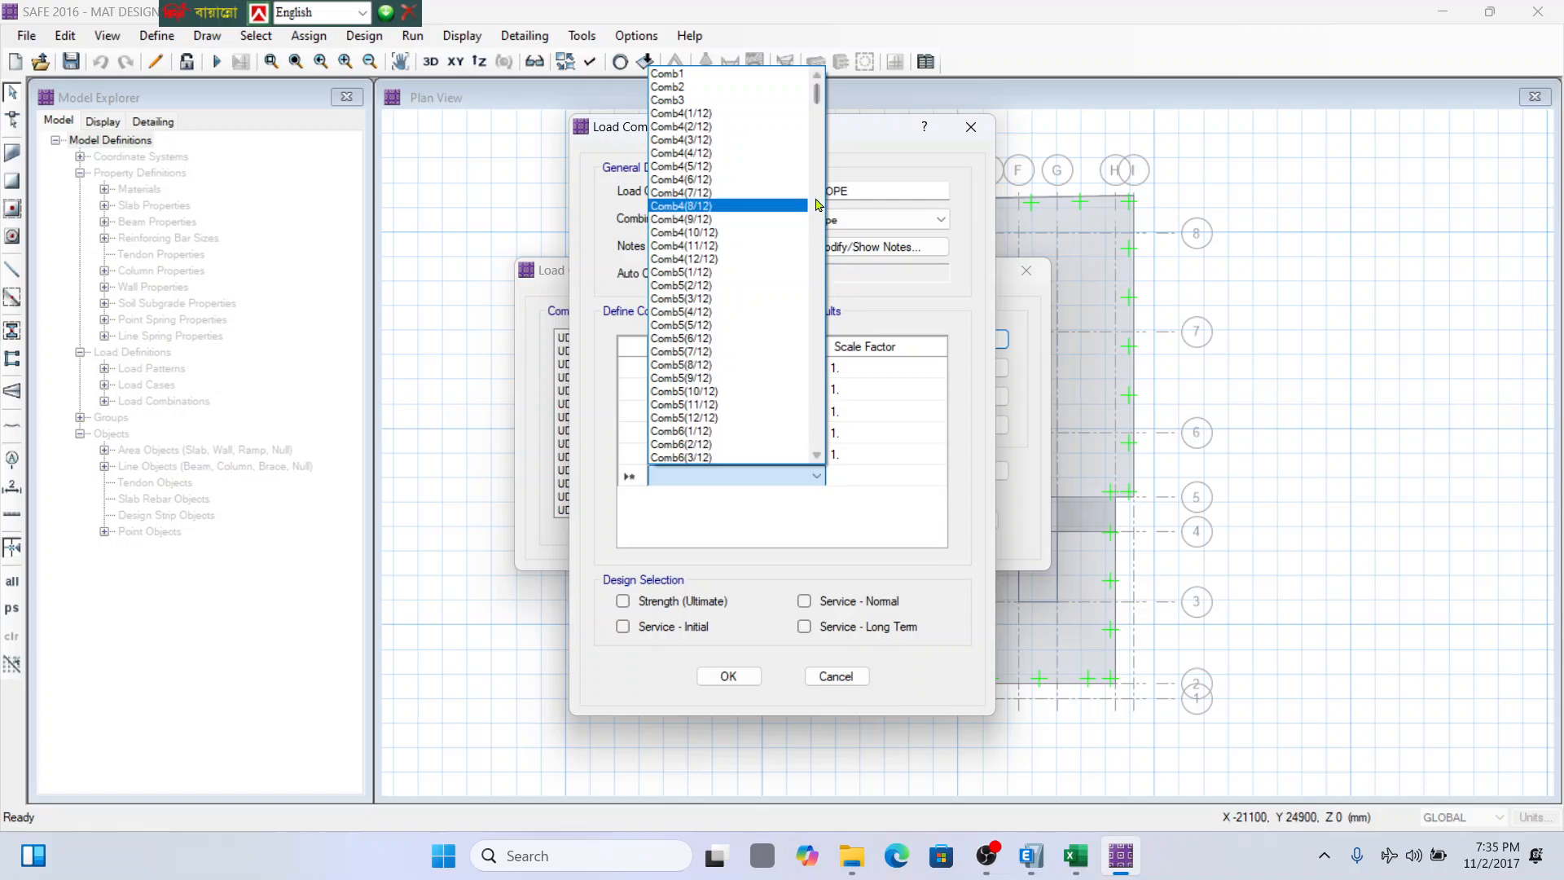
click(1246, 353)
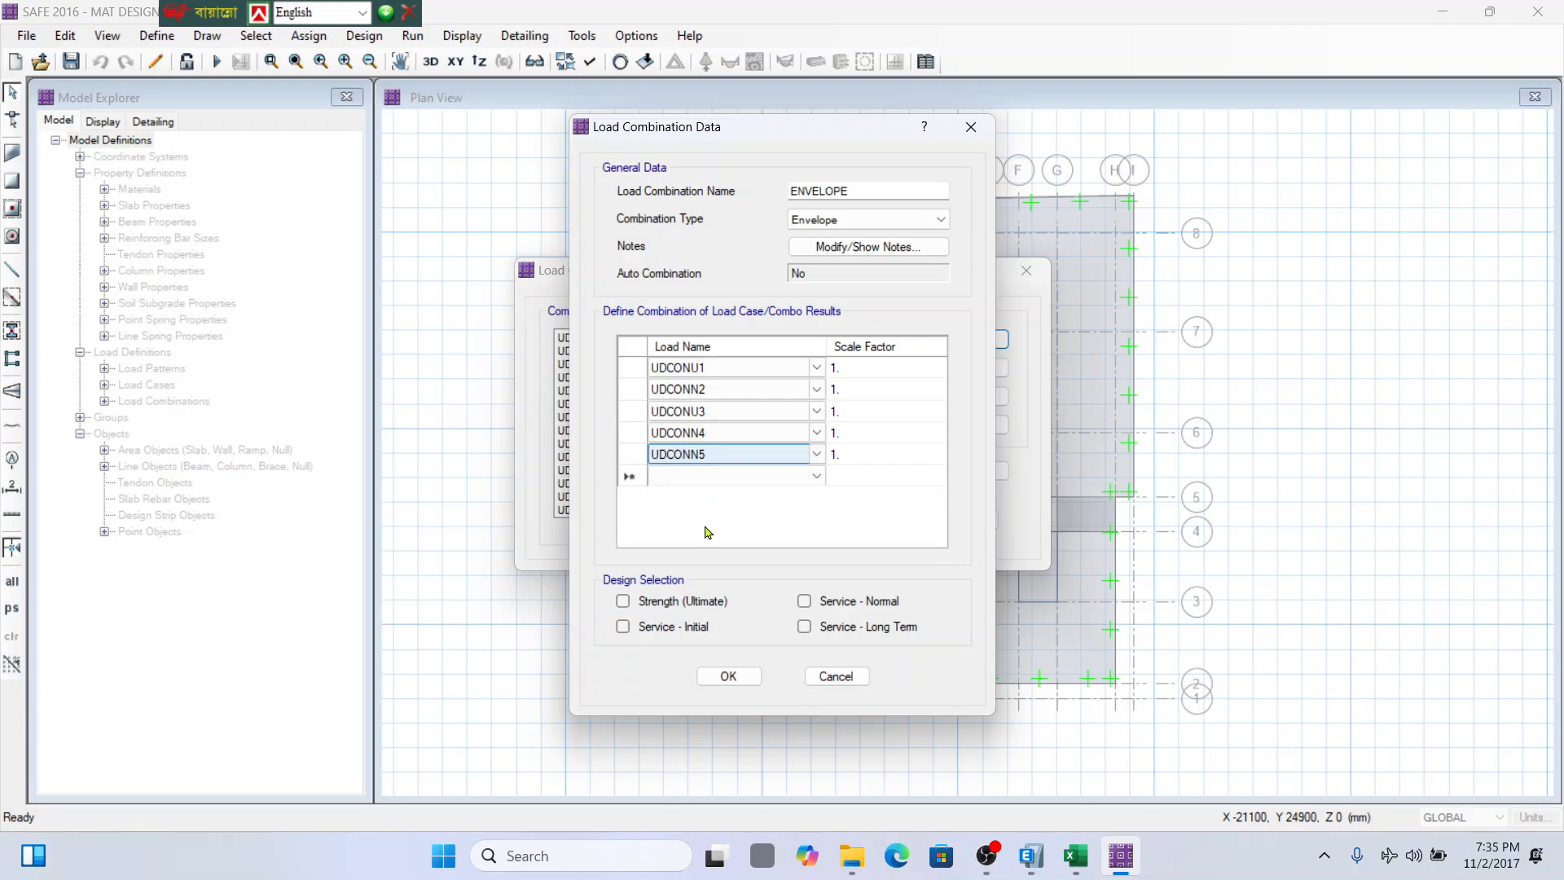
Assign the ENVELOPE combination to Strength (Ultimate) design and save it, then run the analysis and design.
click(623, 601)
click(729, 676)
click(858, 521)
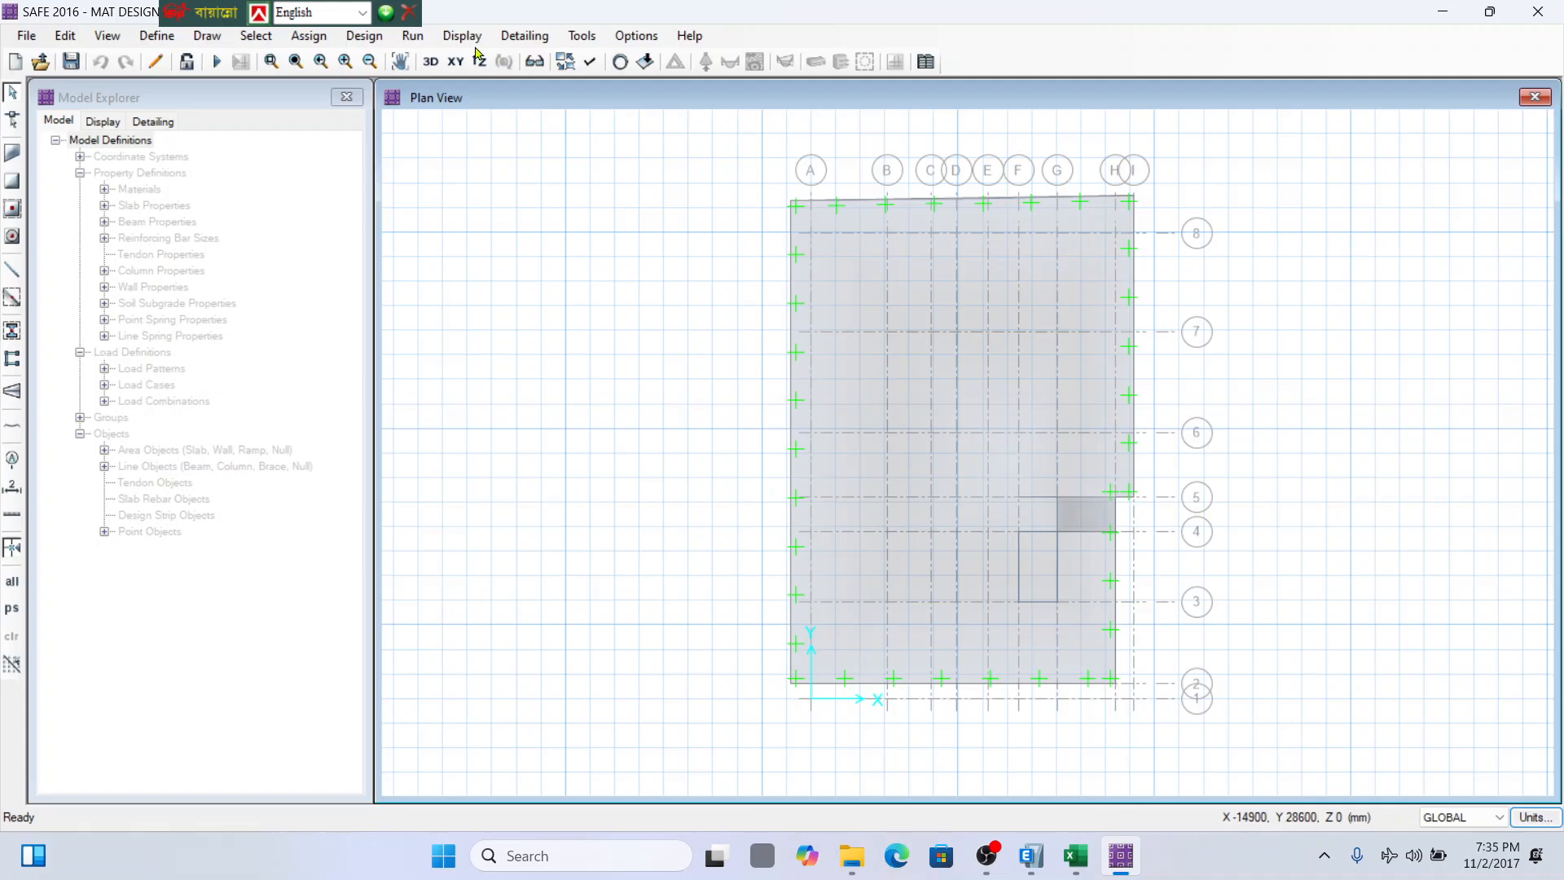
click(413, 36)
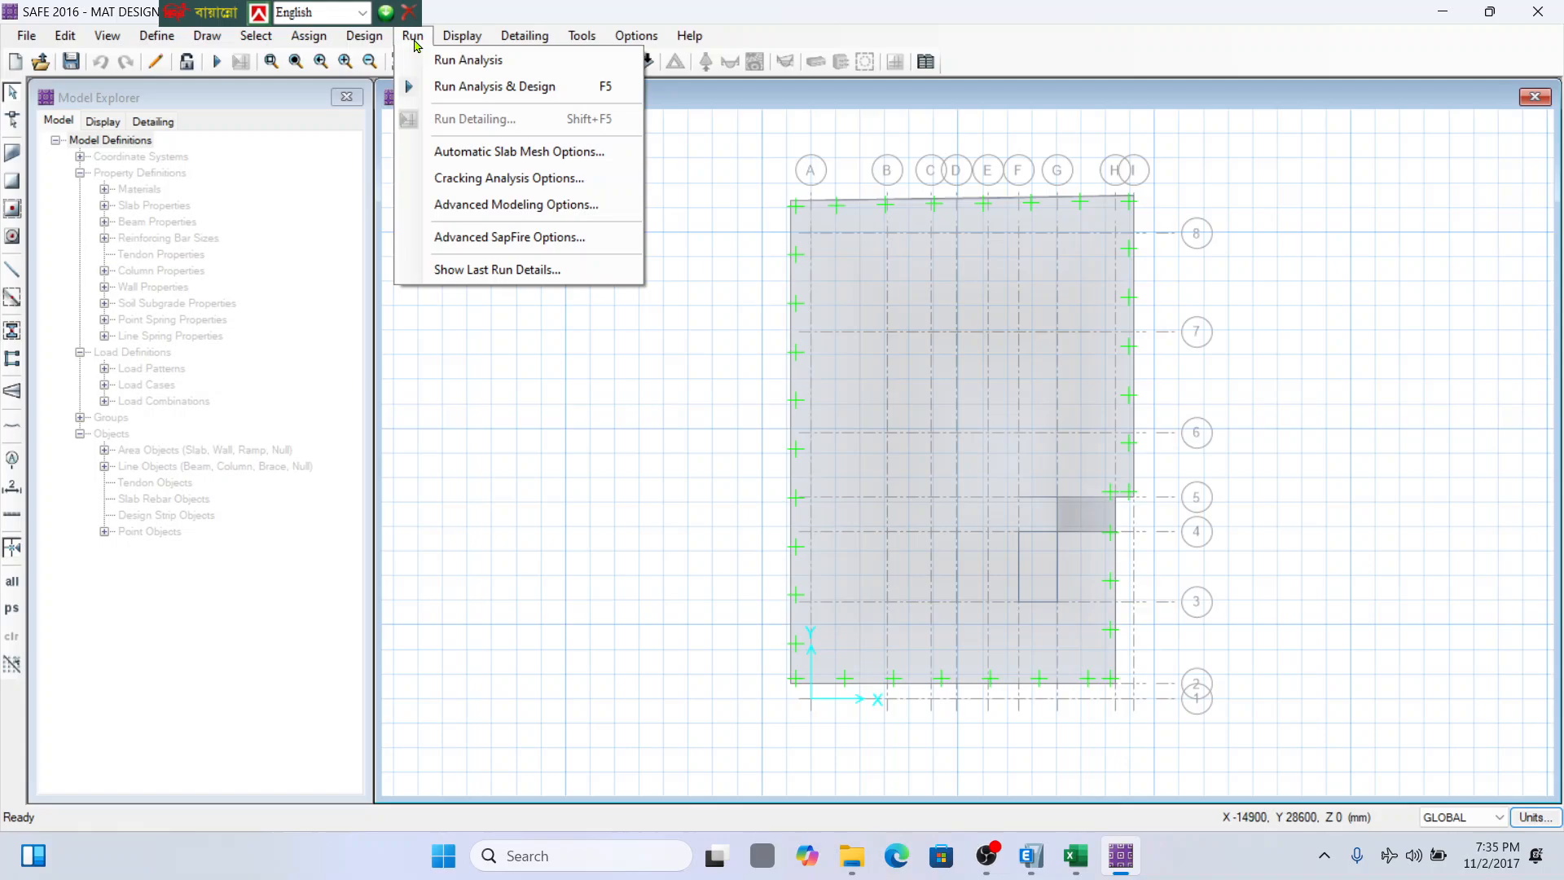
click(478, 88)
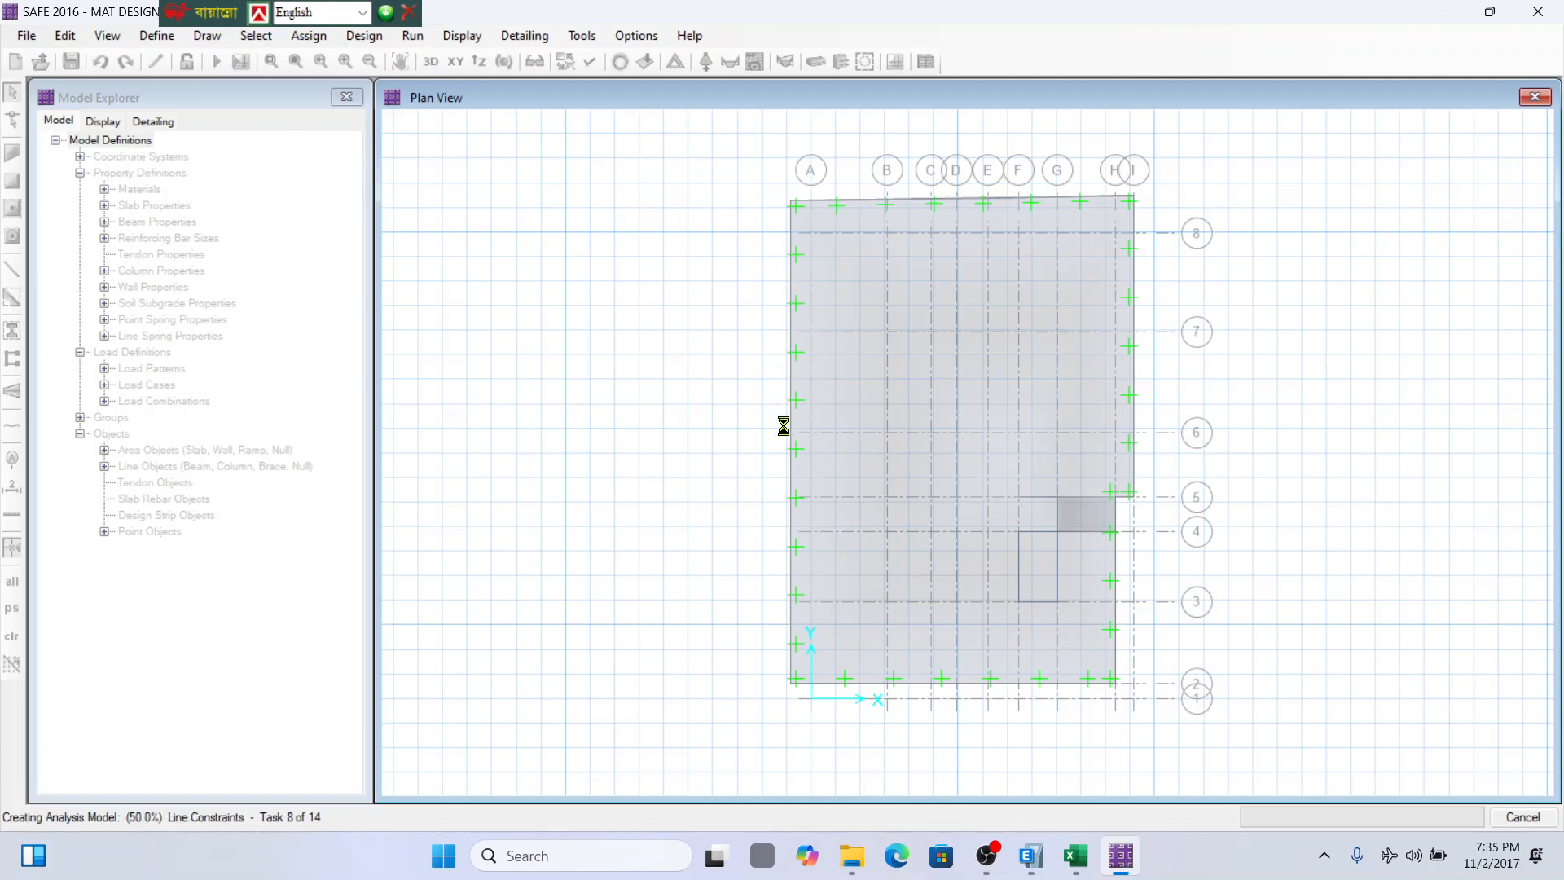
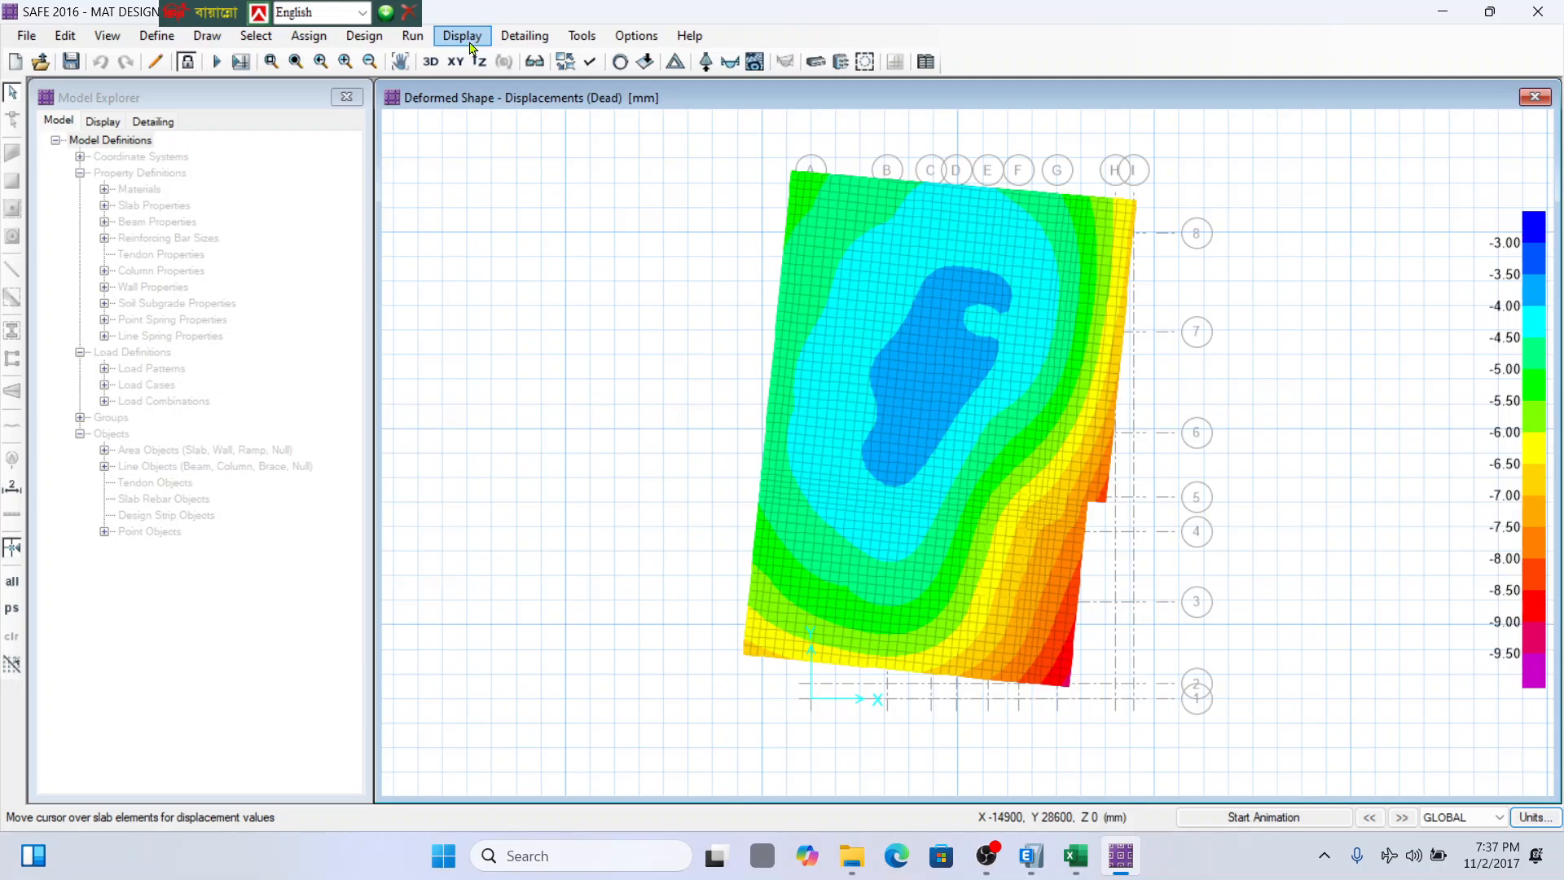
Display the Finite Element Based slab design with enveloping flexural reinforcement, minimum reinforcing imposed and Direction 1 top rebar, keeping the contour plot uncovered.
click(461, 36)
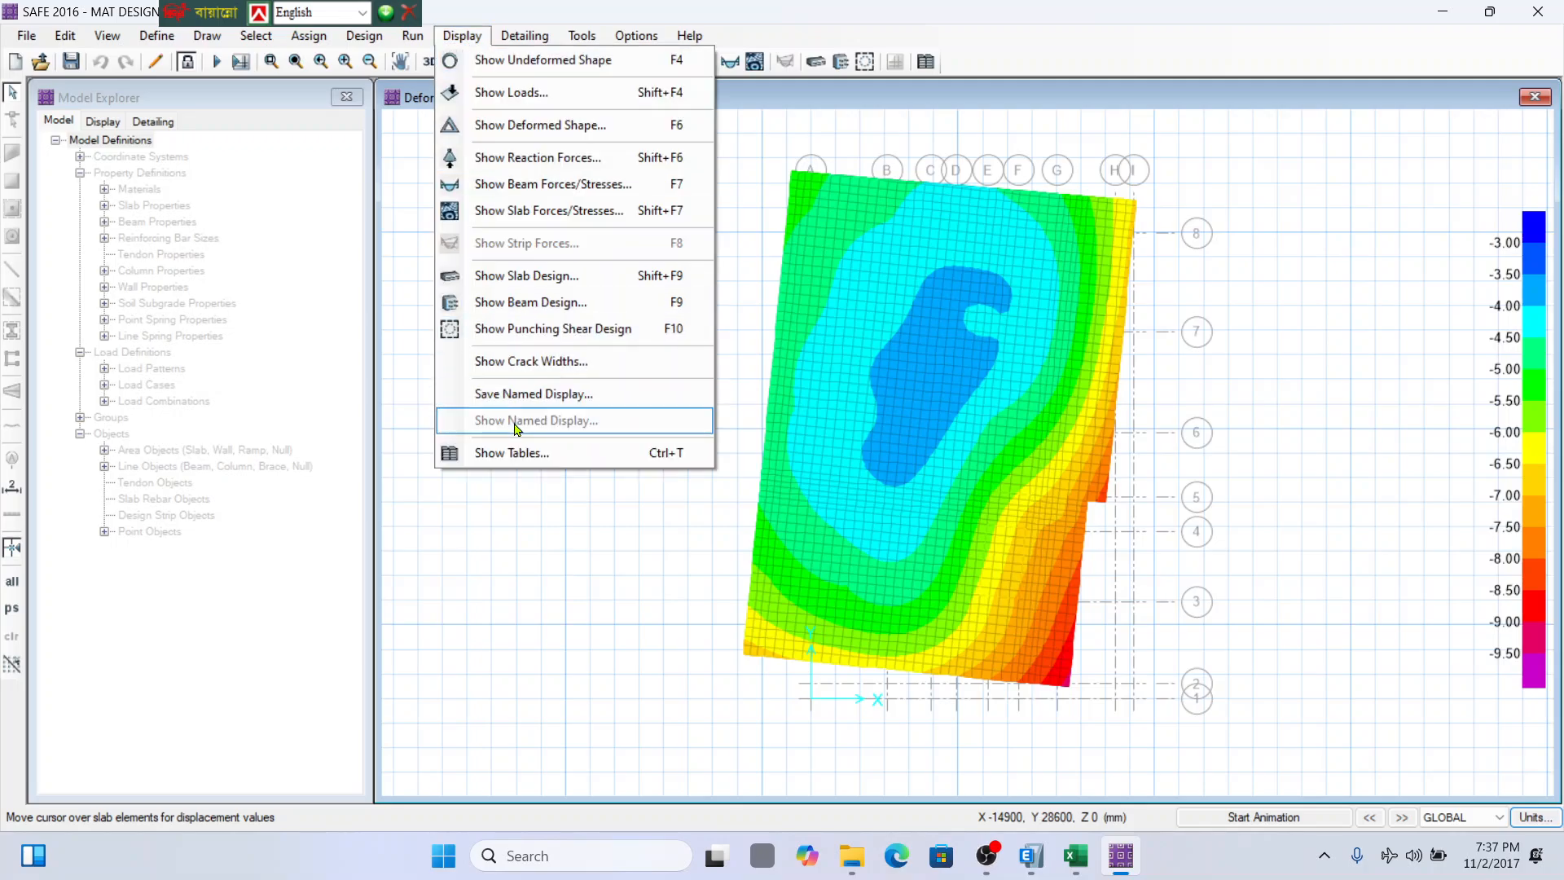
click(592, 285)
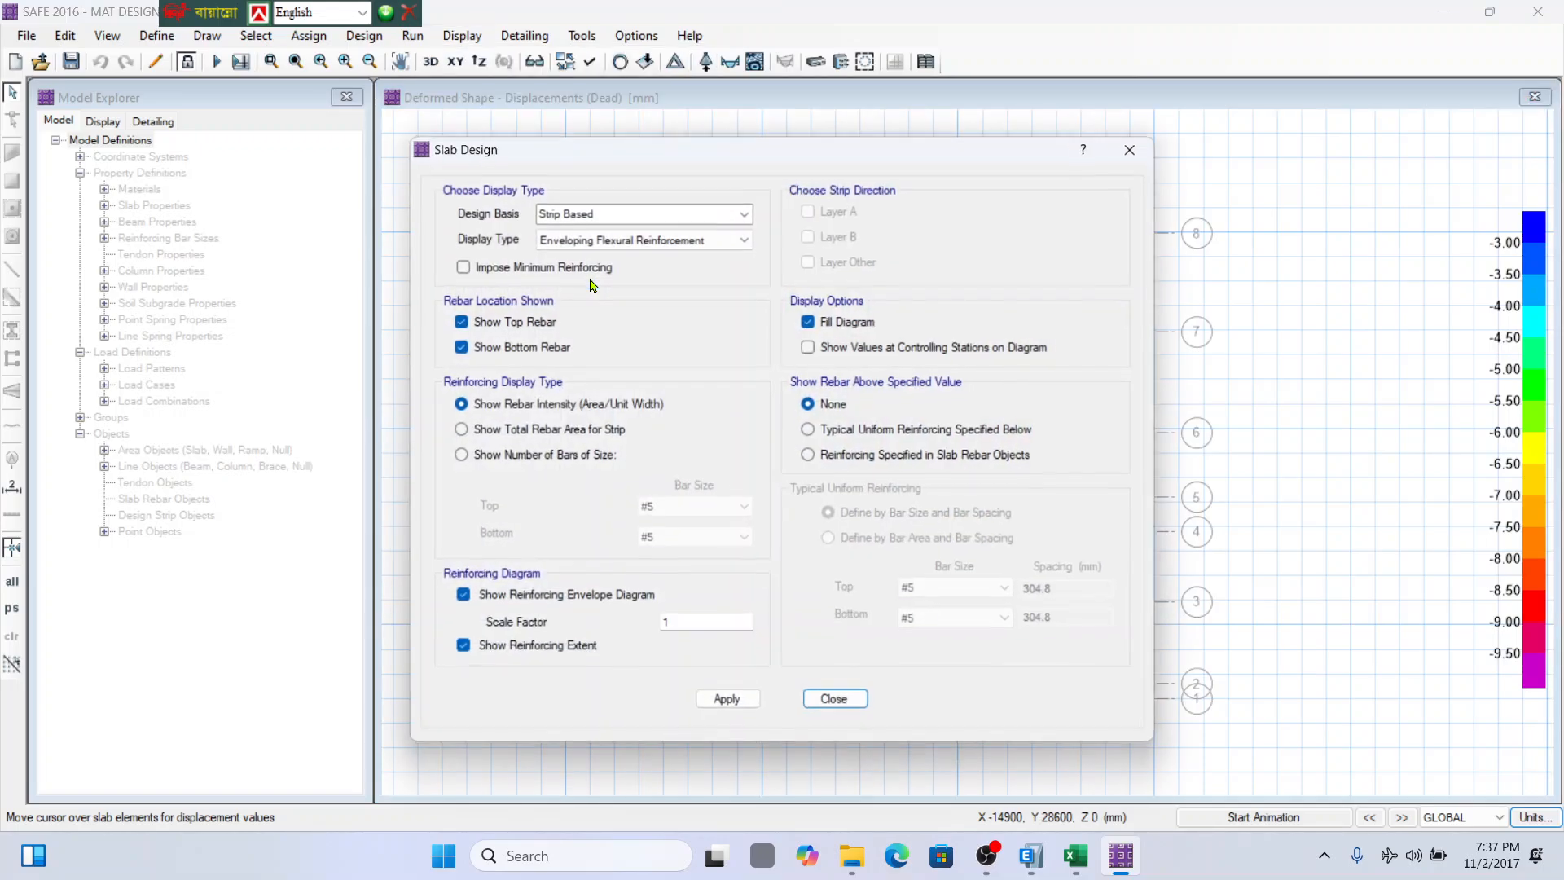
click(658, 242)
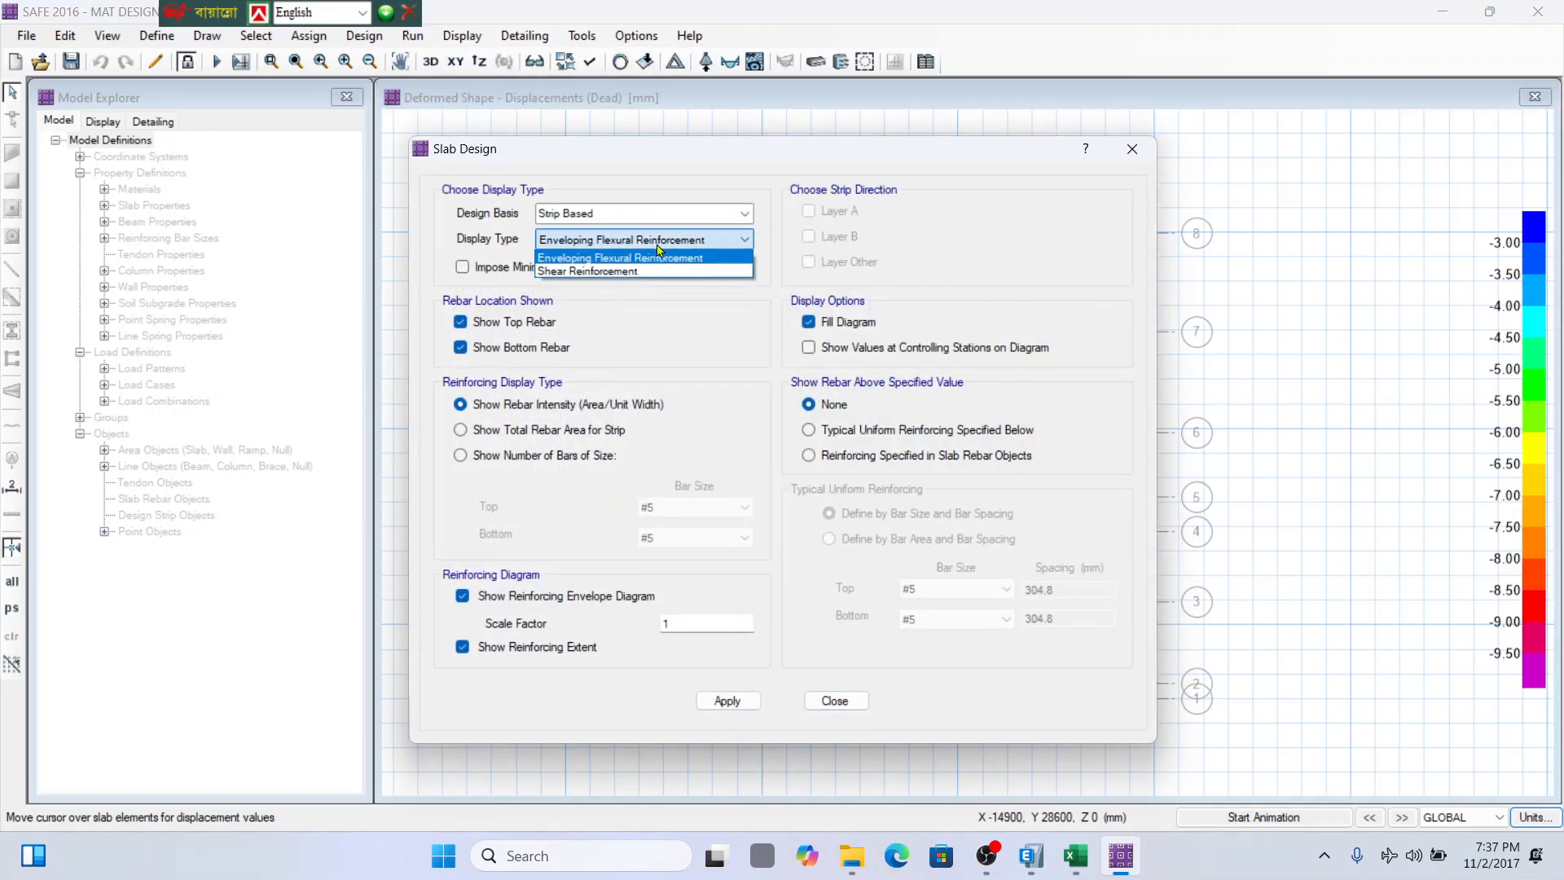
click(660, 258)
click(663, 214)
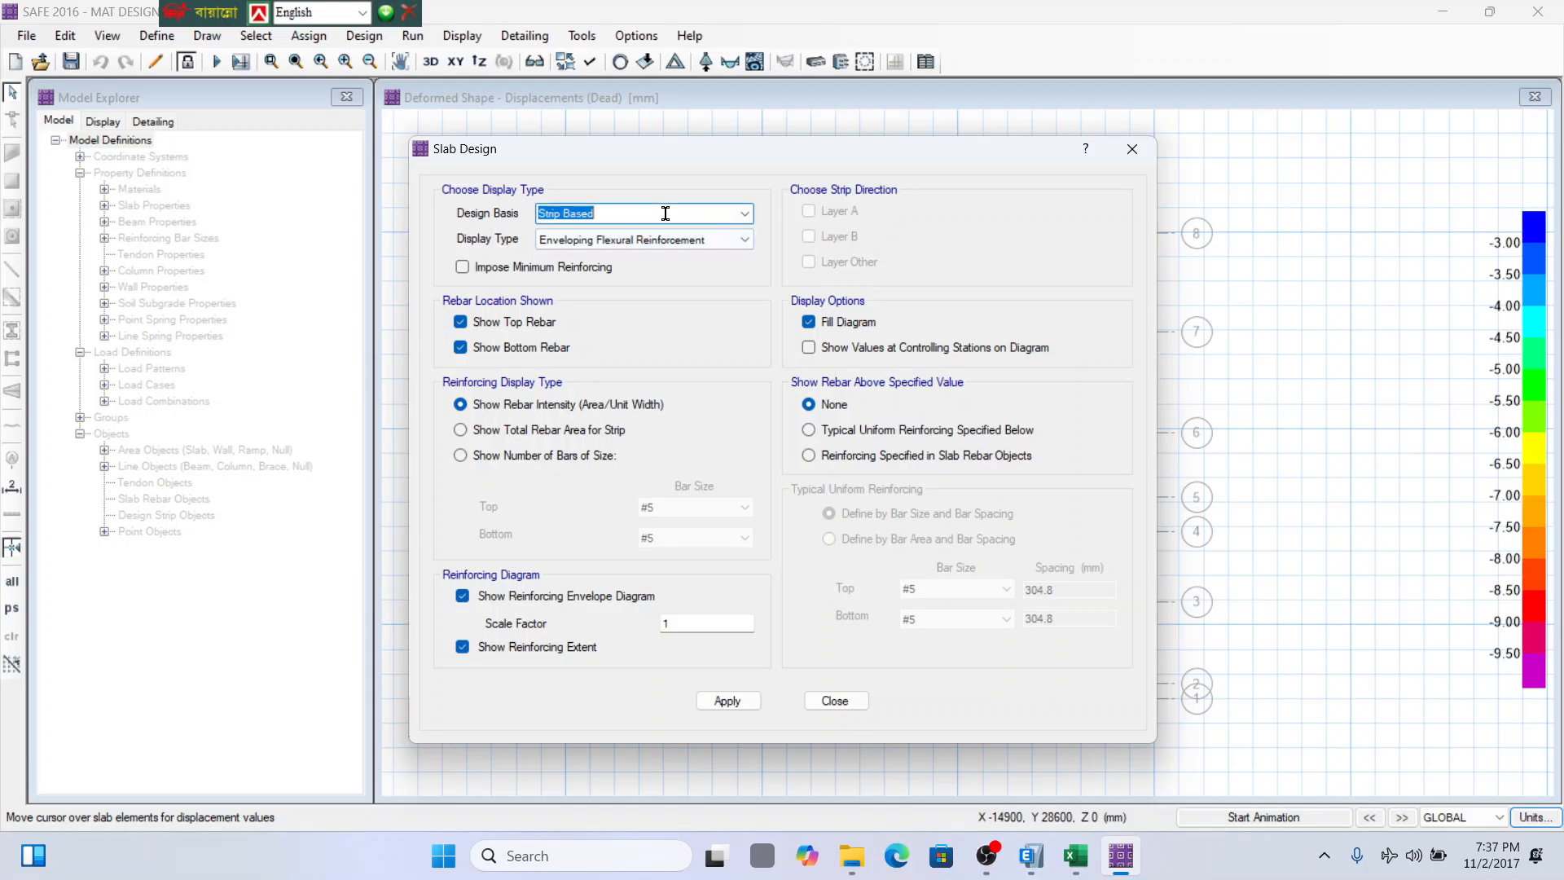
click(744, 215)
click(607, 247)
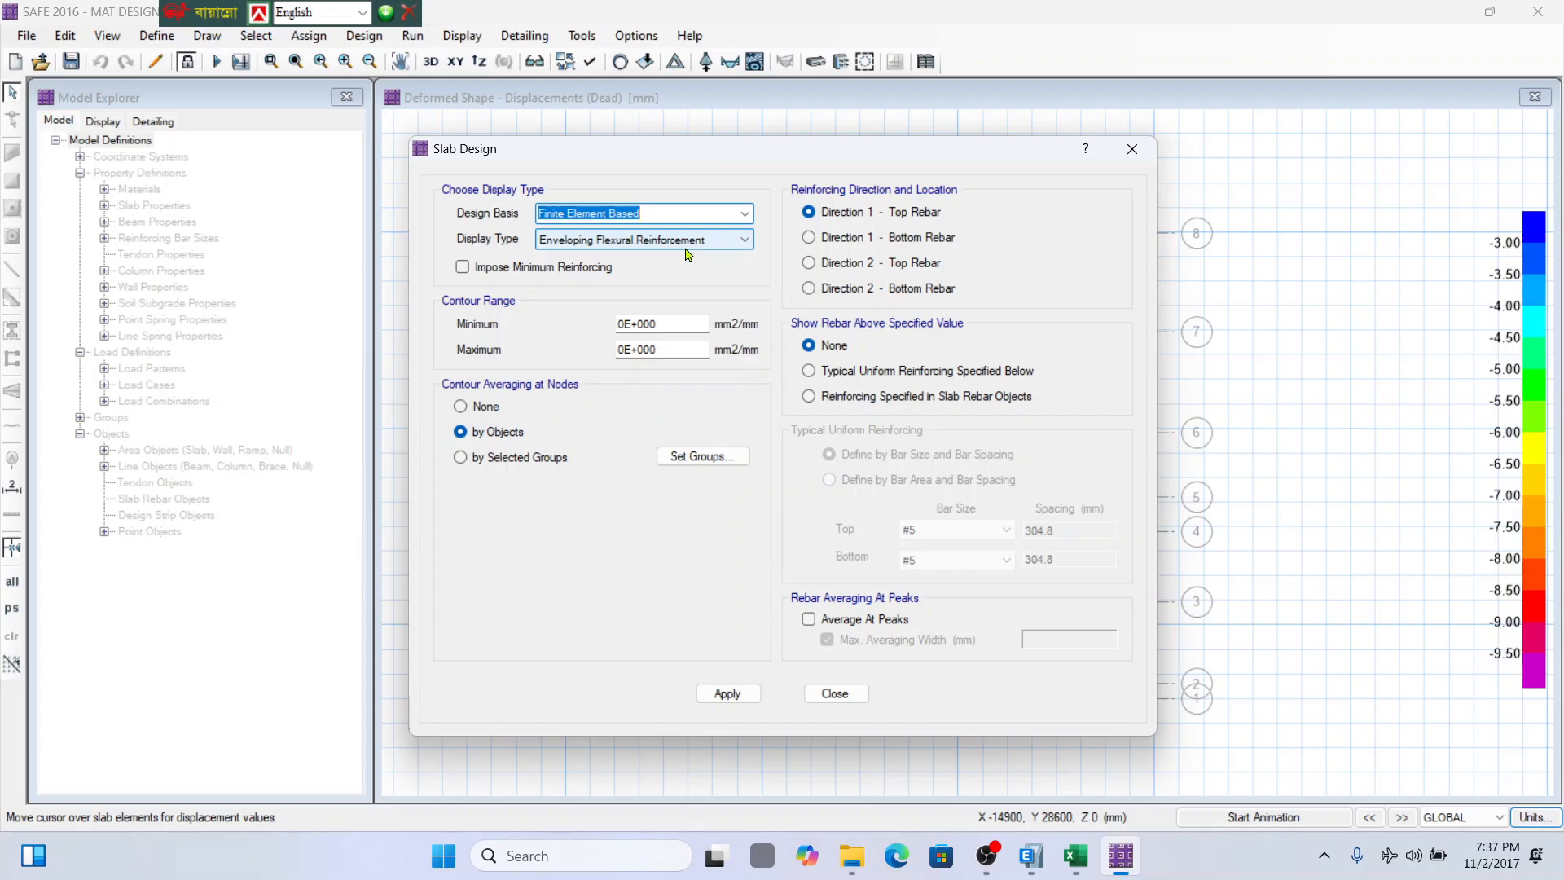
click(462, 267)
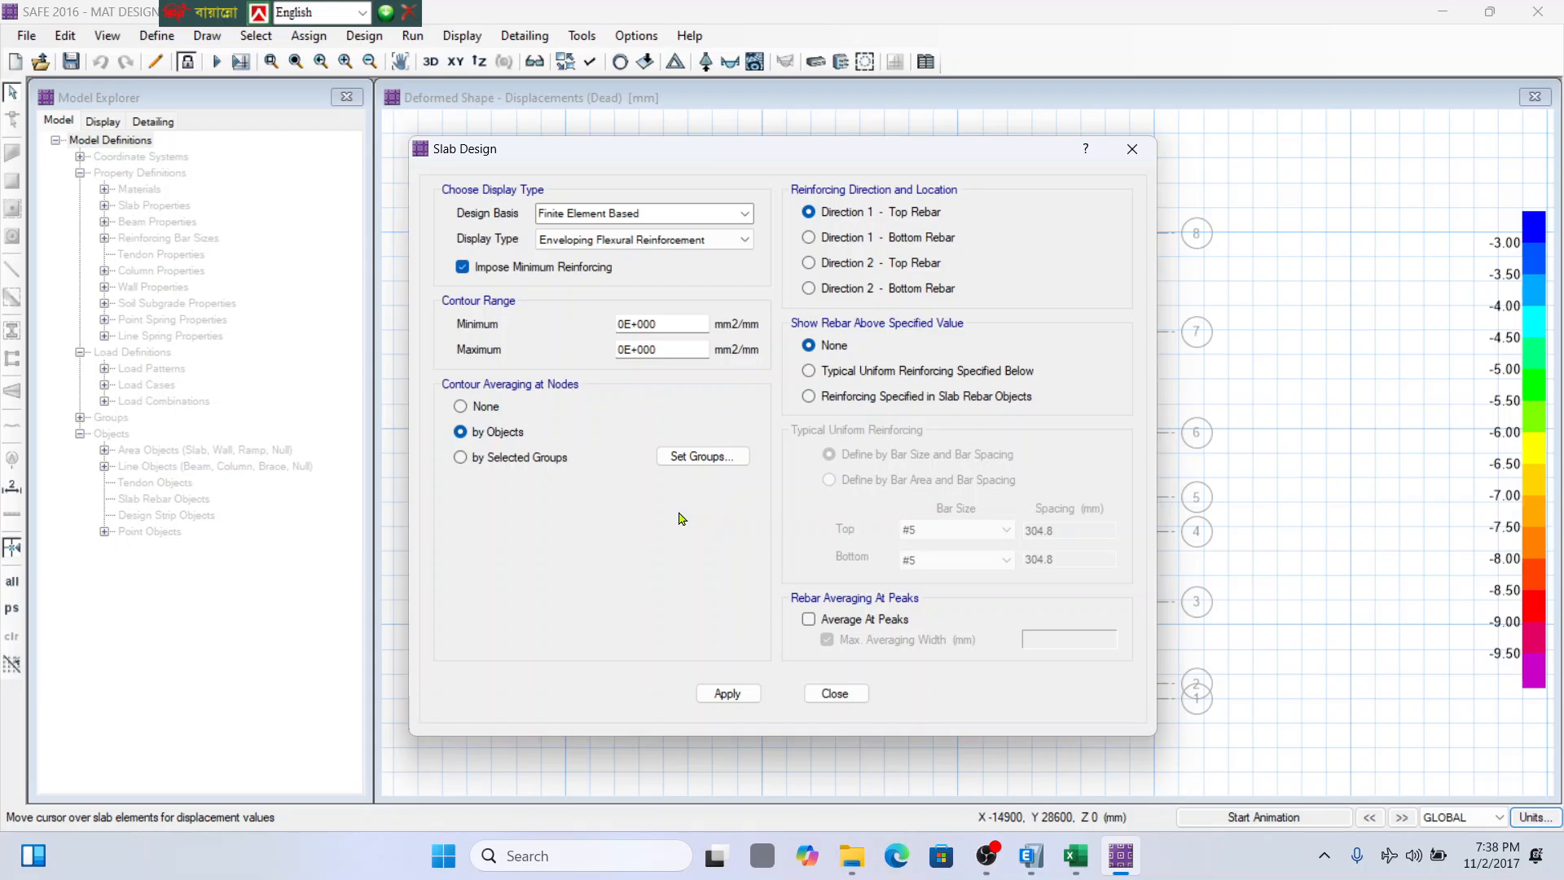
click(727, 693)
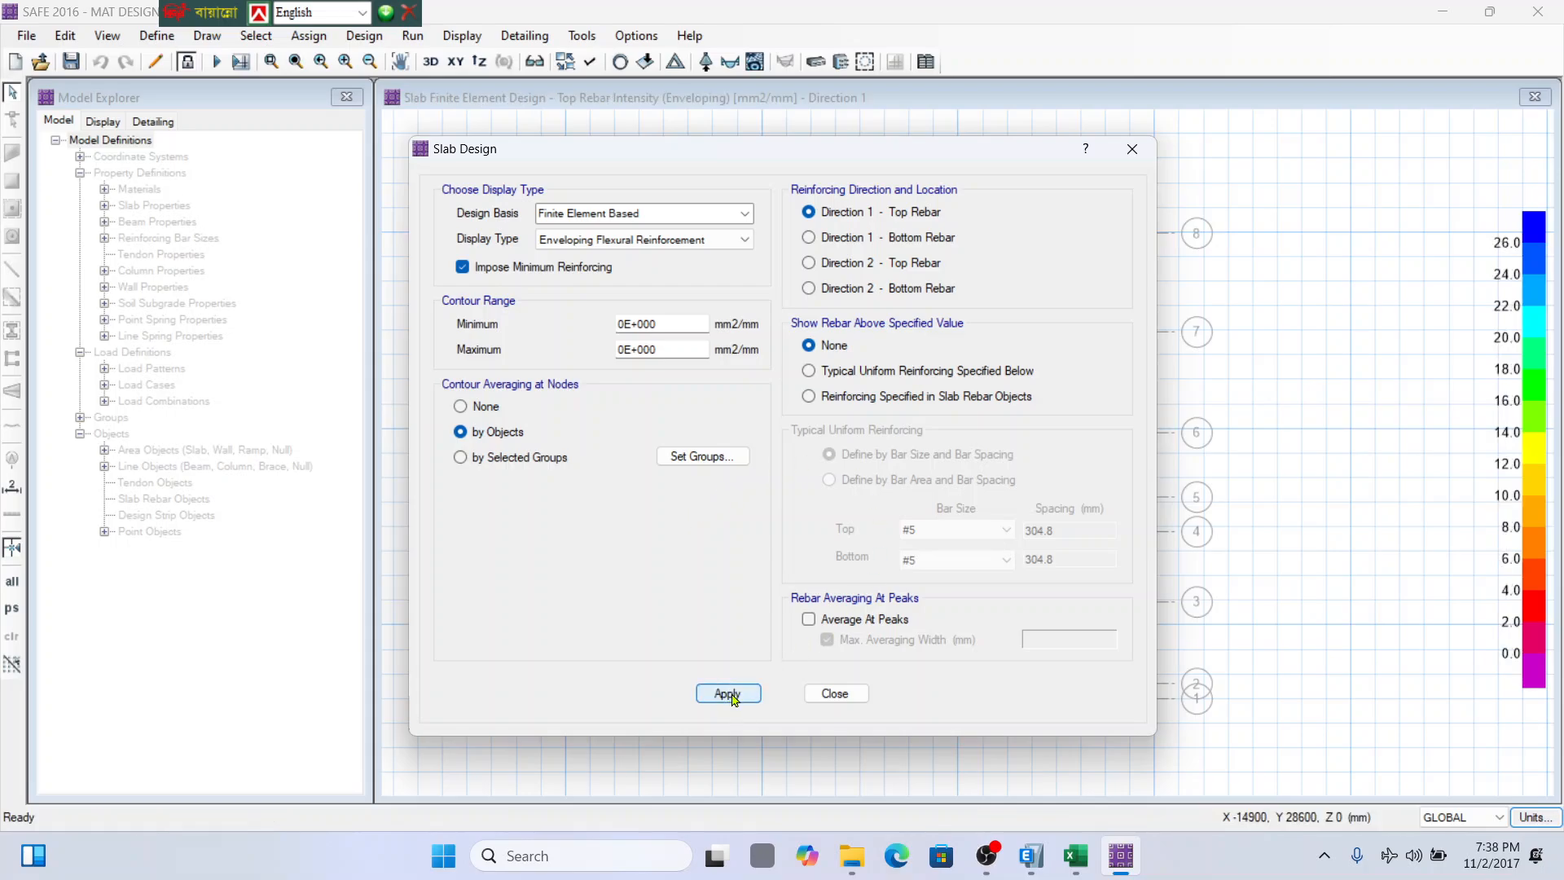
drag(855, 154, 445, 183)
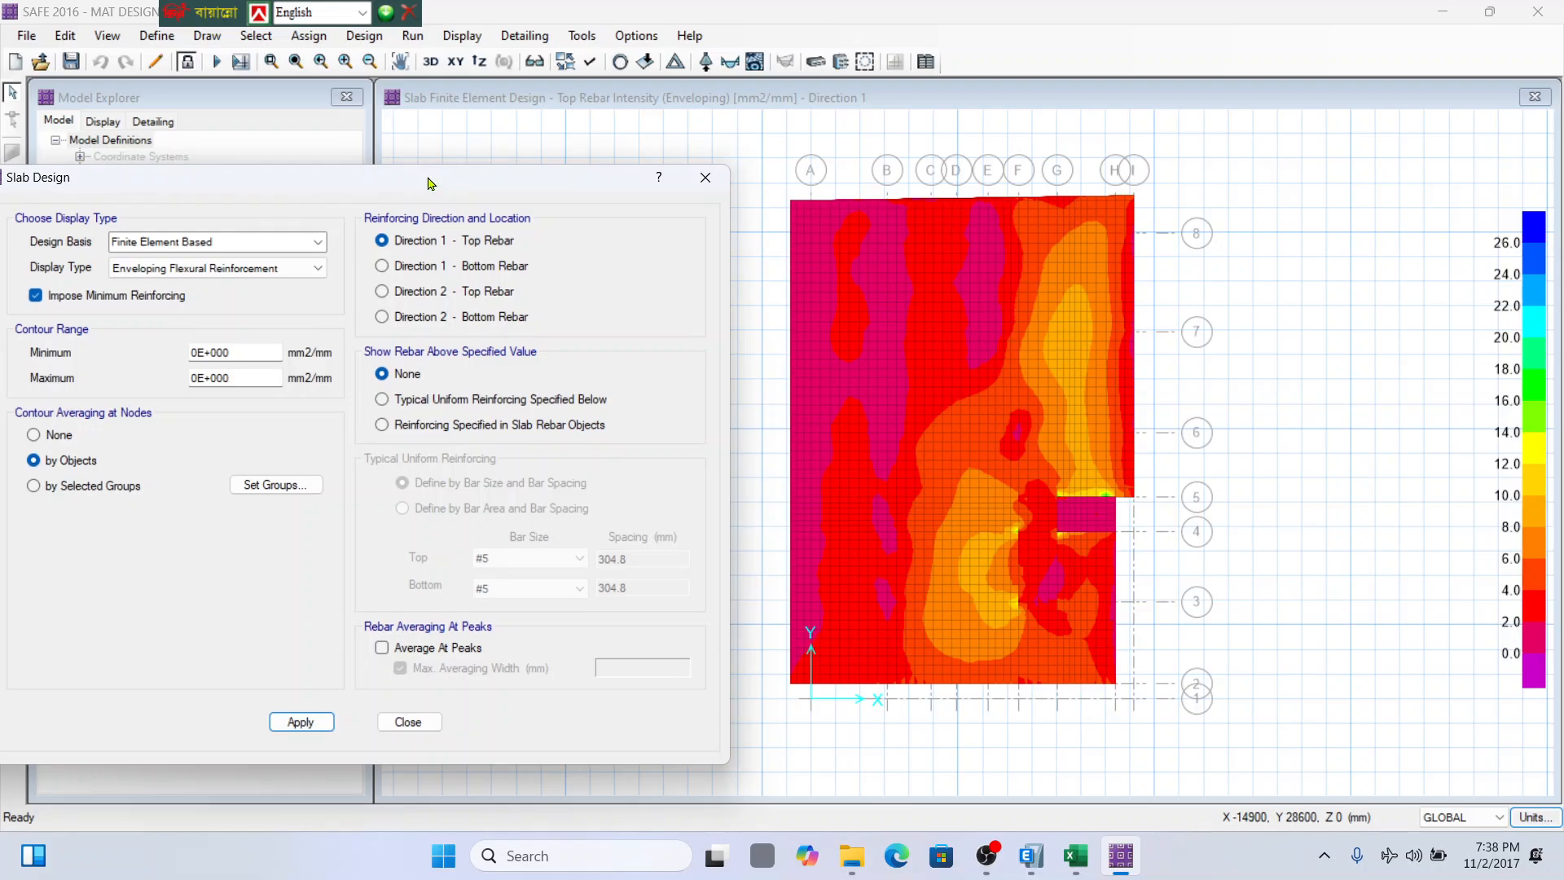
Show the Direction 1 bottom rebar required above the specified typical uniform reinforcing.
click(425, 400)
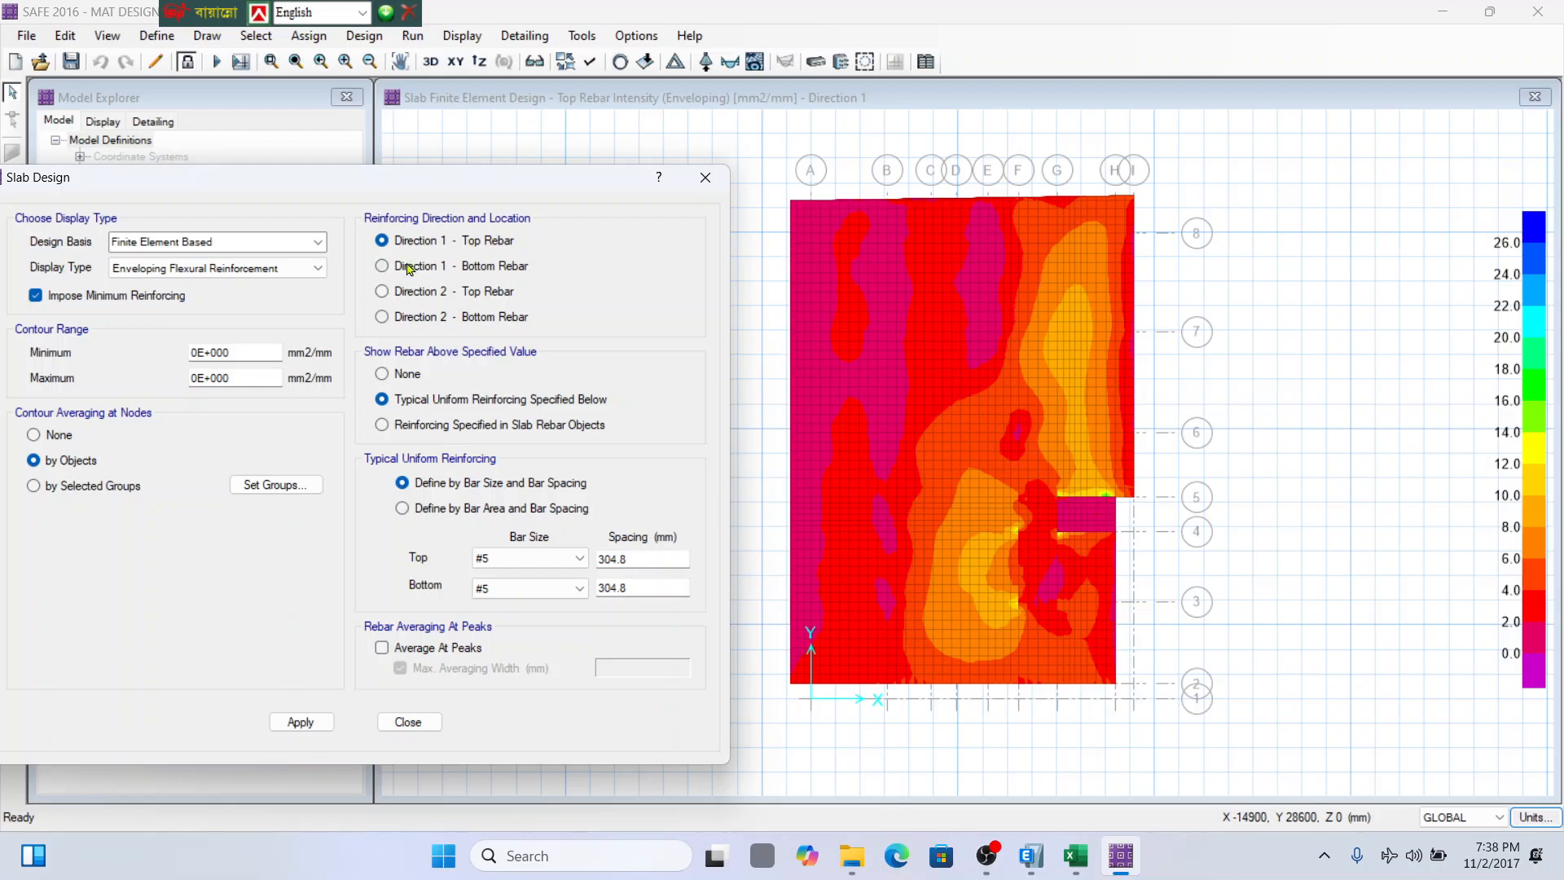
click(381, 265)
click(301, 721)
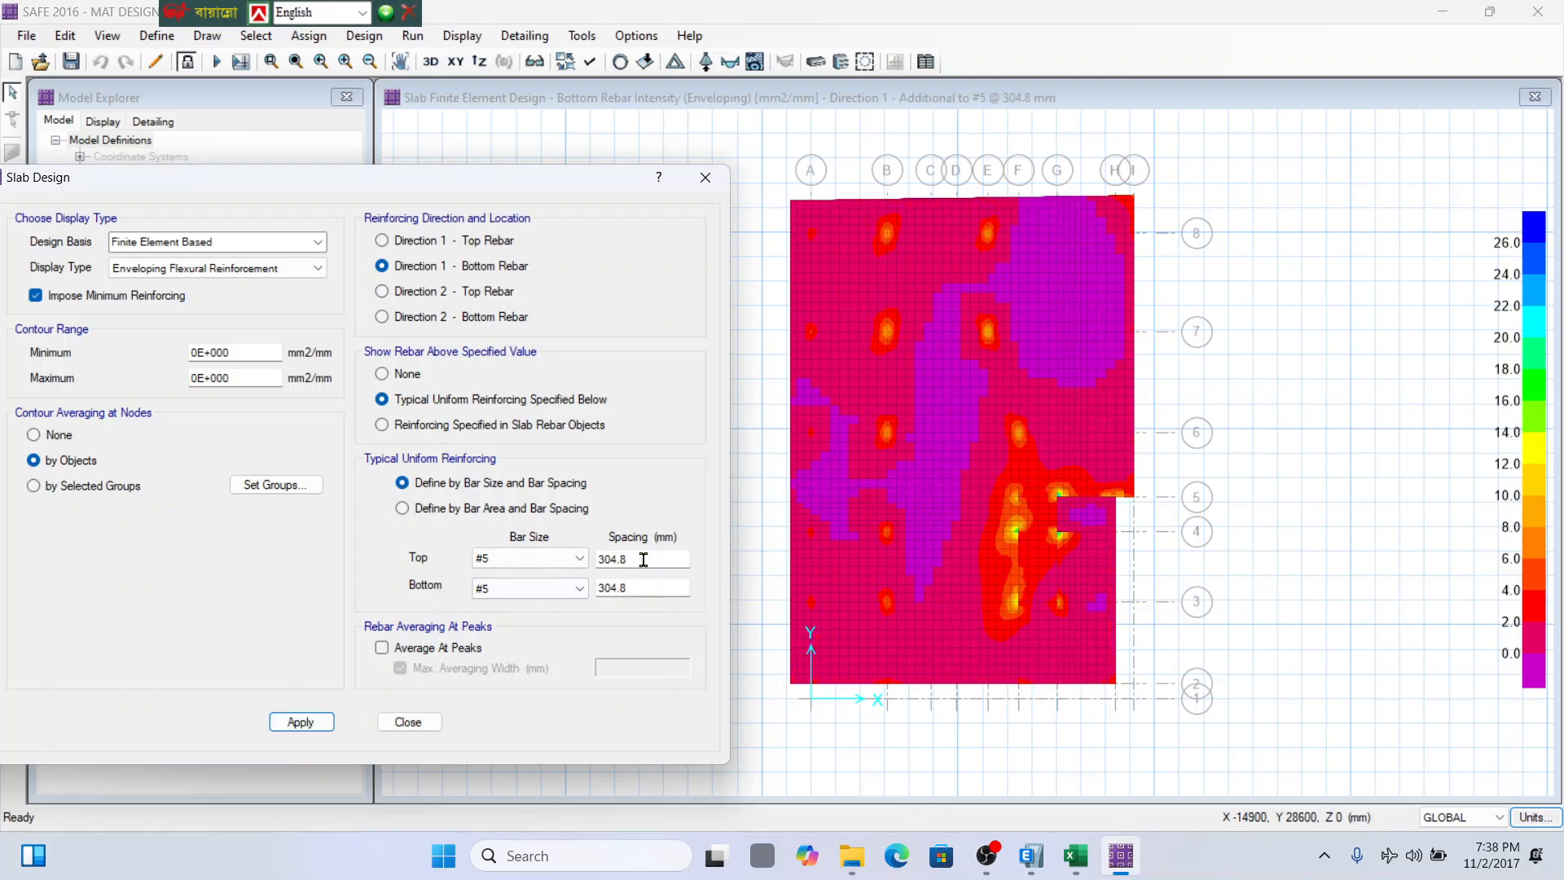
Set the bottom bar spacing of the typical uniform reinforcing to 75 mm and update the contour plot.
click(530, 561)
click(530, 564)
drag(654, 561, 542, 561)
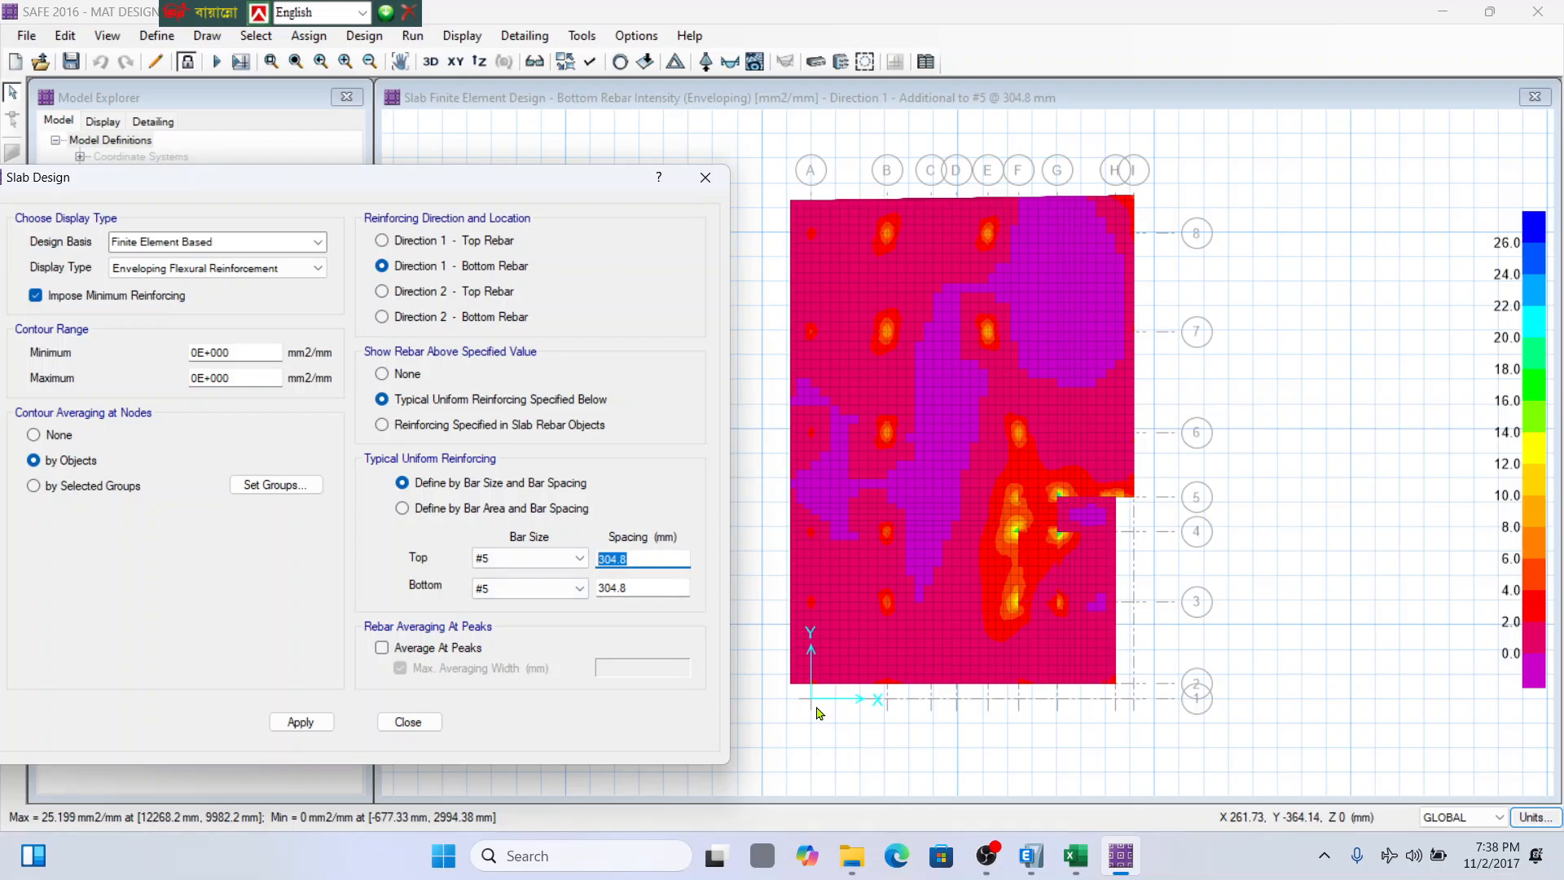
click(839, 690)
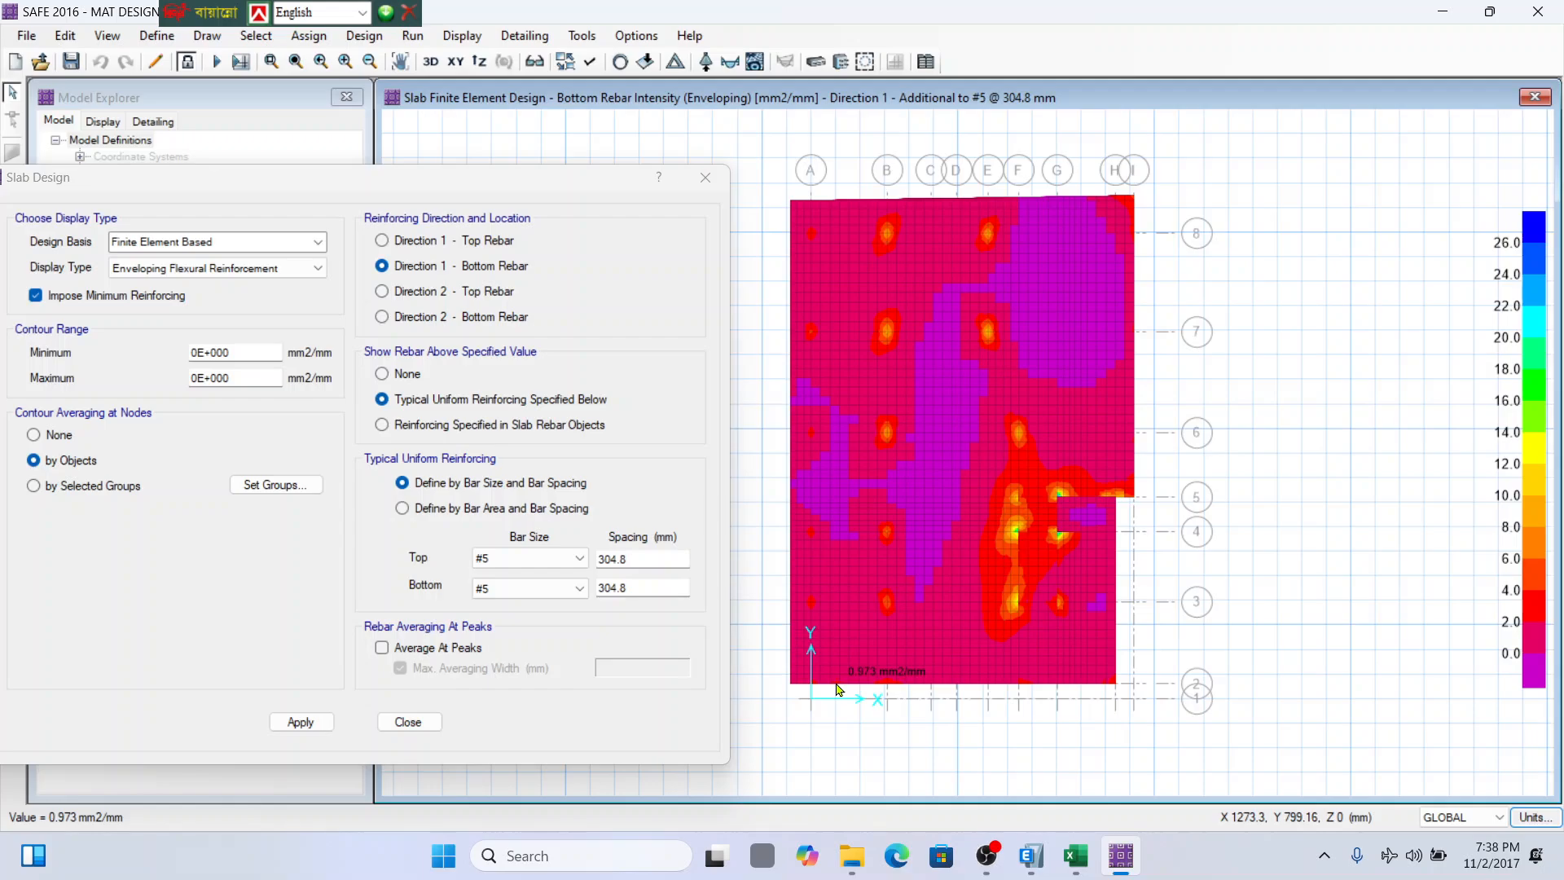
click(648, 587)
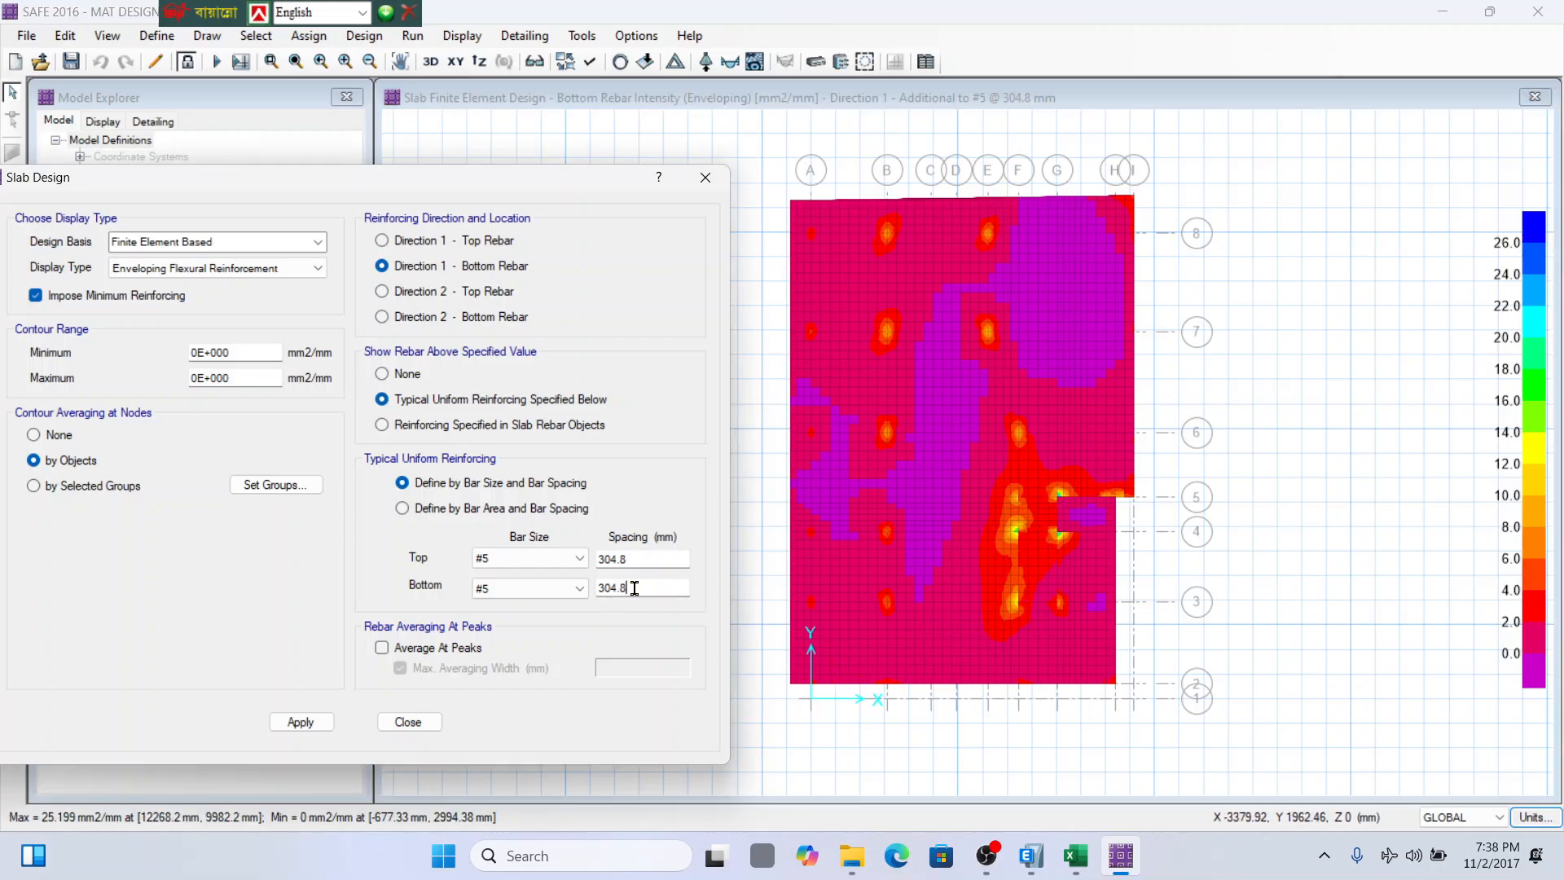
drag(647, 588, 551, 588)
text(75)
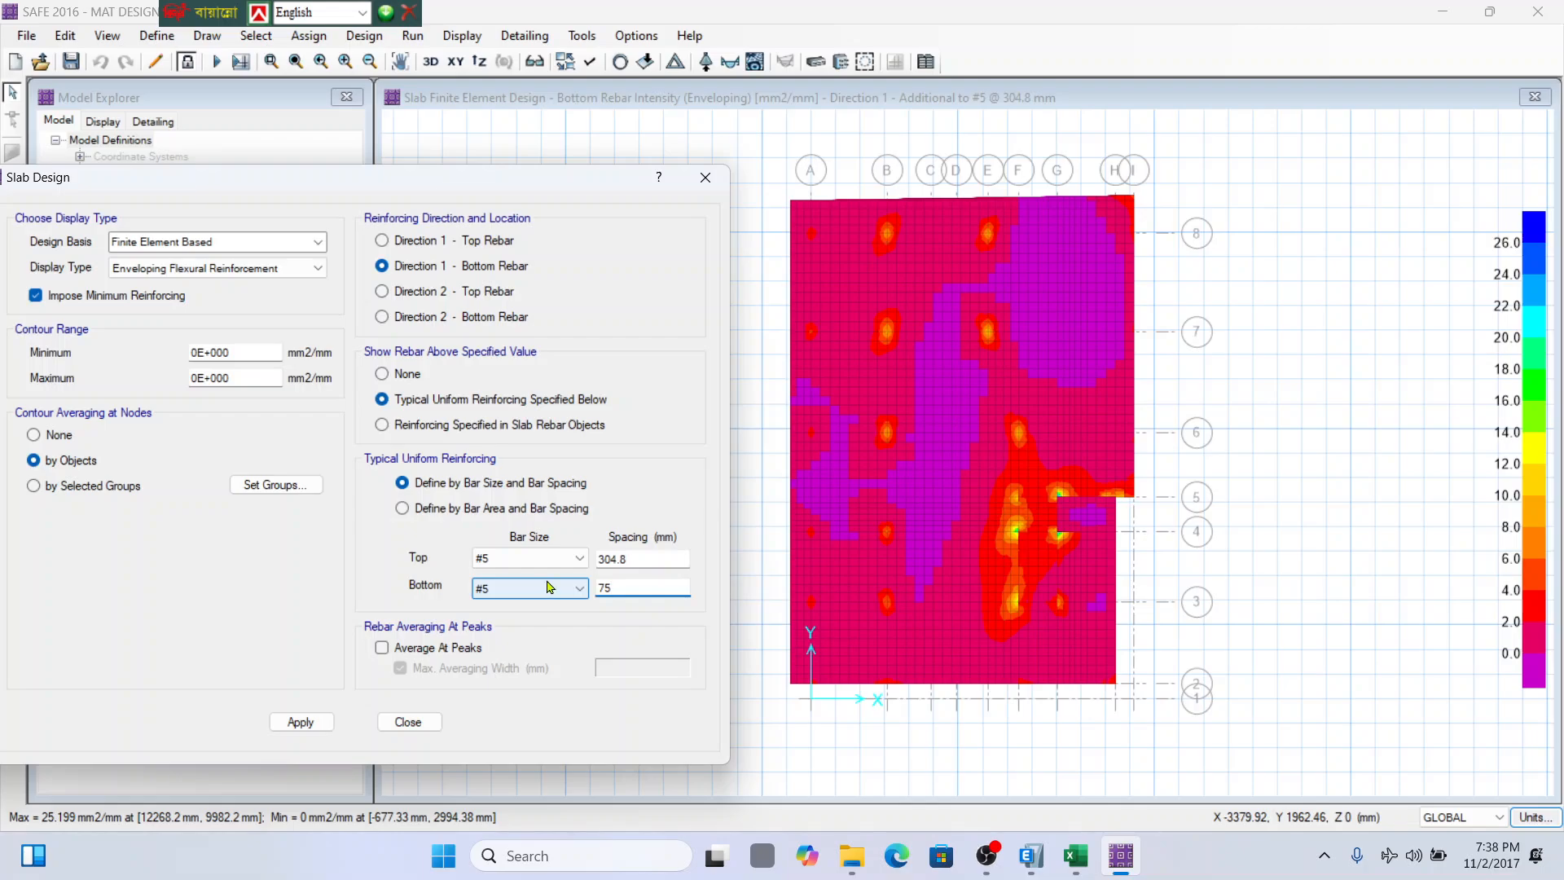
click(299, 723)
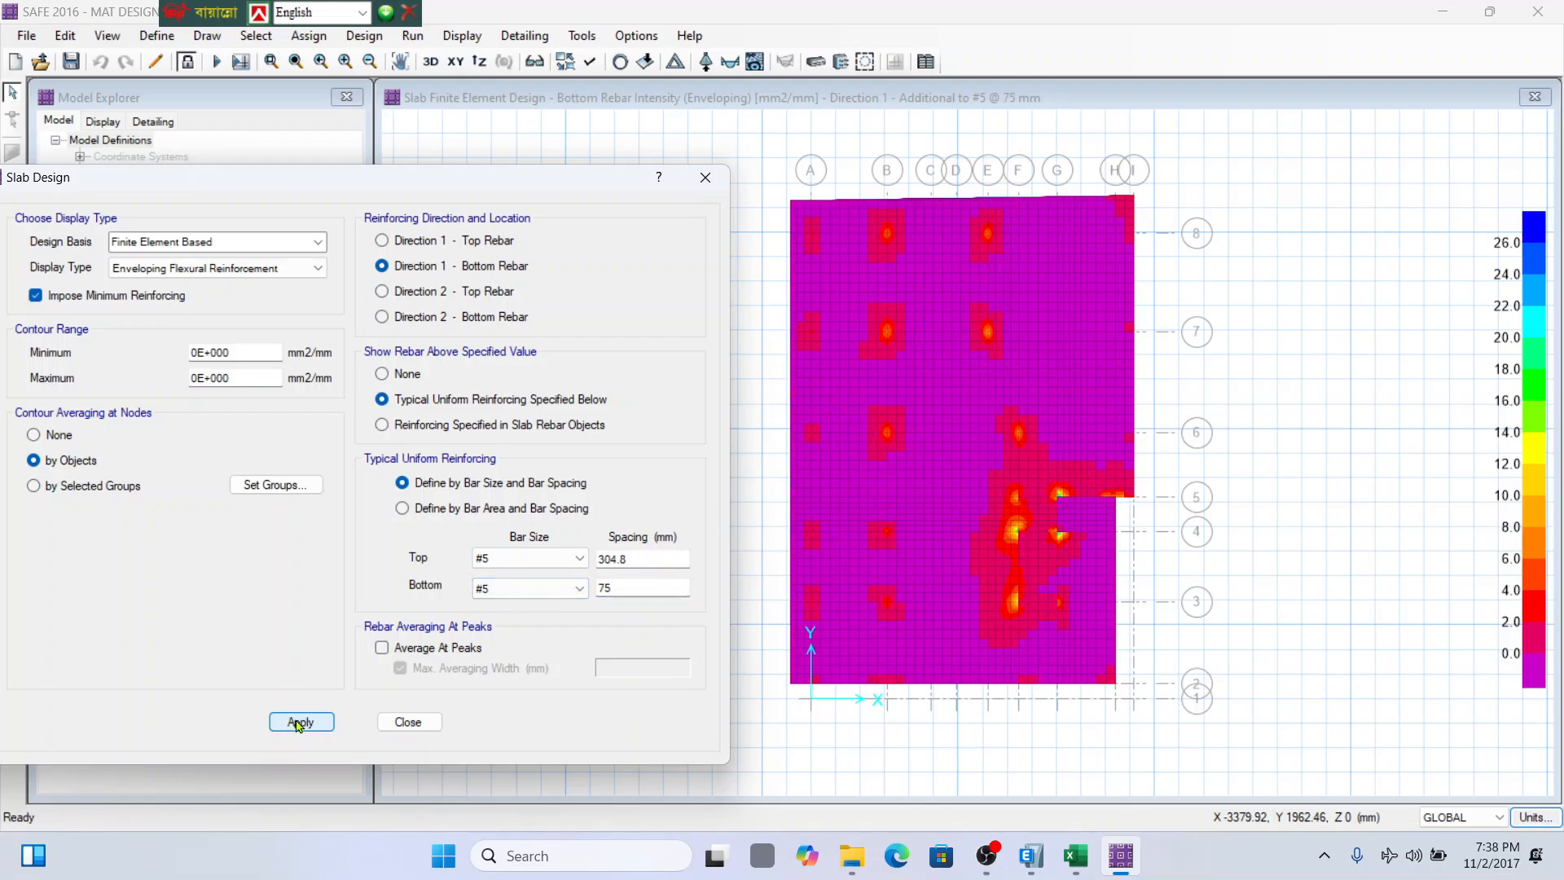
Try #6 bottom bars for the typical uniform reinforcing and update the Direction 1 bottom rebar contour plot.
double_click(612, 587)
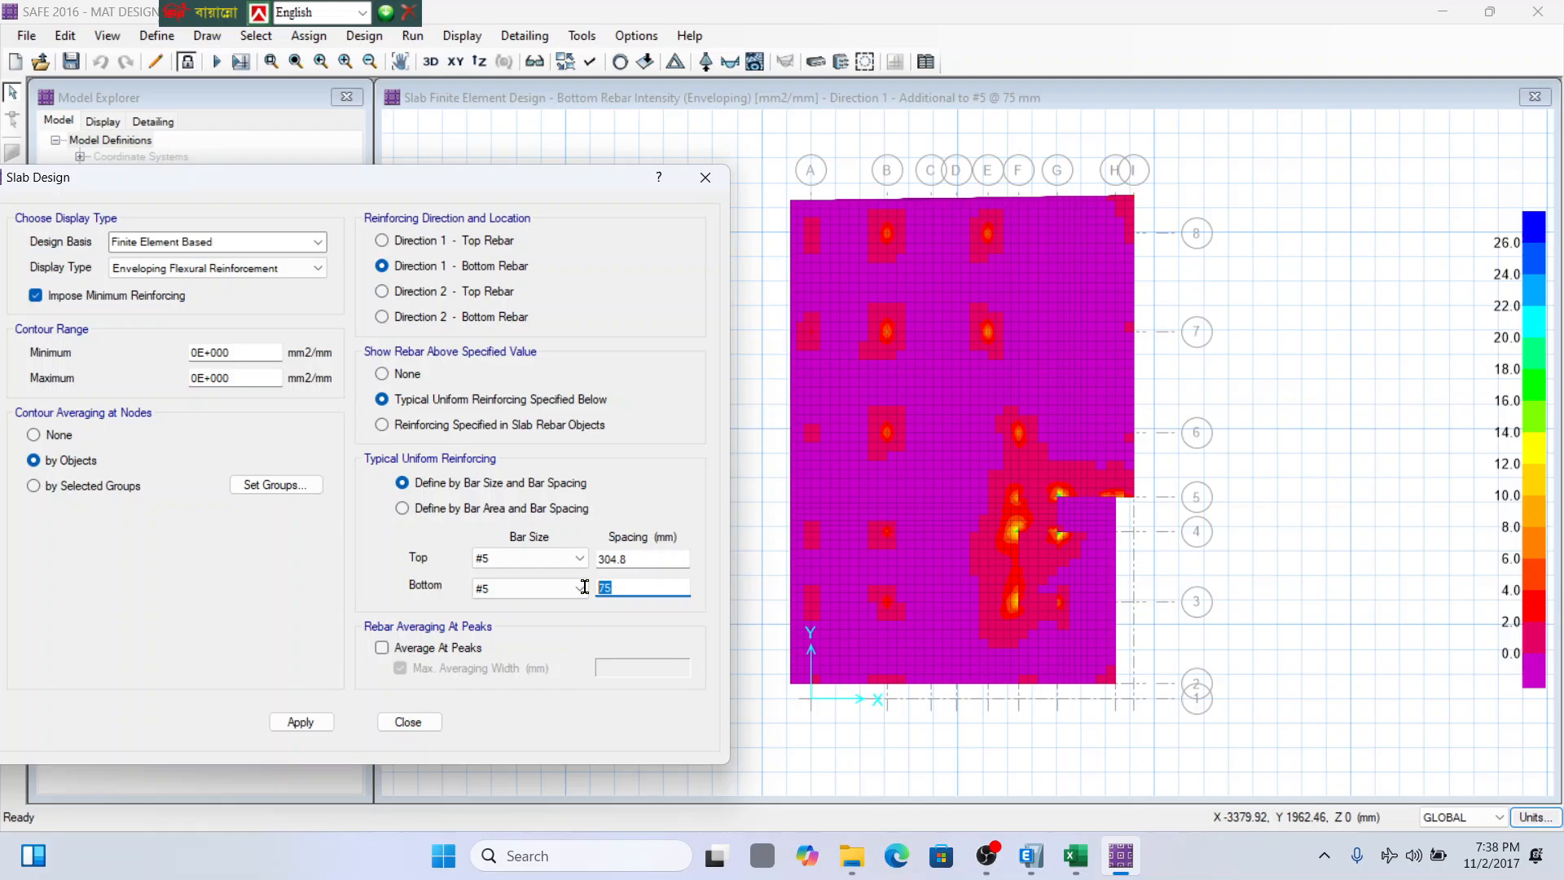
click(518, 599)
click(498, 660)
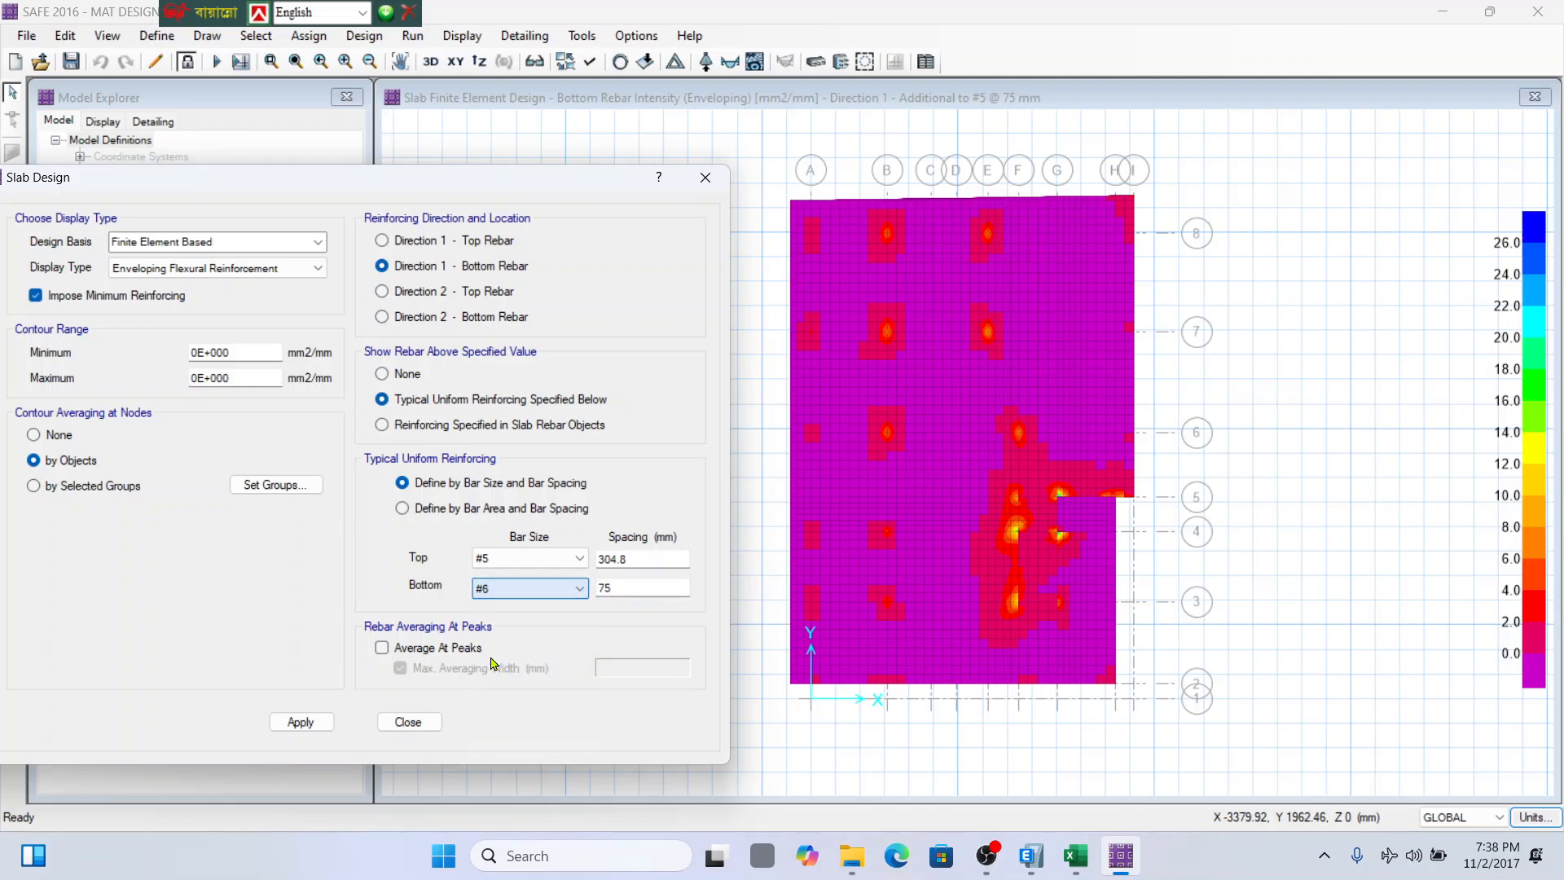
click(314, 724)
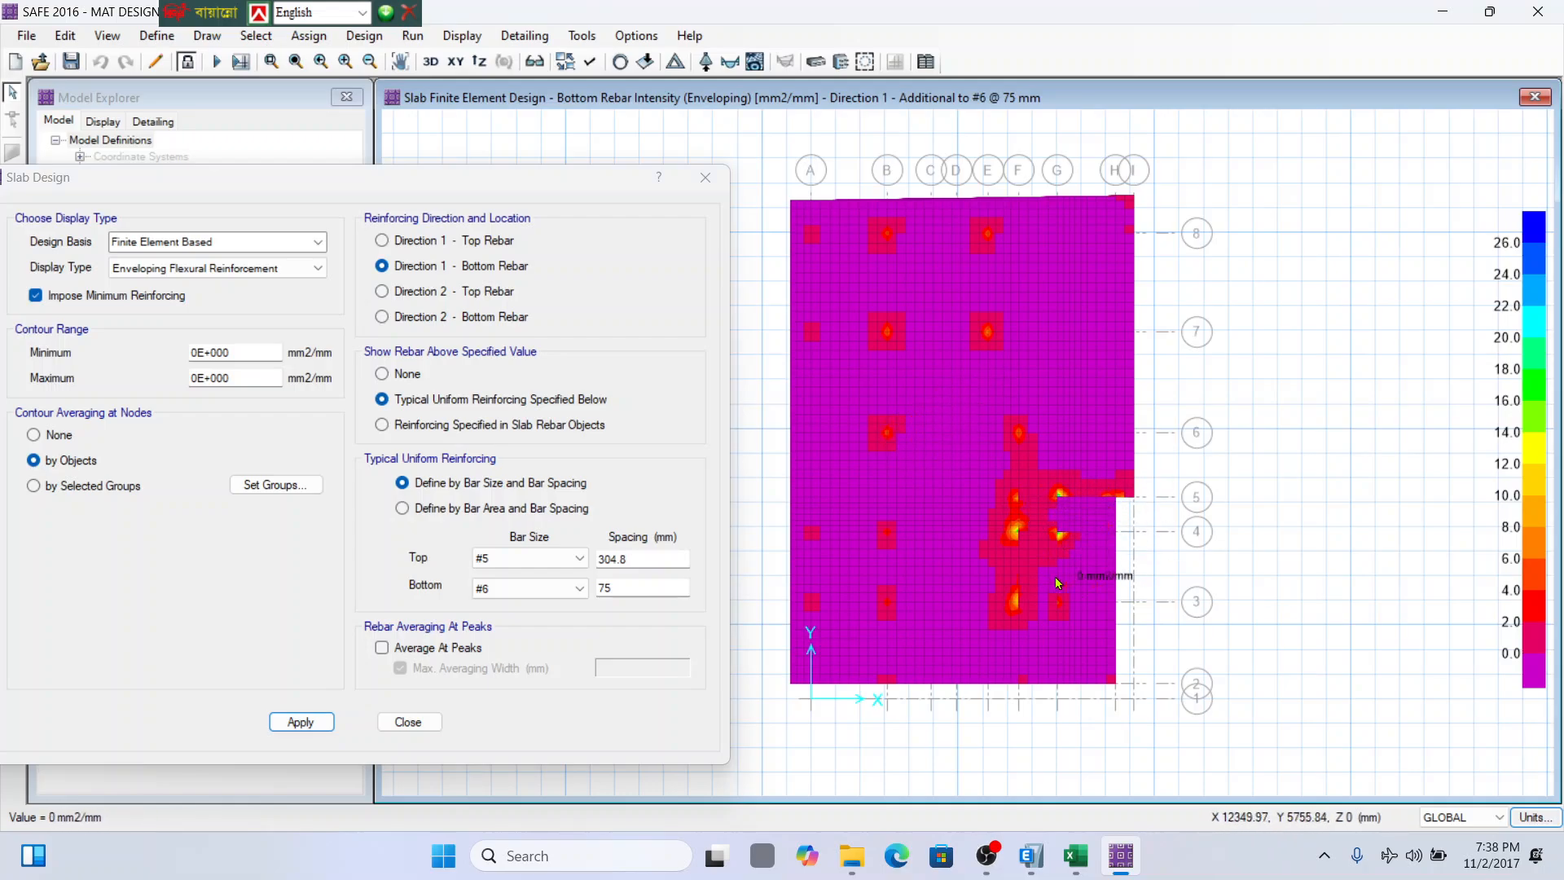
Show the Direction 2 bottom rebar required above the typical uniform reinforcing.
click(423, 319)
click(316, 723)
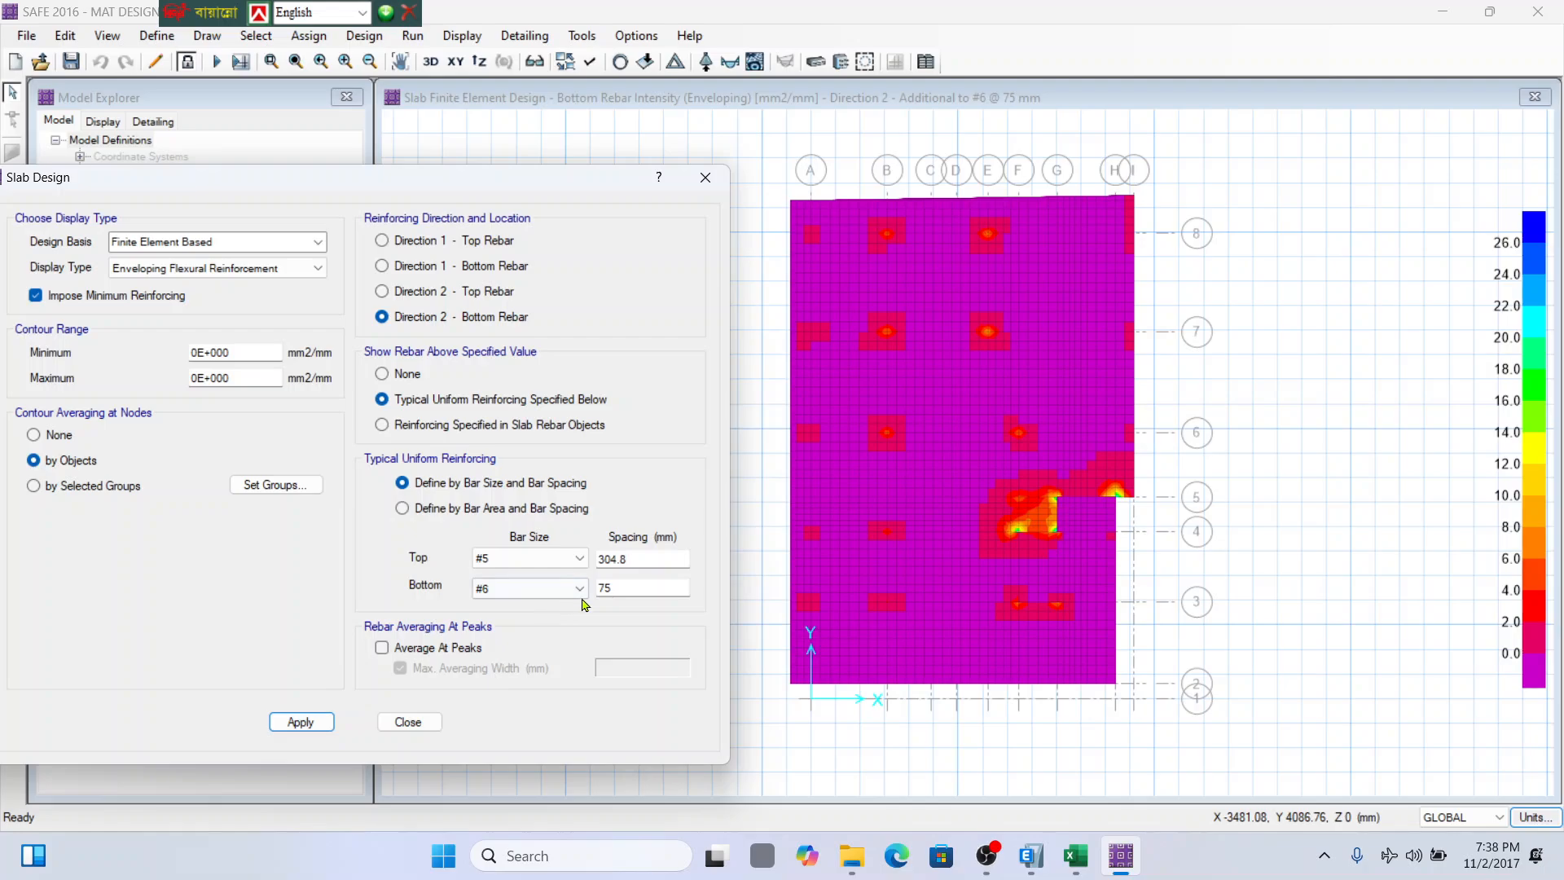
double_click(622, 583)
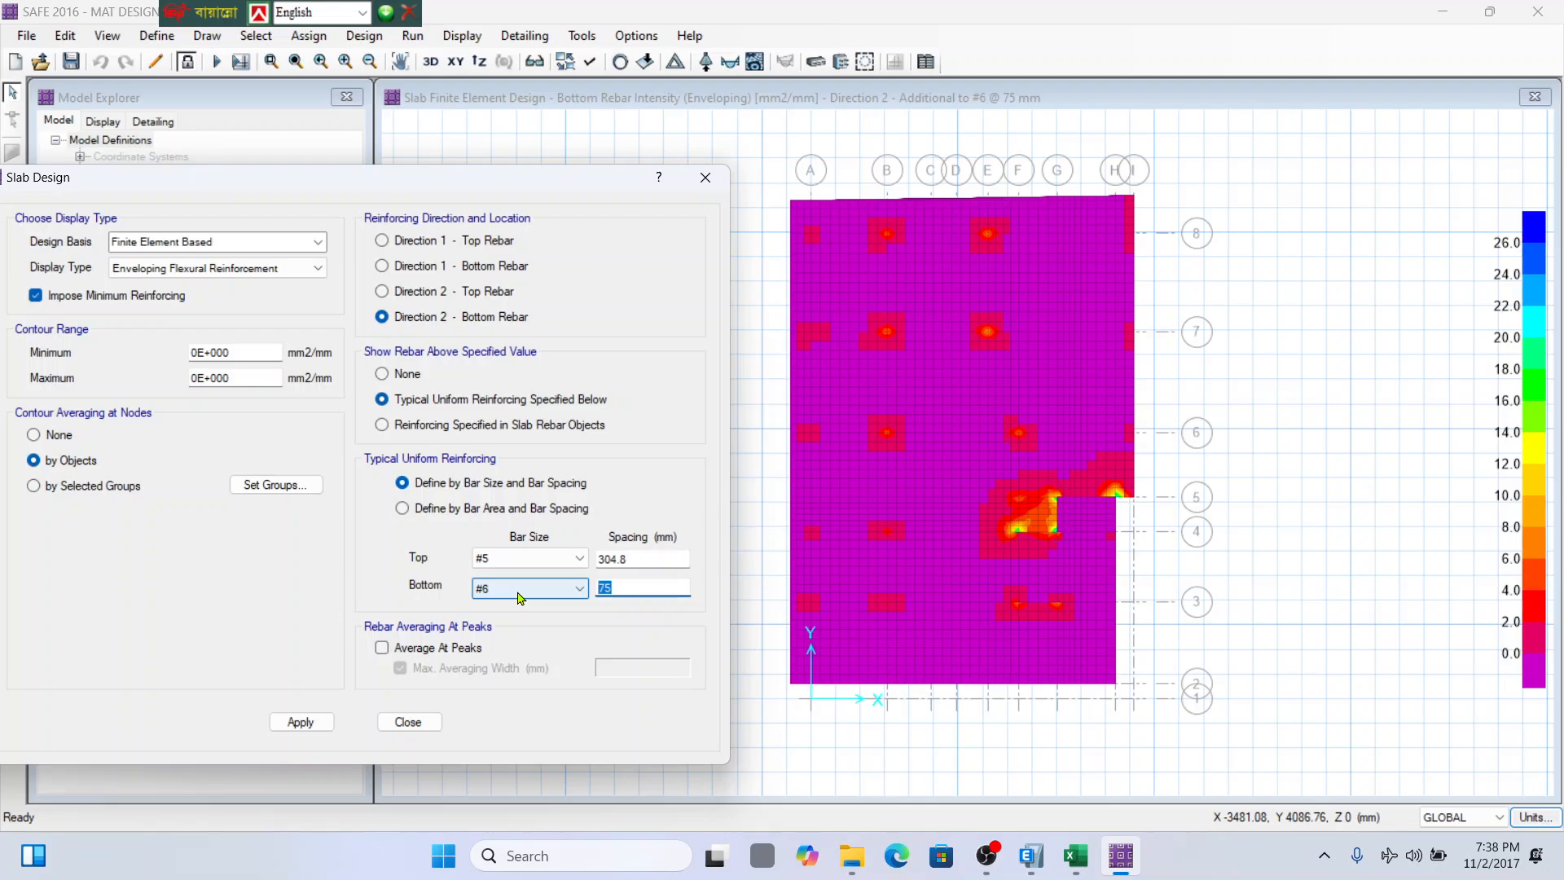
click(303, 722)
Set the bottom bar size of the typical uniform reinforcing to #8, update the plot and inspect the remaining areas.
click(537, 587)
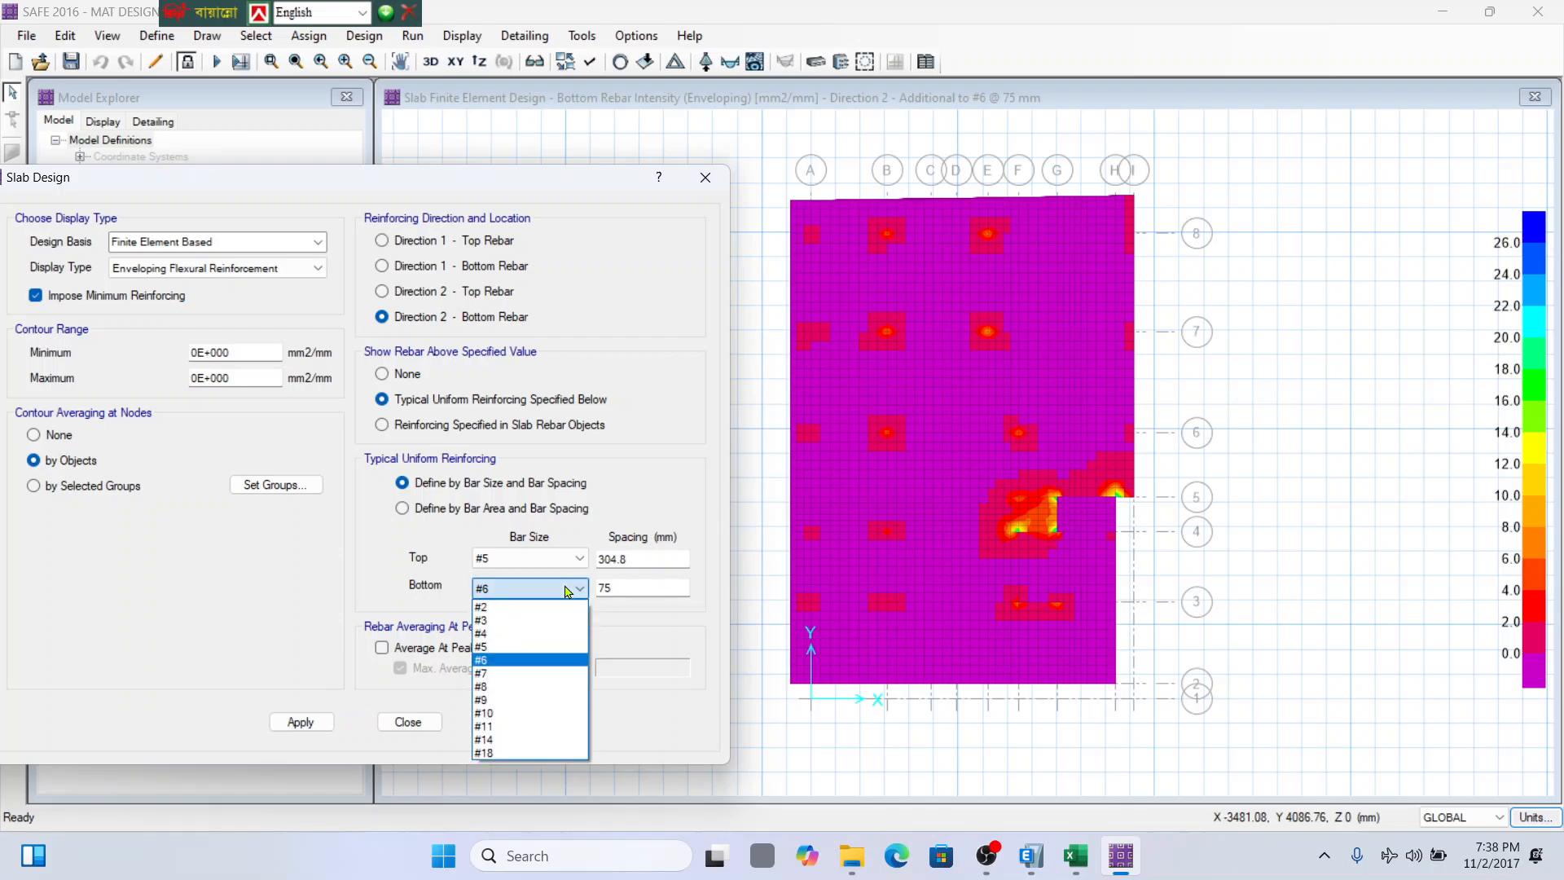
click(503, 681)
click(525, 588)
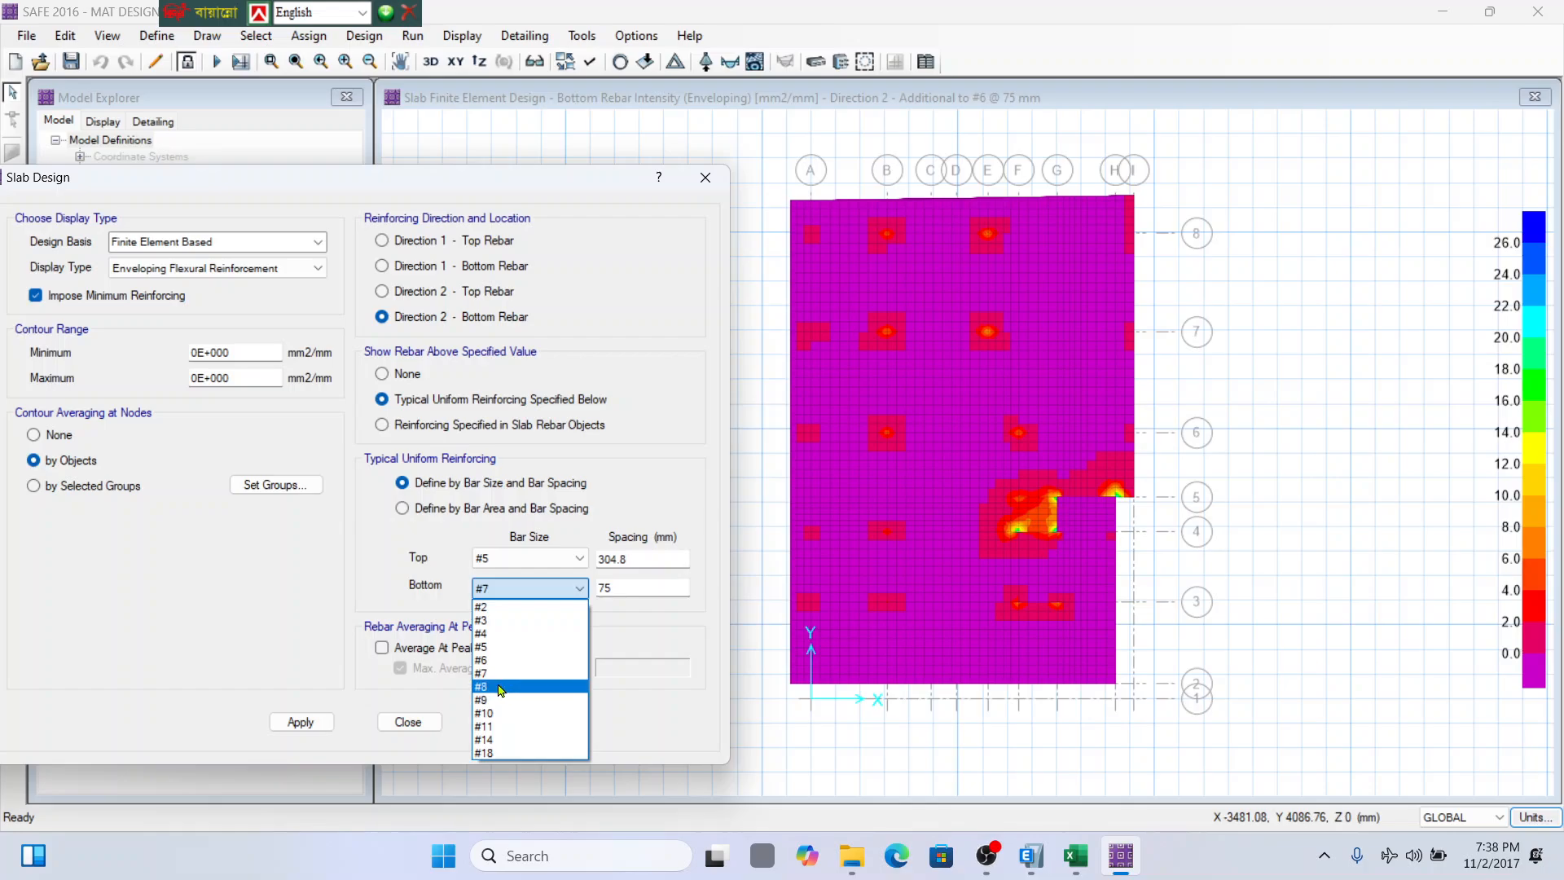
click(501, 688)
click(301, 722)
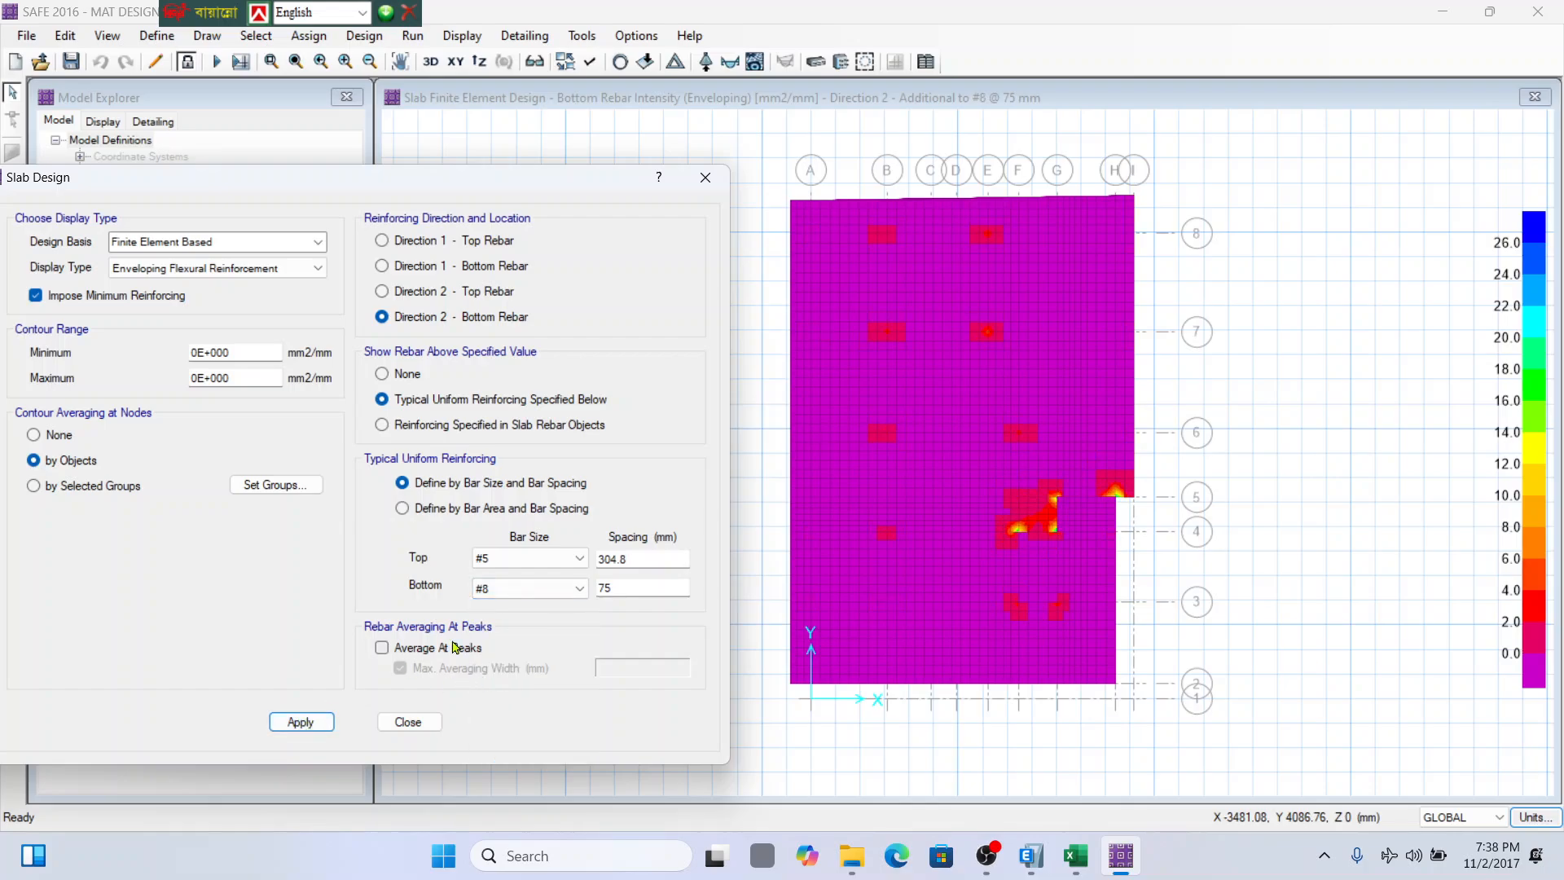
click(654, 588)
mouse_move(896, 534)
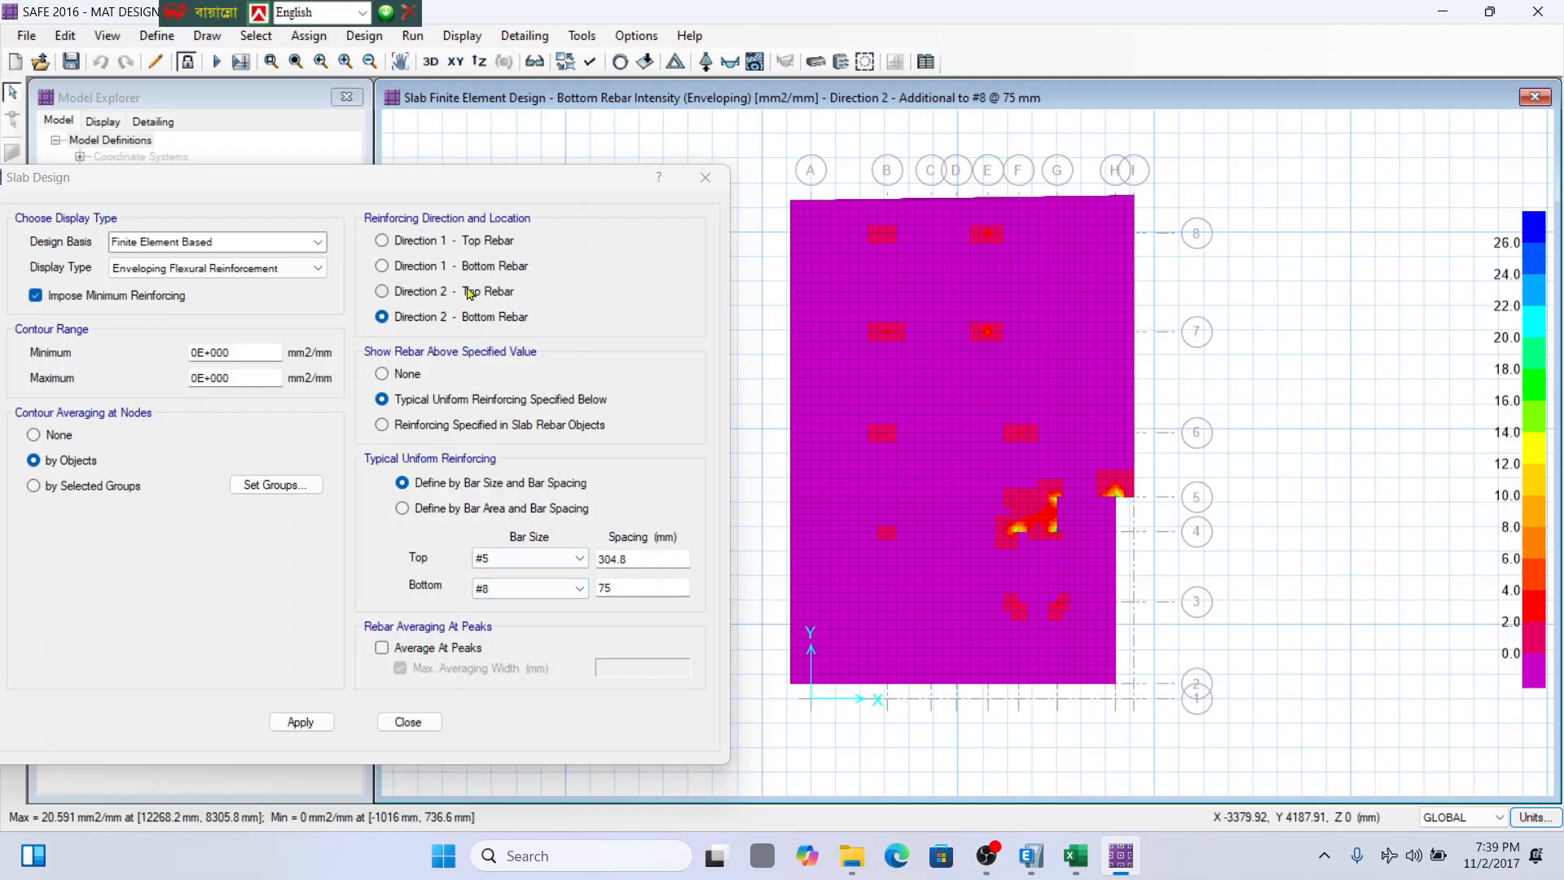
Display the Direction 1 top rebar with the top bar spacing of the typical uniform reinforcing set to 75 mm.
click(464, 245)
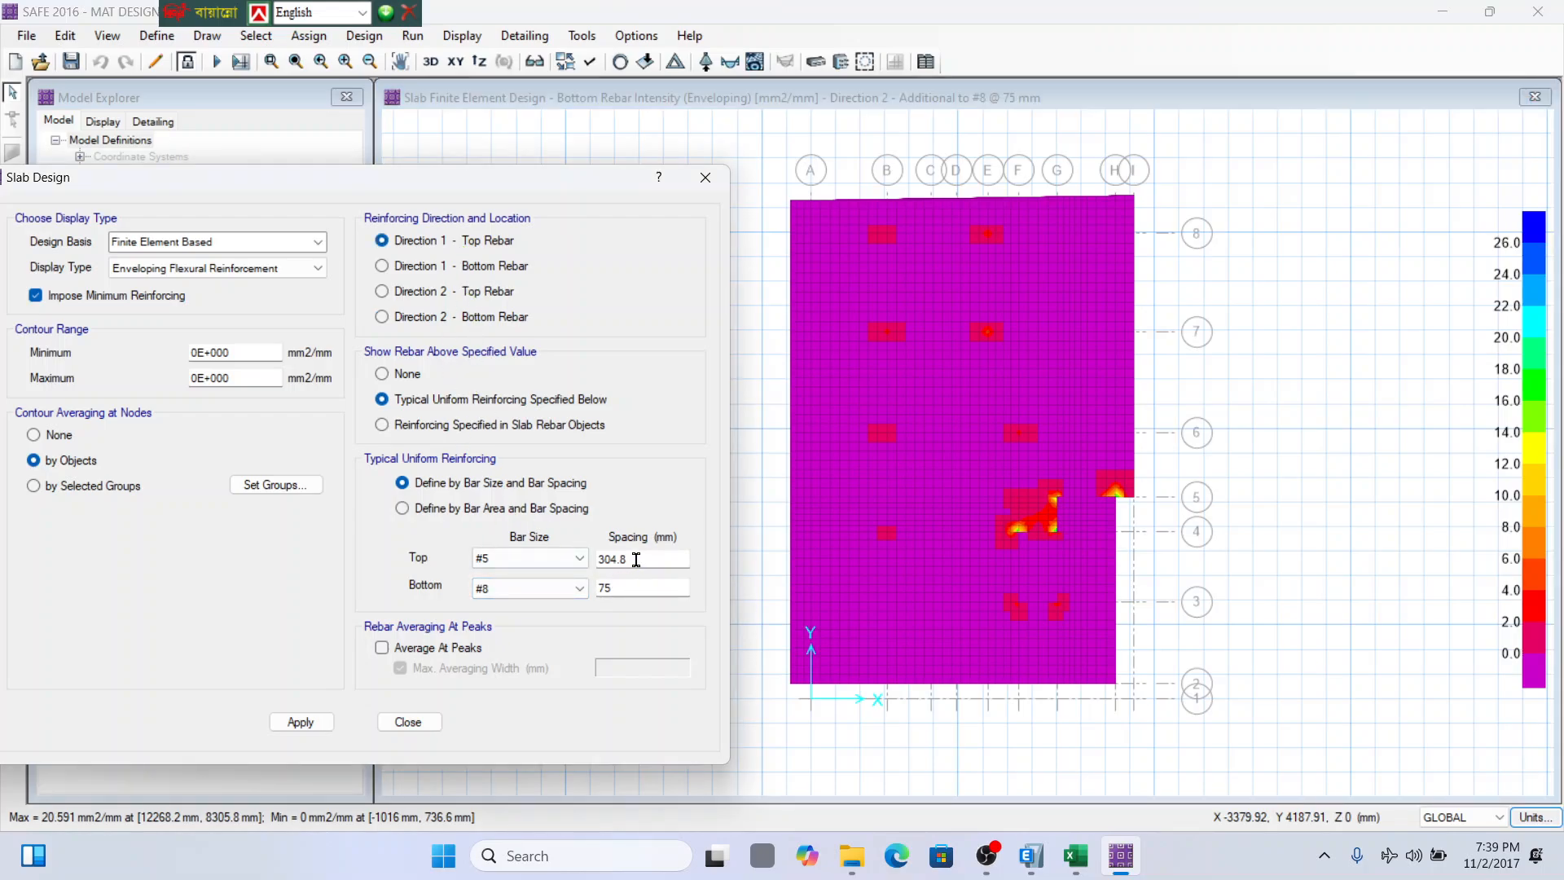
click(299, 721)
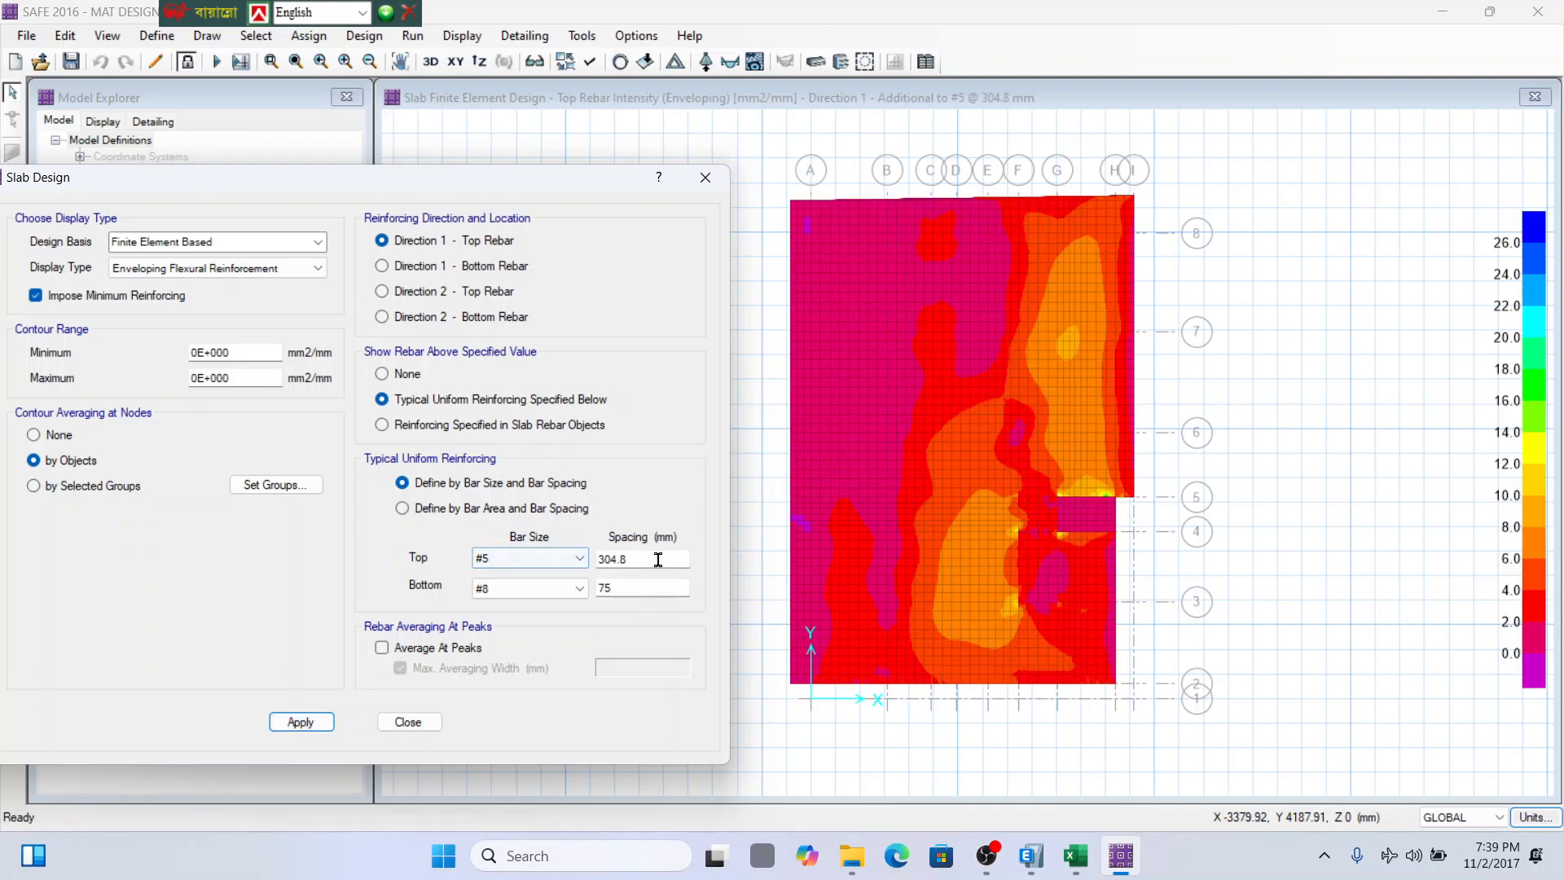
drag(657, 559, 538, 552)
text(75)
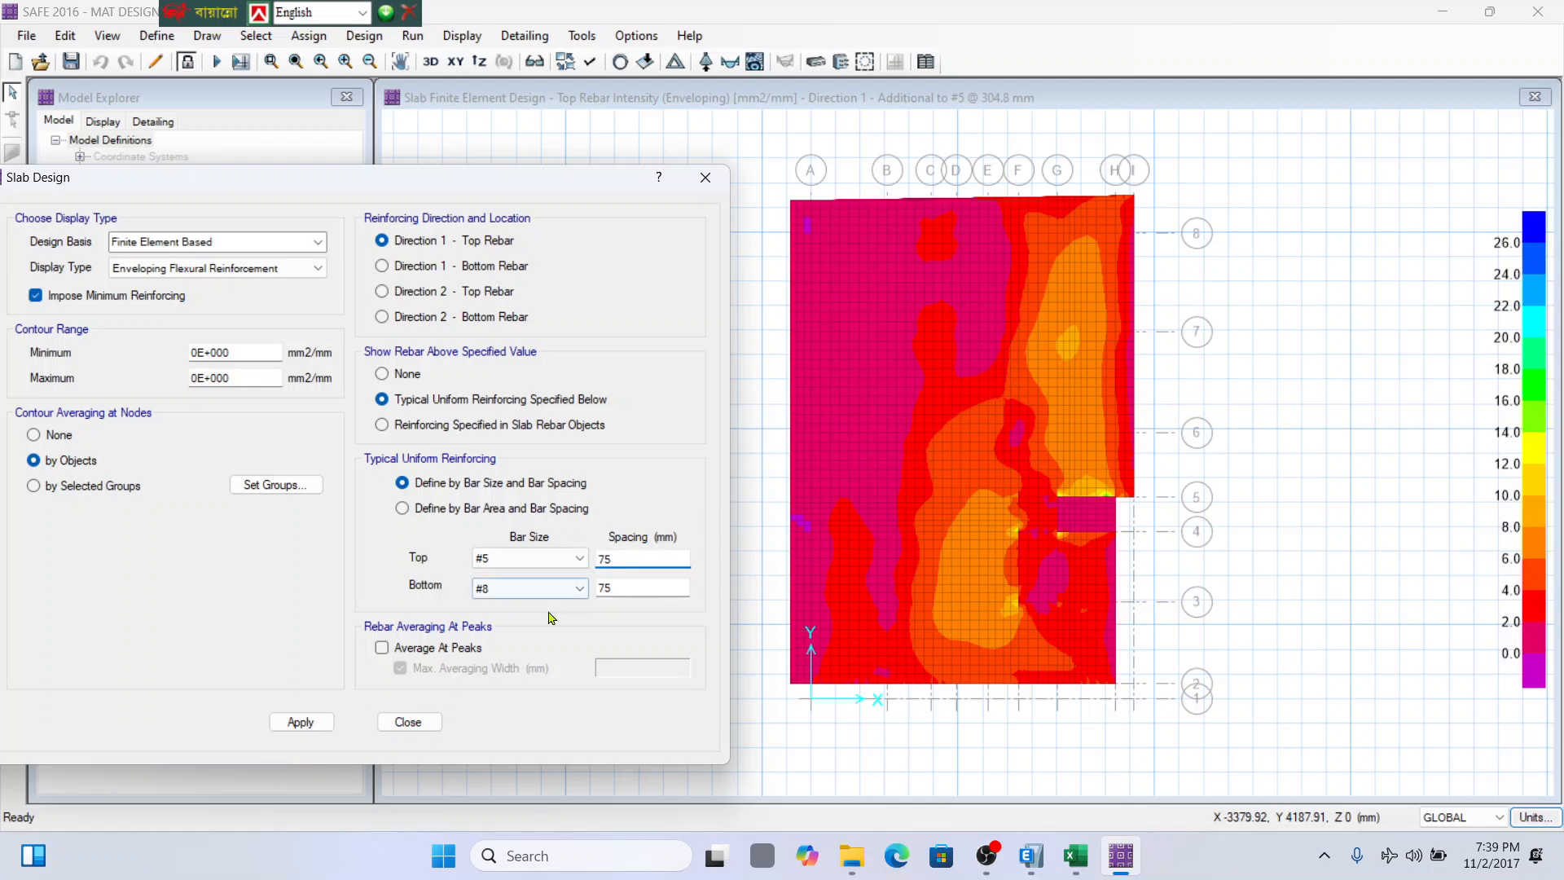
click(303, 721)
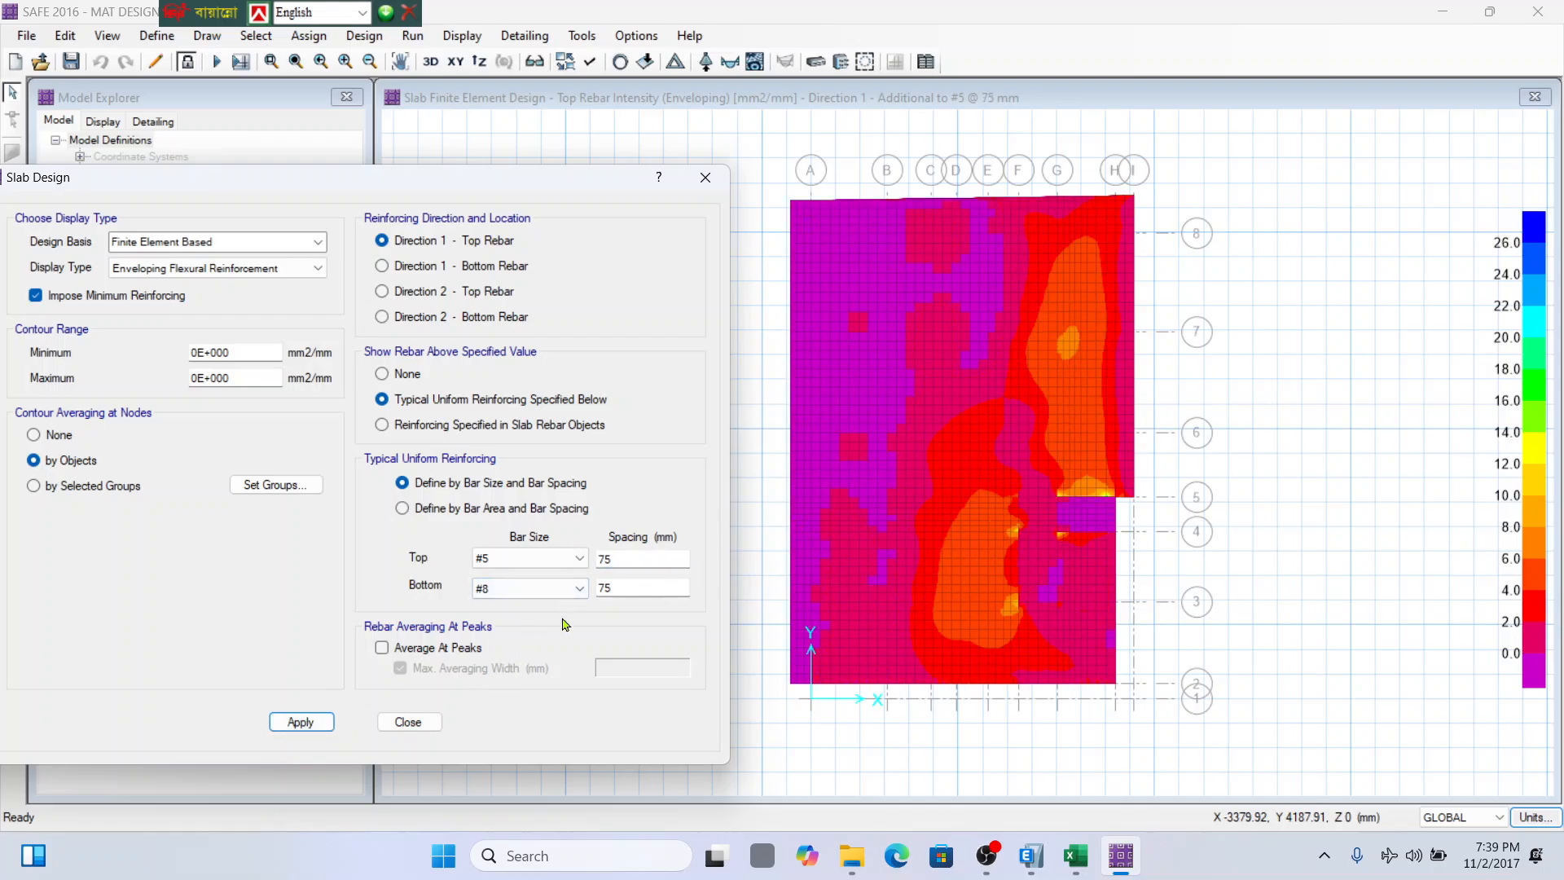
Try #6 top bars for the typical uniform reinforcing and update the Direction 1 top rebar contour plot.
click(562, 558)
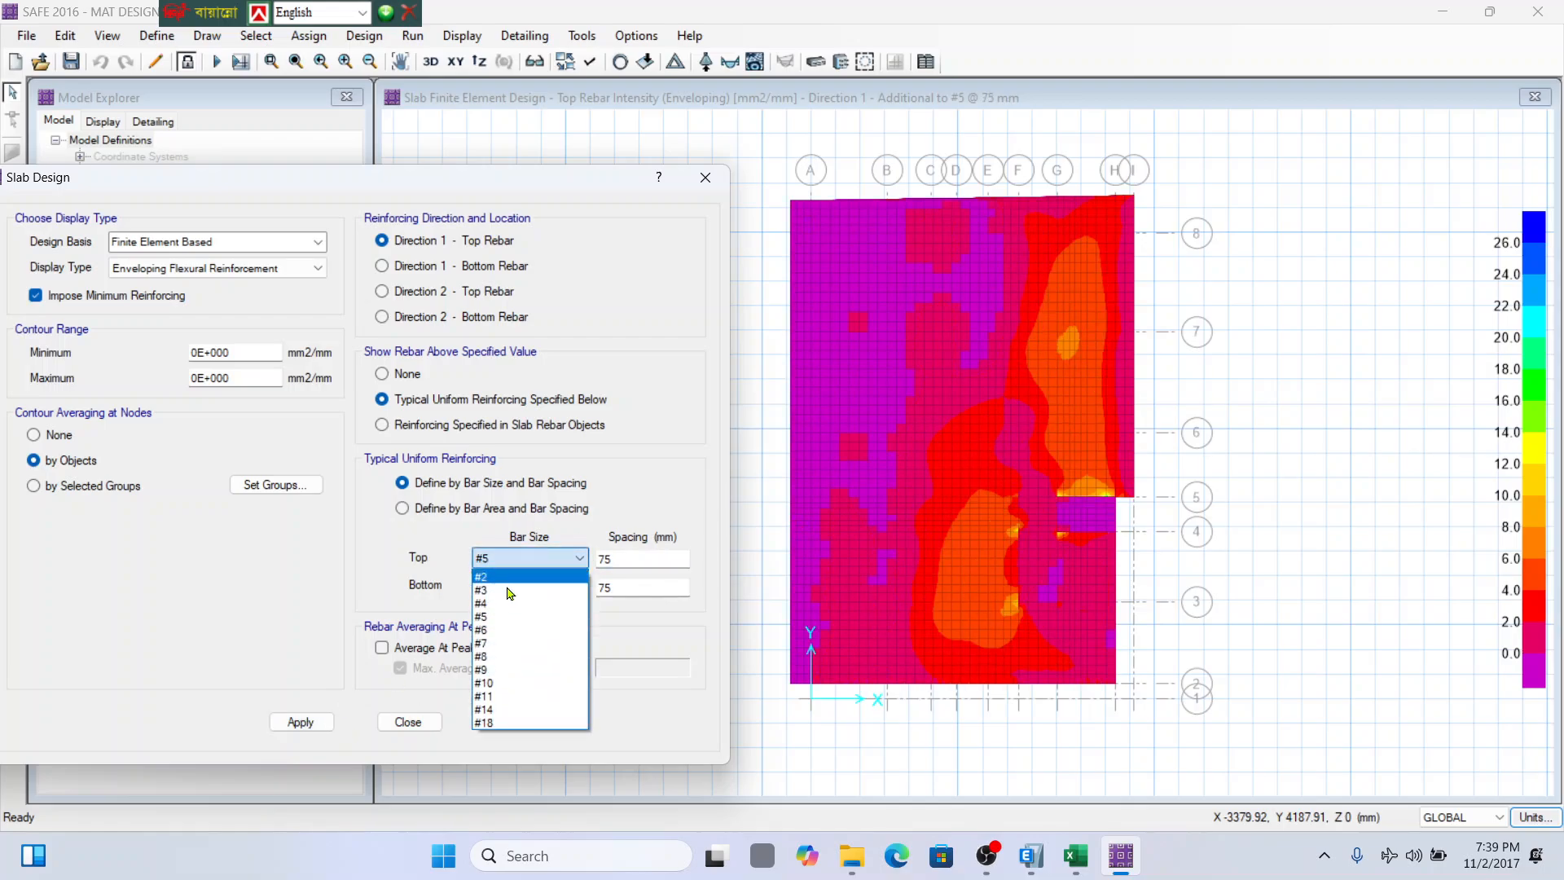
click(493, 630)
click(300, 724)
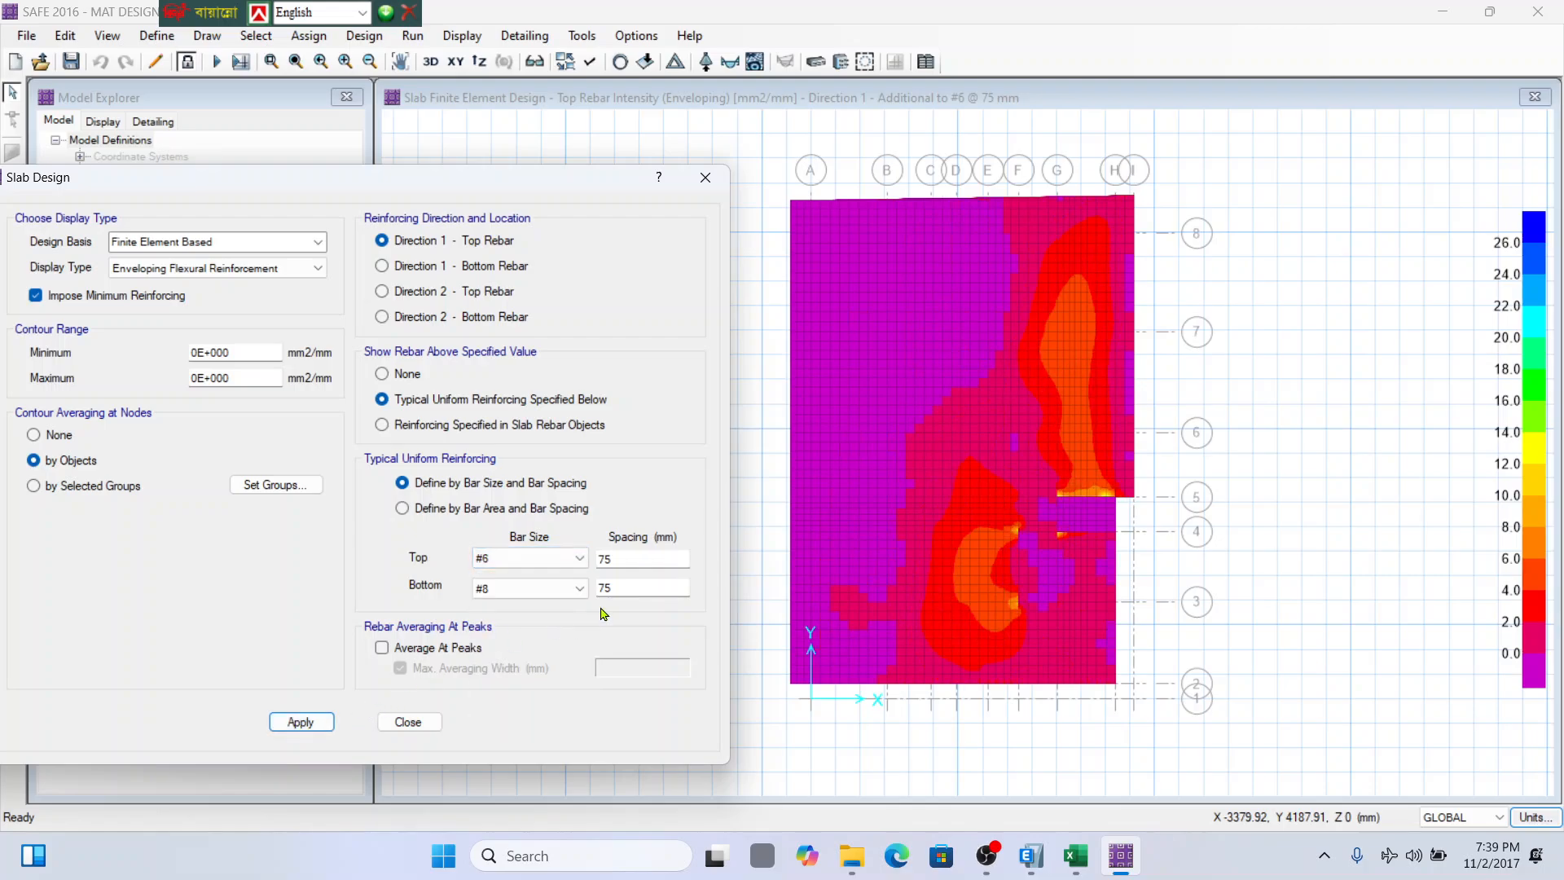
Set the top bar size of the typical uniform reinforcing to #8 and update the contour plot.
click(630, 559)
click(562, 558)
click(488, 661)
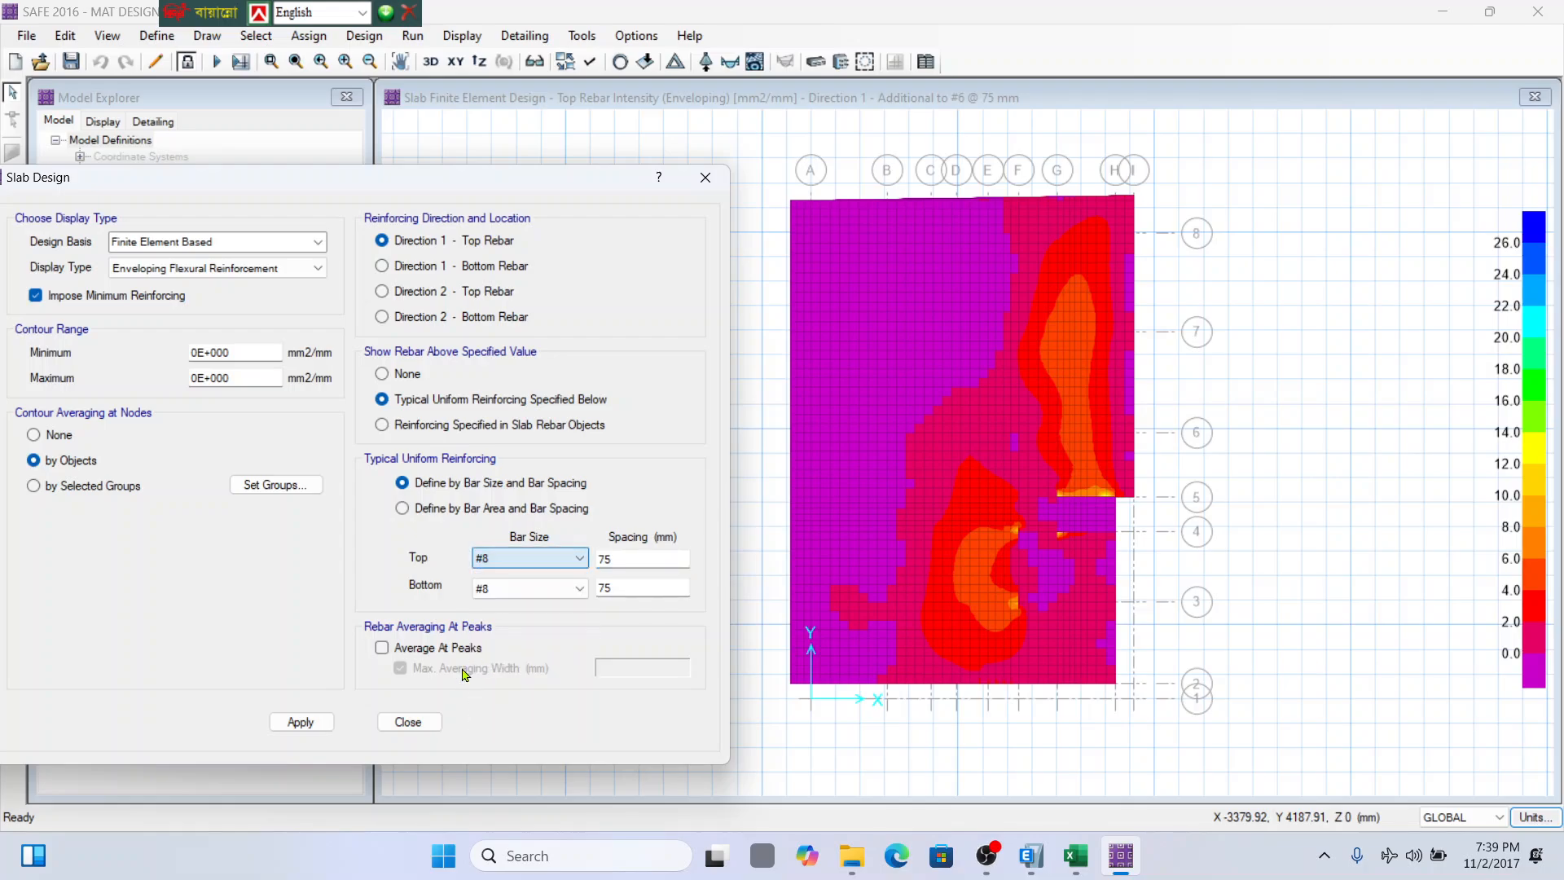
click(301, 721)
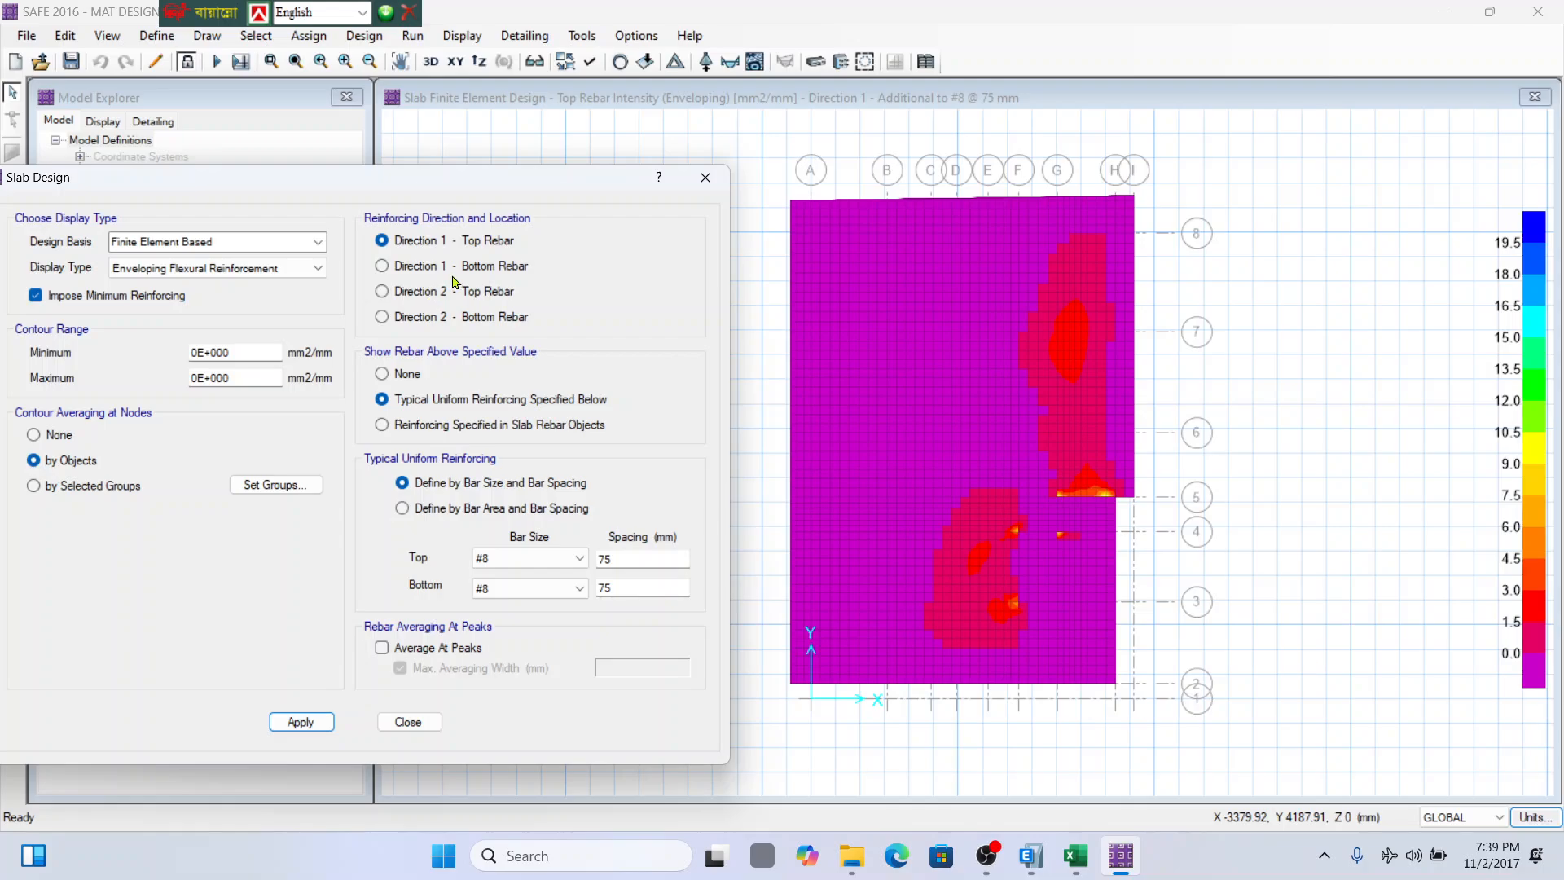
Review the additional rebar contours for Direction 2 top rebar and Direction 1 bottom rebar.
click(424, 298)
click(301, 720)
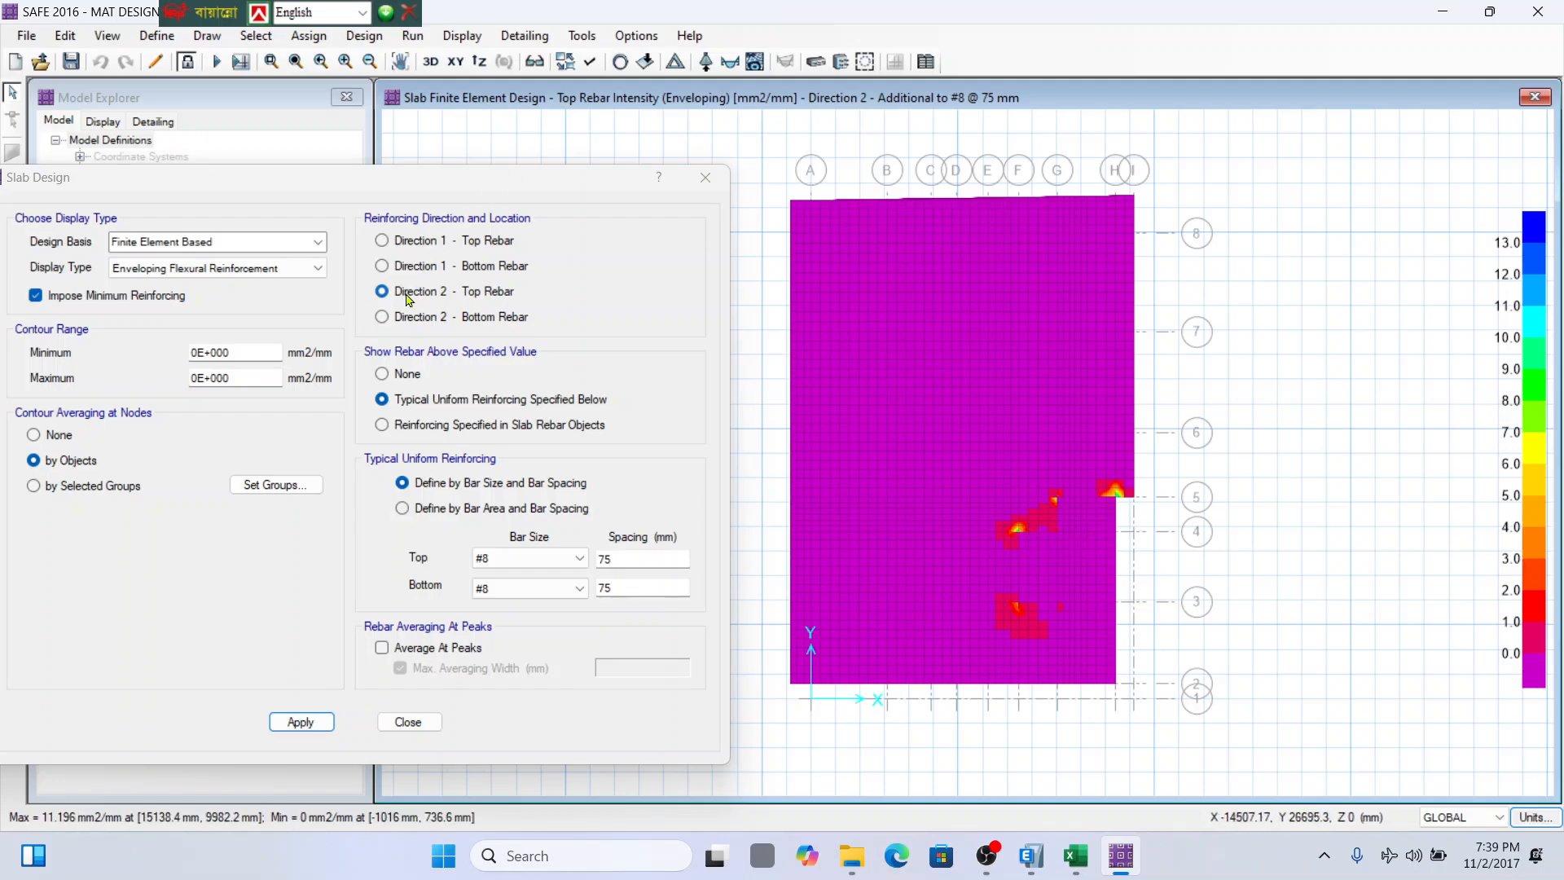
click(414, 267)
click(322, 728)
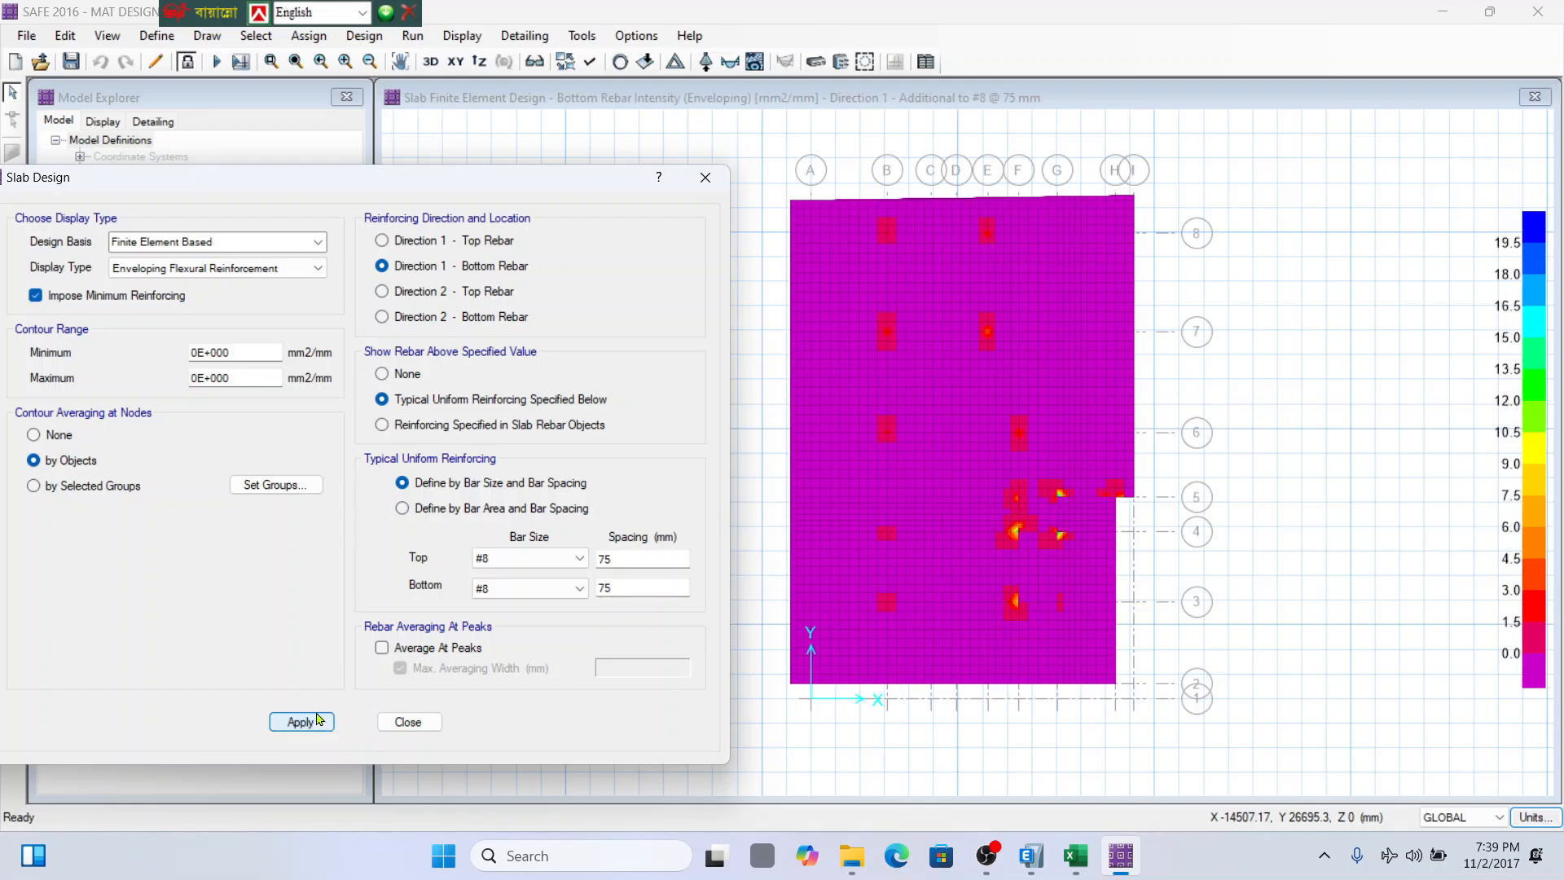
Stop imposing minimum reinforcing on the slab design display and update the Direction 1 bottom rebar plot.
click(35, 295)
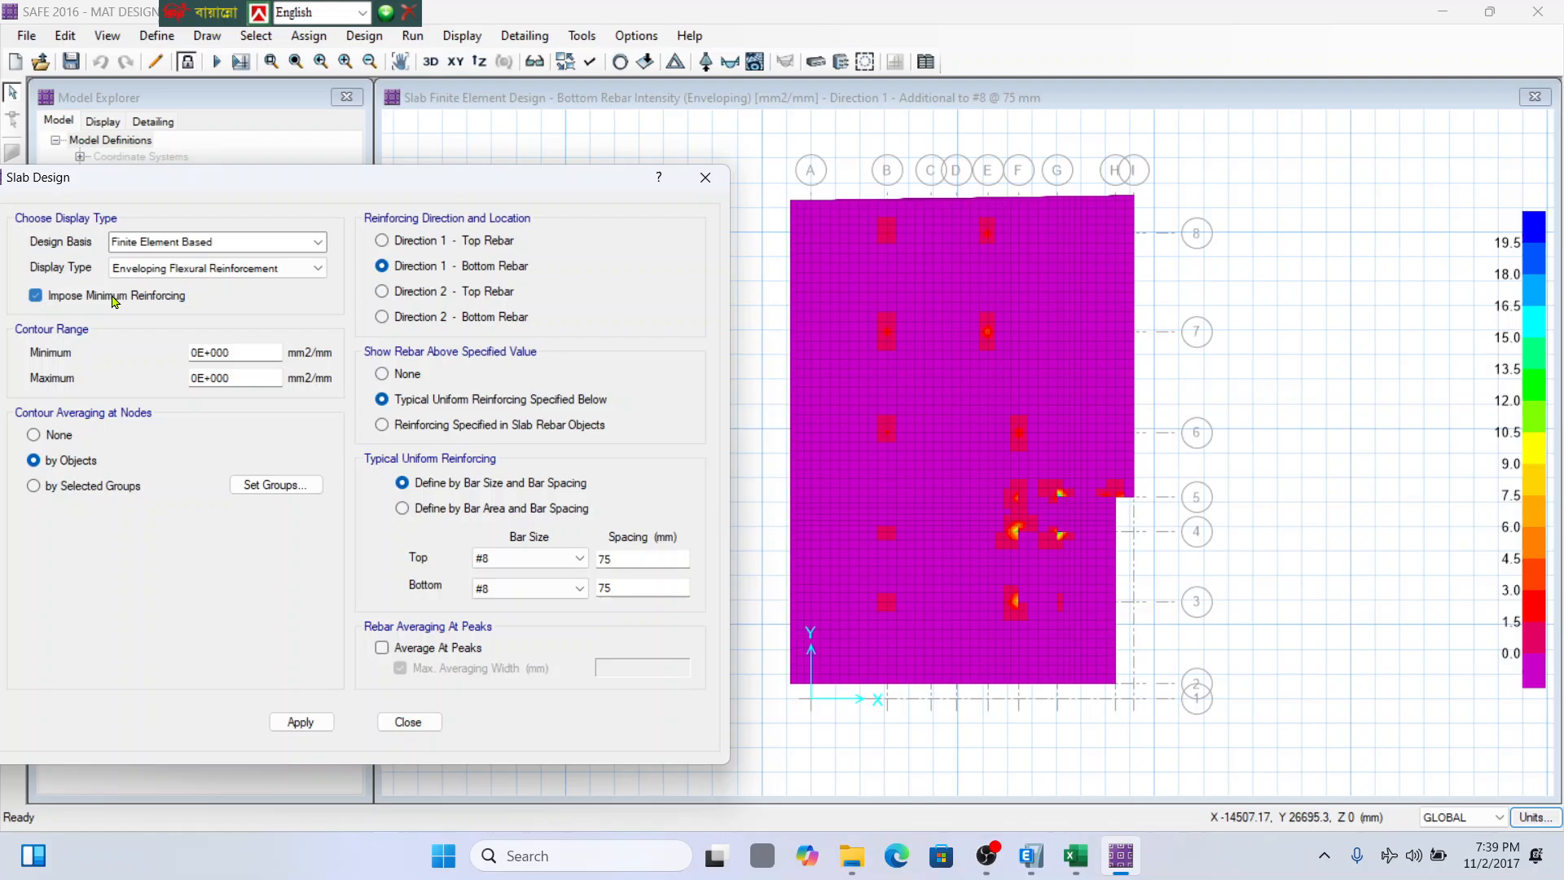
click(316, 720)
click(315, 724)
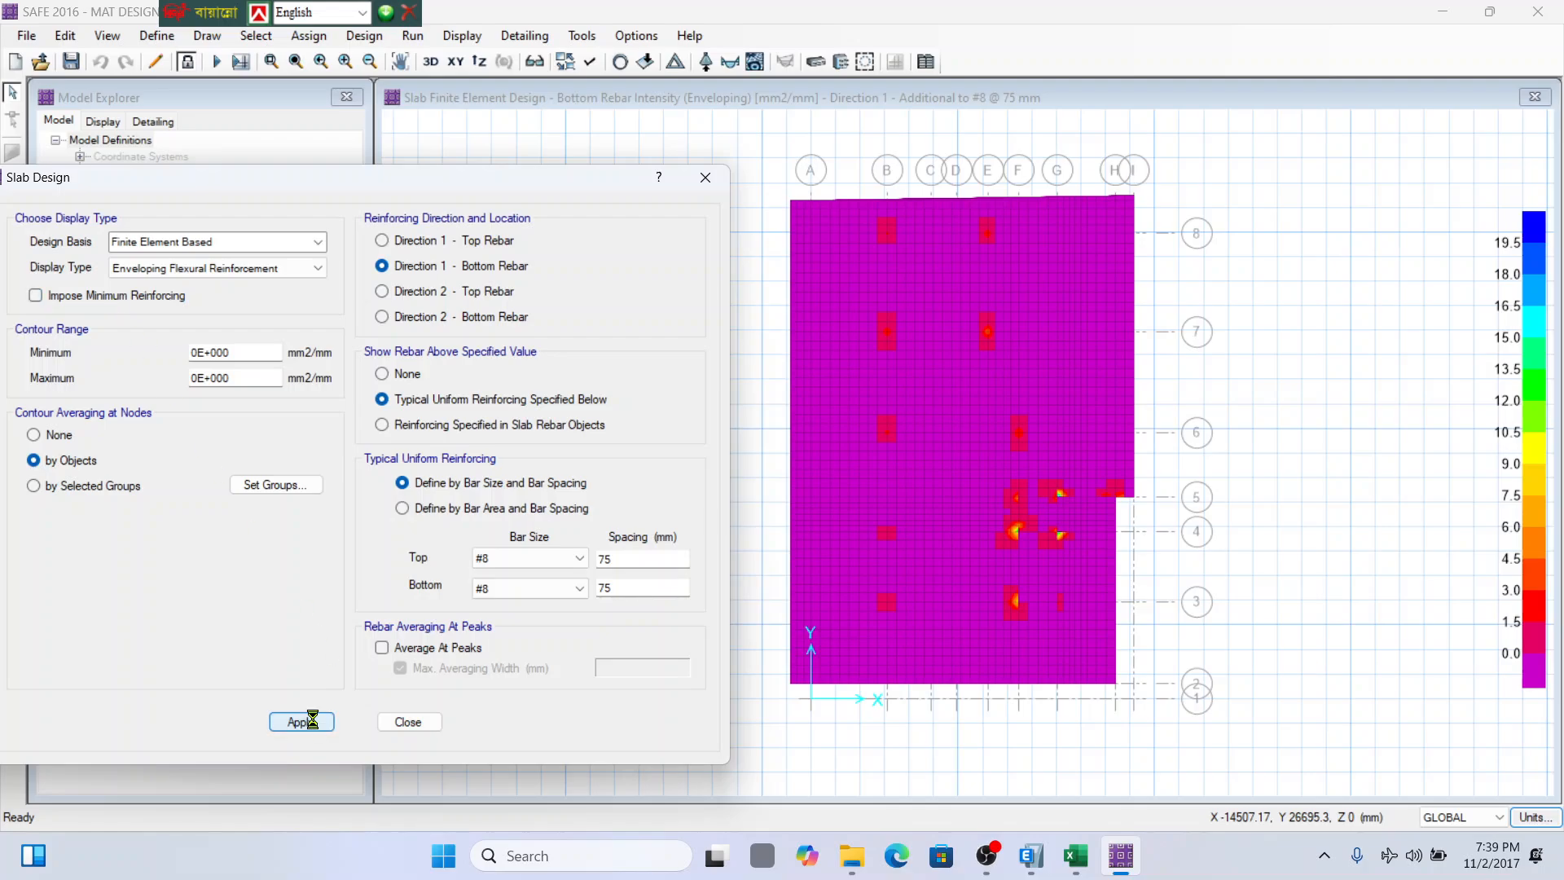
Check the Direction 2 and Direction 1 bottom rebar contours without minimum reinforcing imposed.
click(413, 293)
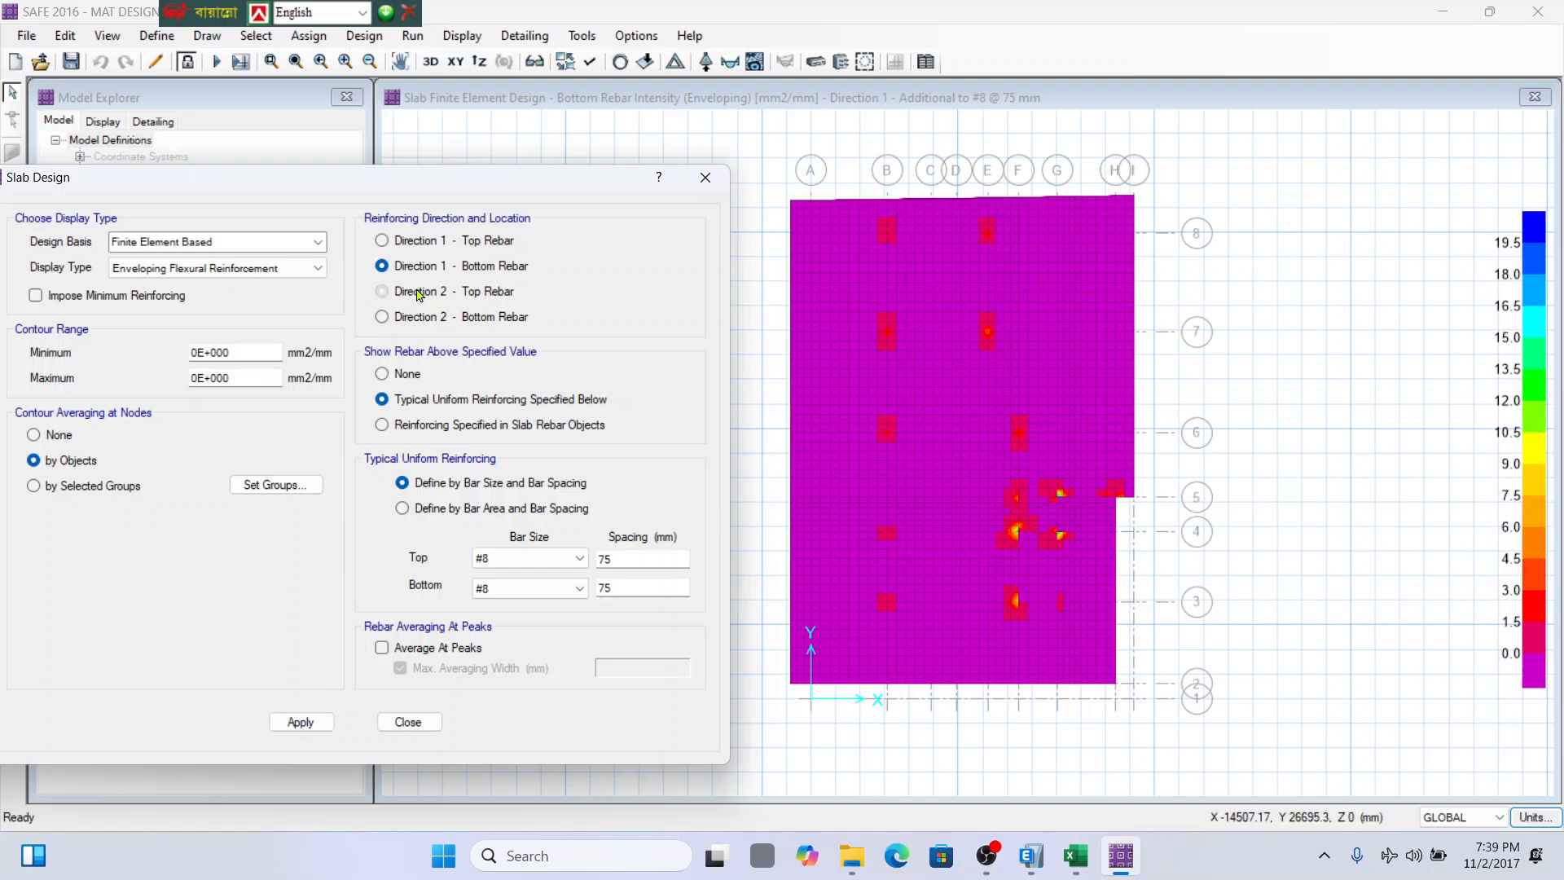
click(438, 315)
click(300, 723)
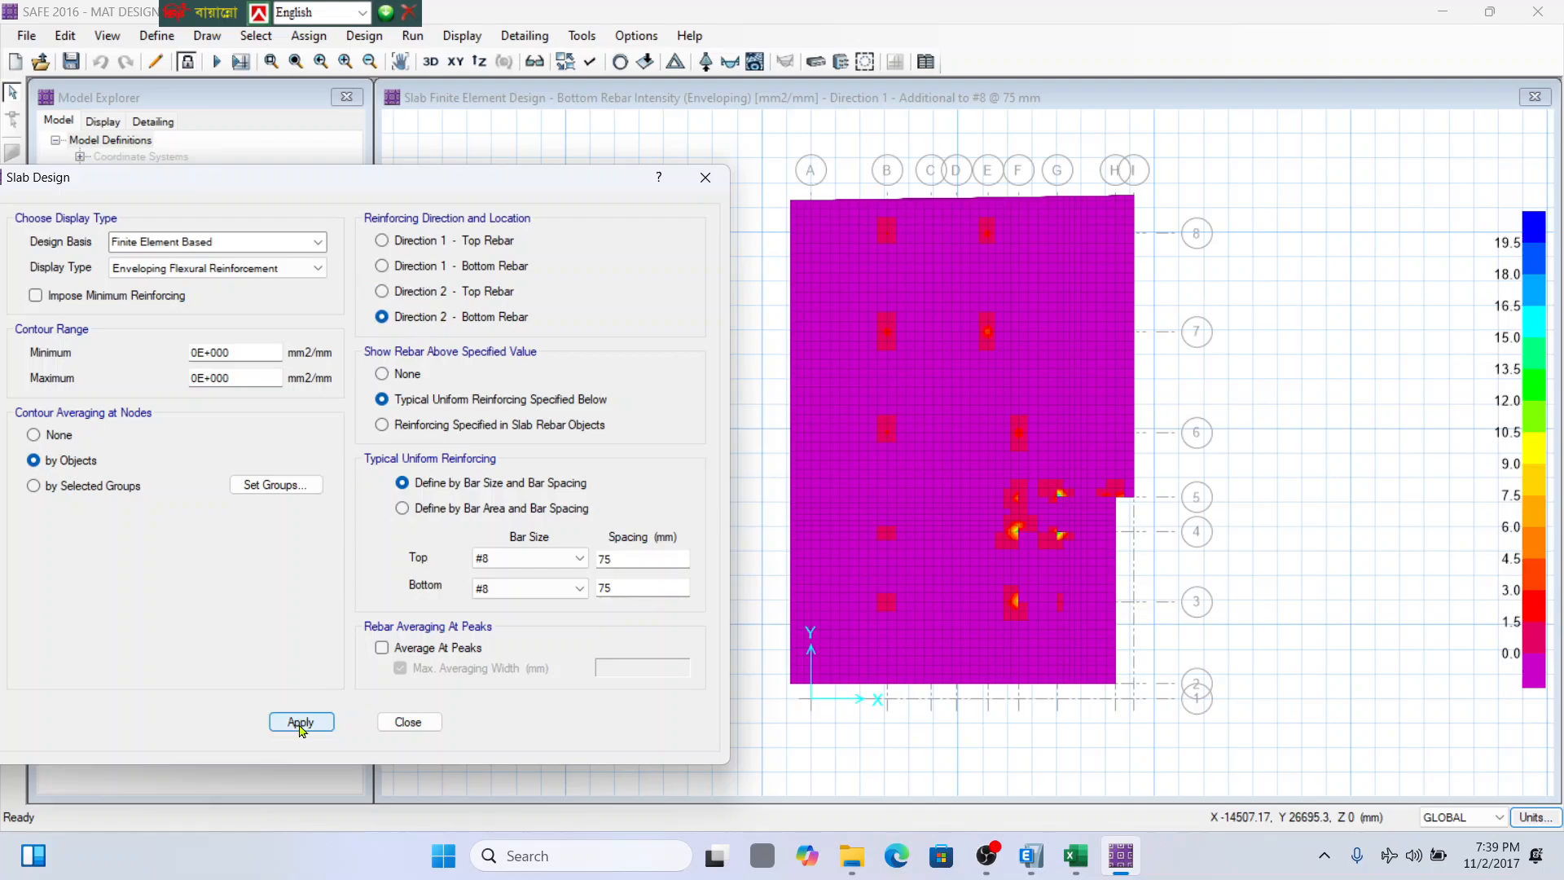
click(394, 265)
click(314, 723)
Check the Direction 1 and Direction 2 top rebar contours without minimum reinforcing imposed.
click(448, 241)
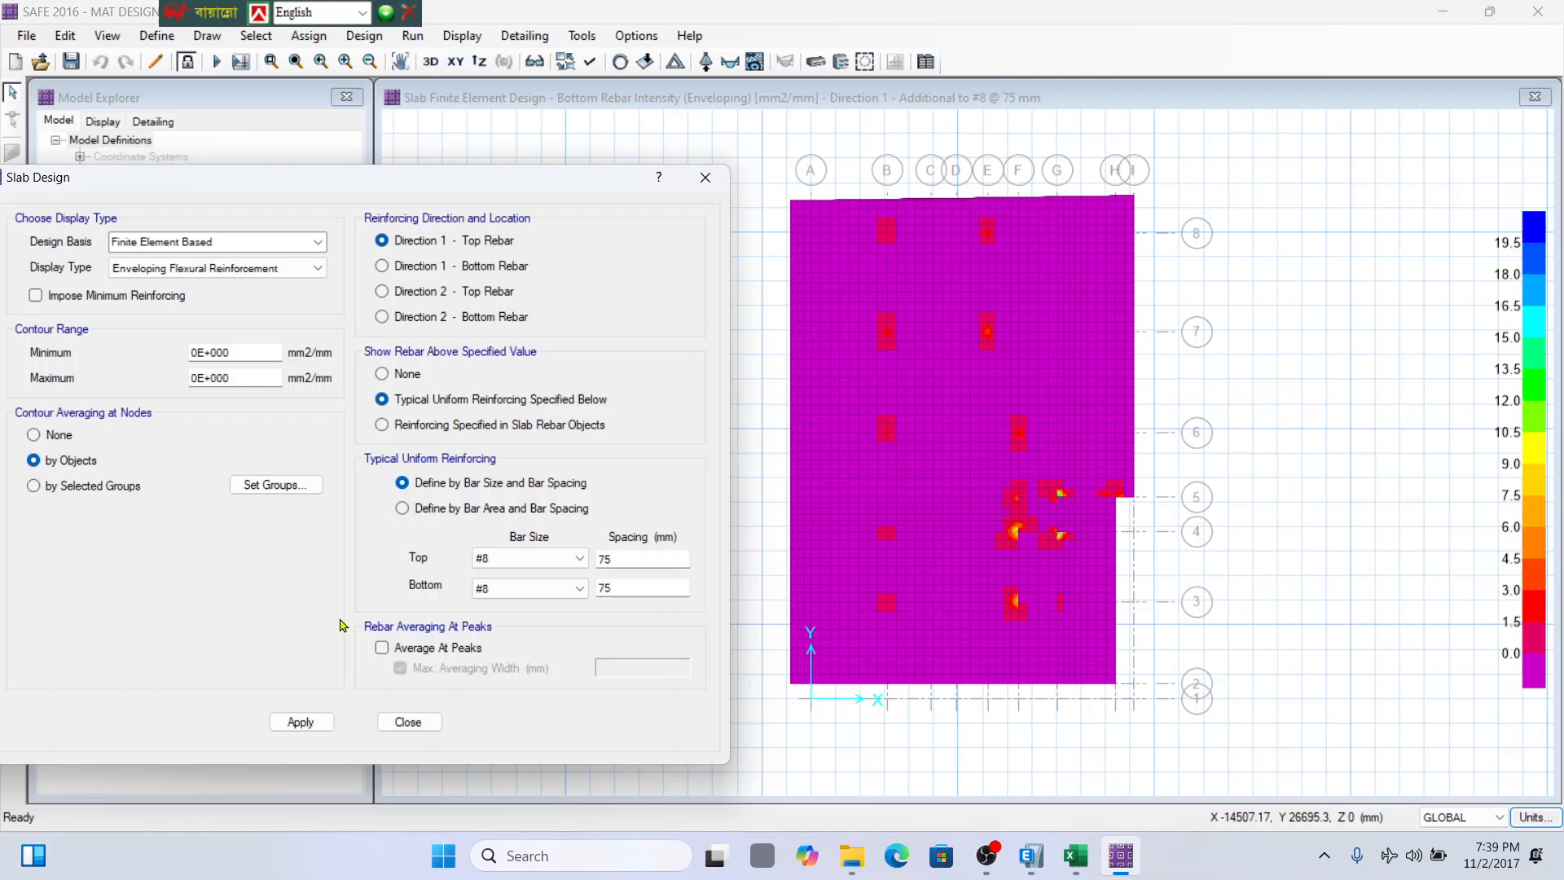
click(295, 724)
click(428, 293)
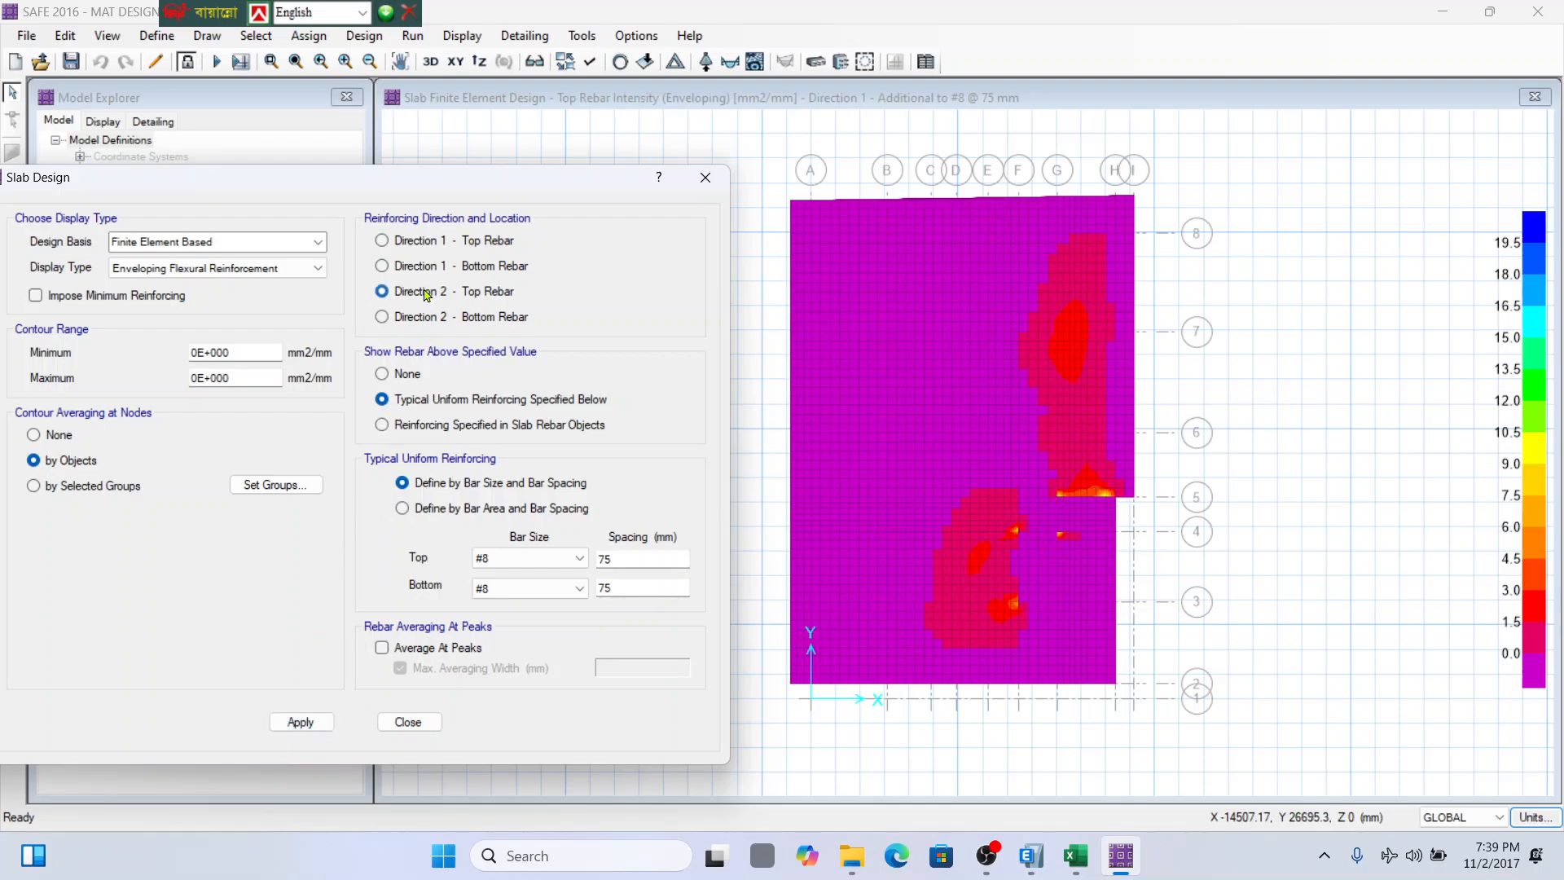
click(316, 718)
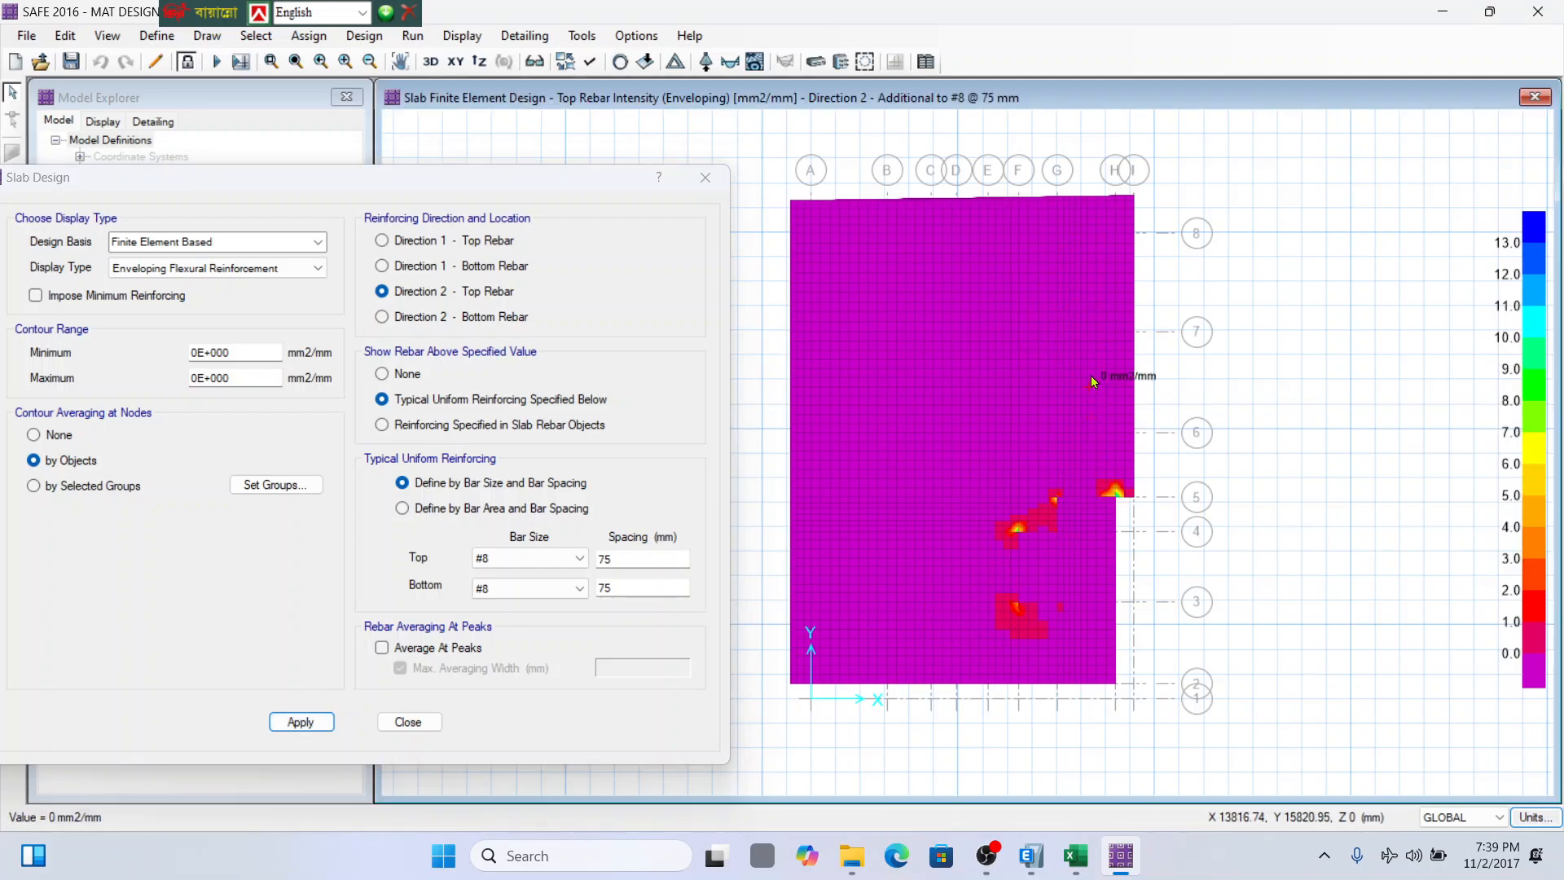
Show the Direction 1 top rebar contours again, followed by the Direction 1 bottom rebar contours.
click(420, 242)
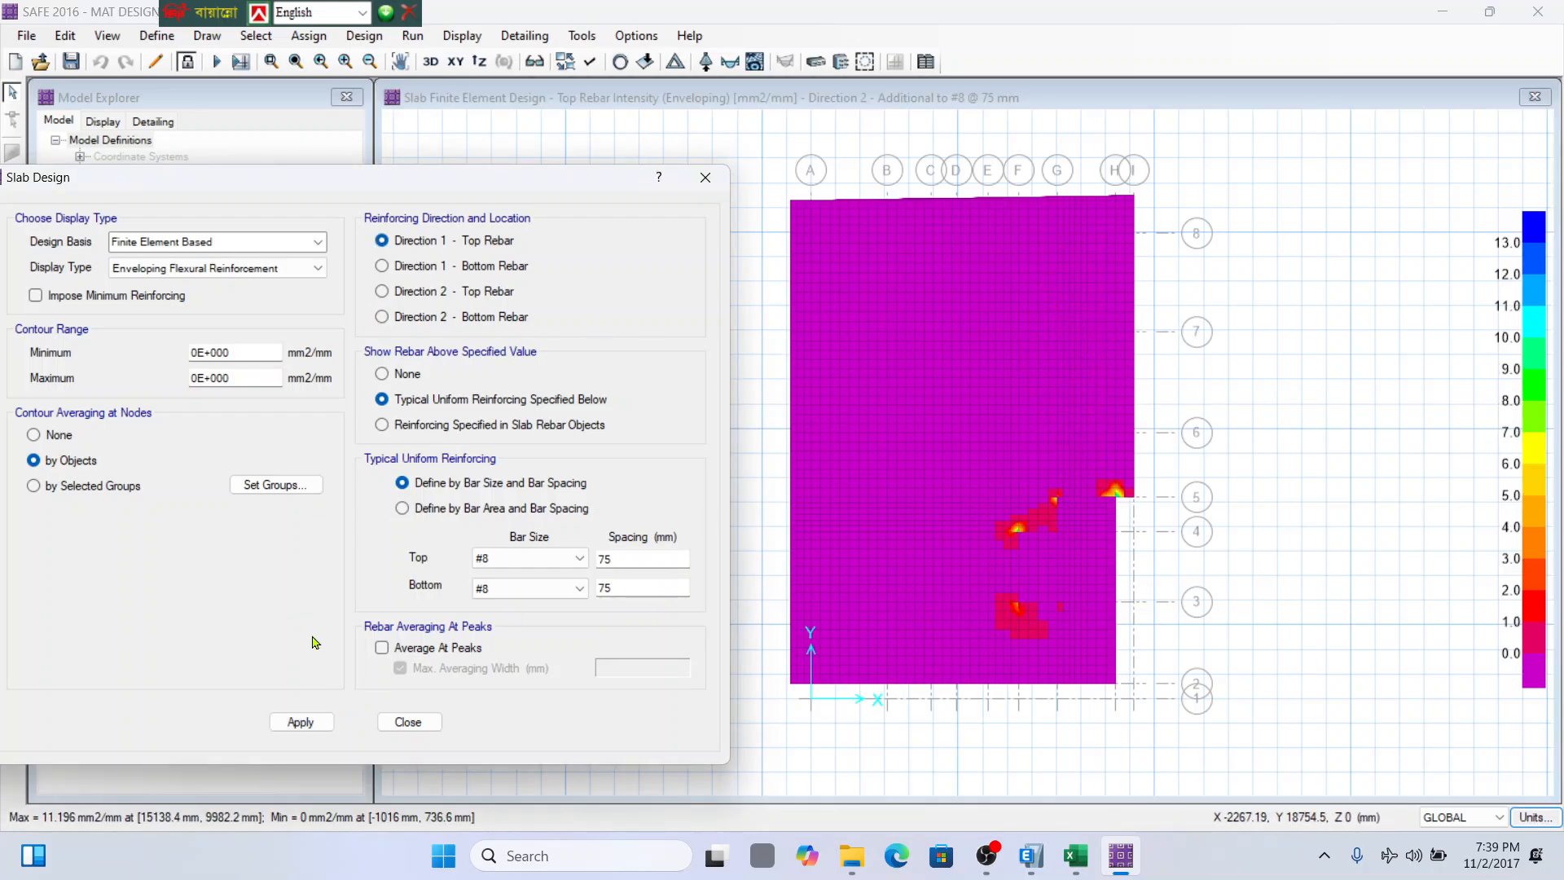
click(306, 722)
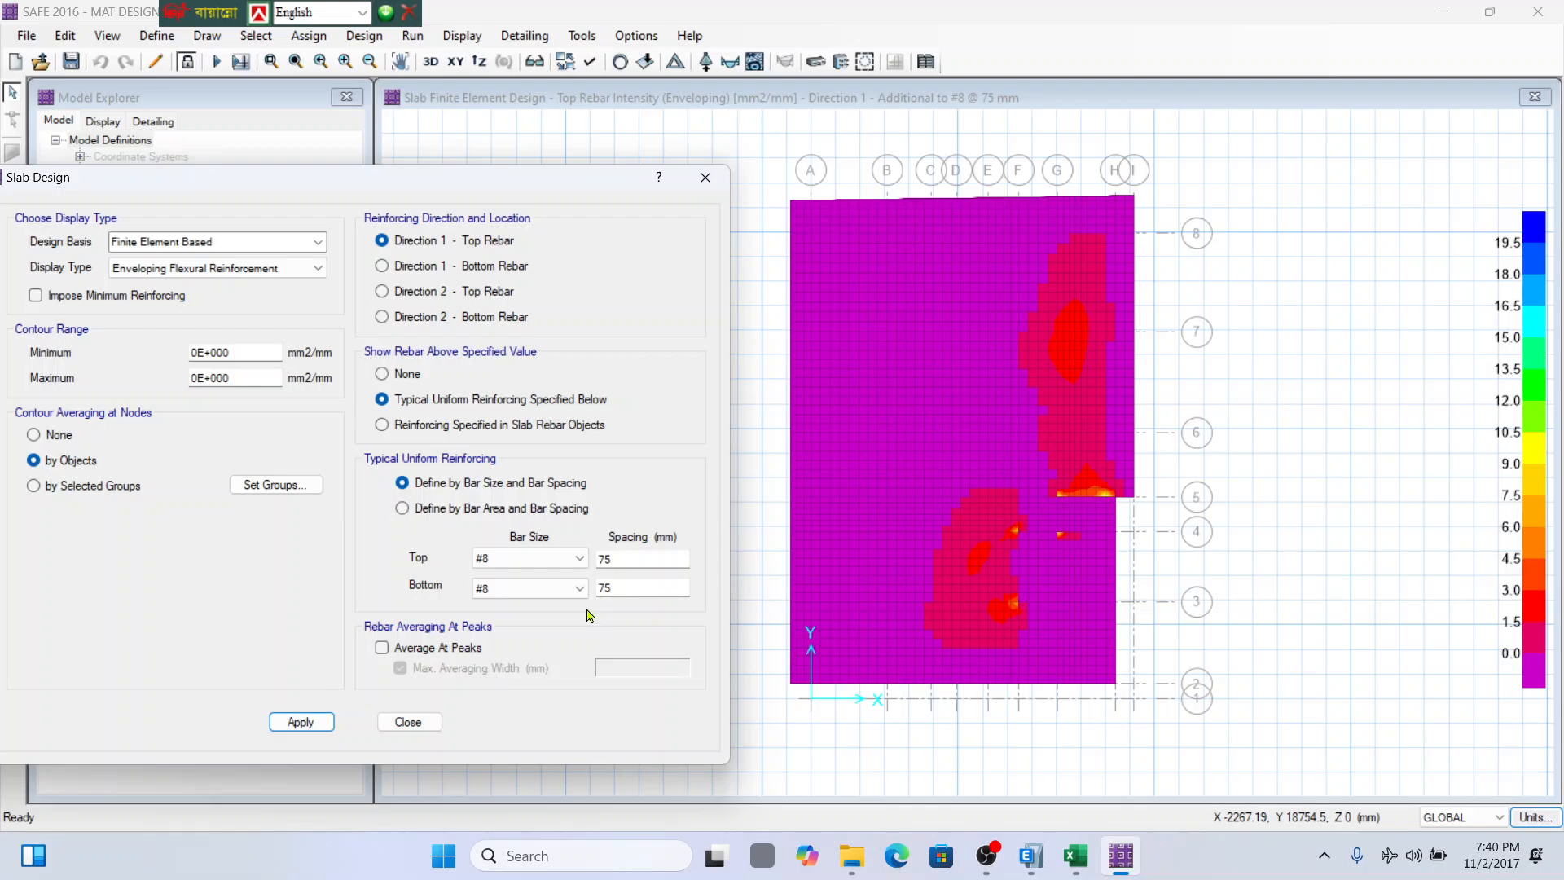
click(468, 268)
click(300, 721)
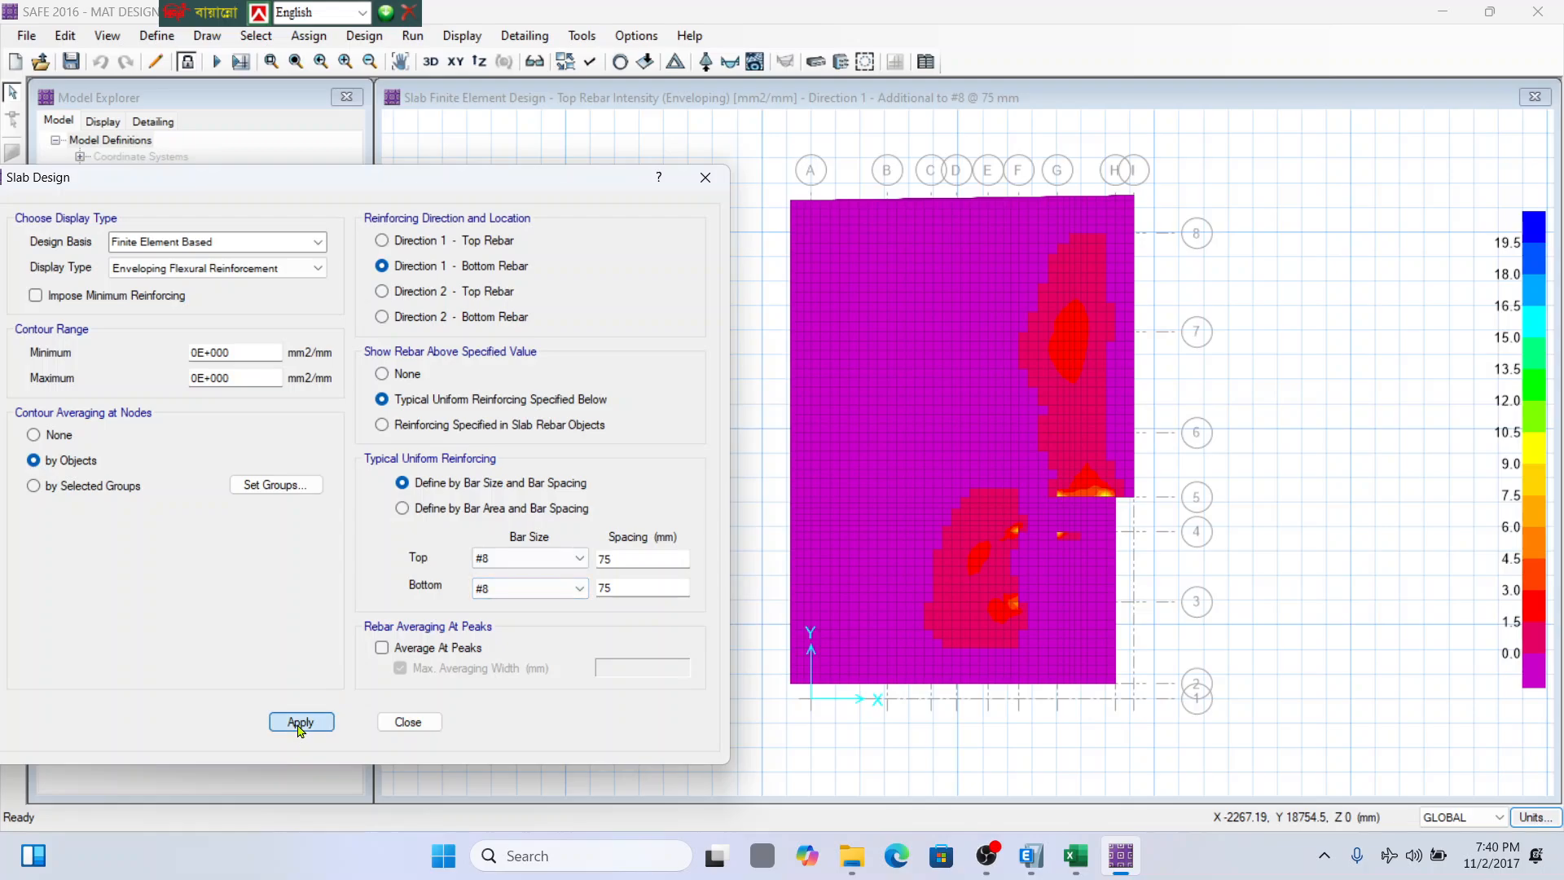
Try #9 bottom bars for the typical uniform reinforcing and update the Direction 1 bottom rebar plot.
click(518, 588)
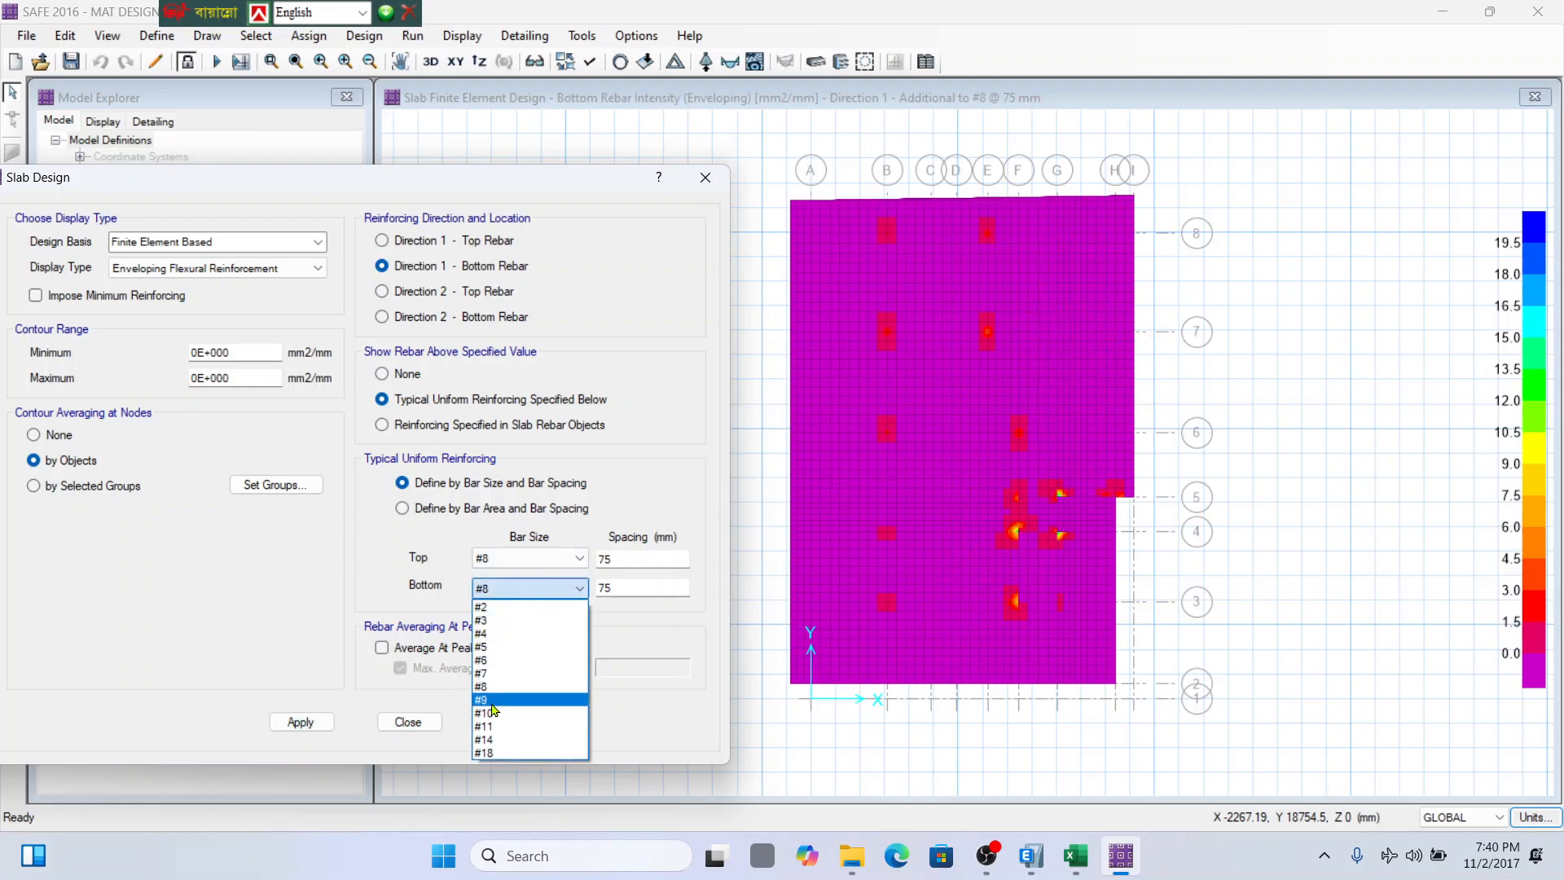
click(488, 644)
click(317, 728)
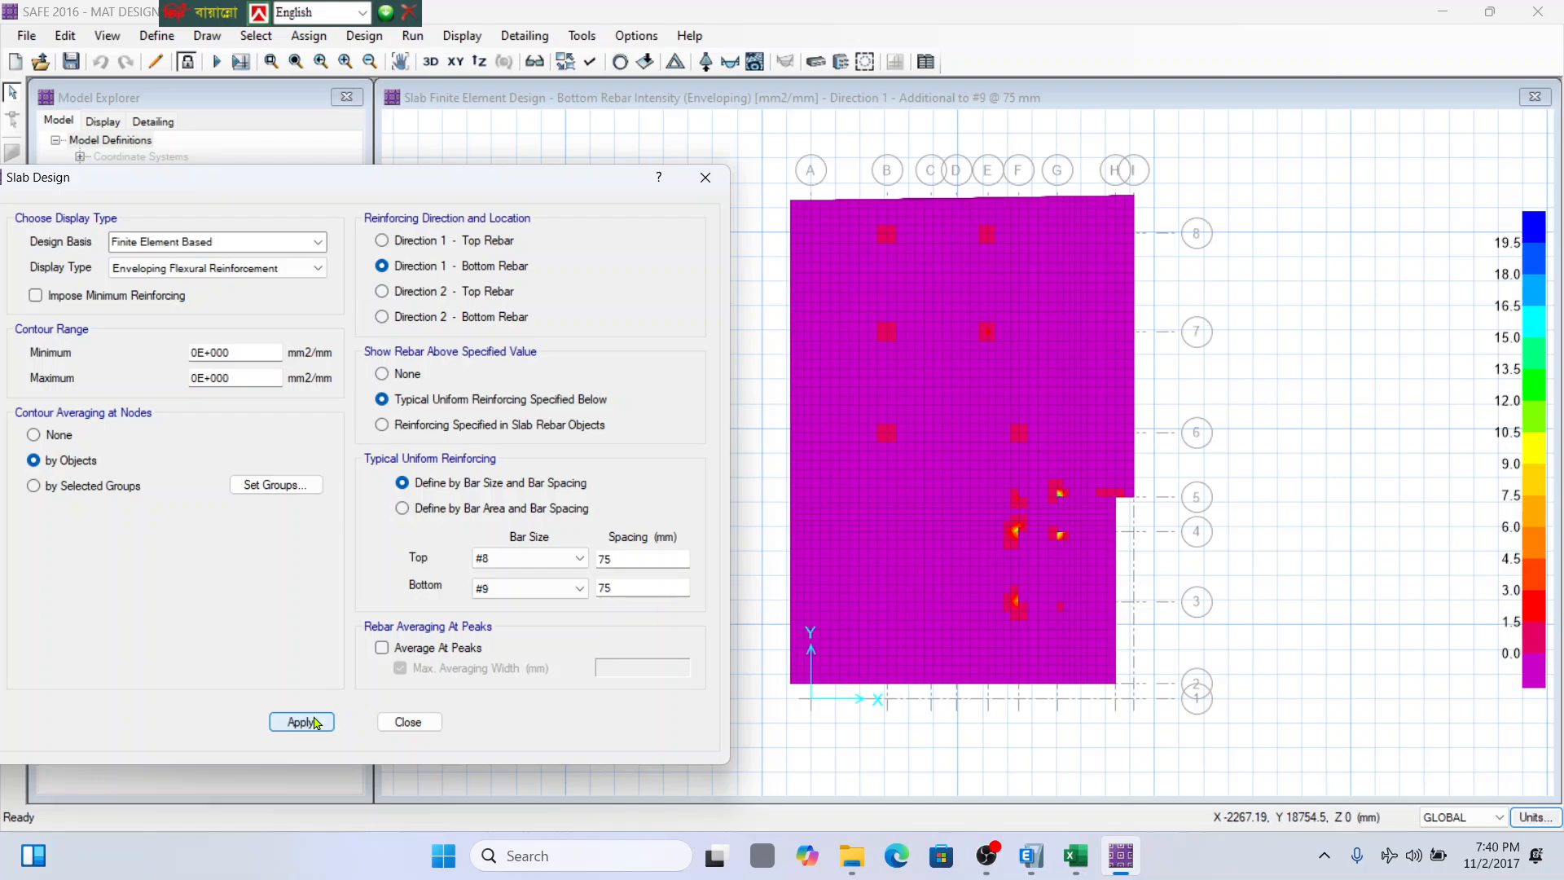
Set the bottom typical uniform reinforcing to #8 bars at 50 mm spacing and update the contour plot.
click(520, 589)
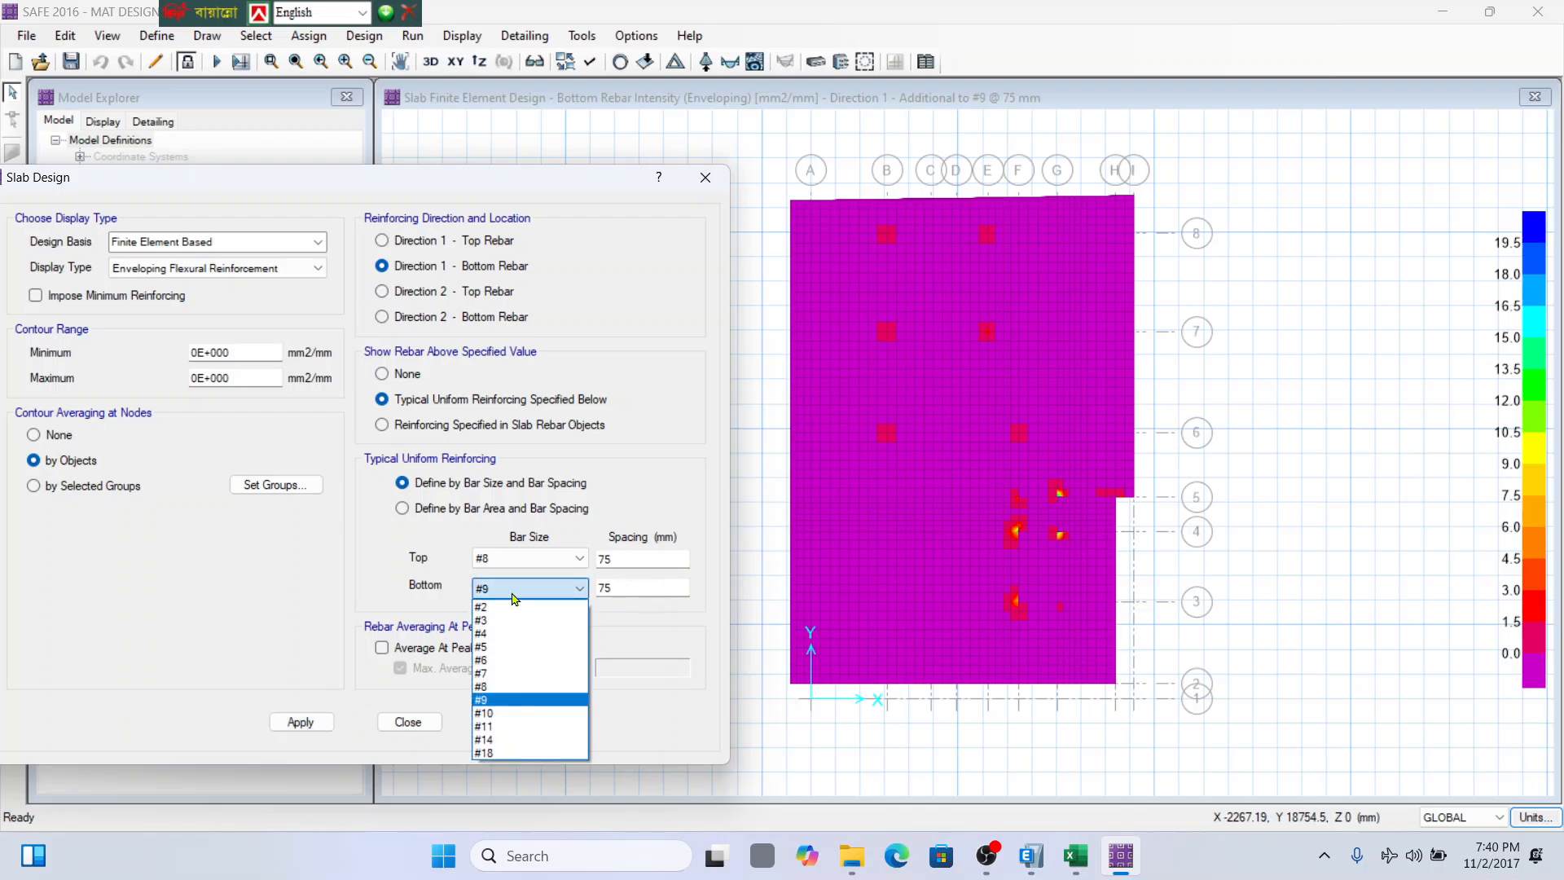
click(498, 691)
double_click(607, 588)
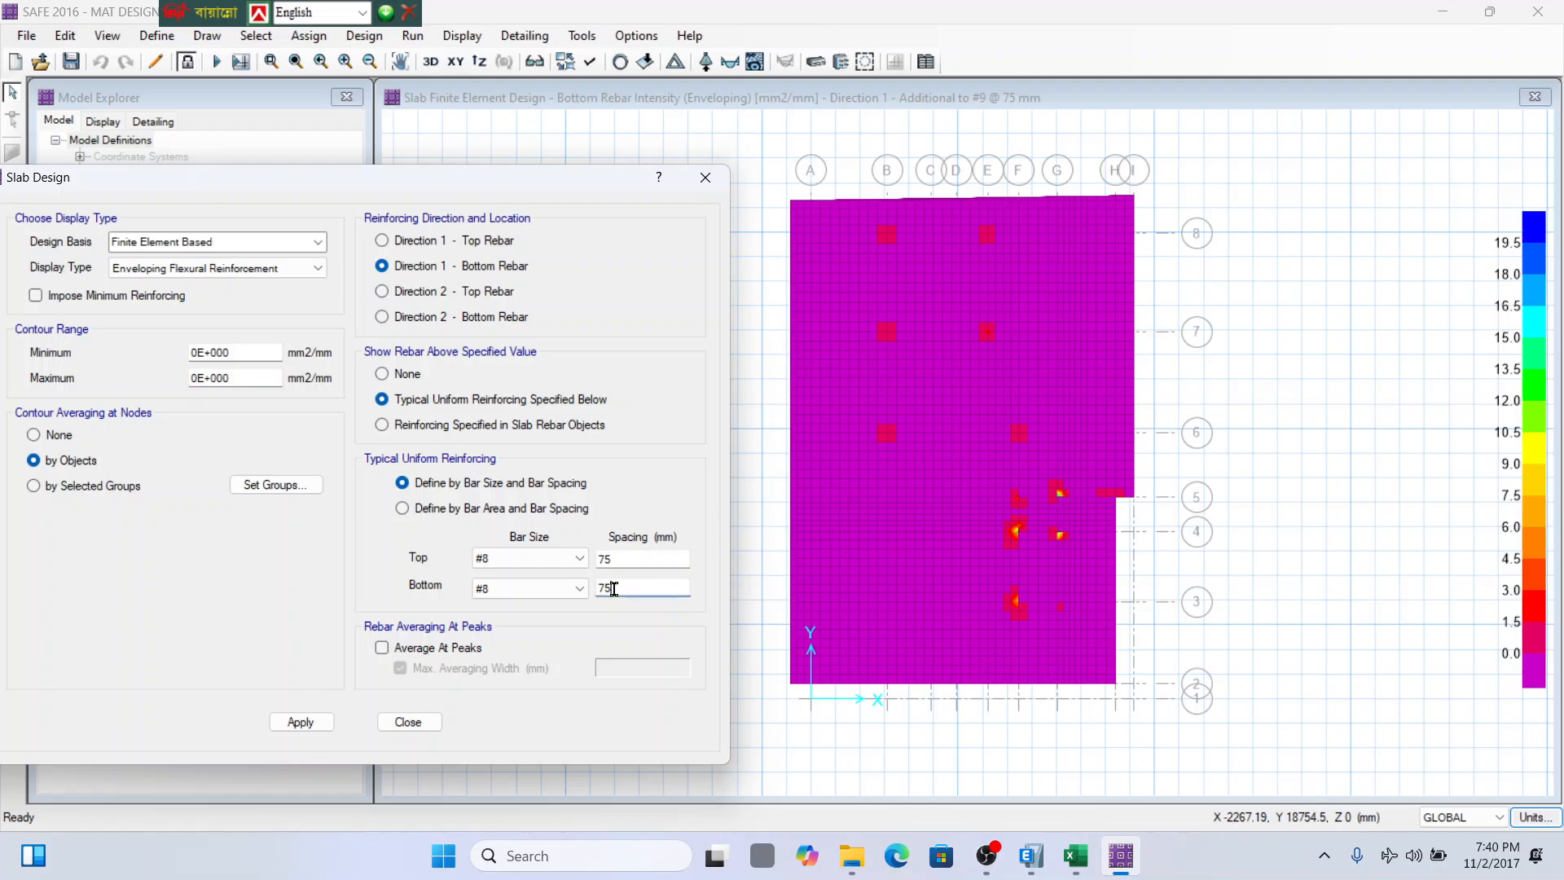
text(5)
click(322, 721)
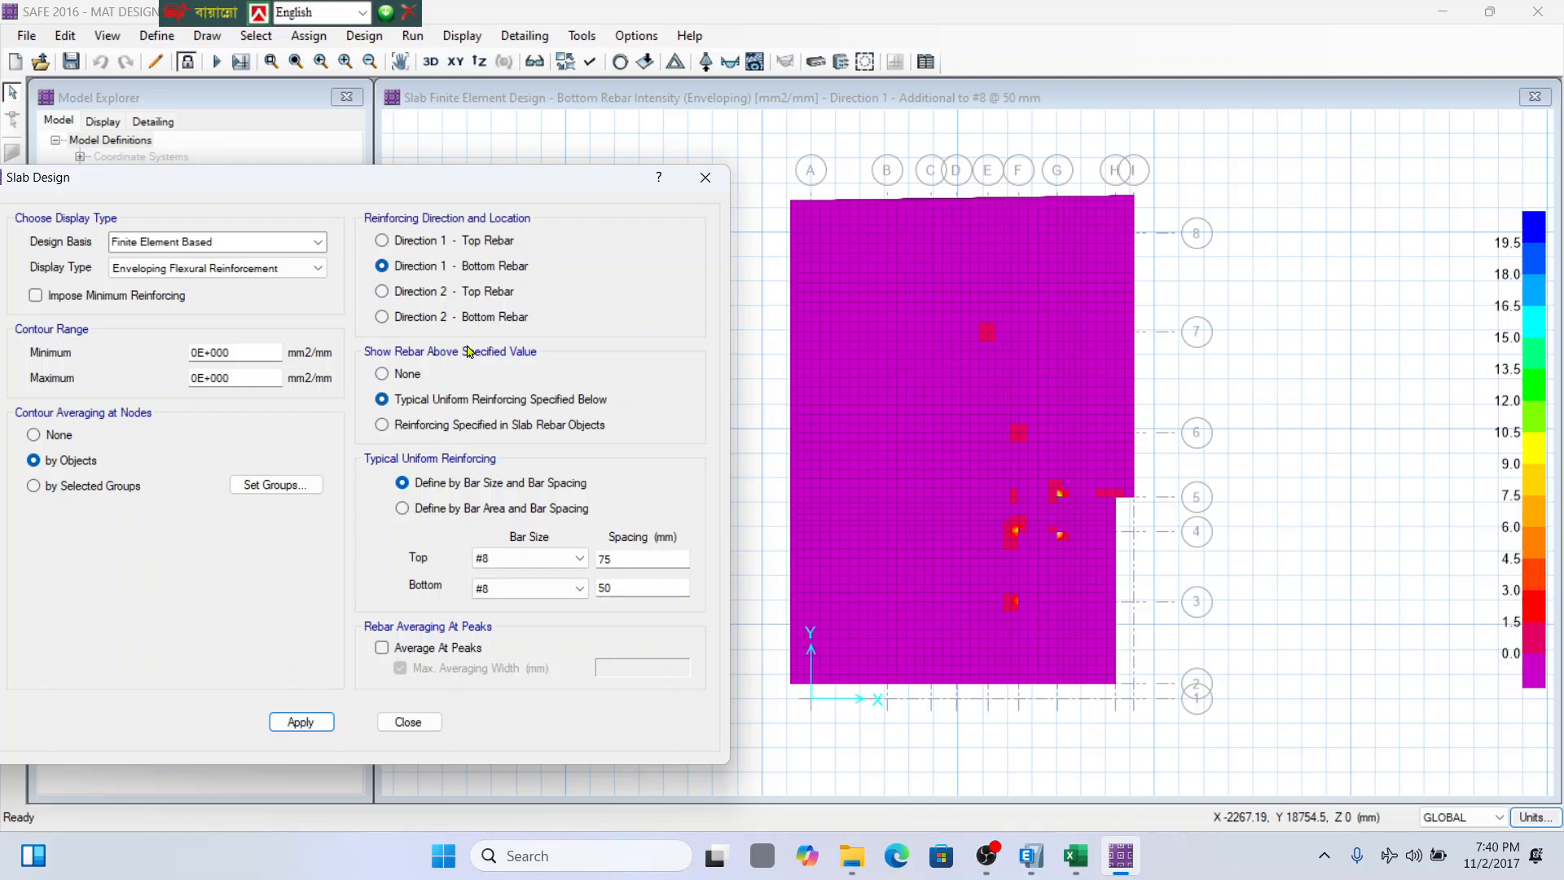
click(1088, 378)
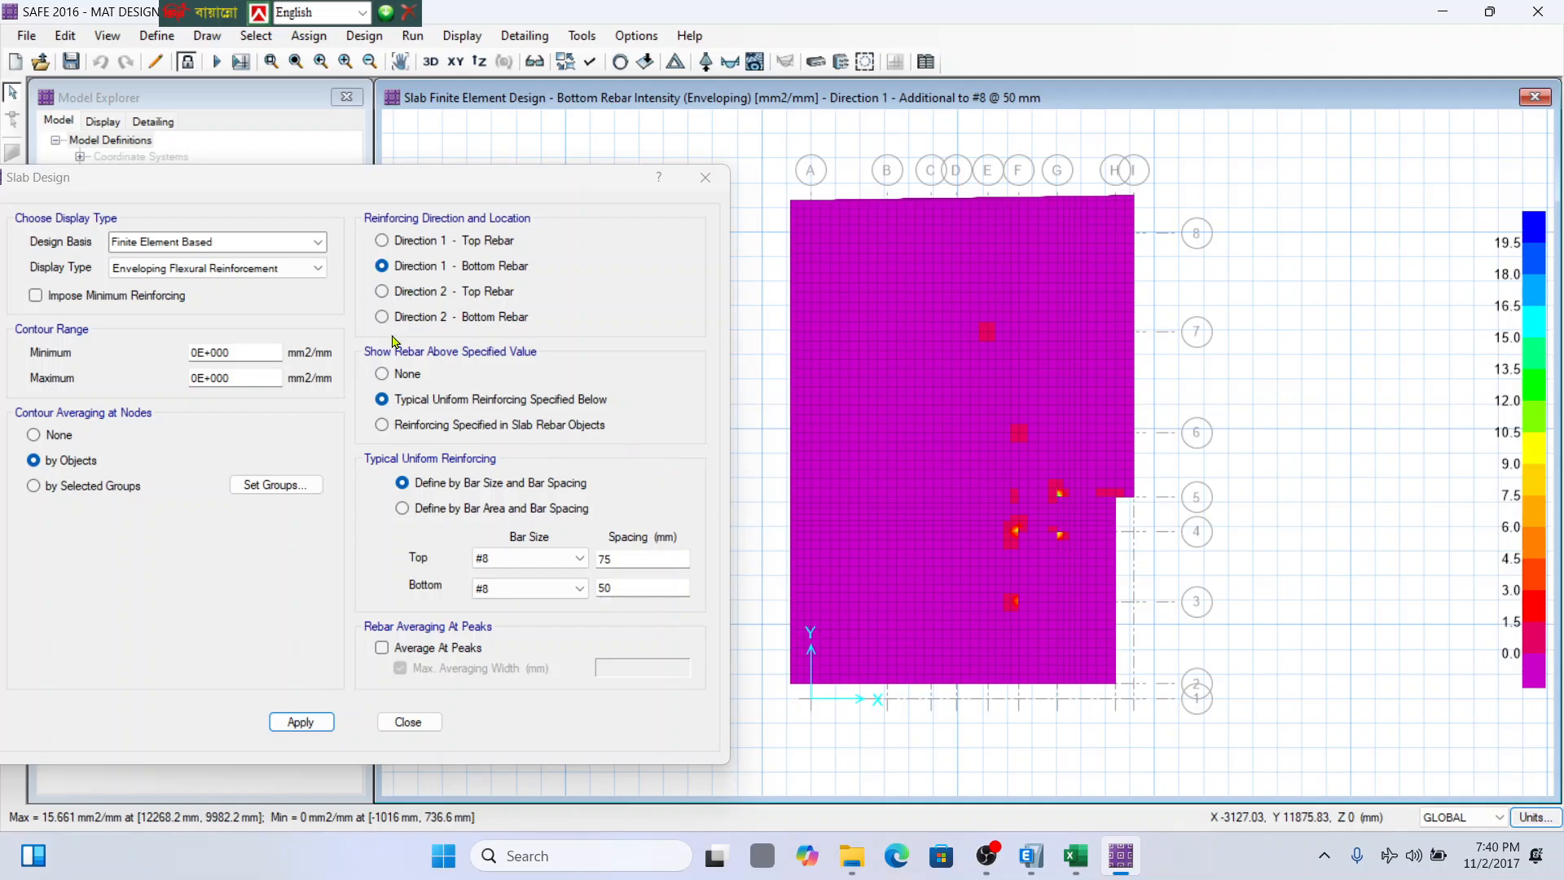
Plot the Direction 2 bottom rebar contours additional to #8 at 50 mm and inspect the areas needing extra bars.
click(301, 718)
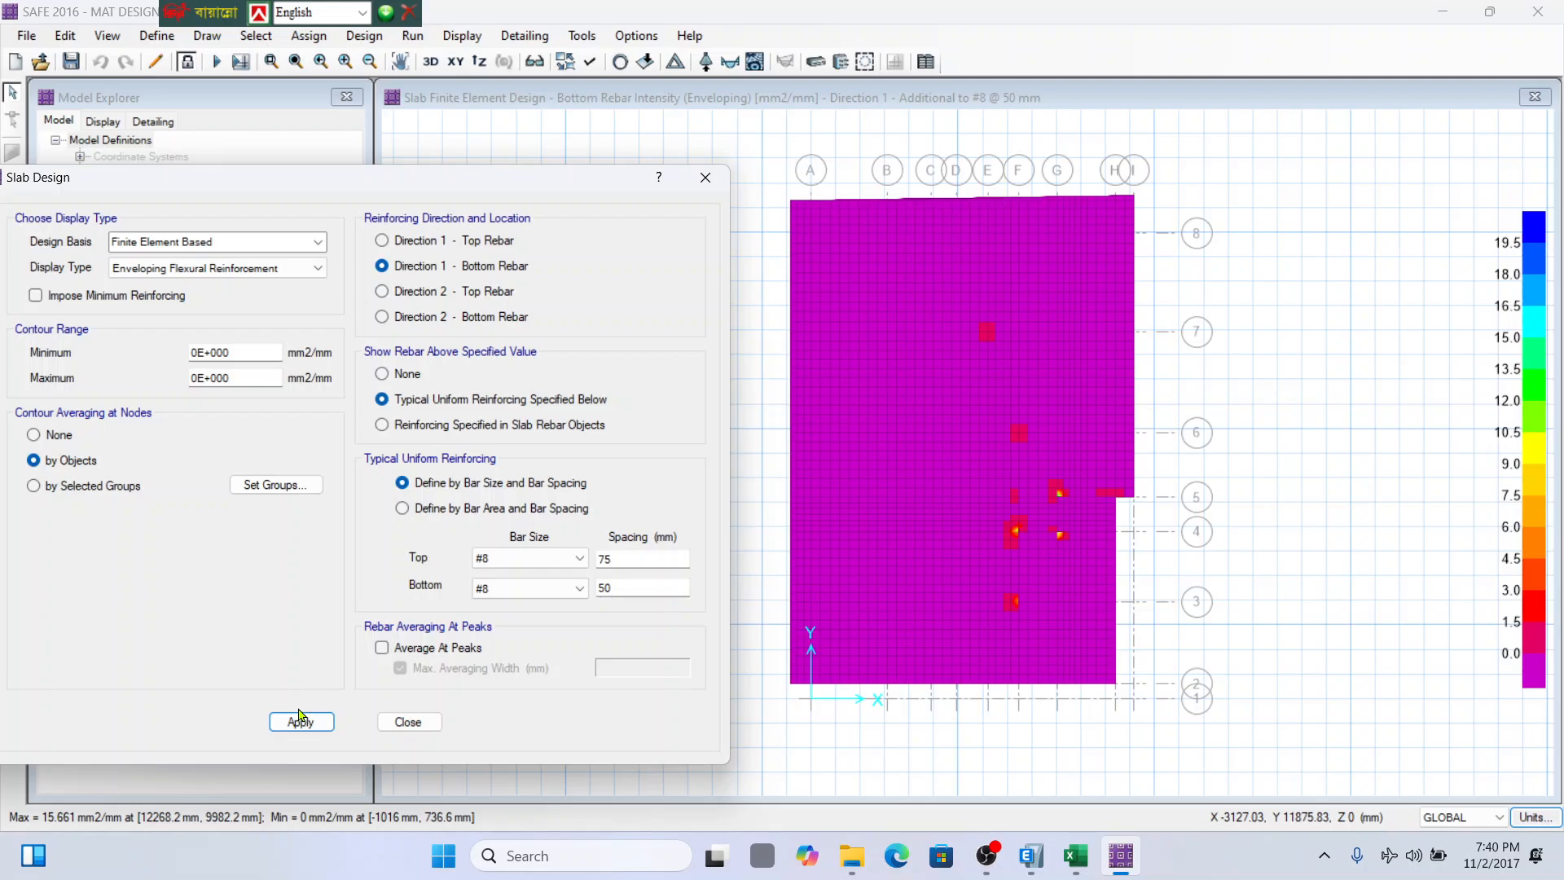
click(300, 720)
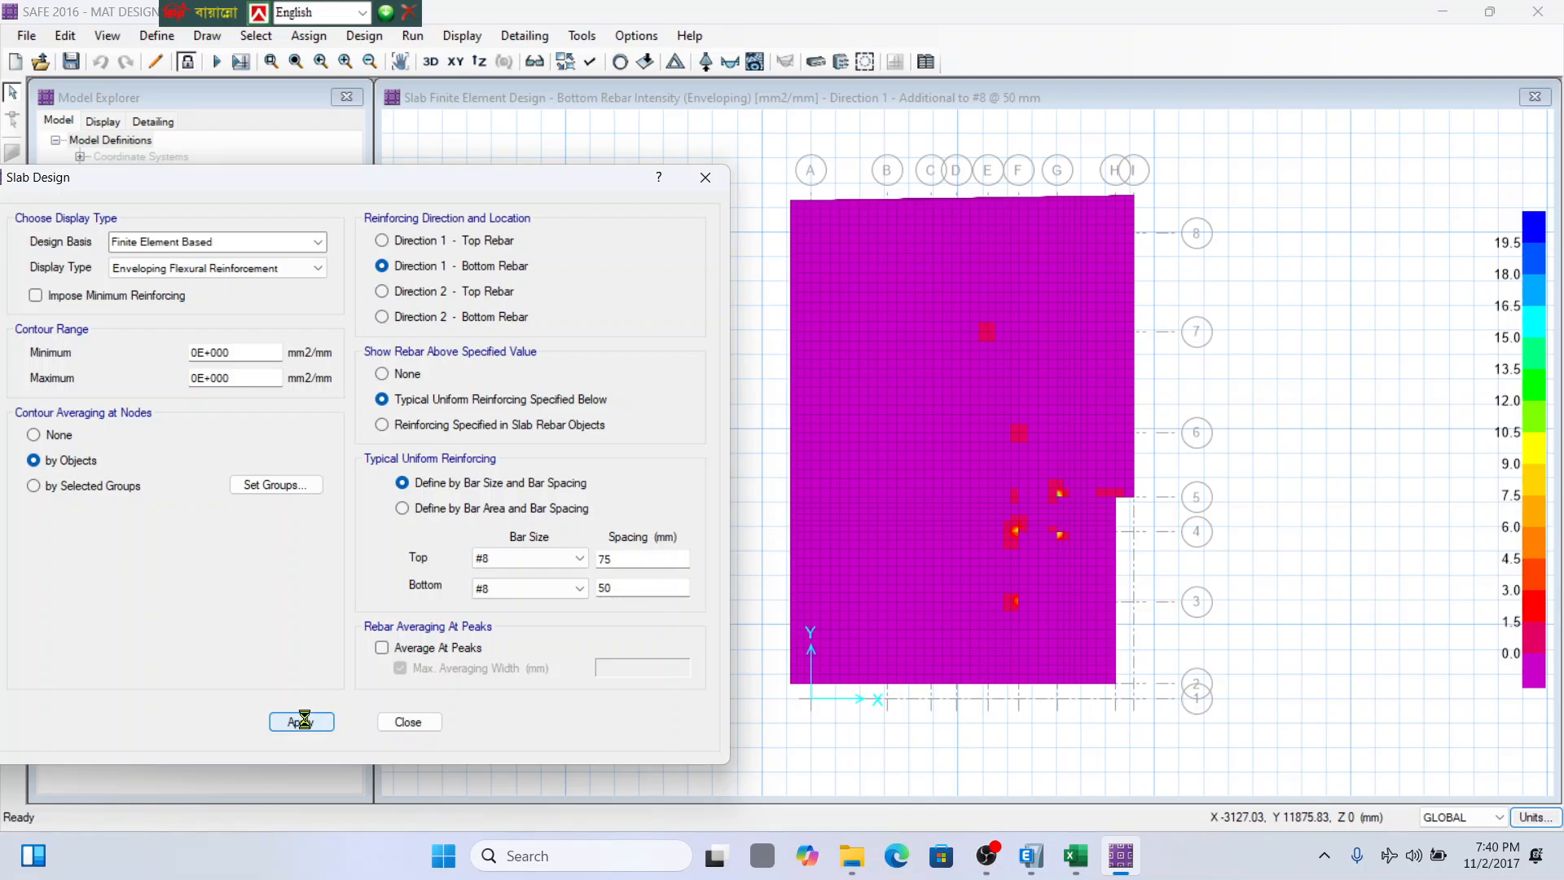
click(451, 318)
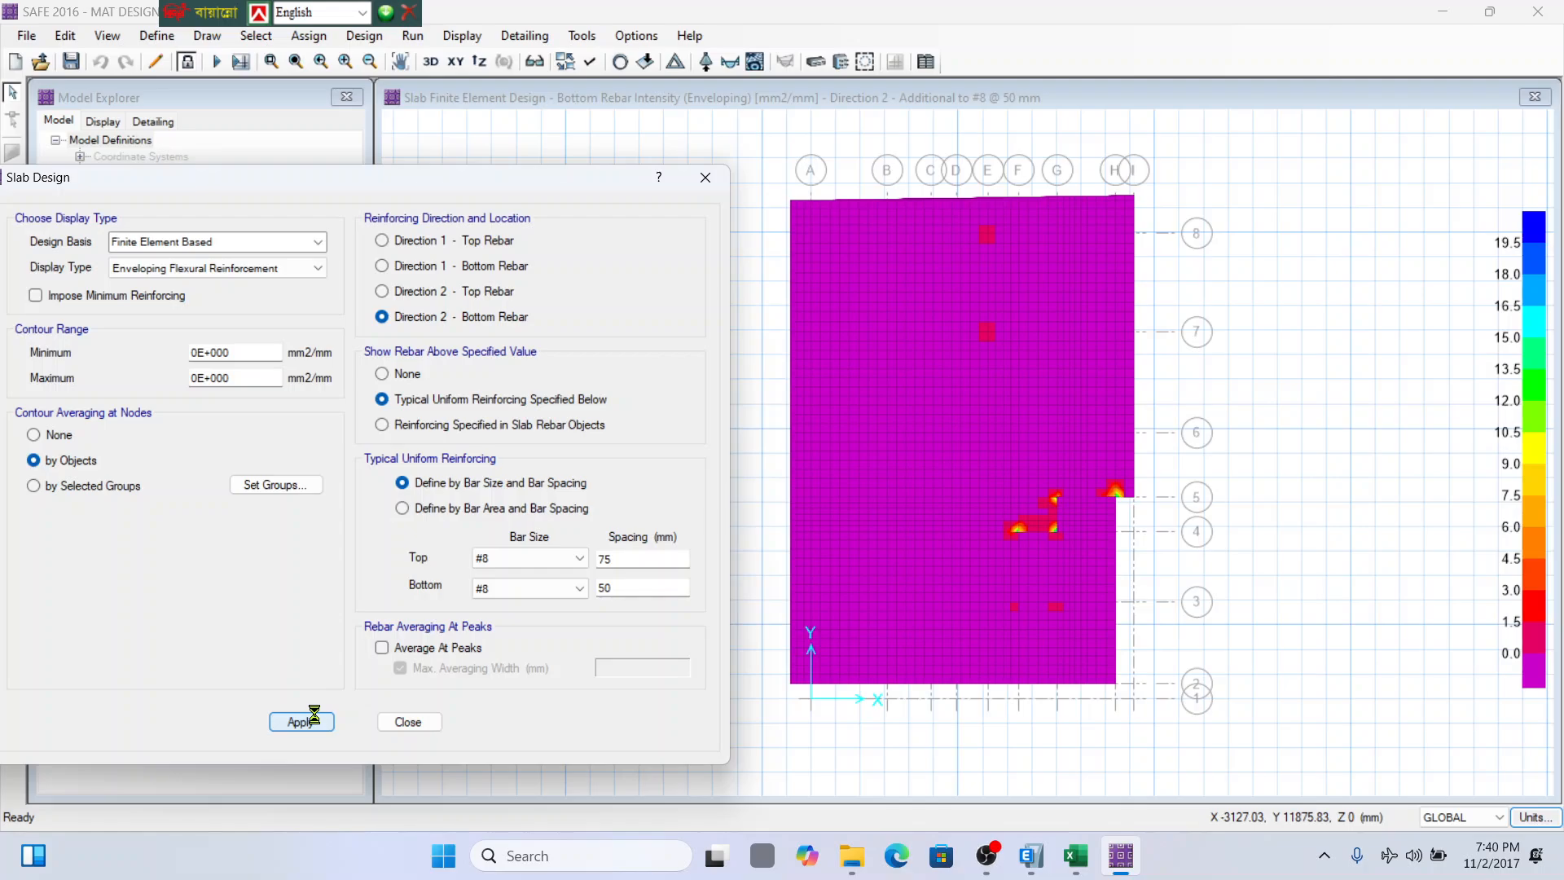
mouse_move(989, 332)
scroll(995, 315, up, 1)
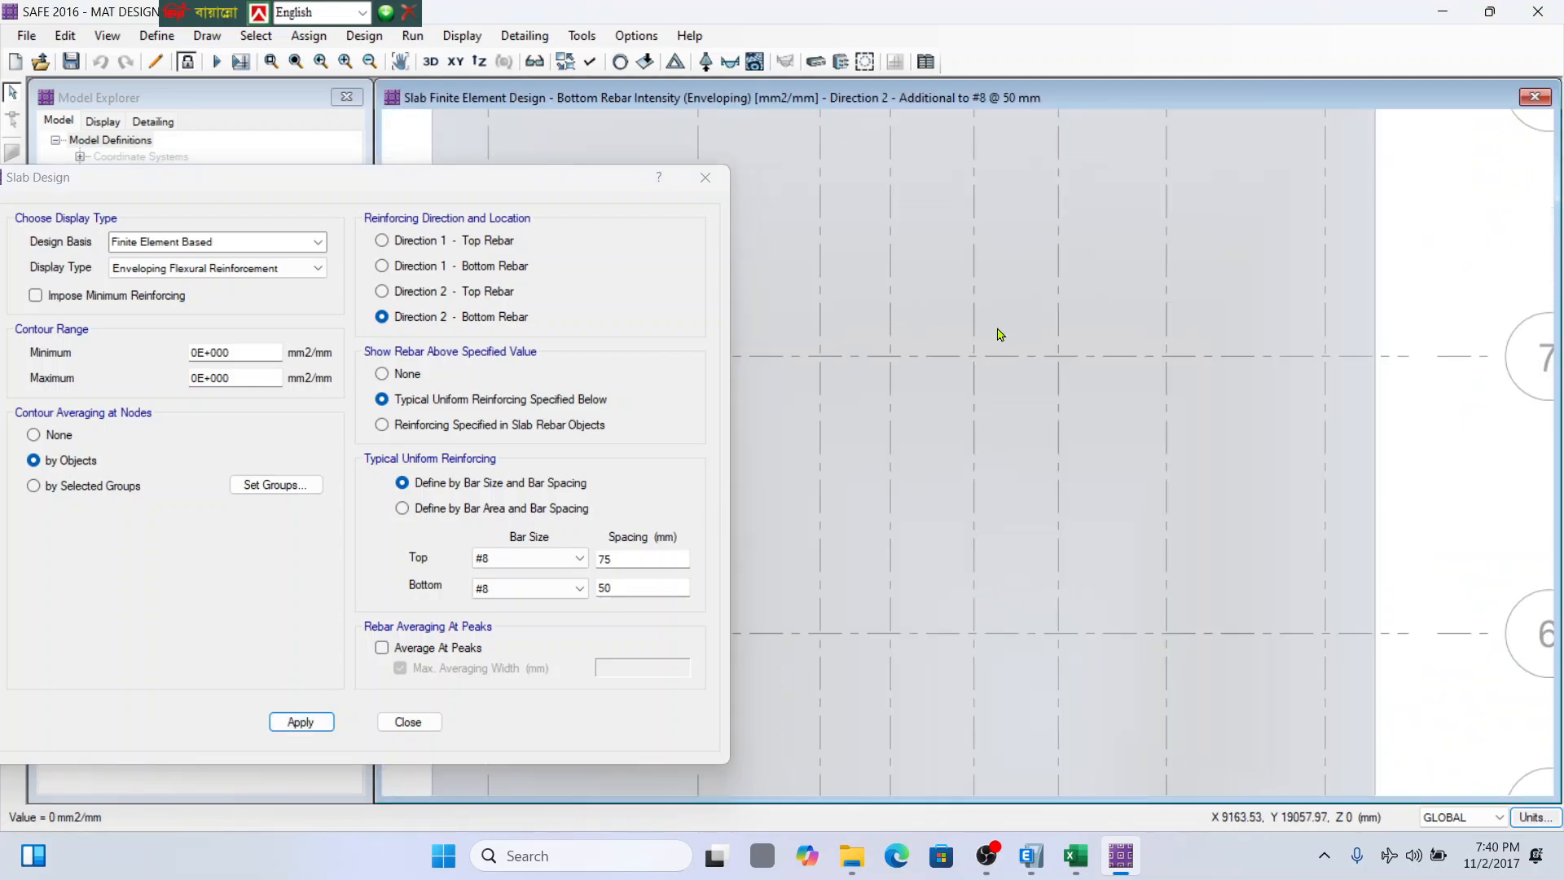
scroll(1087, 368, down, 1)
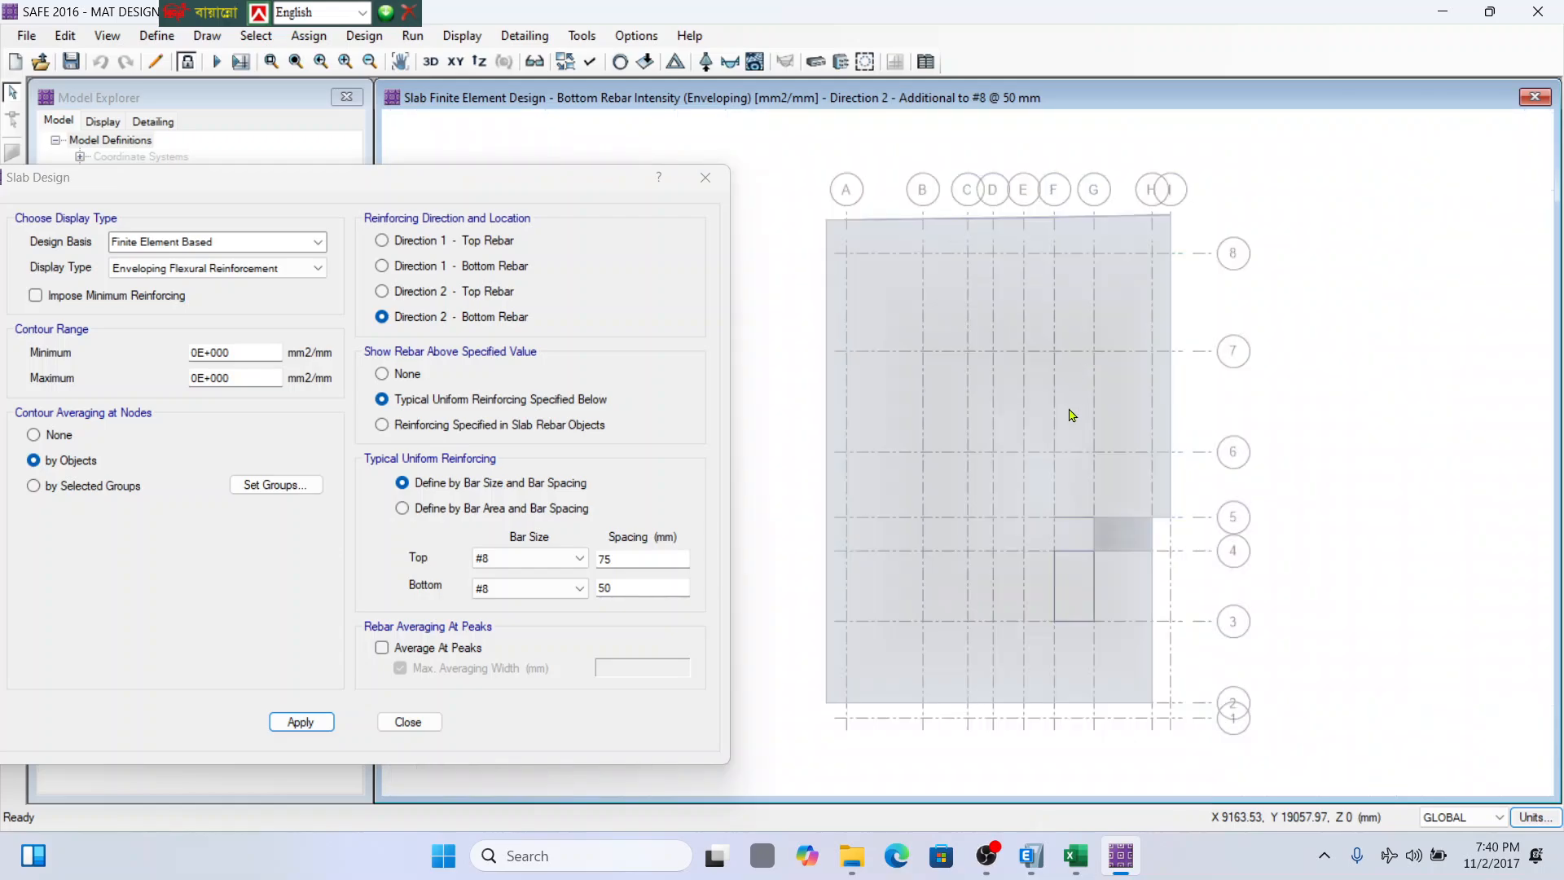
mouse_move(1052, 539)
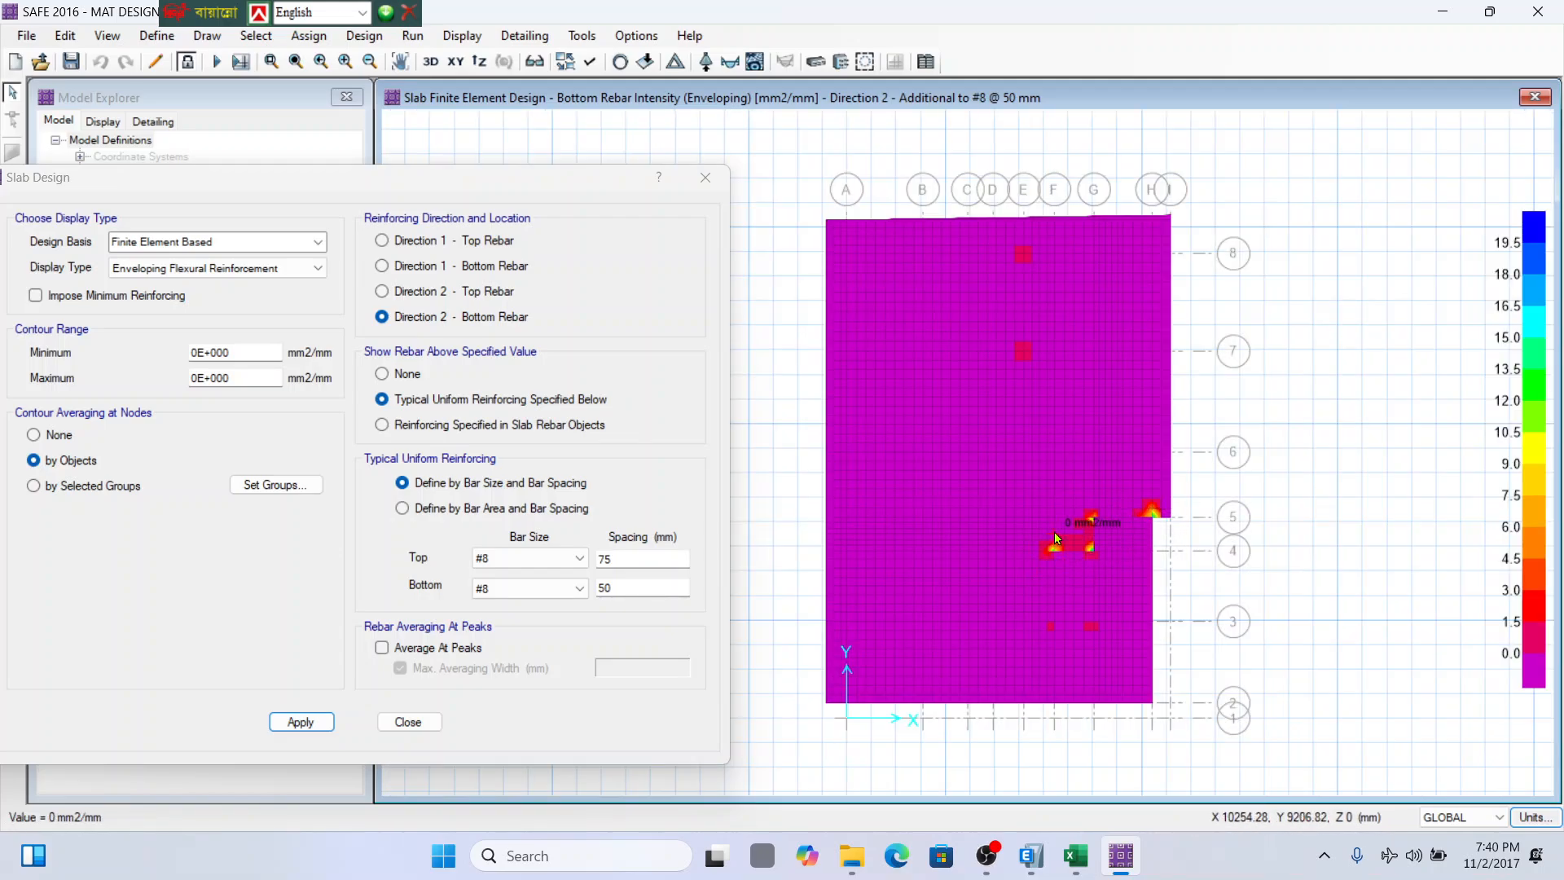
mouse_move(1019, 357)
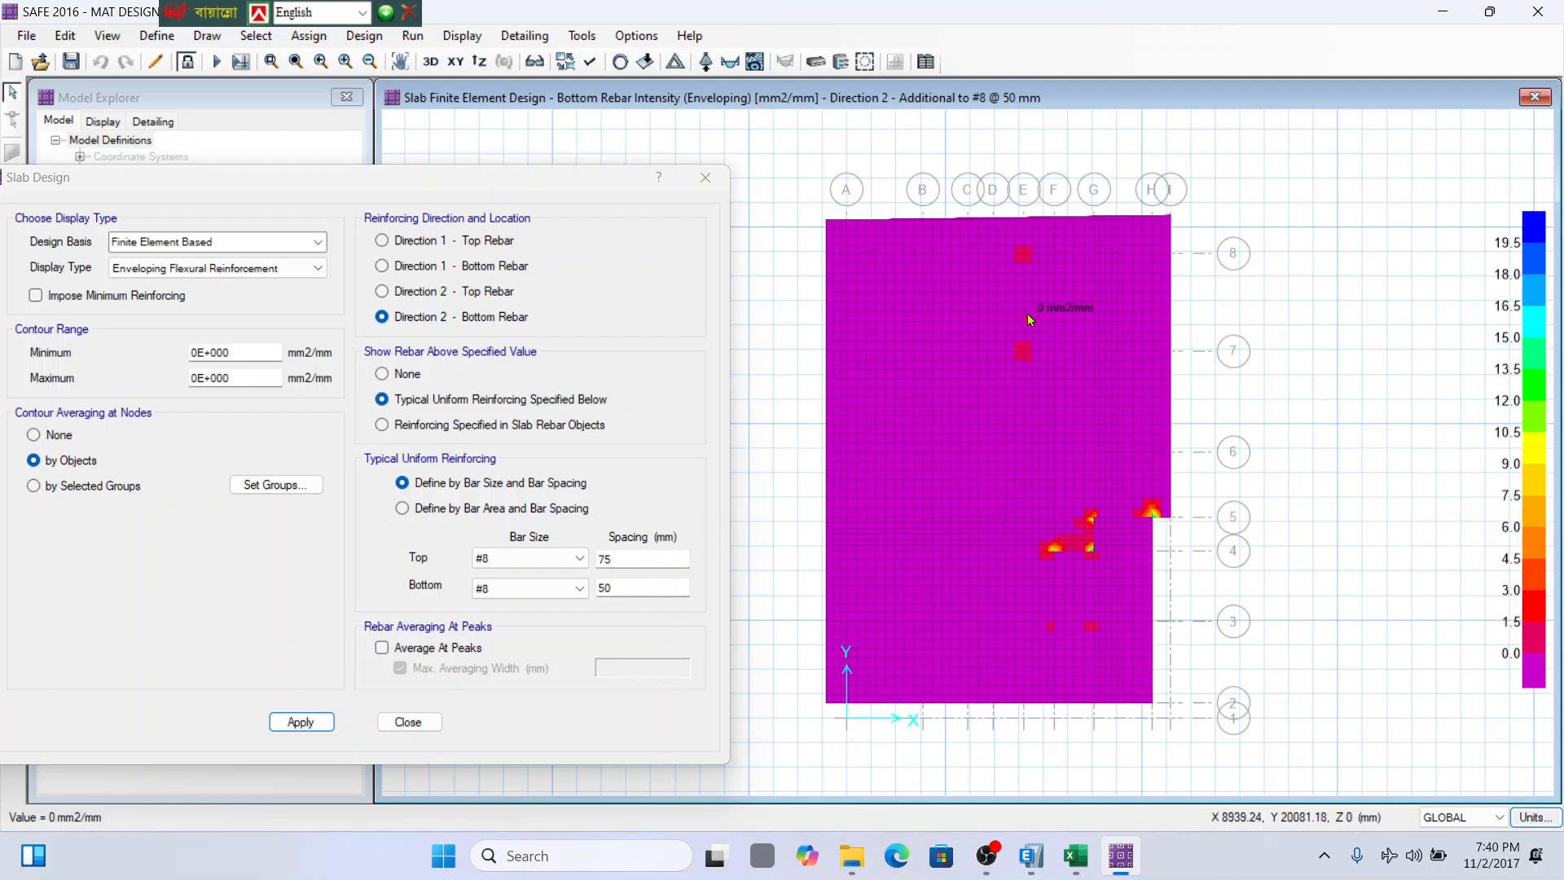
mouse_move(999, 300)
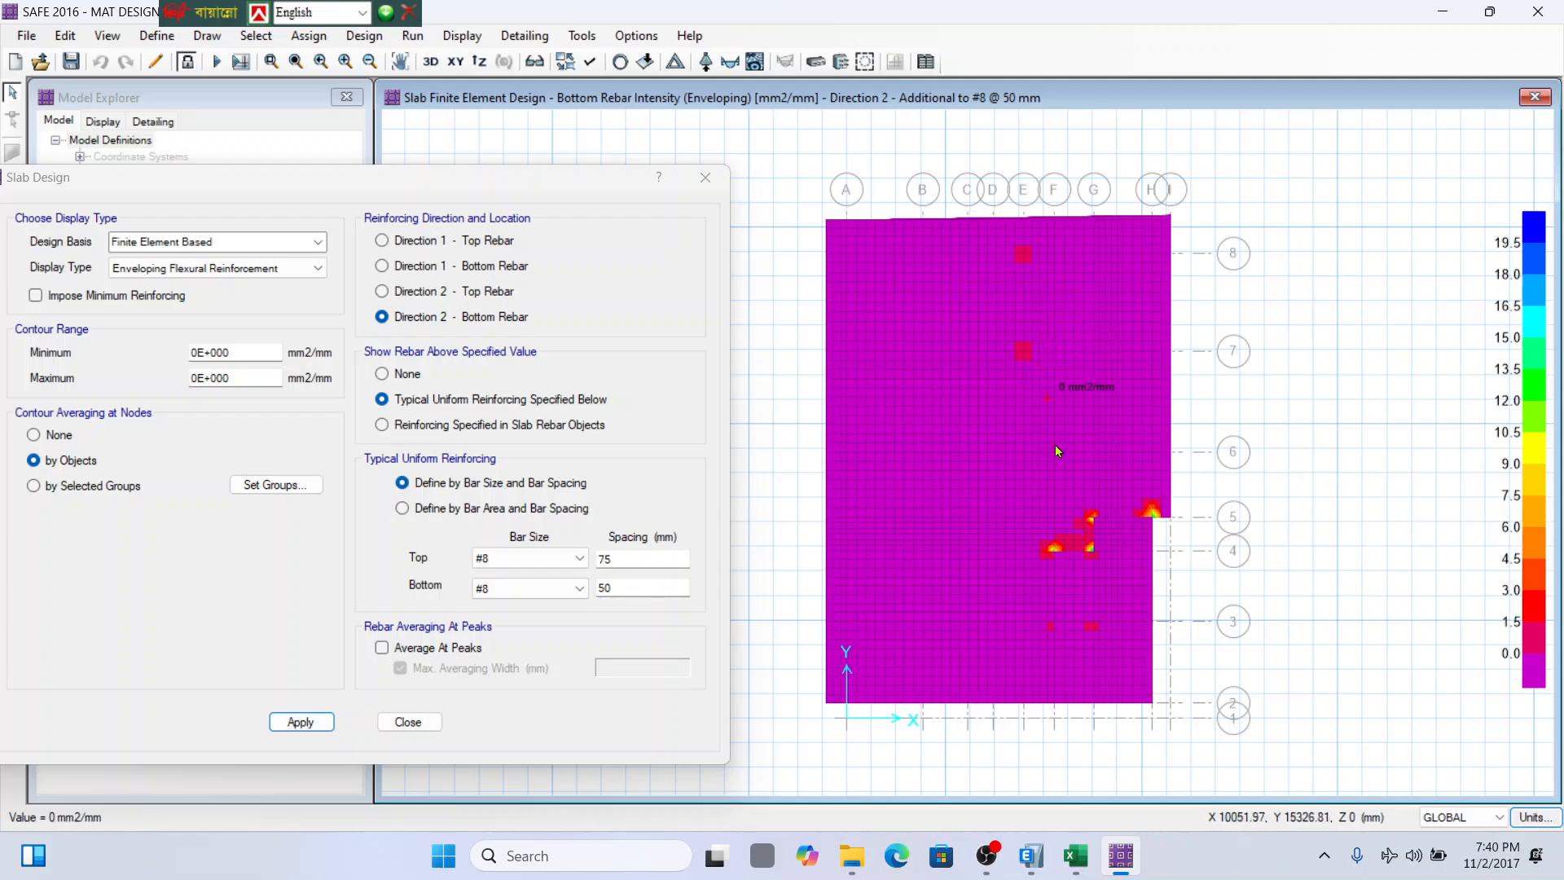
mouse_move(1152, 510)
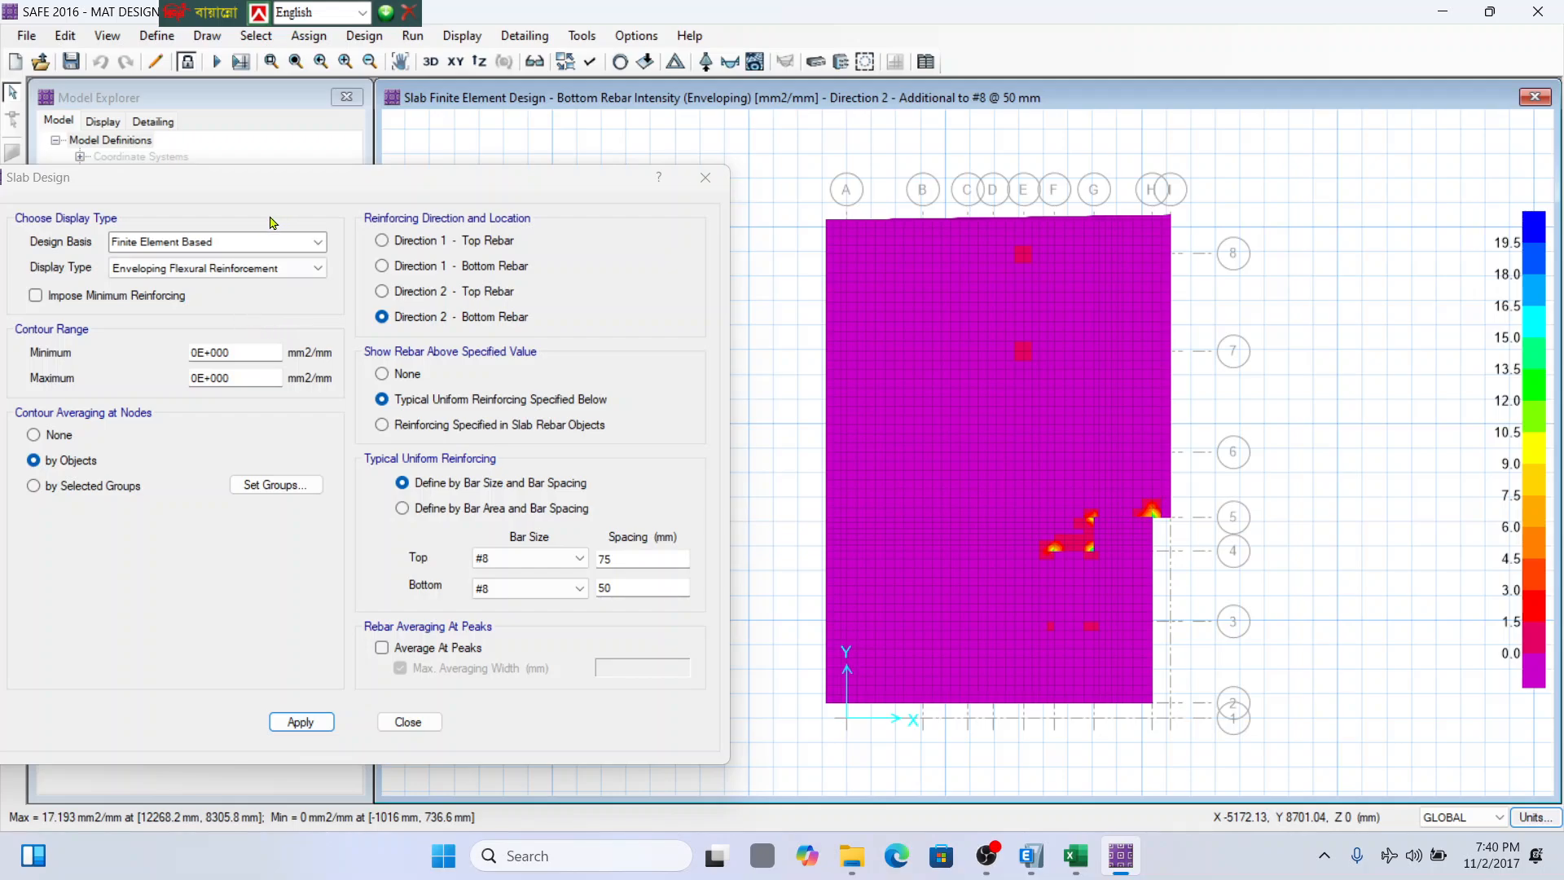
Check the display type and contour averaging group options in the Slab Design dialog, and close it.
drag(269, 180, 349, 176)
click(383, 265)
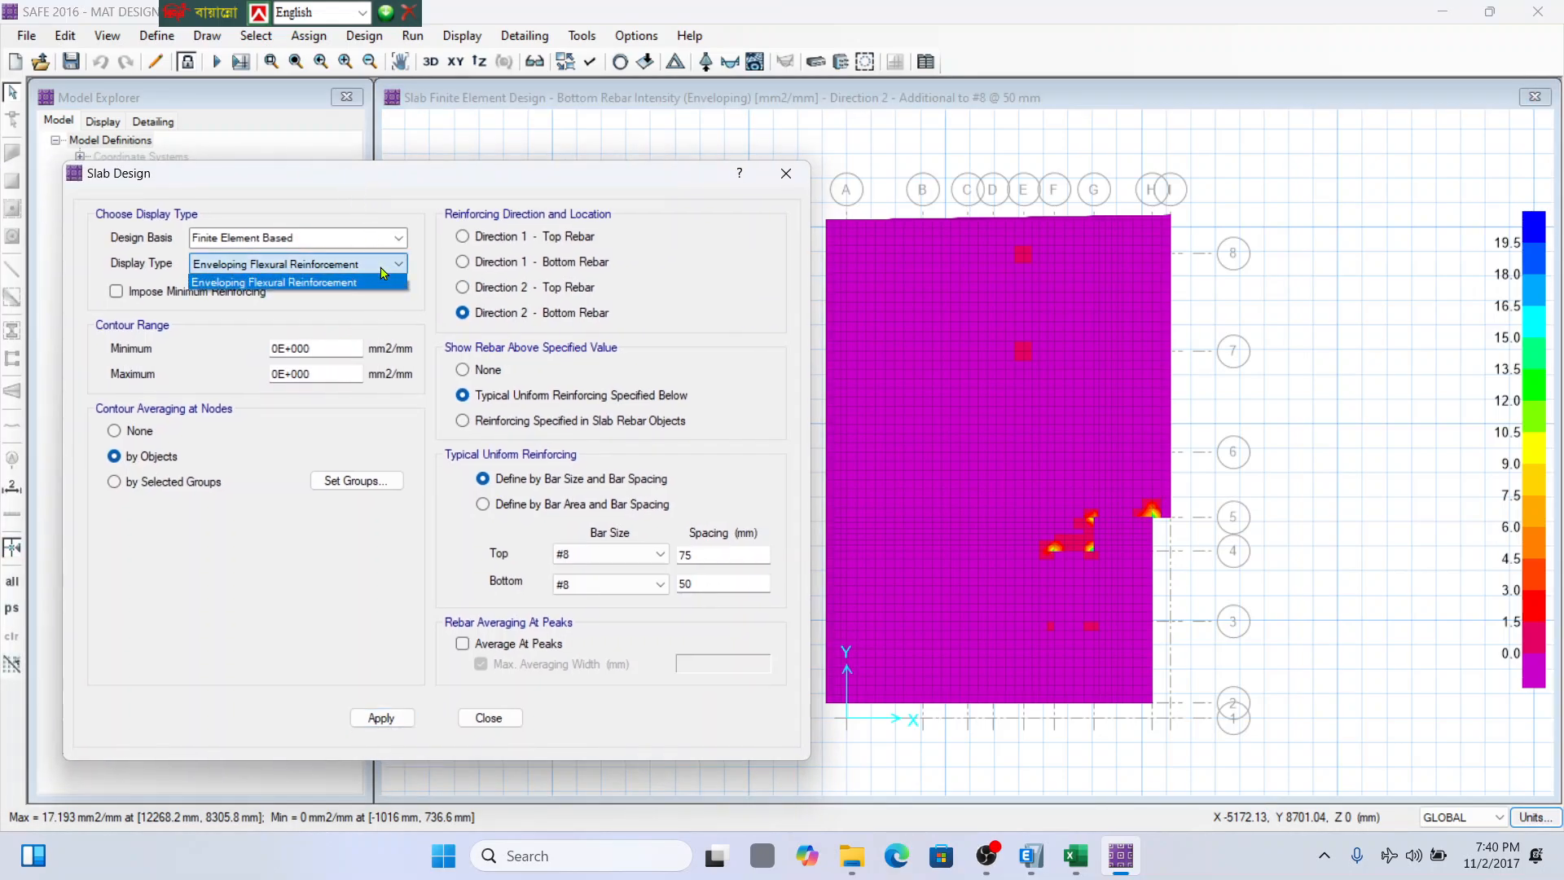
click(377, 269)
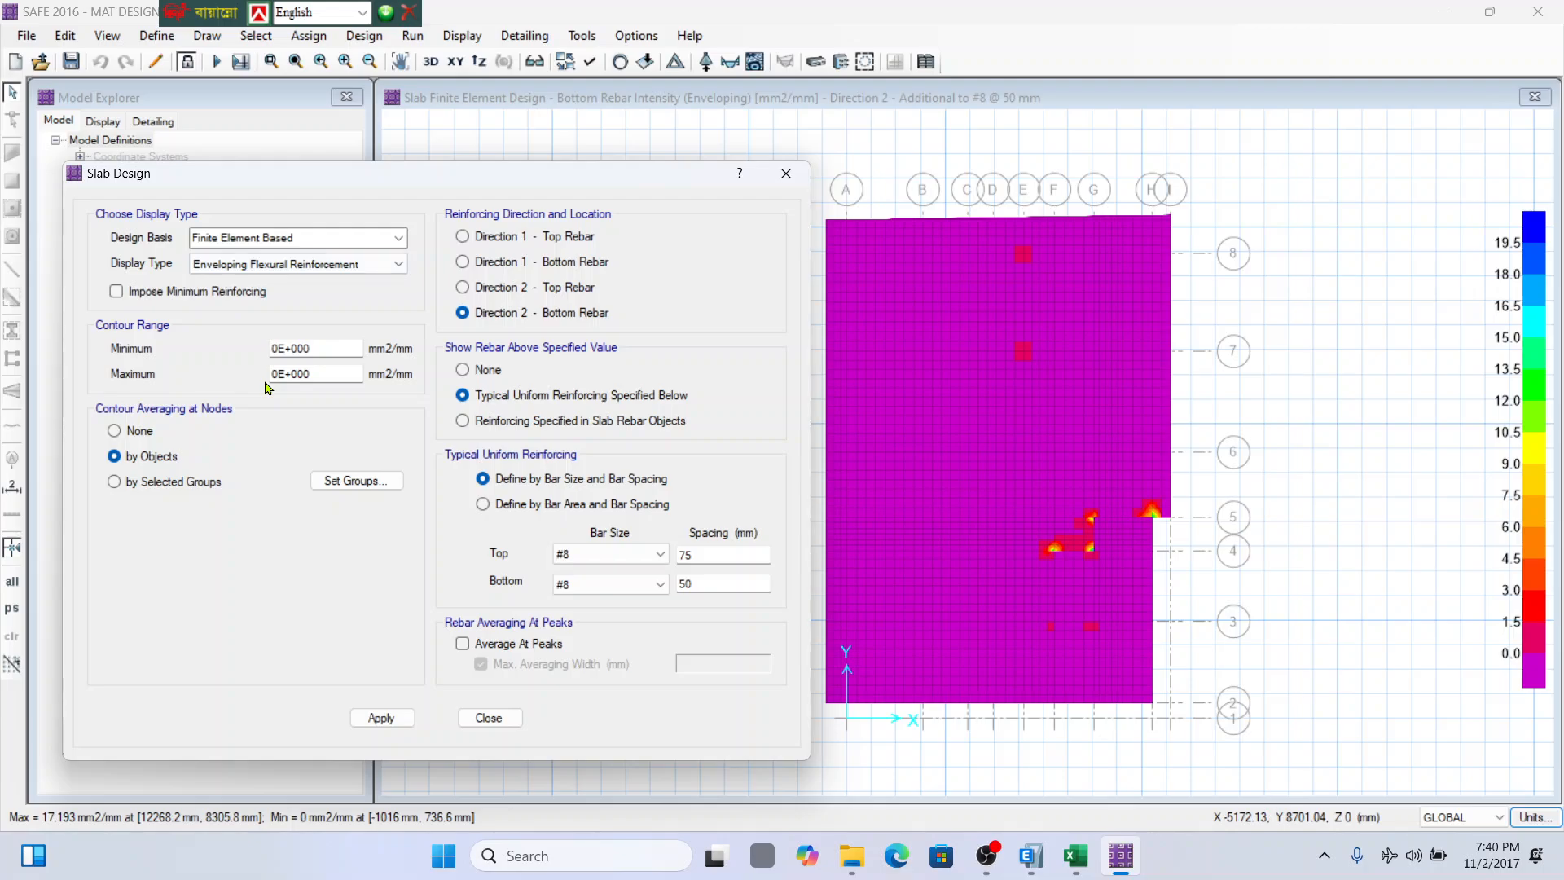
click(378, 484)
click(884, 506)
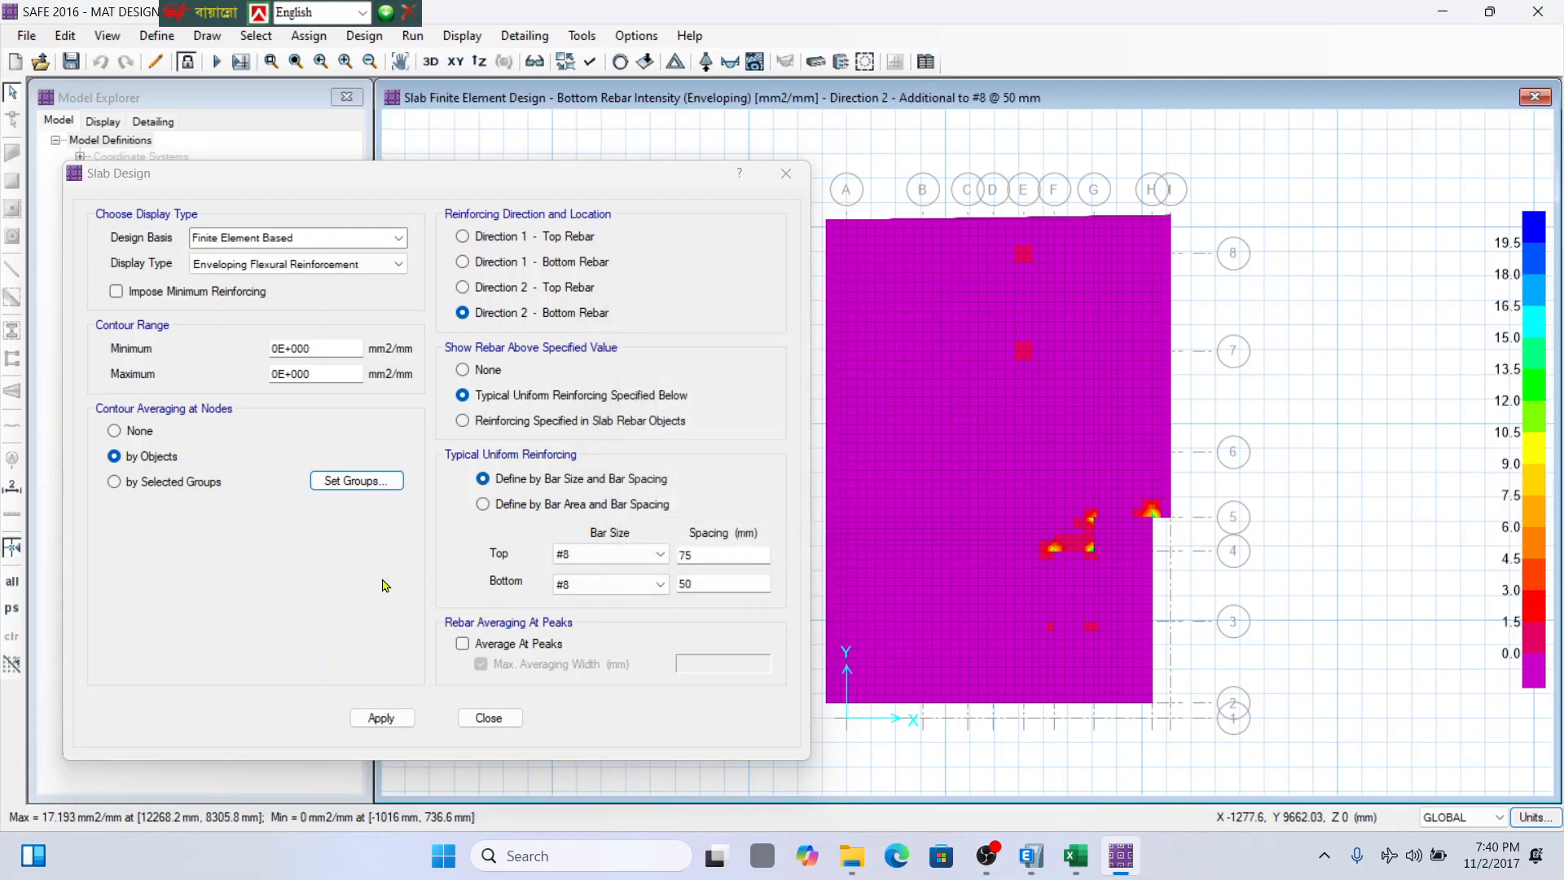
click(498, 717)
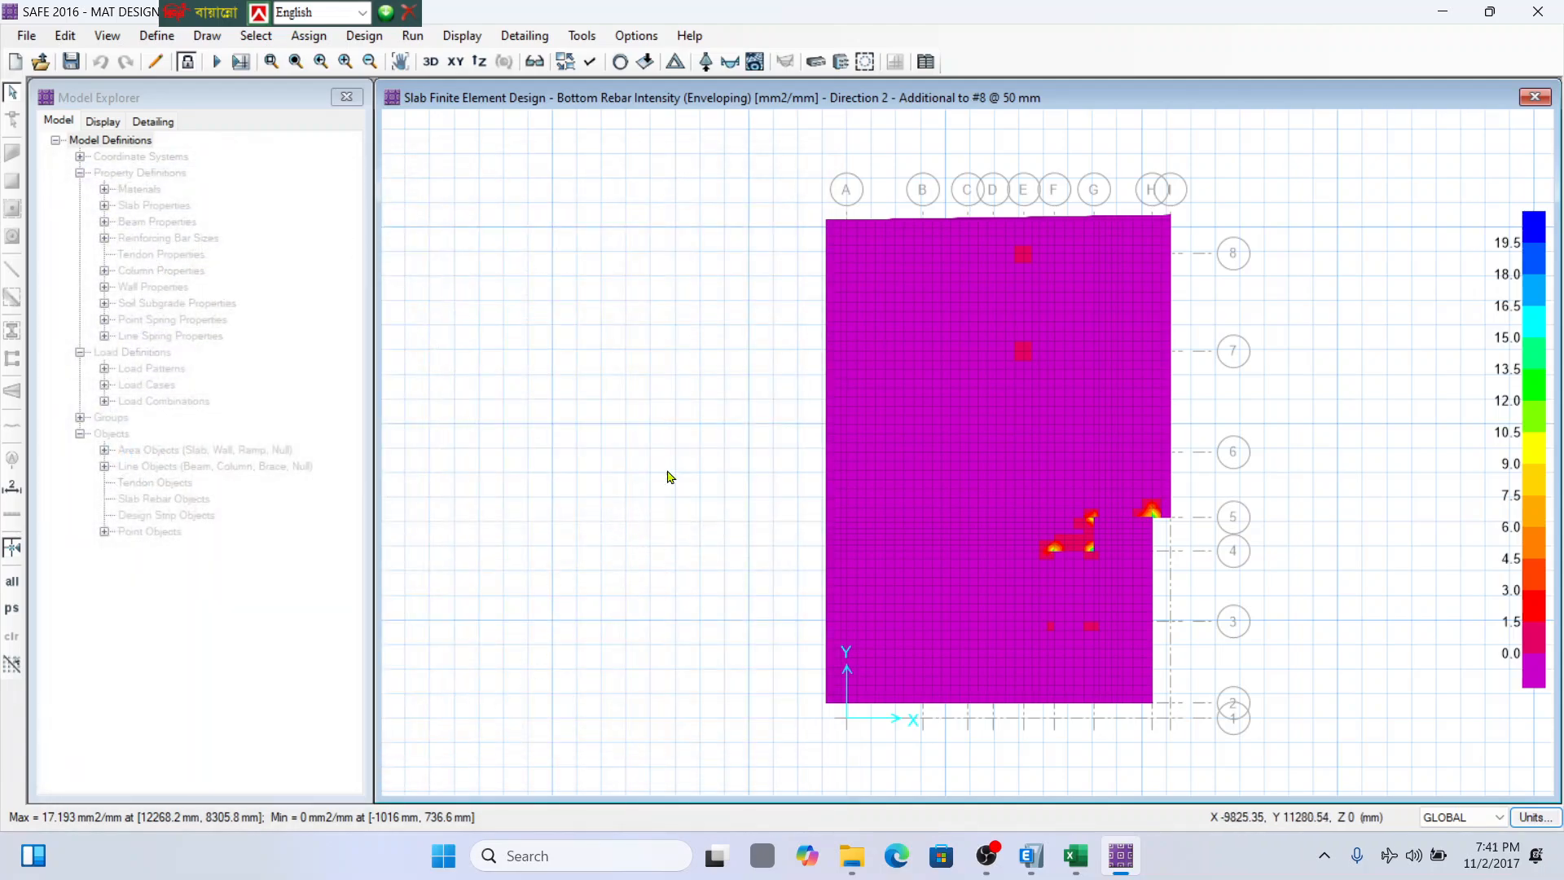
Switch to the Excel workbook and bring up the Mat Reinforcement sheet.
scroll(1105, 365, up, 2)
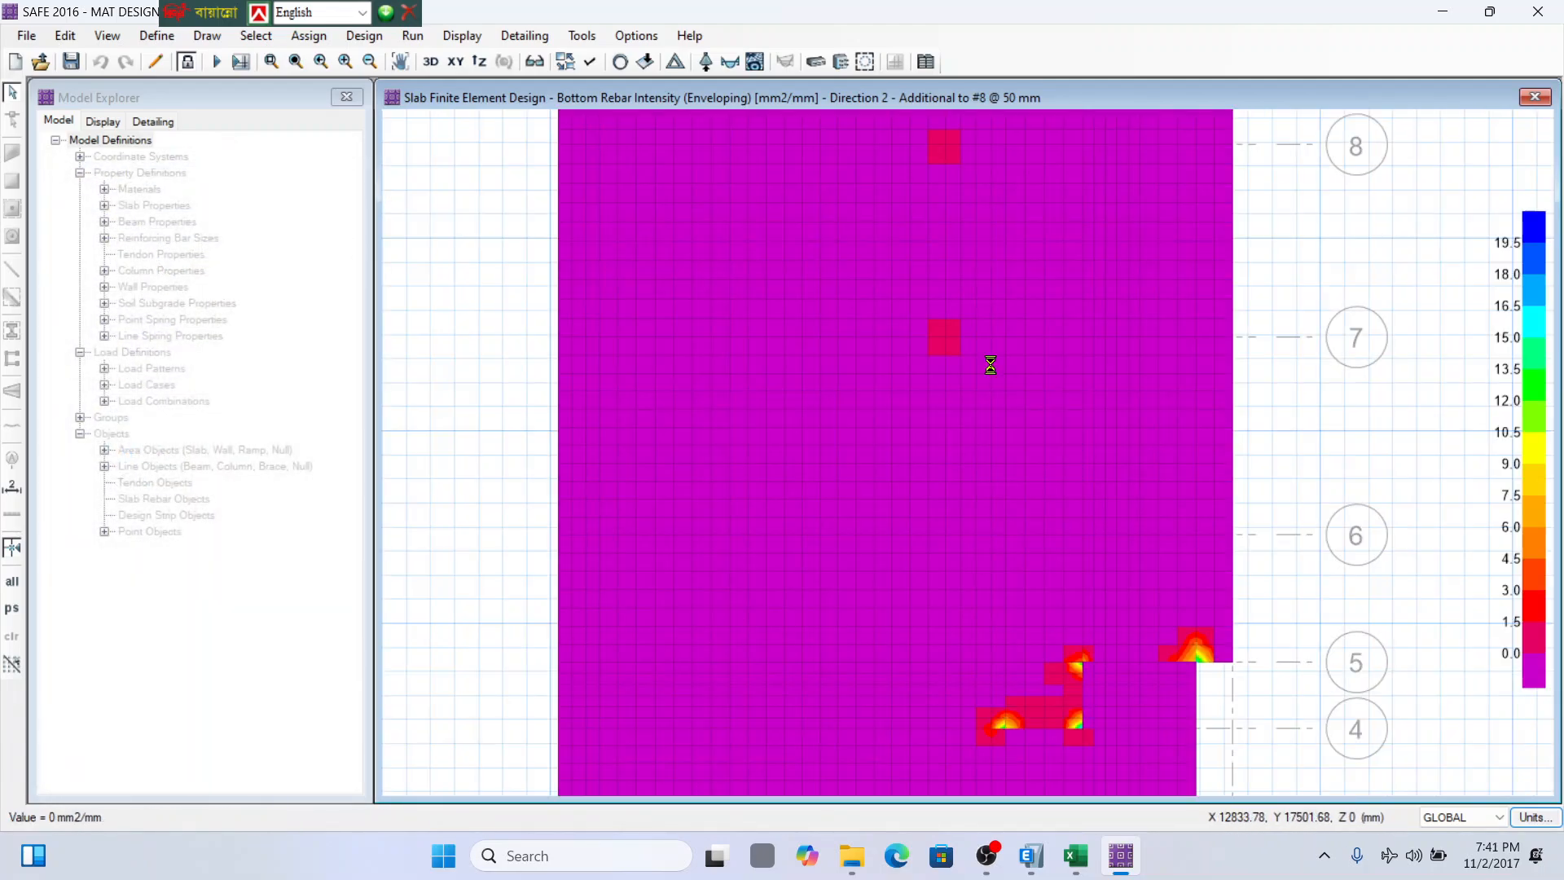
scroll(991, 367, down, 1)
scroll(1000, 374, down, 1)
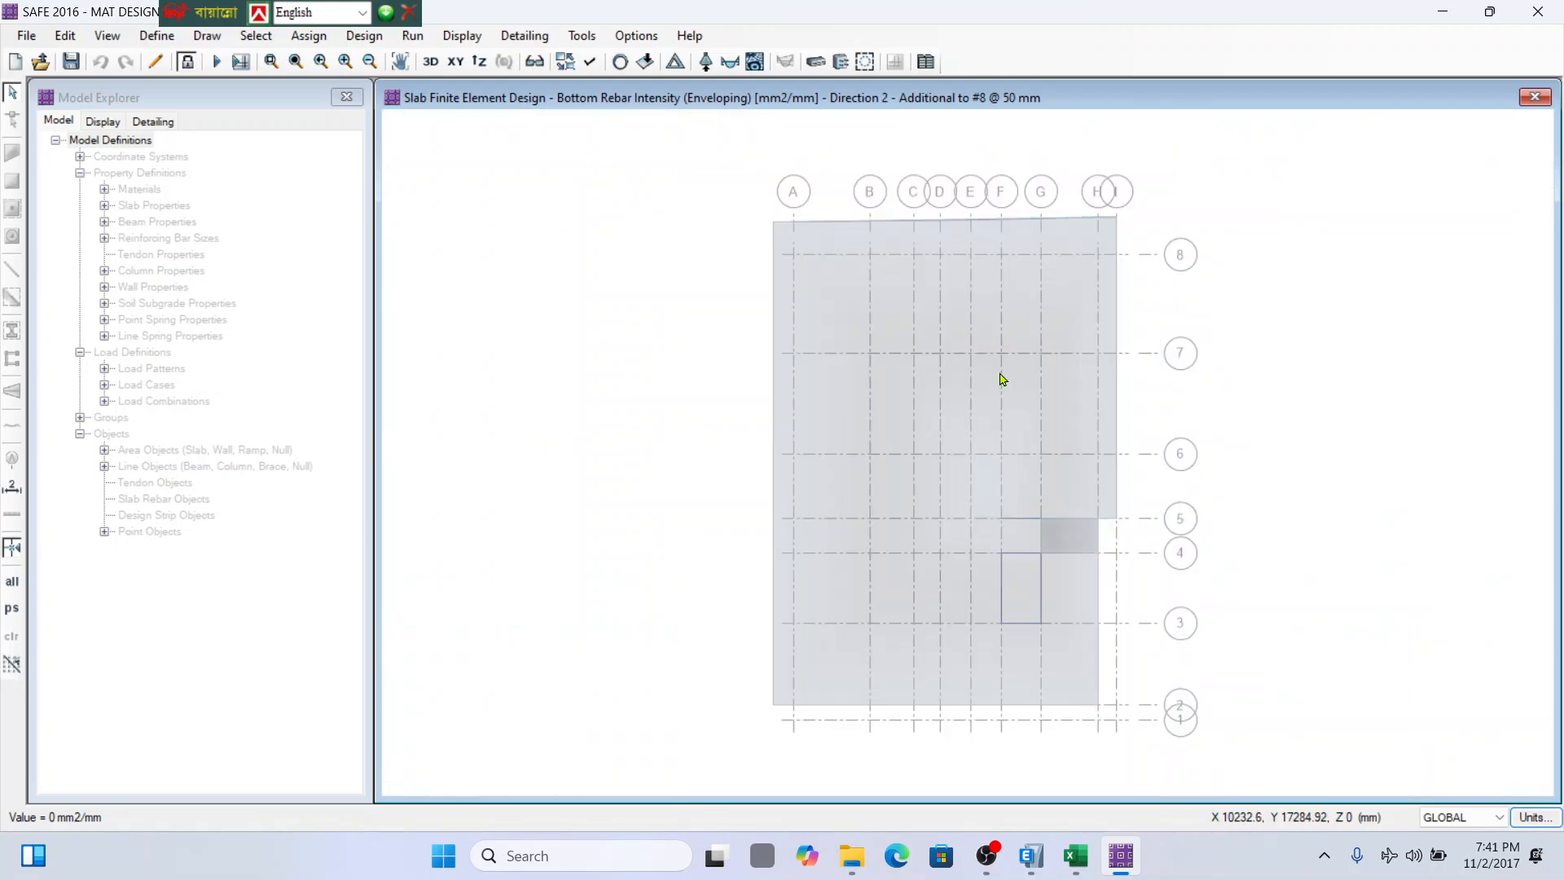
scroll(1047, 387, up, 1)
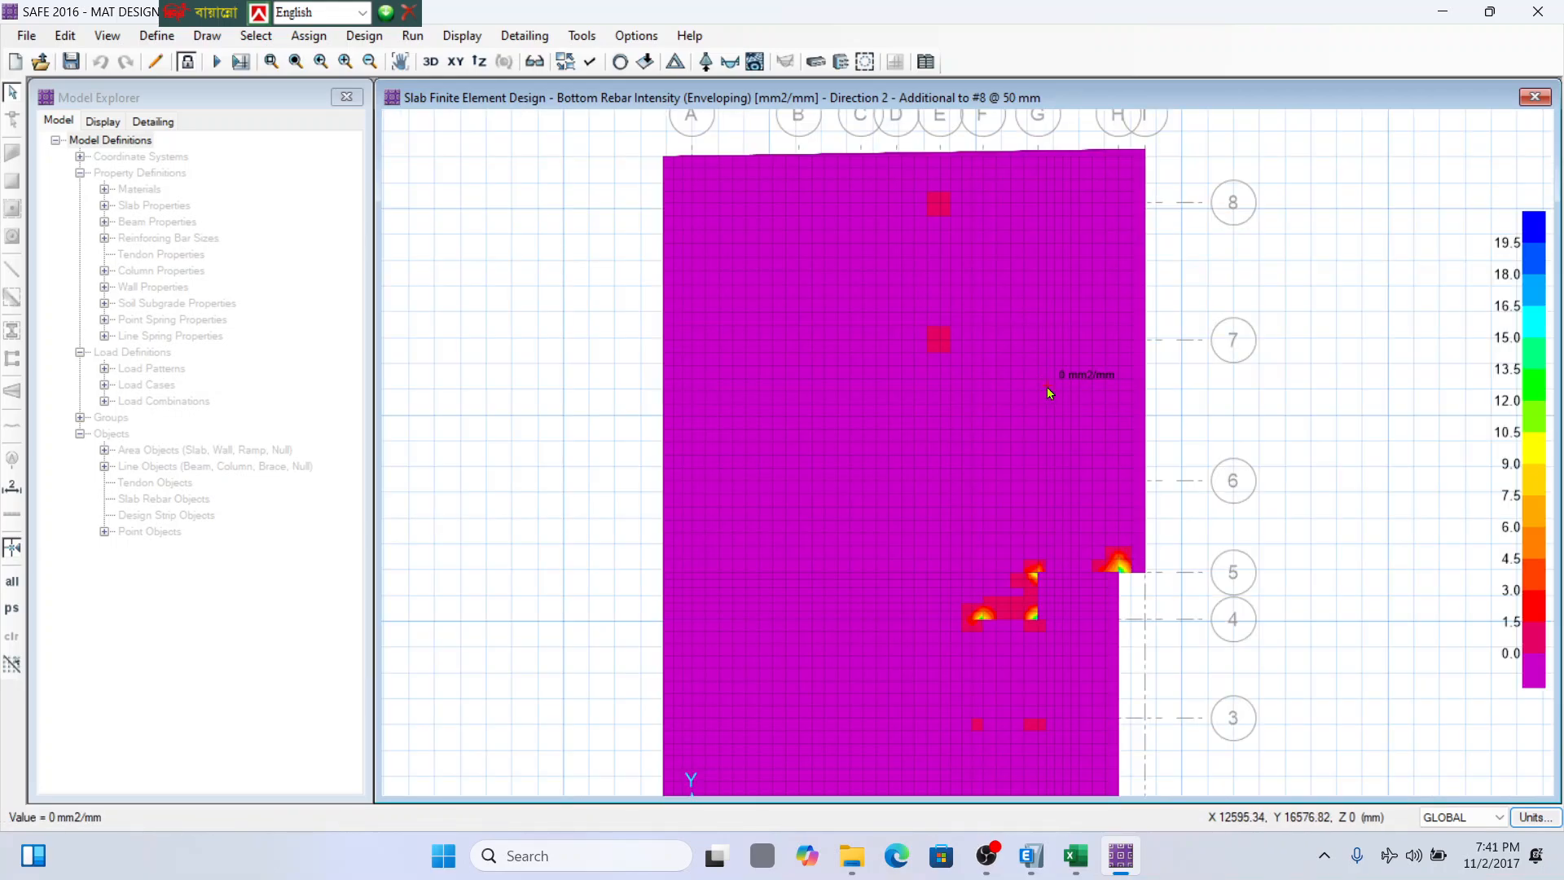
click(1121, 857)
click(1121, 856)
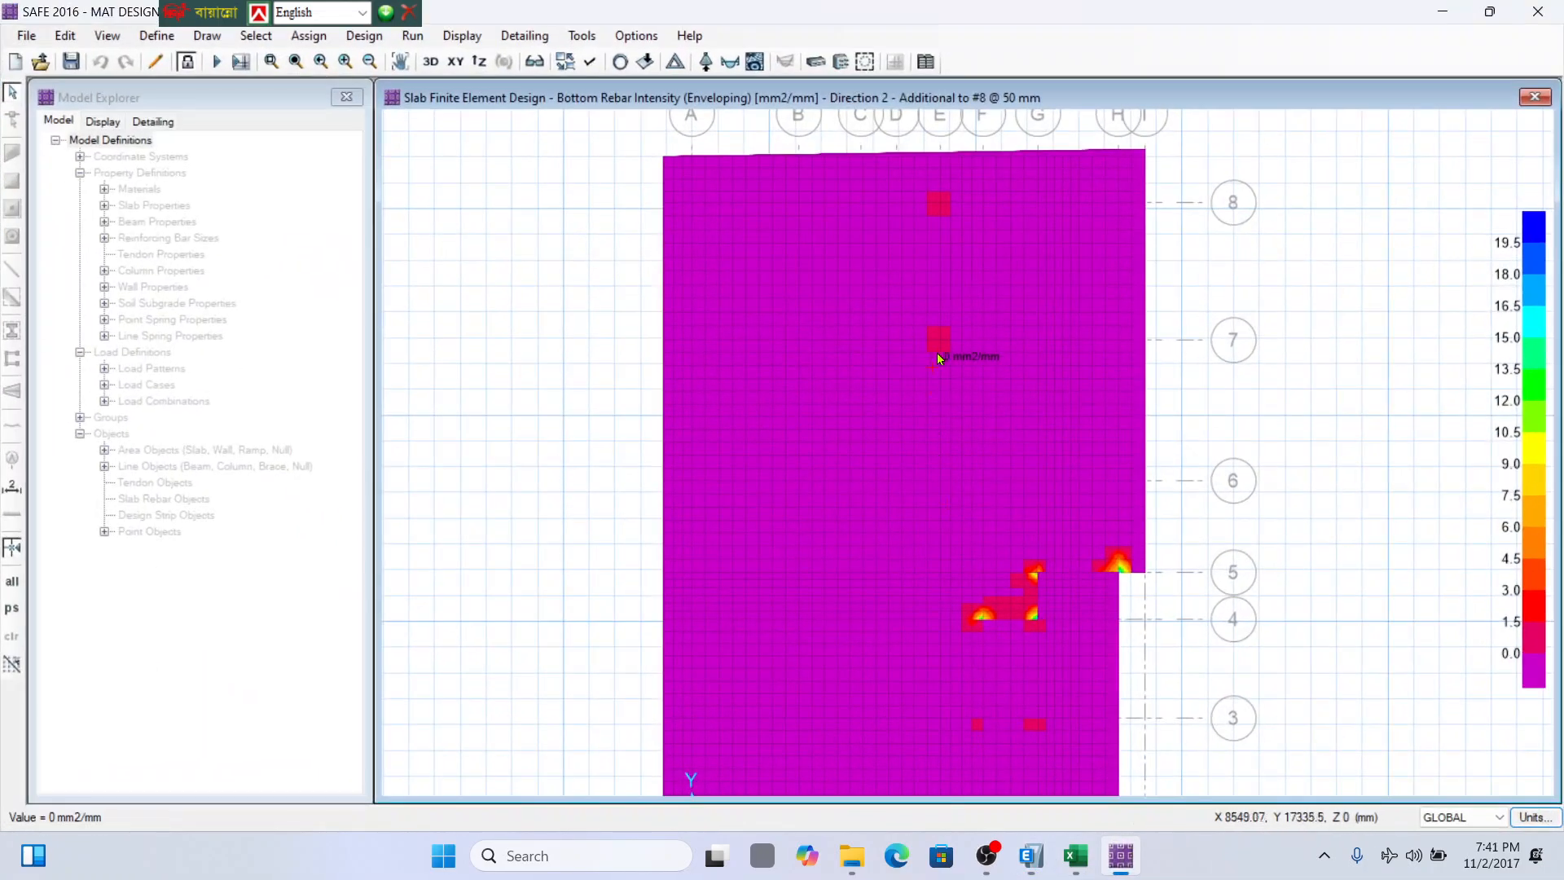
click(1073, 851)
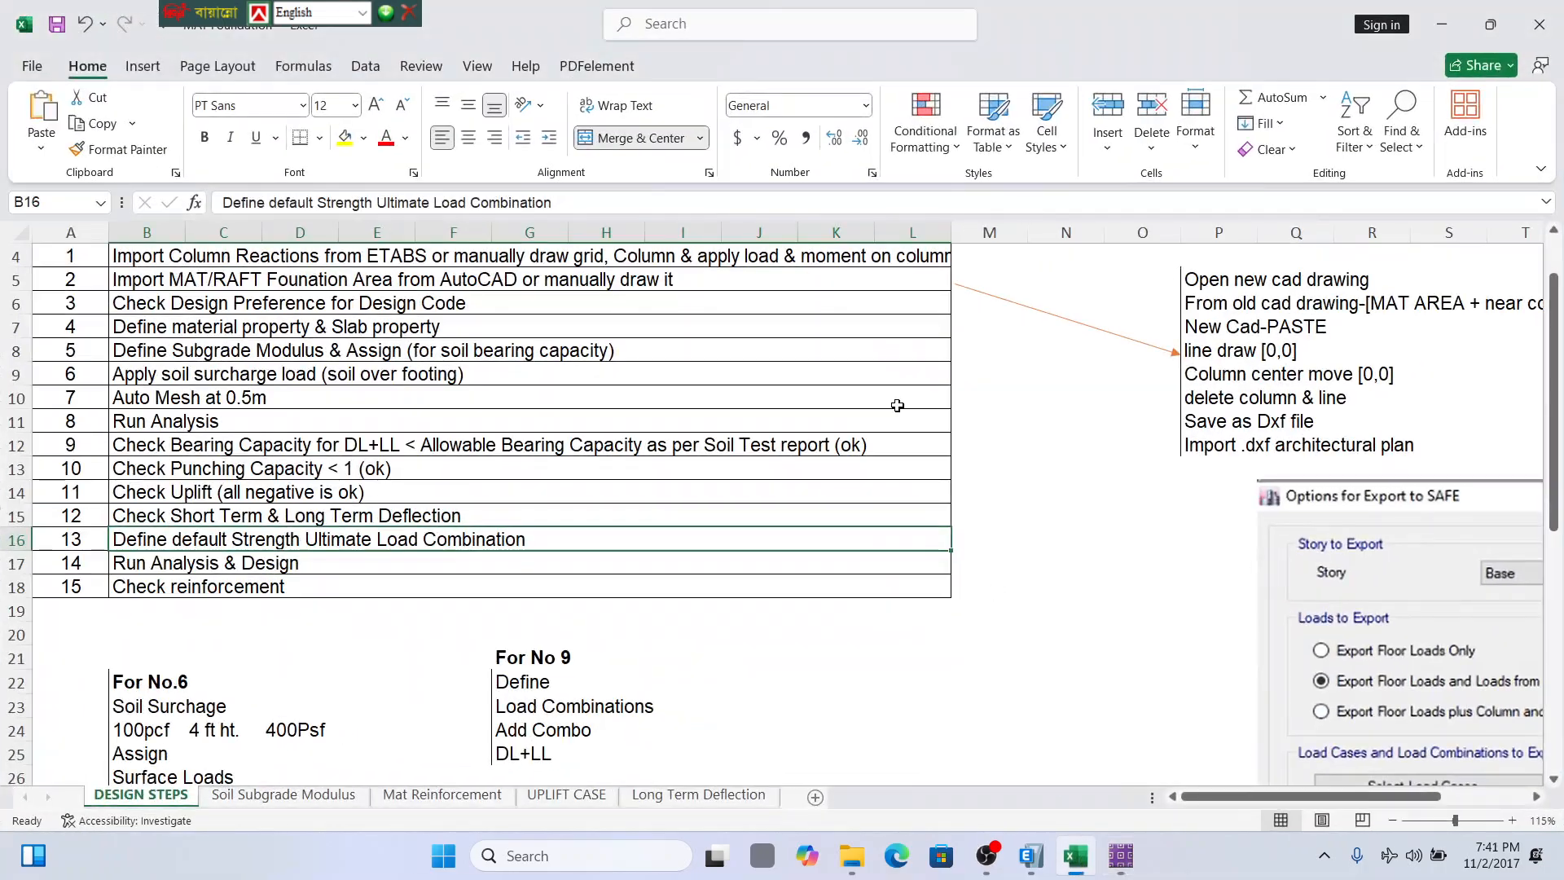
scroll(896, 406, down, 5)
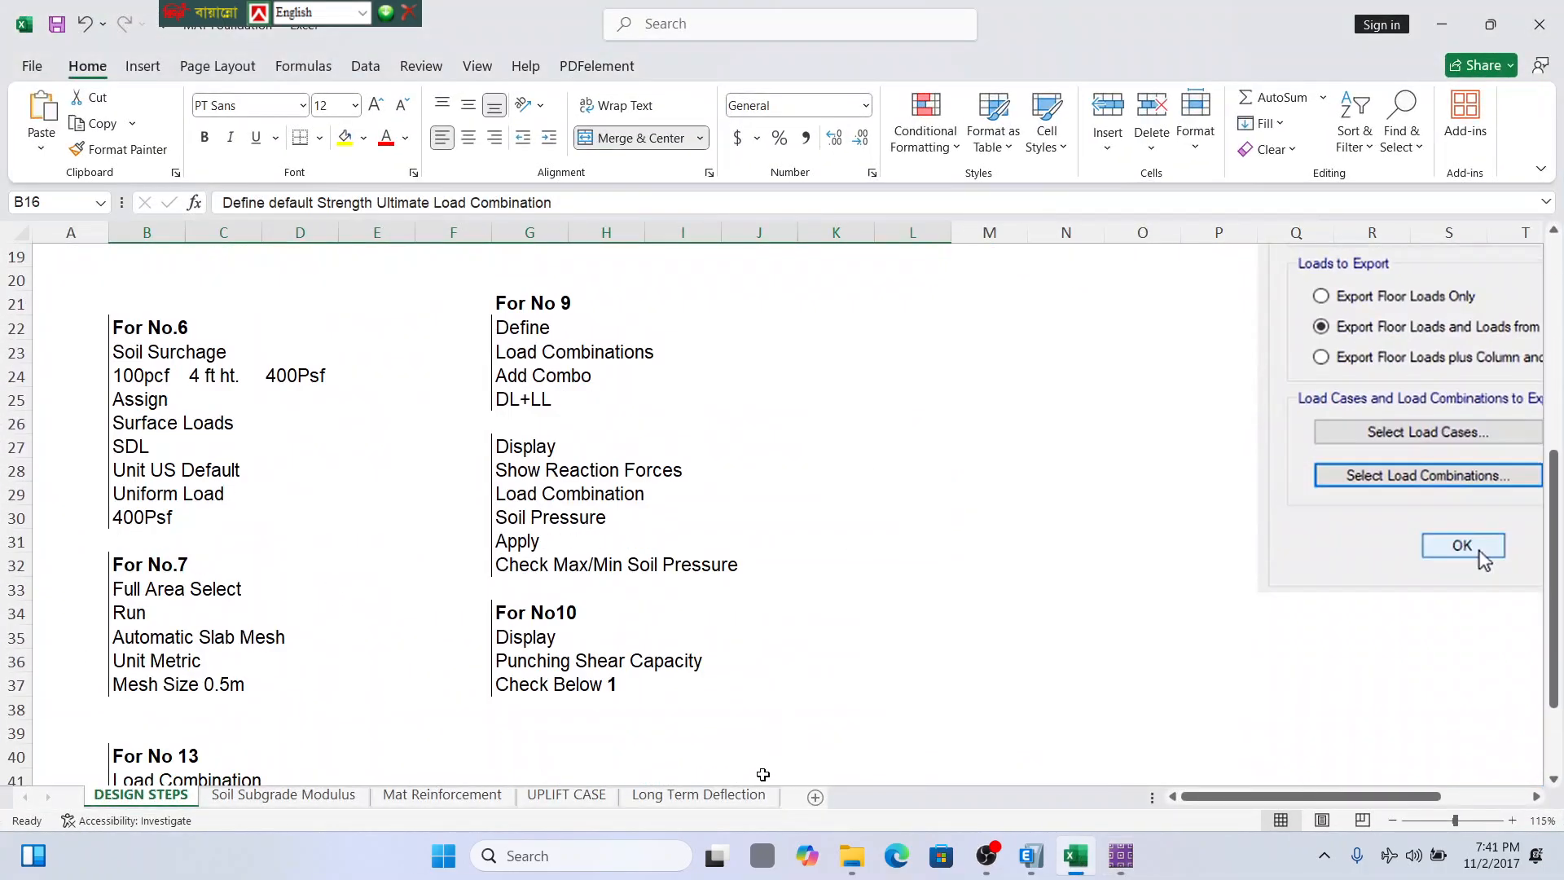
click(443, 794)
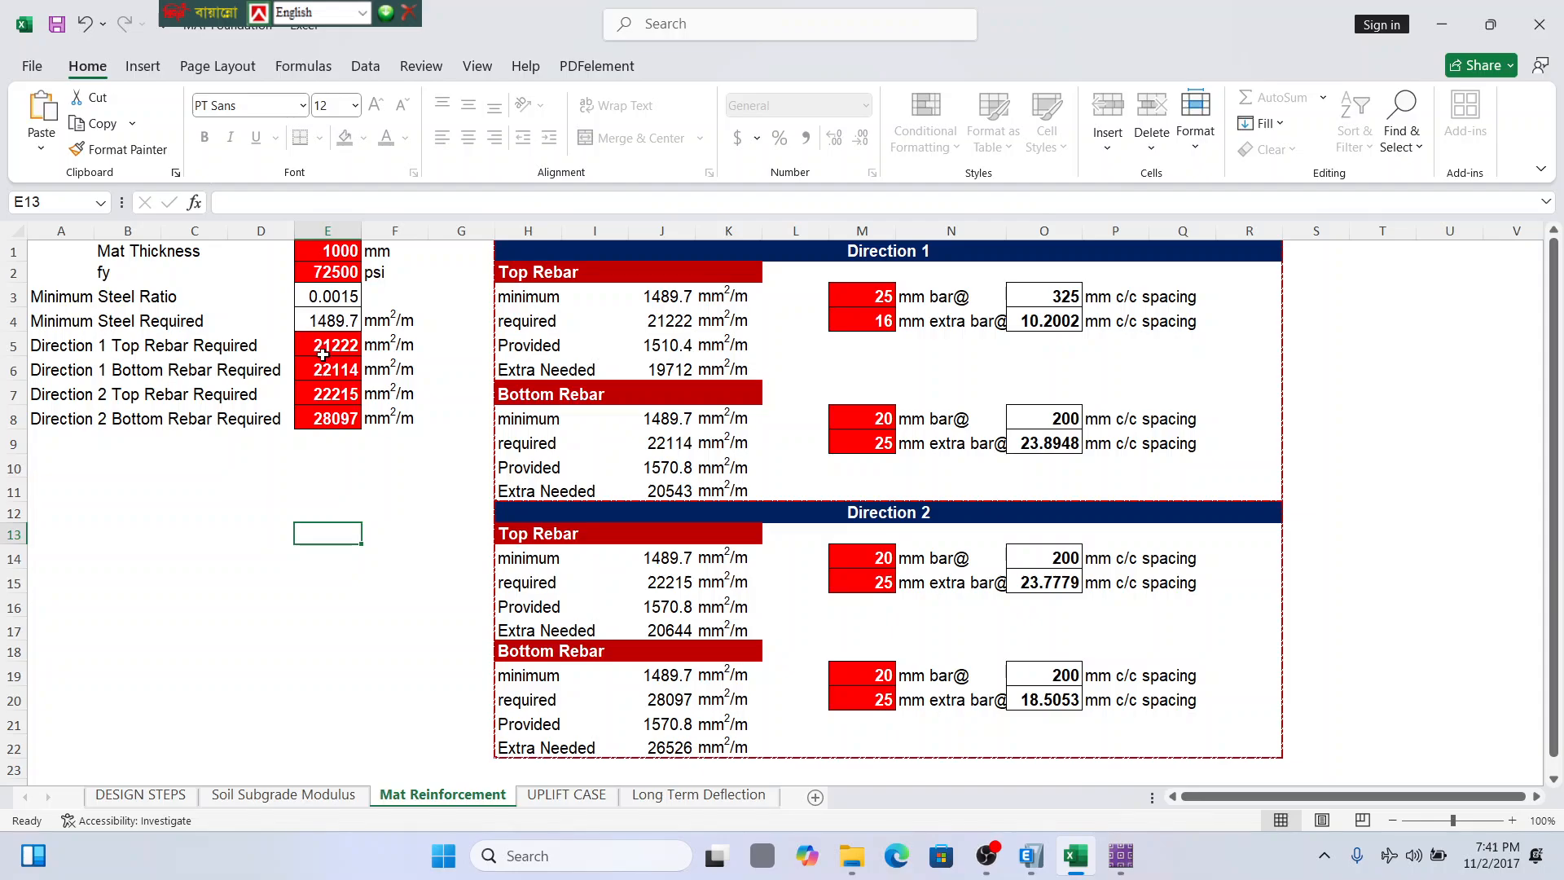
Review the mat thickness, fy, minimum steel ratio and required rebar entries for both directions on the Mat Reinforcement sheet.
click(331, 252)
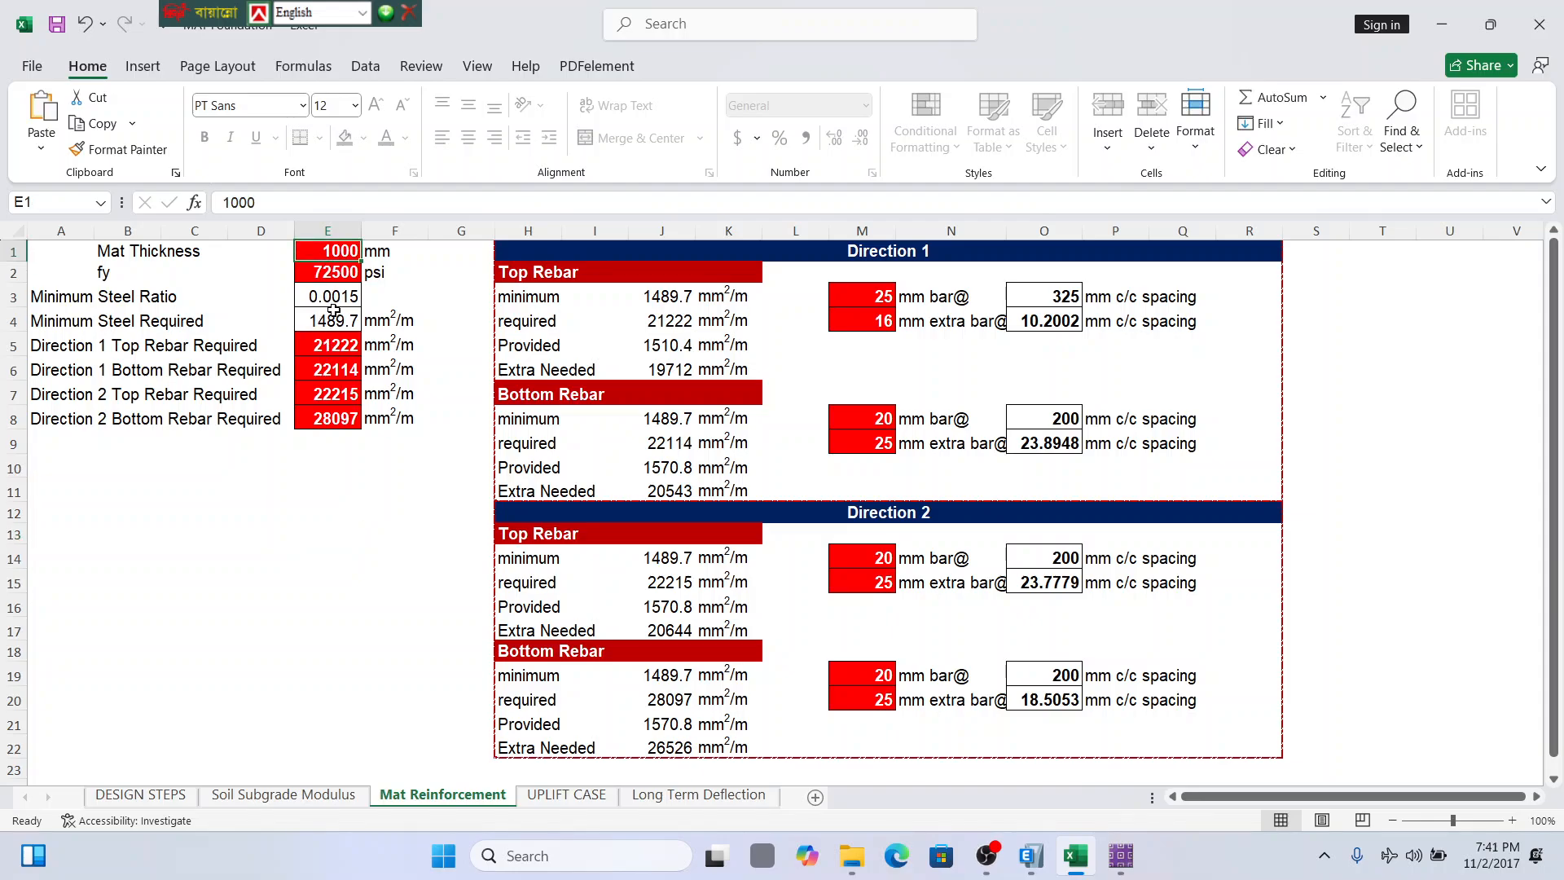
click(347, 276)
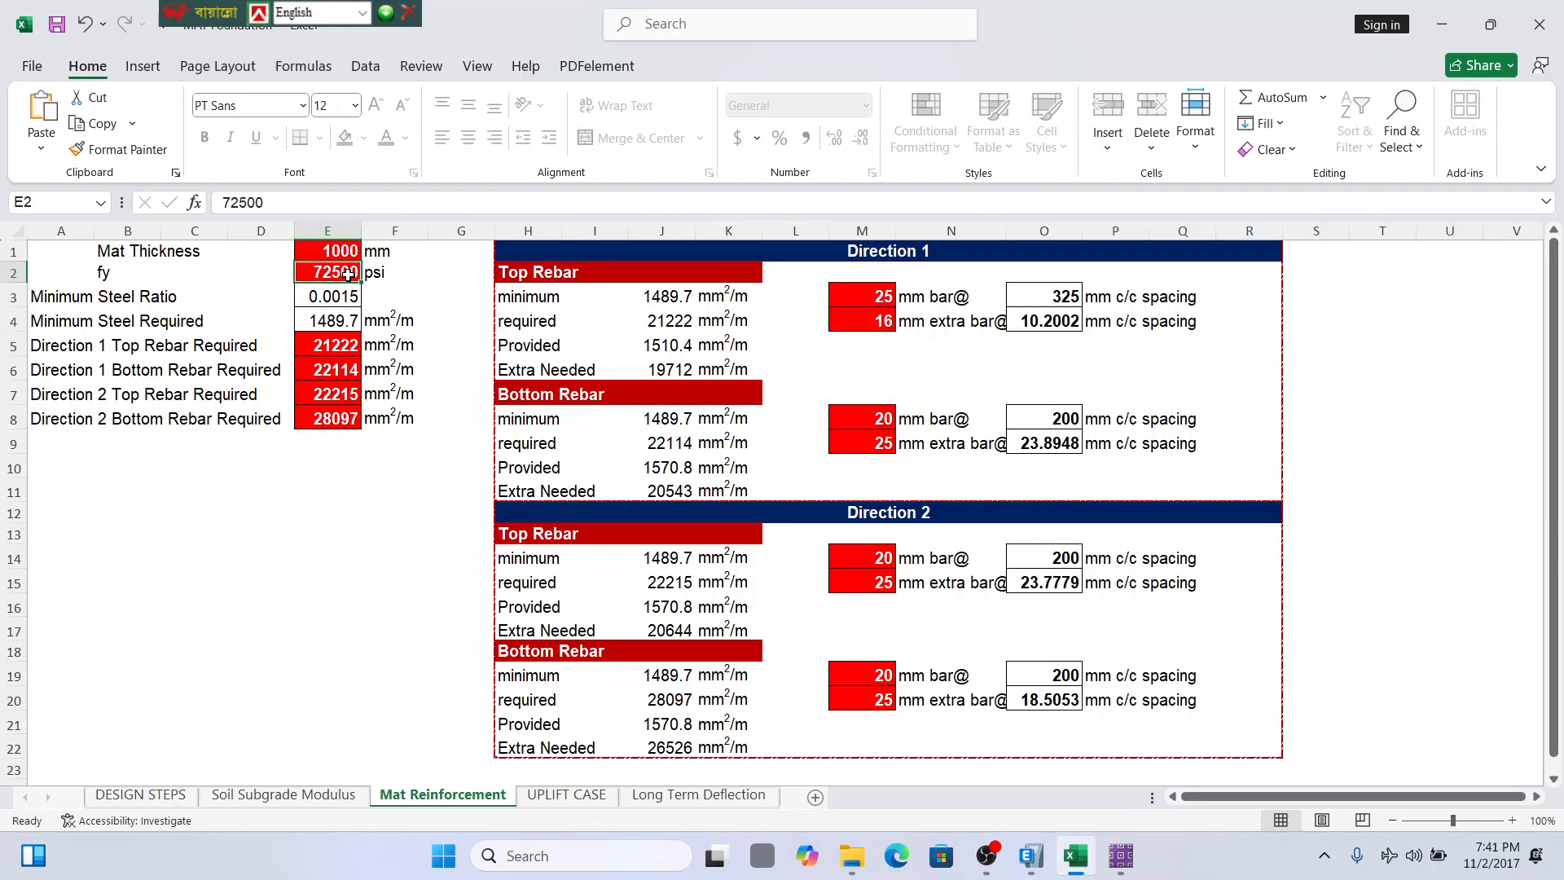
click(331, 296)
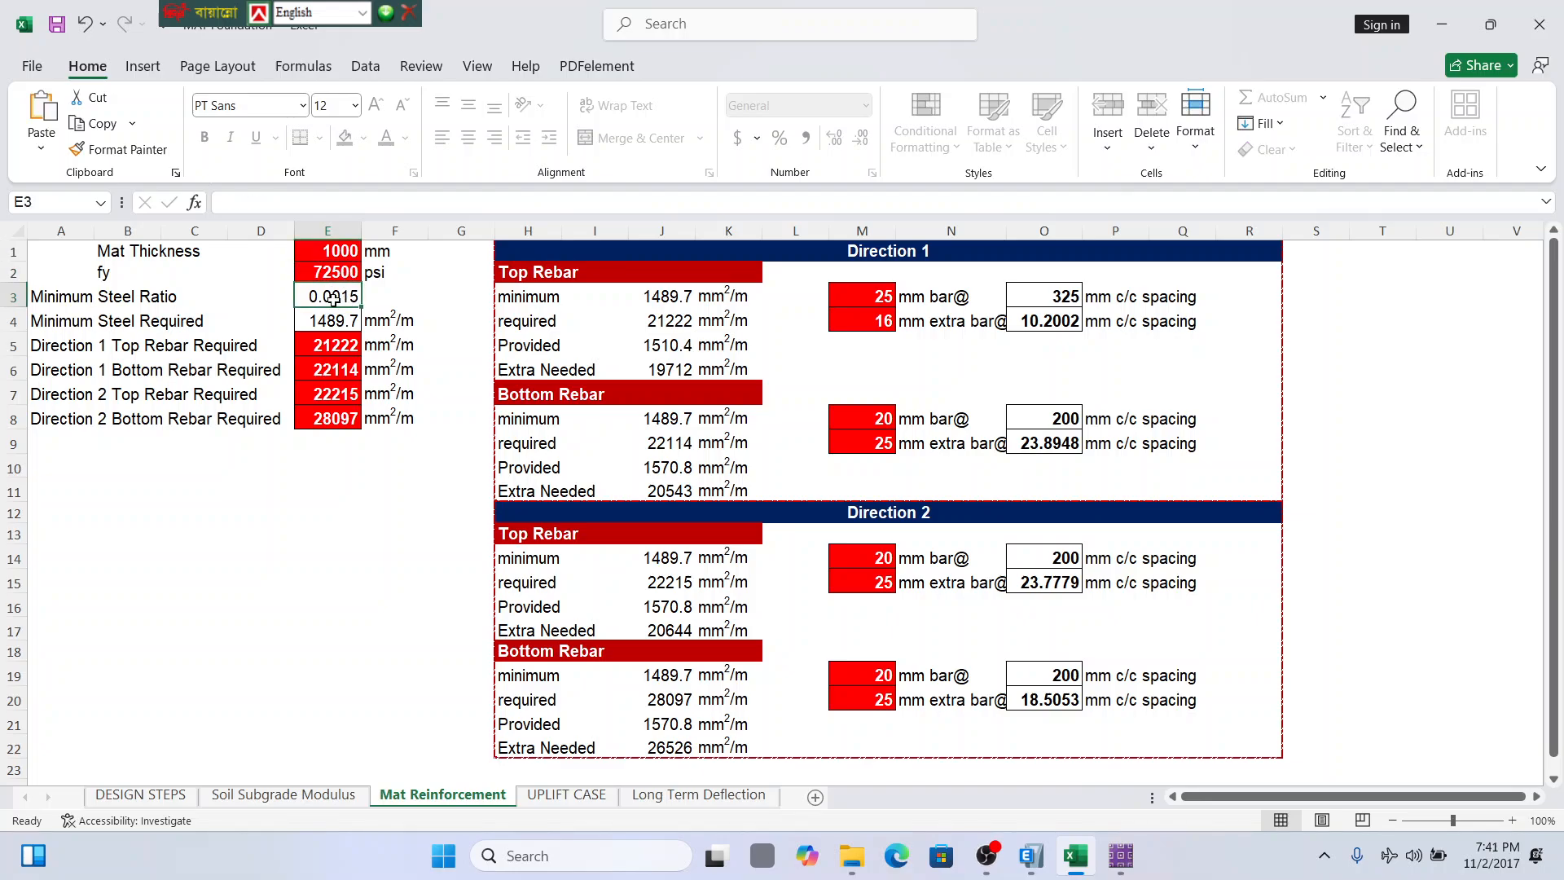
click(335, 352)
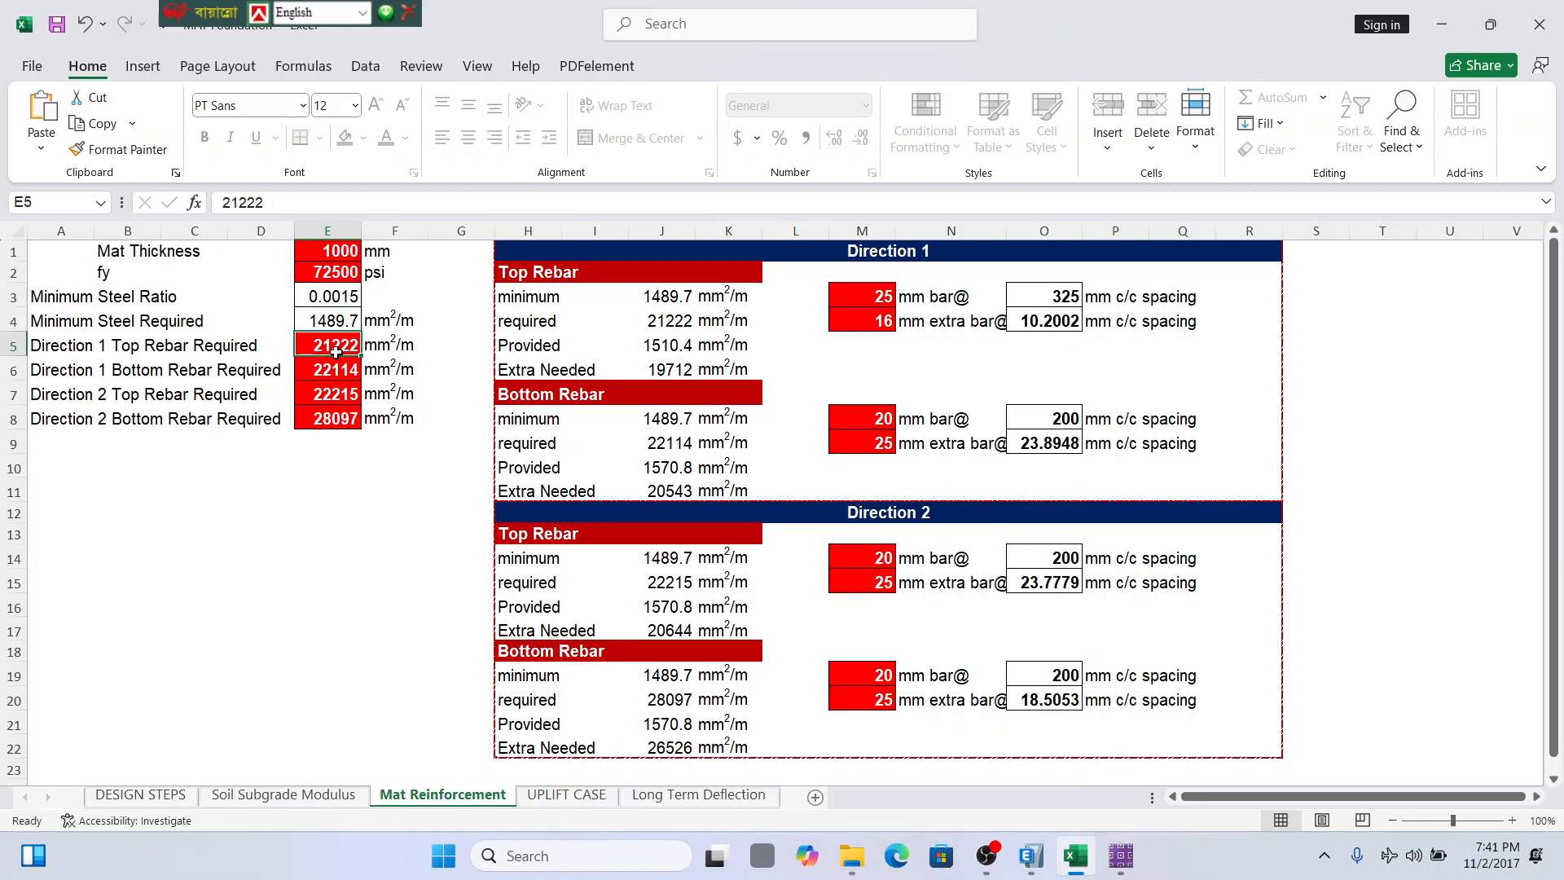
drag(335, 352, 336, 419)
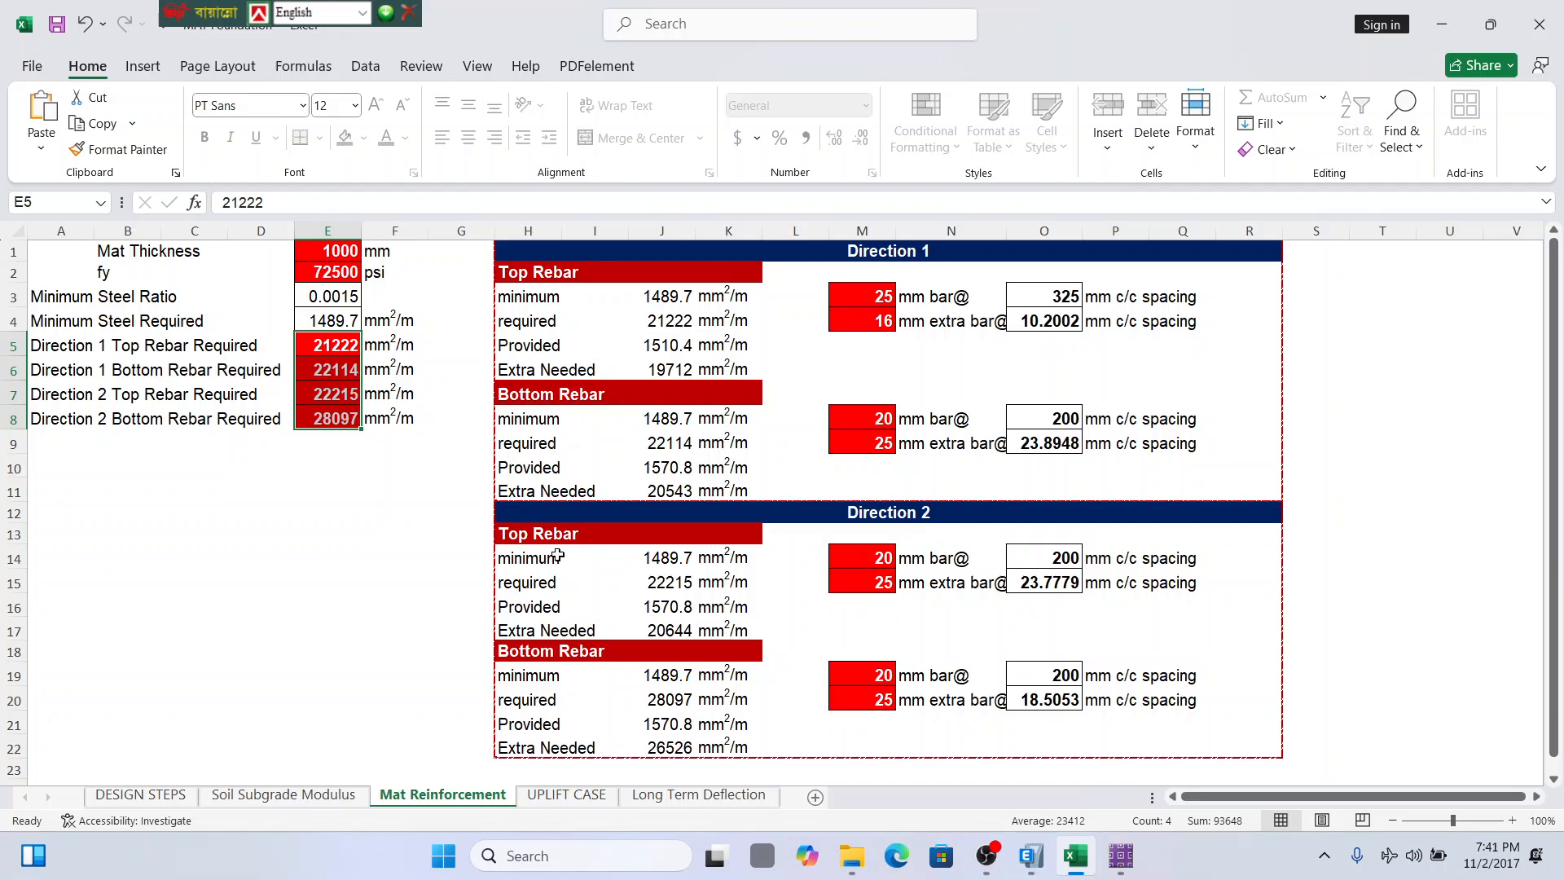
Switch back to SAFE and plot the total Direction 2 bottom rebar intensity with Show Rebar Above Specified Value set to None.
click(1123, 855)
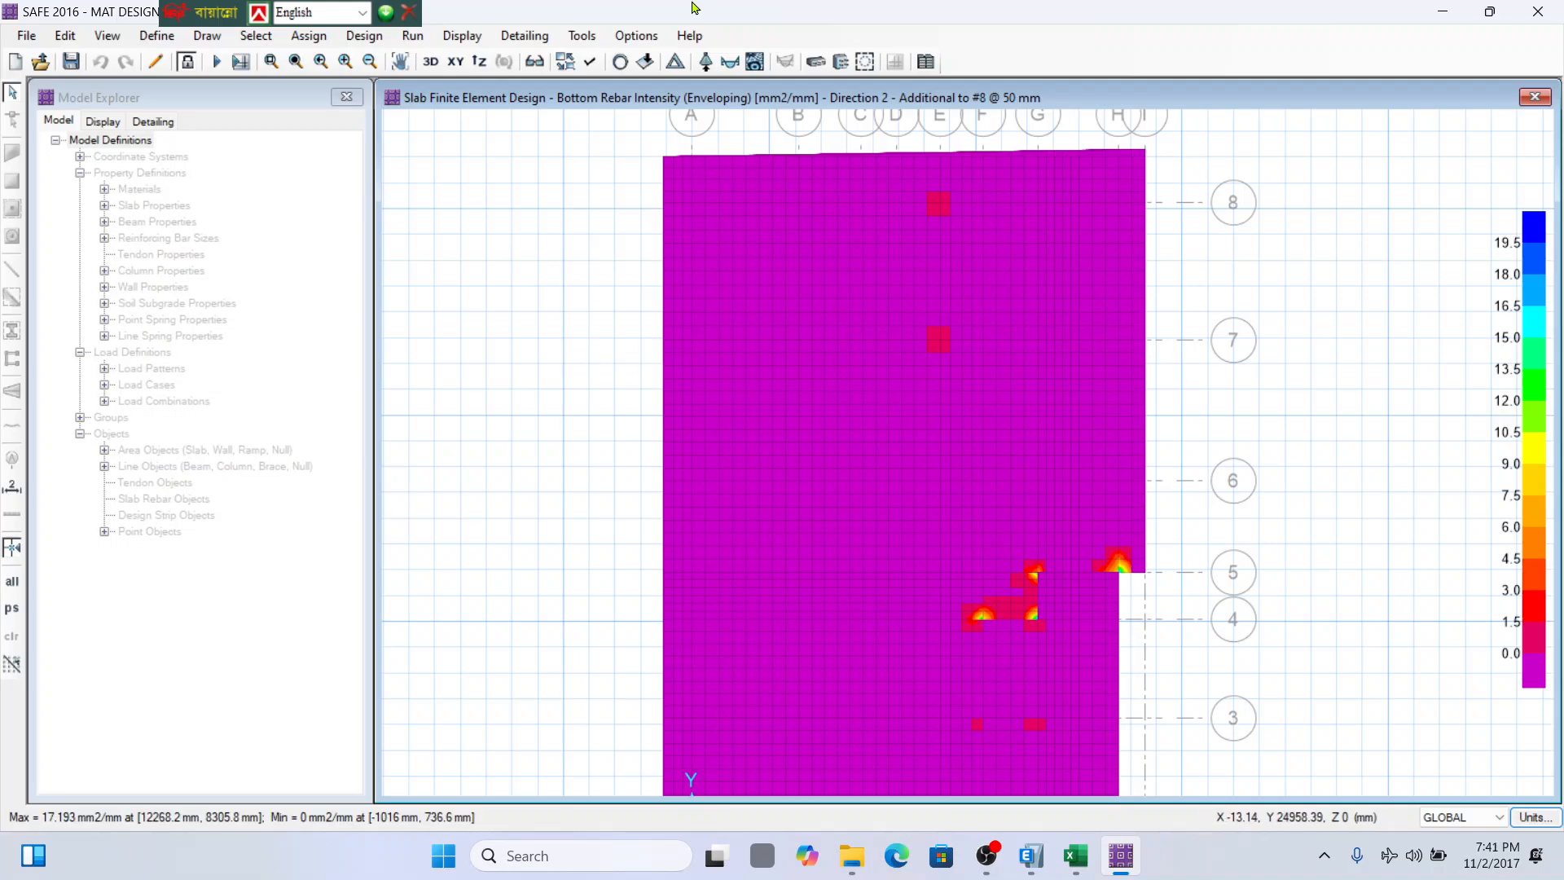
click(468, 38)
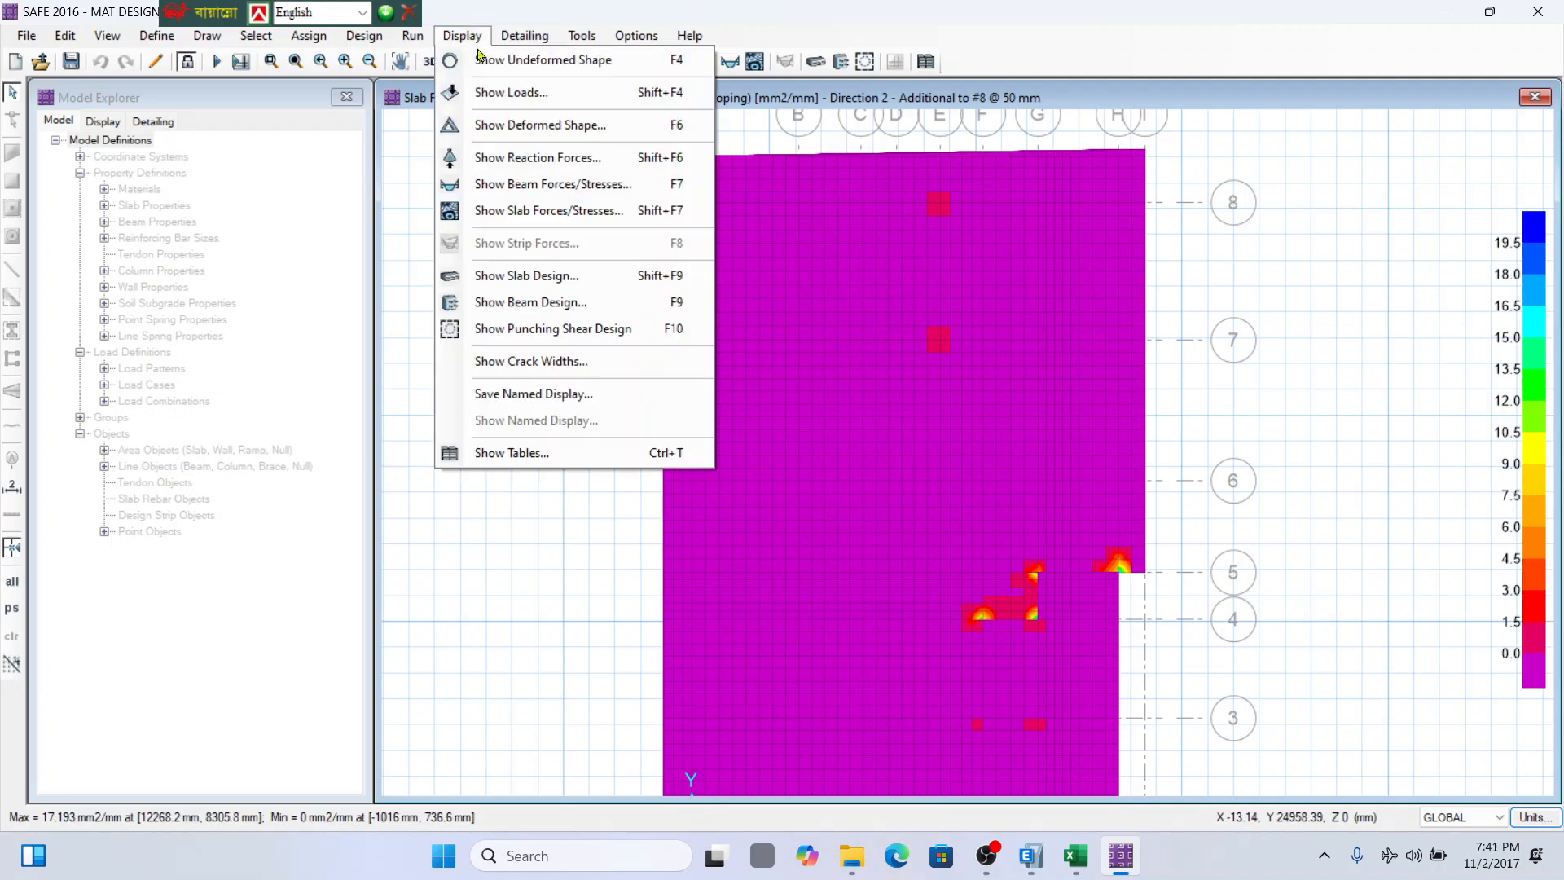
click(545, 285)
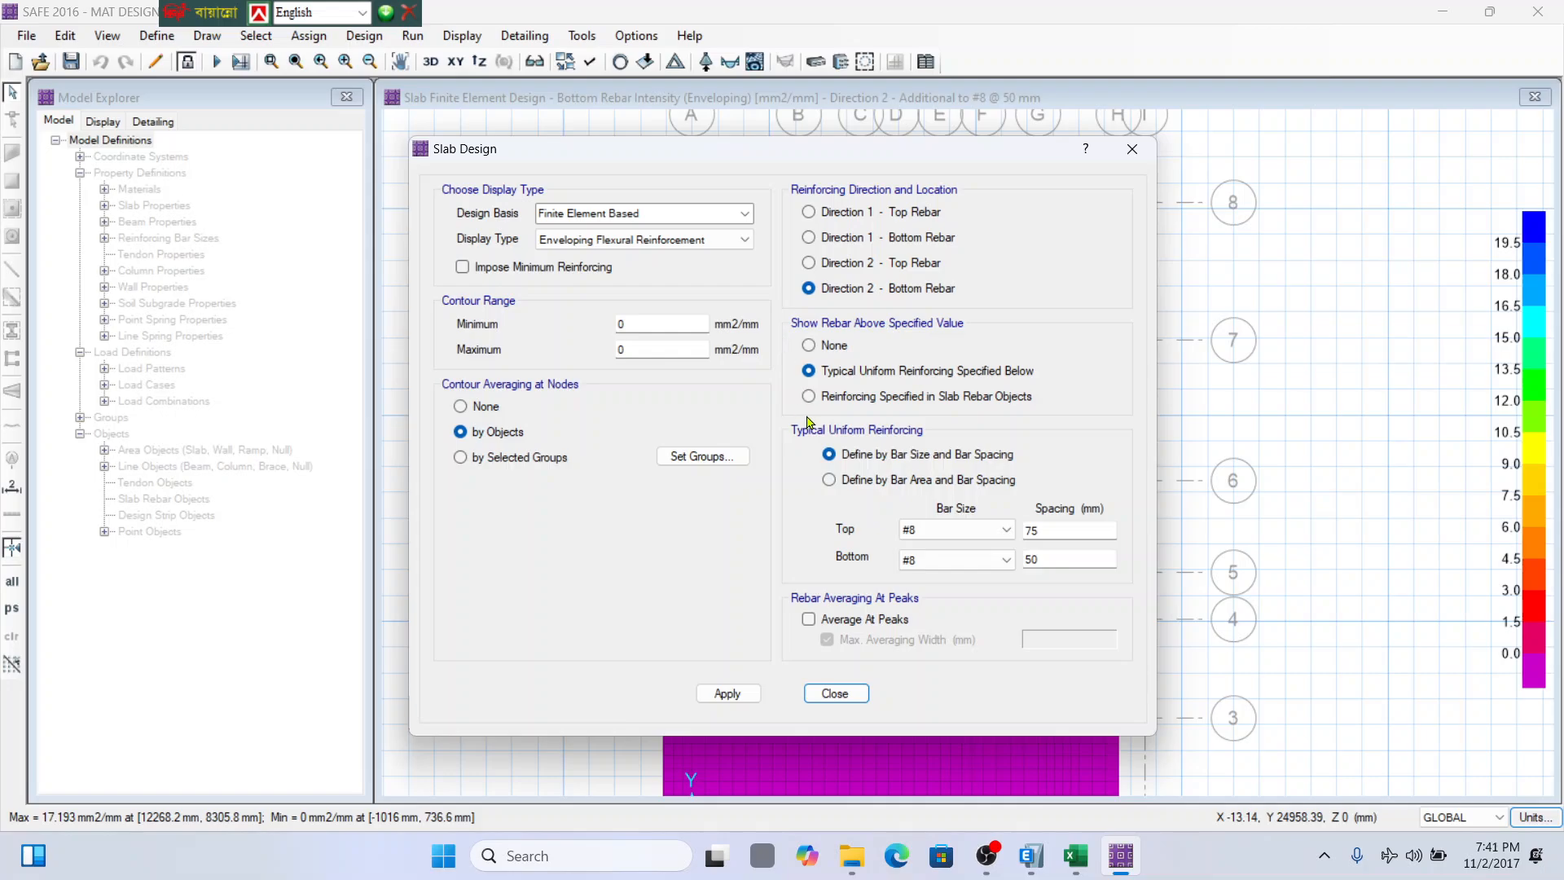
click(825, 399)
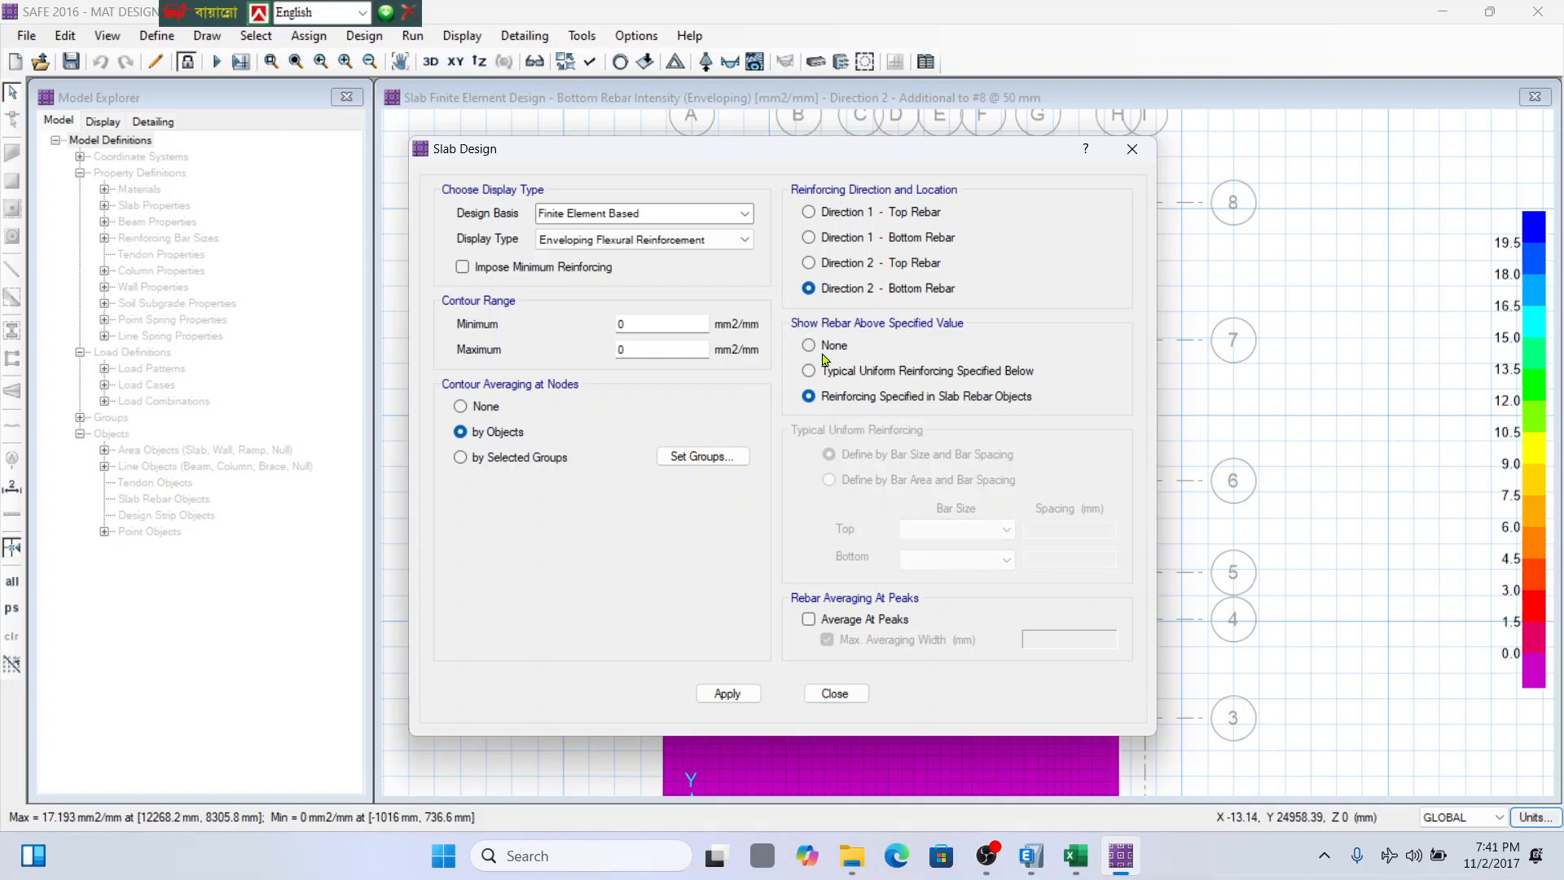
click(825, 347)
click(722, 697)
drag(881, 160, 381, 133)
mouse_move(1059, 467)
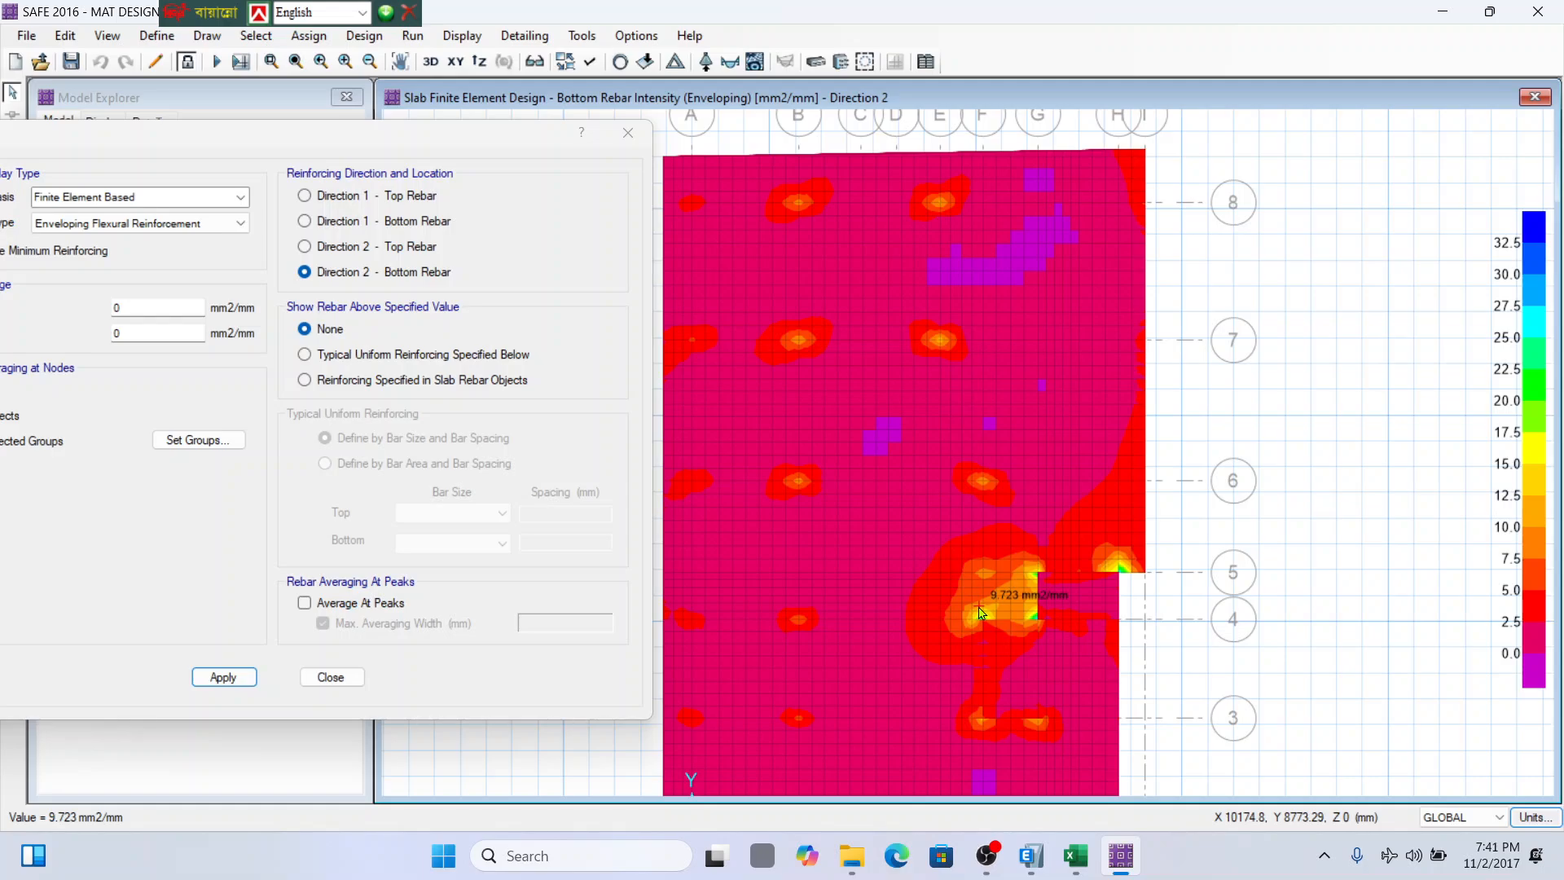
Check the Excel required rebar inputs against SAFE and read the Direction 2 bottom rebar intensity near grid E-8.
click(1121, 856)
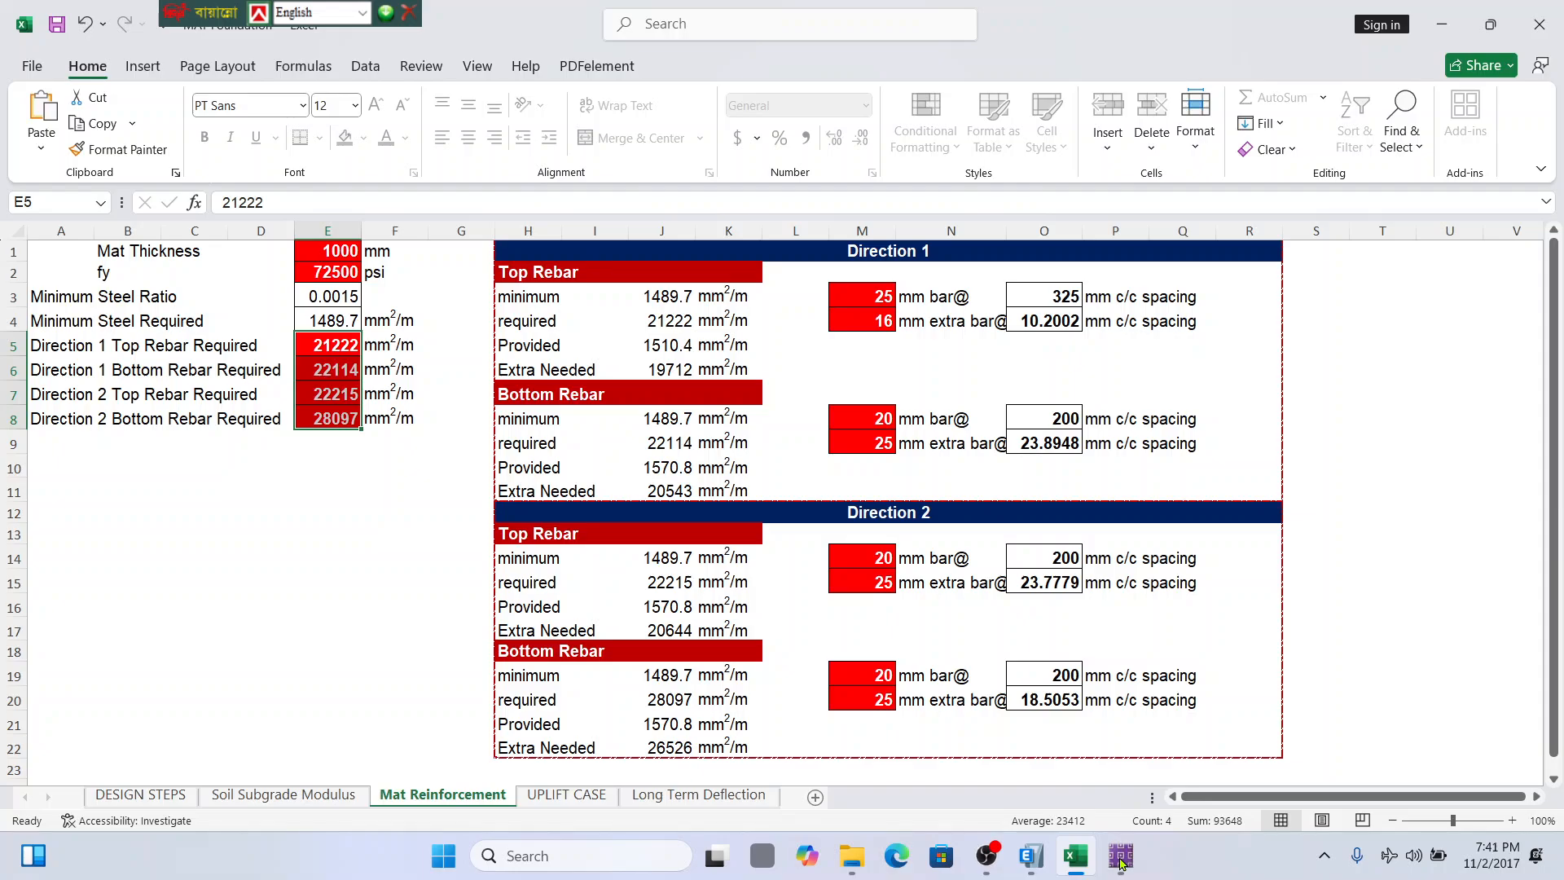
click(1121, 857)
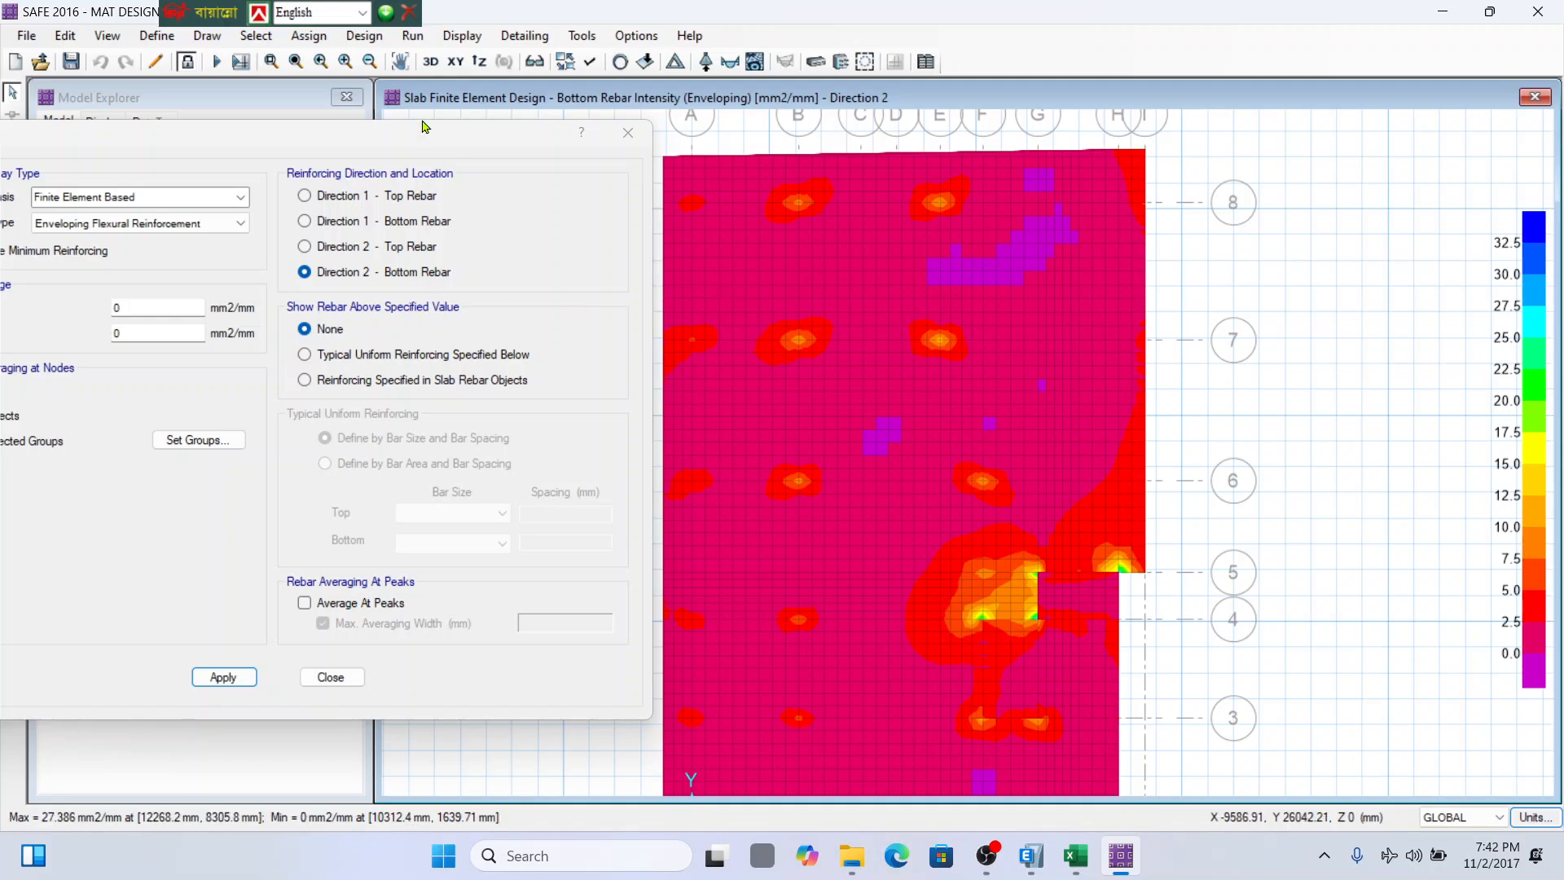
drag(432, 147, 663, 129)
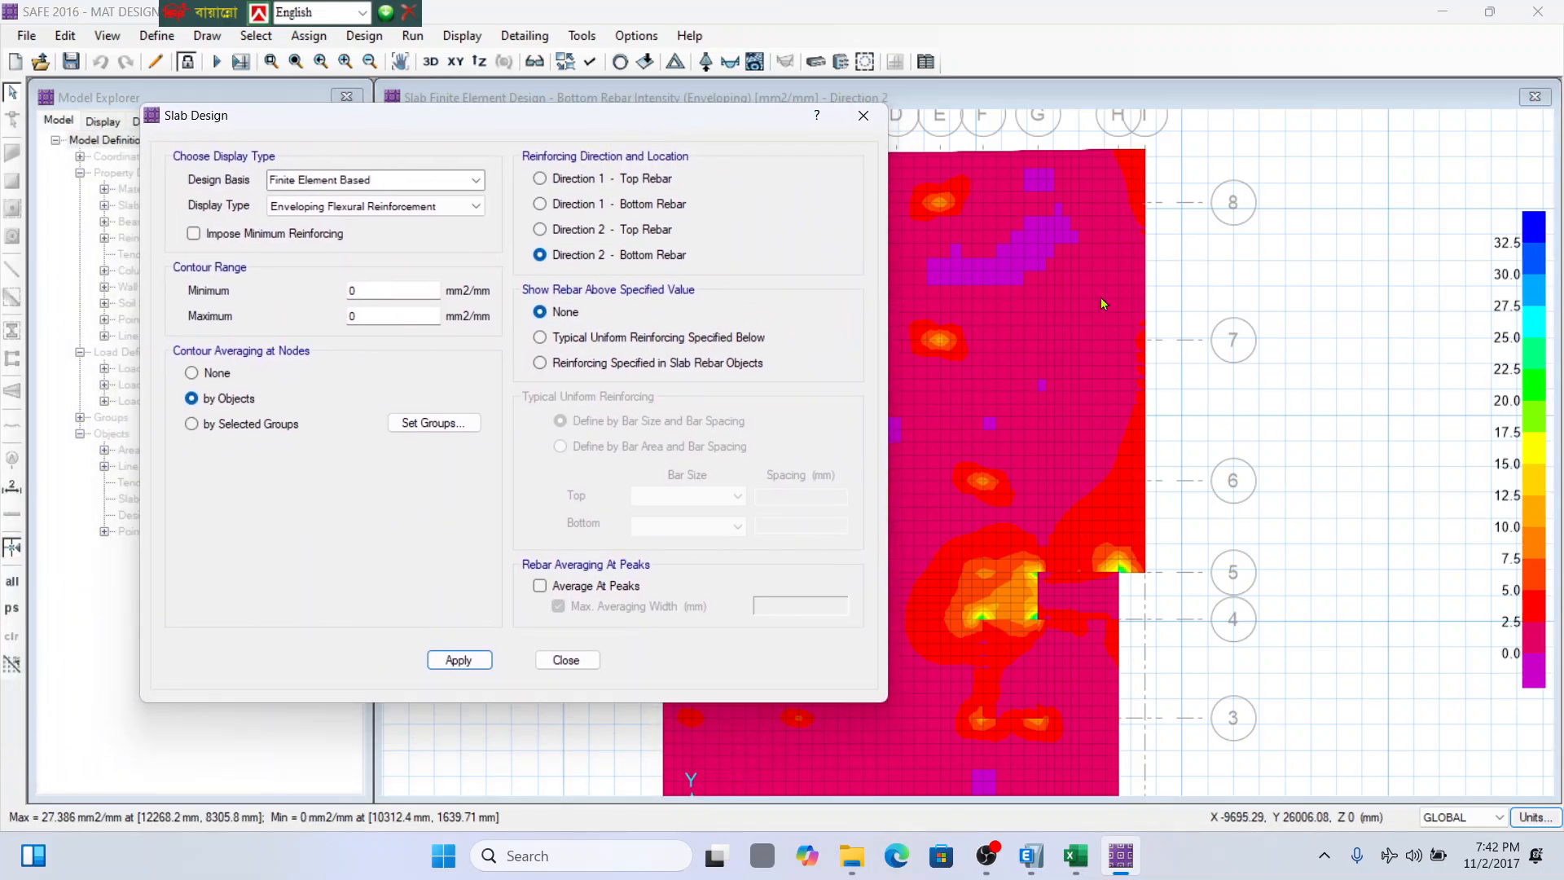
click(1240, 312)
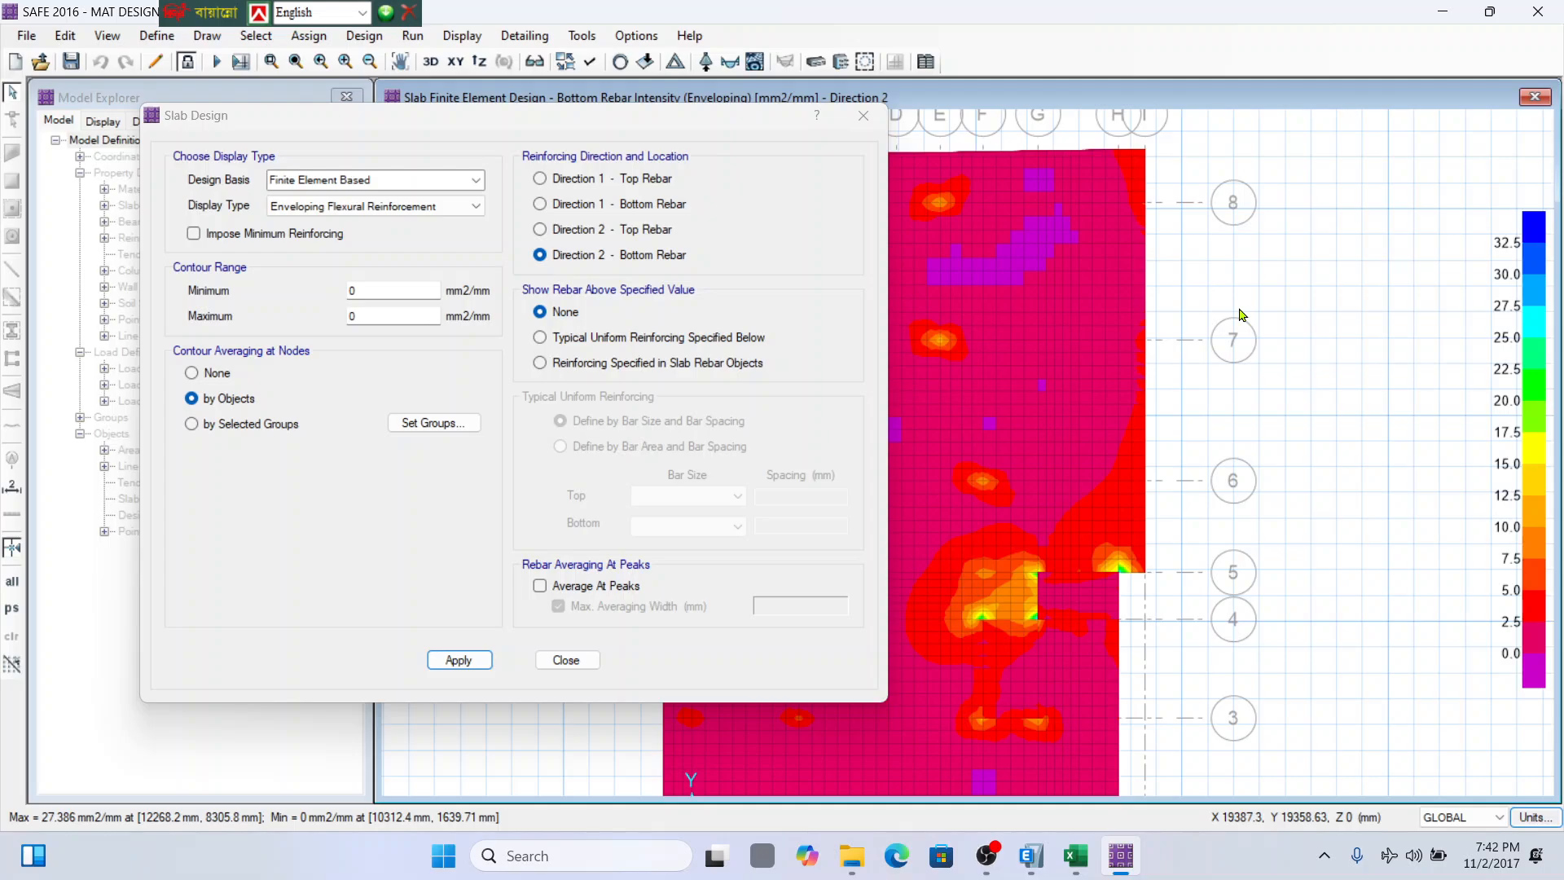
mouse_move(926, 219)
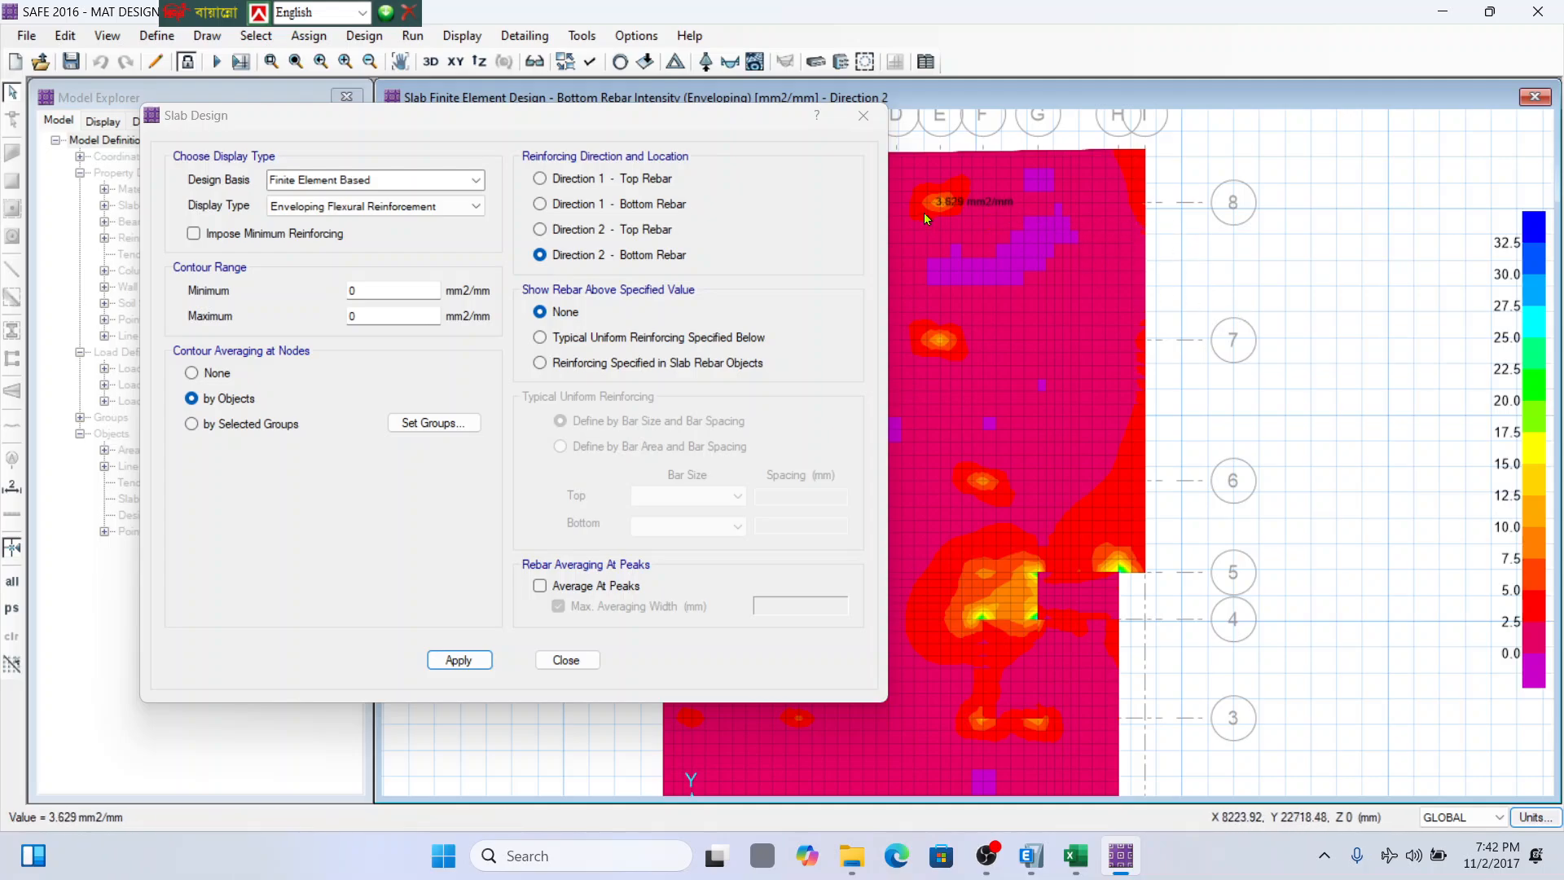
Plot the Direction 1 bottom rebar intensity, first in total and then above Reinforcing Specified in Slab Rebar Objects.
mouse_move(970, 256)
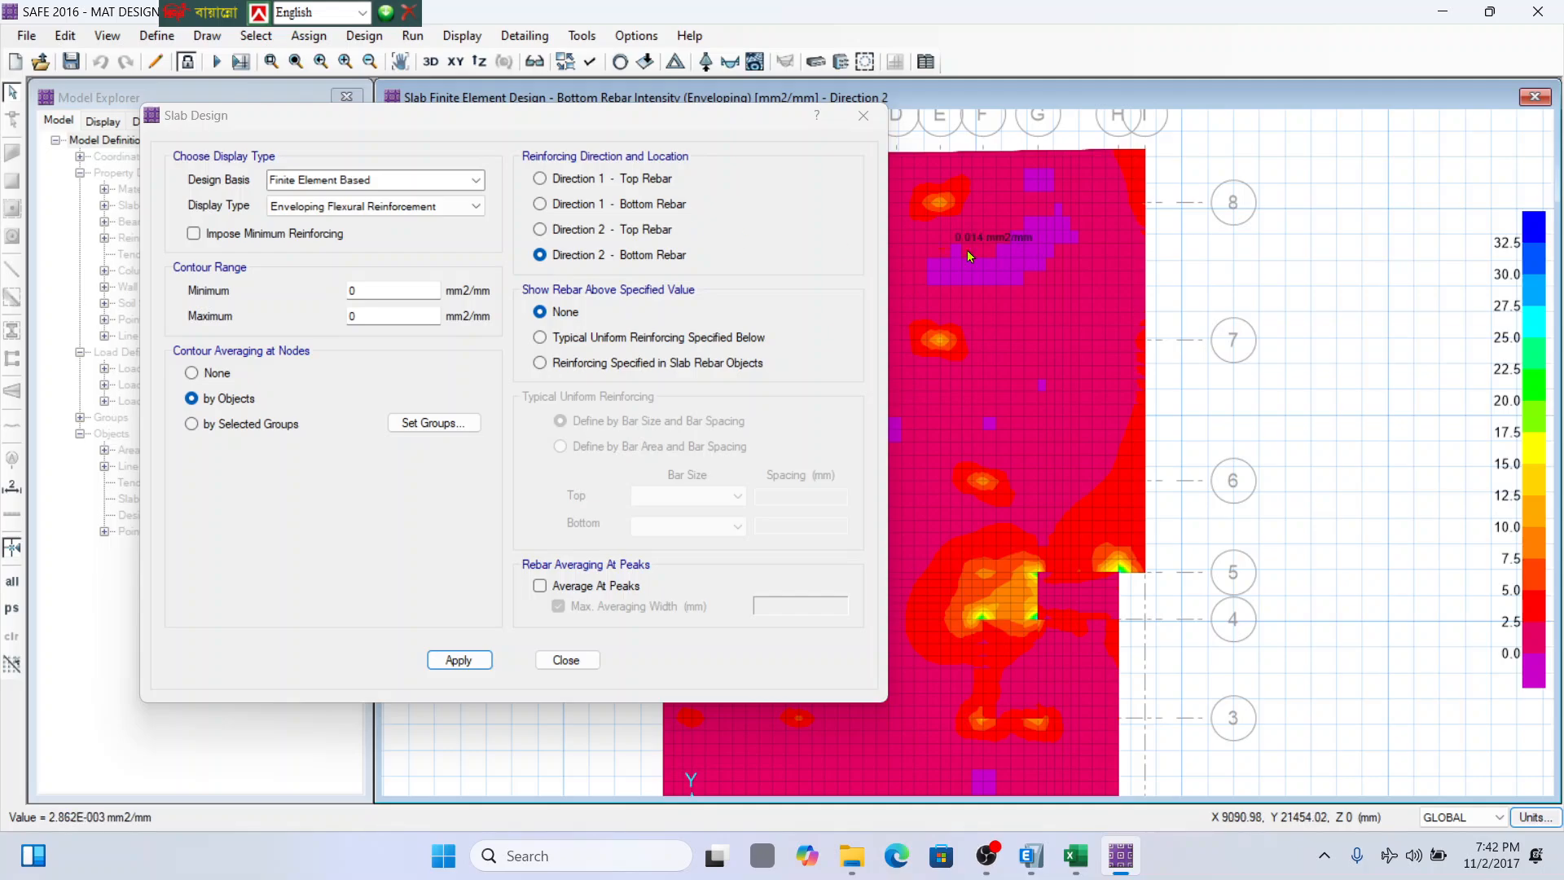
drag(694, 117, 685, 151)
click(559, 238)
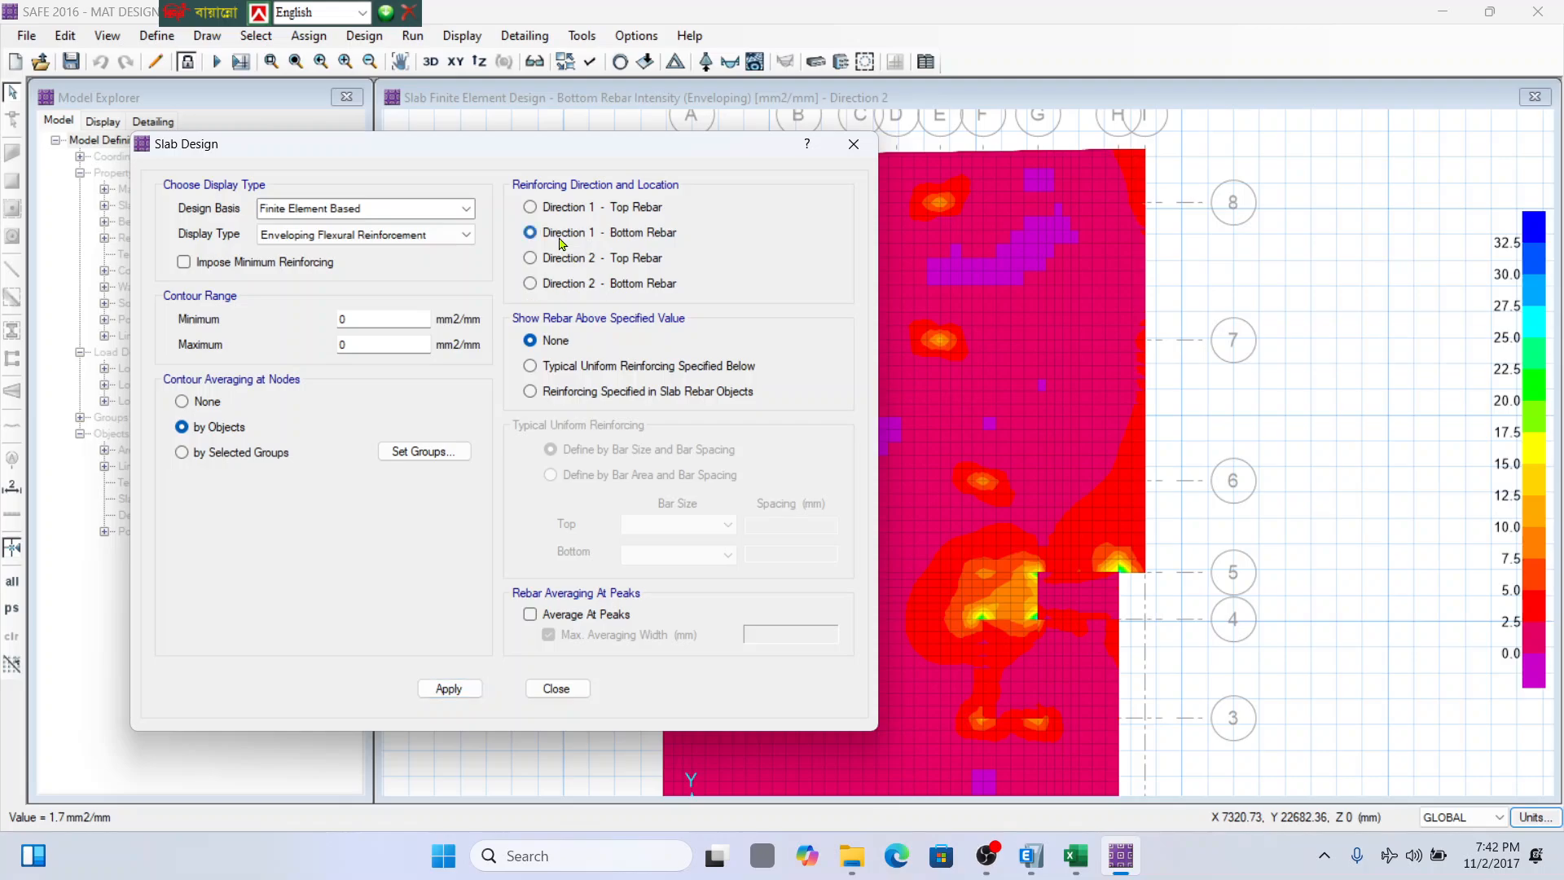
click(449, 689)
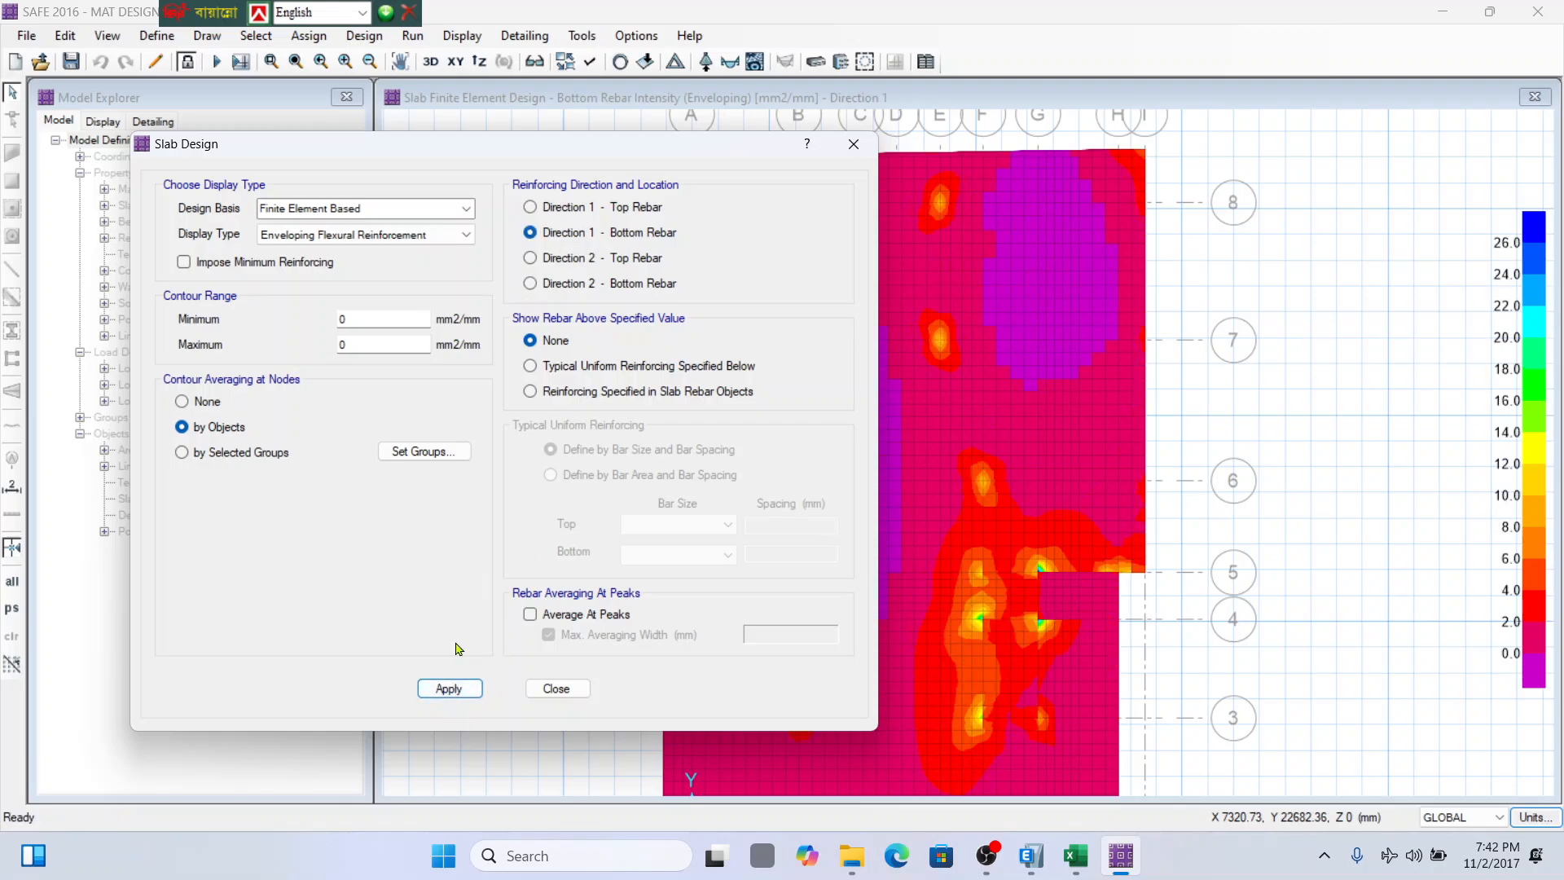
click(530, 391)
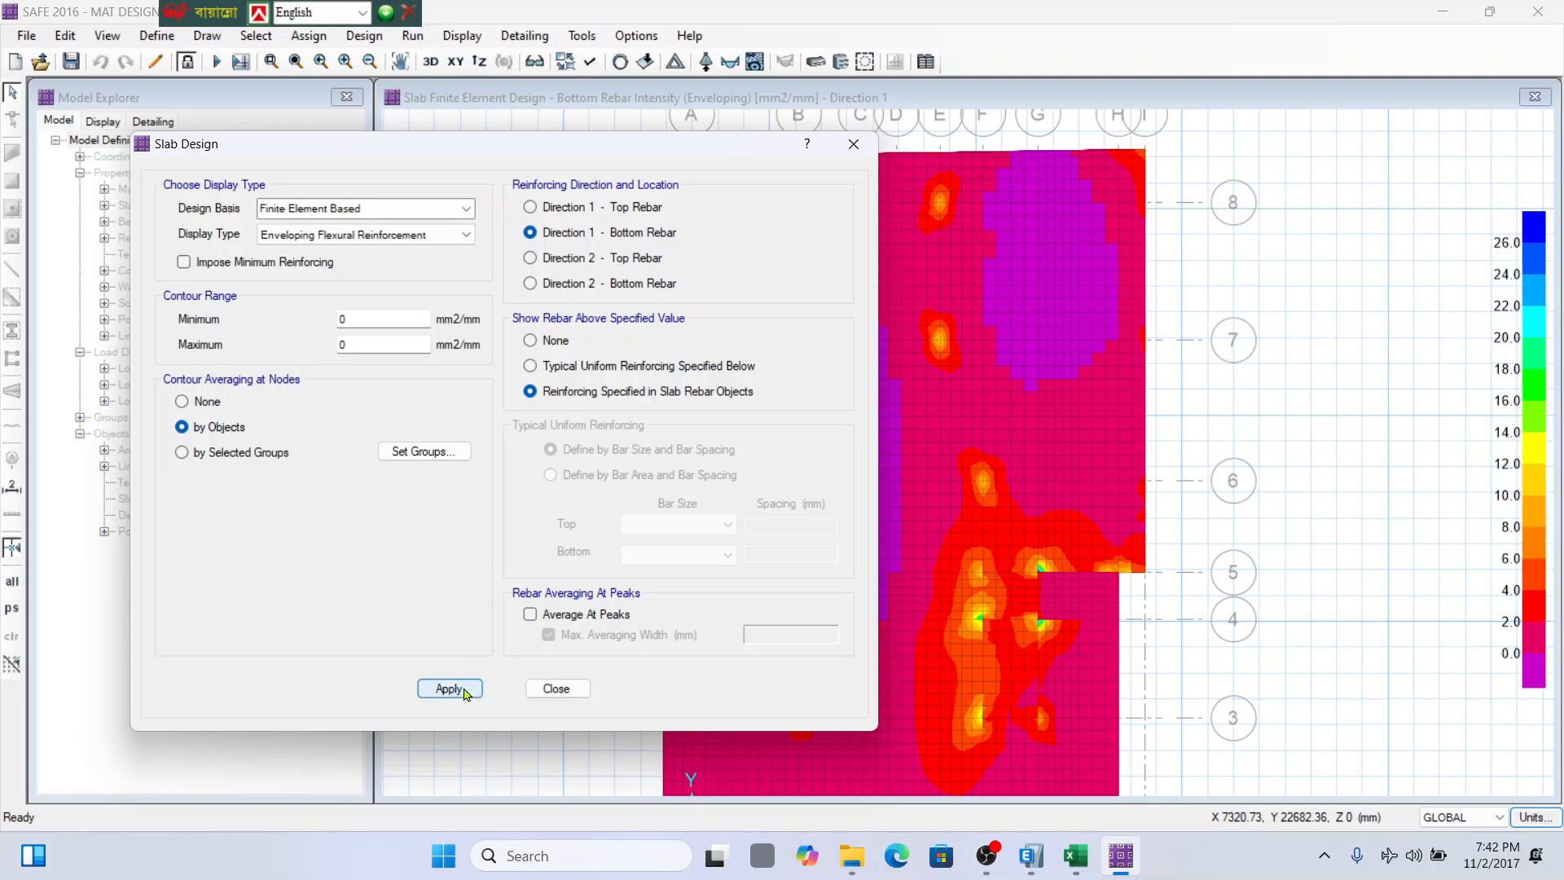
click(449, 689)
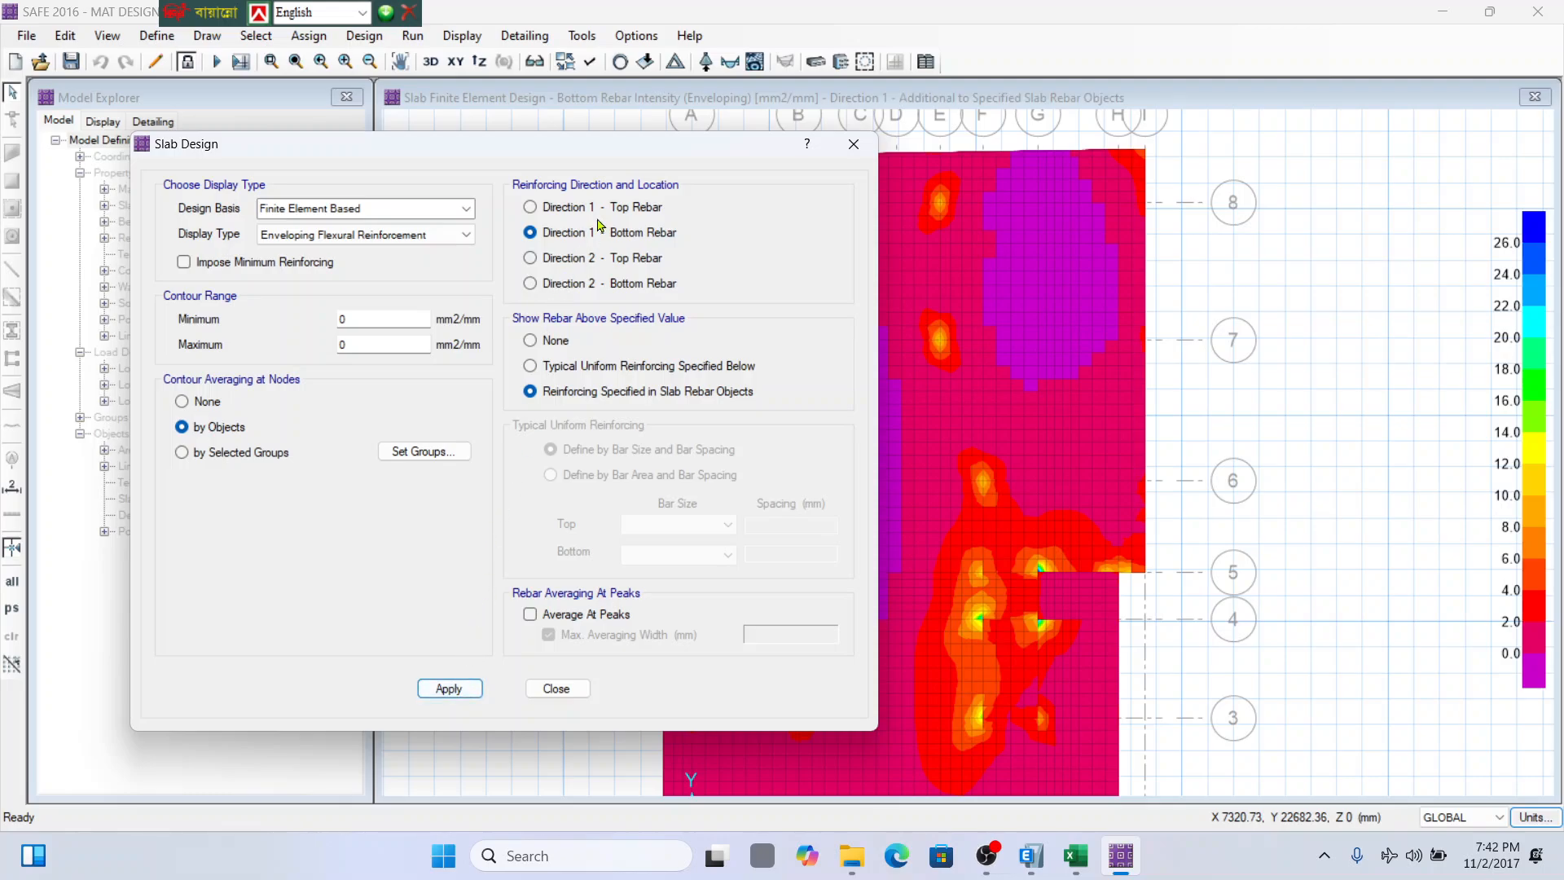
Set Contour Averaging at Nodes to None and replot the Direction 1 bottom rebar intensity to read its maximum.
drag(648, 159, 500, 110)
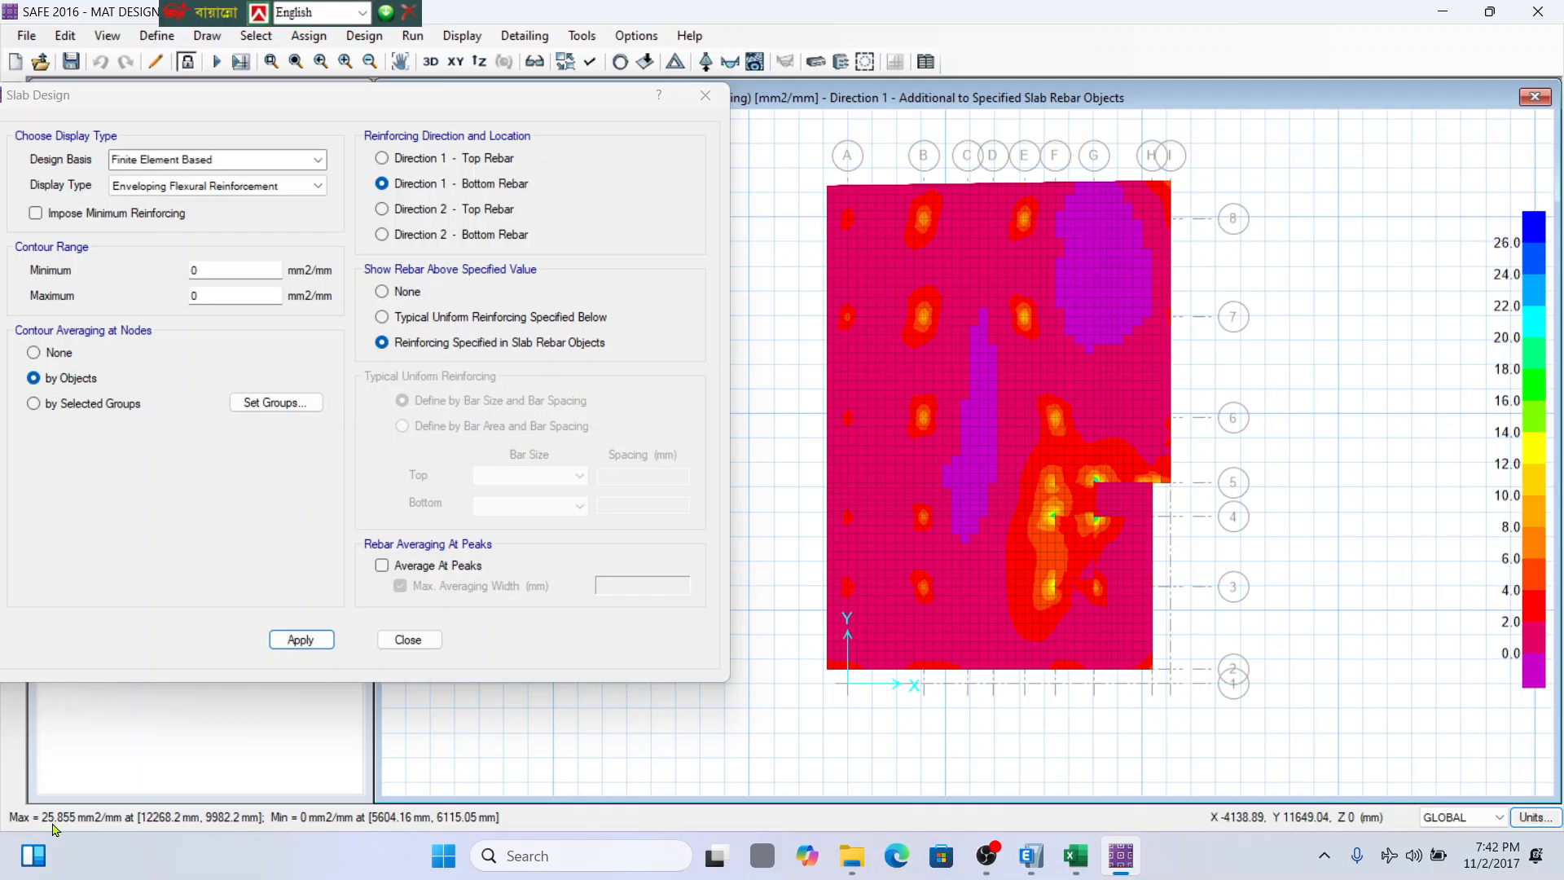
click(45, 354)
click(304, 639)
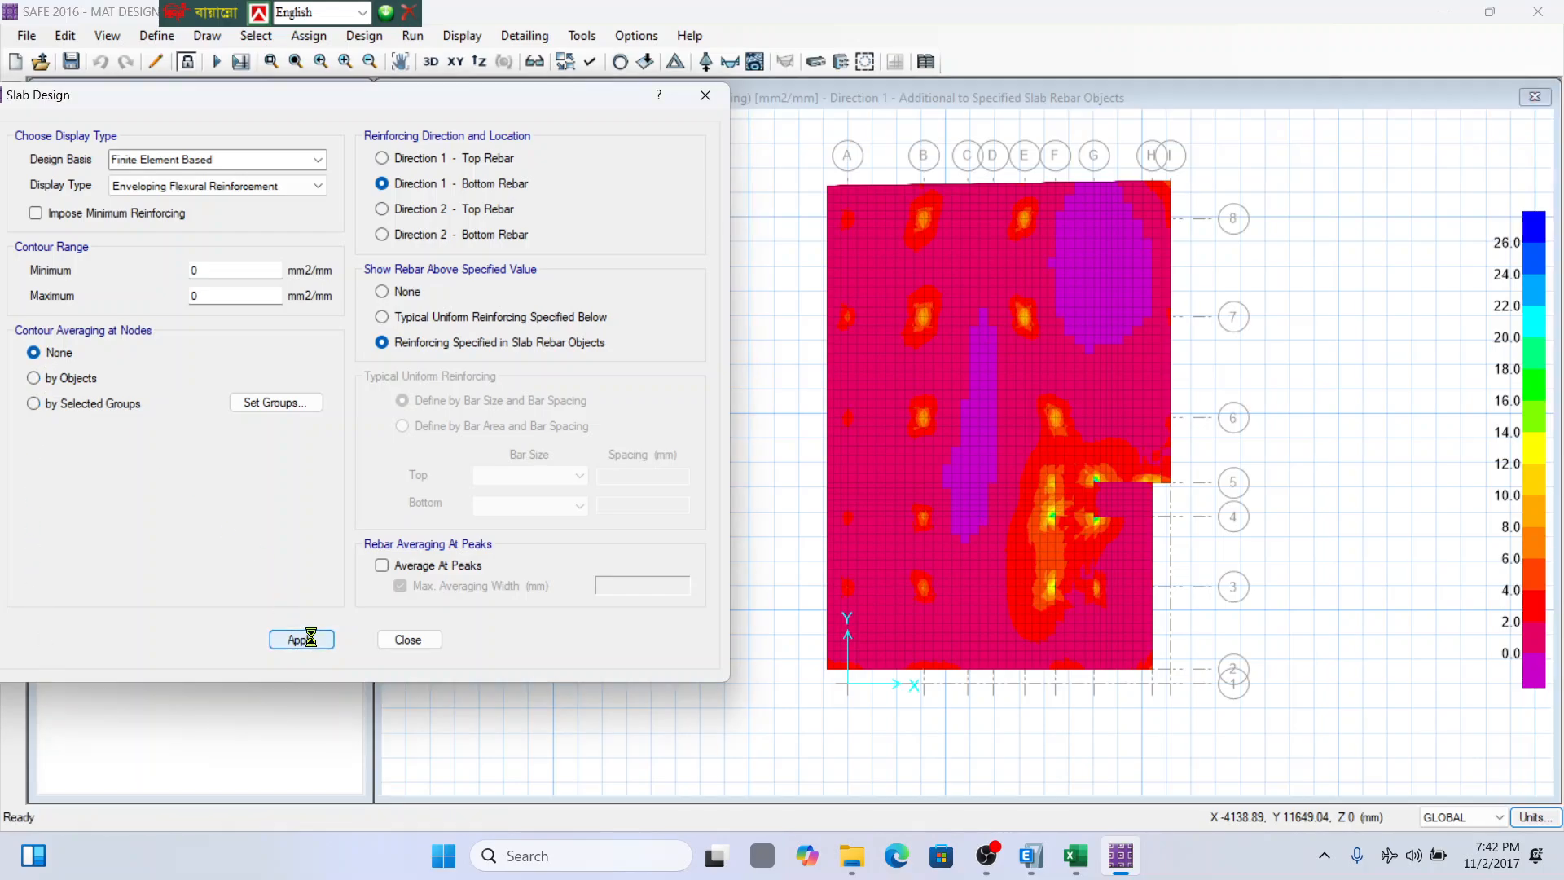
click(940, 477)
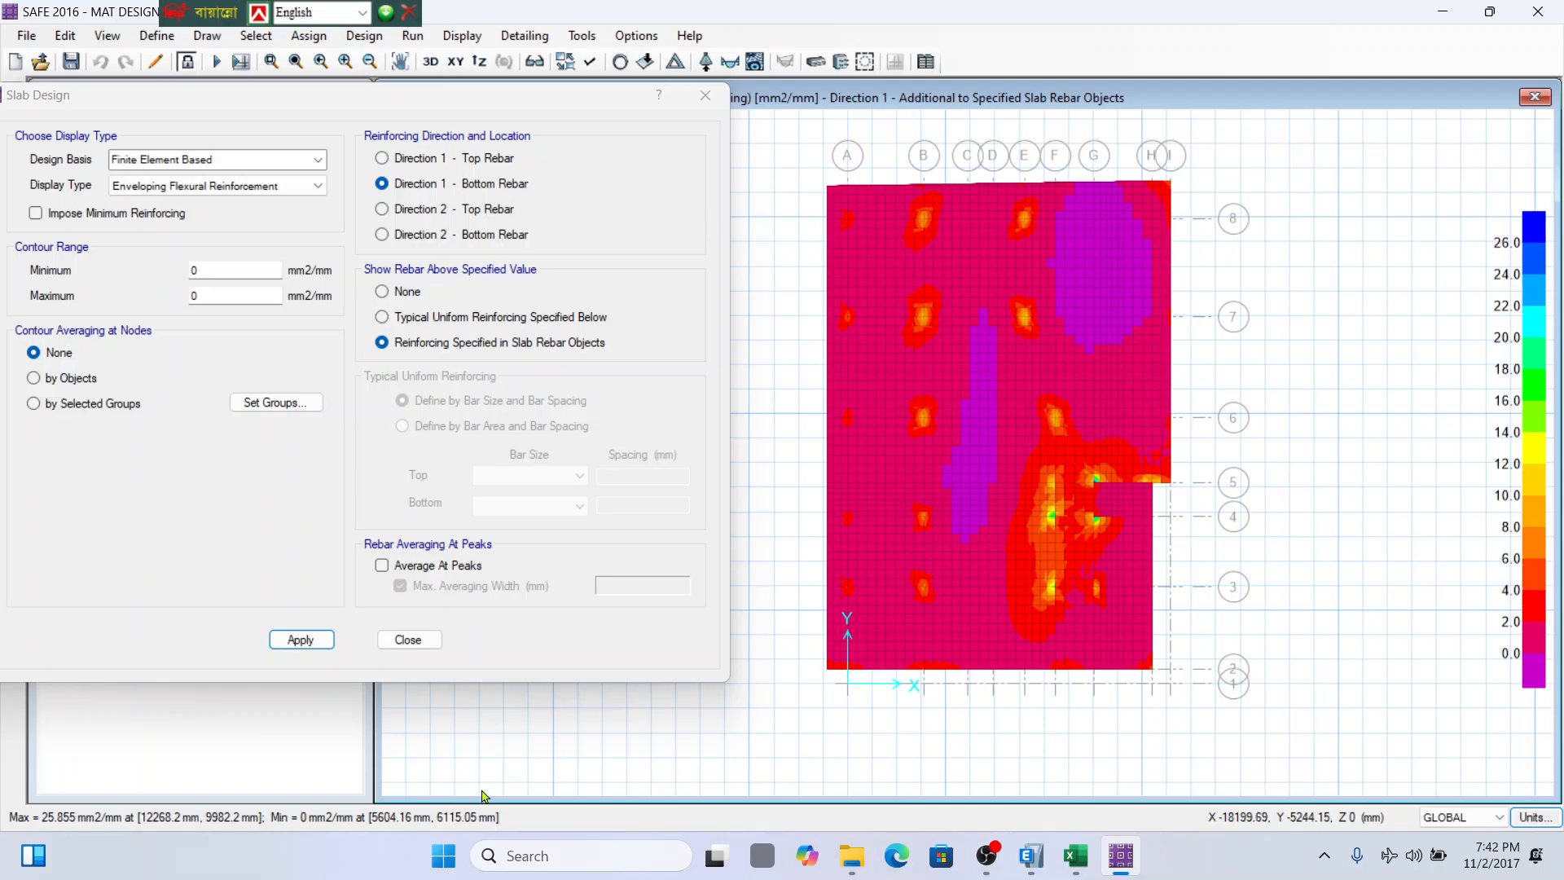
Plot Direction 1 bottom rebar above typical uniform reinforcing of #8 at 50 mm, without and with Average At Peaks.
click(395, 317)
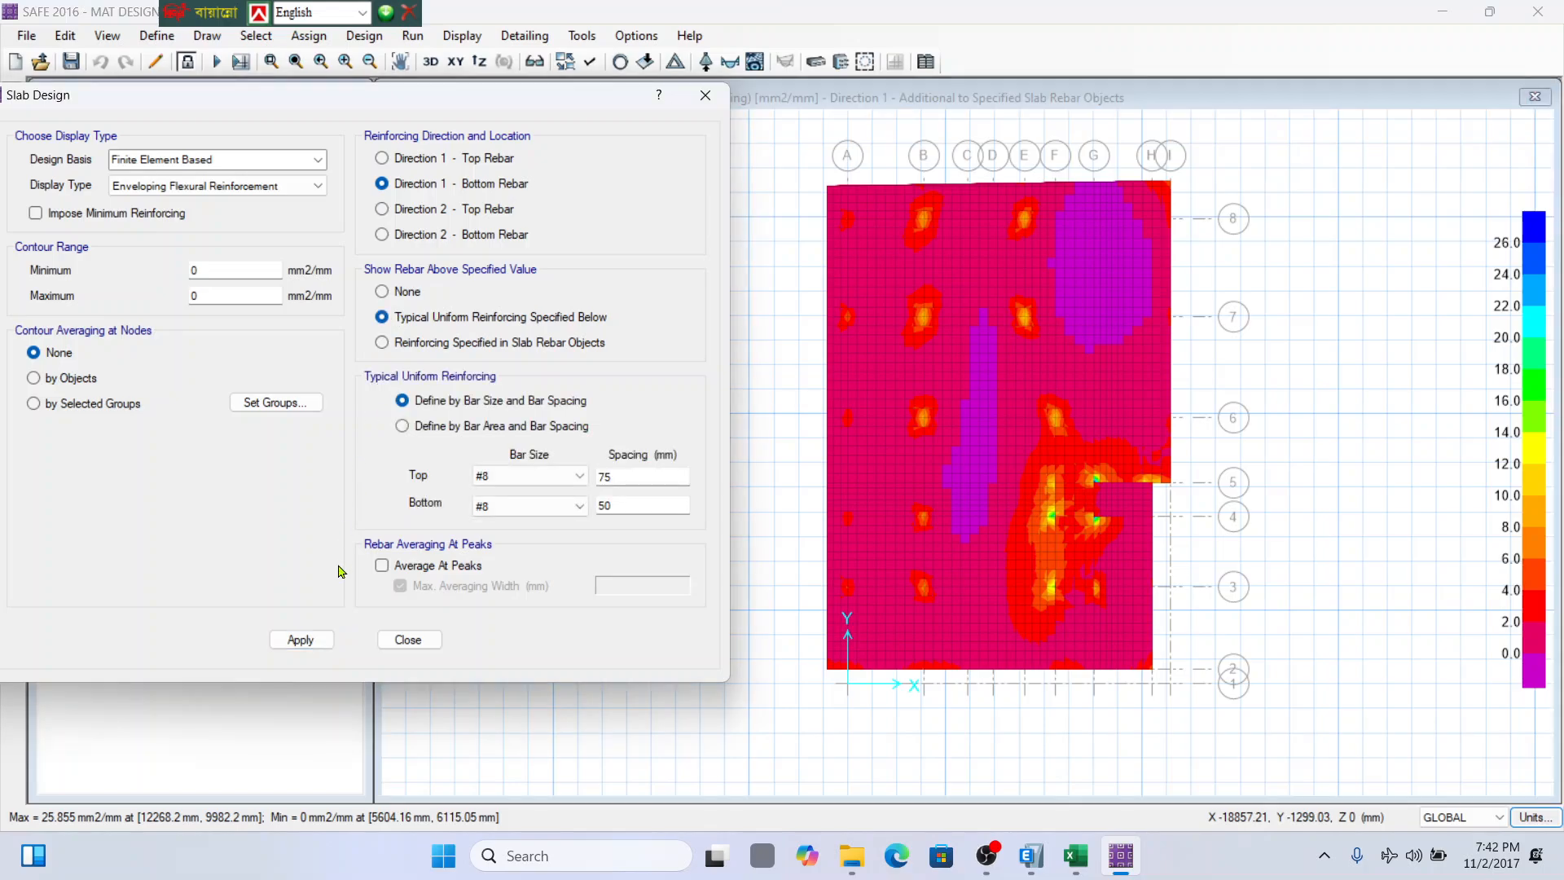
click(316, 637)
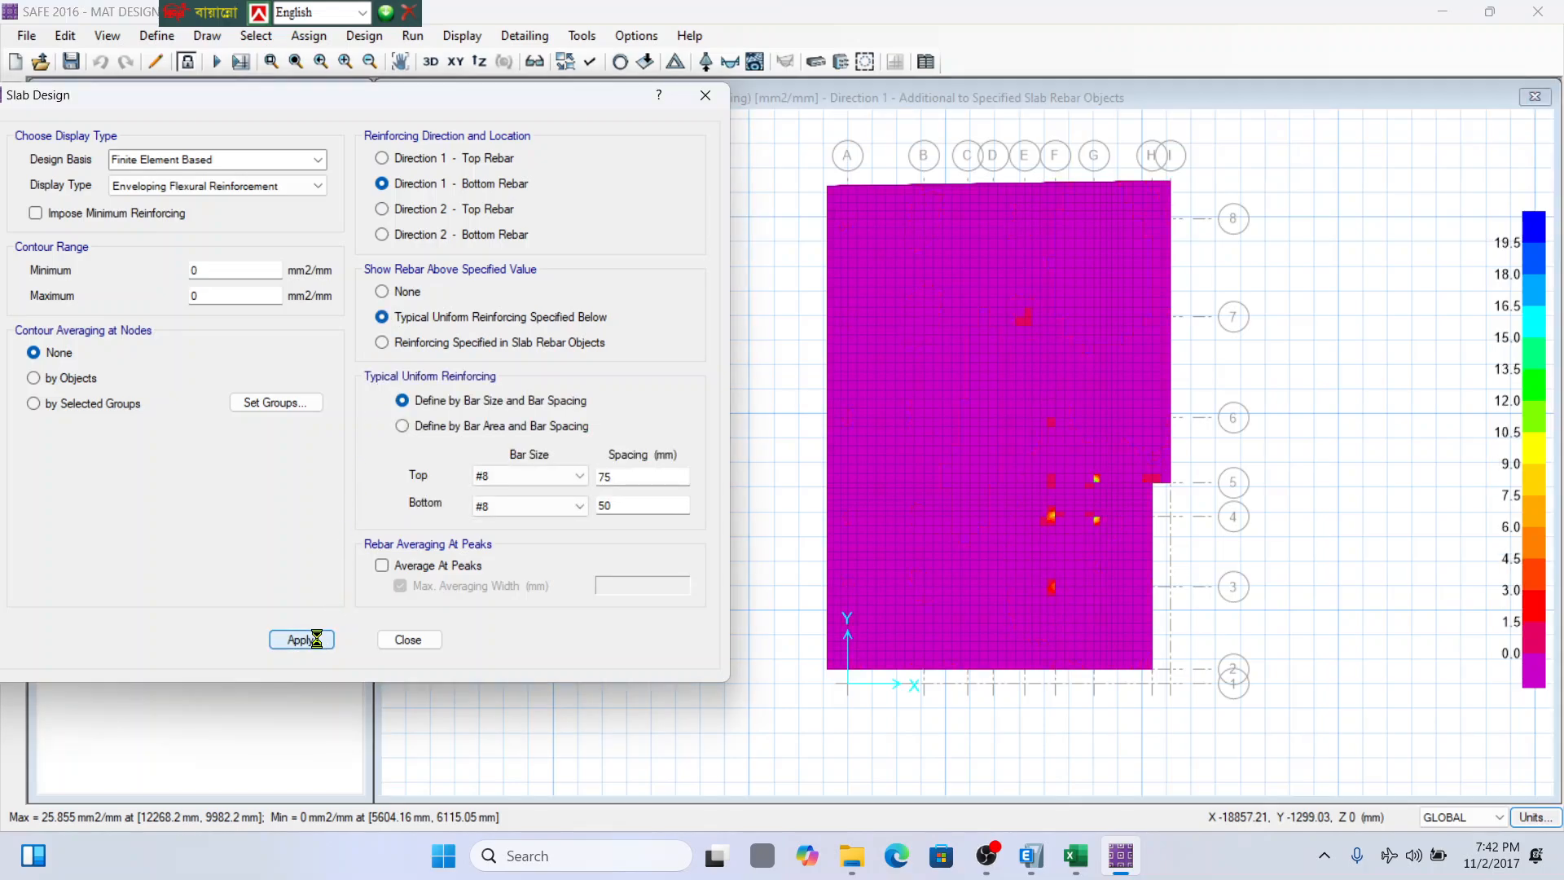
click(380, 565)
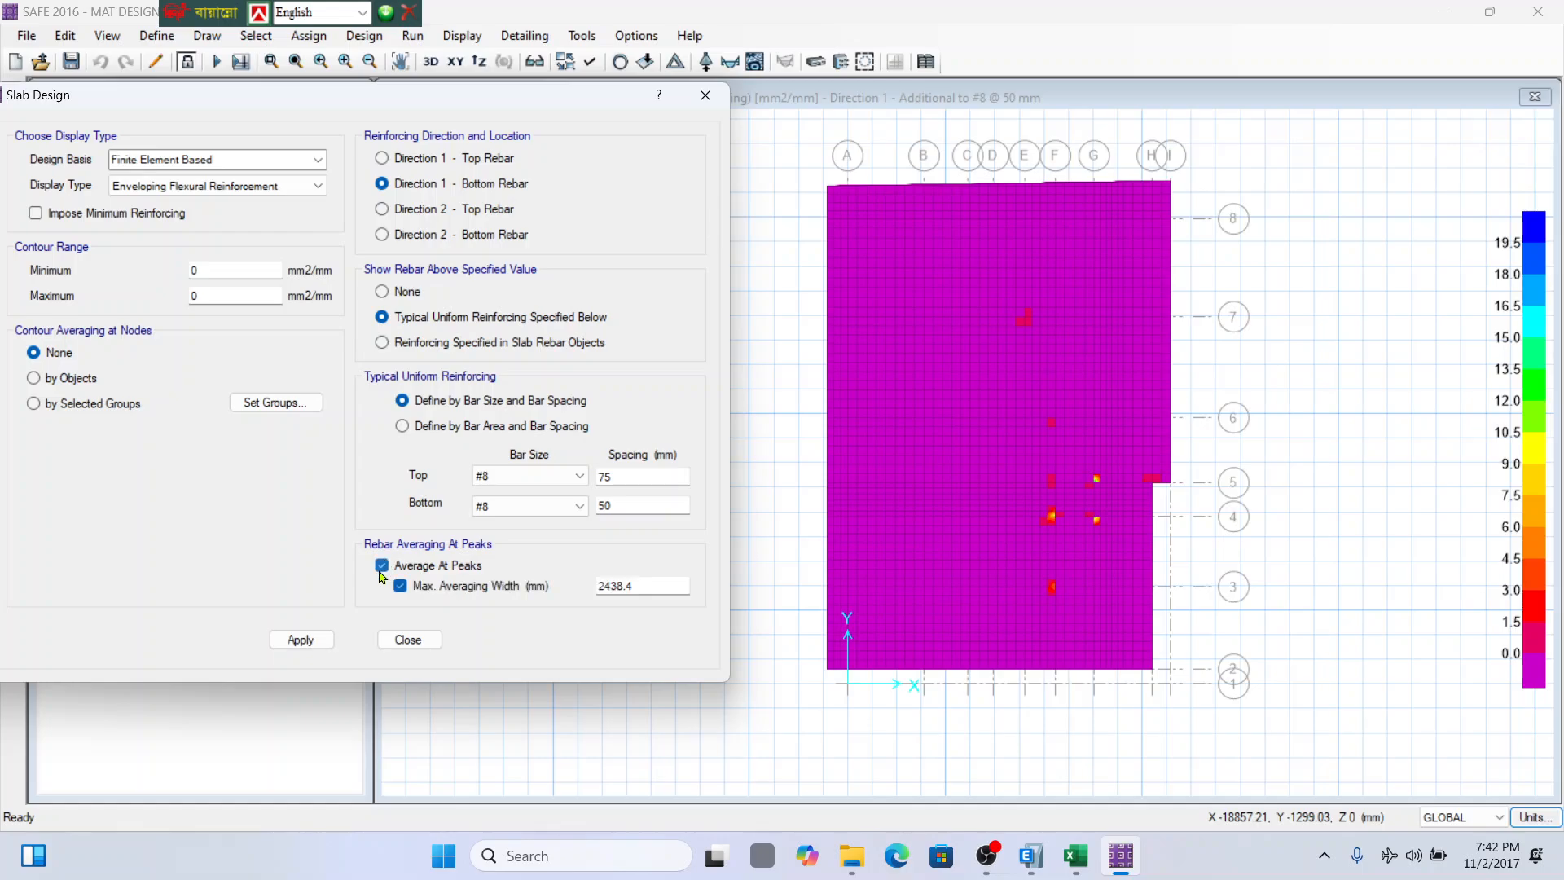
click(295, 642)
Plot the Direction 2 and Direction 1 top rebar above uniform reinforcing, and replot Direction 1 with Average At Peaks turned off.
click(397, 211)
click(313, 637)
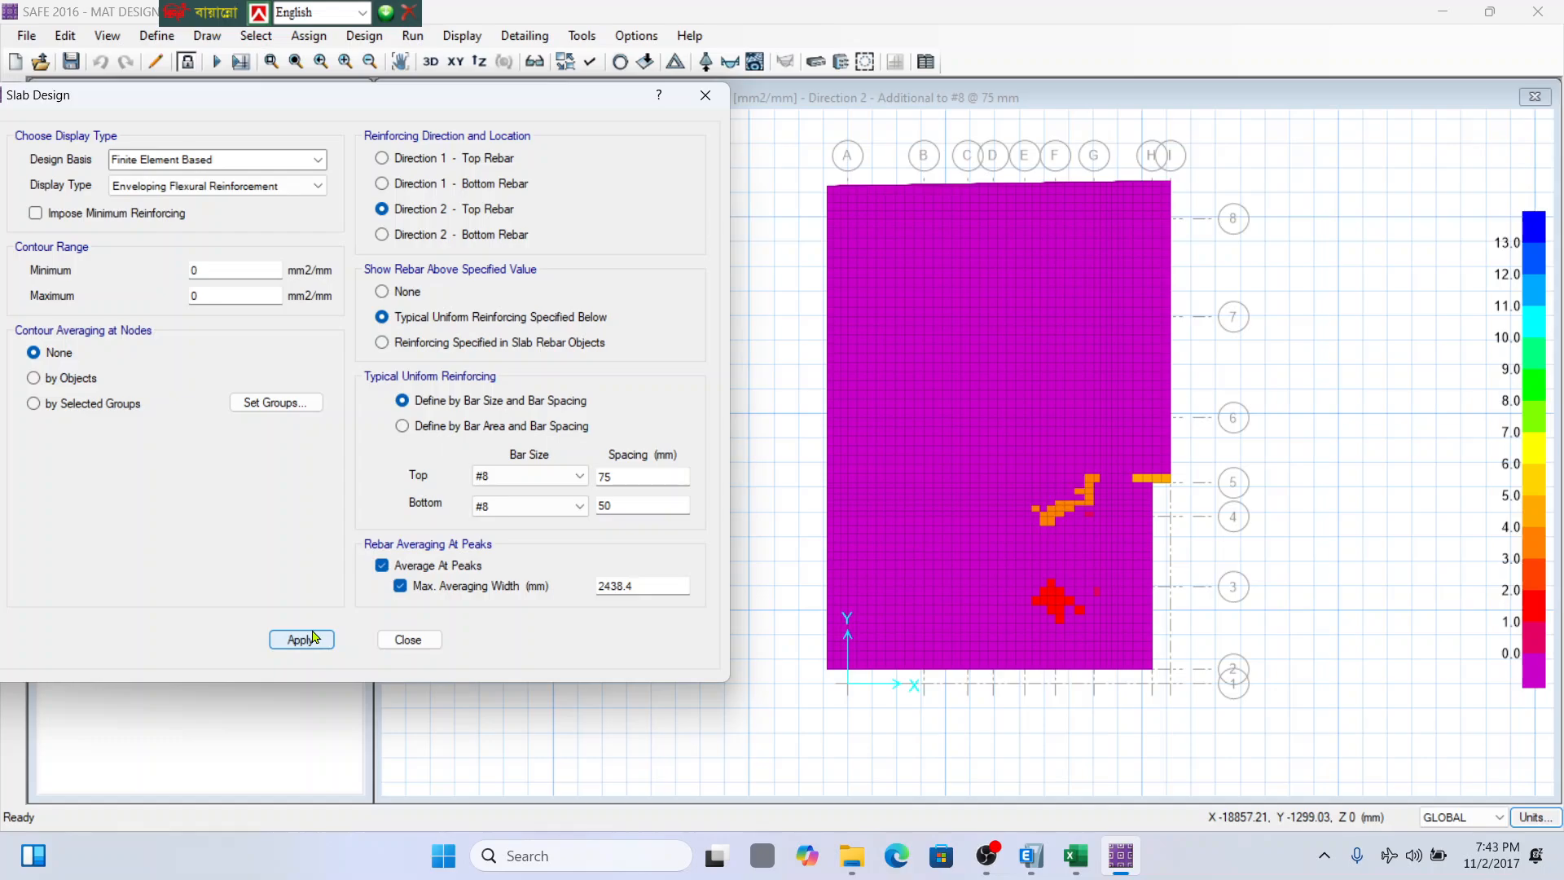
click(396, 160)
click(310, 639)
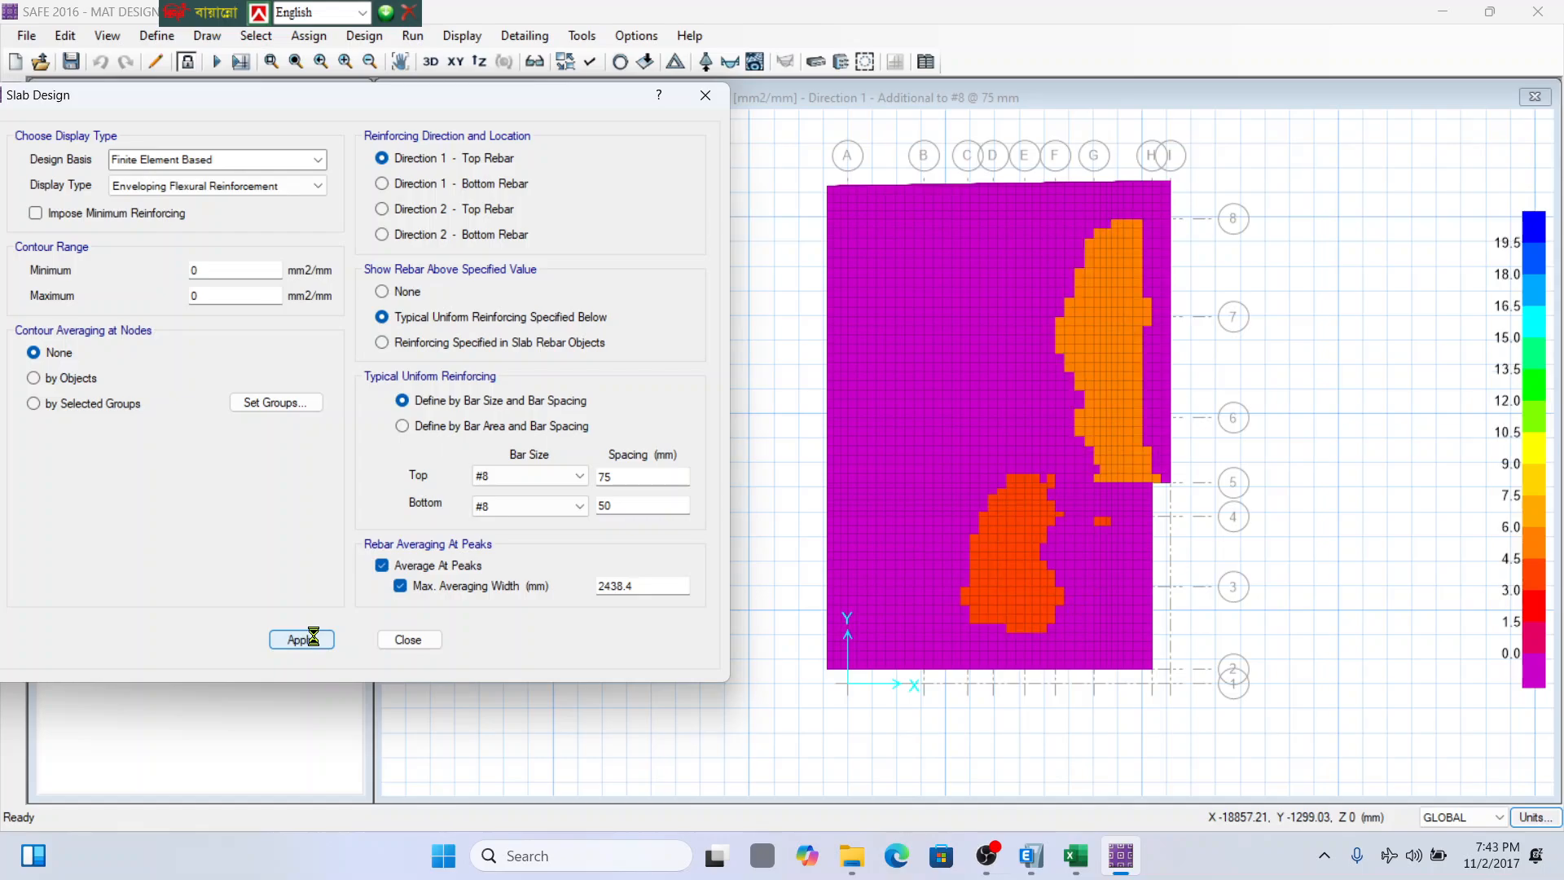
click(381, 565)
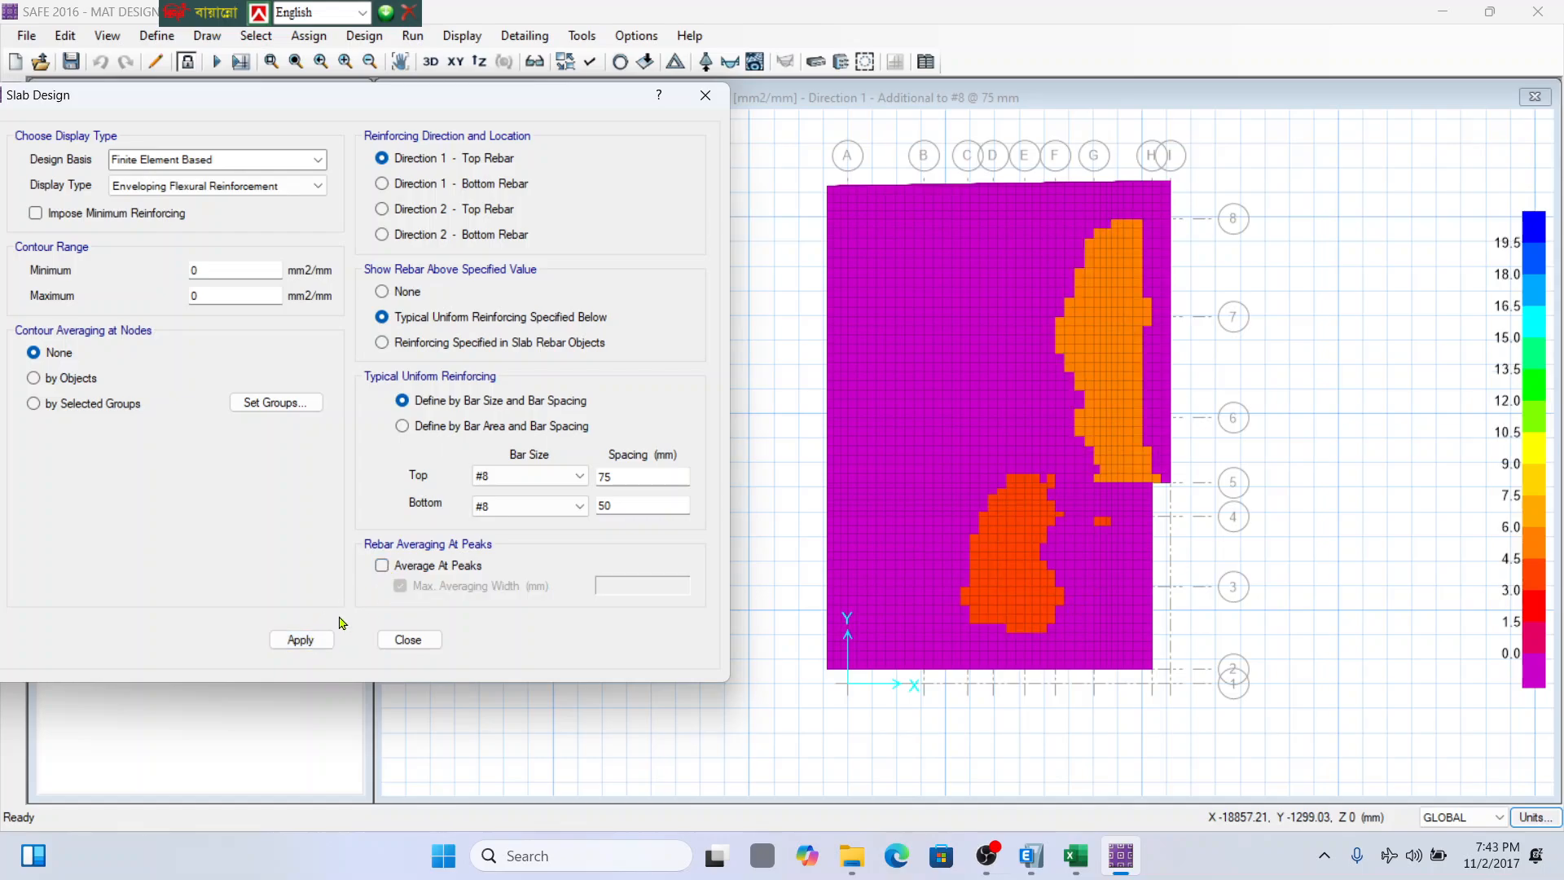
click(300, 641)
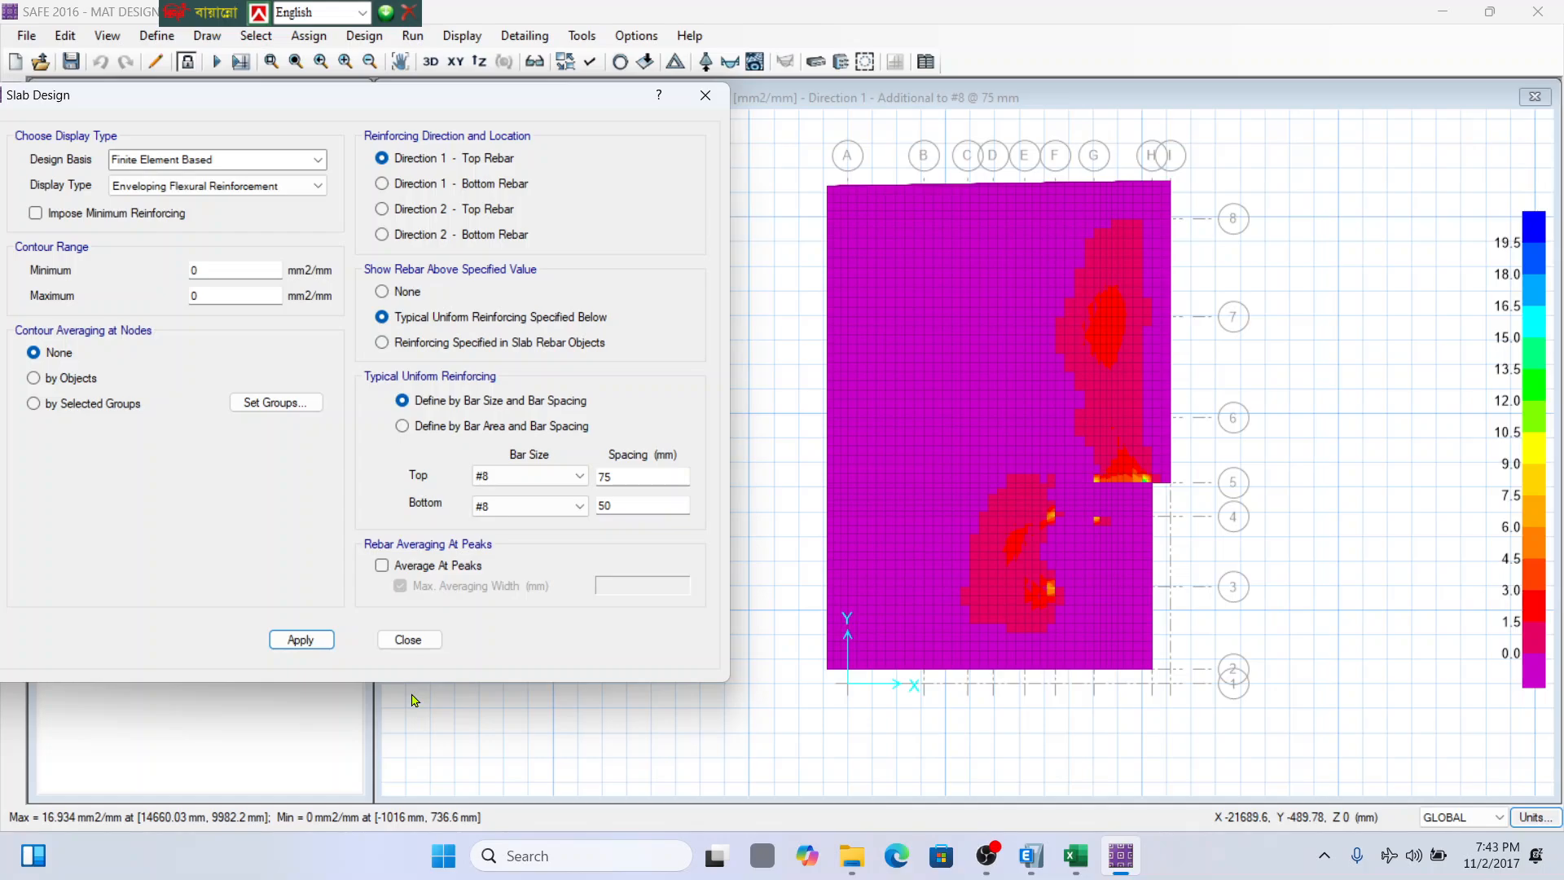
Switch to Excel to check the Direction 1 Top Rebar Required entry, and return to SAFE.
click(1123, 859)
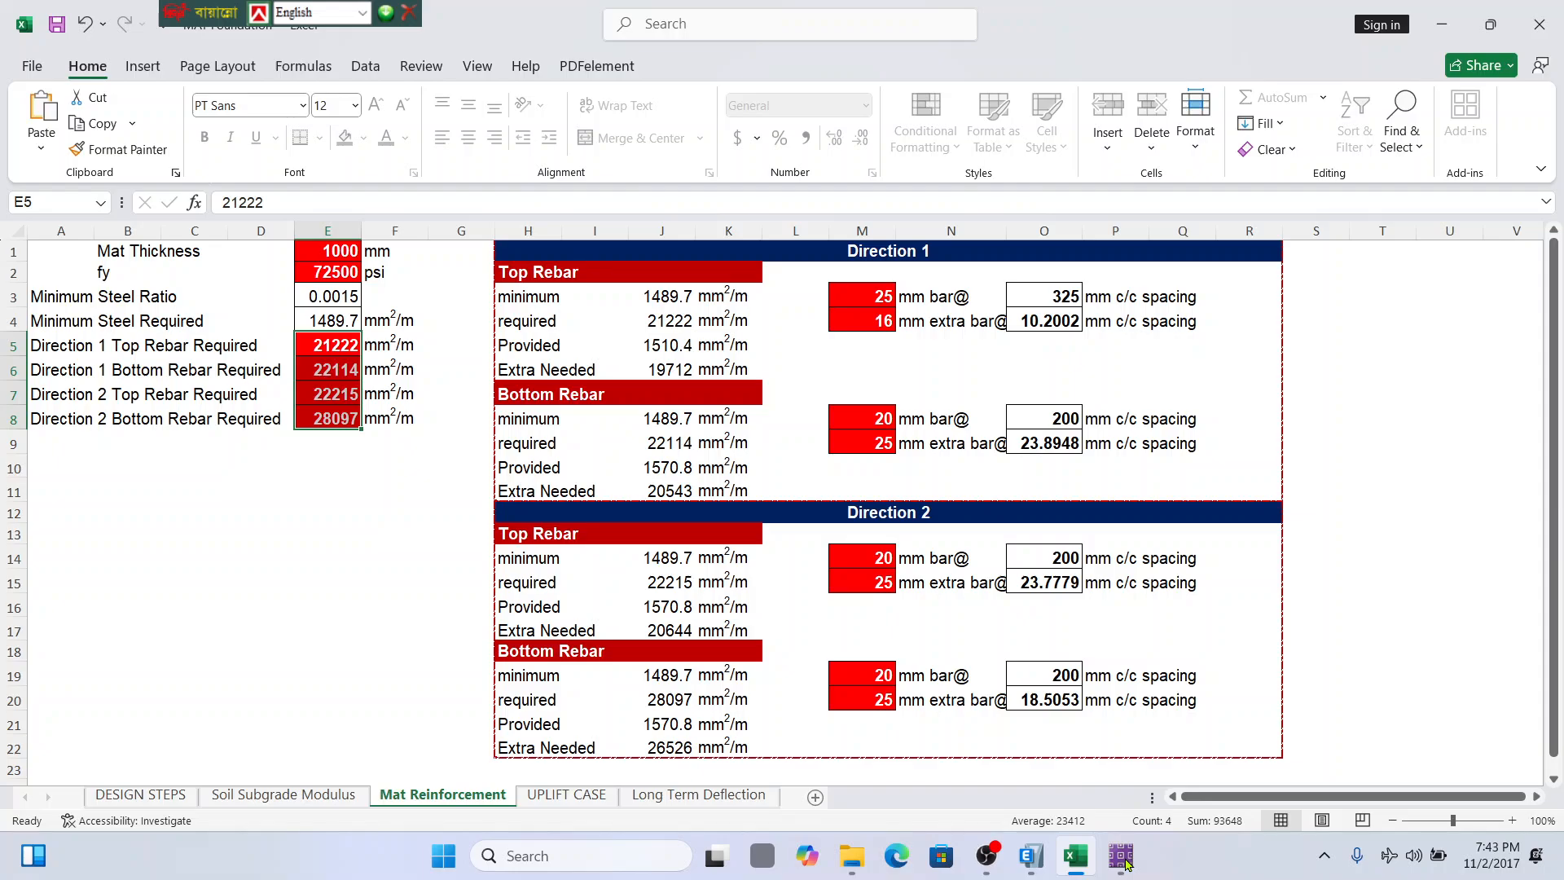
click(373, 431)
click(367, 537)
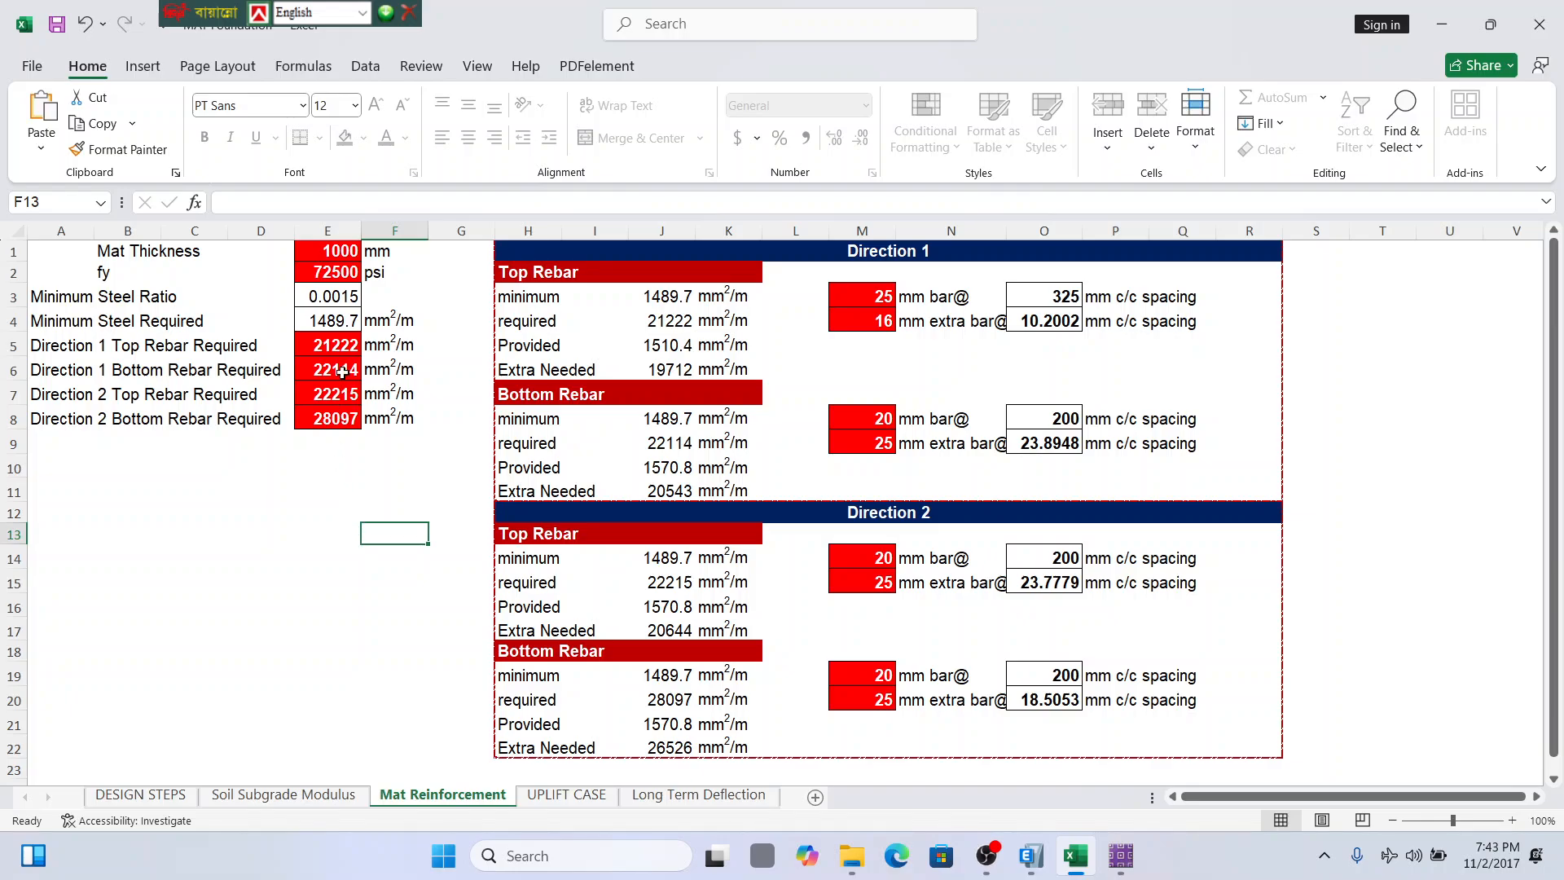
click(344, 346)
click(1120, 855)
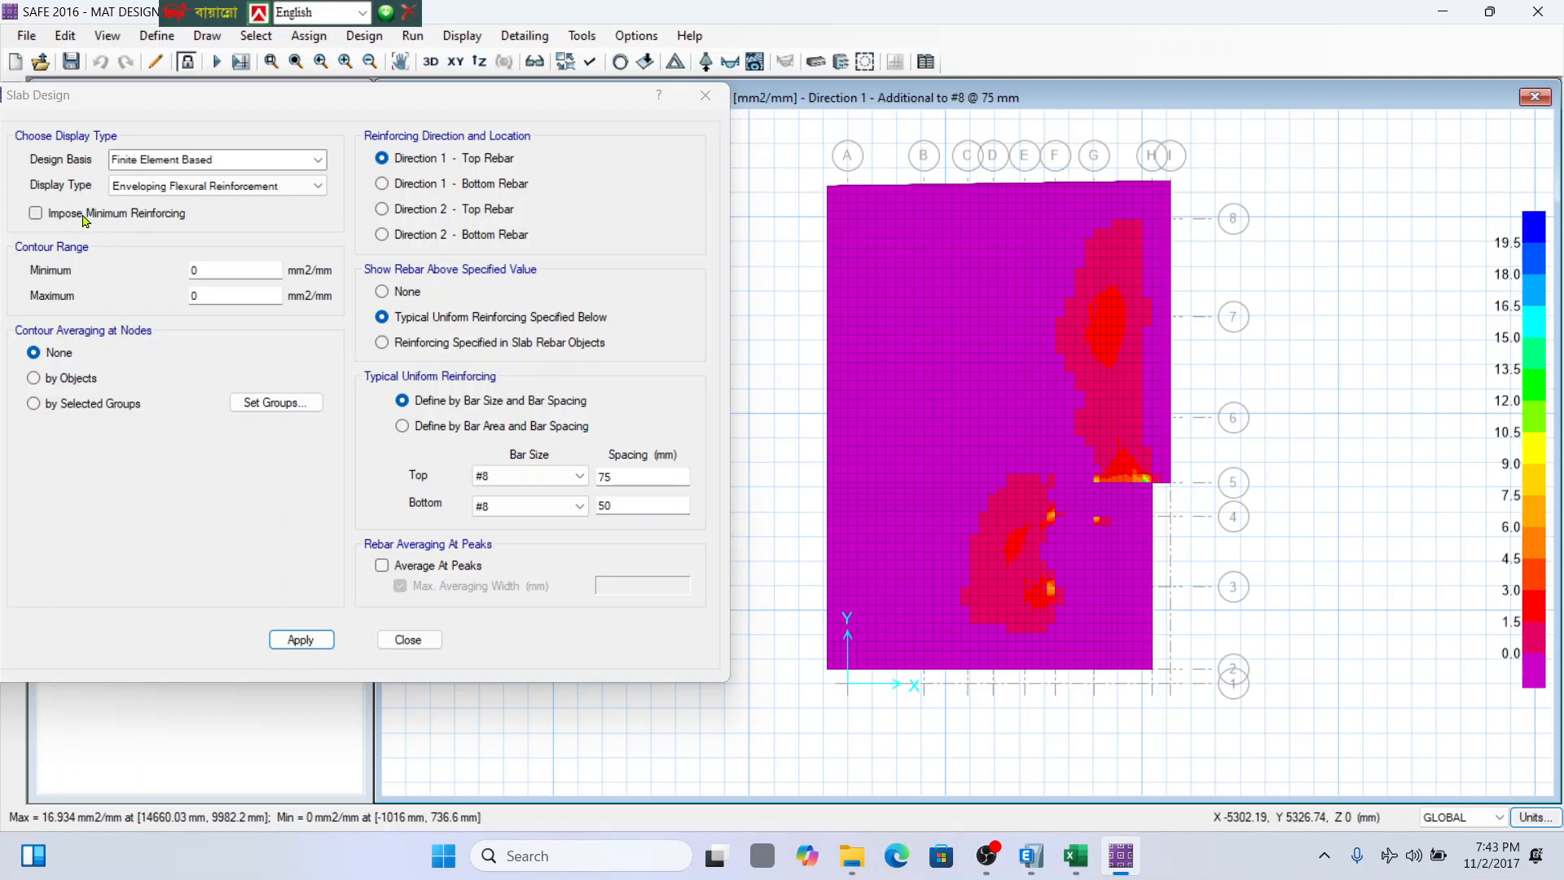
Impose minimum reinforcing and plot Direction 1 top rebar above Reinforcing Specified in Slab Rebar Objects.
click(85, 216)
click(299, 641)
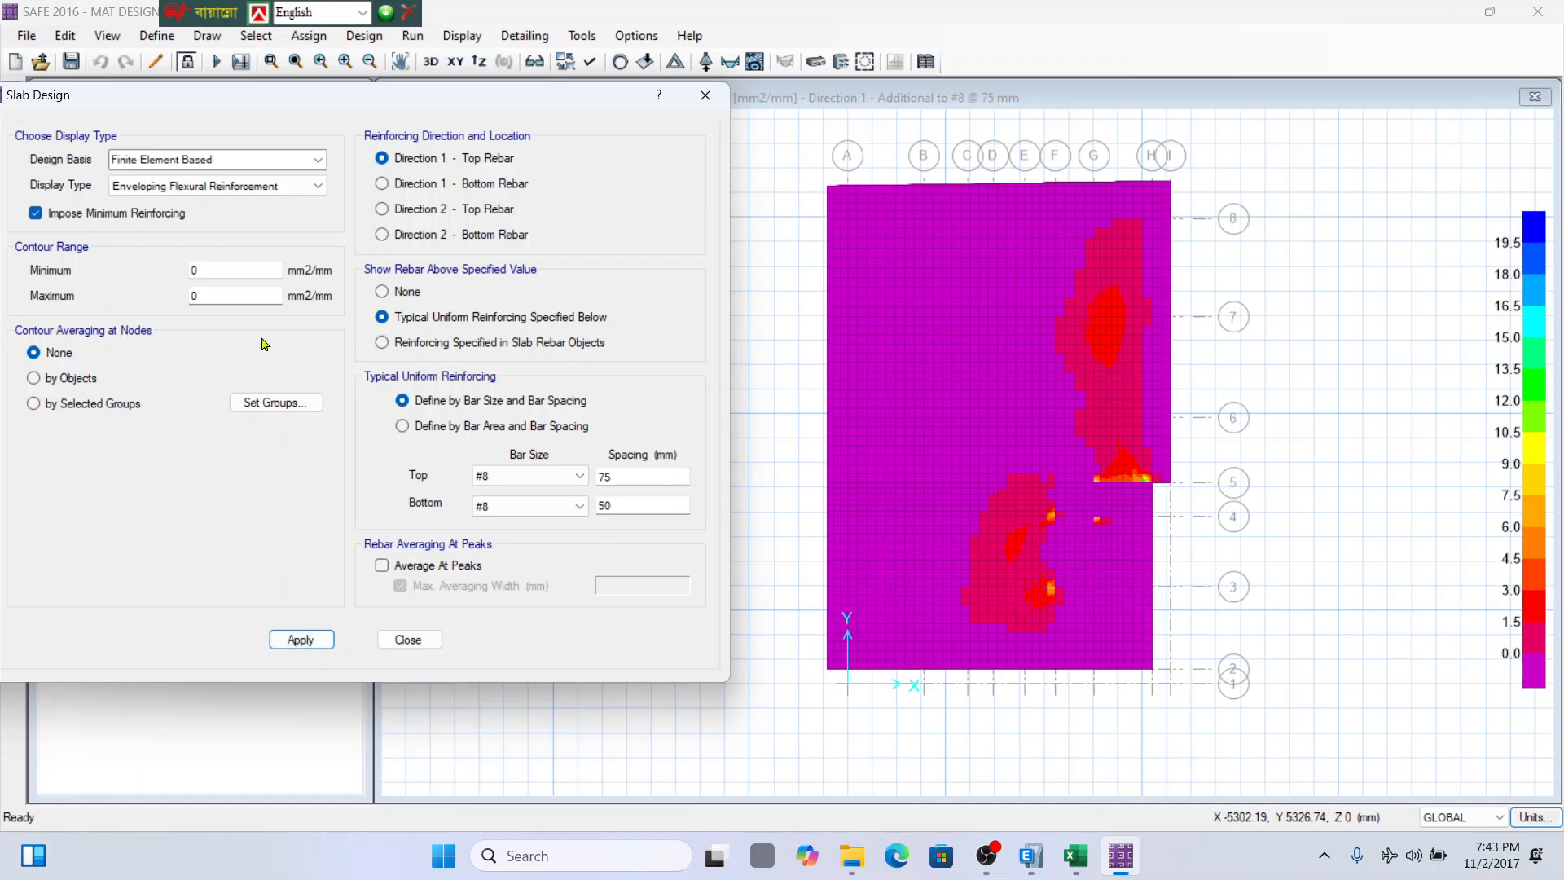
click(410, 294)
click(401, 348)
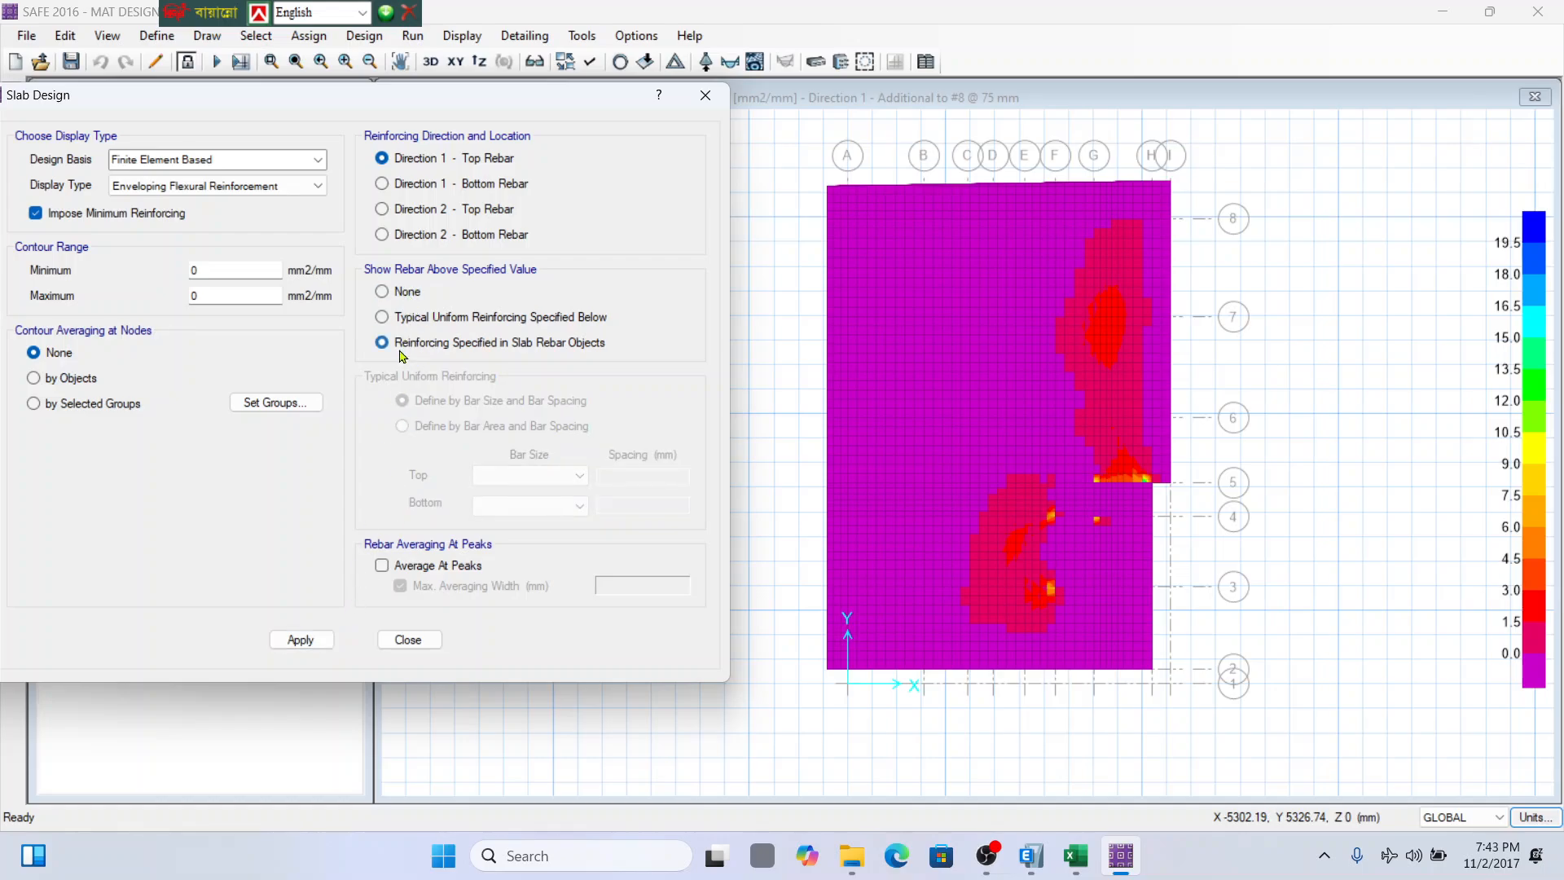
click(301, 640)
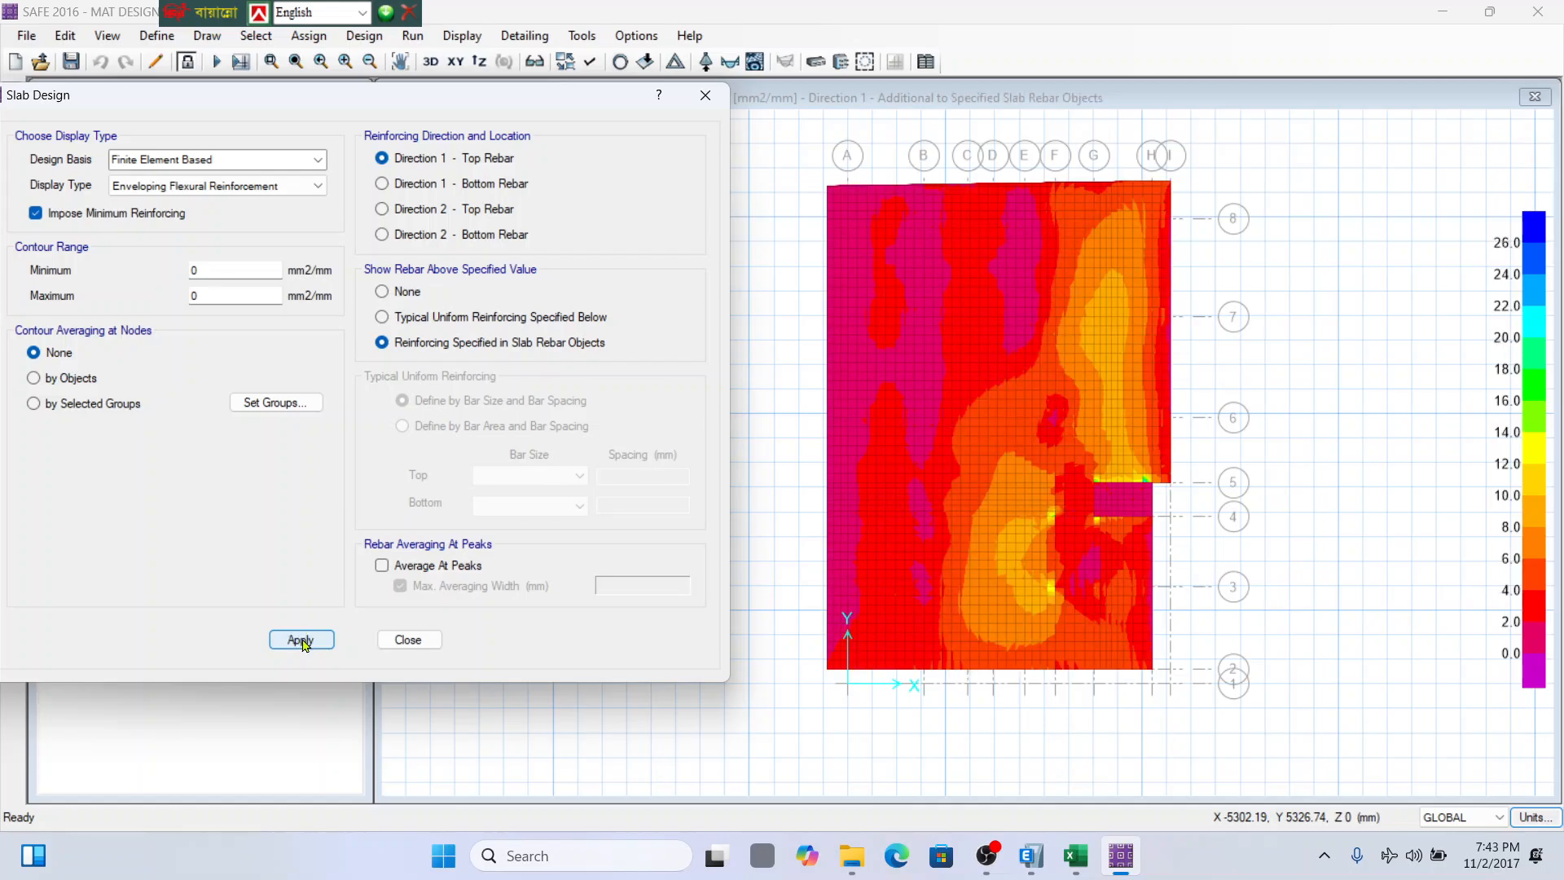
Compare the maximum Direction 1 top rebar intensity with the Excel required entry, return to SAFE and reapply the plot.
mouse_move(1033, 464)
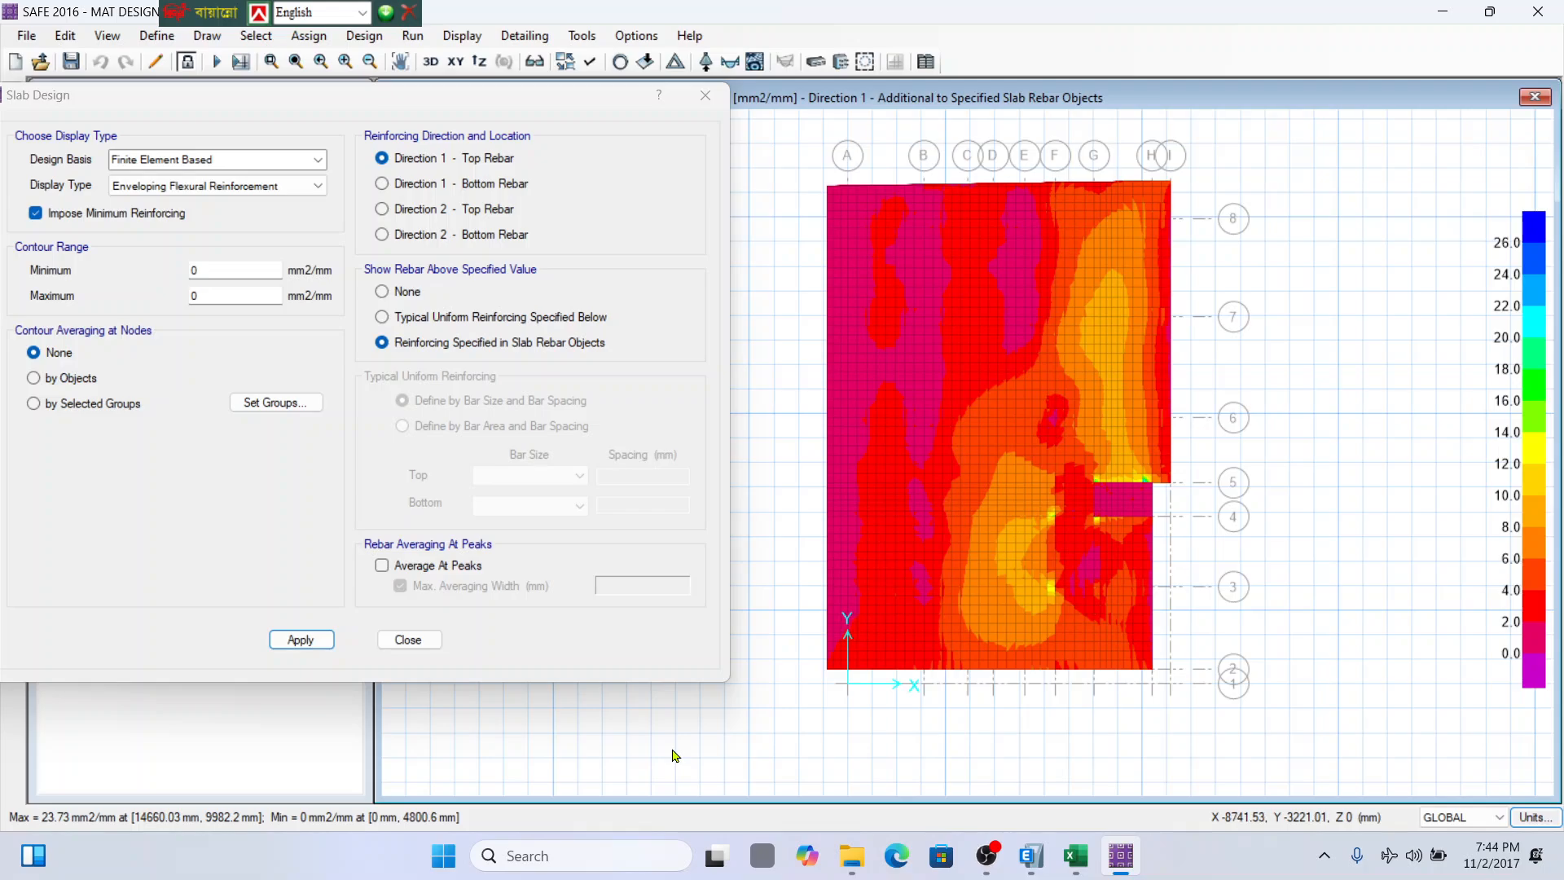
click(1115, 868)
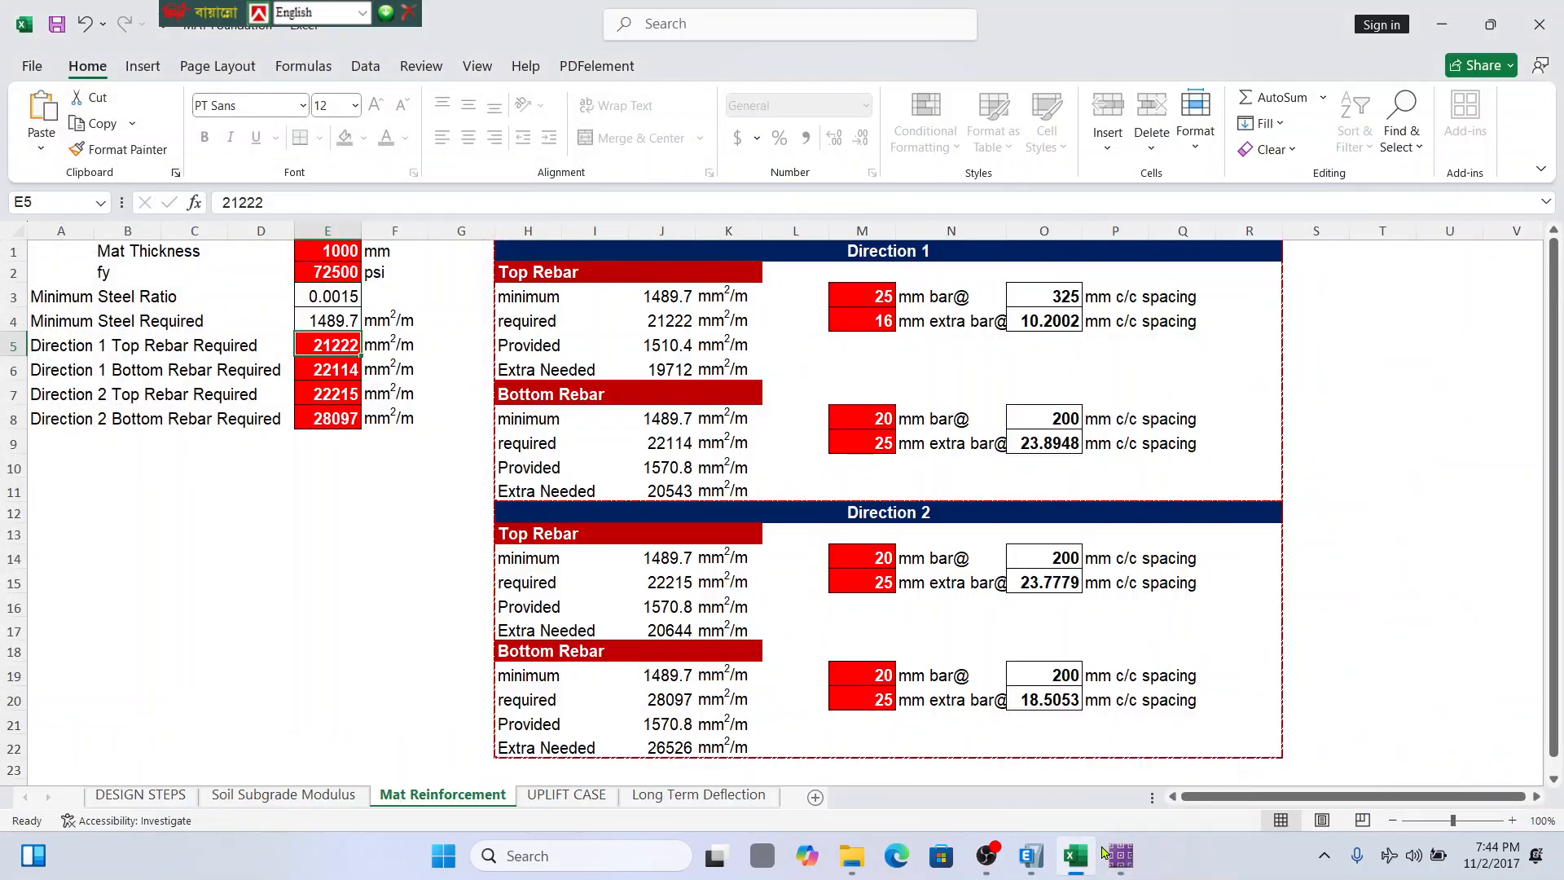
click(1118, 855)
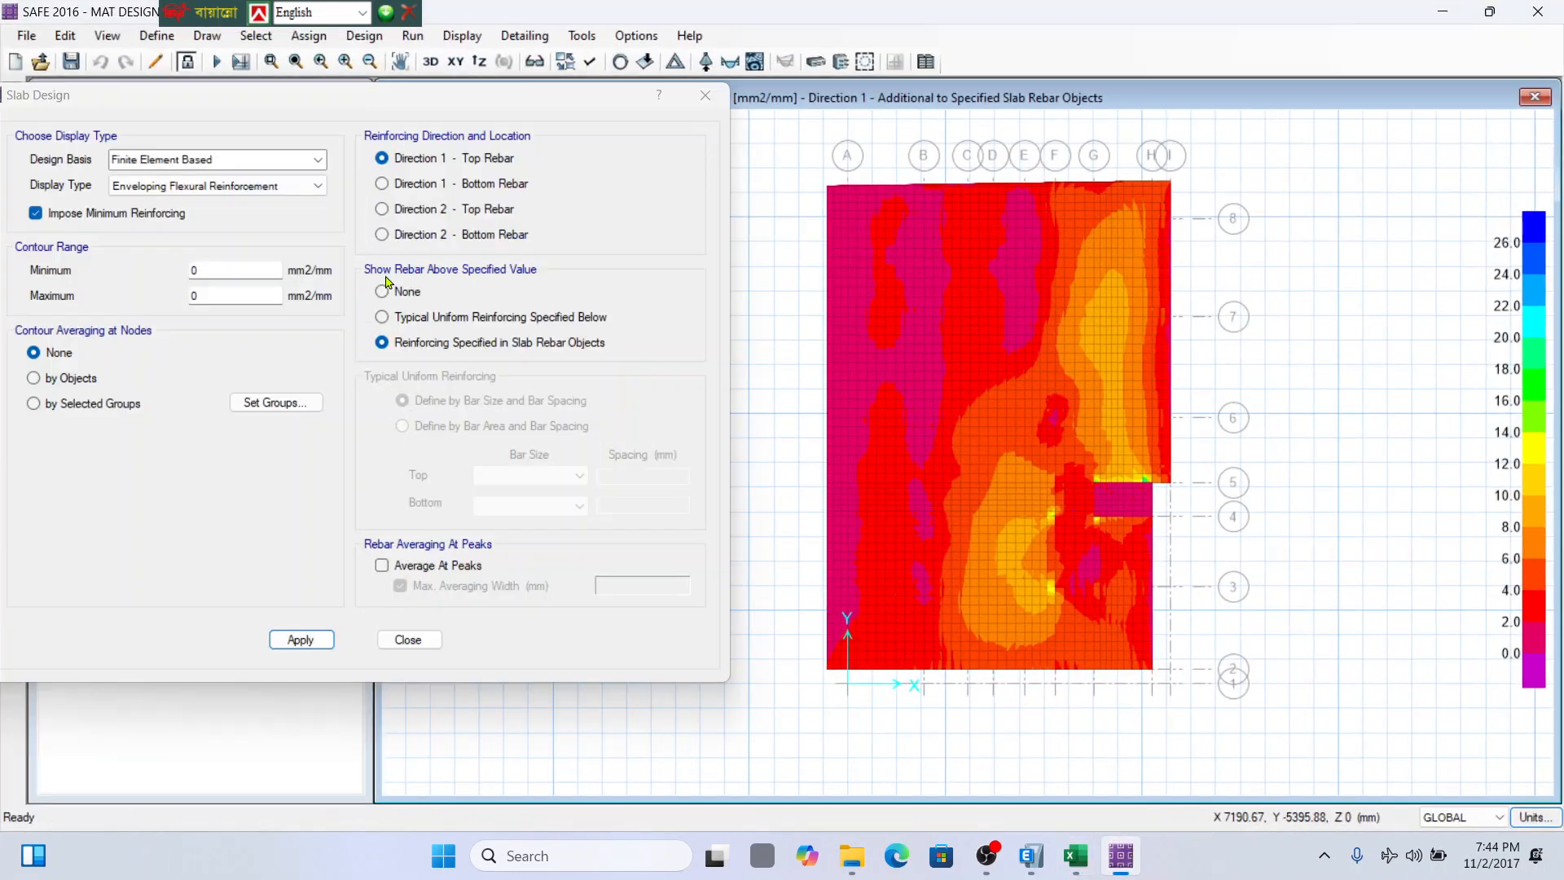
click(319, 643)
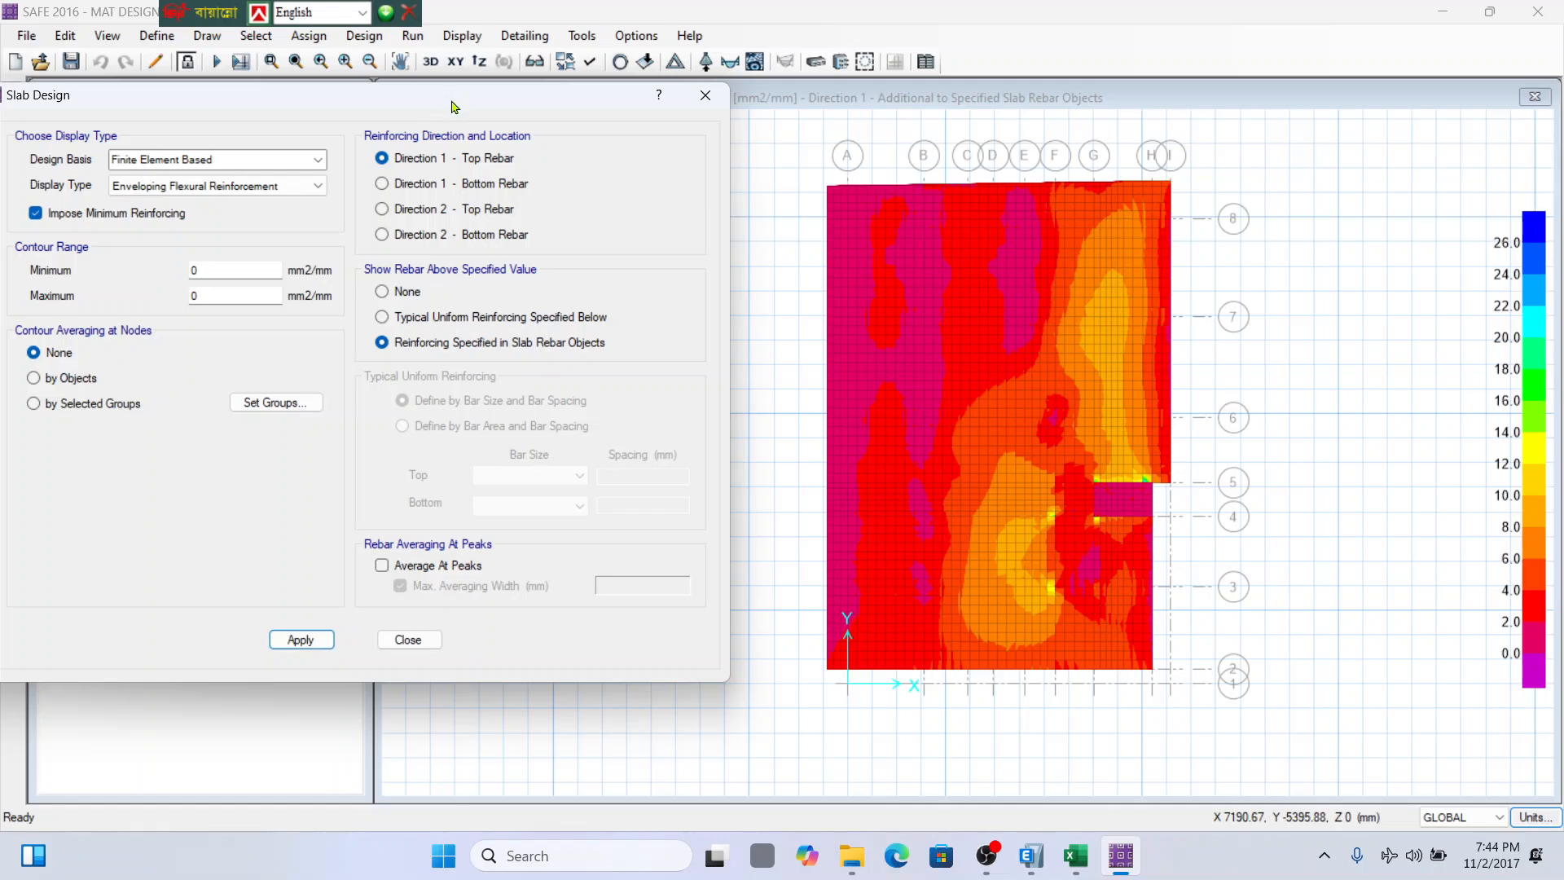
Dismiss the Slab Design settings and check the Rebar Area/Length units without changing them.
drag(452, 106, 252, 112)
click(501, 95)
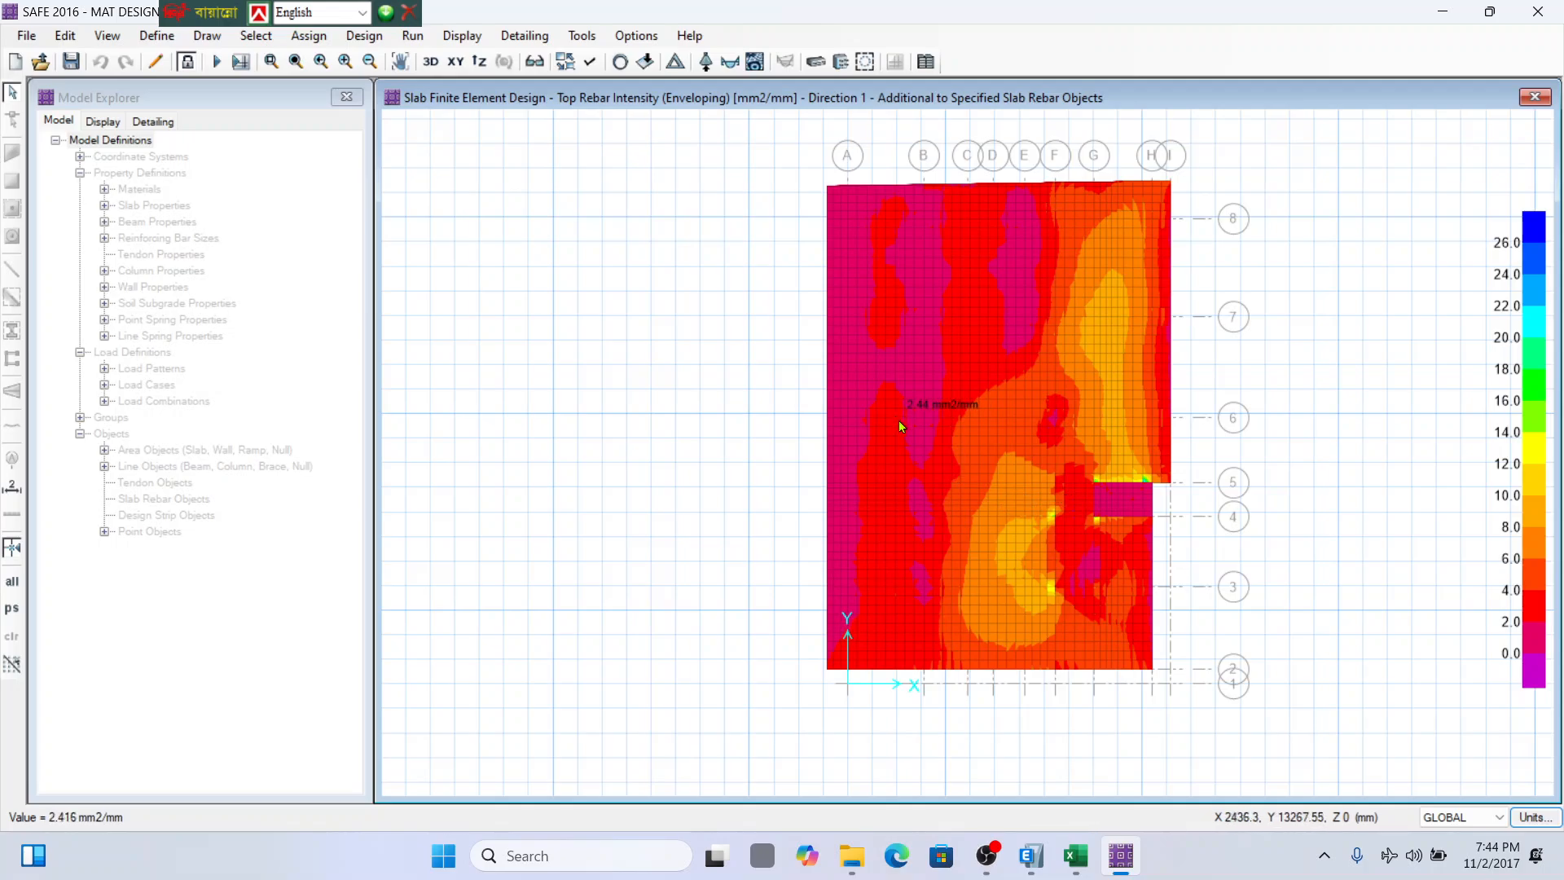
click(1534, 817)
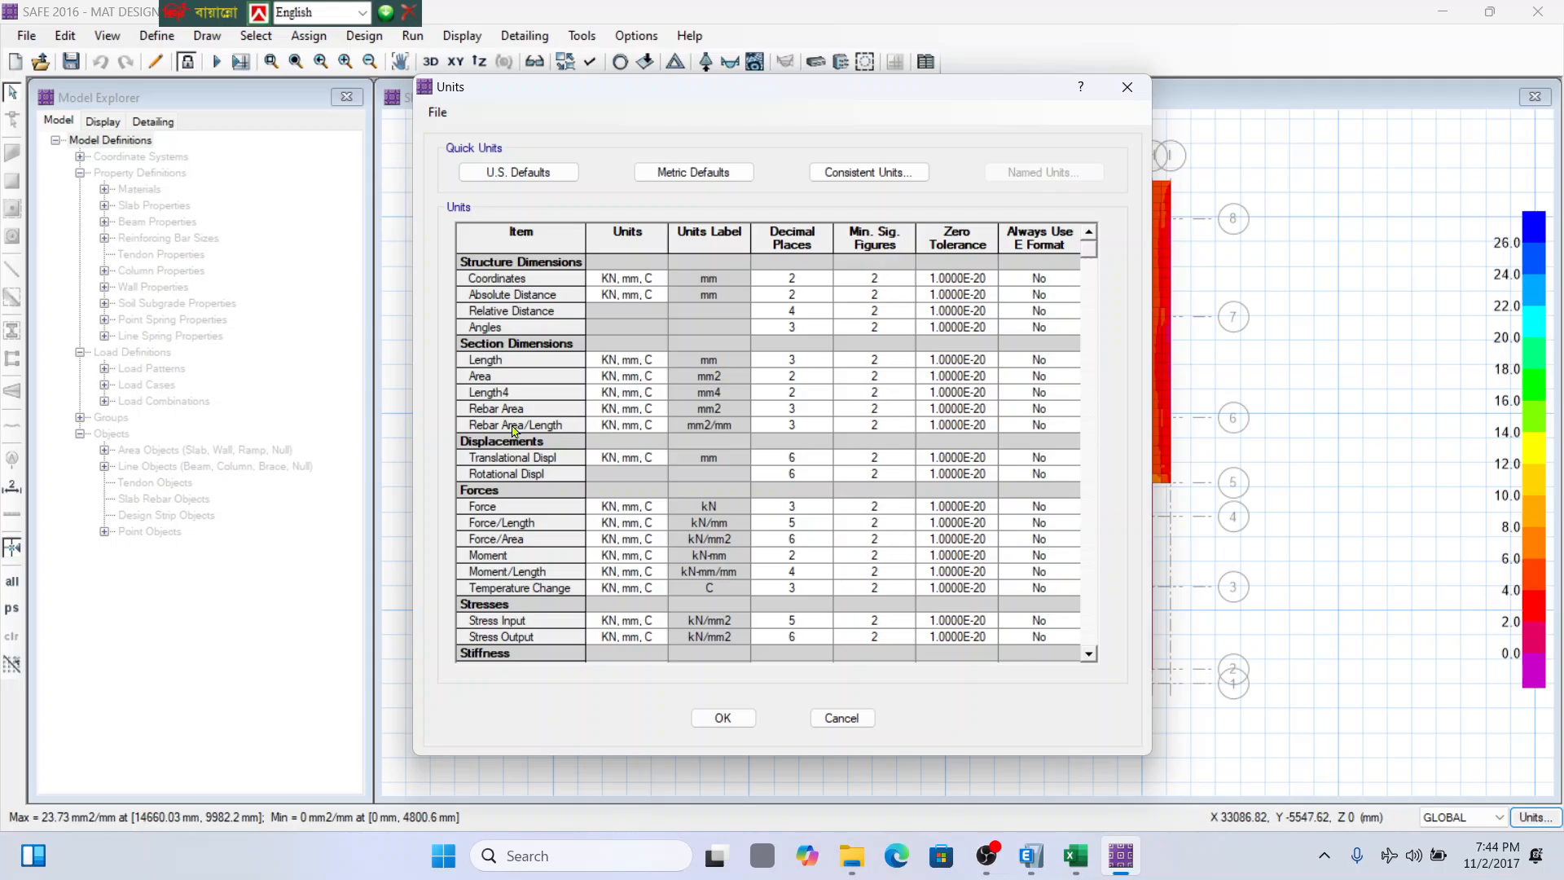
click(842, 717)
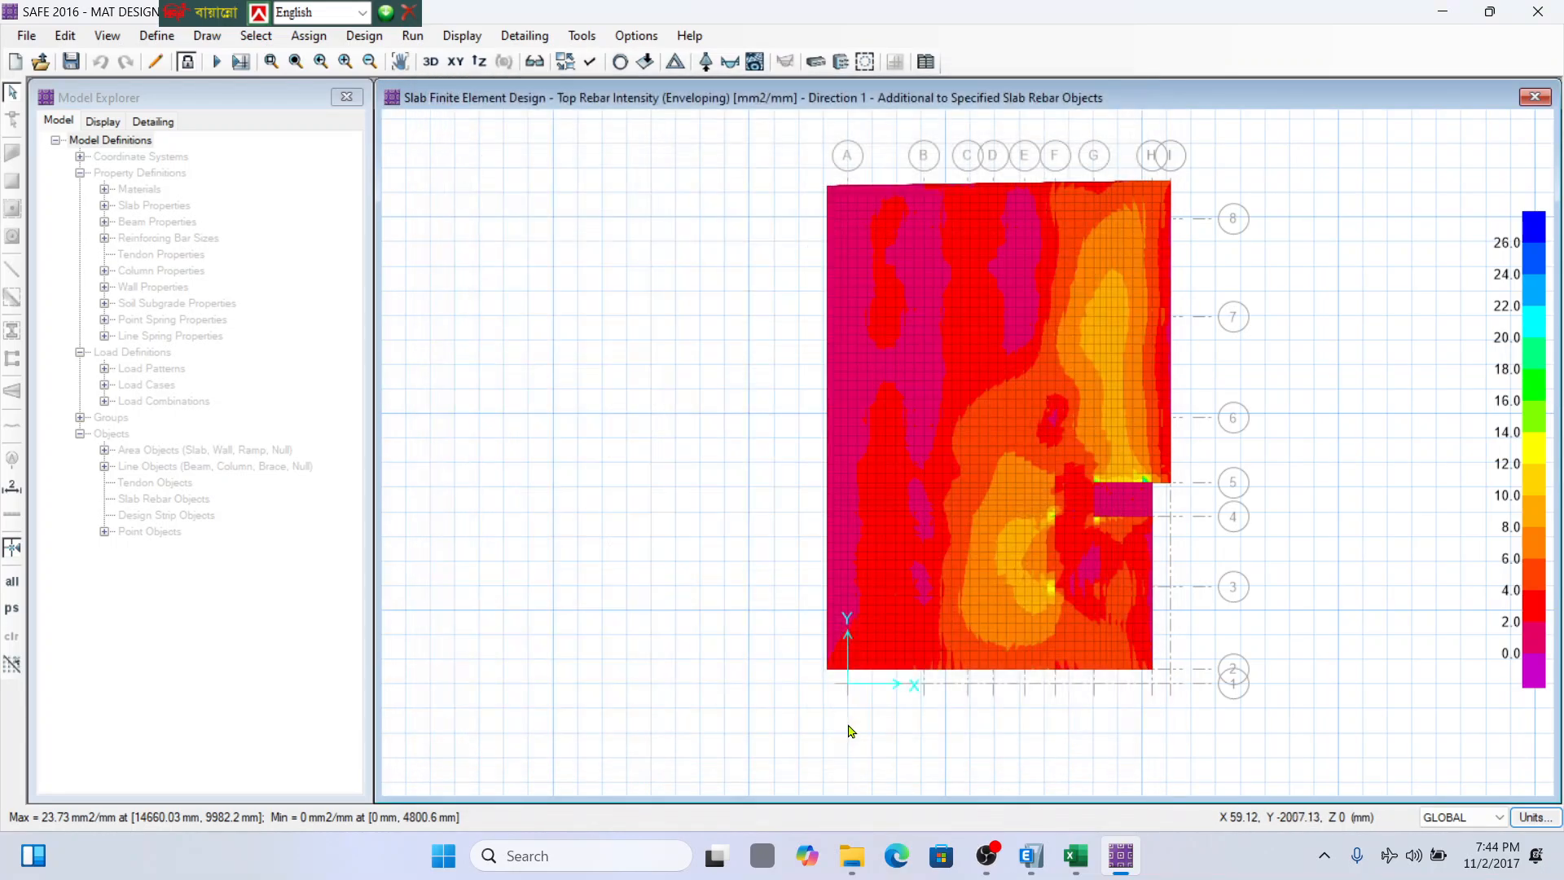
Switch to Excel and set Direction 1 Top Rebar Required to 22 on the Mat Reinforcement sheet.
click(1119, 857)
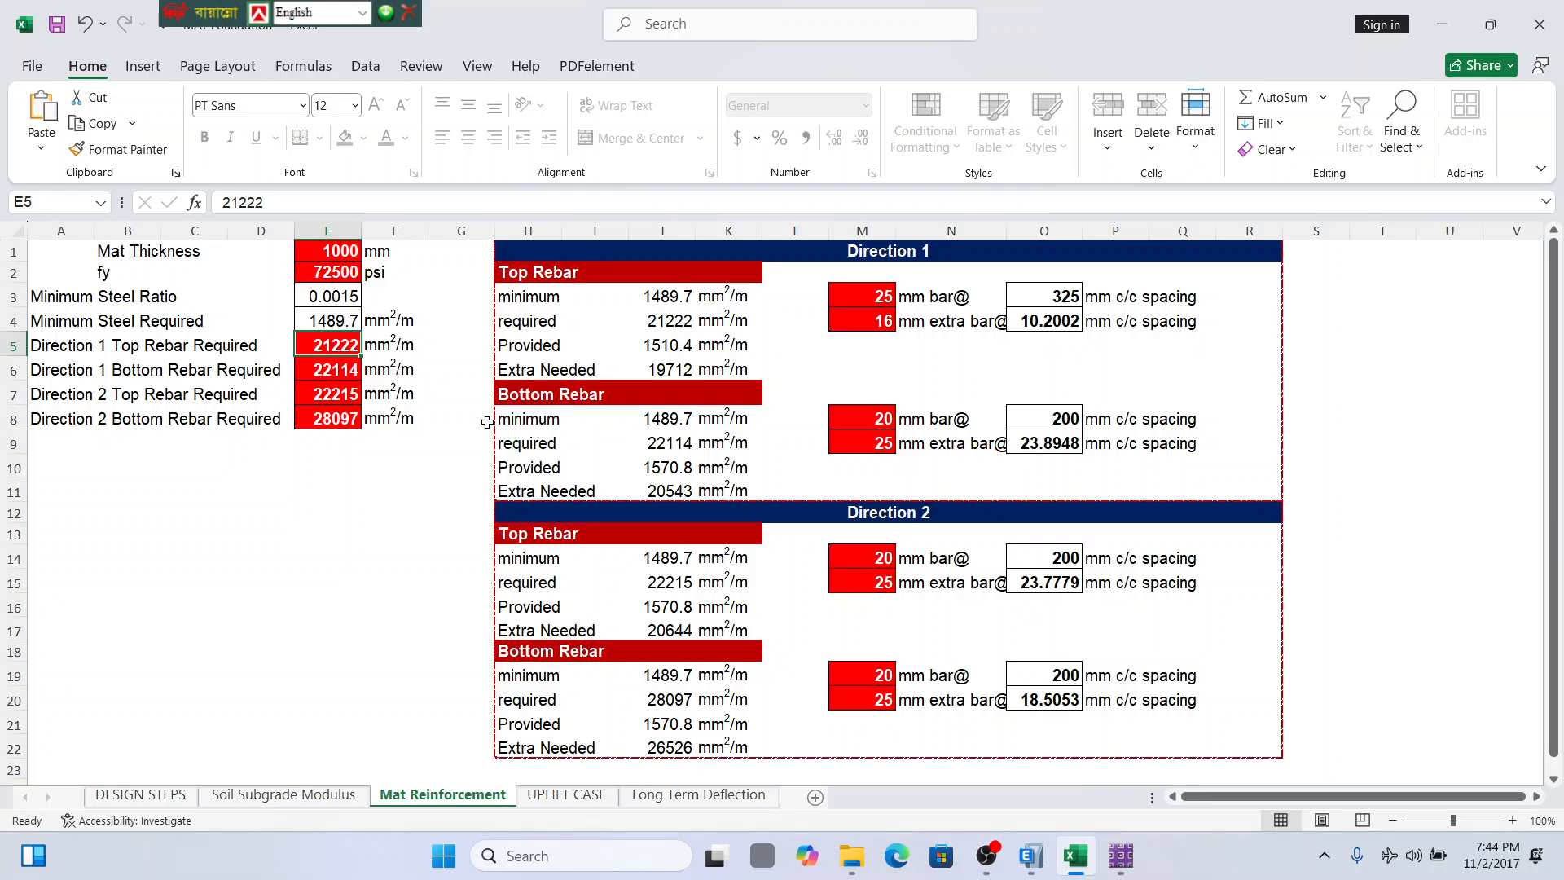
click(341, 487)
click(334, 353)
text(22)
key(Return)
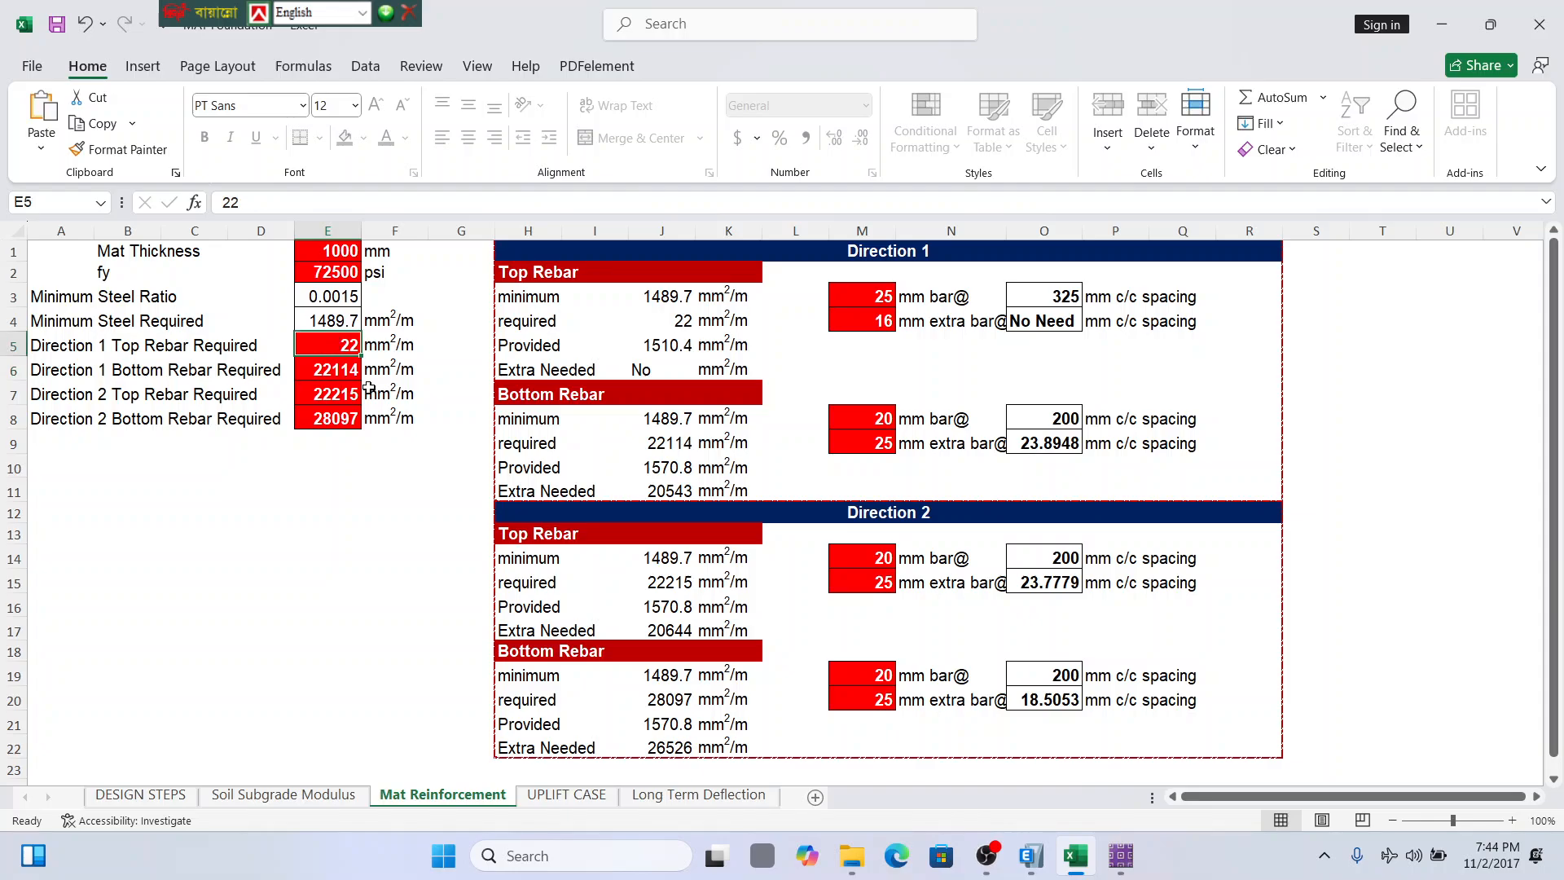
Switch back to SAFE and examine the Direction 1 top rebar intensity across the mat and its maximum value.
click(1121, 855)
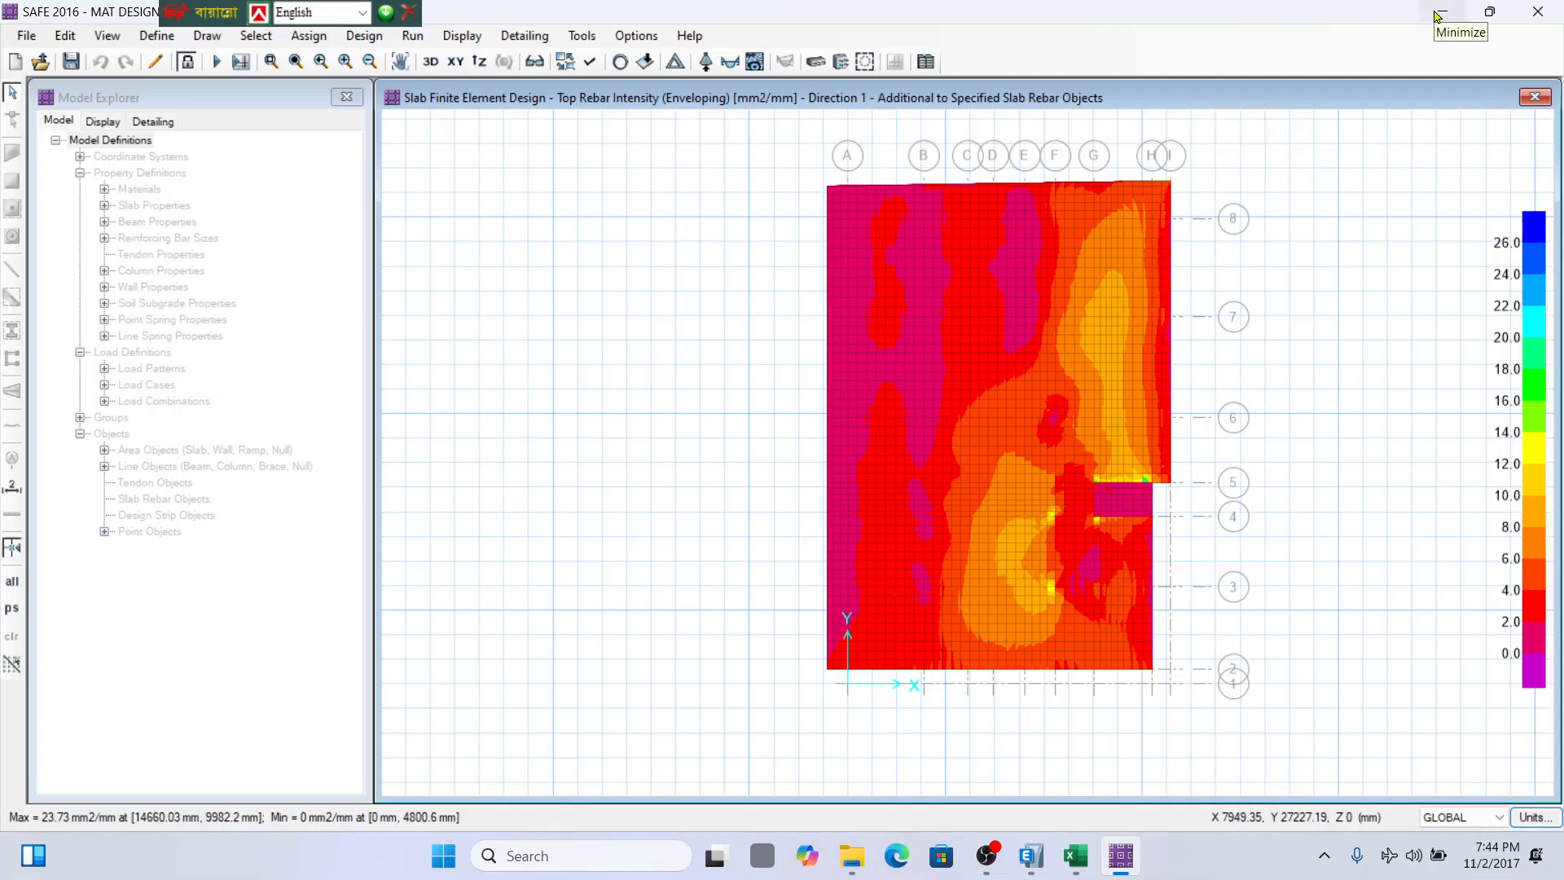
mouse_move(951, 345)
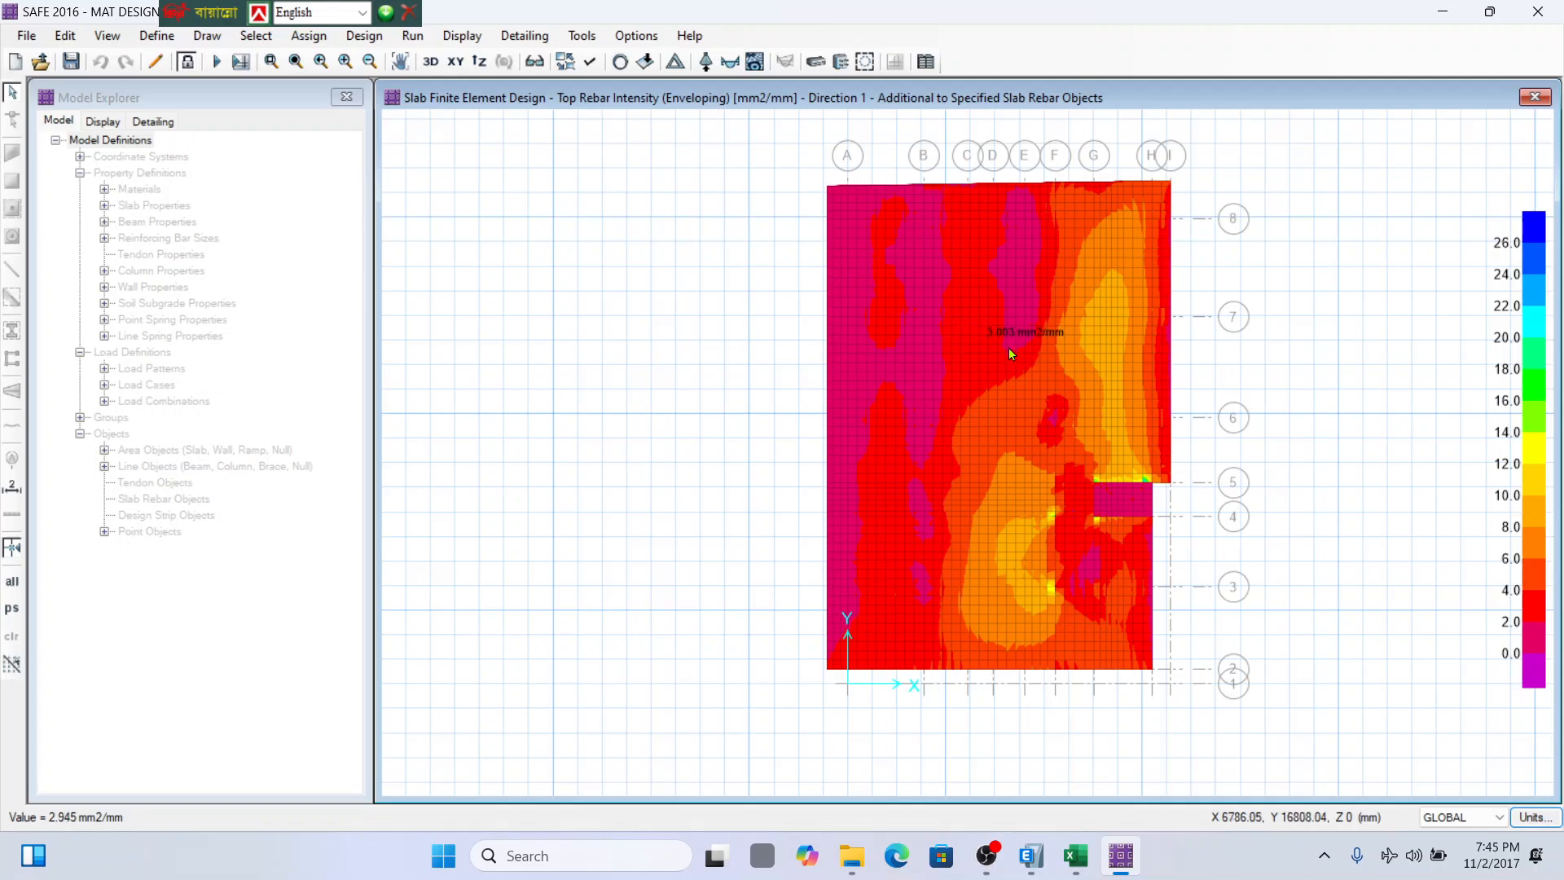
mouse_move(1093, 404)
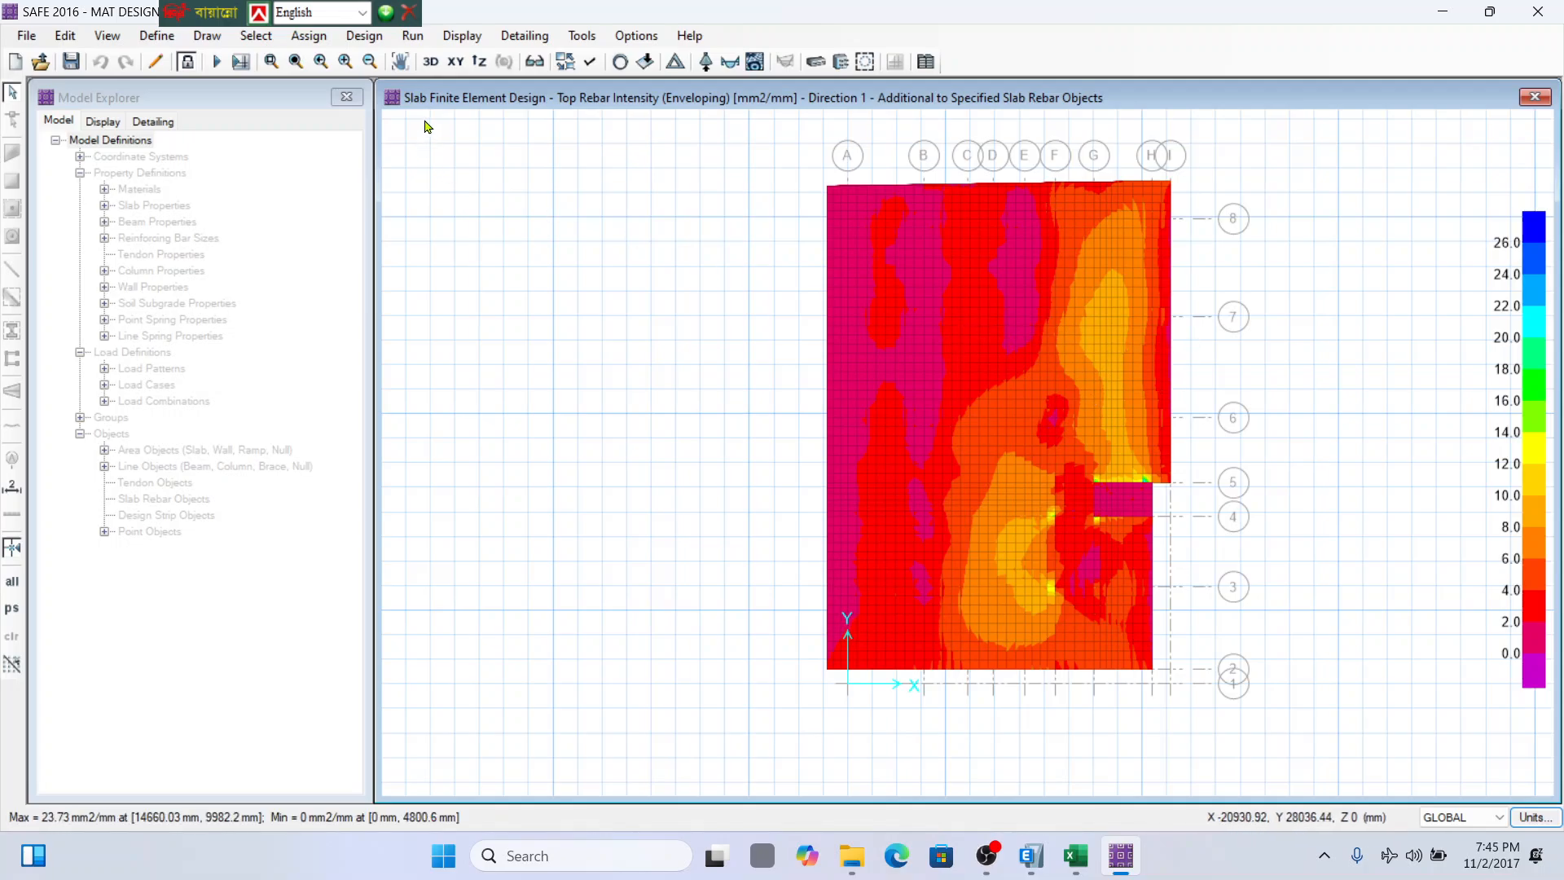
click(413, 36)
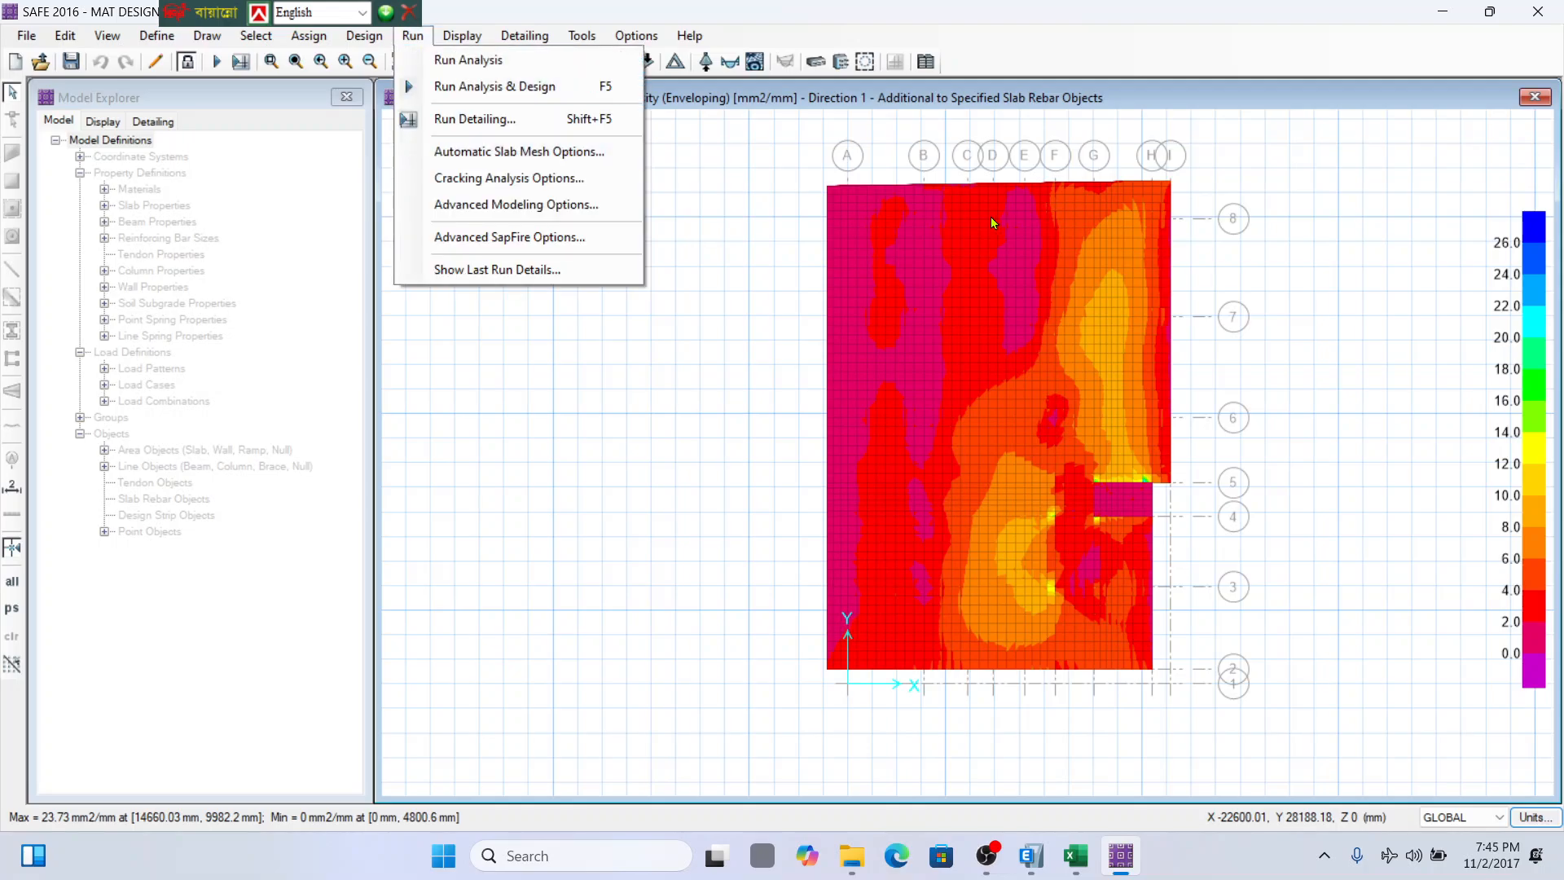
click(1167, 148)
mouse_move(855, 612)
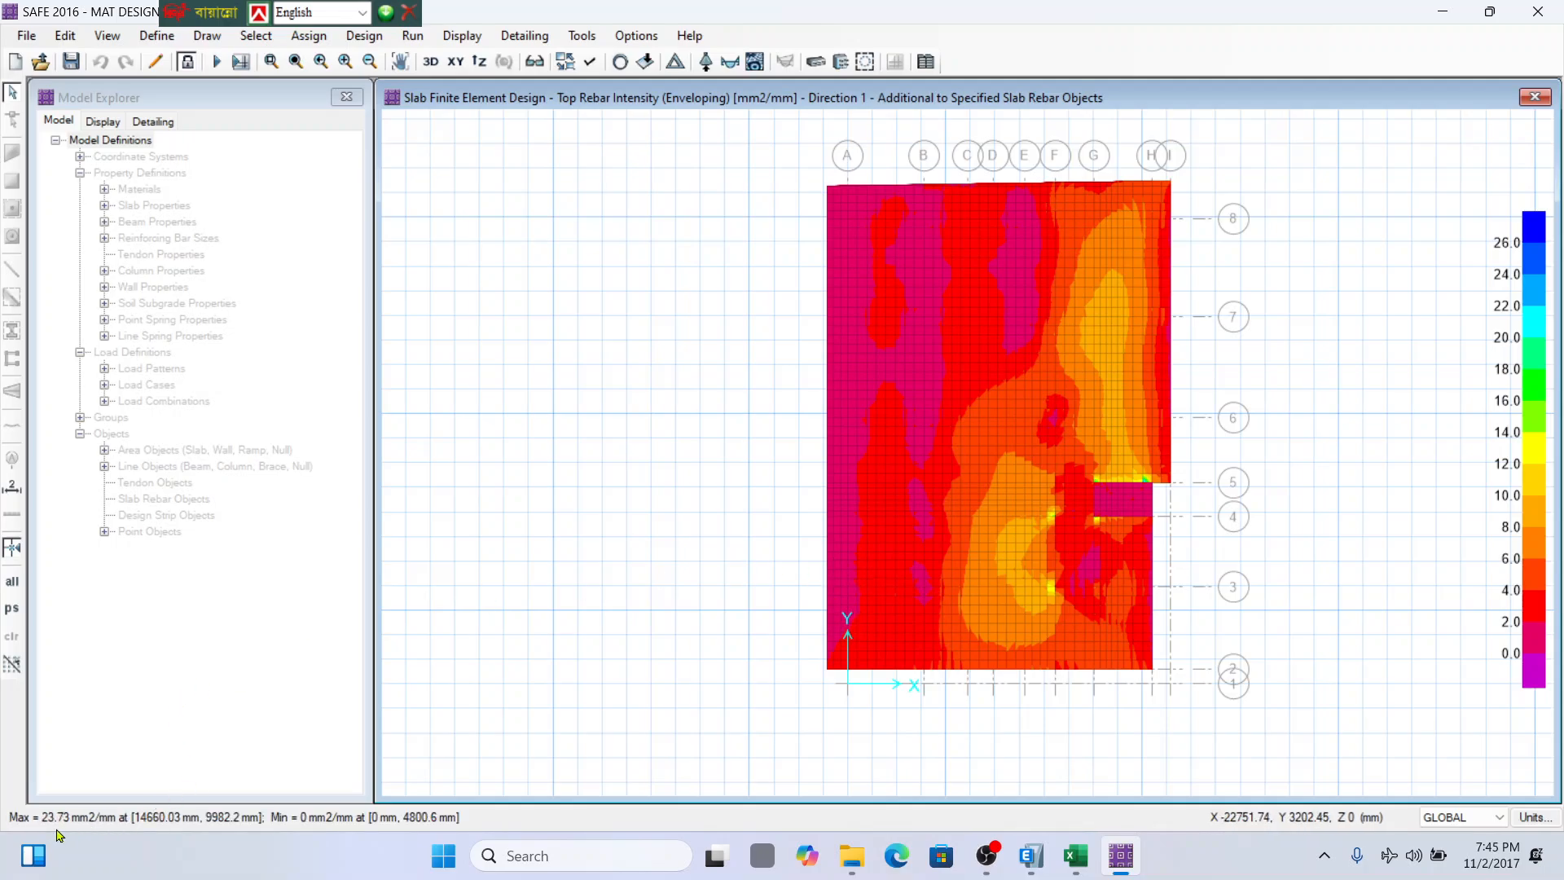
Switch to Excel and review the top and bottom rebar required entries for both directions on the Mat Reinforcement sheet.
click(1128, 862)
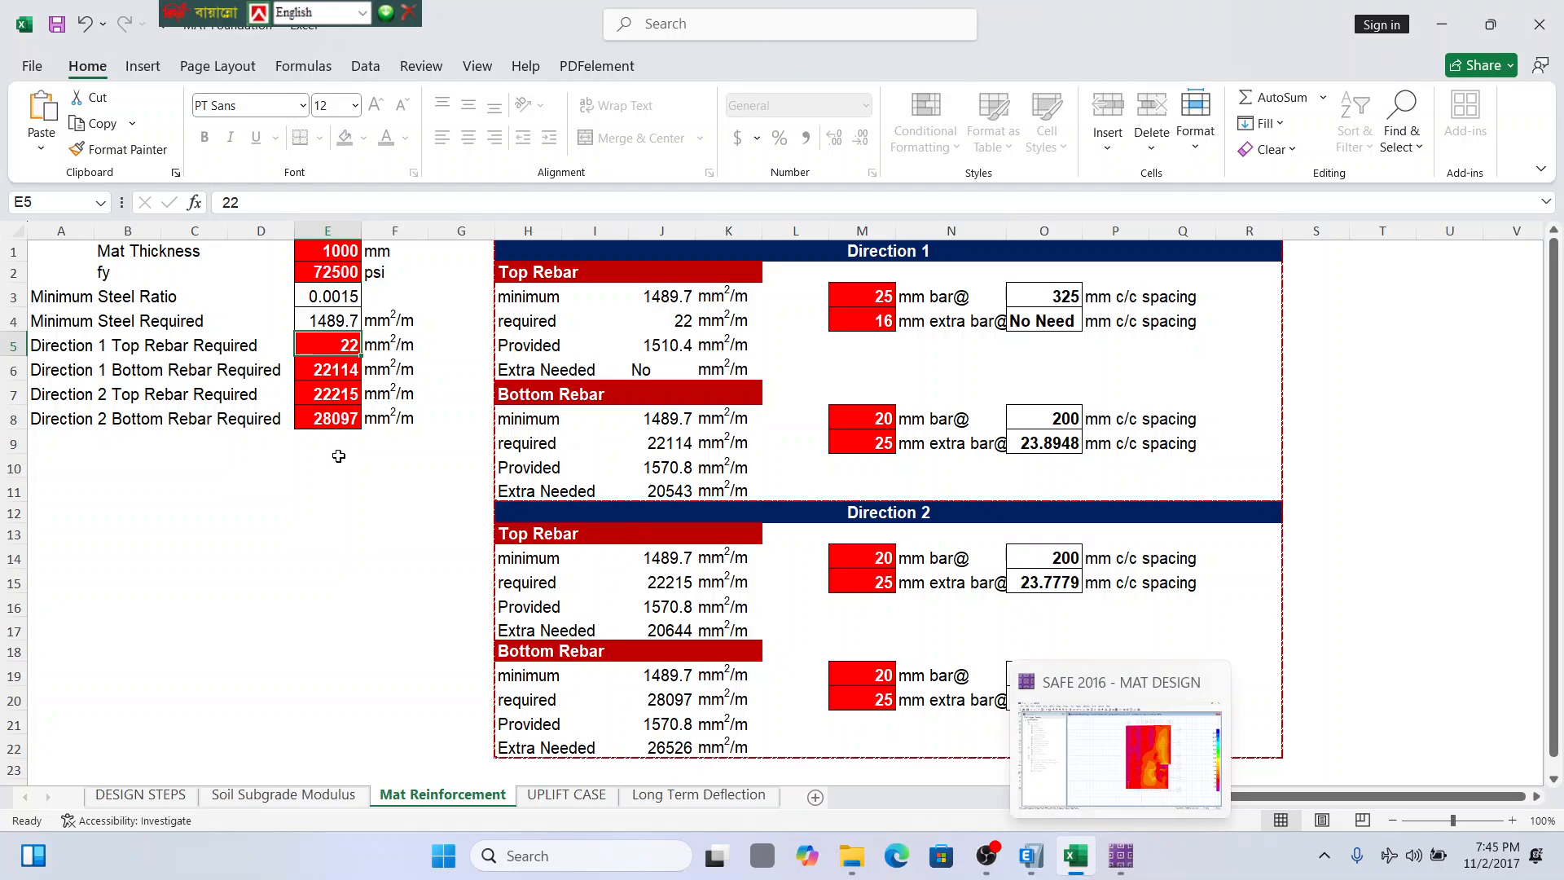
click(345, 391)
click(339, 417)
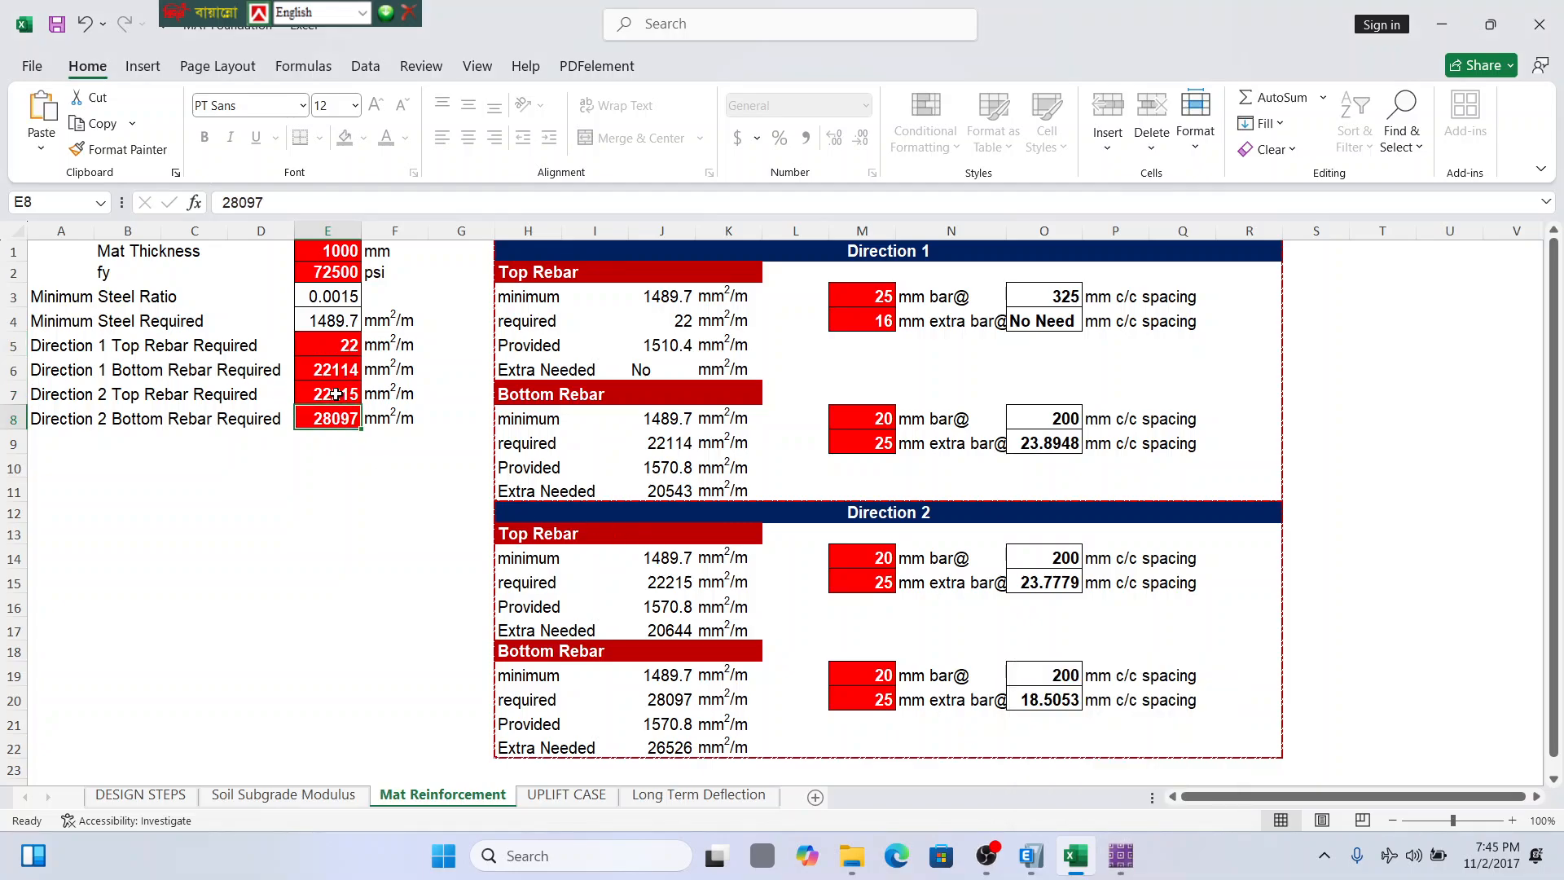
click(337, 393)
click(339, 369)
click(345, 347)
click(315, 398)
click(308, 351)
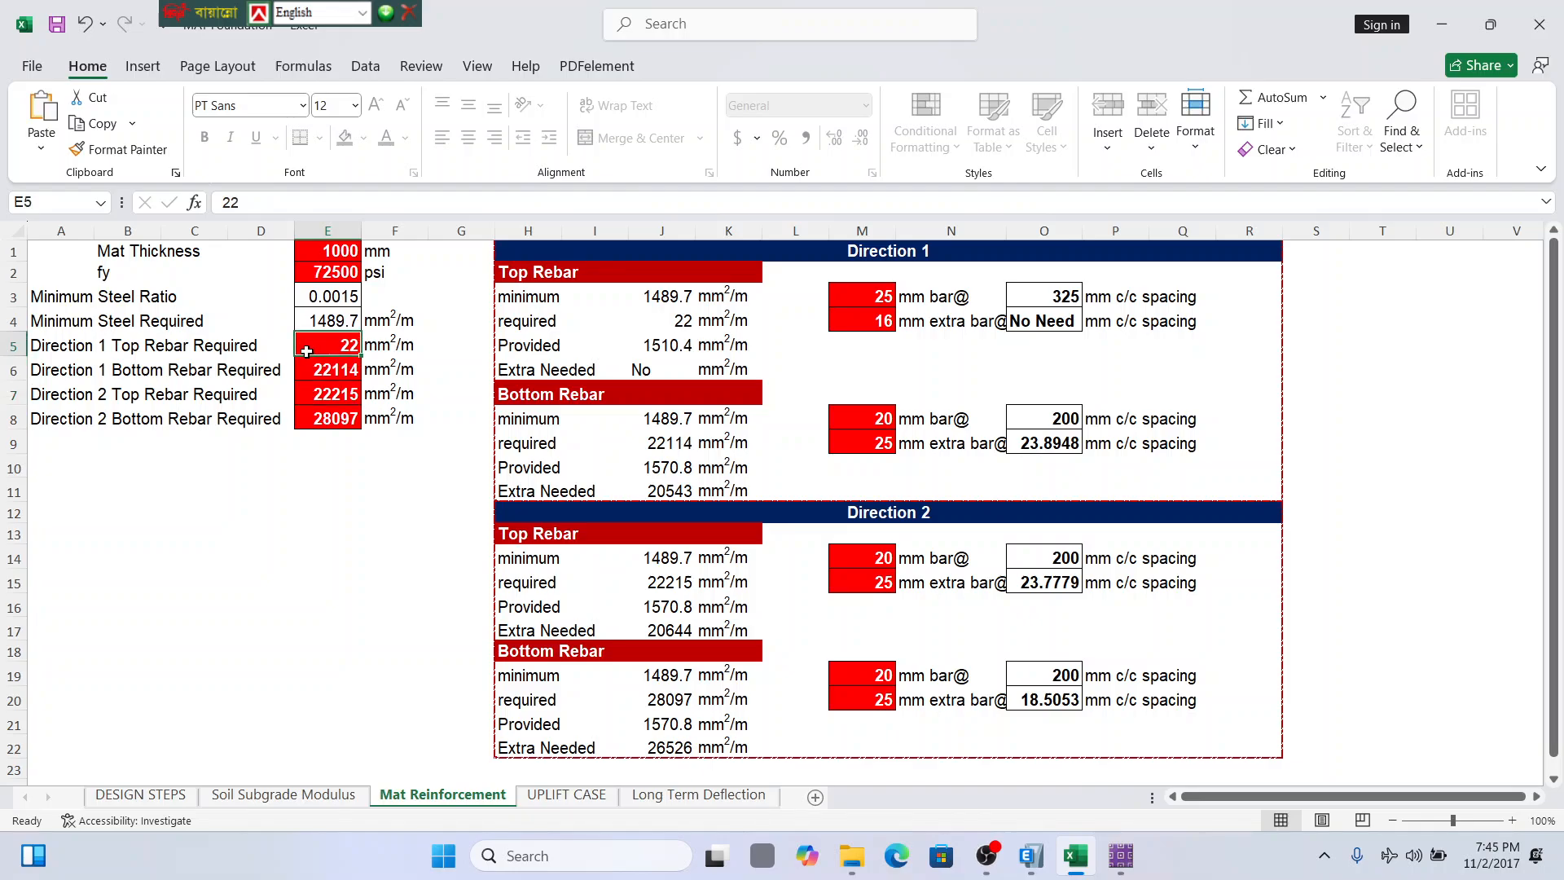
click(307, 376)
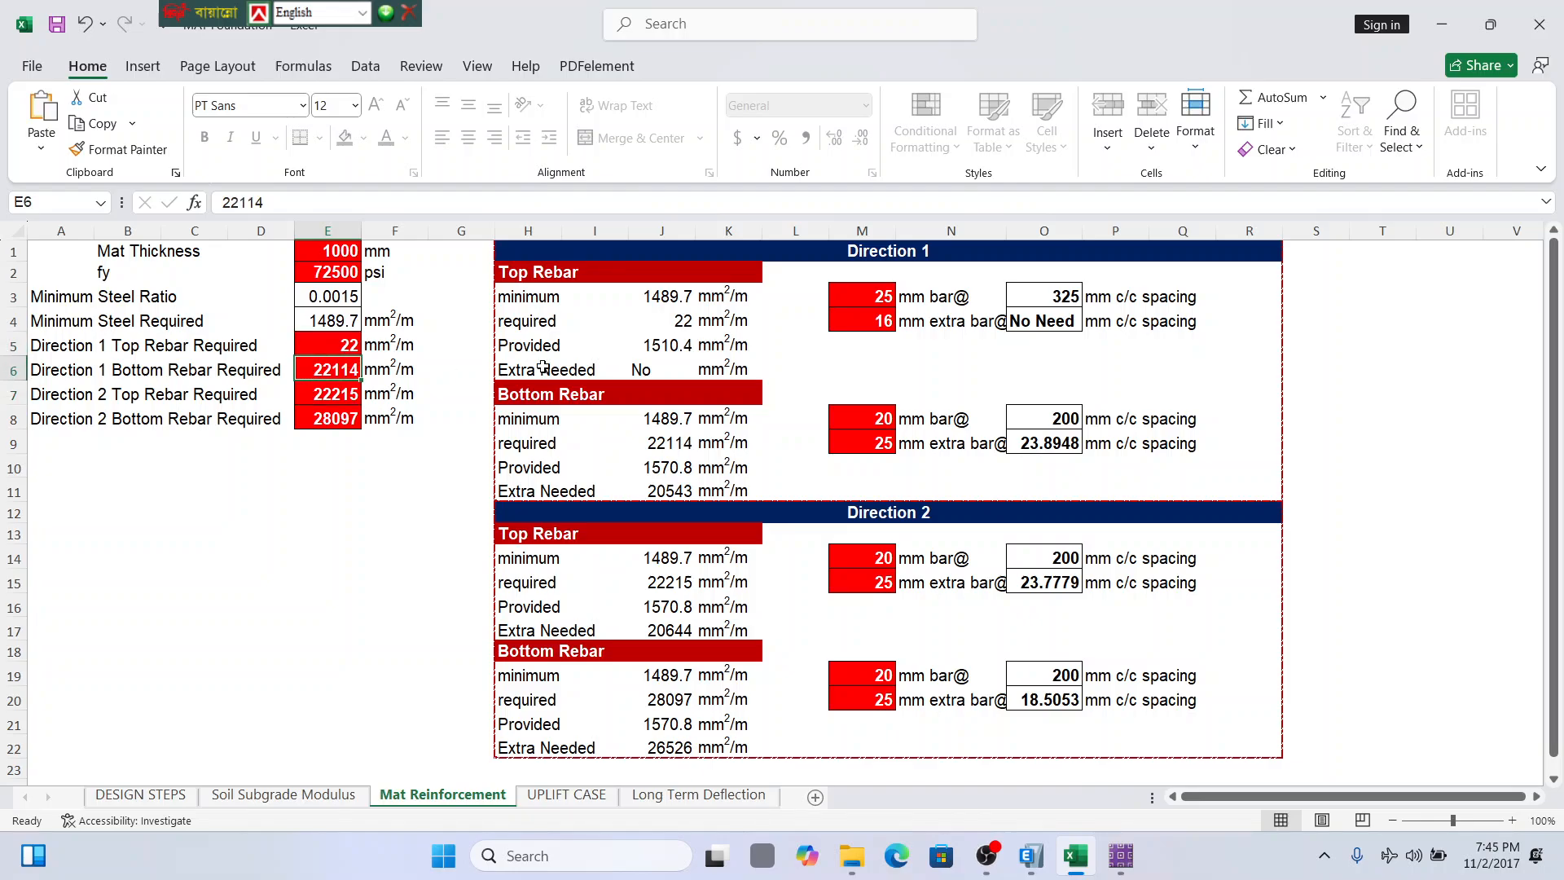
Examine the main and extra bar diameters and their spacings for the Direction 1 top rebar.
click(886, 298)
click(874, 328)
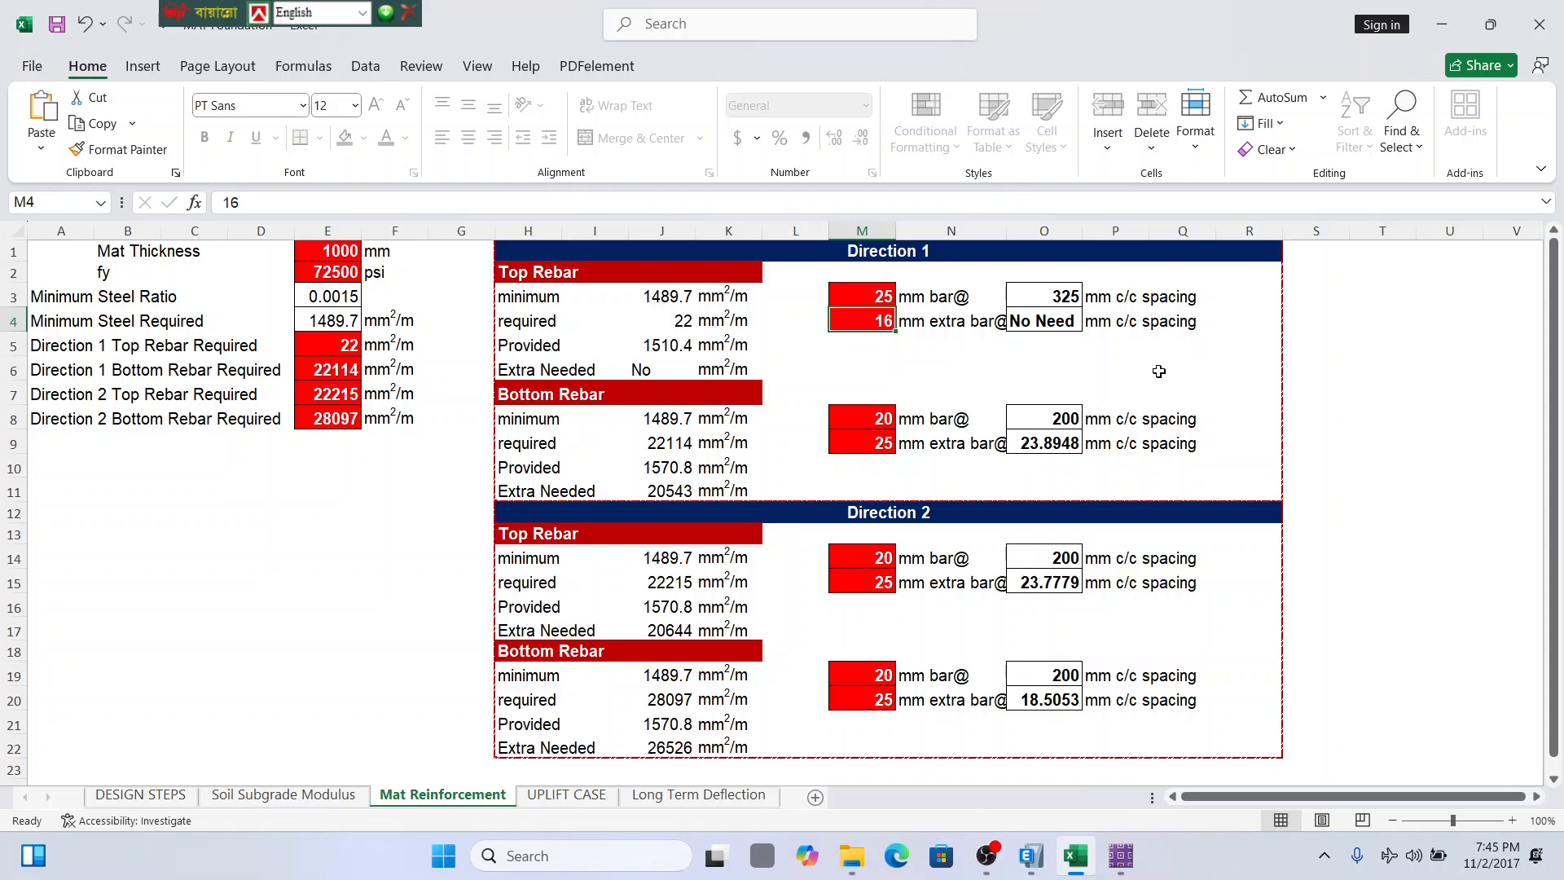
scroll(999, 550, down, 2)
scroll(938, 513, up, 2)
click(1057, 298)
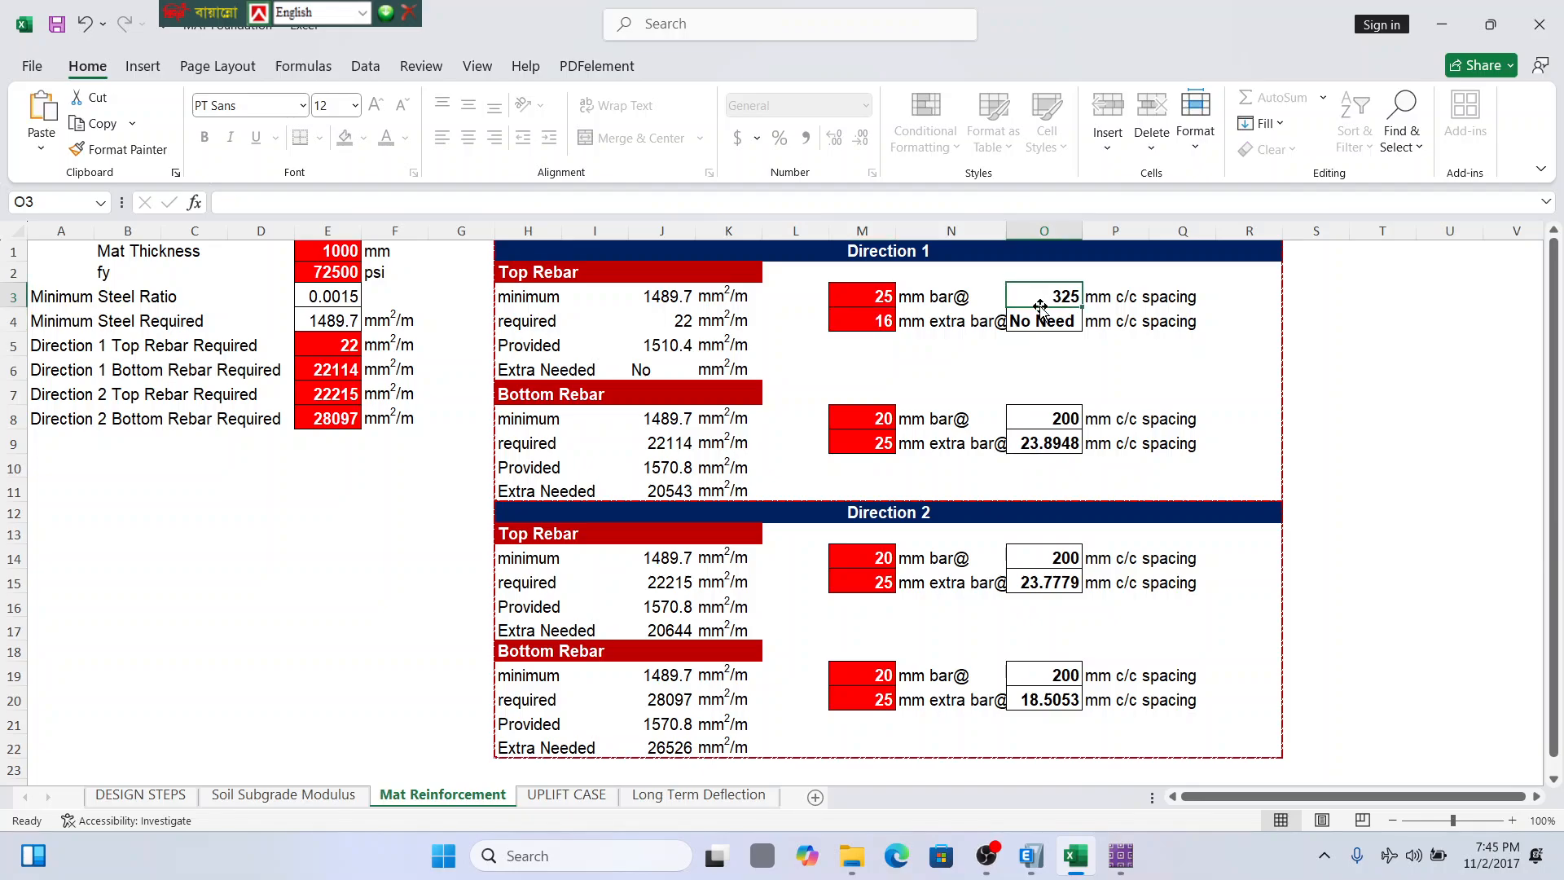
click(1050, 327)
click(857, 294)
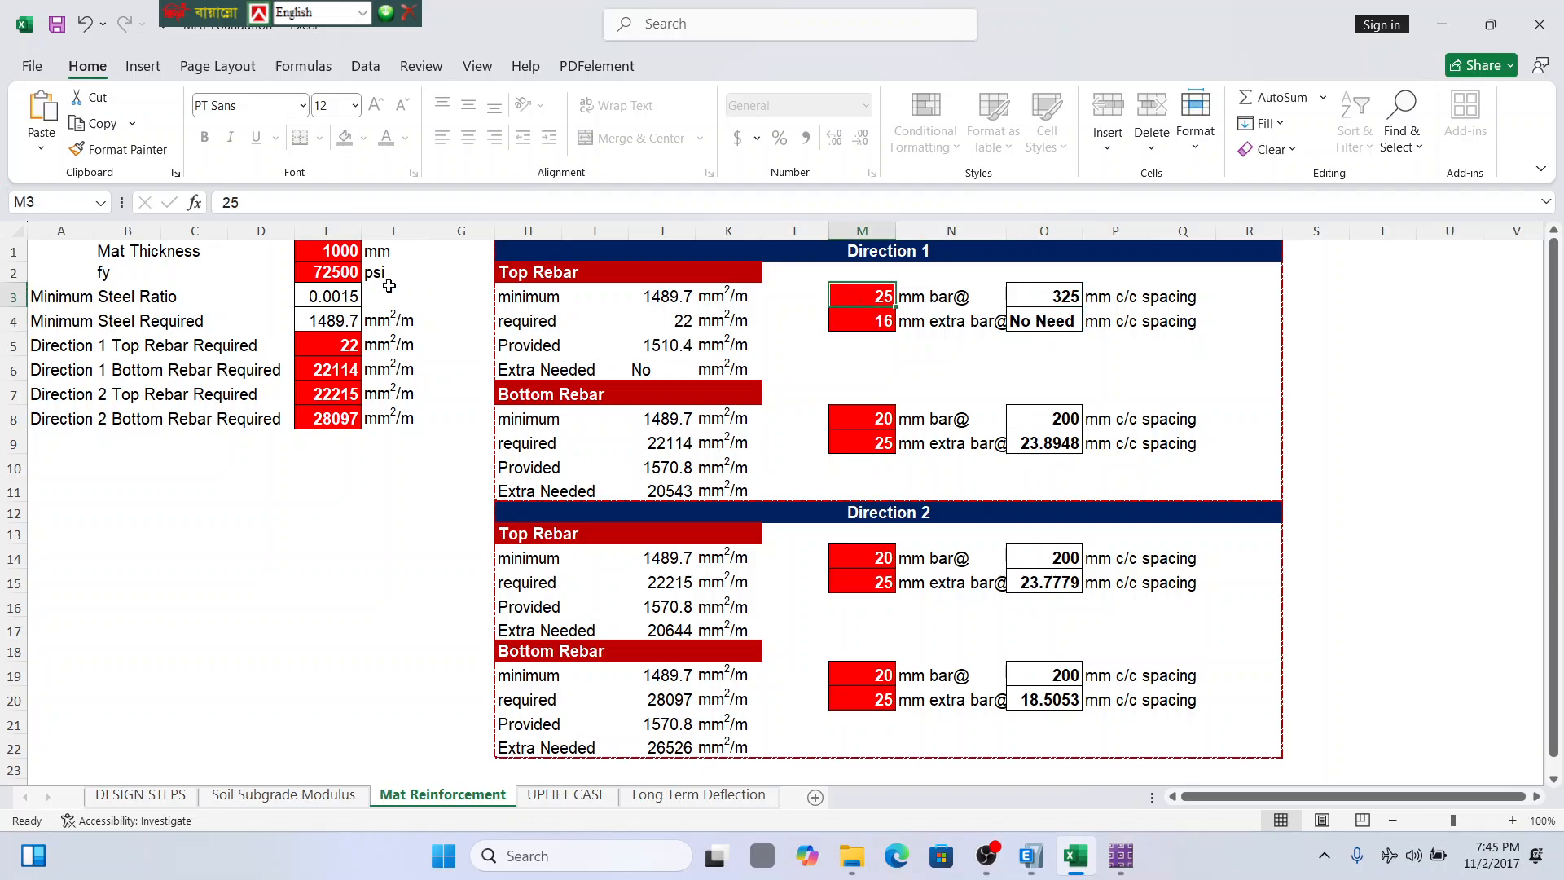
Set Direction 1 Top Rebar Required to 22000 mm²/m and check the main and extra bar diameters for that layer.
click(319, 349)
text(22000)
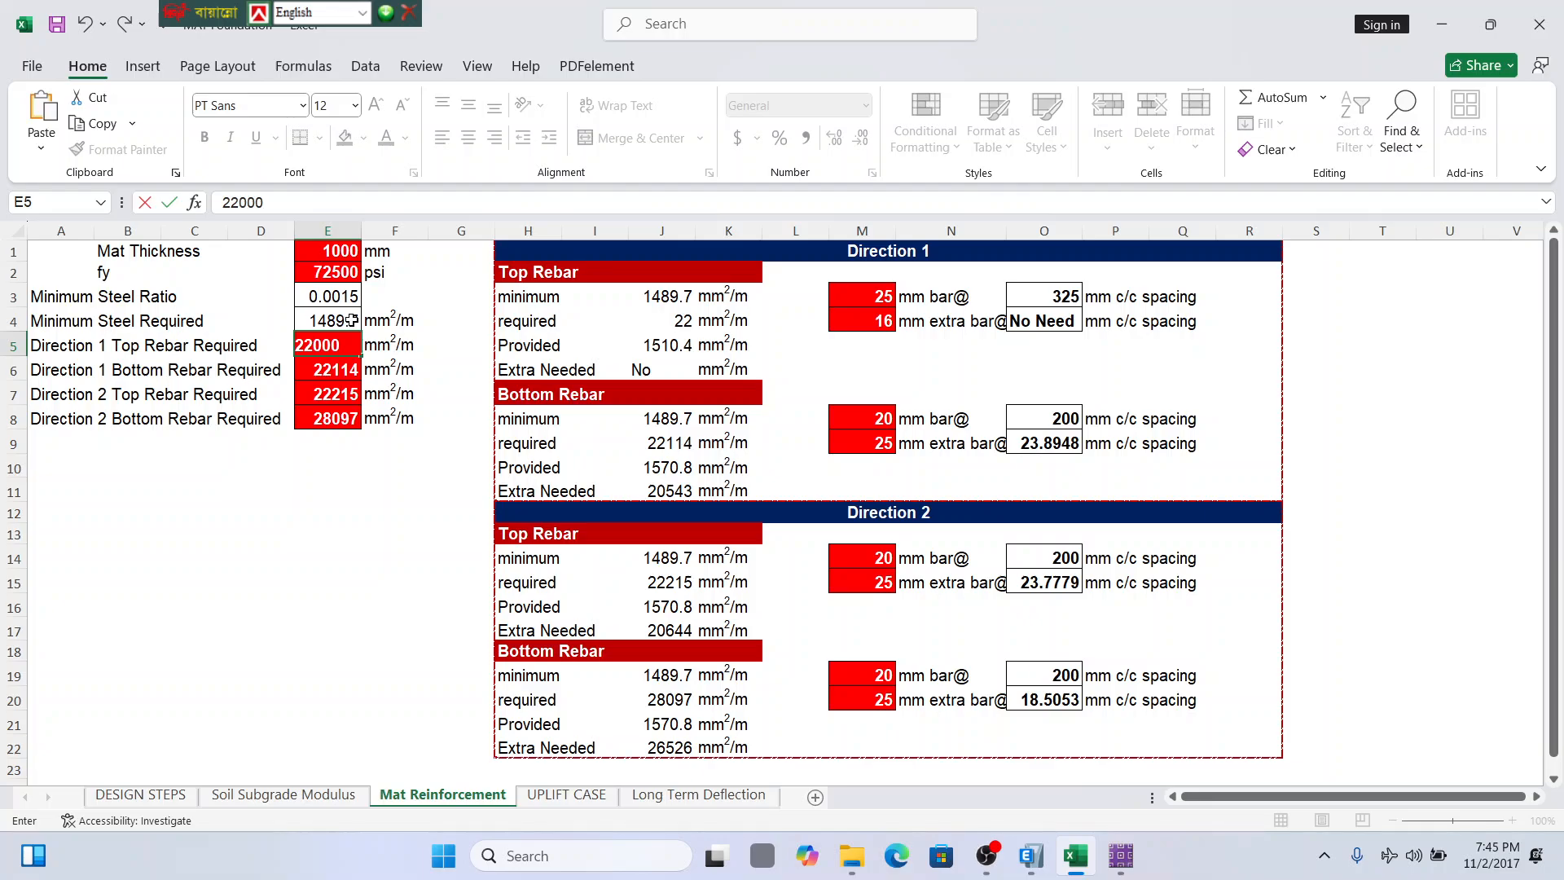
key(Return)
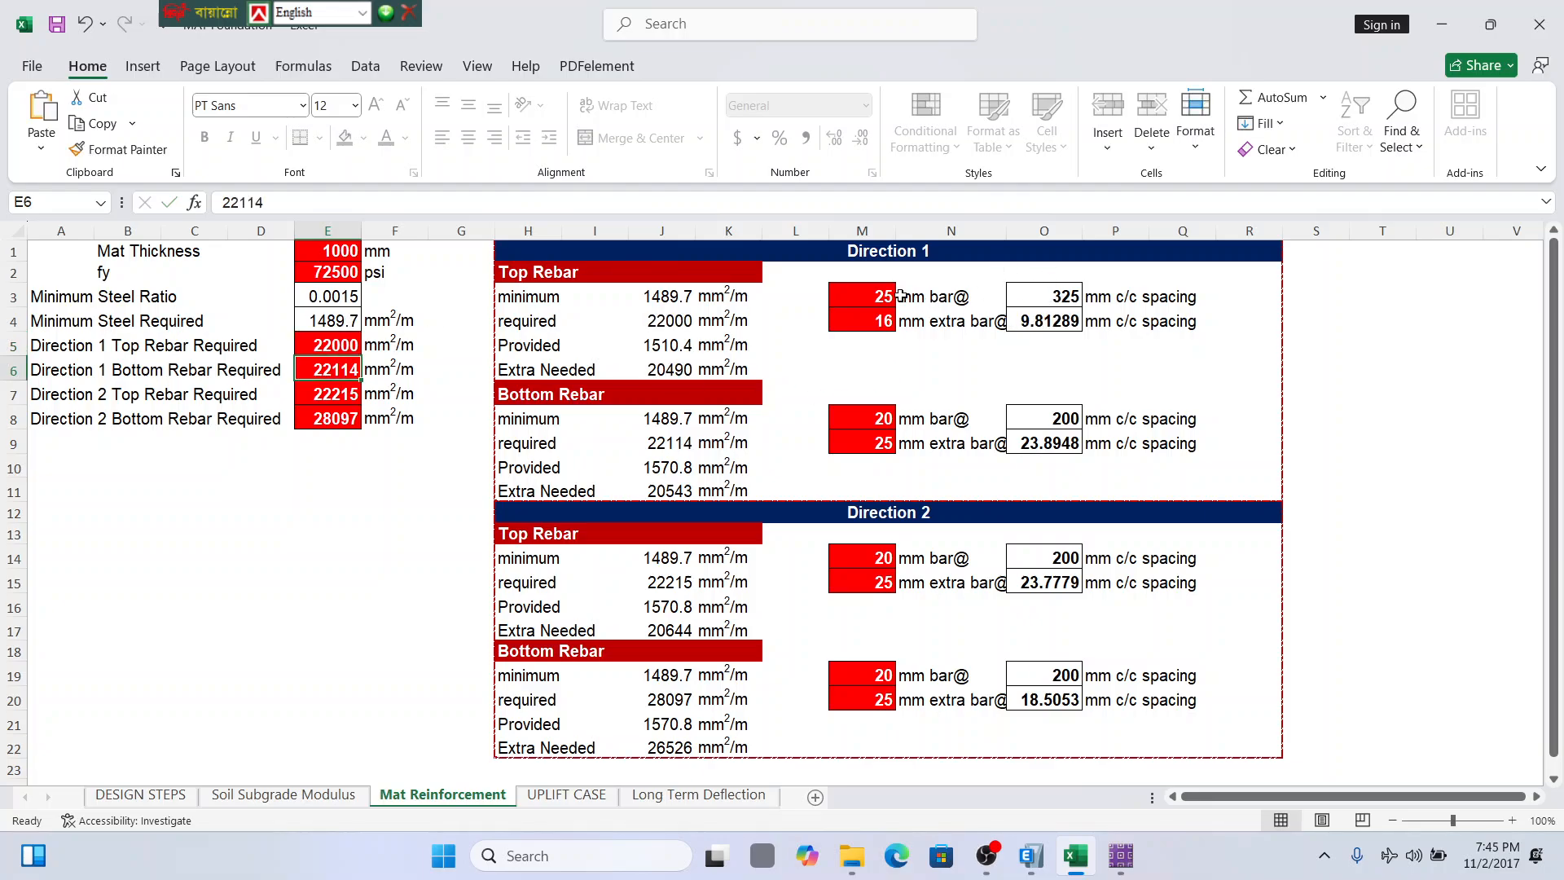
click(876, 298)
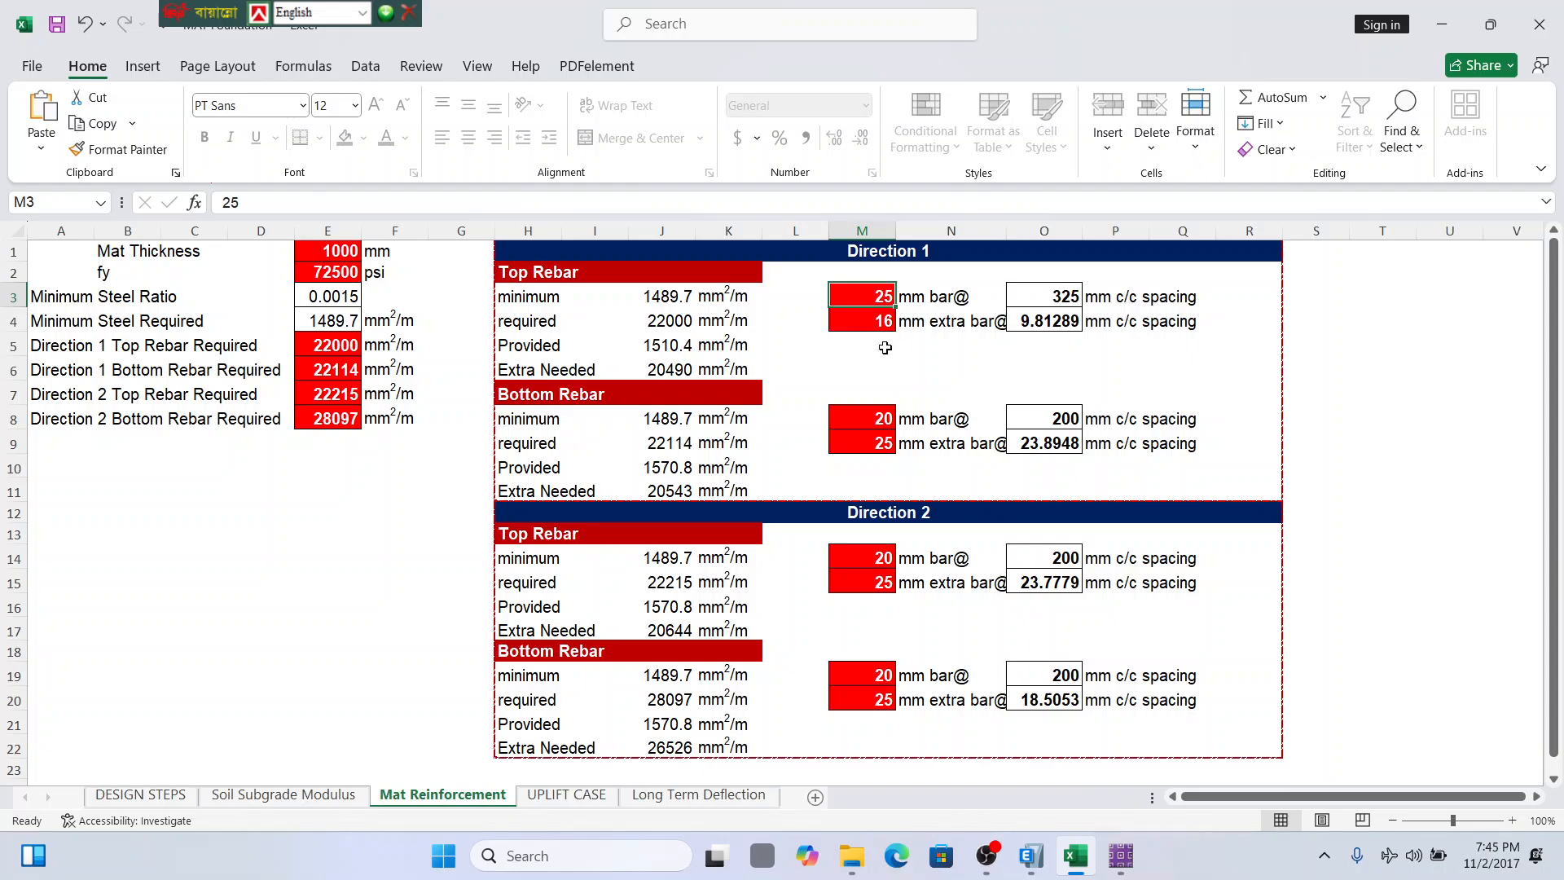
click(879, 322)
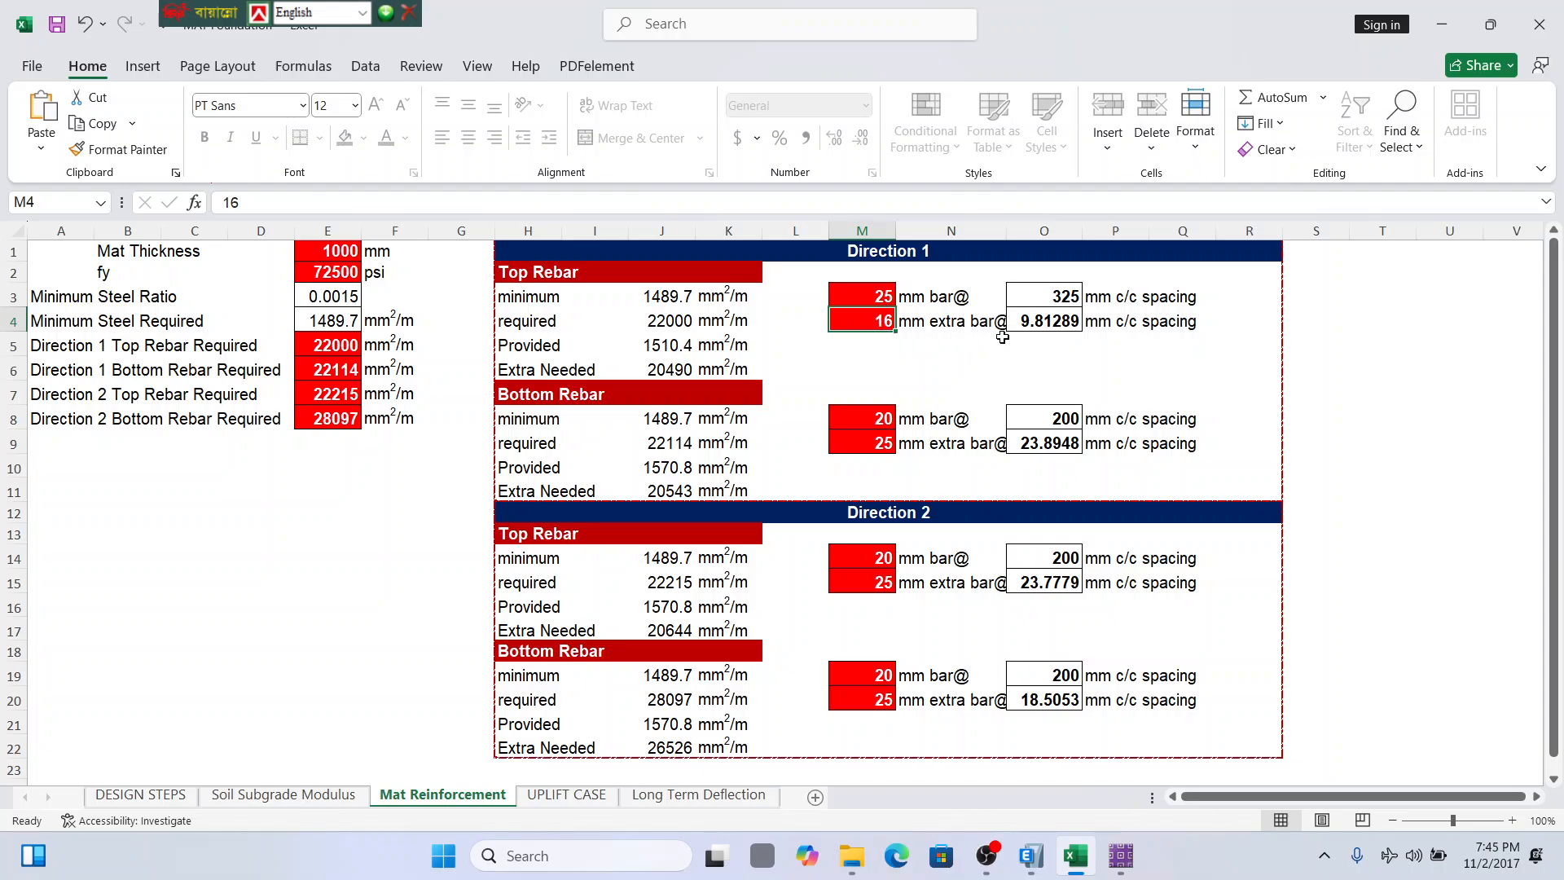
Try 20 mm and 16 mm main bars for the Direction 1 top rebar and compare the resulting spacings.
click(868, 300)
text(20)
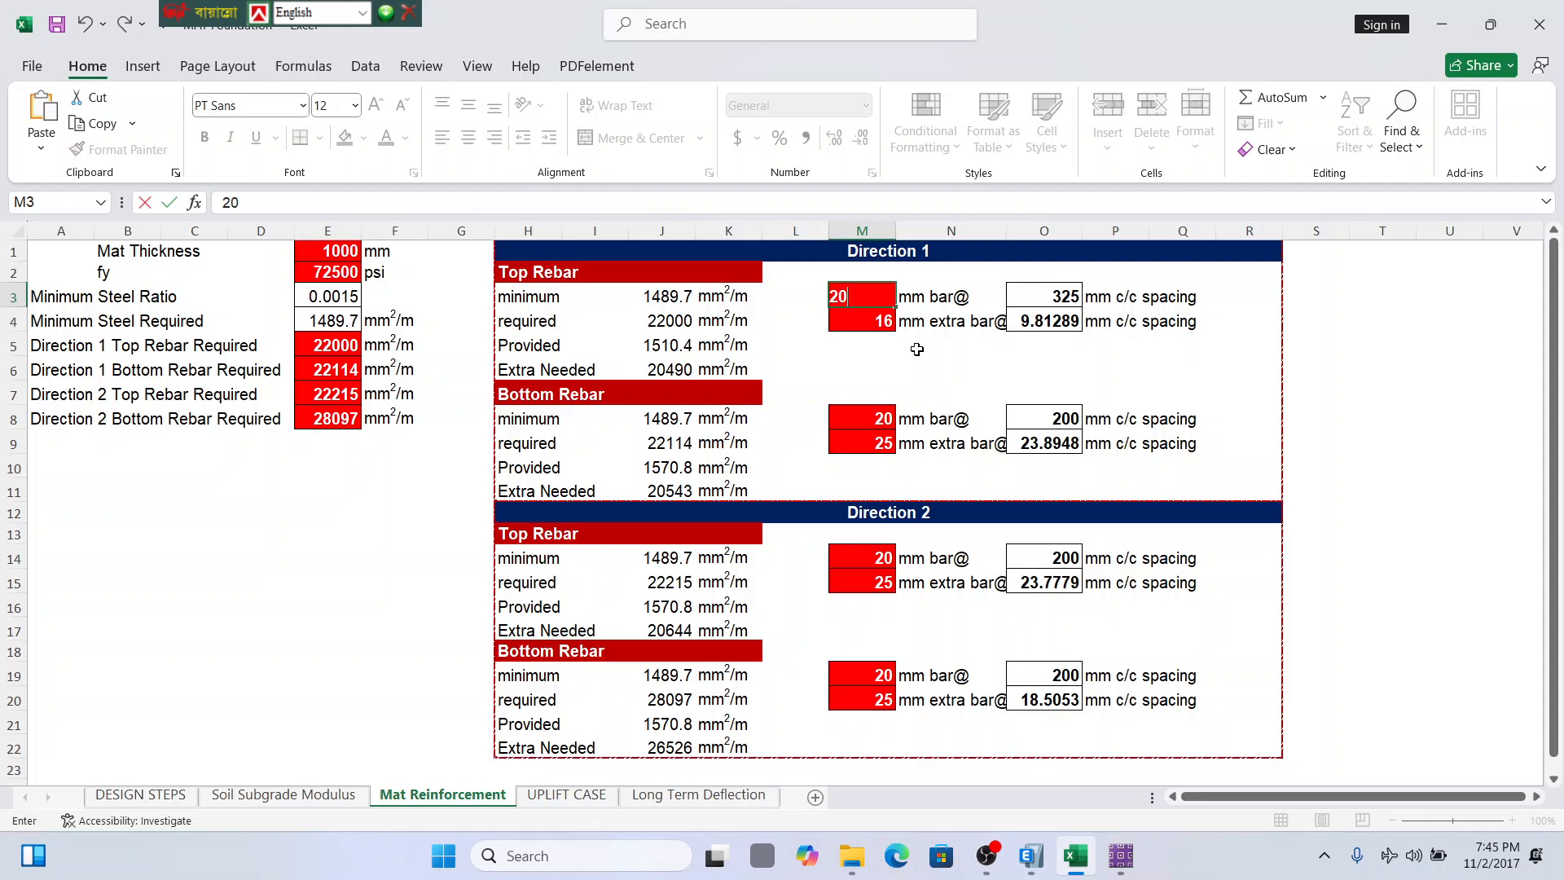
key(Return)
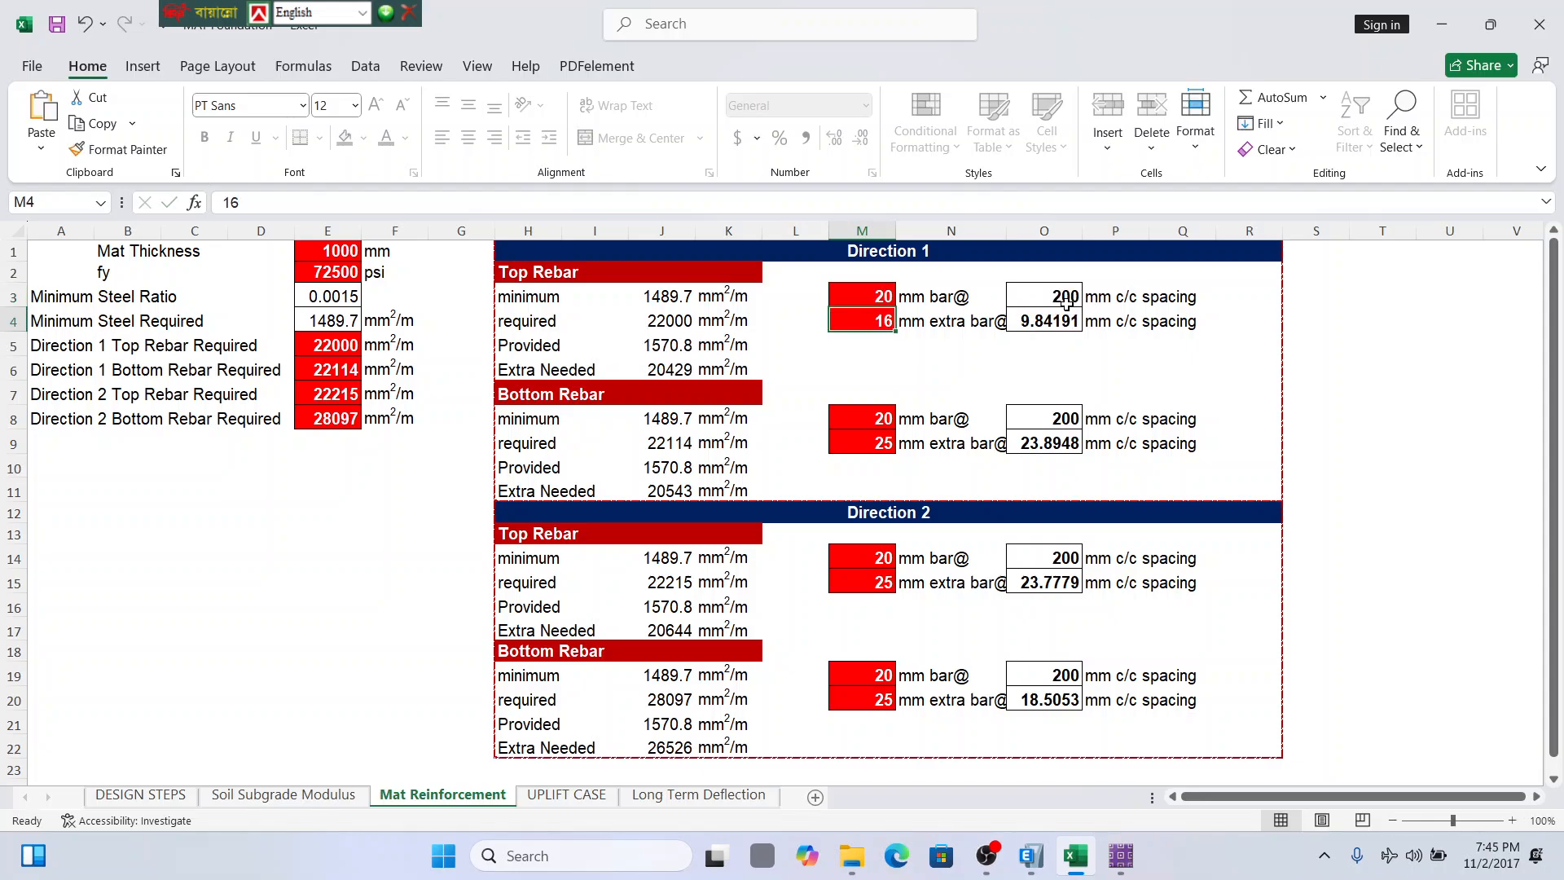
click(884, 294)
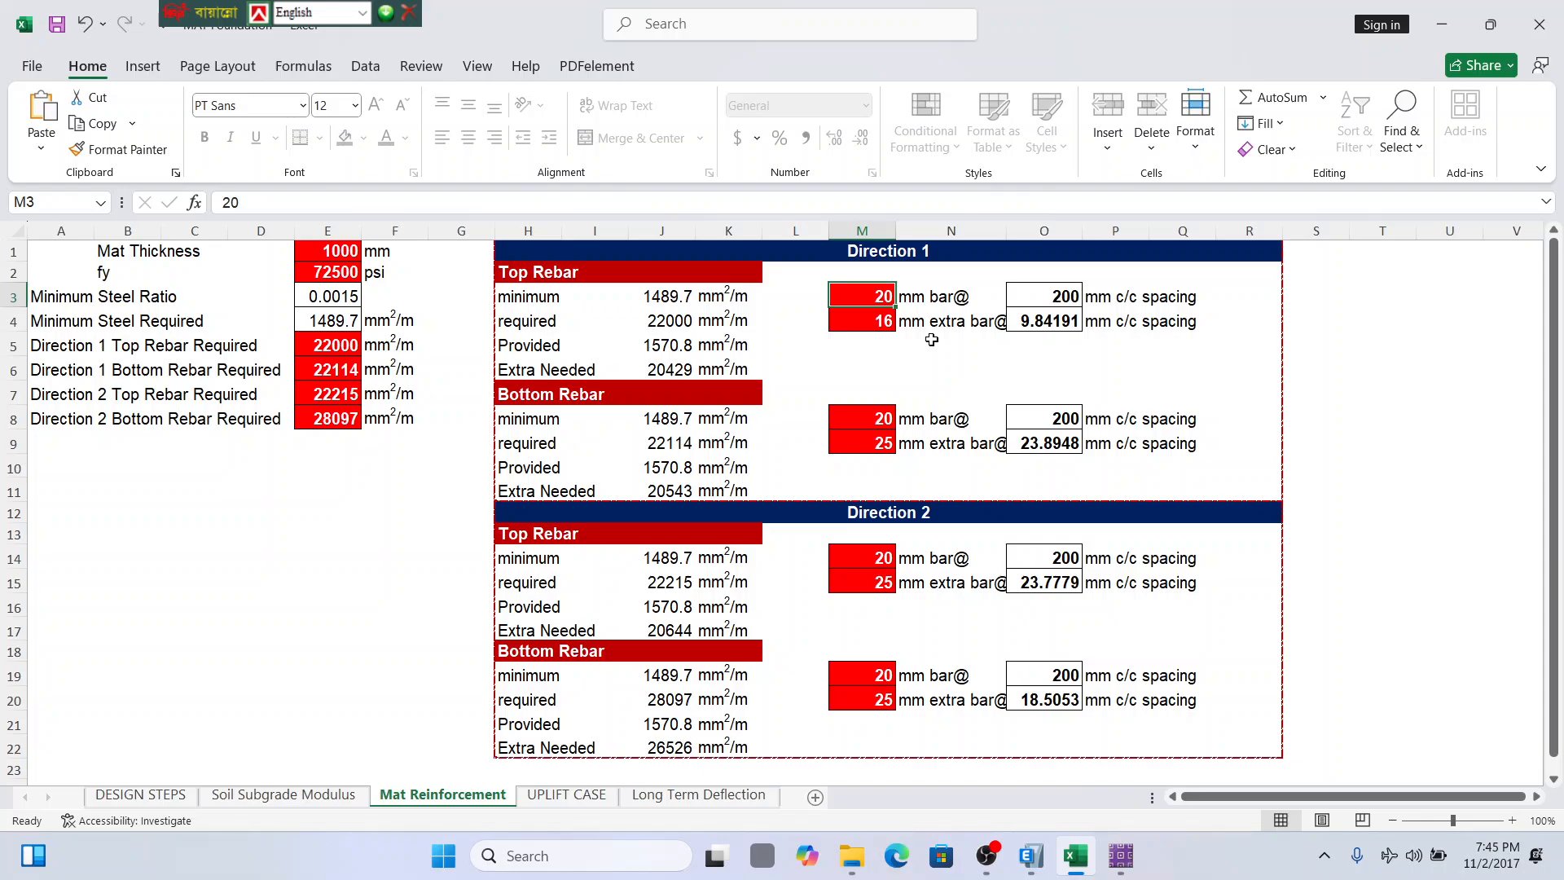
text(16)
key(Return)
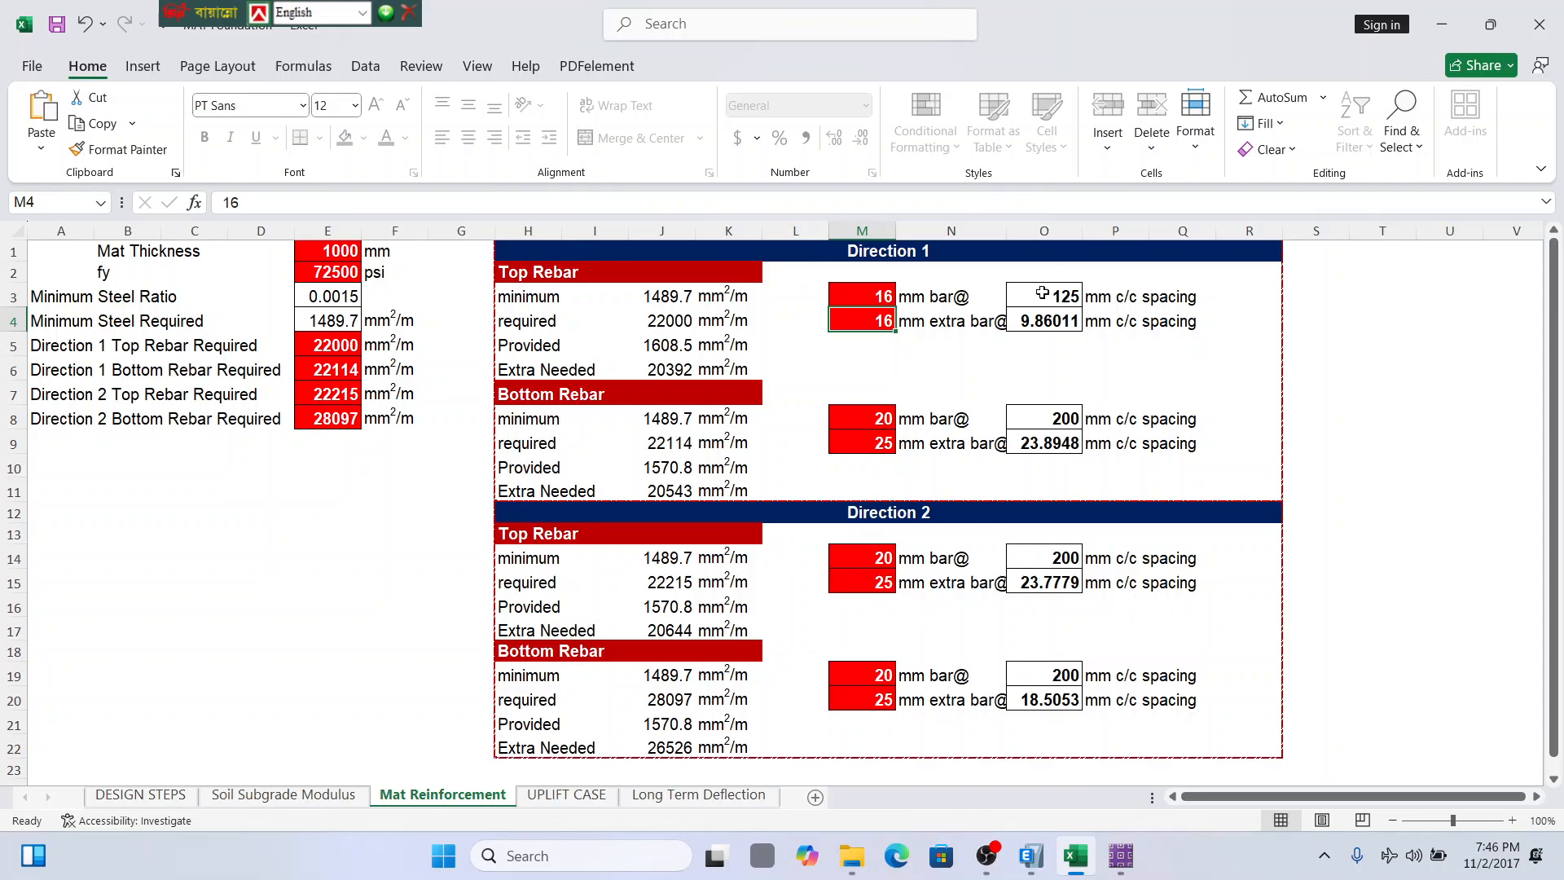
scroll(828, 550, down, 3)
scroll(830, 559, up, 3)
click(1054, 326)
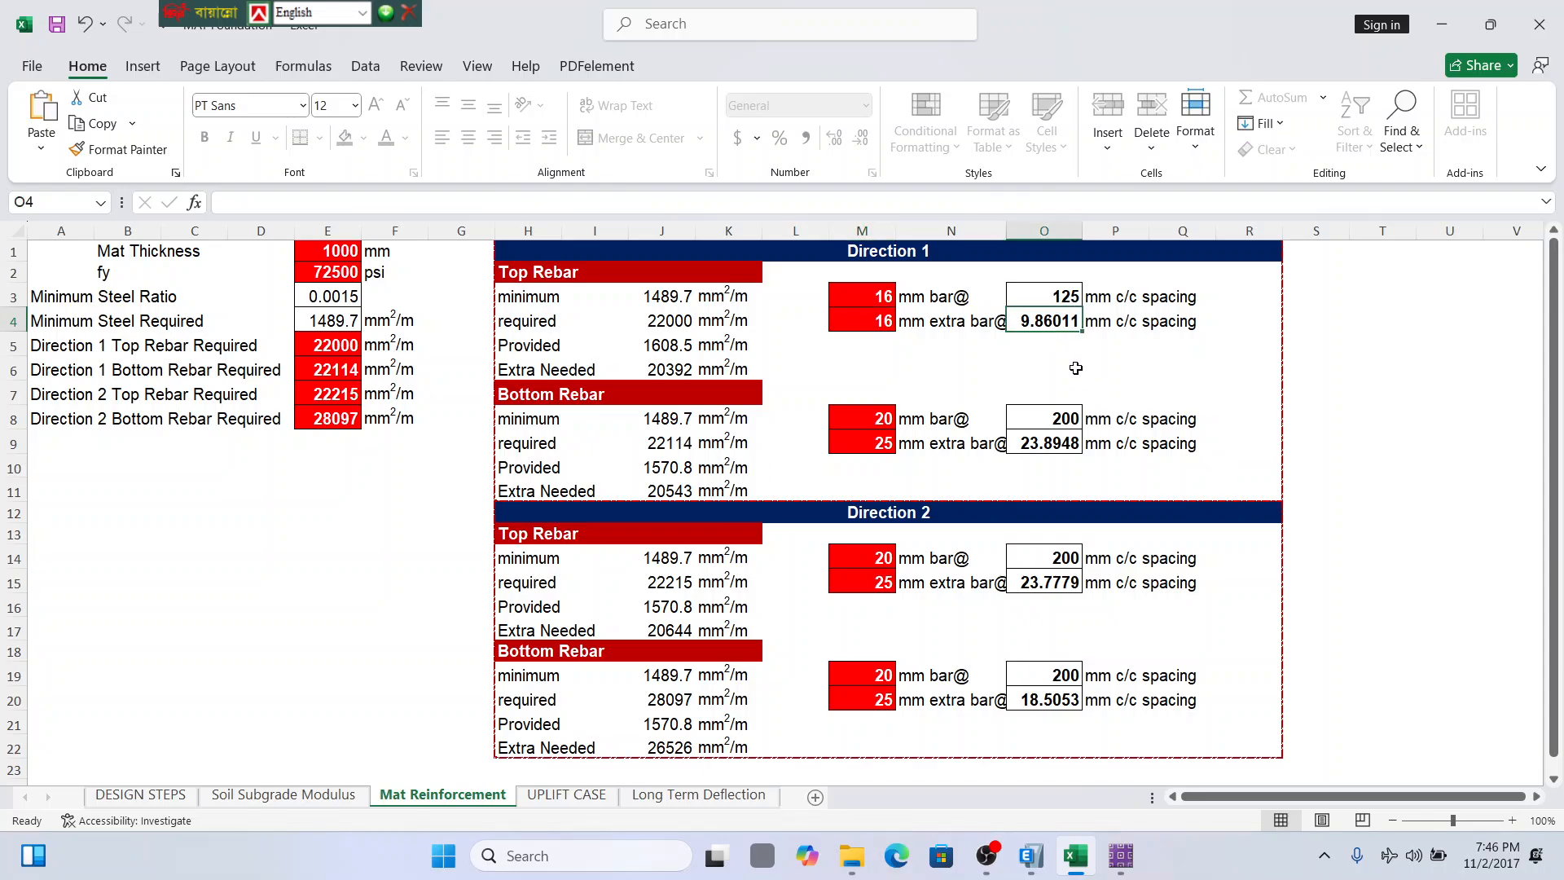
Try 20 mm and 25 mm extra bars for the Direction 1 top rebar.
click(883, 320)
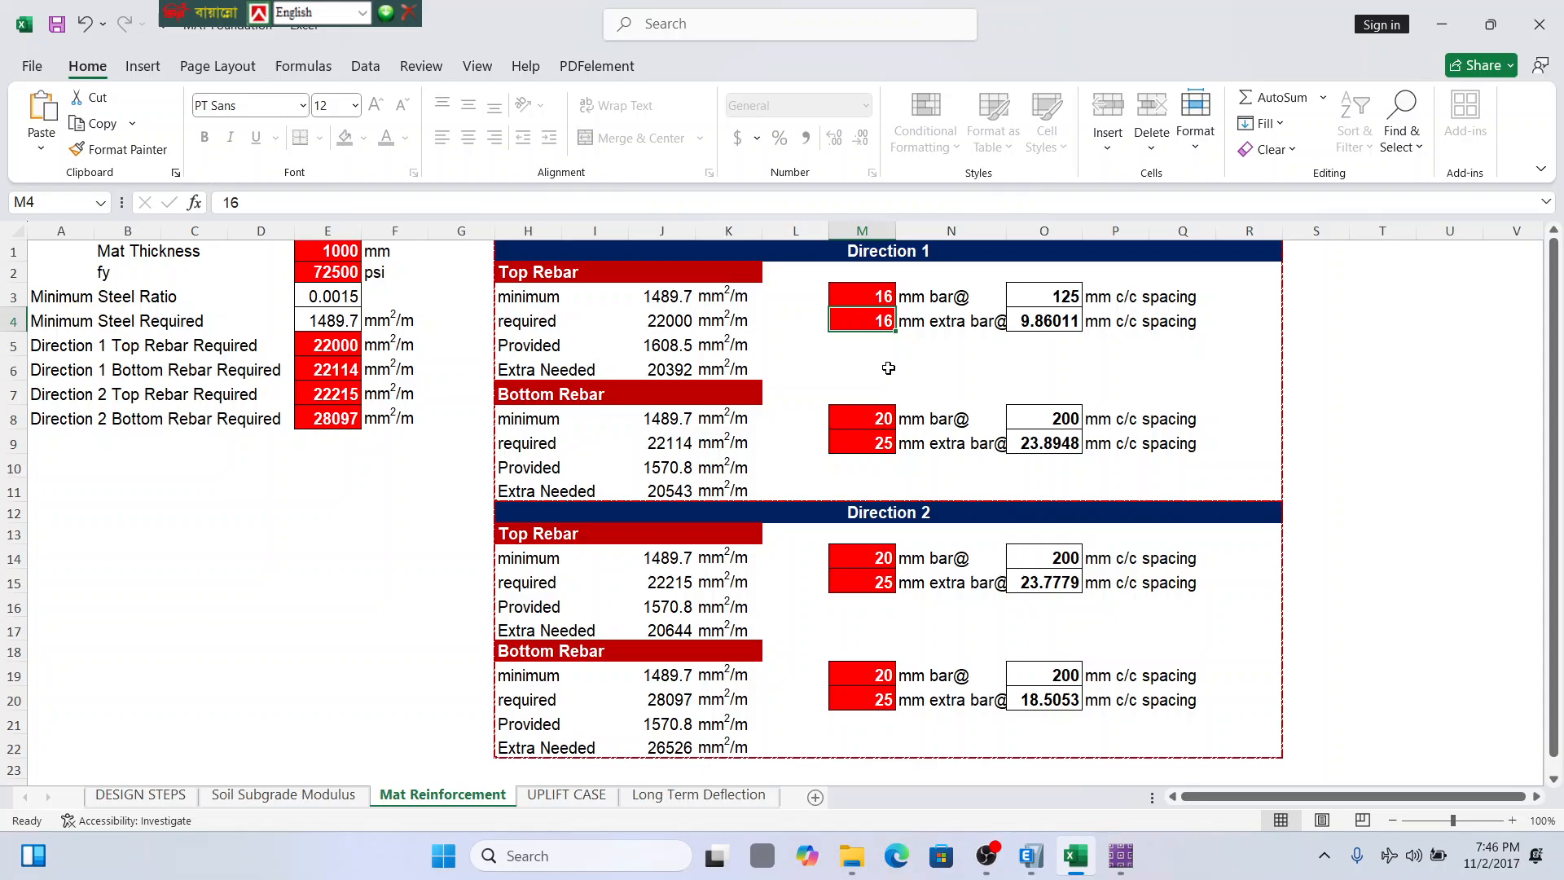
text(20)
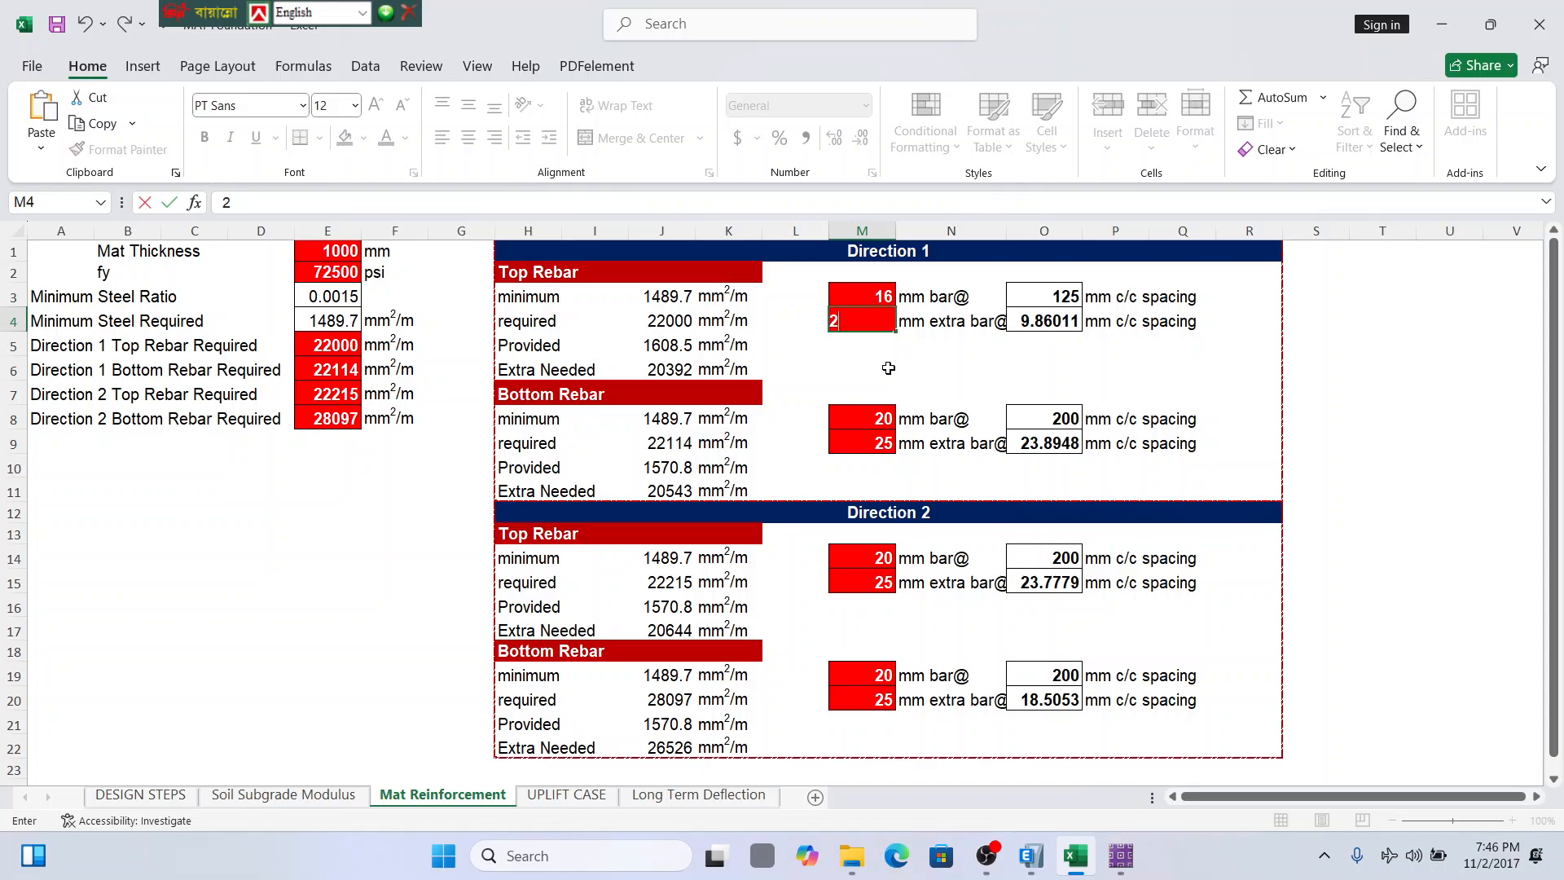
key(Return)
key(Up)
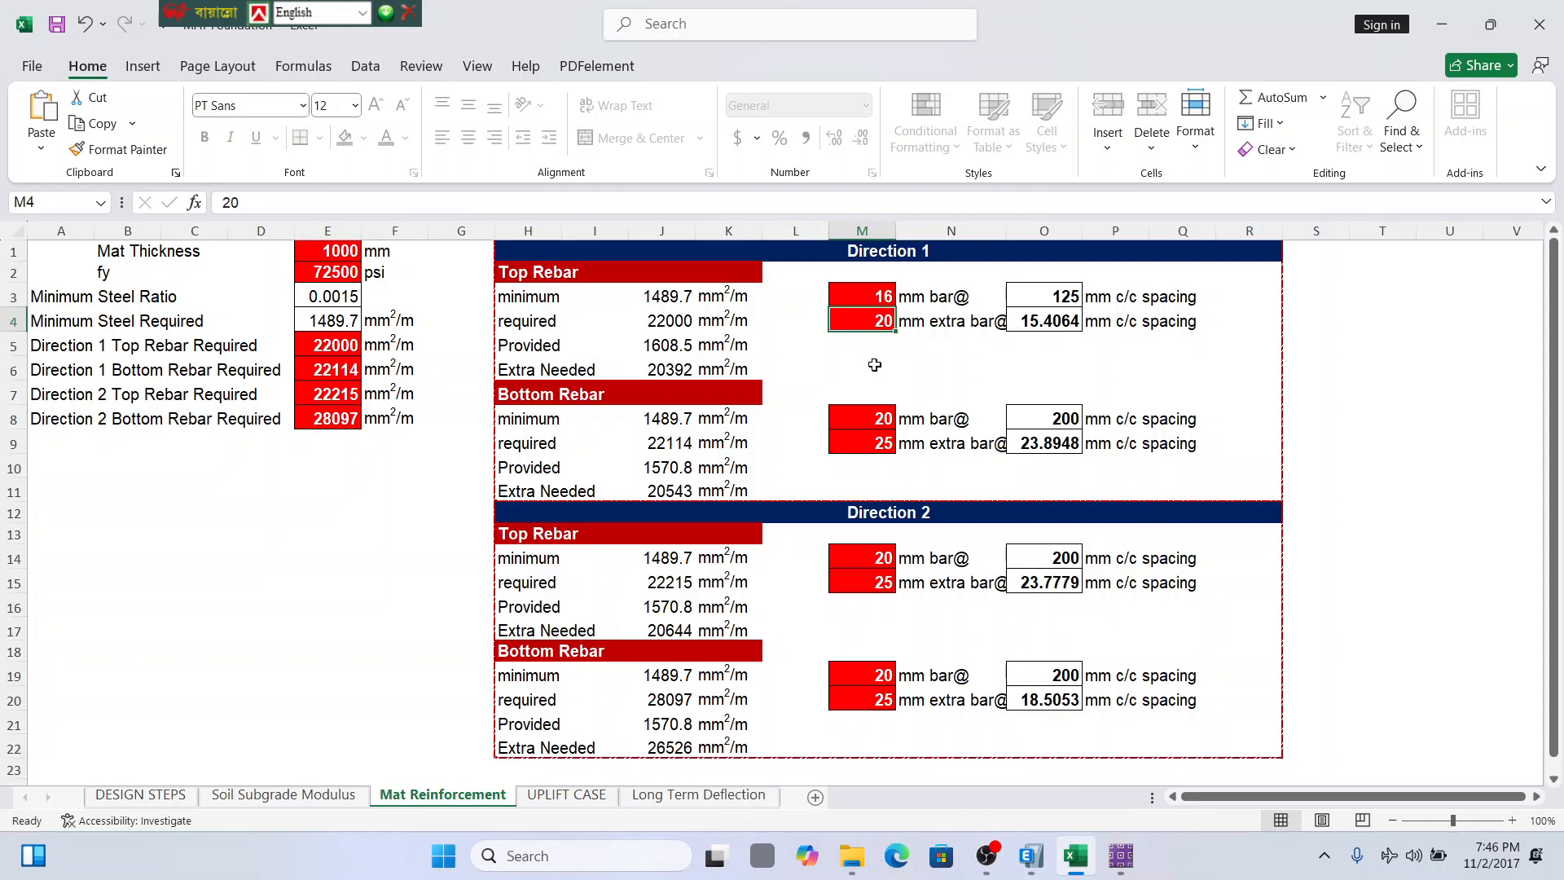
text(25)
key(Return)
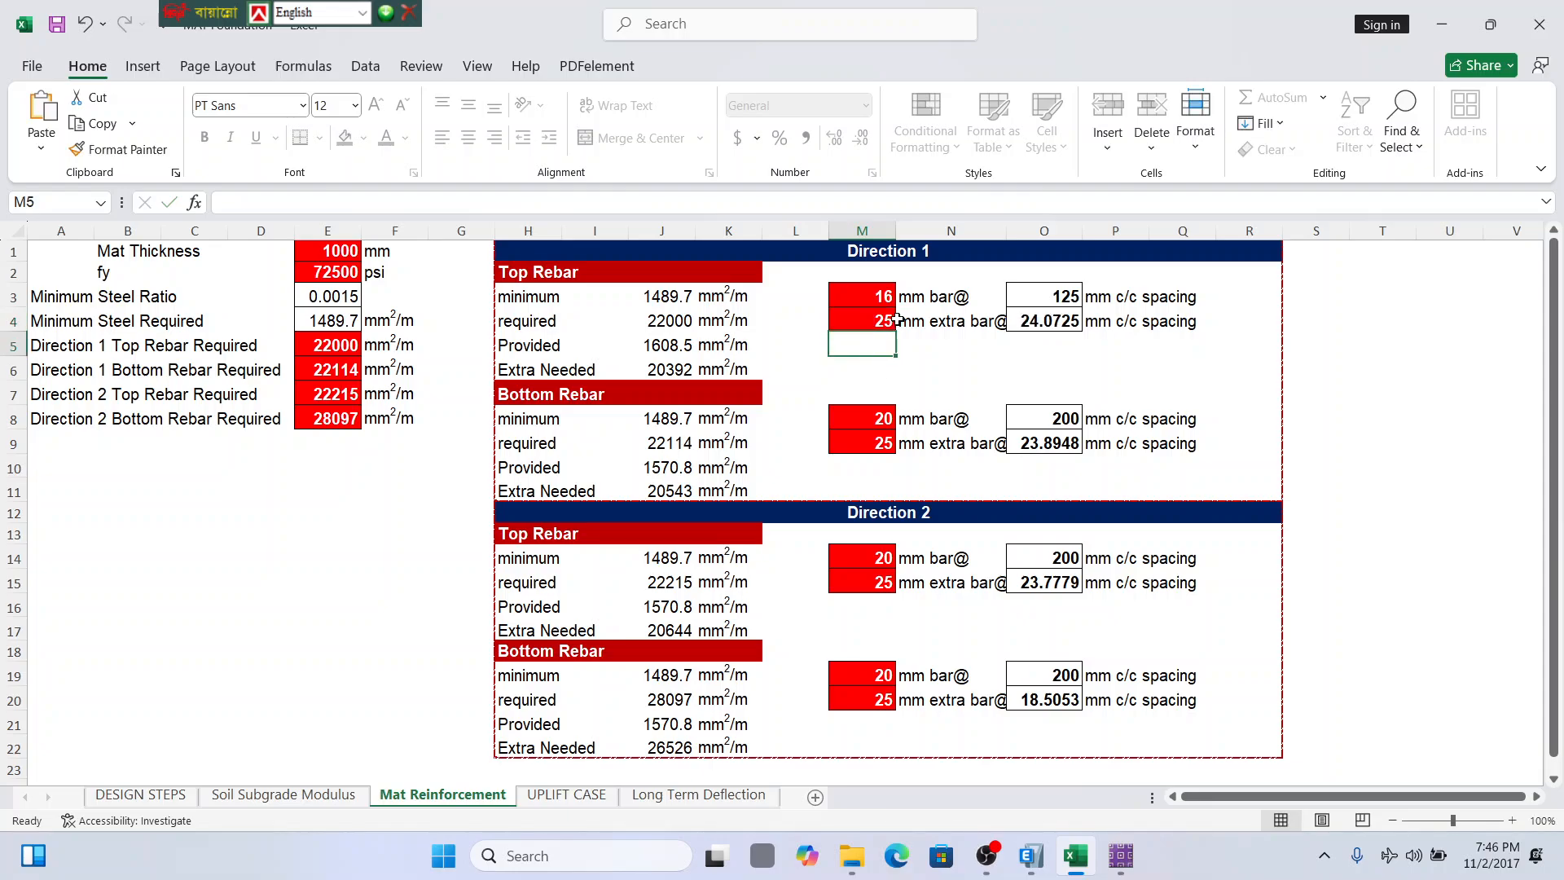
click(887, 328)
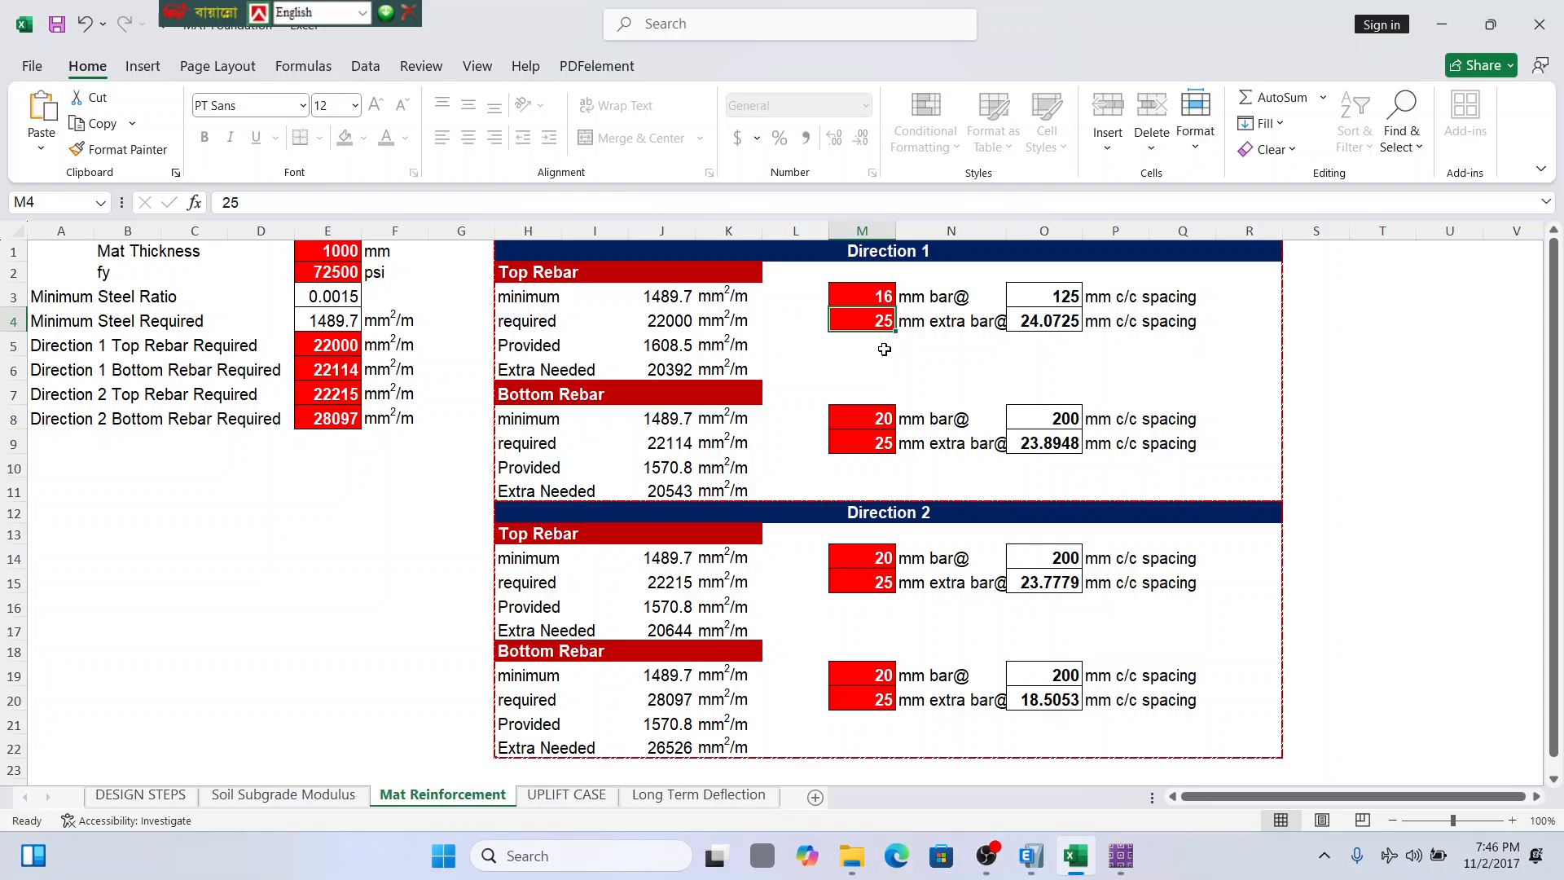
Try a 0 mm extra bar for the Direction 1 top rebar, and set the extra bar diameter to 16 mm.
click(868, 302)
click(877, 320)
text(0)
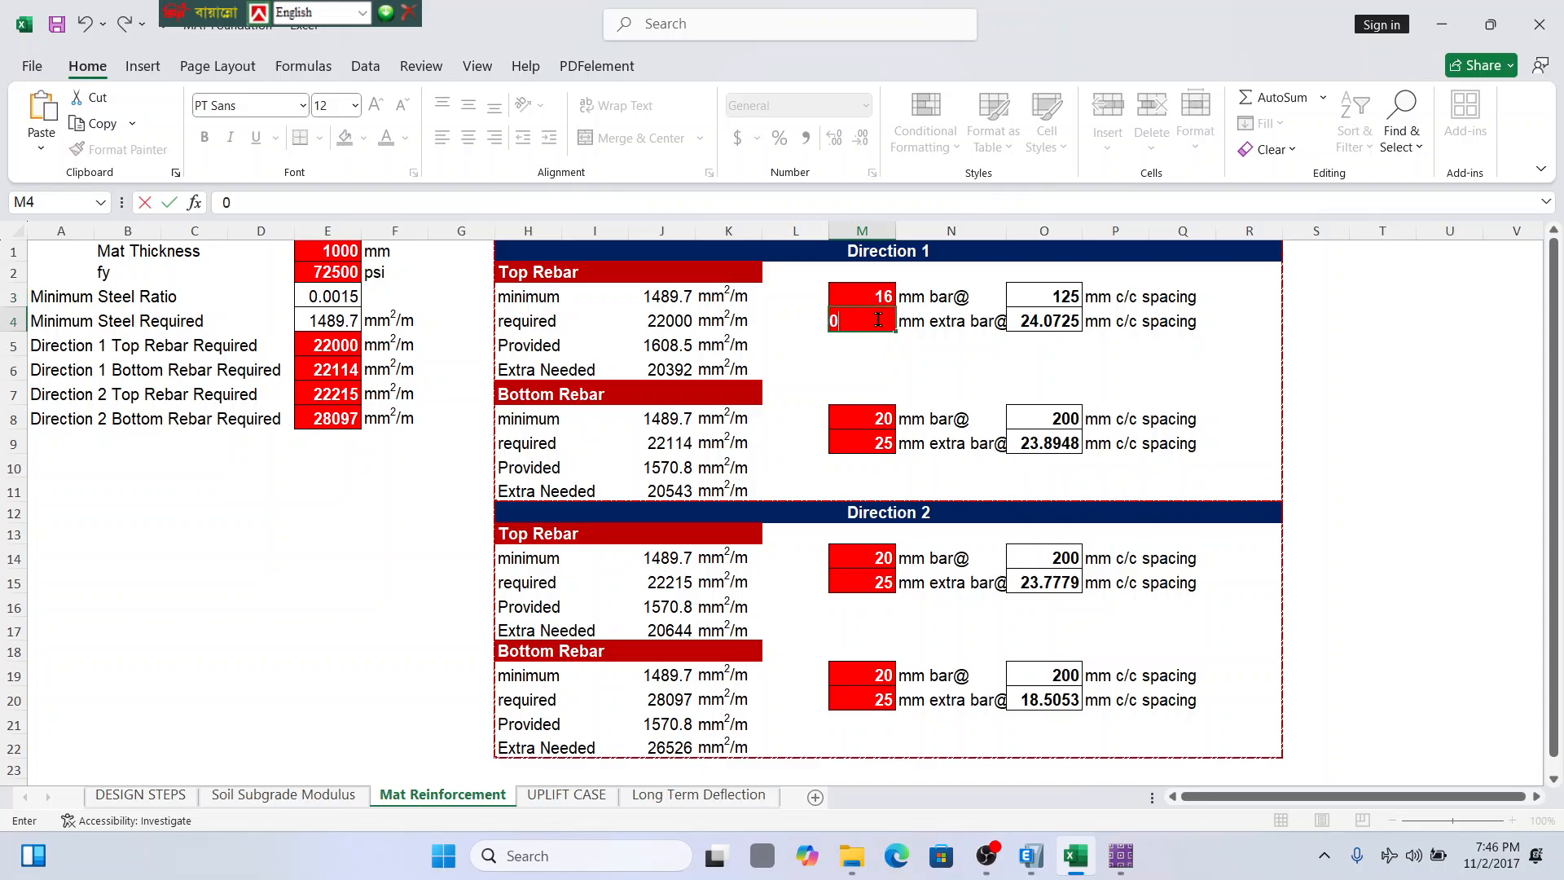
key(Return)
click(869, 317)
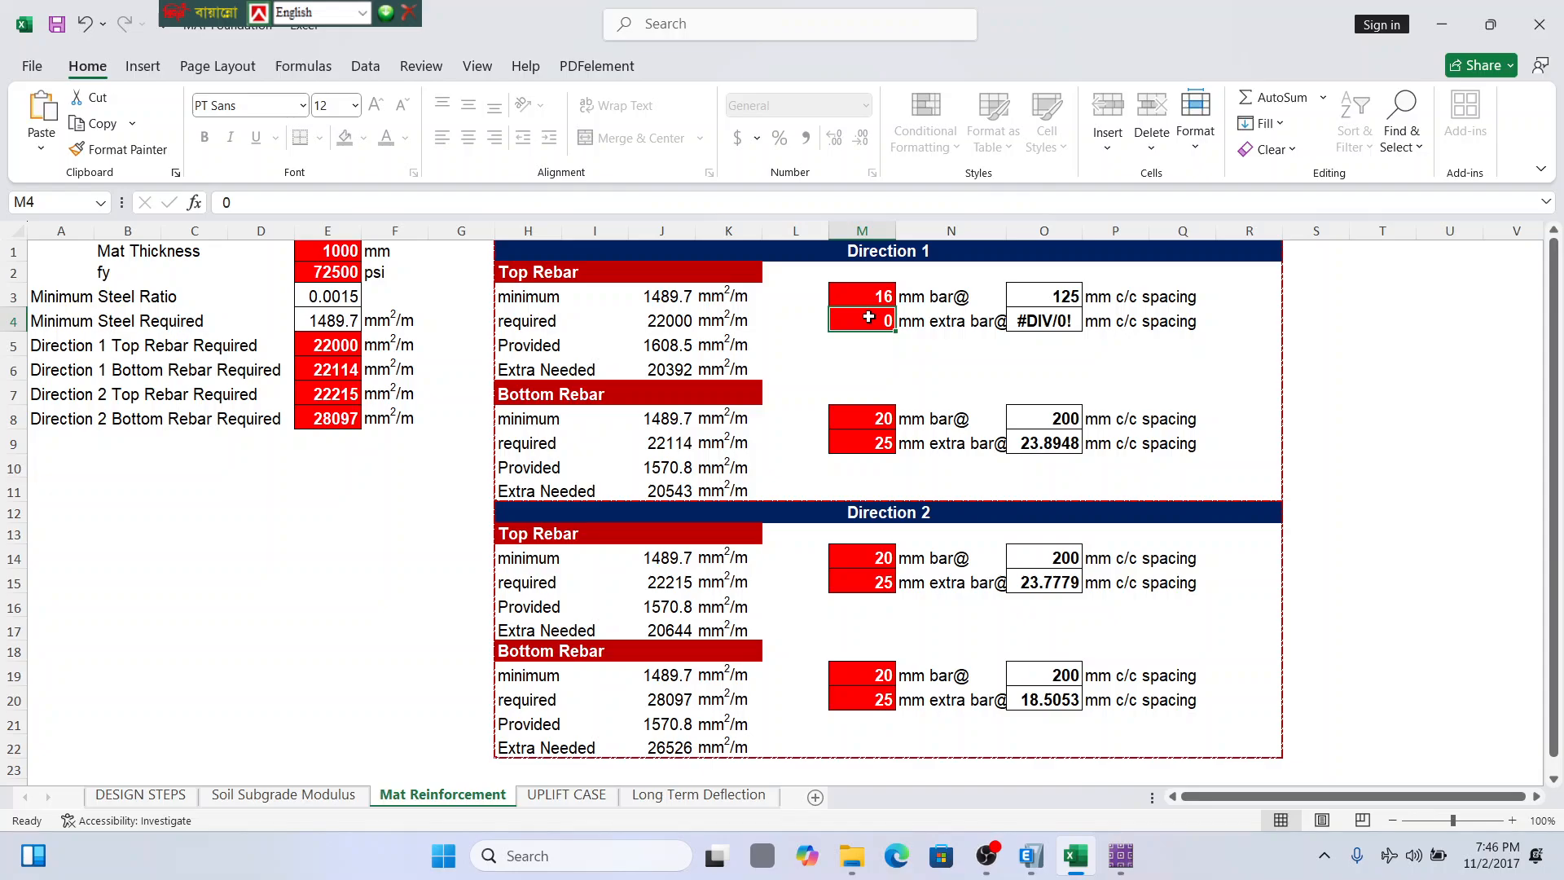
text(16)
key(Return)
Compare 25 mm and 32 mm main bars for the Direction 1 top rebar, leaving the main bar diameter at 25 mm.
click(870, 296)
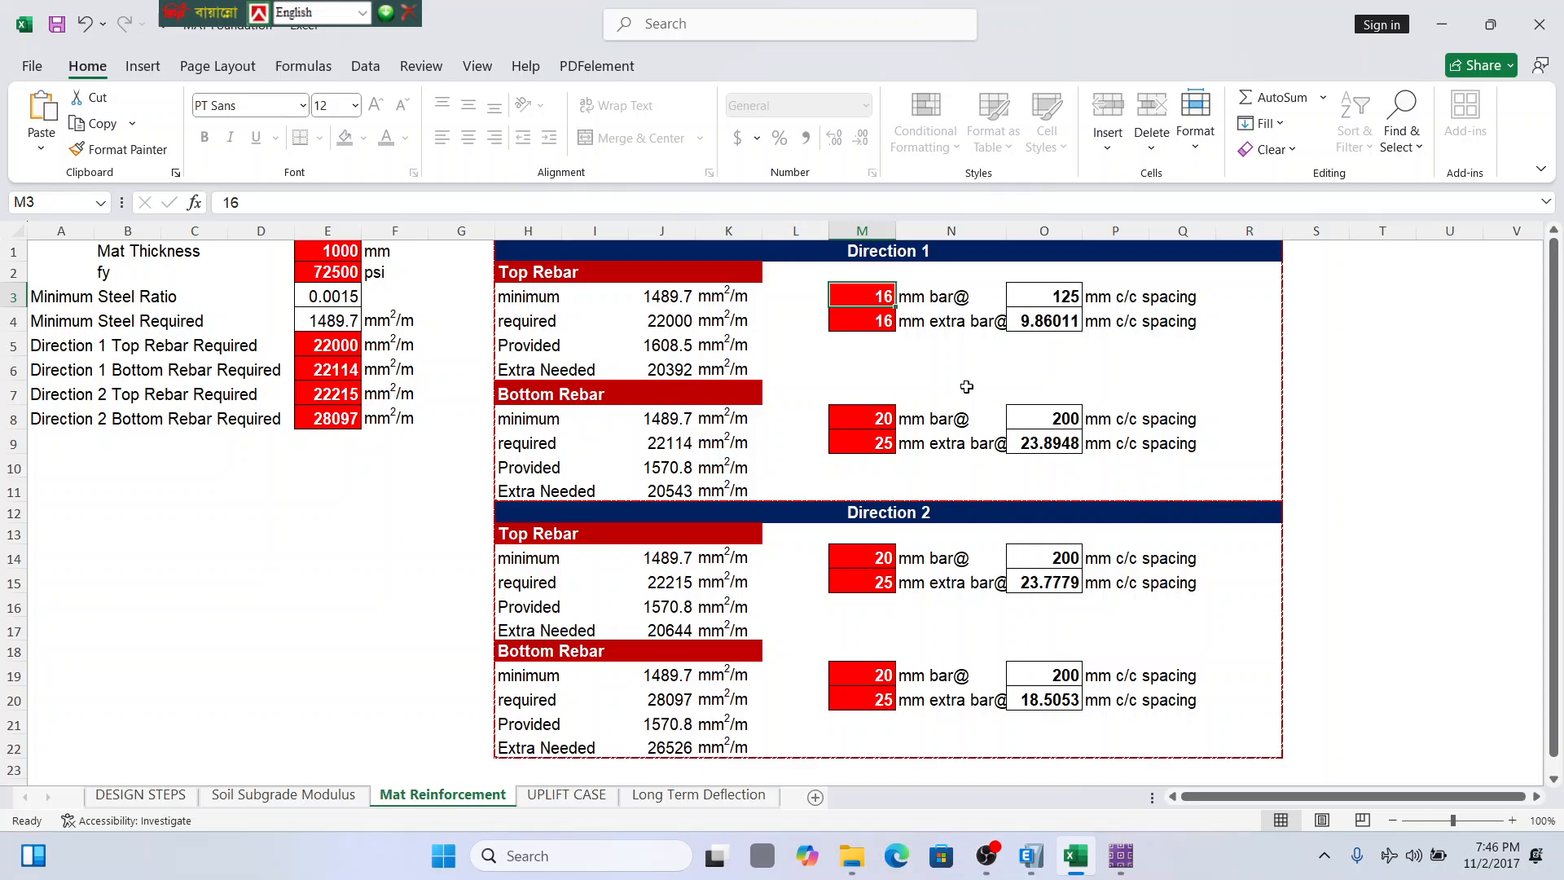
text(25)
key(Return)
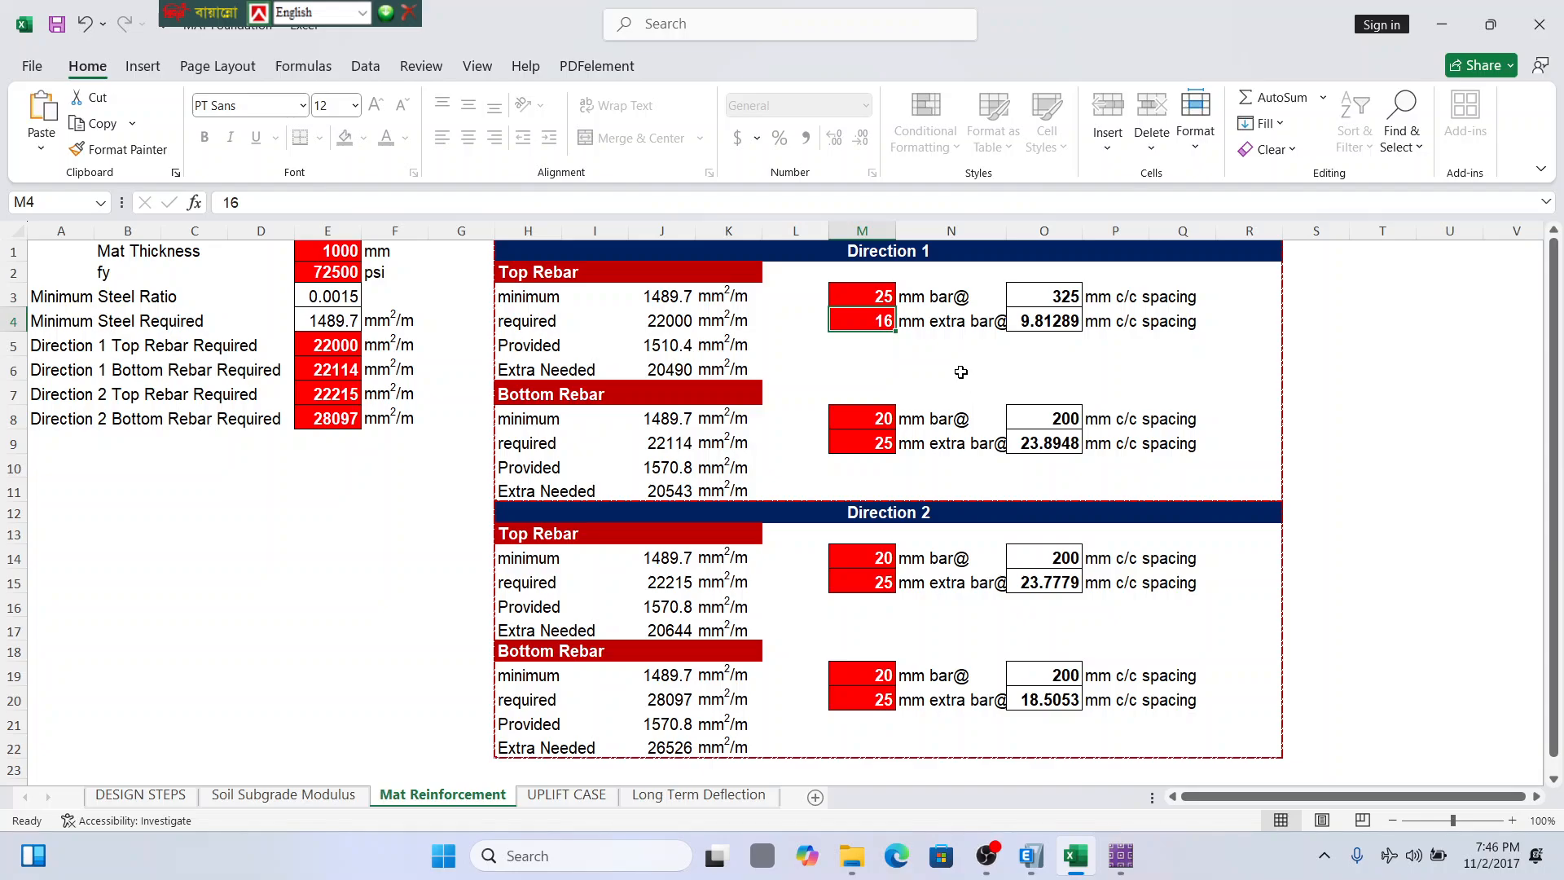
click(864, 293)
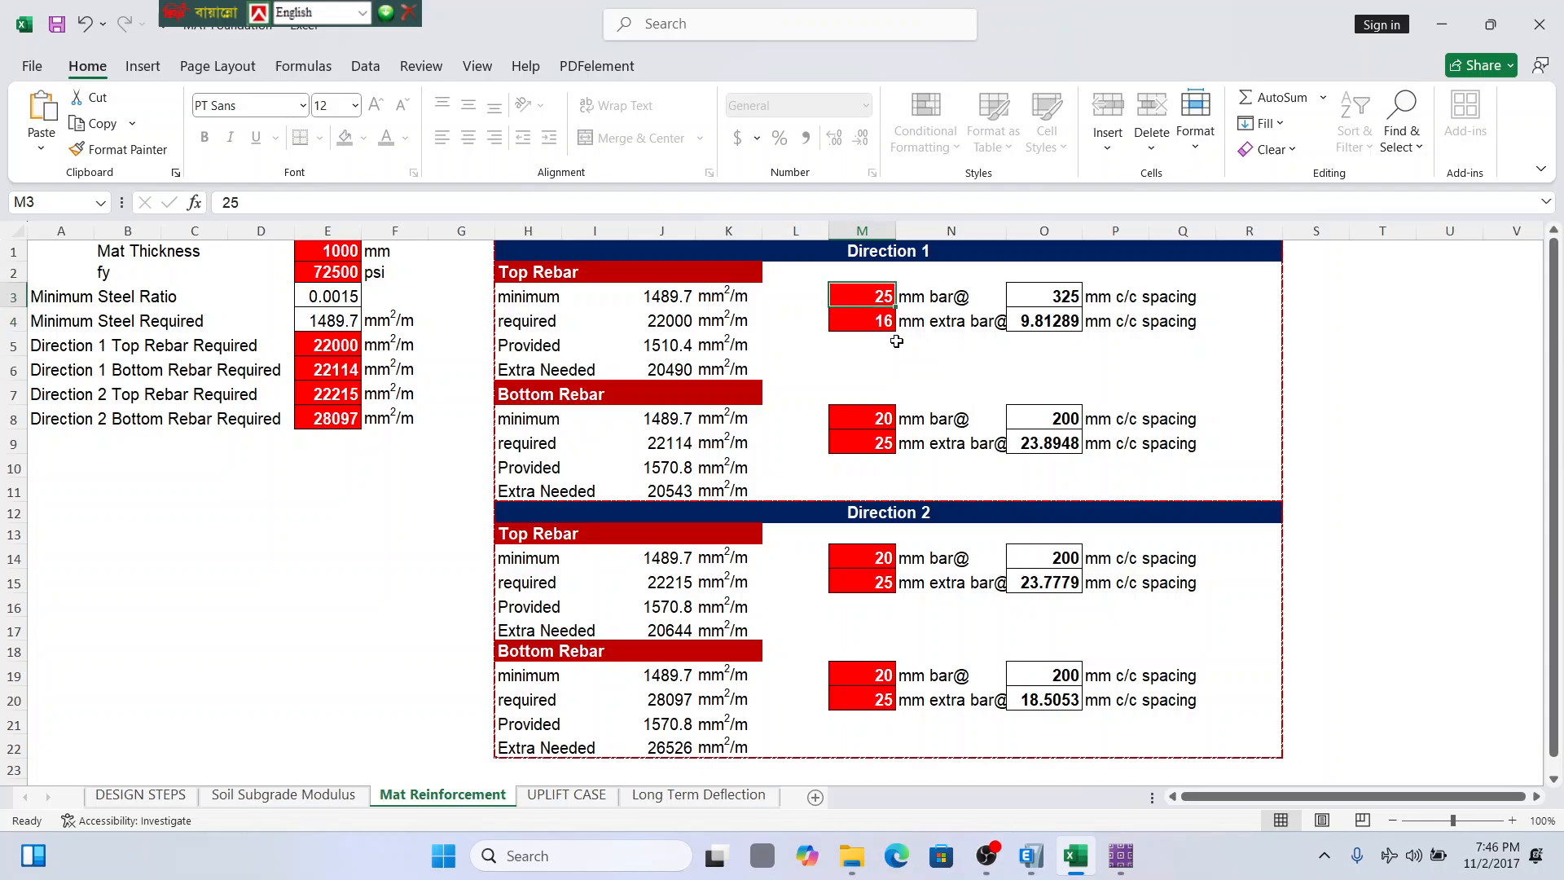
text(32)
key(Return)
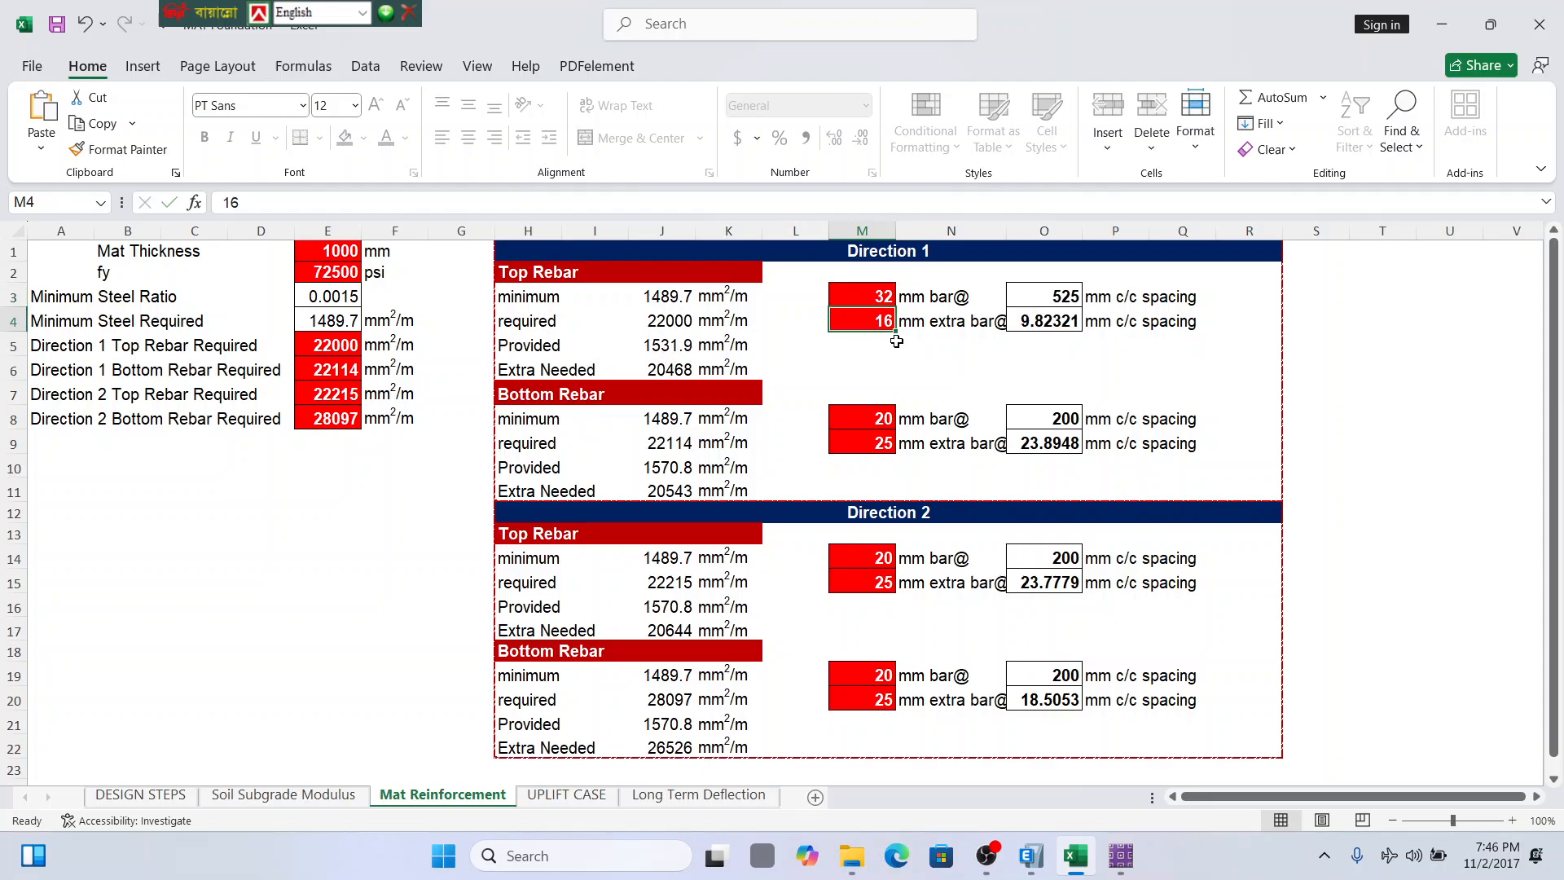
click(882, 298)
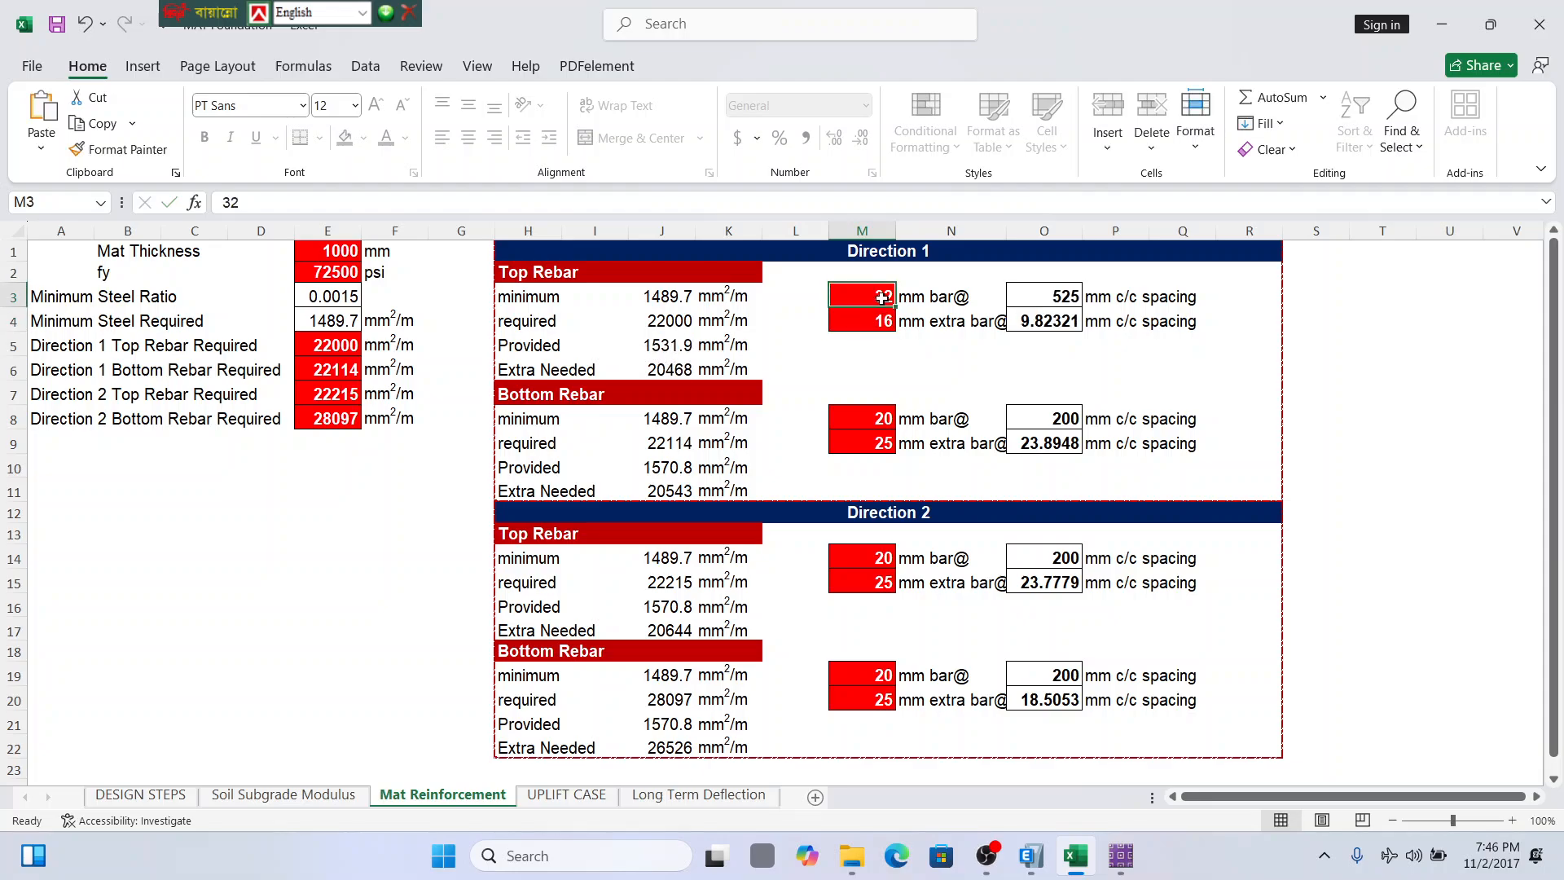
text(25)
key(Return)
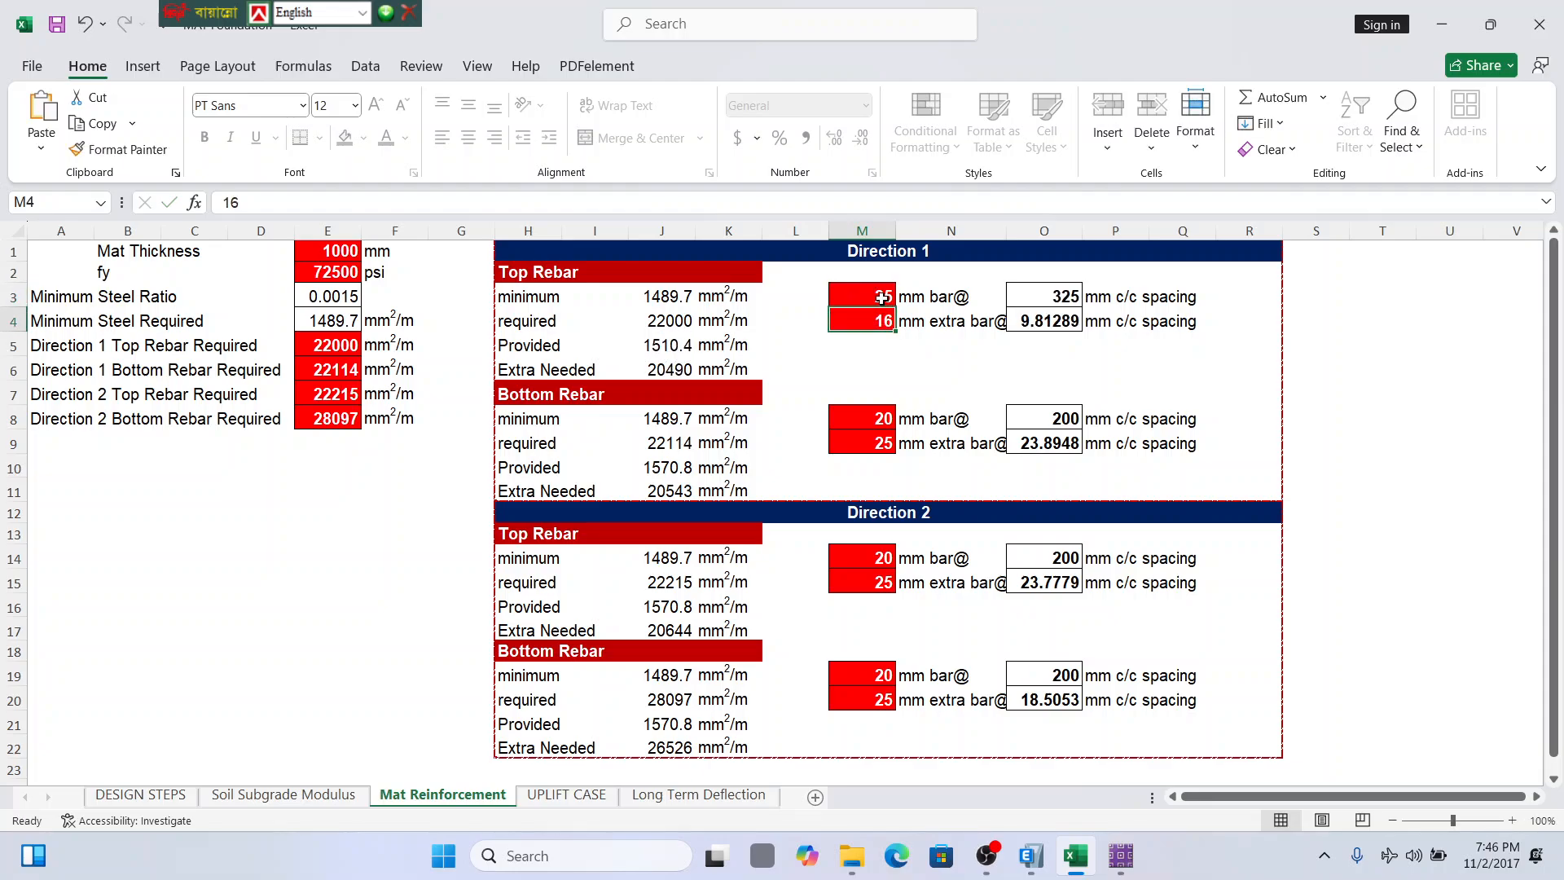
click(929, 406)
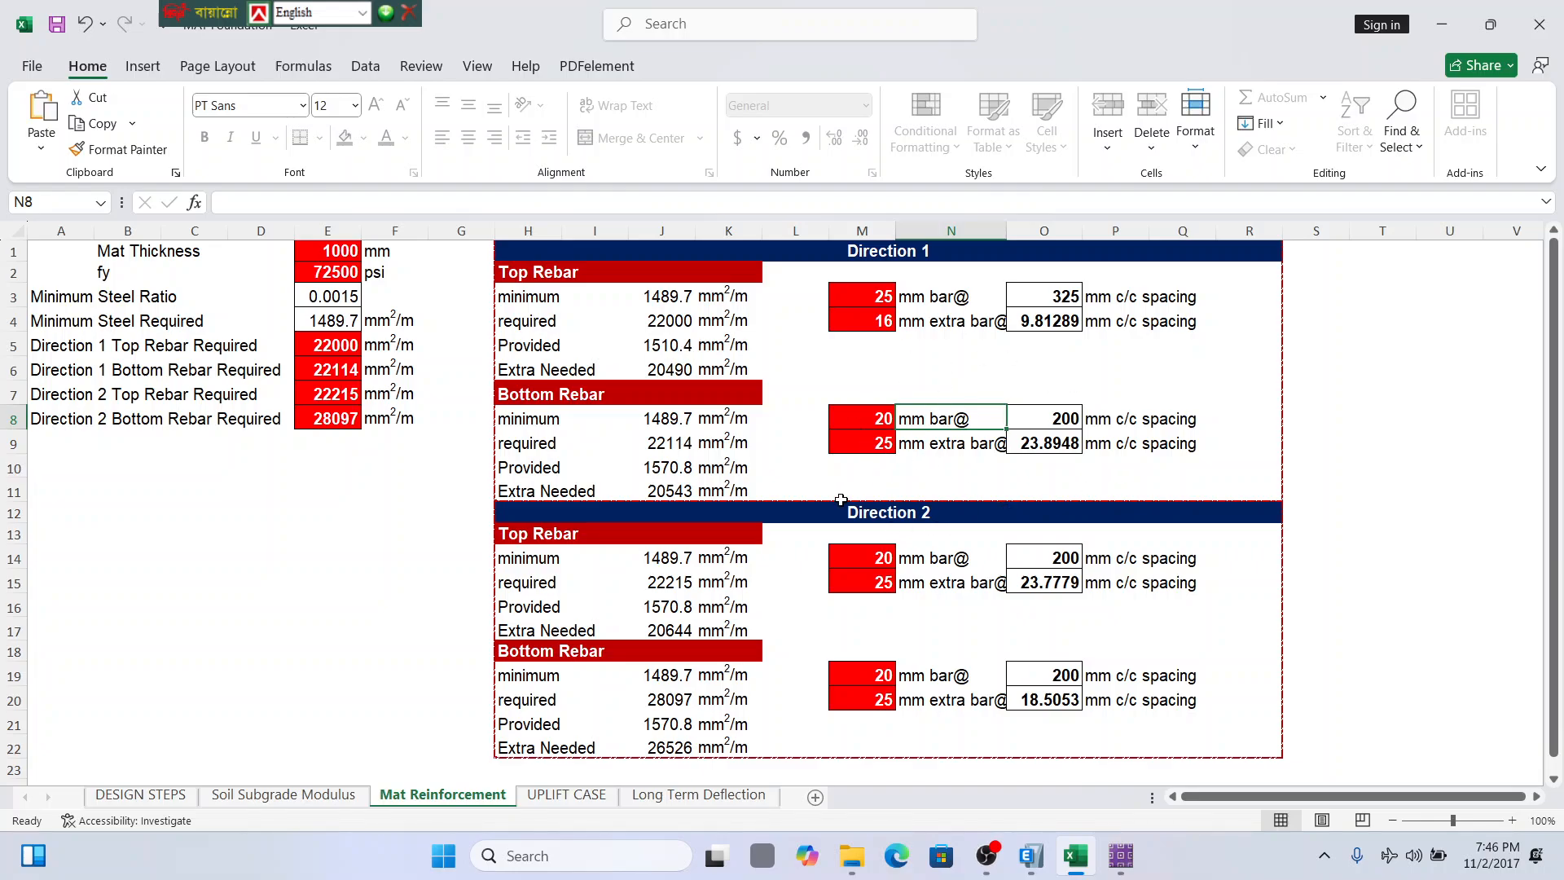
Open the DESIGN STEPS sheet and review the mat foundation design checklist and its supporting notes.
scroll(841, 473, down, 1)
scroll(824, 507, up, 1)
click(300, 795)
click(174, 795)
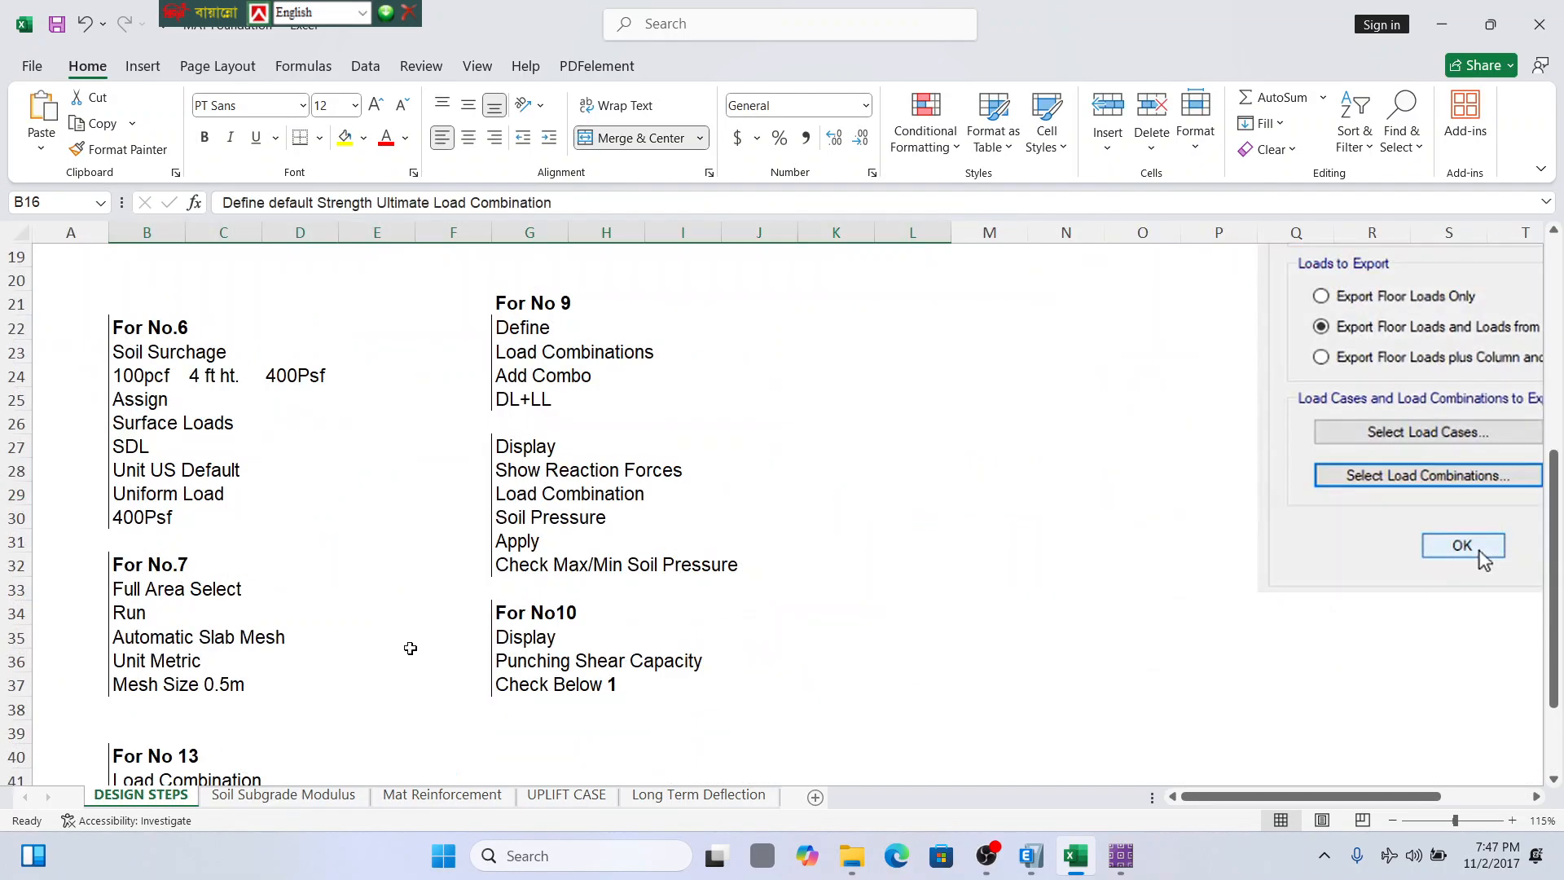
scroll(813, 515, up, 4)
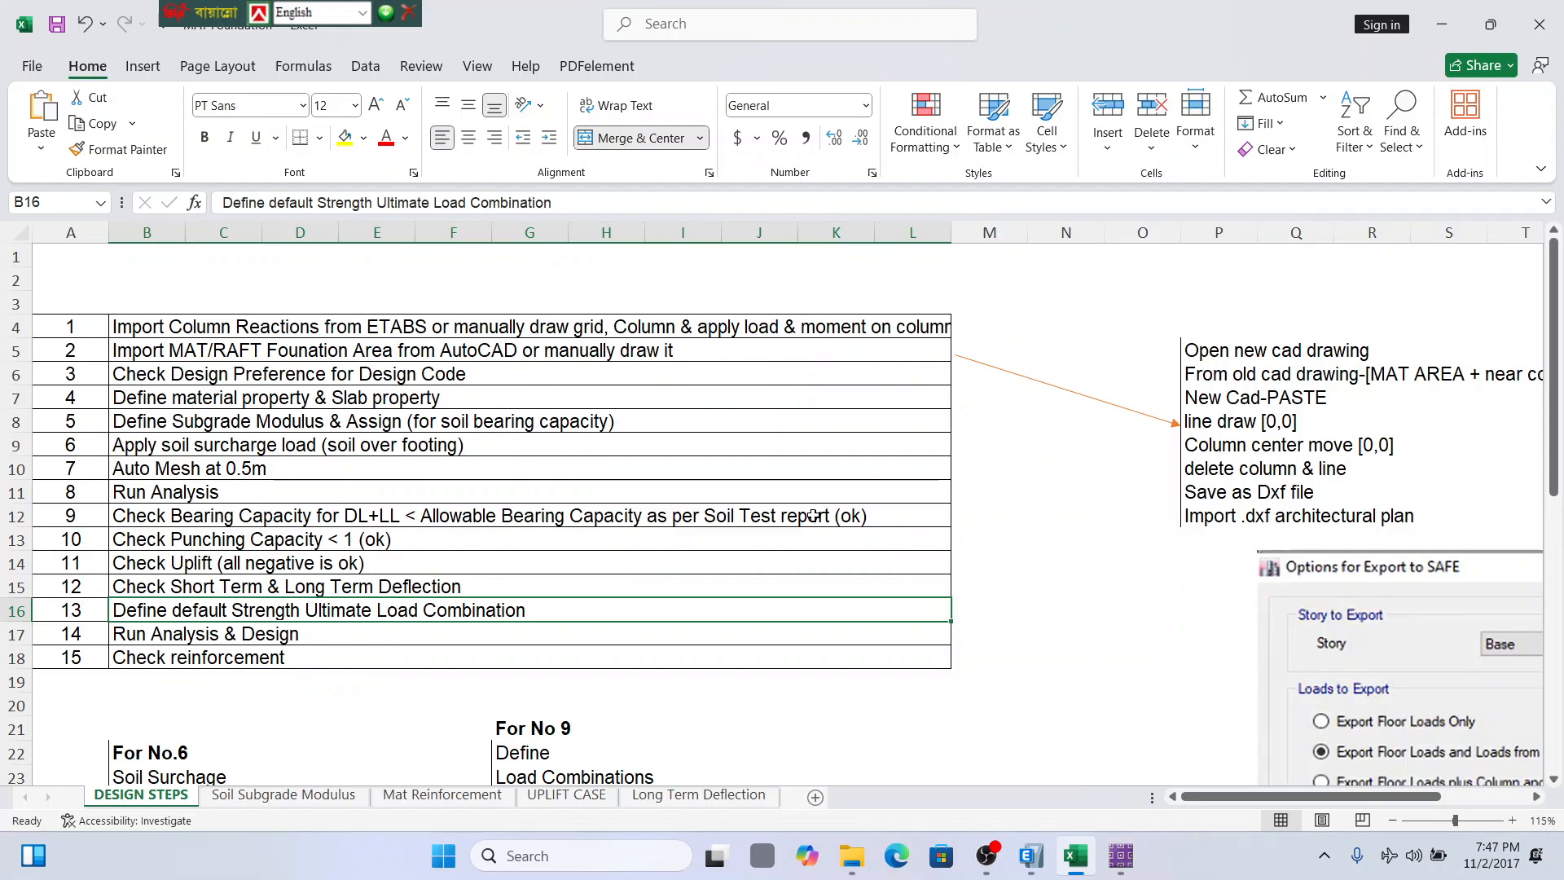
scroll(813, 521, down, 12)
scroll(818, 533, up, 11)
scroll(818, 534, up, 1)
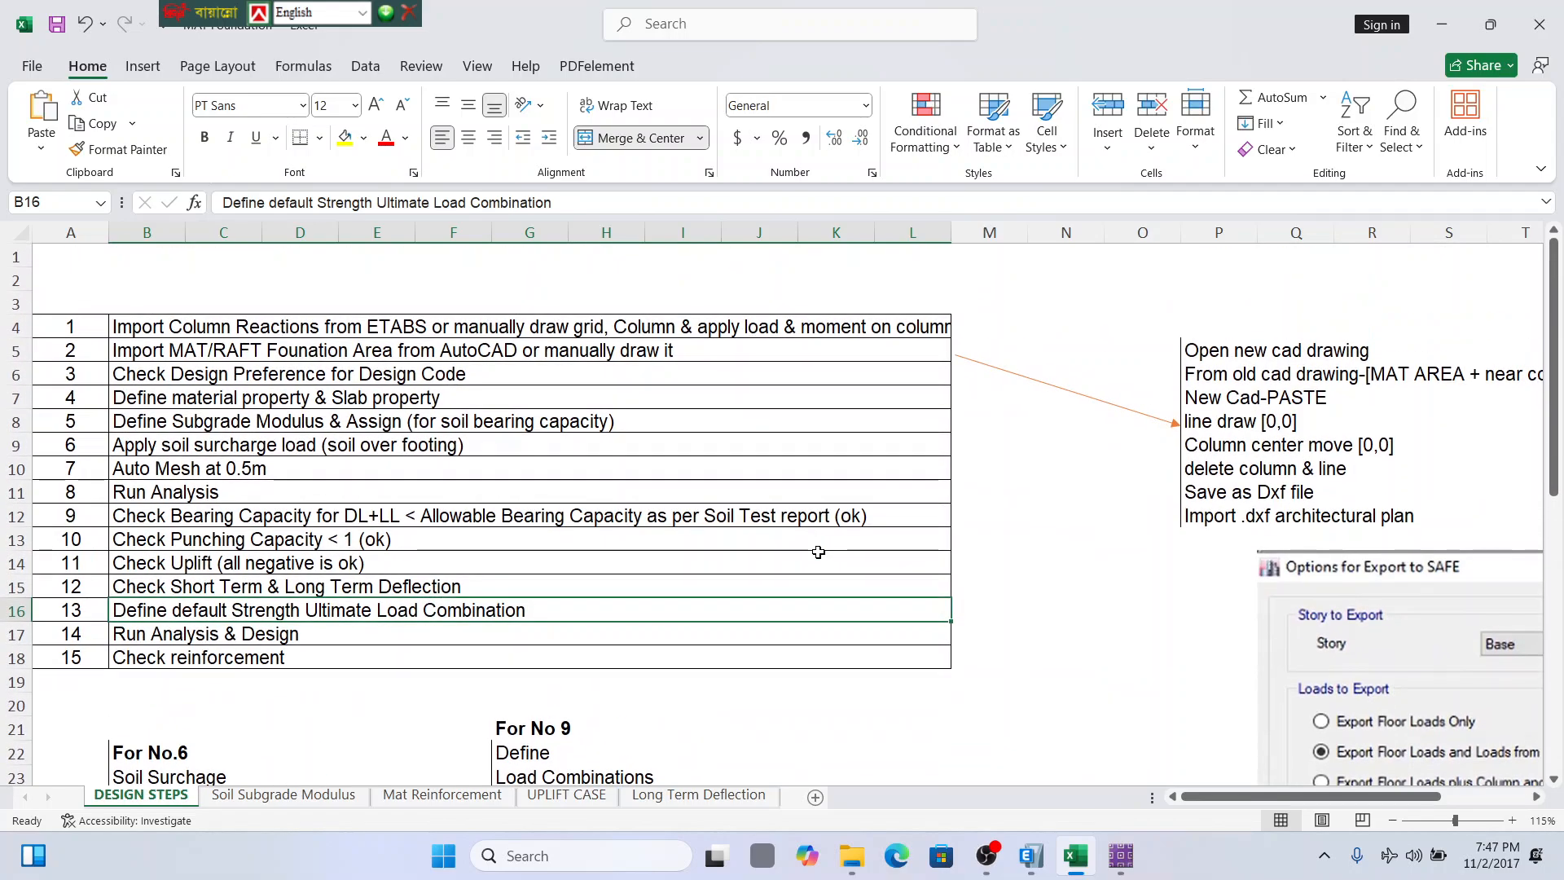
click(1529, 12)
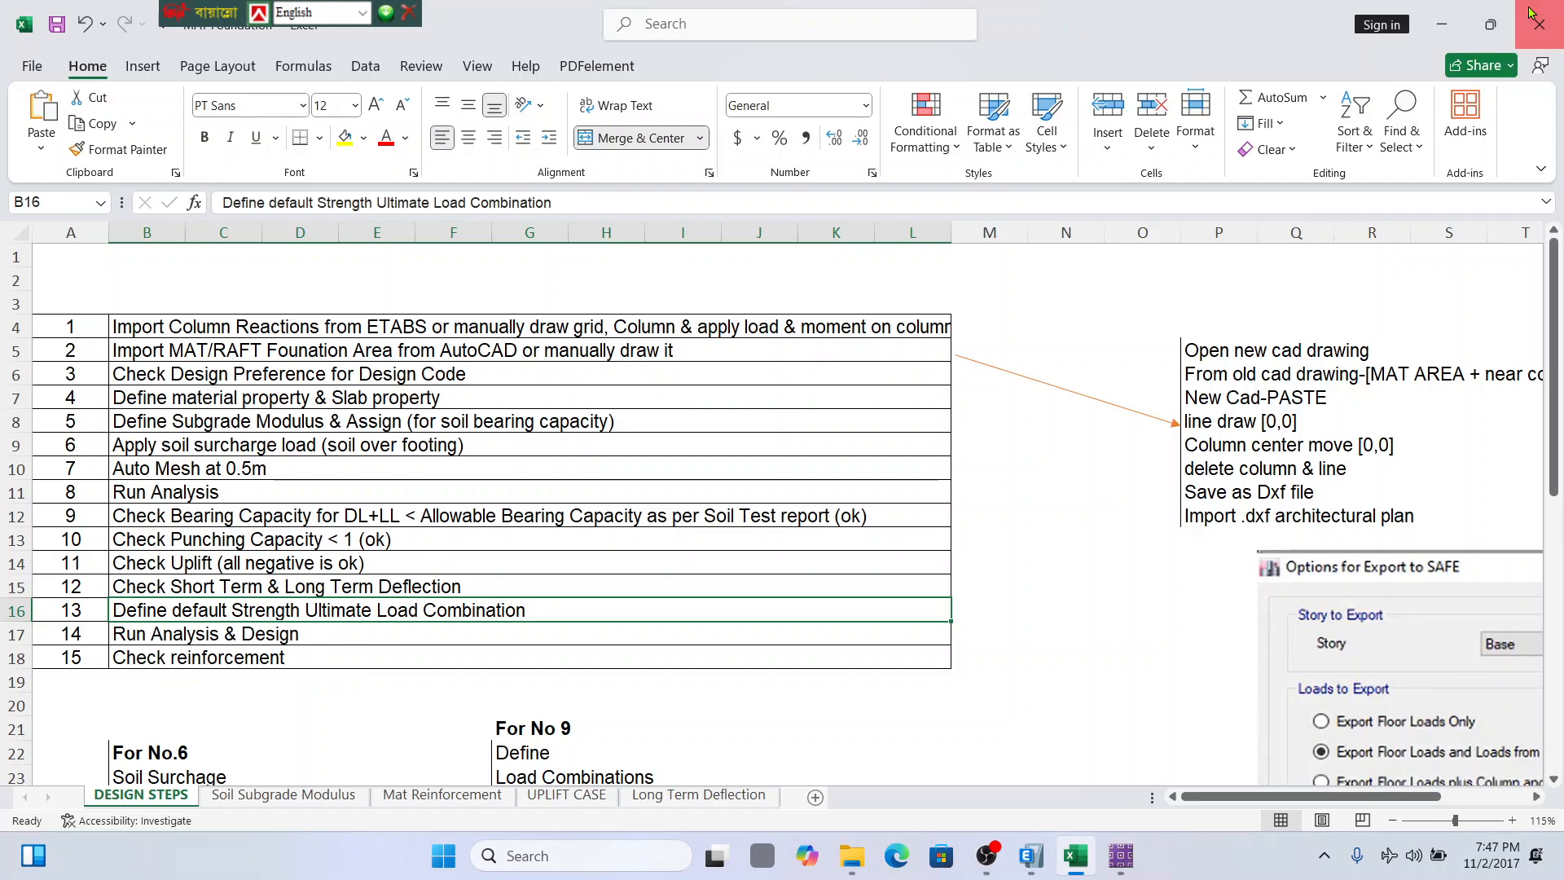
click(555, 485)
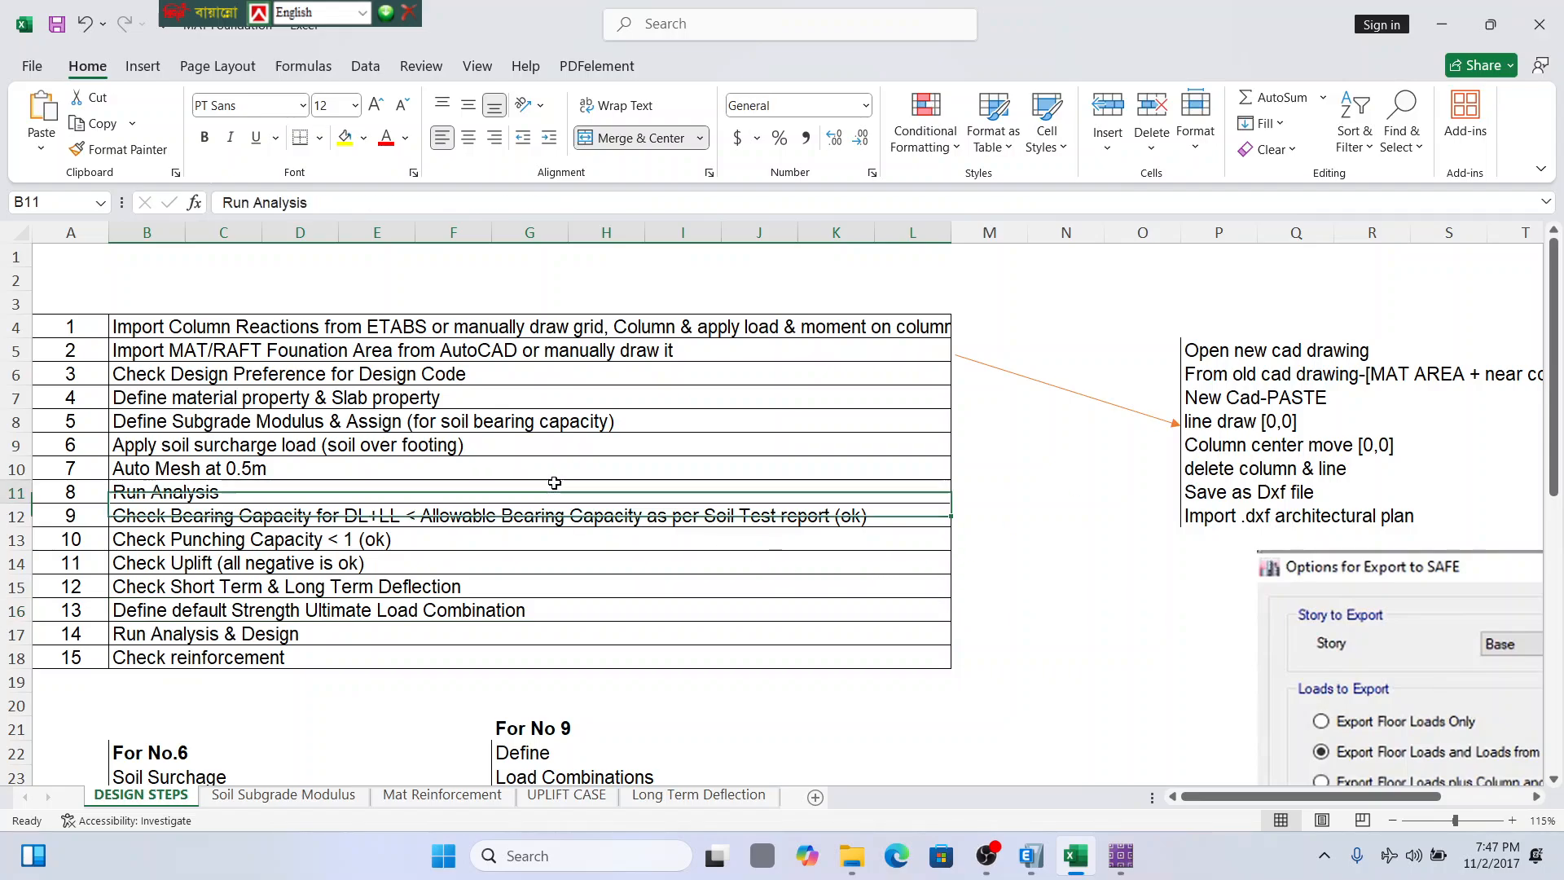
Finish going over the mat design checklist, and close the MAT Foundation workbook with its changes saved.
click(495, 558)
click(337, 628)
click(342, 492)
click(350, 399)
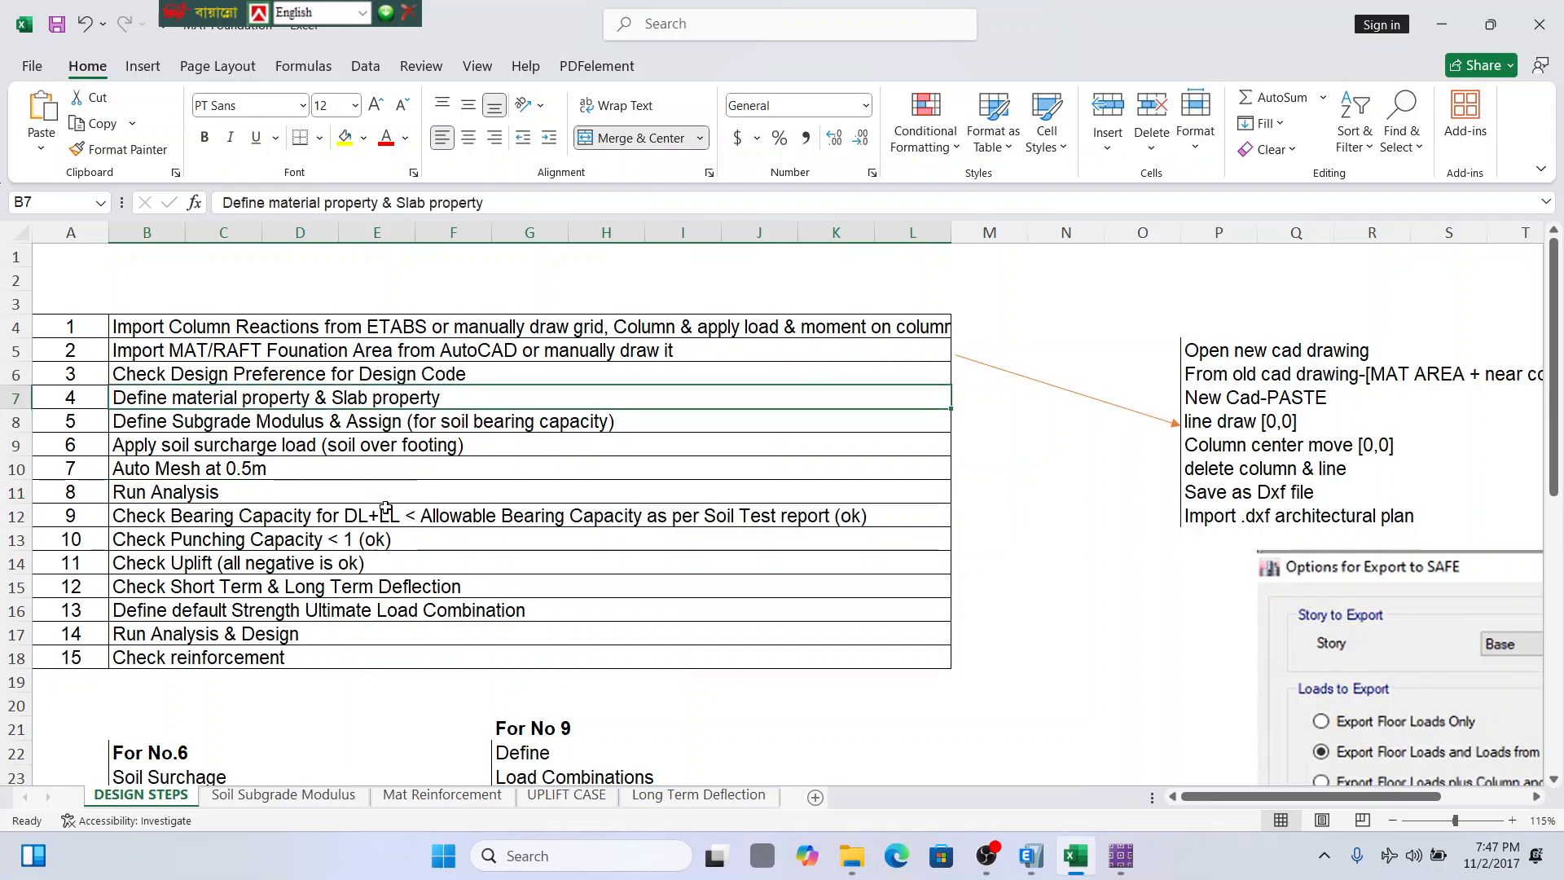
click(407, 516)
click(1104, 564)
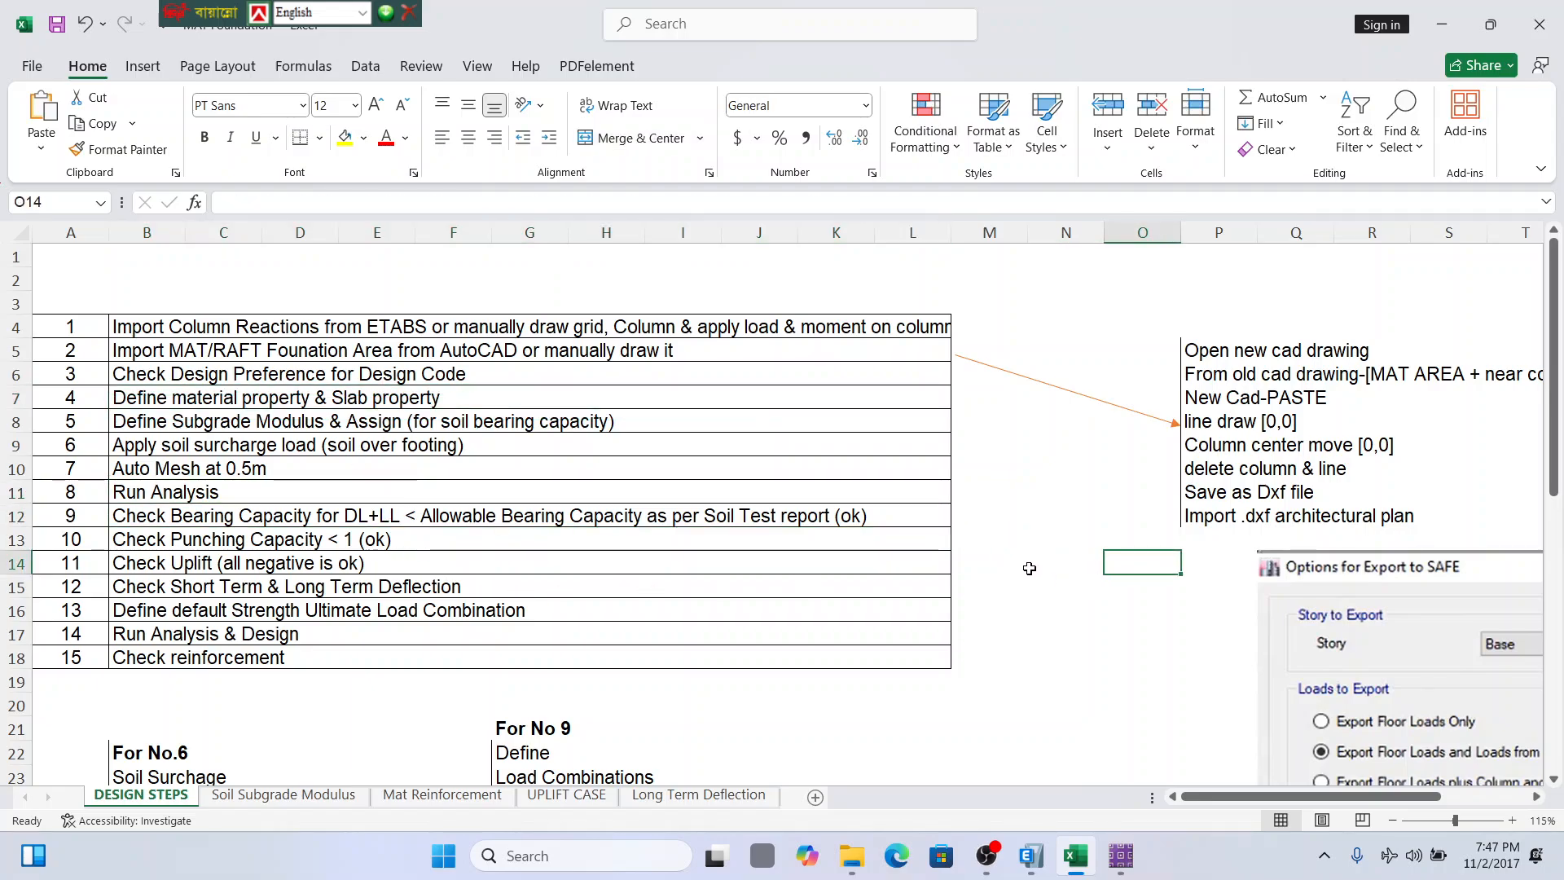
click(1535, 18)
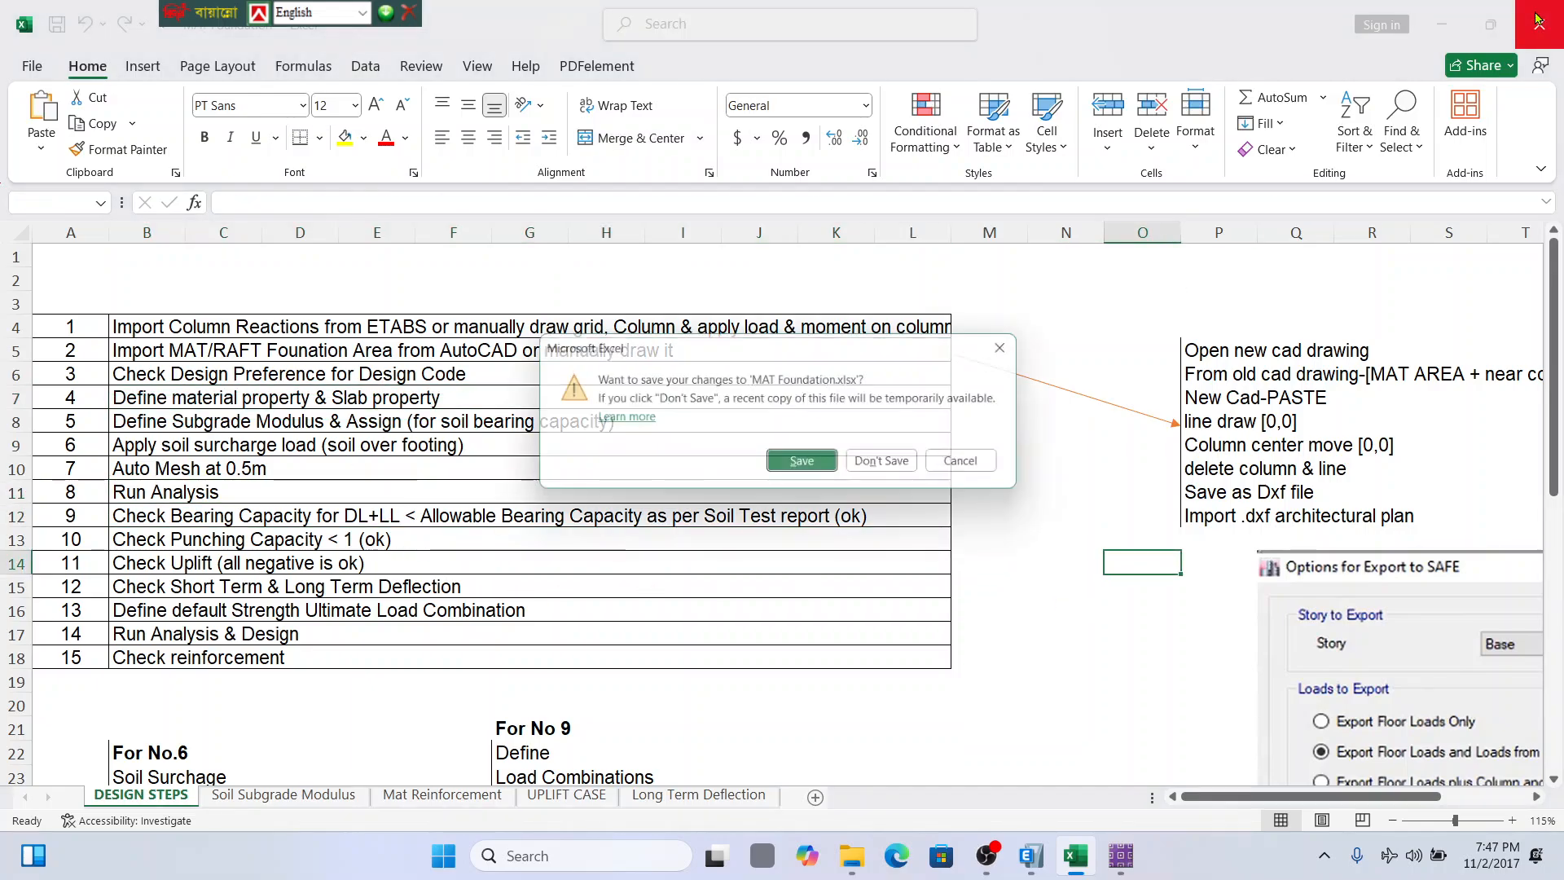
click(798, 461)
scroll(1194, 366, down, 4)
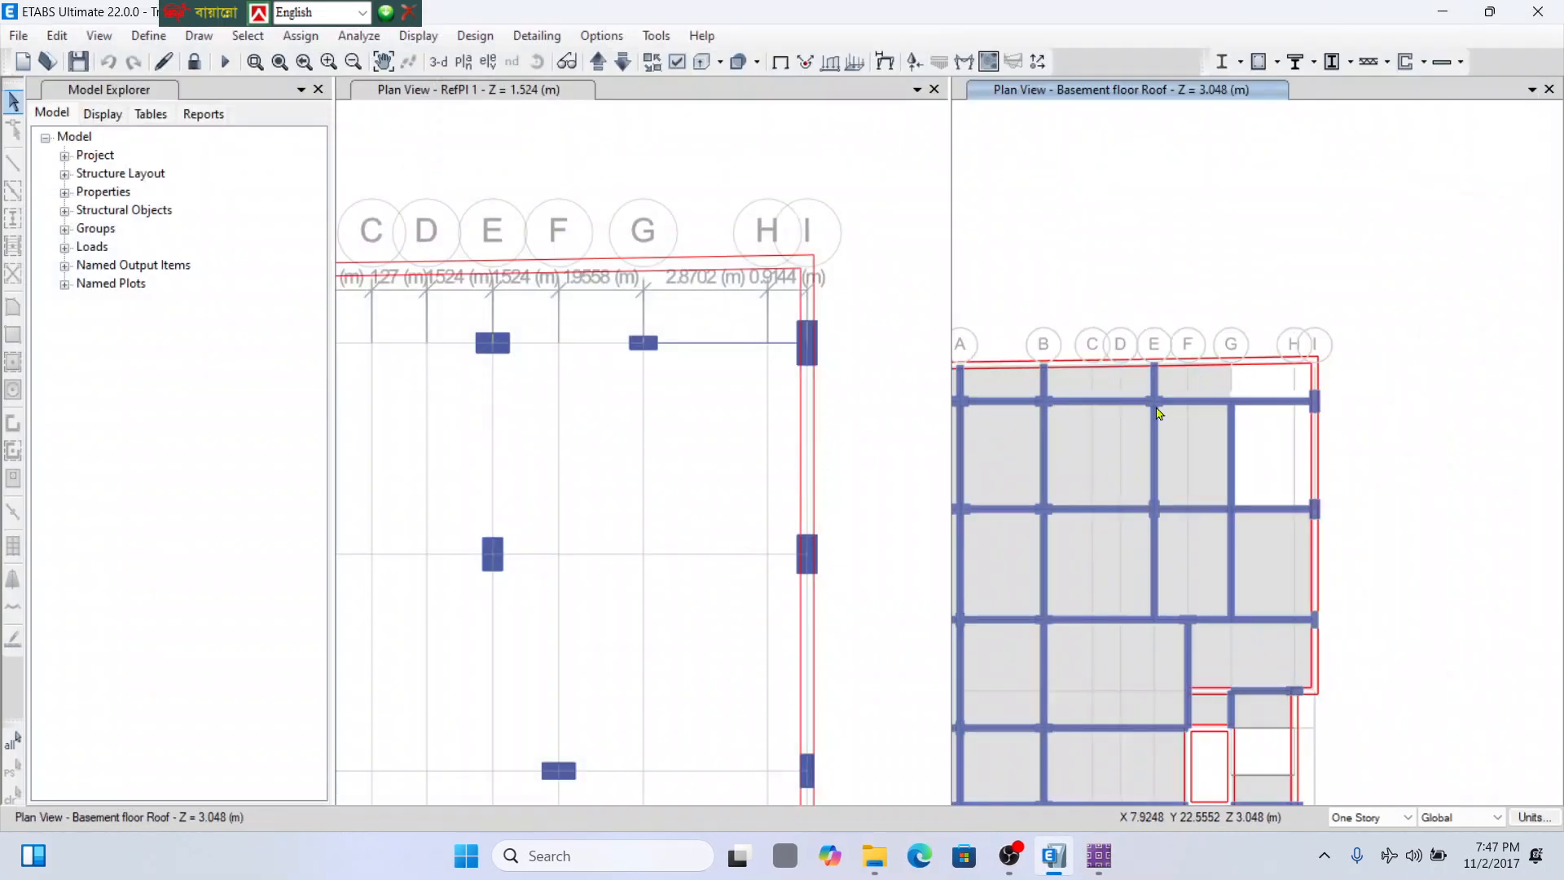
scroll(1254, 365, up, 3)
scroll(1218, 429, down, 2)
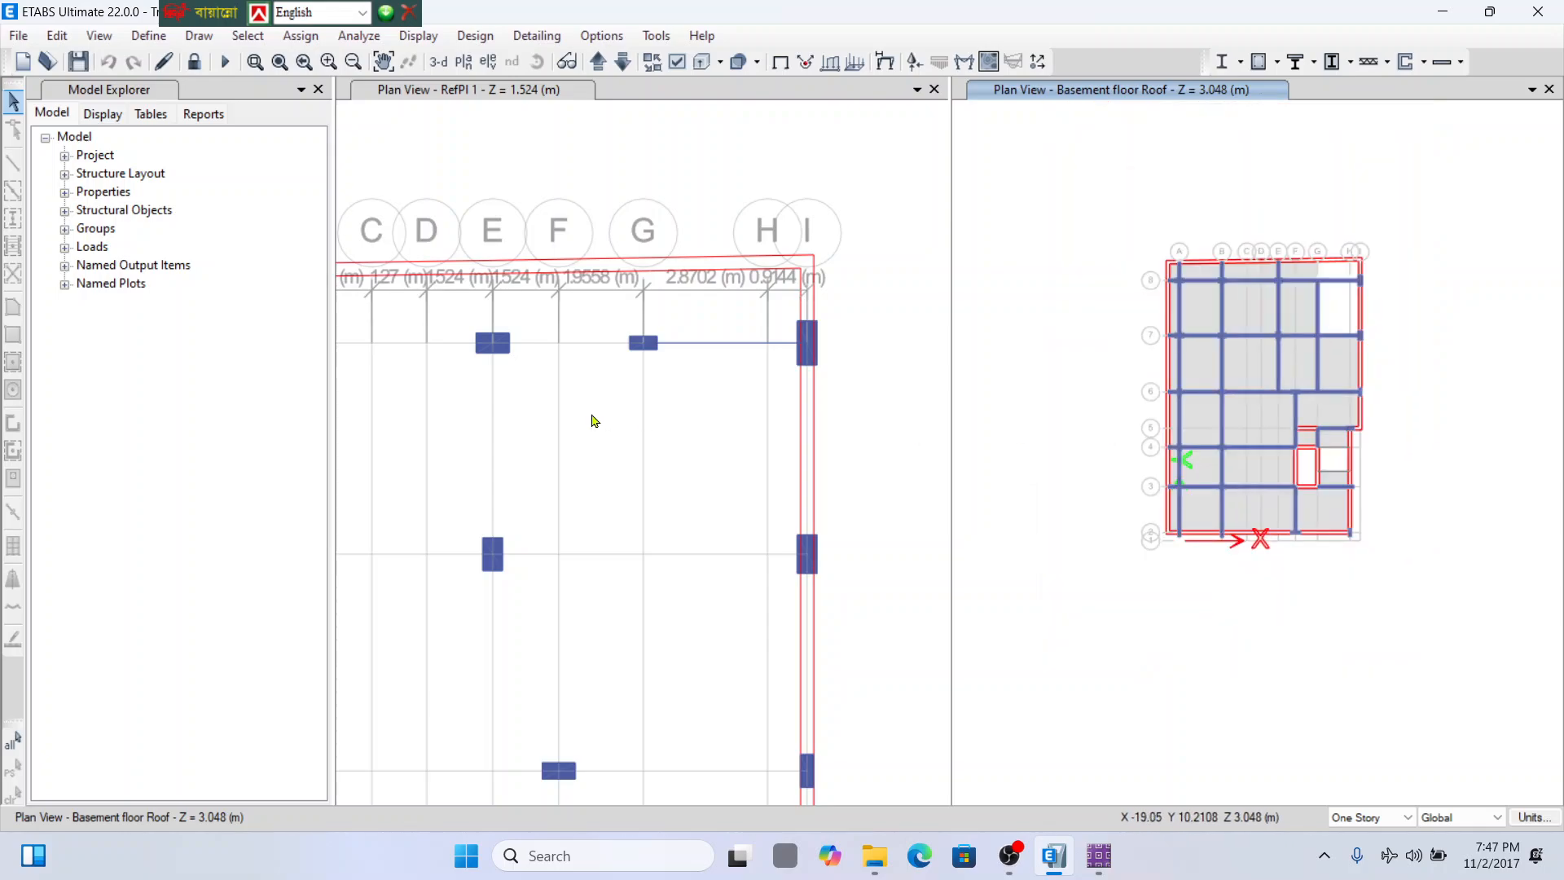
scroll(847, 355, down, 1)
scroll(712, 332, down, 2)
scroll(677, 558, up, 4)
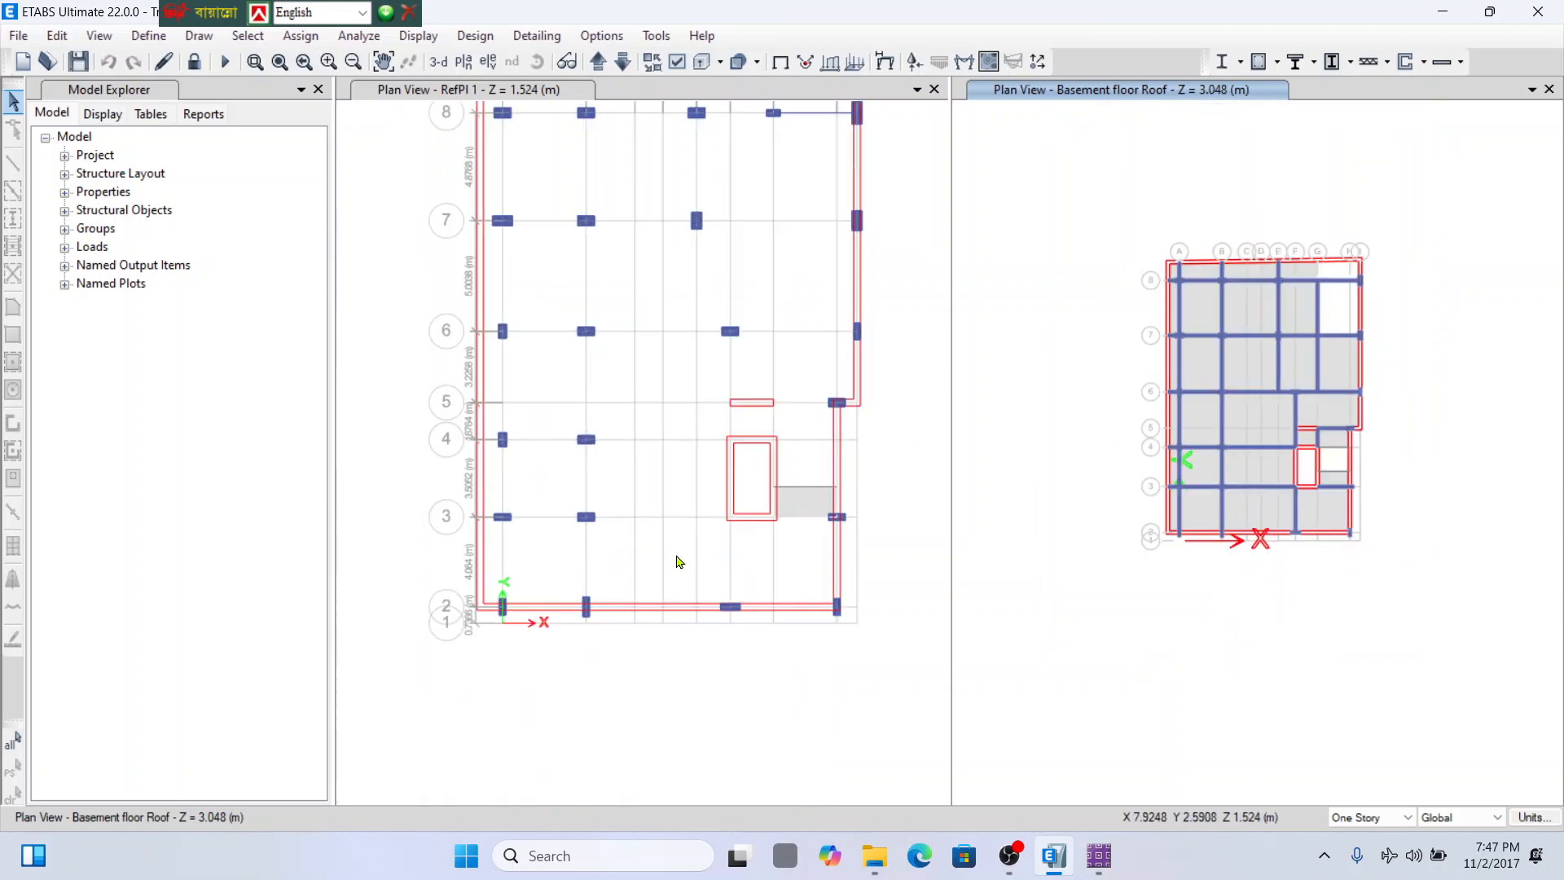
scroll(699, 488, down, 3)
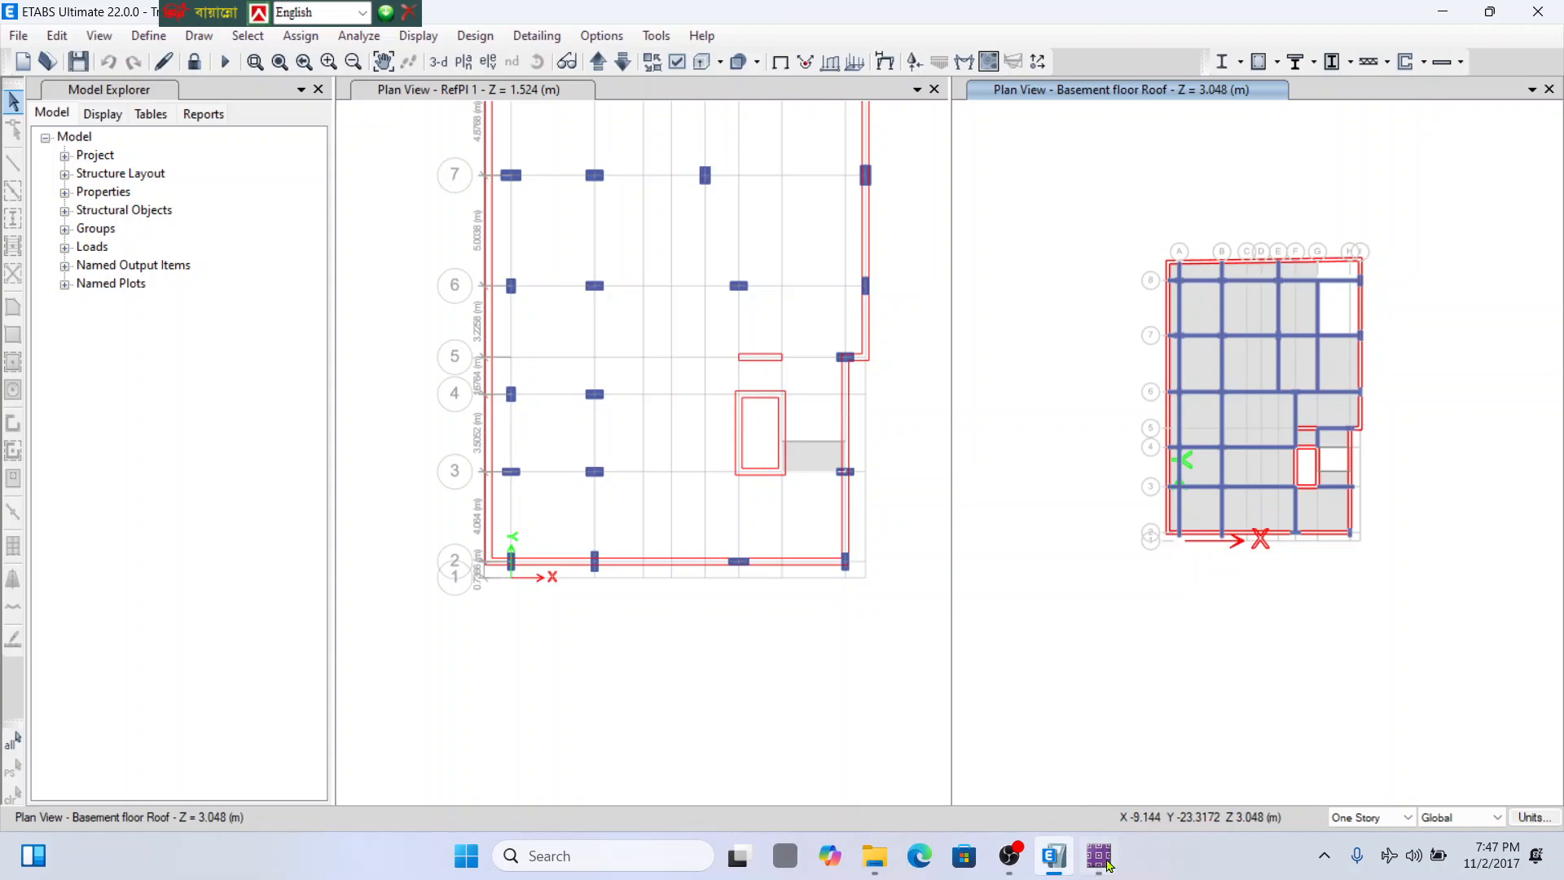
Switch to SAFE and close the program with its mat design model.
click(1110, 865)
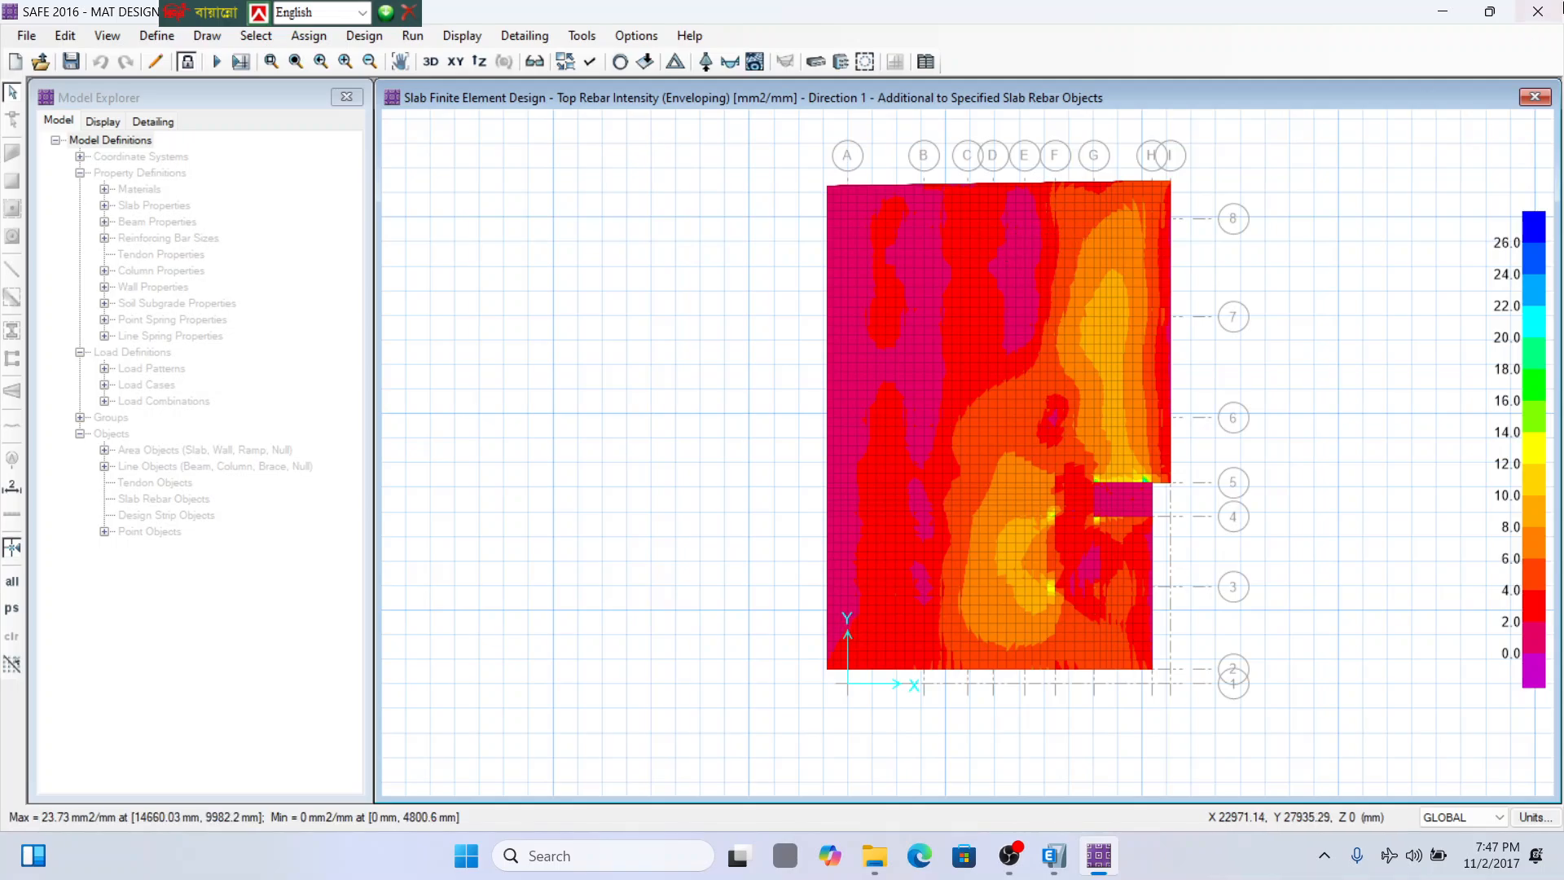
click(1537, 12)
click(705, 497)
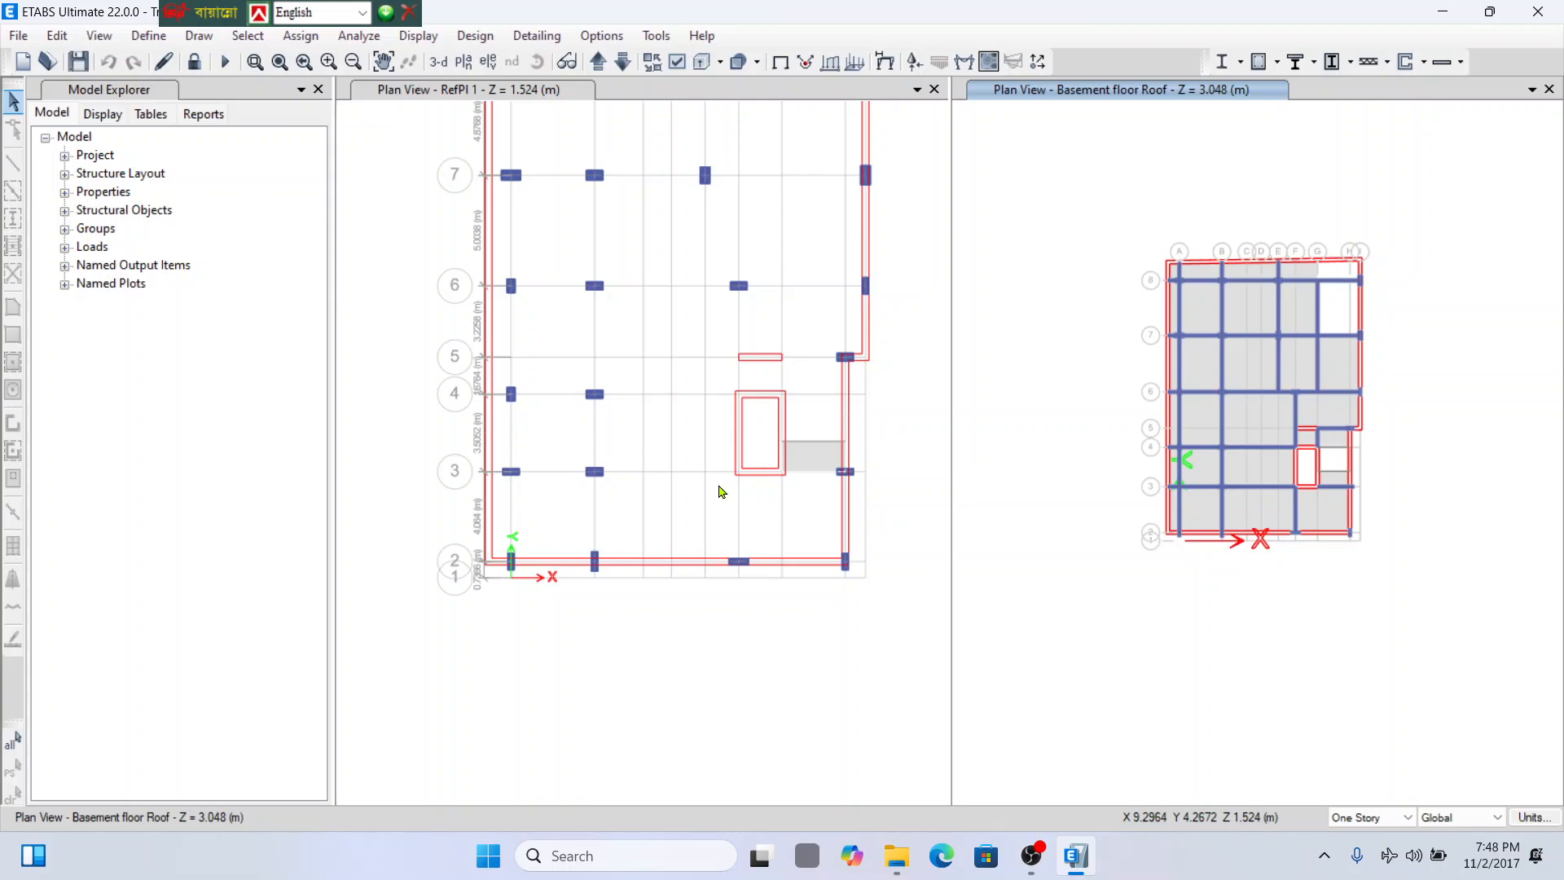
Minimize ETABS and open the MAT Foundation workbook from the FOOTING DESIGN CLASS folder on drive F, maximized.
click(1441, 11)
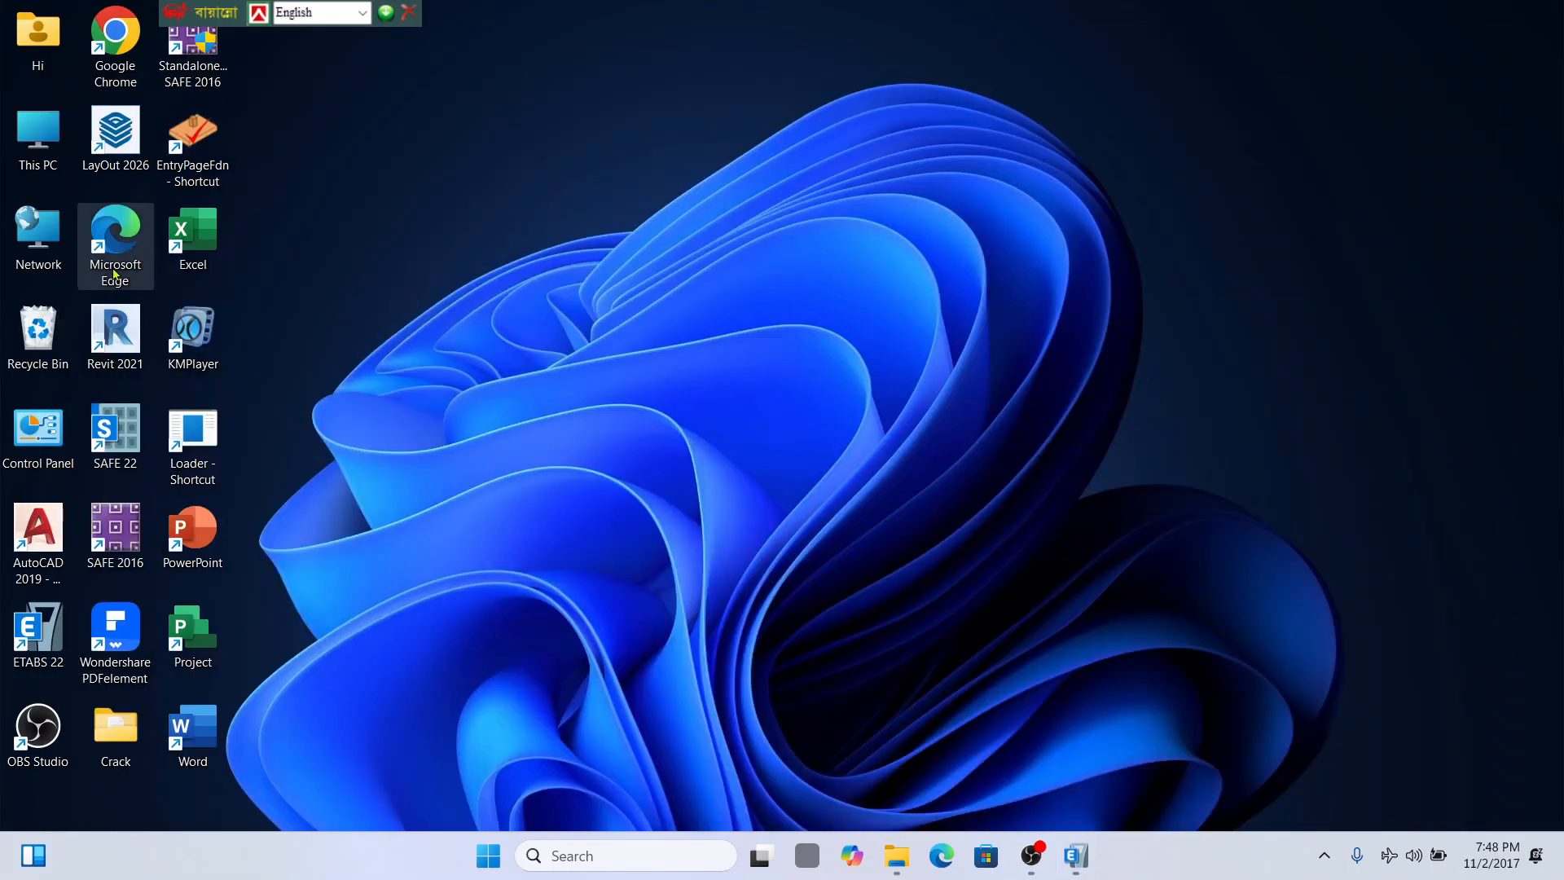
double_click(38, 134)
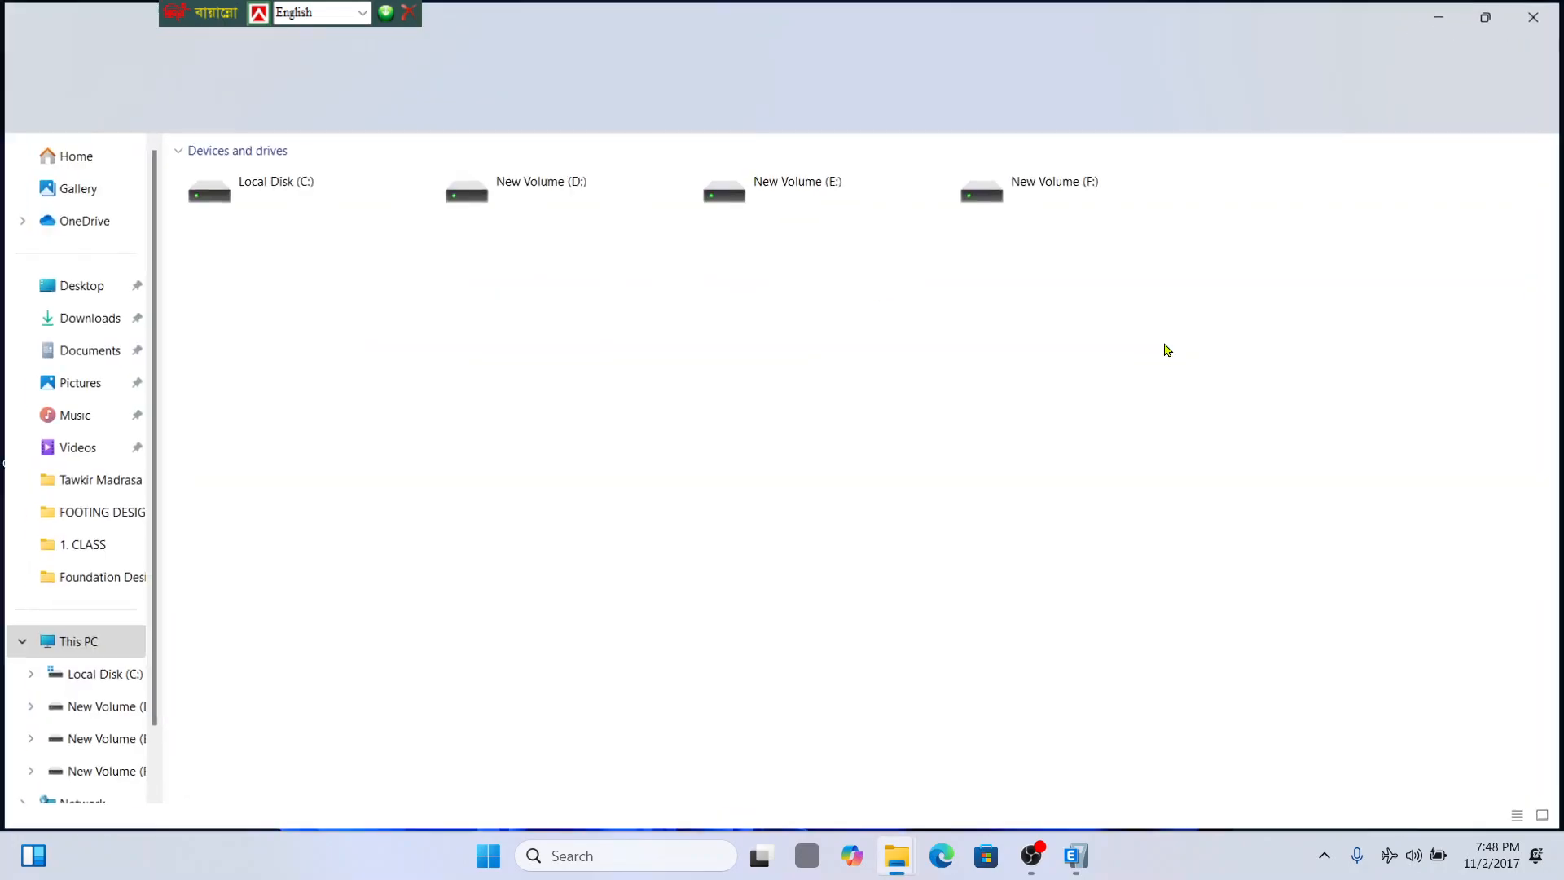
double_click(1082, 184)
scroll(388, 712, down, 1)
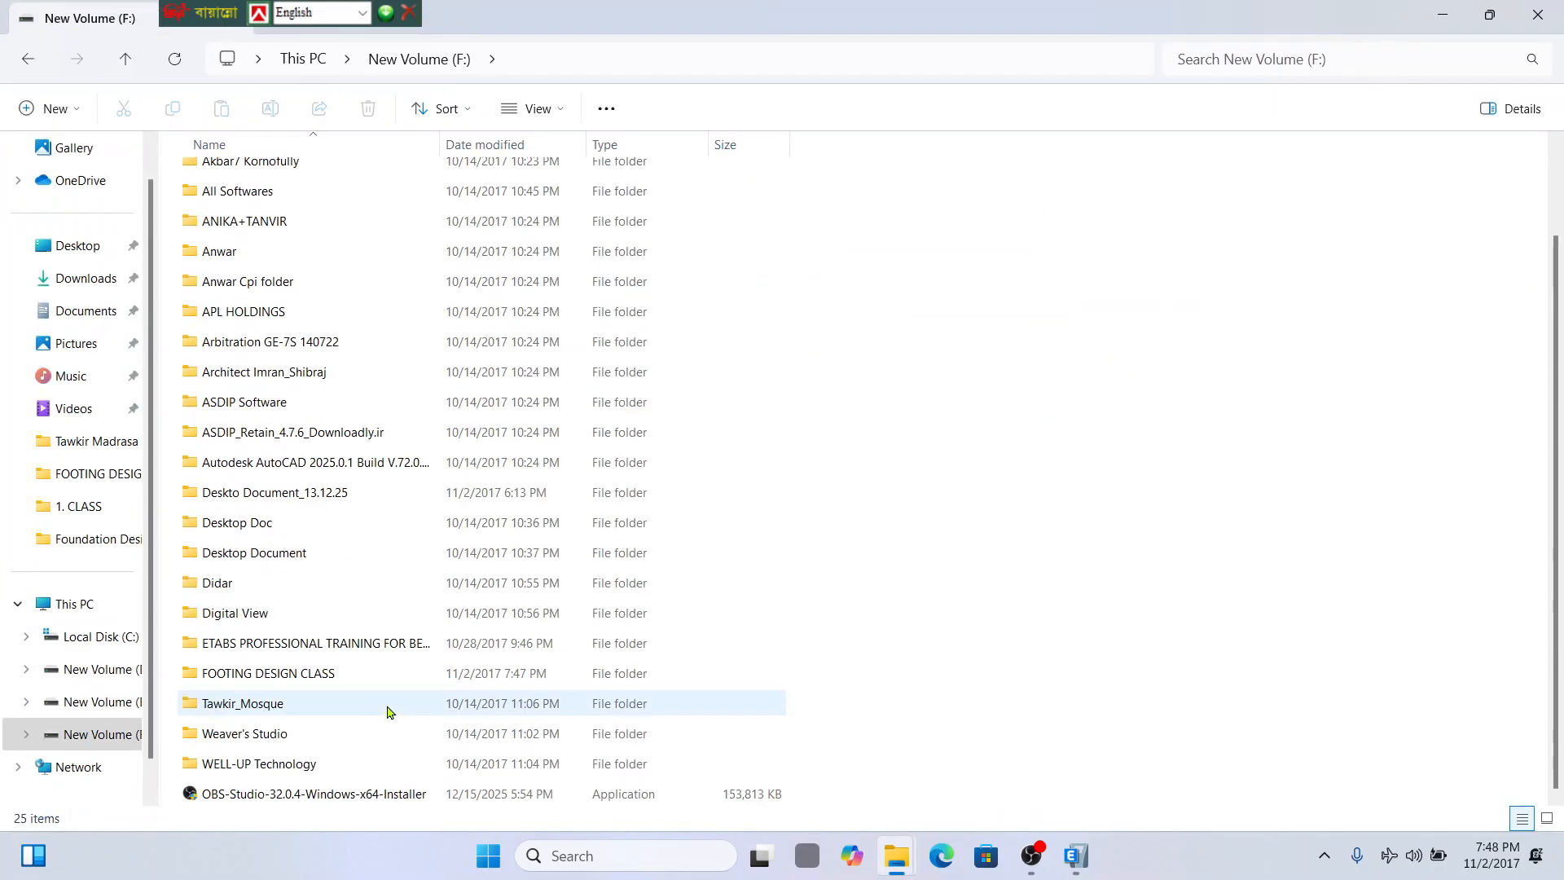
double_click(249, 674)
double_click(218, 268)
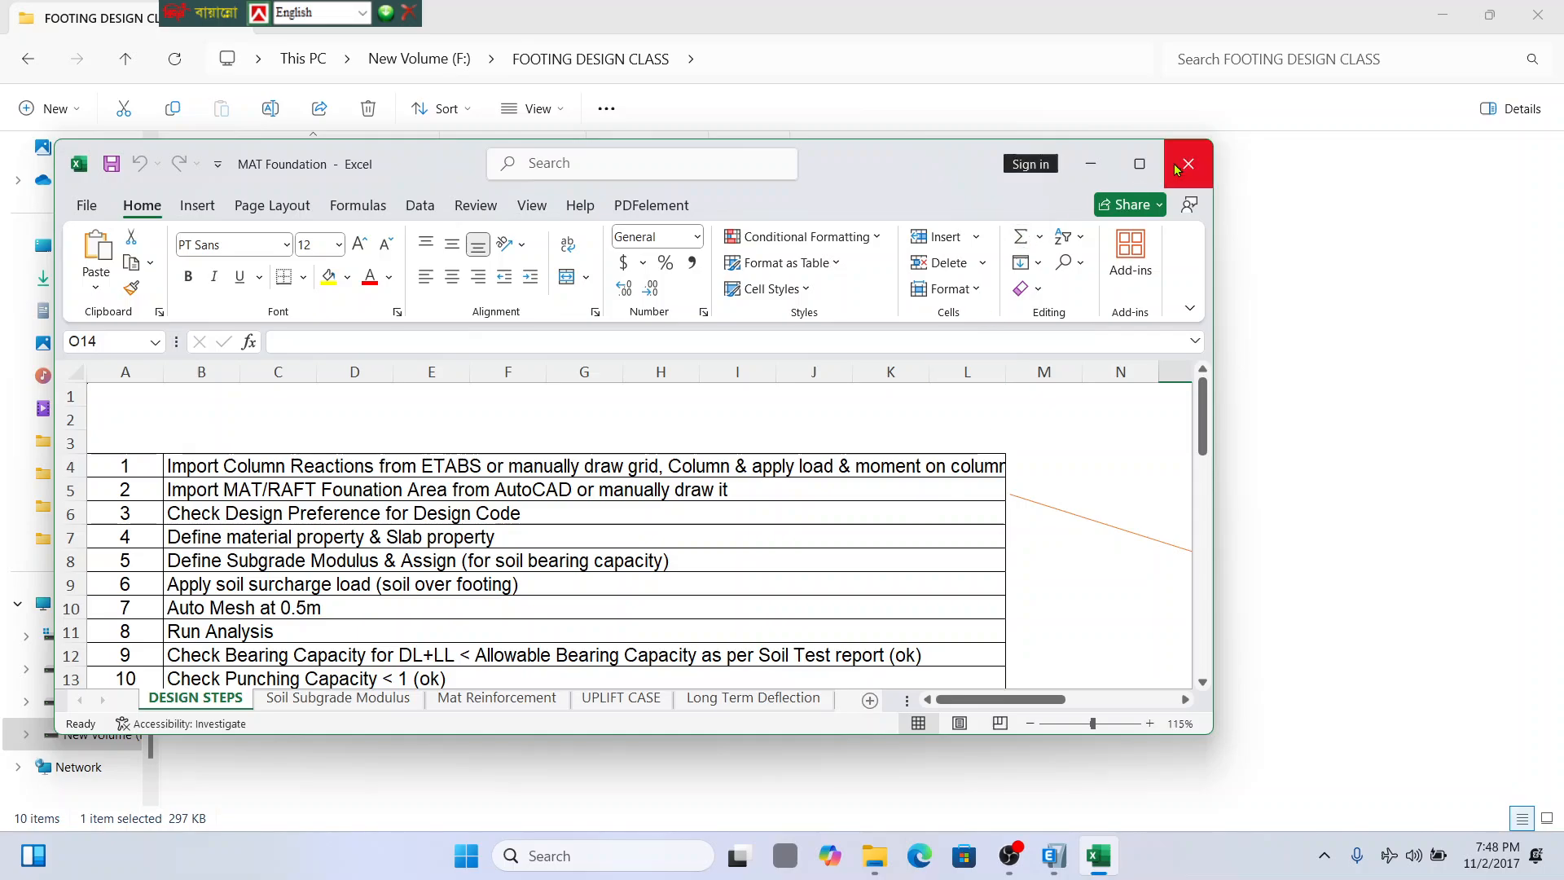
click(1139, 163)
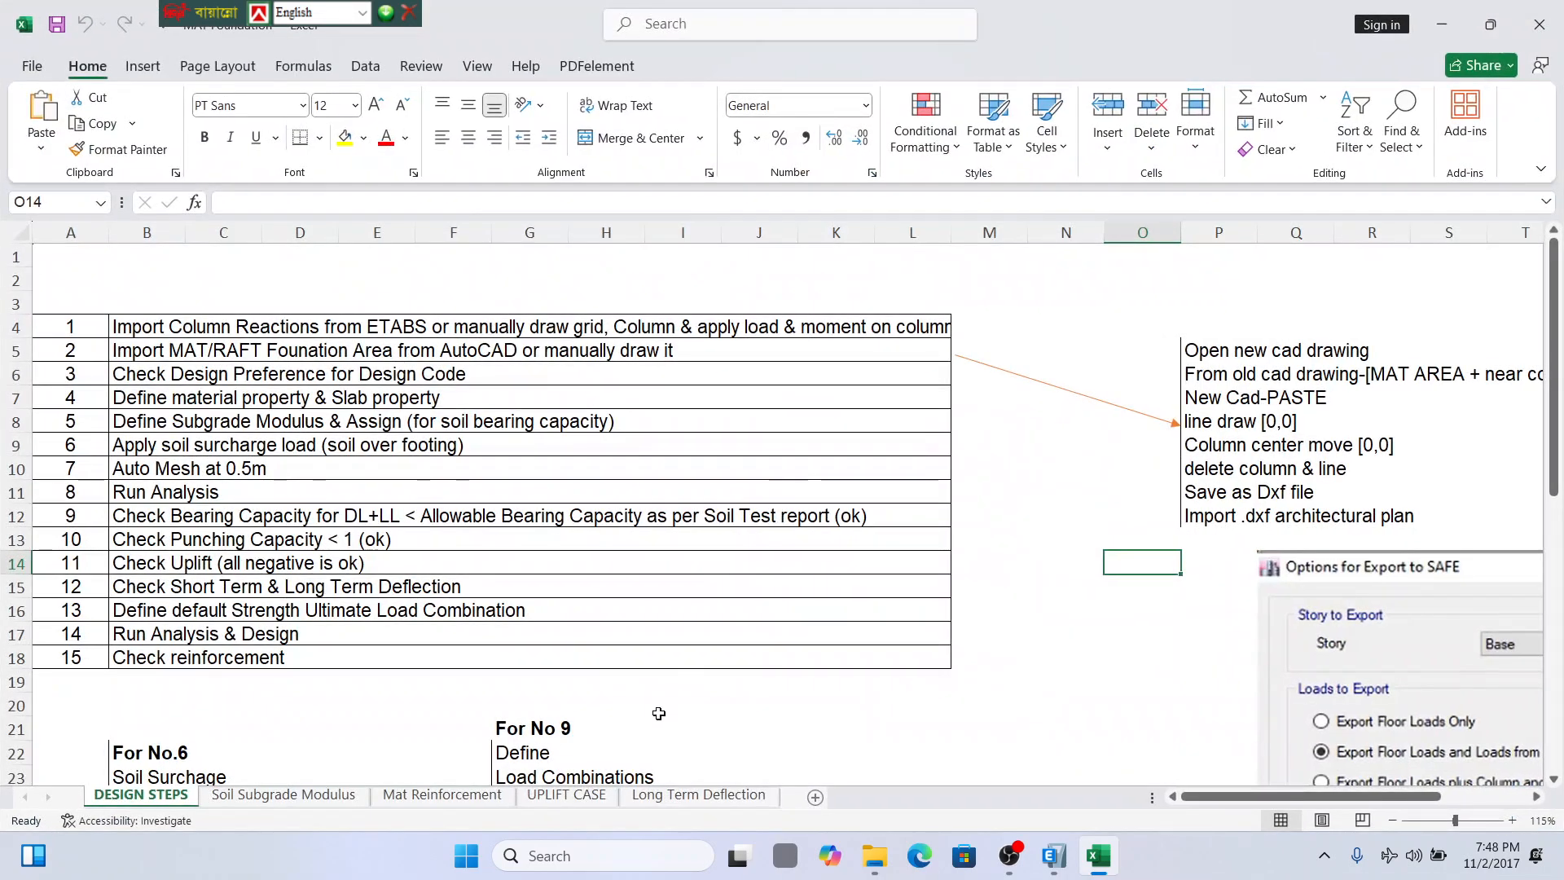
In the conversion table of the Soil Subgrade Modulus sheet, try 8 ksf and set the ksf value to 9.
scroll(659, 714, down, 2)
scroll(669, 728, up, 2)
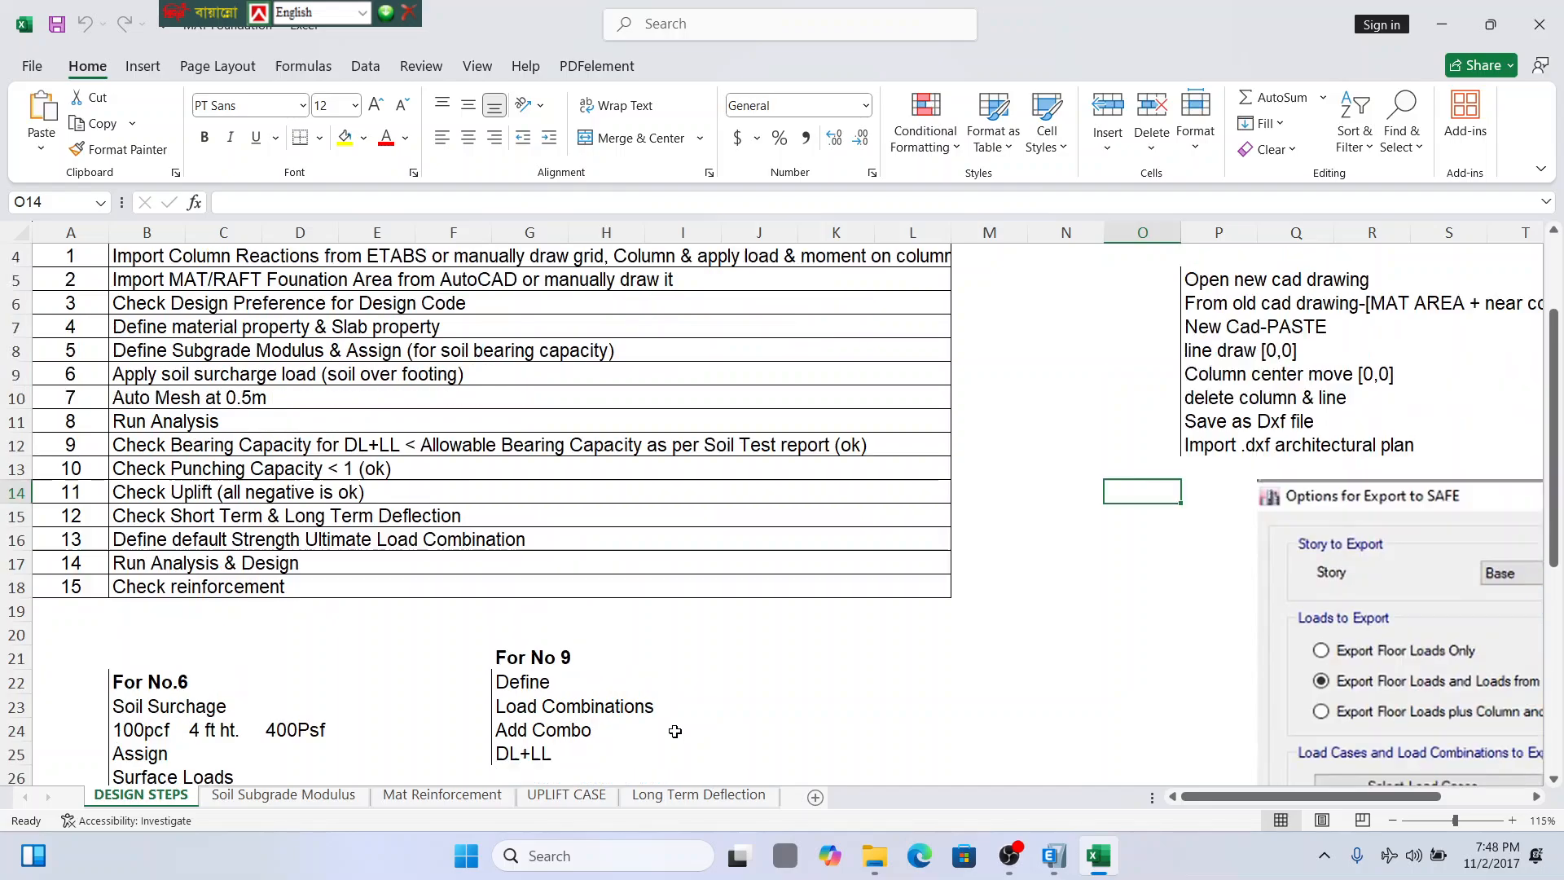
click(251, 796)
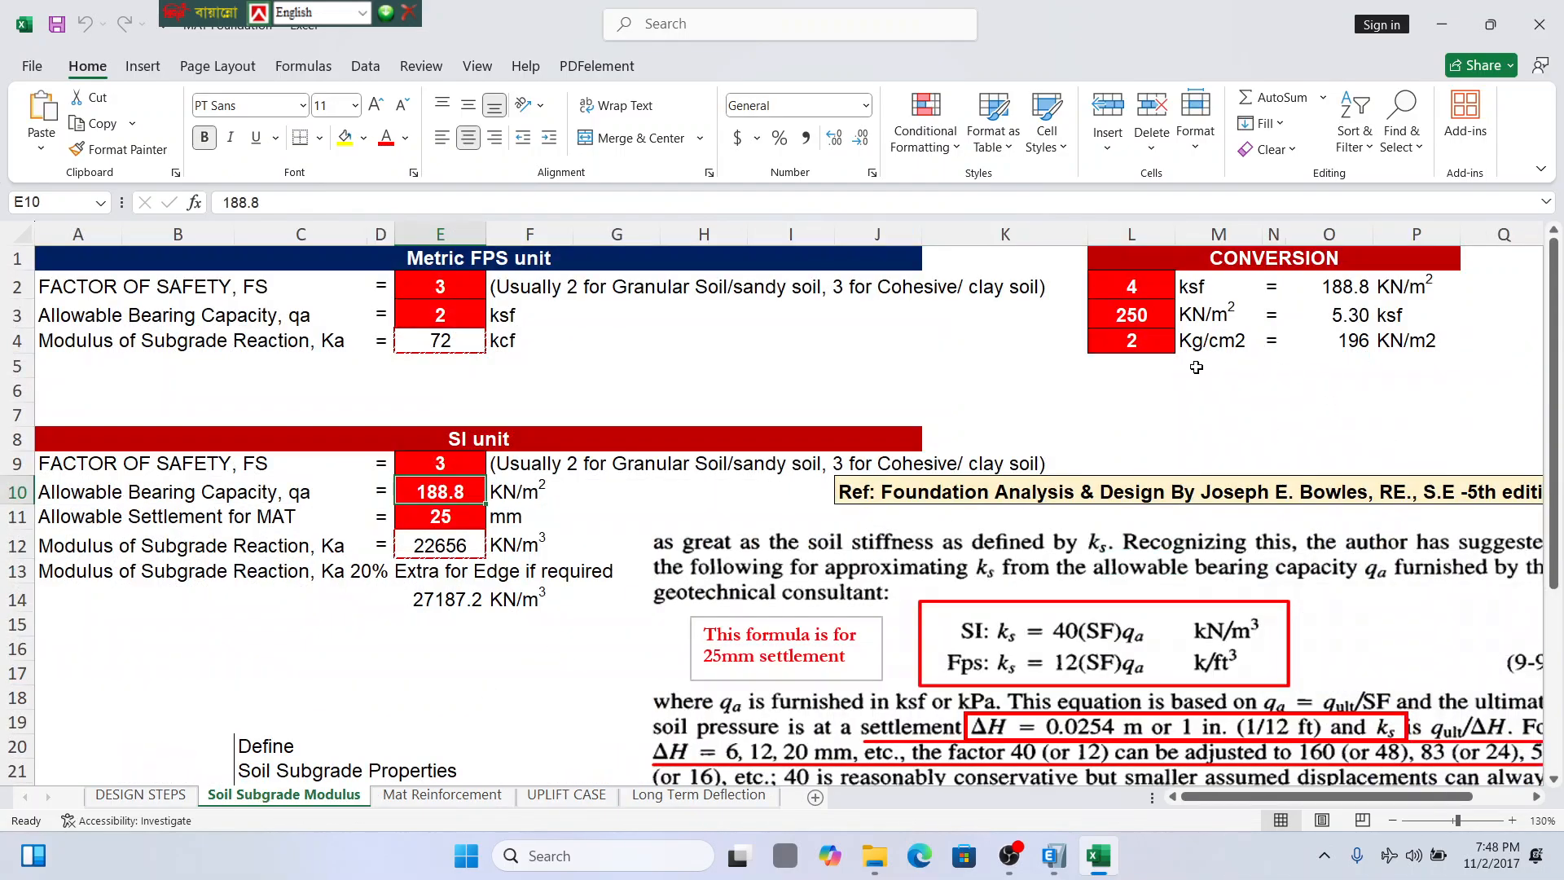
click(1137, 285)
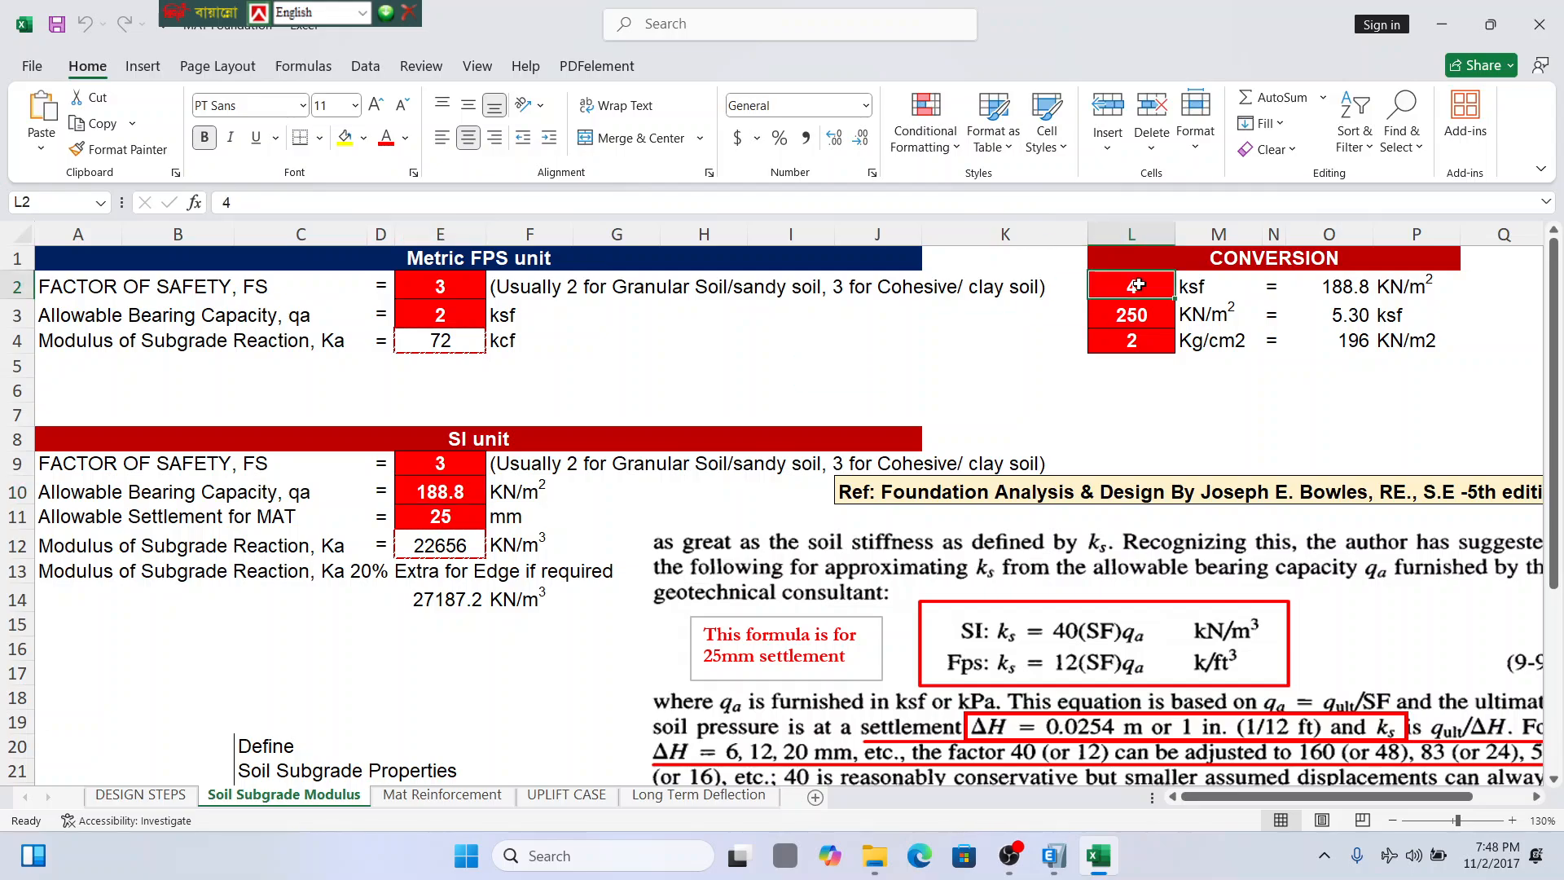
text(8)
key(Return)
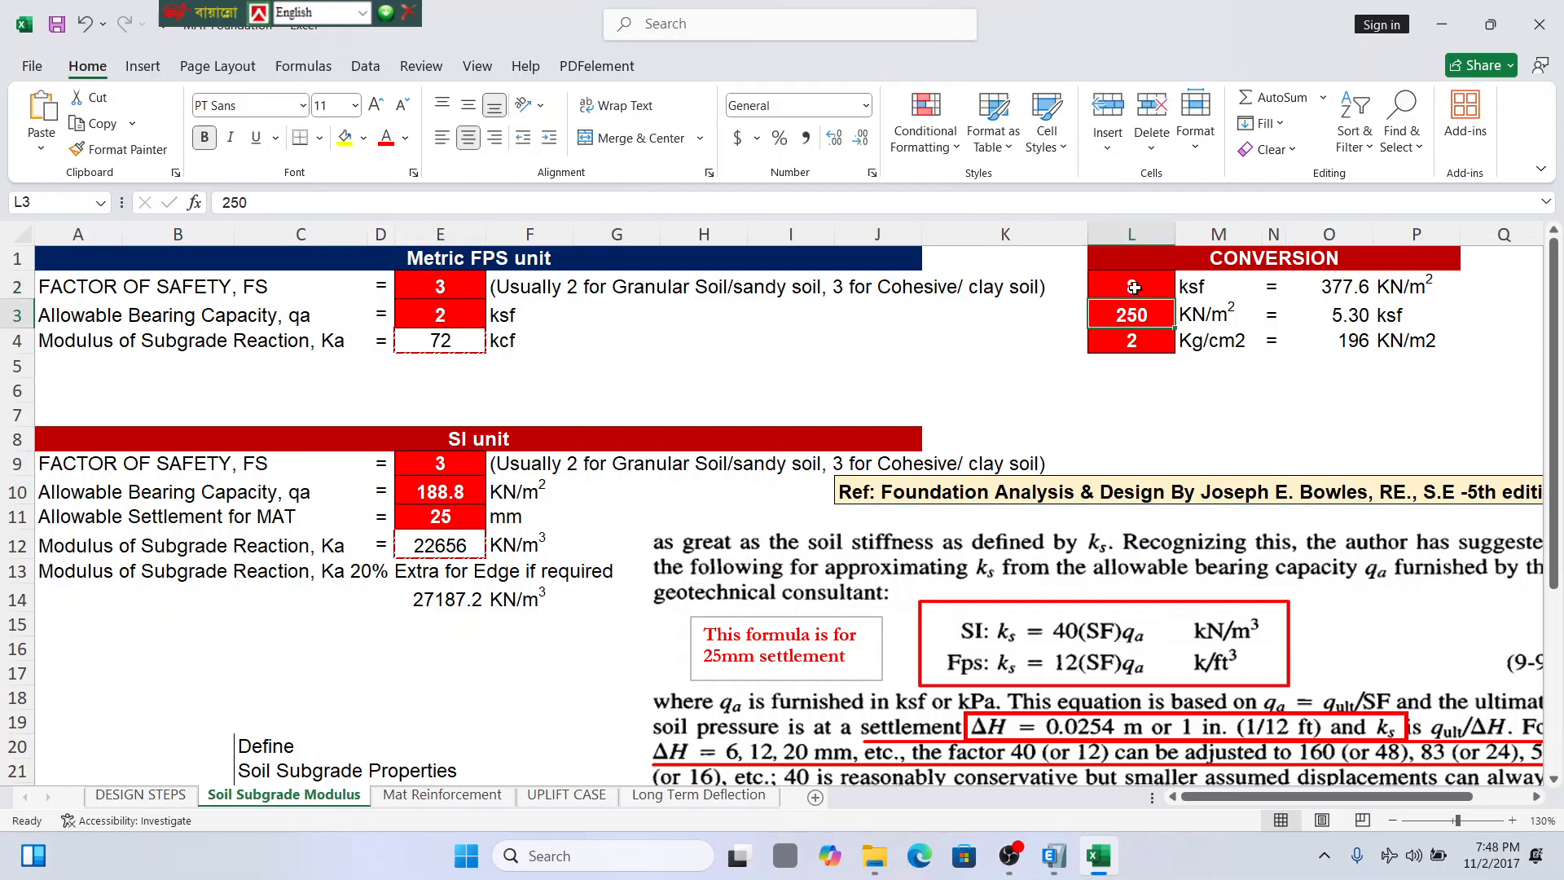
click(1137, 287)
text(9)
key(Return)
click(431, 494)
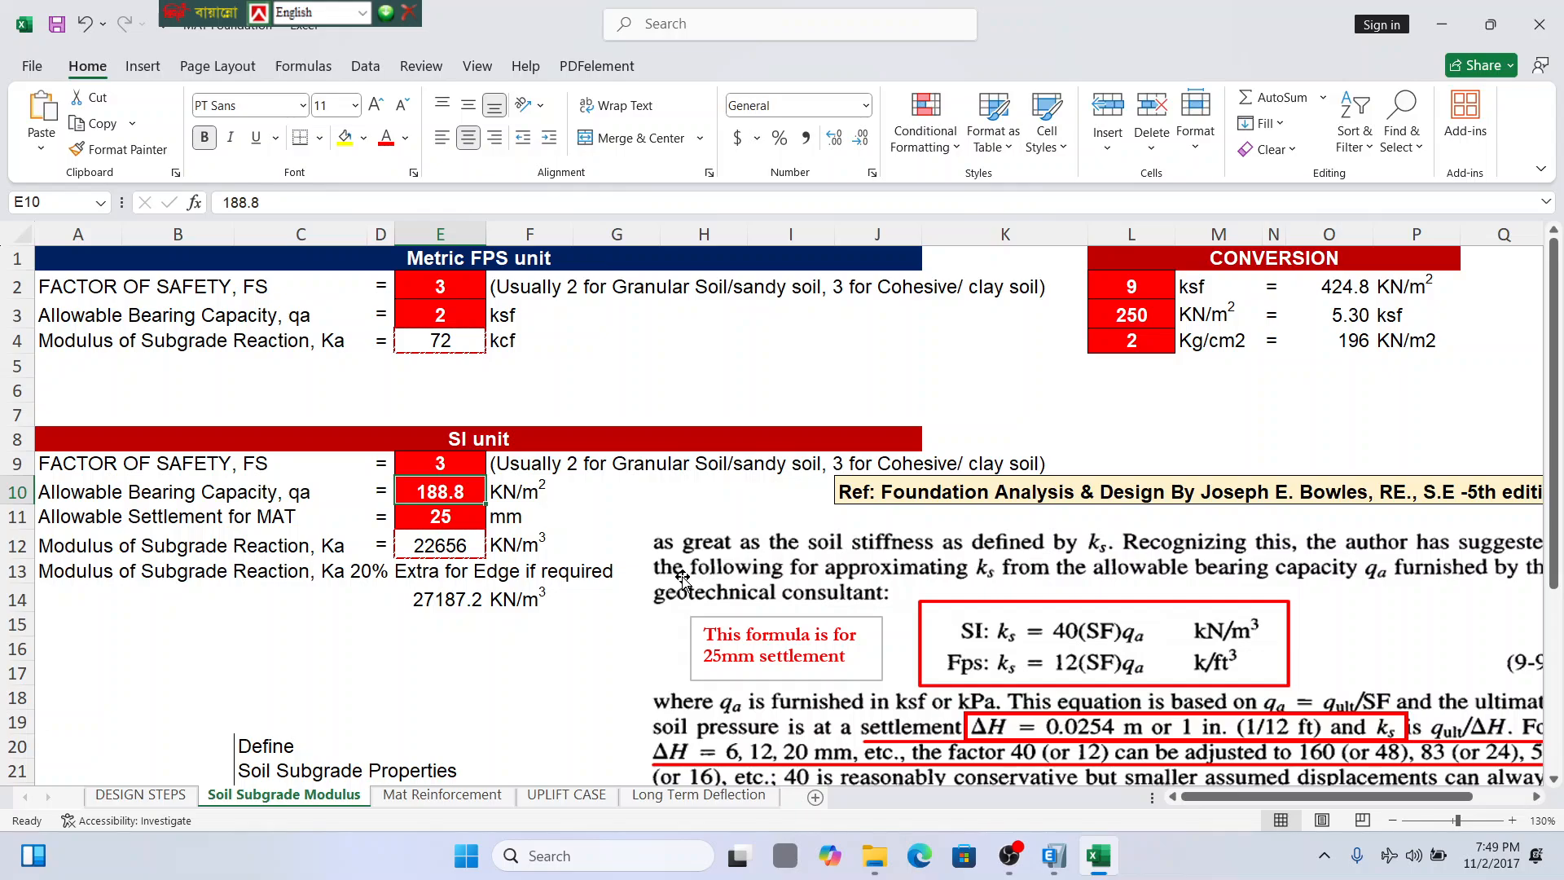
Close the MAT Foundation workbook and the FOOTING DESIGN CLASS folder window.
click(672, 345)
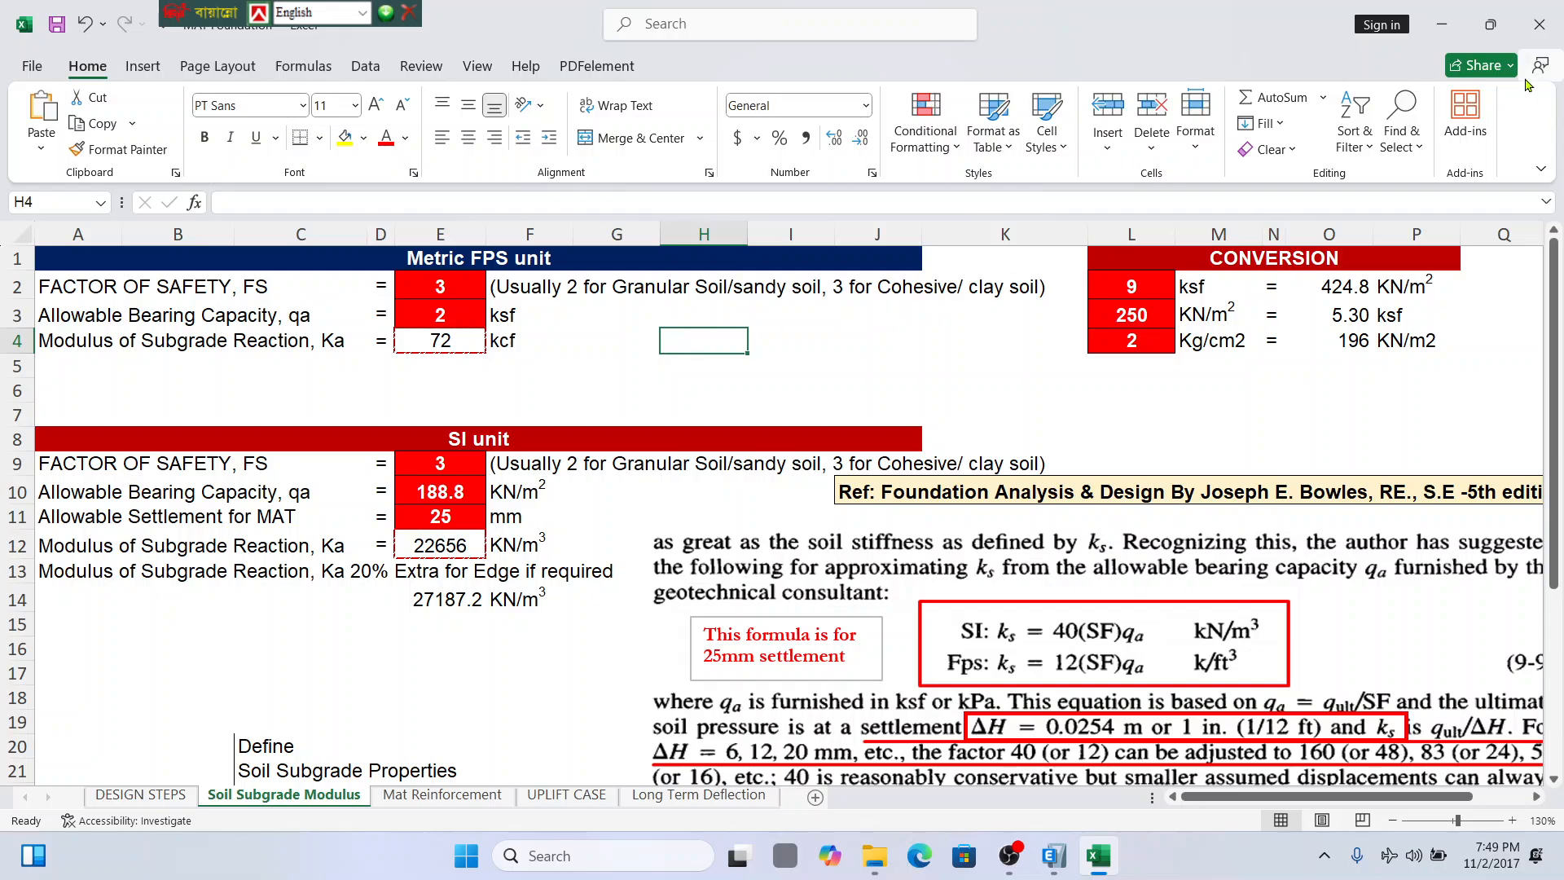
click(1539, 24)
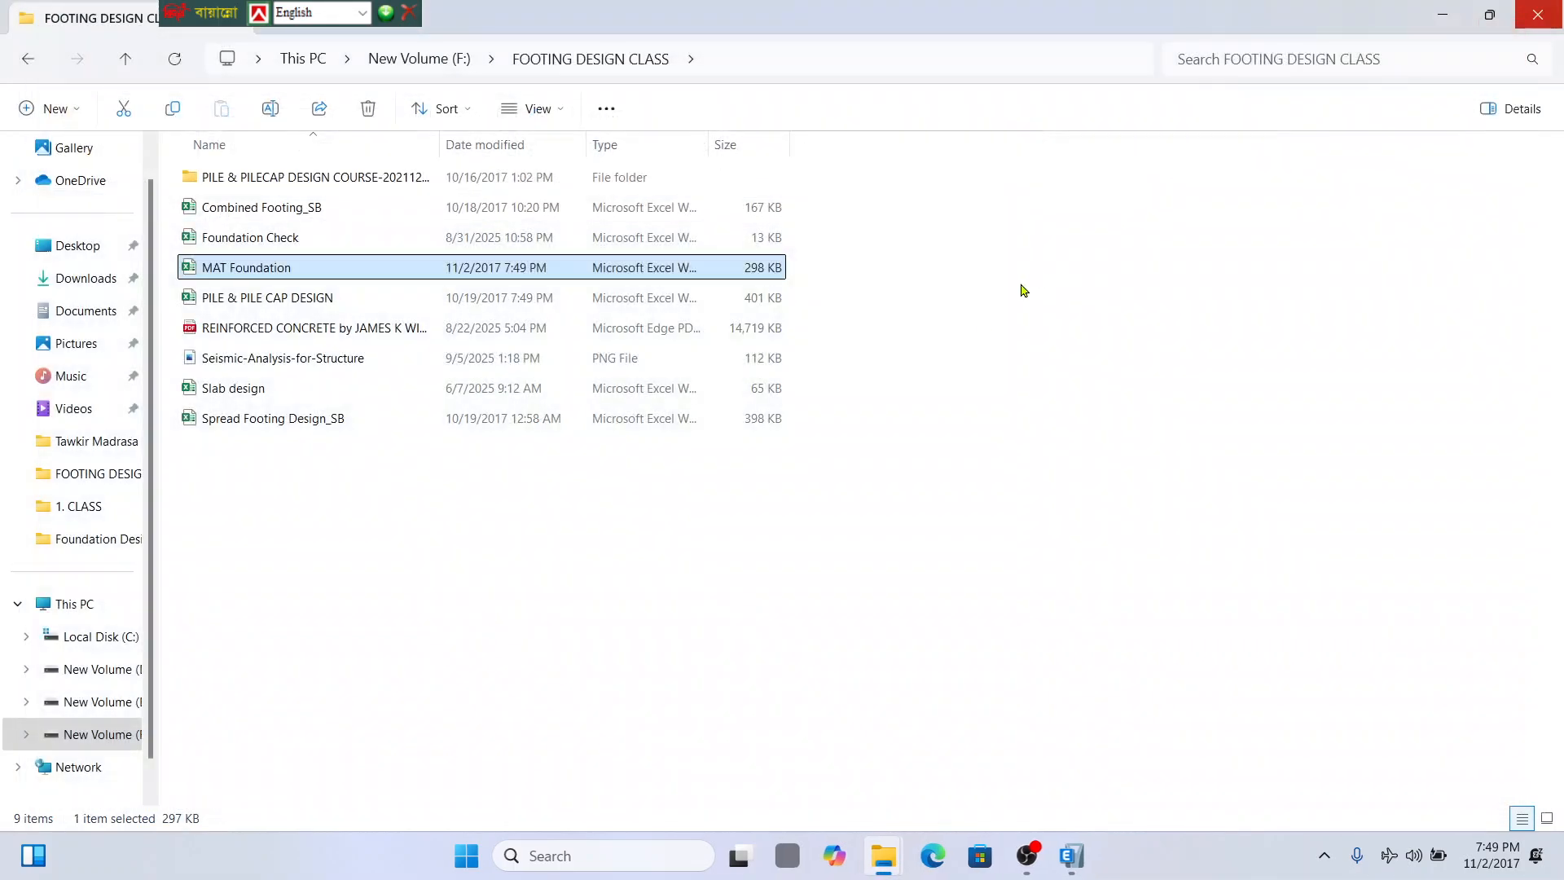
click(1538, 15)
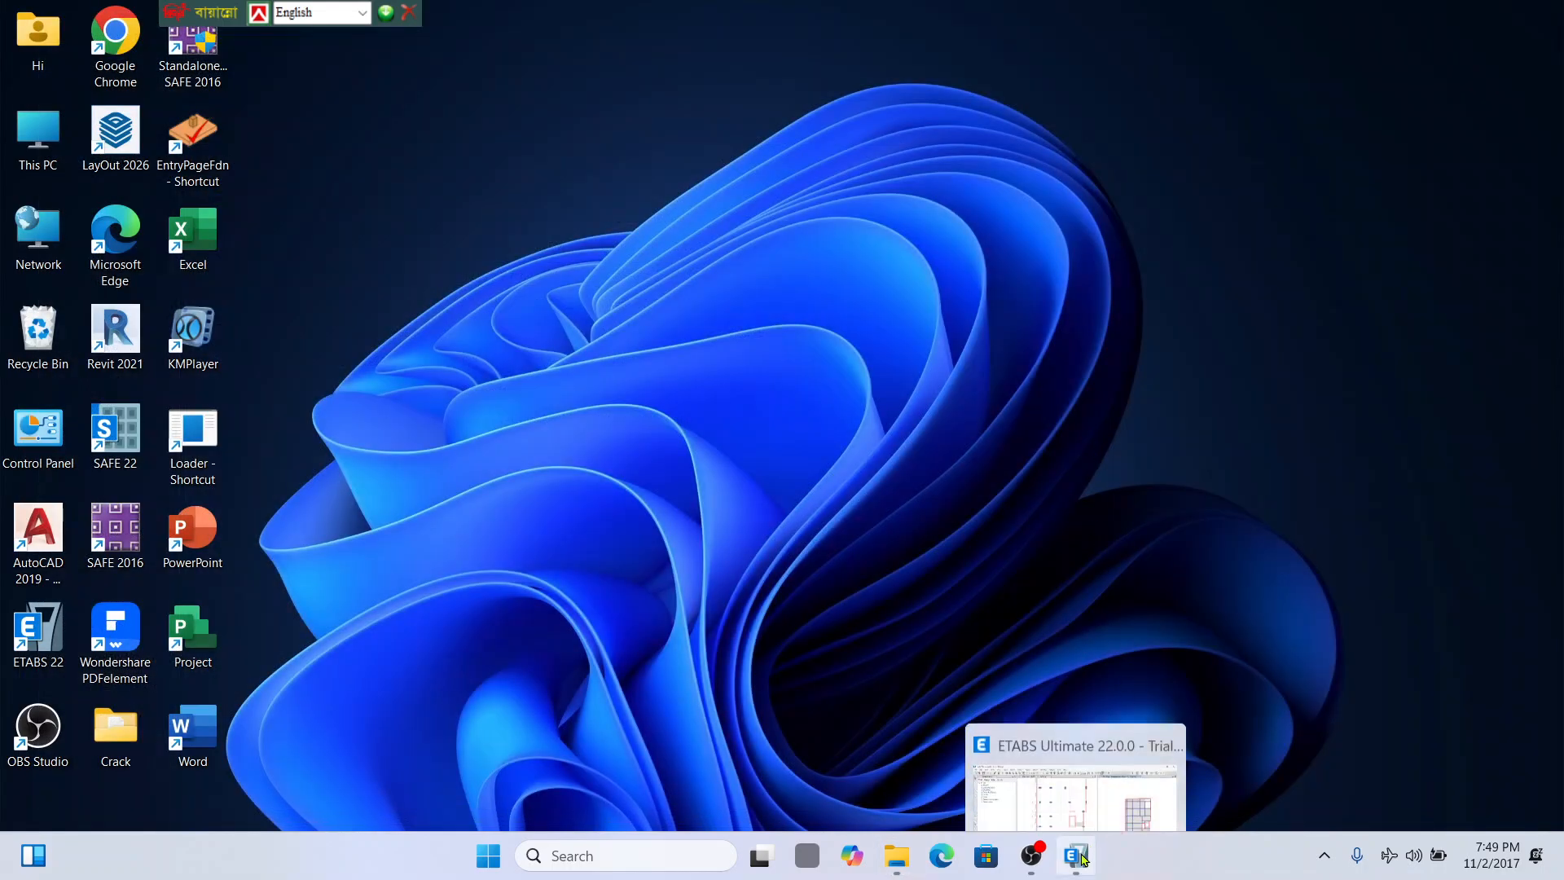
Switch to ETABS and examine the column and wall layout in the RefPl 1 plan view.
click(1077, 854)
scroll(762, 433, down, 3)
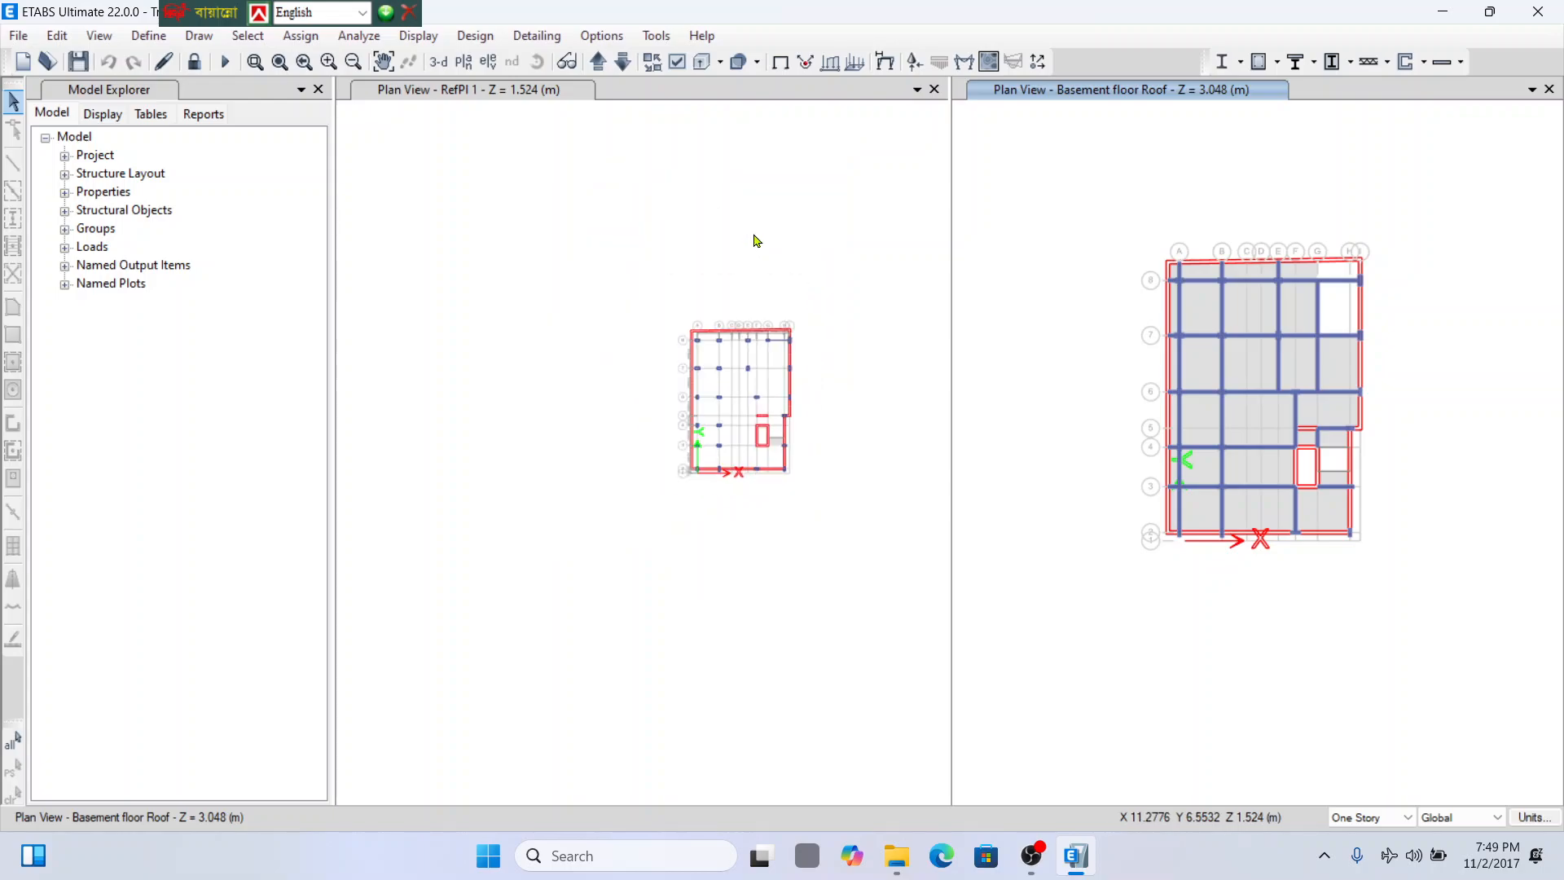
scroll(756, 238, up, 4)
scroll(700, 172, down, 2)
scroll(708, 448, up, 2)
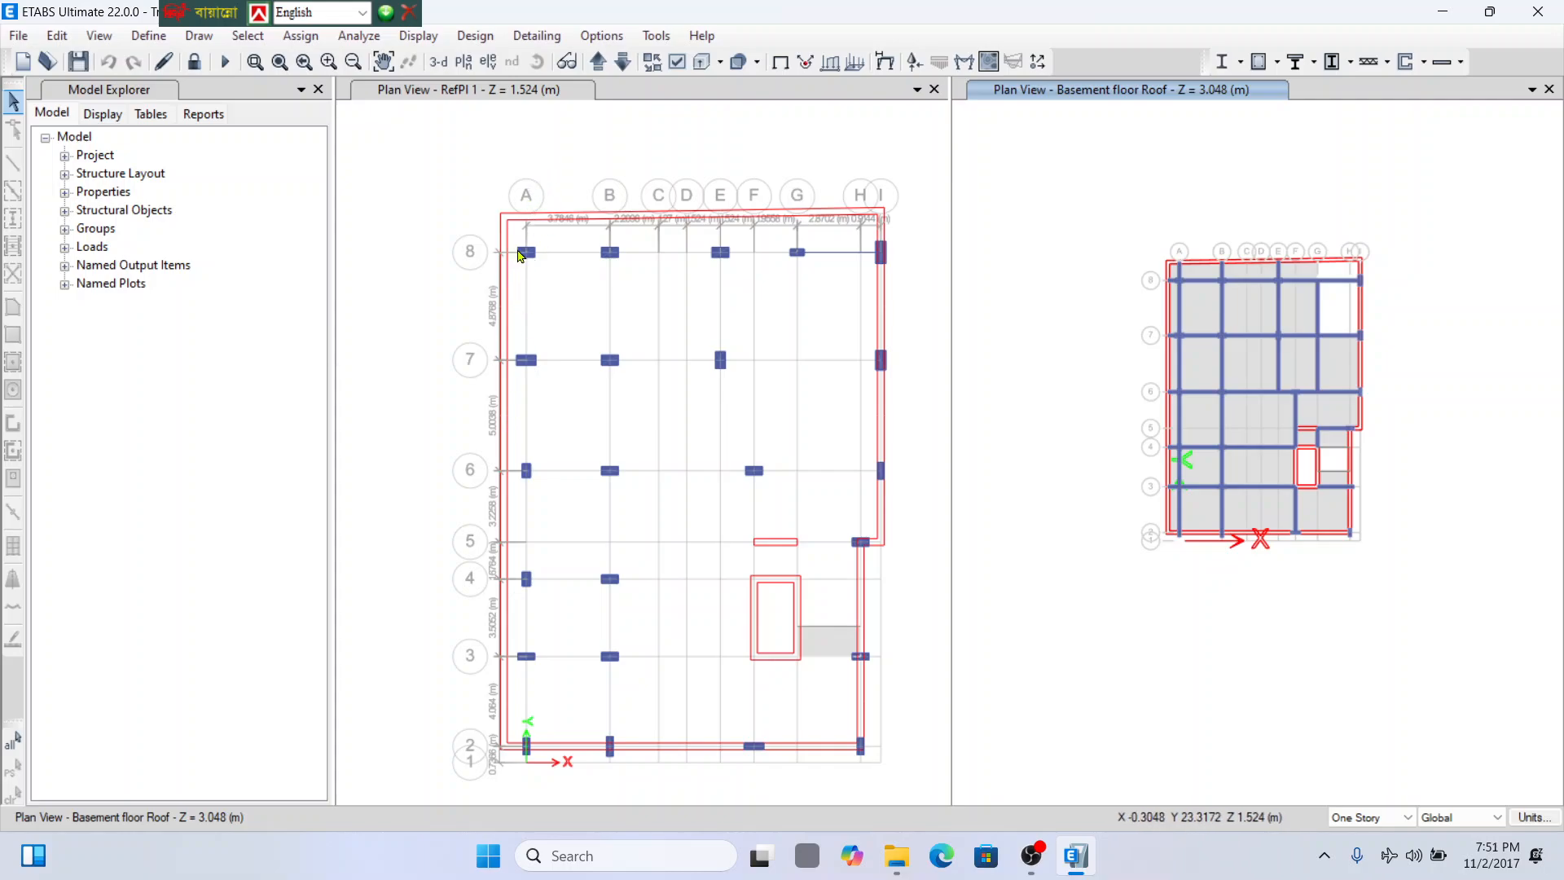
scroll(524, 272, up, 3)
scroll(495, 447, down, 3)
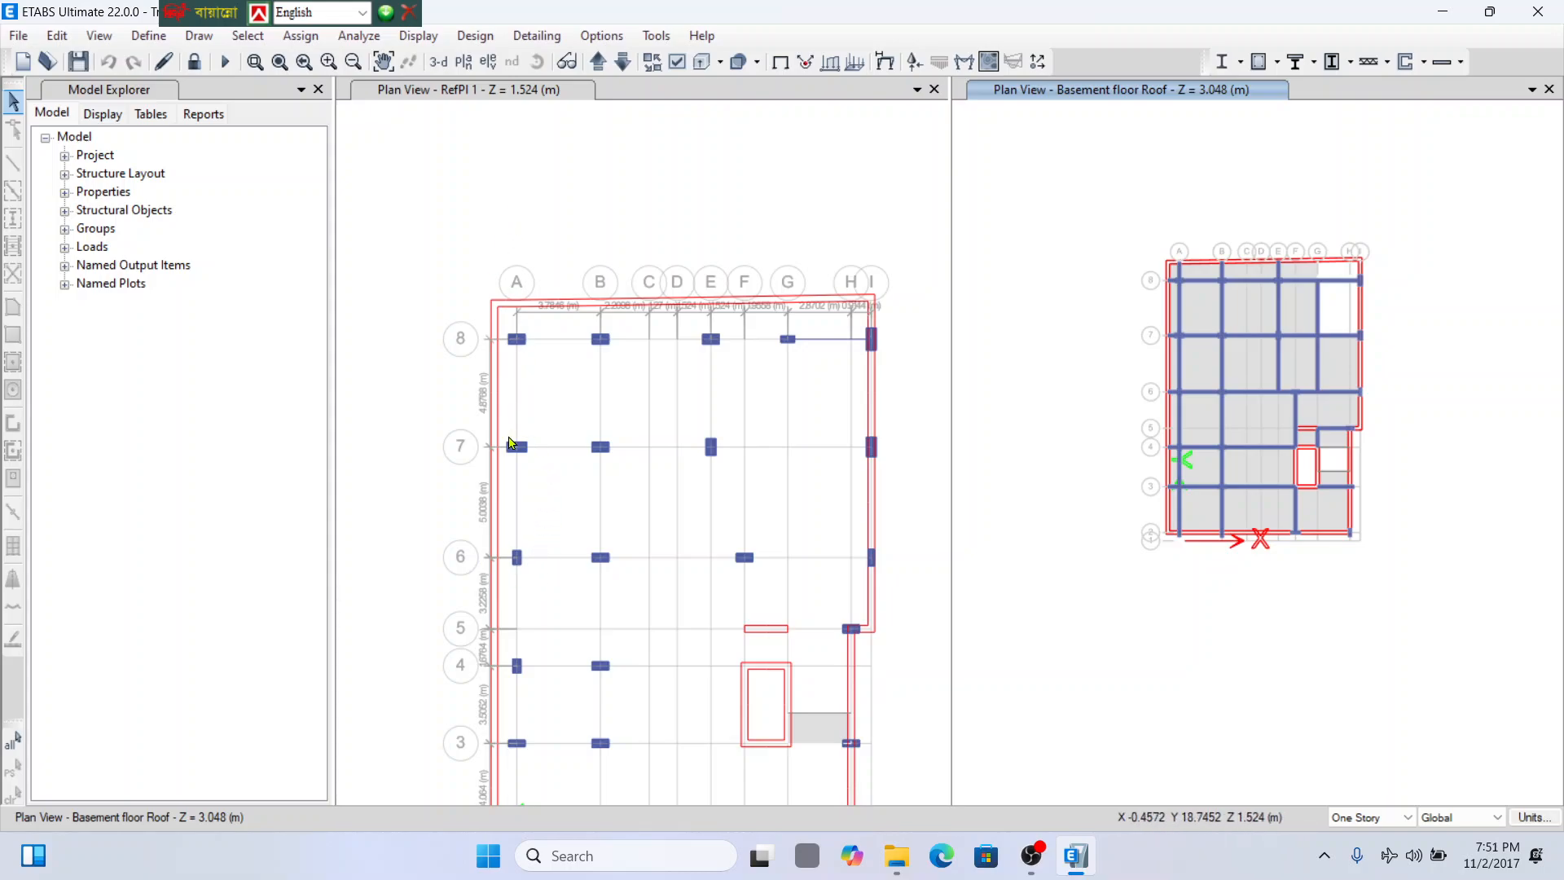
scroll(549, 471, down, 3)
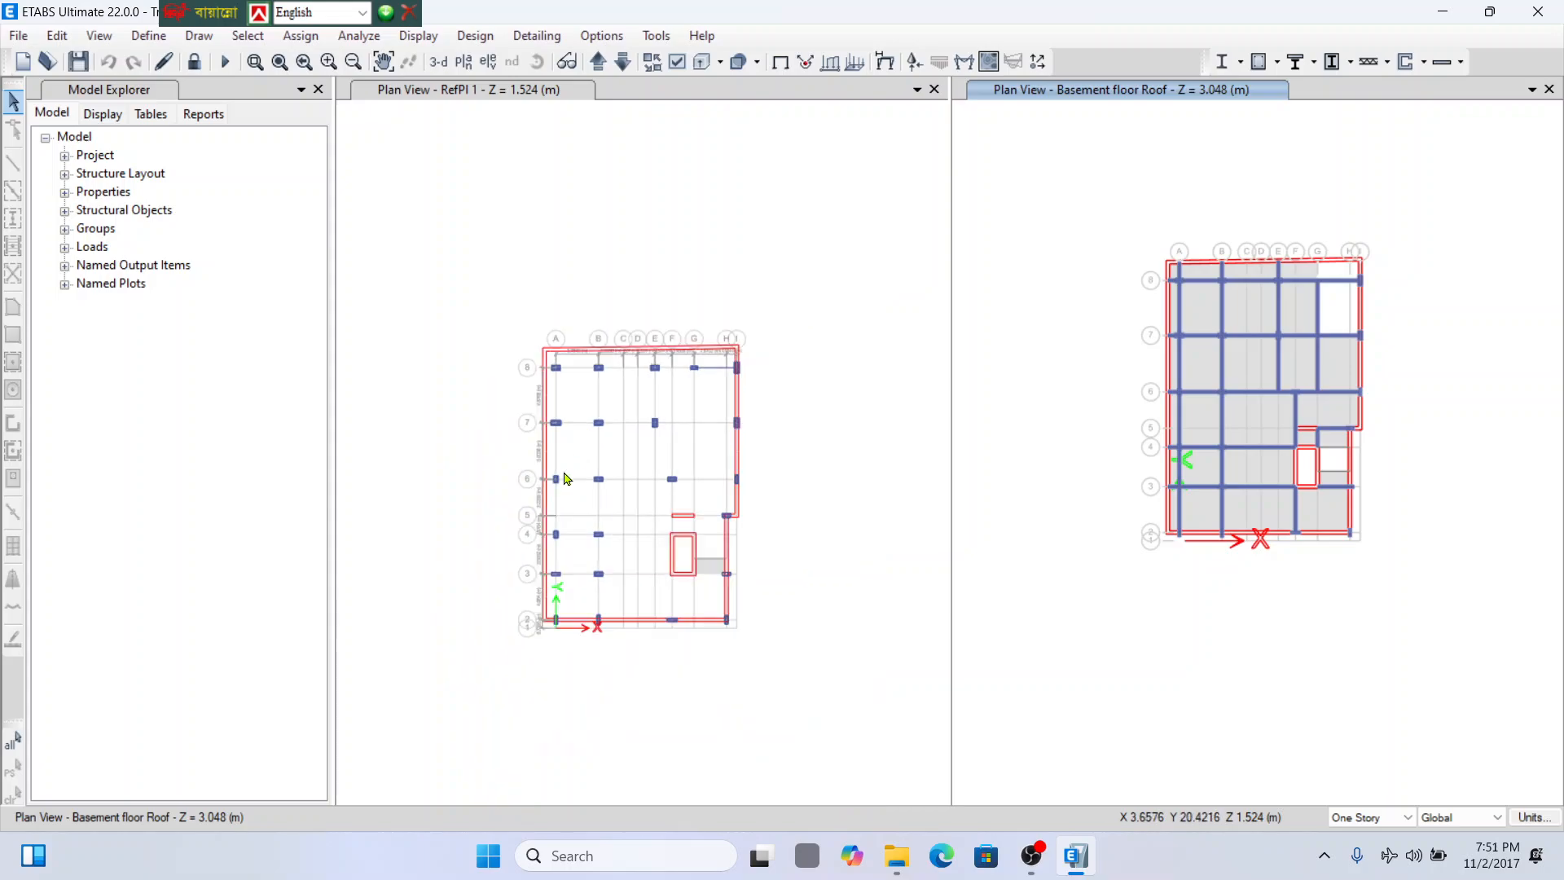
scroll(568, 481, up, 3)
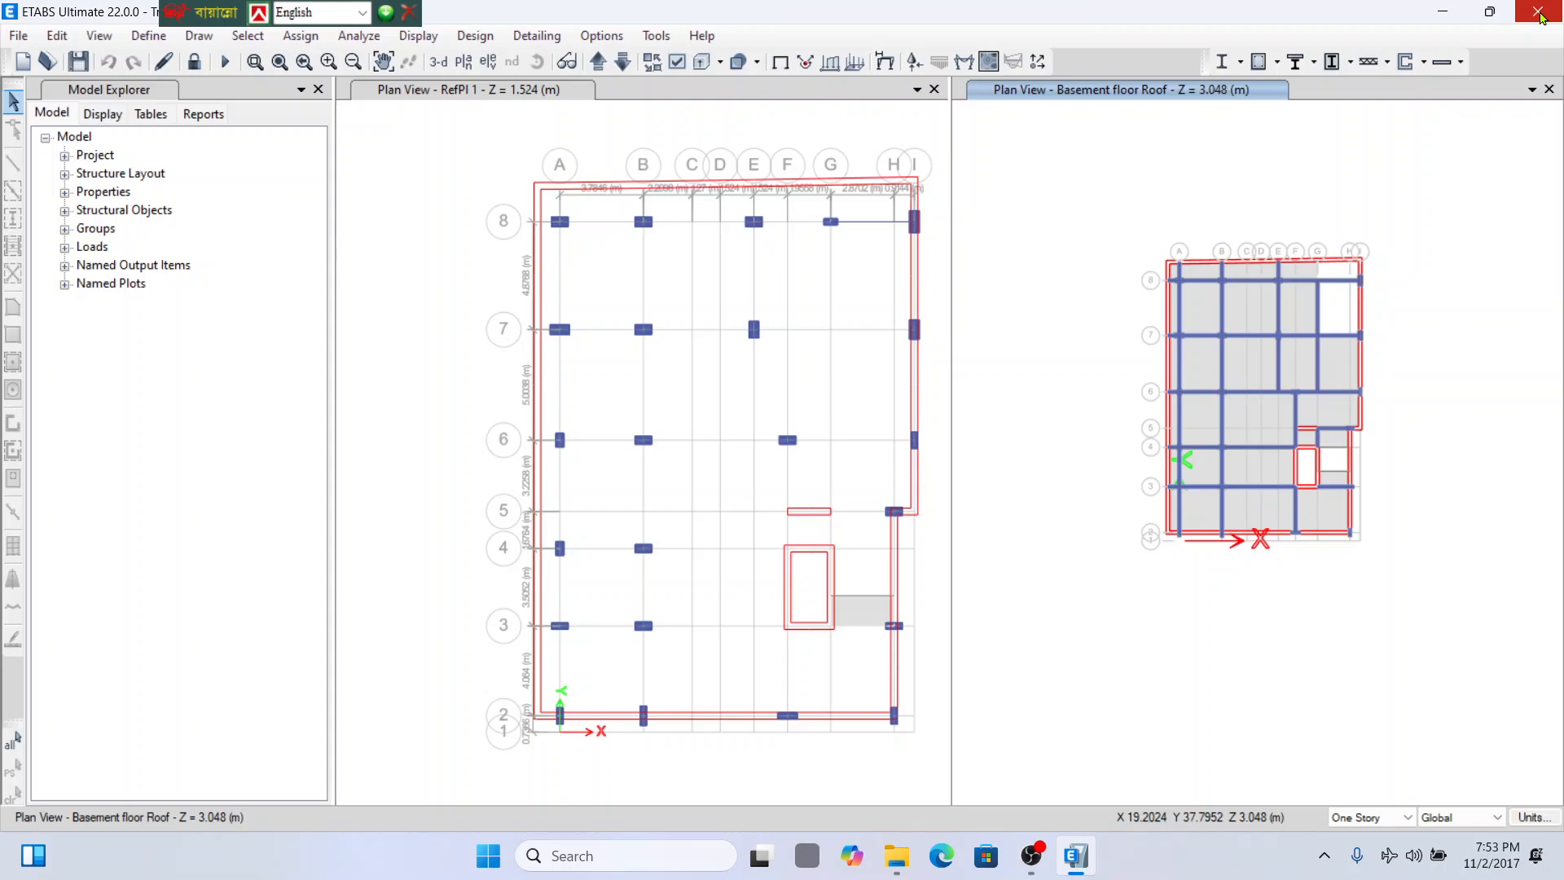
scroll(748, 285, down, 3)
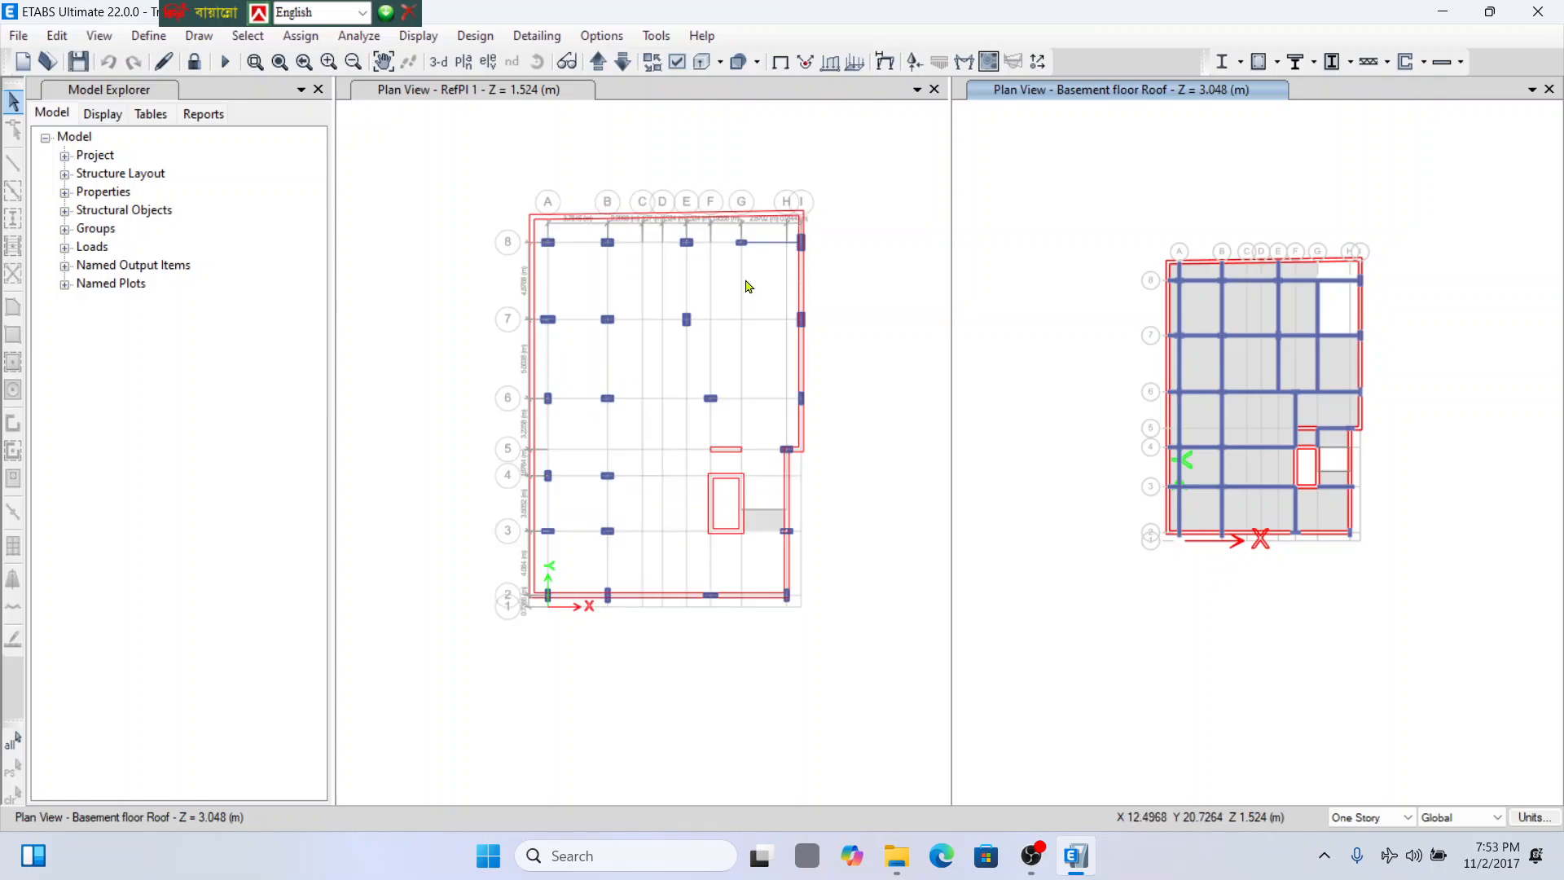
scroll(757, 286, up, 2)
scroll(932, 297, down, 3)
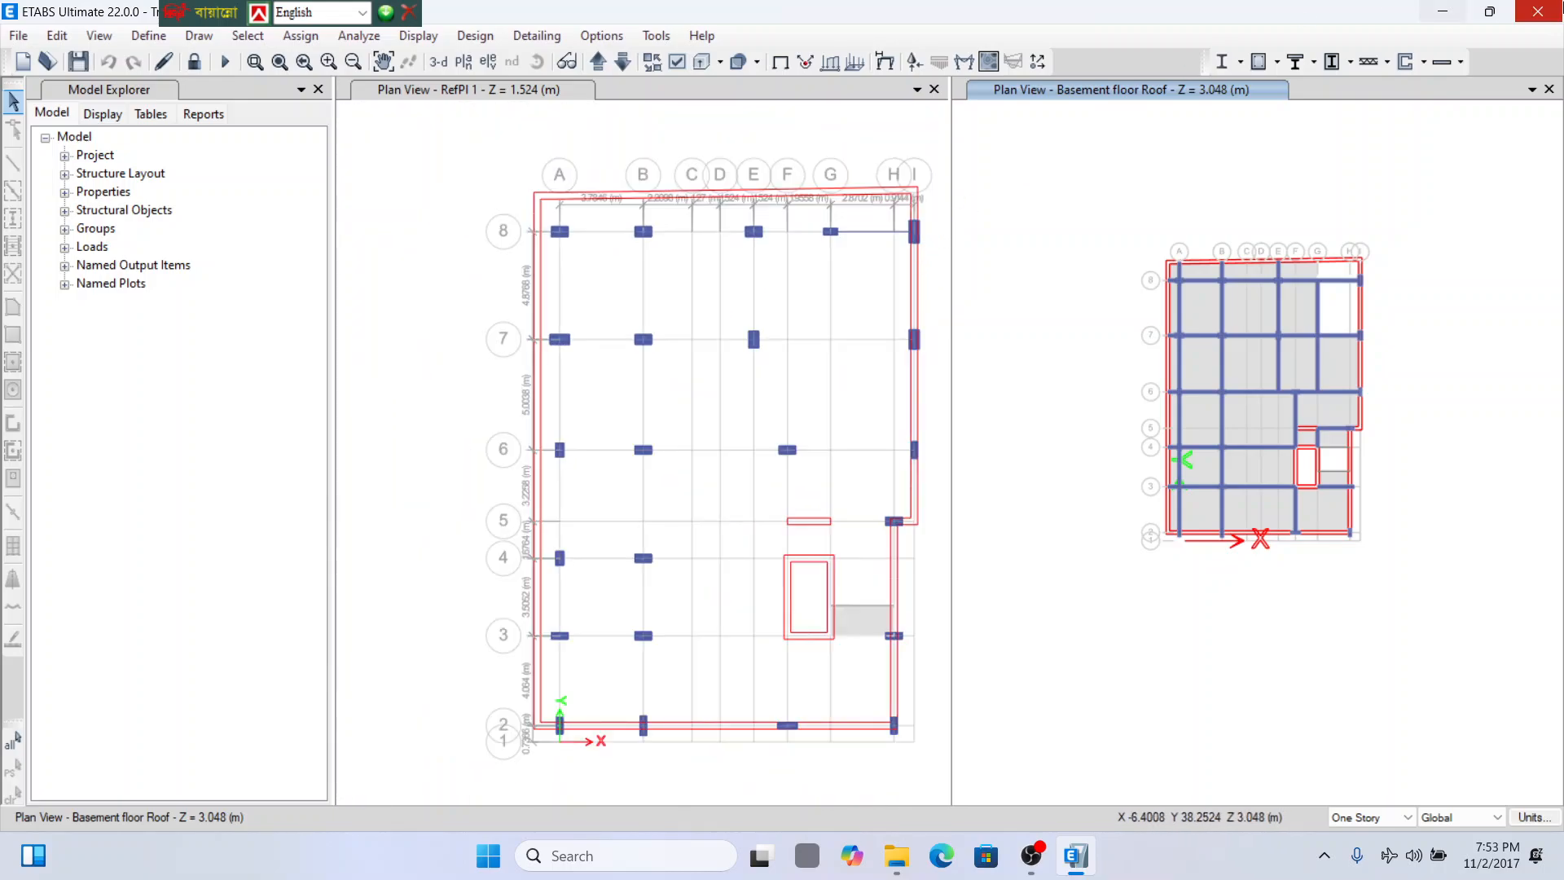
Save the changes to the Trial_3_09.05.25 model and close ETABS.
click(1545, 14)
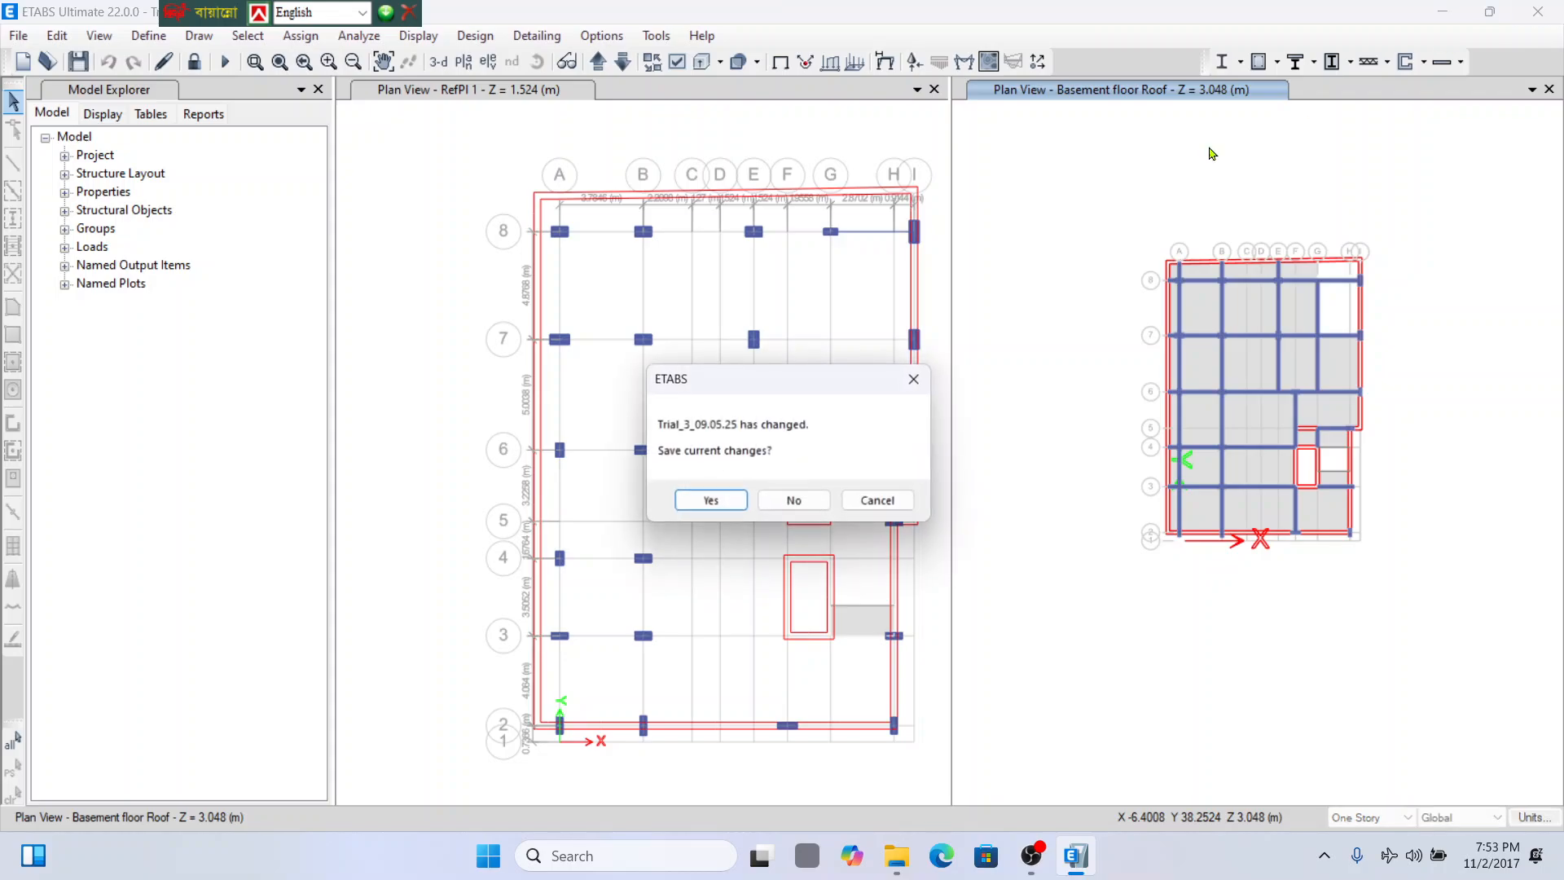
click(711, 503)
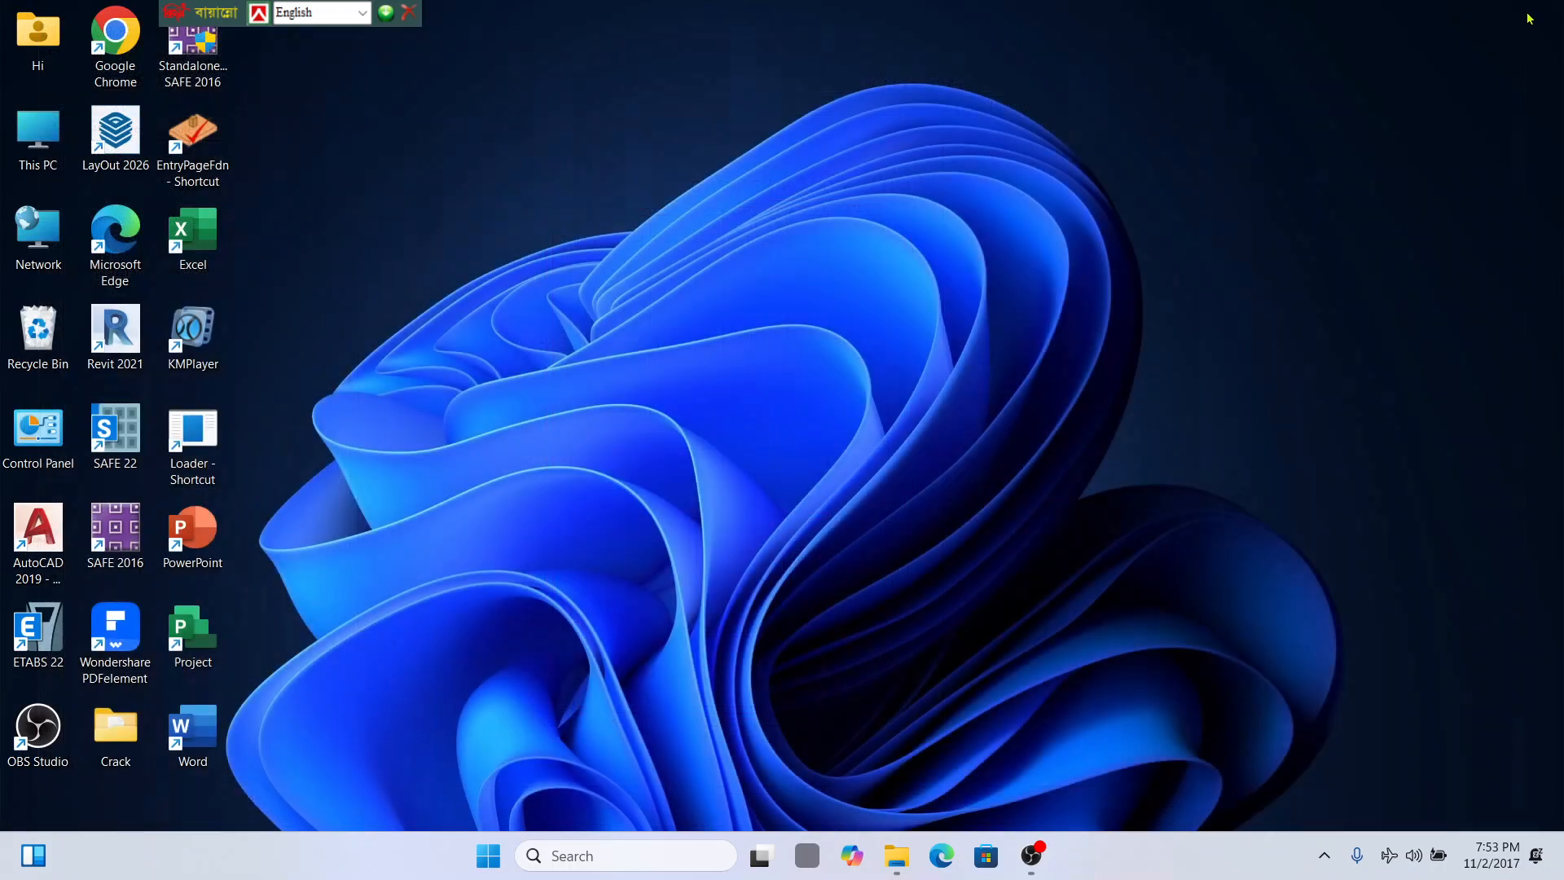
click(1054, 855)
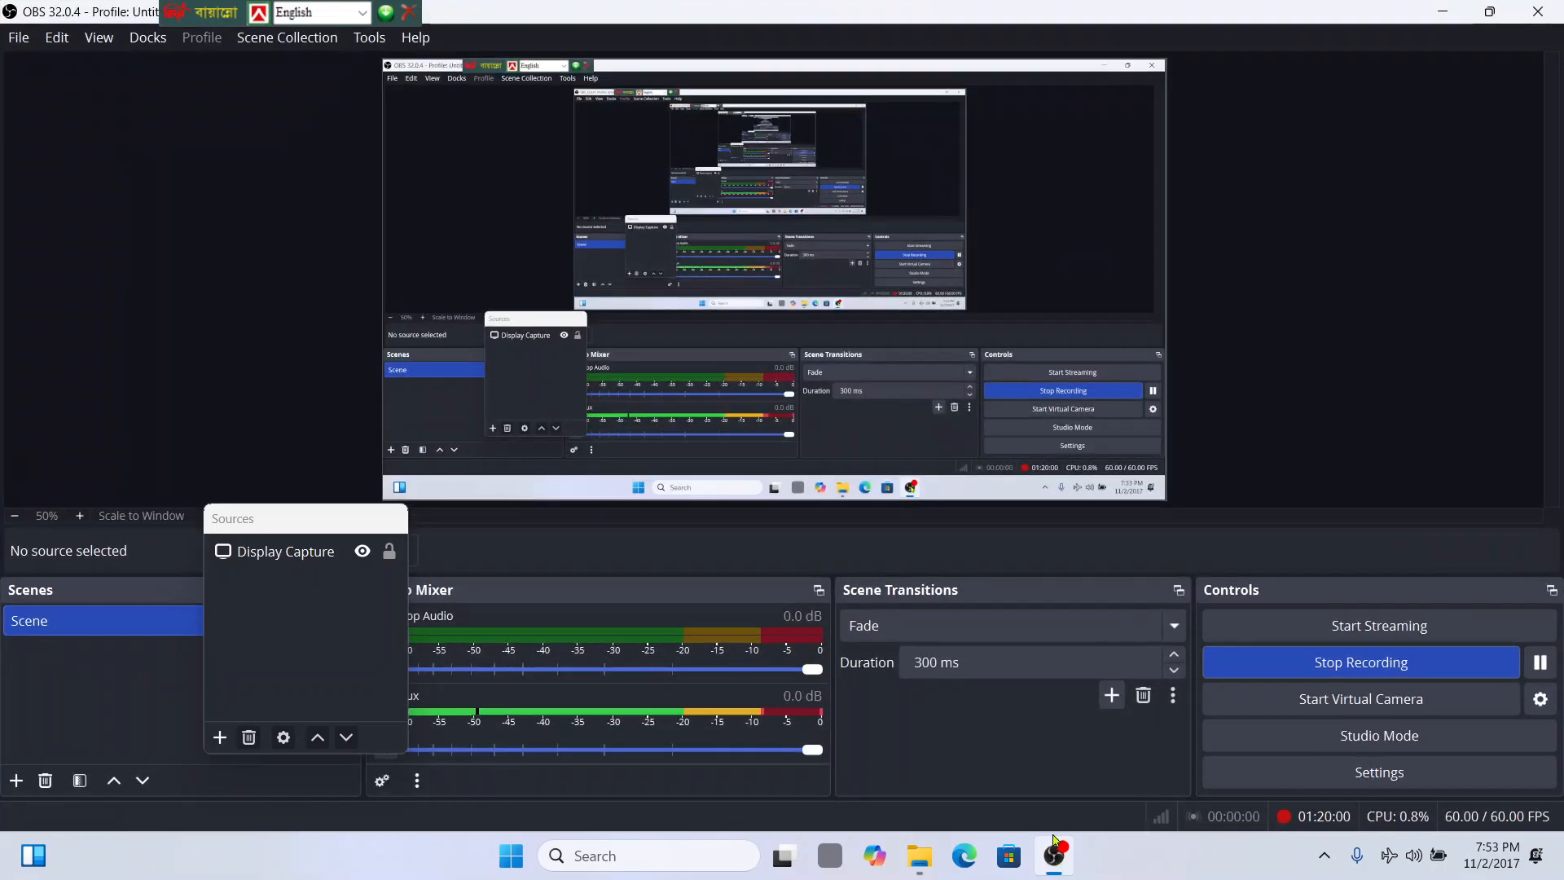